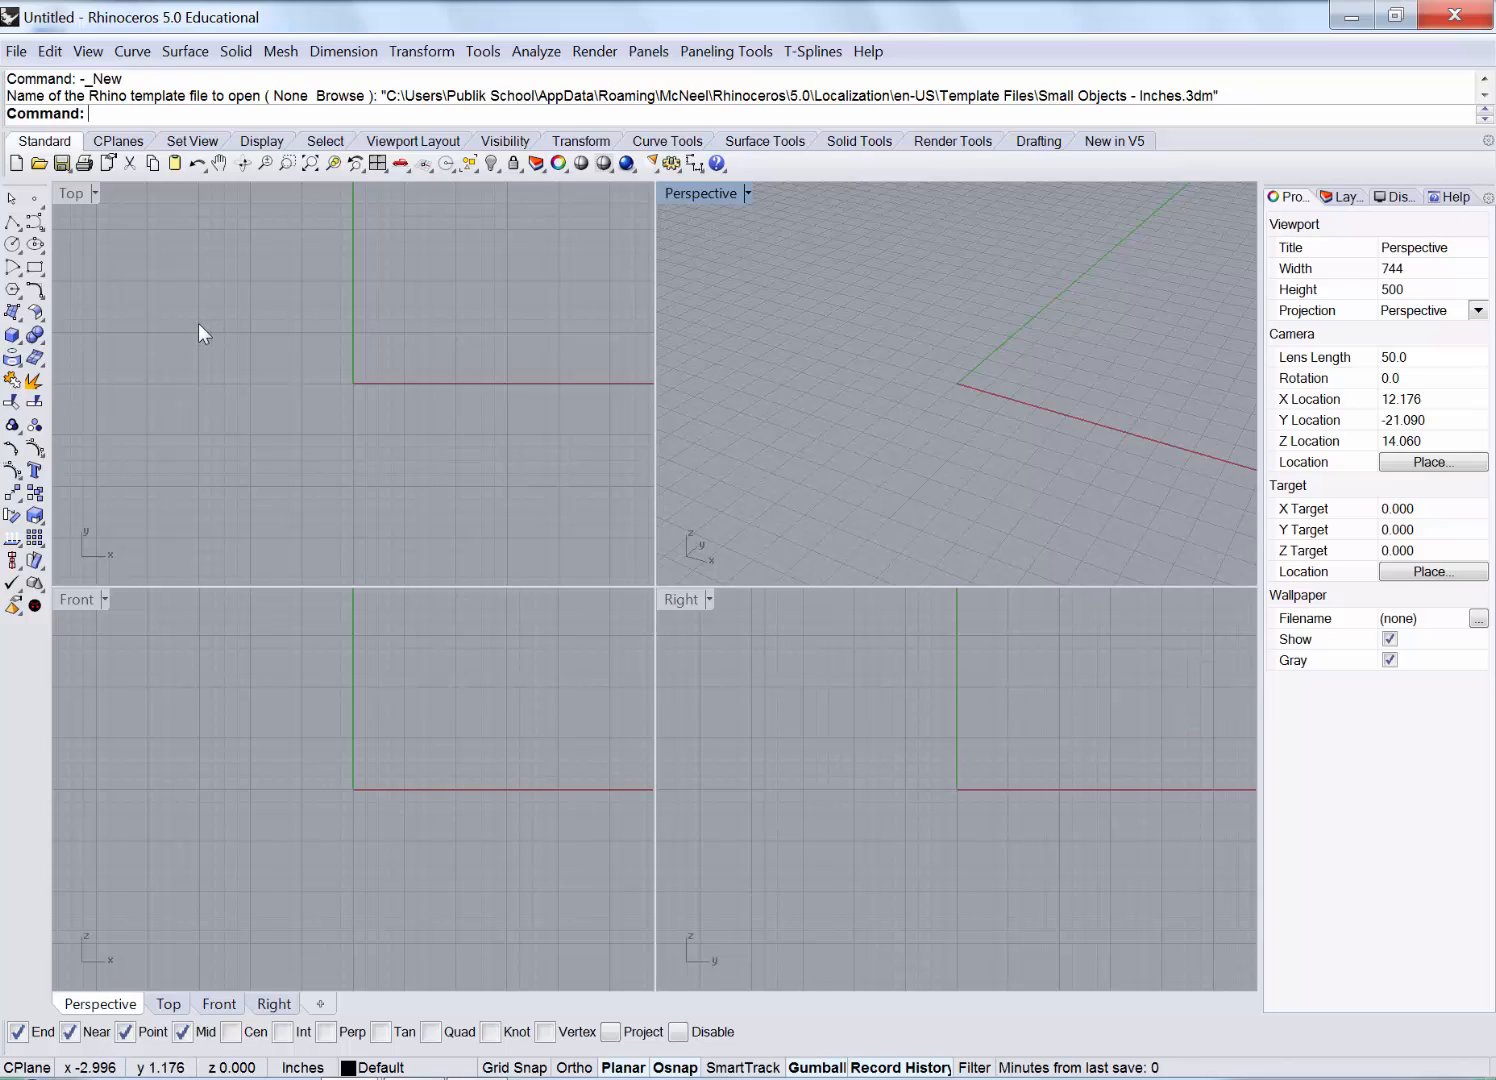
Maximize the Front viewport and open the Surface > Plane submenu.
double_click(78, 596)
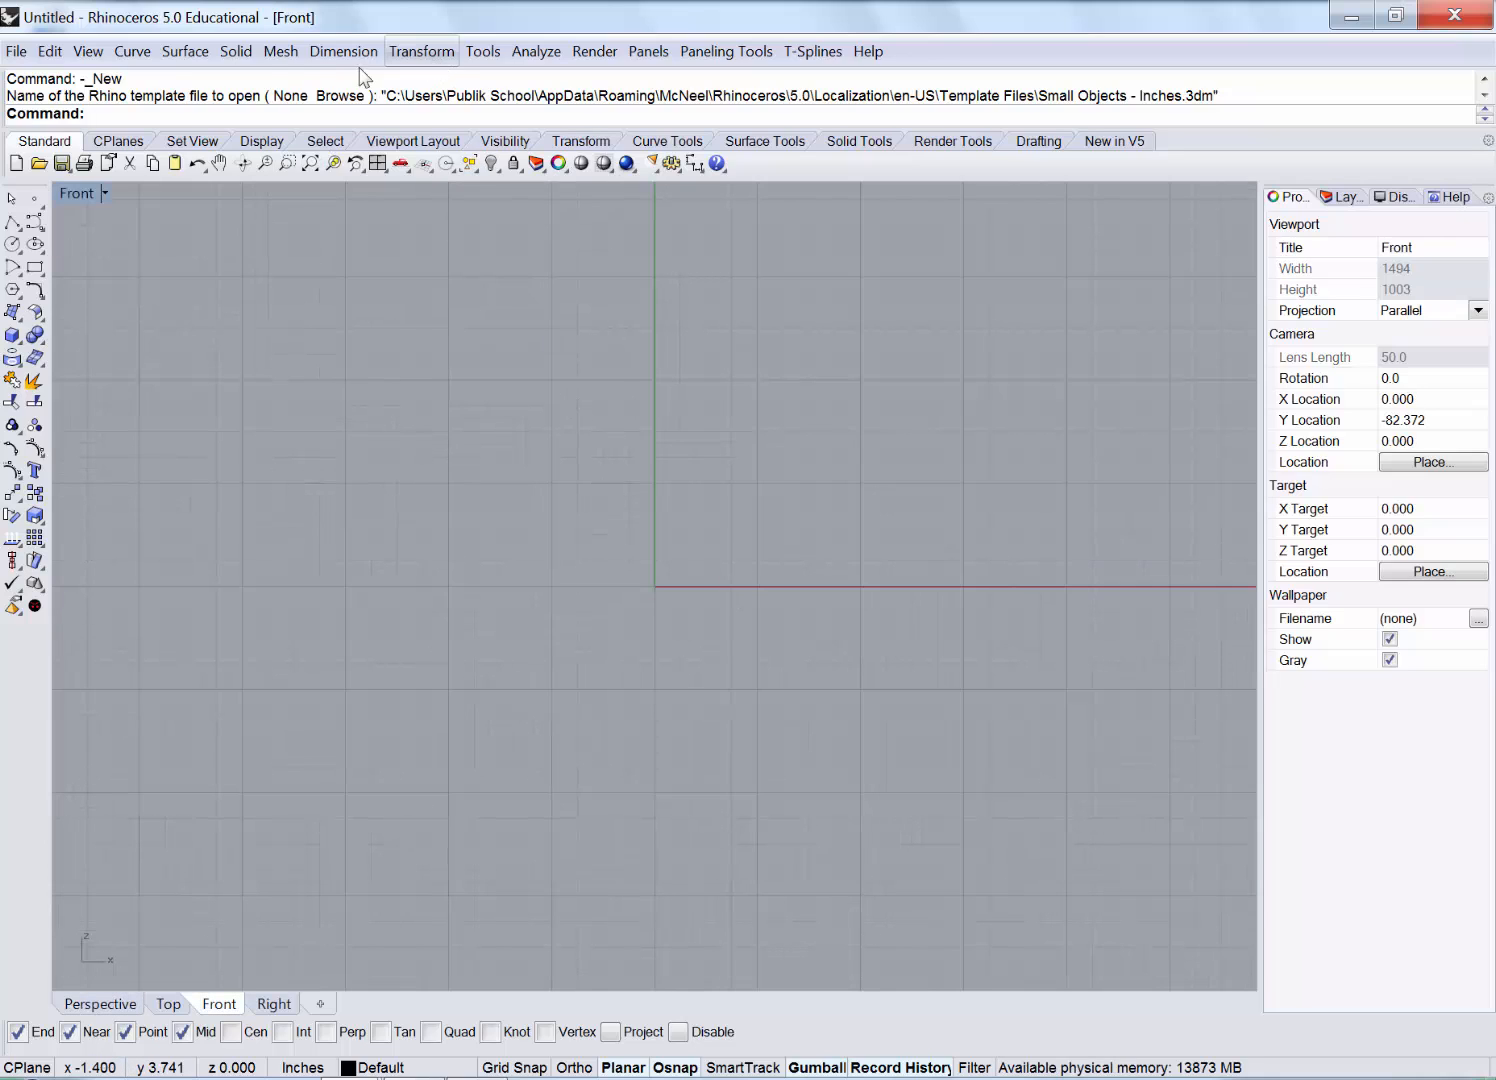
left_click(185, 51)
mouse_move(230, 81)
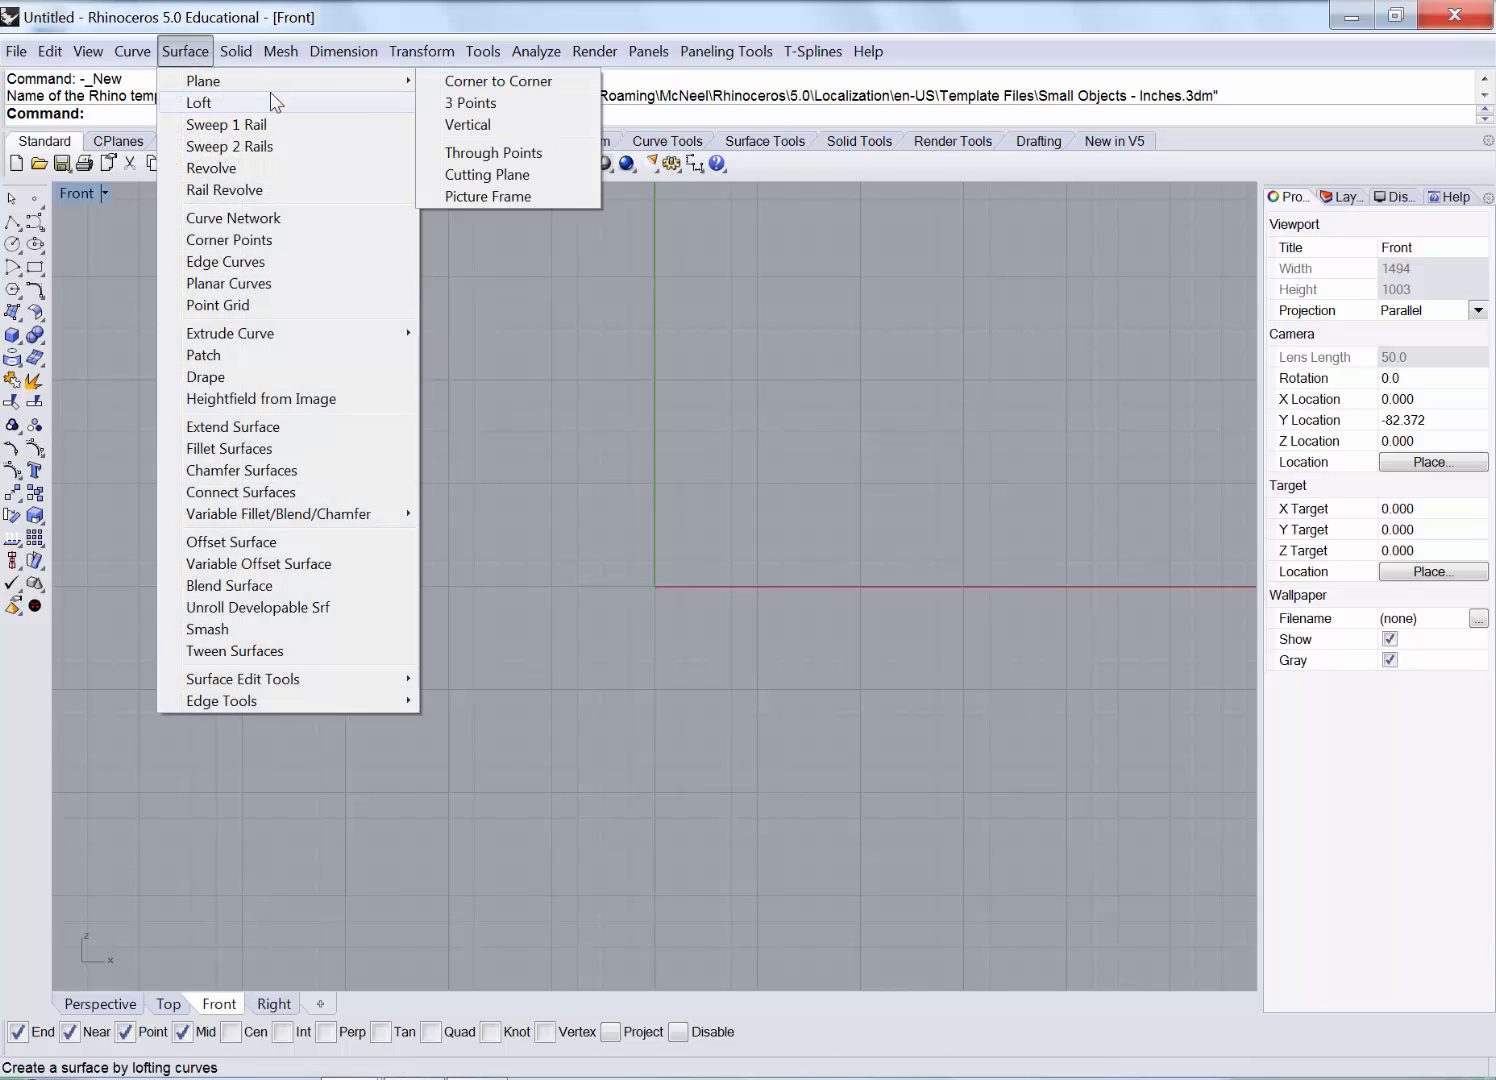
Start a Picture Frame and load the front.jpg dinosaur image.
left_click(559, 196)
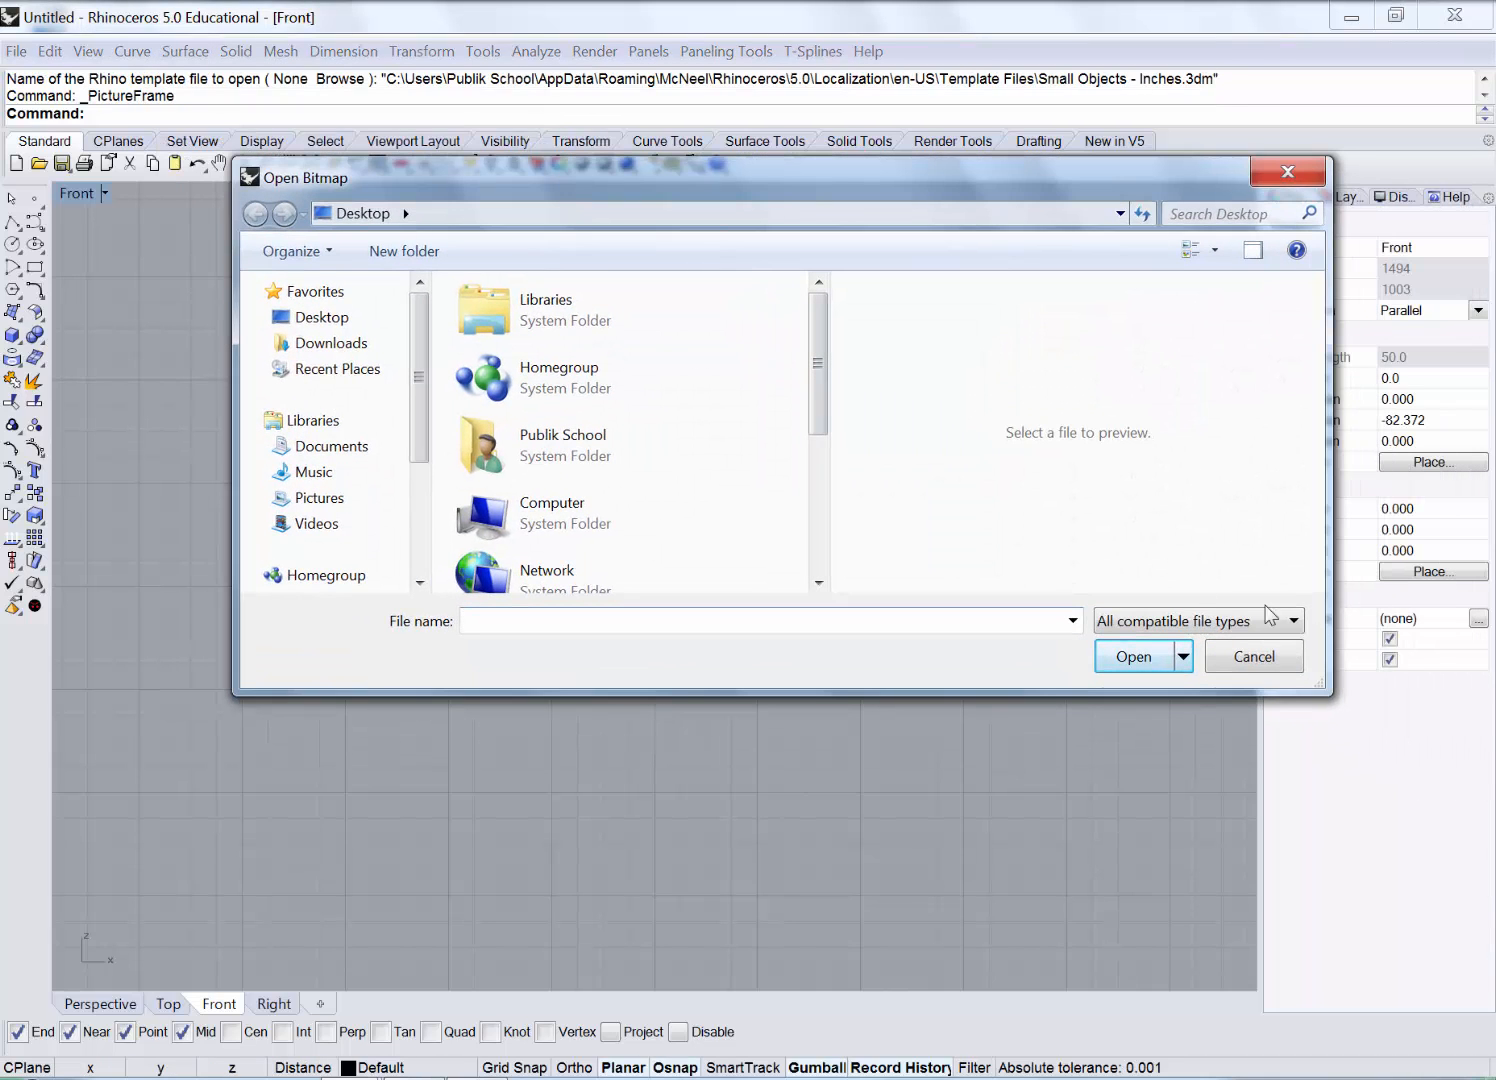
left_click_drag(1326, 689, 1345, 923)
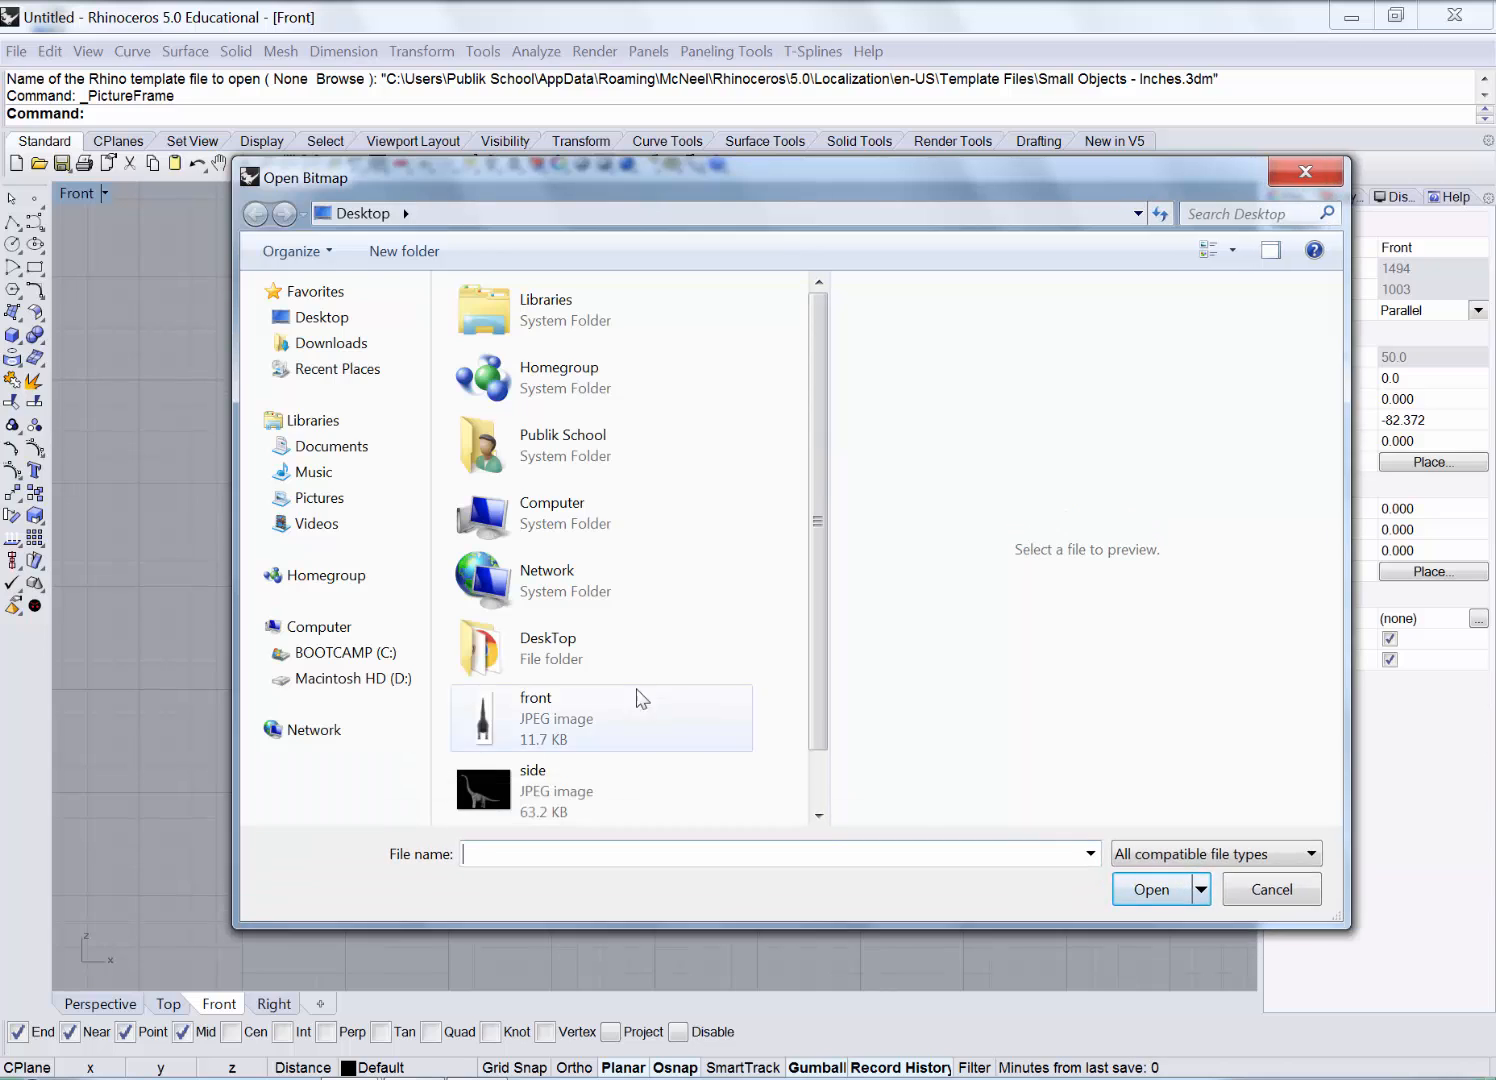
left_click(621, 720)
left_click(1150, 890)
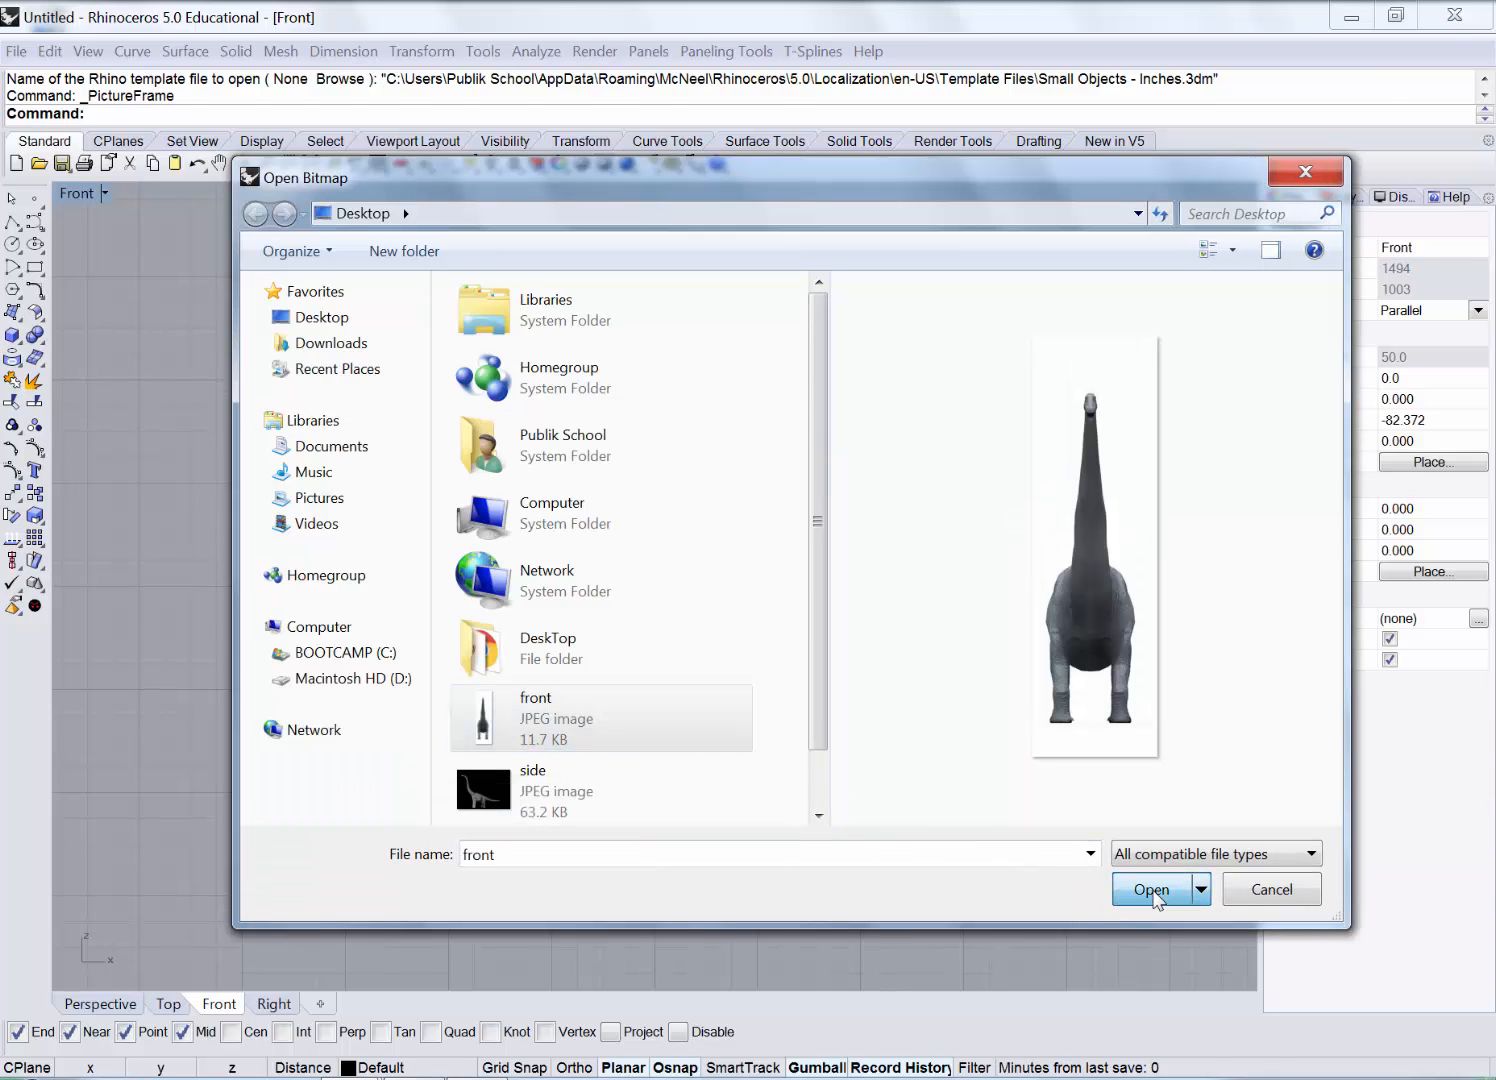
Draw the front picture frame in the Front view with Ortho keeping it horizontal.
scroll(471, 508, "down", 3)
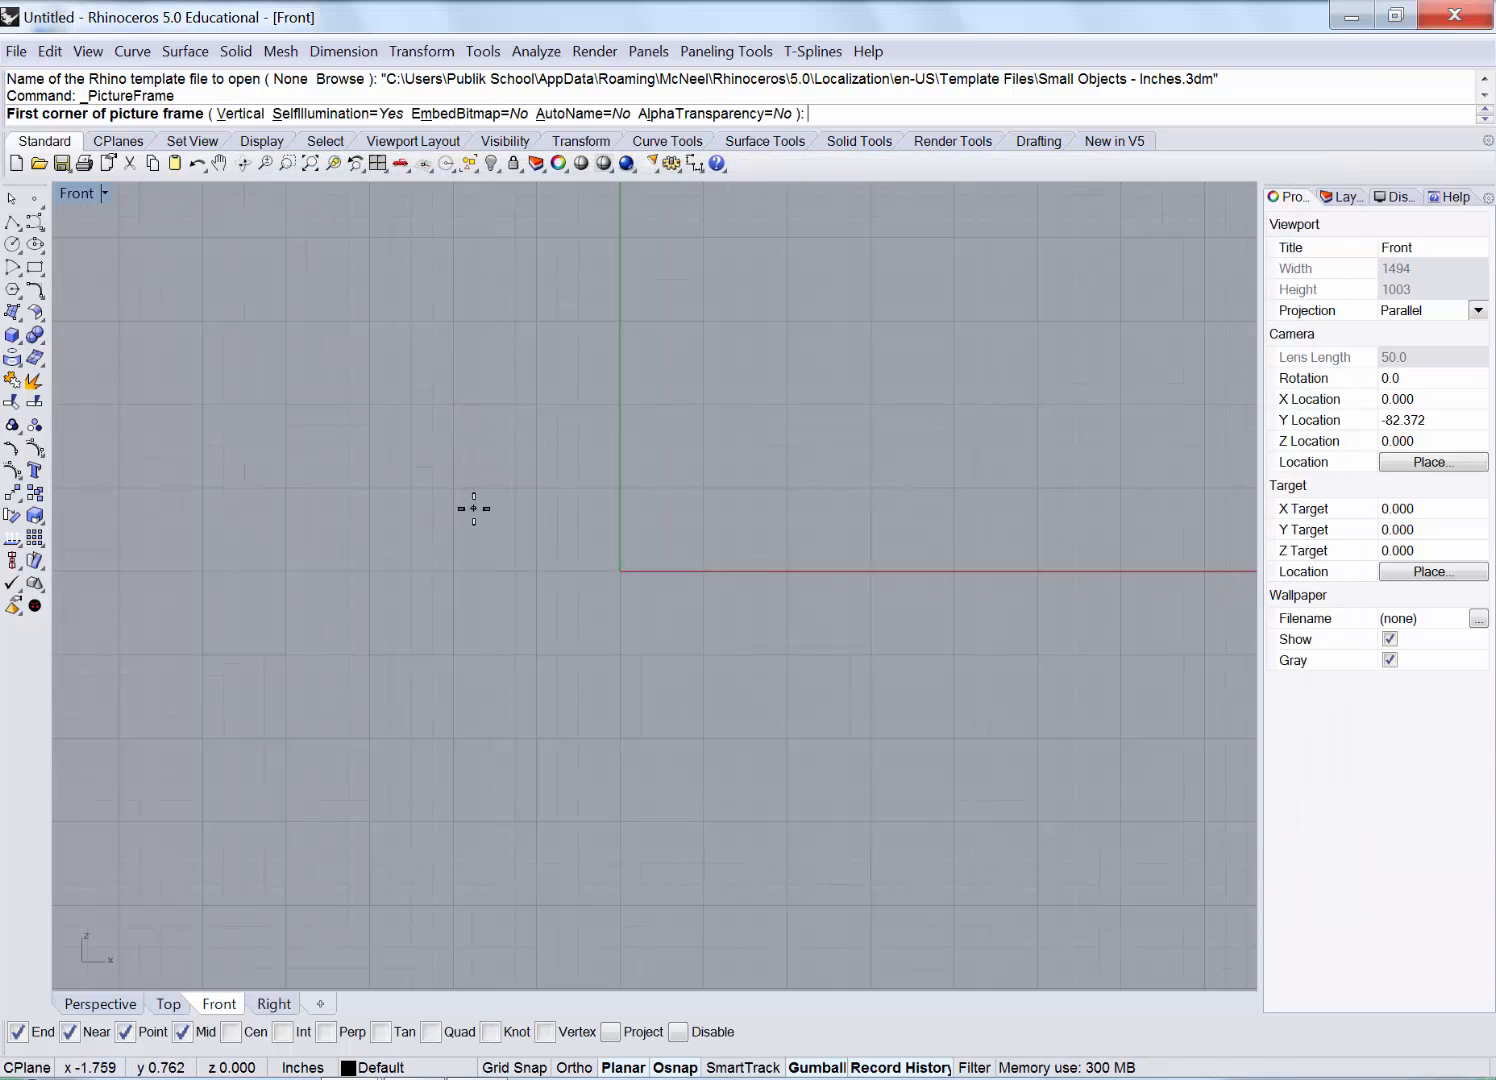
right_click_drag(460, 531, 567, 713)
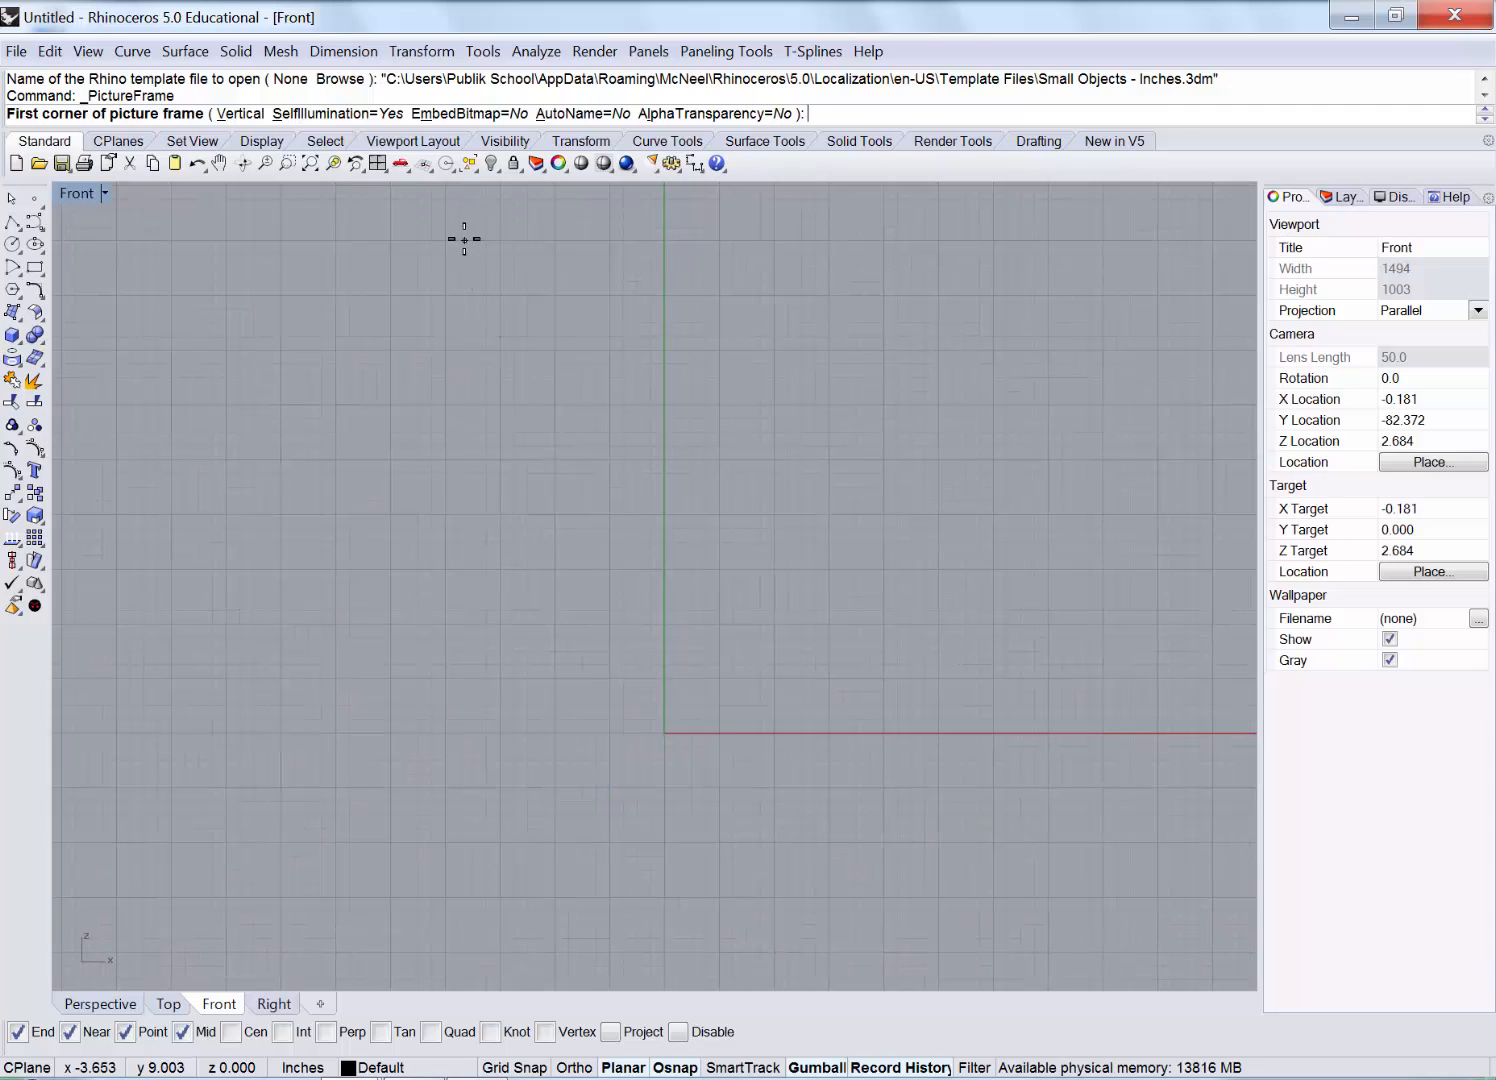
left_click(449, 238)
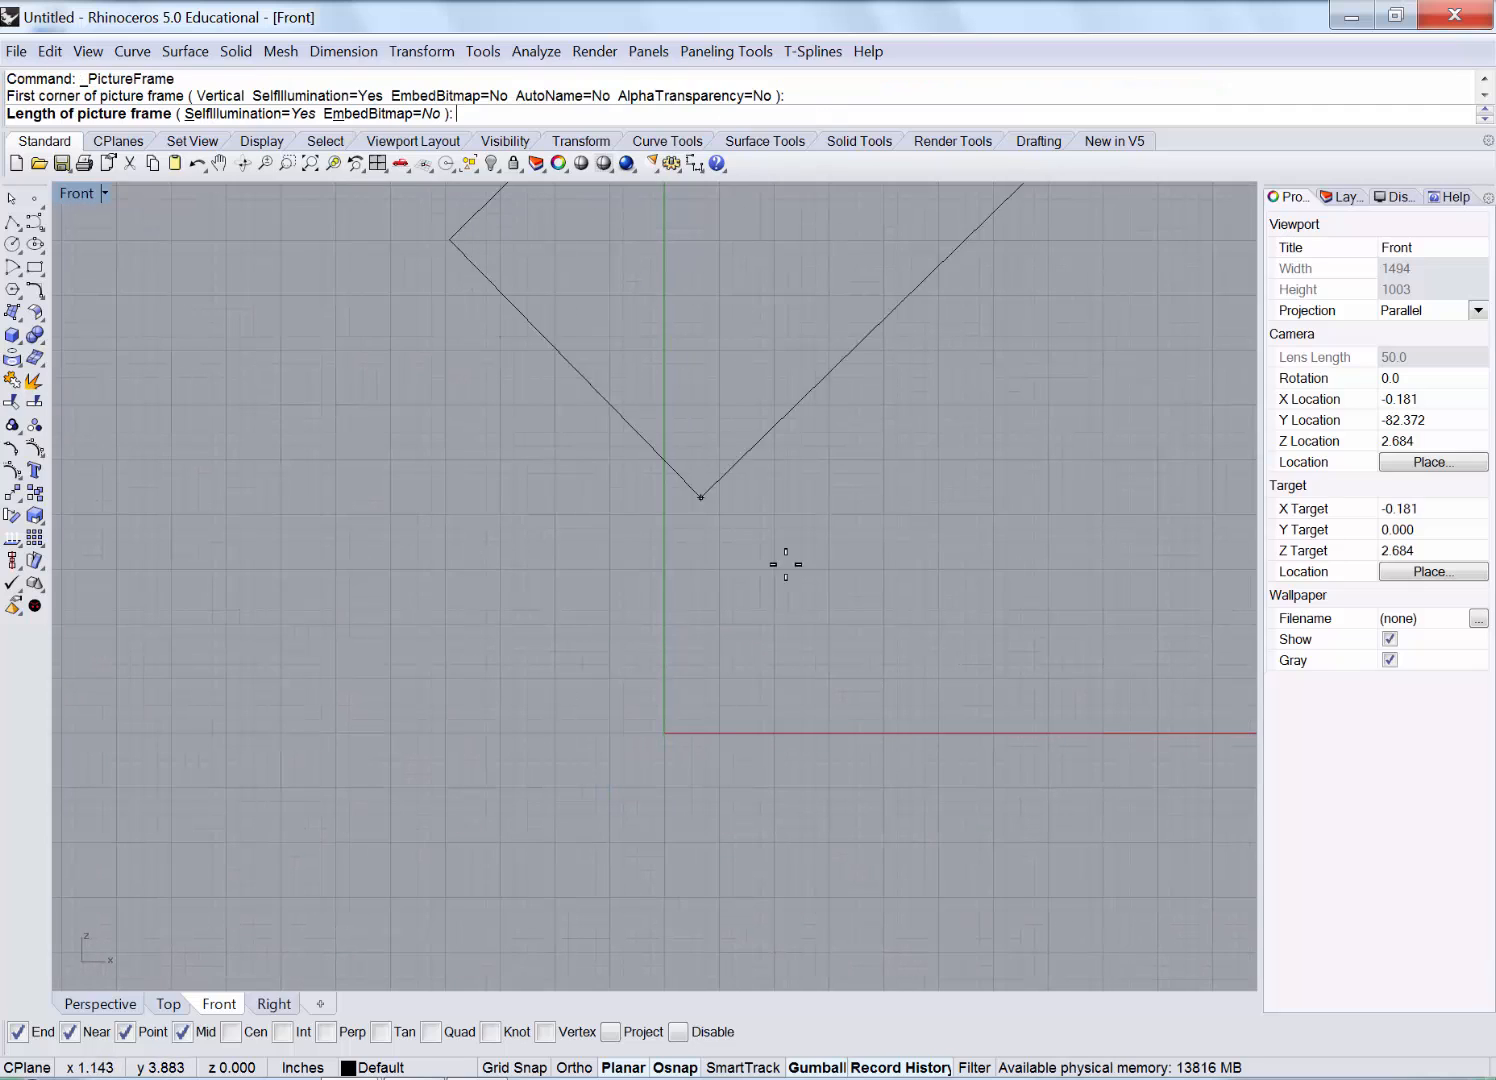
key("F8")
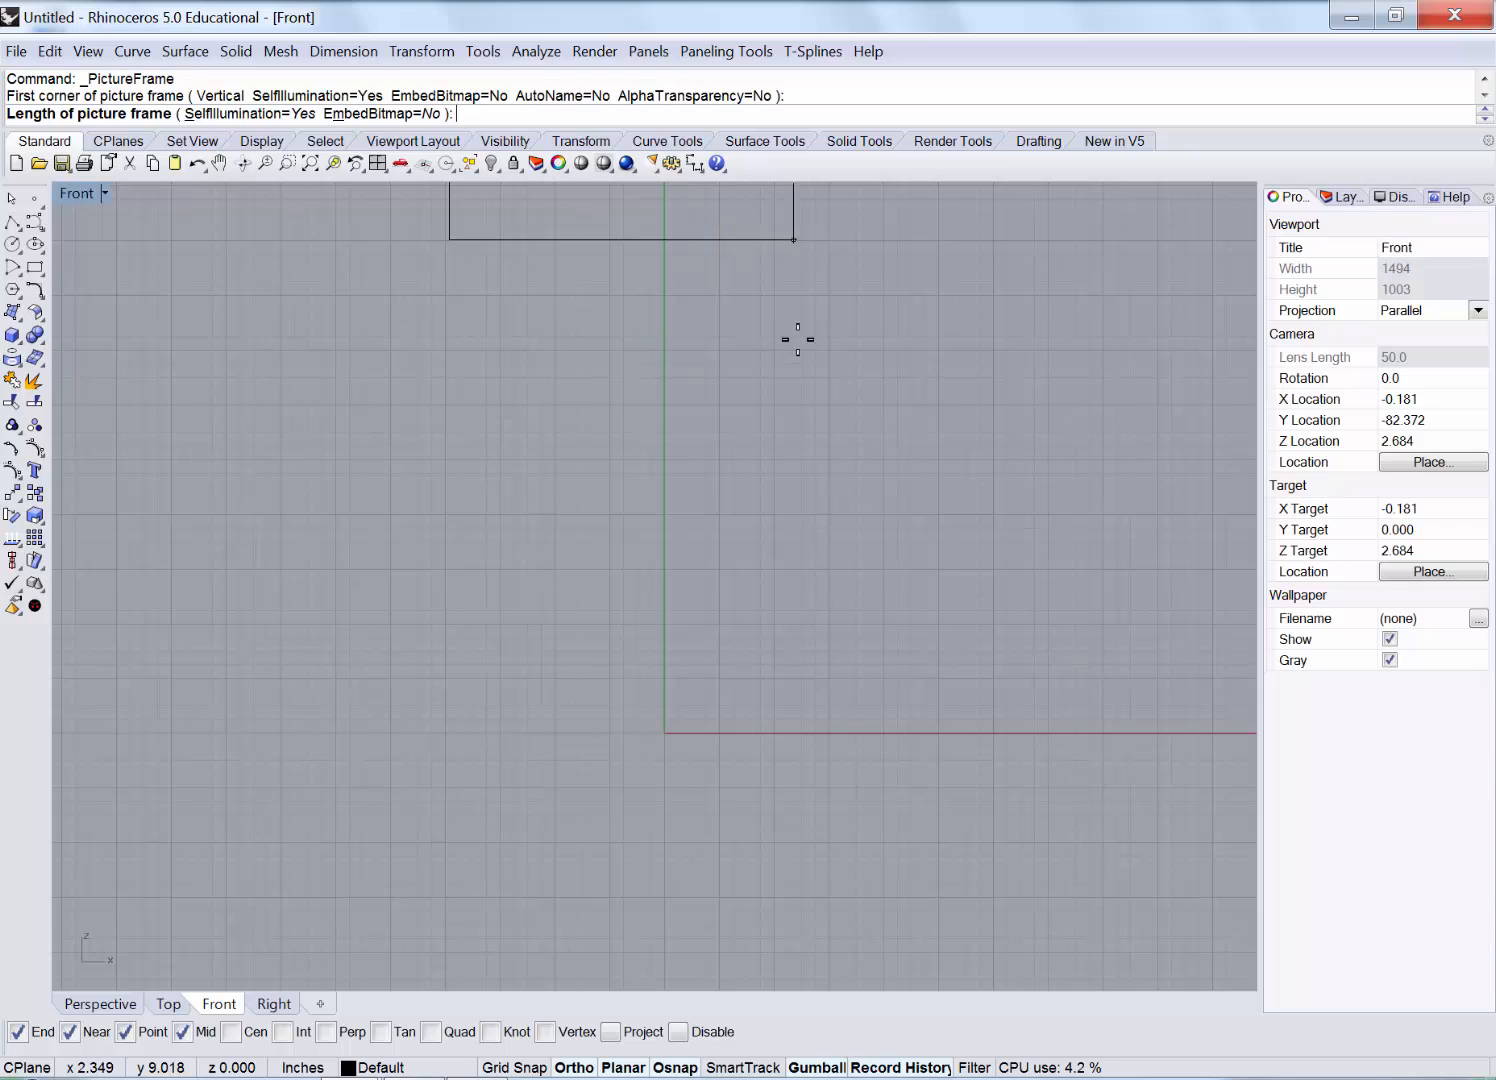
left_click(828, 342)
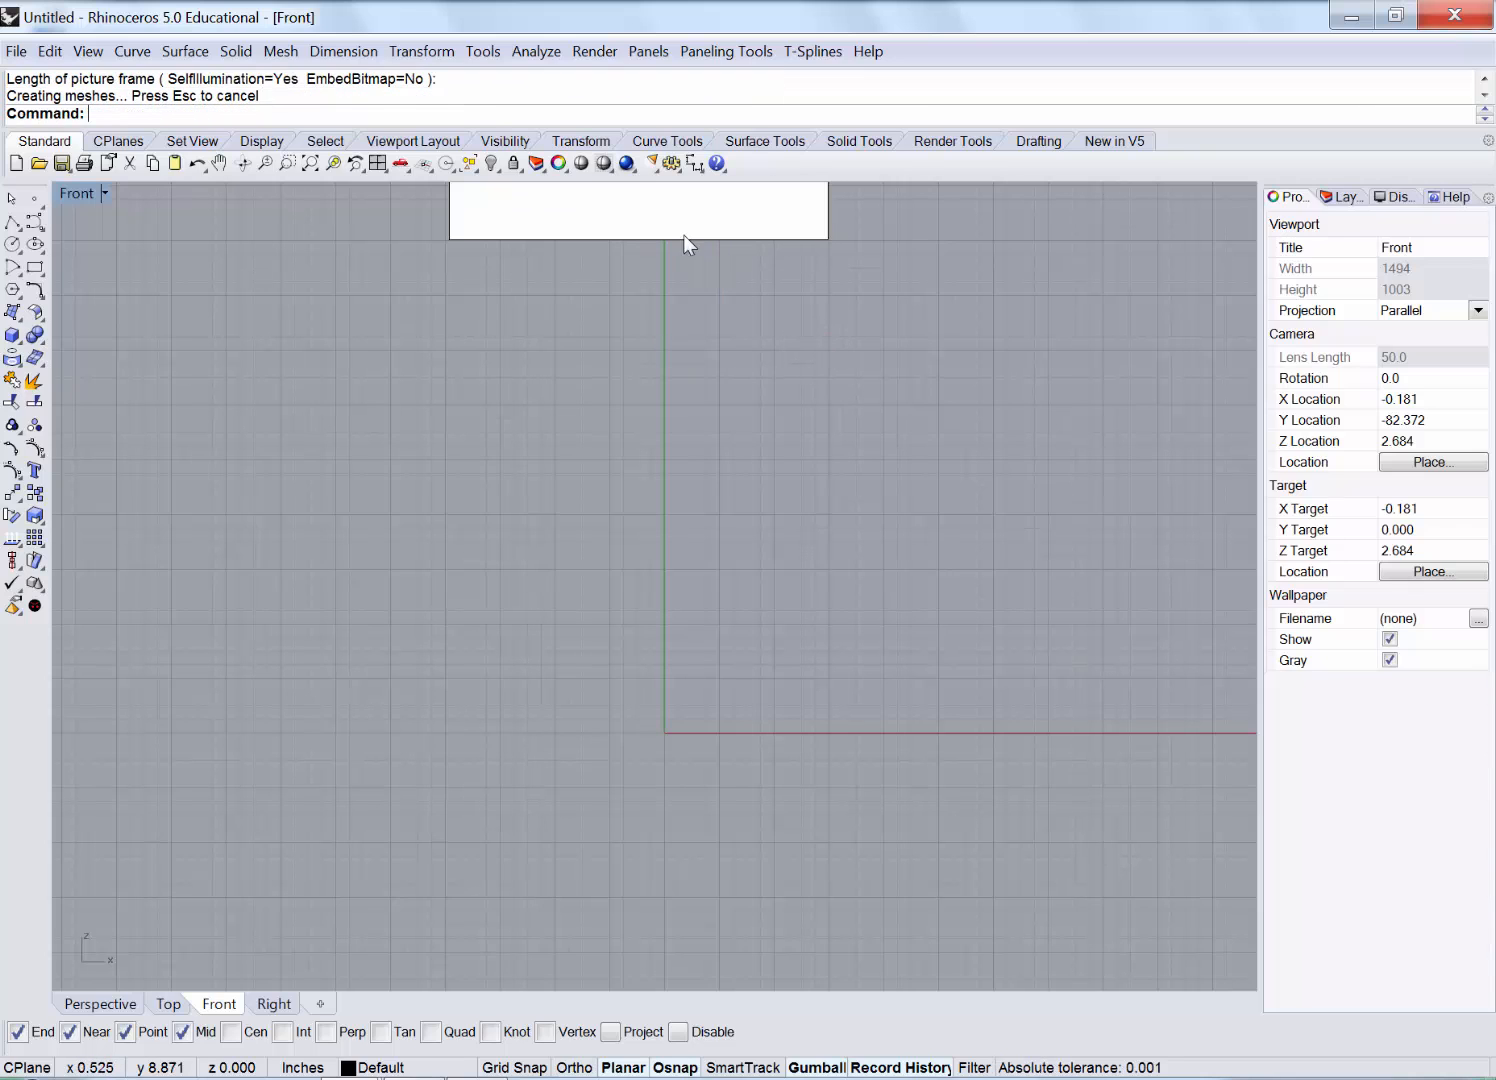
Move the front picture so its centre sits on the vertical axis, then maximize the Right view.
left_click_drag(681, 233, 708, 835)
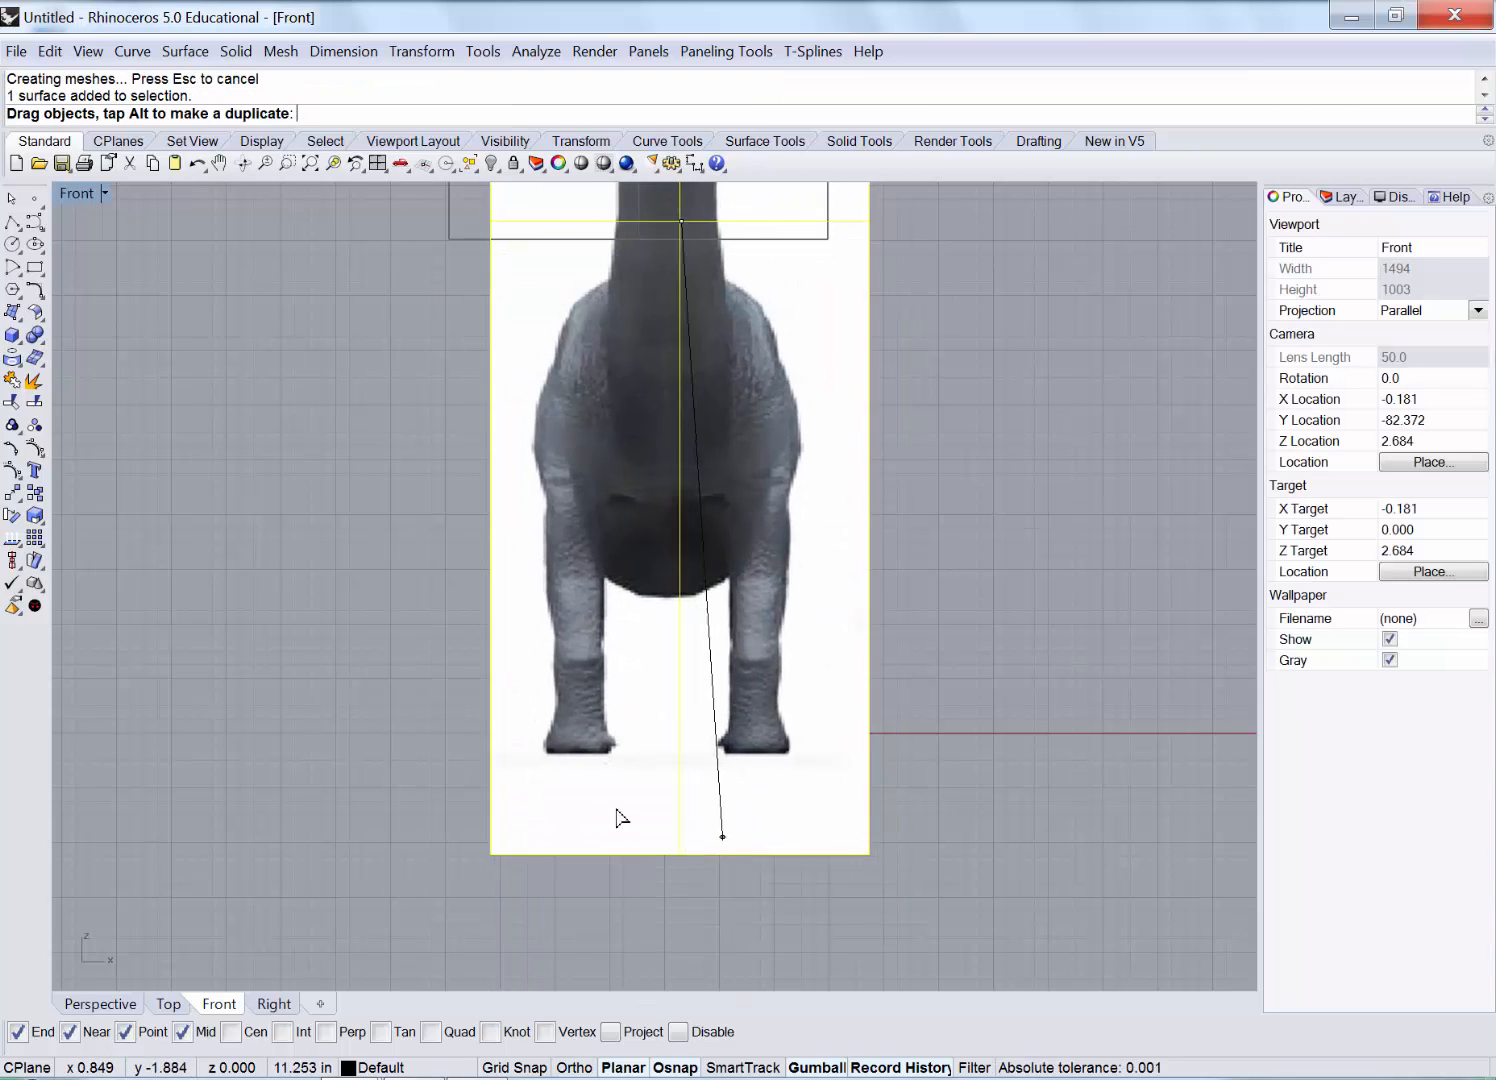
scroll(519, 679, "down", 6)
right_click_drag(745, 765, 753, 680)
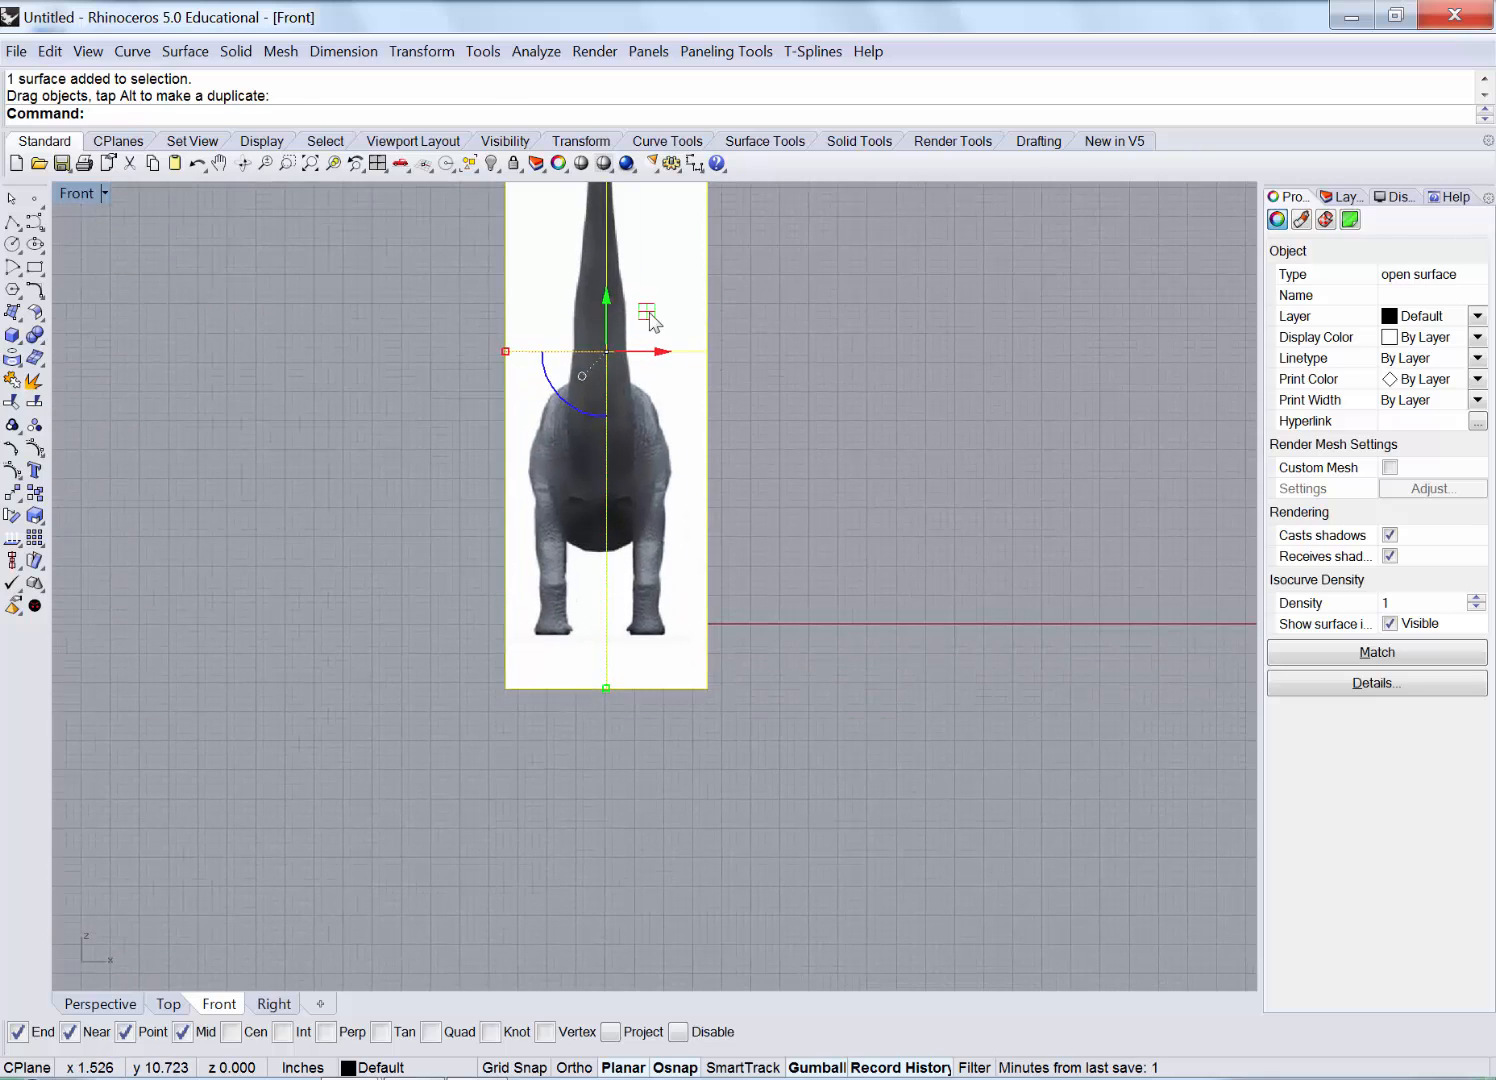
left_click_drag(649, 314, 608, 567)
left_click_drag(658, 629, 674, 633)
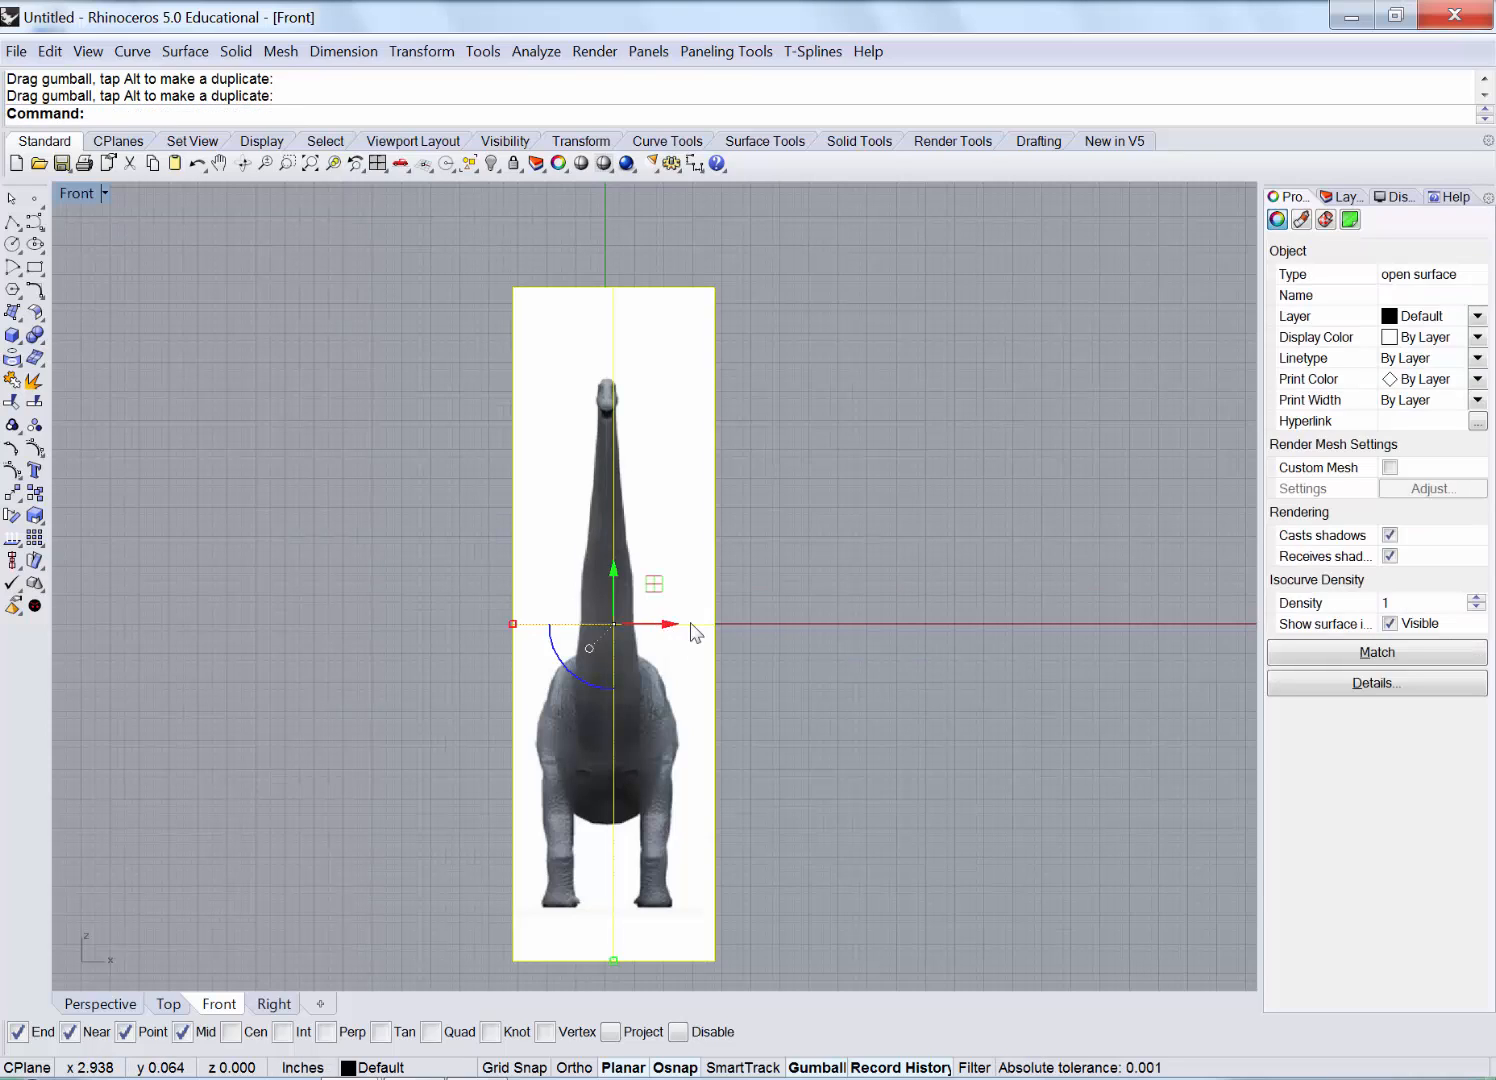
left_click(778, 551)
double_click(60, 187)
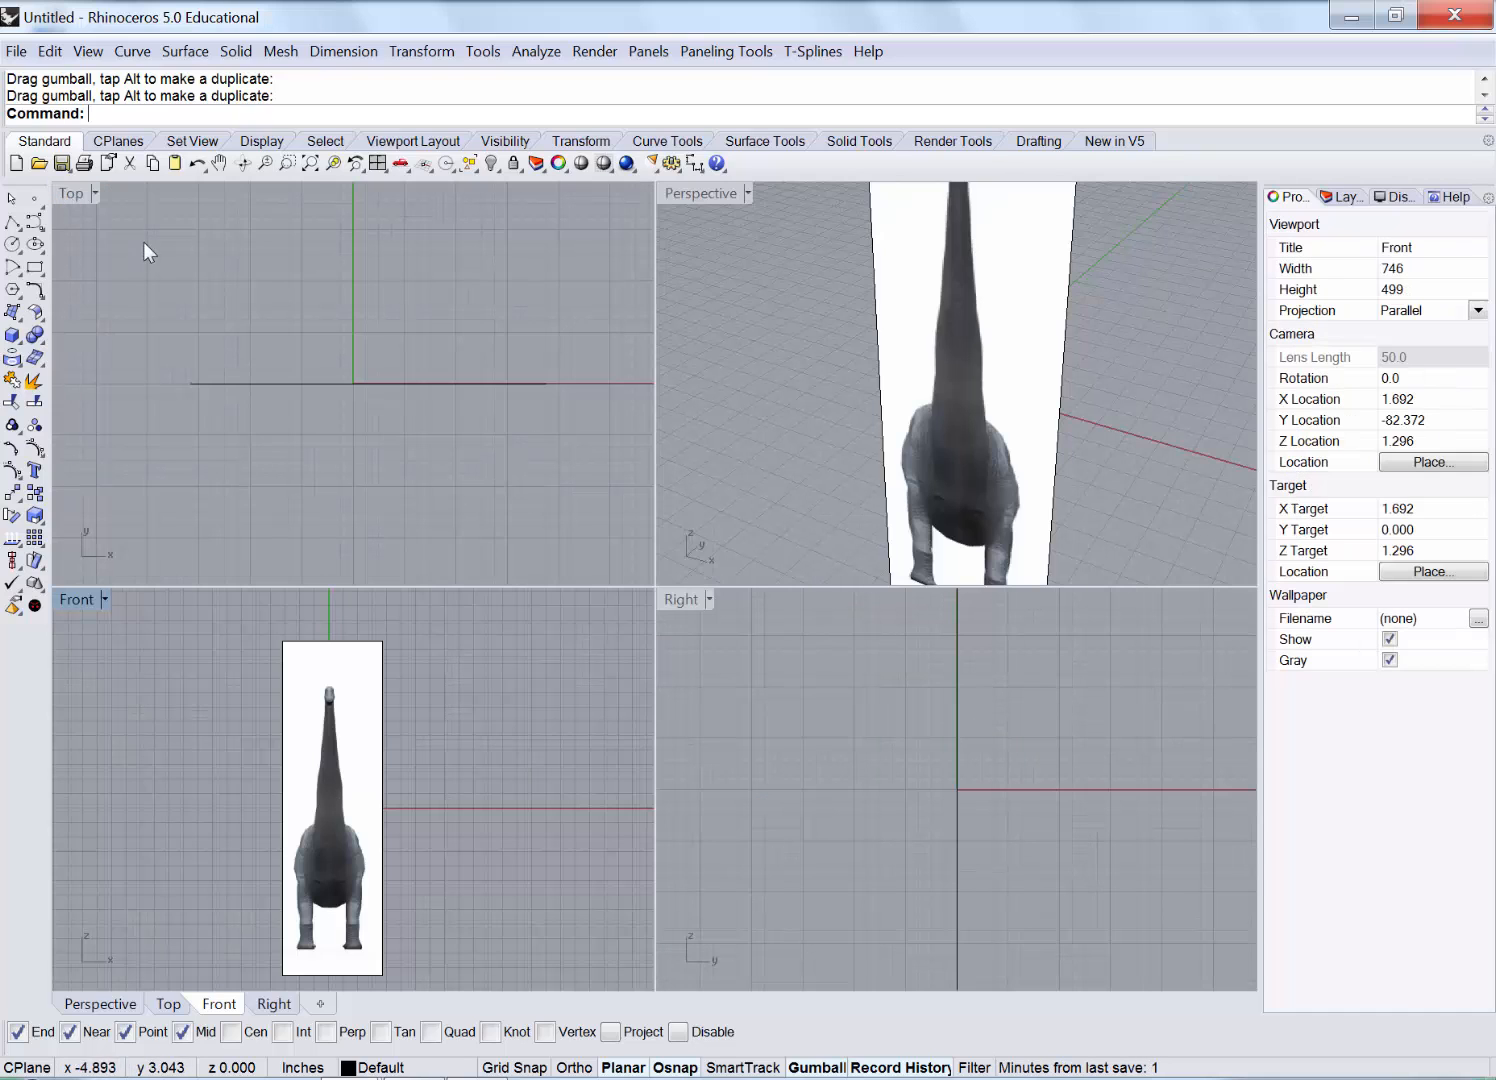
double_click(682, 600)
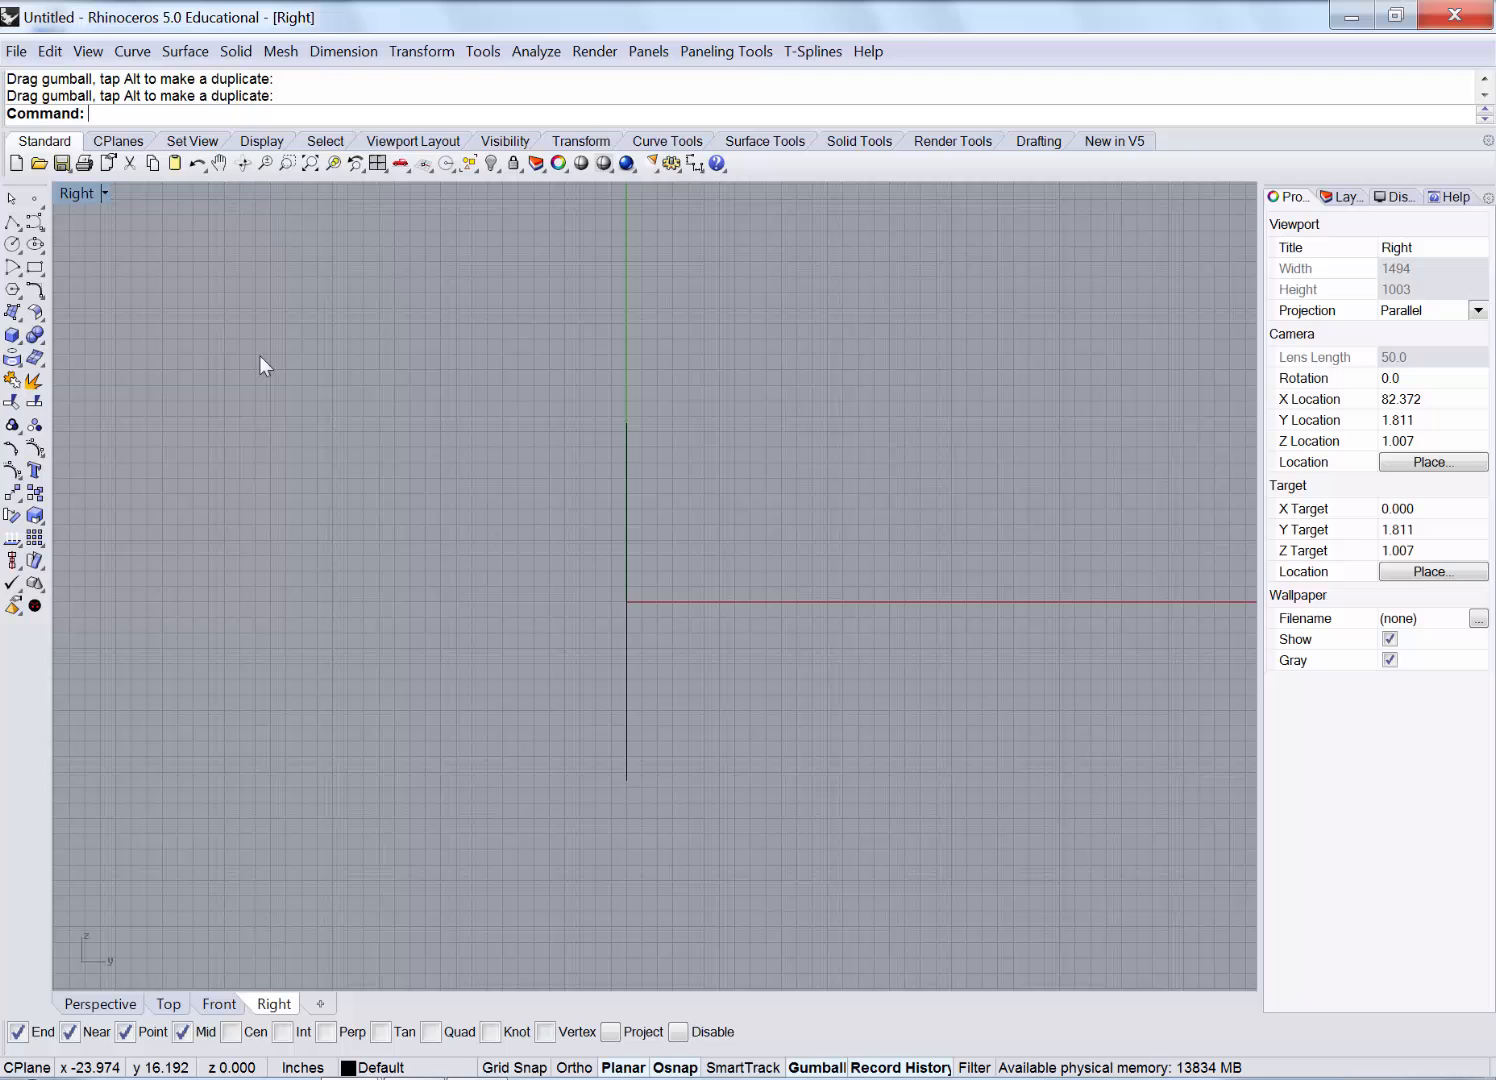
Start a Surface > Plane > Picture Frame and load side.jpg.
left_click(169, 55)
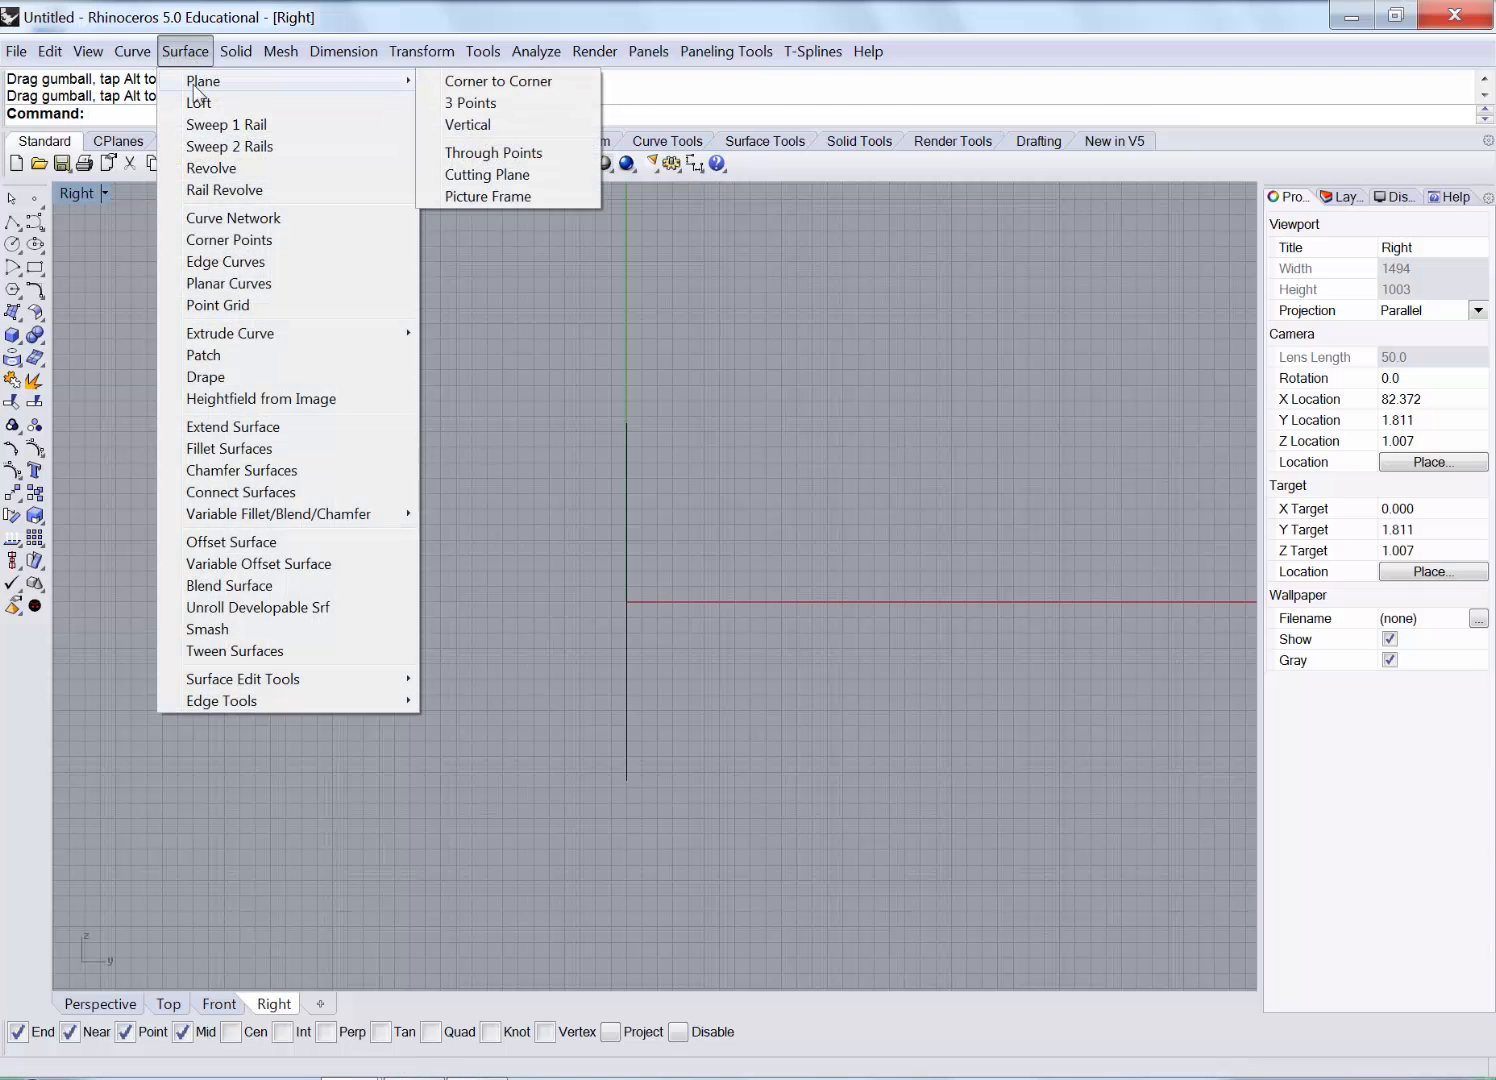
left_click(527, 196)
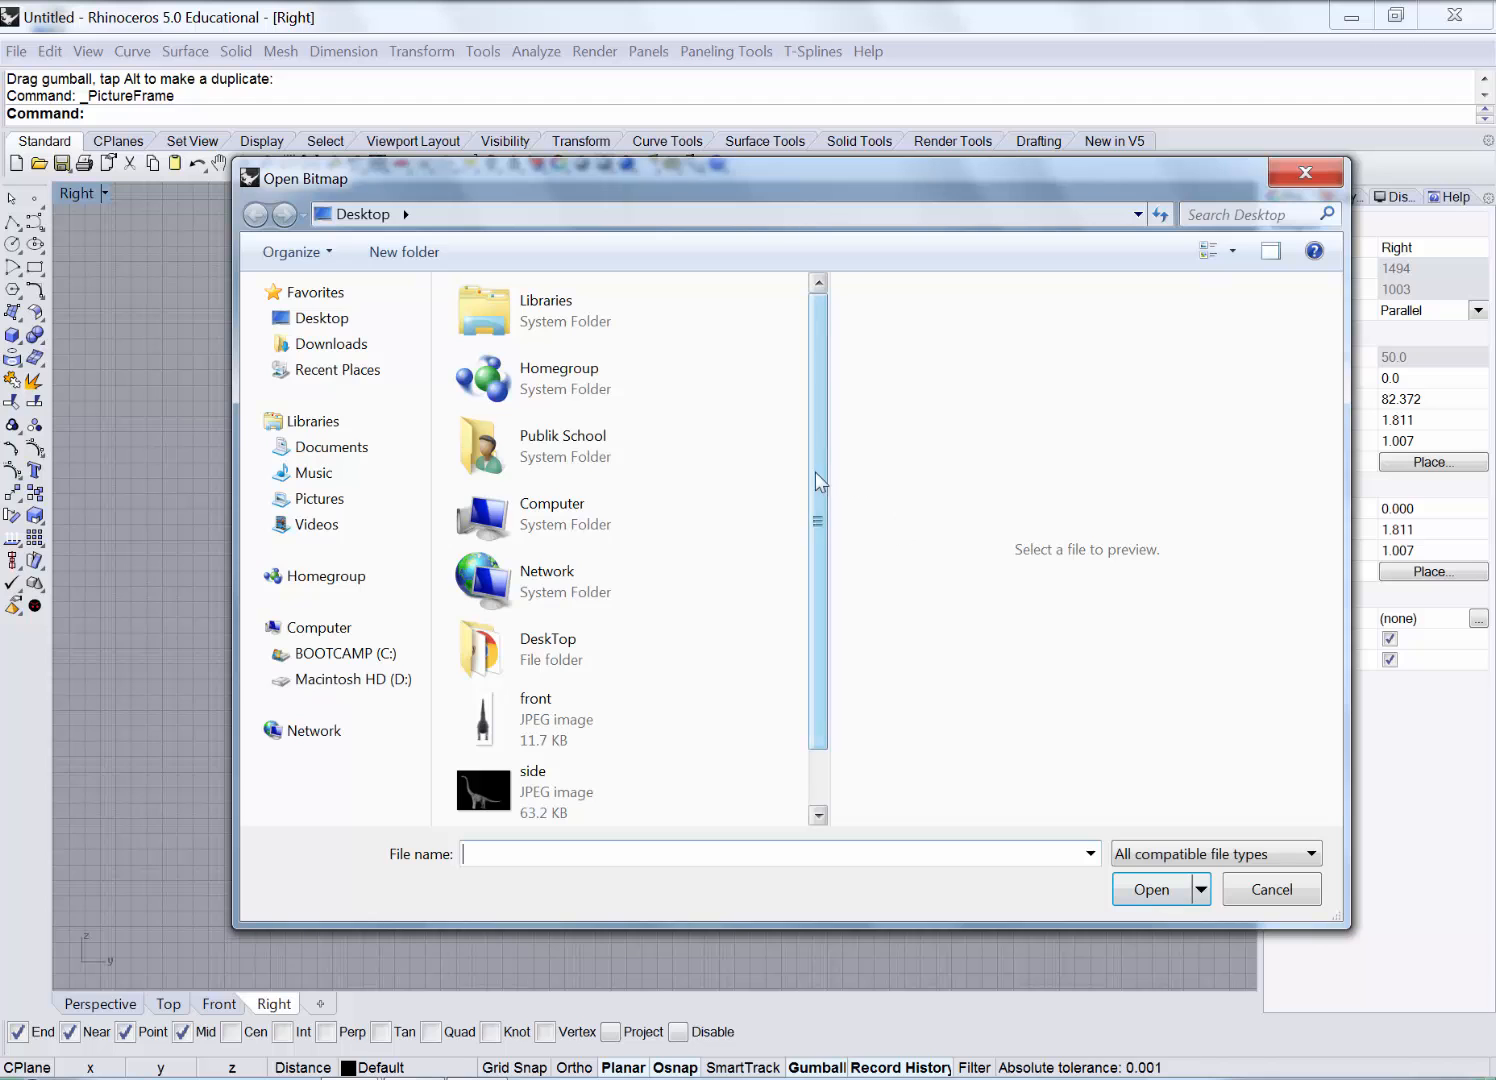
left_click_drag(814, 473, 821, 657)
left_click(529, 720)
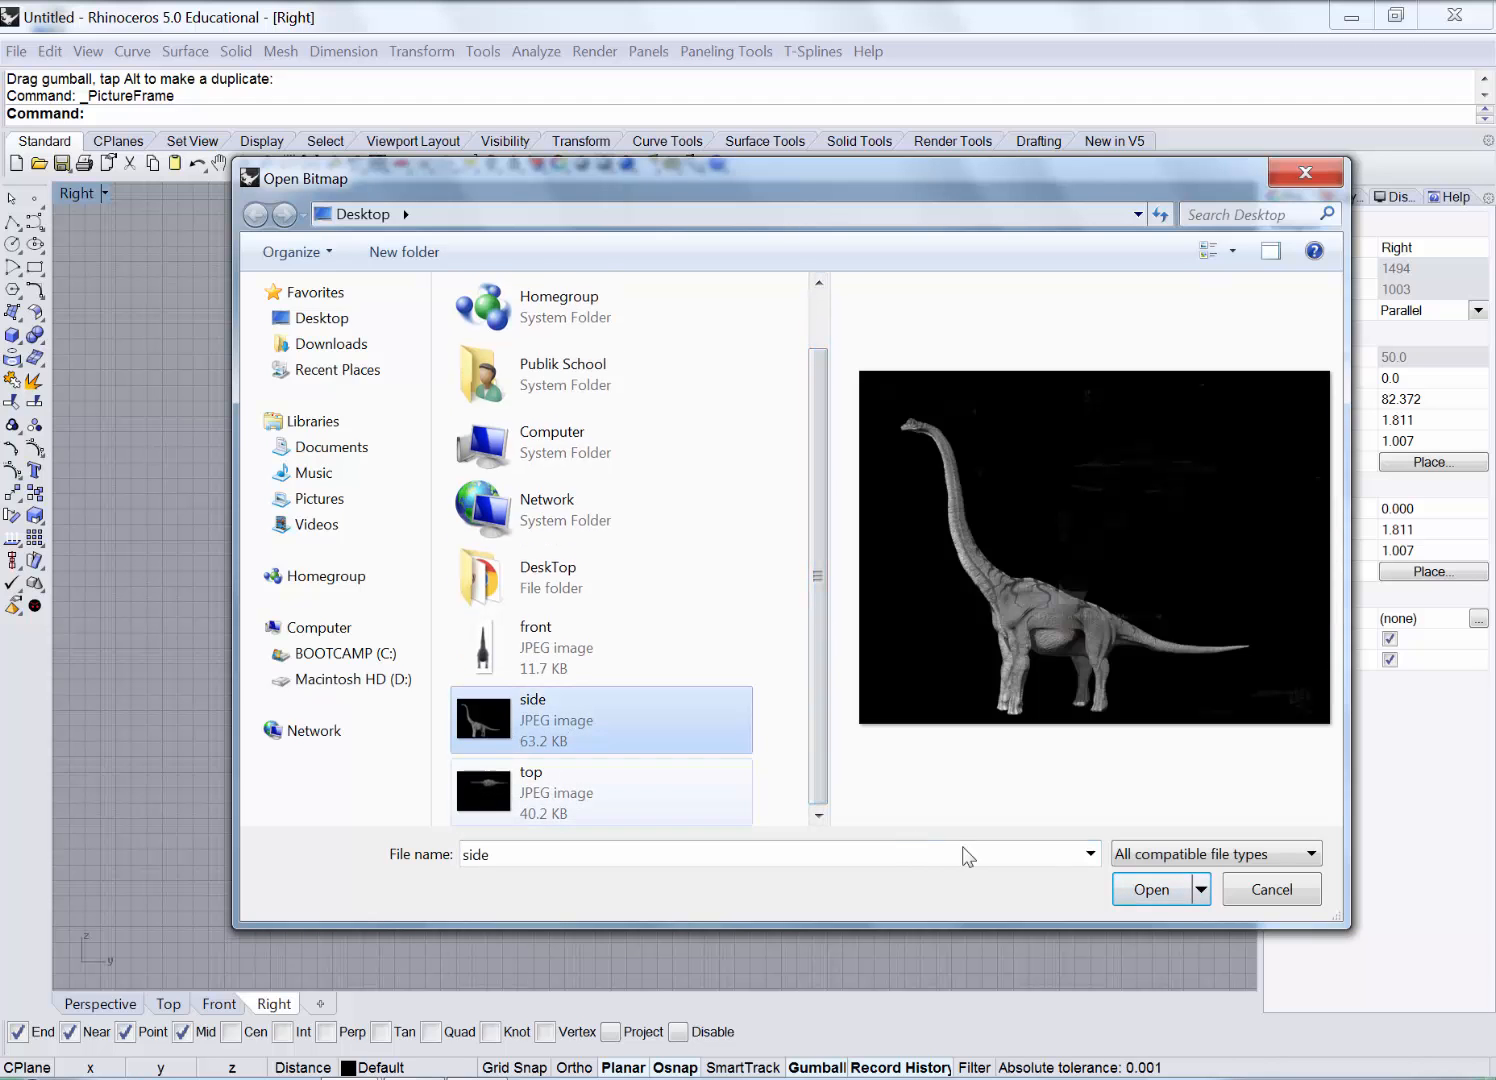
left_click(1152, 889)
Place the side picture frame in the Right view, drag it down, then maximize the Top view.
left_click(478, 417)
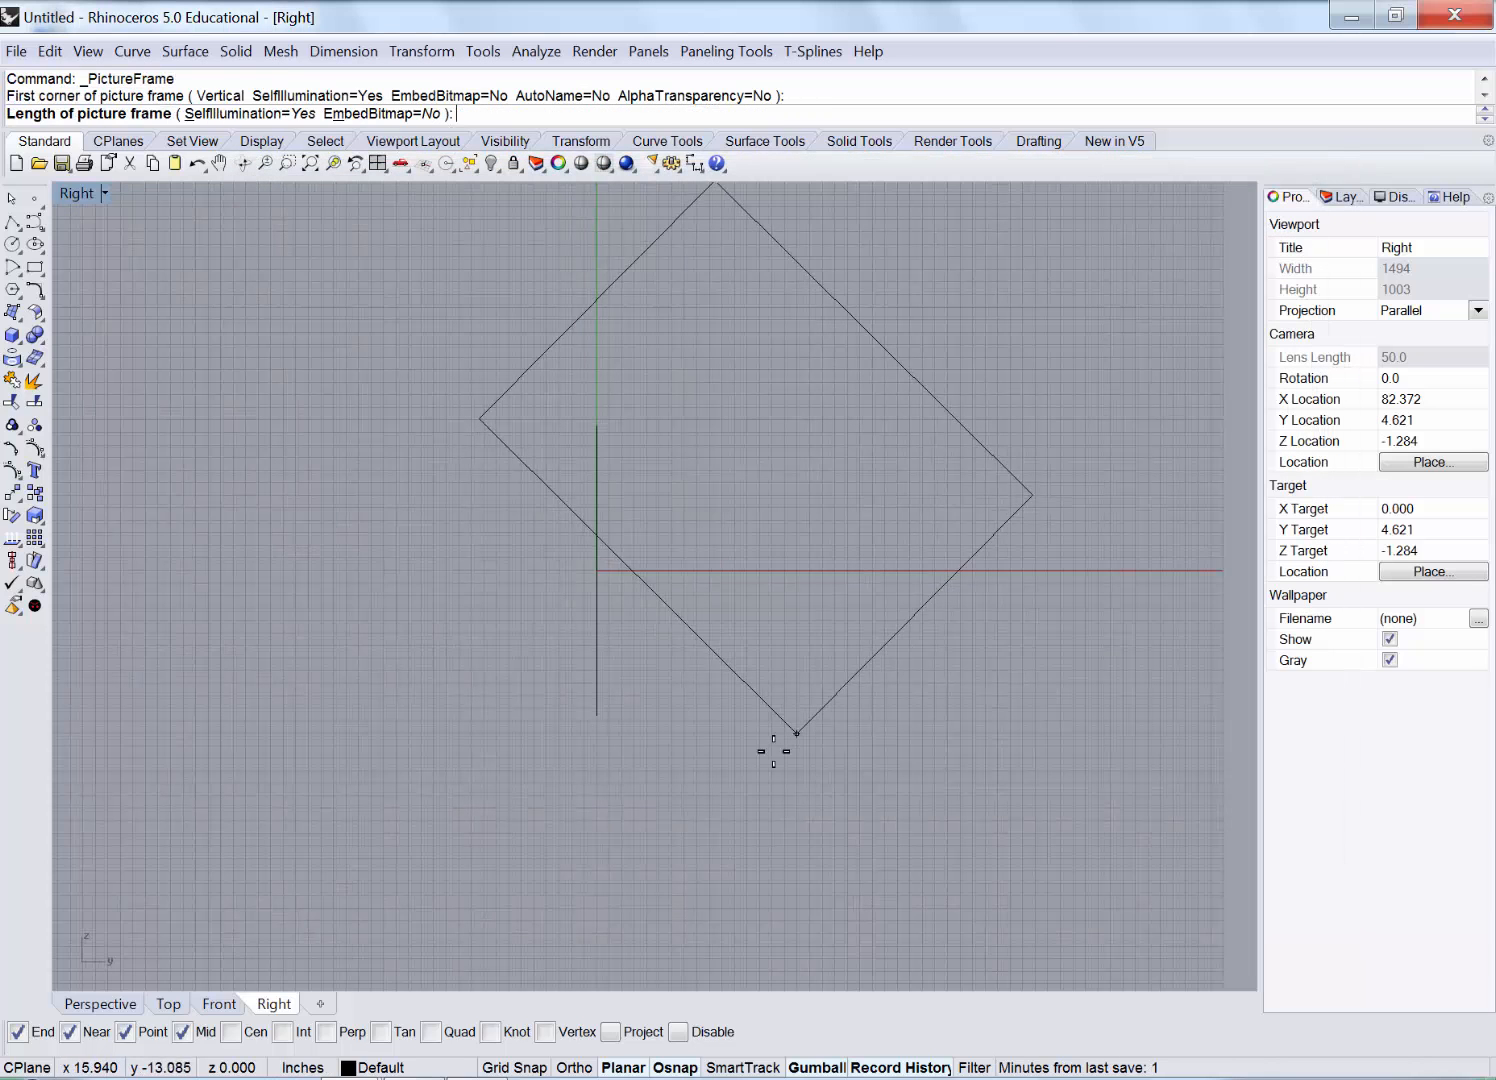
left_click(773, 738)
left_click_drag(709, 364, 720, 619)
double_click(72, 193)
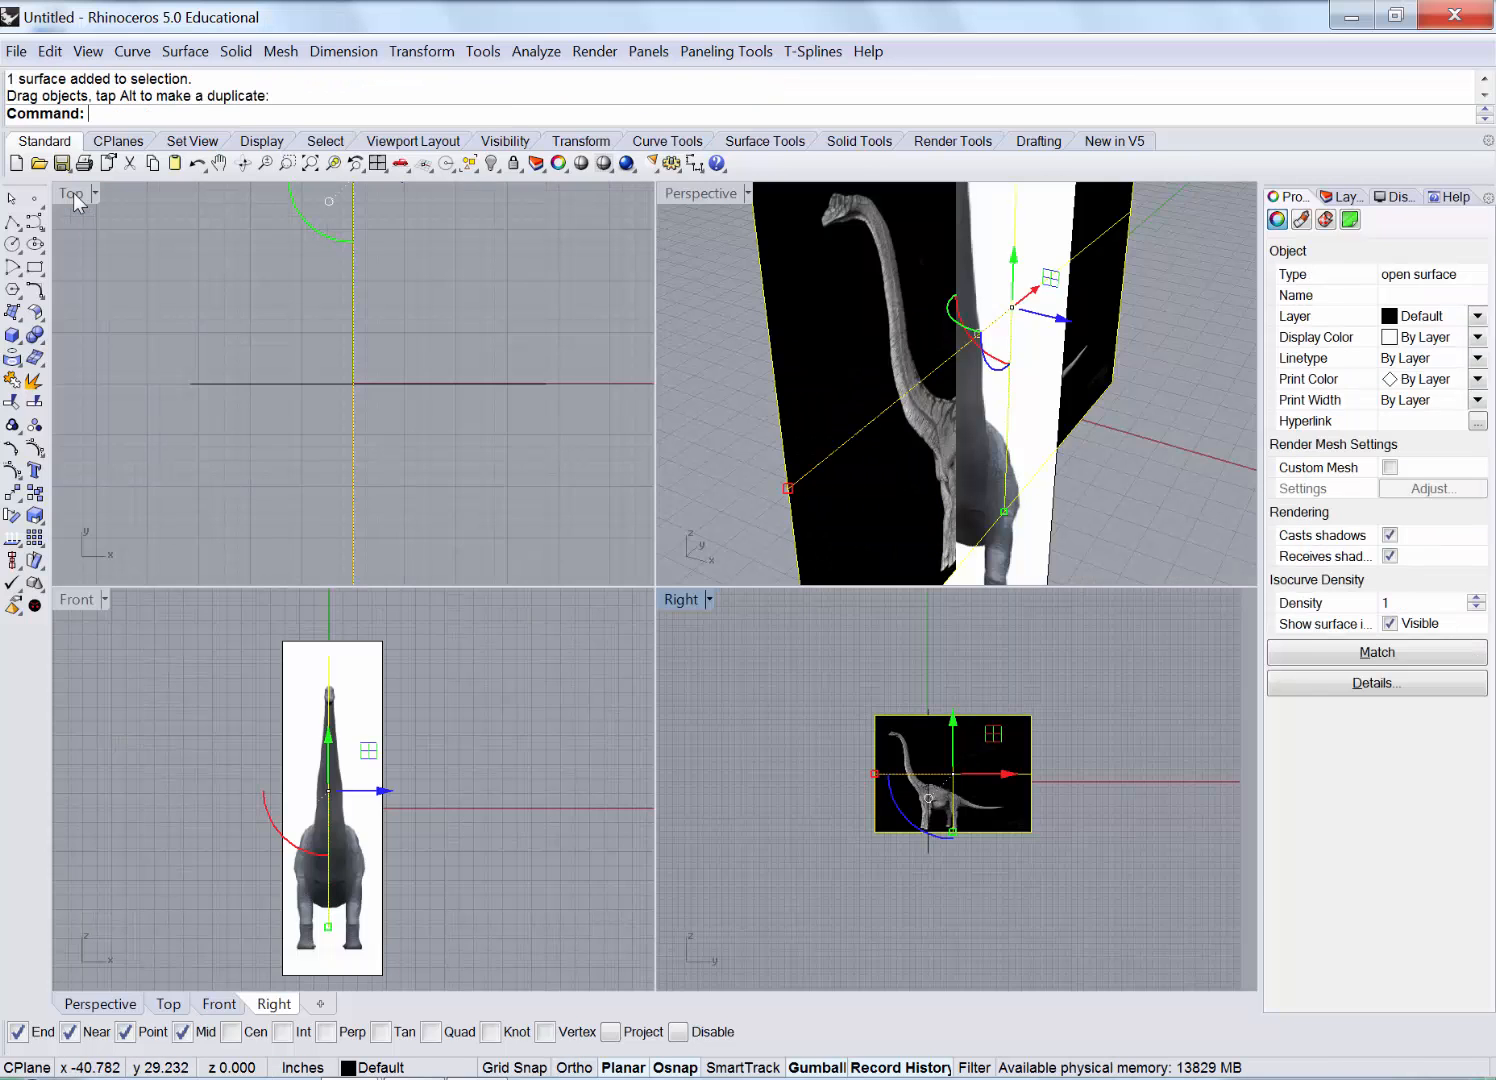
double_click(72, 193)
Start a new Picture Frame and load the top.jpg dinosaur image.
left_click(346, 421)
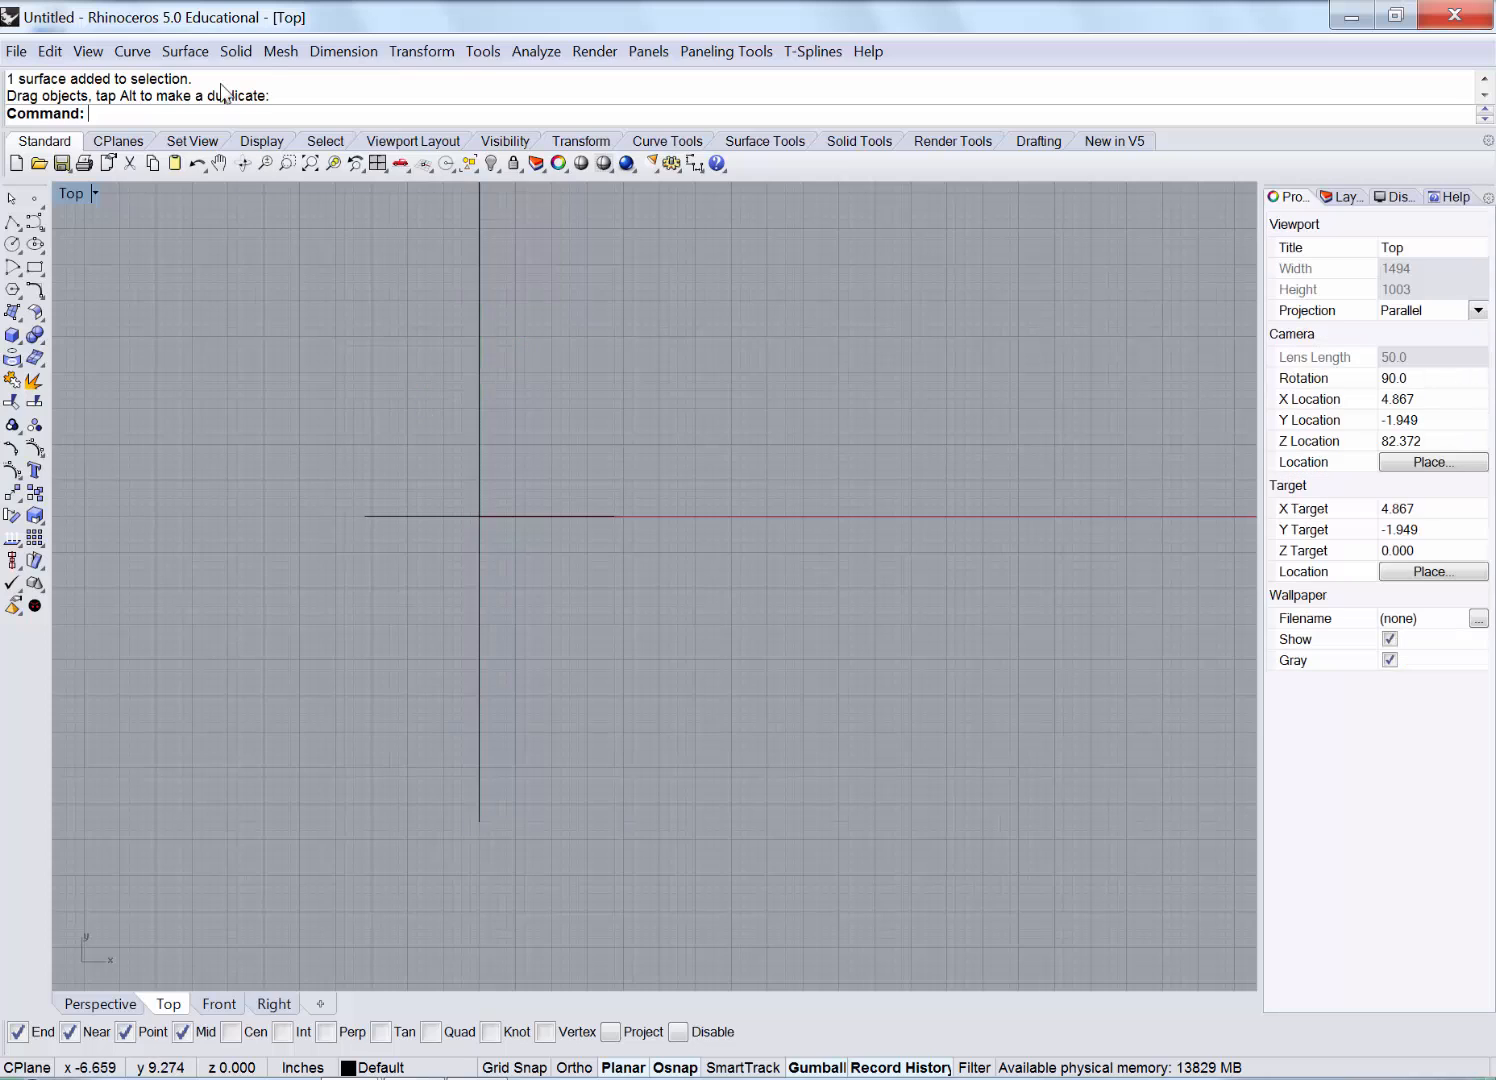
left_click(184, 51)
mouse_move(390, 81)
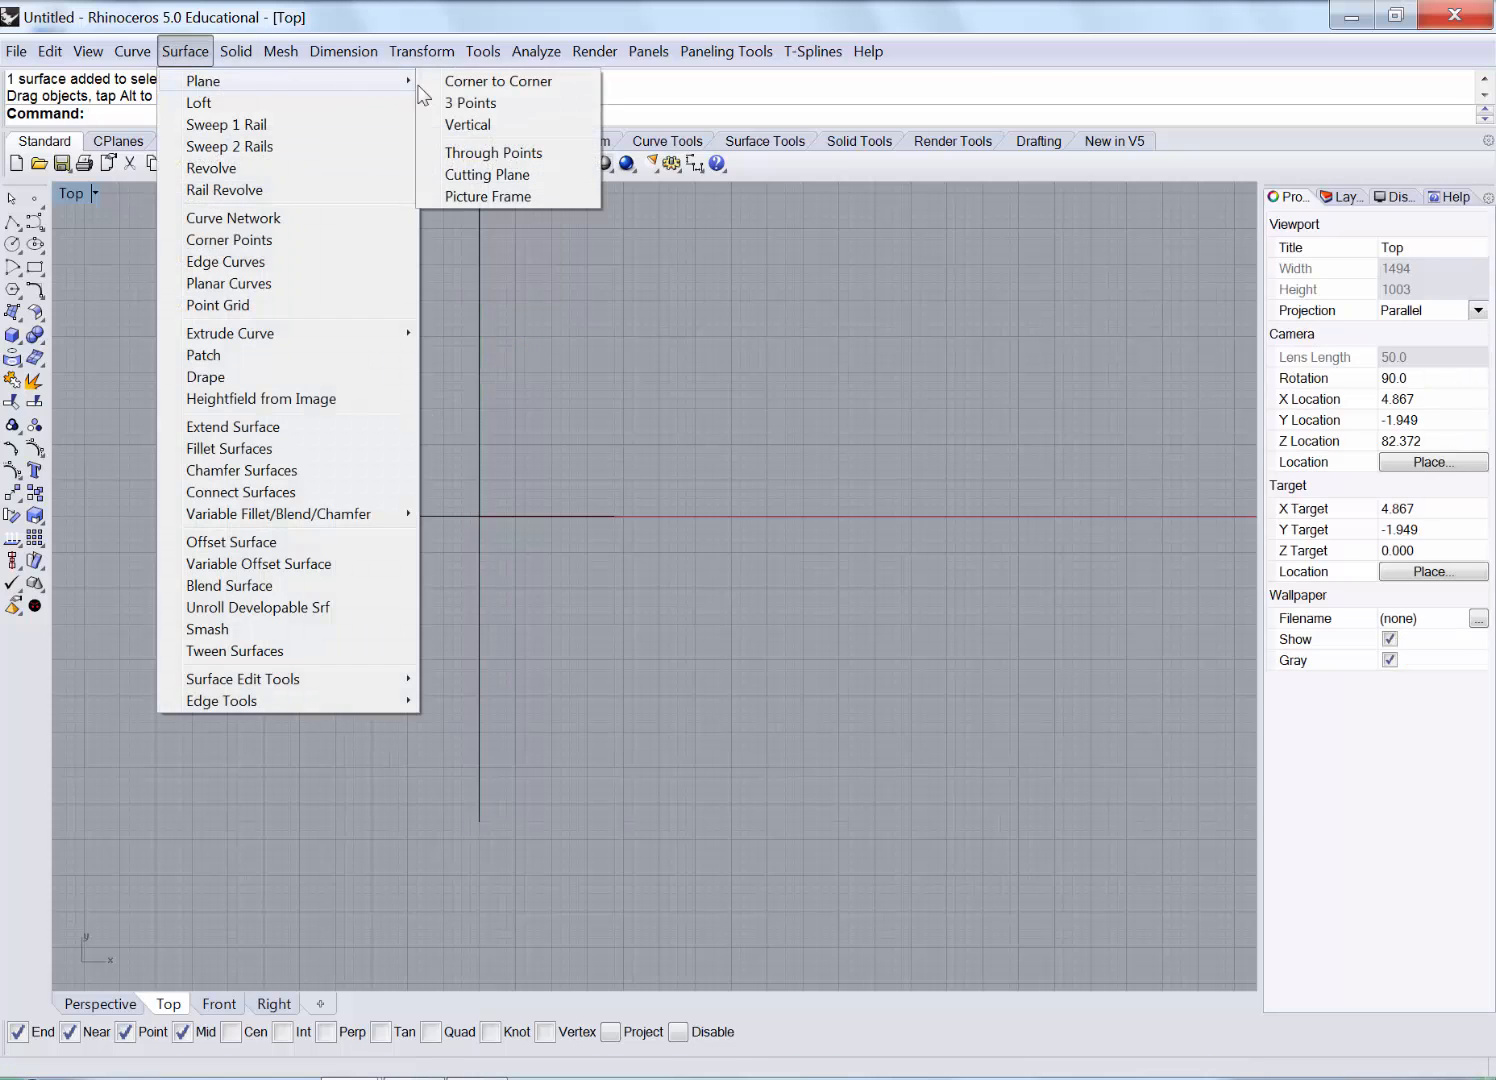
left_click(522, 198)
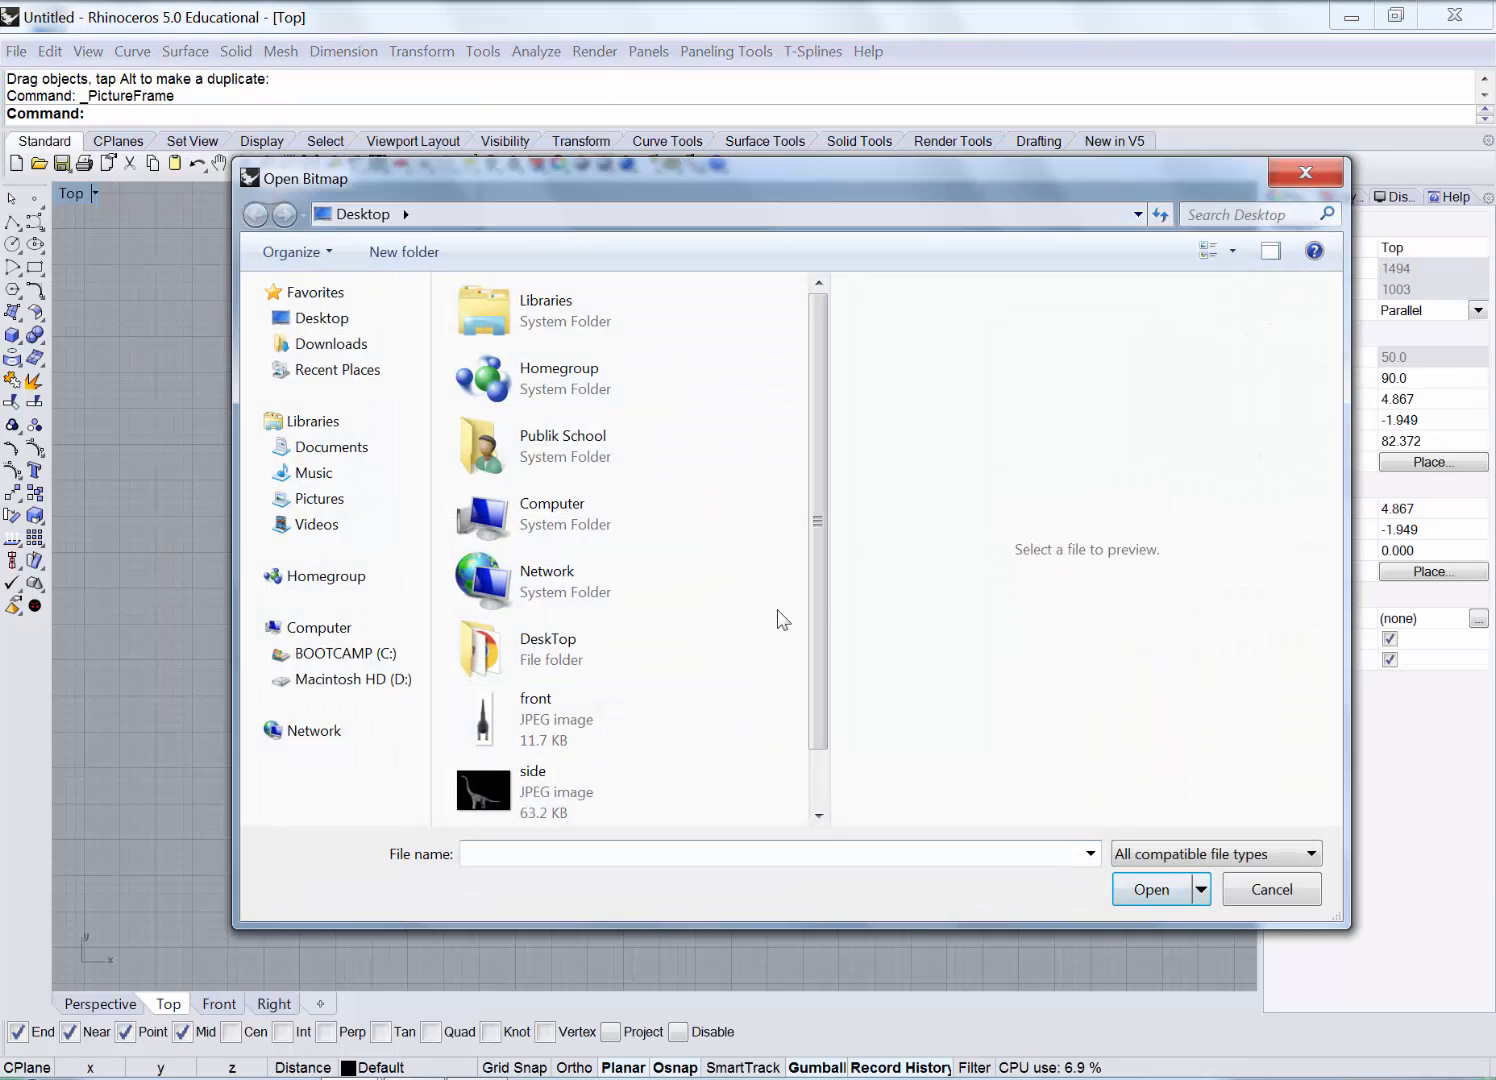
scroll(825, 618, "down", 1)
left_click(545, 790)
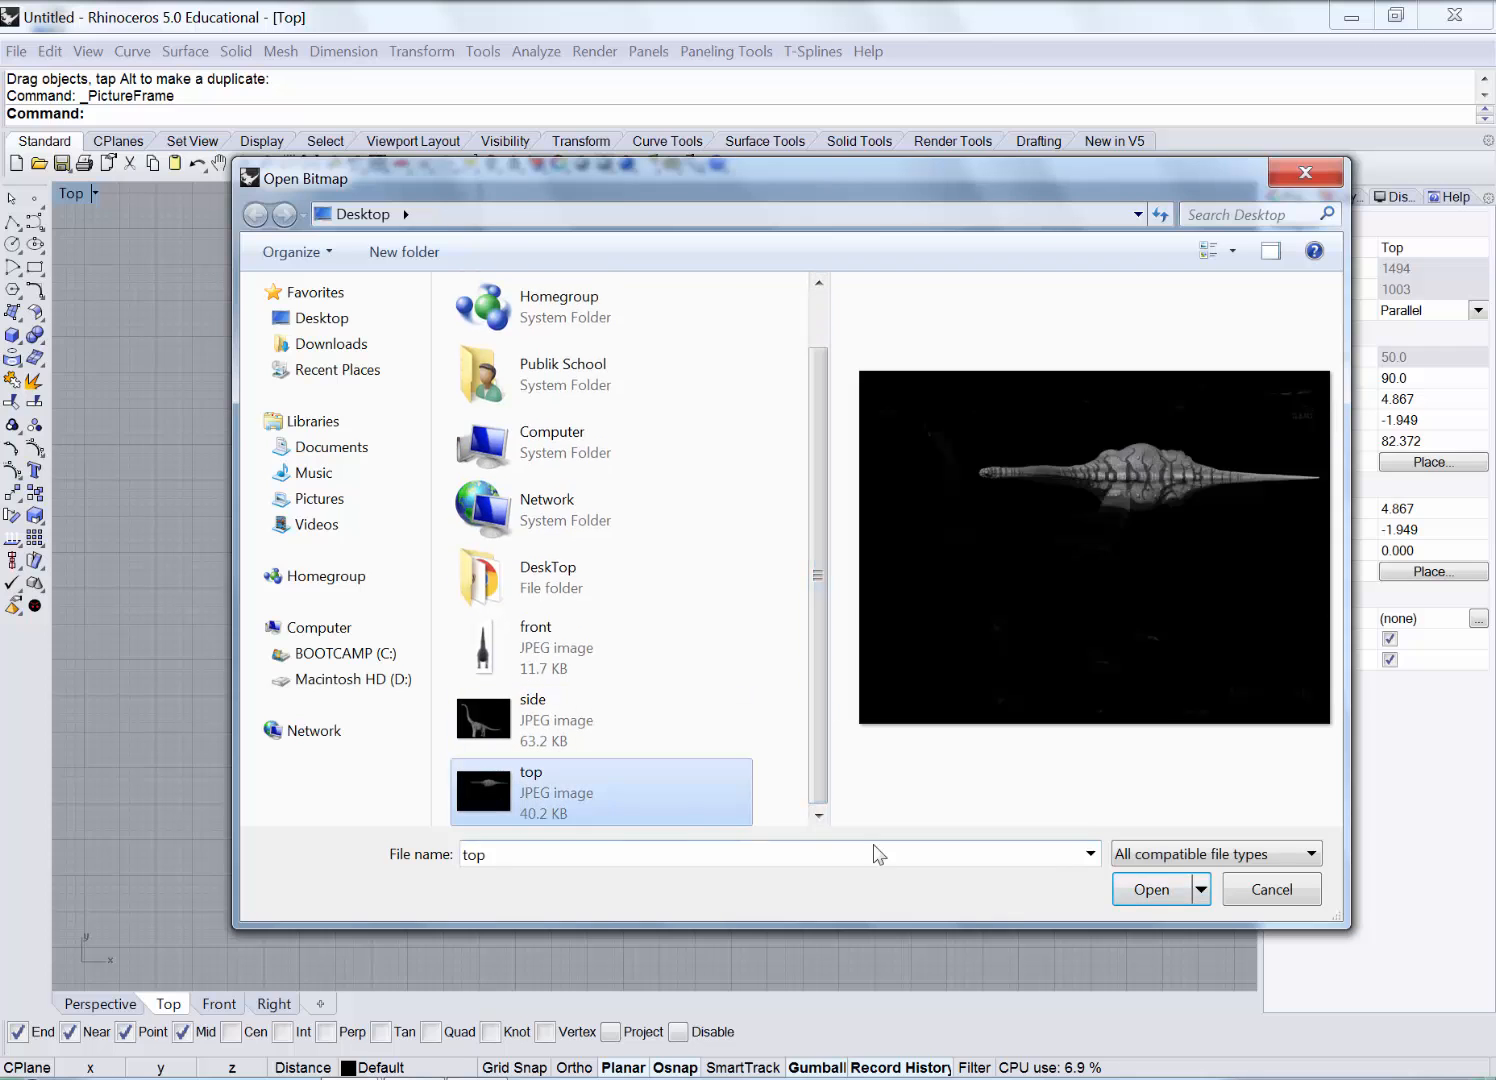
left_click(1151, 889)
Place the top picture, move it to the view centre, and undo its accidental tilt.
left_click(318, 285)
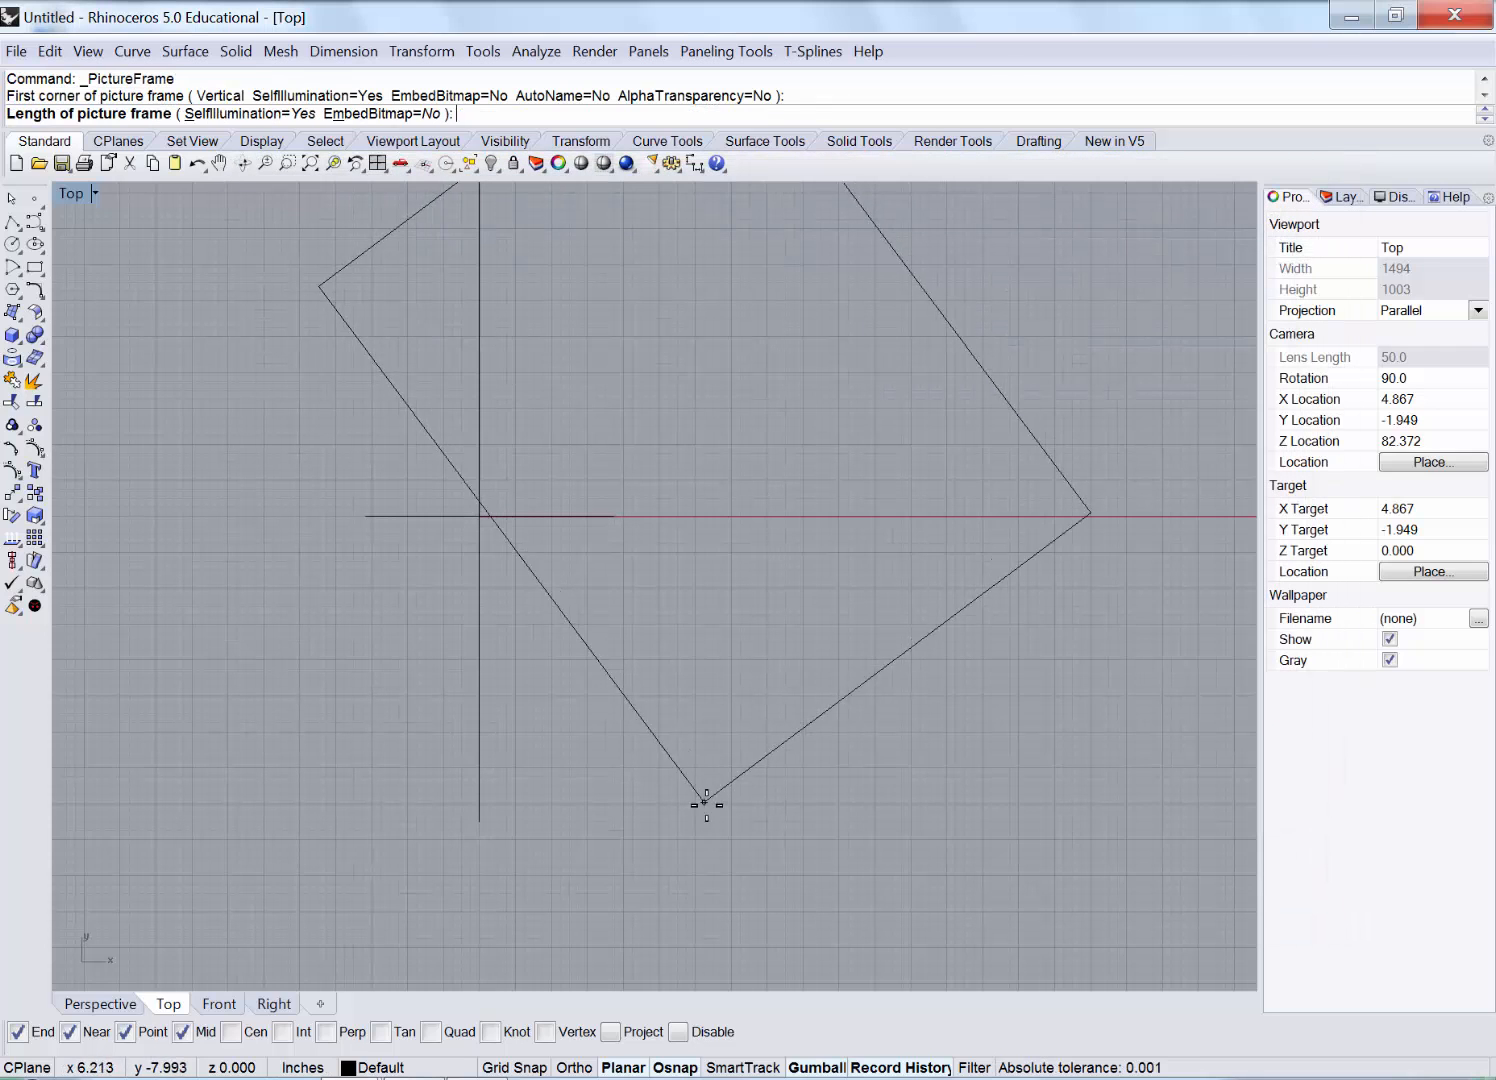
left_click(929, 776)
left_click_drag(725, 259, 606, 676)
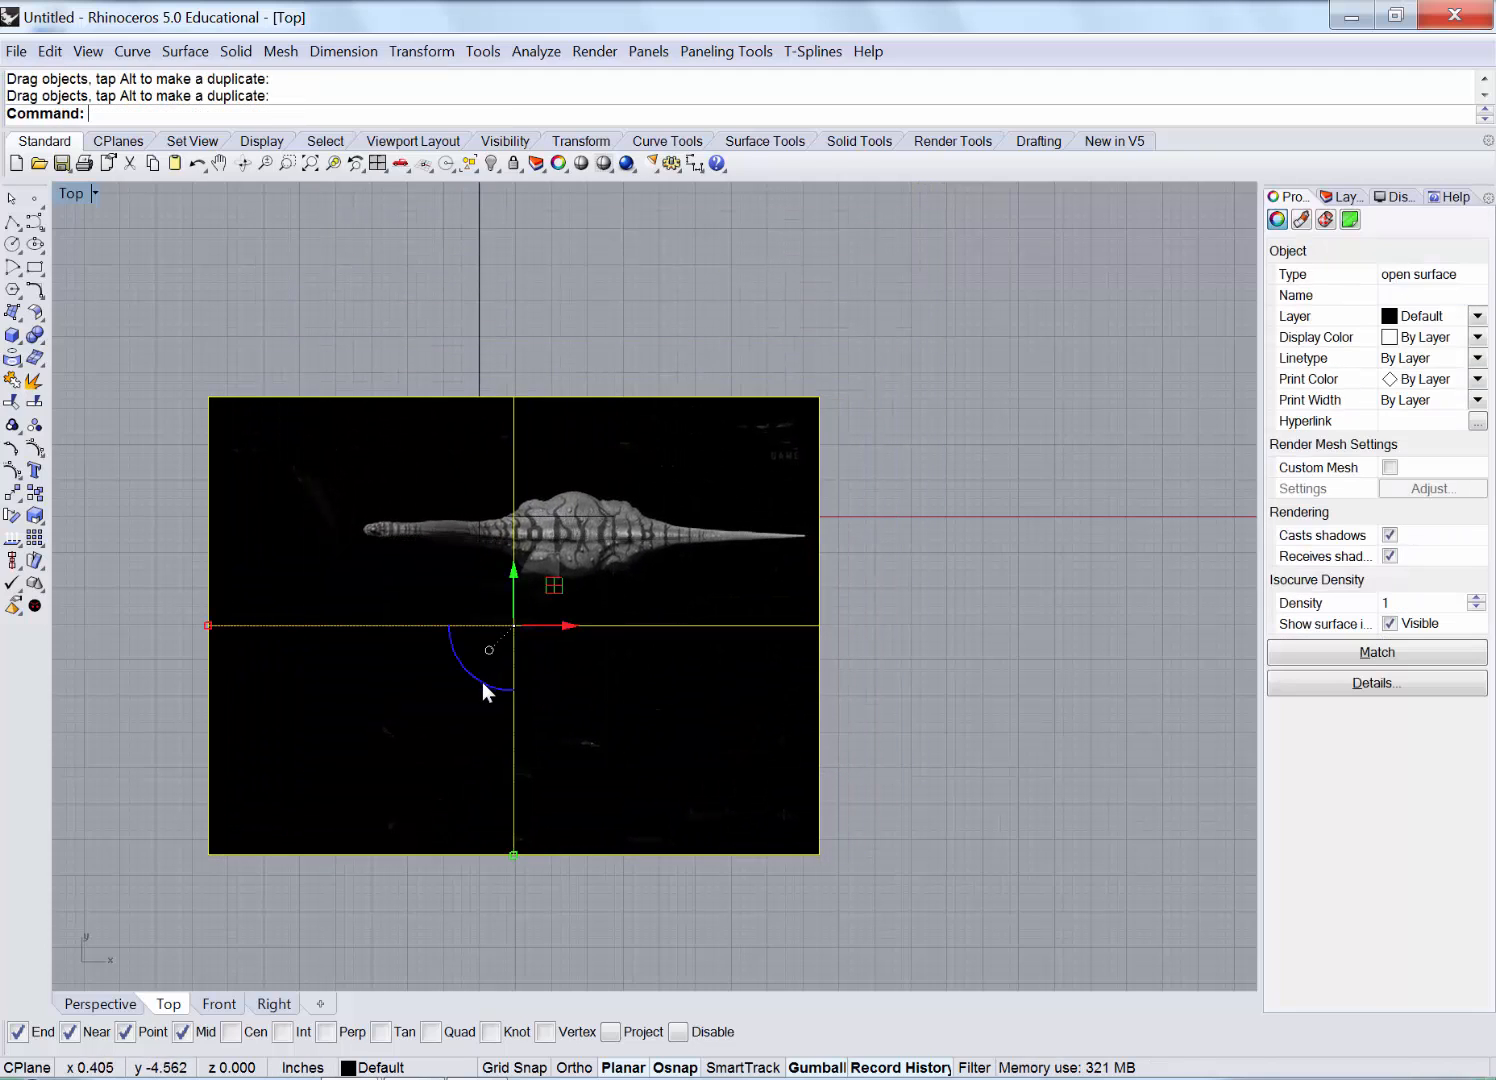
left_click_drag(467, 683, 431, 713)
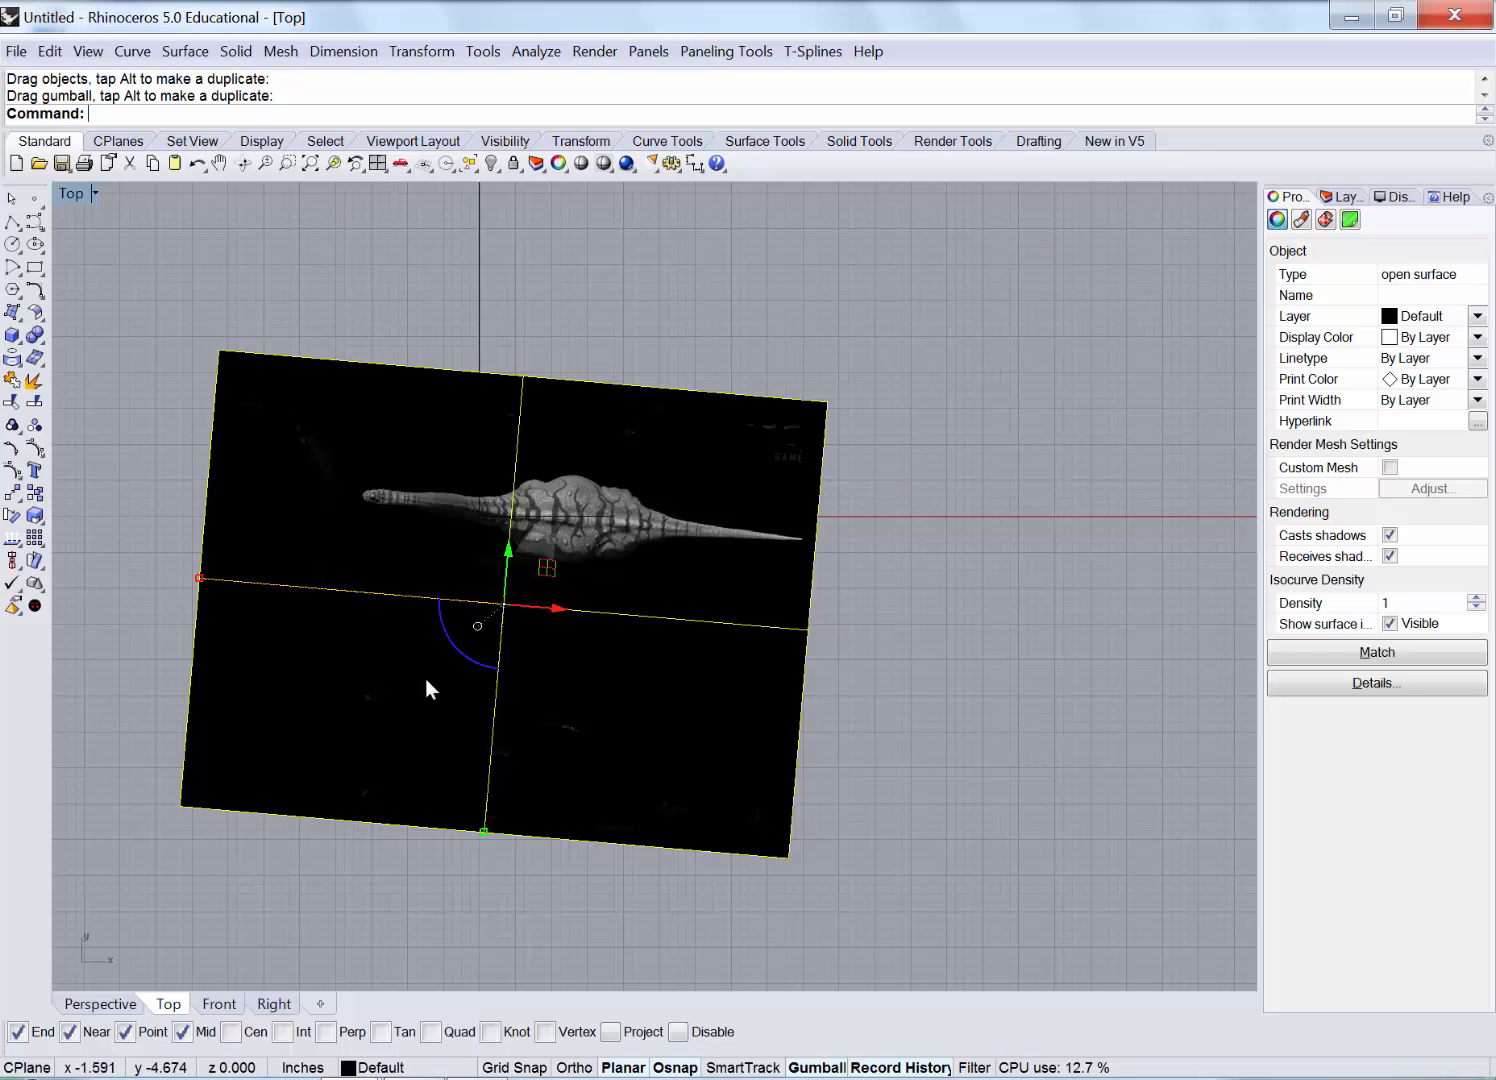
key("ctrl+z")
scroll(418, 562, "up", 2)
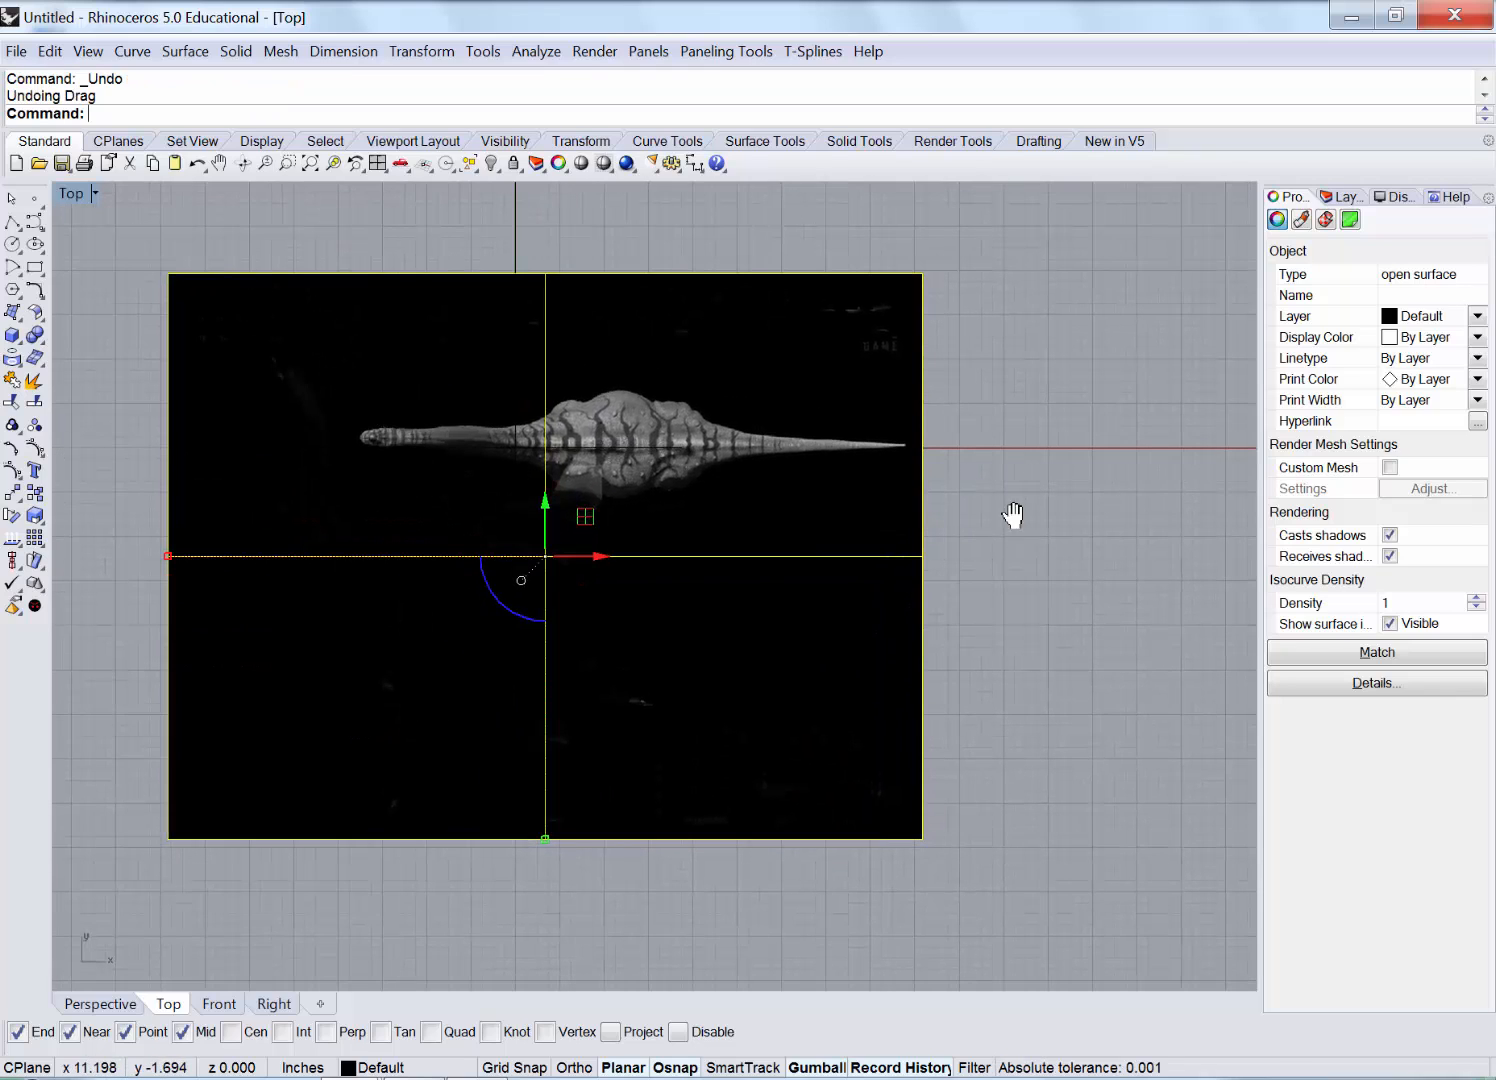
right_click_drag(1014, 516, 1044, 487)
key("Escape")
Draw a crop rectangle around the dinosaur on the top-view picture.
left_click(34, 266)
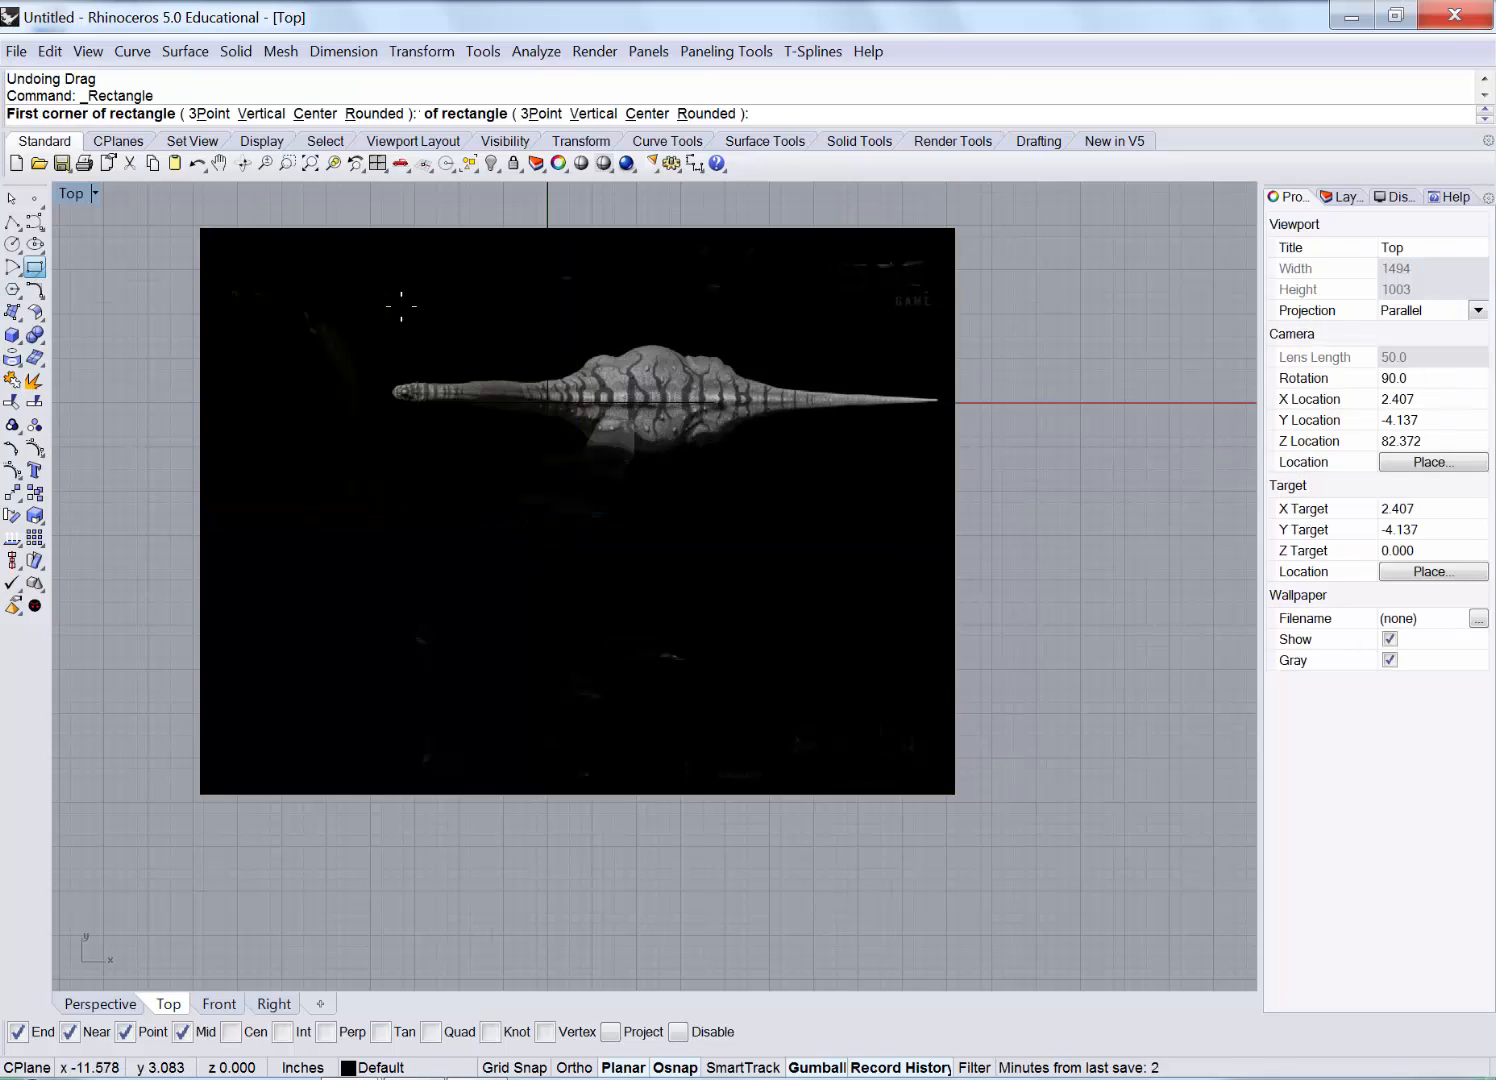
left_click(333, 217)
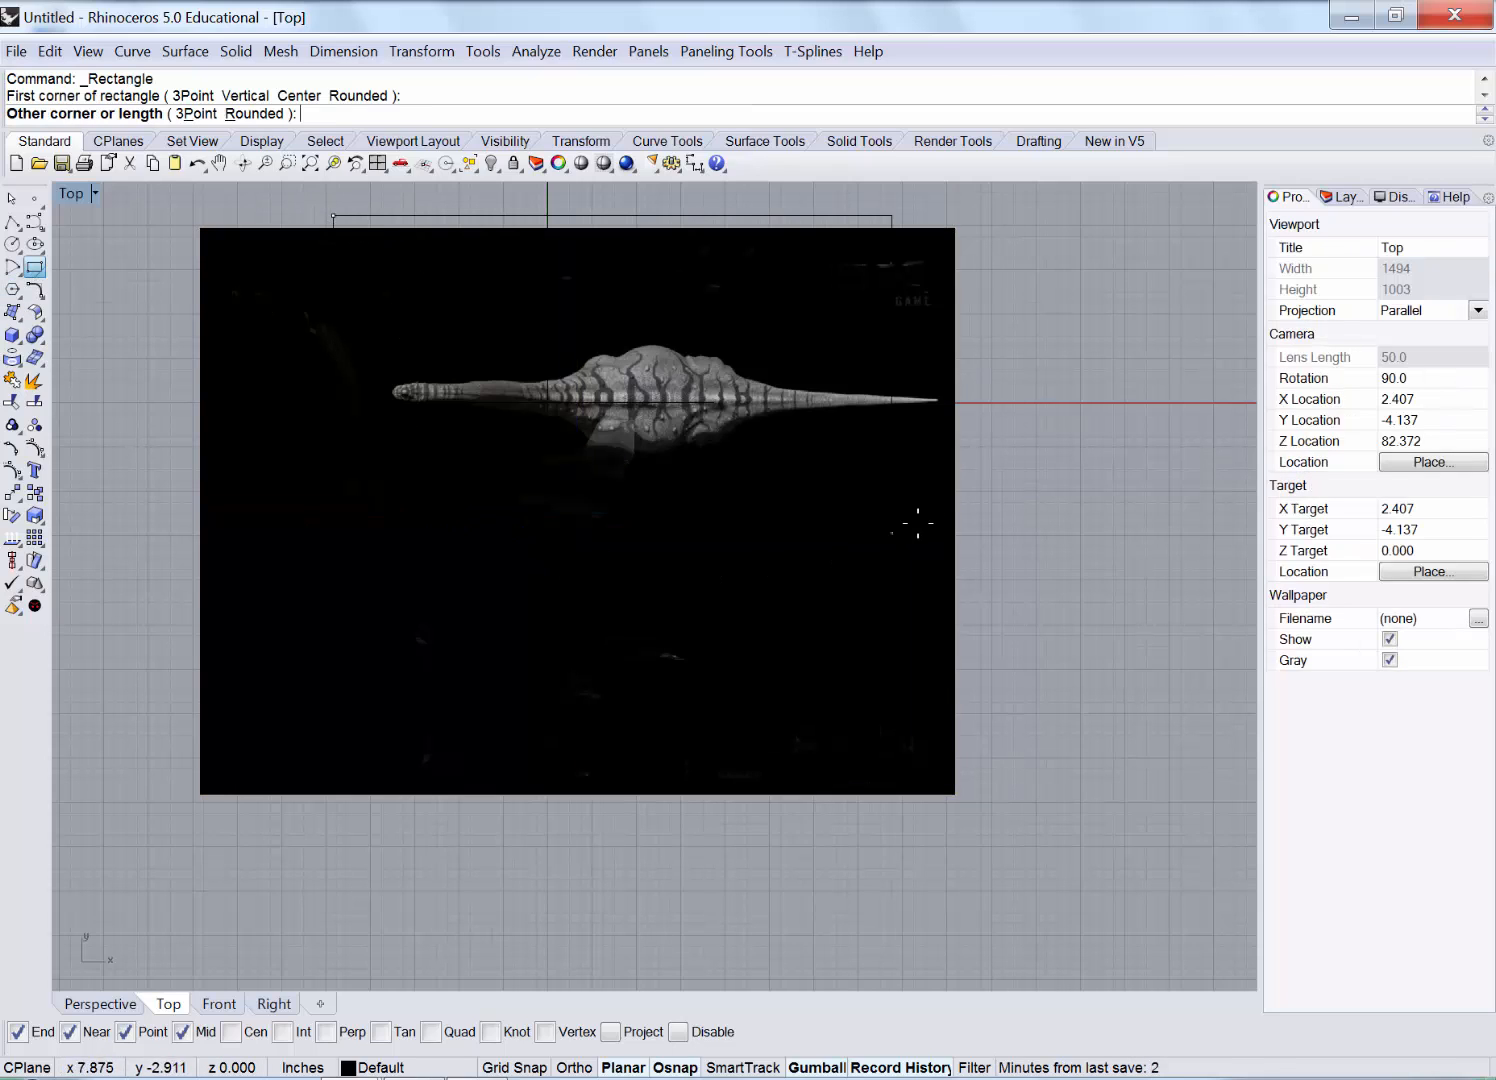
left_click(991, 509)
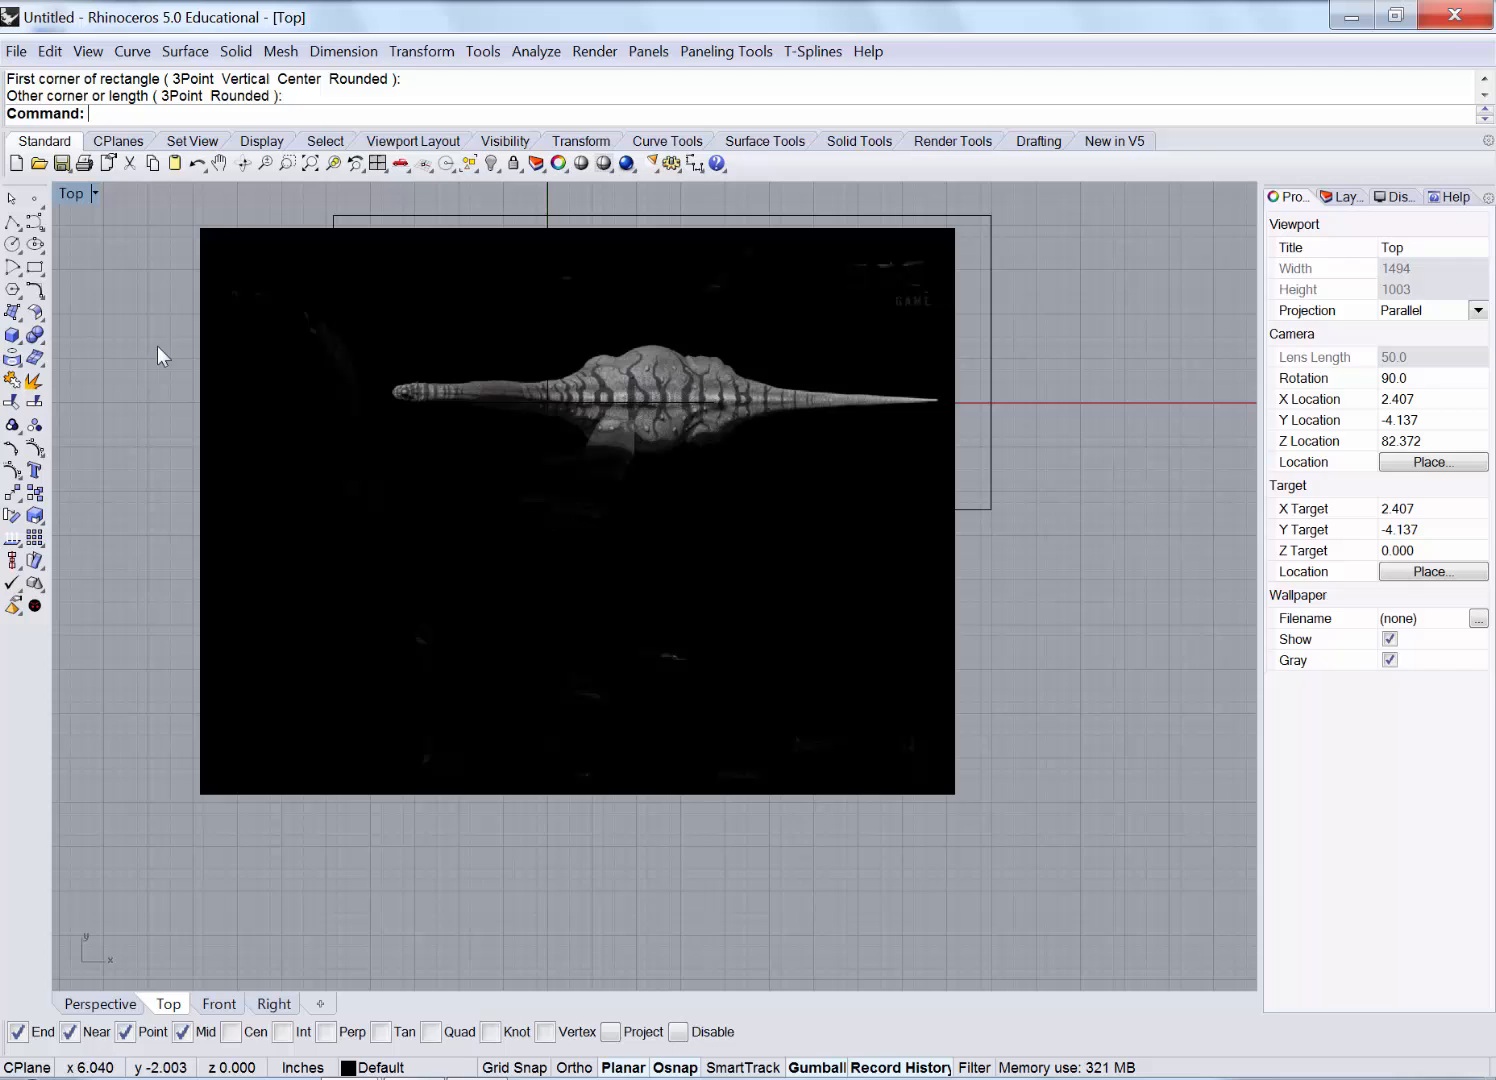
left_click(10, 219)
left_click(993, 517)
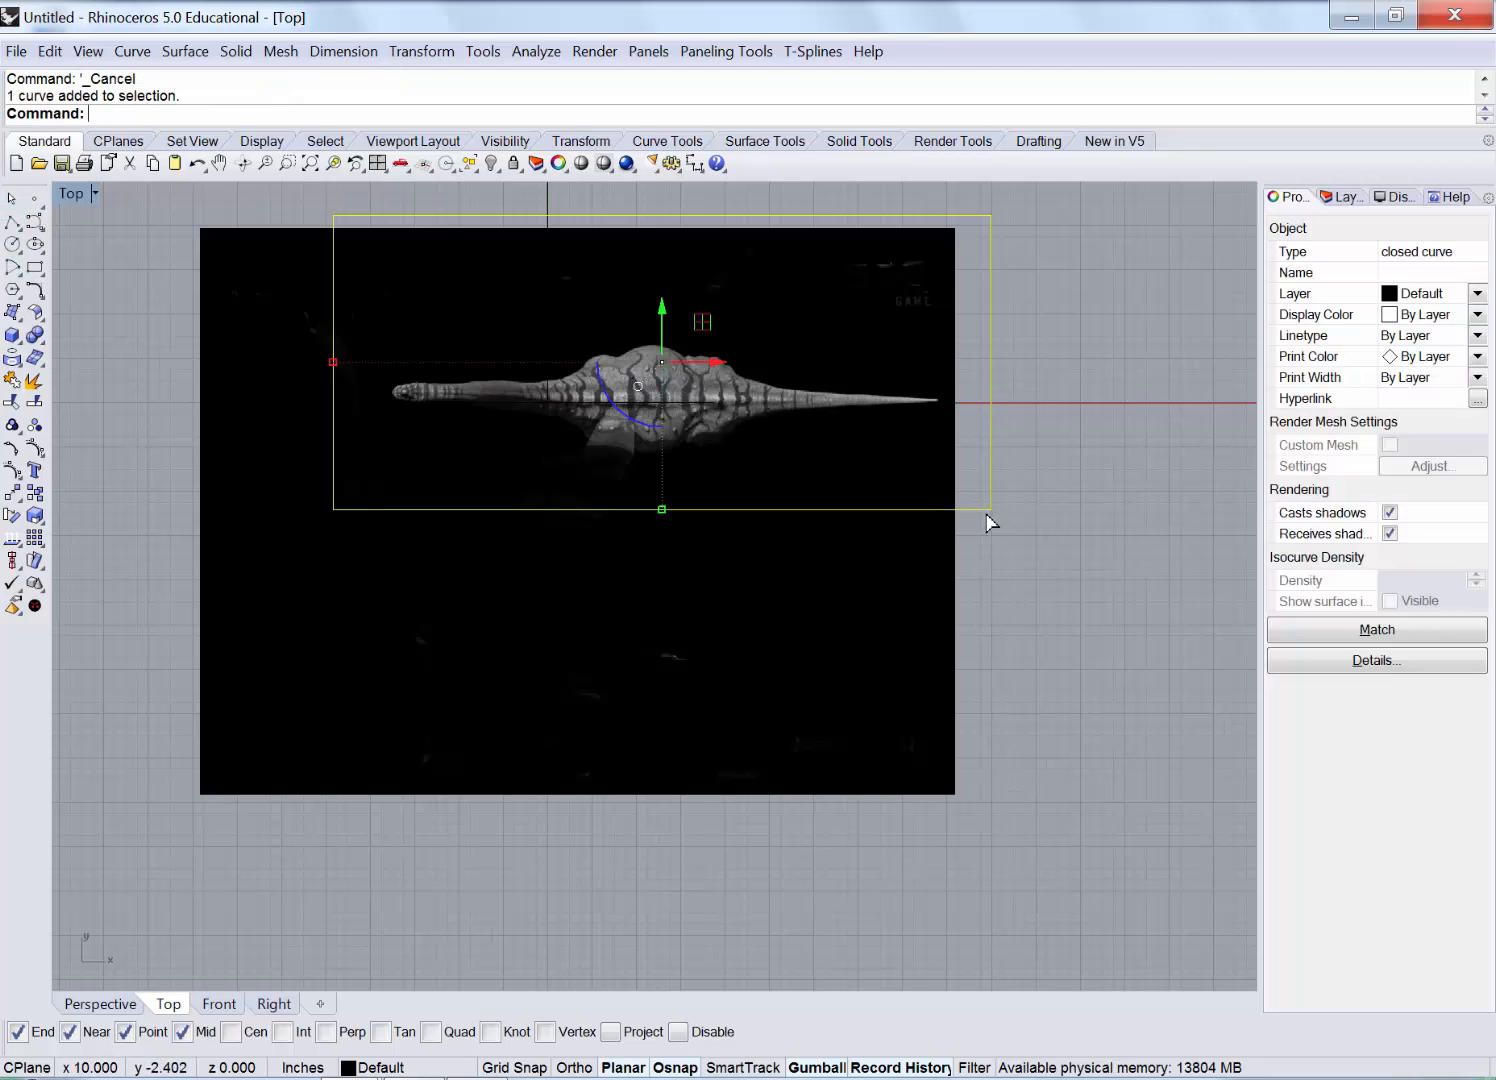
left_click(912, 567)
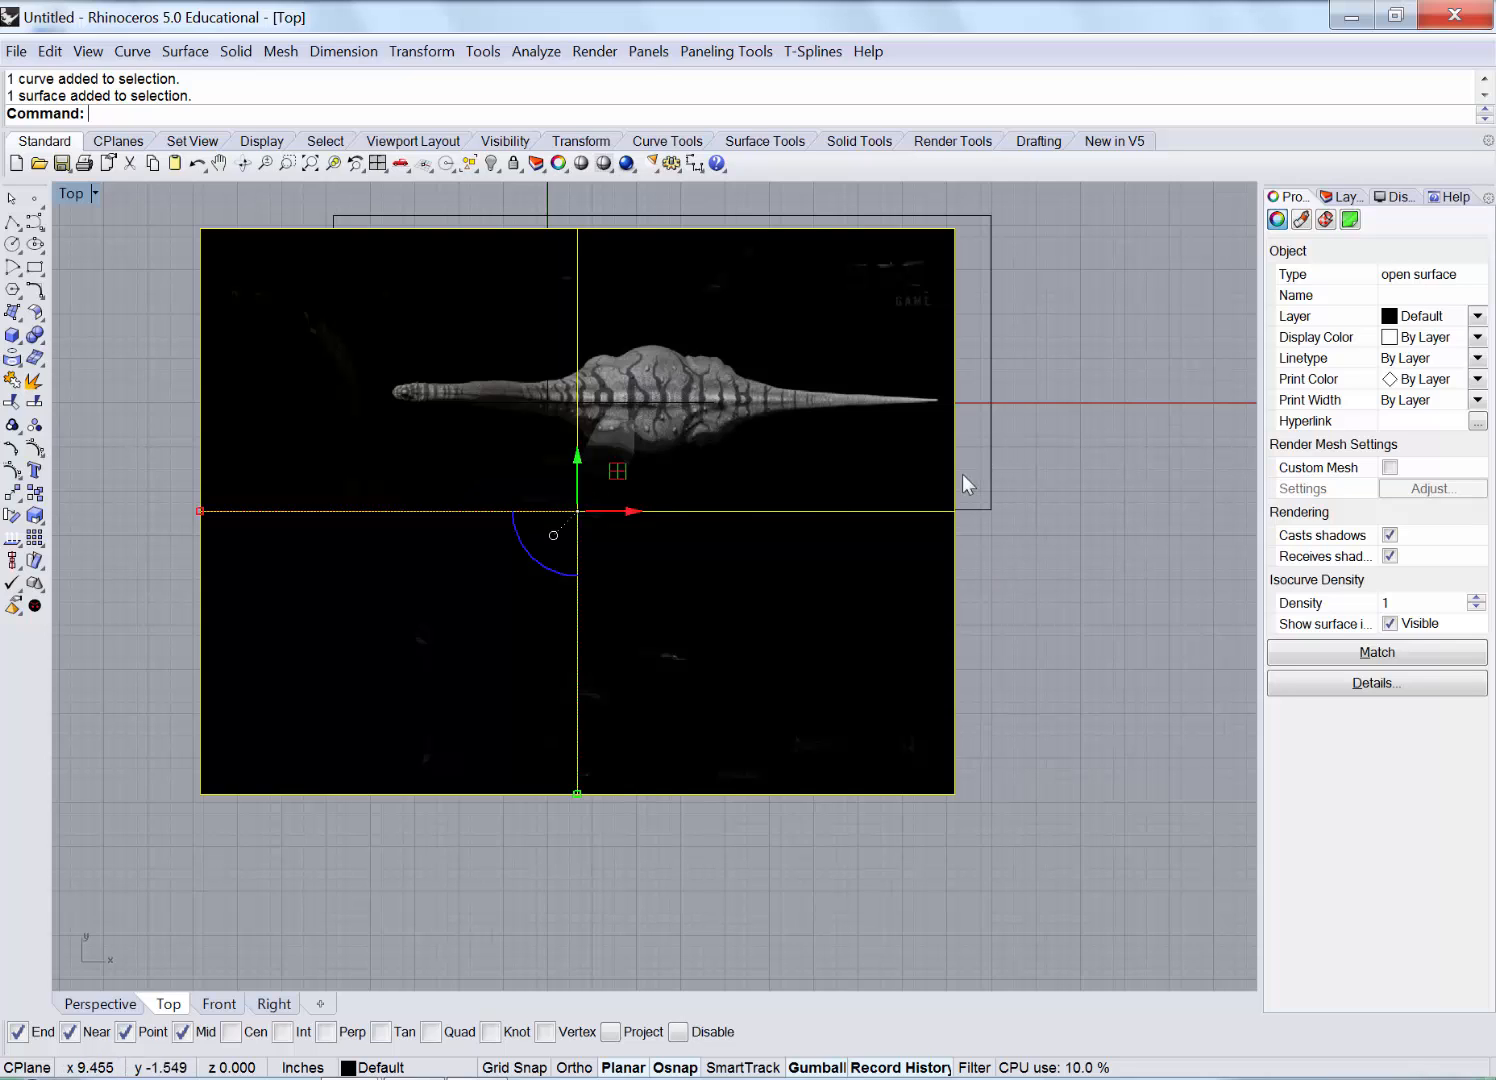
left_click(87, 413)
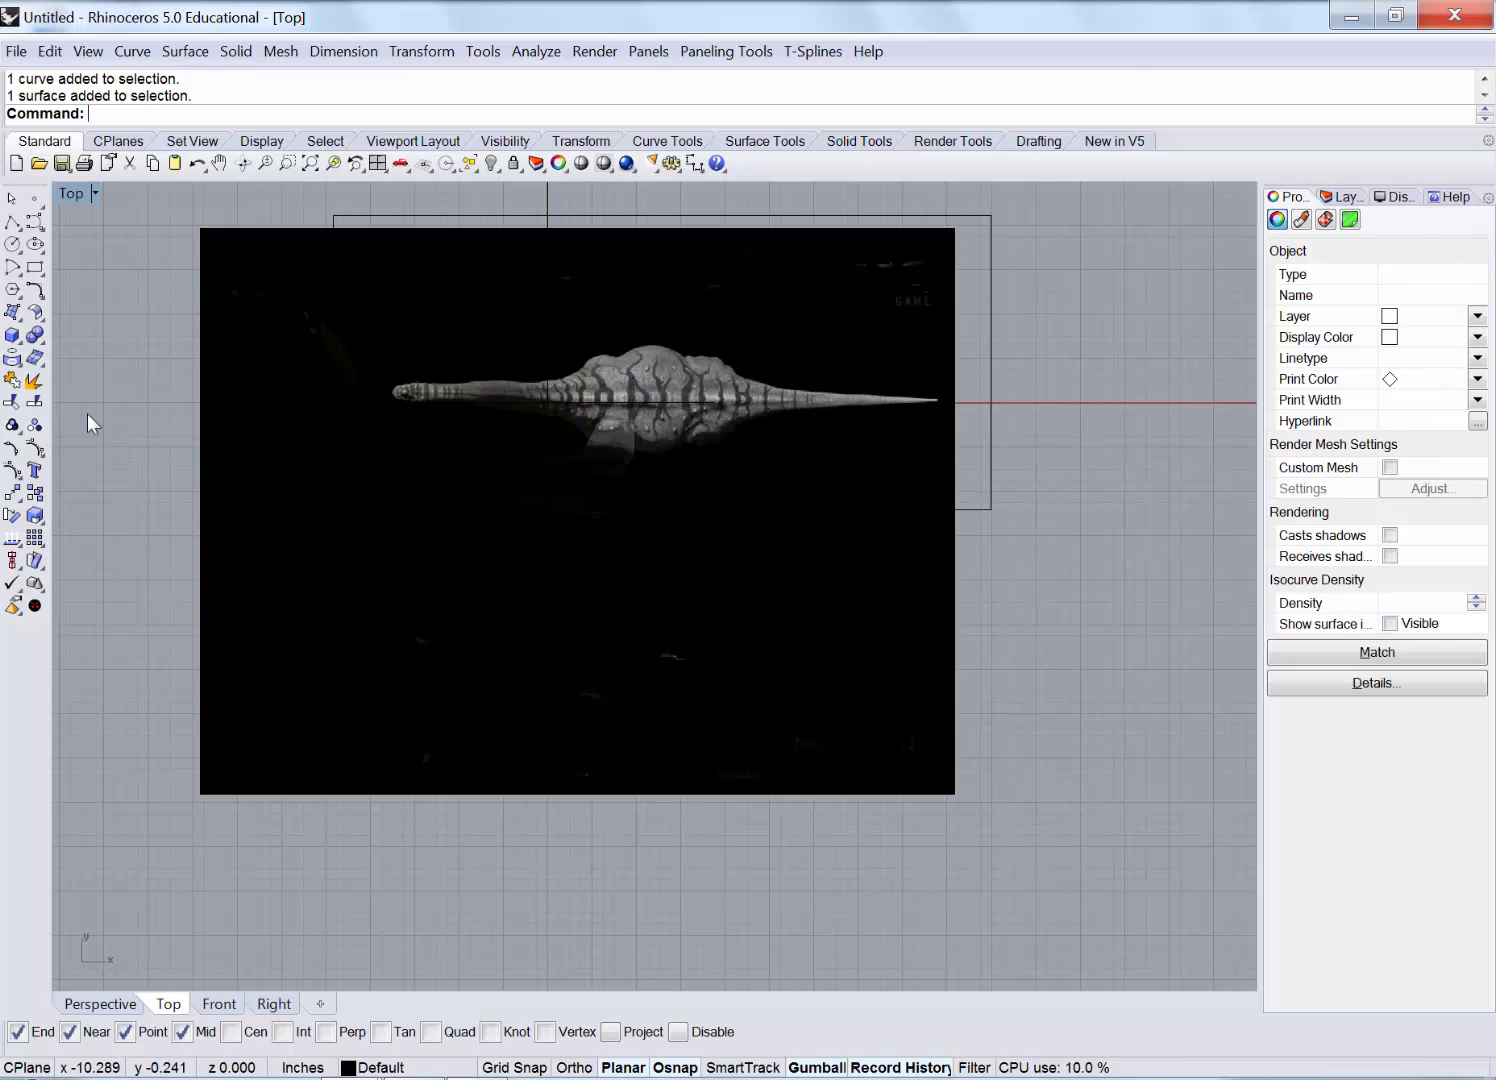
Split the top picture with the rectangle, delete the outer piece and rectangle, and restore four views.
left_click(34, 404)
left_click(885, 551)
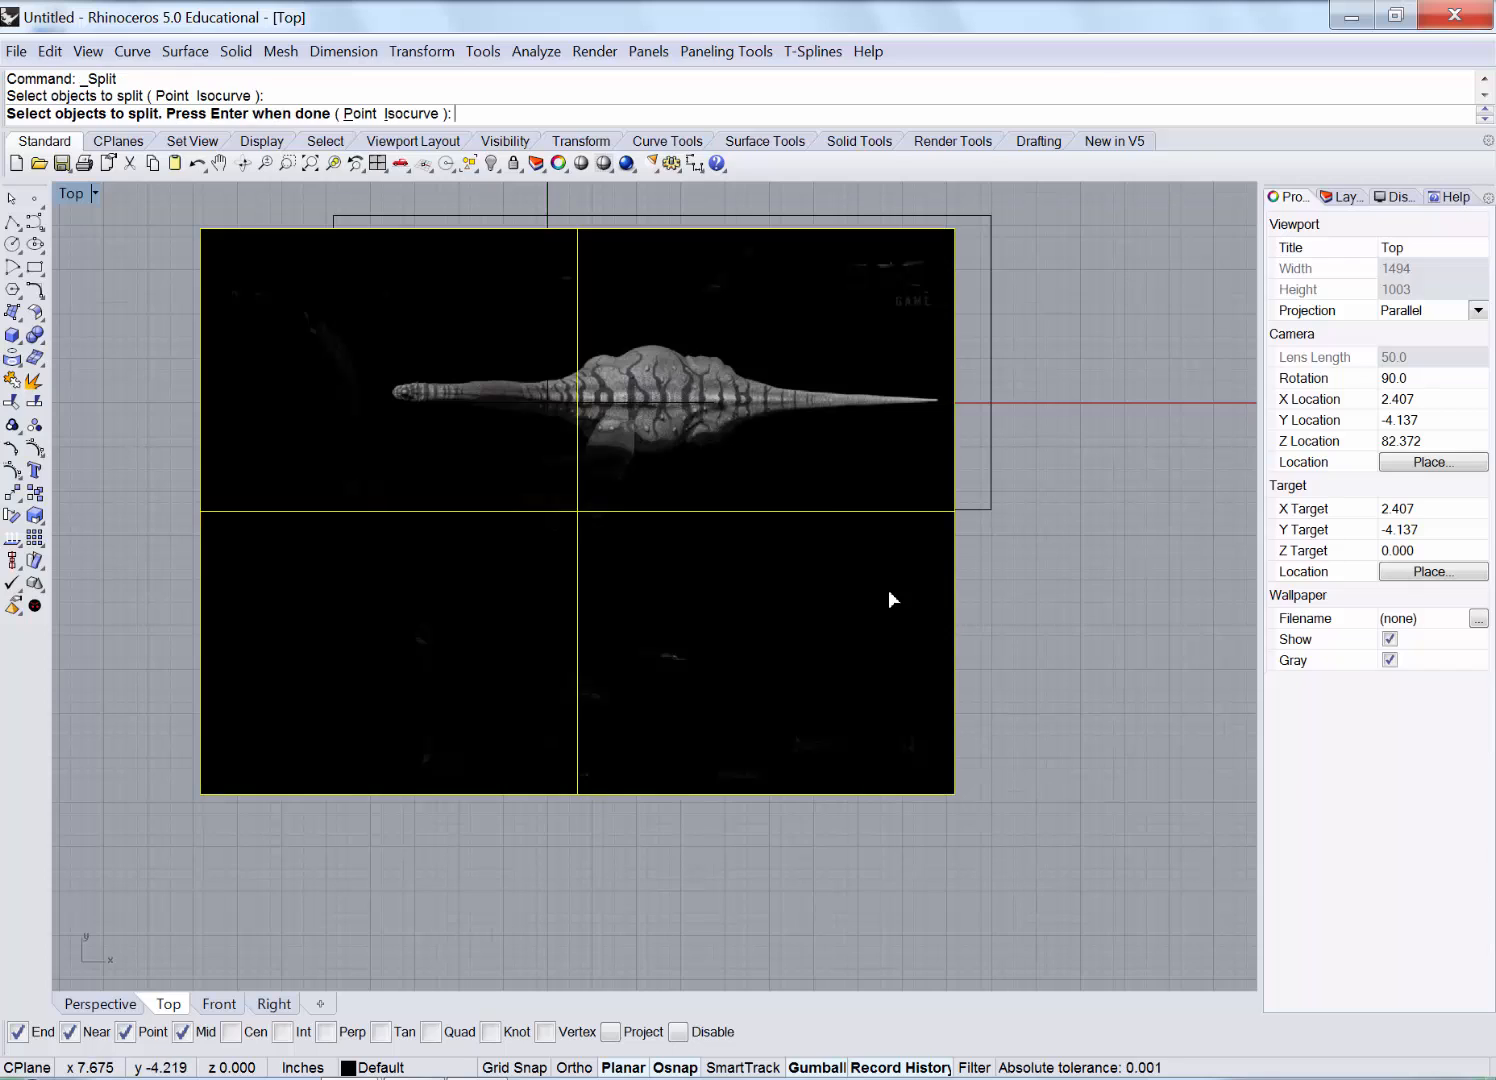
key("Return")
left_click(989, 505)
key("Return")
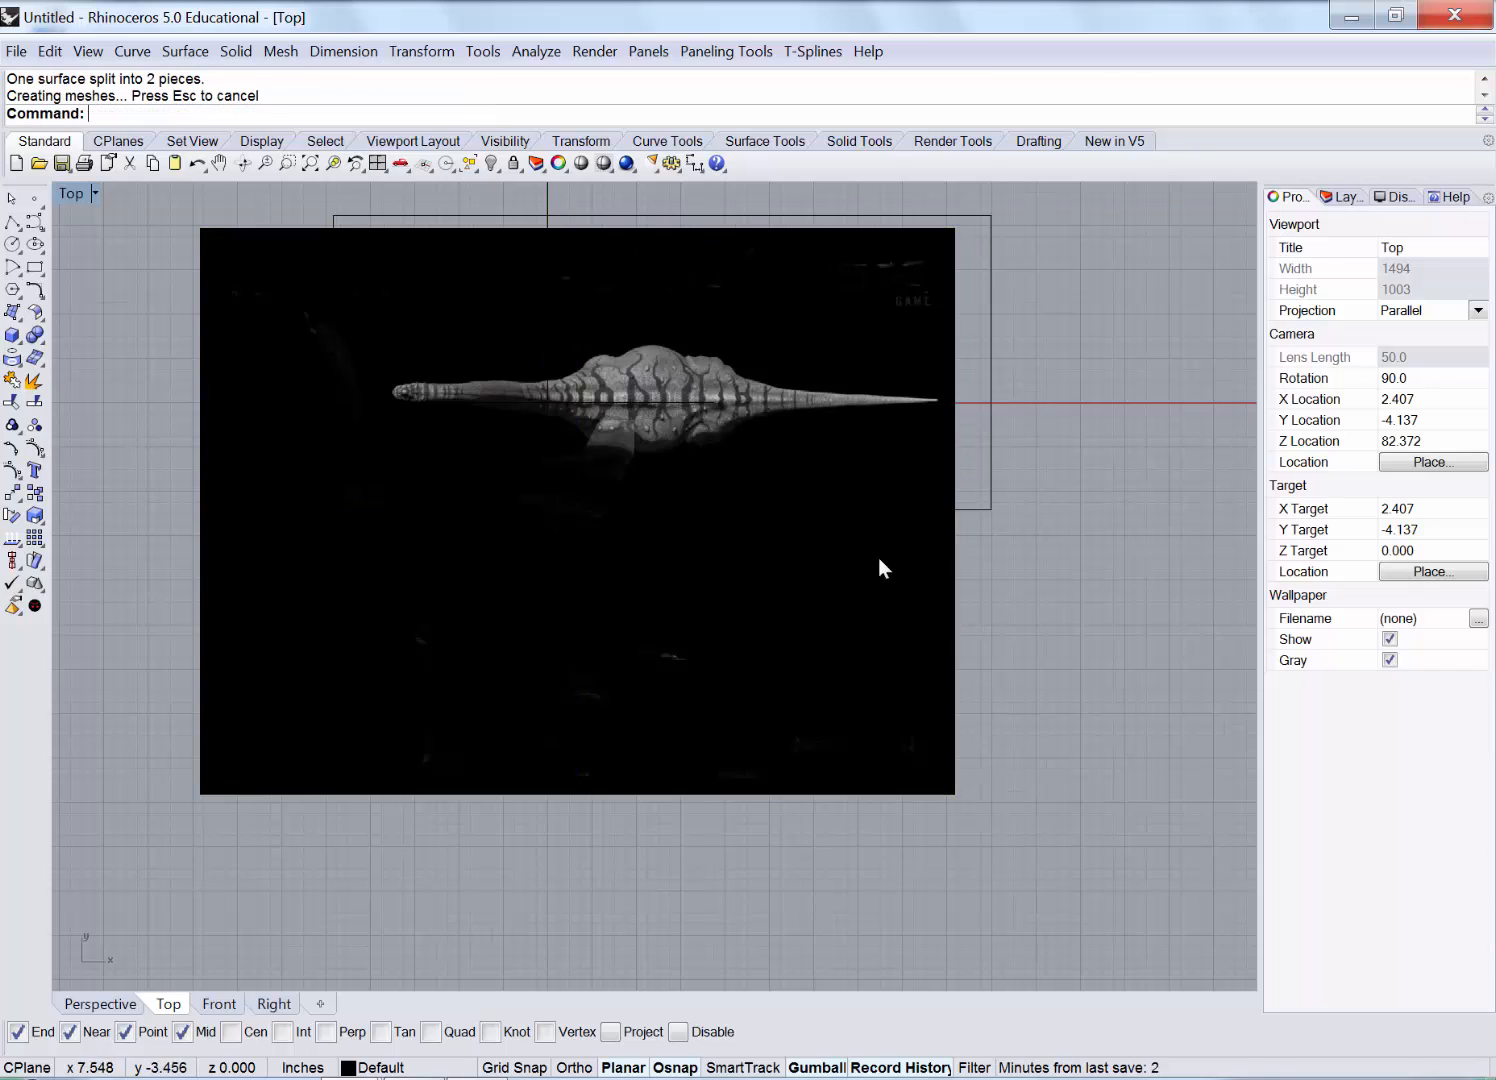
left_click(856, 567)
key("Delete")
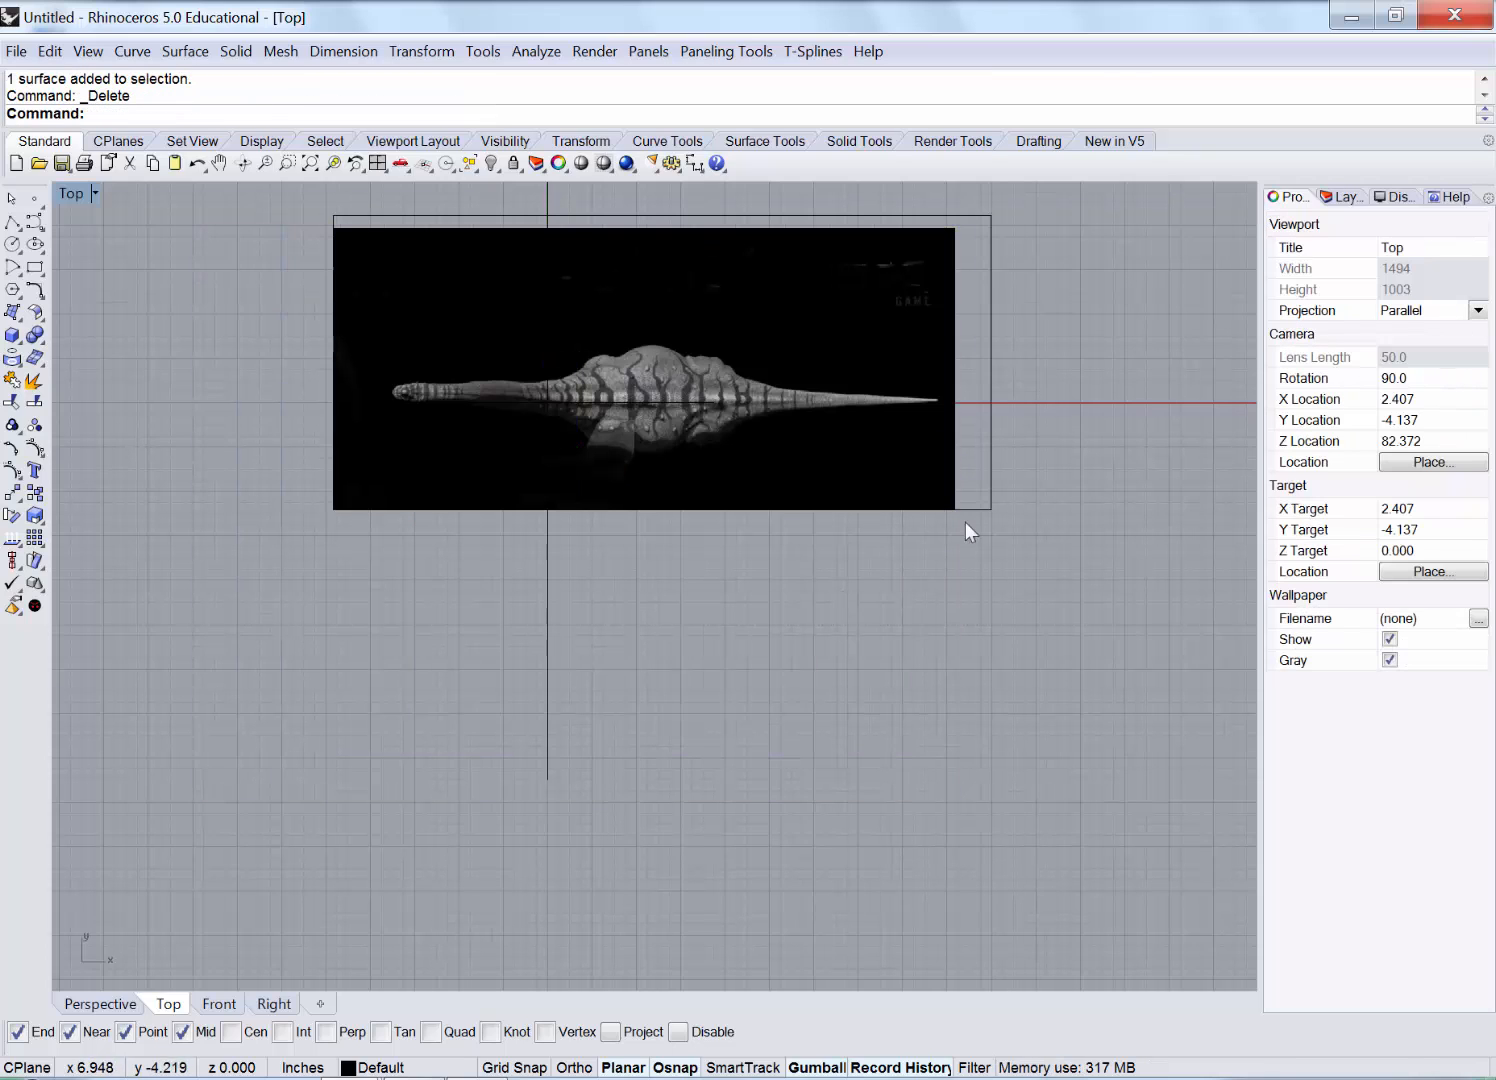
left_click(992, 329)
key("Delete")
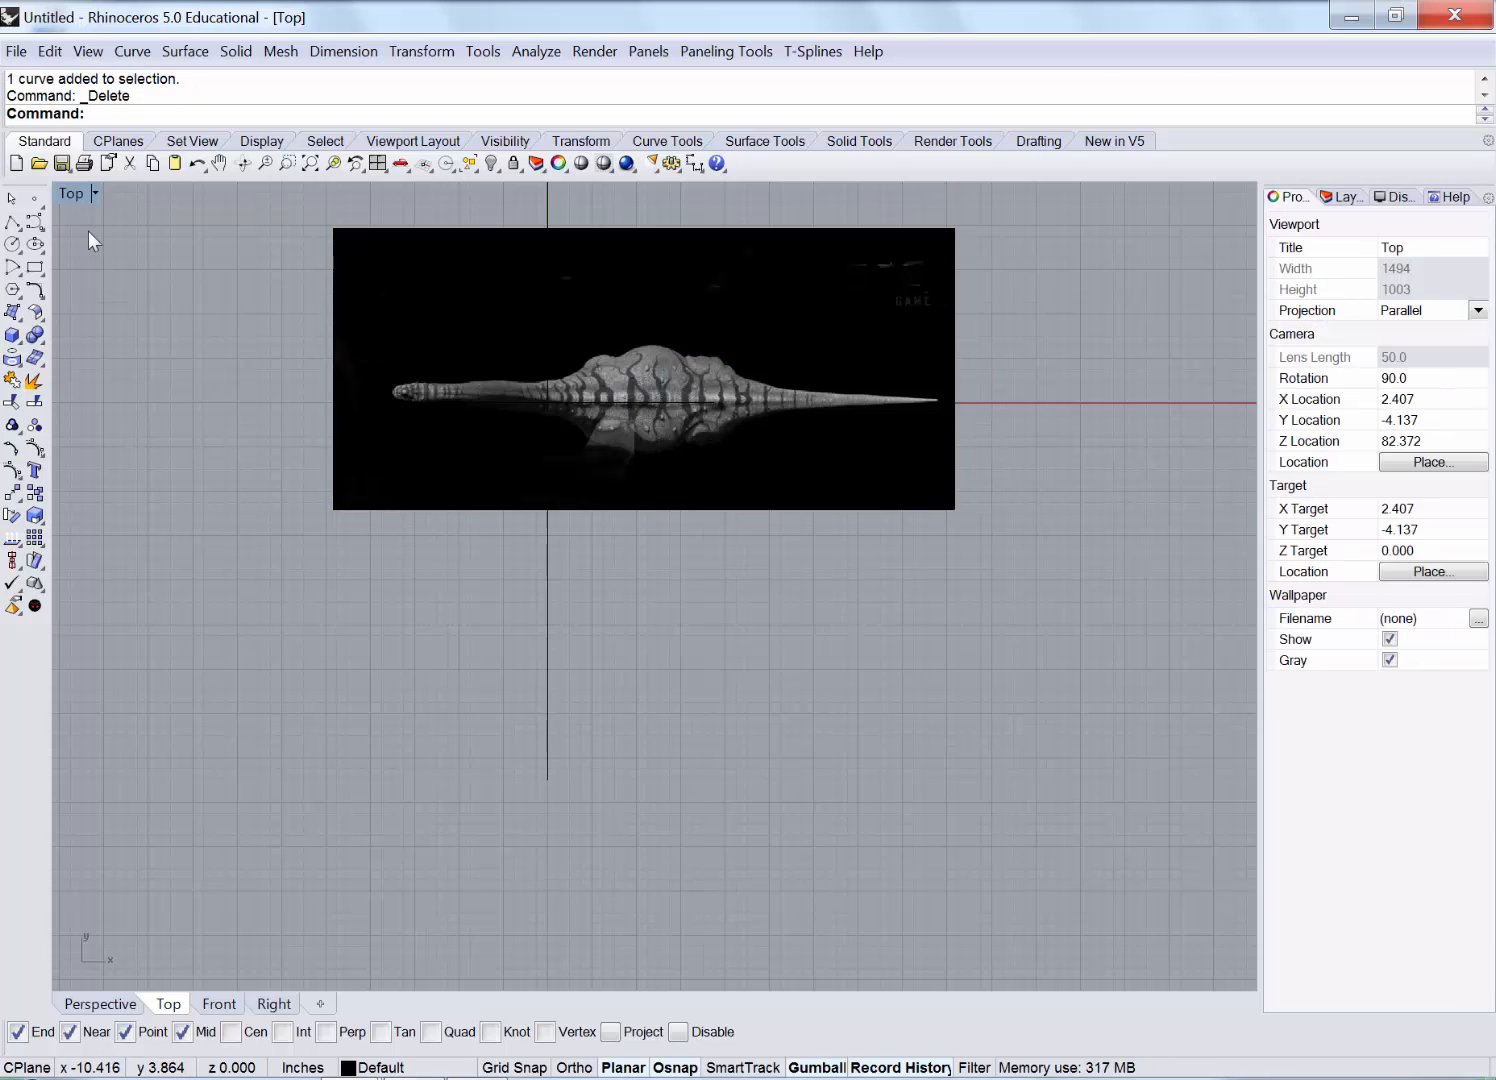
double_click(62, 195)
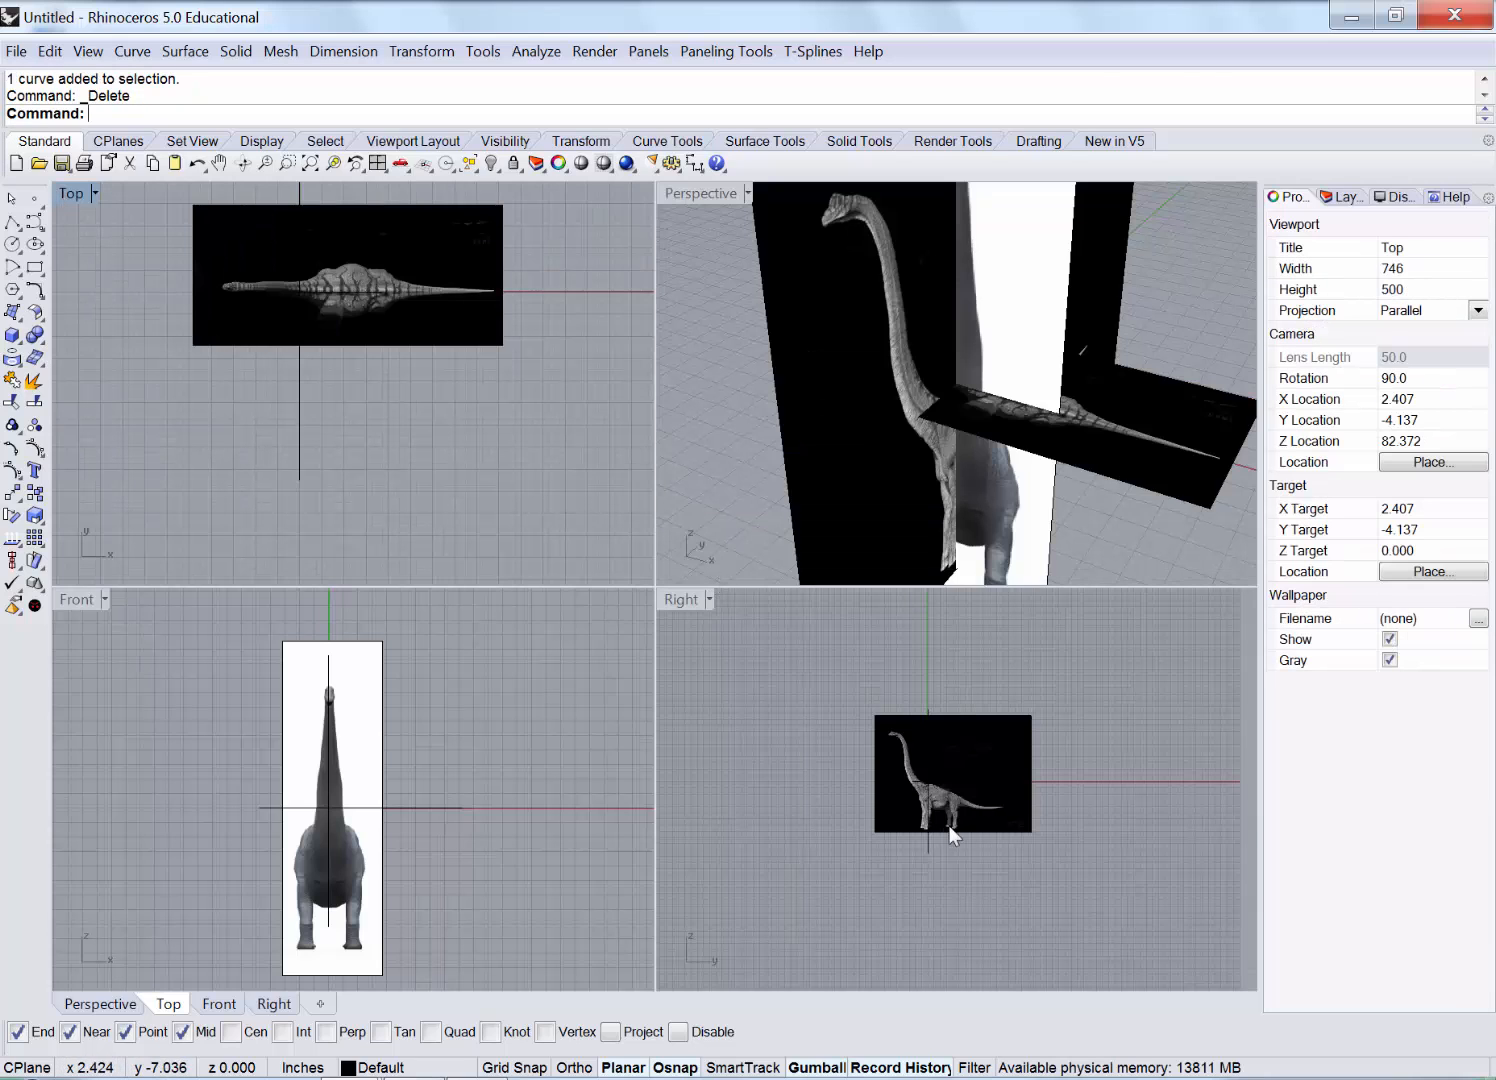
Maximize the Right view and draw a crop rectangle ending just below the dinosaur's feet.
left_click(932, 750)
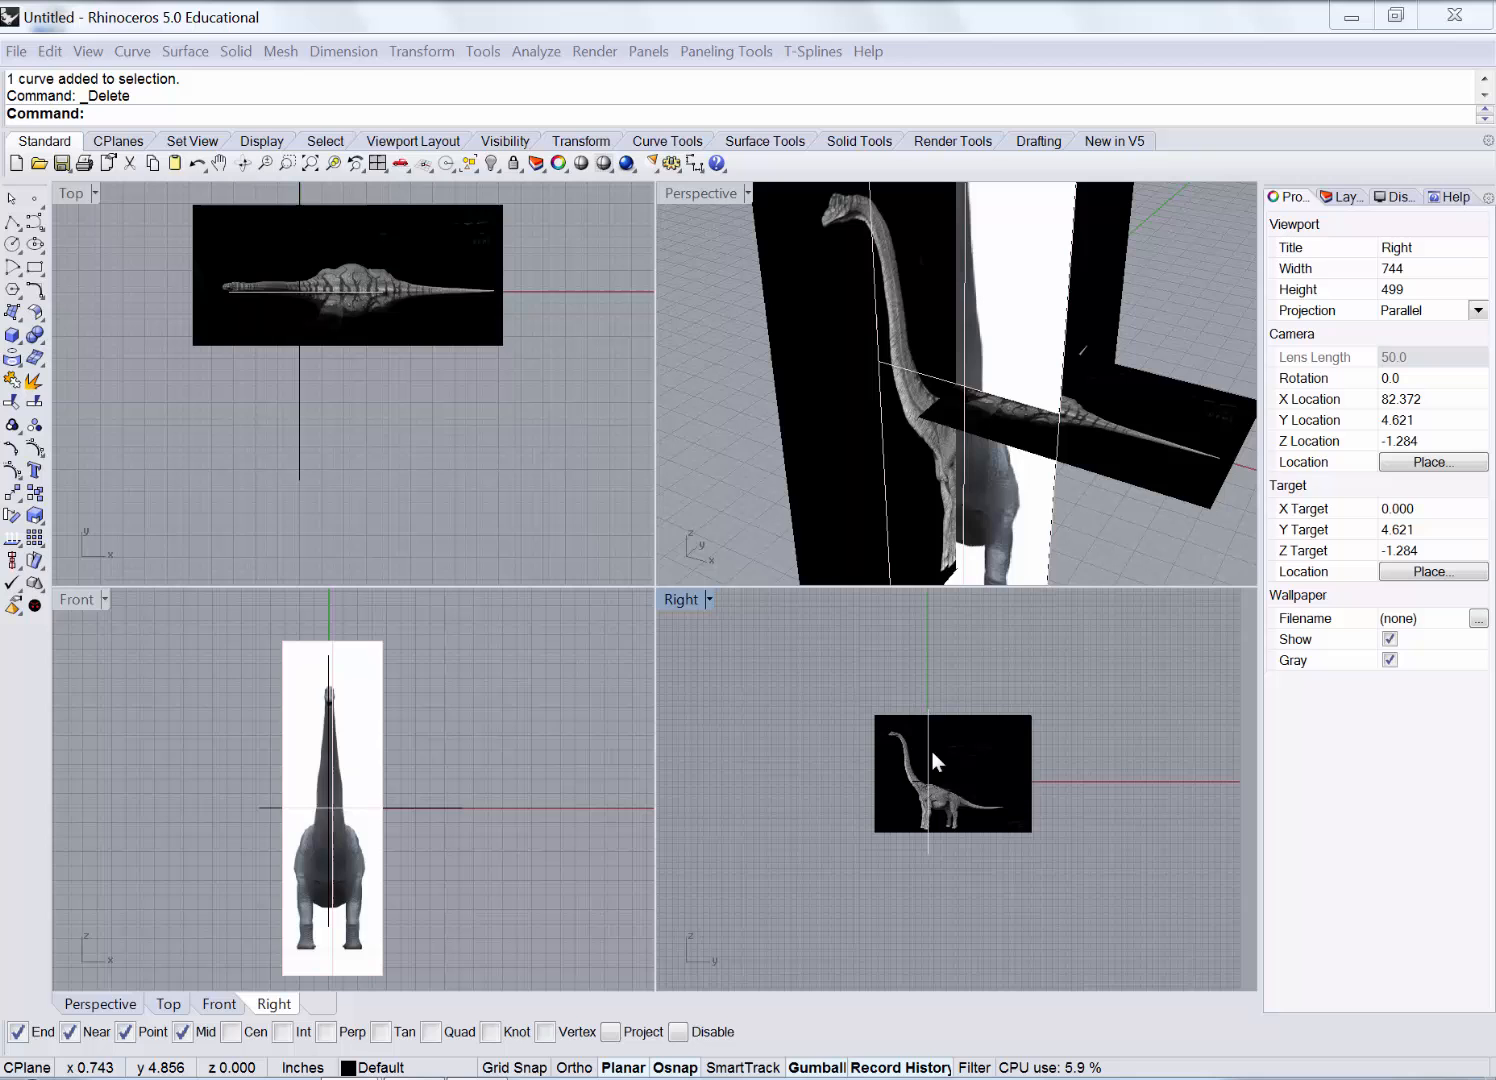
left_click(667, 600)
double_click(667, 599)
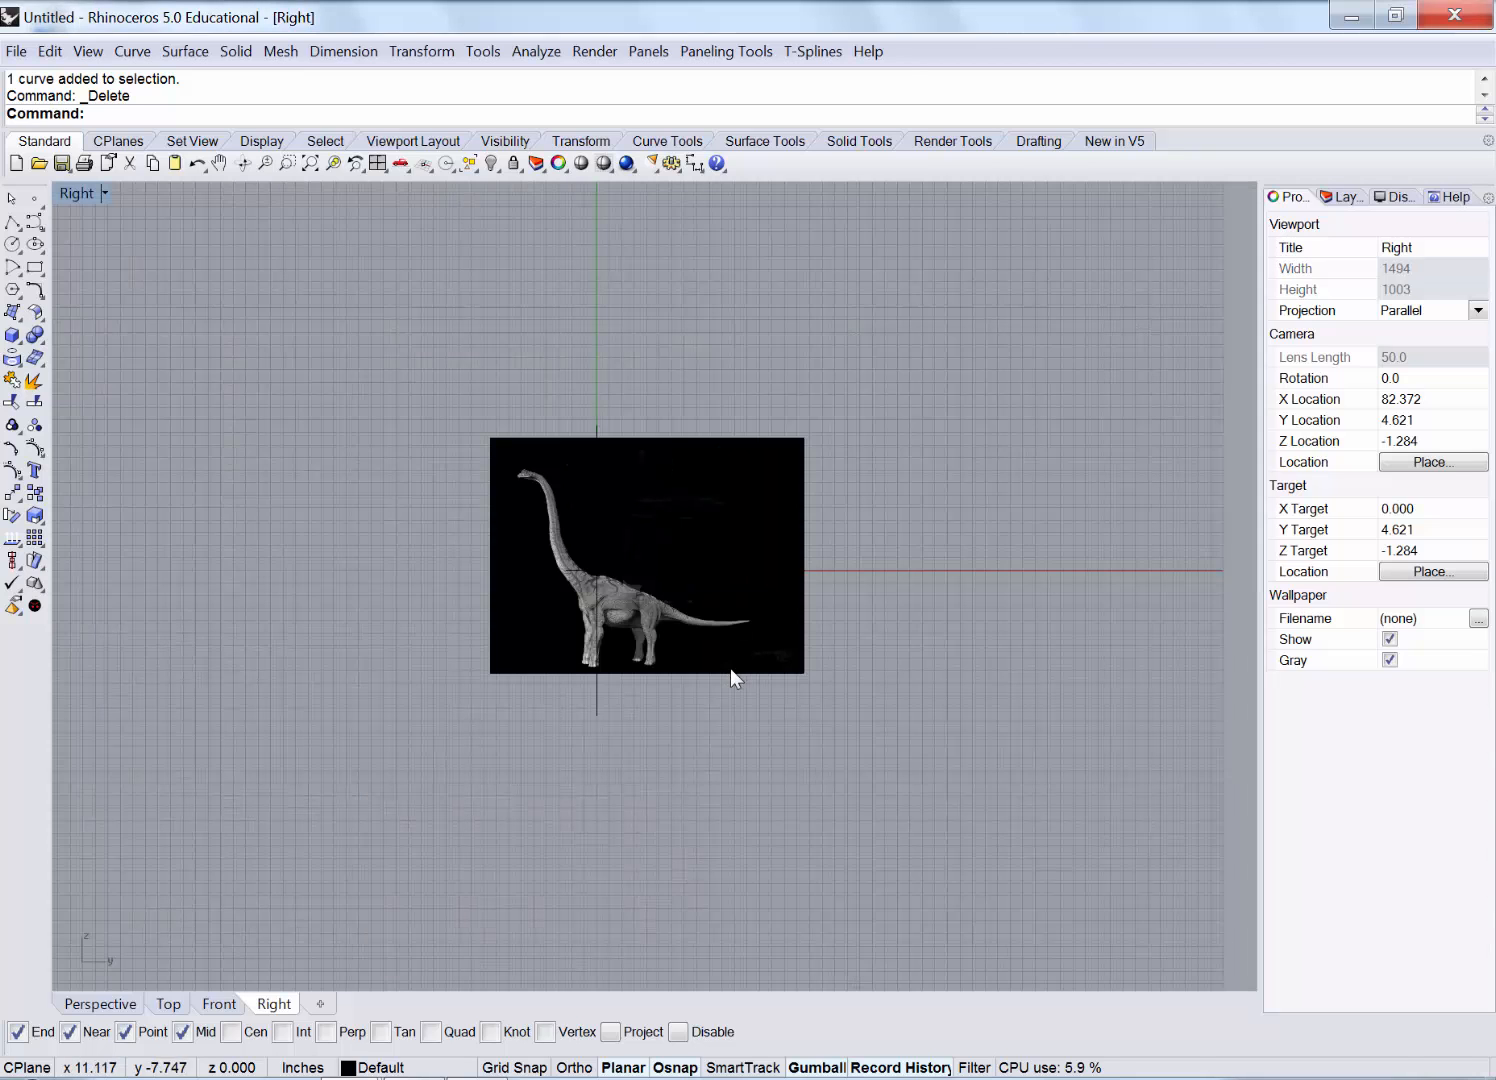
scroll(730, 669, "up", 5)
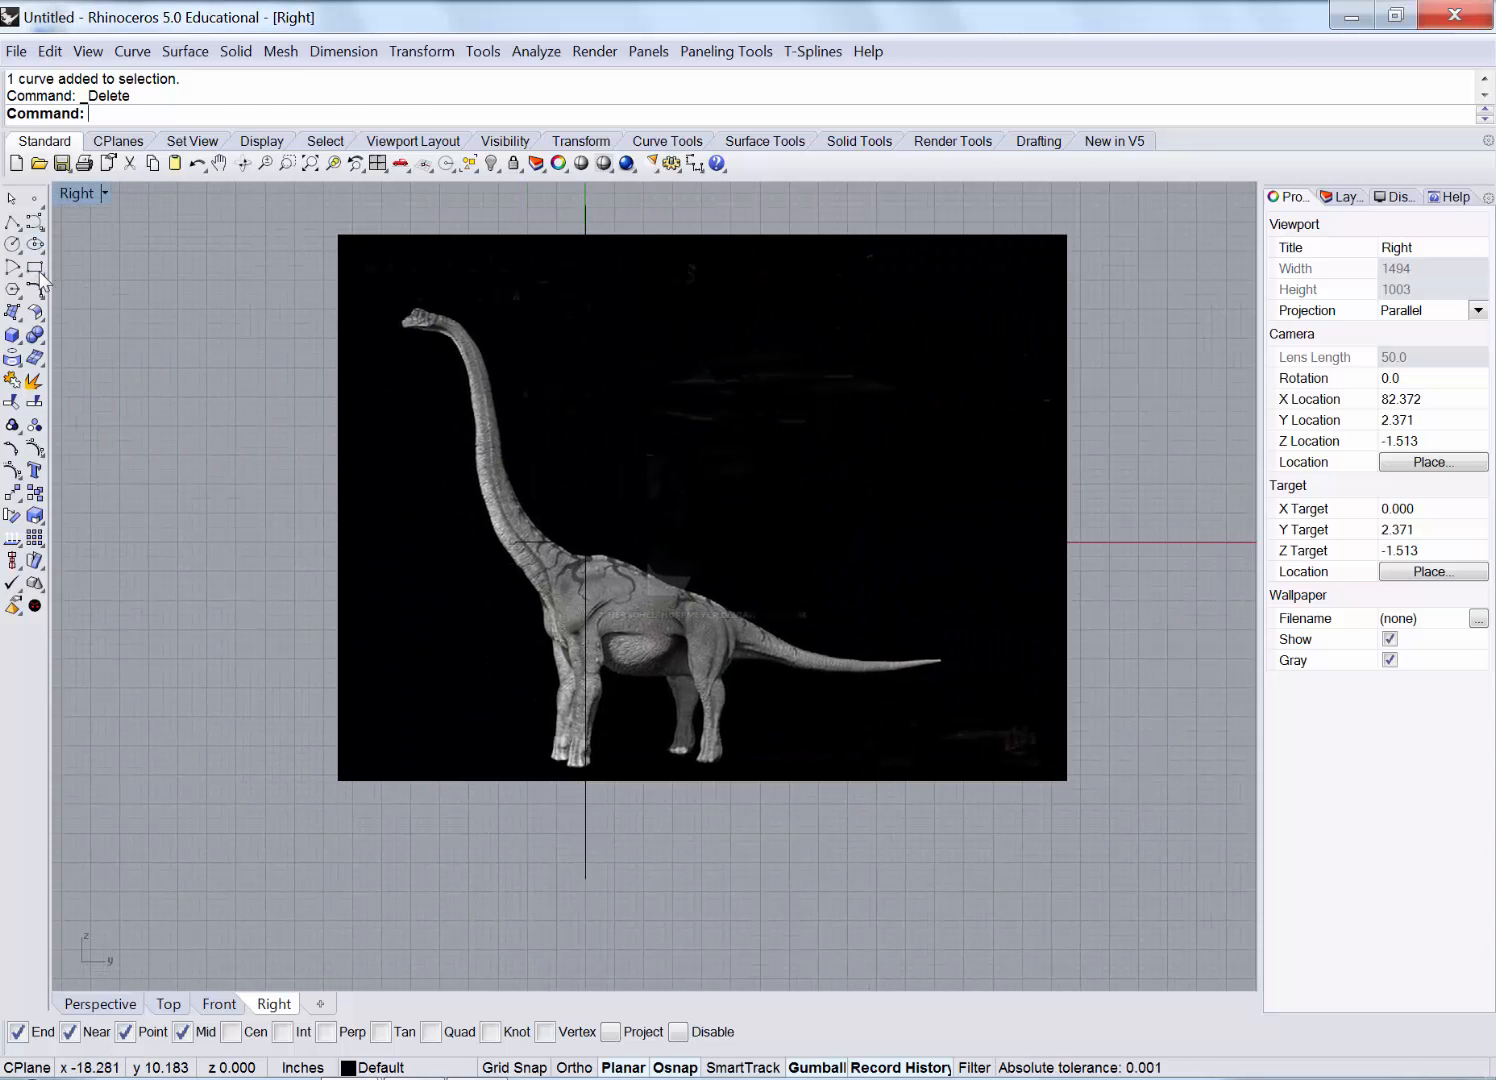
left_click(35, 267)
left_click(386, 280)
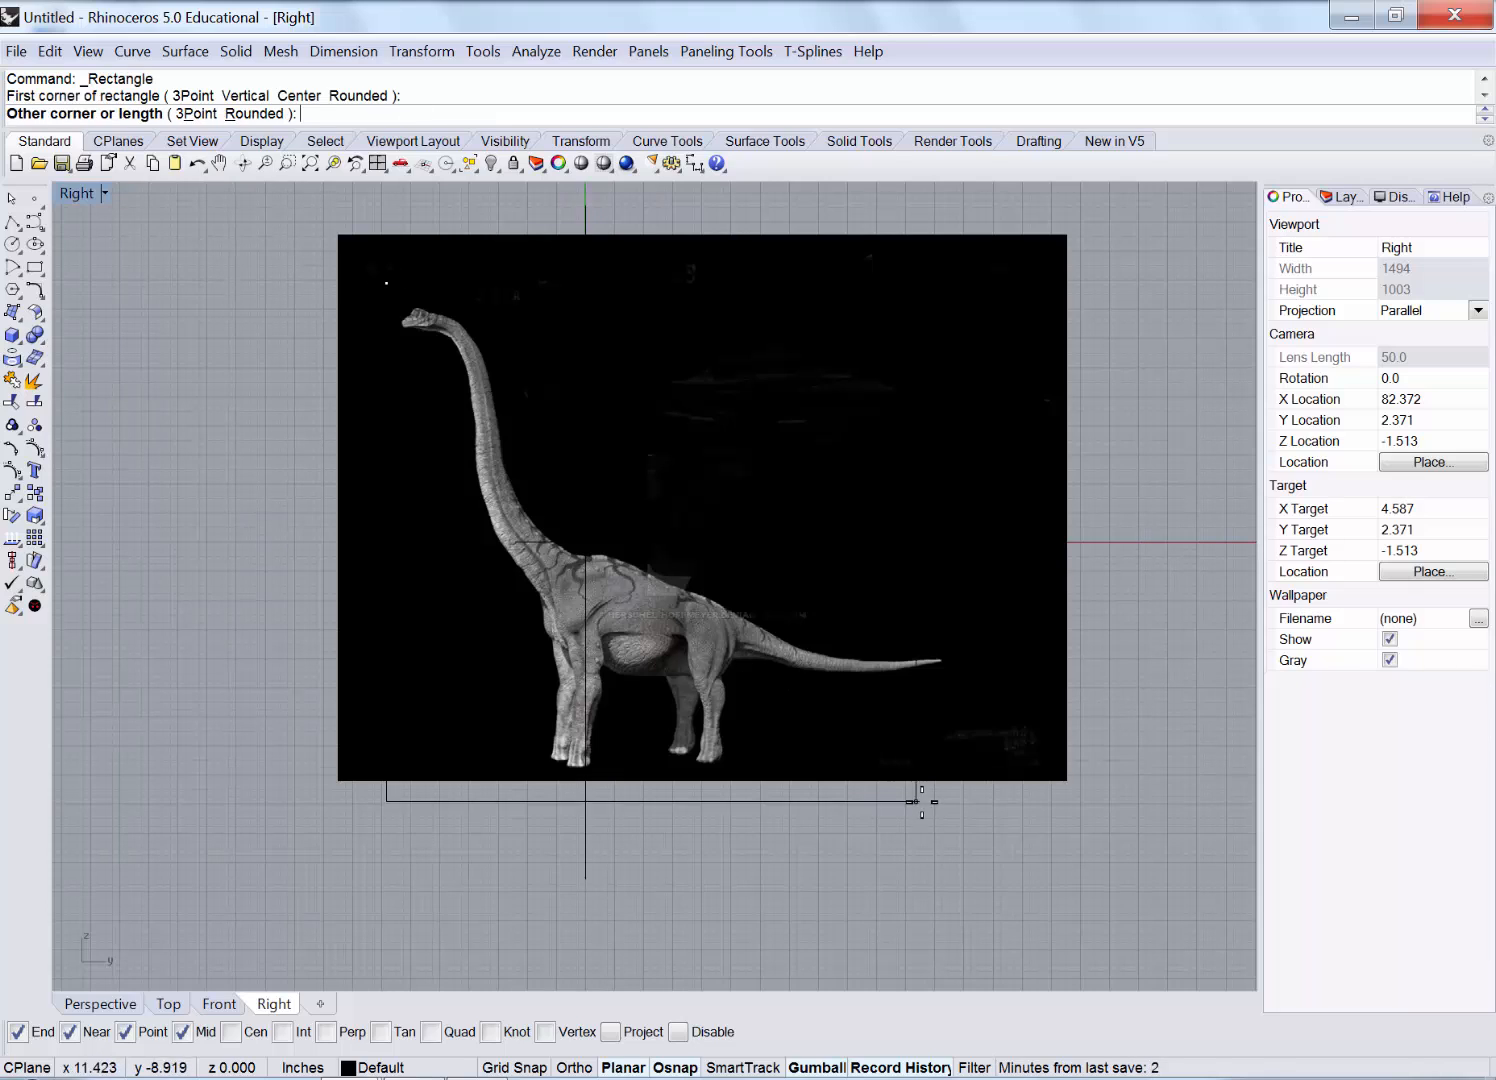
left_click(970, 804)
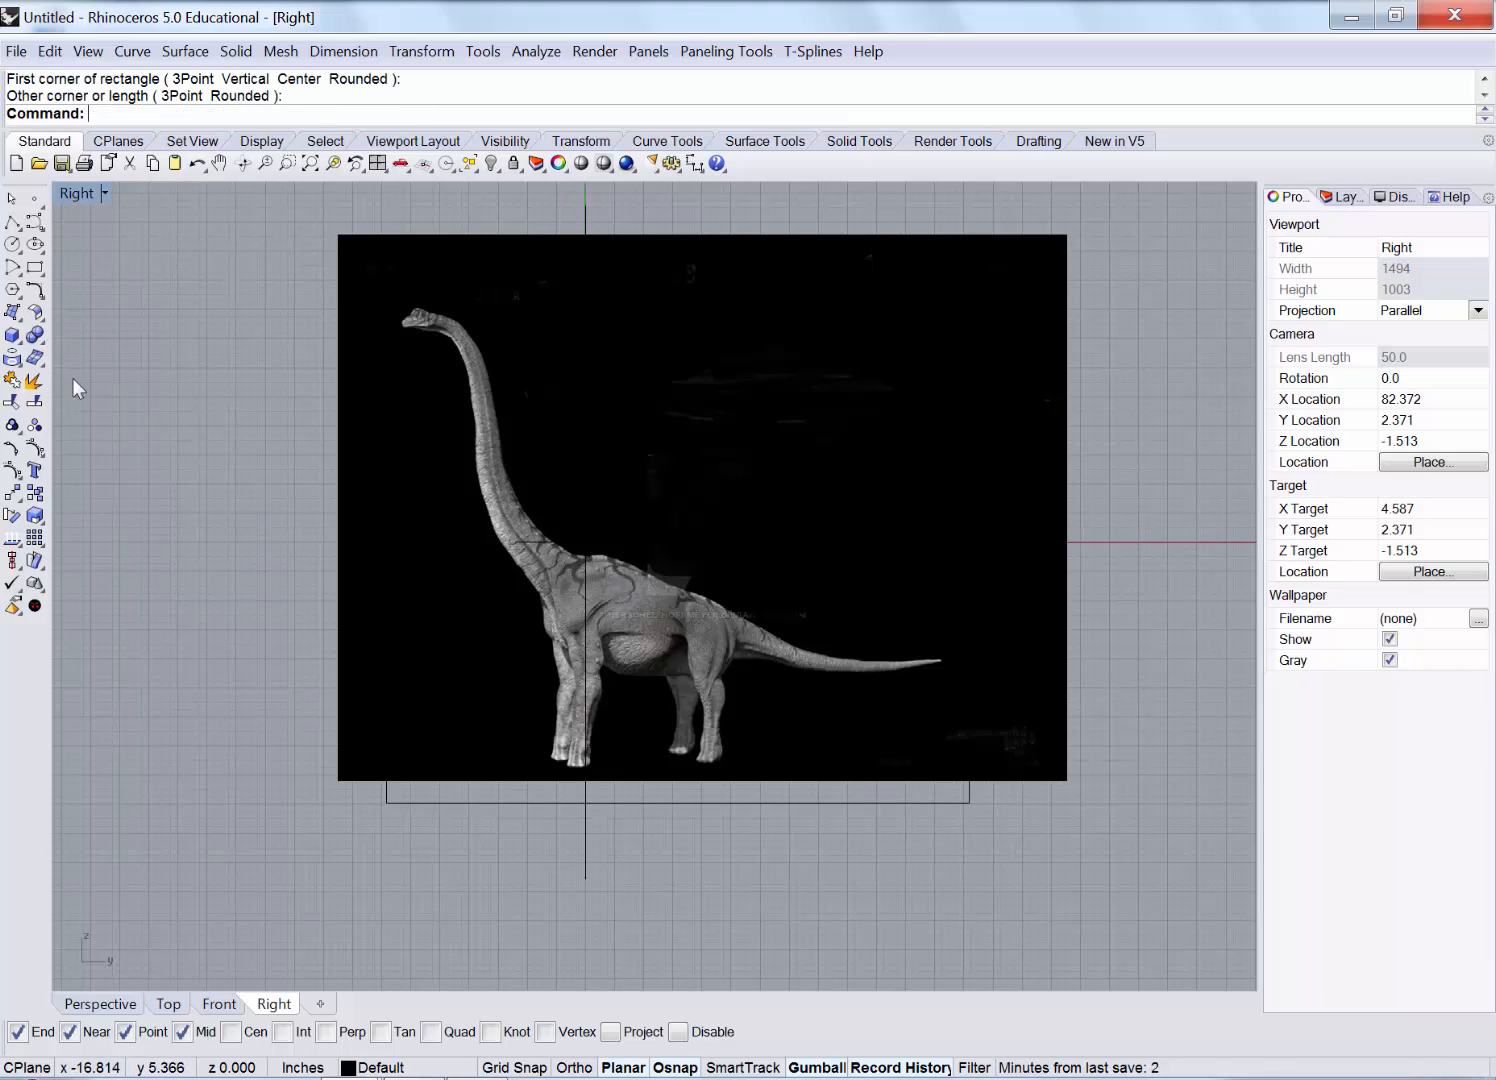
Split the side picture with the rectangle, then delete the outer piece and the rectangle.
left_click(34, 401)
left_click(828, 477)
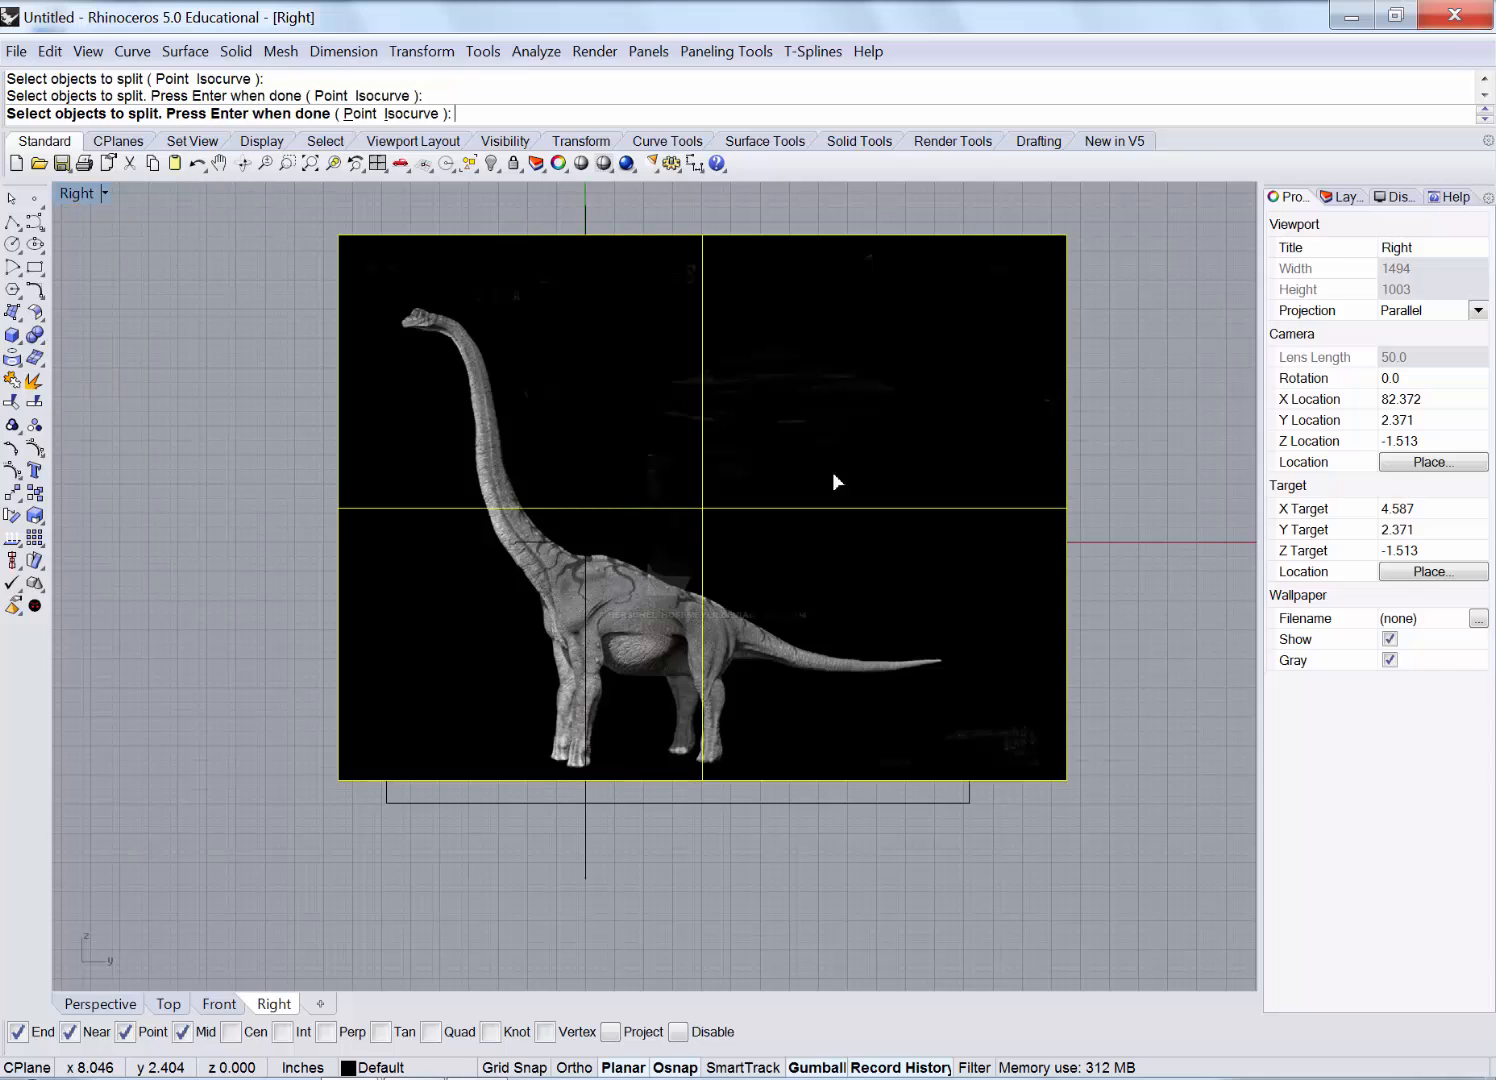
key("Return")
left_click(966, 516)
key("Return")
left_click(1008, 392)
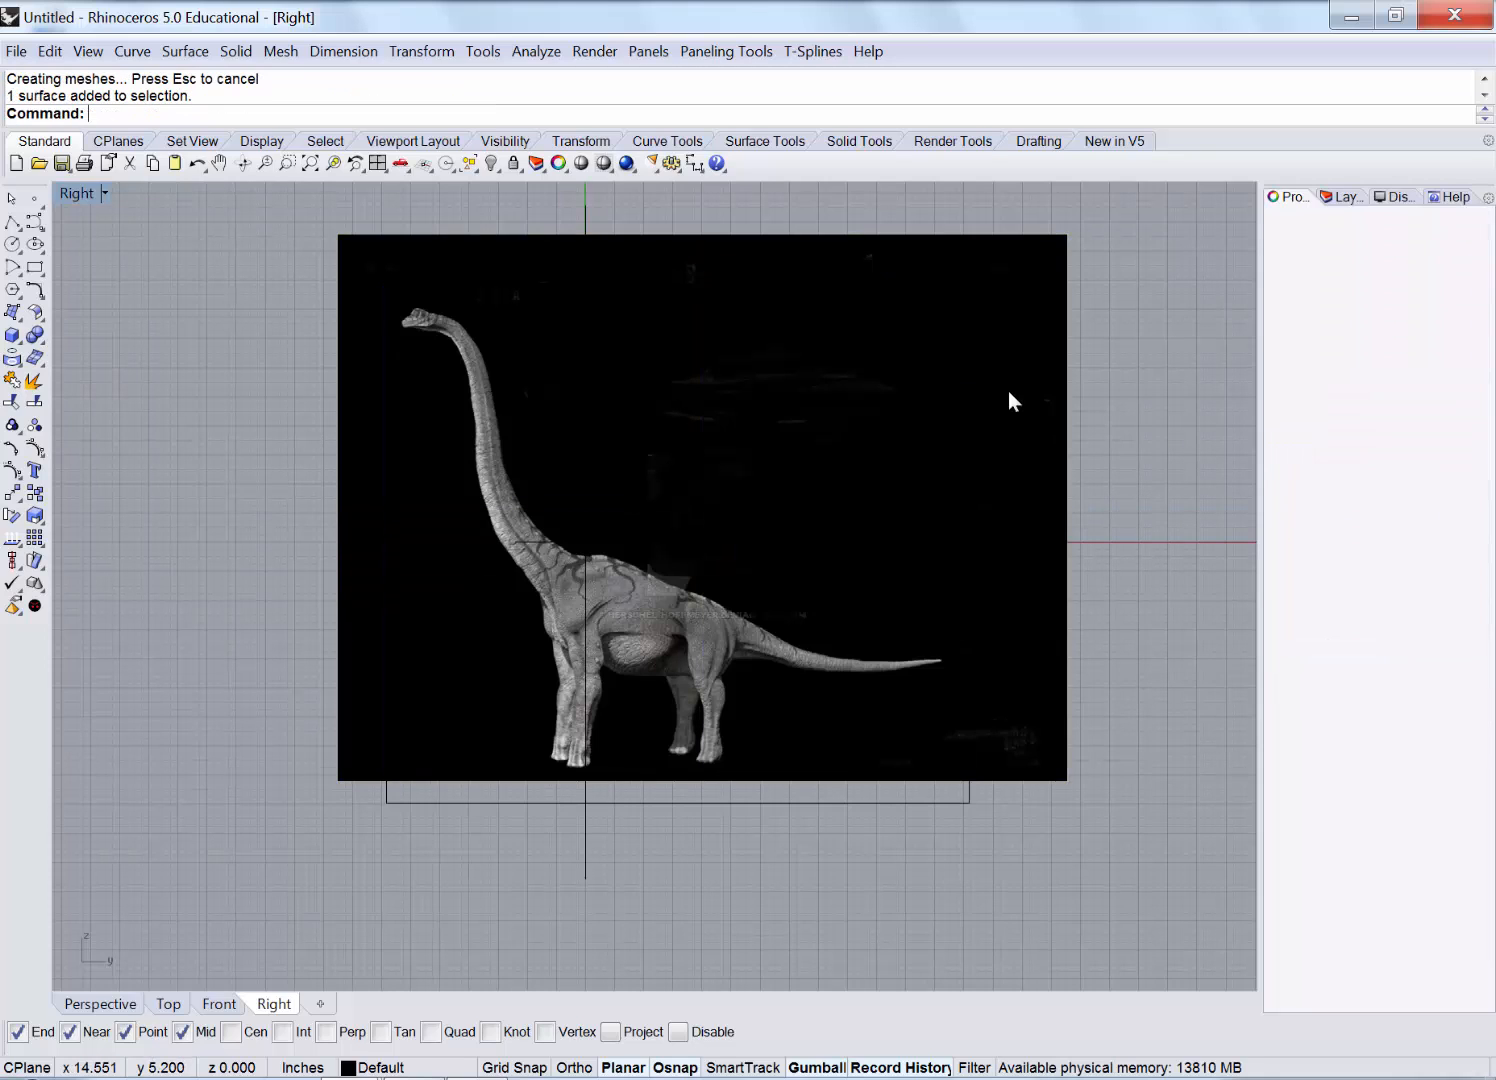
key("Delete")
left_click(931, 801)
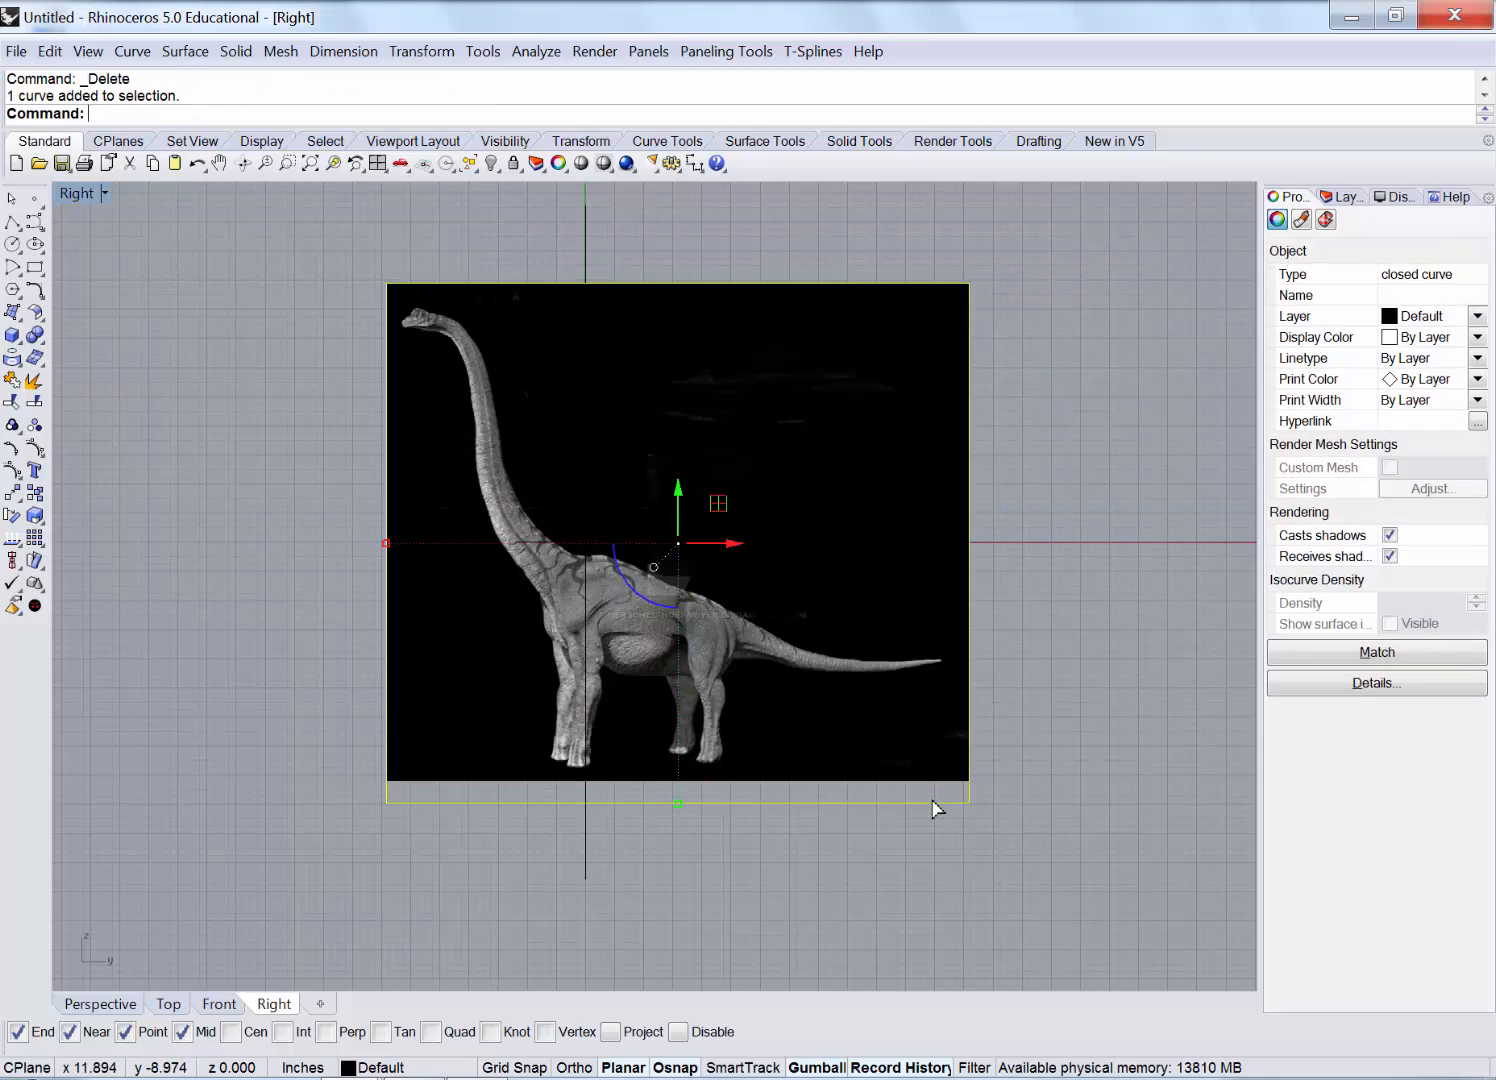
key("Delete")
Restore four views, maximize Perspective, and orbit to look down on the picture planes.
double_click(66, 196)
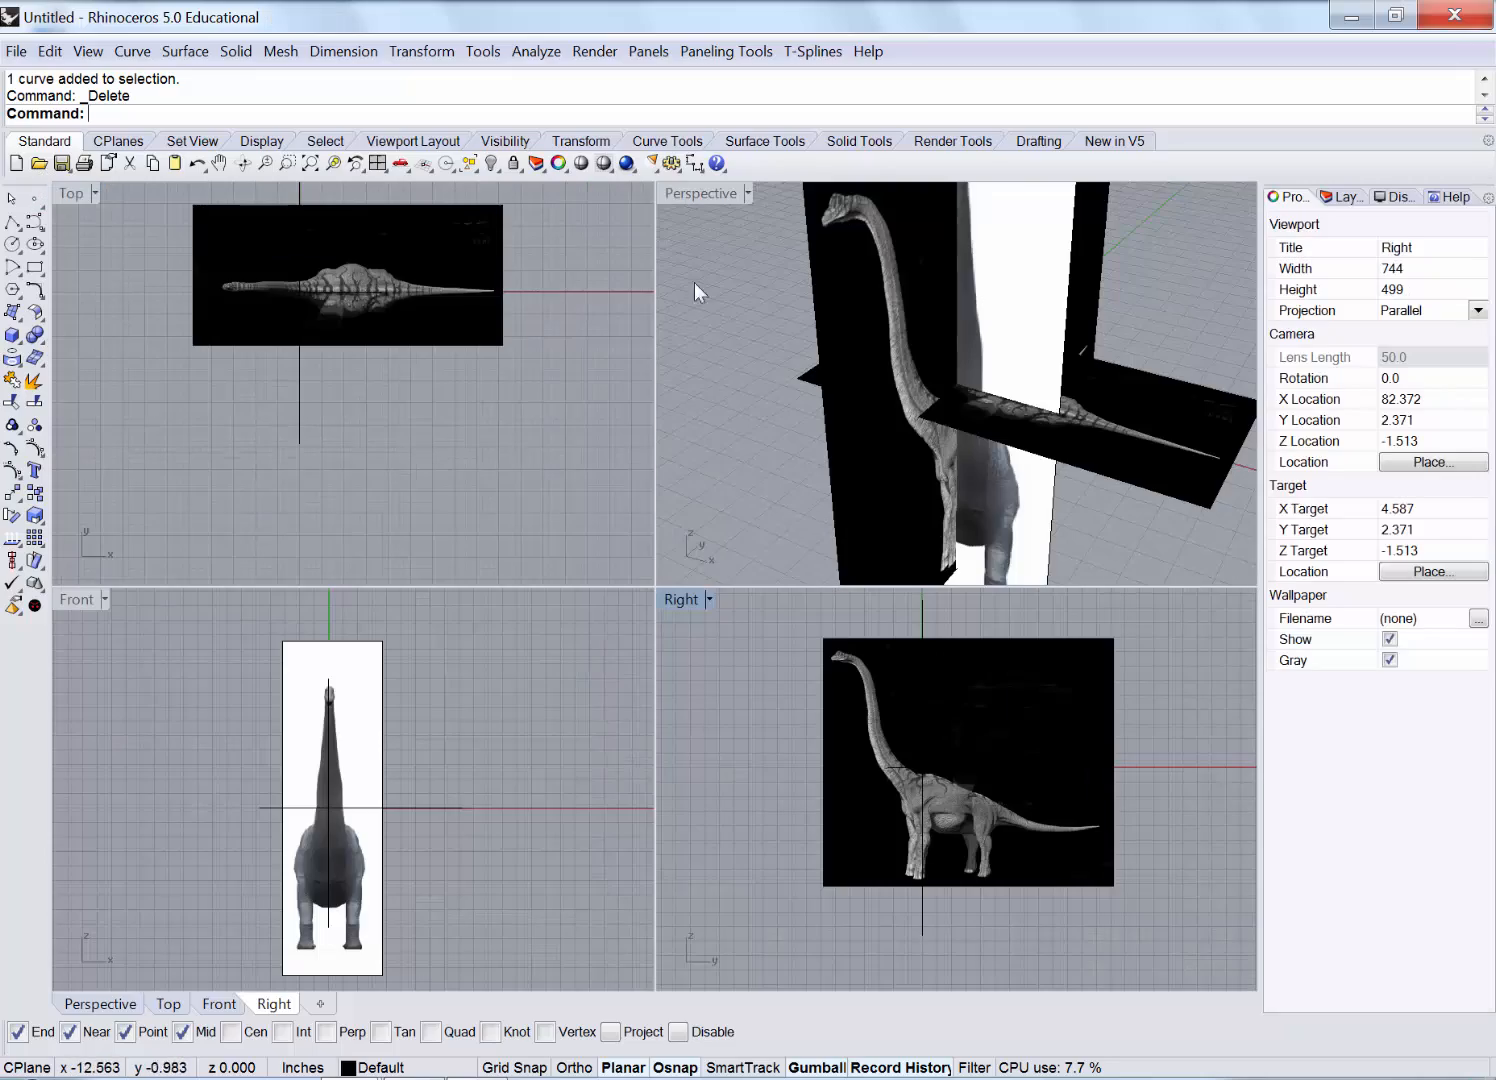
double_click(707, 196)
scroll(584, 443, "down", 3)
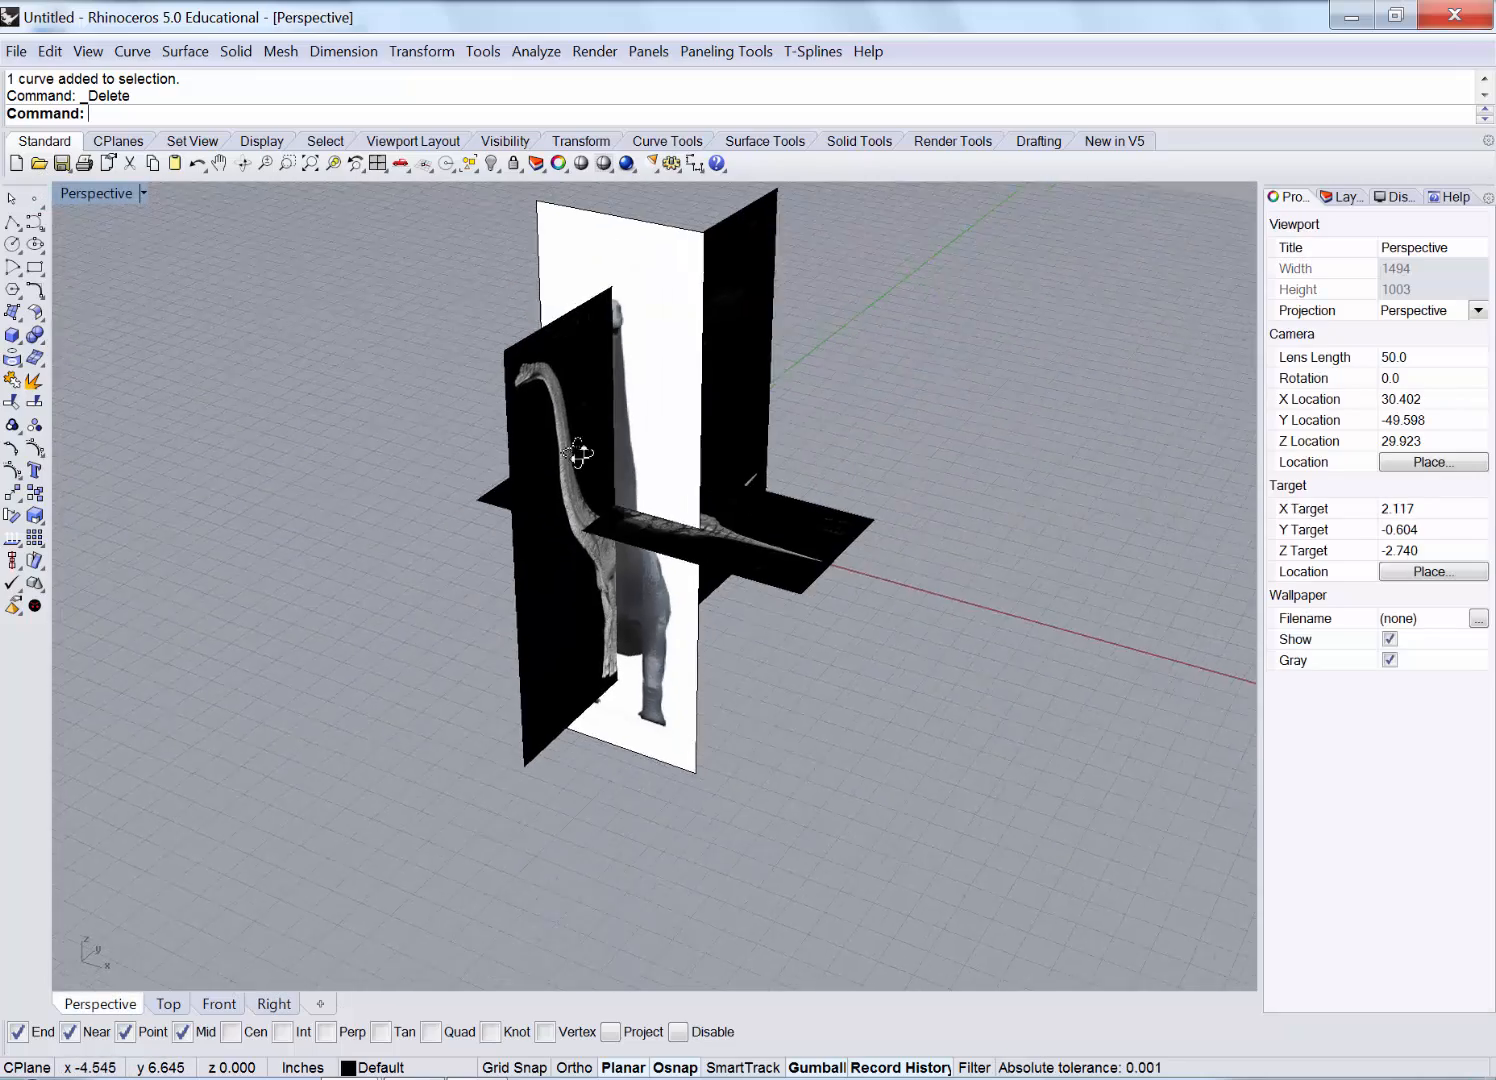
right_click_drag(585, 445, 598, 619)
Select the horizontal top-view picture plane and rotate it 90° with the gumball.
left_click(645, 636)
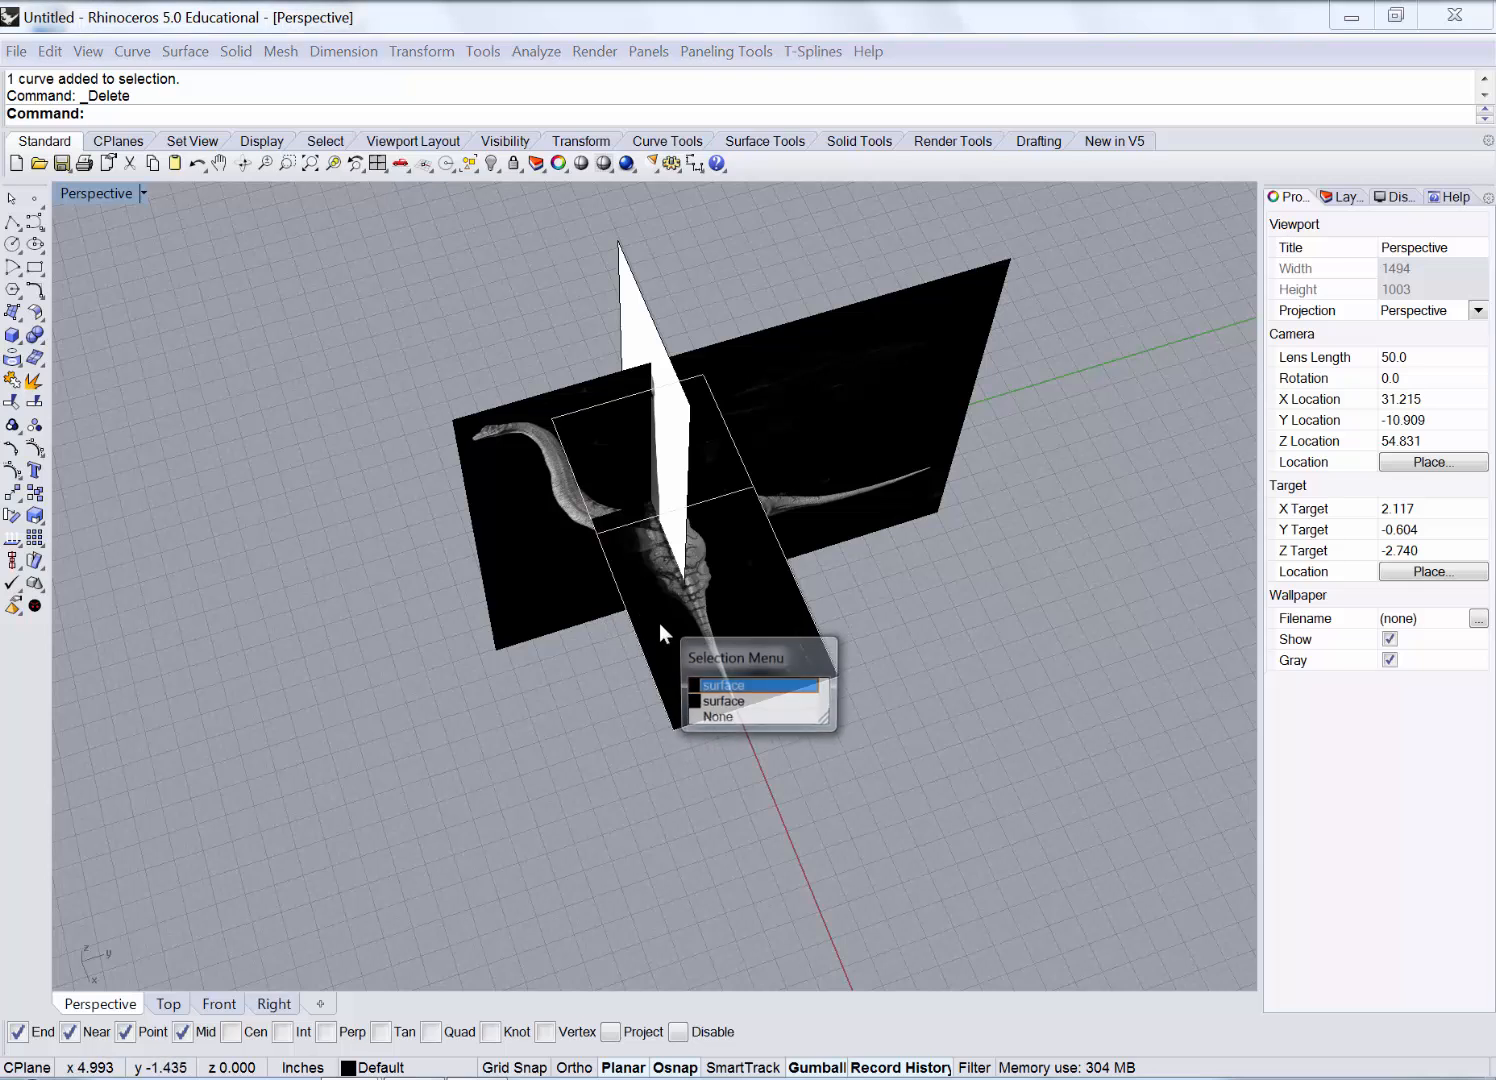
left_click(712, 685)
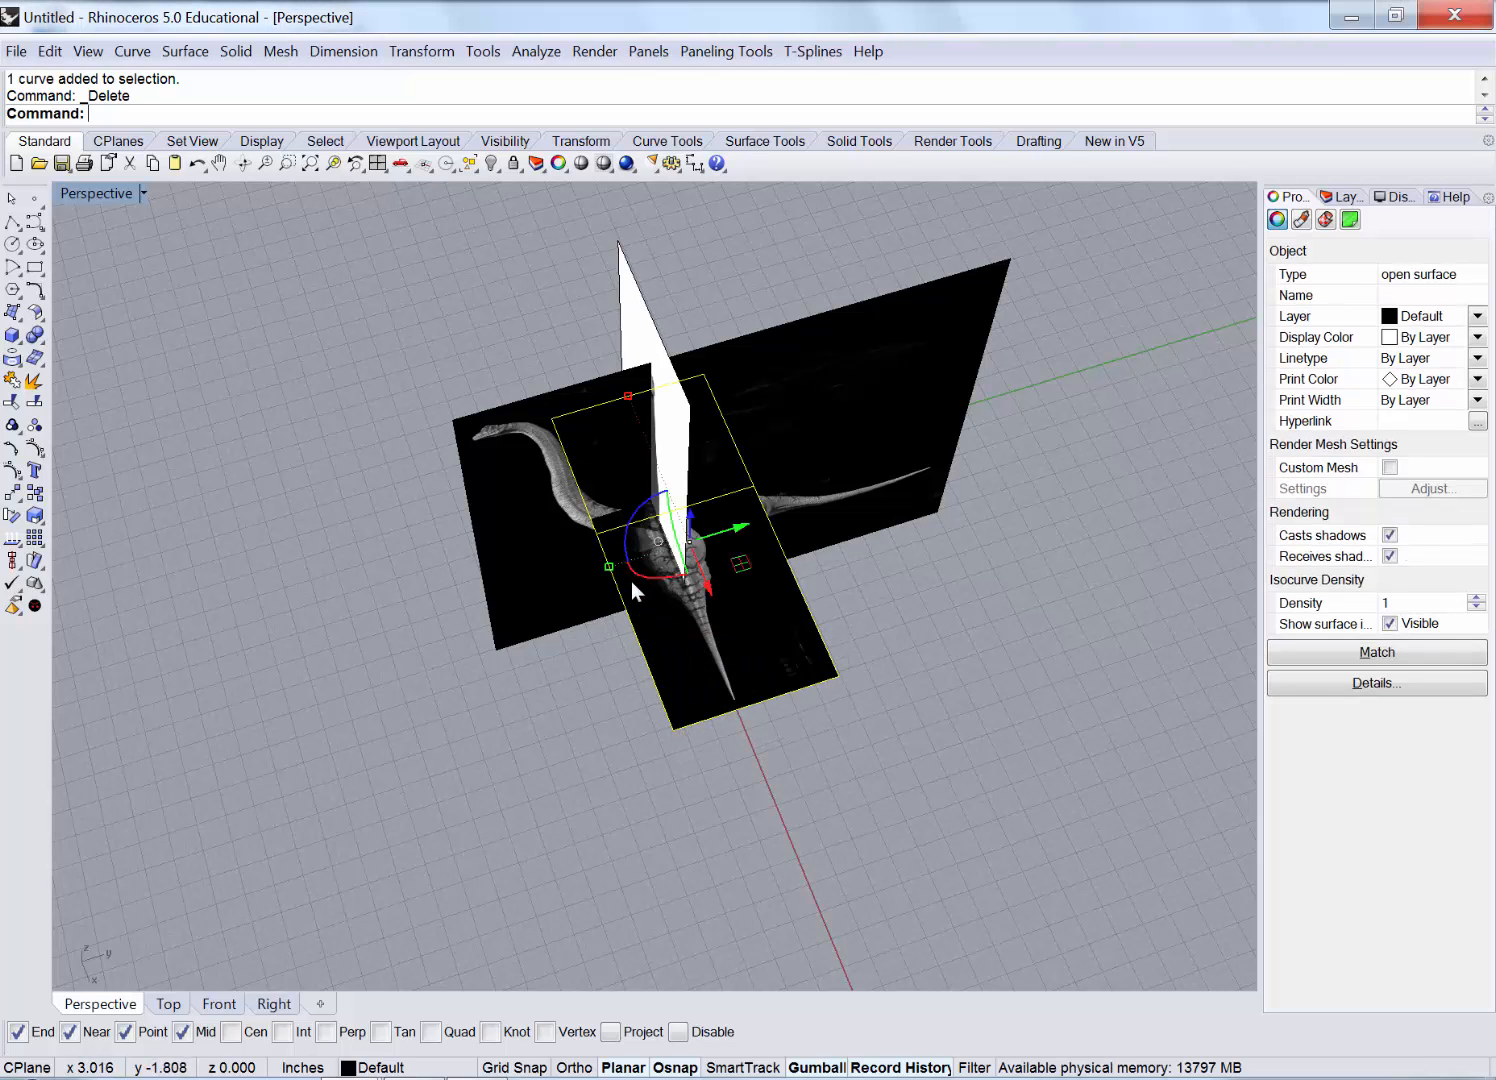
scroll(631, 581, "up", 3)
right_click_drag(628, 580, 700, 552)
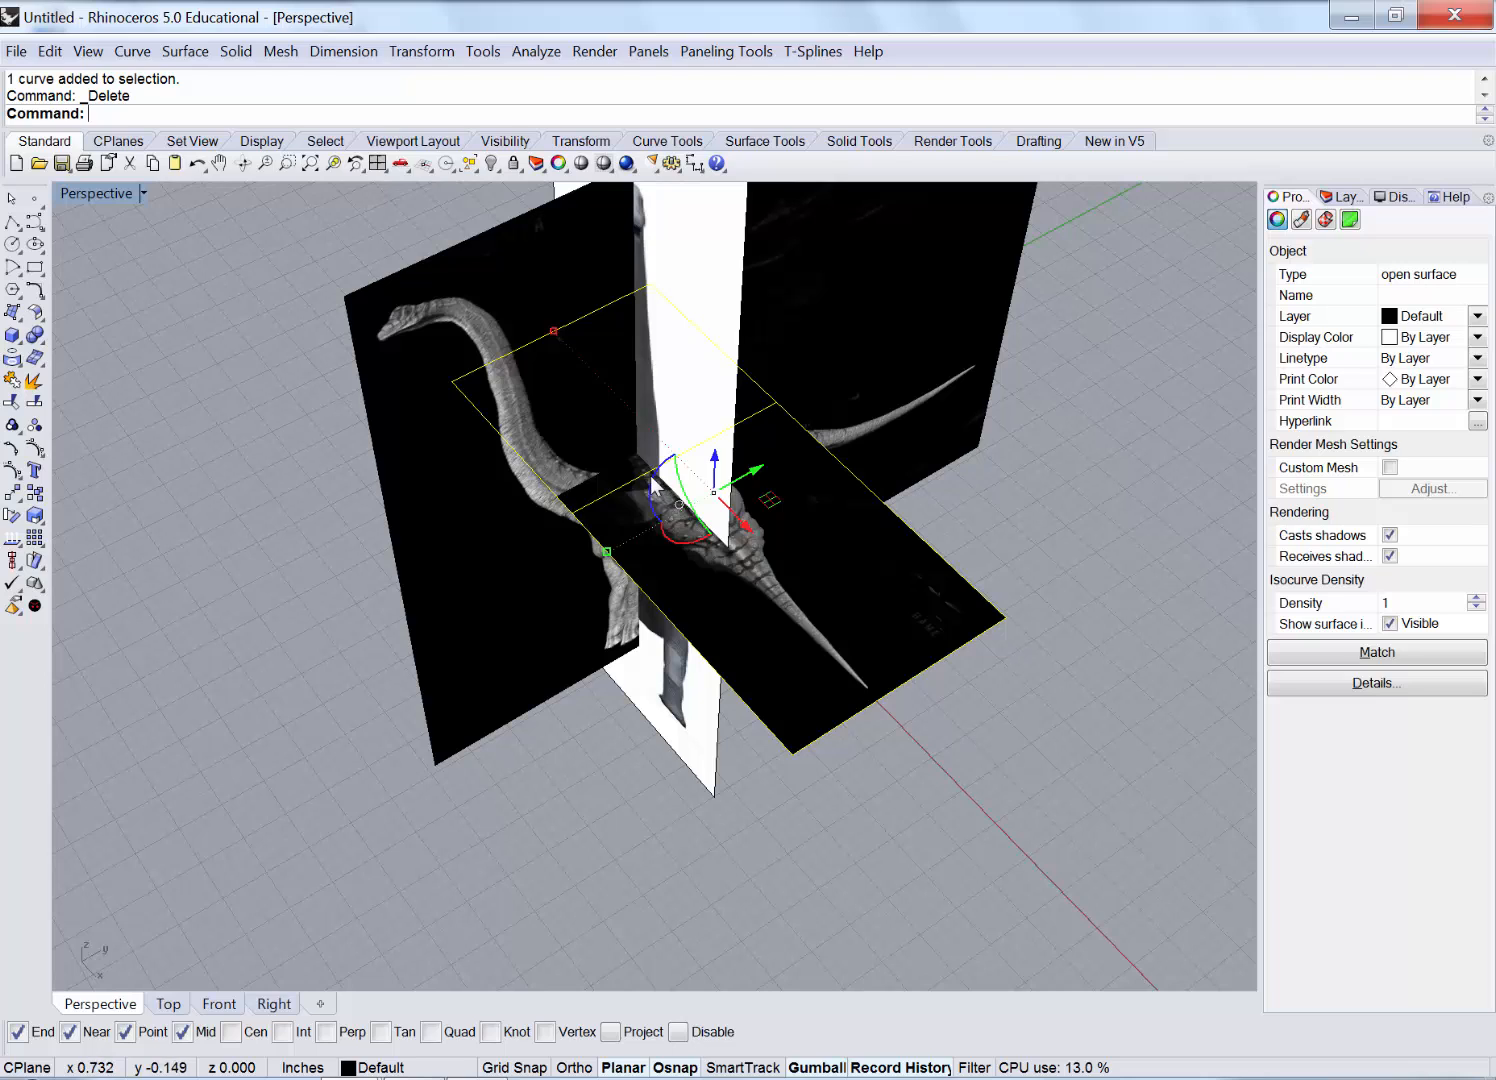
left_click_drag(654, 487, 592, 662)
right_click_drag(712, 745, 440, 515)
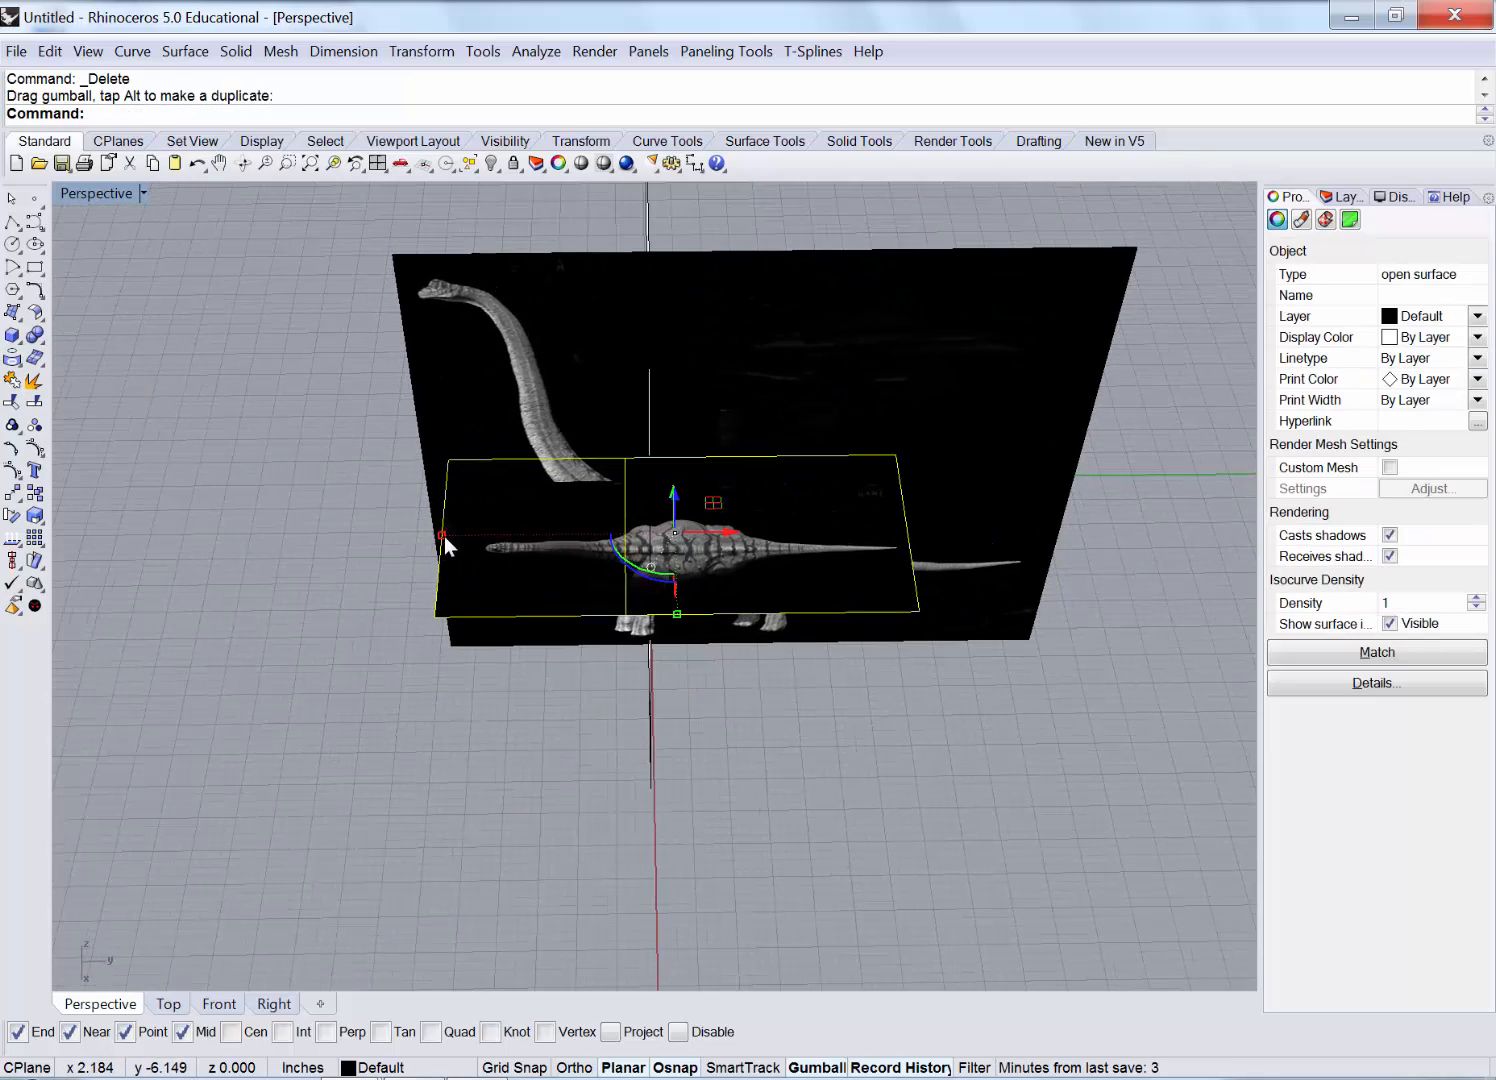
Stretch the top-view picture plane wider and shift it slightly sideways.
left_click_drag(442, 536, 367, 558)
left_click_drag(717, 535, 734, 536)
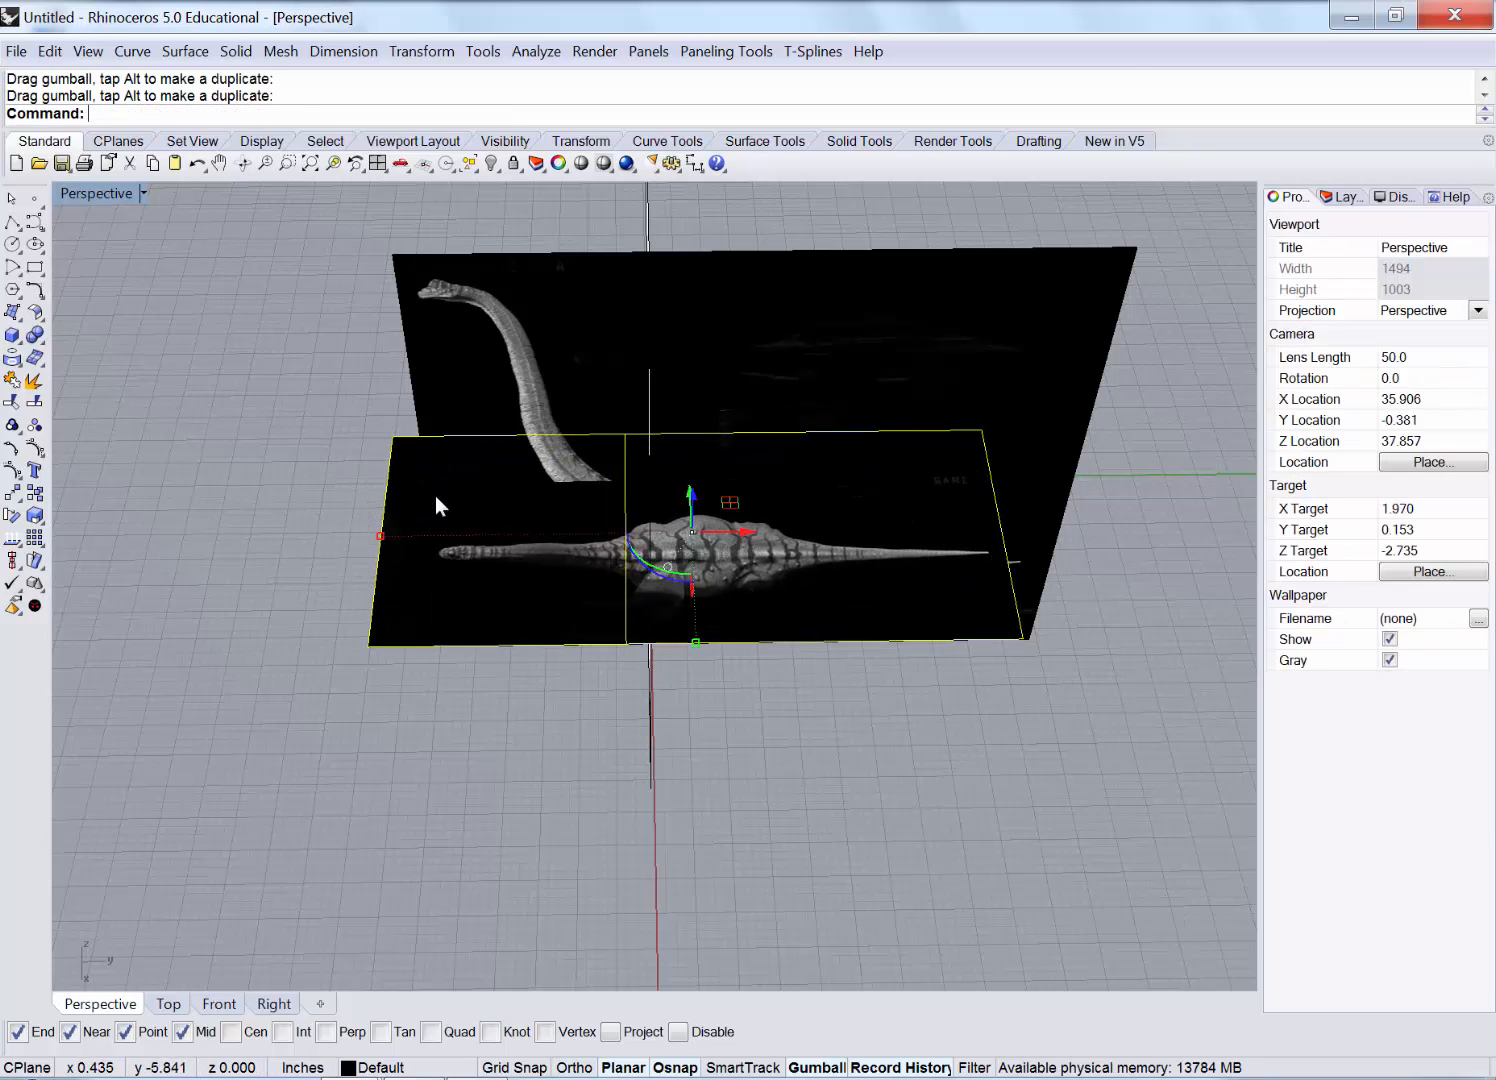
left_click_drag(381, 536, 353, 537)
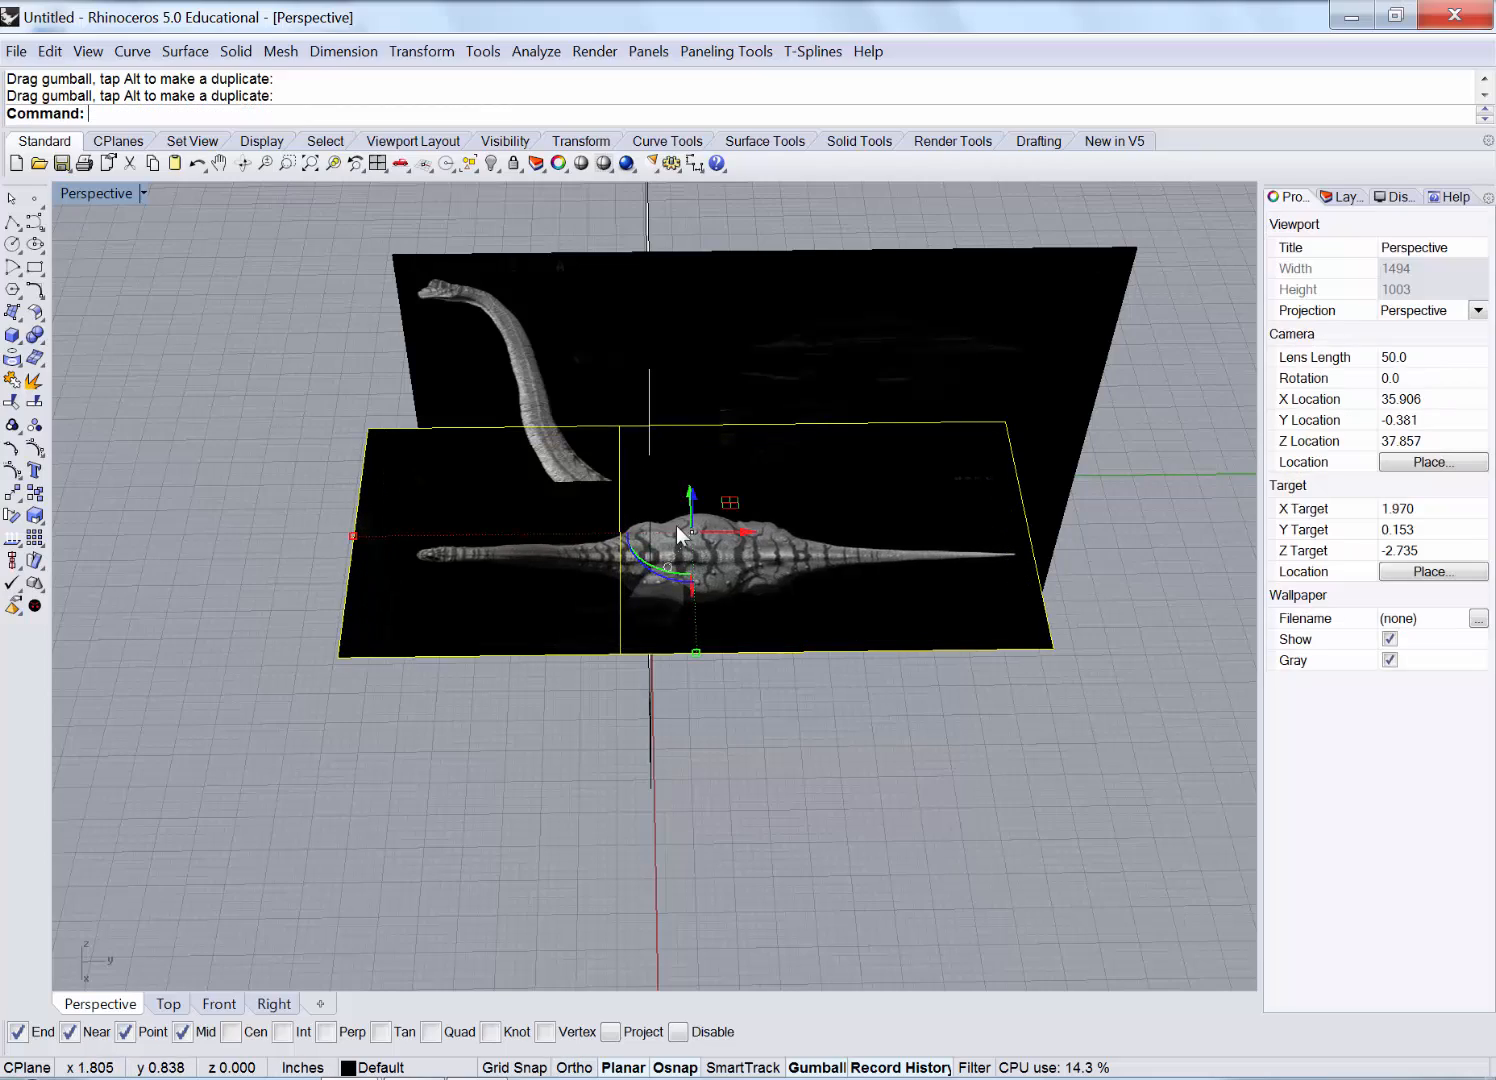
right_click_drag(918, 604, 838, 535)
Lower and enlarge the top-view plane to the side image's foot level, then restore four views.
left_click_drag(708, 472, 702, 637)
right_click_drag(794, 625, 440, 639)
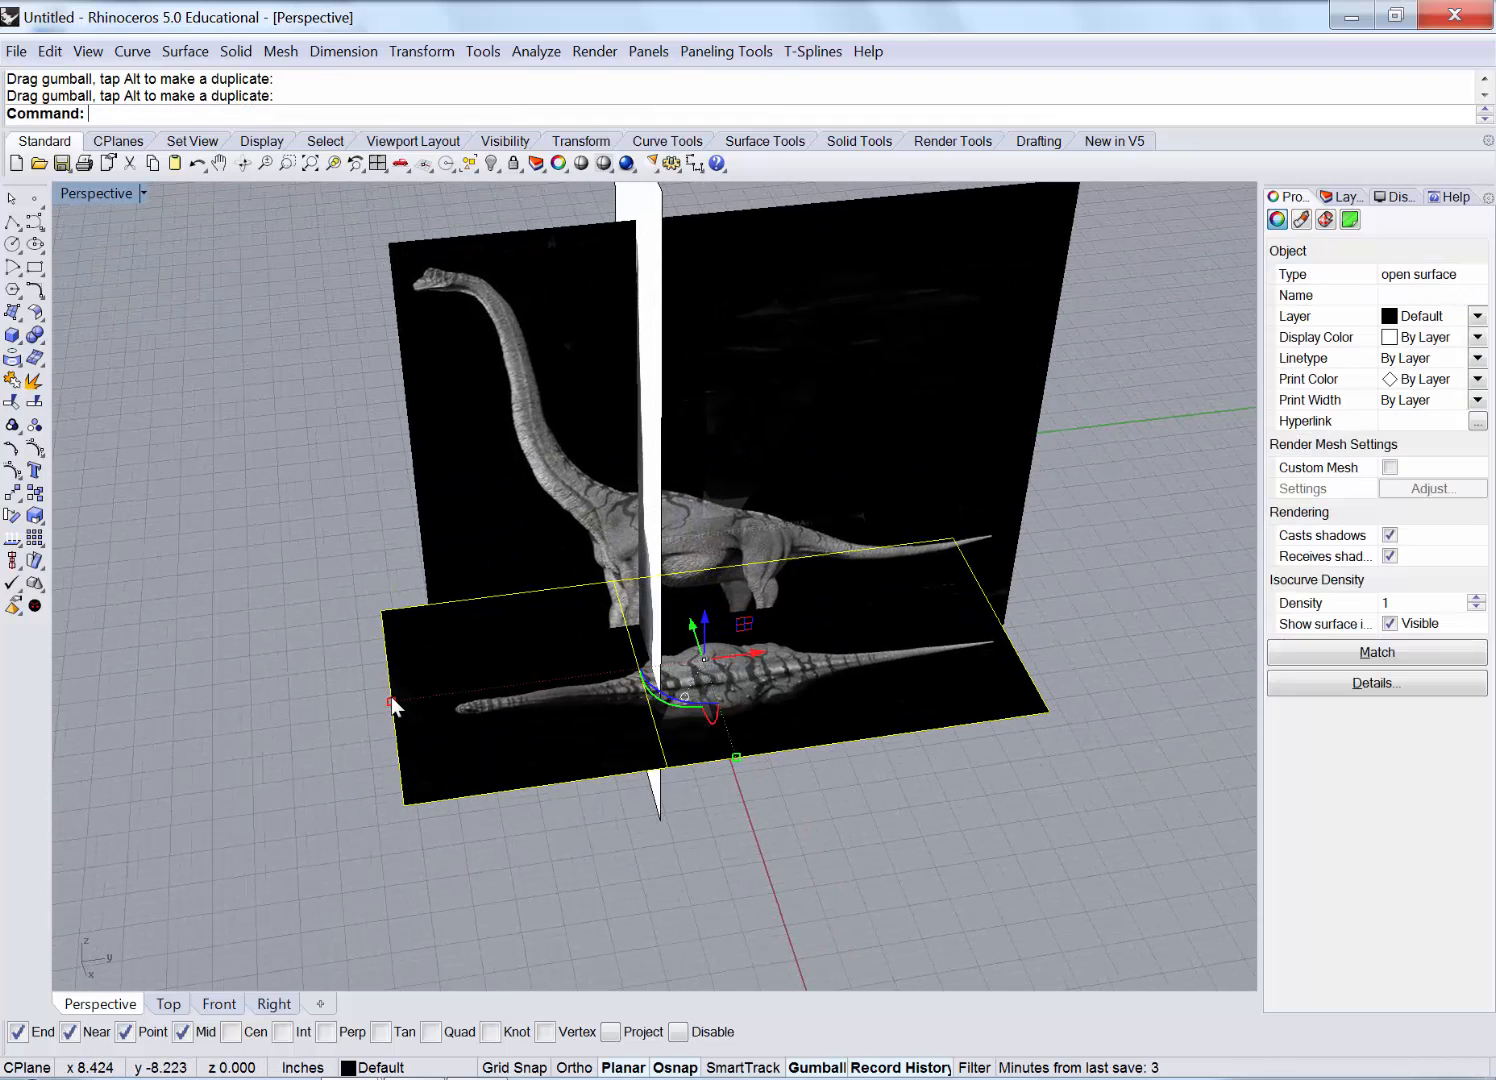
left_click_drag(391, 703, 372, 708)
left_click_drag(750, 653, 786, 665)
right_click_drag(785, 666, 724, 613)
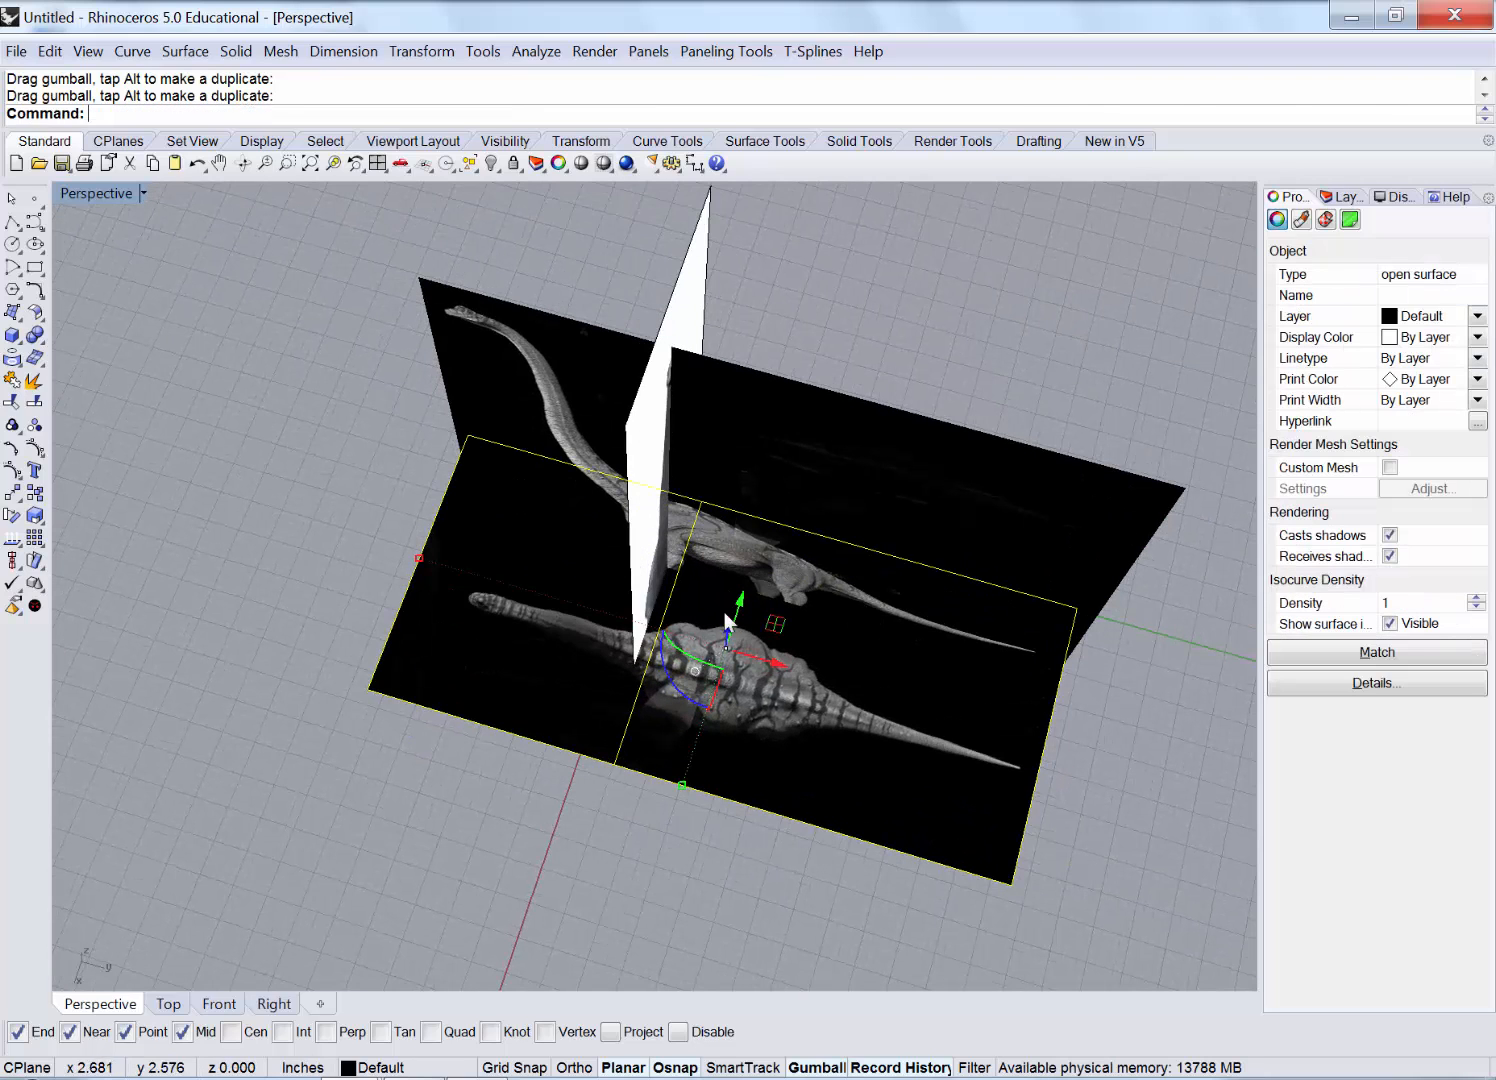
left_click_drag(724, 613, 755, 536)
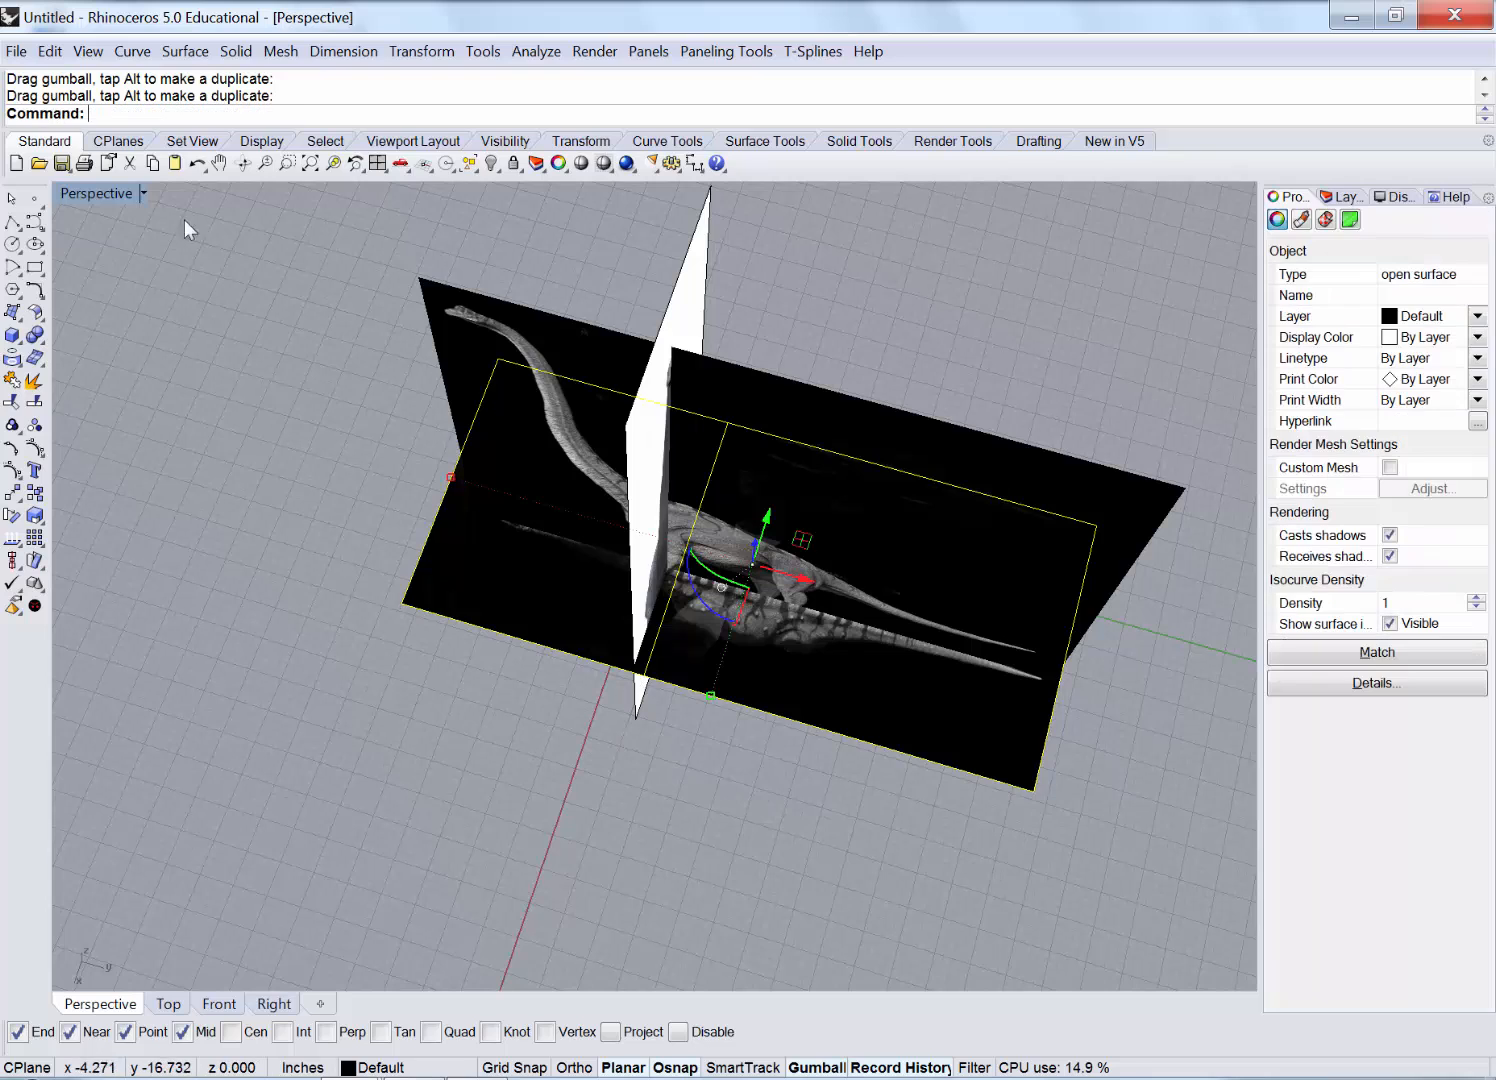
double_click(96, 192)
scroll(294, 394, "up", 3)
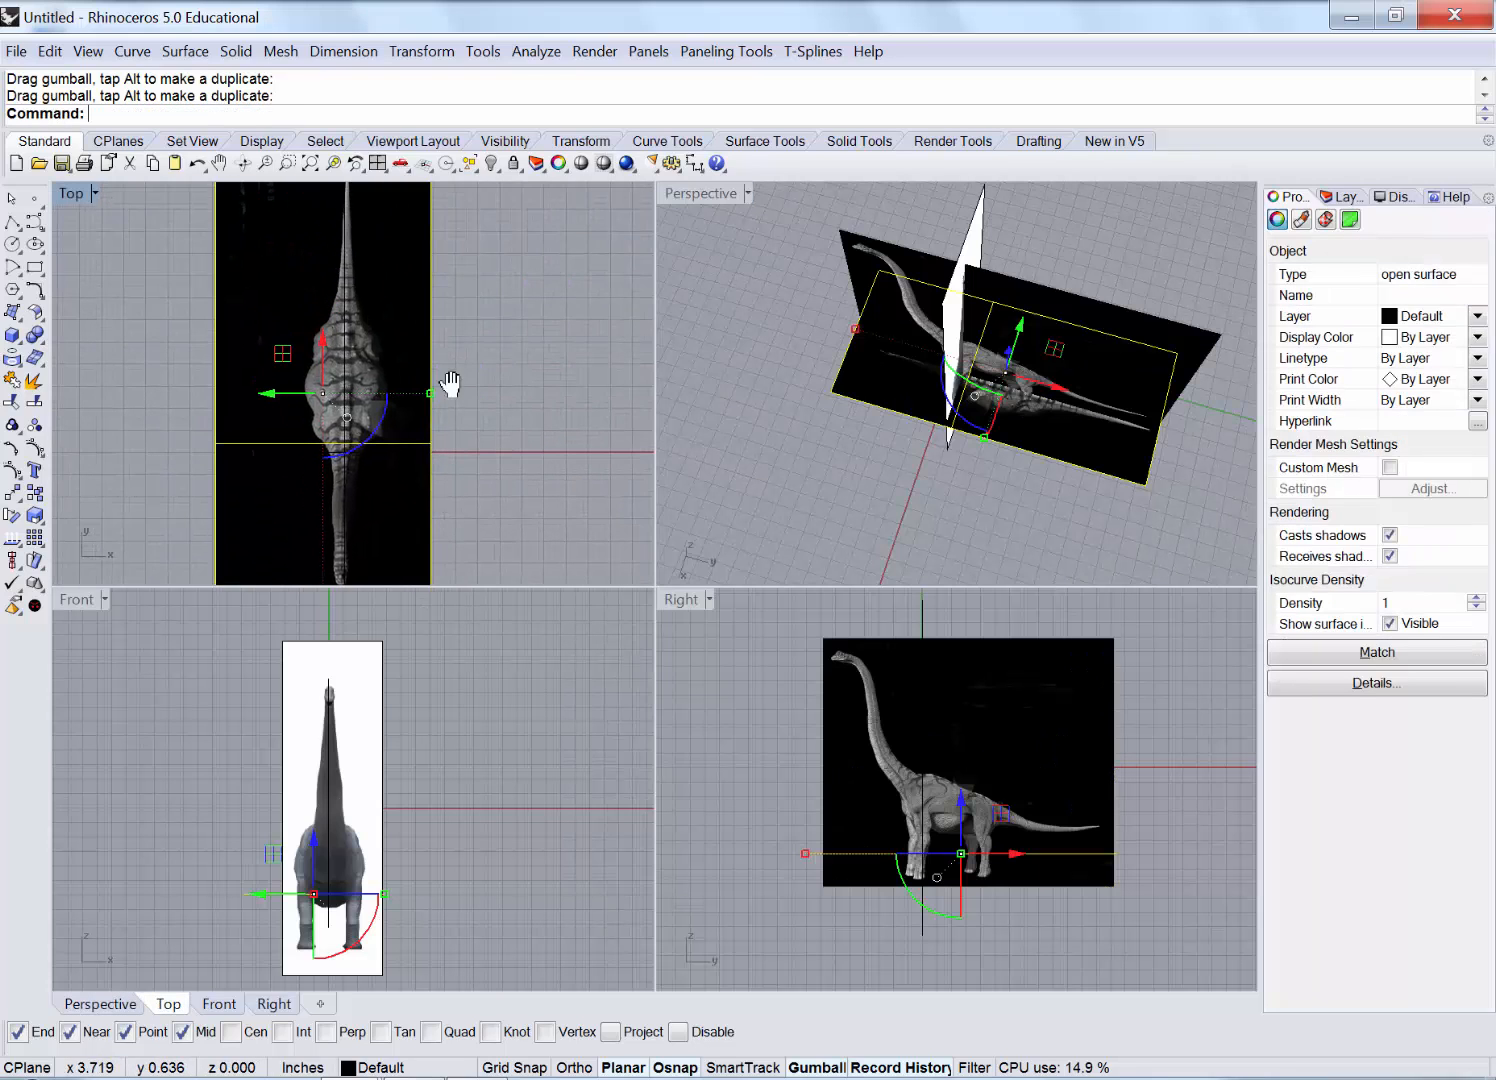
Maximize the Top view and pan and zoom to frame the top dinosaur image.
right_click_drag(450, 384, 342, 327)
double_click(72, 193)
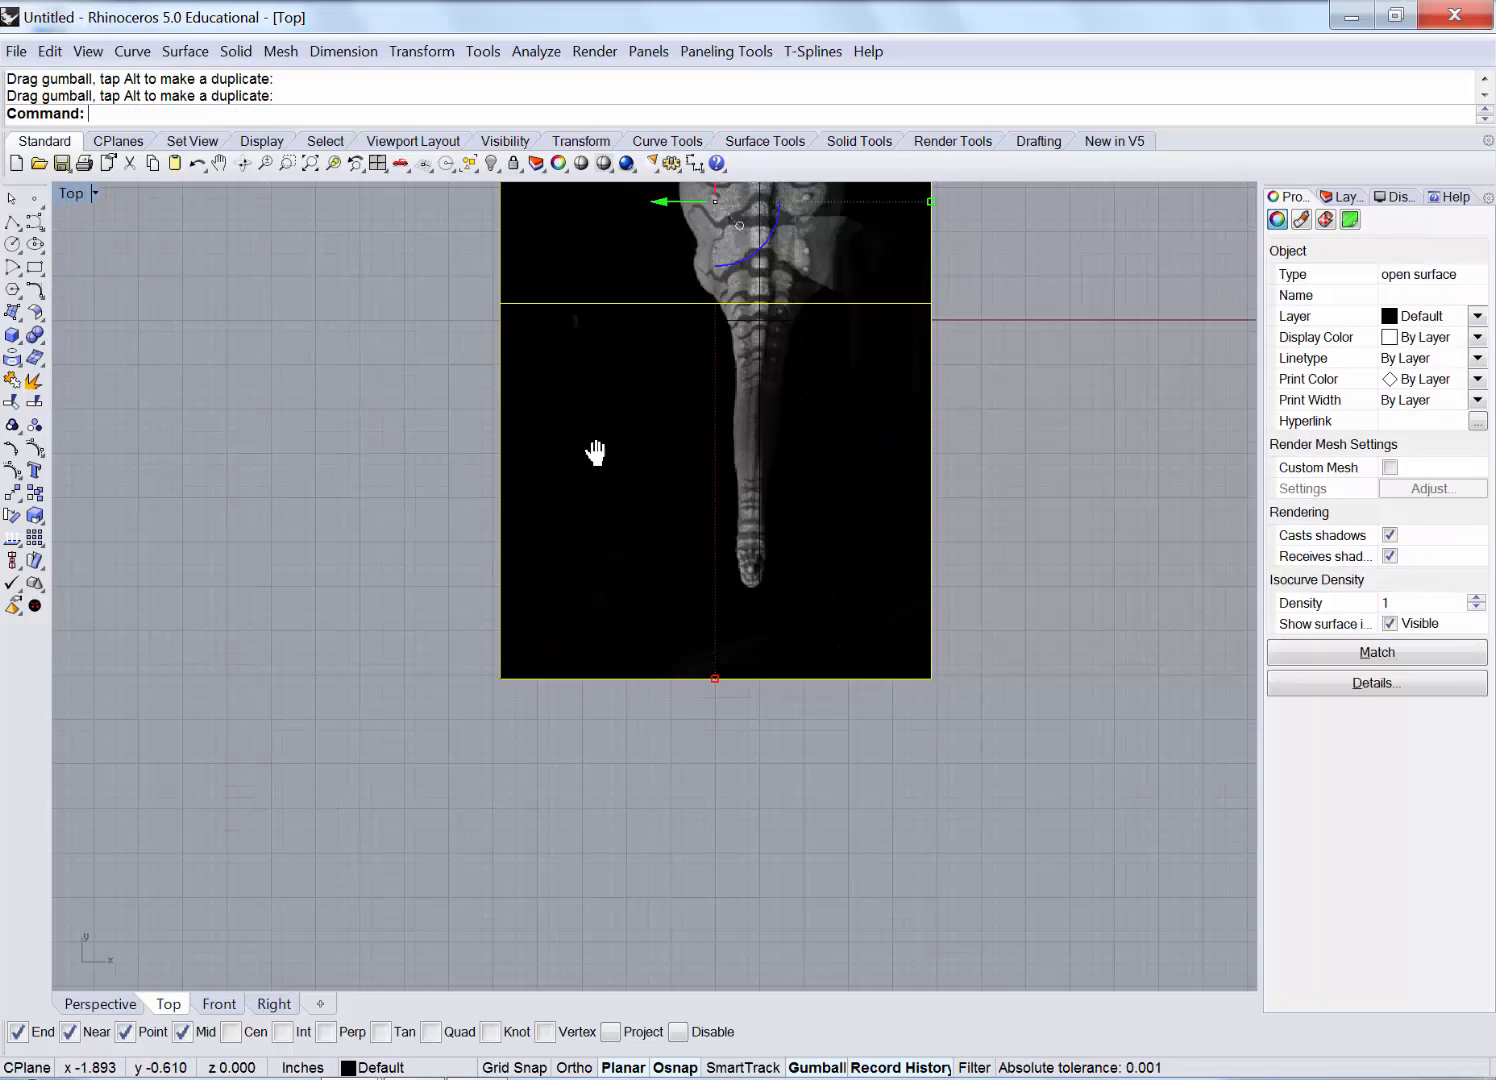
right_click_drag(594, 452, 541, 481)
scroll(542, 481, "down", 3)
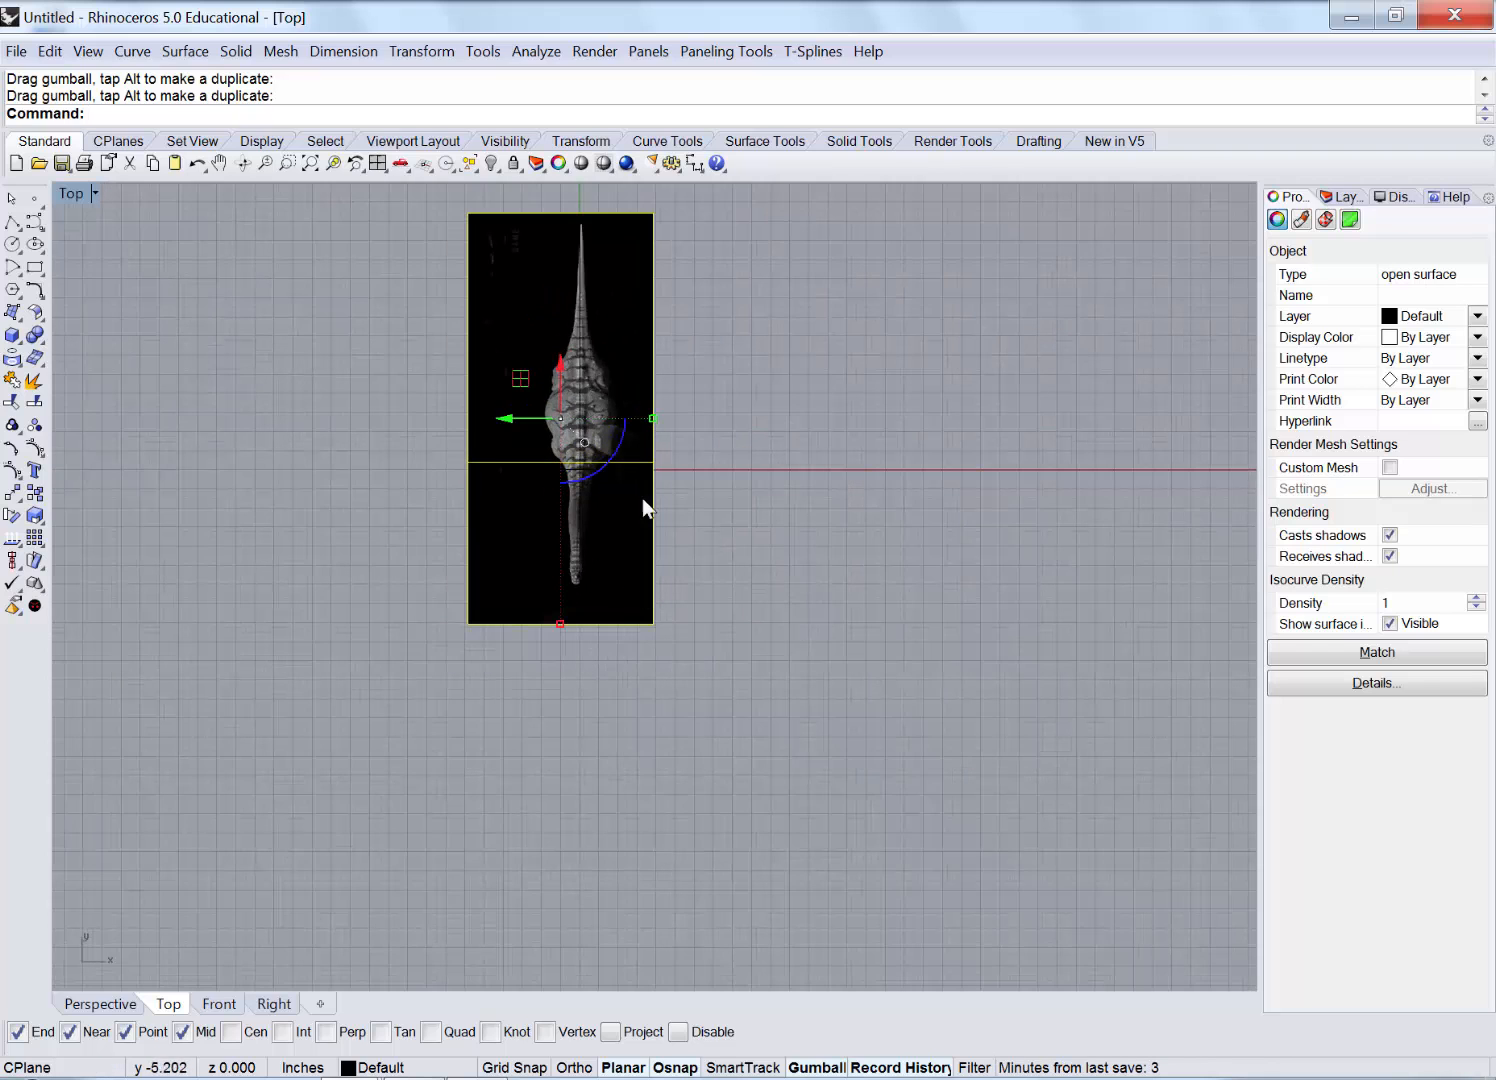
right_click_drag(640, 381, 596, 510)
scroll(453, 564, "up", 1)
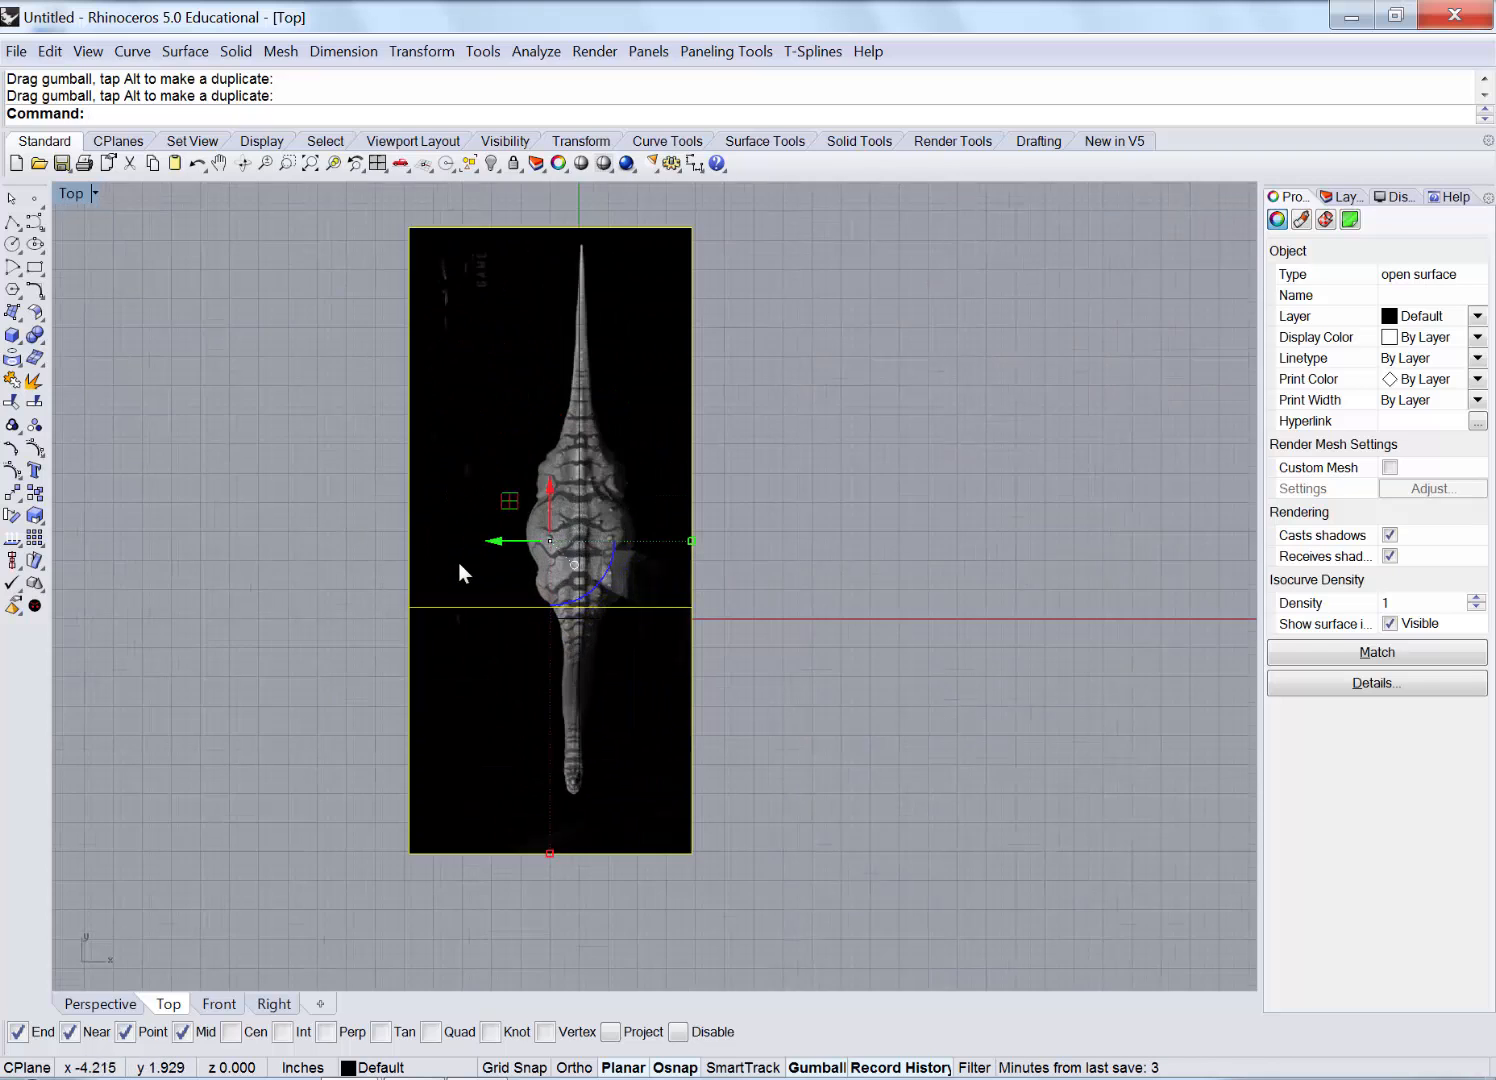
scroll(568, 346, "up", 3)
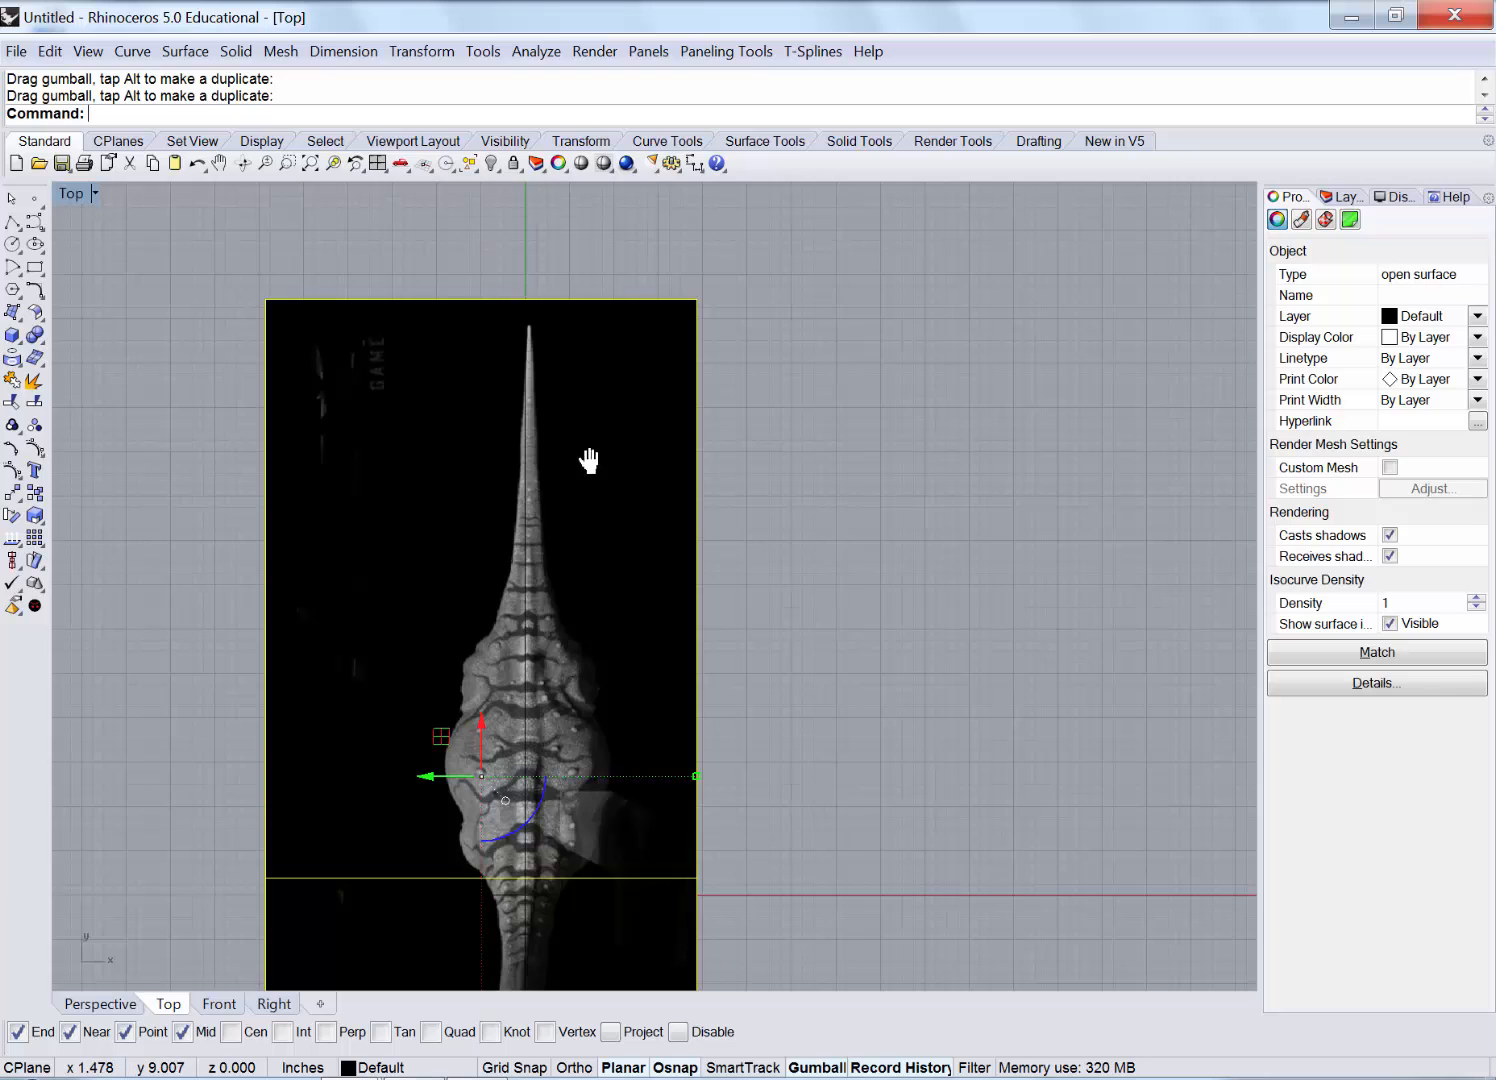
right_click_drag(588, 457, 577, 333)
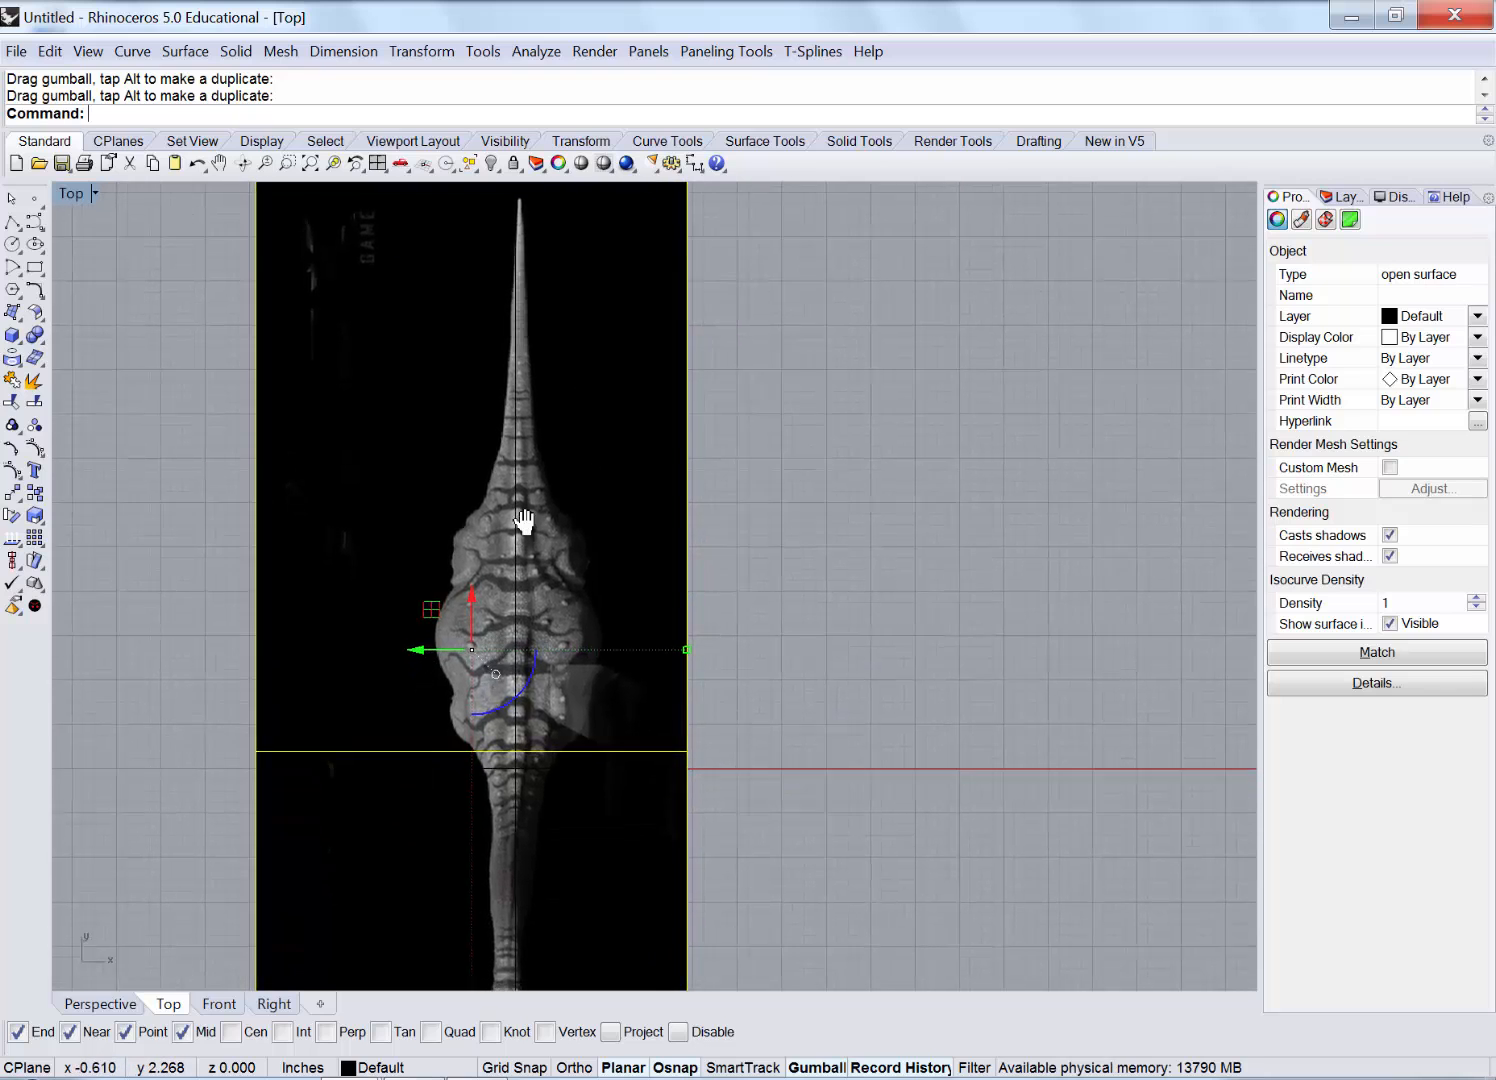
right_click_drag(524, 518, 530, 395)
Nudge the top image plane sideways with the gumball X arrow and restore four views.
mouse_move(458, 389)
left_mouse_down()
mouse_move(474, 384)
mouse_move(461, 396)
left_mouse_up()
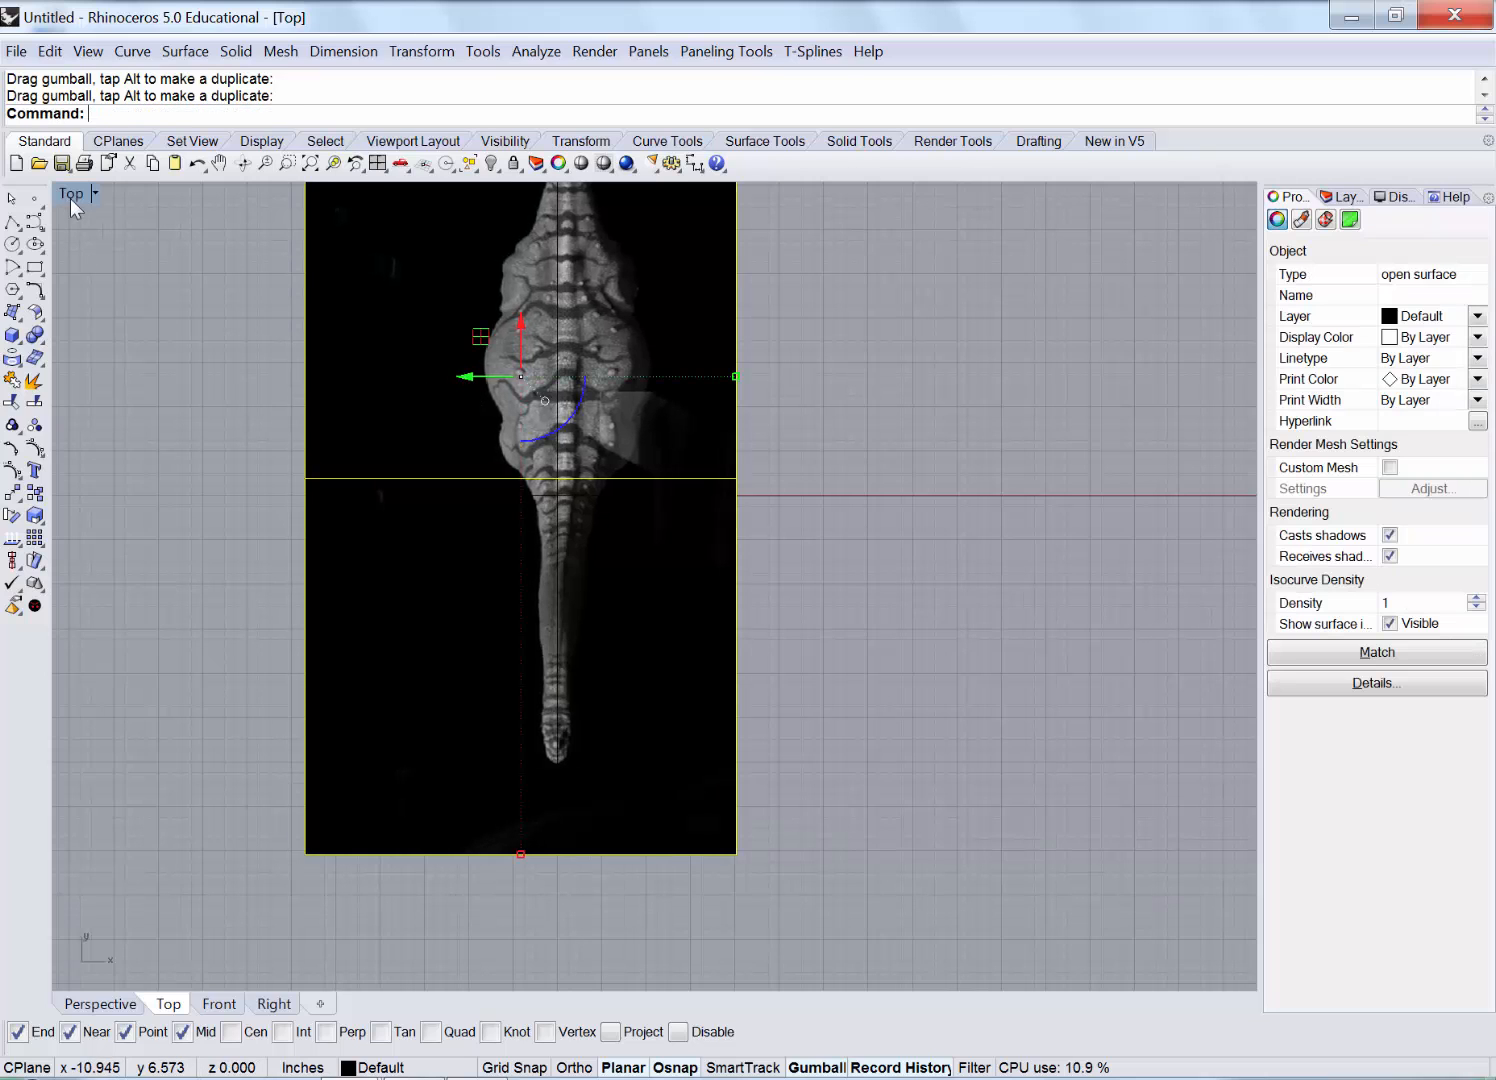
double_click(71, 195)
right_click_drag(779, 477, 967, 285)
left_click(967, 283)
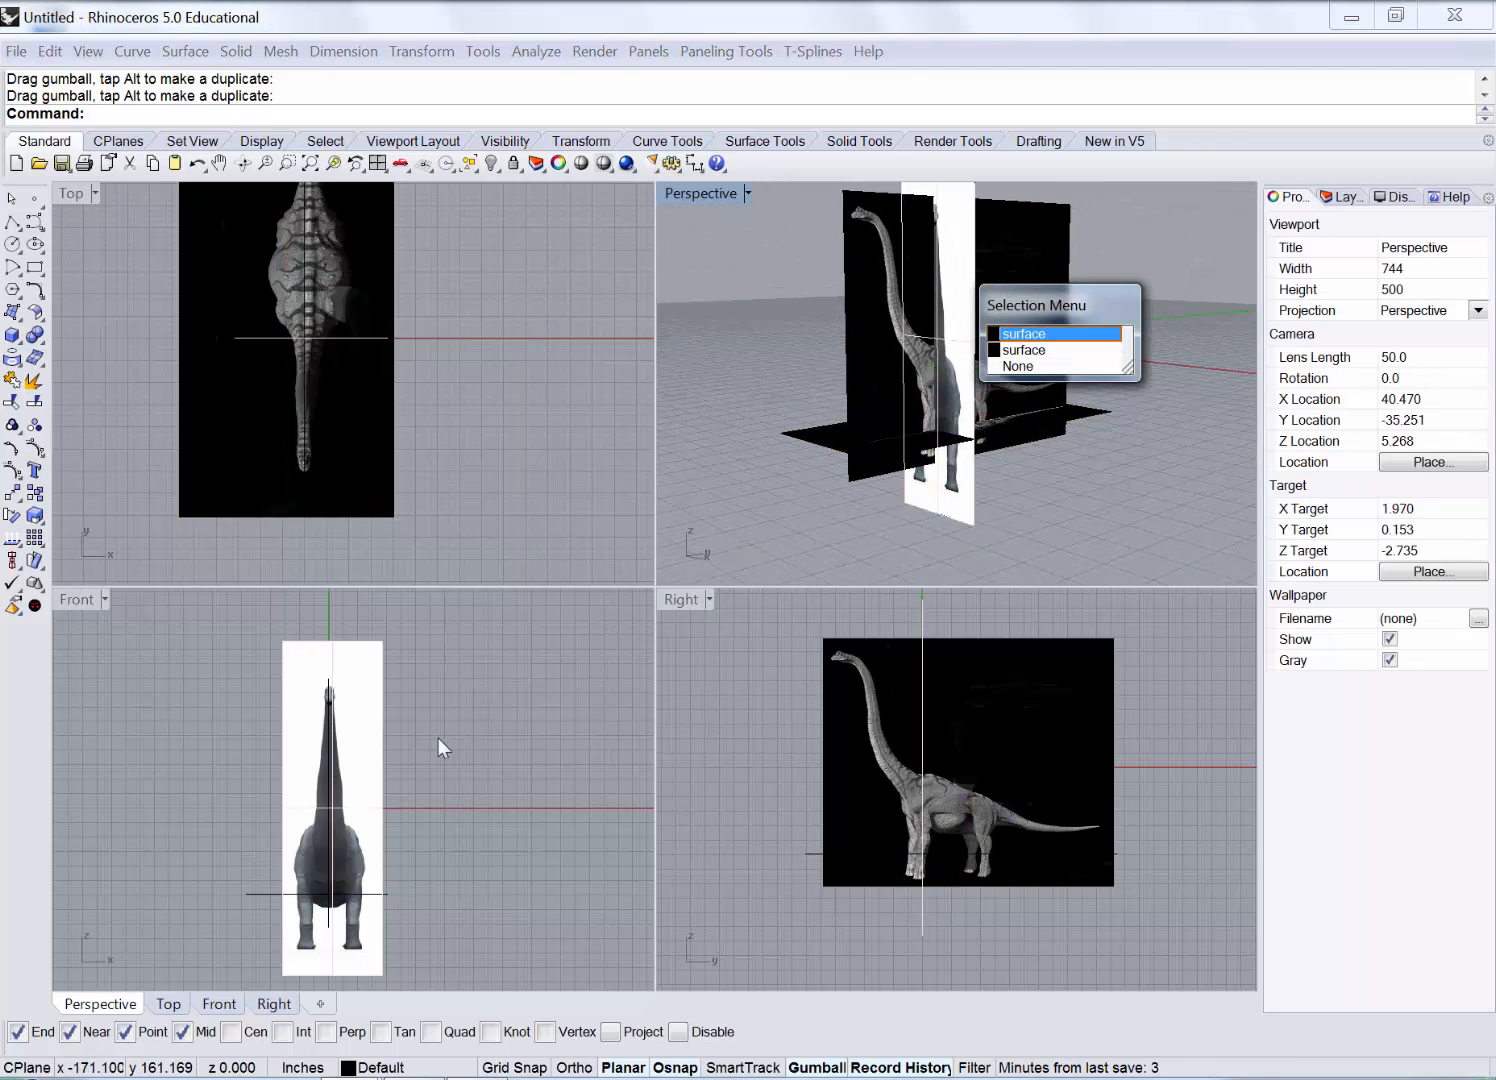
Maximize Perspective and select the white front-view plane from the overlapping surfaces.
left_click(696, 192)
scroll(752, 612, "down", 2)
Shift the white front plane slightly and stretch it upward from its corner.
scroll(824, 482, "down", 6)
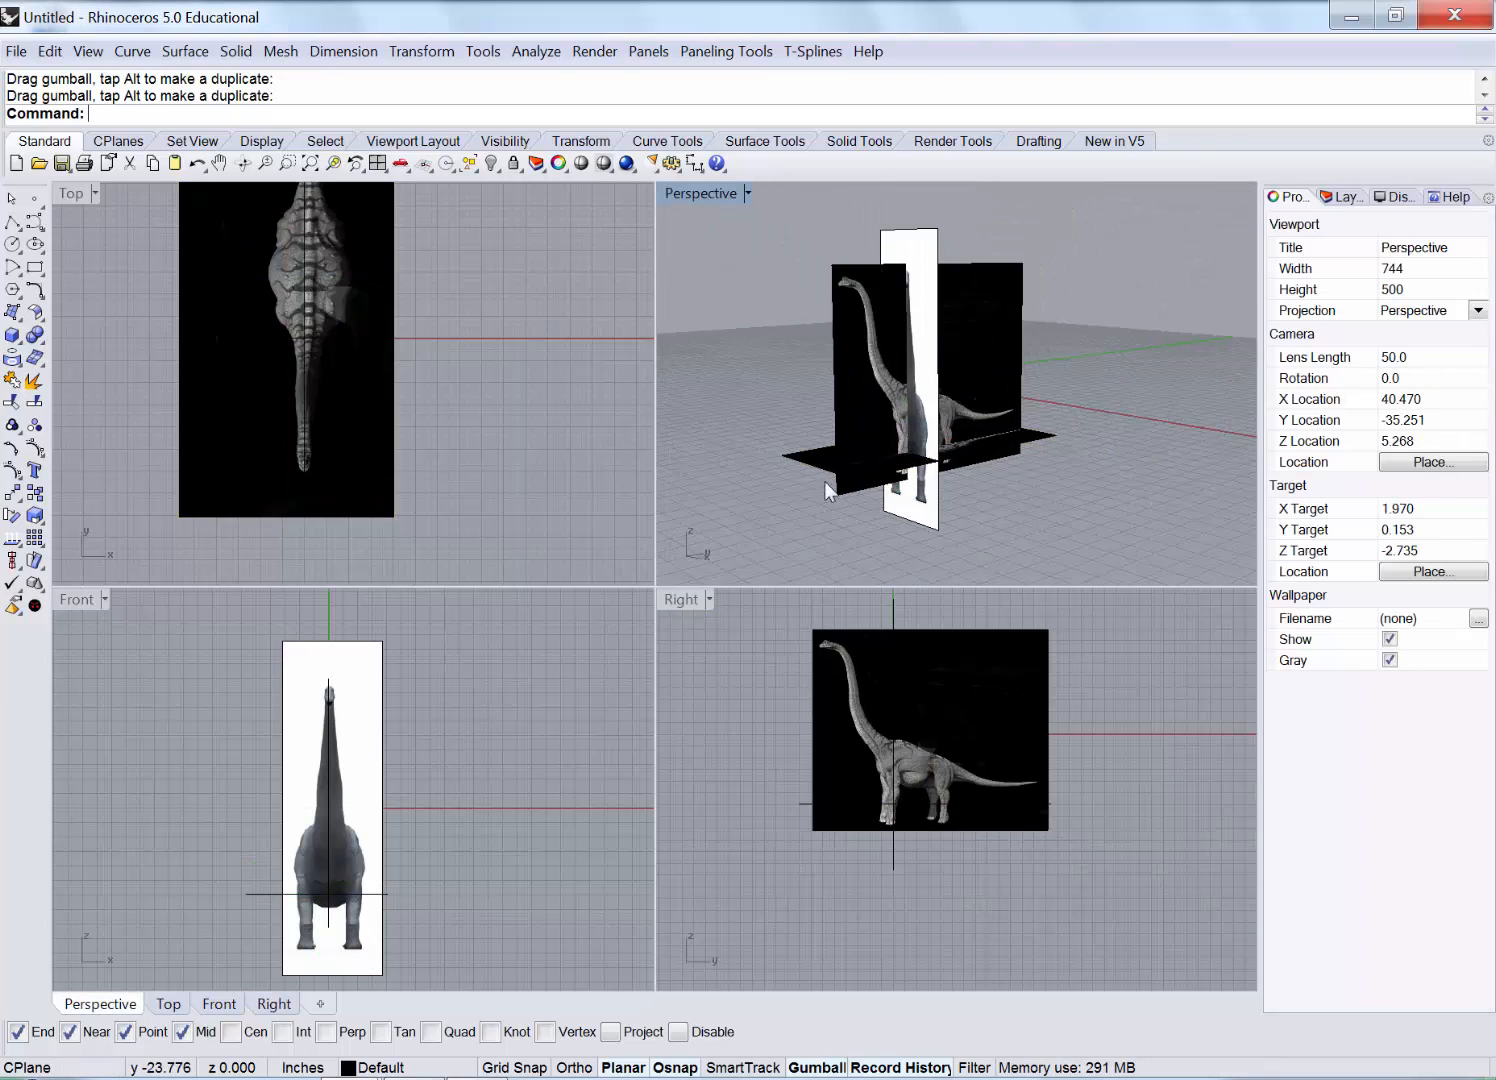
double_click(712, 191)
scroll(516, 668, "up", 6)
mouse_move(555, 662)
right_mouse_down()
mouse_move(497, 627)
mouse_move(558, 680)
right_mouse_up()
left_click(573, 478)
left_click(565, 478)
left_click(632, 544)
right_click_drag(555, 778, 541, 712)
scroll(393, 634, "down", 2)
scroll(528, 928, "up", 4)
right_click_drag(527, 928, 607, 653)
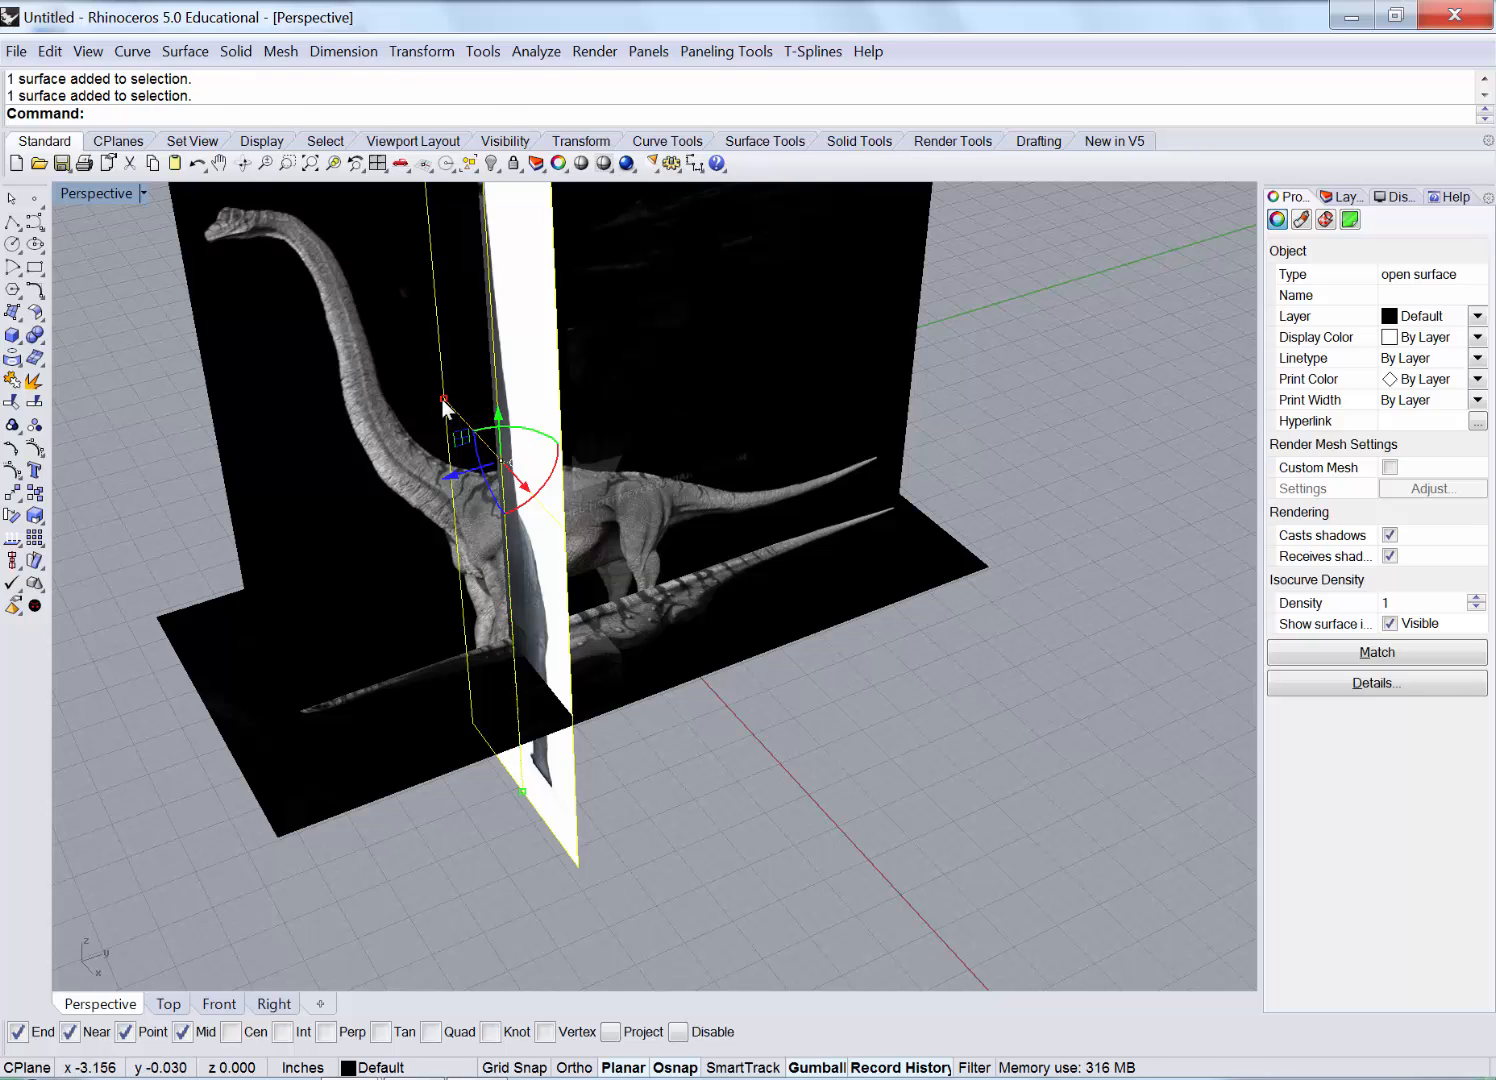
left_click_drag(442, 398, 453, 410)
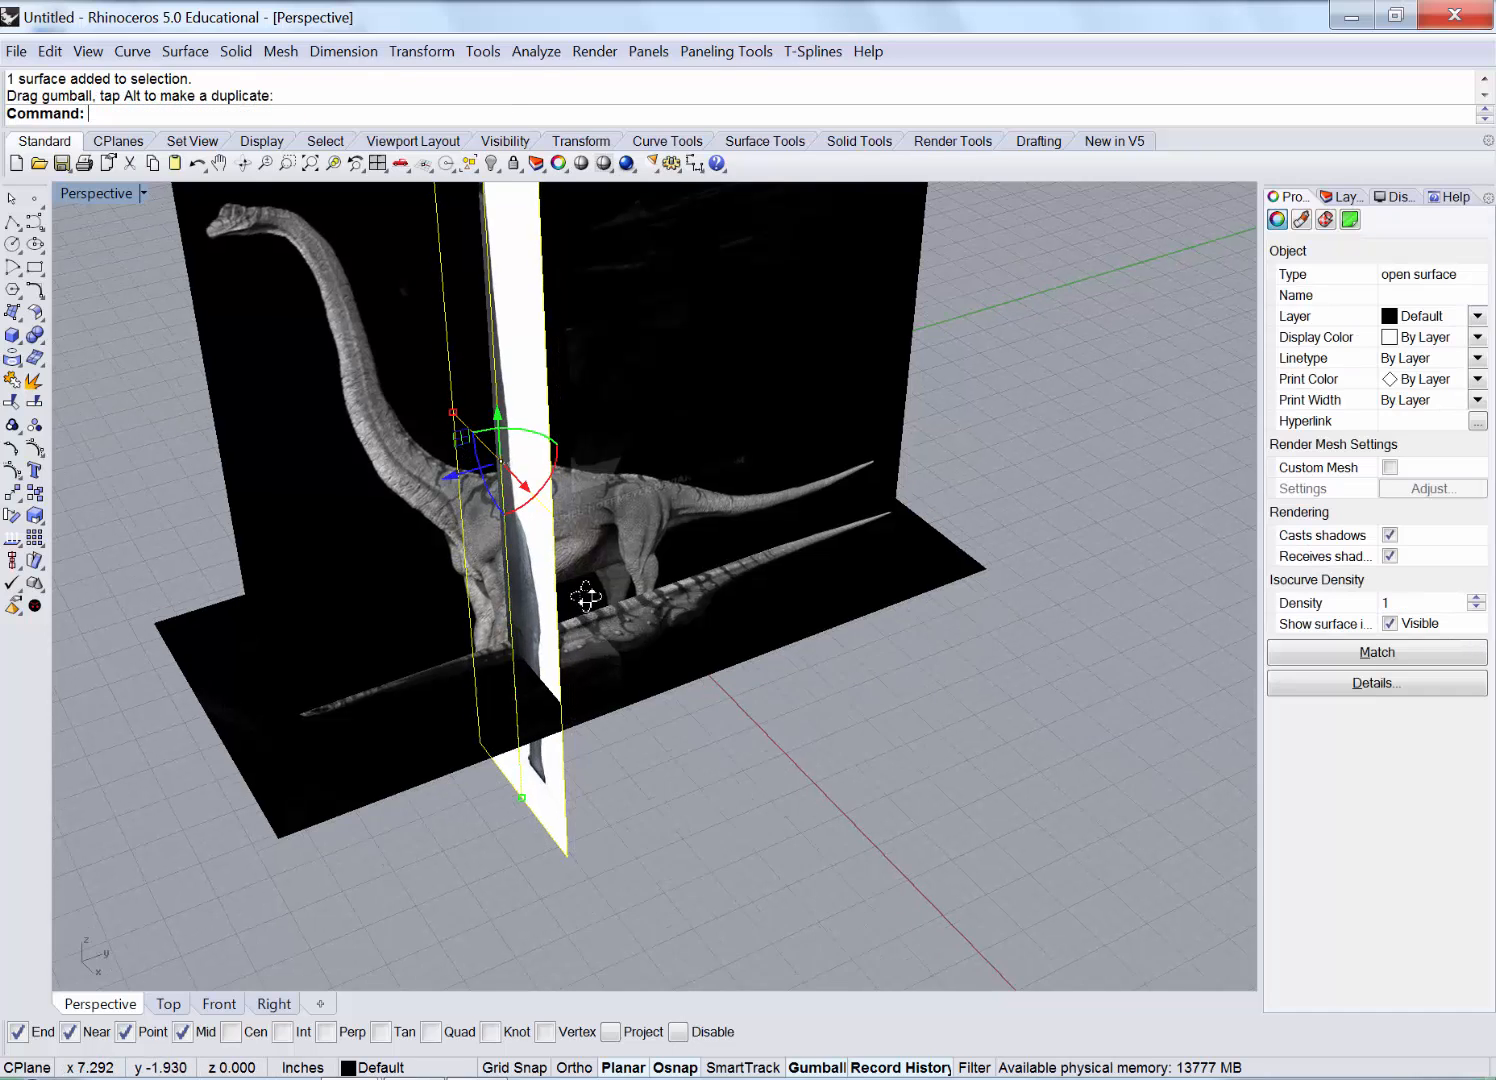
right_click_drag(504, 534, 641, 551)
left_click_drag(512, 894, 466, 786)
Stretch the white front plane taller and raise it to match the side dinosaur's height.
right_click_drag(438, 640, 551, 437)
scroll(516, 452, "down", 2)
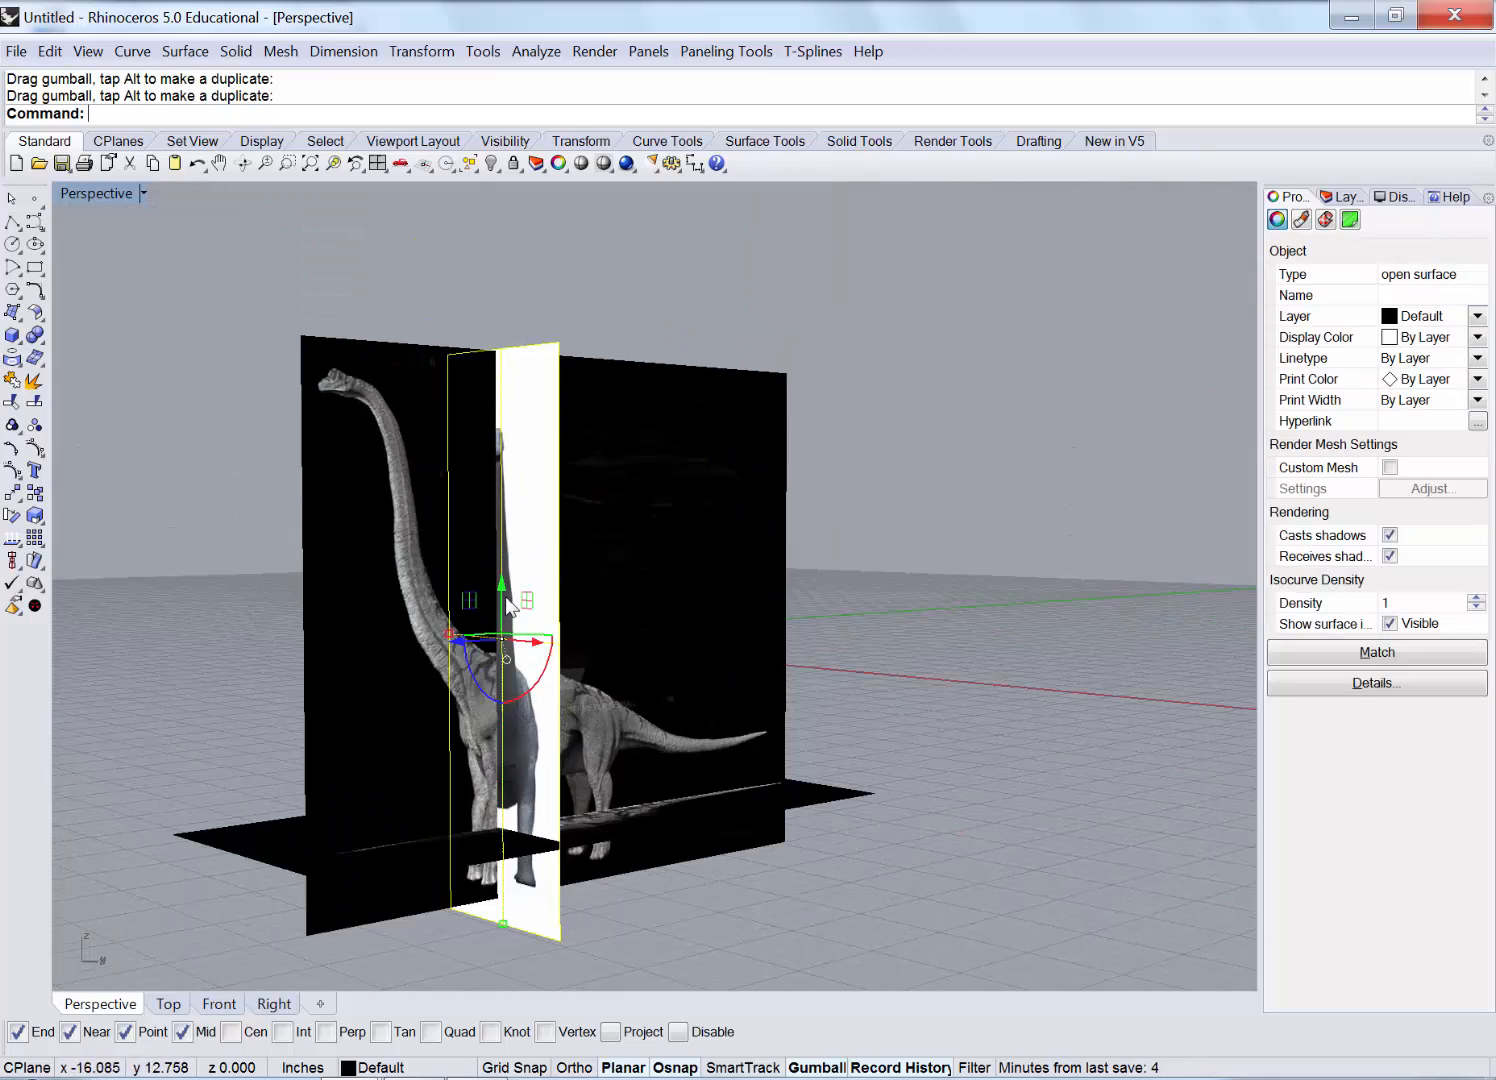
left_click_drag(502, 587, 503, 568)
left_click_drag(502, 916, 502, 964)
left_click_drag(505, 571, 509, 562)
right_click_drag(509, 563, 616, 620)
Raise the horizontal top-view image plane to the dinosaur's mid-body height with the gumball Z arrow.
left_click(1086, 614)
right_click_drag(944, 595, 443, 790)
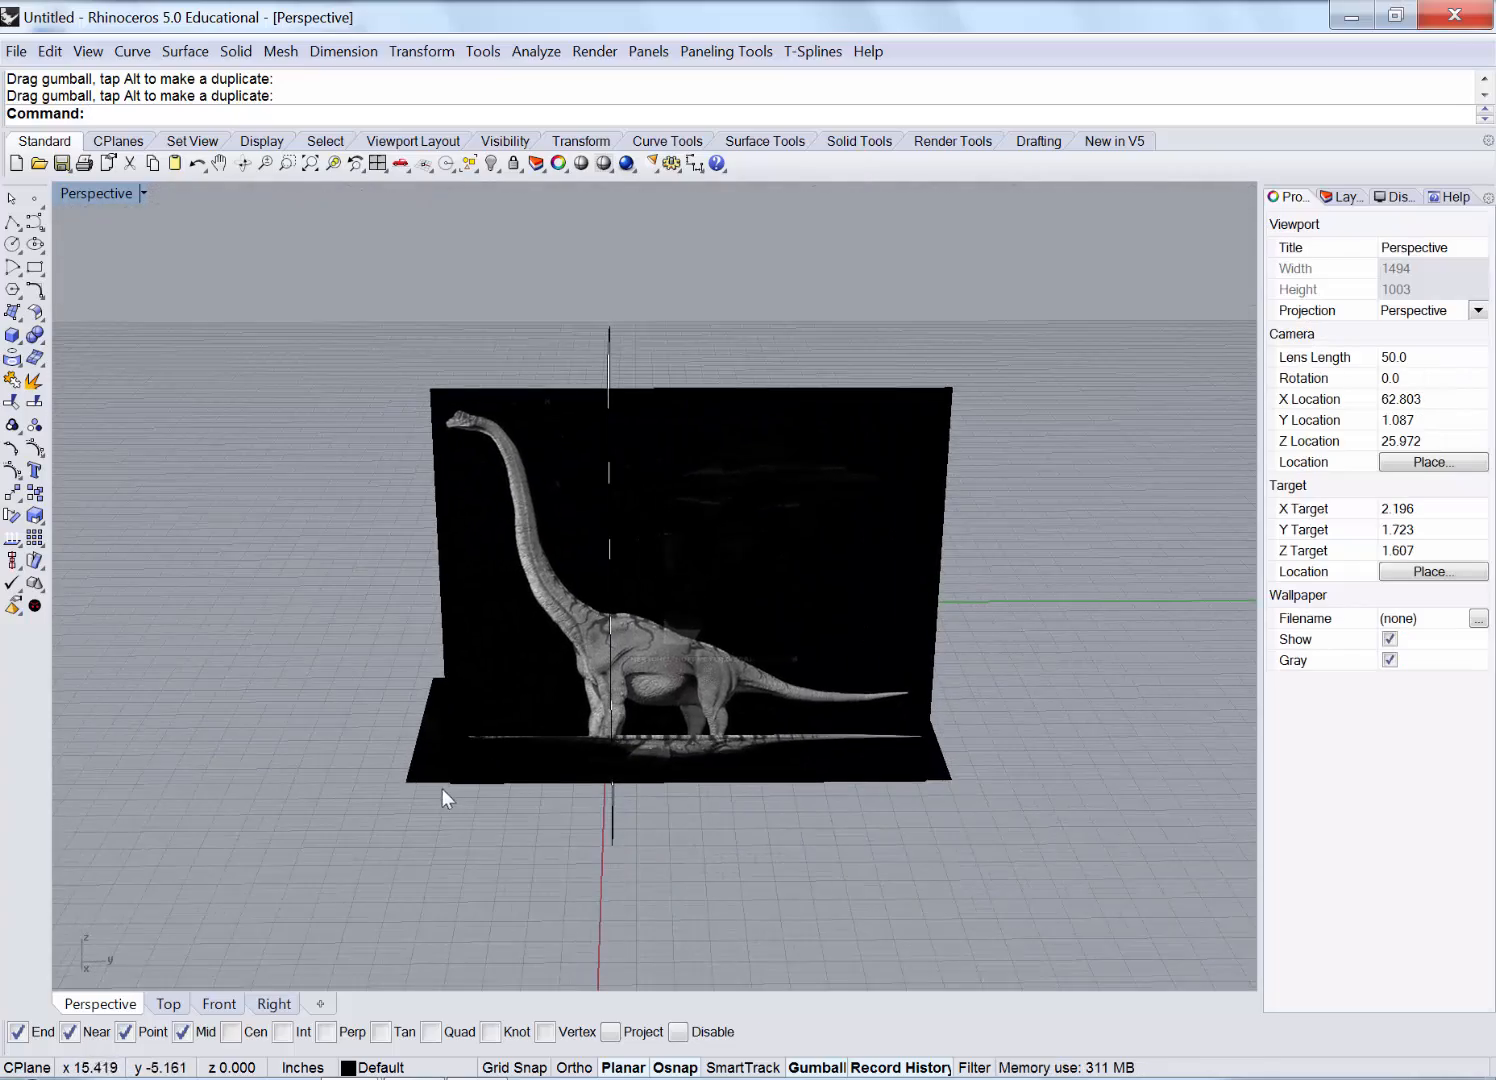
left_click(442, 766)
left_click_drag(693, 697, 696, 611)
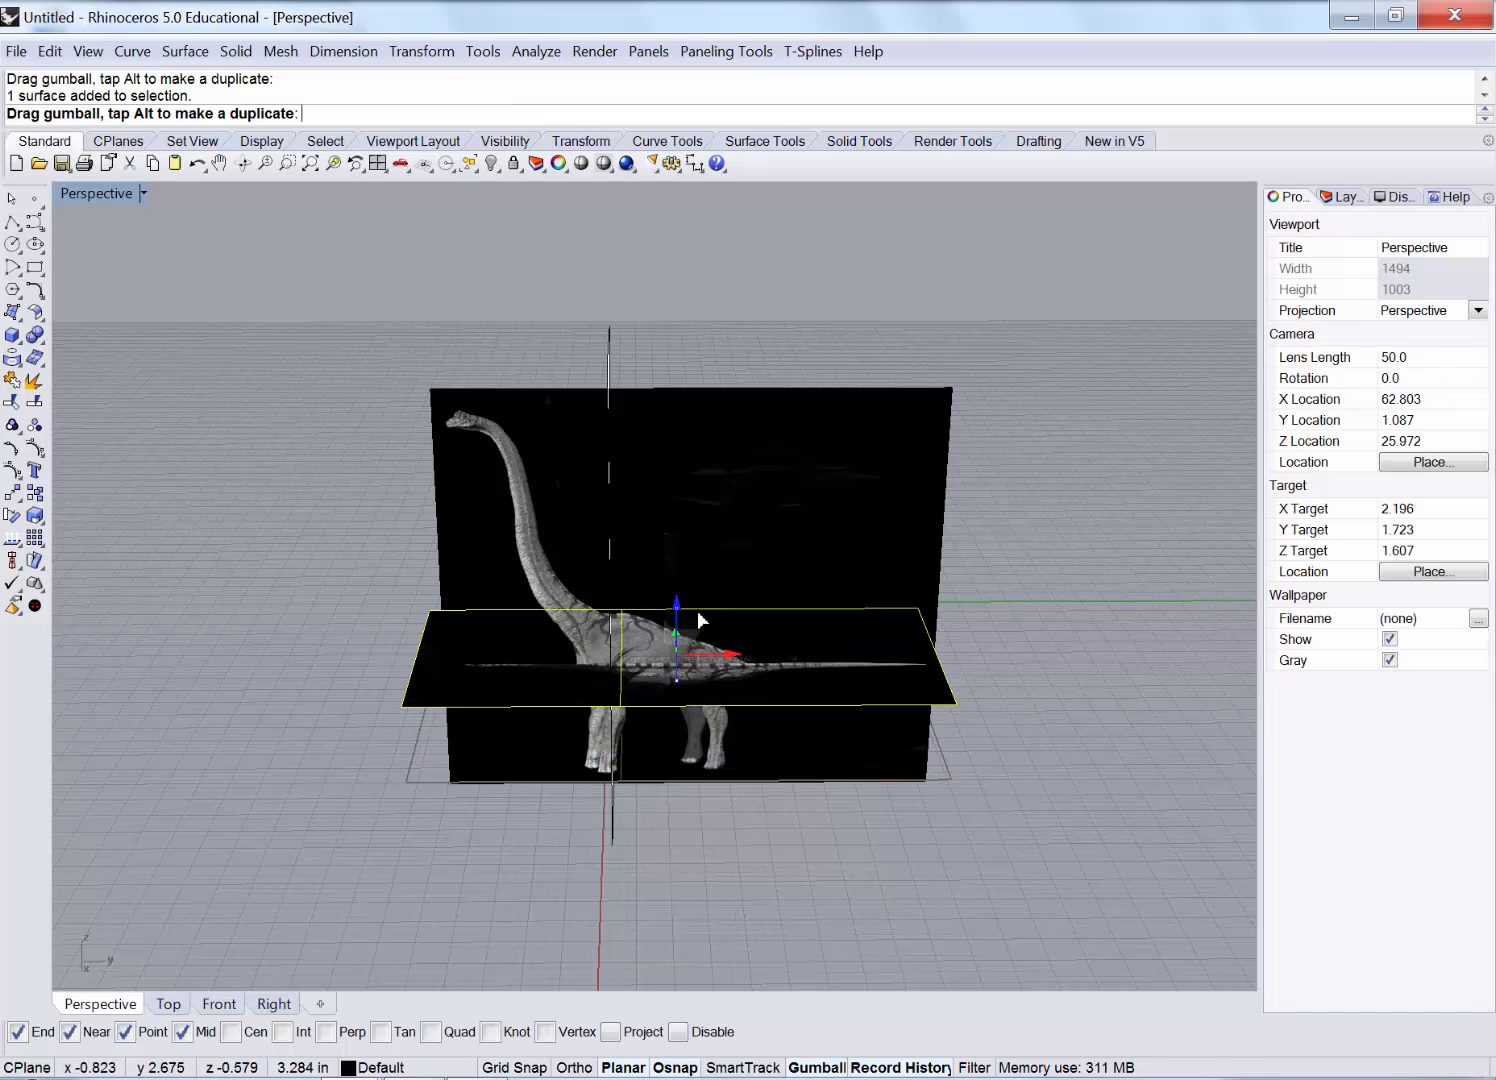
Orbit around the three intersecting image planes to check their alignment, selecting the side-view plane.
right_click_drag(874, 703, 972, 652)
left_click(973, 654)
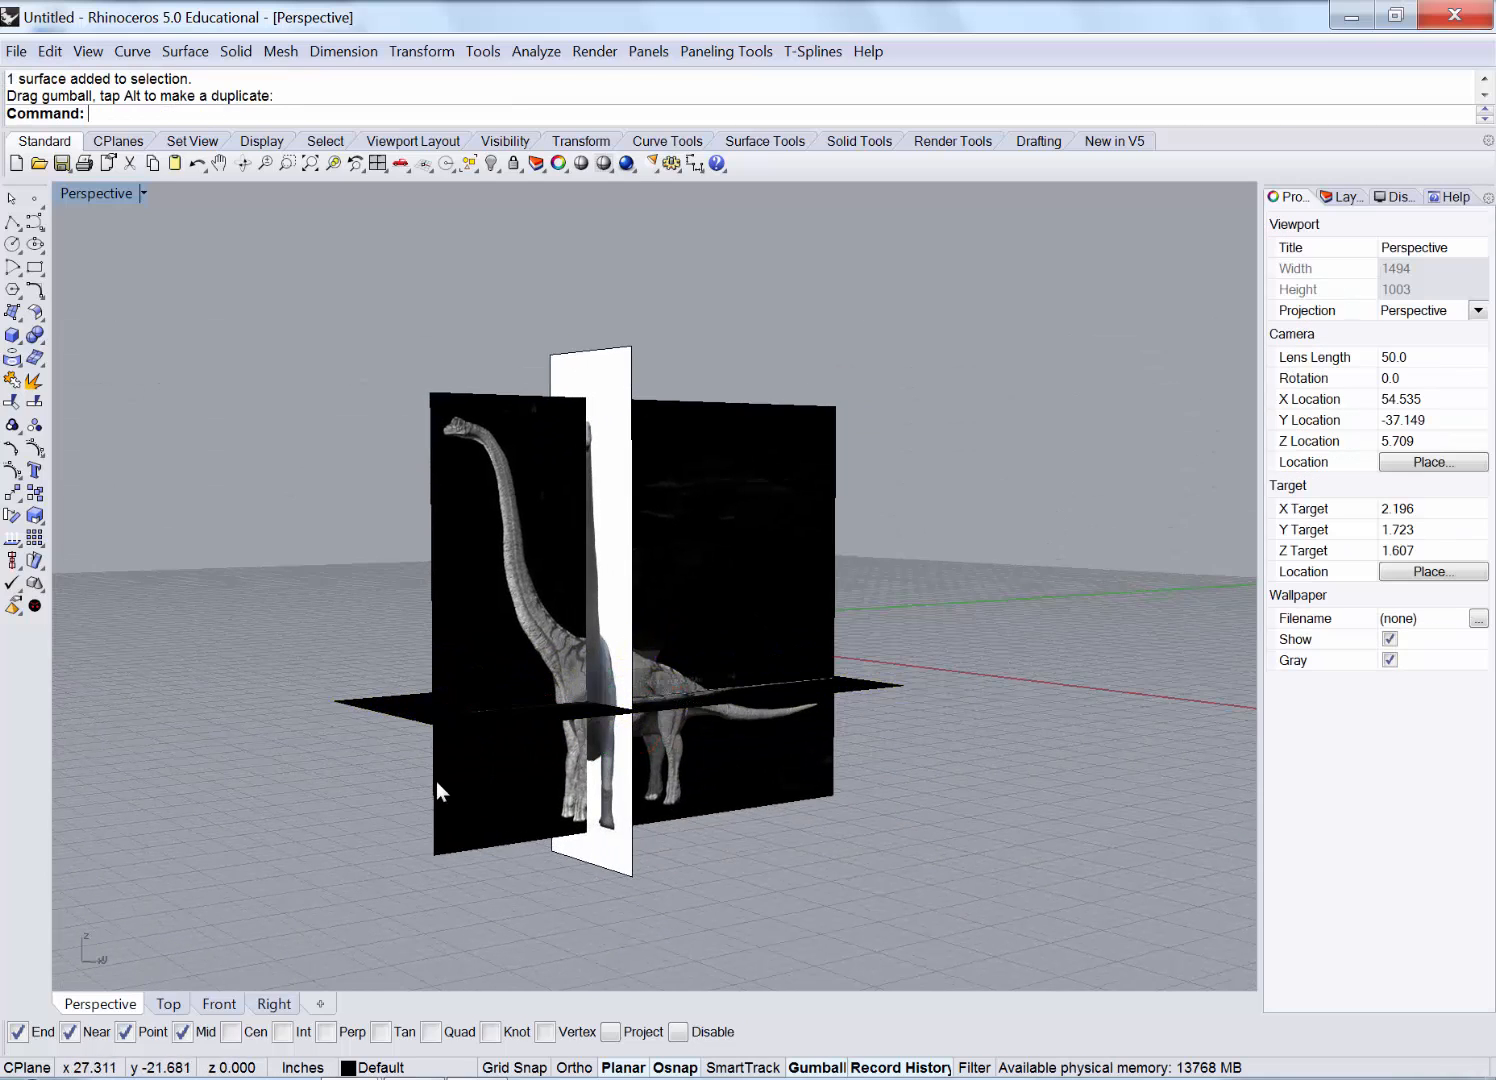
scroll(436, 779, "up", 6)
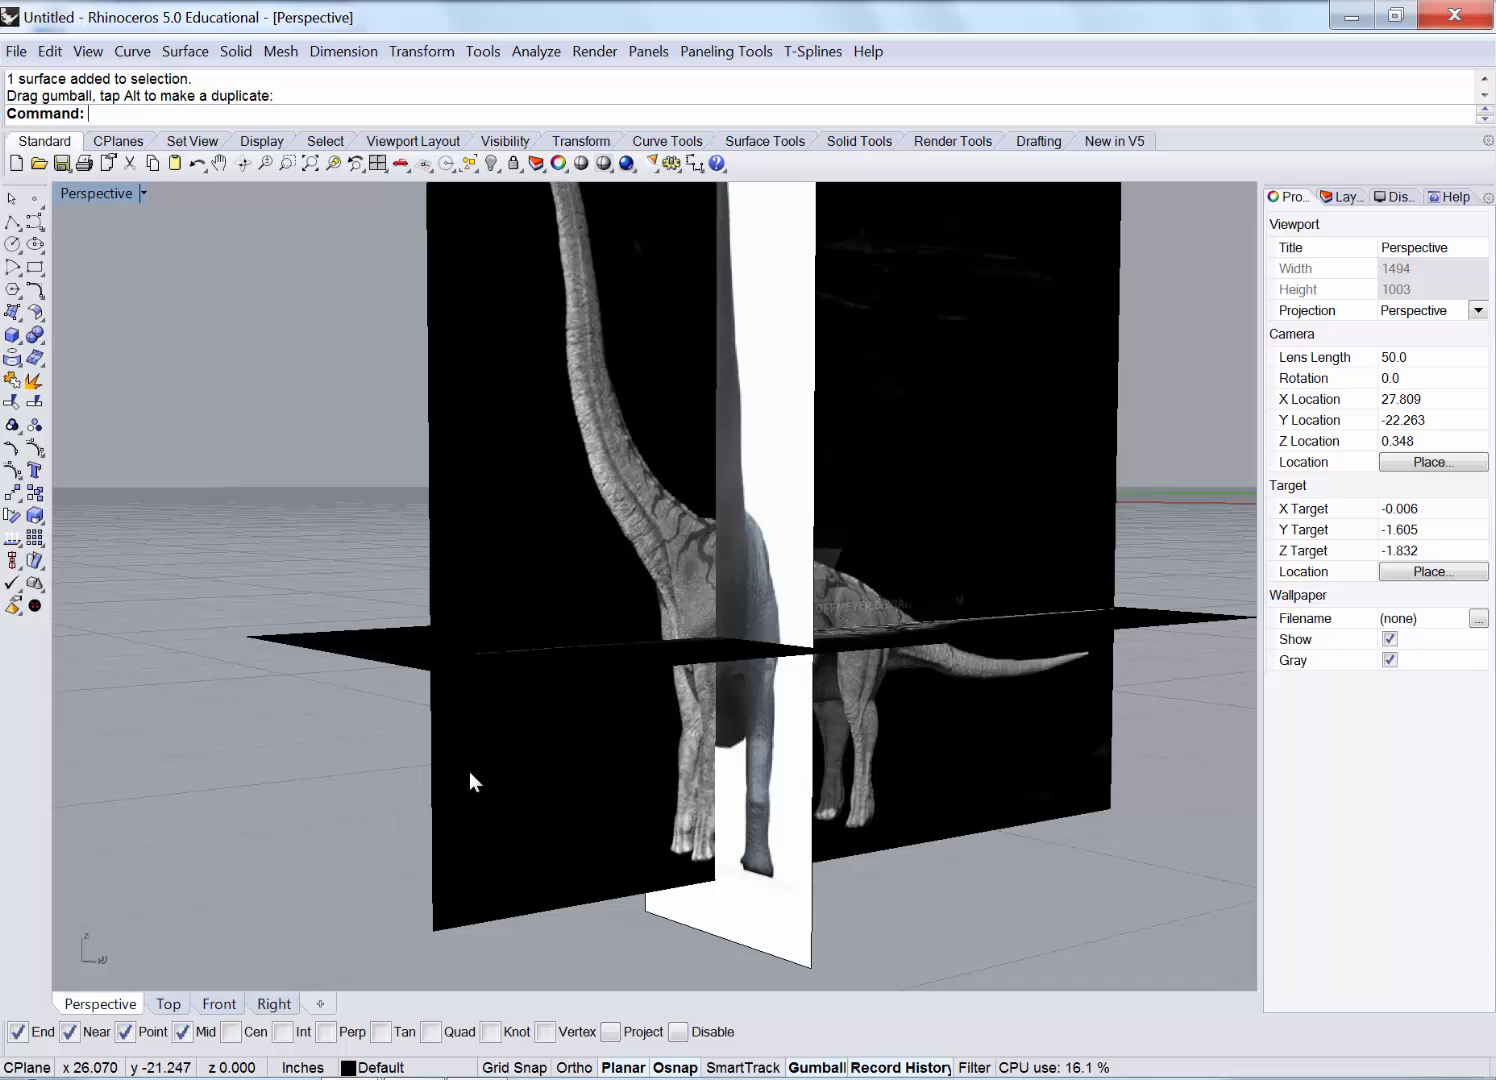
right_click_drag(780, 790, 673, 810)
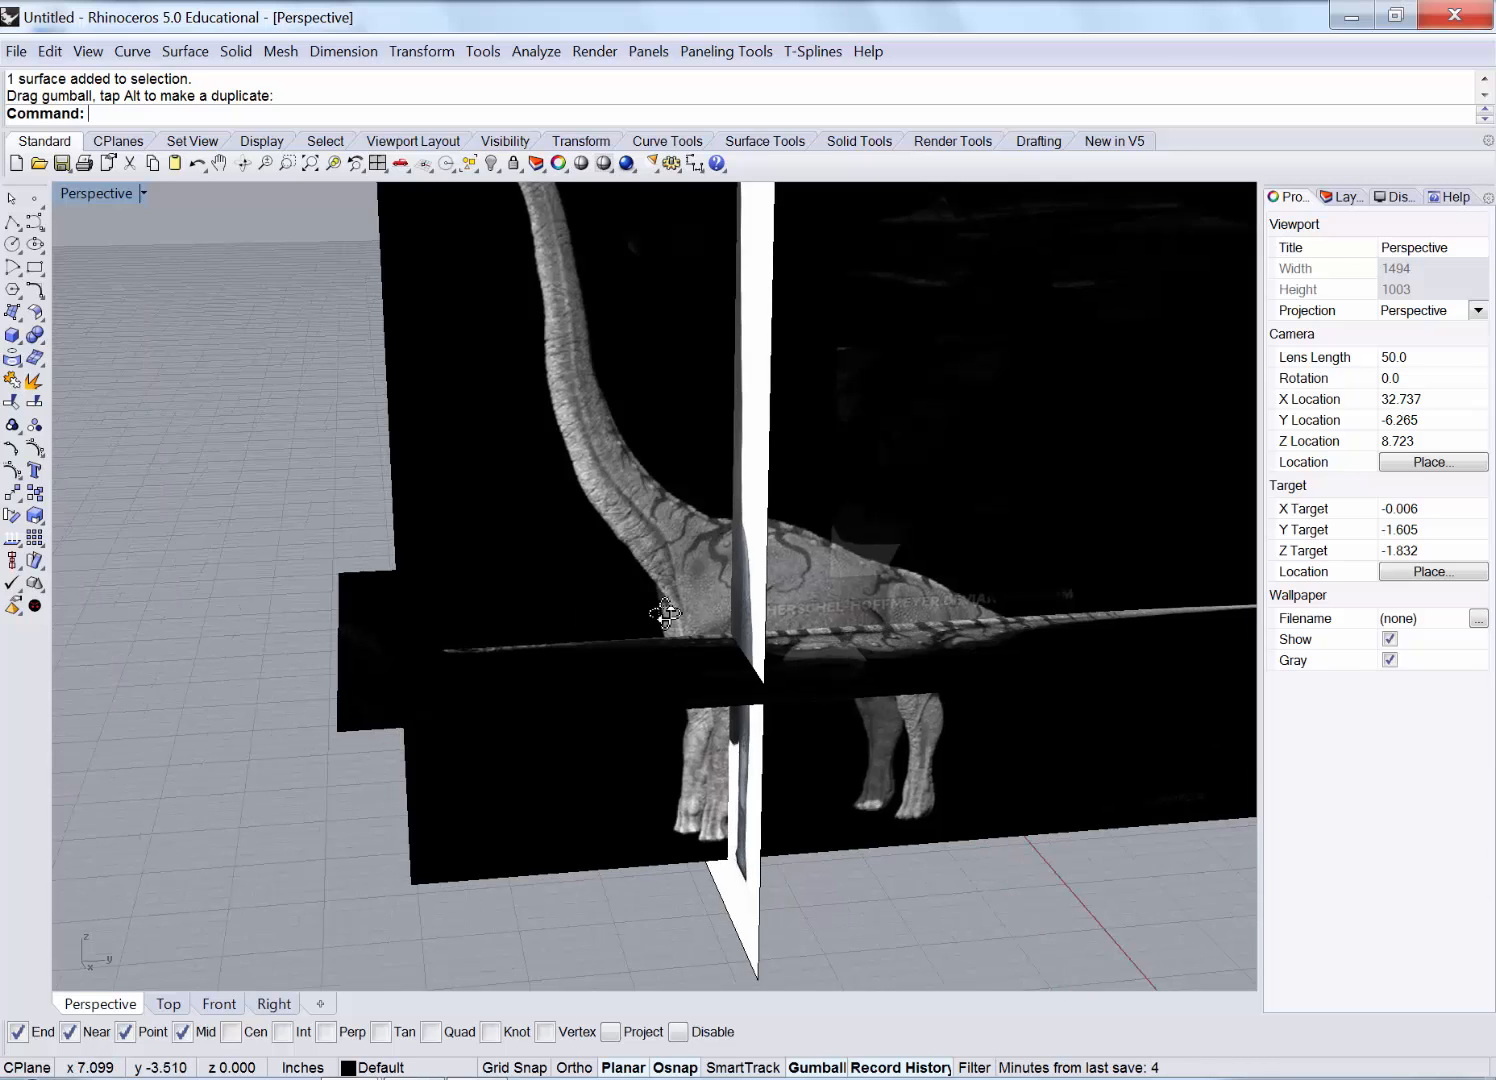
right_click_drag(633, 613, 675, 622)
scroll(669, 616, "down", 4)
scroll(773, 407, "up", 2)
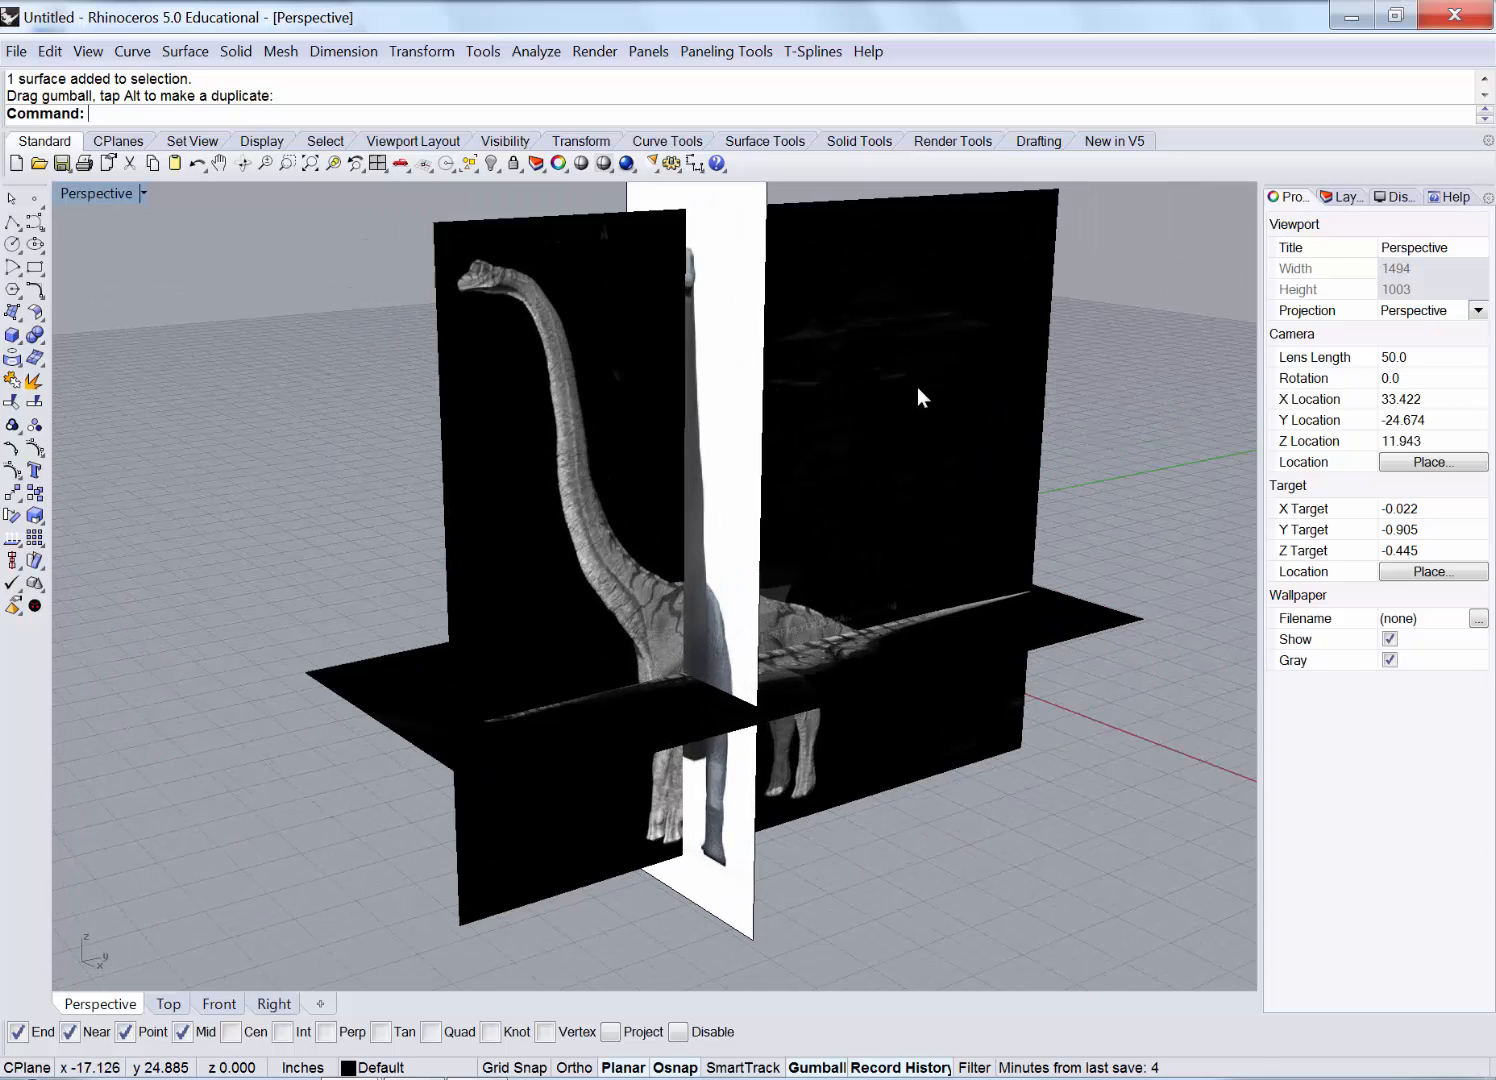
right_click_drag(508, 612, 770, 639)
left_click(871, 538)
right_click_drag(871, 538, 806, 593)
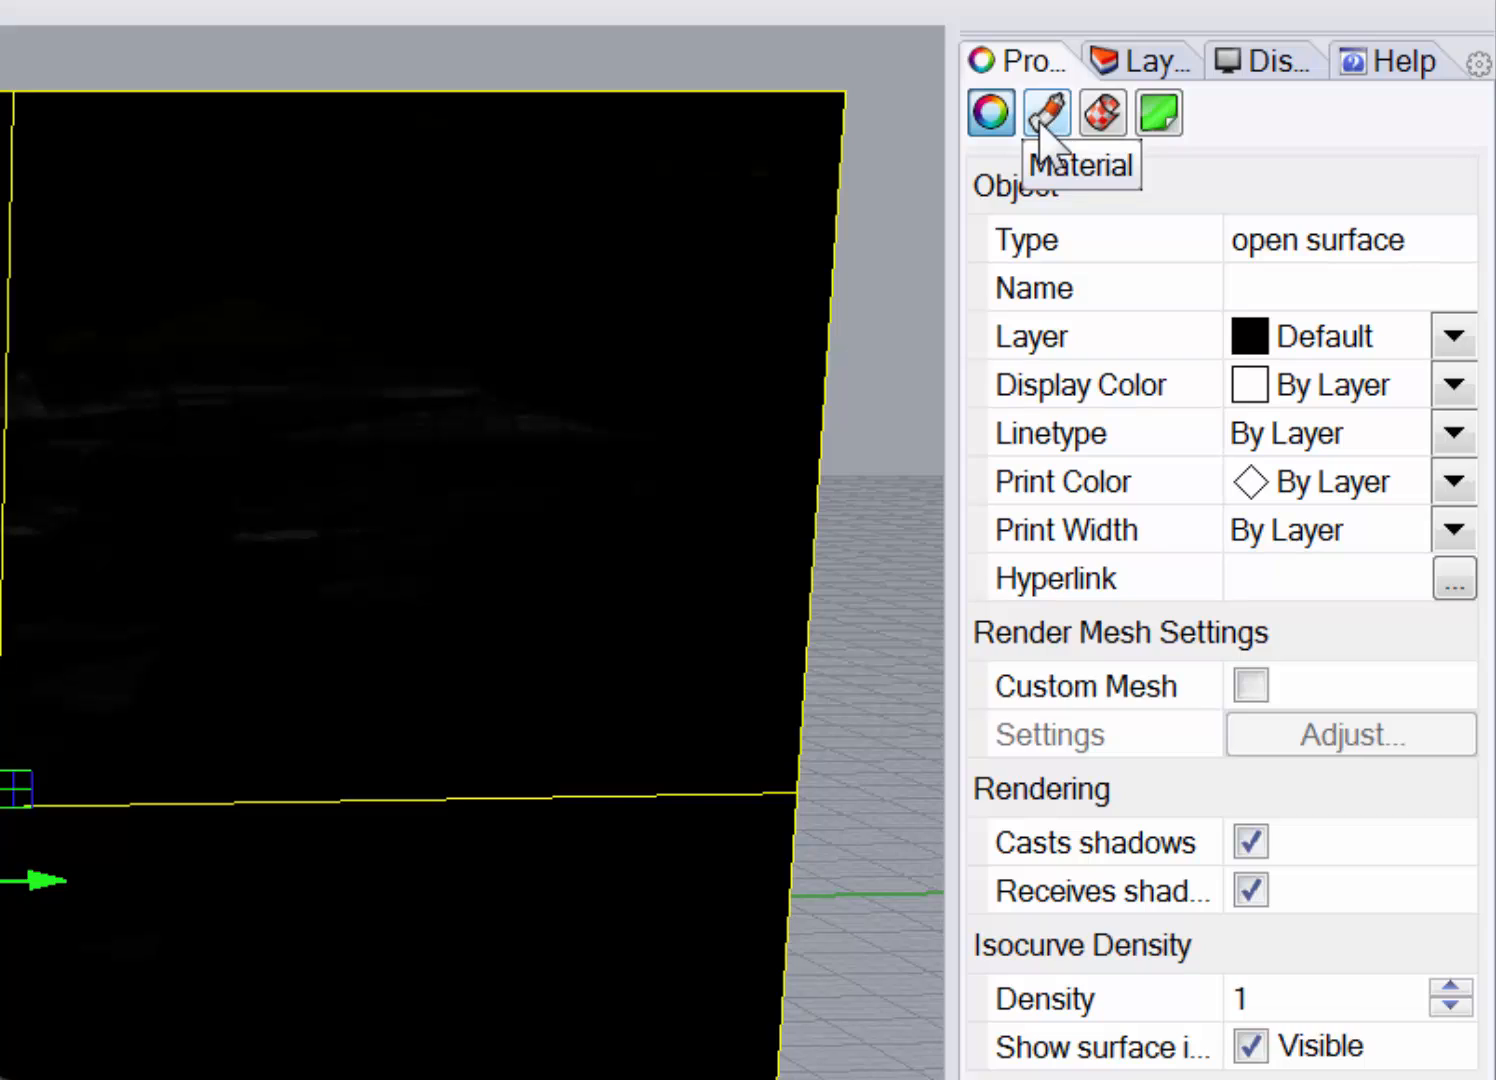
Set the side-view dinosaur plane's material transparency to about 81%.
left_click(1040, 118)
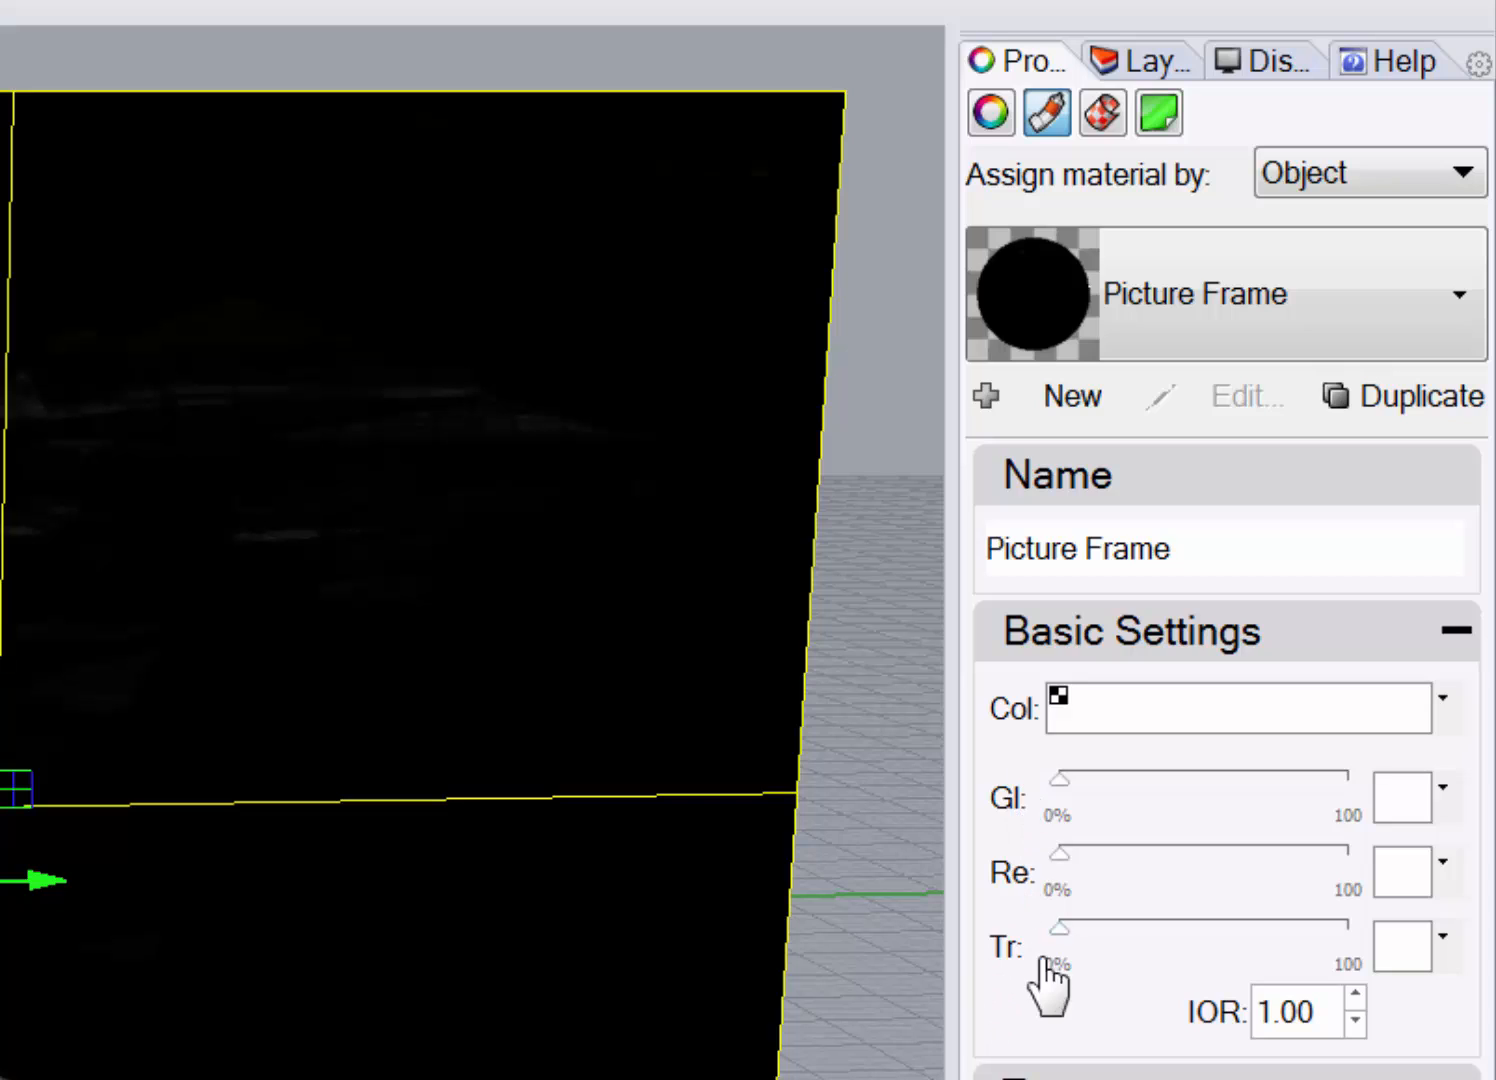
left_click(1057, 926)
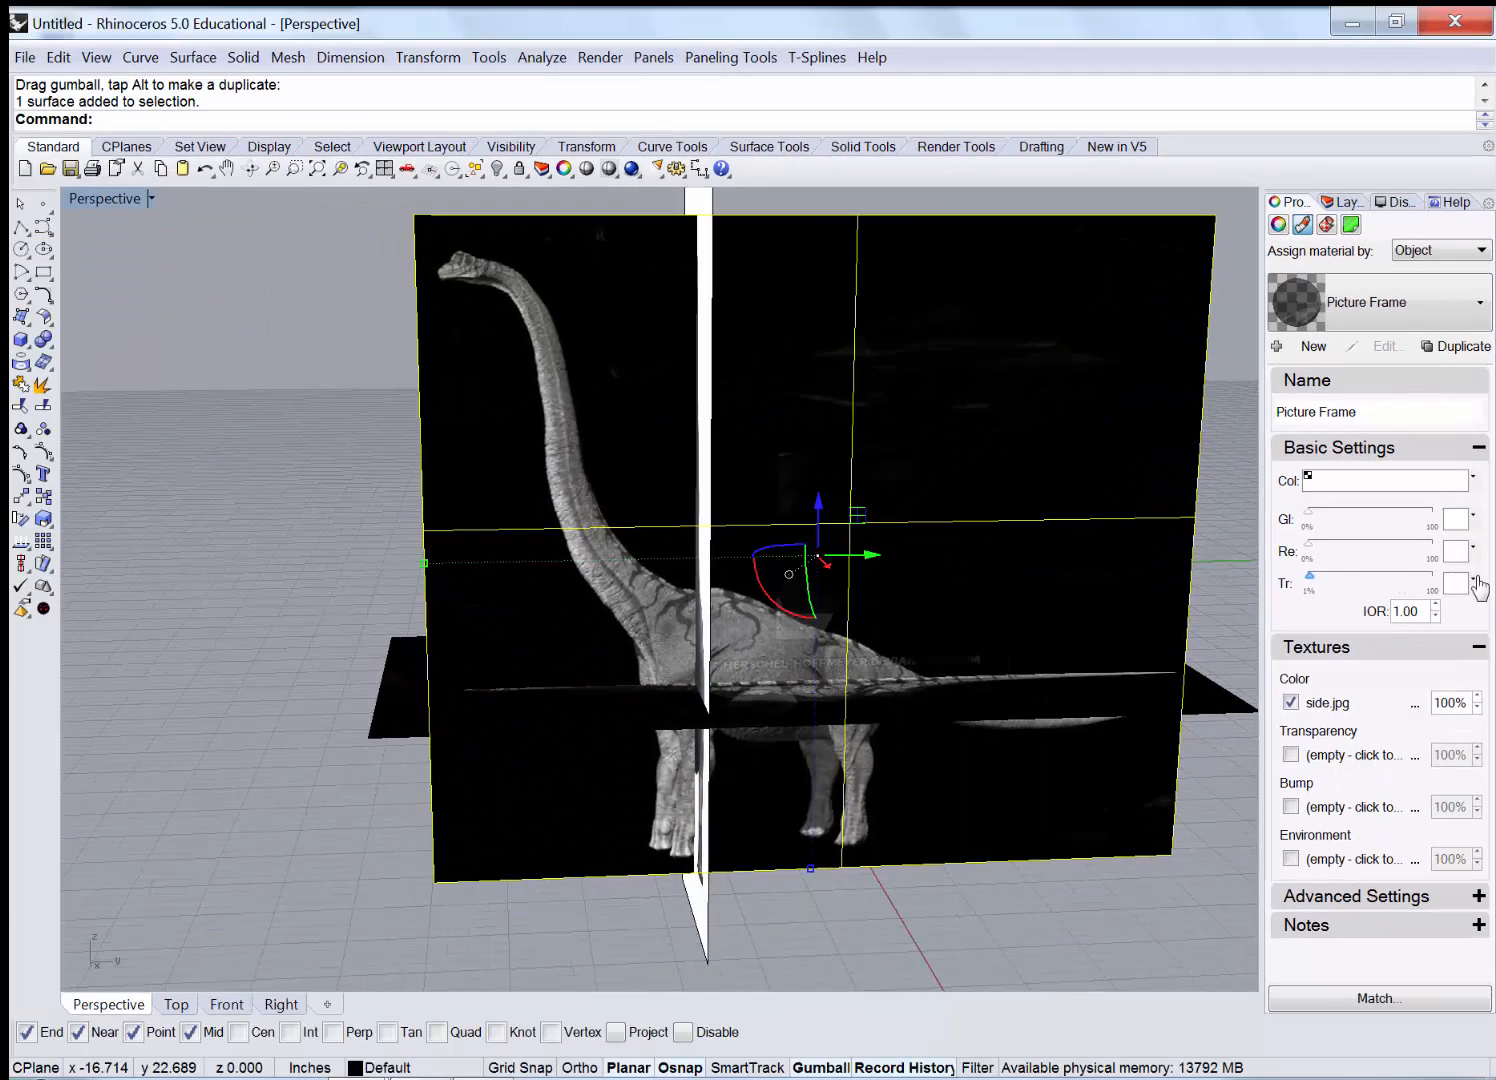
left_click_drag(1477, 578, 1410, 589)
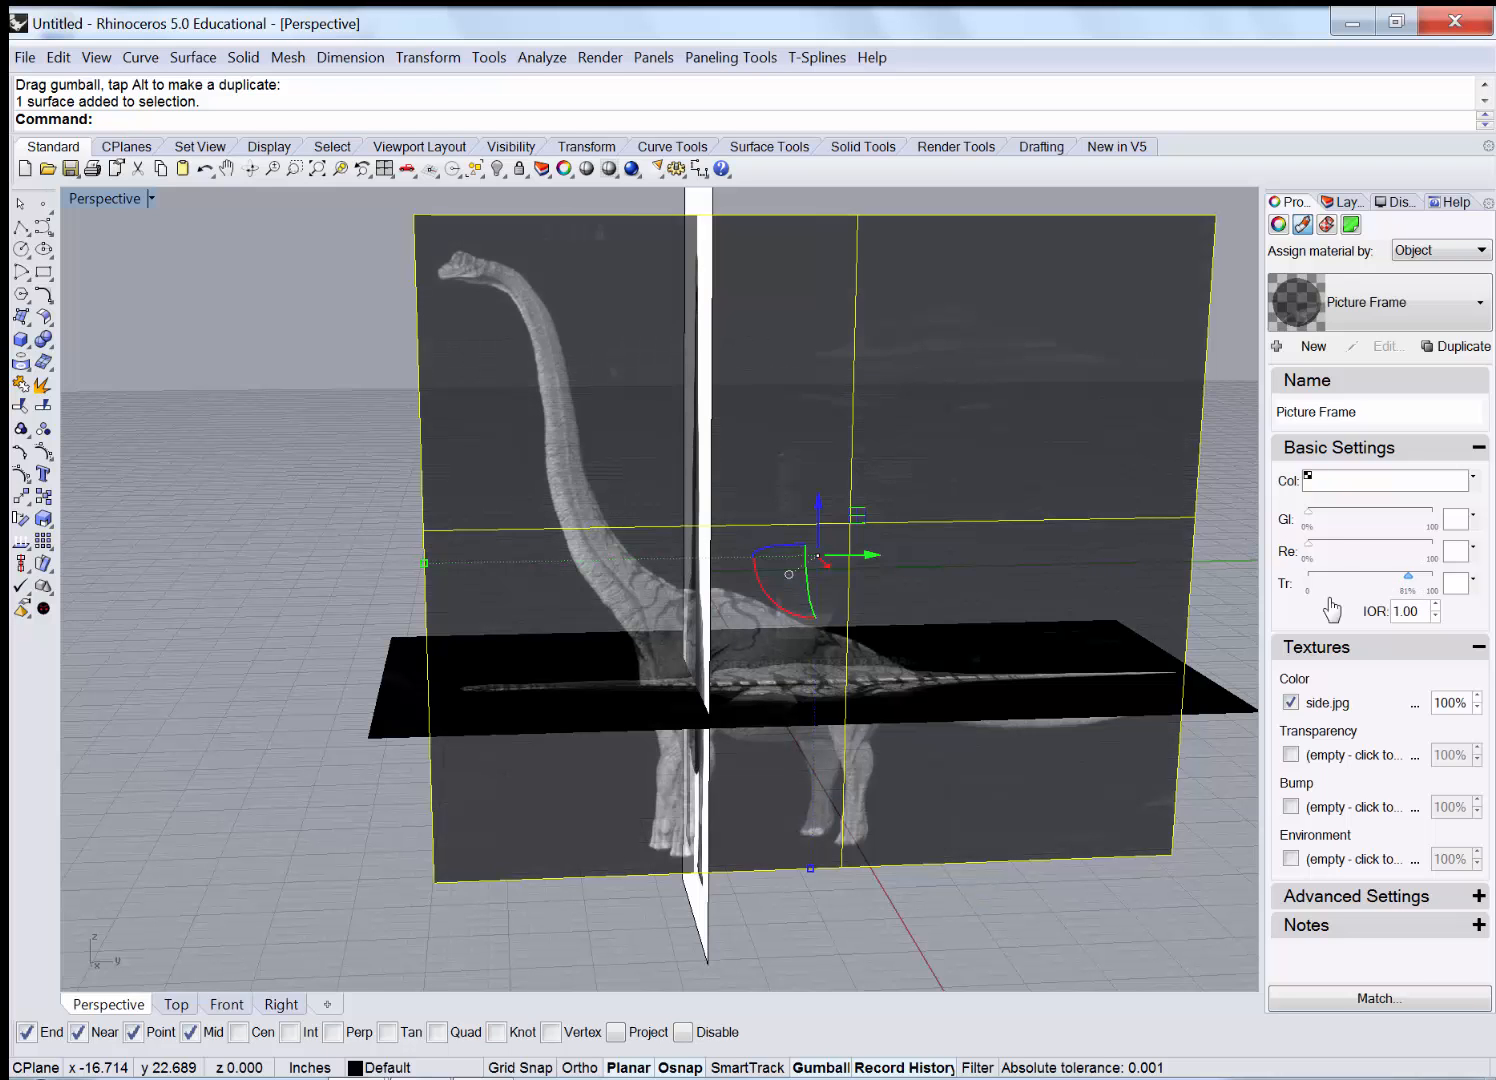
left_click(247, 578)
right_click_drag(247, 577, 738, 427)
left_click(737, 428)
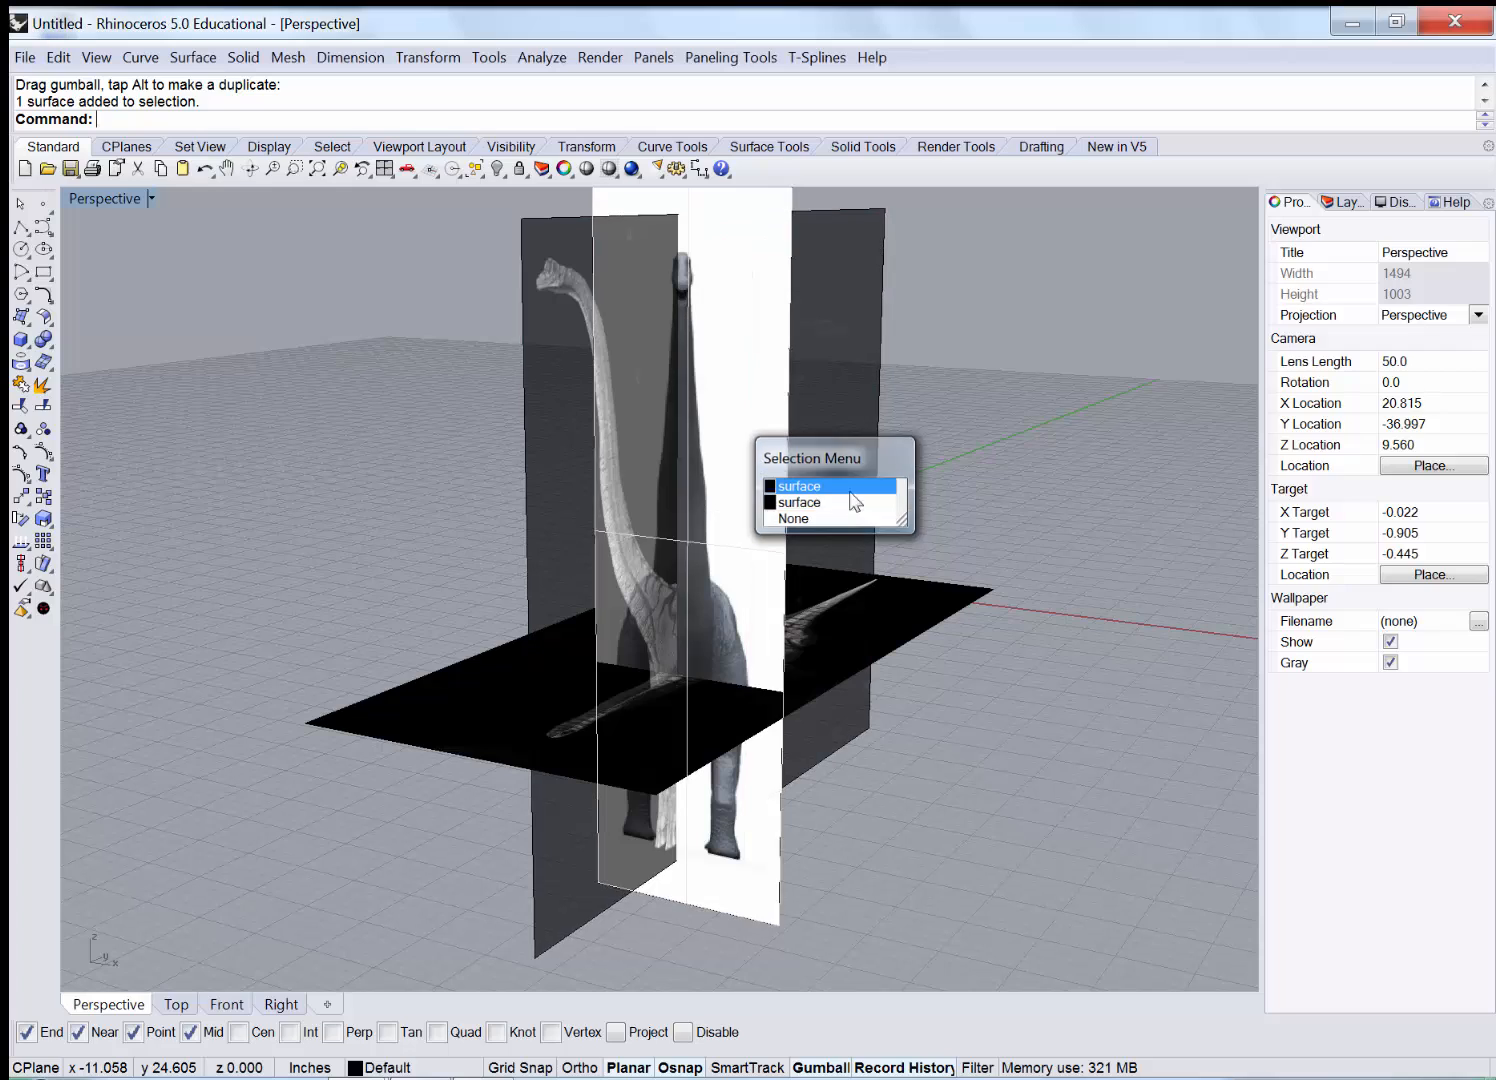
Set the white front-view image plane's transparency to about 72%.
left_click(815, 503)
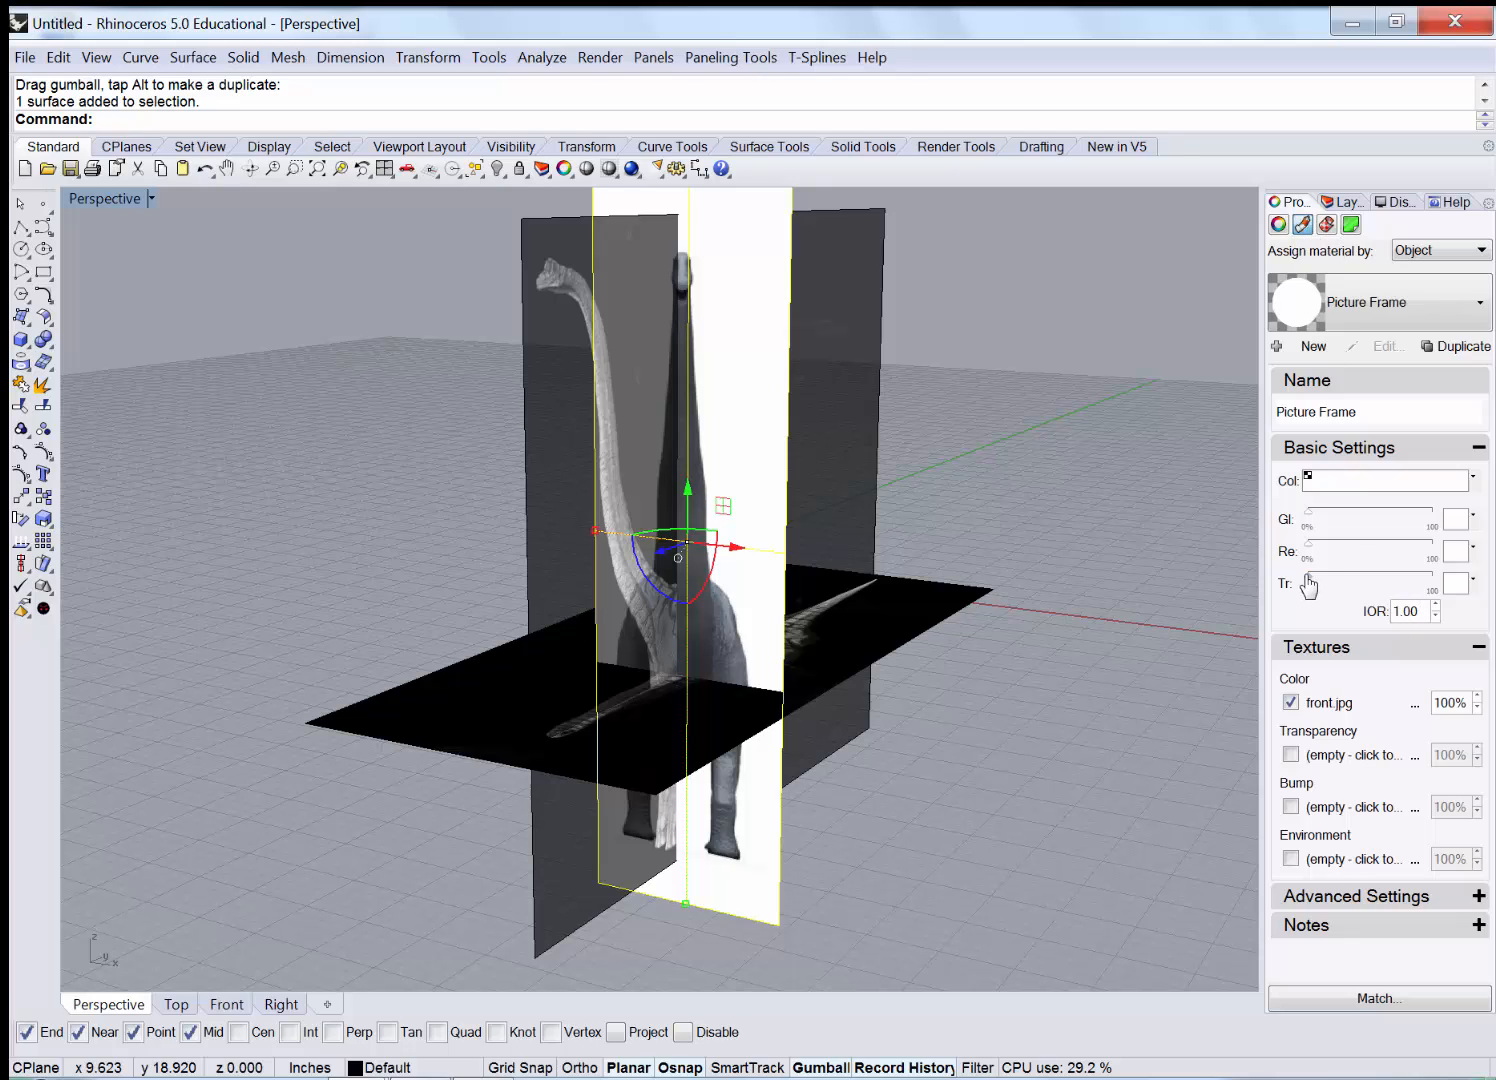
left_click_drag(1350, 586, 1398, 587)
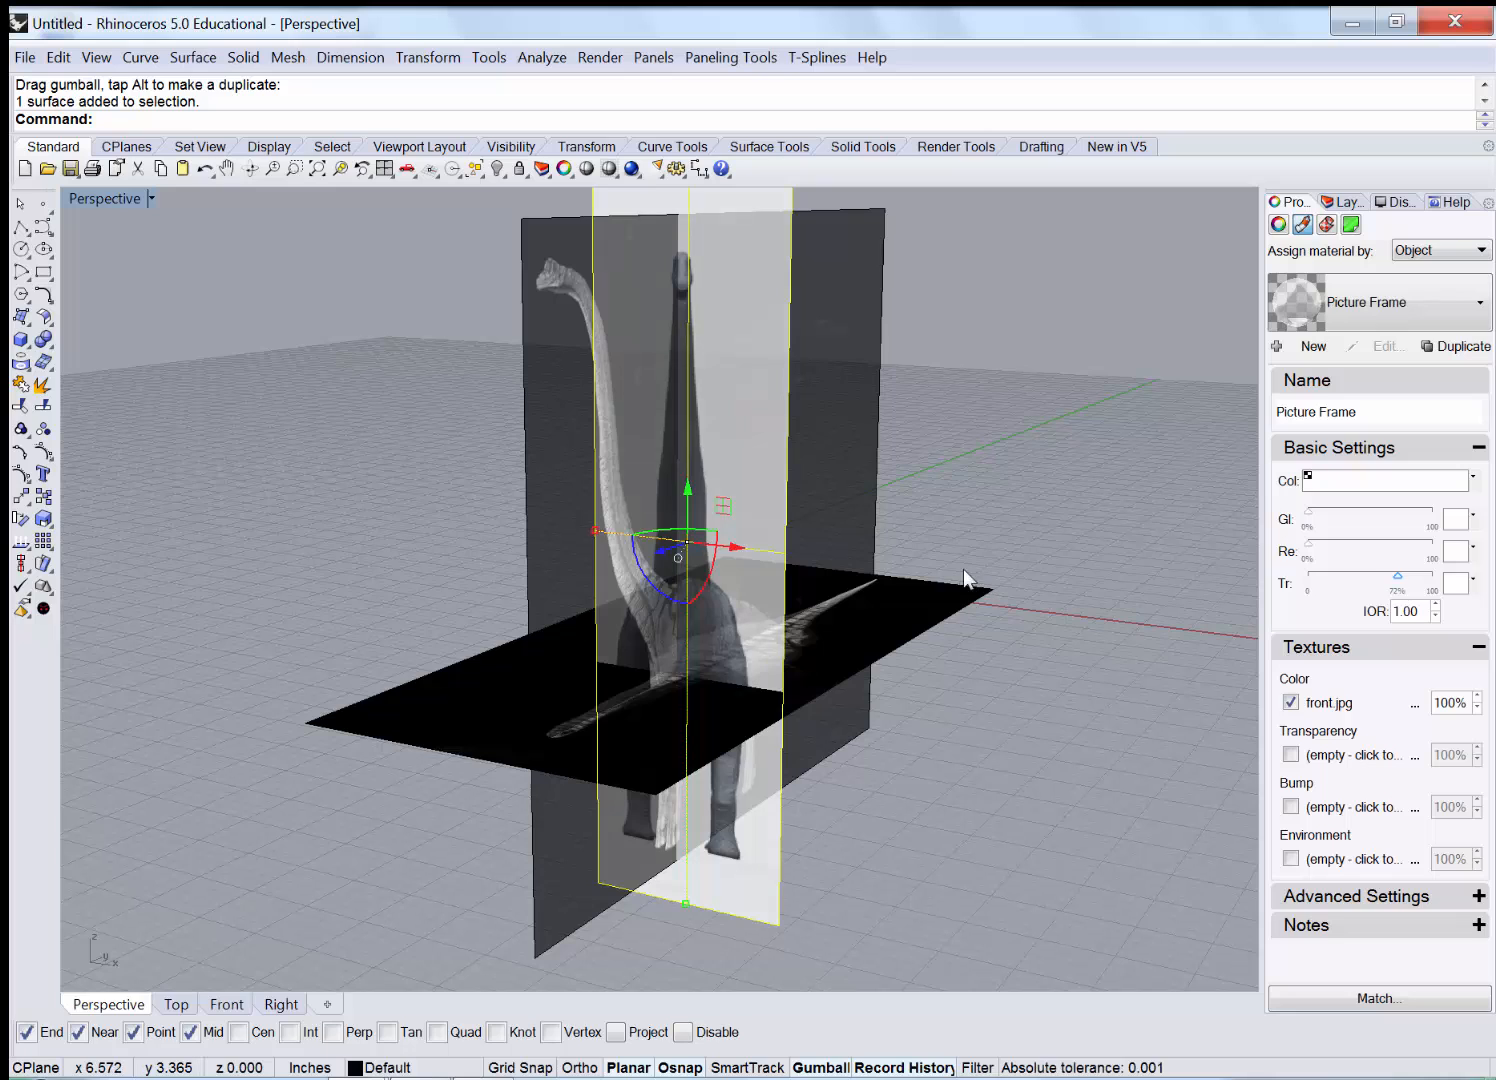
left_click(1083, 569)
Set the horizontal top-view image plane's transparency to about 83%.
right_click_drag(1084, 570, 931, 592)
left_click(930, 592)
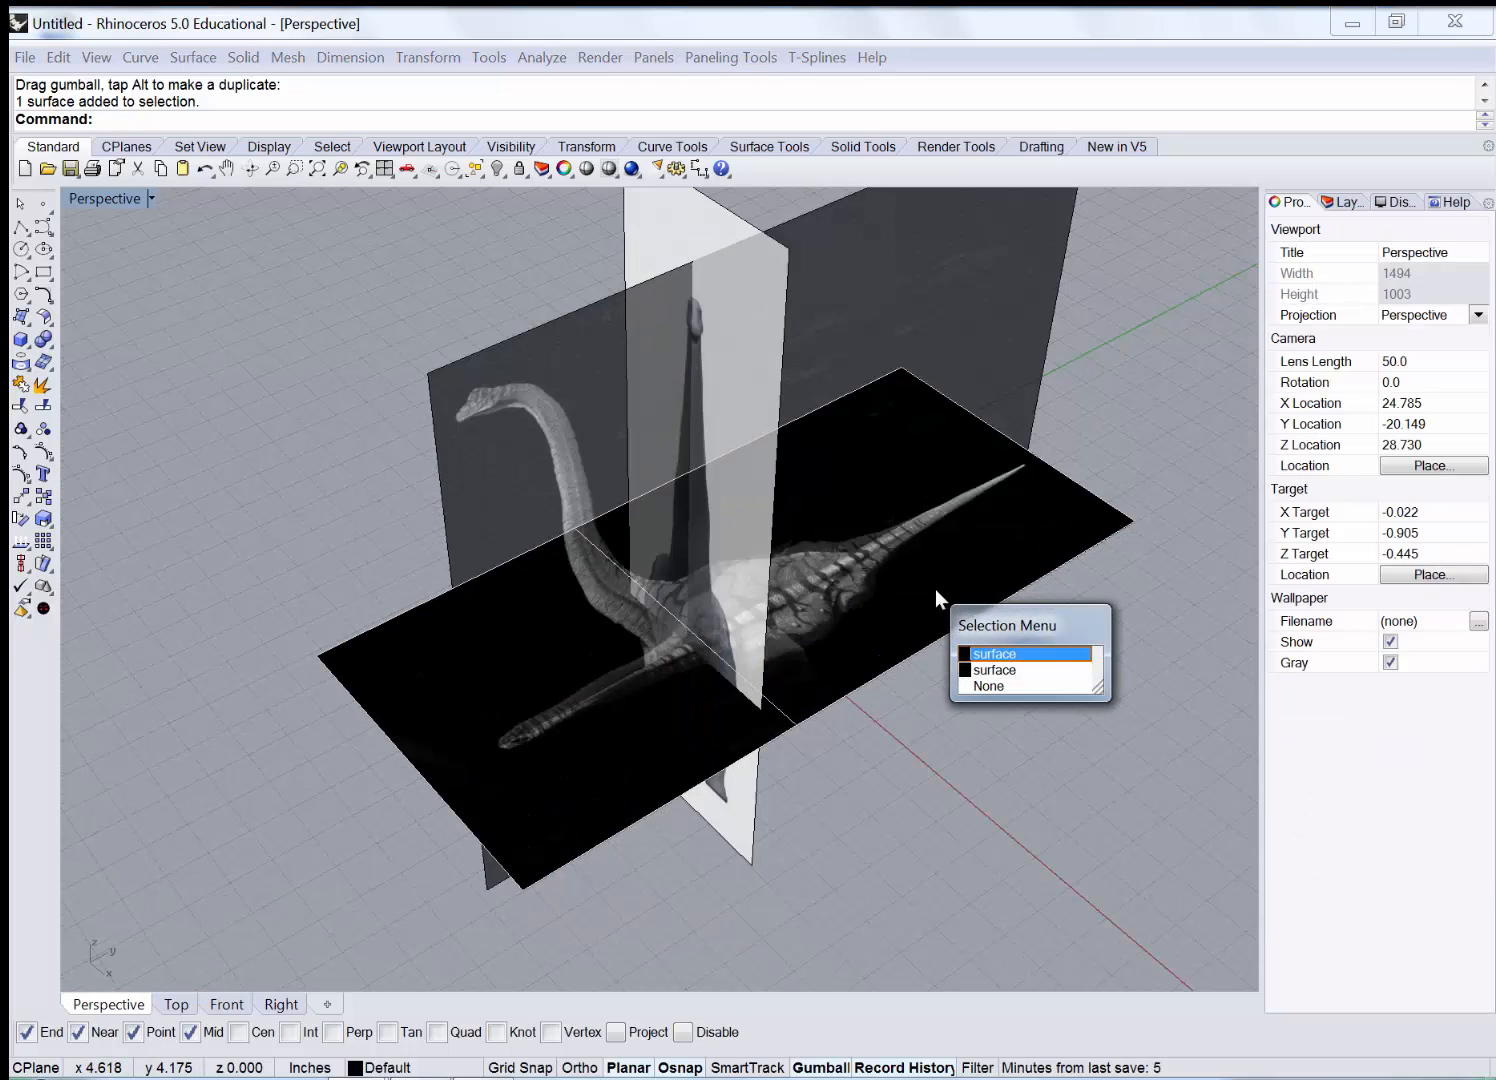
left_click(992, 654)
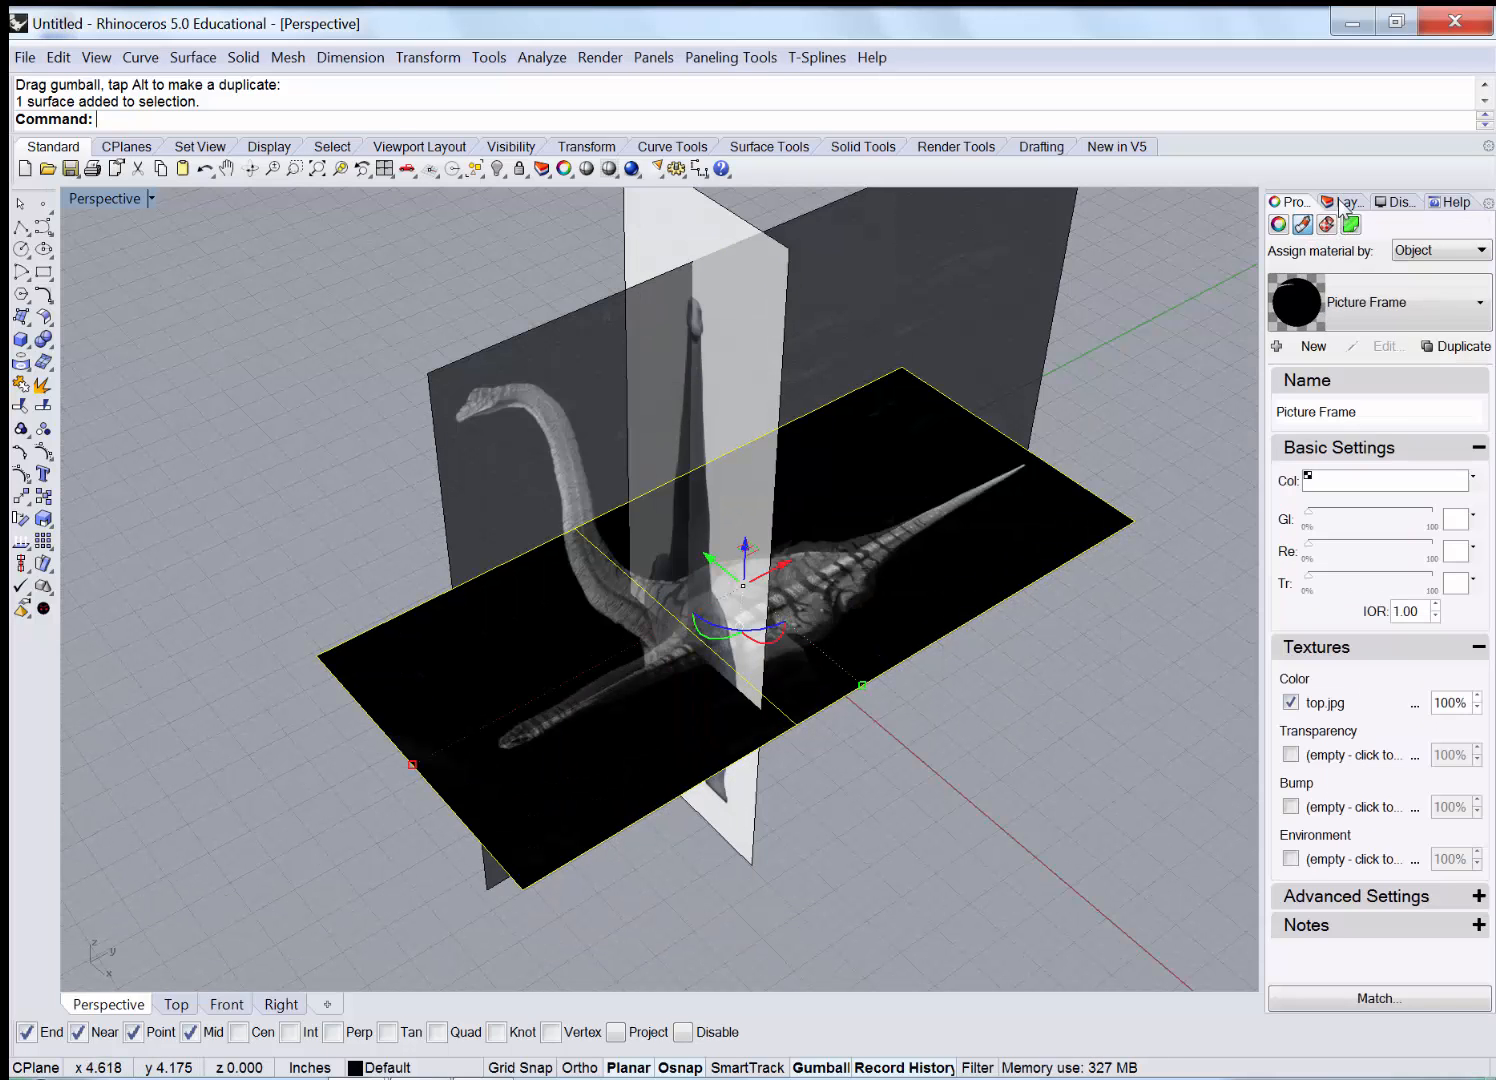
left_click_drag(1311, 587, 1412, 588)
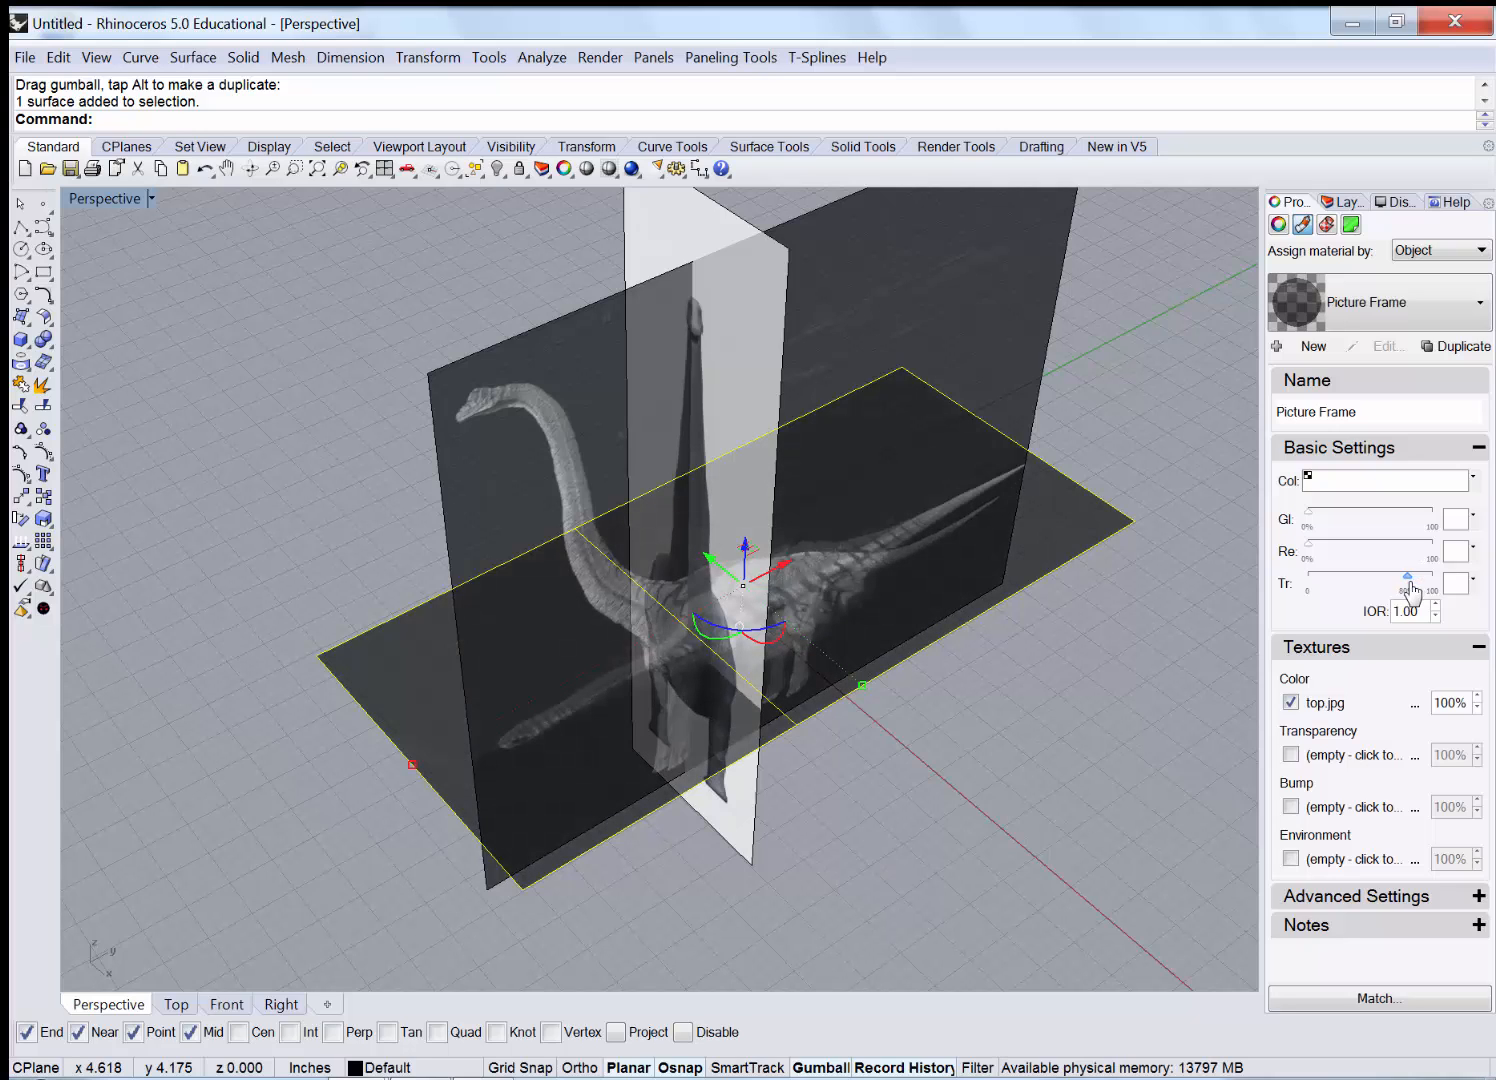
left_click(1130, 661)
right_click_drag(1008, 705, 909, 633)
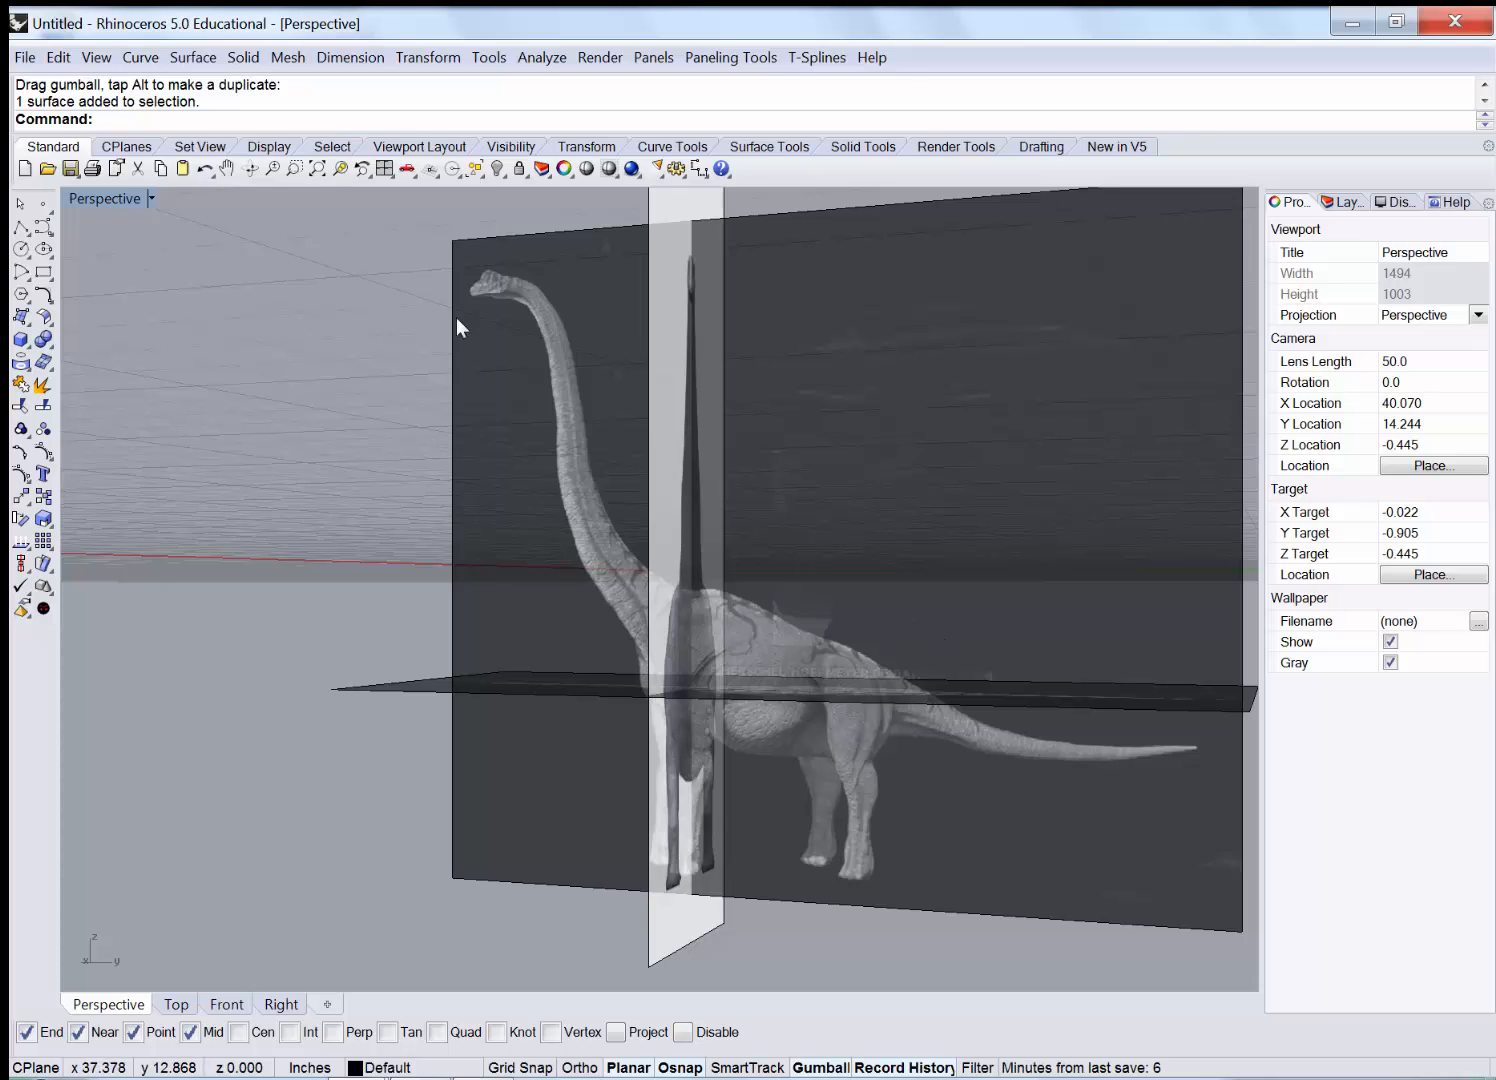
Window-select the three reference picture planes and lock them, then unlock and view the locking options.
scroll(733, 697, "down", 2)
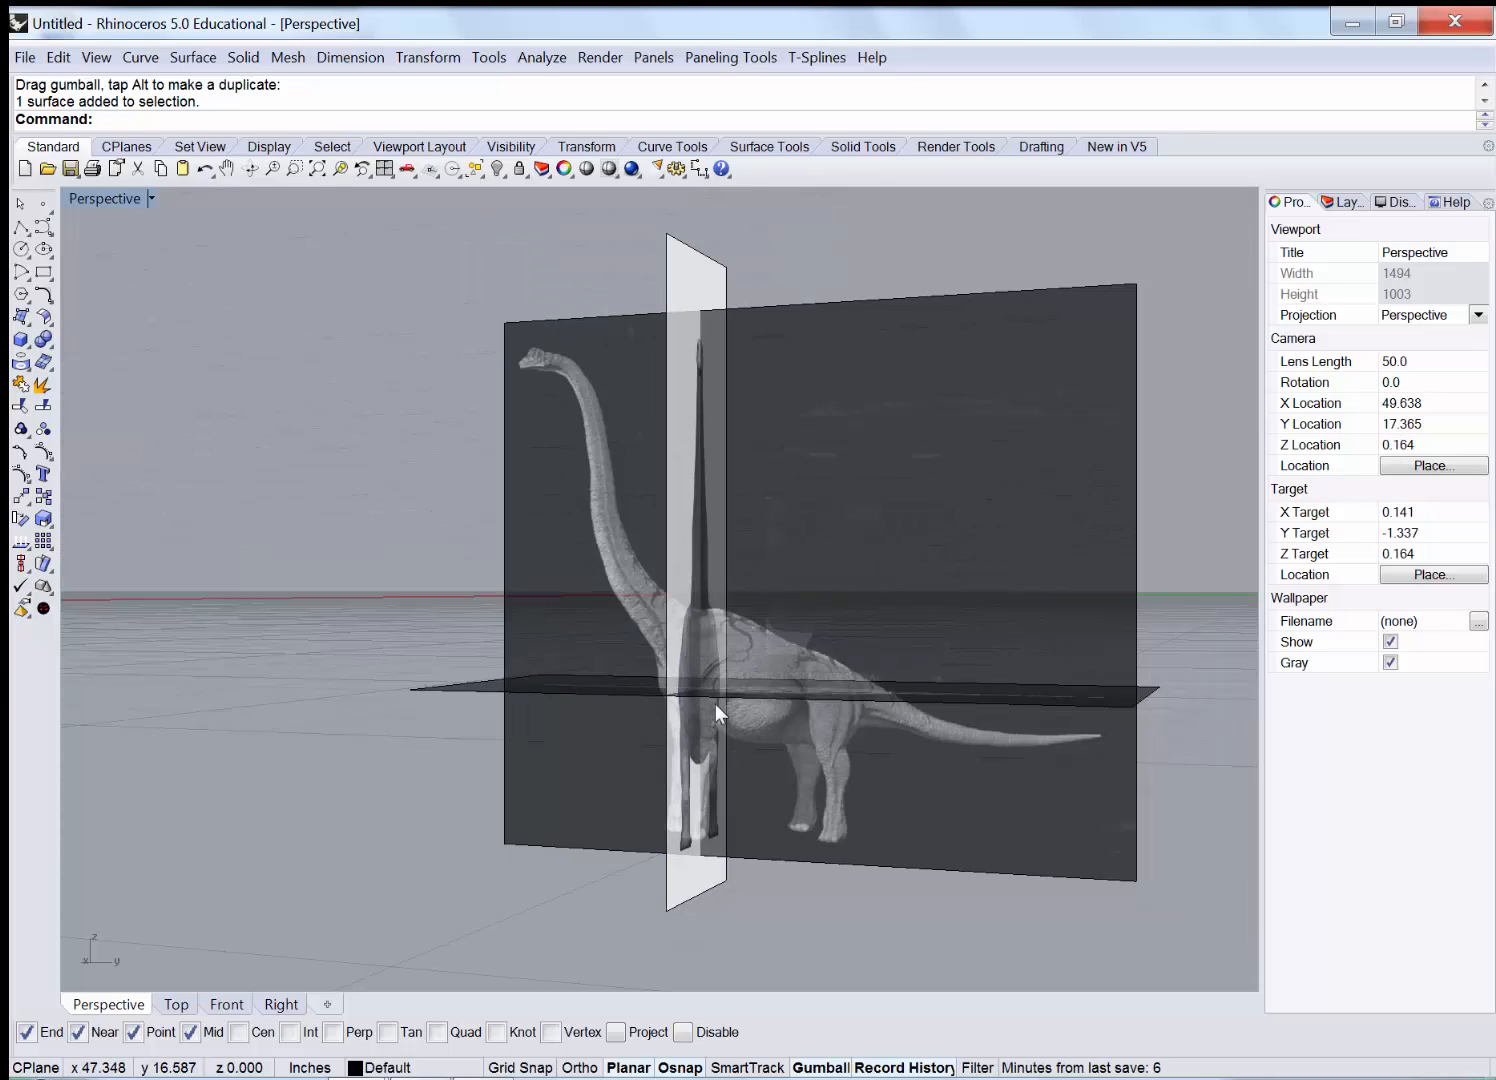
right_click_drag(799, 695, 794, 641)
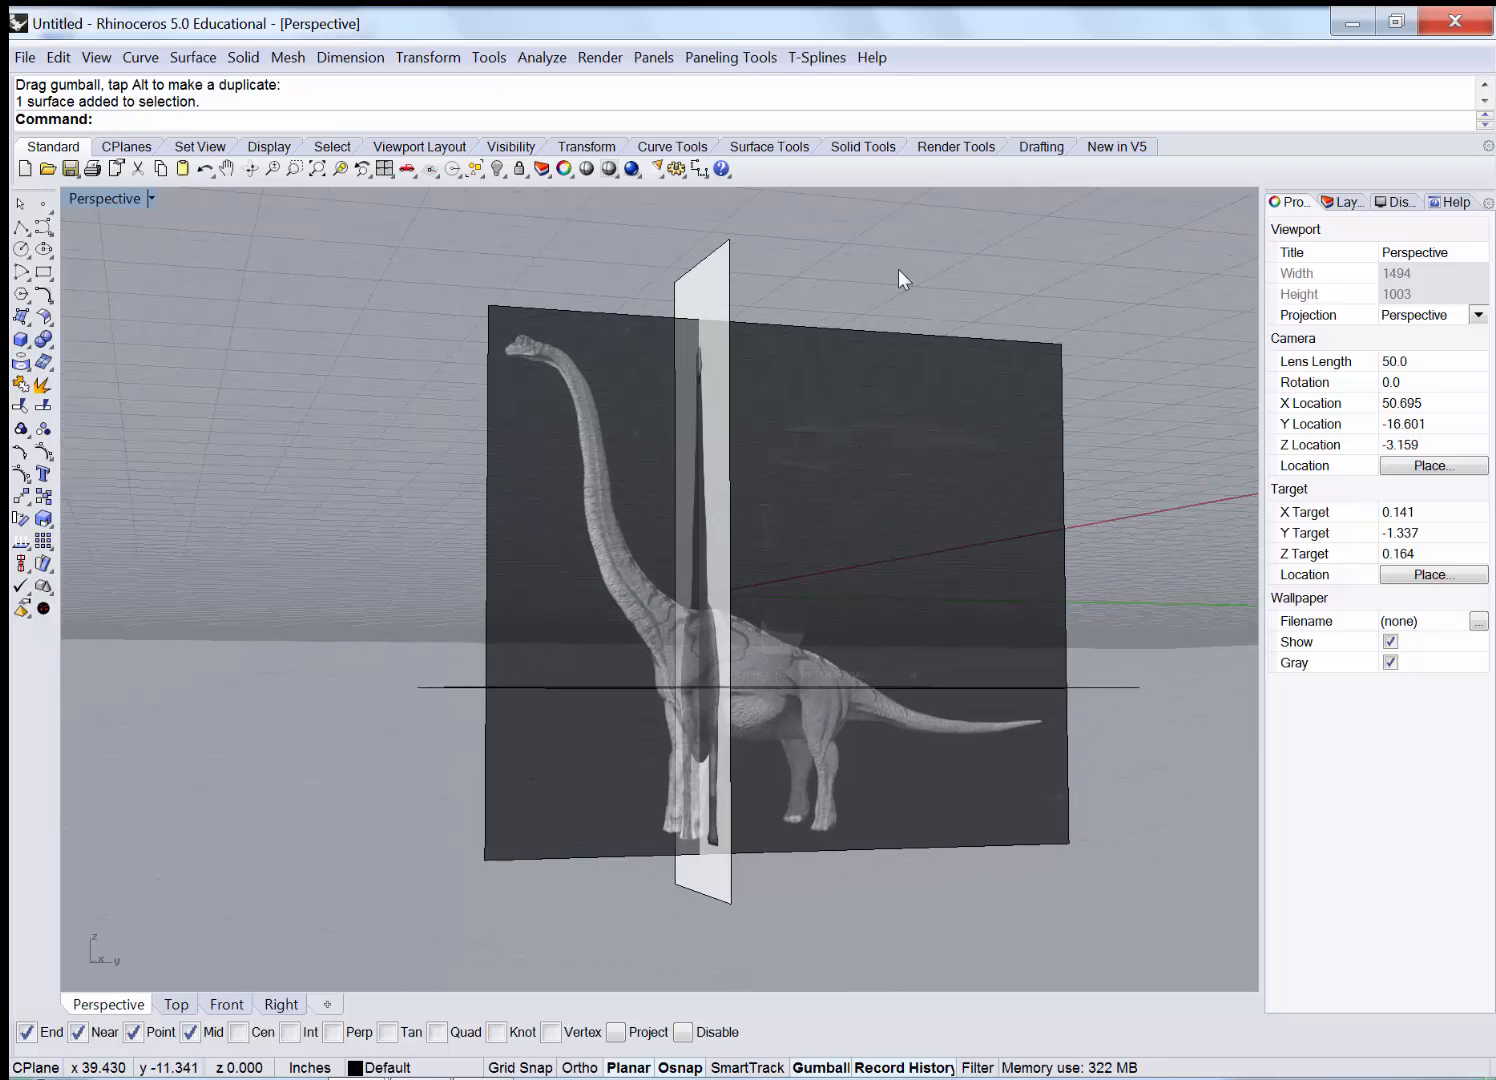
right_click_drag(918, 285, 829, 418)
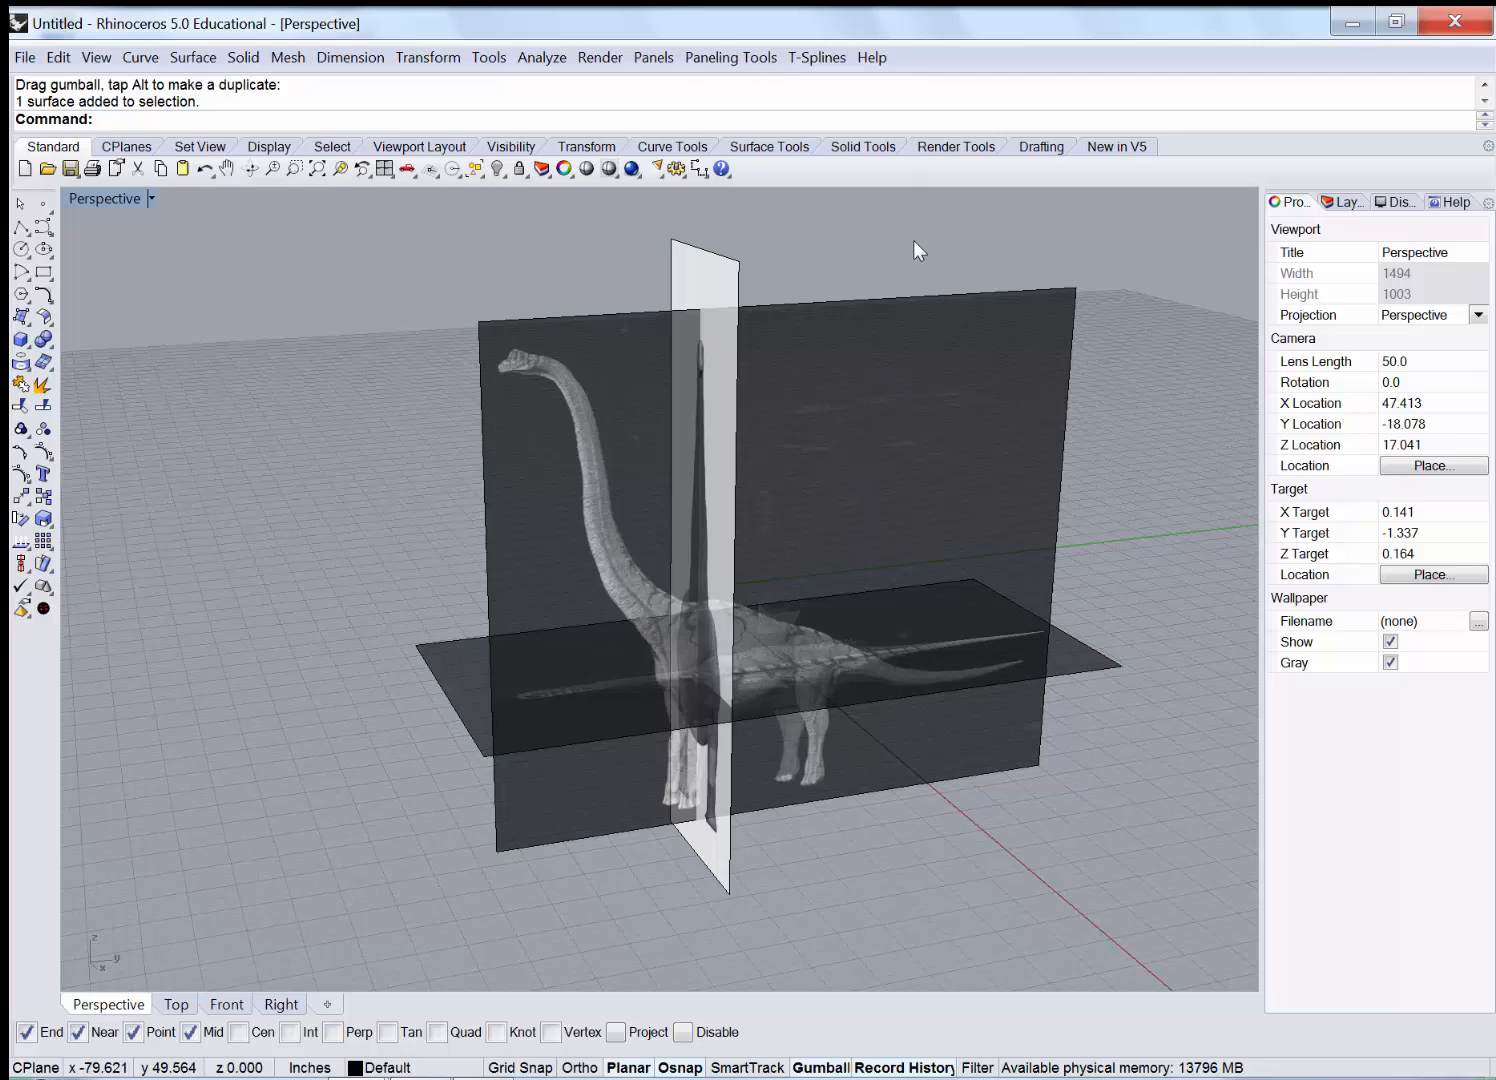
left_click_drag(913, 240, 640, 691)
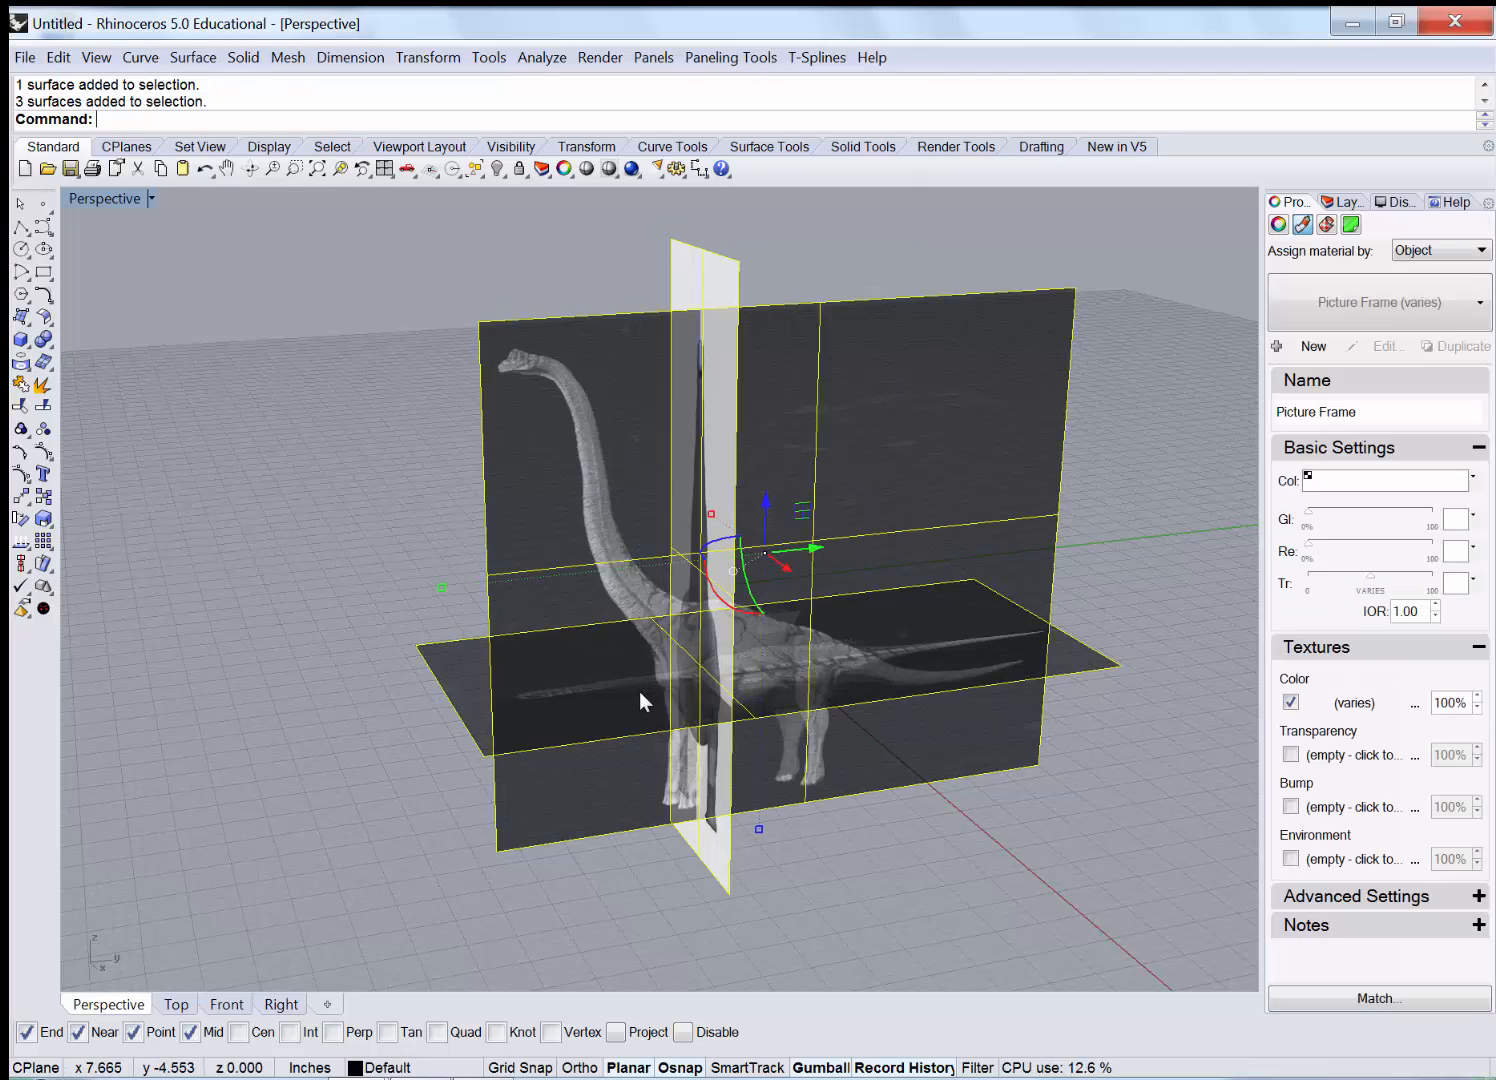
left_click(519, 169)
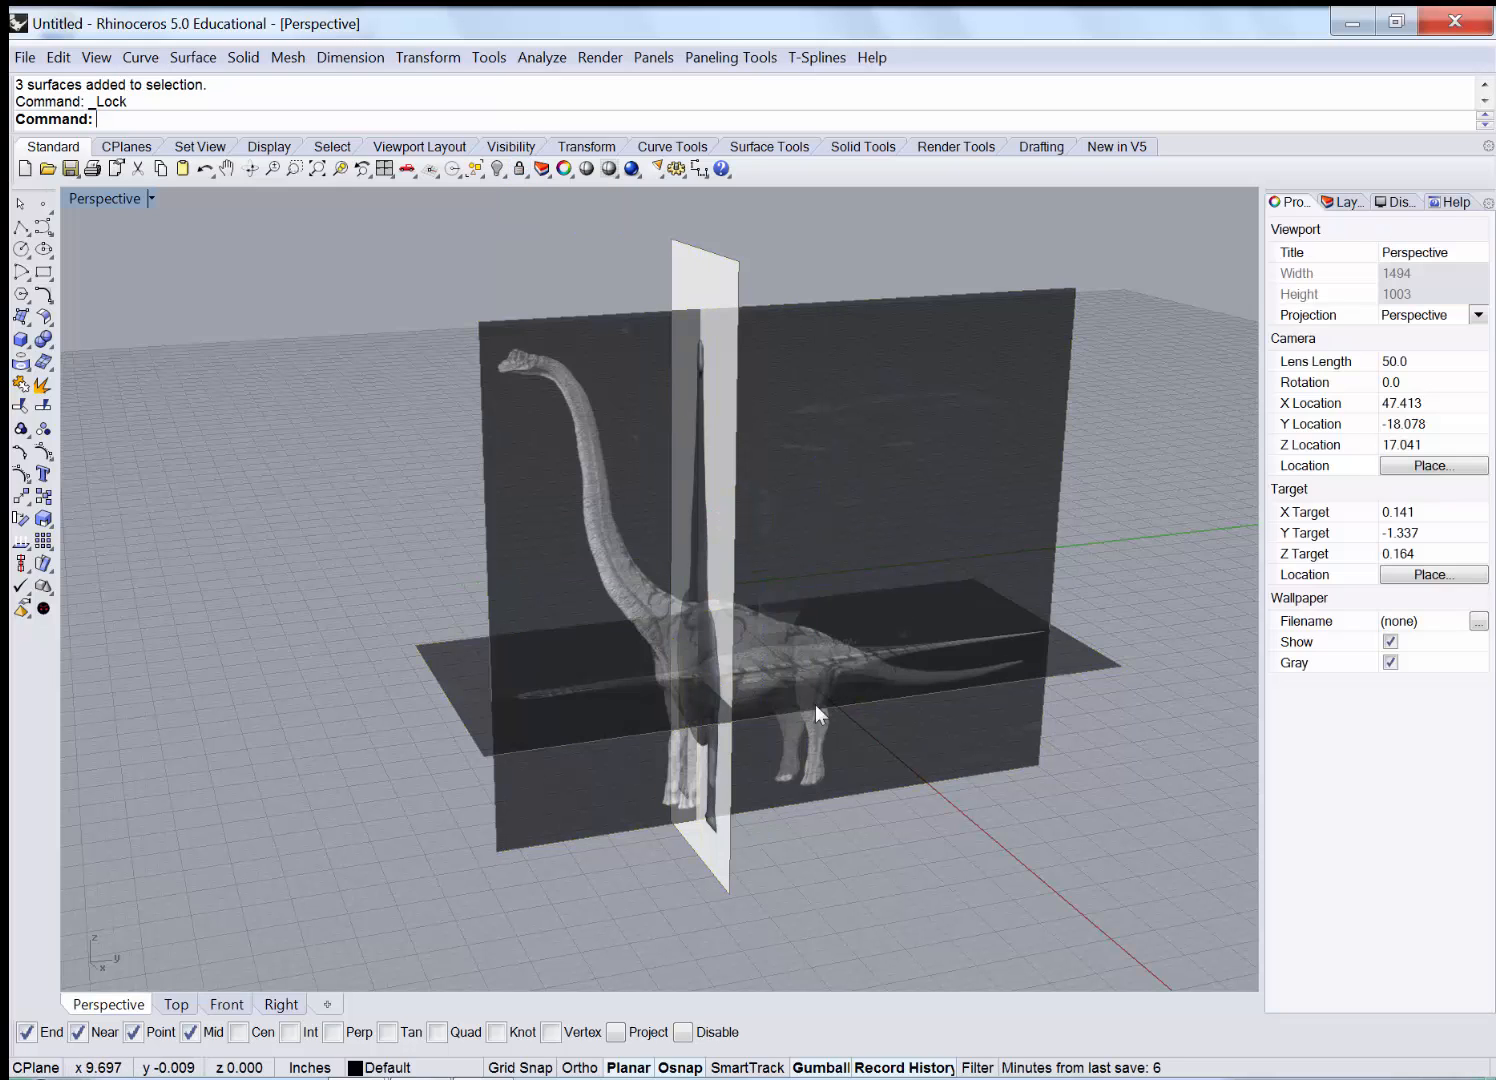
right_click(519, 169)
left_click(525, 174)
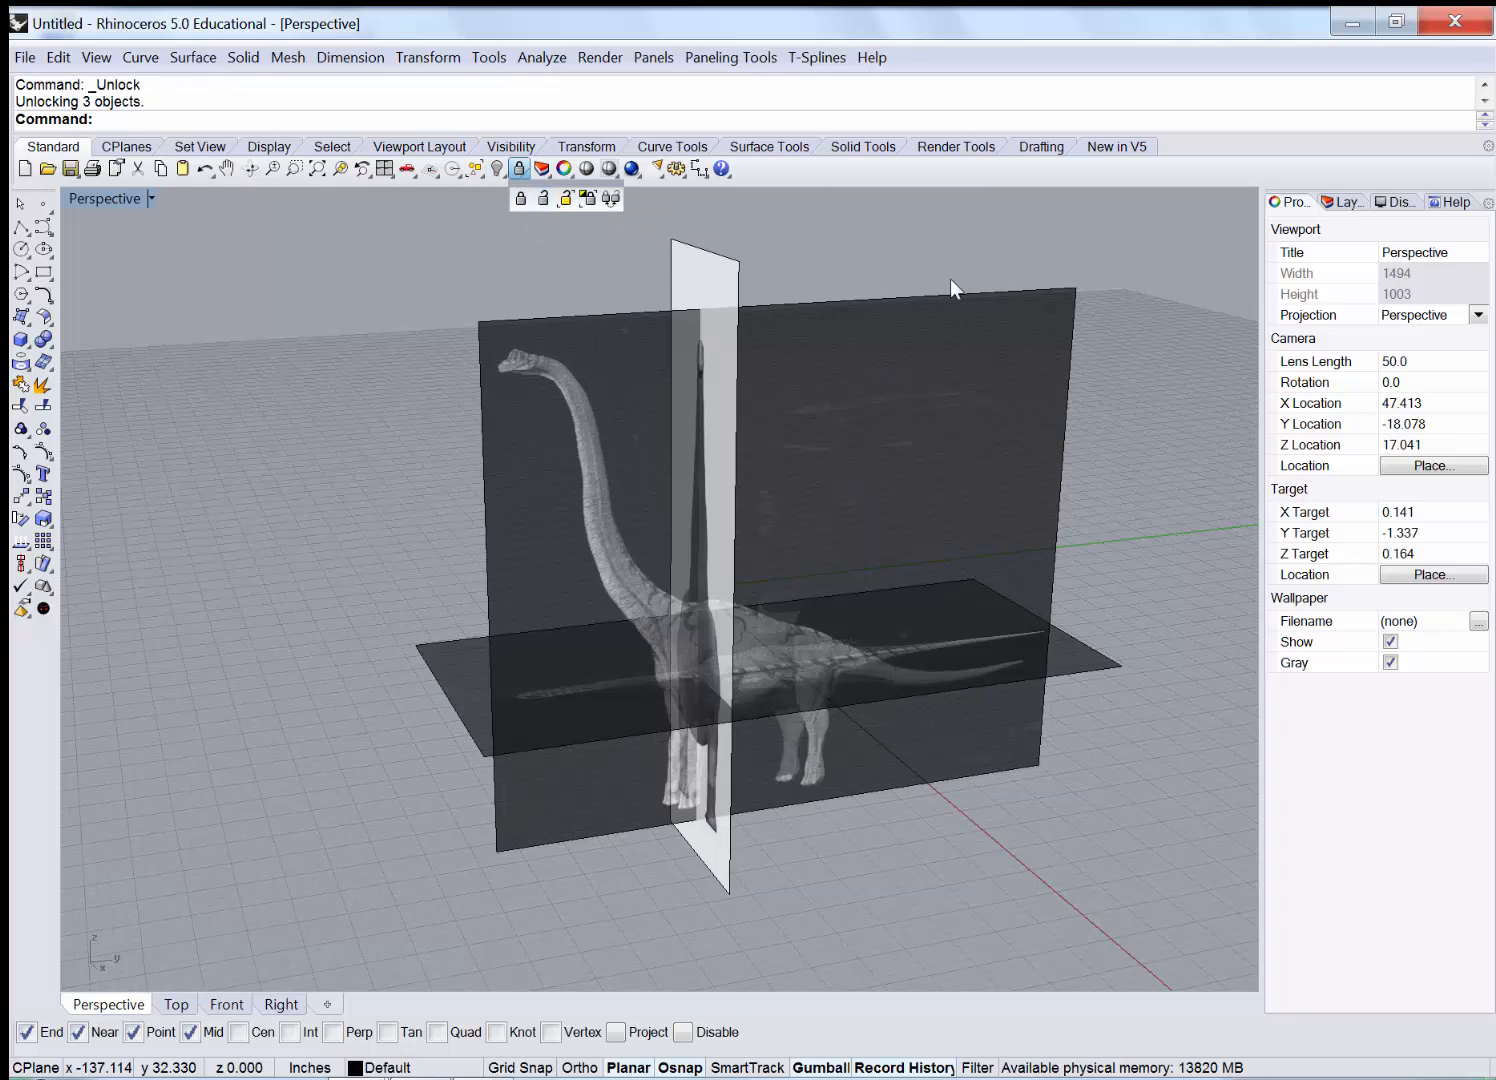
Check the Layers list, then return to the viewport properties.
right_click_drag(942, 576, 904, 572)
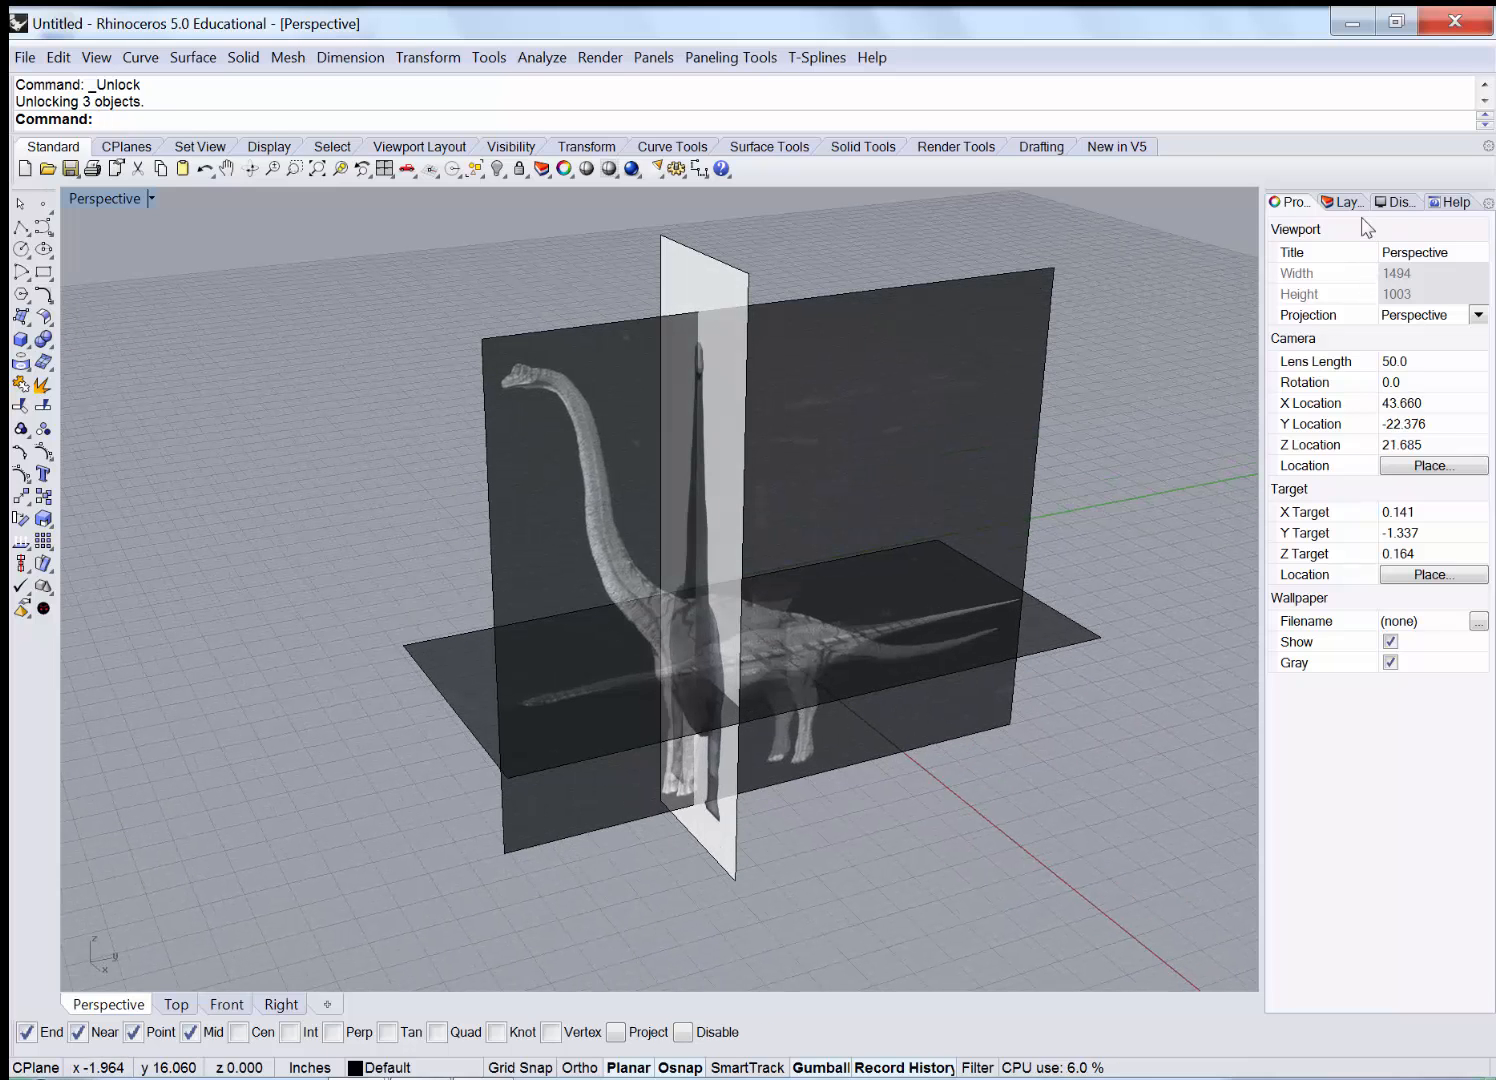
left_click(1345, 202)
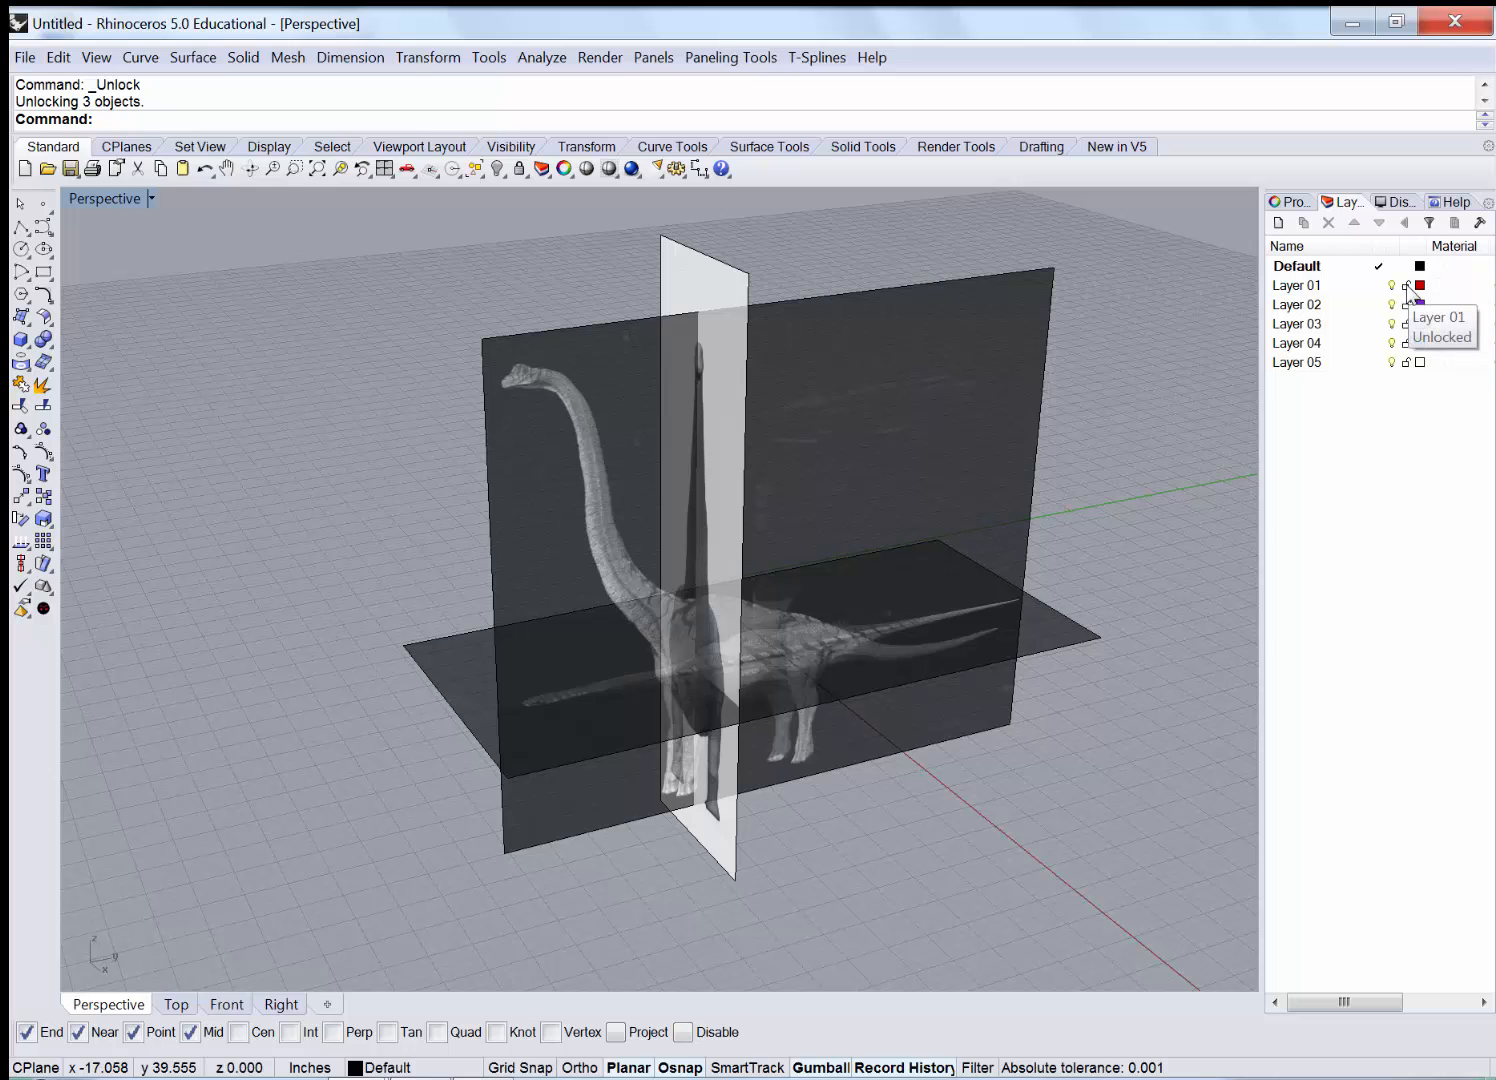
left_click(1290, 202)
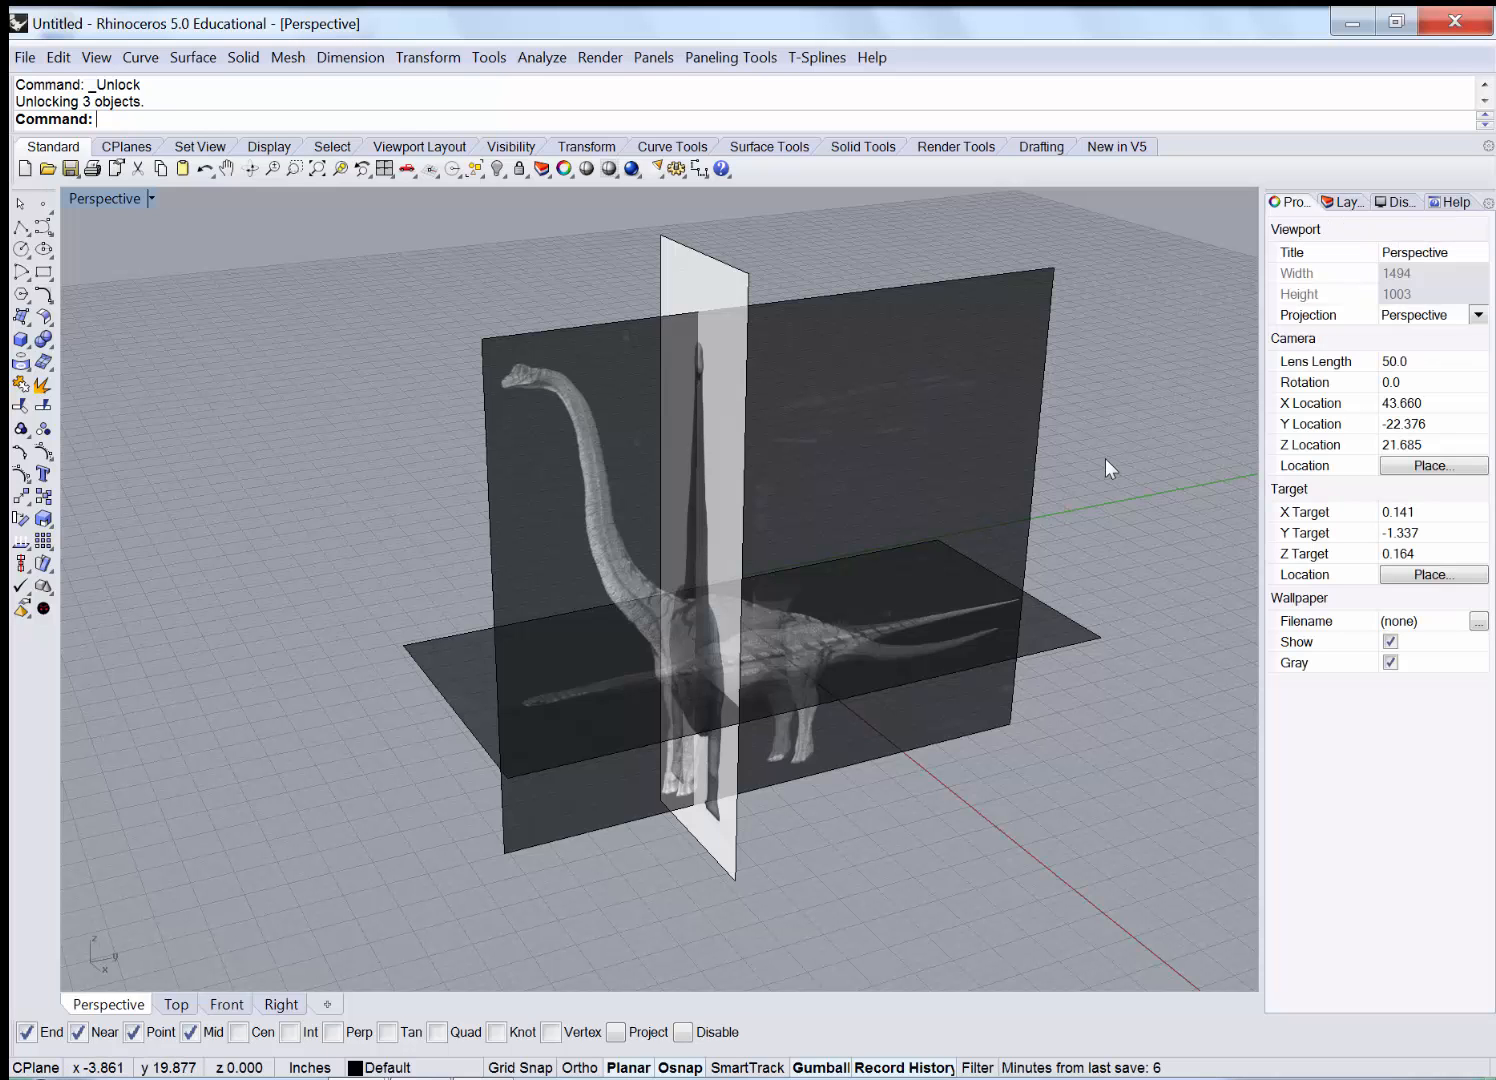
right_click_drag(1104, 459, 1060, 410)
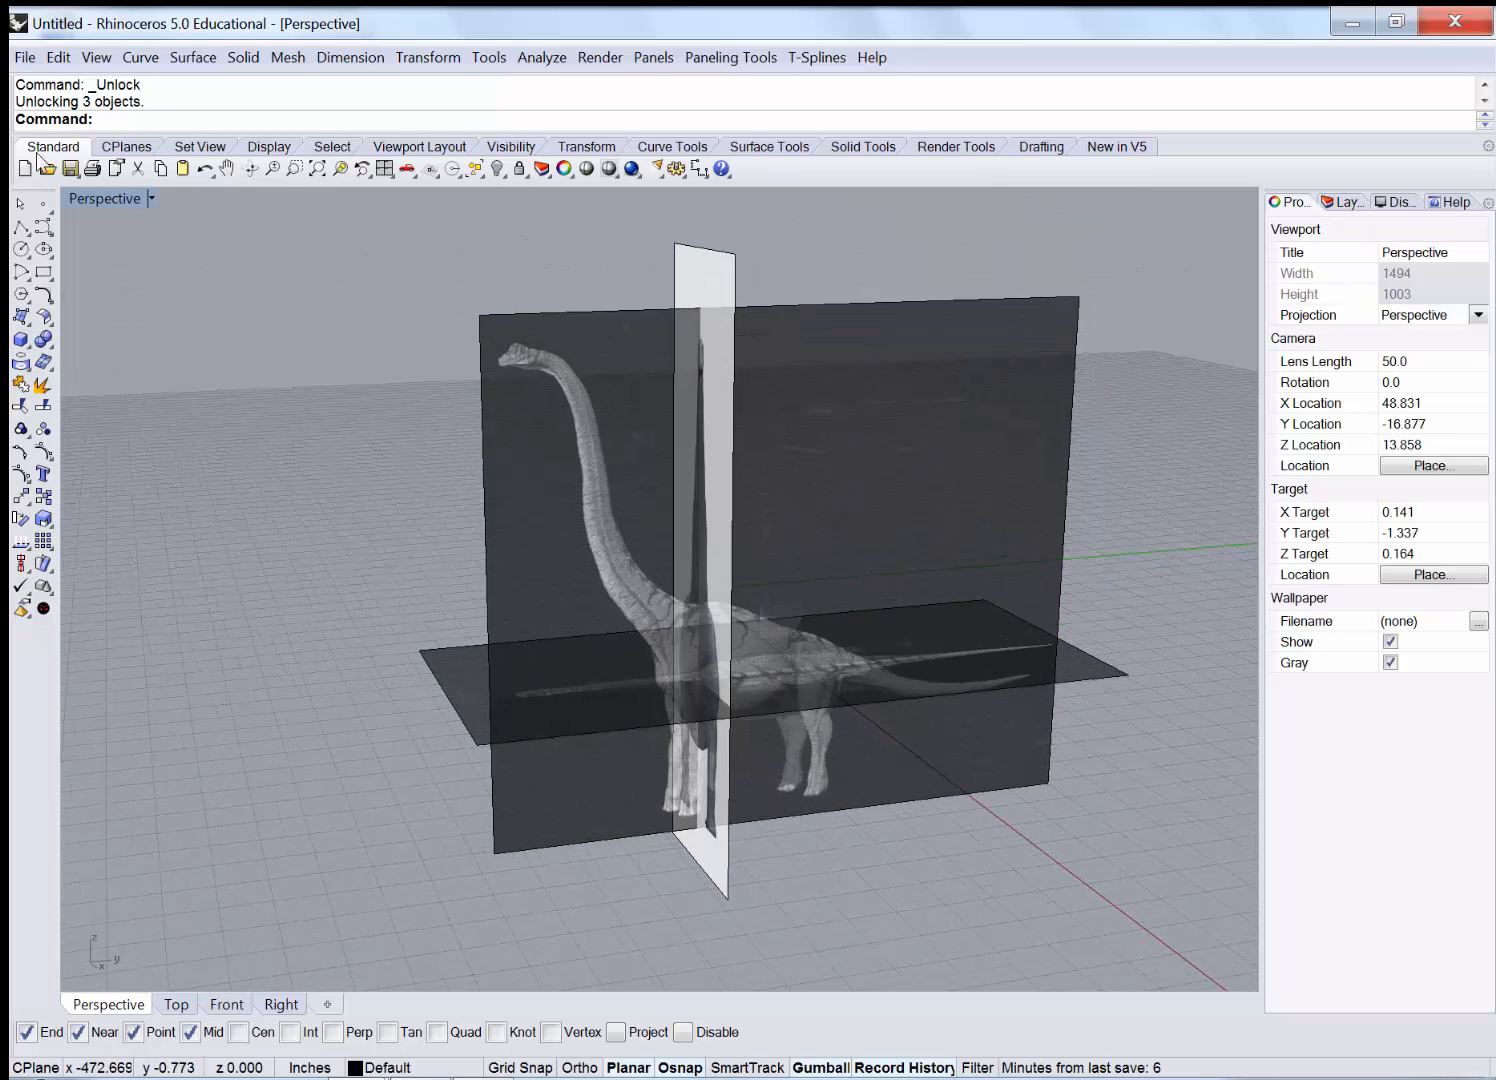
Maximize the Right view on the side dinosaur, then reselect all three planes and lock them.
double_click(115, 196)
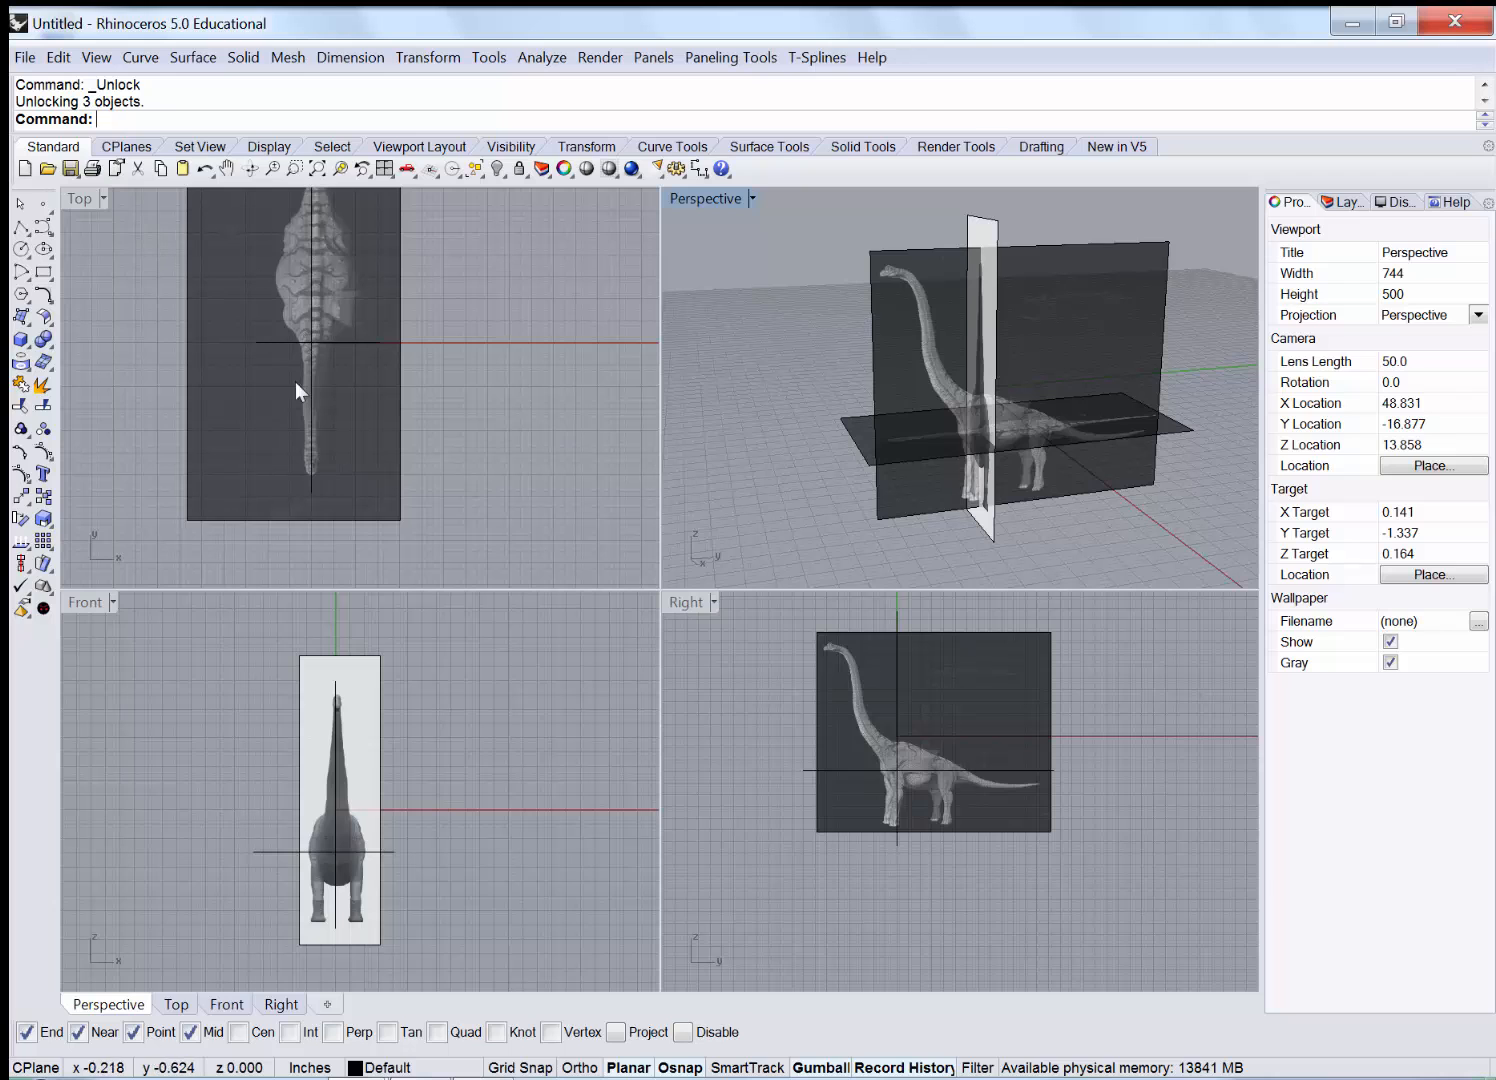
double_click(689, 602)
left_click(565, 516)
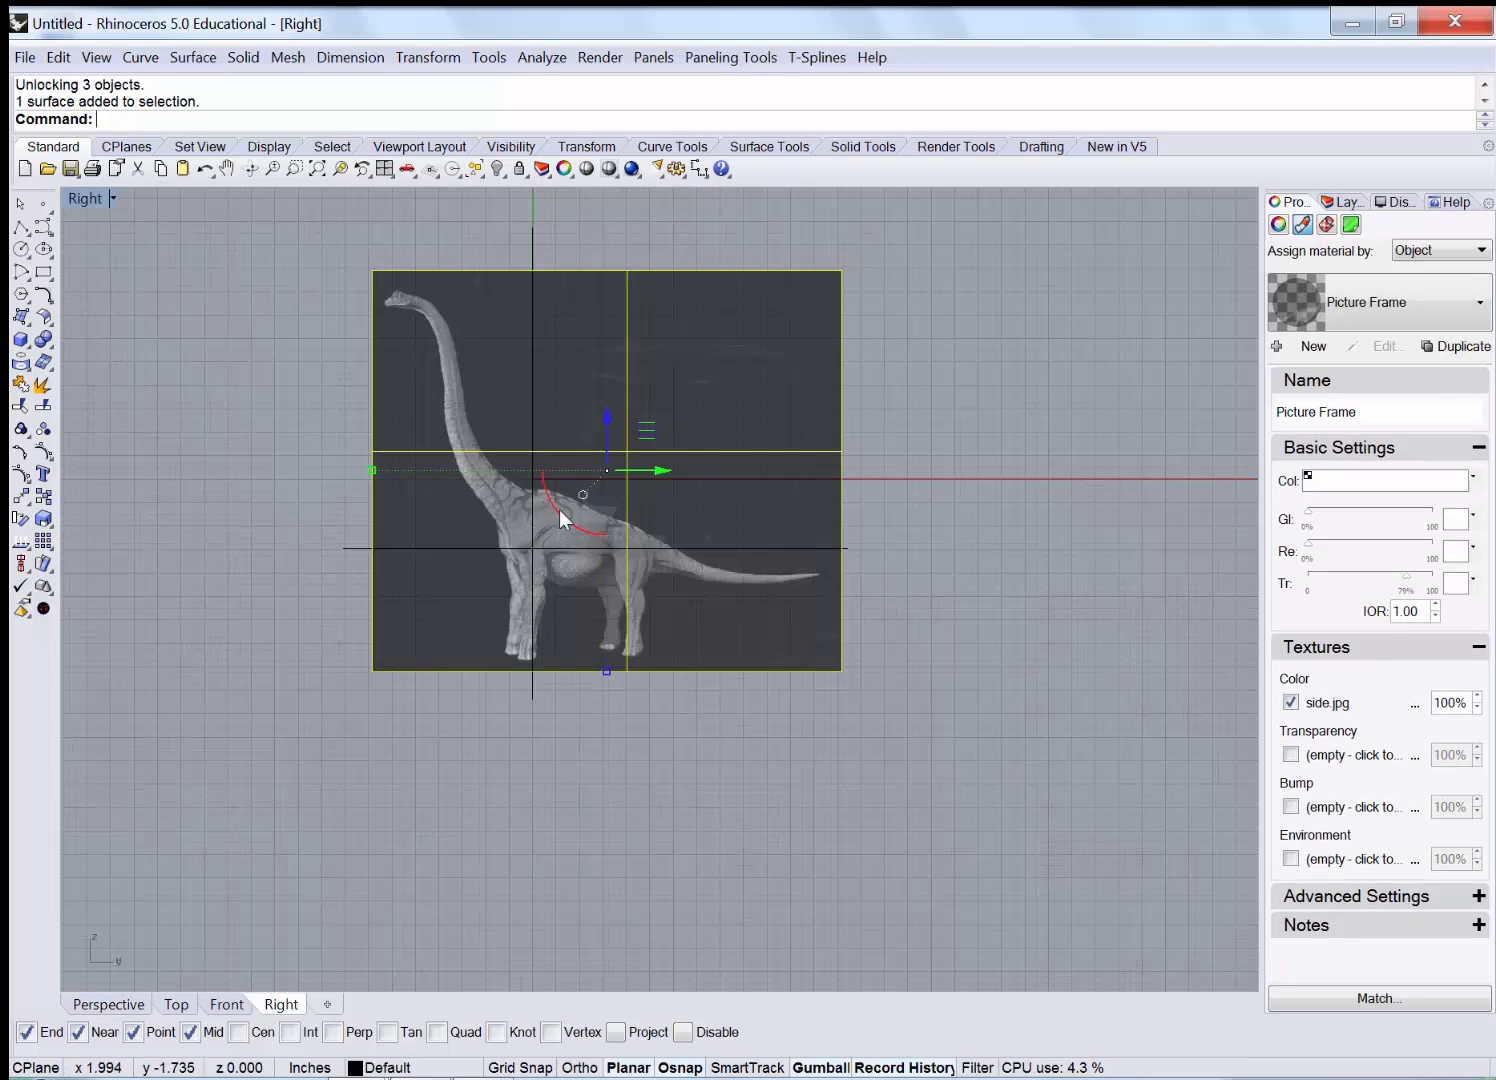
scroll(445, 408, "up", 2)
right_click_drag(323, 443, 331, 571)
left_click(266, 565)
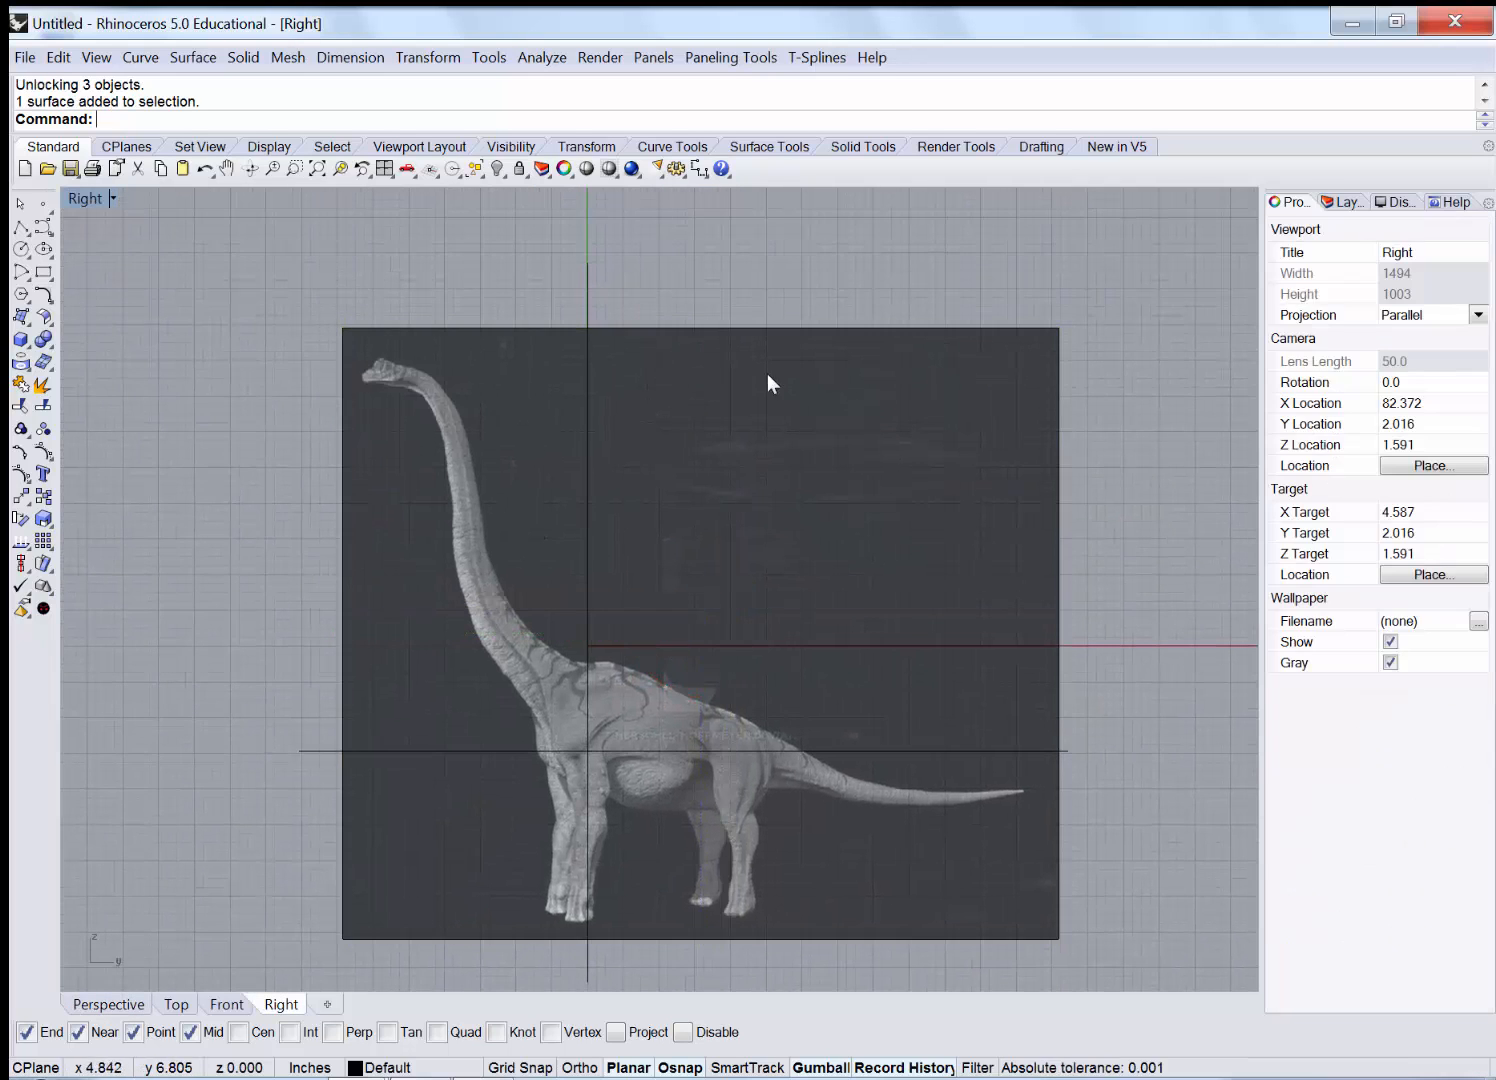
left_click_drag(456, 765, 457, 766)
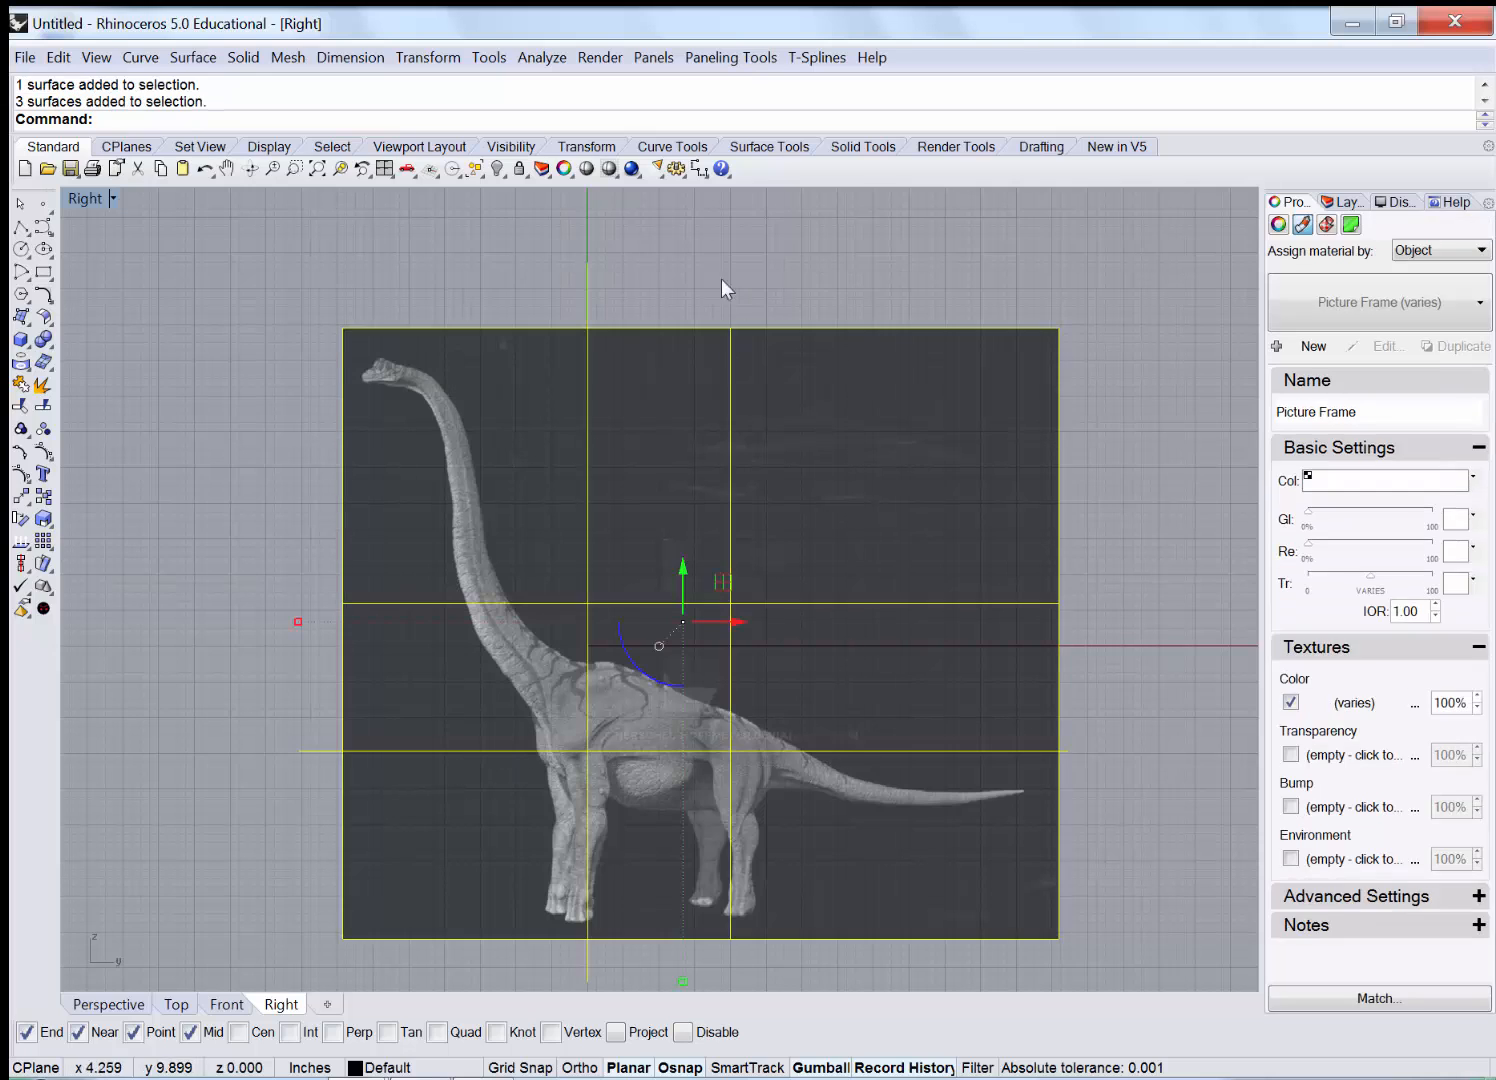
left_click(518, 170)
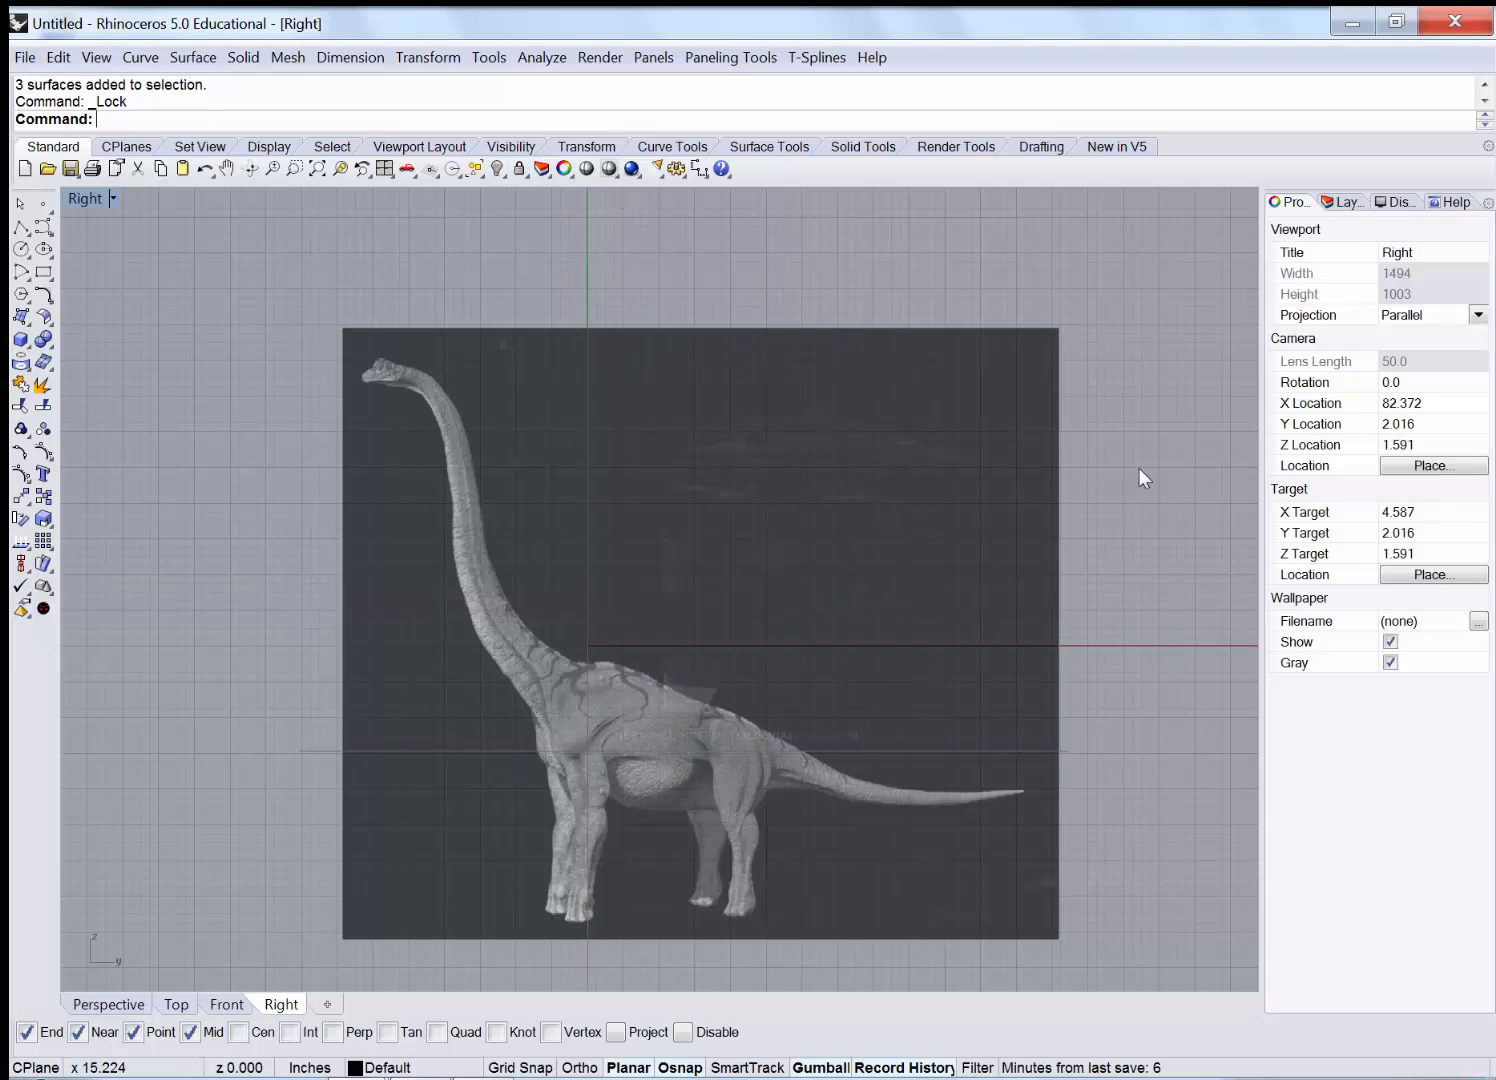
left_click(1341, 202)
Rename Layer 01 to 'right view', keep it current, and start a control-point curve.
double_click(1296, 287)
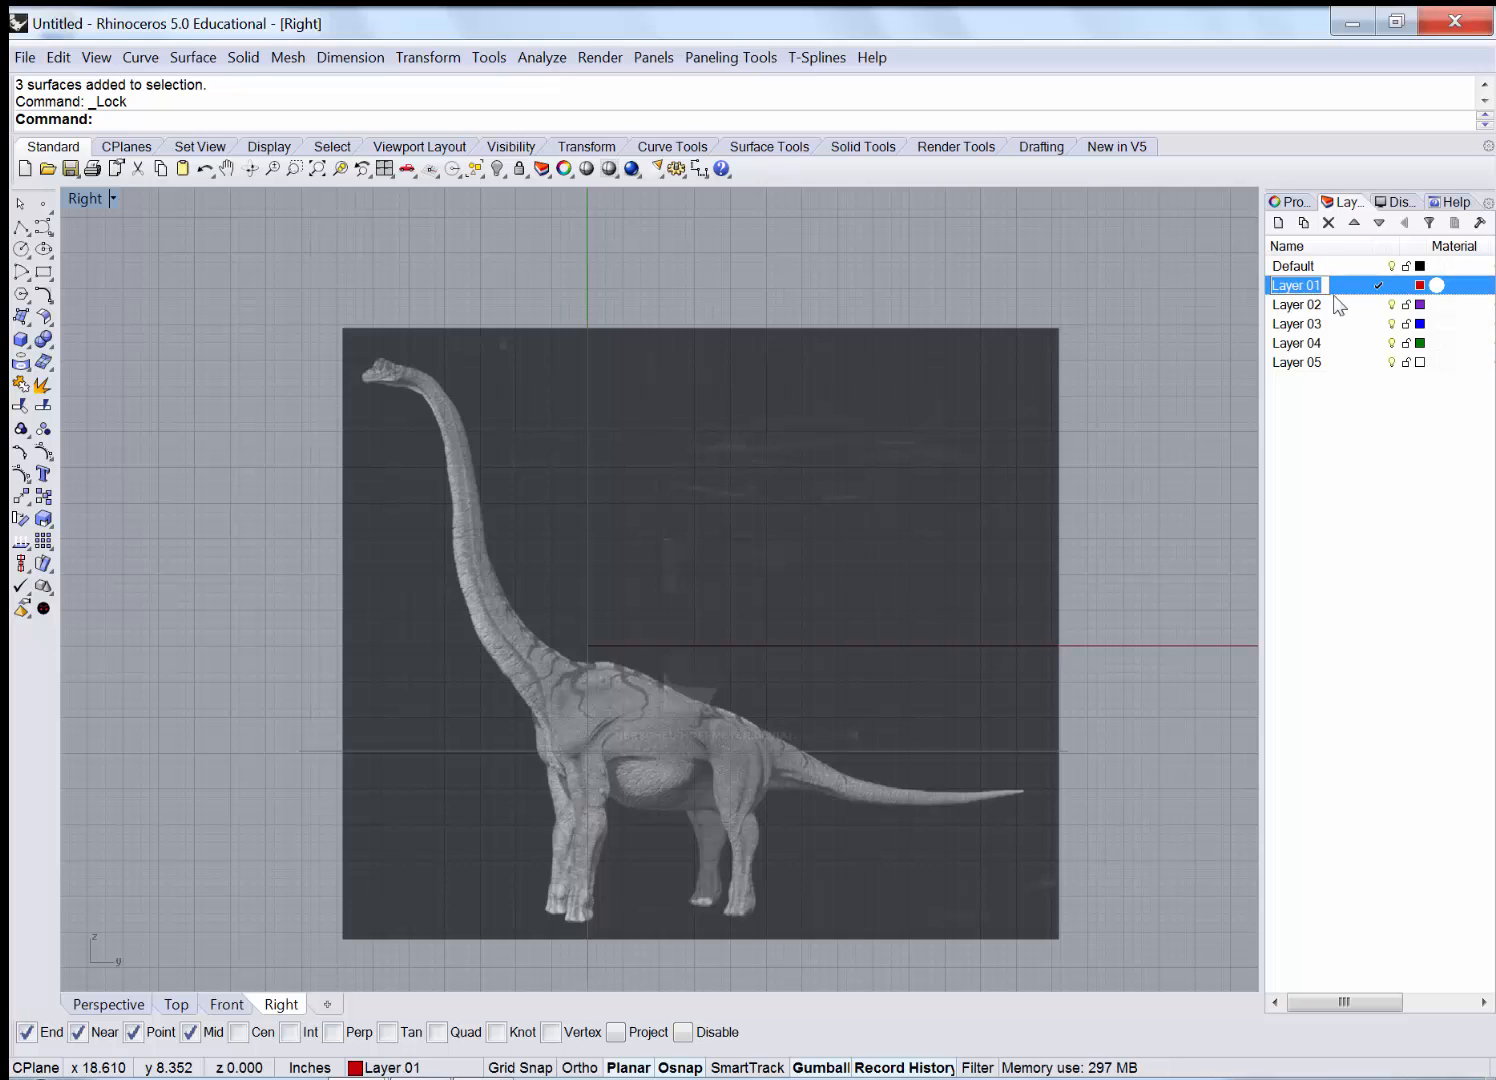
type("n")
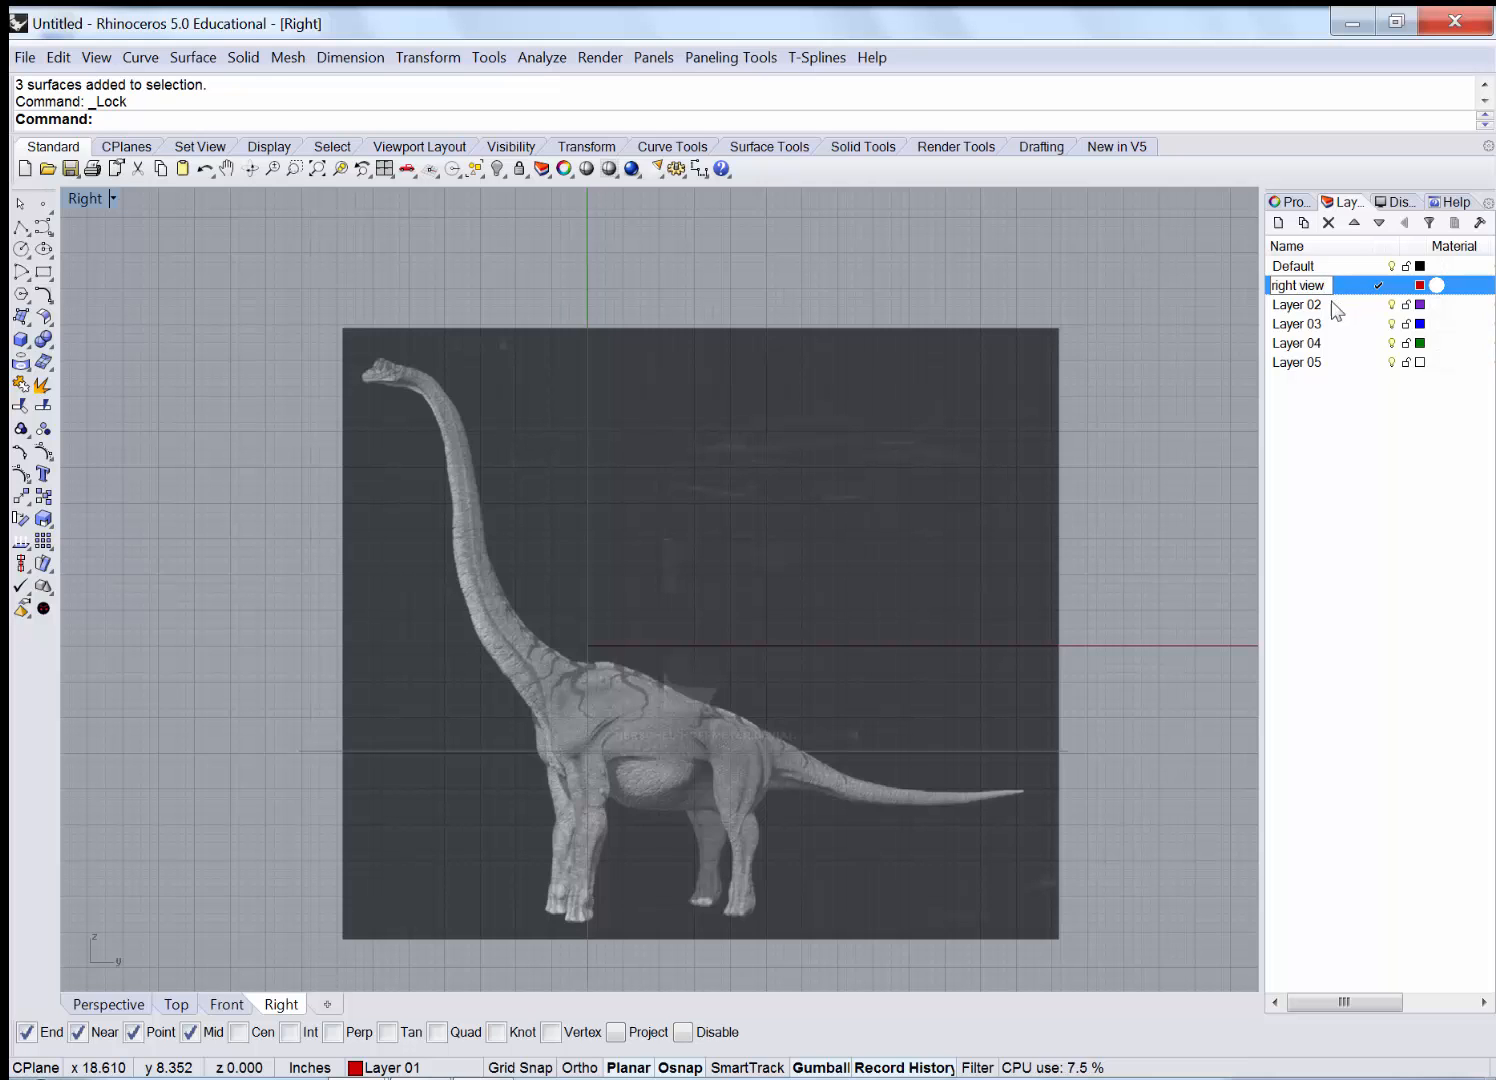
left_click(1368, 409)
right_click_drag(748, 495, 811, 455)
left_click(43, 226)
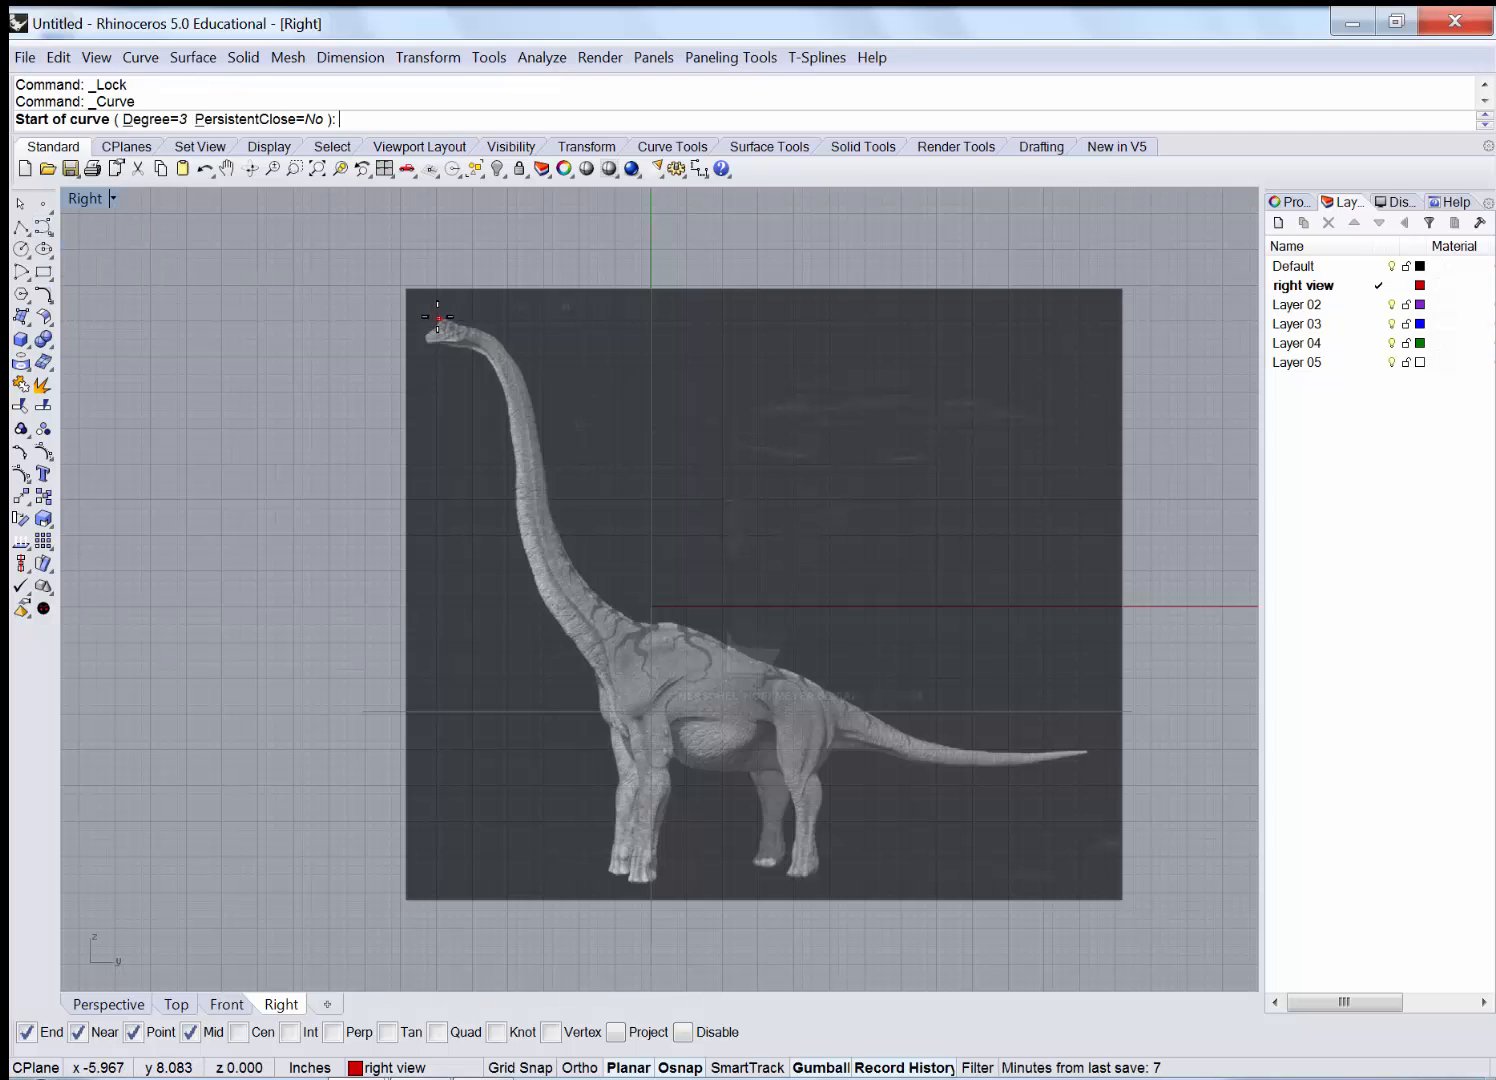
Cancel the stray curve and zoom in on the dinosaur's head in the Right view.
scroll(434, 326, "up", 3)
right_click_drag(691, 471, 372, 453)
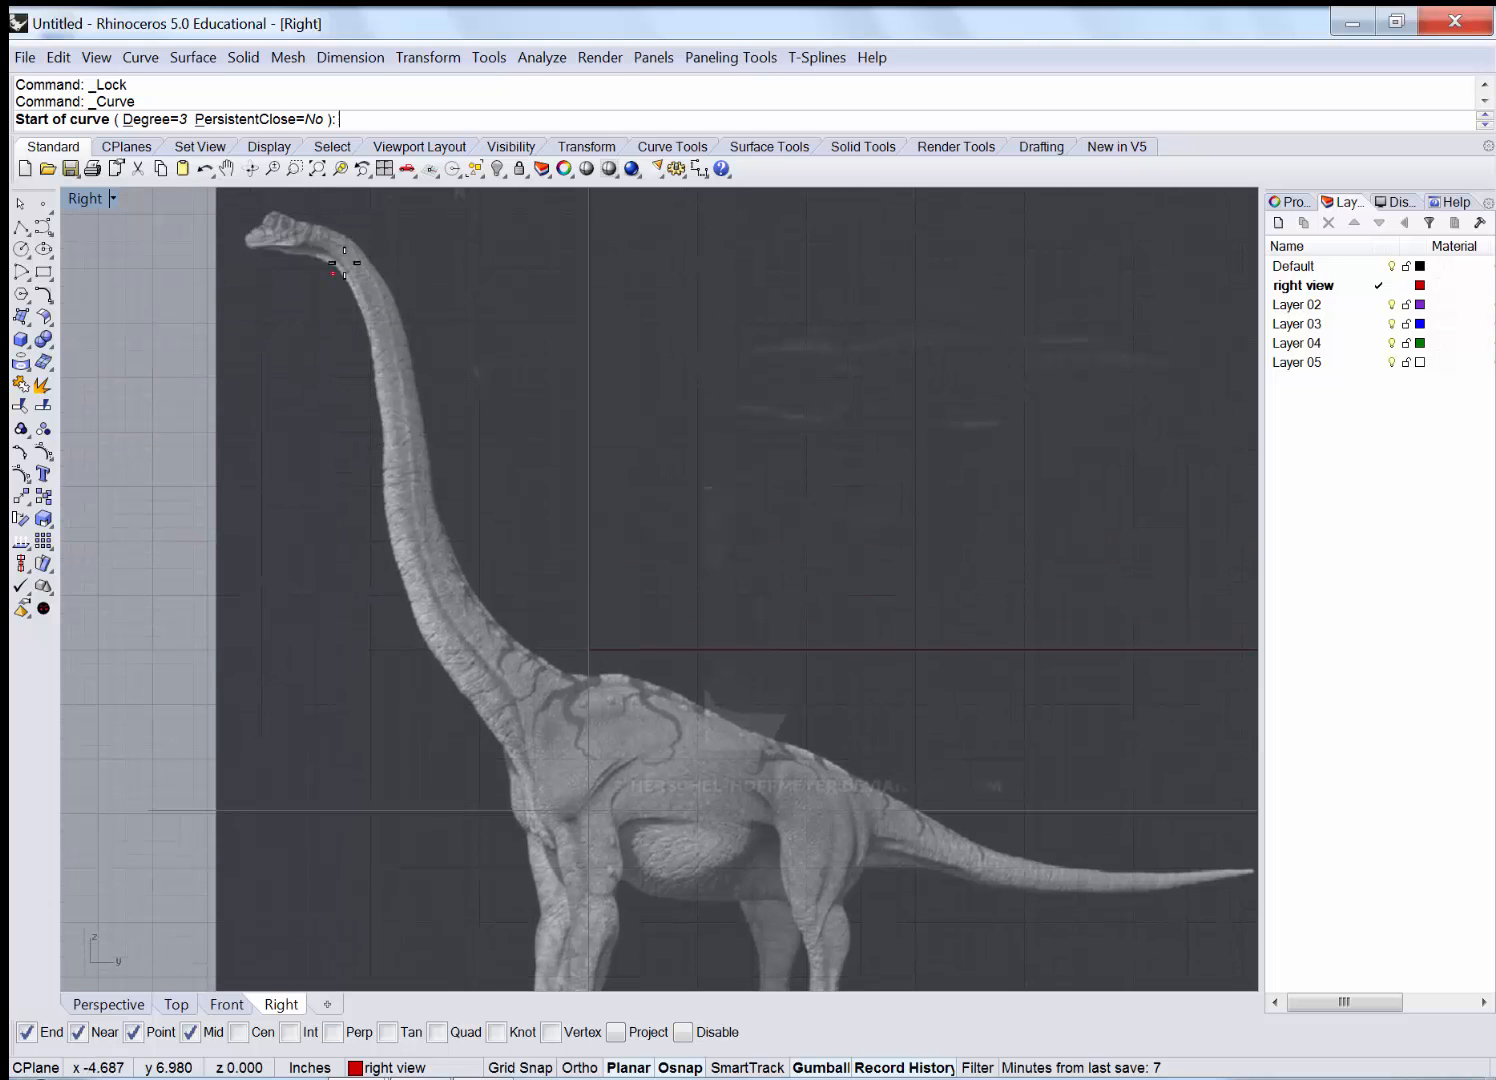
scroll(435, 488, "down", 2)
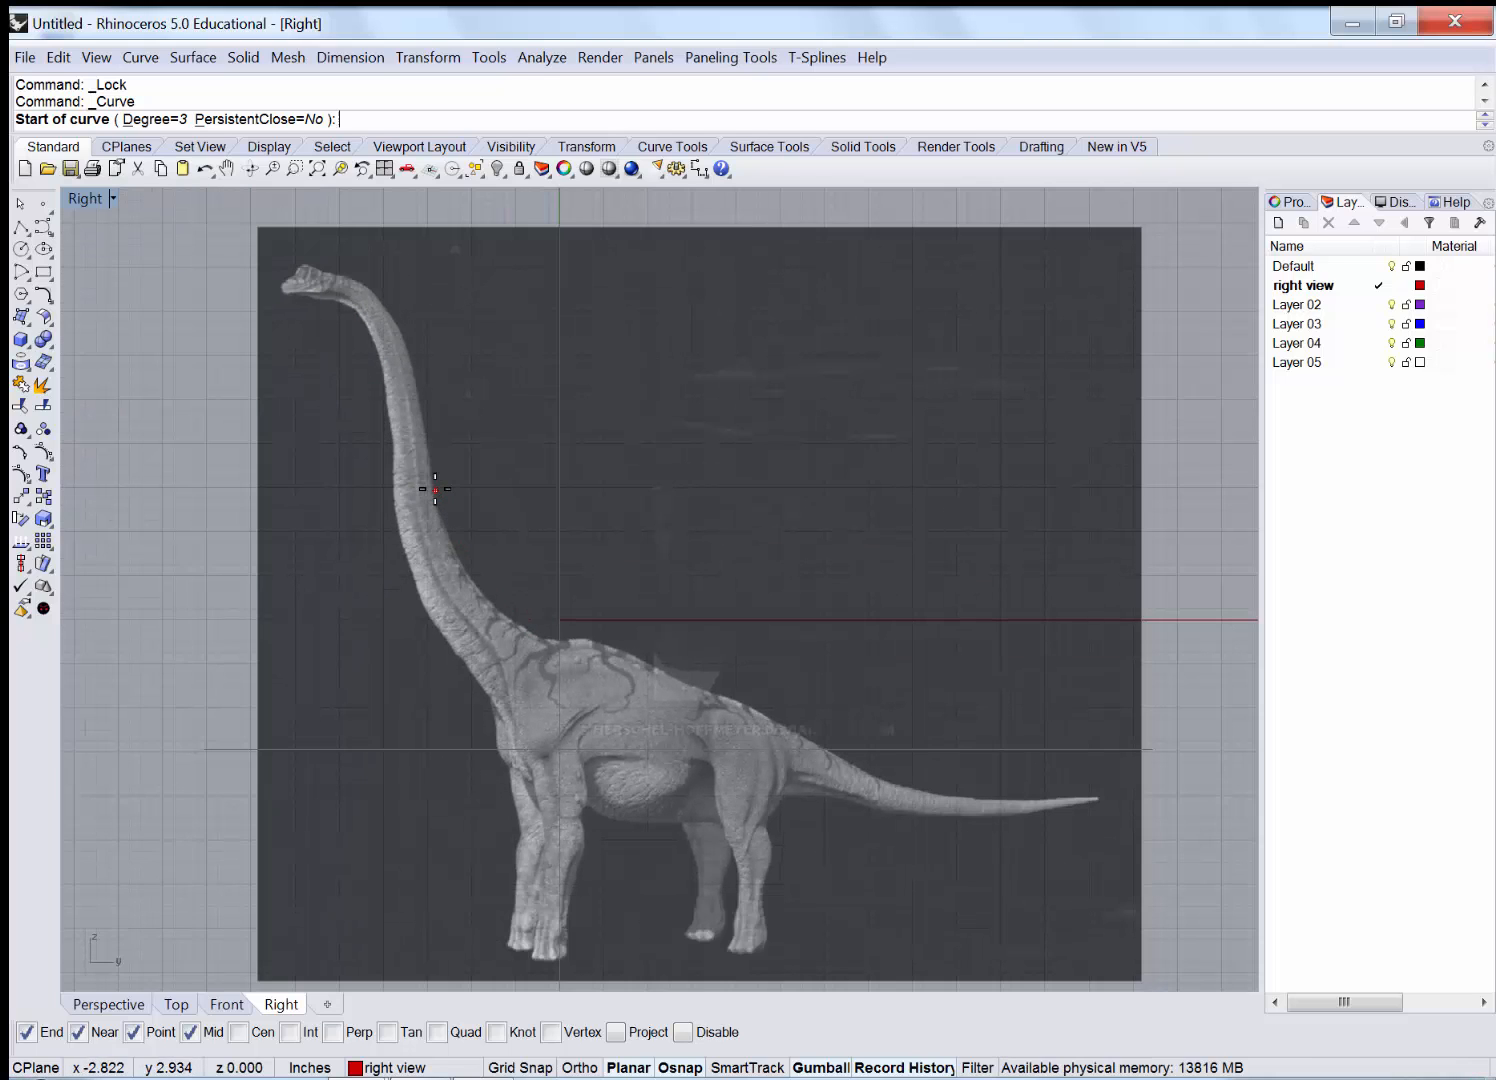
left_click(140, 57)
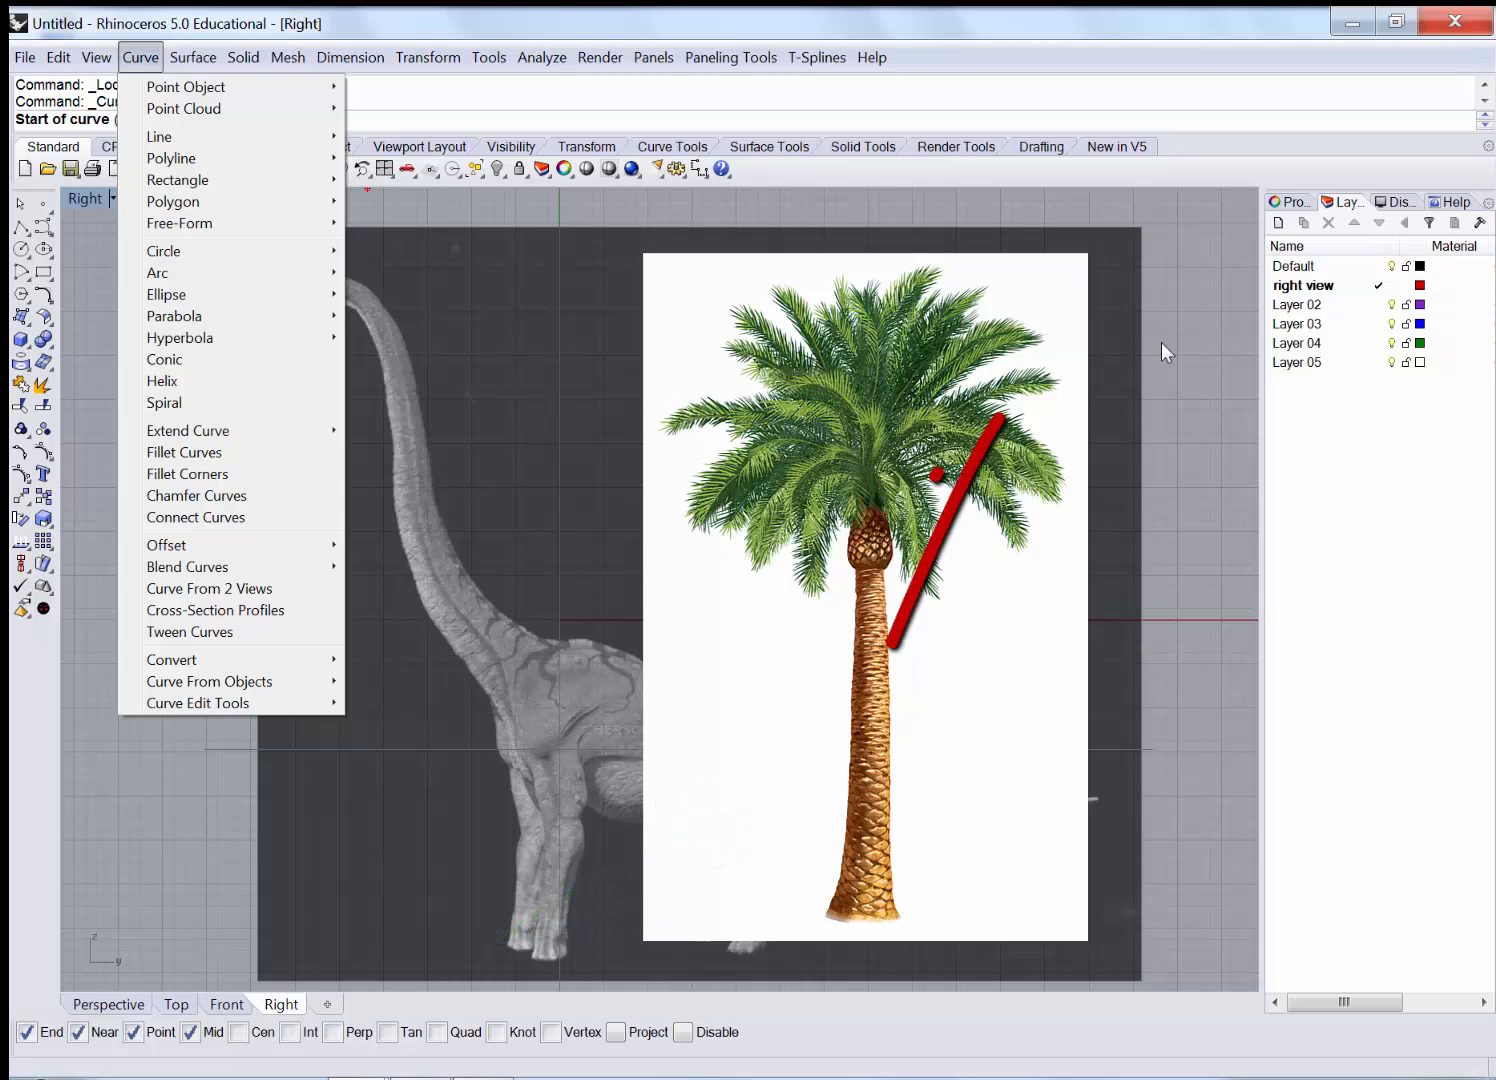
left_click(1194, 529)
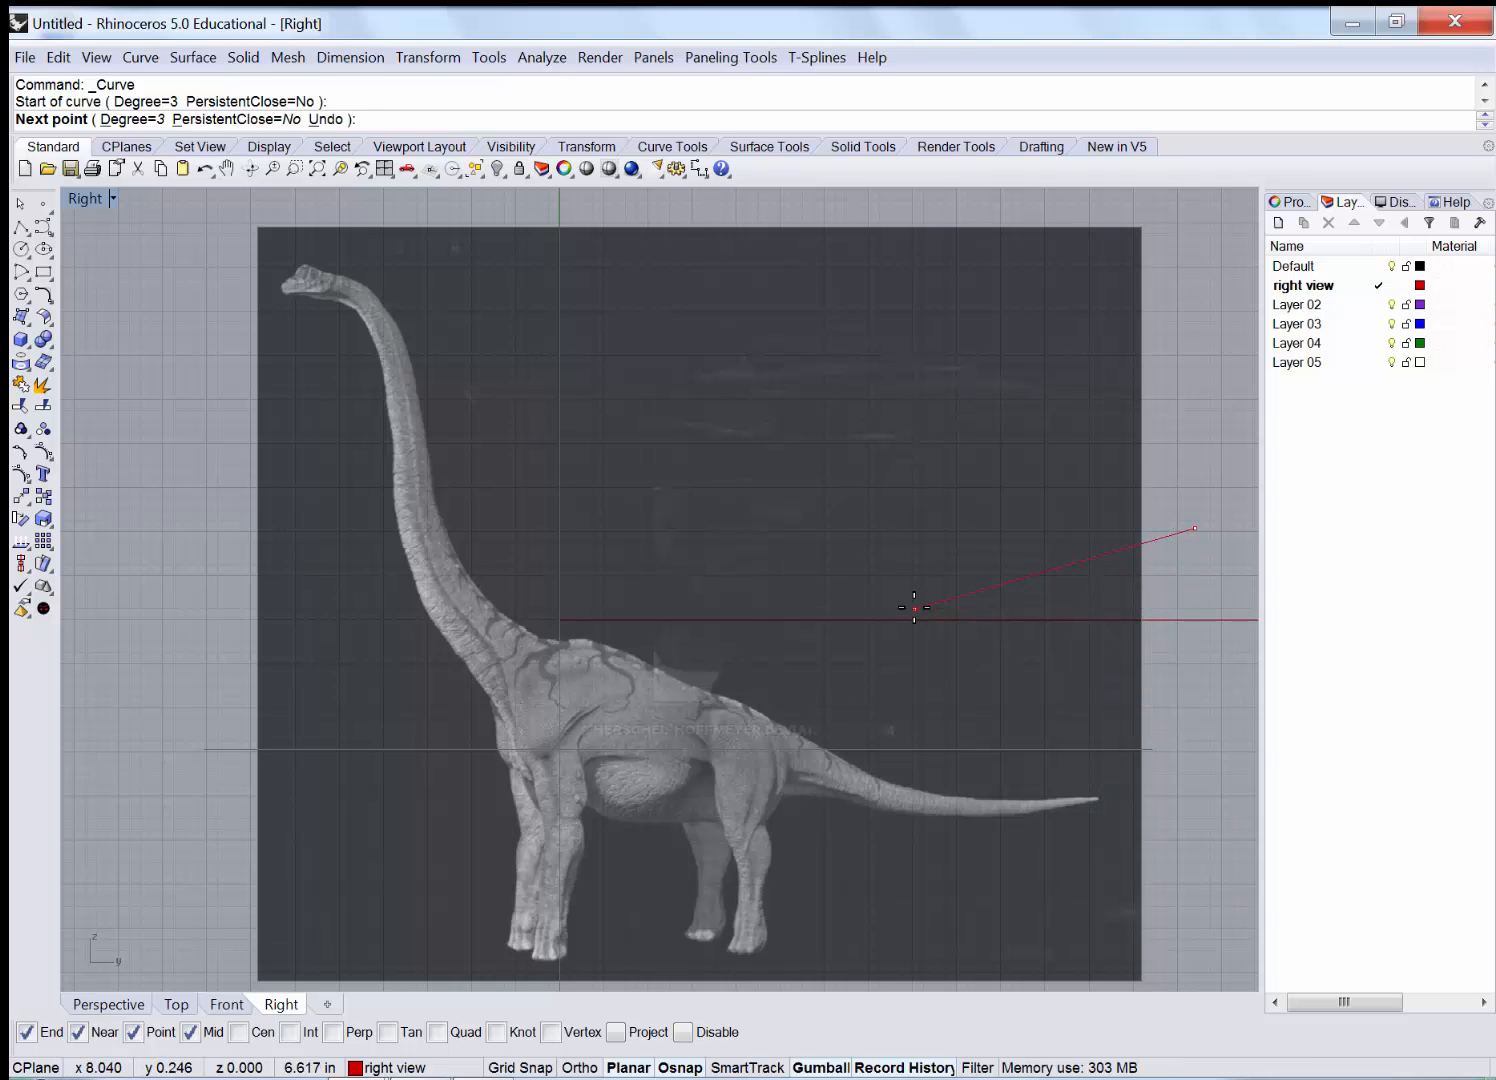
key("Escape")
scroll(334, 266, "up", 5)
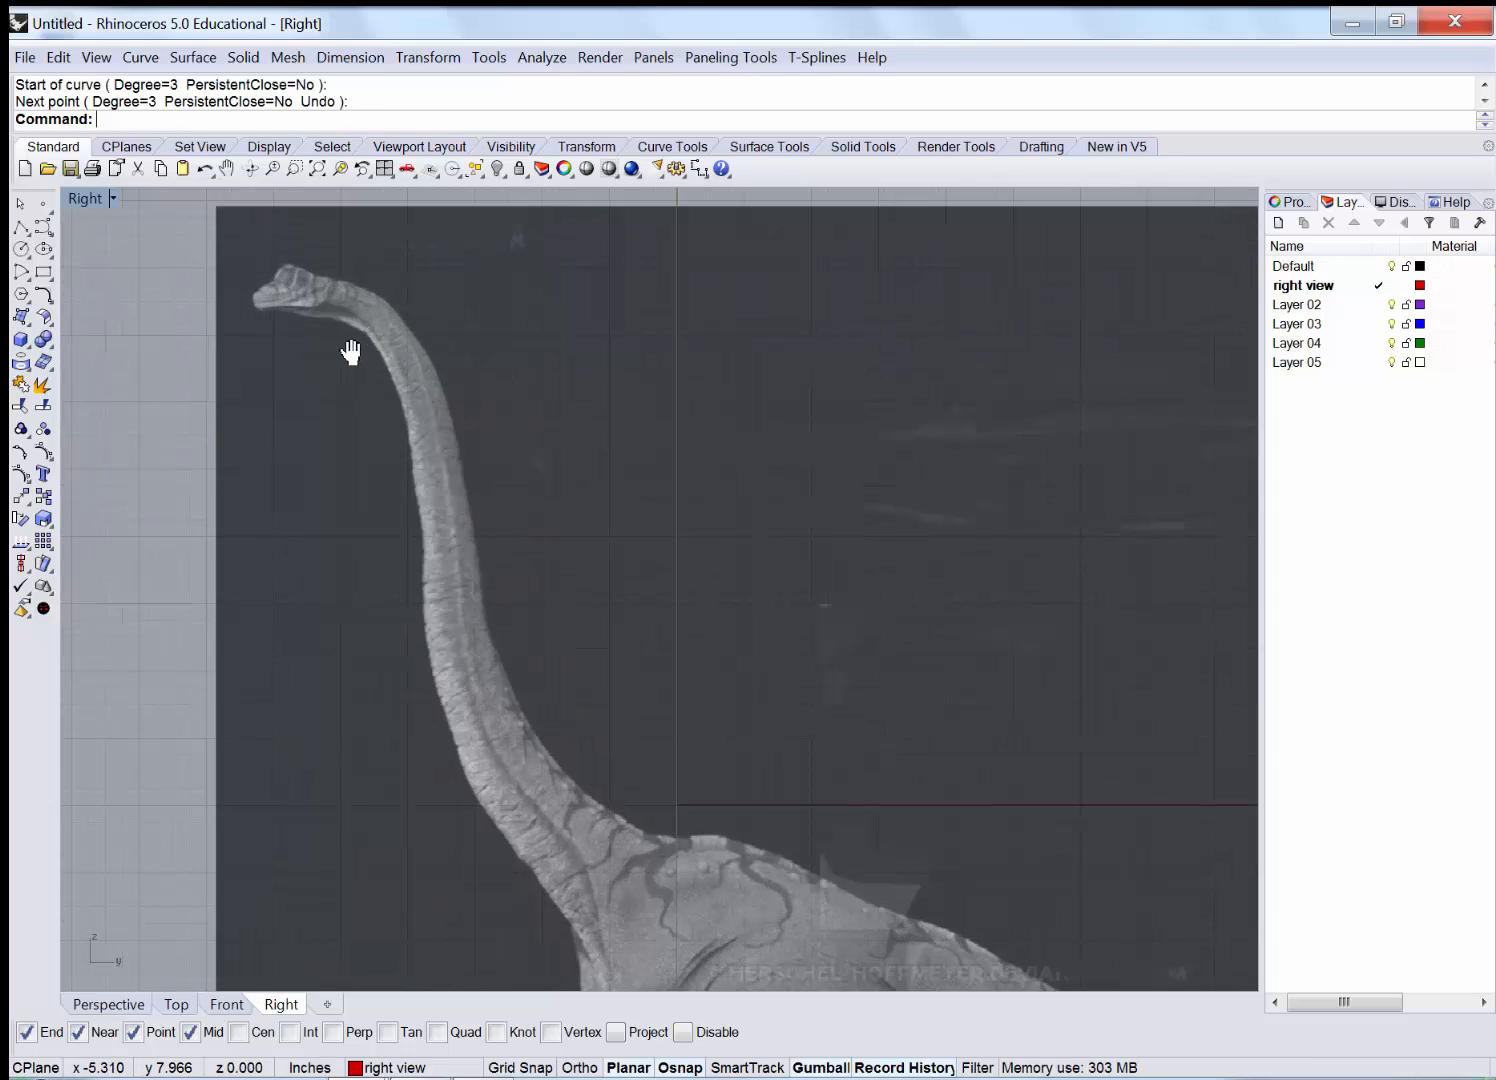
scroll(373, 379, "up", 4)
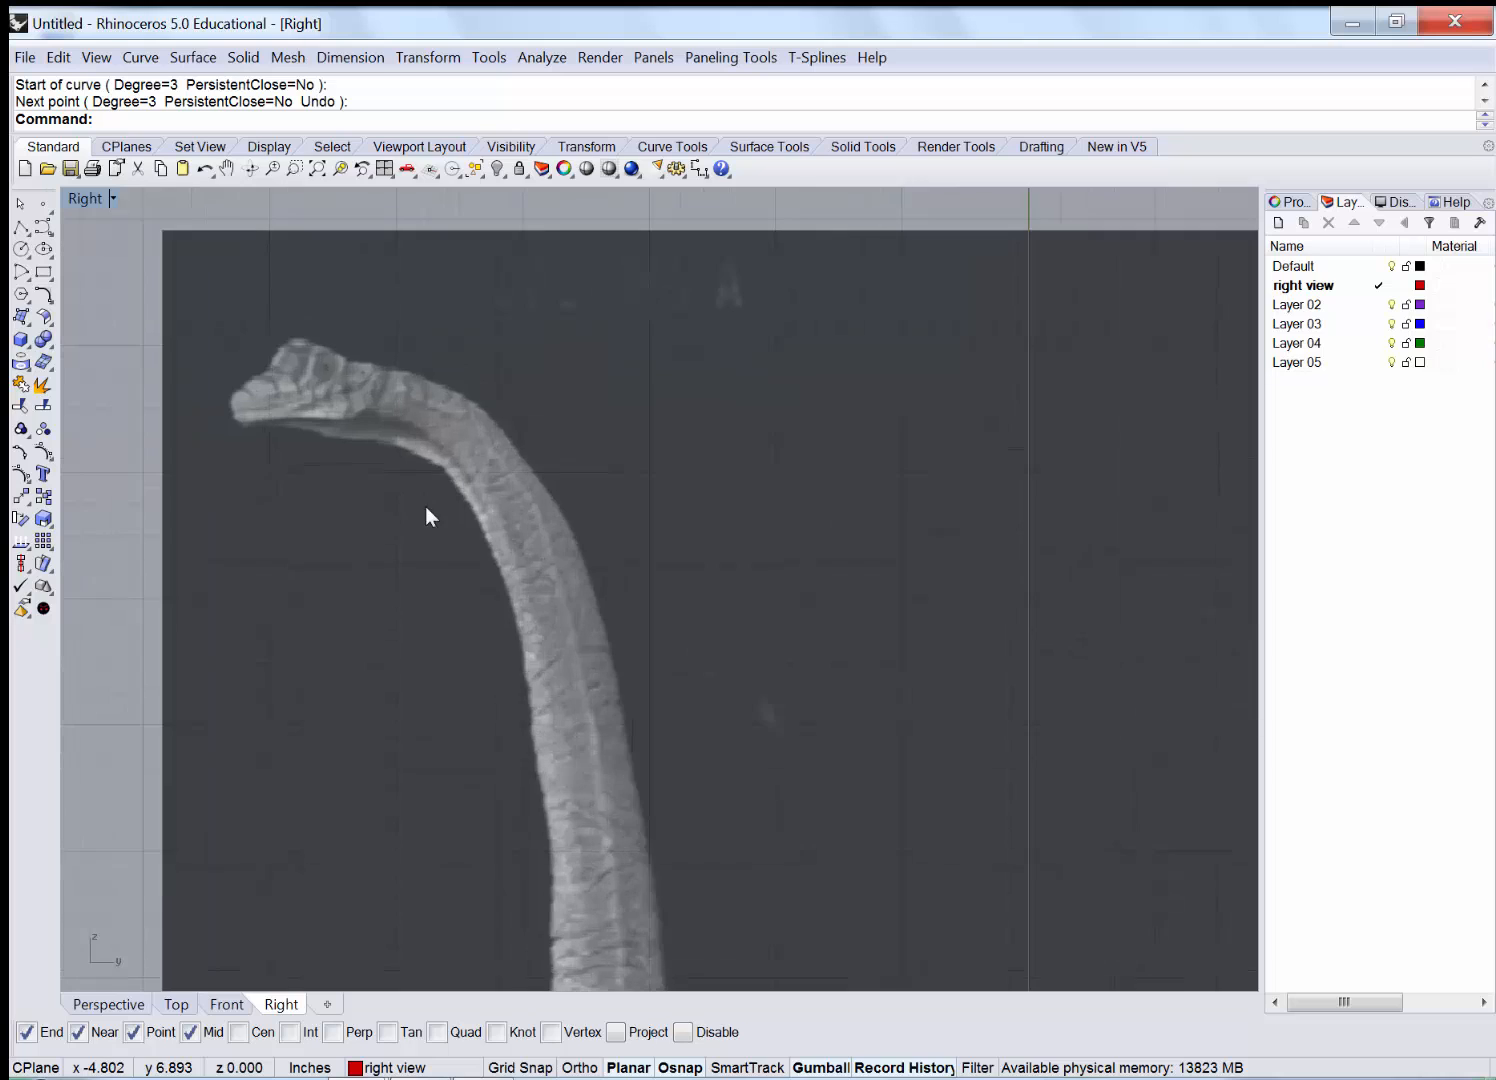
right_click_drag(380, 434, 357, 414)
Start a control-point curve on top of the head and trace down the back of the neck.
right_click(393, 342)
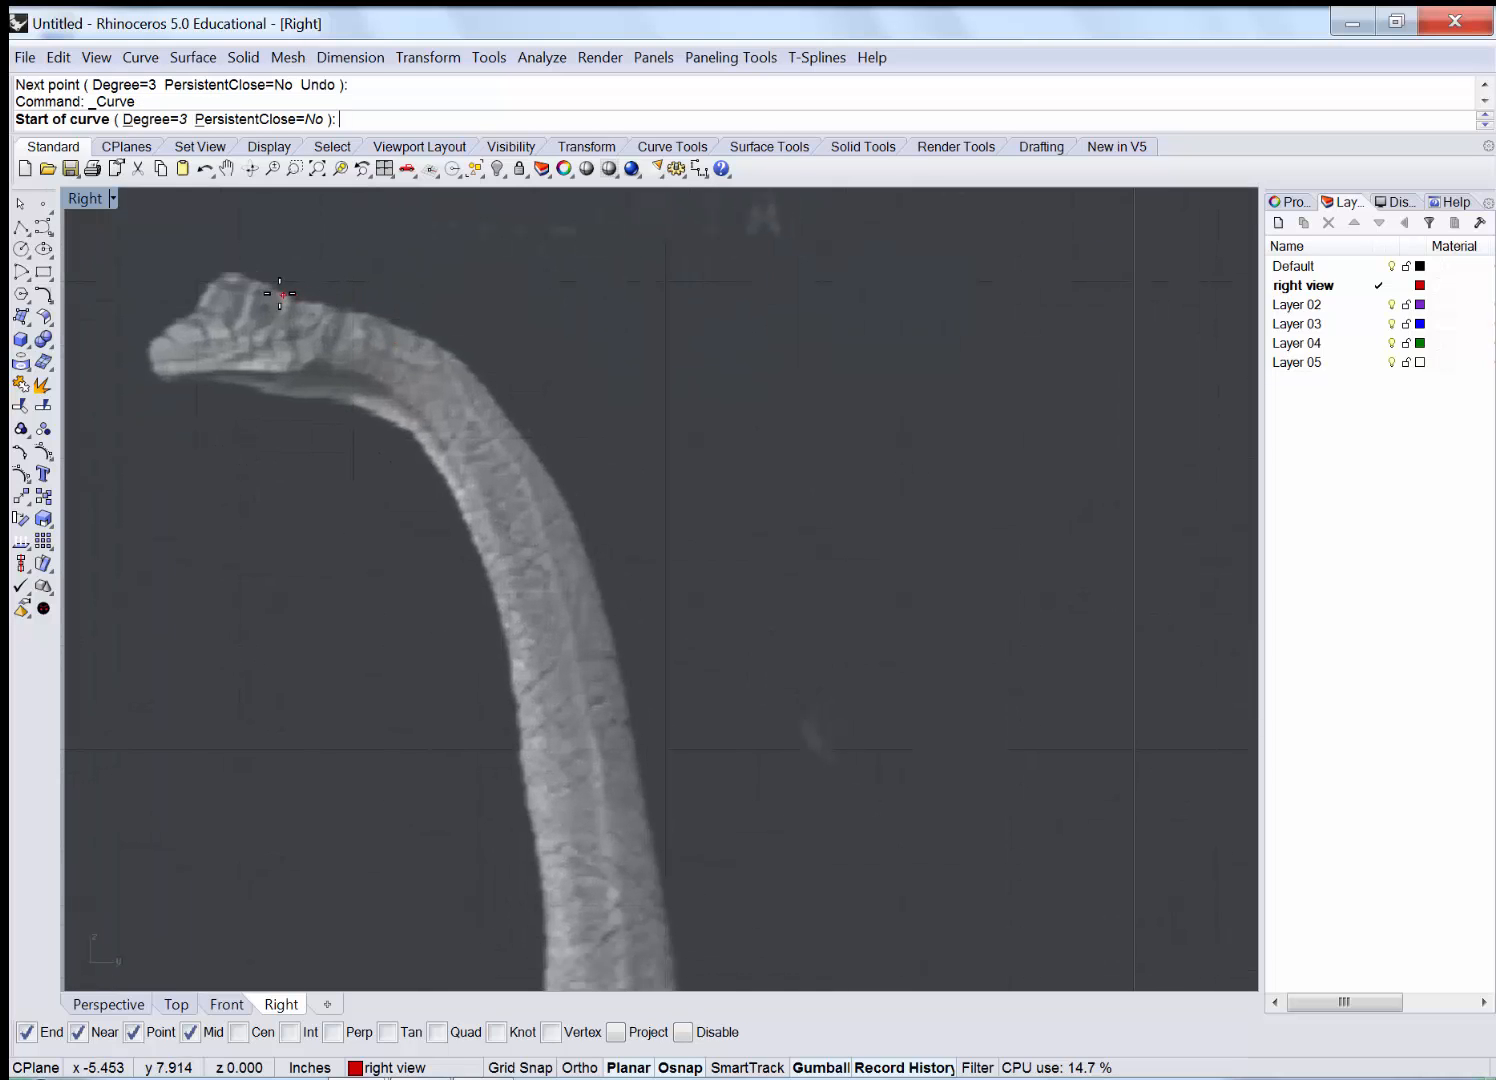
left_click(296, 296)
left_click(350, 311)
left_click(426, 336)
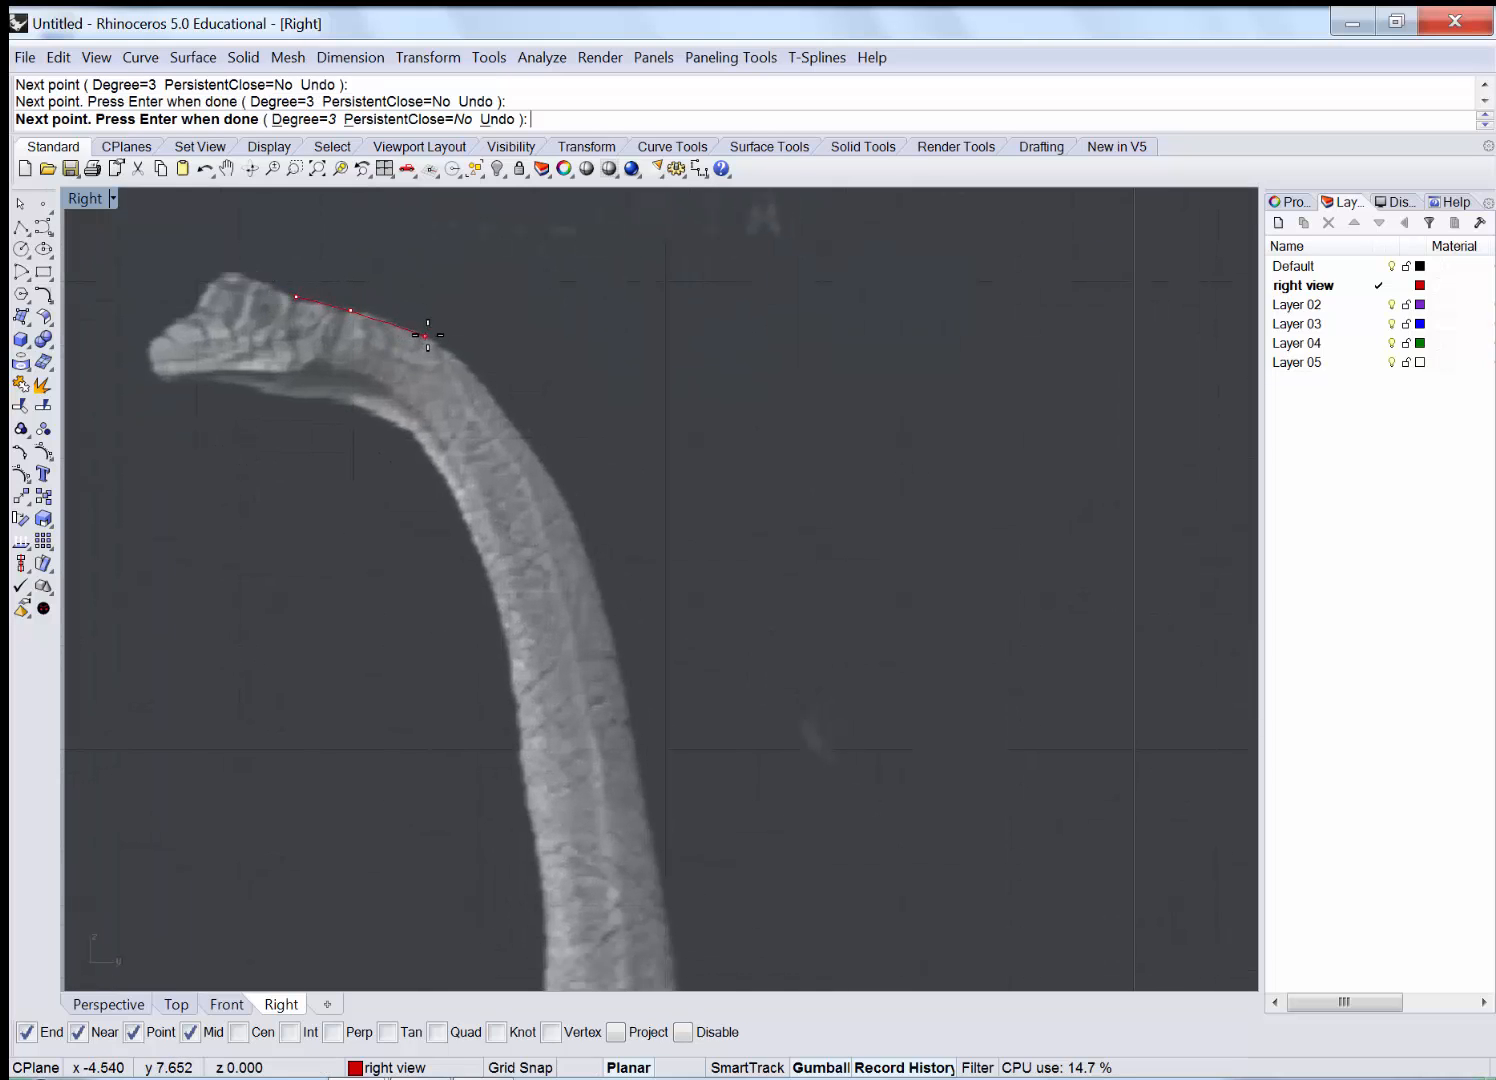
left_click(483, 373)
left_click(541, 449)
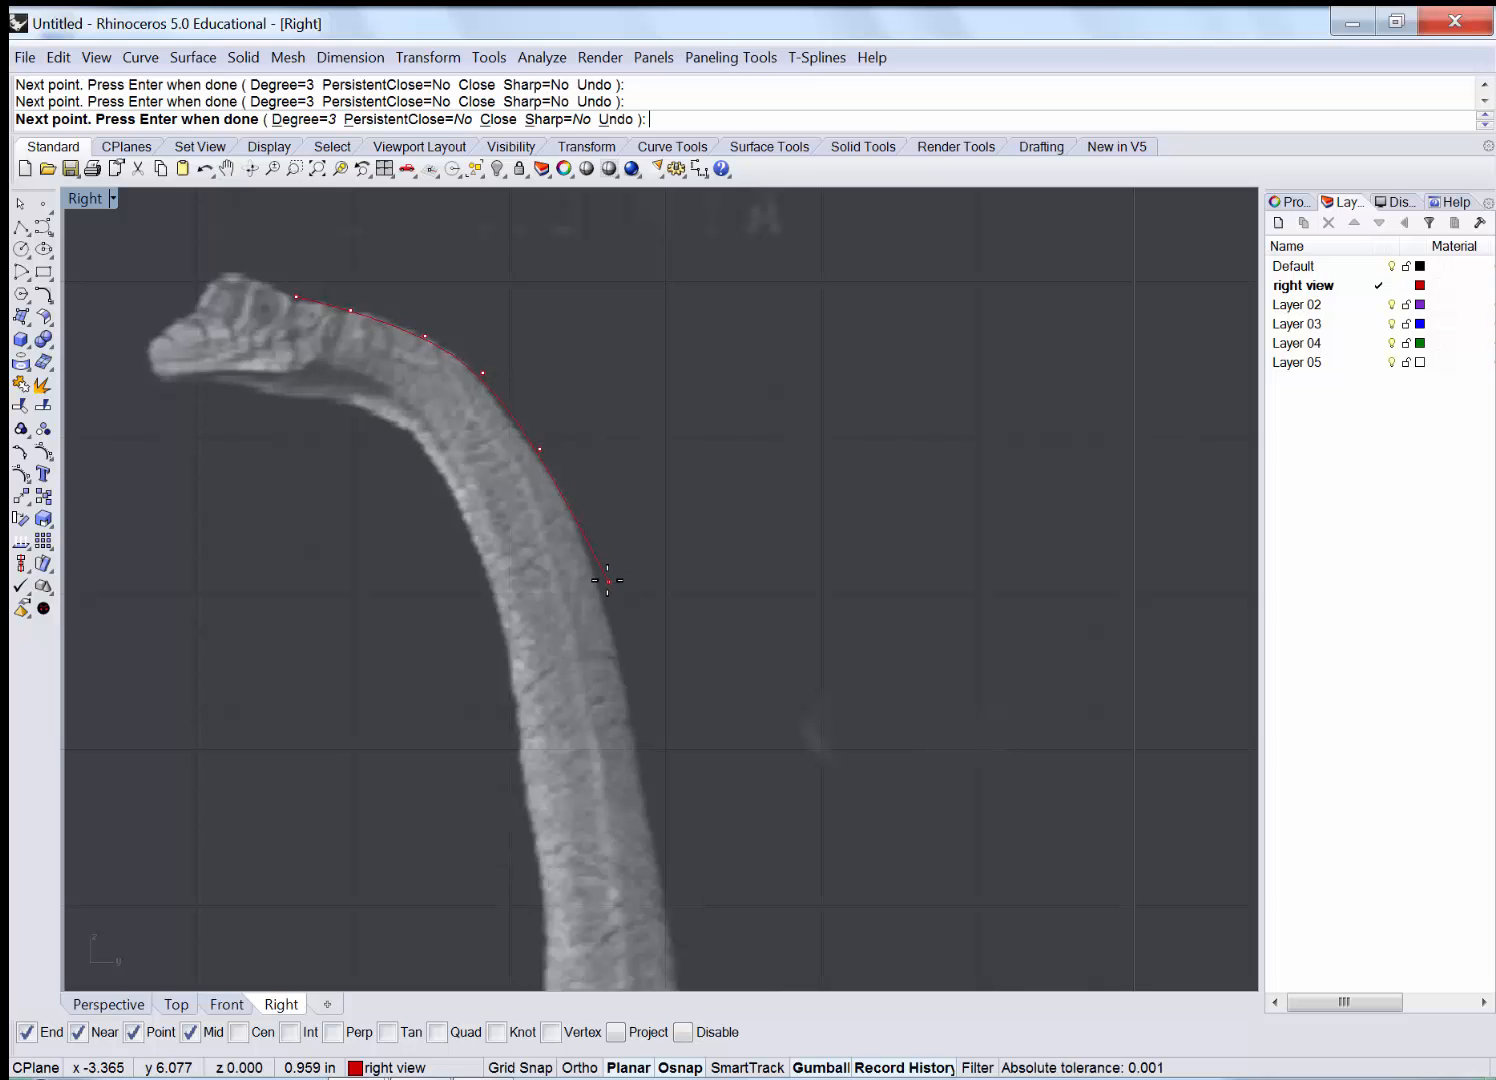
right_click_drag(691, 807, 527, 332)
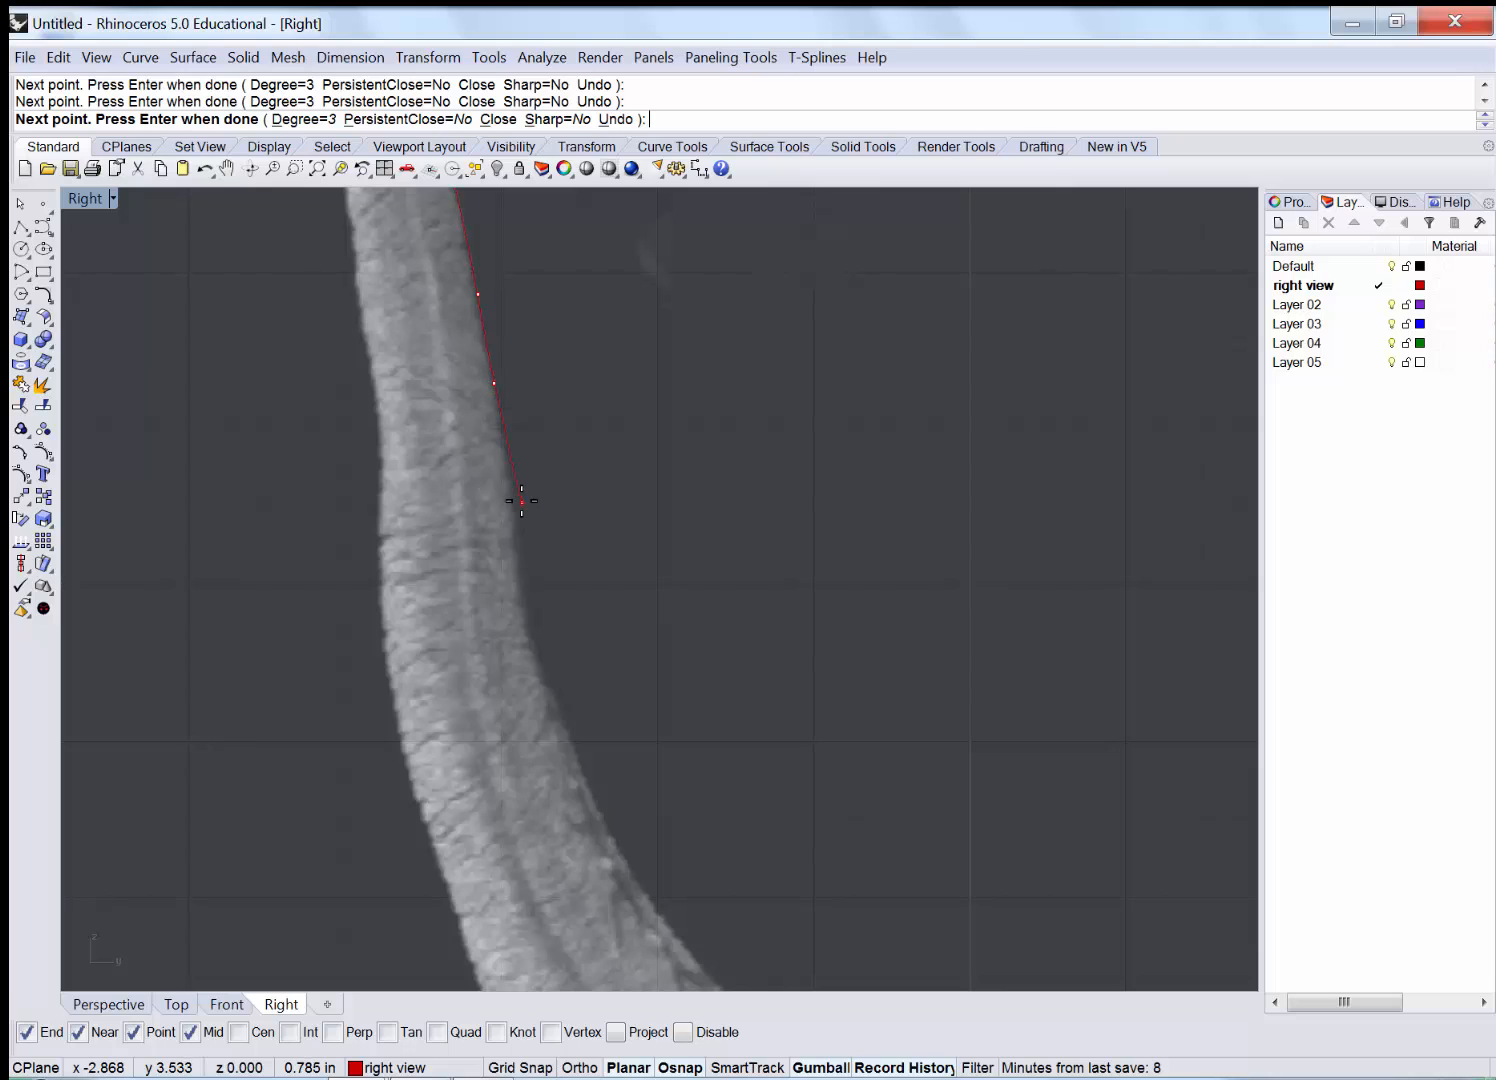
left_click(539, 653)
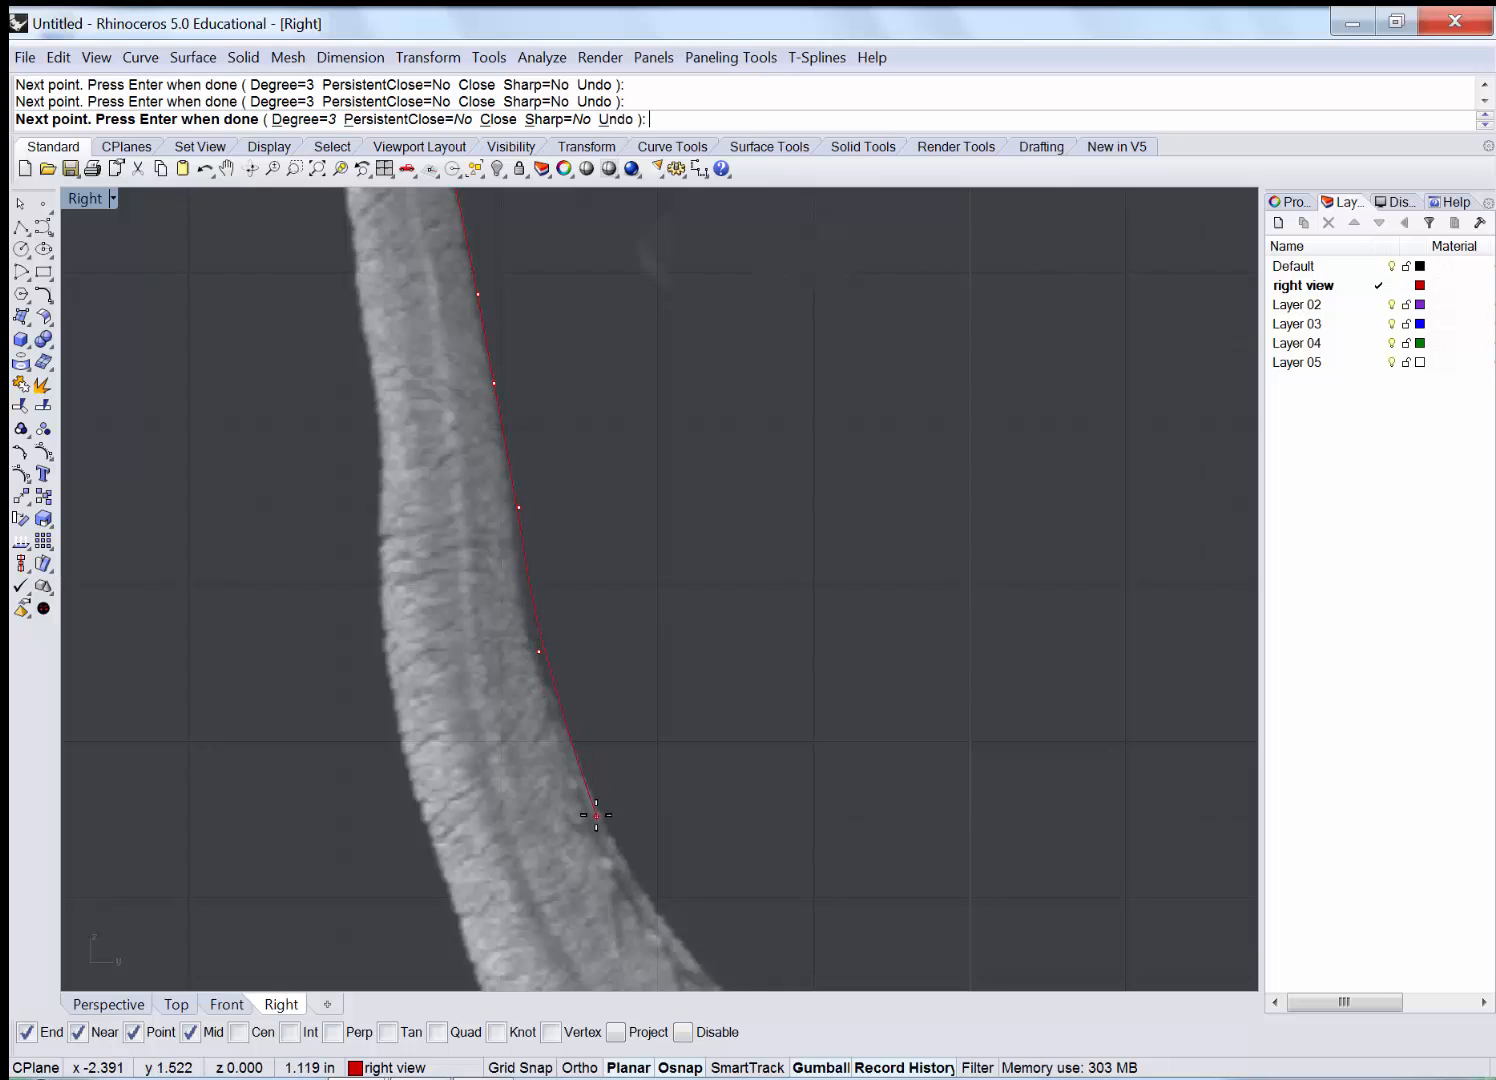
right_click_drag(750, 889, 455, 535)
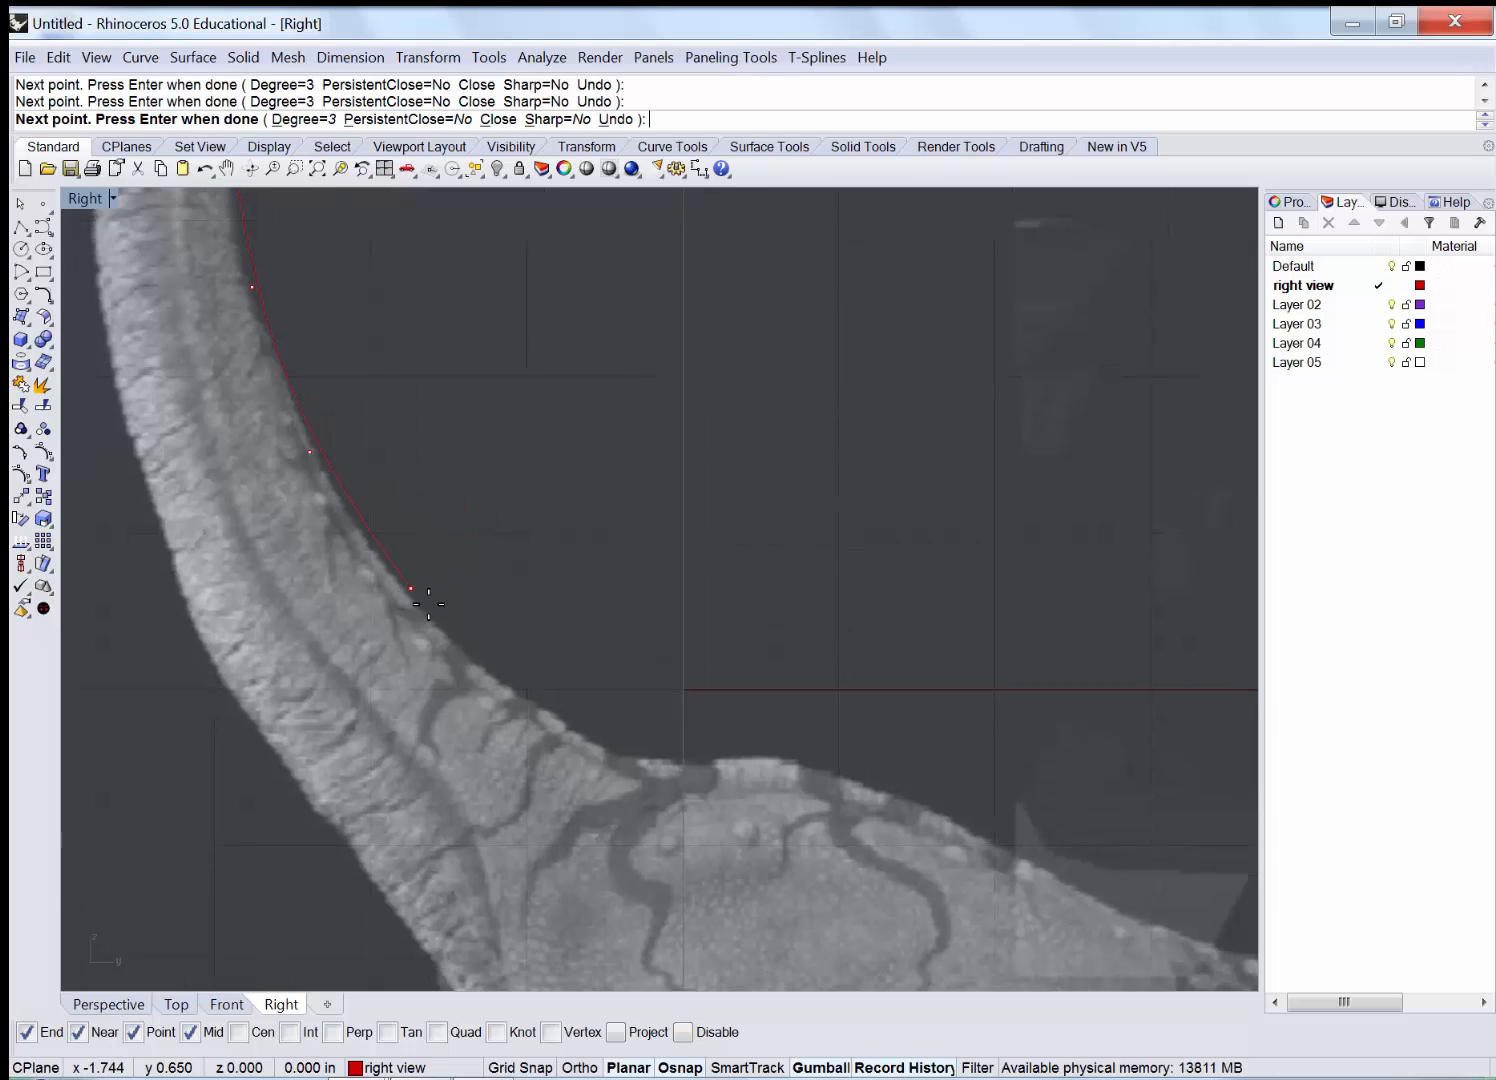
left_click(550, 711)
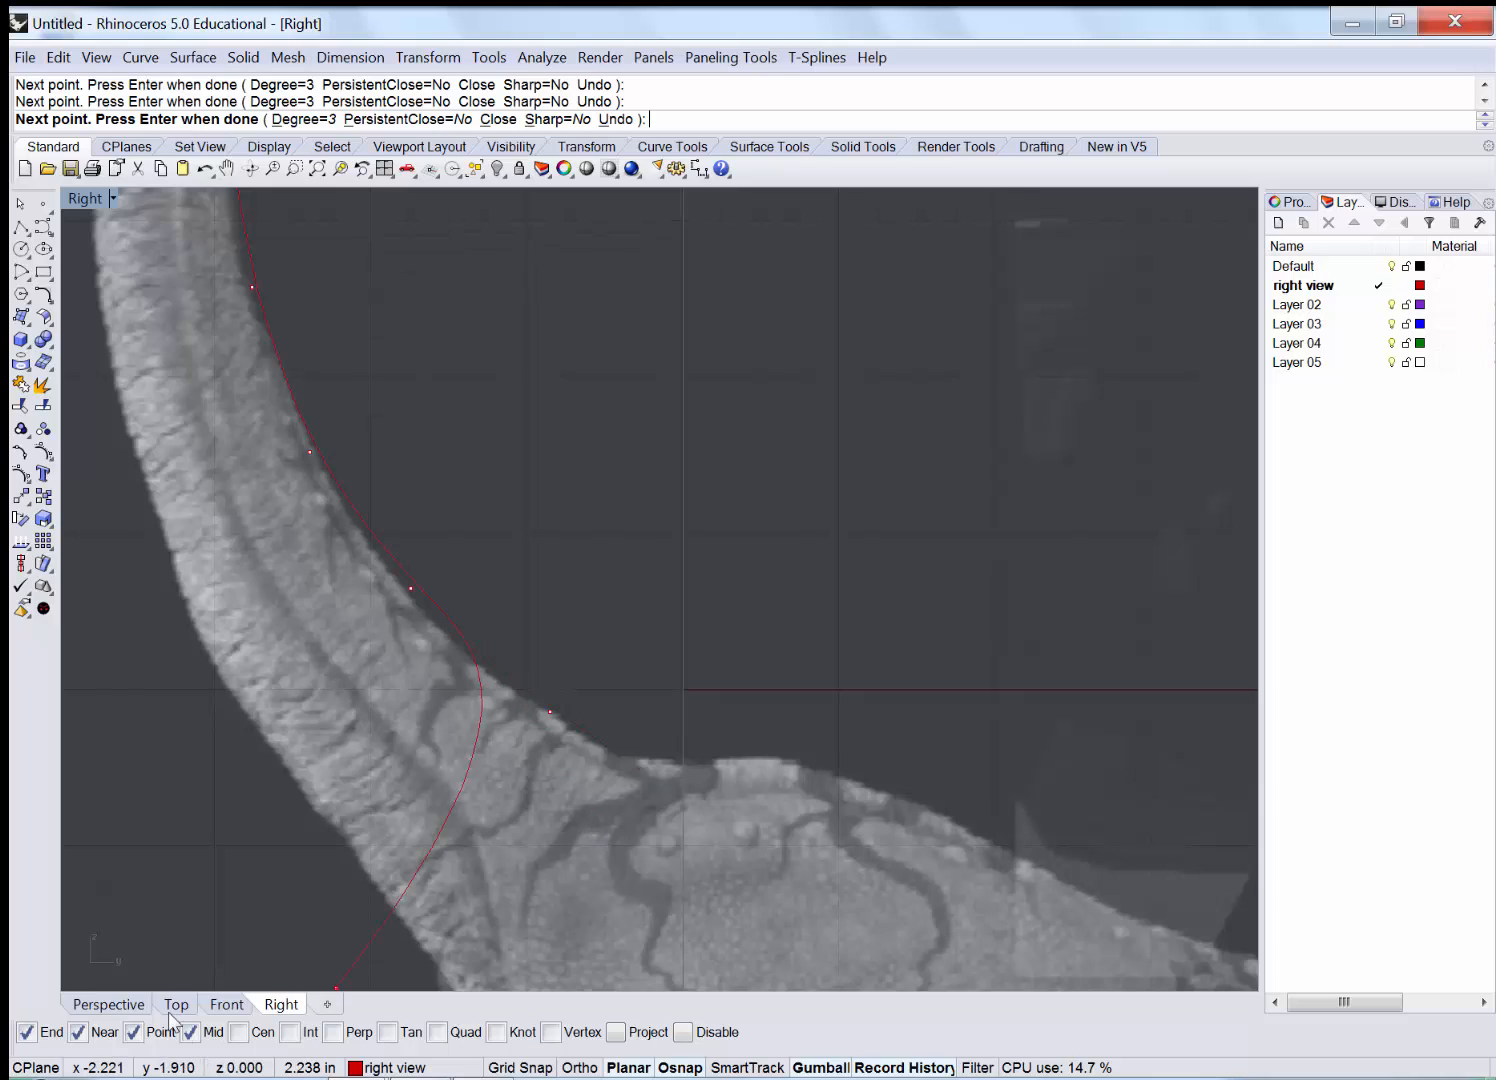
Turn off point snapping and continue the curve along the back and tail top to the tail tip.
left_click(141, 1035)
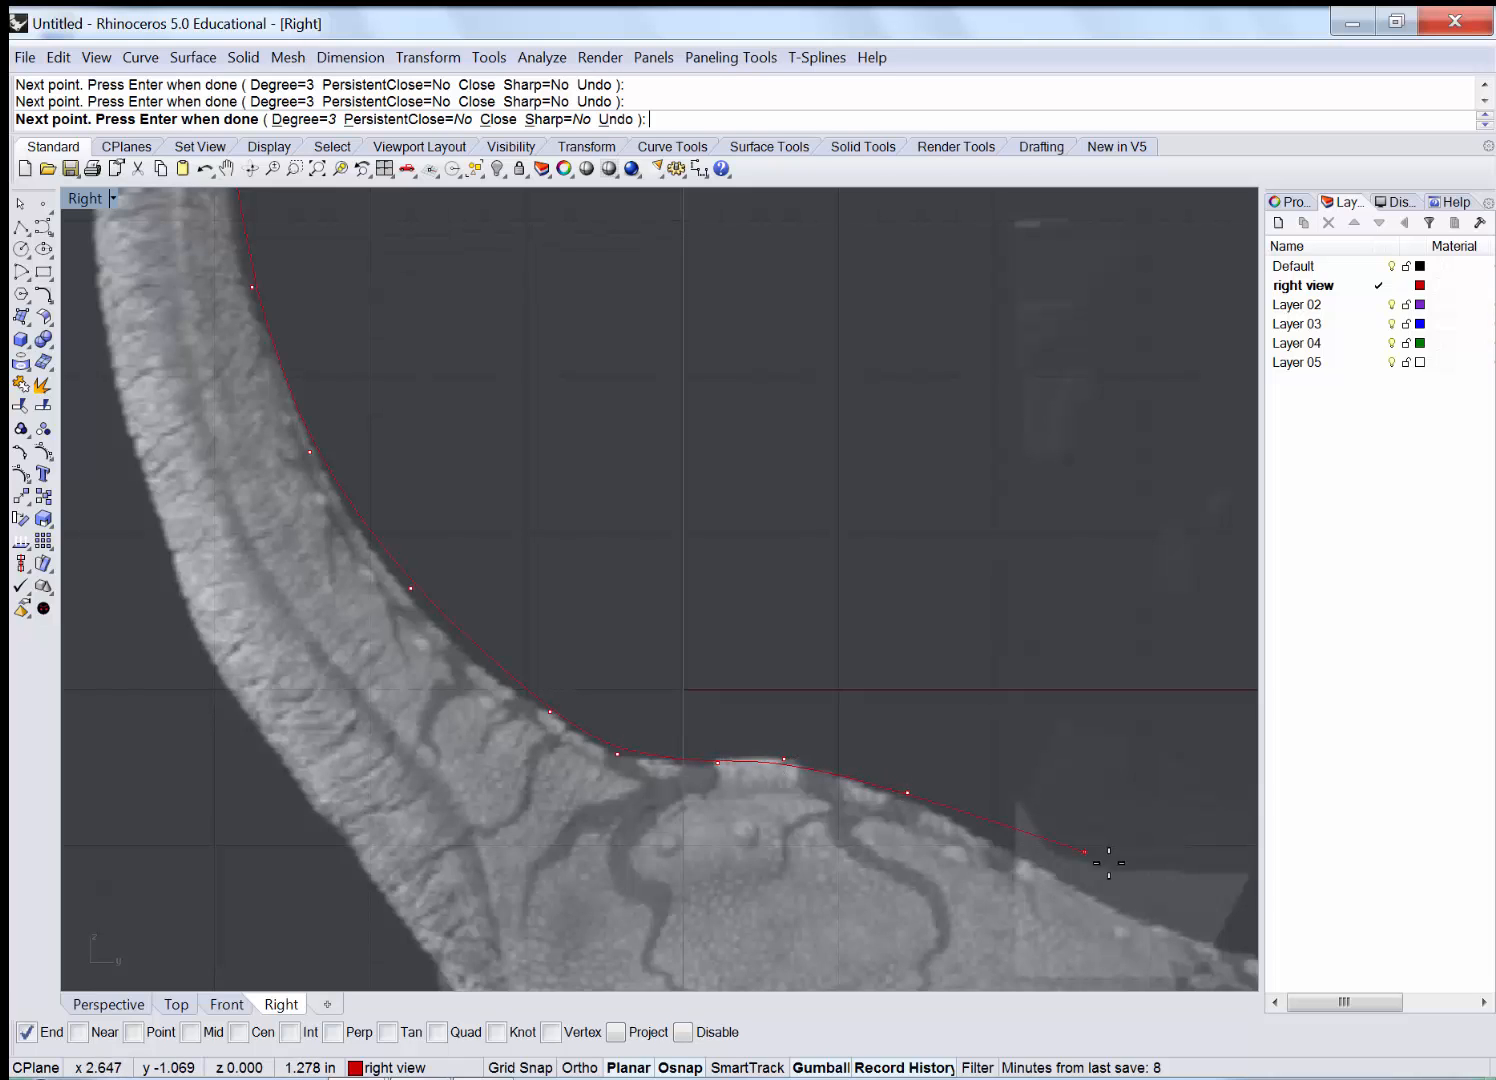
right_click_drag(1108, 862, 537, 496)
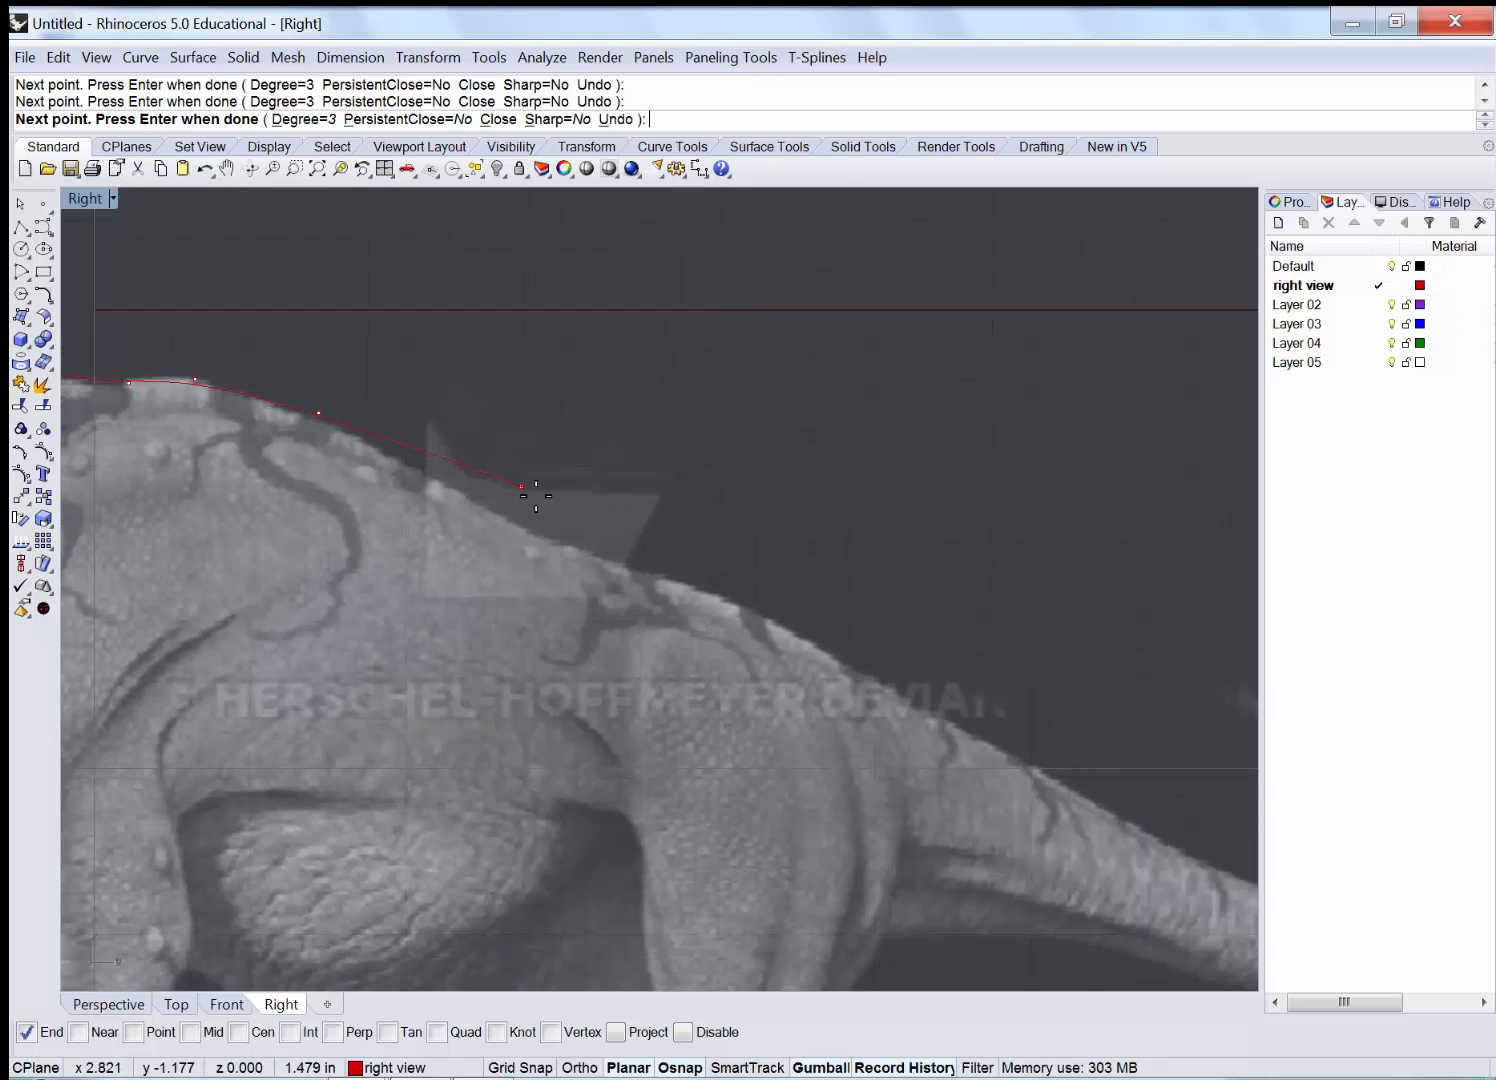
left_click(553, 532)
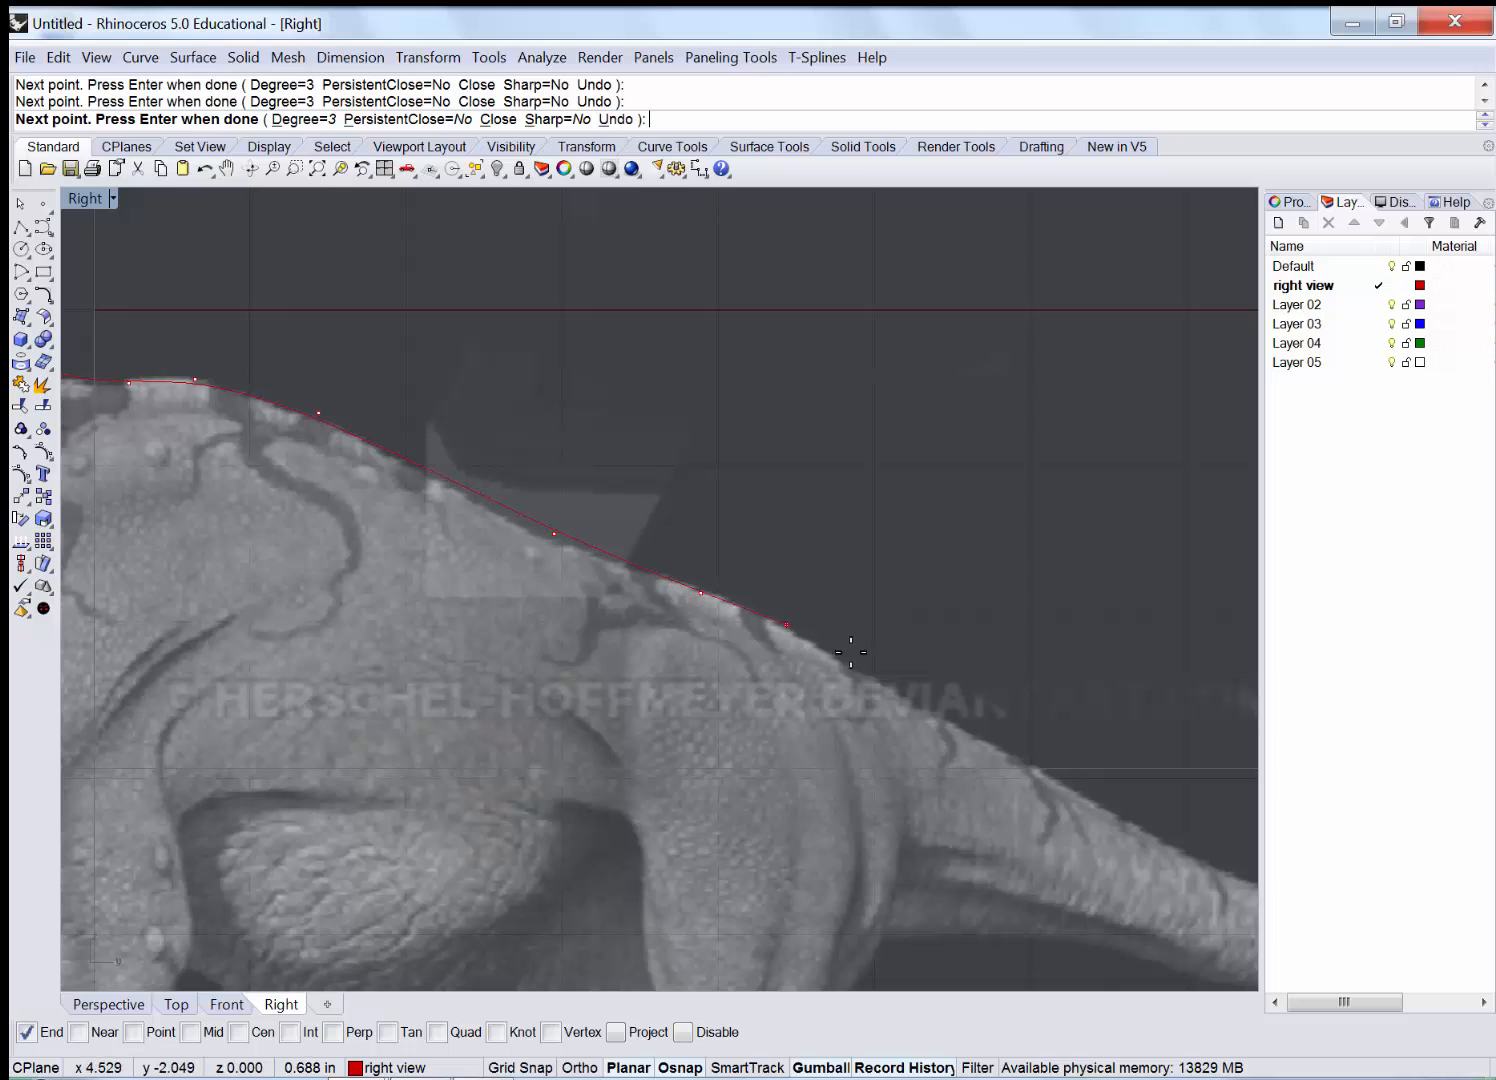
left_click(883, 682)
right_click_drag(1167, 853, 418, 619)
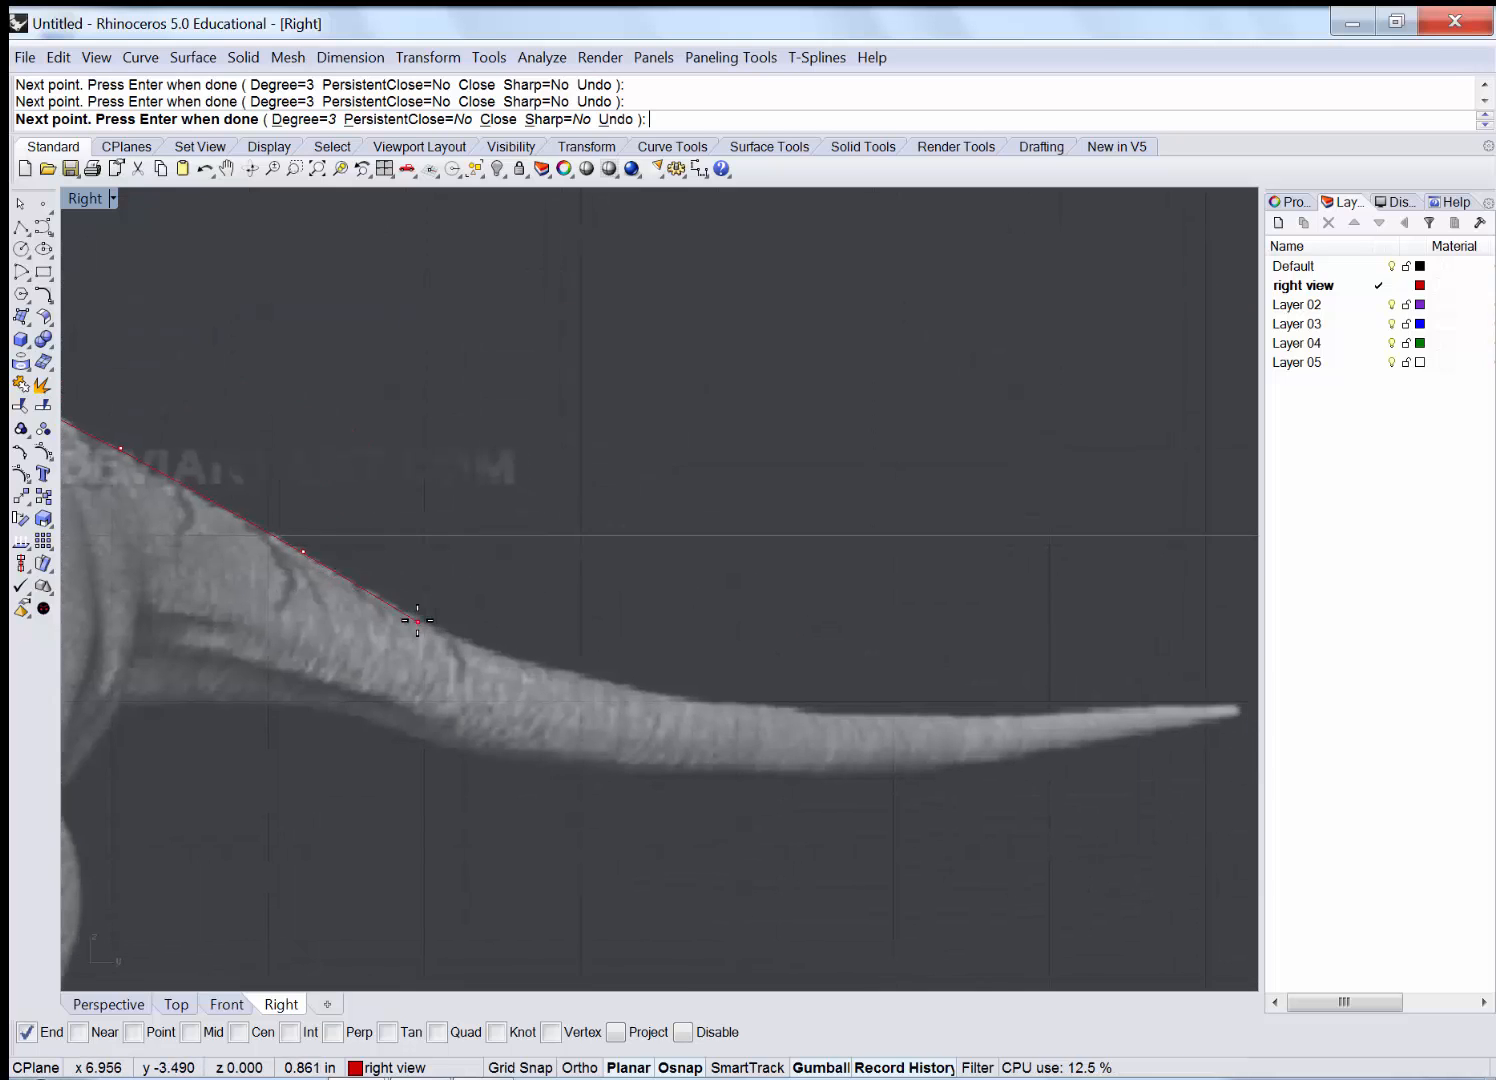
left_click(598, 681)
left_click(767, 710)
left_click(917, 720)
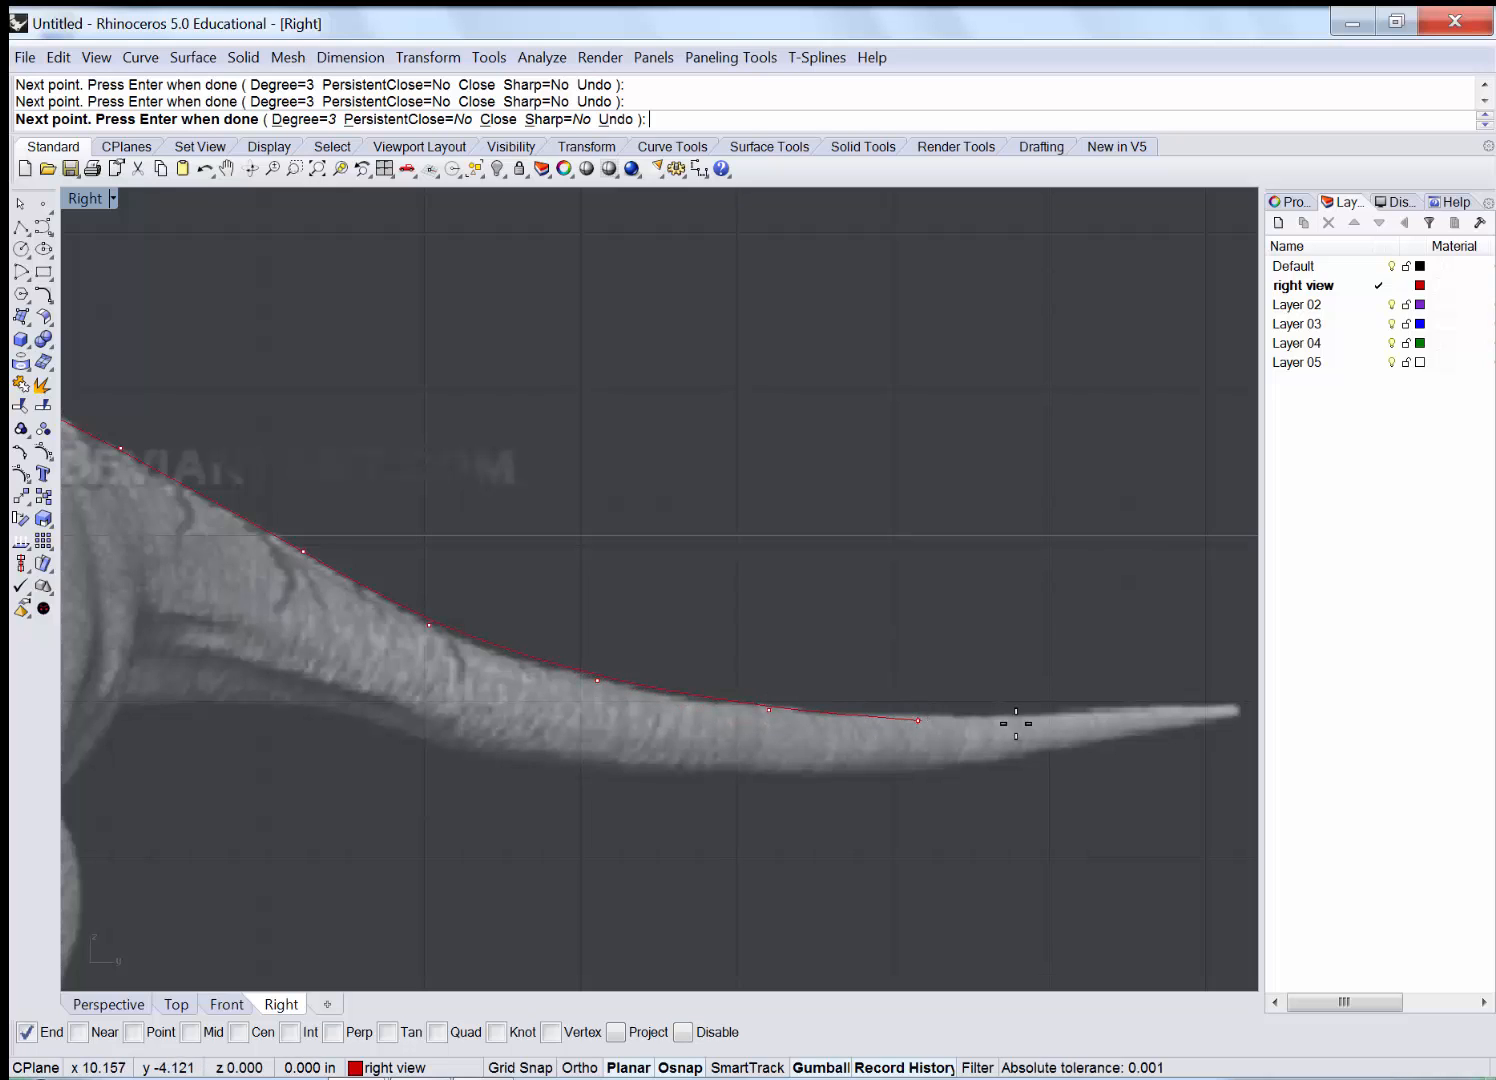
left_click(1095, 710)
left_click(1225, 709)
right_click_drag(1056, 730, 1051, 729)
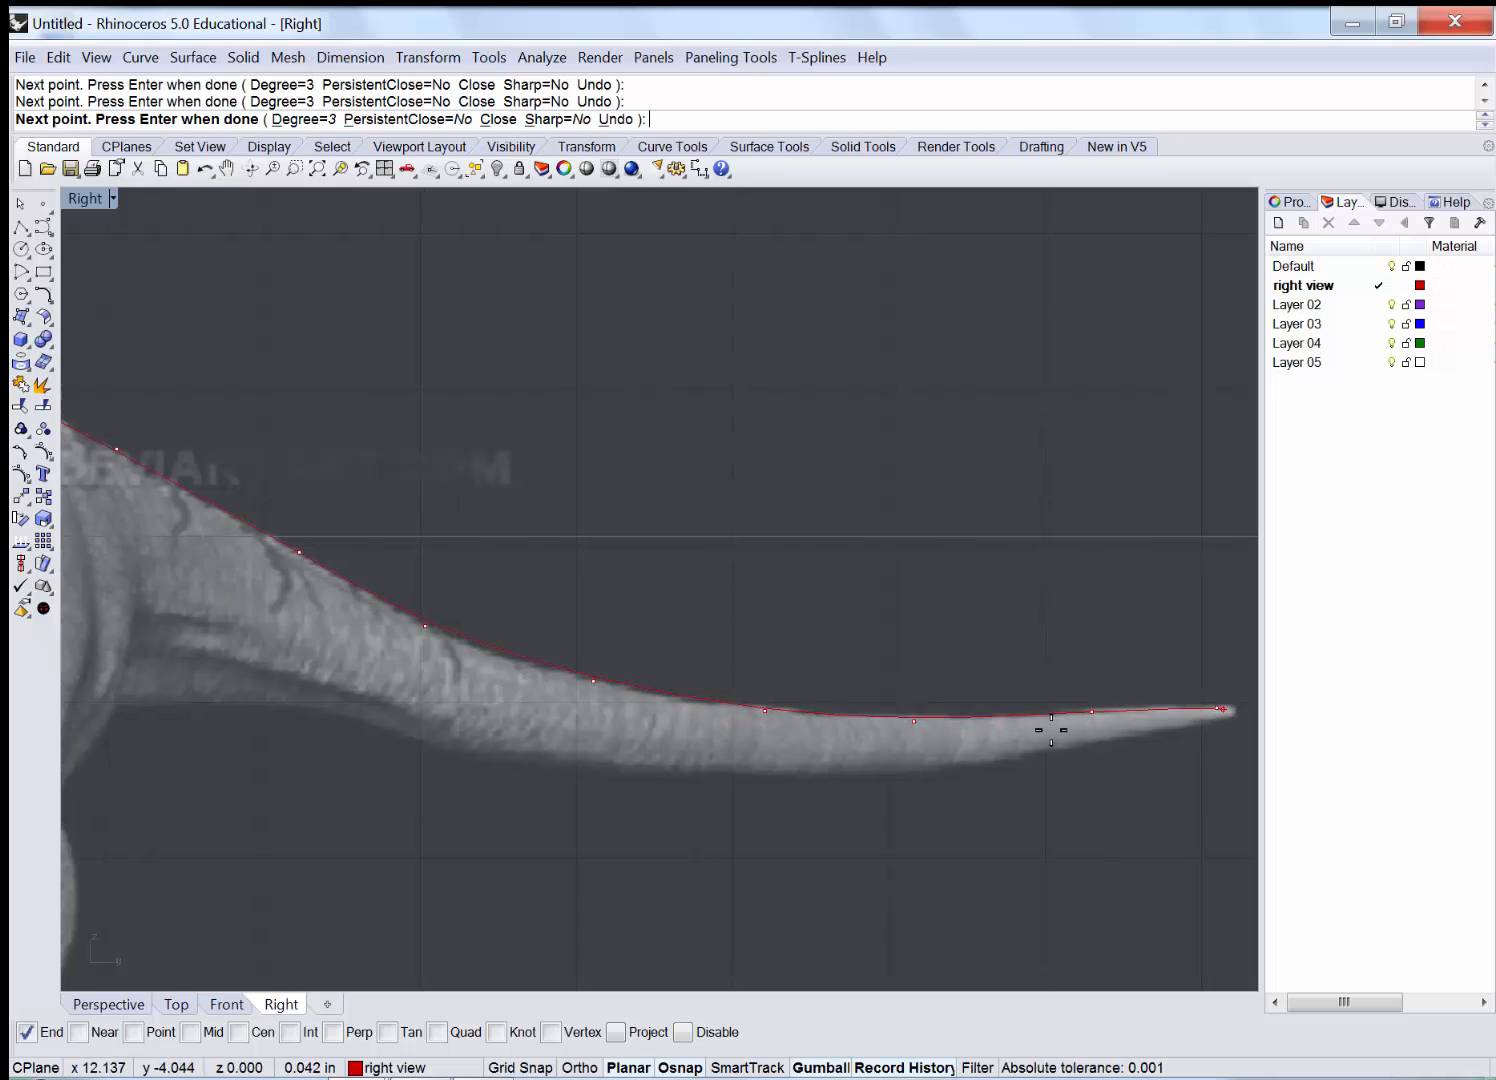
right_click_drag(1241, 743, 1075, 747)
scroll(1076, 732, "up", 3)
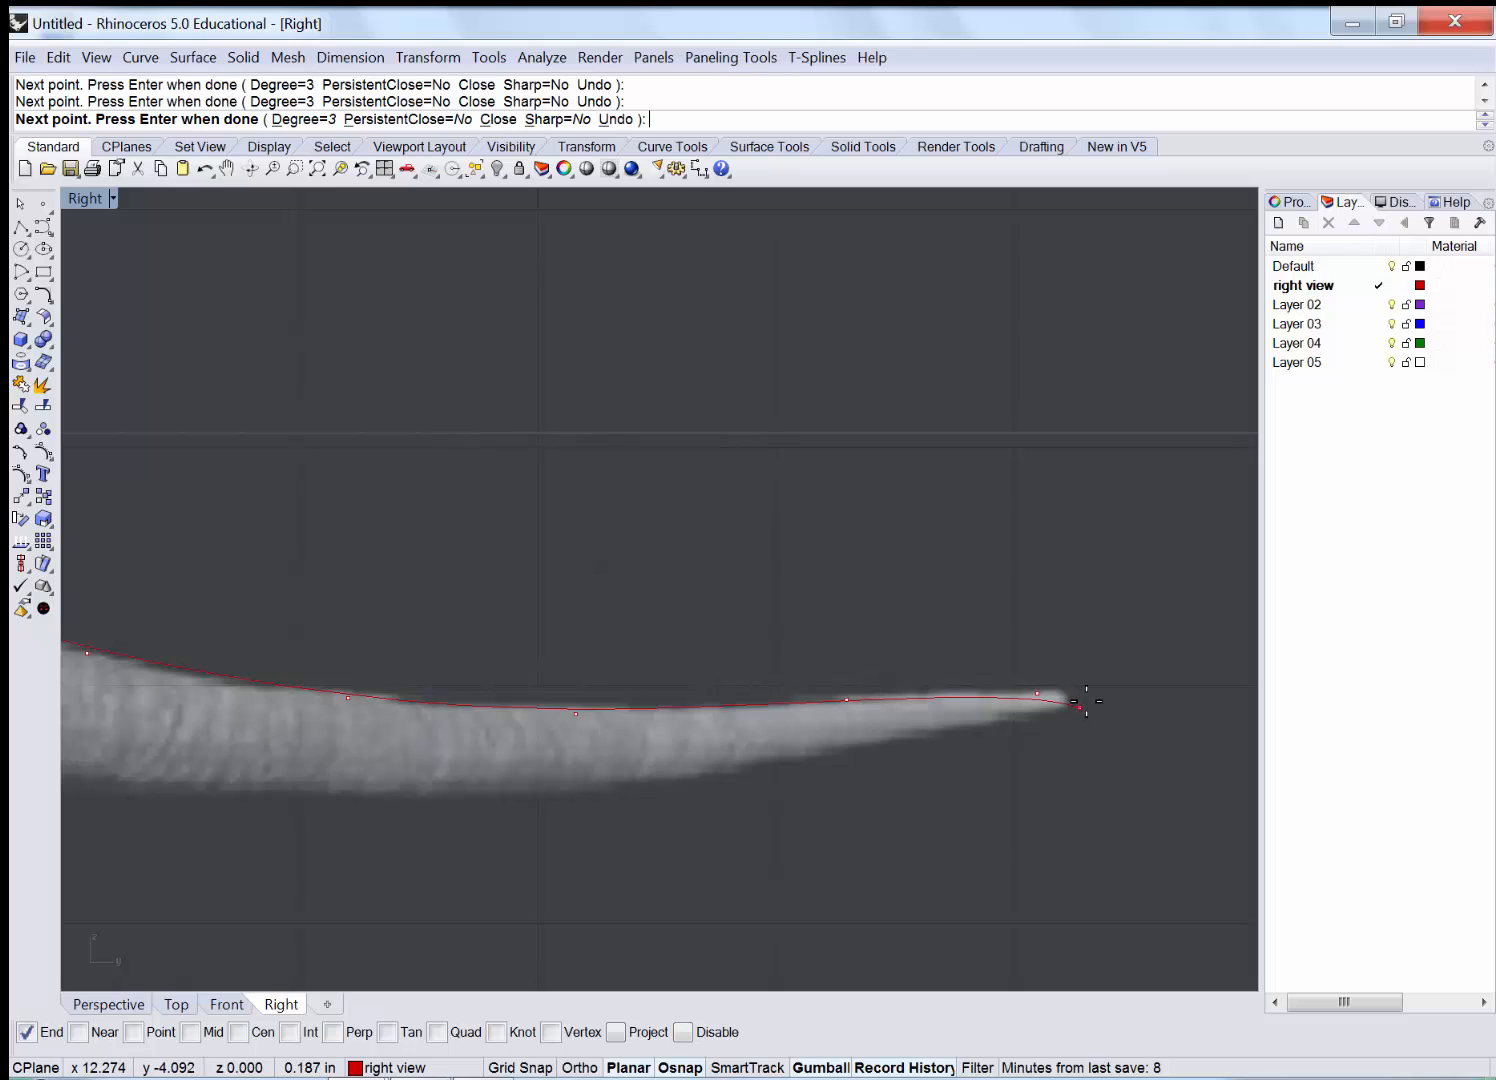
scroll(1061, 685, "up", 2)
scroll(1062, 685, "up", 2)
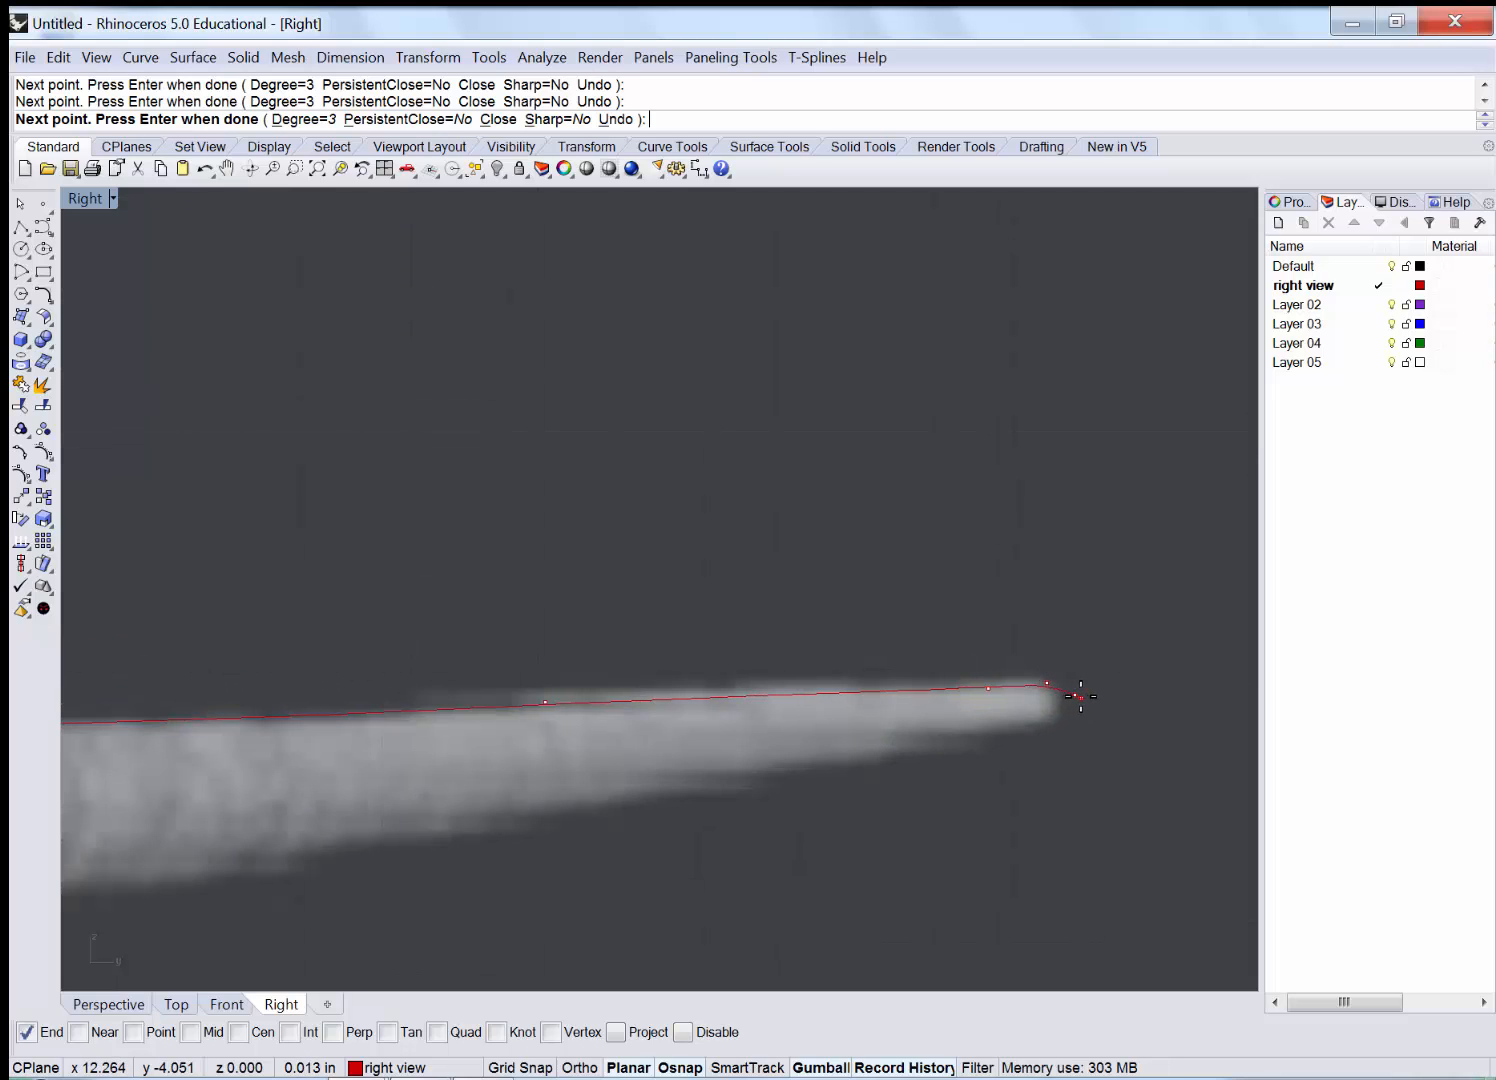
key("Return")
key("Return")
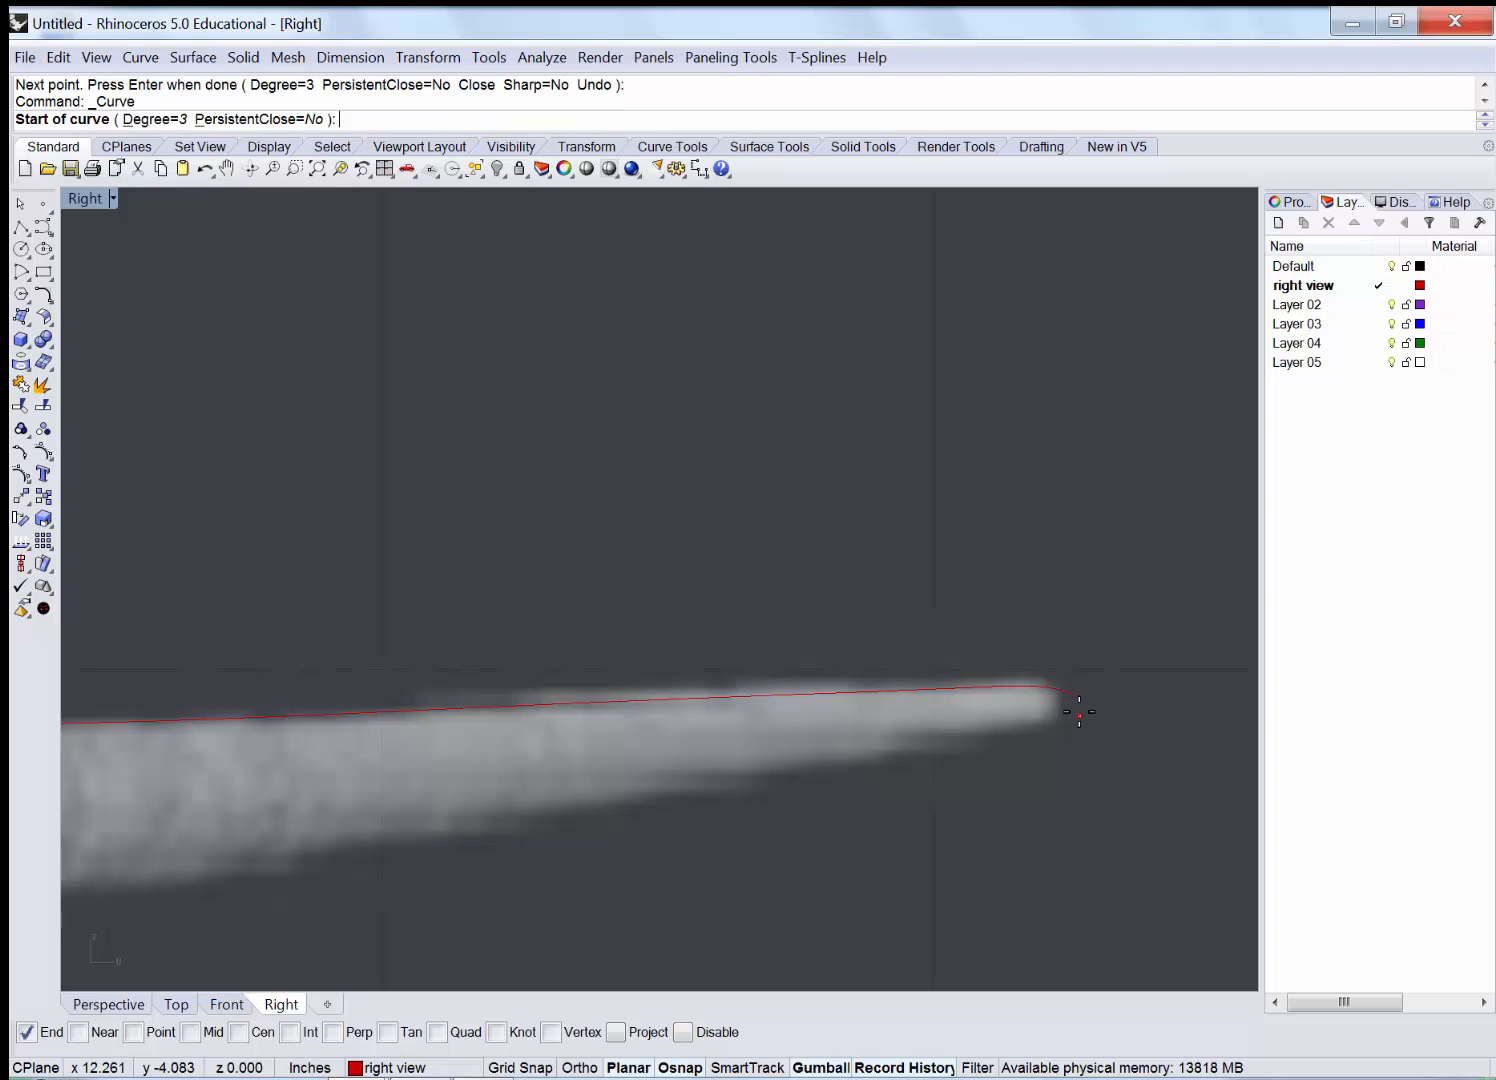
Start a new curve at the tail tip and trace the tail's underside to the body.
left_click(1072, 698)
left_click(1063, 724)
left_click(923, 745)
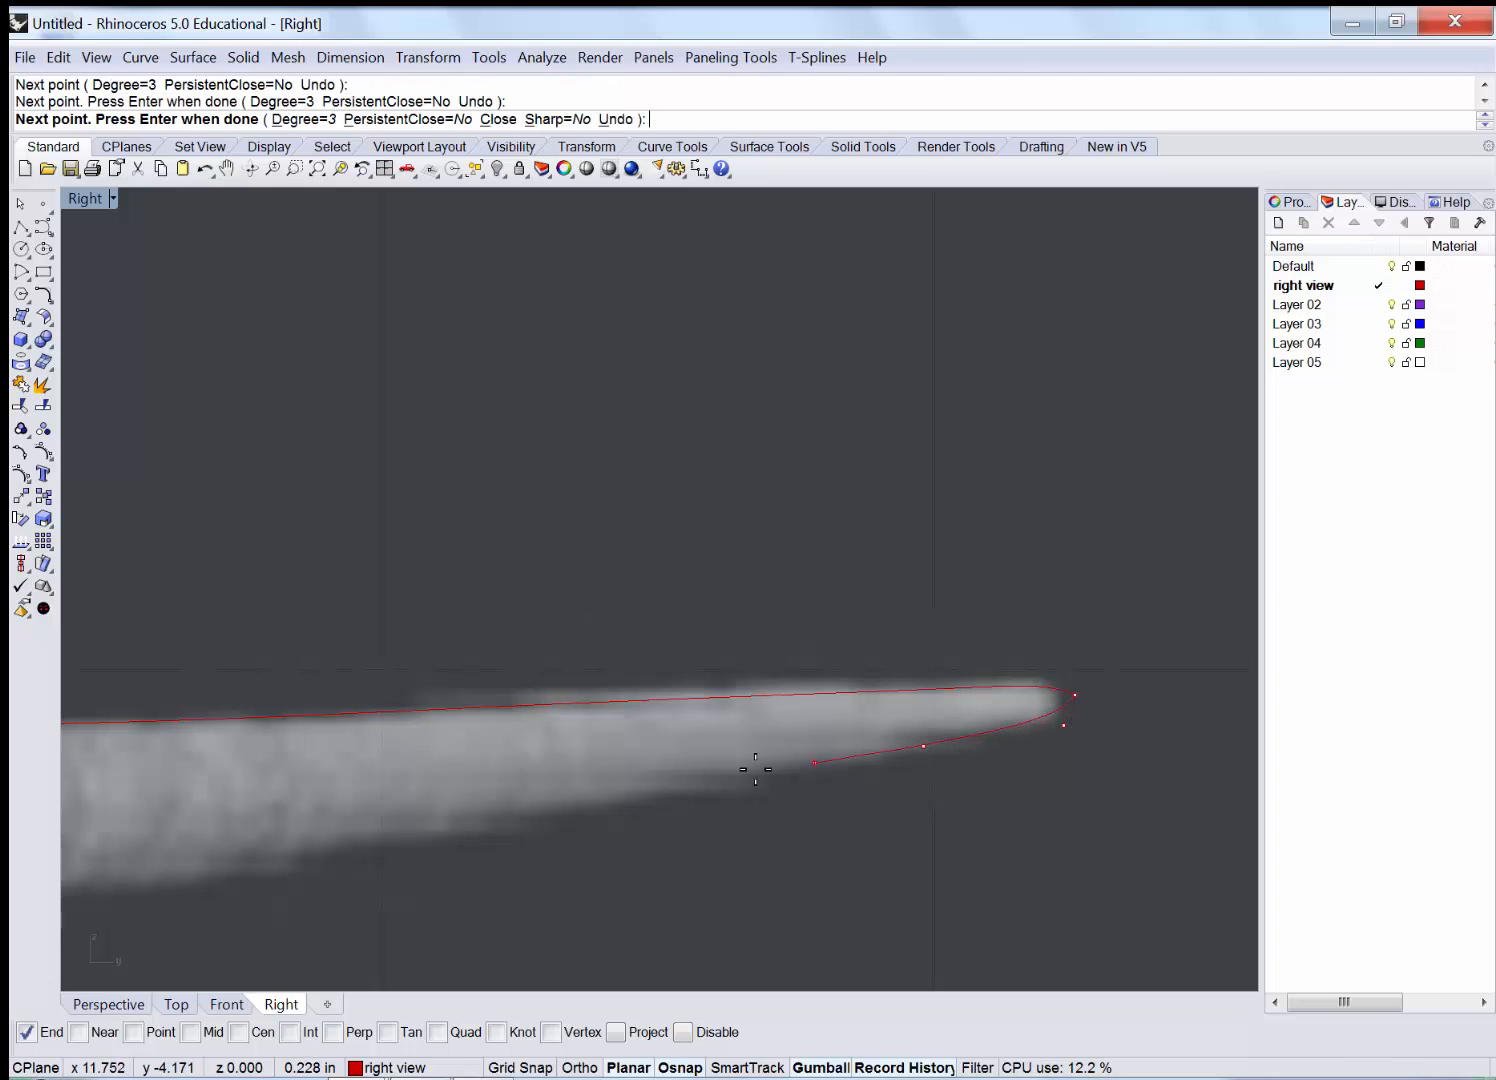
left_click(626, 797)
scroll(948, 638, "up", 6)
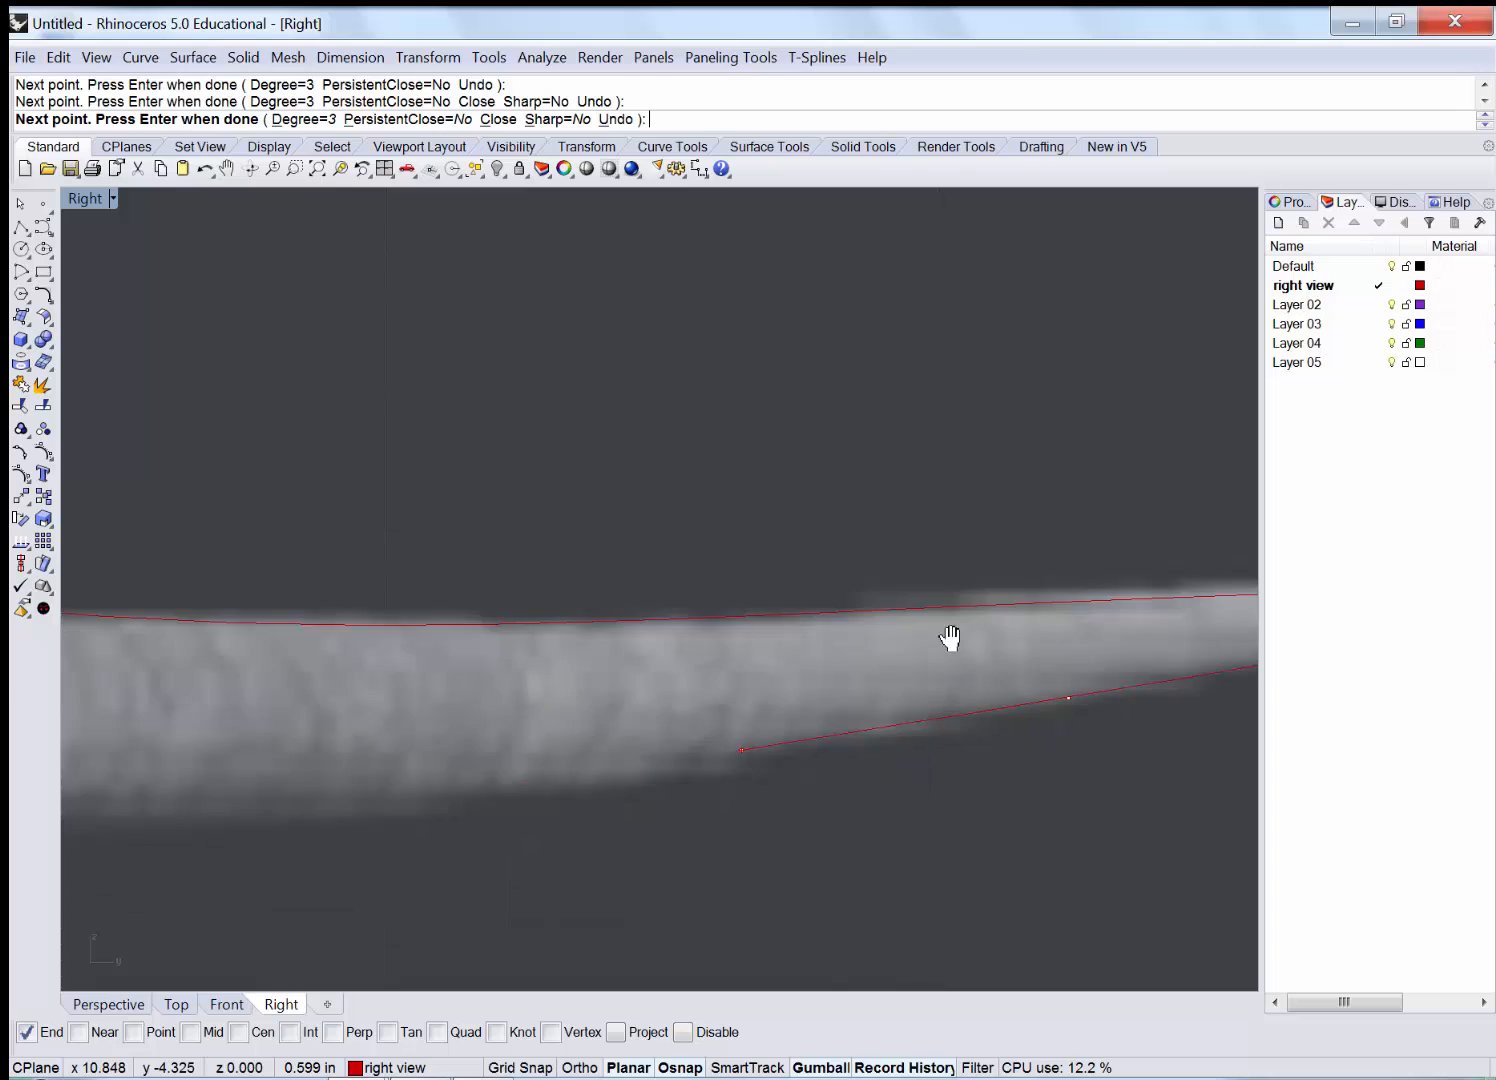
right_click_drag(976, 598, 1034, 586)
left_click(1005, 598)
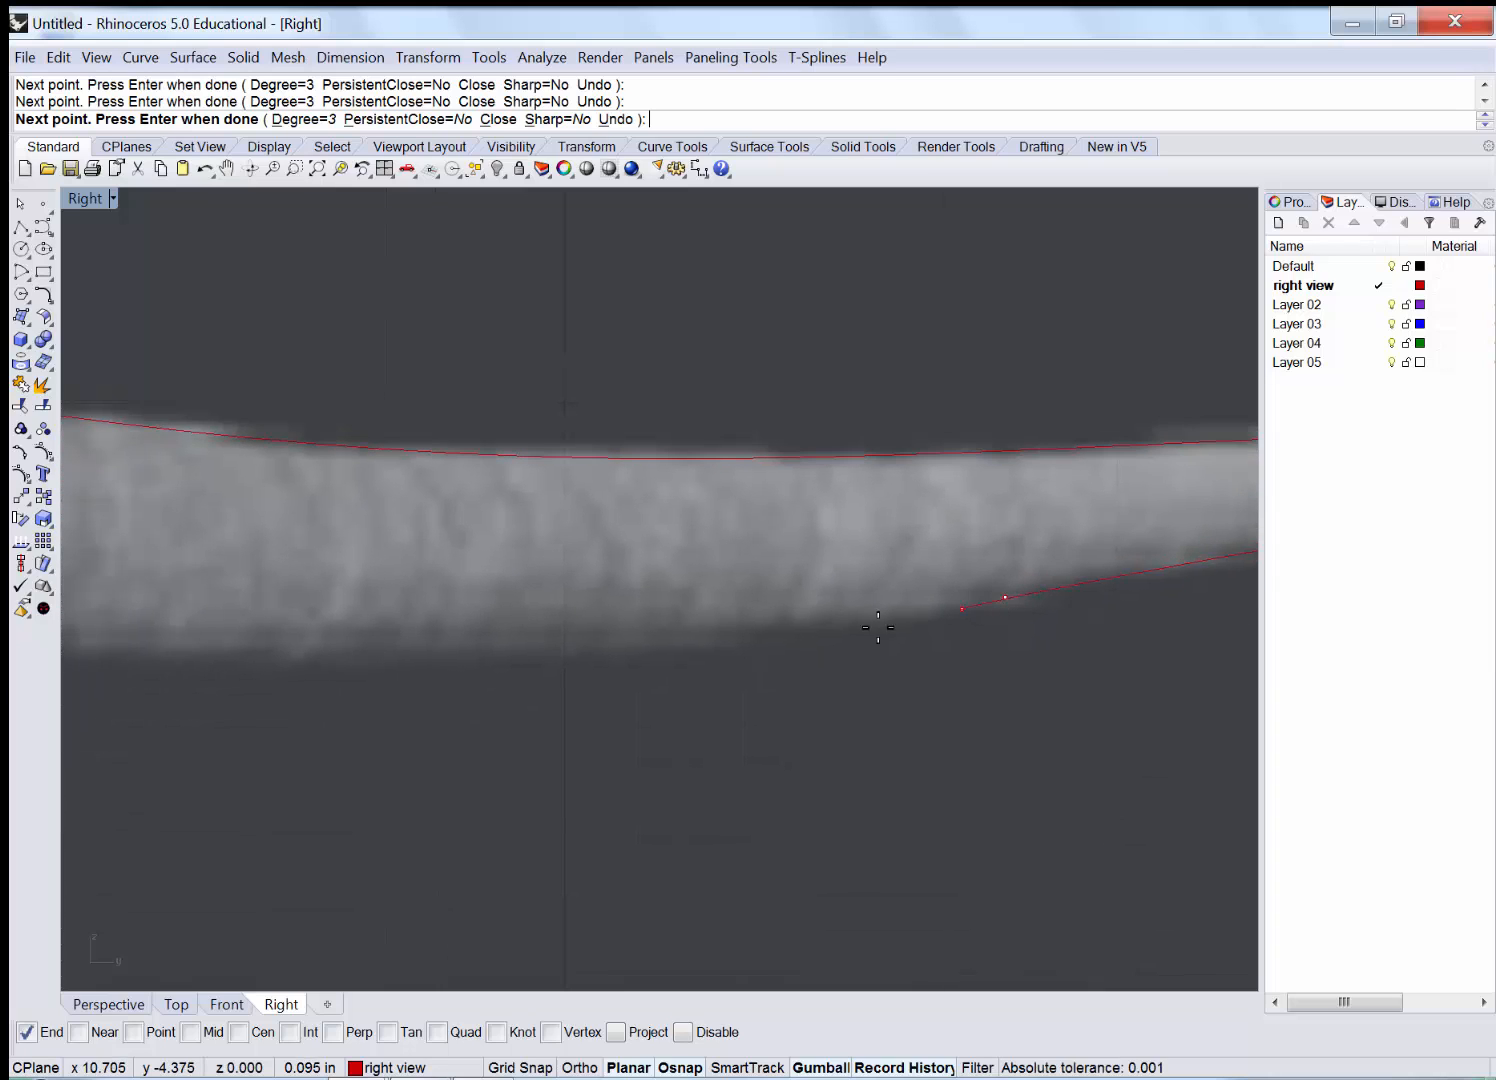
left_click(734, 643)
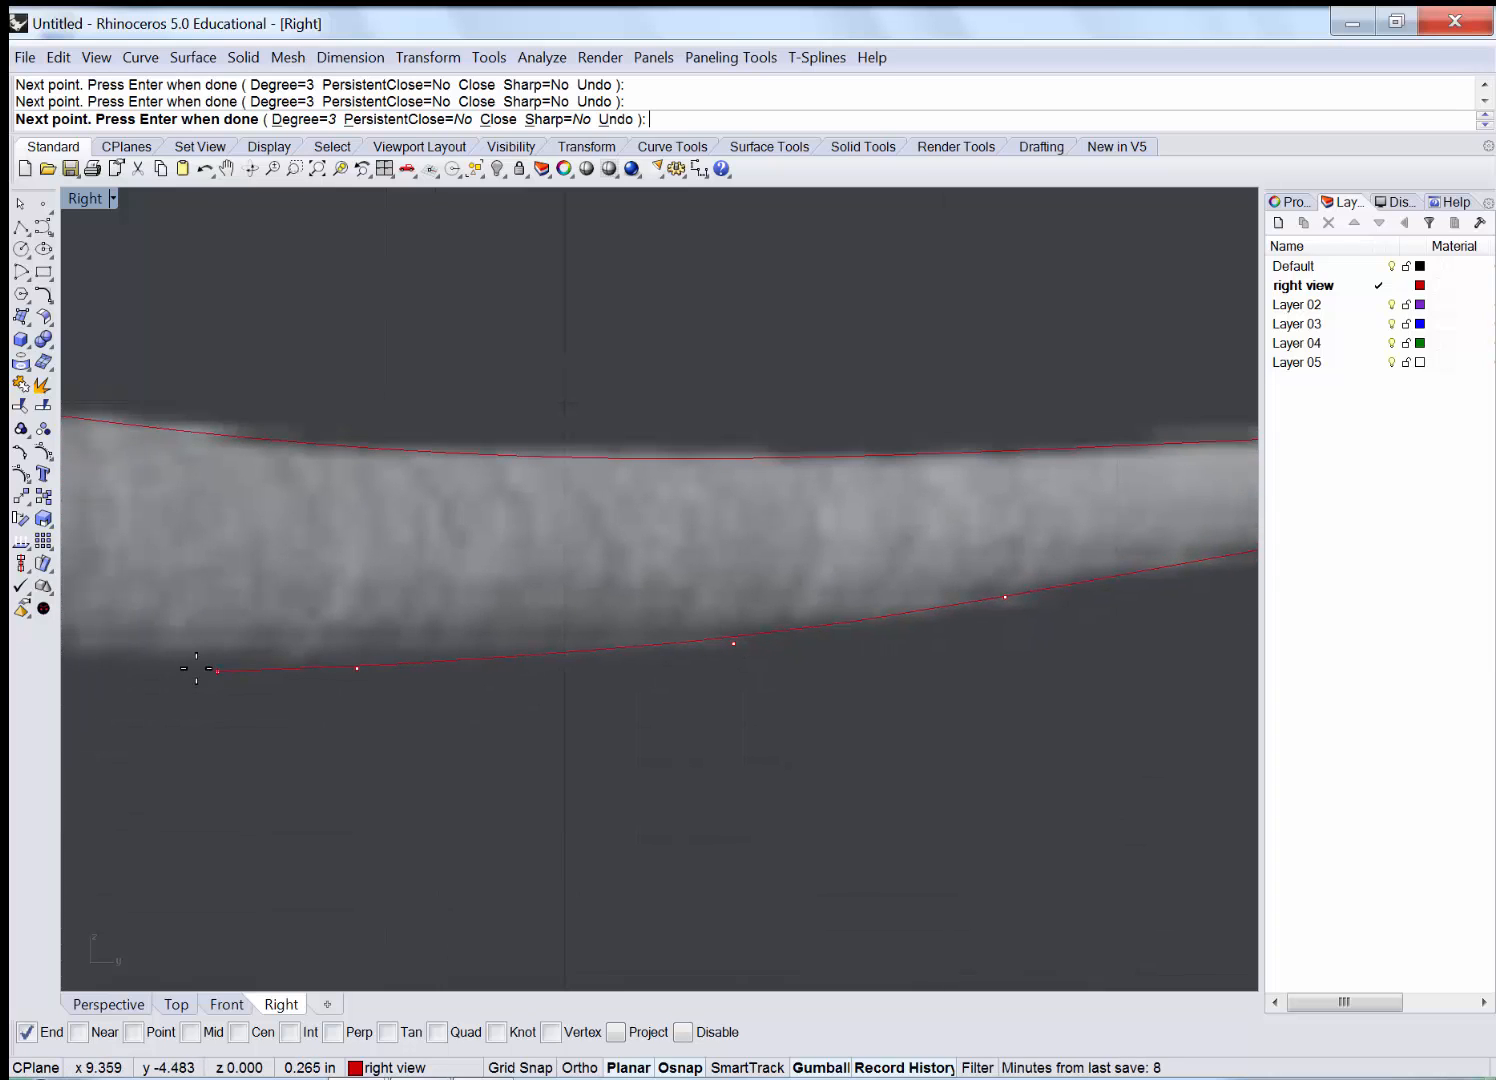
right_click_drag(196, 667, 1194, 643)
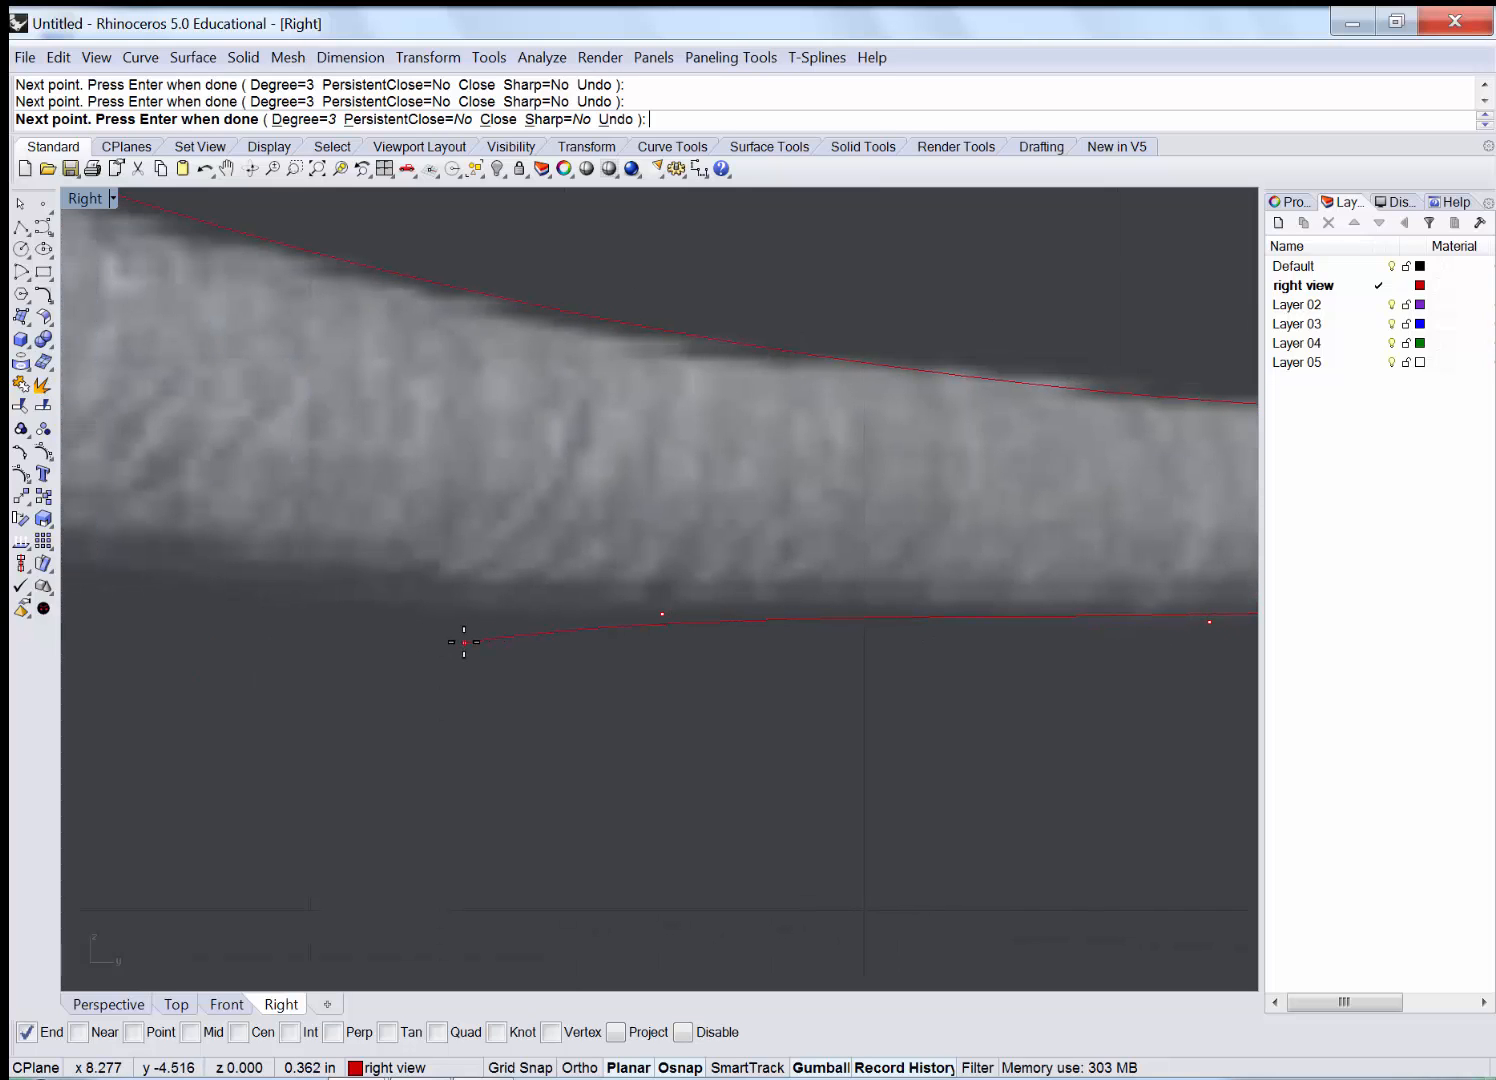
scroll(347, 670, "down", 4)
right_click_drag(257, 667, 938, 689)
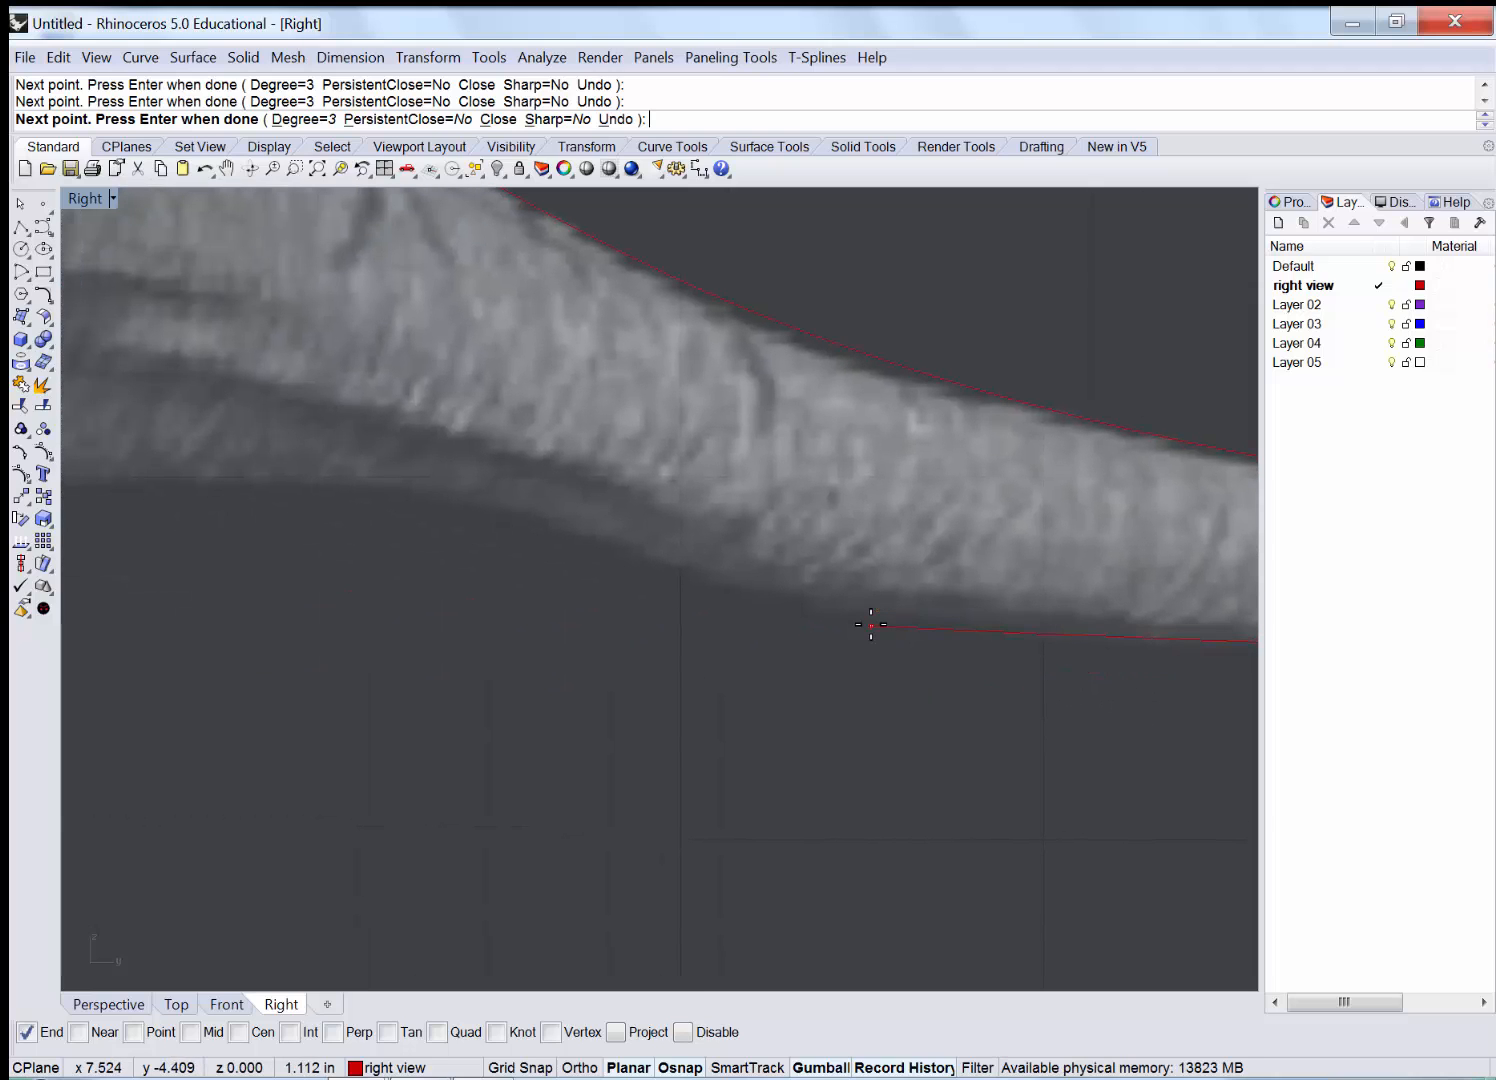
left_click(551, 521)
Continue the curve across the hind leg, under the belly, and up the front leg and chest.
mouse_move(181, 502)
right_mouse_down()
mouse_move(737, 491)
mouse_move(876, 471)
mouse_move(601, 524)
mouse_move(624, 561)
mouse_move(716, 579)
mouse_move(630, 565)
right_mouse_up()
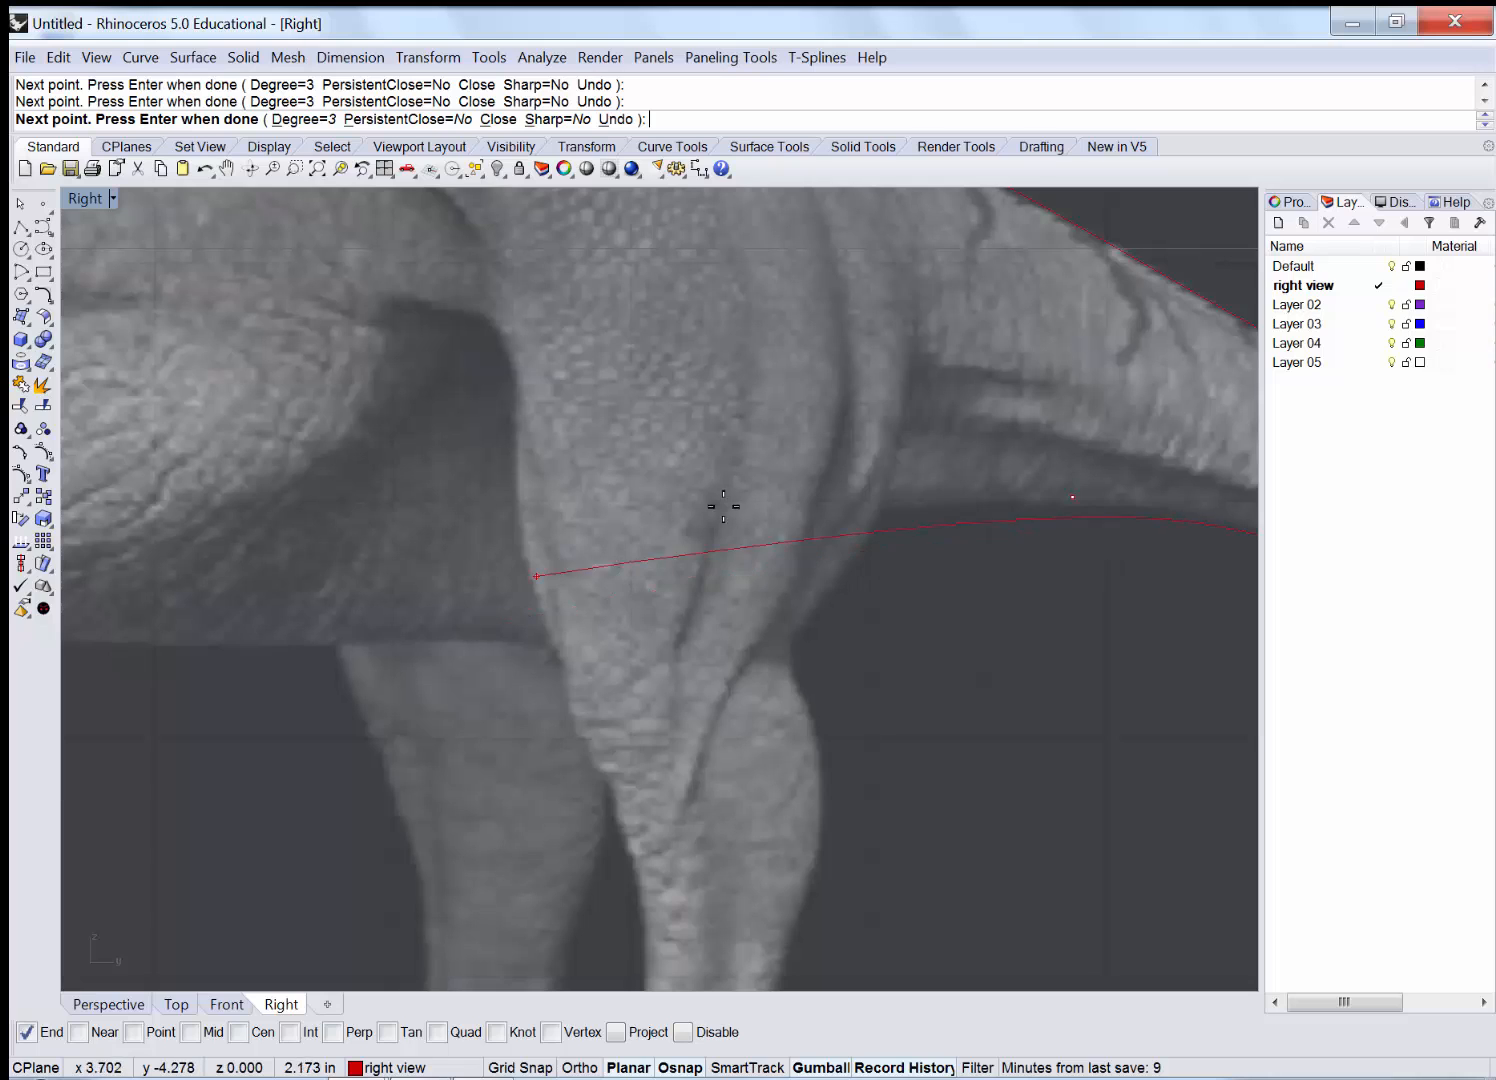
left_click(572, 623)
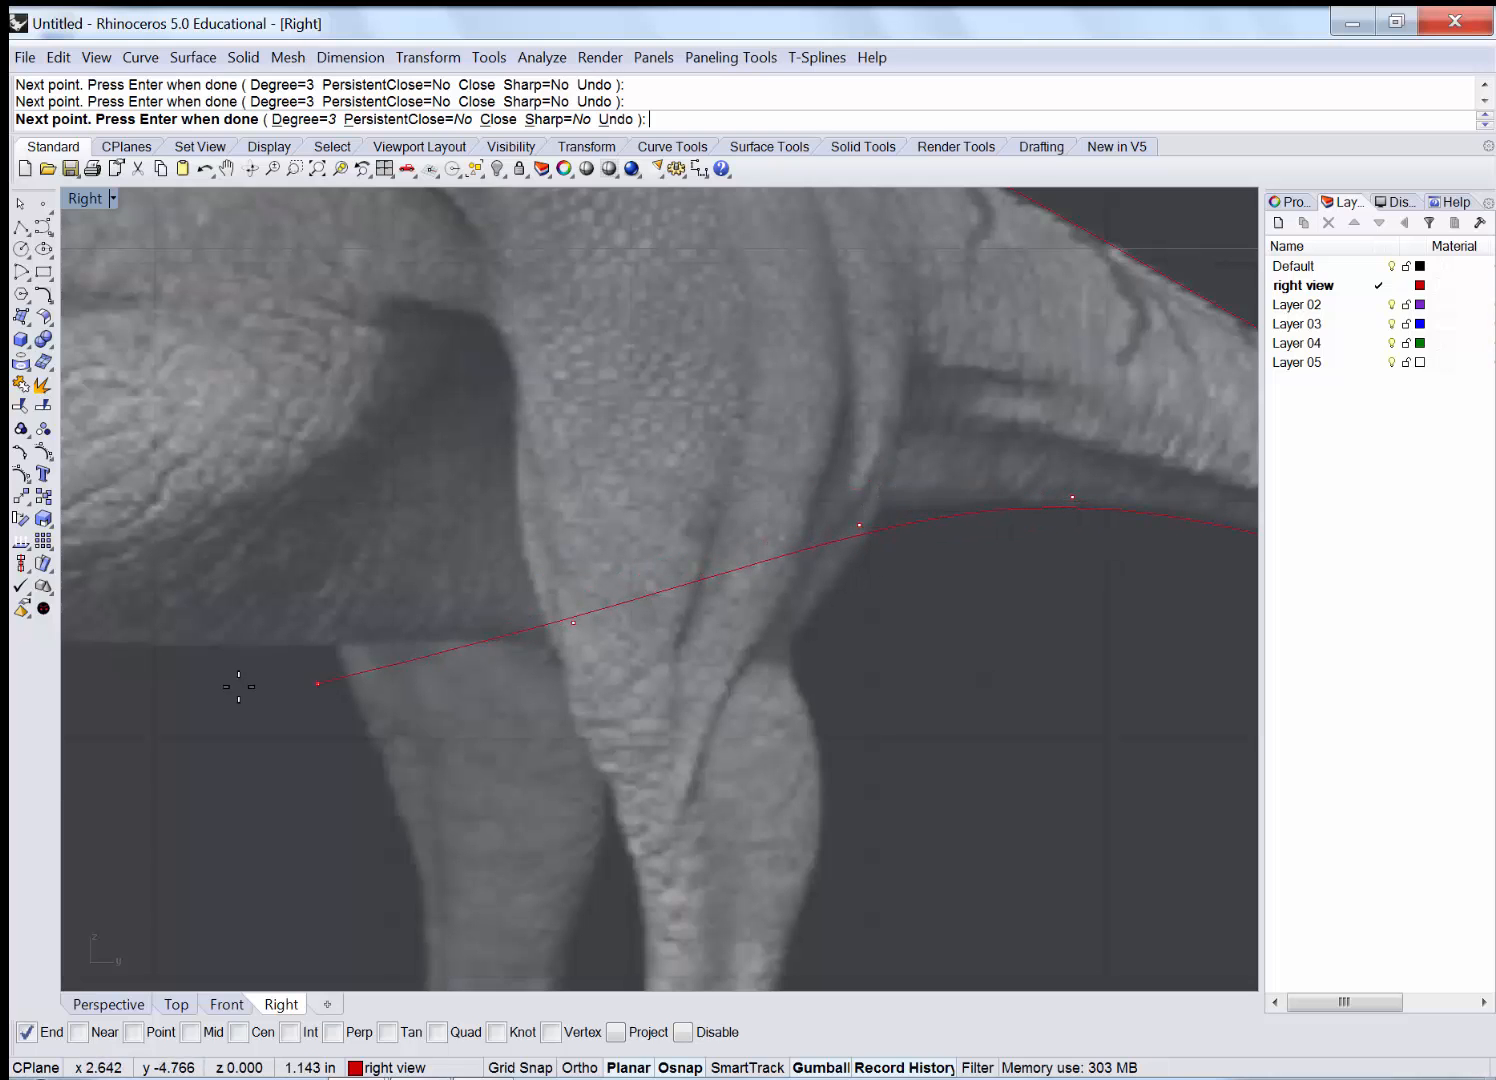
right_click_drag(105, 691, 793, 665)
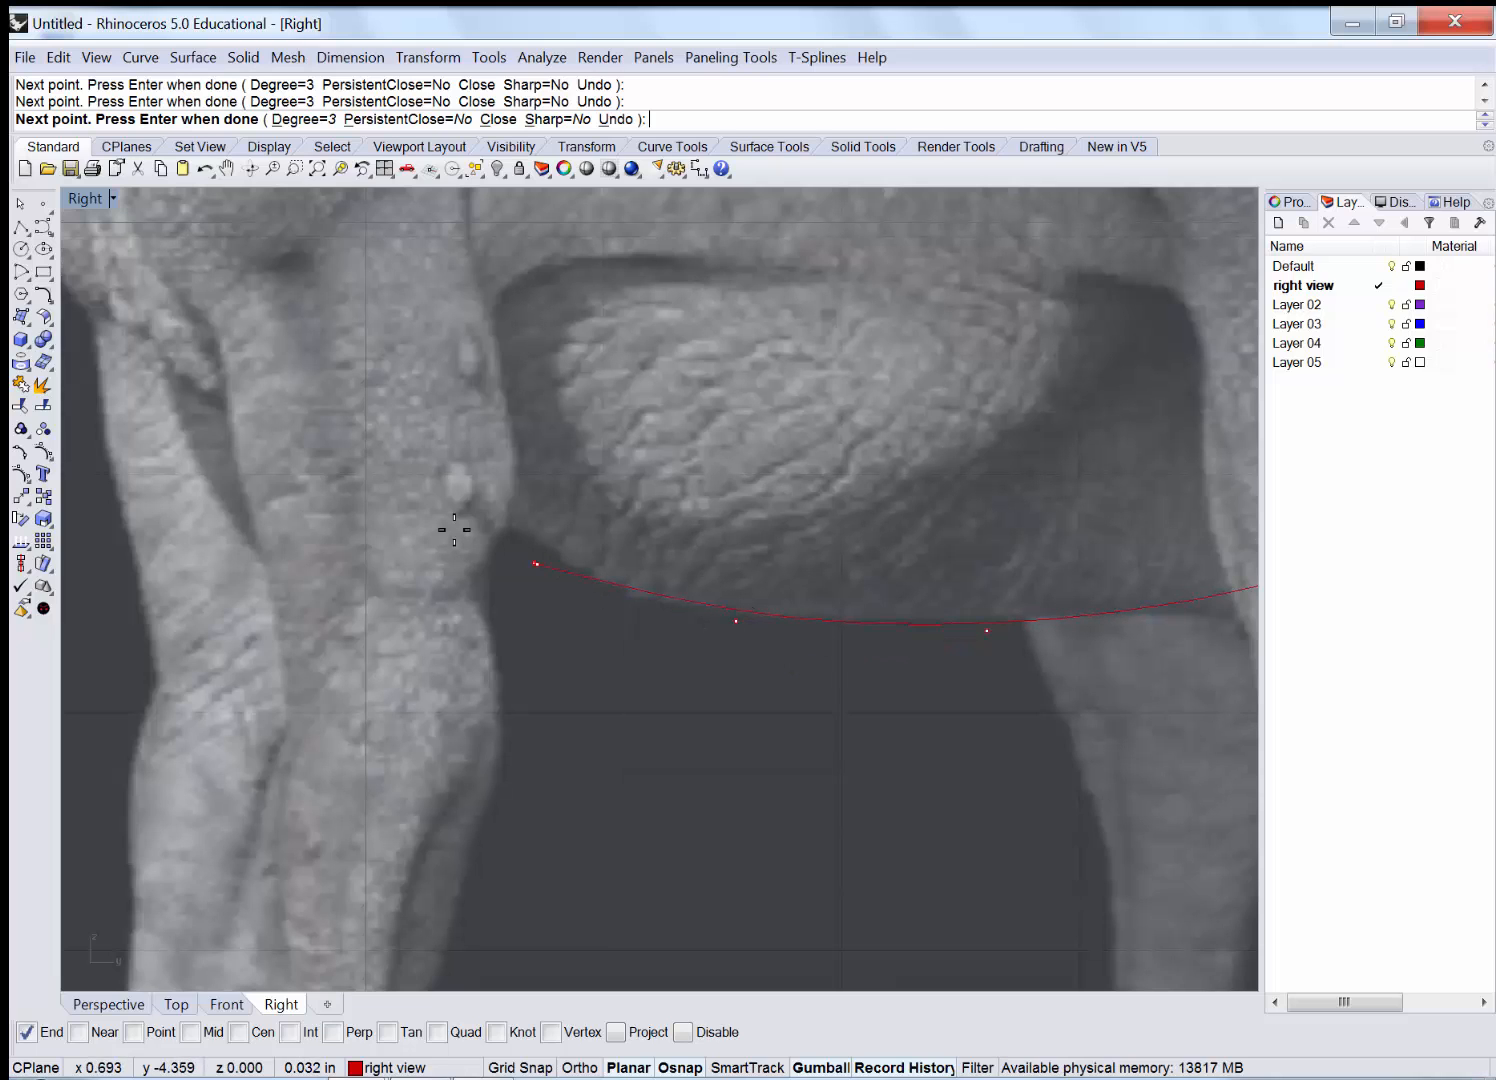
left_click(383, 482)
right_click_drag(107, 380, 609, 745)
left_click(565, 661)
left_click(515, 600)
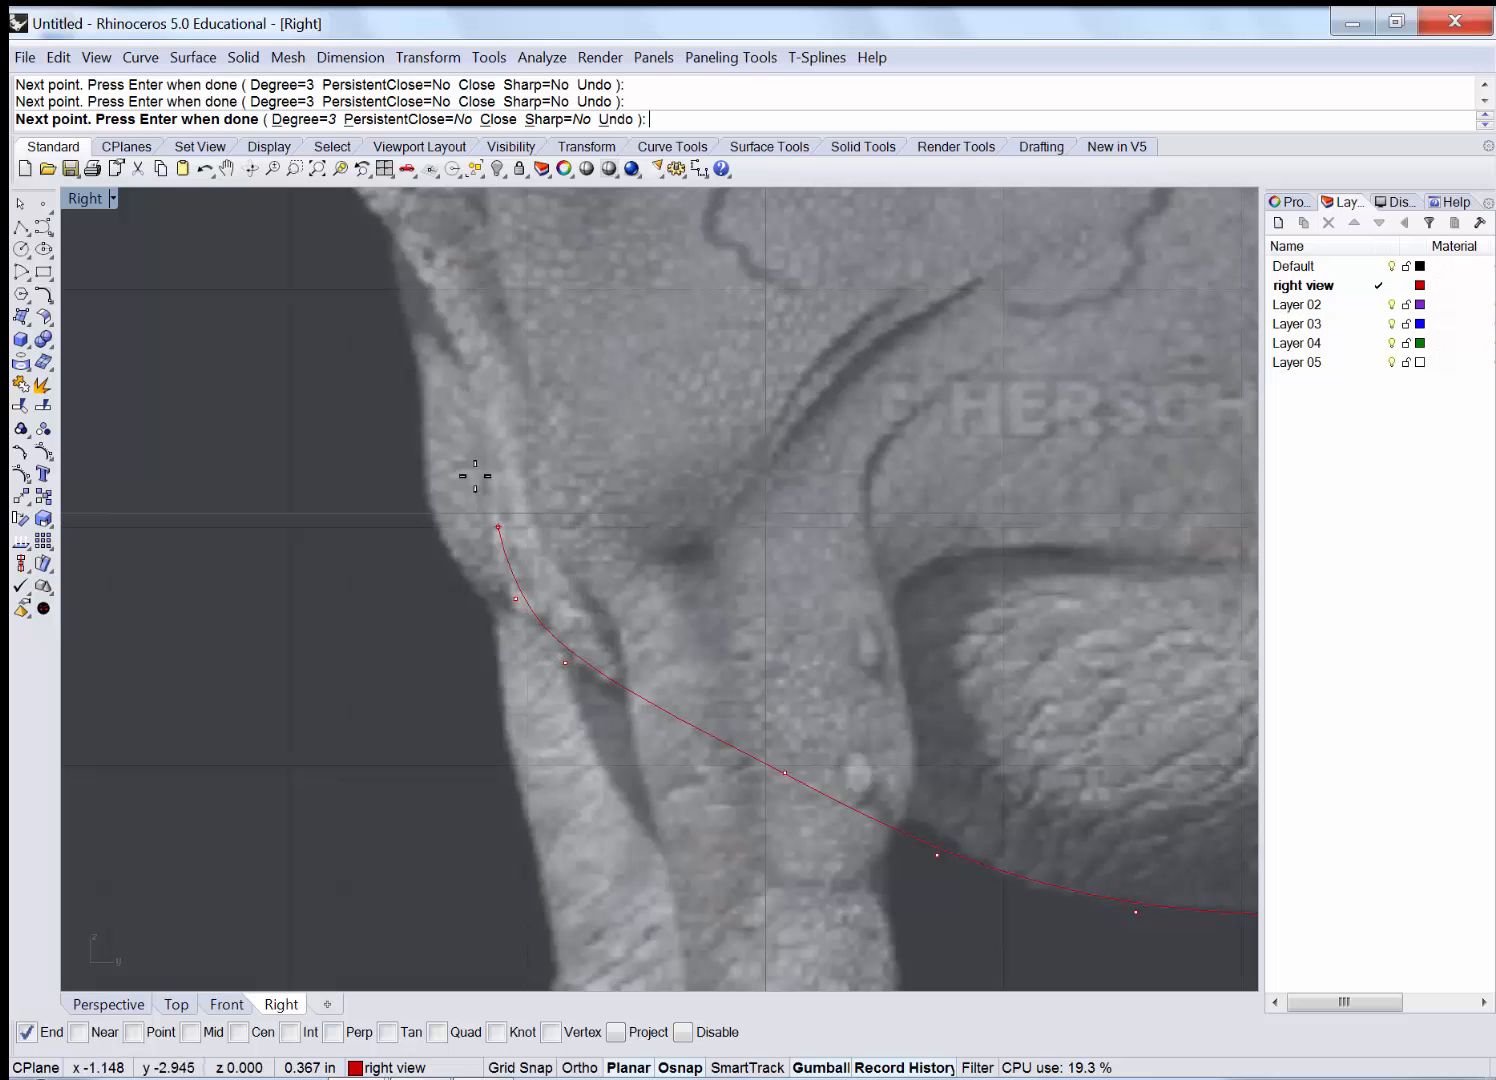
left_click(465, 436)
left_click(433, 317)
right_click_drag(378, 250, 544, 714)
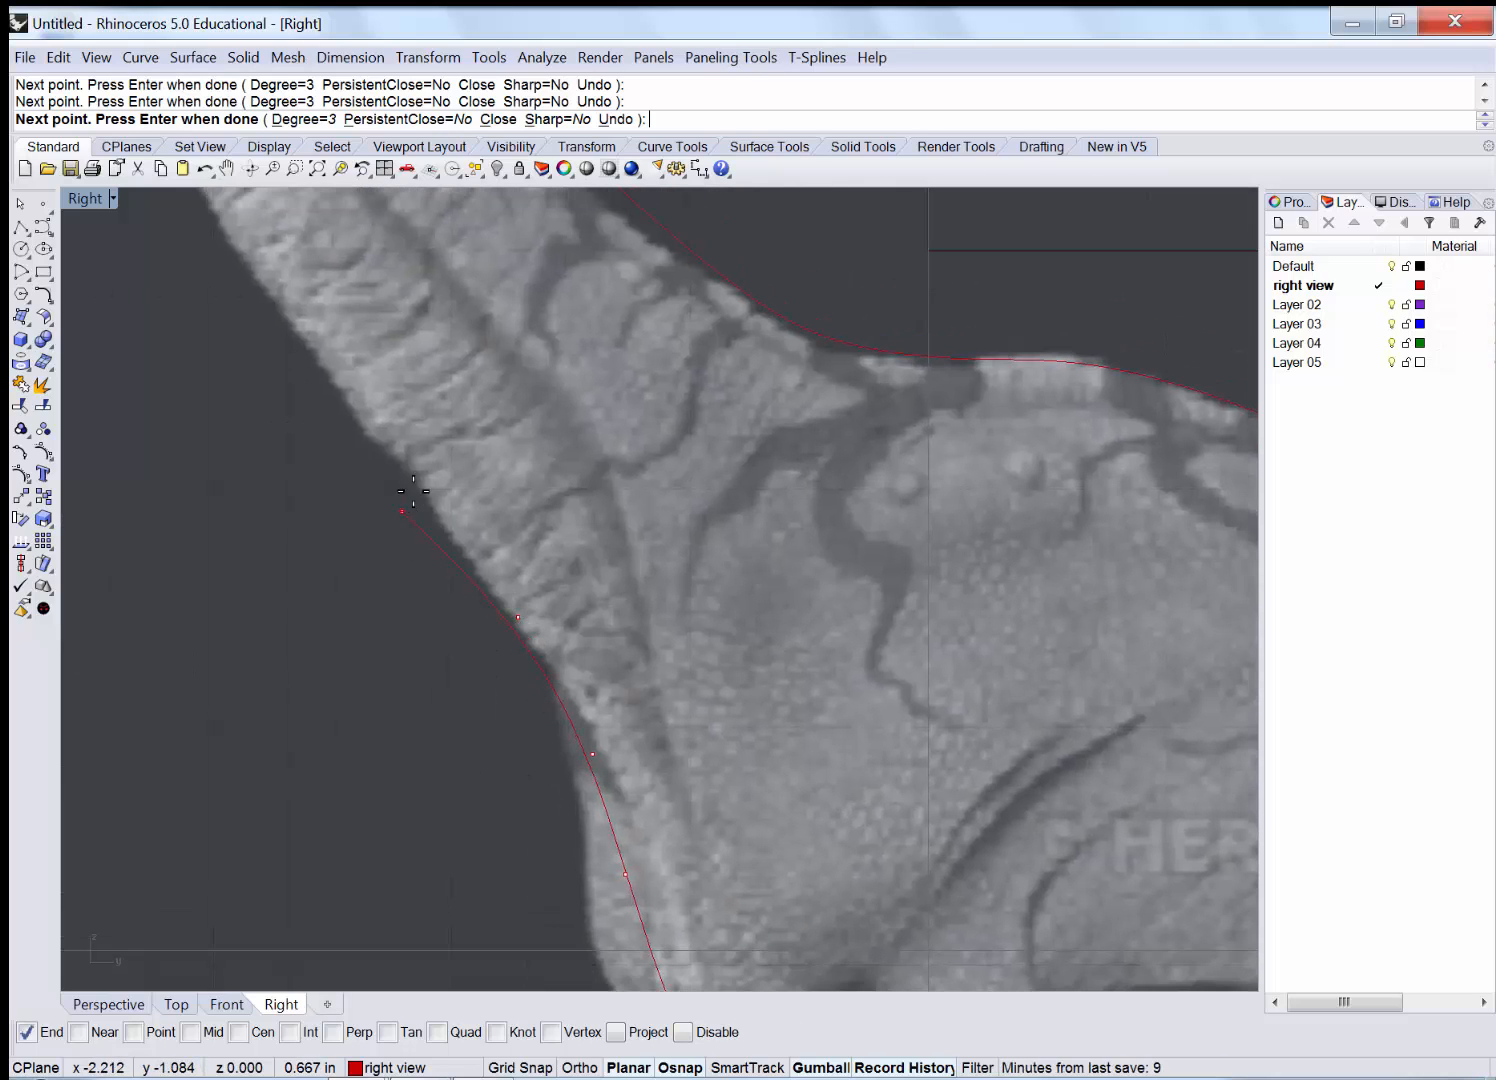
left_click(297, 333)
Carry the curve up the front of the neck to beneath the jaw.
right_click_drag(379, 396, 802, 677)
scroll(803, 677, "down", 2)
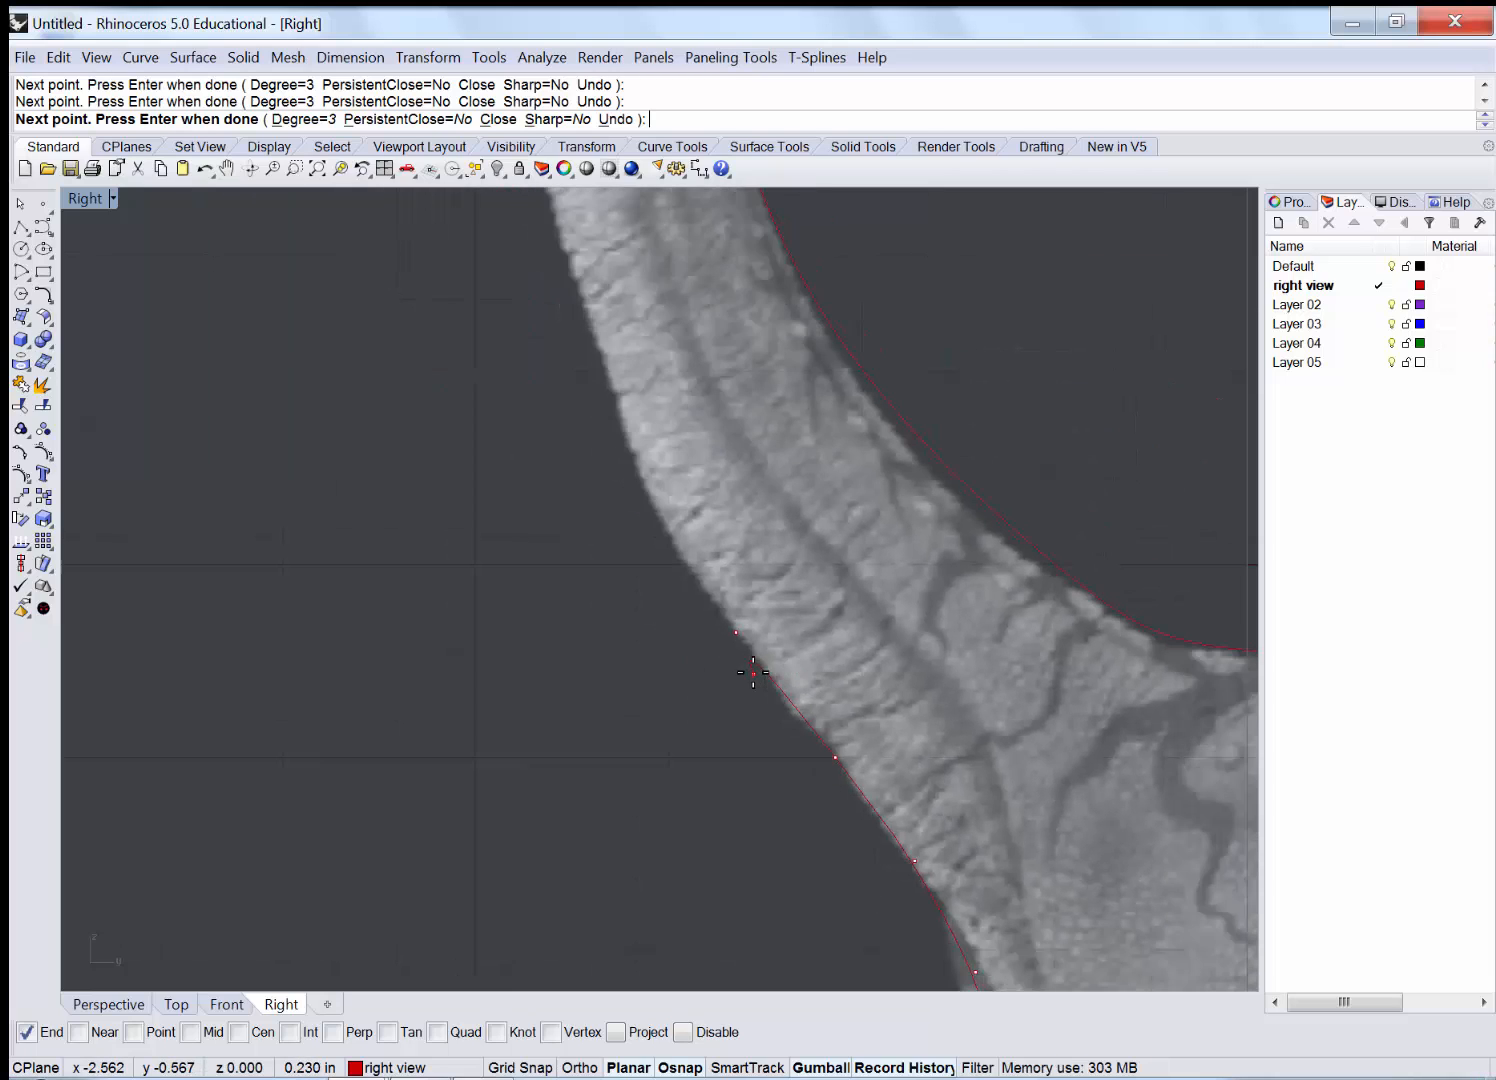
left_click(669, 525)
left_click(620, 413)
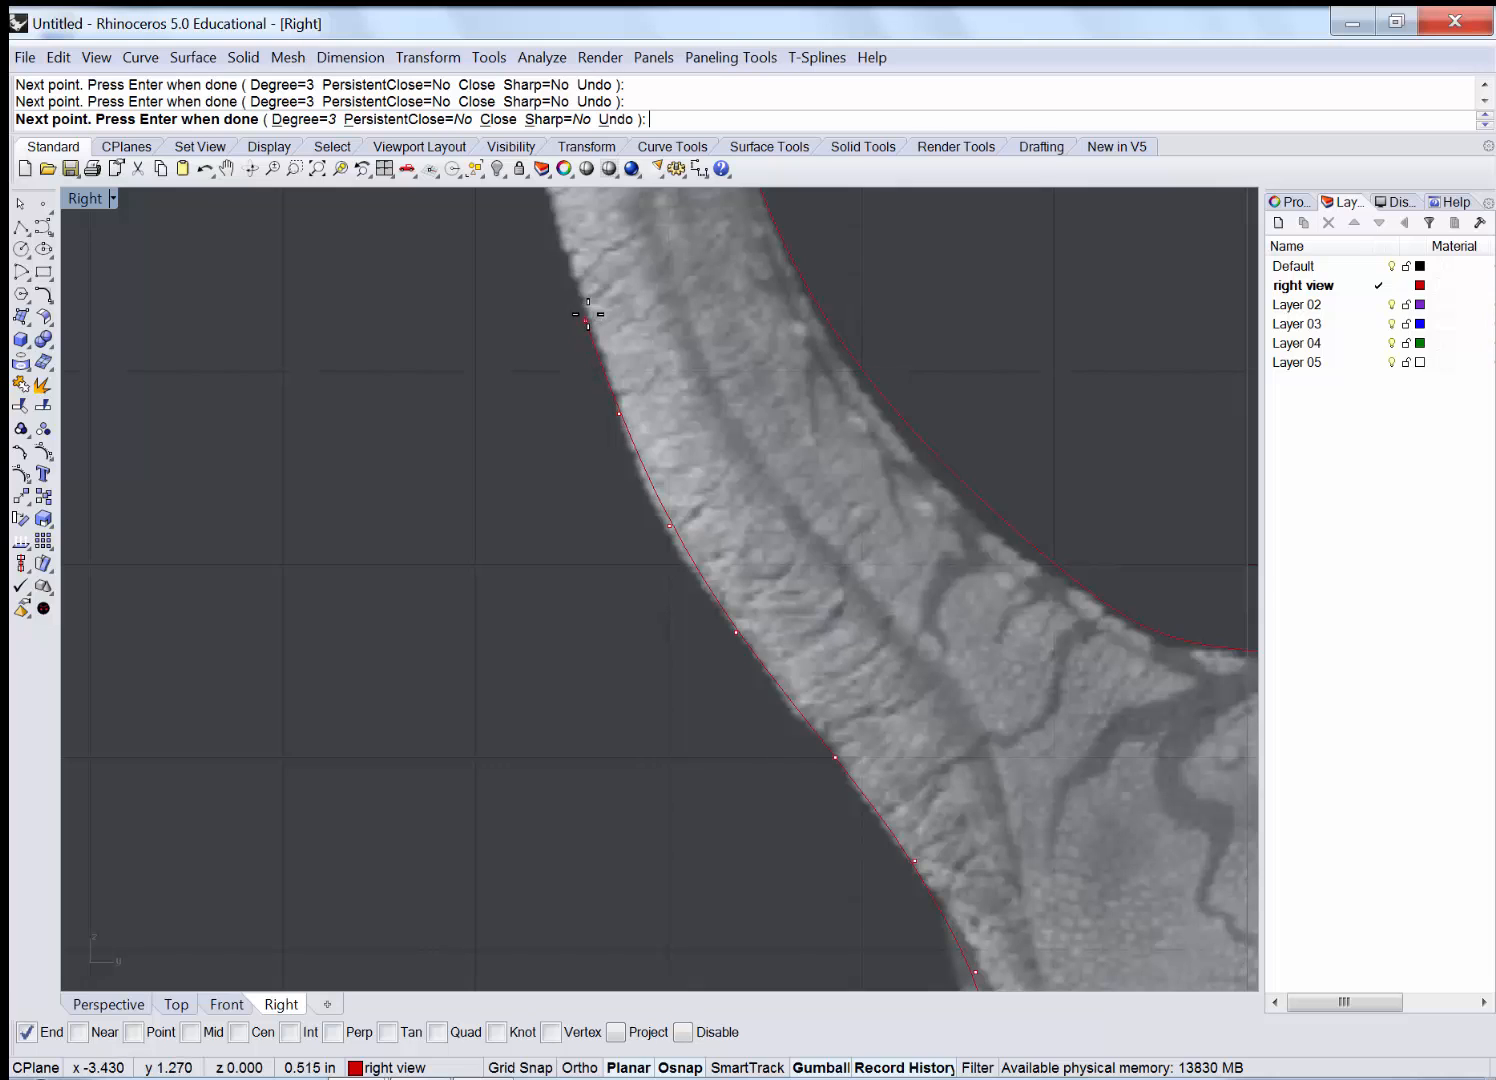
right_click_drag(619, 329, 701, 841)
left_click(654, 597)
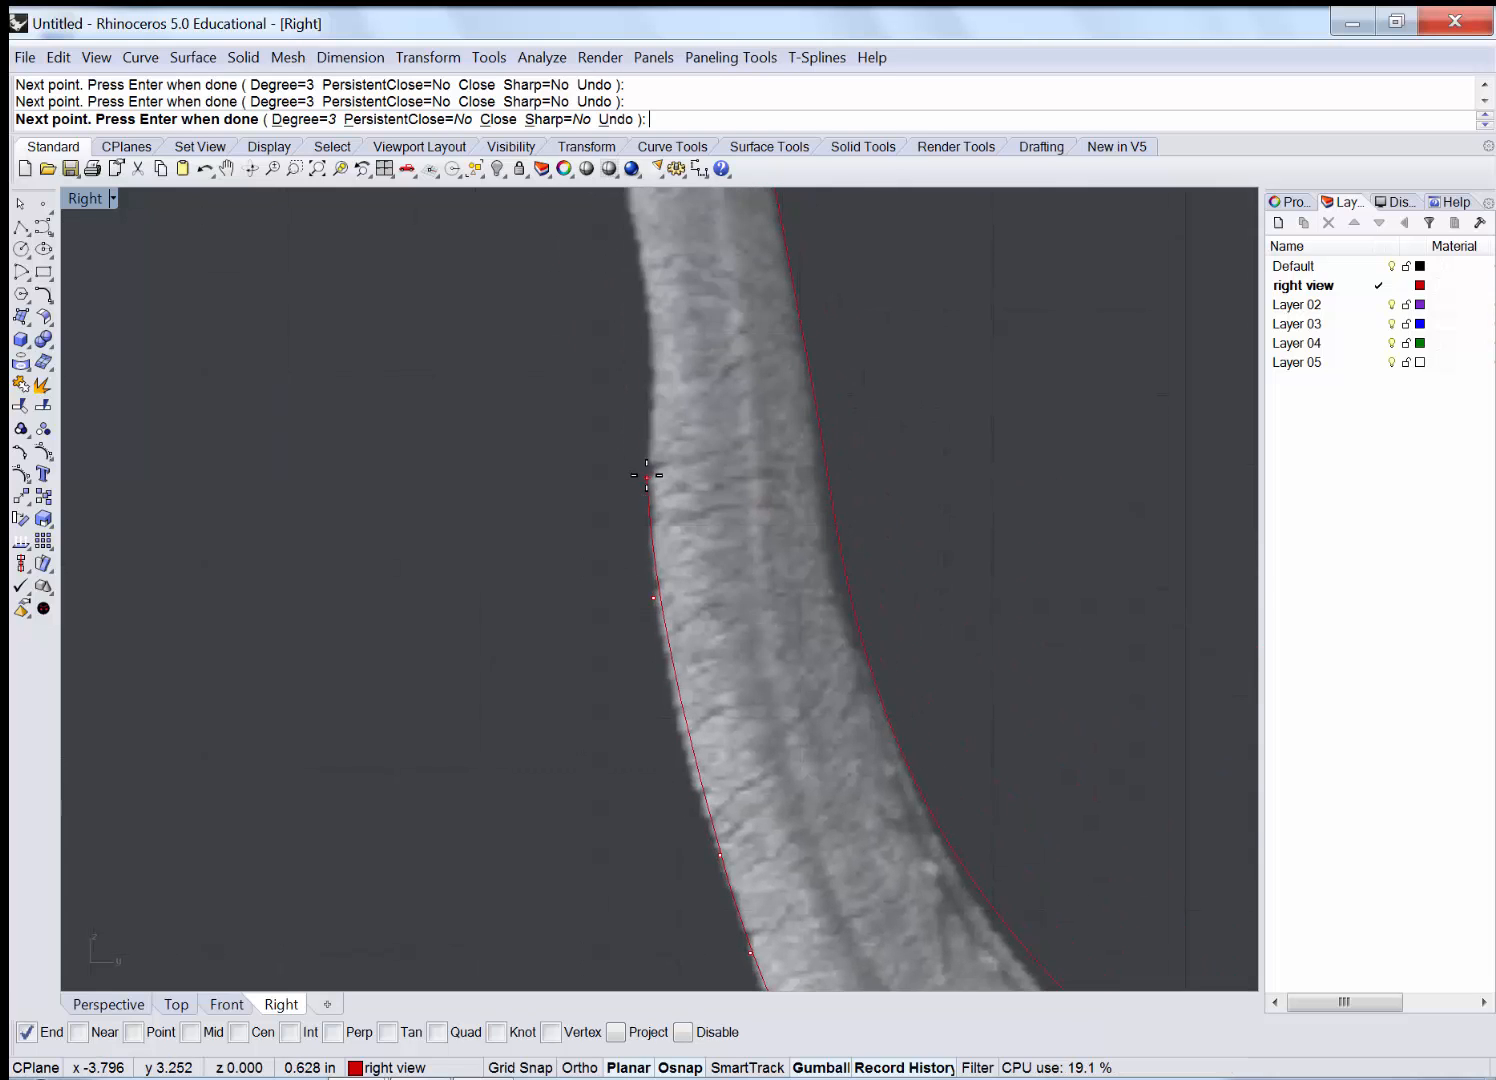
left_click(652, 348)
right_click_drag(672, 466, 734, 766)
left_click(681, 384)
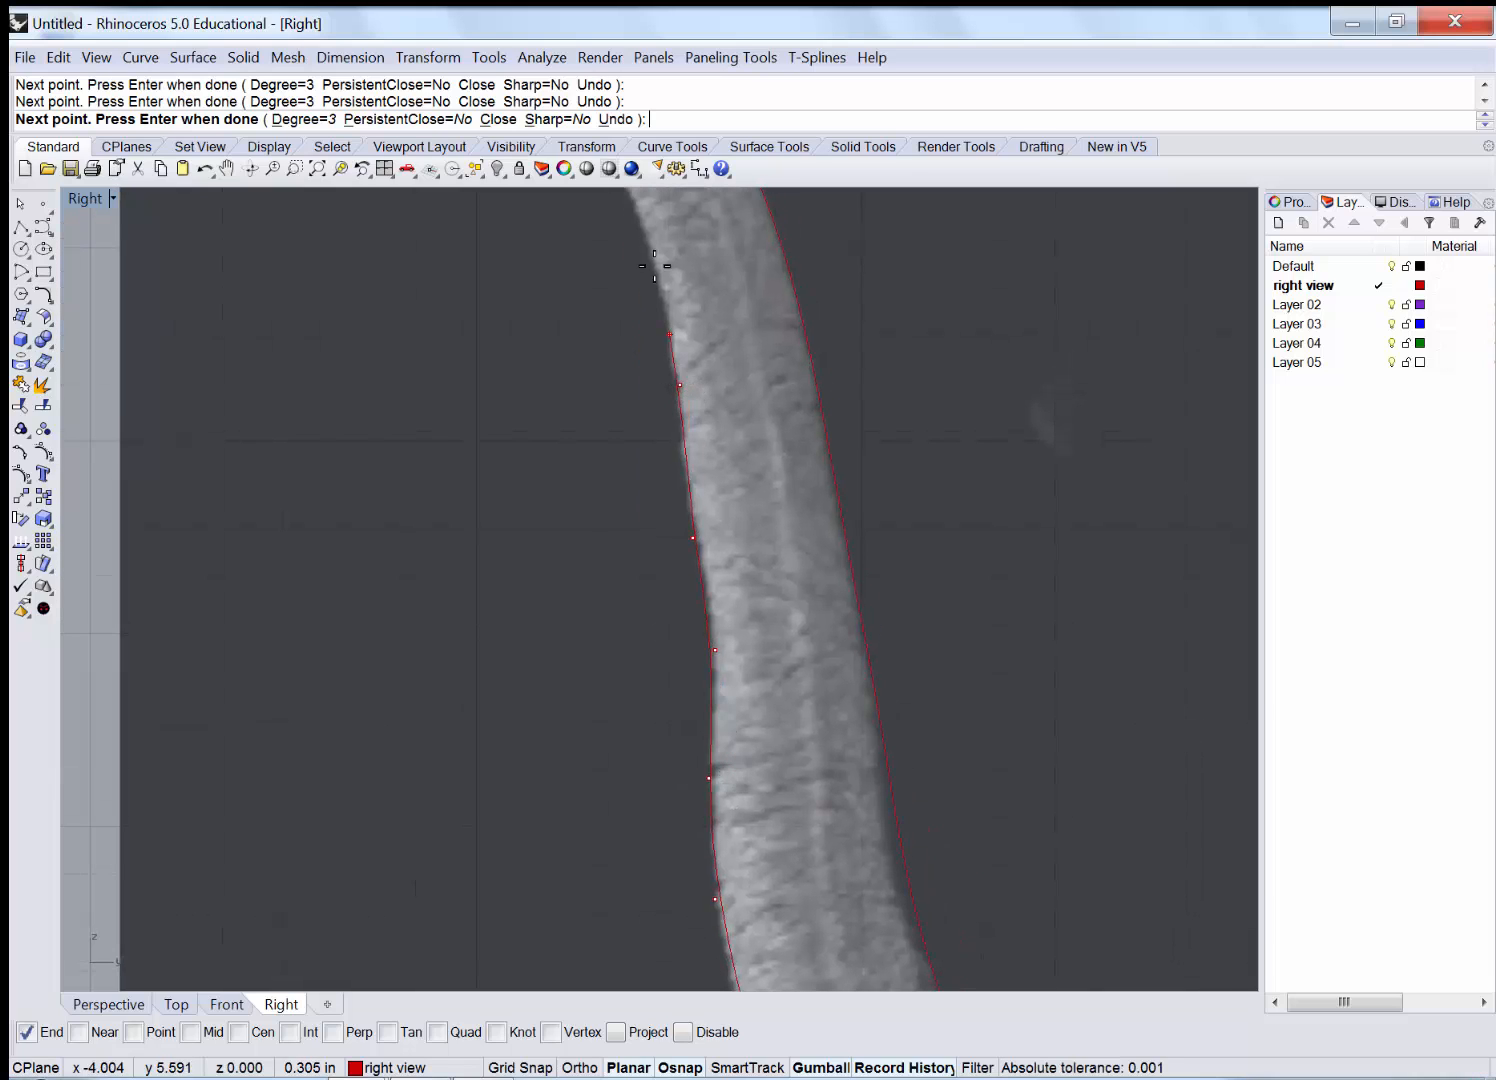
left_click(640, 219)
right_click_drag(772, 515, 800, 786)
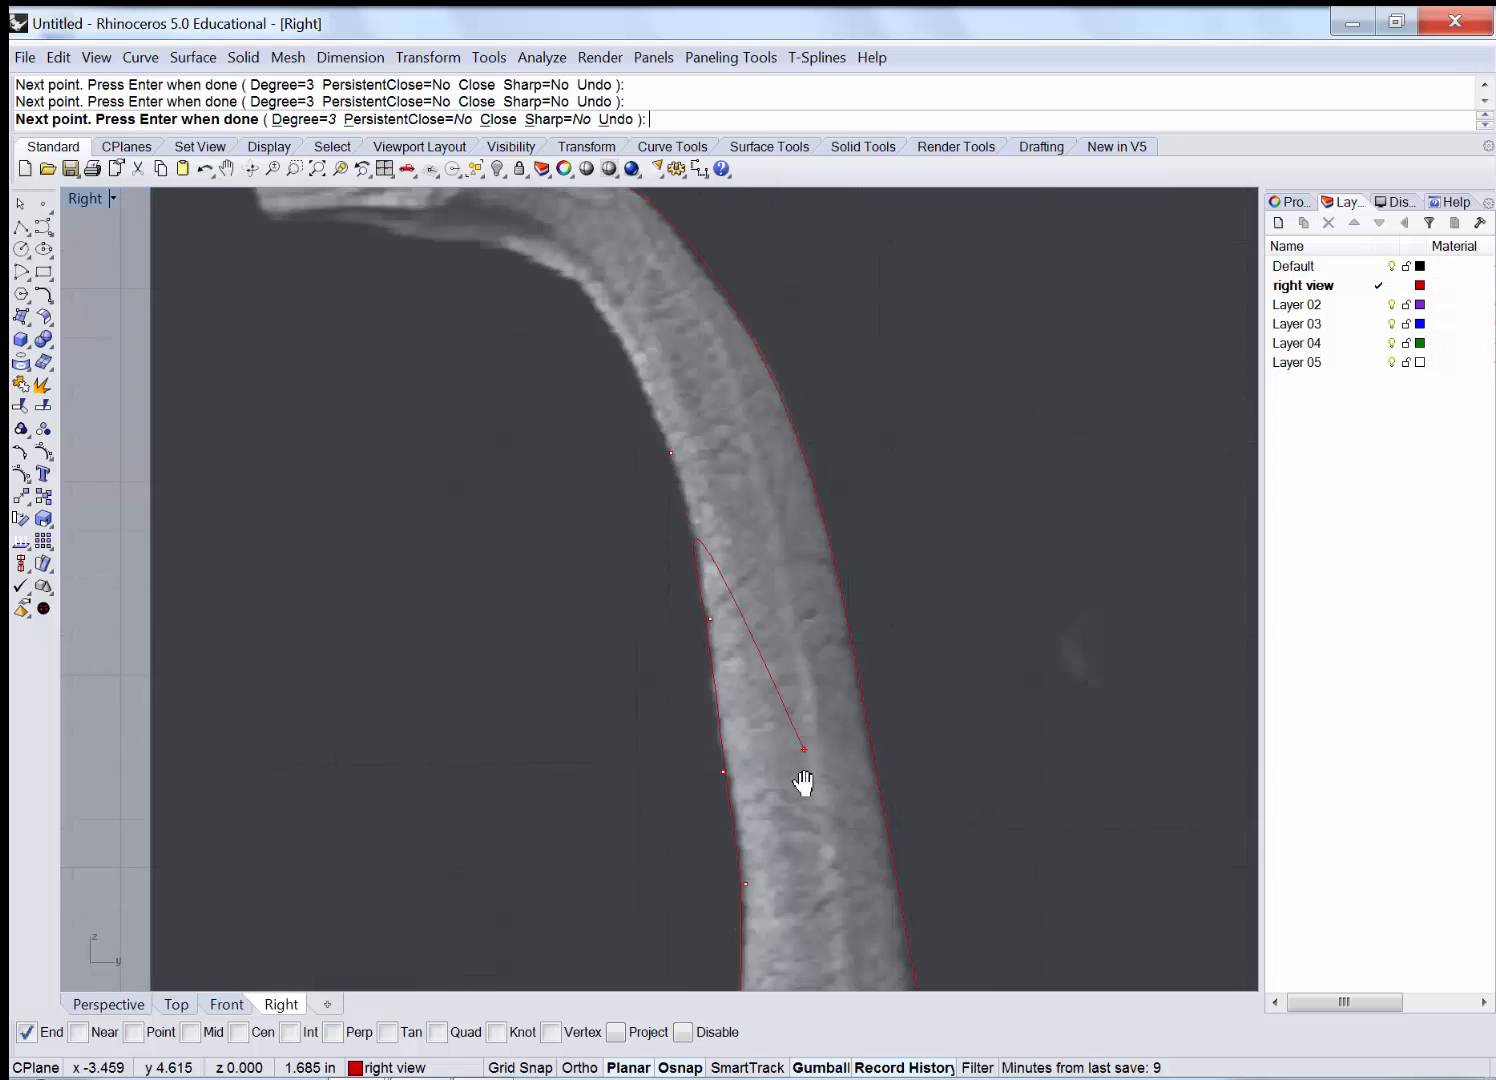
left_click(638, 407)
left_click(601, 346)
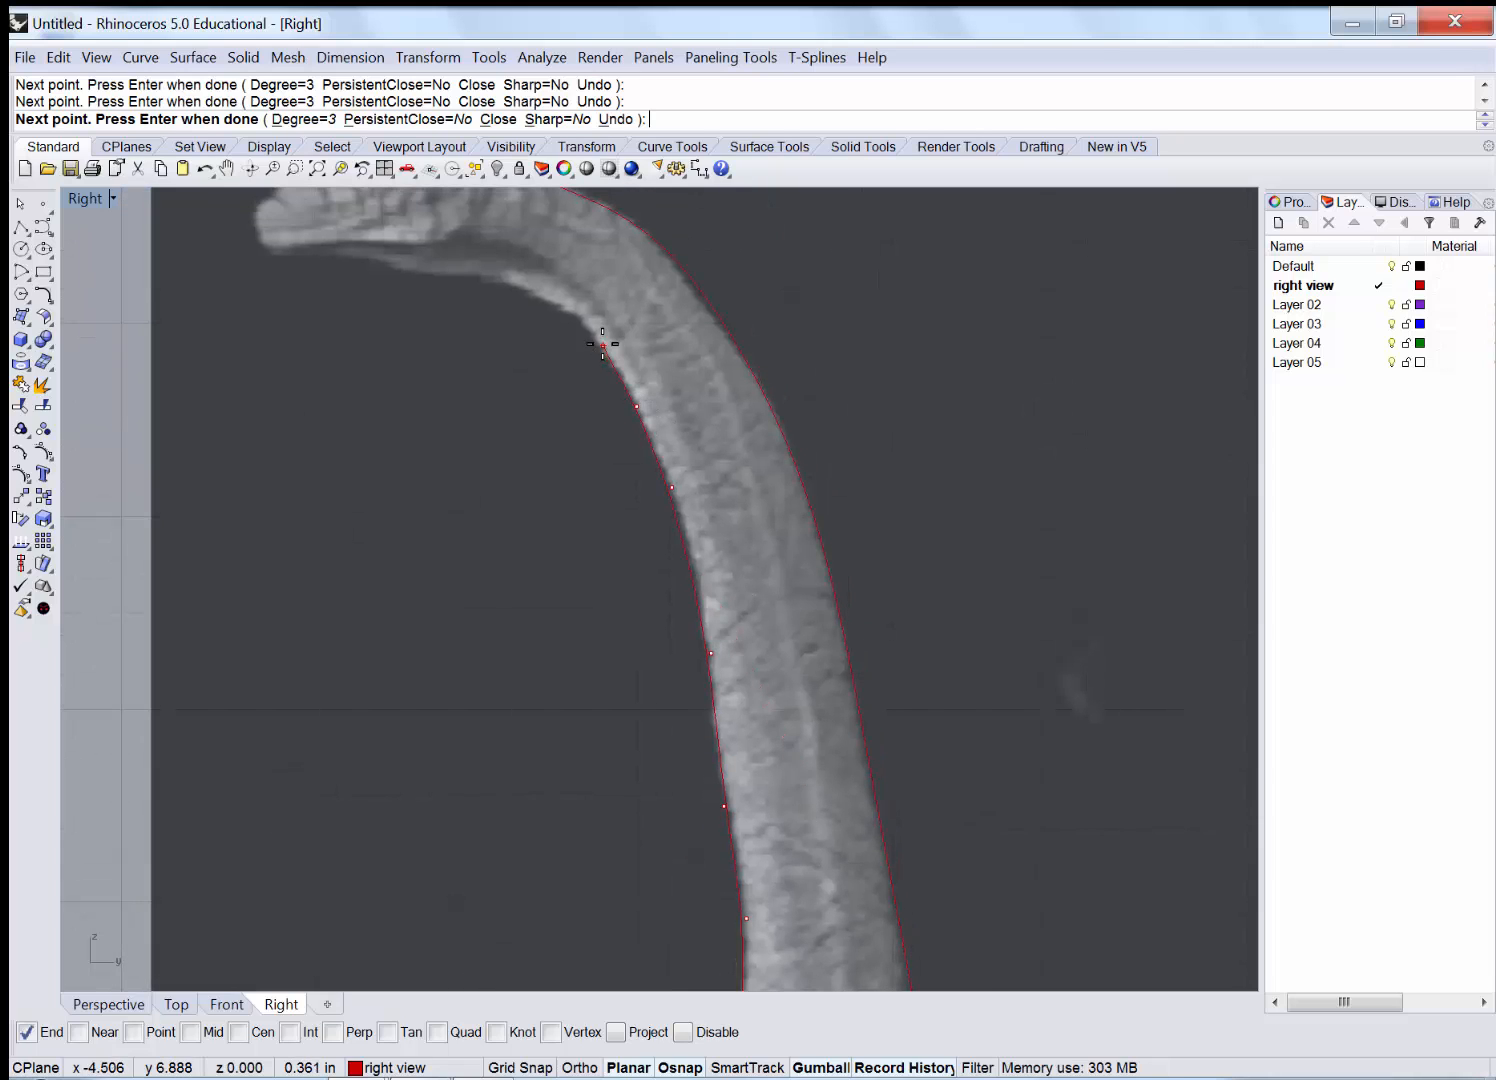
left_click(533, 295)
left_click(461, 276)
right_click_drag(415, 266, 444, 444)
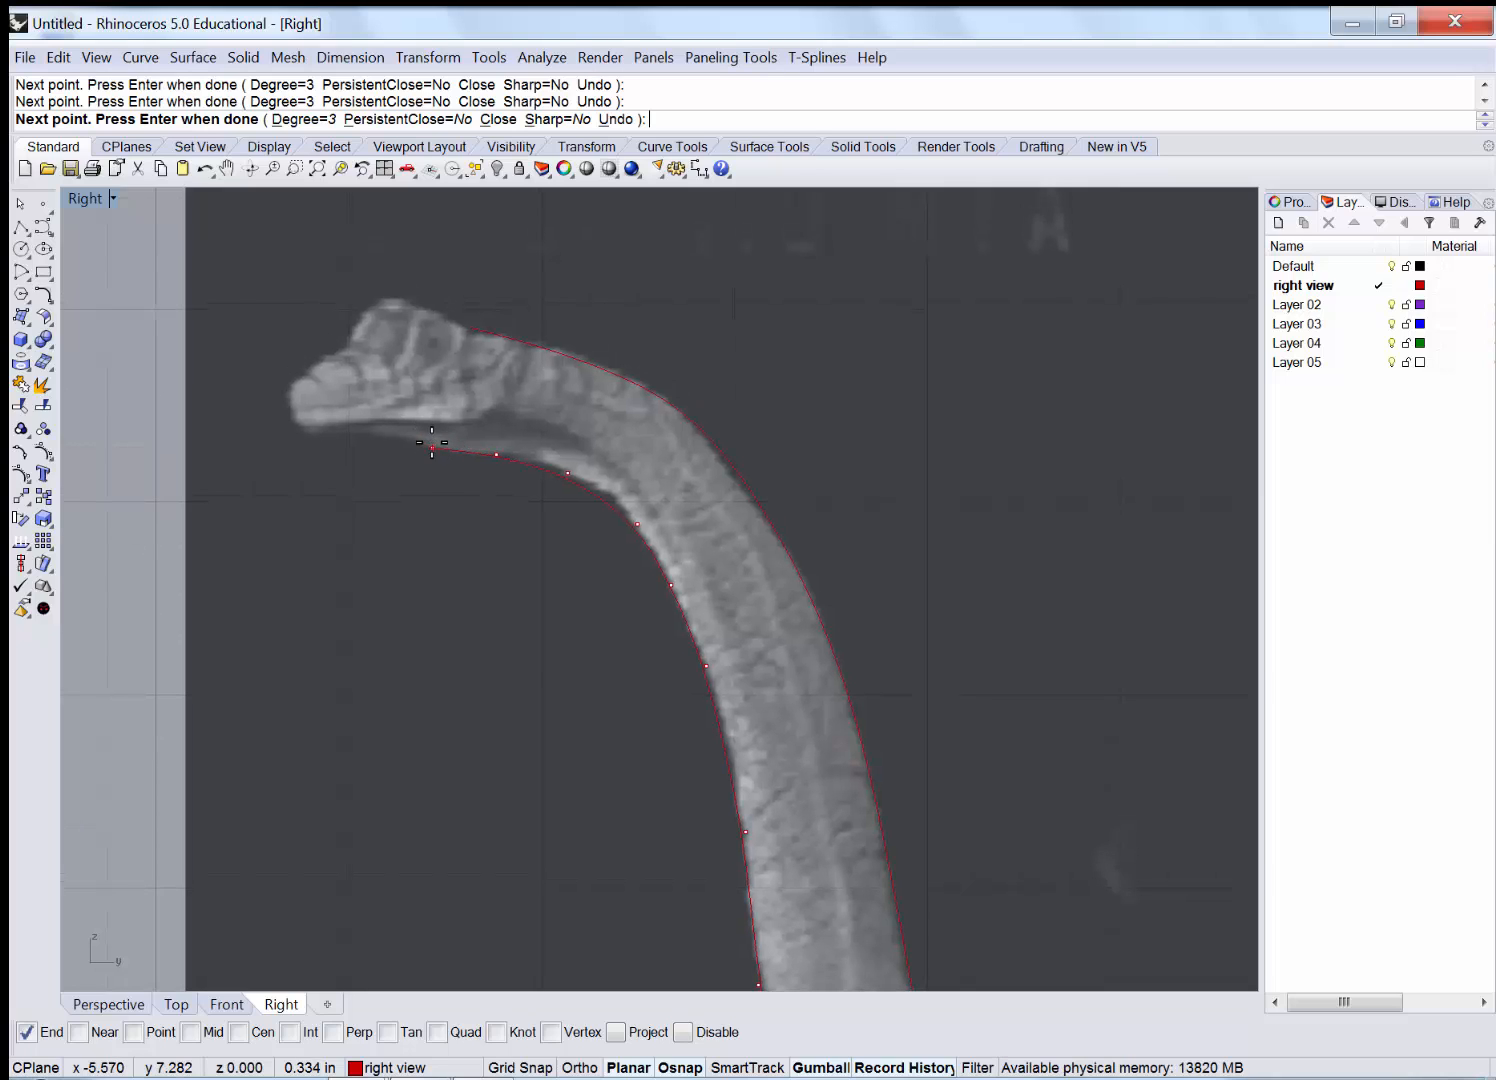
scroll(416, 444, "up", 1)
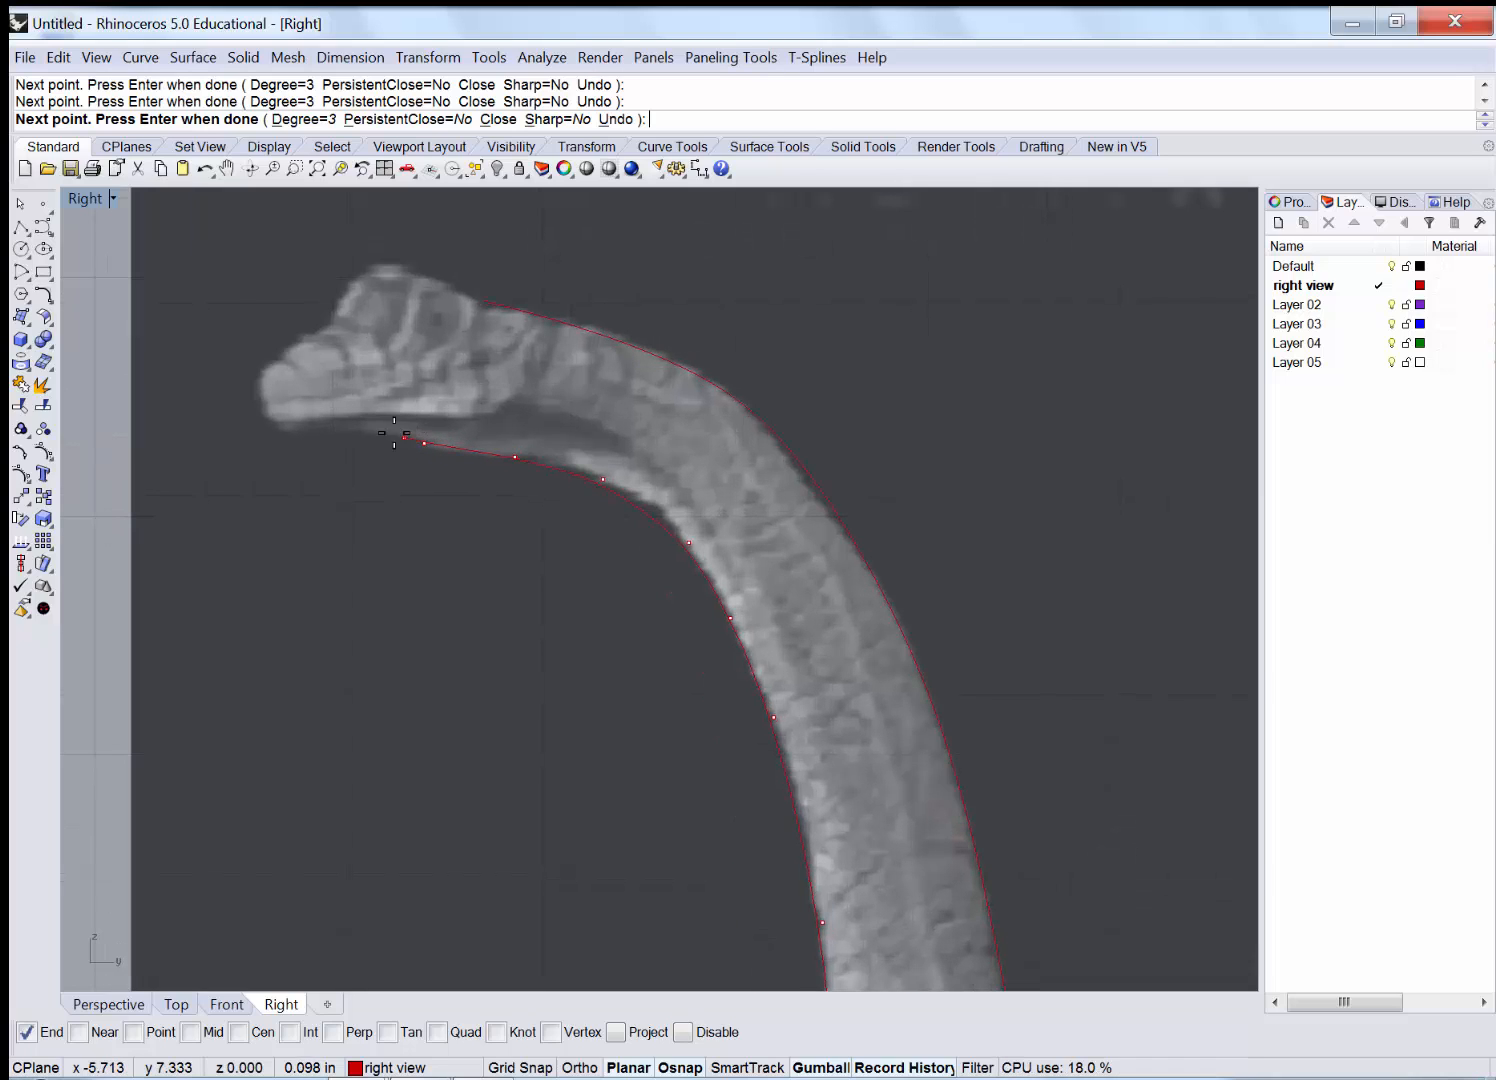
Finish the underside curve at the jaw, then pan down the neck to the body.
key("Return")
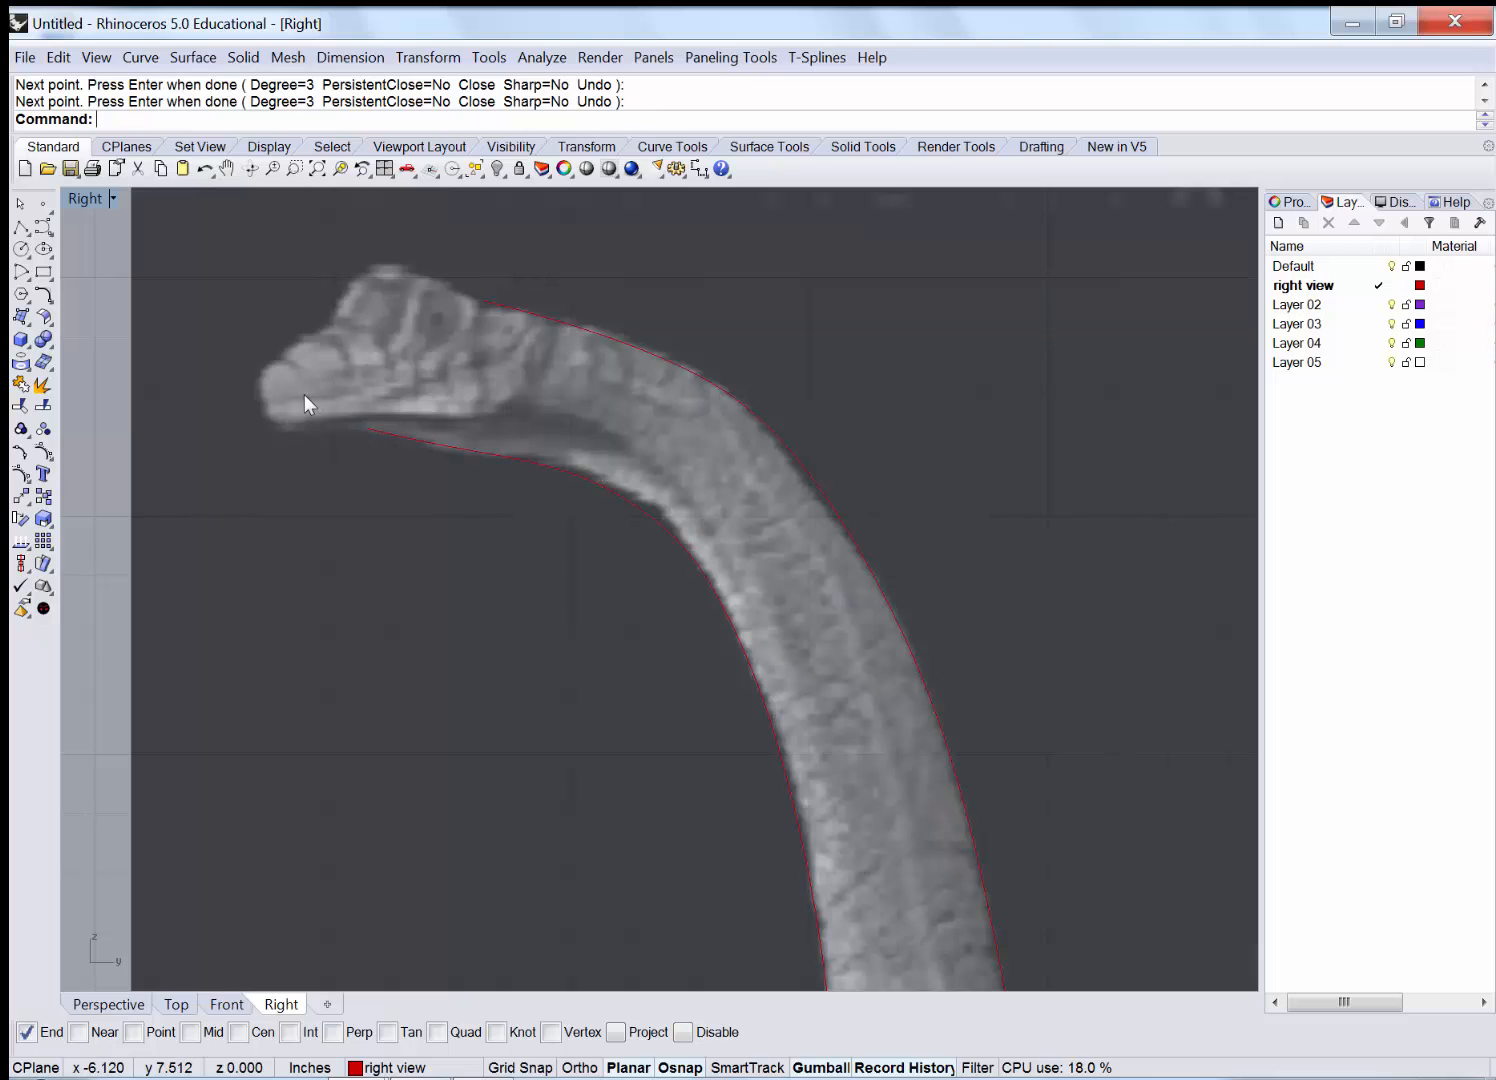
scroll(302, 381, "down", 1)
scroll(303, 381, "down", 2)
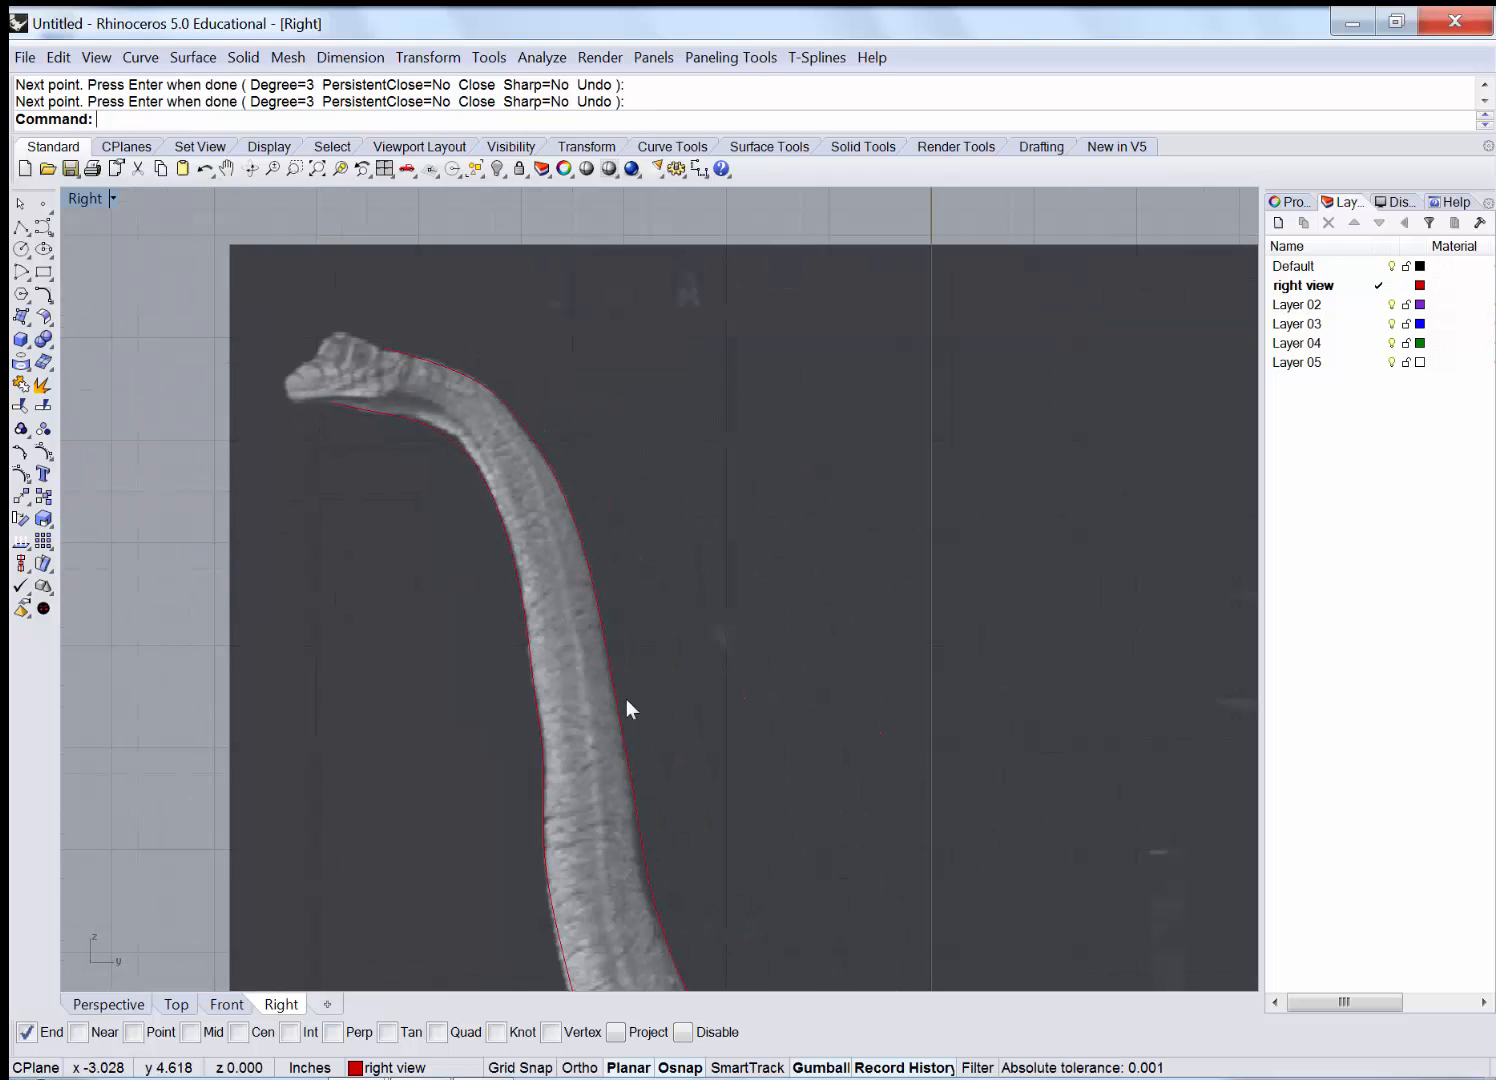
right_click_drag(696, 731, 408, 439)
right_click_drag(624, 625, 523, 500)
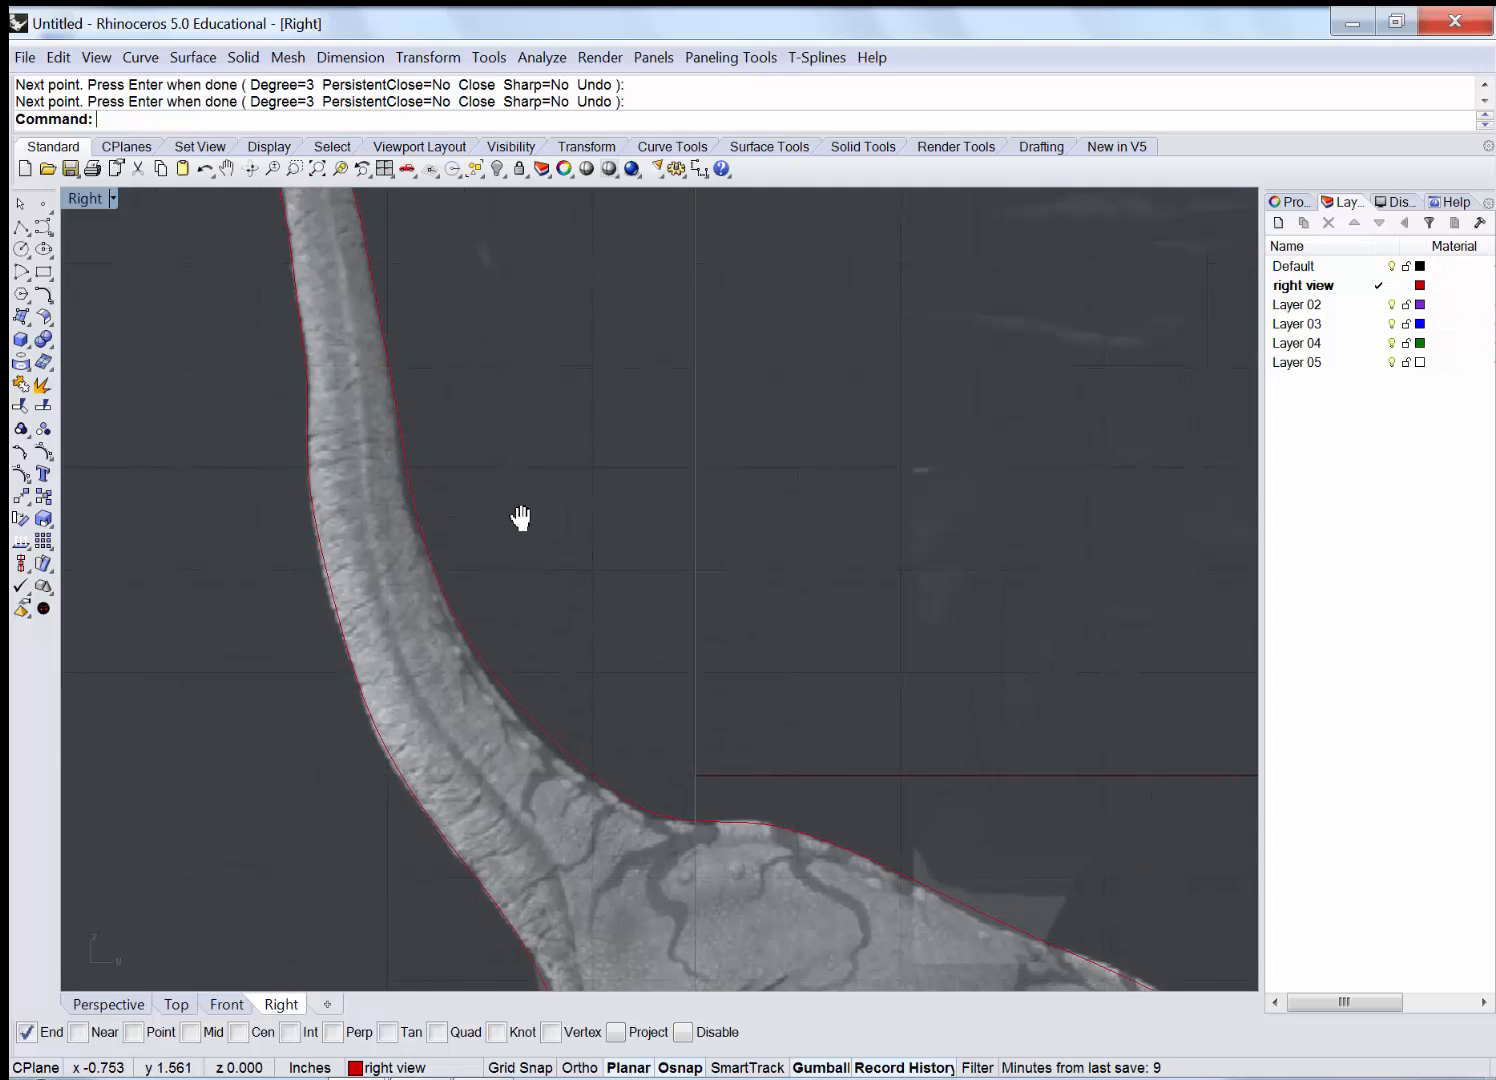
right_click_drag(897, 764, 704, 491)
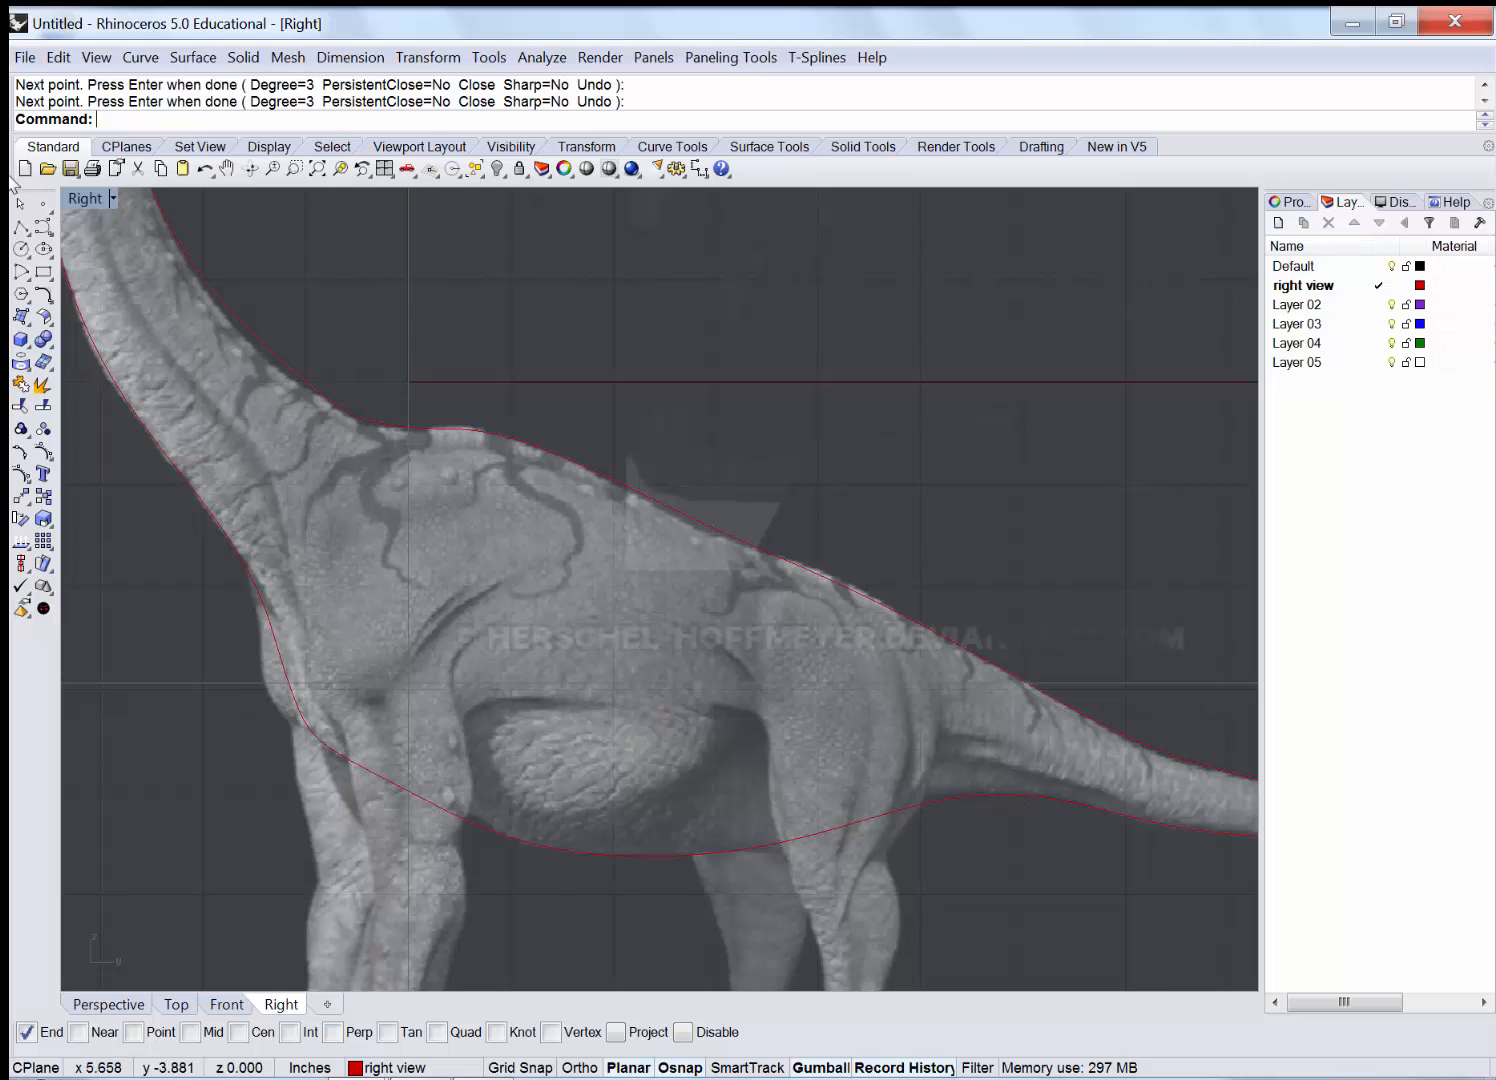
Maximize the Top viewport and frame the dinosaur's tail.
double_click(86, 199)
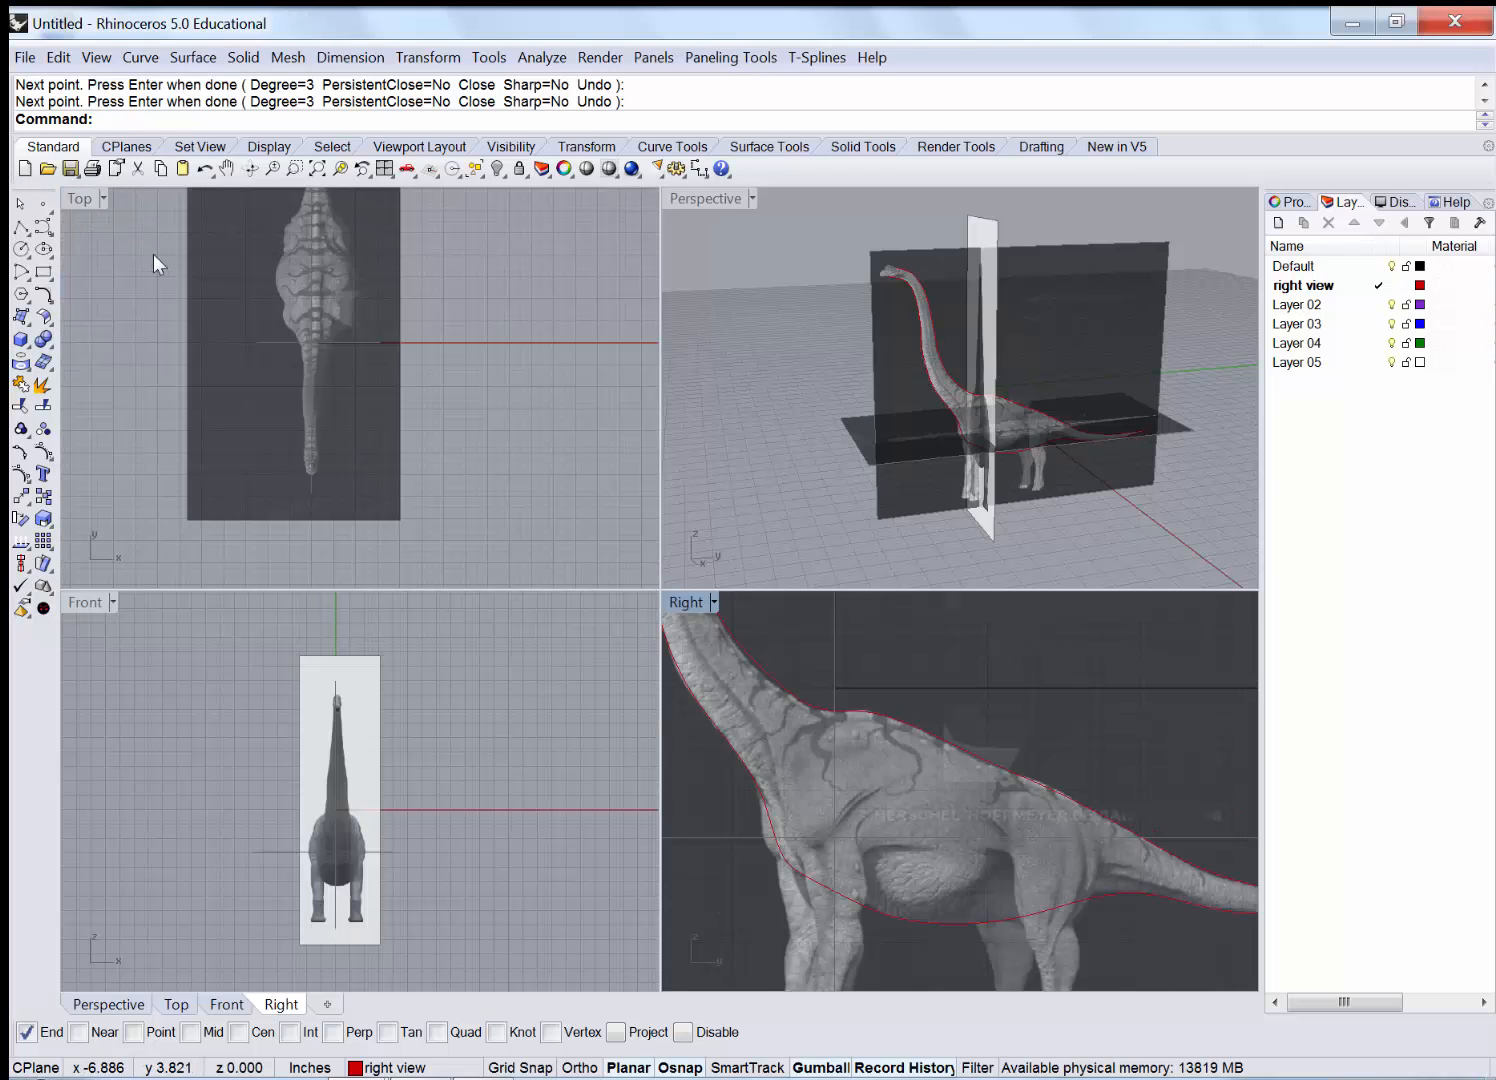
double_click(69, 198)
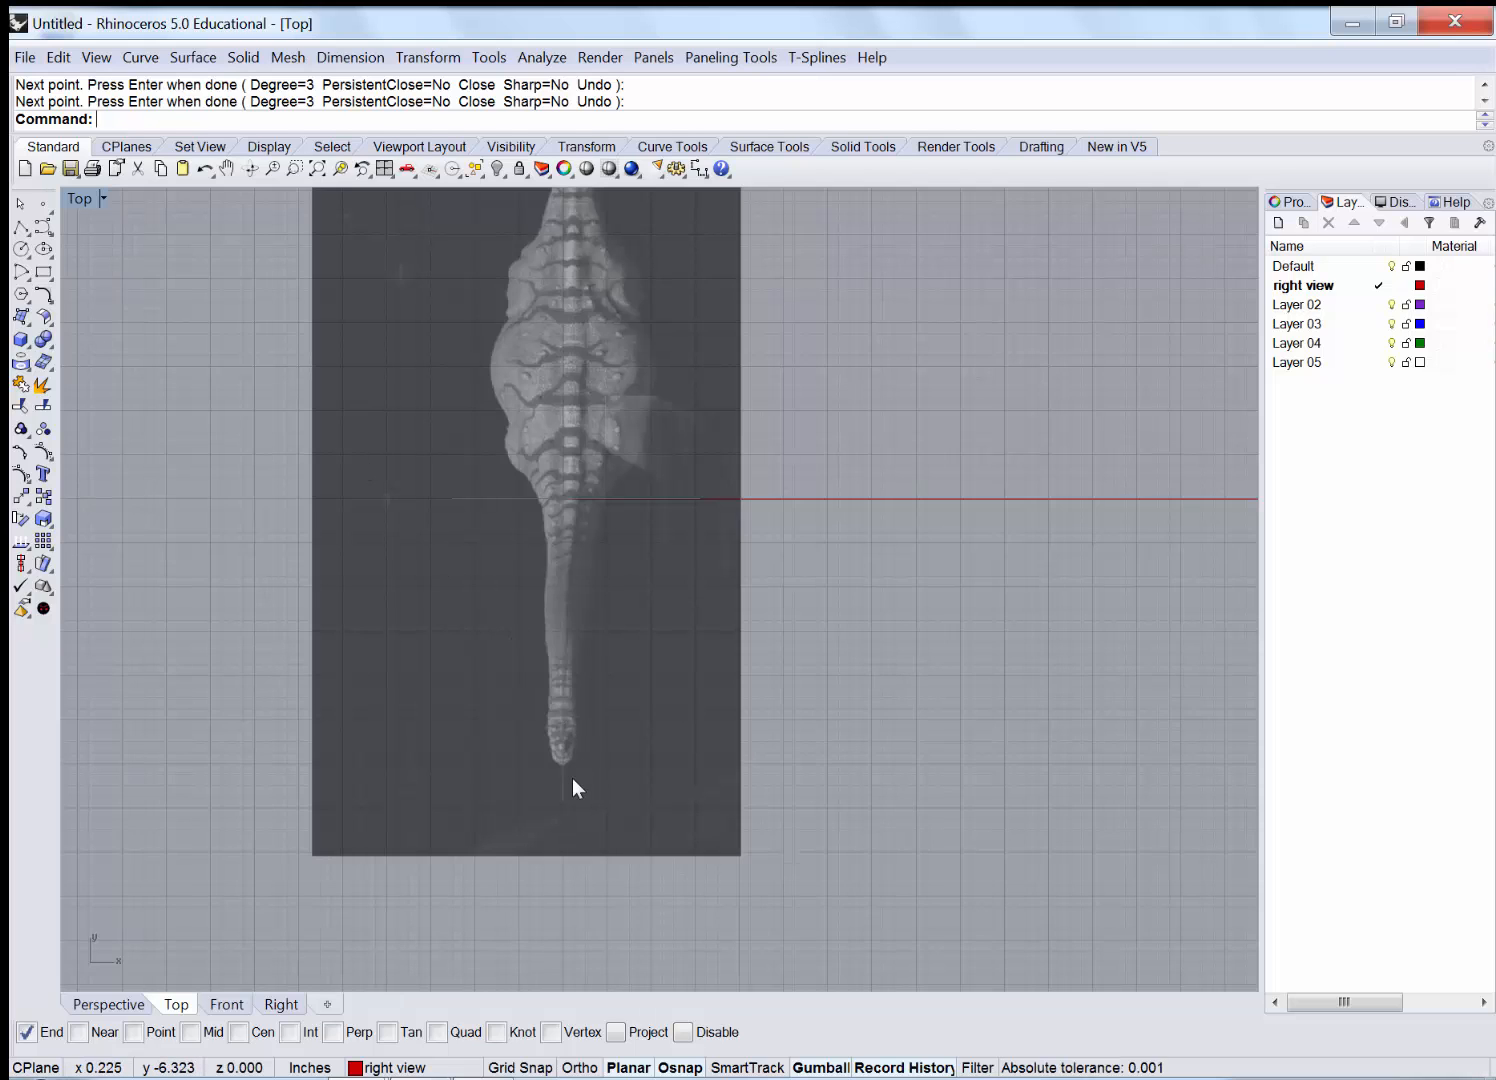
scroll(572, 779, "up", 2)
scroll(571, 759, "up", 4)
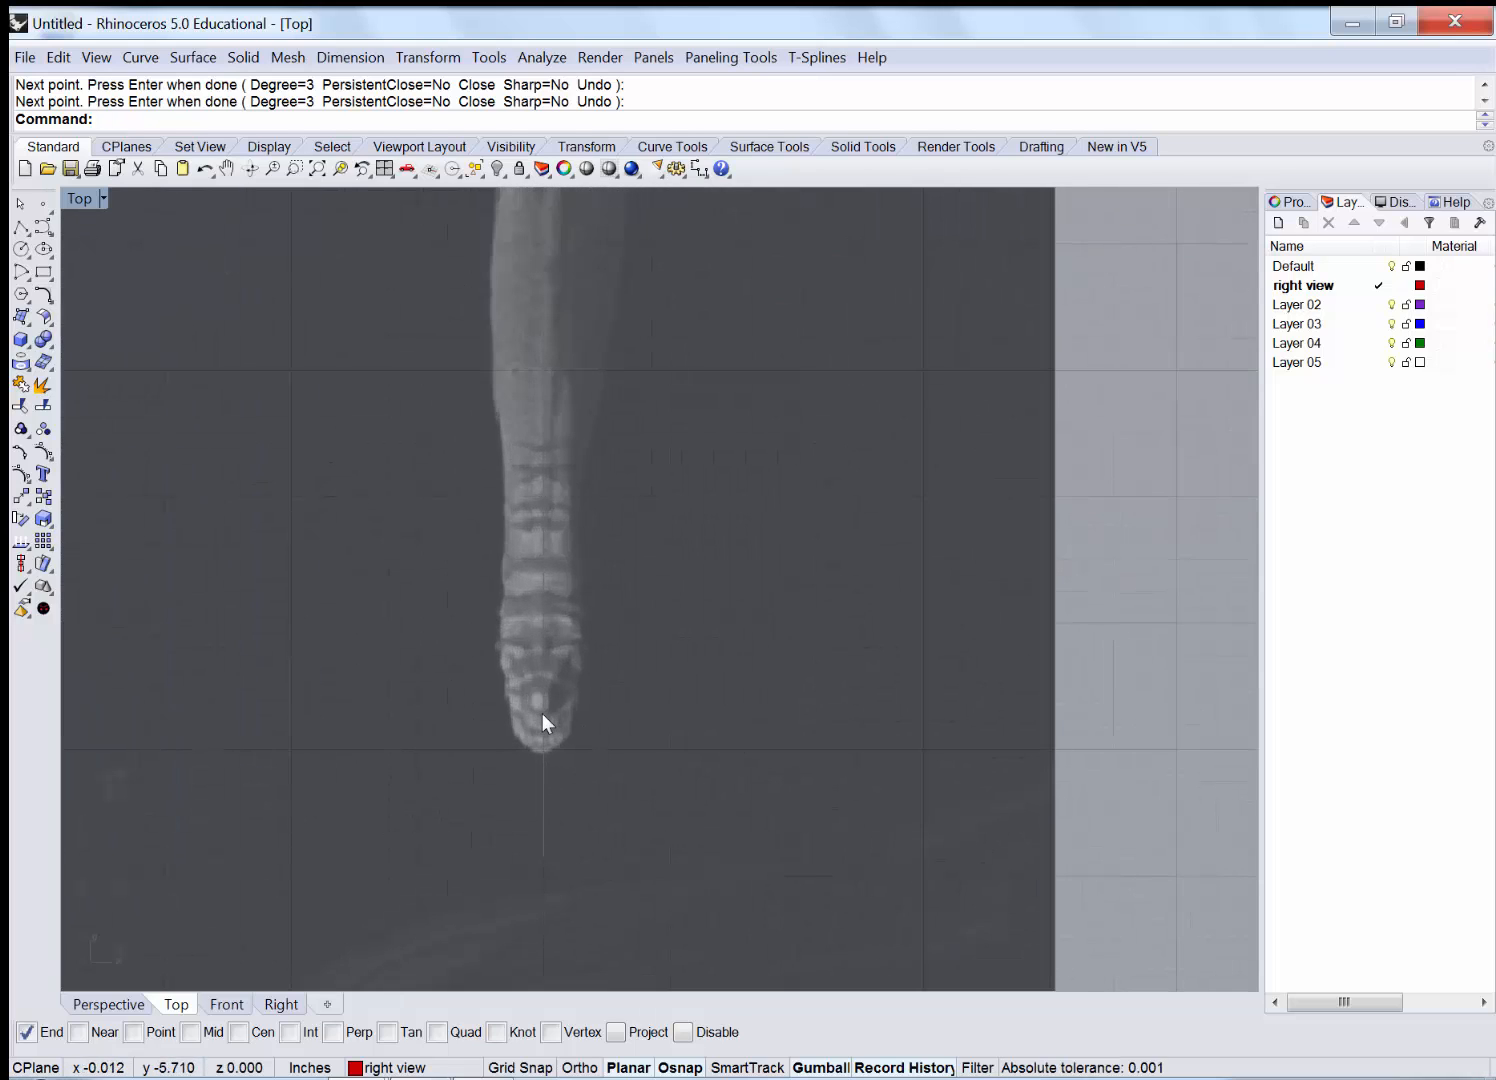
right_click_drag(498, 539, 495, 542)
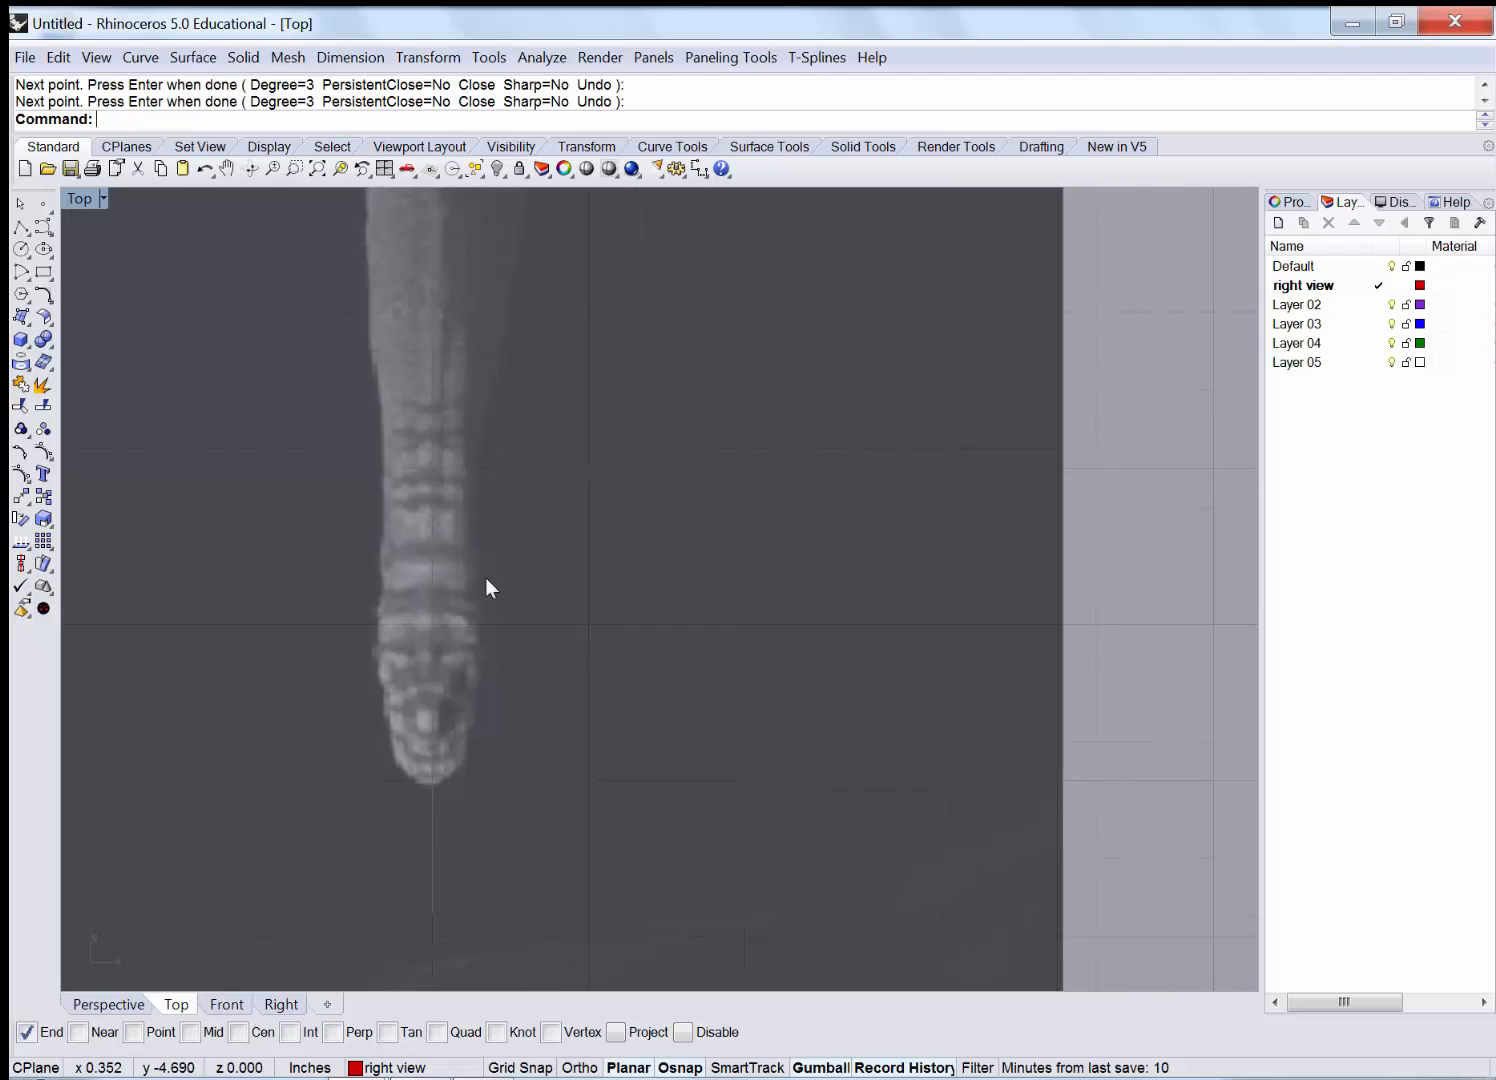
scroll(477, 577, "down", 4)
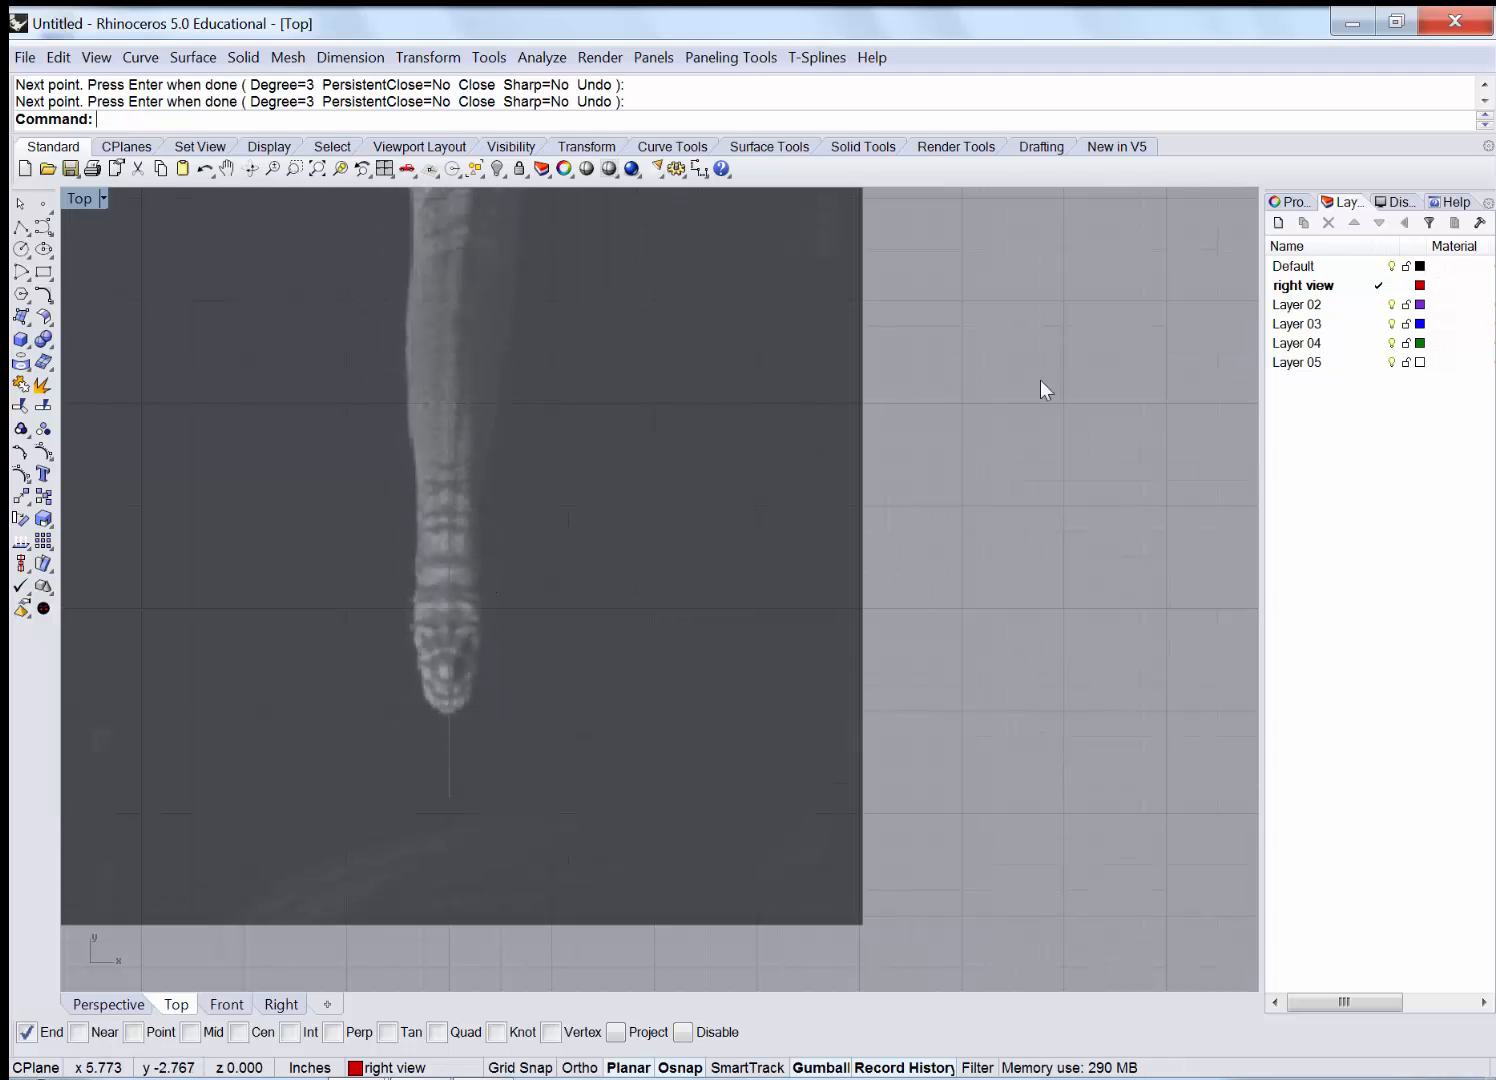
right_click_drag(682, 541, 737, 562)
scroll(735, 568, "down", 4)
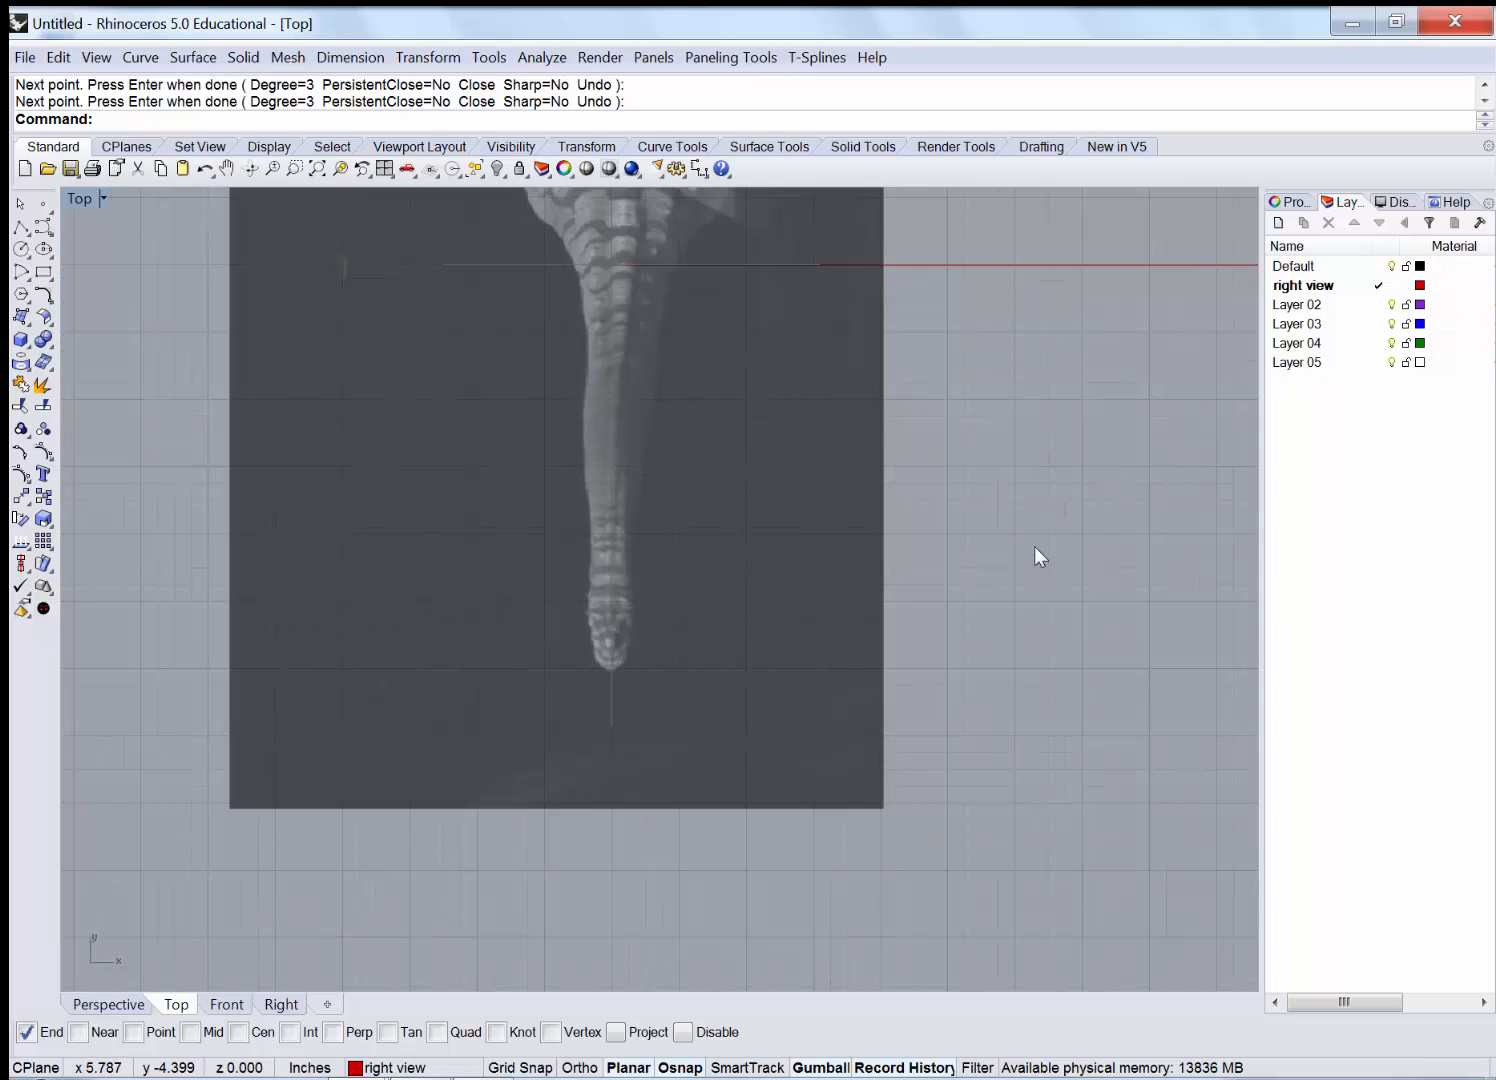
Select every curve on the right view layer.
right_click(1338, 288)
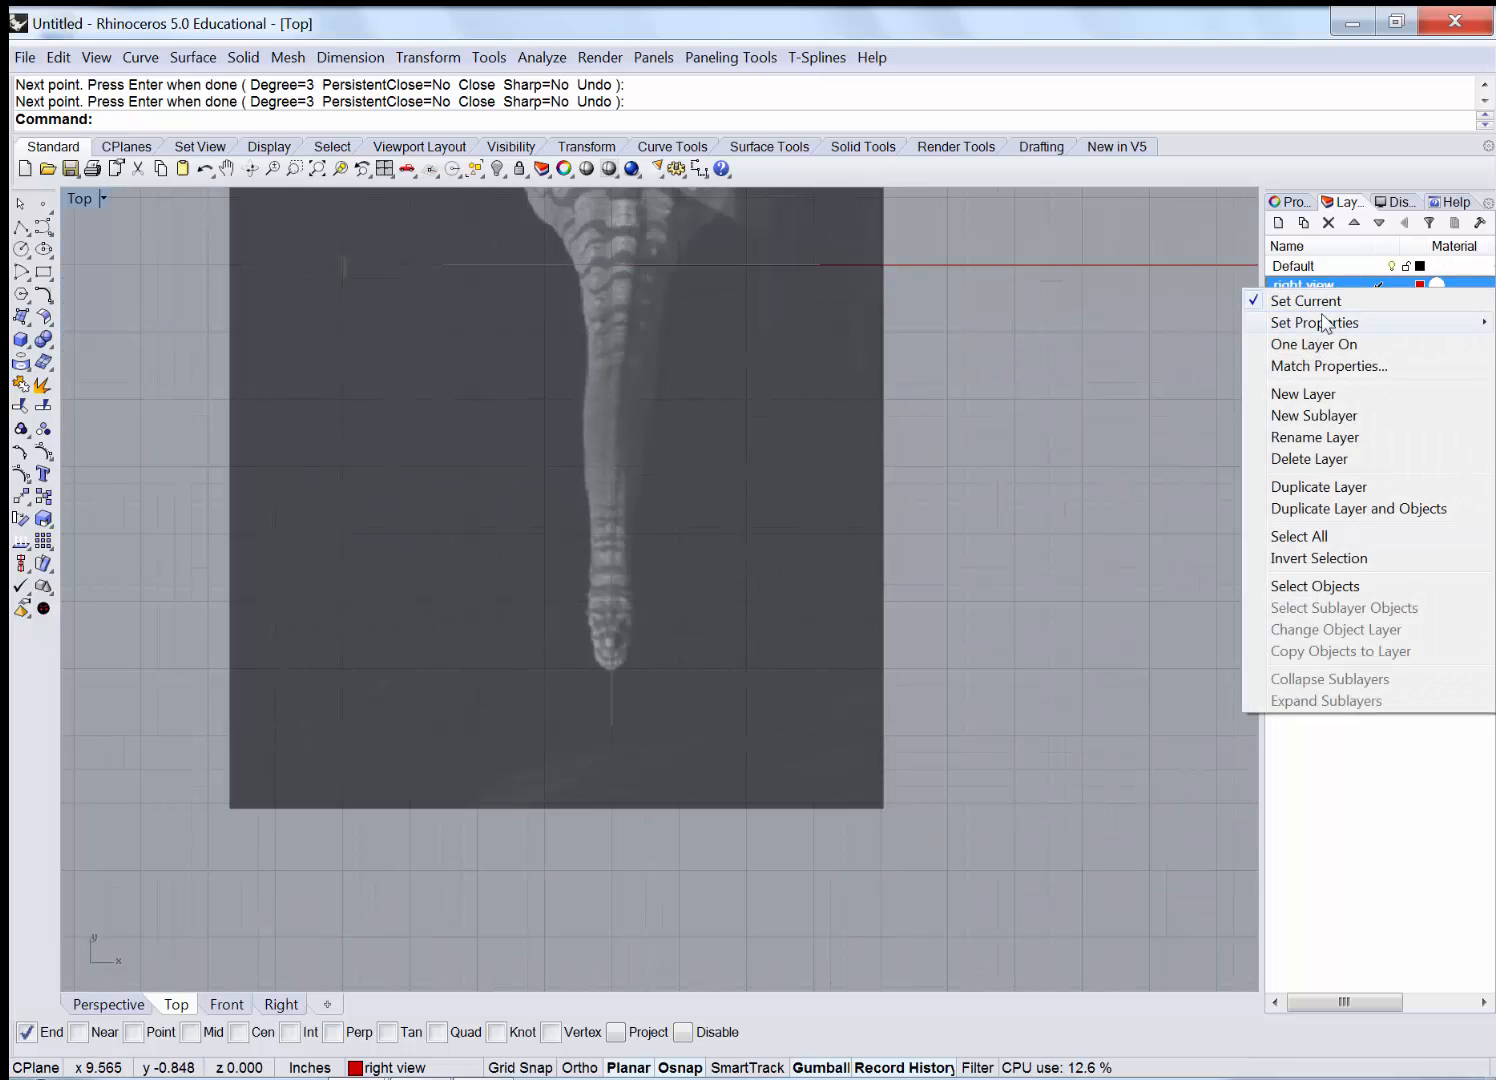
left_click(1149, 435)
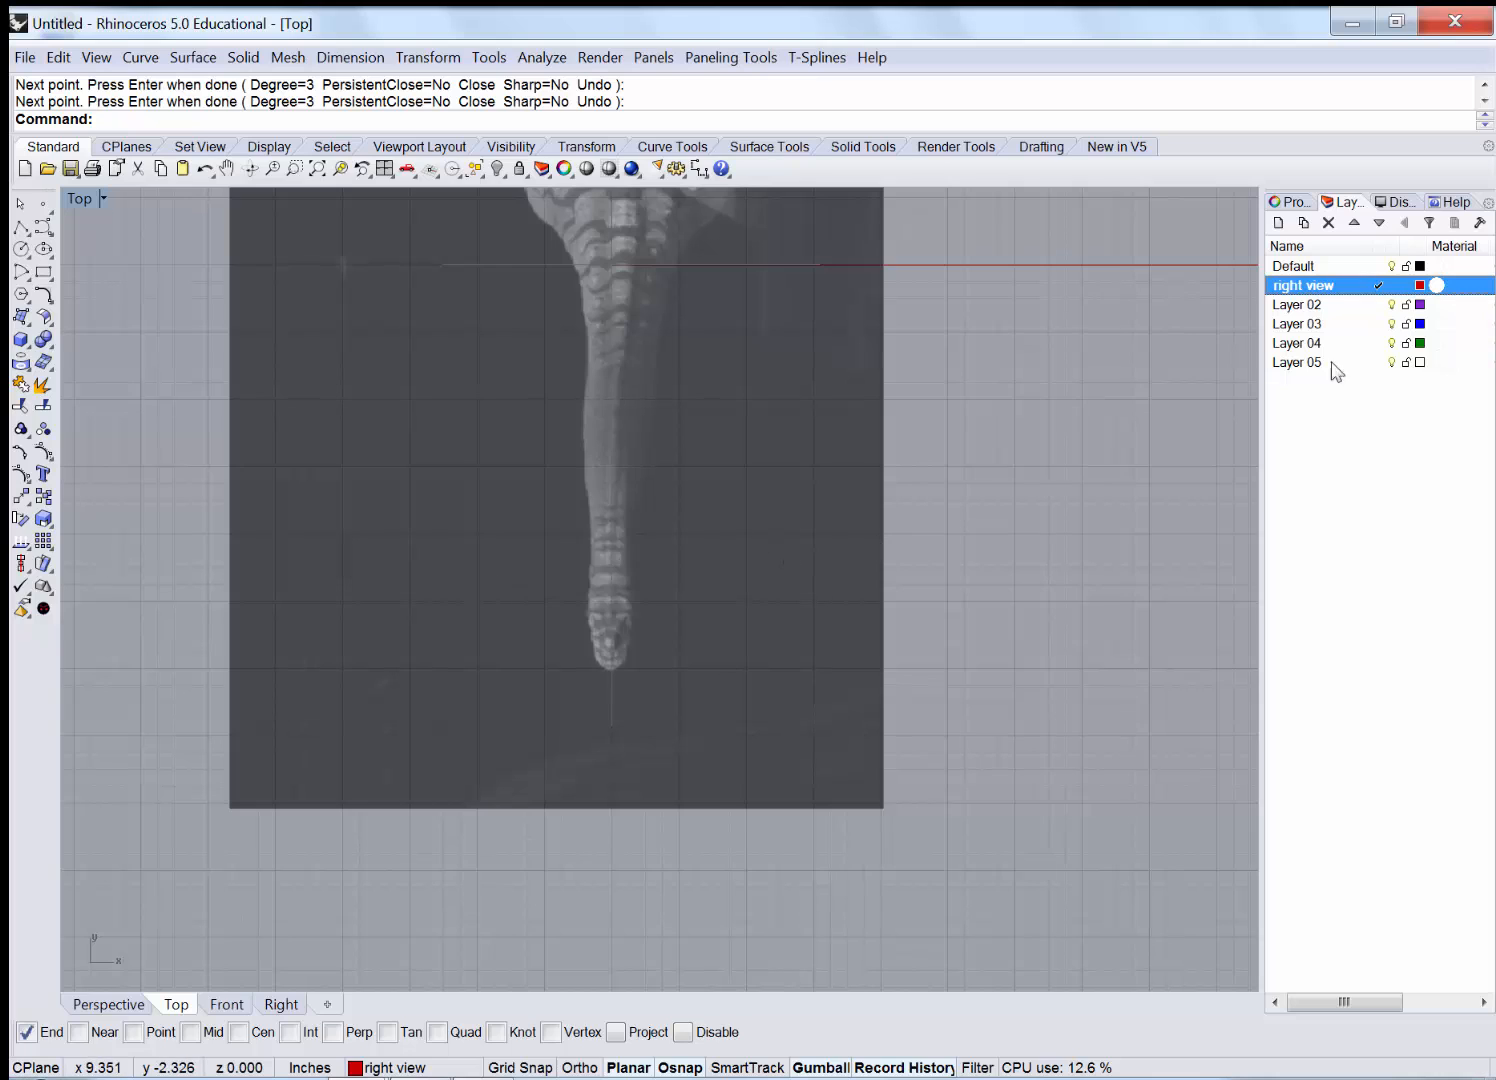
right_click(1352, 286)
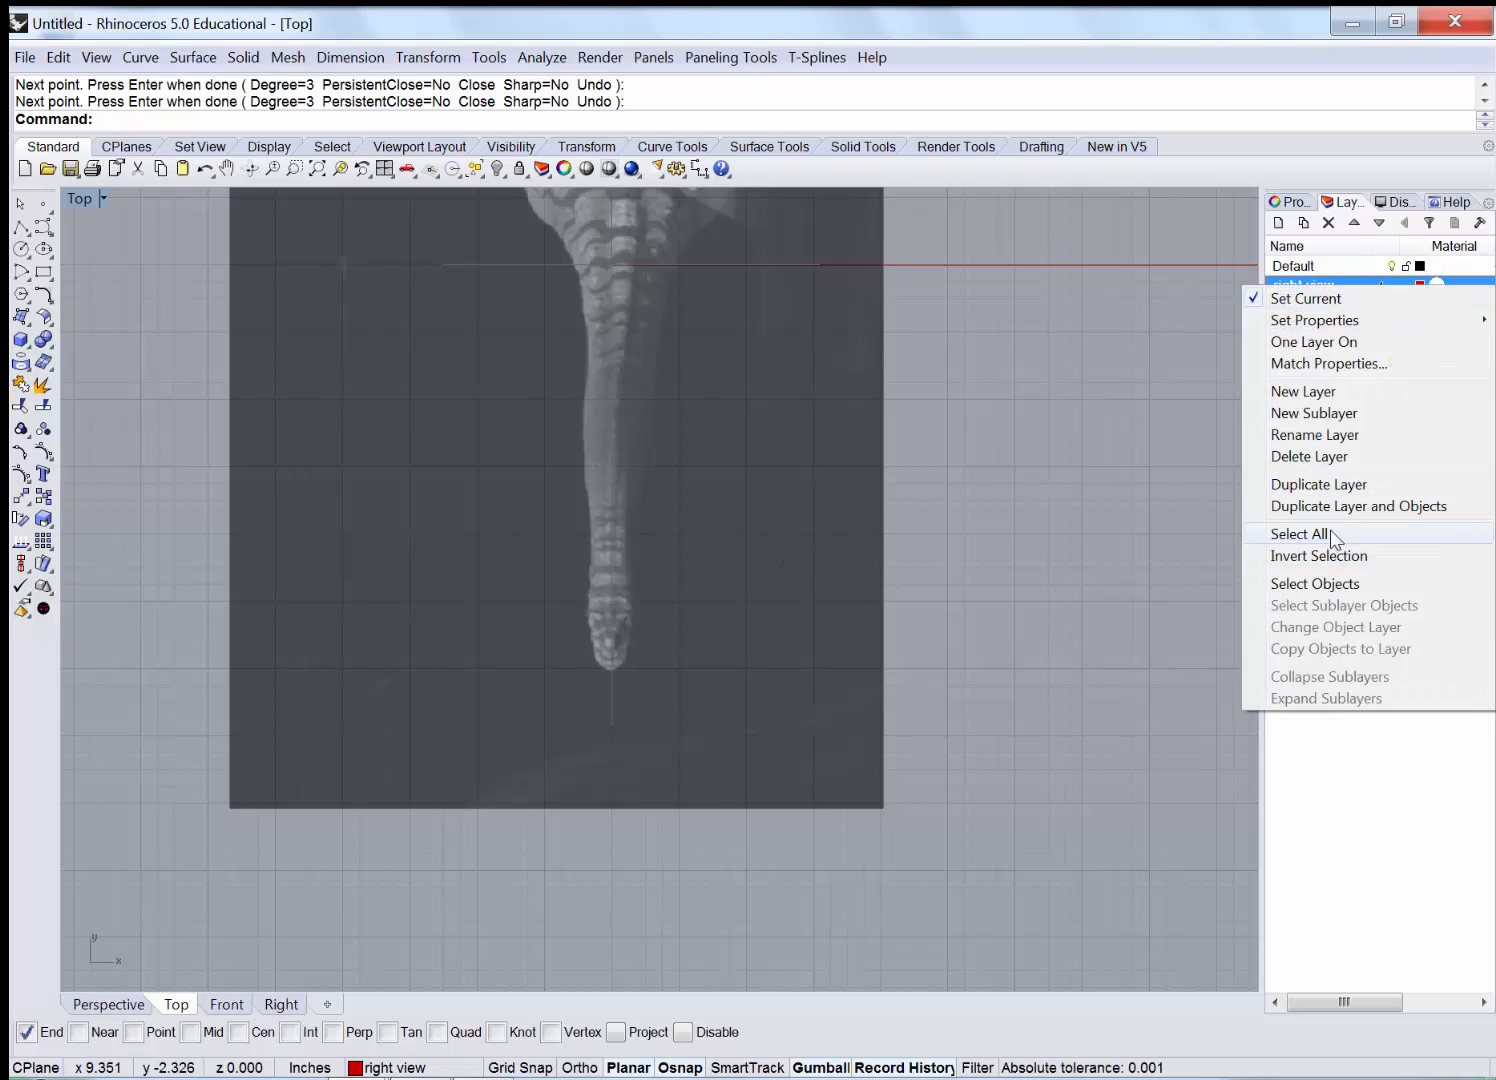
left_click(1339, 584)
scroll(611, 656, "up", 4)
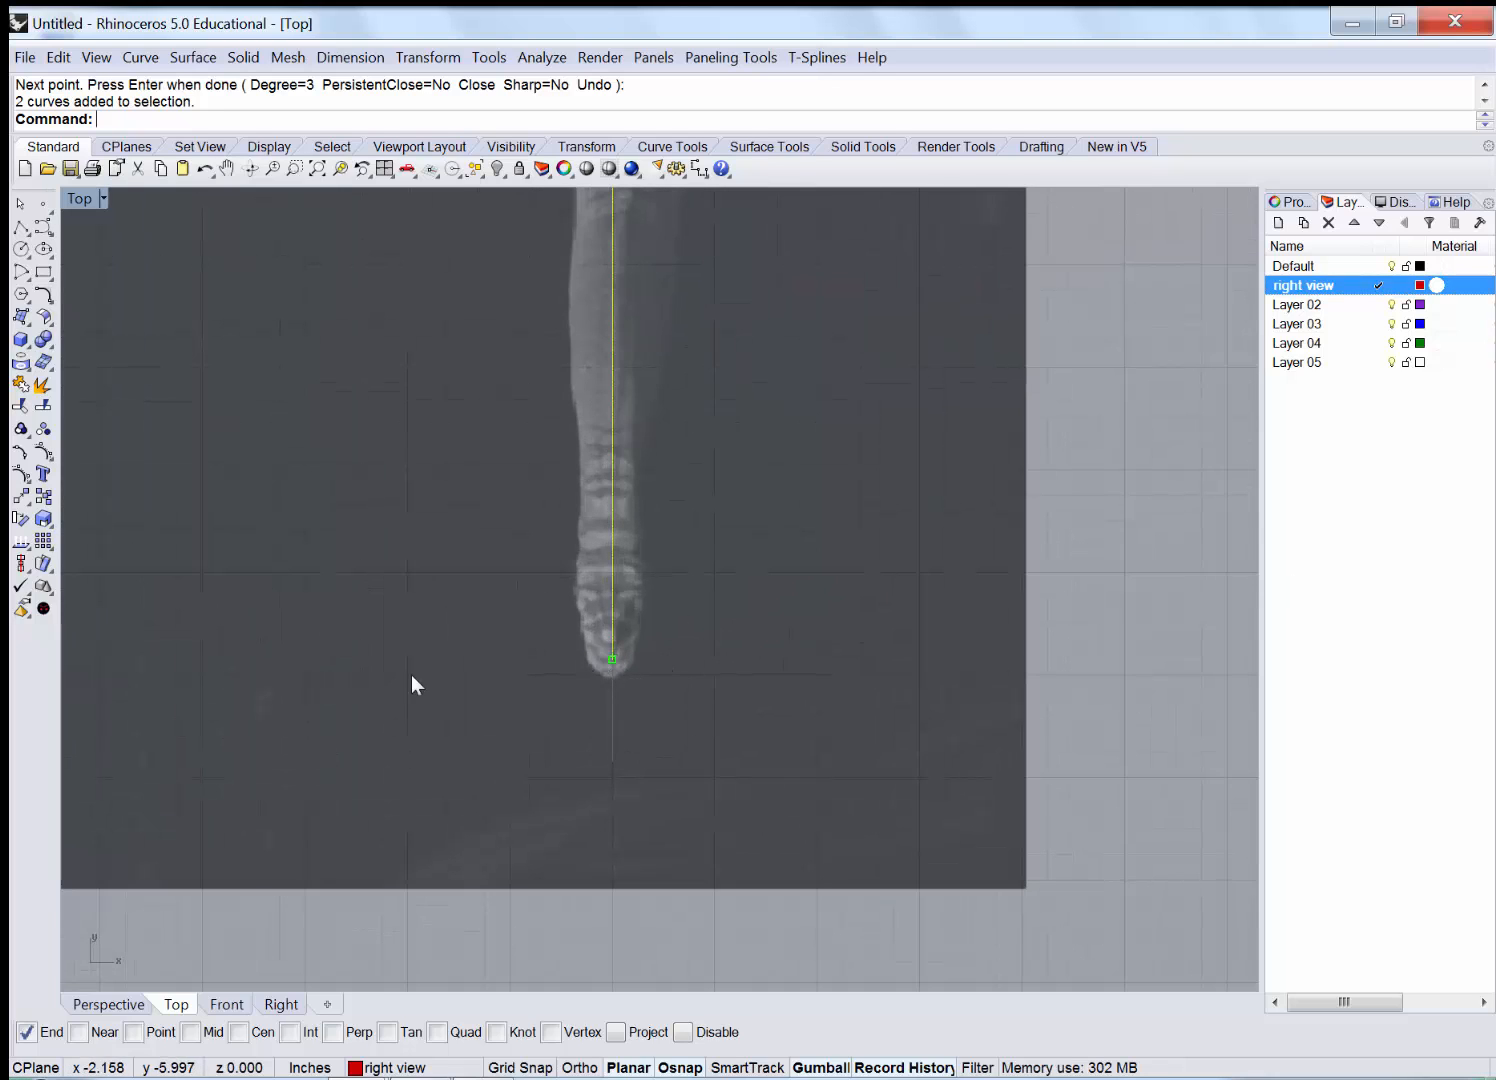
scroll(500, 648, "down", 3)
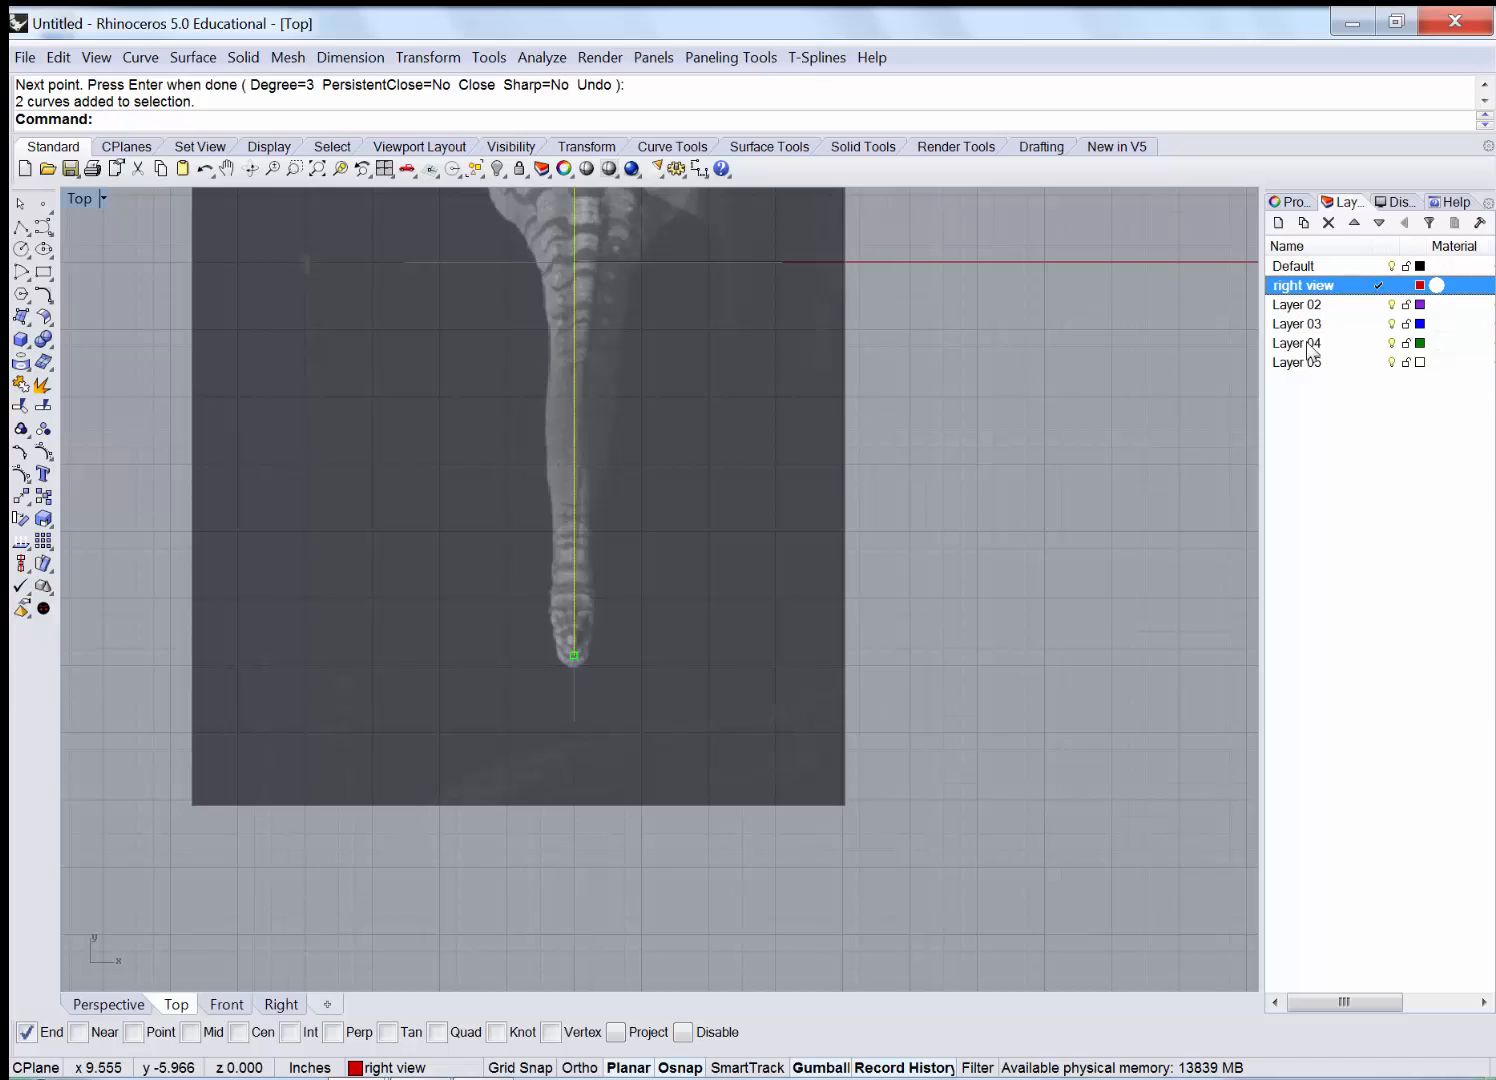
Make Layer 02 current, rename it 'top view', and begin a control-point curve.
left_click(1306, 307)
left_click(1304, 306)
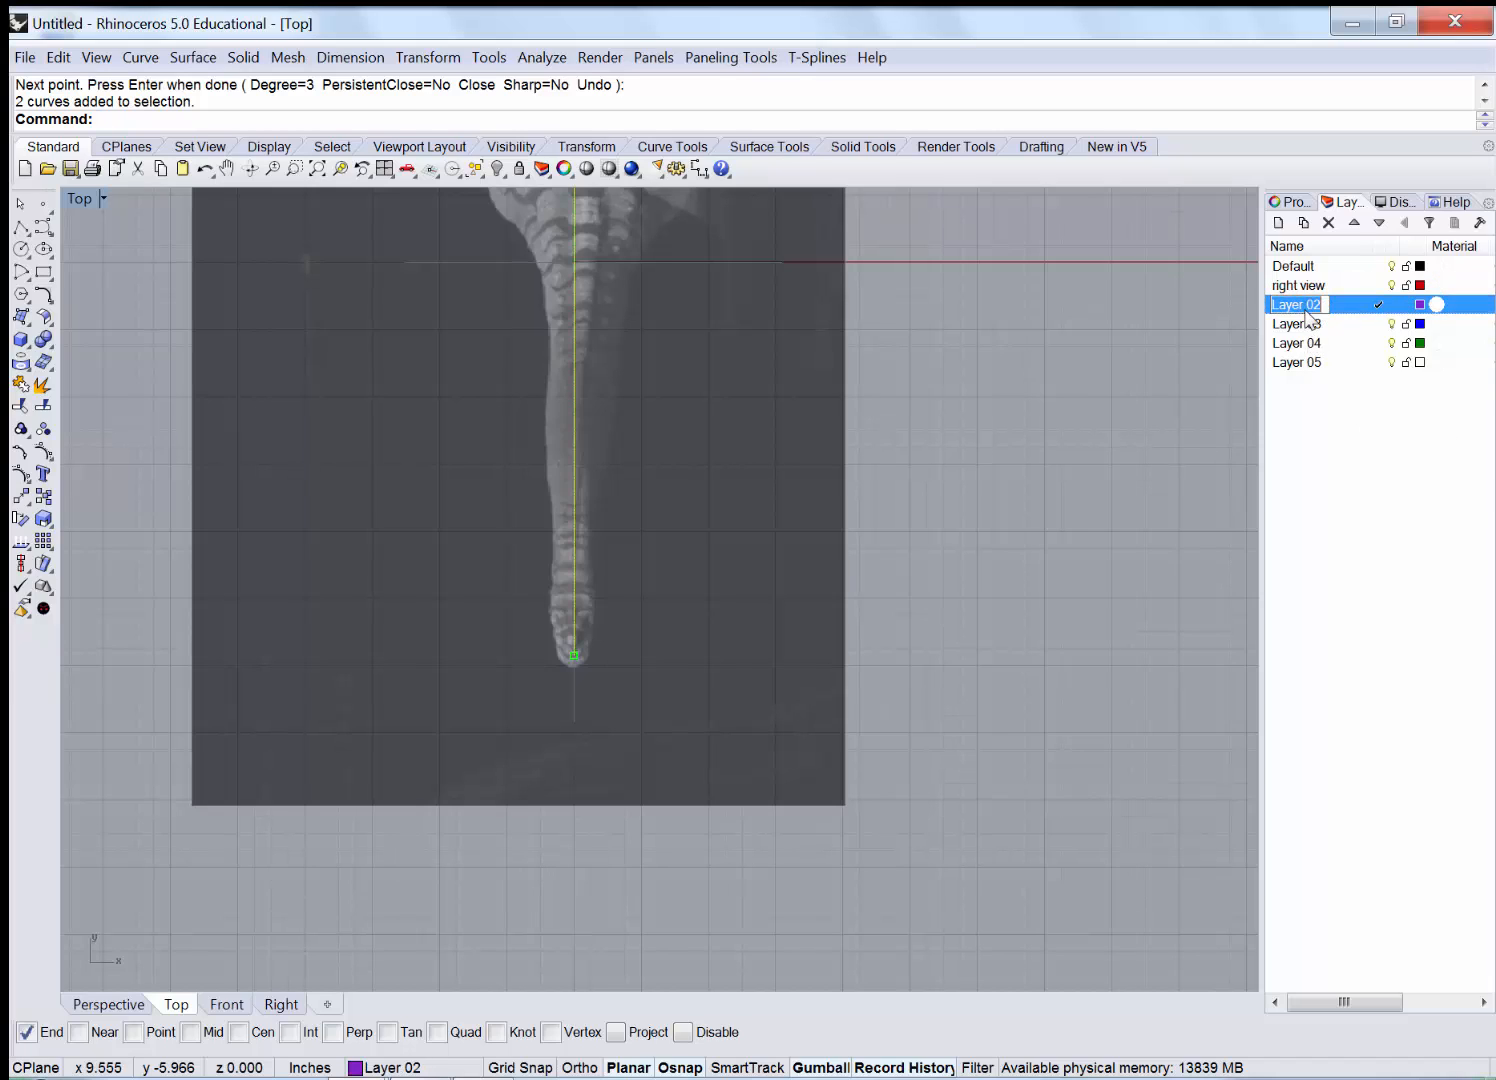
type("top view")
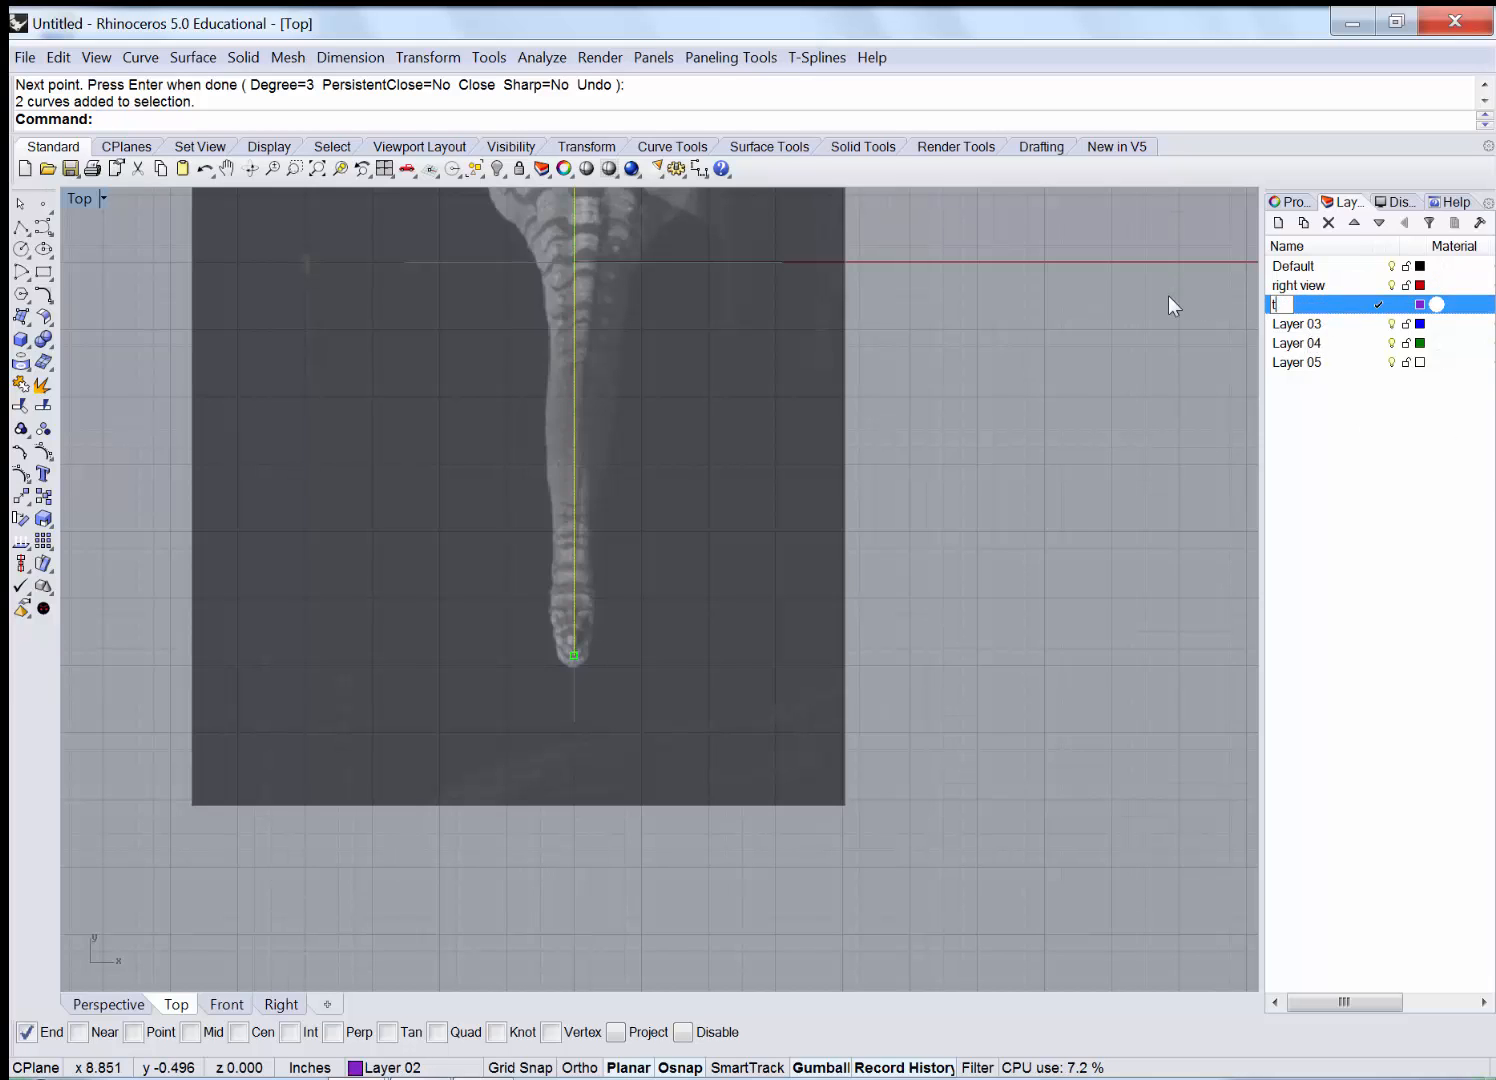
left_click(619, 400)
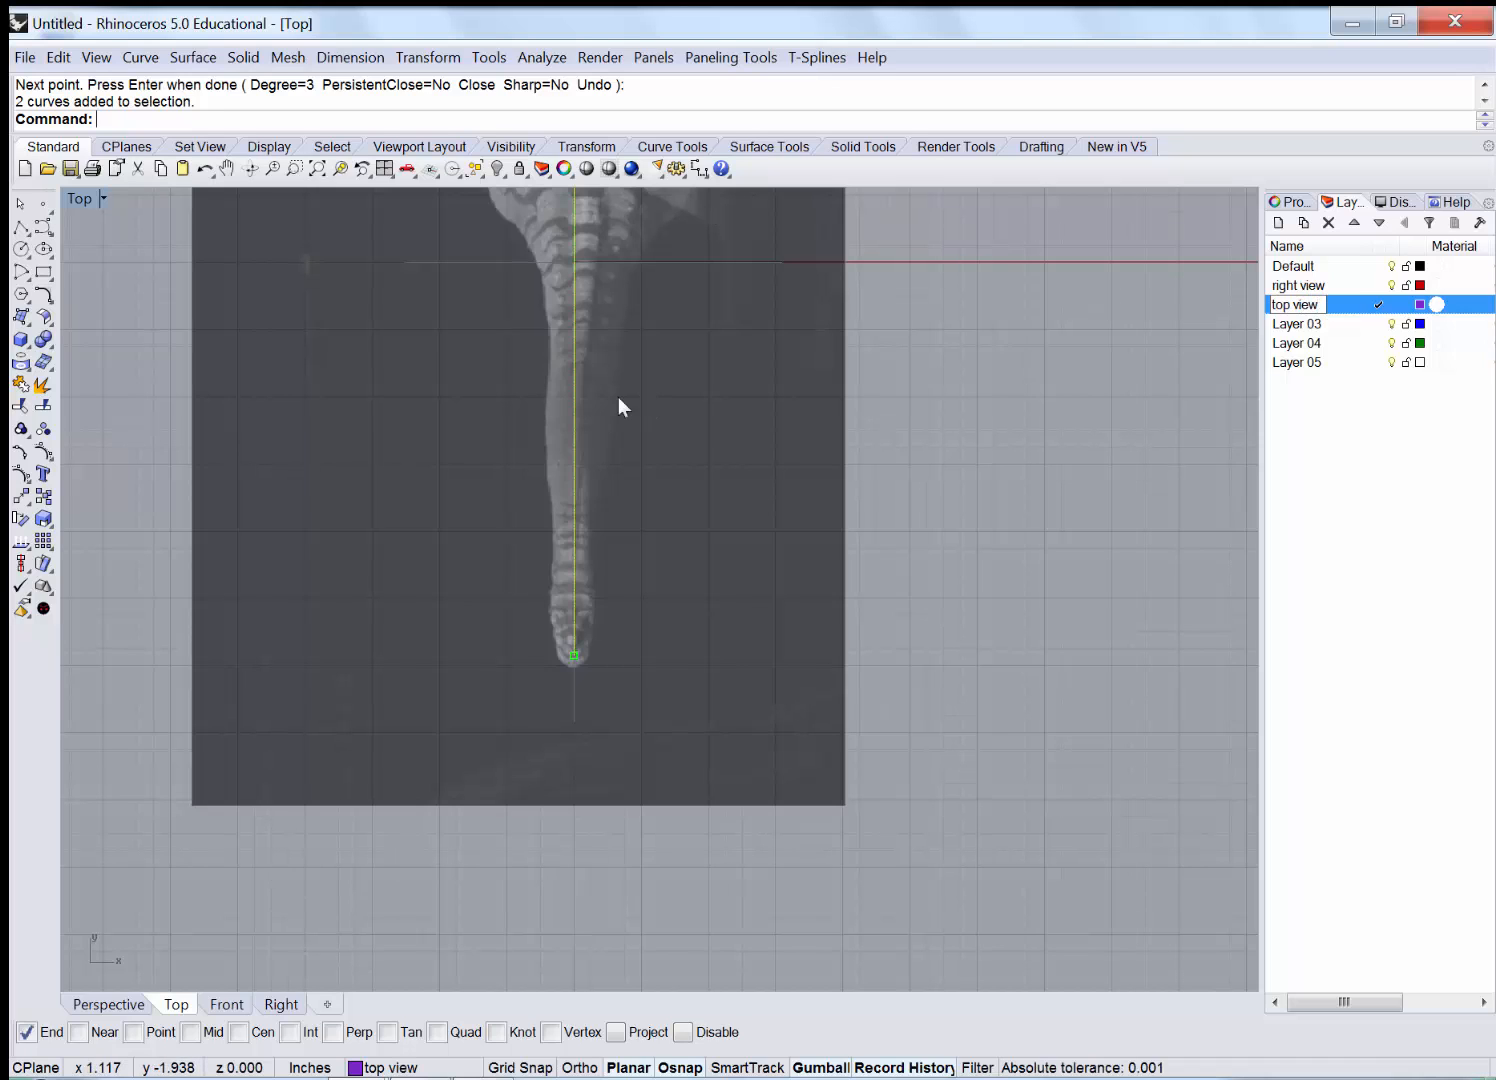
left_click(44, 226)
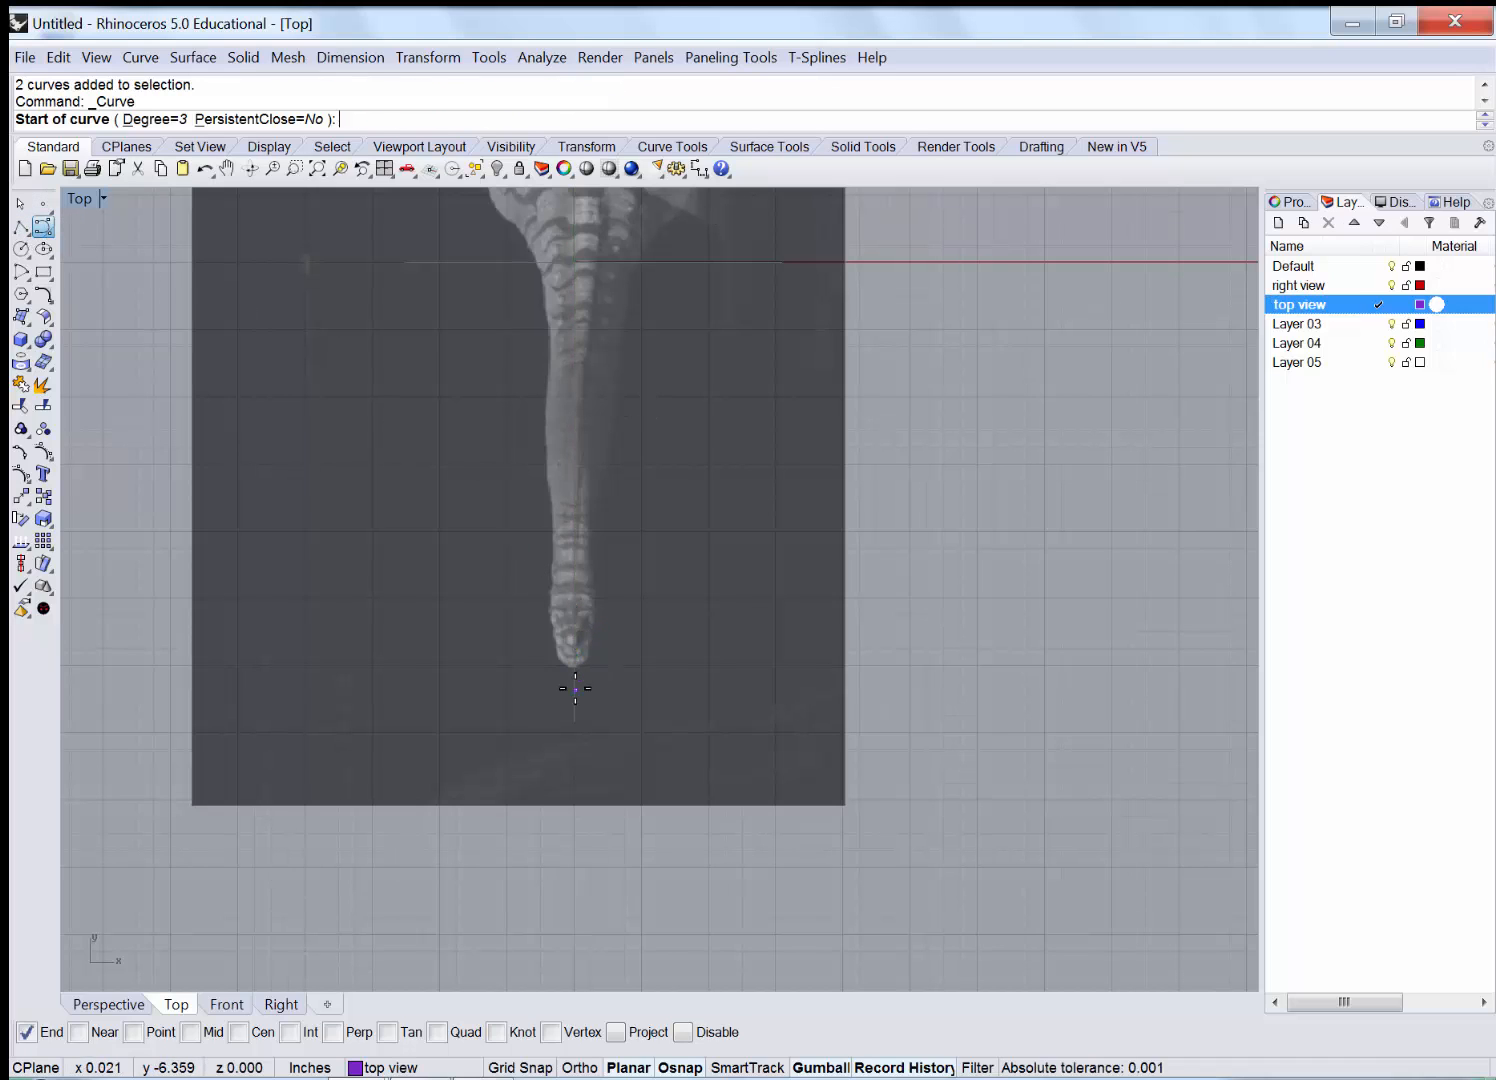
Place outline curve points from the tail tip up to where the tail meets the body.
scroll(580, 669, "up", 3)
scroll(581, 649, "up", 1)
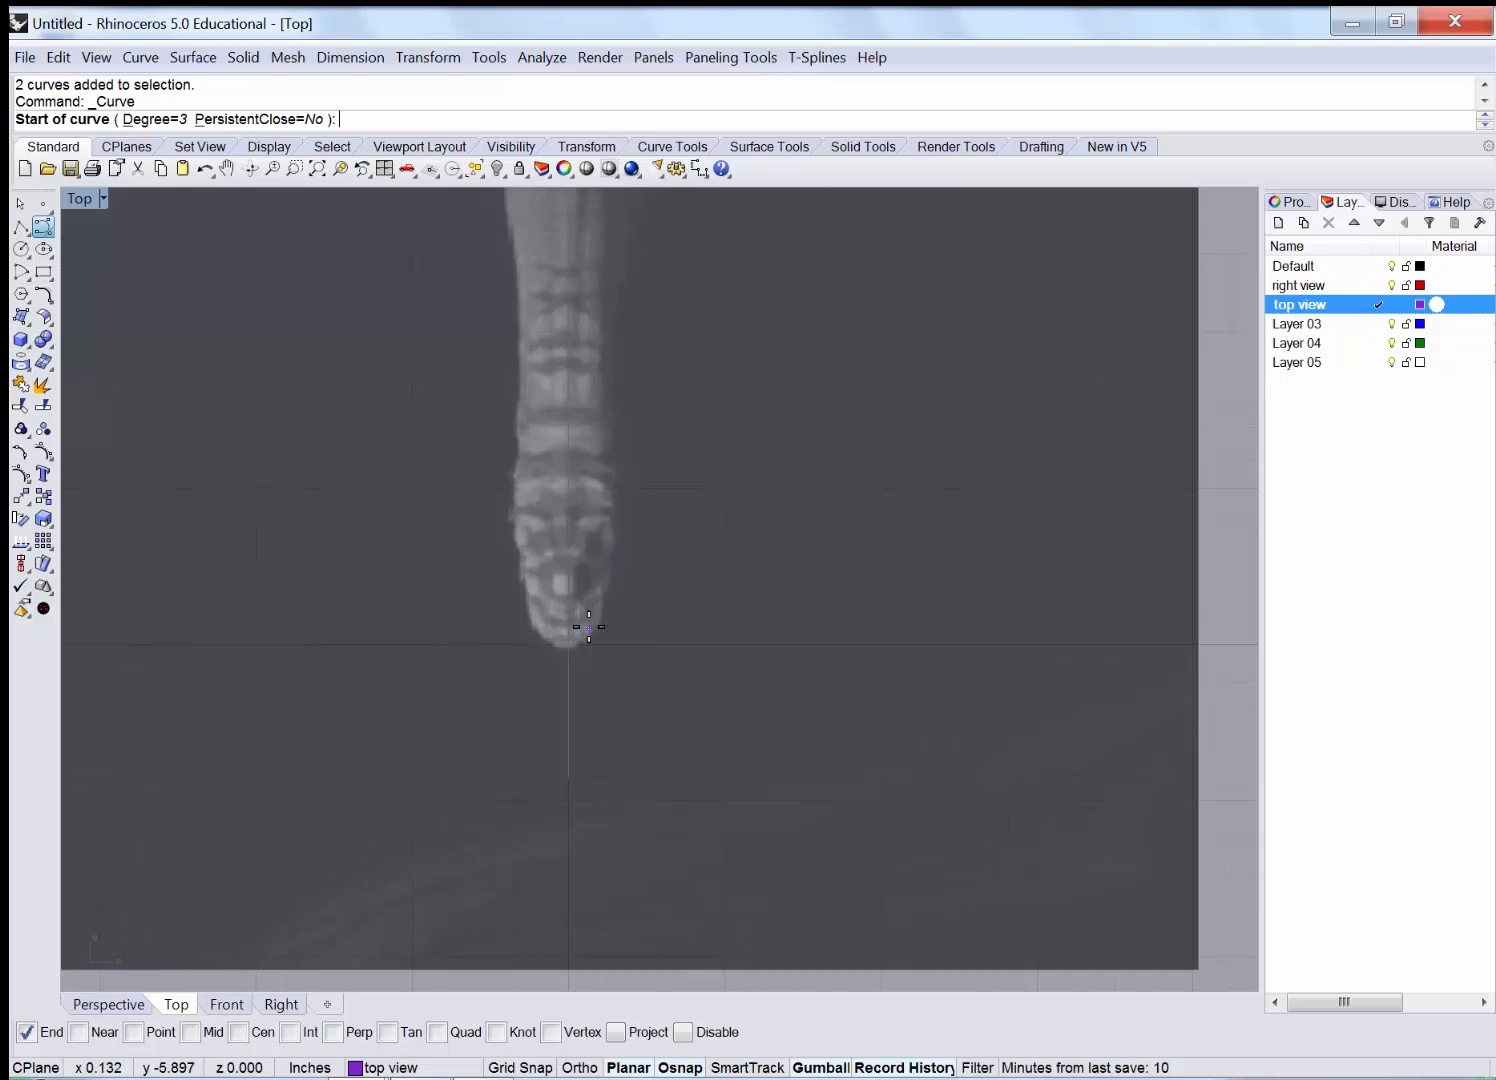
scroll(585, 629, "up", 2)
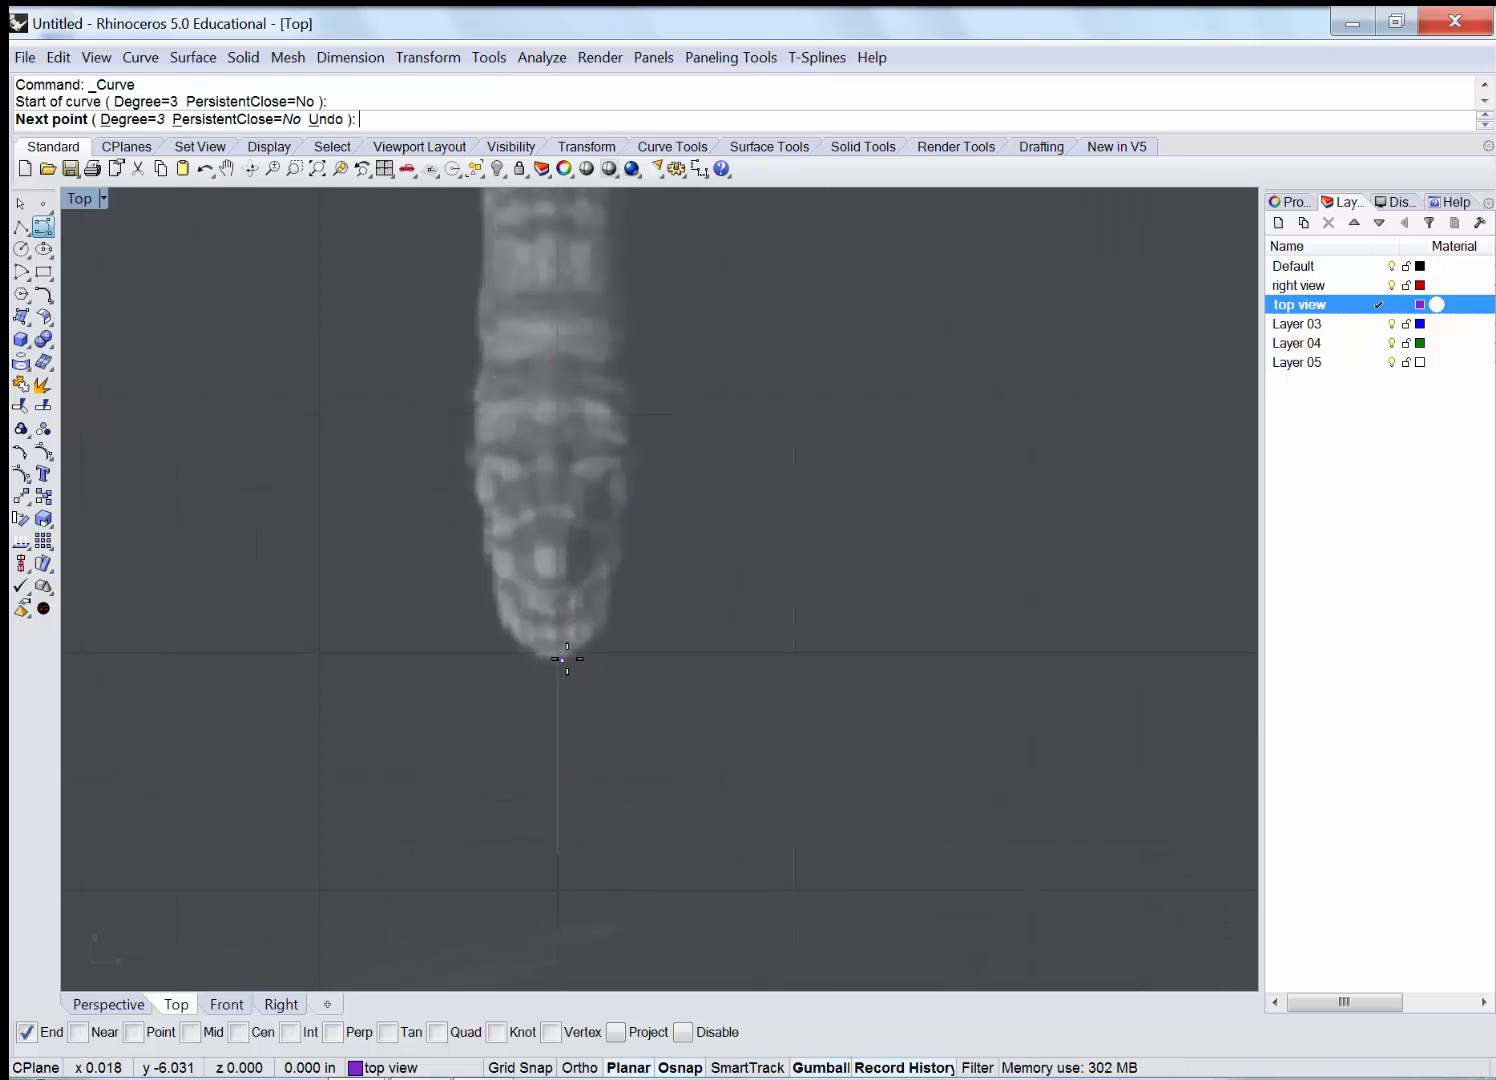
left_click(562, 659)
left_click(608, 634)
left_click(626, 557)
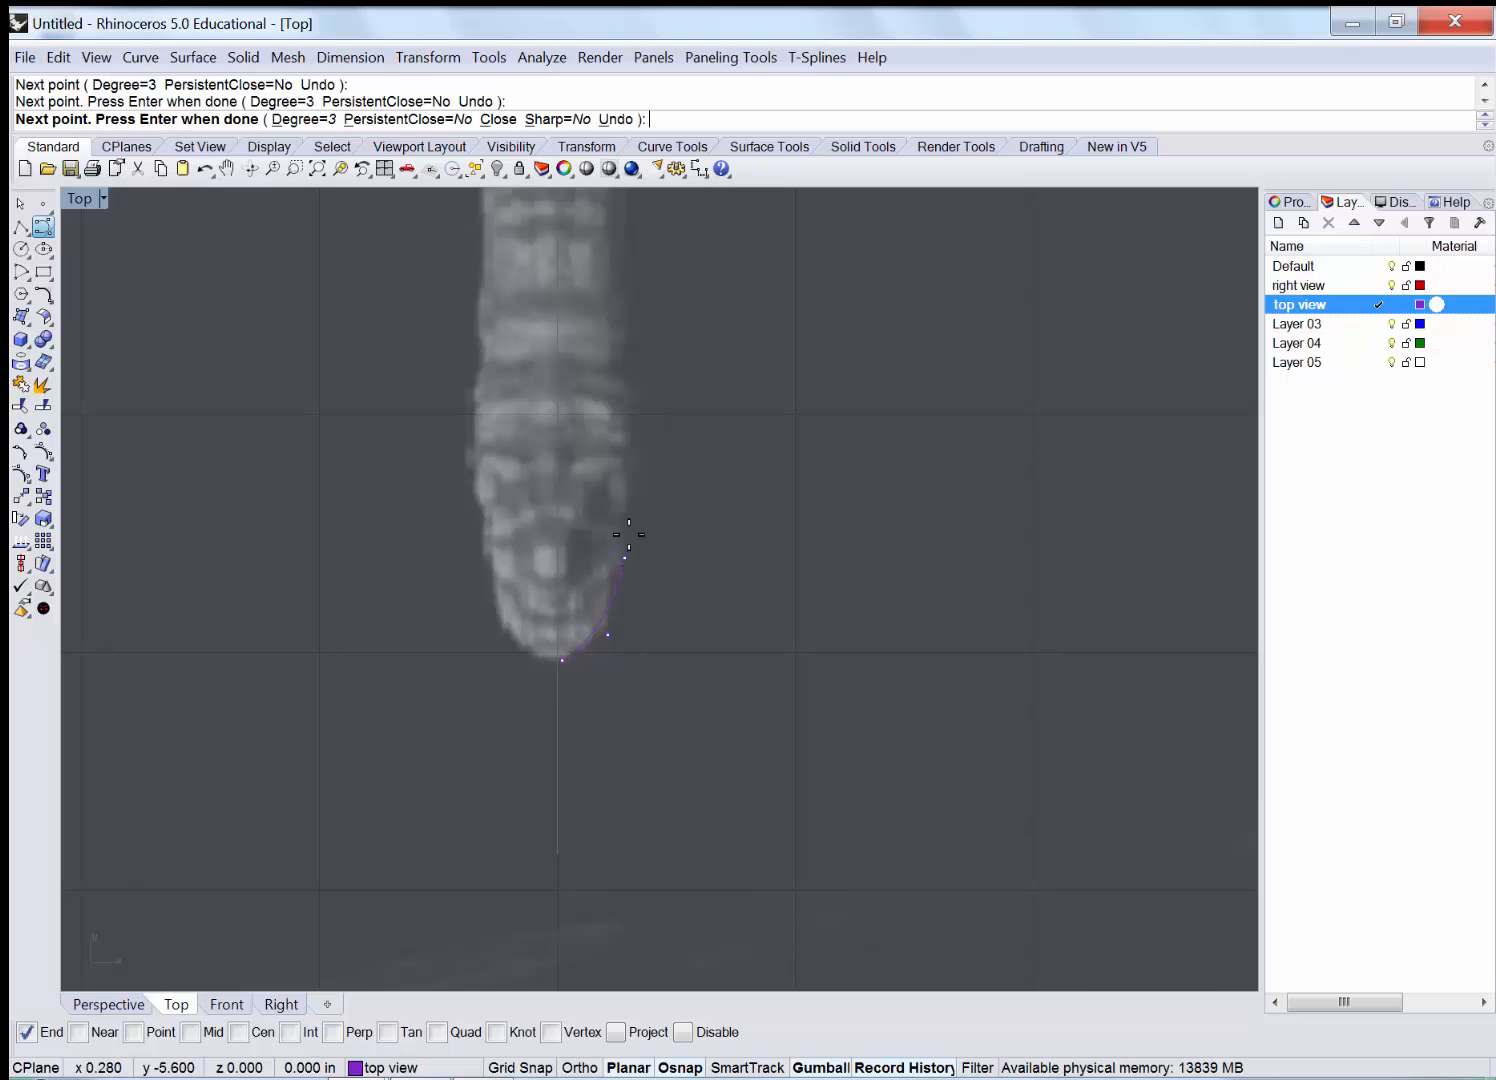
left_click(629, 470)
left_click(623, 349)
right_click_drag(661, 350, 545, 892)
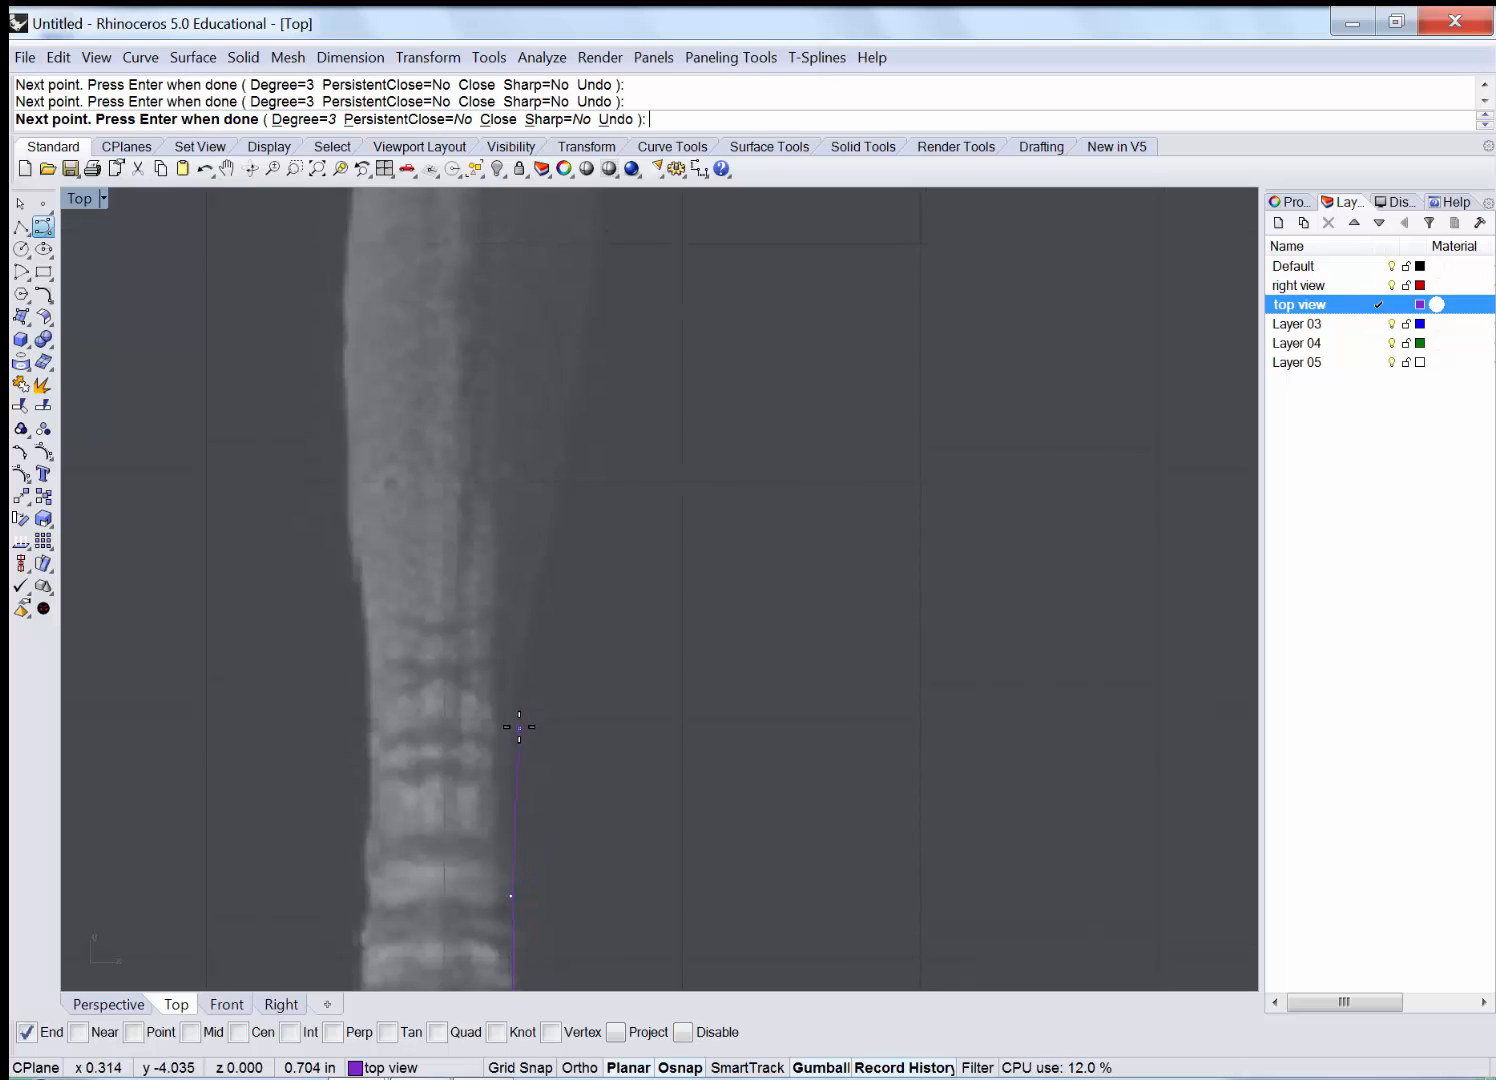
left_click(513, 730)
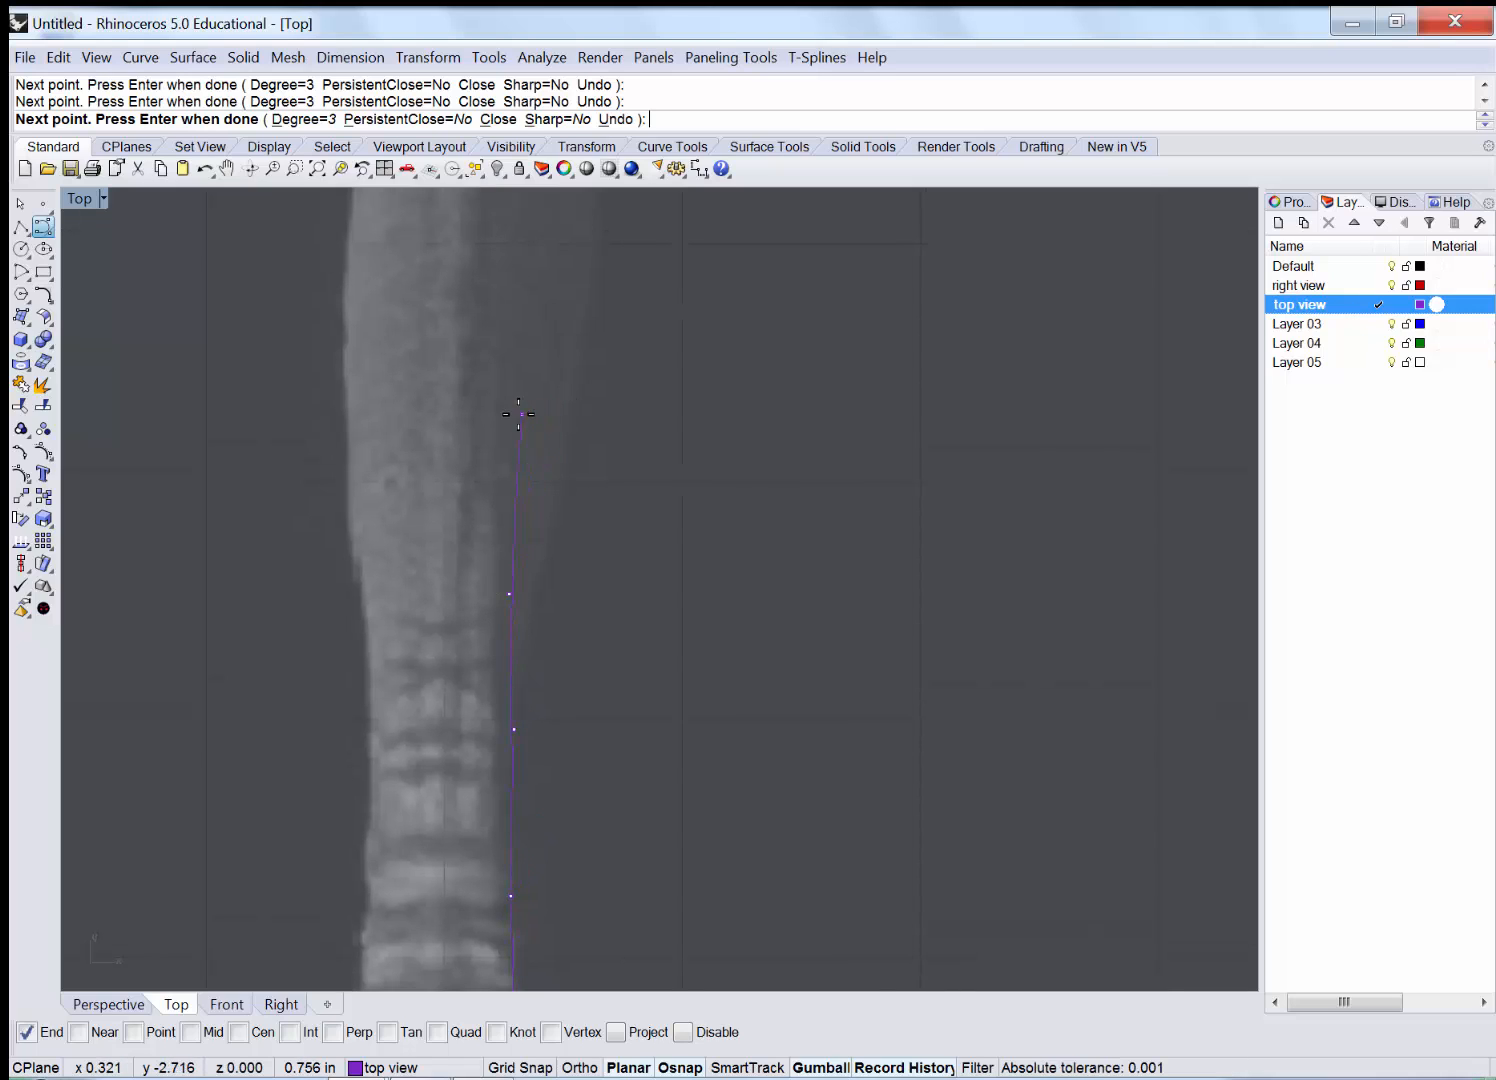
right_click_drag(553, 301, 516, 700)
scroll(517, 700, "down", 2)
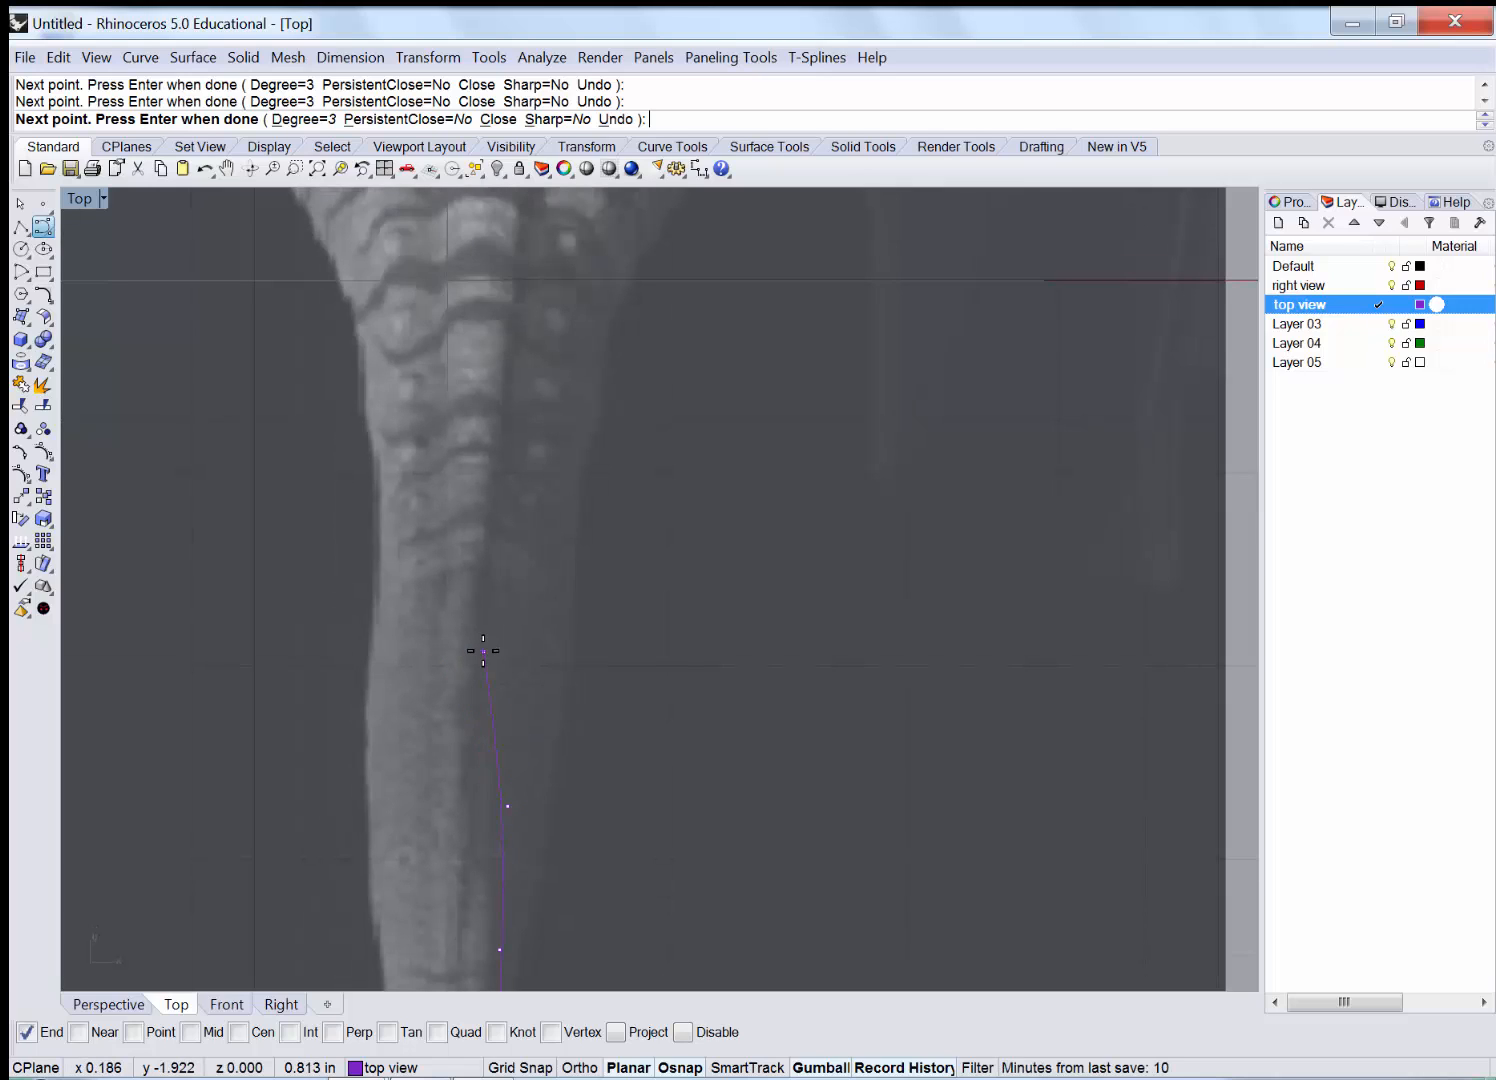
scroll(486, 654, "down", 2)
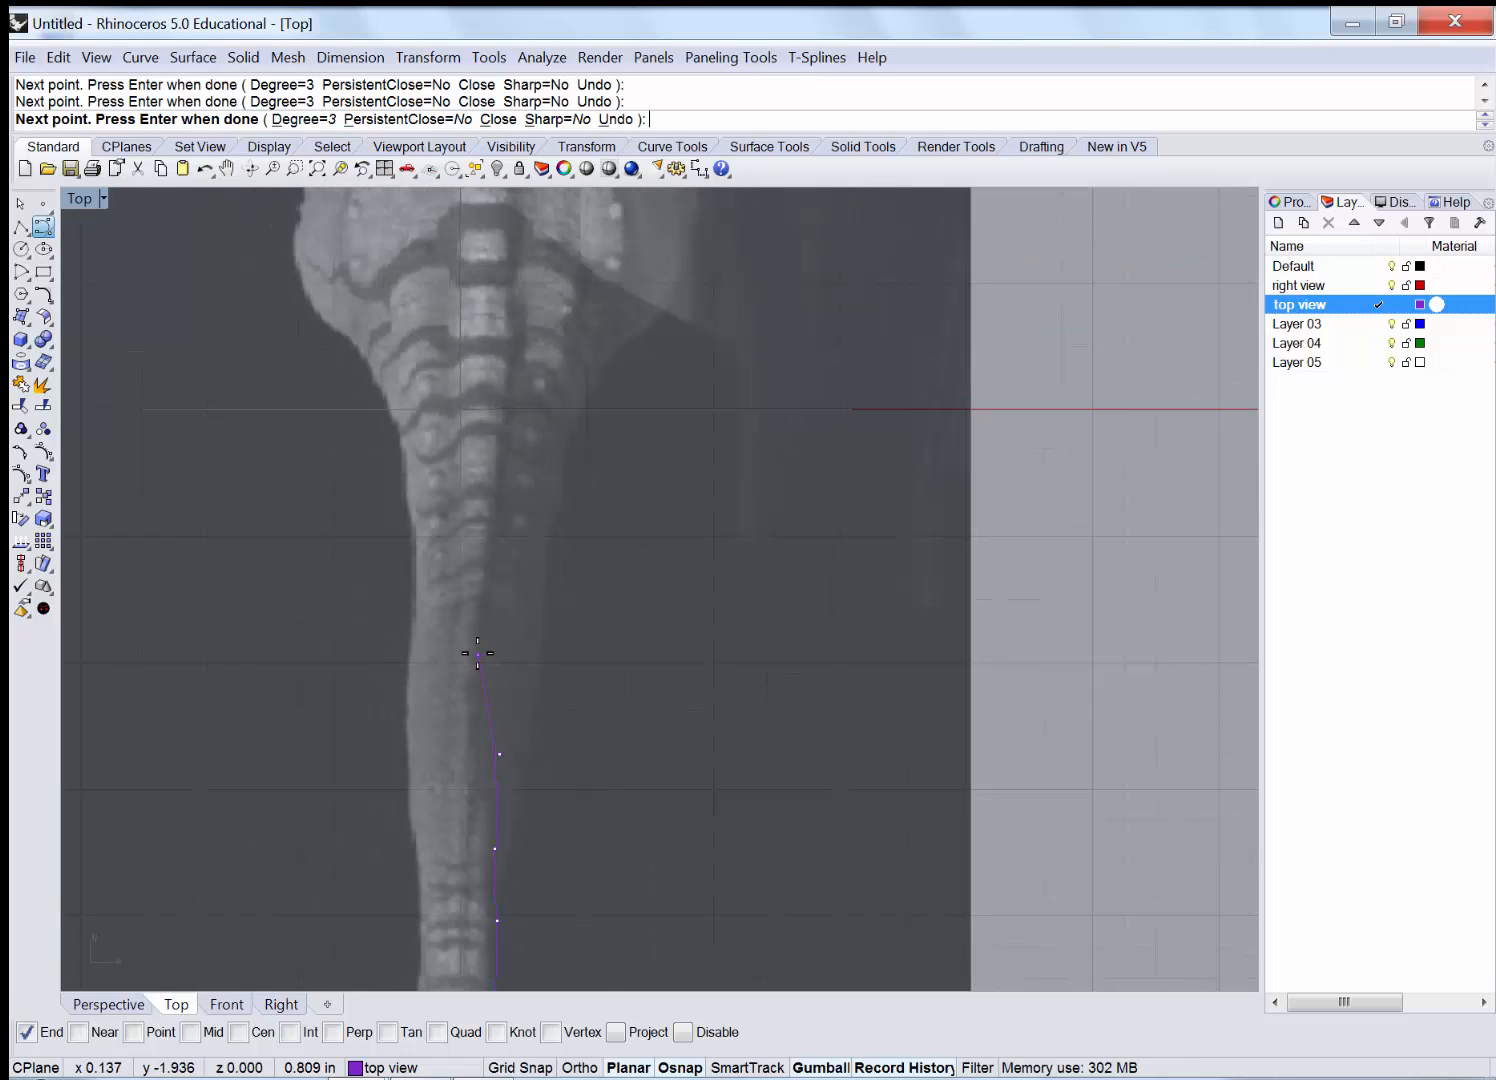
left_click(525, 615)
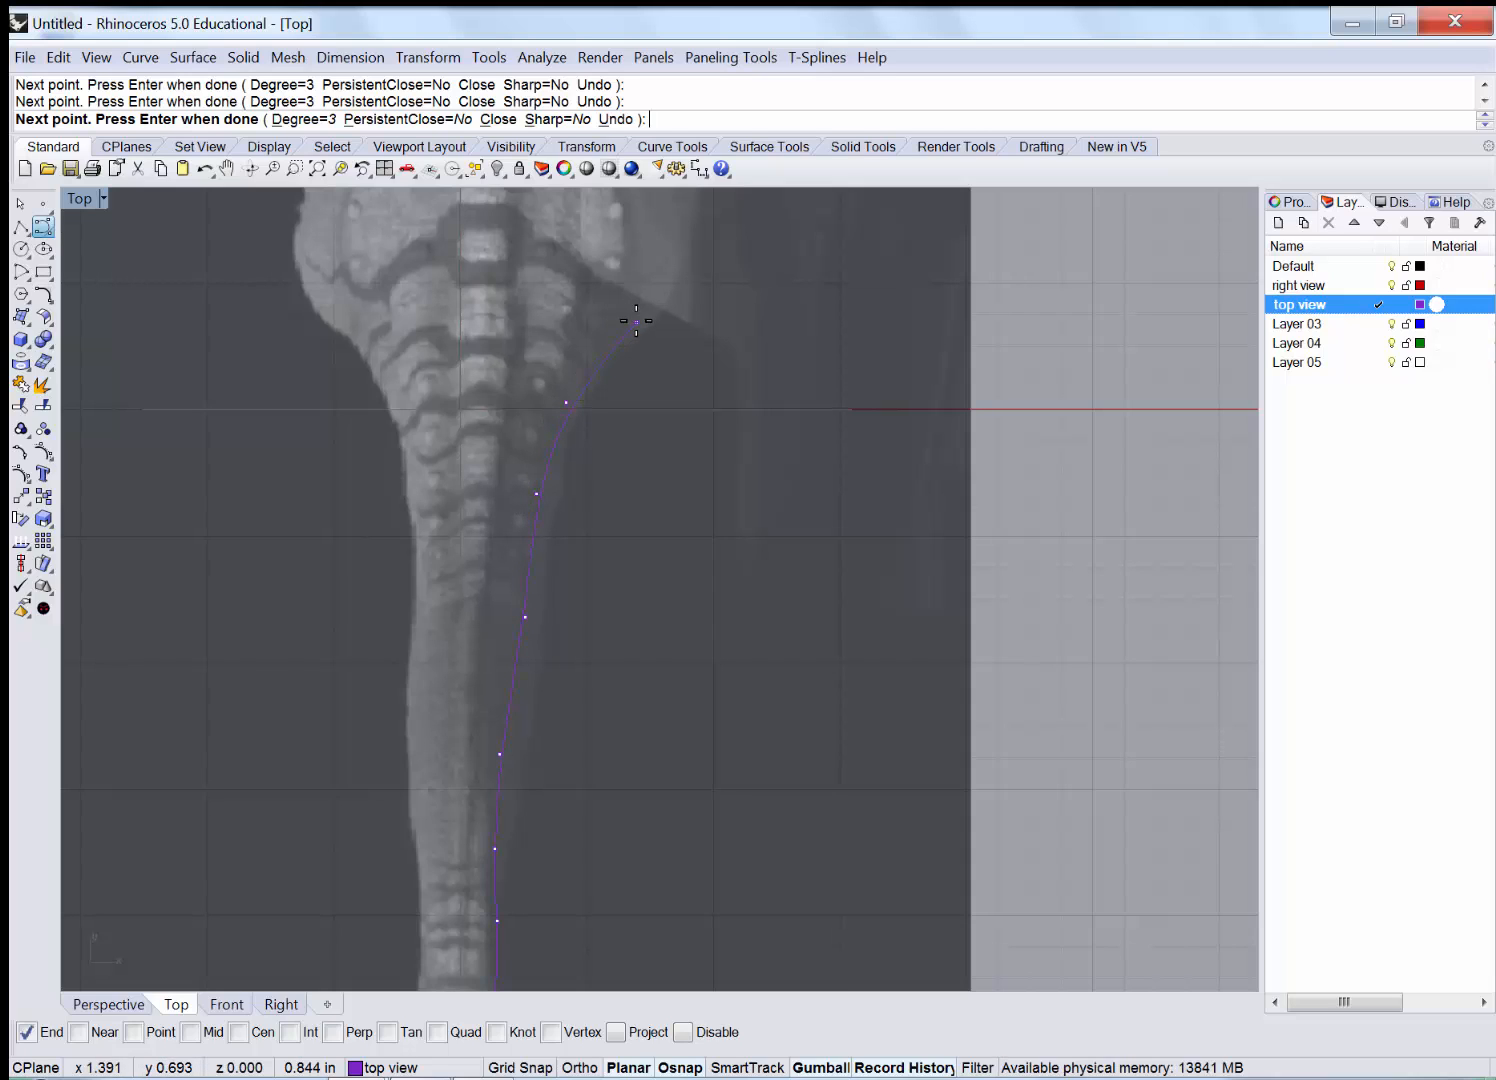
Continue the outline along the body and neck to the narrow tip and finish it.
right_click_drag(690, 328, 654, 669)
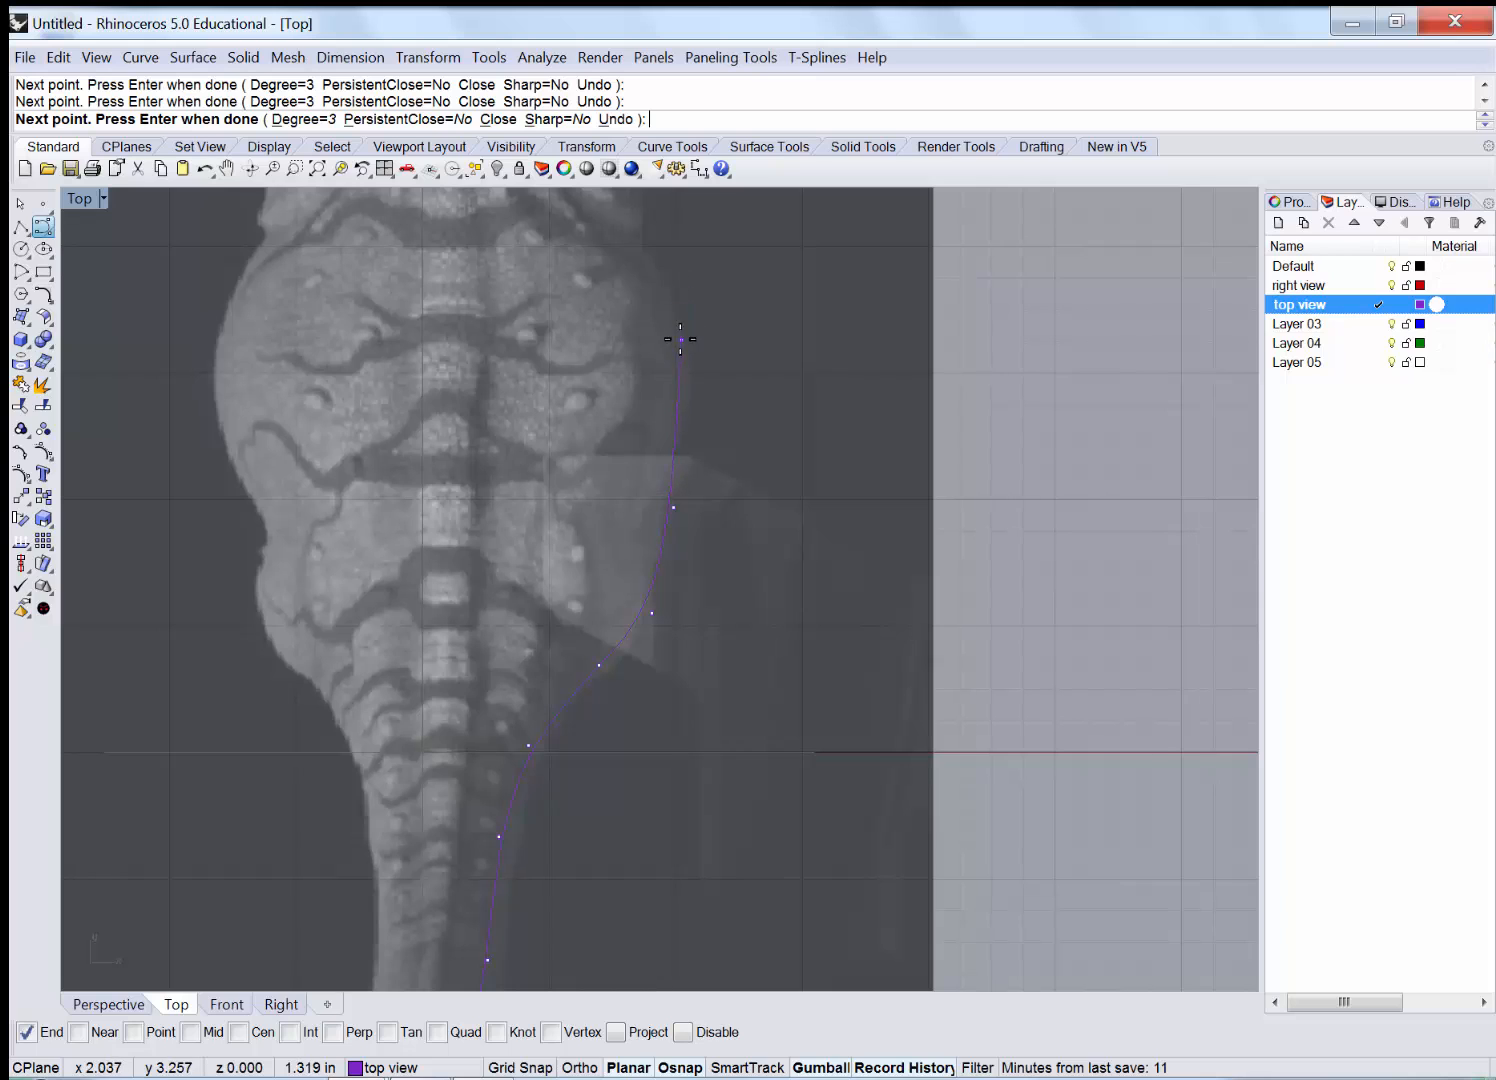
right_click_drag(650, 234, 544, 676)
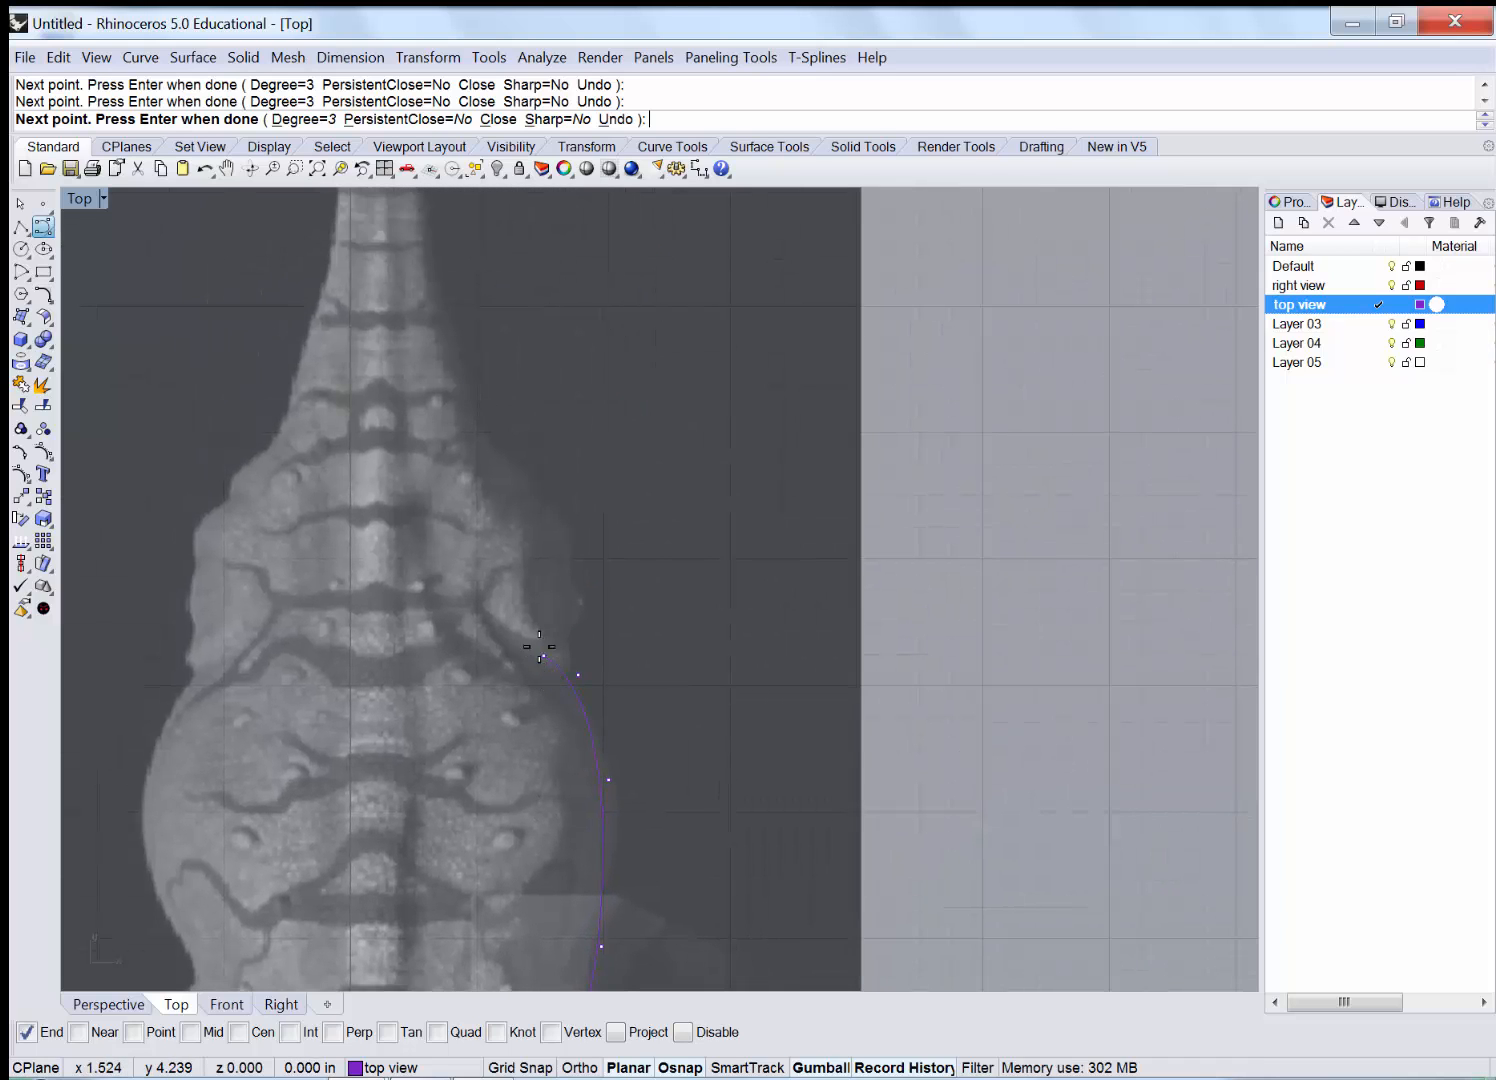
left_click(500, 507)
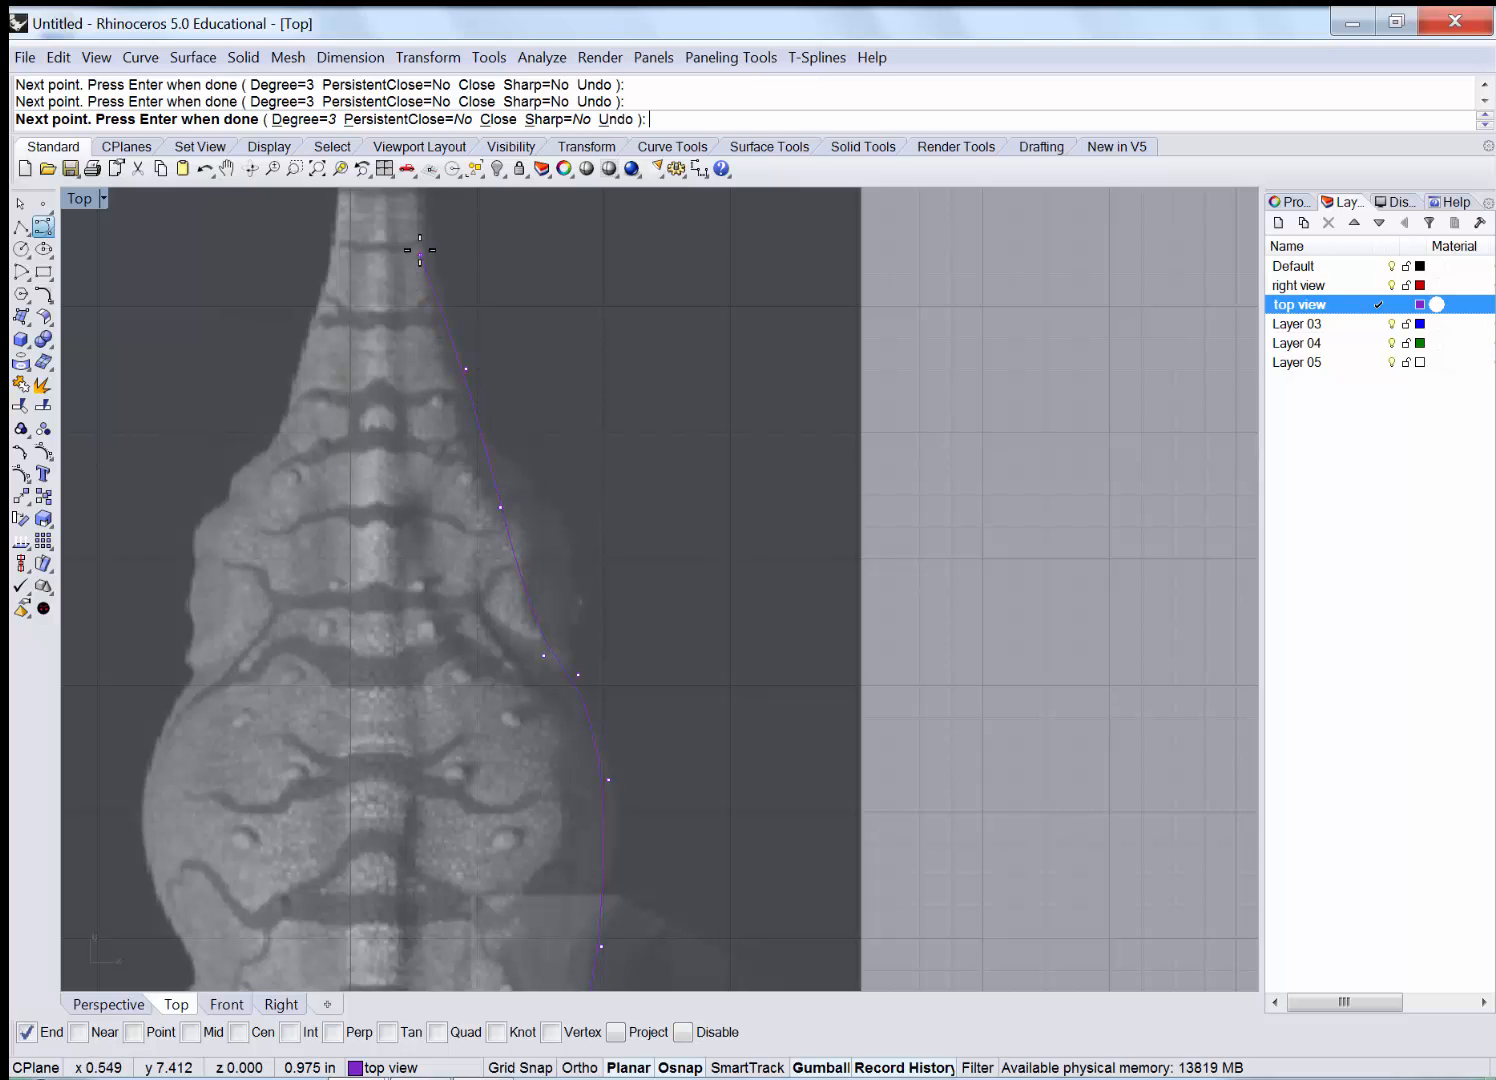
right_click_drag(434, 351, 430, 815)
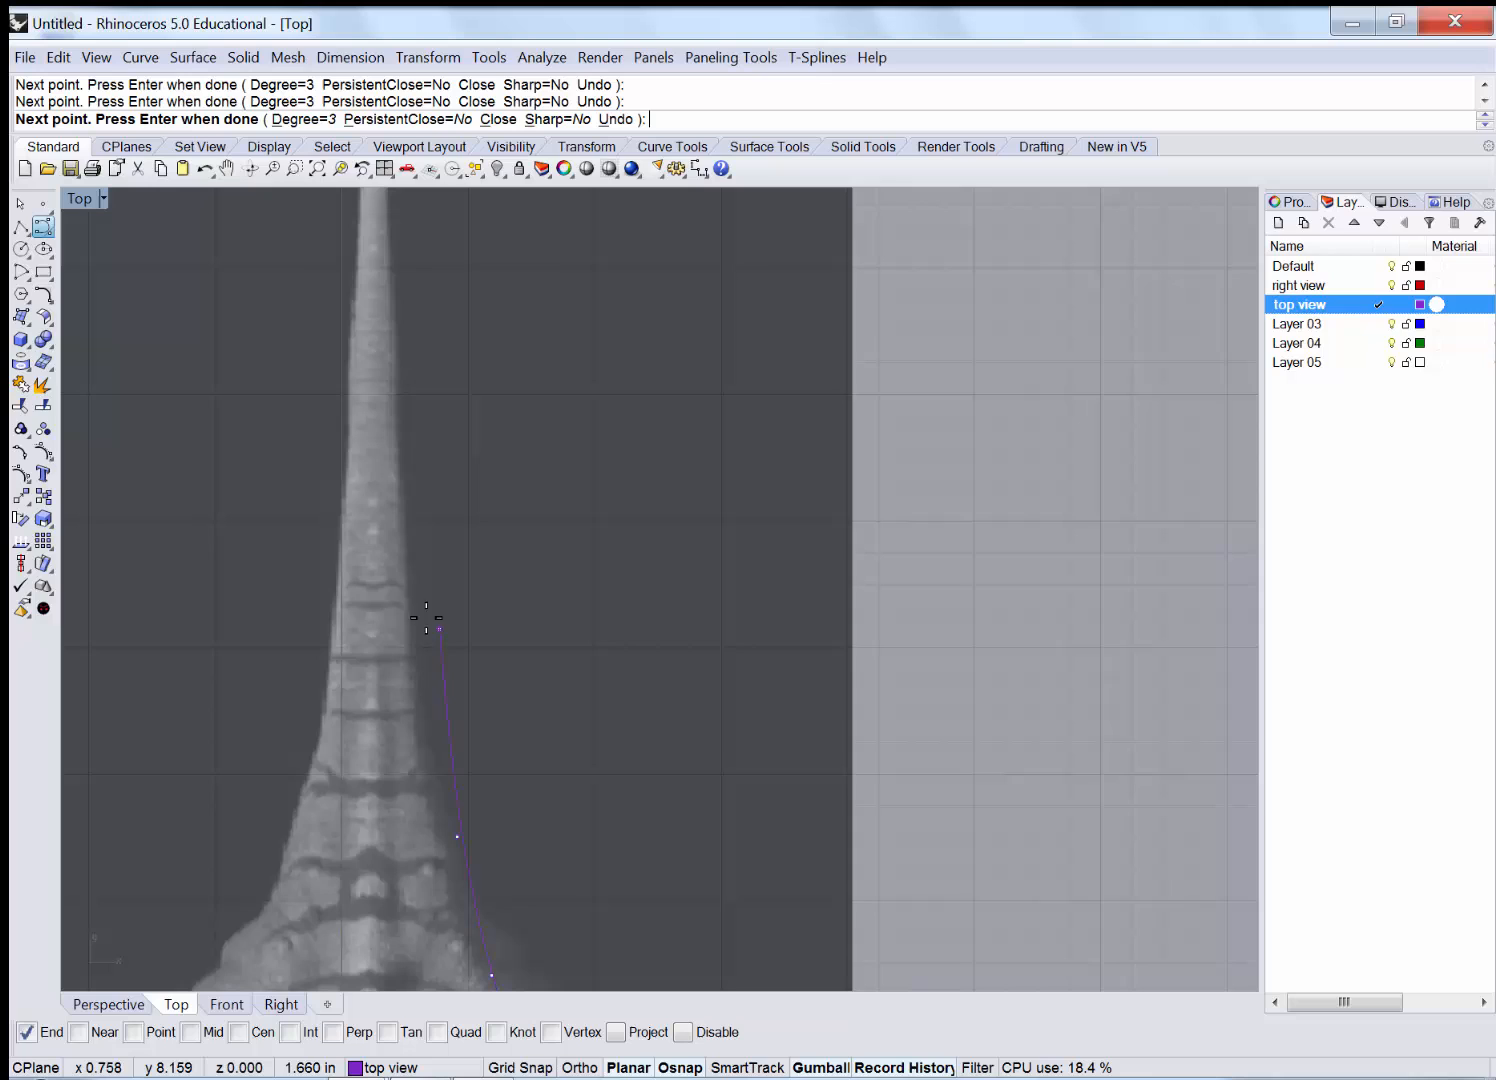
left_click(405, 553)
right_click_drag(410, 312, 450, 621)
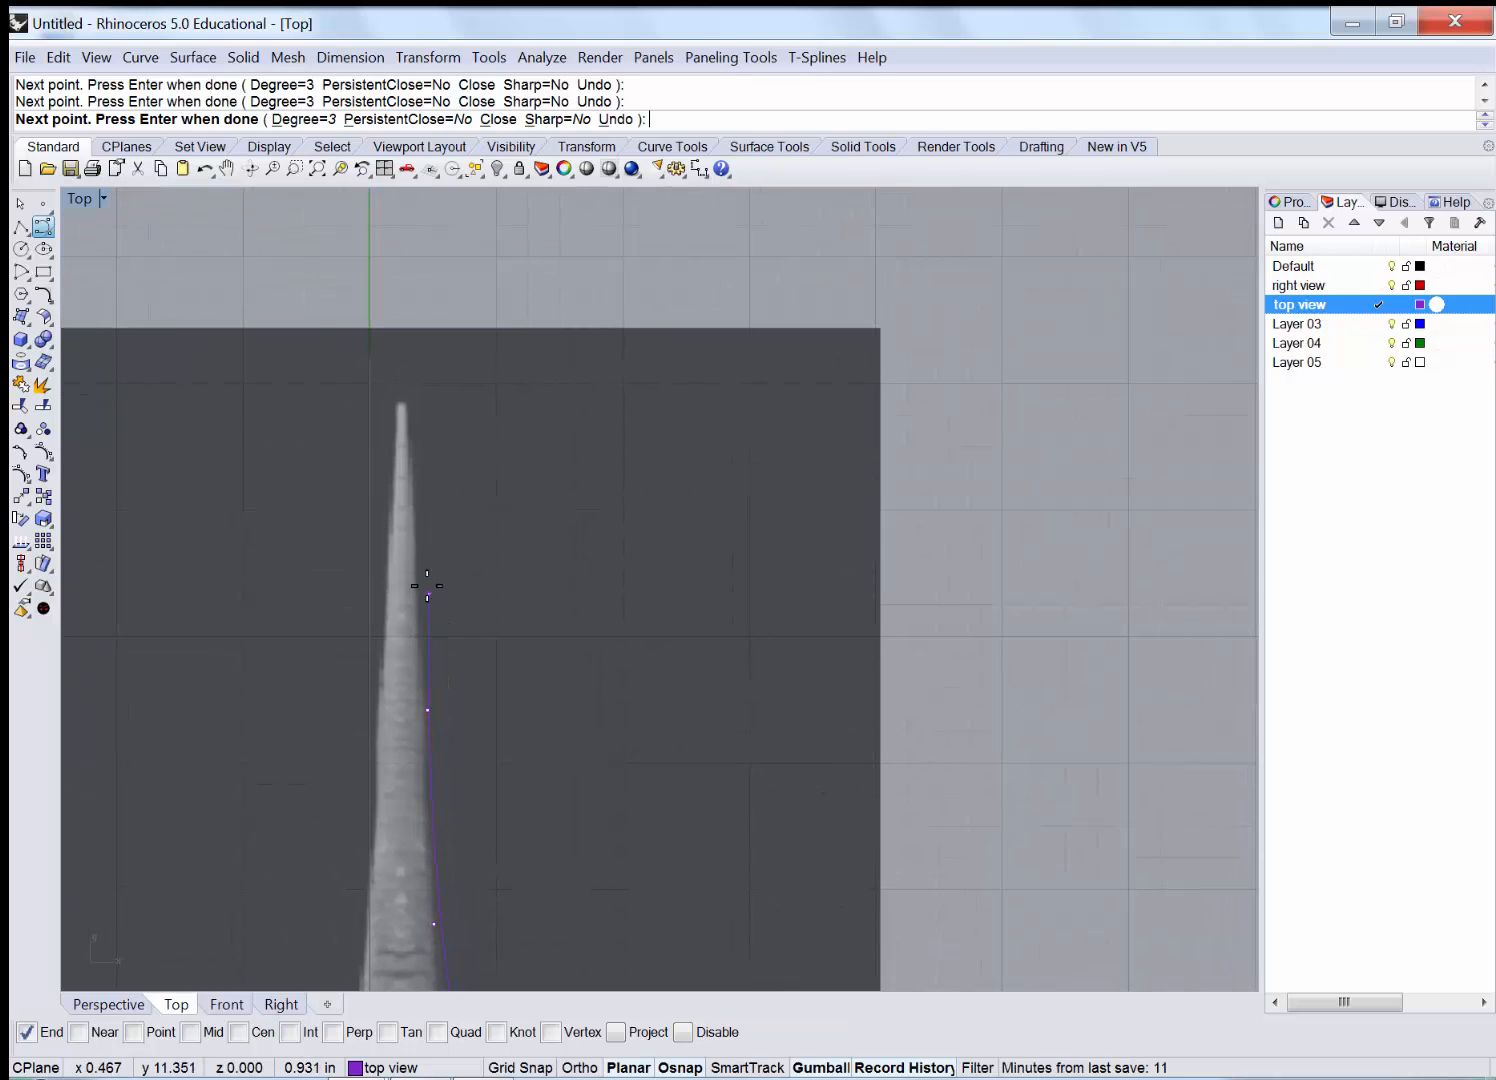
left_click(414, 477)
scroll(366, 377, "up", 2)
scroll(365, 378, "up", 4)
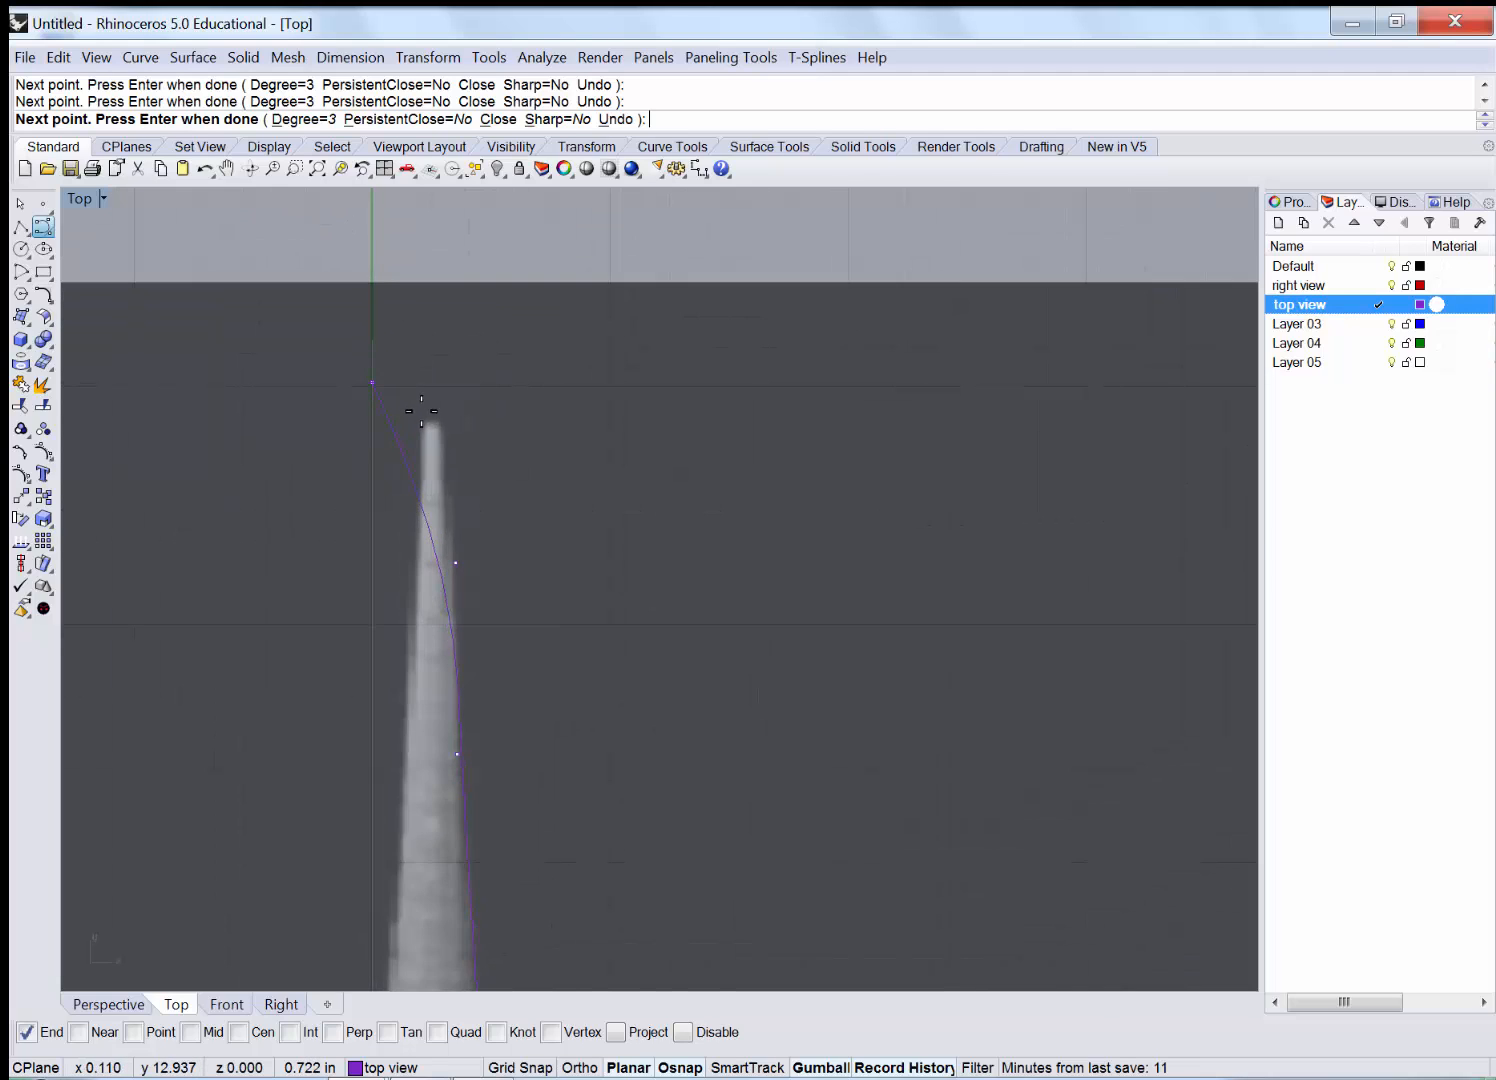
scroll(449, 424, "up", 2)
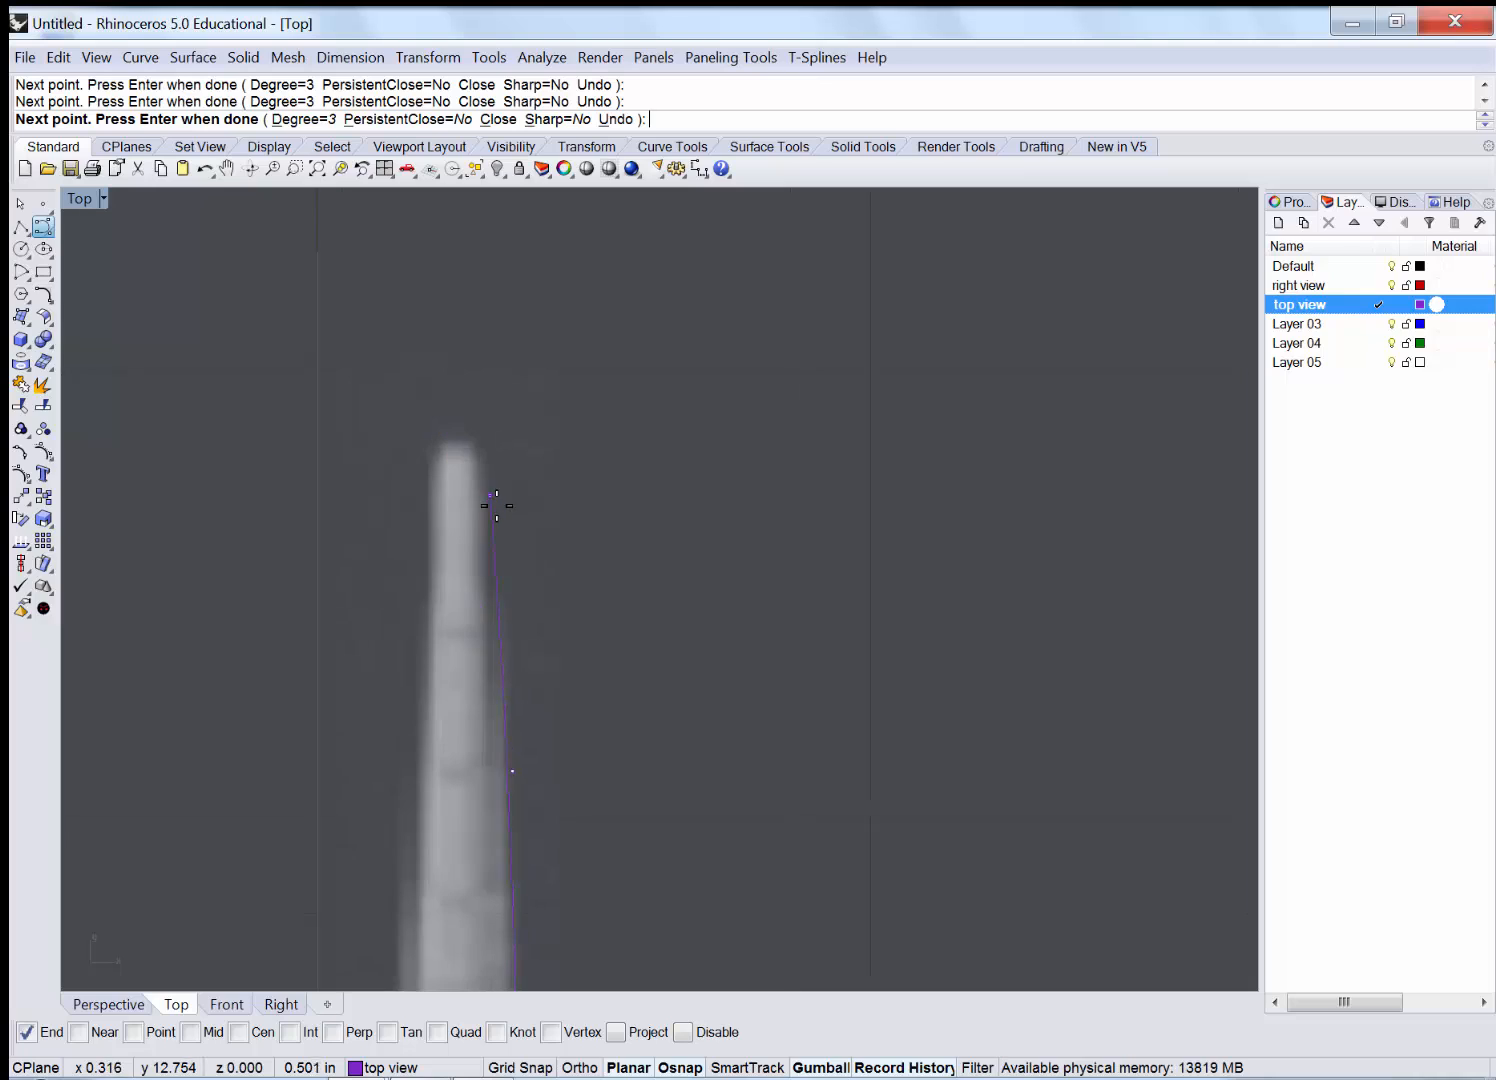
left_click(496, 502)
left_click(494, 456)
key("Return")
Zoom out to show the whole top-view dinosaur and select the traced outline curve.
scroll(378, 413, "down", 4)
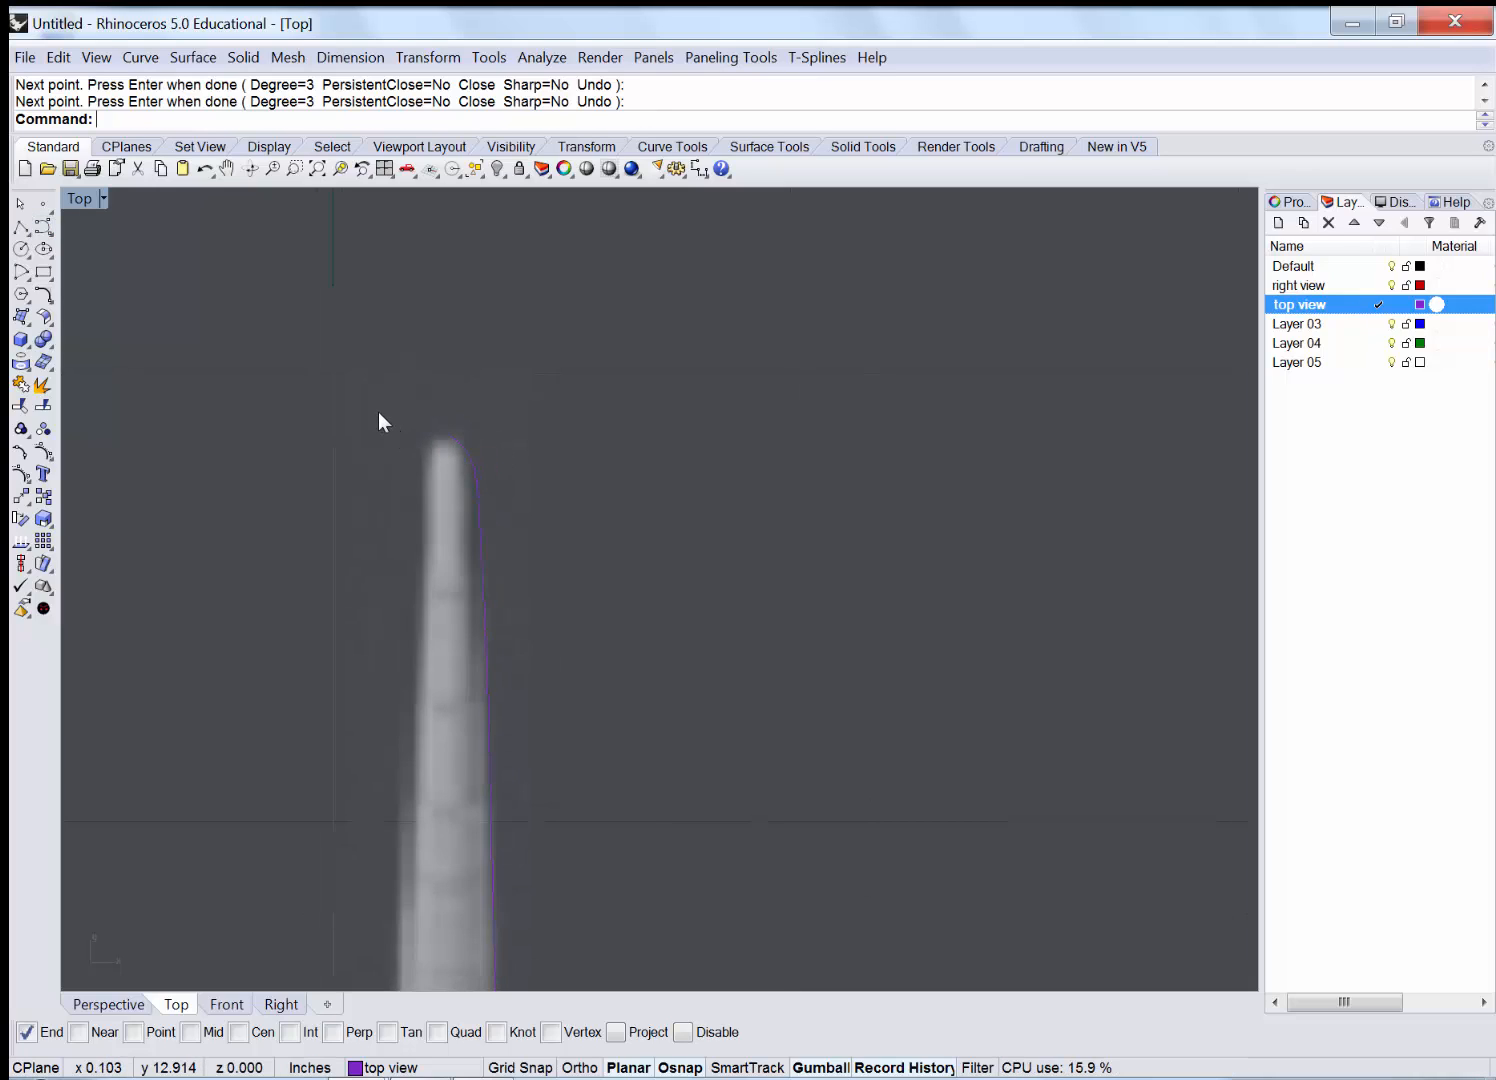
scroll(383, 414, "down", 1)
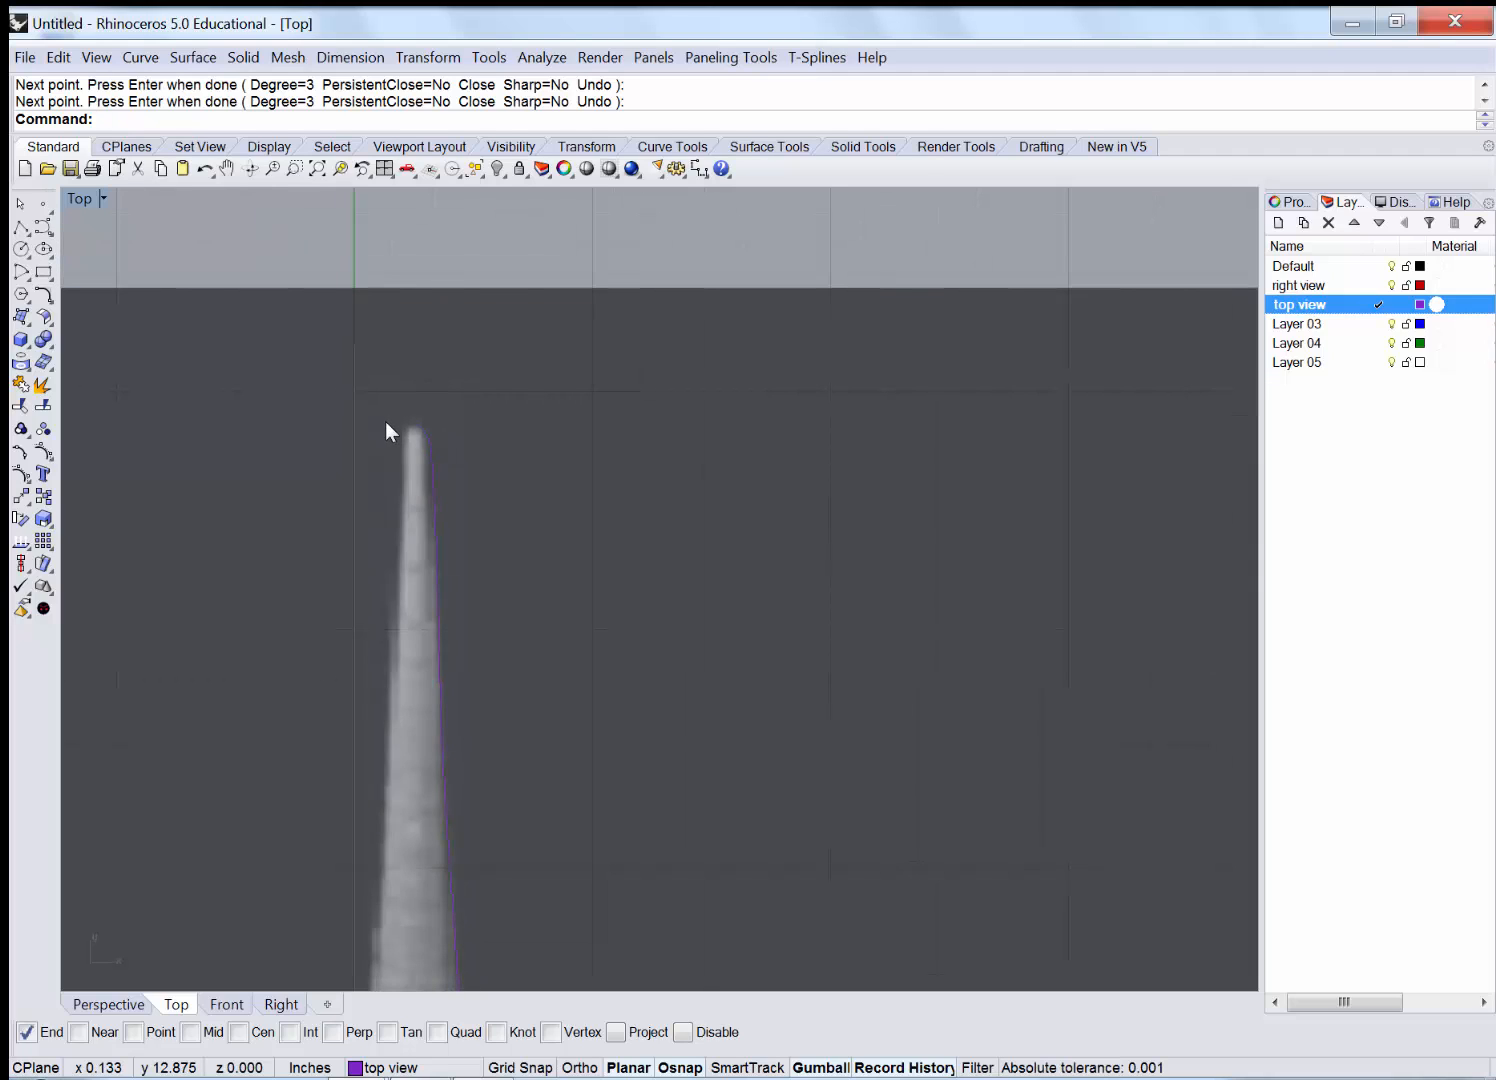
scroll(385, 421, "down", 1)
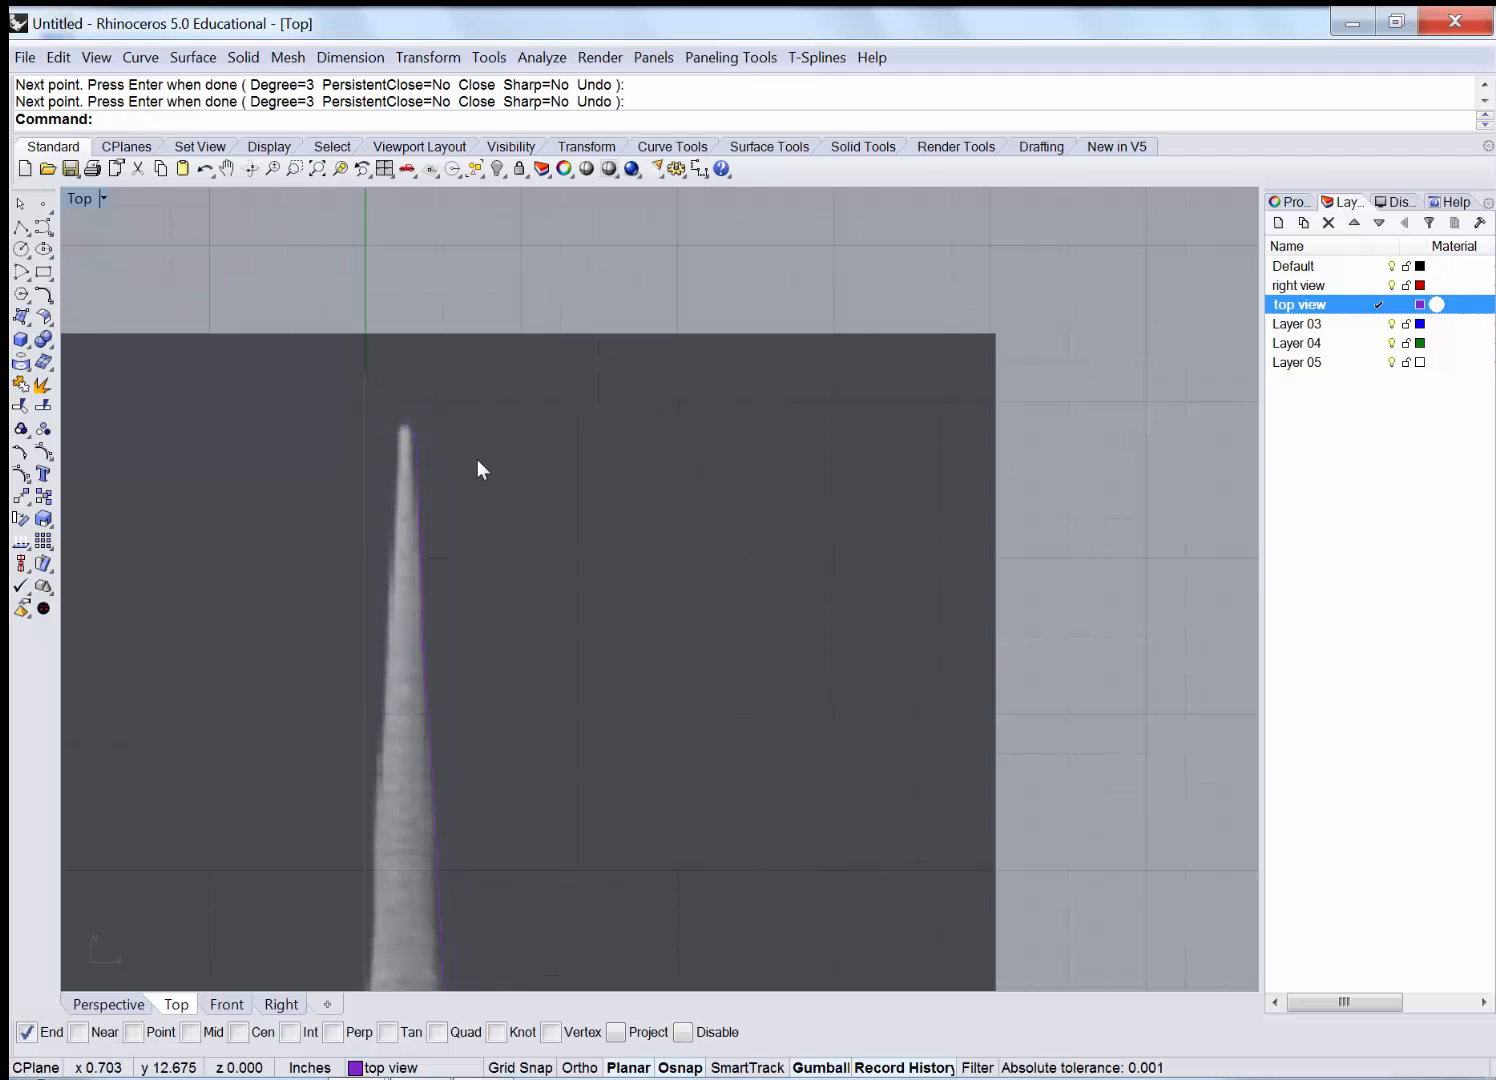
right_click_drag(498, 371, 498, 368)
scroll(498, 409, "down", 2)
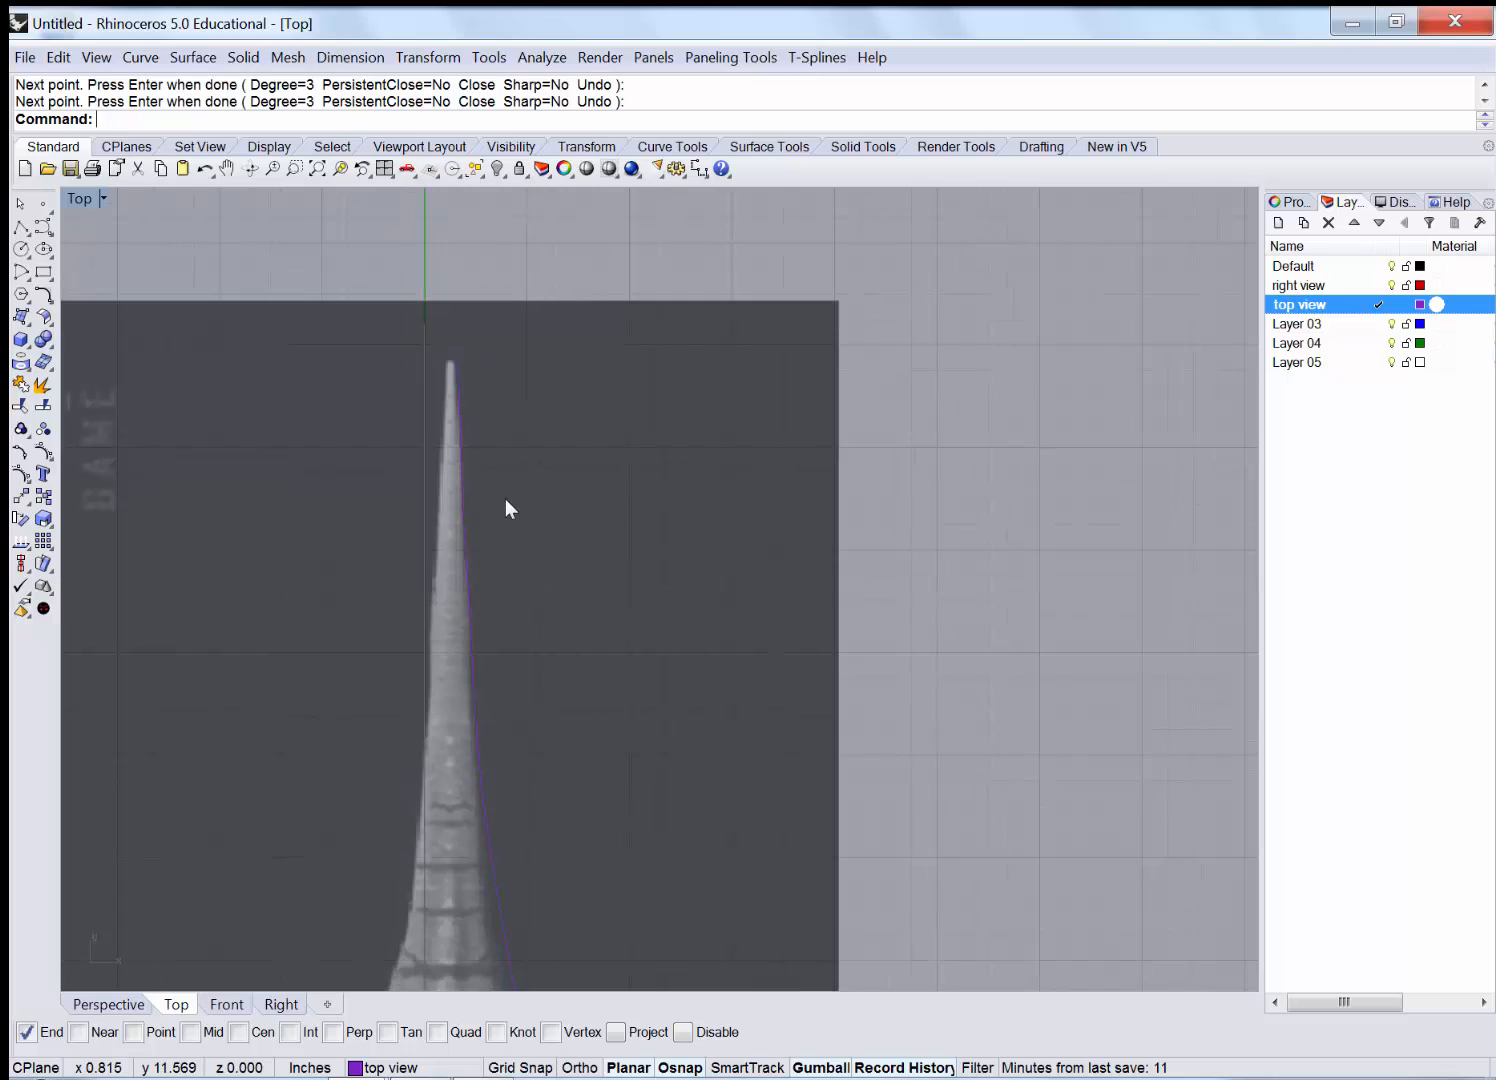
right_click_drag(509, 509, 446, 276)
scroll(464, 355, "down", 2)
scroll(463, 354, "down", 1)
scroll(449, 422, "down", 2)
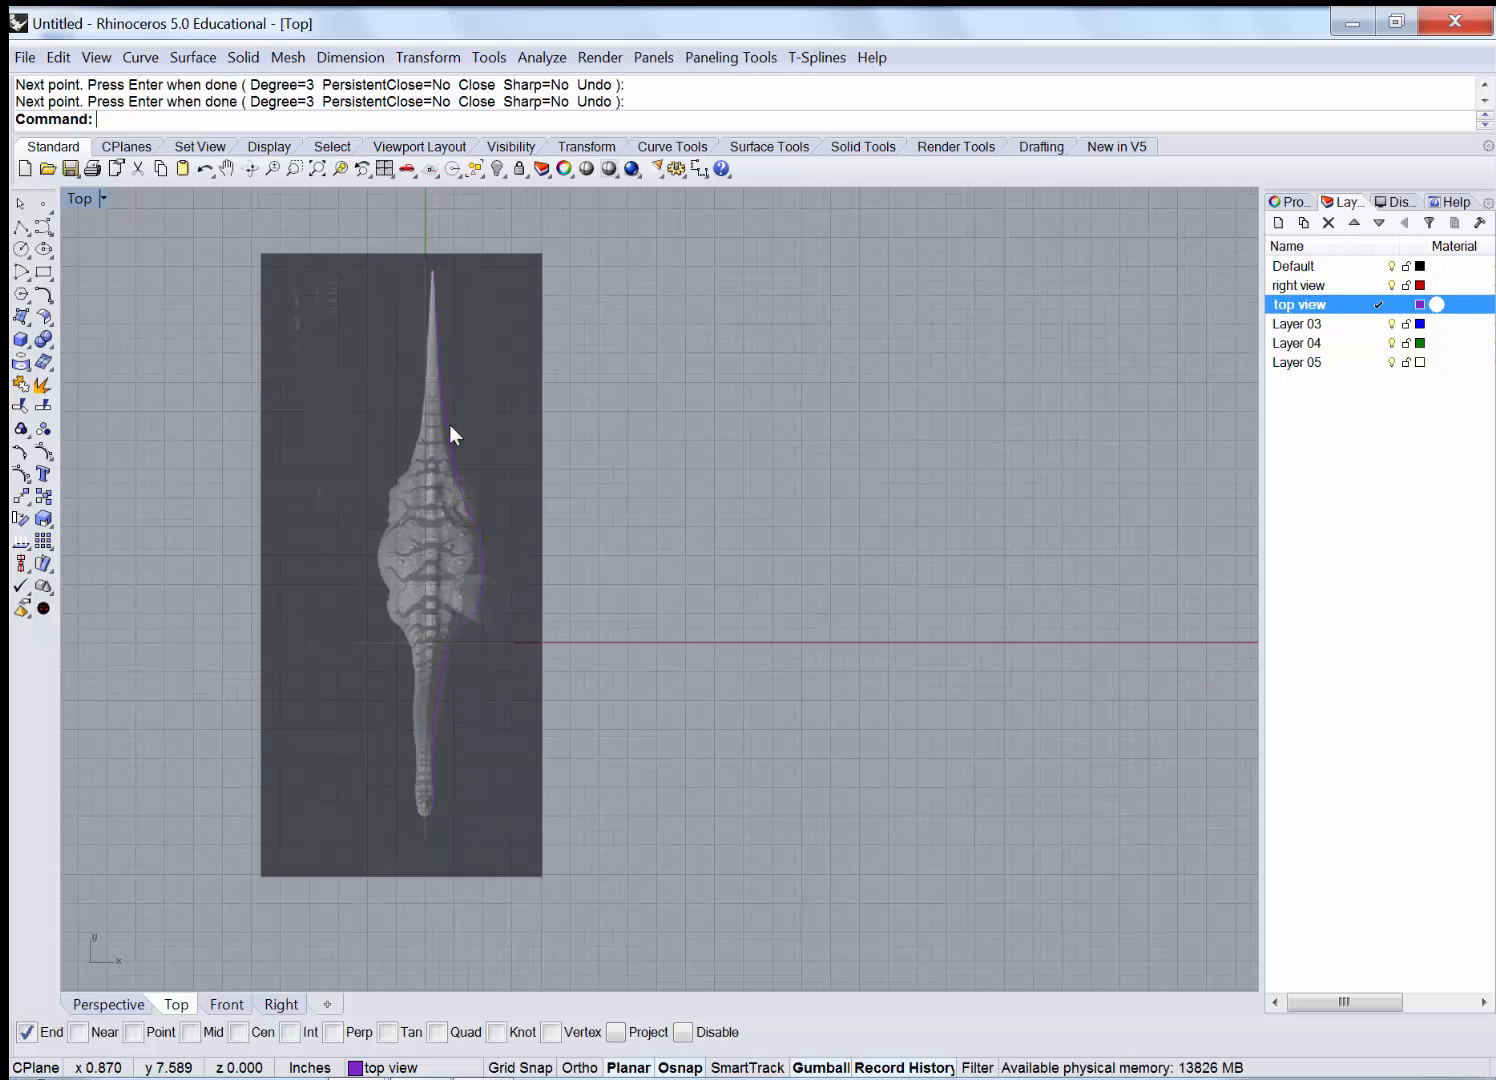
scroll(449, 425, "up", 2)
key("Return")
left_click(440, 417)
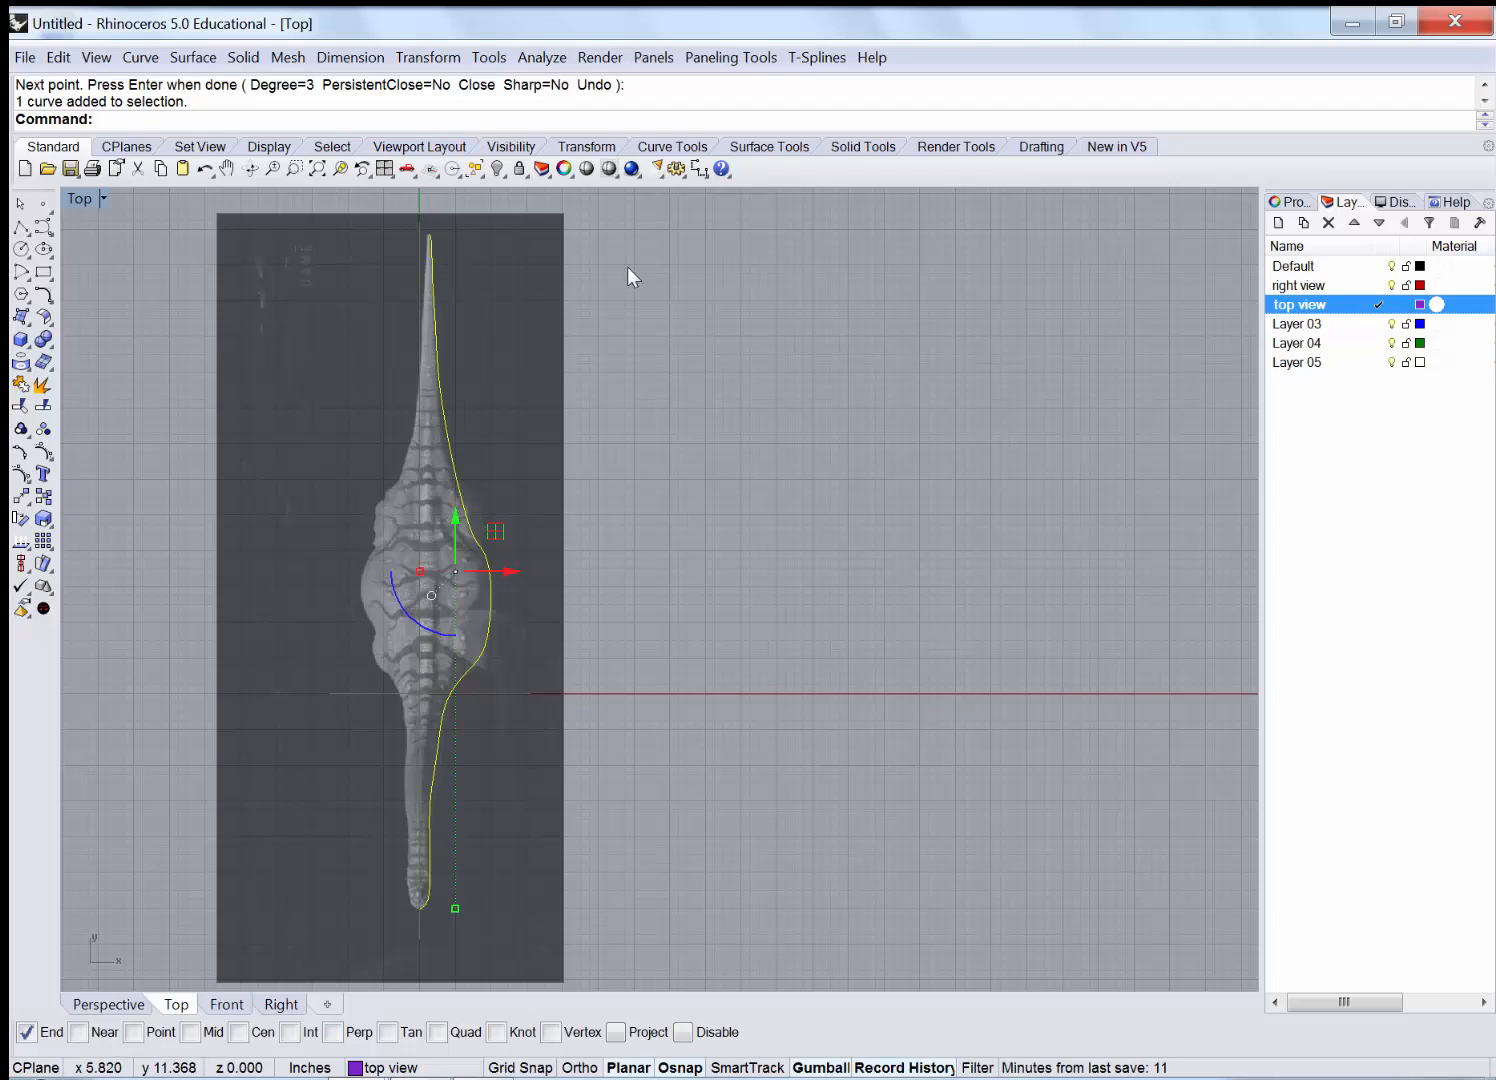
Bend the outline curve, spine from lower end to tip, so the tip meets the centre line.
left_click(416, 62)
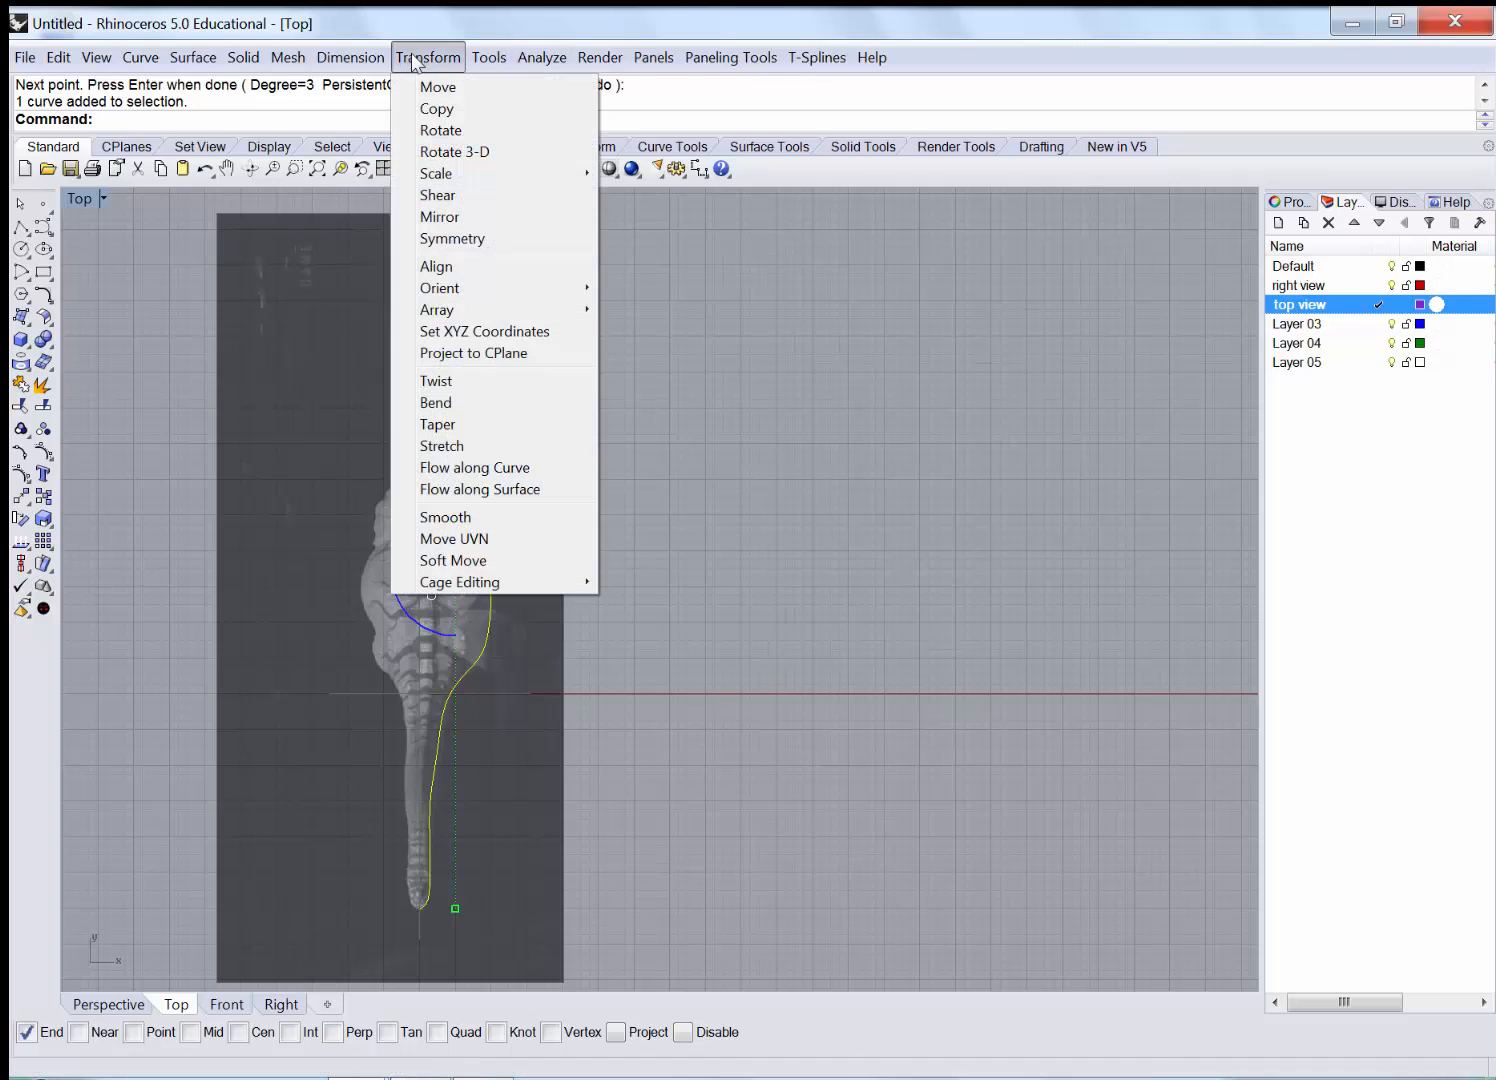
left_click(436, 403)
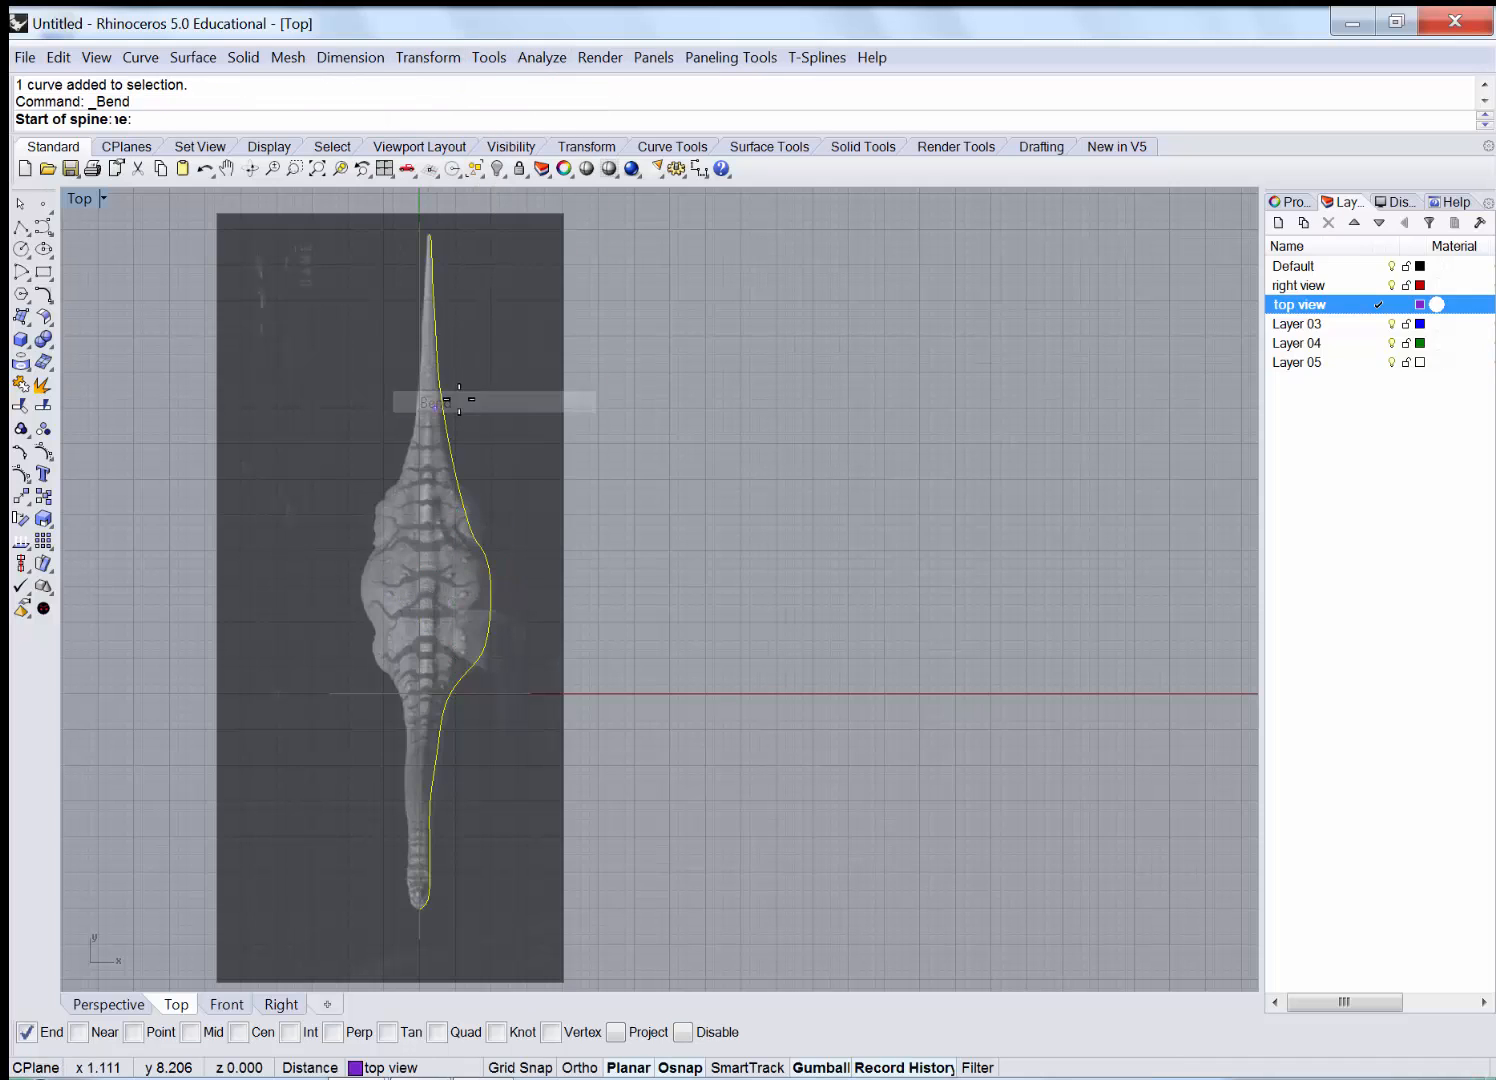
left_click(418, 909)
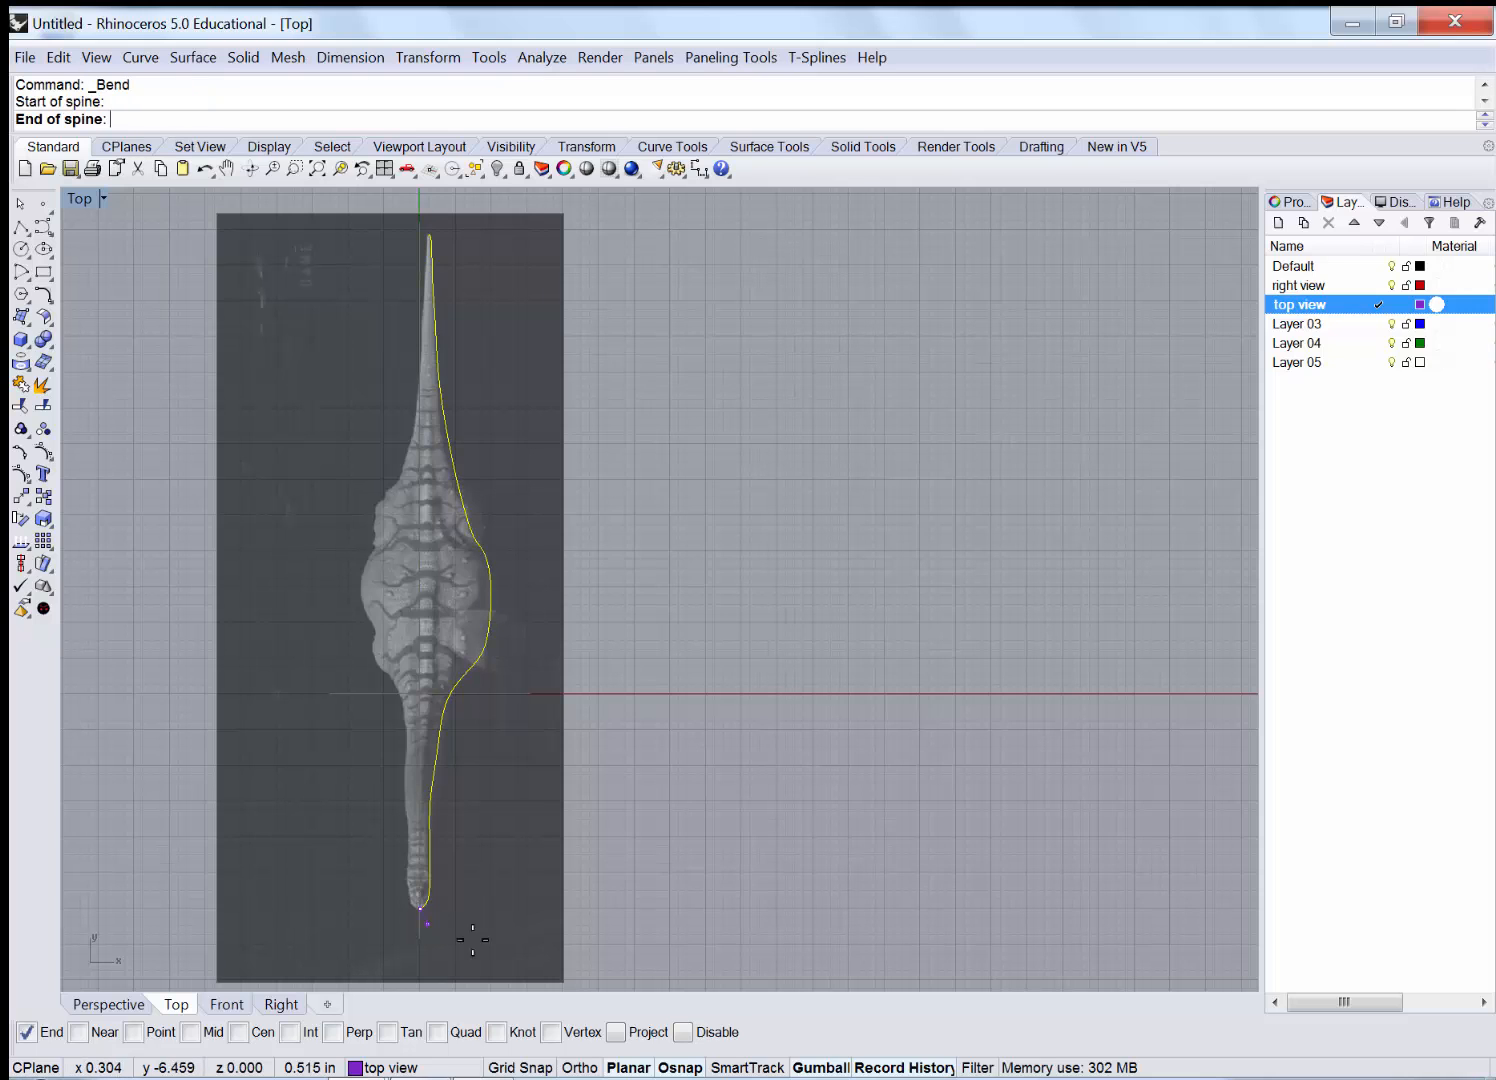
right_click_drag(598, 397, 605, 634)
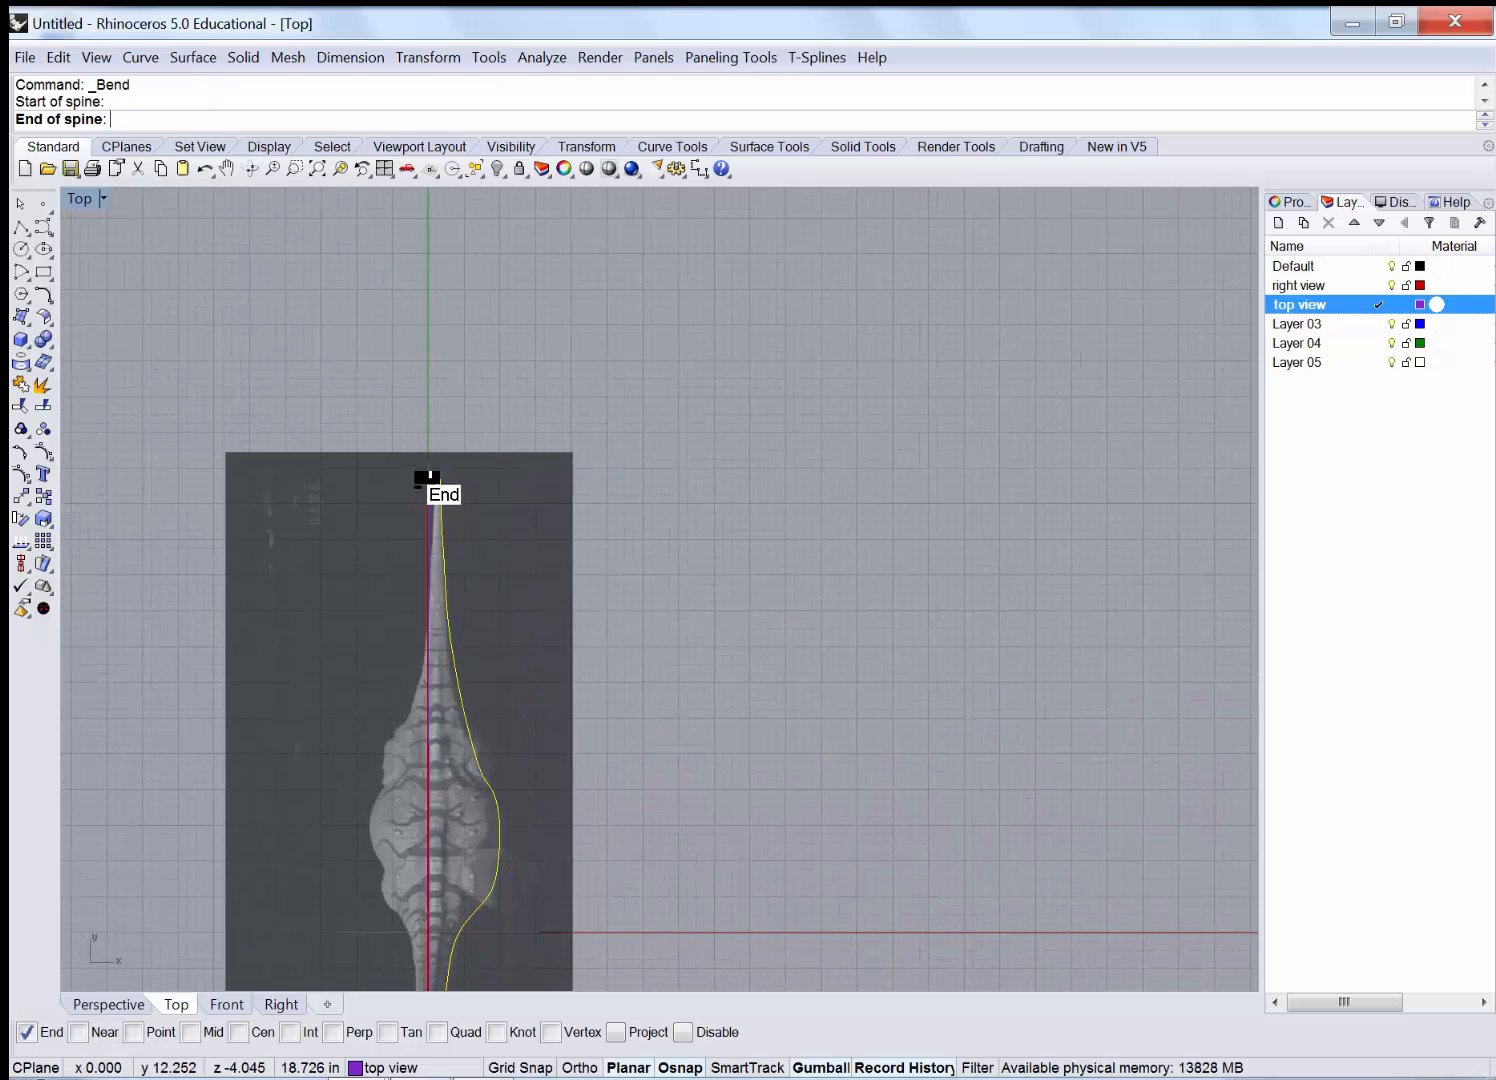
scroll(433, 473, "up", 8)
scroll(432, 467, "up", 8)
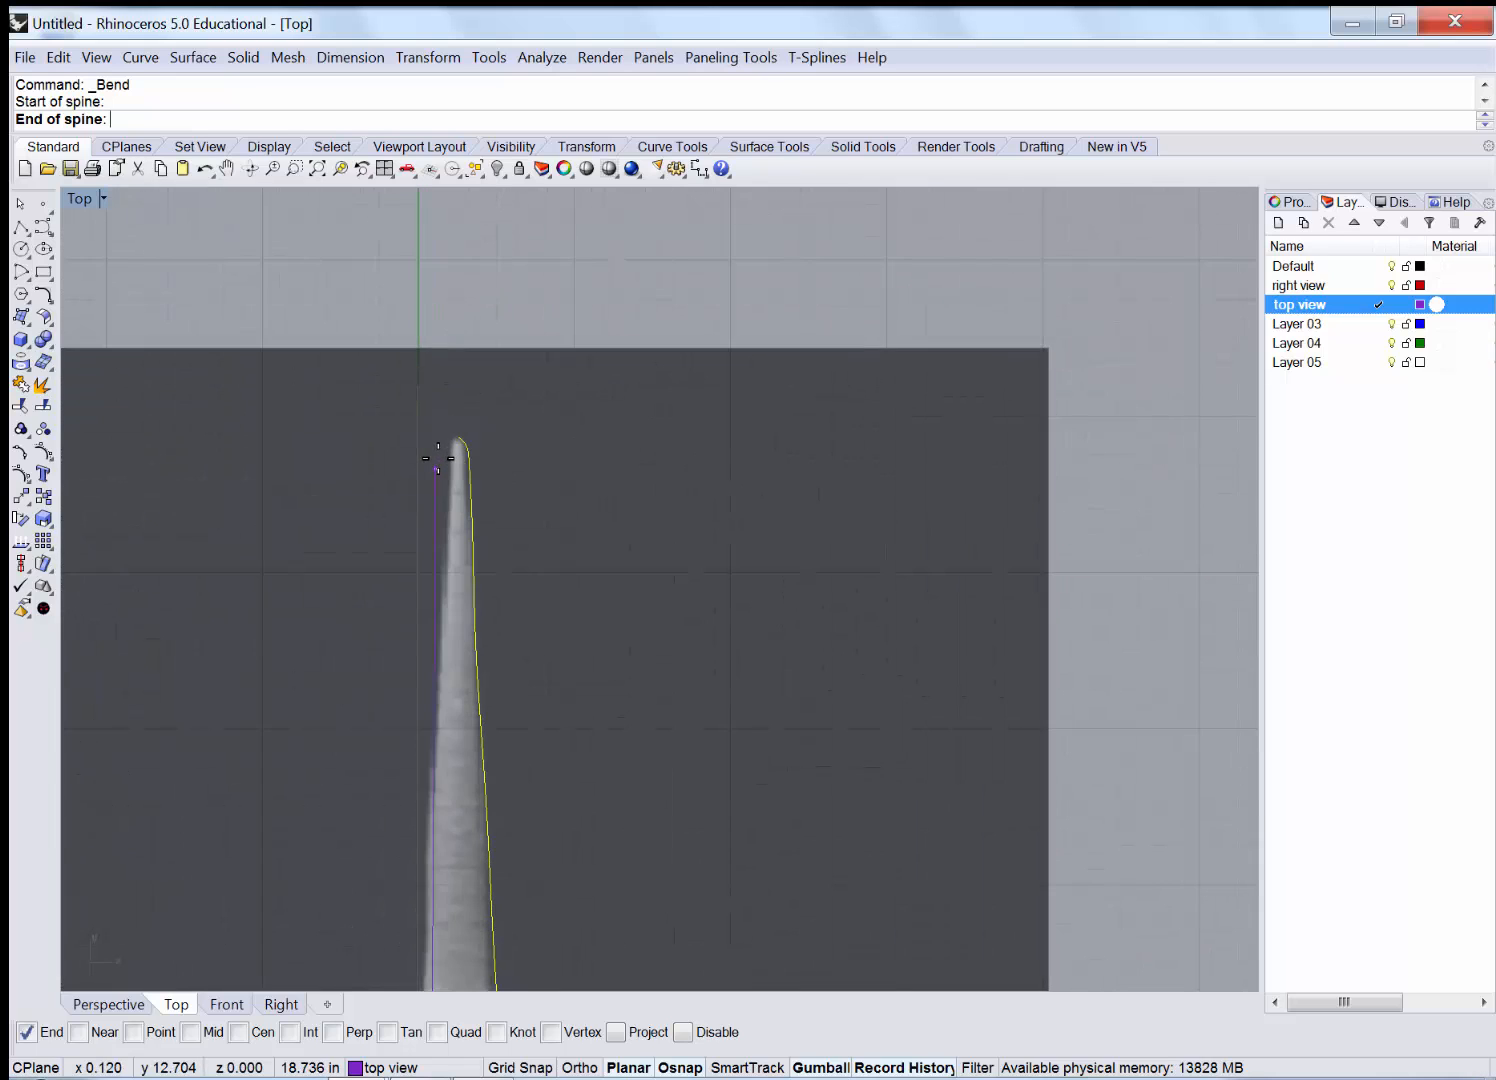
left_click(464, 430)
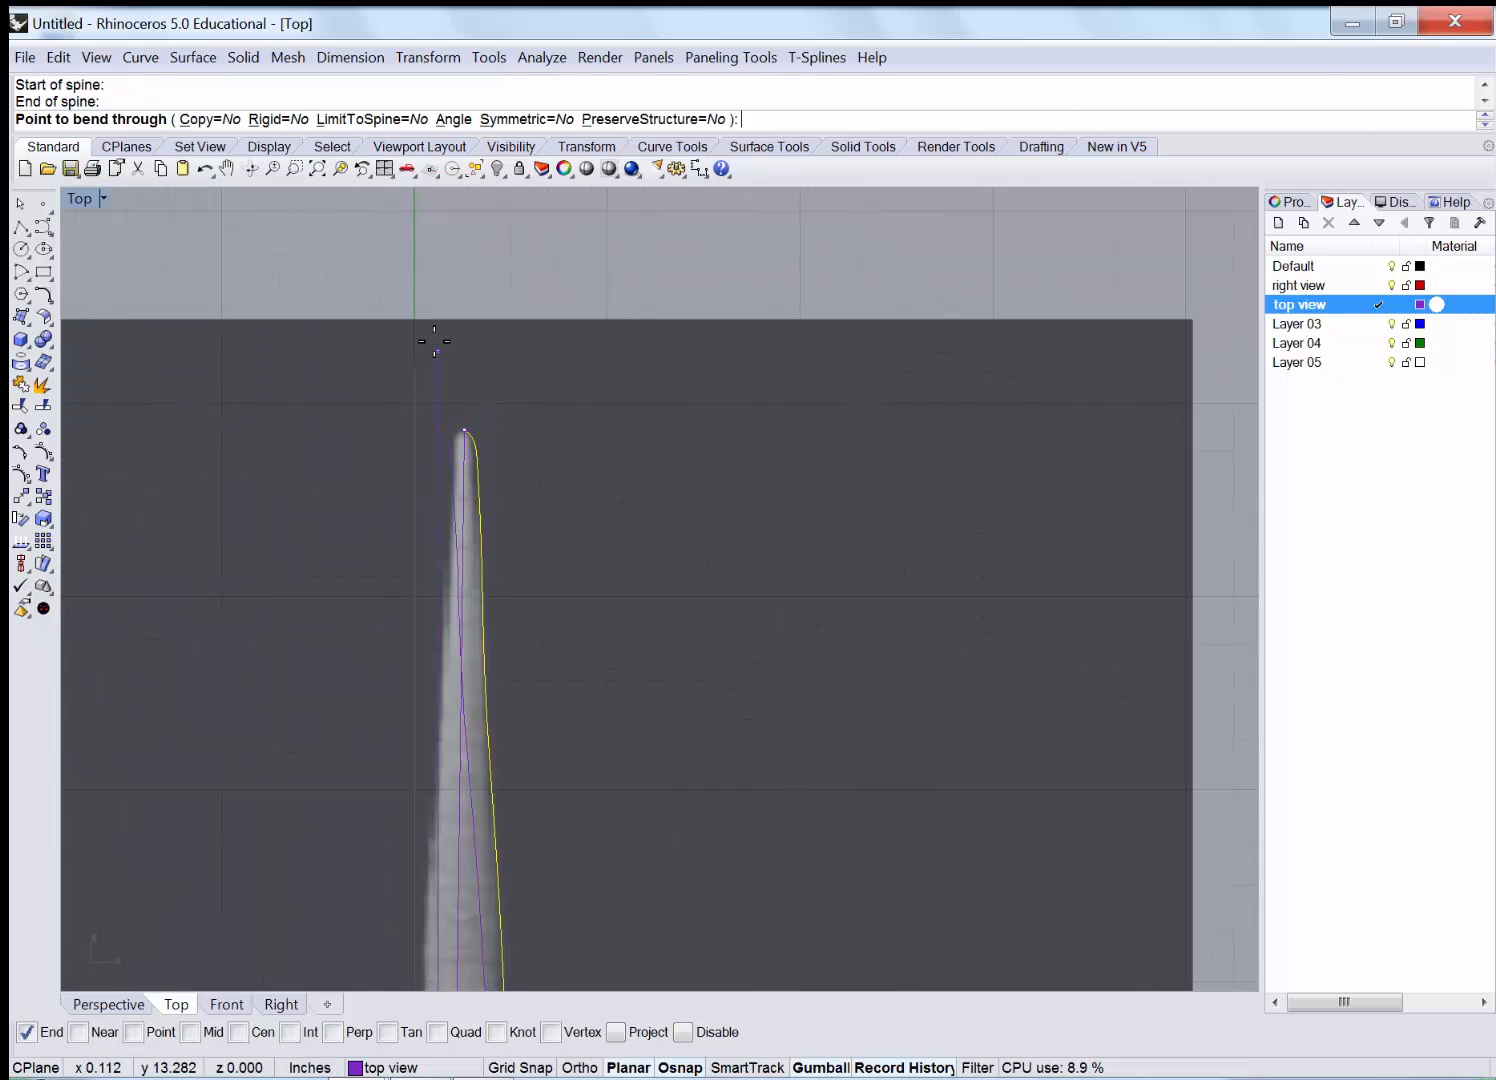
left_click(412, 291)
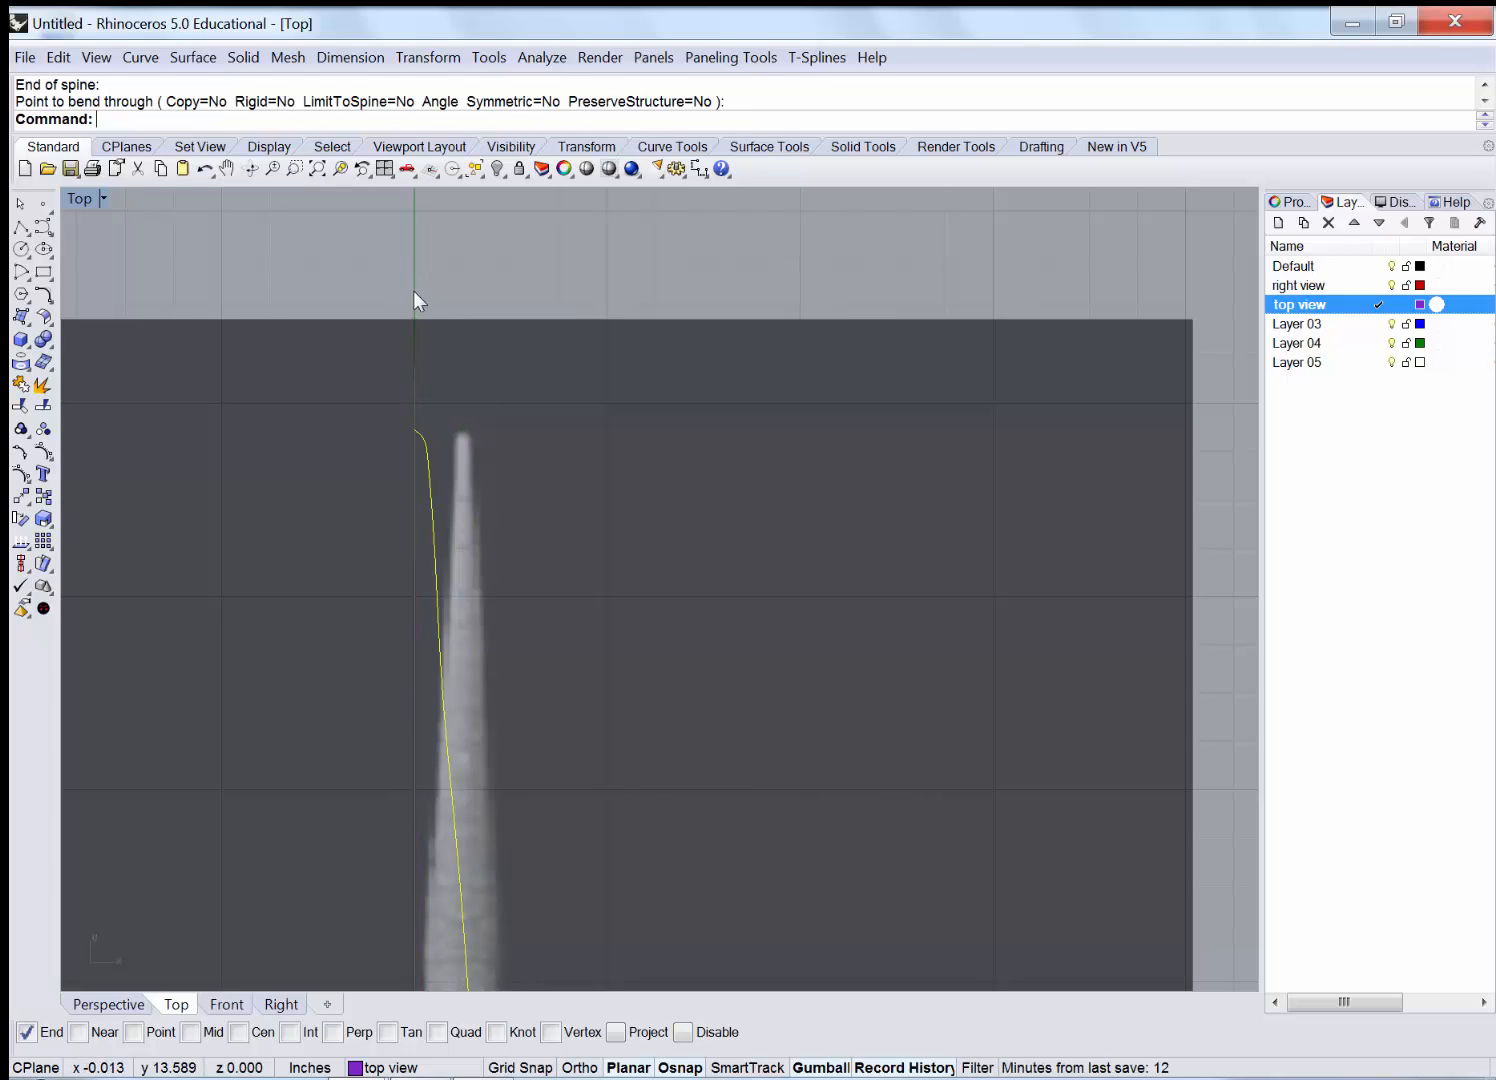
Zoom out over the whole skeleton and restore the four-viewport layout.
scroll(418, 297, "down", 3)
scroll(411, 328, "down", 6)
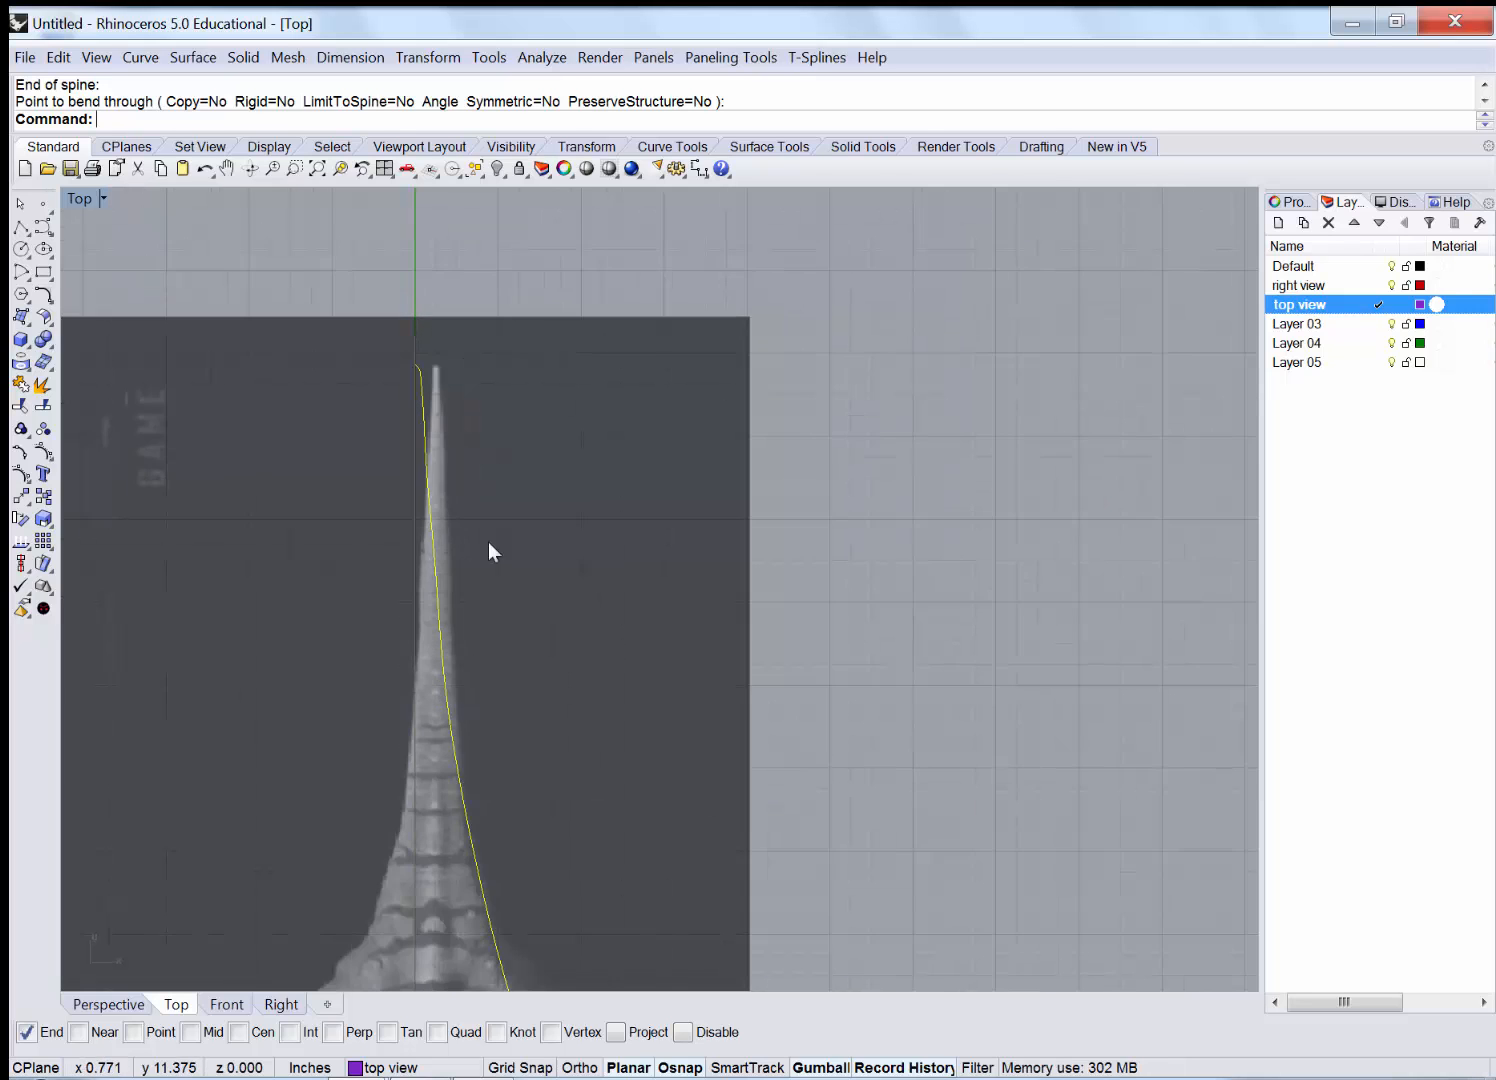
right_click_drag(477, 544, 477, 416)
scroll(477, 416, "down", 3)
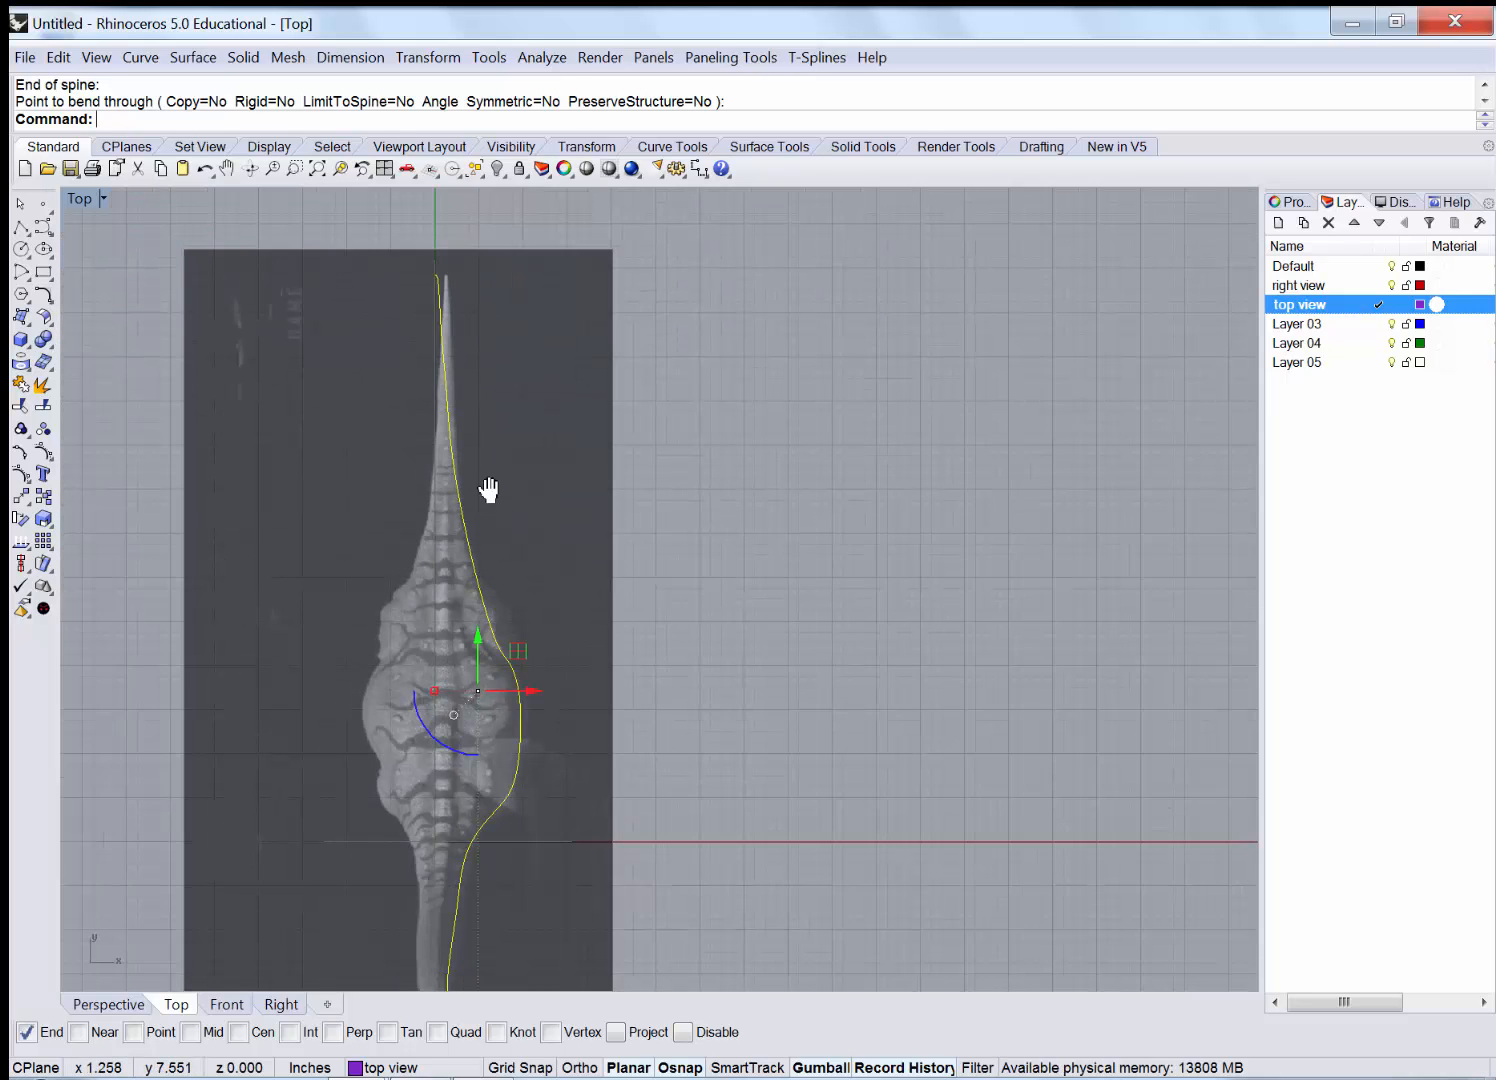
right_click_drag(491, 490, 477, 402)
scroll(475, 406, "down", 3)
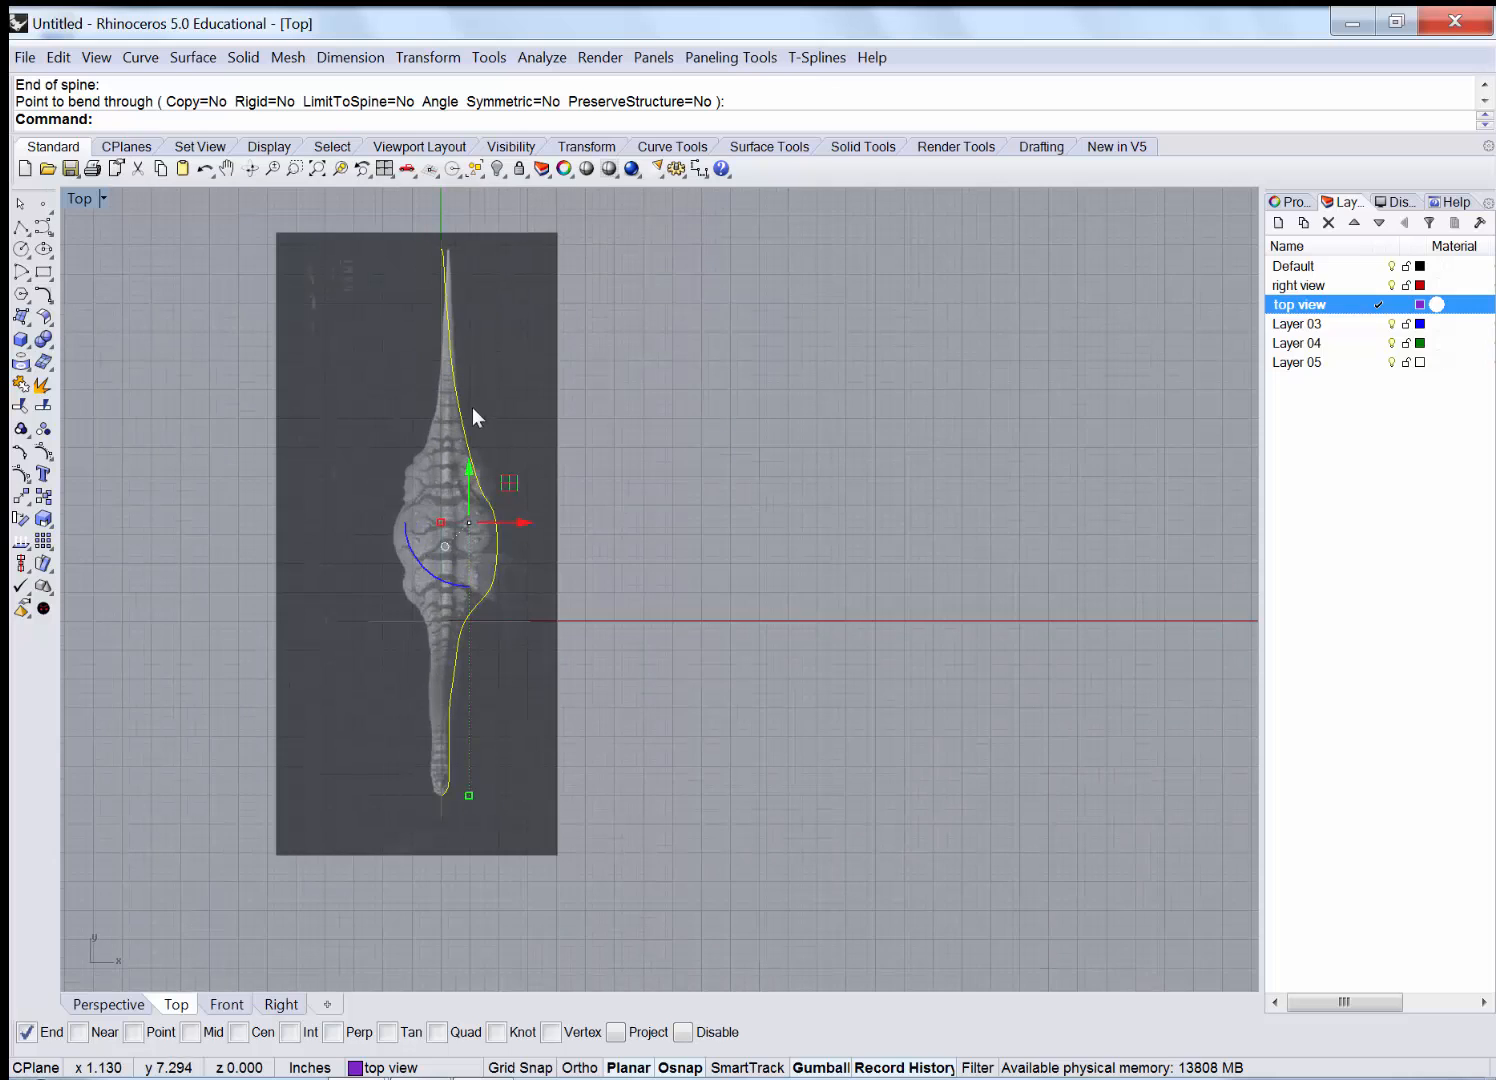
double_click(77, 203)
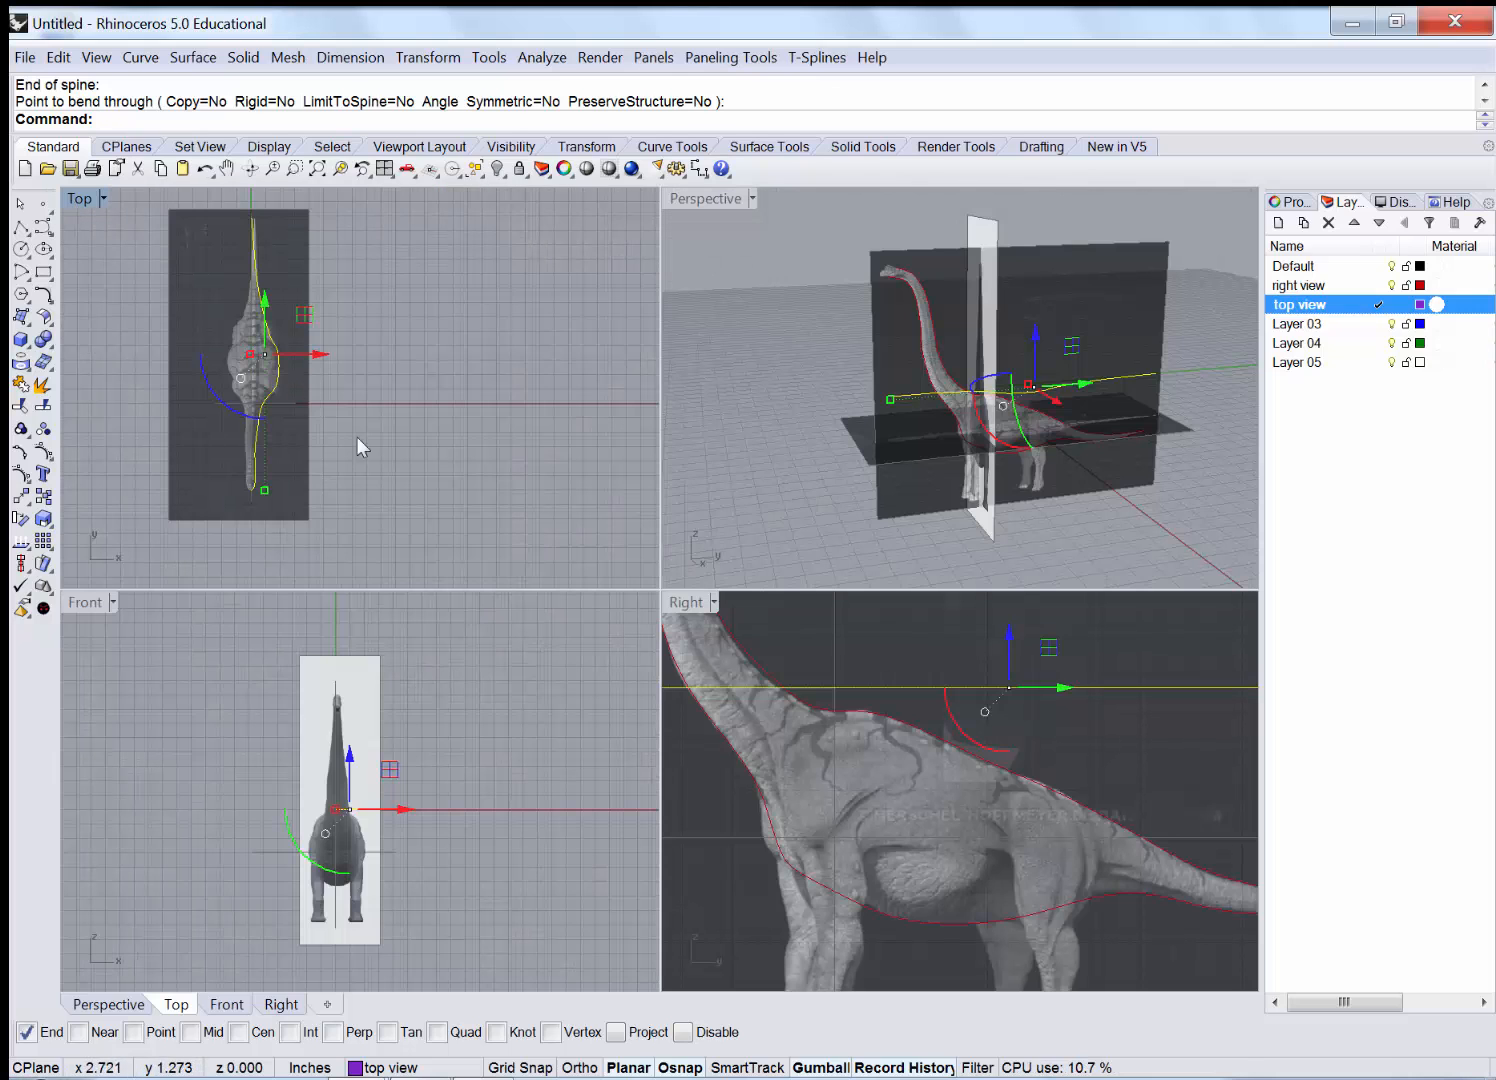
Maximize the Perspective view and orbit to check the bent curve against the dinosaur.
double_click(683, 200)
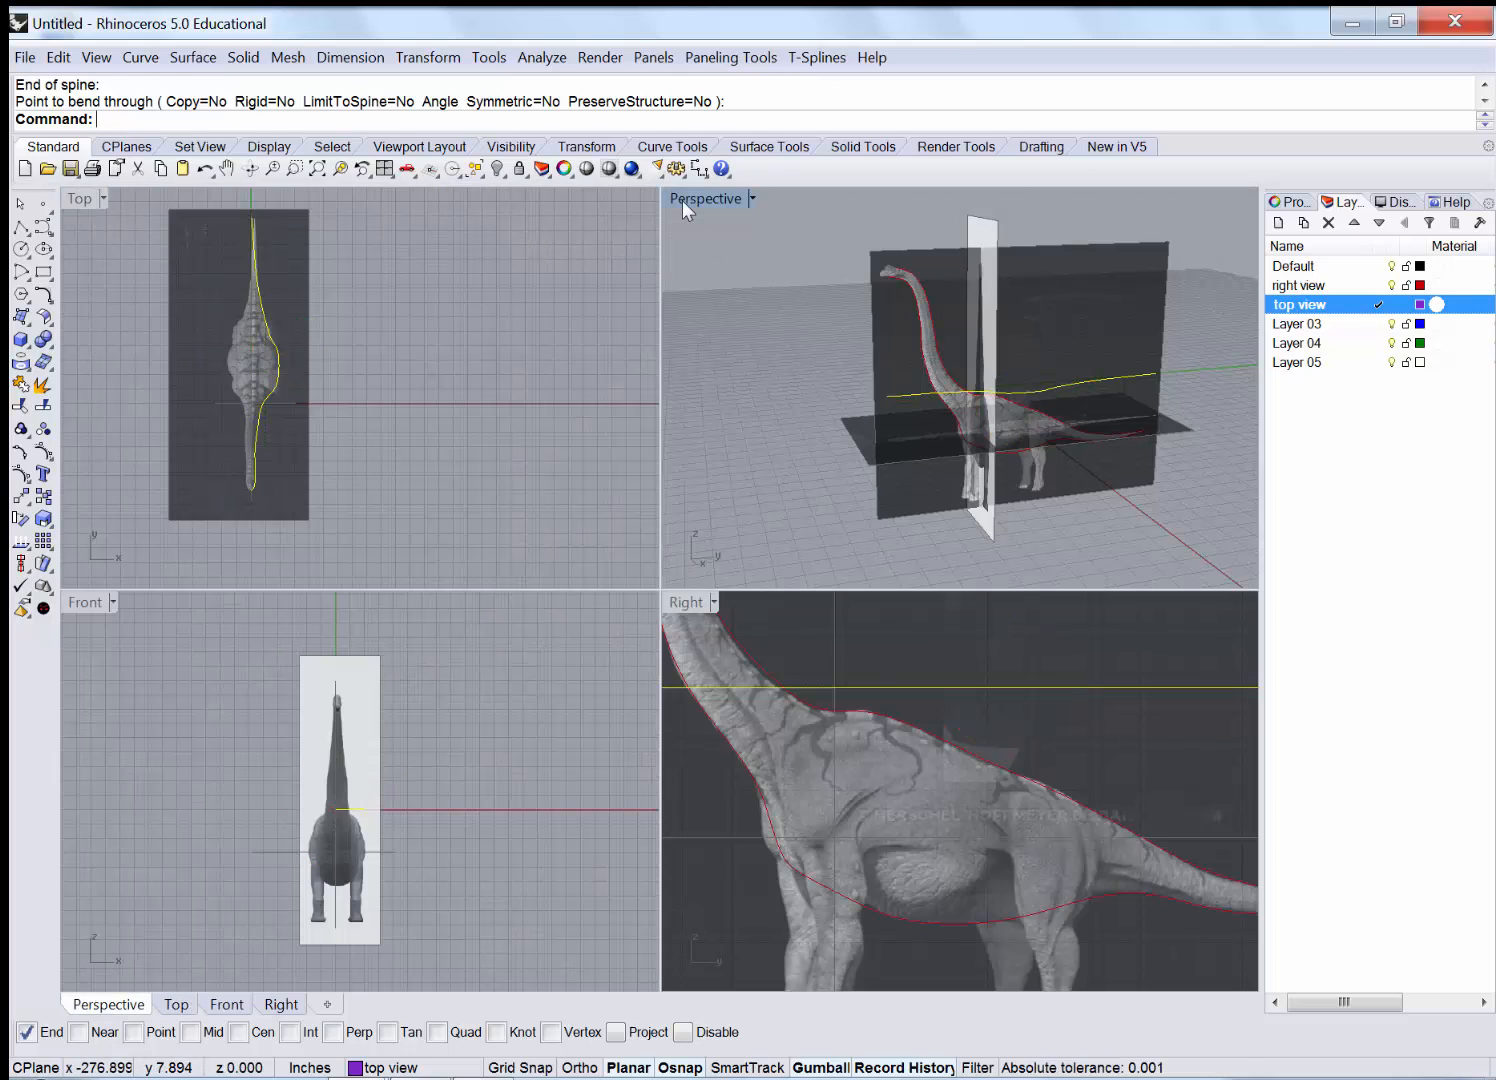
right_click_drag(741, 500, 776, 665)
scroll(776, 664, "up", 2)
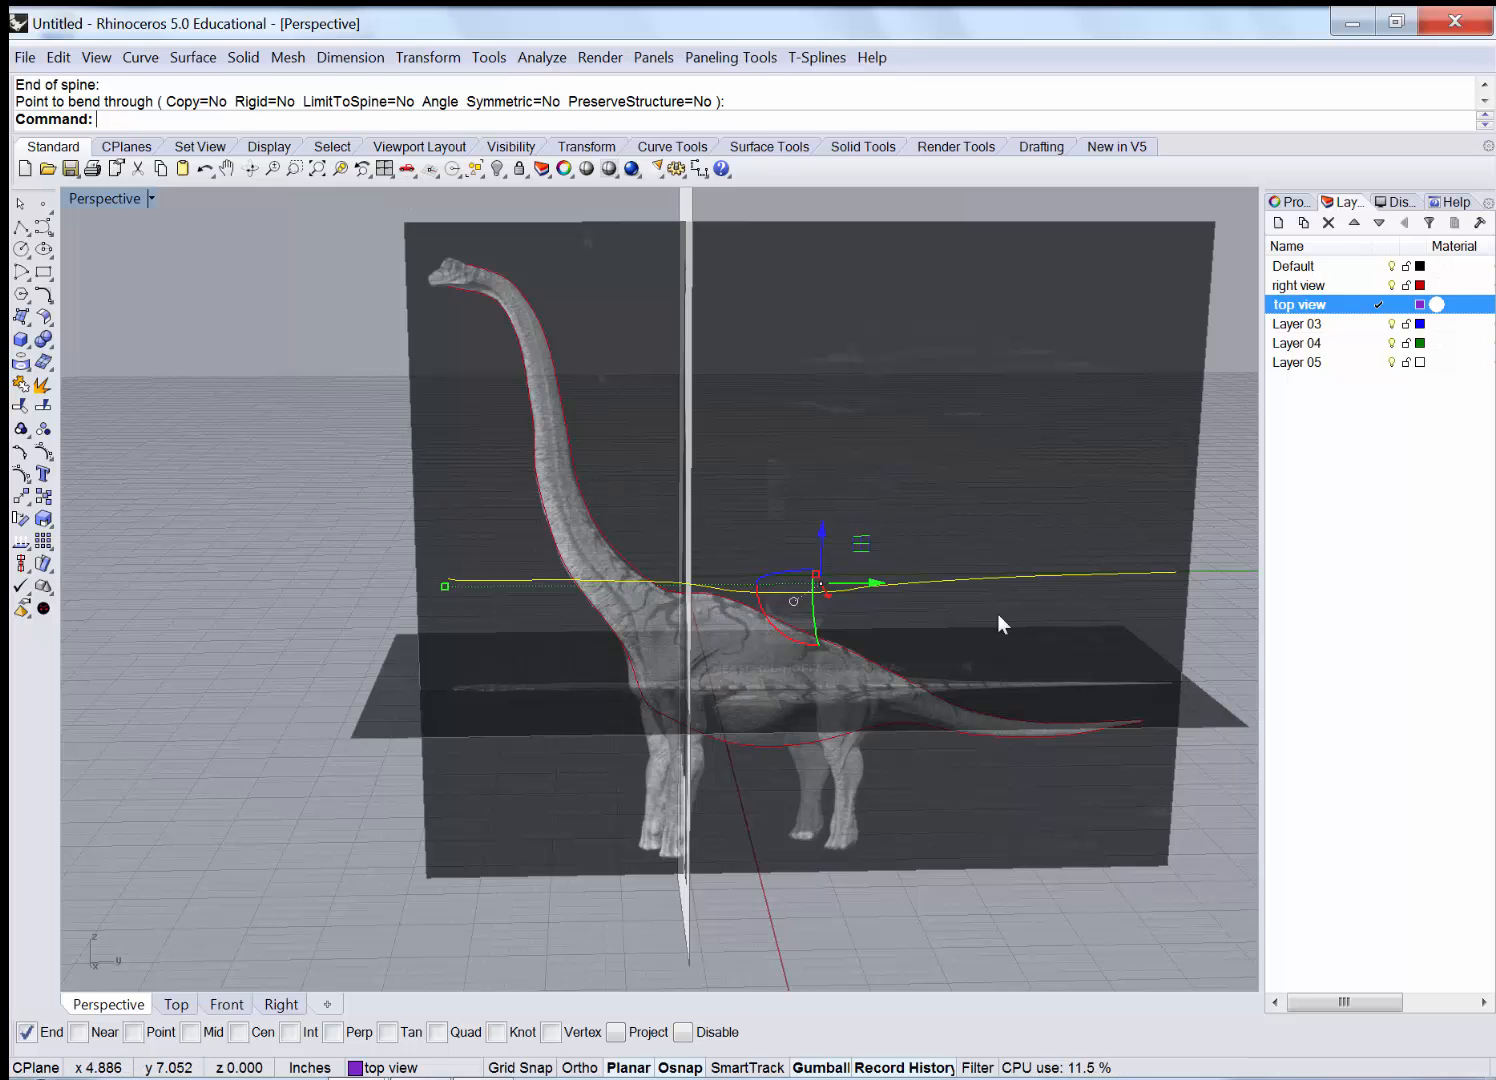
right_click_drag(985, 620, 881, 712)
scroll(880, 712, "up", 1)
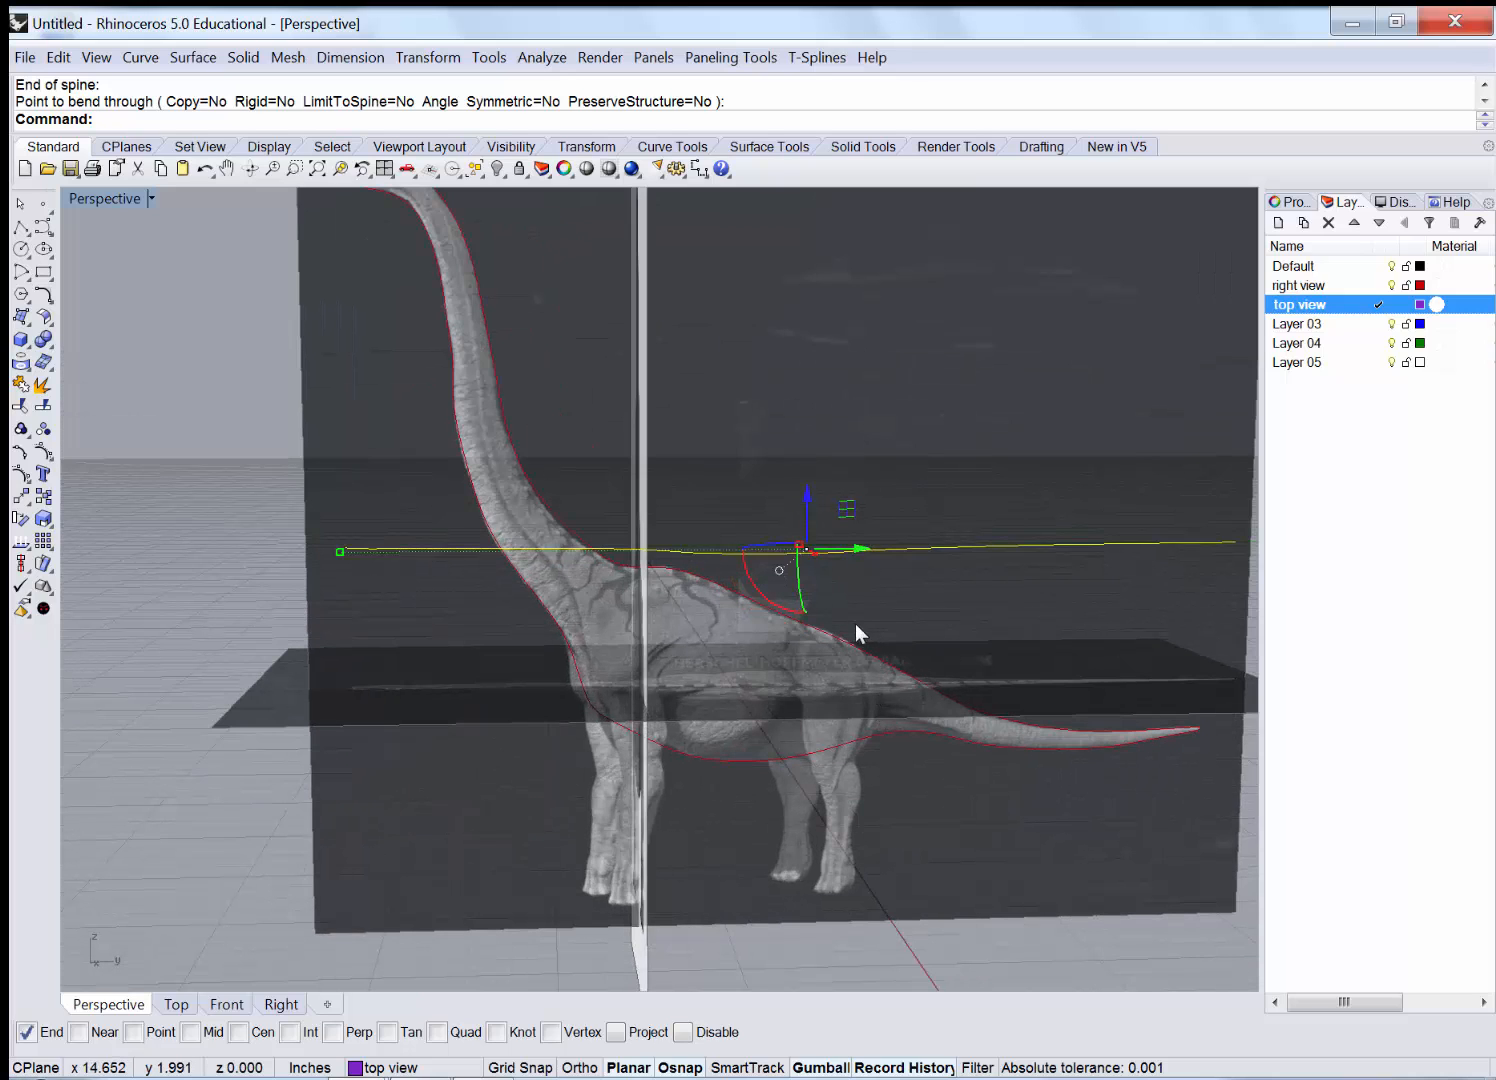
scroll(856, 623, "down", 4)
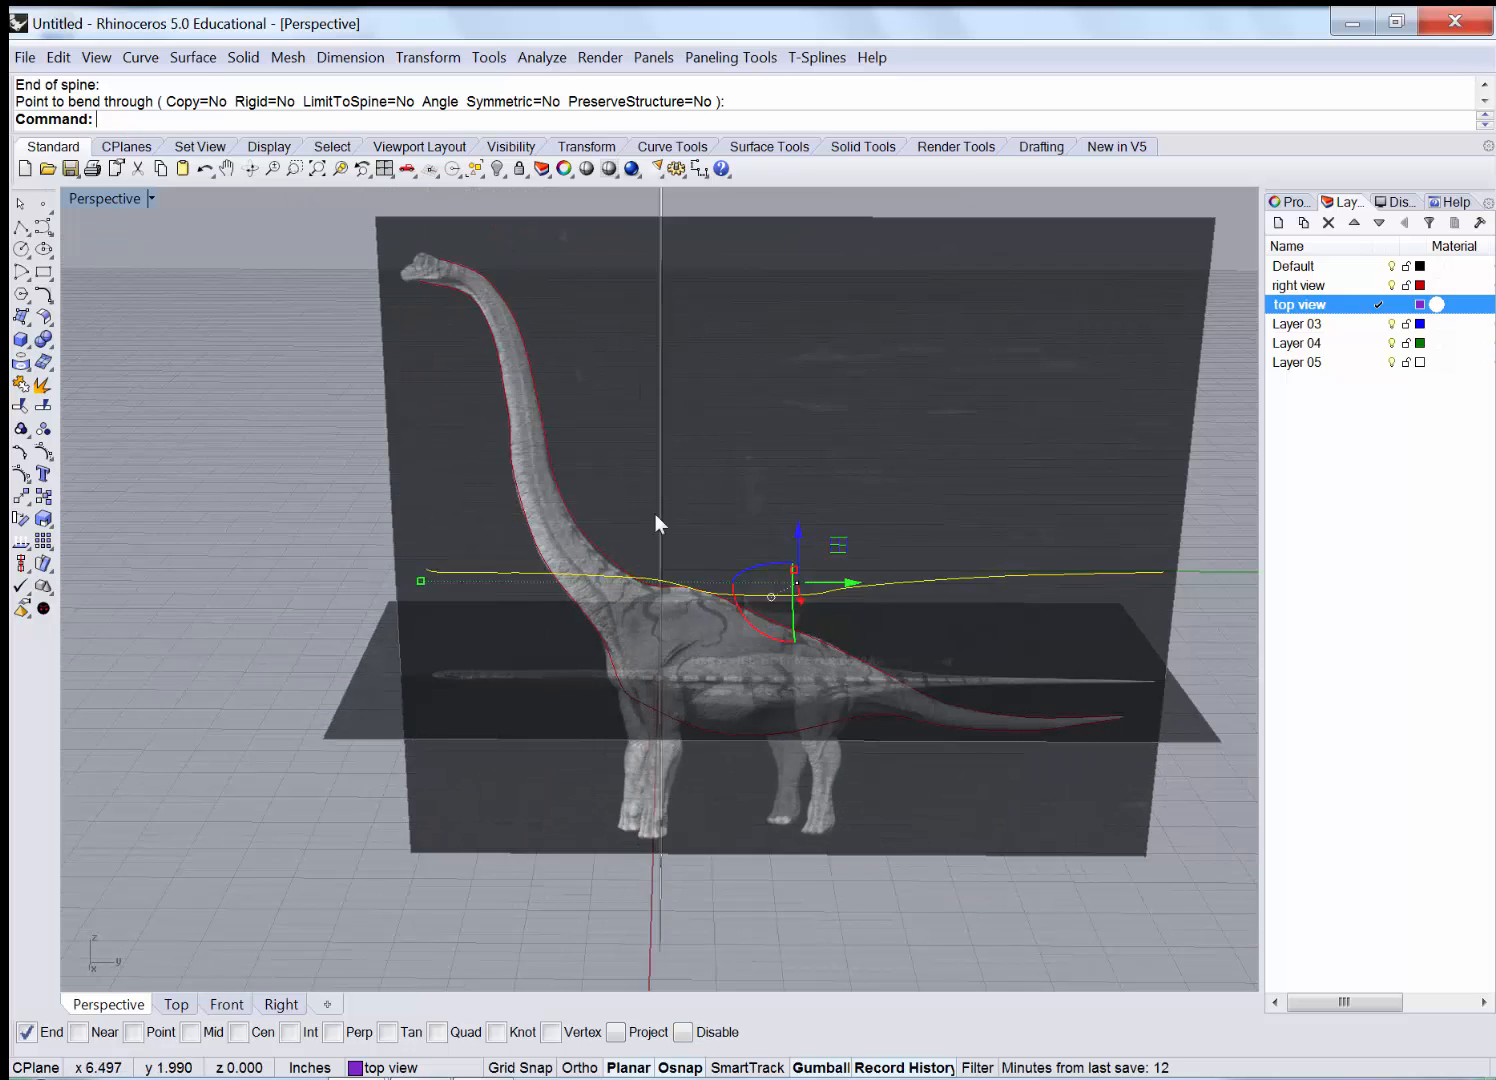
scroll(656, 521, "down", 1)
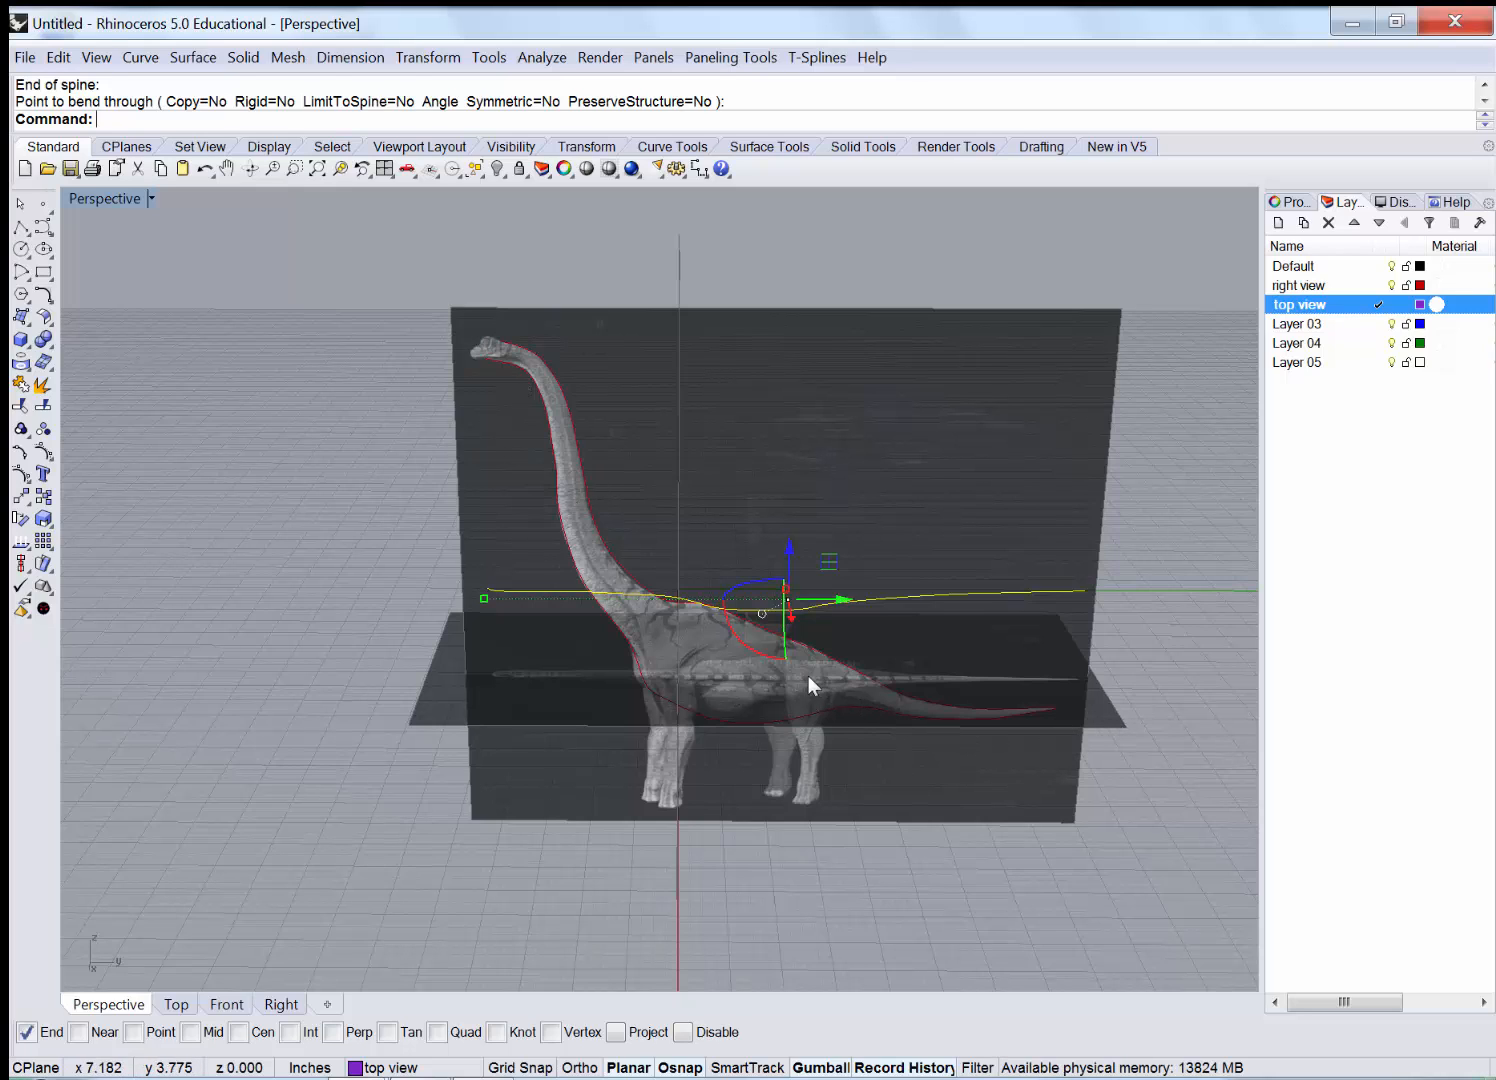
scroll(590, 593, "up", 1)
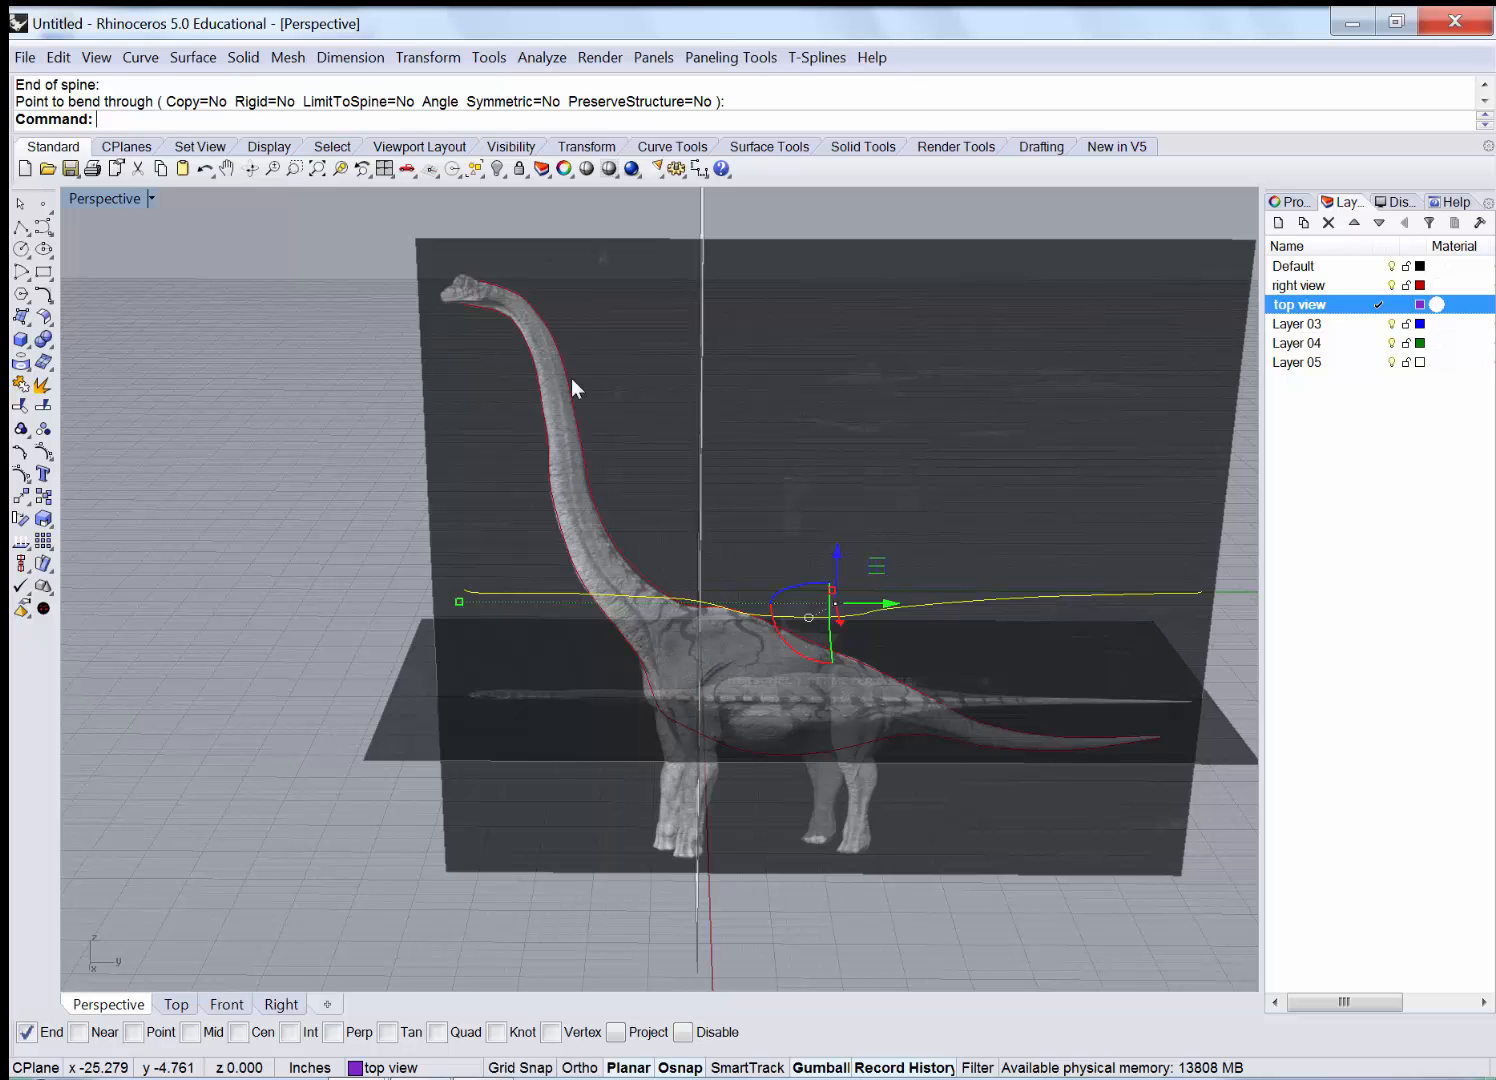
Maximize the Right view and frame the whole dinosaur's side view.
double_click(107, 200)
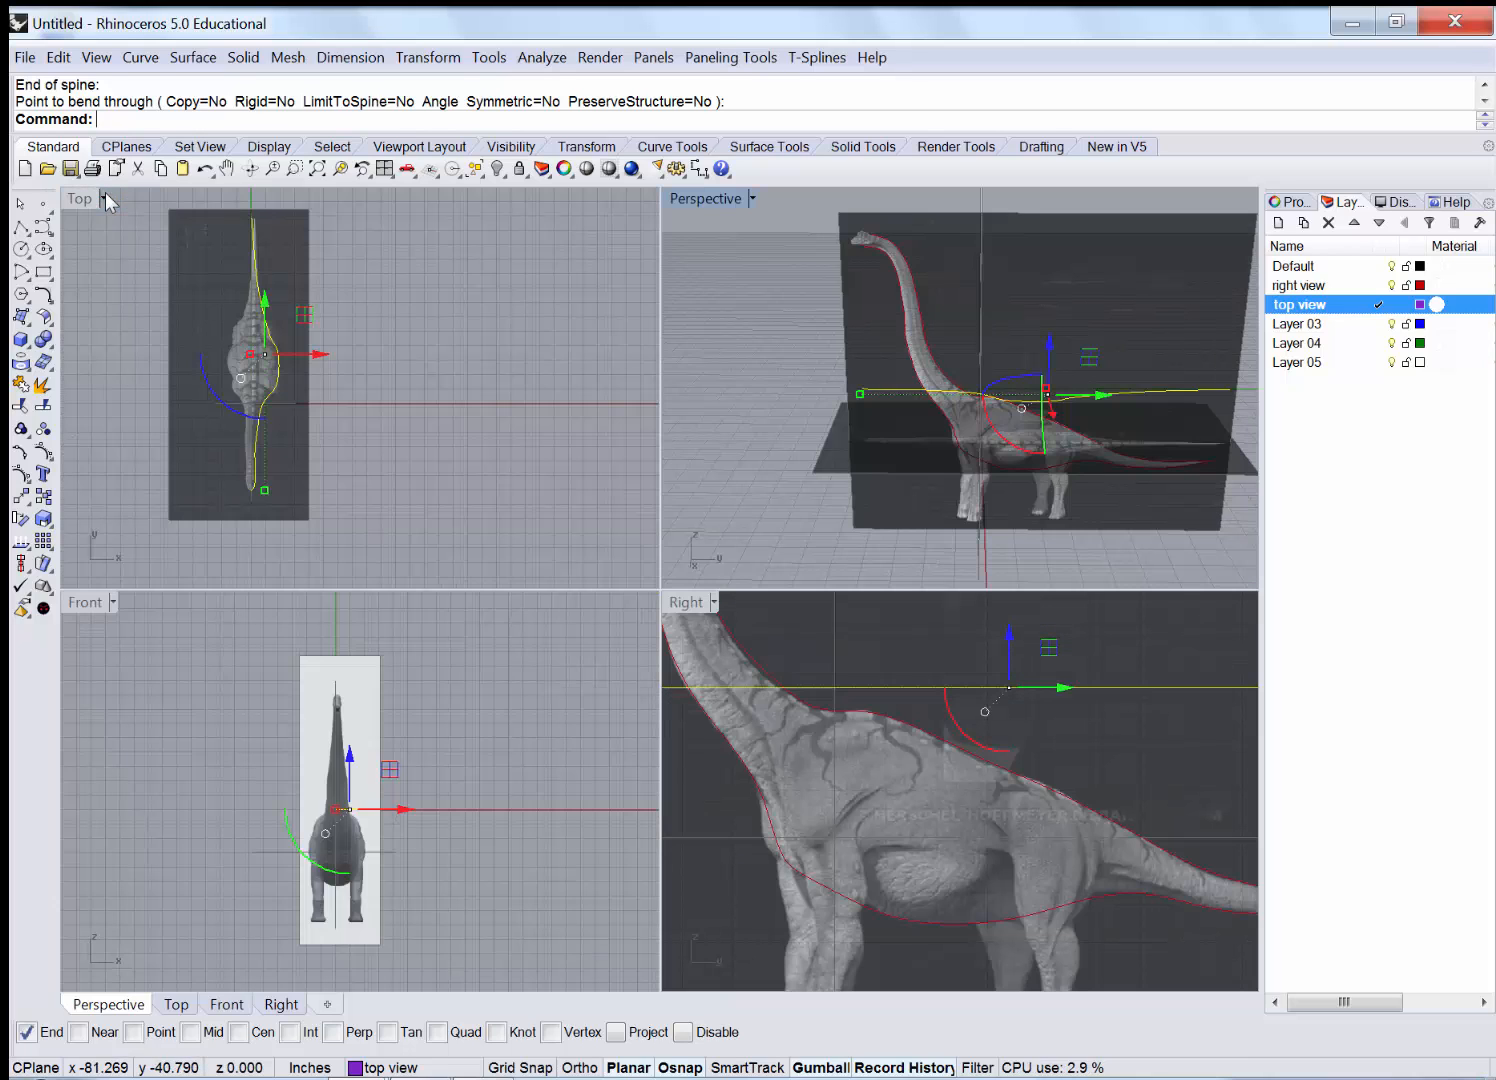
double_click(680, 602)
scroll(681, 622, "down", 3)
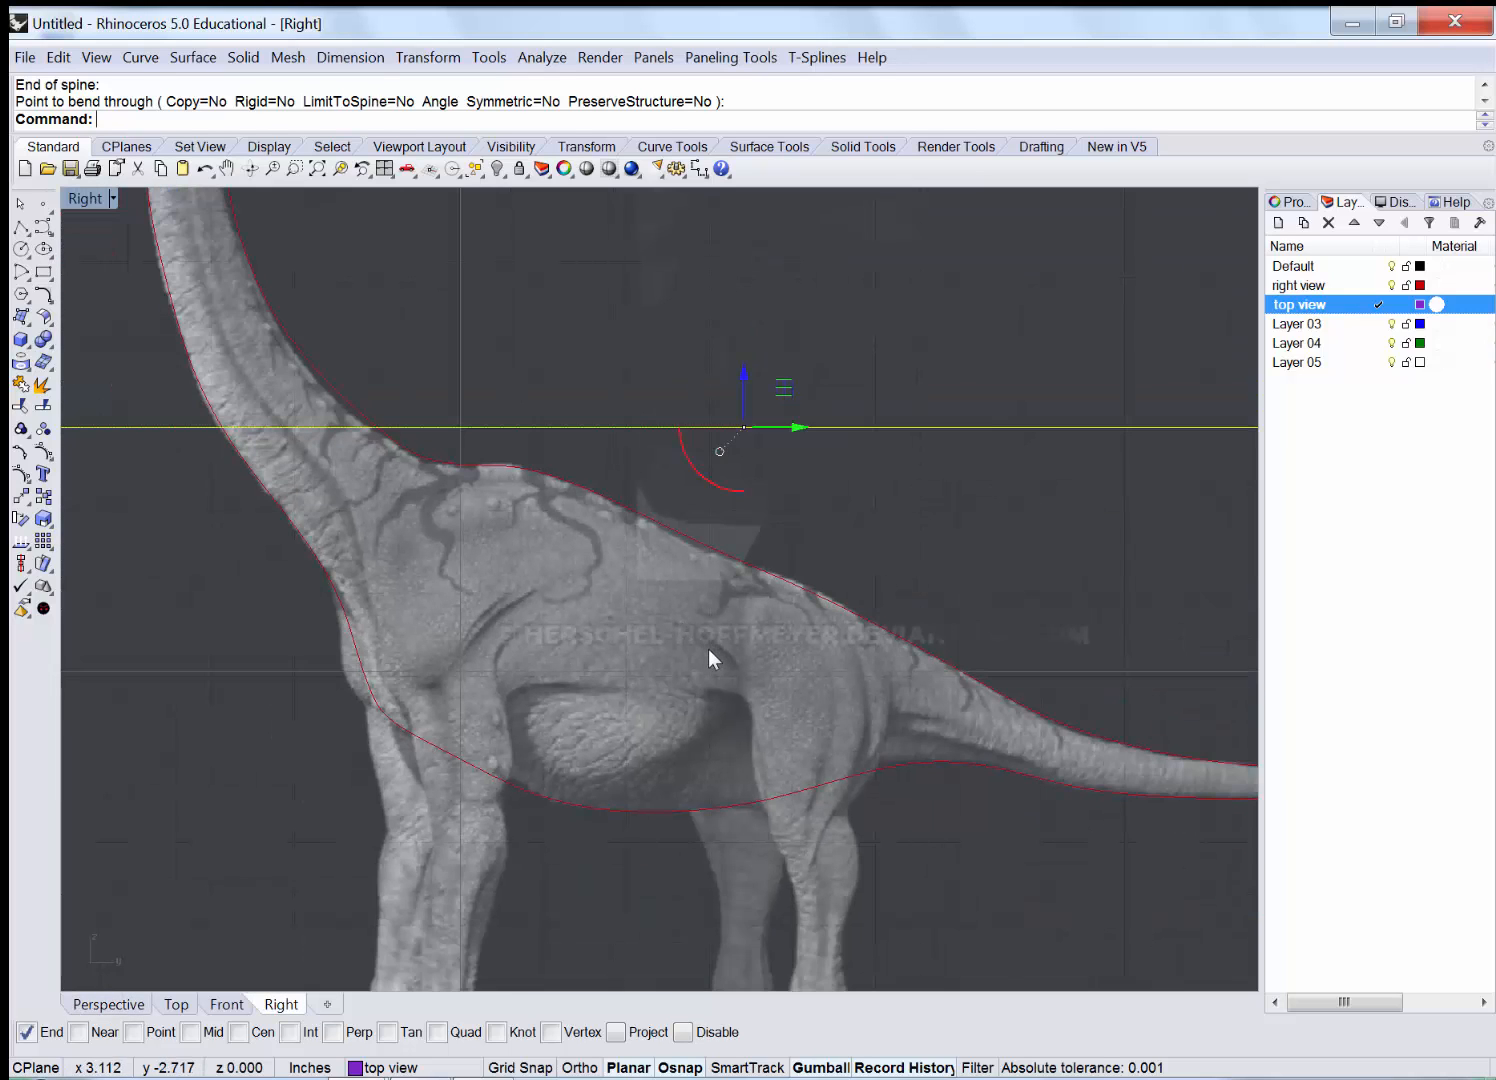
scroll(748, 717, "down", 5)
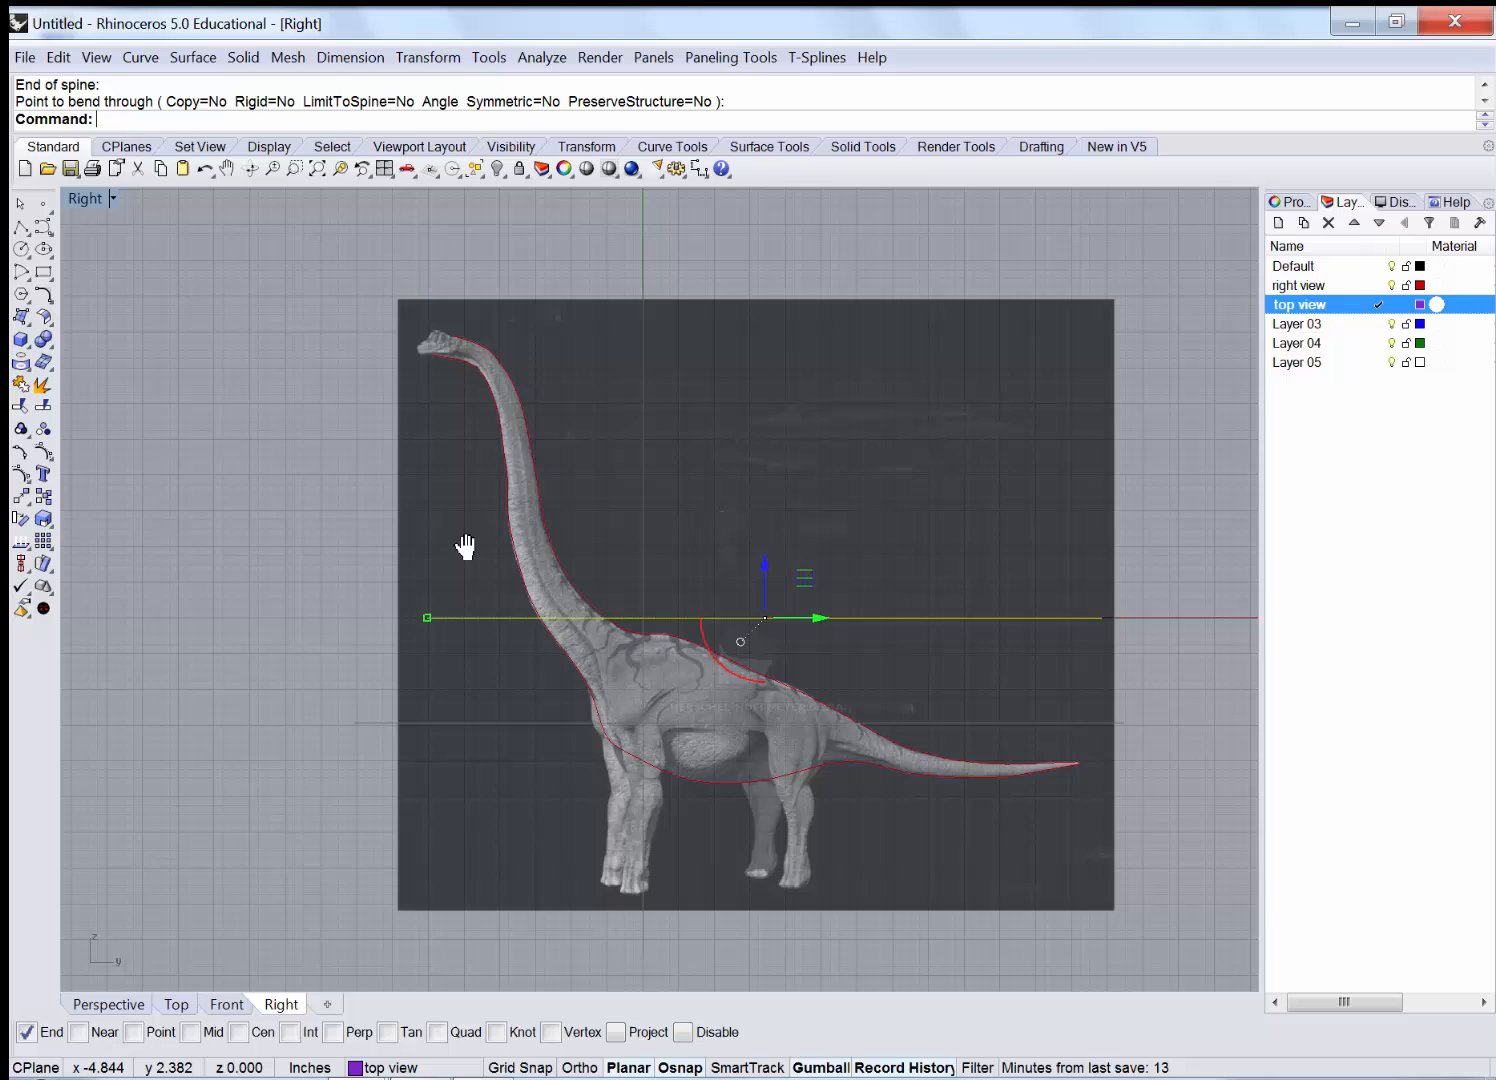
right_click_drag(460, 545, 362, 521)
scroll(468, 569, "up", 2)
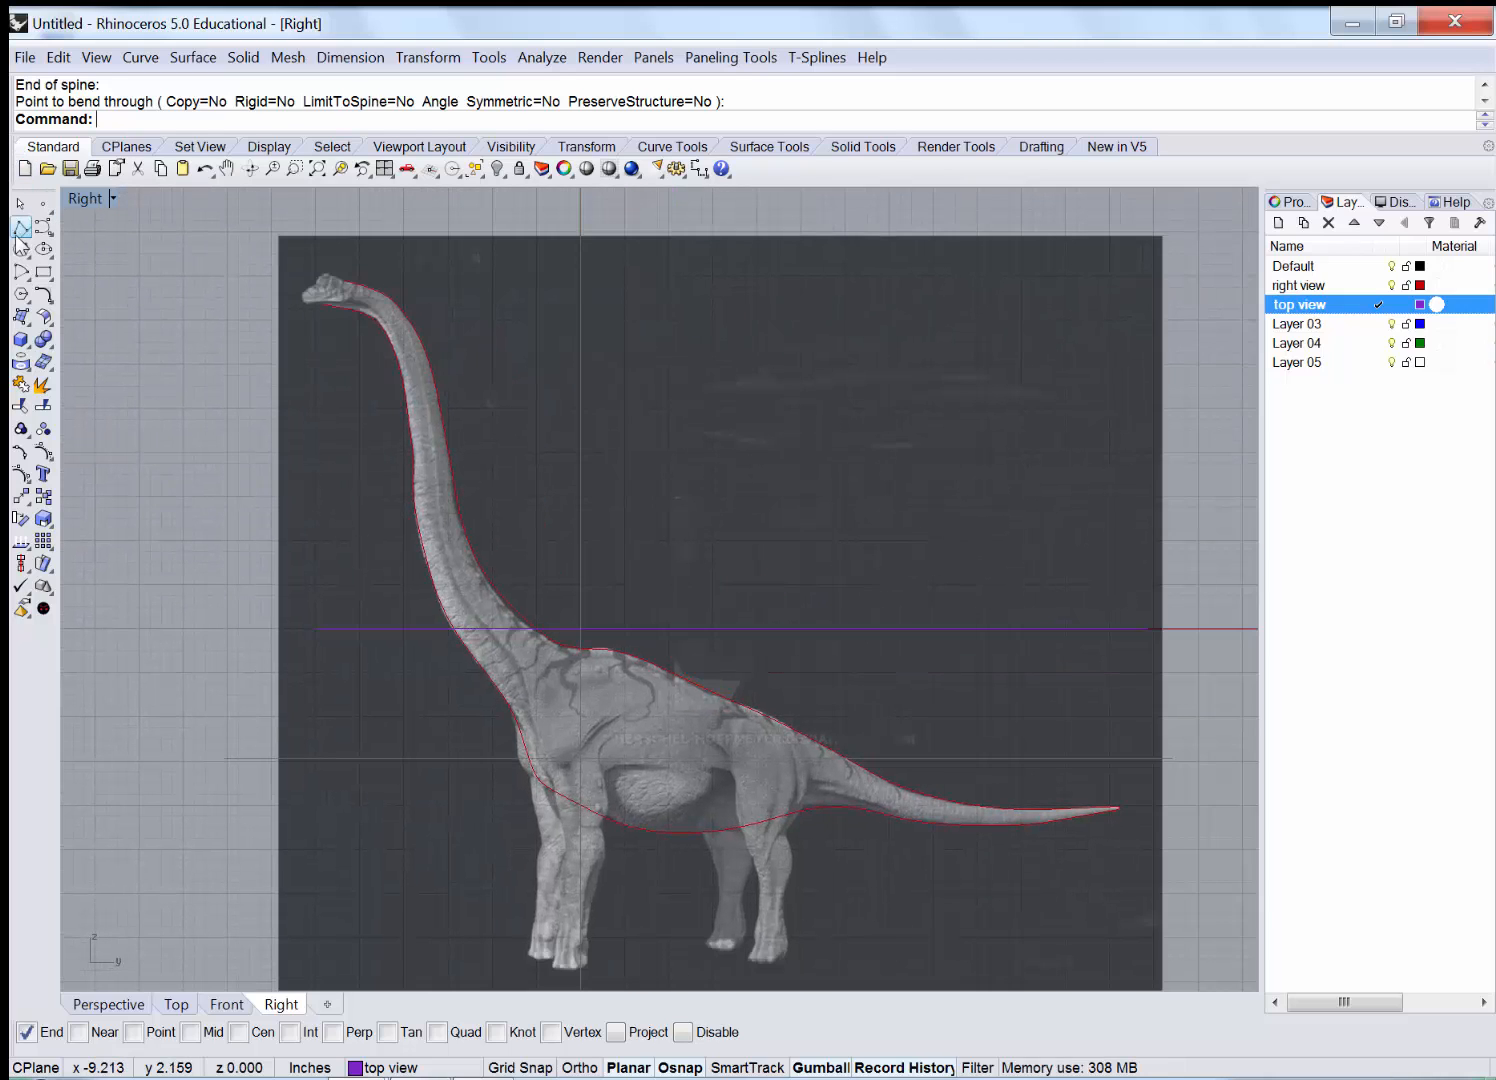
Start a curve at the dinosaur's head and place spine points down the neck.
left_click(43, 230)
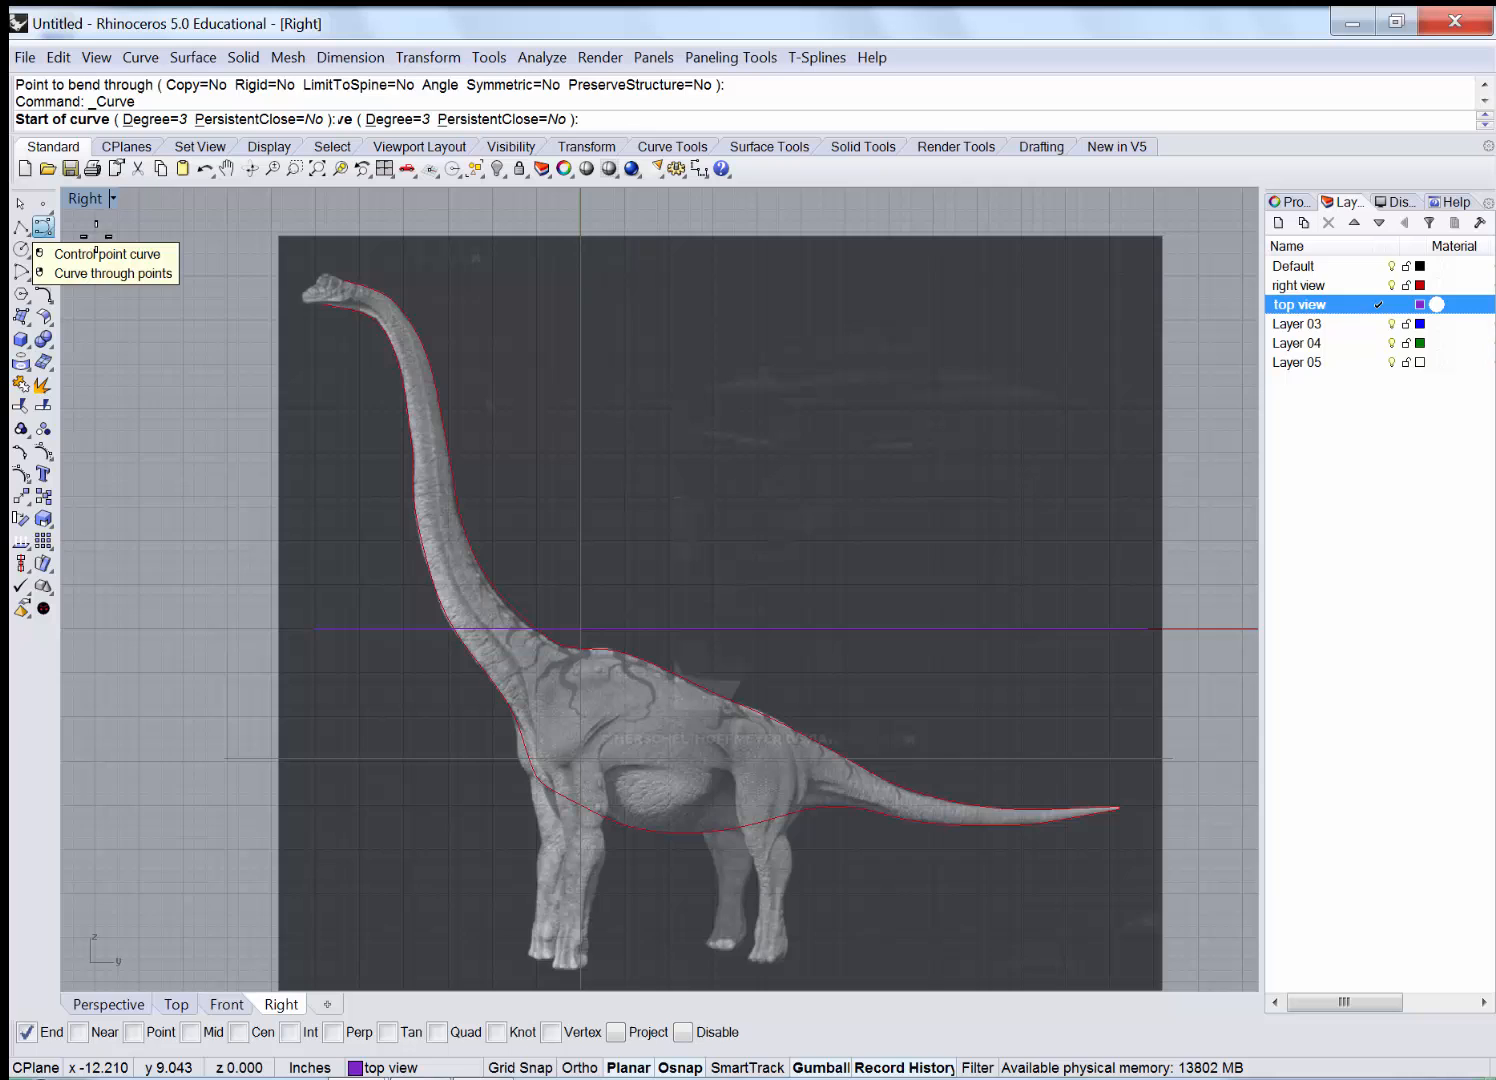
scroll(199, 277, "up", 1)
left_click(199, 279)
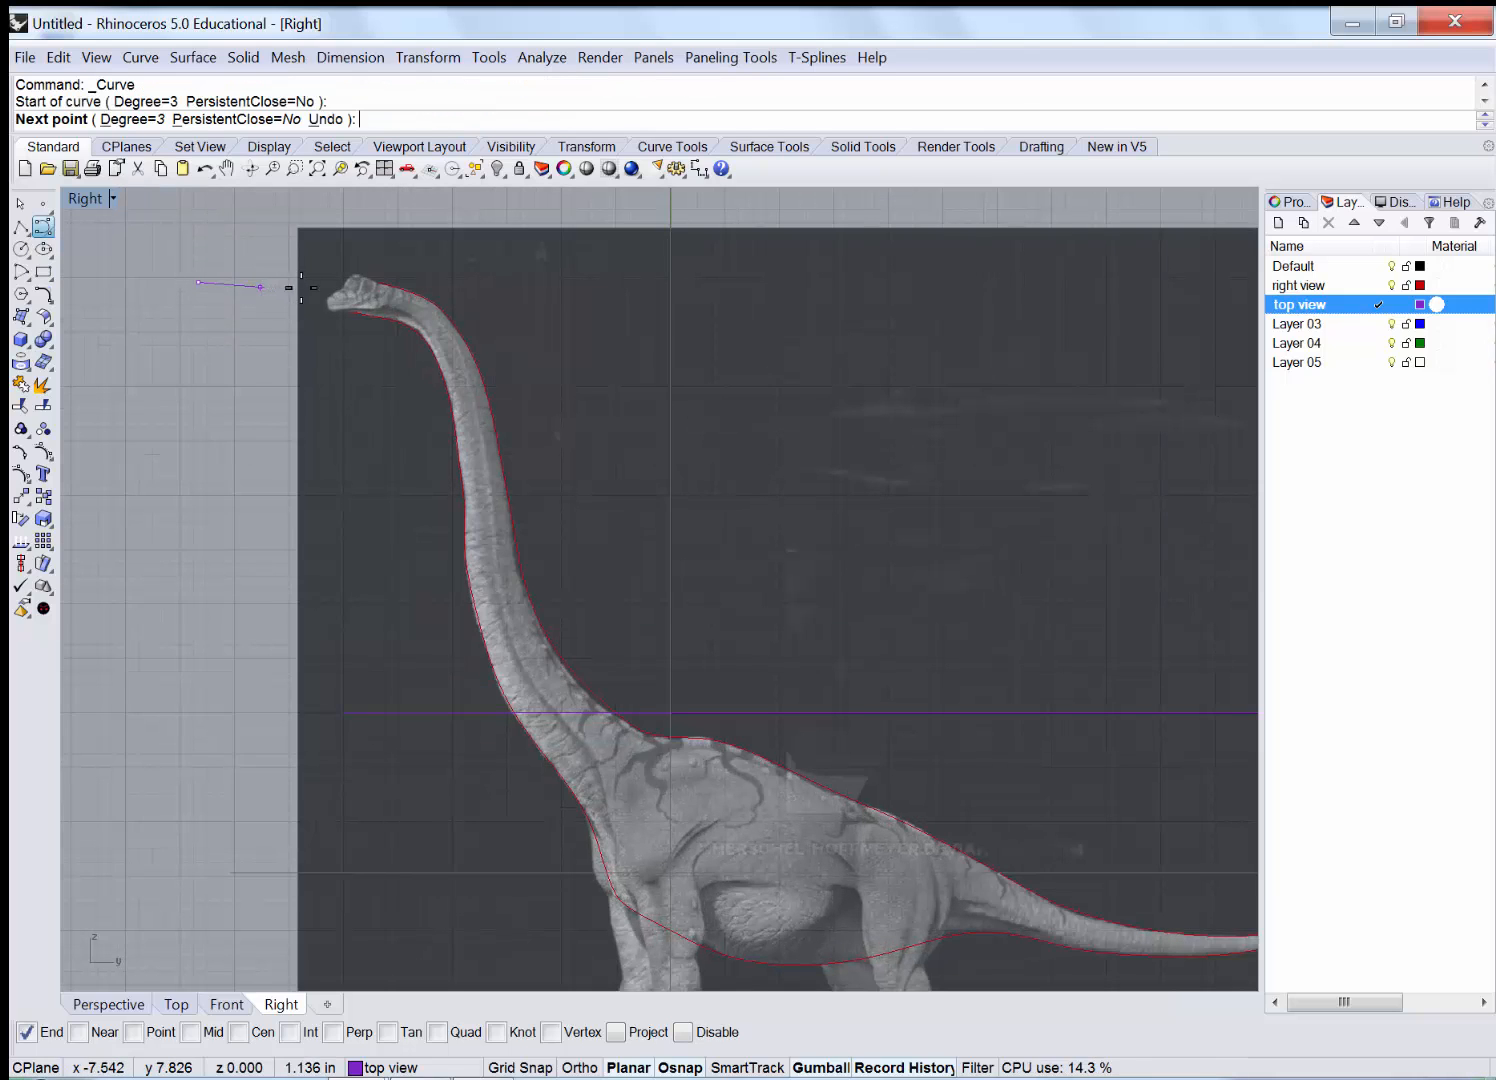
scroll(289, 287, "up", 3)
scroll(377, 295, "up", 2)
left_click(393, 293)
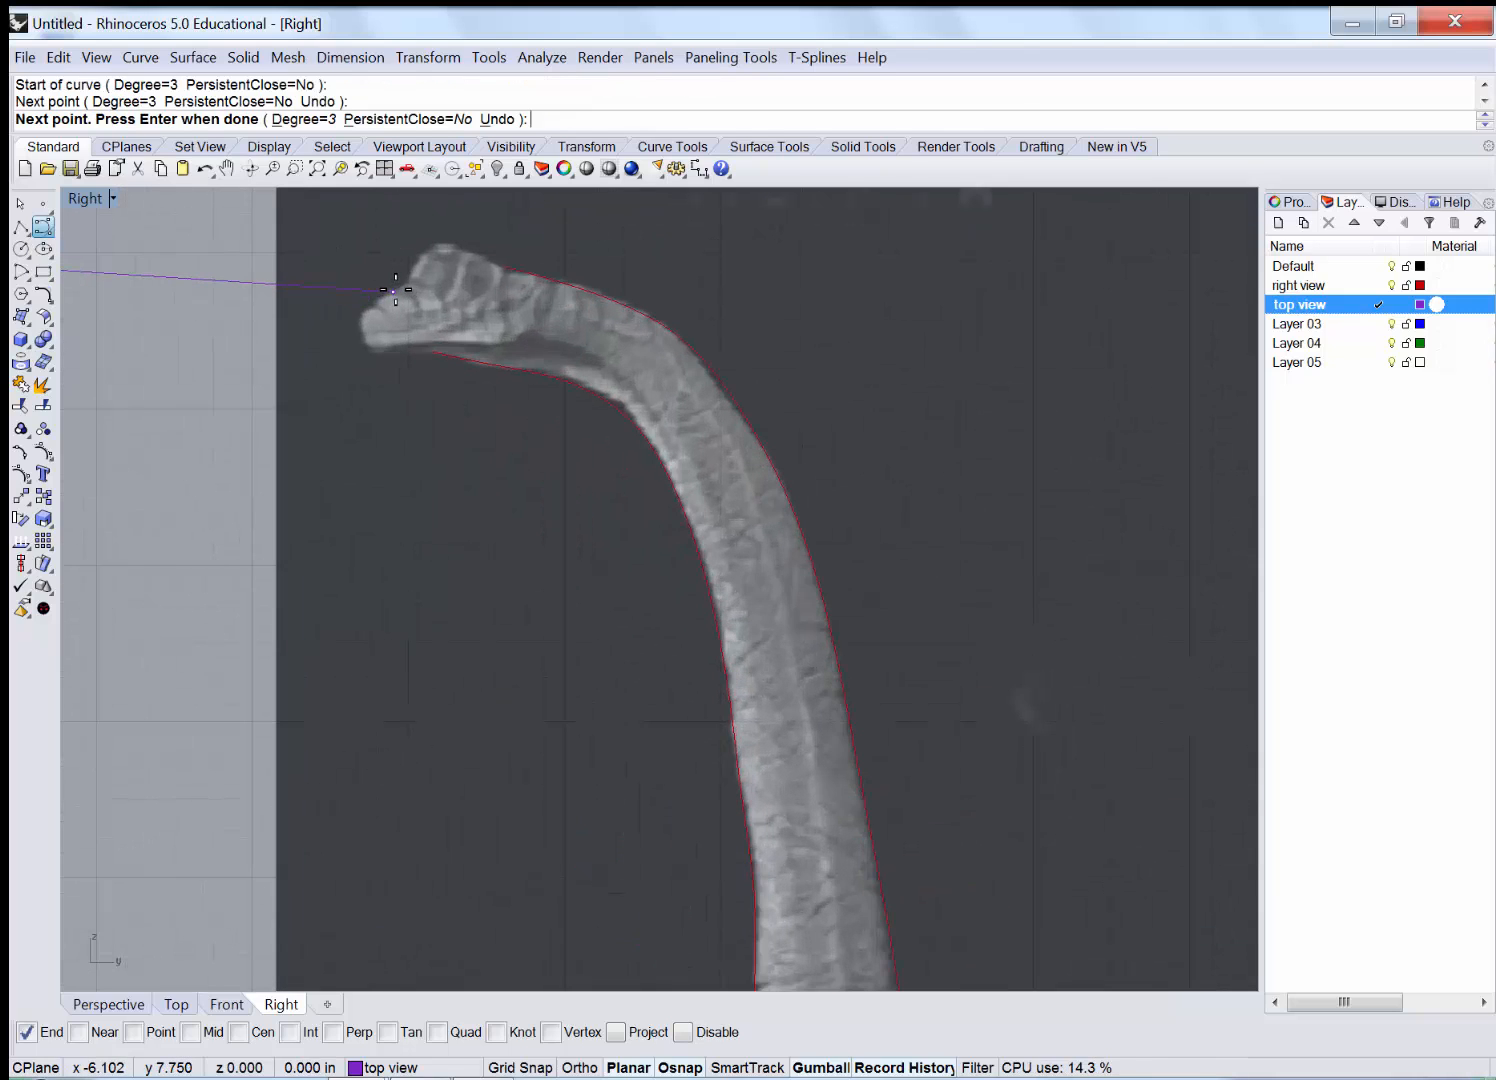
left_click(518, 307)
left_click(655, 367)
left_click(750, 472)
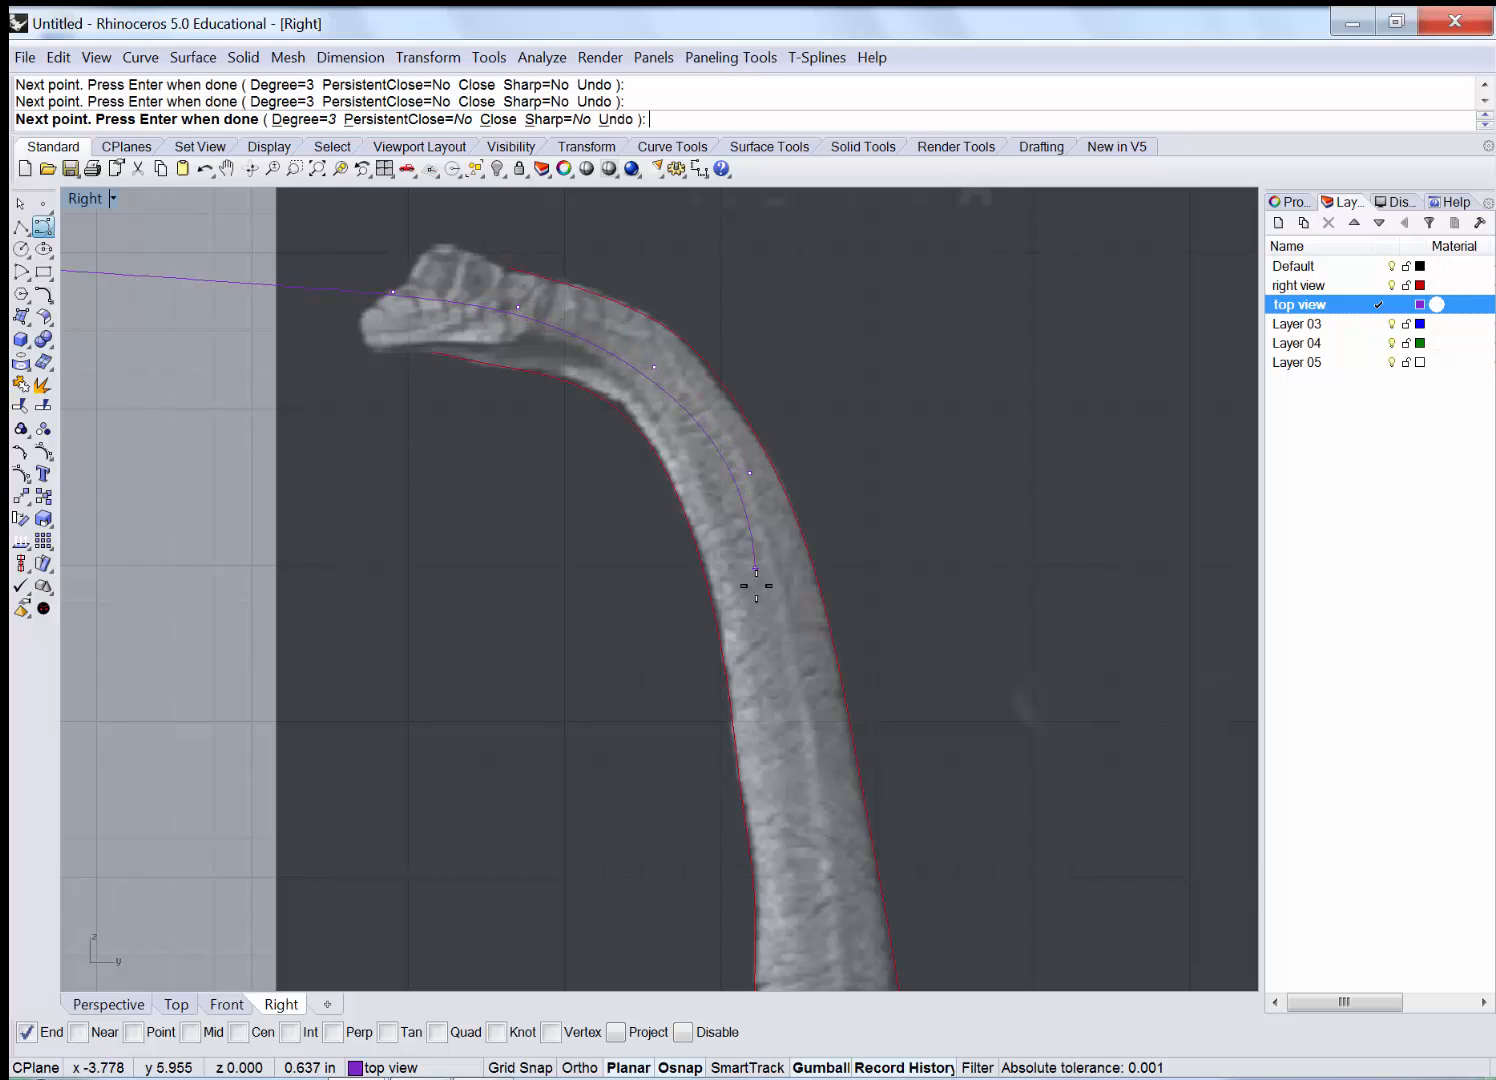
left_click(758, 627)
left_click(797, 899)
right_click_drag(797, 899, 574, 300)
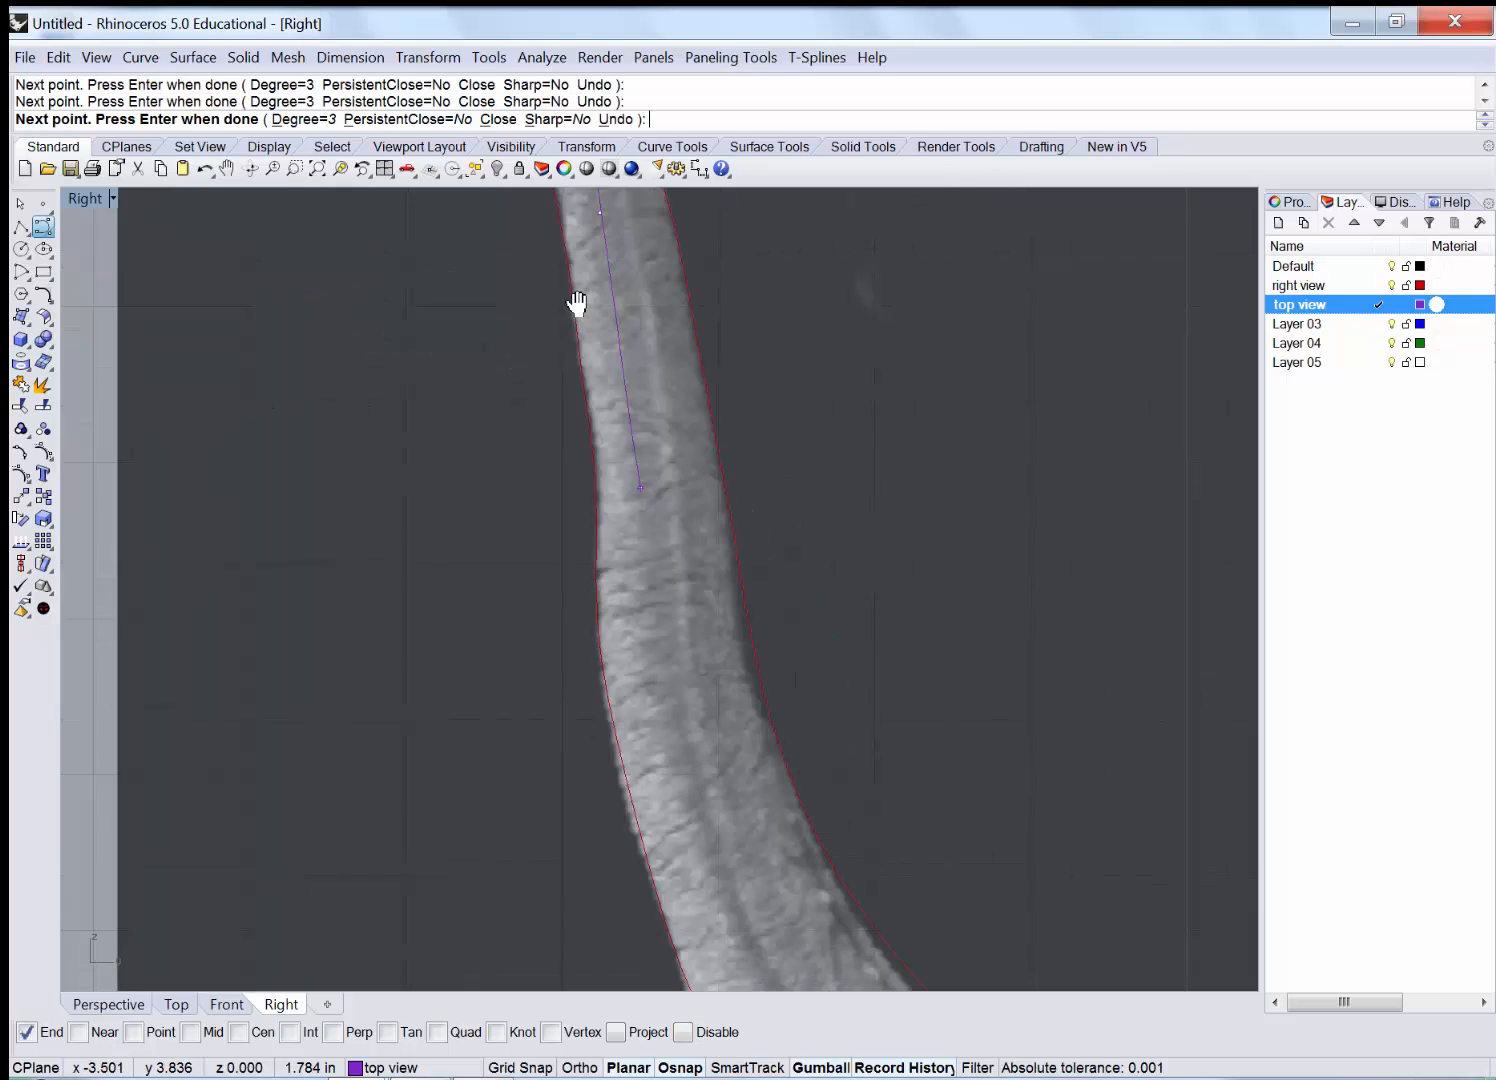
left_click(601, 373)
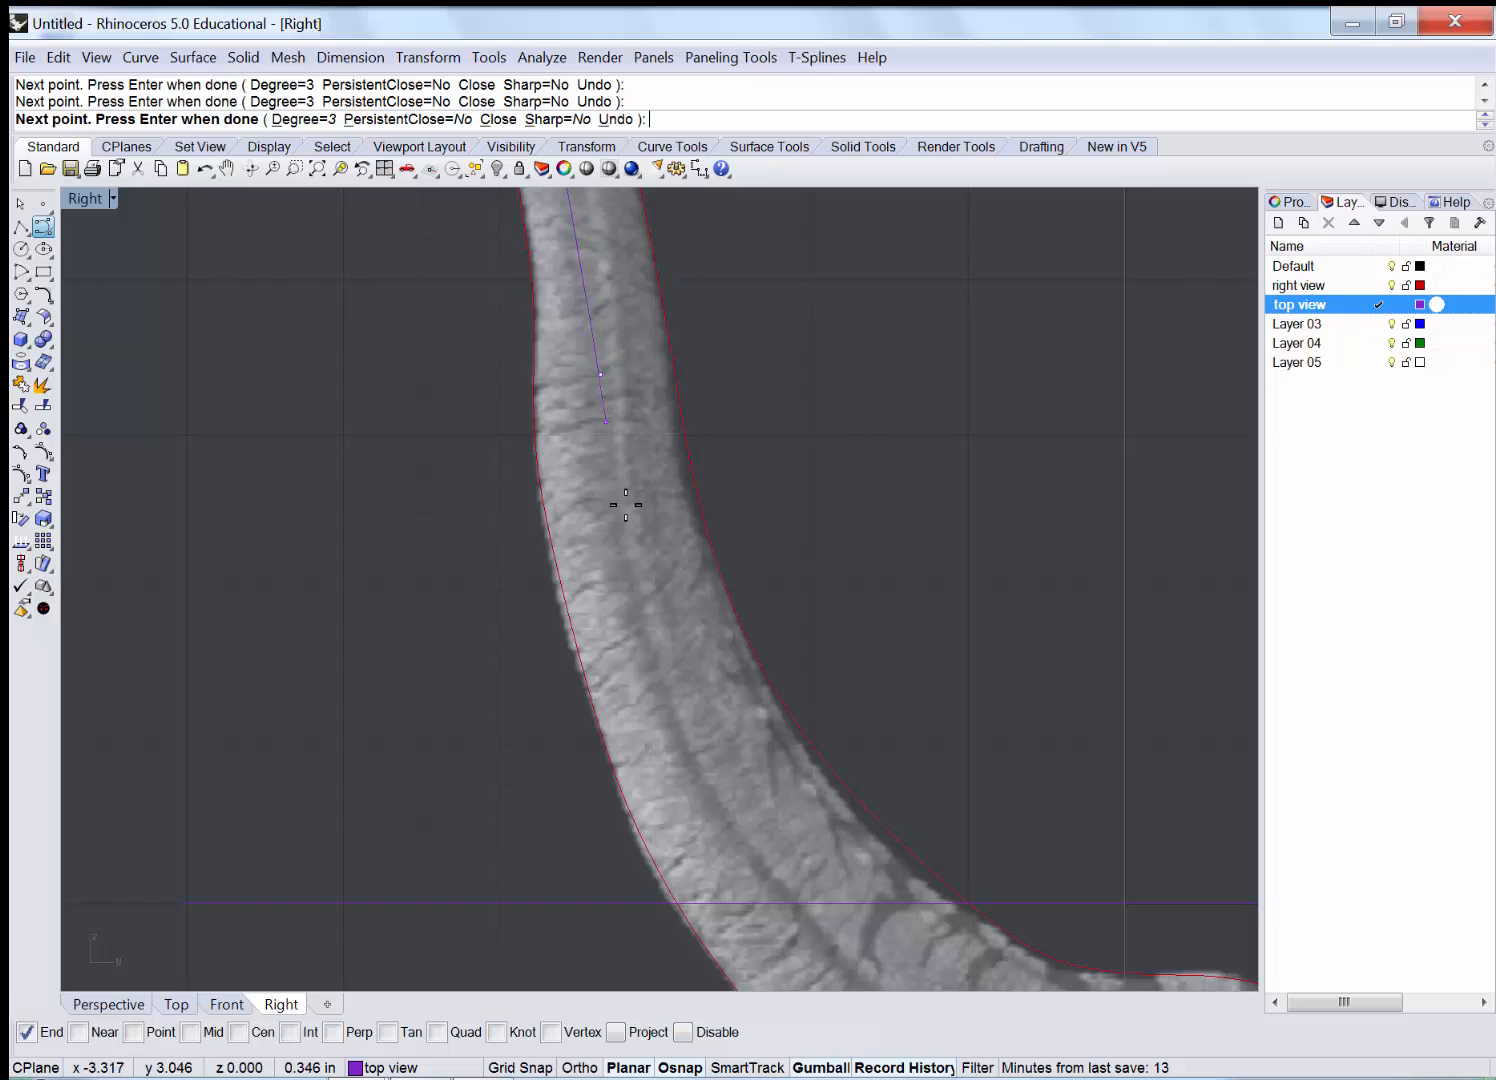
left_click(659, 703)
right_click_drag(784, 887, 473, 280)
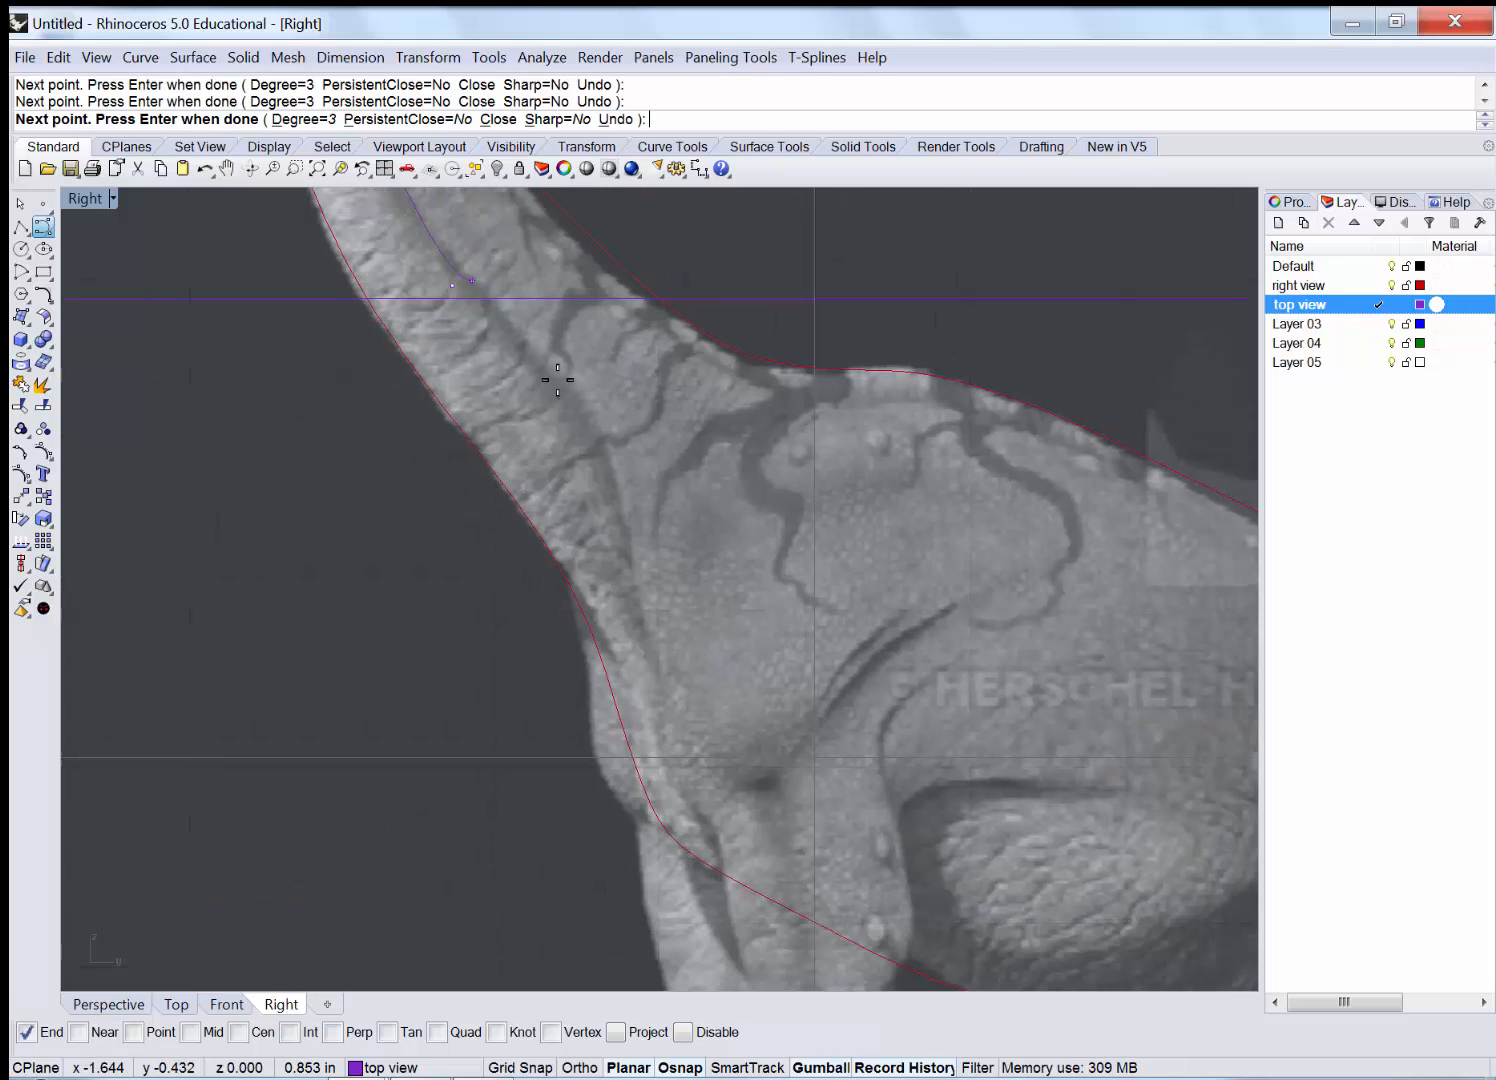
Continue the spine curve through the body and along the tail past its tip, then finish.
left_click(576, 453)
left_click(790, 593)
right_click_drag(1060, 766, 497, 495)
left_click(560, 458)
left_click(879, 494)
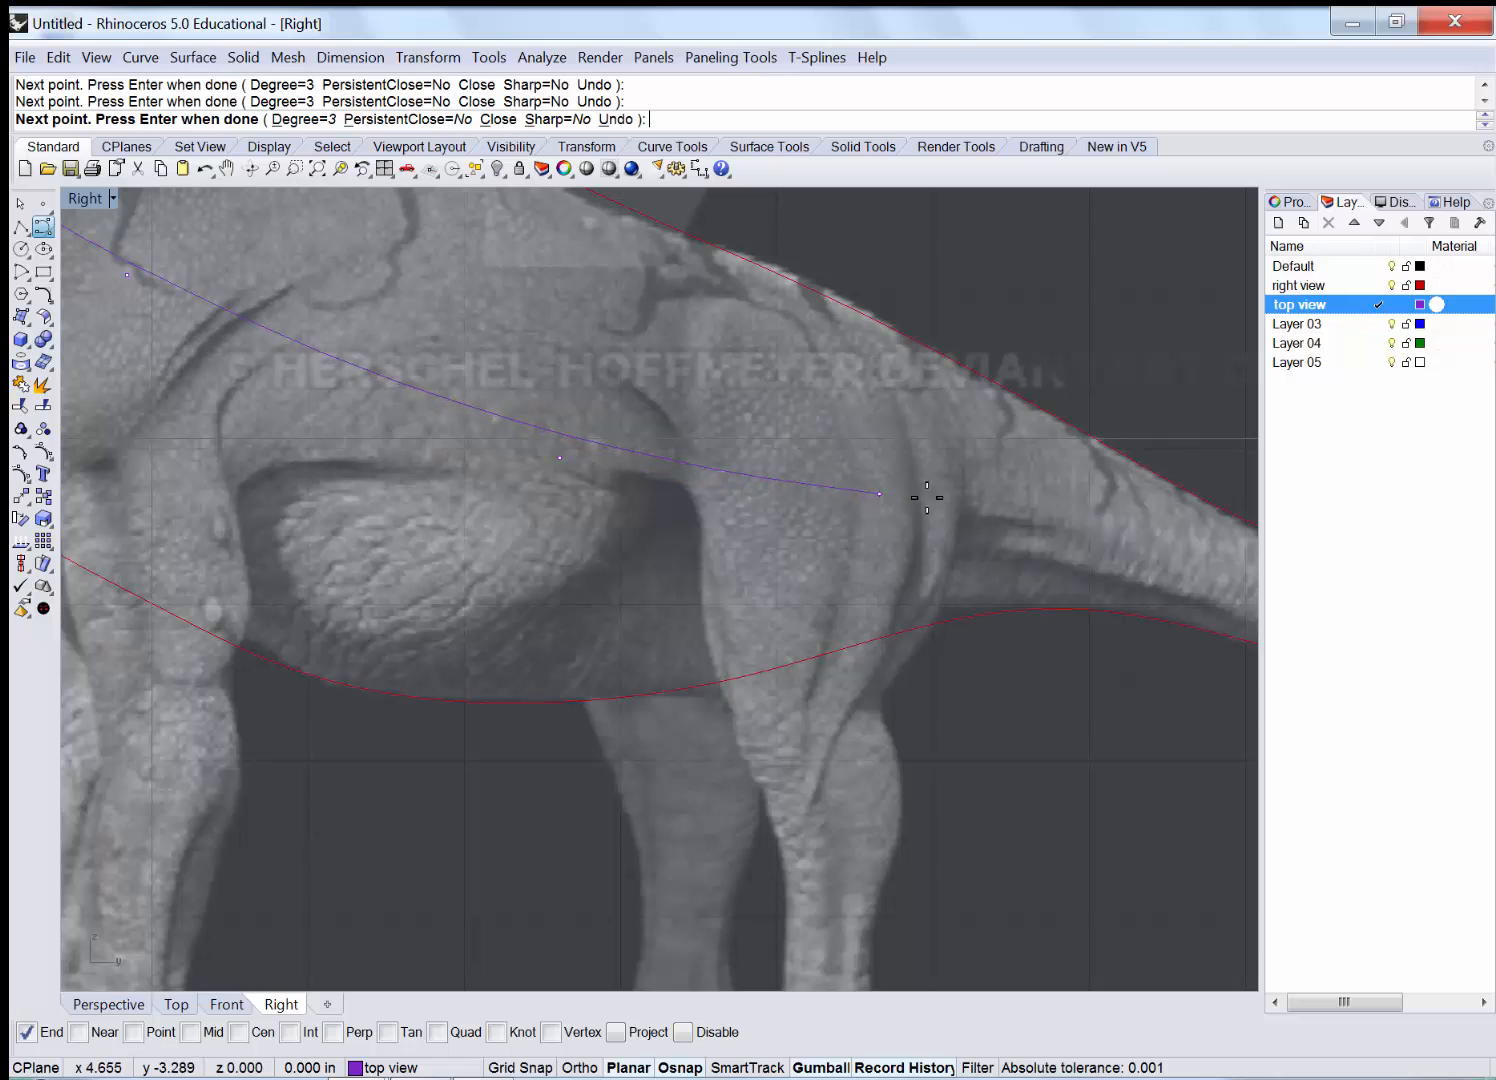
left_click(1185, 549)
left_click(1111, 593)
right_click_drag(675, 468, 429, 431)
left_click(616, 449)
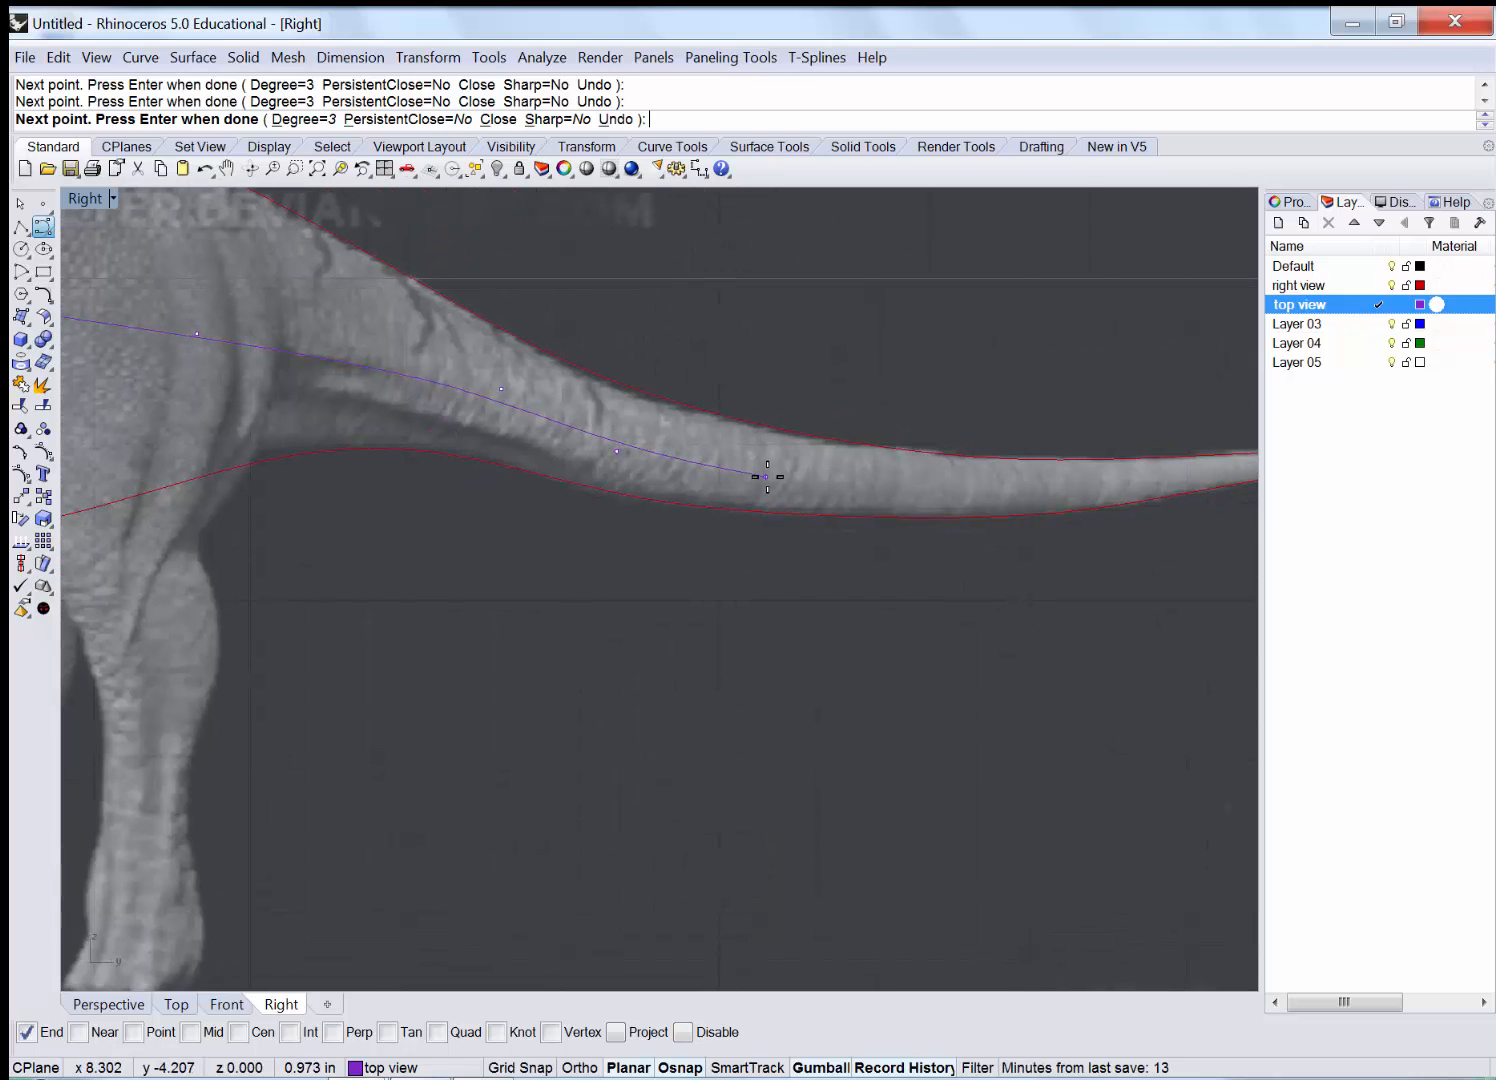
left_click(768, 478)
left_click(1014, 484)
left_click(1116, 484)
right_click_drag(552, 488, 414, 498)
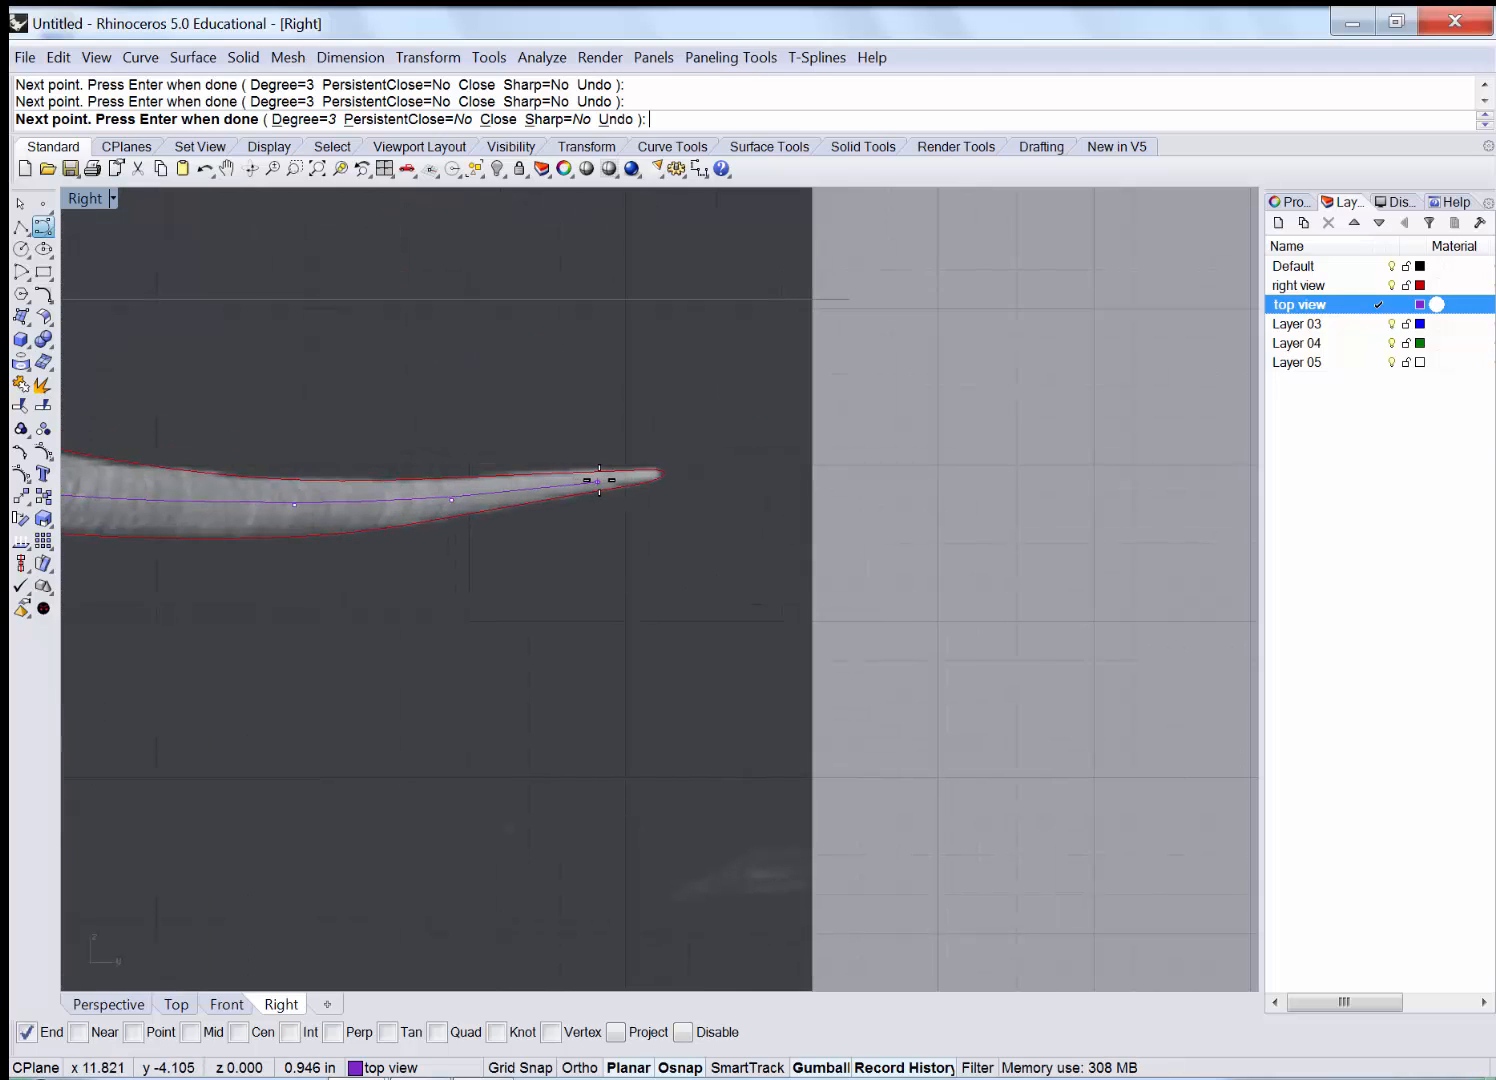
left_click(599, 481)
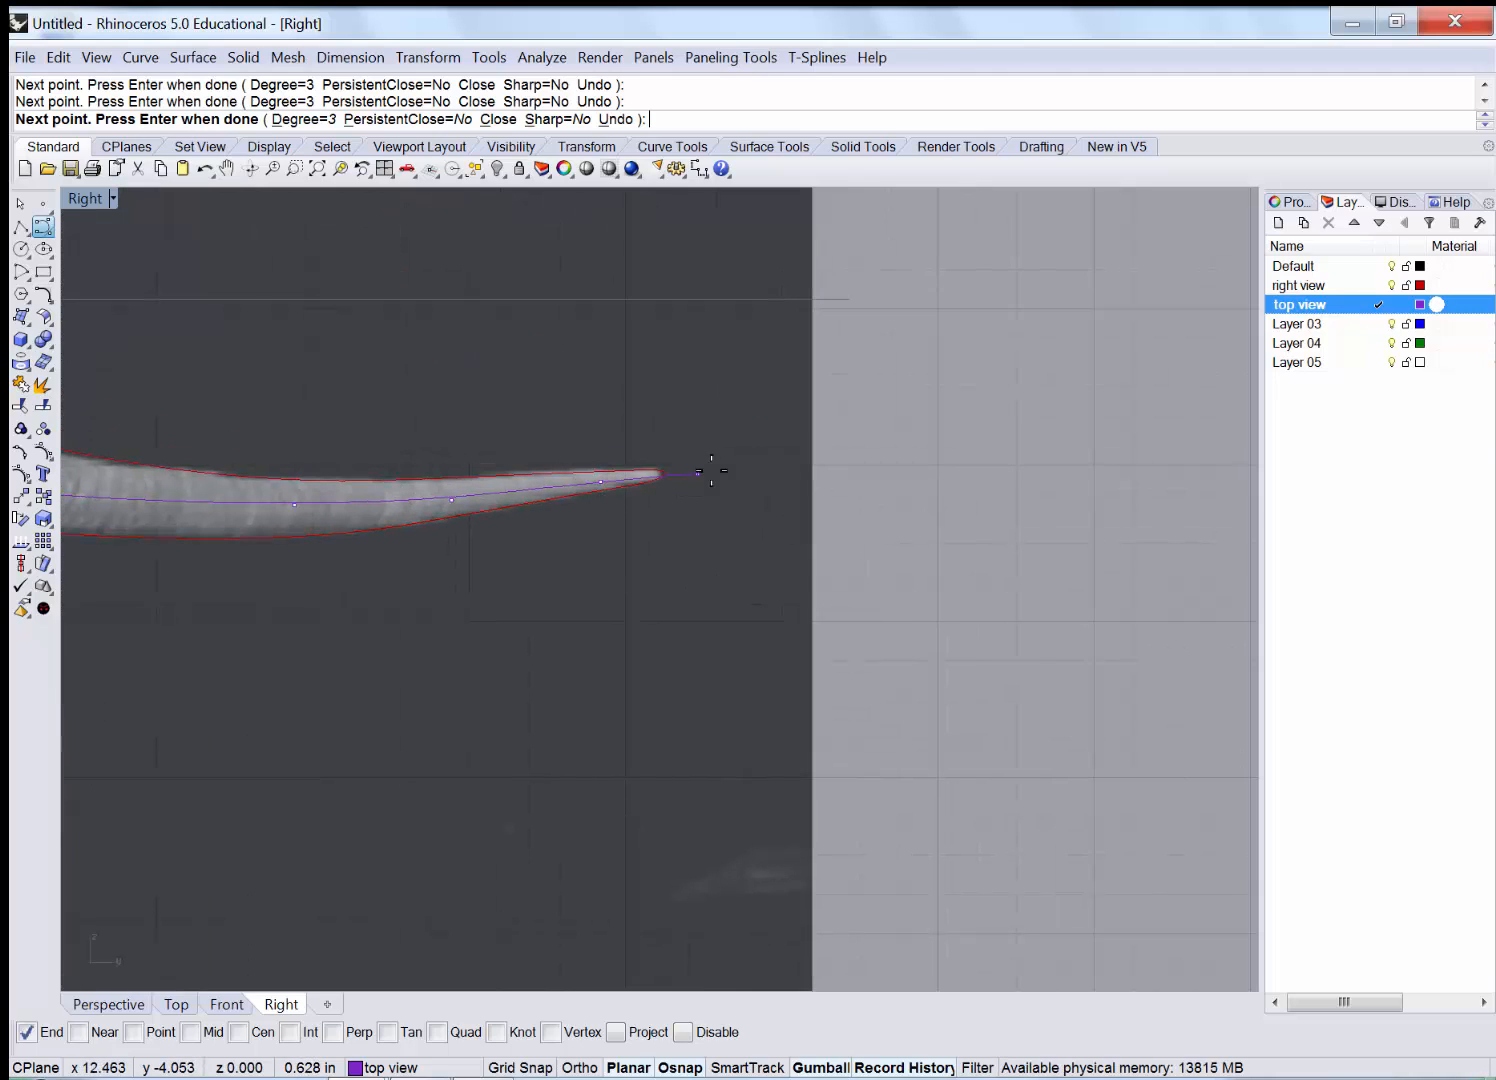
left_click(843, 446)
key("Return")
Zoom out to the whole dinosaur and select the finished spine curve.
scroll(893, 510, "down", 5)
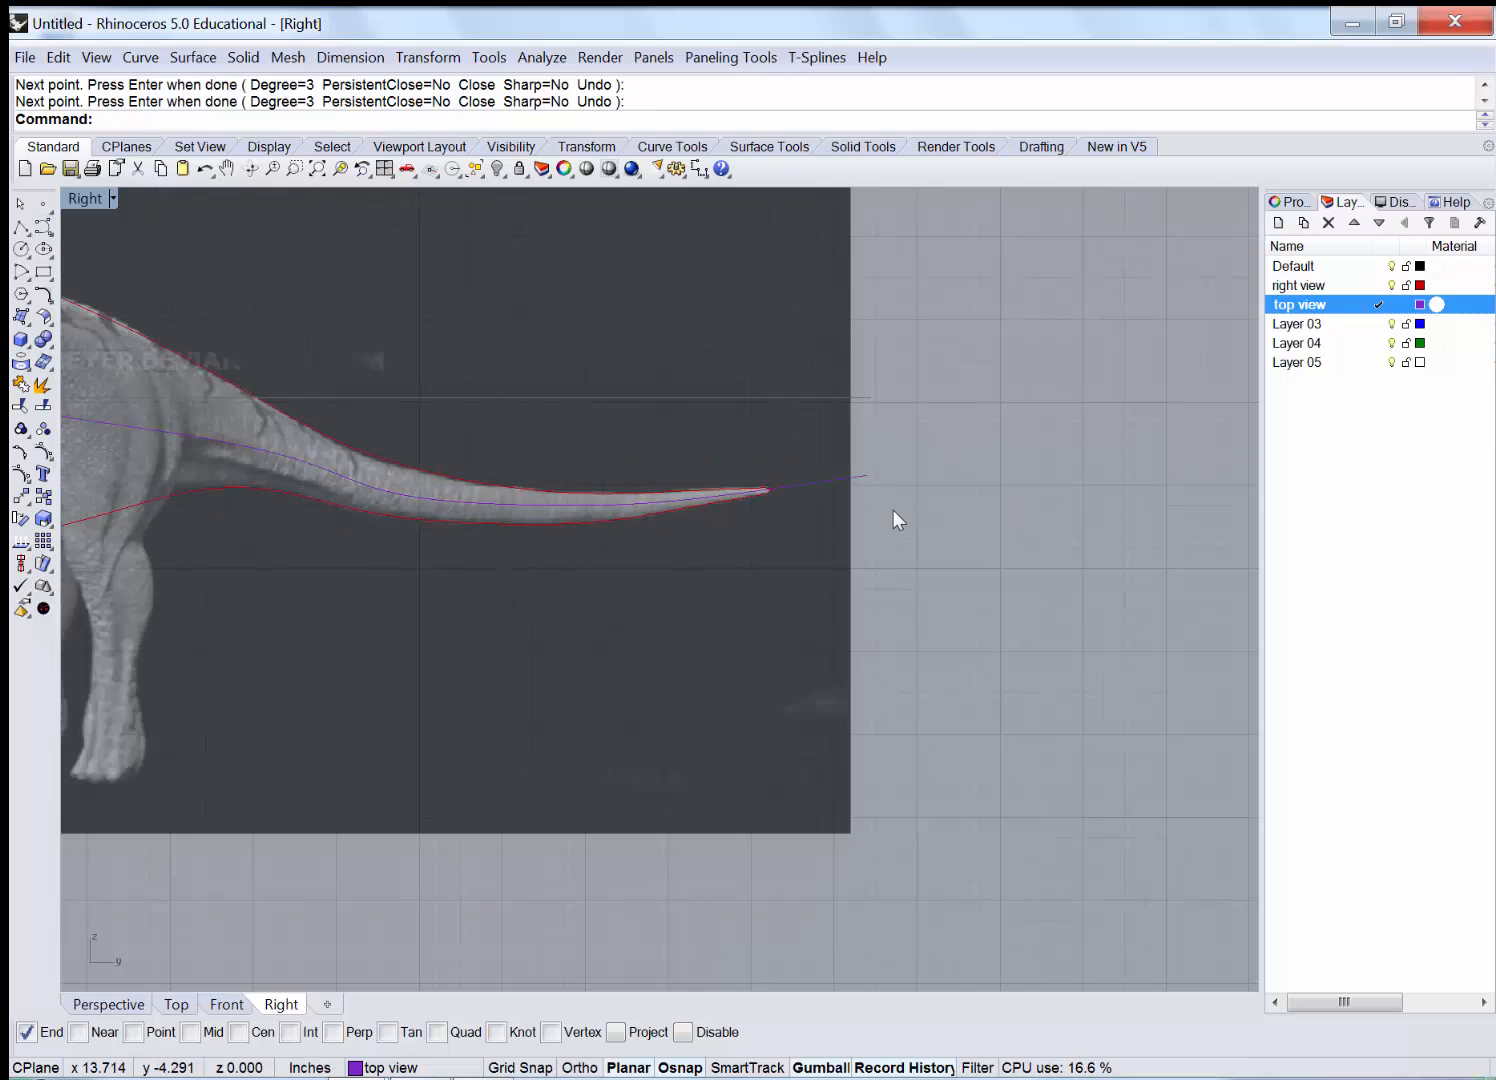
right_click_drag(239, 456, 494, 627)
scroll(495, 627, "down", 3)
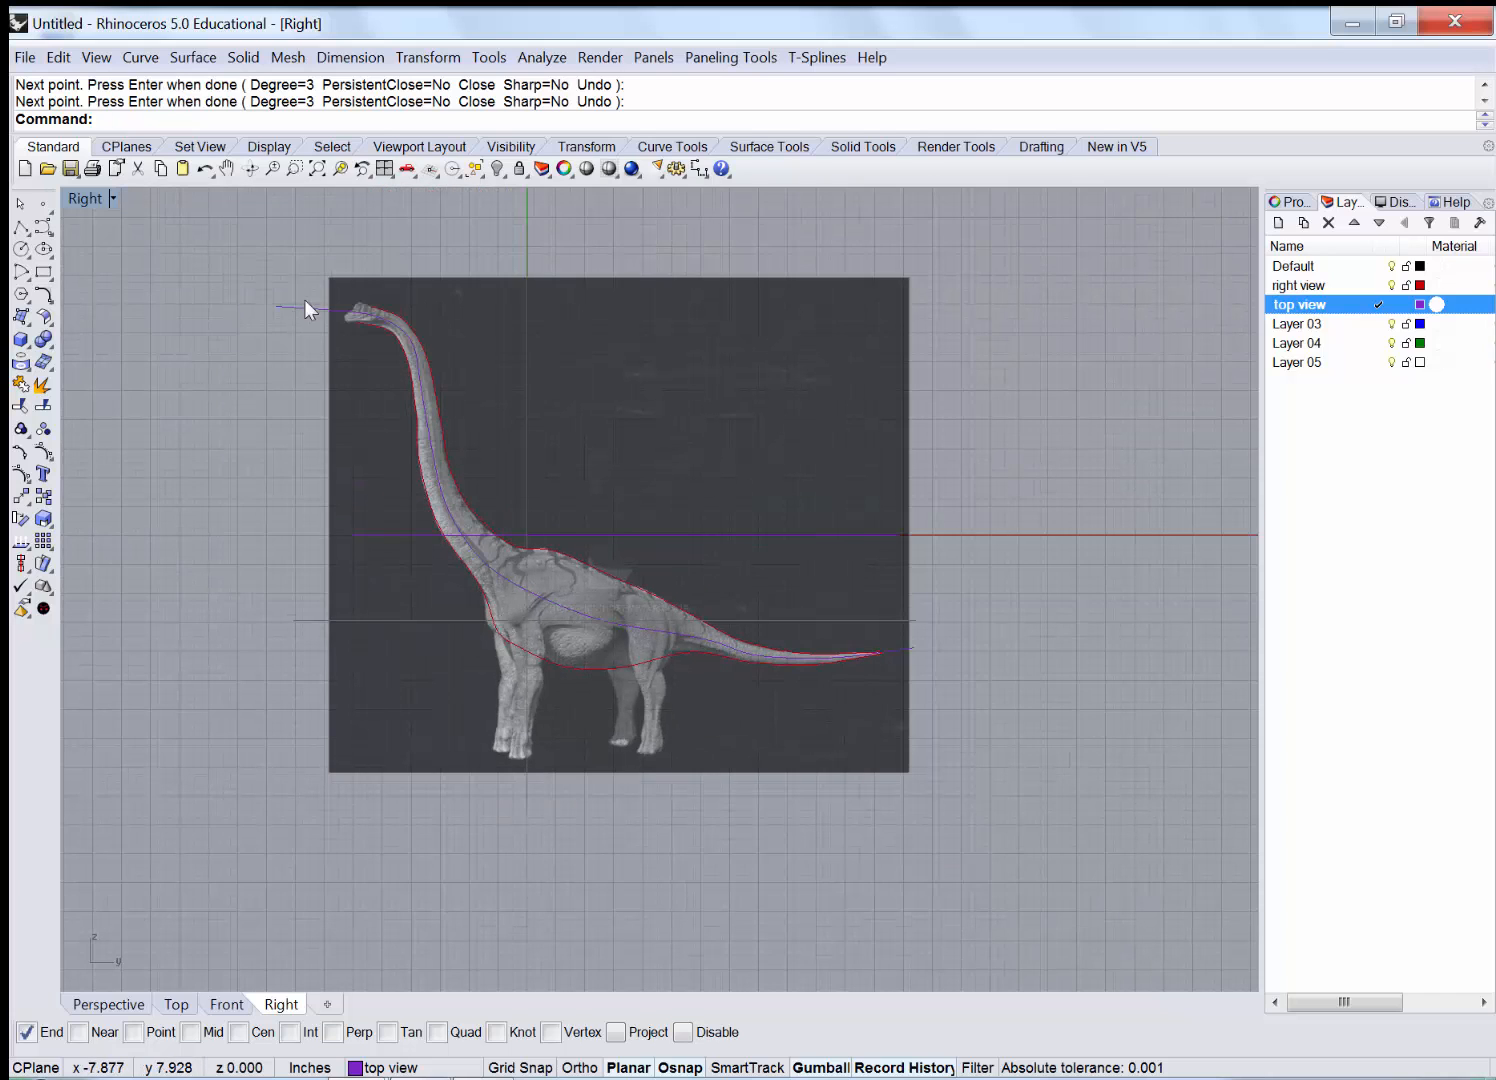
left_click(304, 302)
In a maximized Perspective view, extrude the spine curve sideways into a surface with the gumball.
double_click(80, 197)
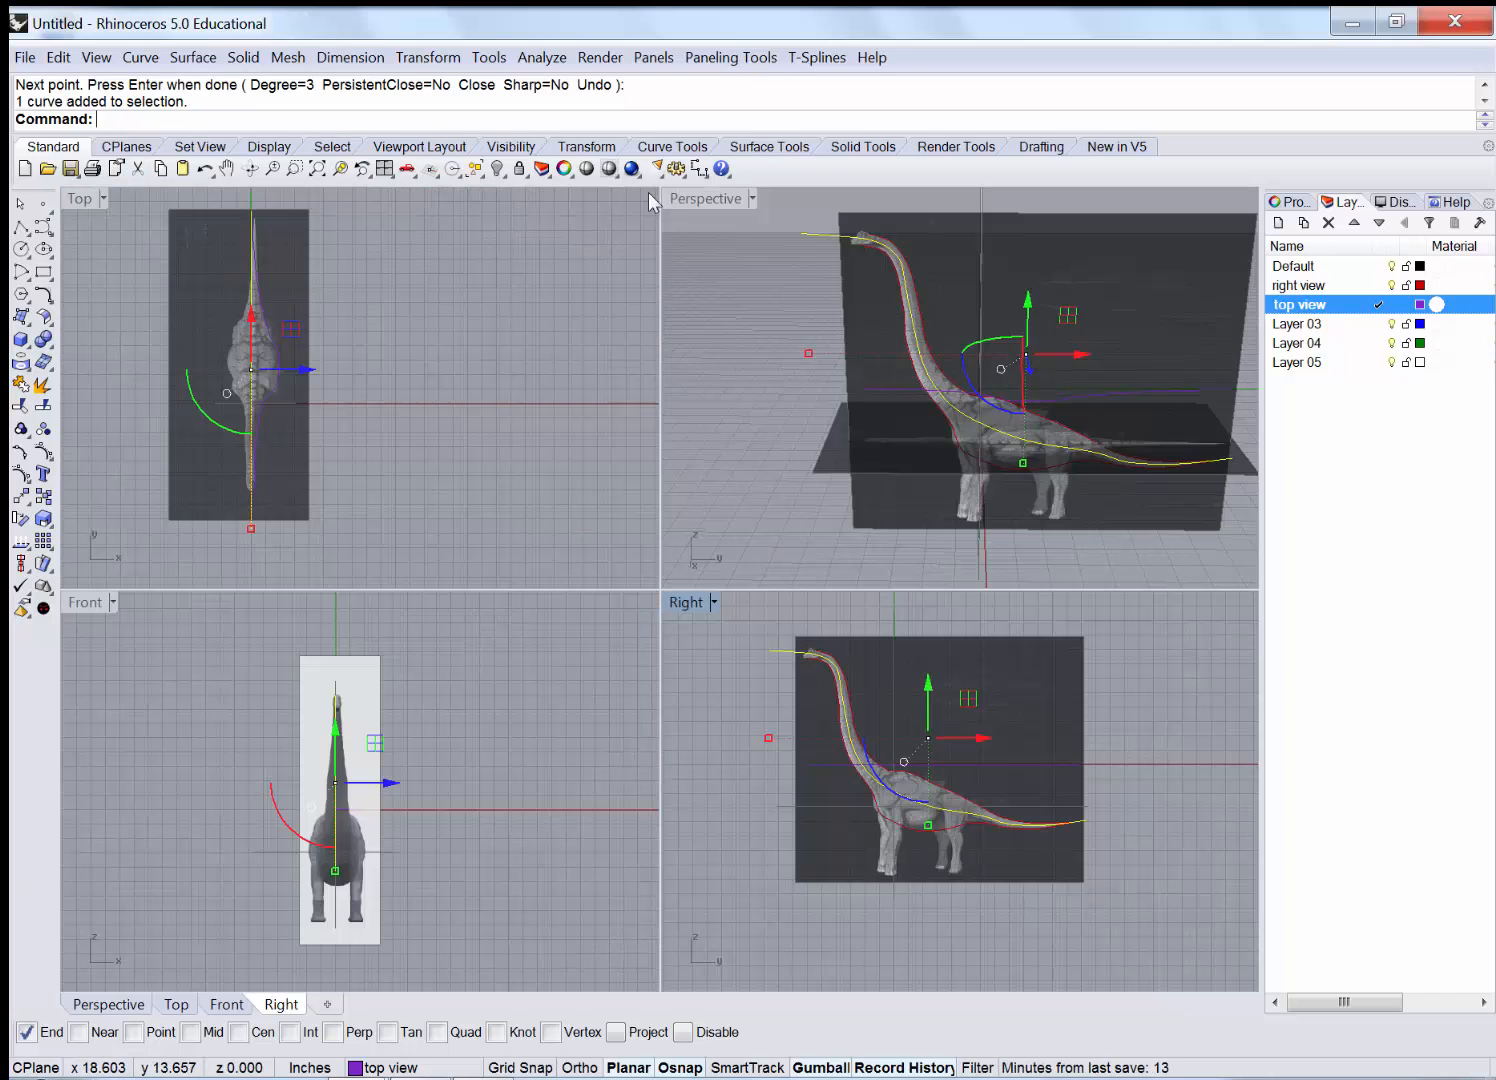
double_click(702, 201)
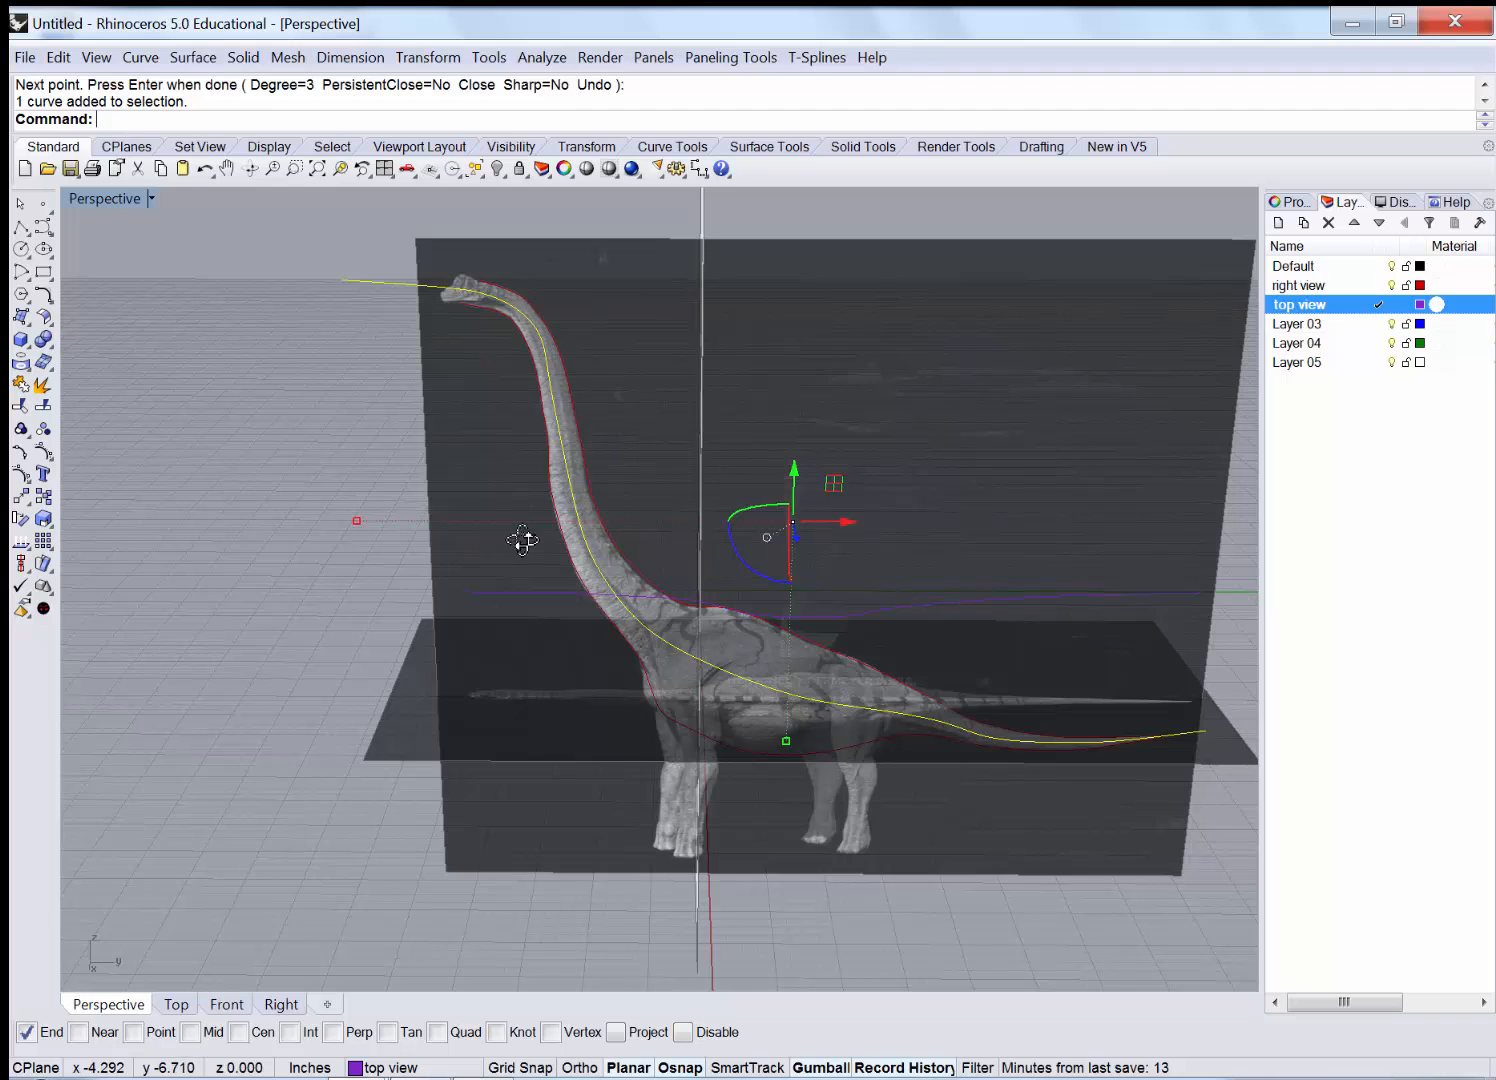
right_click_drag(524, 539, 753, 503)
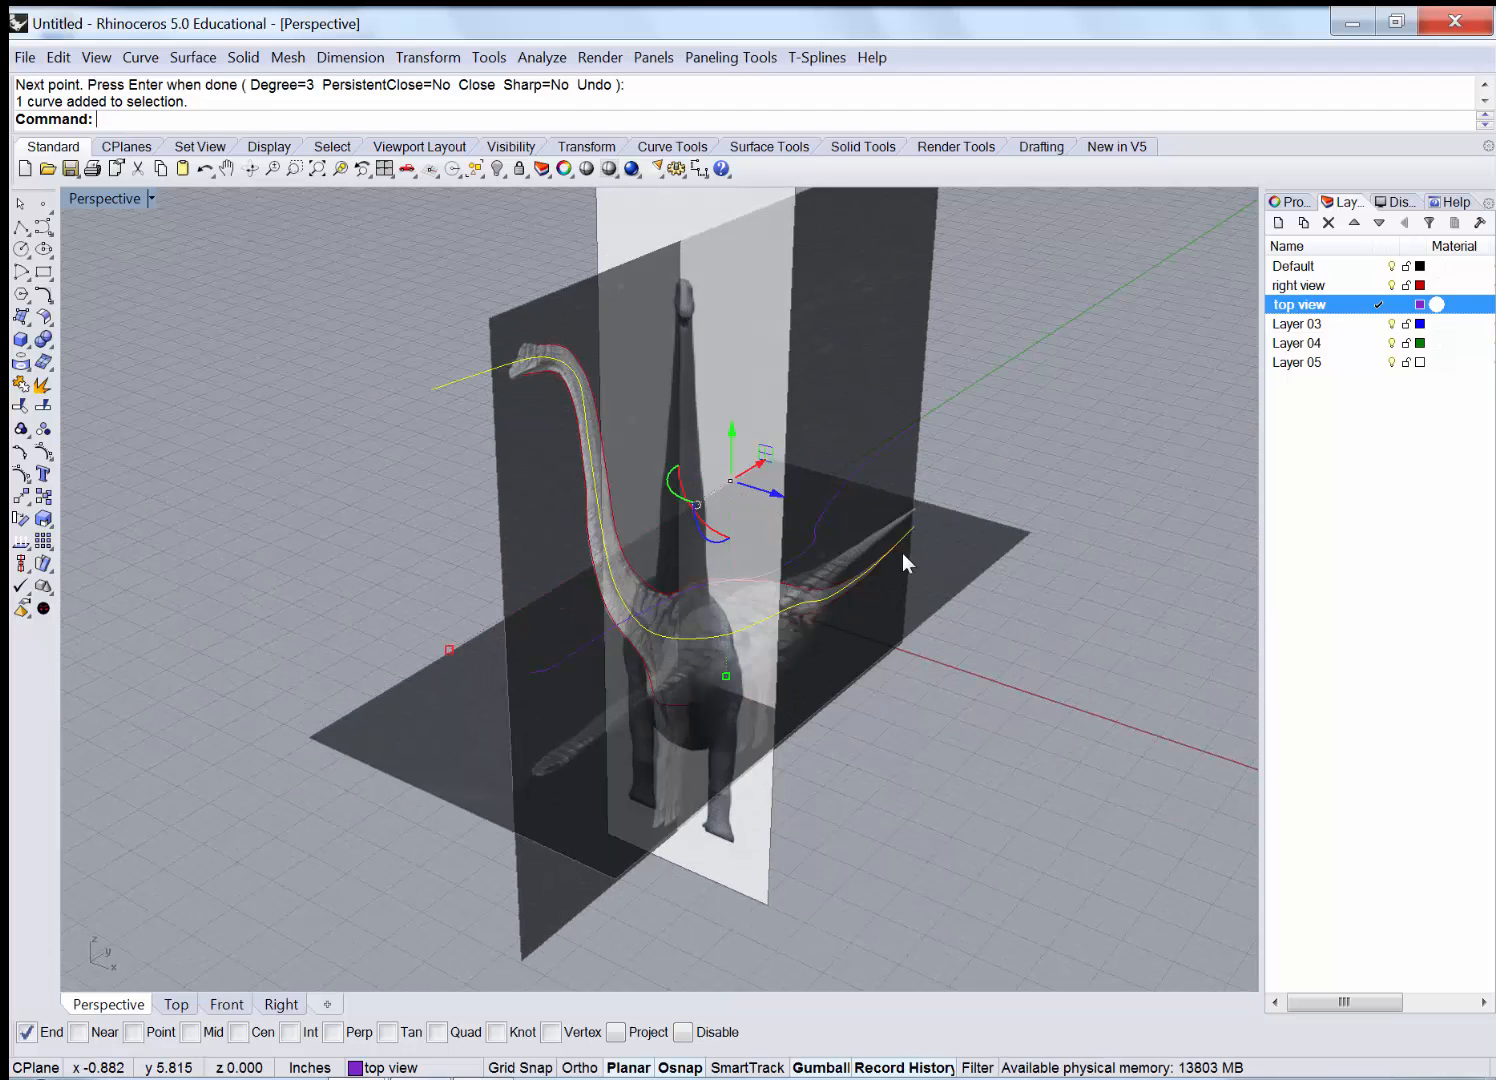
left_click_drag(903, 553, 921, 563)
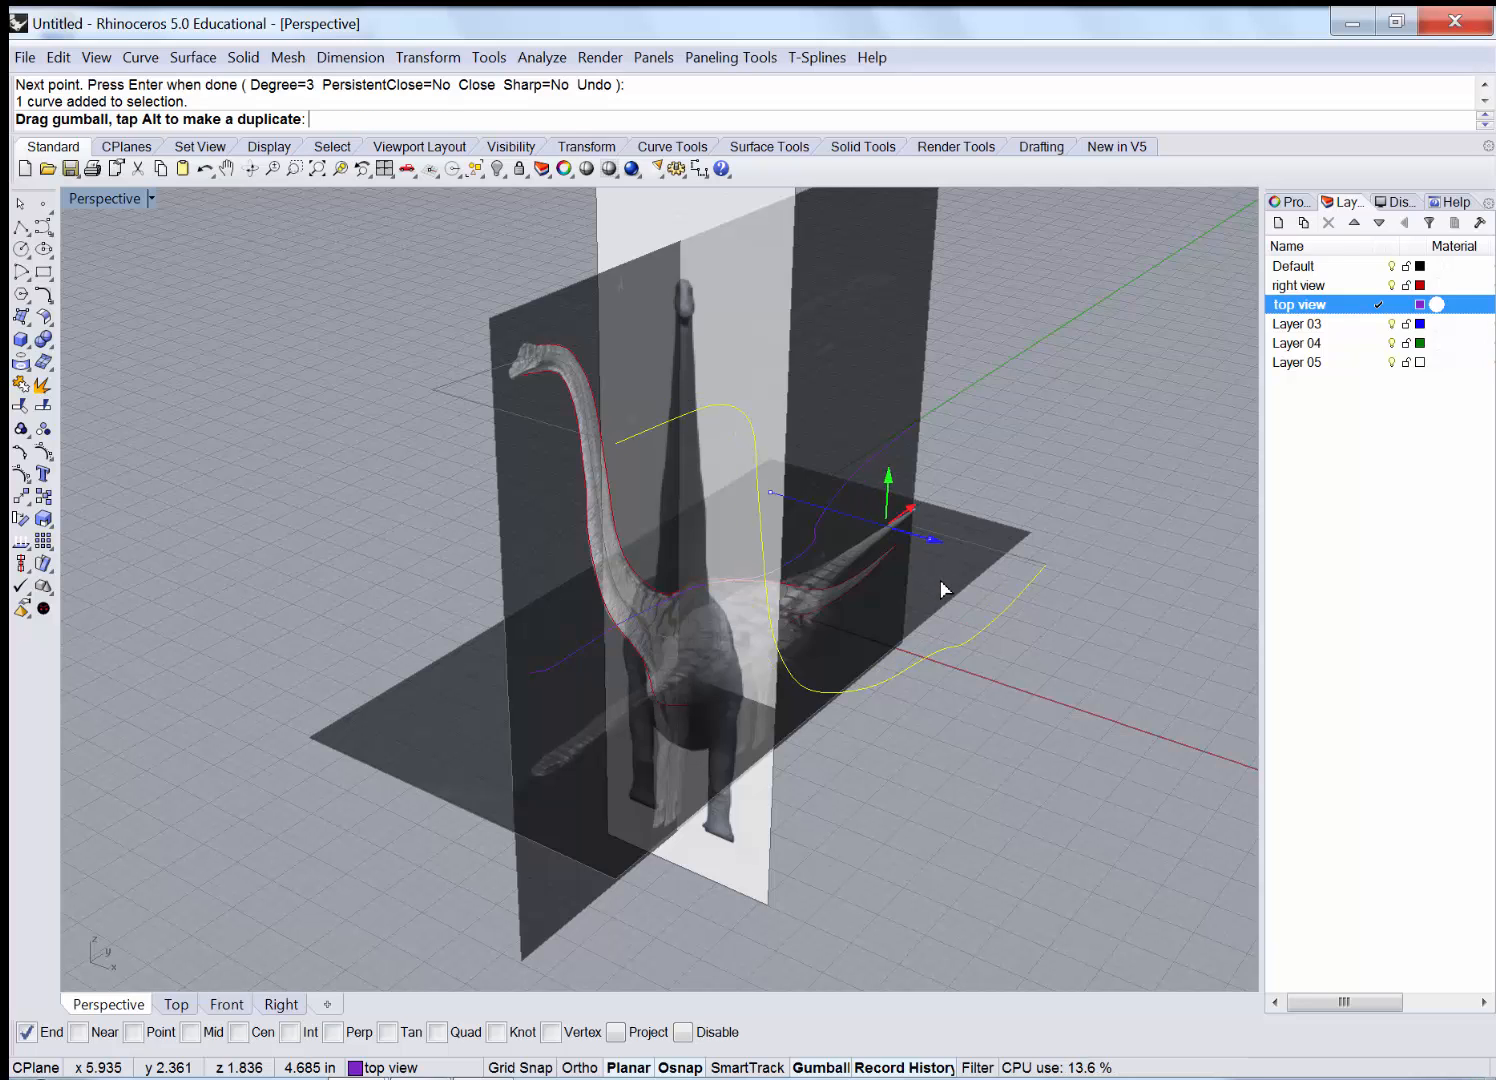
left_click_drag(958, 598, 1063, 665)
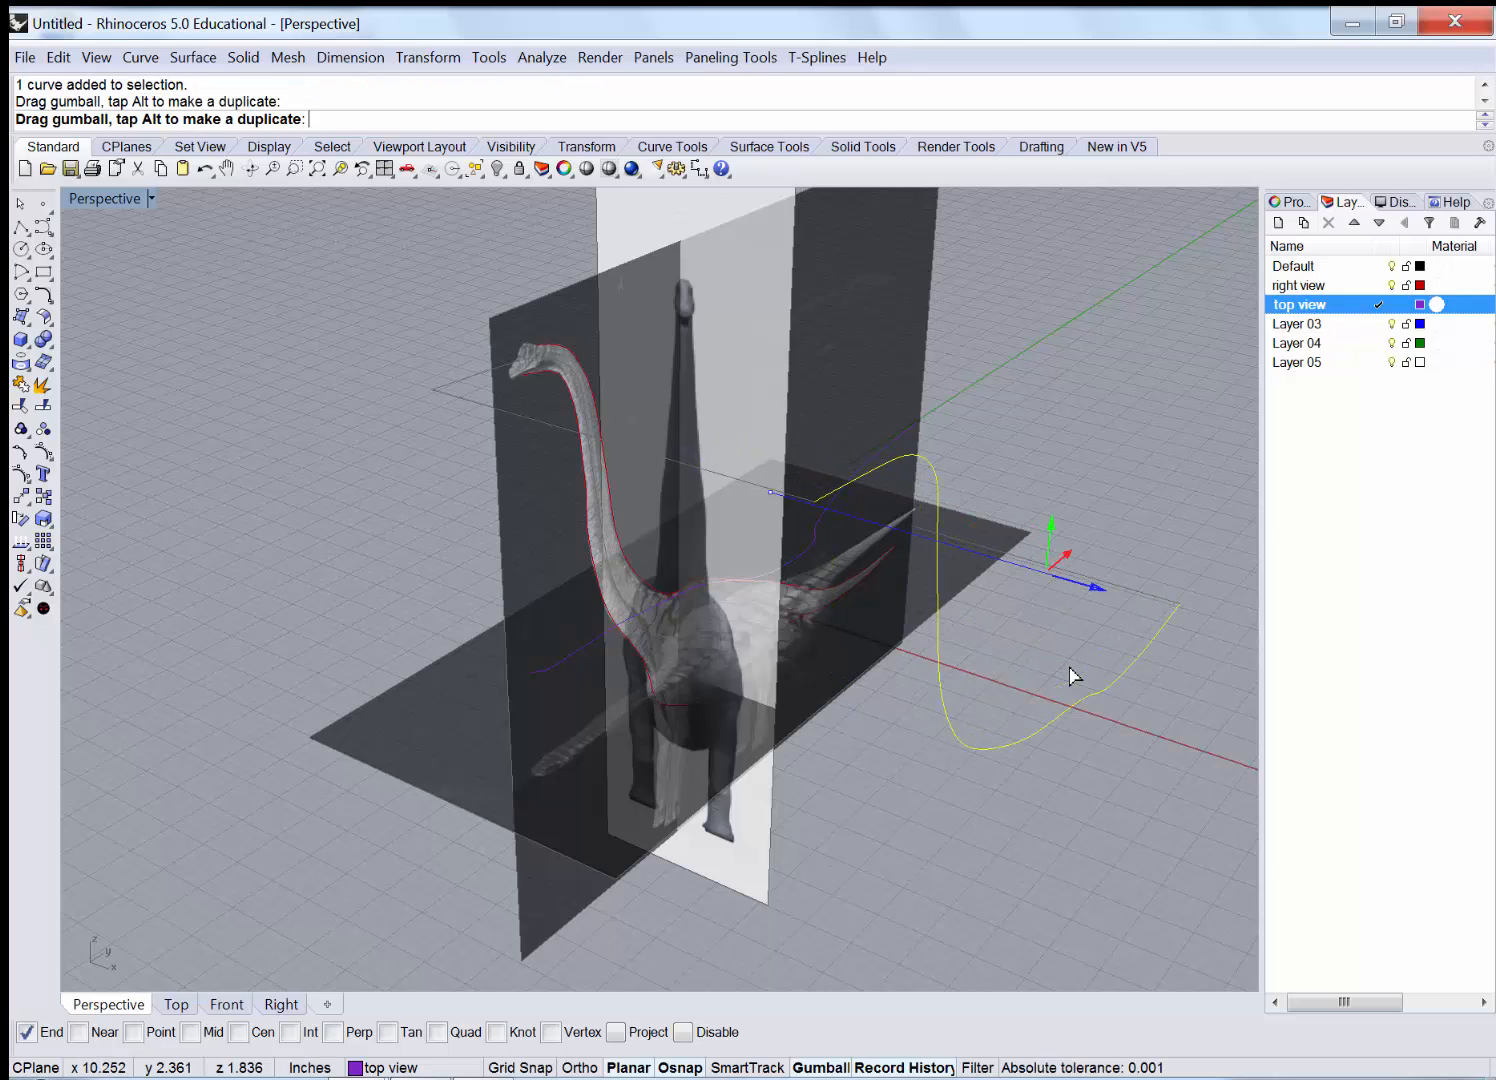
key("Escape")
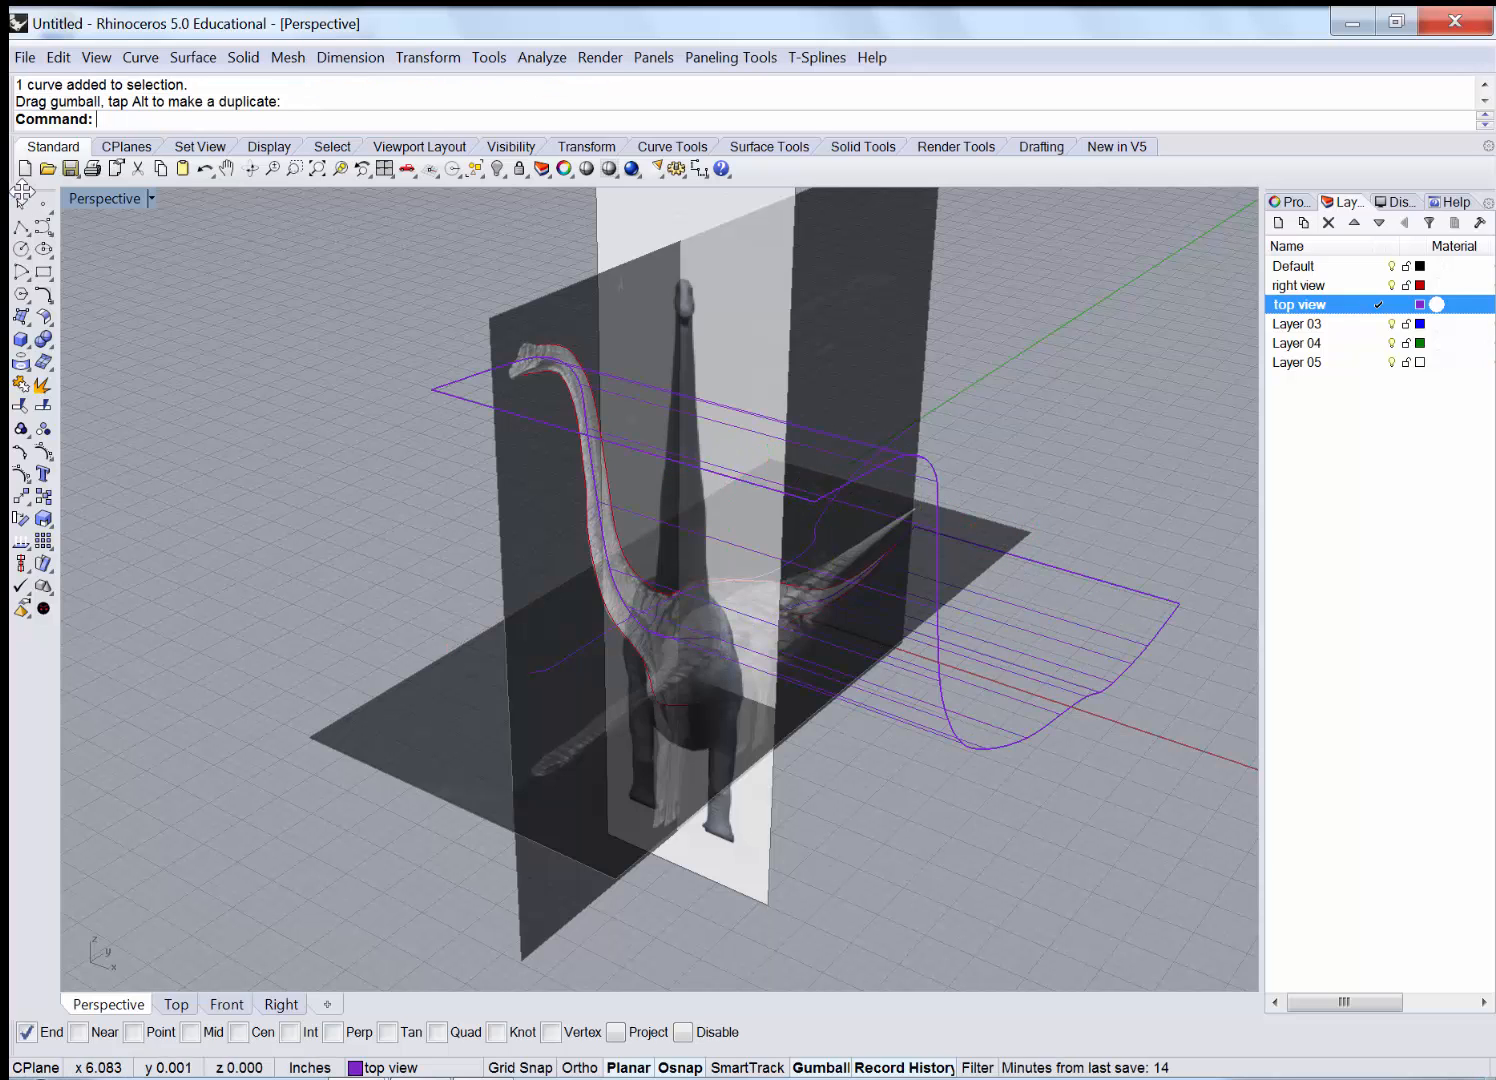
Shade the Perspective viewport and shift the bent surface sideways along X, accepting the history warning.
left_click(152, 197)
left_click(156, 279)
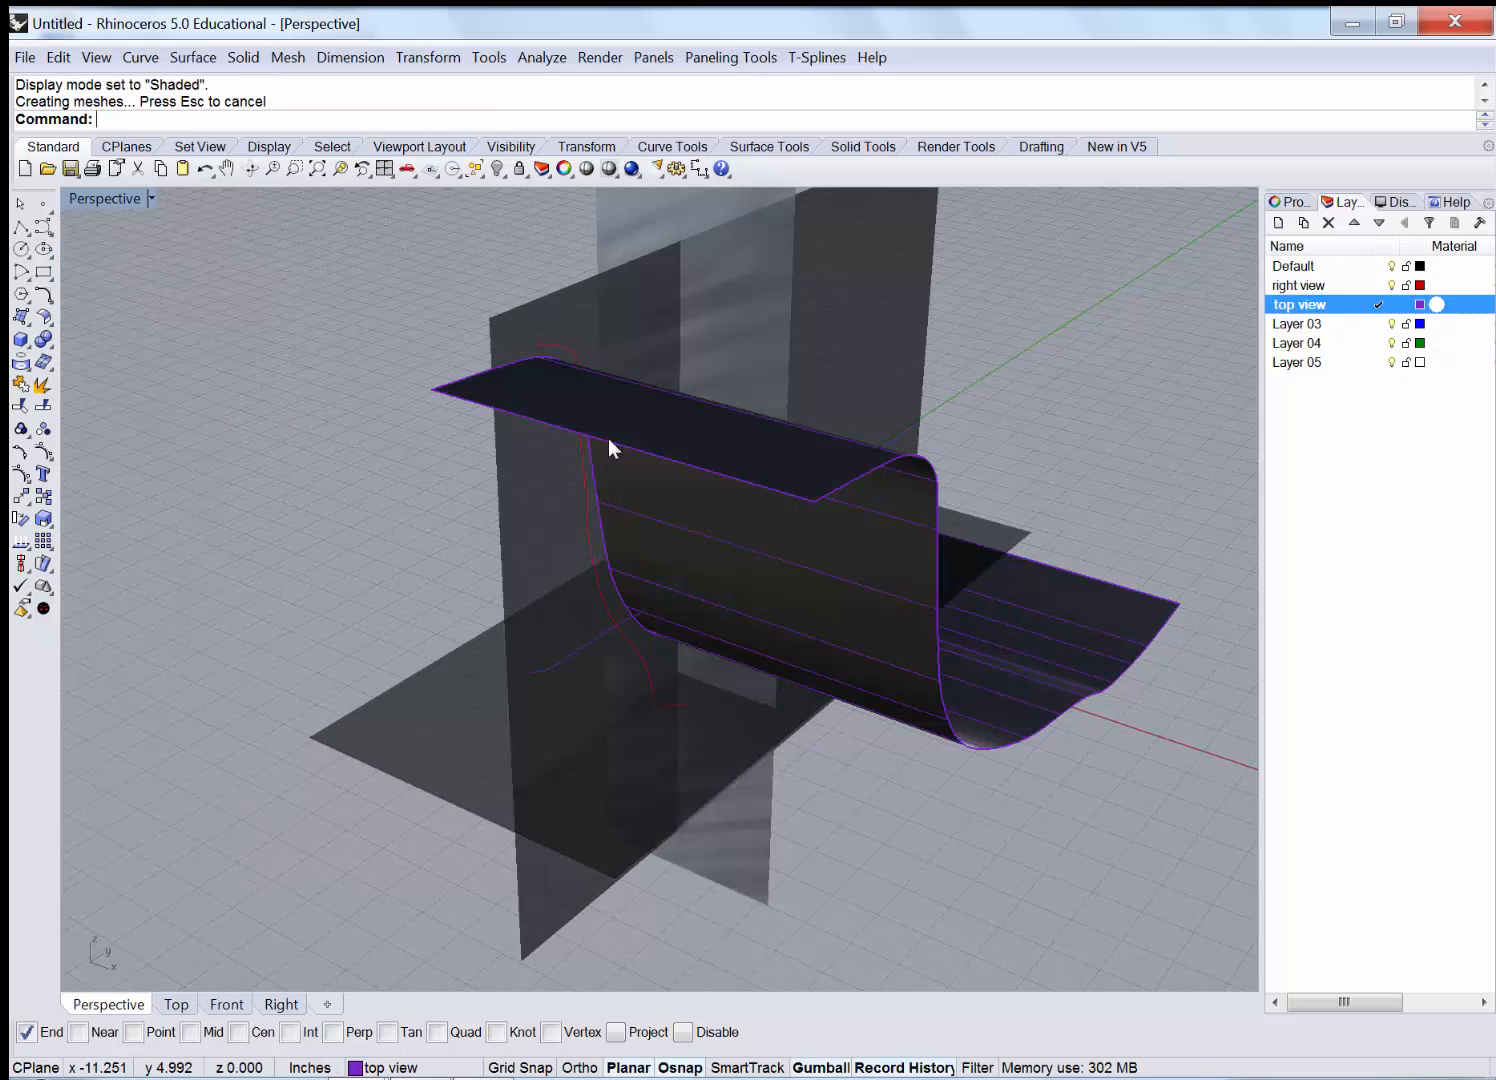
left_click(913, 634)
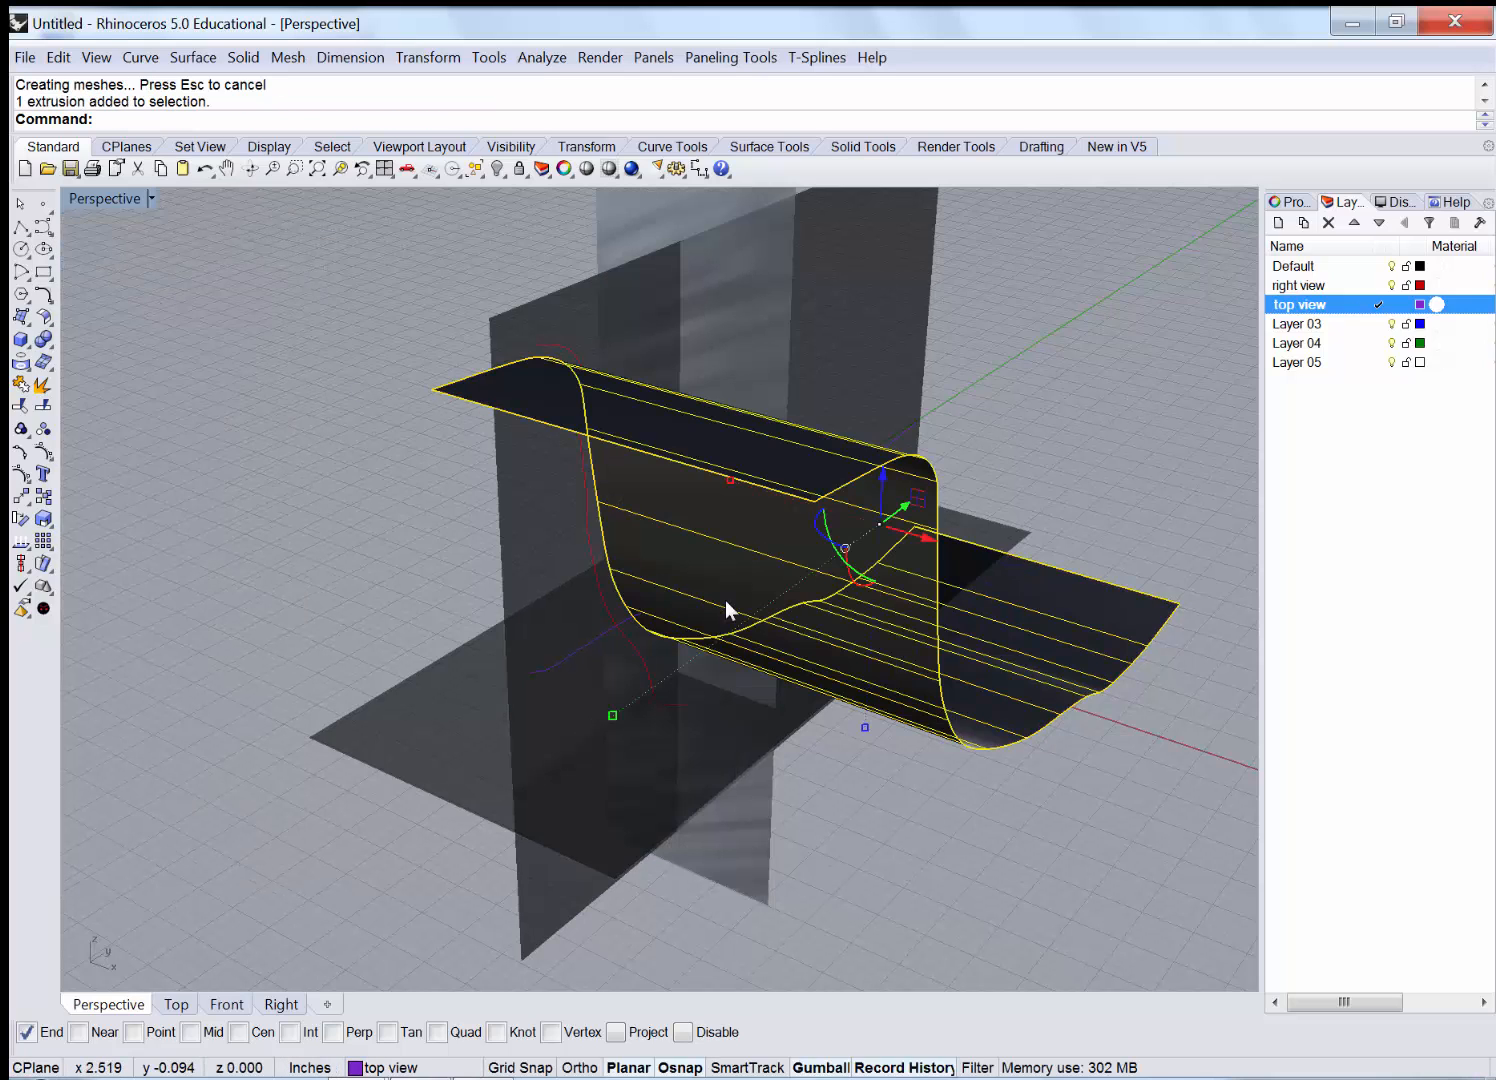
left_click_drag(927, 540, 556, 664)
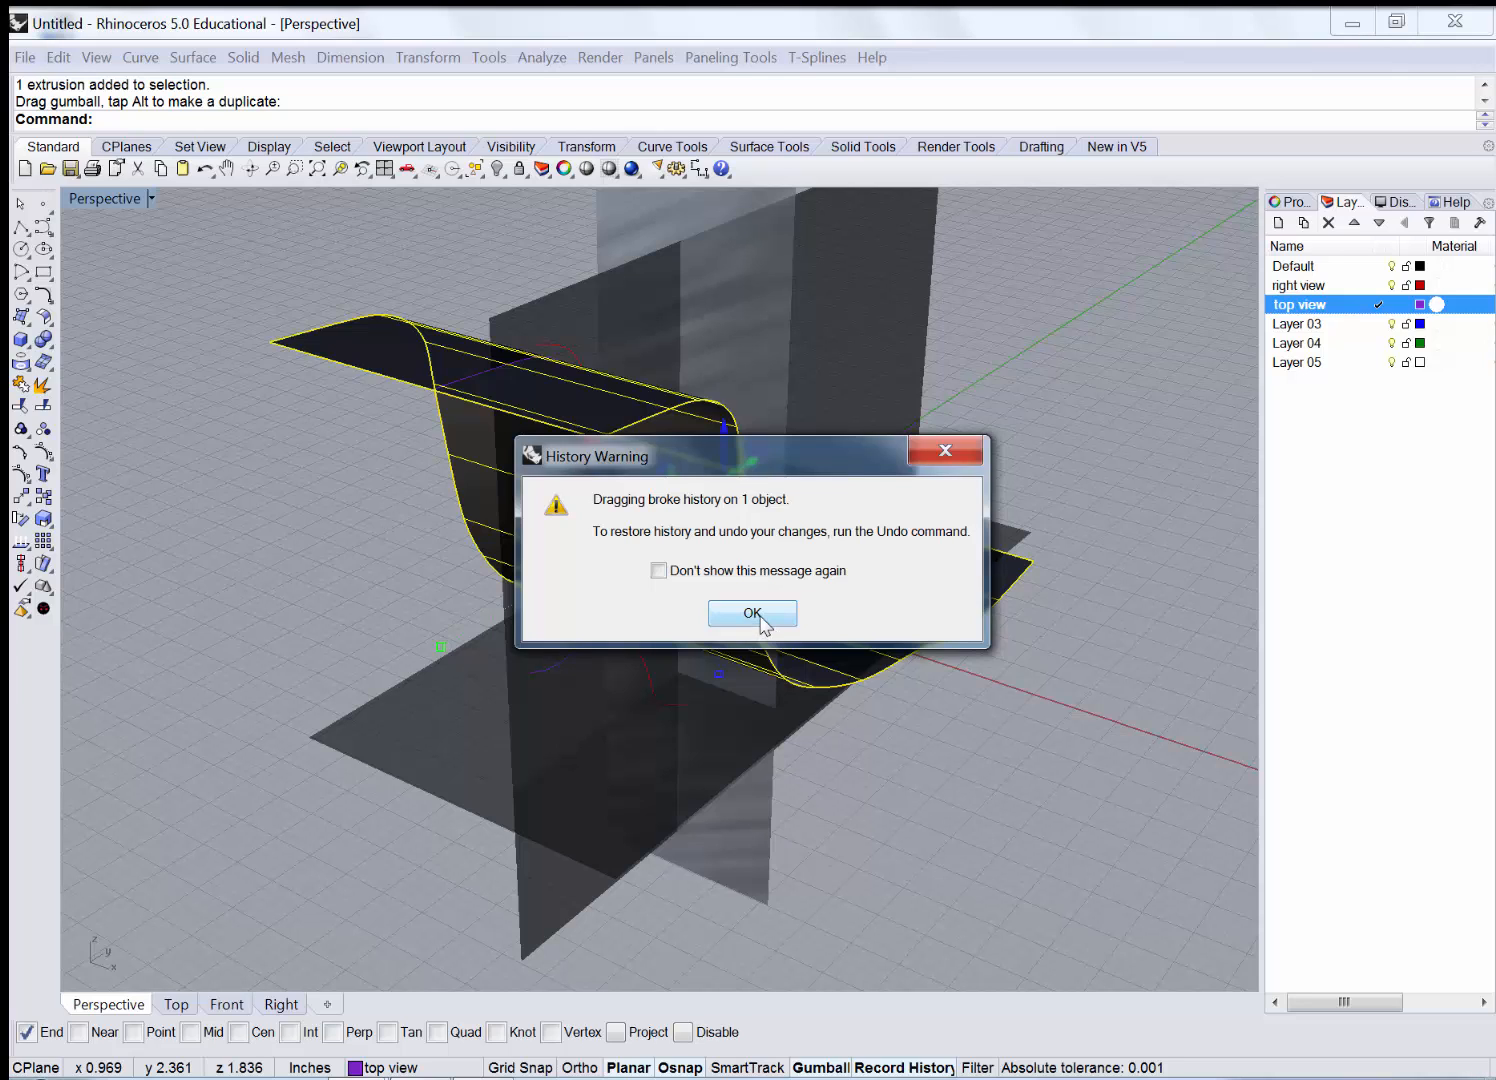
left_click(758, 615)
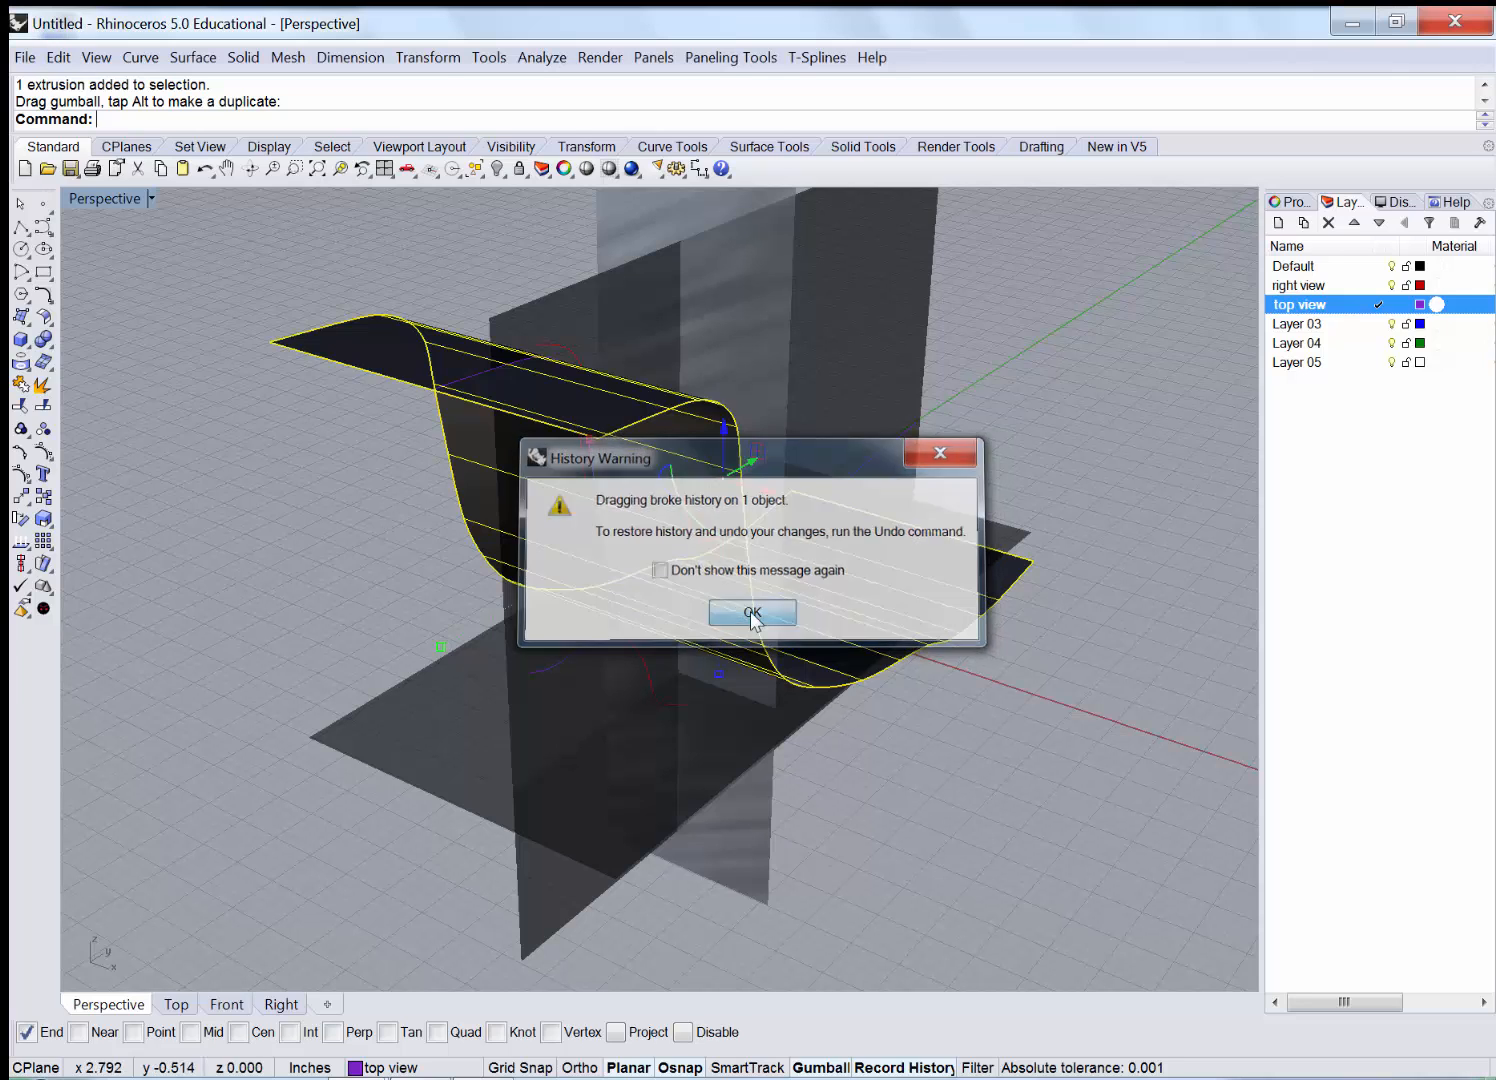
Drag the spine curve down along Z until it lies beneath the bent surface.
left_click(544, 673)
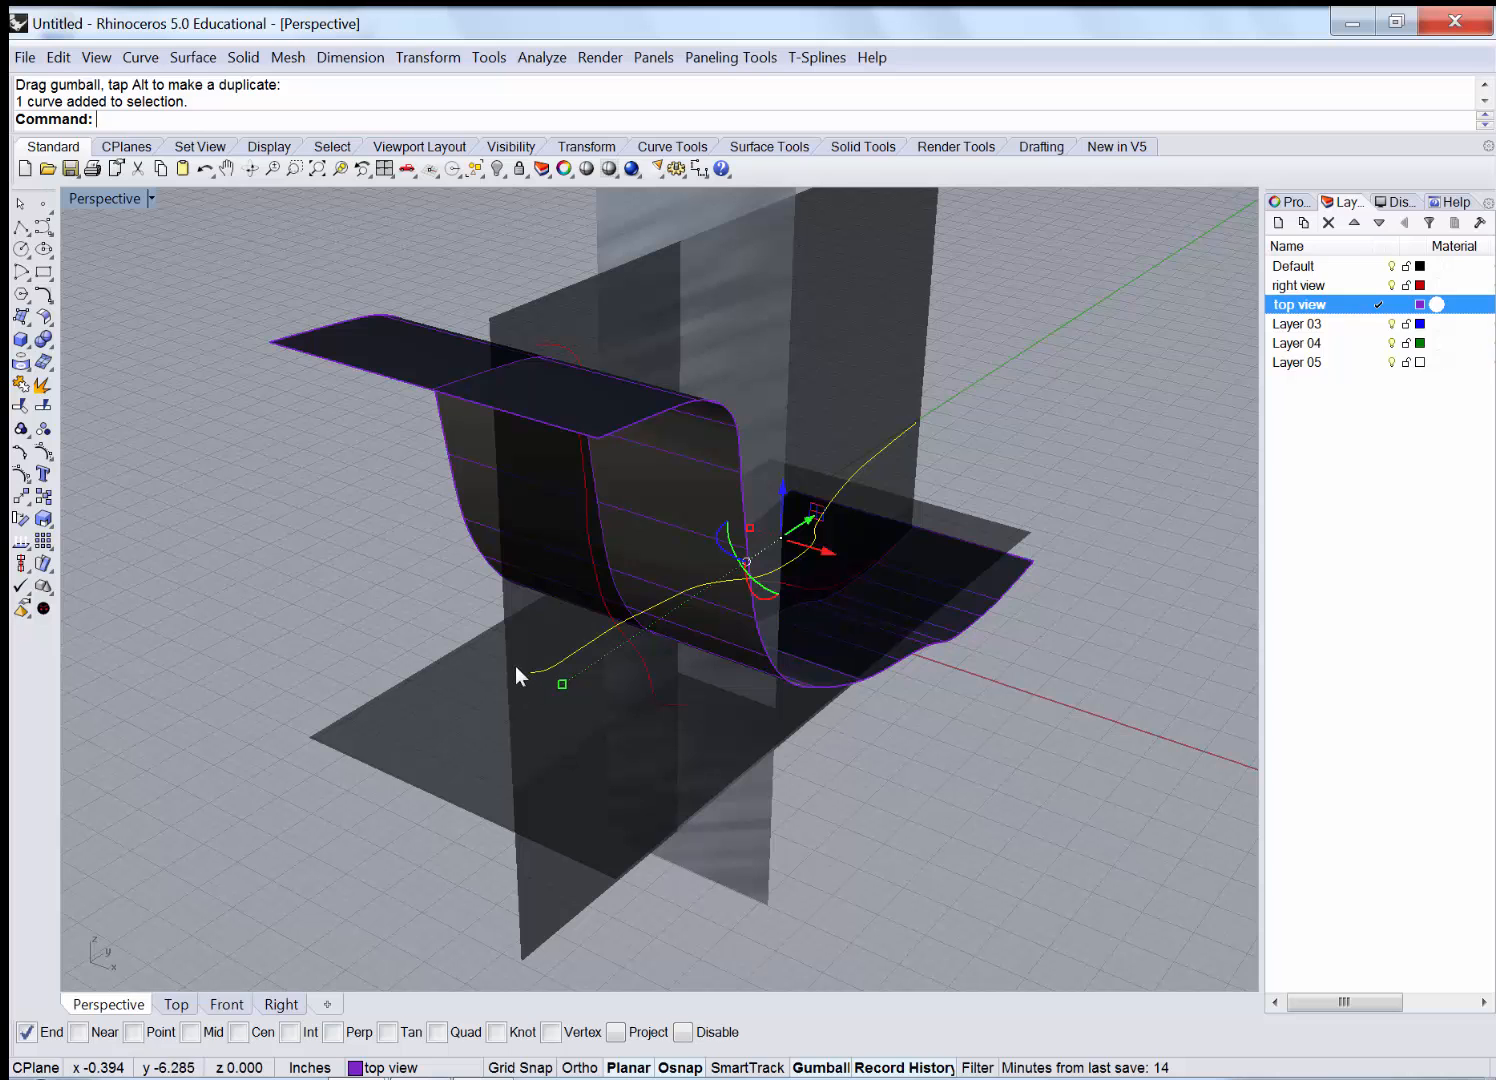
right_click_drag(669, 608, 704, 577)
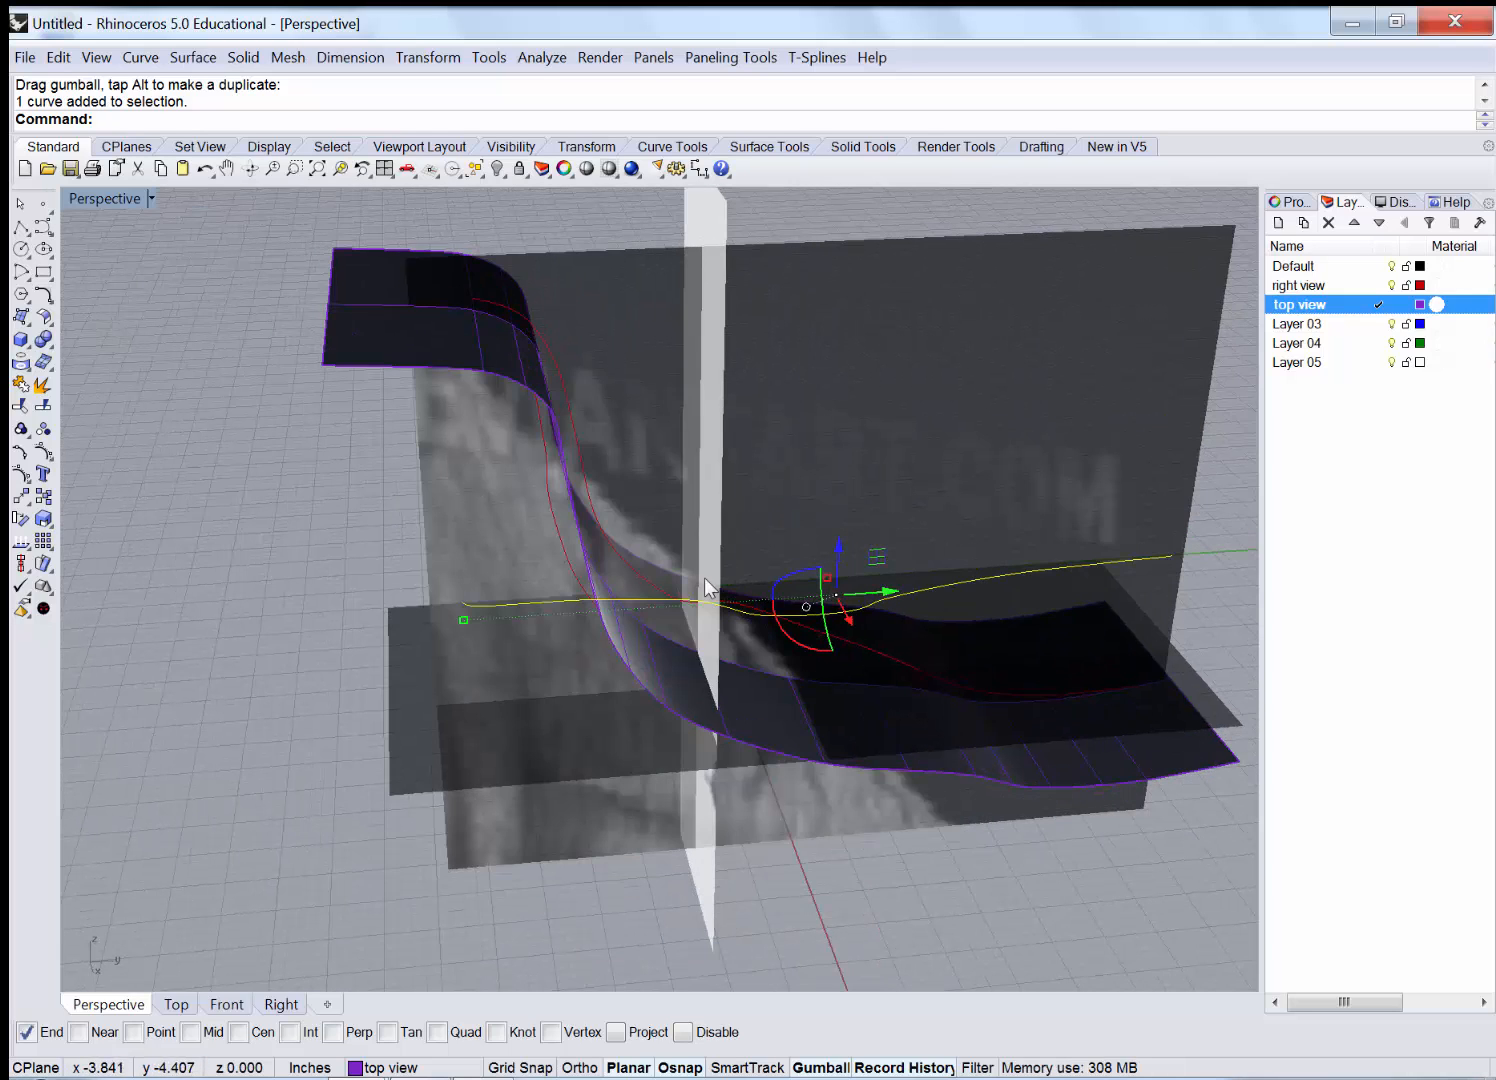
right_click_drag(874, 627, 841, 626)
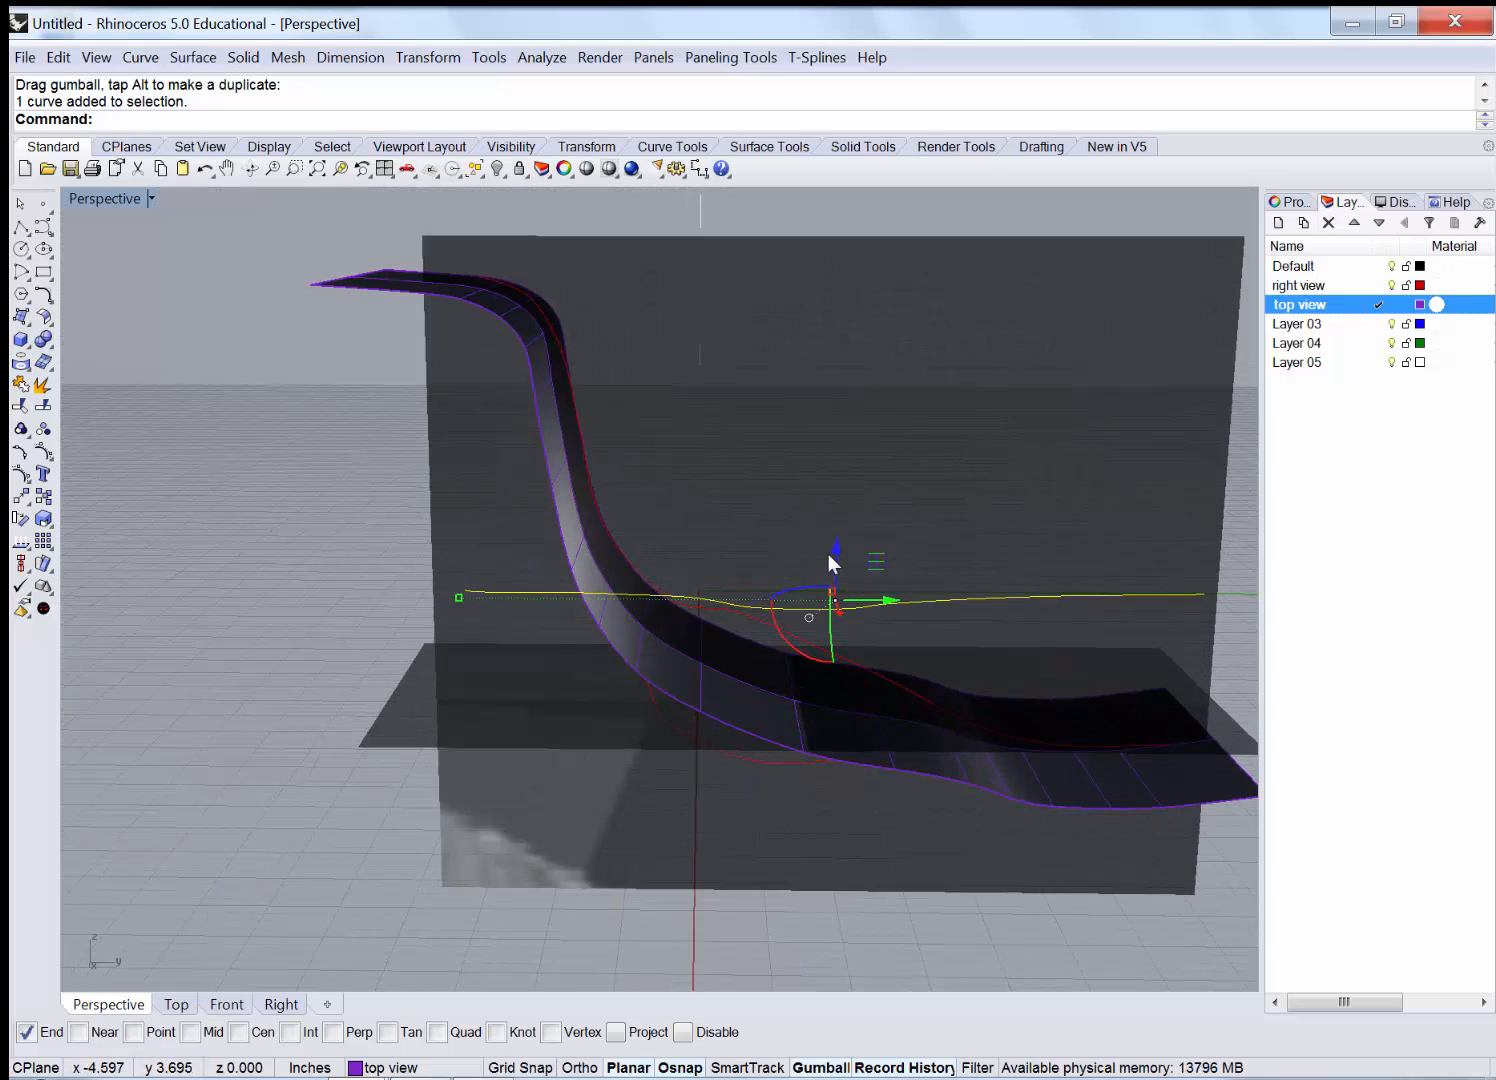
left_click_drag(838, 564, 835, 826)
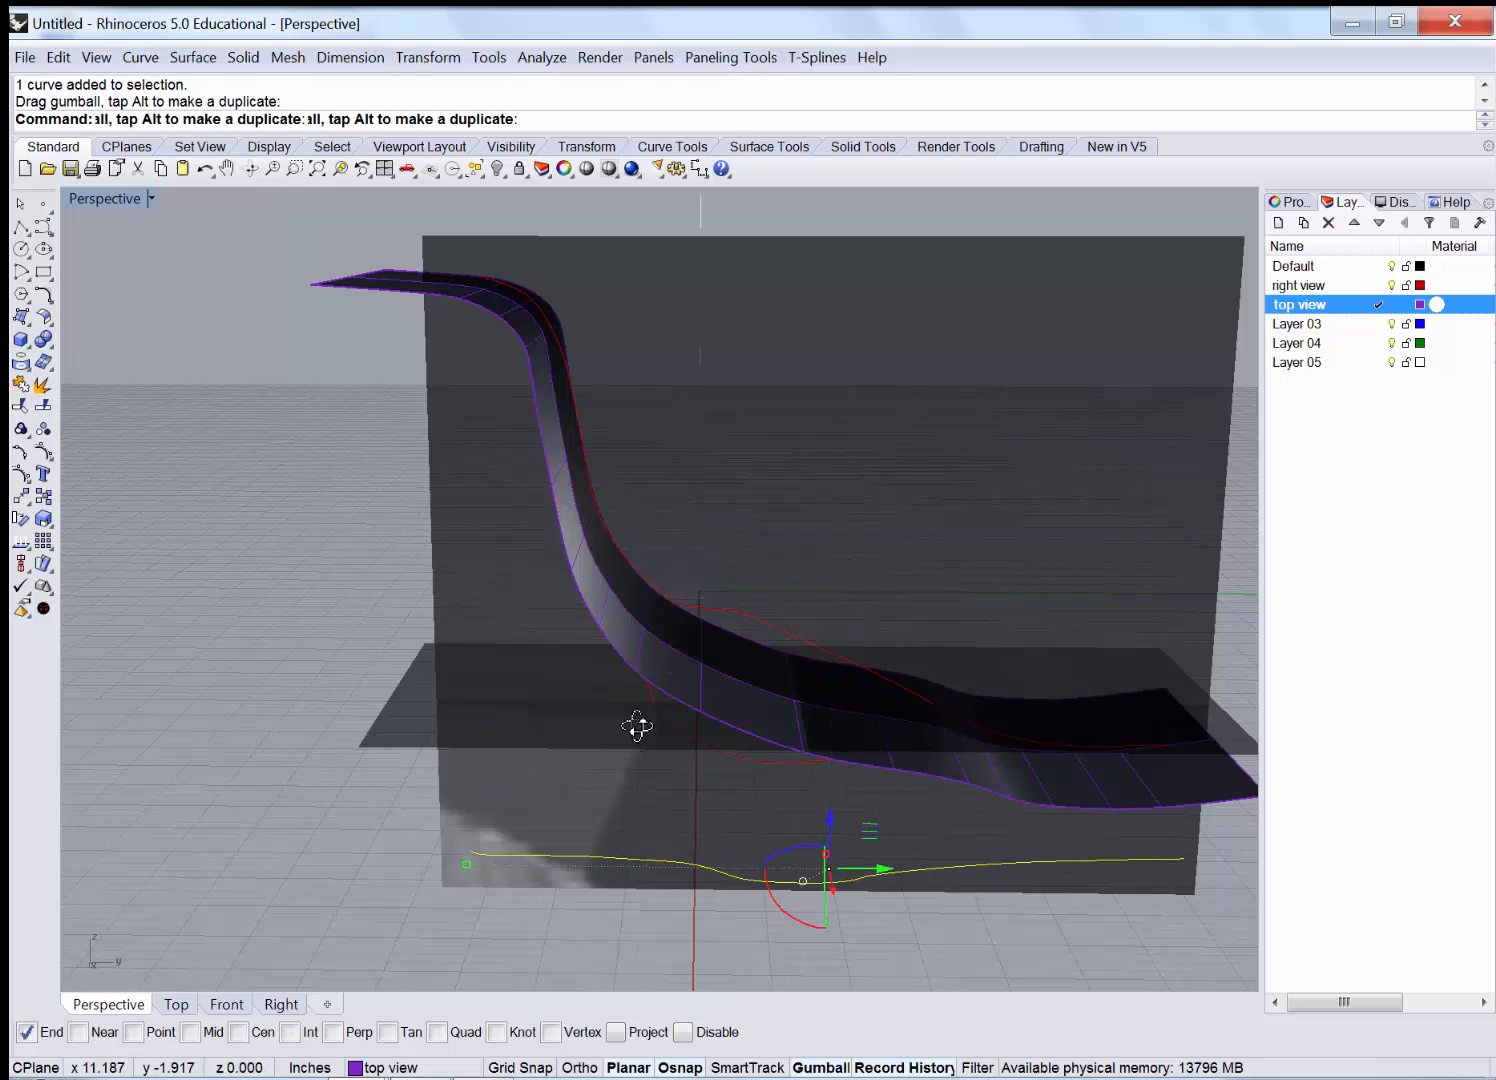
right_click_drag(638, 724, 301, 572)
key("Escape")
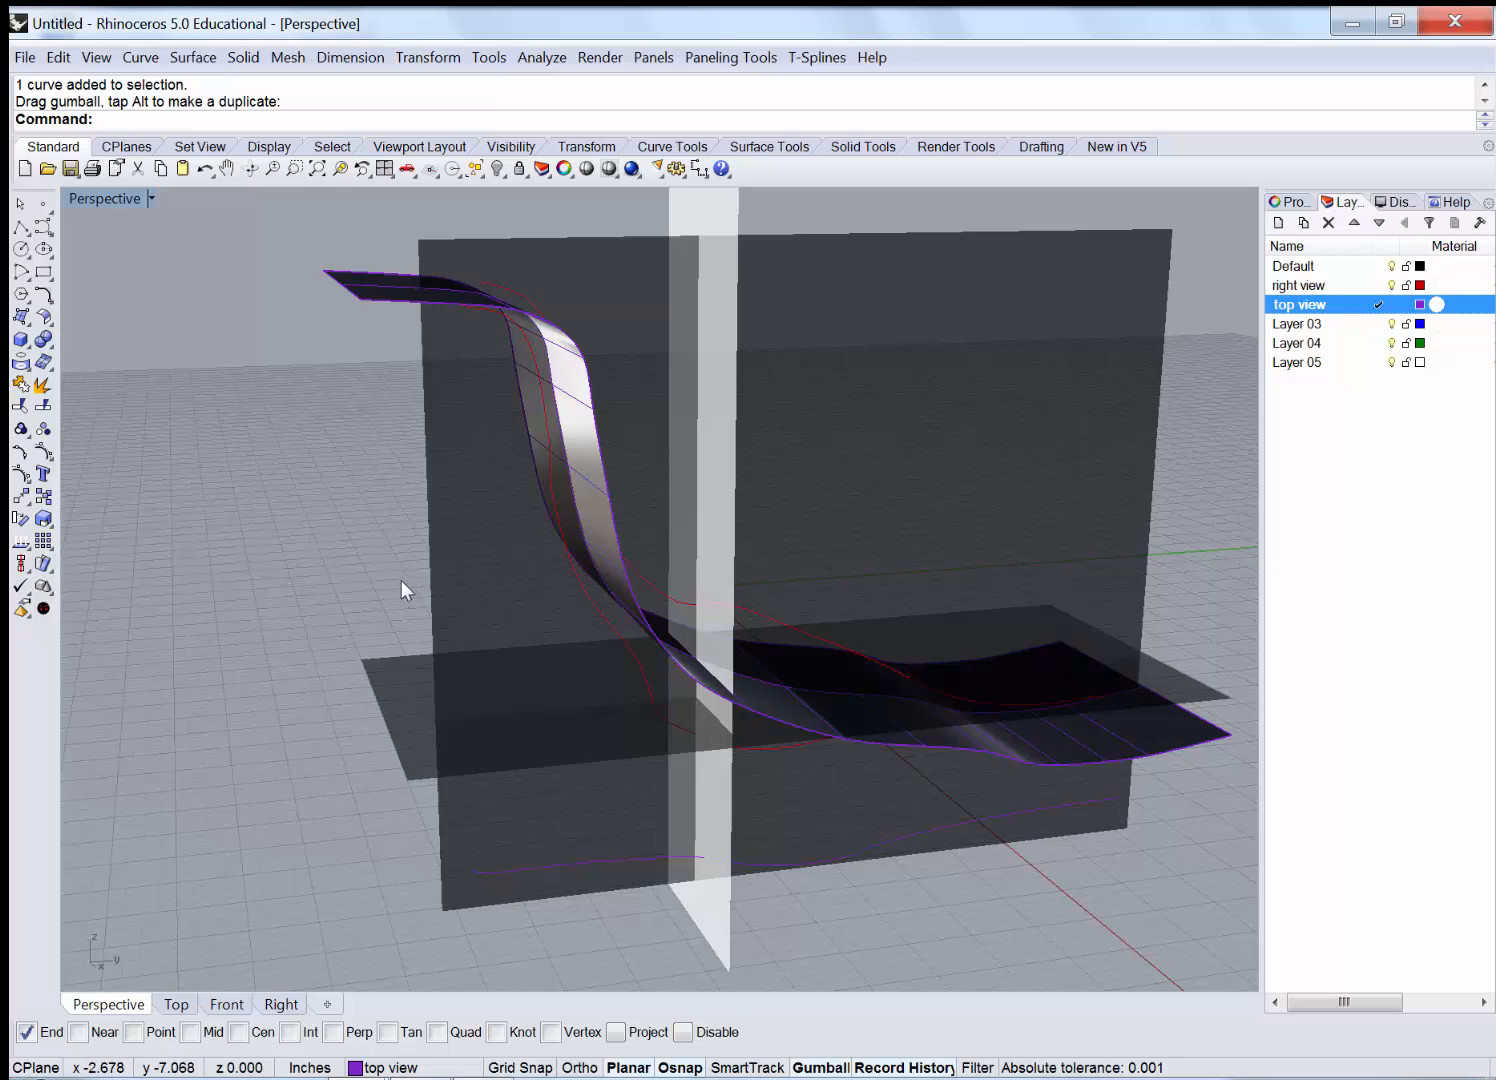
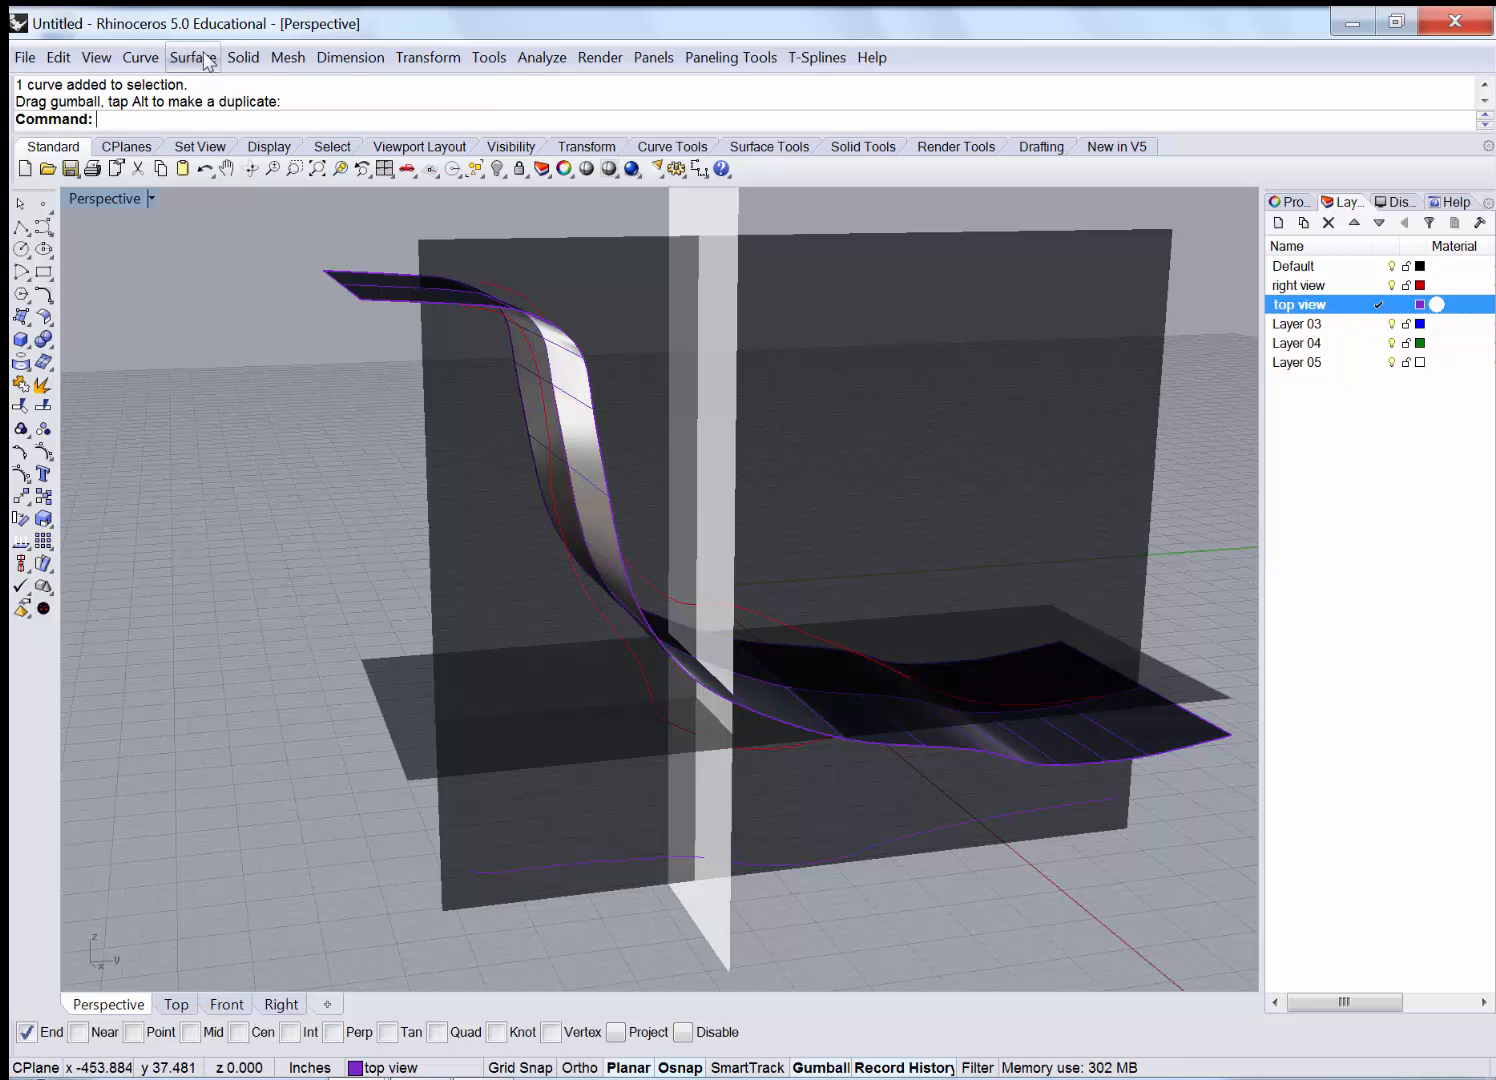
Try projecting the bottom leg curve onto the curved surface, inspect it, then undo.
left_click(140, 57)
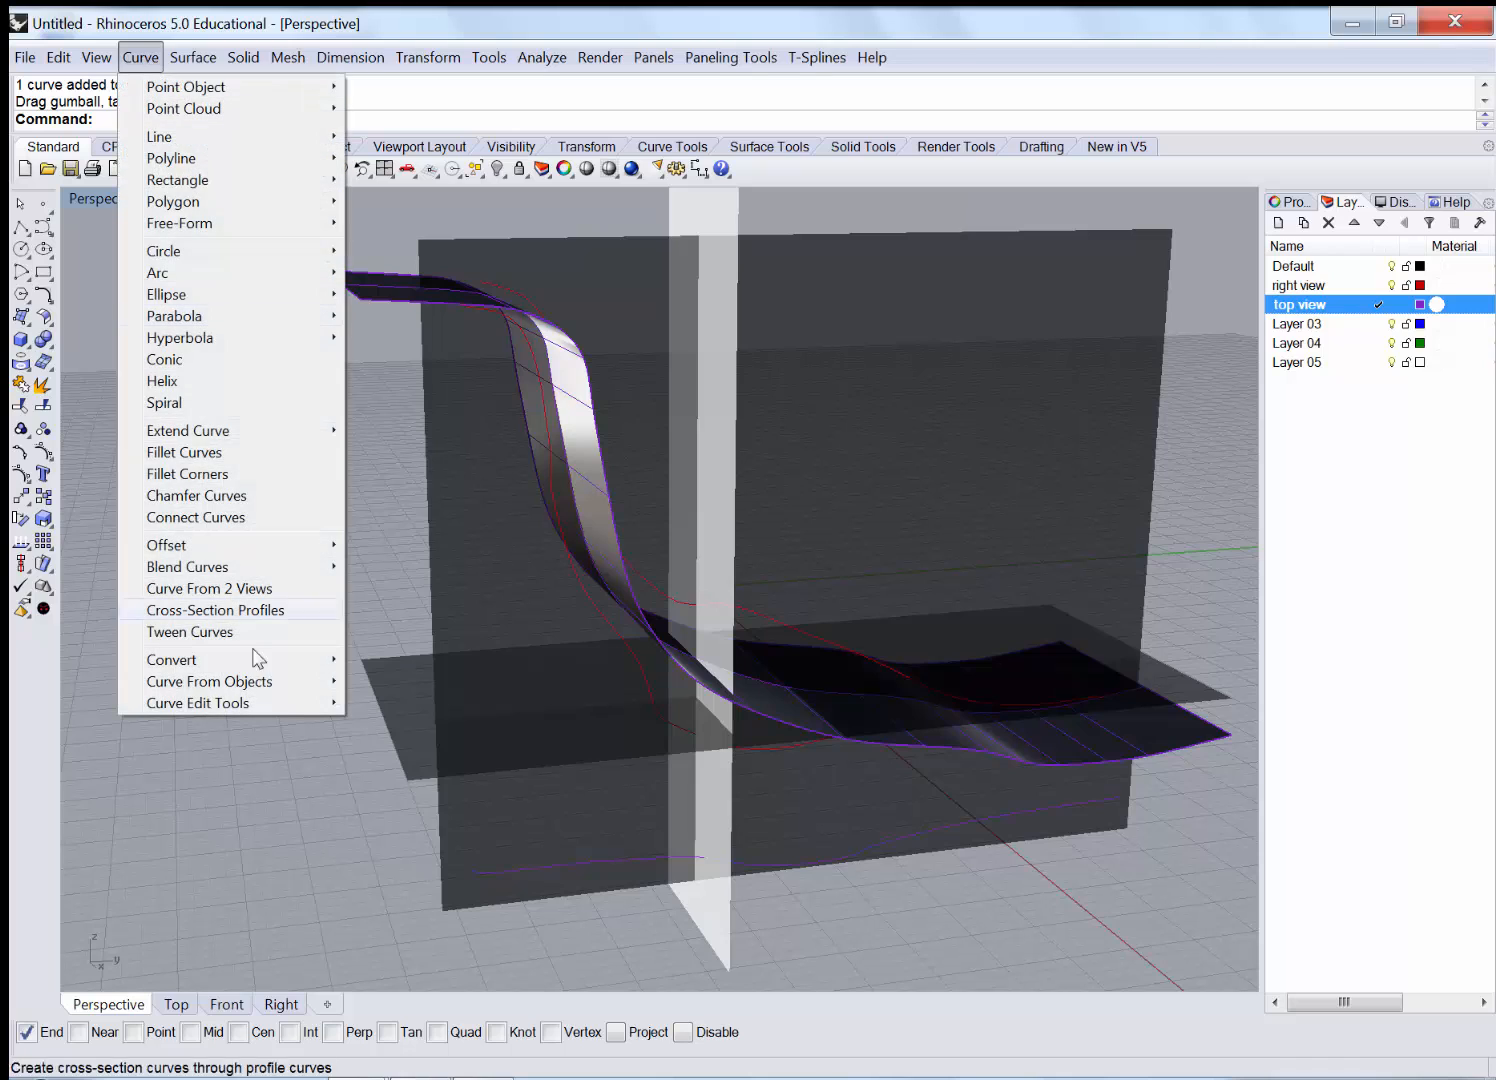
mouse_move(293, 700)
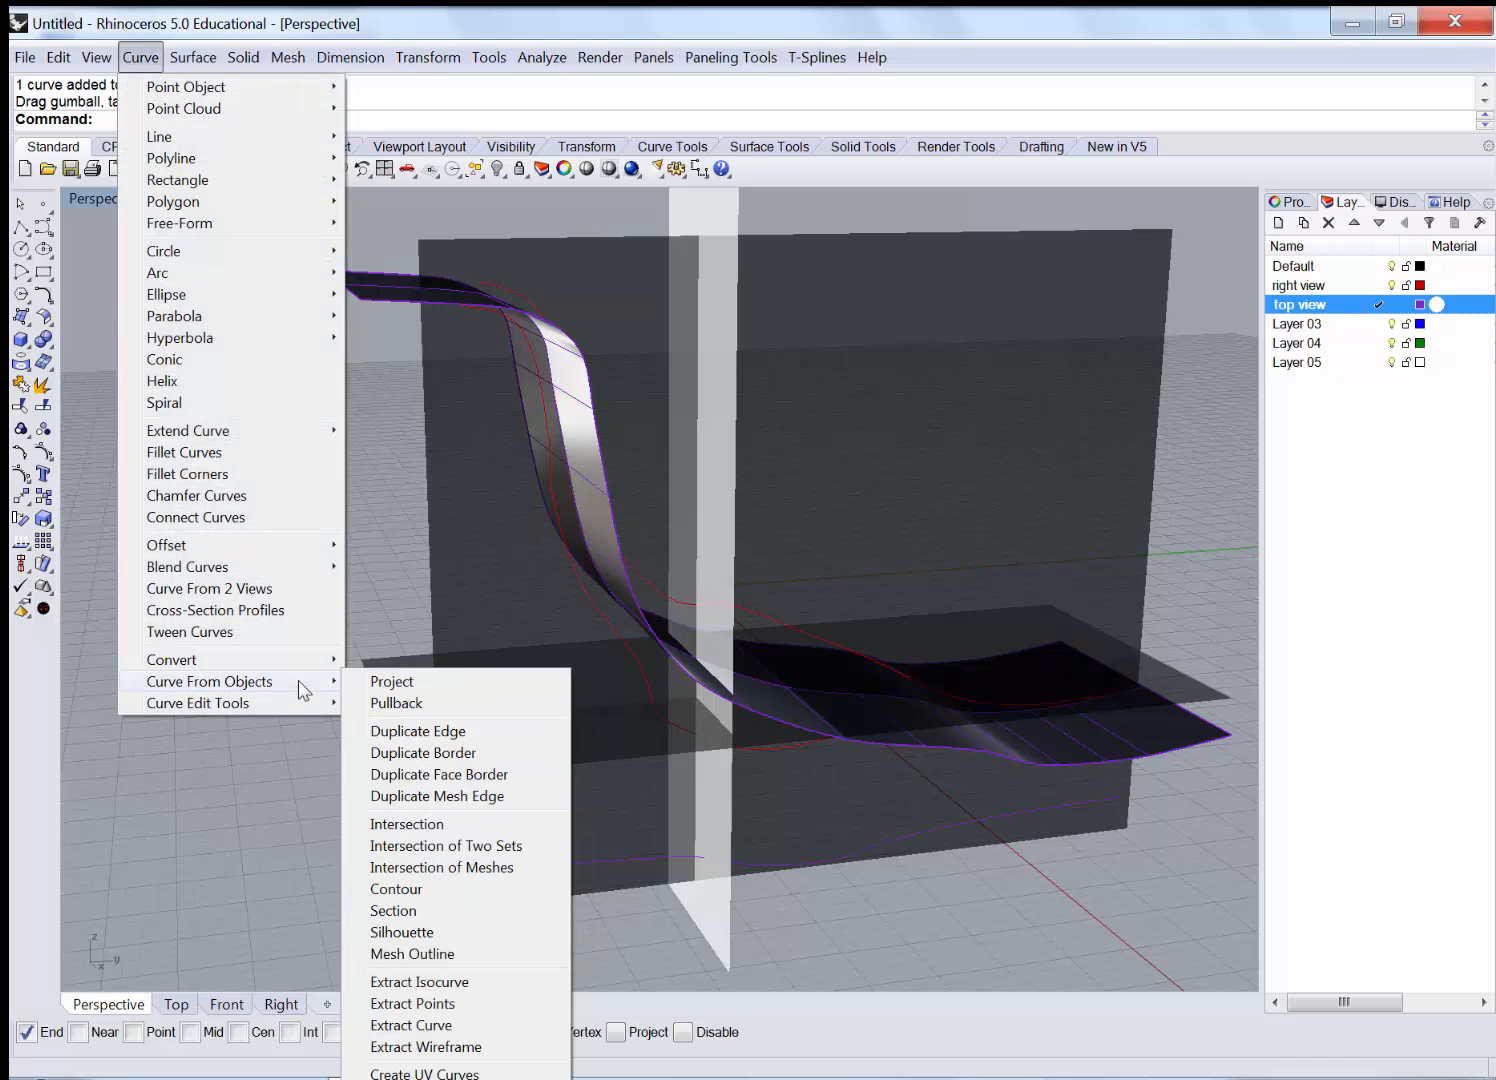
left_click(430, 683)
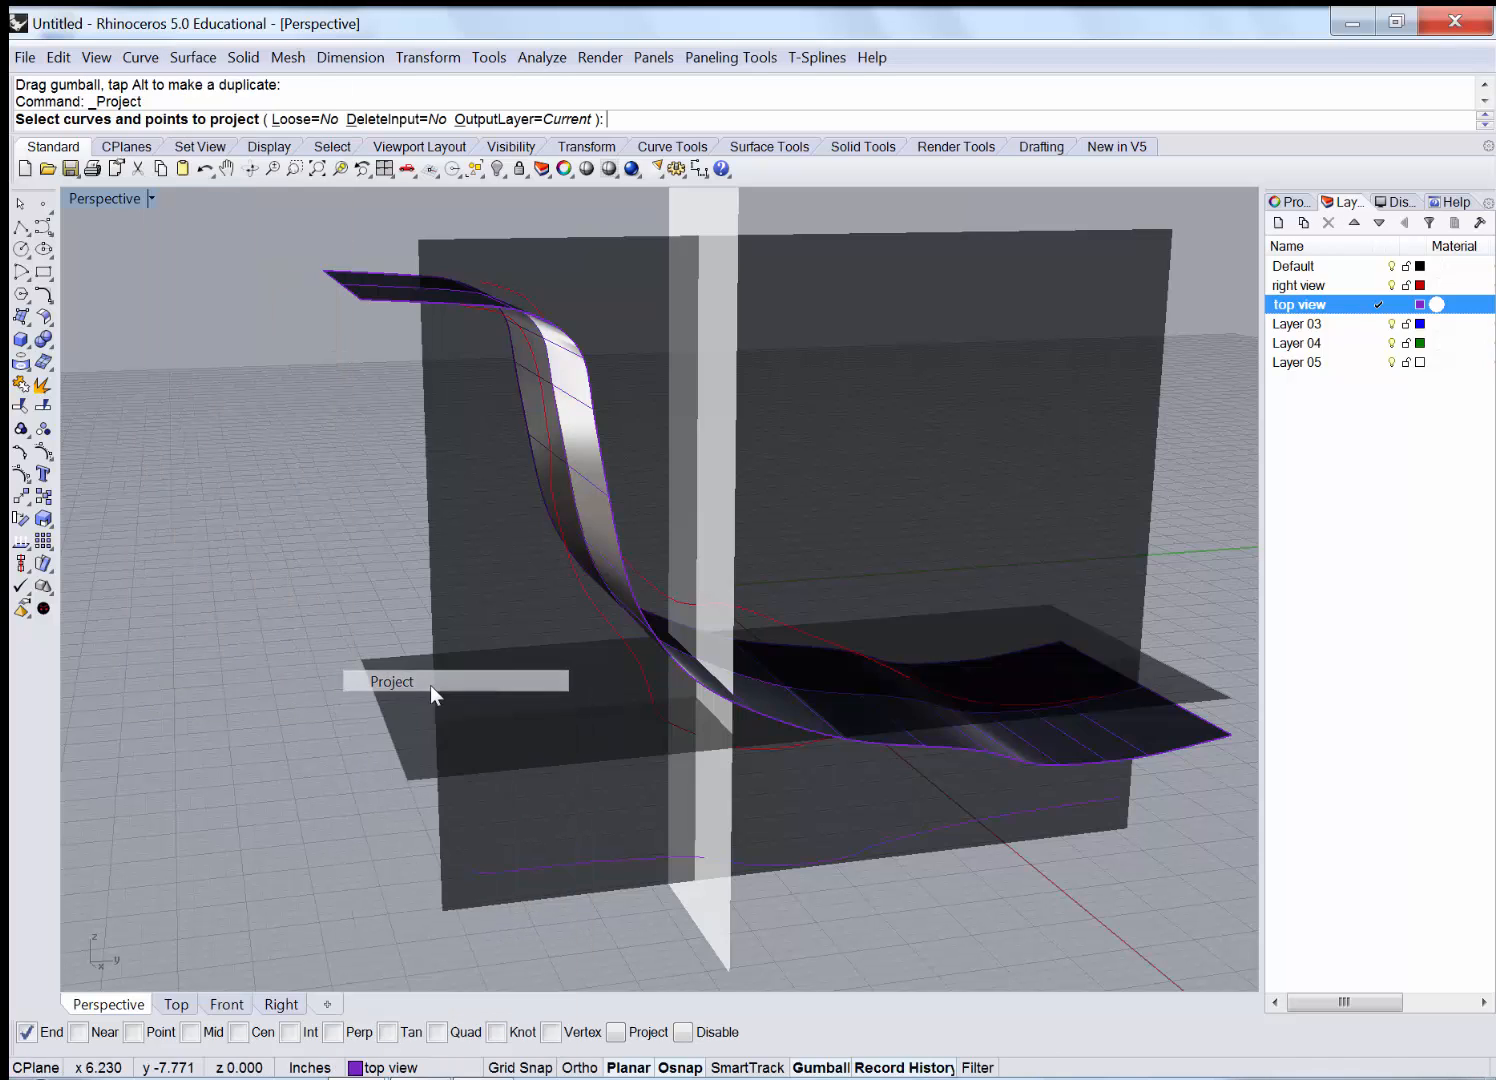
left_click(572, 866)
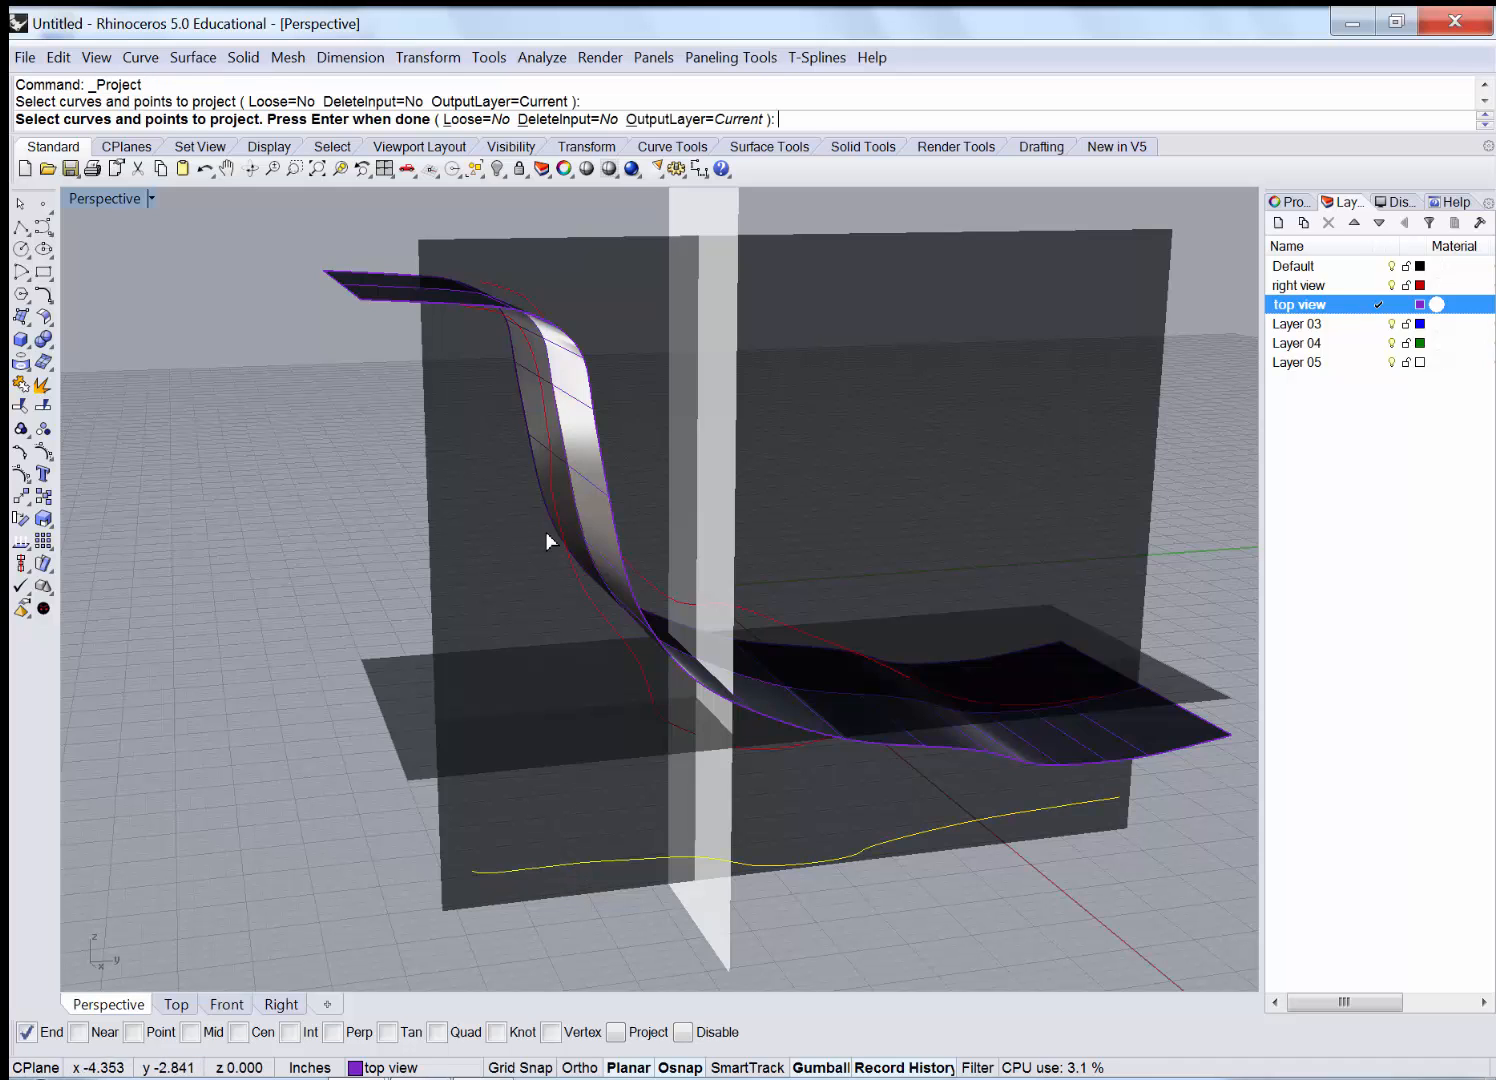
key("Return")
left_click(578, 416)
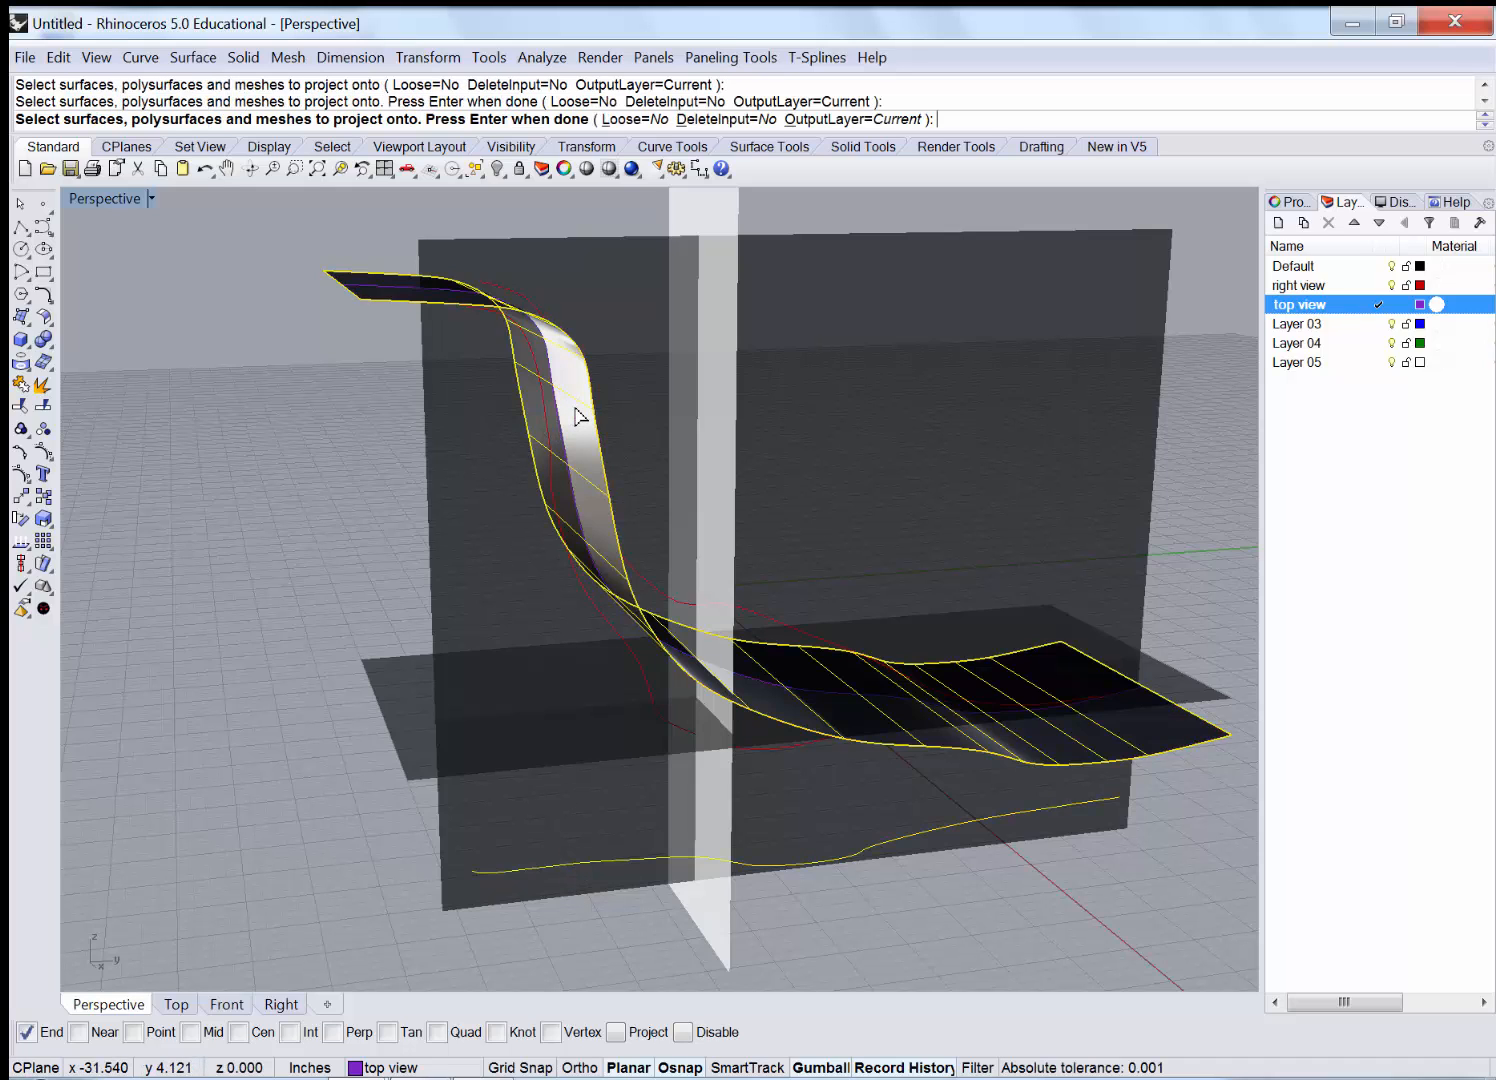
key("Return")
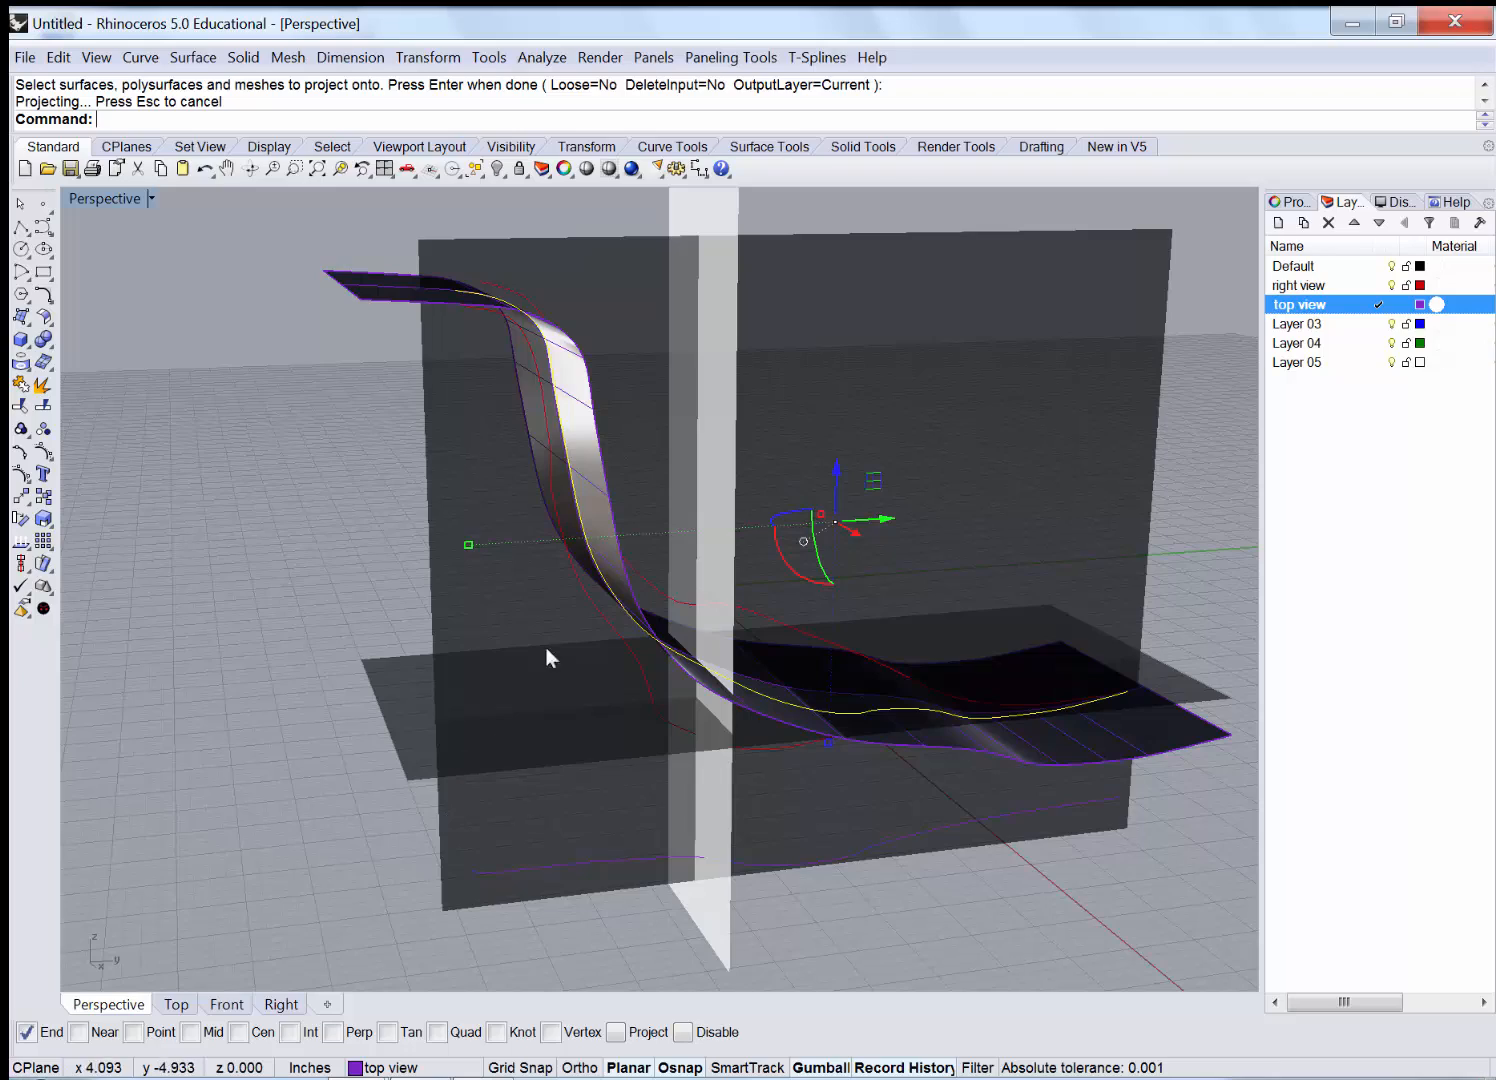
right_click_drag(665, 632, 663, 672)
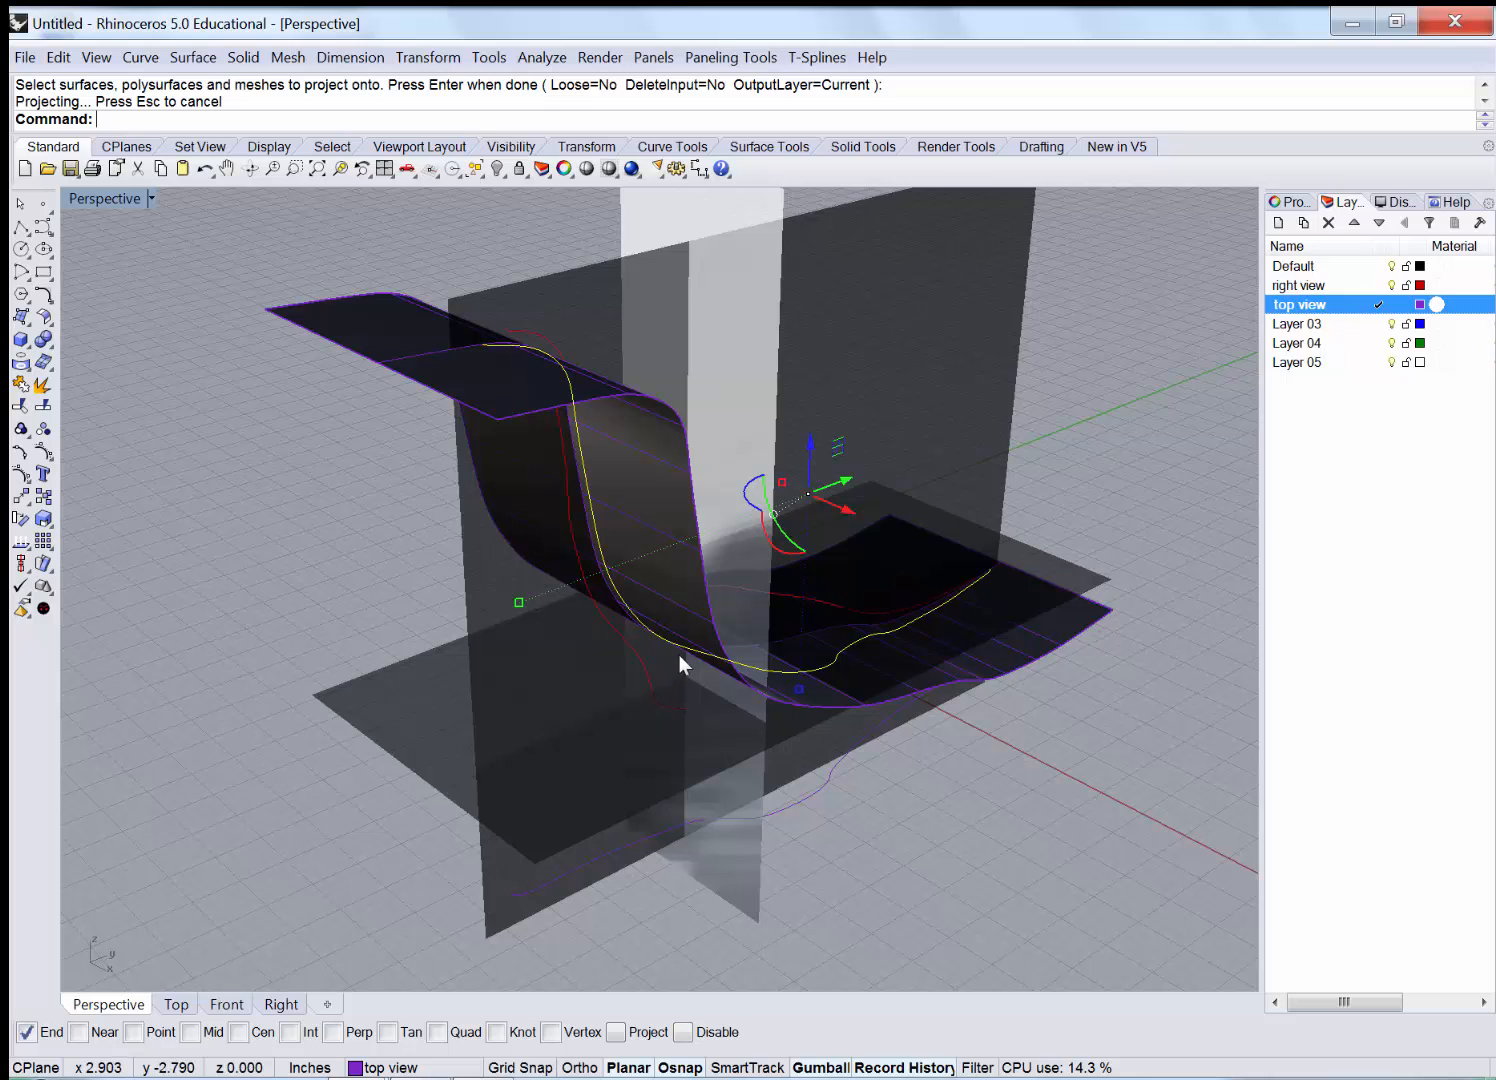
right_click_drag(695, 554, 693, 559)
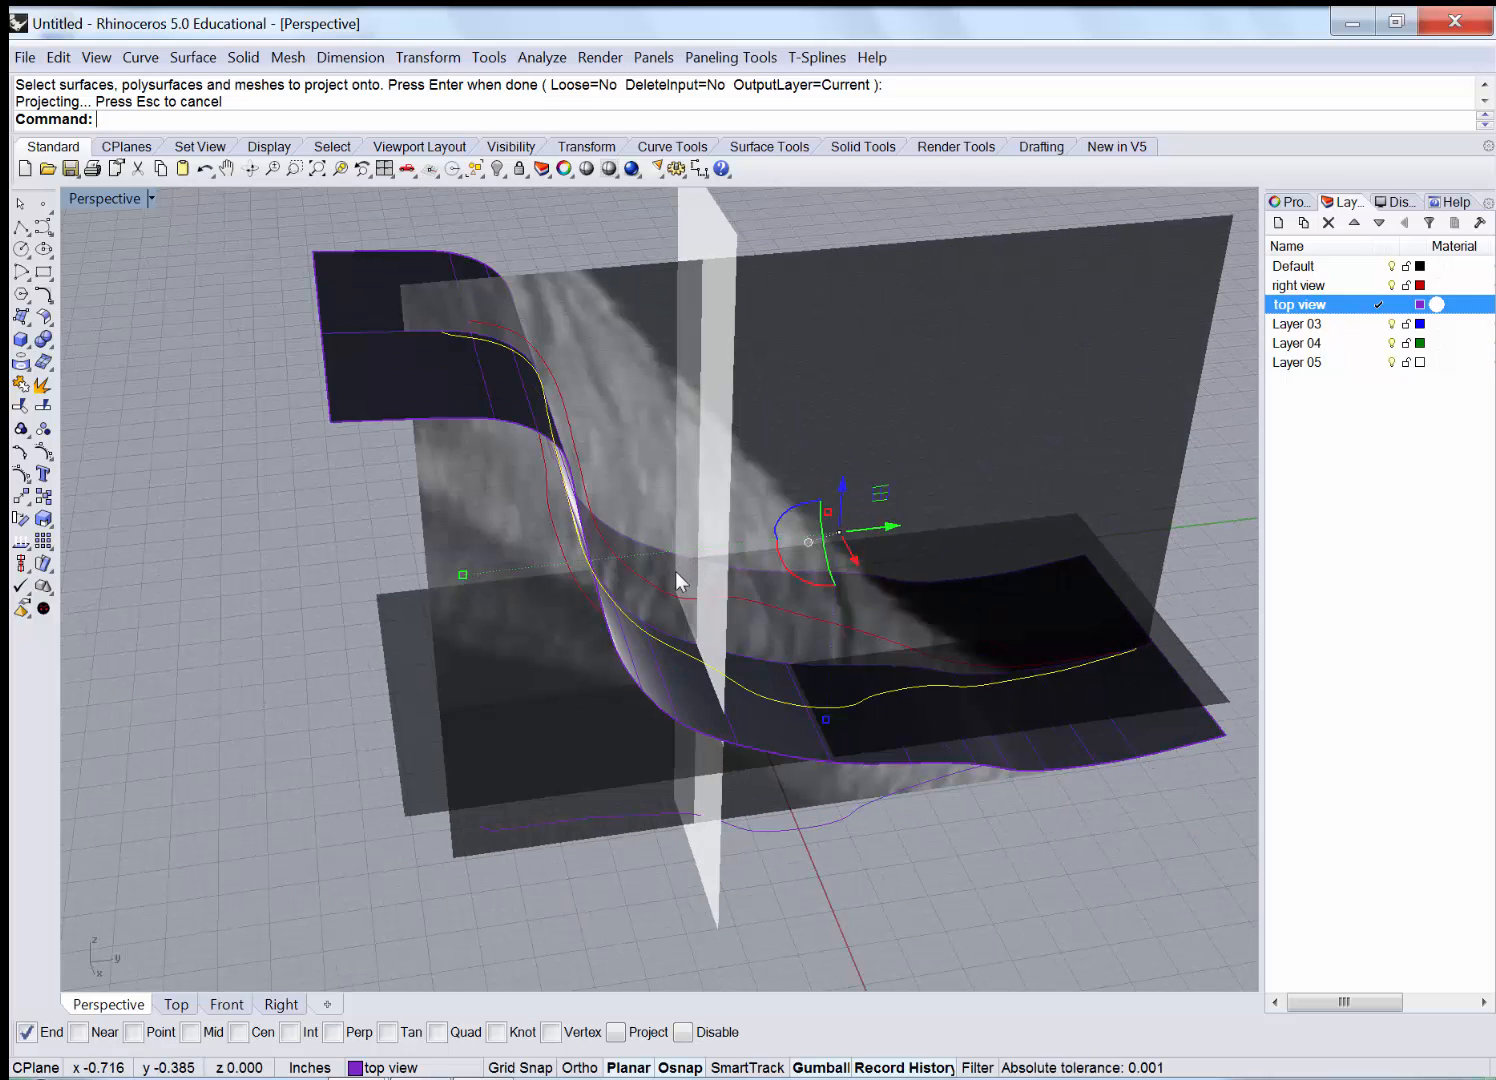
key("ctrl+z")
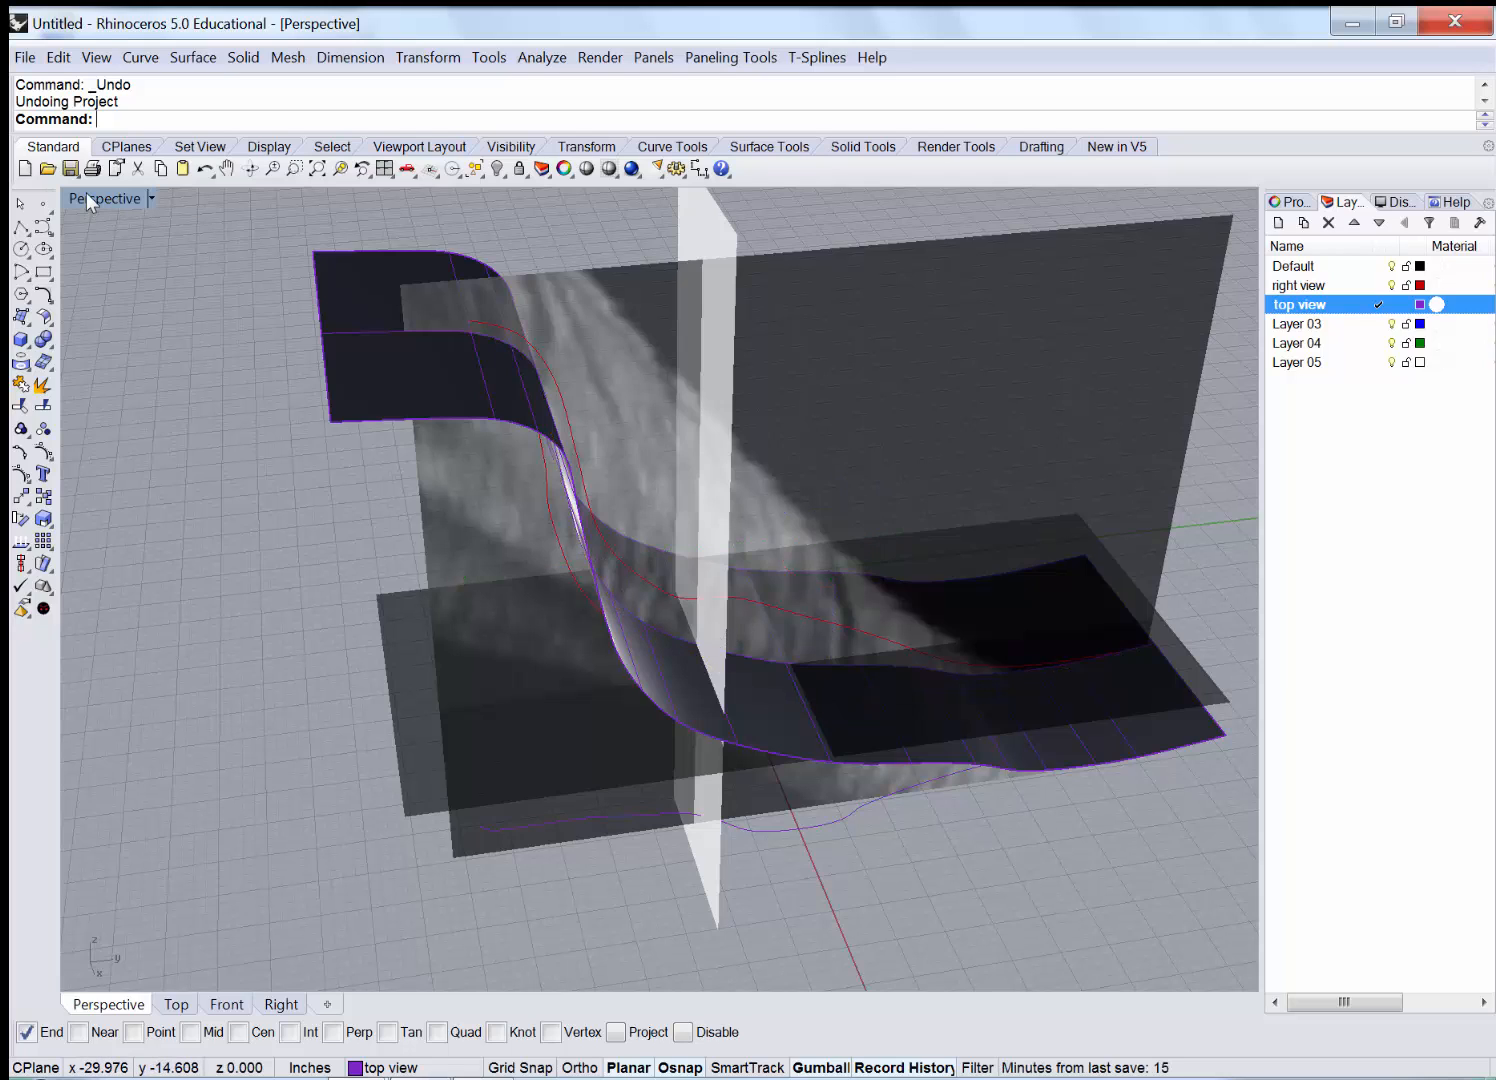
Restore four viewports, select the flat leg curve, and pan the Front, Right and Top views.
double_click(88, 199)
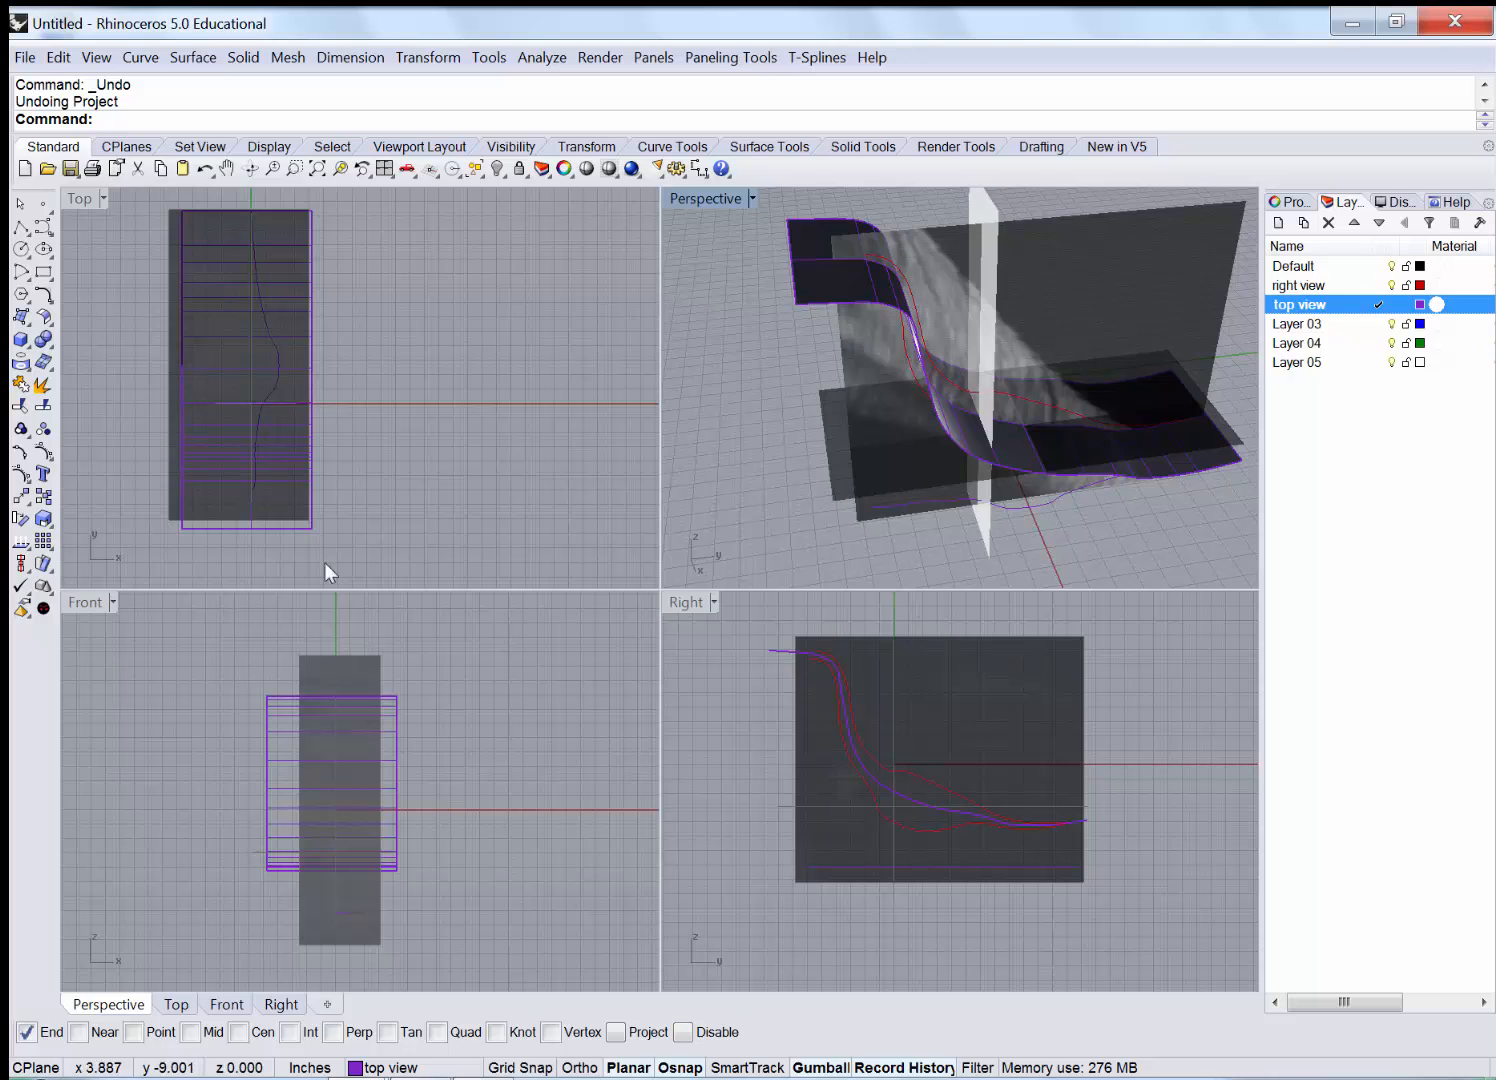
left_click(1011, 506)
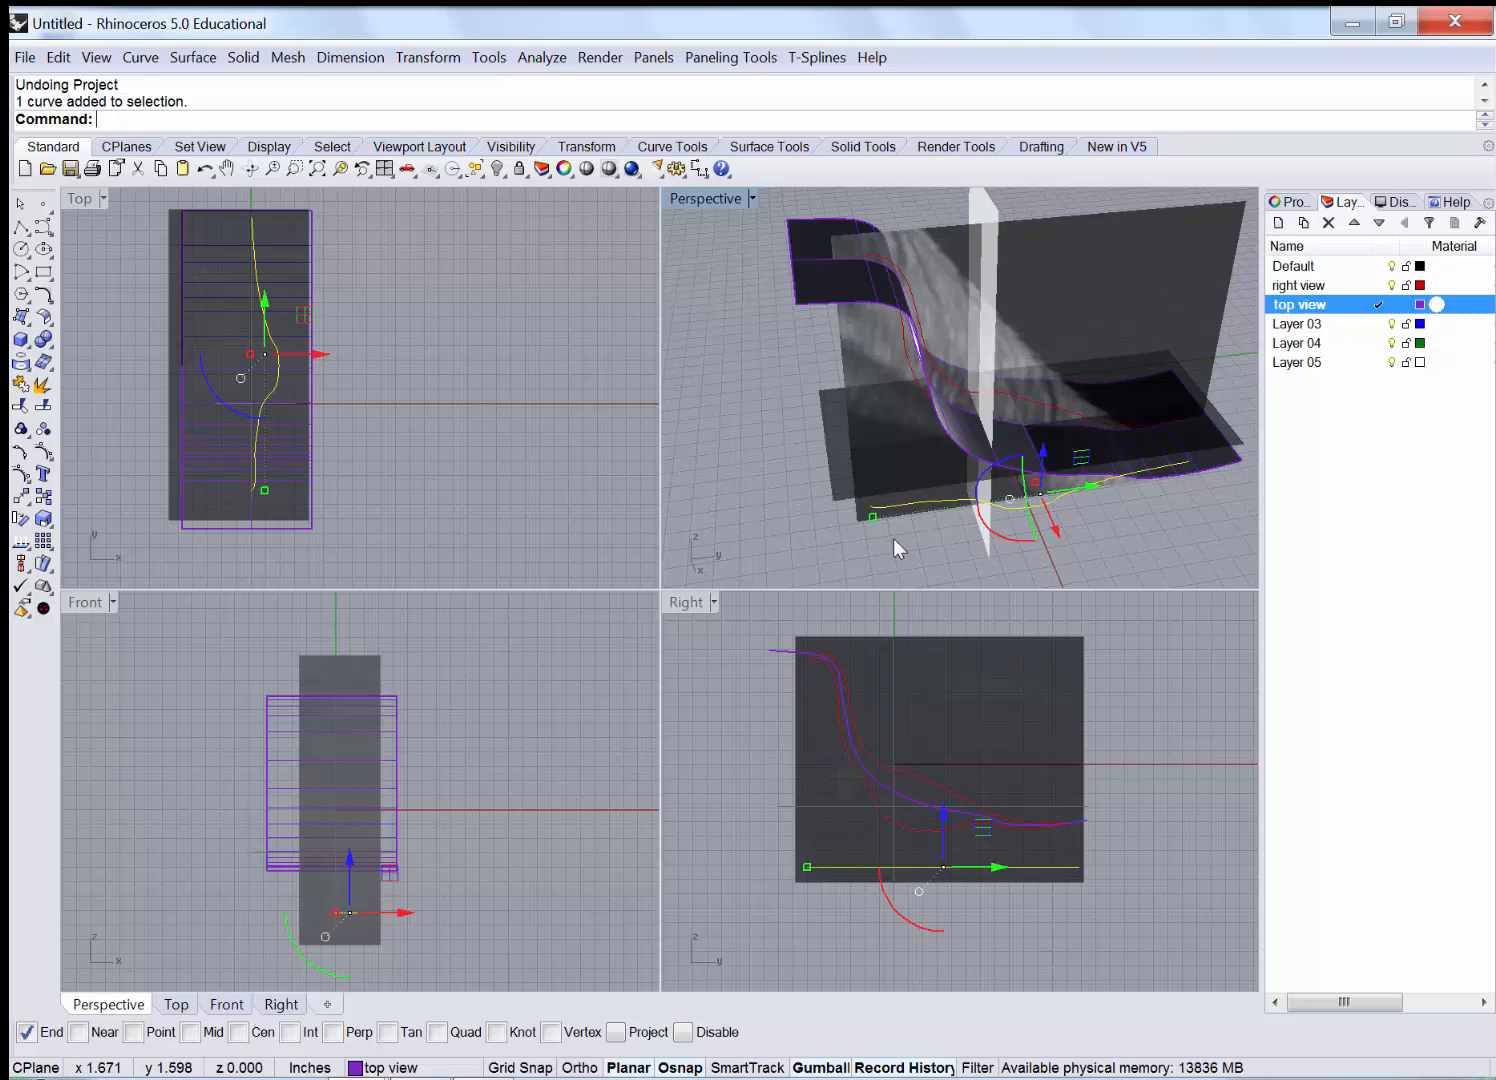
right_click_drag(310, 829, 314, 775)
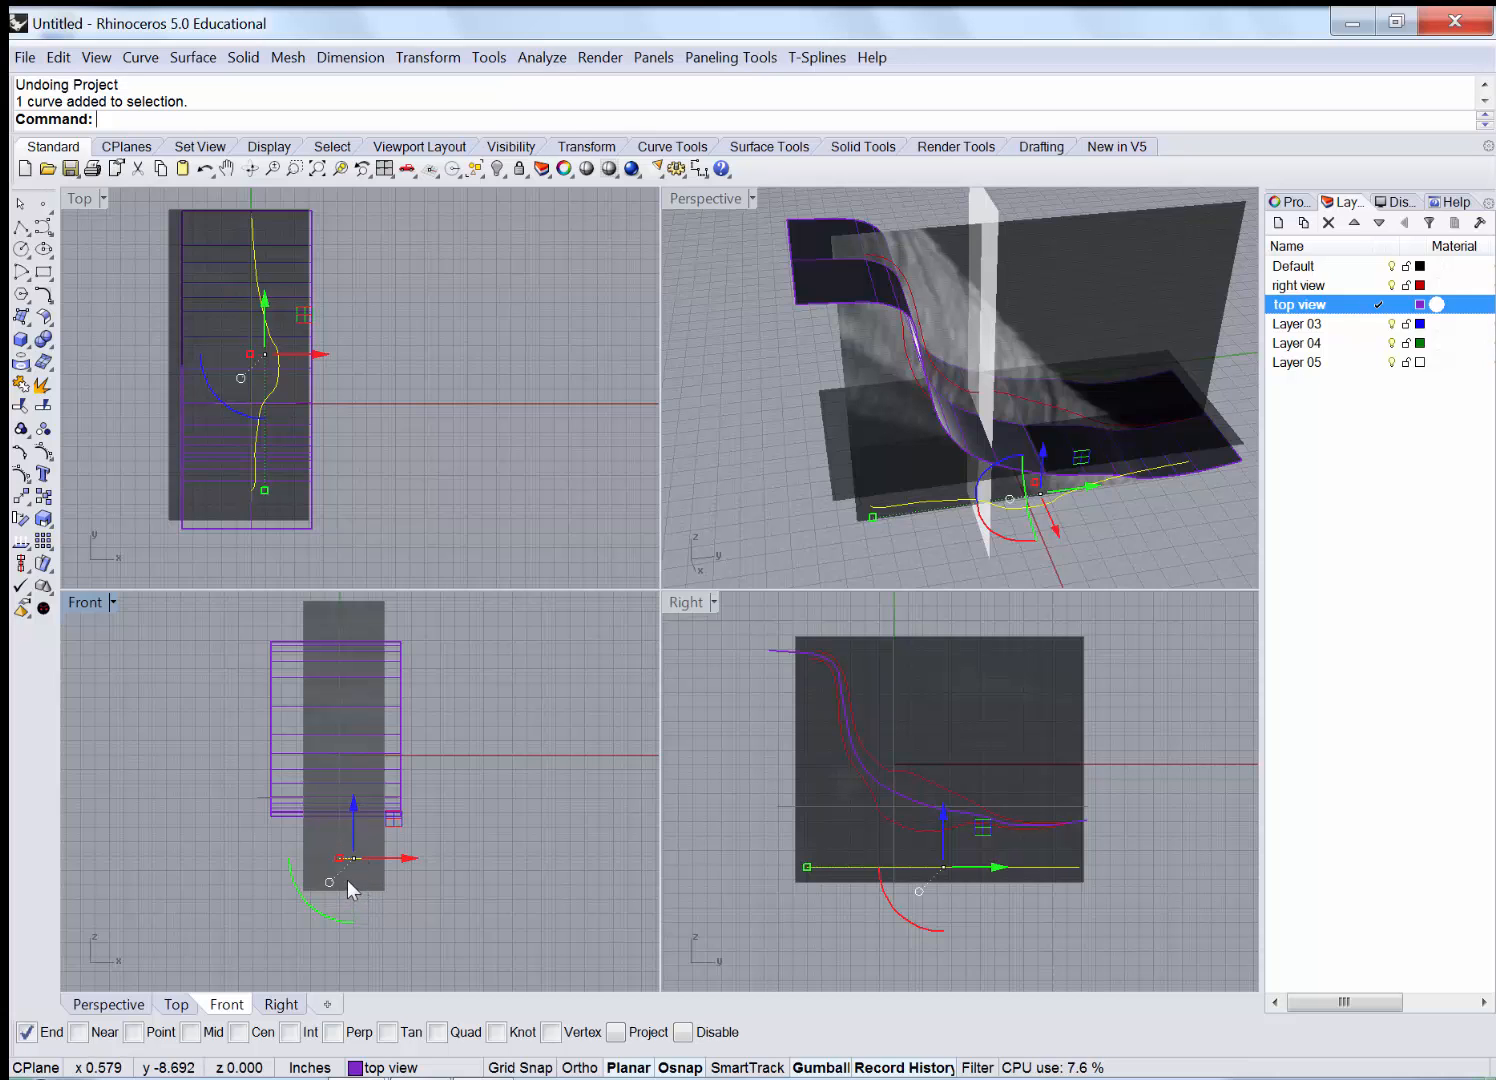
scroll(342, 877, "up", 2)
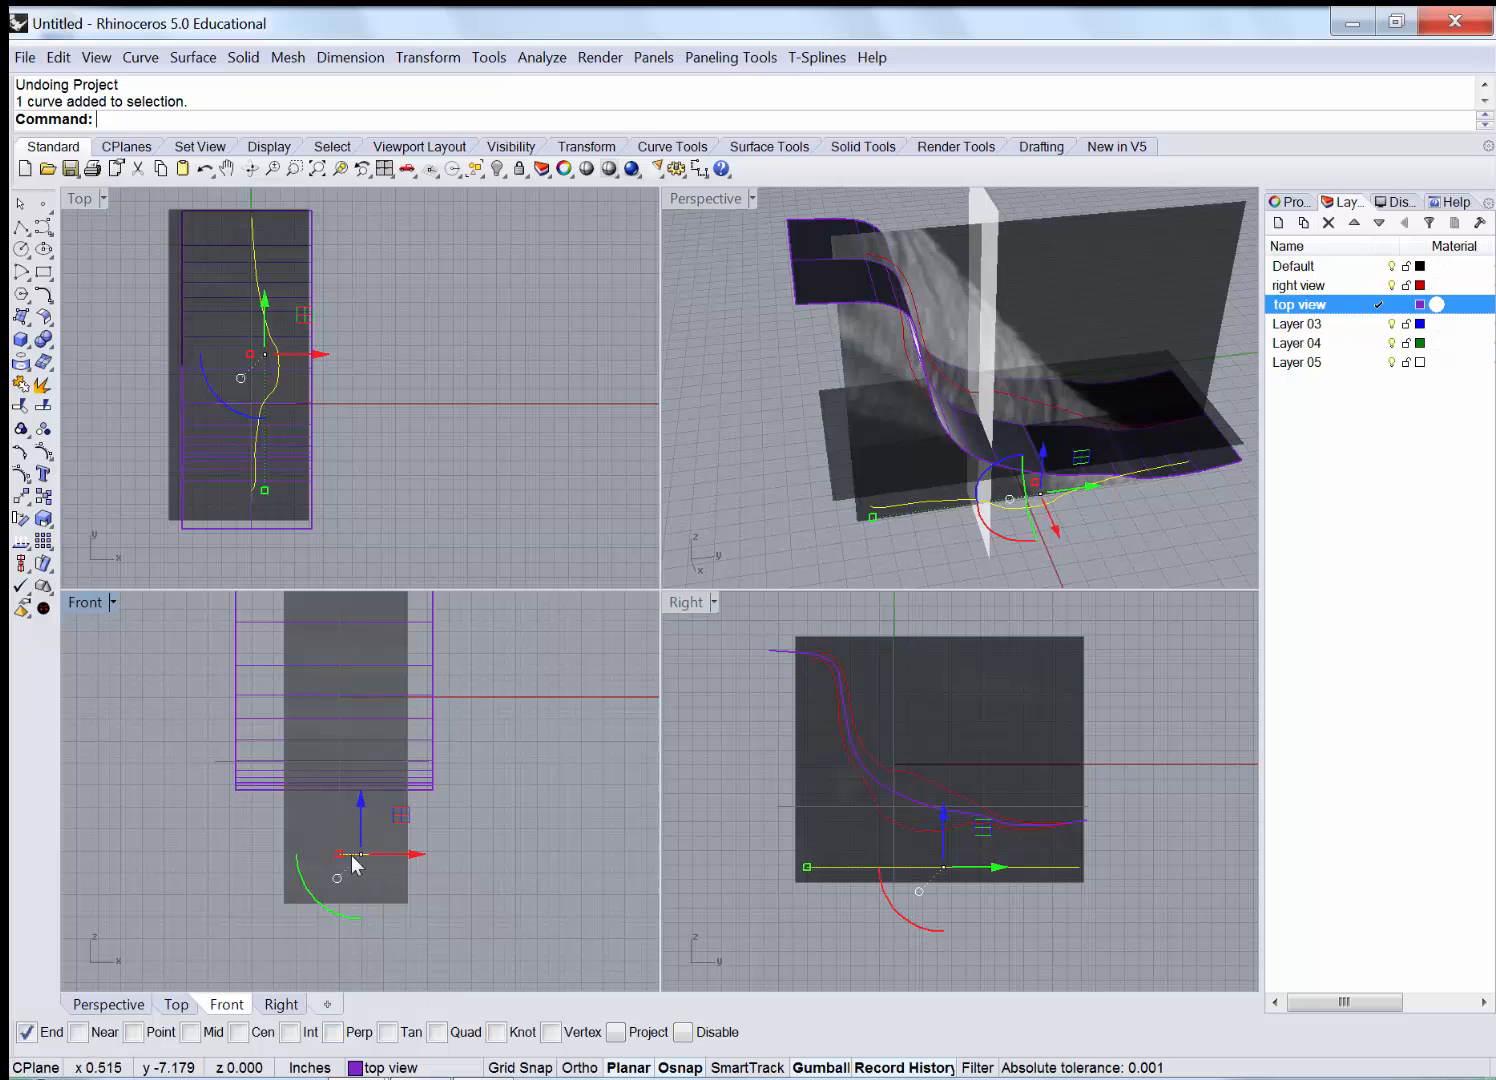
right_click_drag(912, 885, 905, 860)
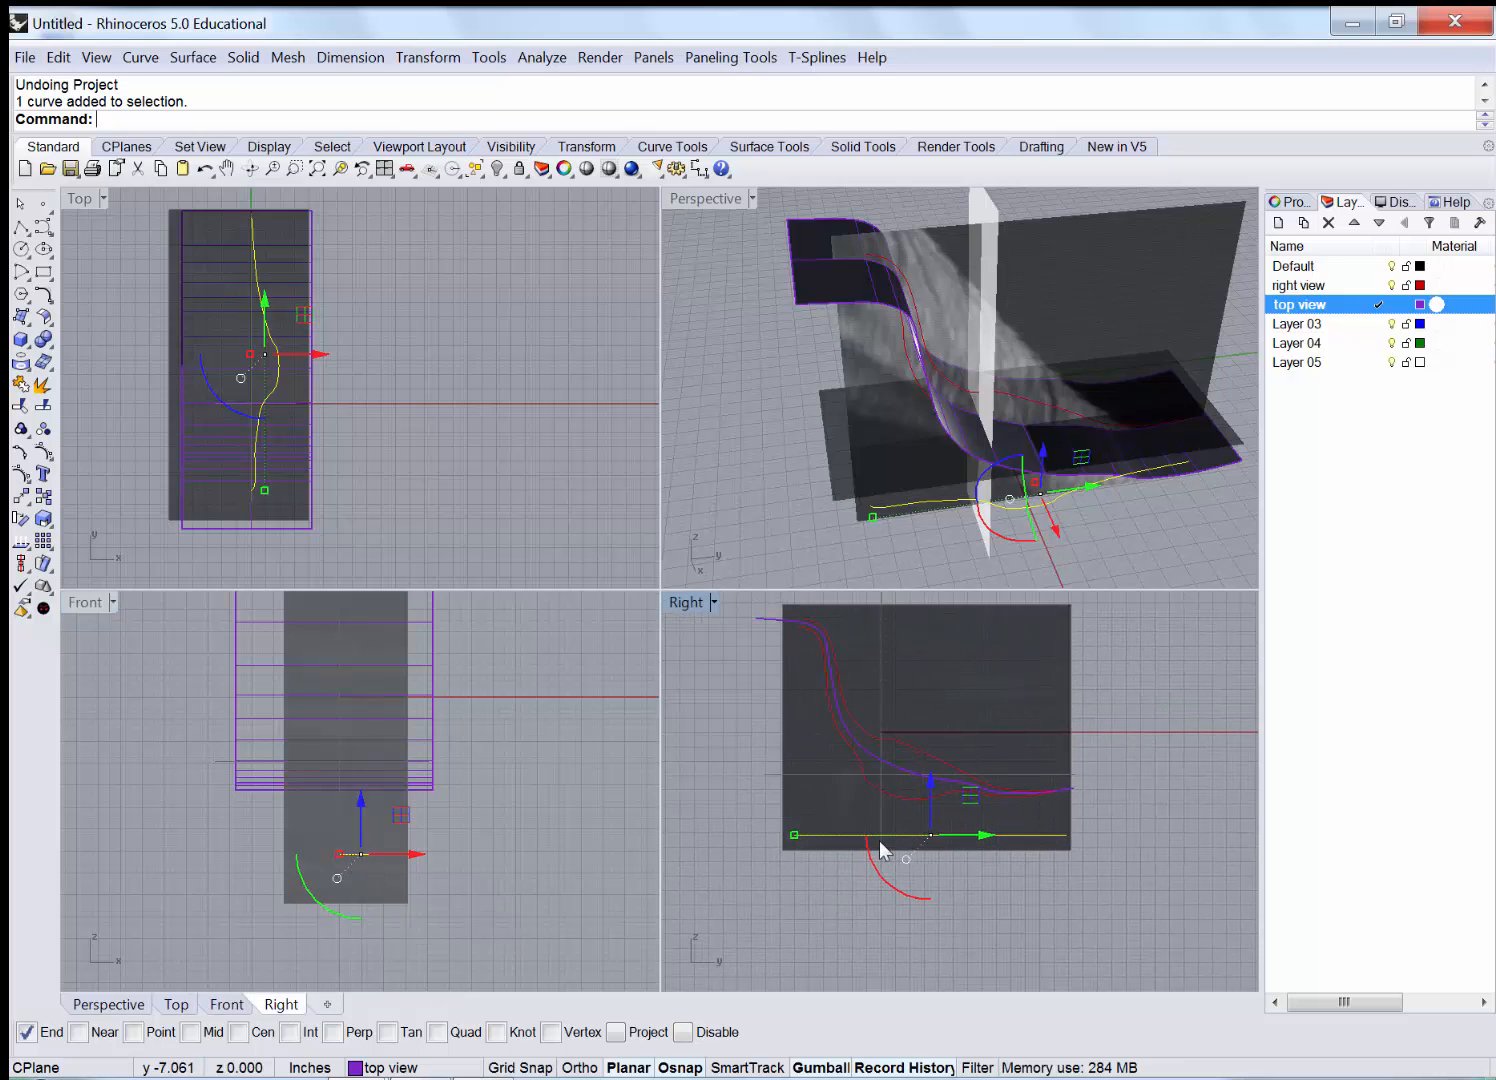
right_click_drag(297, 405, 376, 366)
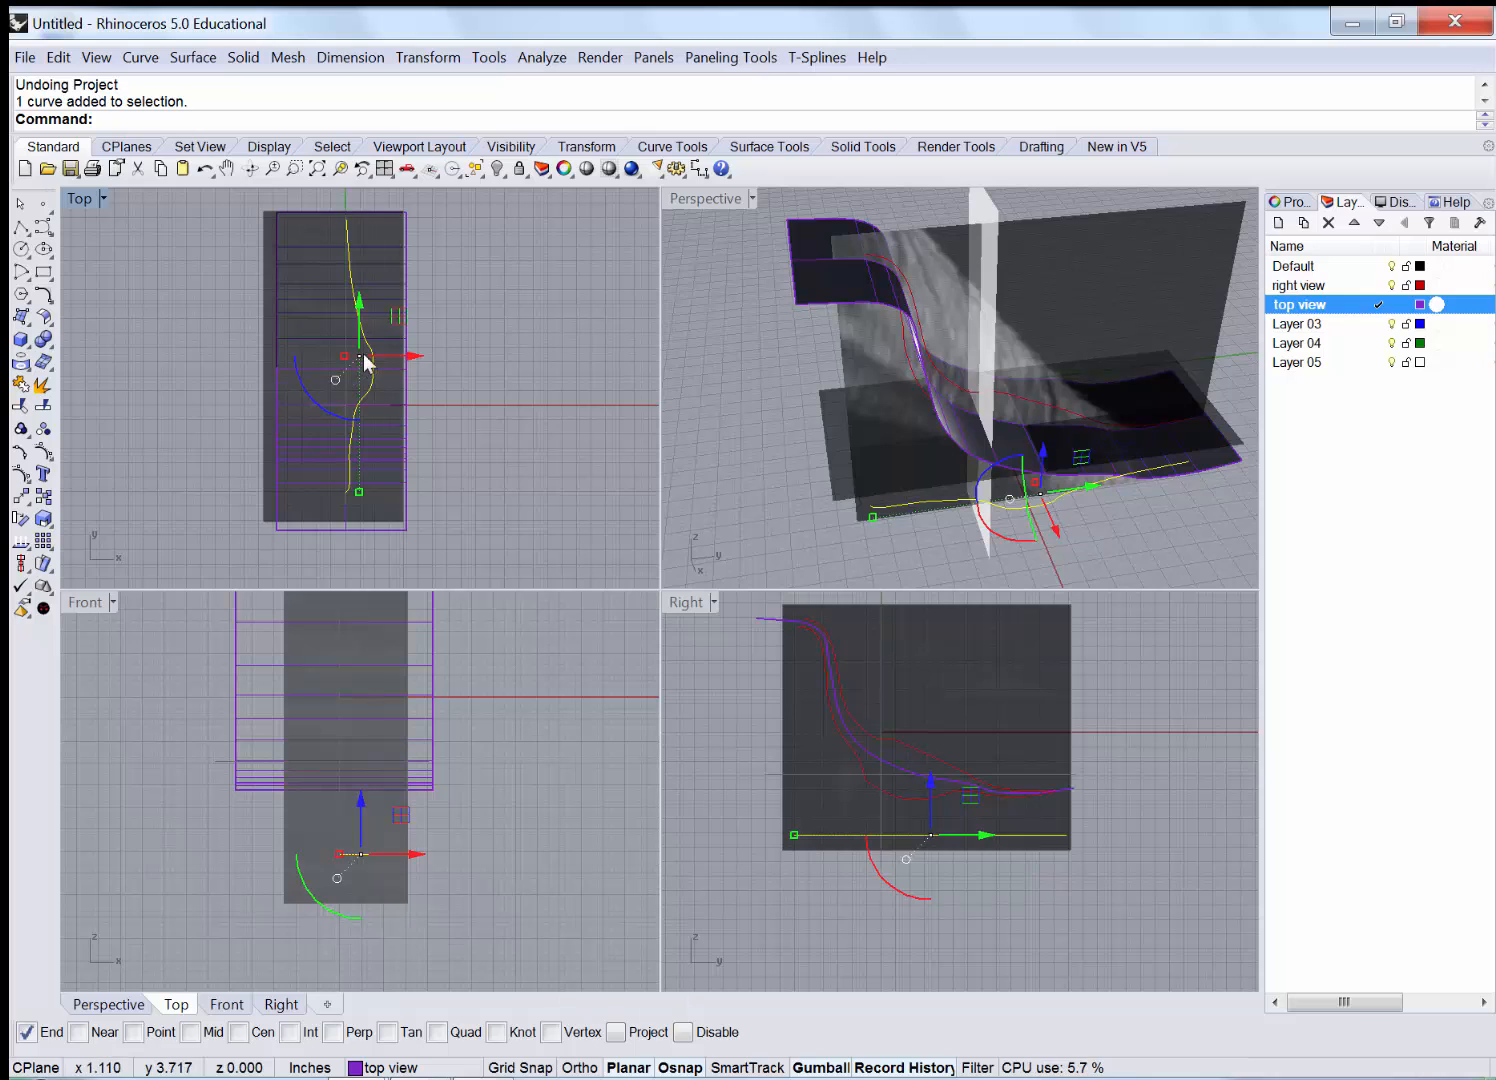
Check the extruded surface, re-angle the Perspective view, and make Top the active view.
left_click(290, 478, "shift")
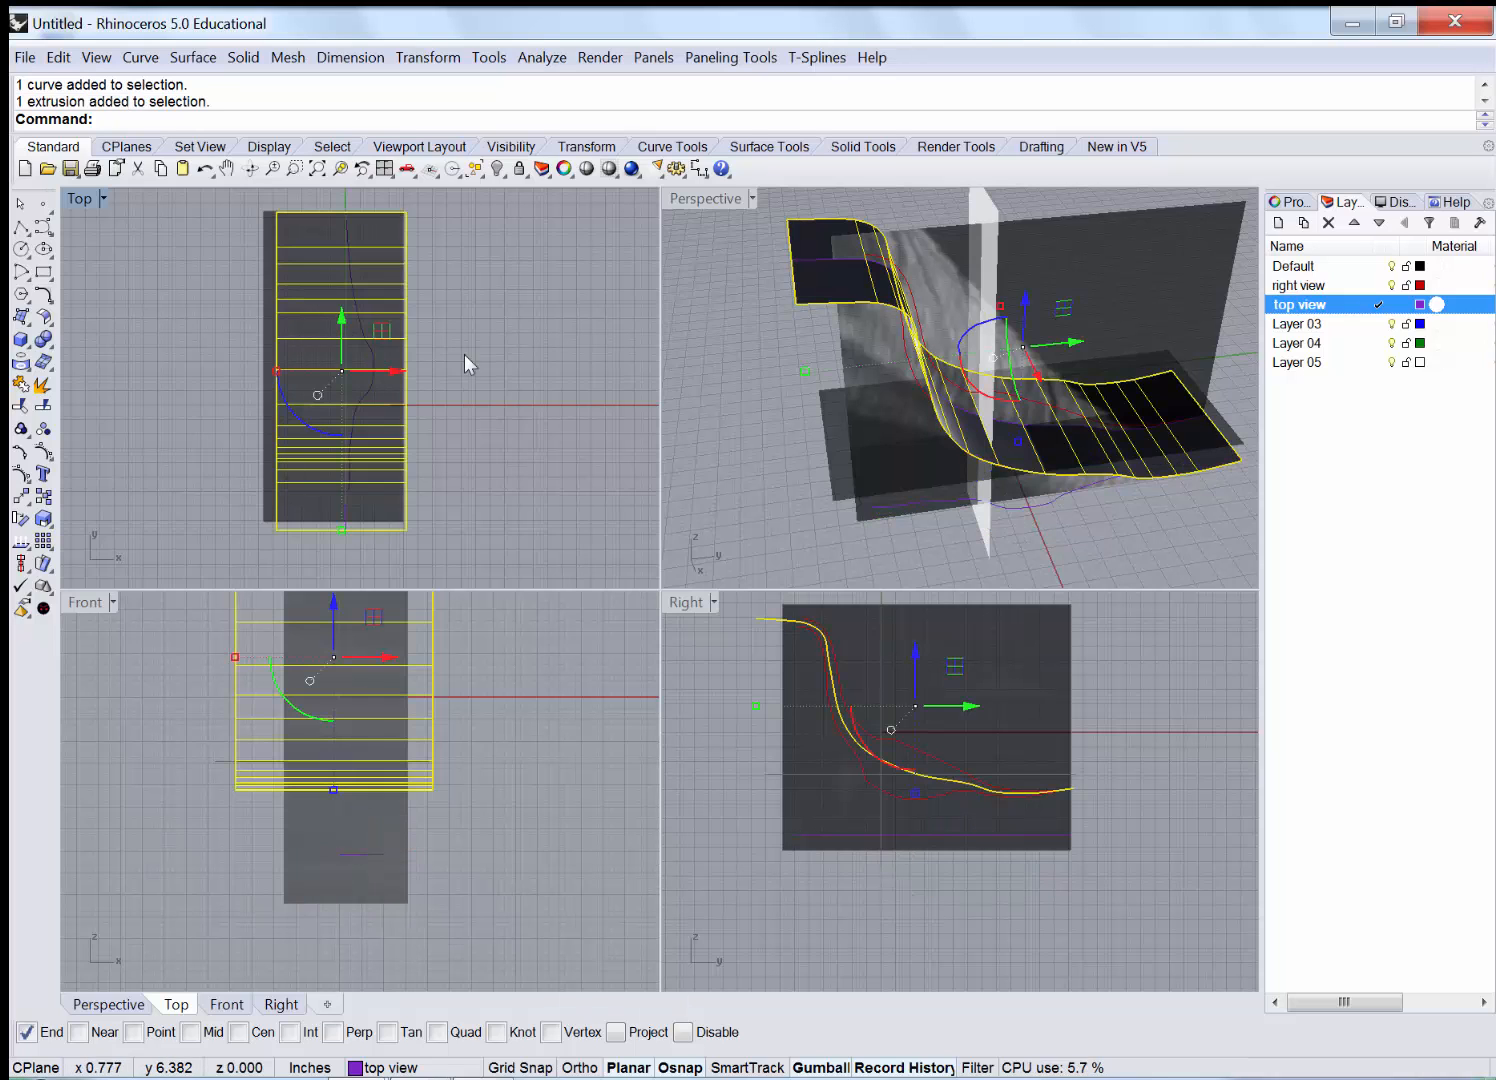
left_click(542, 379)
right_click_drag(912, 348, 820, 440)
left_click(490, 402)
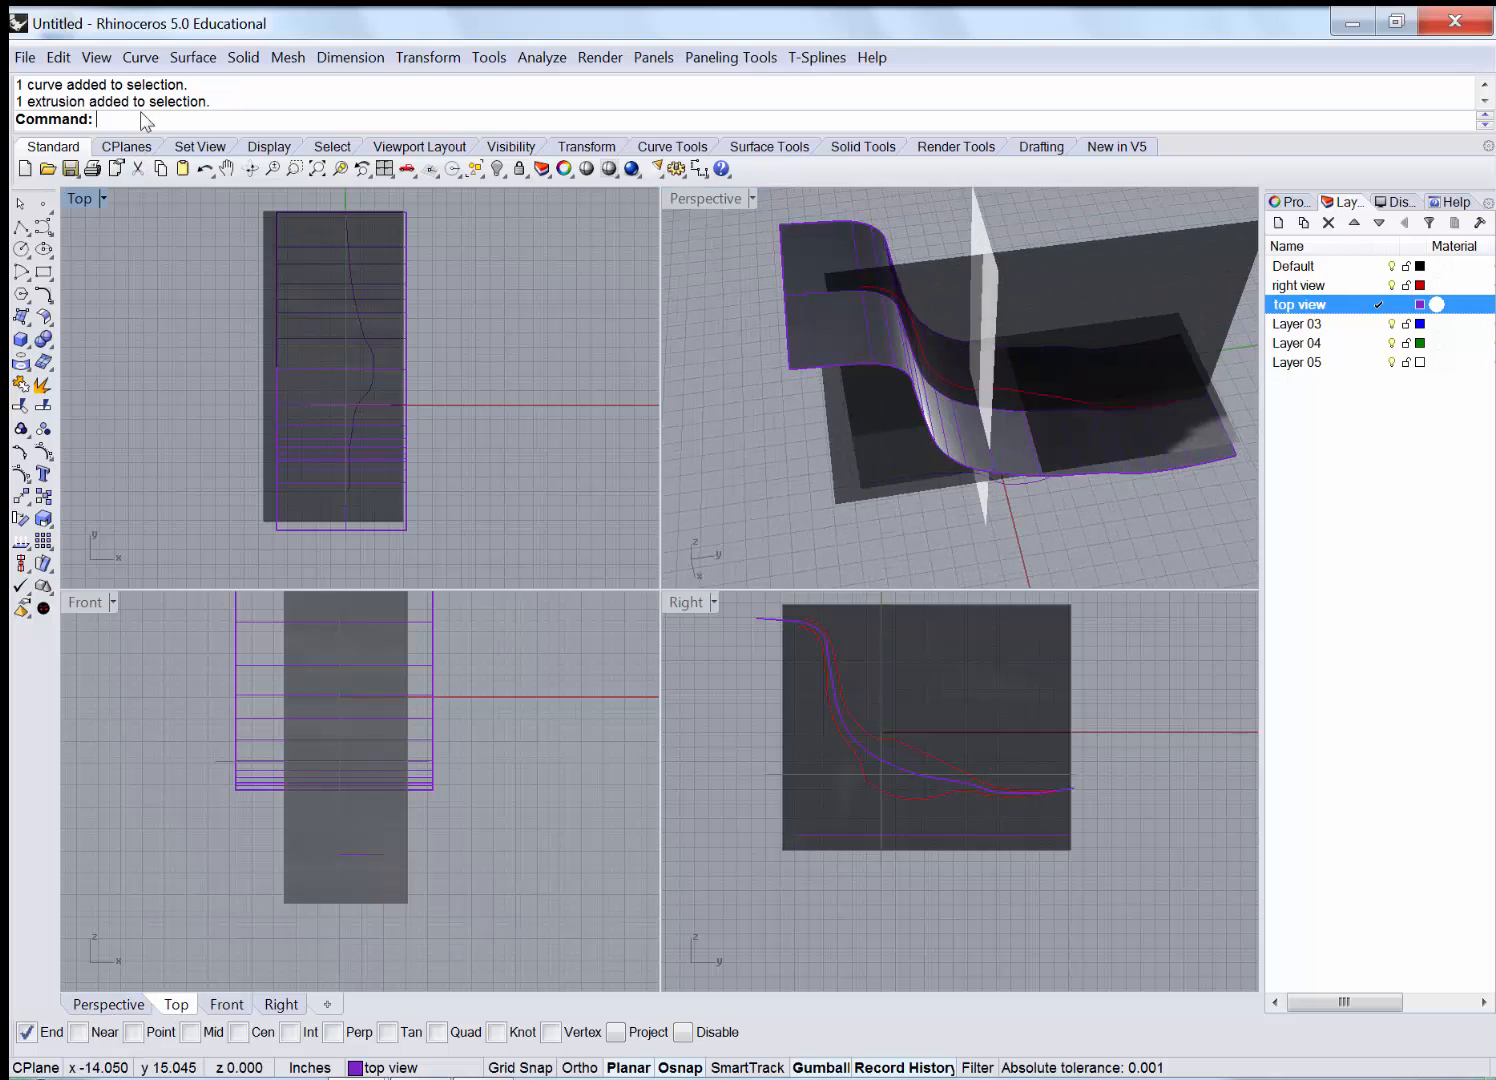
Project the flat leg curve from the Top view onto the extruded surface.
left_click(193, 58)
mouse_move(140, 57)
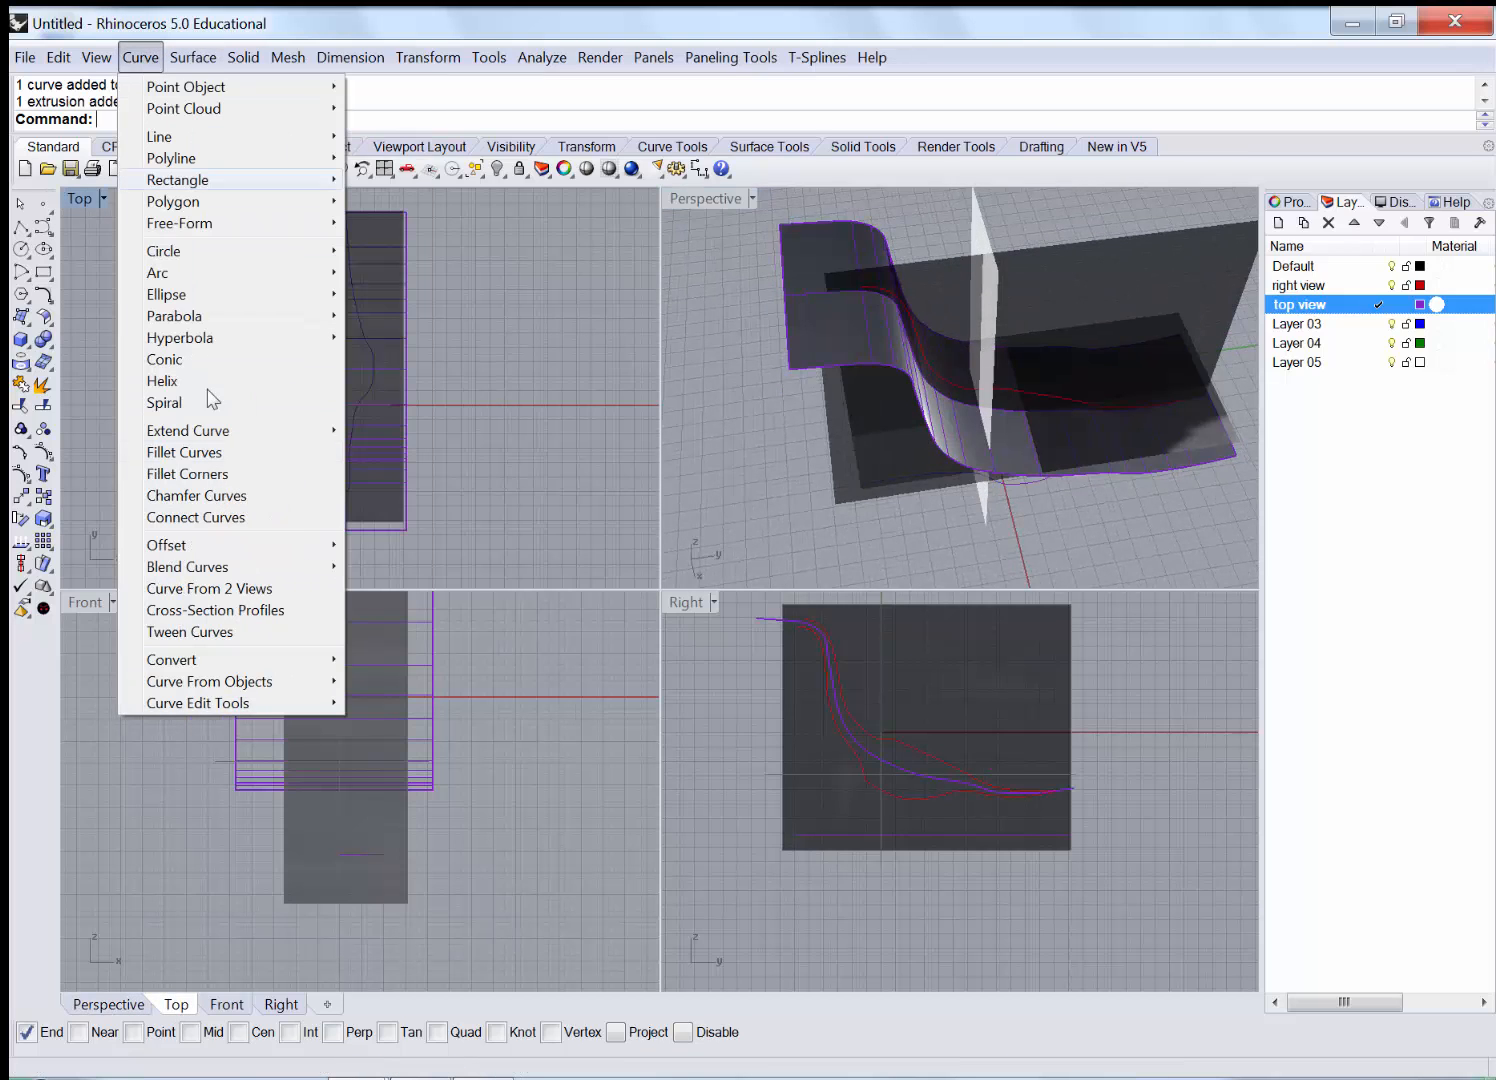
mouse_move(277, 680)
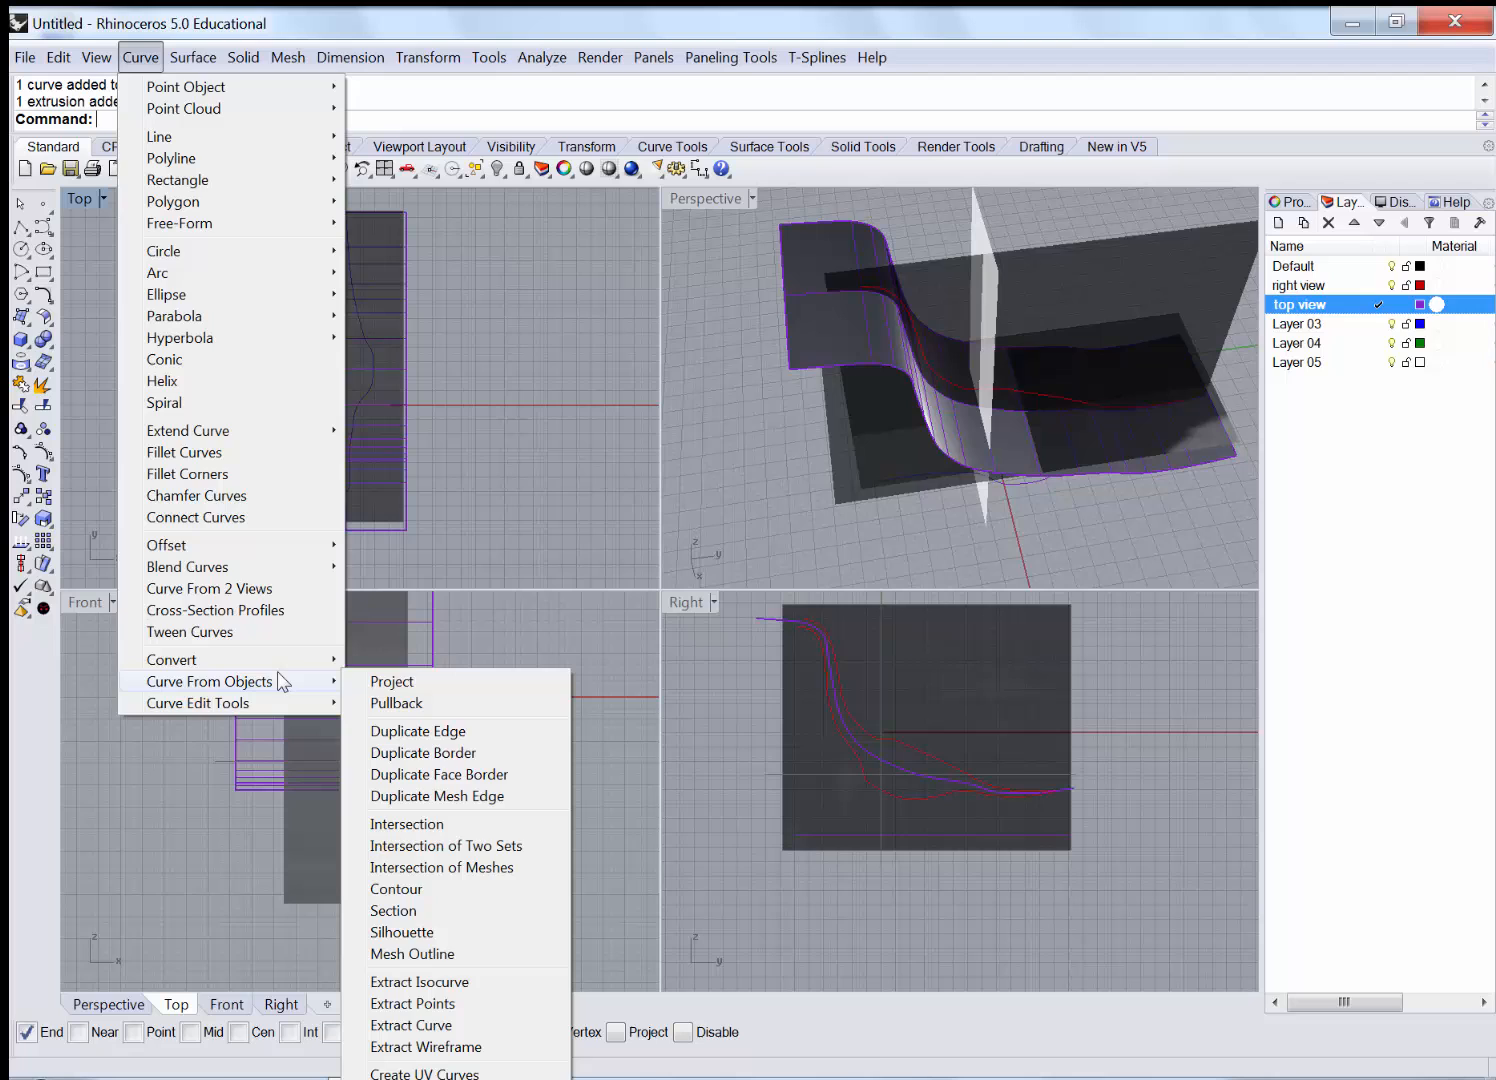
left_click(365, 683)
left_click(372, 400)
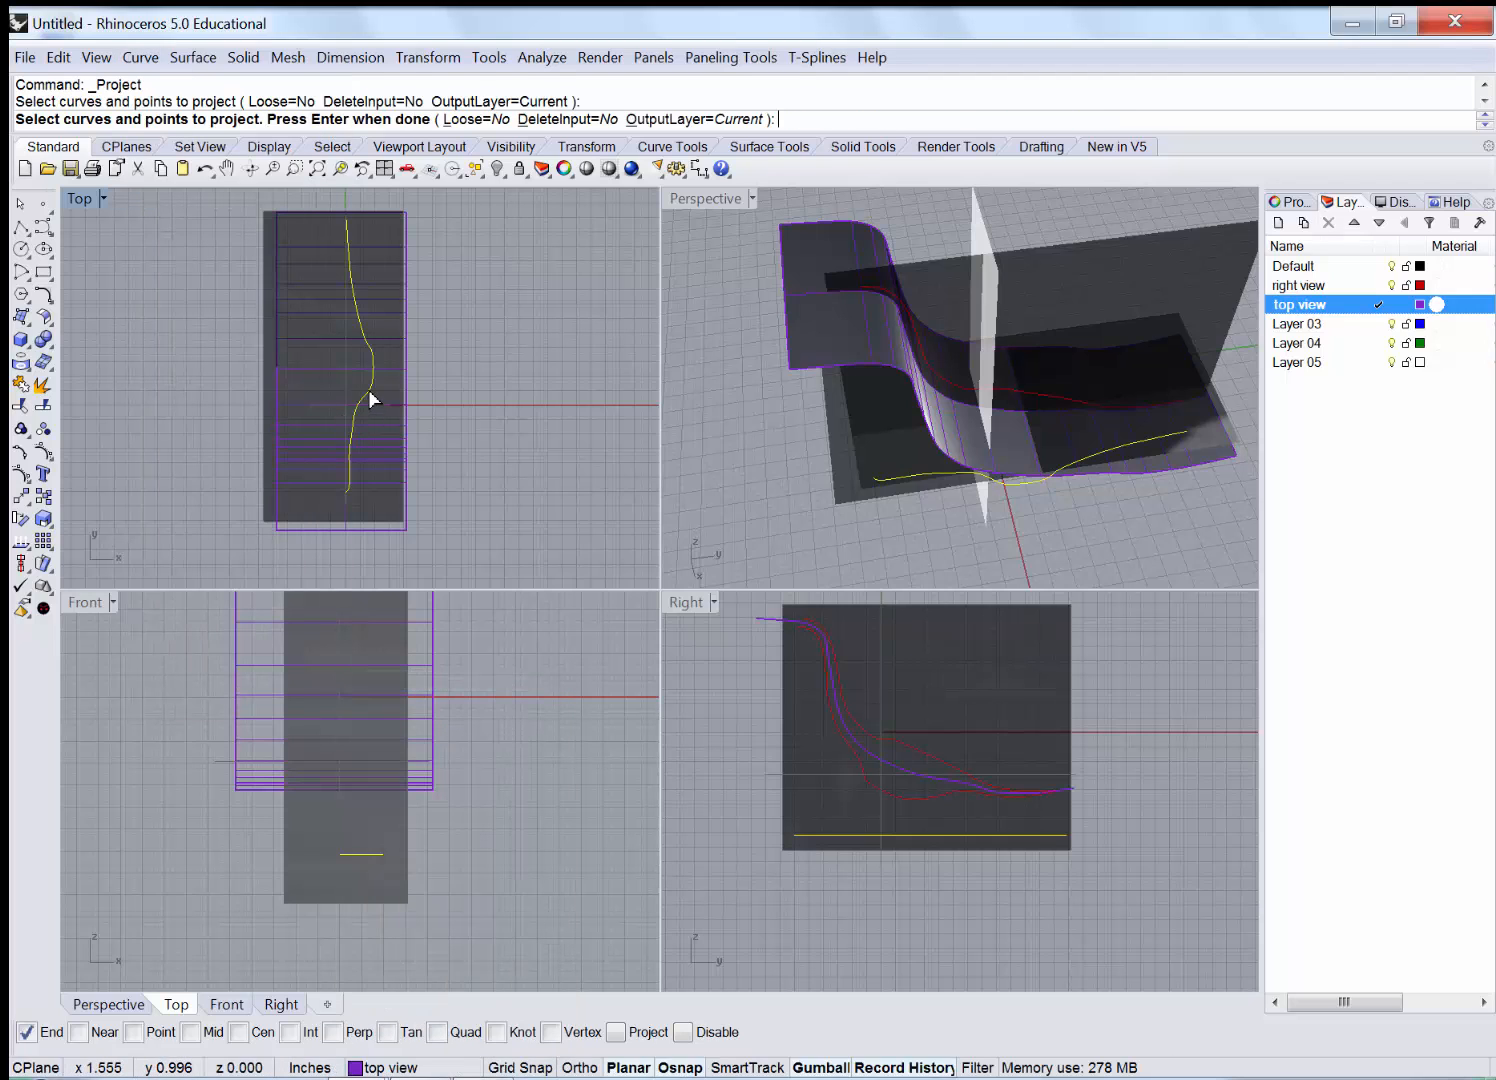
key("Return")
left_click(303, 340)
key("Return")
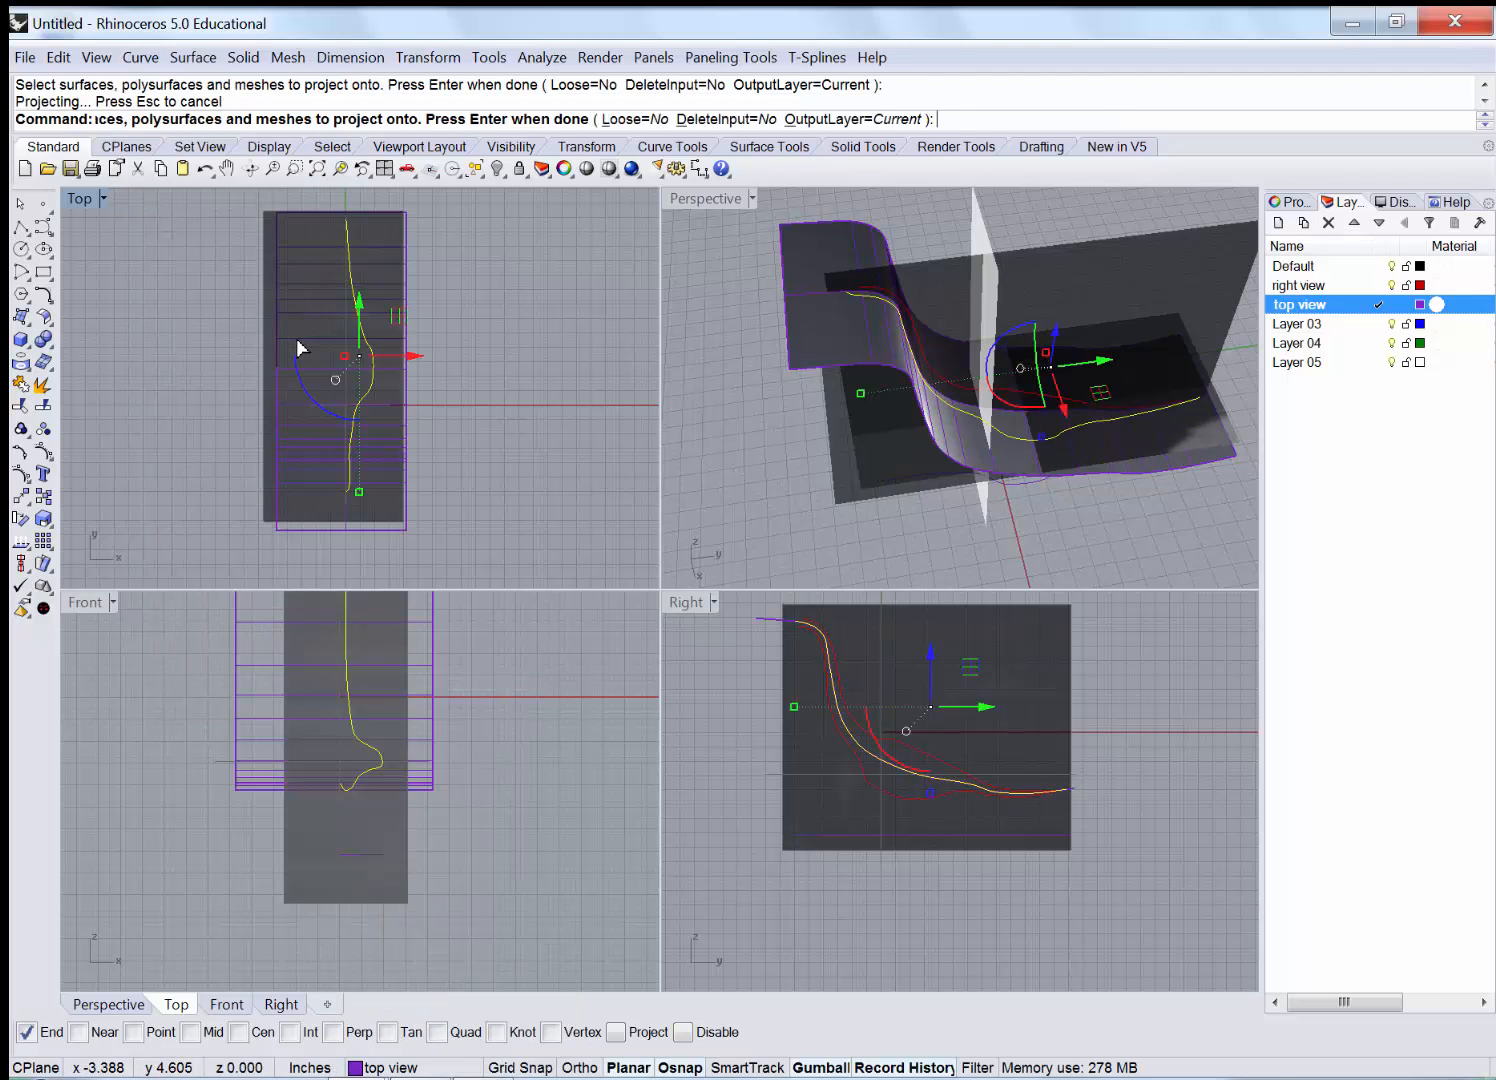
Delete the original leftover curves and the extruded surface.
right_click_drag(915, 415, 997, 410)
left_click(888, 507)
key("Delete")
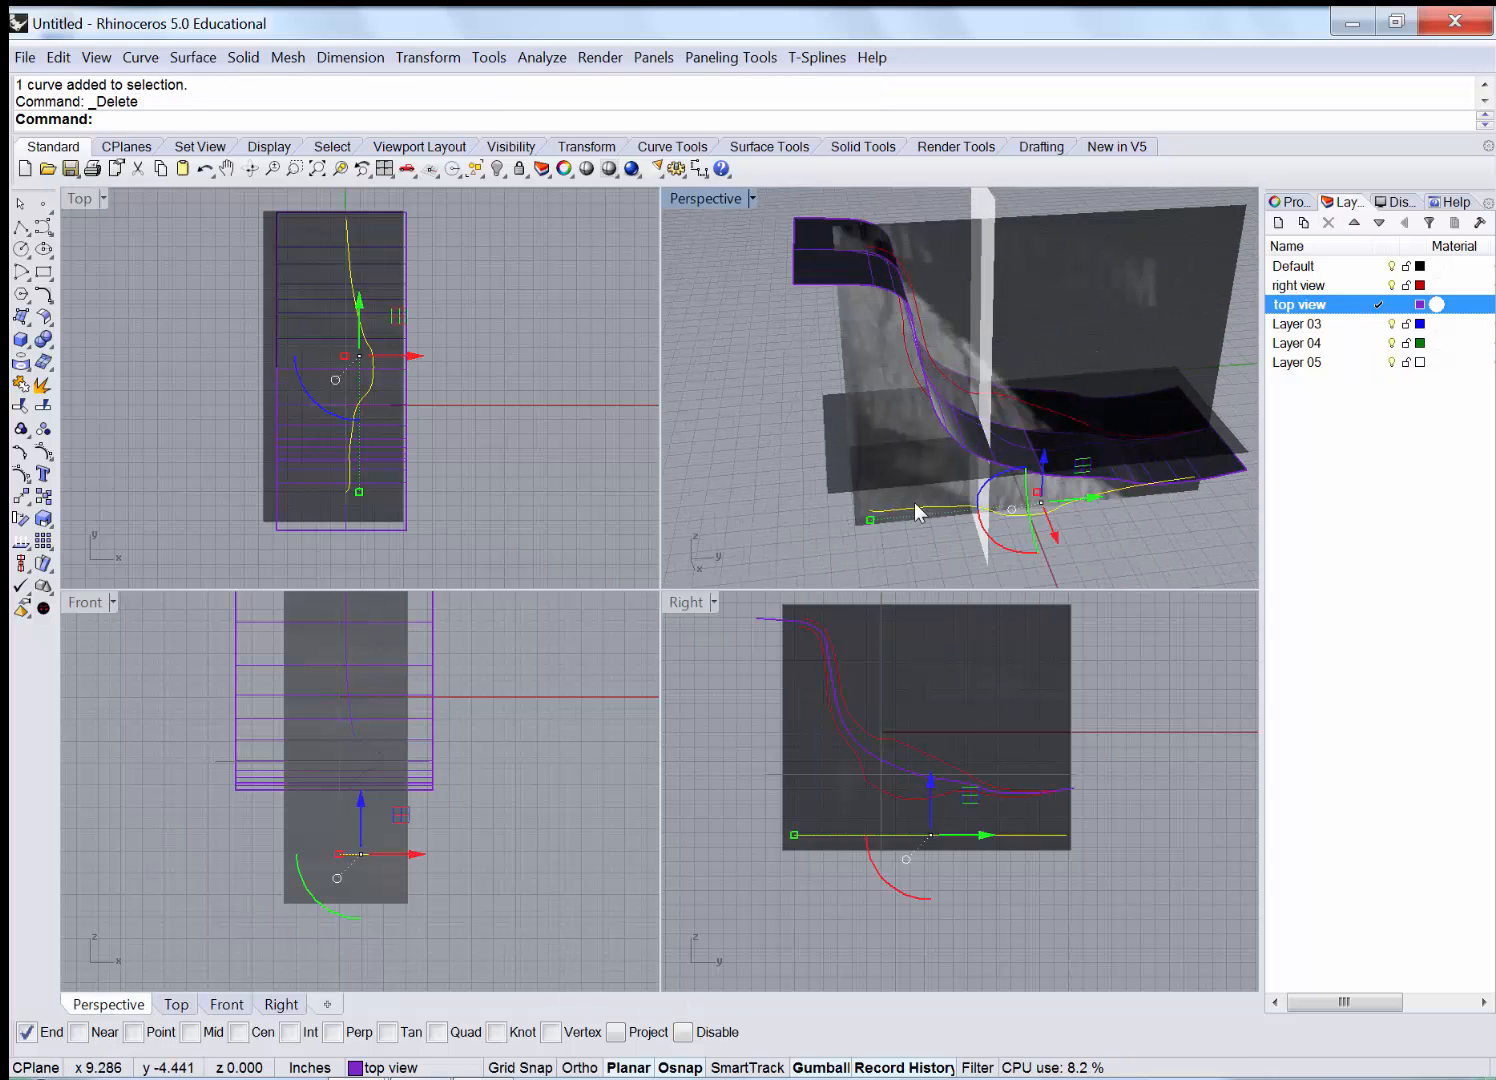
left_click(793, 282)
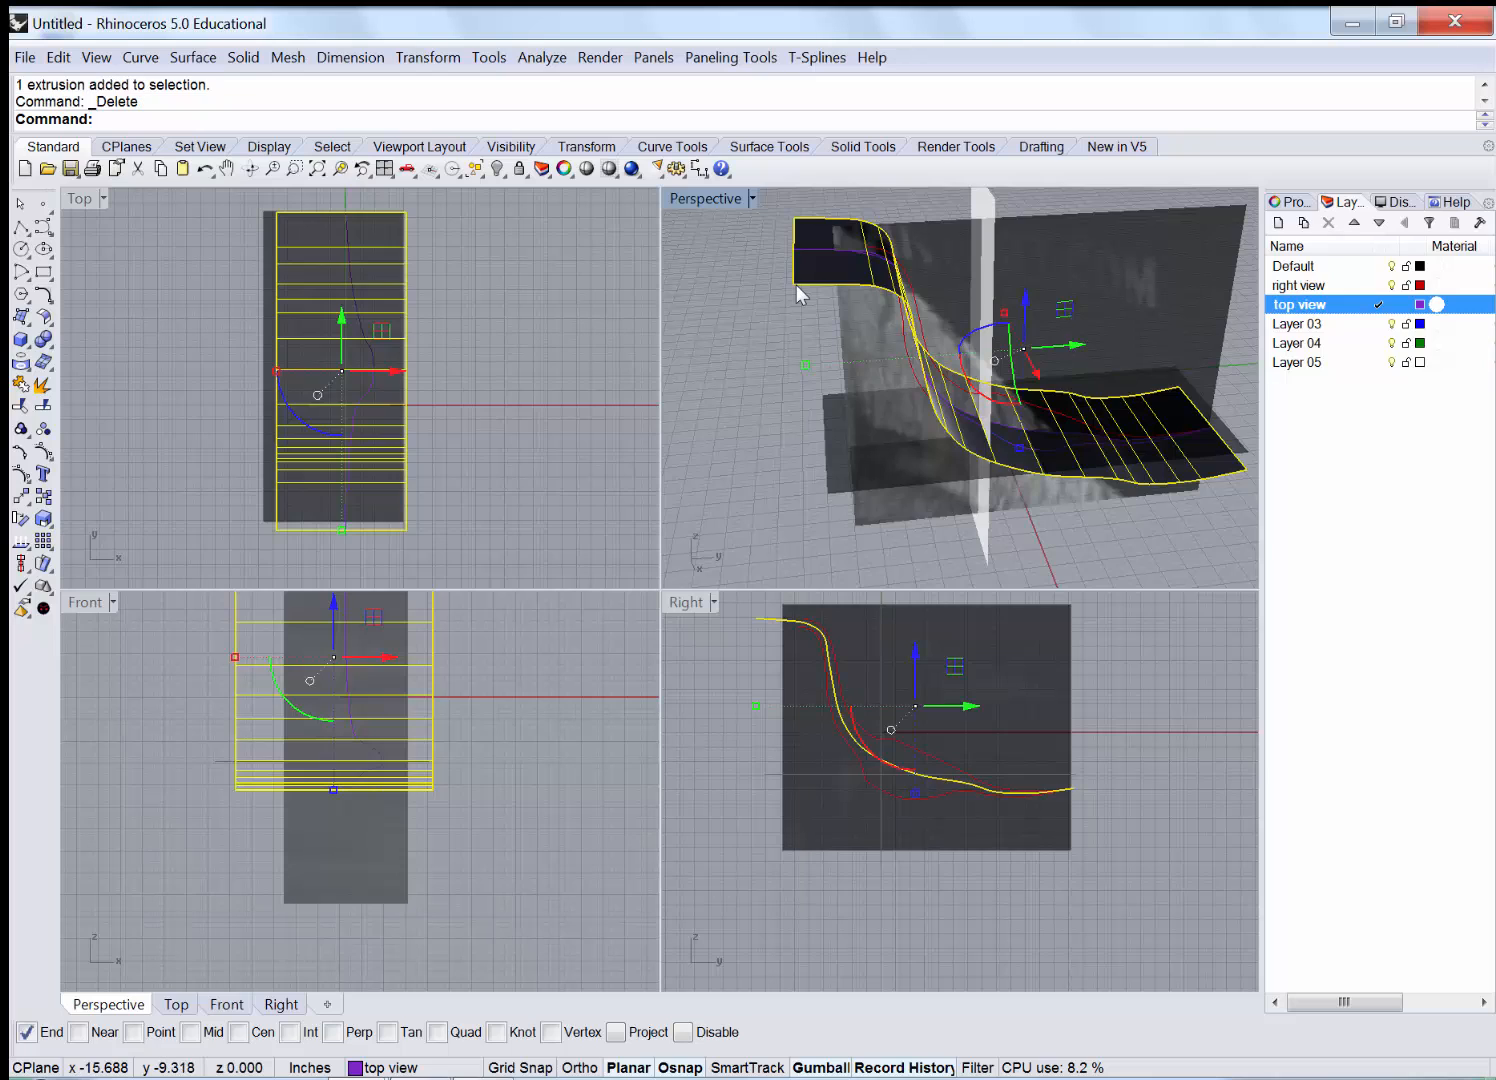
key("Delete")
left_click(796, 250)
key("Delete")
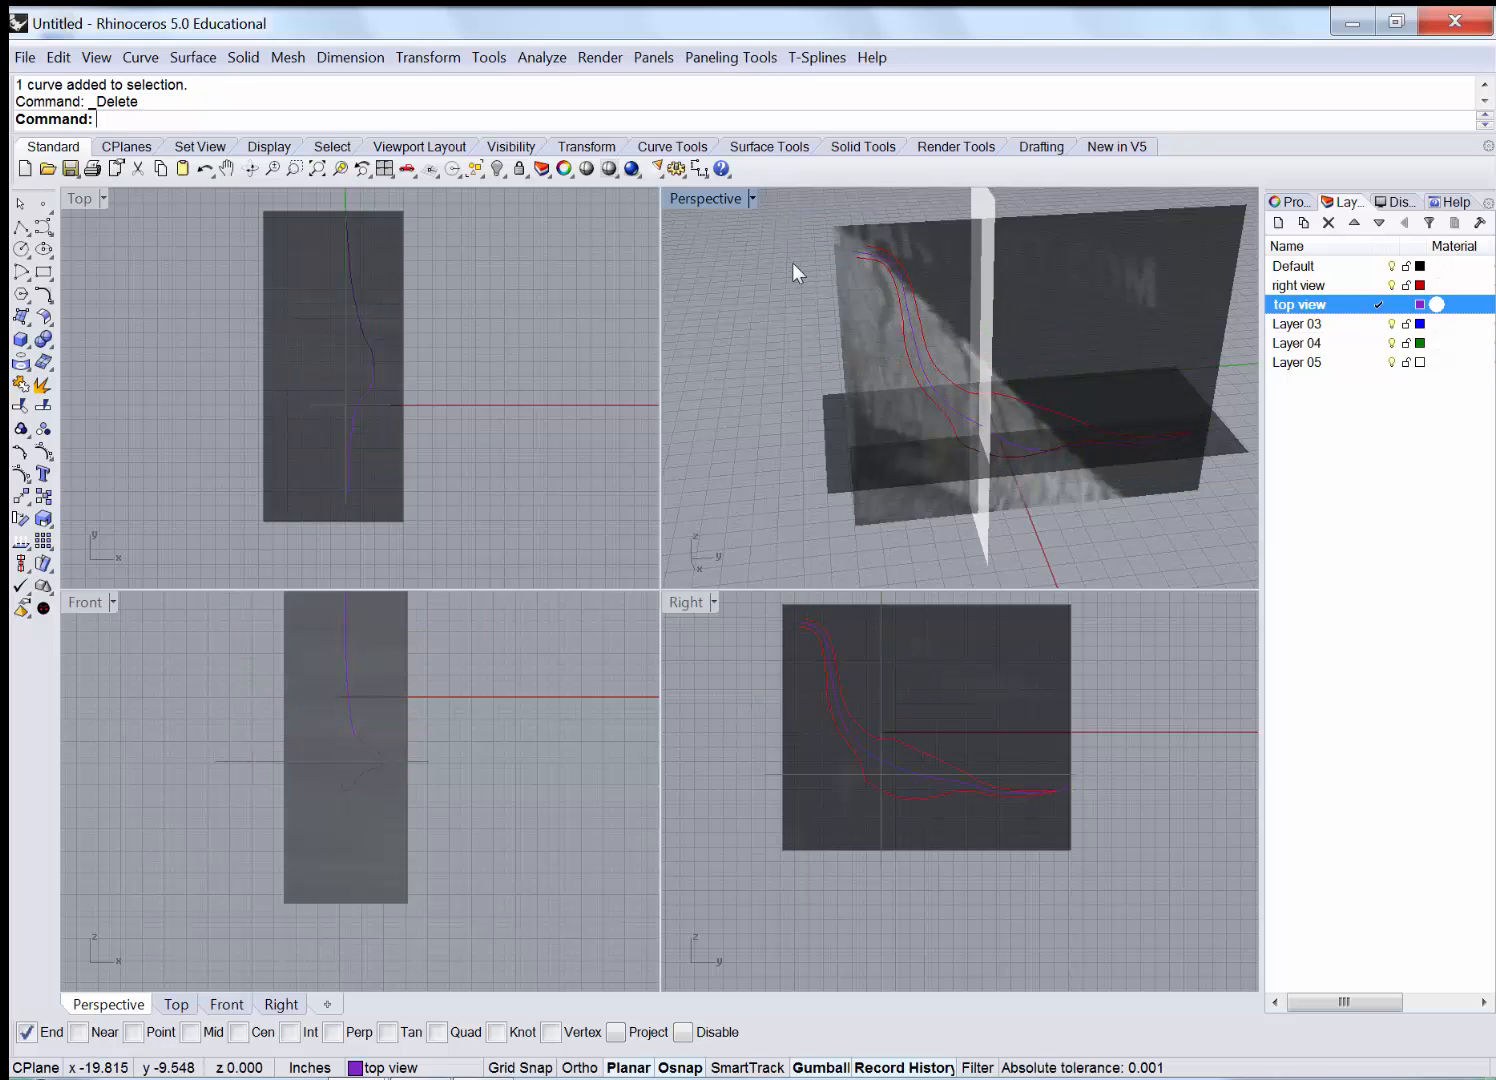
Inspect and select the projected leg outline in a maximized Perspective, then restore four viewports.
double_click(683, 201)
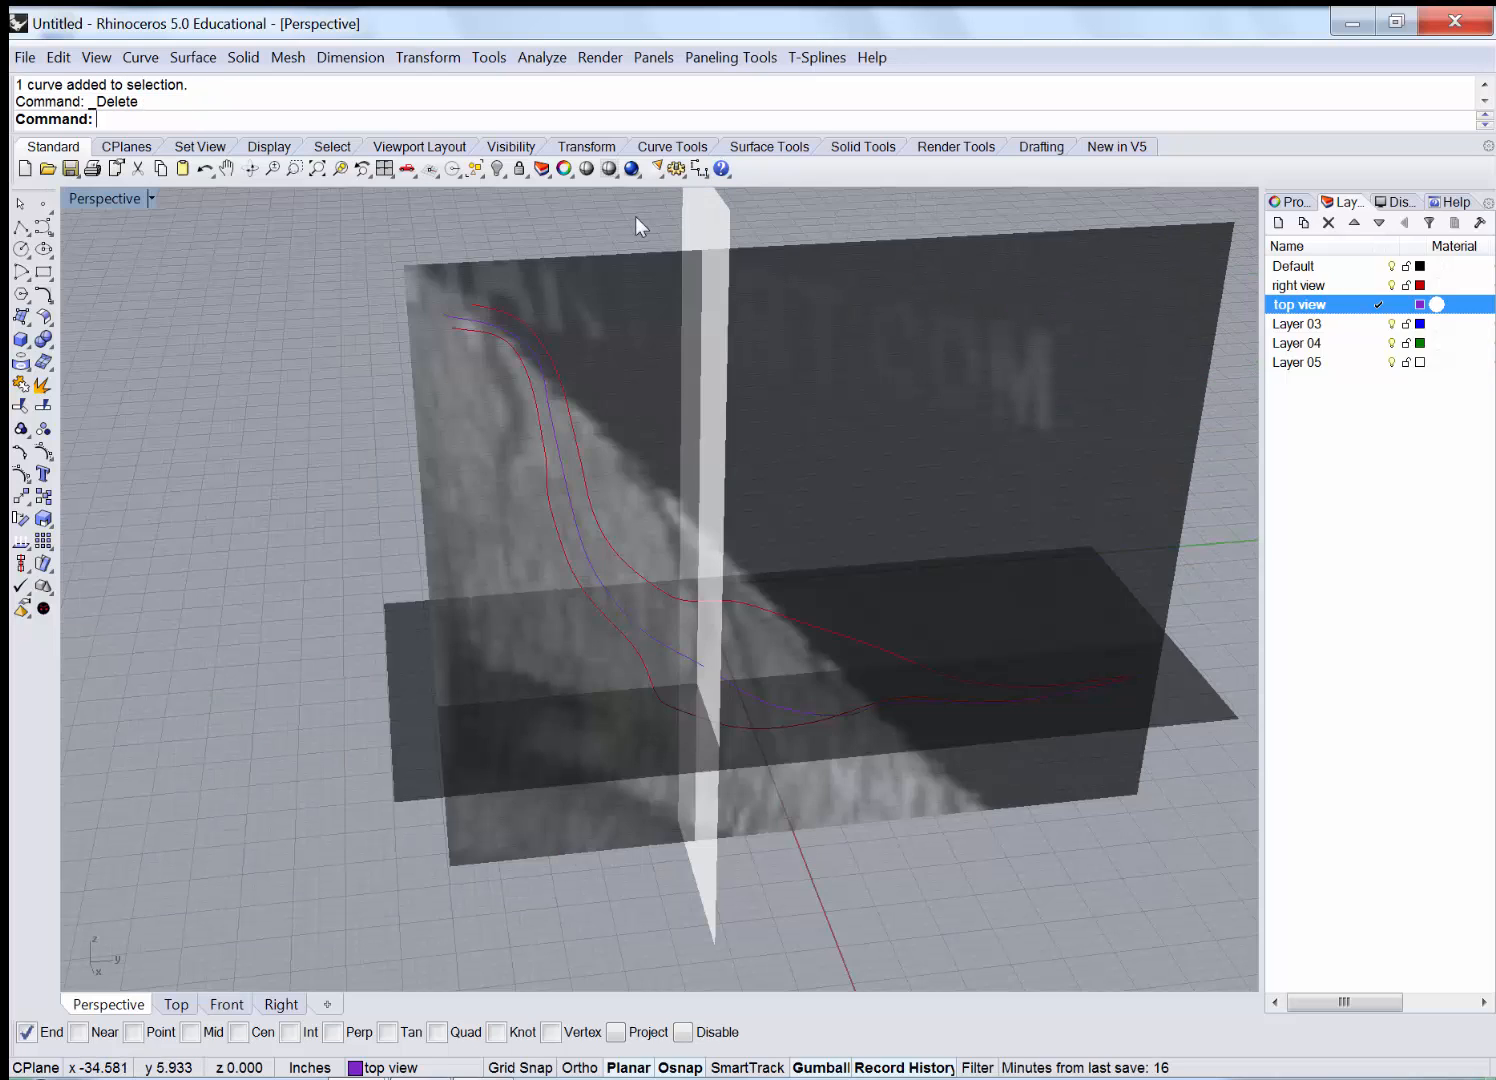
scroll(367, 303, "up", 2)
right_click_drag(367, 303, 715, 389)
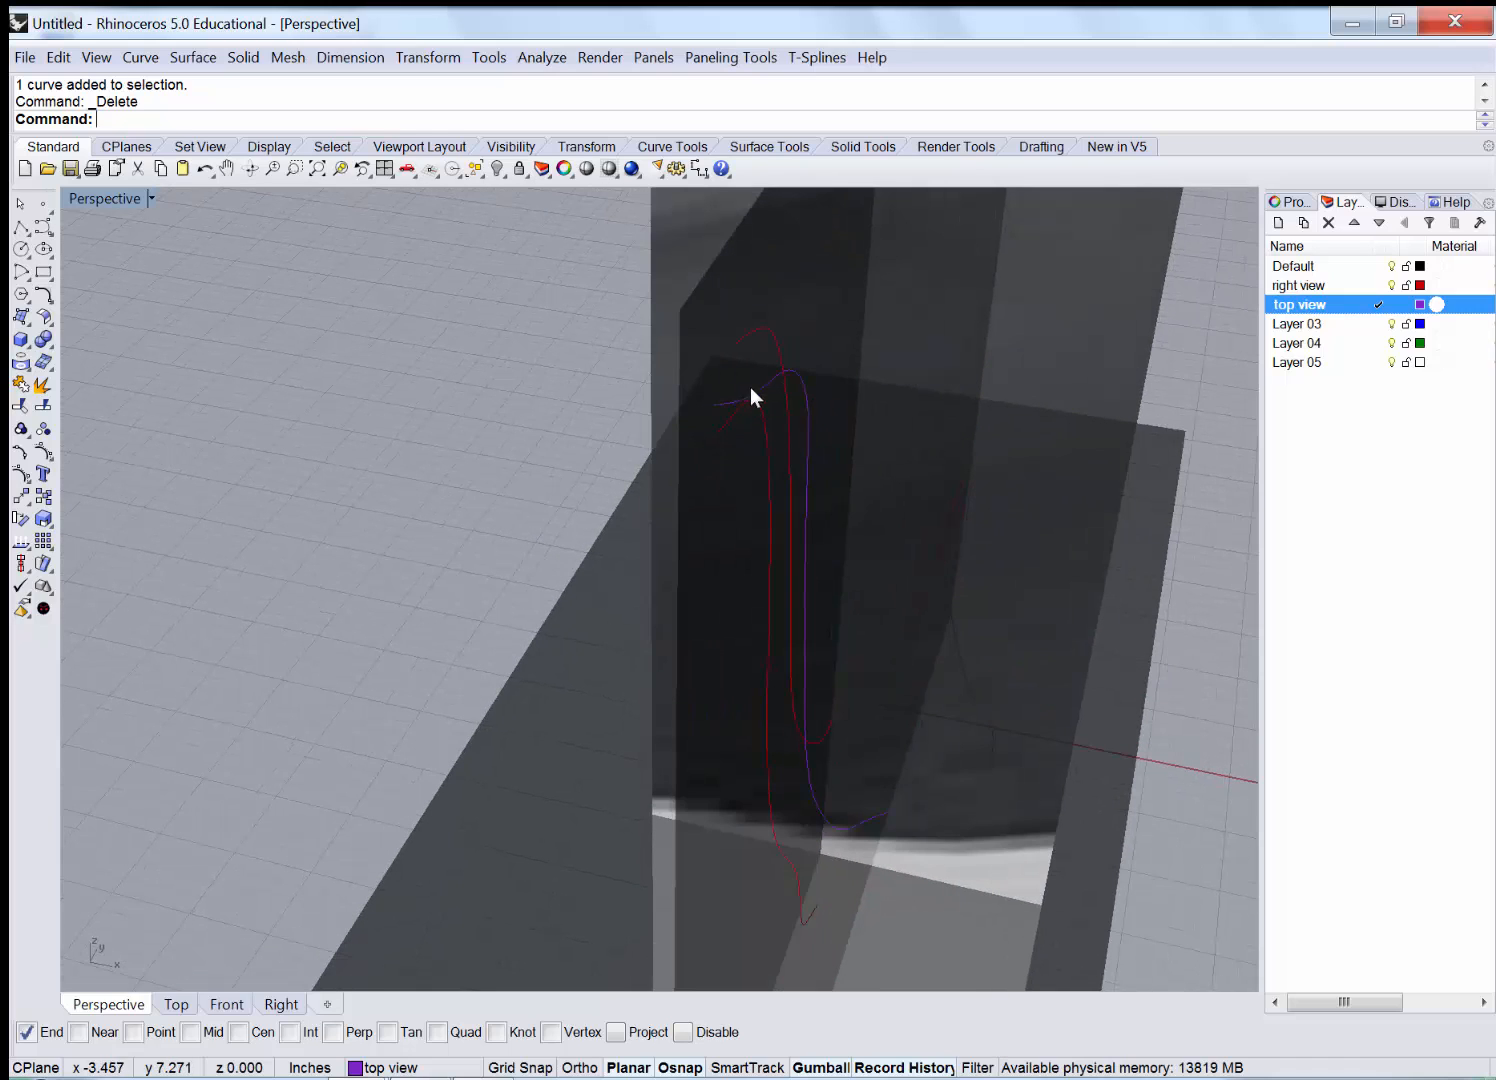
left_click(797, 380)
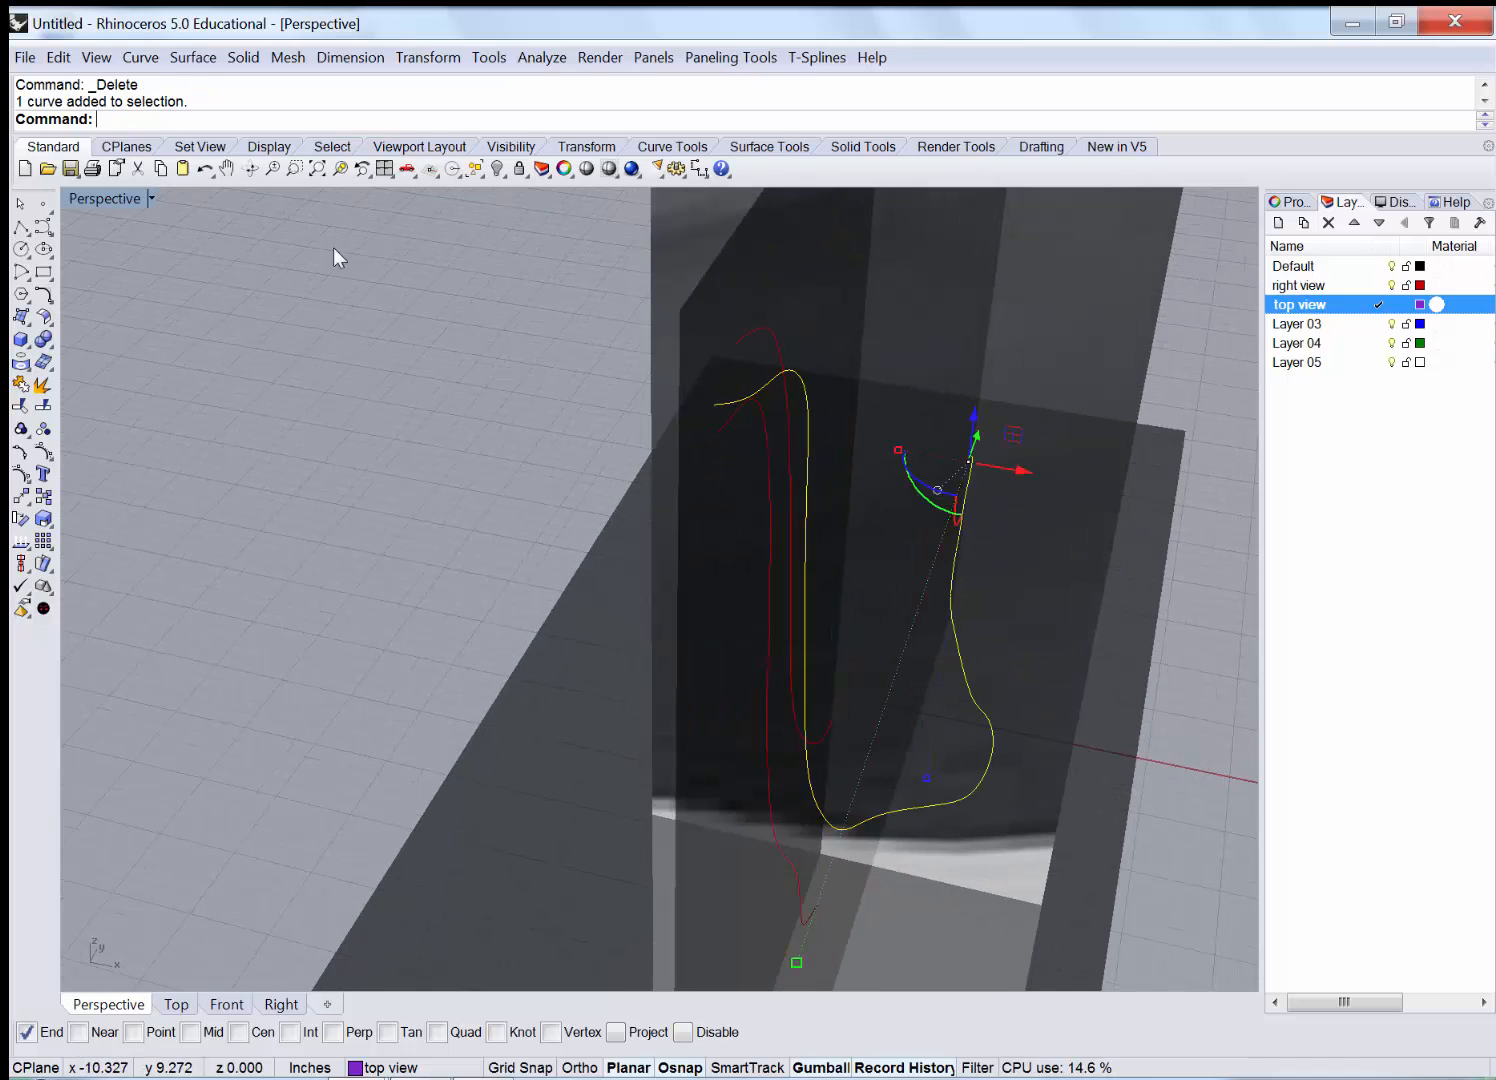
double_click(92, 197)
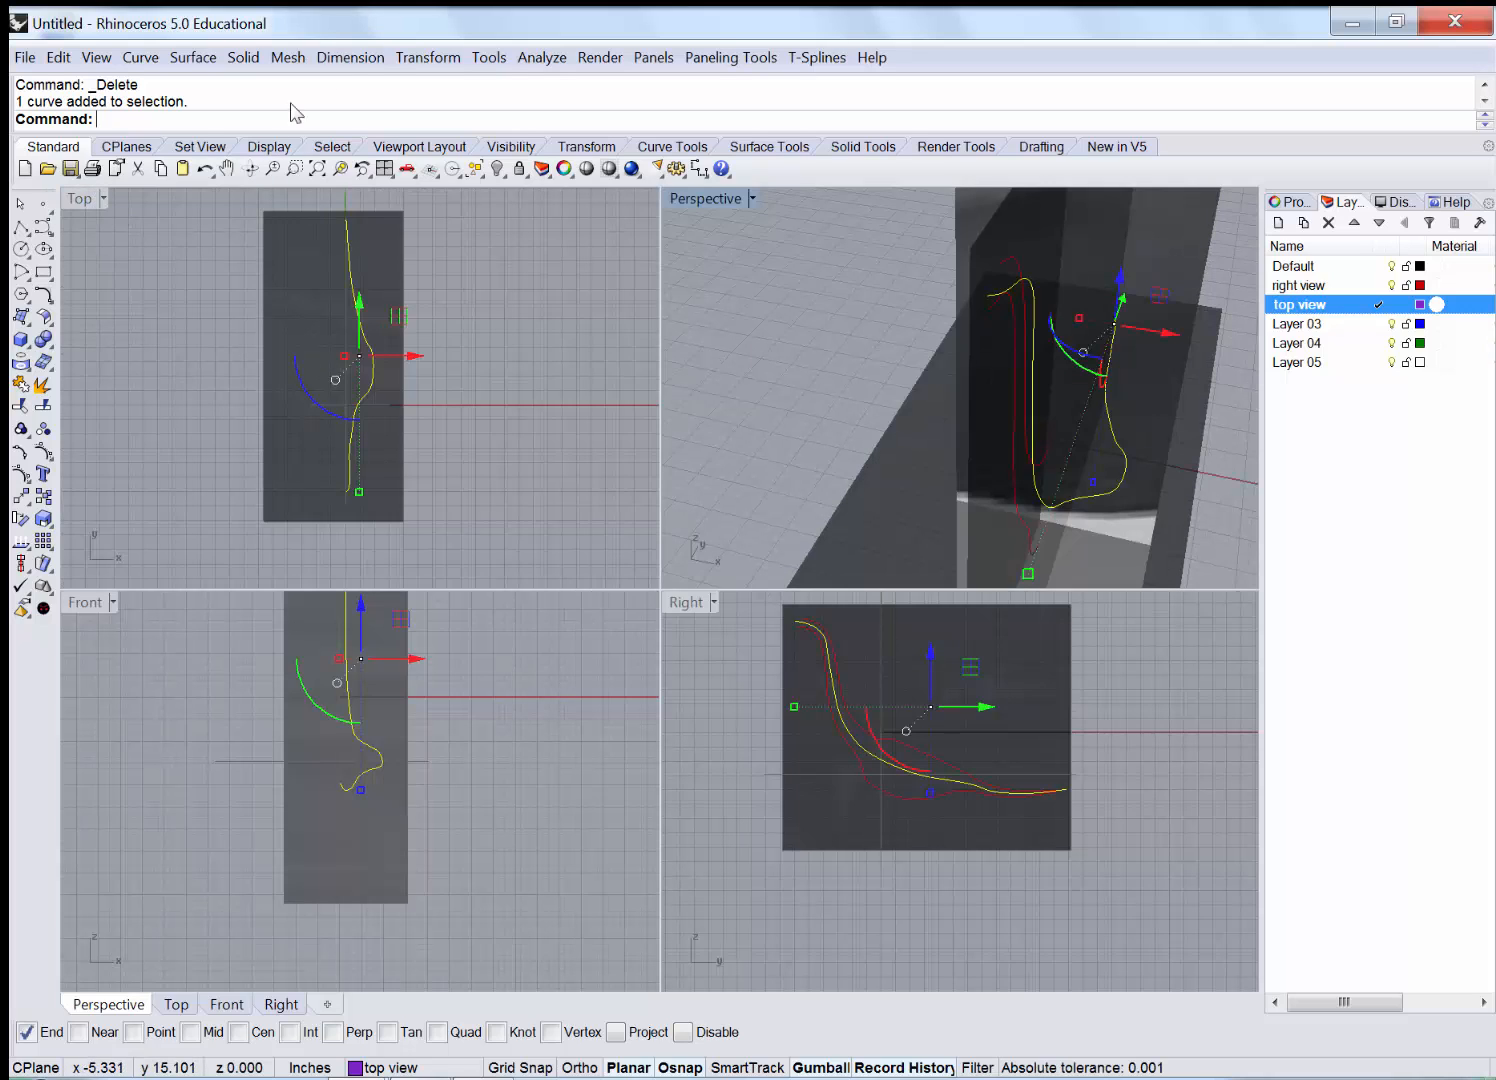
left_click(445, 62)
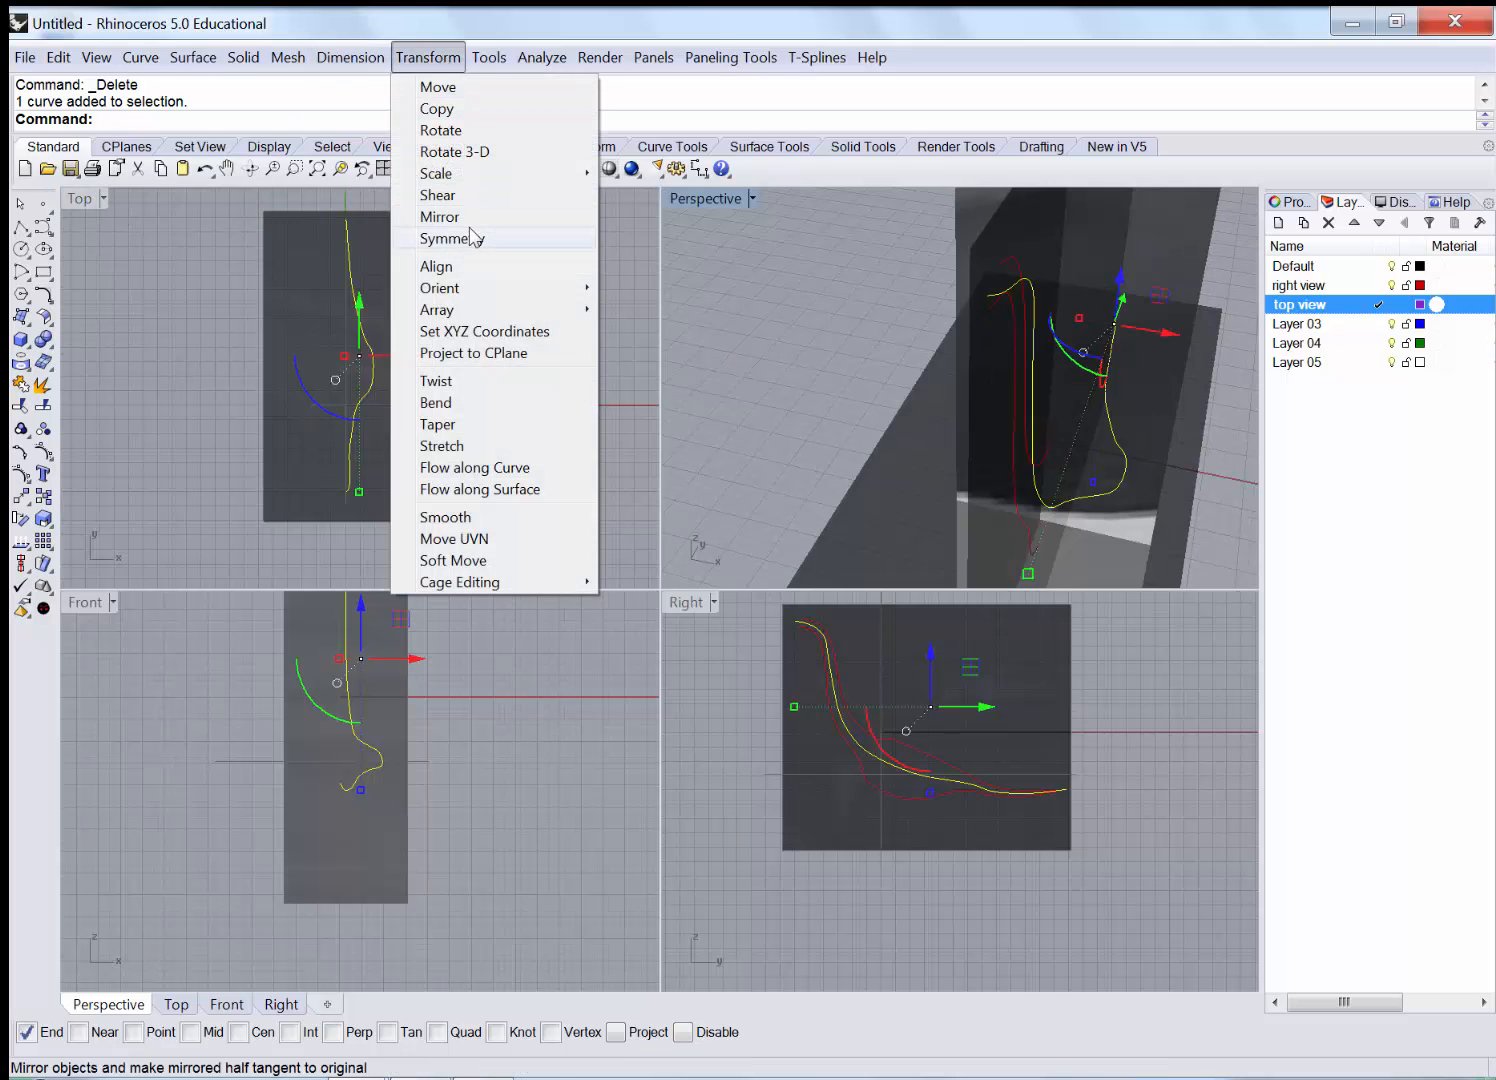
Mirror a copy of the projected leg outline and view it in a maximized Perspective.
left_click(440, 214)
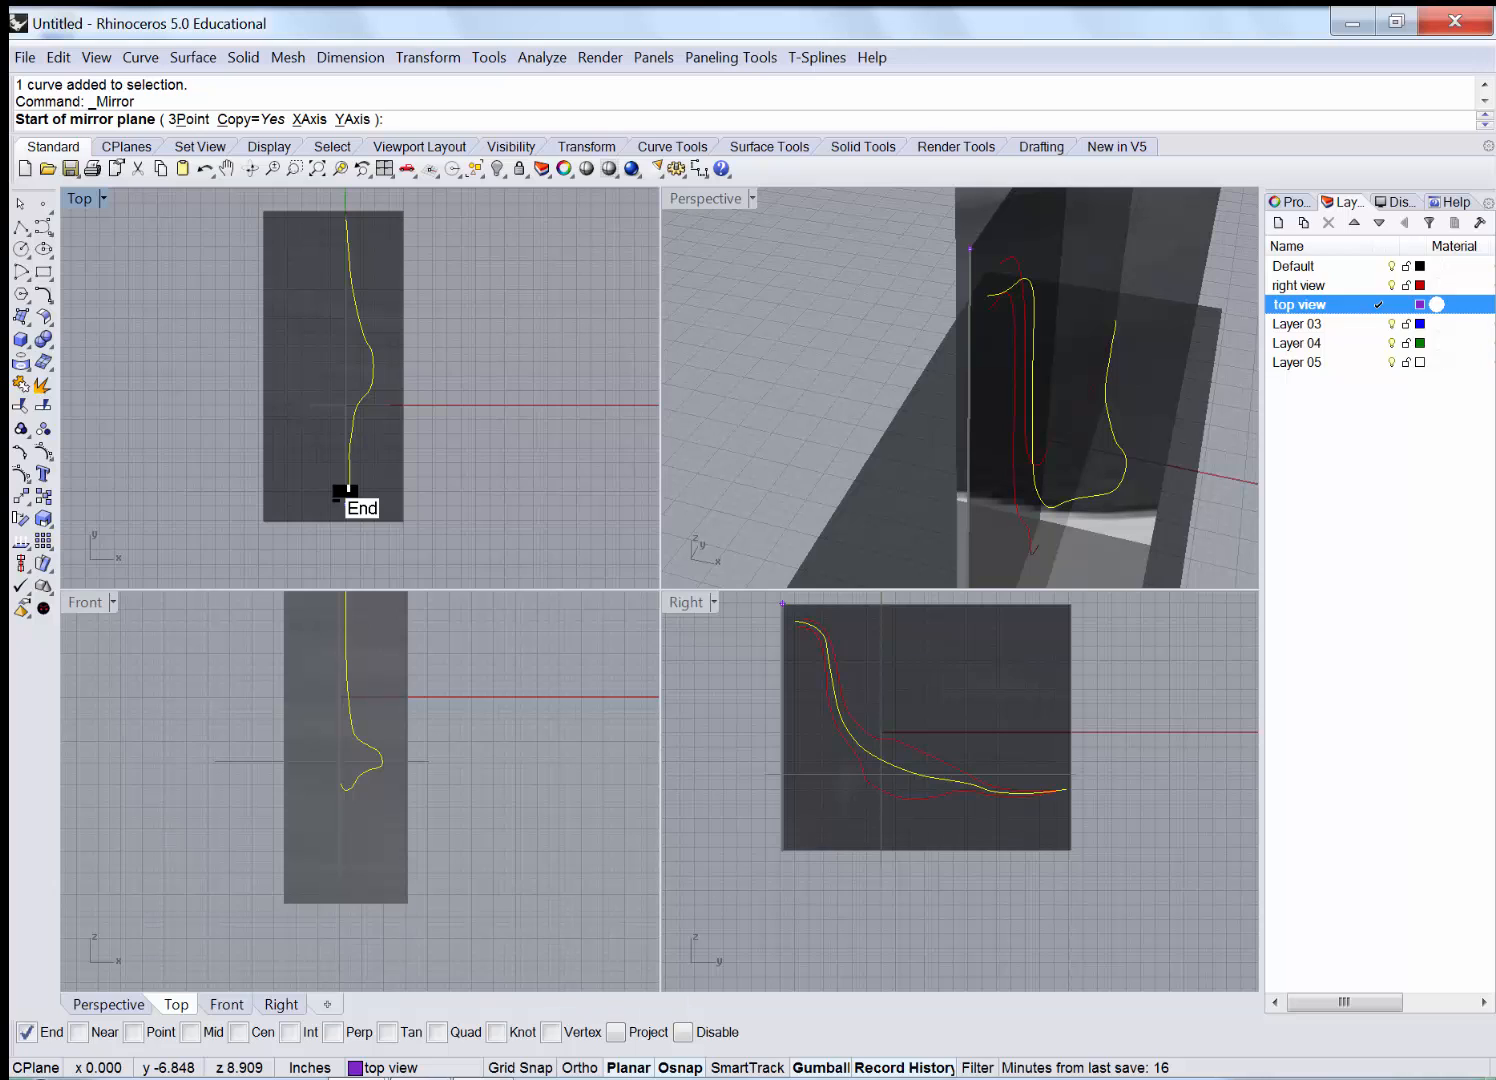
left_click(345, 492)
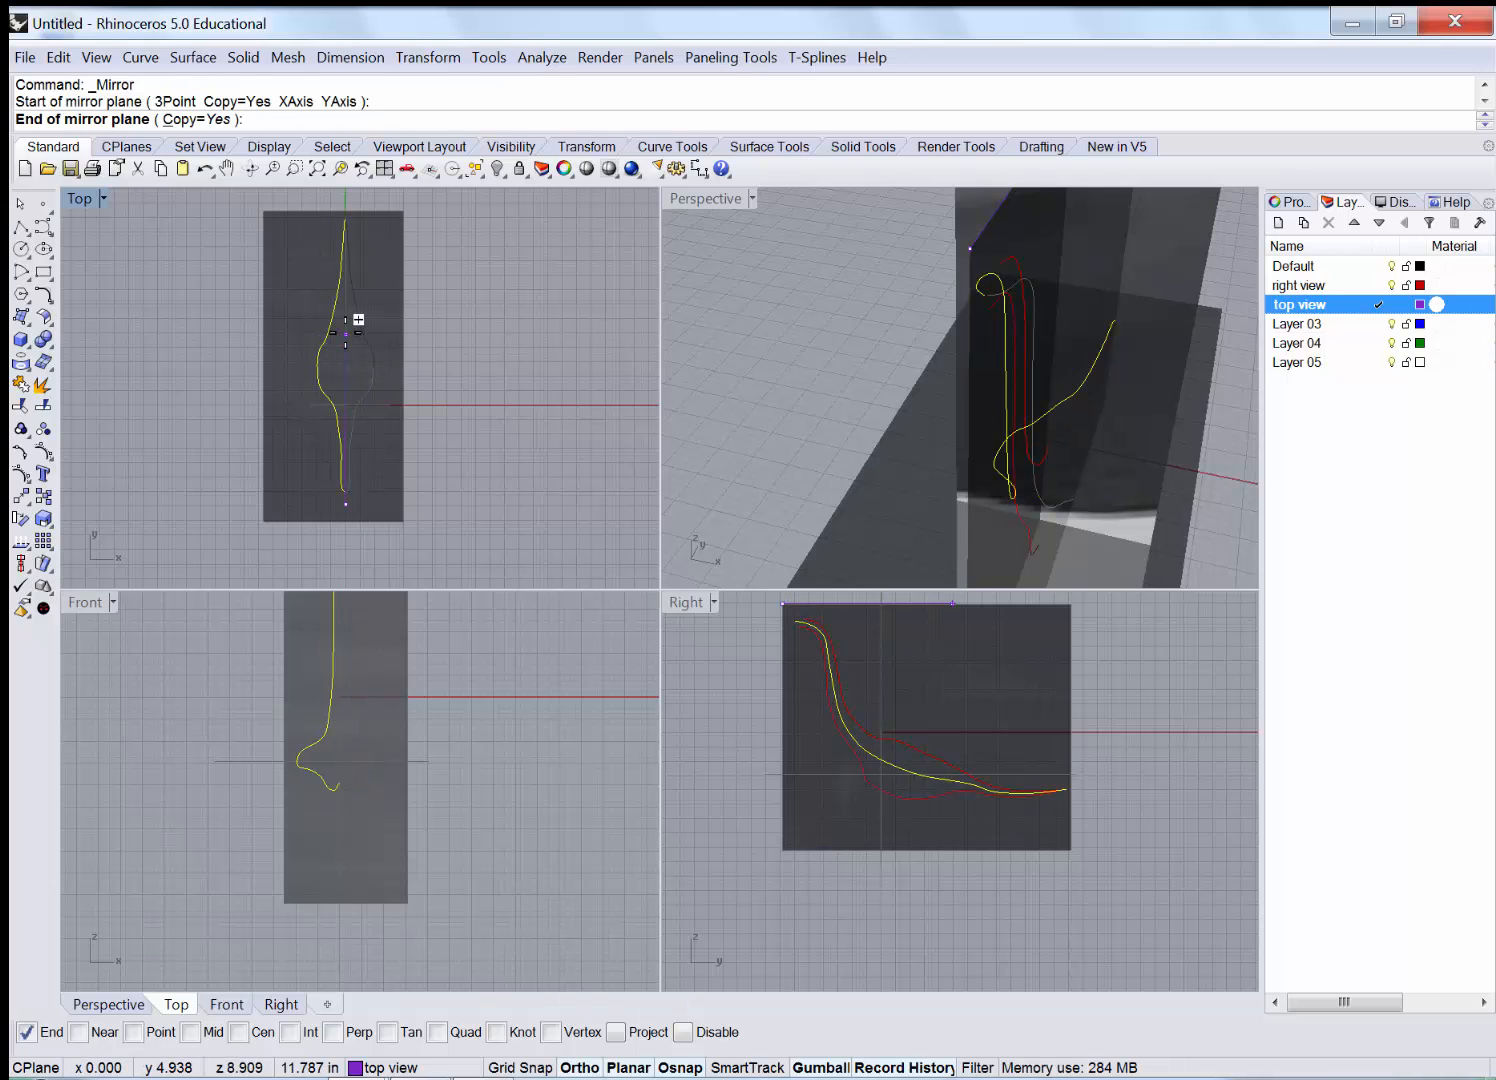
left_click(358, 319)
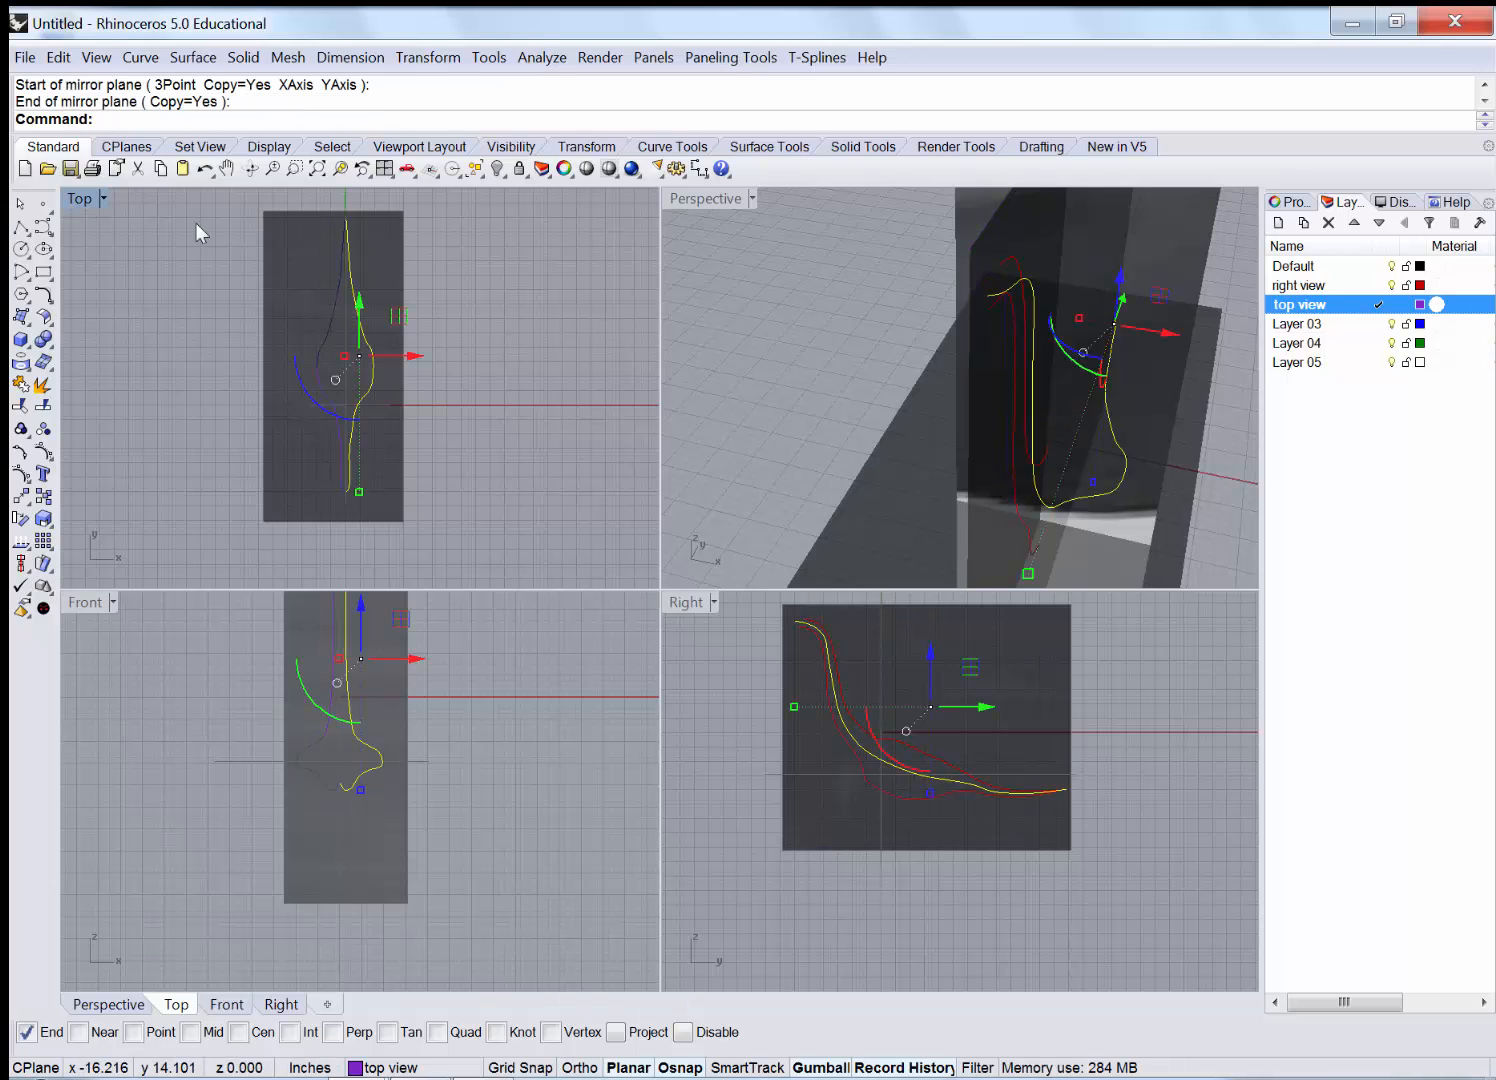
double_click(706, 195)
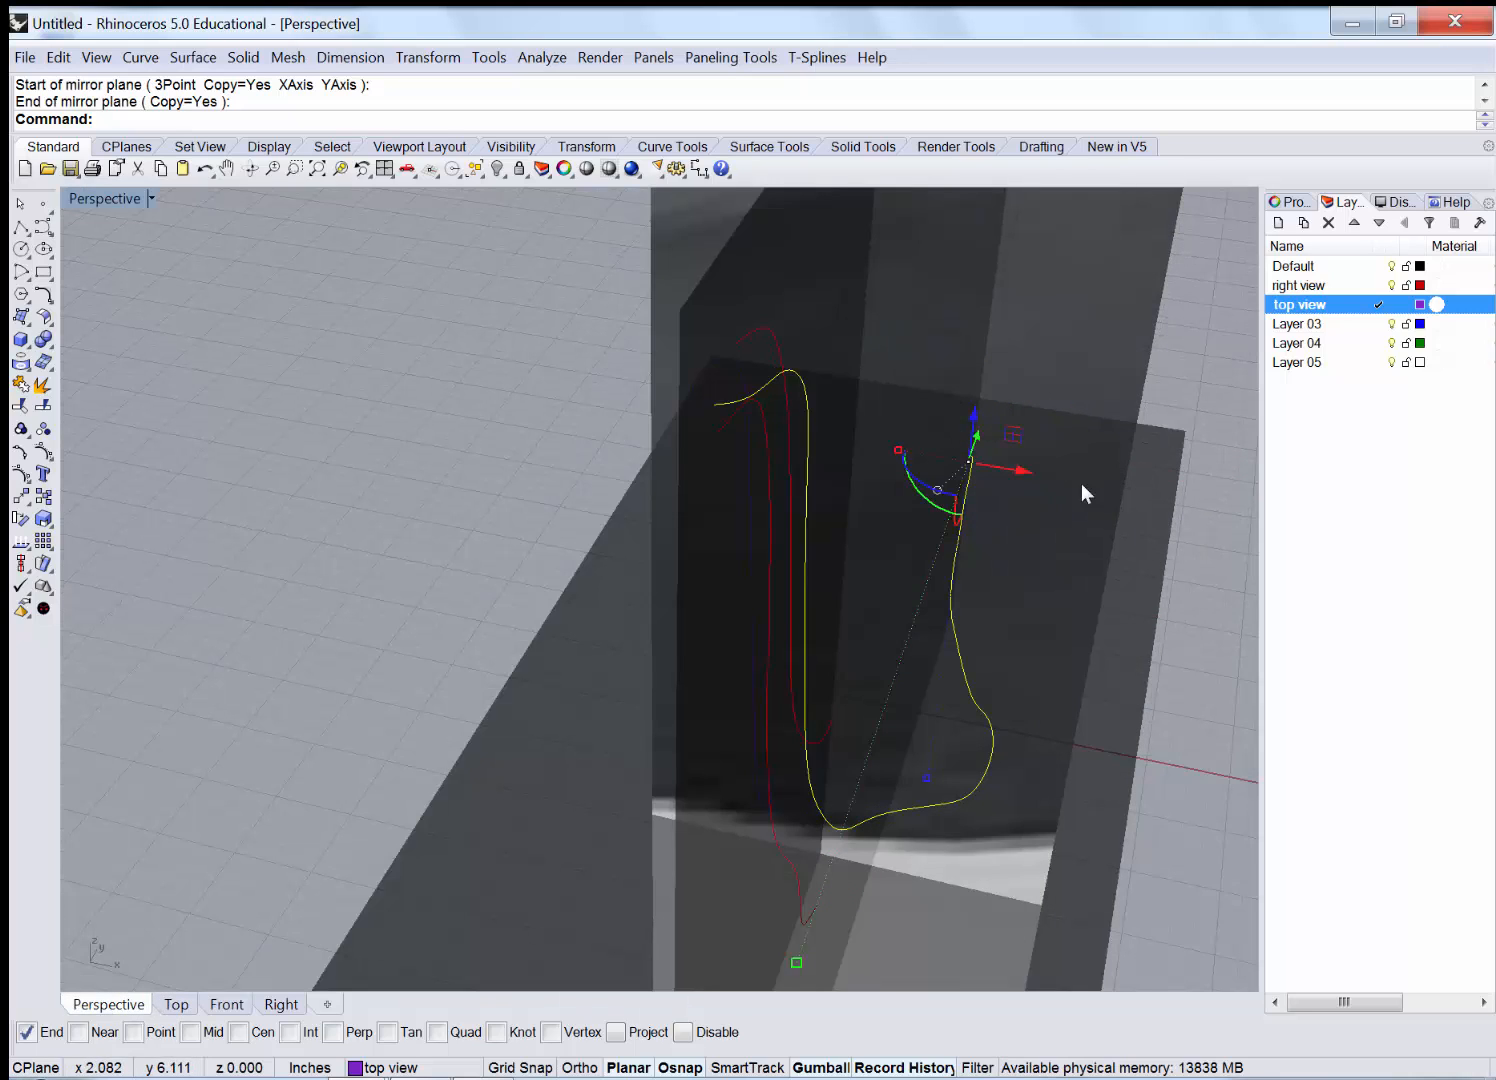
scroll(1152, 543, "up", 4)
right_click_drag(1152, 543, 1009, 623)
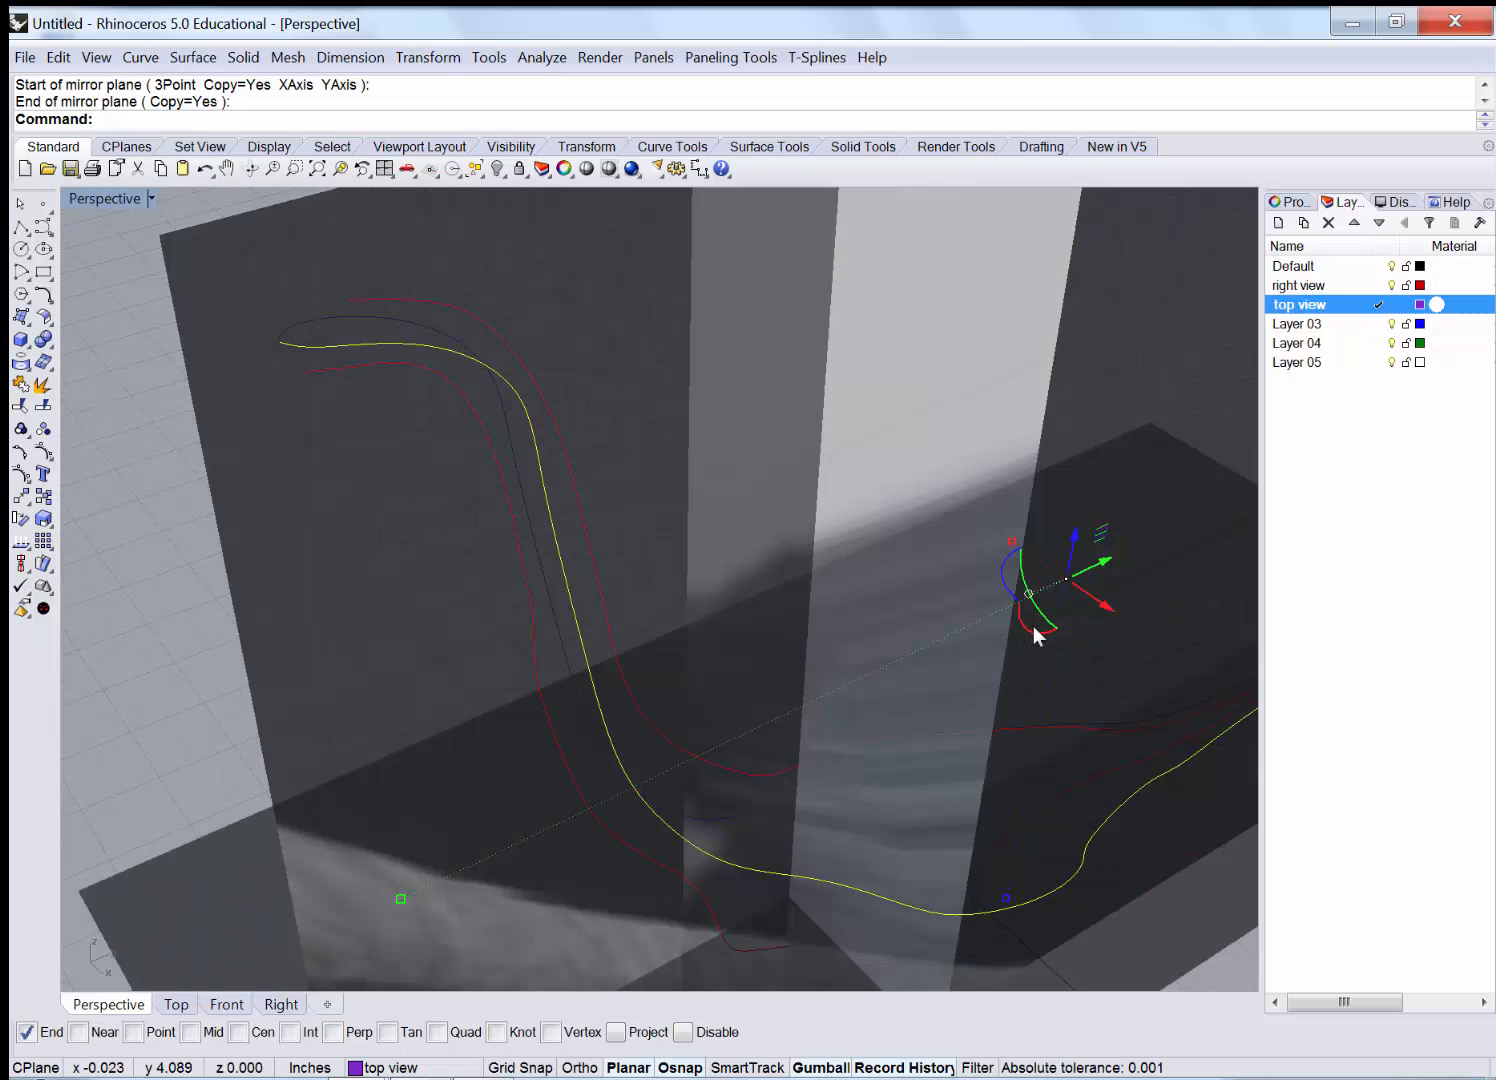
Orbit around the leg curves, briefly selecting the upper-left and purple curves to check them.
left_click(318, 320)
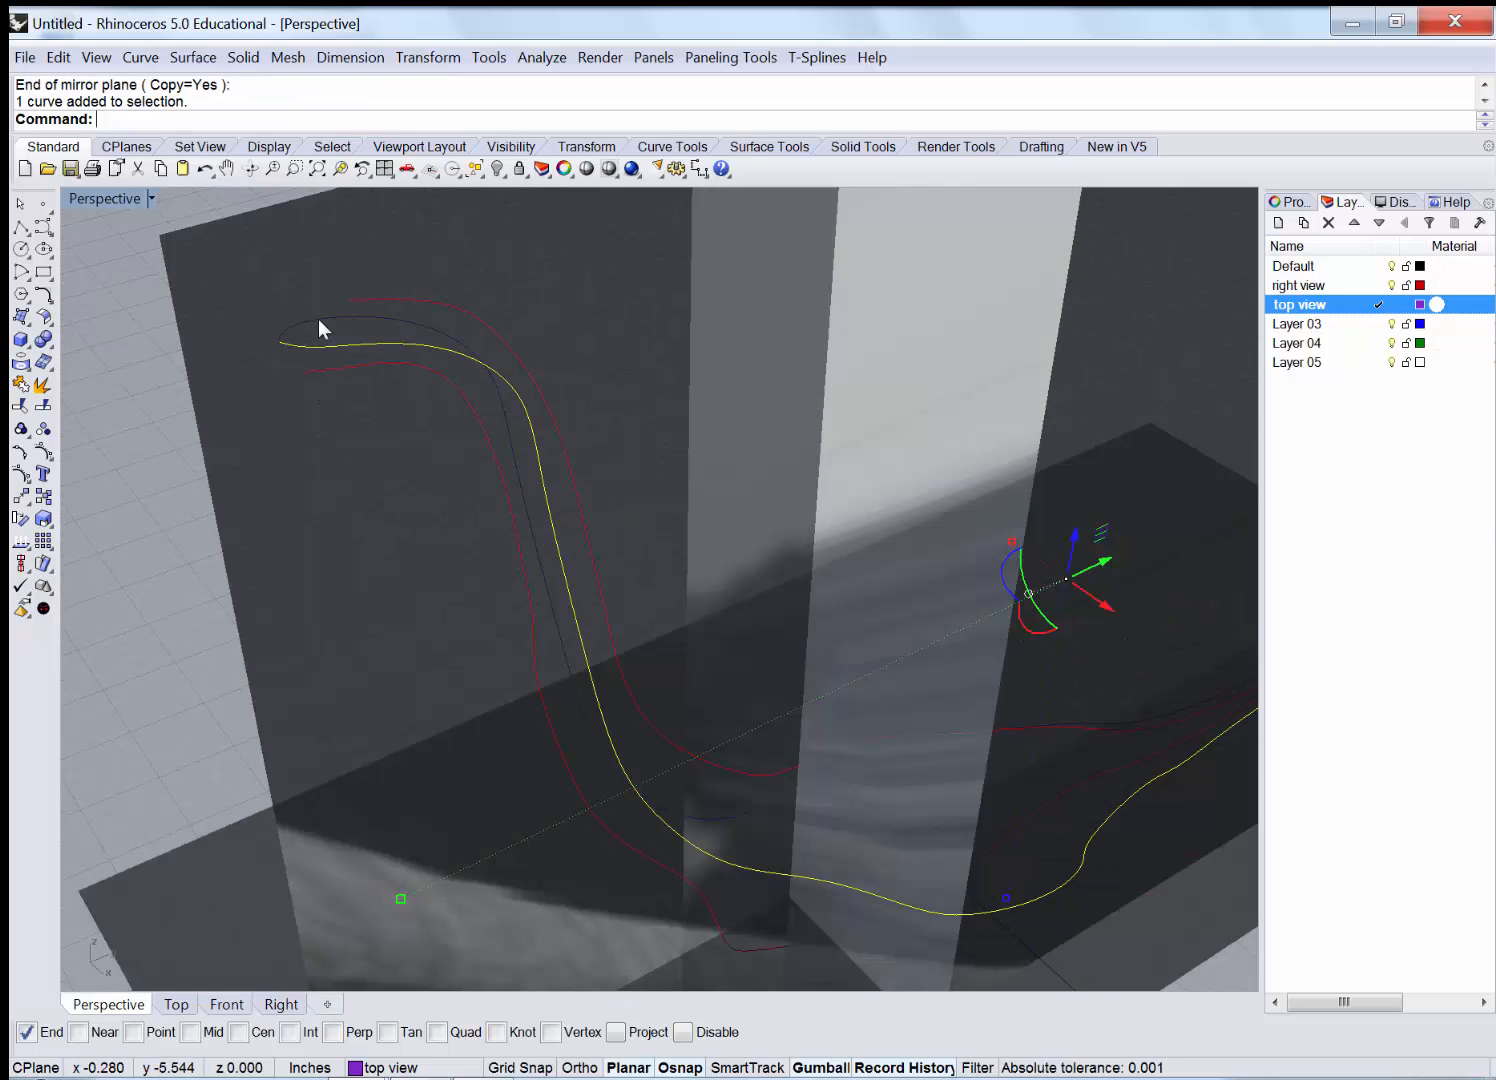
right_click_drag(324, 550, 406, 568)
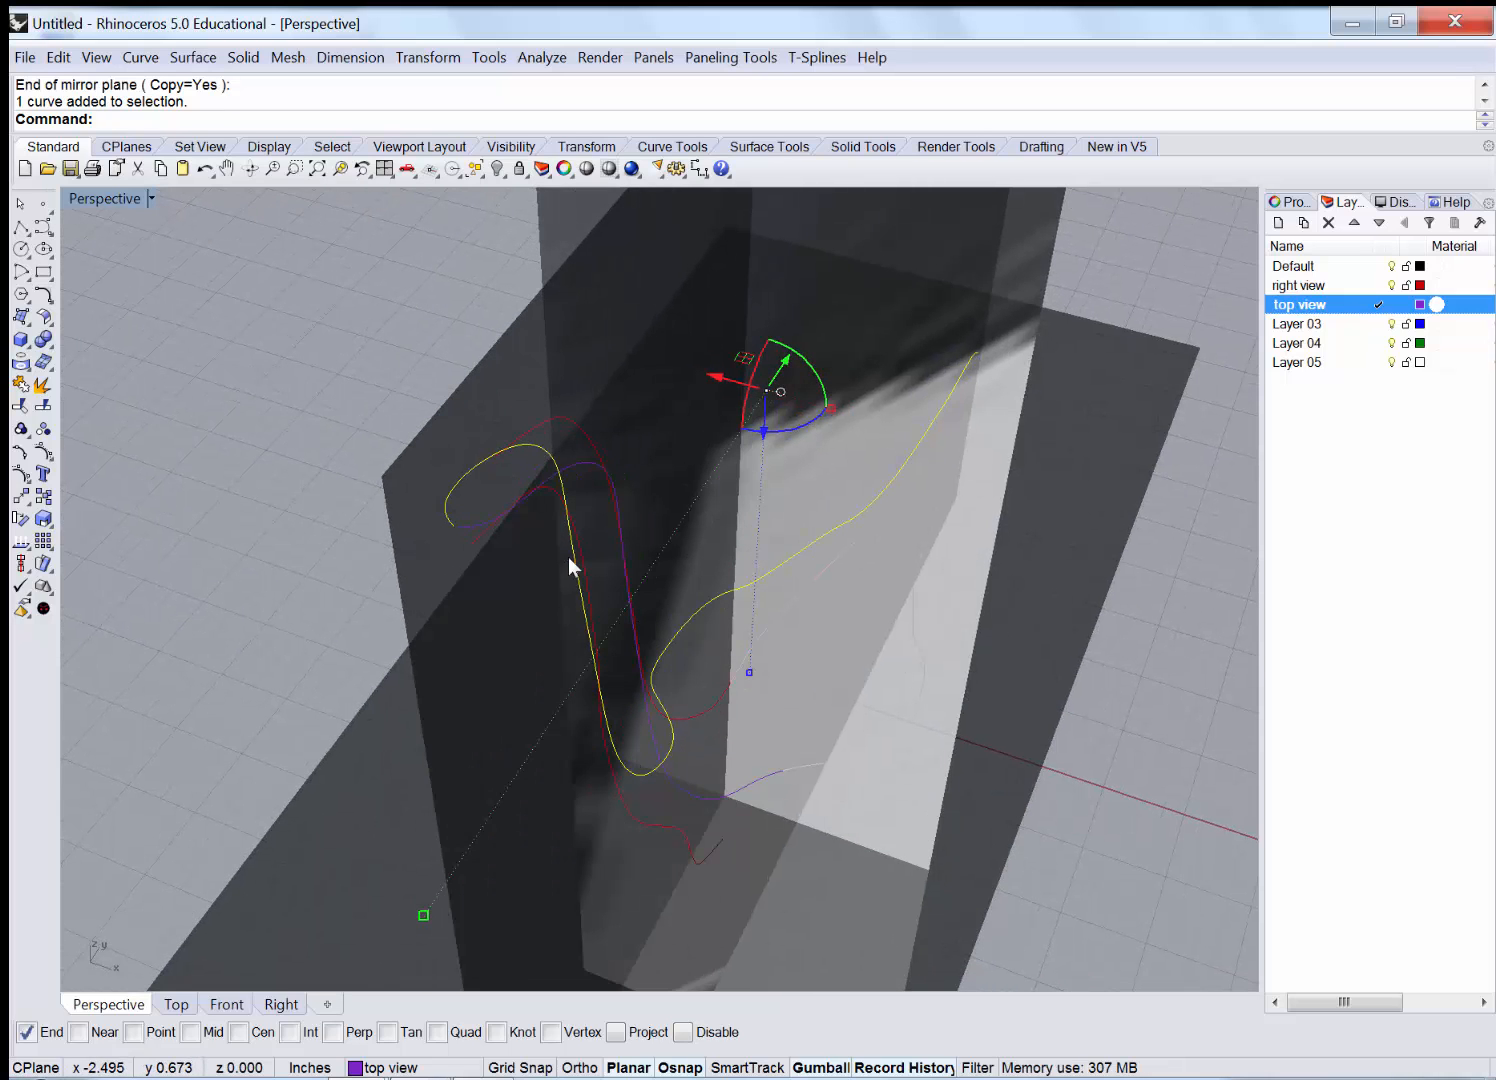
left_click(579, 464)
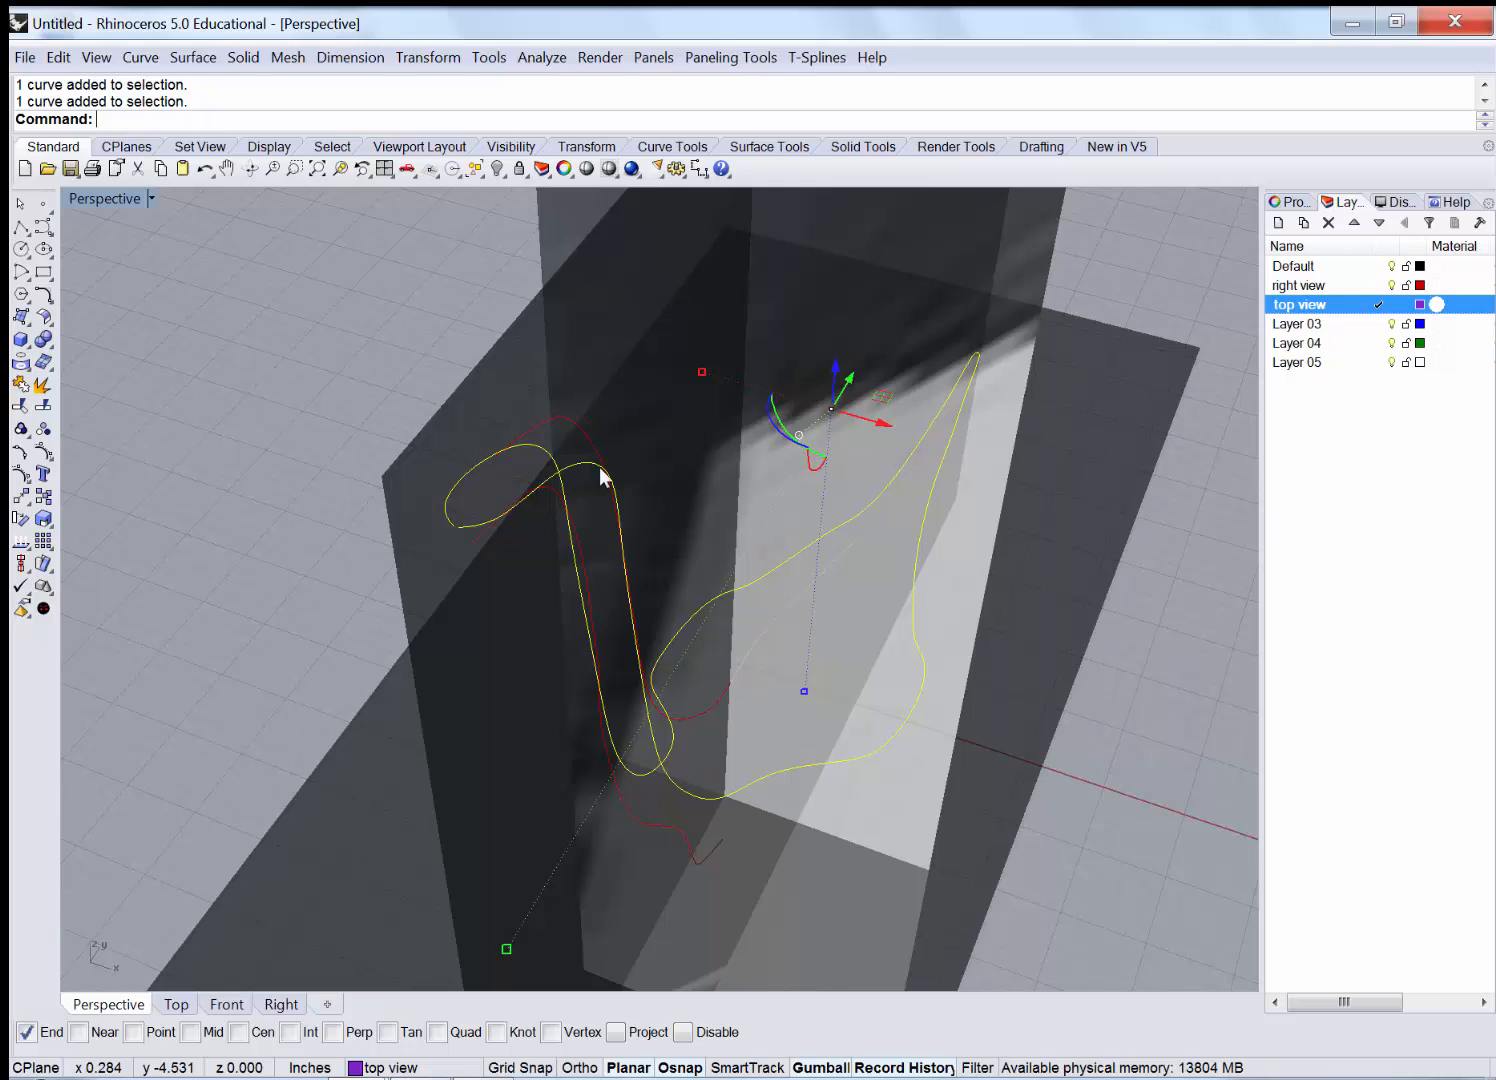
key("Escape")
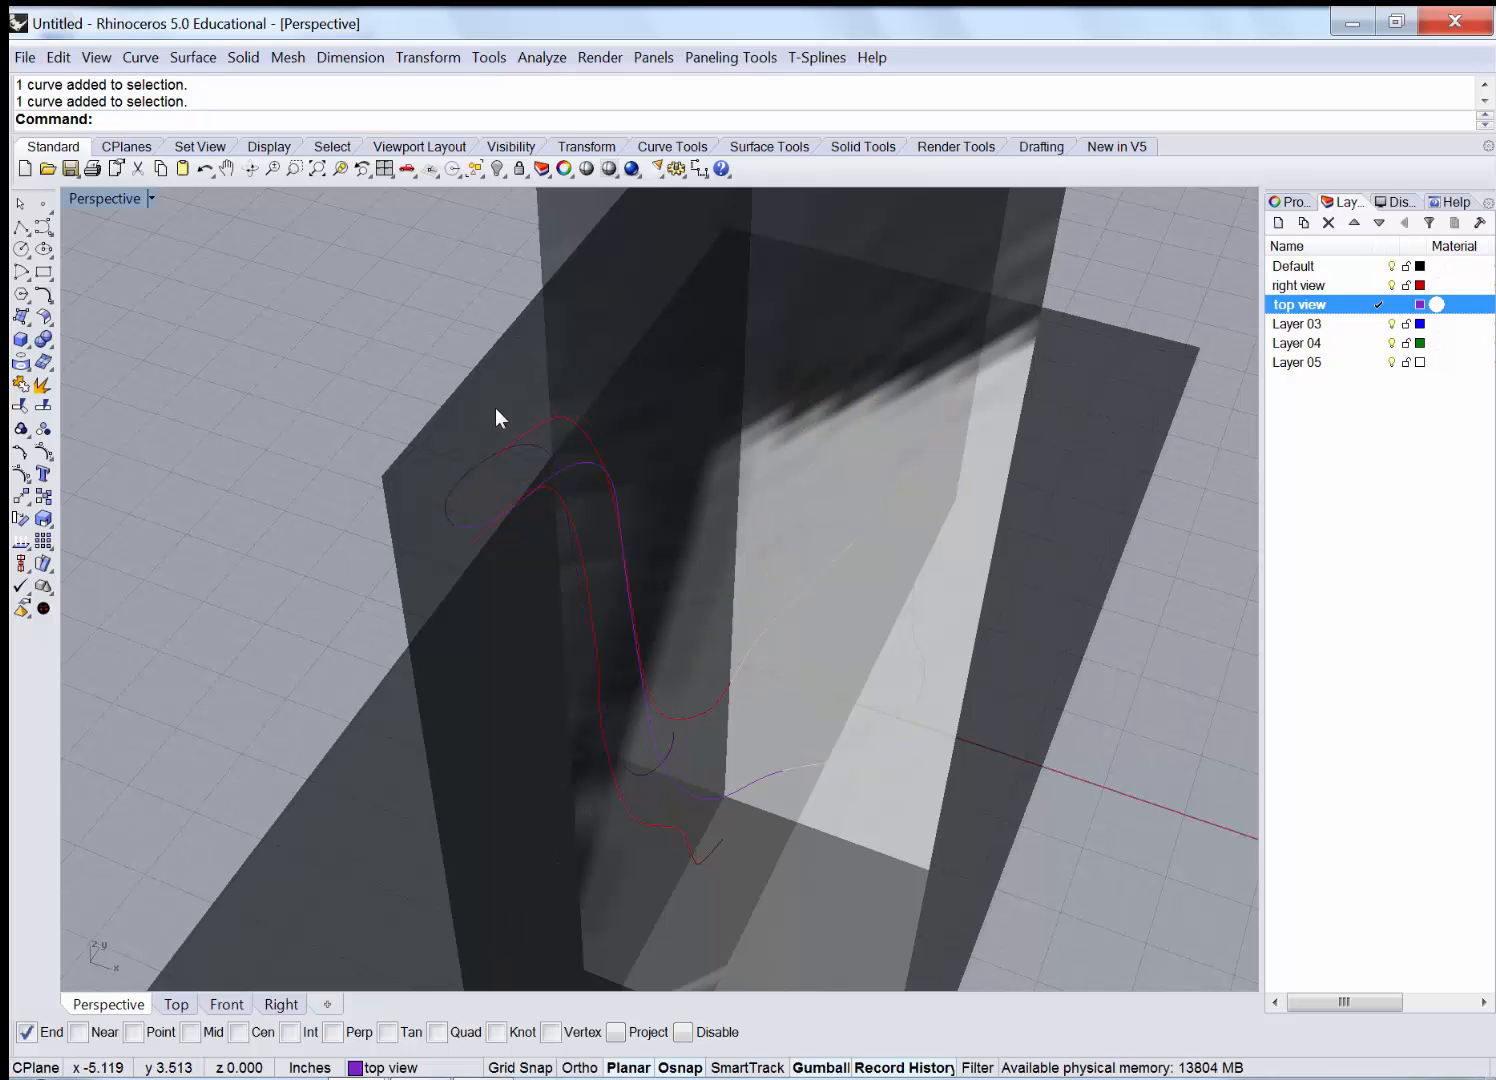
right_click_drag(676, 498, 1066, 359)
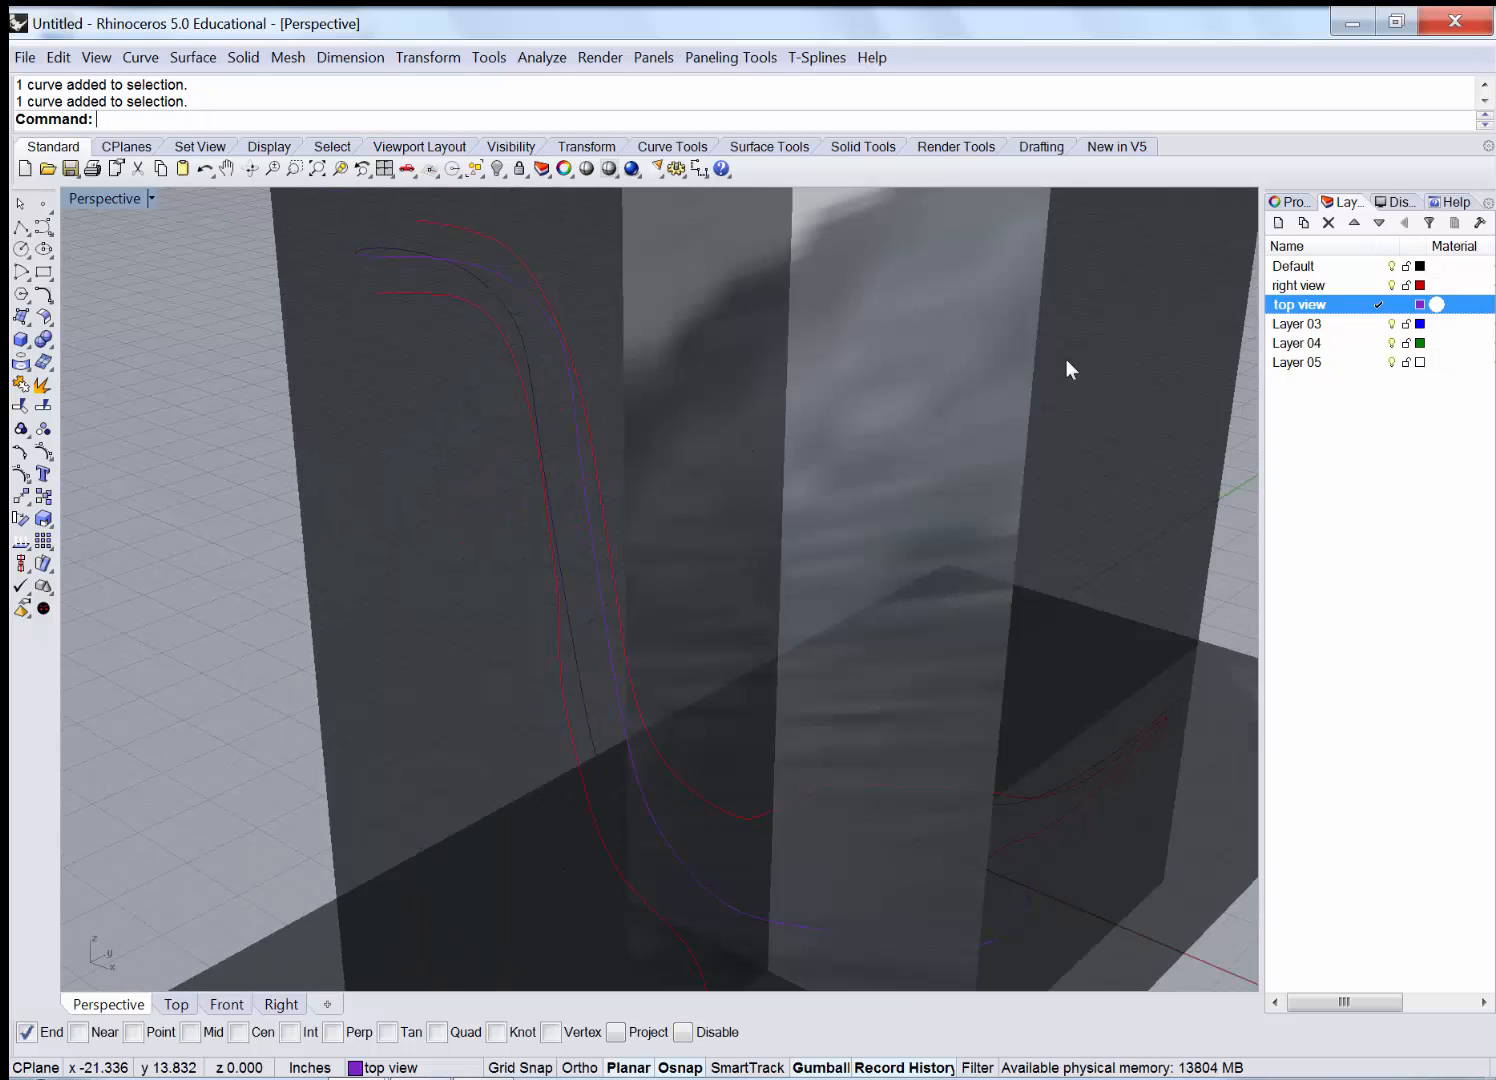
right_click_drag(642, 626, 714, 525)
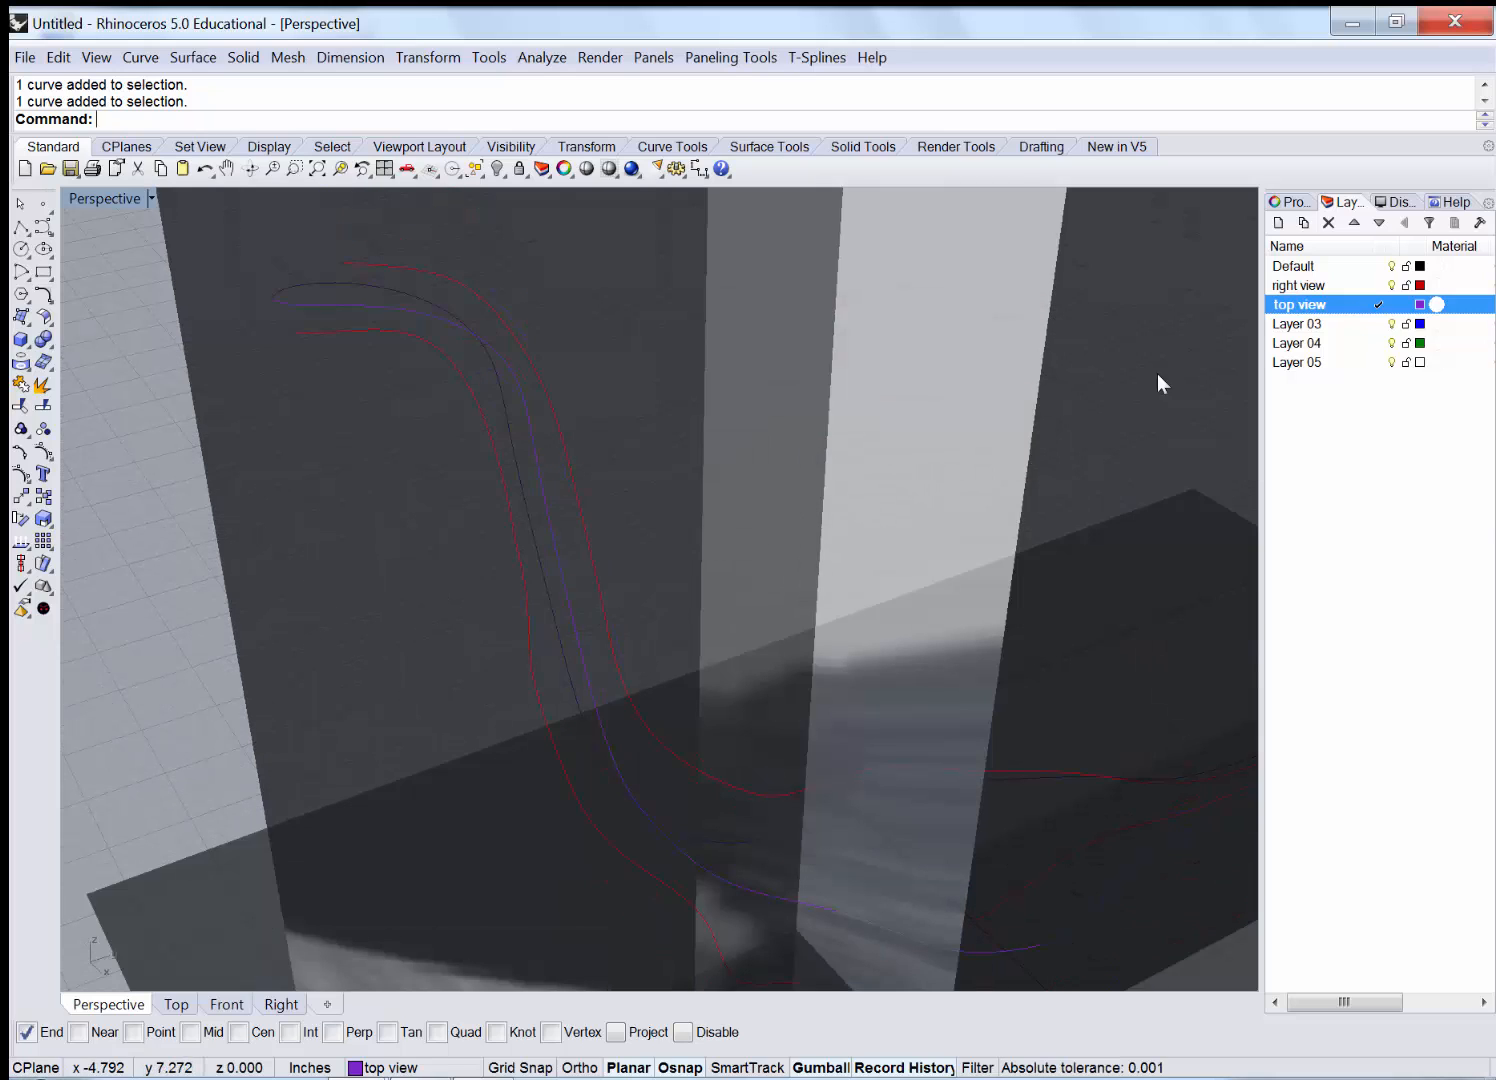
Make Layer 03 the current layer in the Layers panel.
left_click(1300, 325)
double_click(1300, 331)
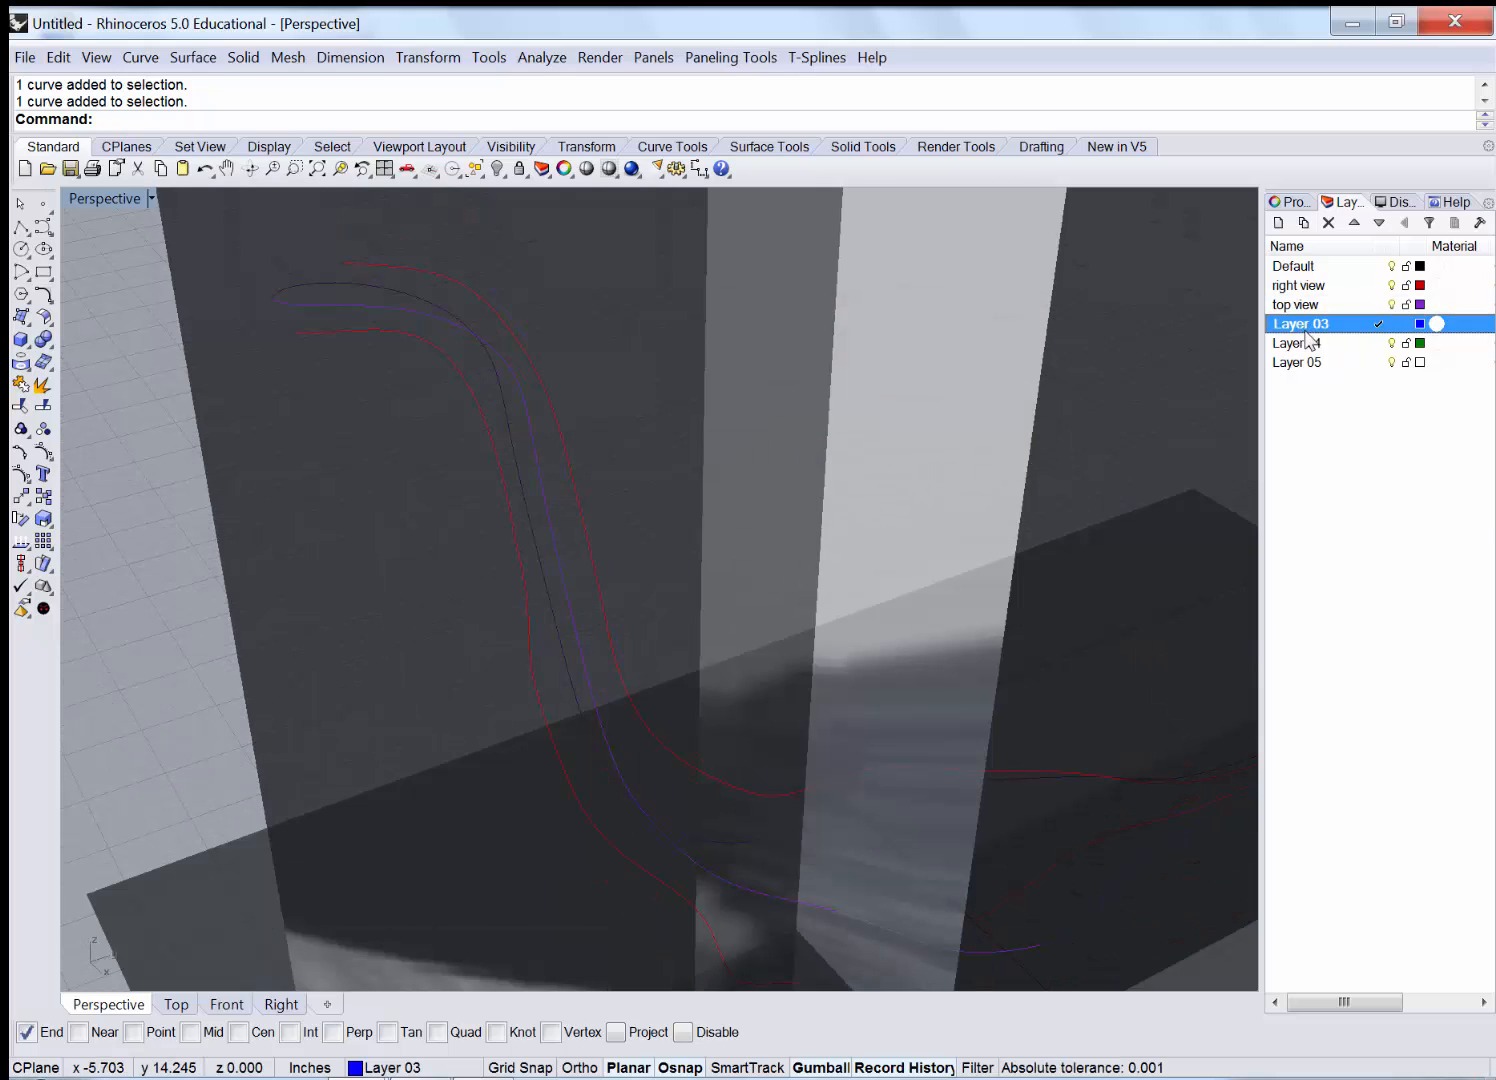
left_click(1316, 325)
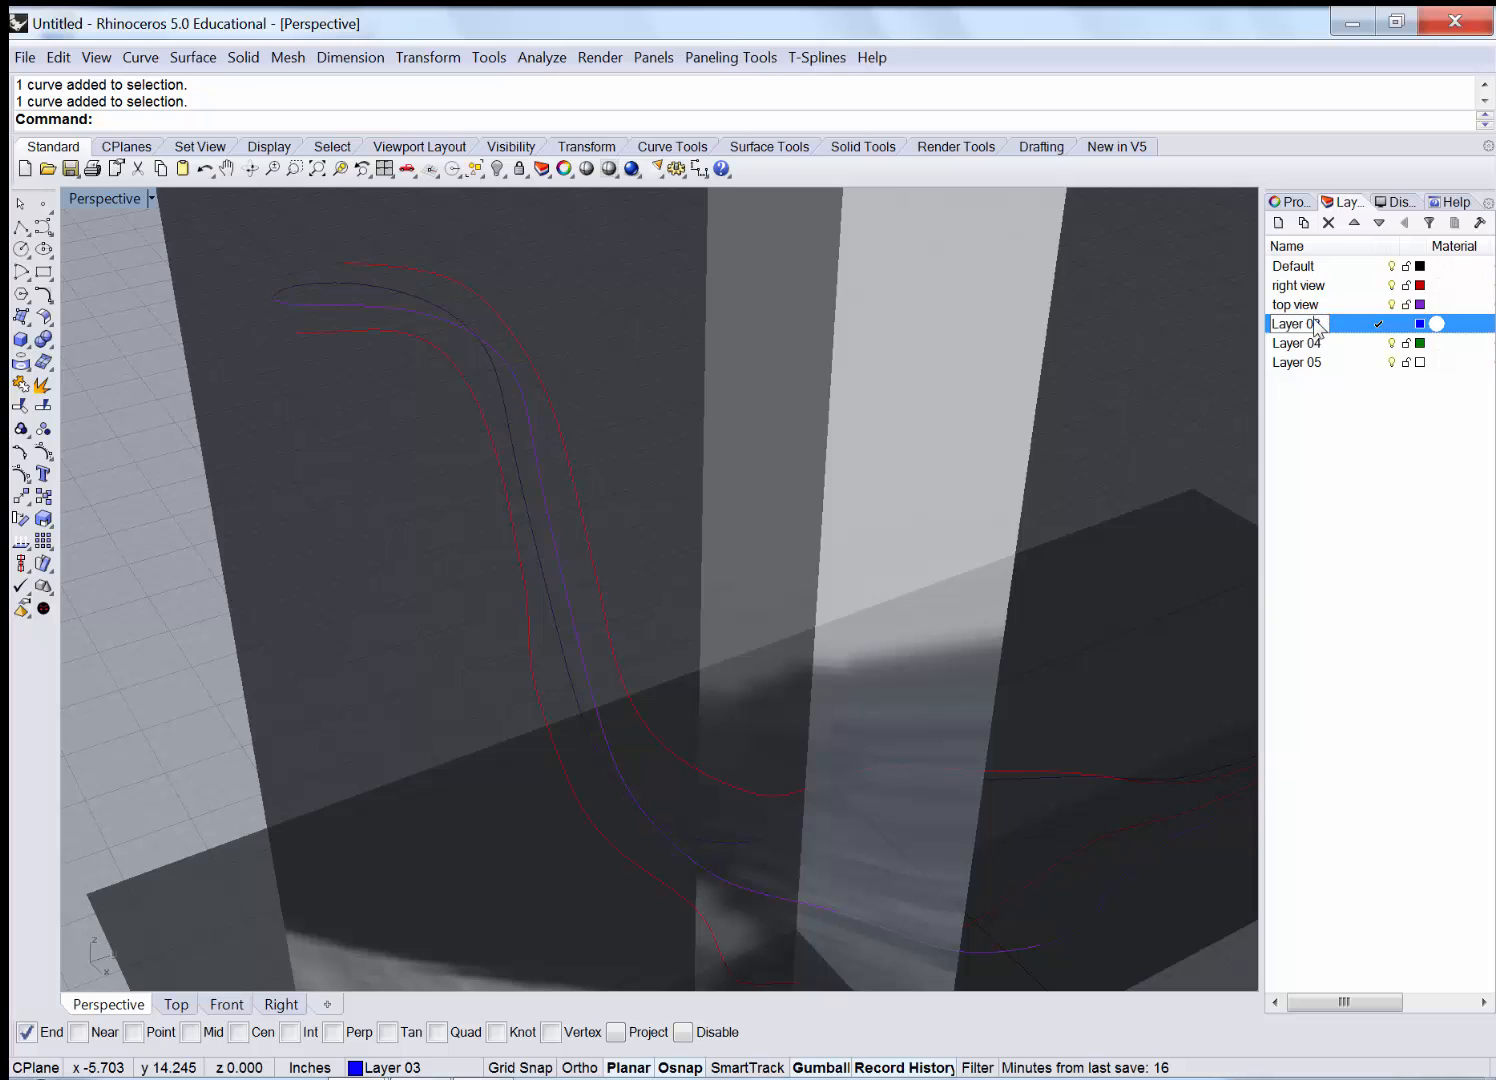
Name Layer 03 'cross sec profile' and go back to the four-view layout.
type("cr")
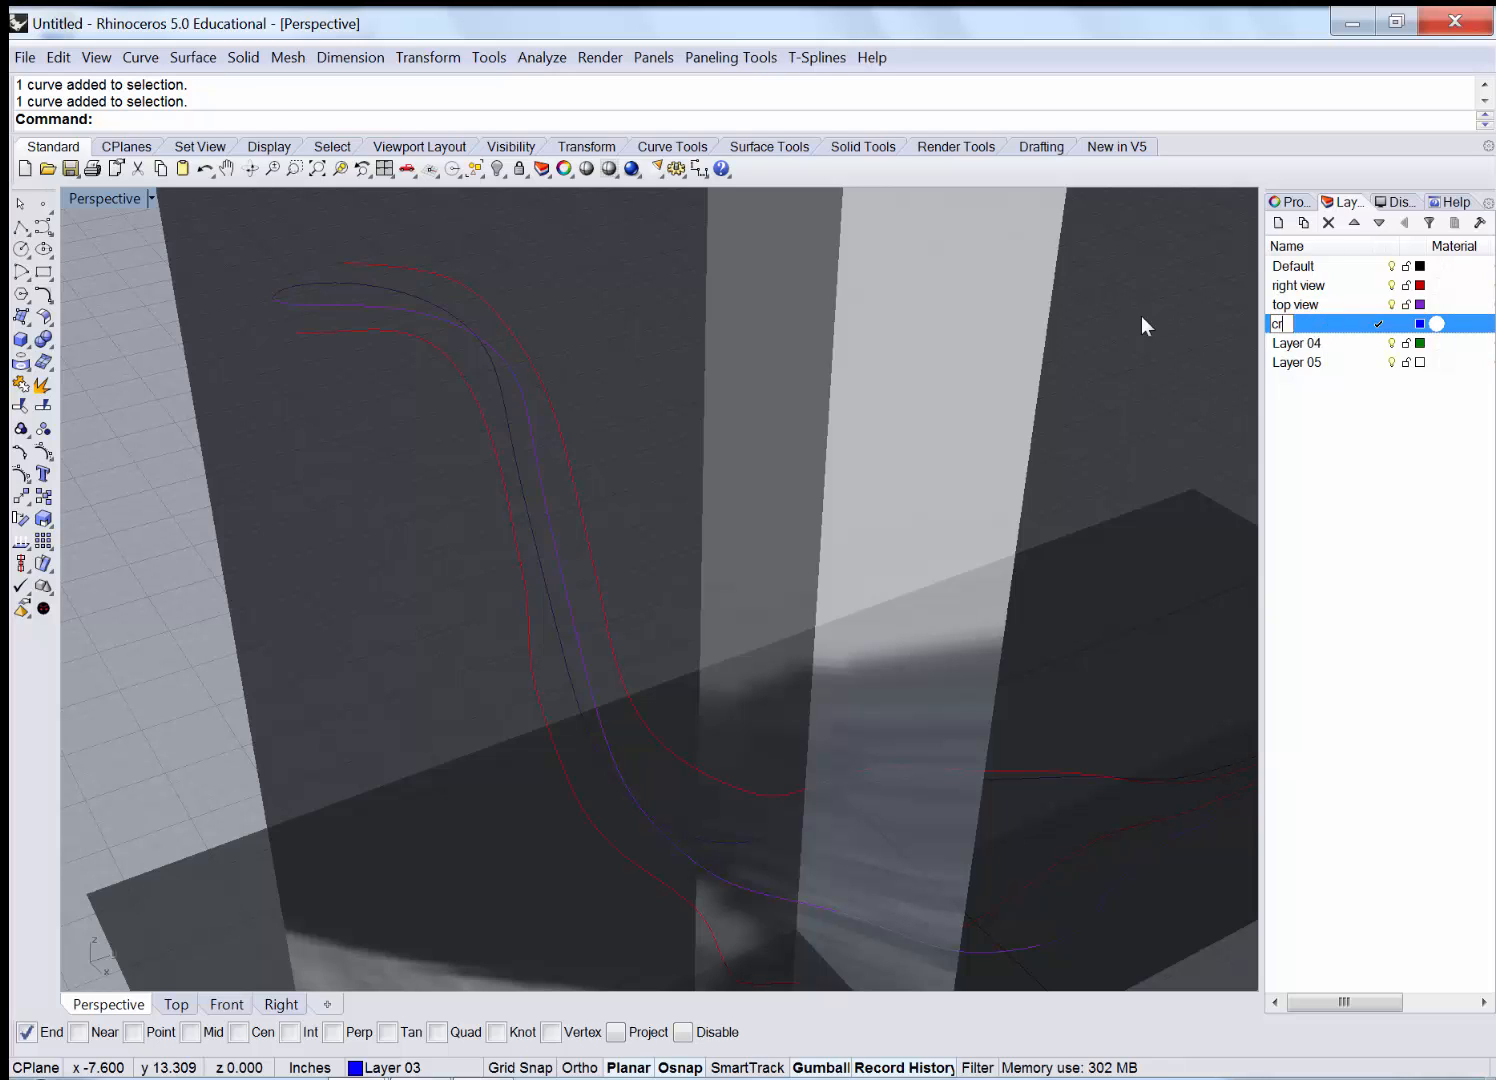
type("oss sec profile")
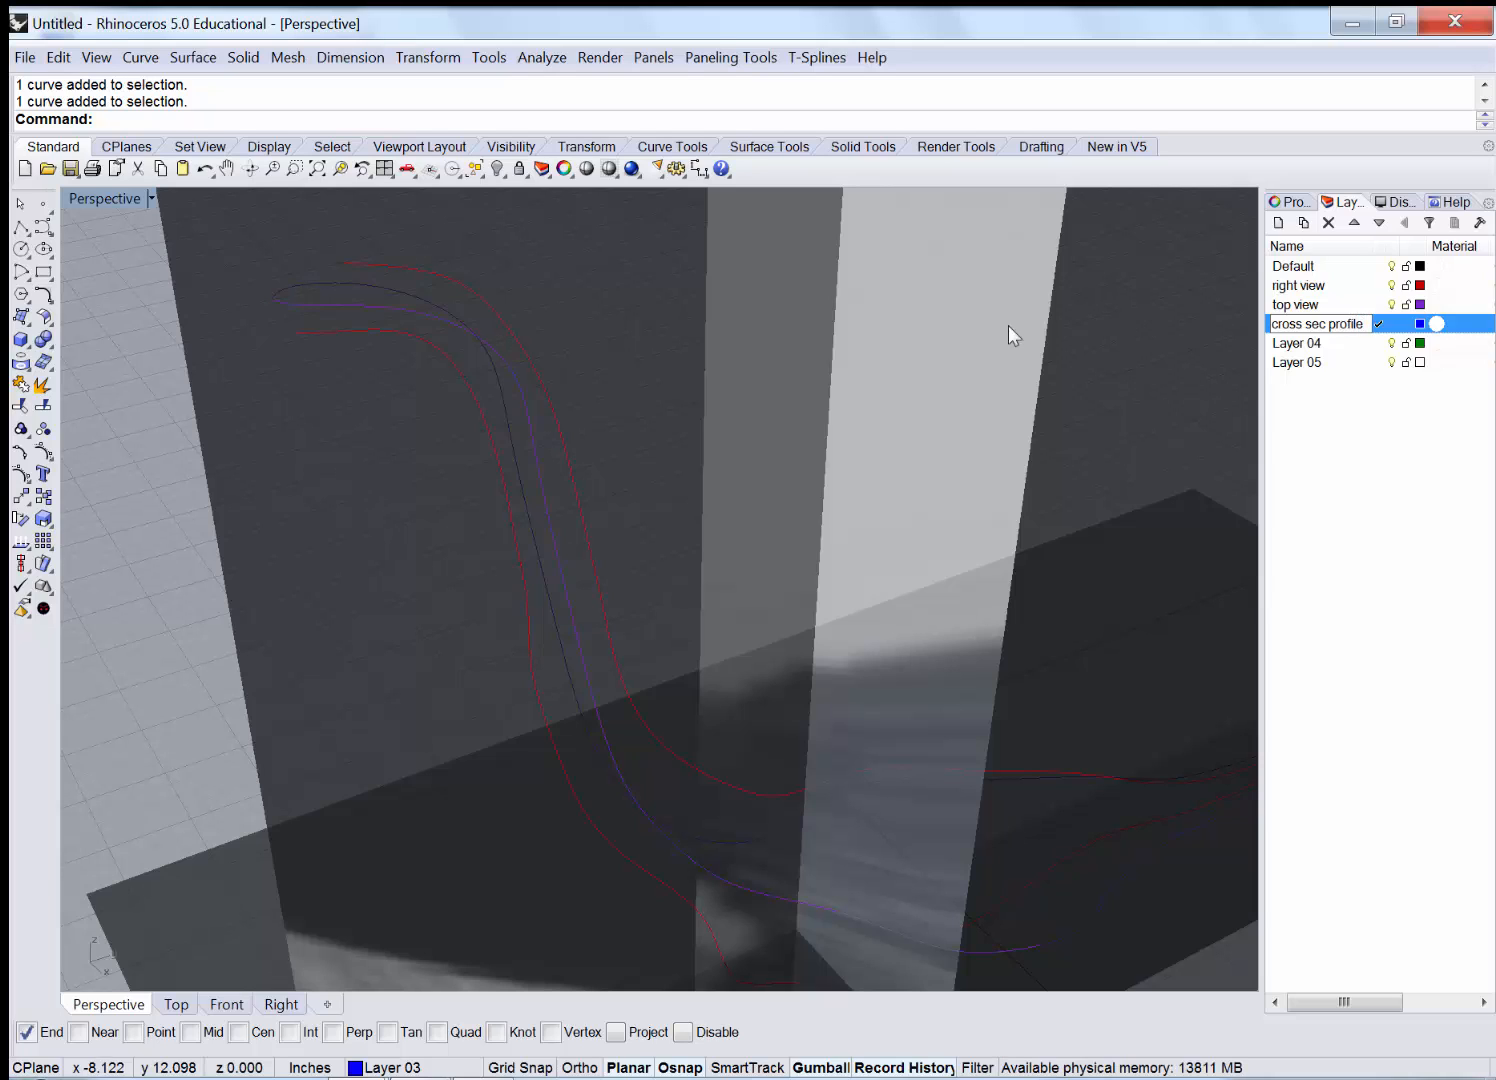
key("Return")
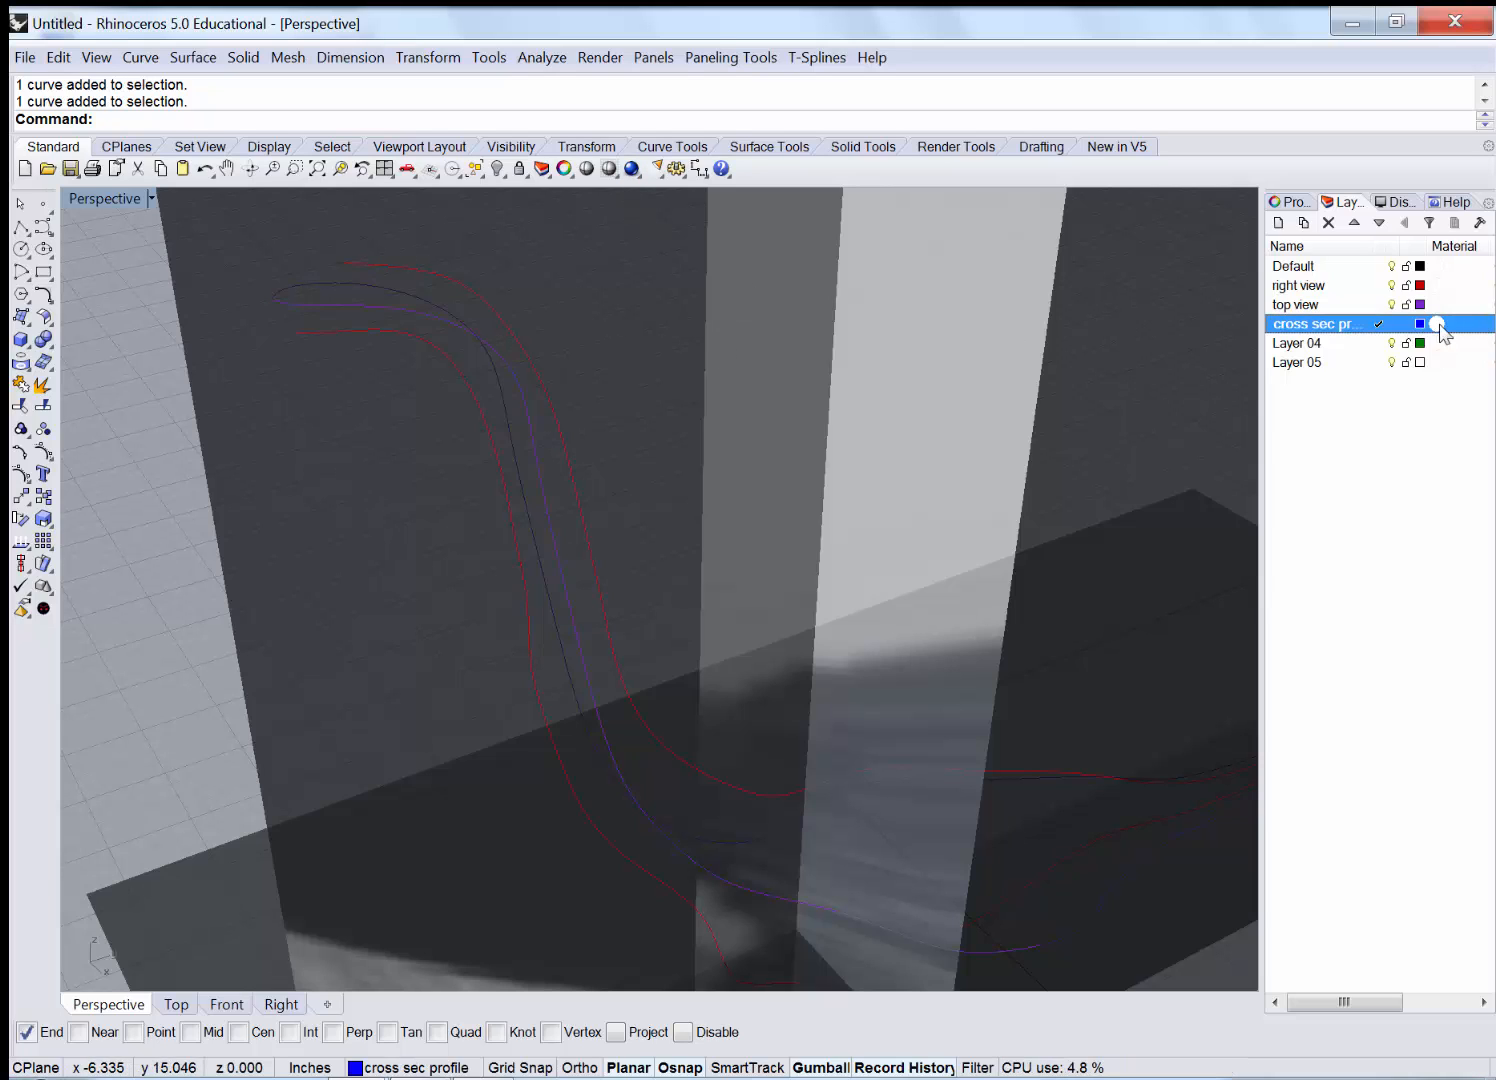
double_click(109, 199)
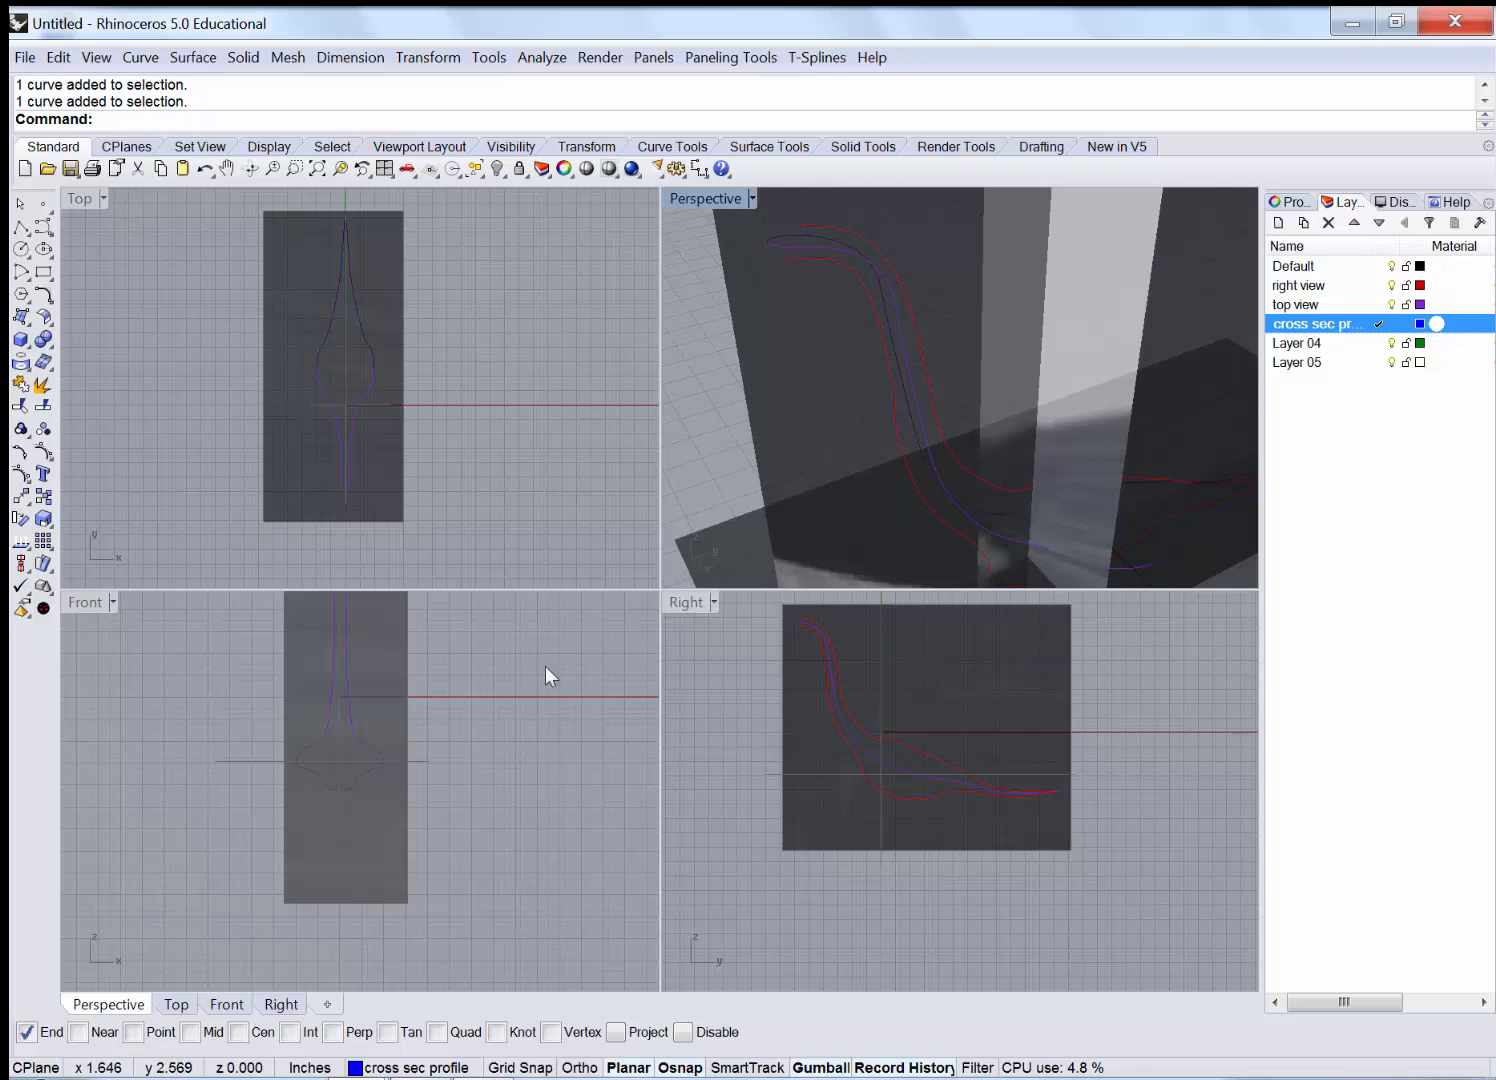
double_click(682, 604)
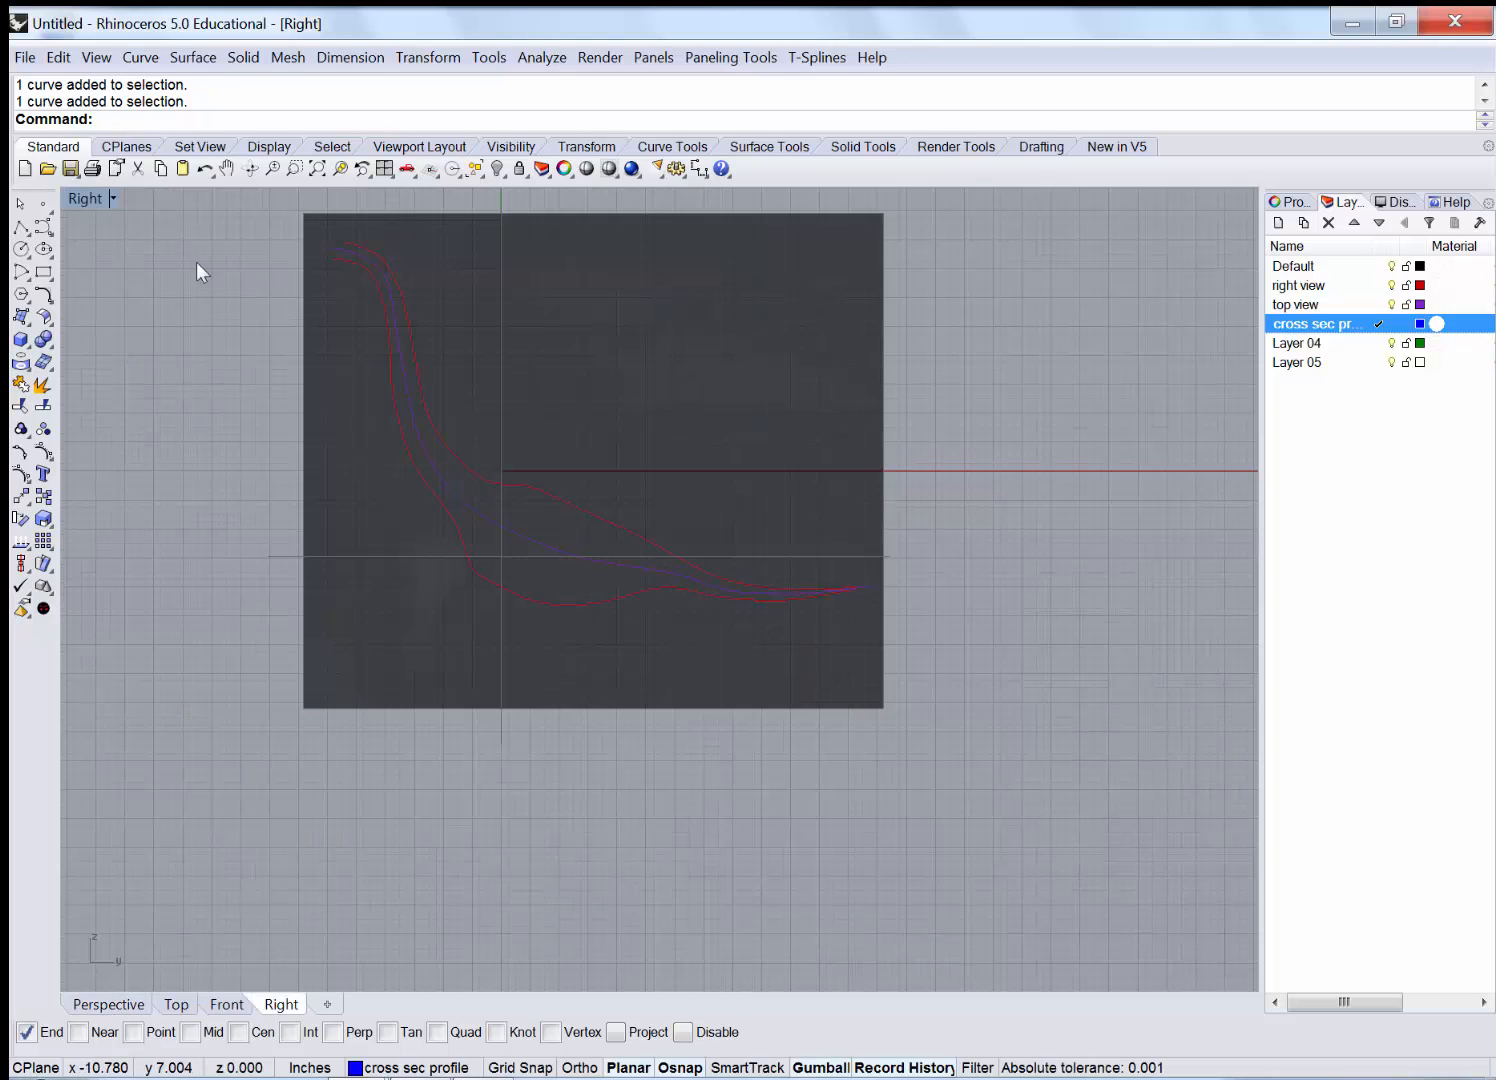
scroll(261, 235, "up", 4)
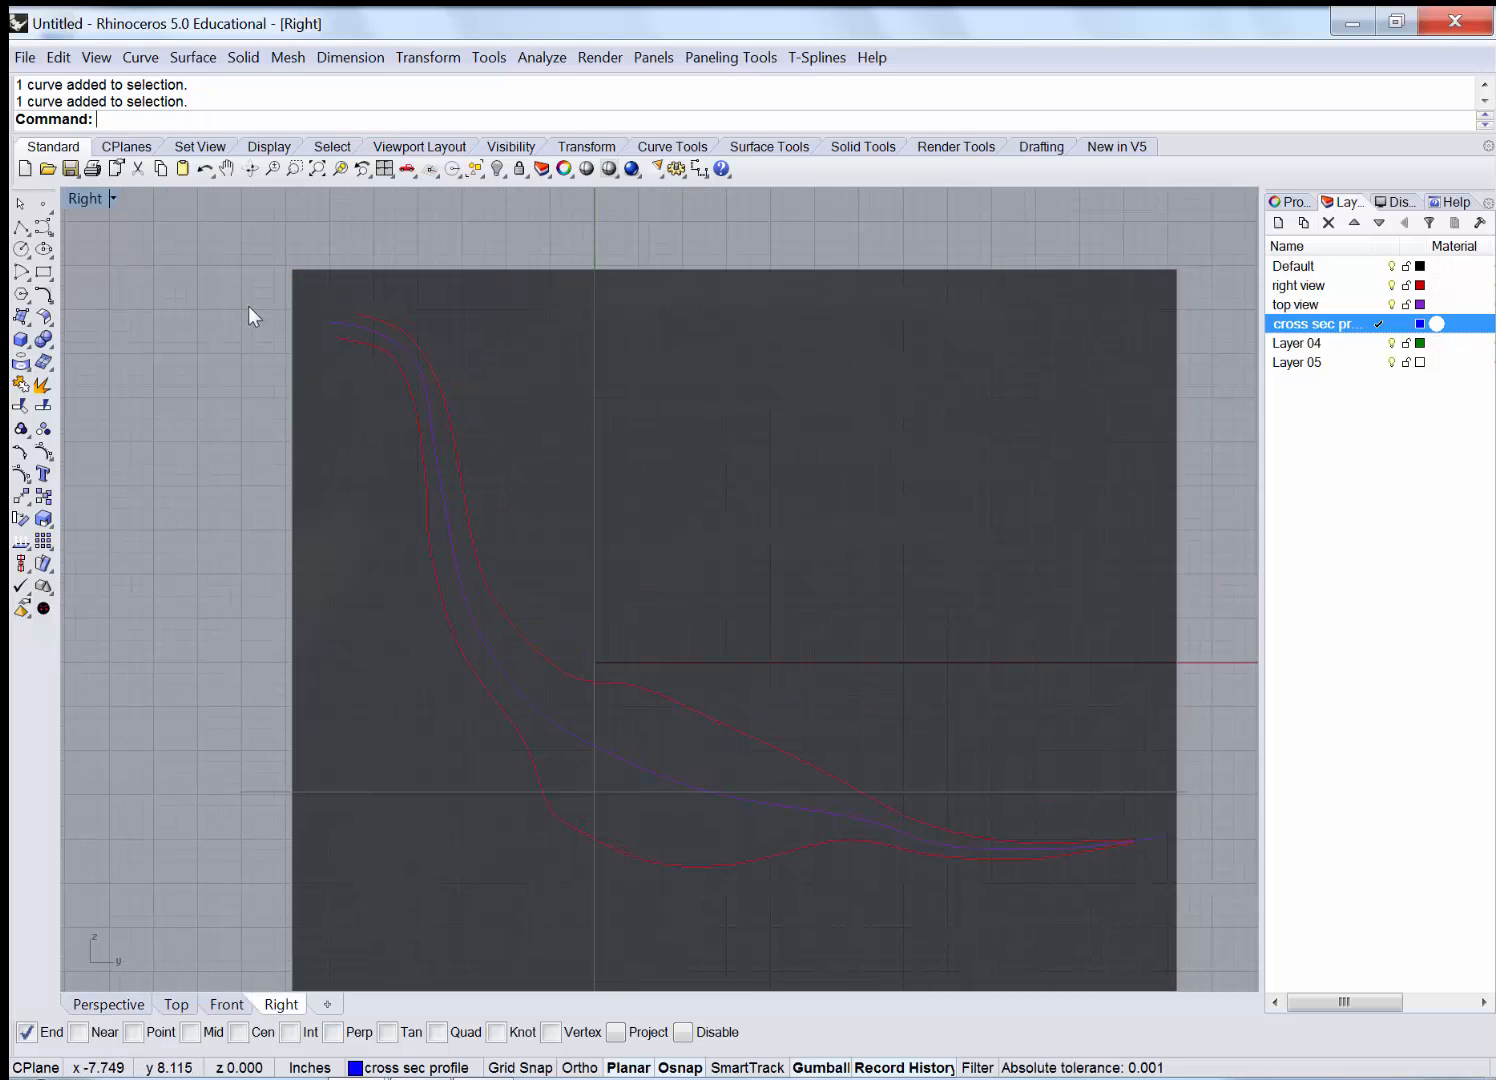
right_click_drag(248, 306, 243, 308)
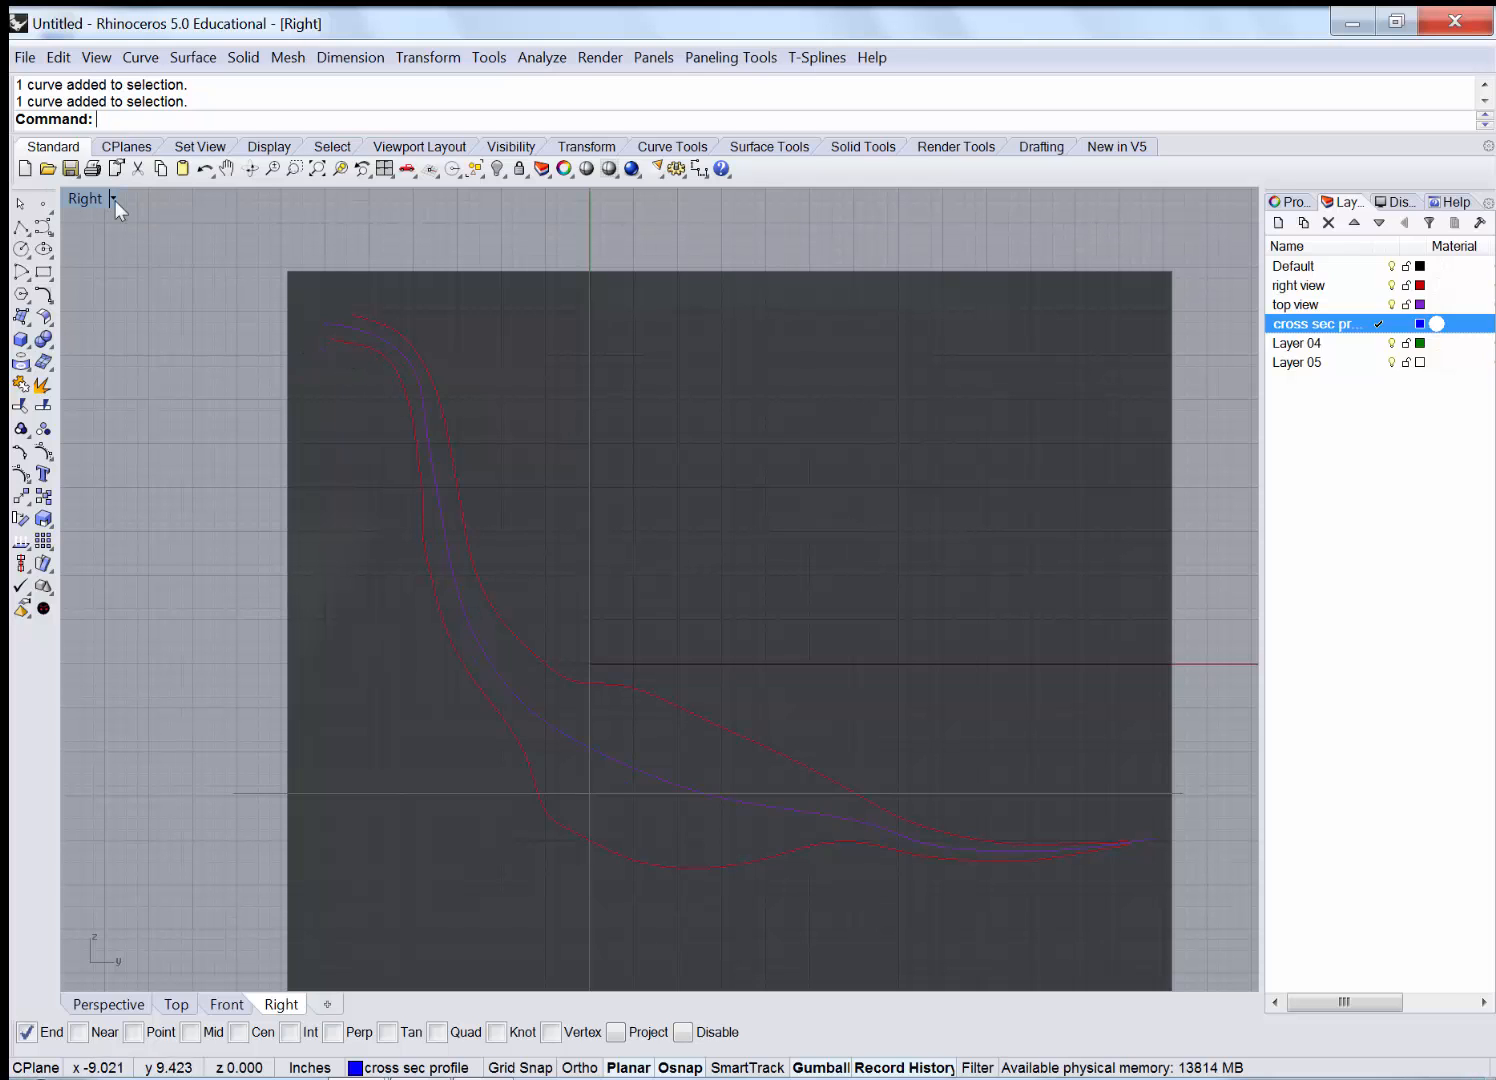
double_click(84, 198)
left_click(729, 201)
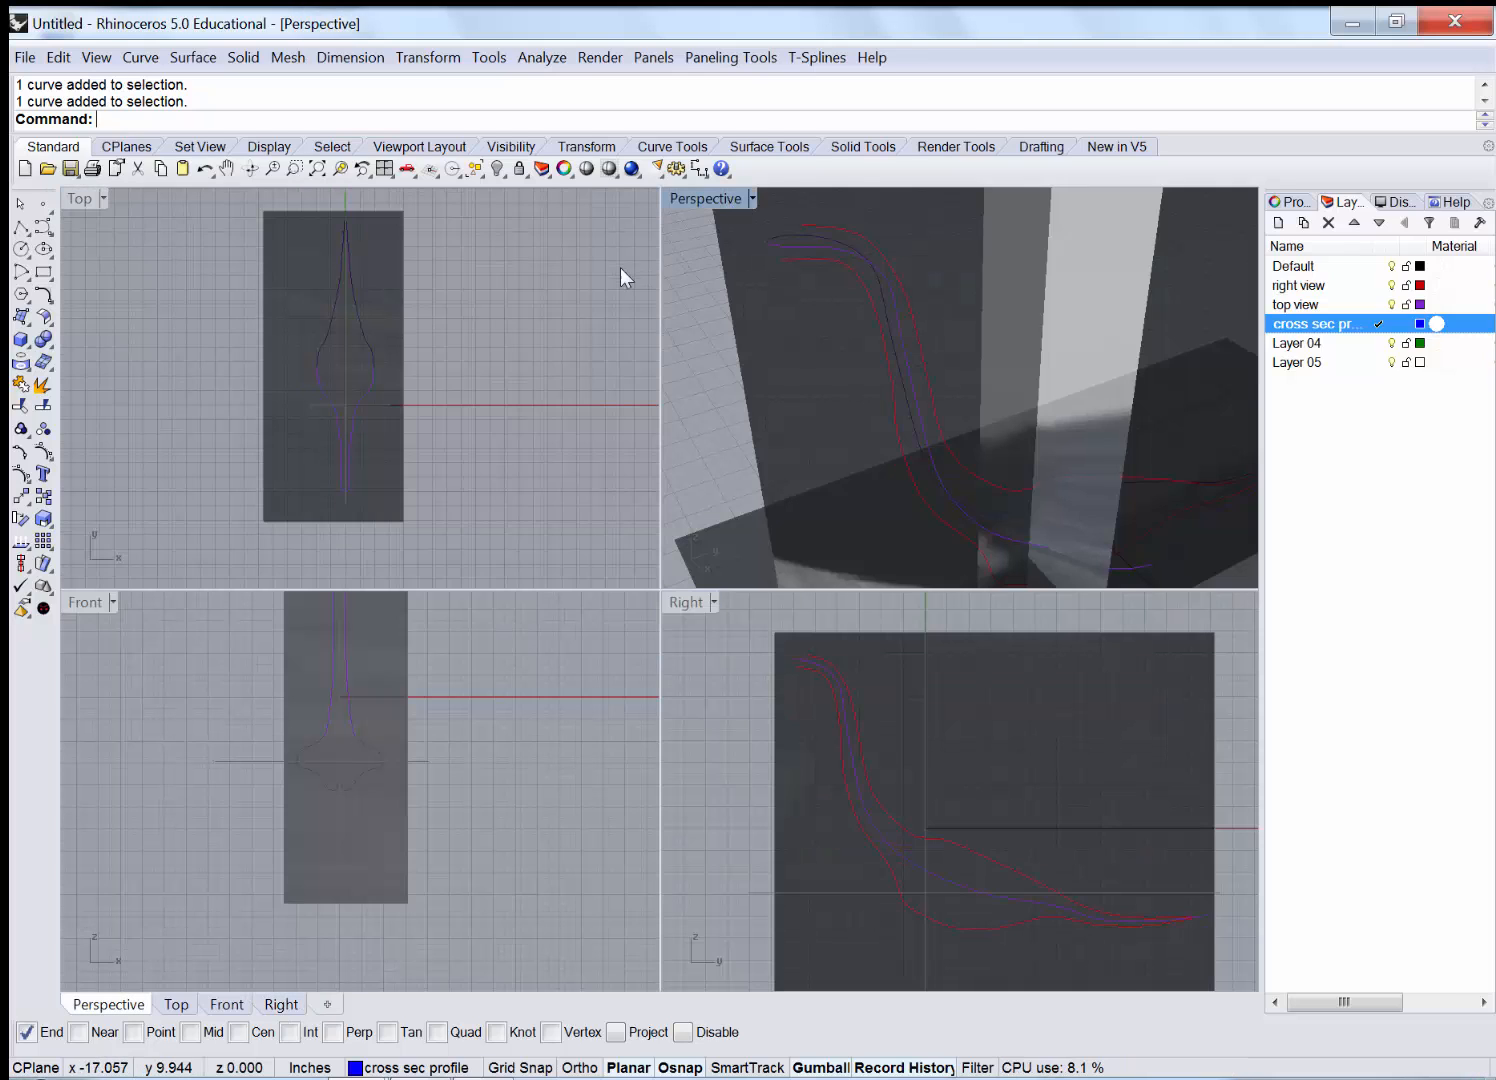
scroll(252, 310, "up", 4)
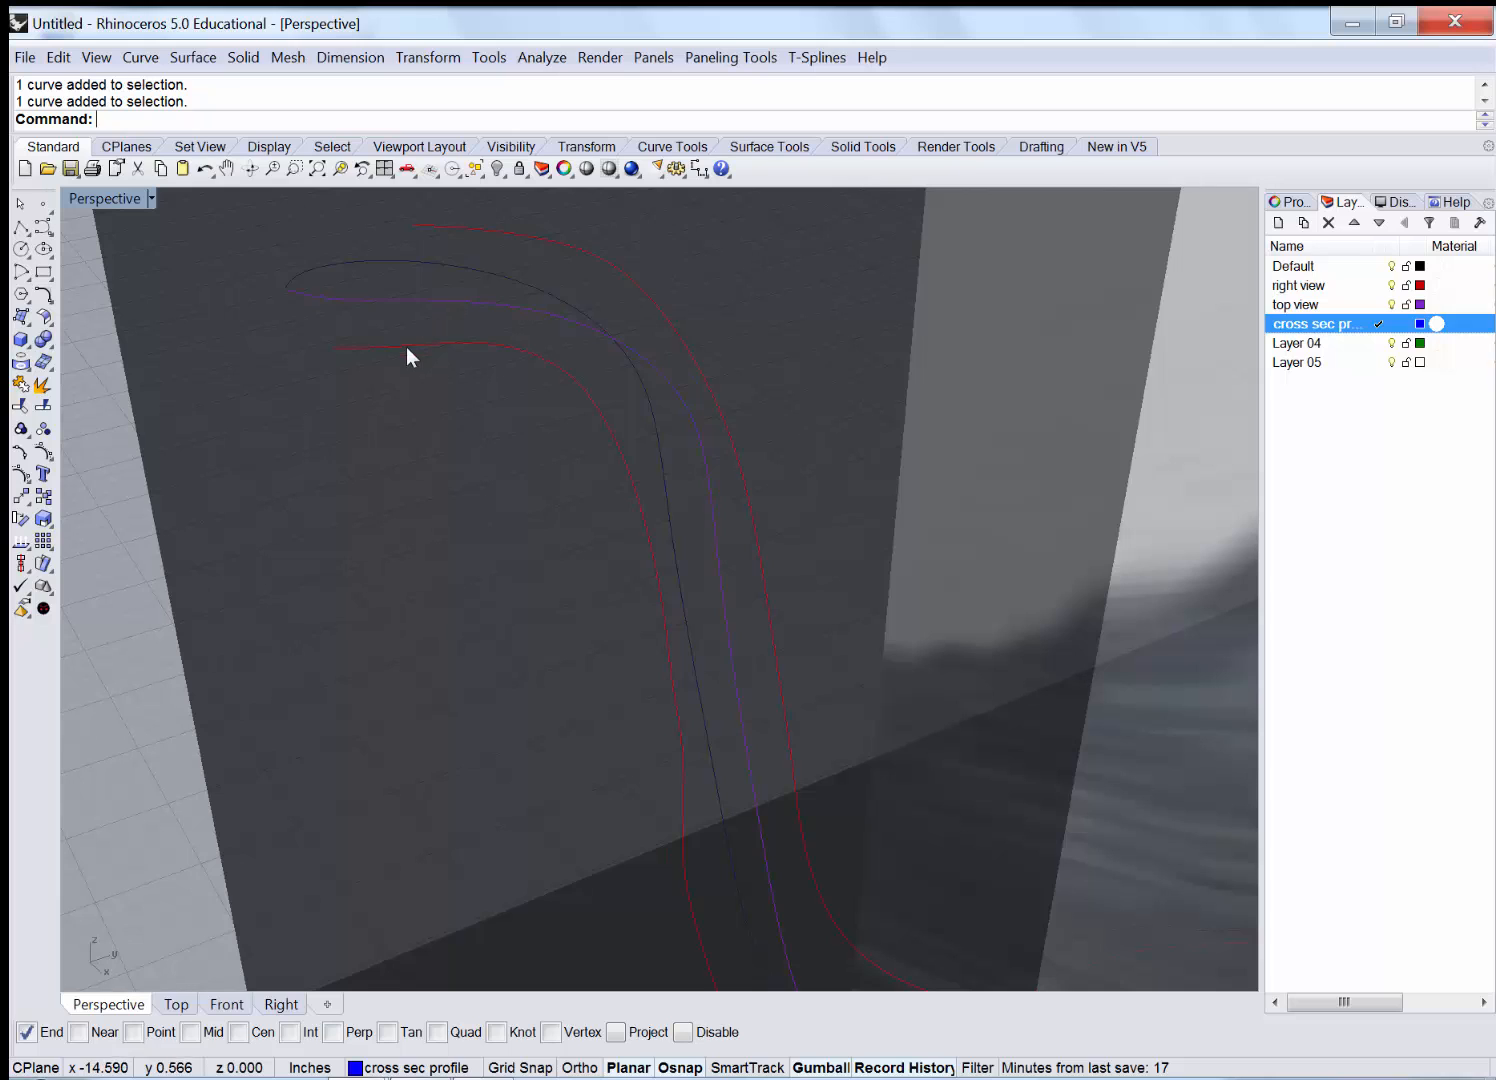
scroll(402, 358, "down", 2)
scroll(420, 381, "down", 2)
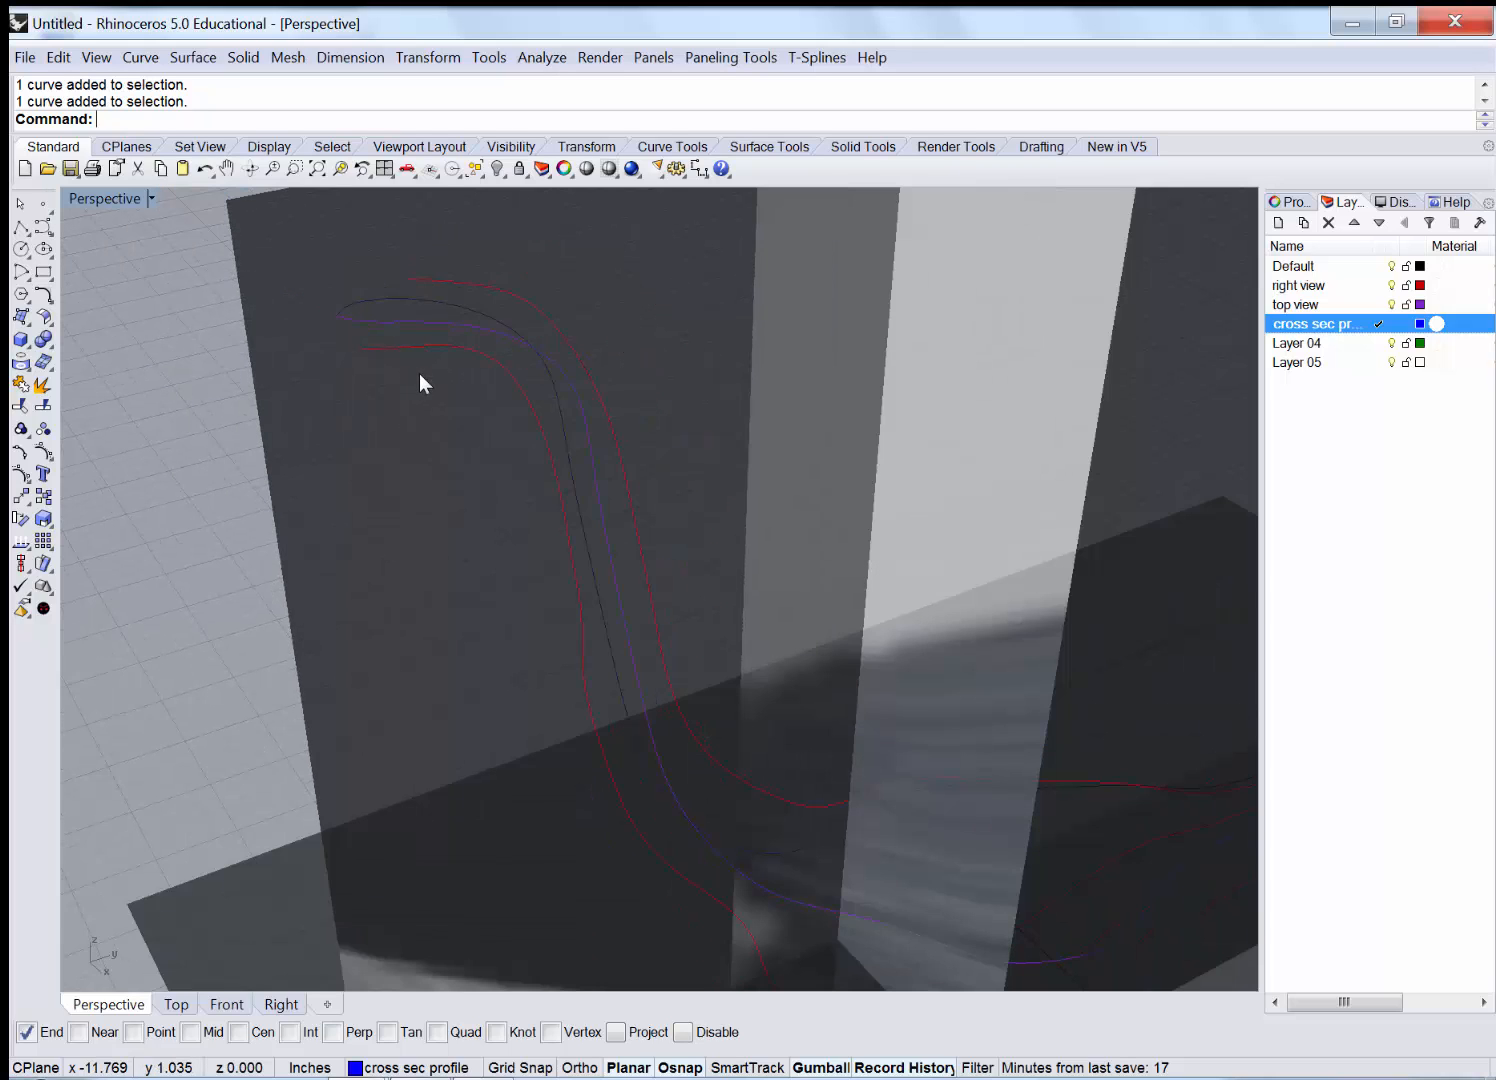
scroll(420, 375, "down", 1)
scroll(412, 364, "up", 1)
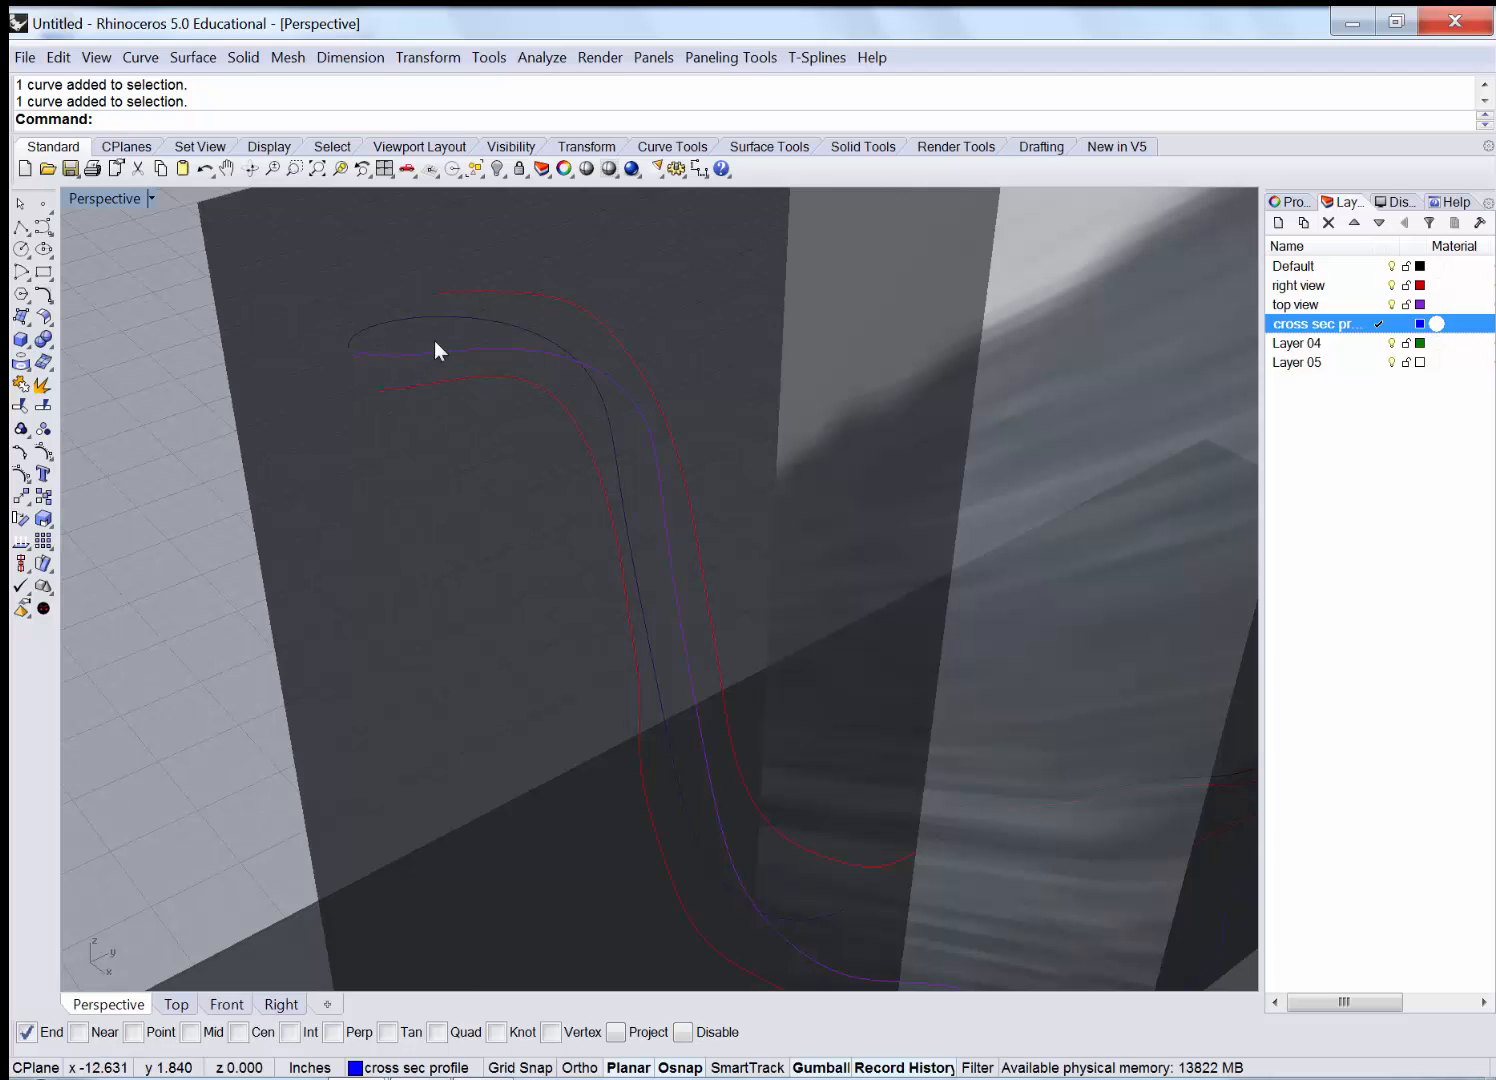
double_click(84, 197)
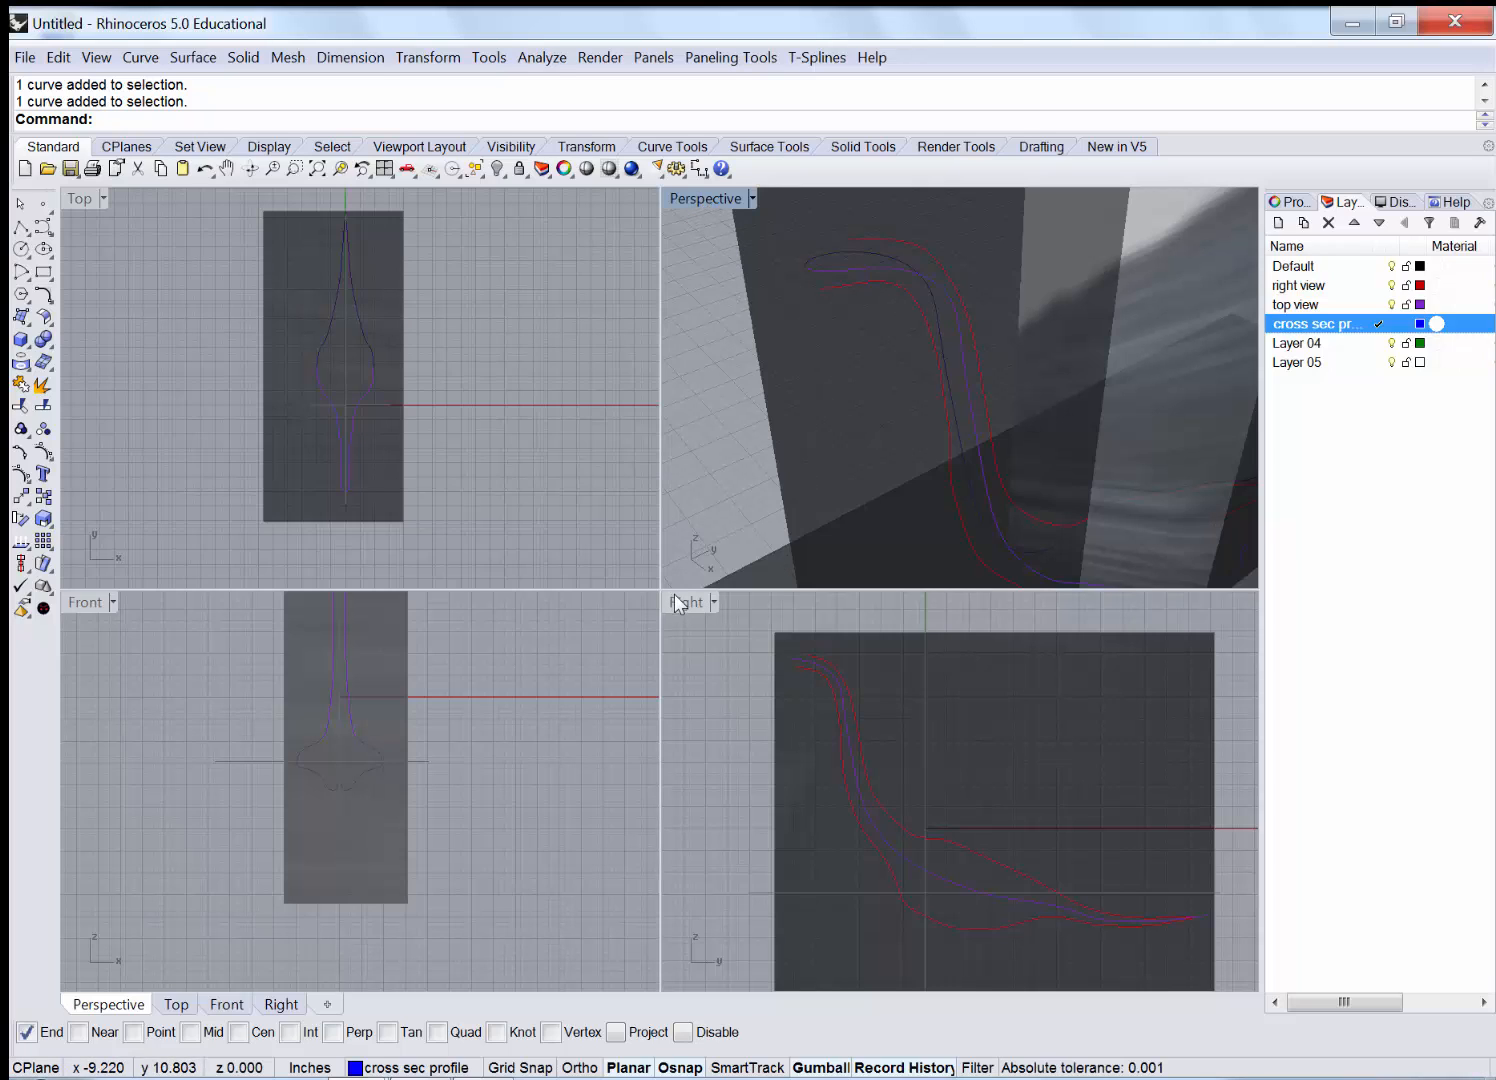
Run Cross-Section Profiles, picking the outer red, purple, inner red and dark curves in order.
left_click(141, 57)
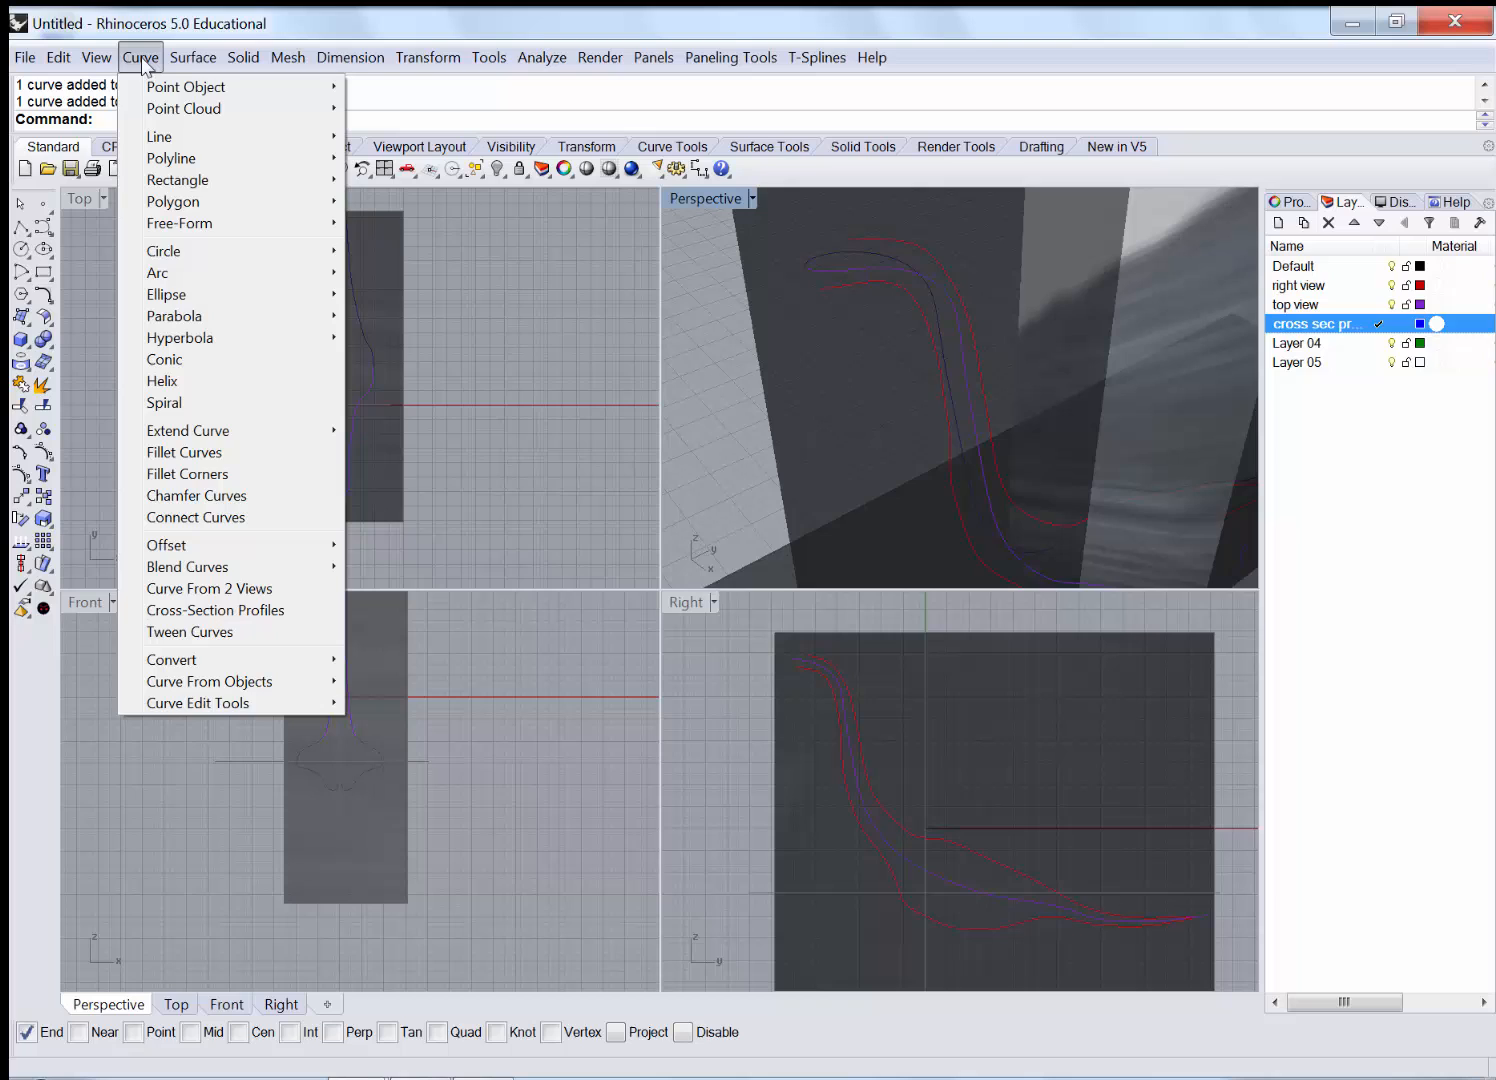
left_click(265, 611)
double_click(704, 195)
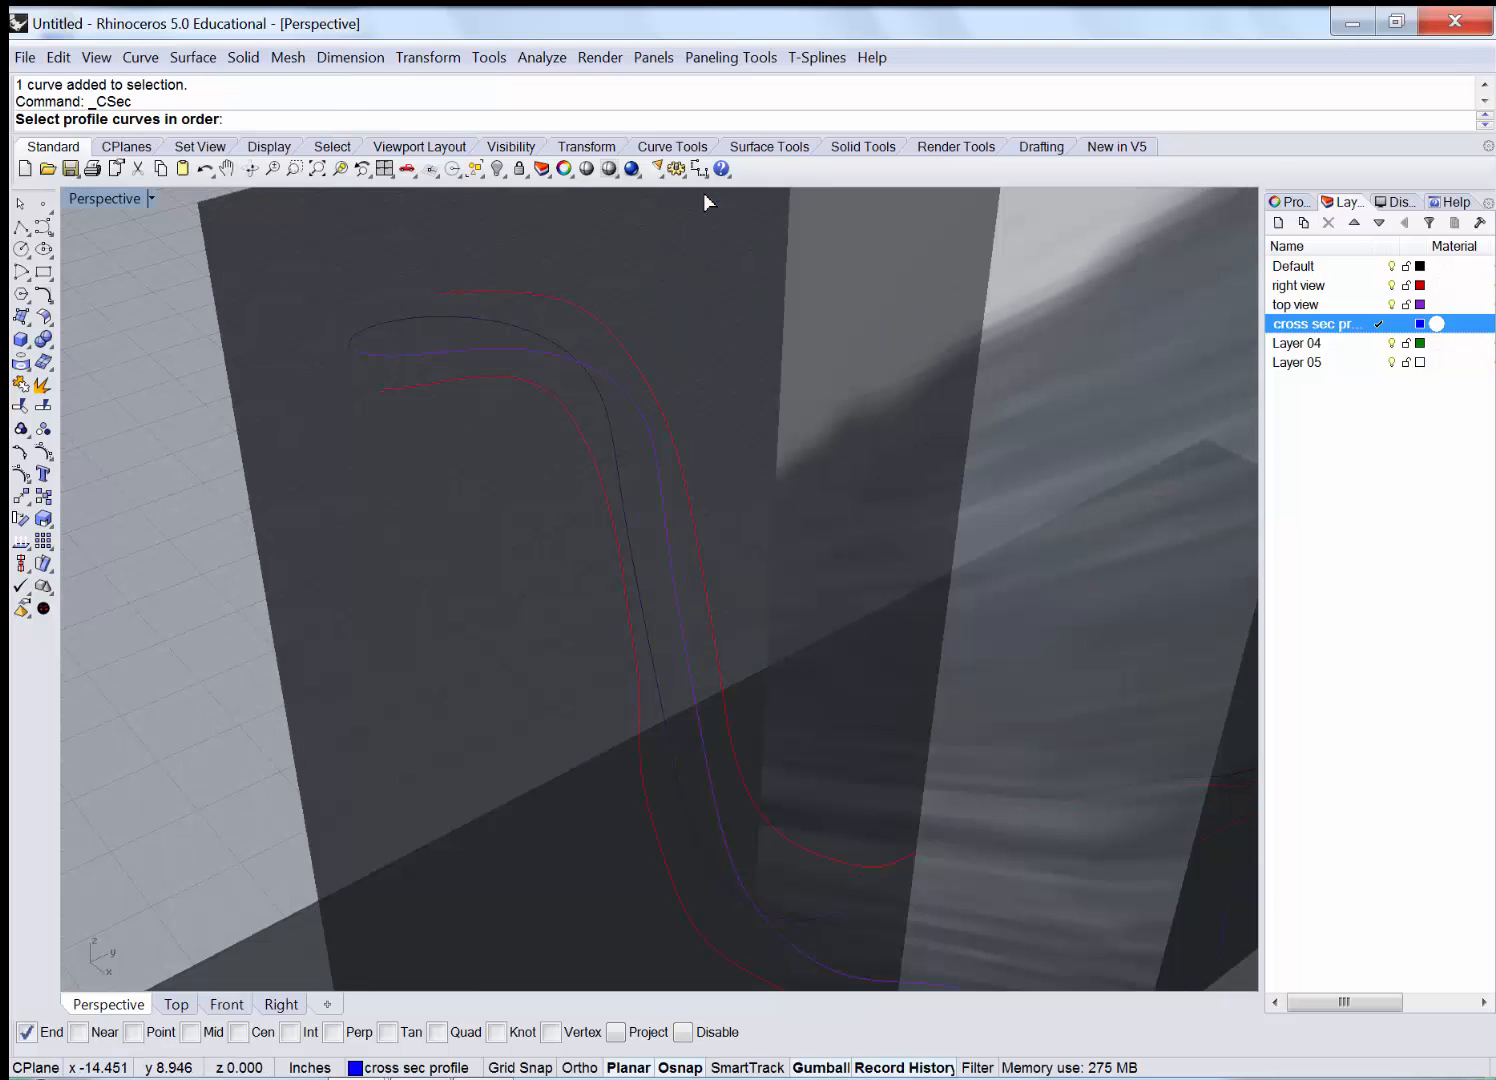
scroll(365, 317, "up", 2)
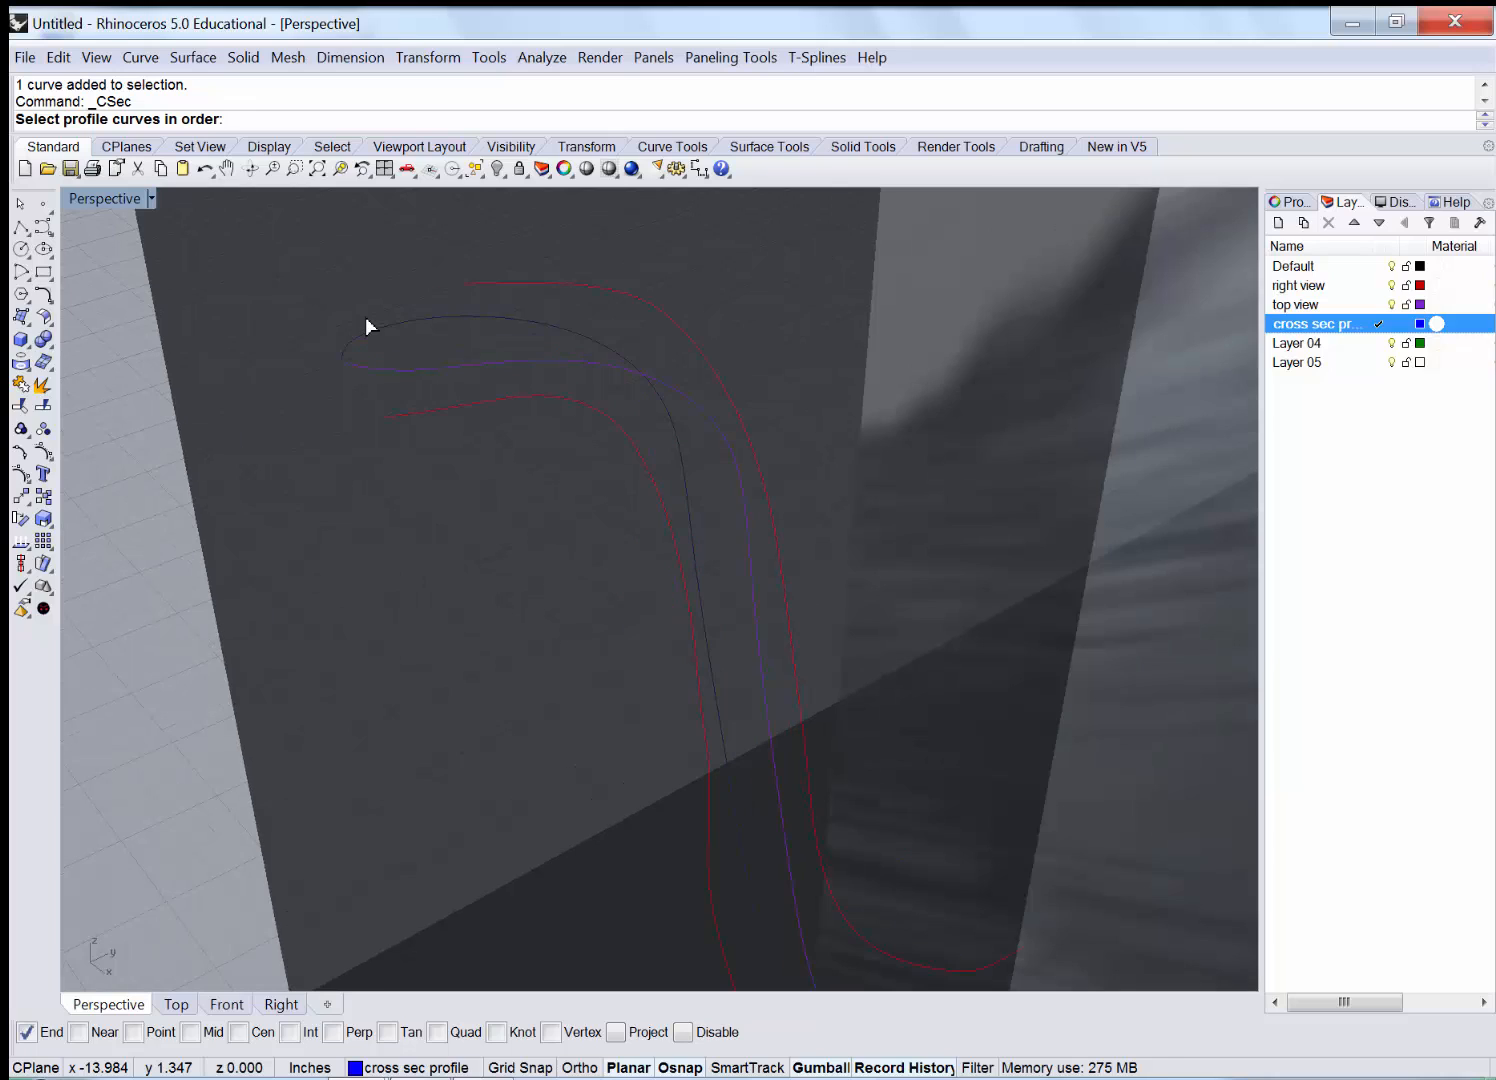
left_click(514, 285)
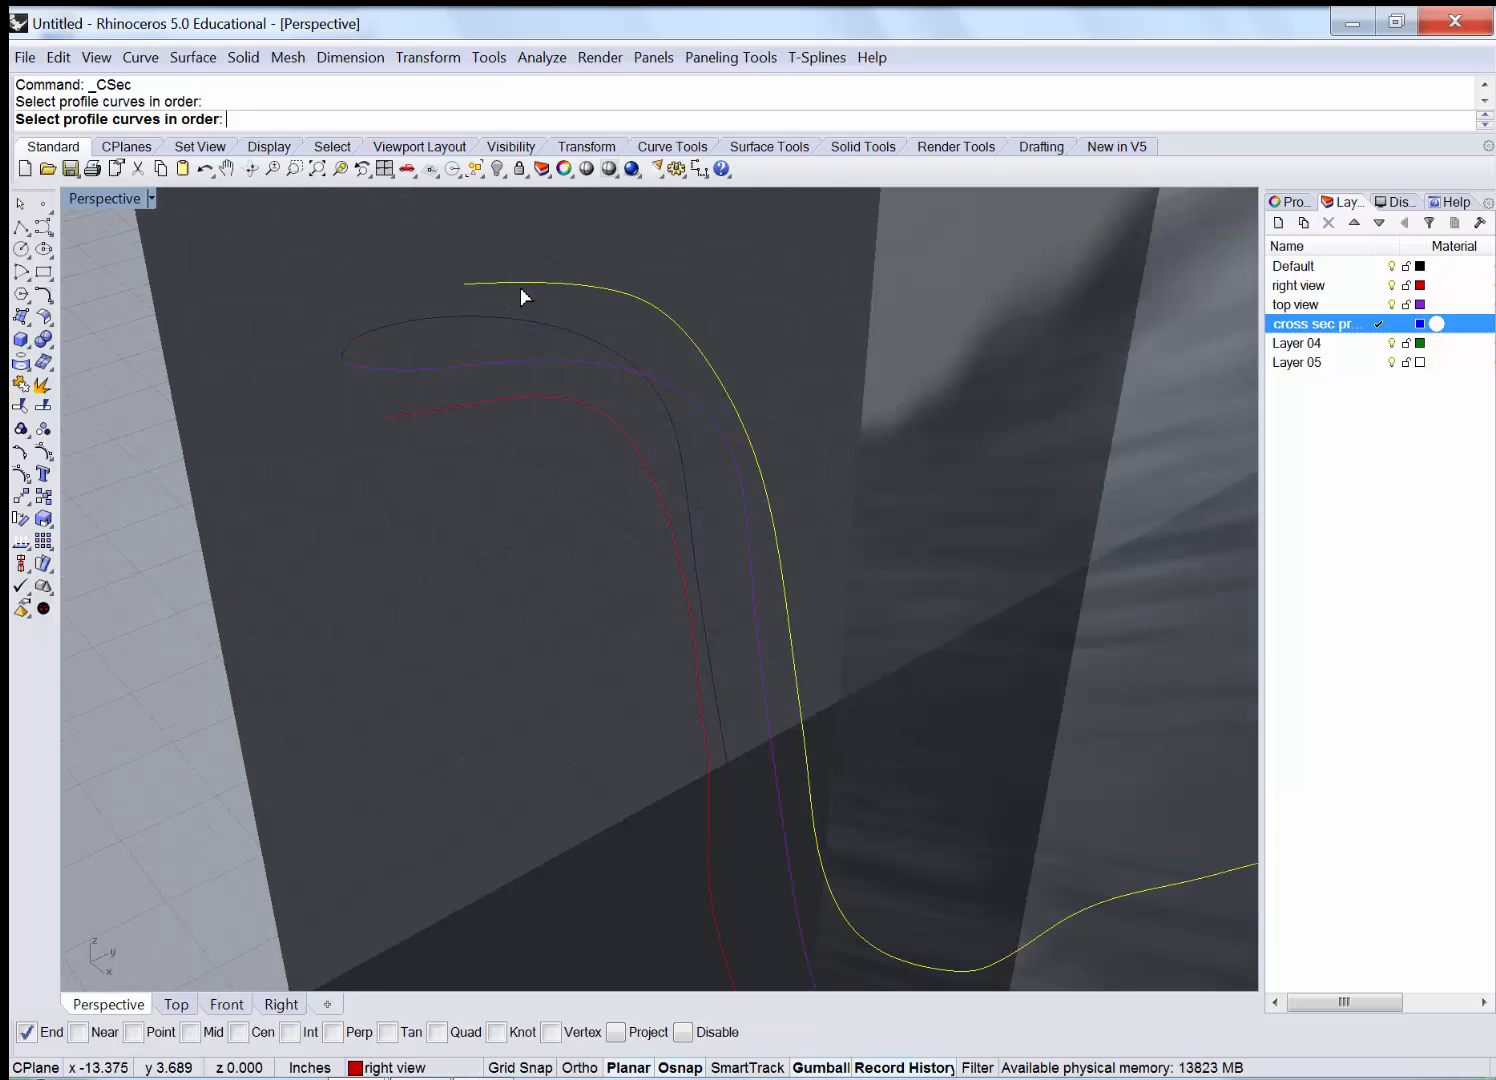
left_click(553, 363)
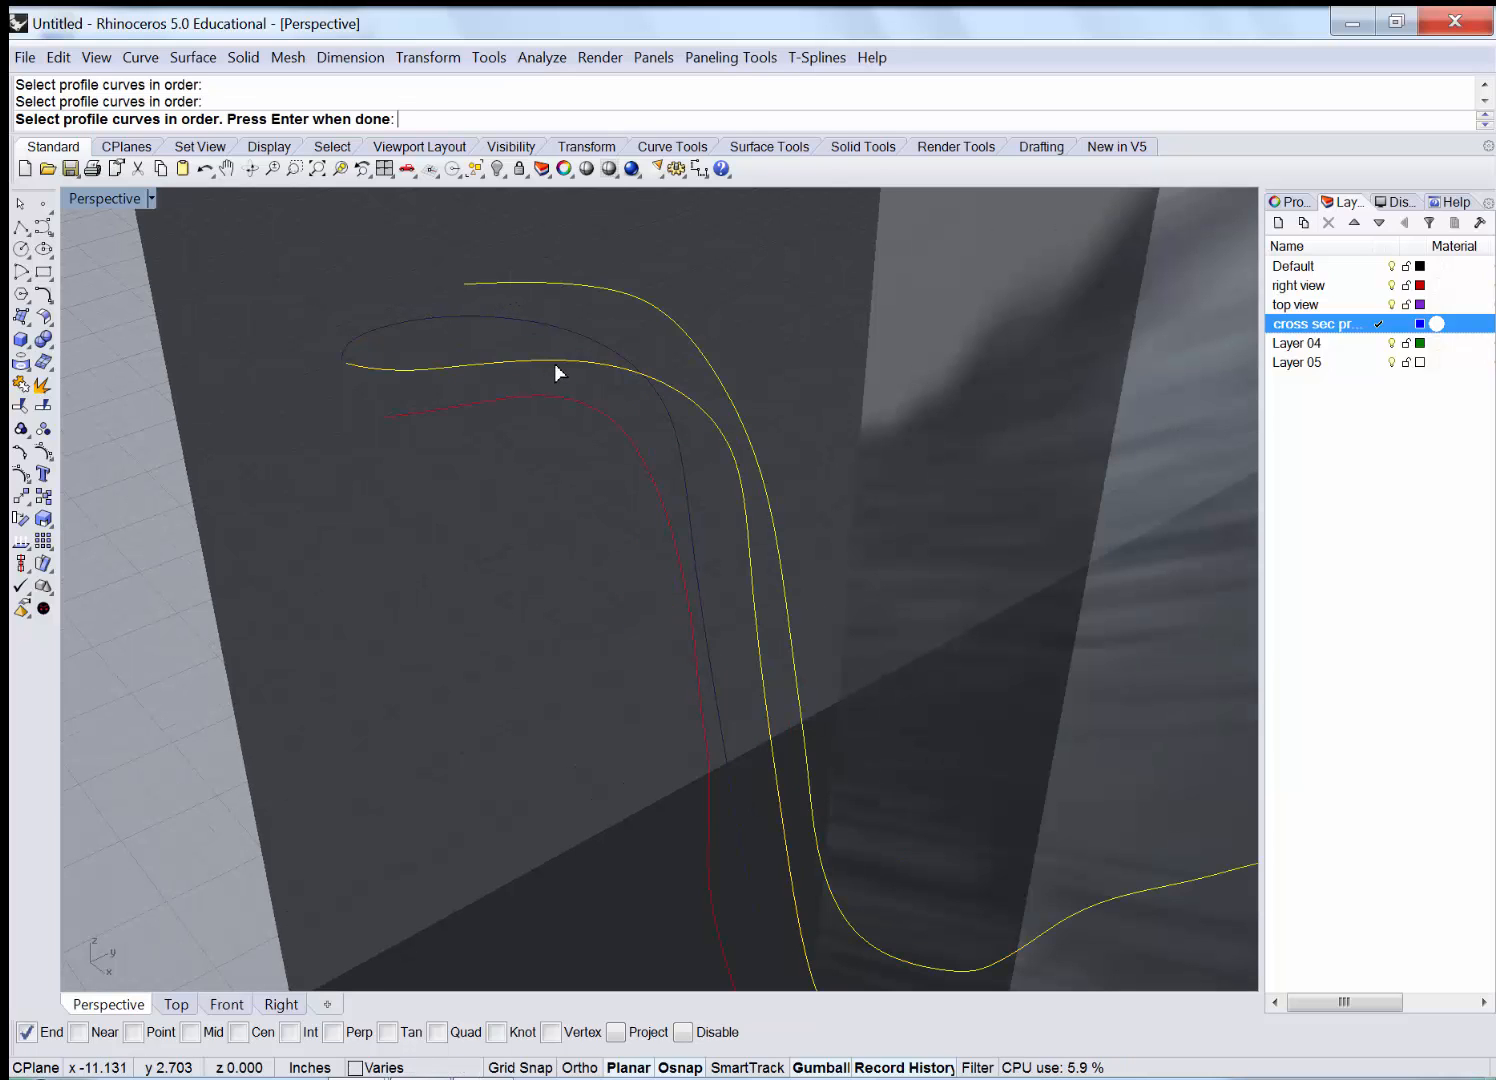
left_click(465, 406)
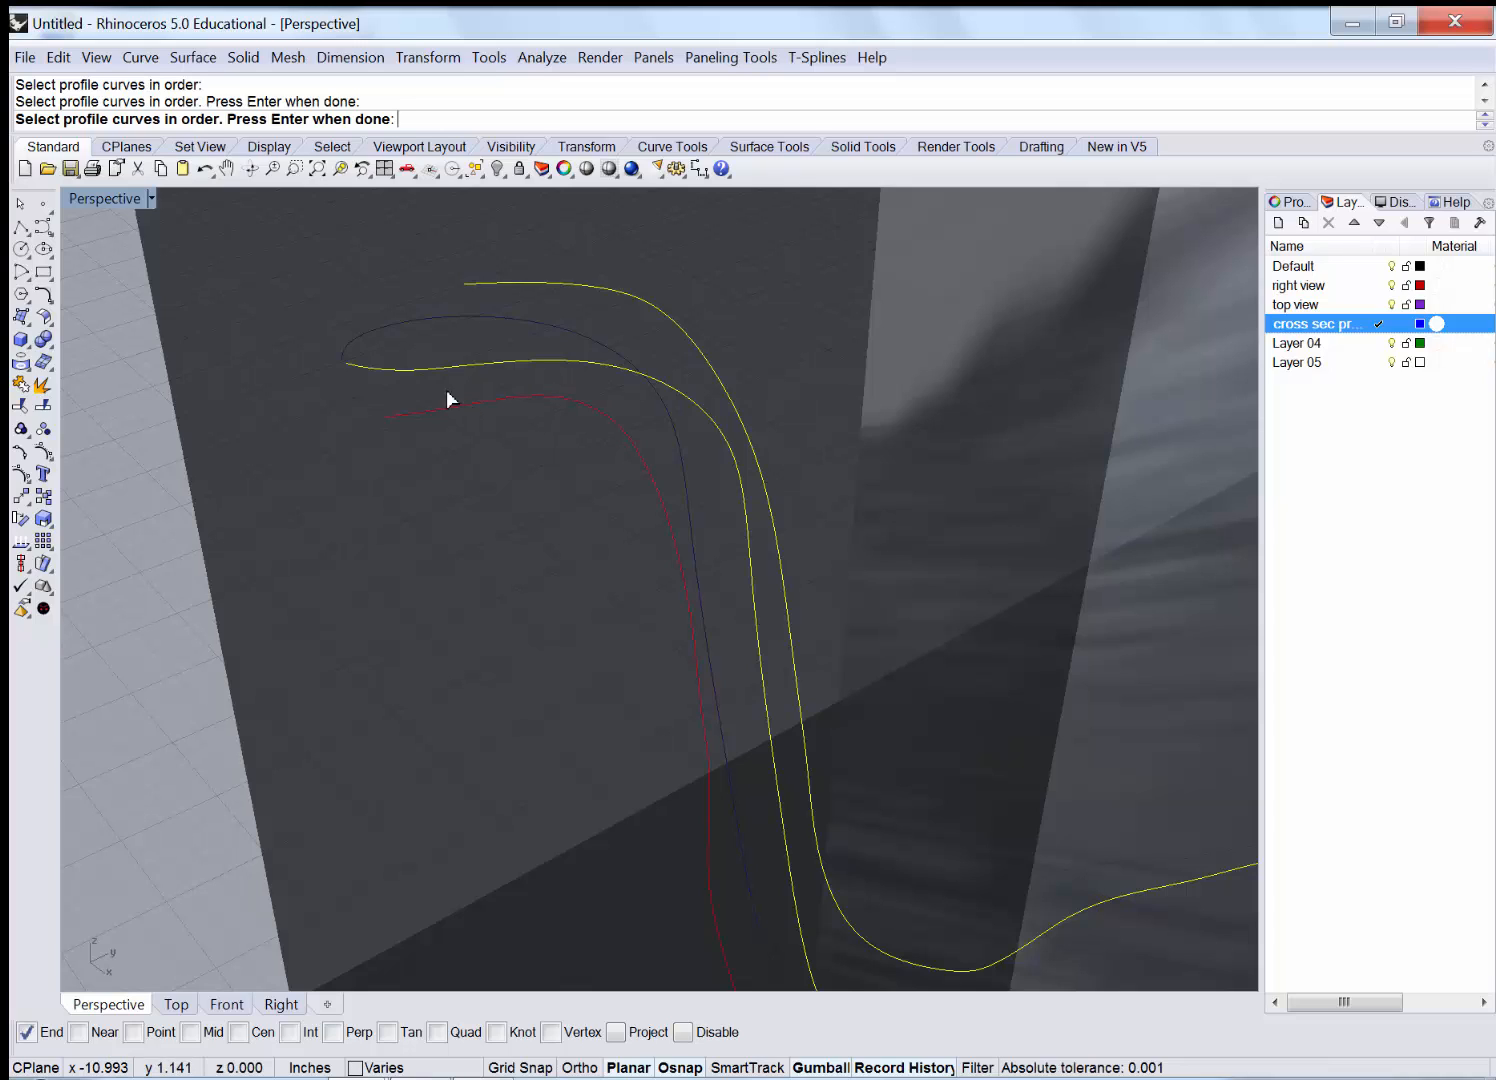
left_click(422, 321)
key("Return")
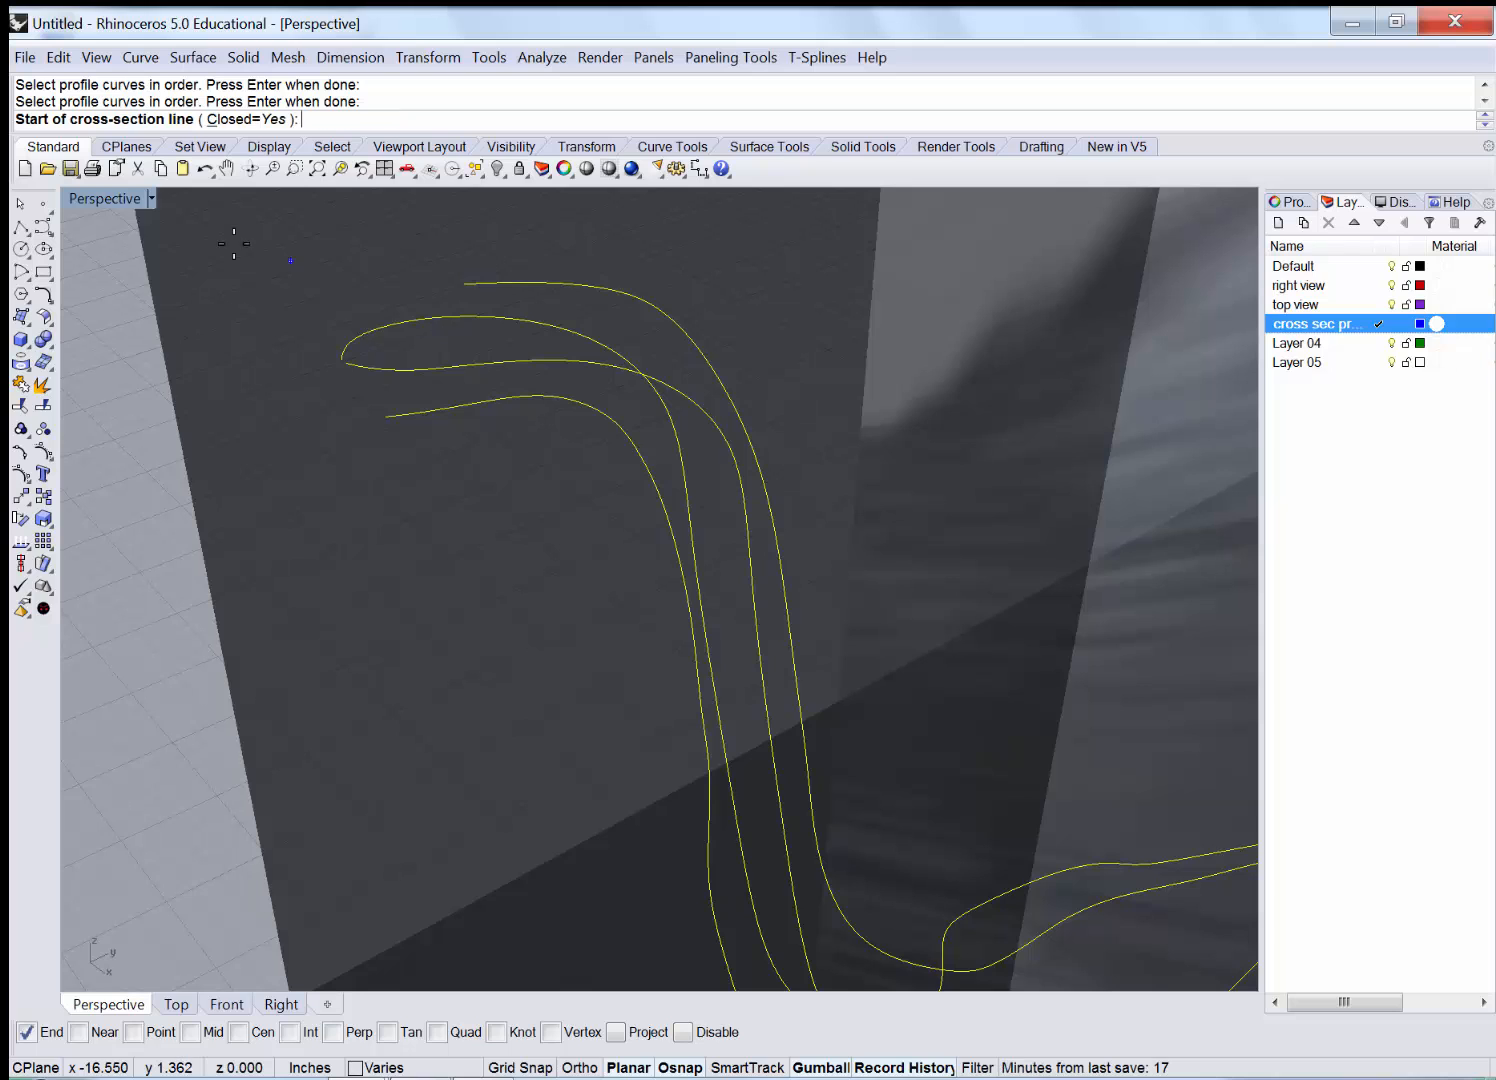
double_click(101, 198)
In a maximized Right view, draw five cross-section lines from the leg top to the upper bend.
left_click(688, 603)
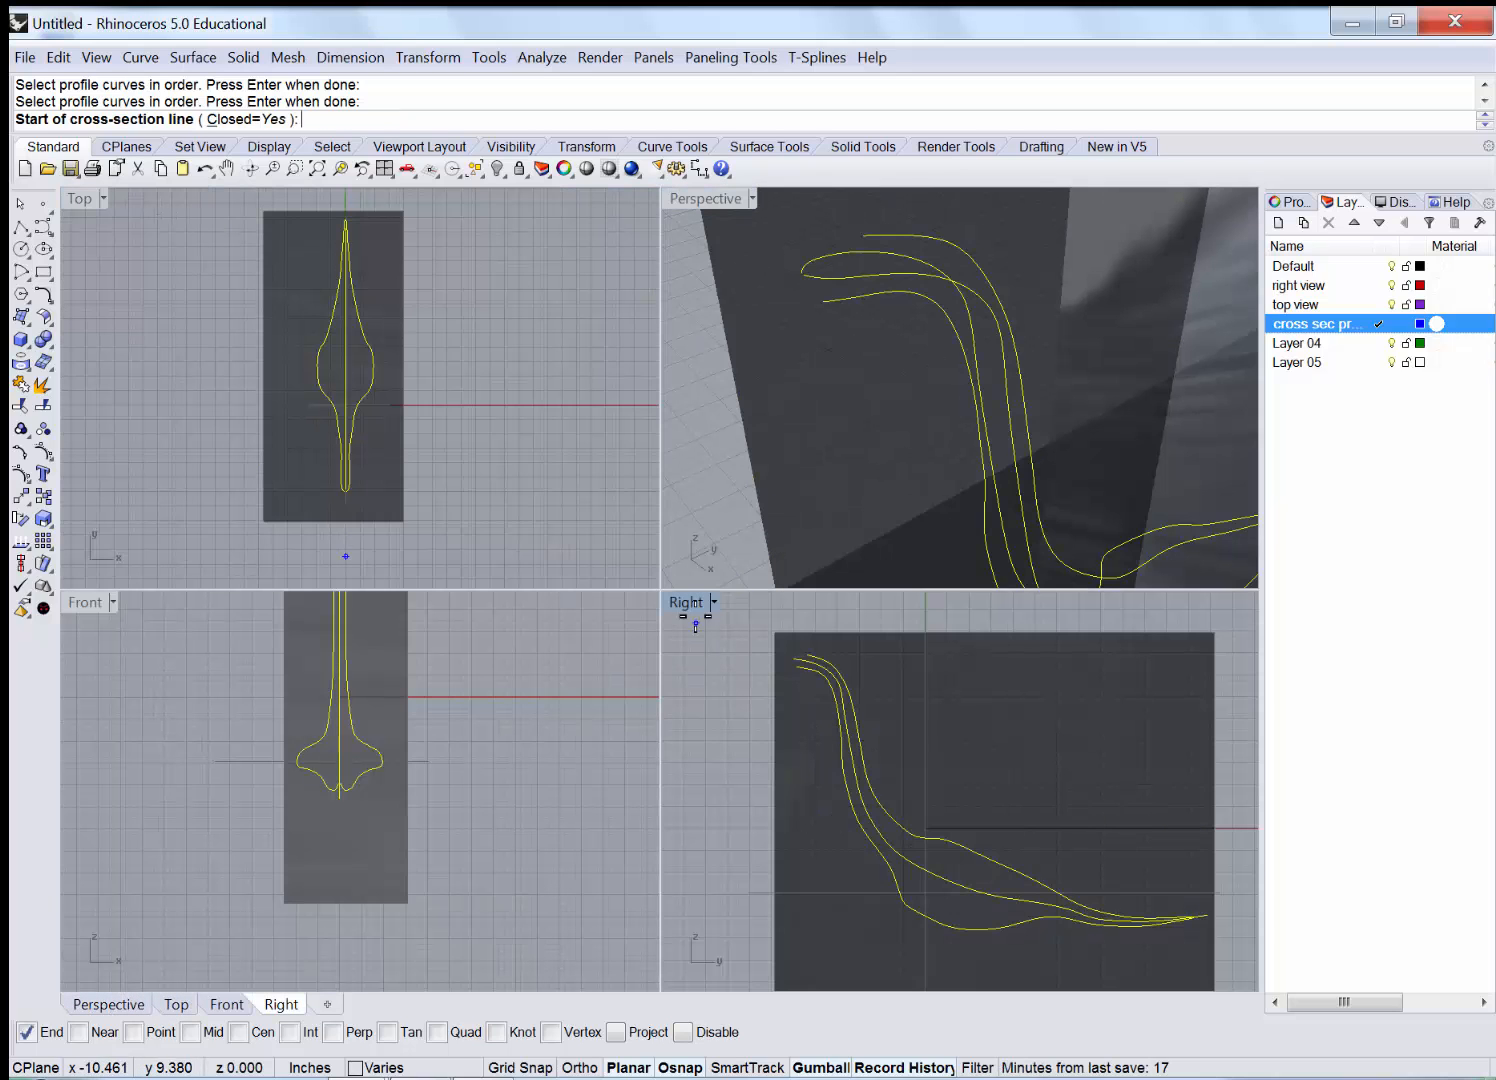
double_click(688, 603)
scroll(243, 273, "up", 2)
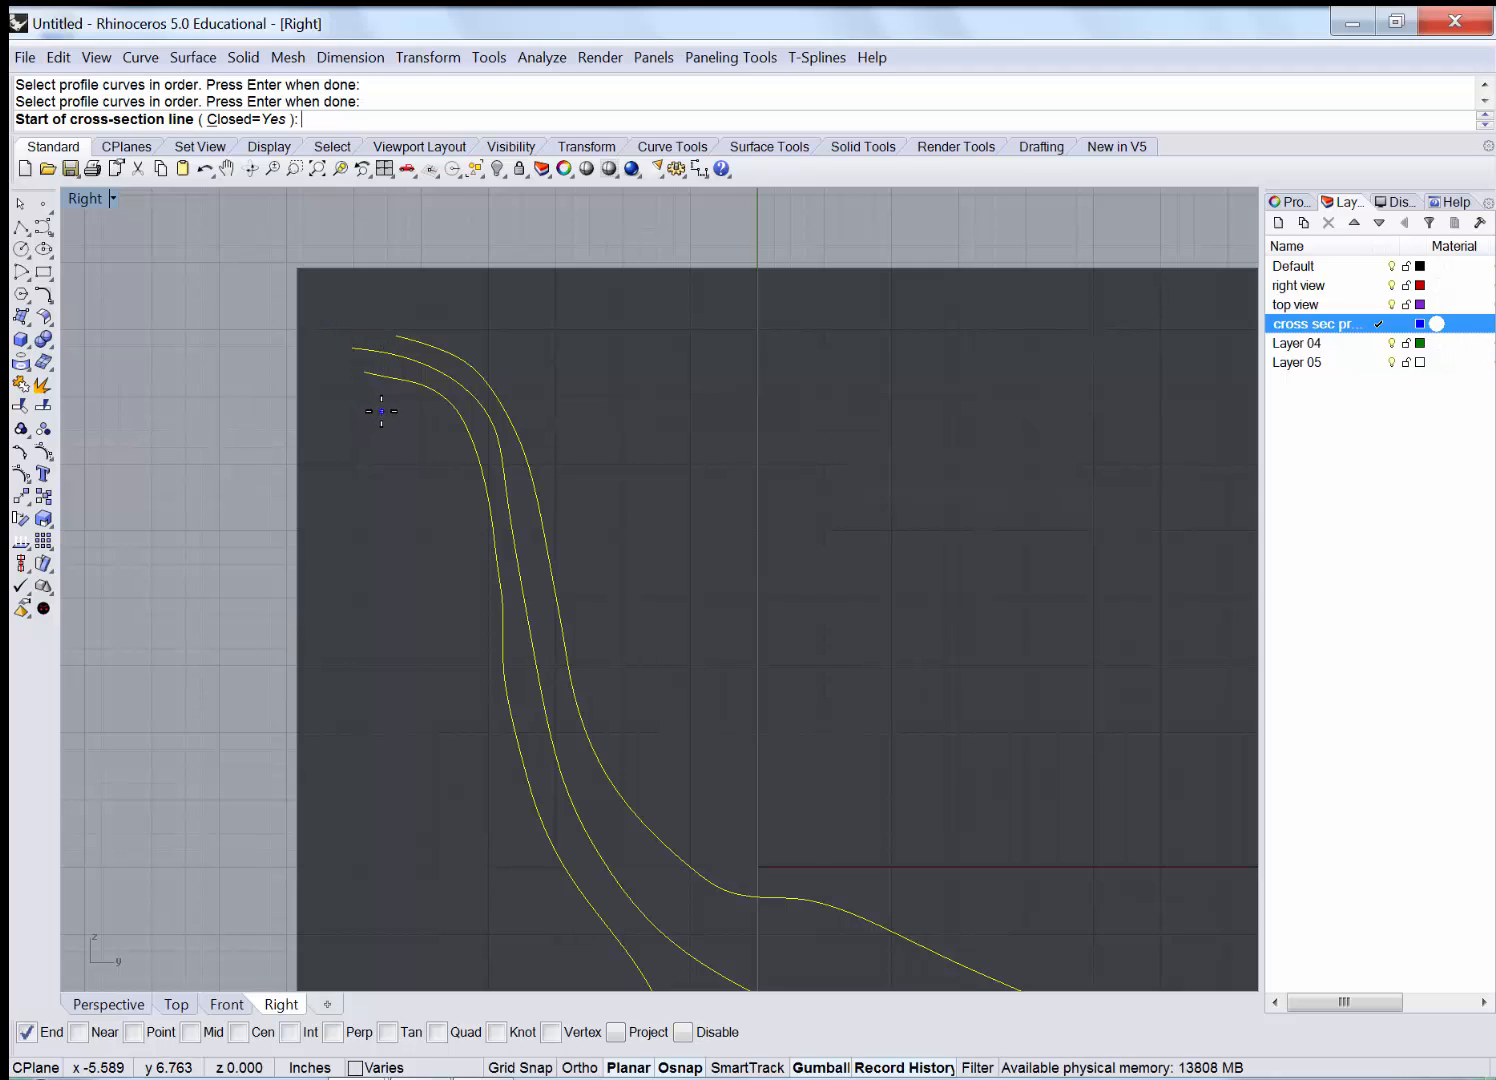
left_click(375, 419)
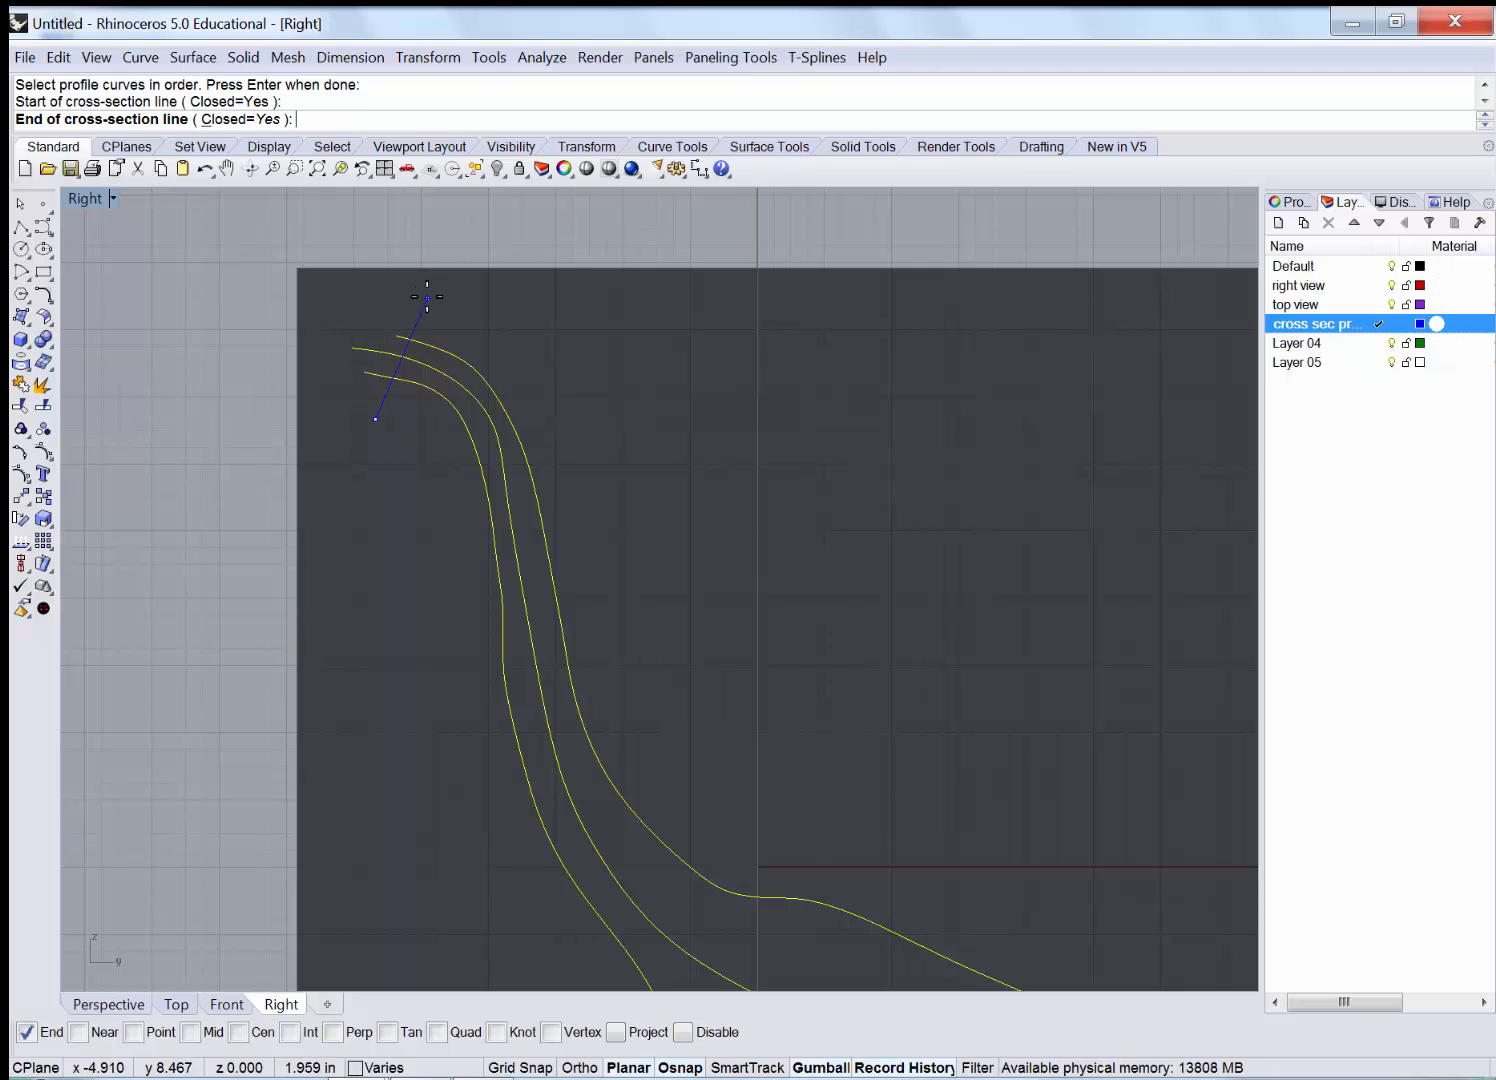
left_click(421, 288)
left_click(394, 441)
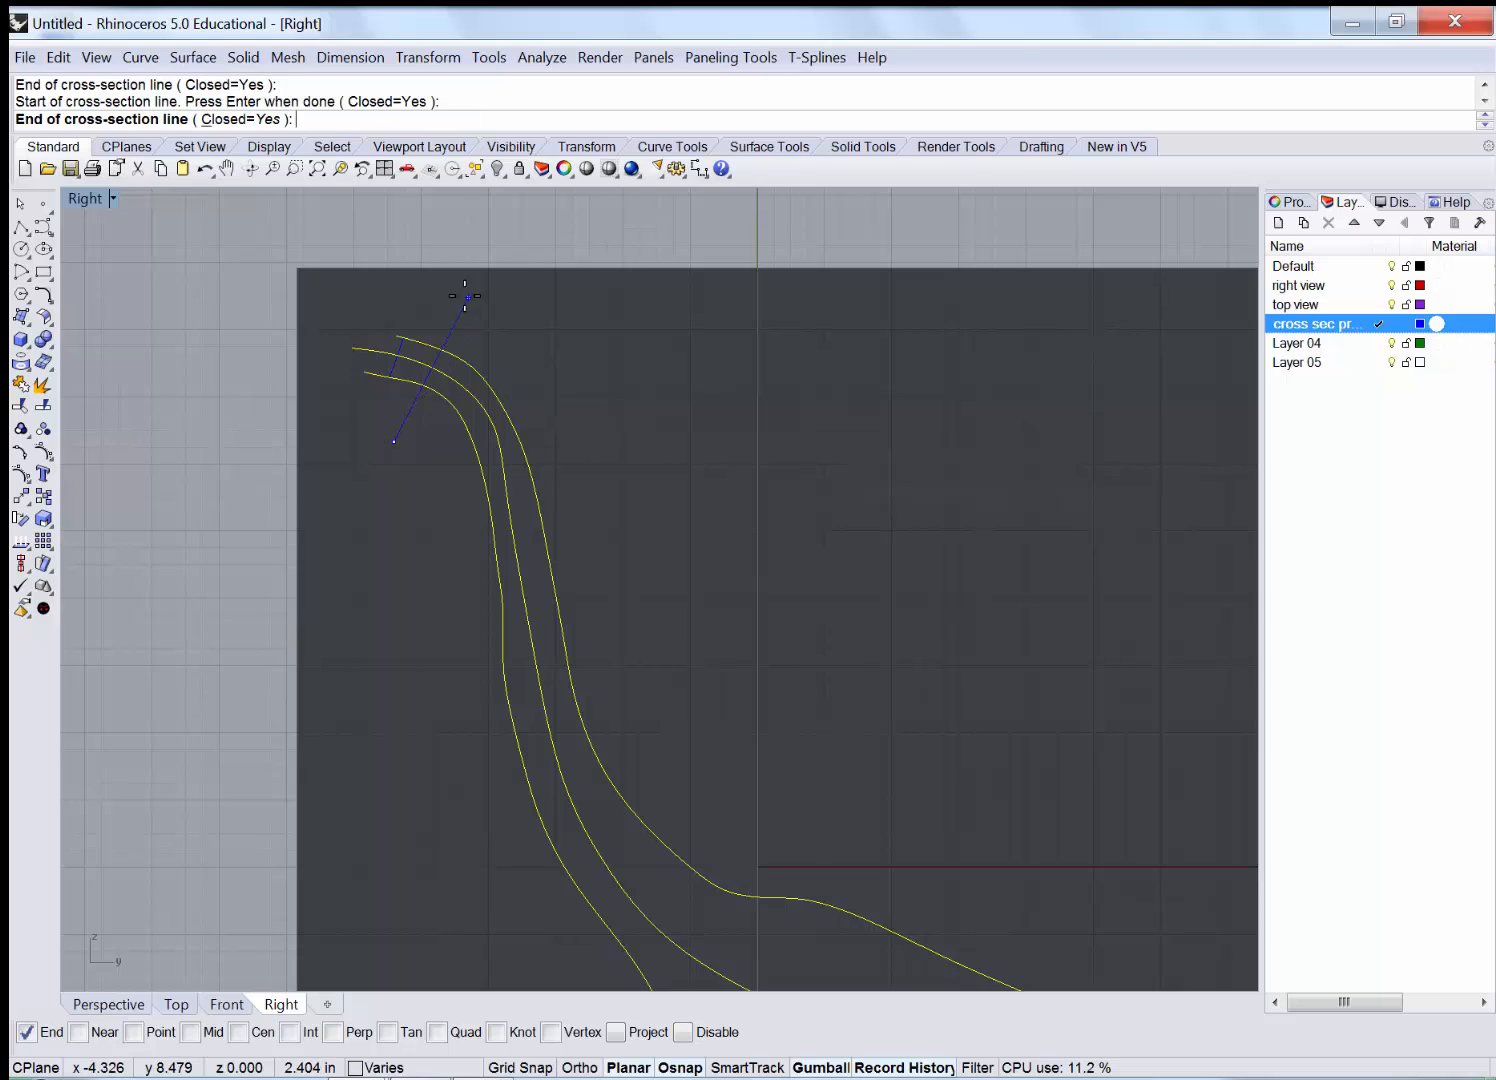
left_click(453, 296)
left_click(403, 473)
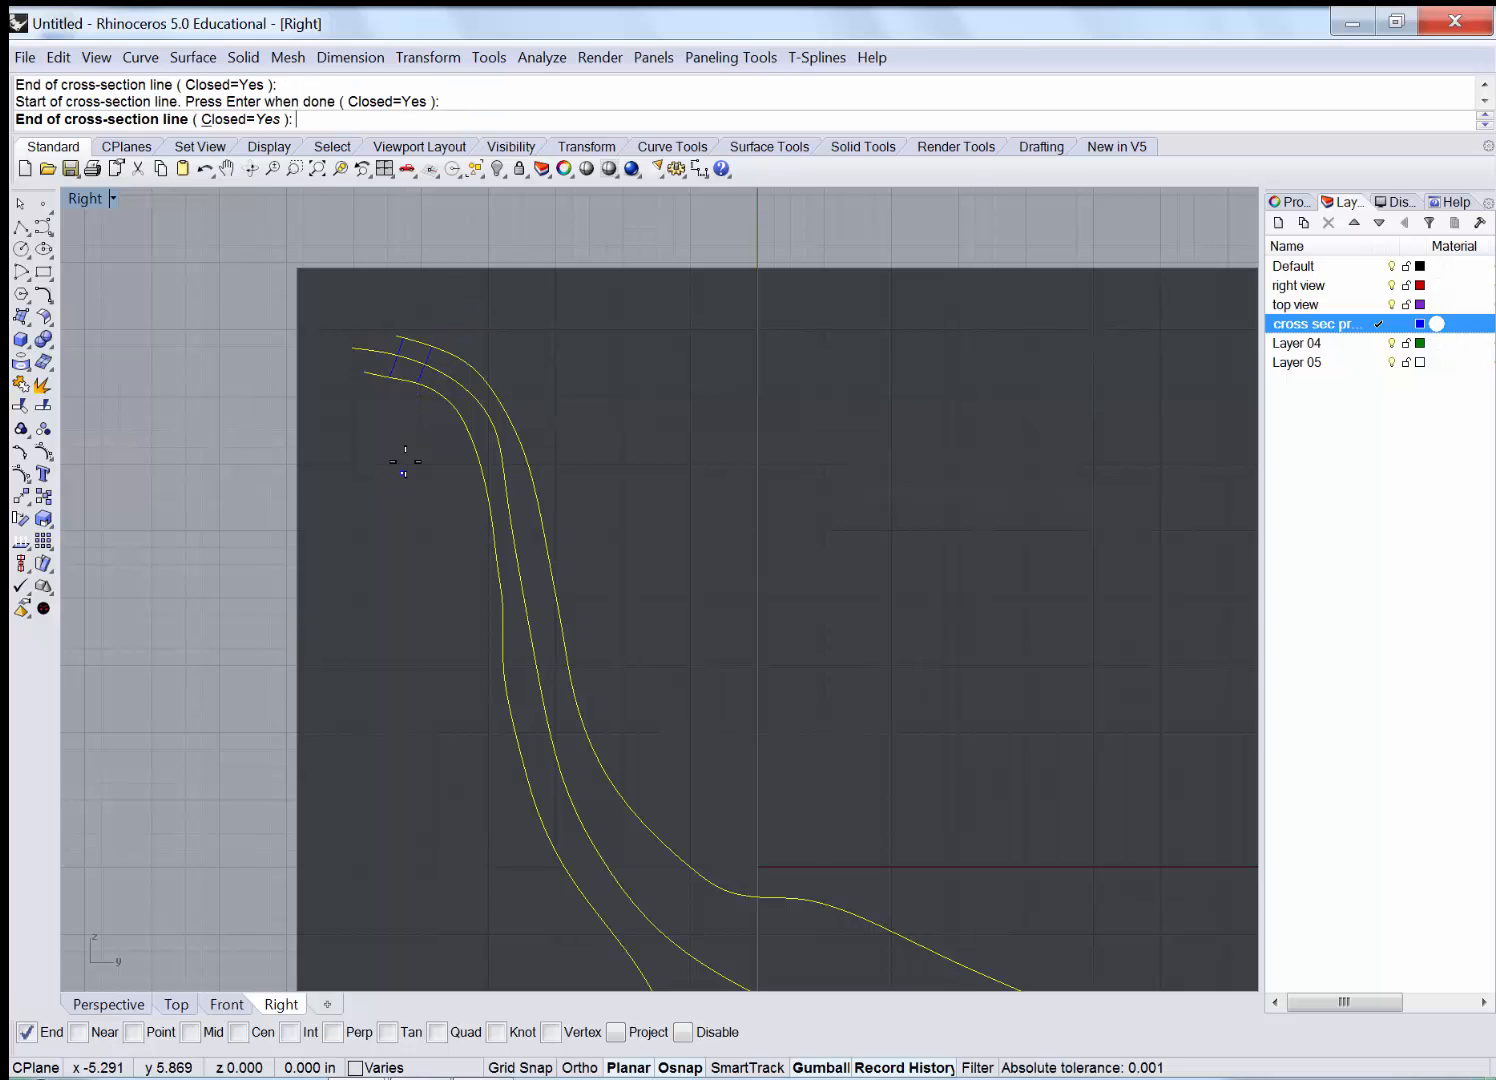
left_click(487, 300)
left_click(425, 453)
left_click(518, 340)
left_click(424, 471)
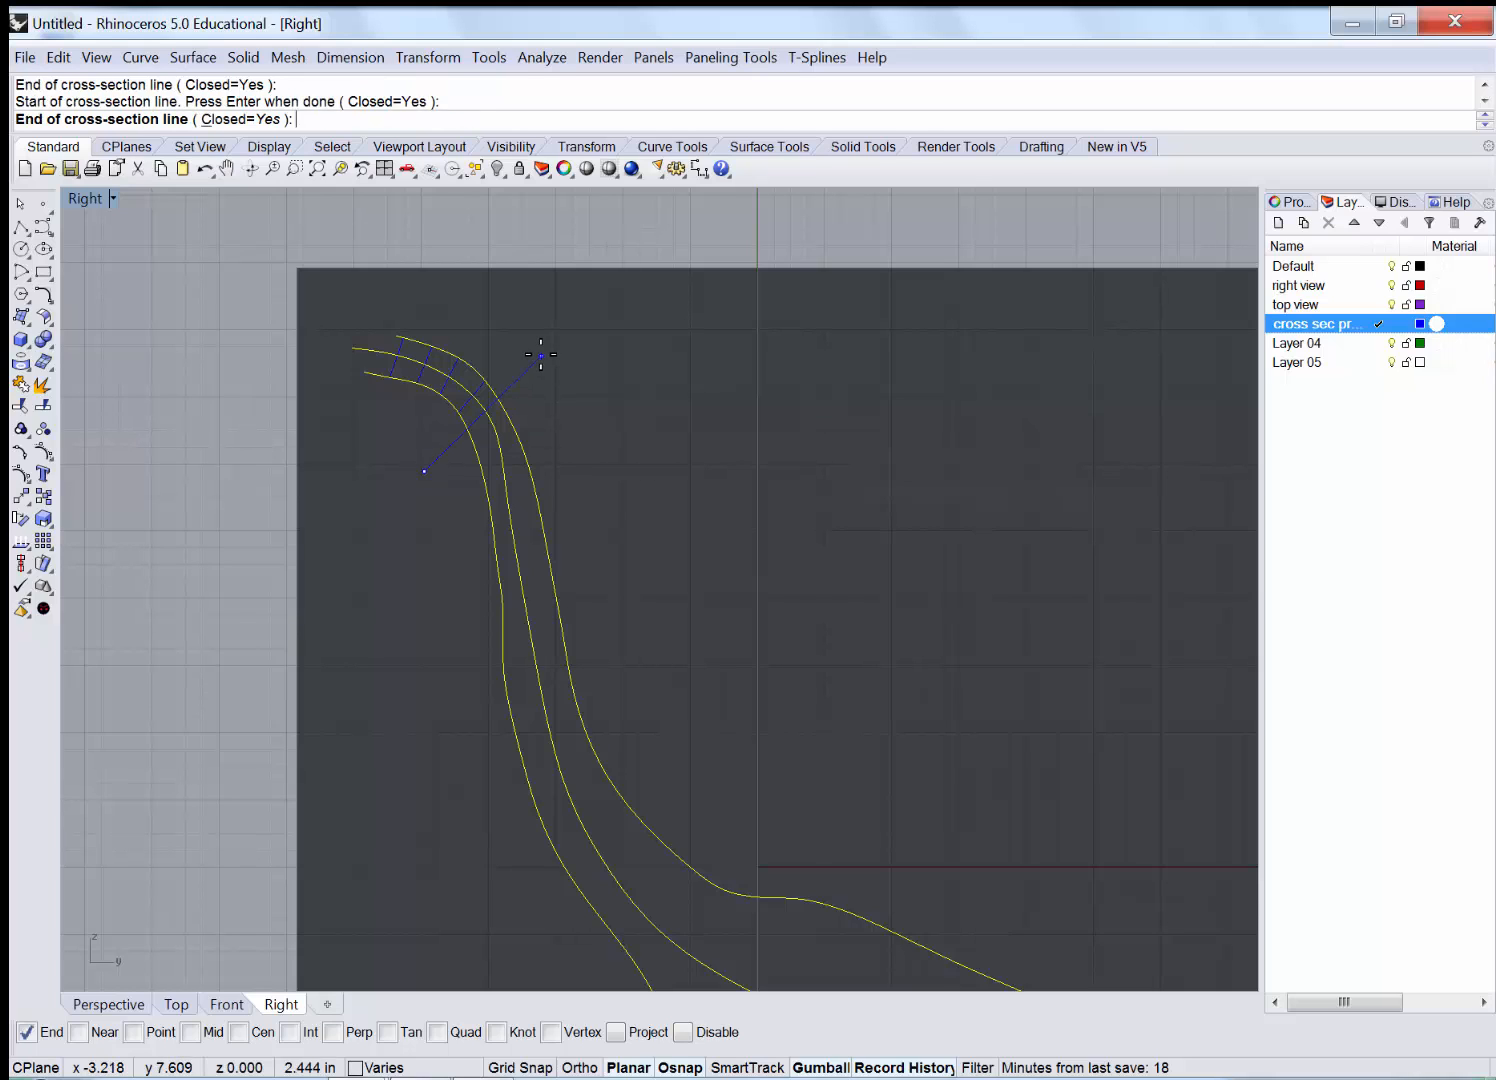
left_click(541, 354)
Add six more cross-section lines below the bend, down the straighter part of the leg.
left_click(408, 508)
left_click(577, 381)
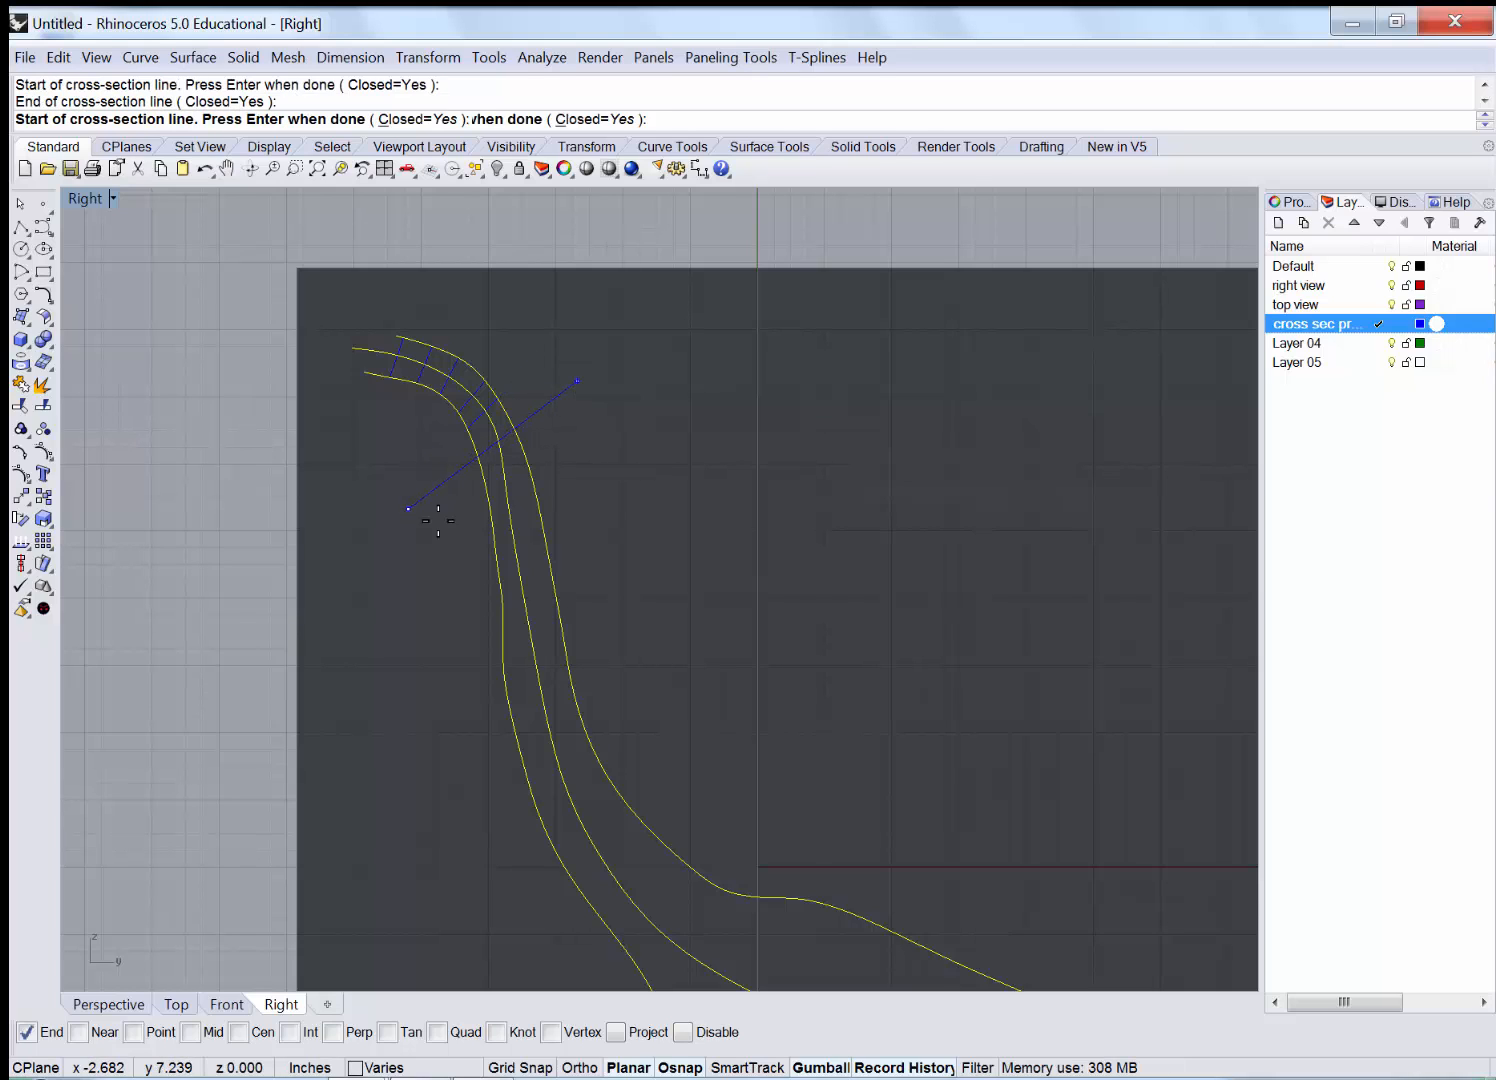
left_click(403, 530)
left_click(606, 441)
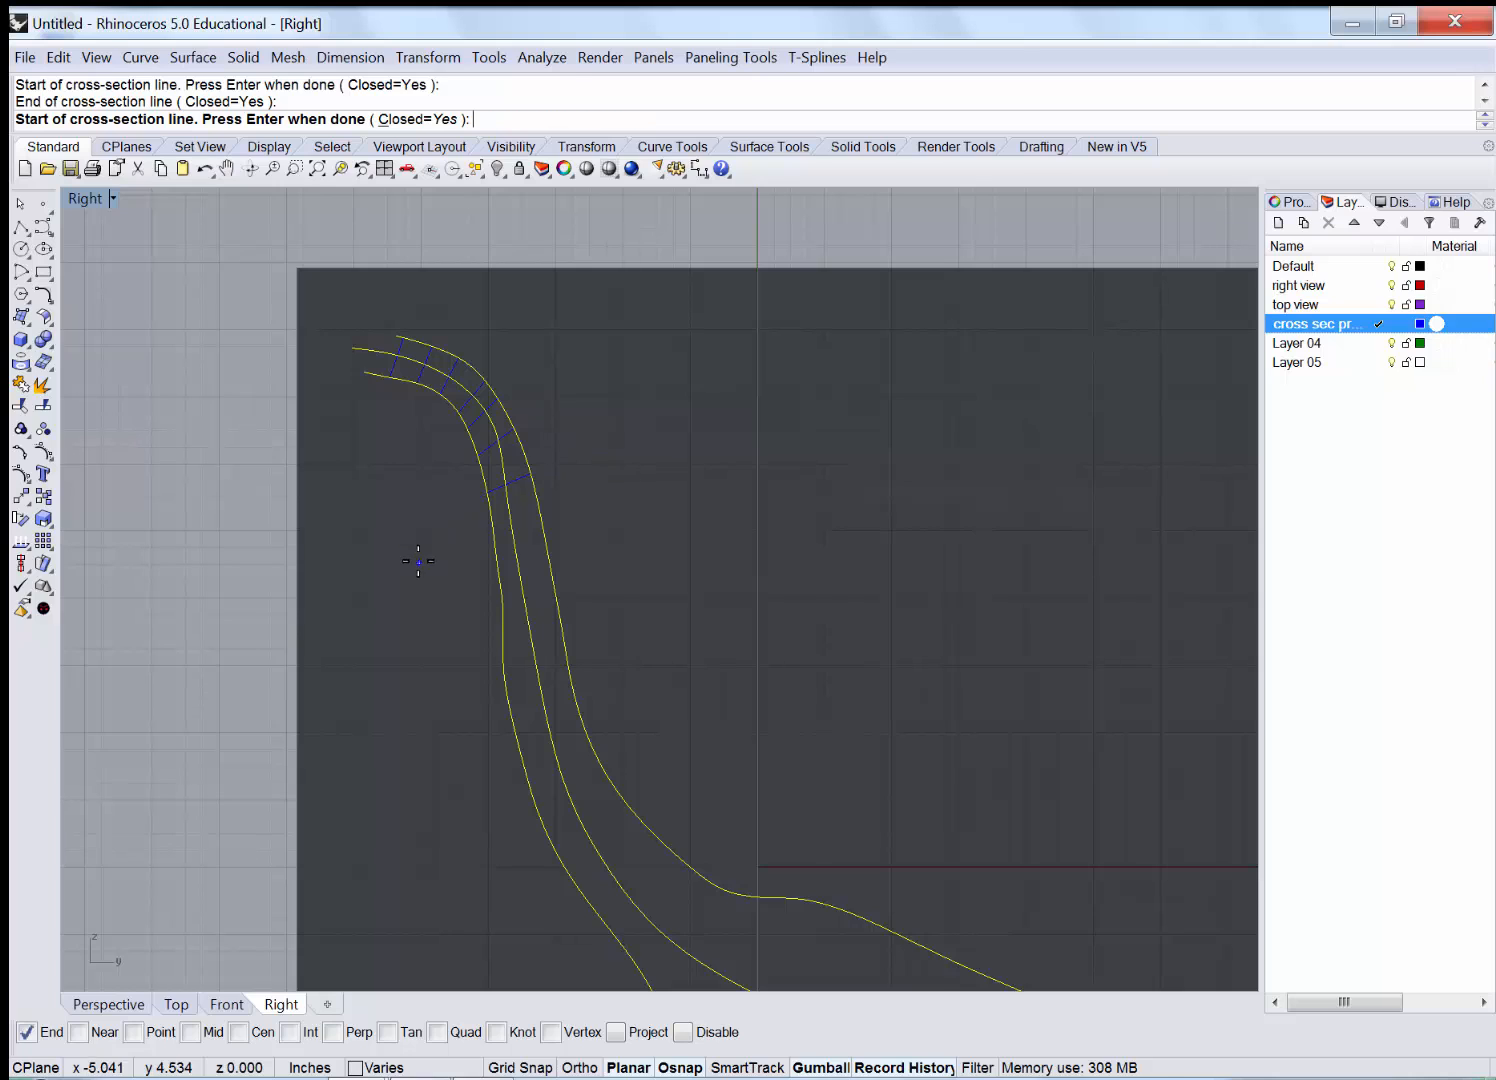
left_click(418, 561)
left_click(615, 482)
left_click(426, 597)
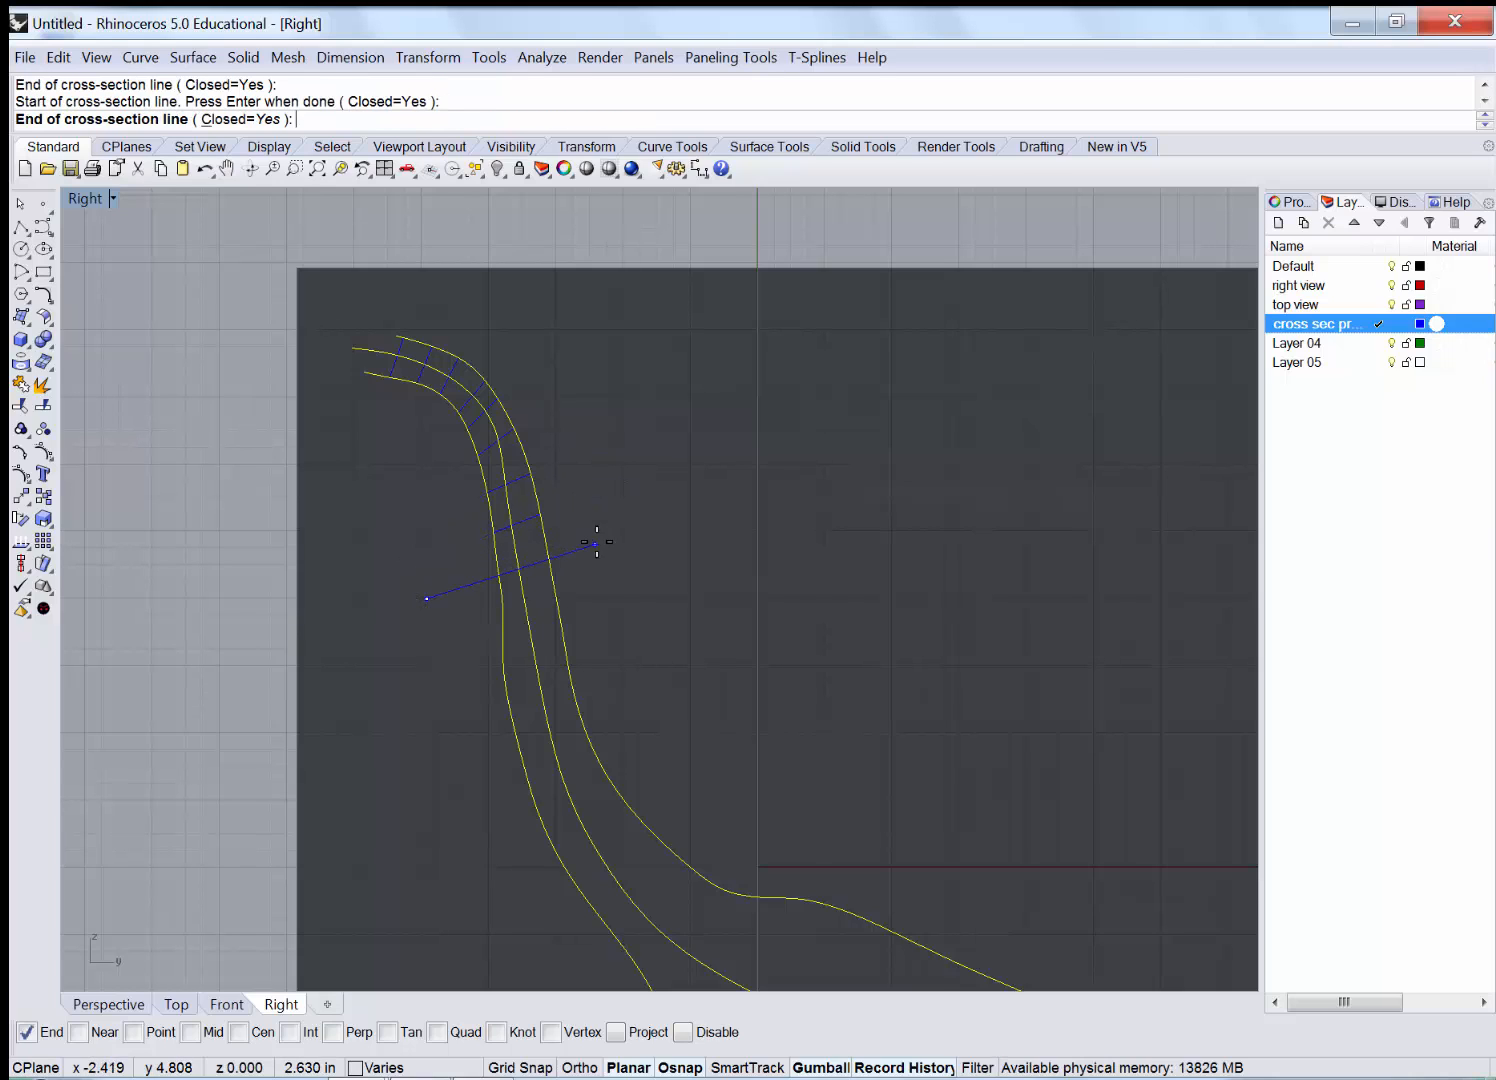
left_click(596, 541)
left_click(450, 639)
left_click(632, 588)
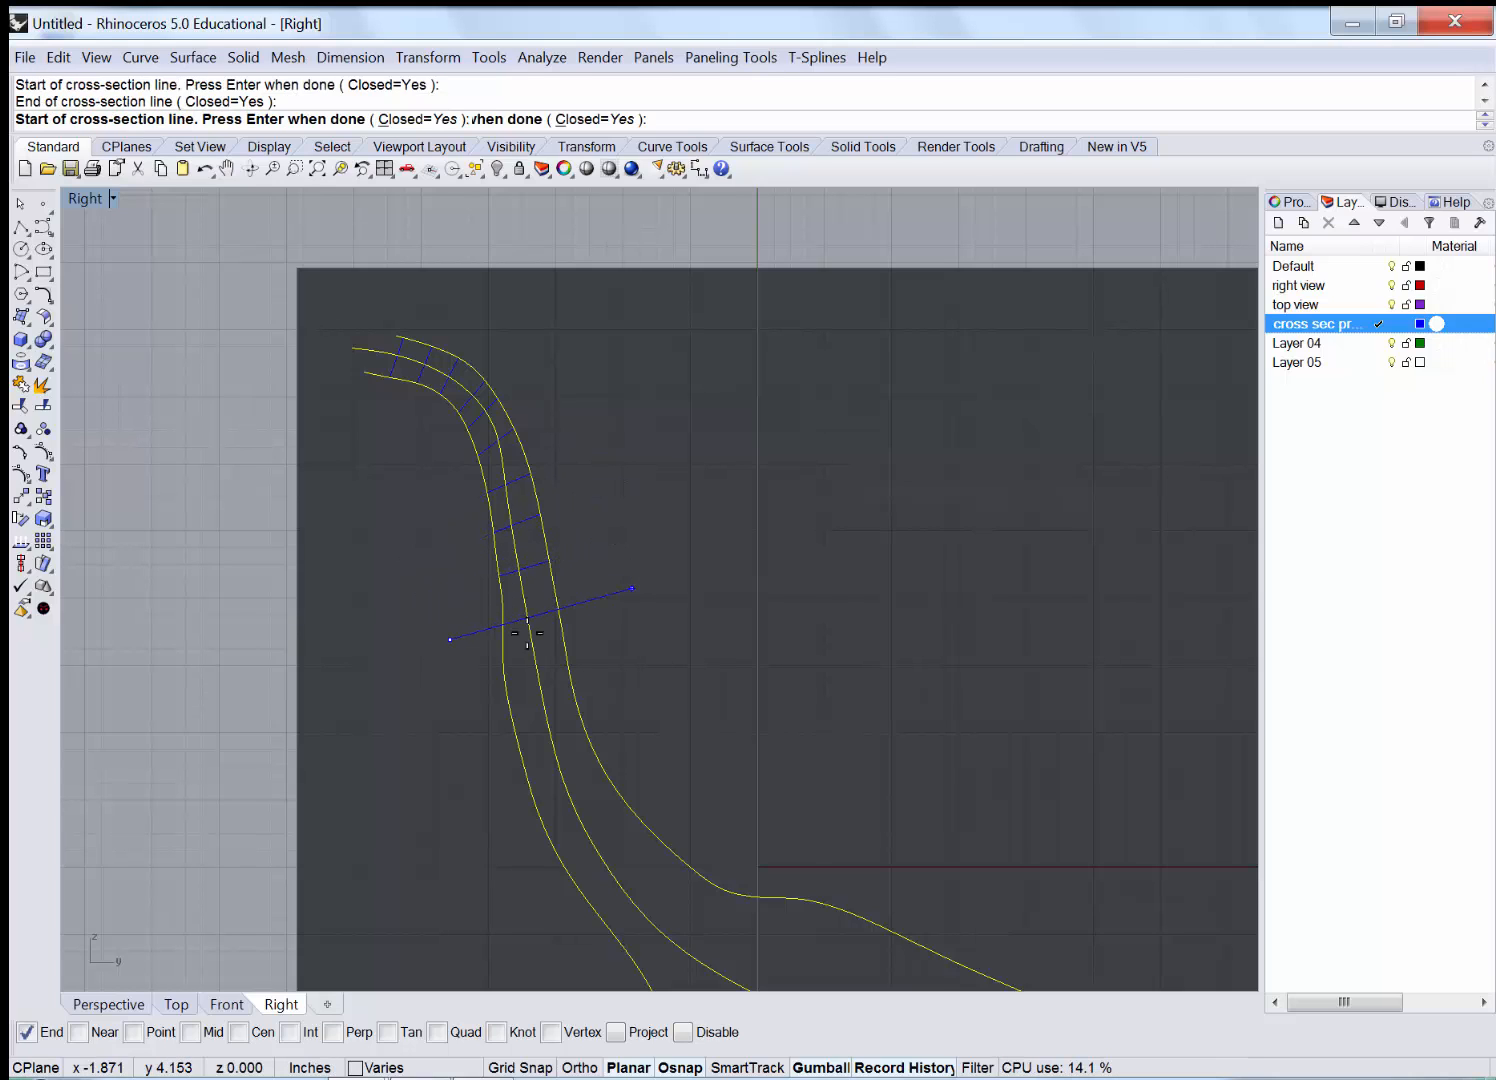
left_click(461, 682)
left_click(632, 610)
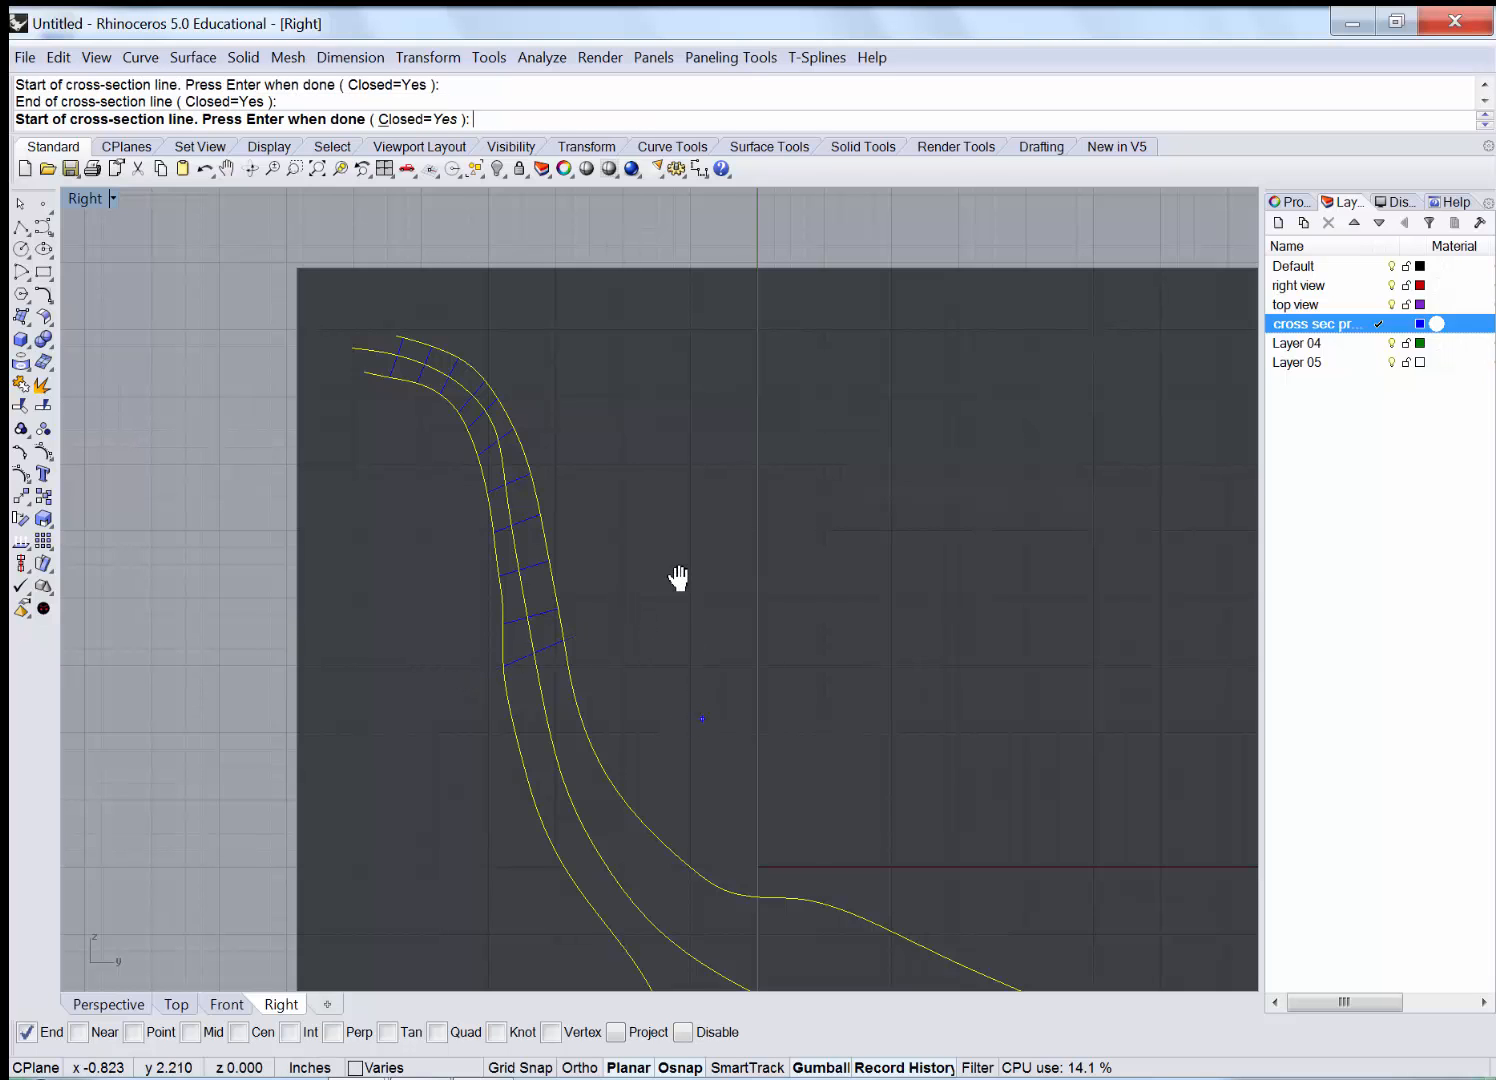
right_click_drag(678, 578, 447, 554)
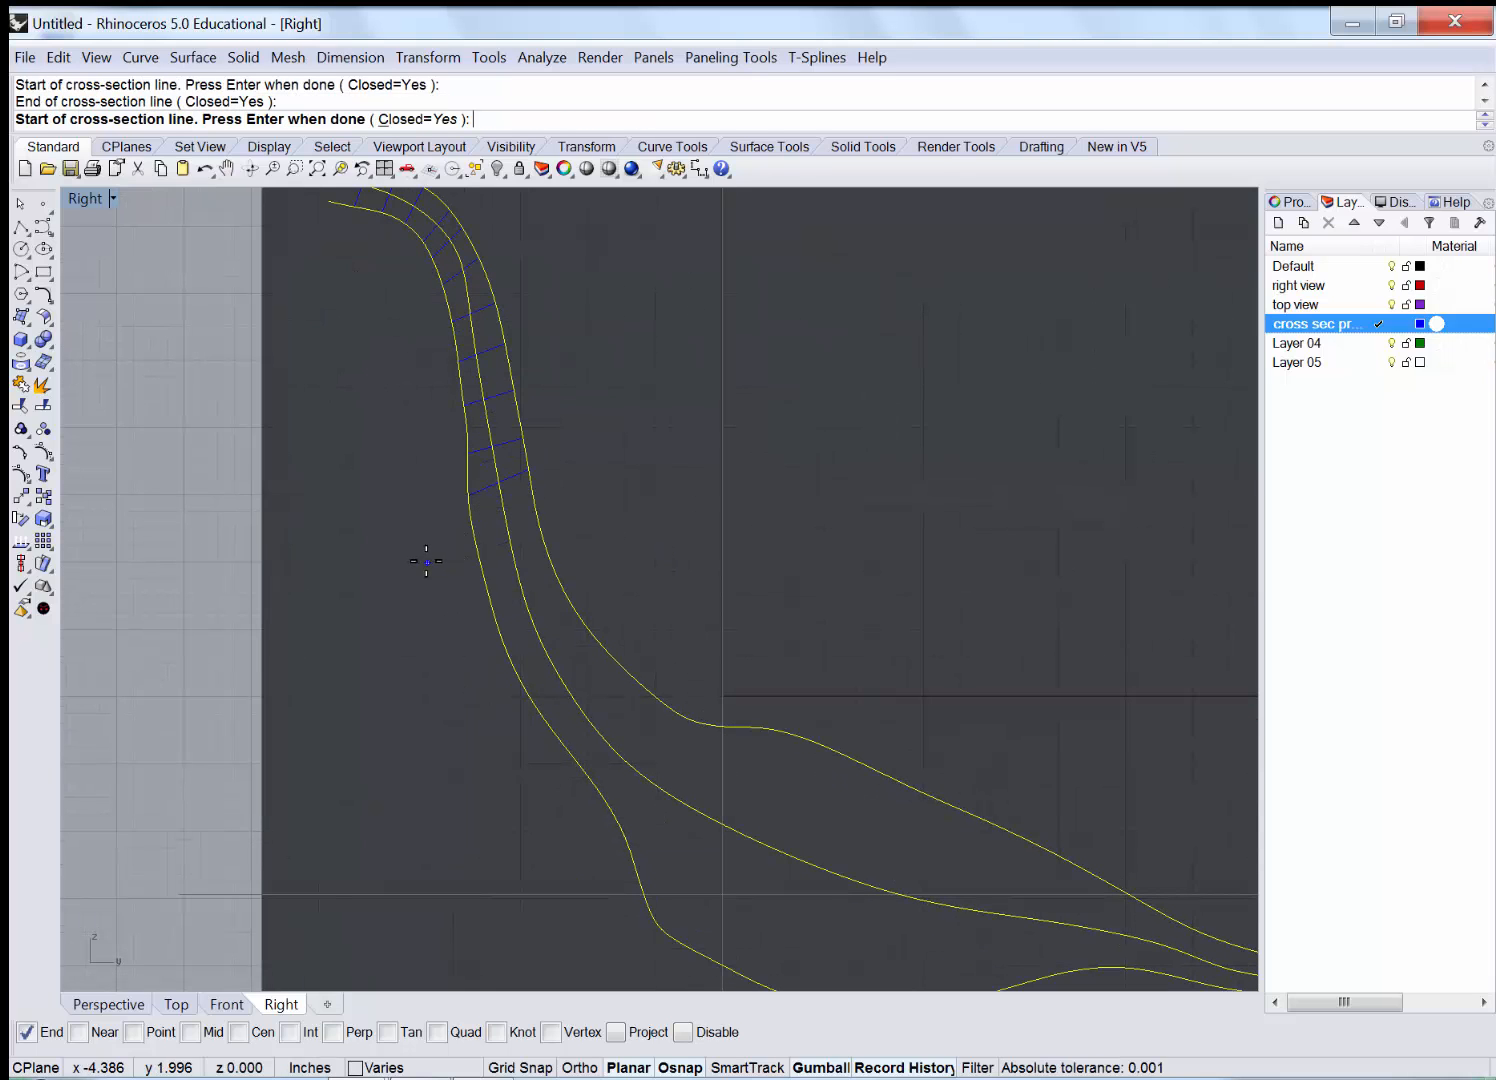
Add four cross-sections across the lower leg curves down to the lower bend.
left_click(426, 561)
left_click(576, 474)
left_click(452, 640)
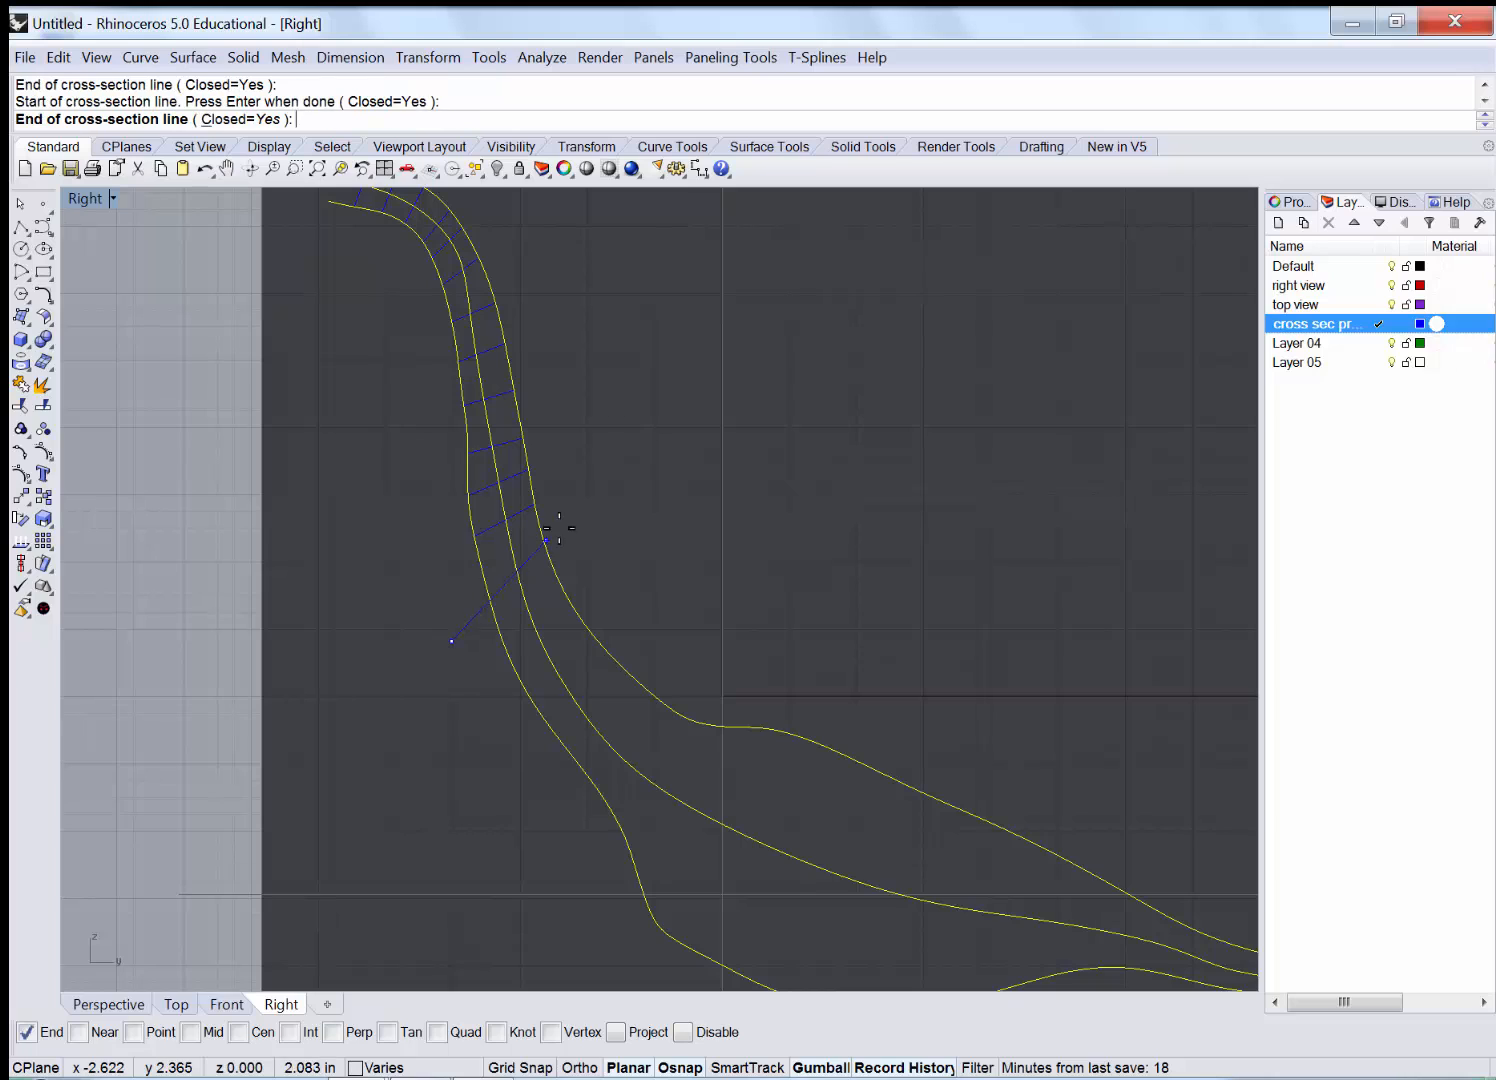
left_click(596, 520)
left_click(494, 703)
left_click(611, 562)
left_click(500, 815)
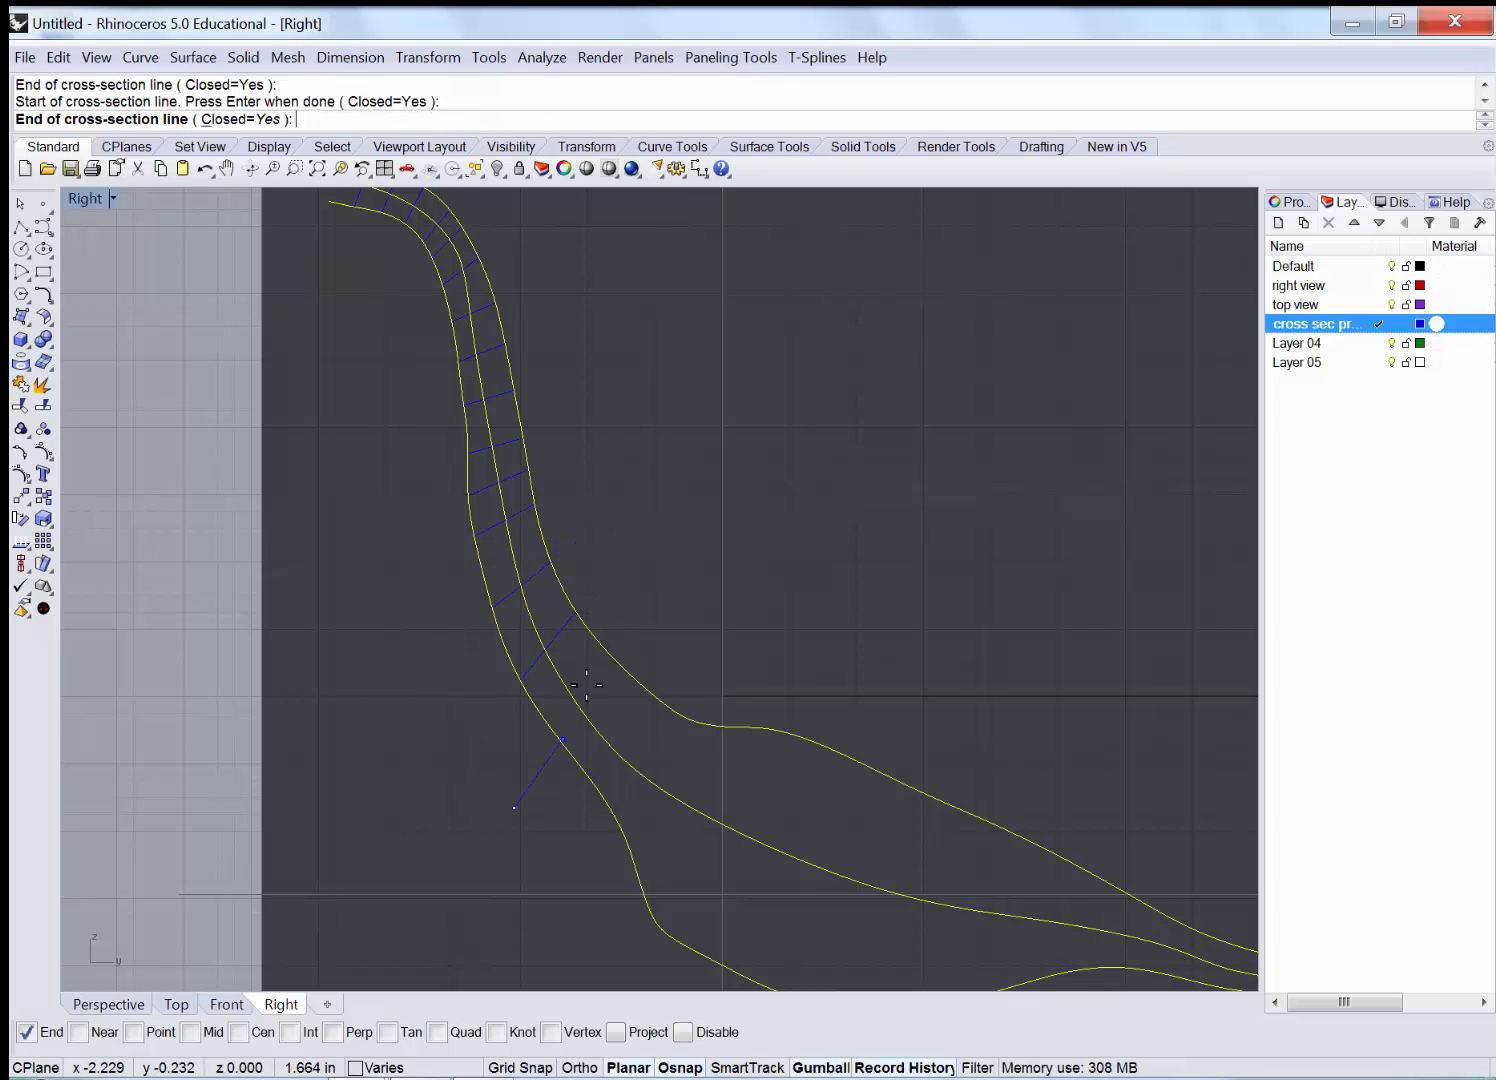
left_click(651, 601)
Add six cross-sections where the curves turn into the foot.
right_click_drag(870, 630, 790, 500)
left_click(498, 713)
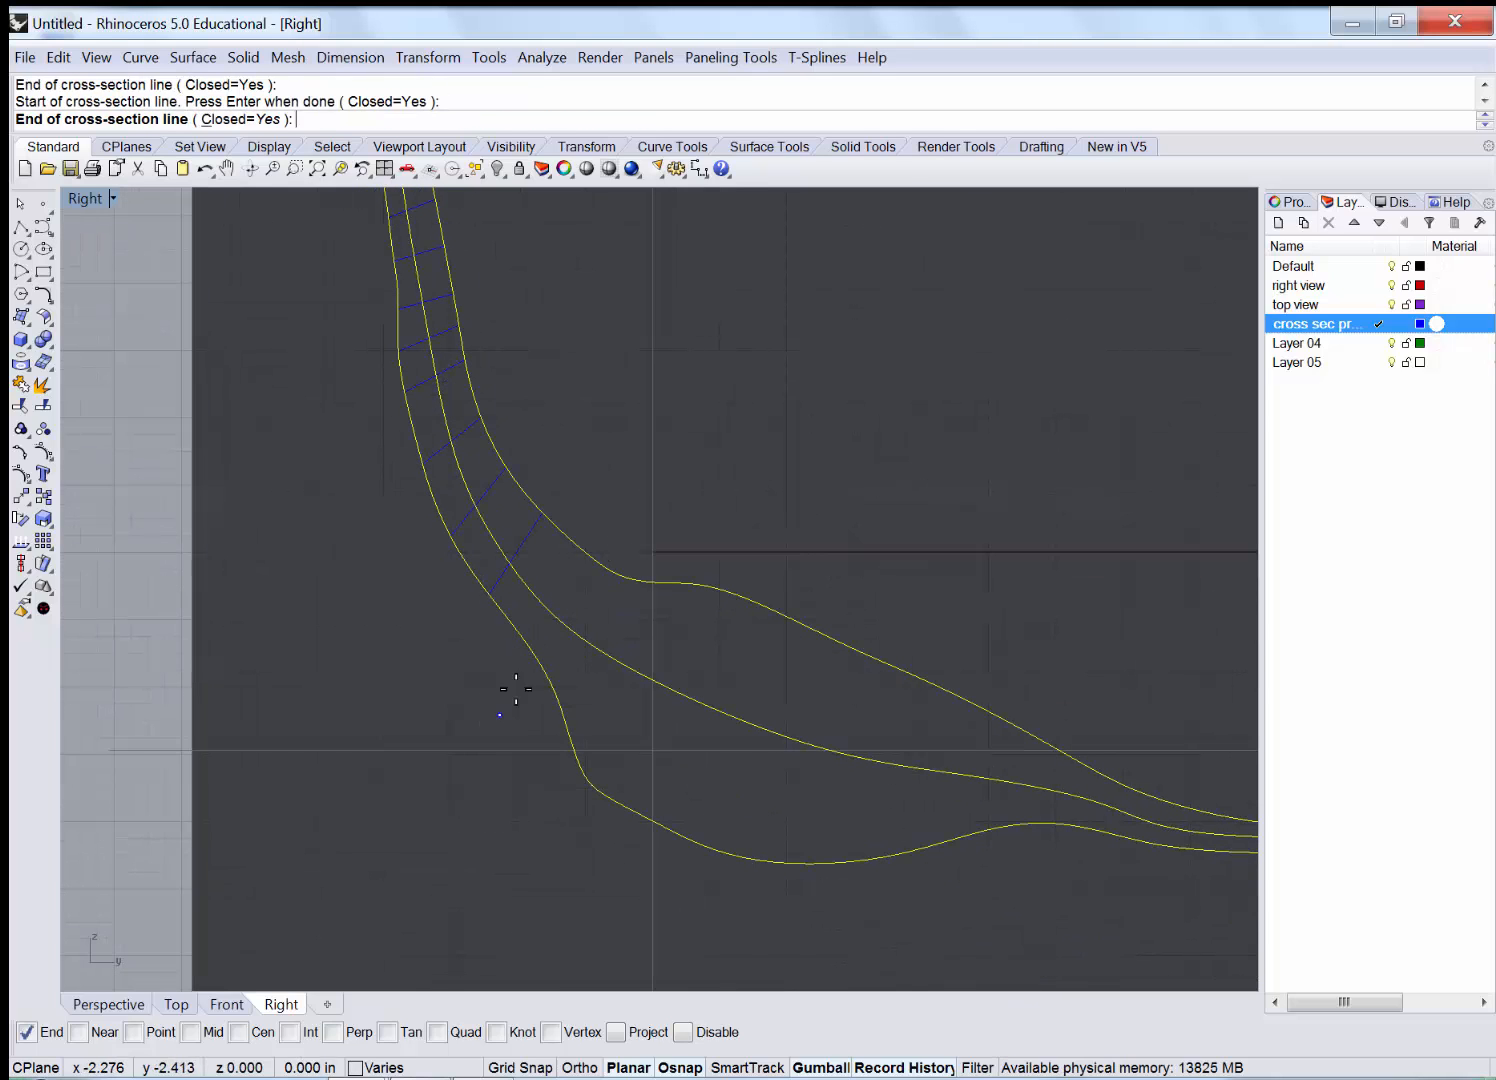
left_click(630, 485)
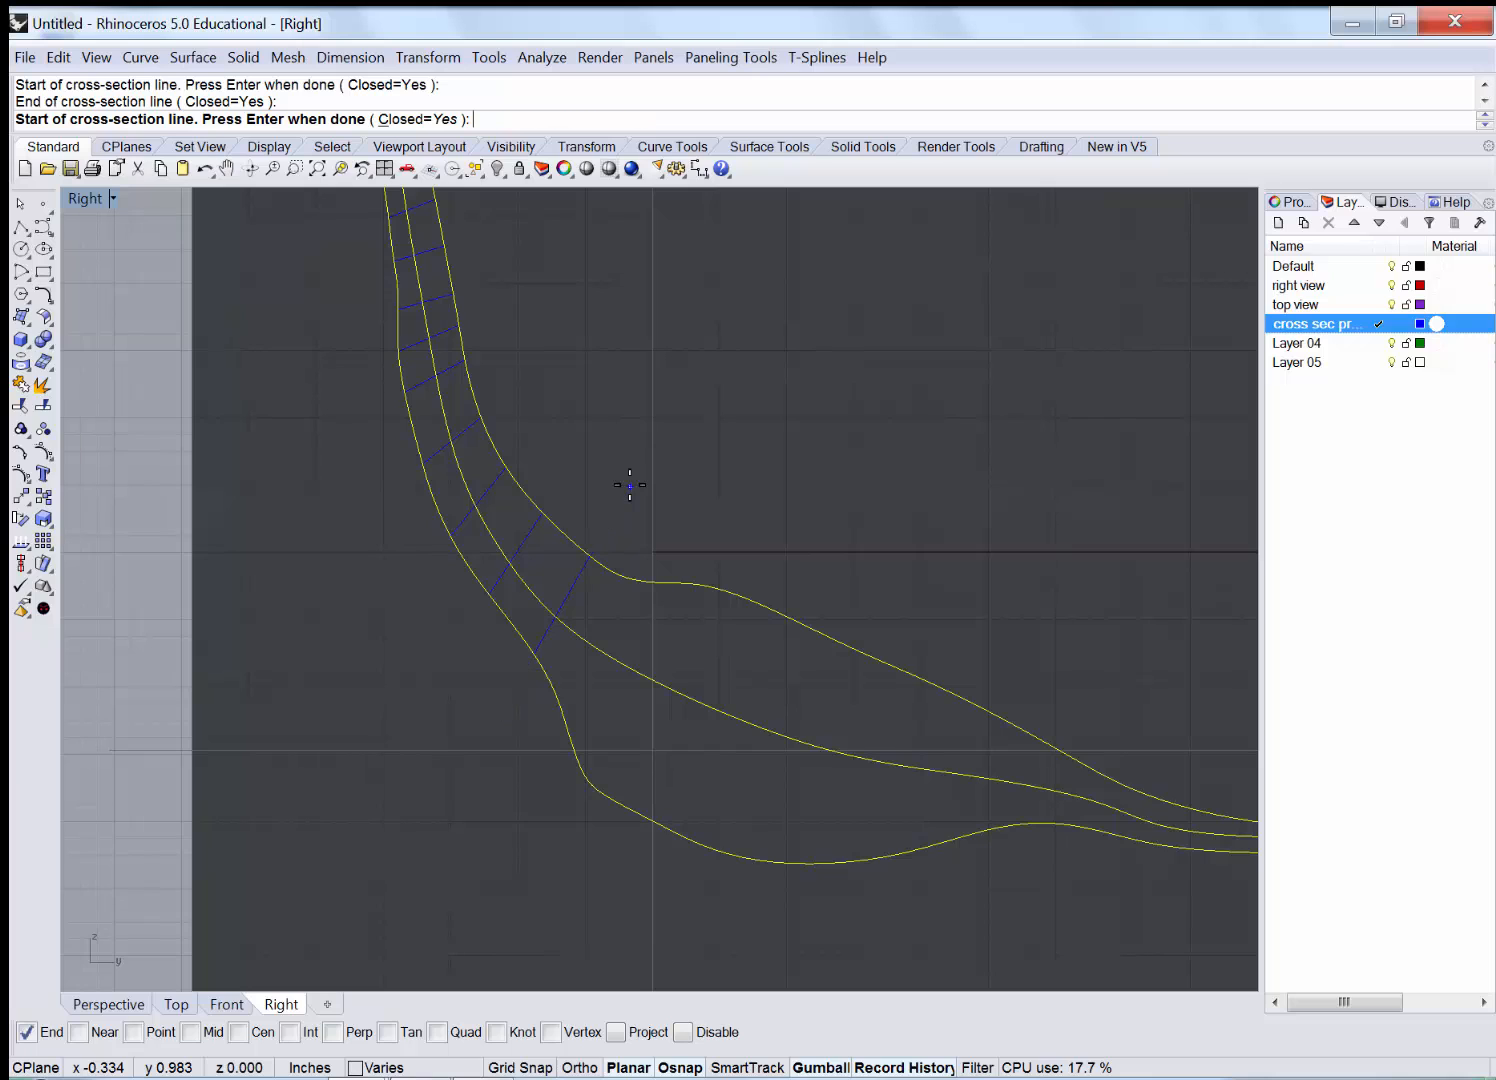
left_click(519, 776)
left_click(658, 518)
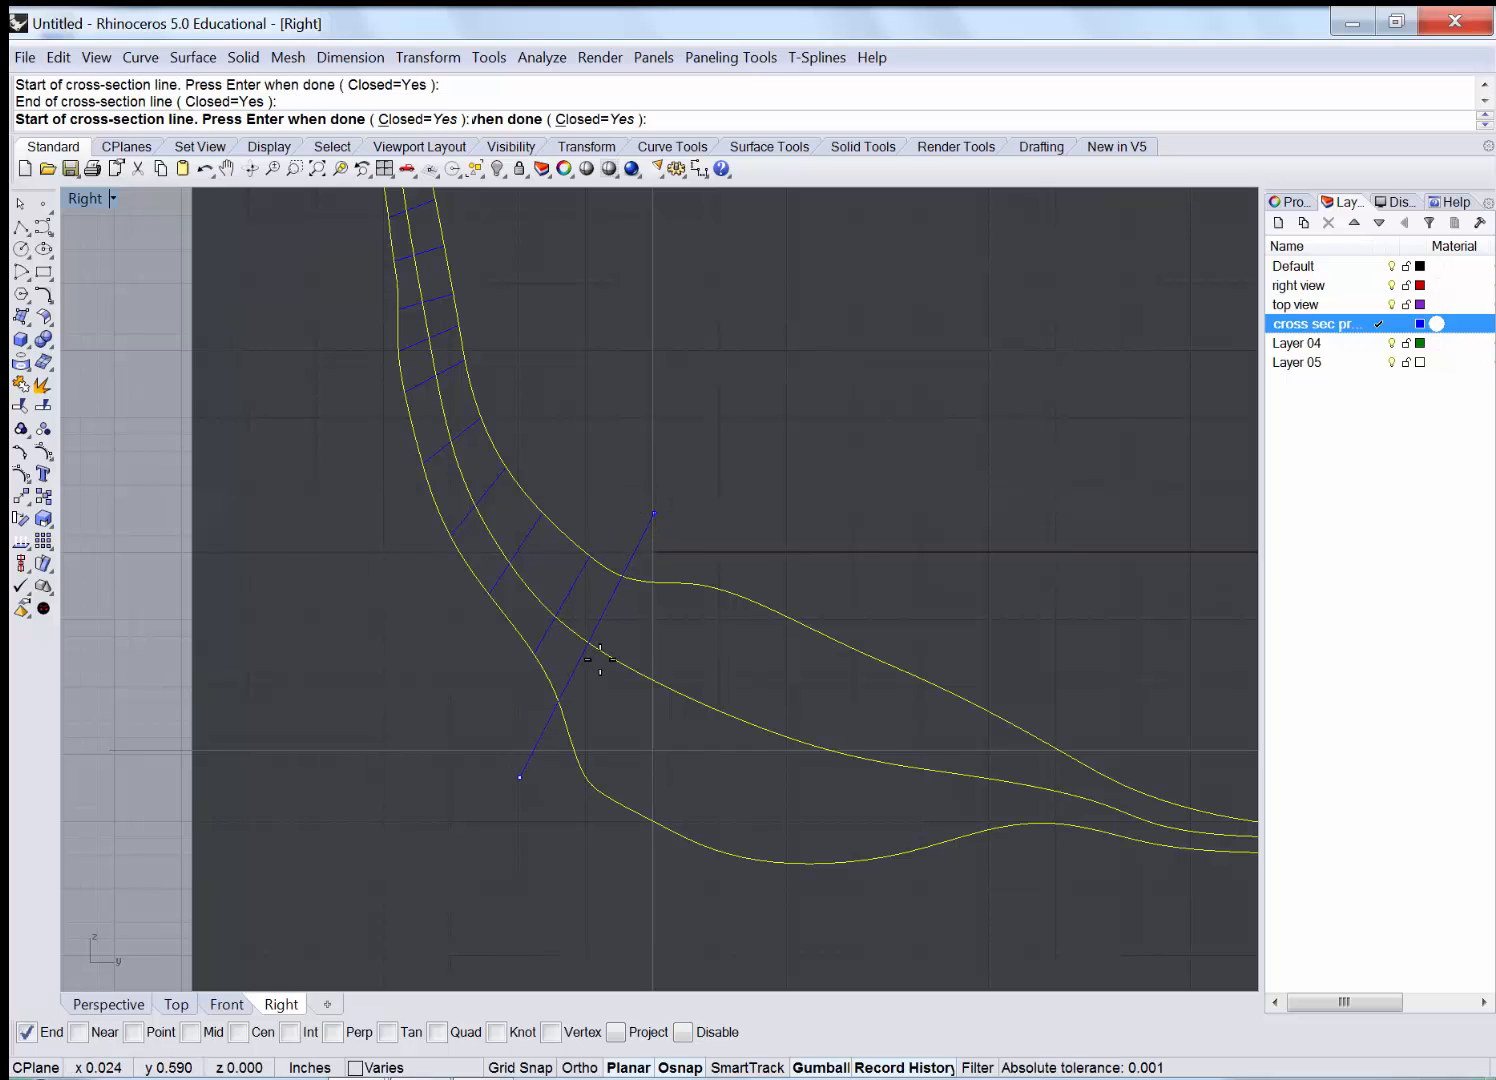
left_click(555, 826)
left_click(677, 548)
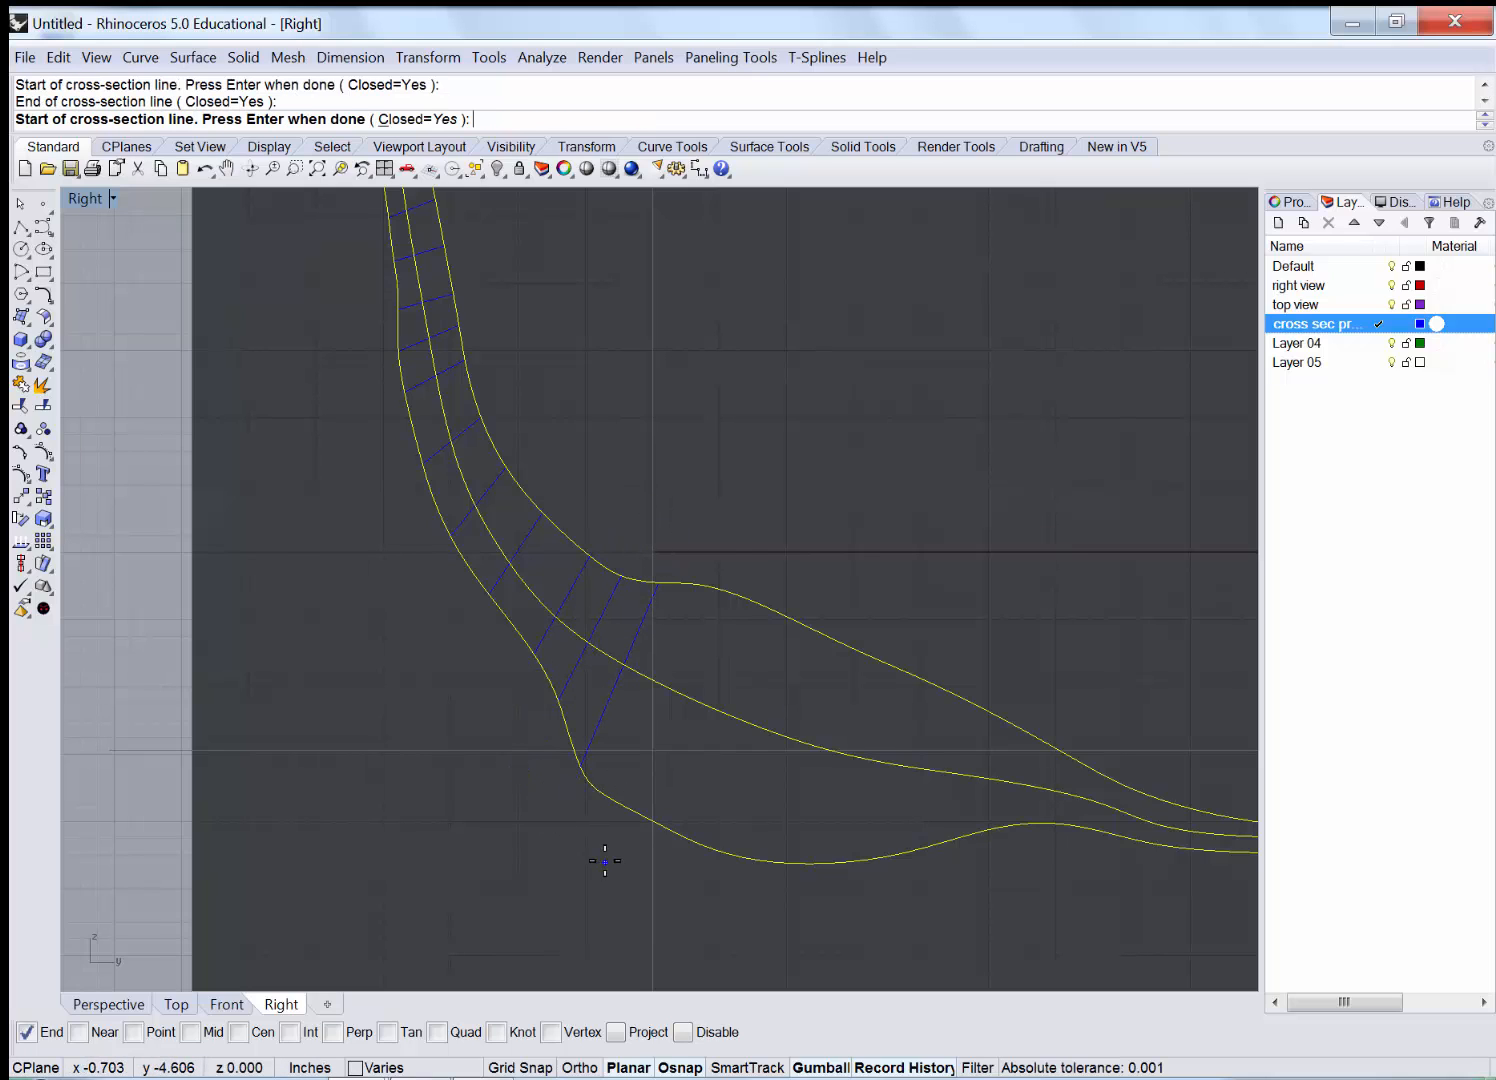
left_click(606, 862)
left_click(727, 545)
left_click(672, 896)
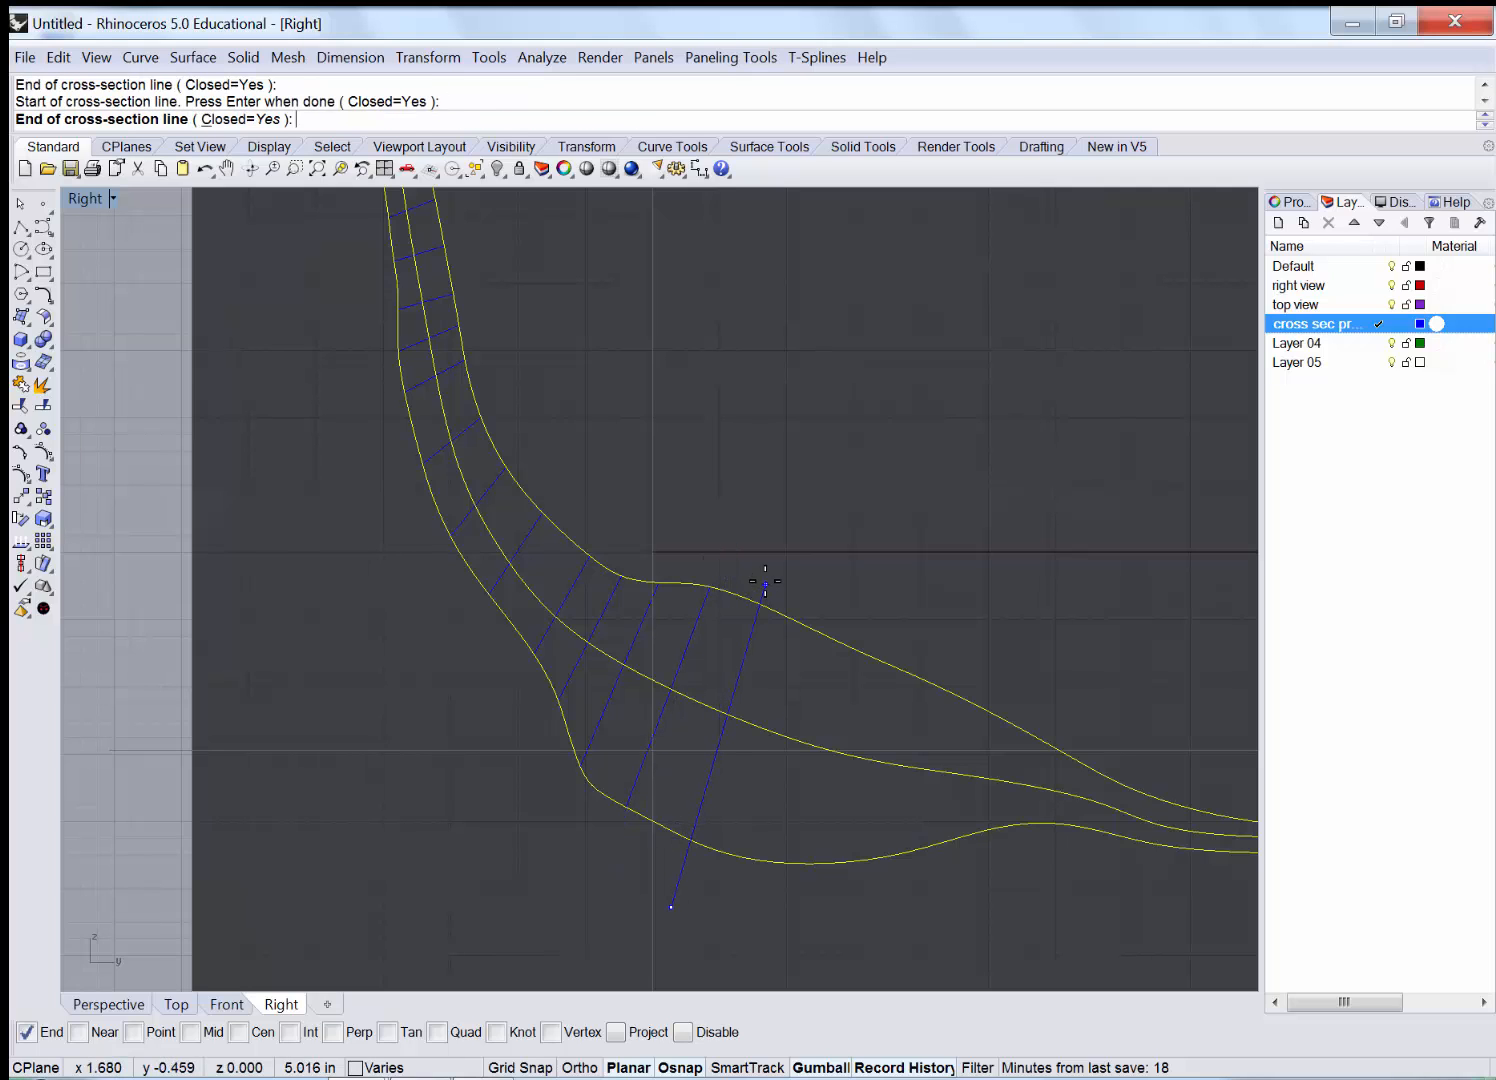
left_click(763, 588)
left_click(749, 857)
left_click(804, 627)
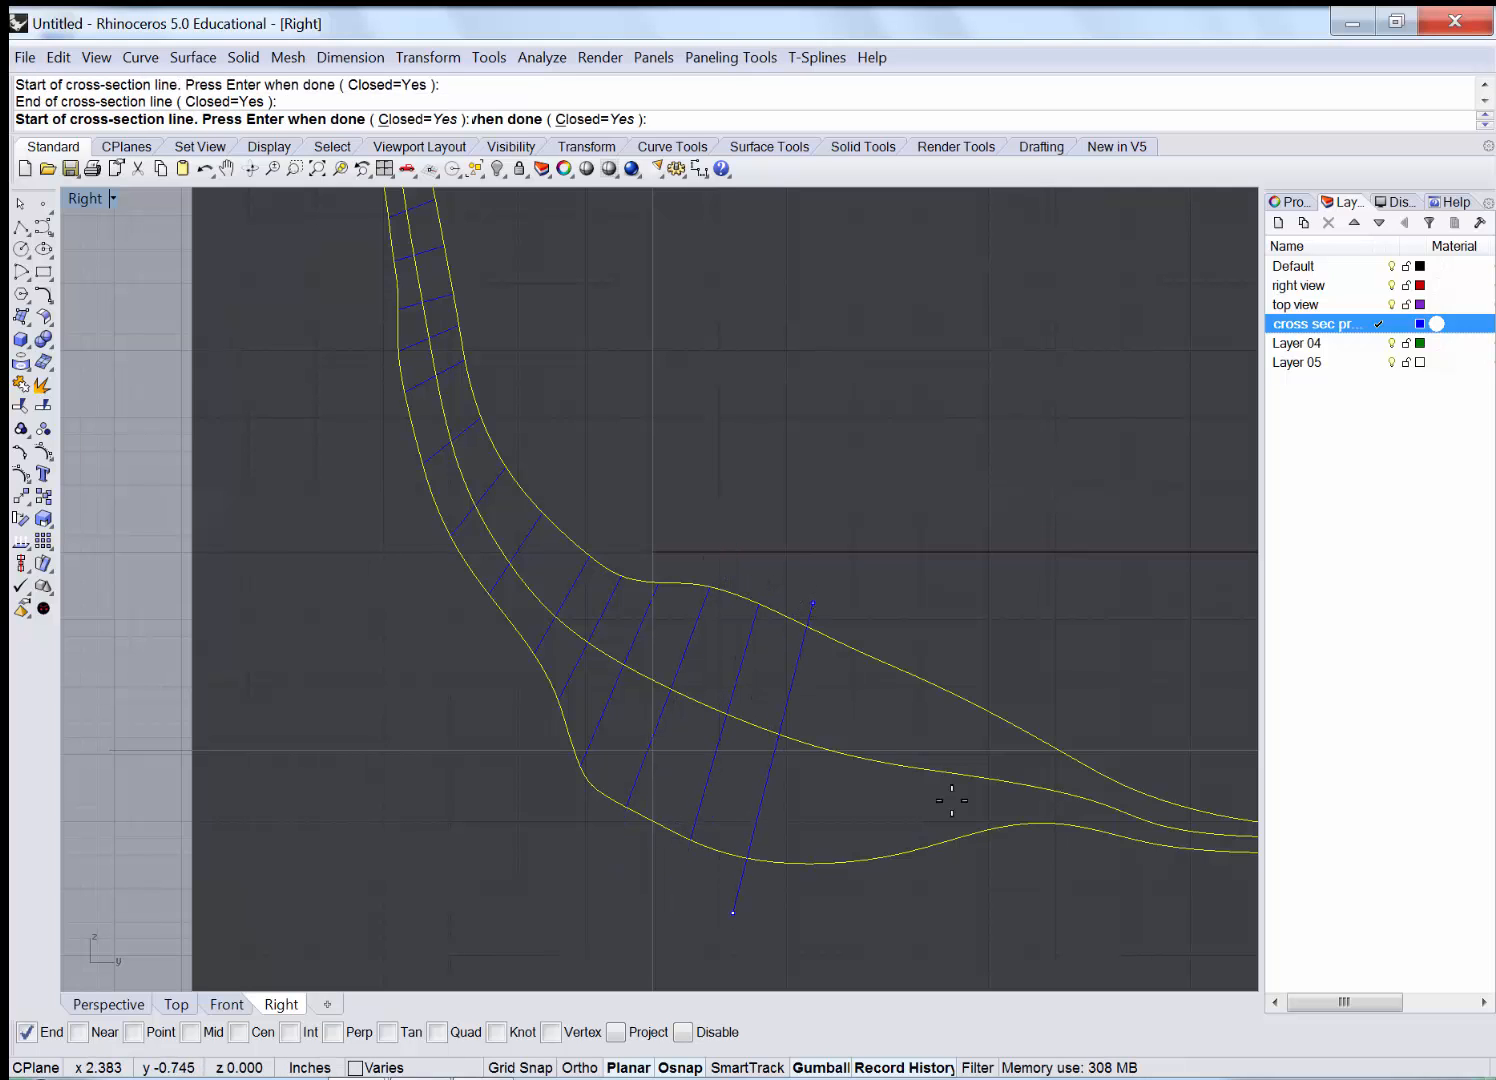
Add seven cross-sections along the foot toward where the curves narrow.
right_click_drag(815, 698, 568, 586)
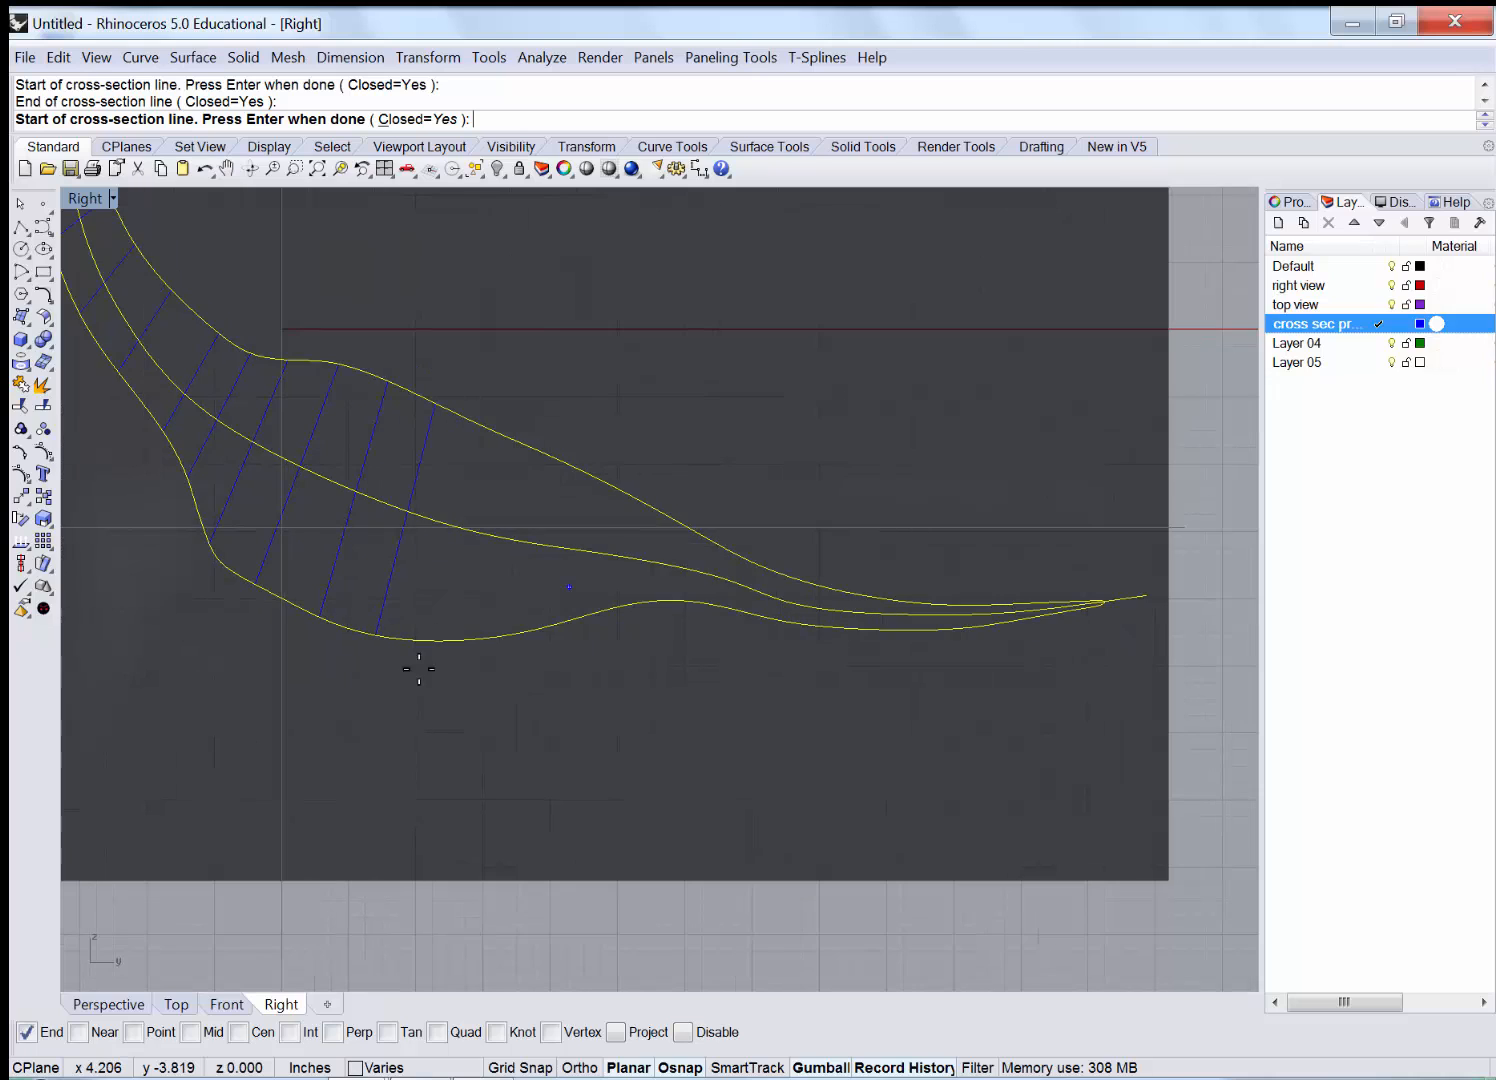
left_click(417, 688)
left_click(486, 388)
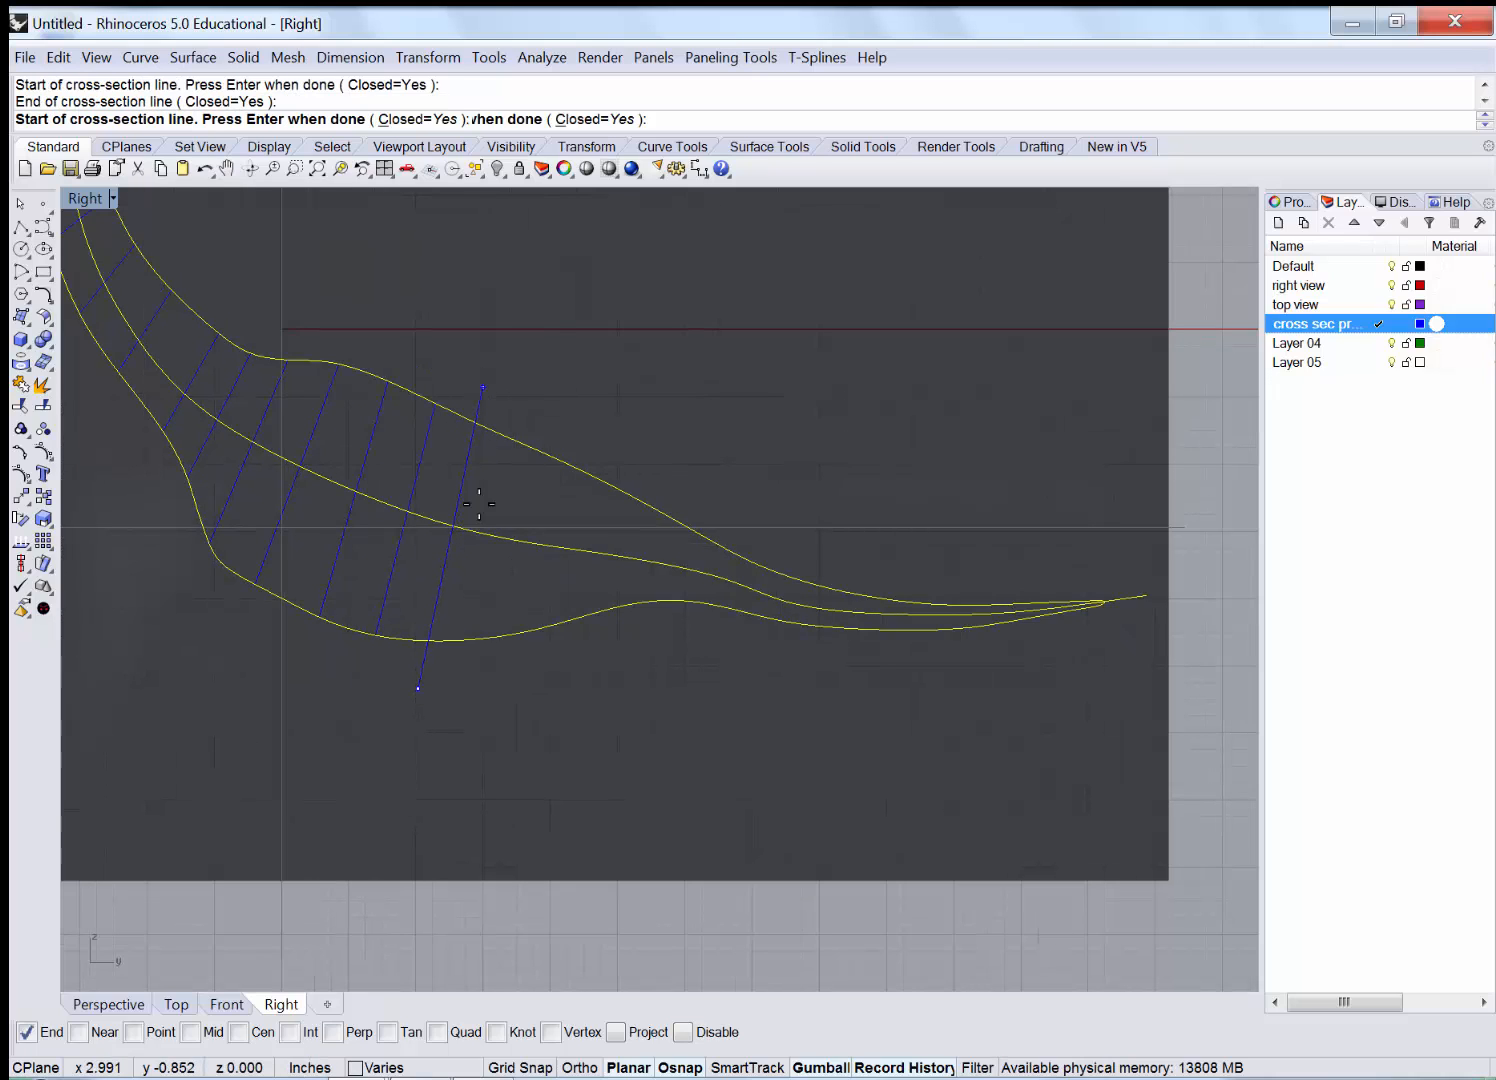
left_click(483, 721)
left_click(534, 410)
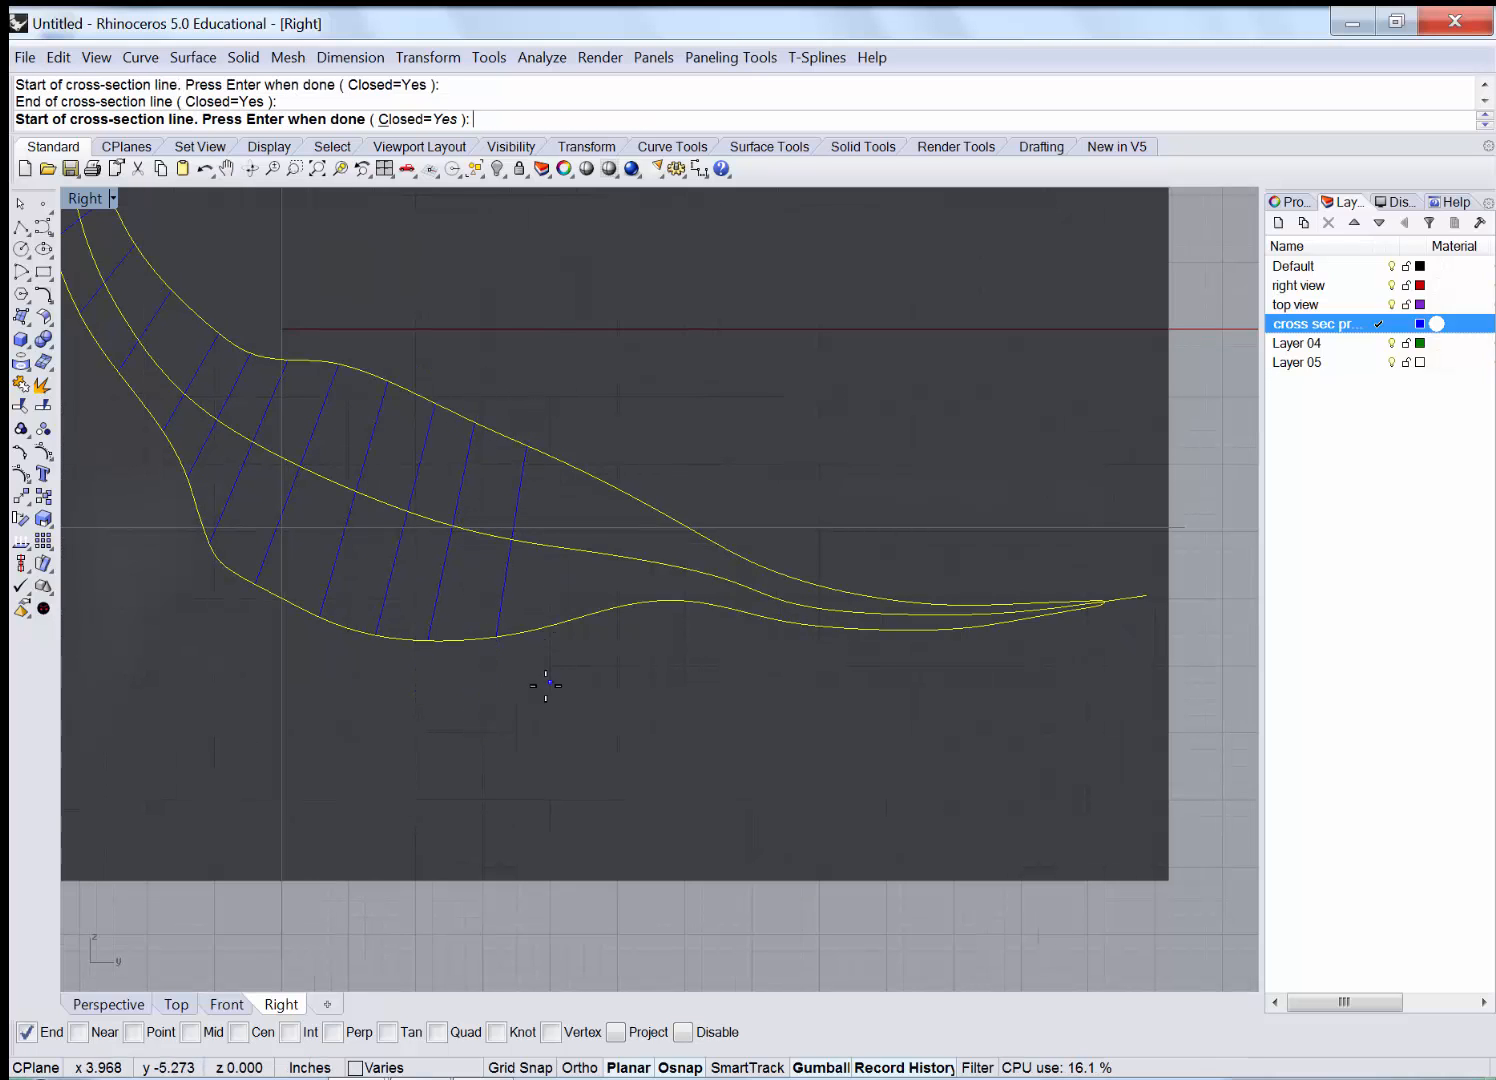
left_click(544, 688)
left_click(578, 447)
left_click(594, 658)
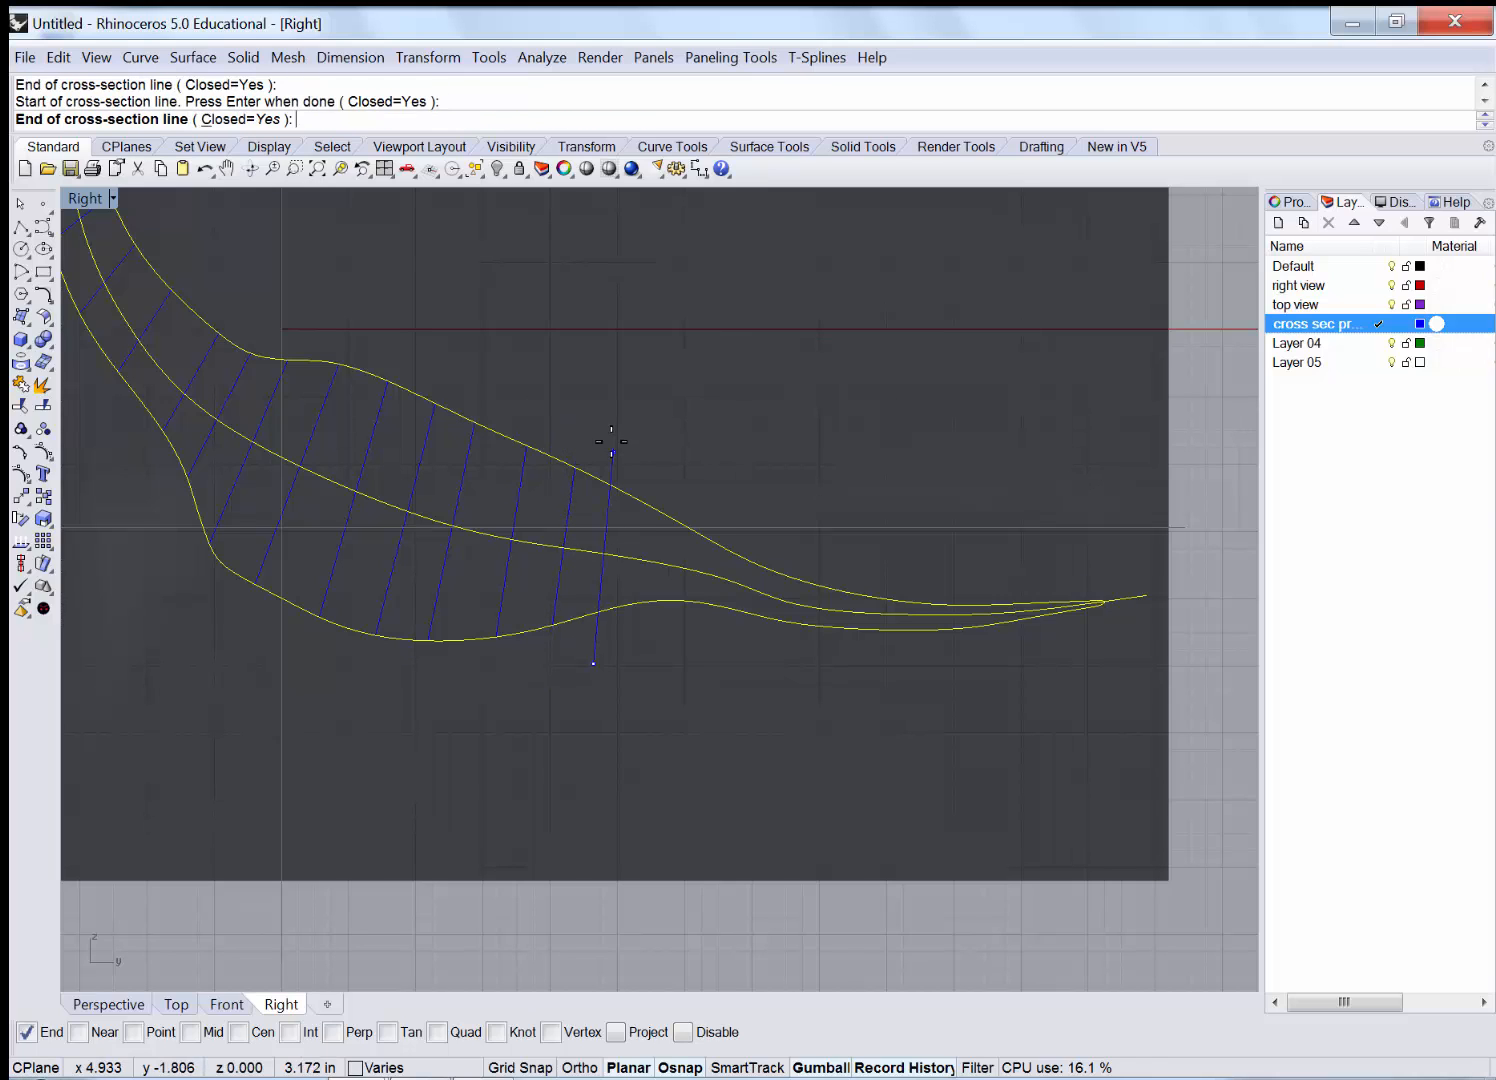
left_click(609, 439)
left_click(640, 659)
left_click(645, 455)
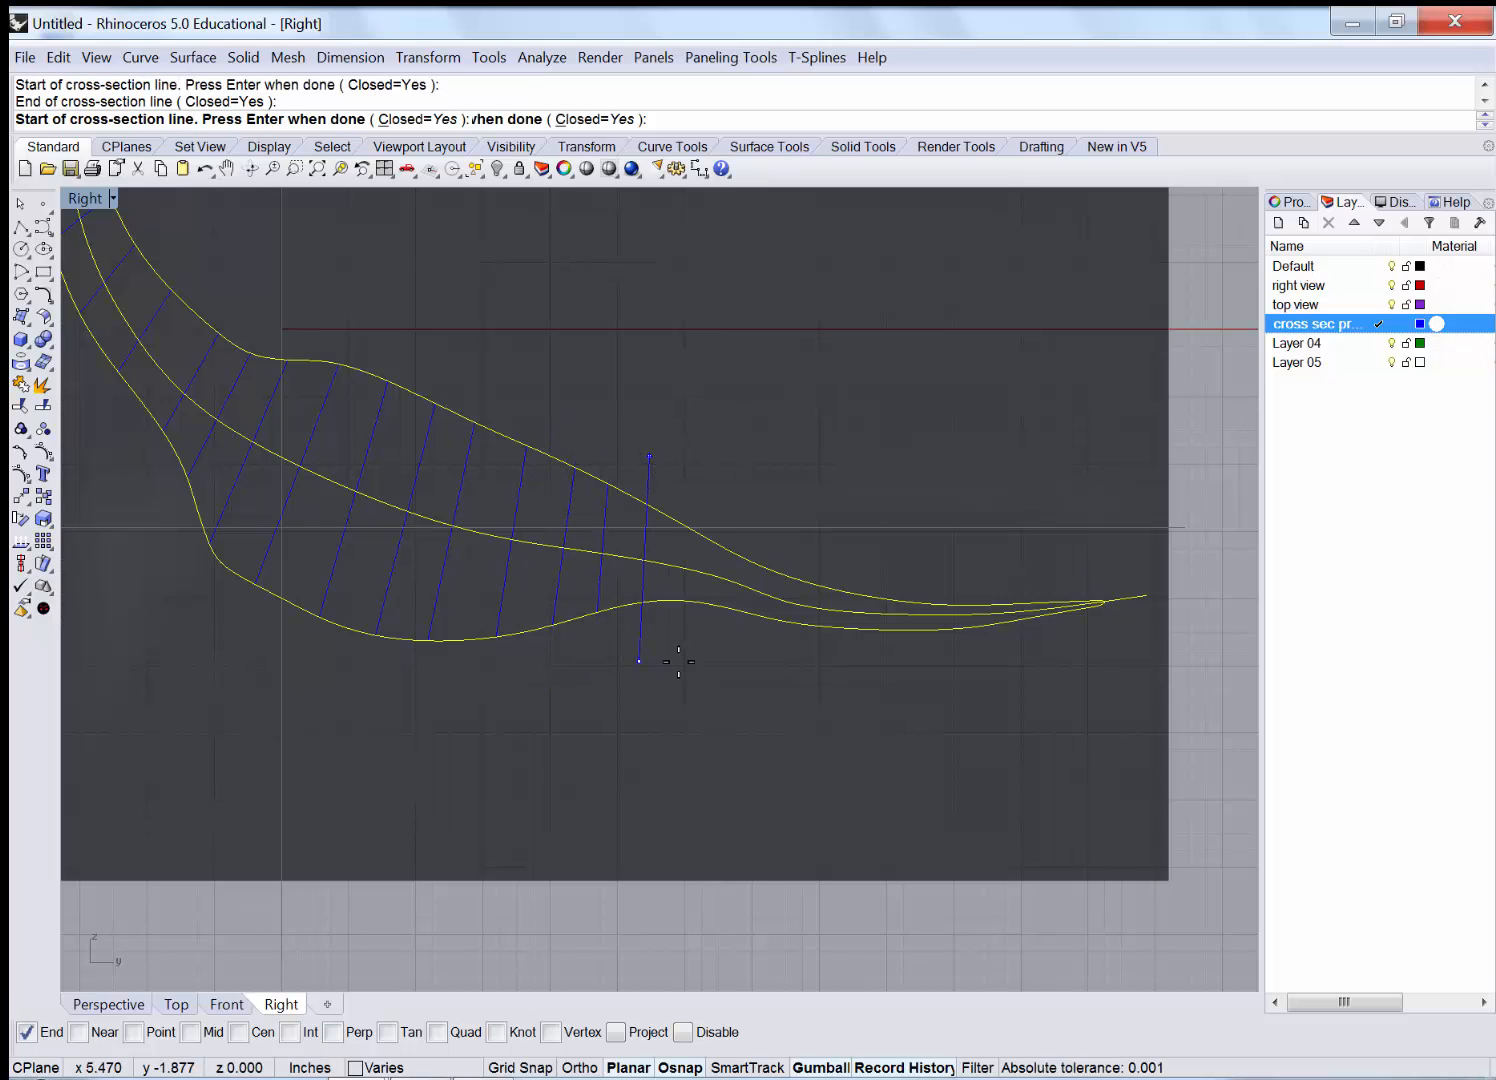
left_click(682, 670)
left_click(690, 463)
left_click(716, 665)
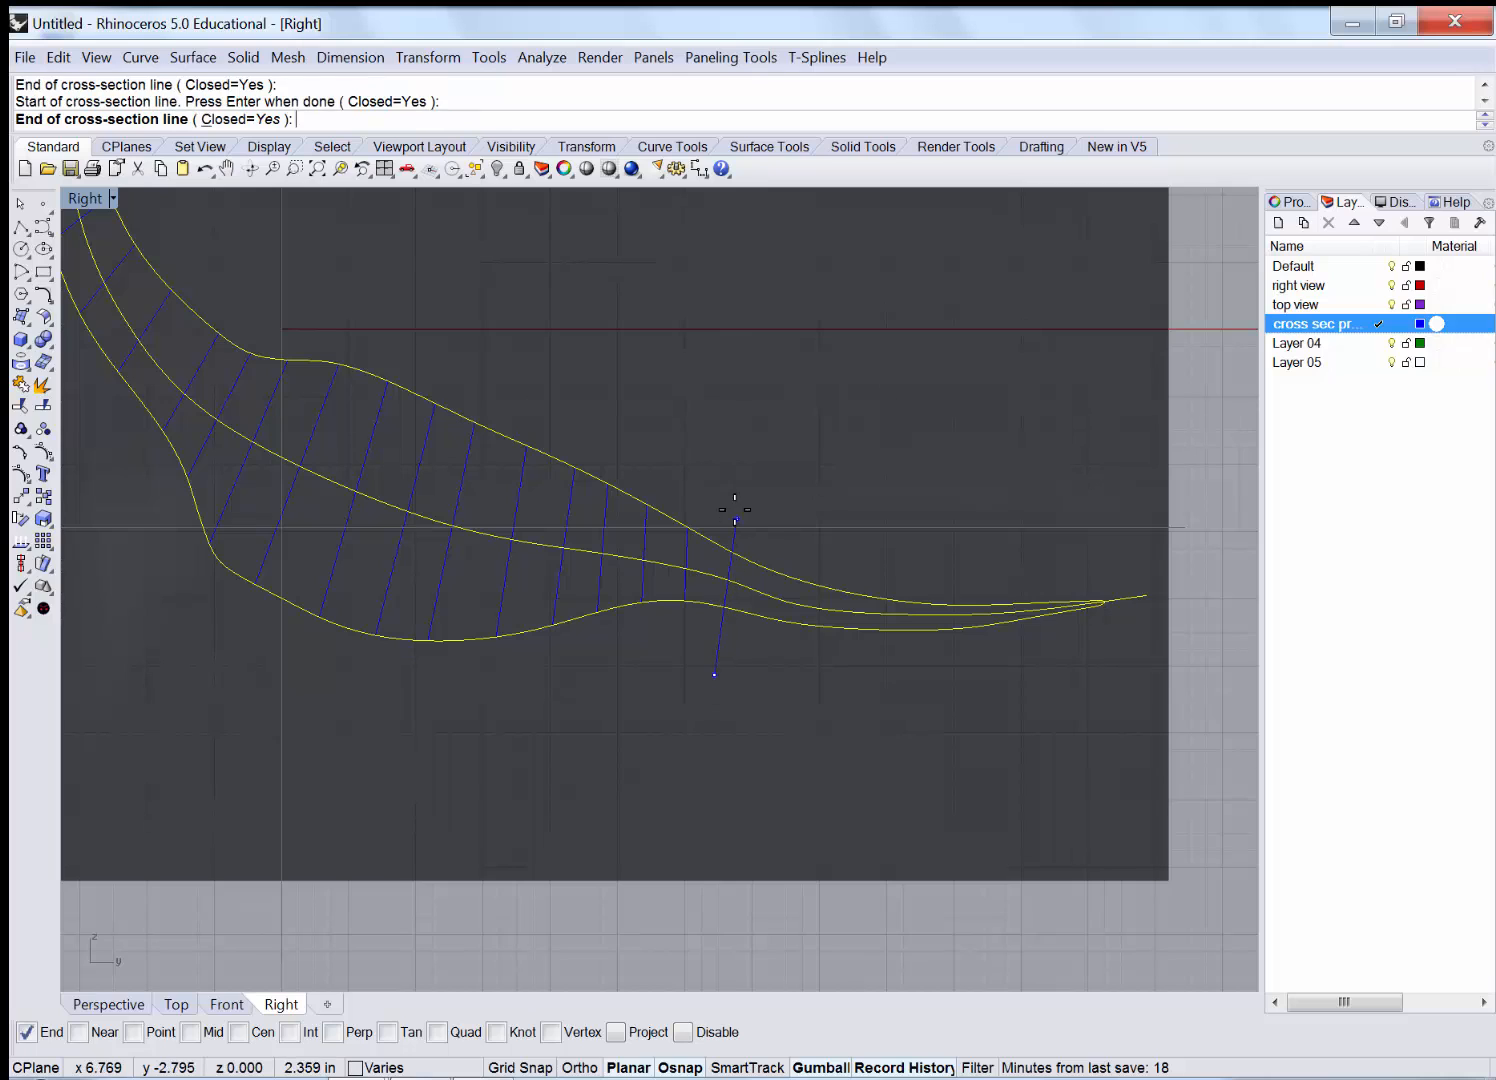
left_click(729, 488)
Add six cross-sections across the narrow toe, stopping just before the tip.
left_click(755, 665)
left_click(757, 520)
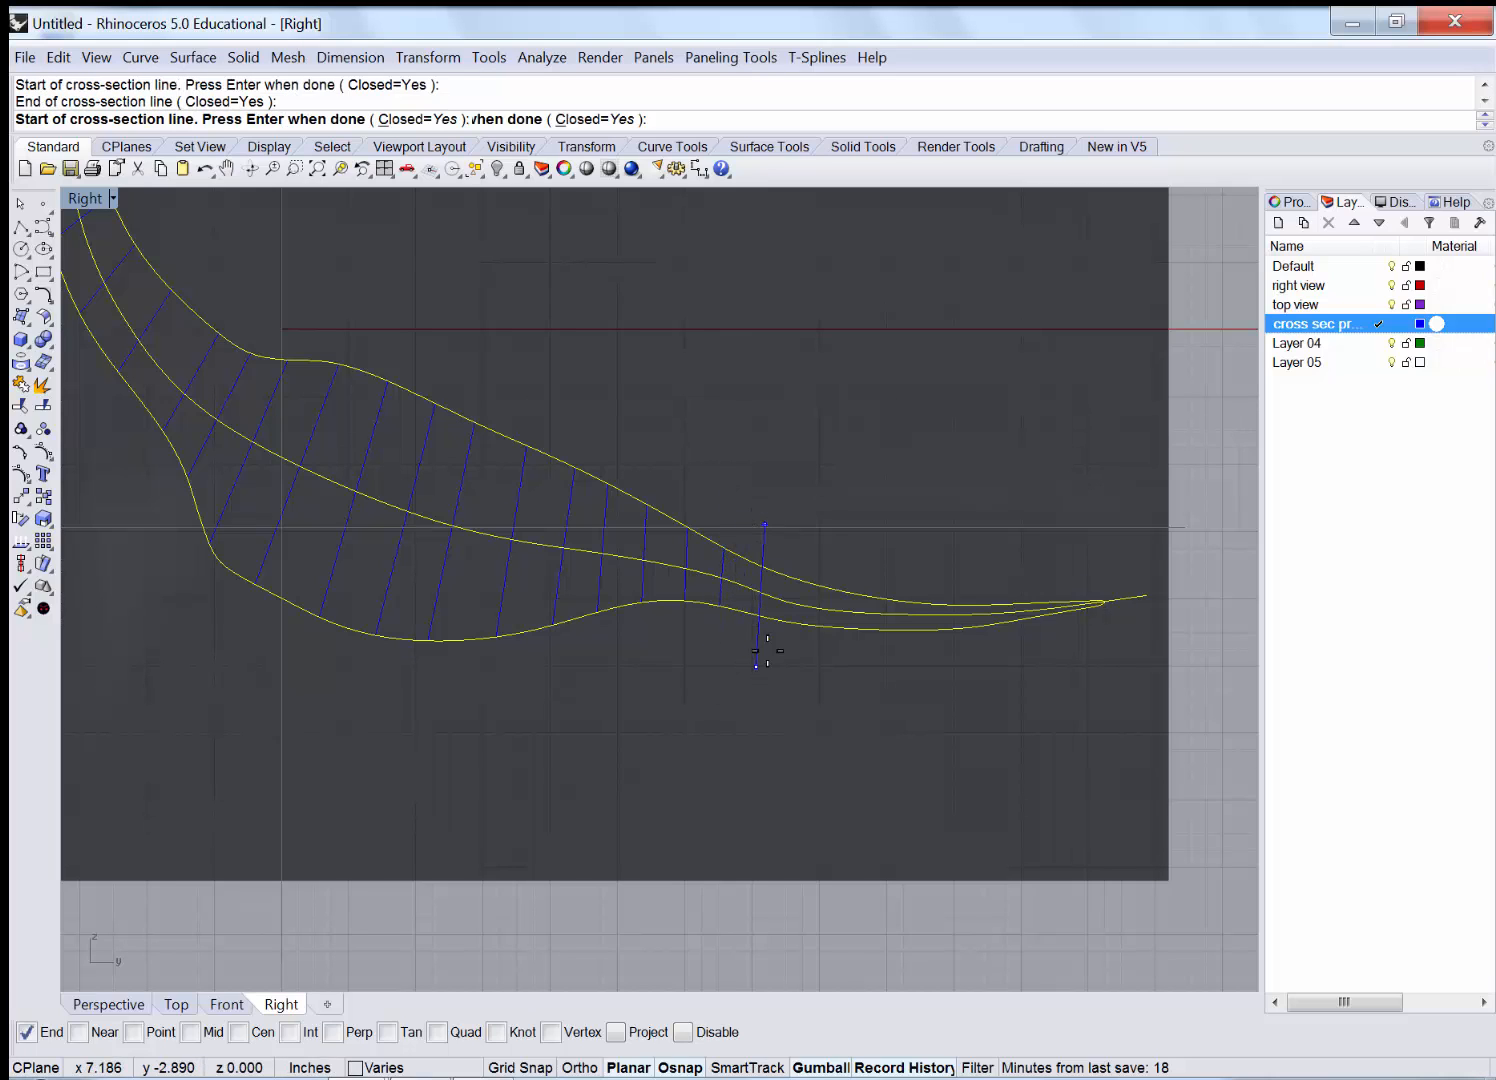
left_click(815, 684)
left_click(818, 523)
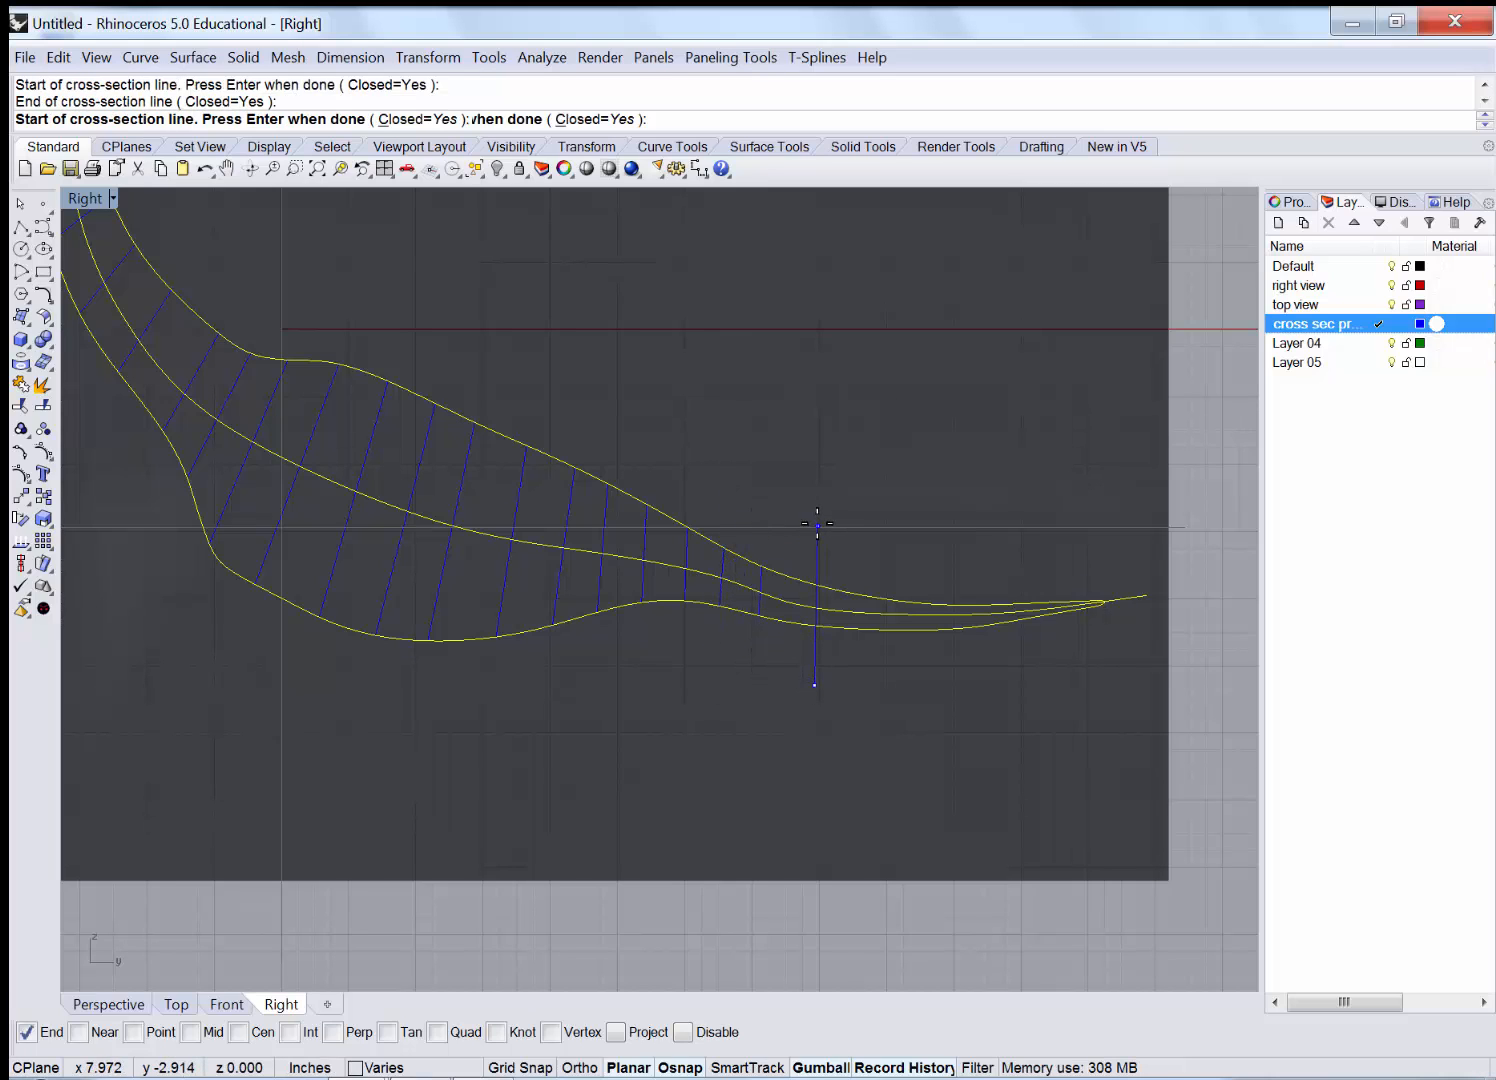
left_click(864, 690)
left_click(860, 535)
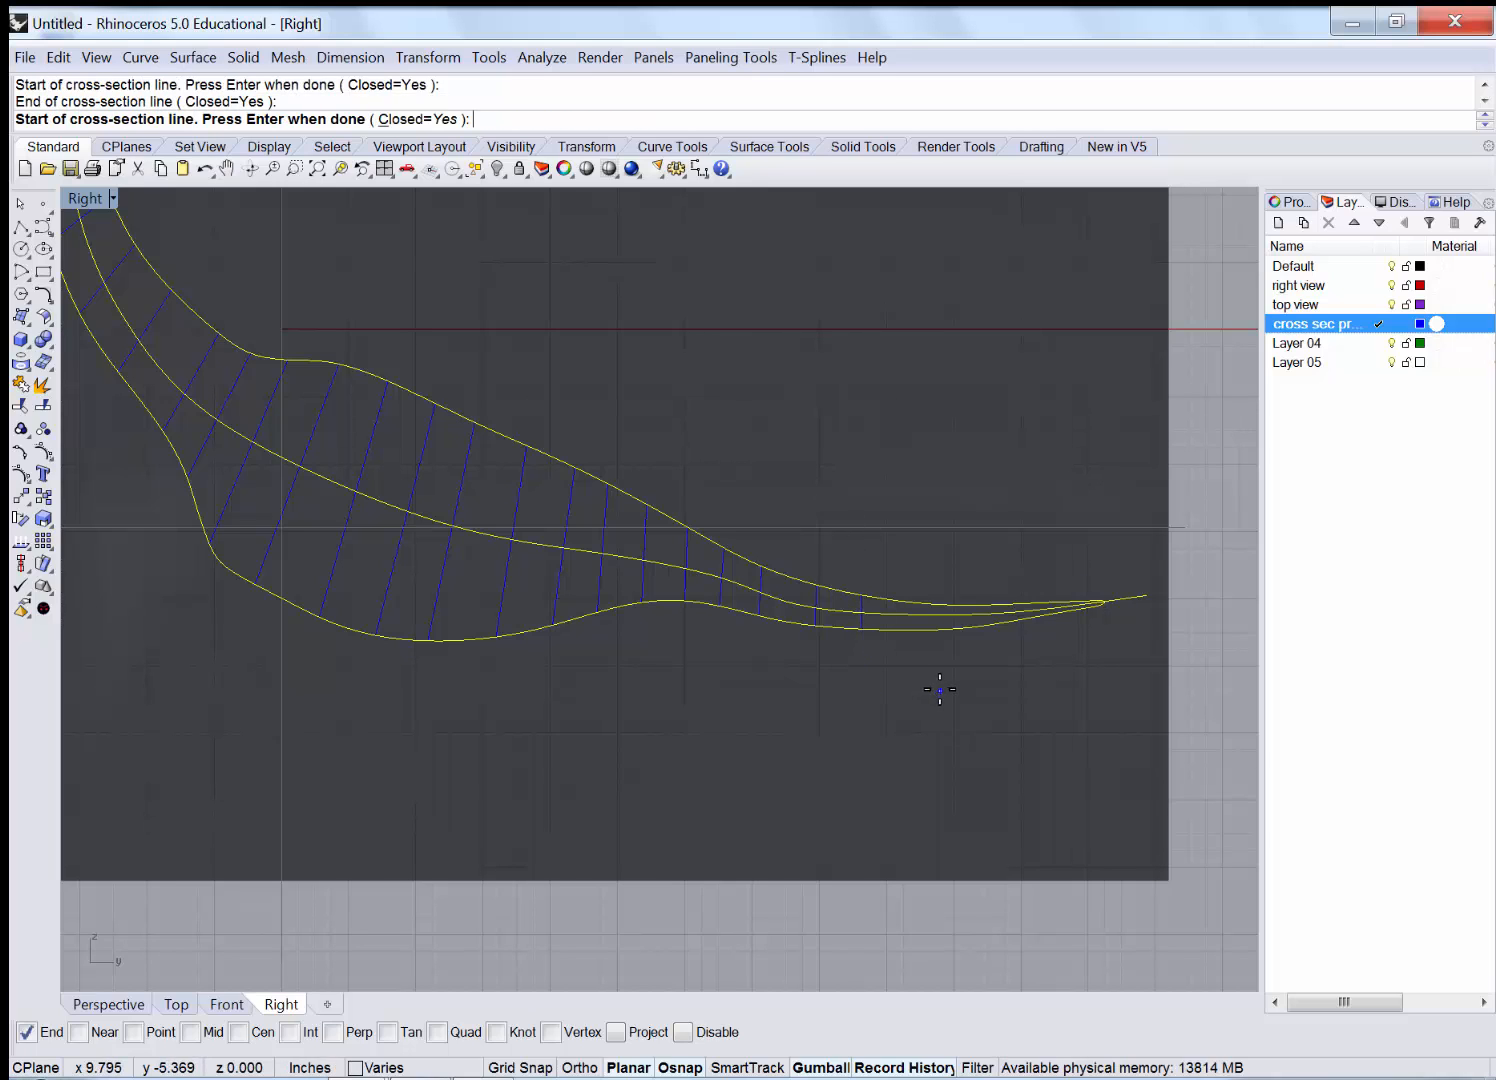
left_click(938, 685)
left_click(935, 551)
left_click(997, 669)
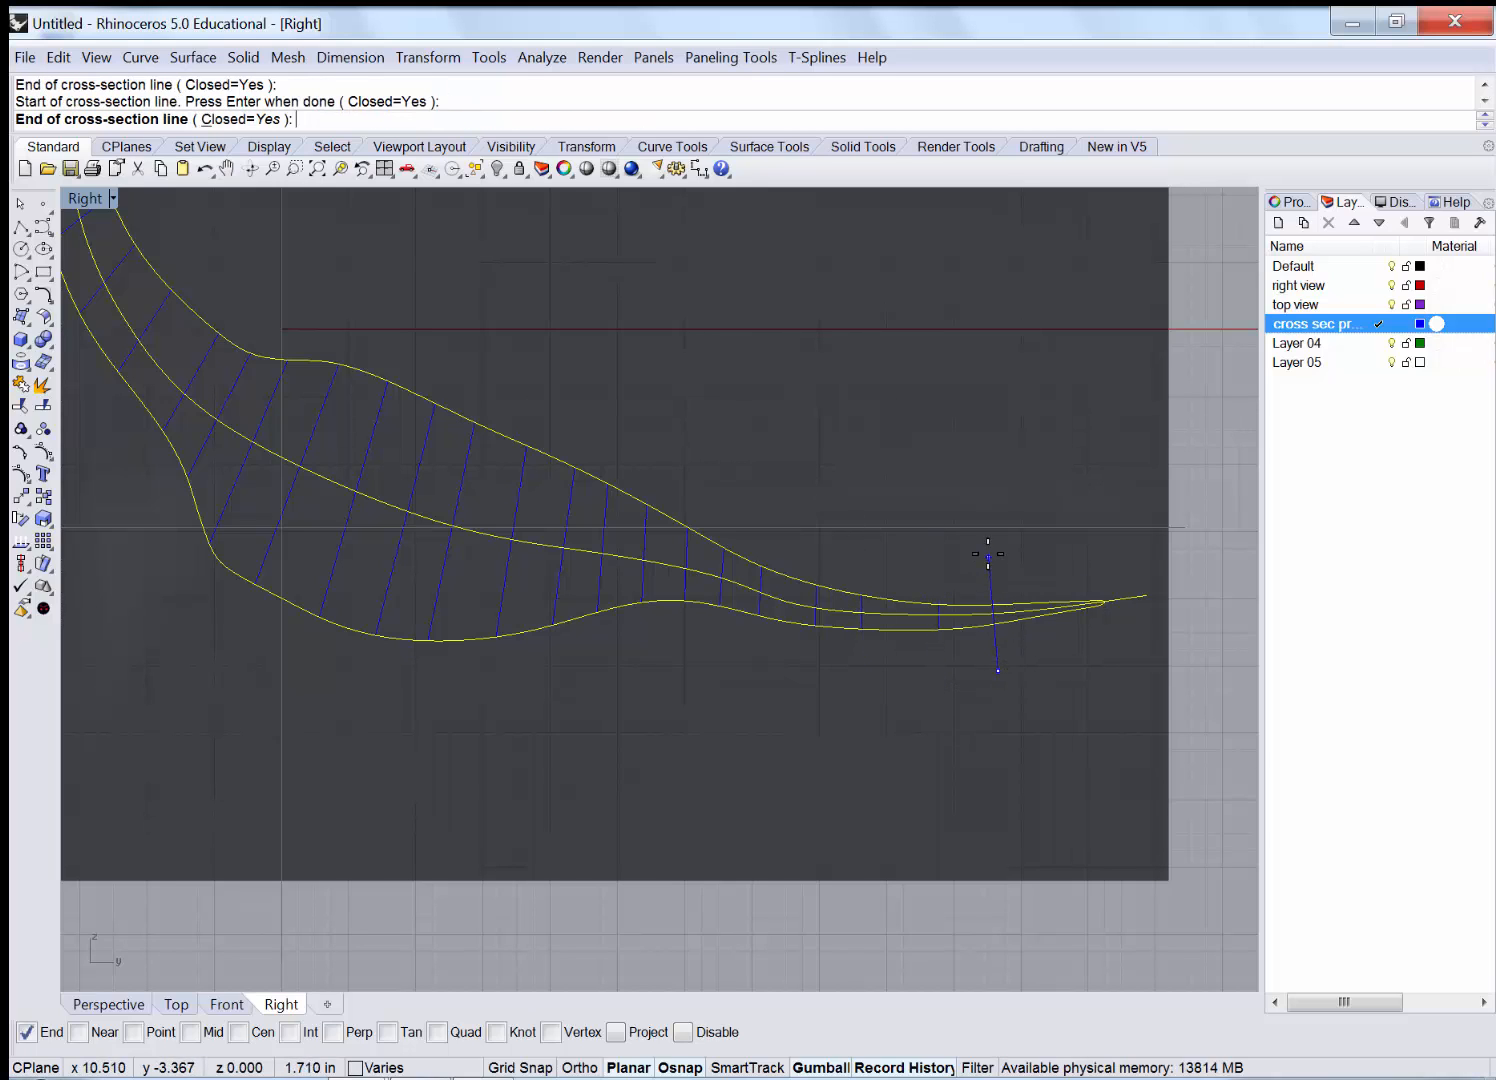
left_click(988, 555)
left_click(1041, 660)
left_click(1026, 550)
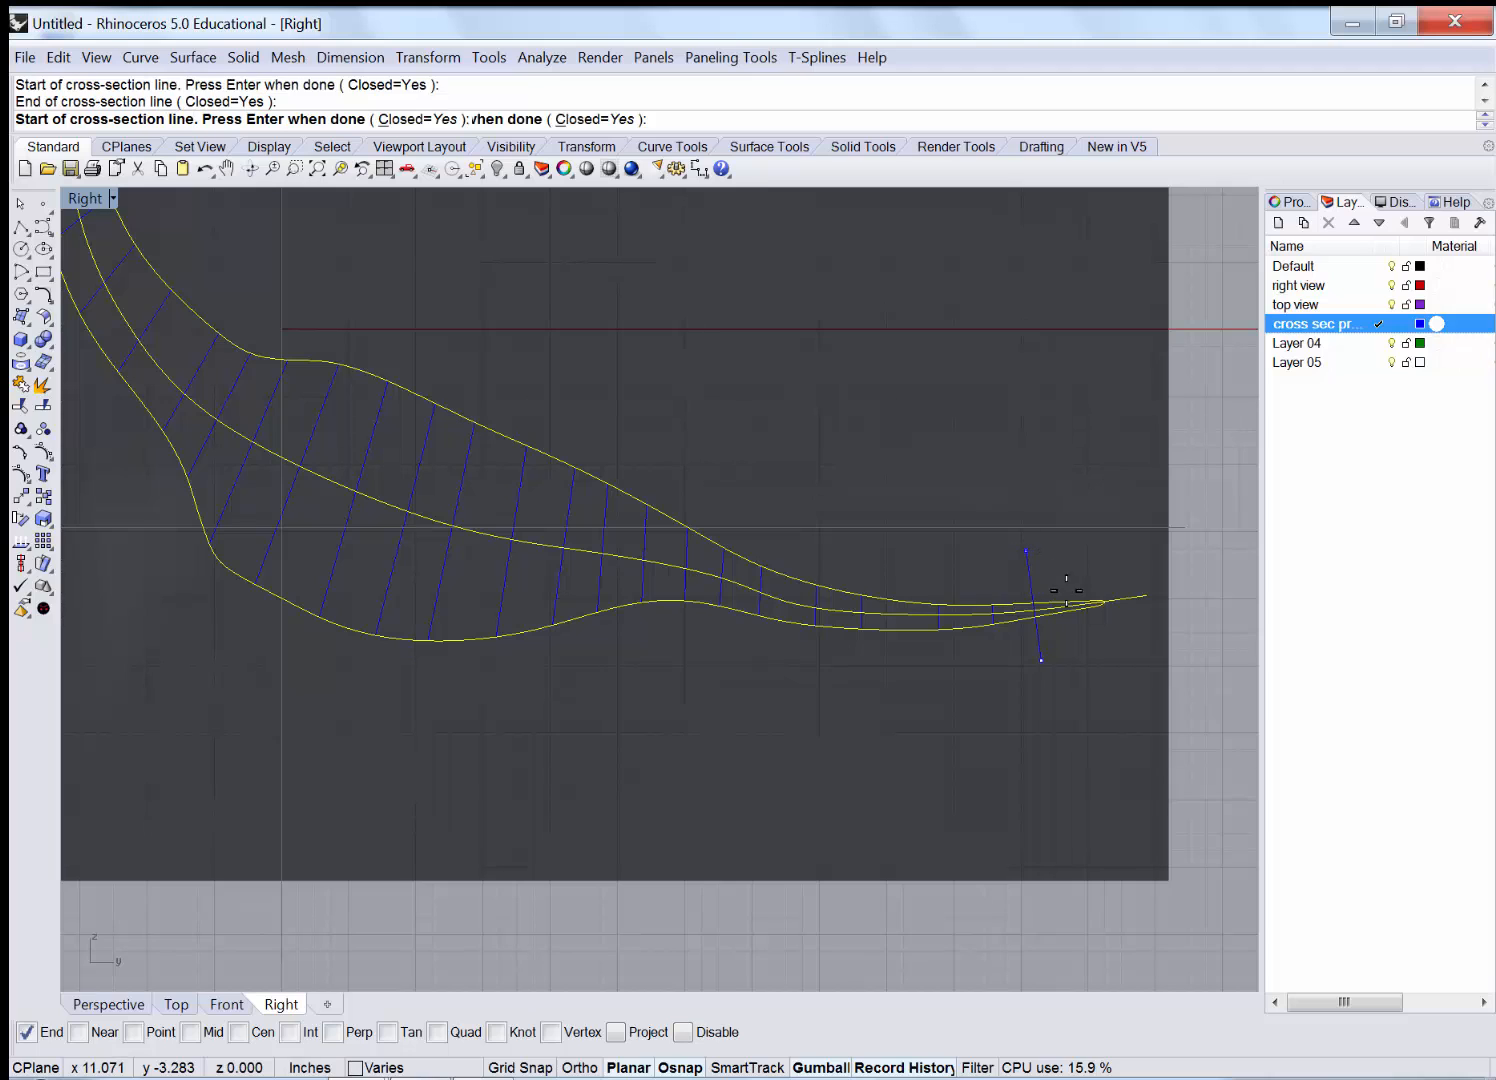
Place the last short cross-sections at the tail tip and finish the command.
scroll(1125, 630, "up", 3)
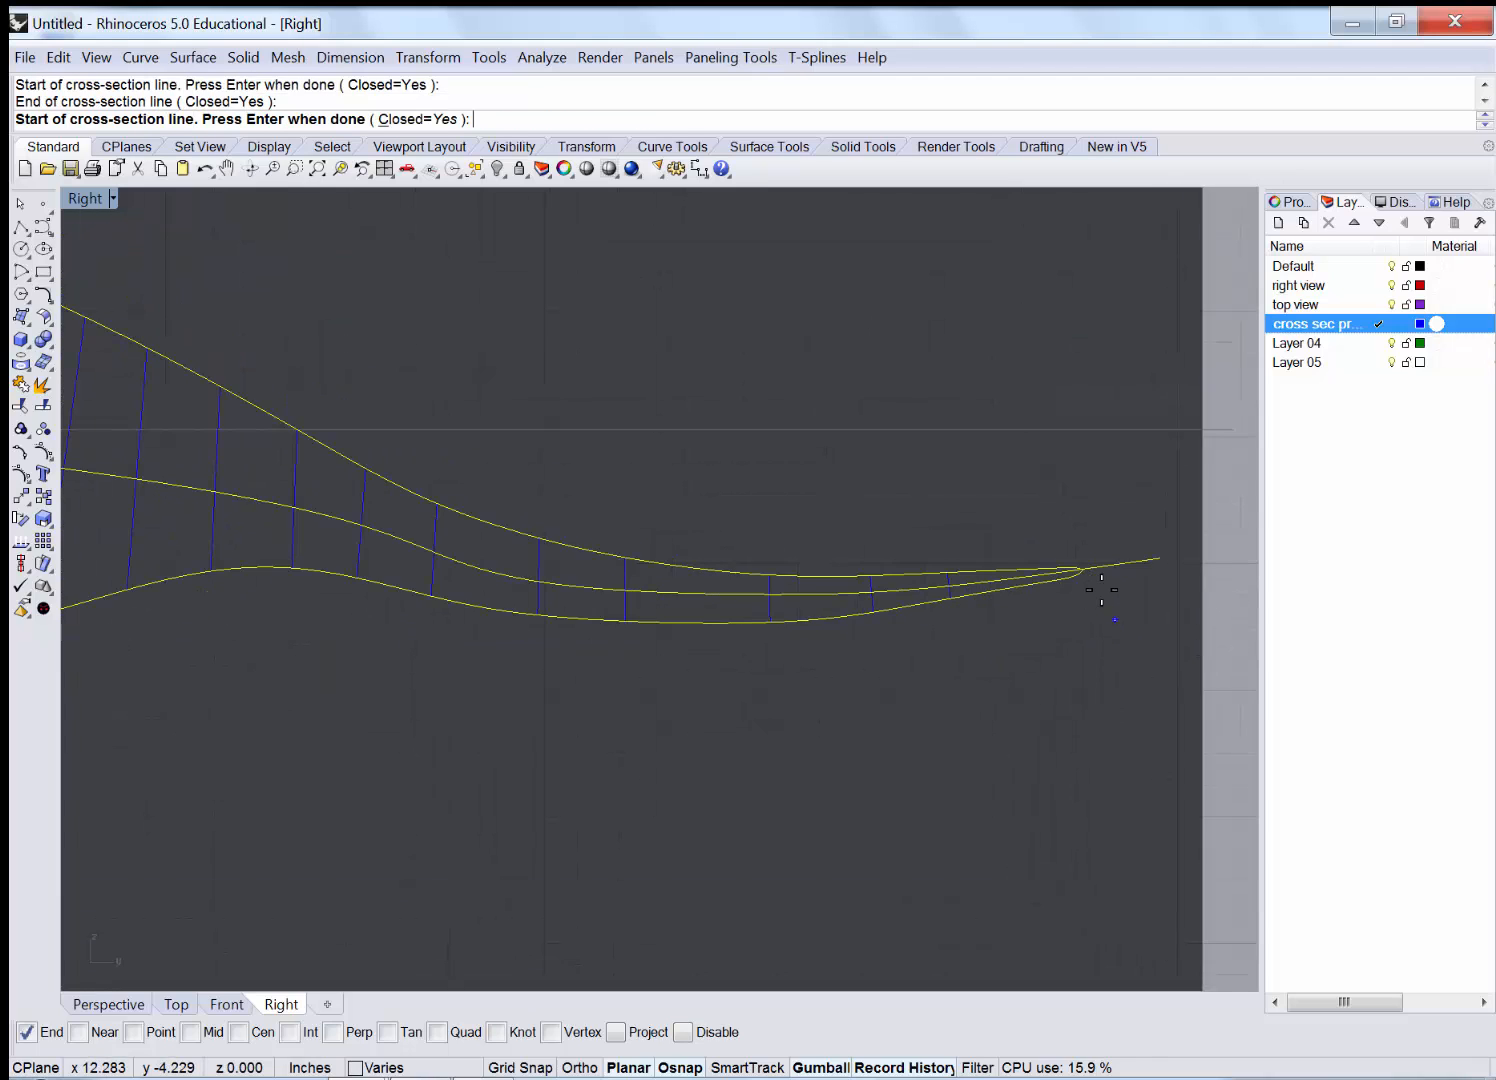
scroll(1101, 589, "up", 2)
left_click(977, 660)
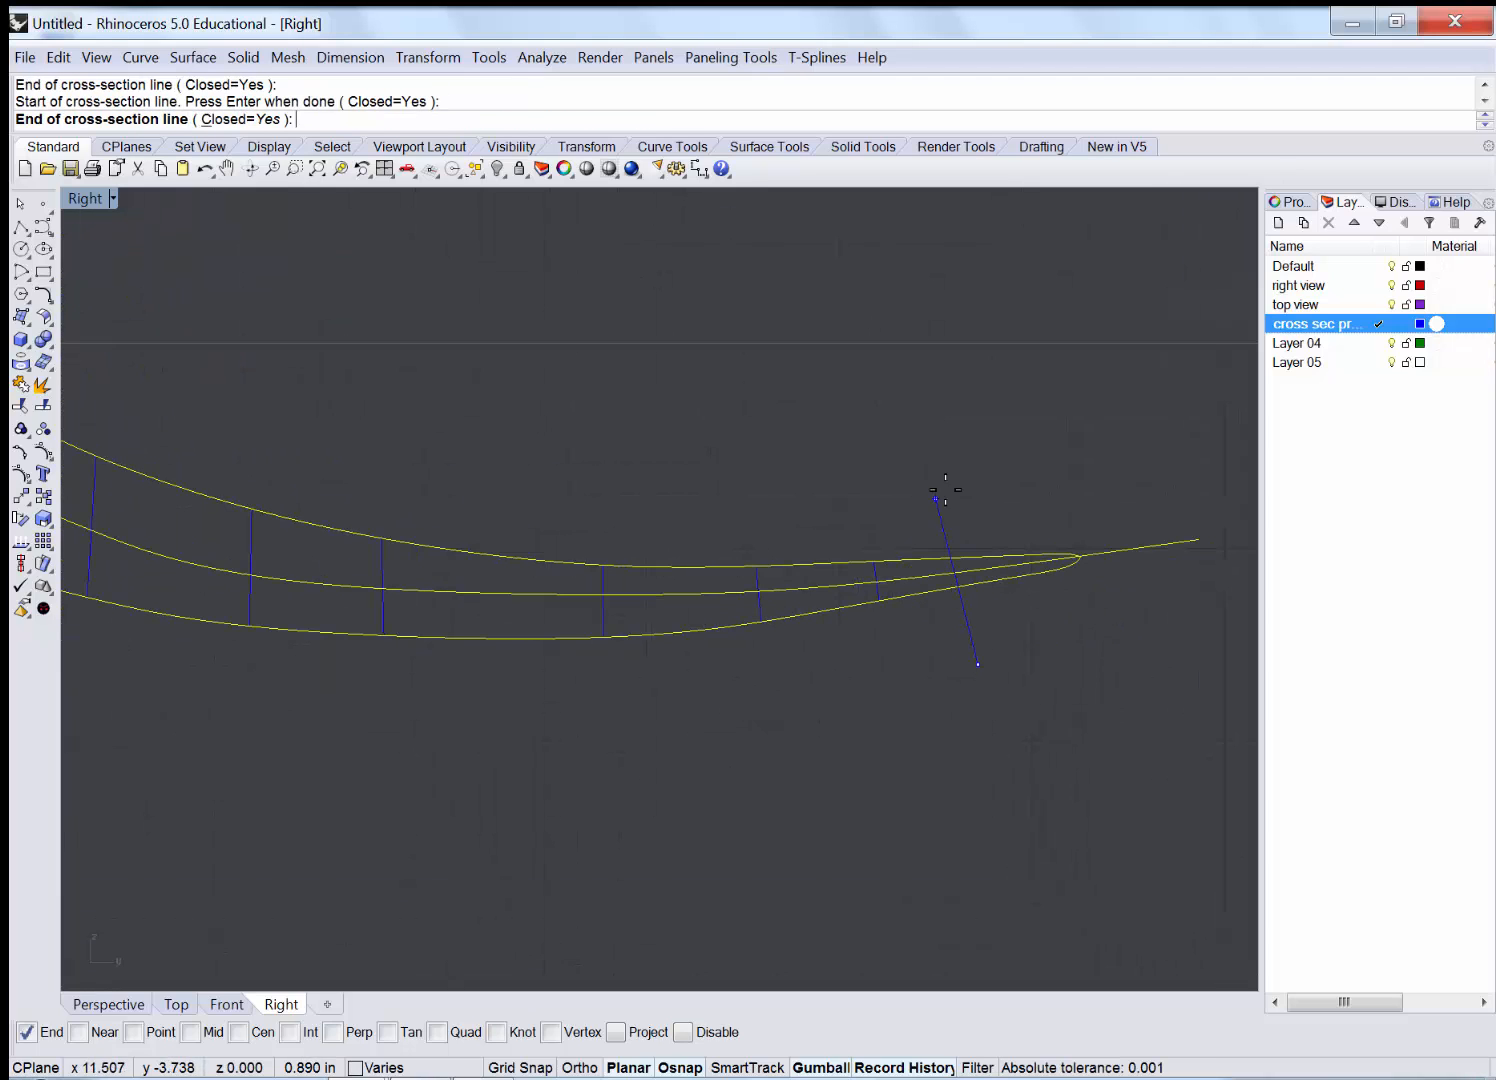
left_click(961, 488)
scroll(1103, 573, "up", 4)
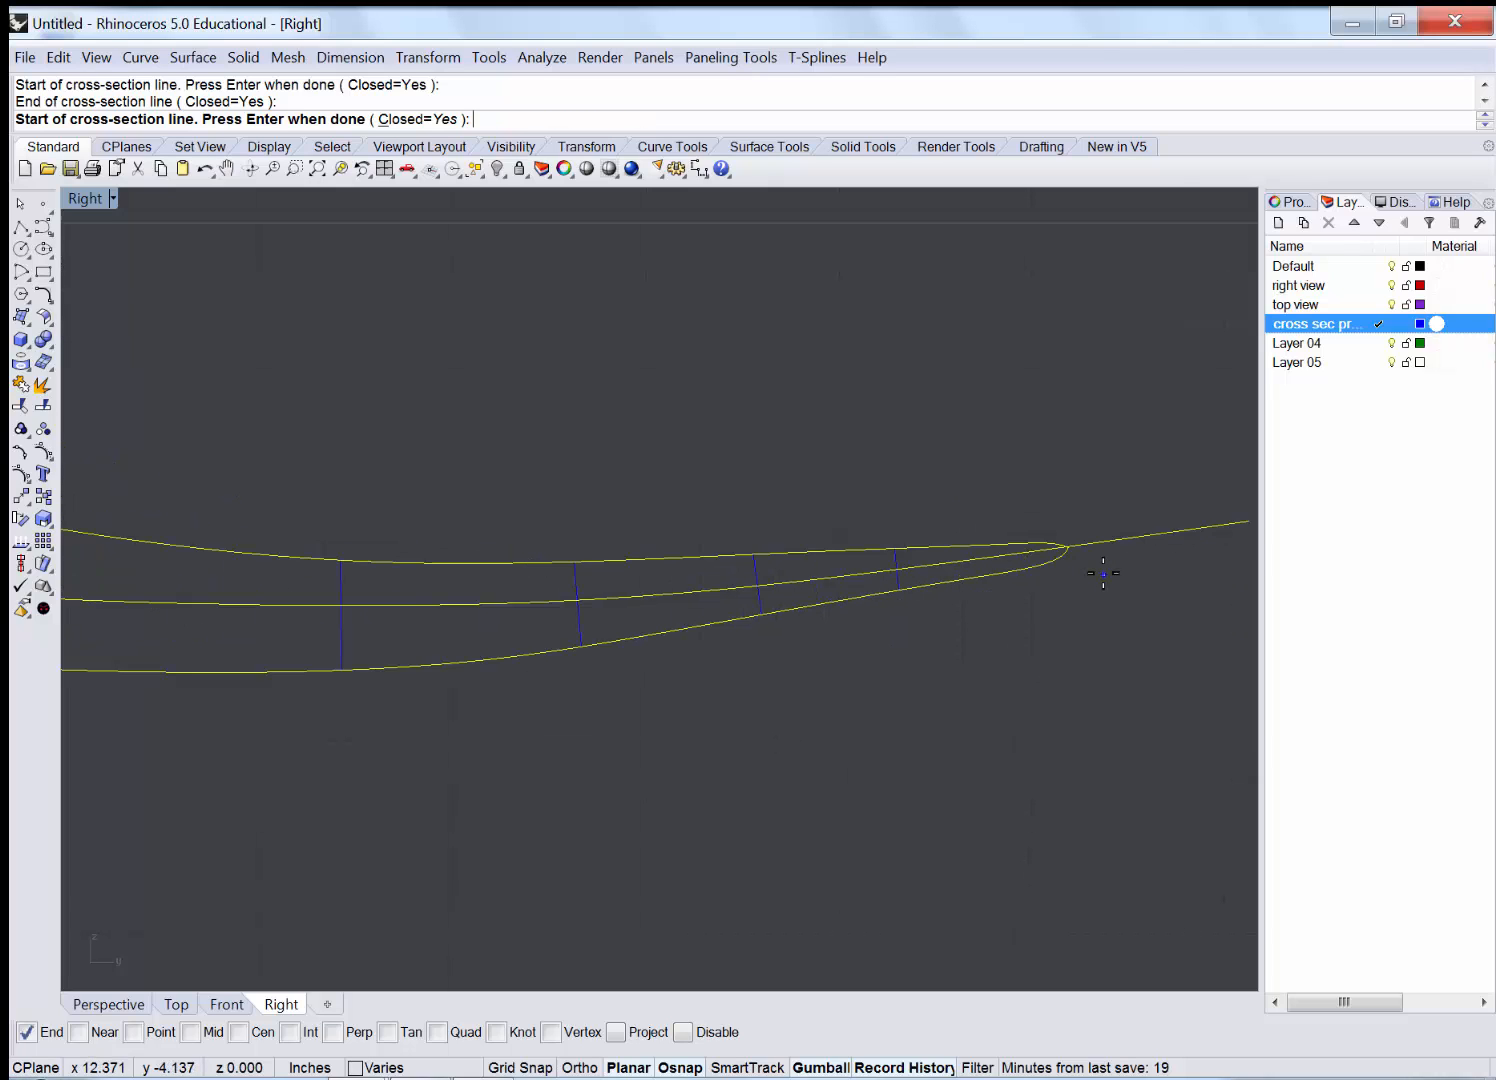
left_click(896, 668)
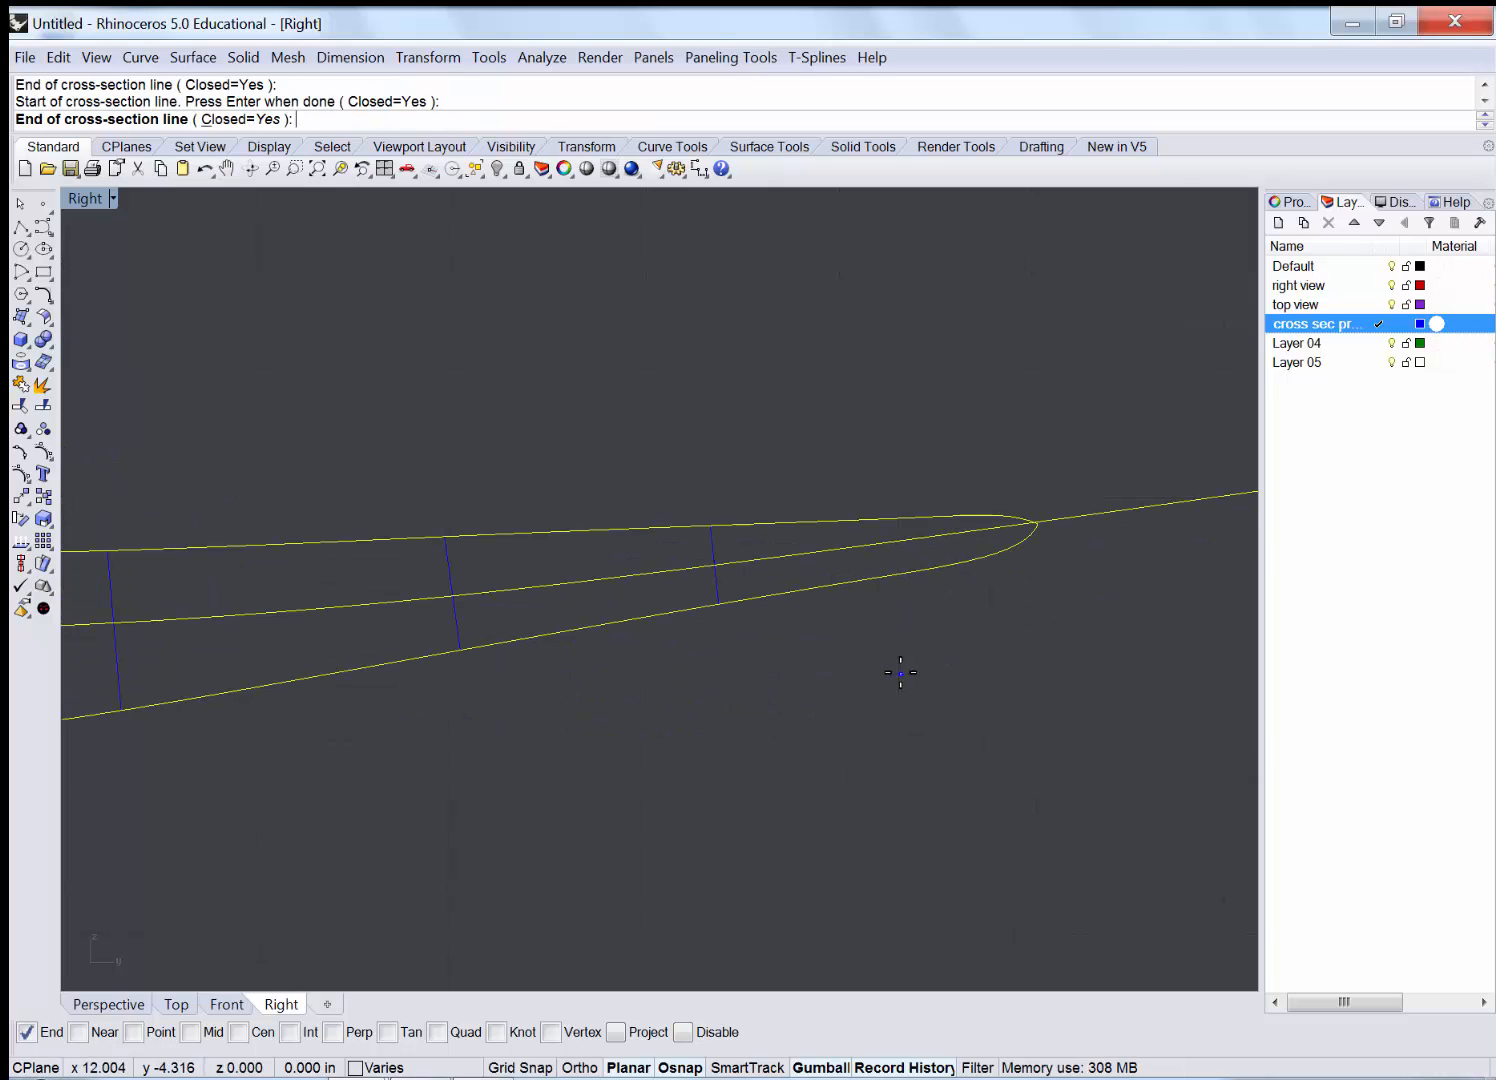
left_click(868, 440)
left_click(1004, 642)
left_click(990, 460)
left_click(1041, 588)
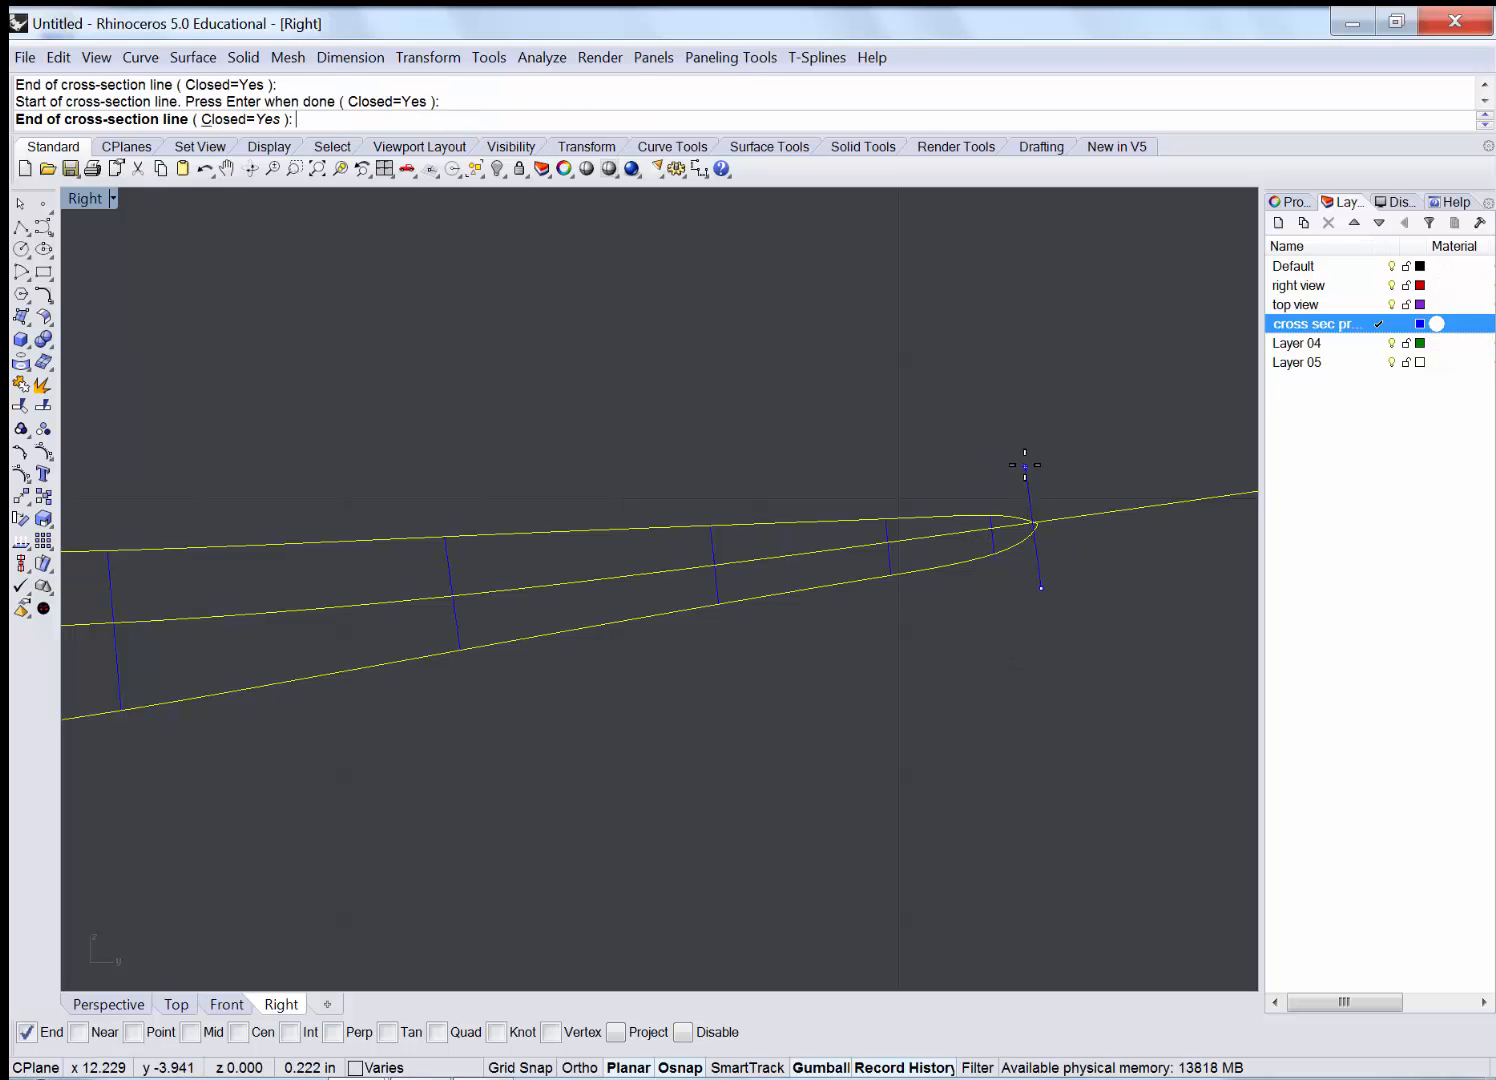
left_click(1032, 518)
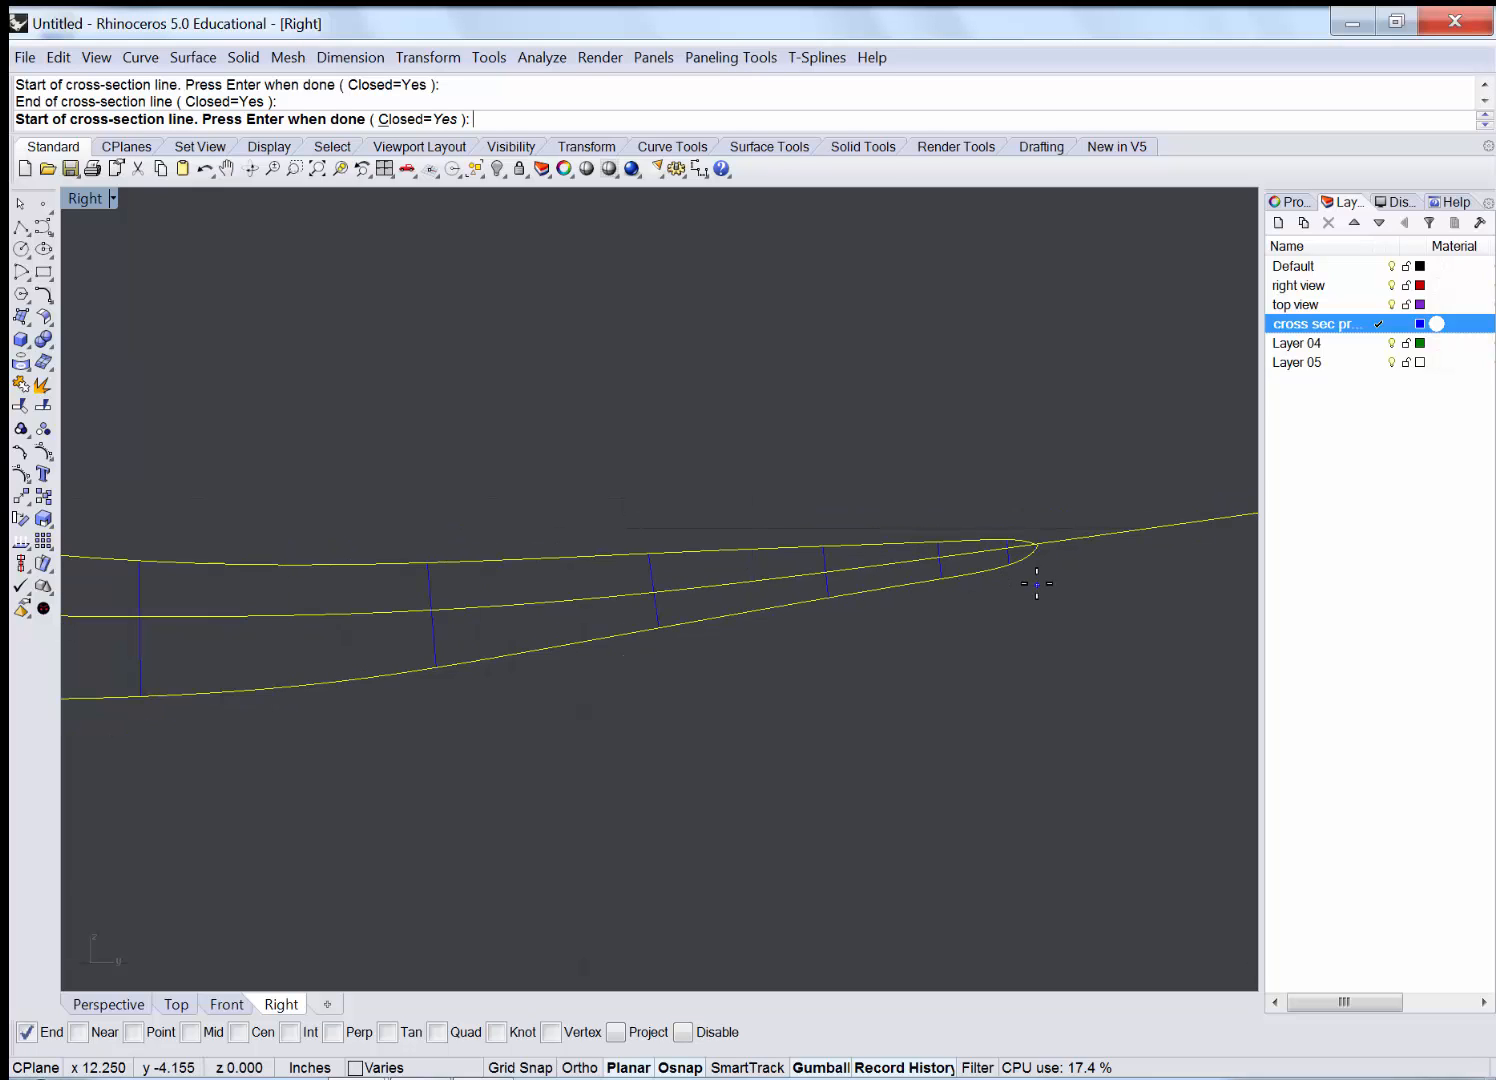
key("Return")
Restore the four-view layout and maximize Perspective, orbiting to see the wireframe and planes.
scroll(1028, 590, "down", 8)
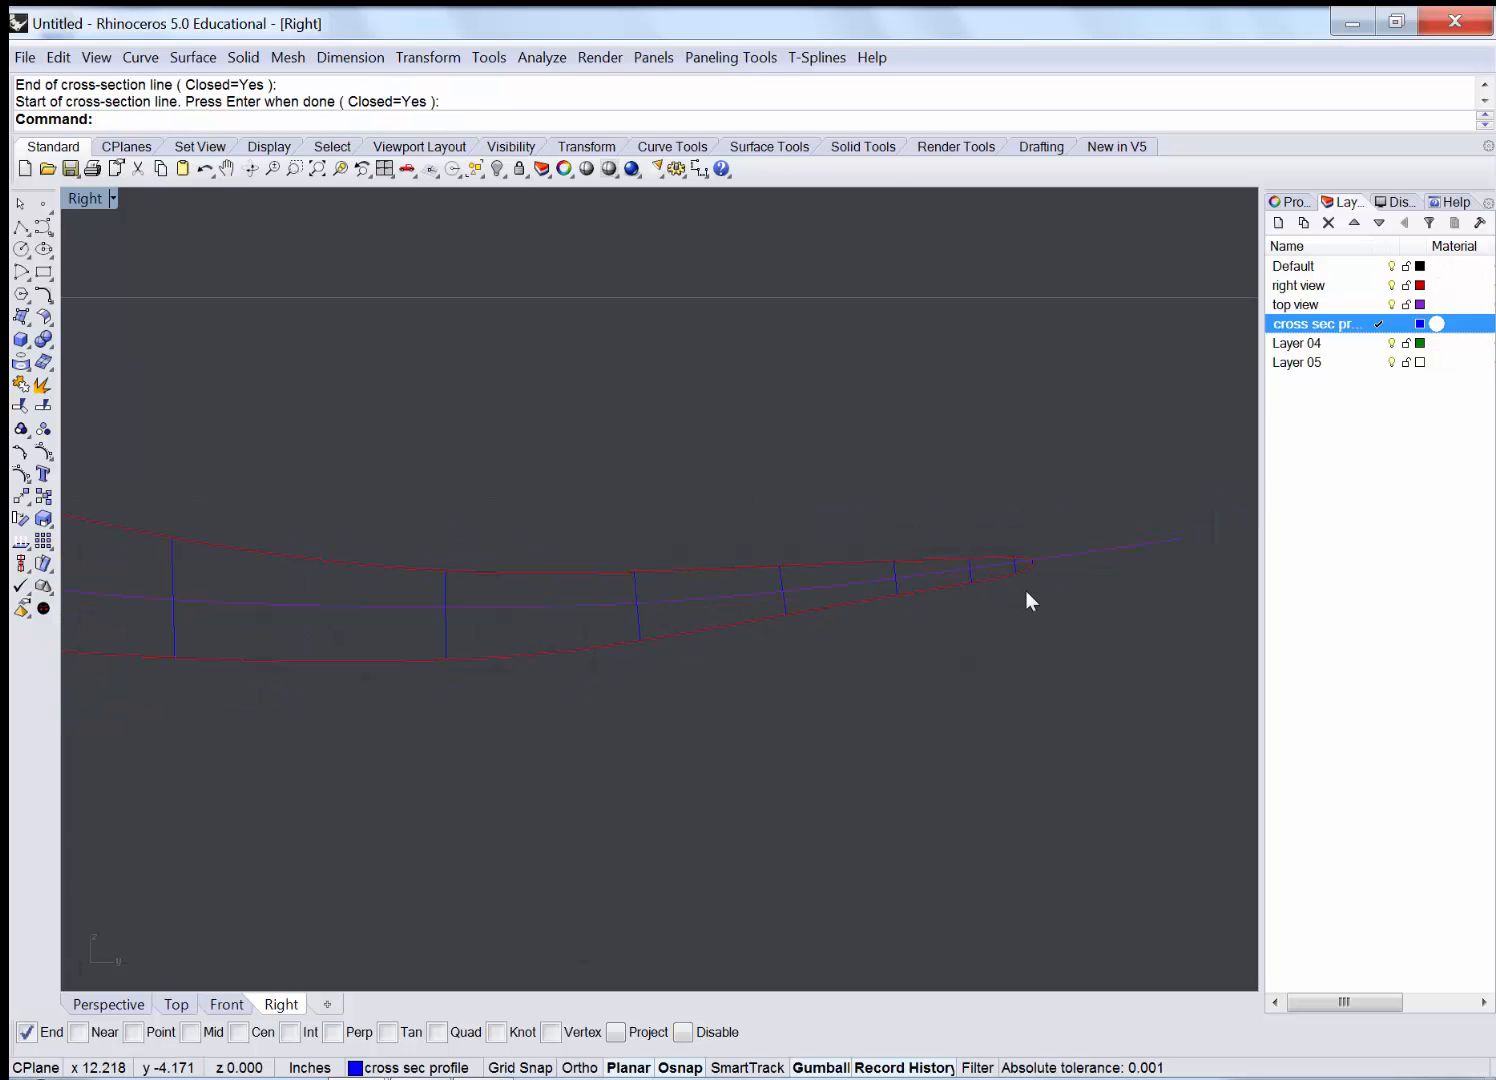
scroll(1030, 590, "down", 4)
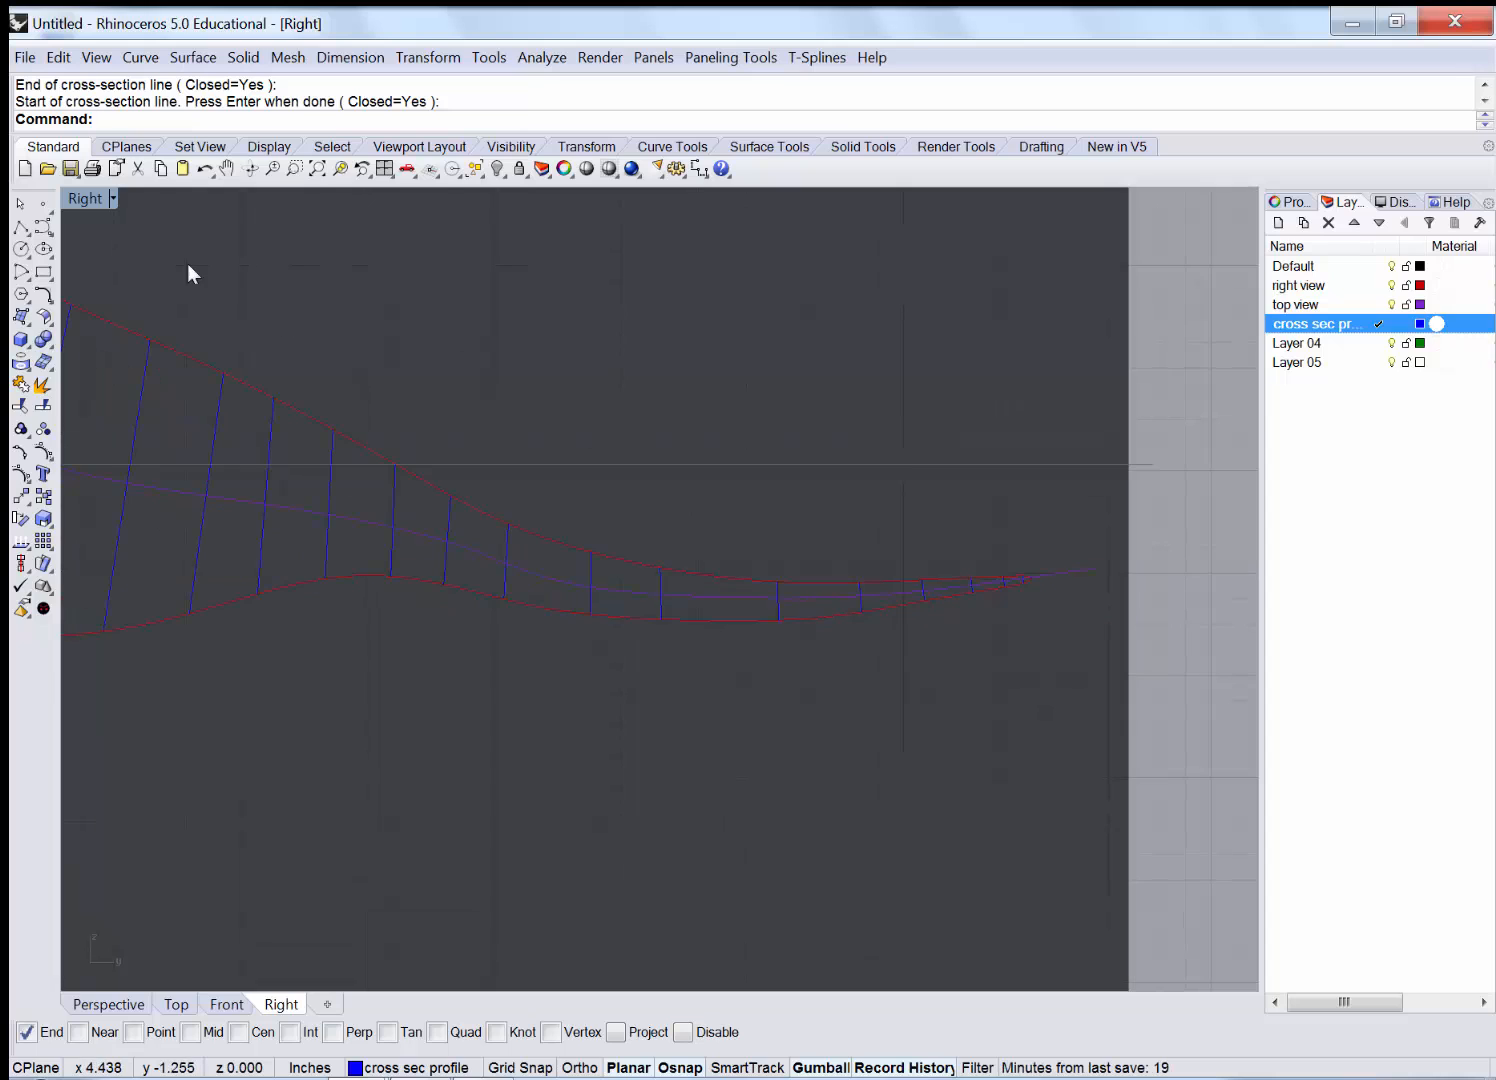
right_click_drag(640, 567, 797, 603)
right_click_drag(494, 337, 907, 473)
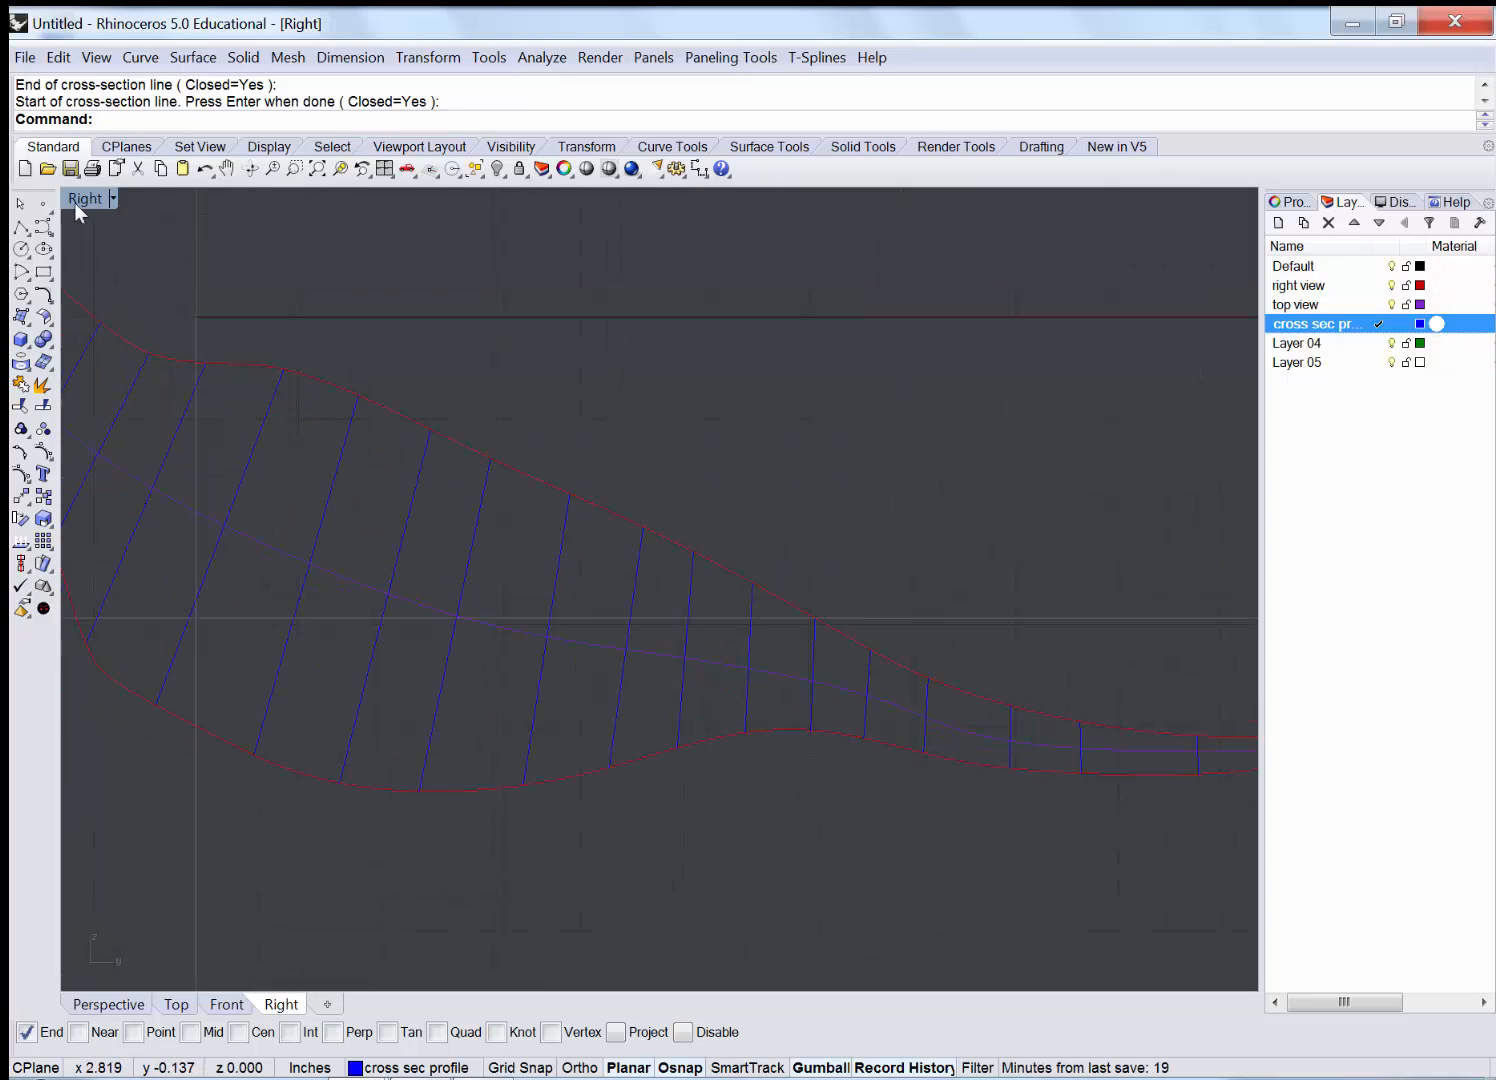
double_click(78, 198)
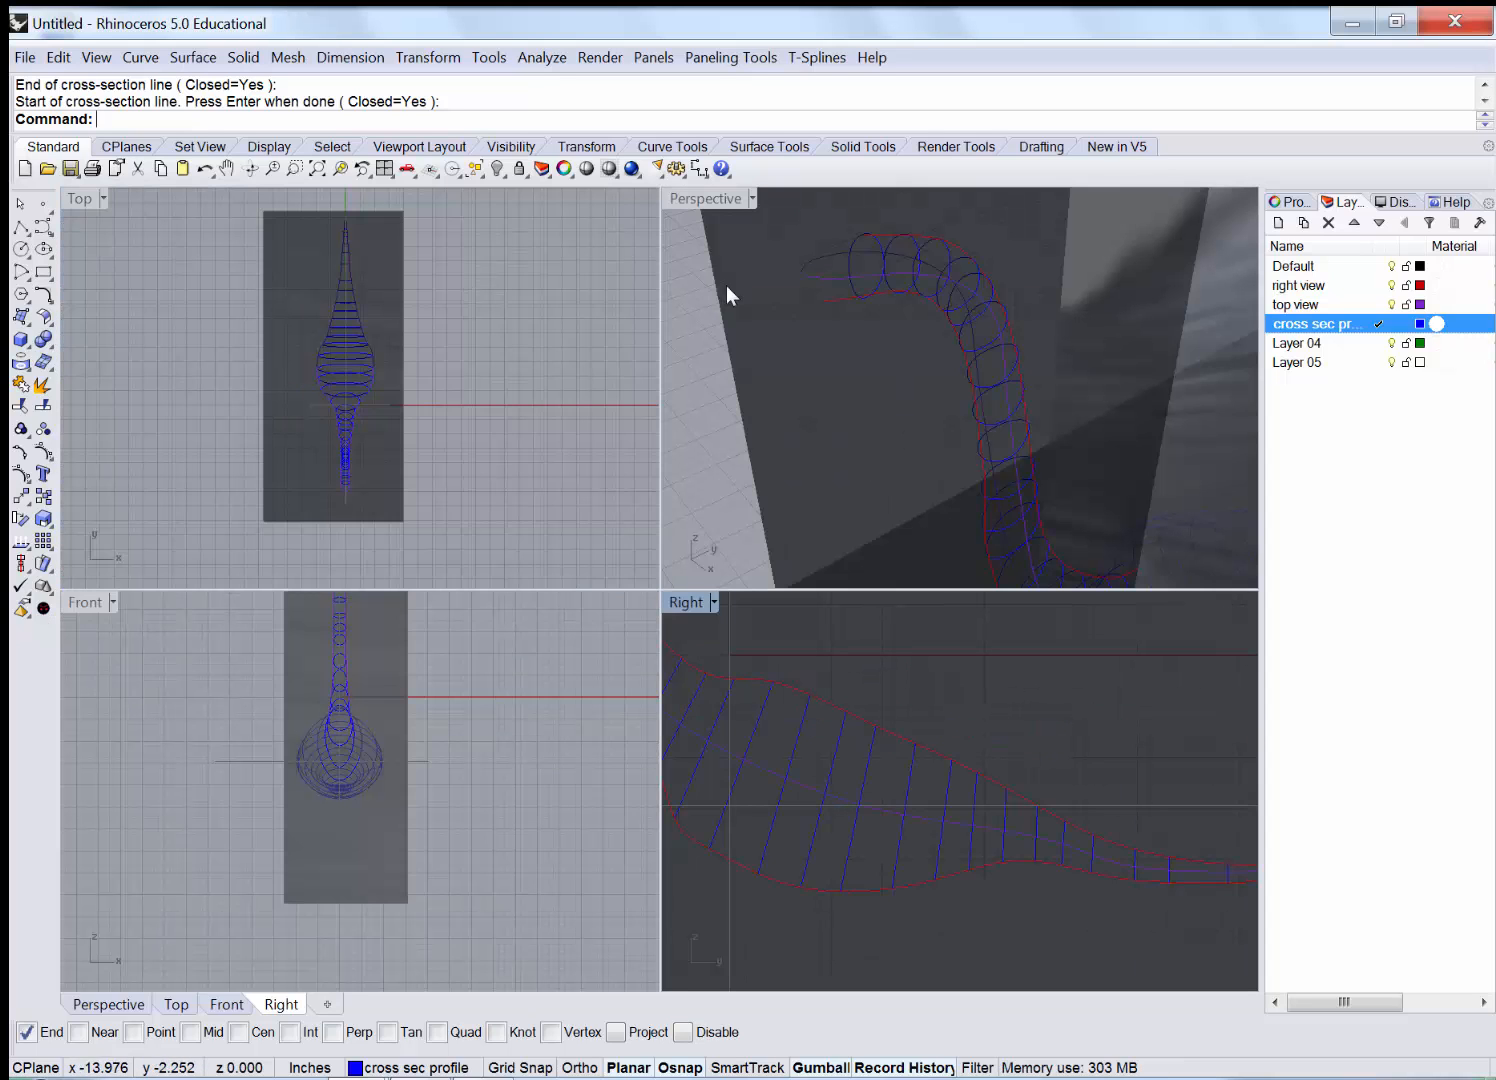
left_click(708, 194)
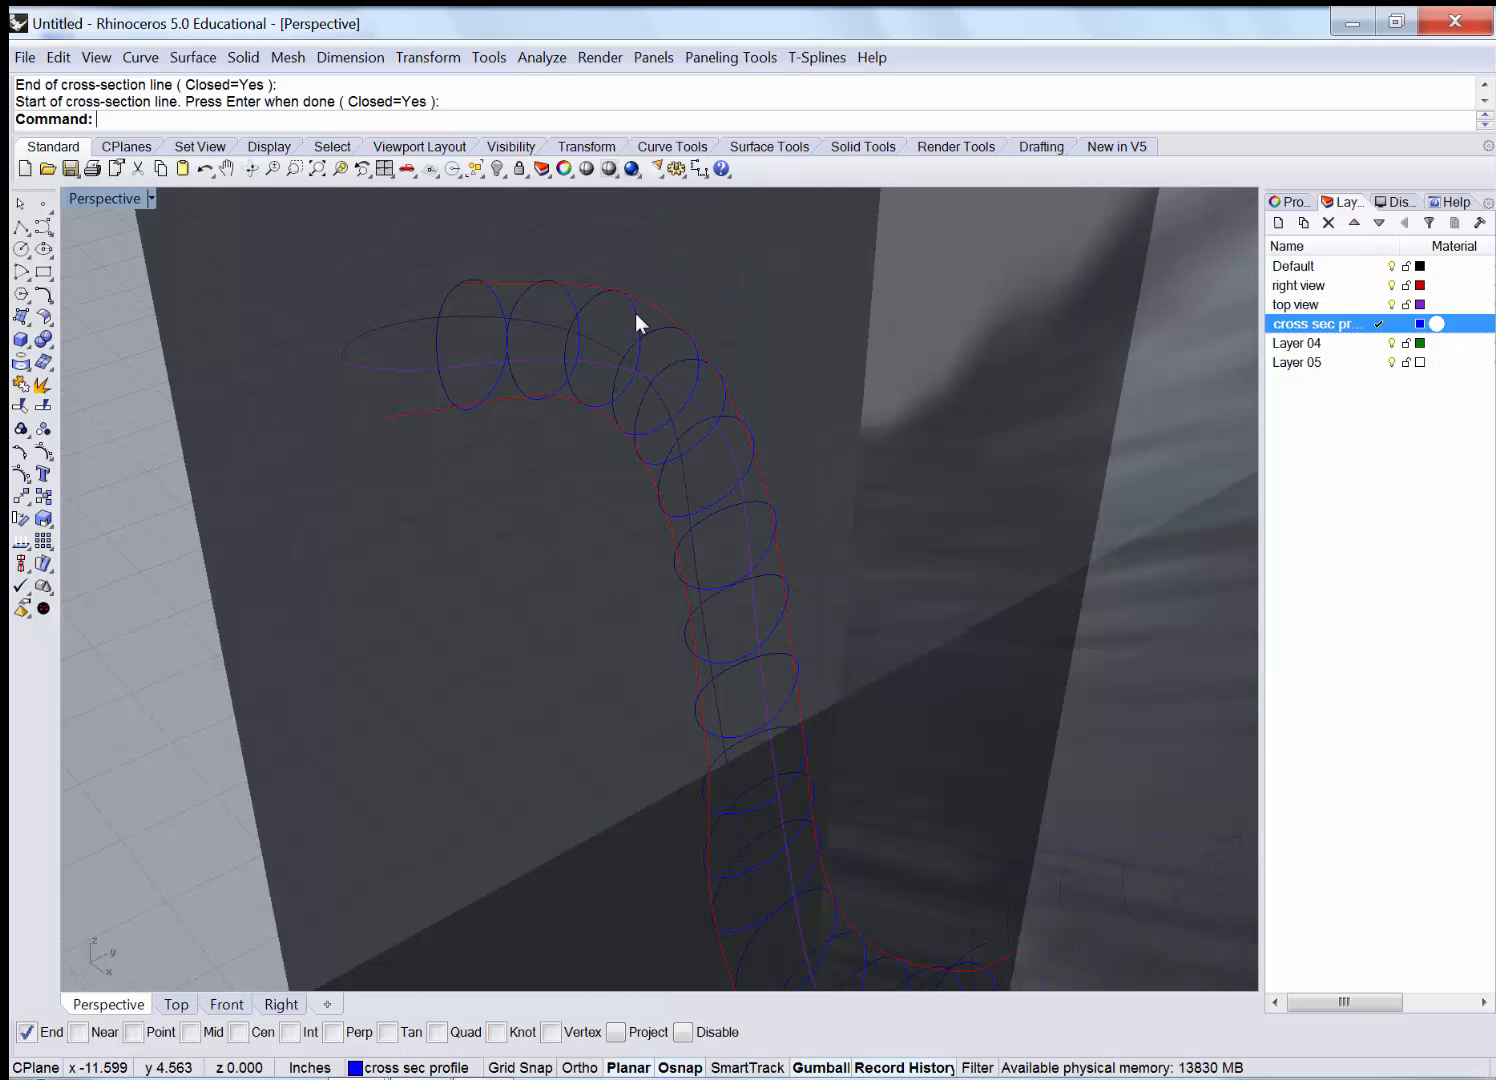
scroll(635, 314, "down", 5)
right_click_drag(763, 469, 598, 407)
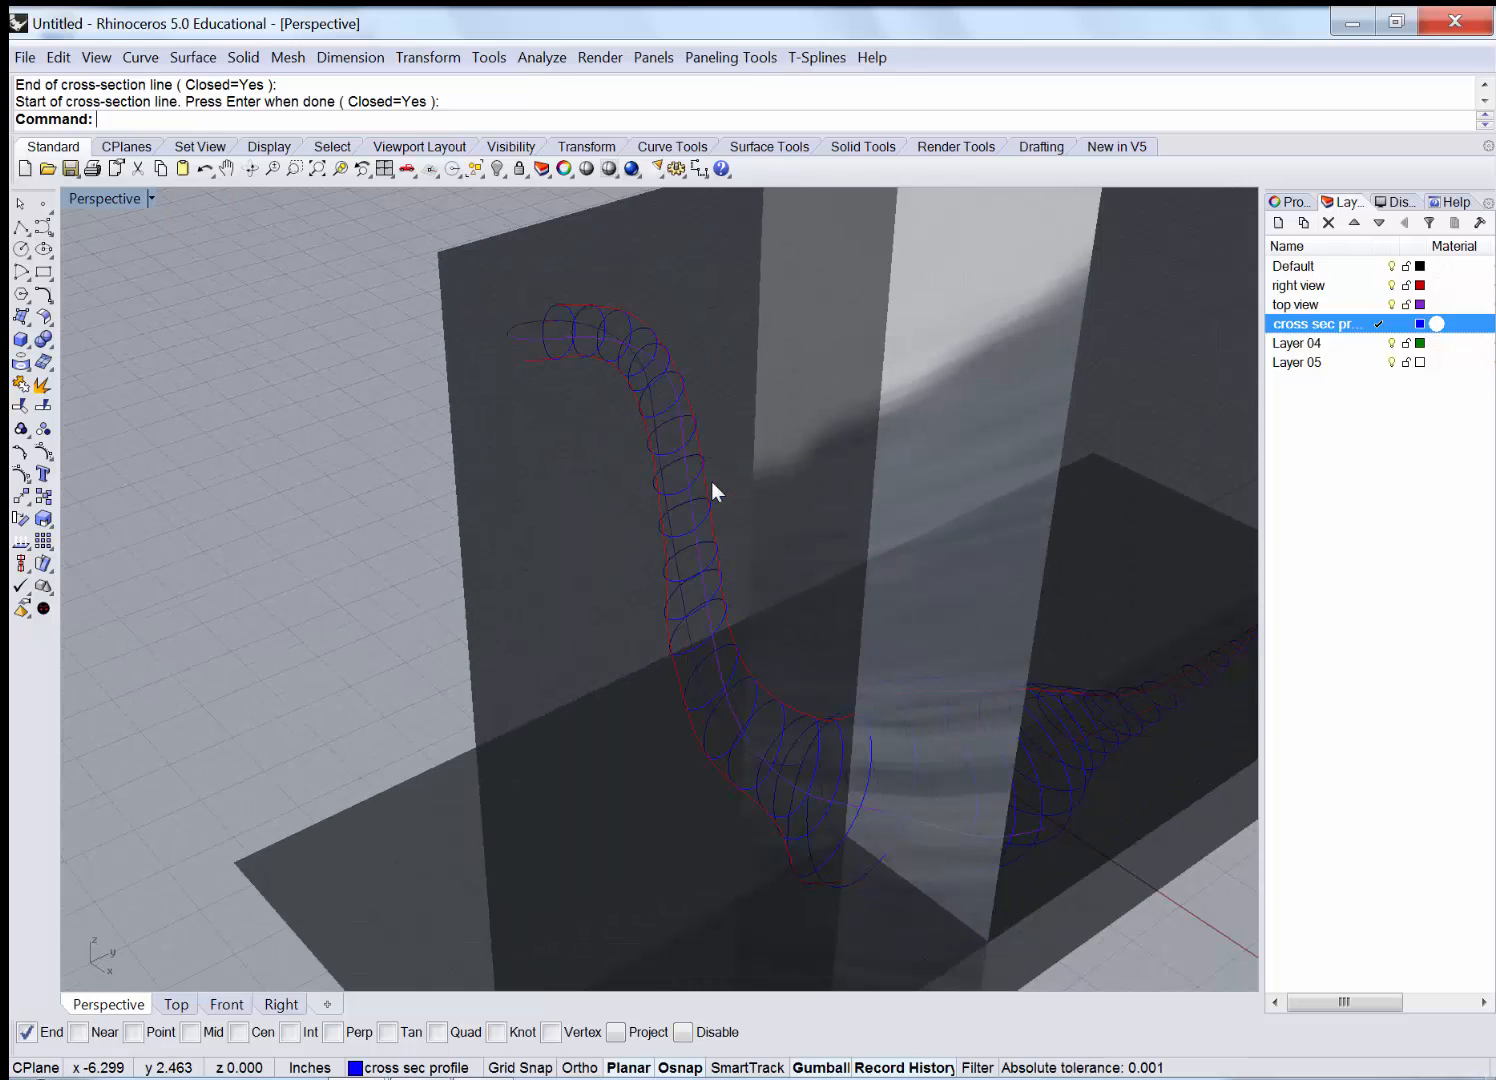
right_click_drag(710, 508, 711, 518)
Unlock the three picture planes, select them and hide them.
right_click(518, 172)
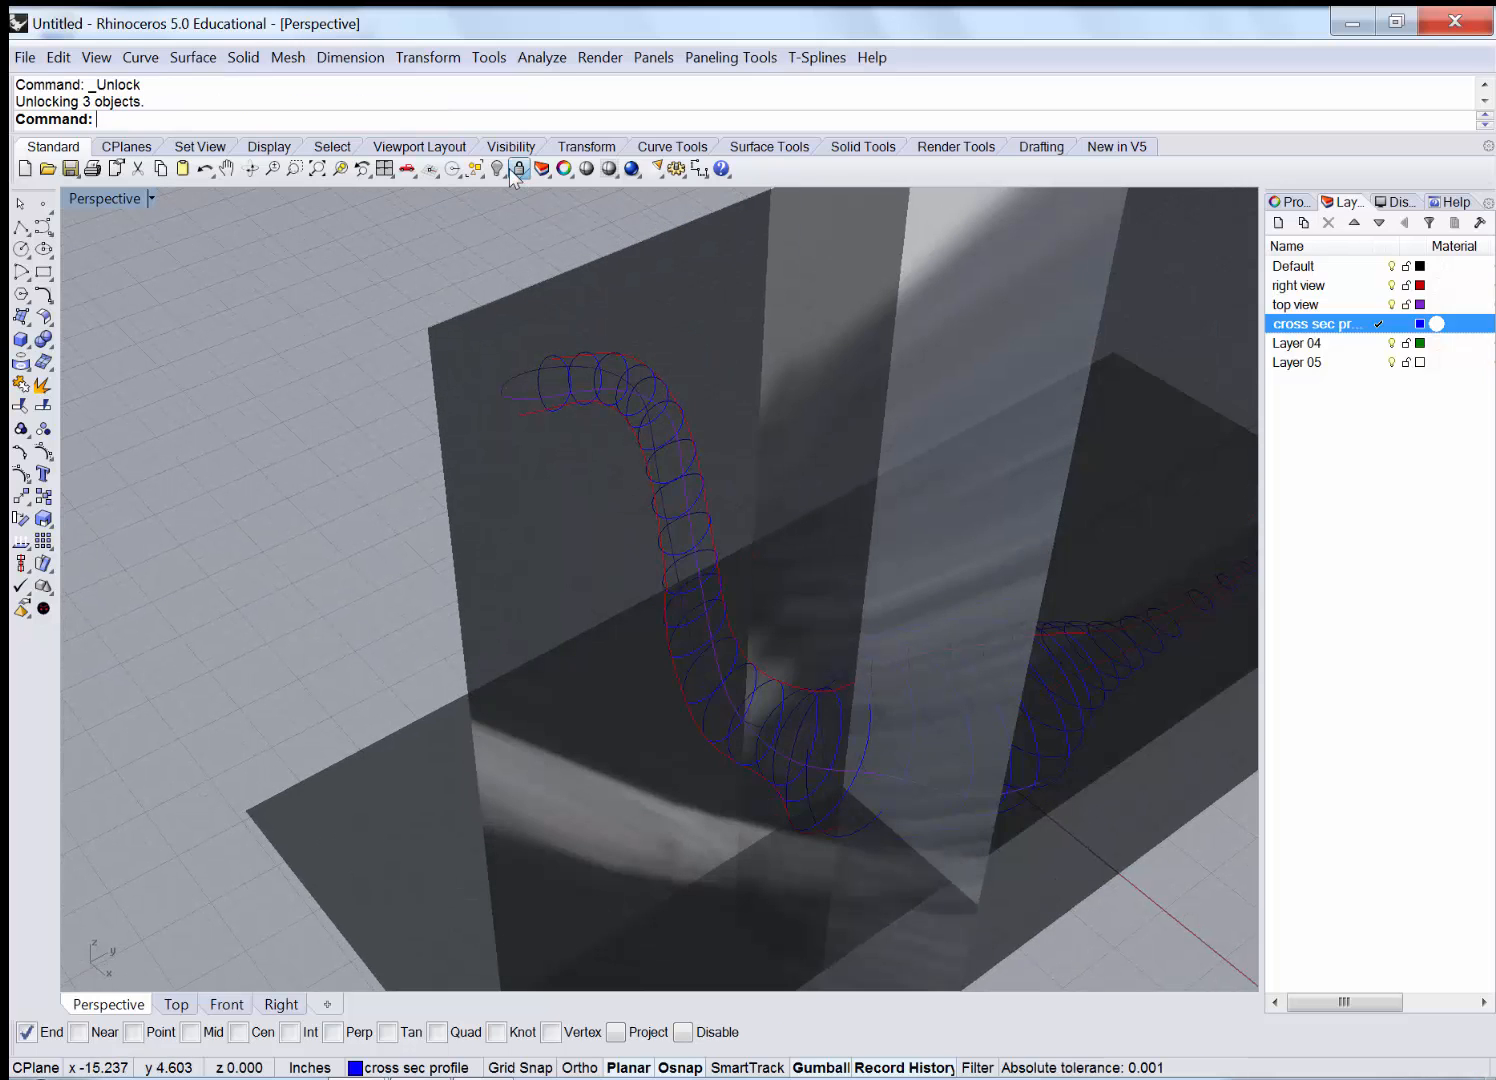
left_click(533, 512)
left_click(598, 799, "shift")
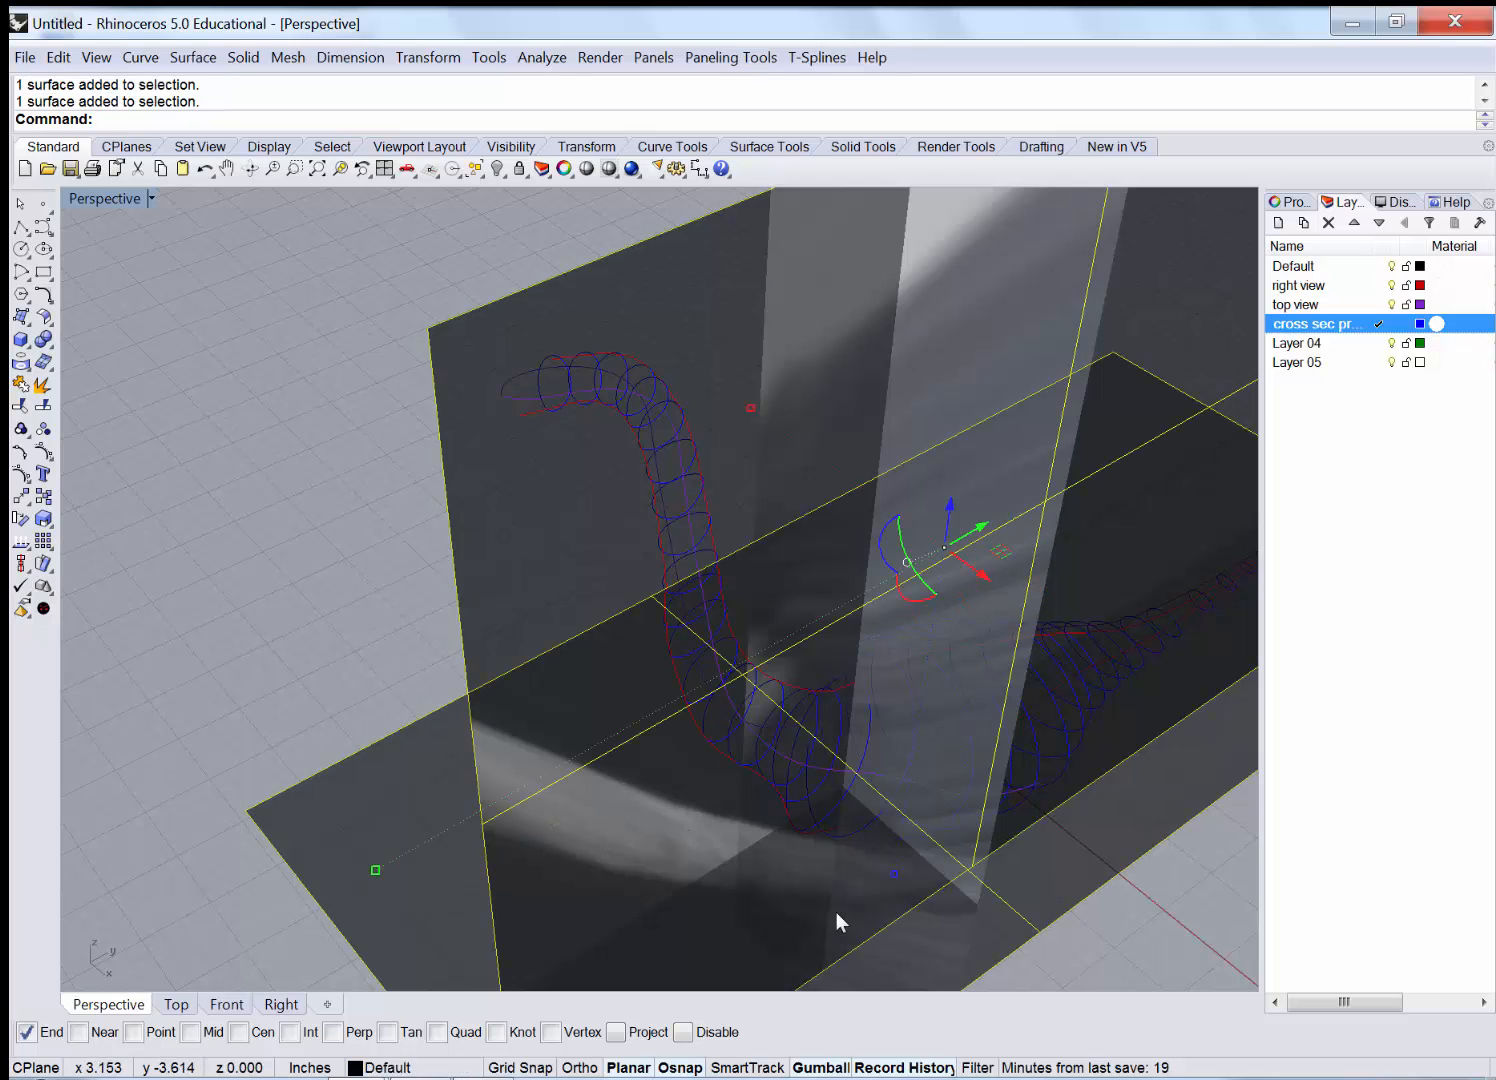
left_click(760, 283, "shift")
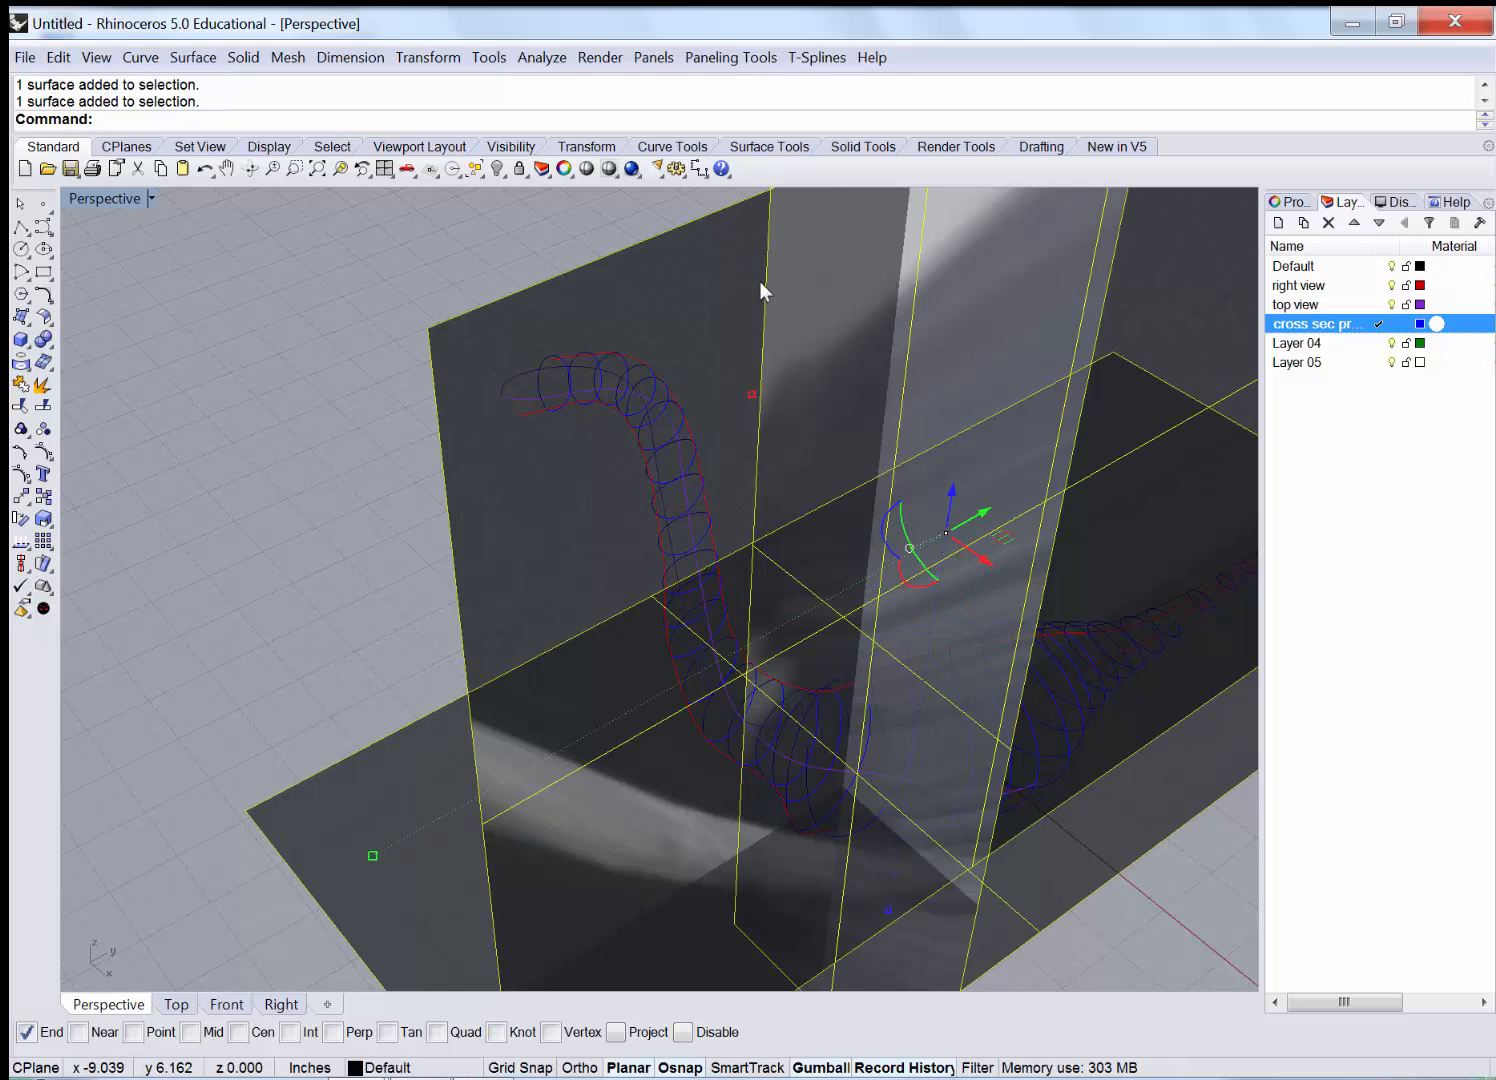
left_click(496, 169)
Orbit to view the whole swan wireframe, then open the Surface menu.
right_click_drag(815, 610, 706, 597)
scroll(429, 478, "down", 6)
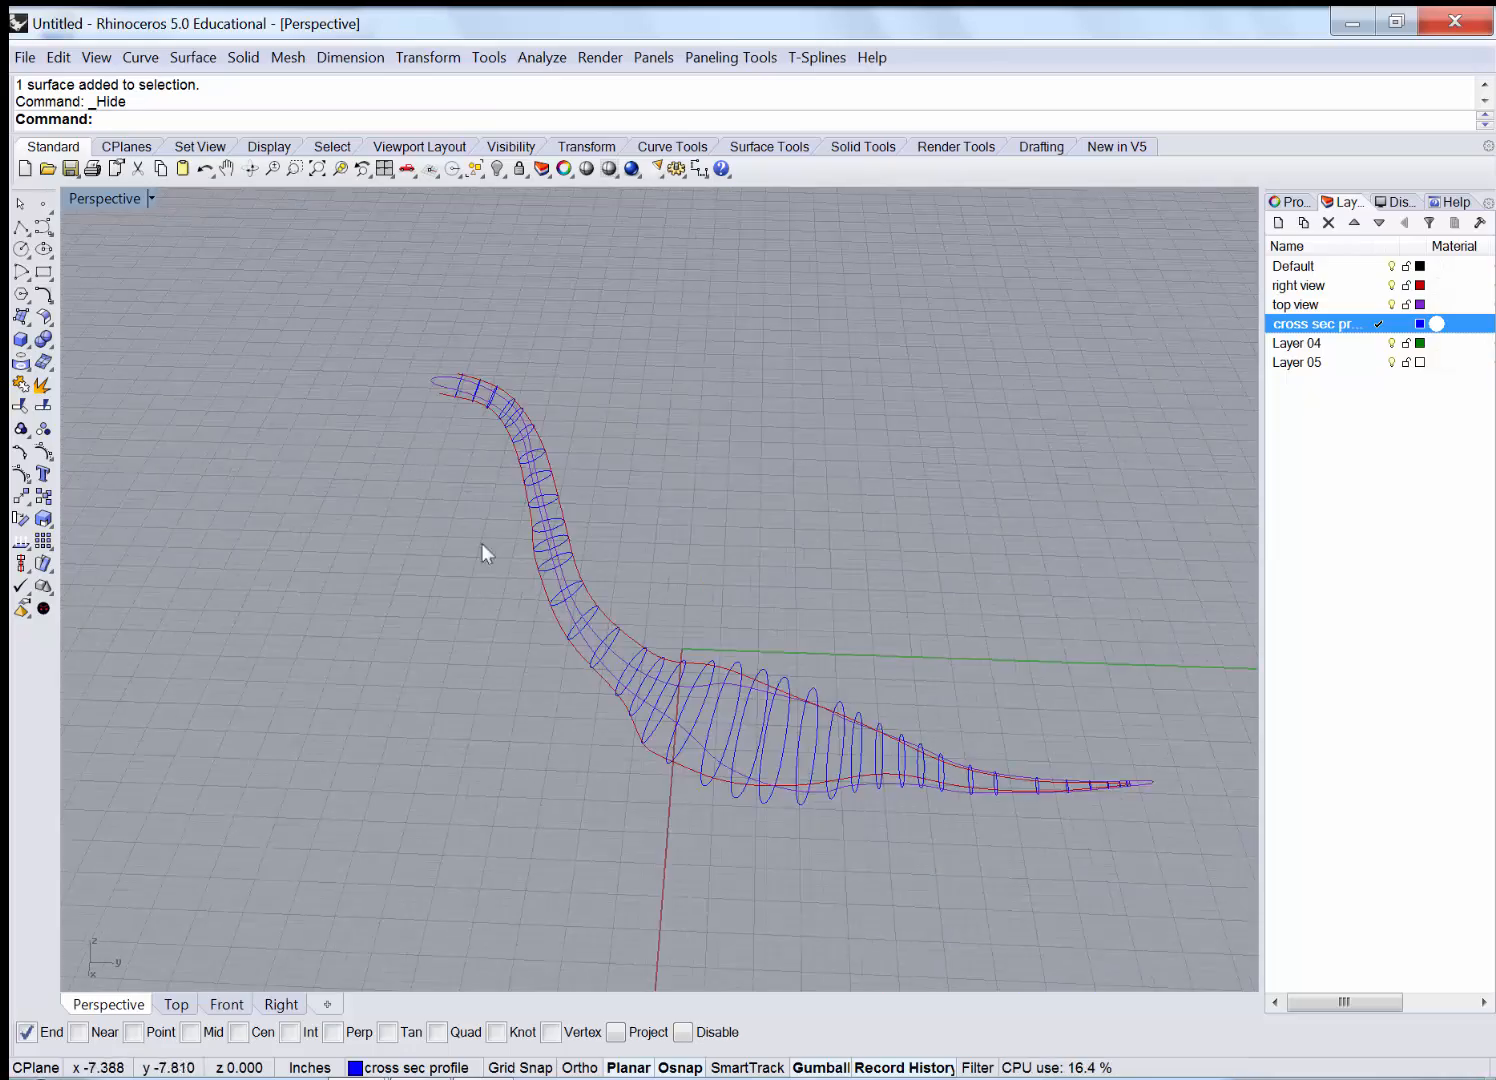
right_click_drag(720, 722, 752, 719)
scroll(489, 636, "up", 2)
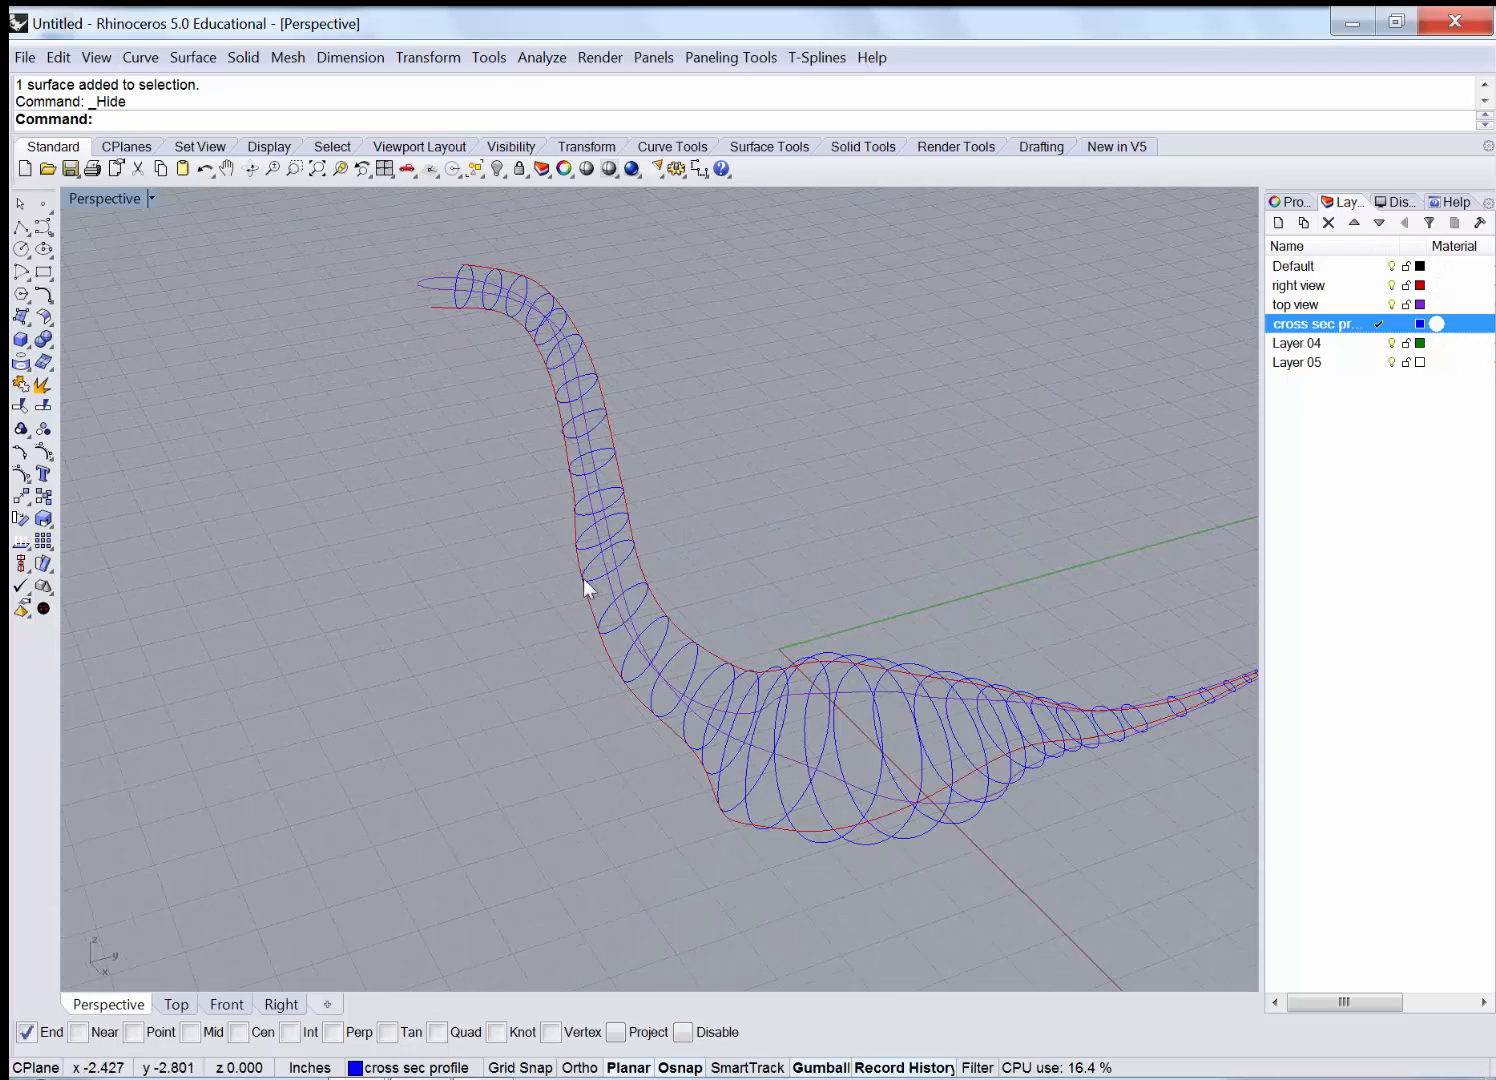
right_click_drag(583, 579, 455, 190)
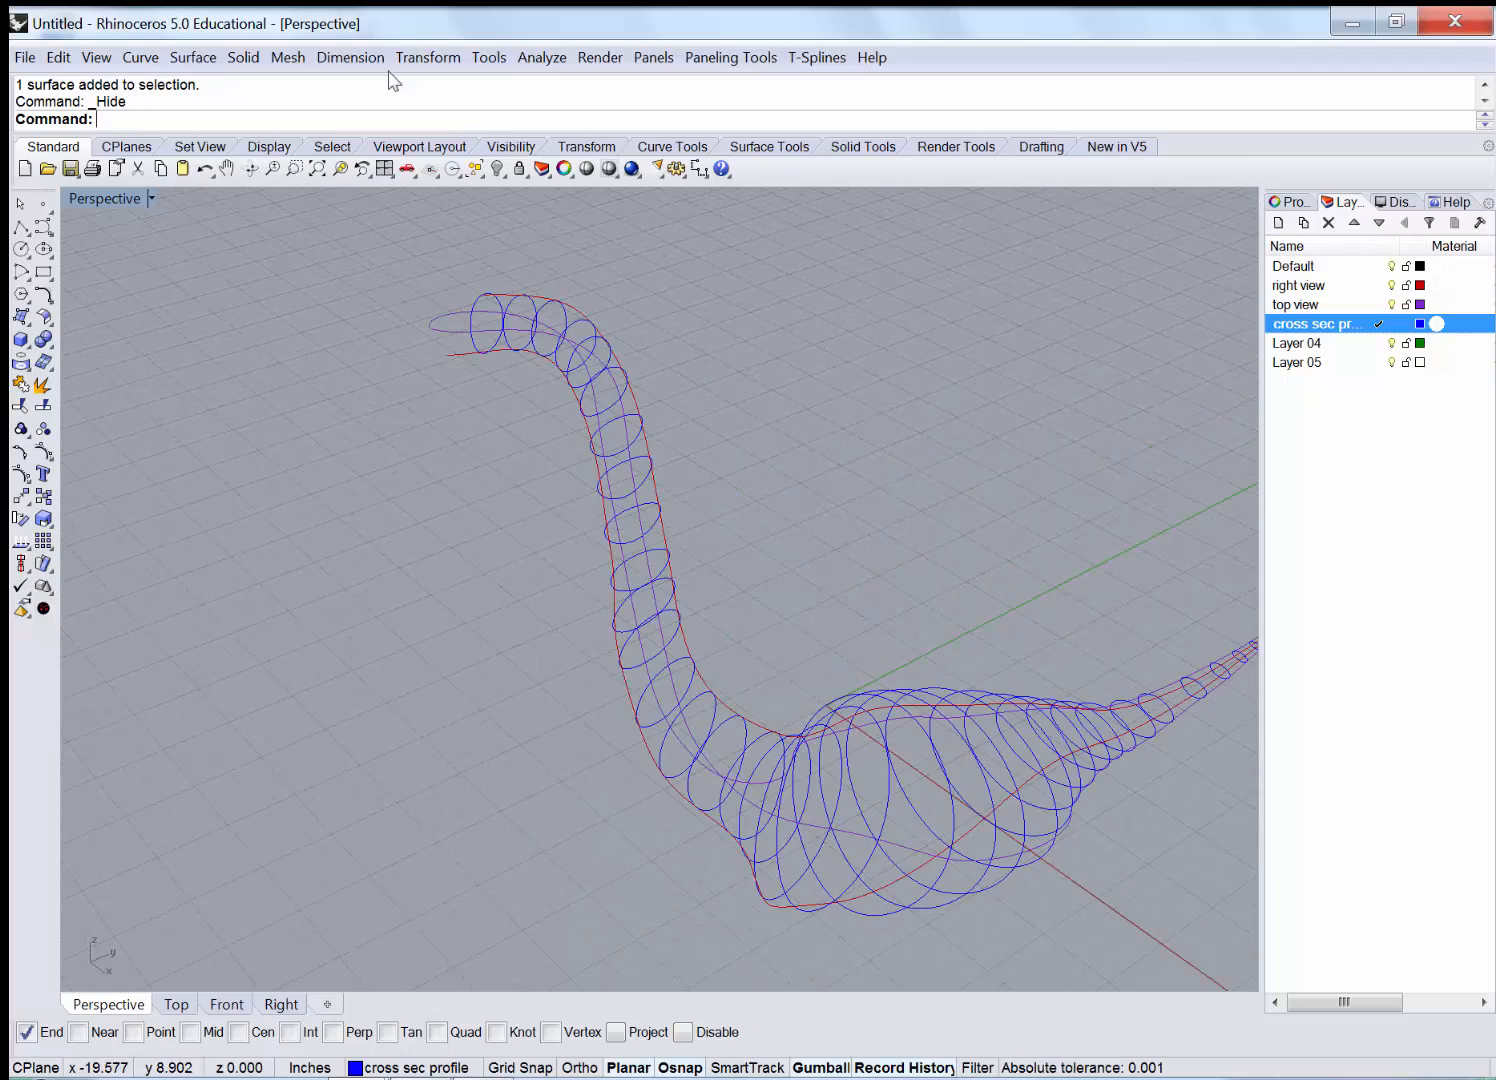
left_click(237, 62)
Start Loft, hide the right view and top view layers, and select all swan cross-sections.
left_click(210, 106)
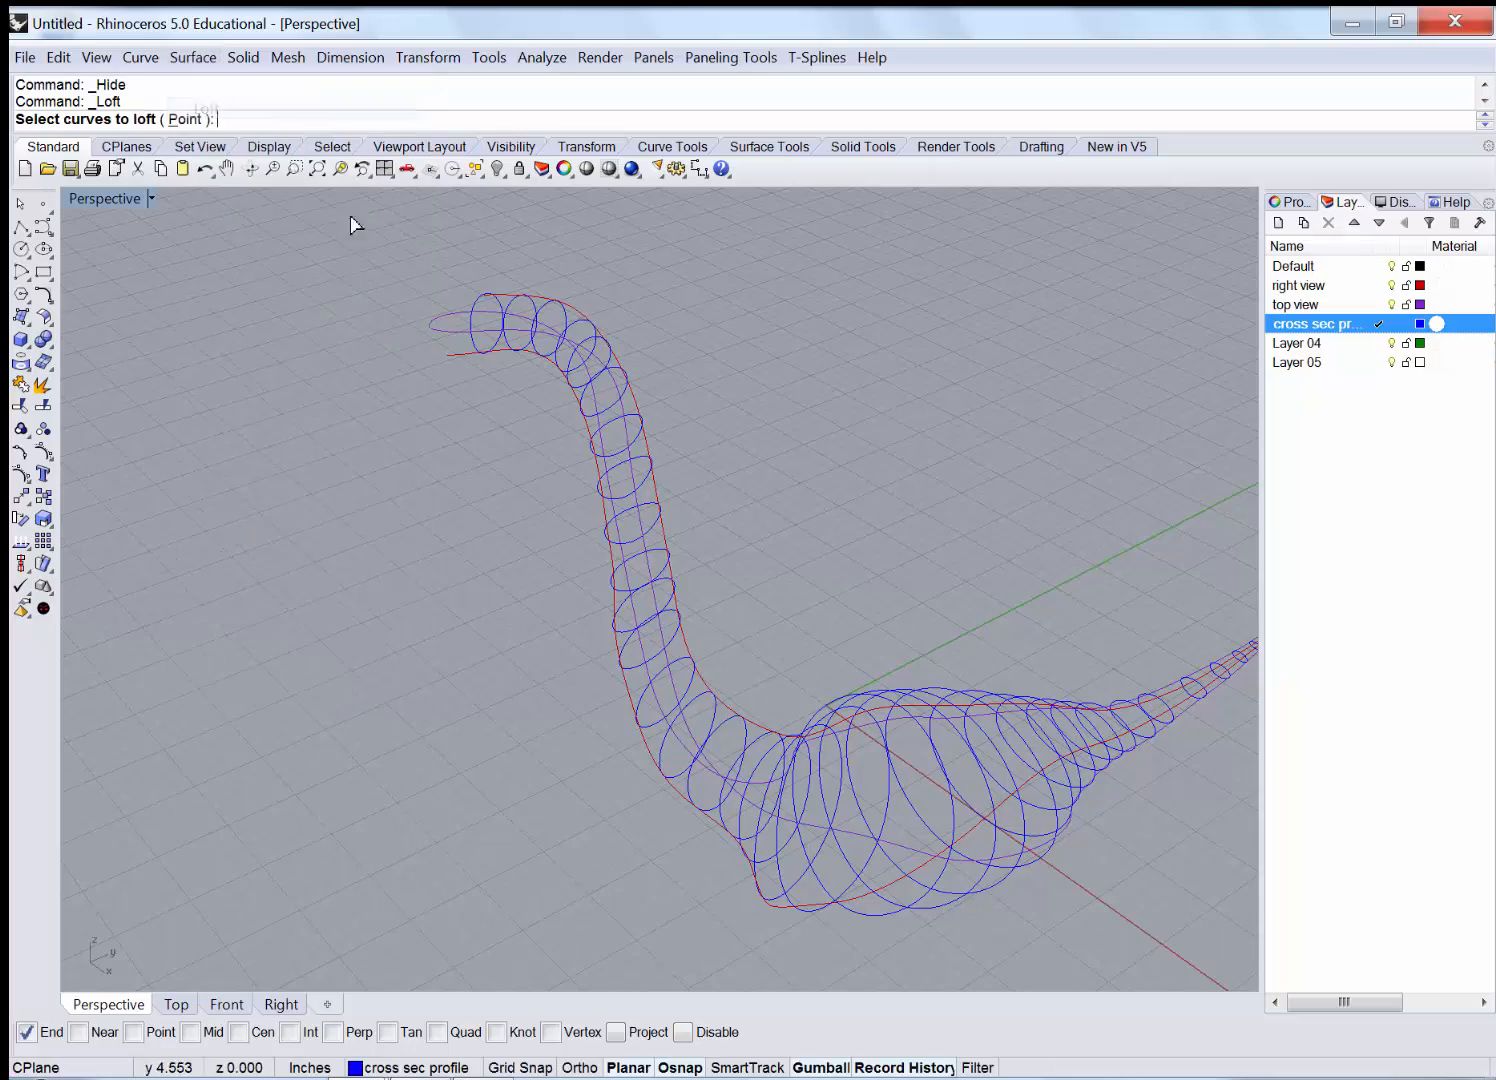
right_click_drag(660, 364, 685, 403)
scroll(570, 392, "up", 3)
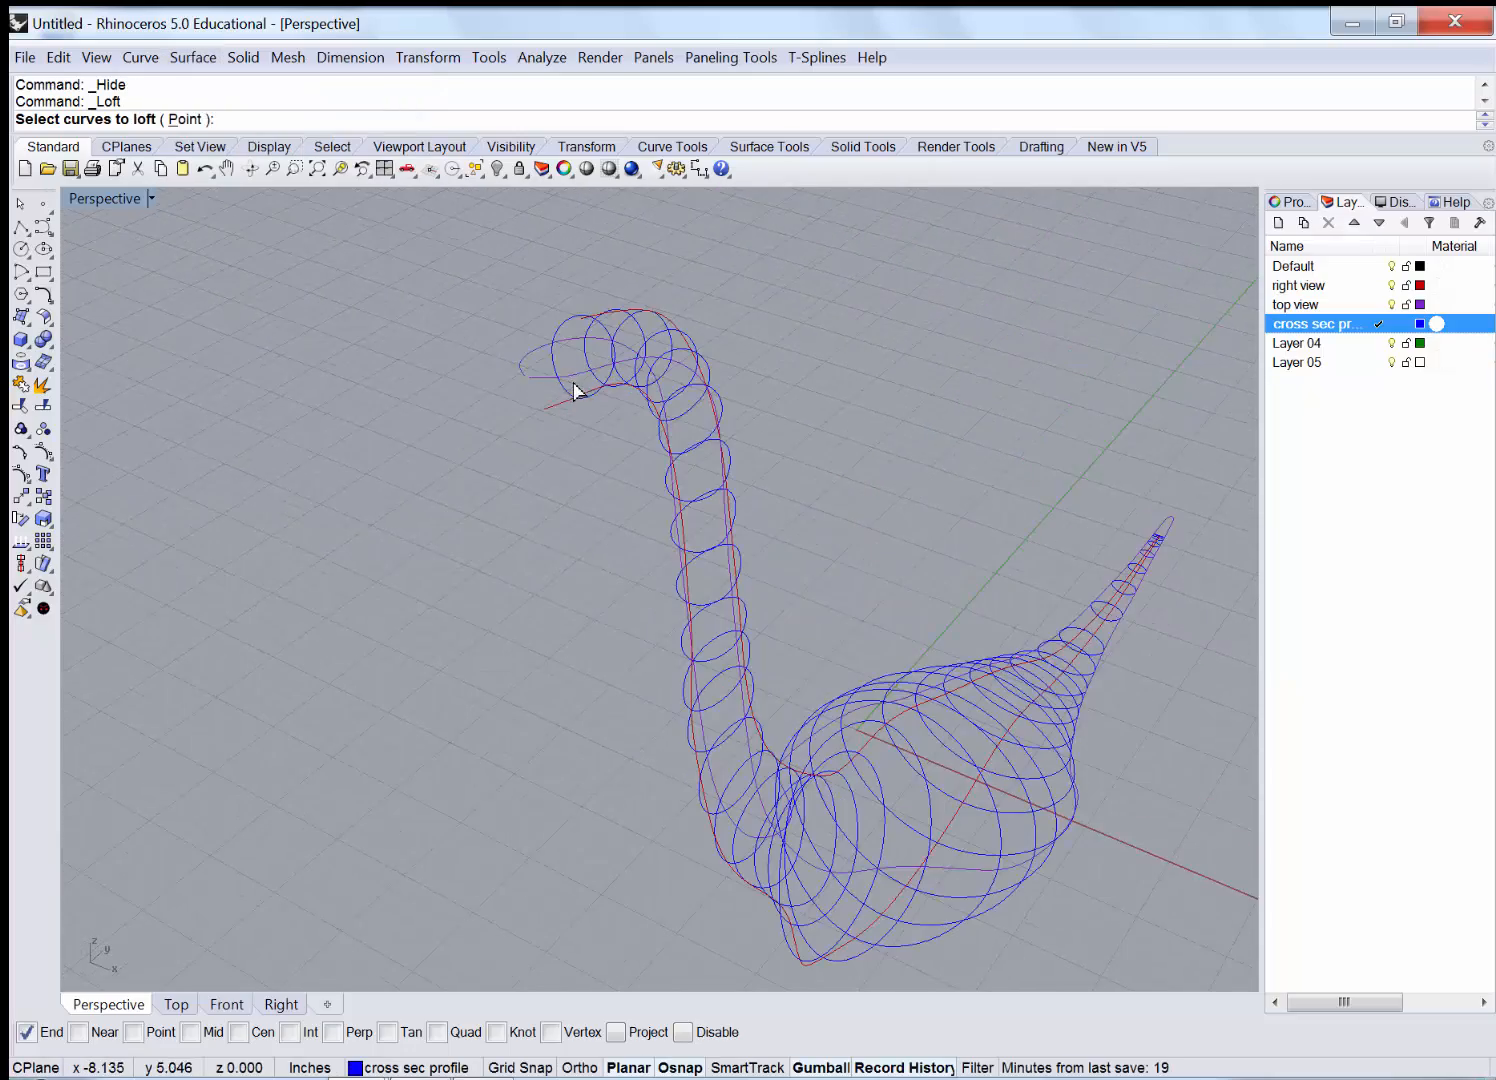
left_click(1391, 285)
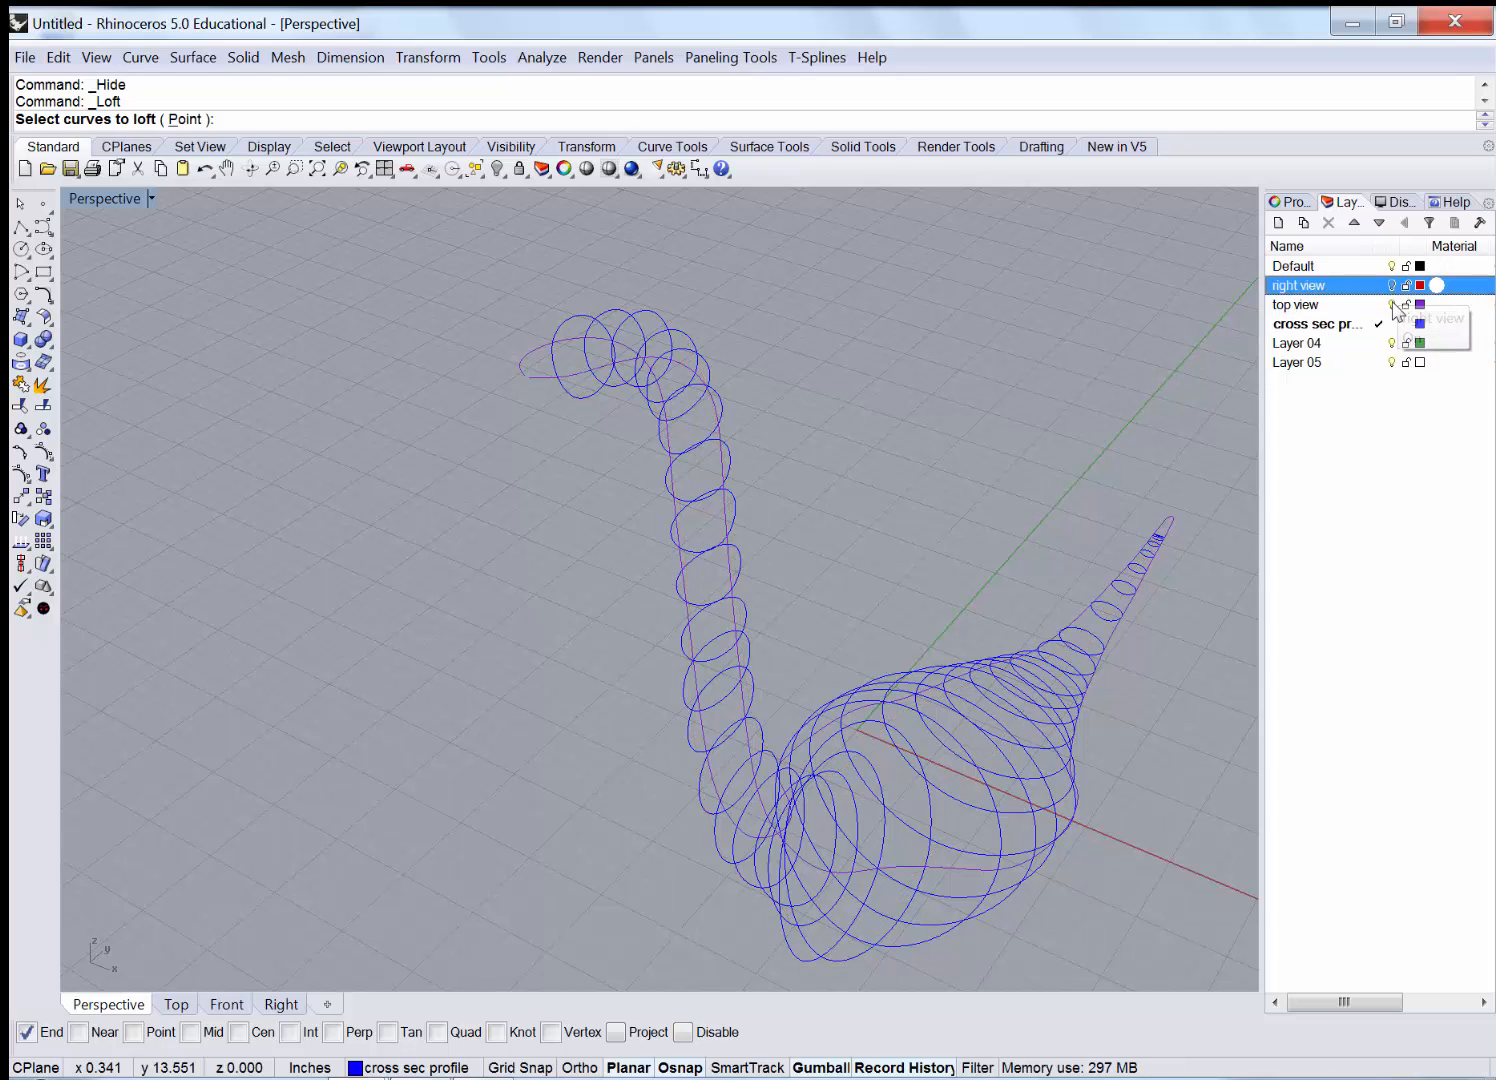
left_click(1391, 304)
left_click_drag(1230, 439, 436, 938)
left_click_drag(956, 303, 425, 519)
key("Return")
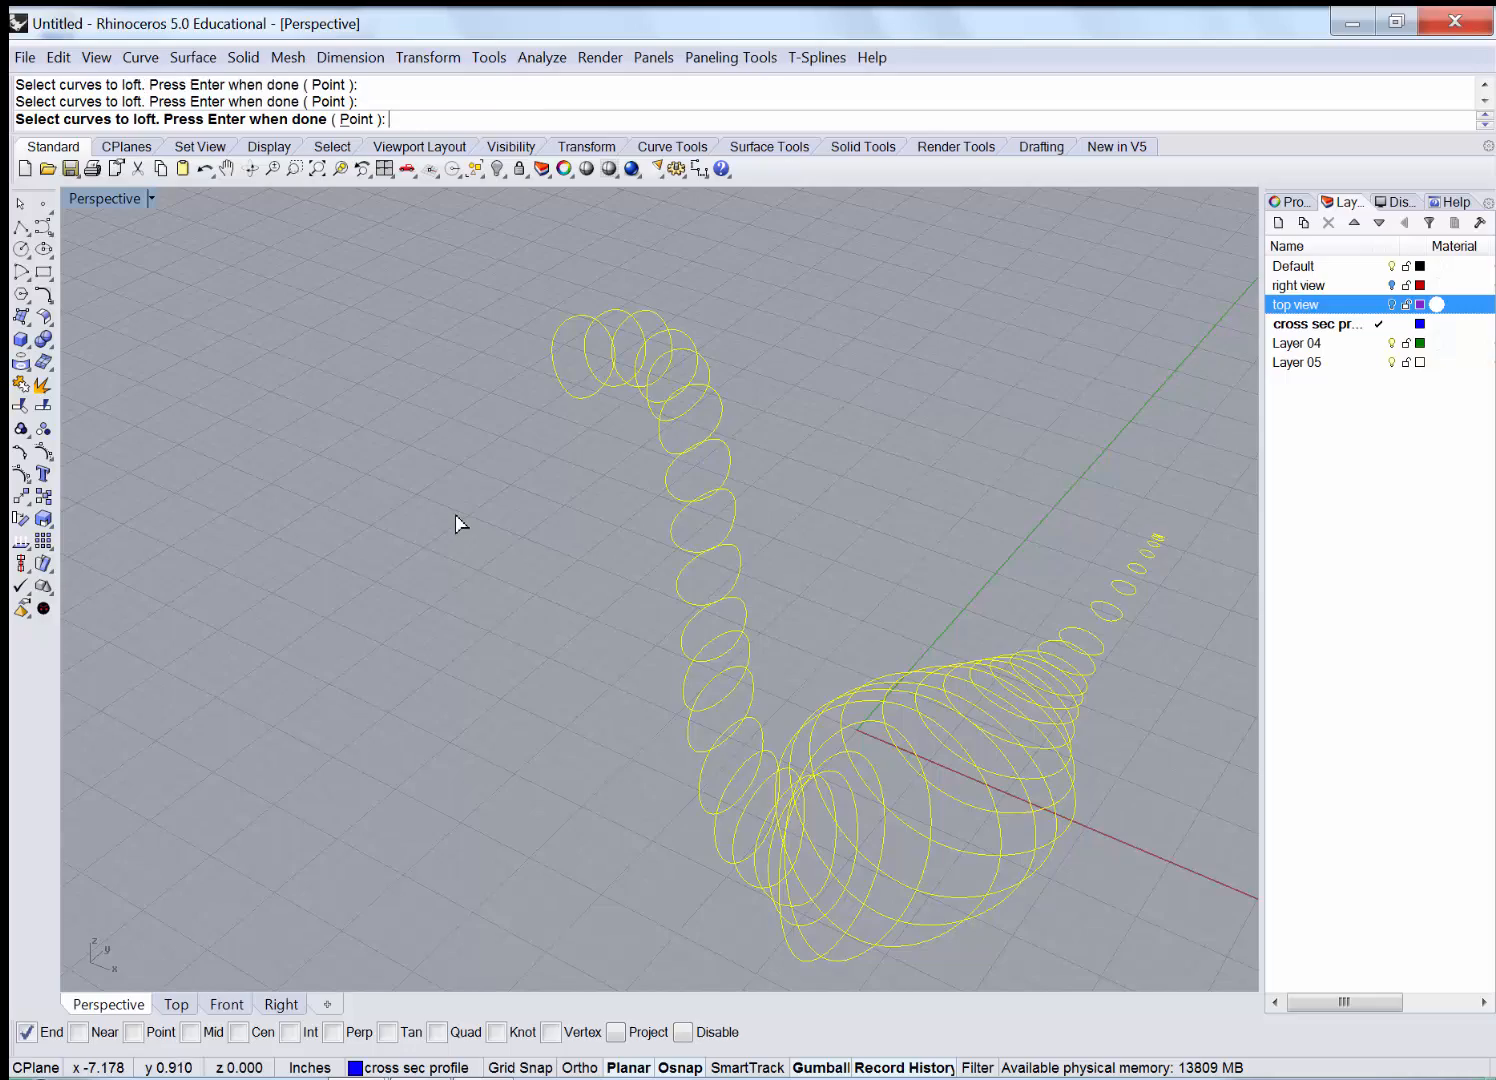
Orbit around the cross-sections and reposition the loft seam point along the profile.
right_click_drag(490, 528, 628, 458)
right_click_drag(474, 408, 557, 323)
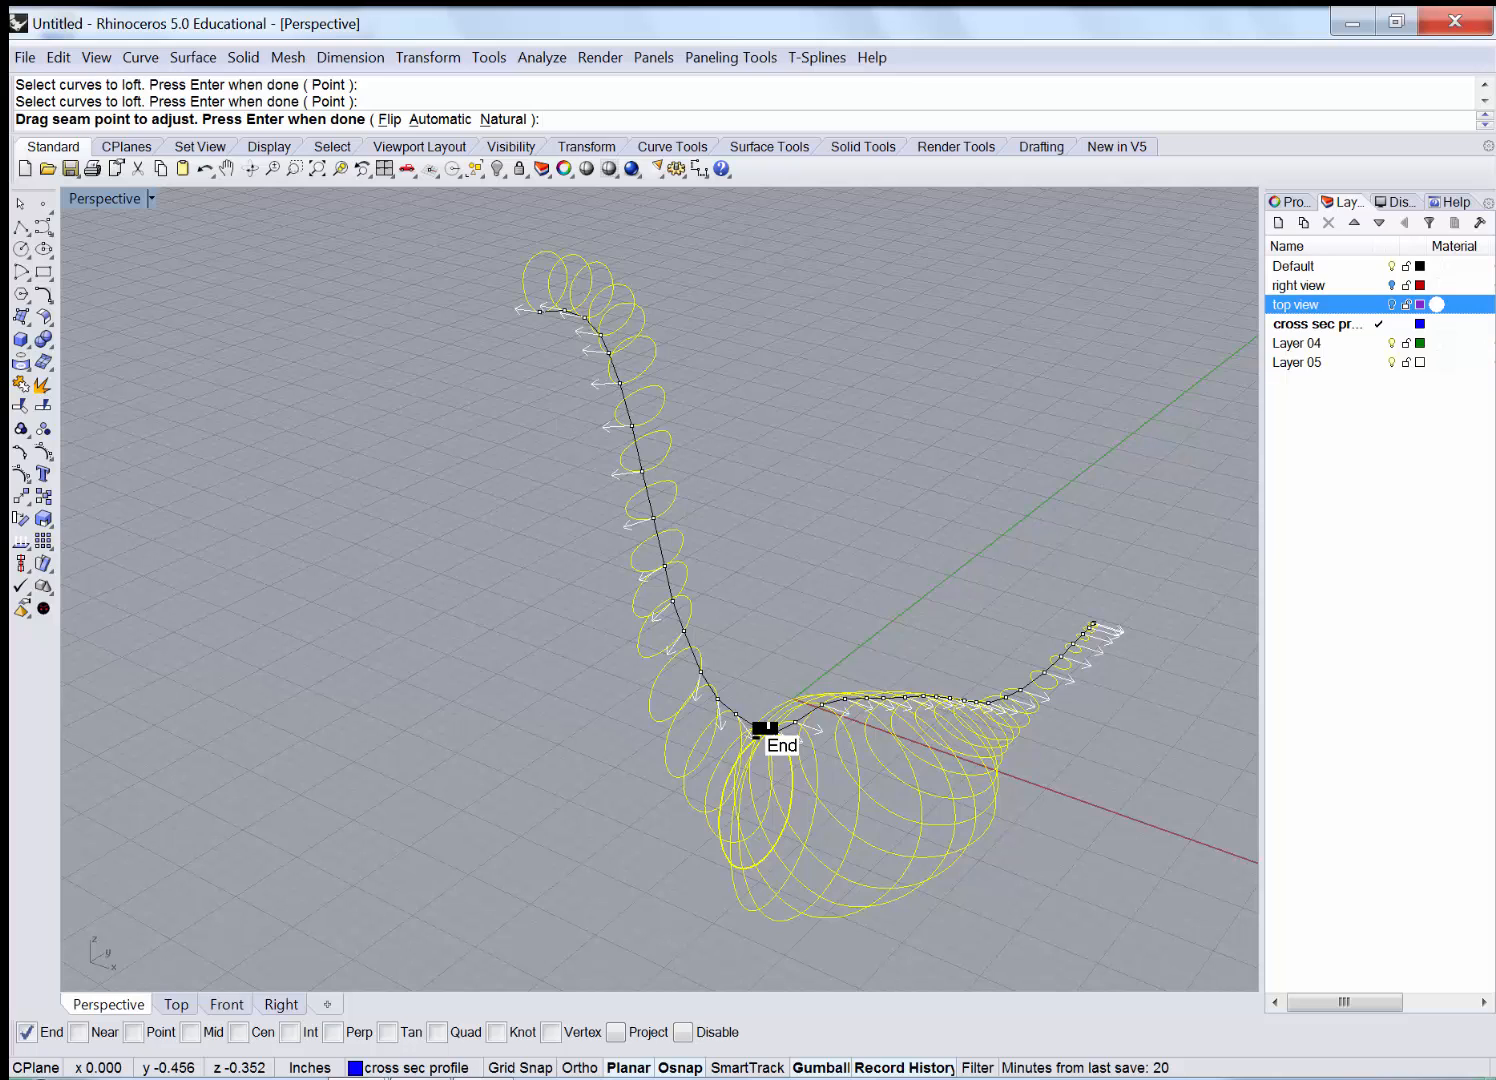
left_click_drag(758, 728, 838, 752)
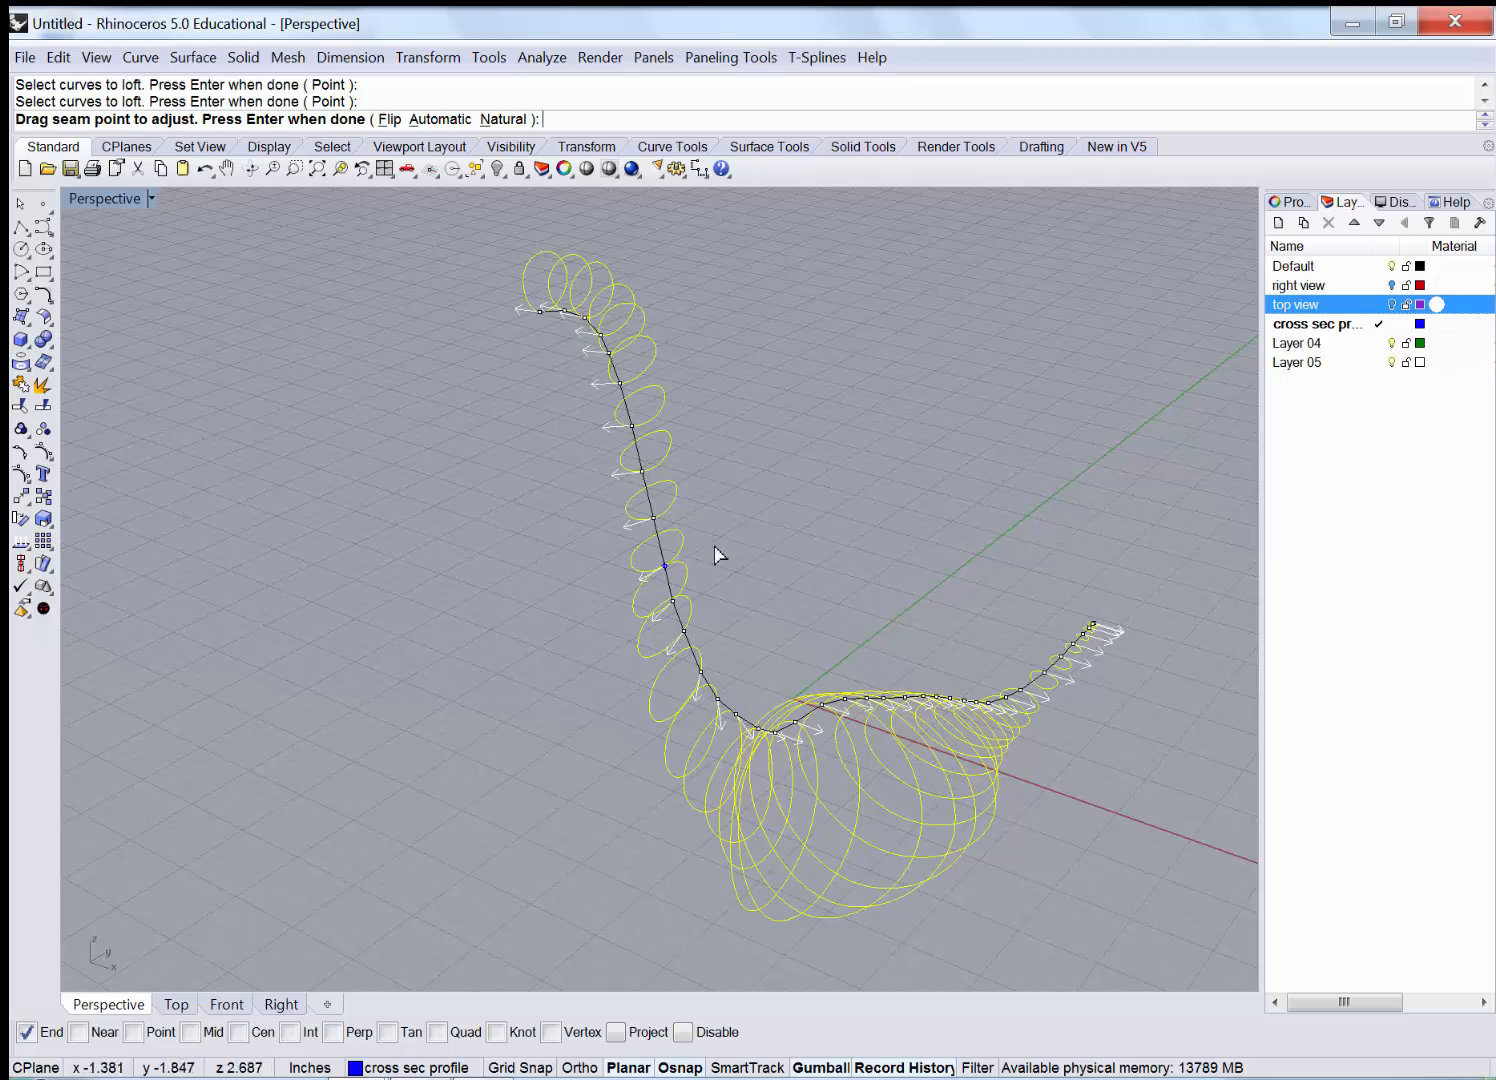
right_click_drag(855, 531, 828, 629)
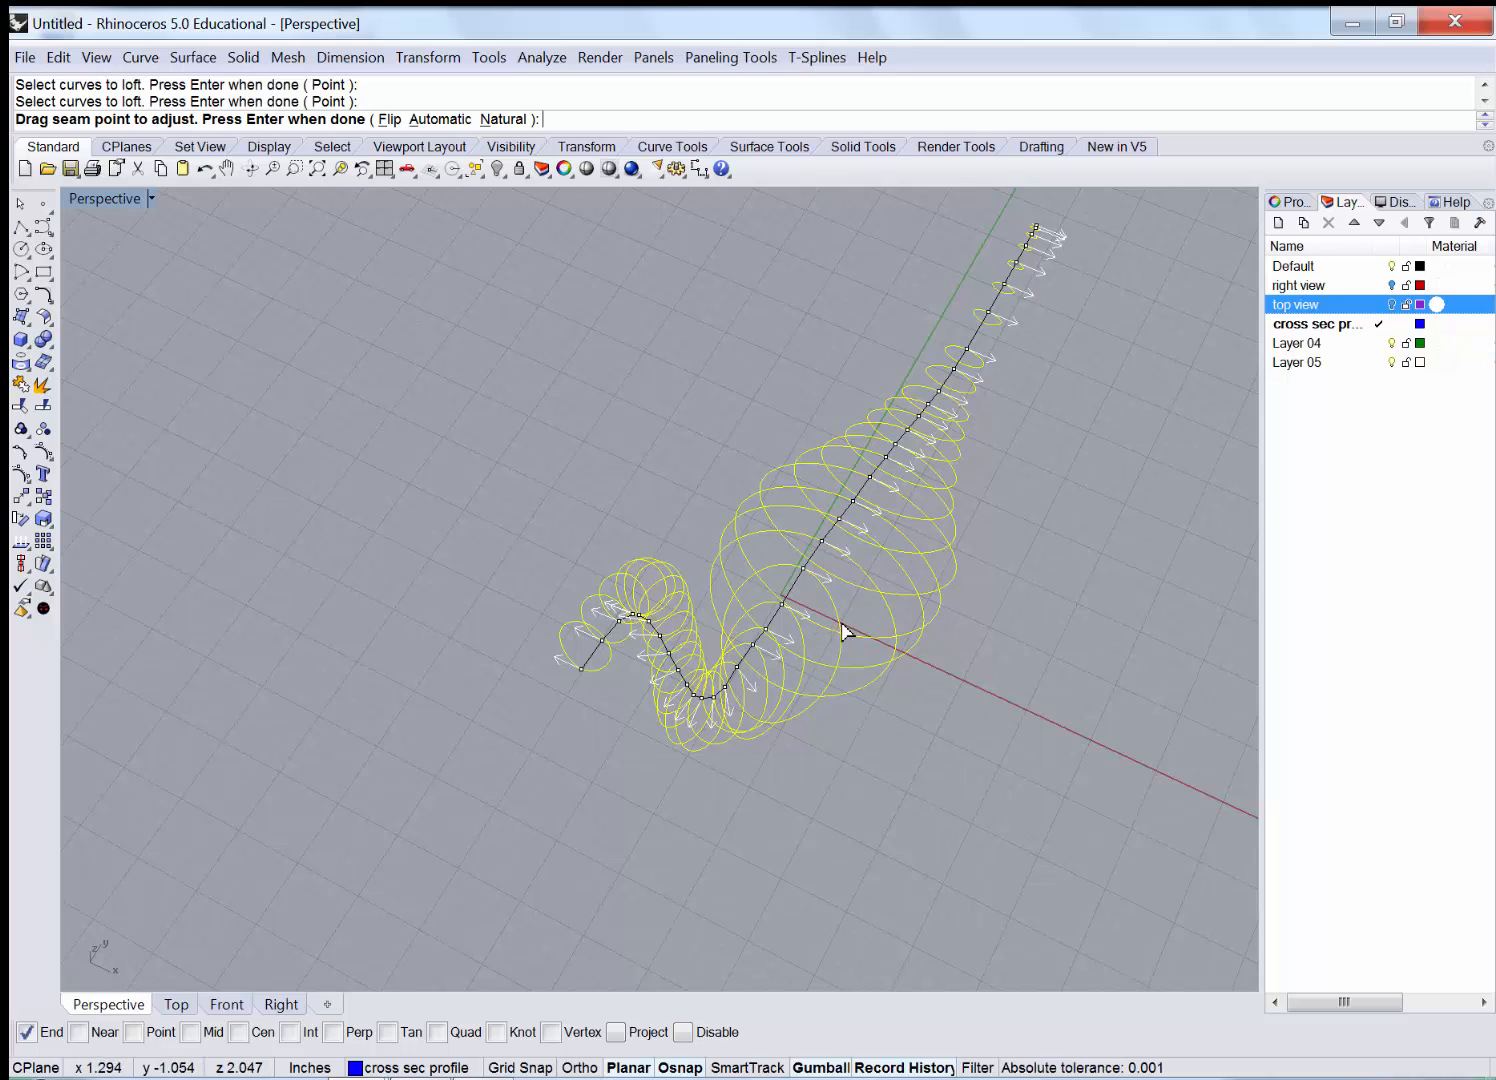
left_click(797, 582)
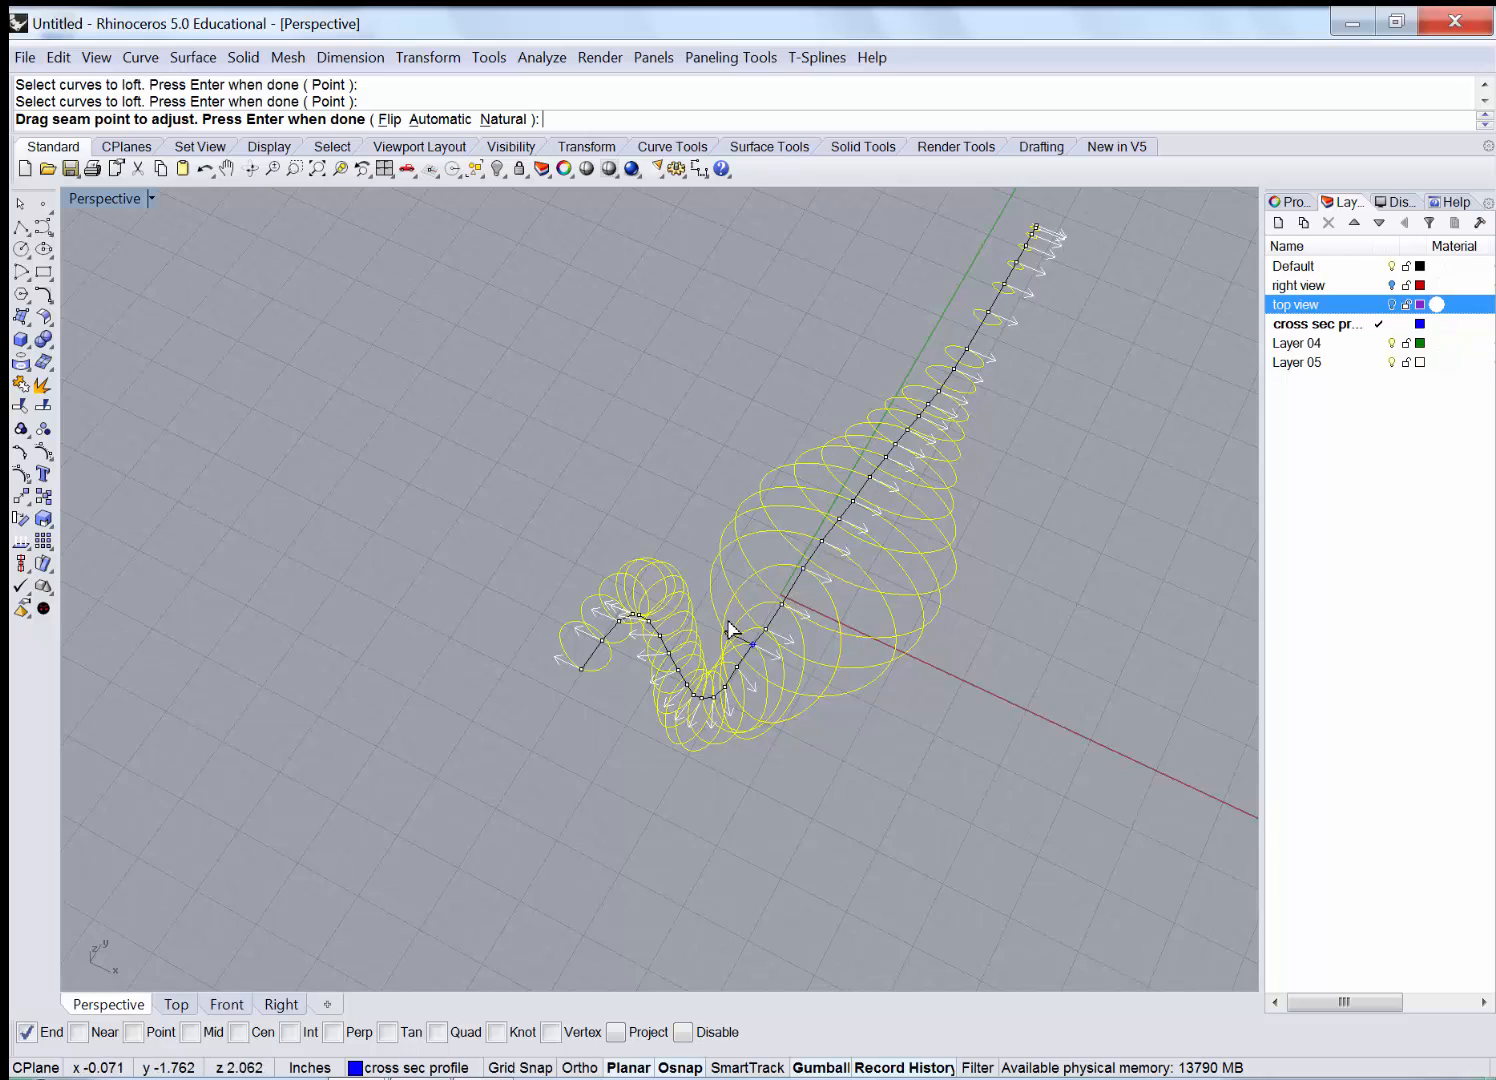
scroll(728, 633, "up", 2)
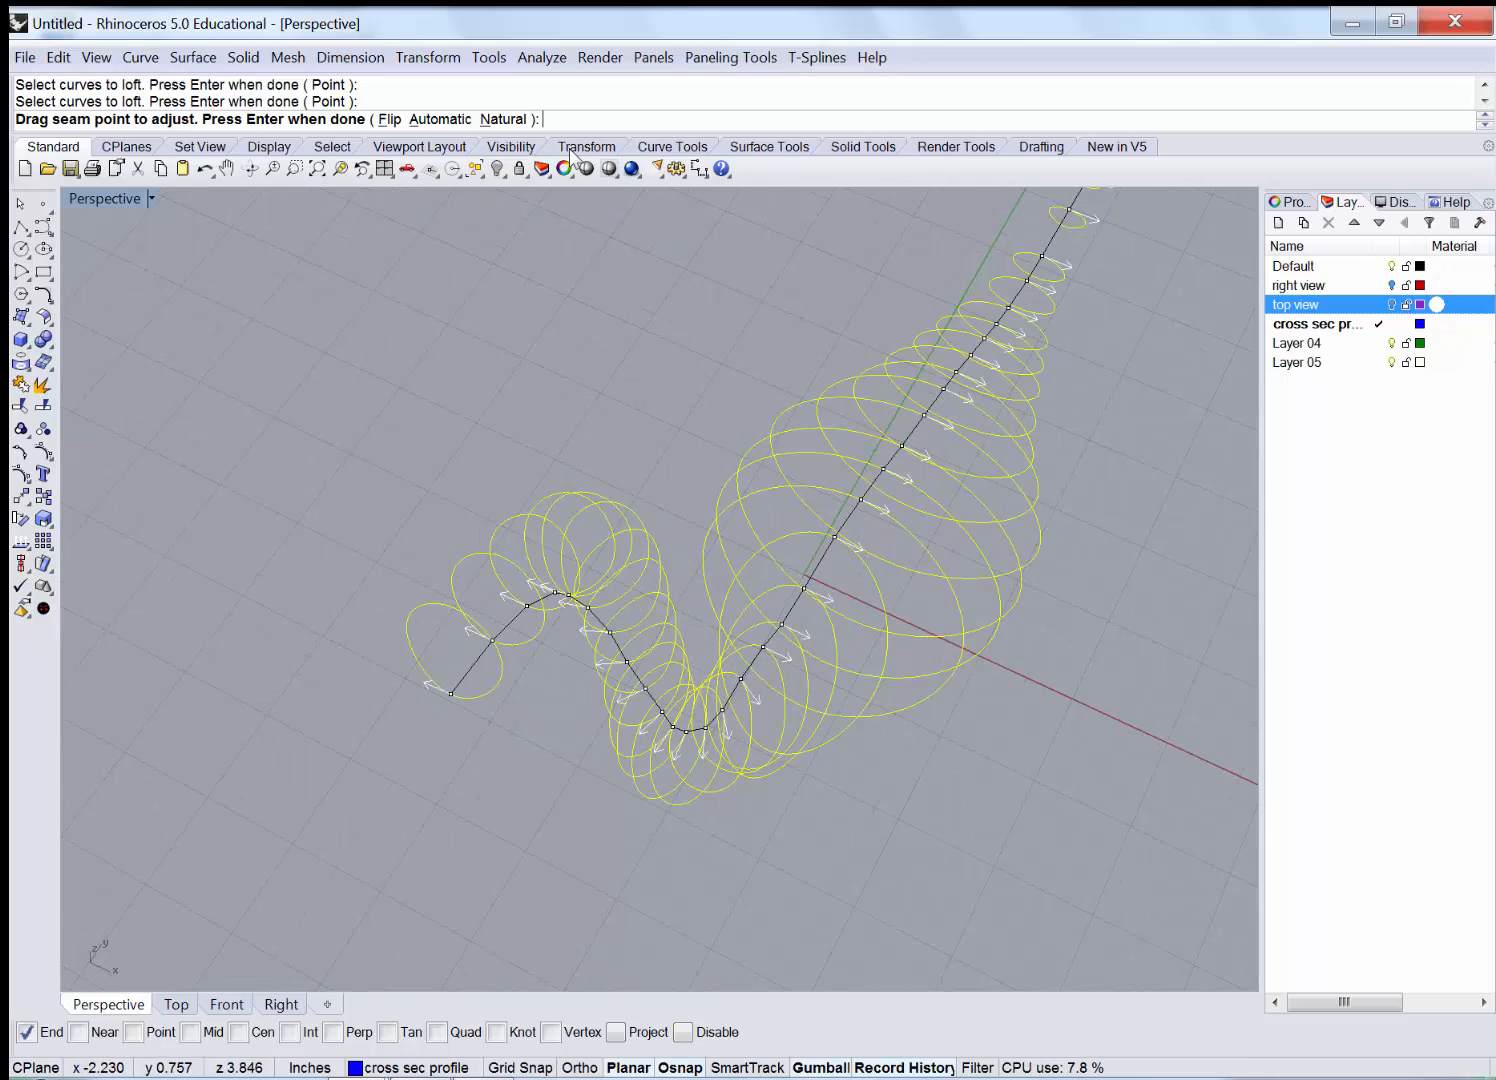
Try Natural and Automatic seam alignment, settling on Natural.
left_click(500, 120)
right_click_drag(906, 654, 975, 590)
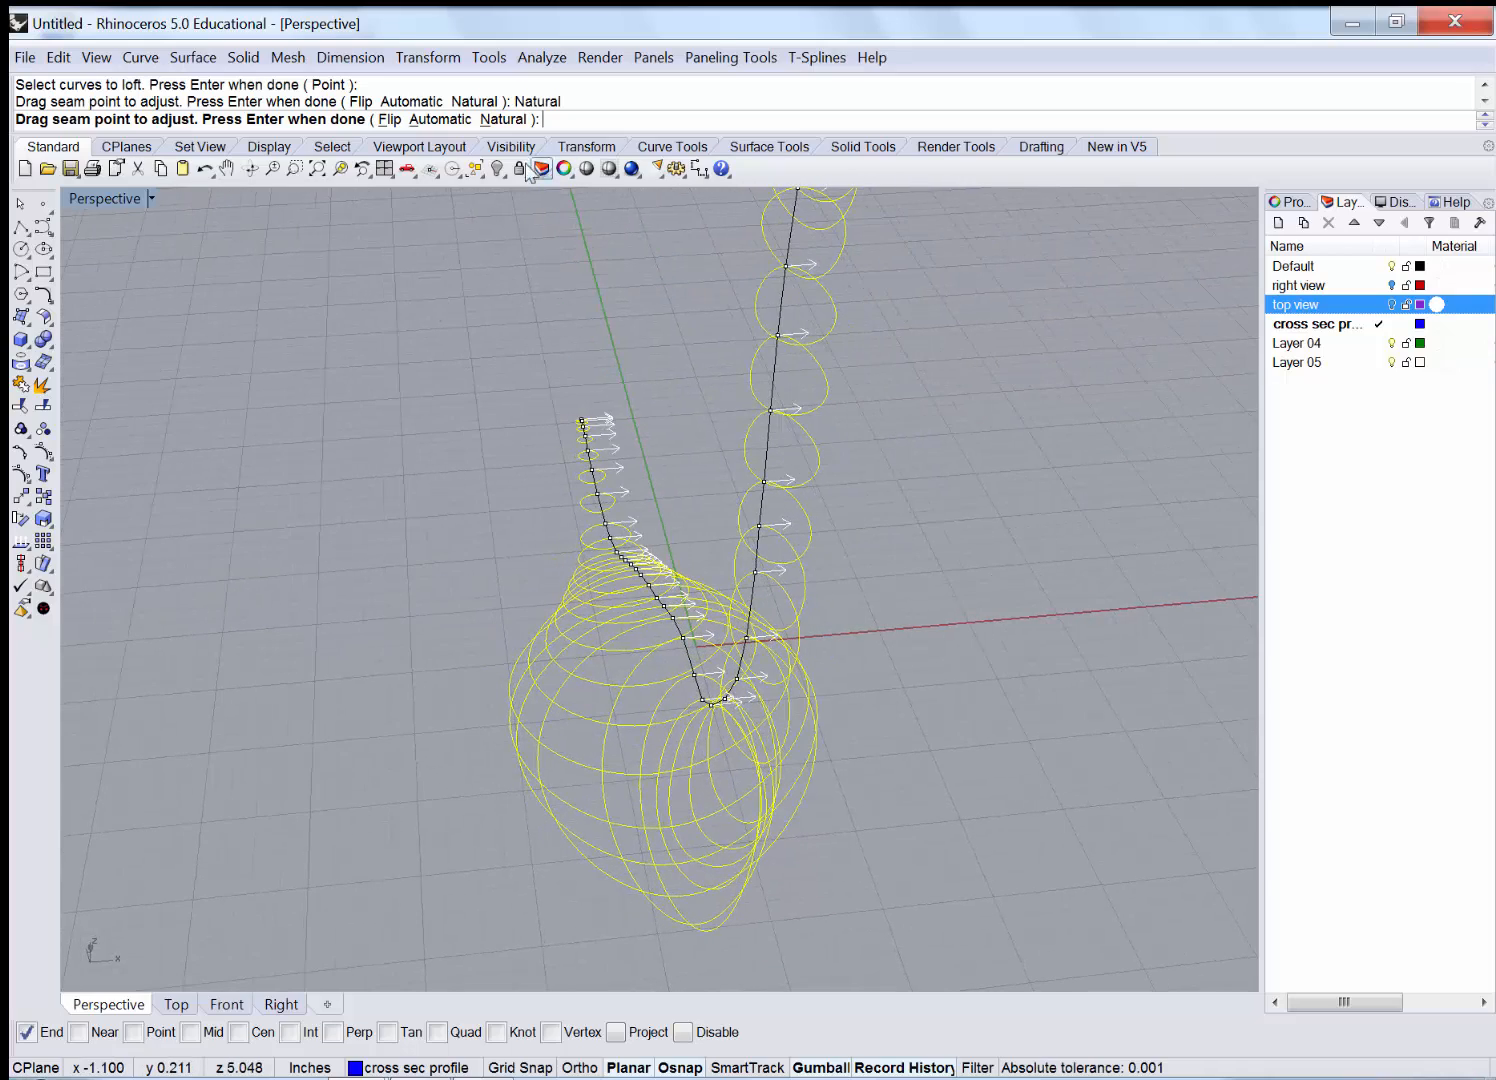
left_click(438, 119)
right_click_drag(728, 364, 818, 770)
scroll(757, 738, "up", 2)
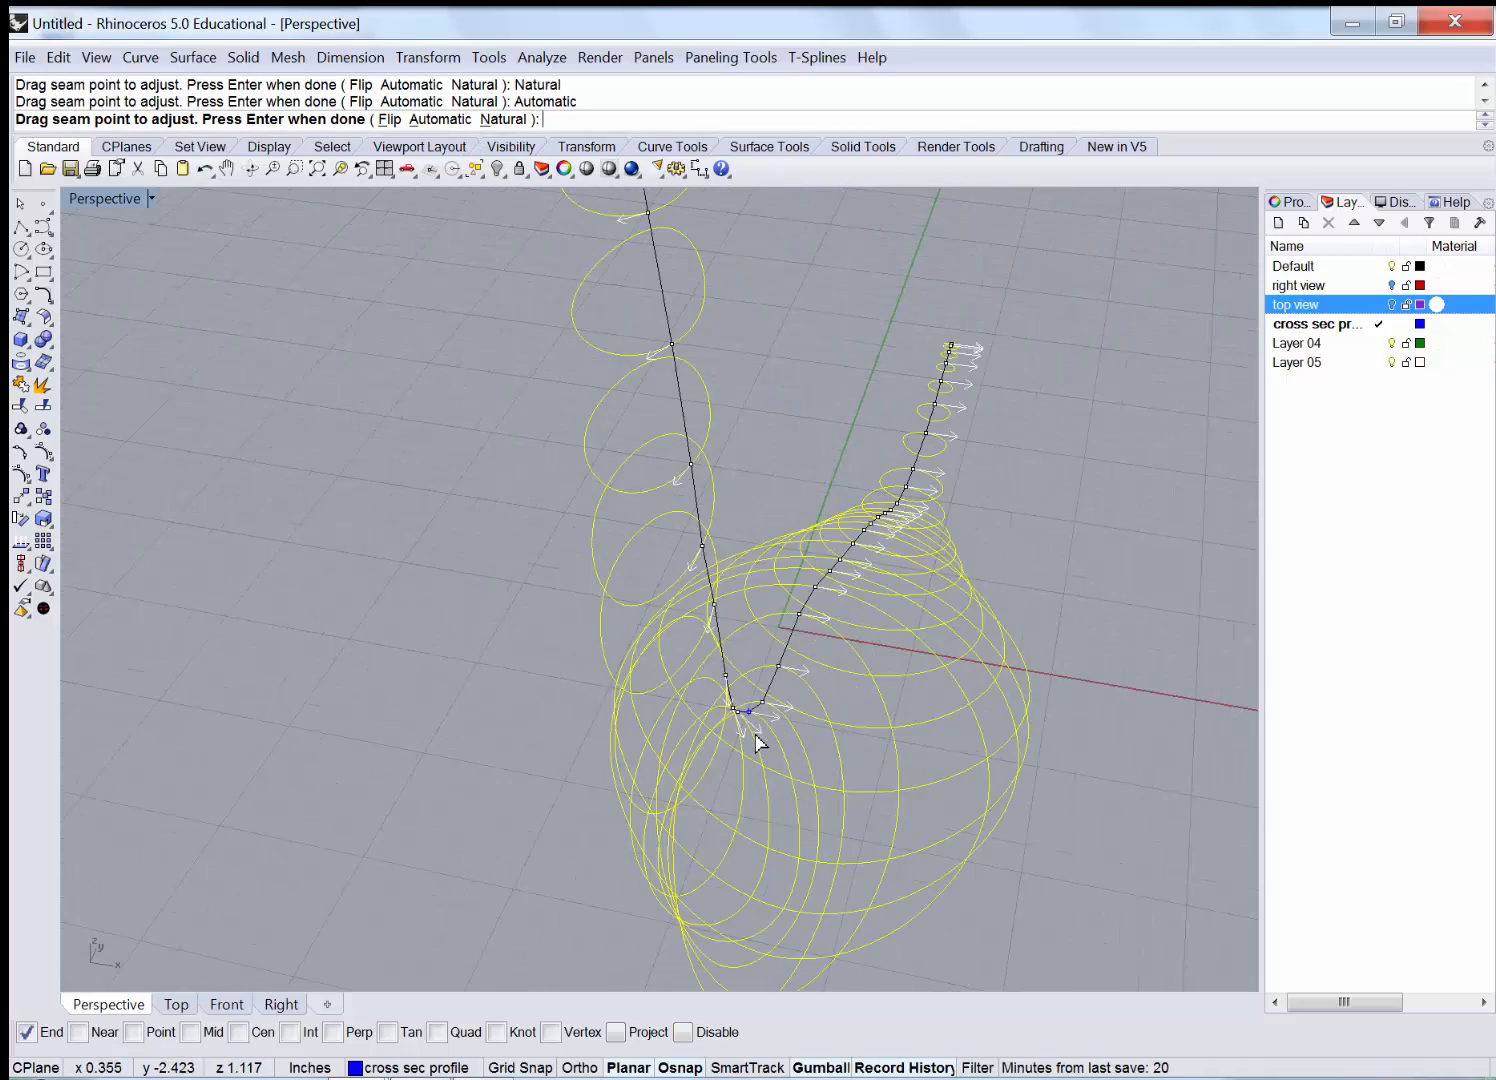
scroll(757, 765, "down", 1)
left_click(501, 119)
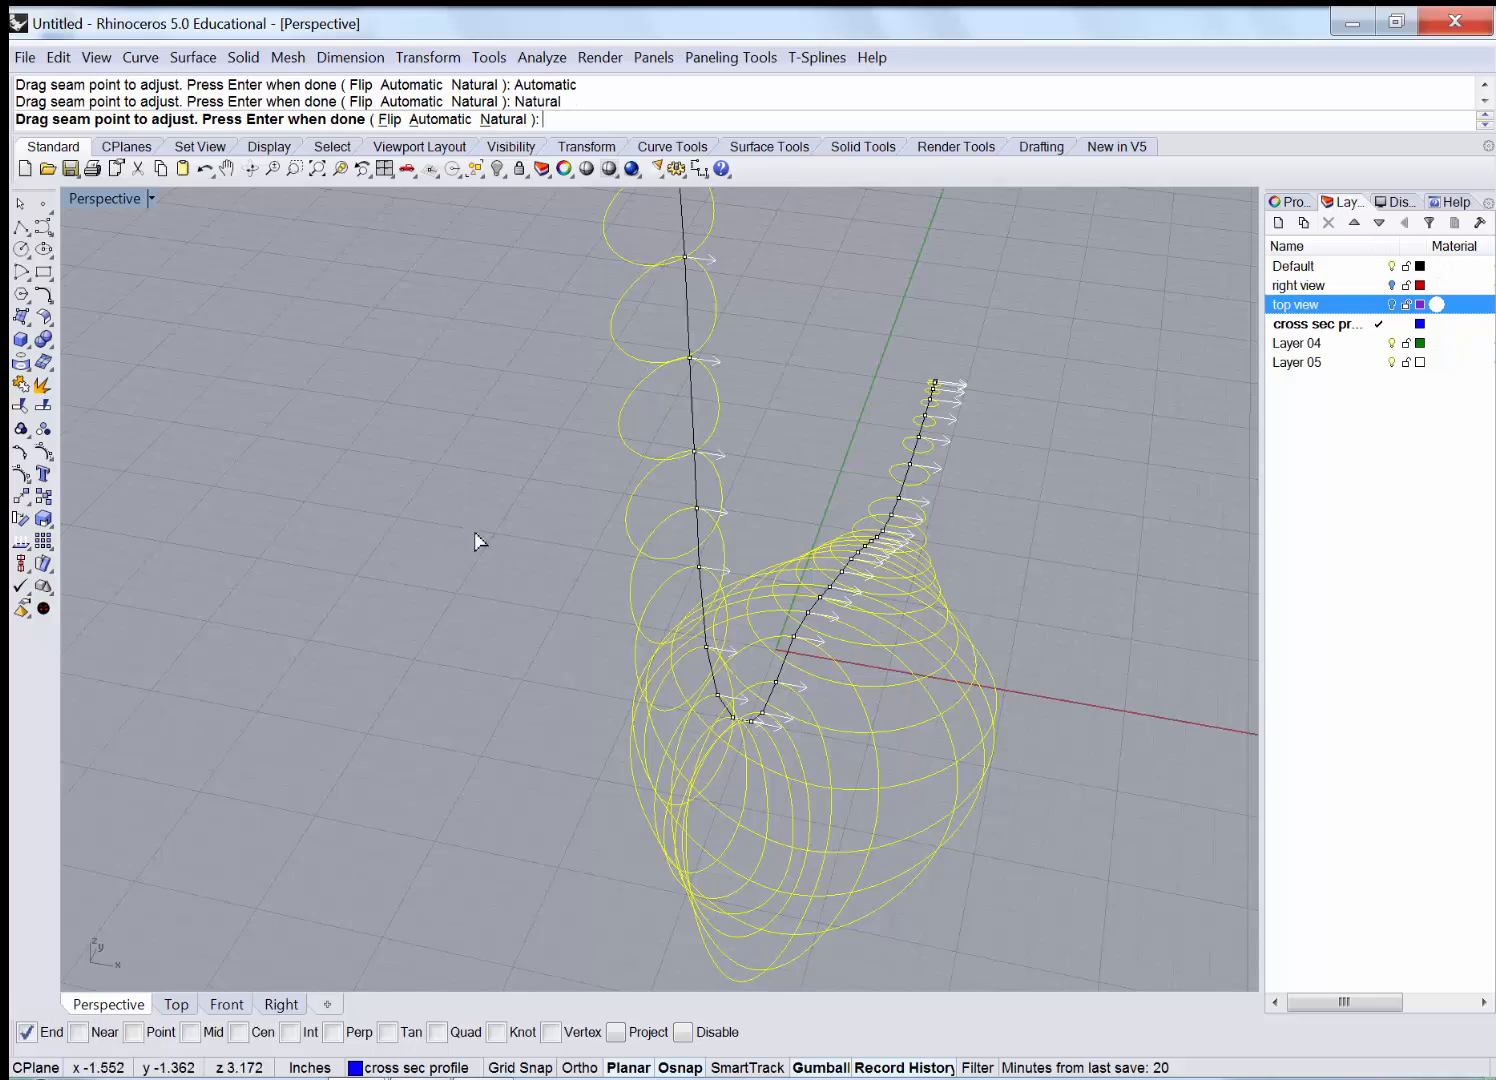
right_click_drag(404, 590, 391, 644)
Accept the seams and preview the loft in Normal, then Loose style.
key("Return")
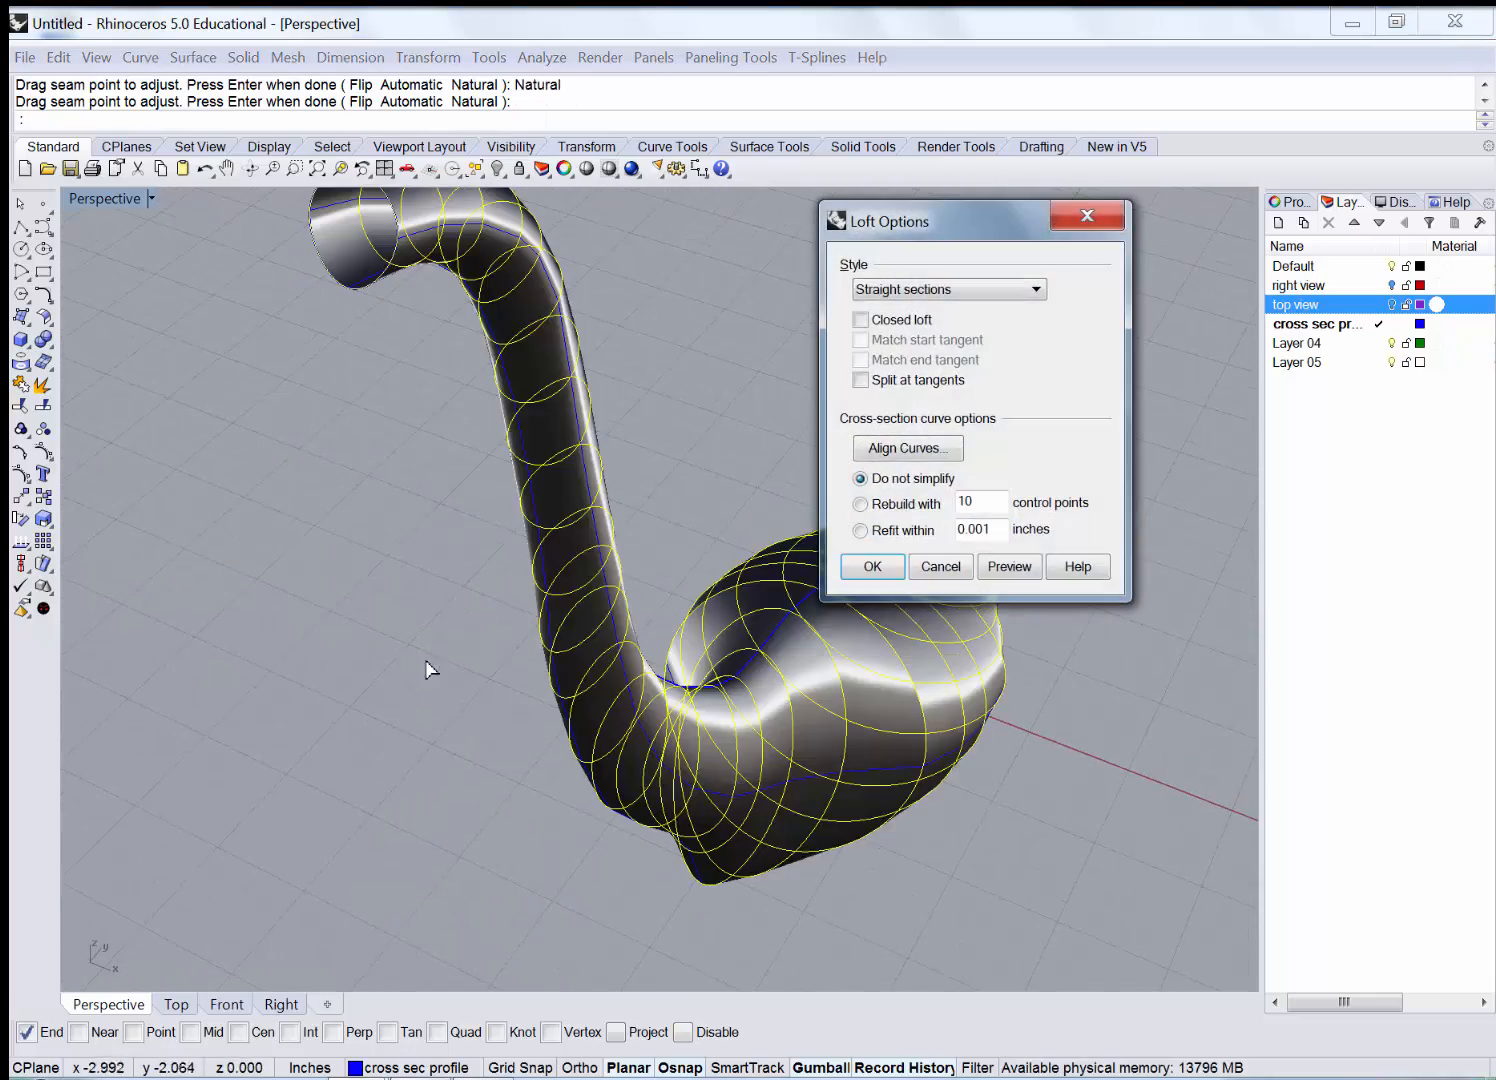
right_click_drag(716, 507, 594, 464)
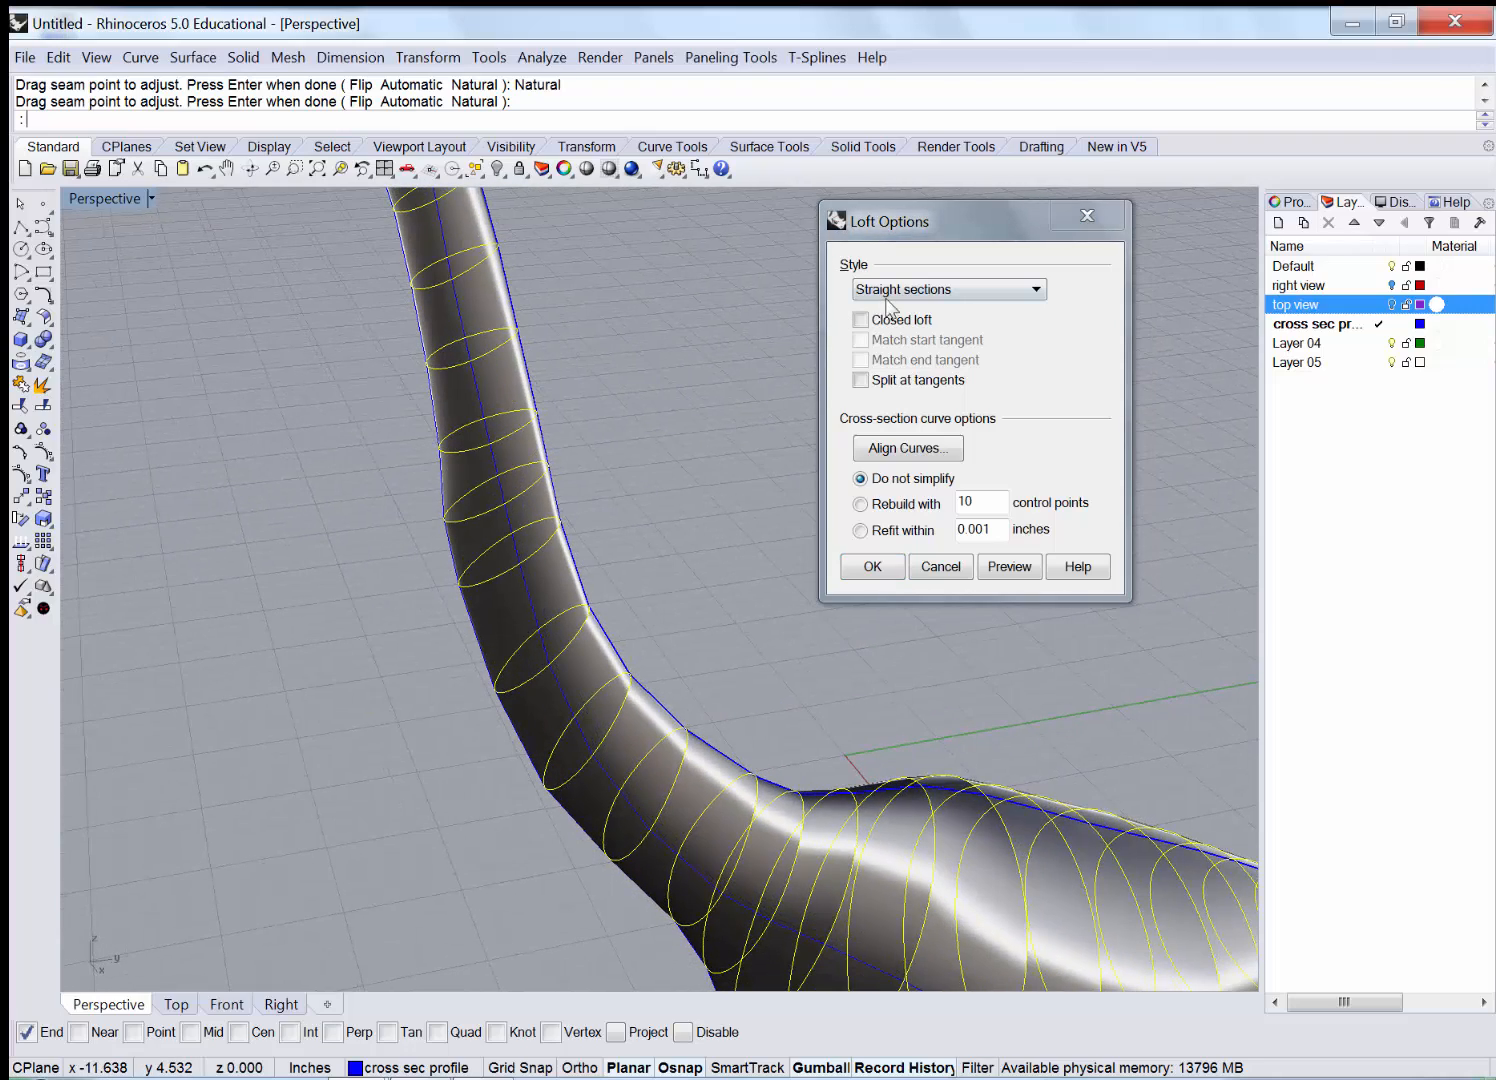
left_click(942, 290)
left_click(936, 310)
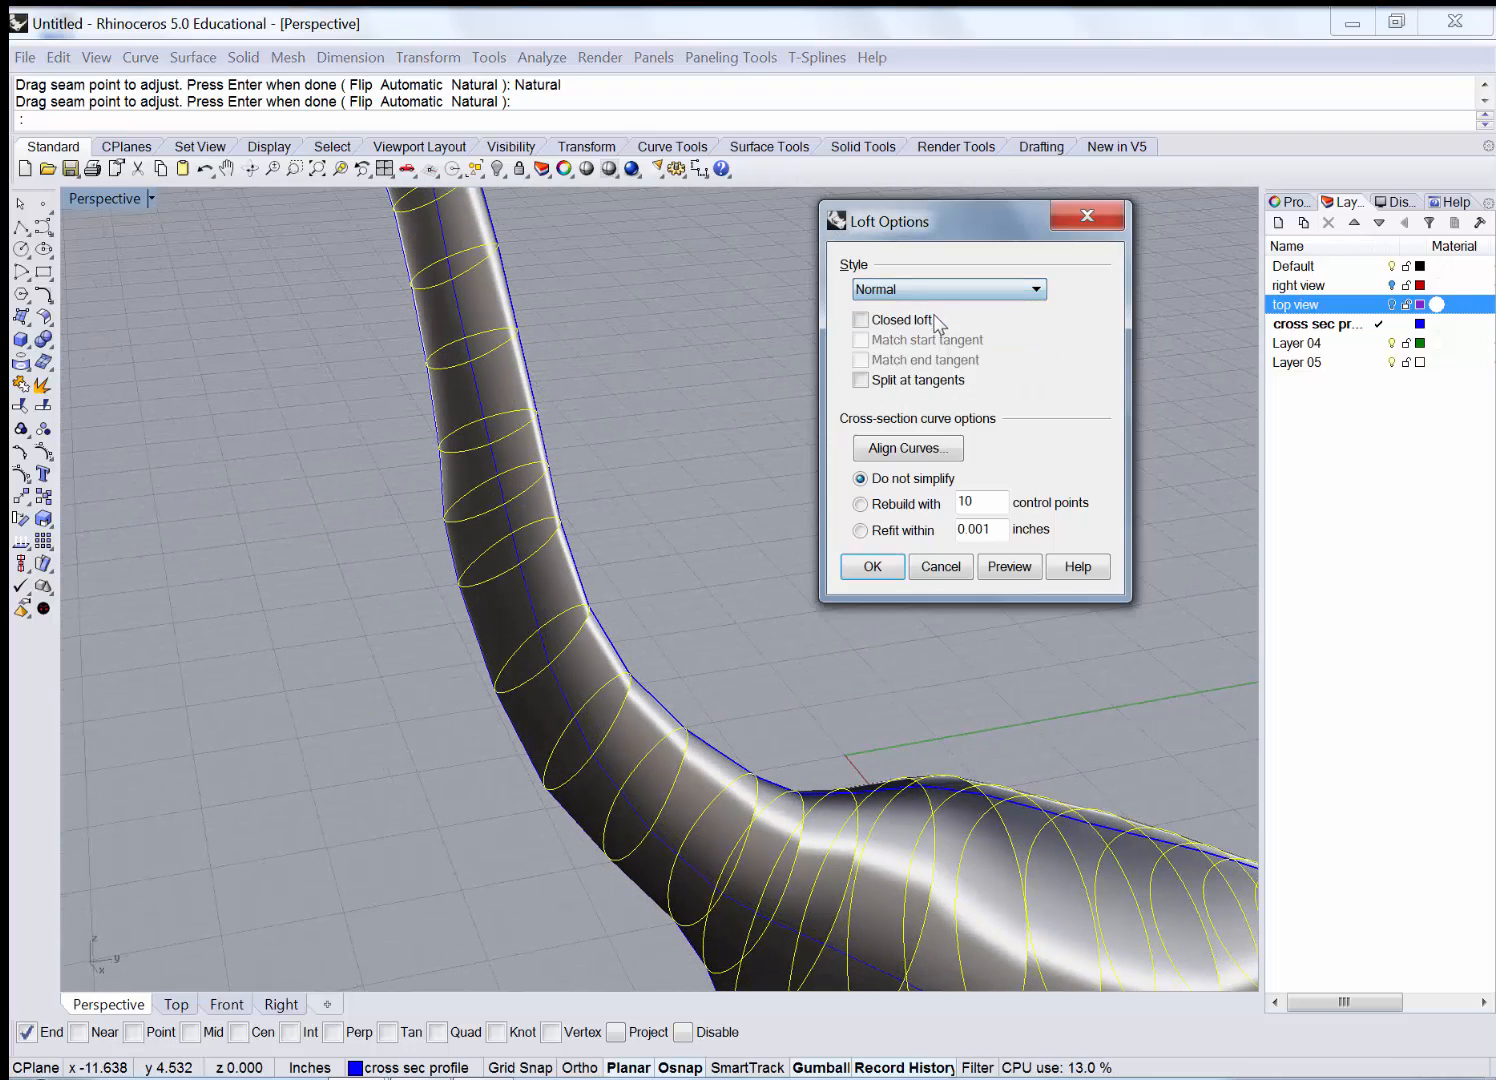
left_click(1011, 570)
right_click_drag(643, 641, 688, 581)
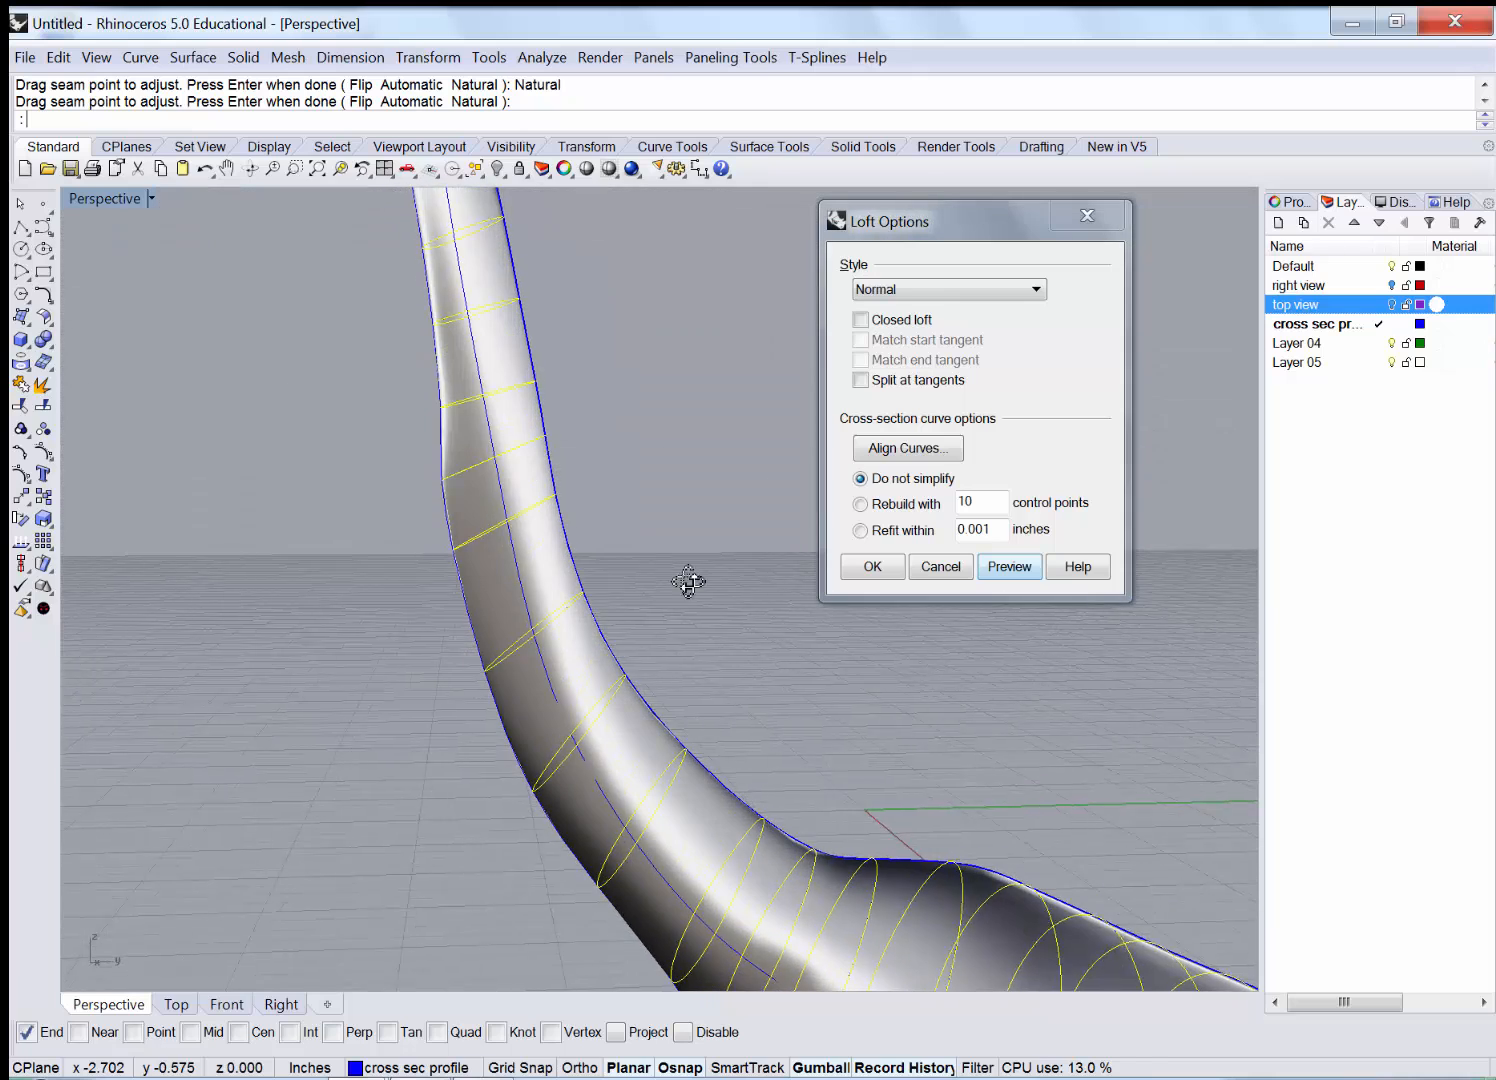
left_click(938, 291)
left_click(880, 324)
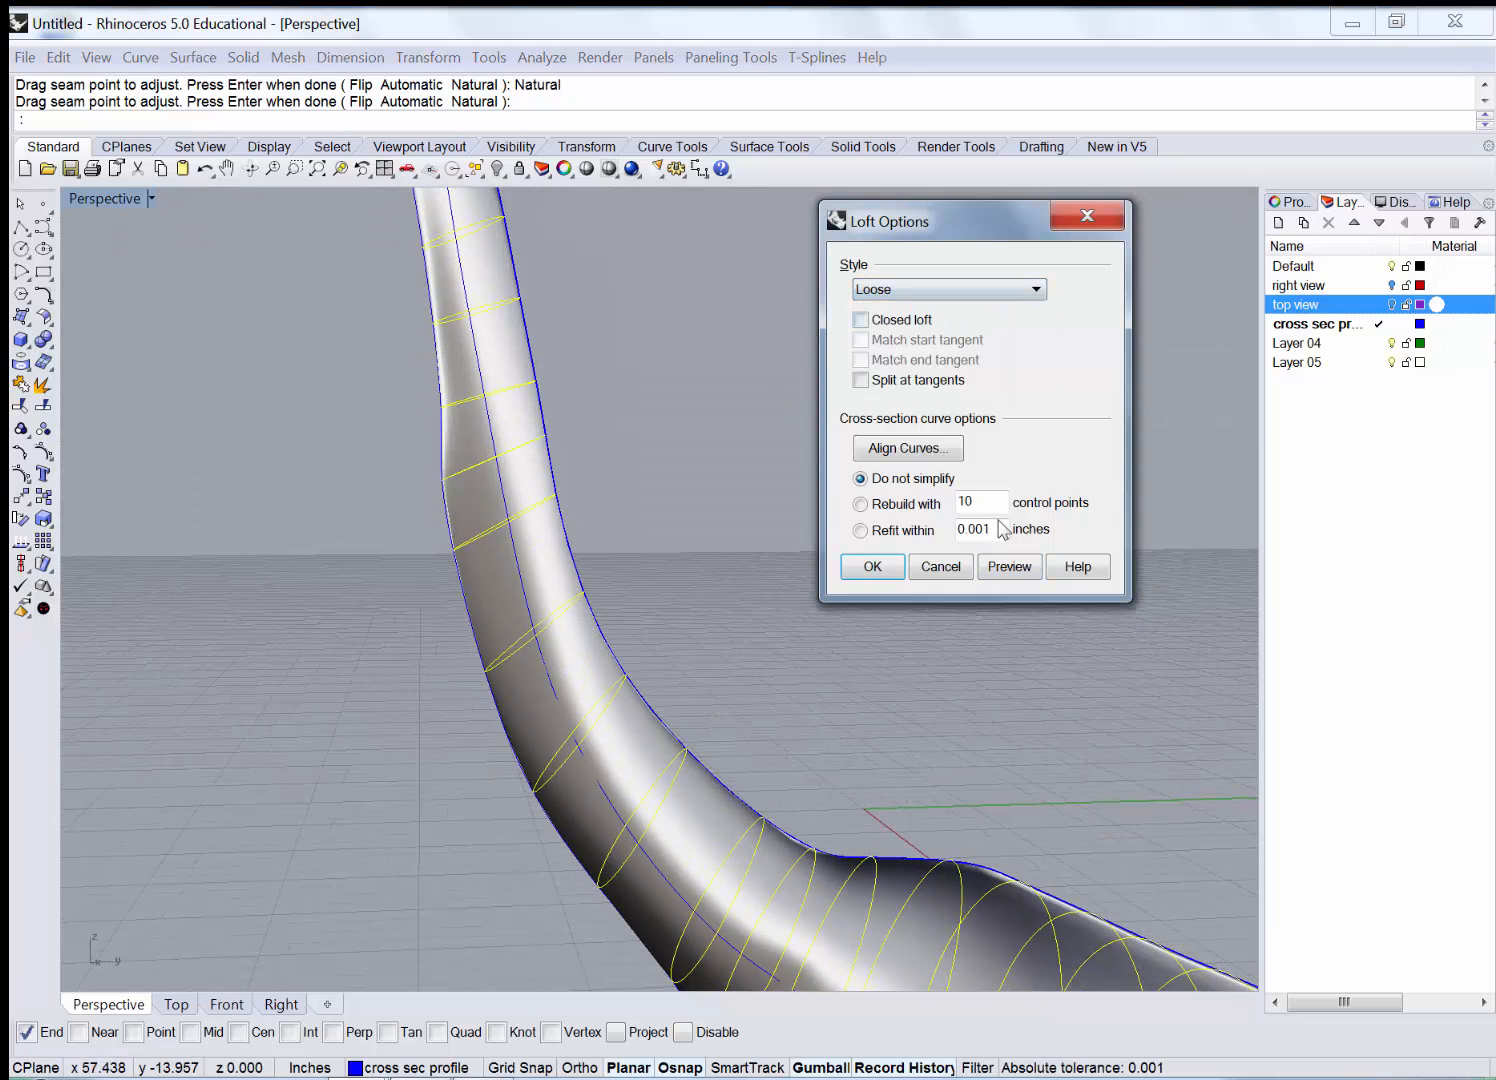
left_click(1009, 566)
right_click_drag(644, 574, 700, 505)
scroll(541, 487, "down", 3)
Compare the Normal and Loose previews once more, ending with Loose selected.
left_click(960, 296)
left_click(928, 308)
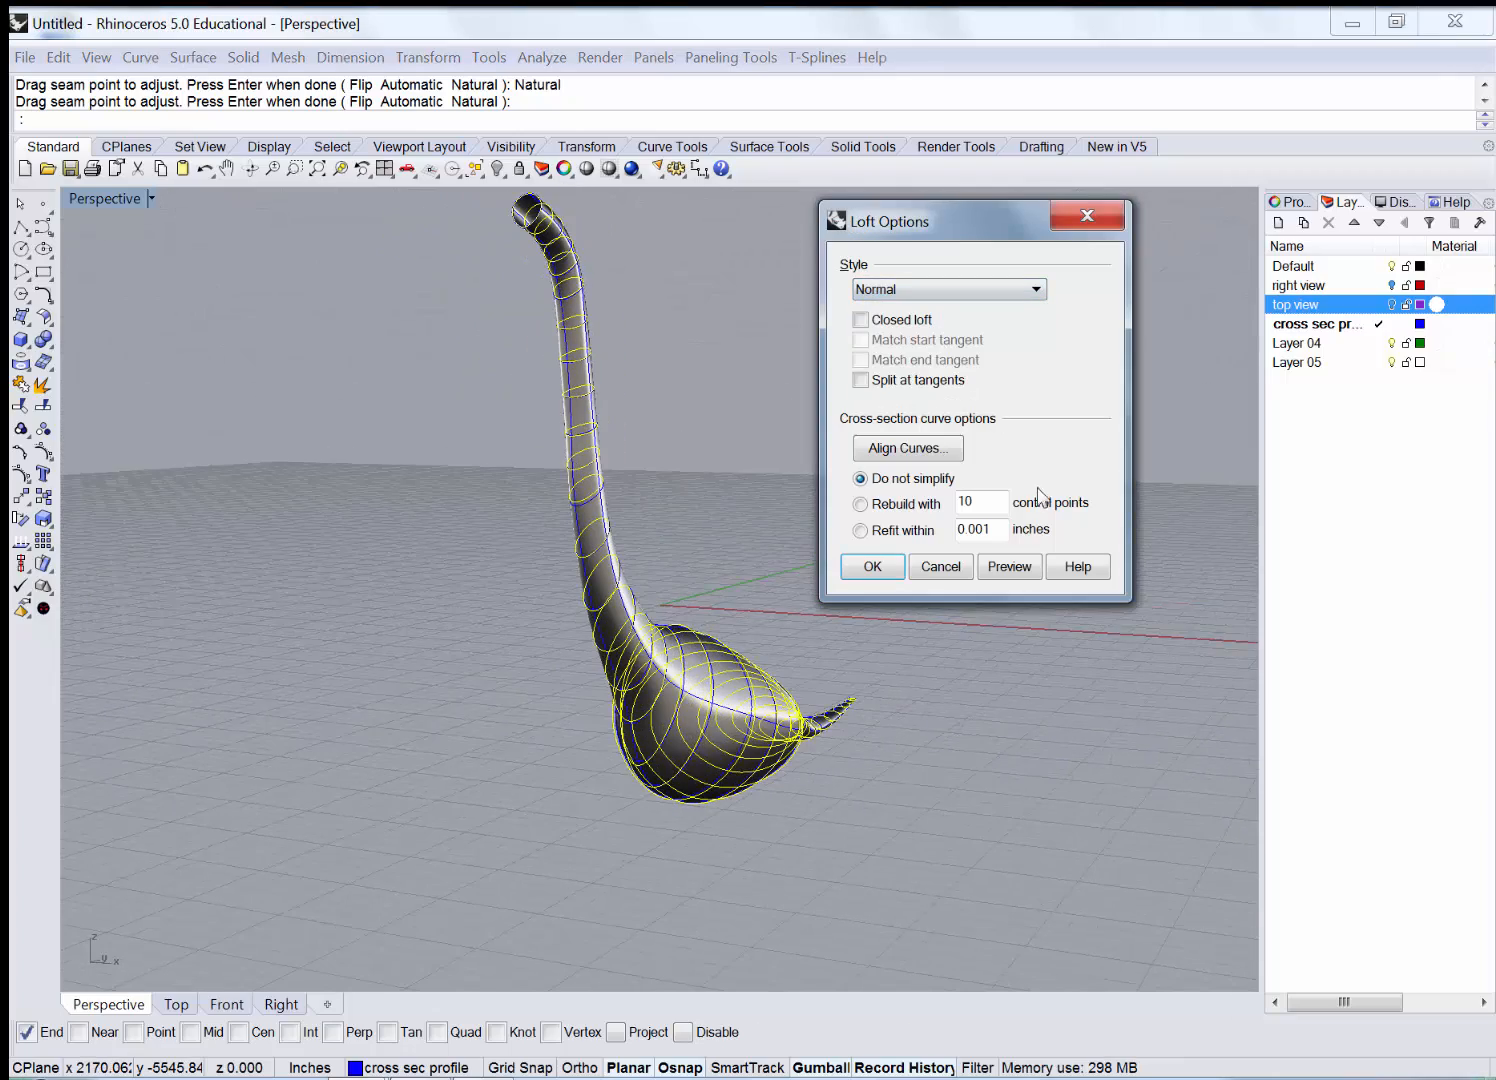
left_click(1009, 566)
mouse_move(685, 524)
right_mouse_down()
mouse_move(621, 468)
mouse_move(668, 508)
right_mouse_up()
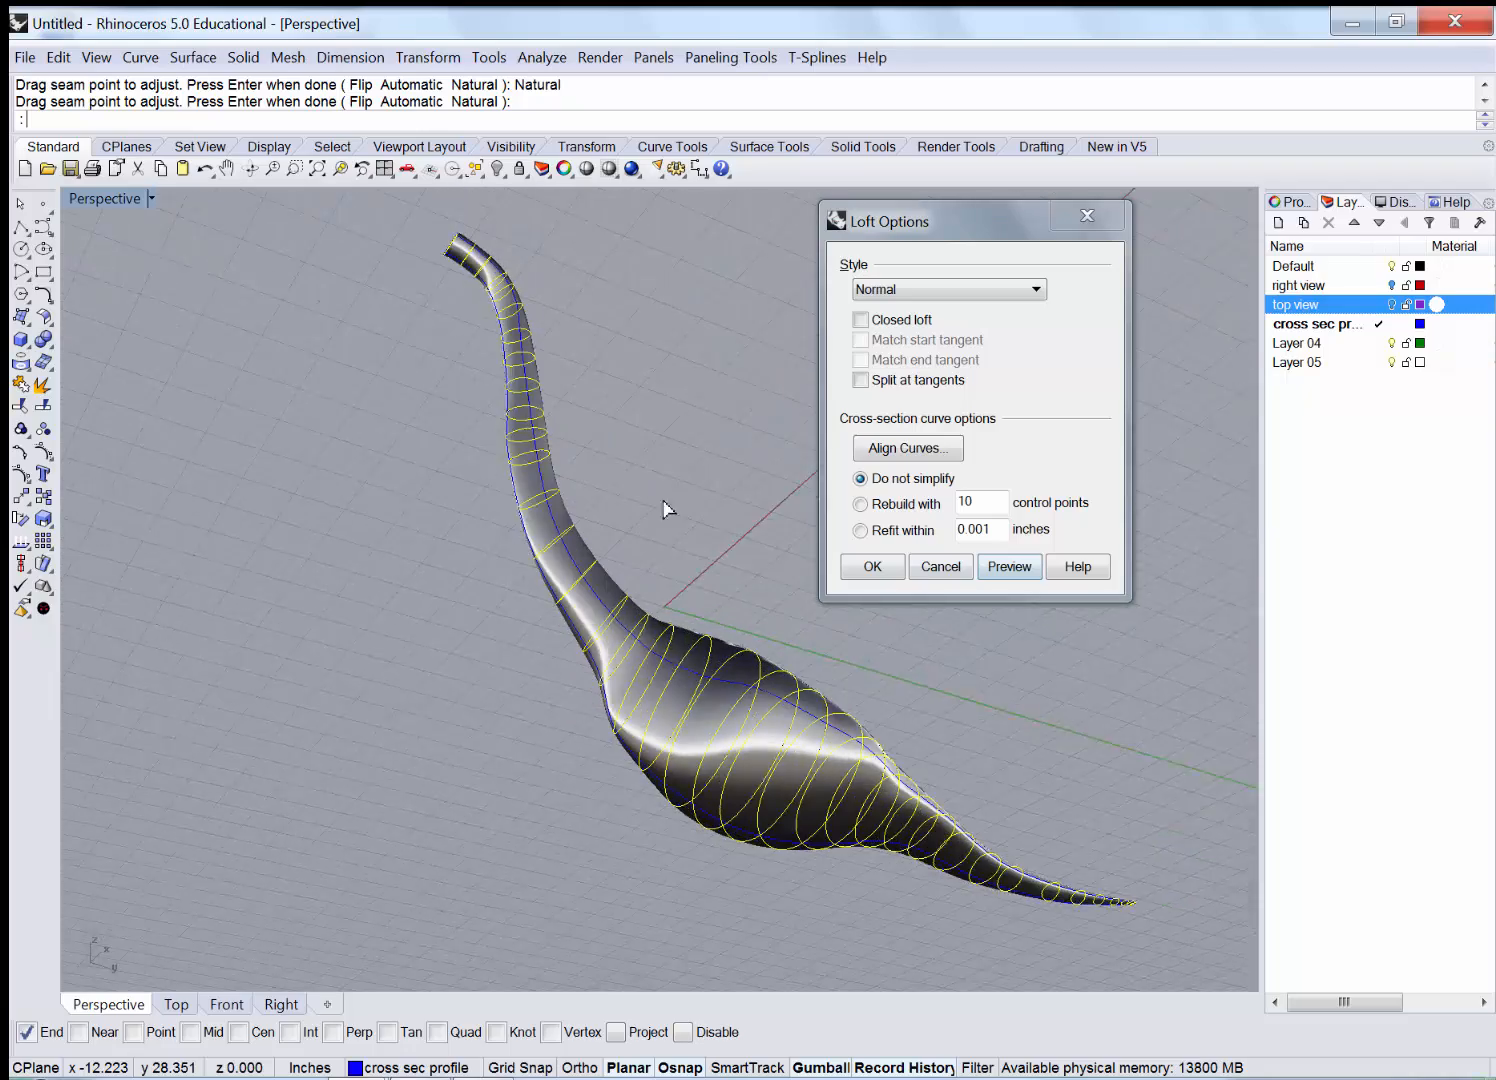
scroll(690, 660, "up", 4)
mouse_move(690, 660)
right_mouse_down()
mouse_move(708, 601)
mouse_move(791, 574)
mouse_move(751, 661)
mouse_move(662, 695)
mouse_move(700, 640)
right_mouse_up()
left_click(940, 289)
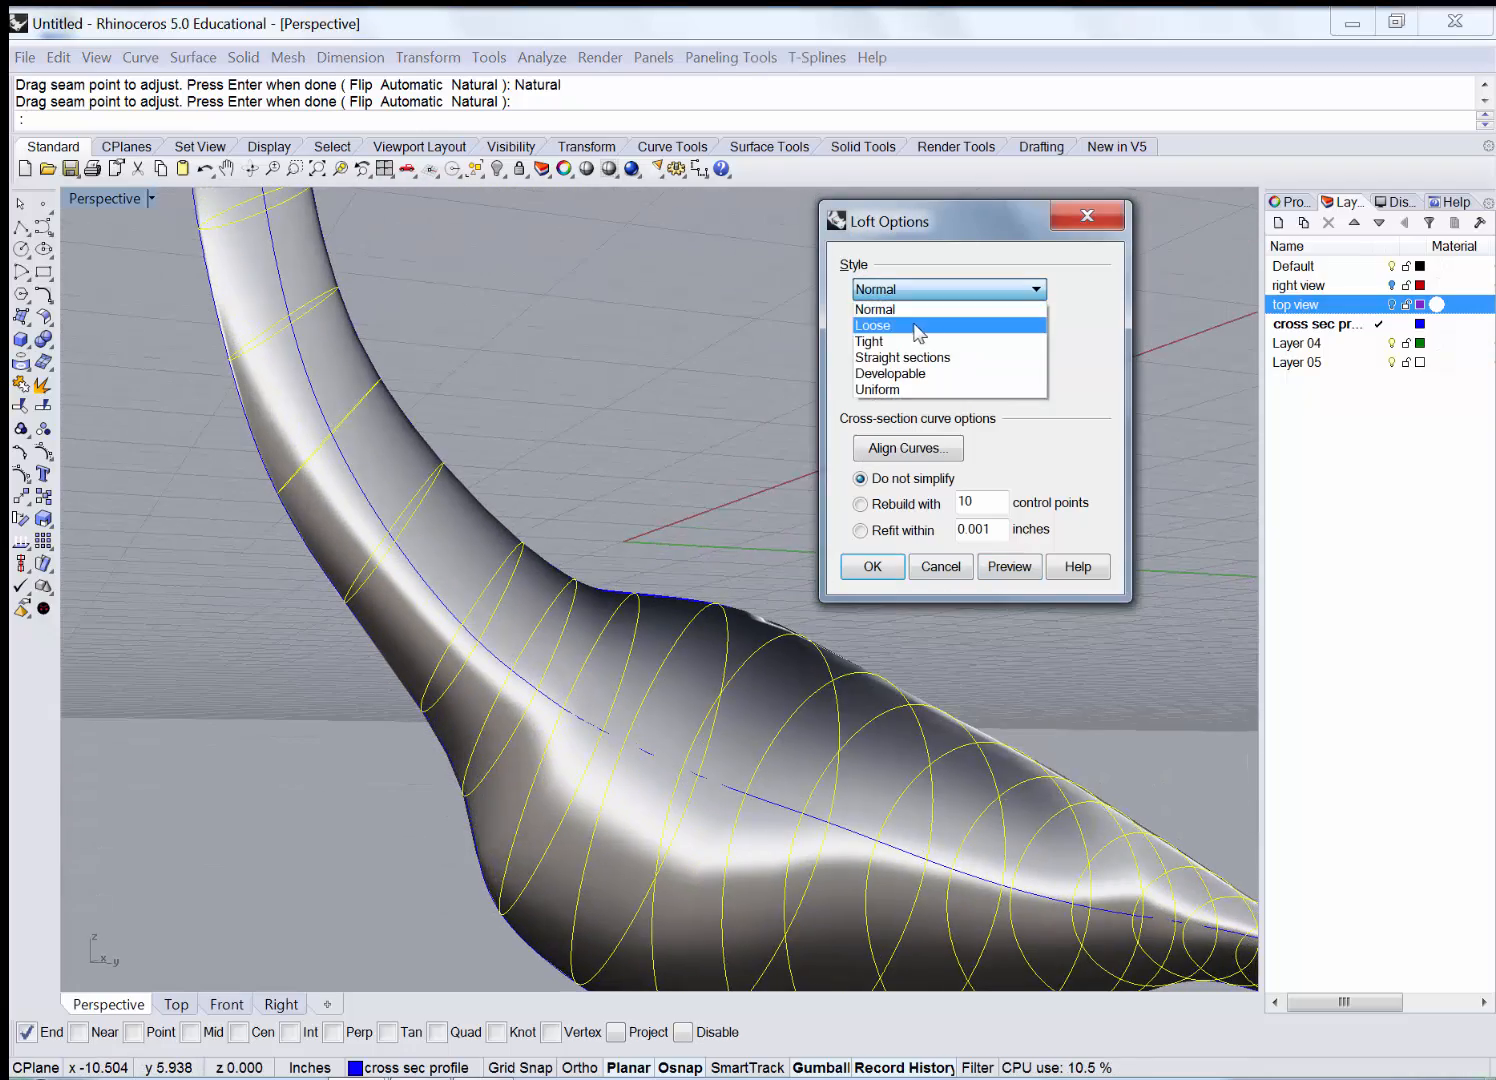
left_click(914, 322)
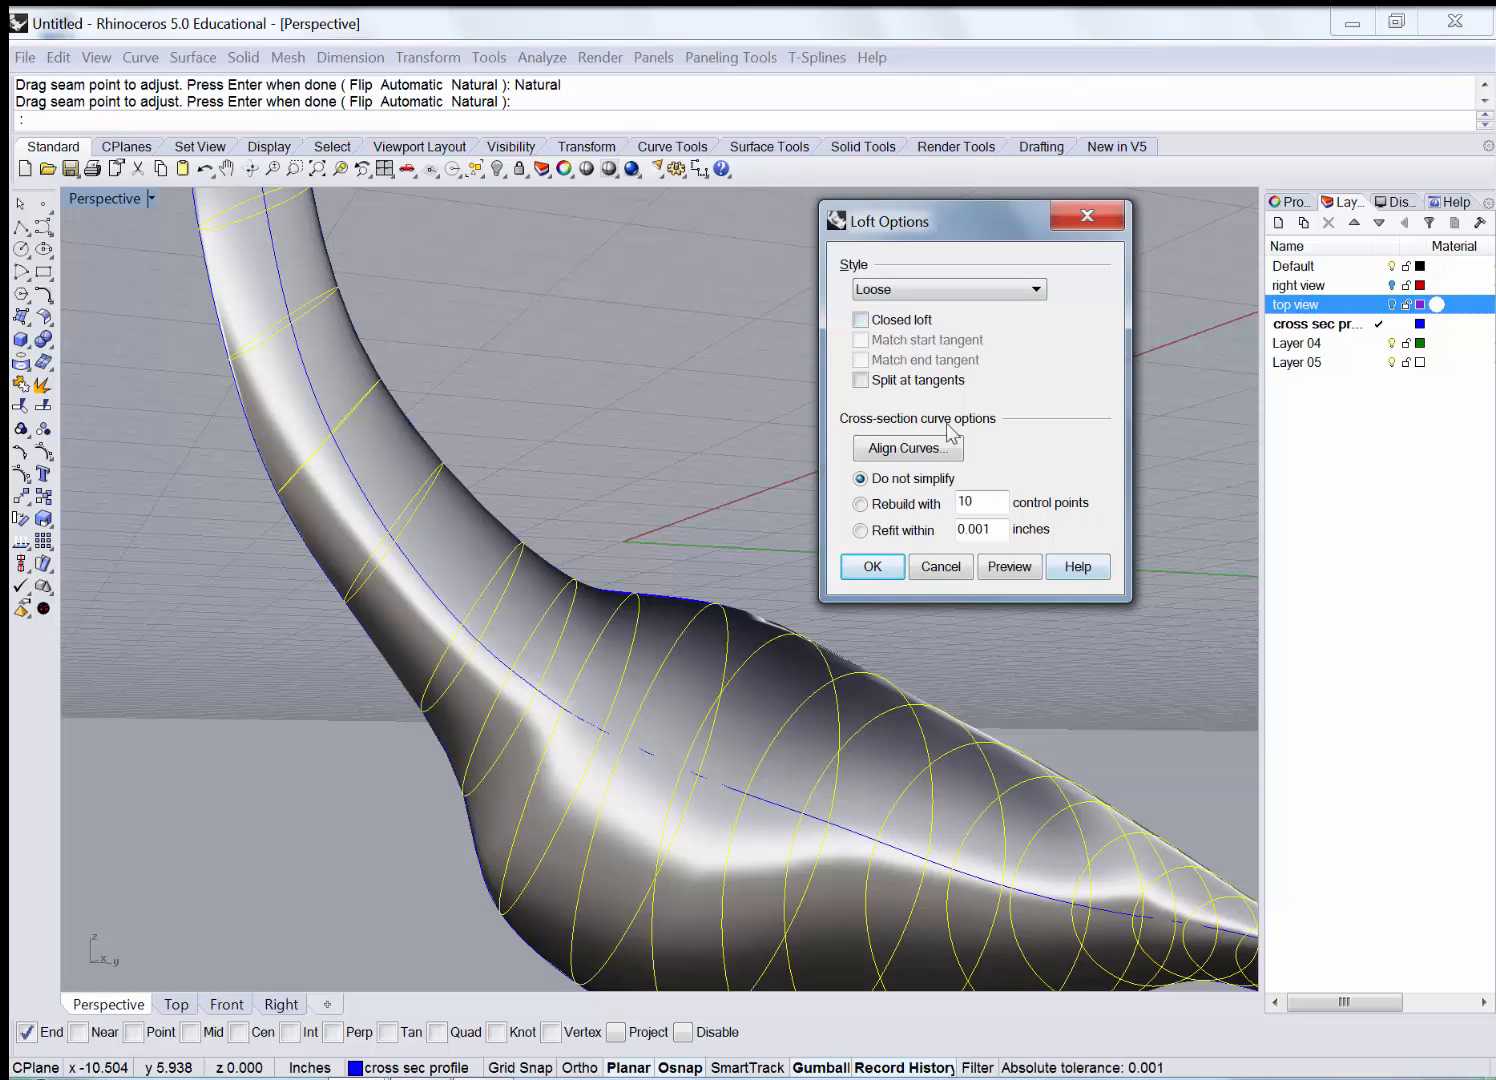
left_click(1010, 567)
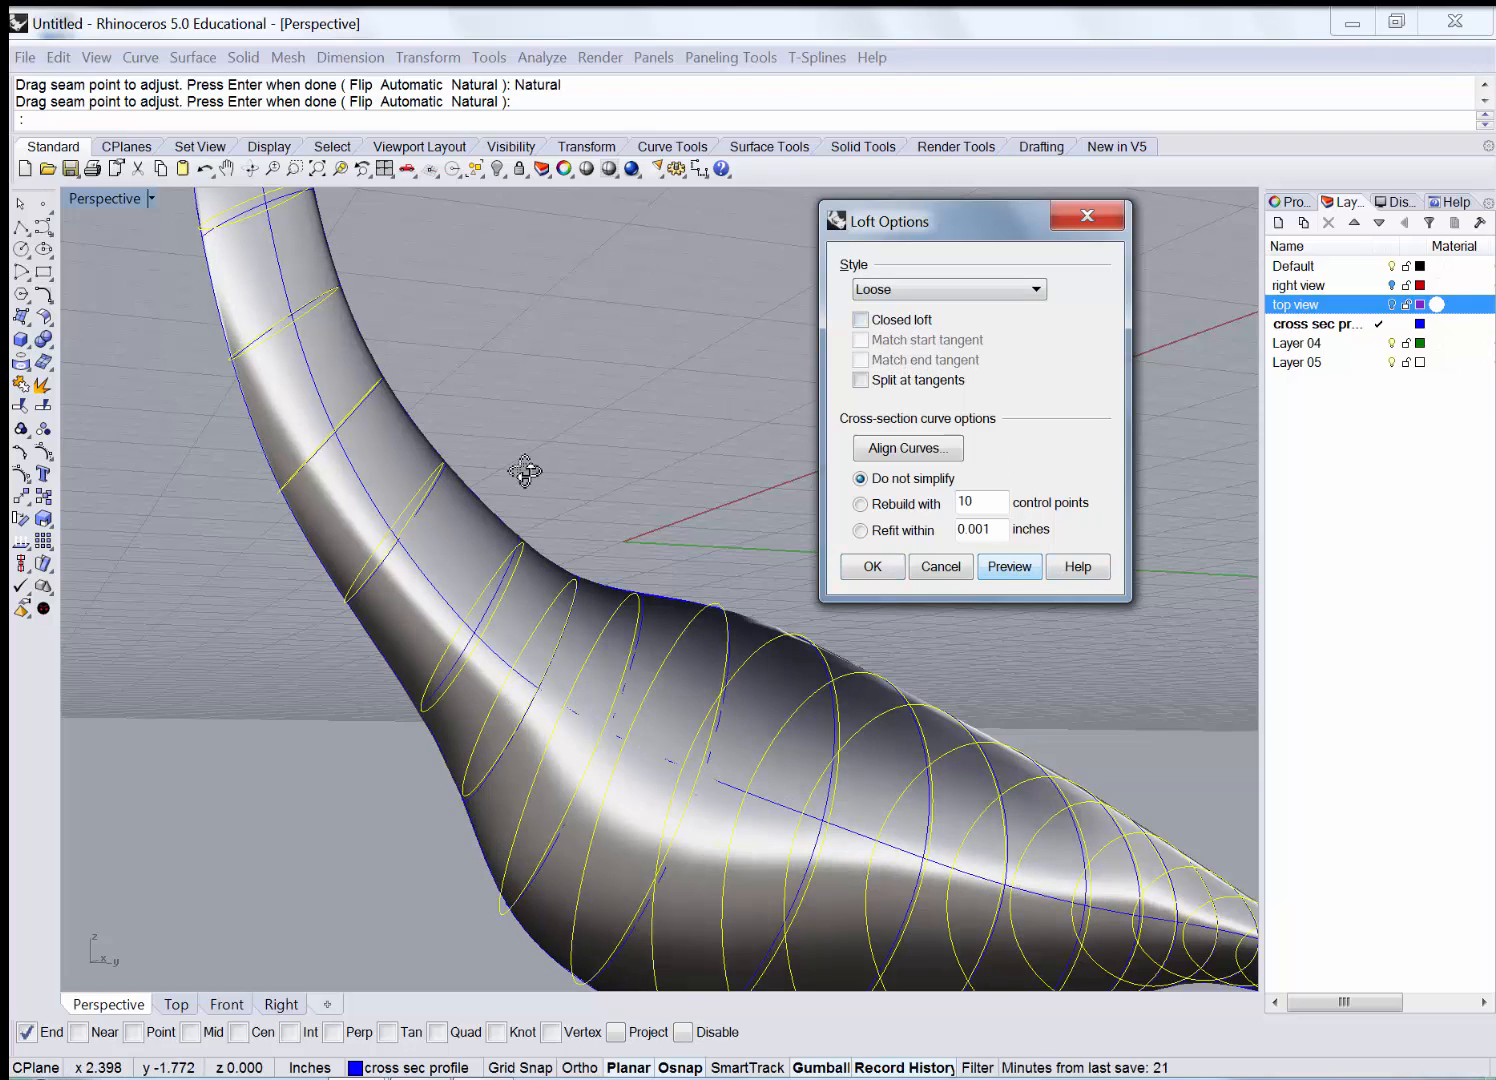
right_click_drag(518, 467, 600, 530)
left_click(870, 567)
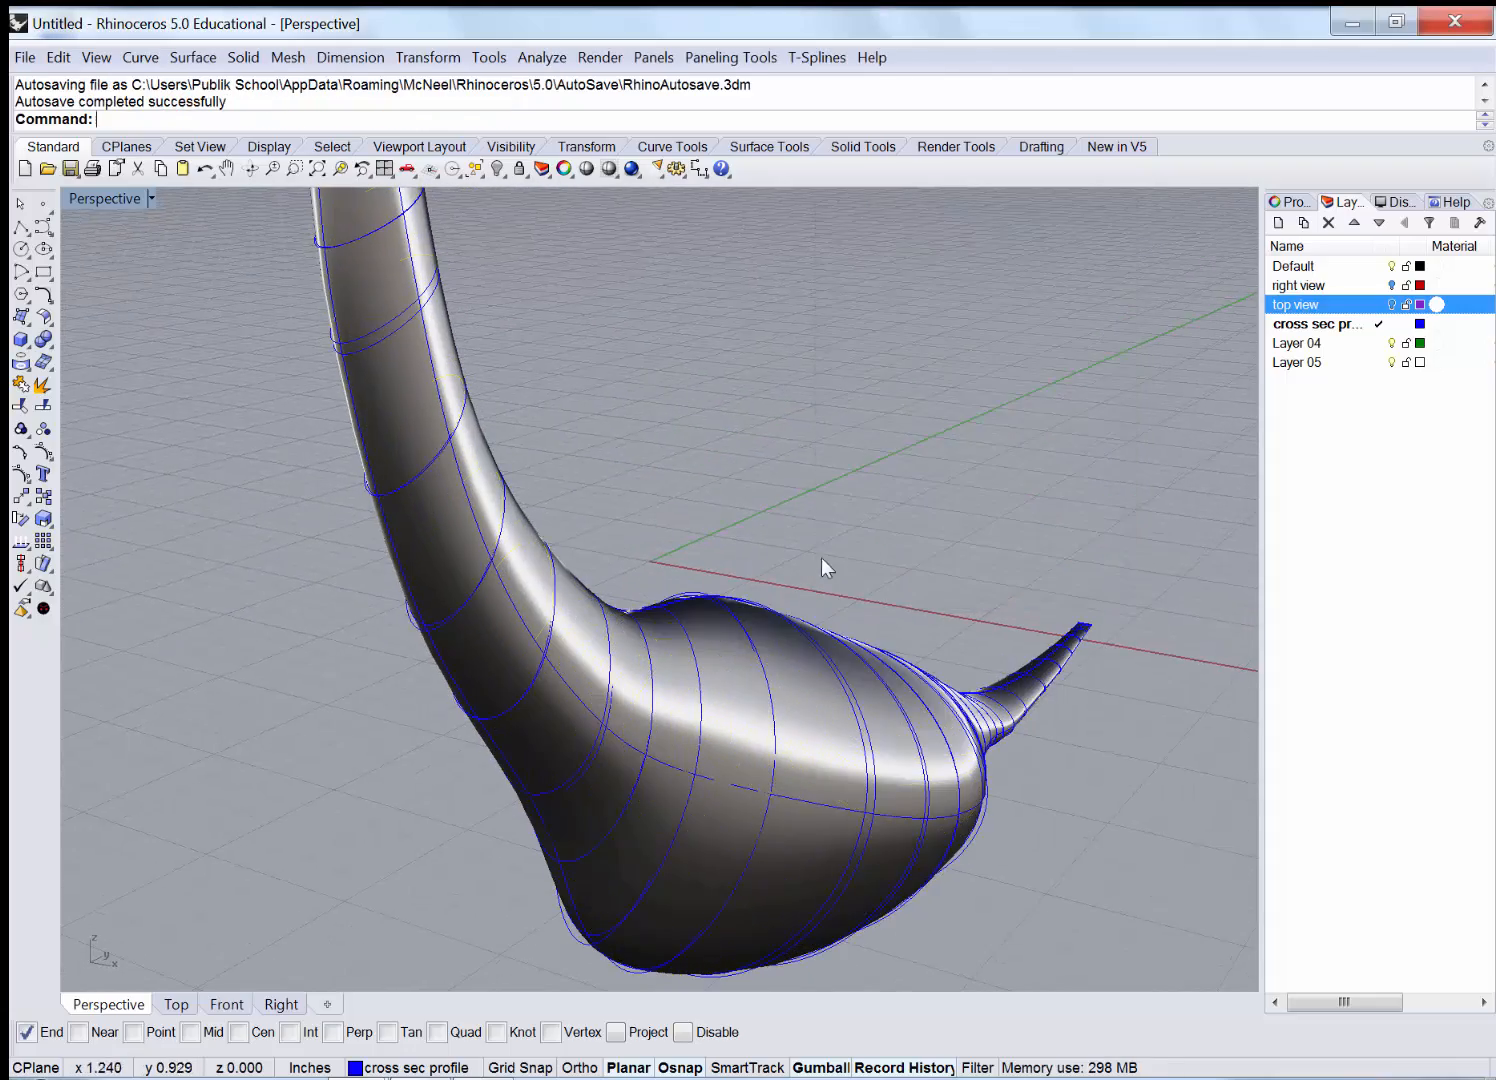
scroll(820, 475, "down", 5)
right_click_drag(820, 401, 770, 643)
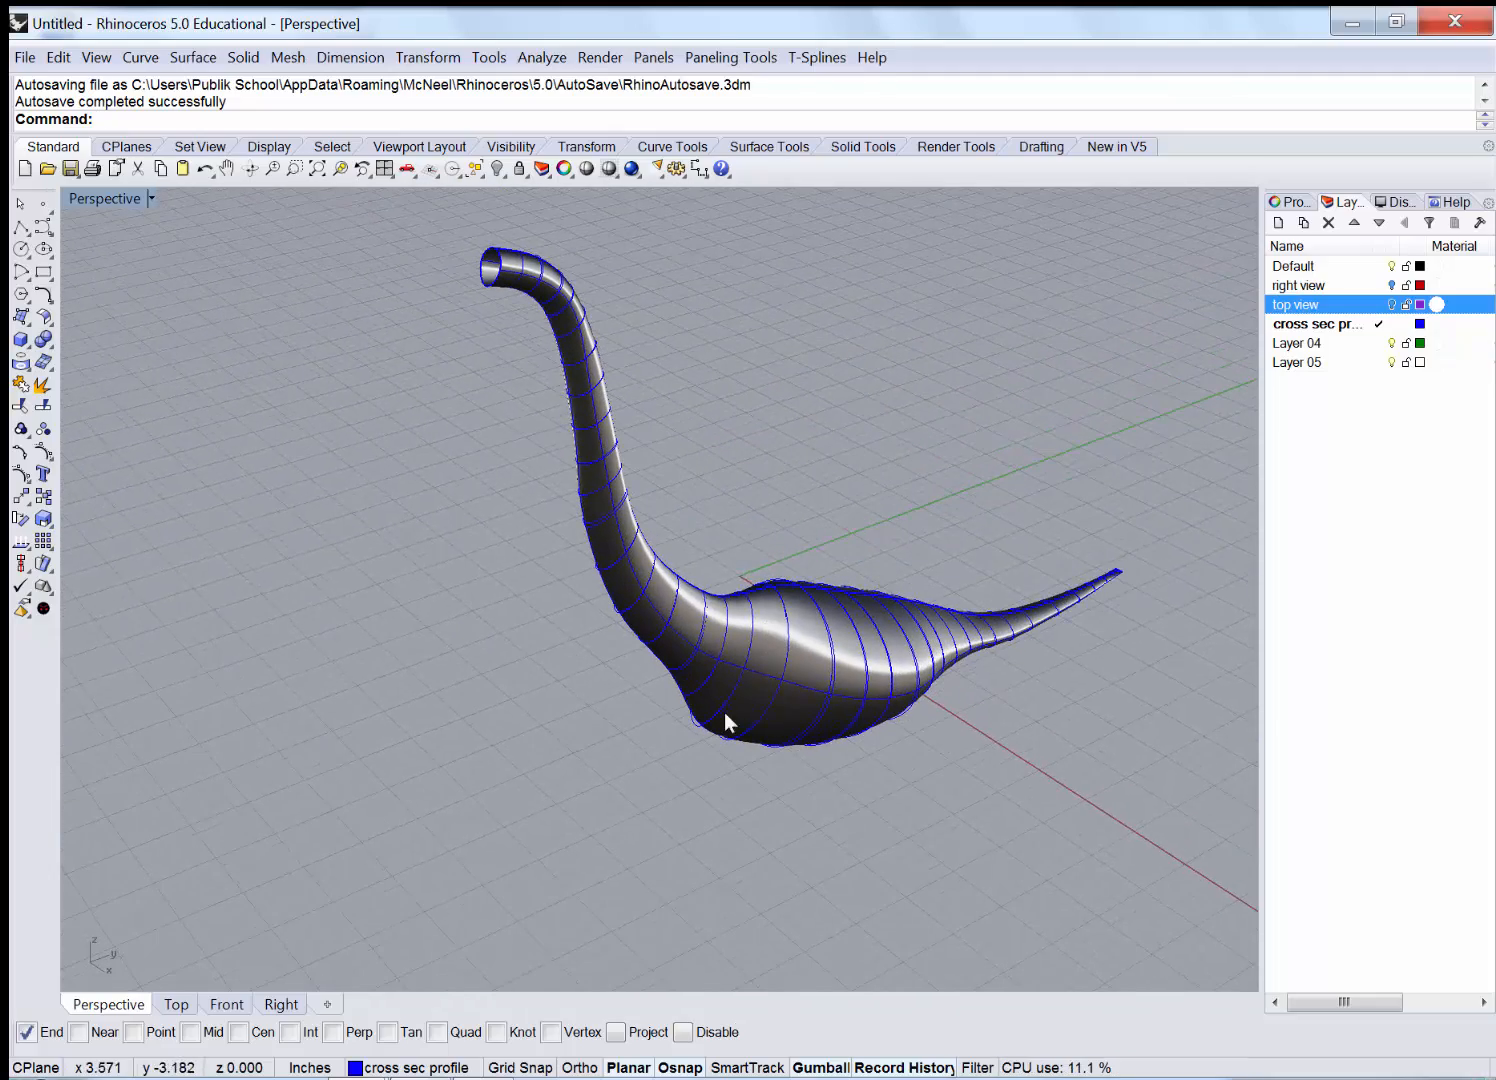
scroll(693, 542, "up", 3)
mouse_move(683, 515)
right_mouse_down()
mouse_move(701, 545)
mouse_move(792, 535)
mouse_move(681, 524)
mouse_move(660, 500)
right_mouse_up()
scroll(563, 278, "up", 5)
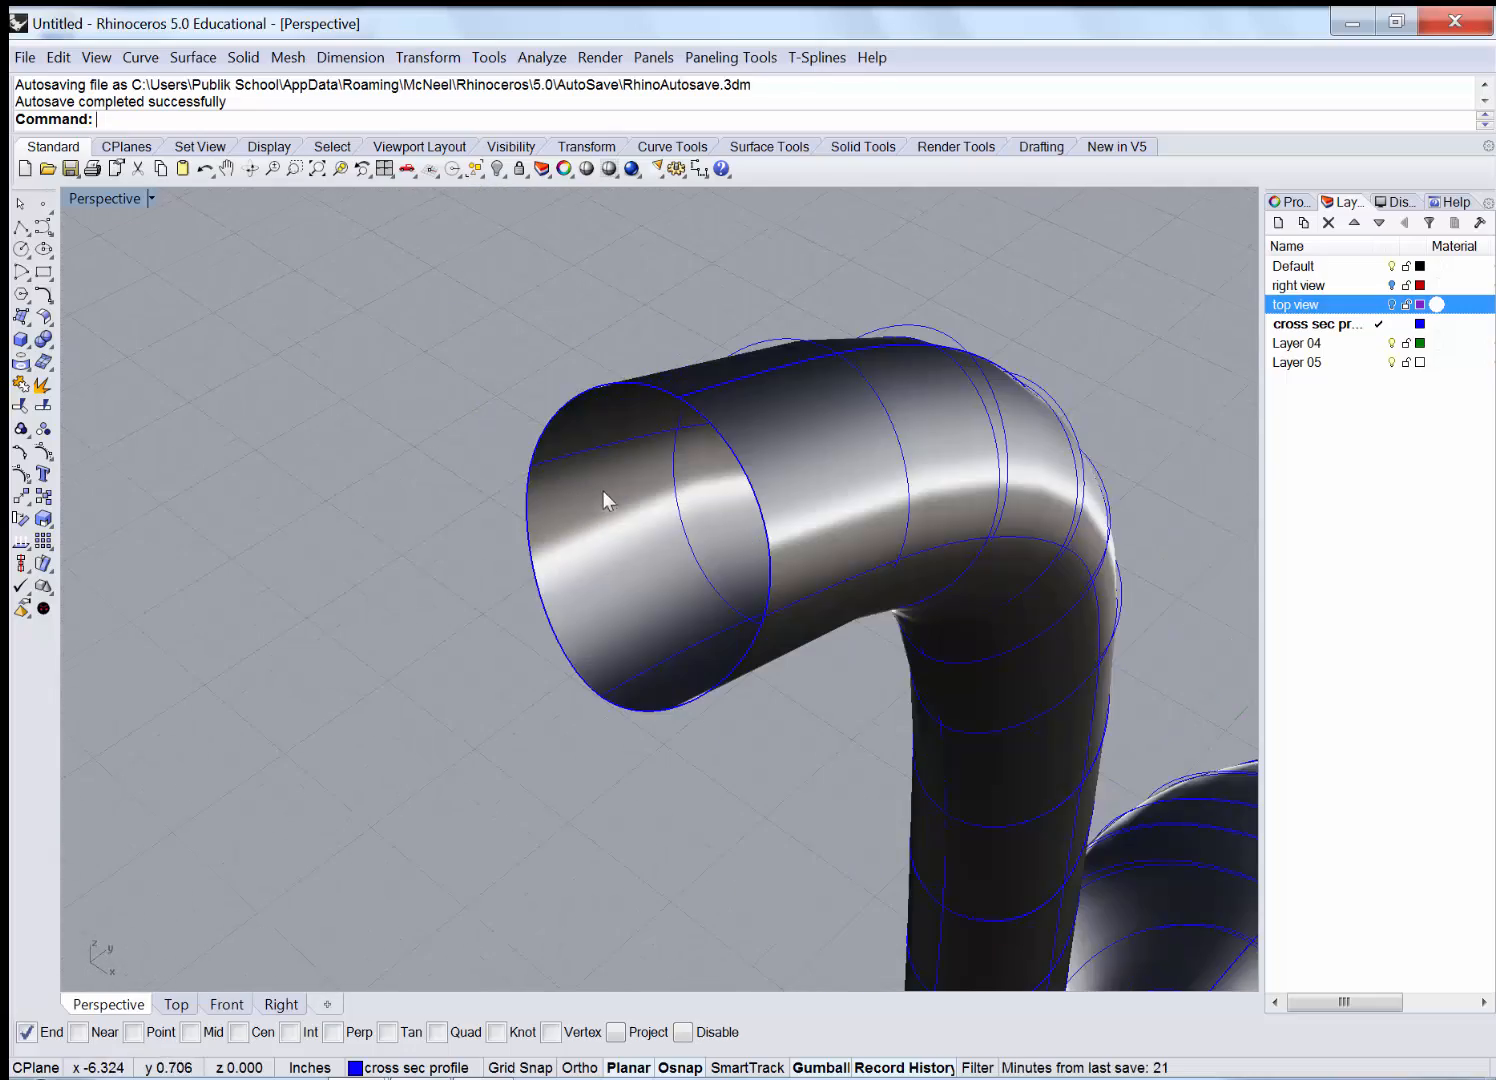
scroll(602, 490, "down", 3)
scroll(480, 428, "down", 3)
scroll(542, 459, "up", 6)
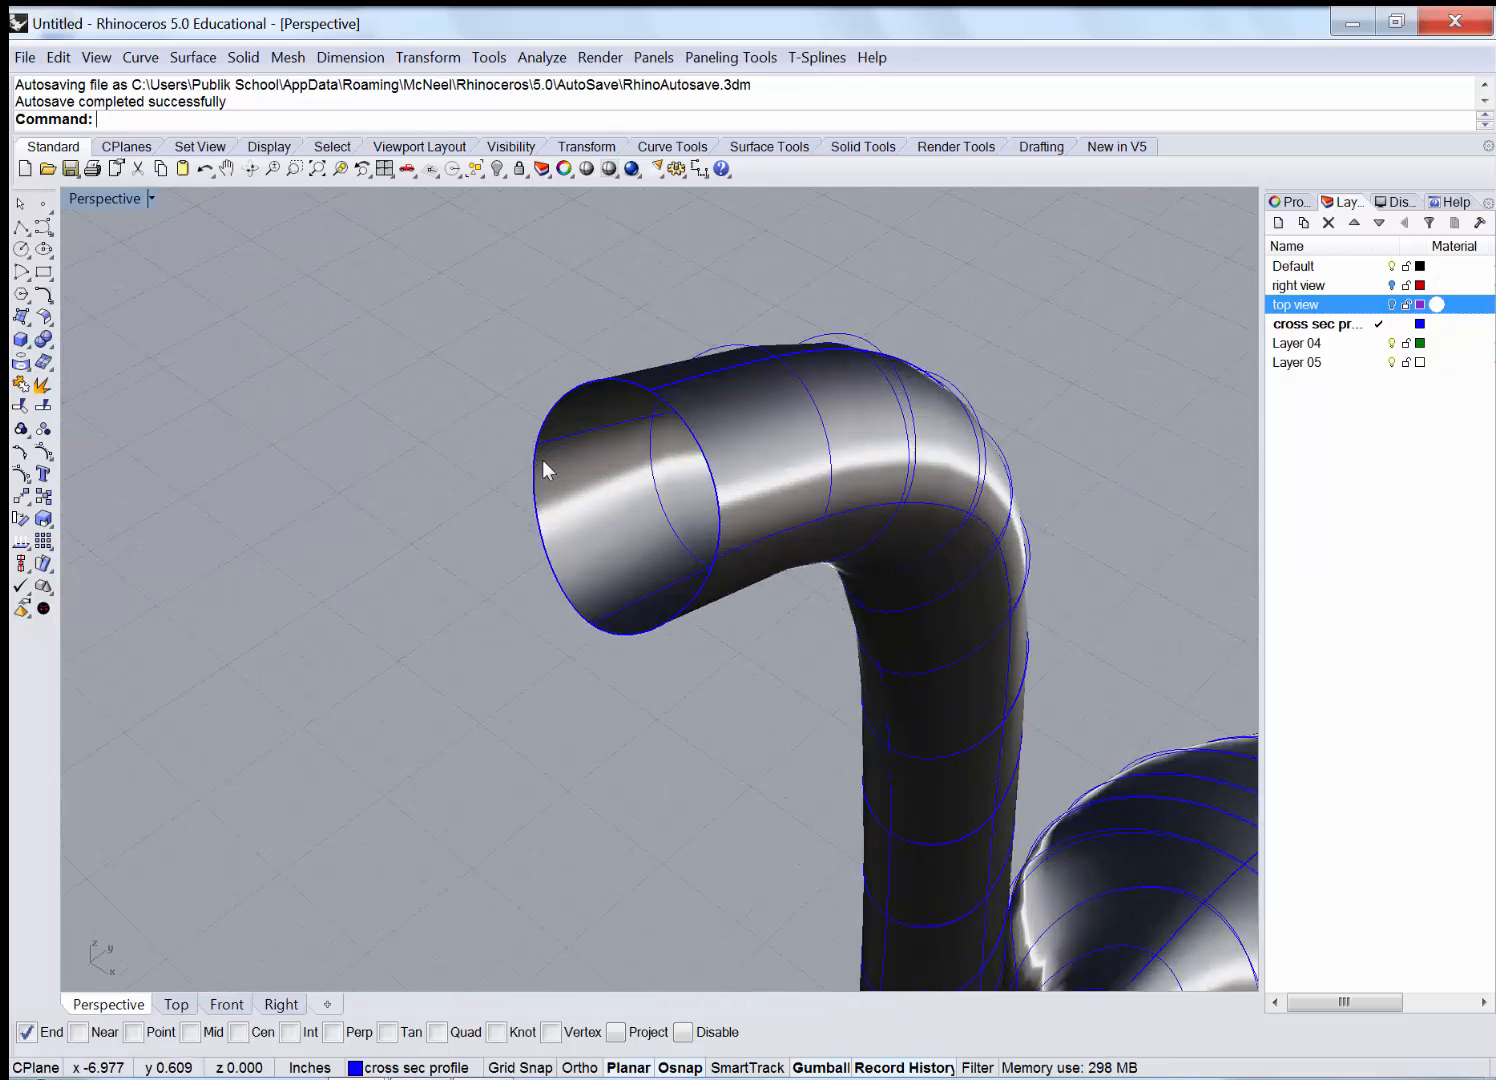
scroll(542, 459, "up", 4)
scroll(517, 470, "down", 5)
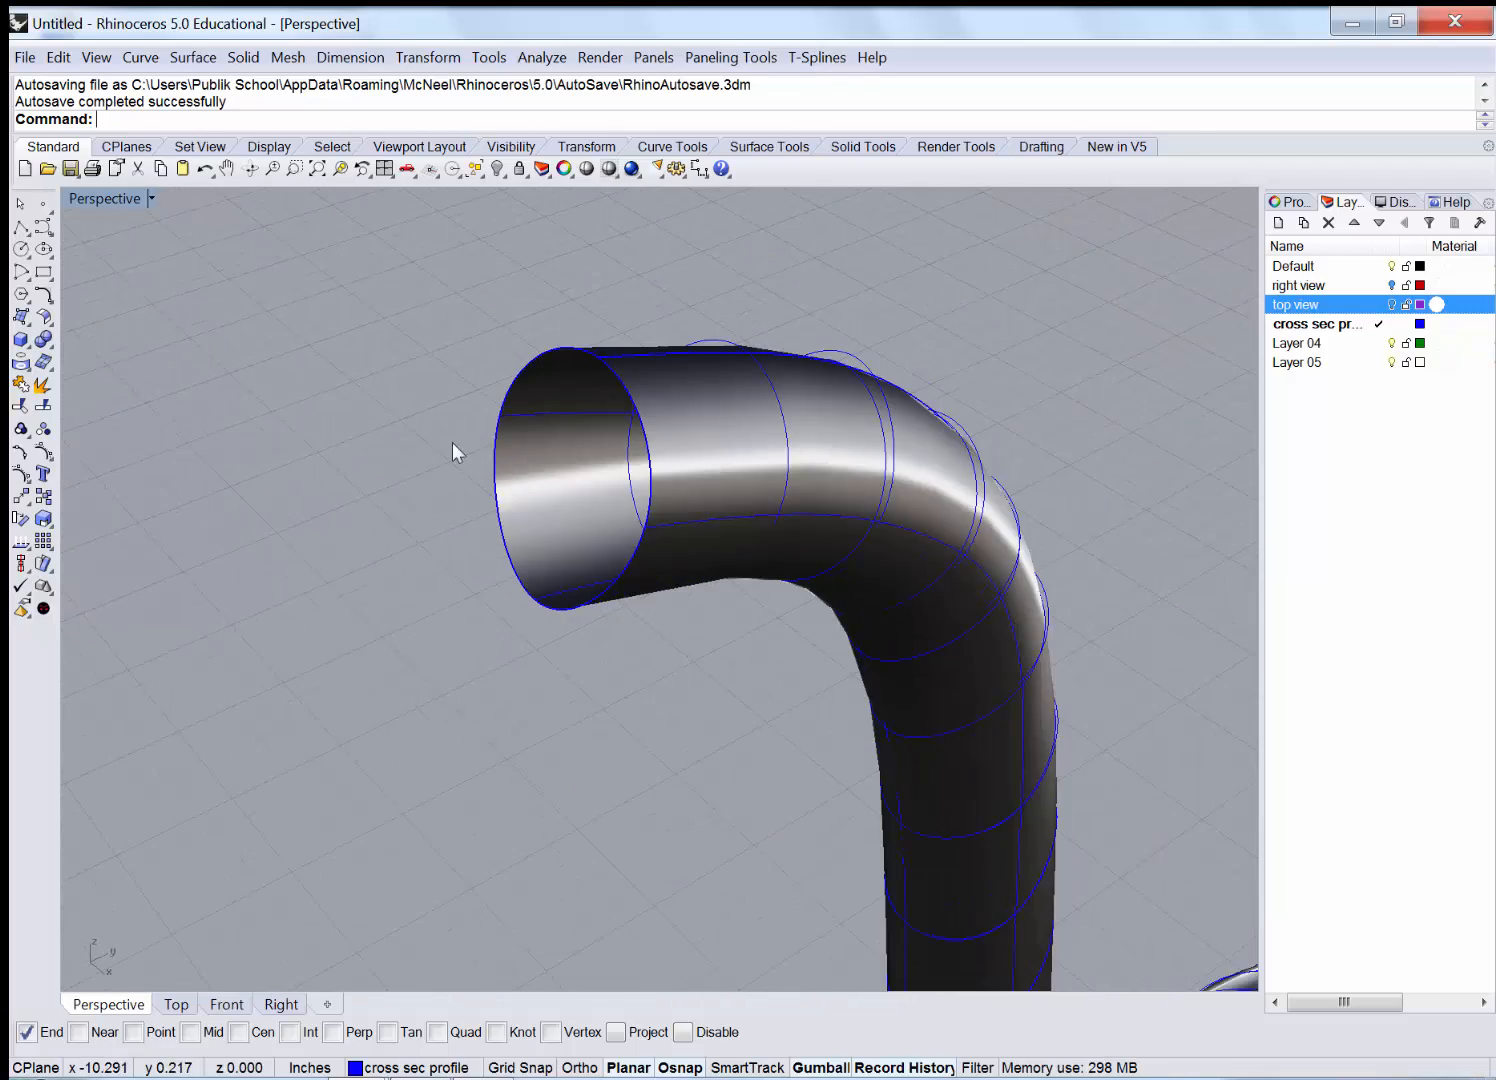
scroll(453, 445, "down", 3)
right_click_drag(458, 448, 414, 420)
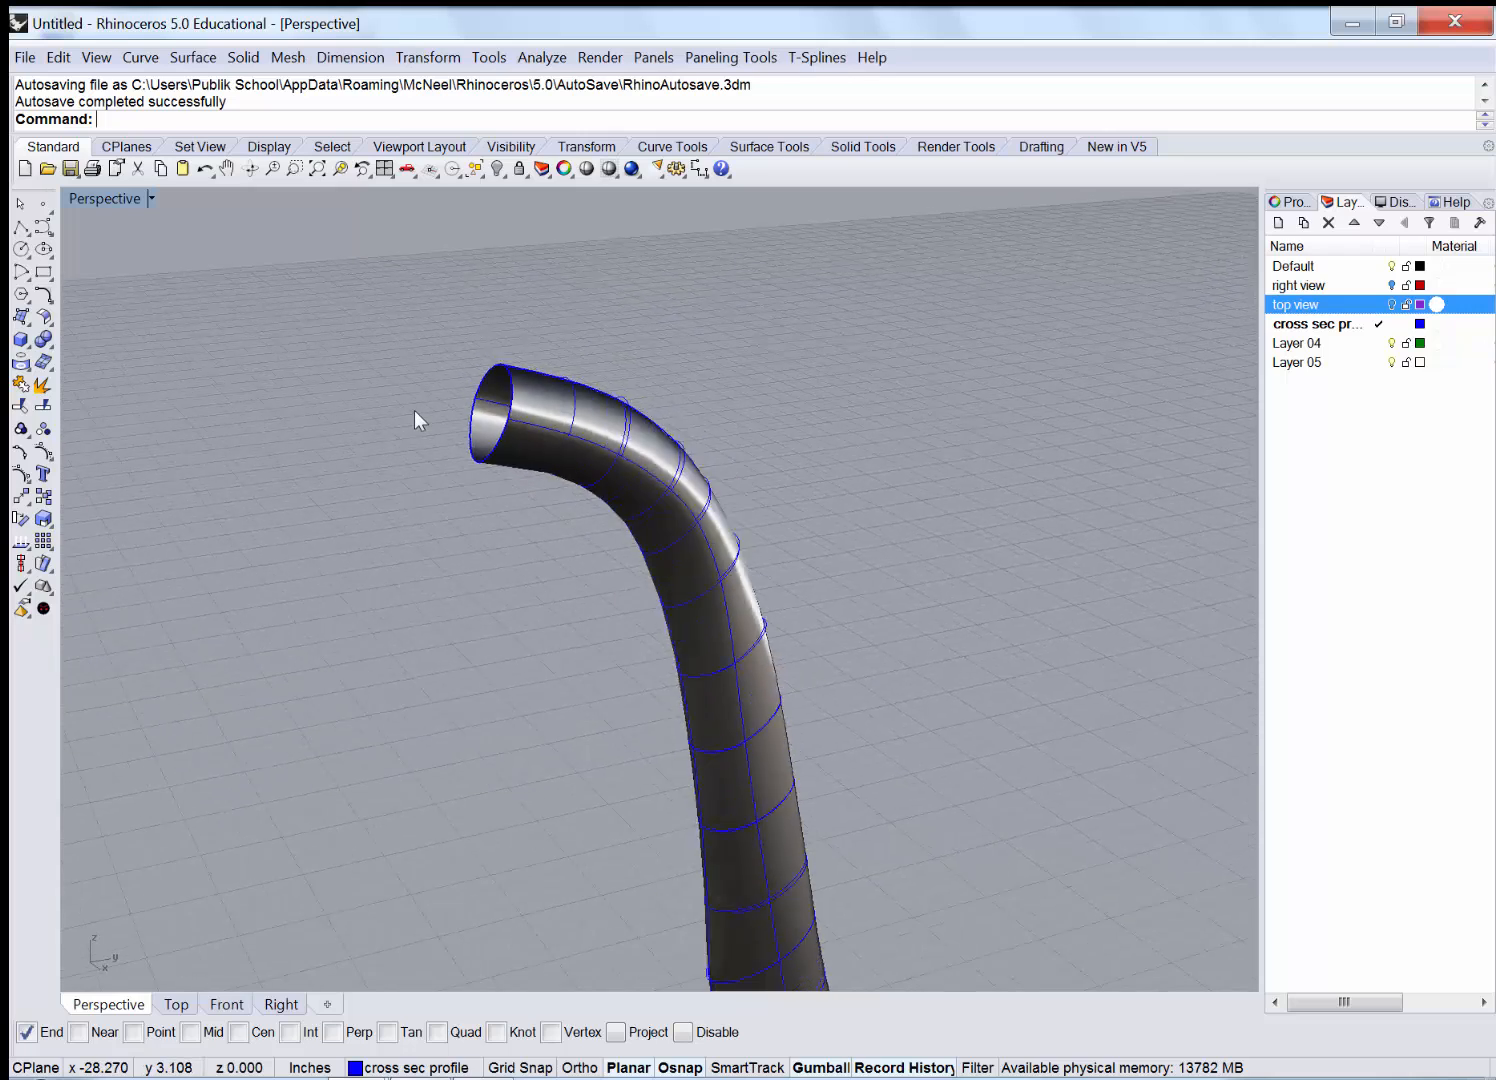
scroll(440, 422, "down", 5)
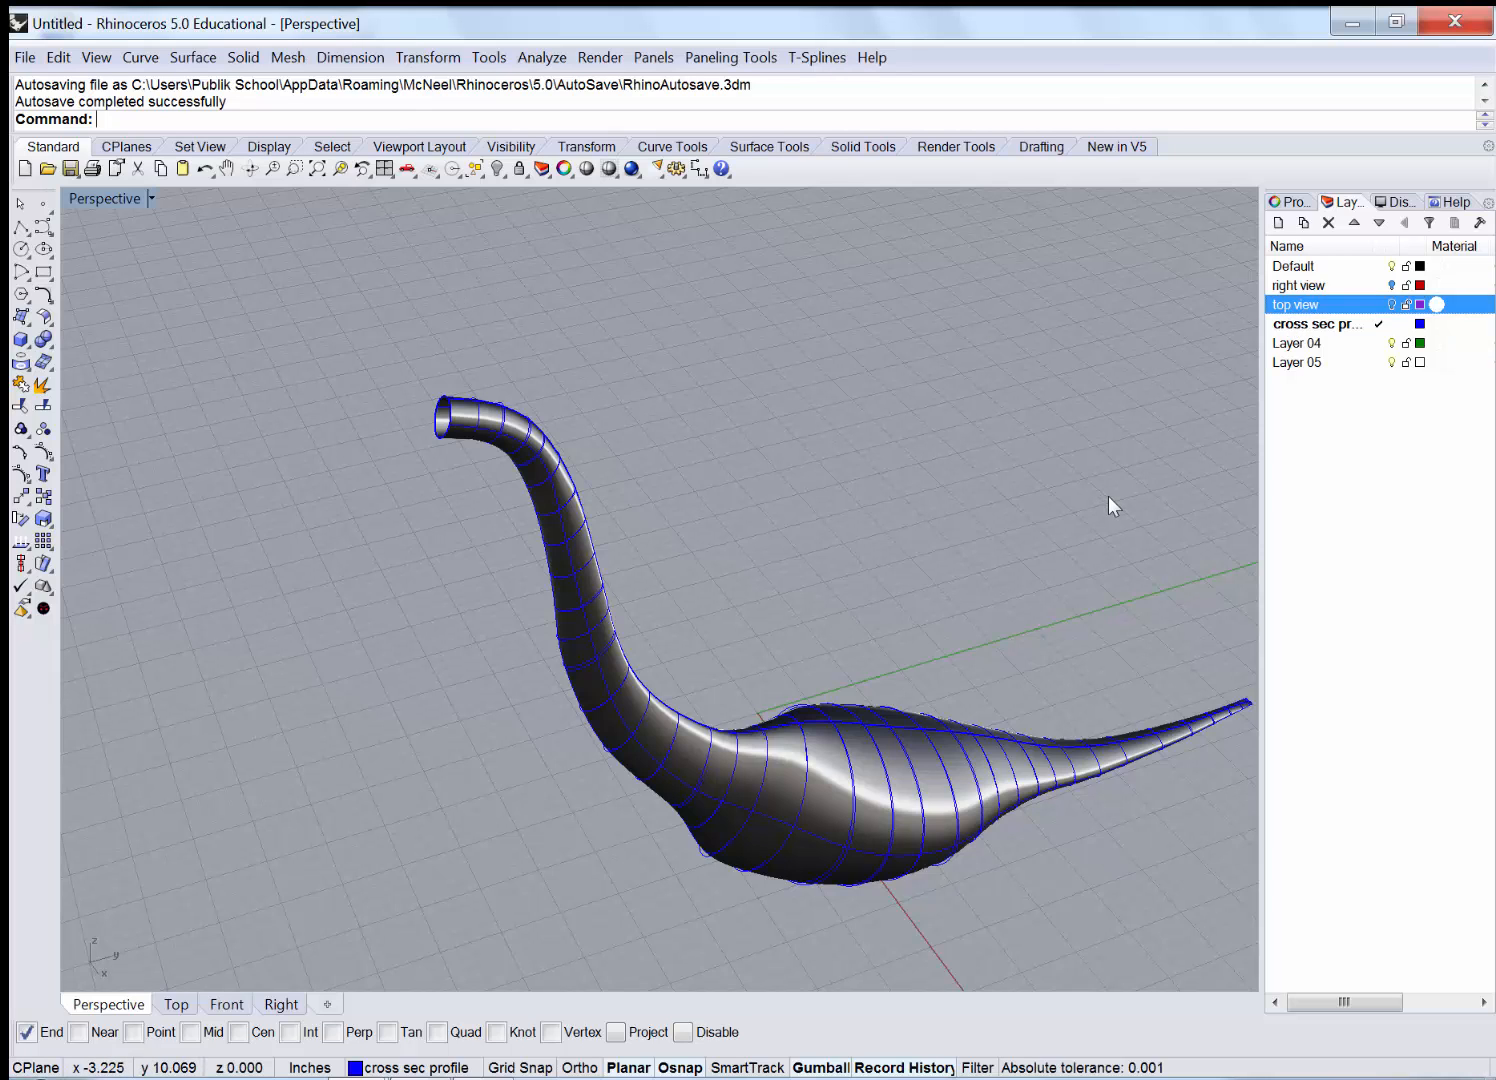
right_click_drag(1113, 496, 1290, 545)
Select the swan's curves, then make Default current and hide the cross sec profile layer.
left_click_drag(749, 781, 443, 912)
left_click_drag(942, 319, 424, 742)
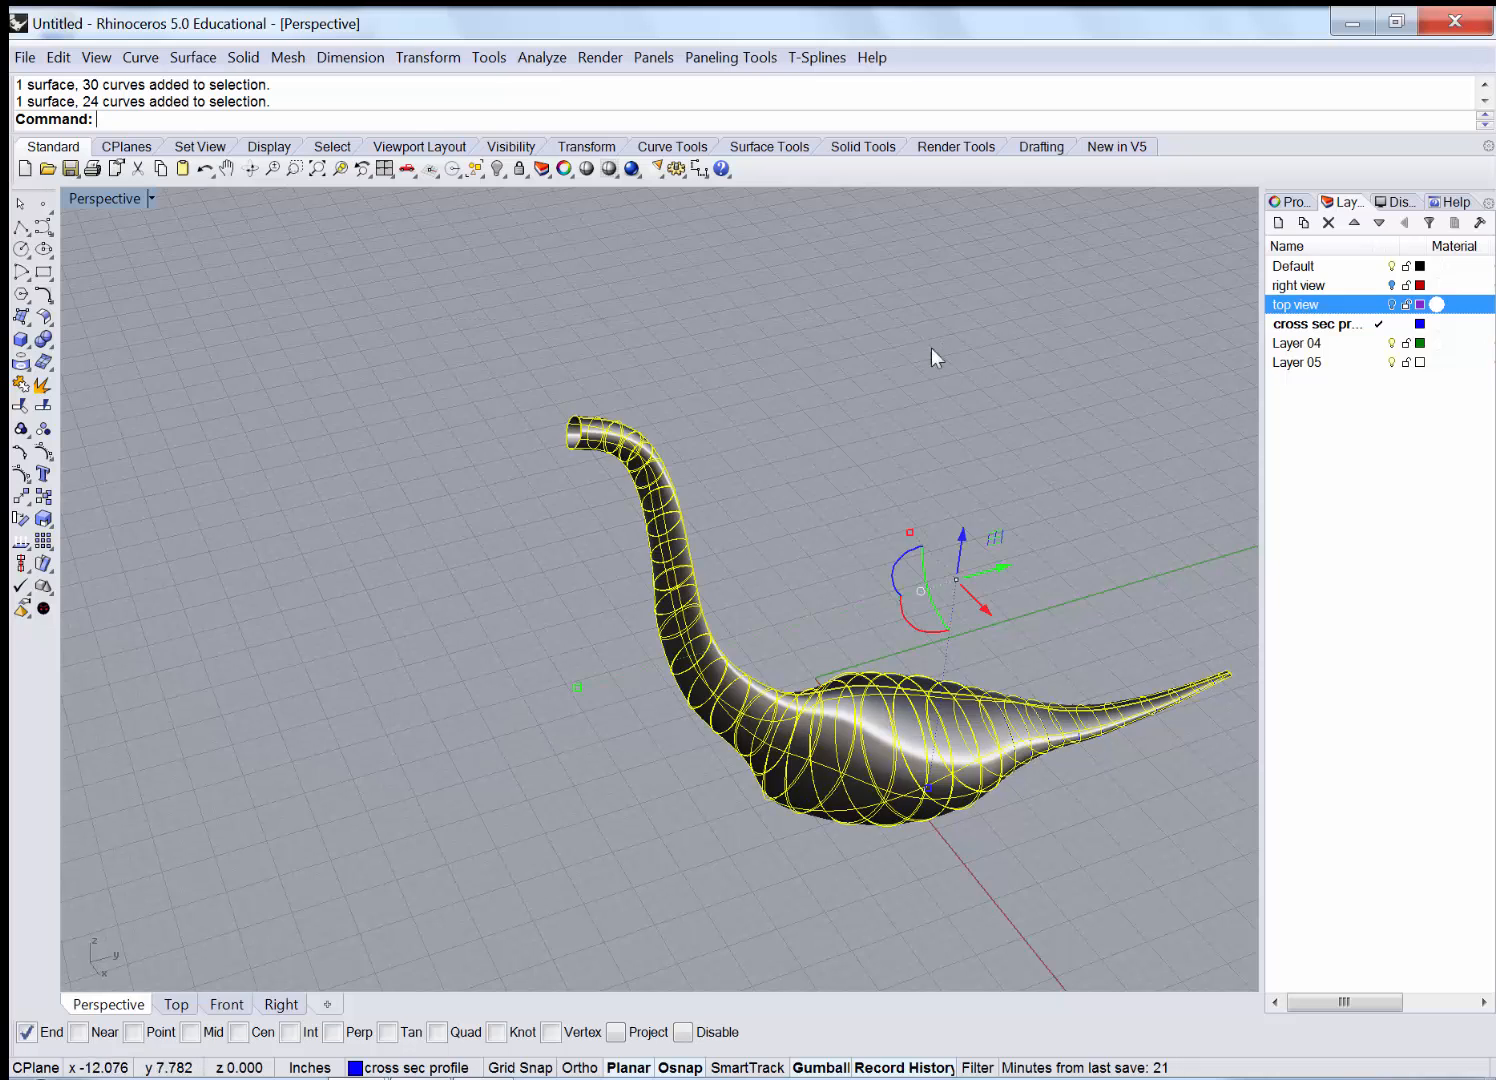
left_click_drag(1261, 490, 1260, 849)
left_click_drag(1249, 575, 595, 948)
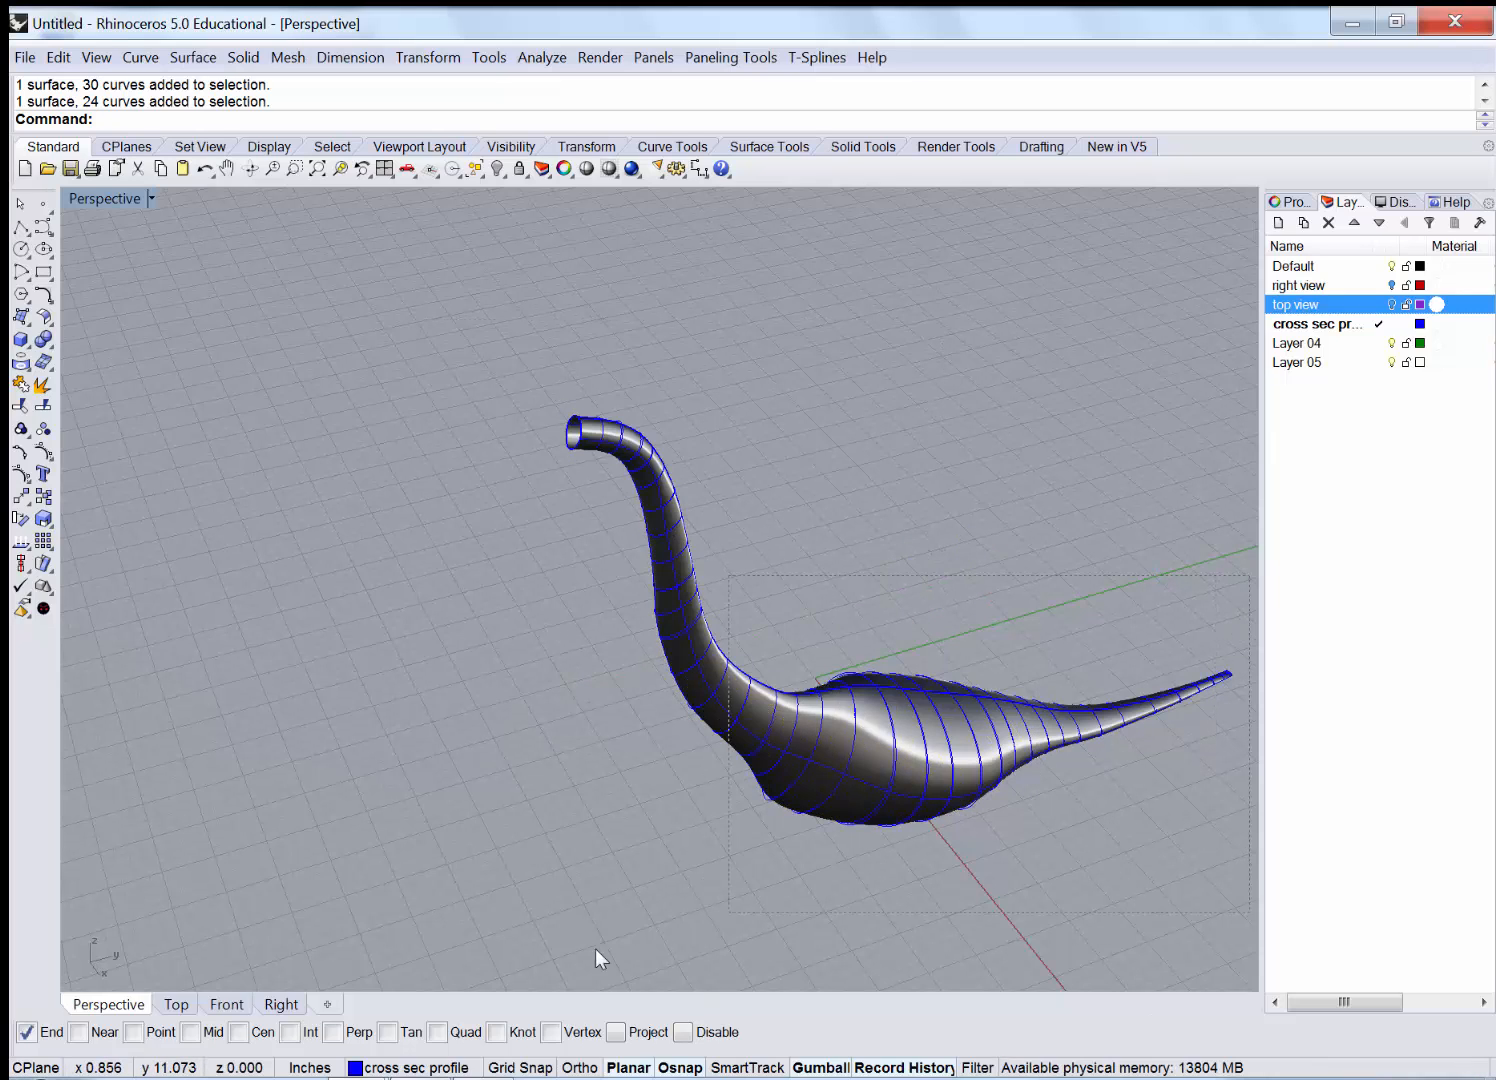
left_click_drag(602, 810, 602, 812)
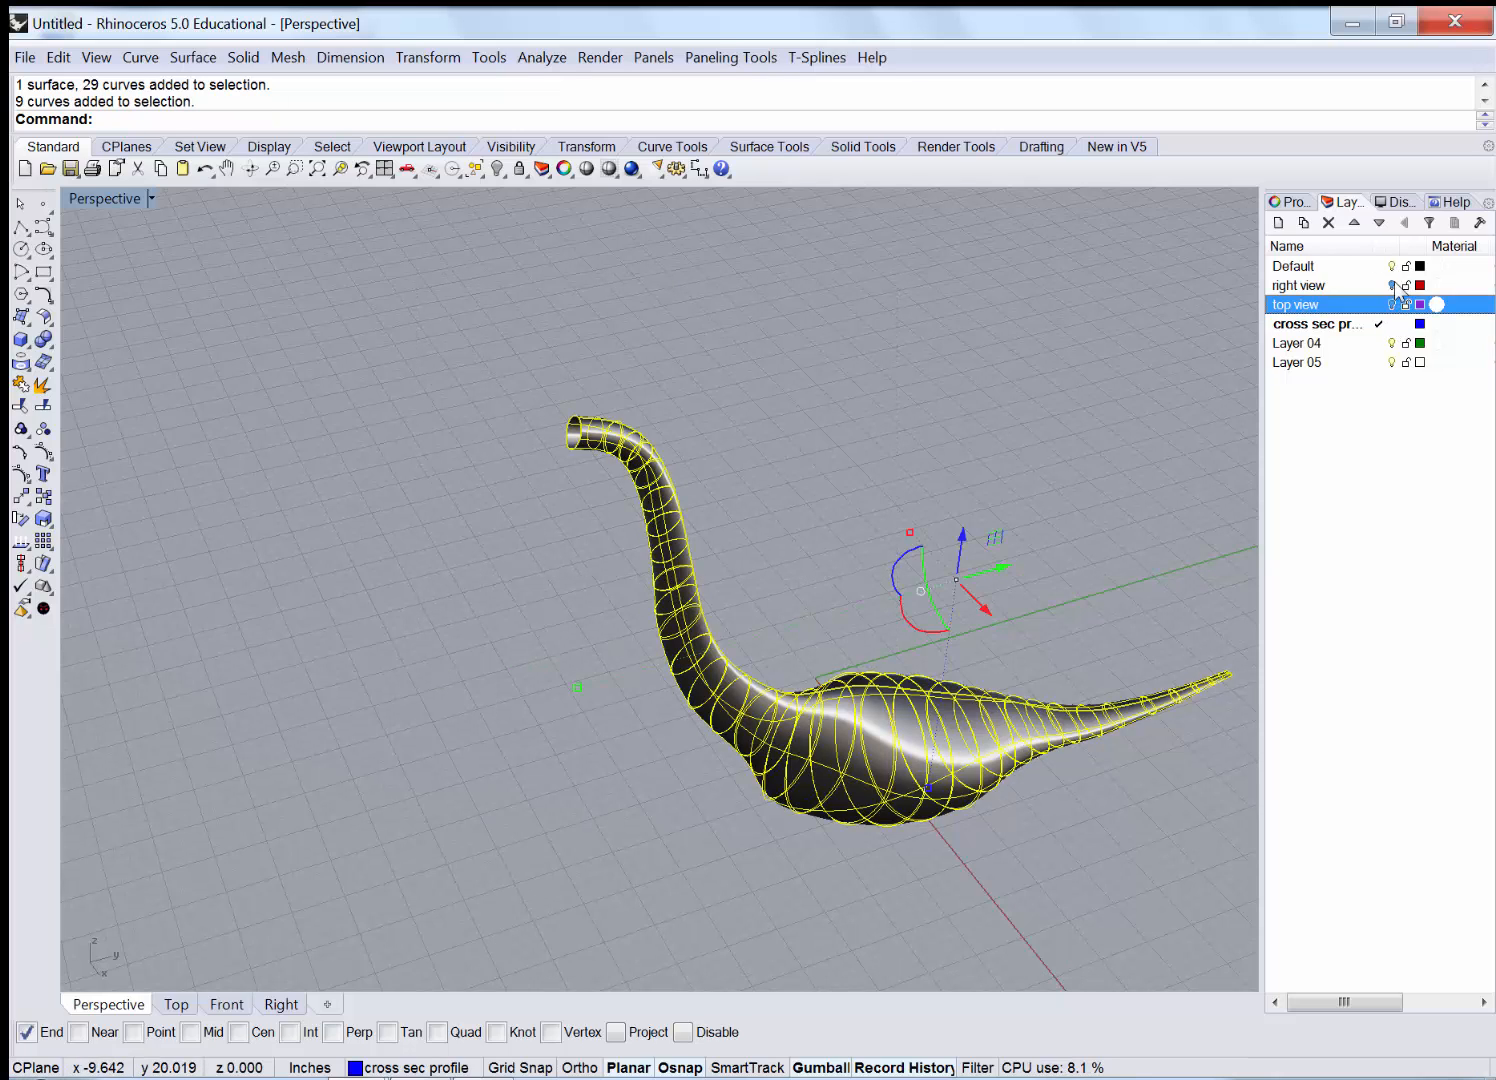
double_click(1338, 266)
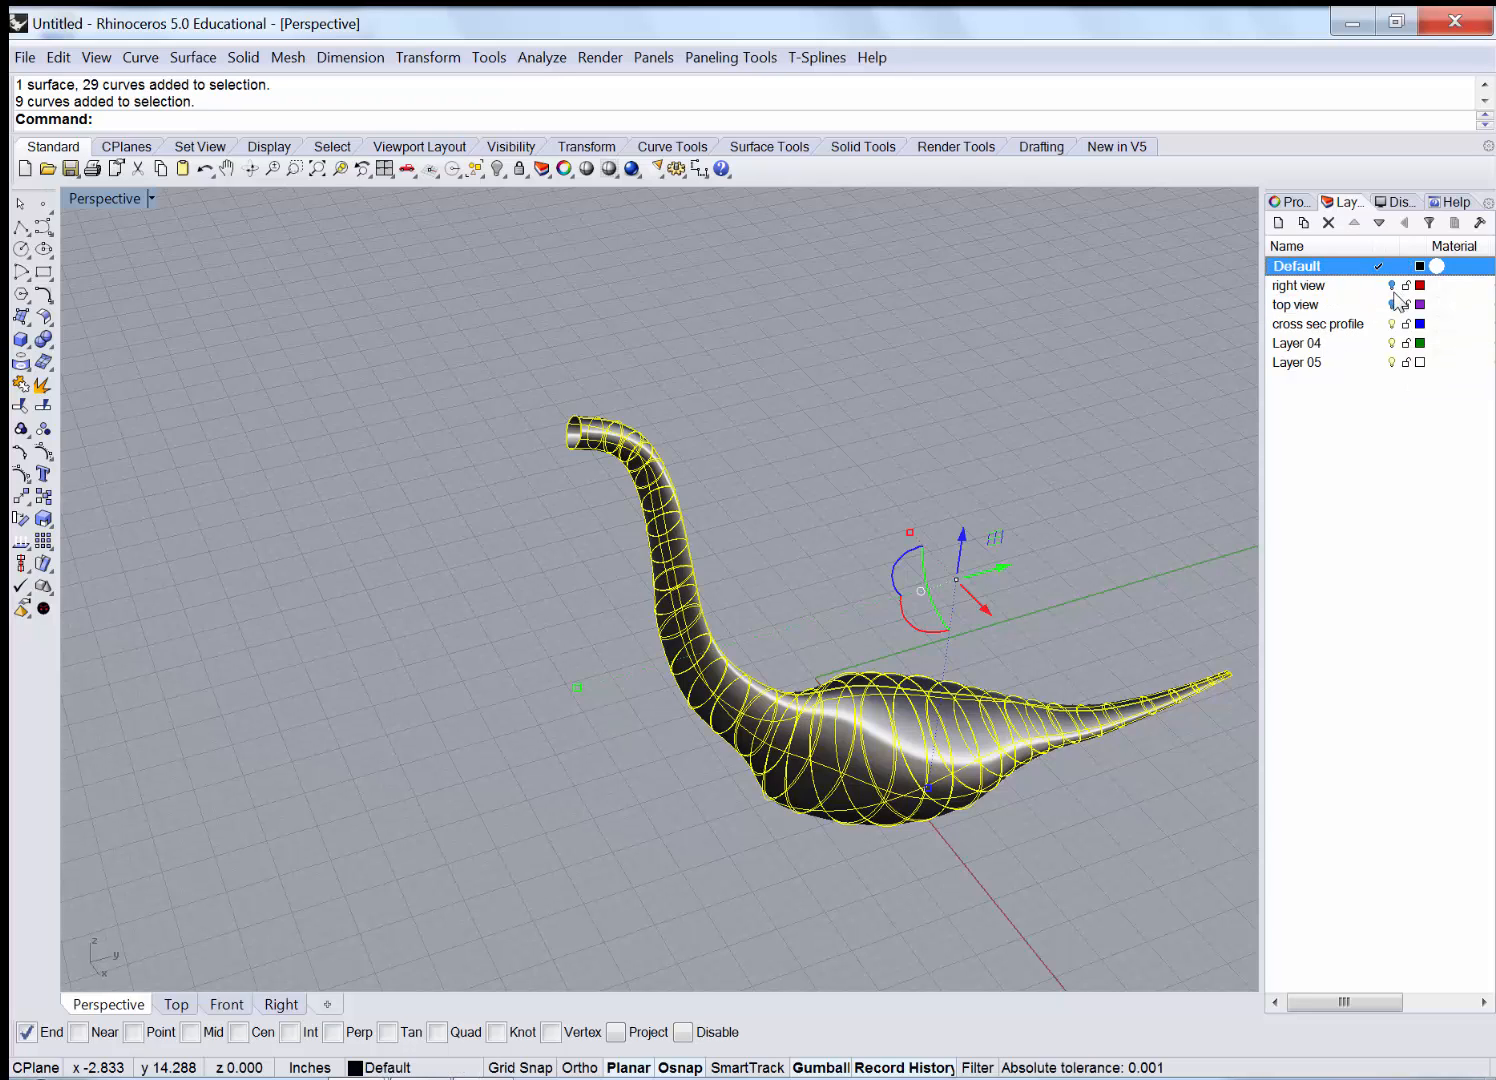
left_click(1391, 323)
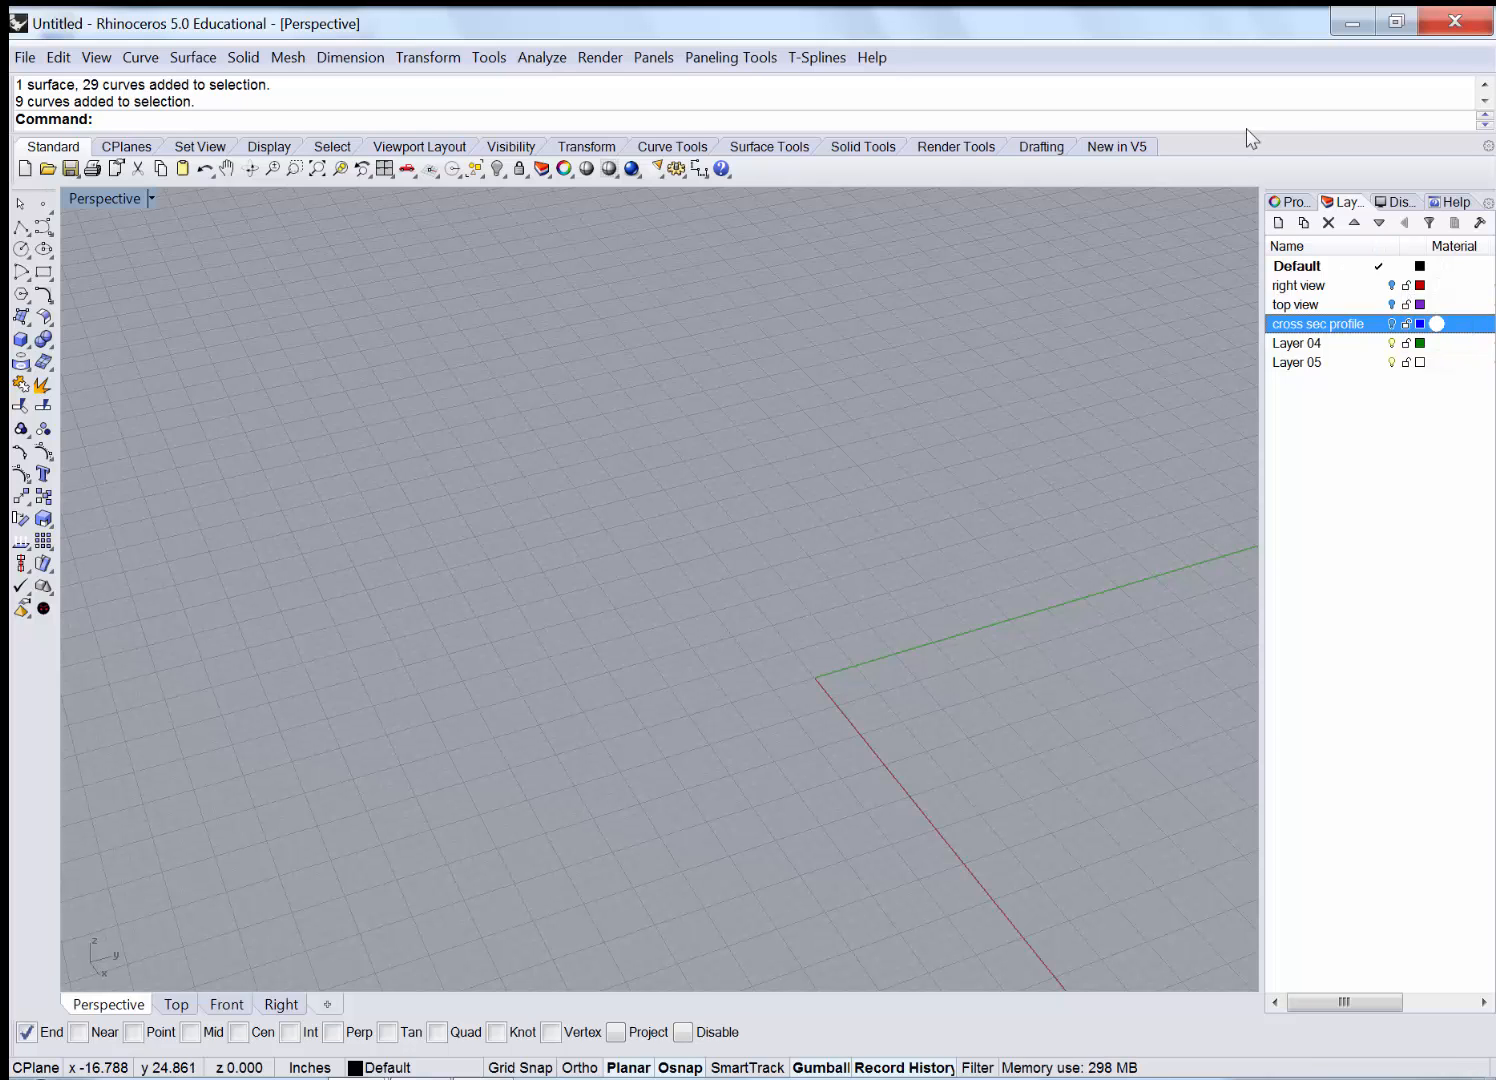
Show all hidden objects to reveal the three dinosaur reference planes, orbiting to view them.
right_click(497, 168)
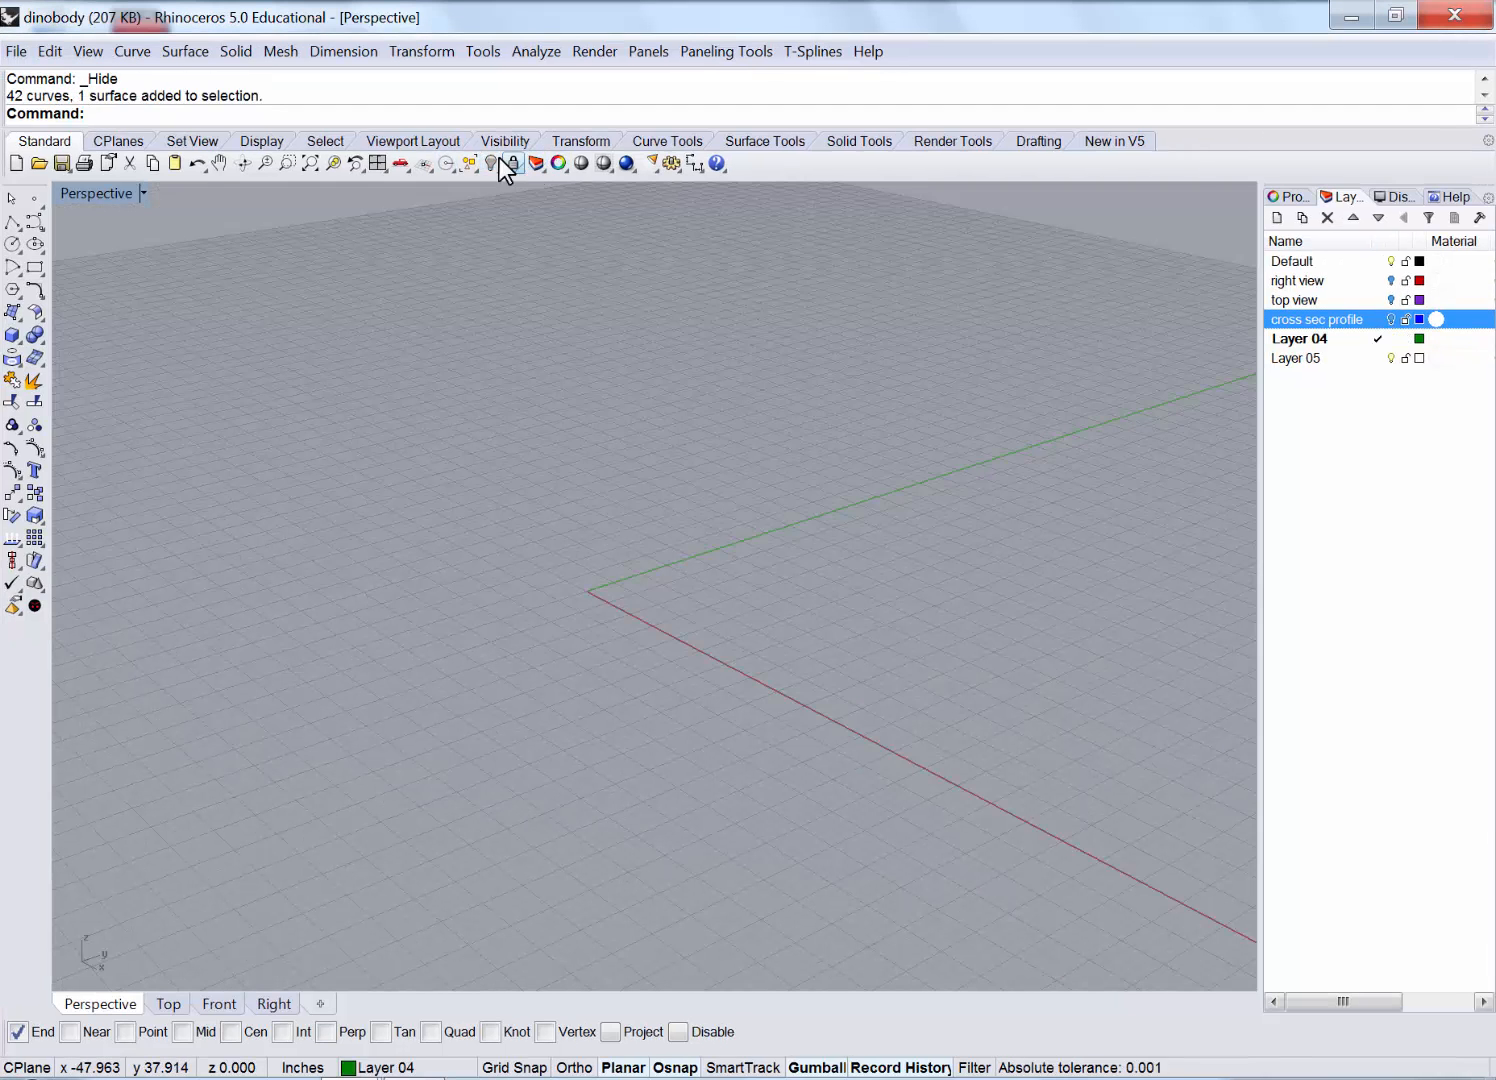
right_click(497, 168)
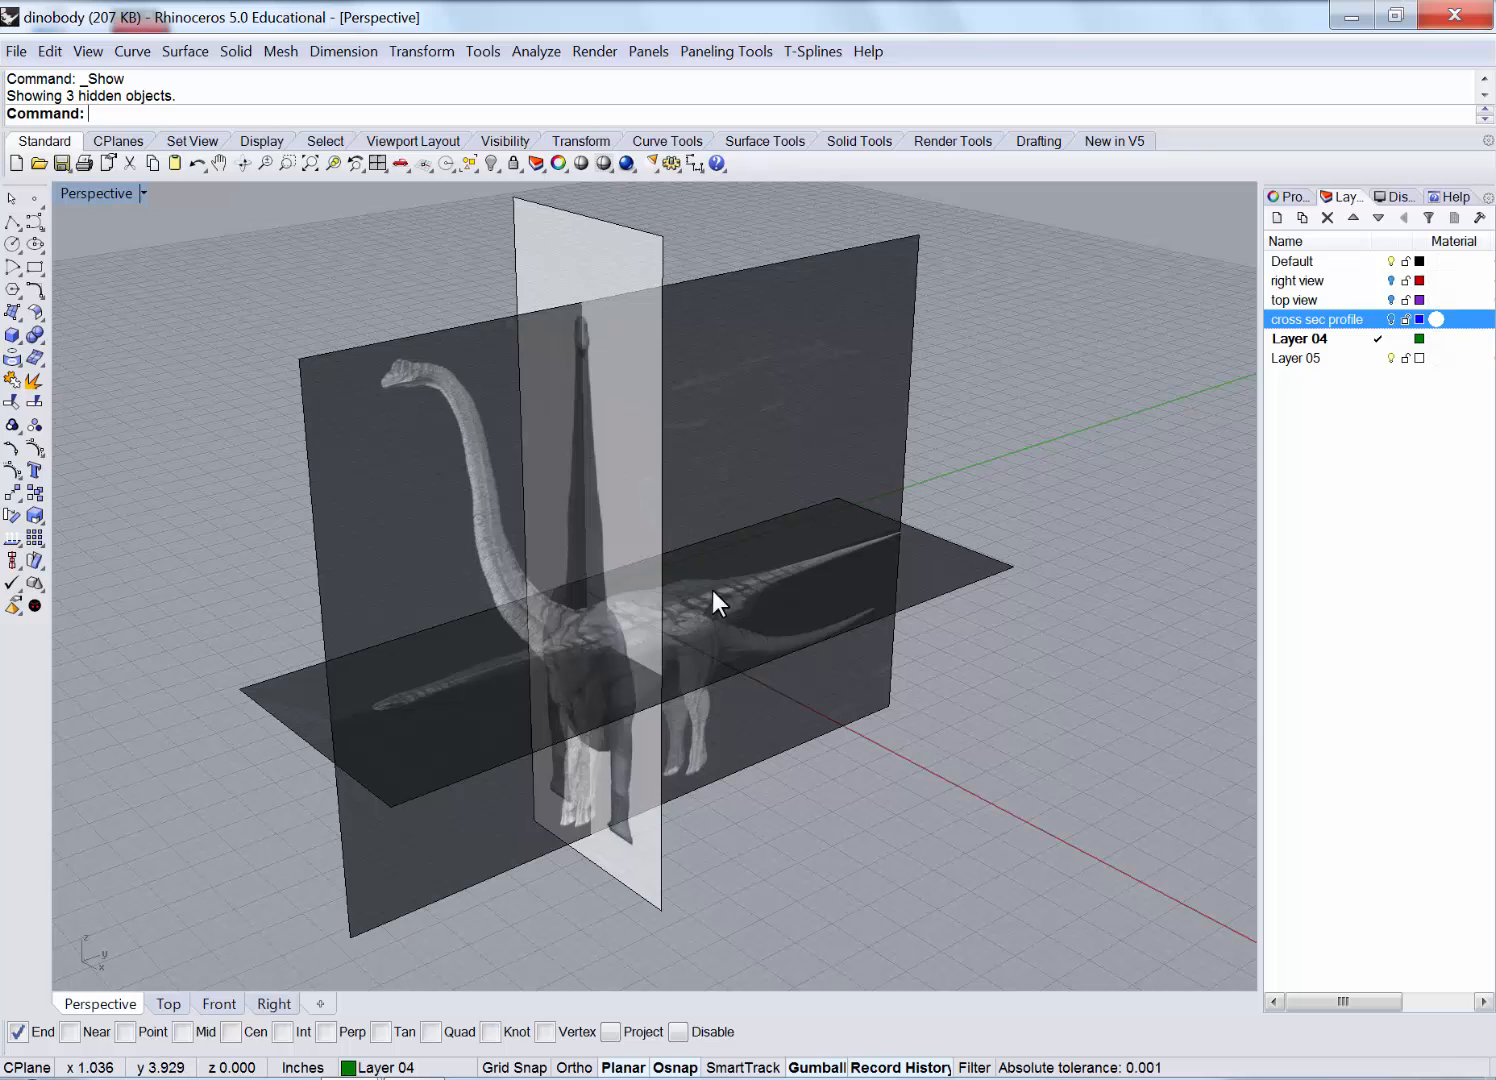
right_click_drag(548, 752, 737, 781)
scroll(736, 780, "down", 3)
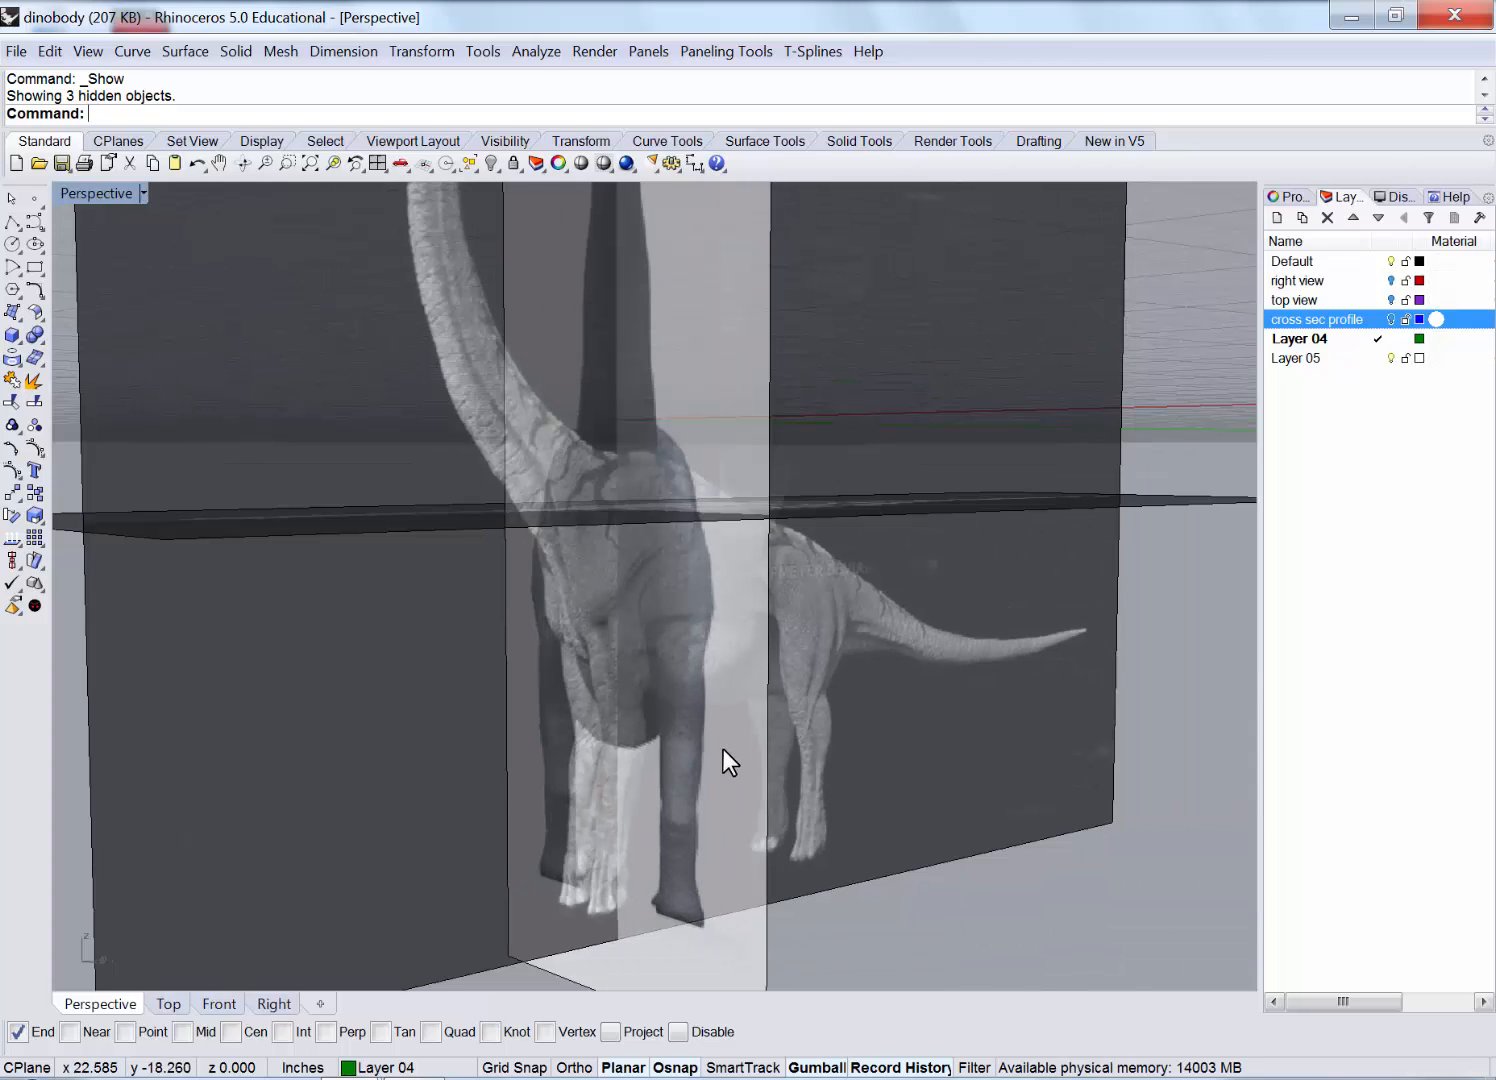
scroll(723, 749, "down", 2)
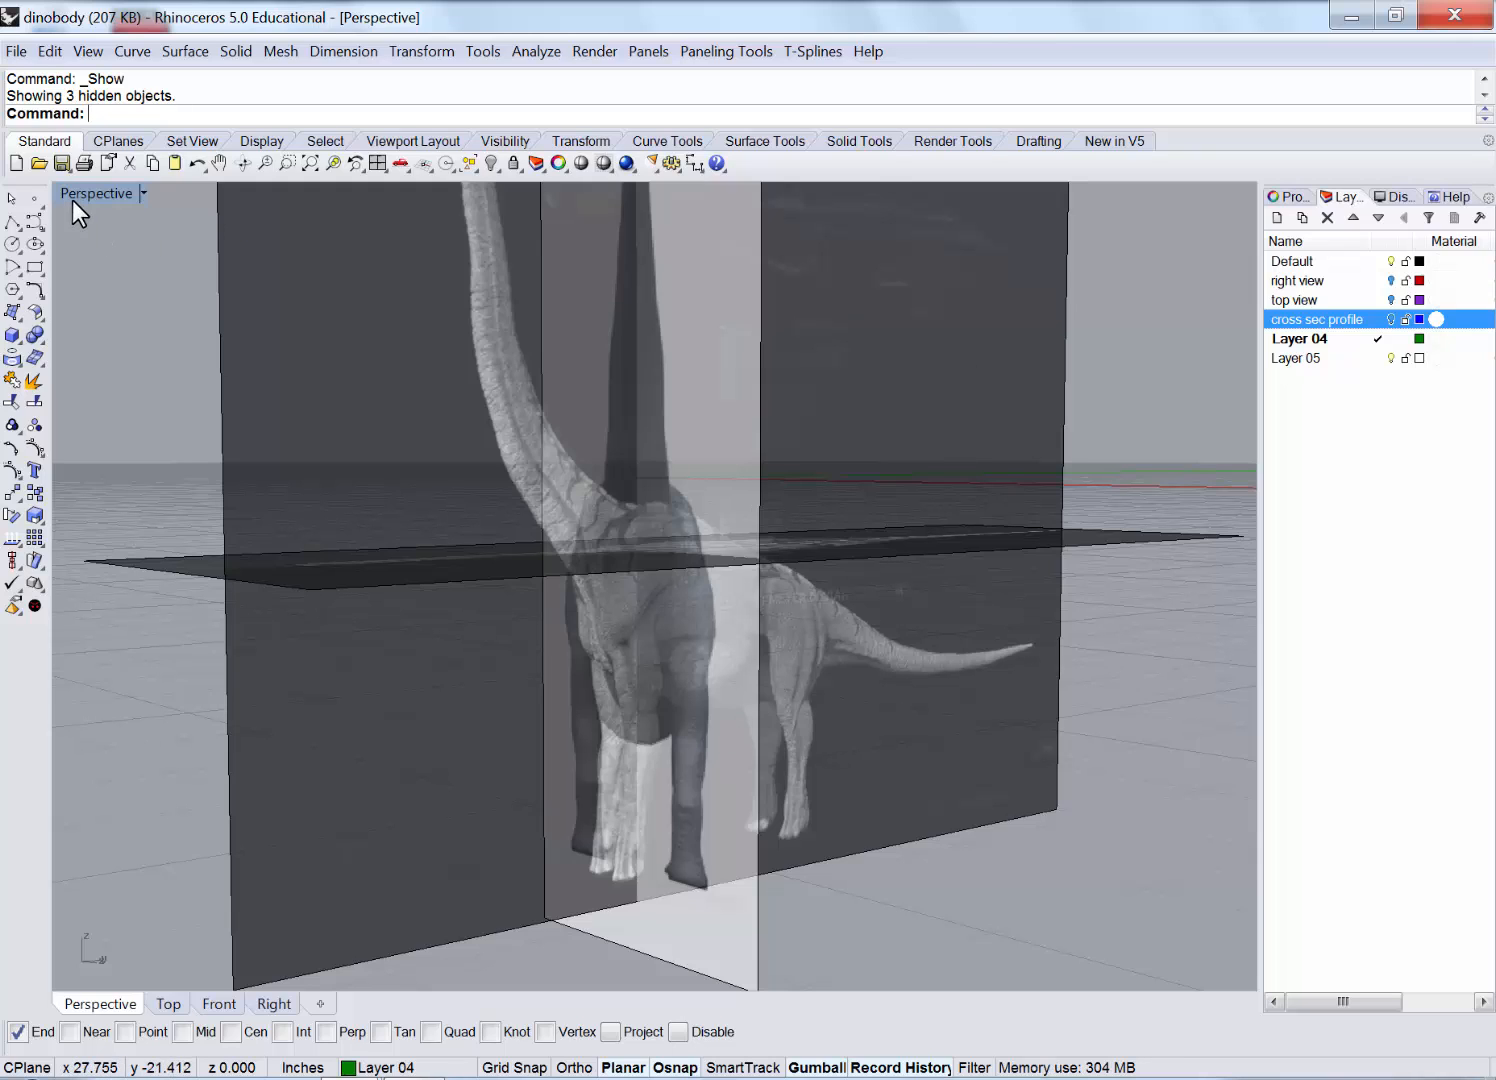
Rename Layer 04 to 'front legs'.
left_click(495, 430)
right_click_drag(508, 436, 960, 405)
scroll(960, 400, "down", 2)
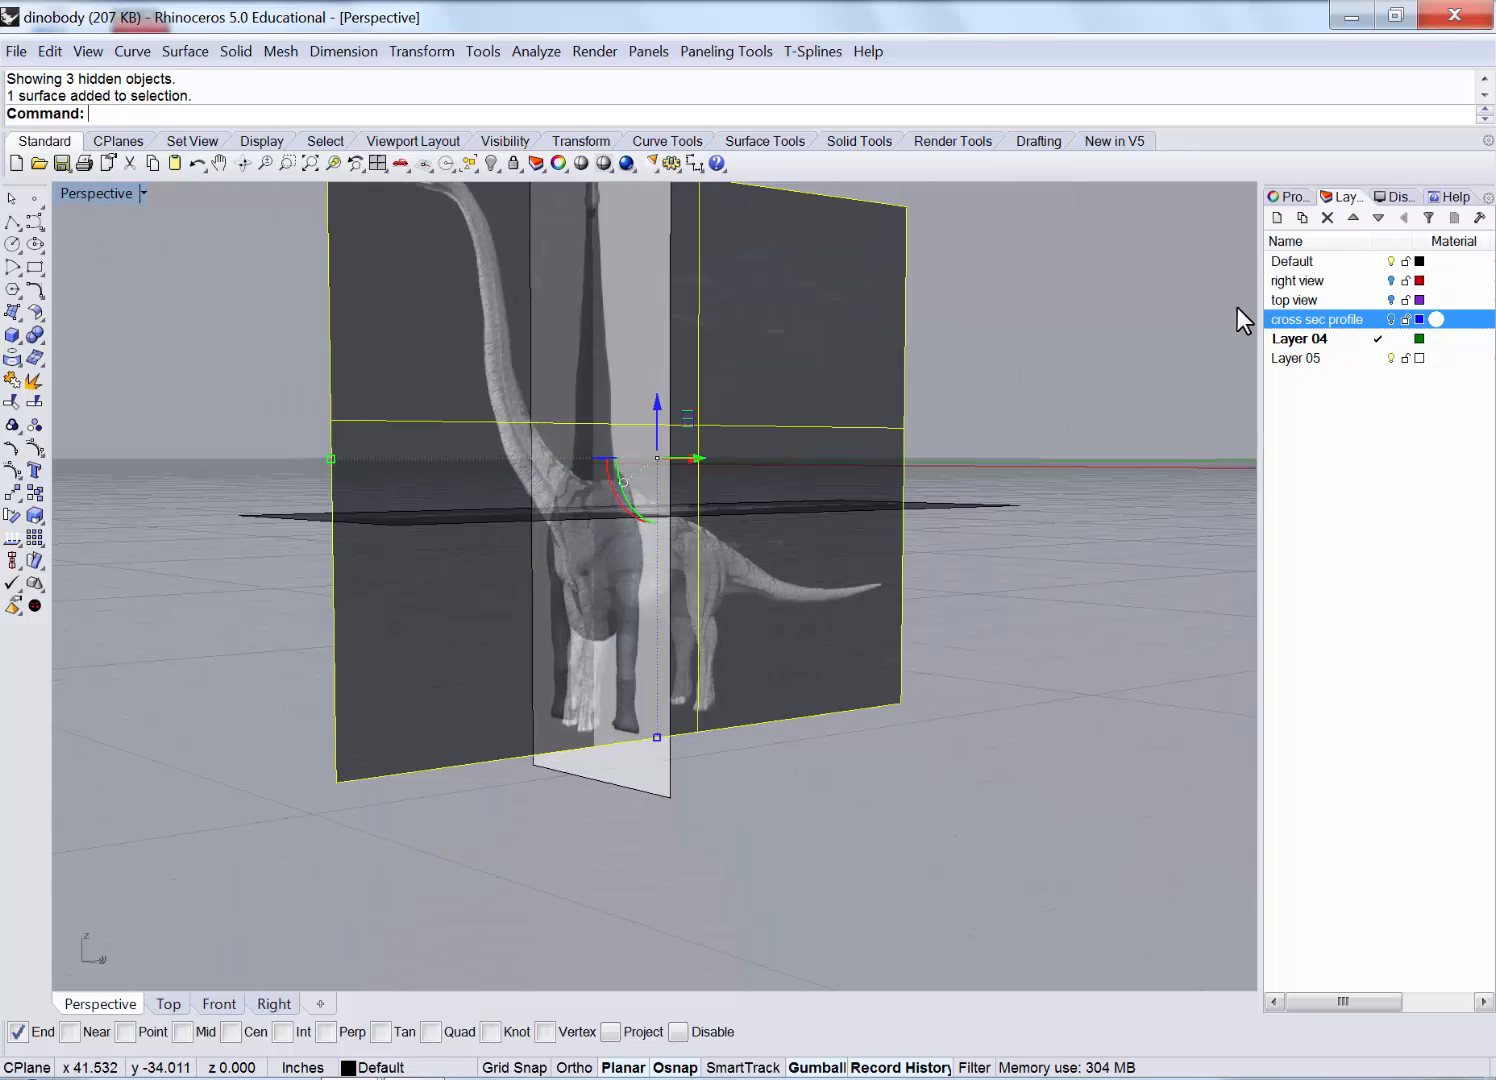
left_click(1238, 307)
left_click(1313, 339)
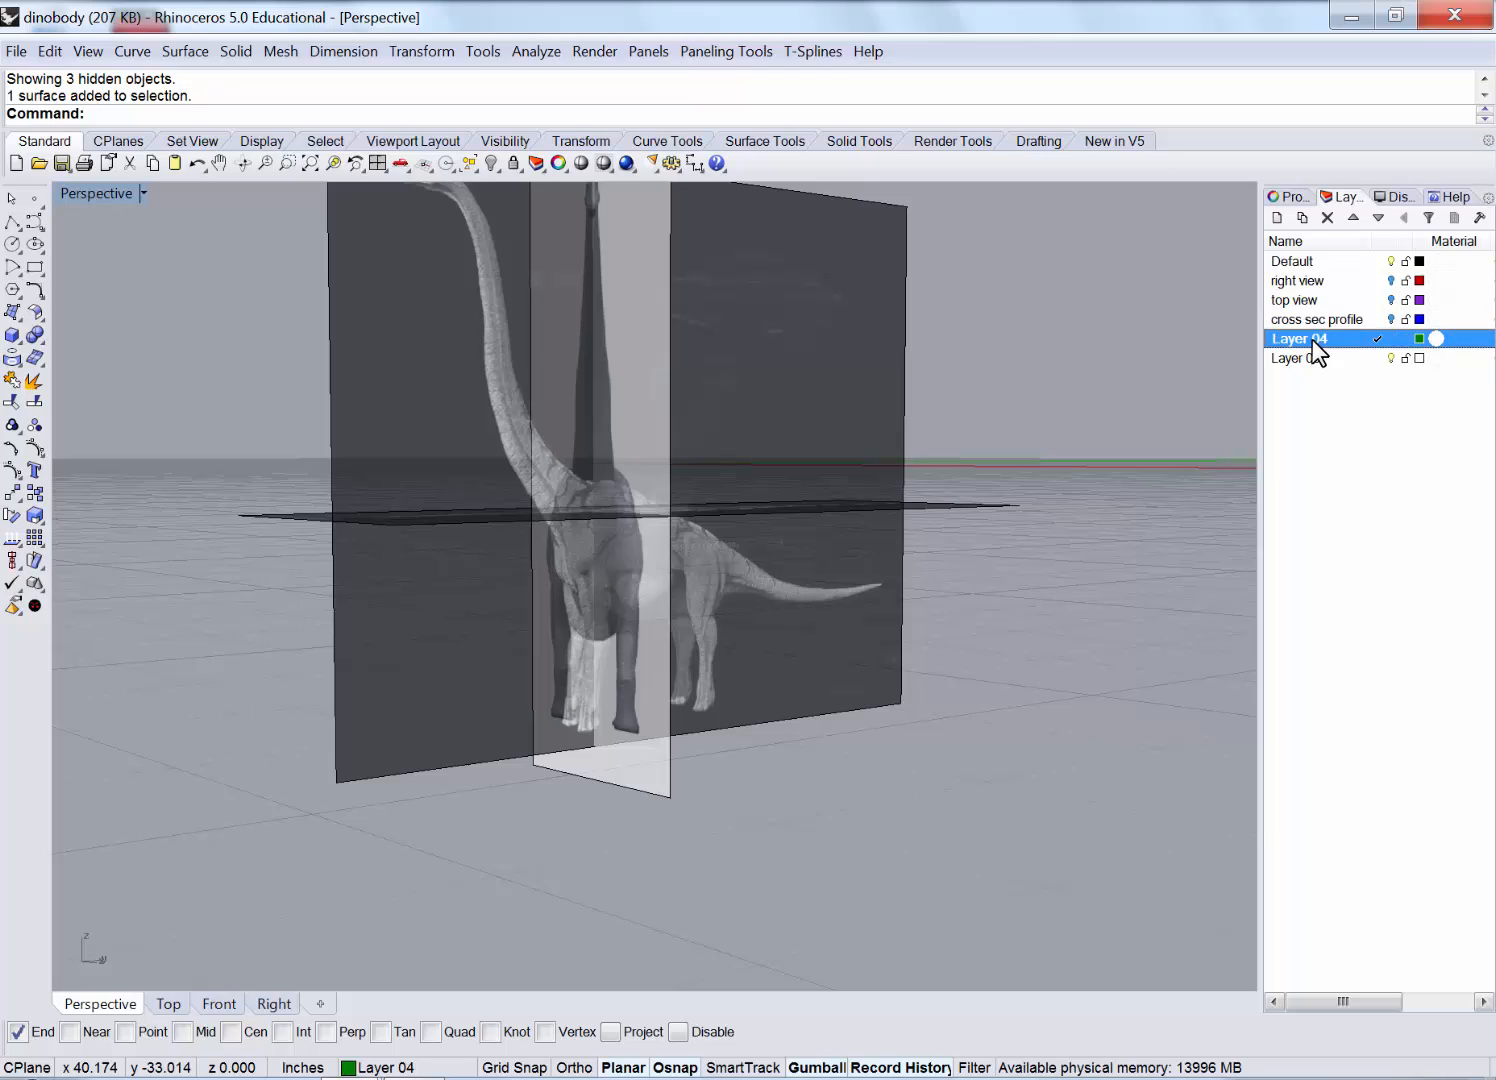
left_click(1313, 339)
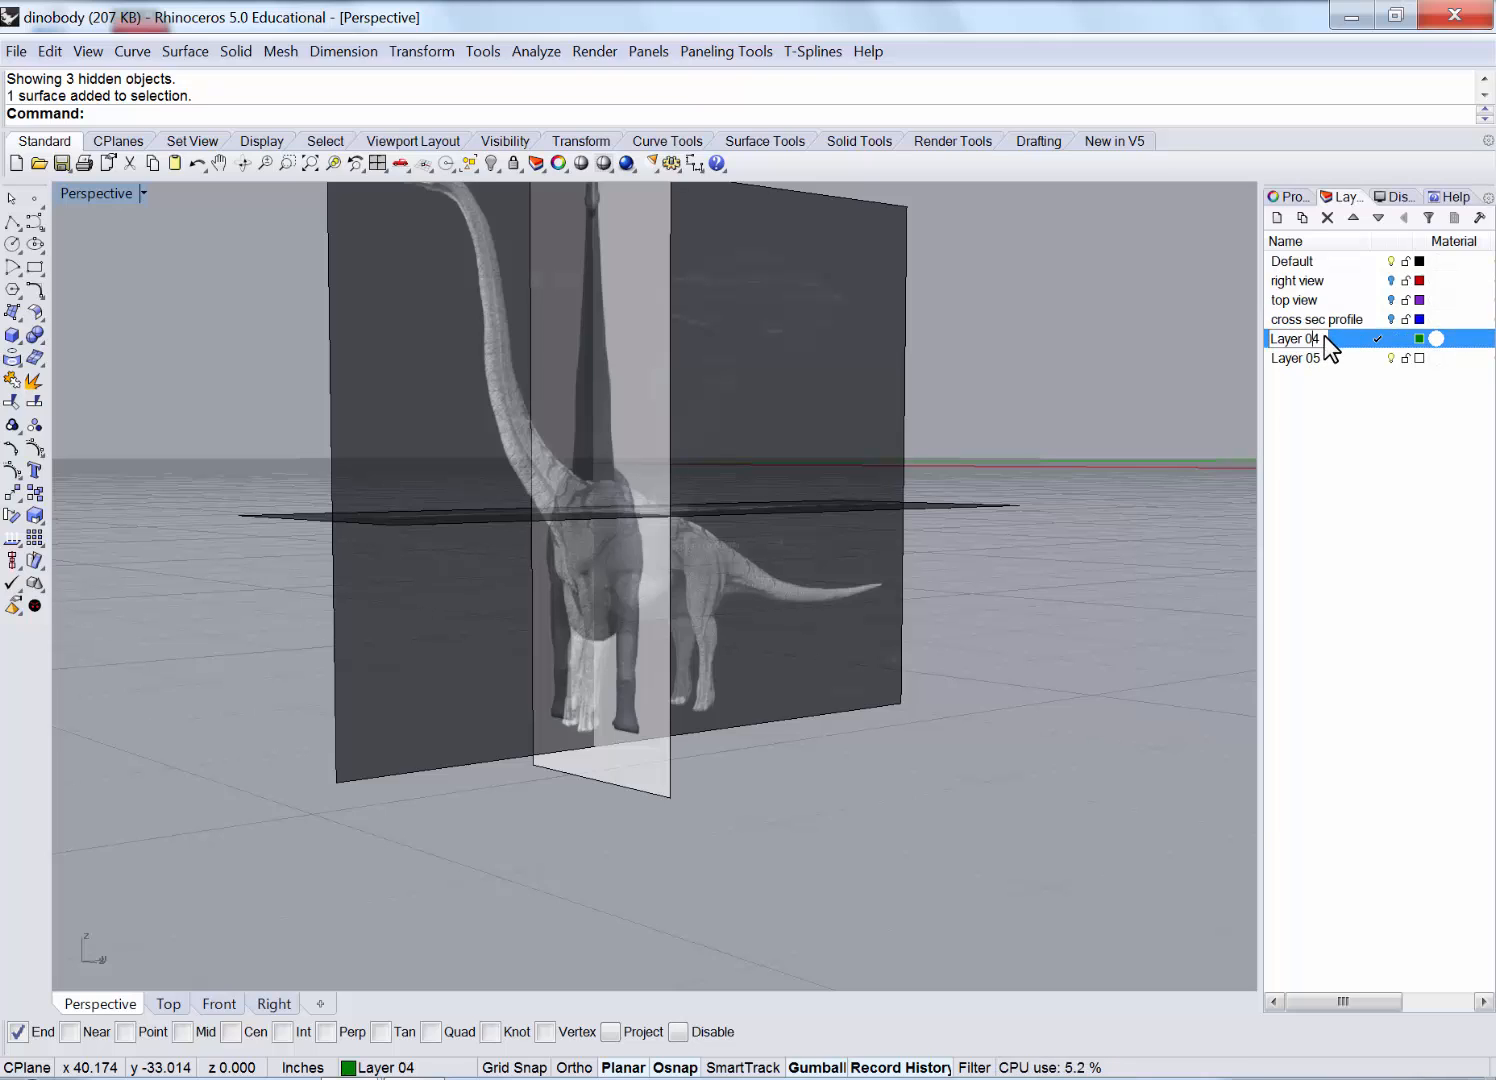
type("front legs")
key("Return")
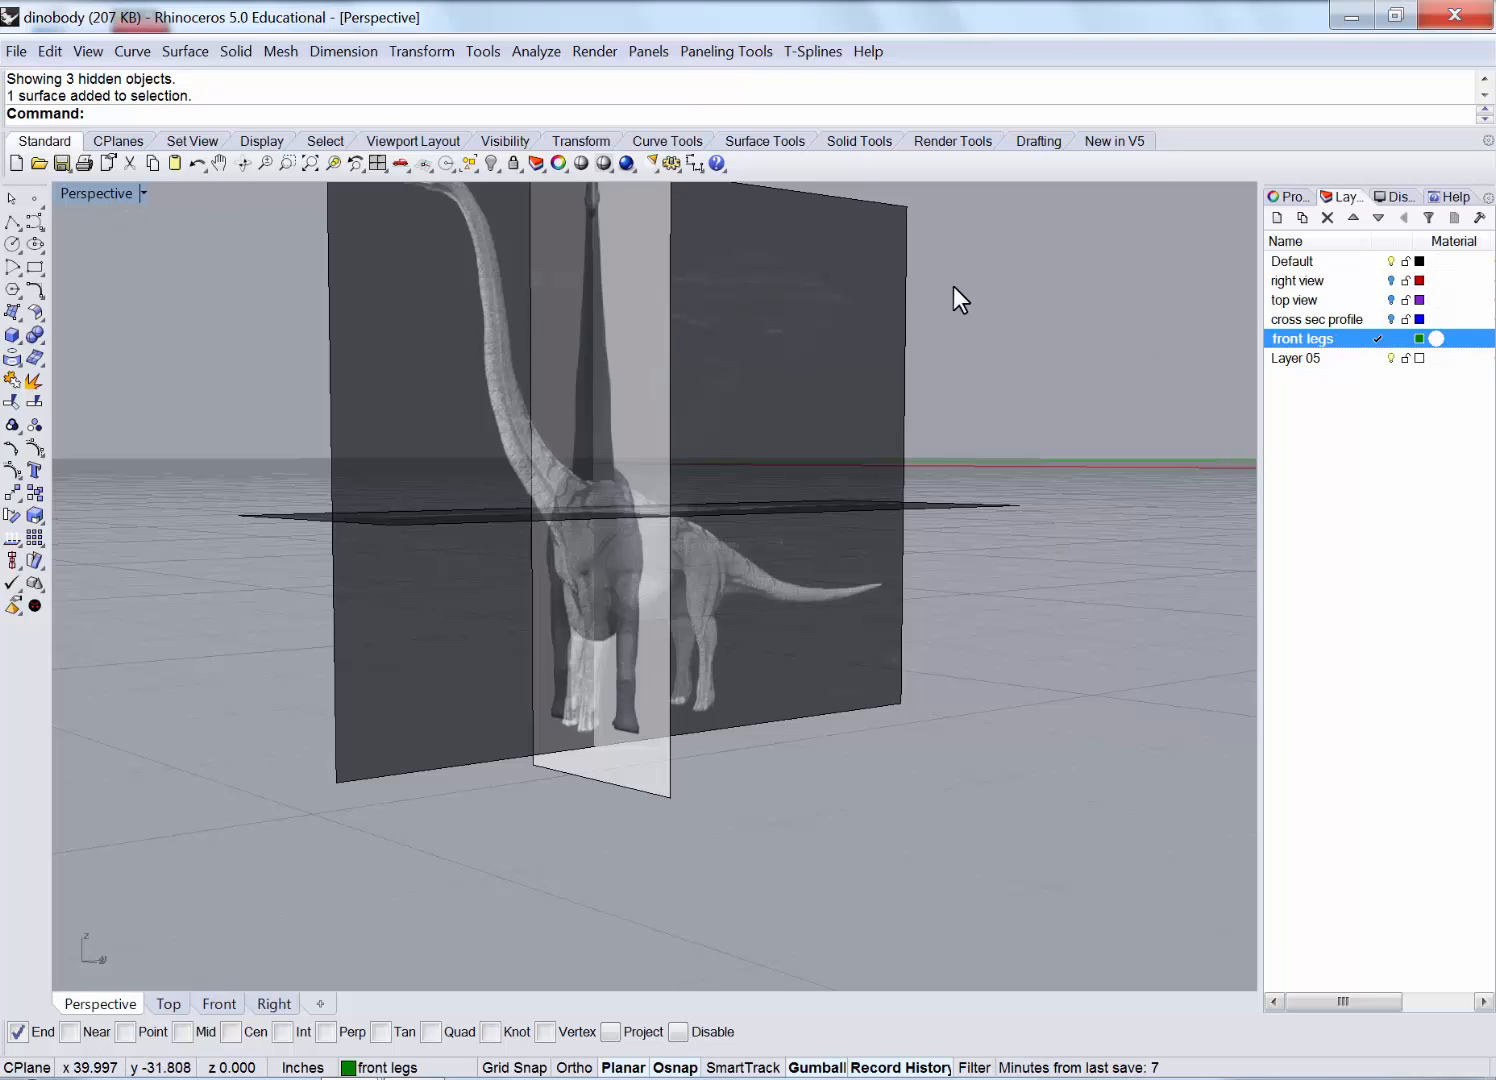
Lock the three reference planes and return to the four-viewport layout.
left_click_drag(796, 548, 663, 612)
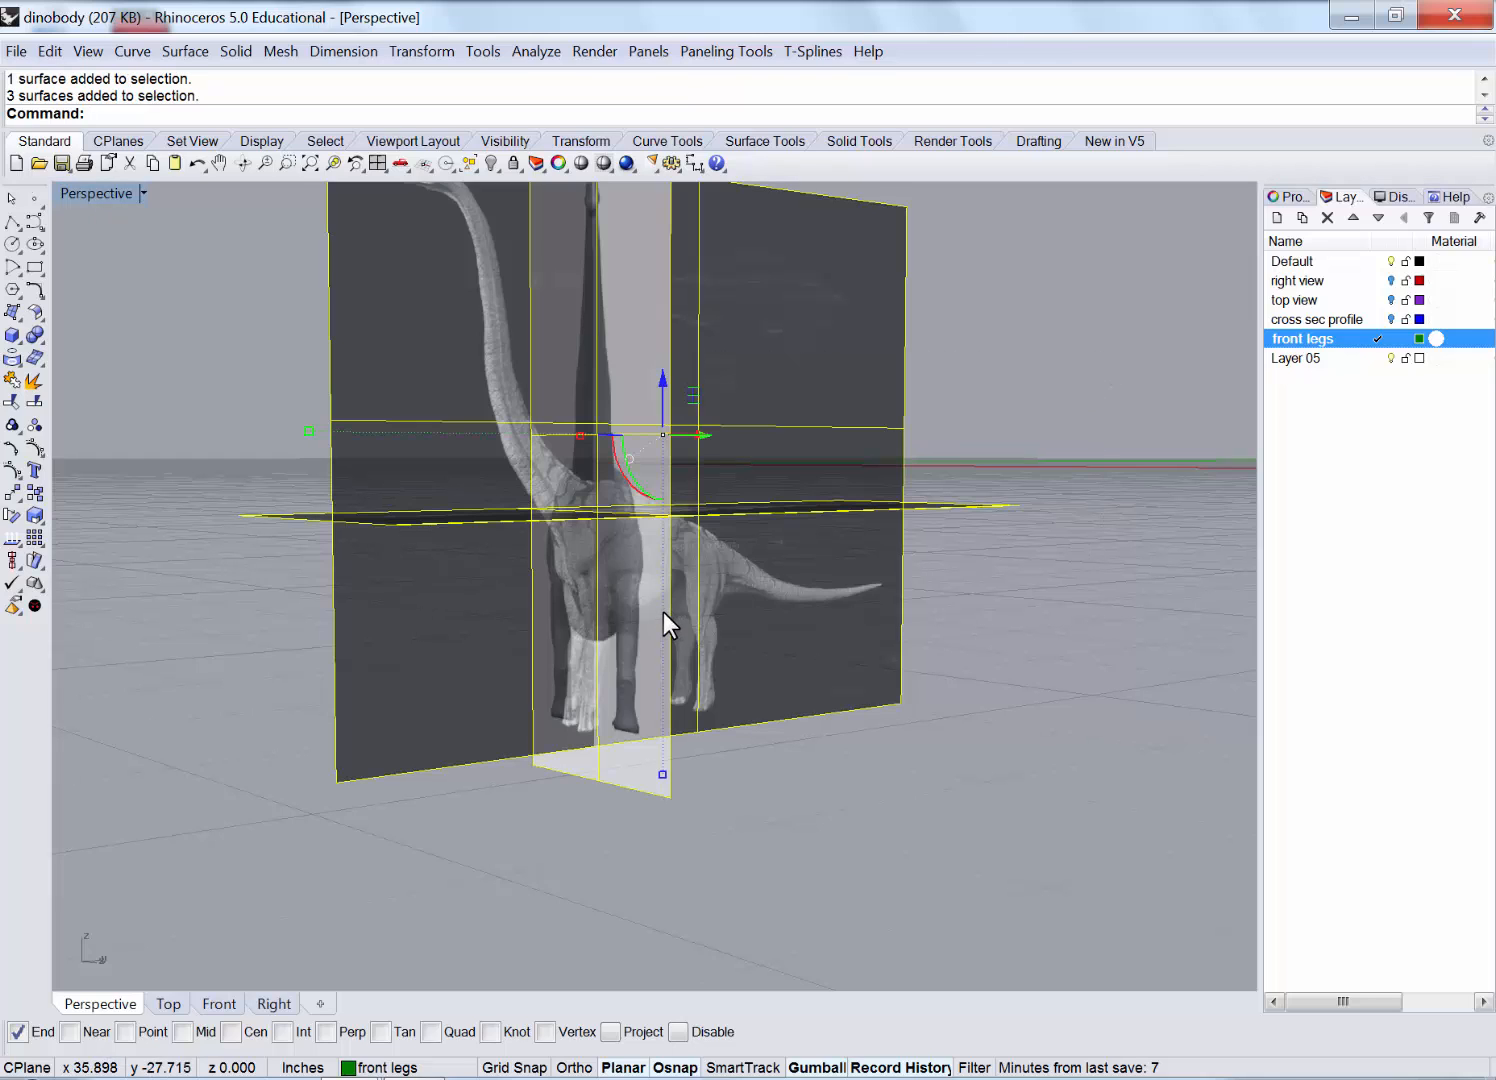
left_click(513, 164)
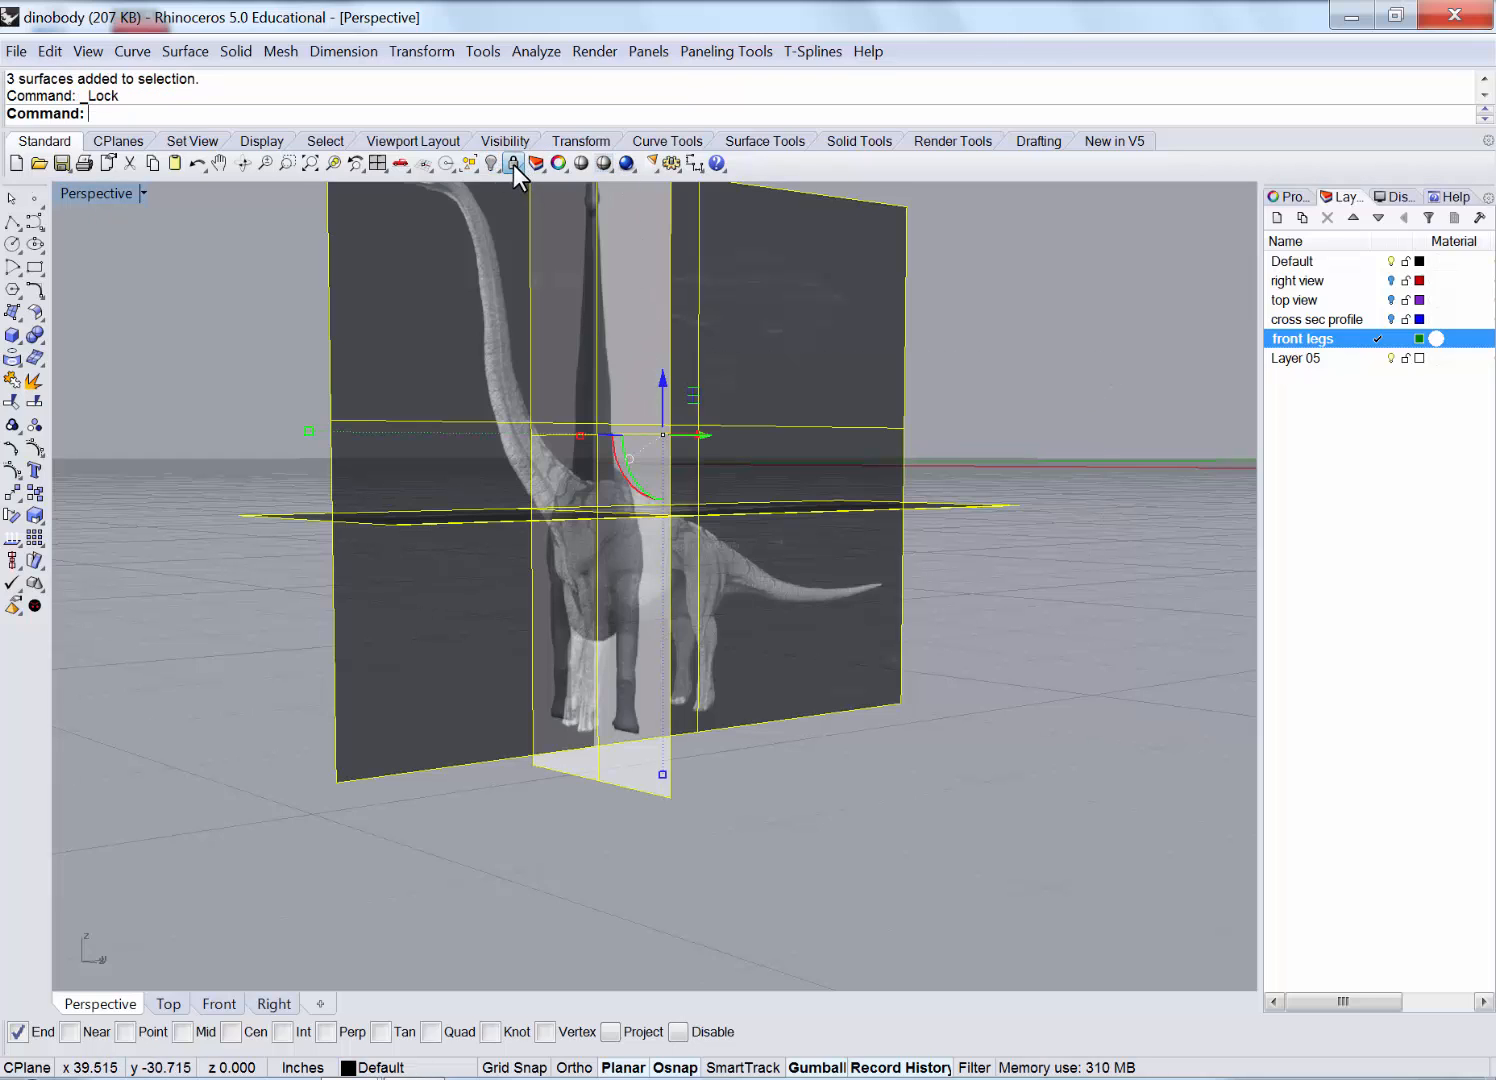
double_click(104, 191)
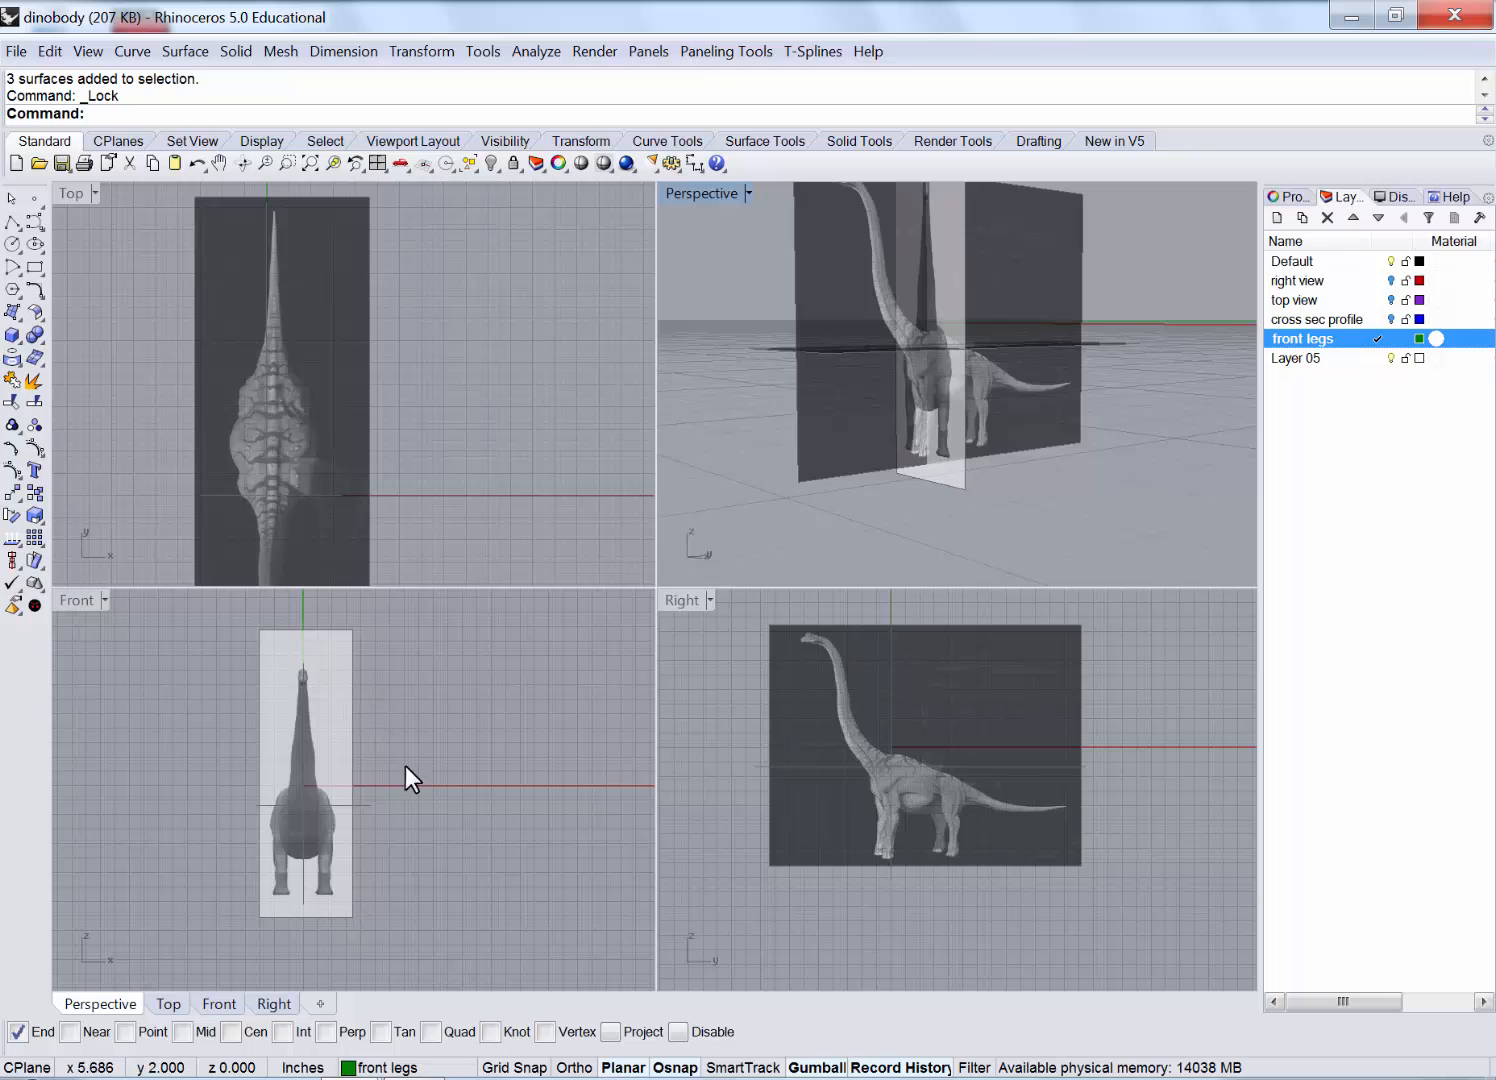
Maximize the Front view and zoom and pan to centre the dinosaur's front legs.
double_click(68, 600)
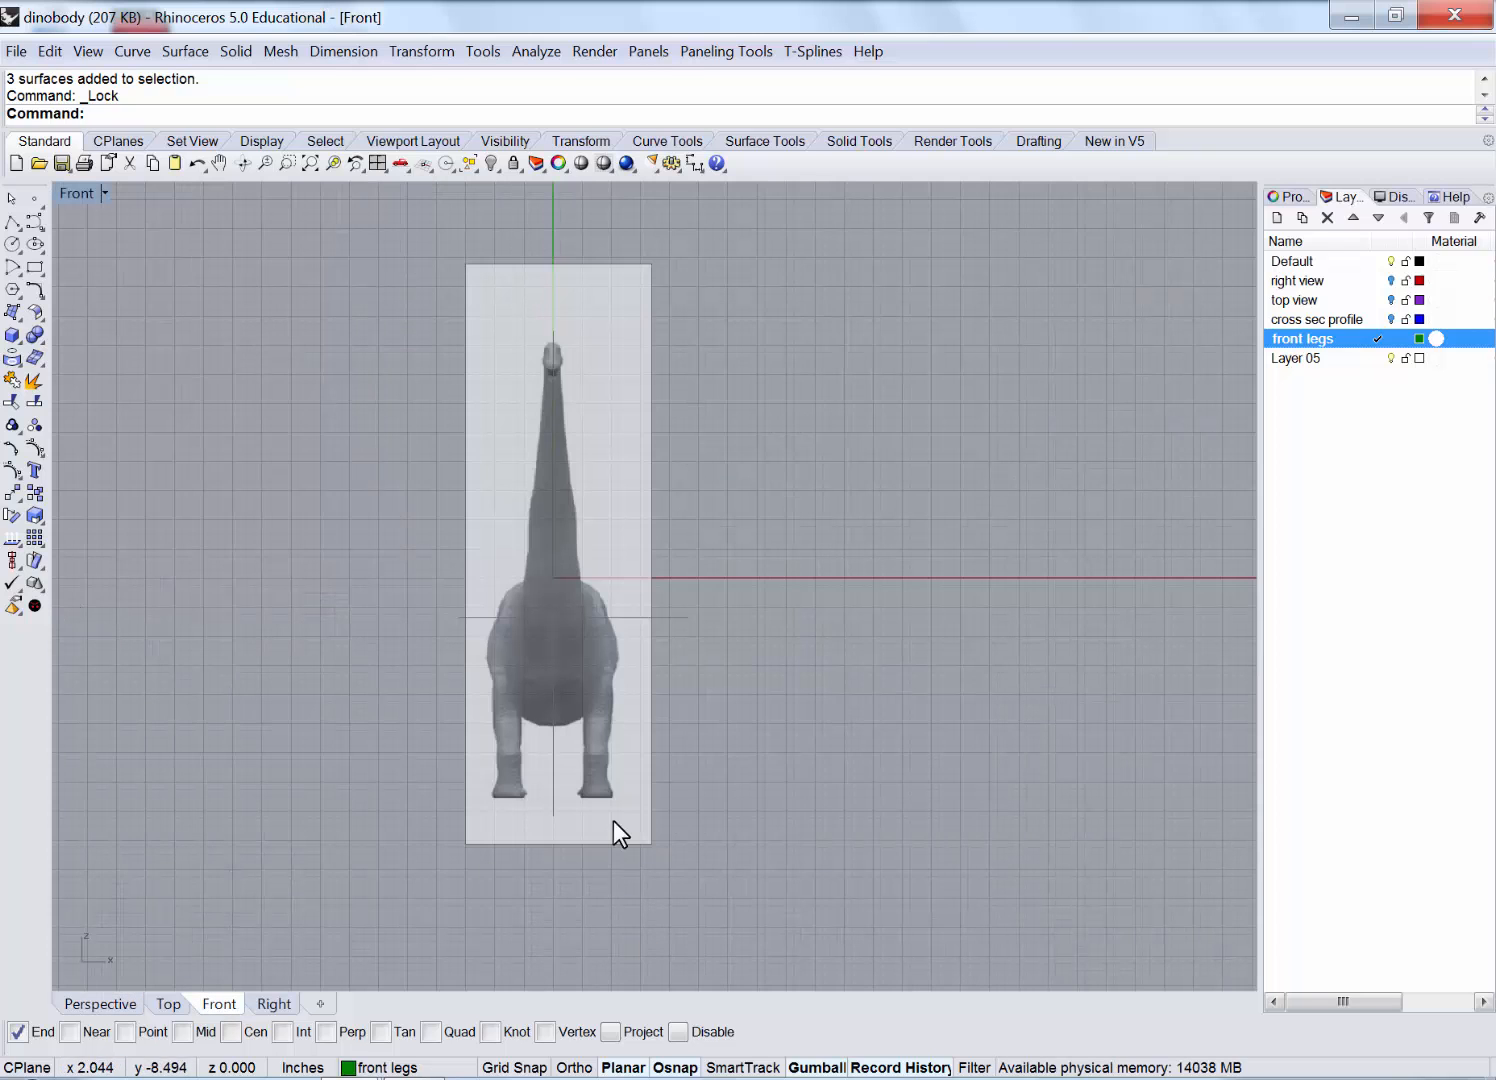
scroll(605, 610, "up", 10)
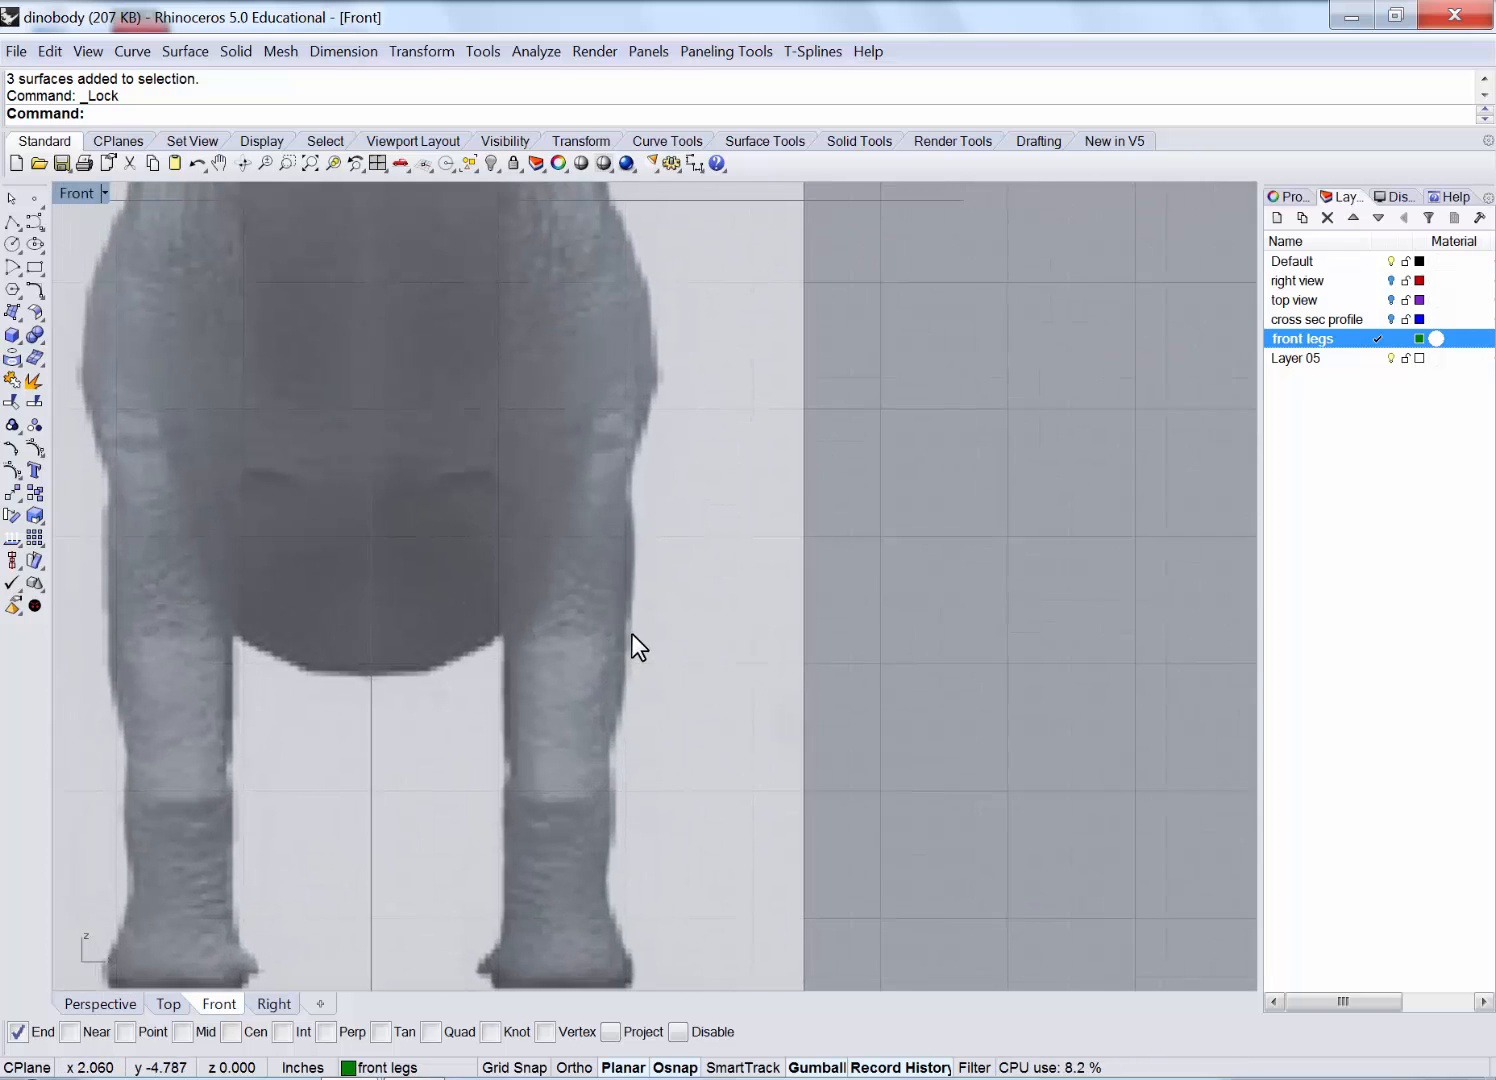
scroll(630, 627, "down", 4)
right_click_drag(629, 578, 686, 568)
scroll(672, 565, "up", 2)
right_click_drag(751, 496, 714, 514)
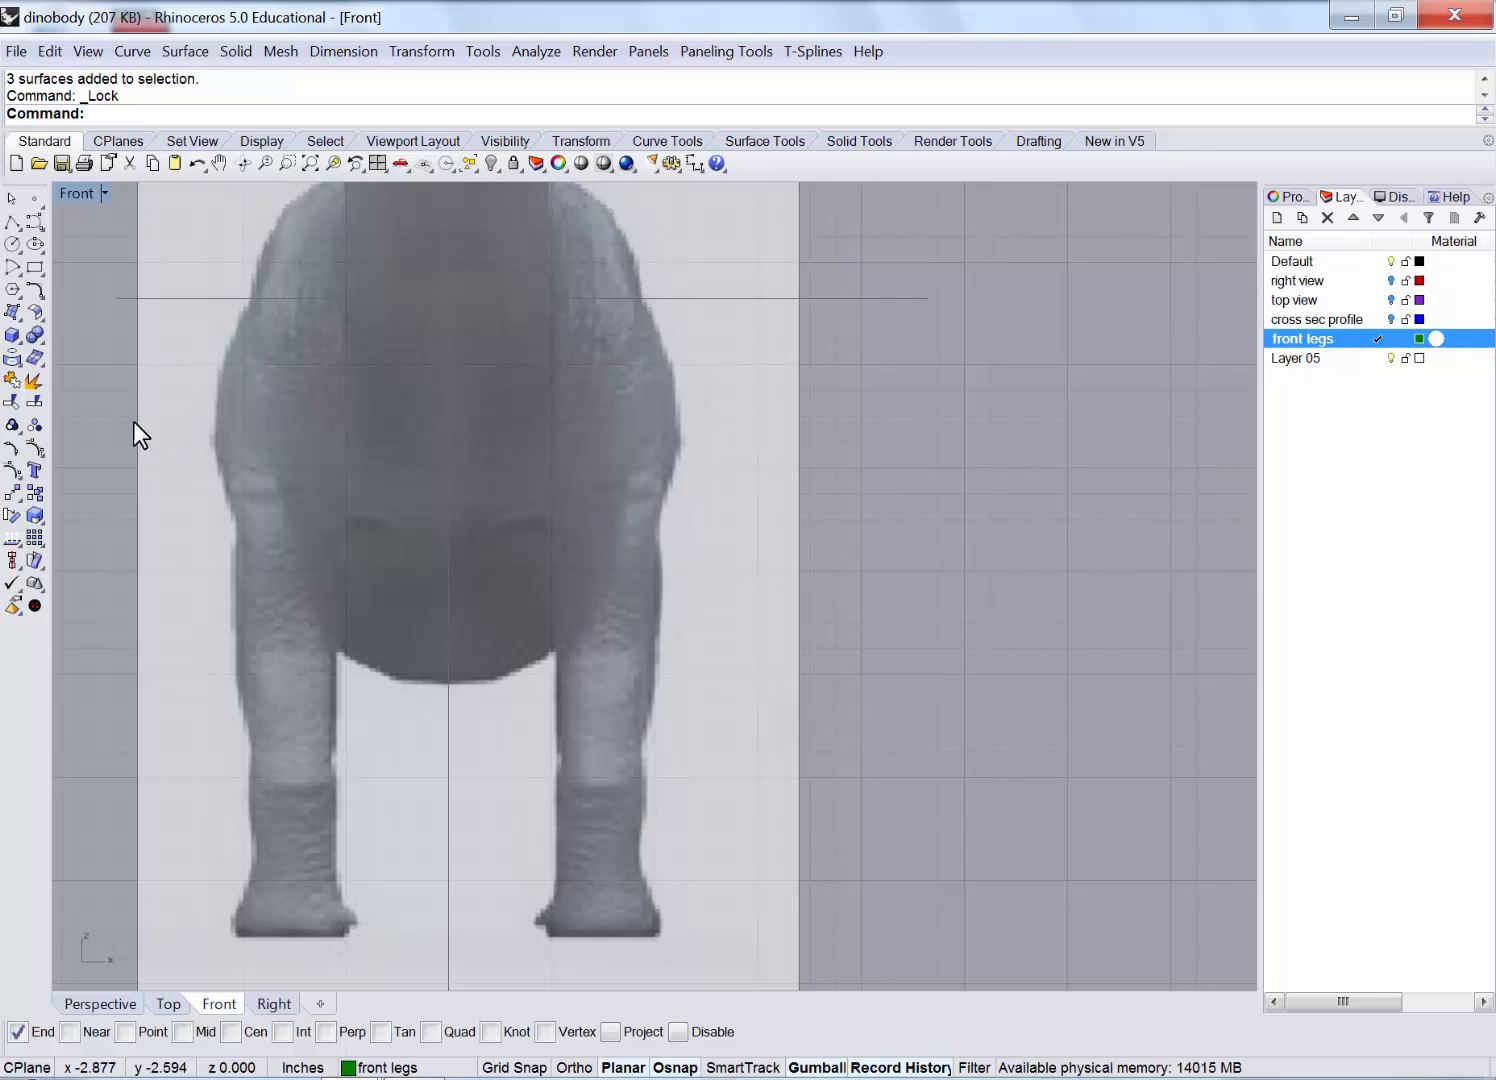
Start a control-point curve down the body's right edge and the leg's outer edge.
left_click(34, 222)
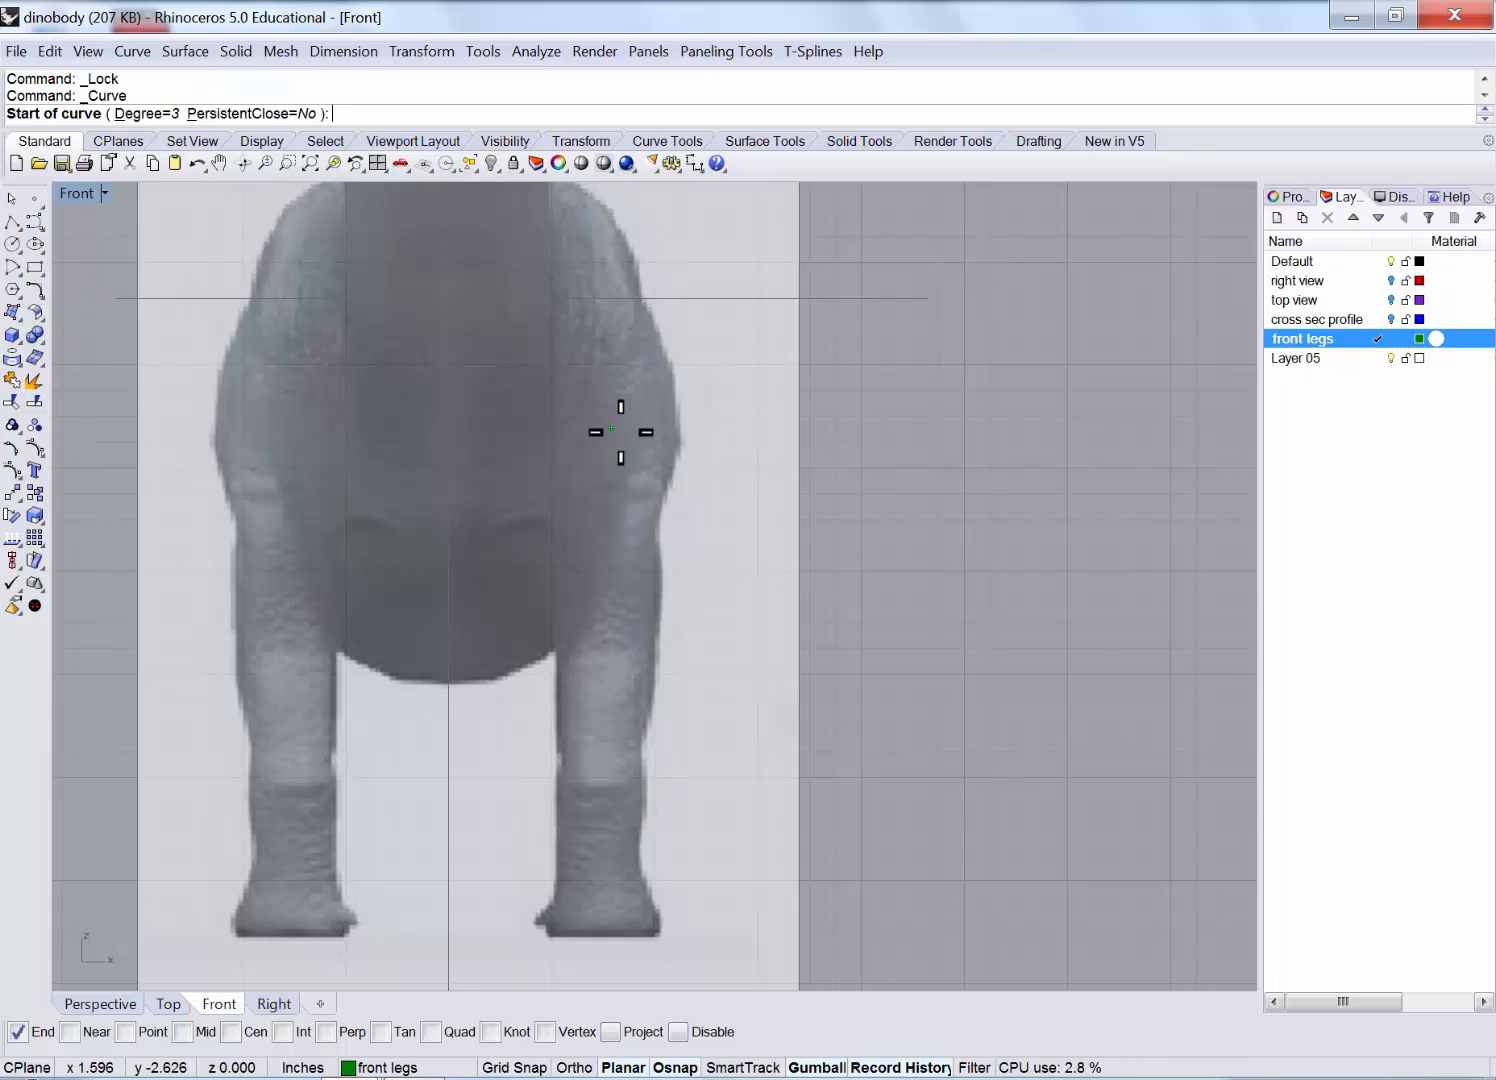
scroll(700, 450, "up", 4)
left_click(644, 265)
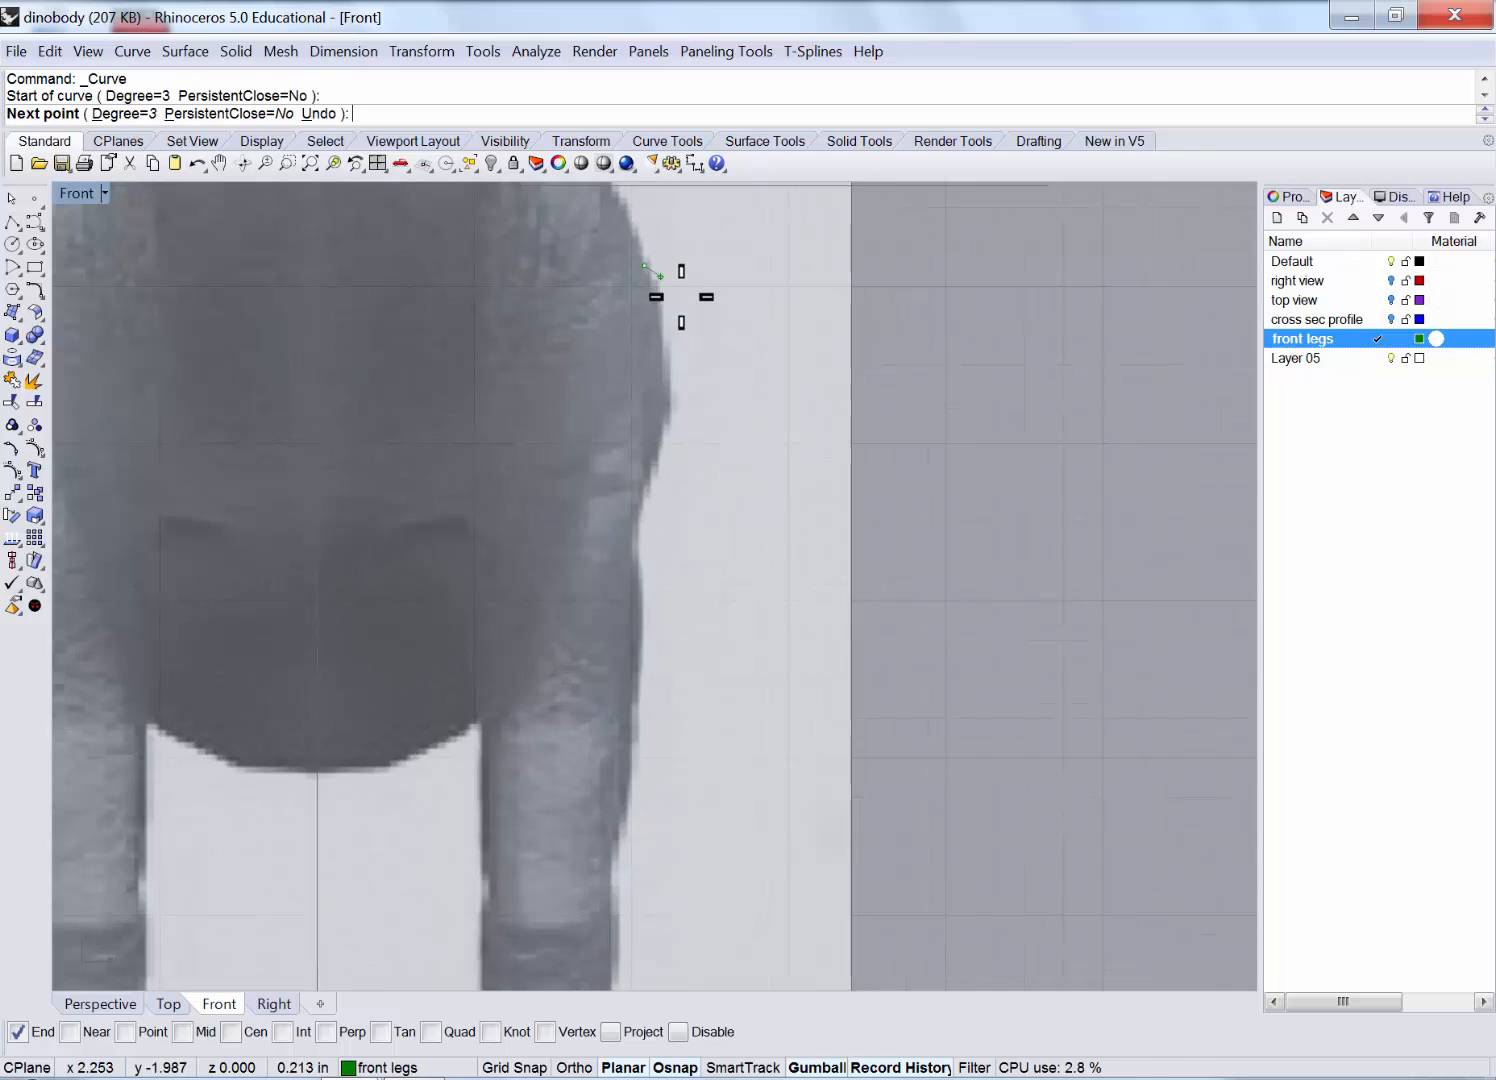
left_click(668, 317)
left_click(670, 417)
left_click(649, 471)
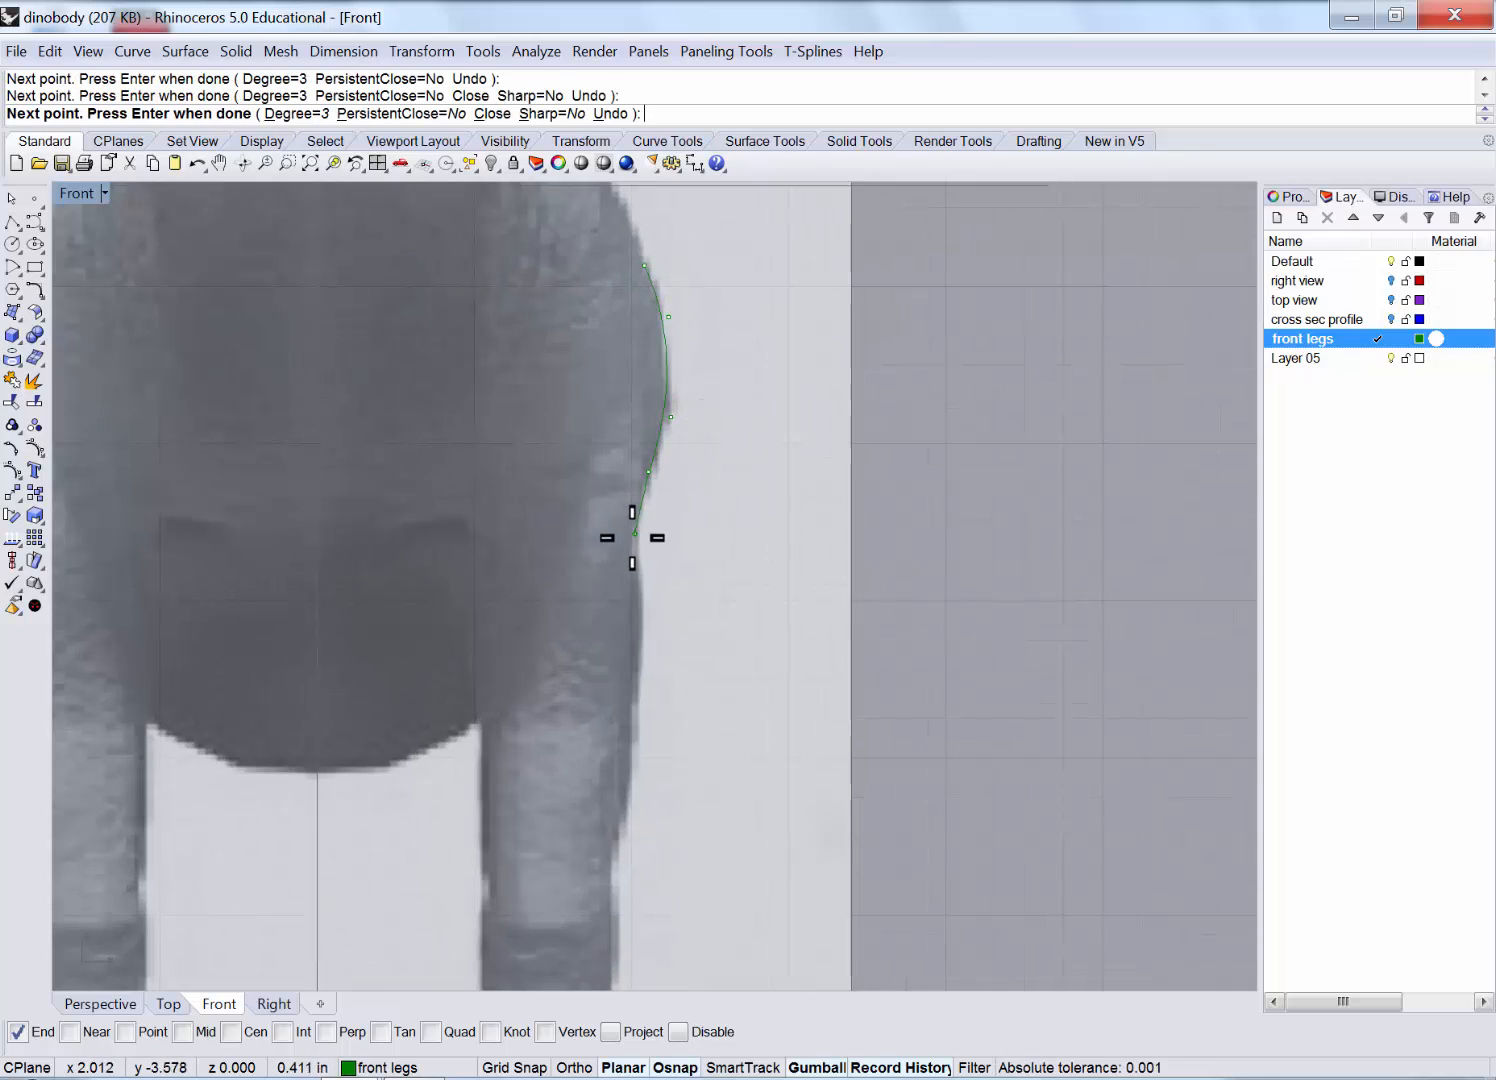
left_click(633, 542)
left_click(641, 617)
left_click(631, 714)
left_click(611, 840)
mouse_move(611, 840)
right_mouse_down()
mouse_move(634, 701)
mouse_move(648, 341)
right_mouse_up()
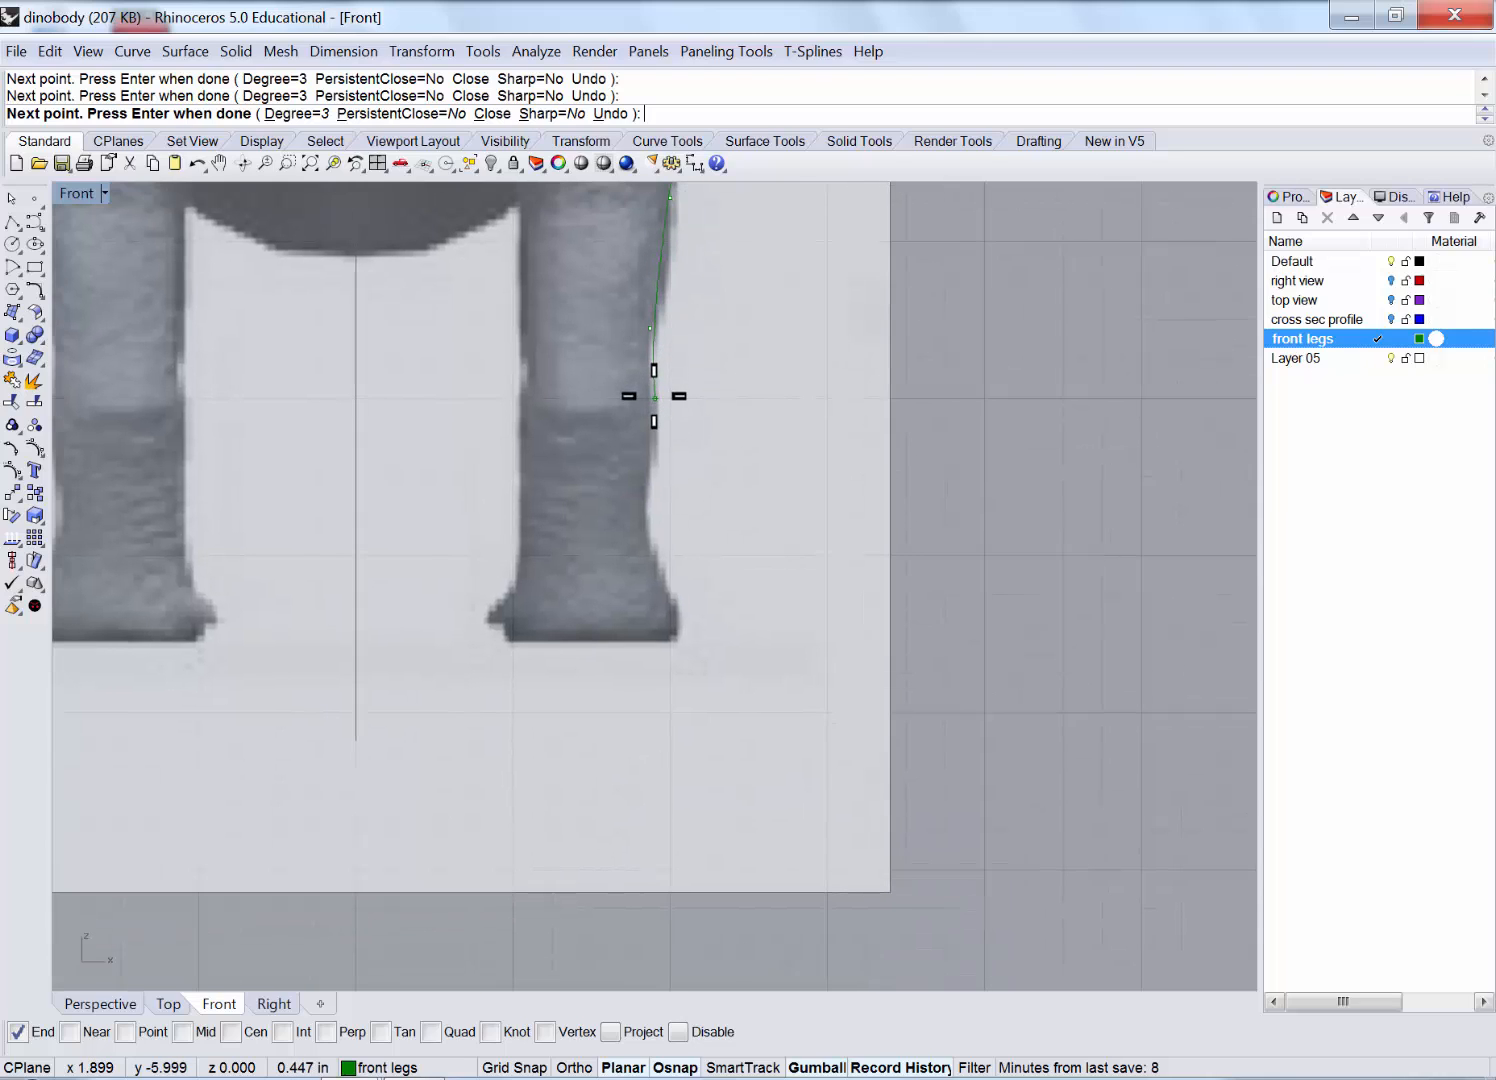
Continue the outer curve down the lower leg to the foot's outer corner and finish it.
left_click(655, 399)
left_click(657, 479)
left_click(647, 531)
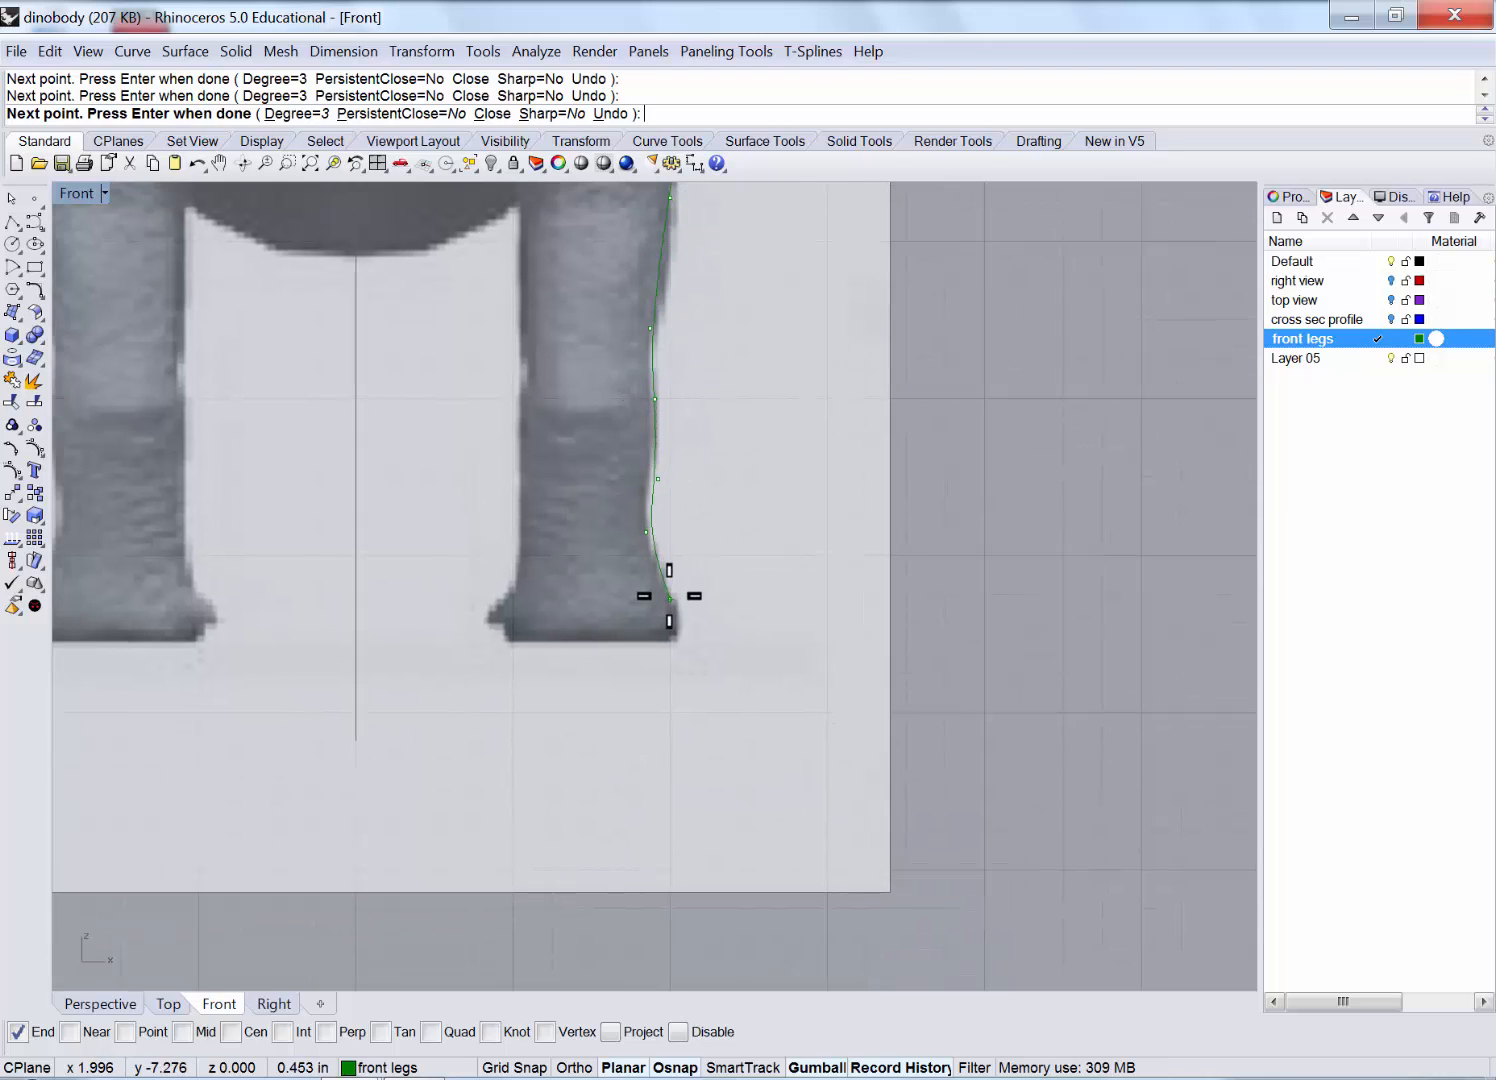
key("ctrl+z")
key("ctrl+z")
left_click(653, 469)
left_click(647, 501)
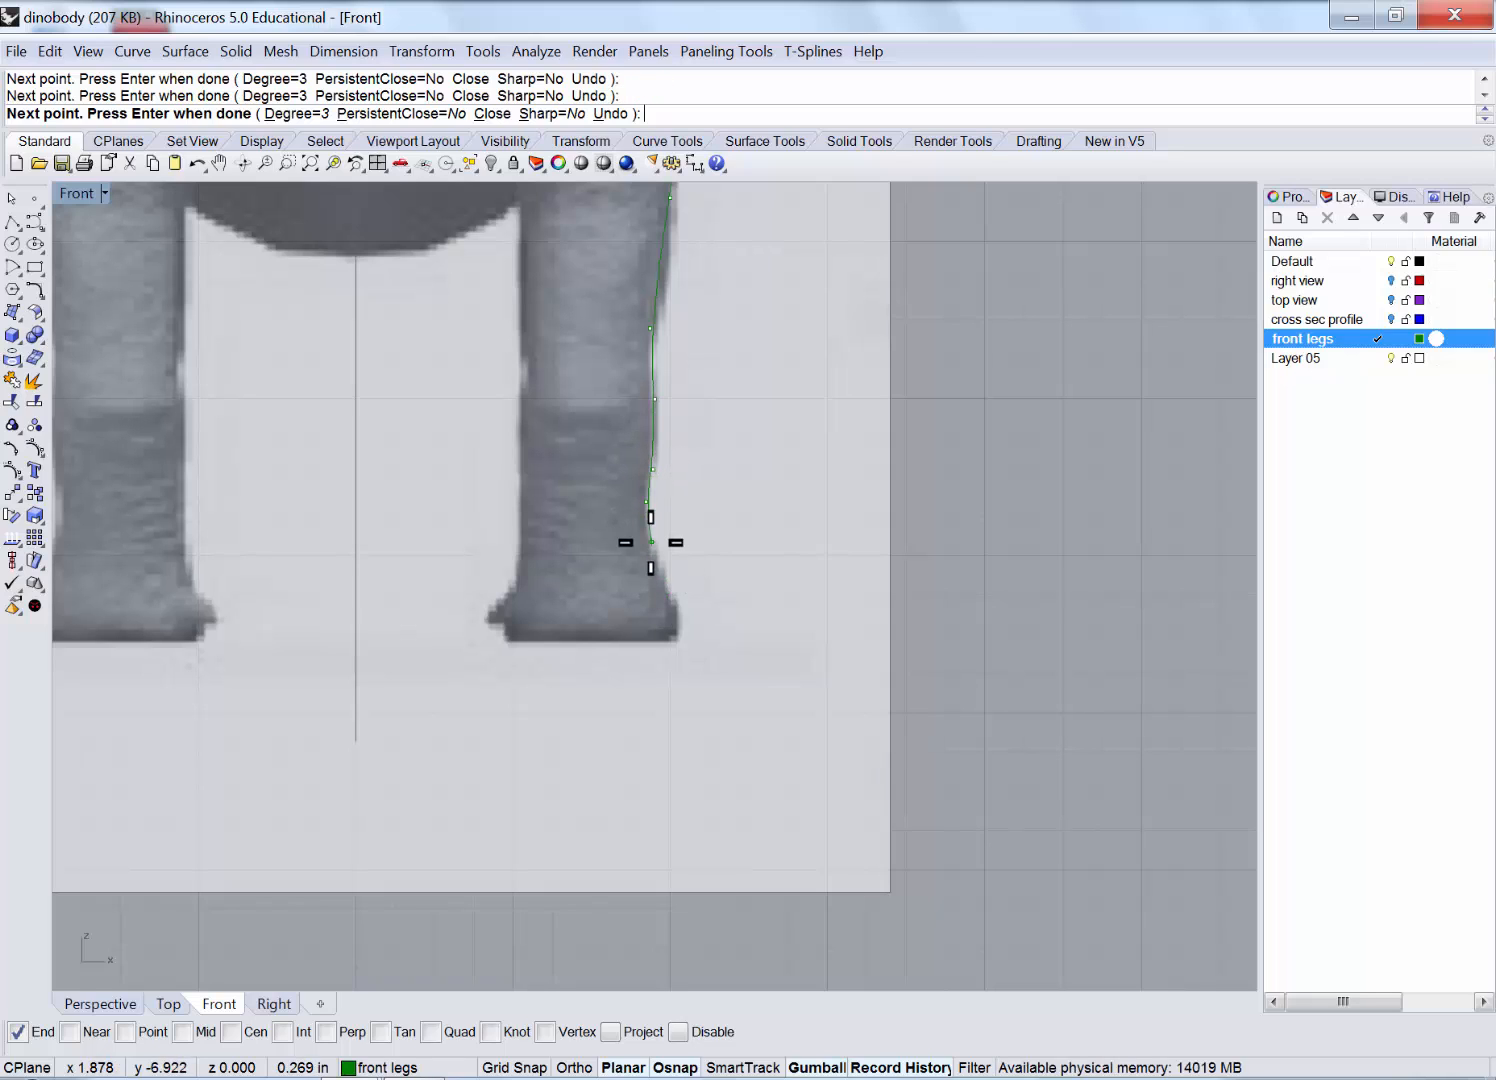
left_click(651, 546)
left_click(666, 589)
left_click(682, 627)
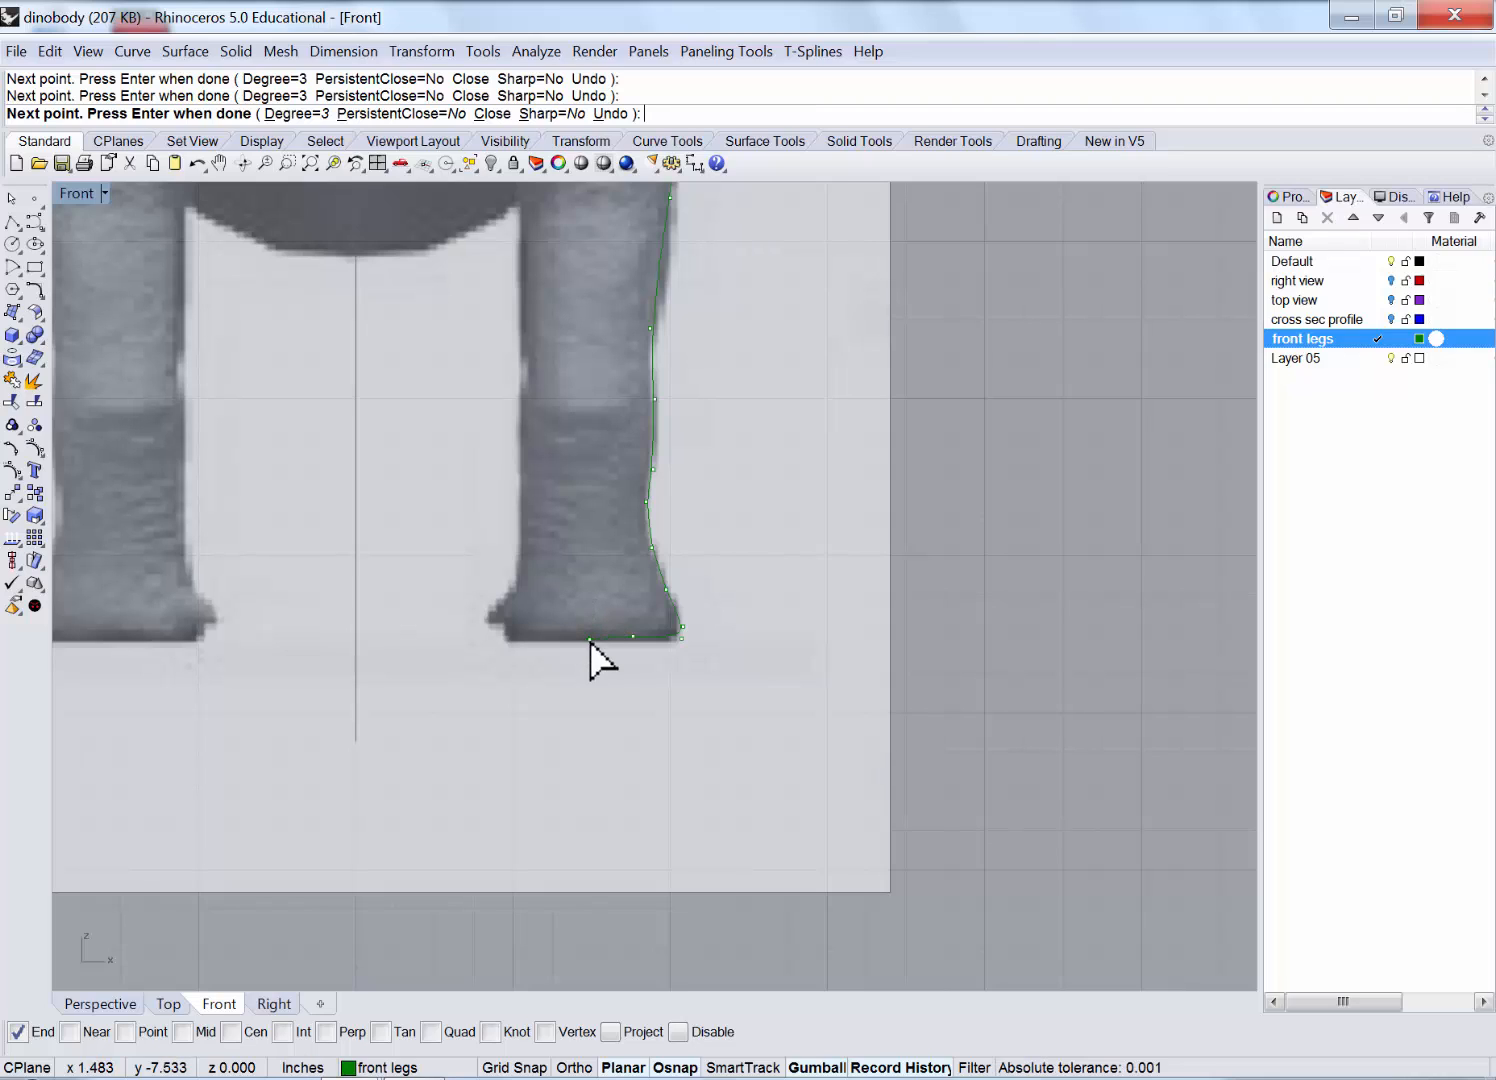
key("Return")
key("Return")
Begin a second curve along the bottom of the foot and up its inner side.
left_click(590, 640)
left_click(517, 640)
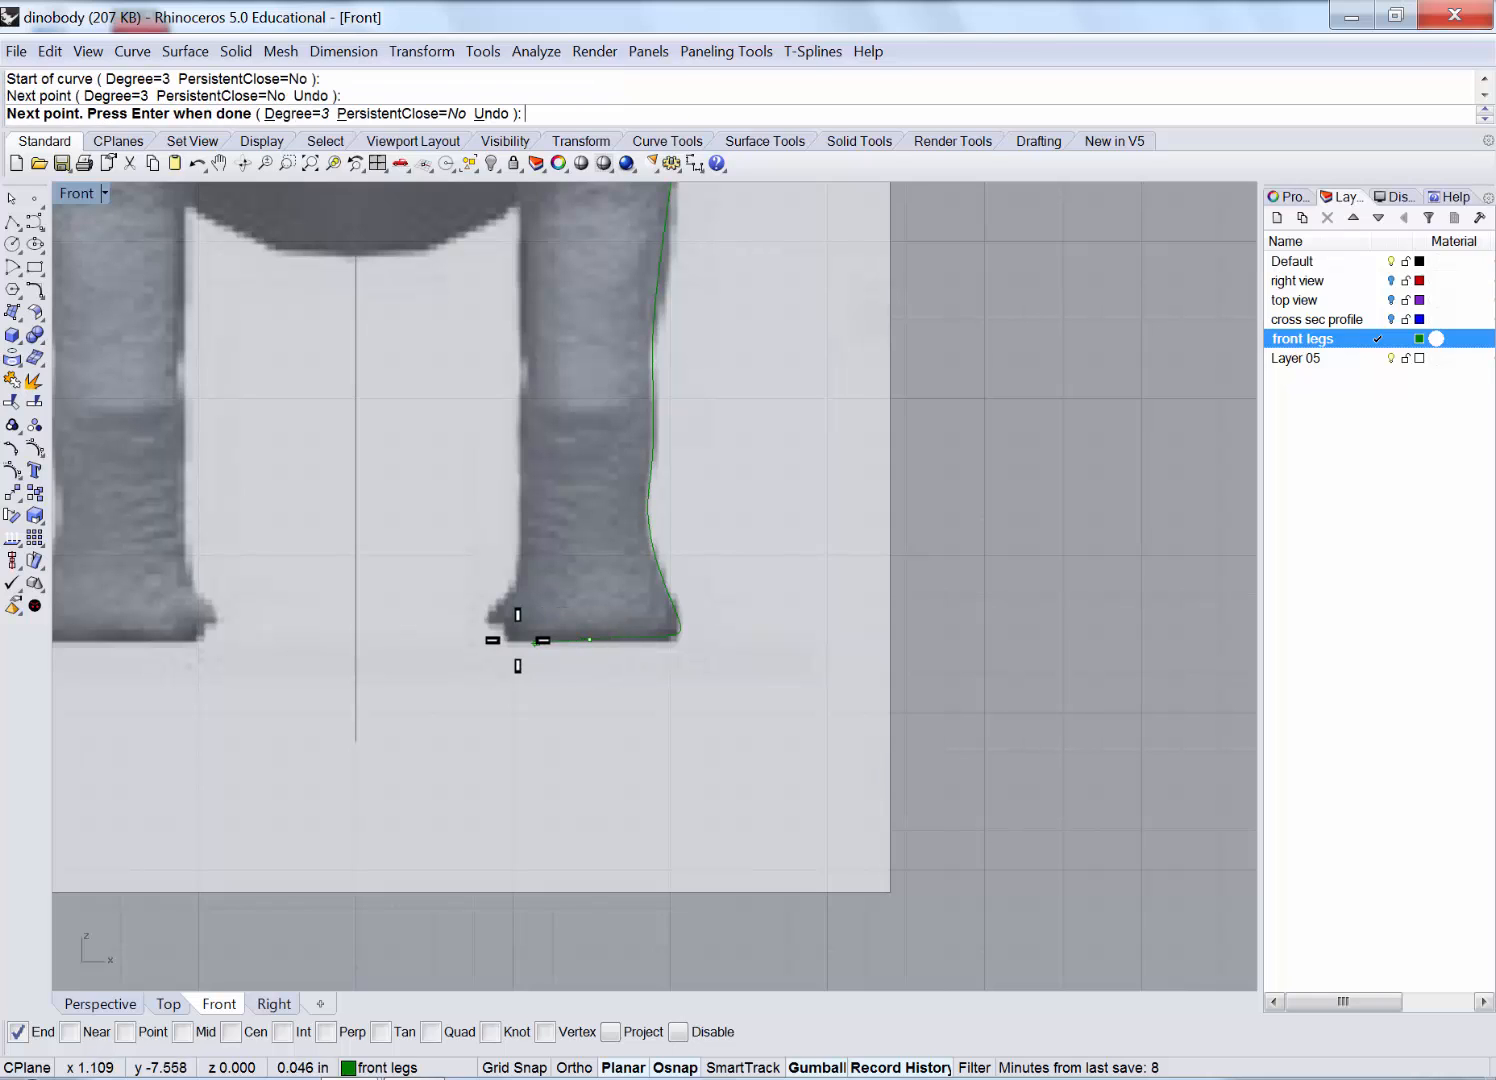
left_click(510, 641)
left_click(500, 621)
left_click(518, 580)
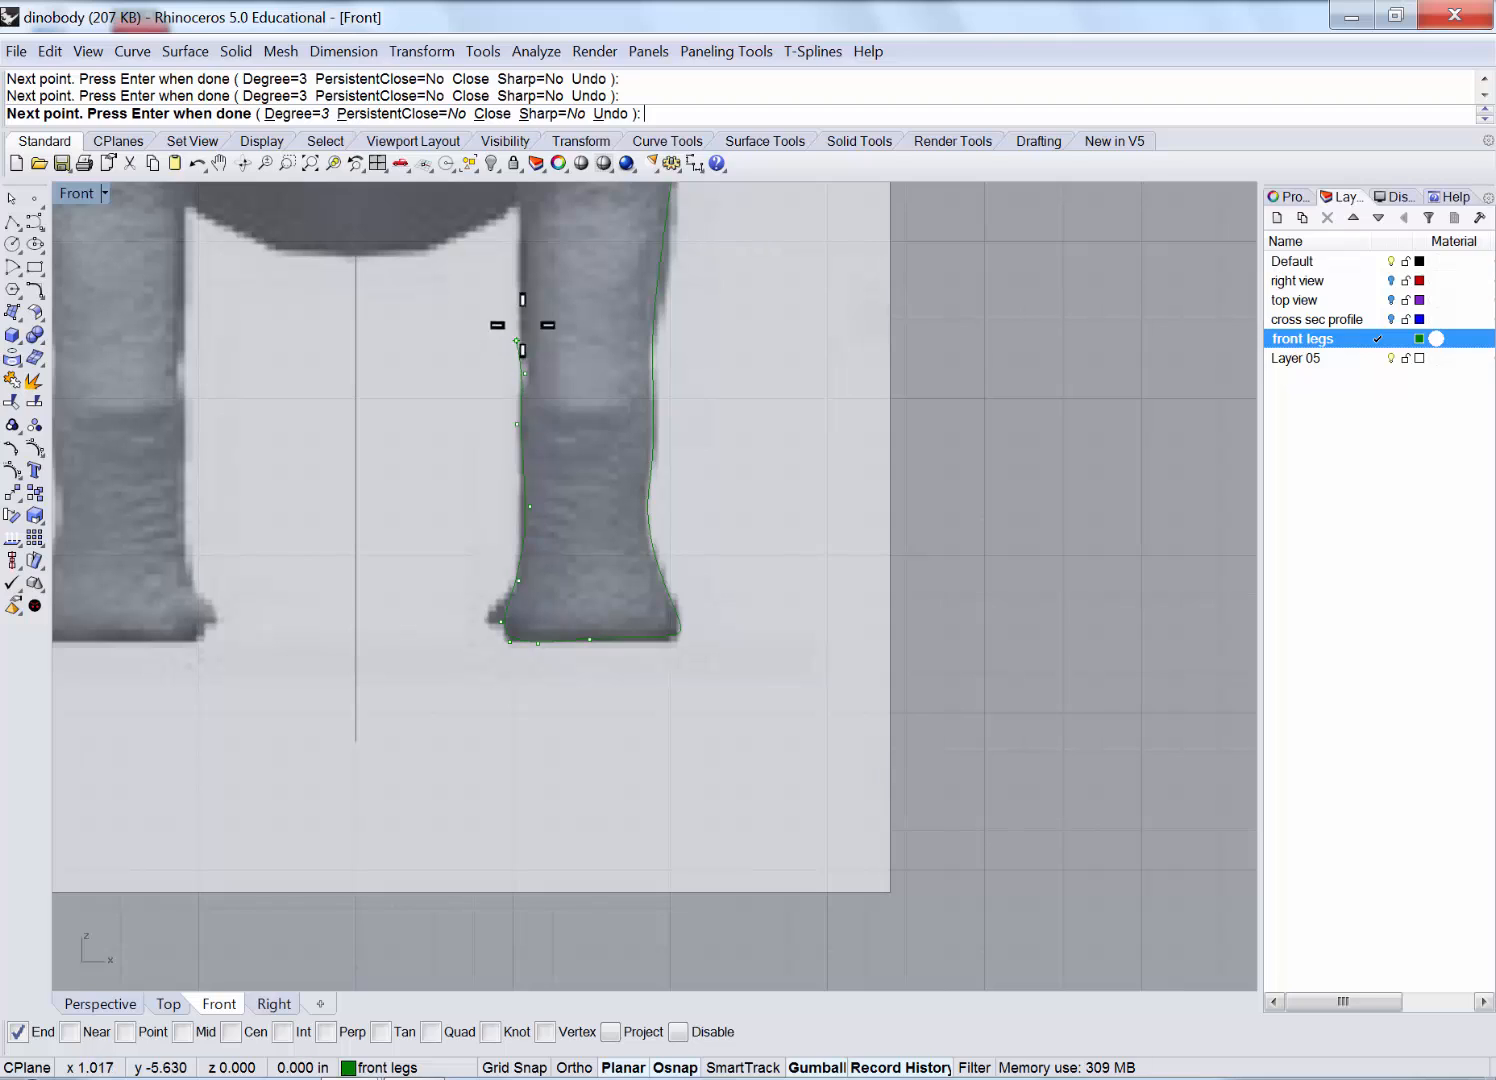
right_click_drag(544, 222, 553, 550)
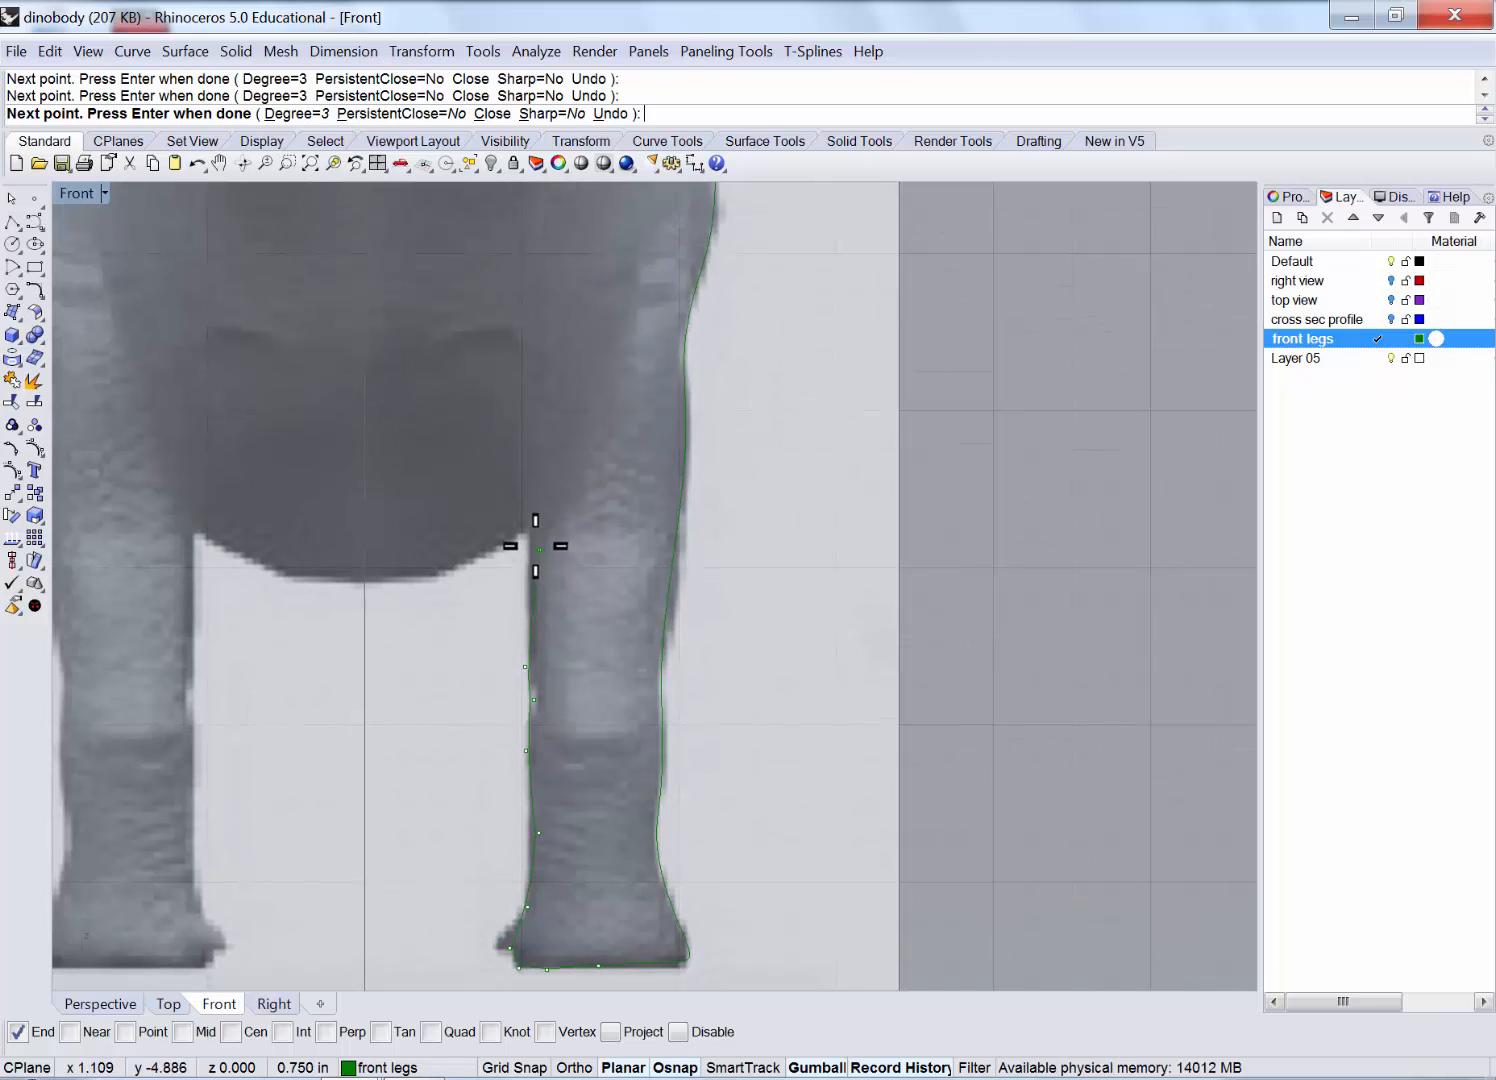
Continue the second curve up the leg's inner edge to under the belly and finish it.
left_click(530, 546)
left_click(514, 472)
right_click_drag(491, 361, 533, 566)
left_click(536, 554)
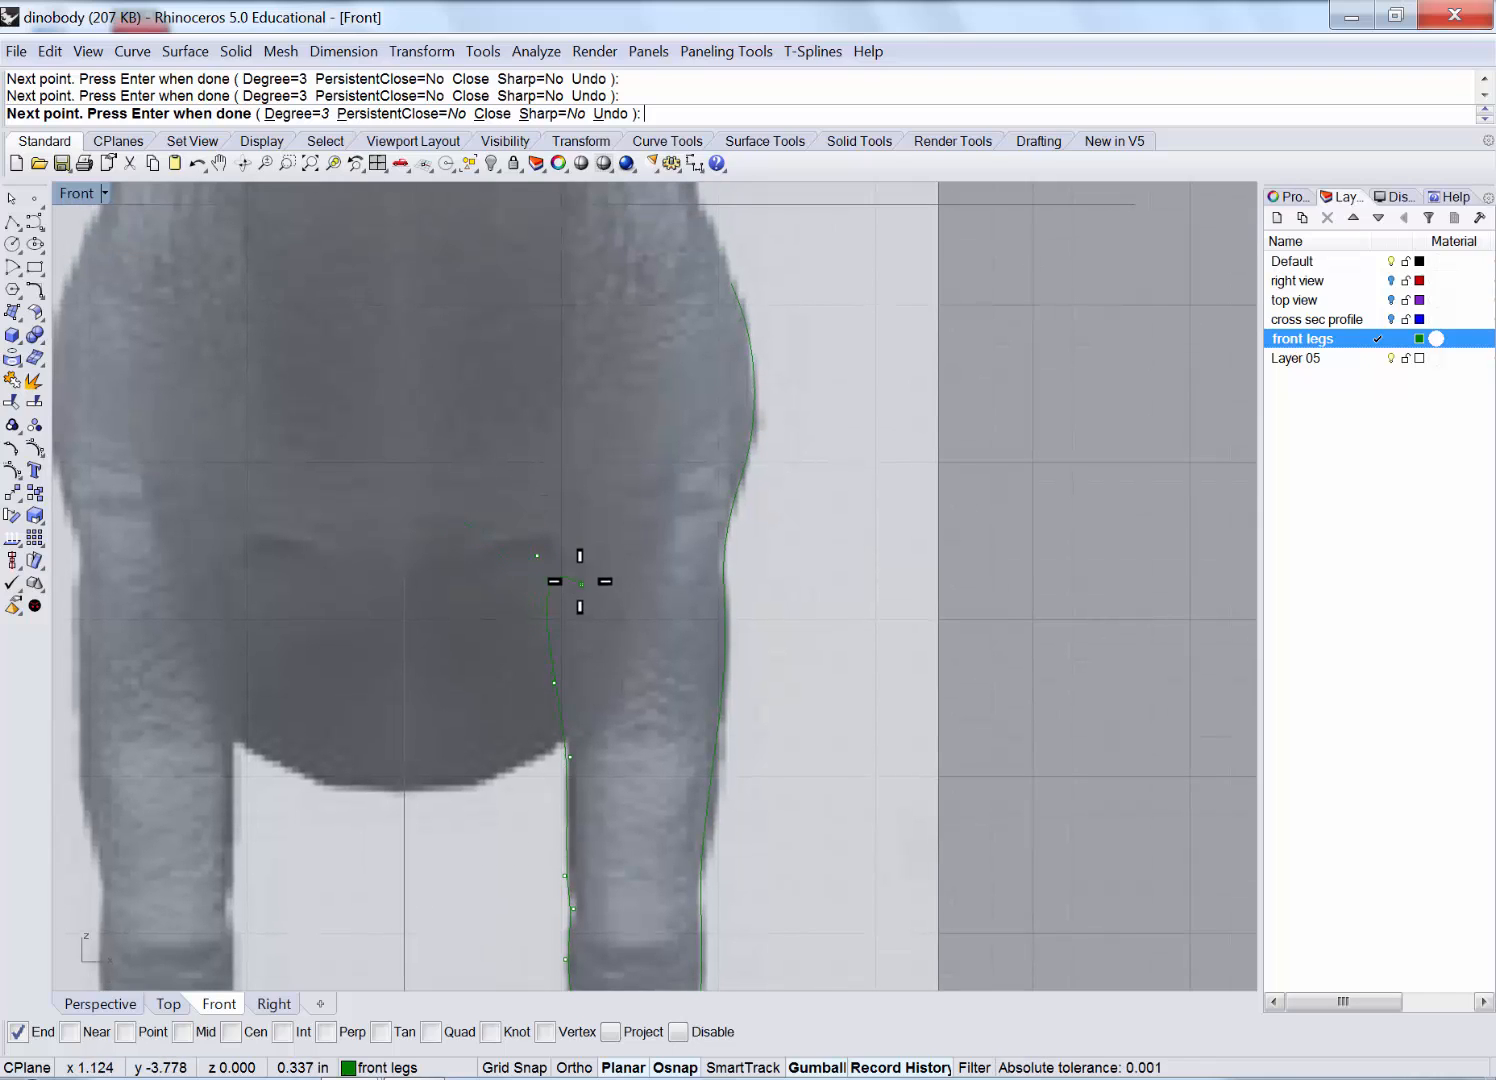
key("ctrl+z")
left_click(567, 610)
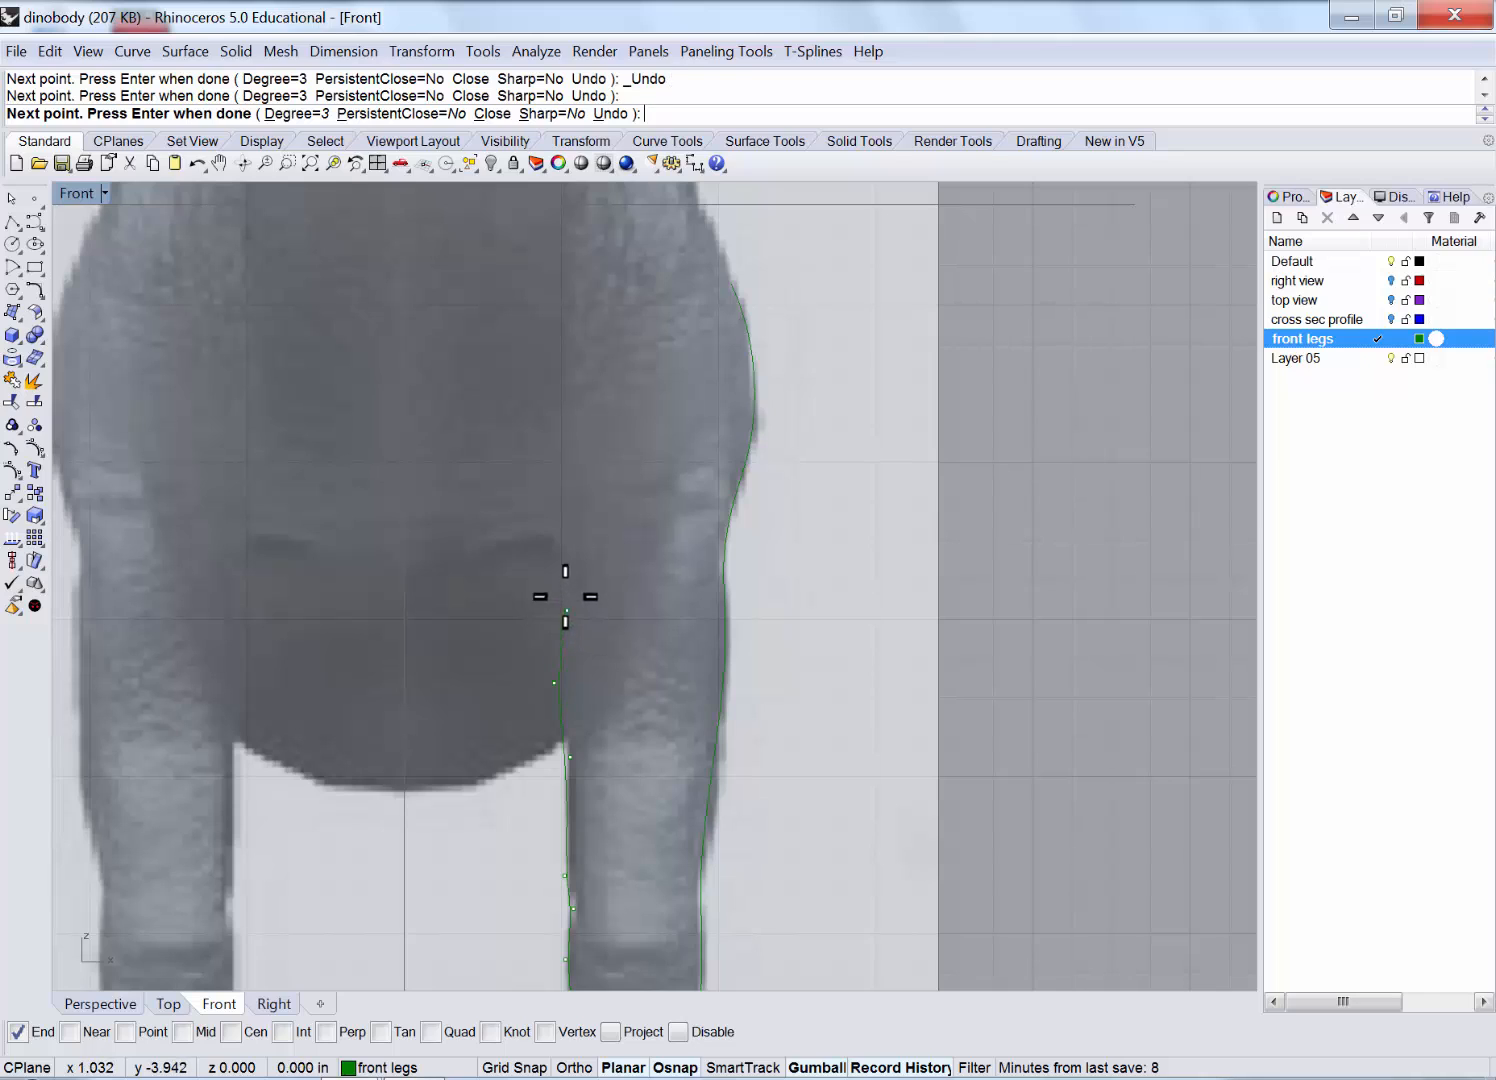
left_click(552, 541)
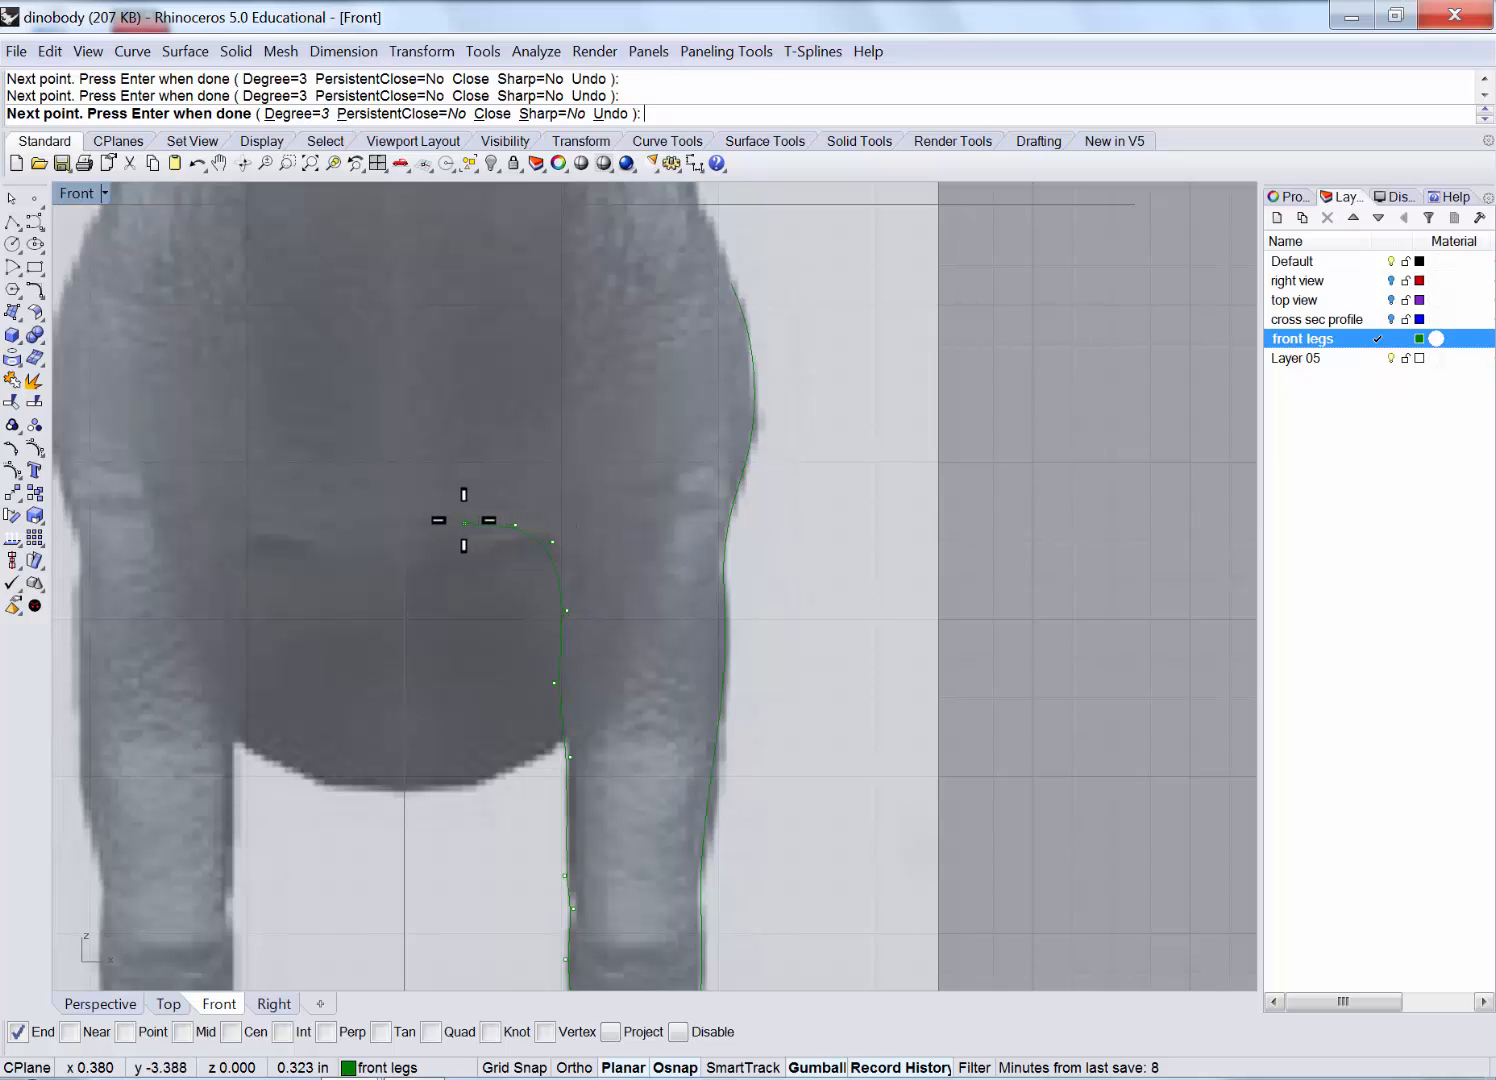
key("Return")
scroll(470, 536, "down", 3)
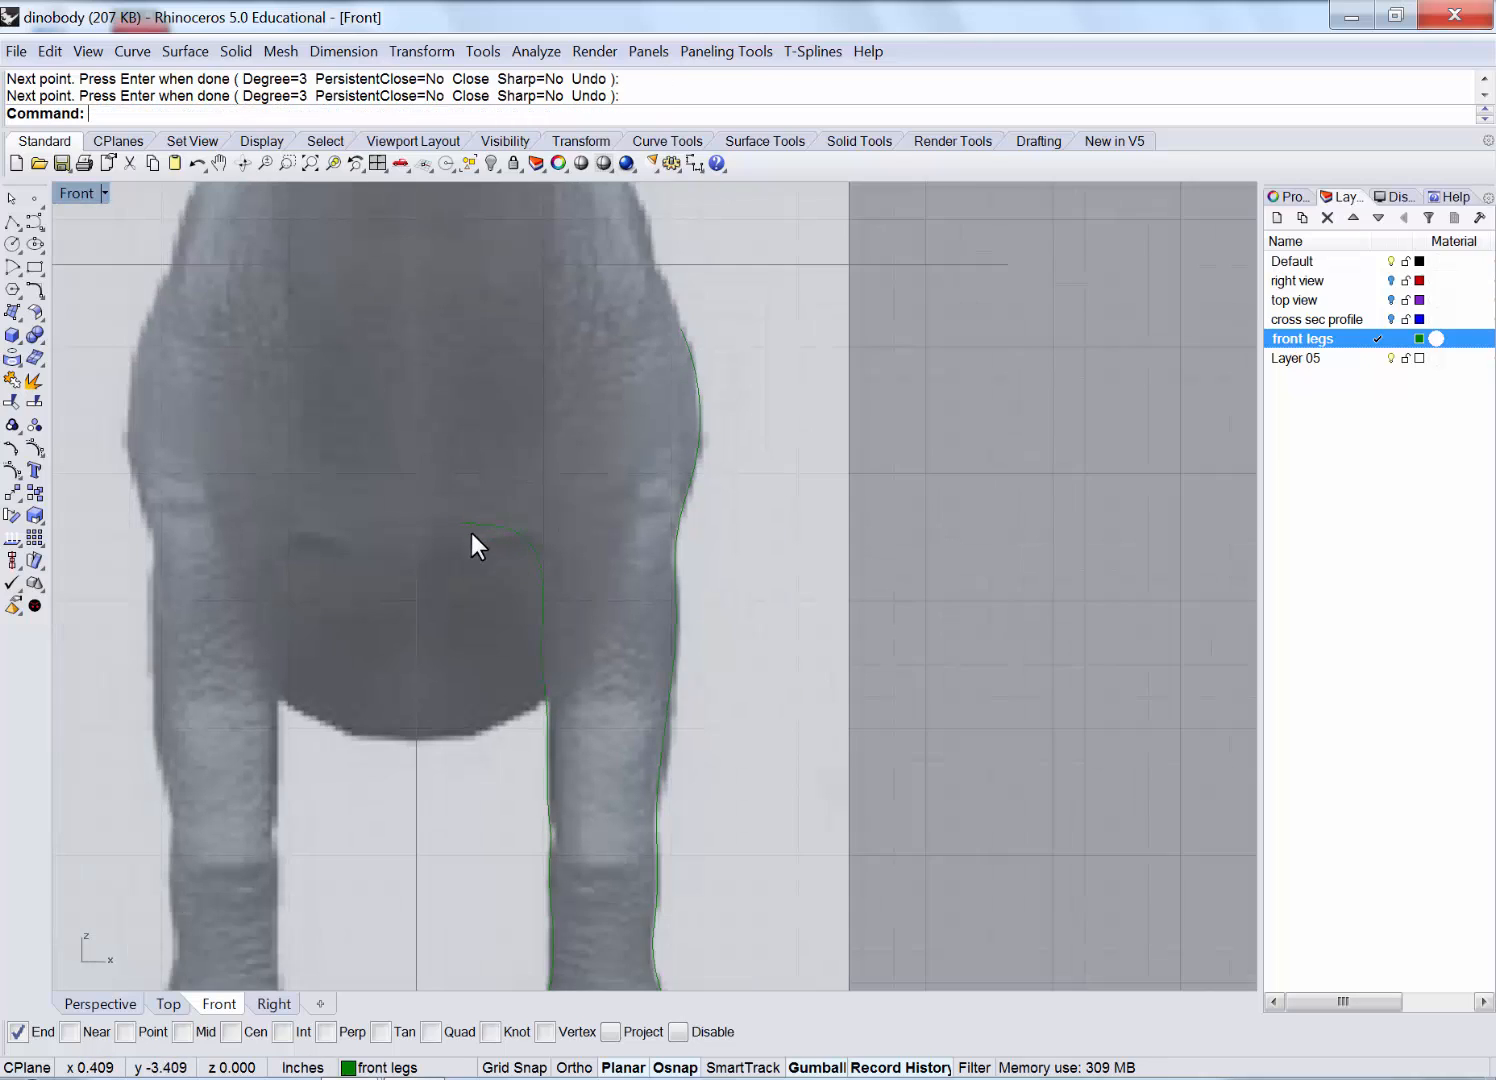
Select both front-leg curves and maximize the Right view, zoomed on the front legs.
right_click_drag(468, 545, 383, 467)
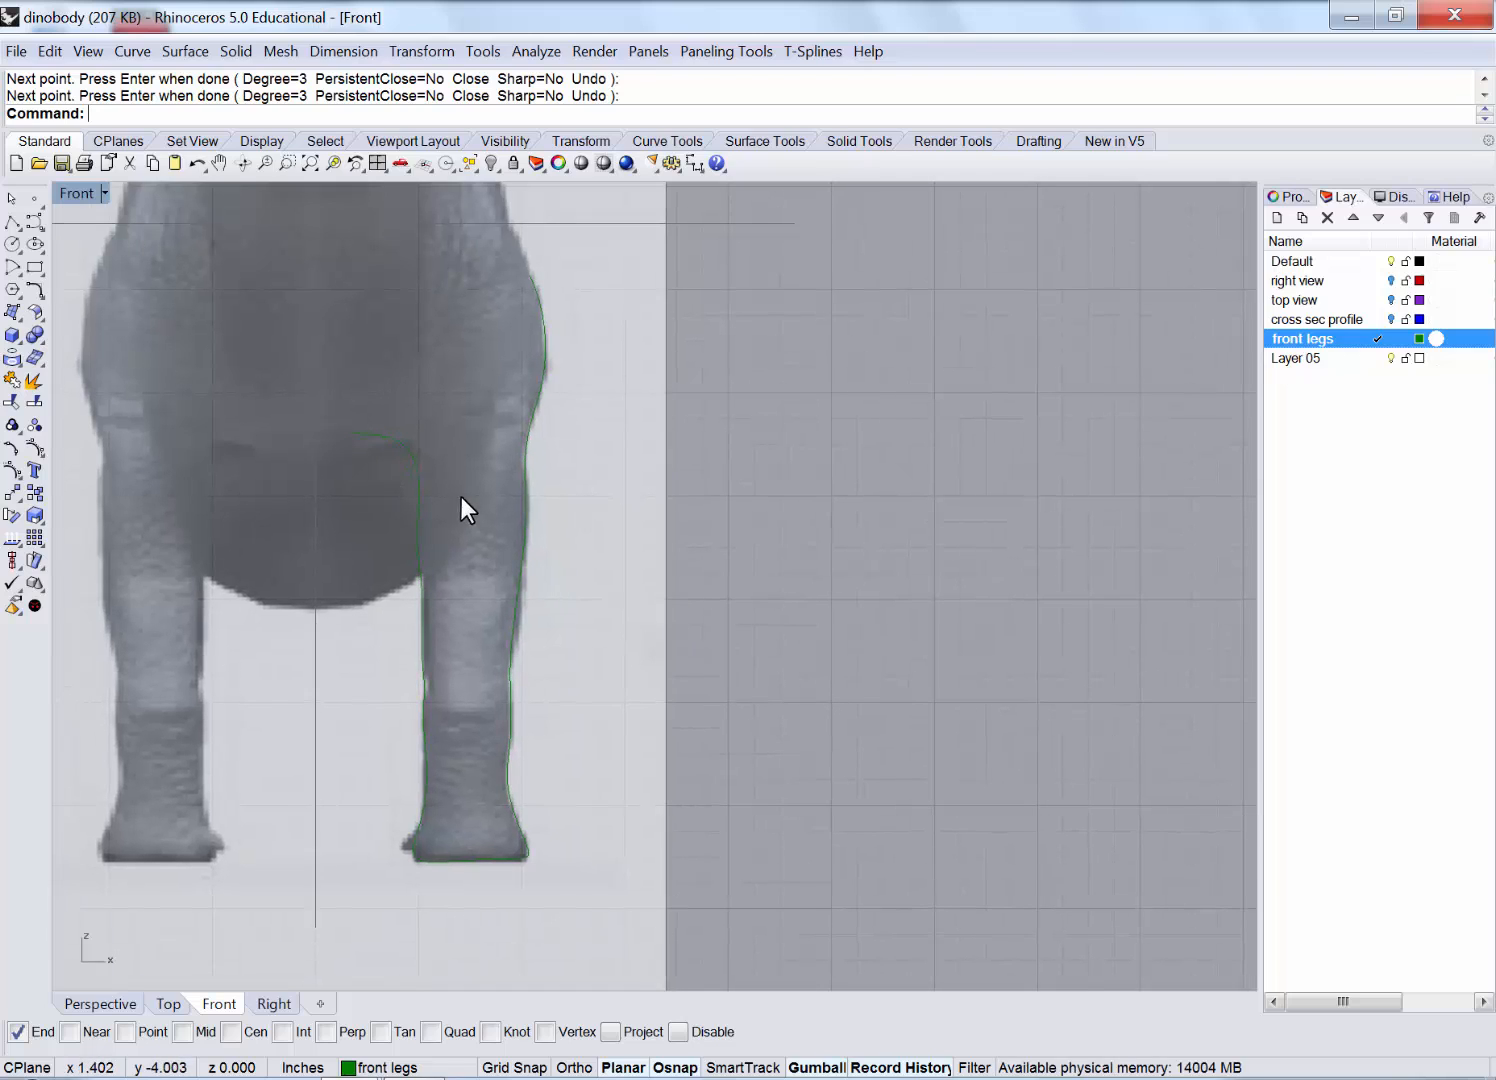
left_click(540, 393)
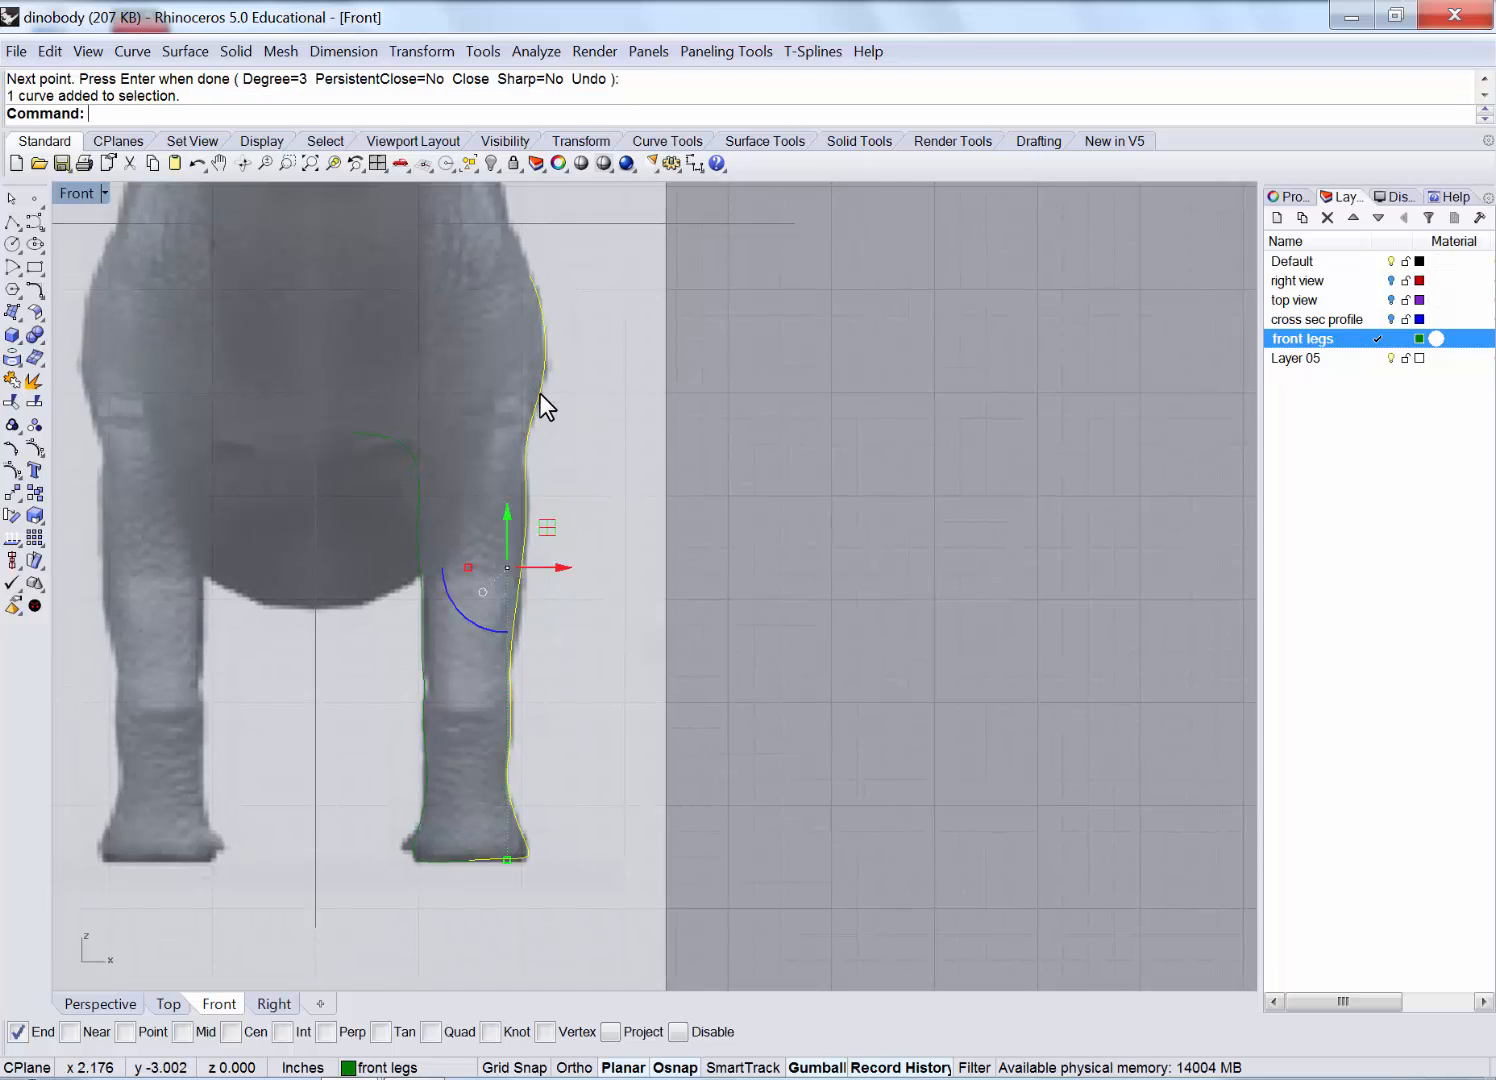
left_click(410, 465)
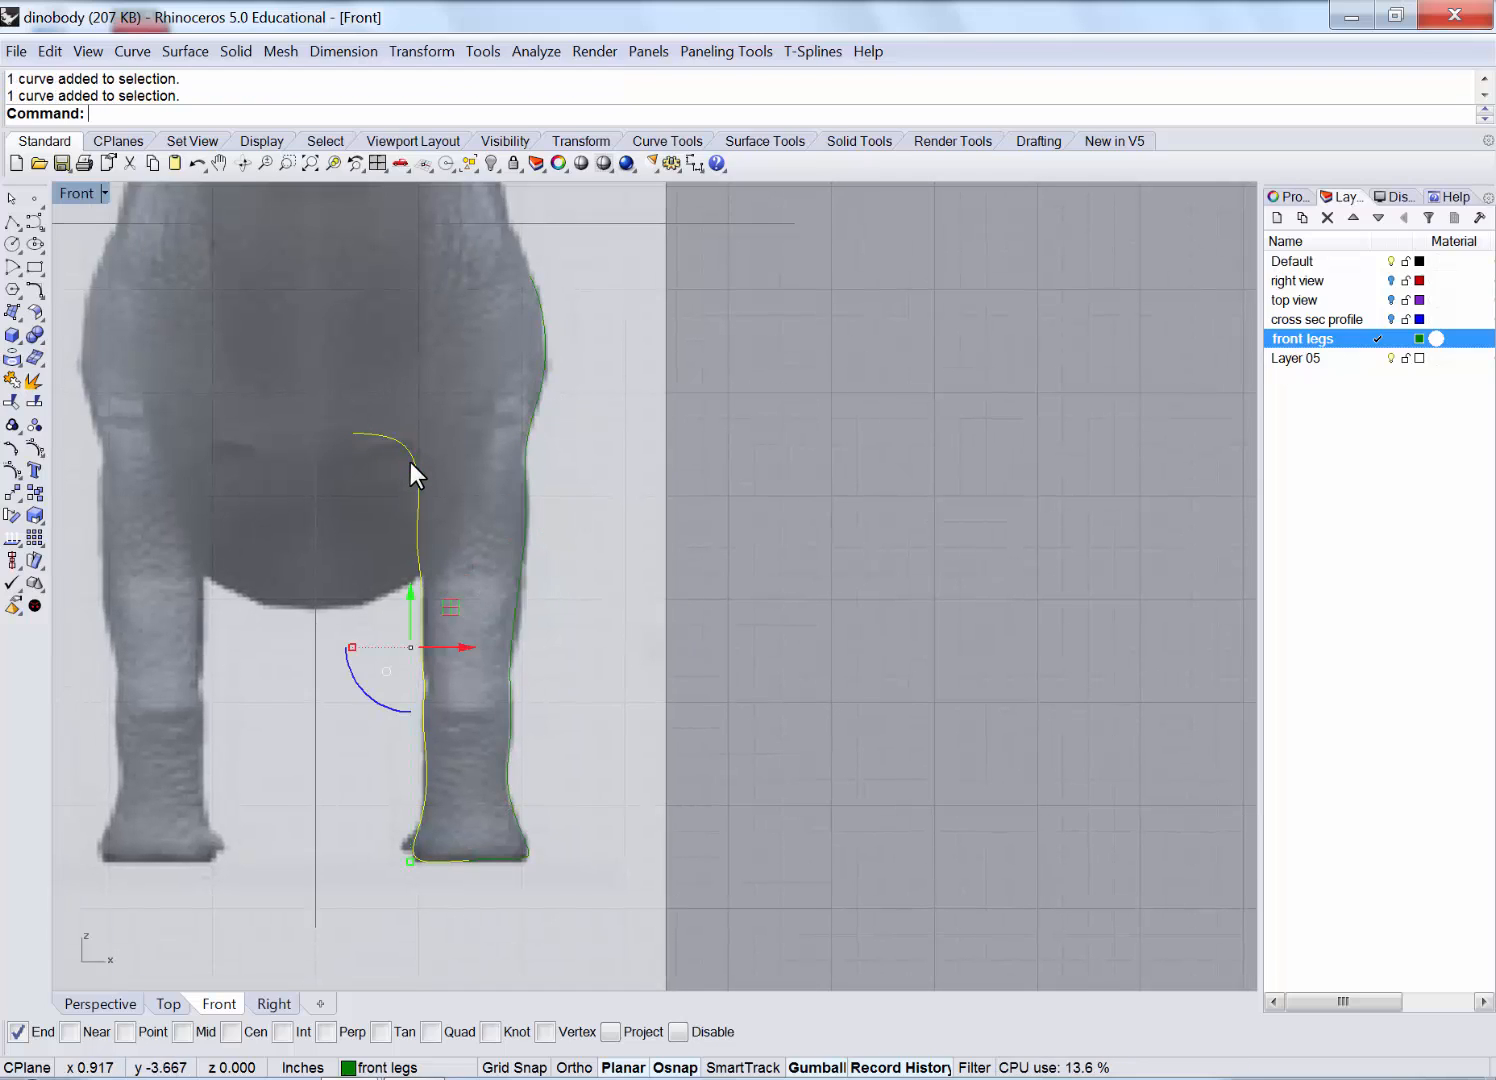
double_click(60, 191)
left_click(690, 600)
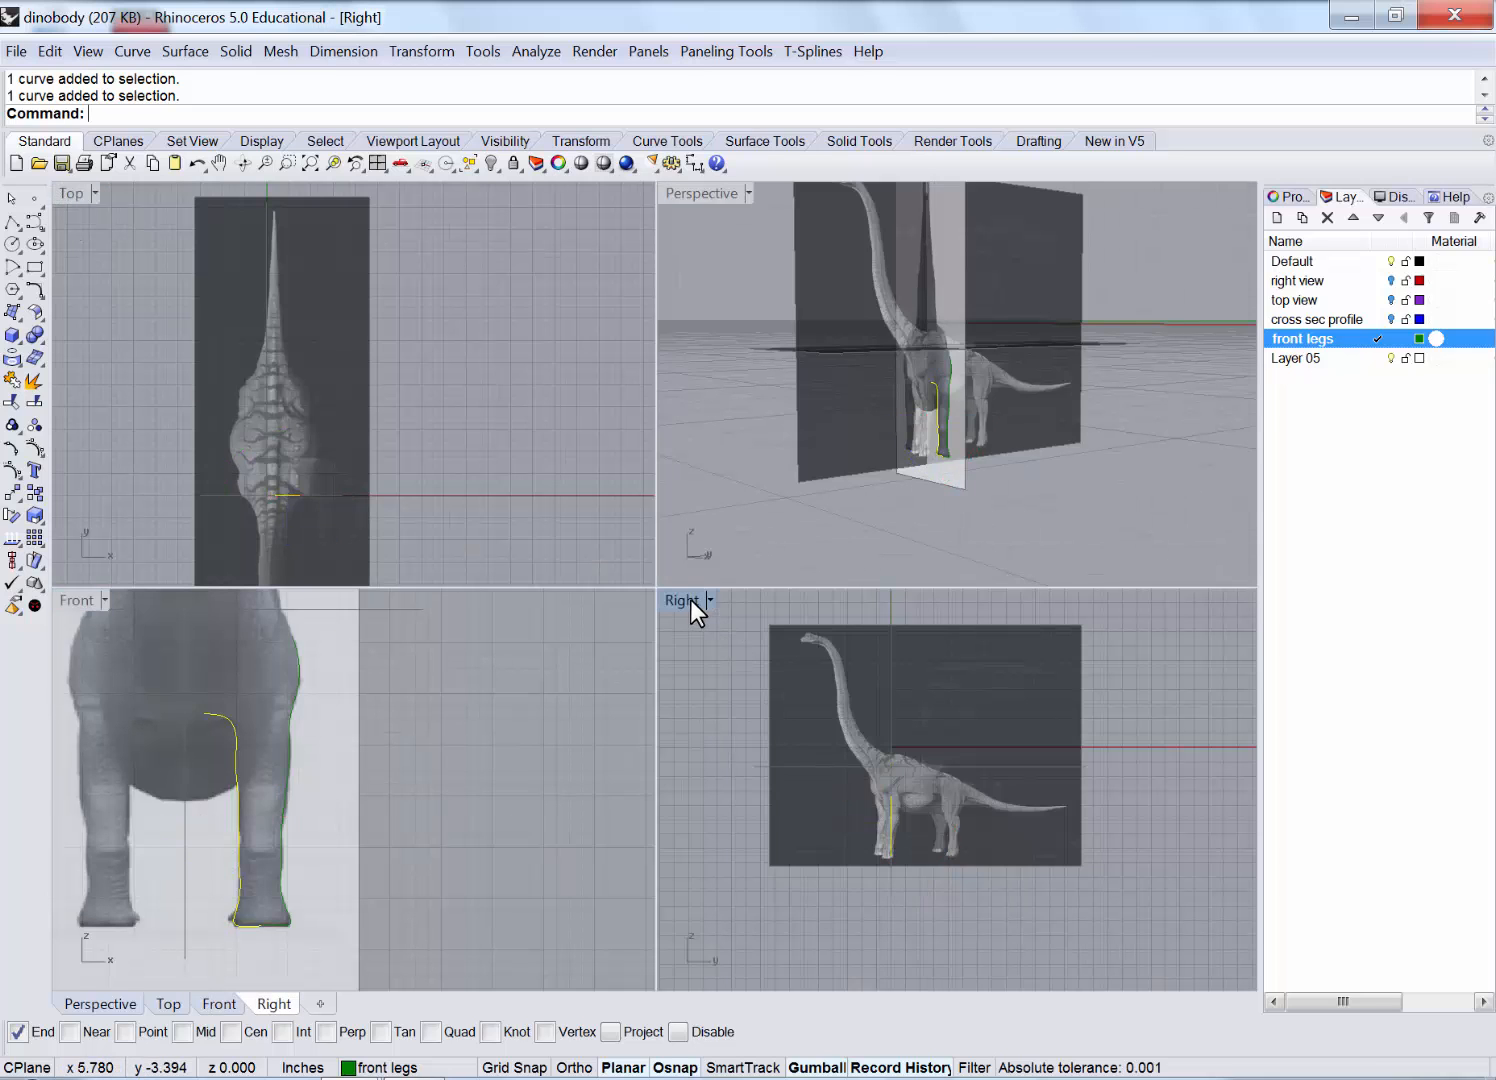
double_click(690, 600)
scroll(515, 676, "up", 4)
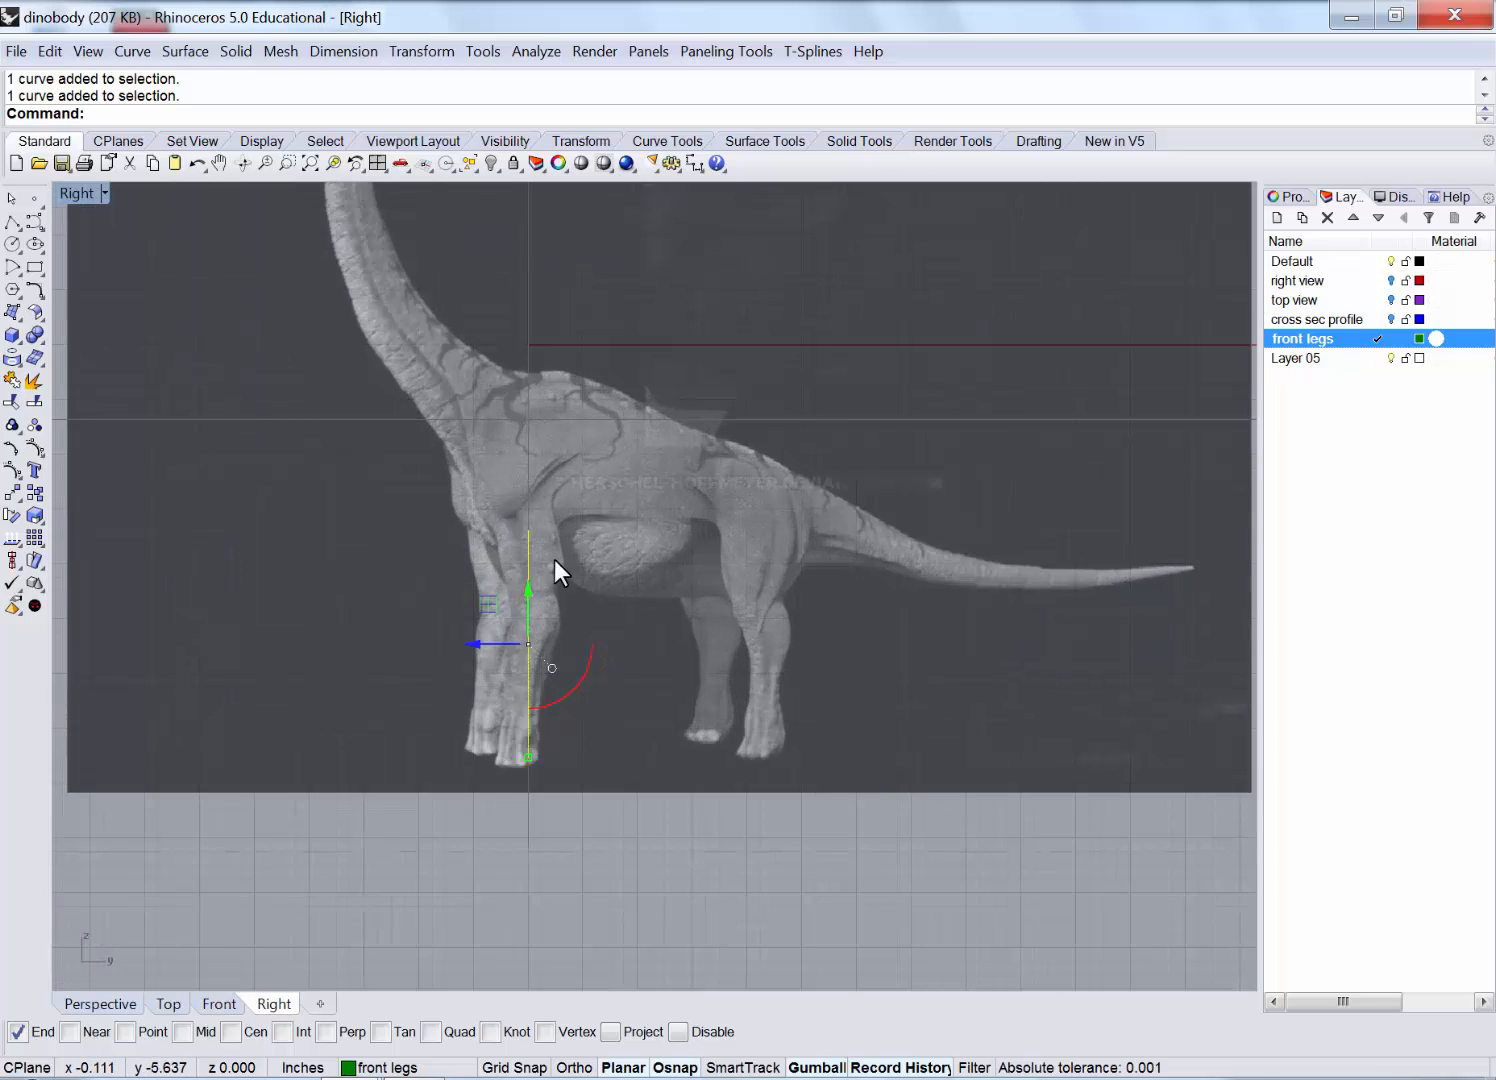
scroll(557, 490, "up", 5)
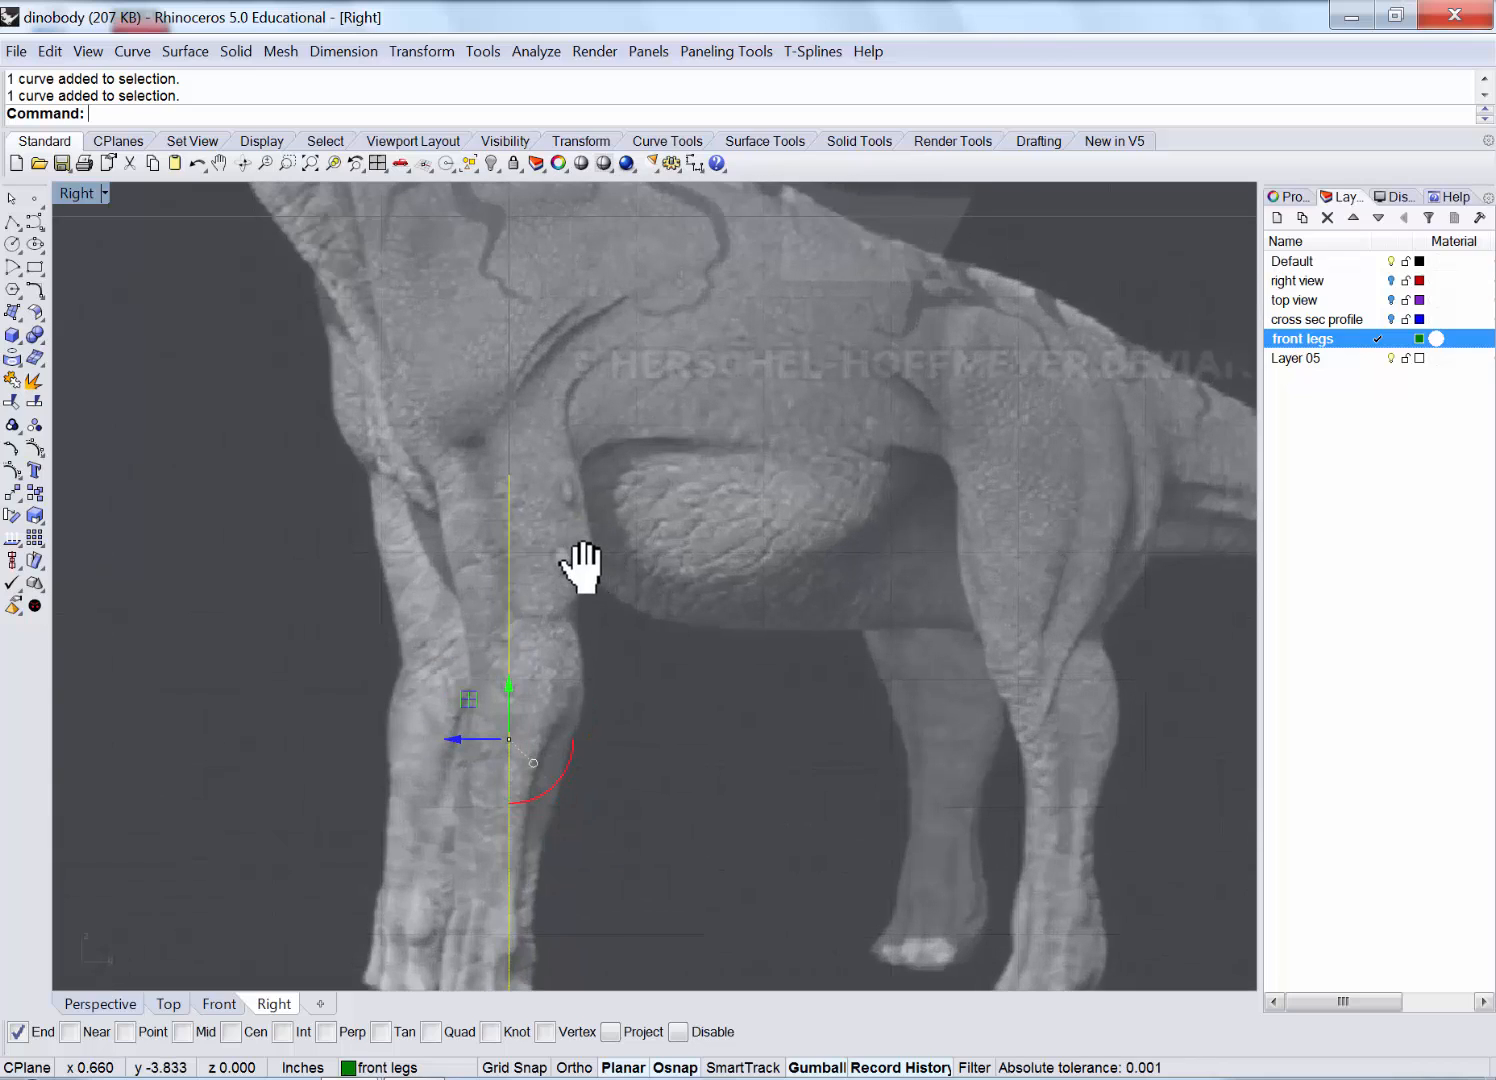
right_click_drag(580, 567, 582, 565)
scroll(582, 565, "down", 2)
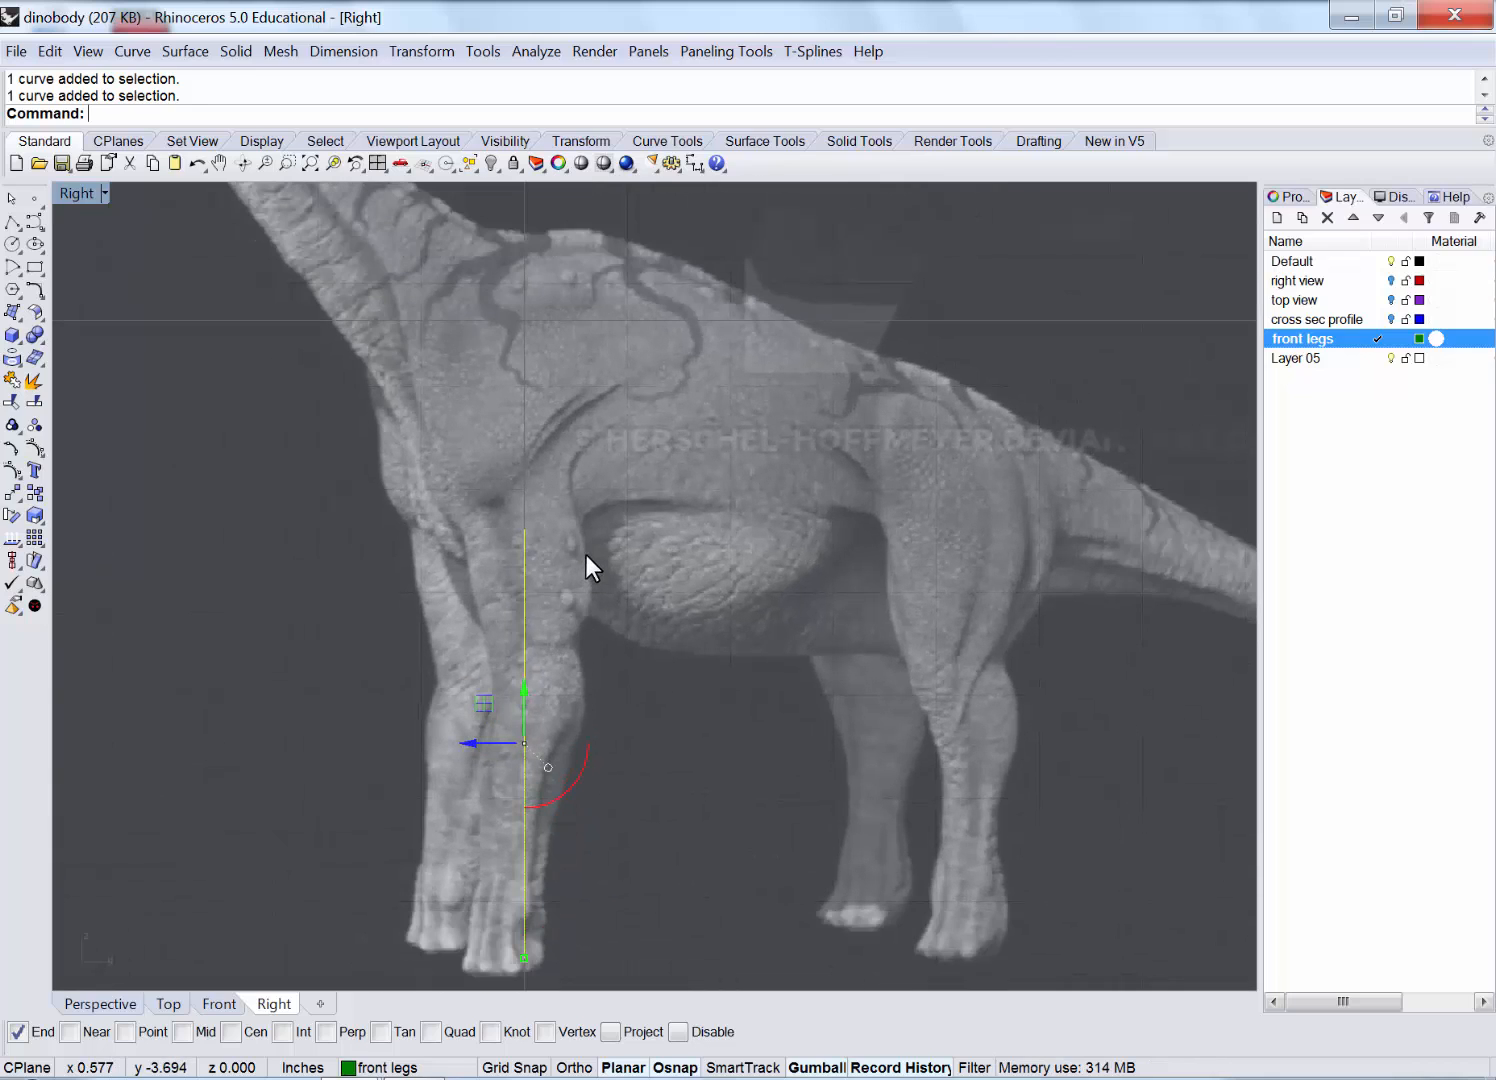
Start a new curve at the top of the front leg, tracing down its front edge.
right_click(415, 340)
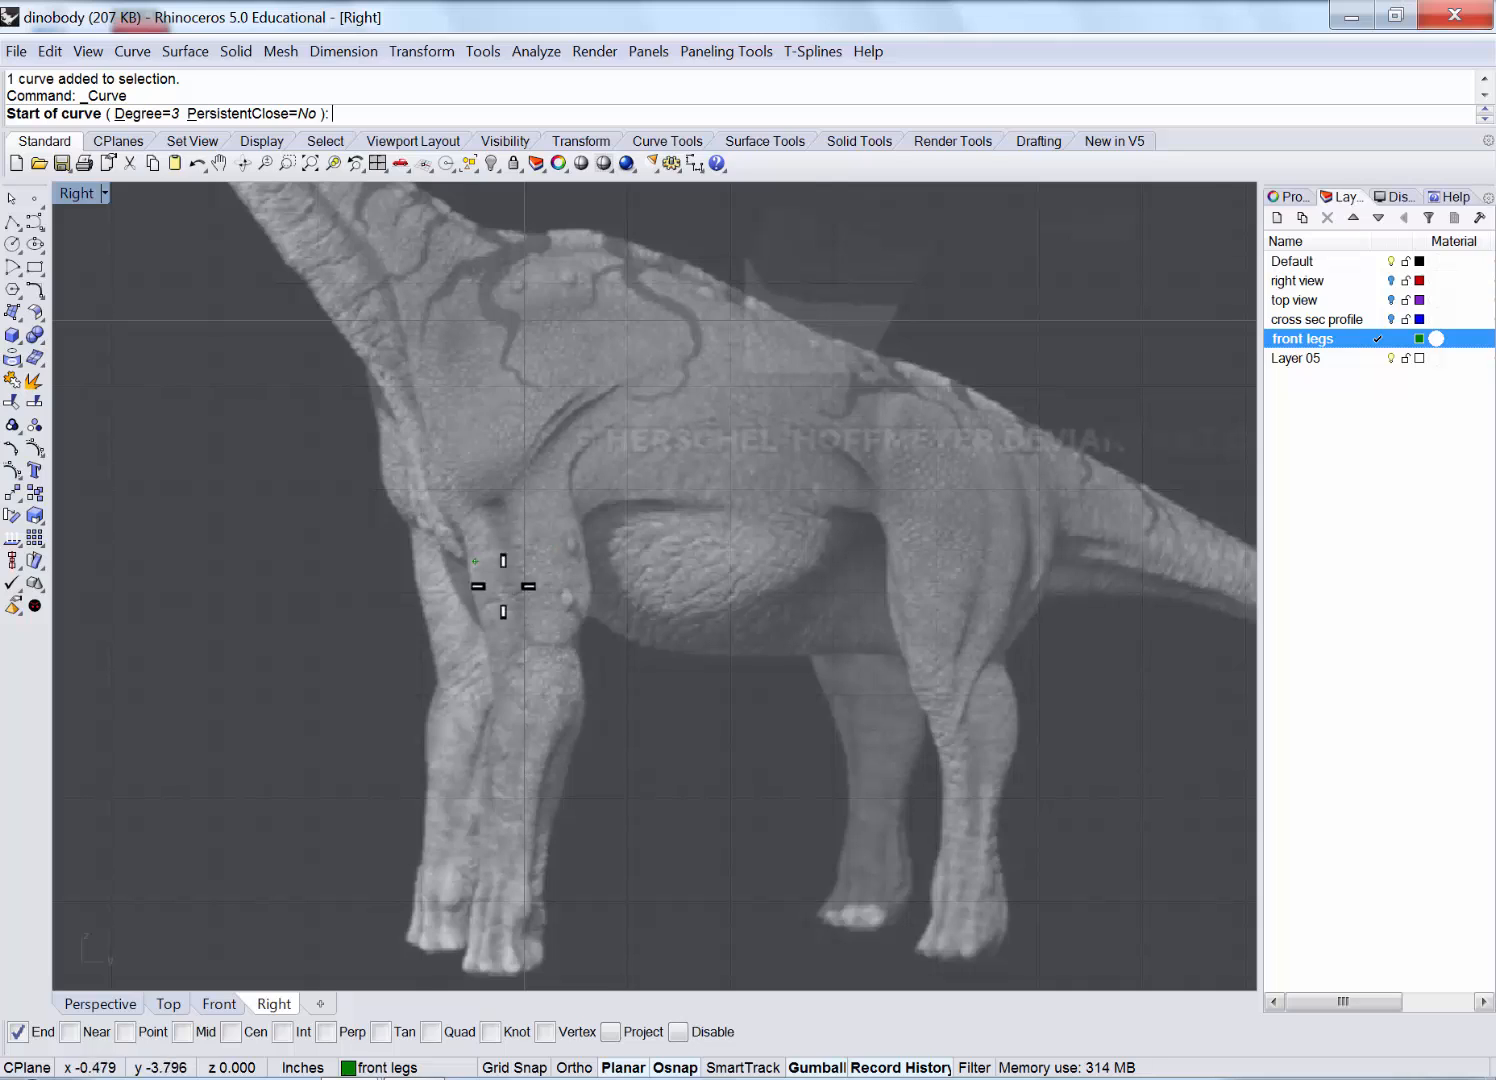
left_click(421, 412)
left_click(439, 488)
left_click(455, 523)
left_click(470, 557)
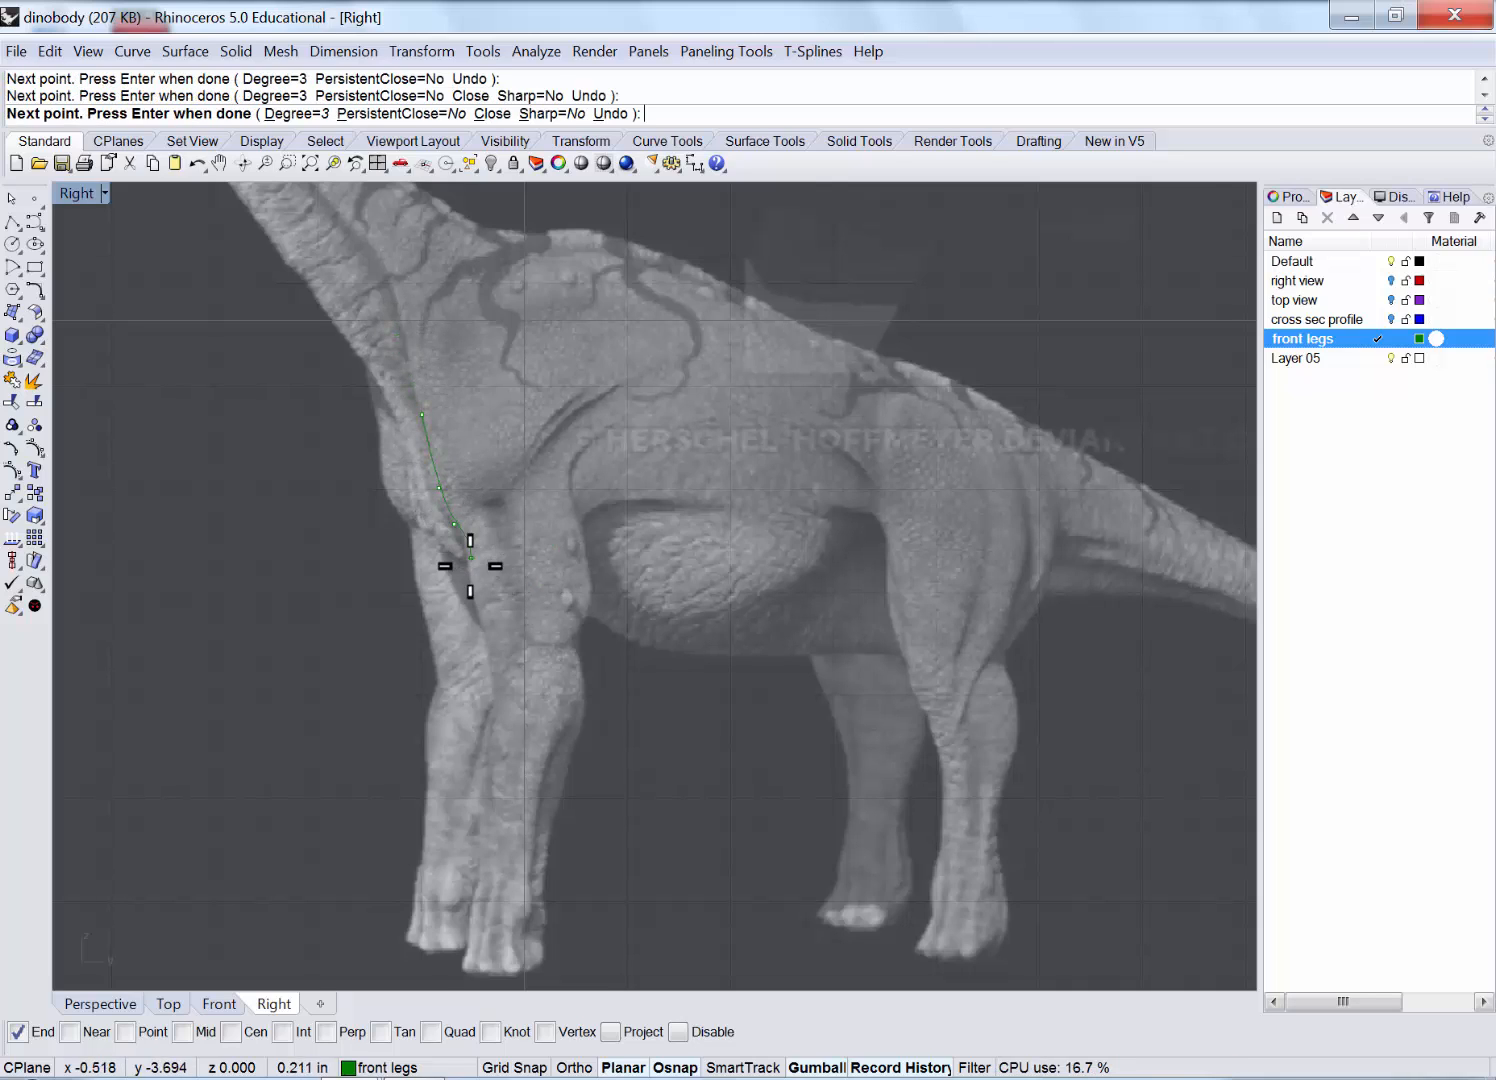
left_click(468, 585)
left_click(477, 628)
left_click(493, 657)
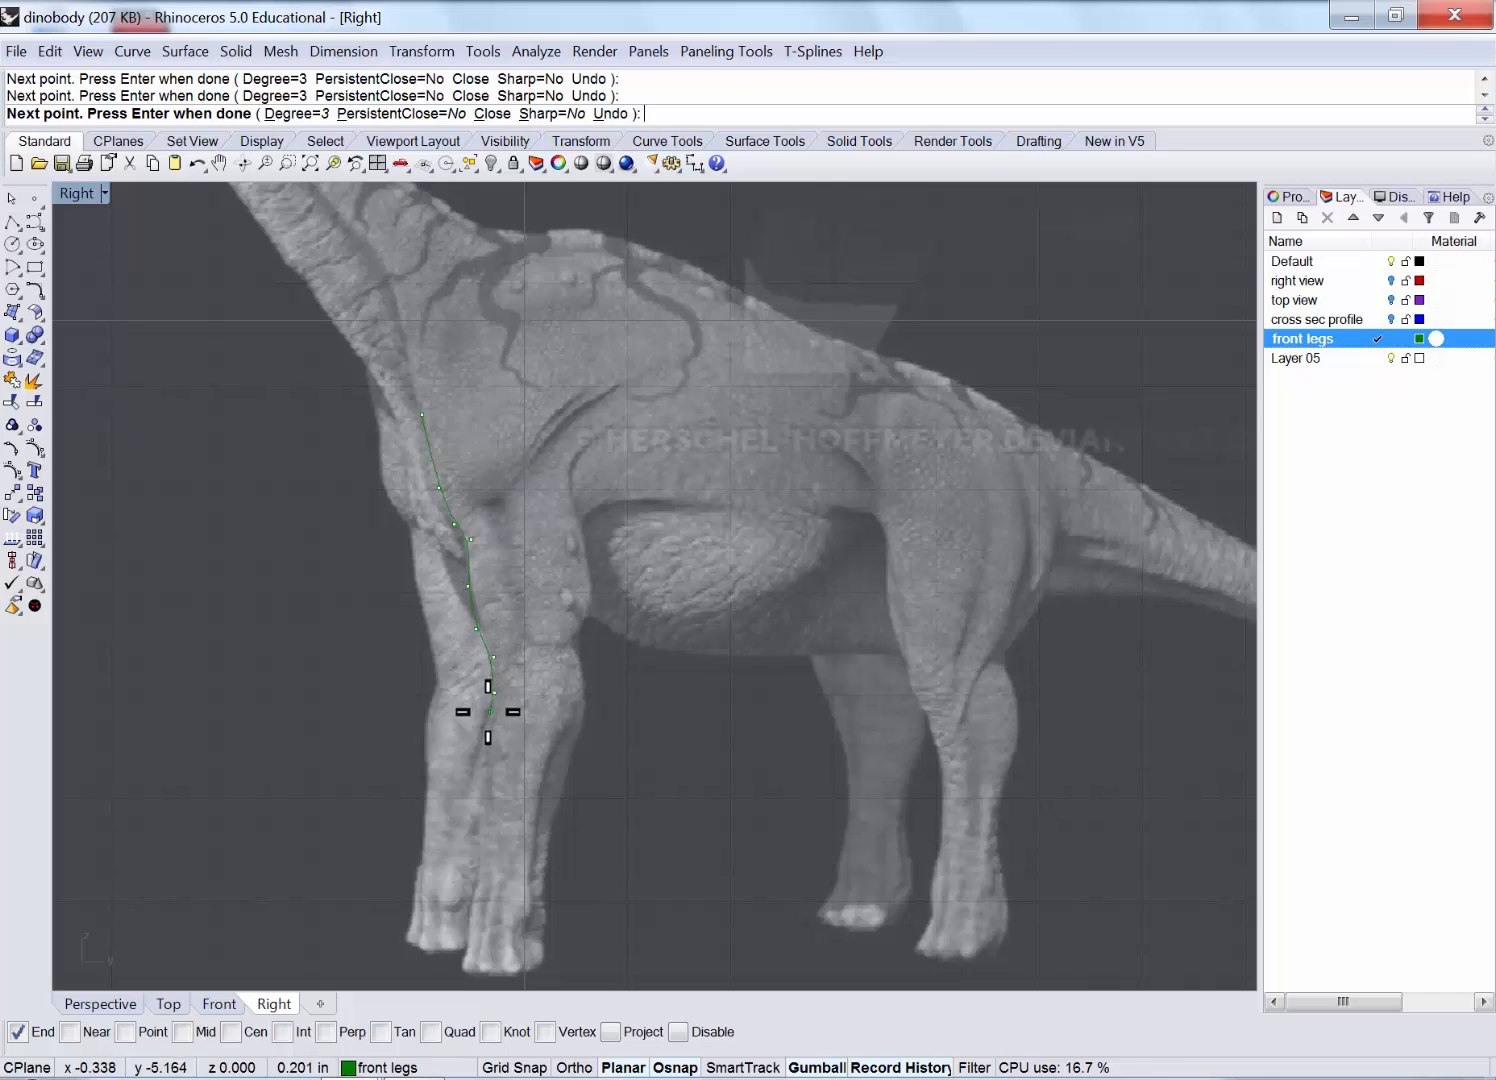
Carry the front-edge curve down to the hoof's front and finish it.
left_click(486, 757)
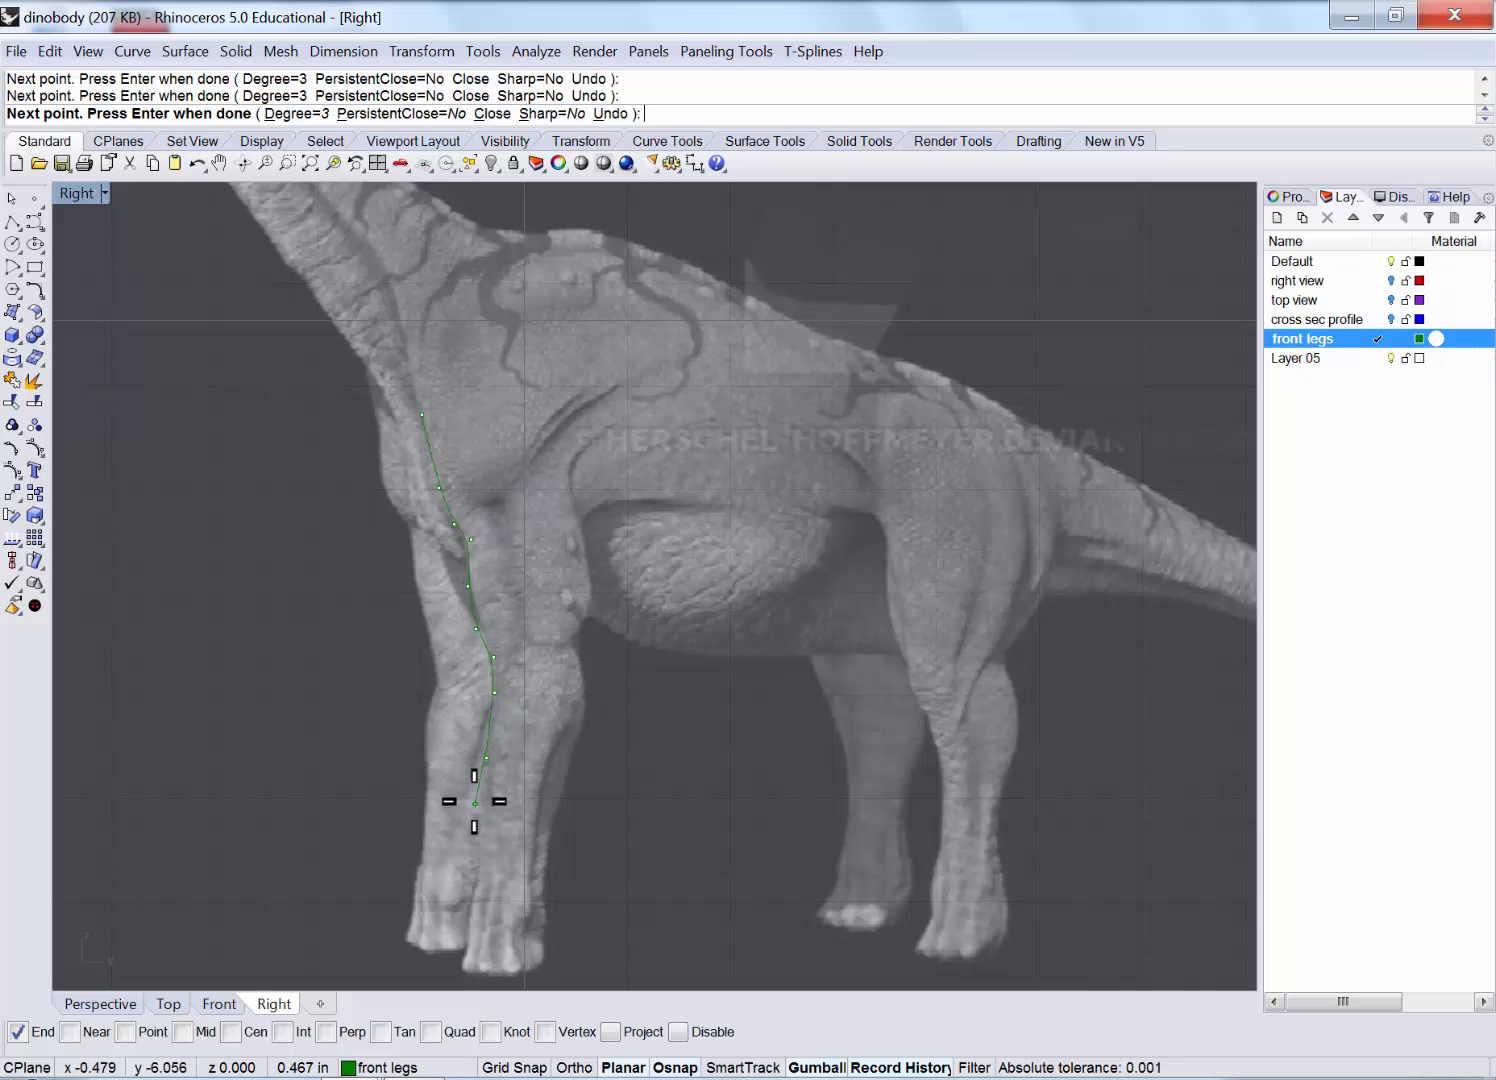
left_click(476, 804)
left_click(474, 889)
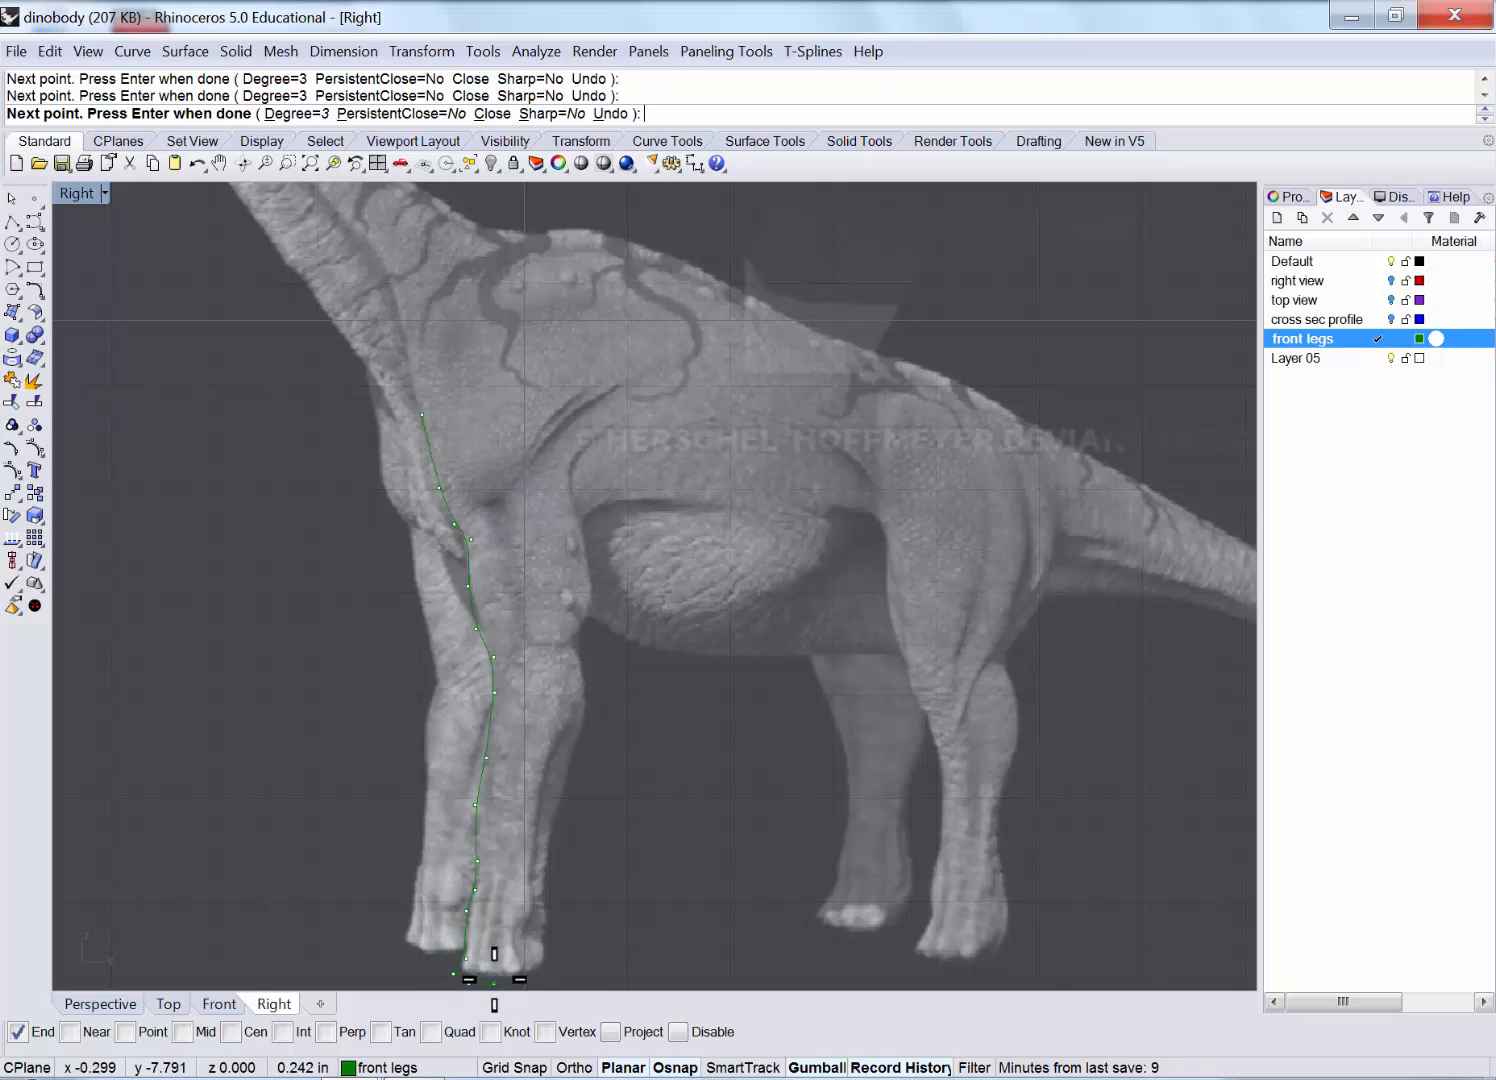
scroll(485, 984, "up", 8)
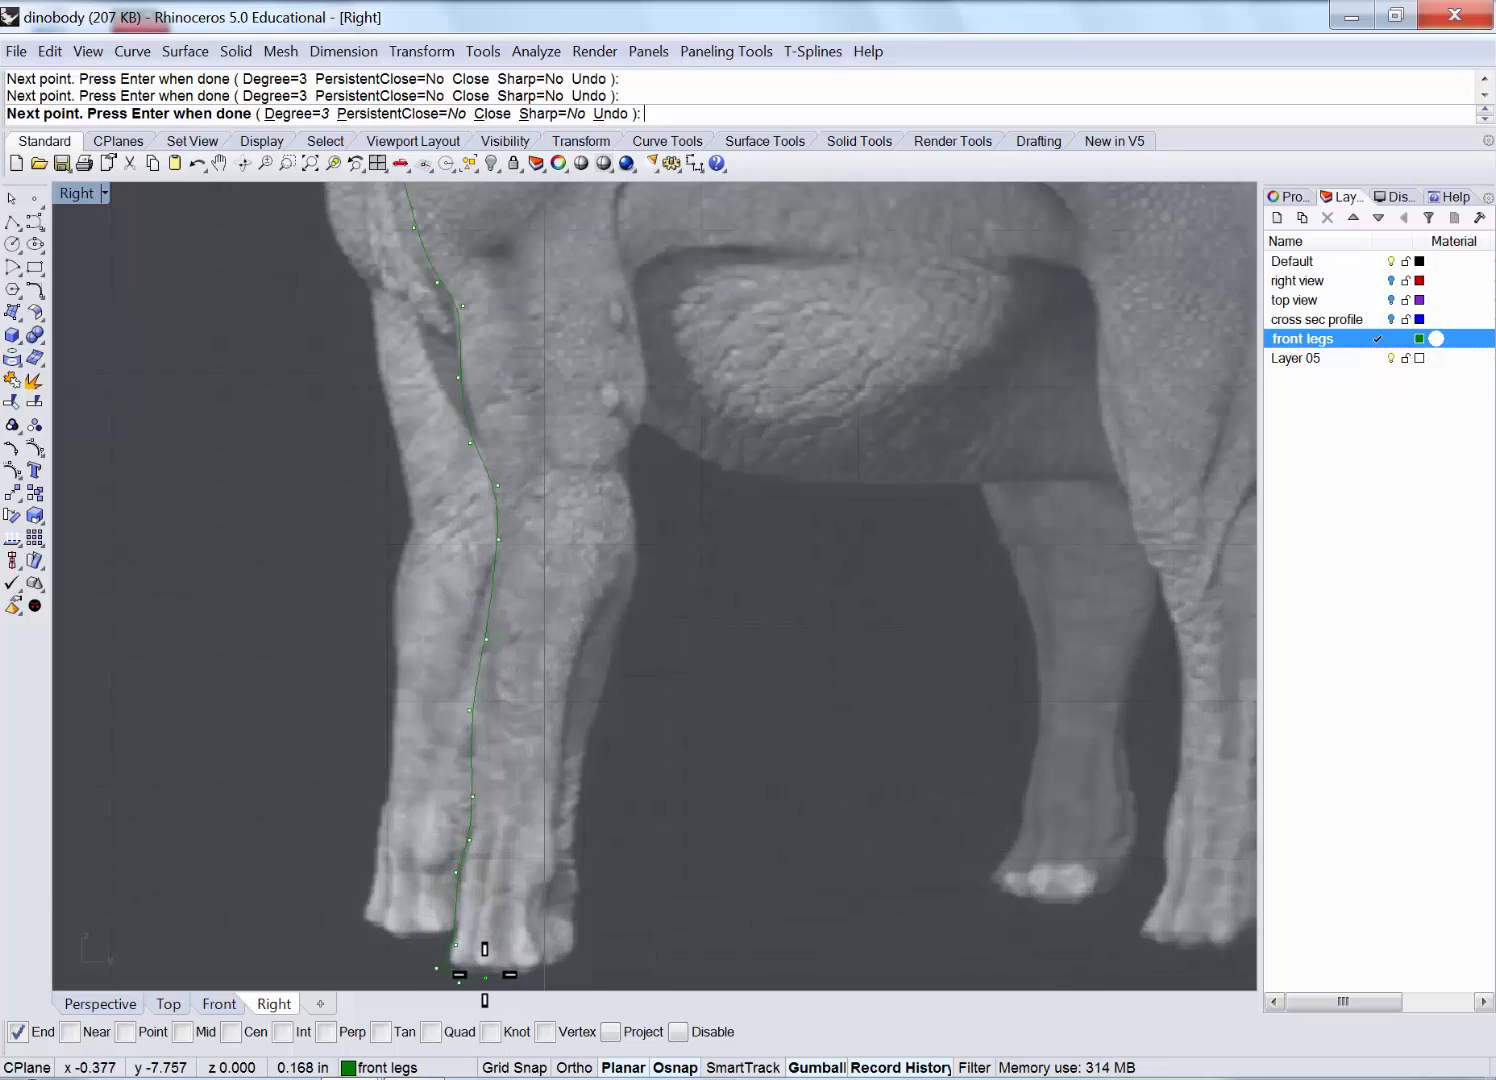
key("ctrl+z")
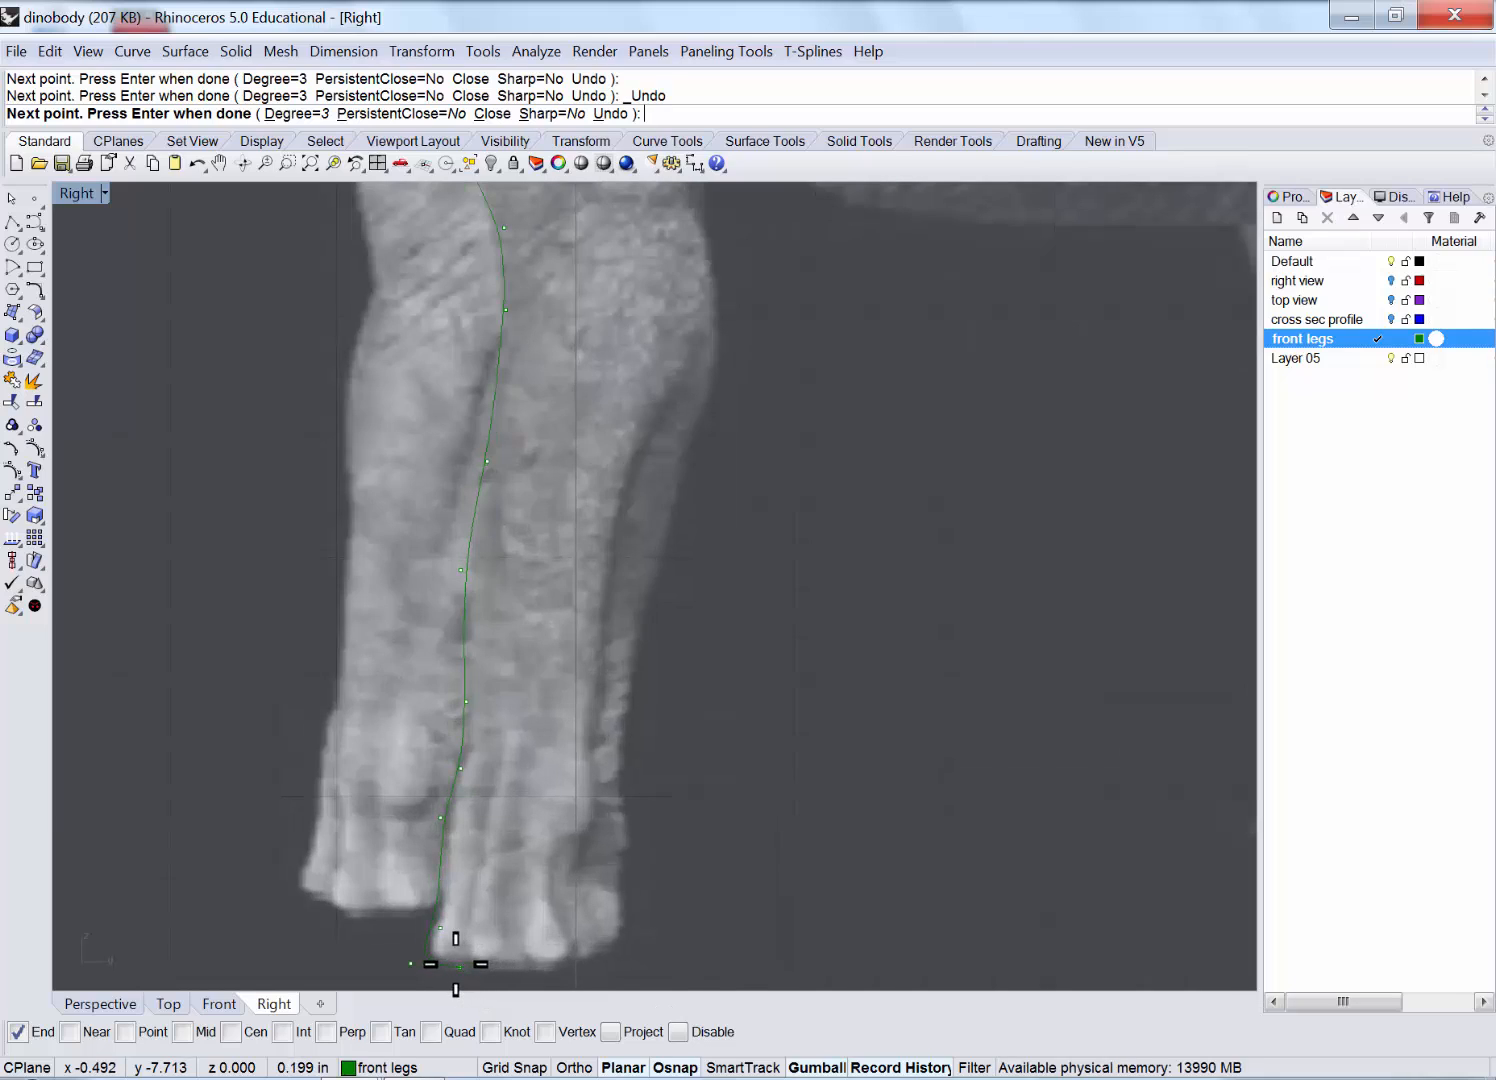
left_click(454, 962)
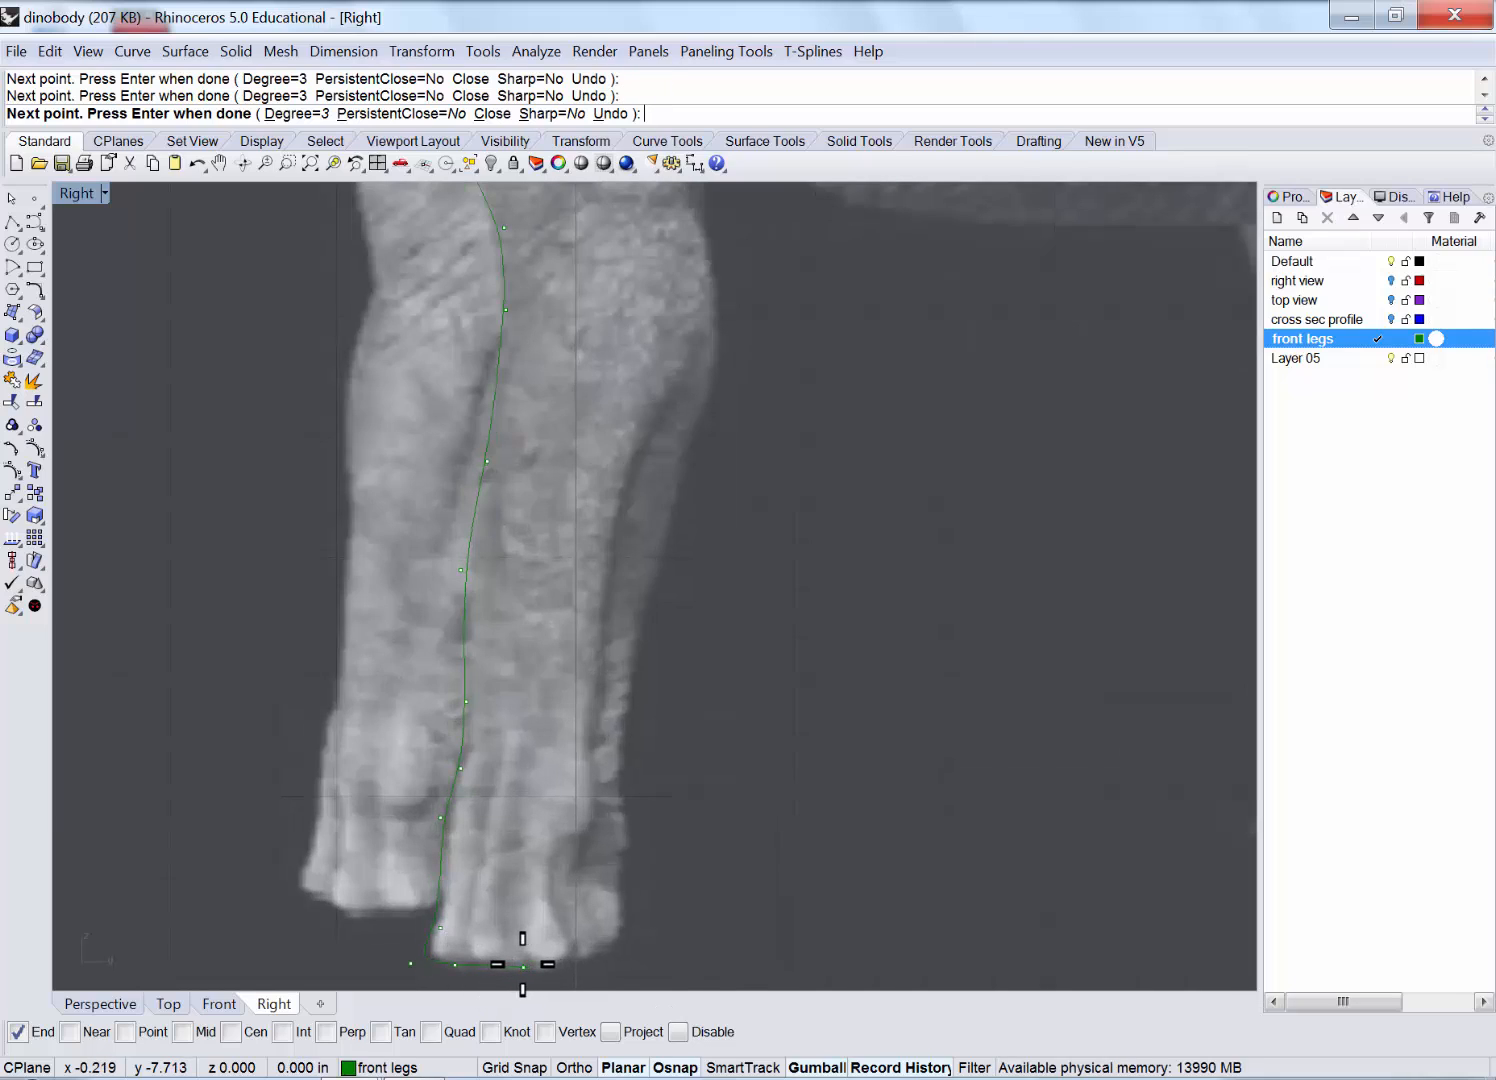
right_click(522, 966)
Begin another curve at that end, tracing along the hoof bottom and up the leg's back edge.
right_click(525, 968)
left_click(524, 966)
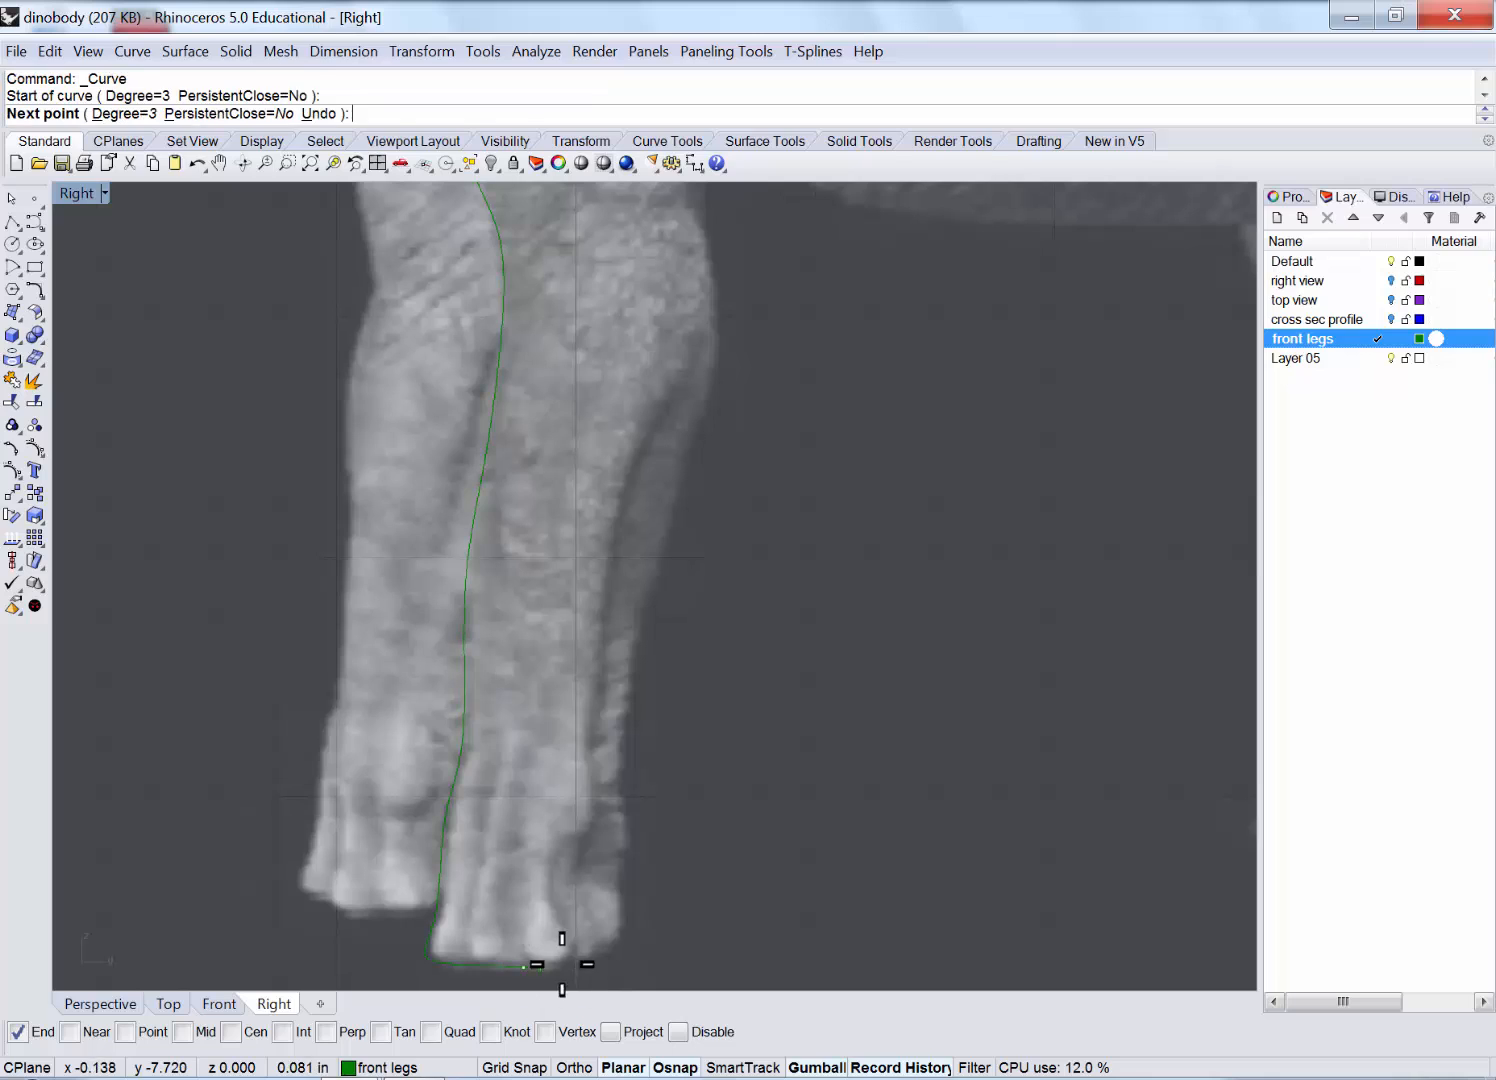
left_click(585, 967)
left_click(625, 952)
left_click(628, 928)
left_click(626, 902)
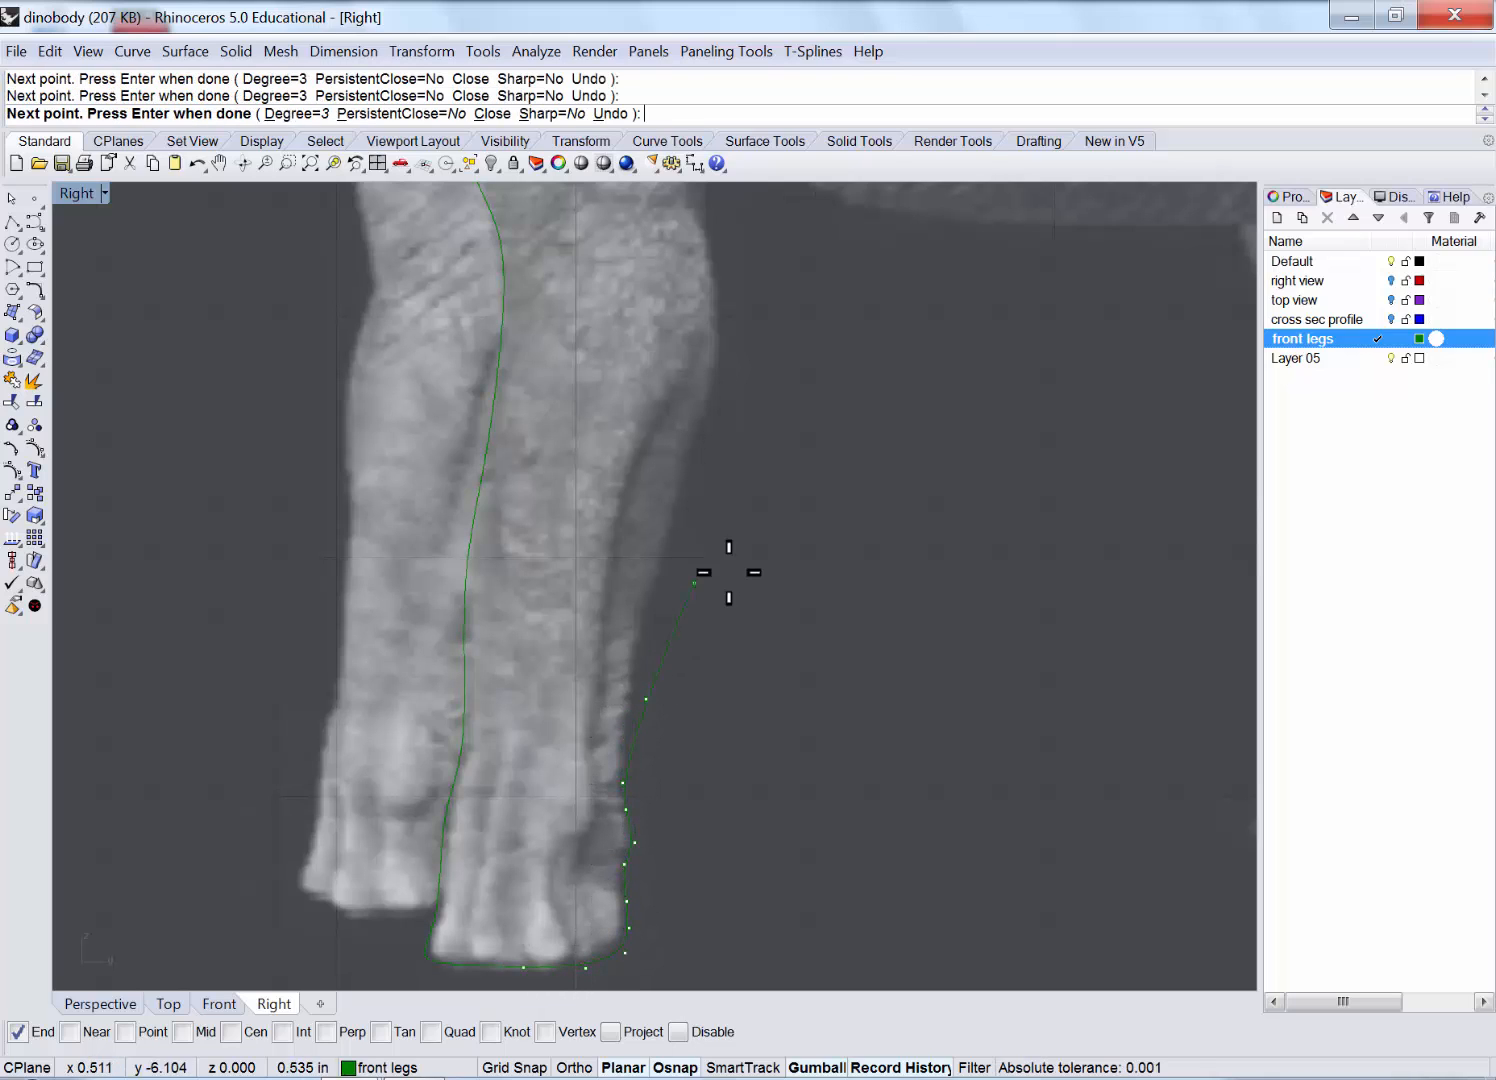
left_click(634, 676)
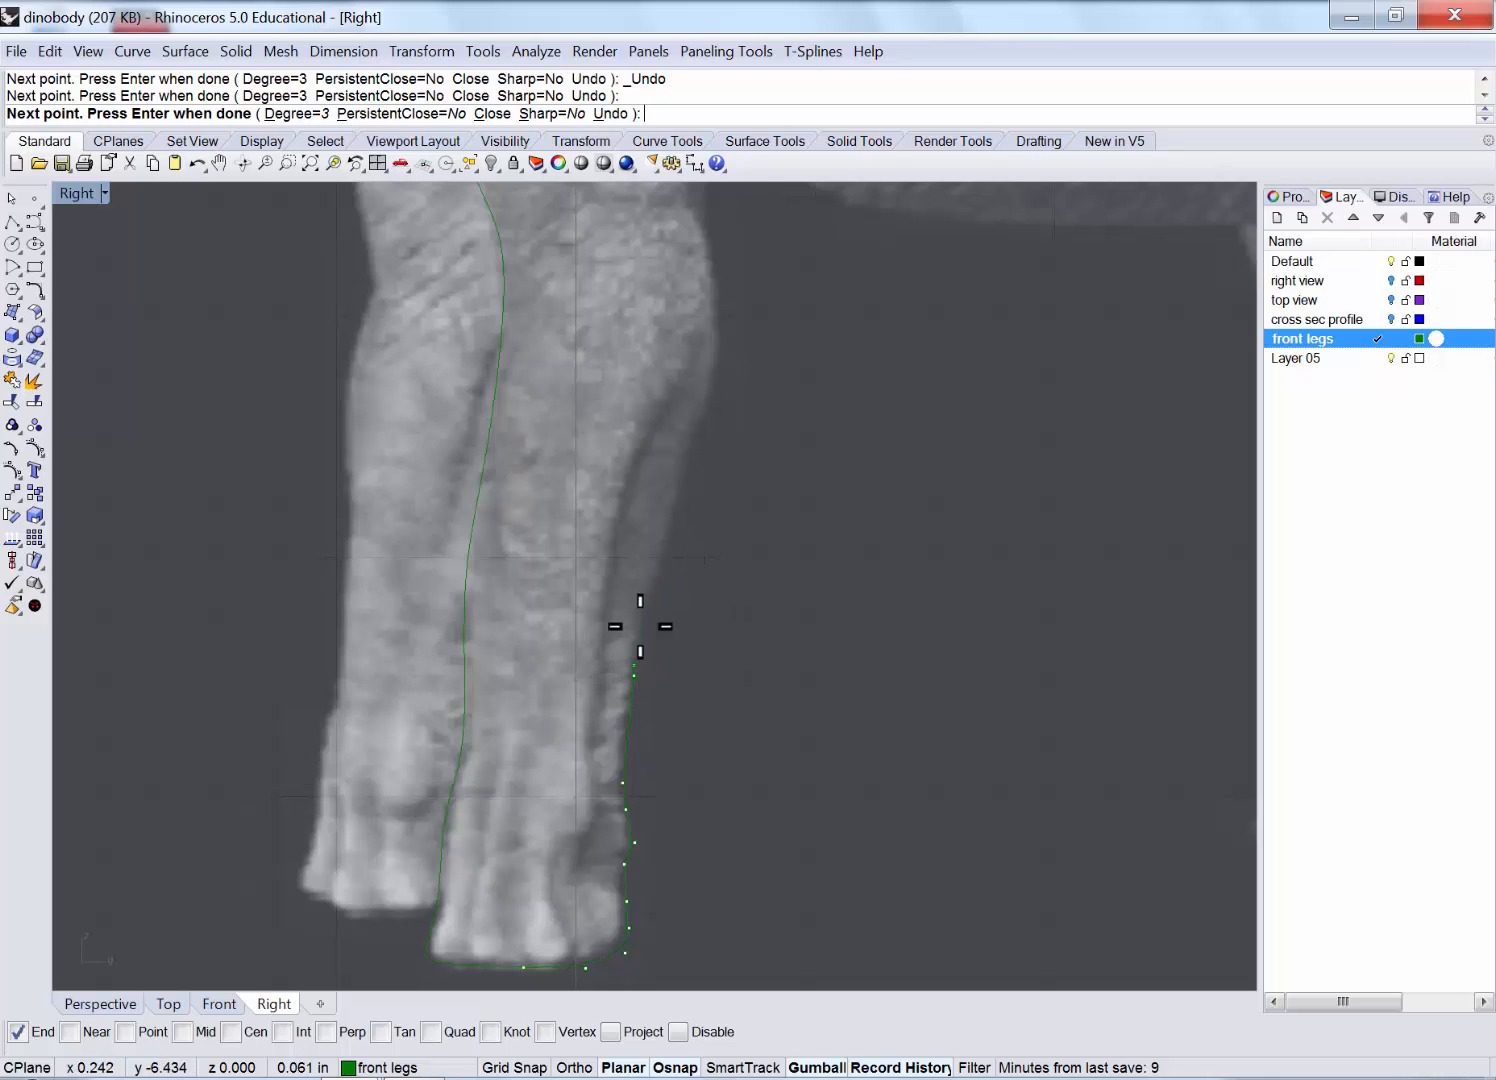
left_click(655, 597)
left_click(686, 479)
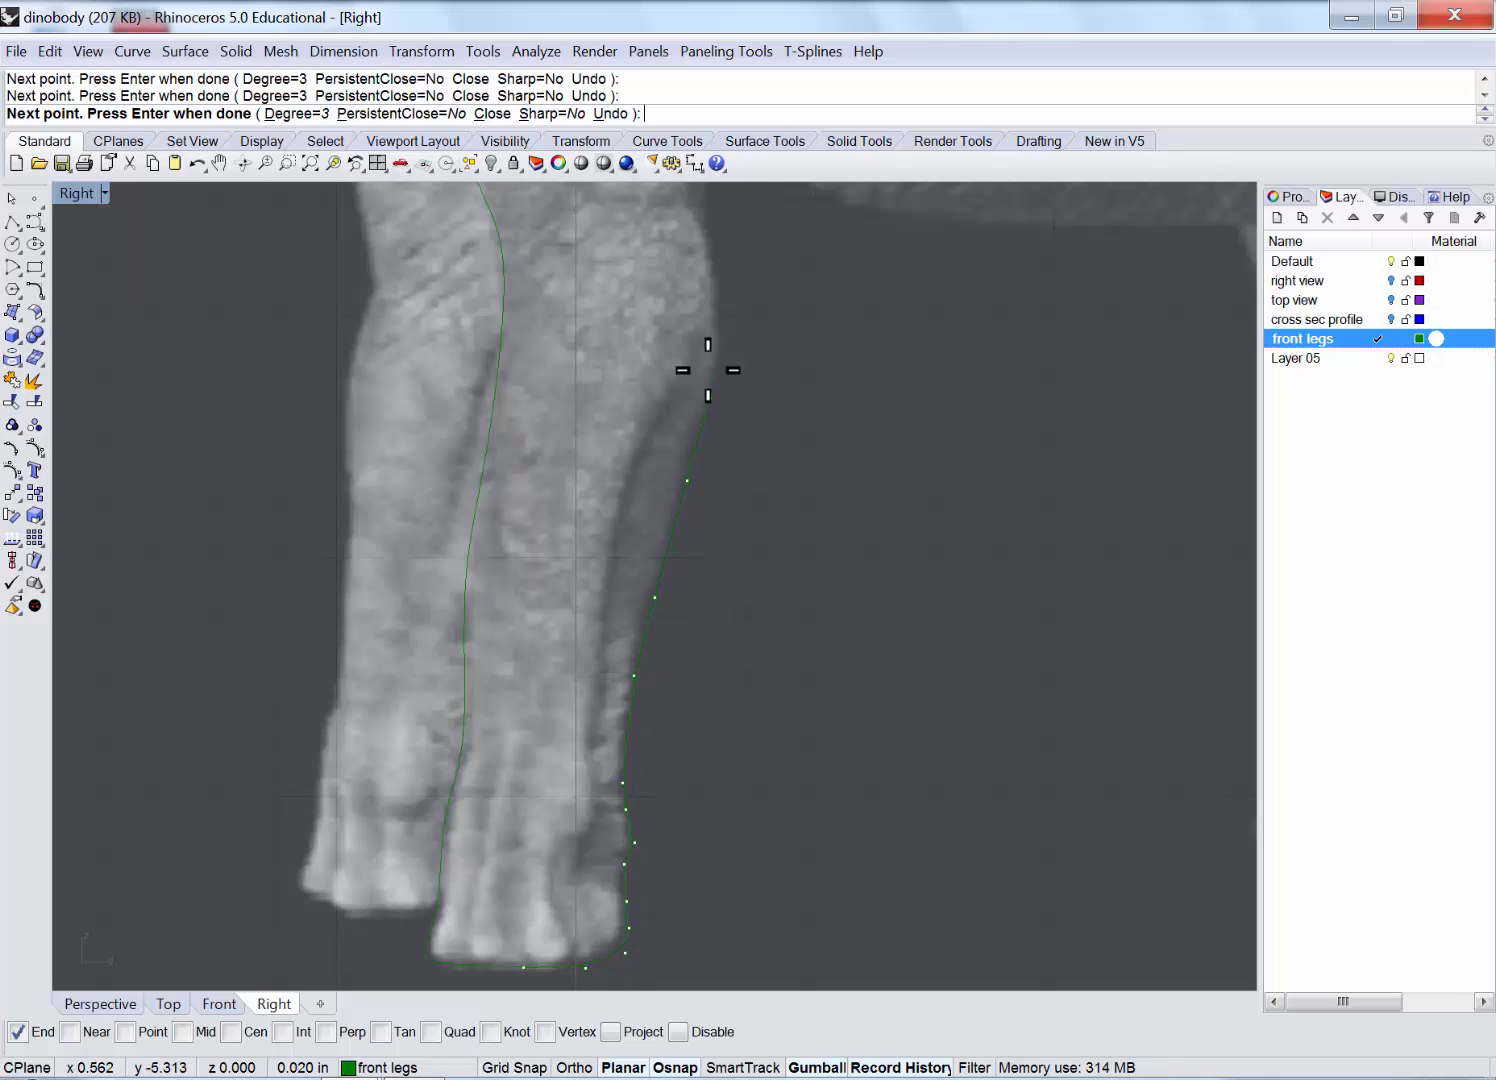
Extend the back-edge curve up to the leg's top near the belly, finish it, and zoom out.
right_click_drag(708, 370, 747, 694)
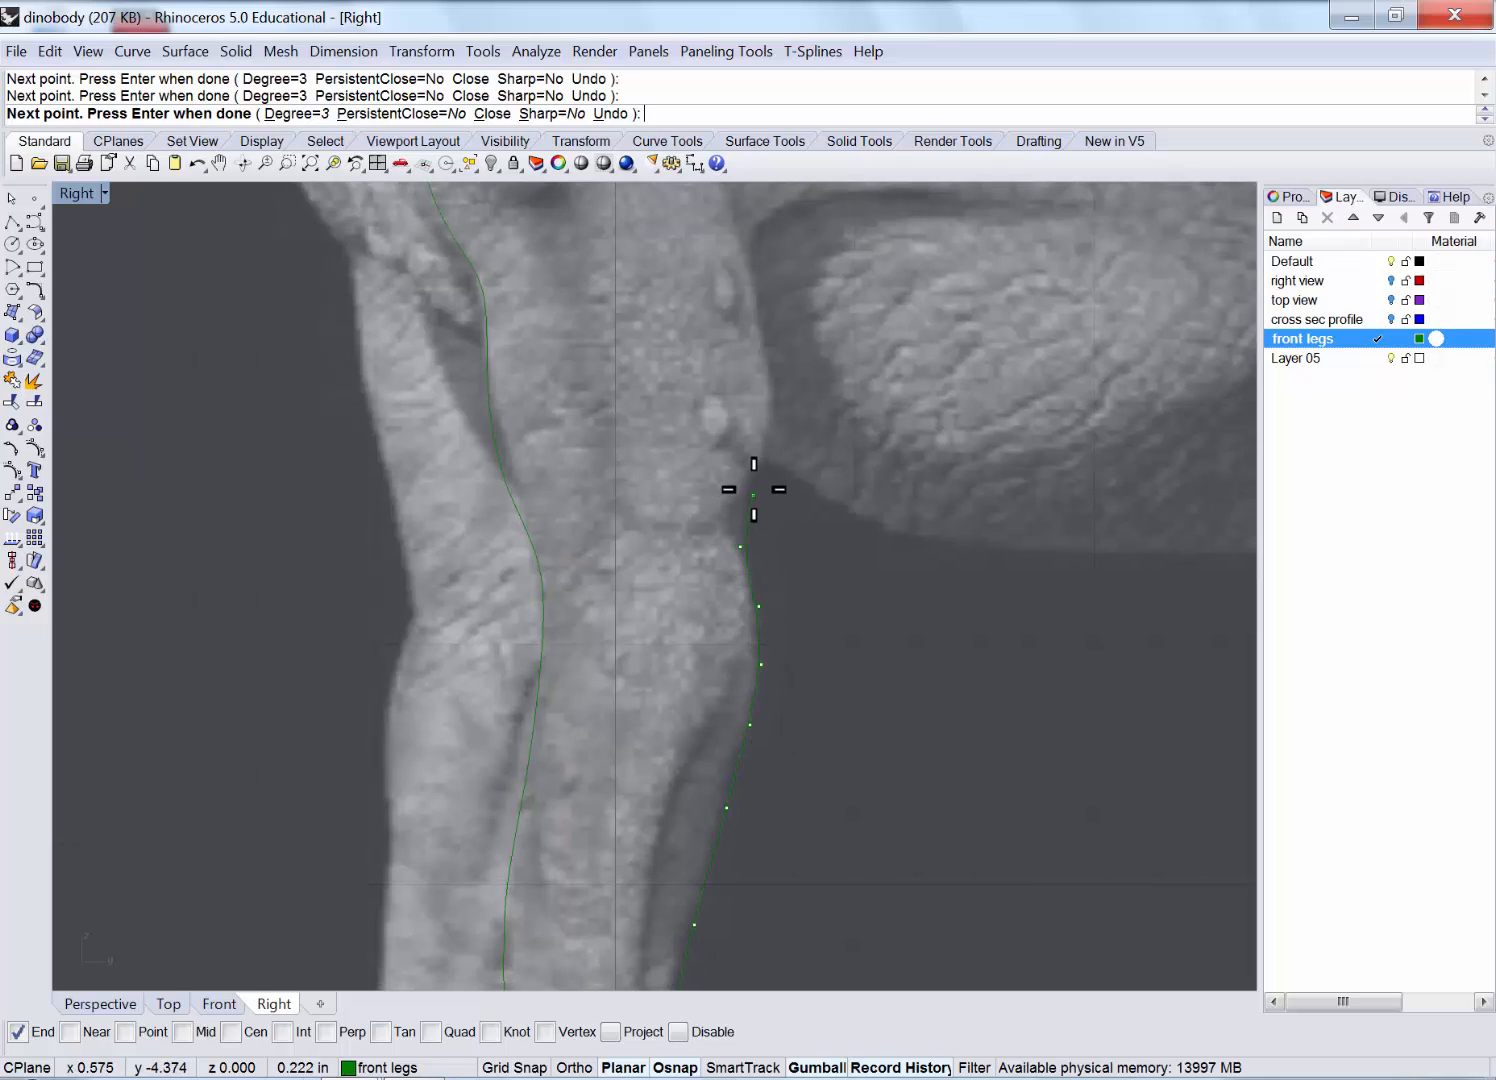
right_click_drag(768, 424, 760, 700)
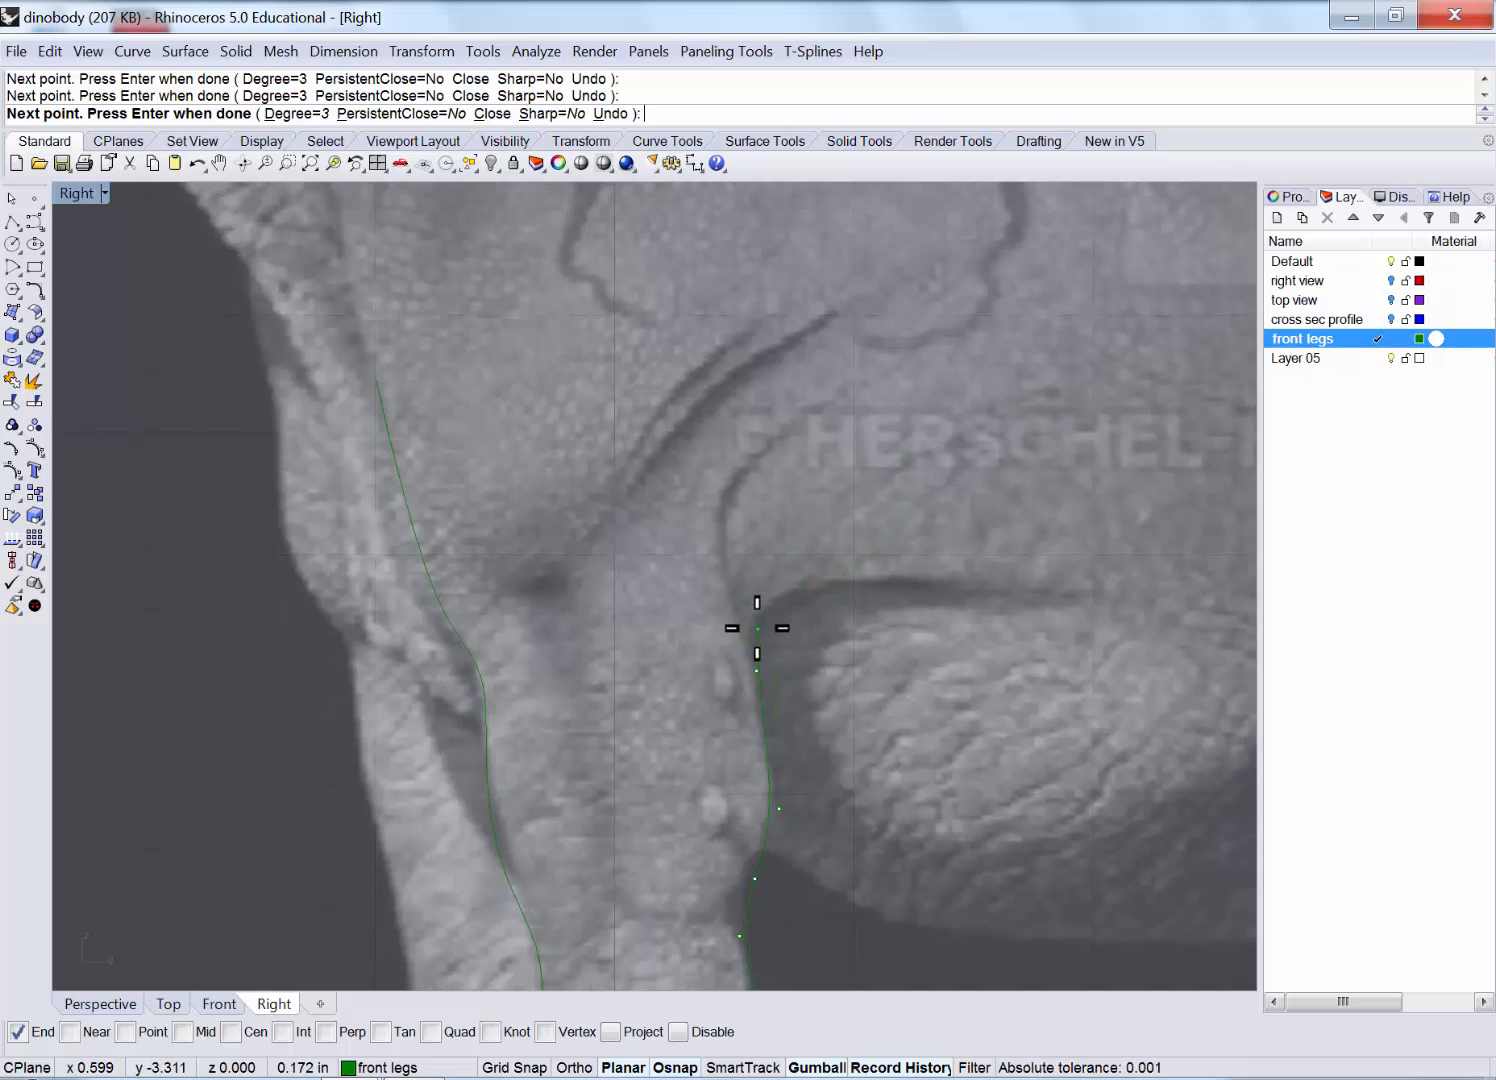
left_click(743, 627)
left_click(756, 518)
left_click(822, 417)
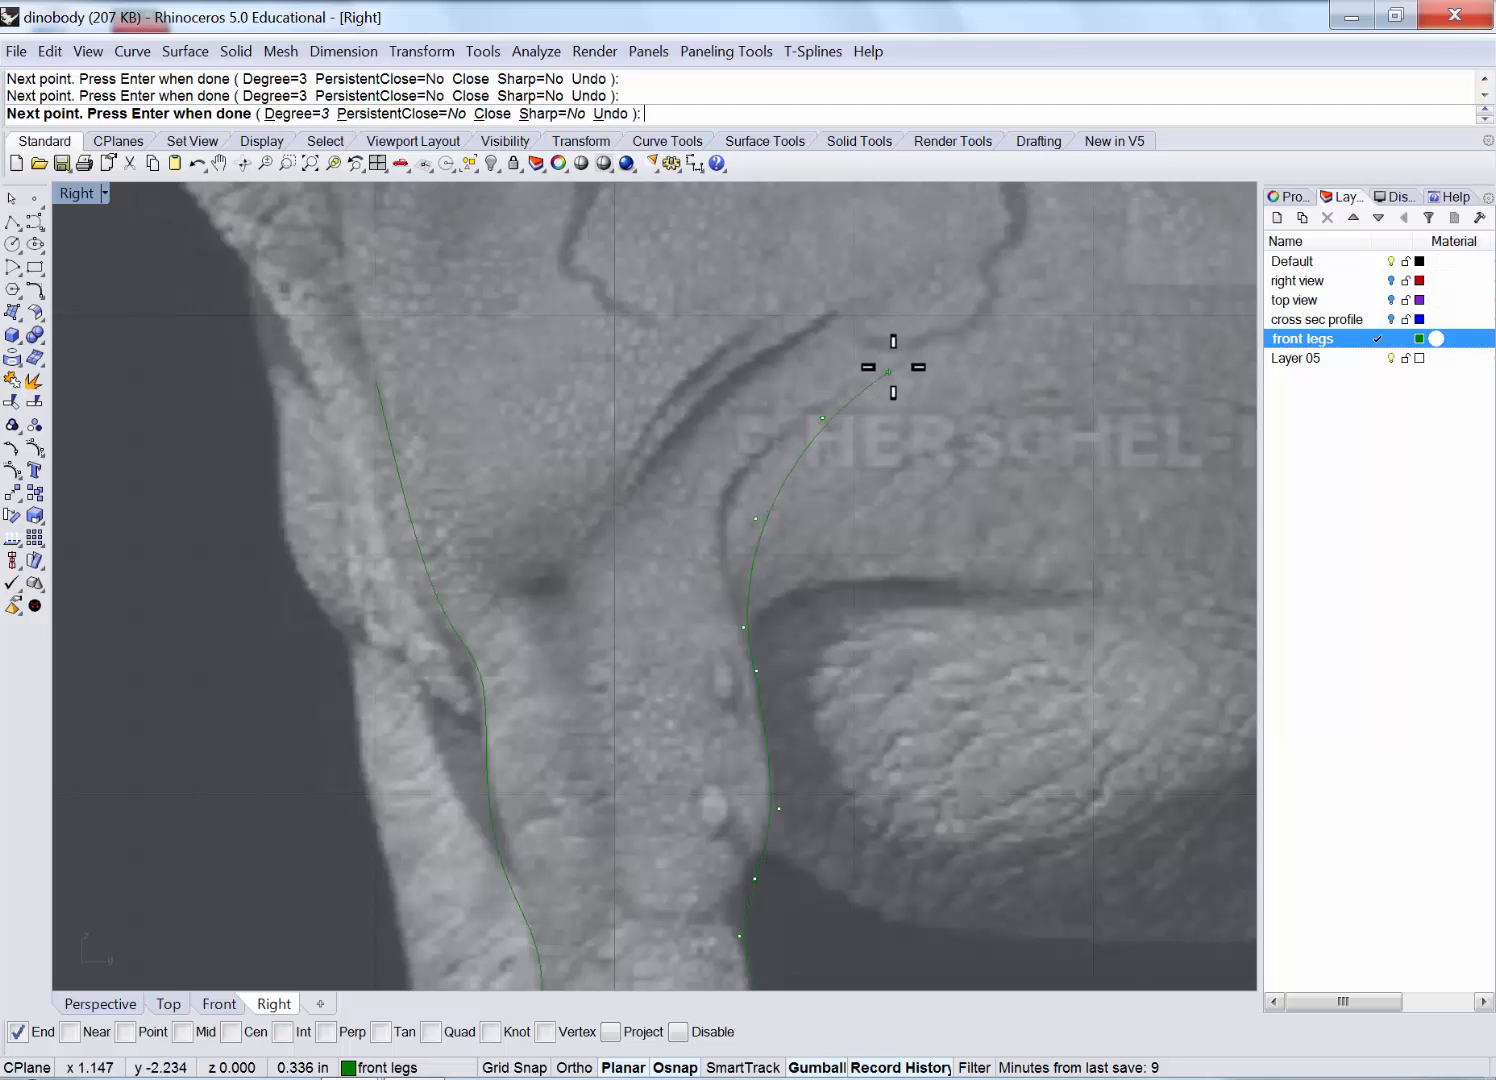
right_click(852, 422)
scroll(838, 435, "down", 2)
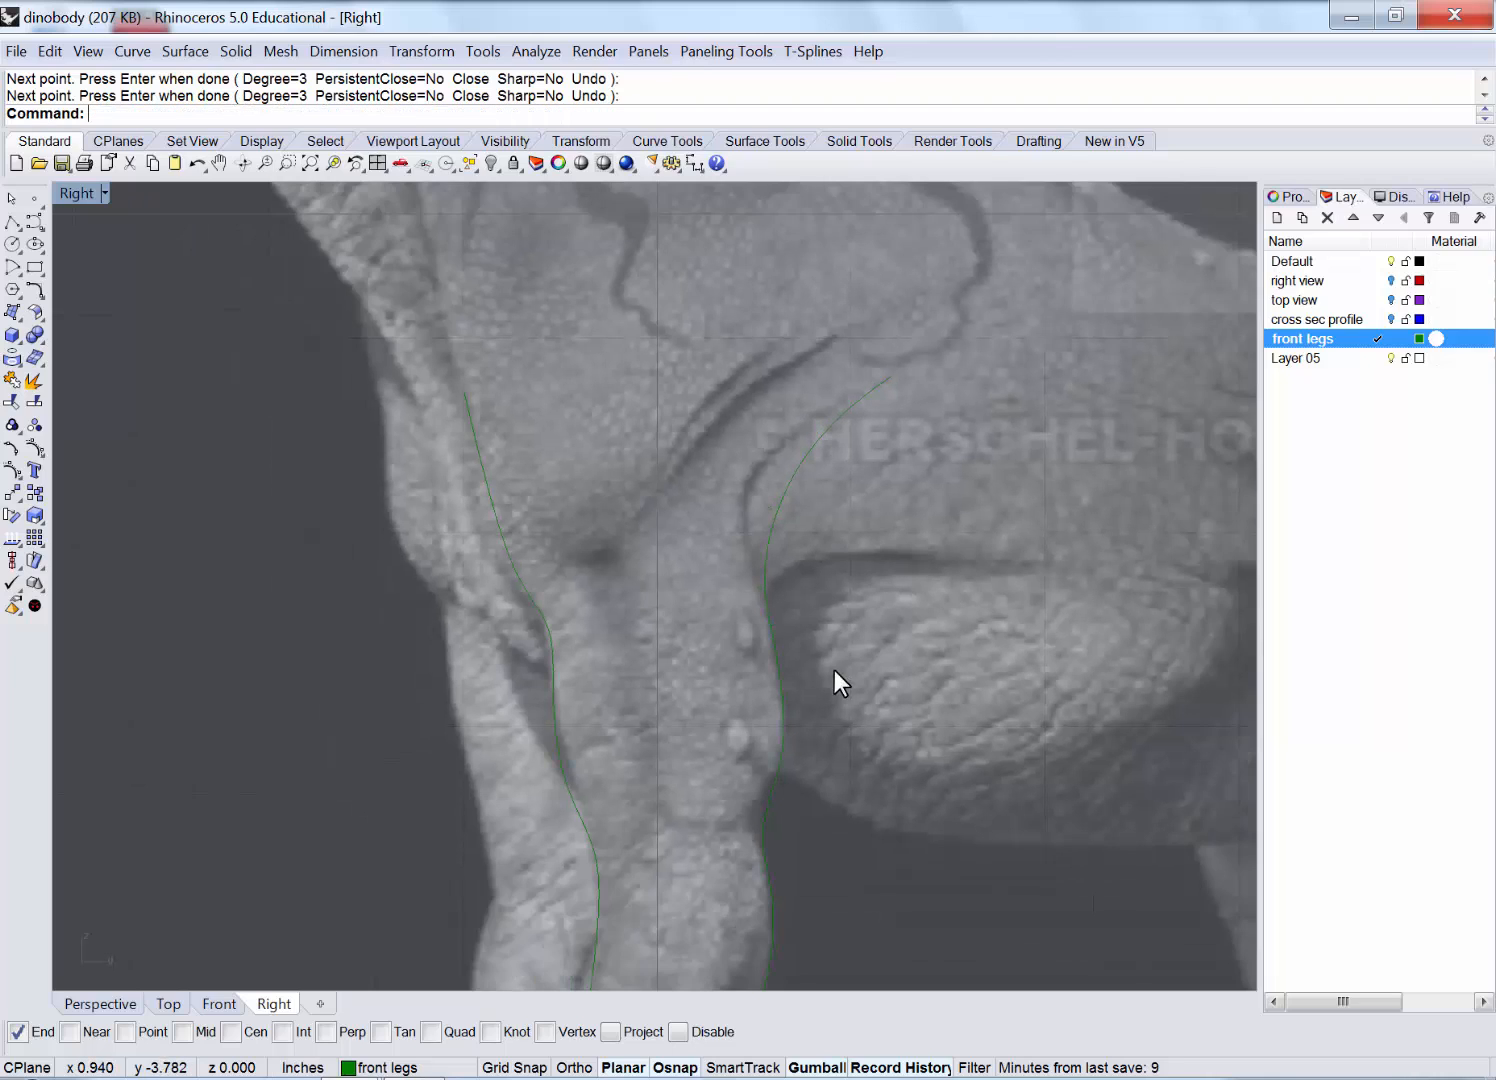
scroll(834, 670, "down", 2)
right_click_drag(782, 620, 743, 509)
right_click_drag(646, 585, 534, 511)
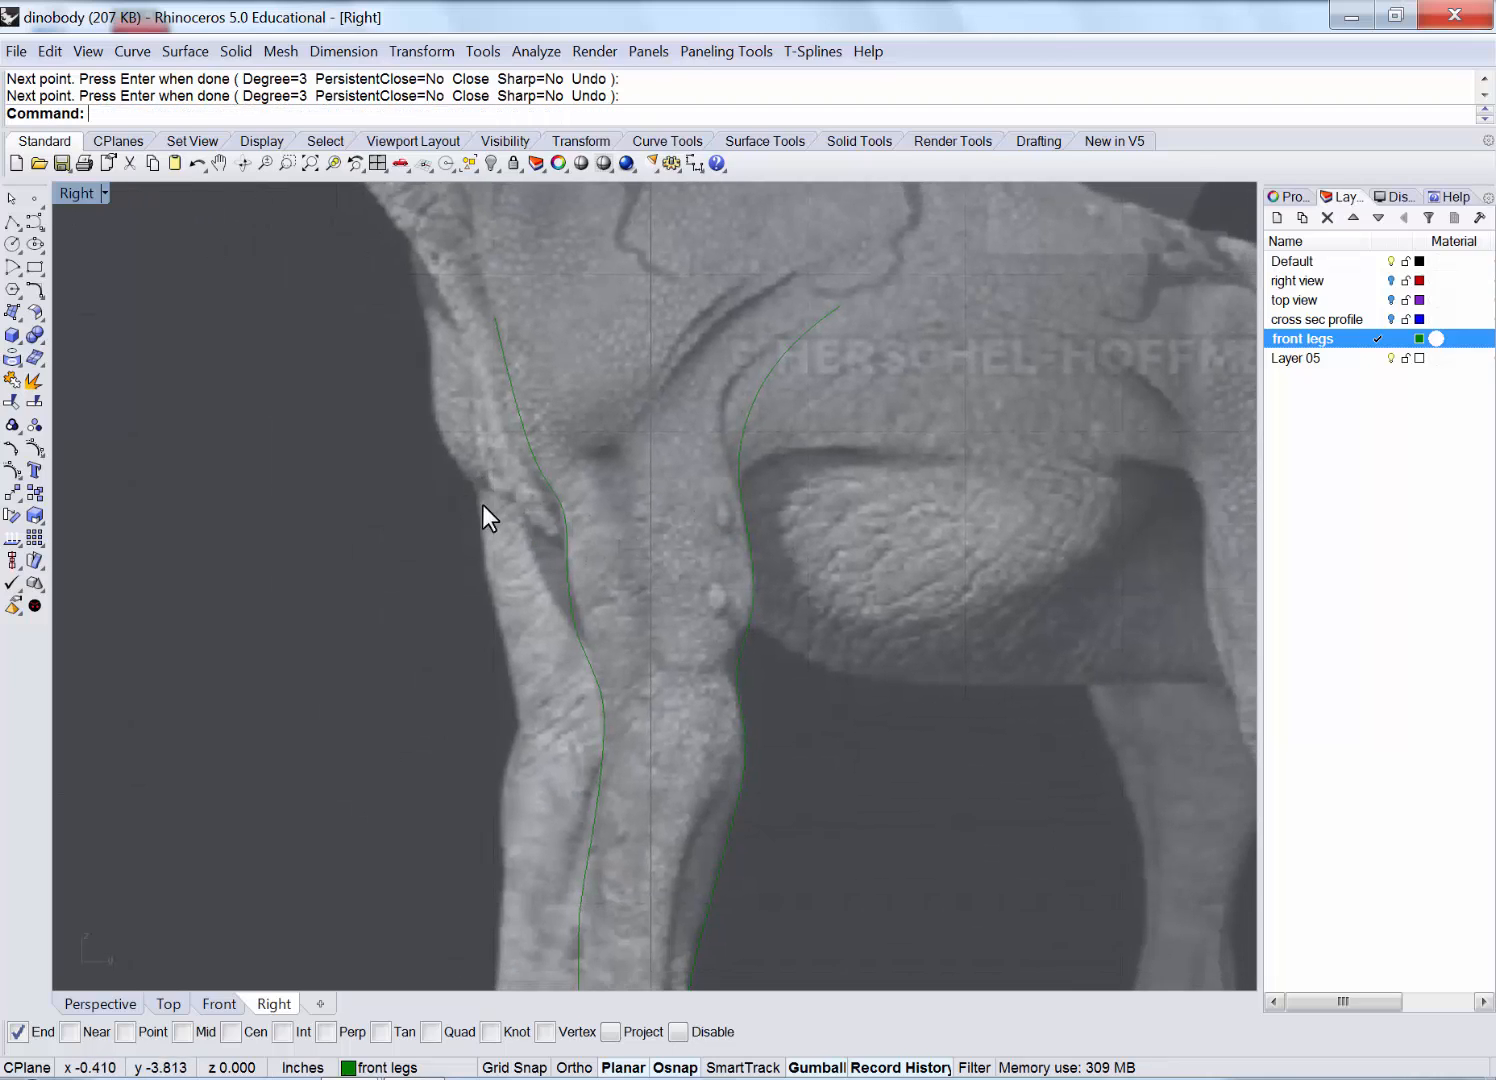
scroll(482, 504, "down", 2)
scroll(482, 504, "down", 2)
scroll(347, 451, "down", 2)
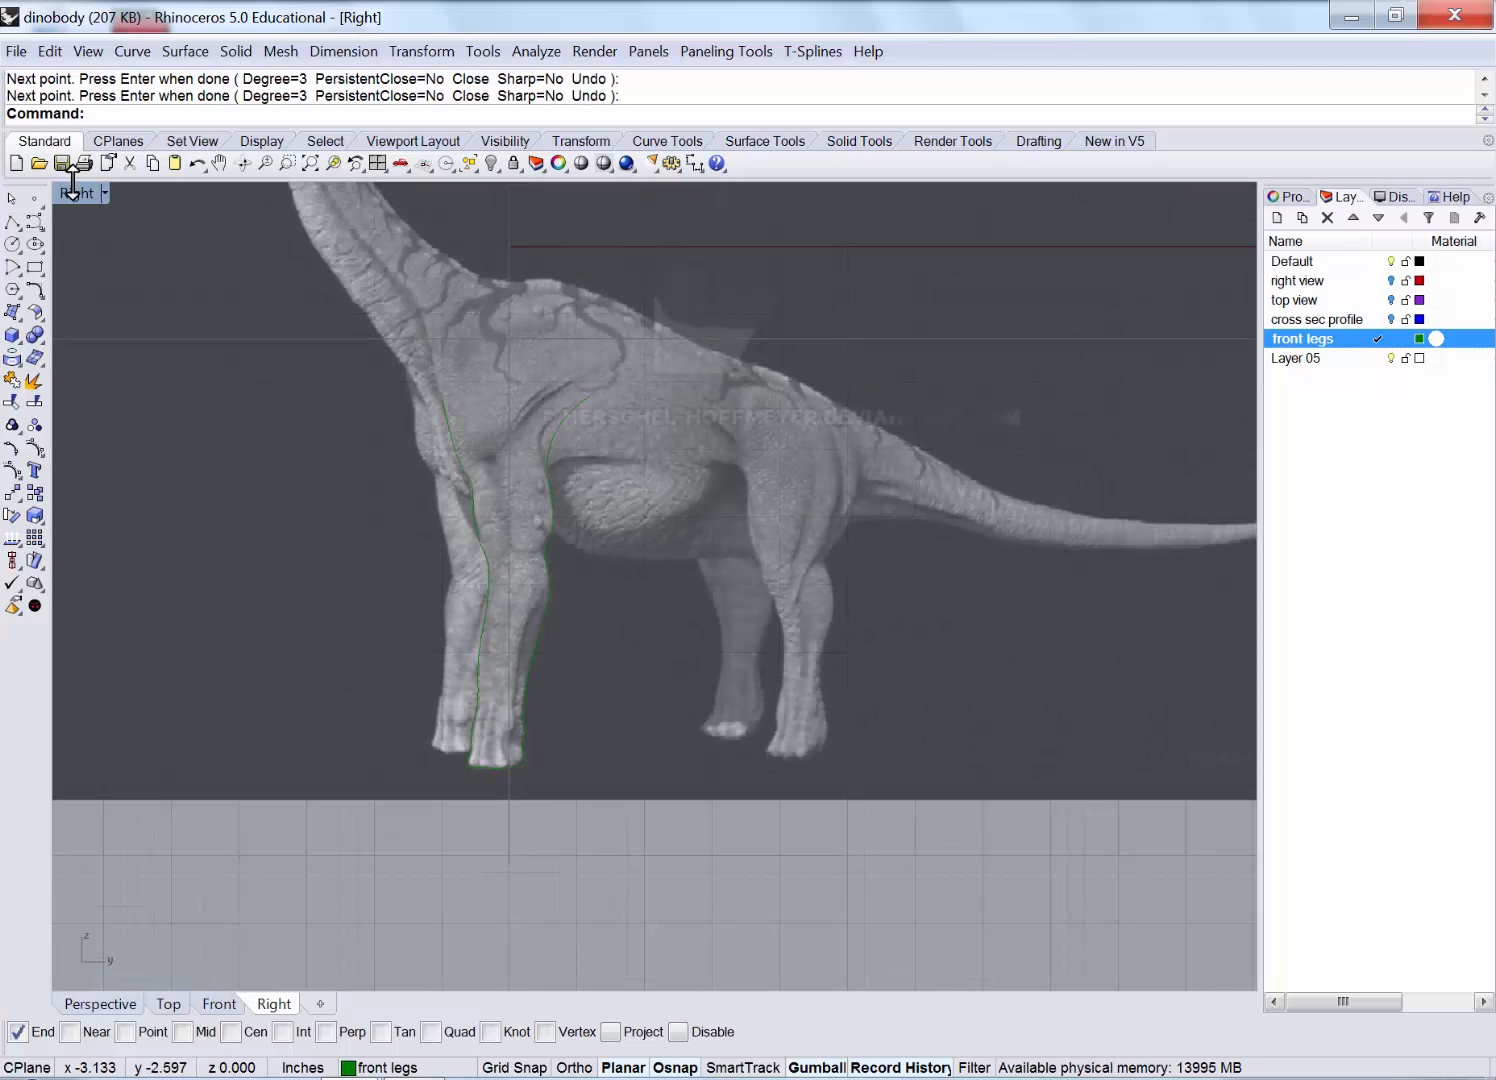
Maximize the Perspective view and orbit and zoom to inspect the traced front-leg curves.
double_click(70, 190)
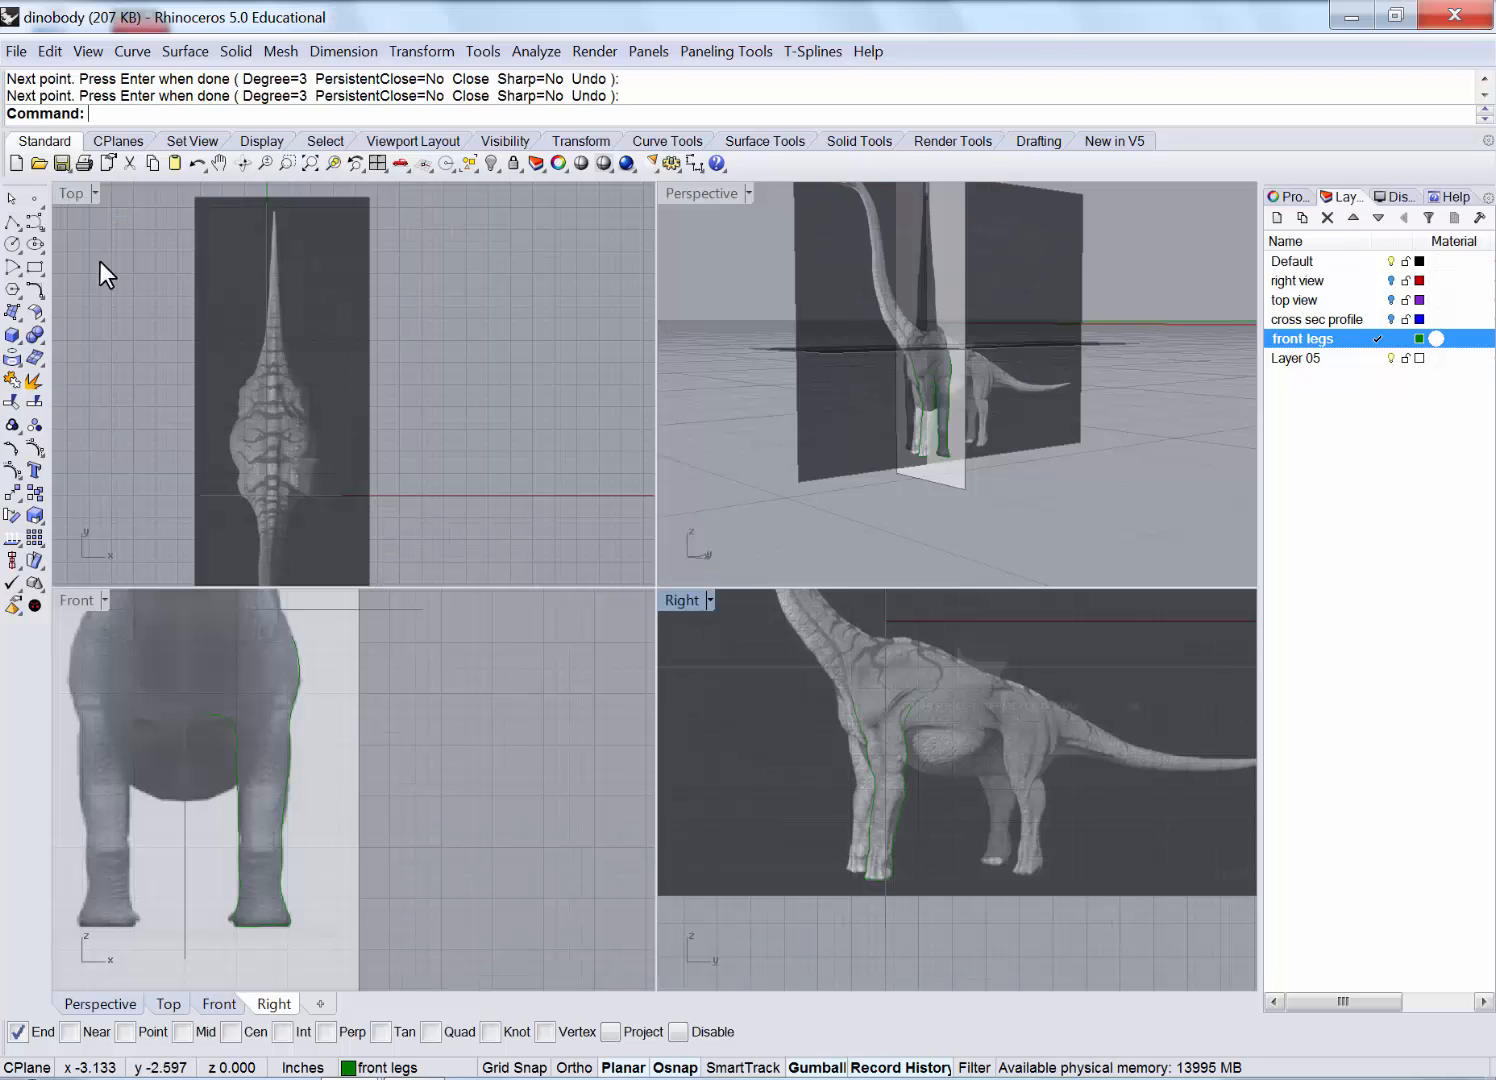
double_click(711, 192)
scroll(557, 640, "up", 1)
scroll(598, 654, "up", 1)
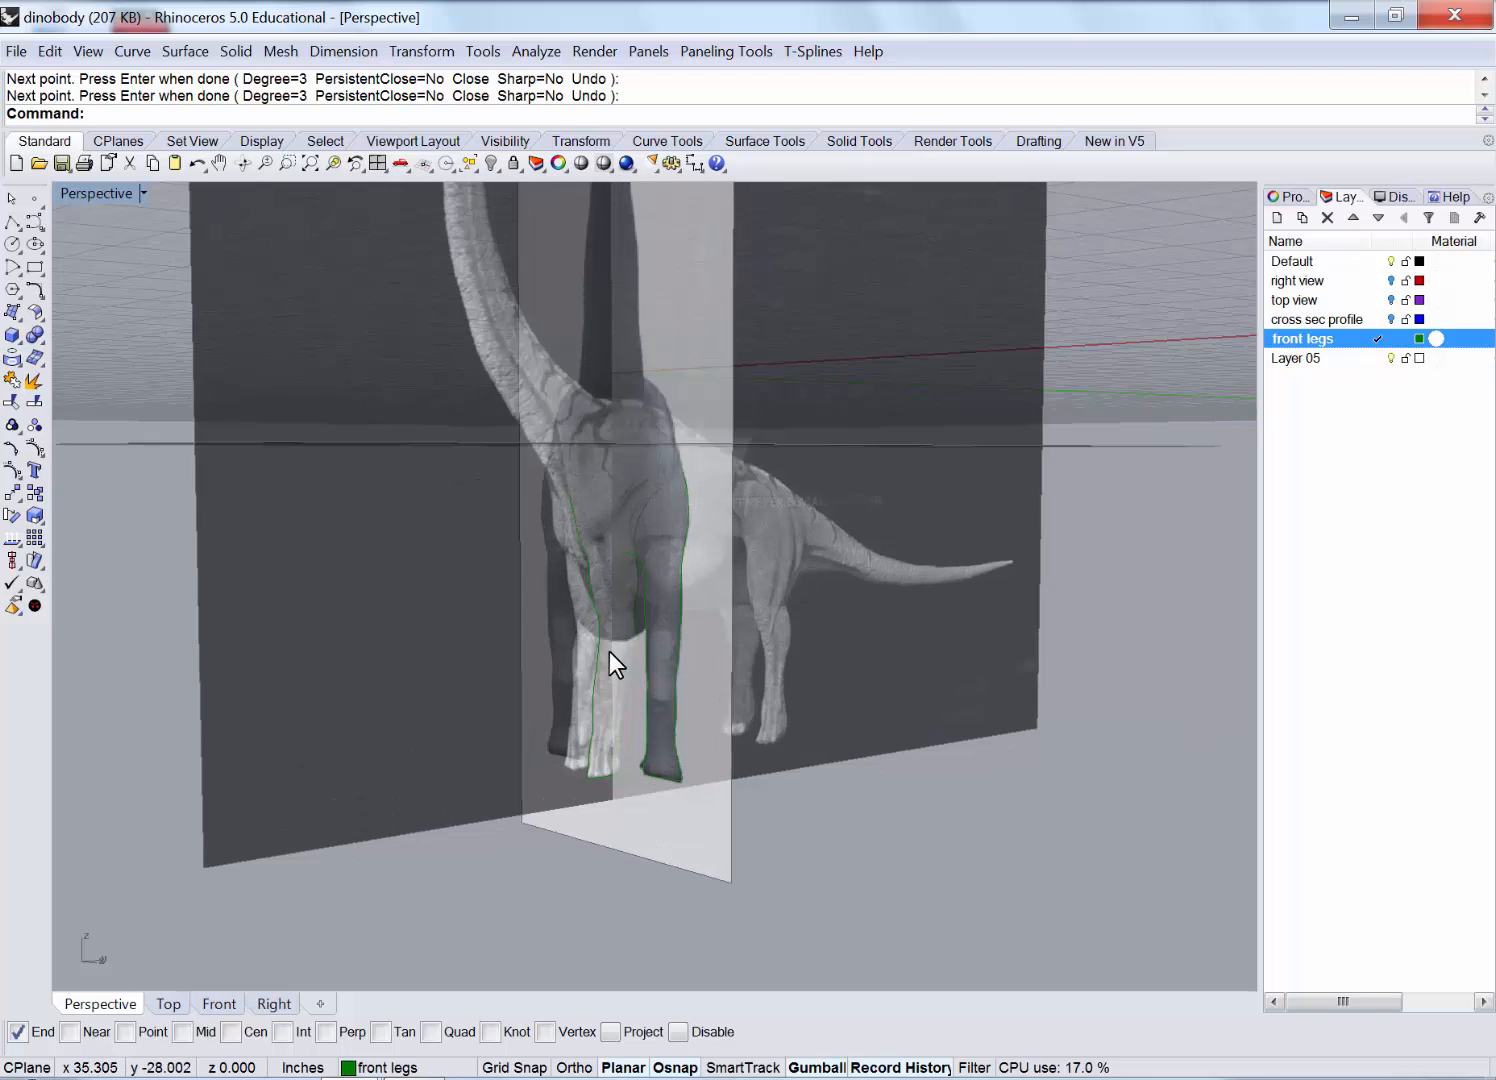
scroll(605, 633, "up", 1)
right_click_drag(615, 647, 752, 439)
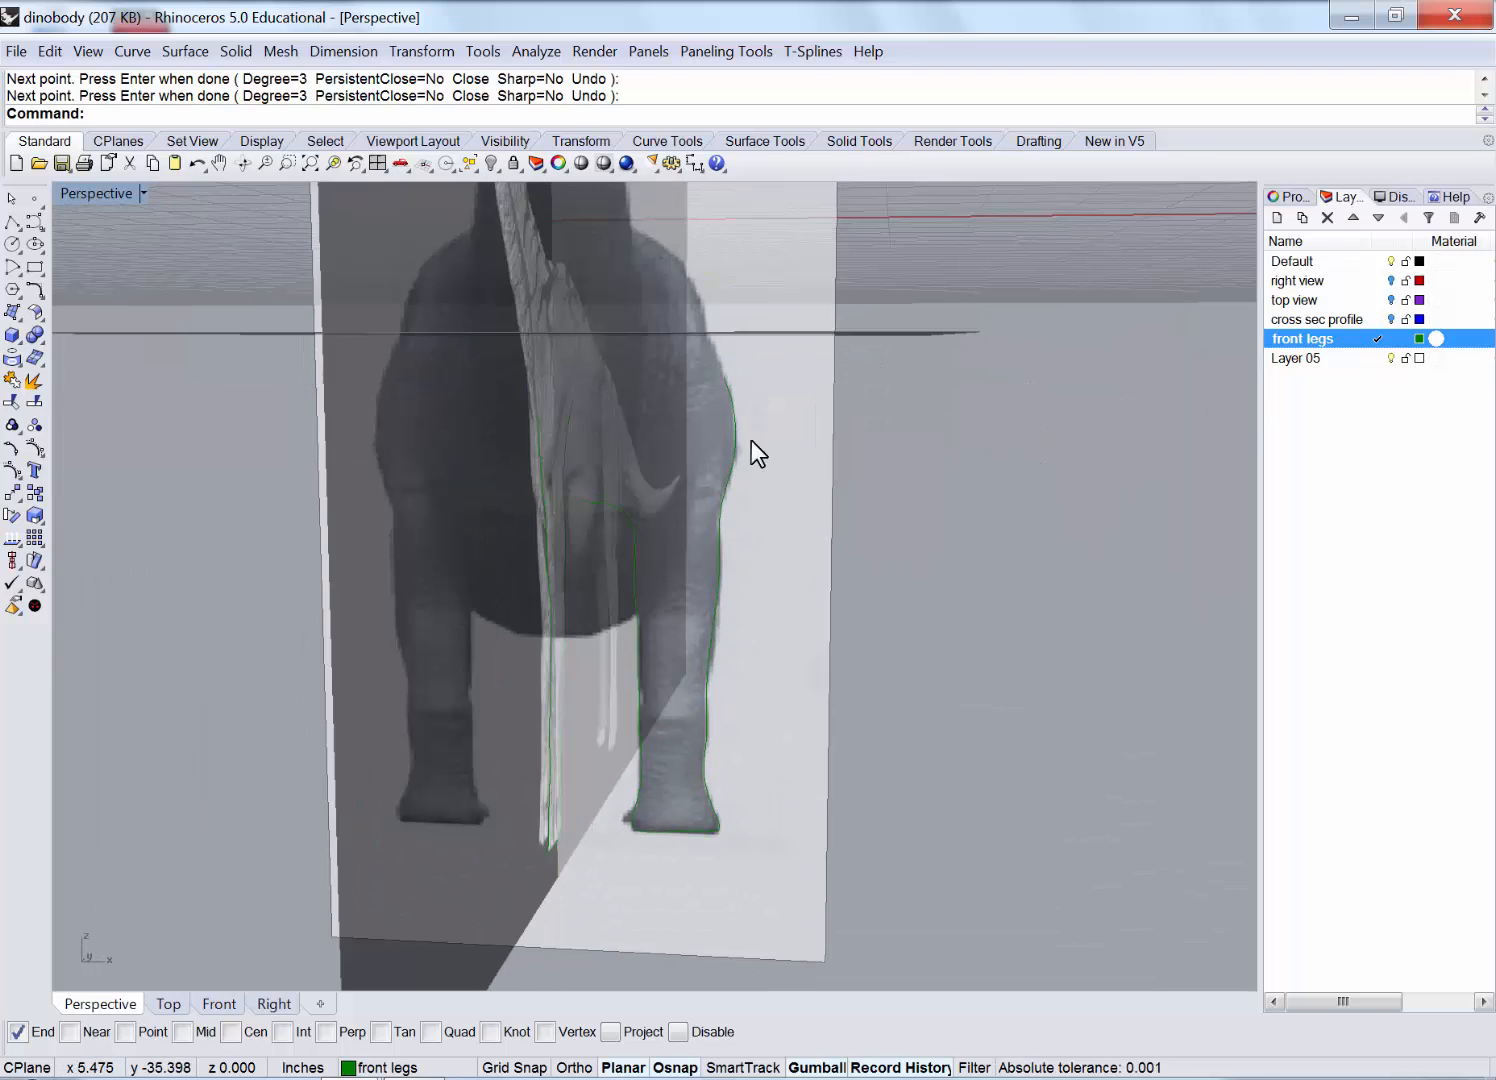
left_click(734, 424)
right_click_drag(1010, 544, 596, 519)
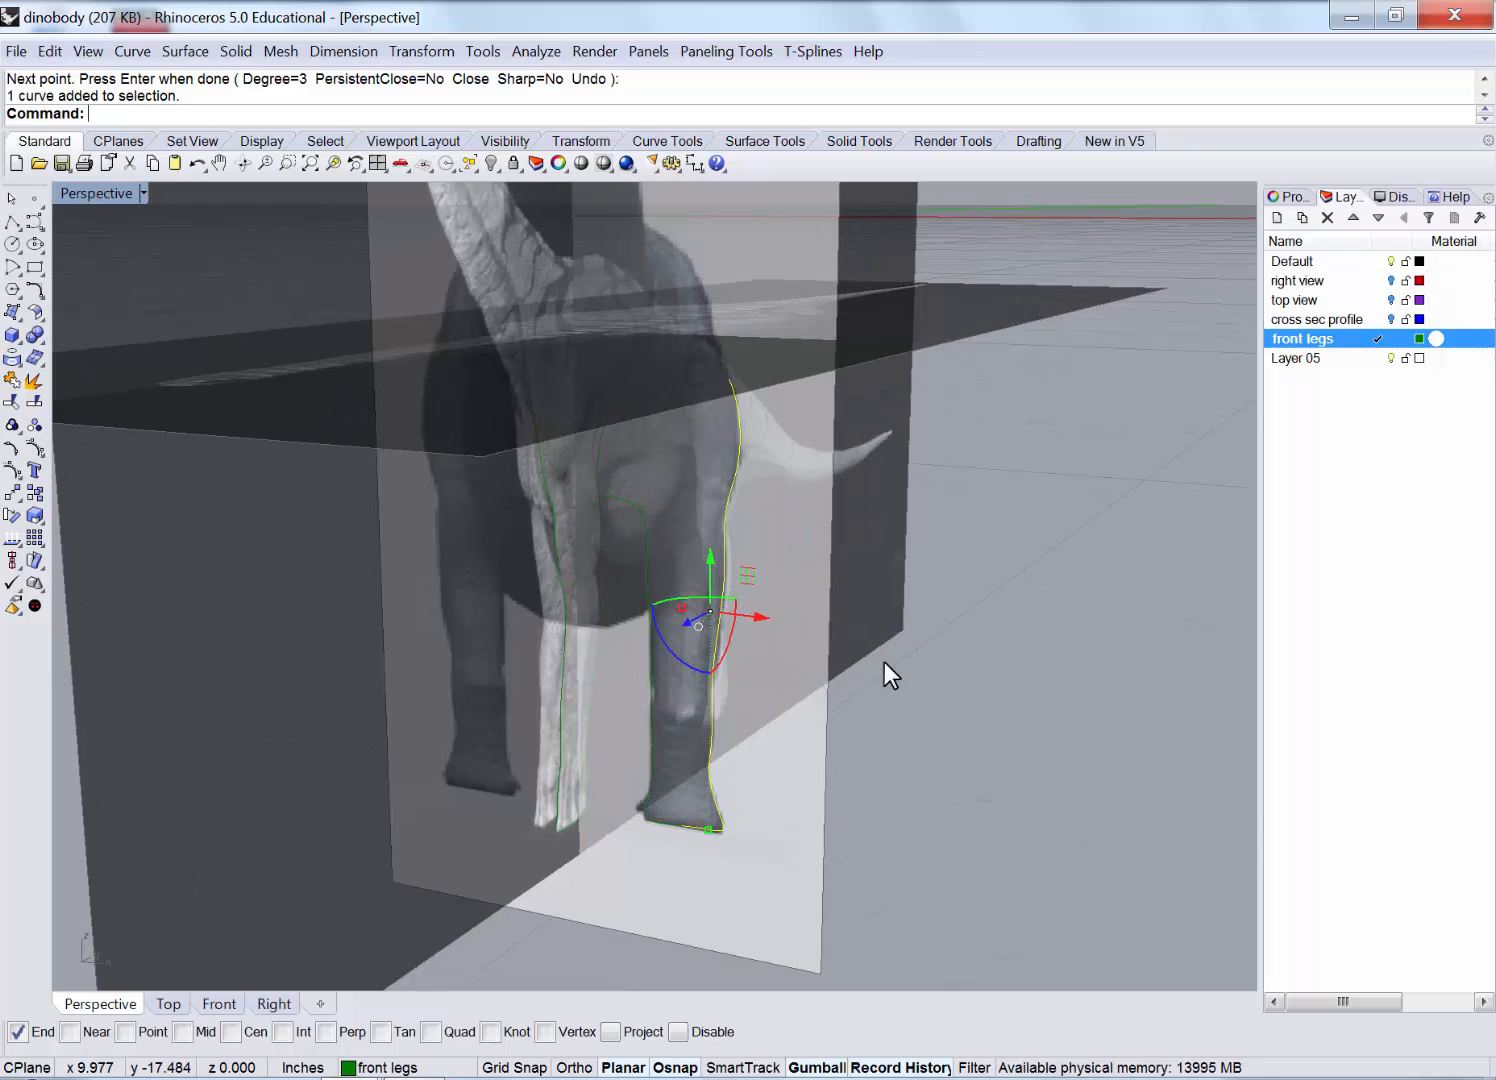
key("Escape")
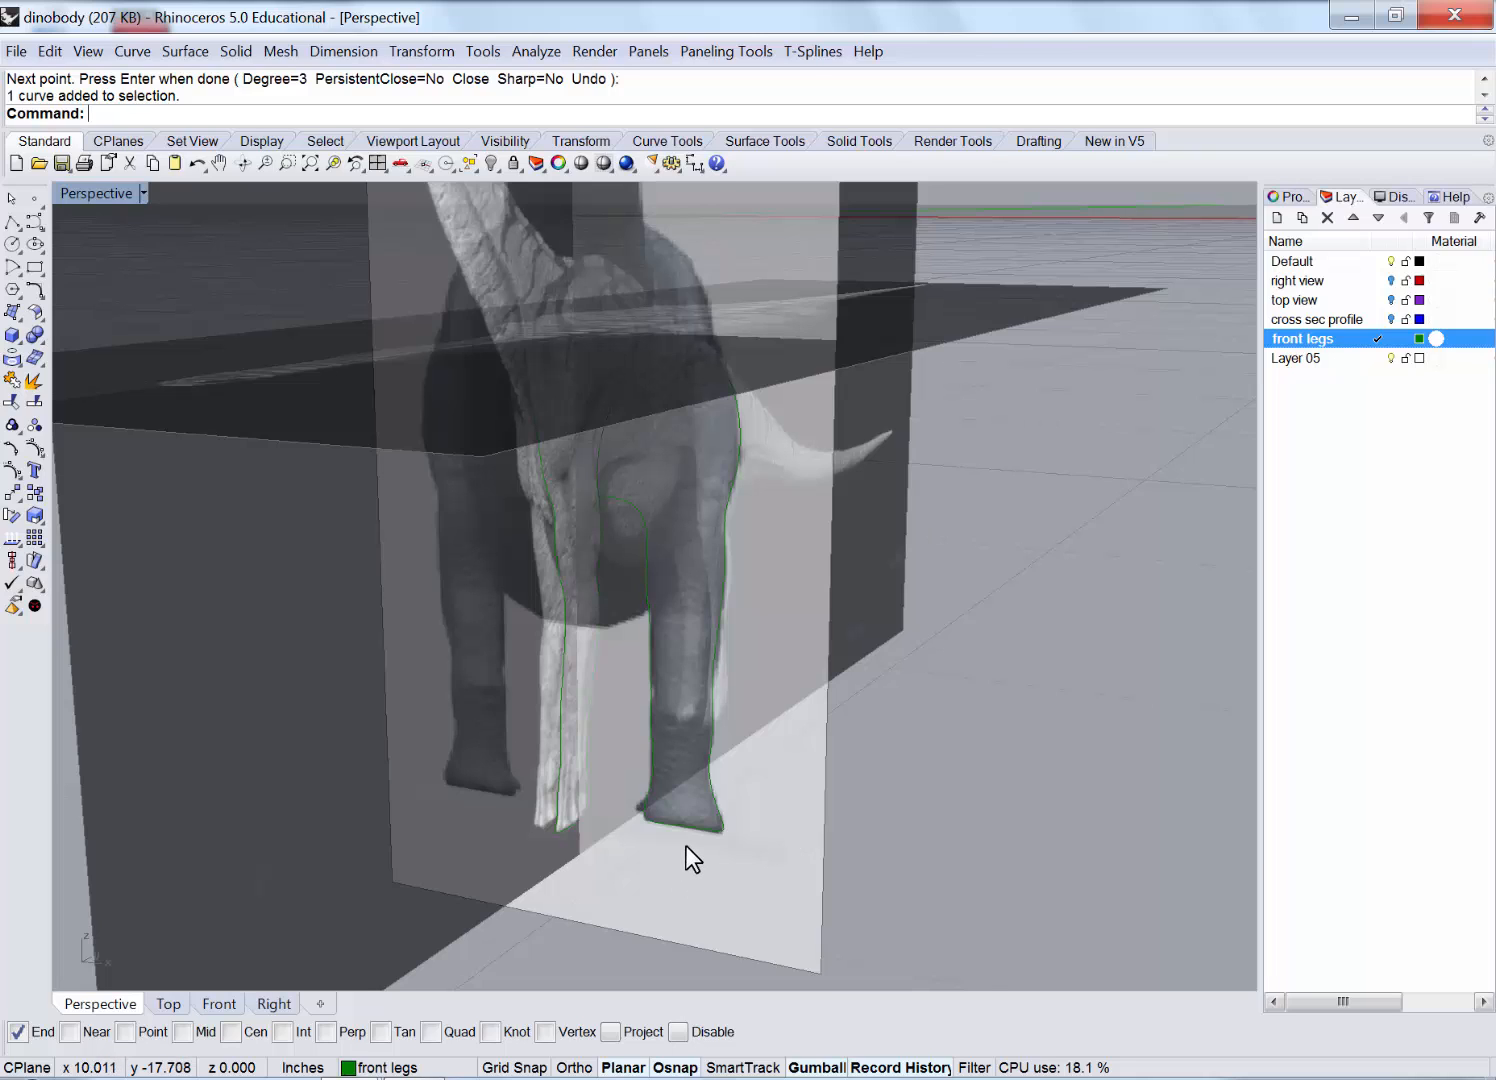
scroll(685, 845, "up", 4)
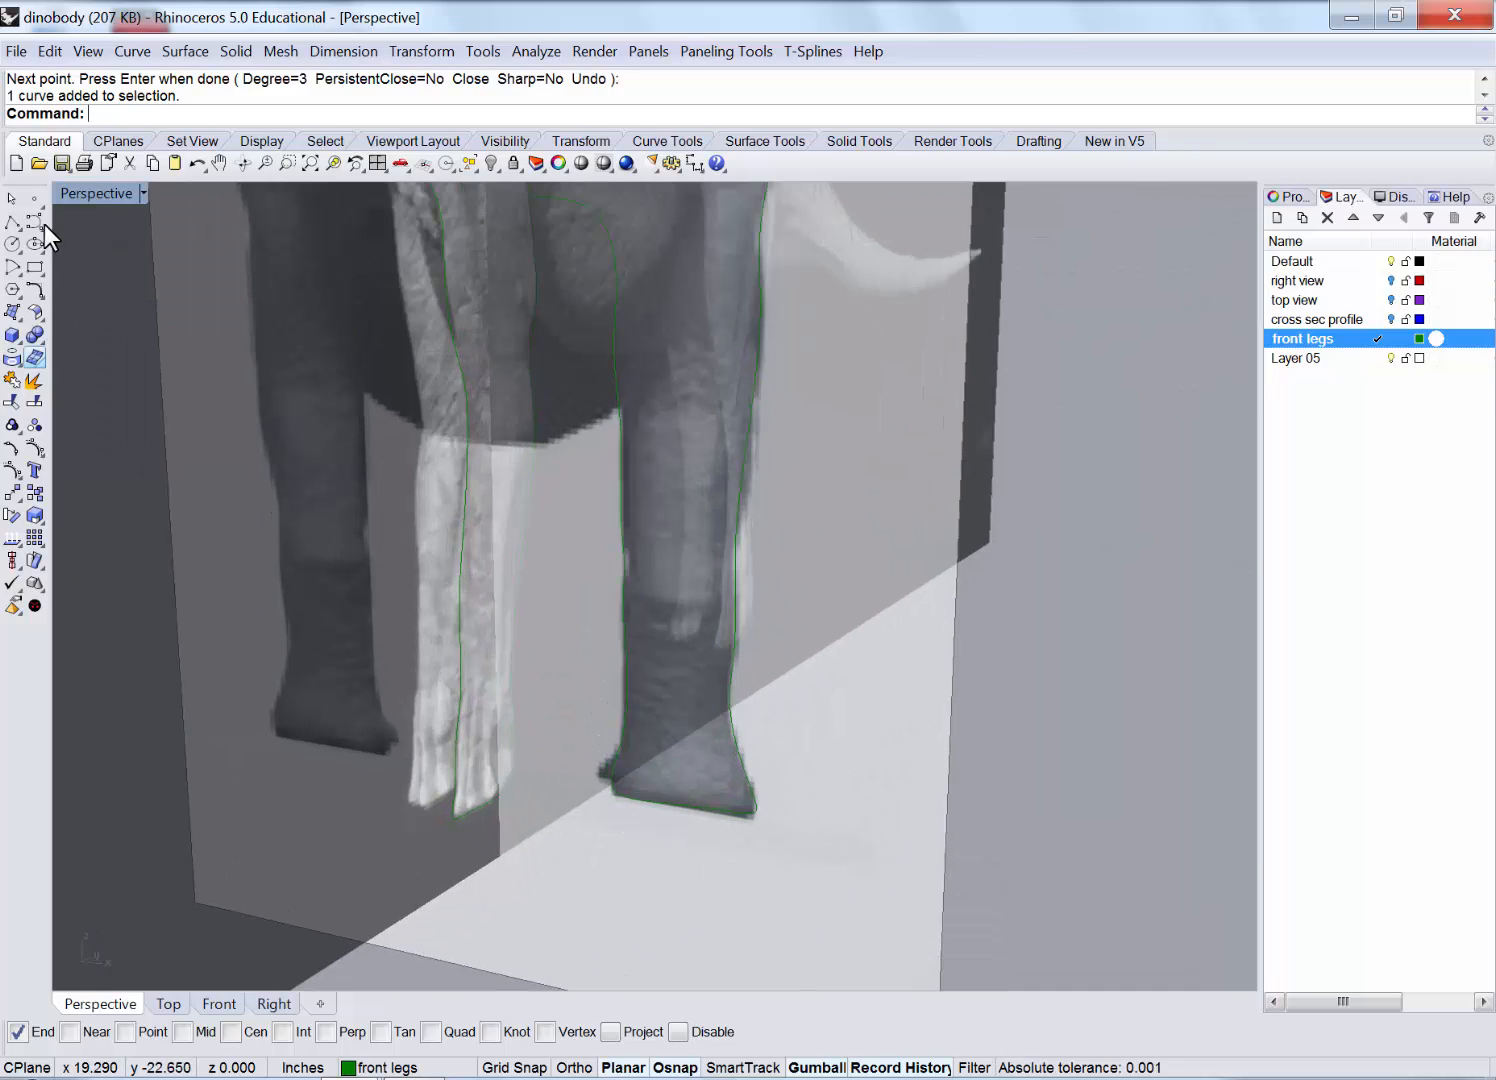
Place a point at the right leg outline's bottom end, then select the left leg's side-profile curve.
left_click(34, 199)
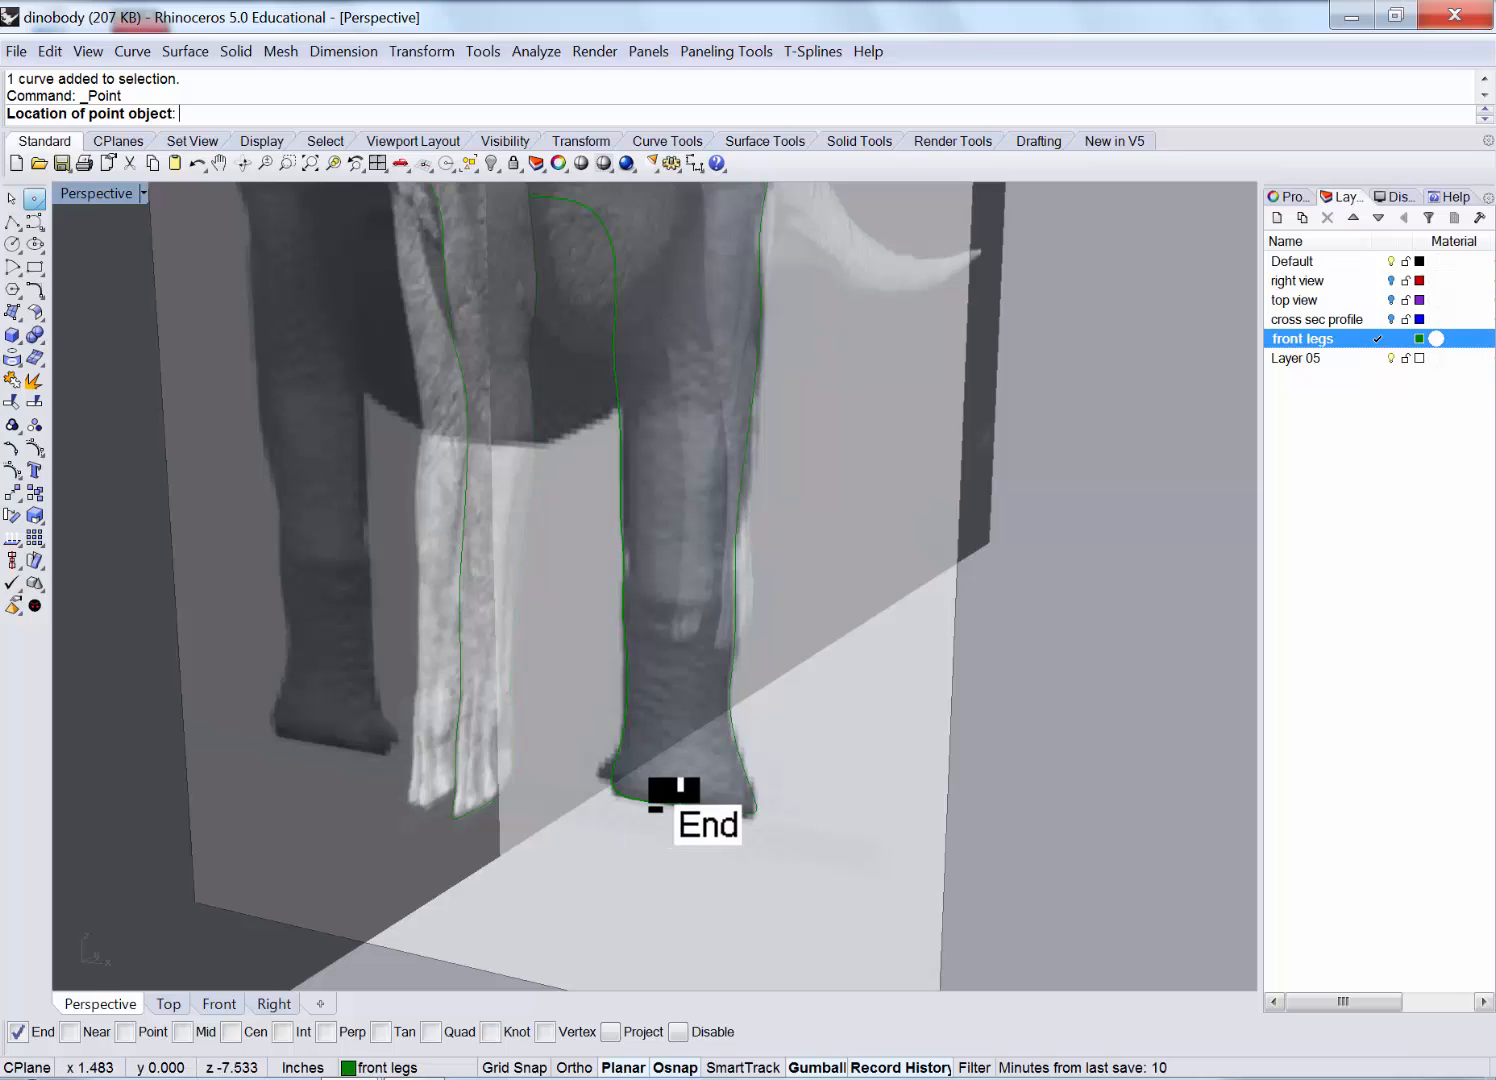
left_click(688, 840)
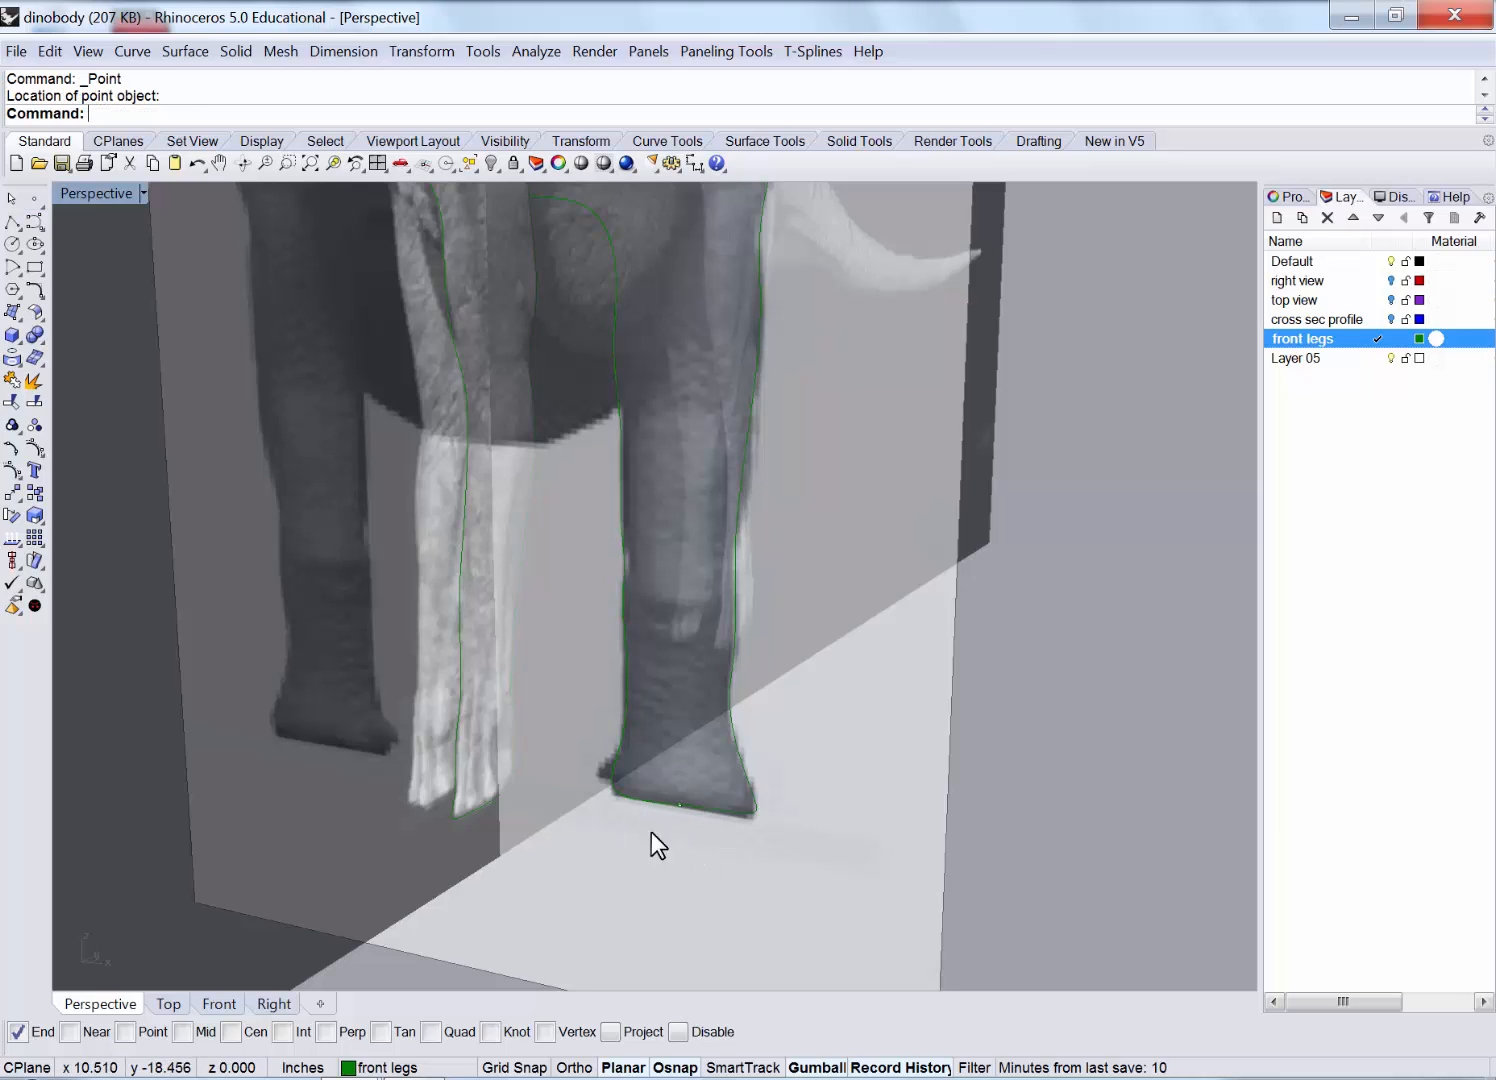
left_click(456, 801)
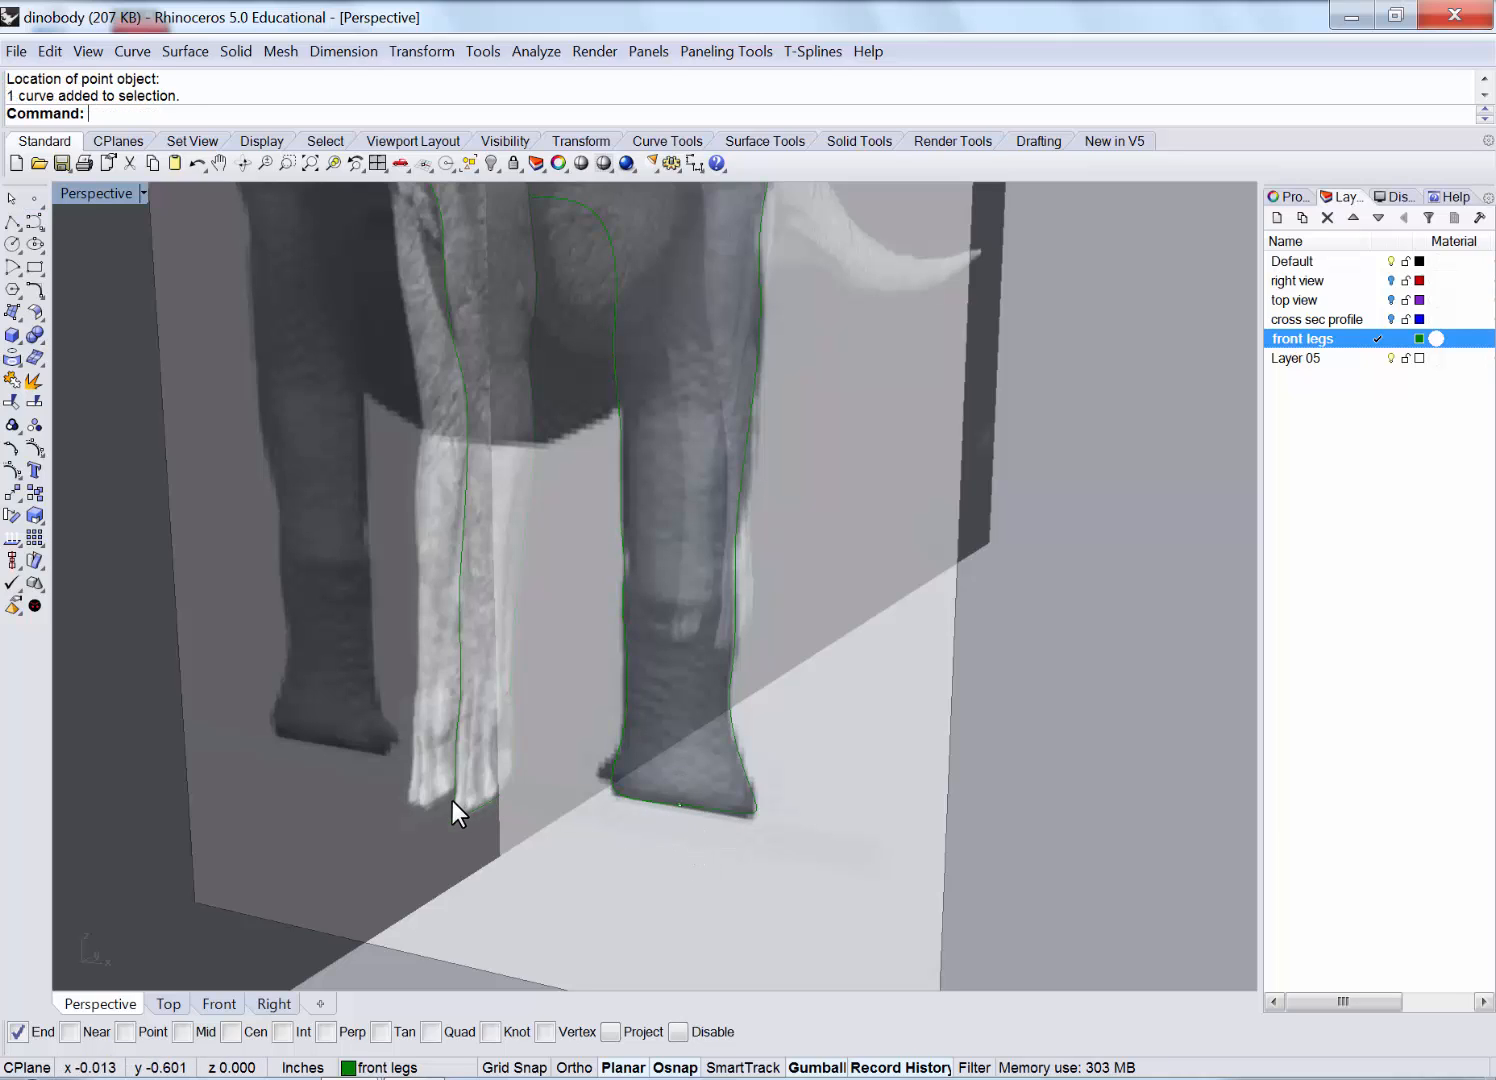
left_click(511, 783)
scroll(603, 867, "up", 1)
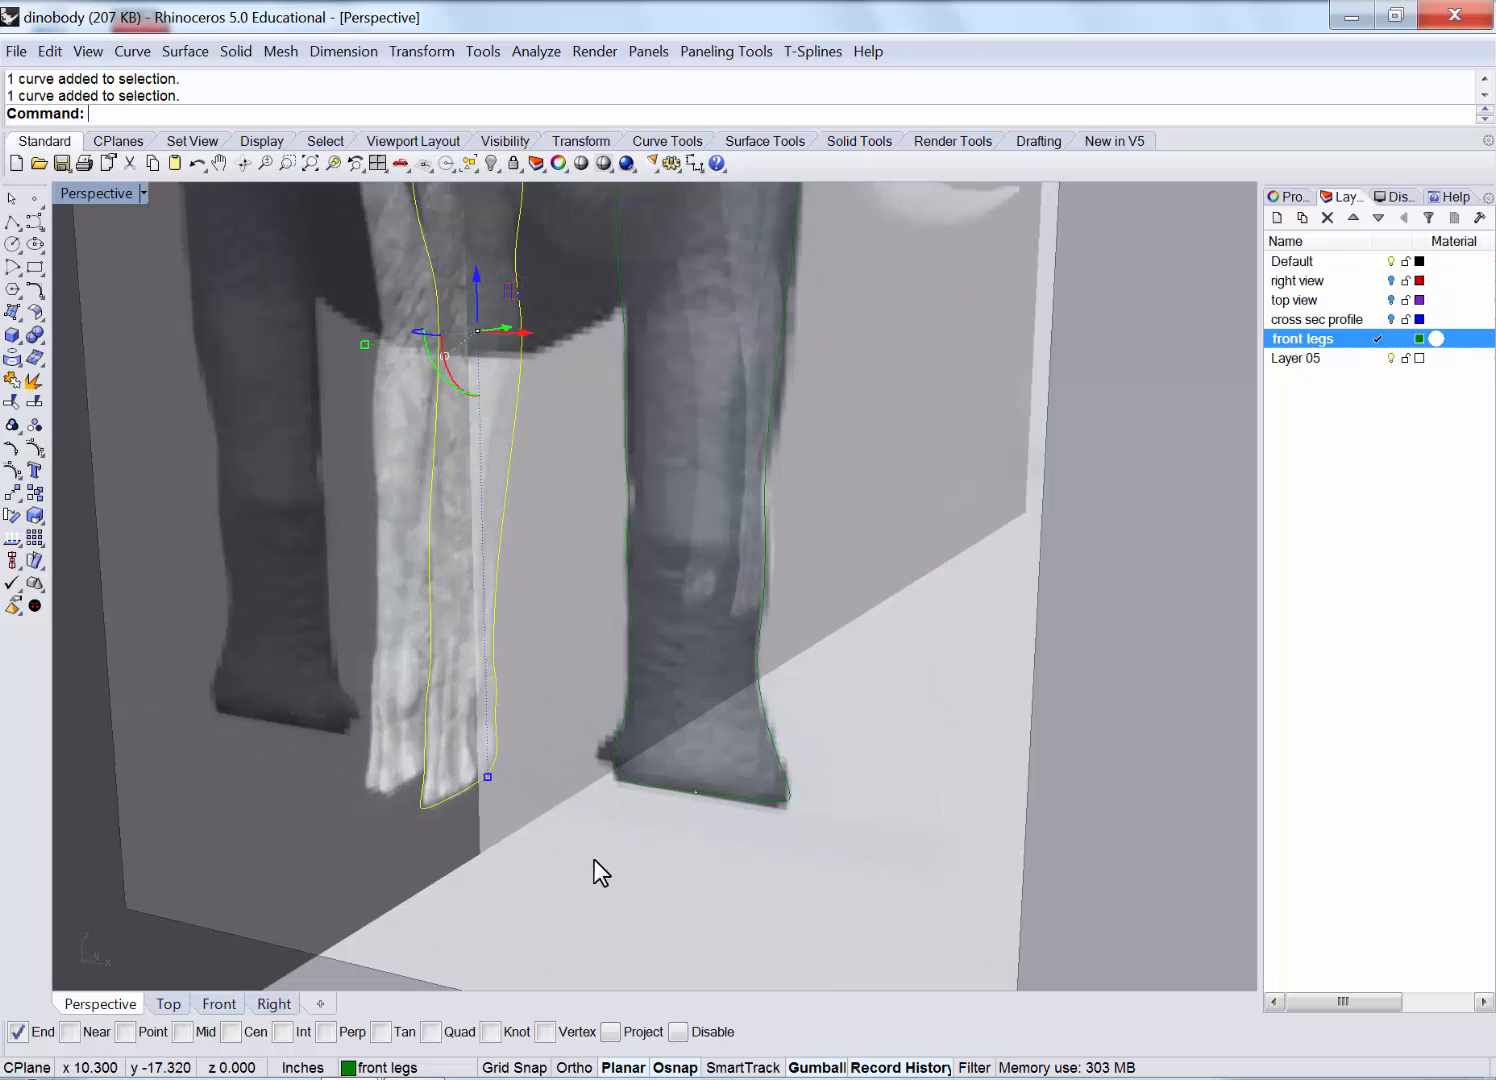
scroll(468, 794, "up", 1)
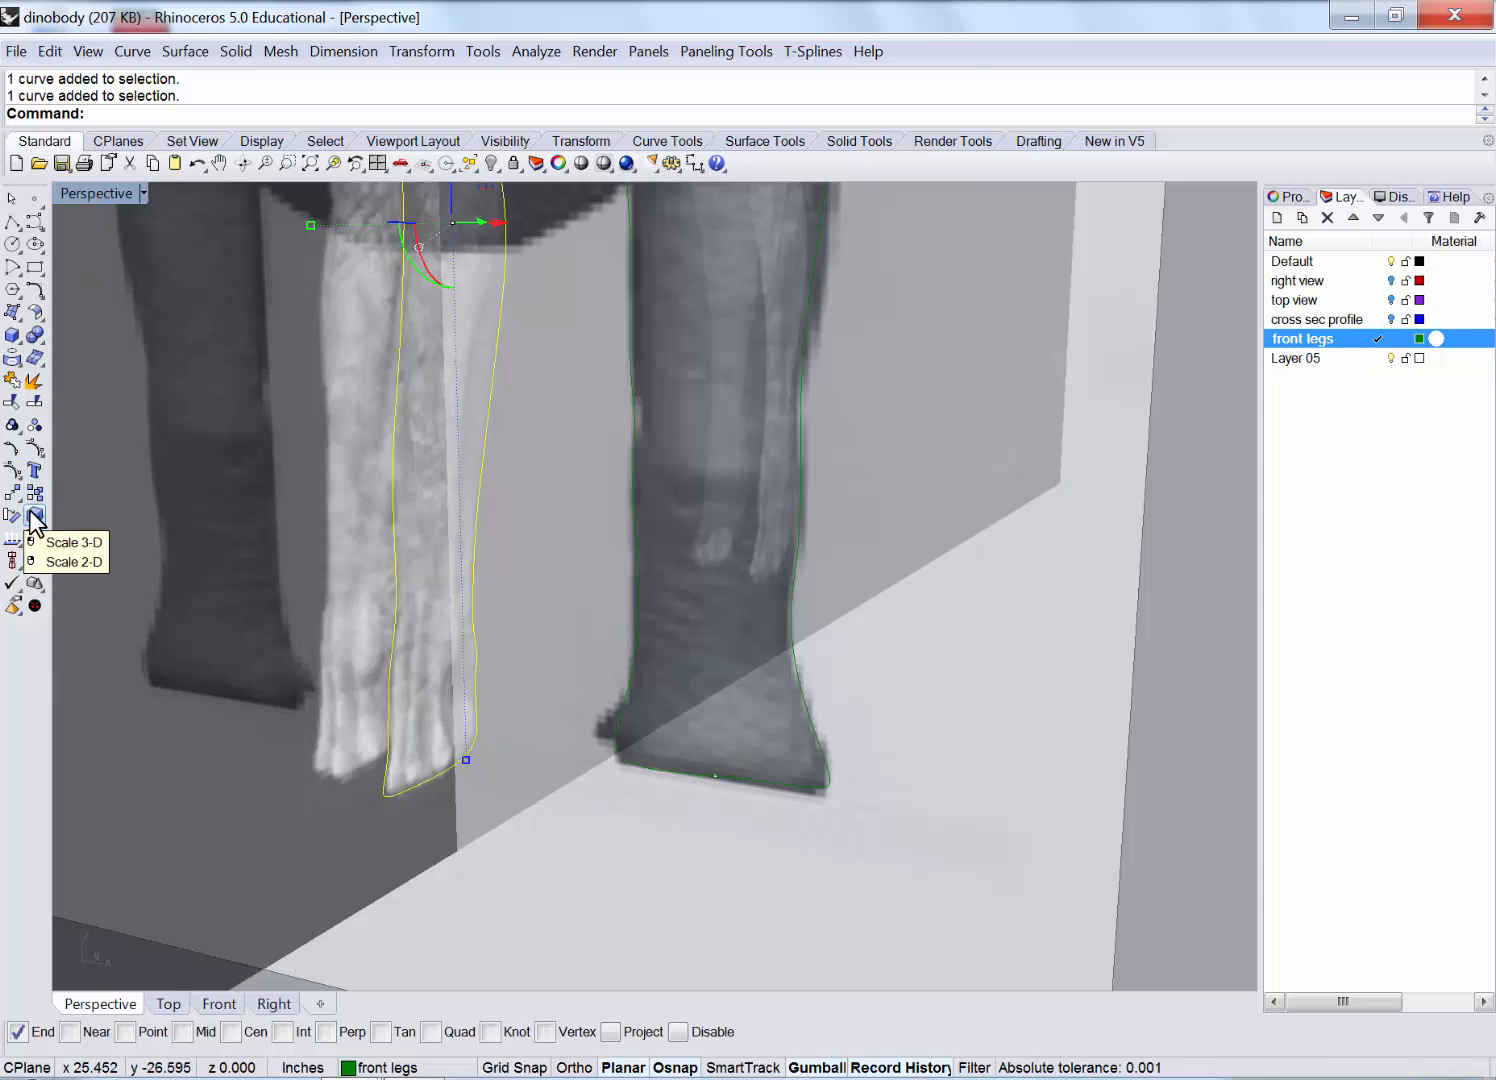
Move the side-profile curve from its bottom end onto the point at the right leg's foot.
left_click(423, 52)
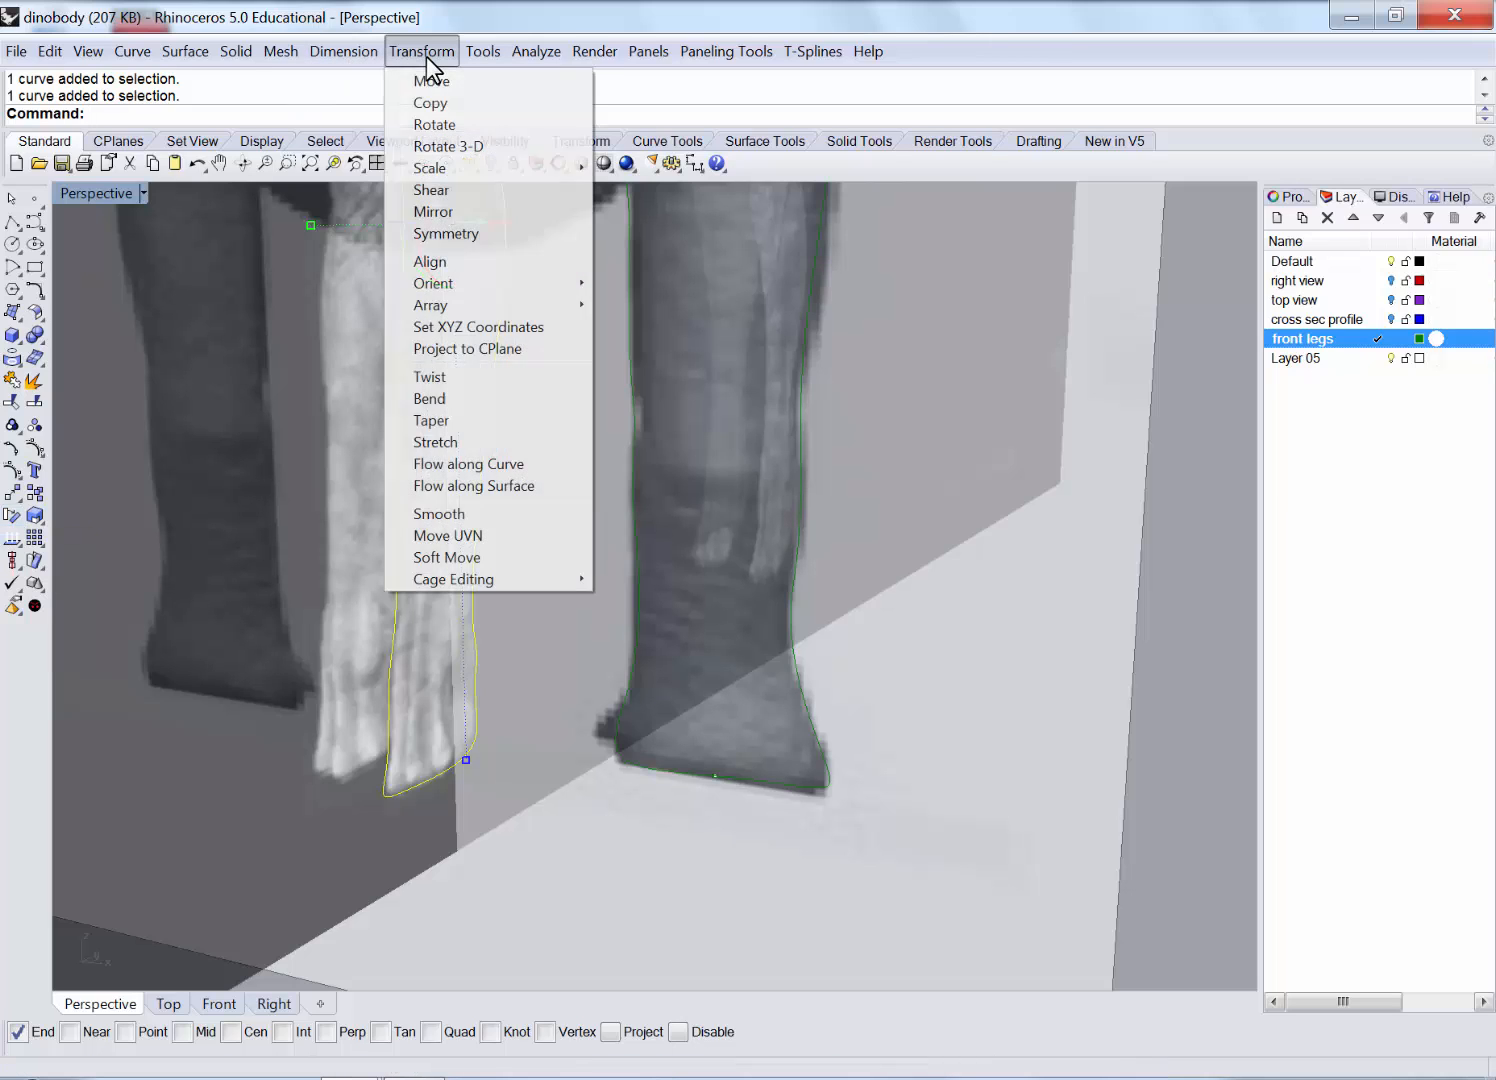
left_click(433, 82)
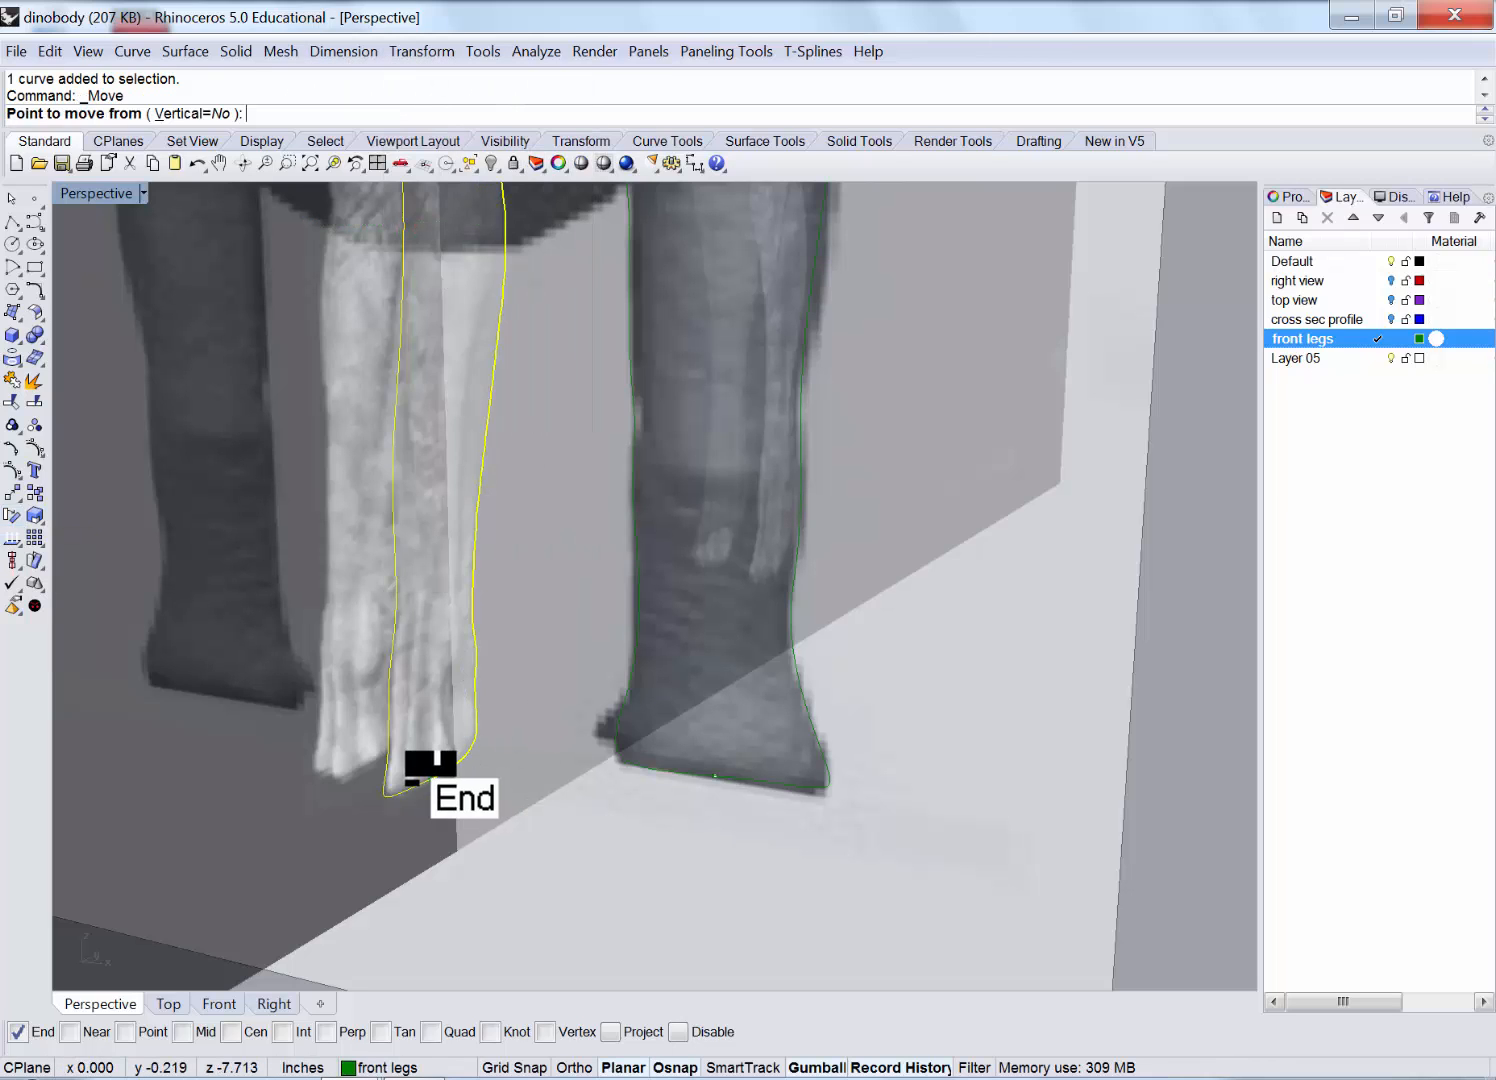
left_click(430, 765)
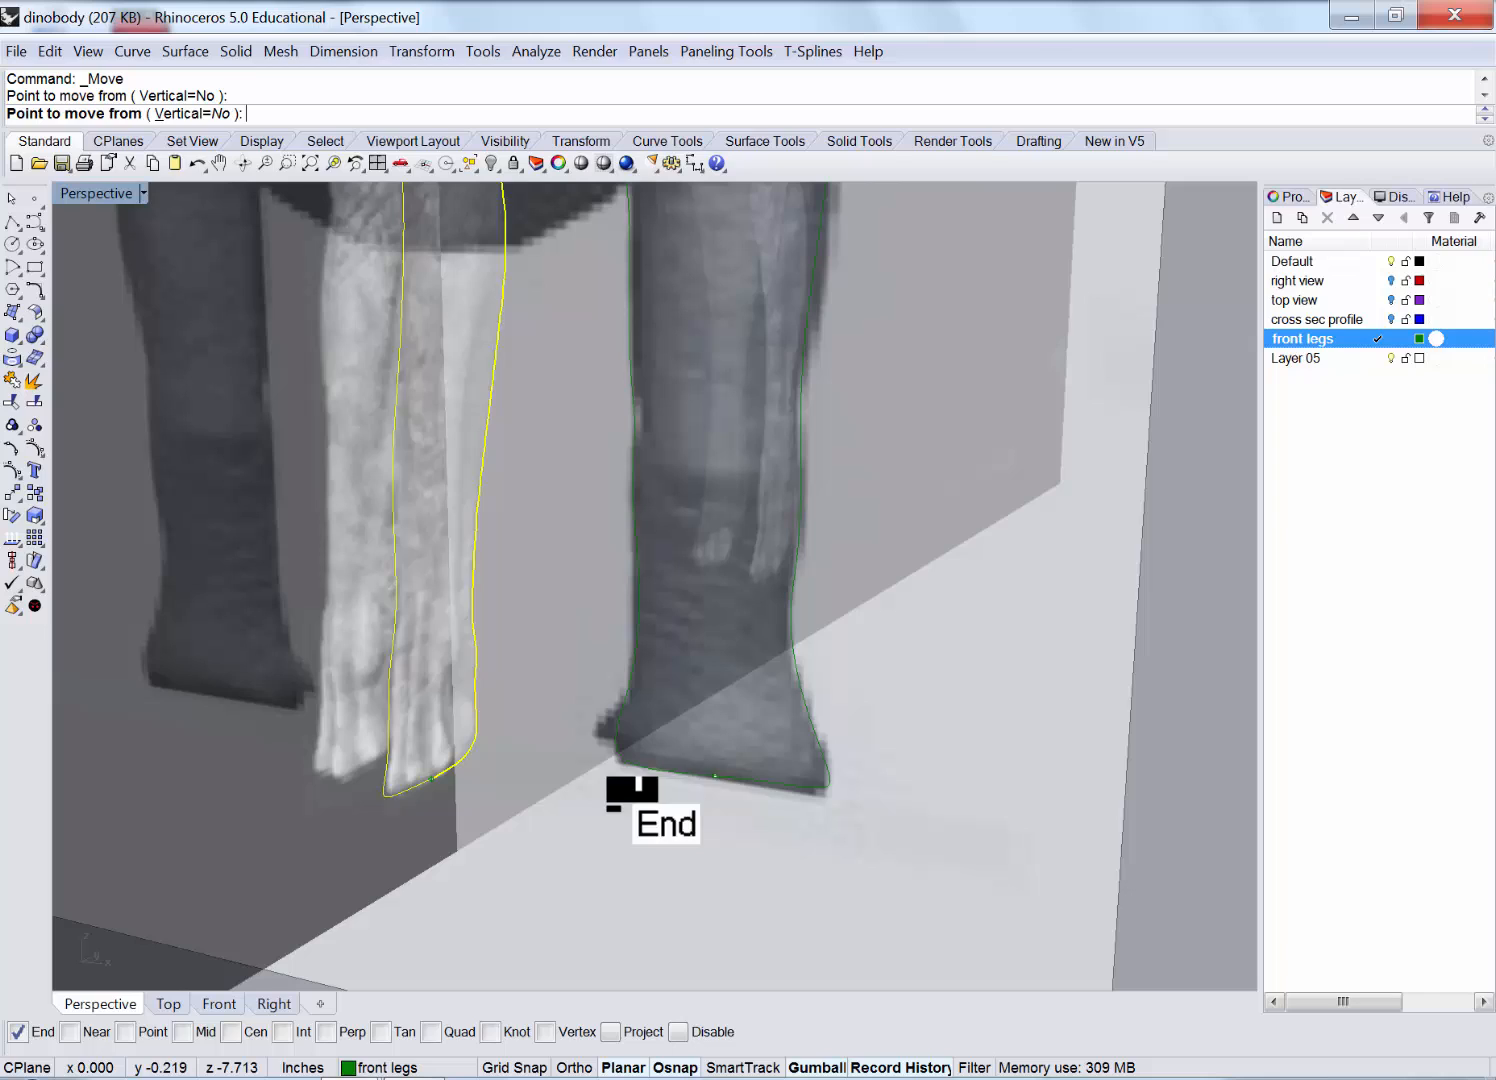
left_click(695, 790)
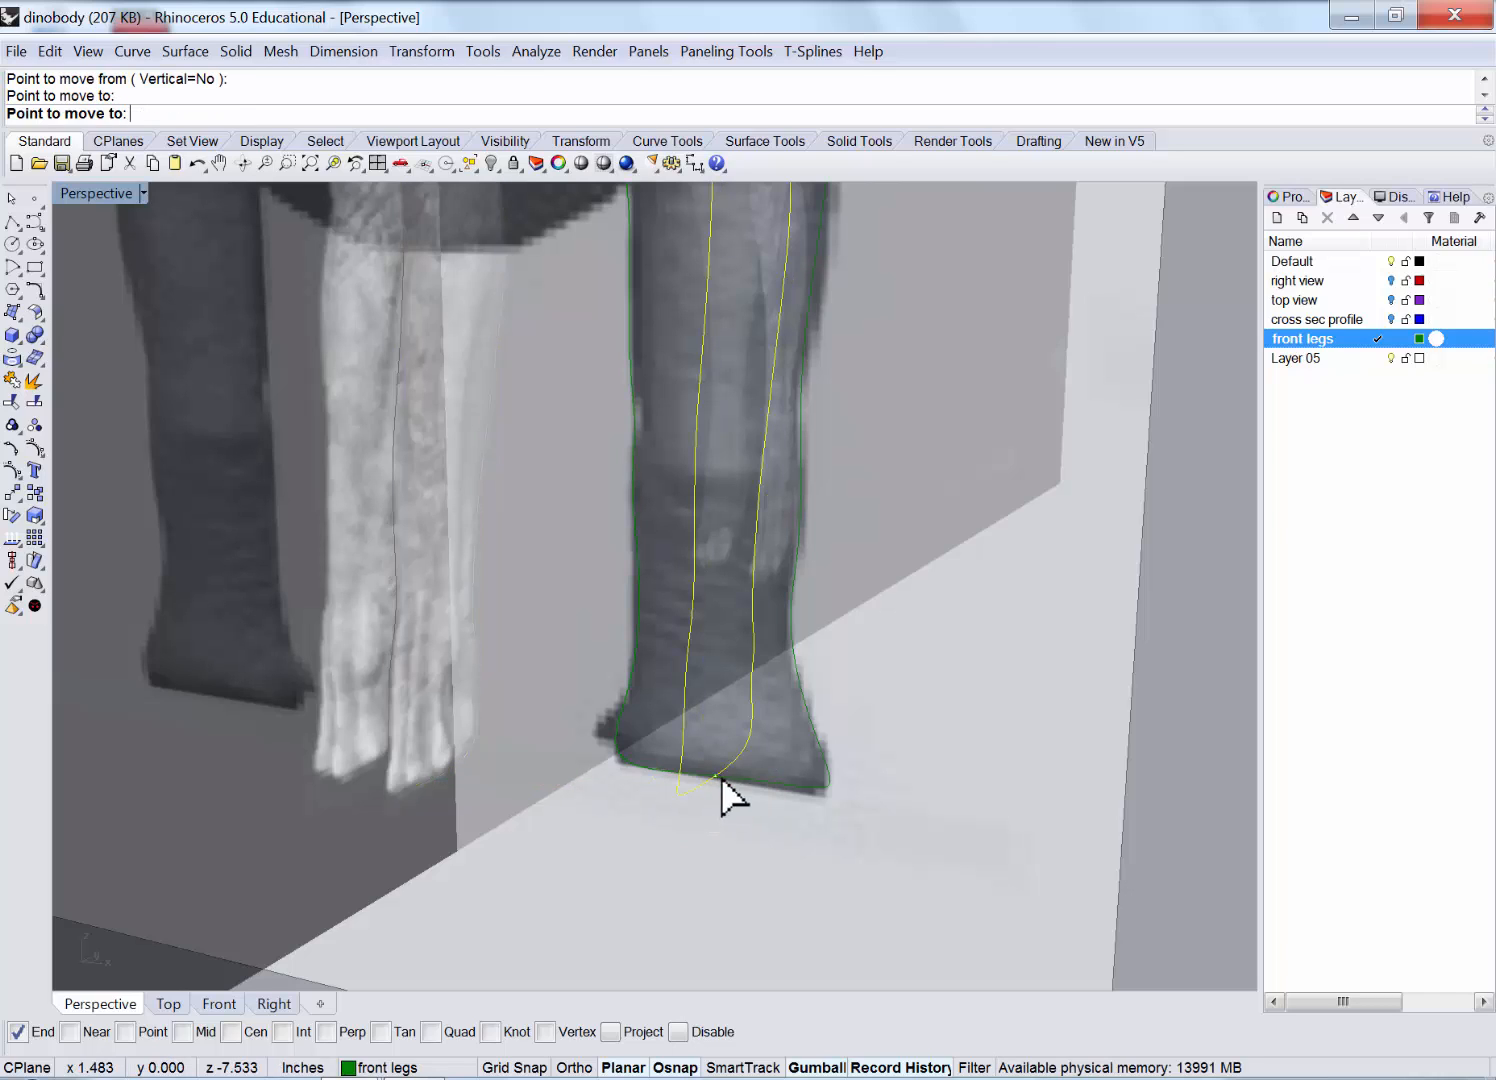
right_click_drag(699, 834, 825, 742)
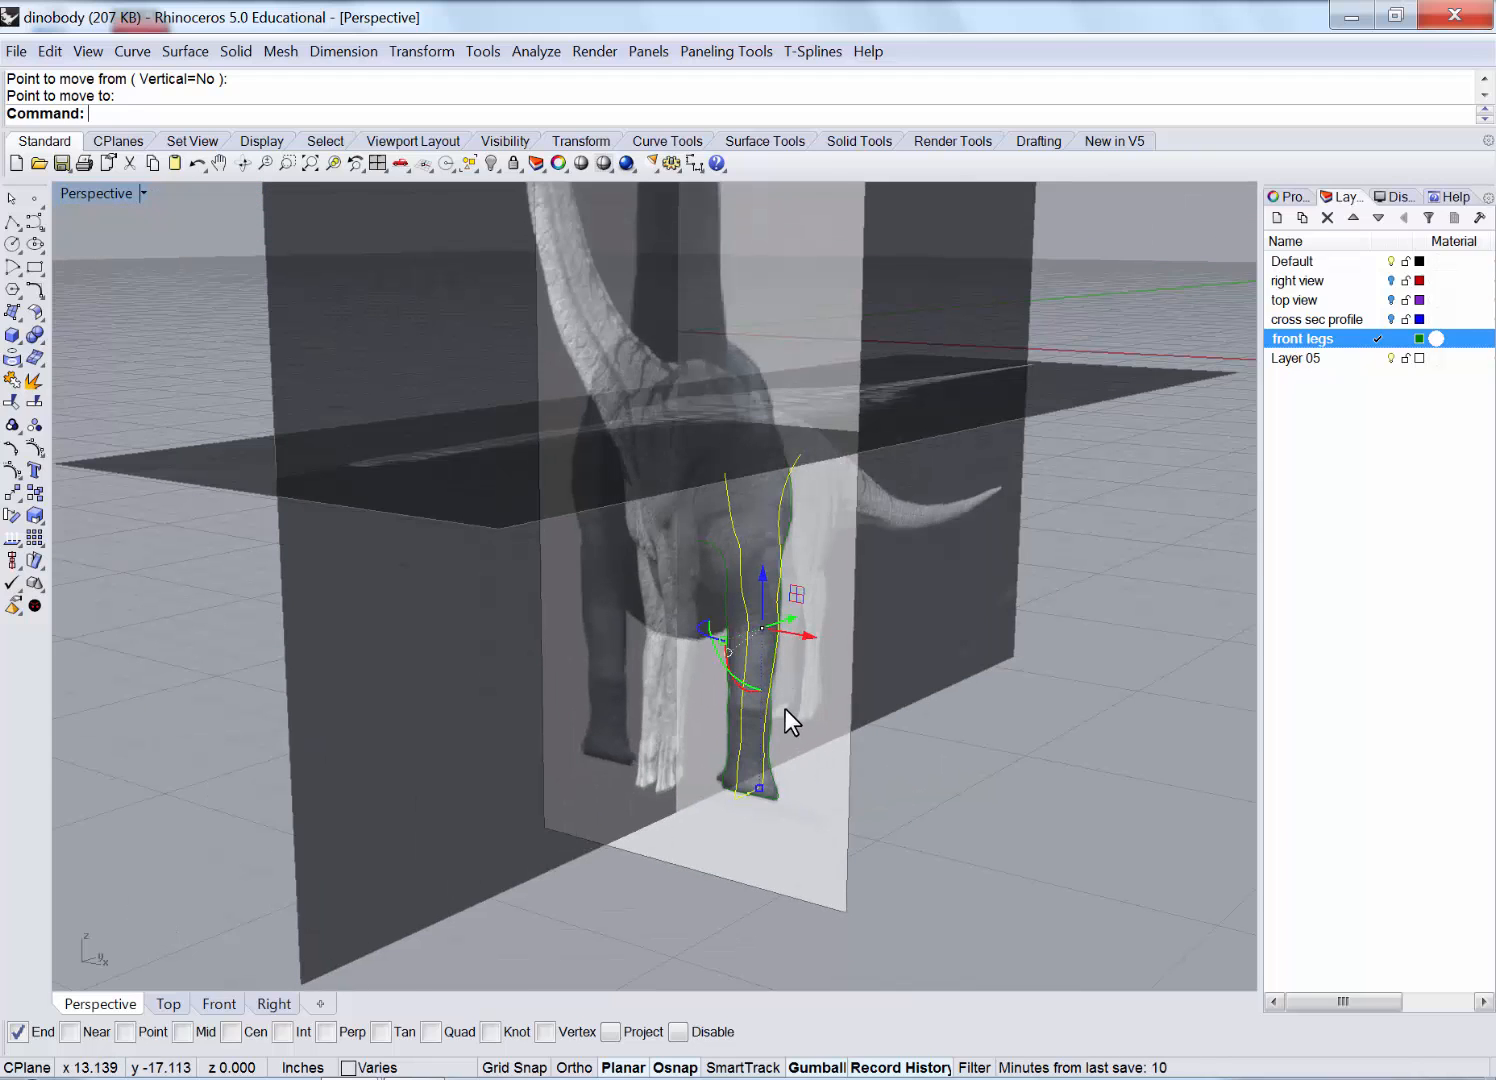
scroll(785, 708, "down", 2)
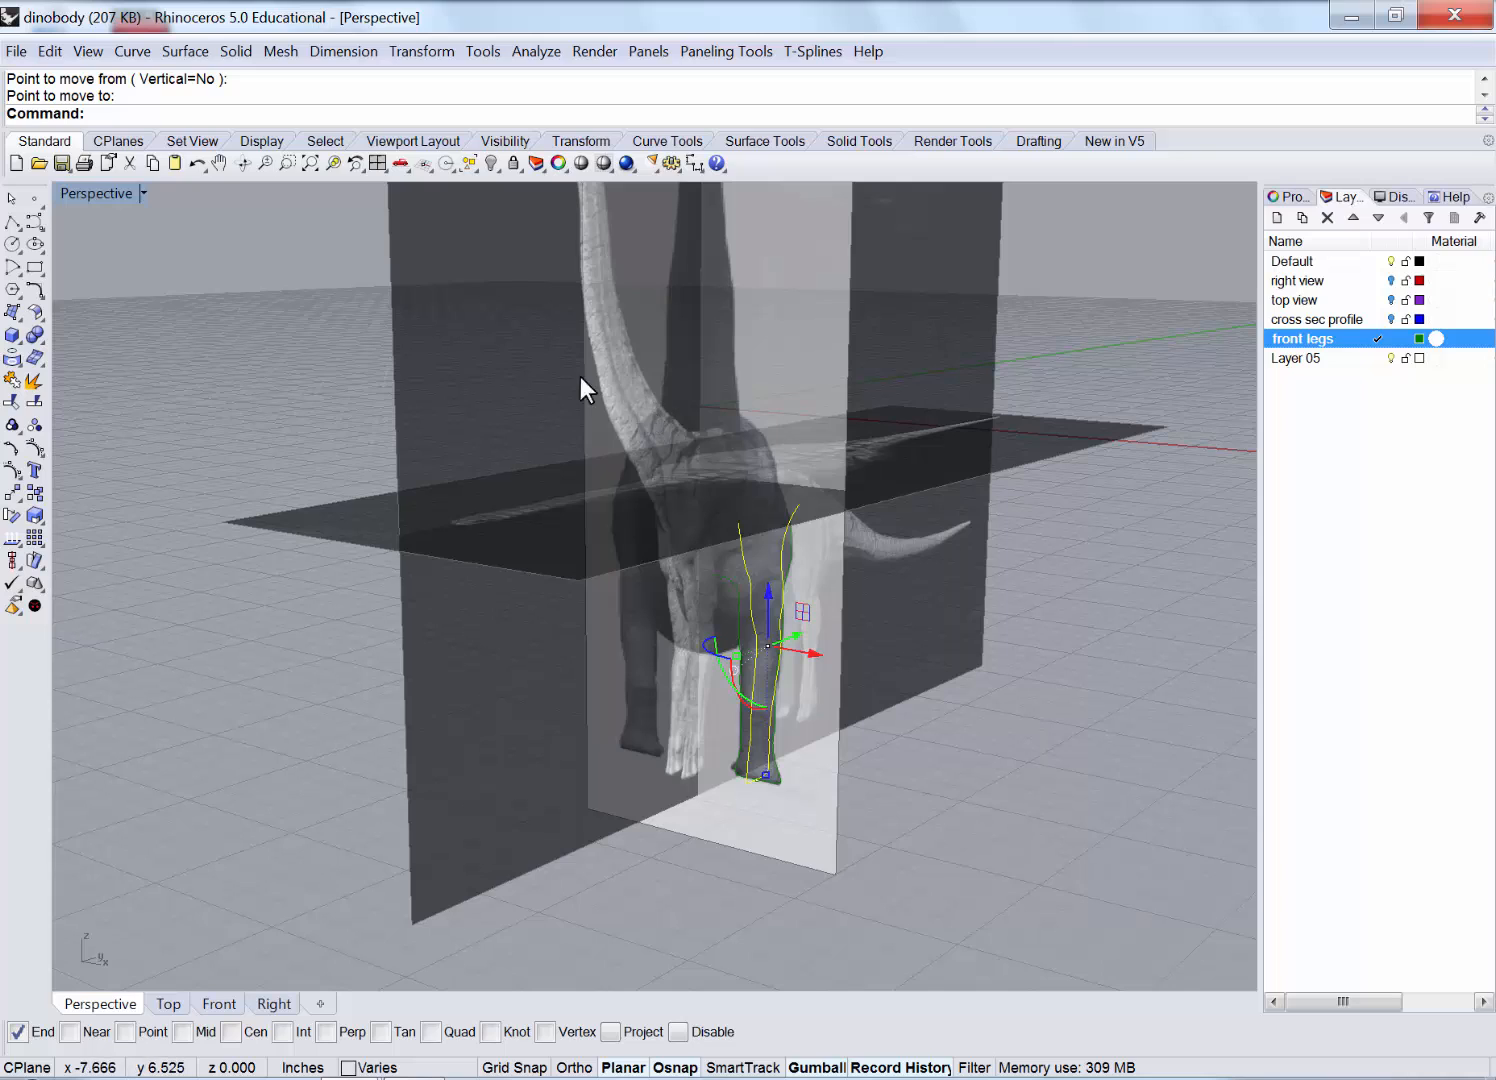
scroll(700, 600, "up", 2)
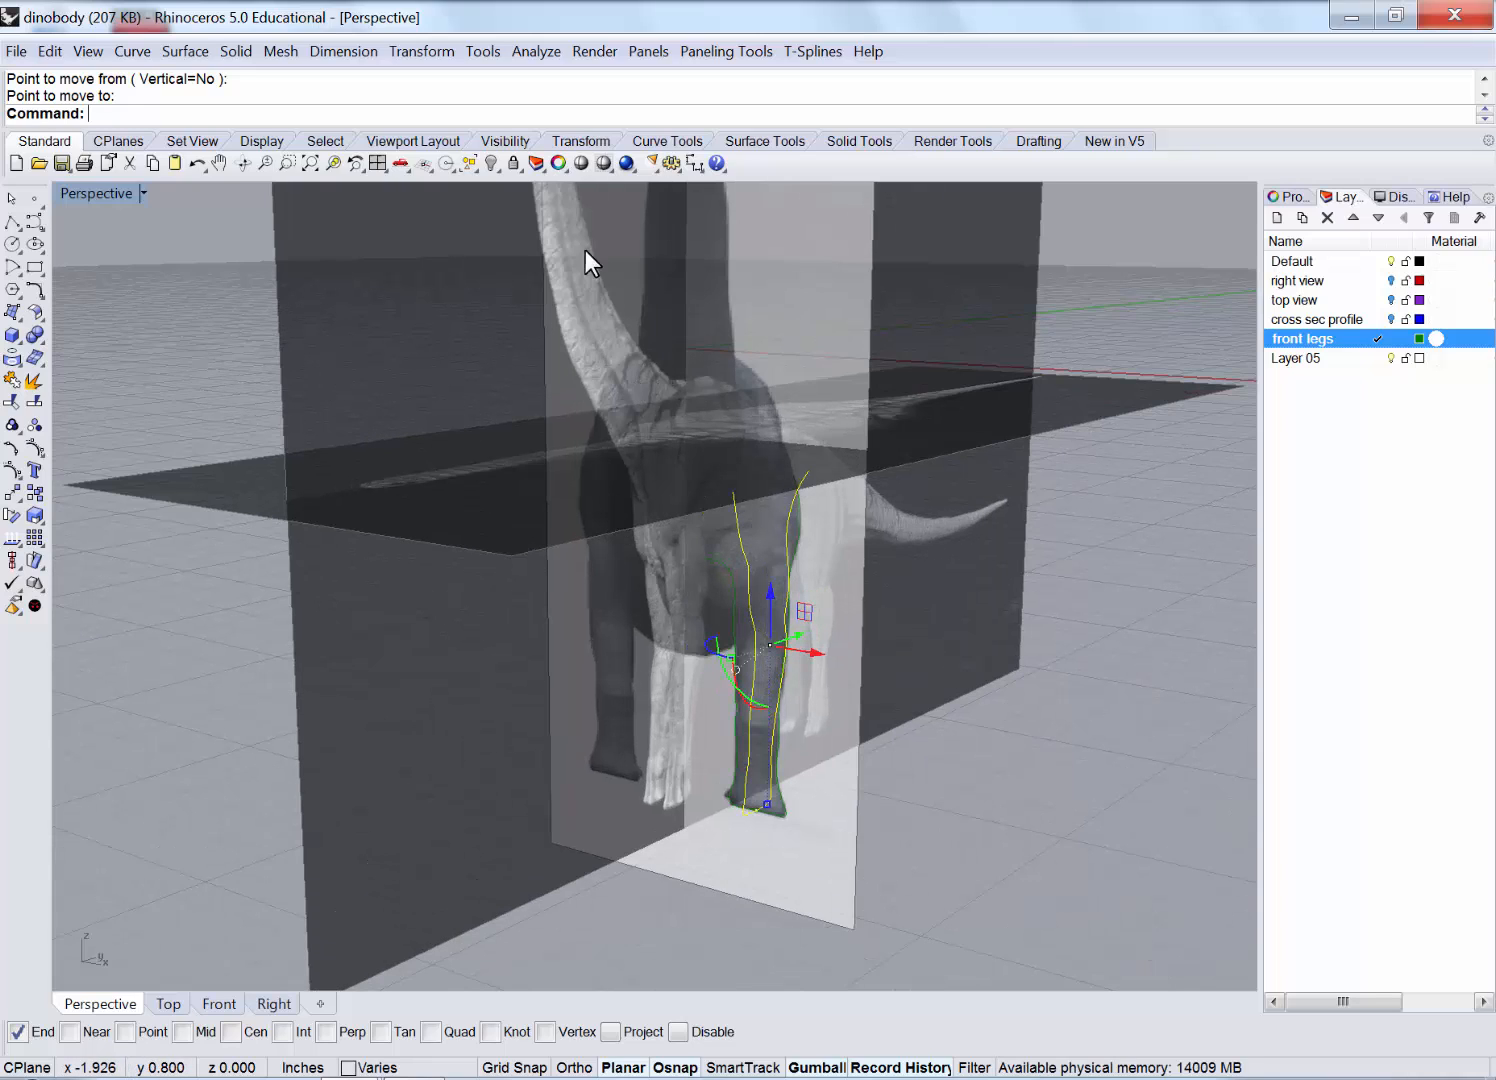
Unlock the three picture planes and hide them, leaving only the leg curves.
right_click(512, 167)
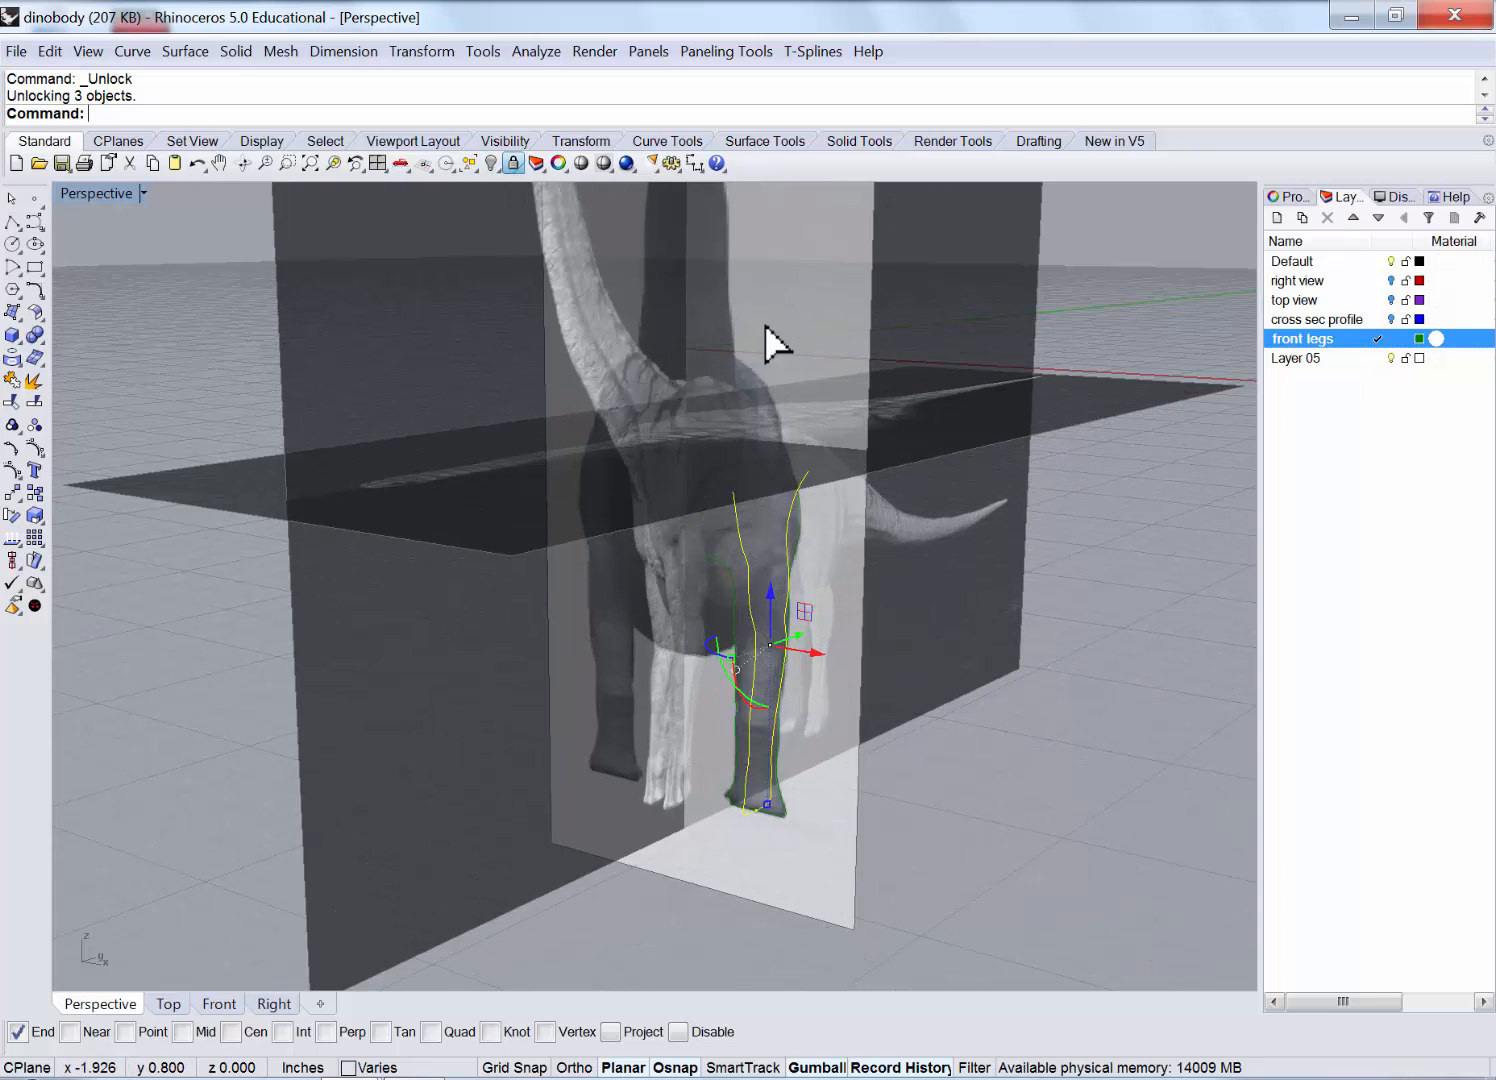
left_click(993, 348)
left_click(600, 370, "shift")
left_click(510, 504, "shift")
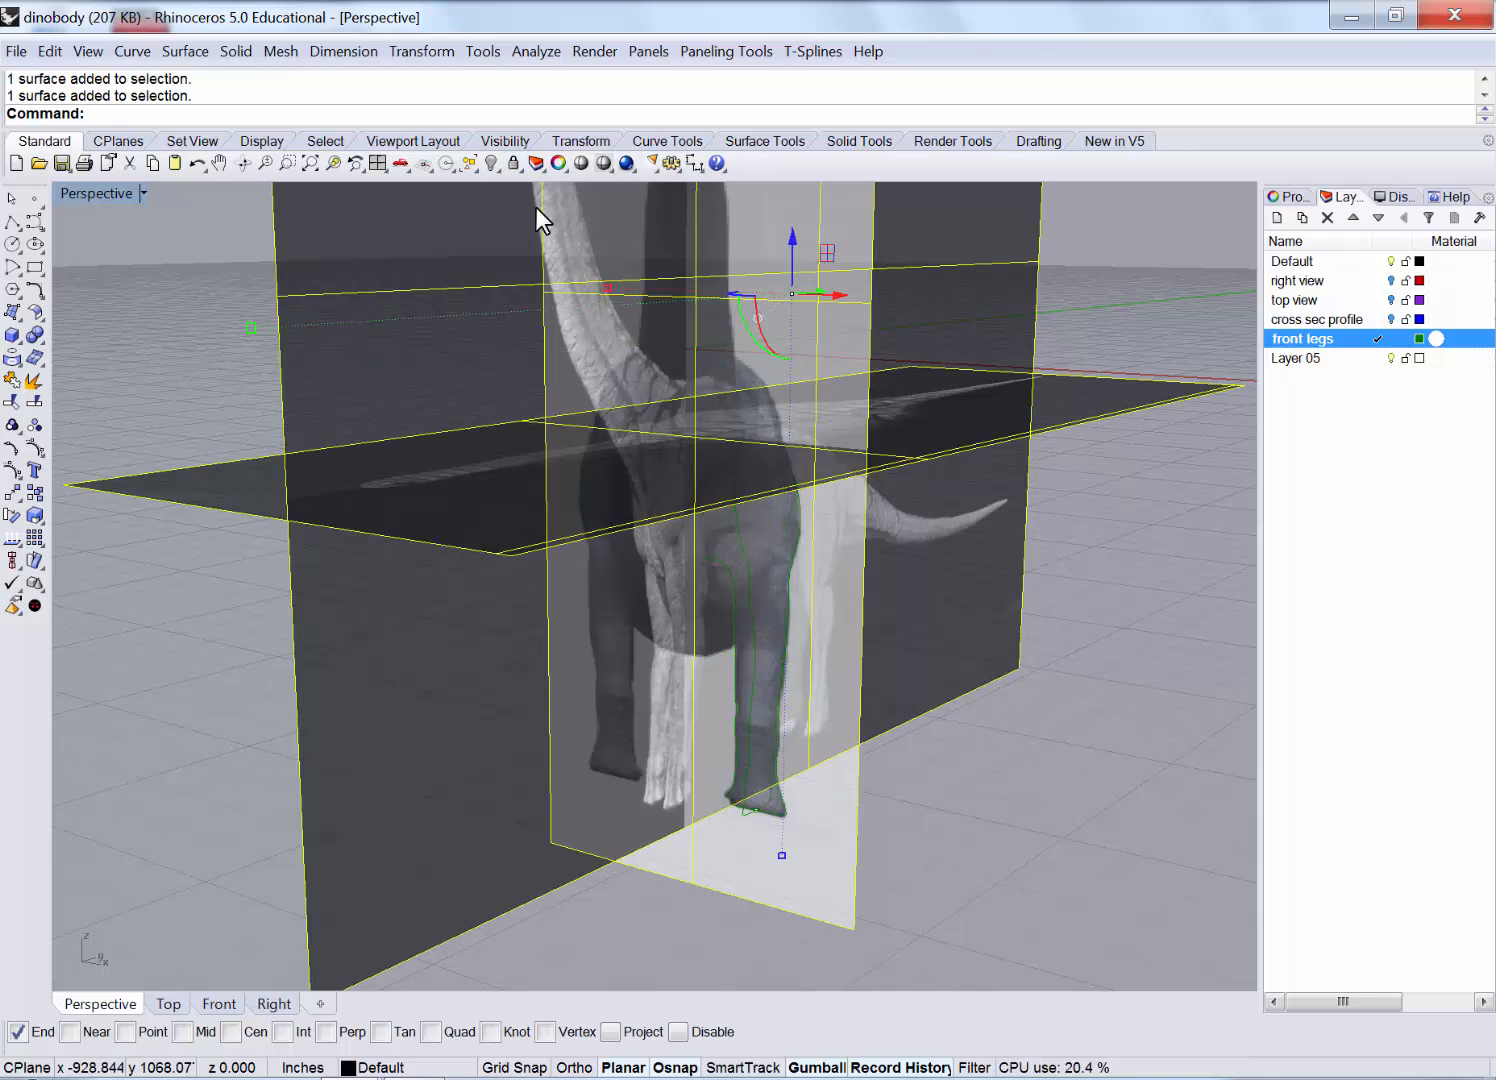
left_click(487, 164)
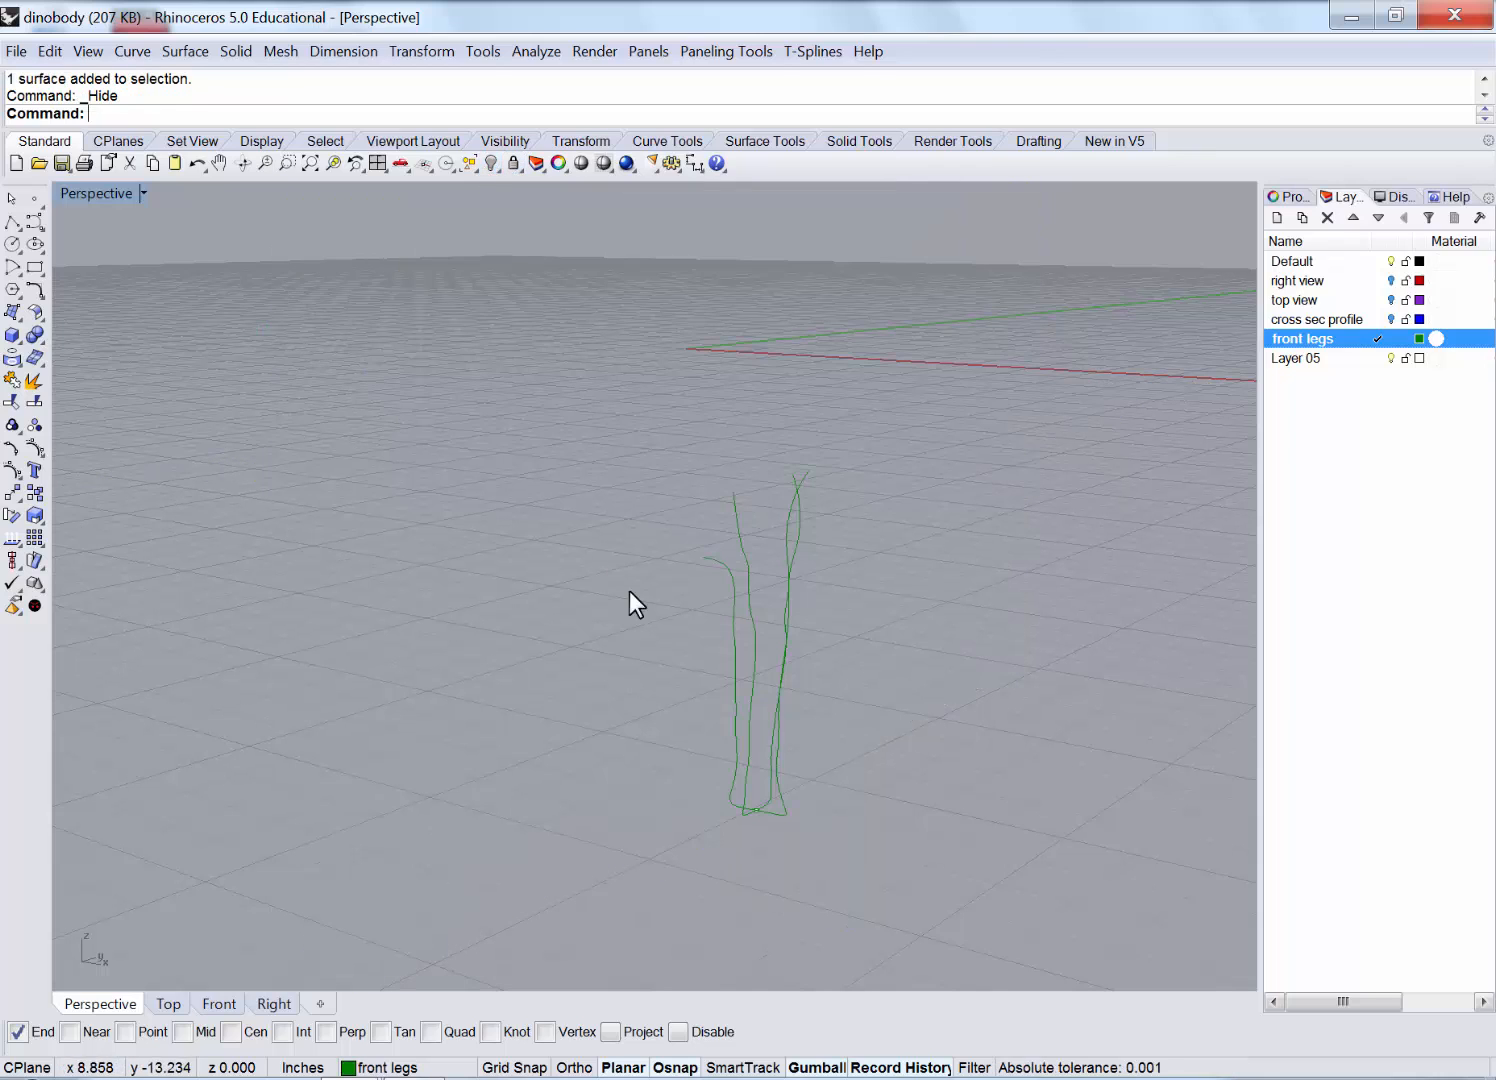
mouse_move(629, 591)
right_mouse_down()
mouse_move(873, 693)
mouse_move(806, 590)
mouse_move(848, 568)
mouse_move(841, 542)
mouse_move(781, 592)
mouse_move(684, 604)
mouse_move(574, 561)
mouse_move(528, 568)
mouse_move(671, 574)
mouse_move(624, 570)
right_mouse_up()
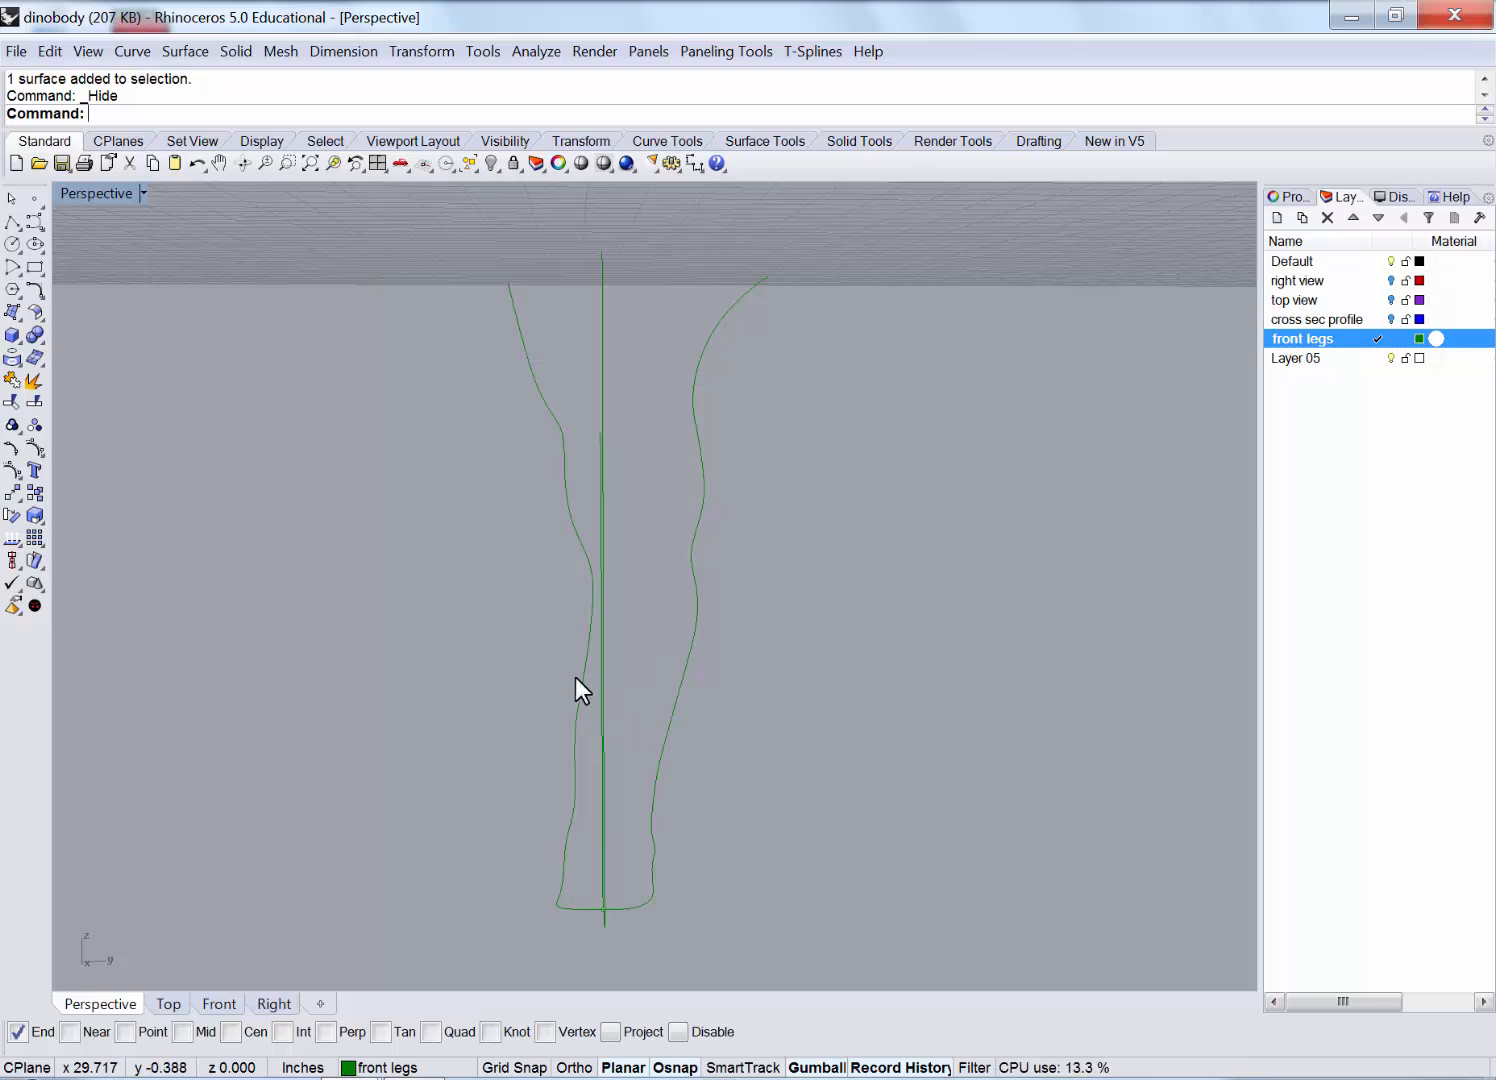
Maximize the Right view to show the leg curves alone.
double_click(101, 196)
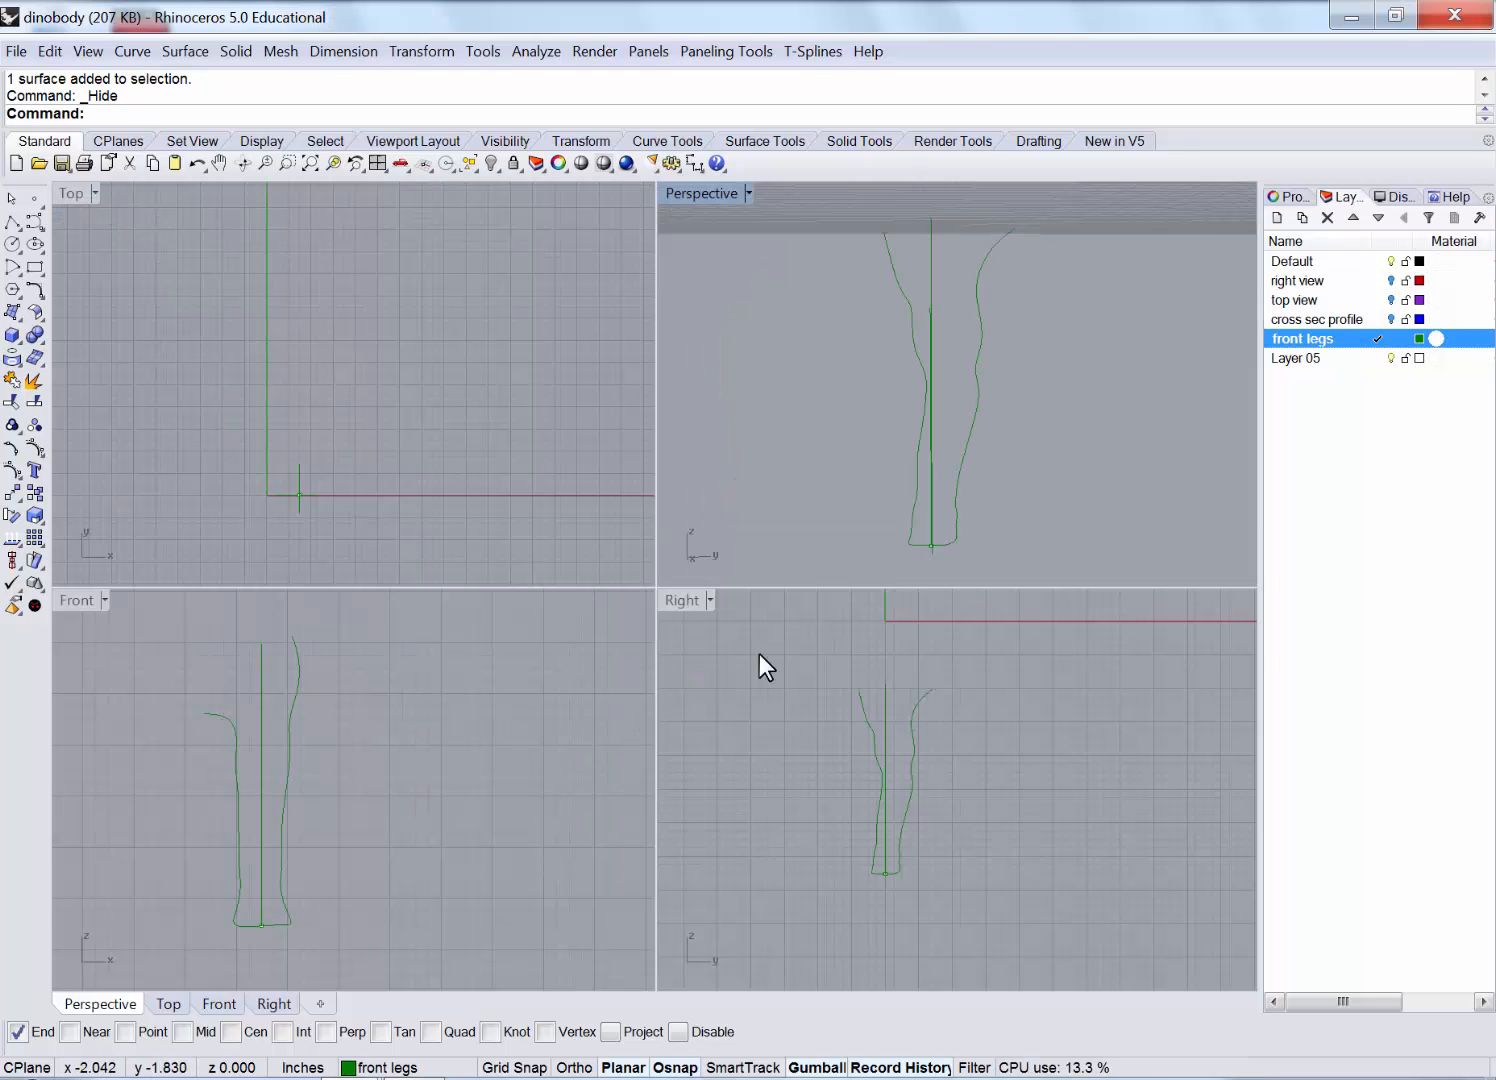
double_click(681, 600)
scroll(611, 697, "up", 3)
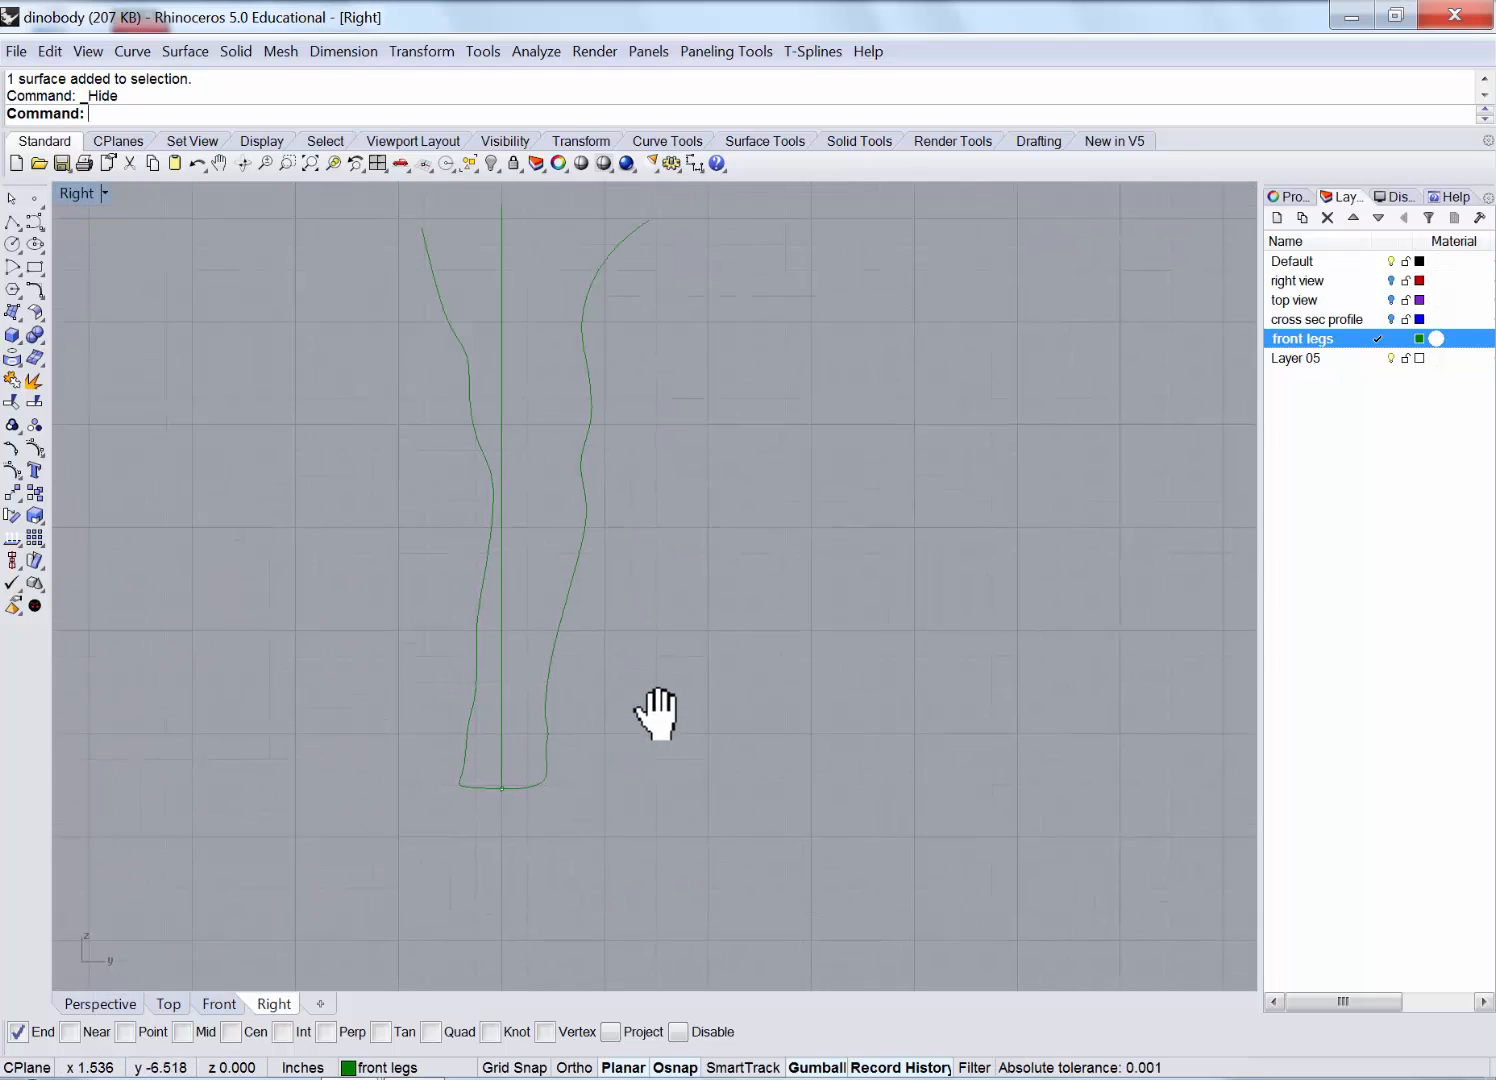
scroll(633, 683, "down", 1)
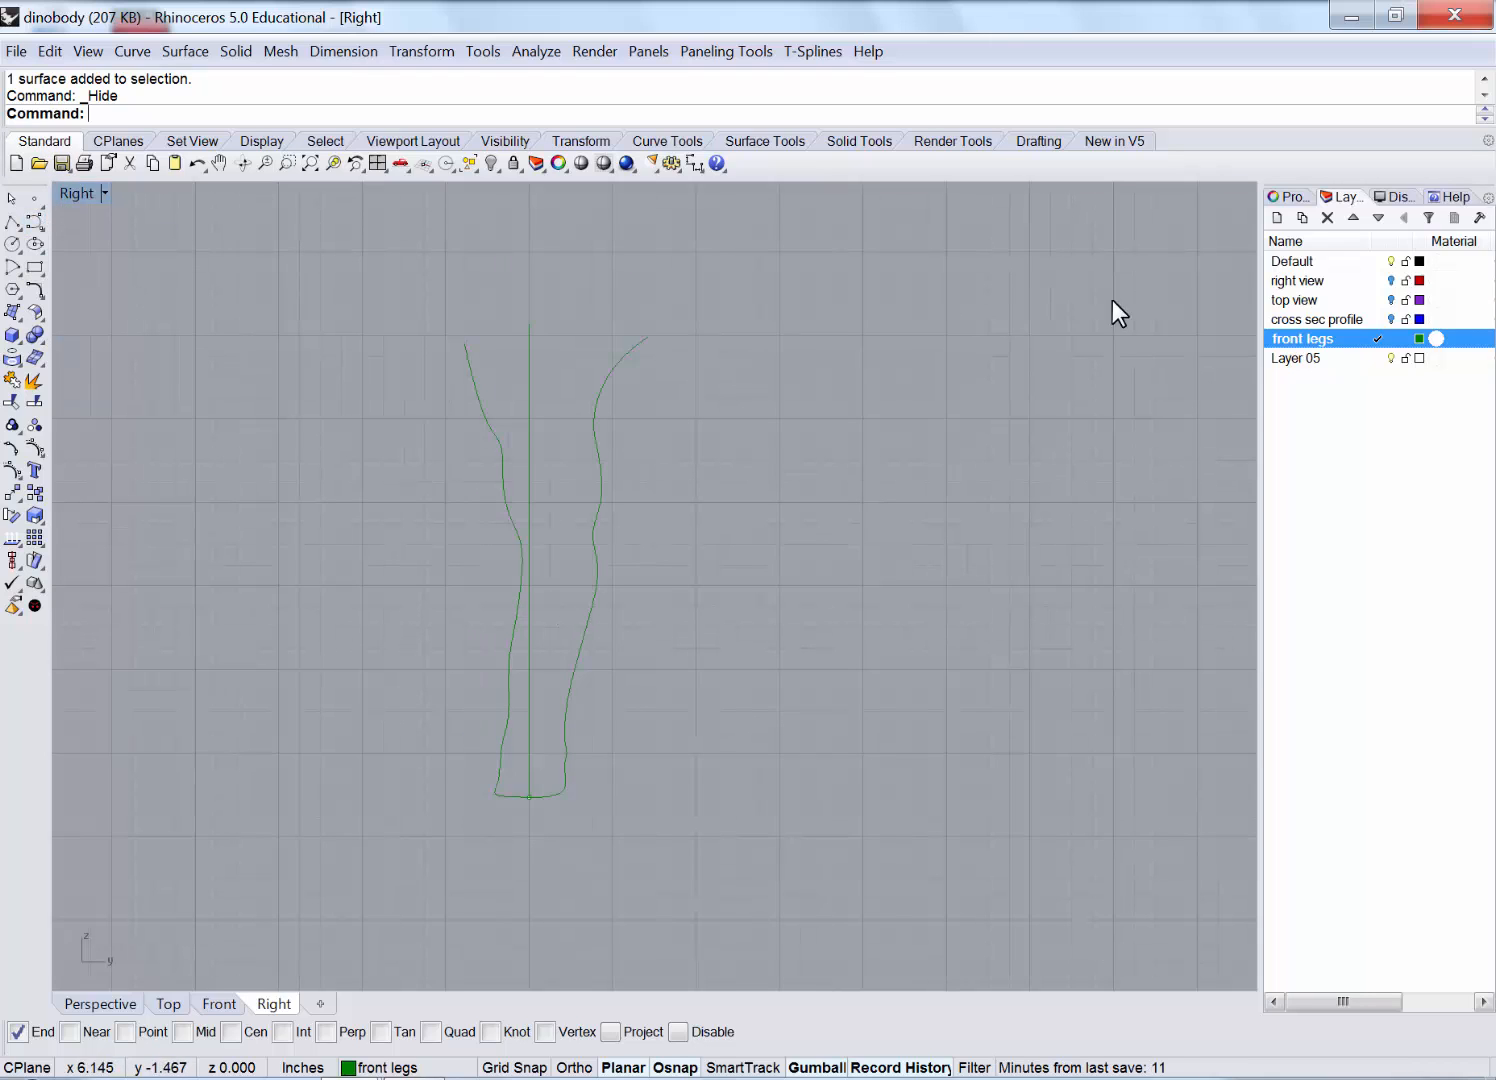
Change Layer 05's colour to orange.
left_click(1419, 358)
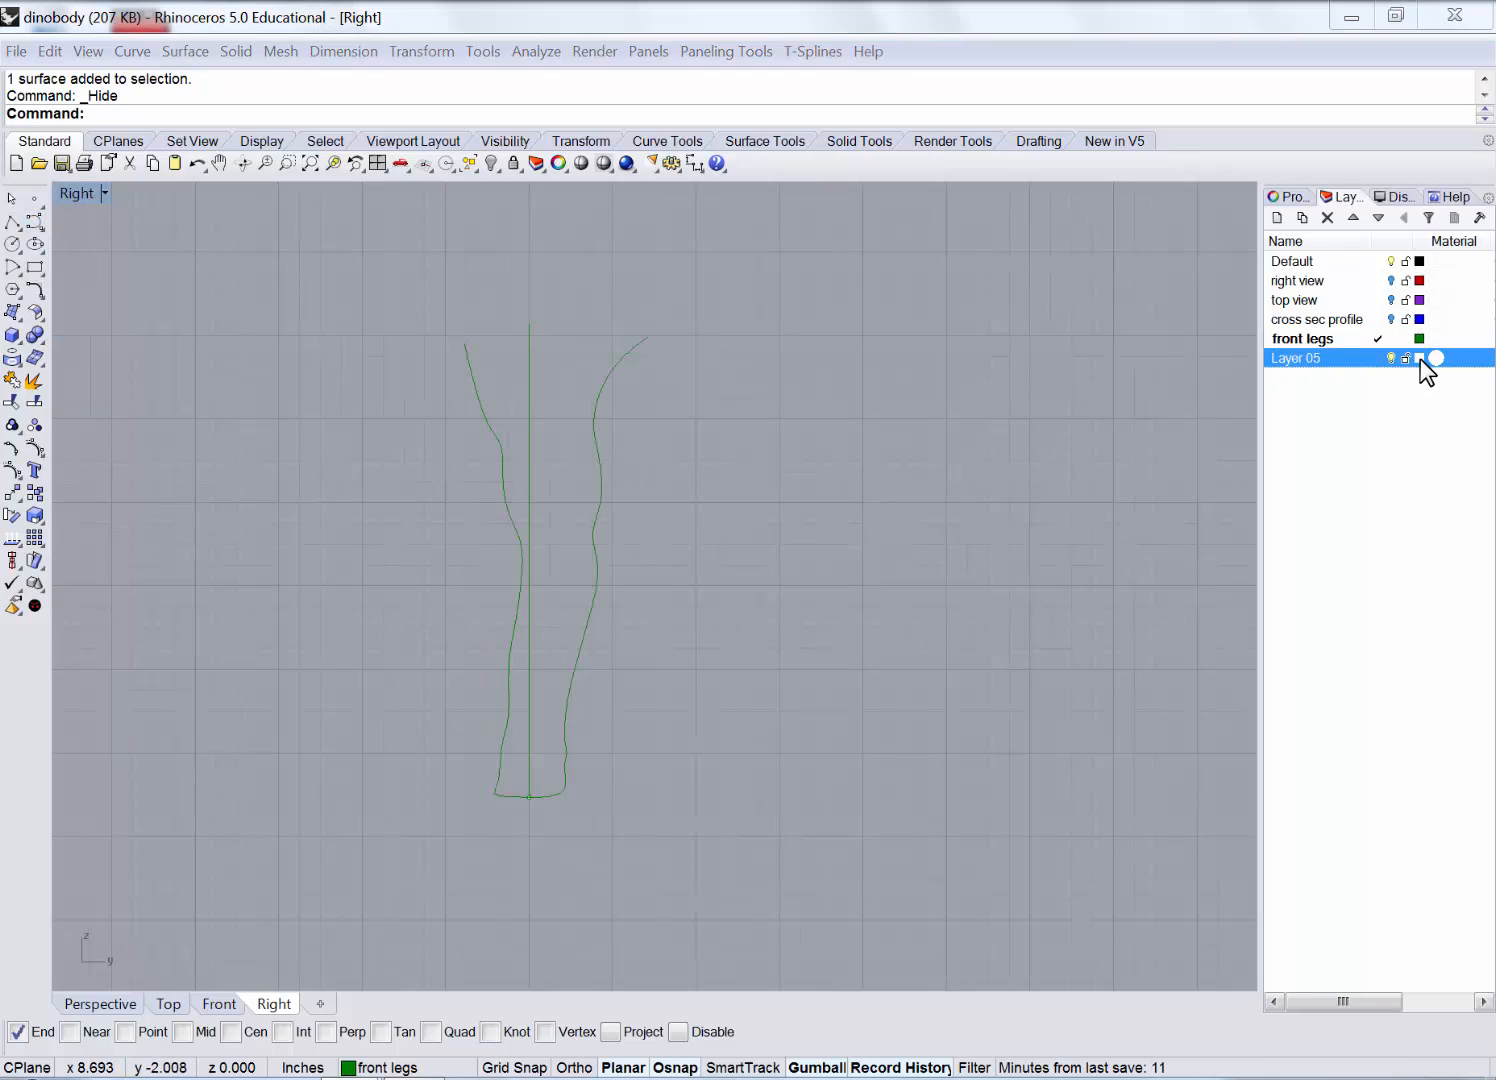
left_click(470, 318)
left_click(741, 640)
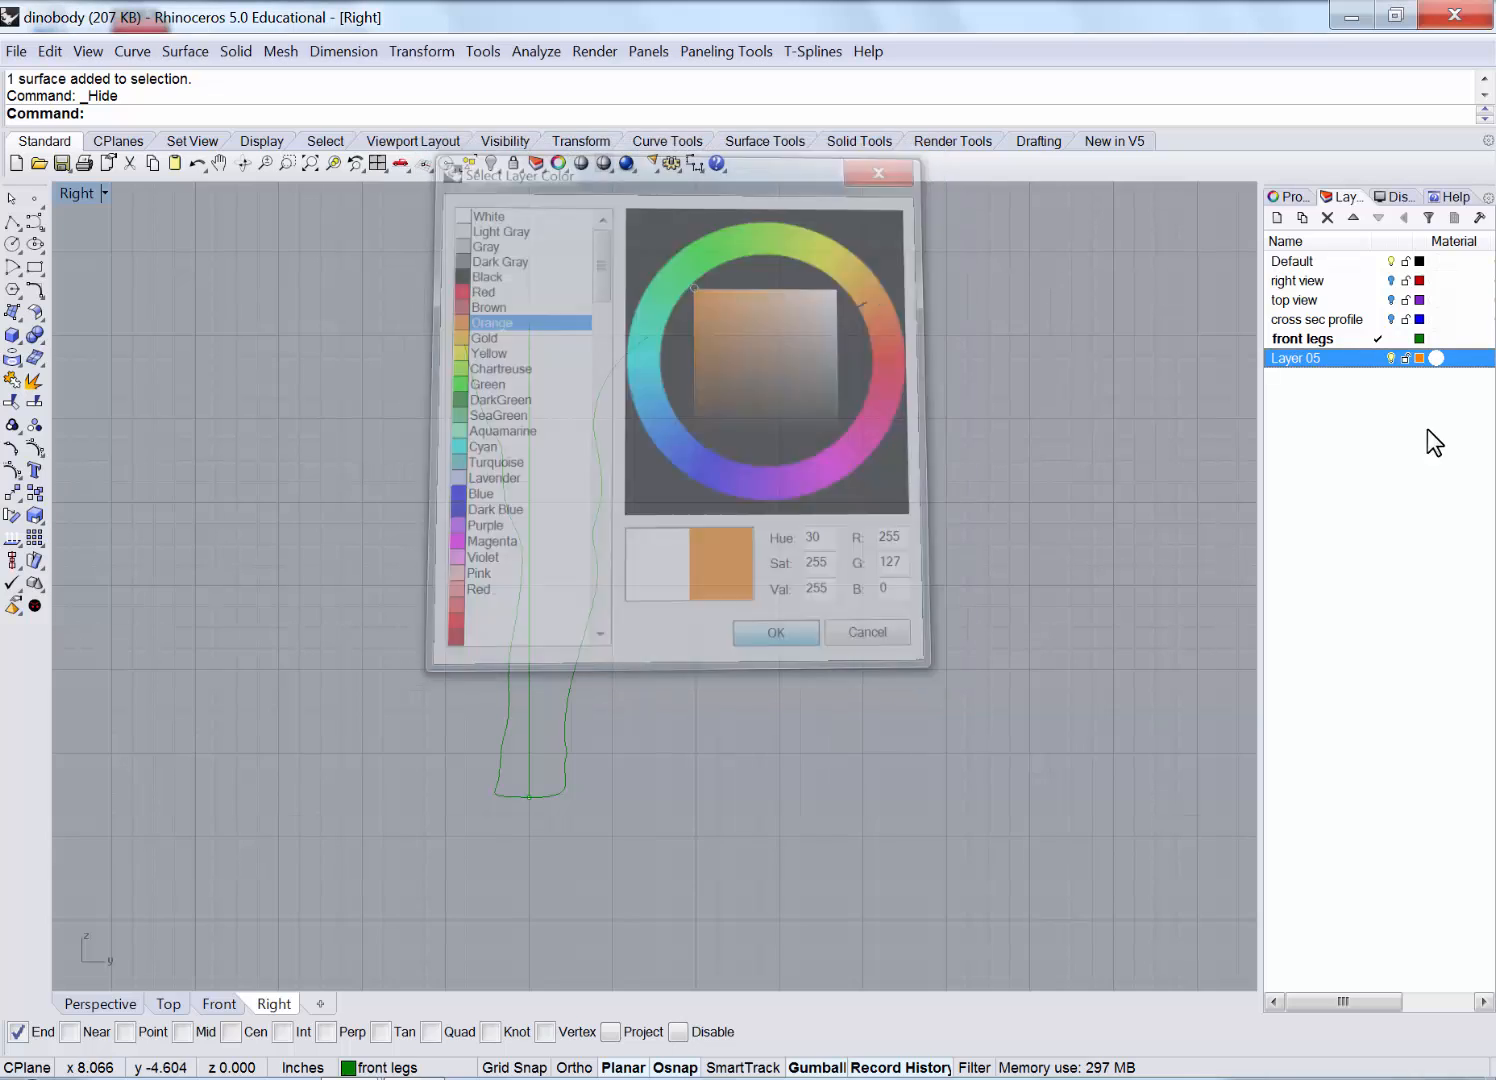
Draw a freeform curve in the Right view running down through the front leg past the foot.
left_click(33, 220)
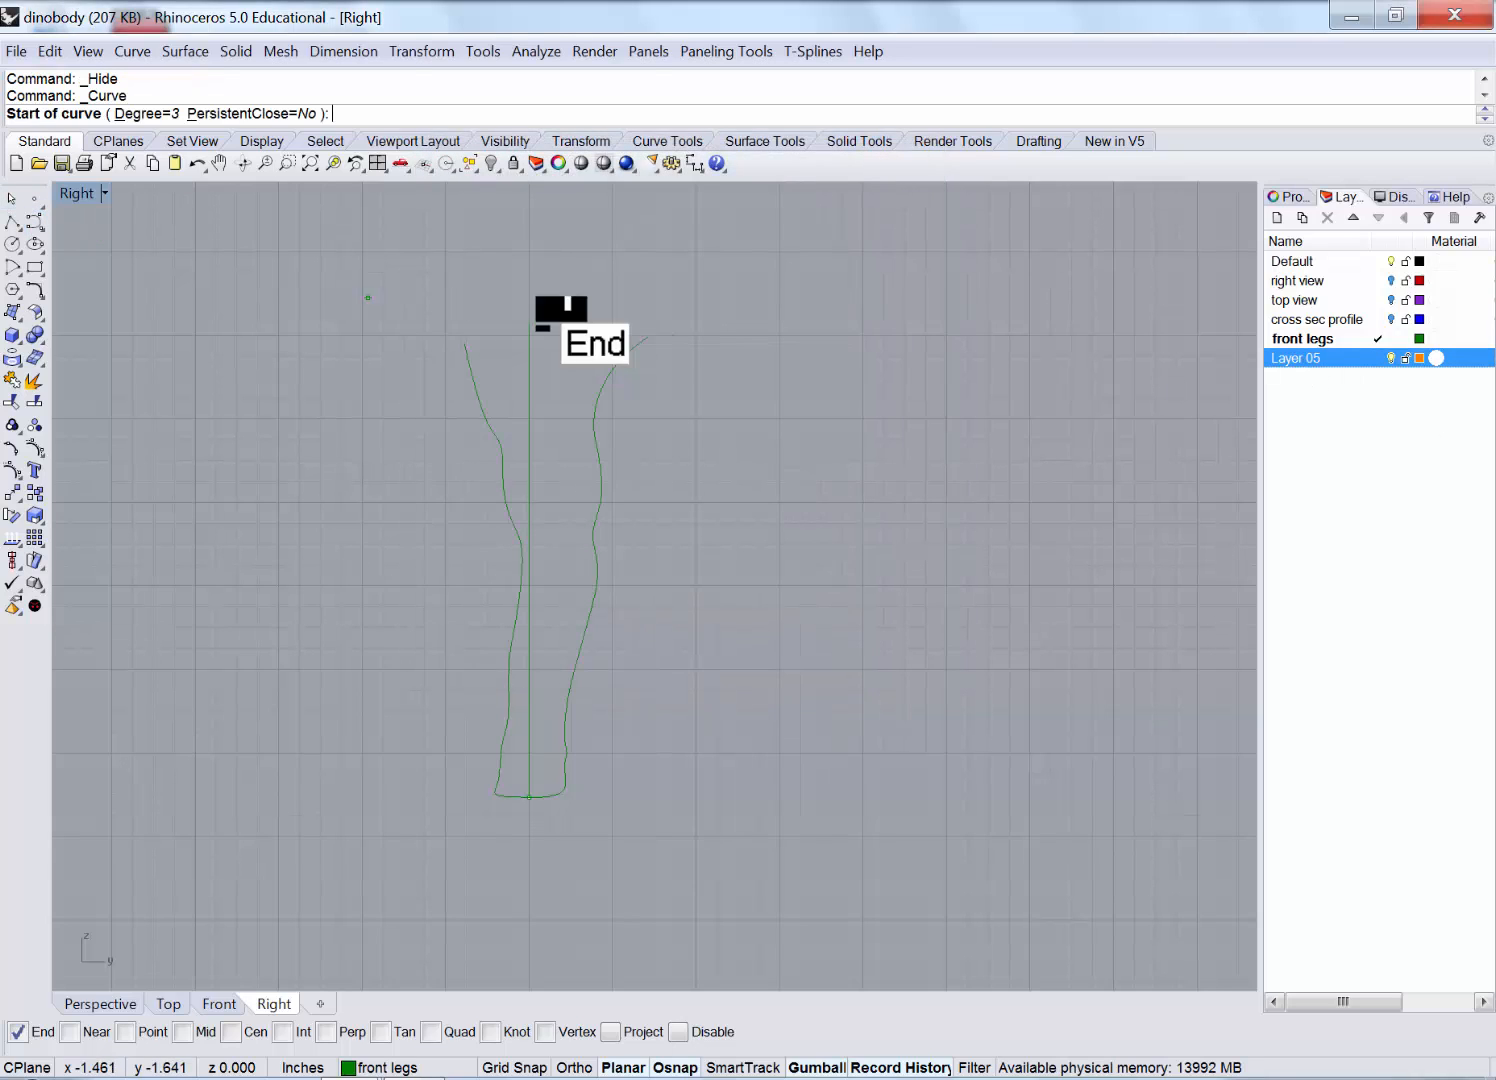
left_click(560, 296)
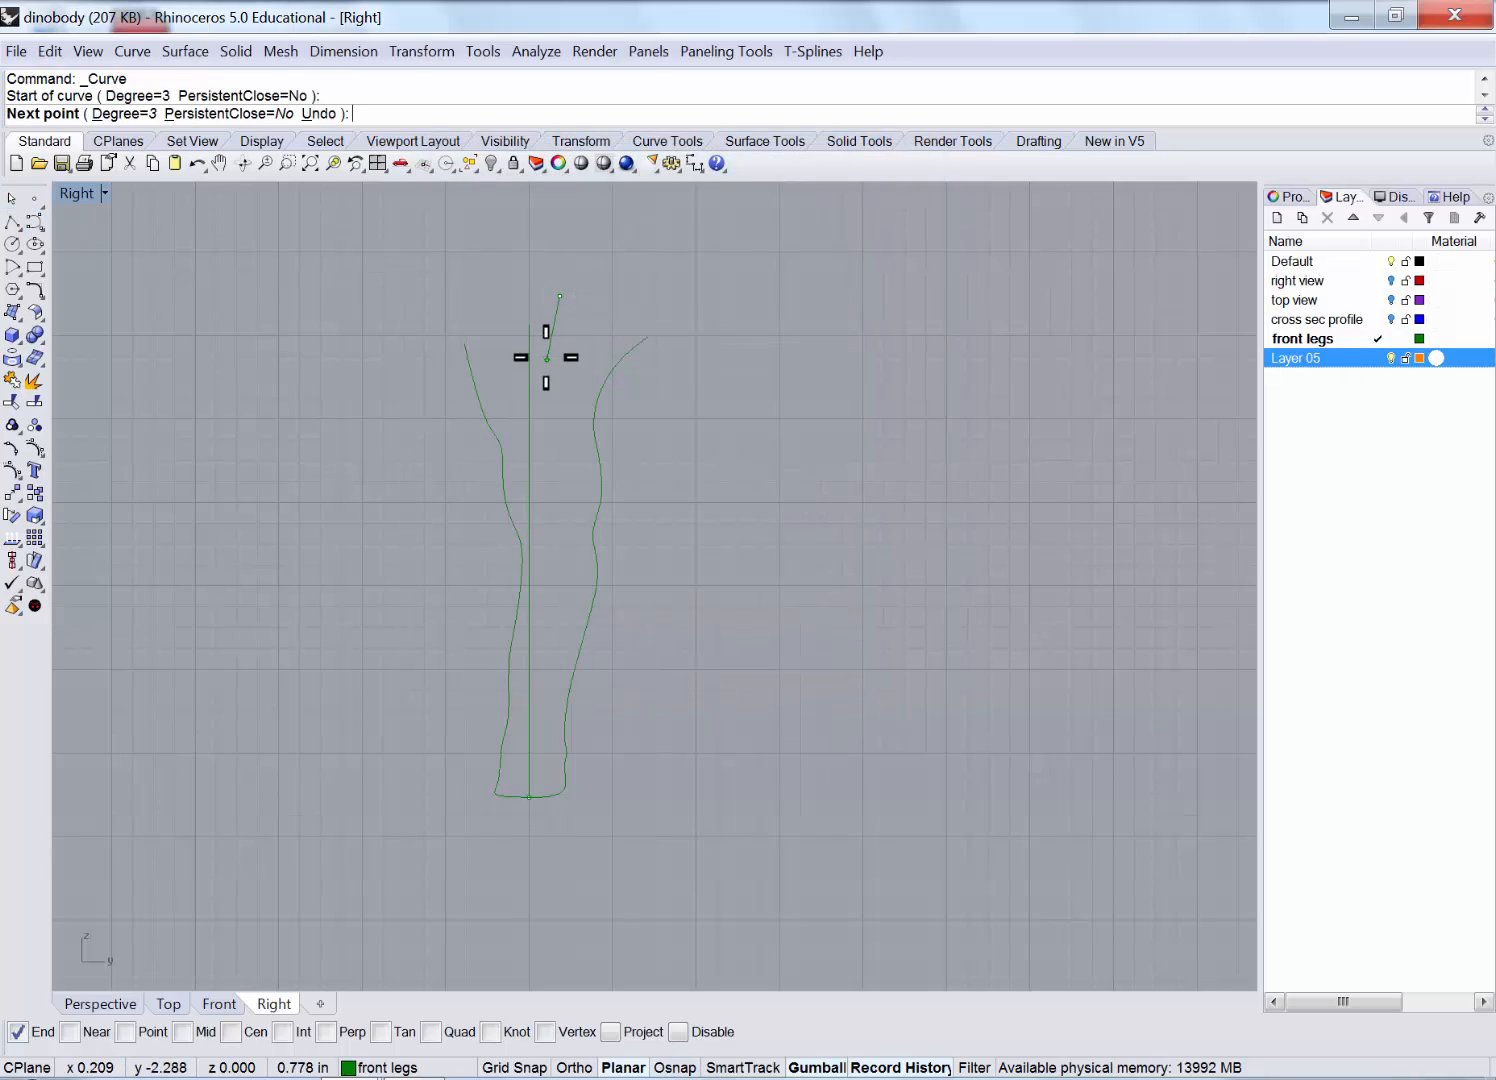
left_click(547, 361)
left_click(545, 424)
left_click(551, 484)
left_click(561, 557)
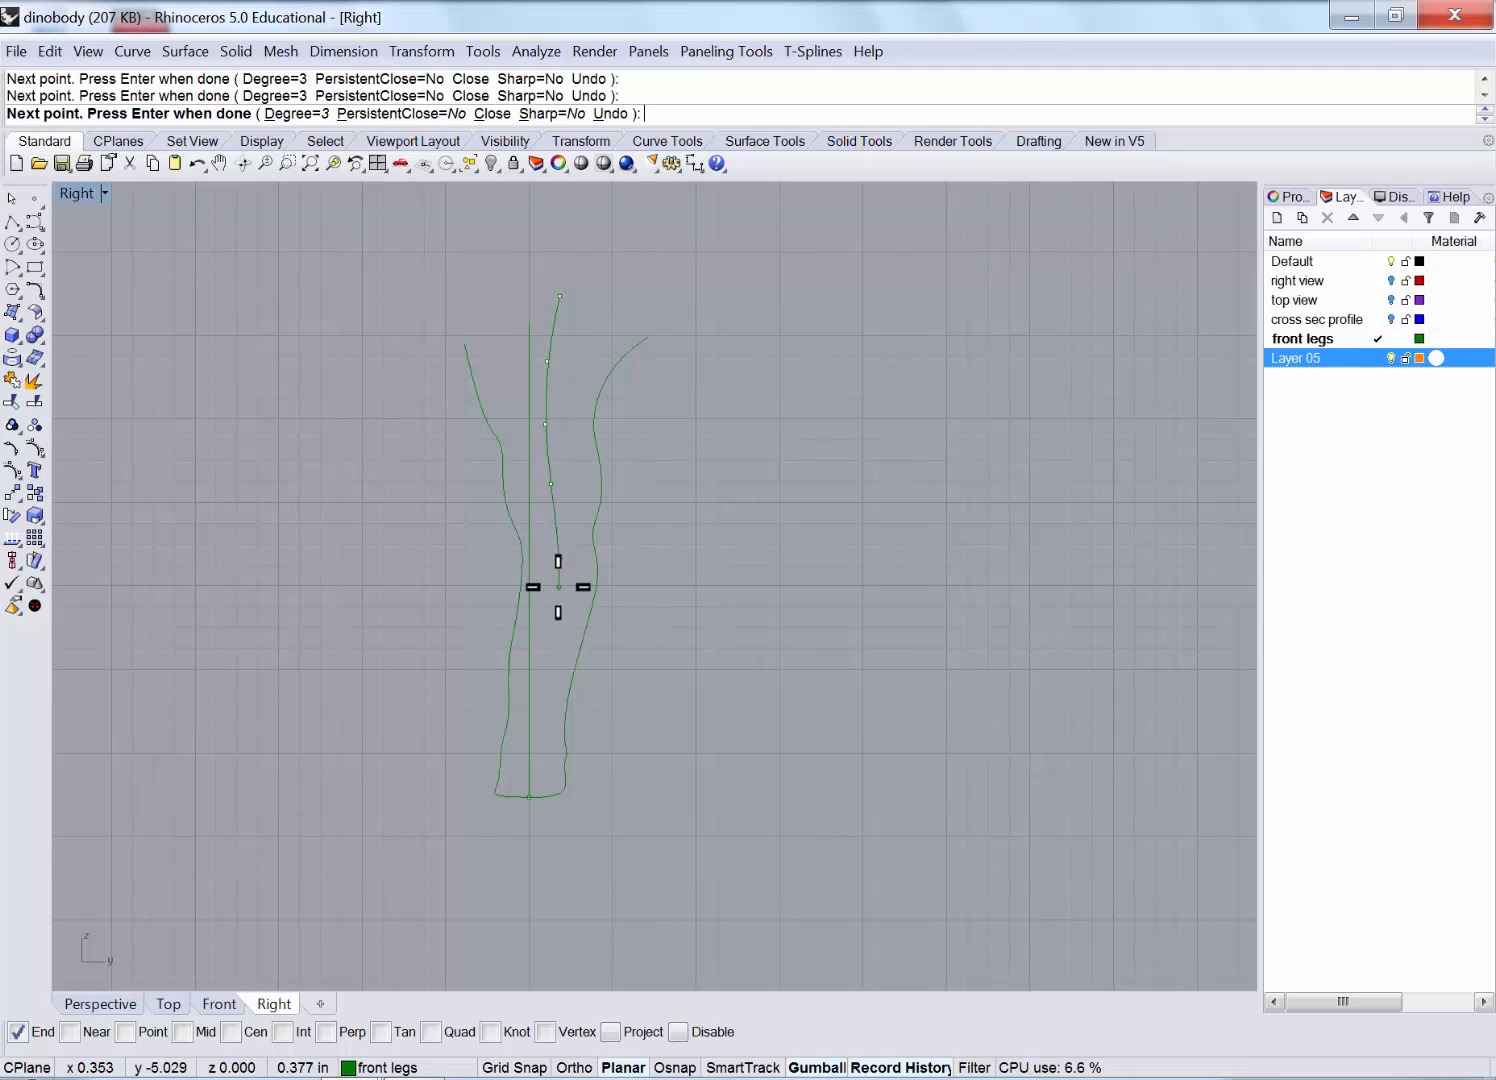
left_click(556, 597)
left_click(529, 797)
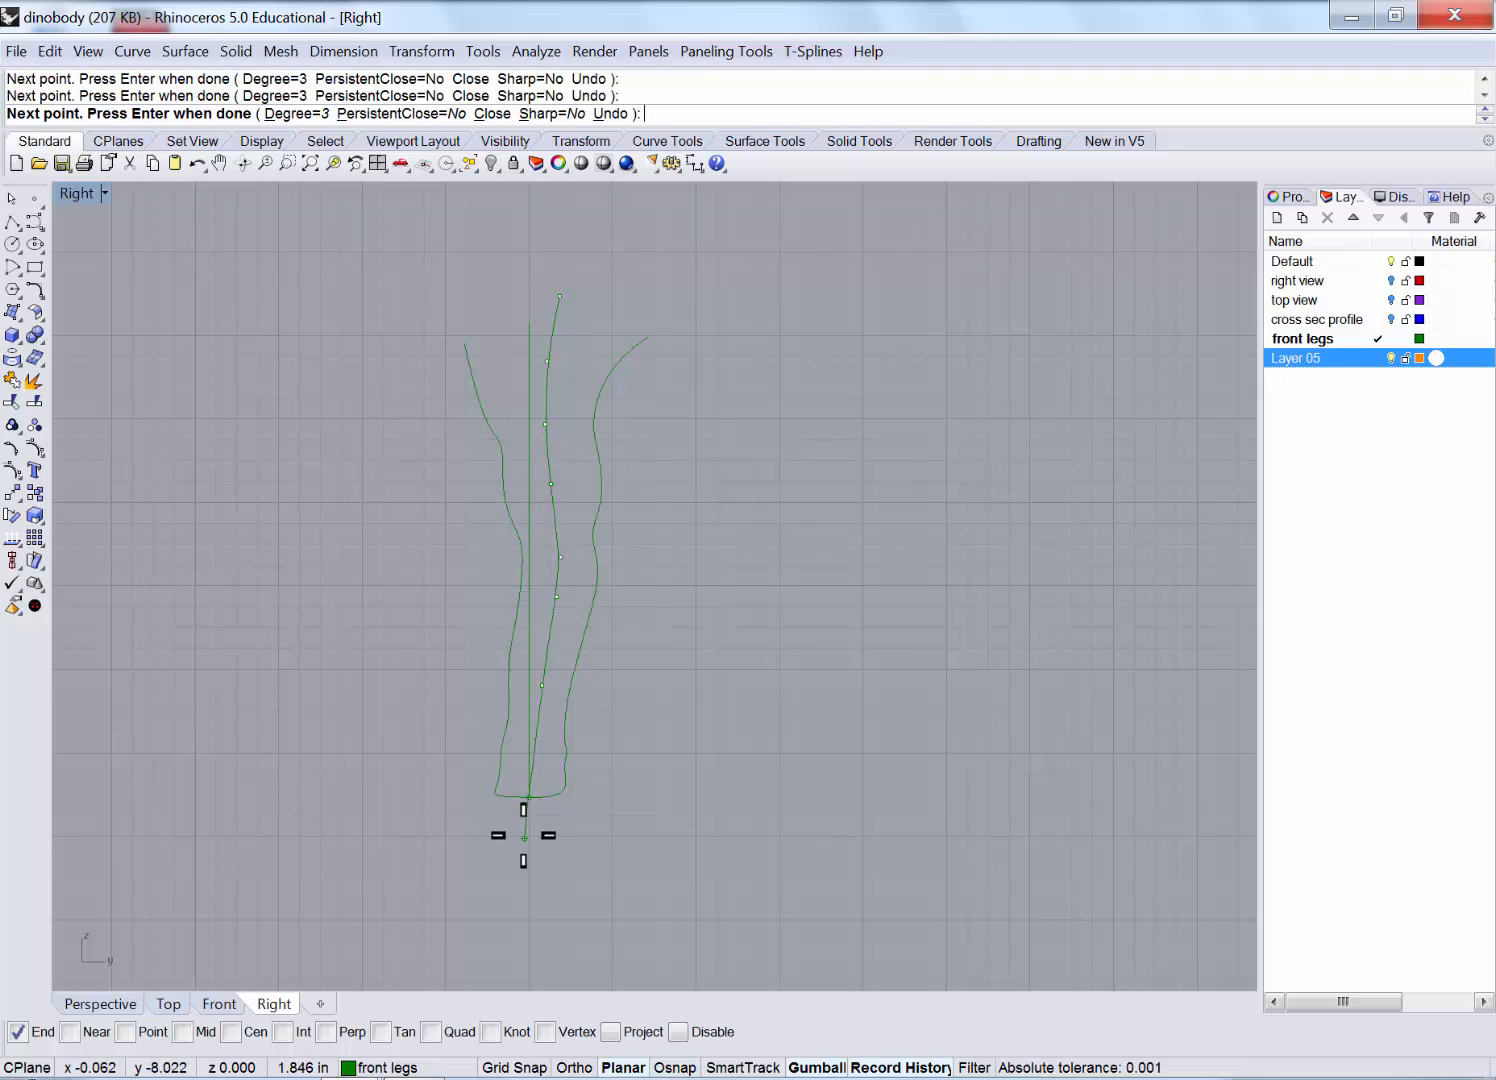
left_click(524, 840)
left_click(511, 915)
key("Return")
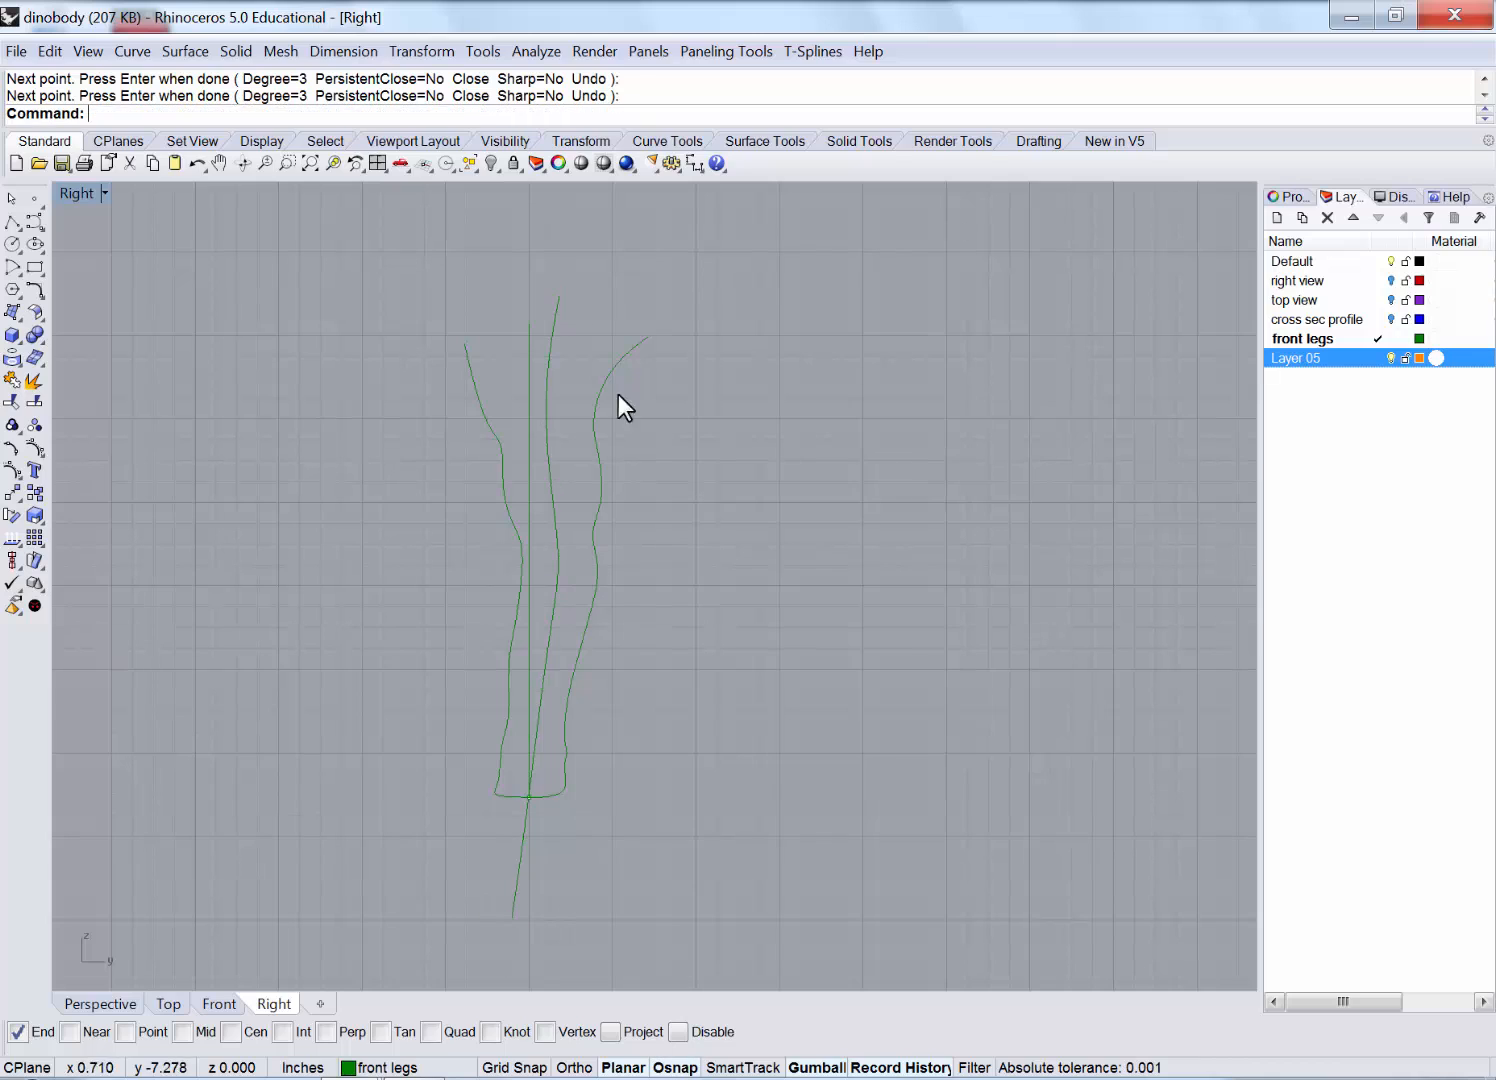
Move the new curve onto Layer 05 and return to the four-view layout.
left_click(554, 327)
right_click(1360, 360)
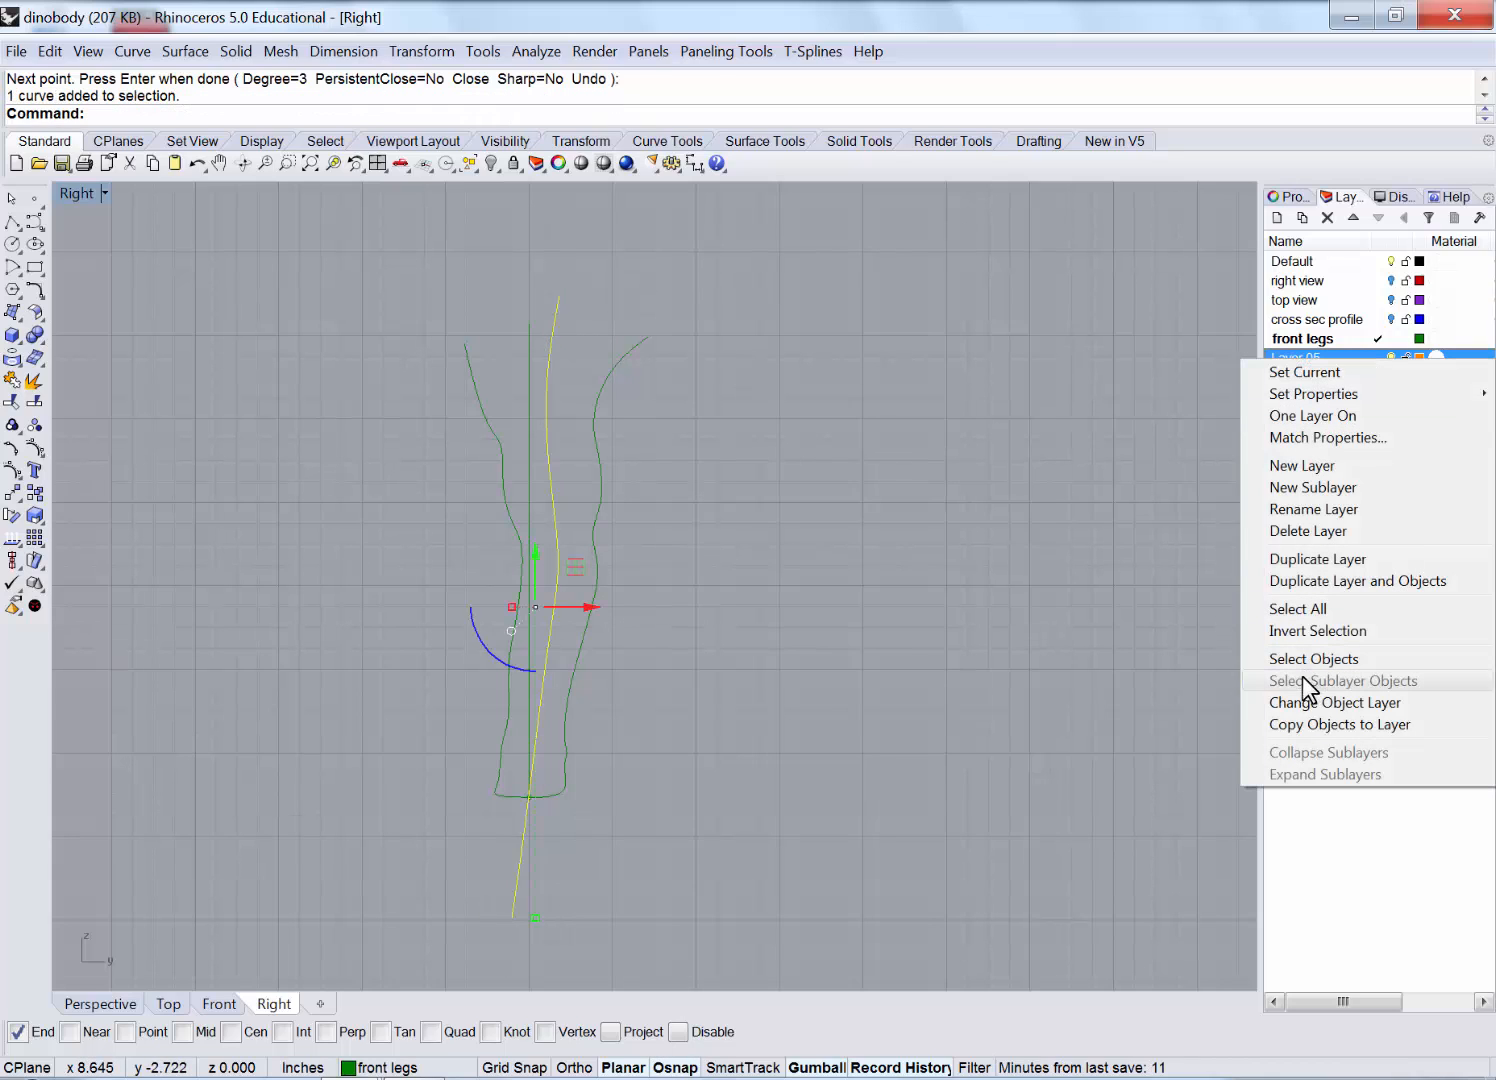
left_click(1327, 703)
key("Escape")
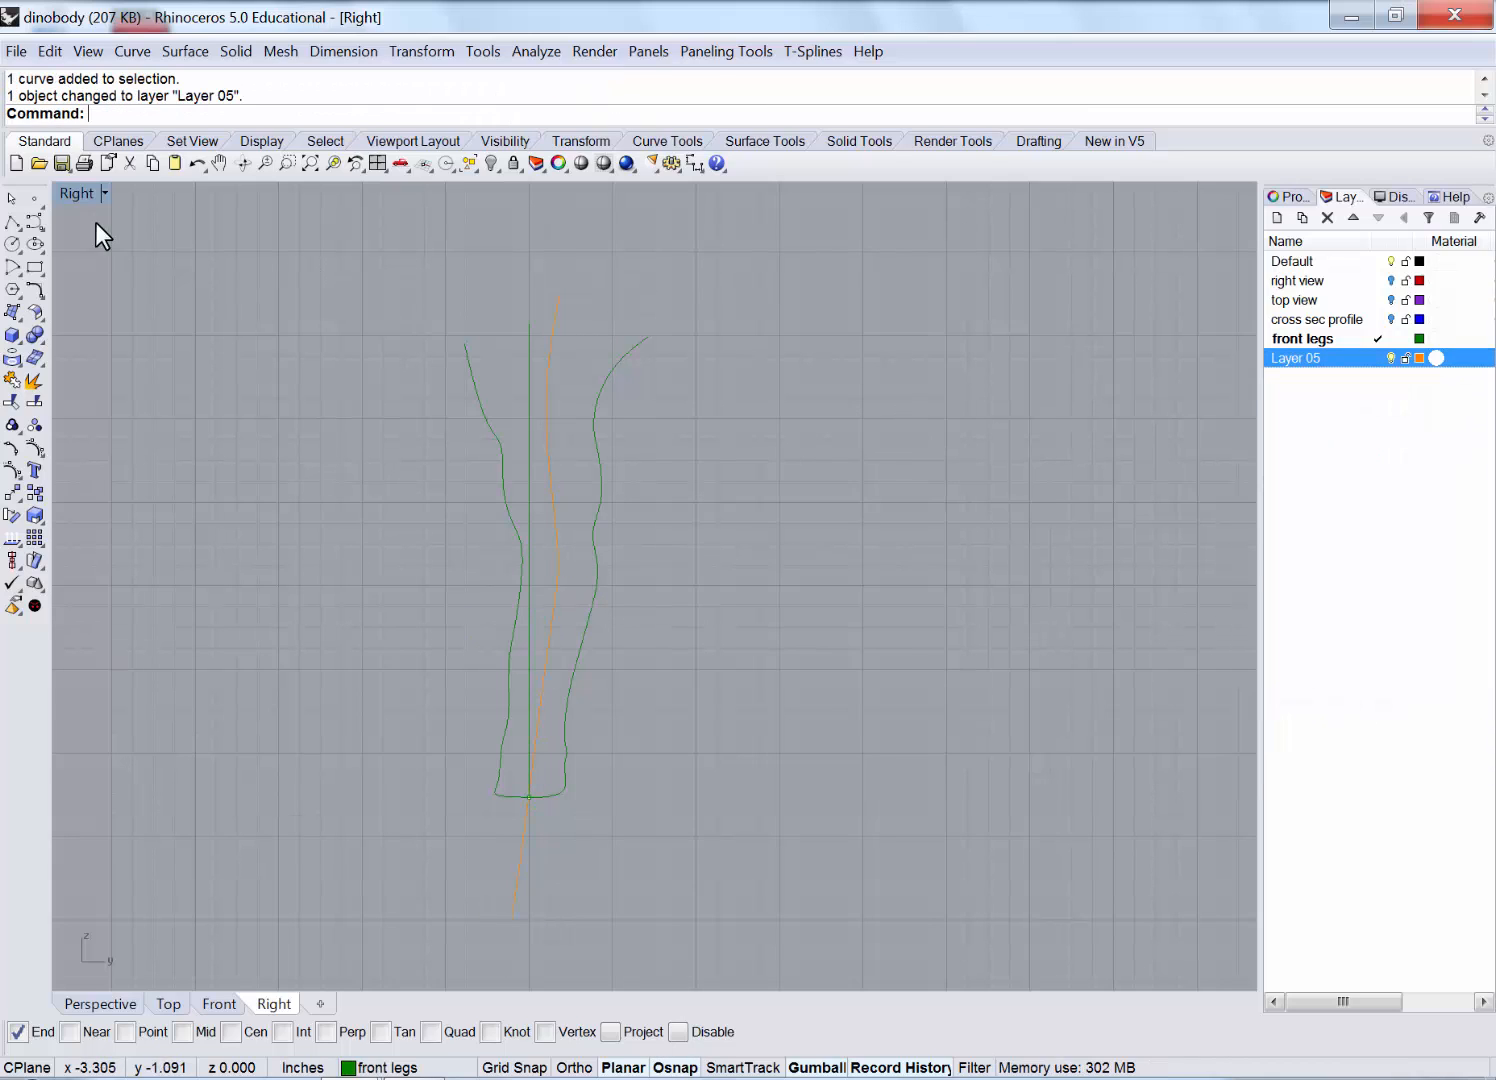
double_click(62, 186)
In the enlarged Perspective view, extrude the new curve sideways into a tall wavy surface.
left_click(973, 250)
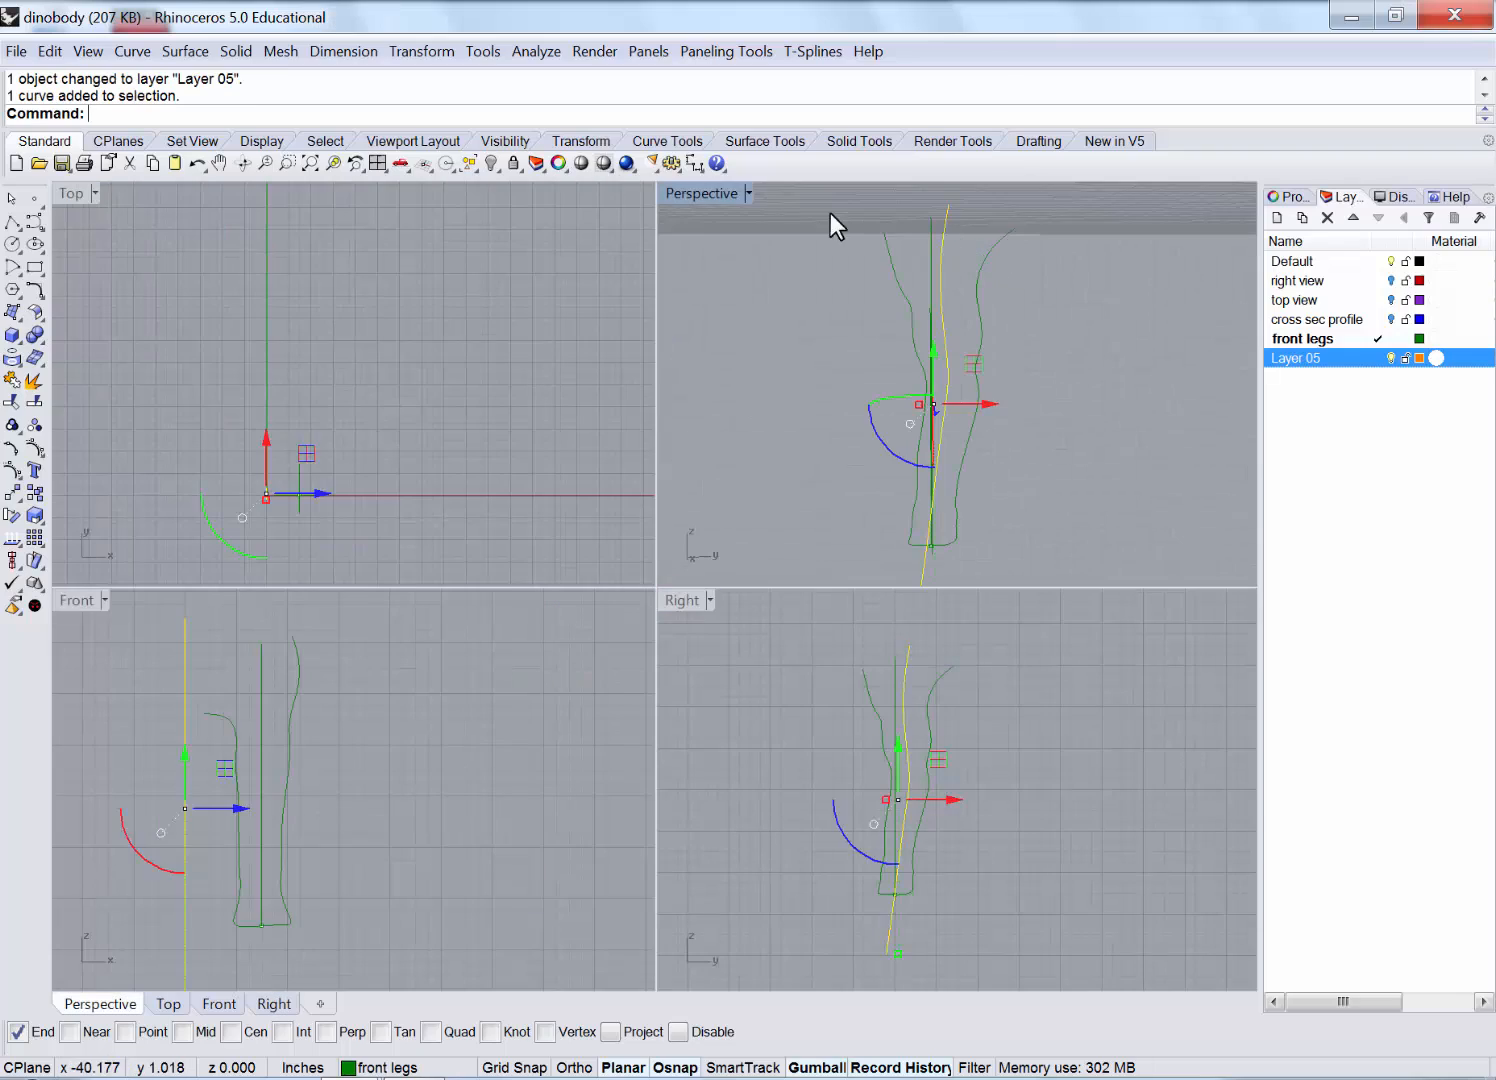
double_click(698, 192)
scroll(683, 345, "down", 3)
right_click_drag(637, 415, 752, 432)
right_click_drag(722, 474, 626, 475)
left_click_drag(626, 475, 755, 524)
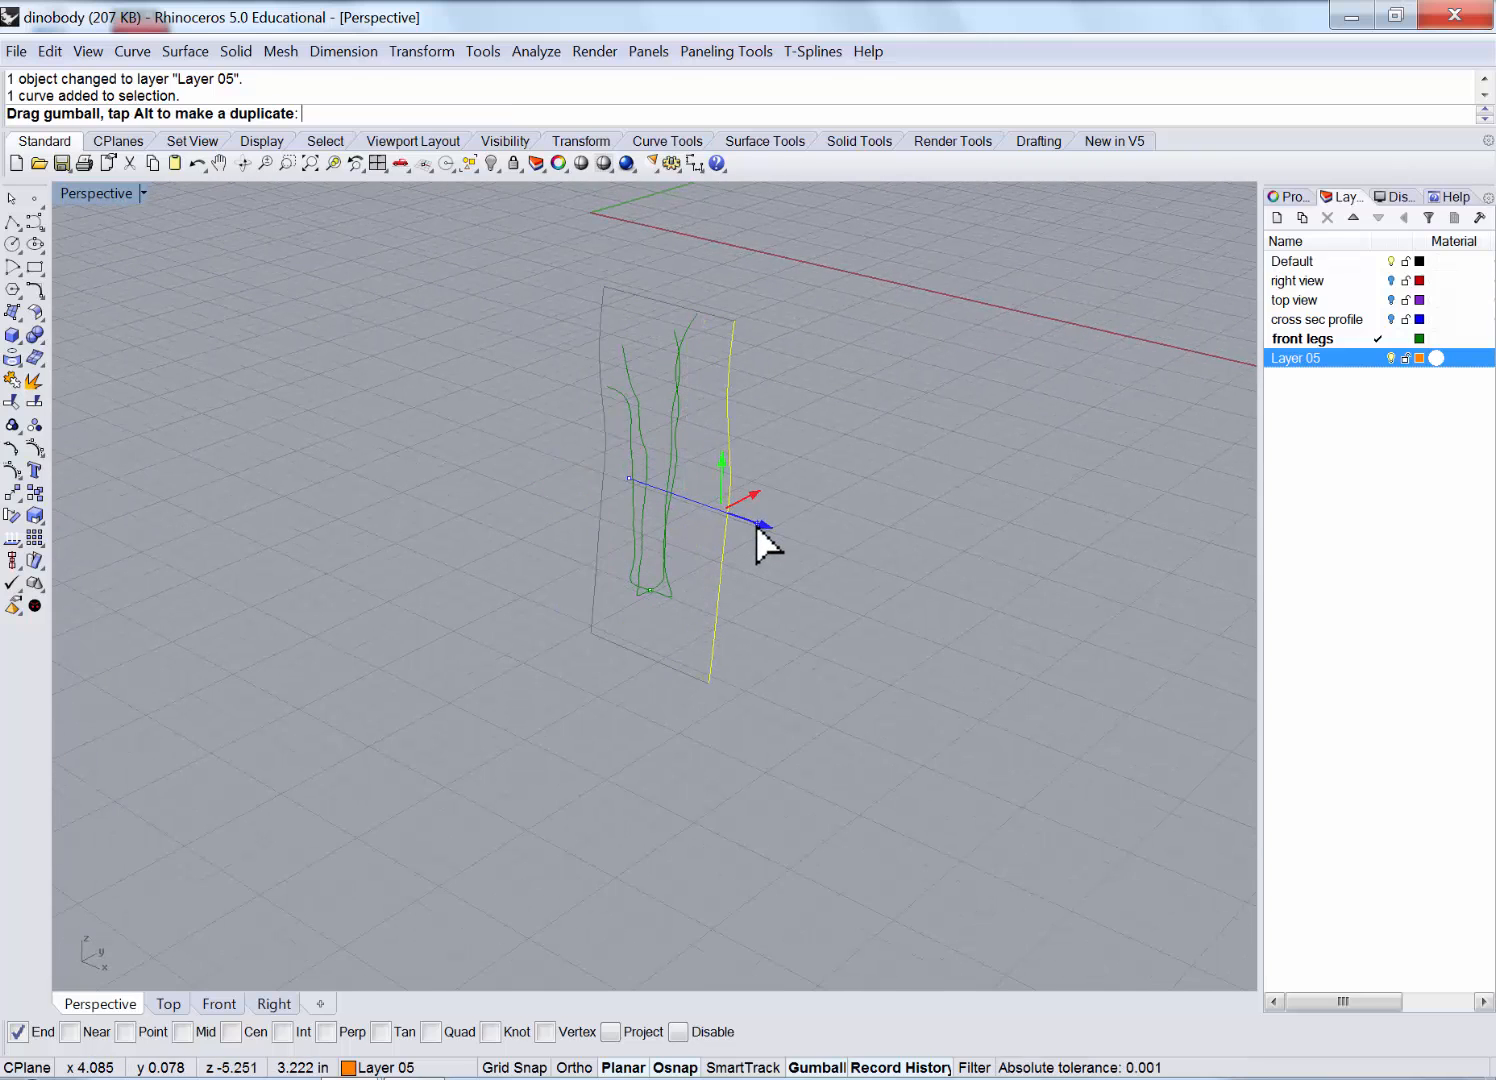
Move the extruded surface onto Layer 05.
scroll(730, 439, "up", 2)
scroll(731, 440, "up", 1)
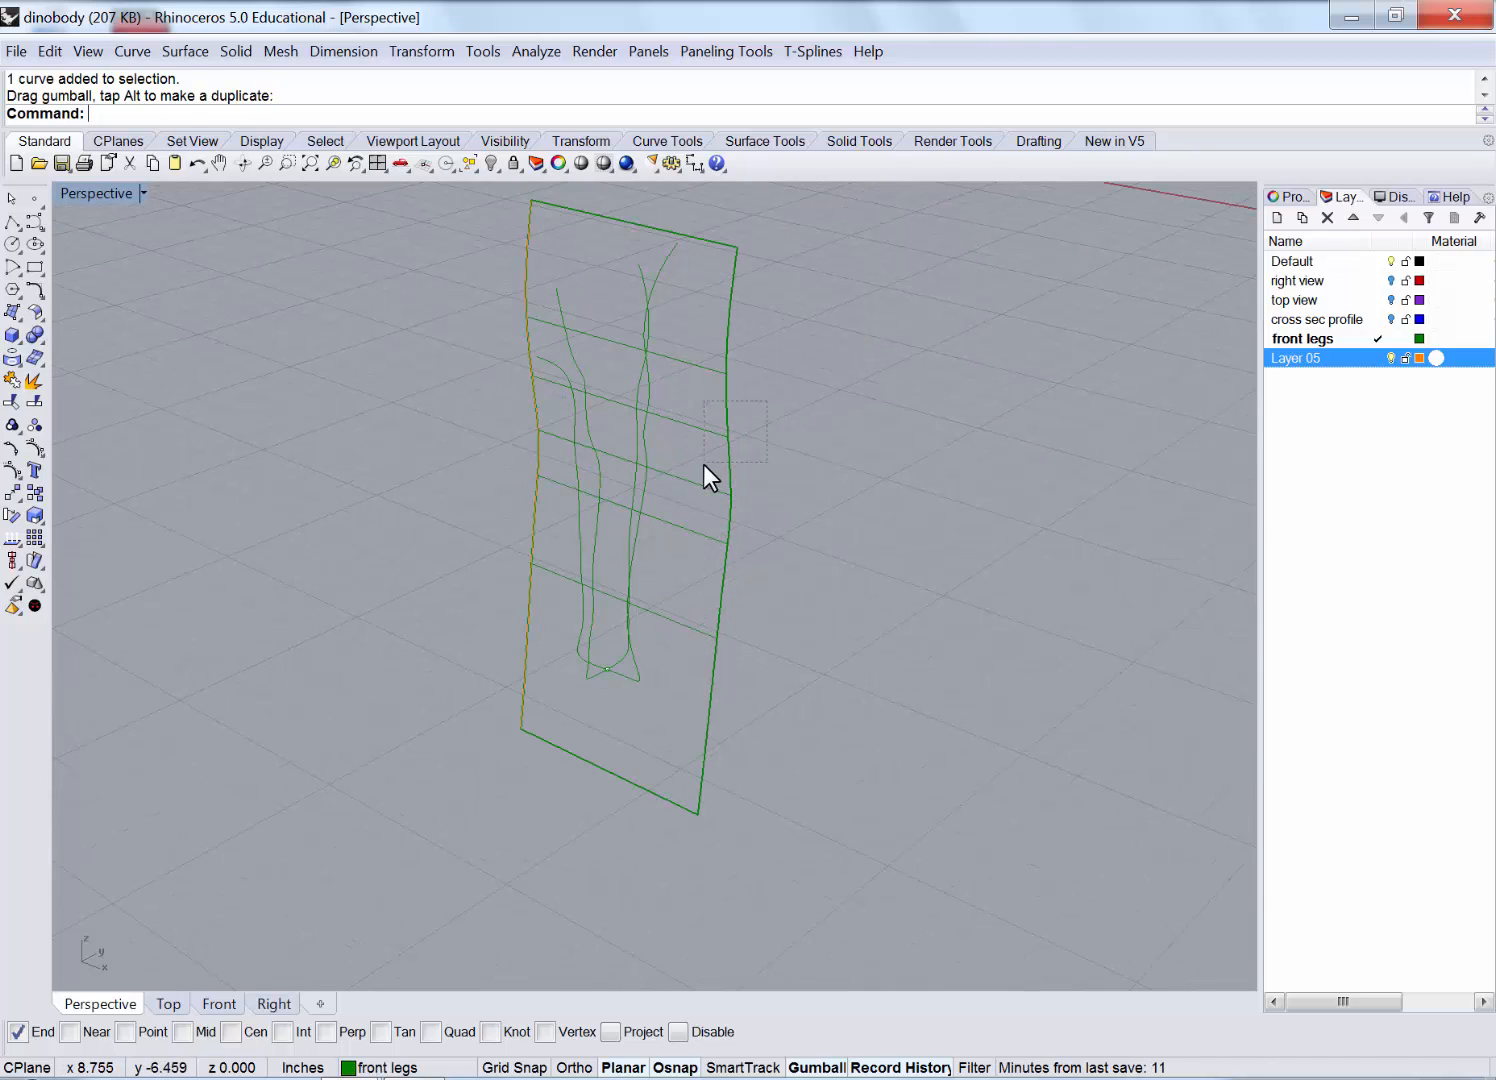
left_click(705, 474)
right_click(1341, 360)
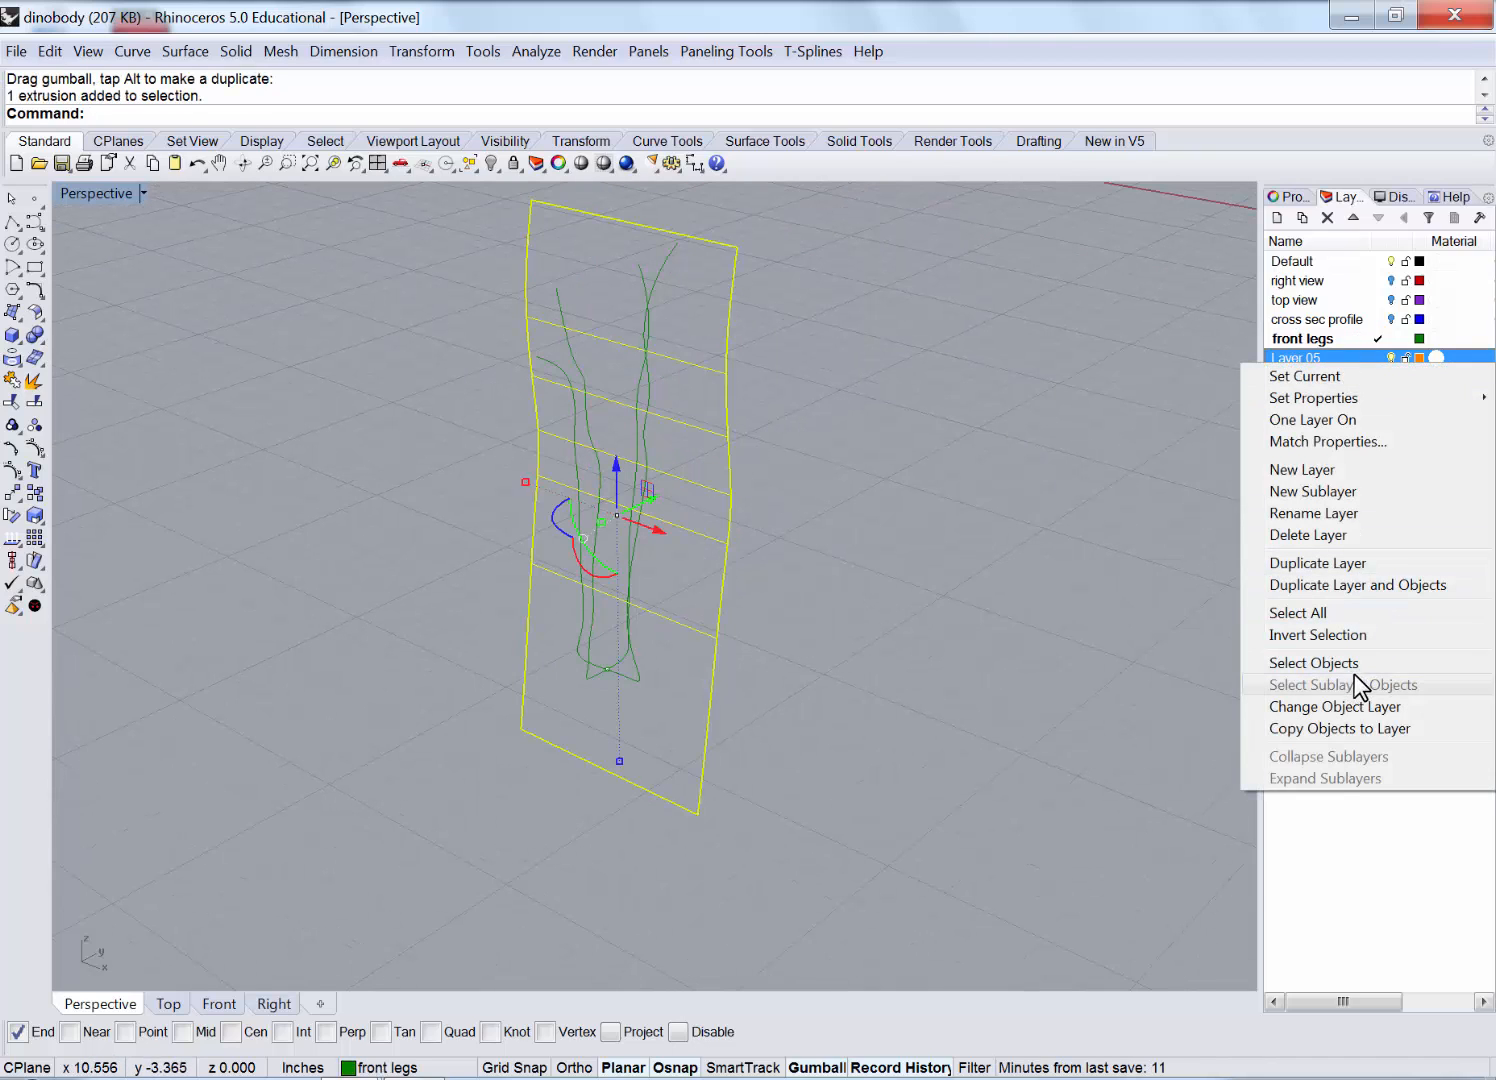
left_click(1355, 707)
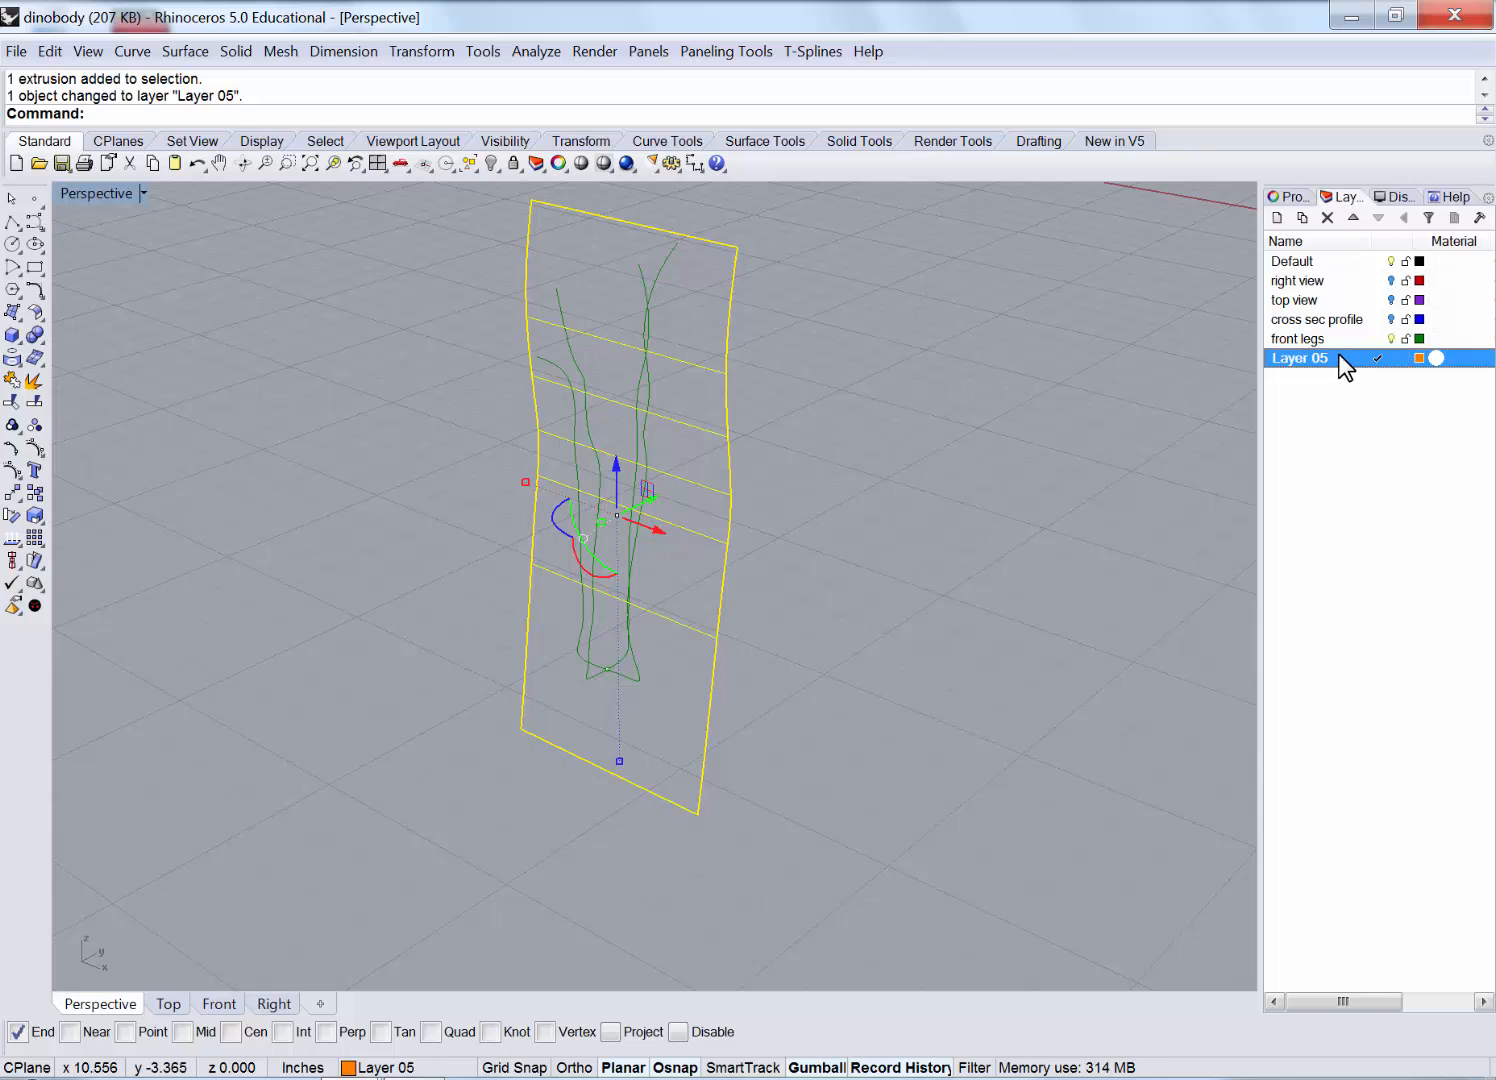
Make Layer 05 current and set the Perspective view to Shaded.
left_click(971, 425)
right_click_drag(971, 425, 897, 397)
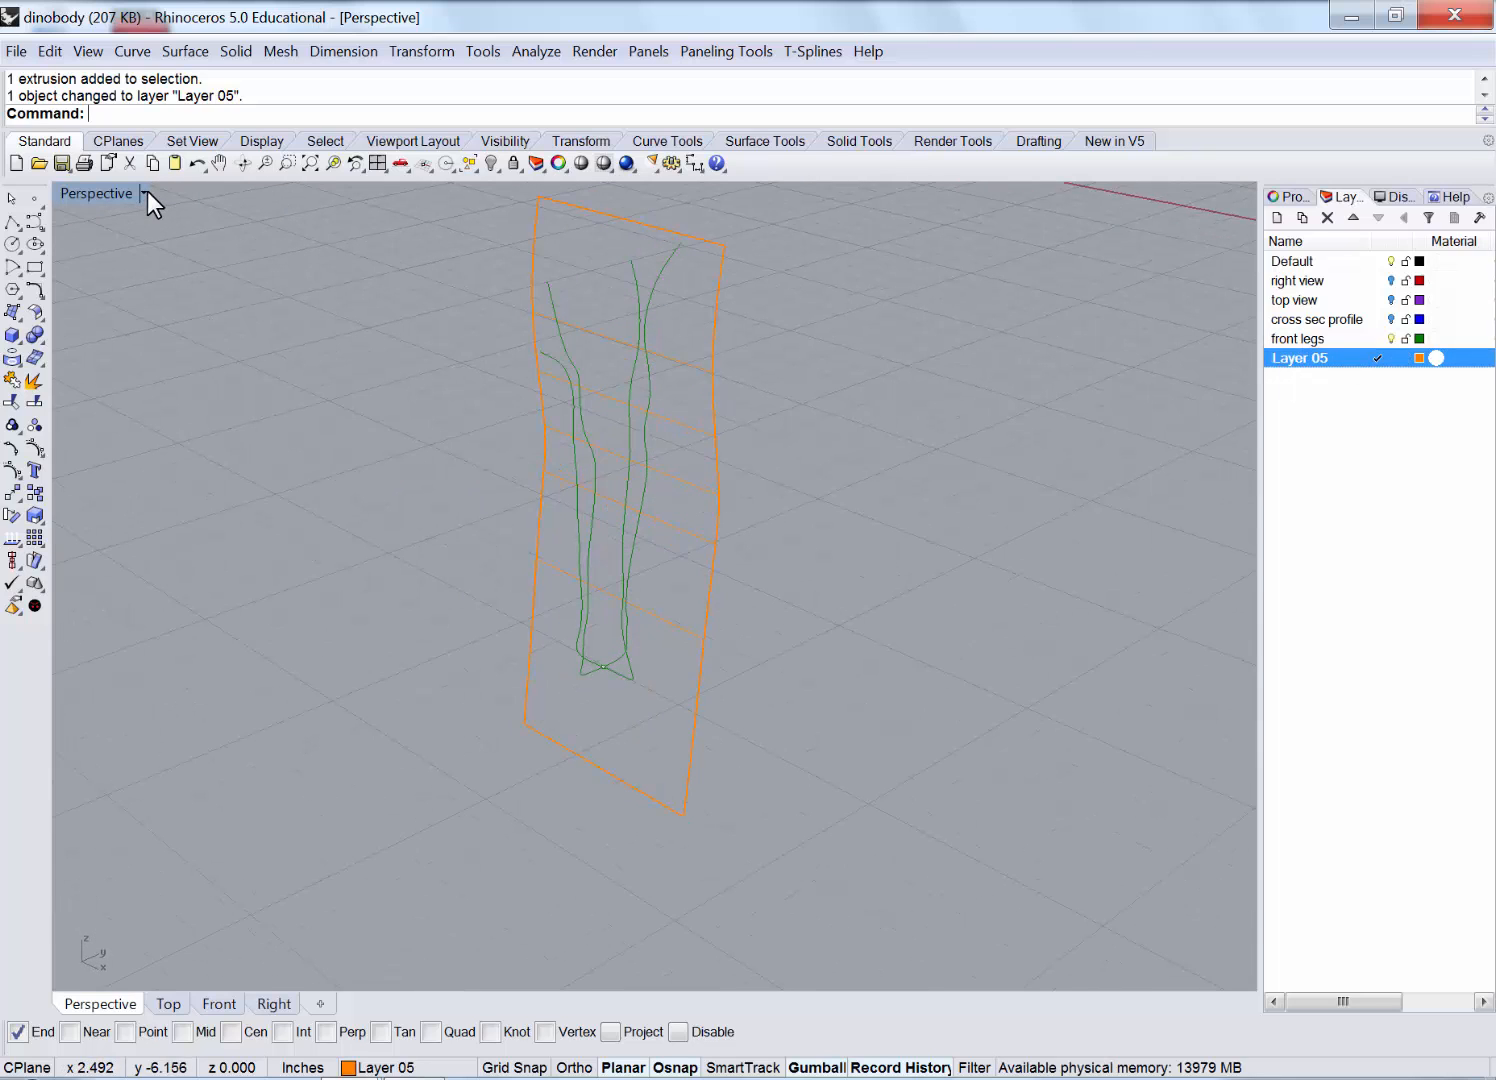
left_click(145, 193)
left_click(170, 272)
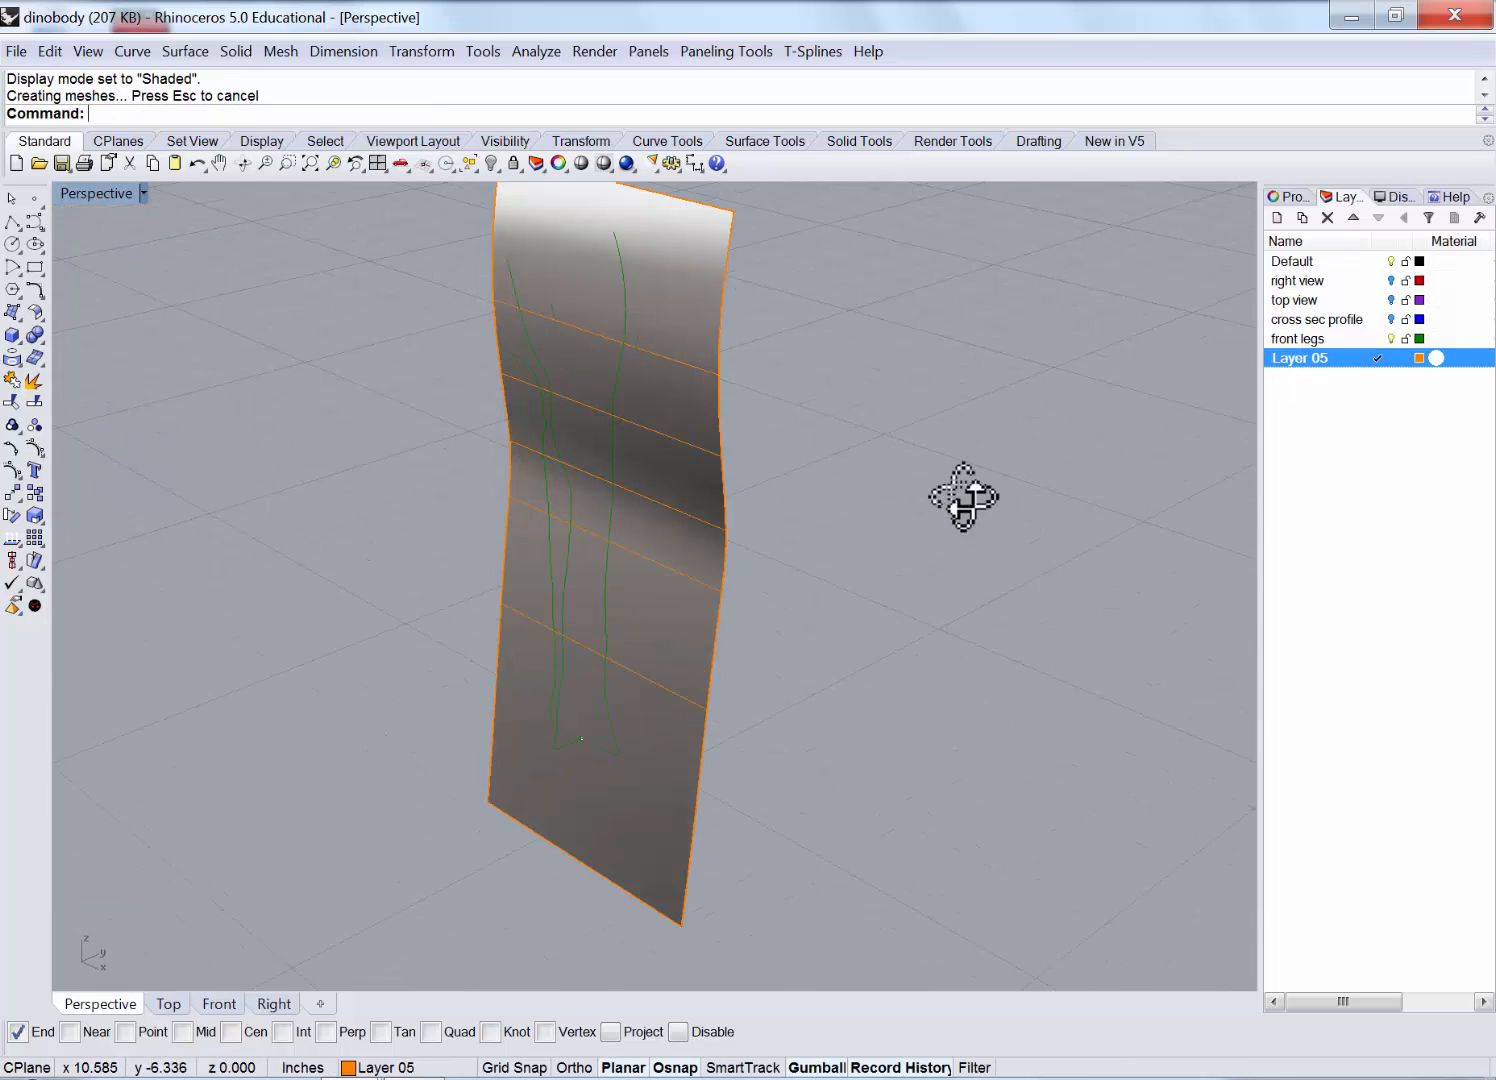
Orbit to face the wavy surface squarely and select it.
mouse_move(963, 497)
right_mouse_down()
mouse_move(882, 401)
mouse_move(738, 367)
mouse_move(681, 397)
mouse_move(887, 398)
mouse_move(928, 428)
mouse_move(895, 461)
right_mouse_up()
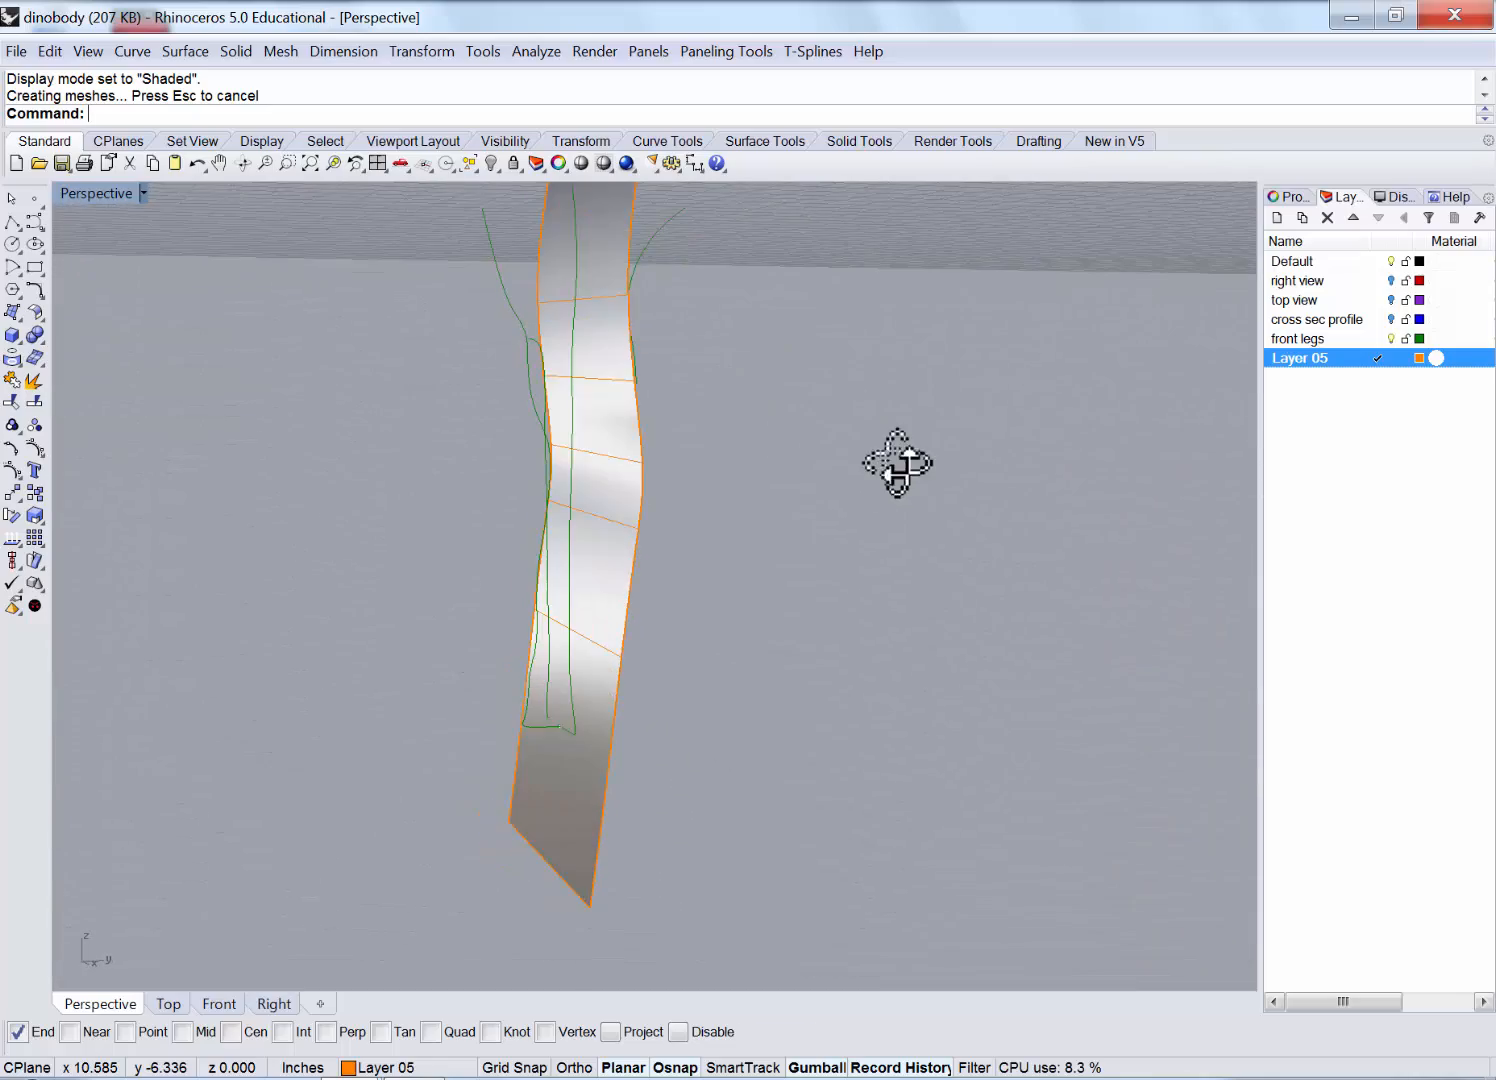
left_click(573, 400)
mouse_move(563, 384)
right_mouse_down()
mouse_move(711, 401)
mouse_move(570, 400)
right_mouse_up()
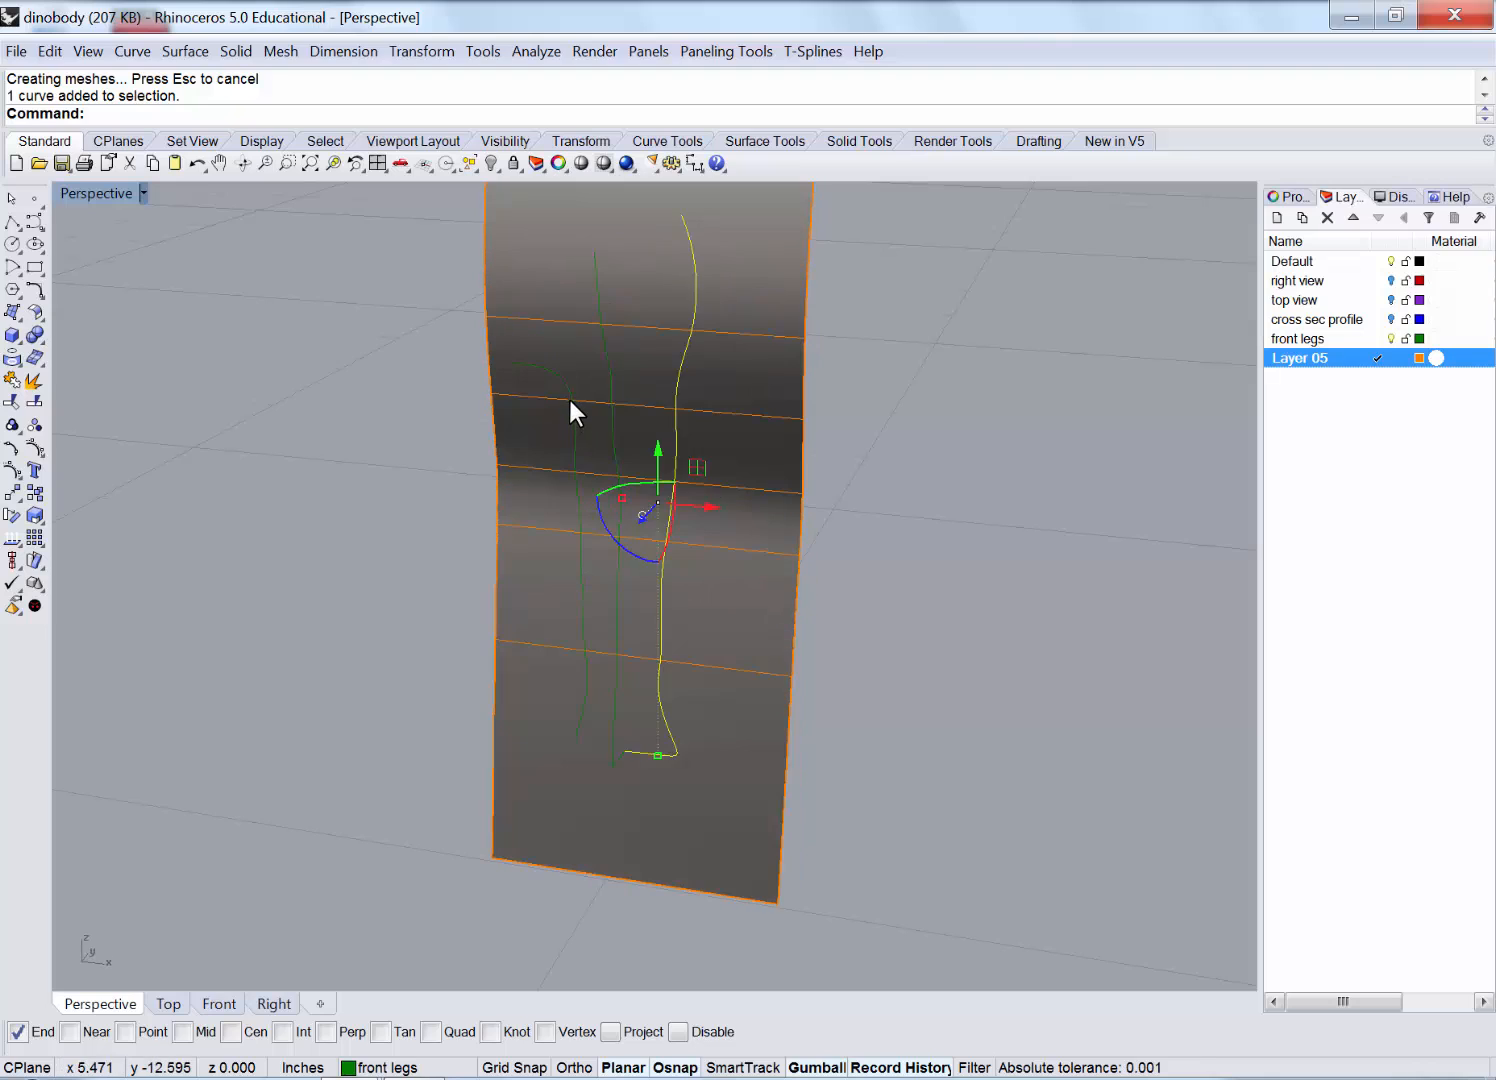
left_click(569, 399)
right_click_drag(1015, 401, 845, 277)
left_click(676, 245)
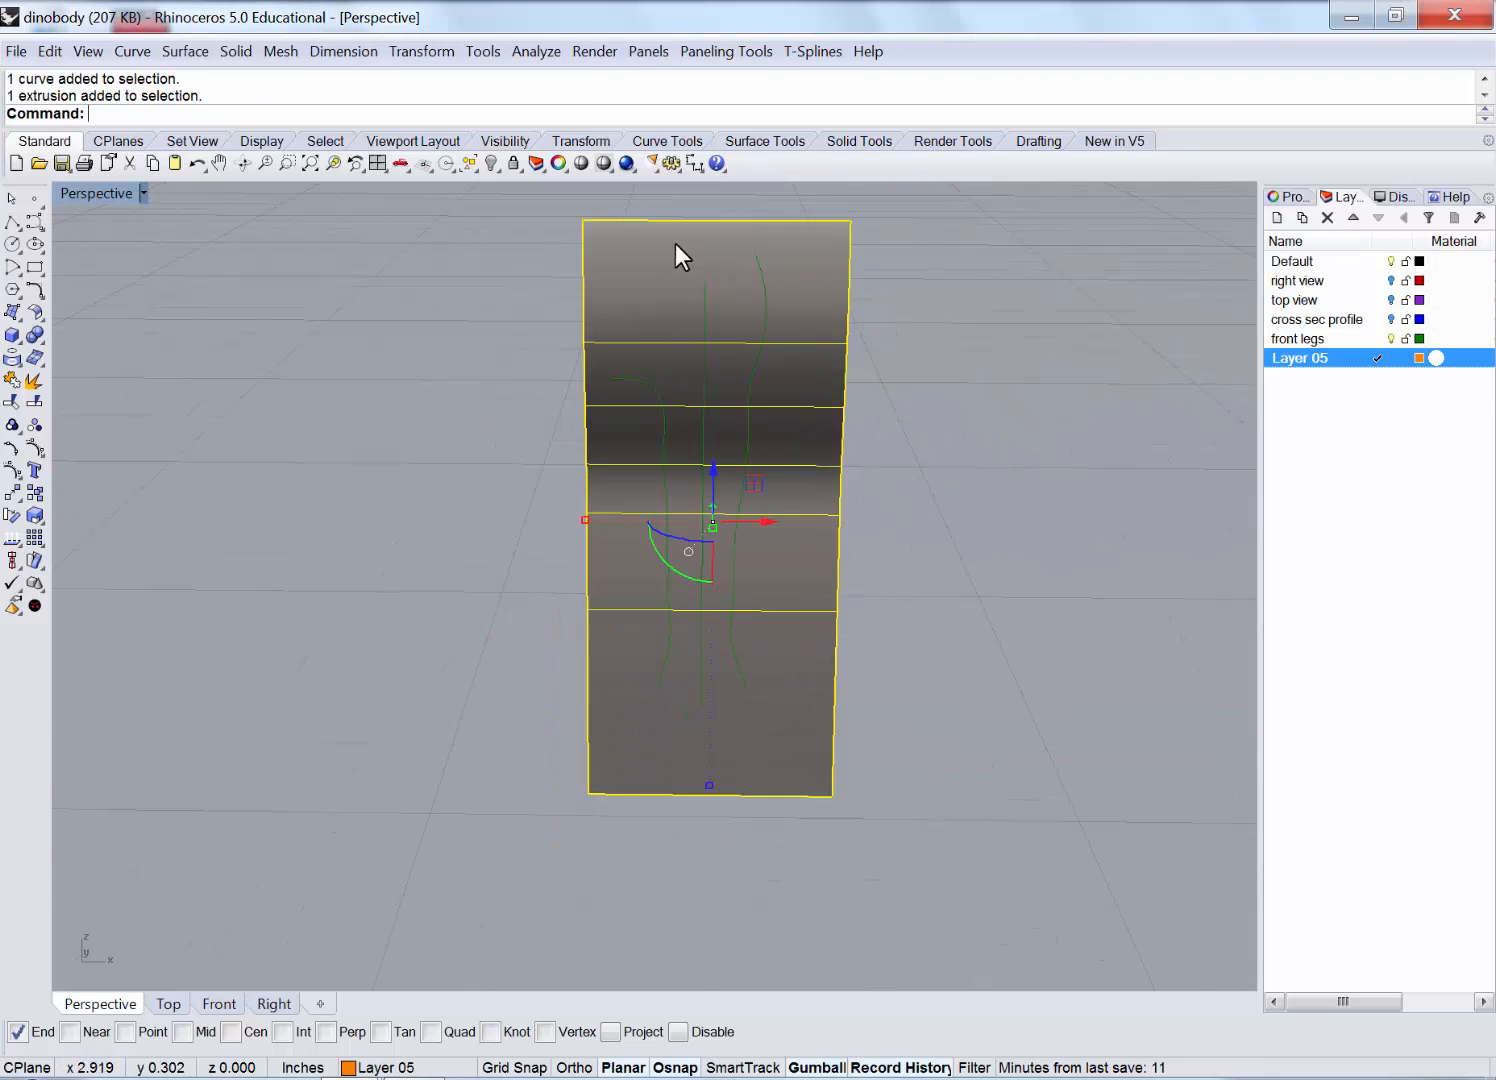
Enlarge the Front viewport and frame the front-leg outline.
double_click(113, 196)
double_click(74, 602)
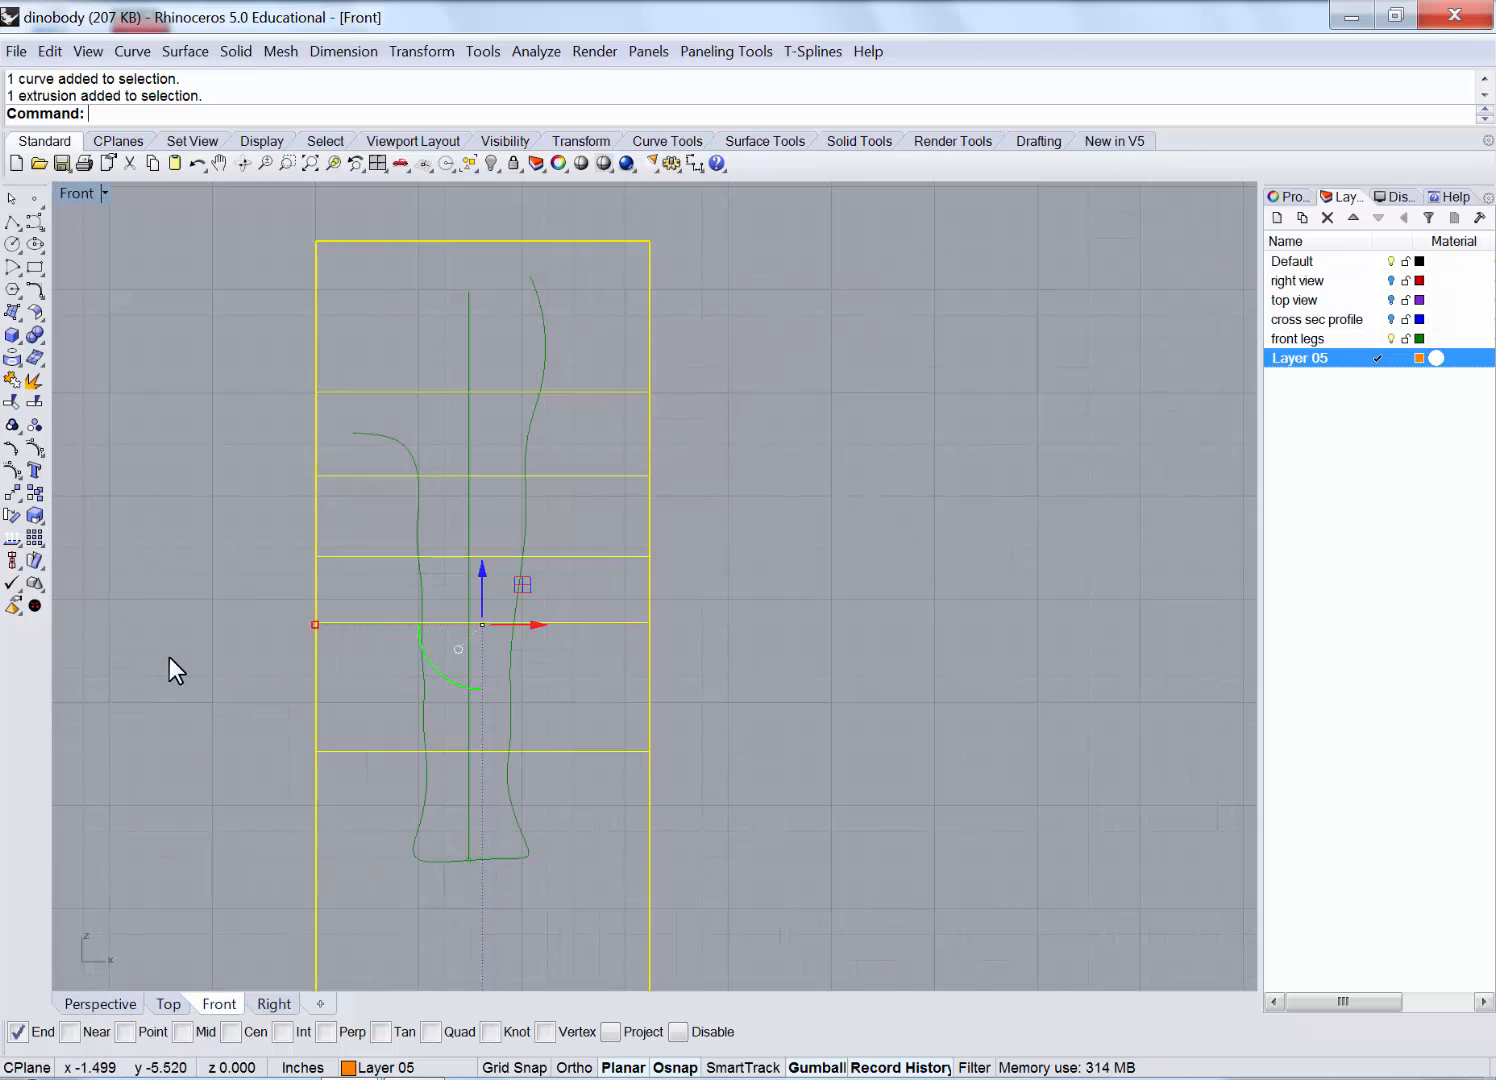
scroll(169, 657, "up", 4)
right_click_drag(250, 562, 214, 701)
scroll(214, 701, "down", 4)
right_click_drag(806, 657, 865, 583)
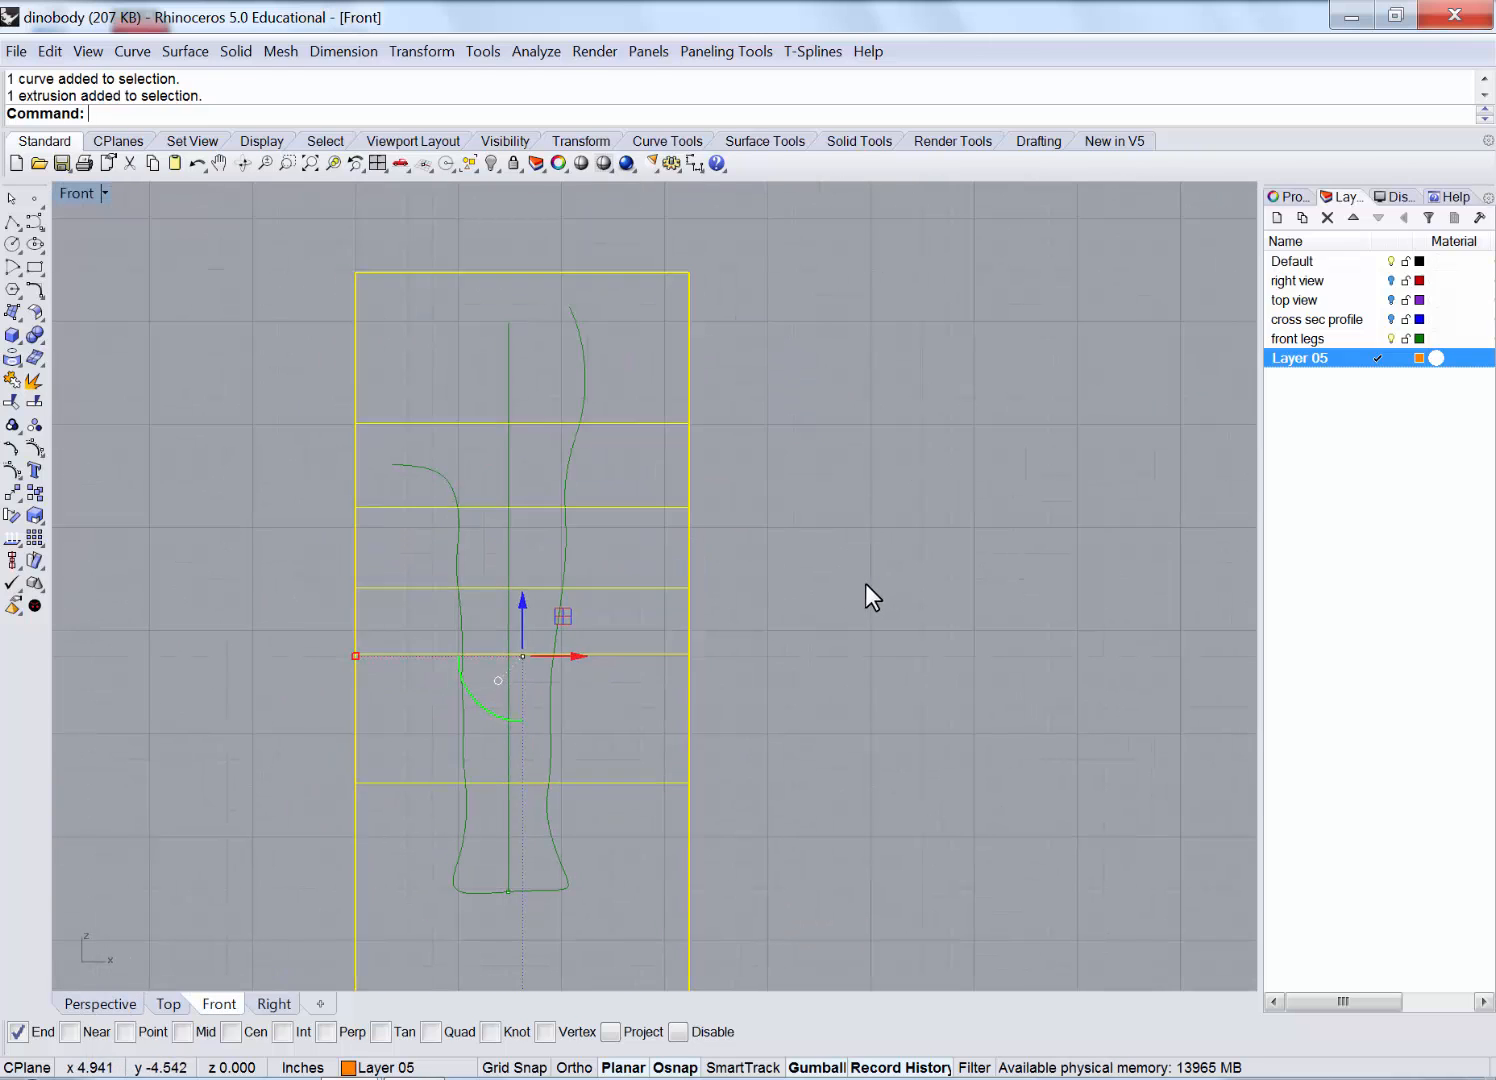
key("Escape")
Project the front-leg outline curve onto the wavy surface and check the result in Perspective.
left_click(138, 49)
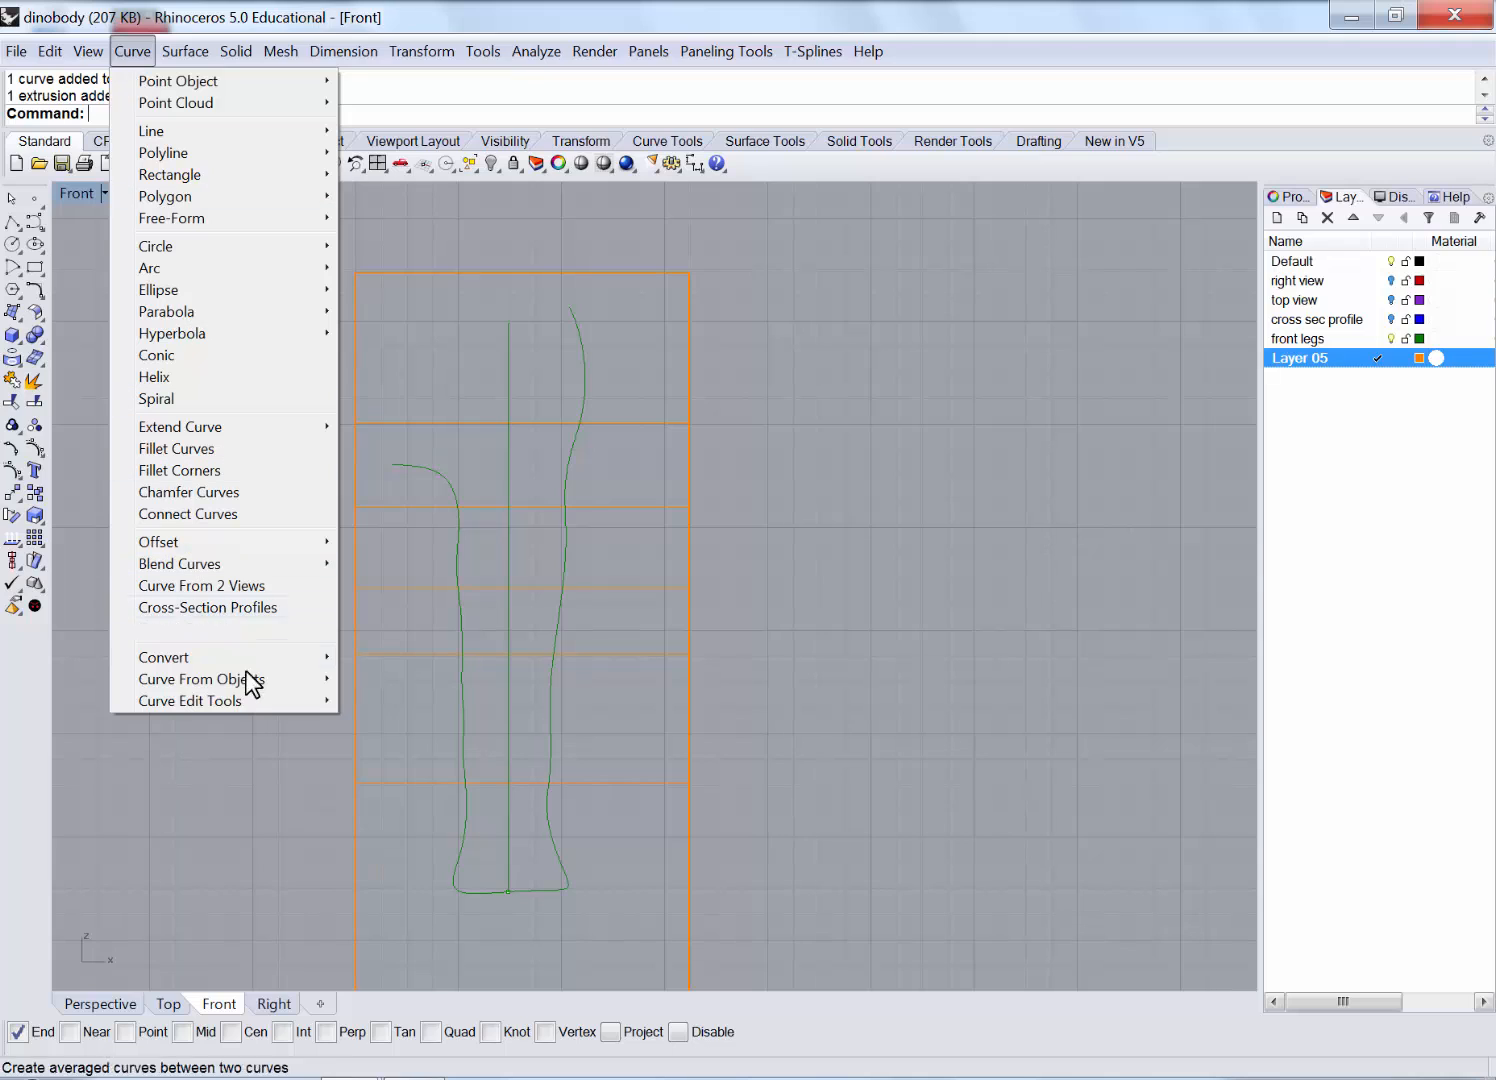
mouse_move(264, 680)
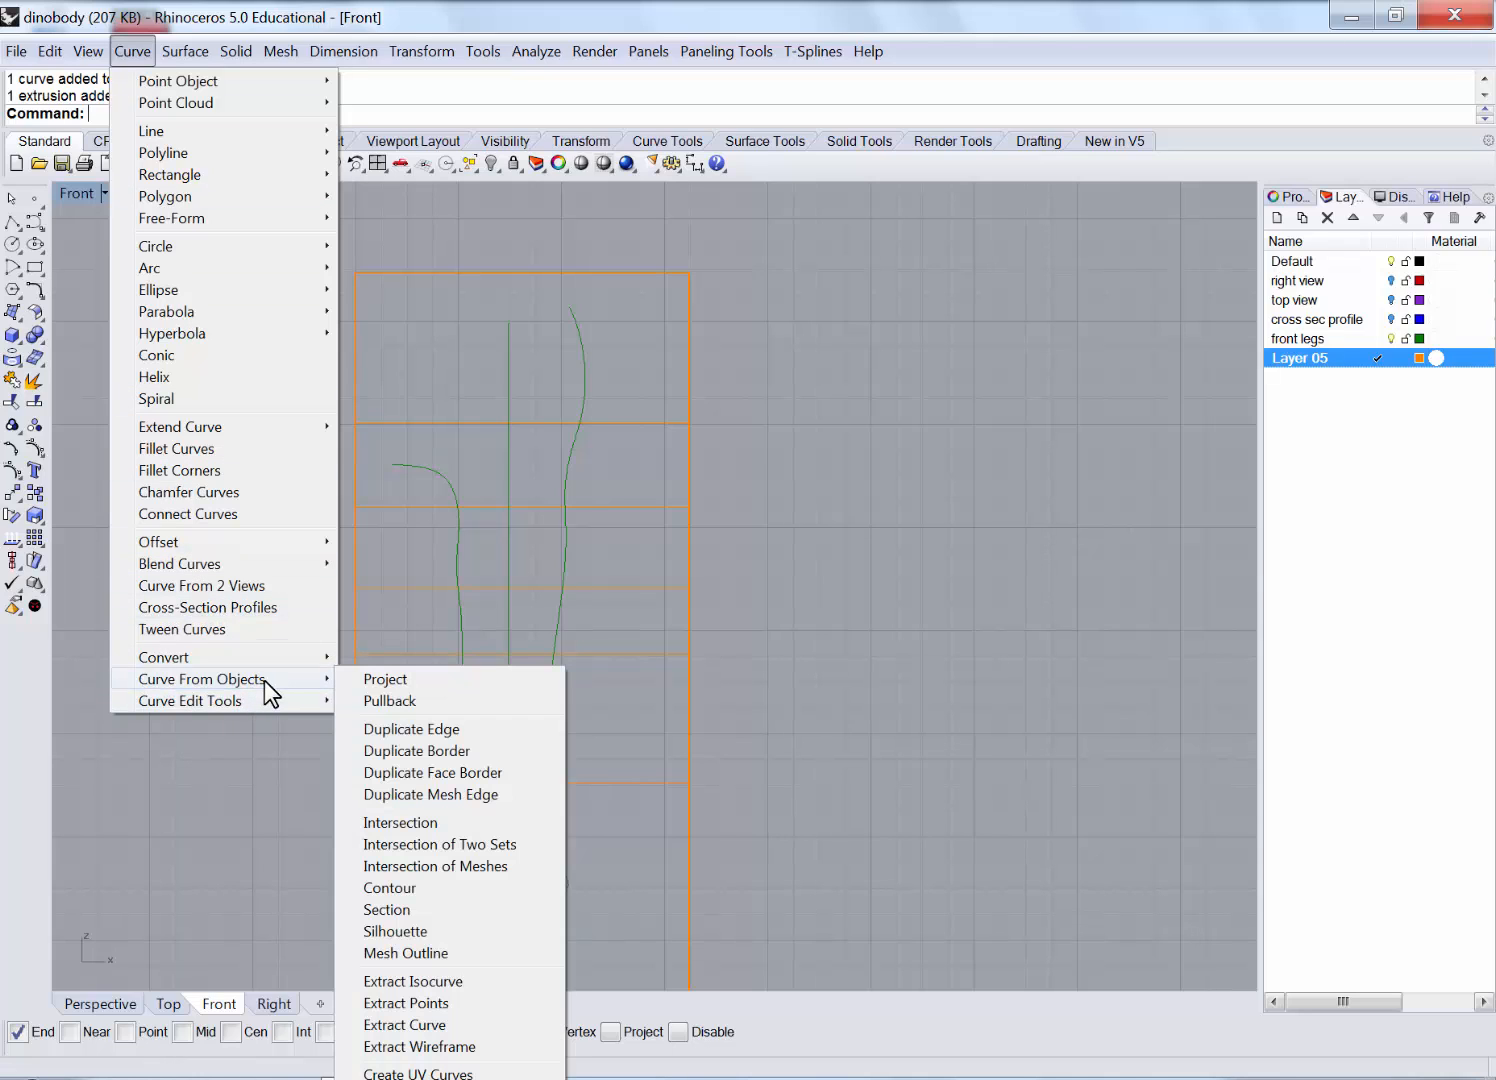
left_click(431, 682)
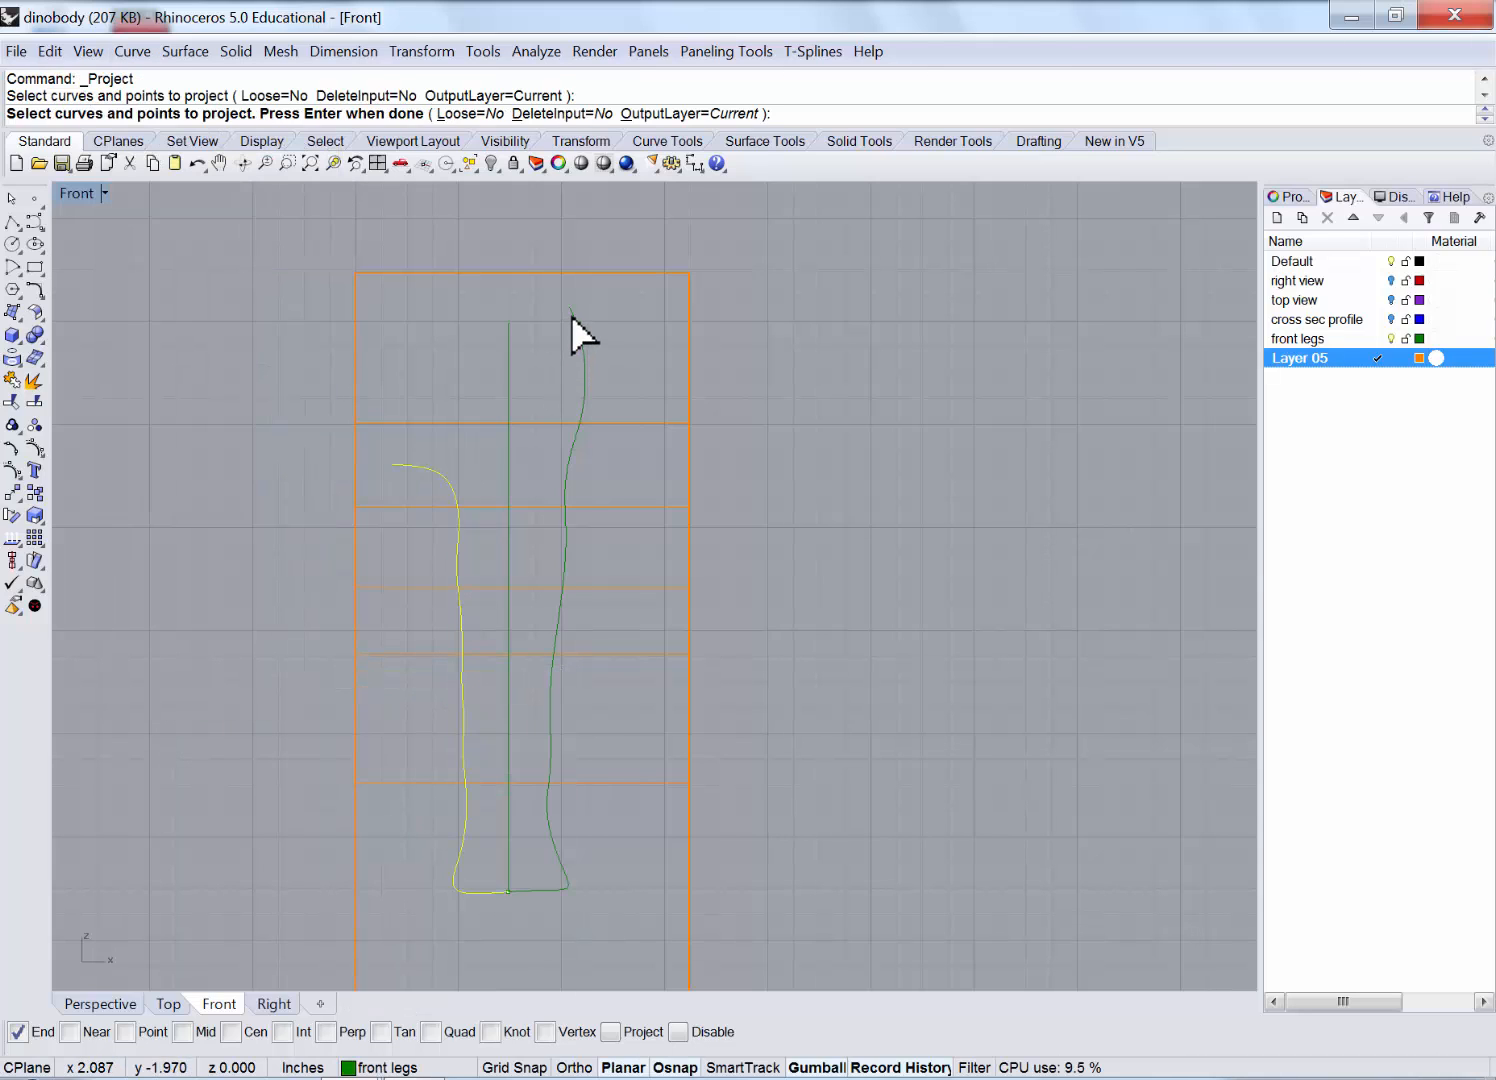
left_click(572, 314)
key("Return")
left_click(617, 271)
key("Return")
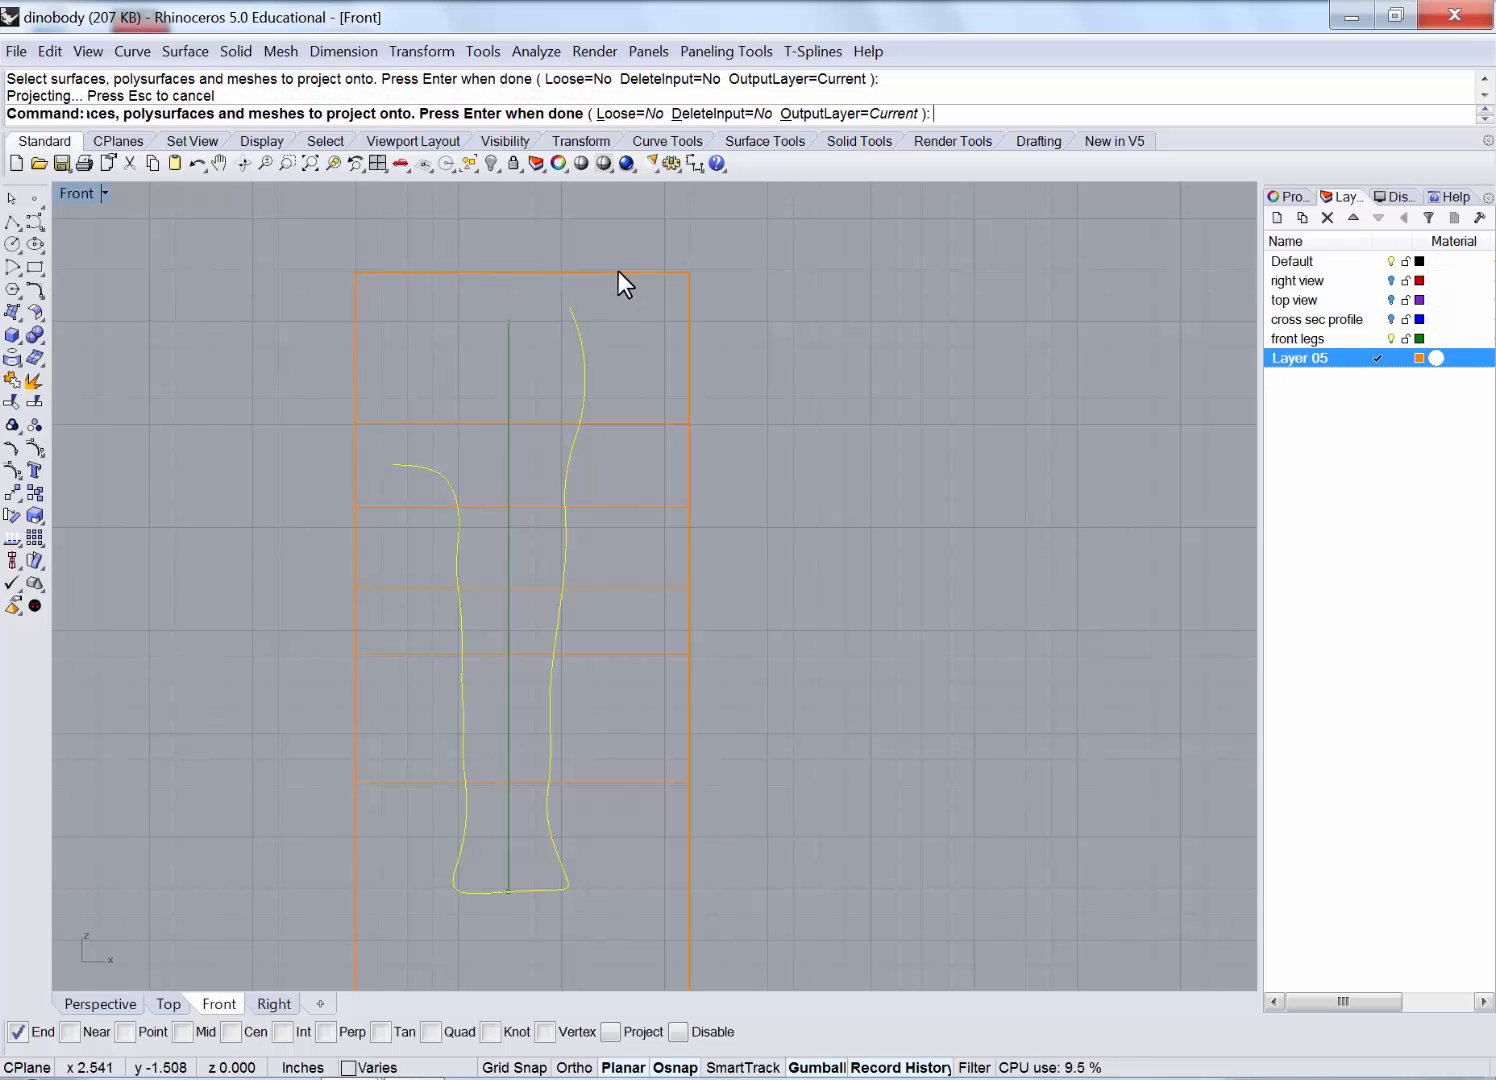
double_click(77, 194)
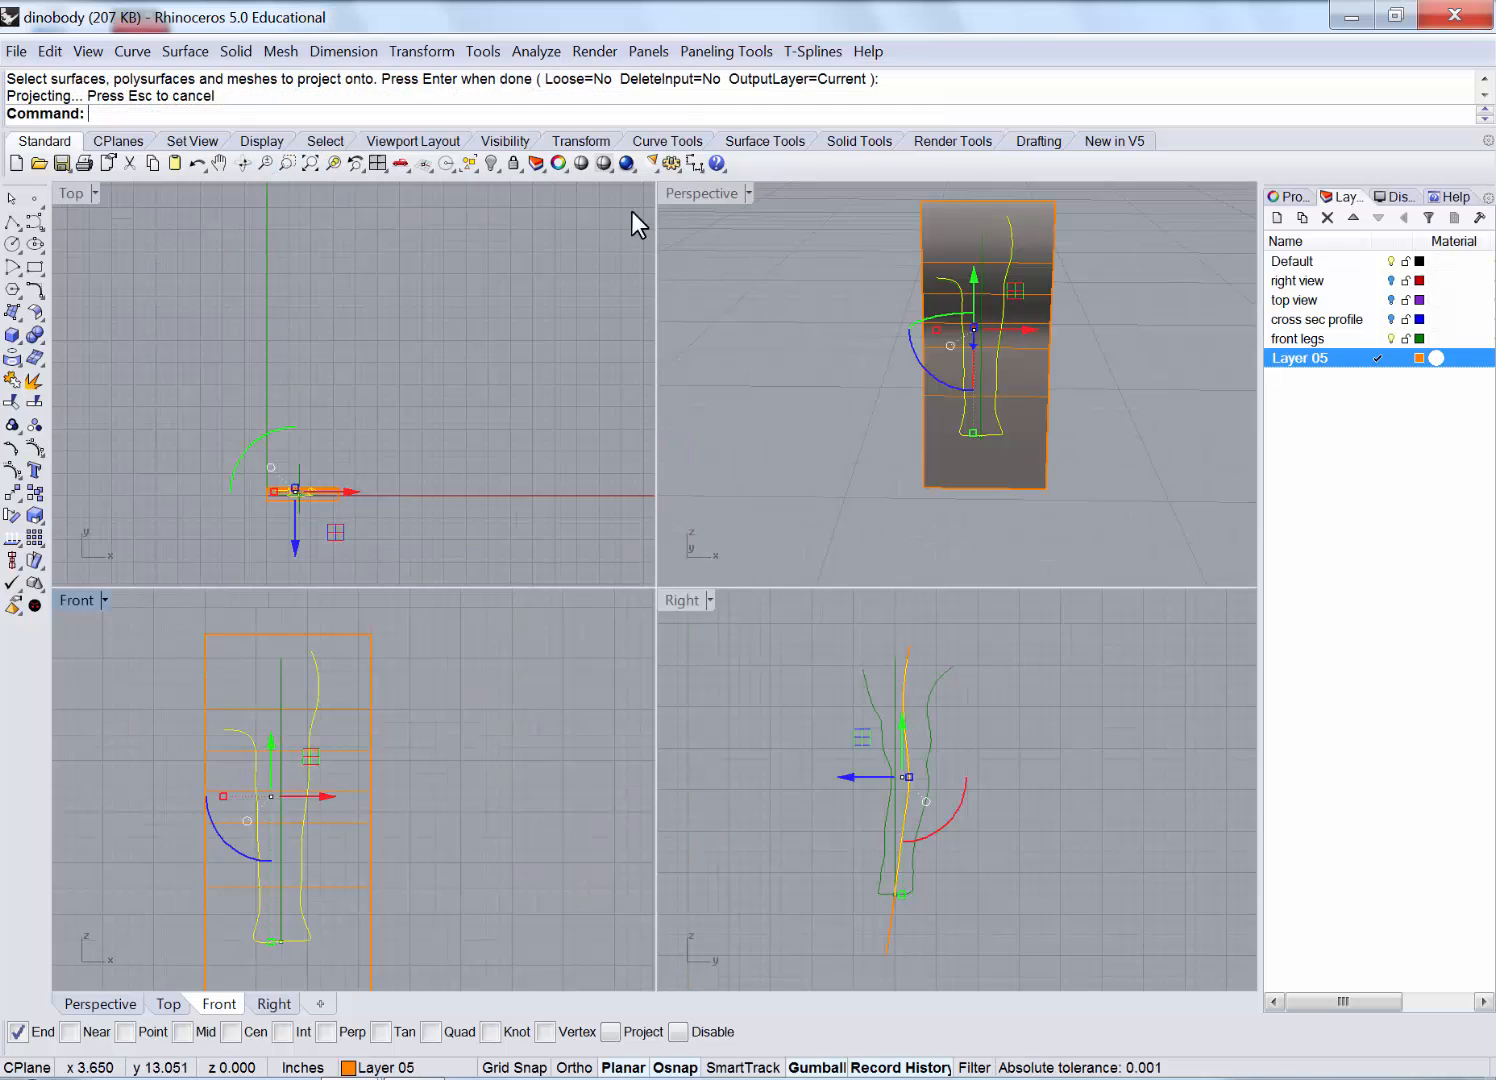
double_click(677, 194)
right_click_drag(912, 344, 678, 219)
Delete the wavy surface, the leftover curves and the tall orange curve.
left_click(678, 219)
key("Delete")
right_click_drag(754, 331, 701, 311)
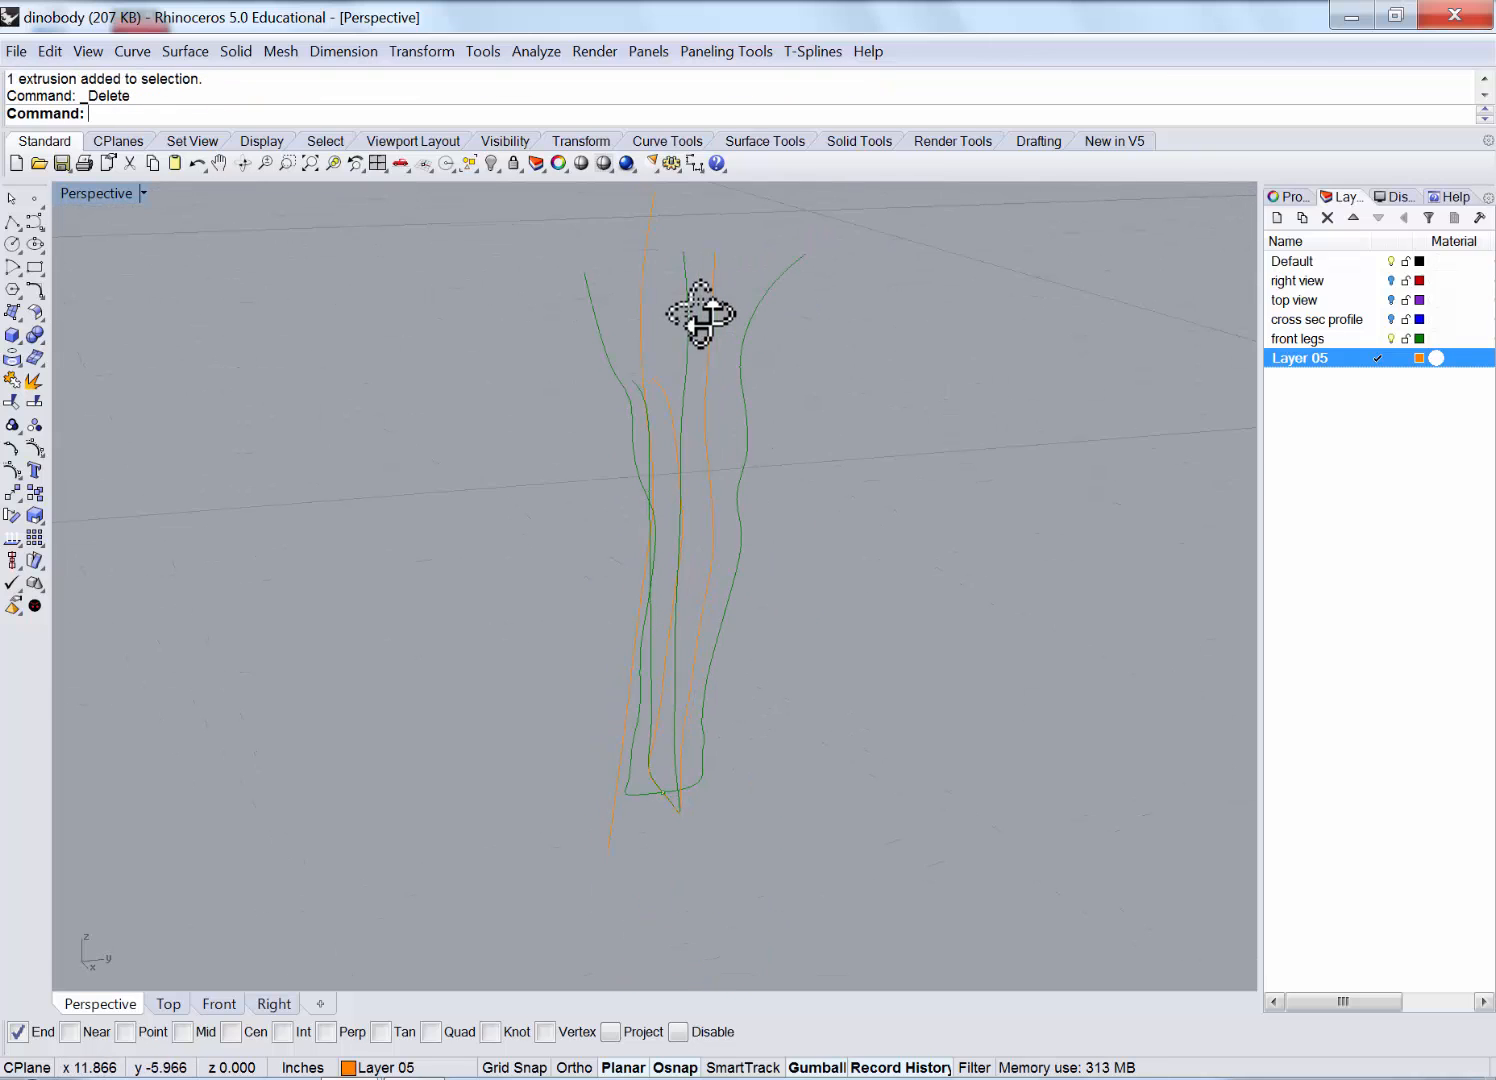
left_click(688, 301)
key("Delete")
right_click_drag(651, 401, 613, 372)
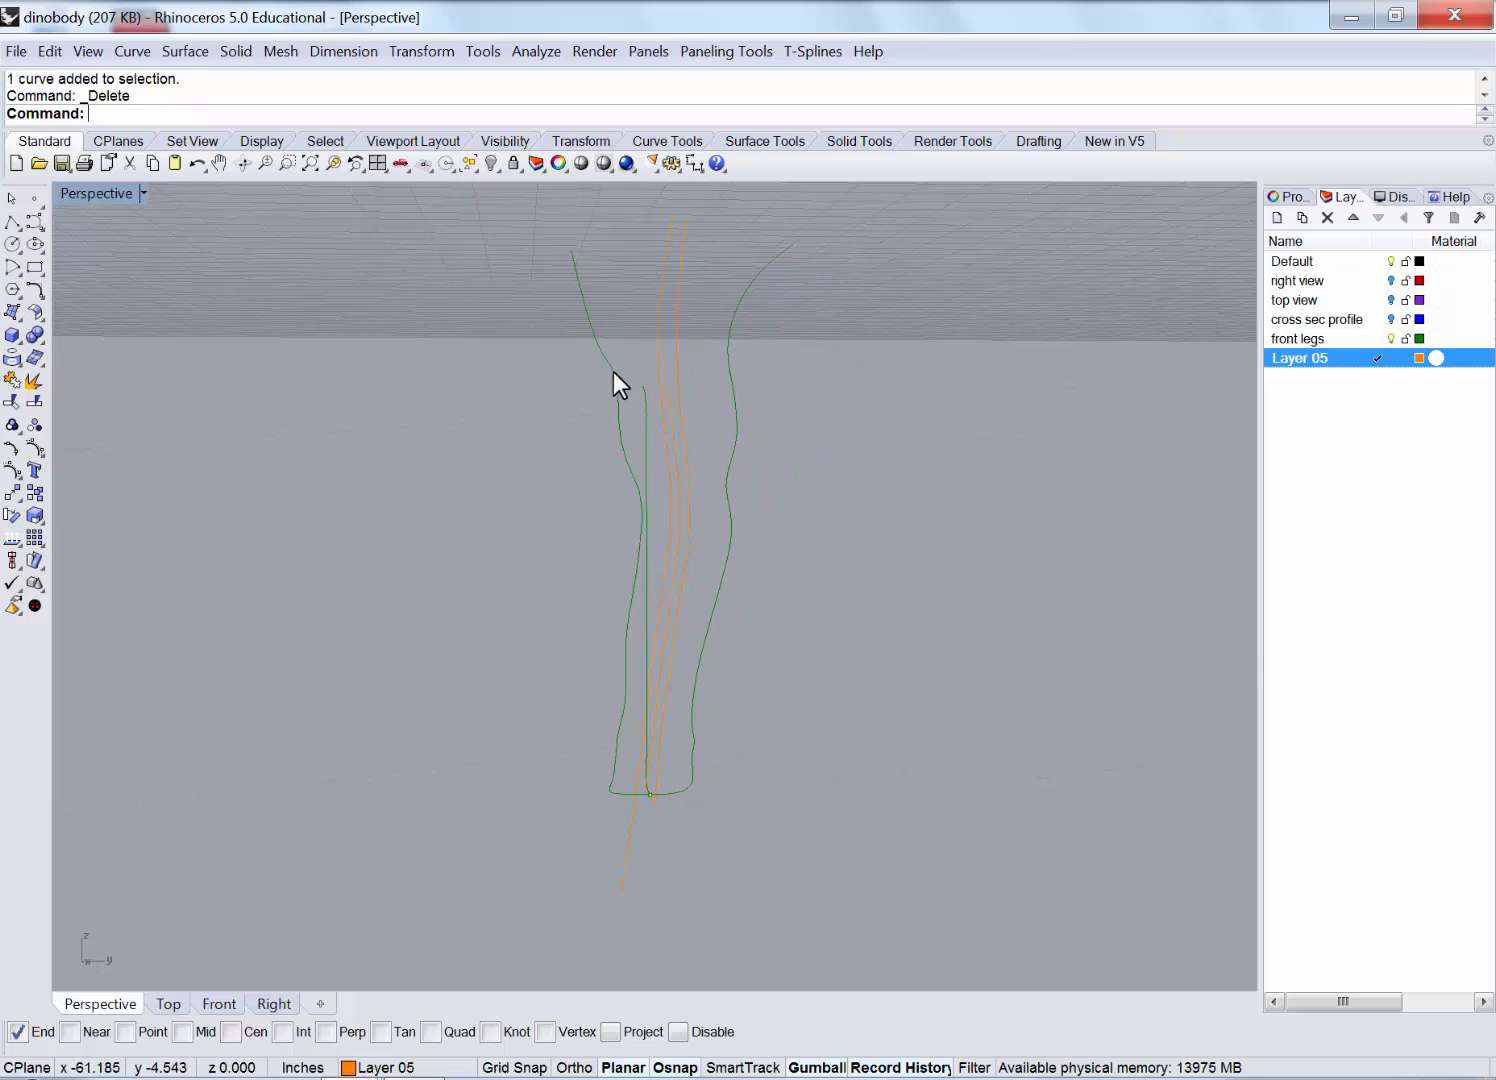
left_click(645, 428)
key("Delete")
right_click_drag(651, 447, 623, 381)
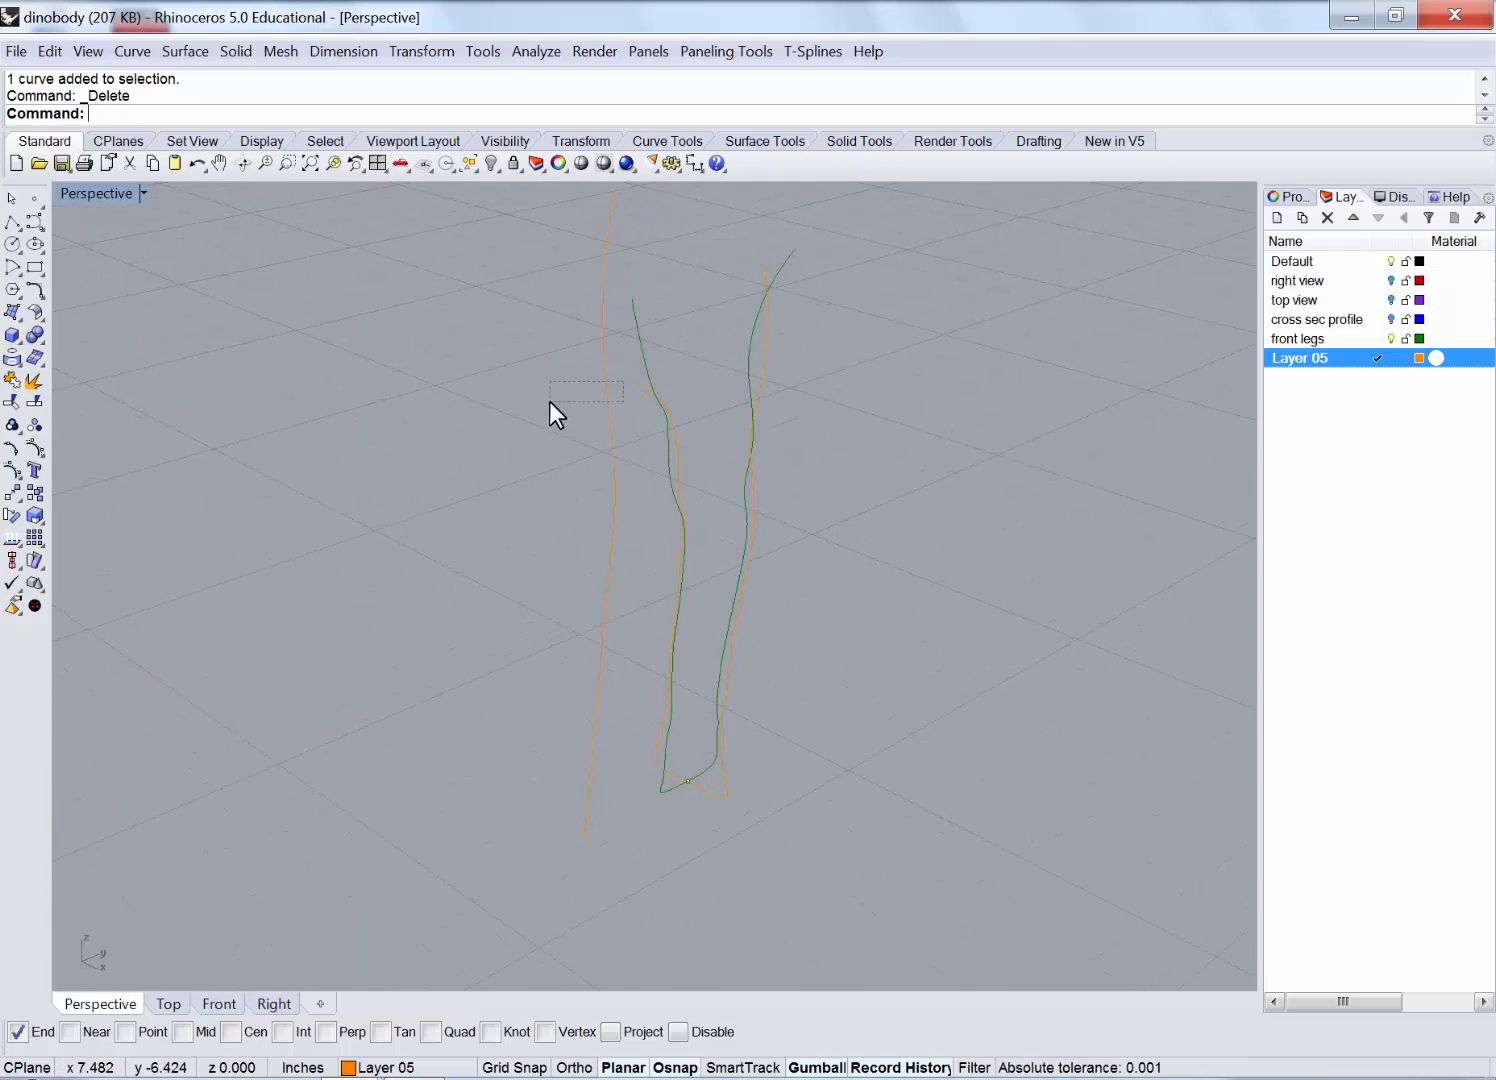
left_click_drag(549, 401, 550, 401)
key("Delete")
Set front legs as the current layer.
right_click_drag(544, 425, 840, 454)
double_click(1314, 339)
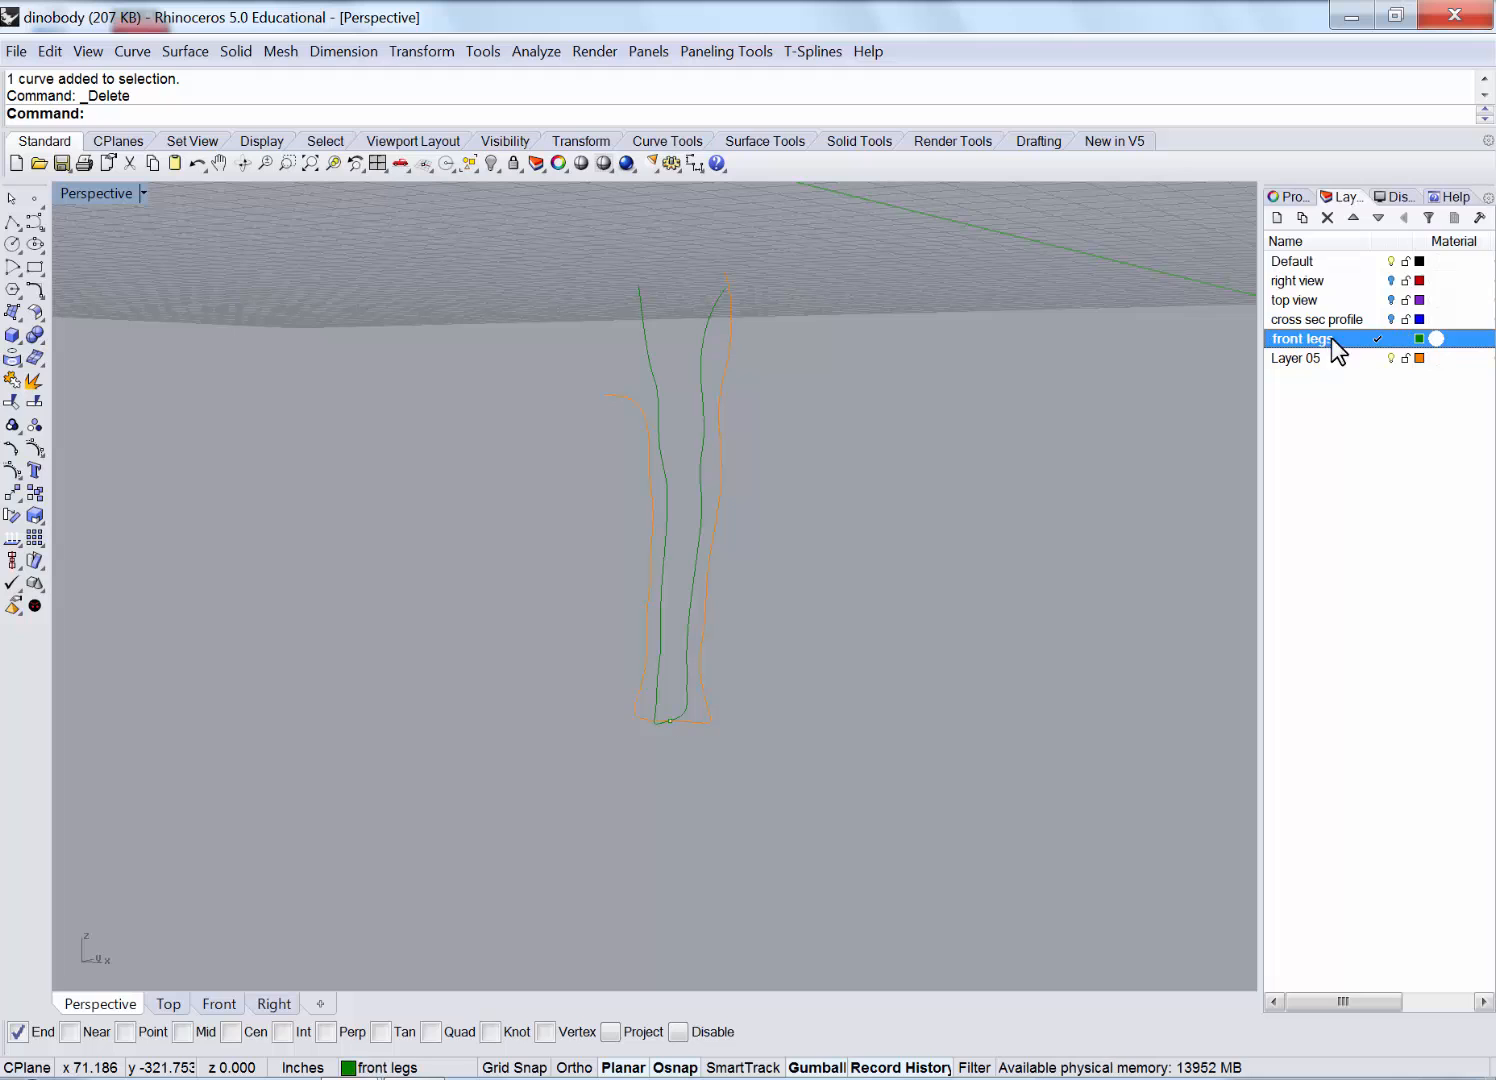
right_click_drag(812, 708, 741, 731)
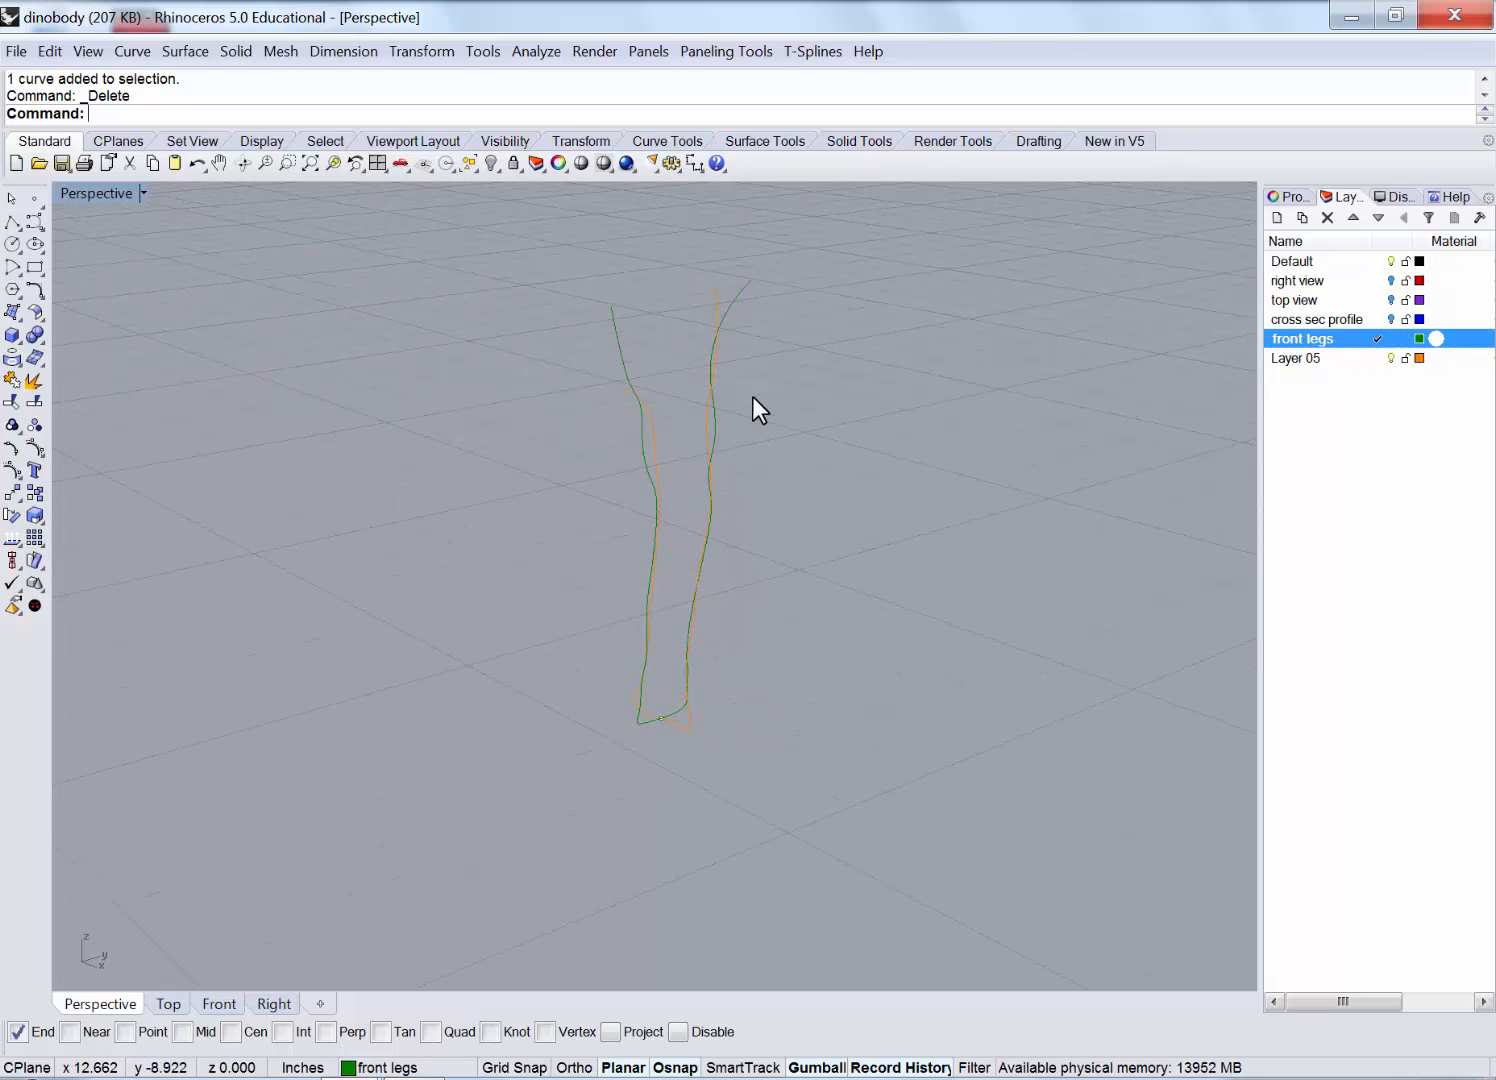
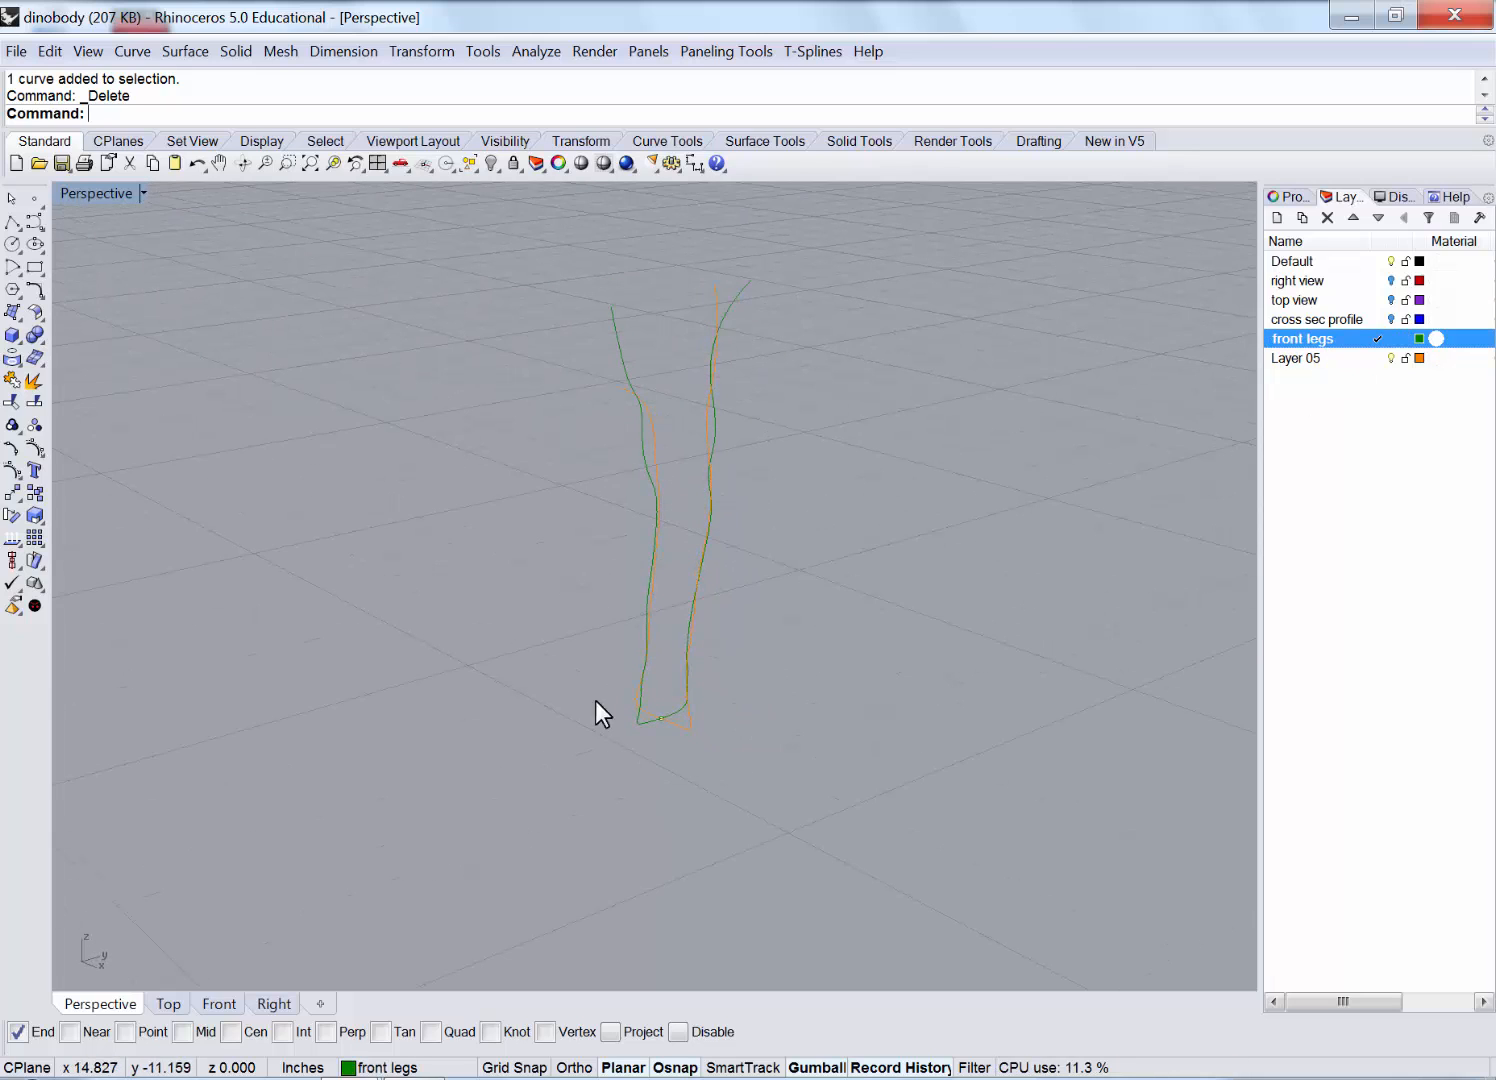
Orbit and re-frame the Perspective and Front views around the front-leg outline curves.
right_click_drag(595, 700, 659, 598)
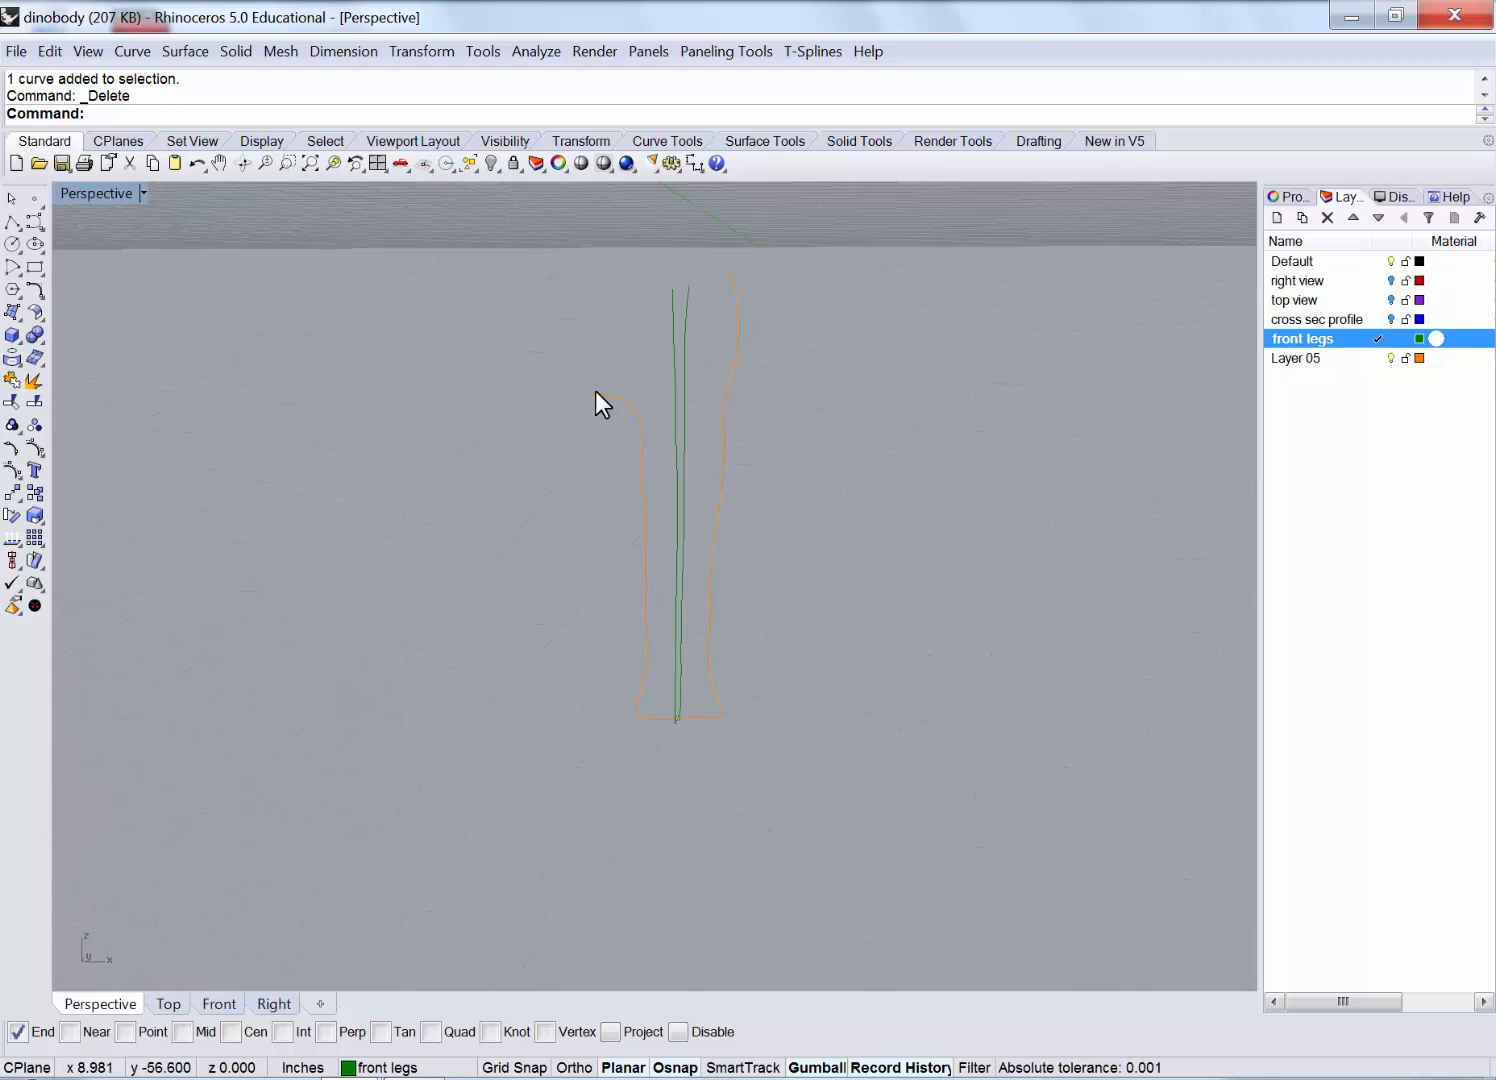
mouse_move(595, 392)
right_mouse_down()
mouse_move(668, 347)
mouse_move(818, 374)
mouse_move(672, 355)
mouse_move(598, 406)
right_mouse_up()
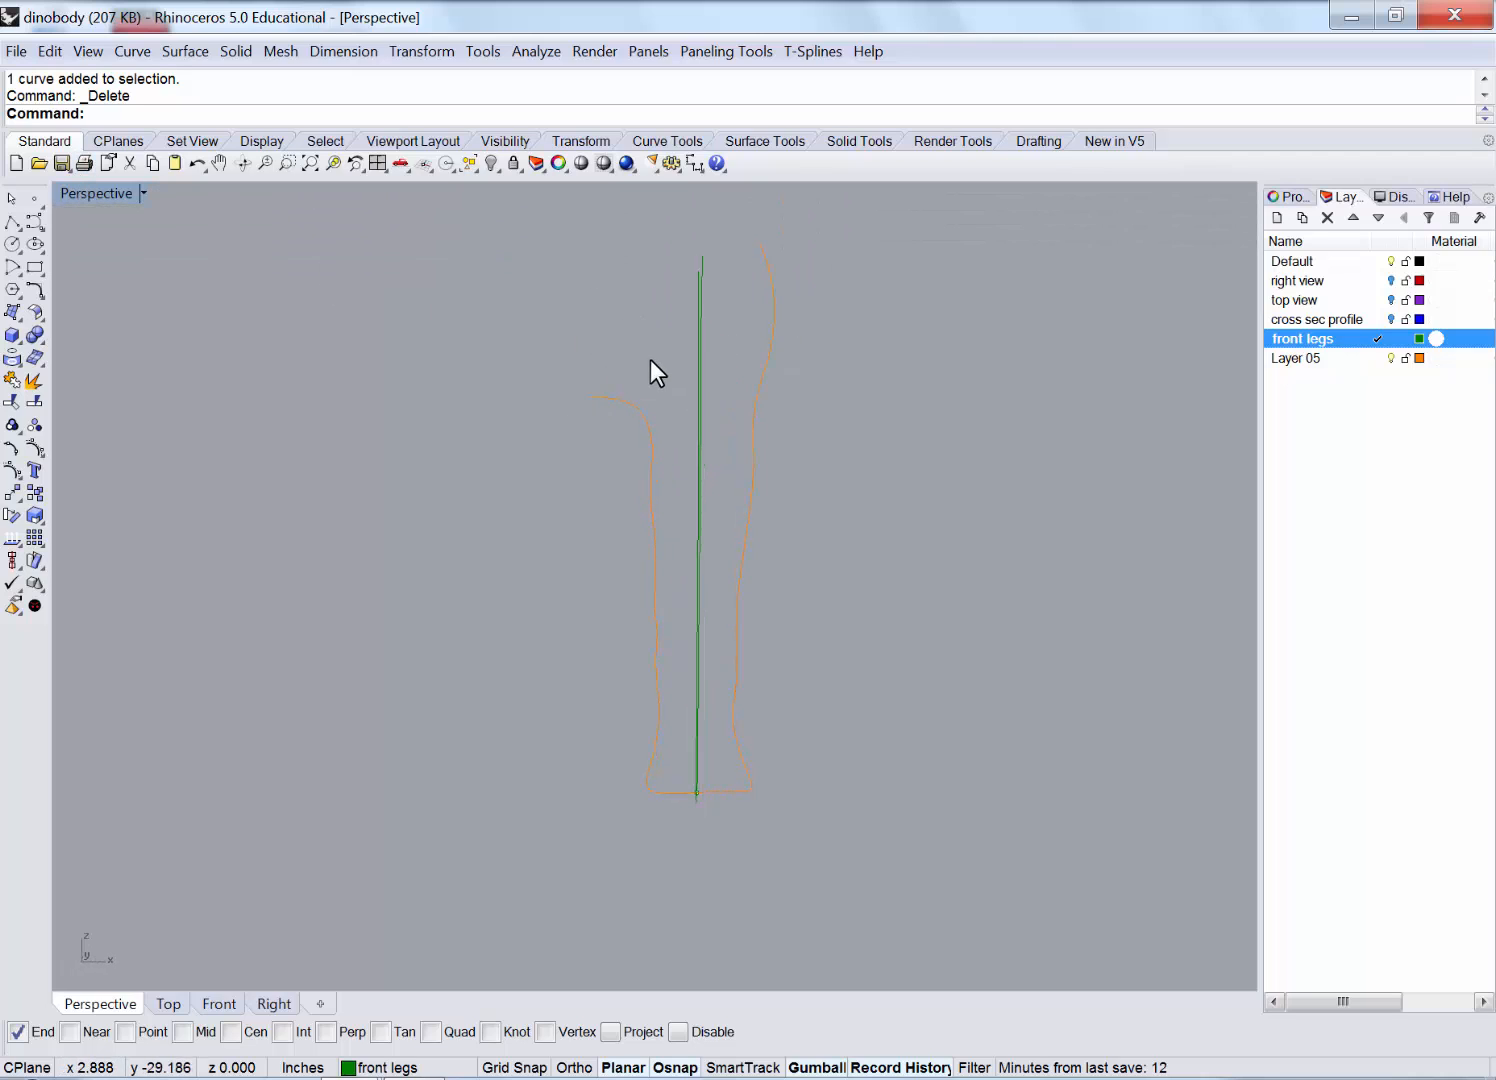
double_click(83, 193)
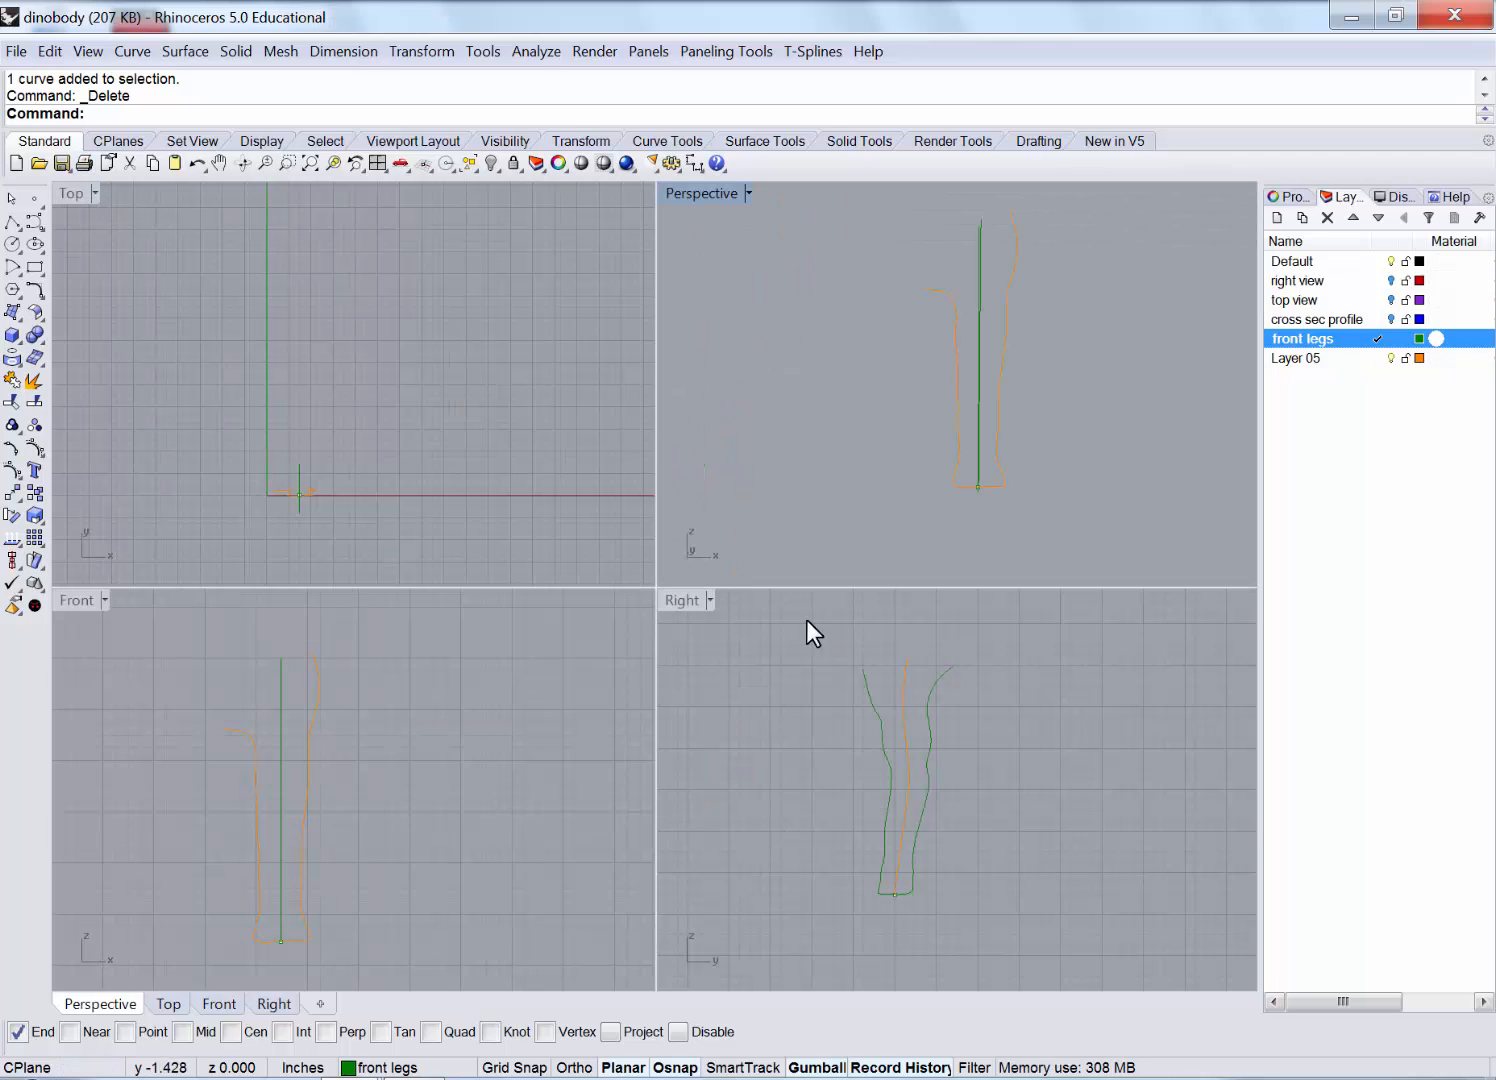
double_click(66, 598)
right_click_drag(298, 676, 338, 724)
double_click(67, 193)
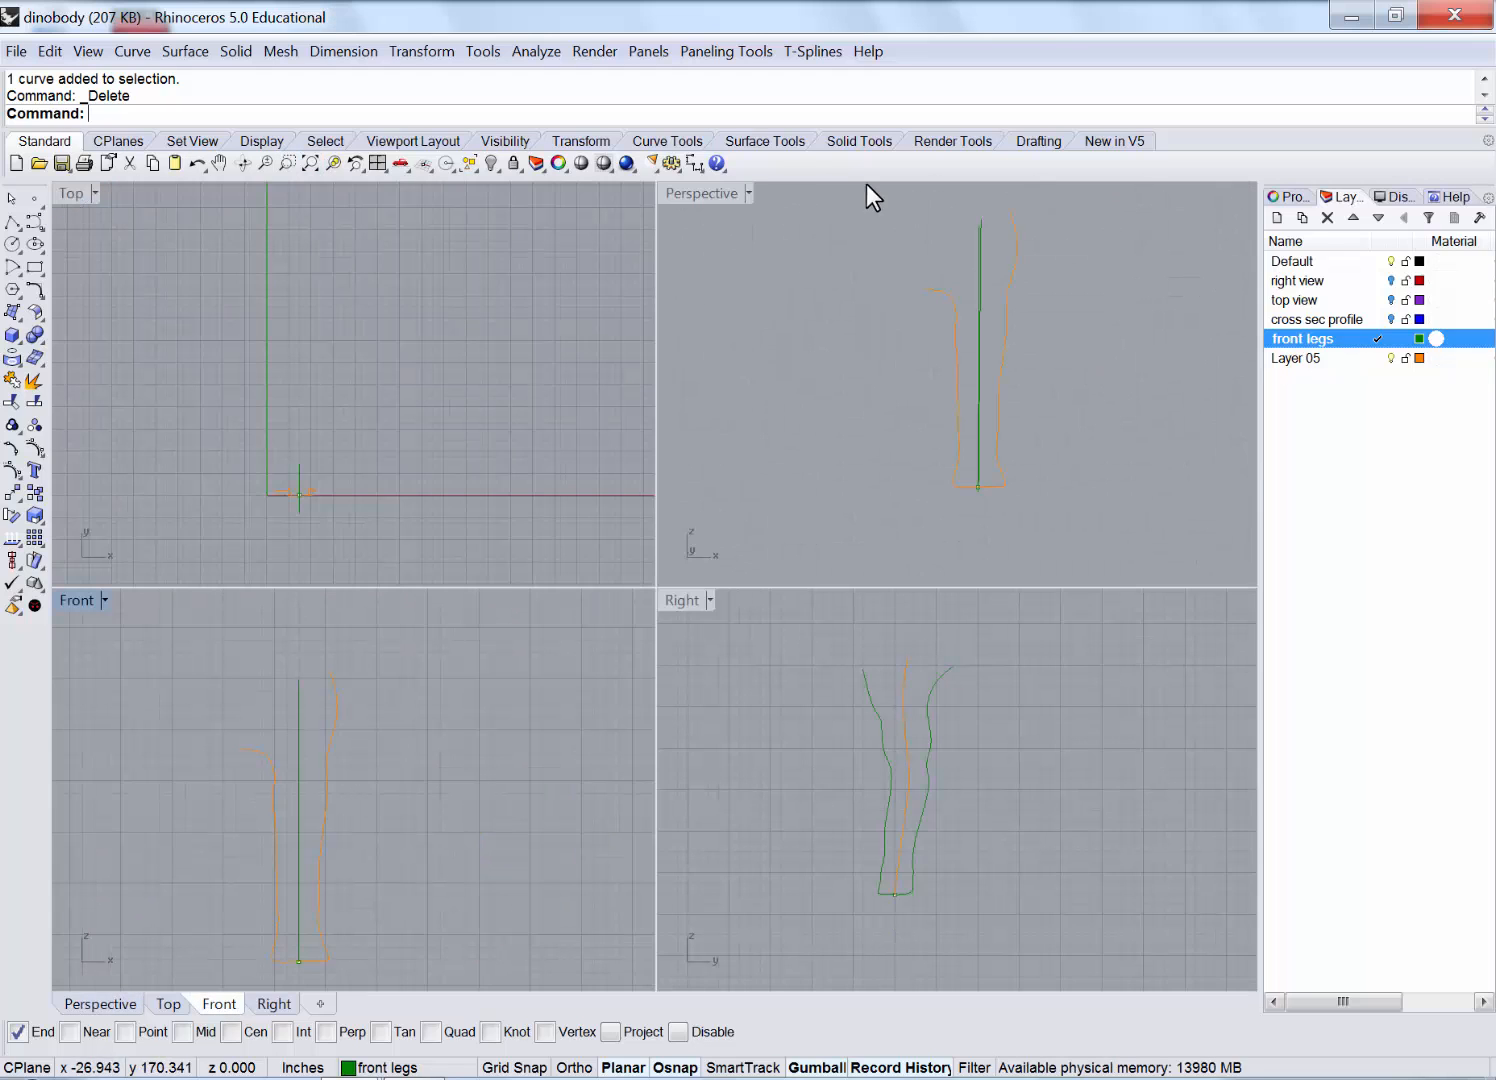
double_click(709, 194)
right_click_drag(736, 238, 737, 346)
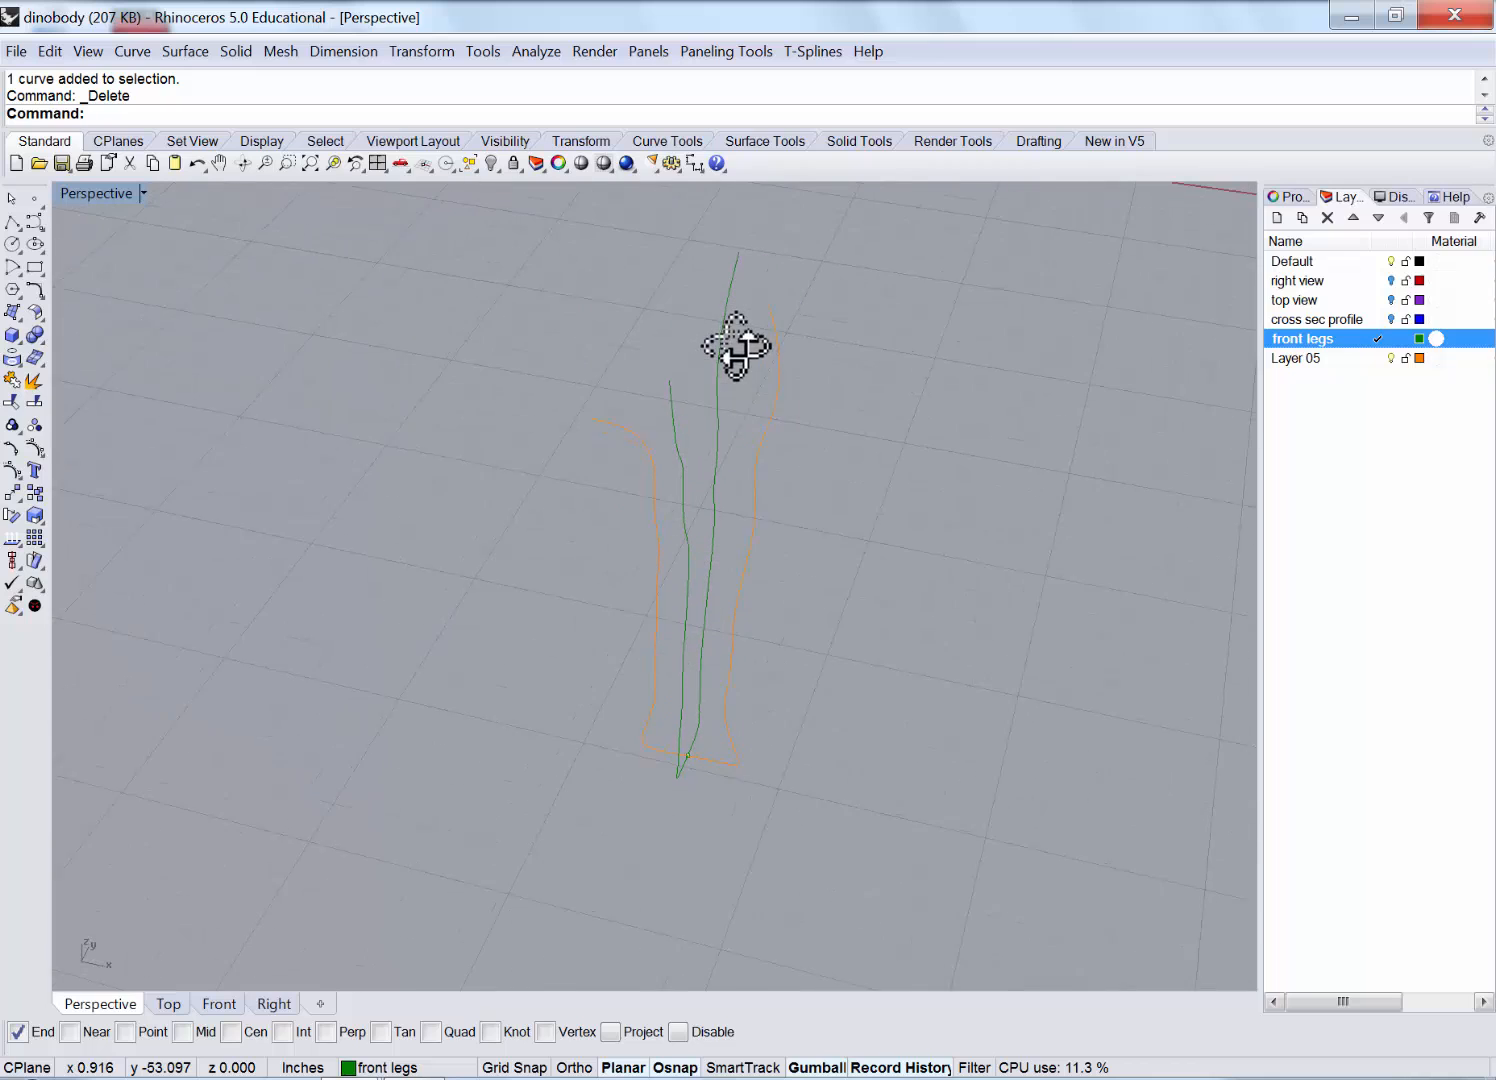
Run Cross-Section Profiles and pick the four leg outline curves in order as profiles.
left_click(420, 51)
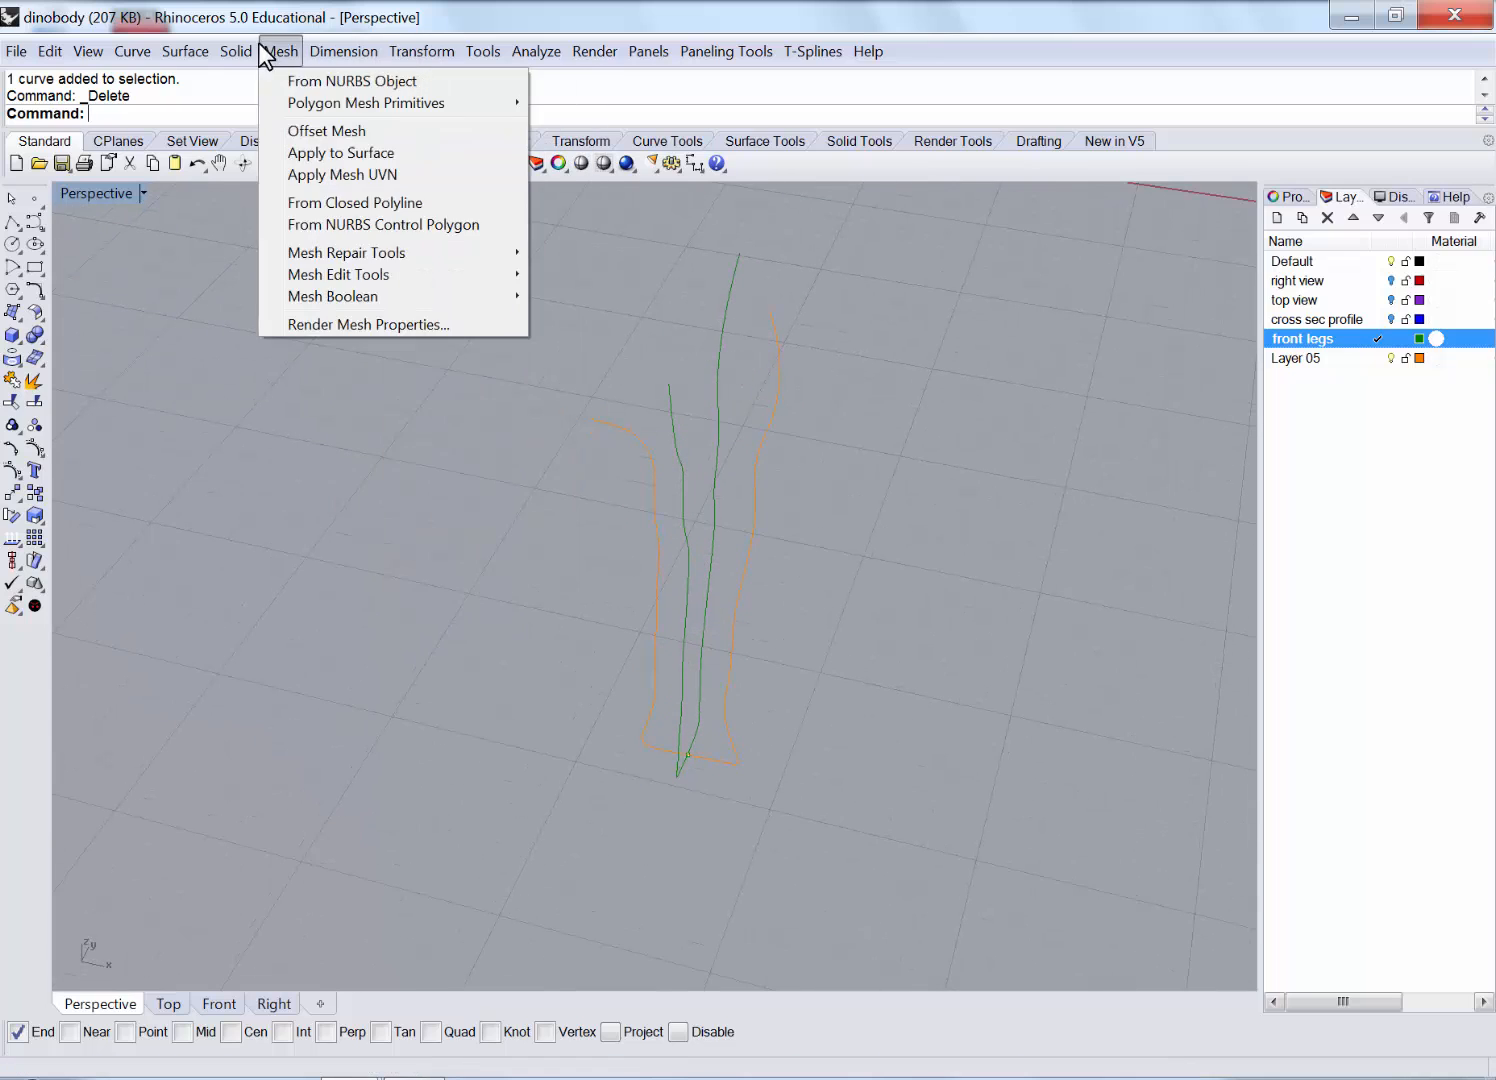
mouse_move(137, 52)
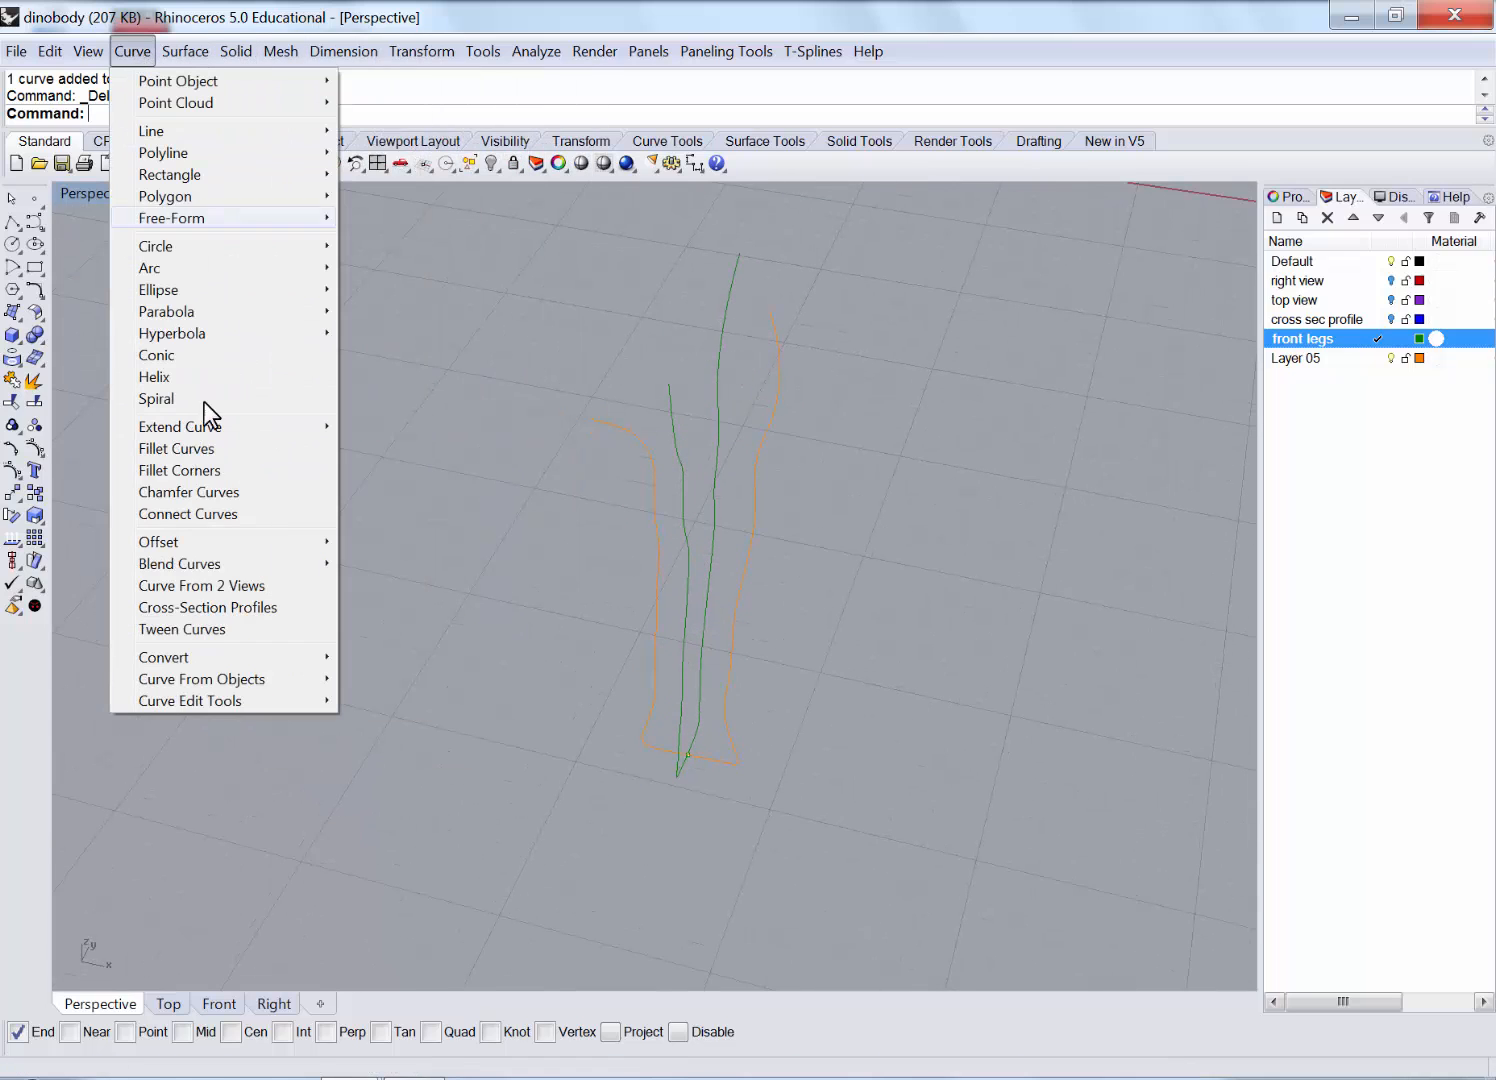
left_click(258, 608)
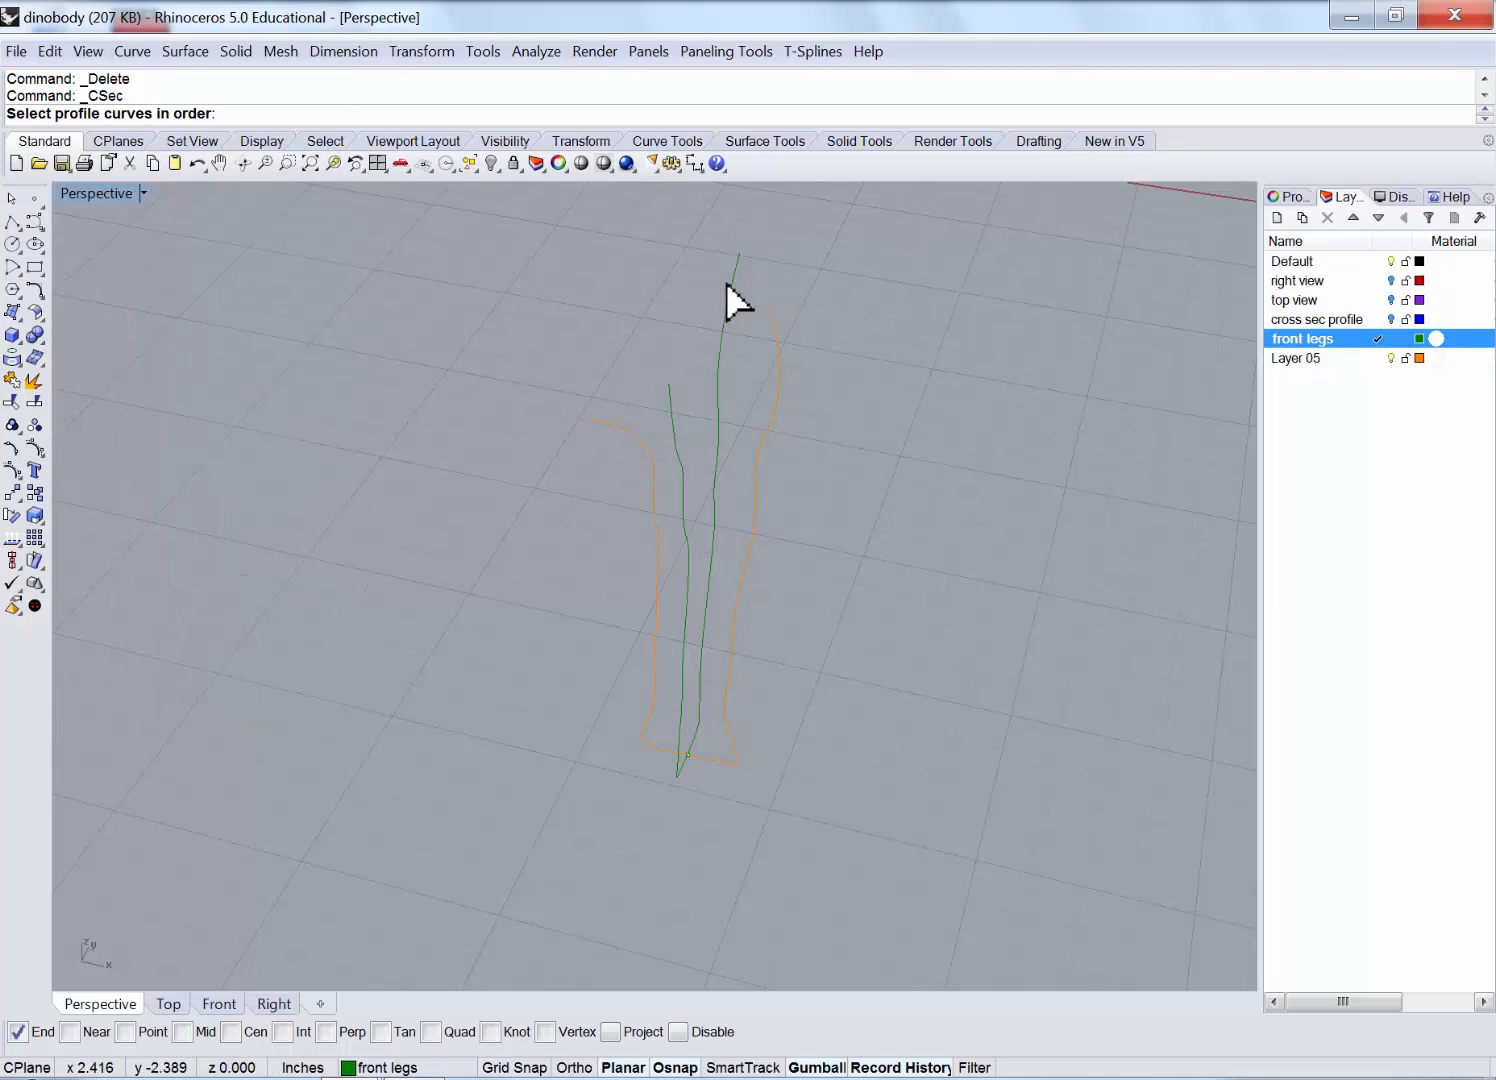
left_click(735, 272)
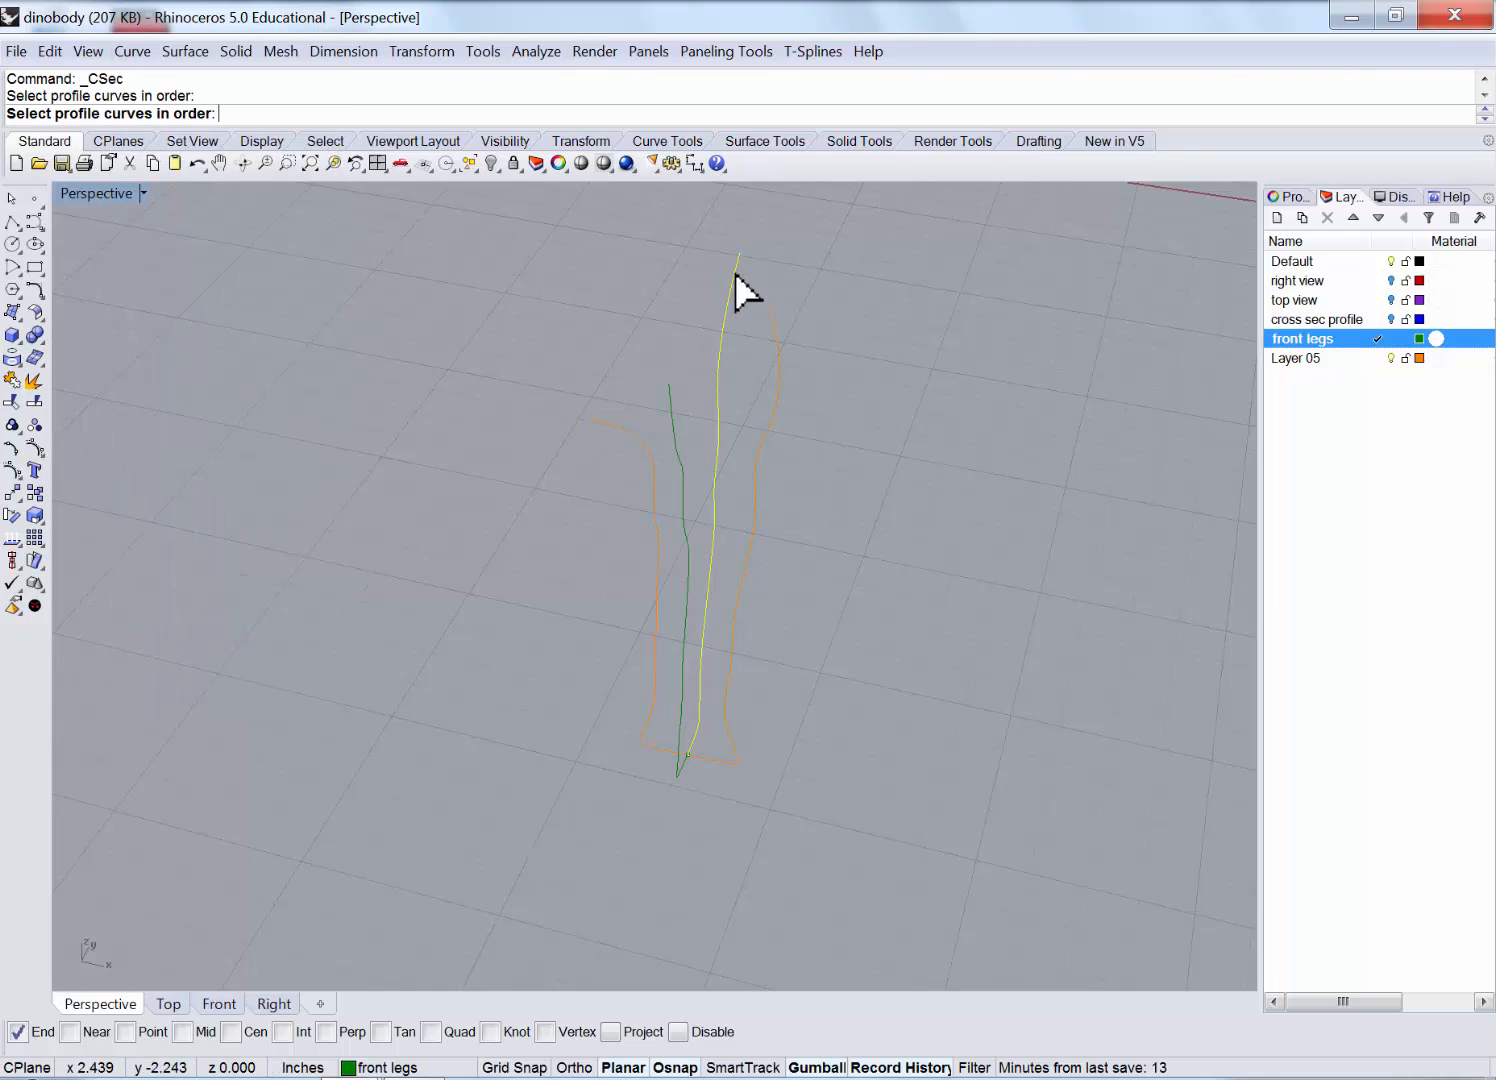
left_click(775, 332)
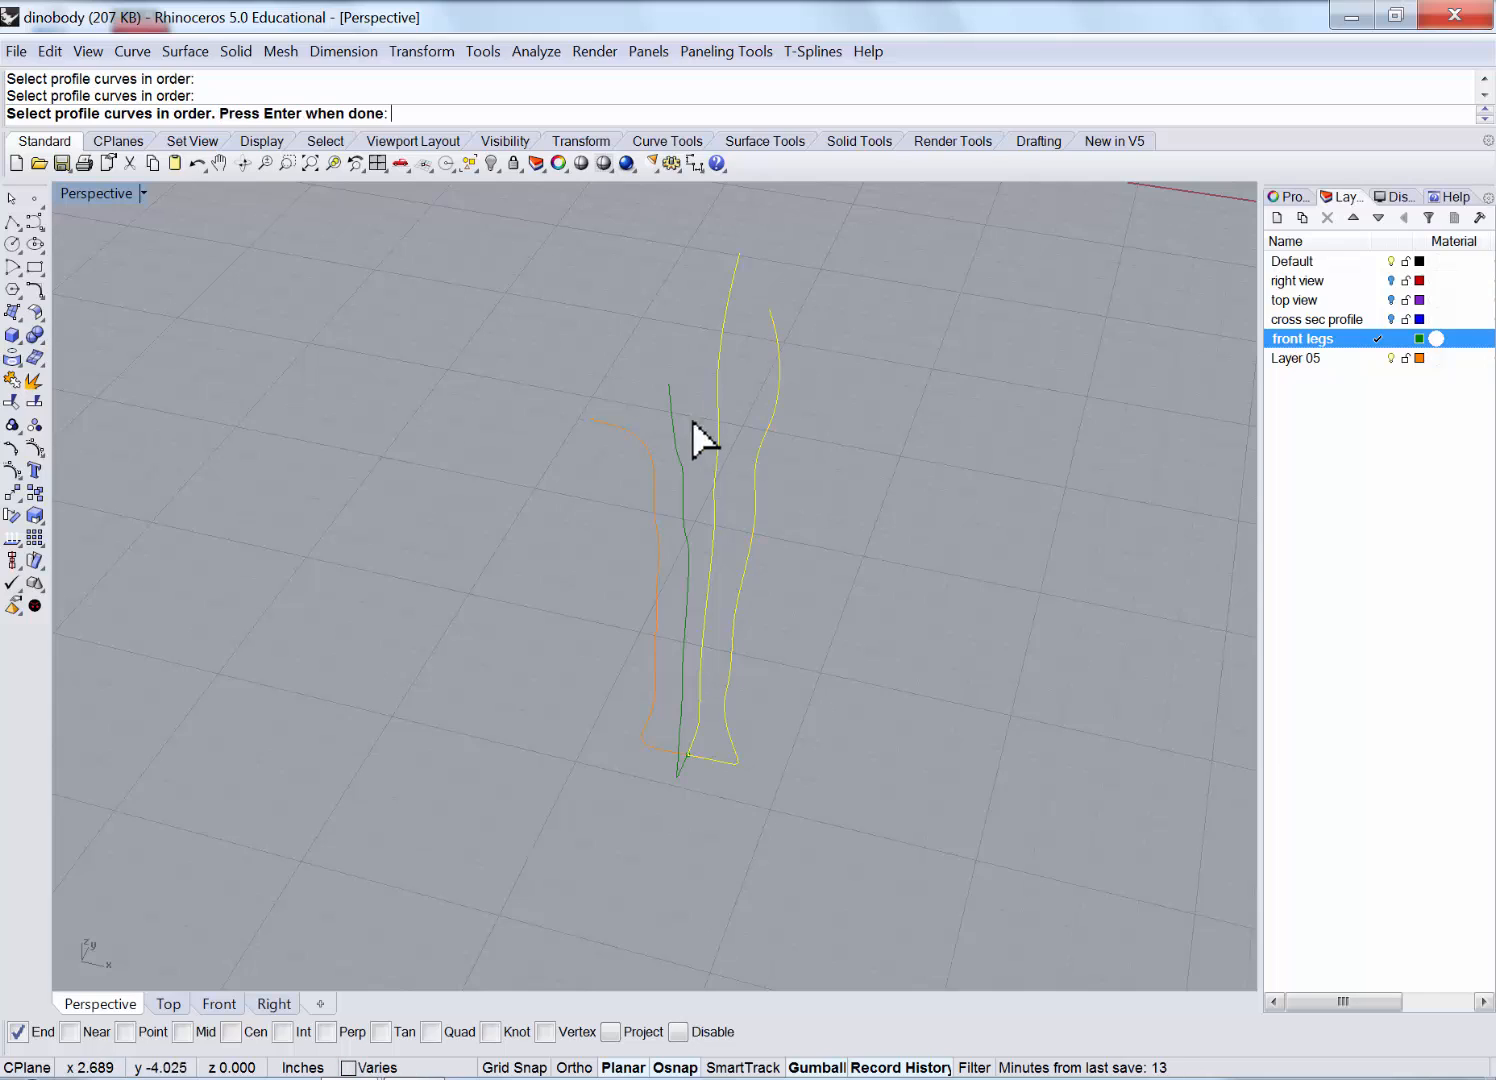
left_click(678, 773)
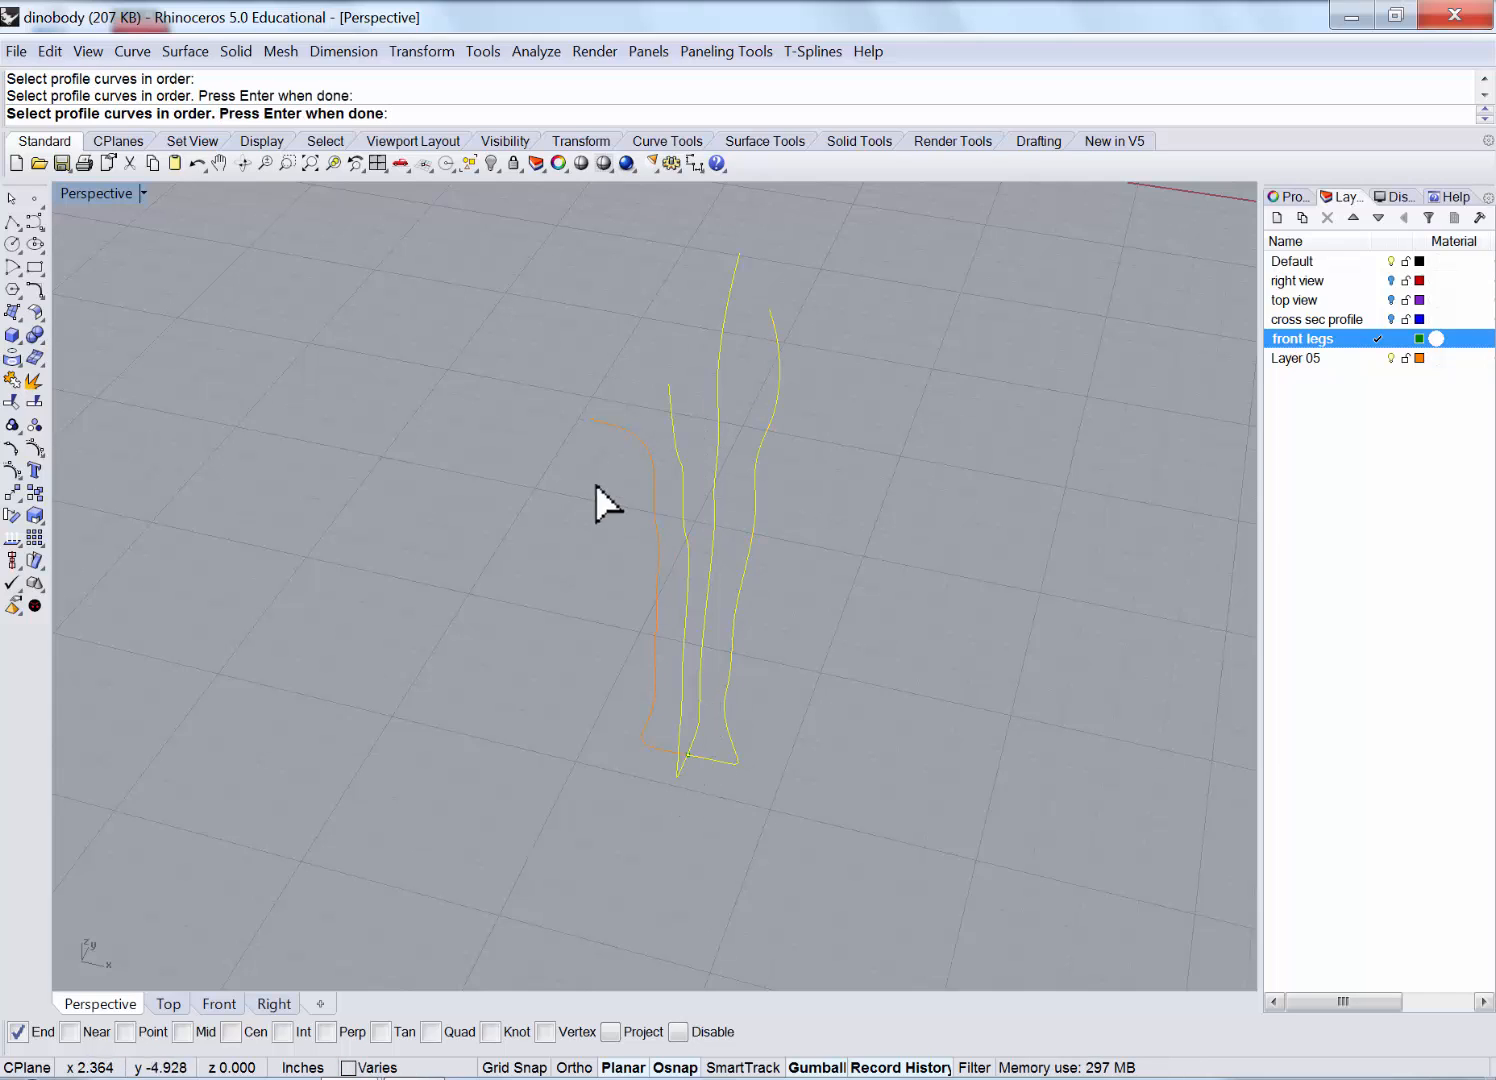
left_click(600, 427)
key("Return")
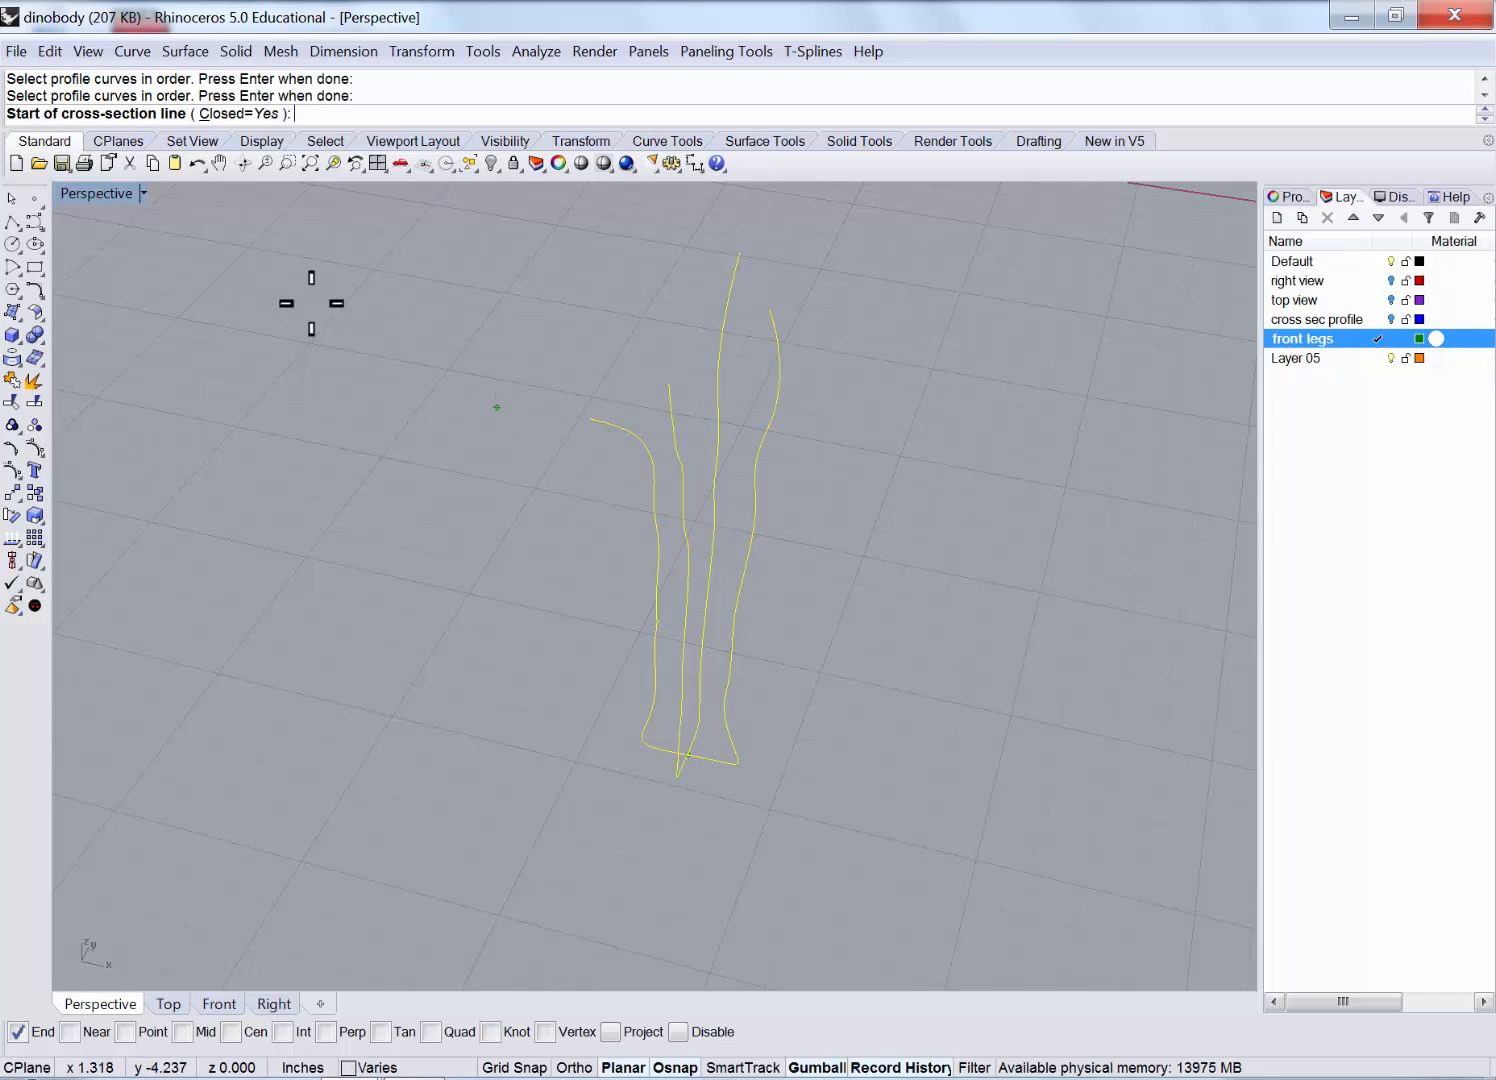
double_click(85, 194)
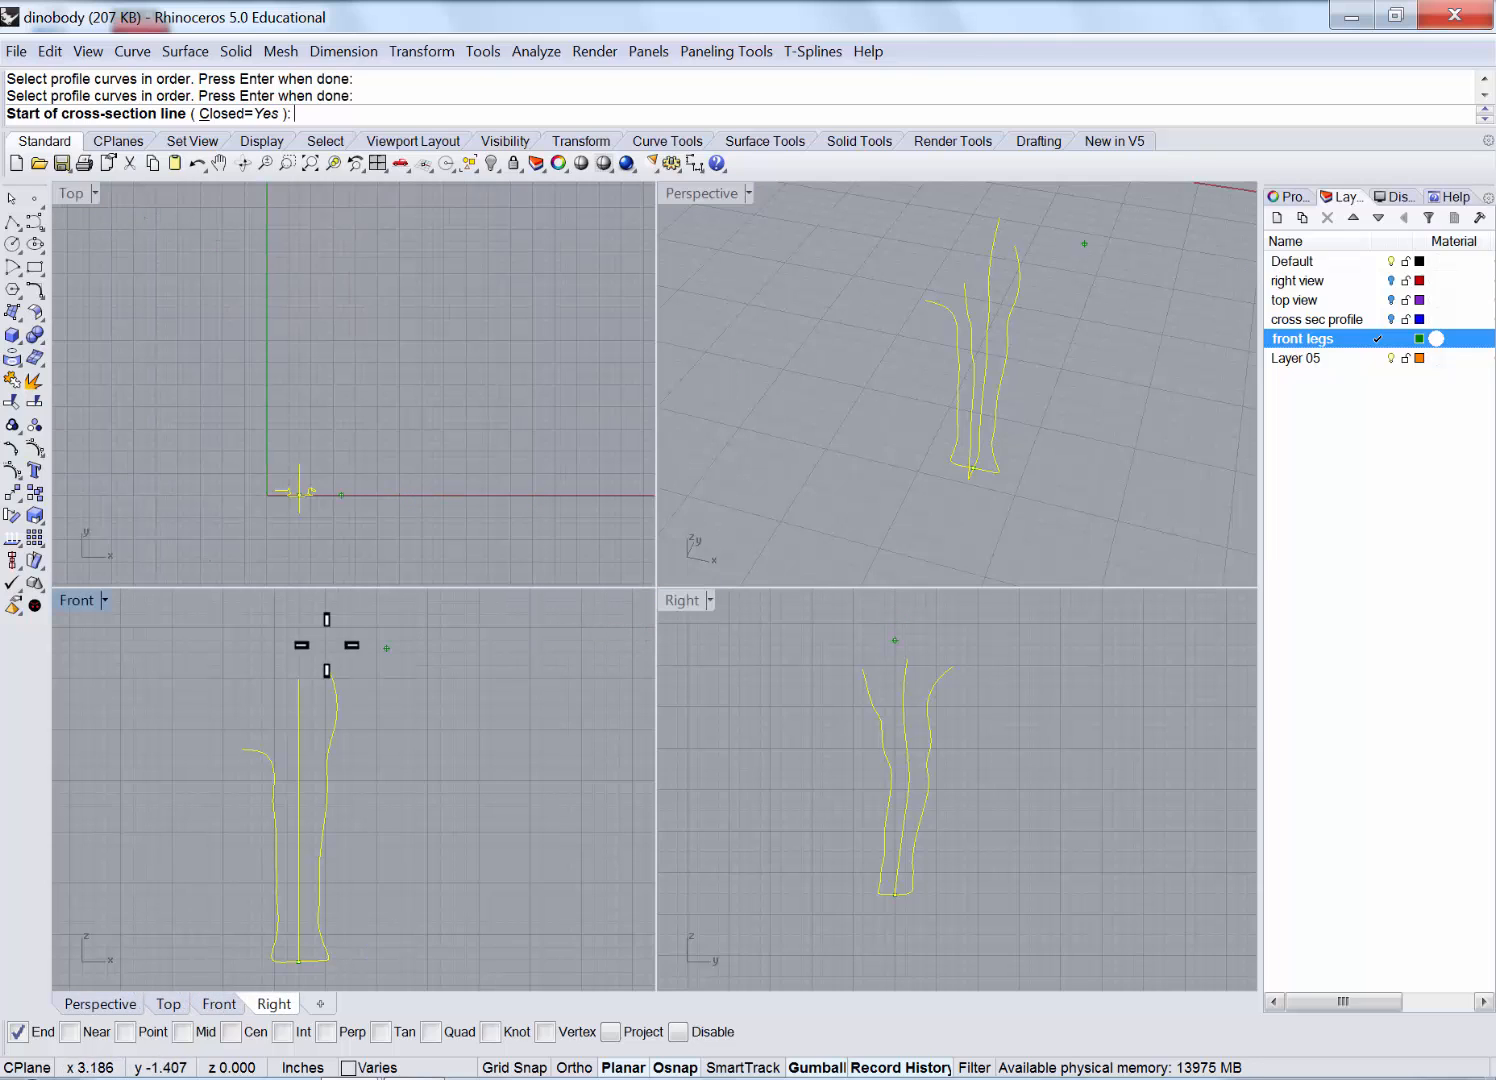
In the maximized Front view, draw six angled cross-section lines across the upper front leg.
double_click(78, 600)
right_click_drag(436, 623, 458, 590)
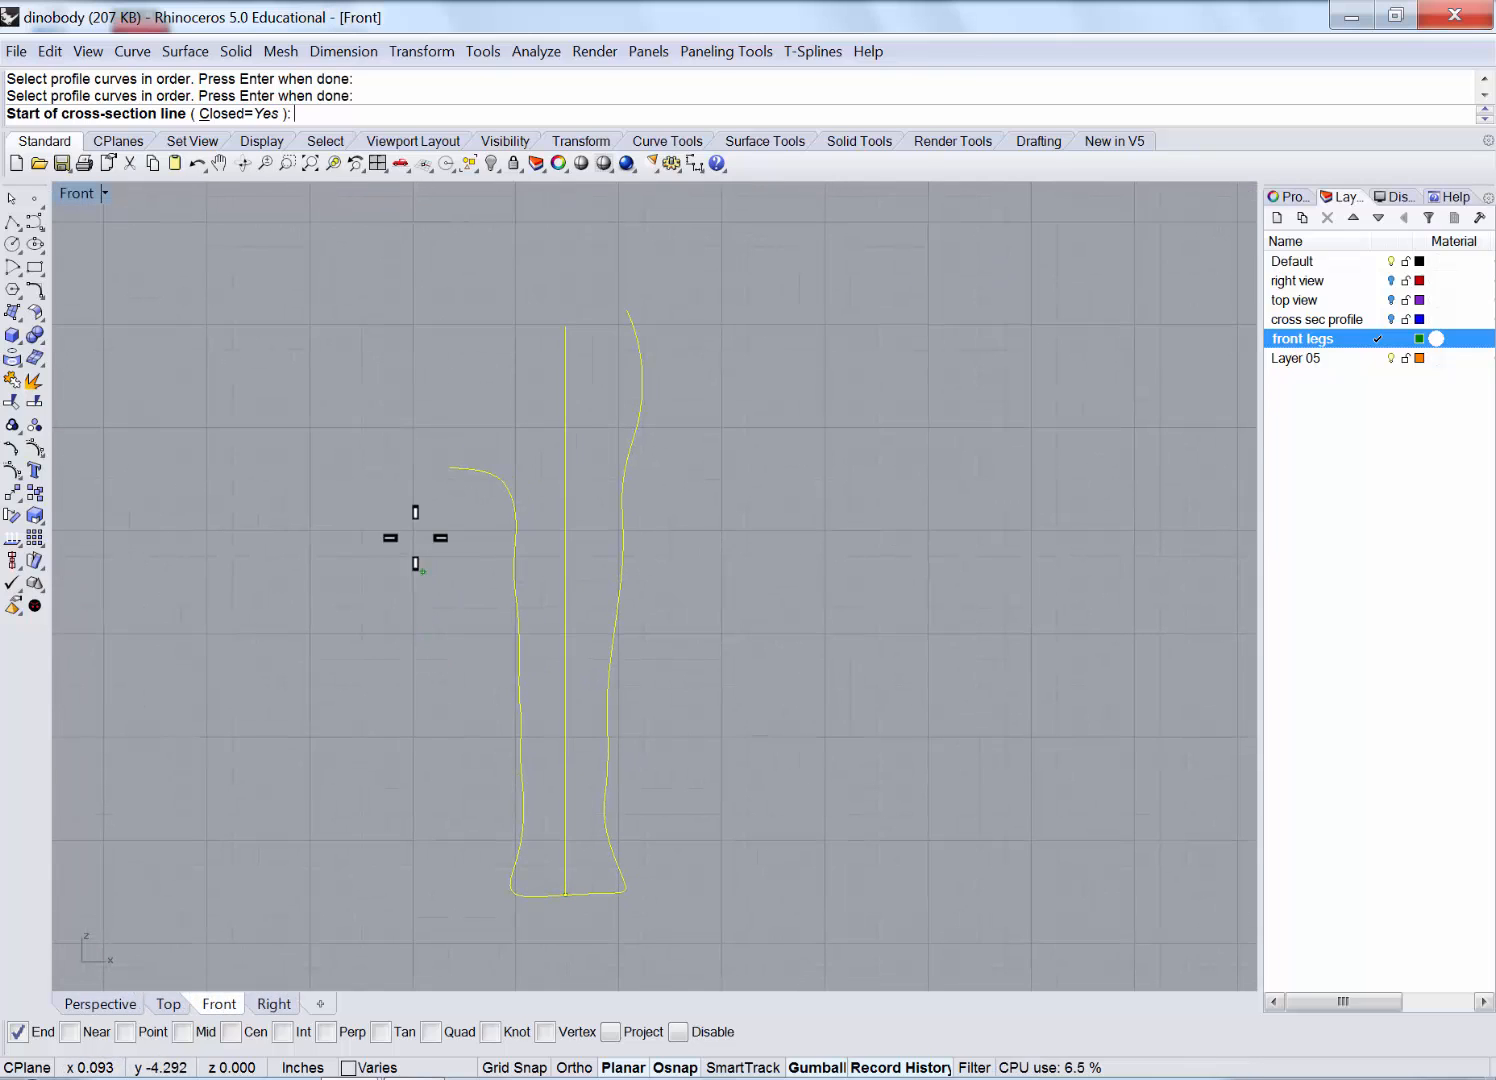
left_click(414, 516)
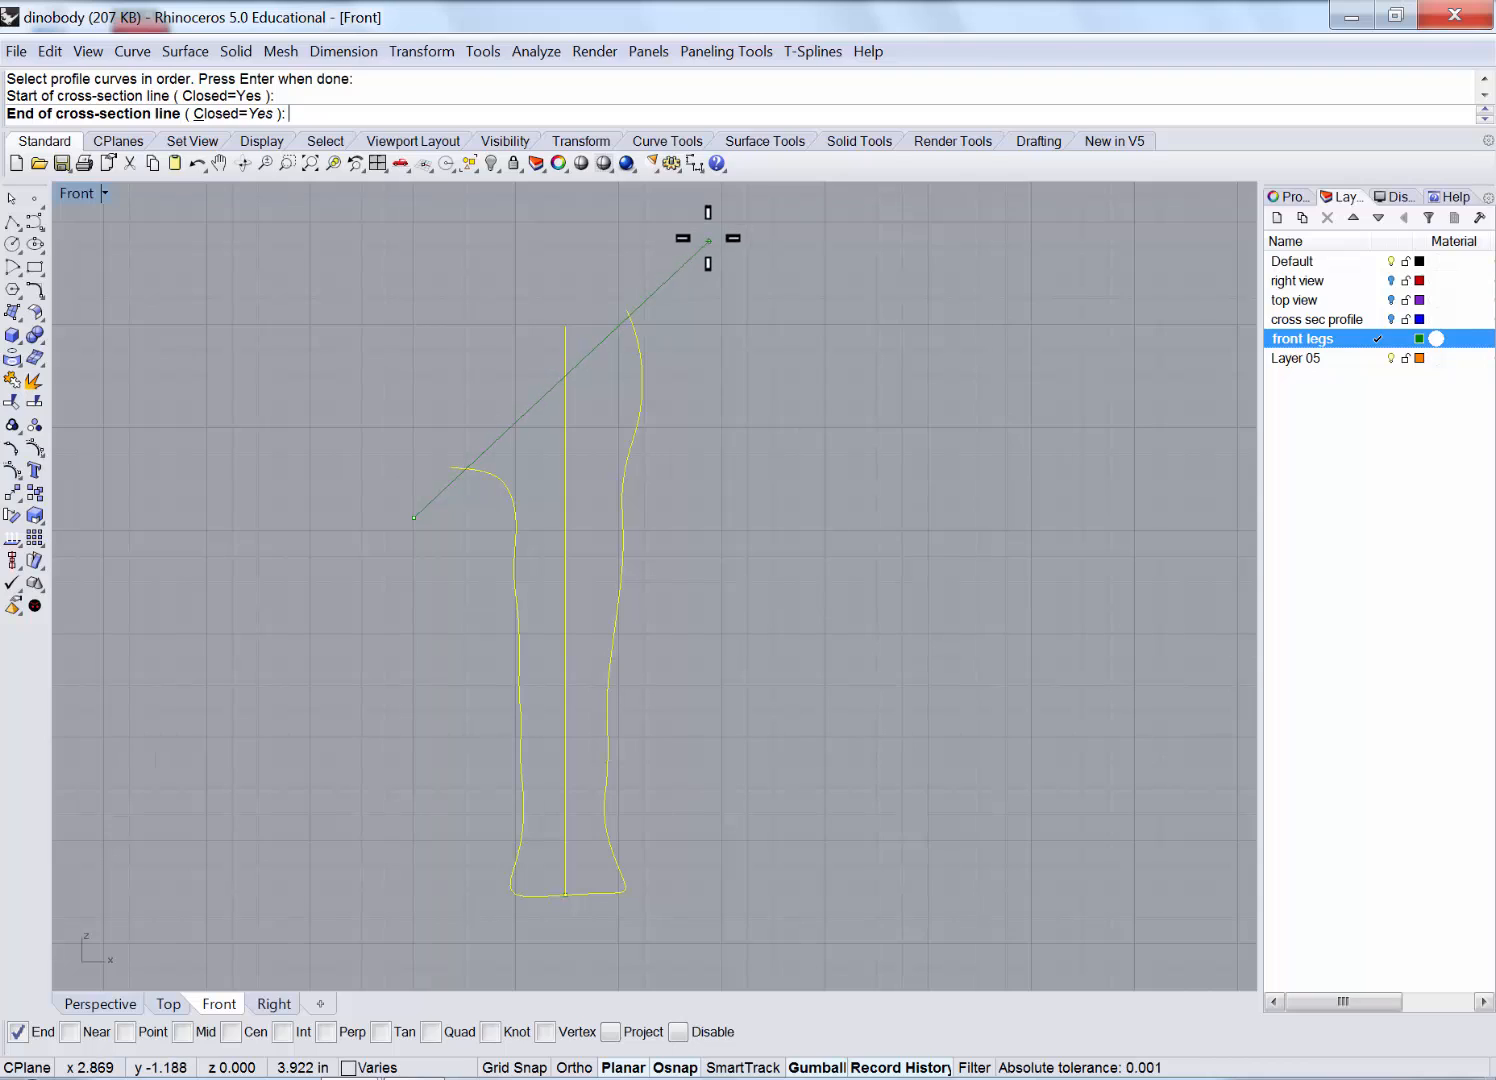
left_click(708, 238)
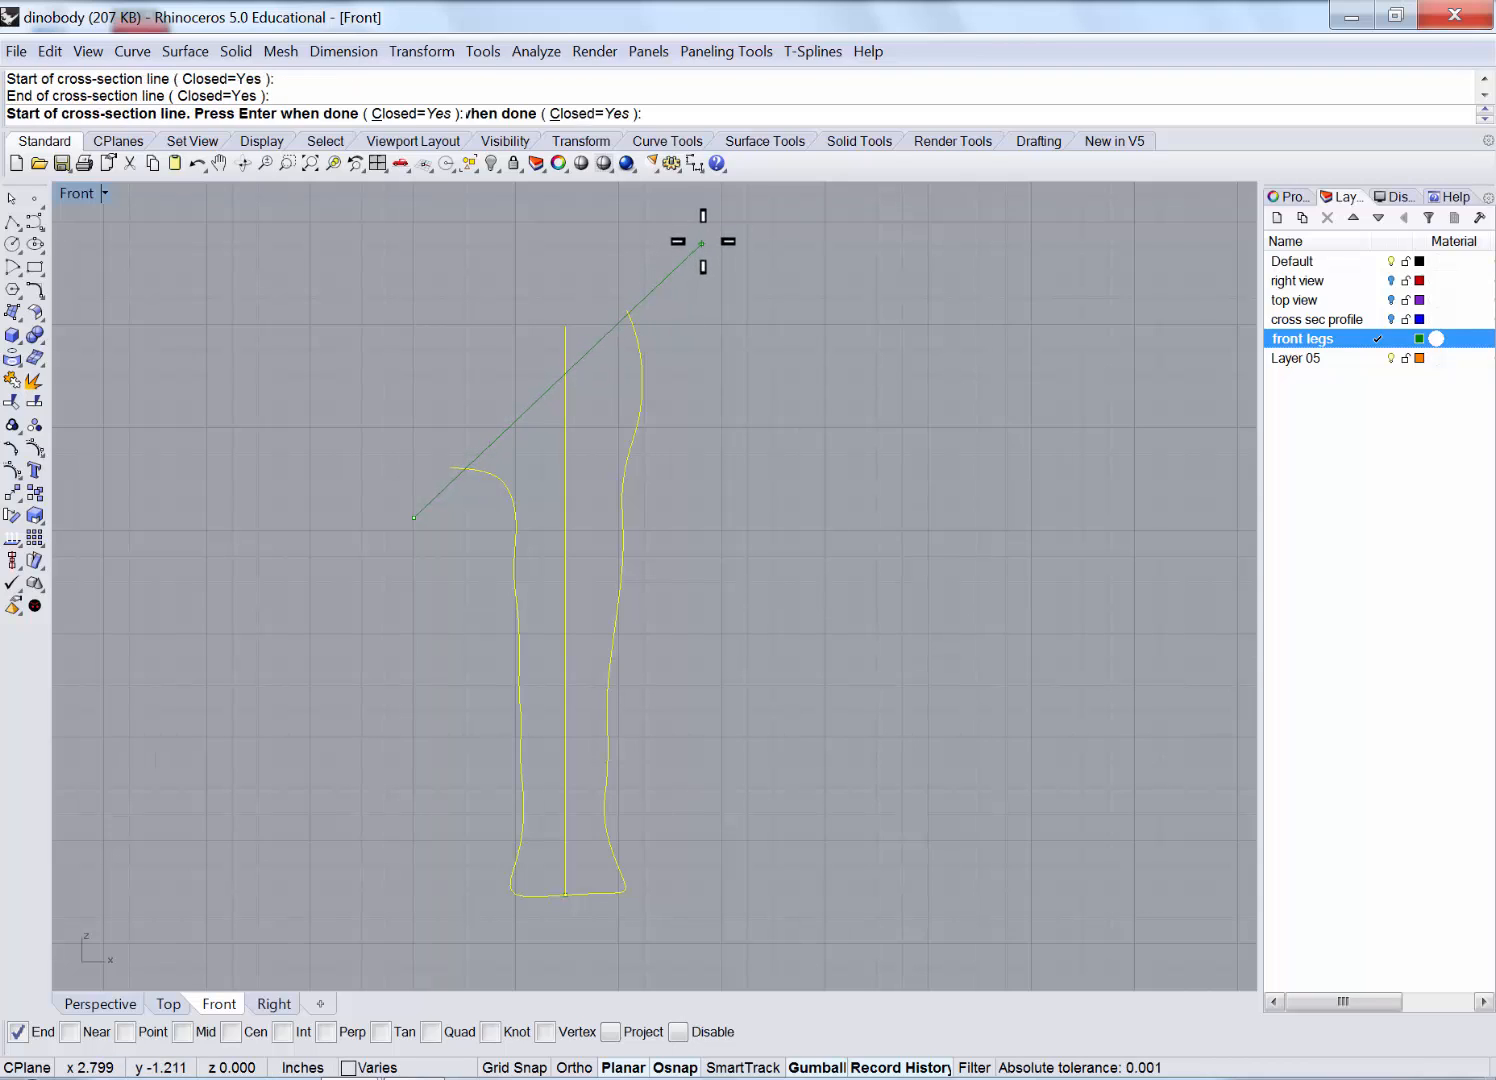
left_click(410, 500)
left_click(716, 298)
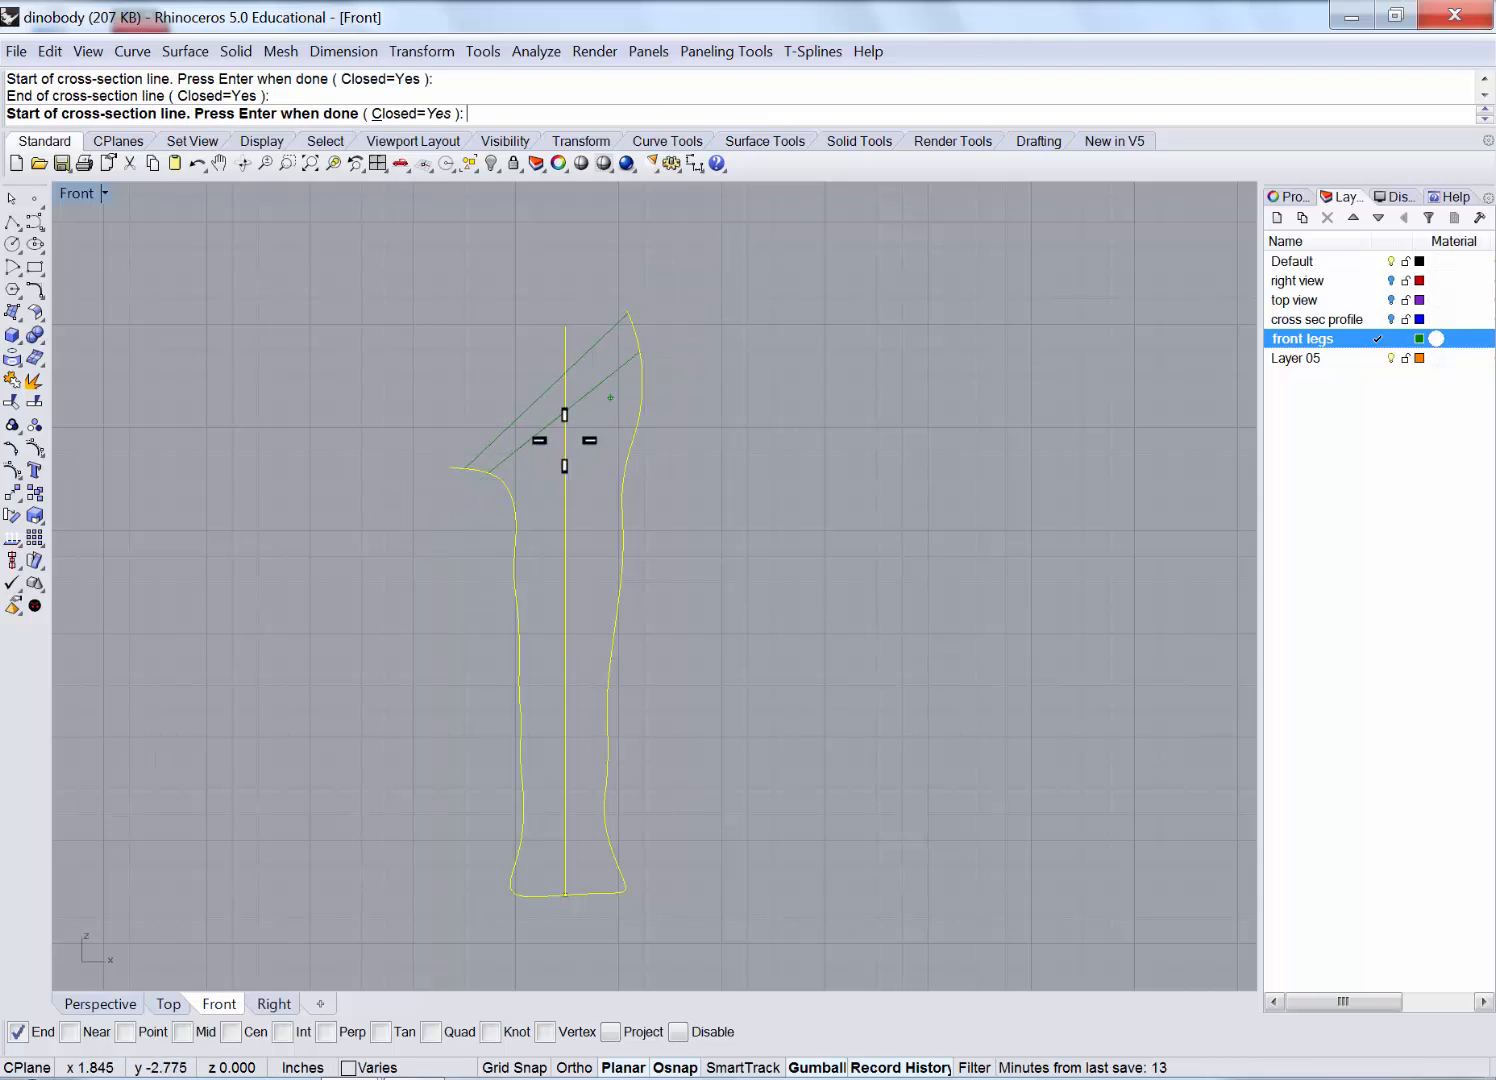
left_click(448, 497)
left_click(690, 383)
left_click(458, 515)
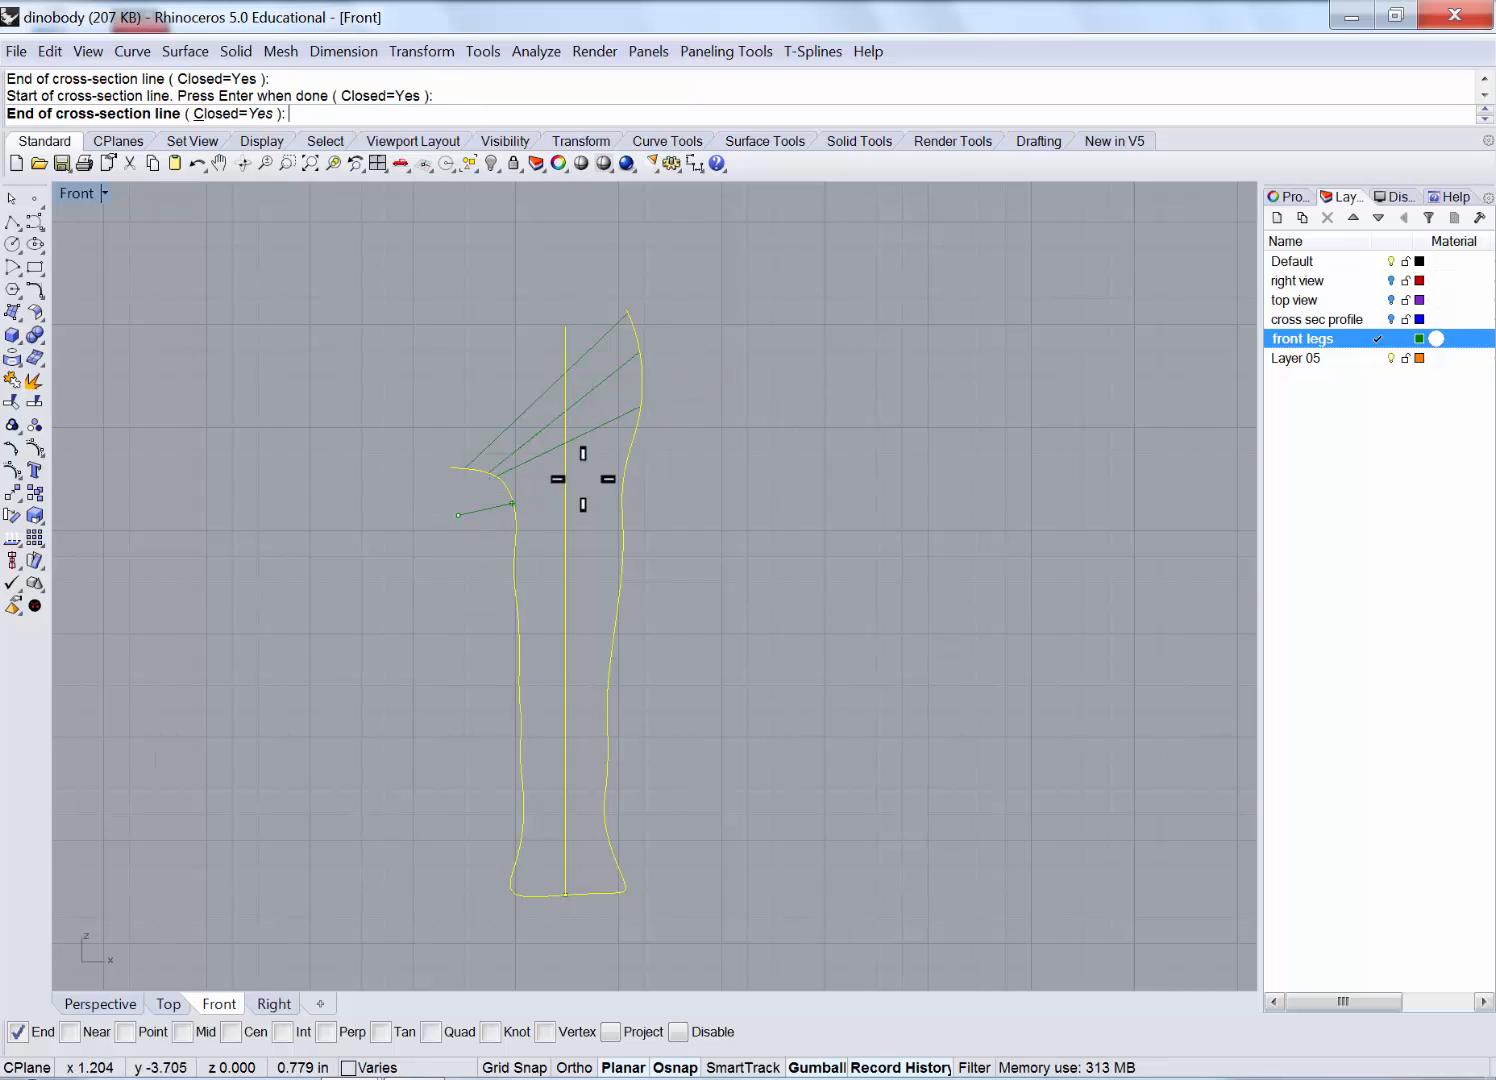
left_click(667, 455)
left_click(452, 541)
left_click(651, 524)
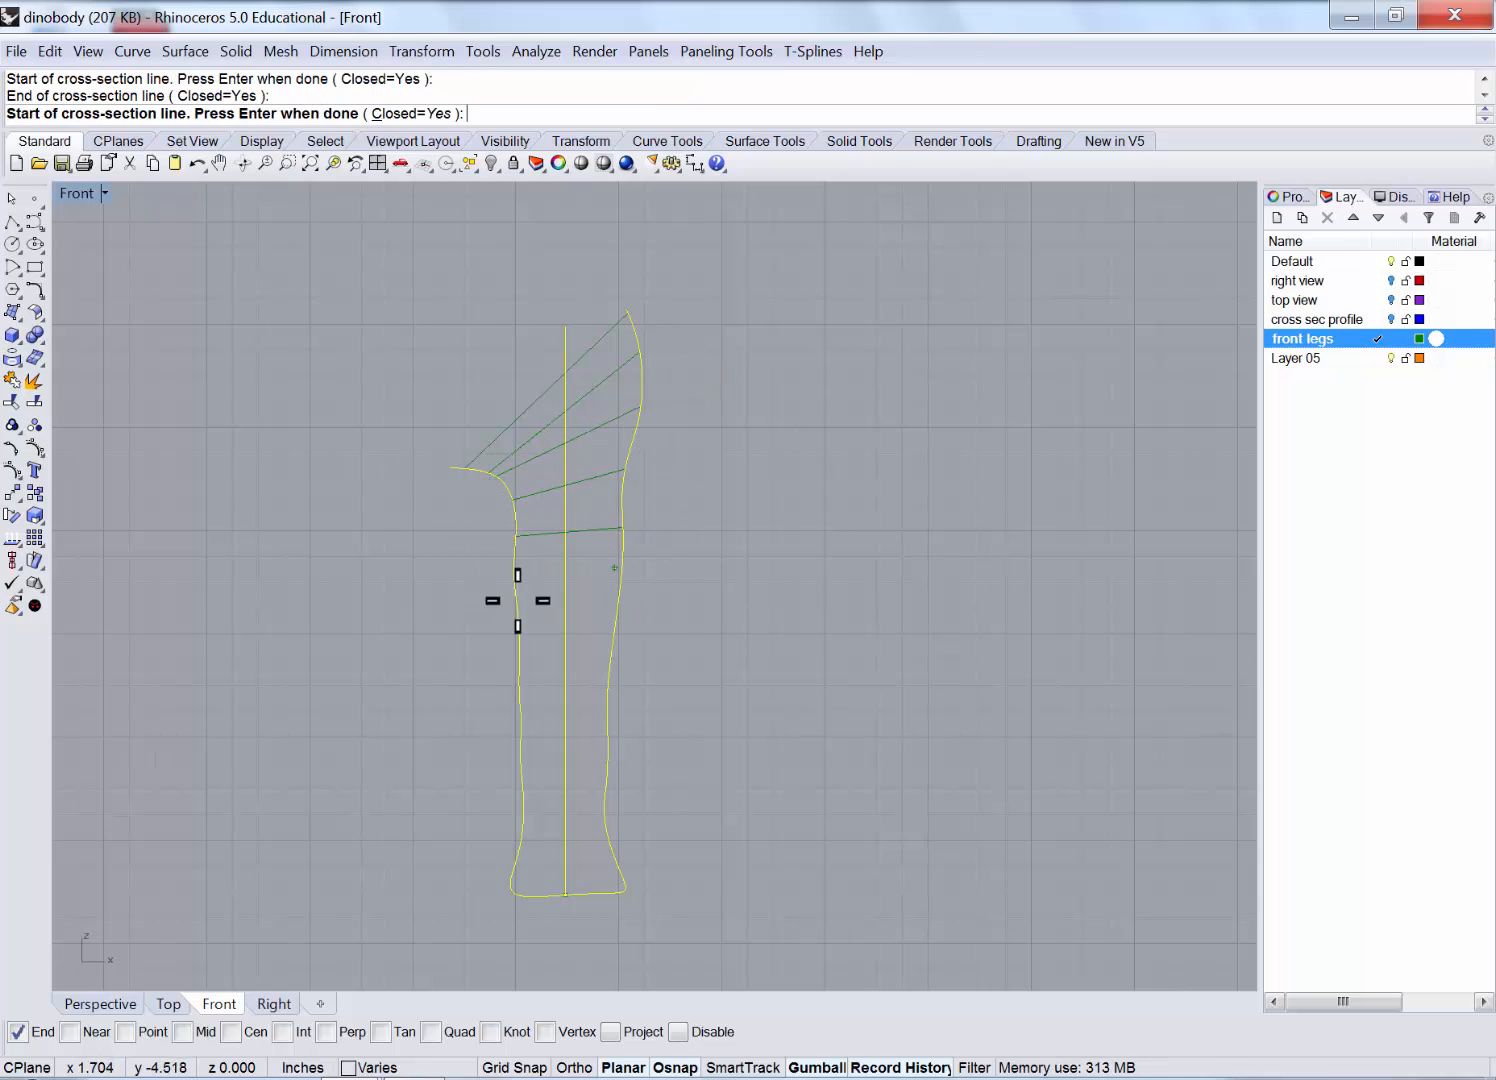
left_click(459, 582)
left_click(680, 578)
Add six more cross-section lines across the middle and lower leg.
left_click(458, 613)
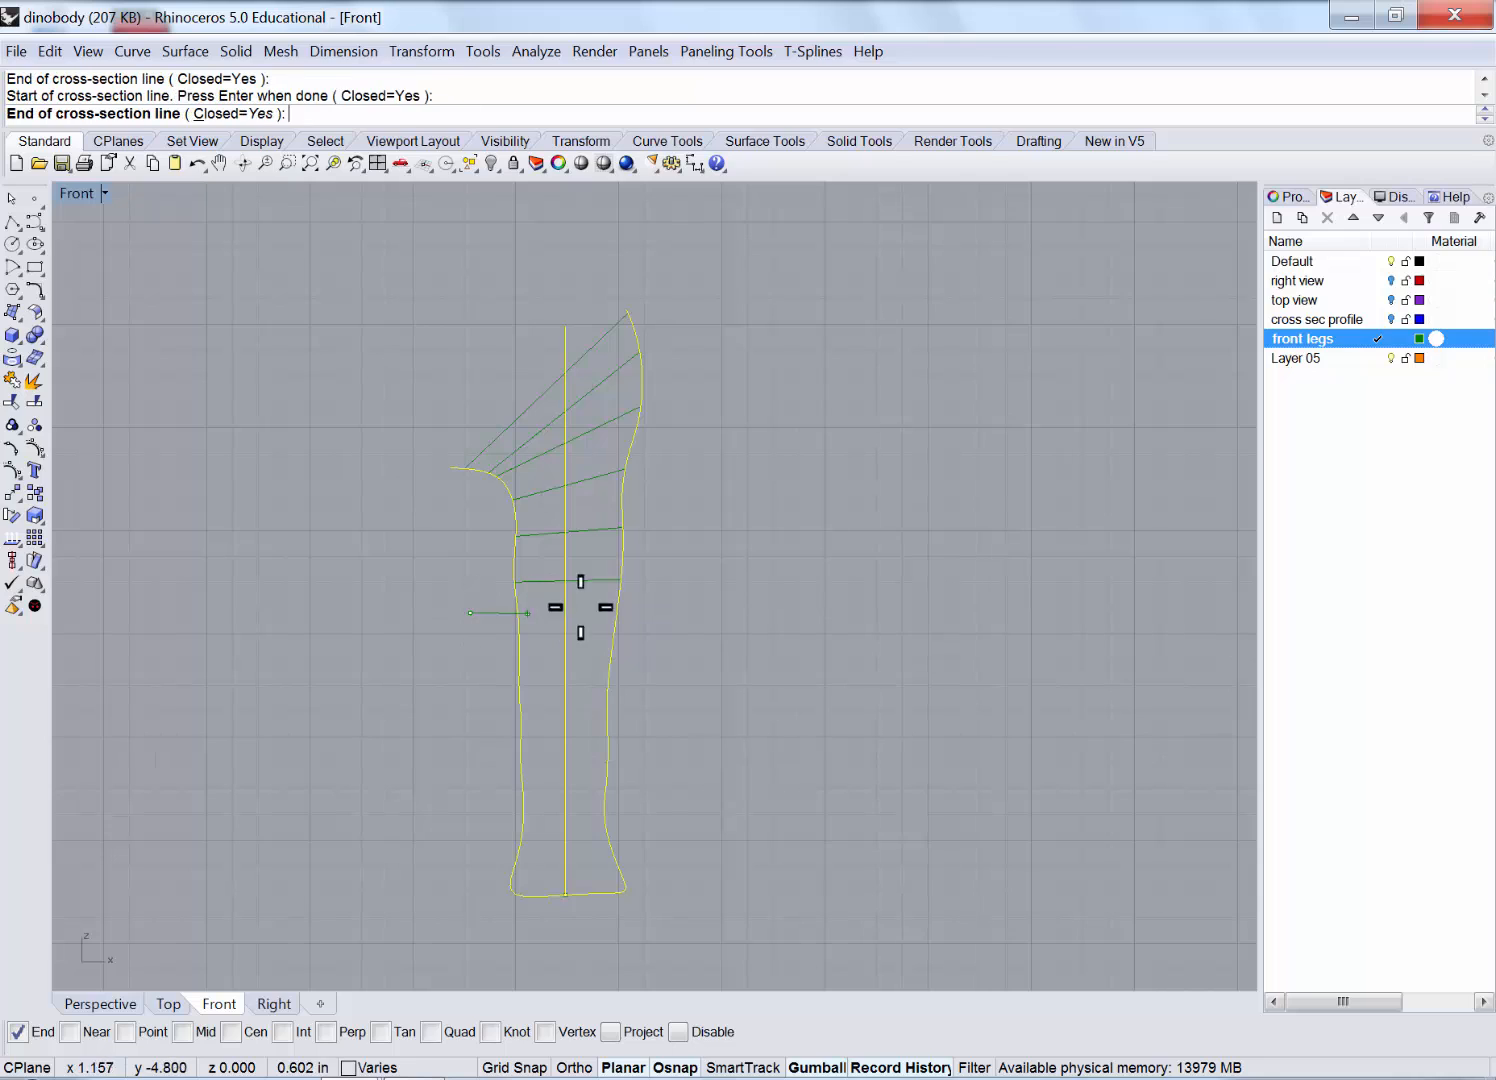
left_click(640, 613)
left_click(487, 641)
left_click(673, 643)
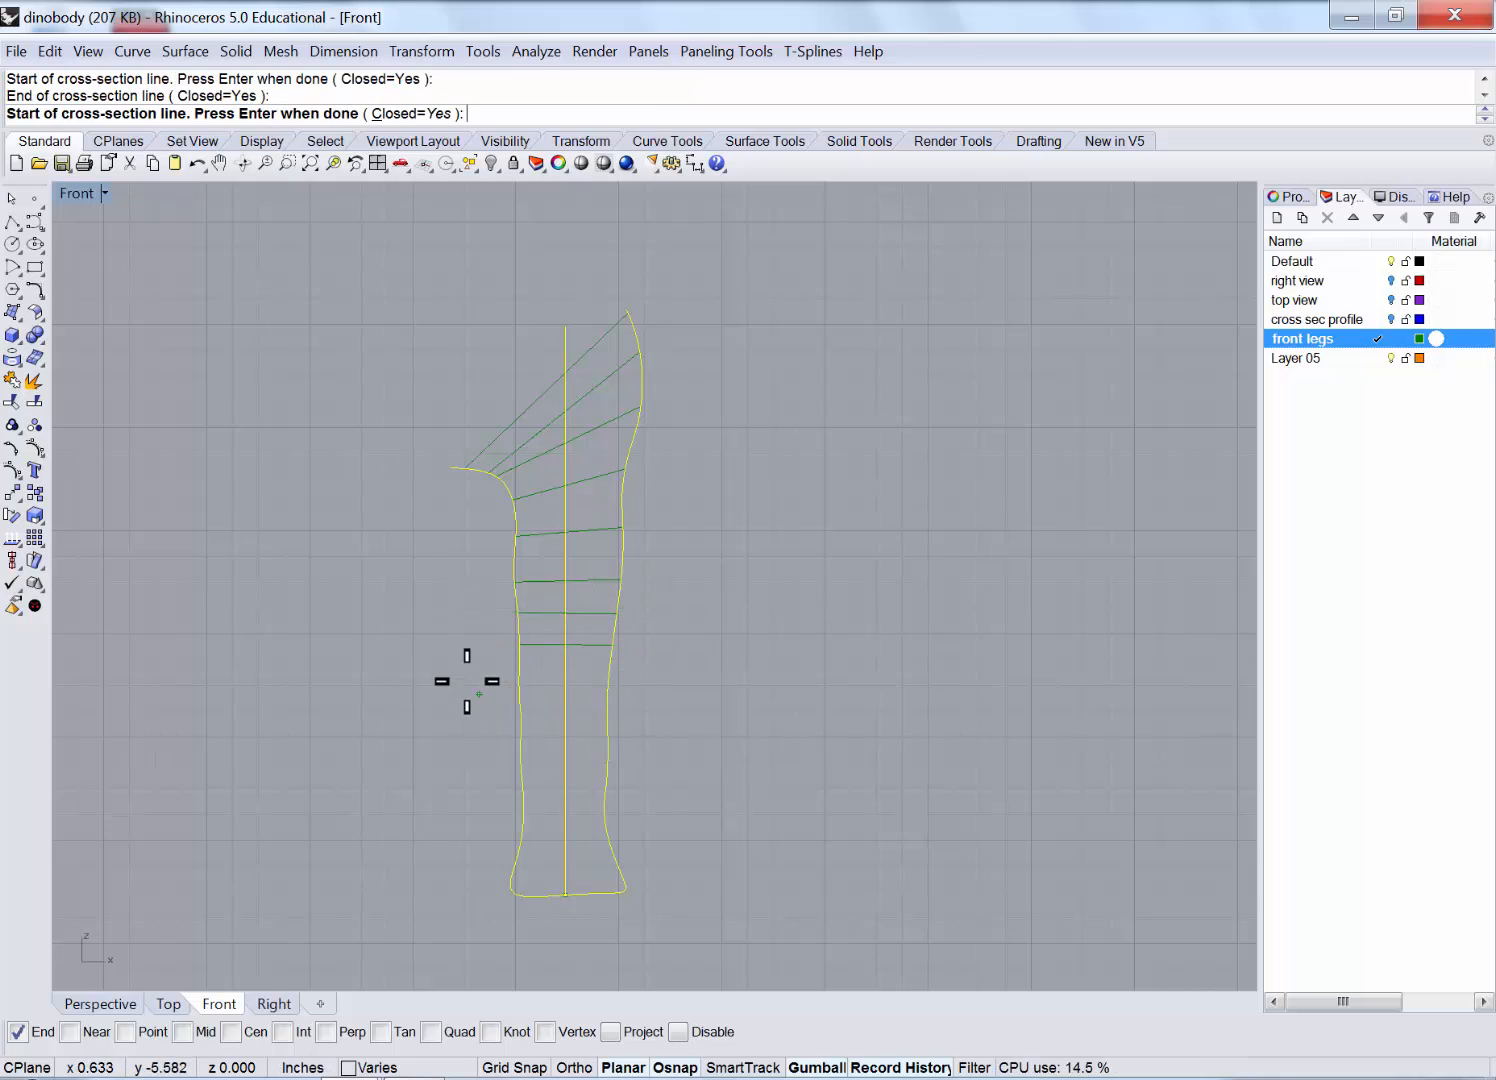
left_click(467, 682)
left_click(681, 671)
left_click(463, 702)
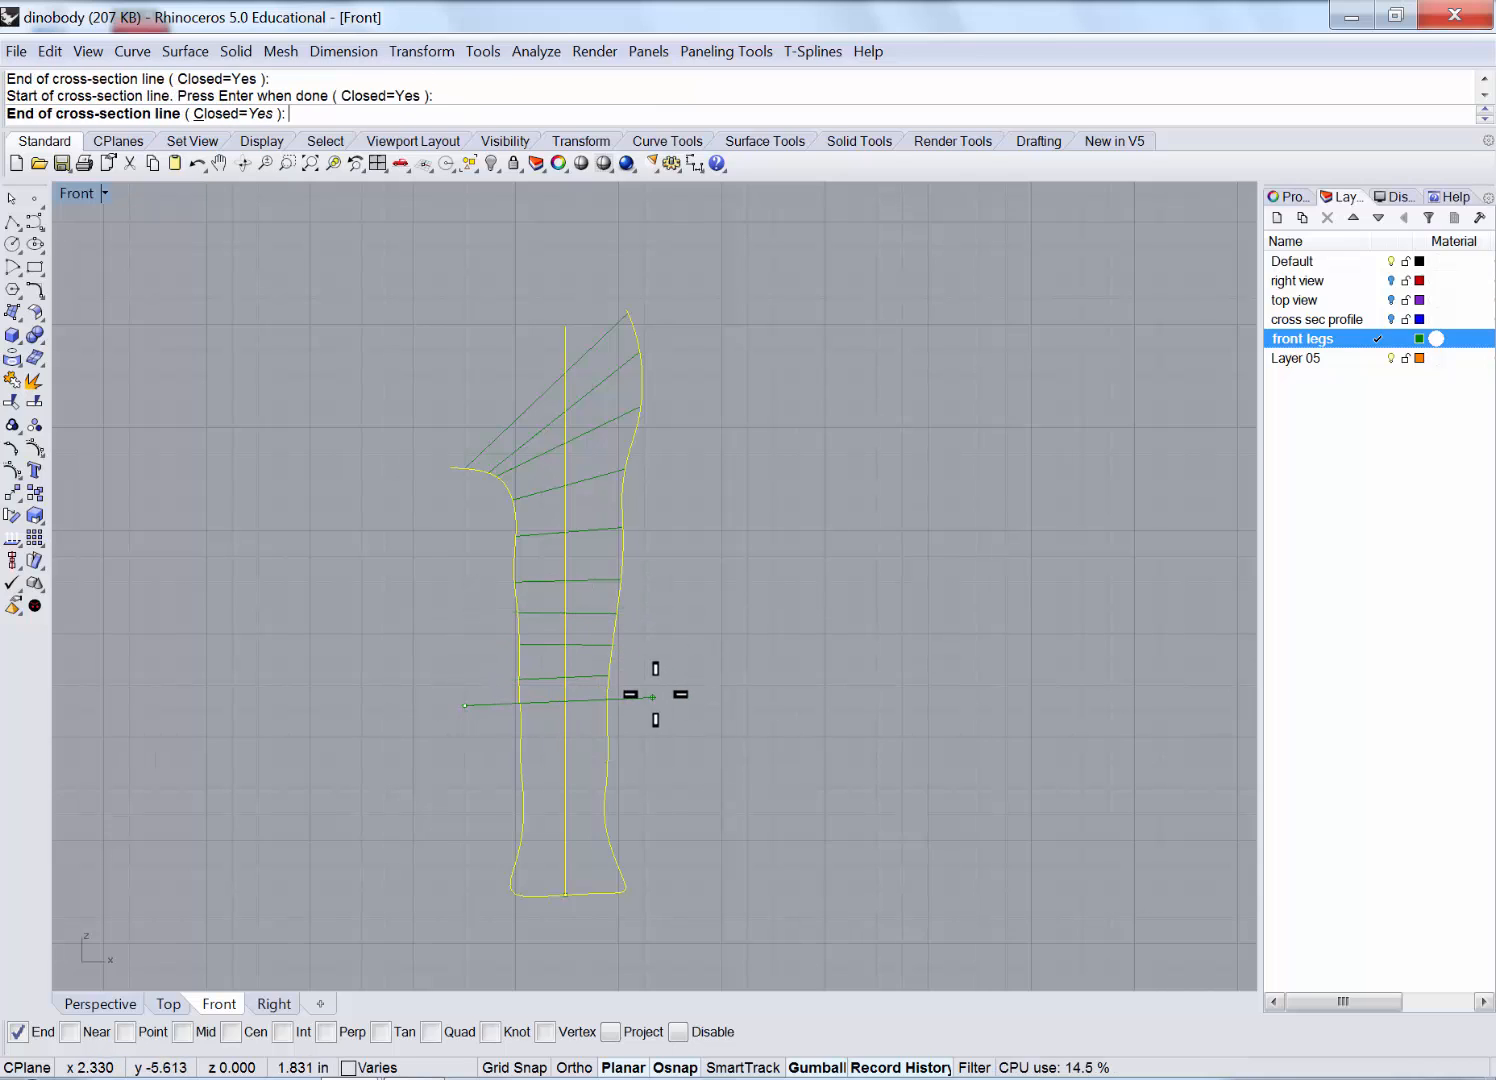
left_click(655, 694)
left_click(468, 751)
left_click(660, 750)
left_click(471, 792)
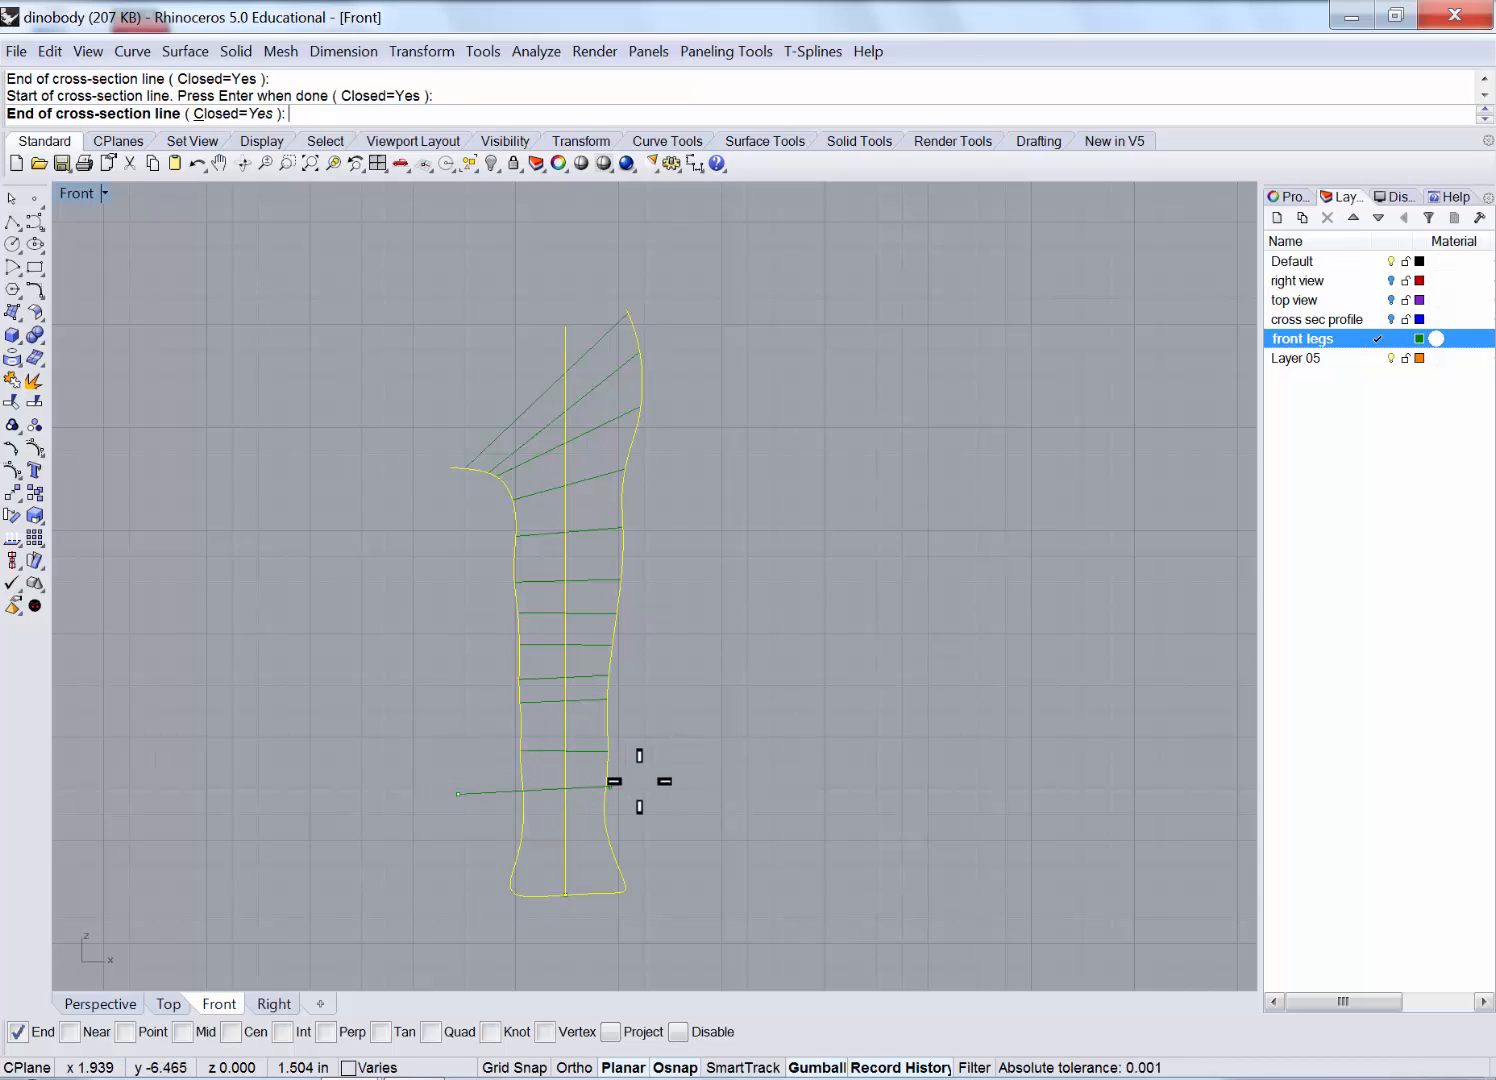
left_click(634, 786)
Place the last cross-section lines near the ankle and foot, then end the command.
left_click(469, 827)
left_click(657, 810)
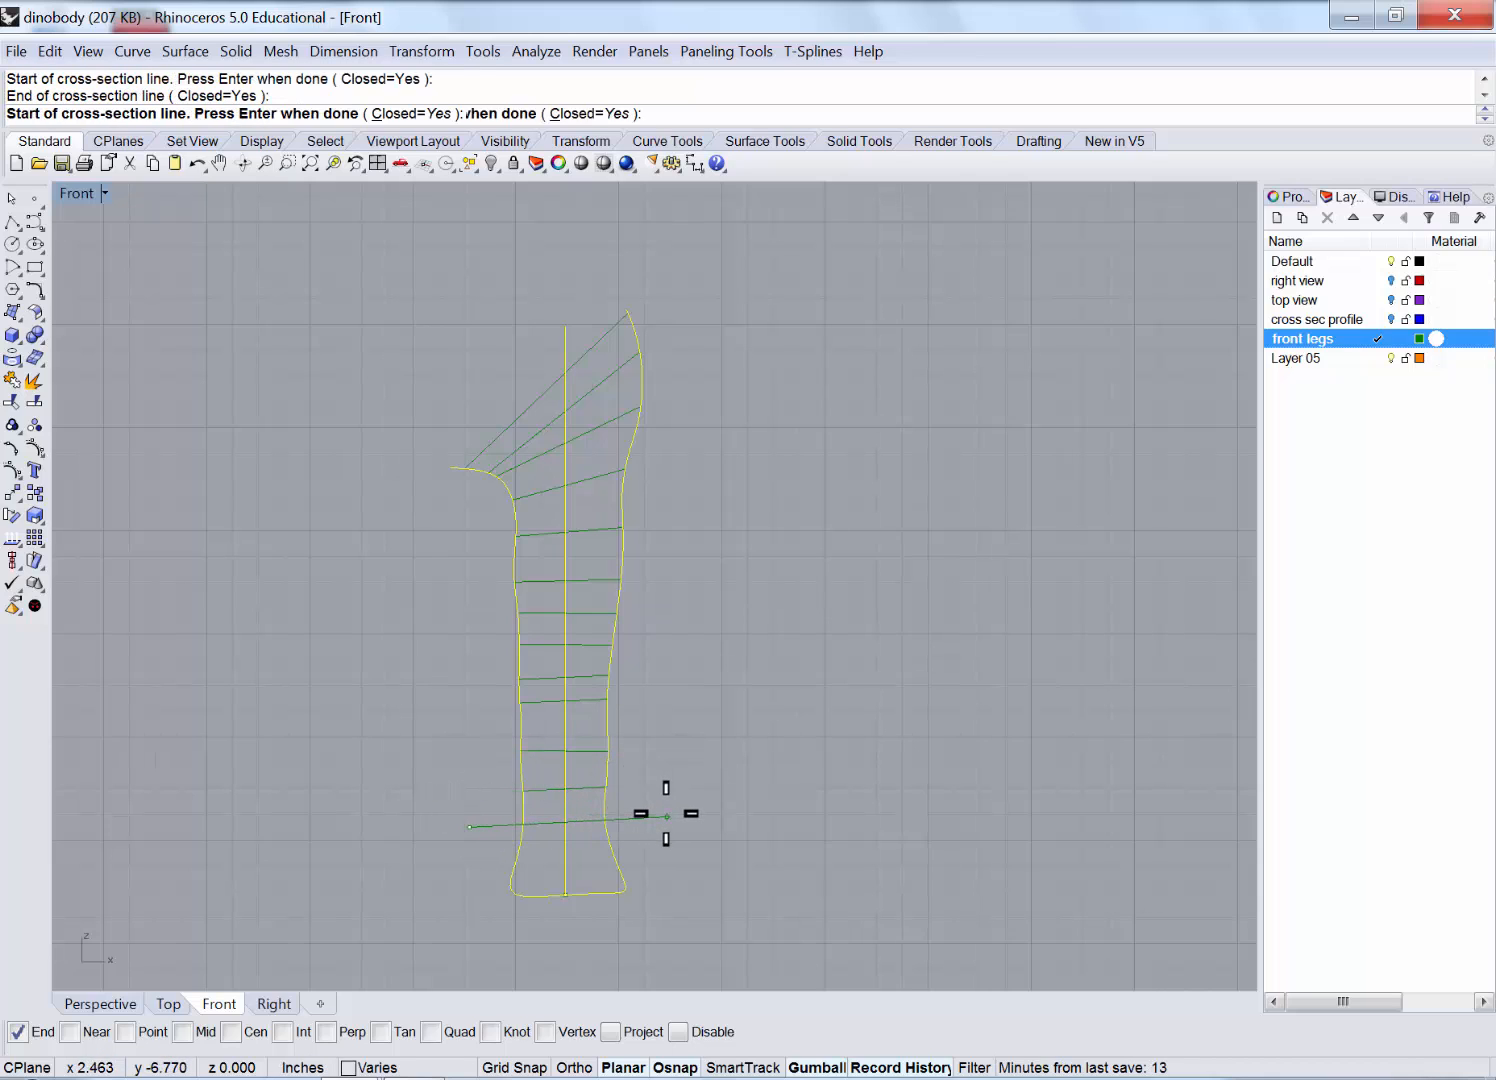
left_click(476, 826)
left_click(665, 817)
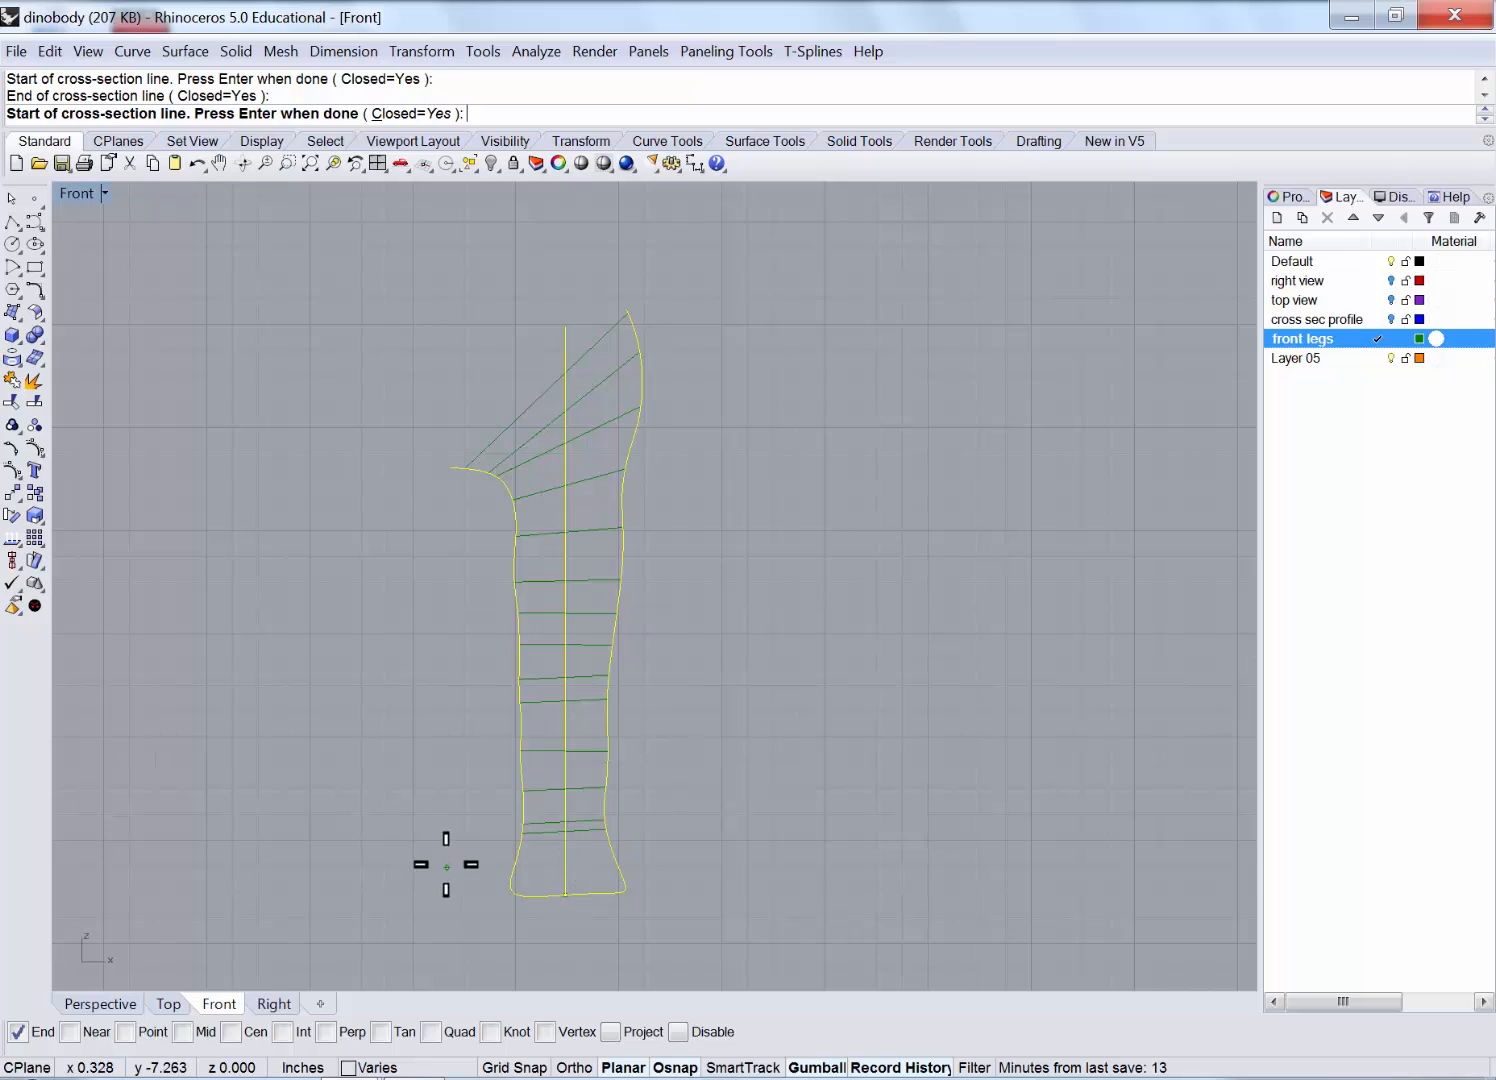
left_click(446, 864)
left_click(690, 859)
scroll(566, 924, "up", 10)
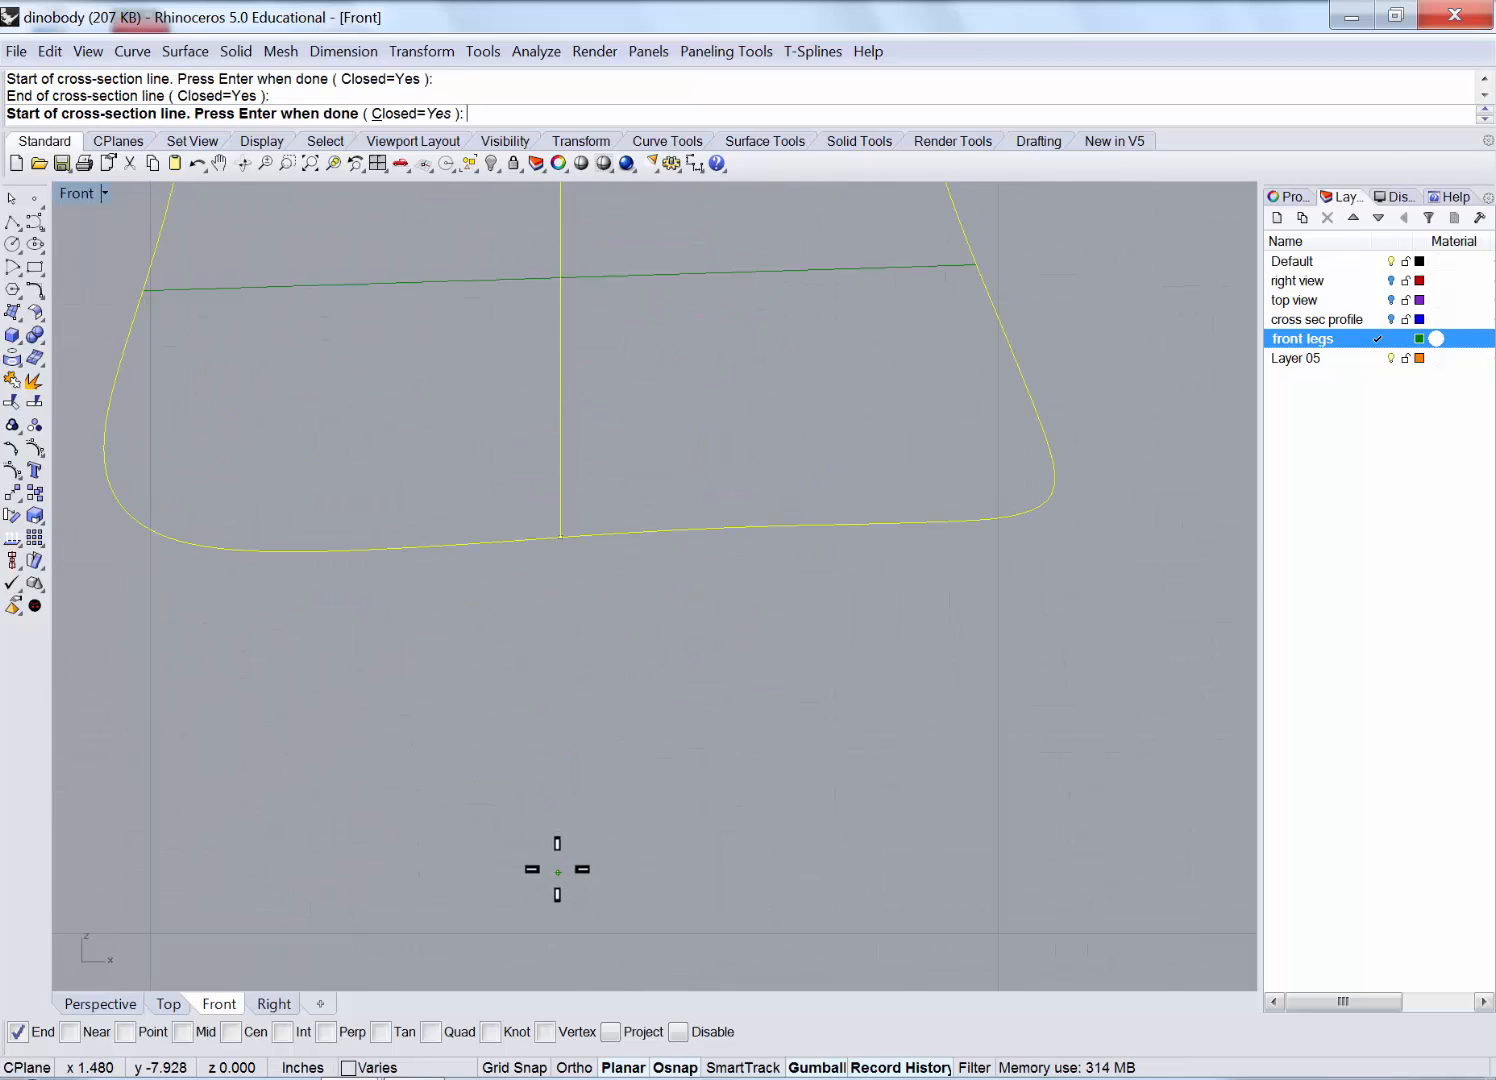
scroll(557, 869, "down", 1)
left_click(124, 527)
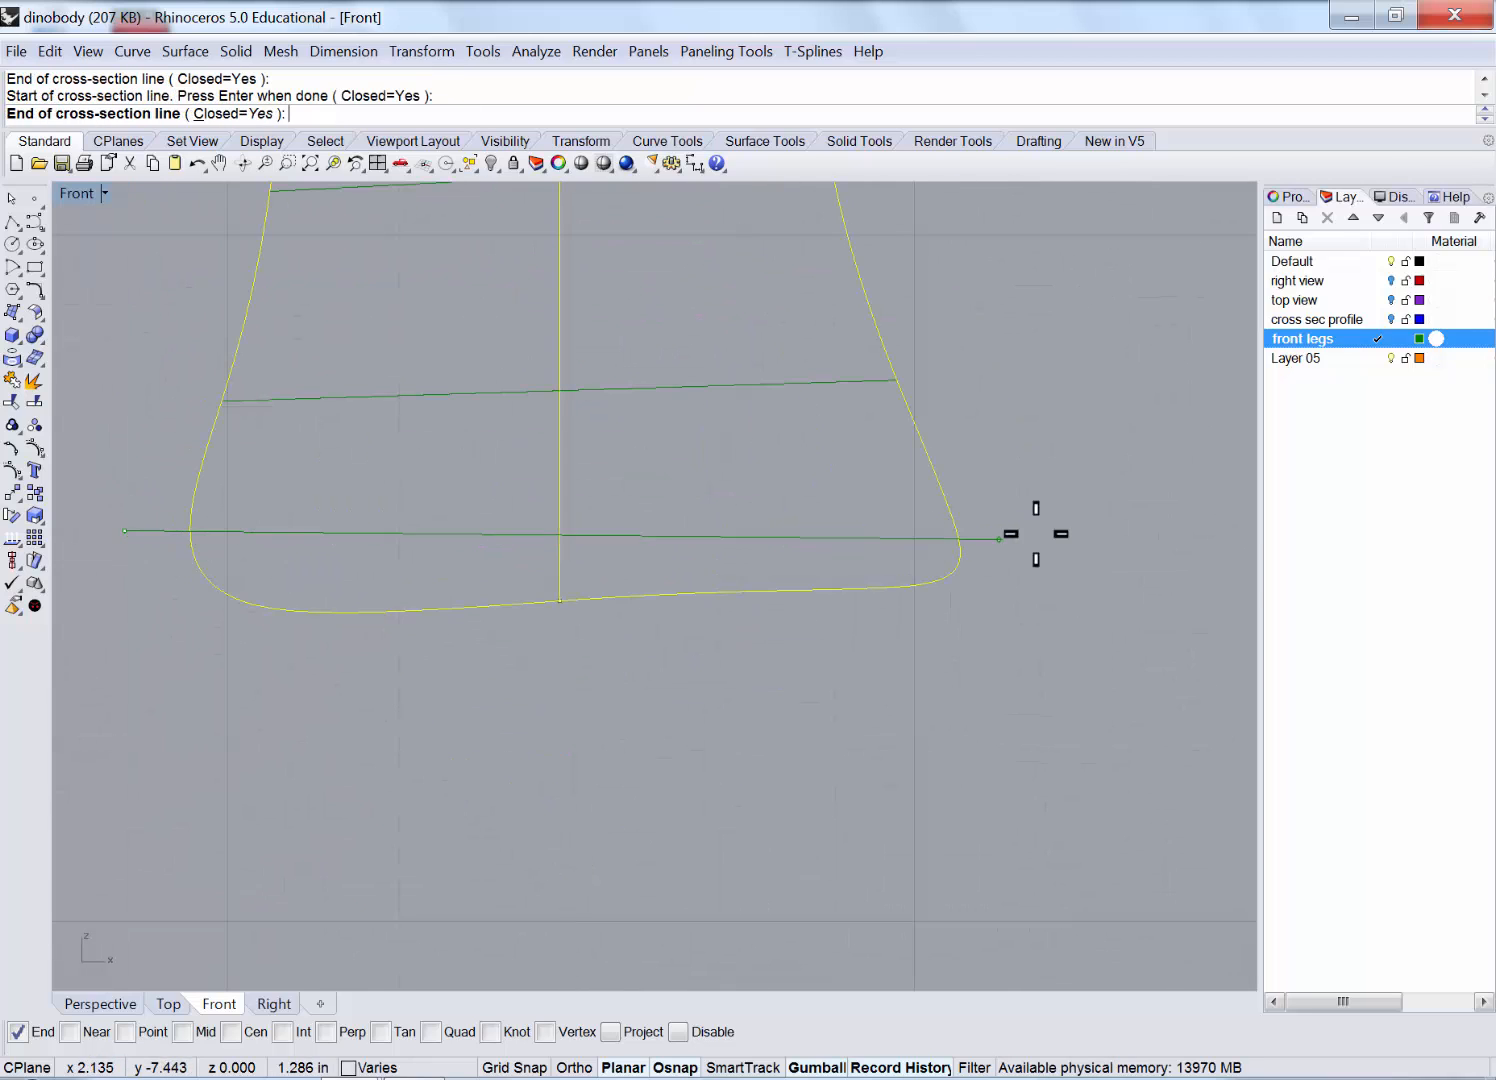
left_click(1110, 508)
left_click(135, 577)
left_click(1085, 562)
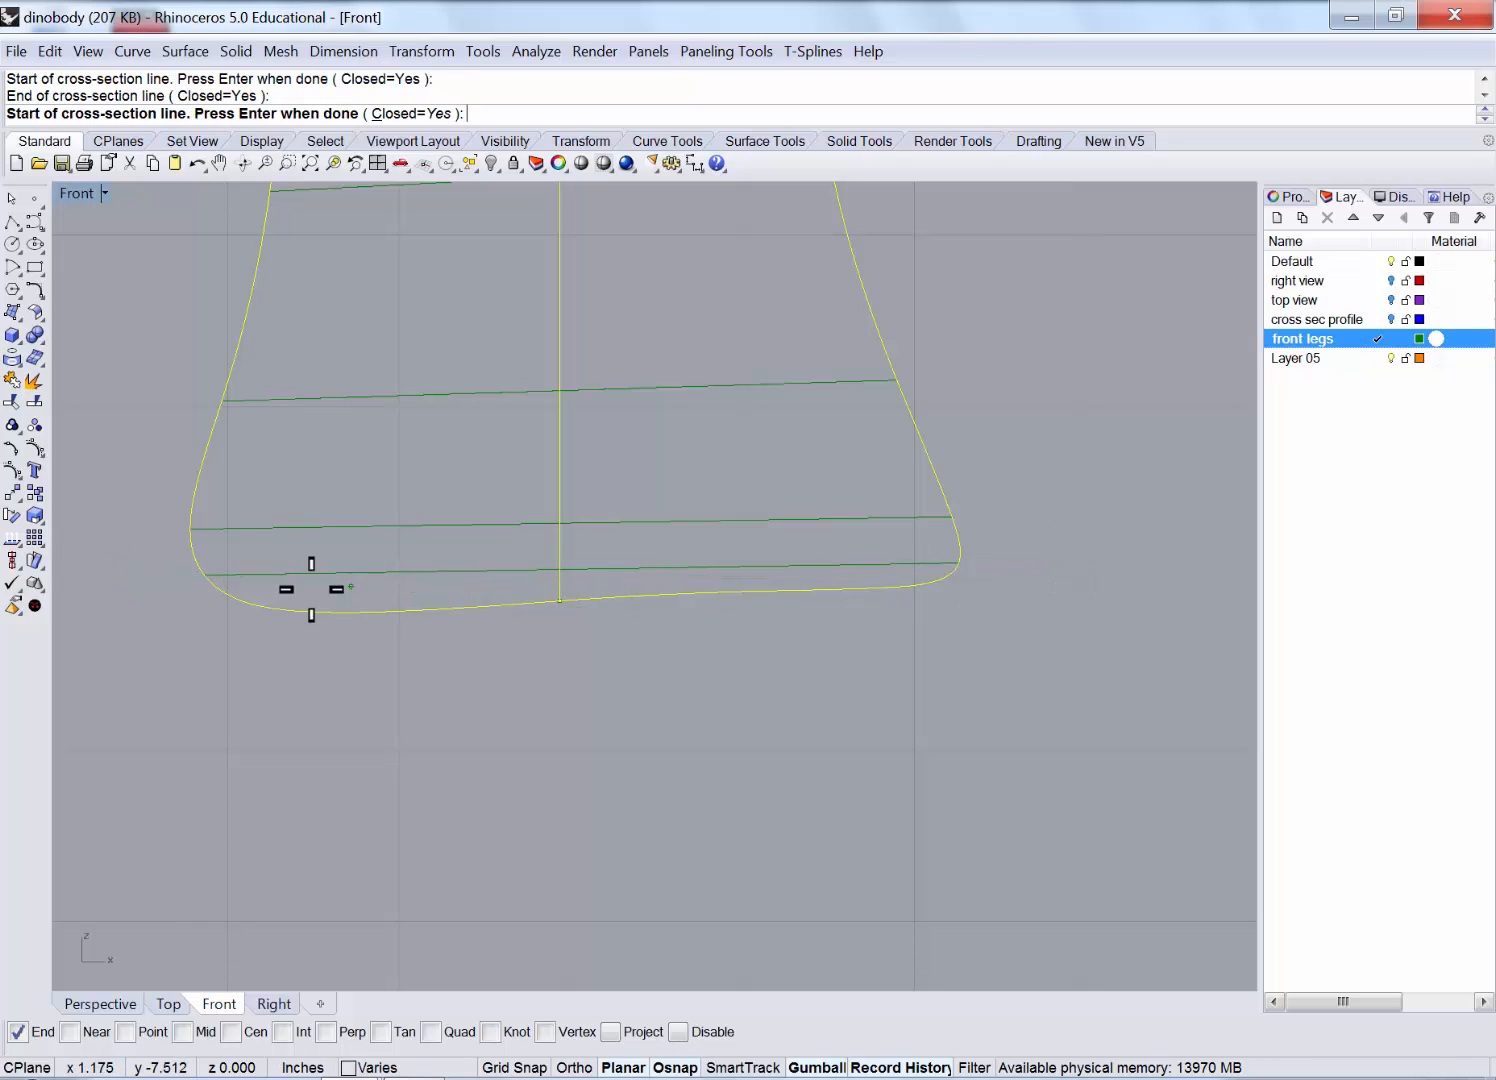
left_click(175, 597)
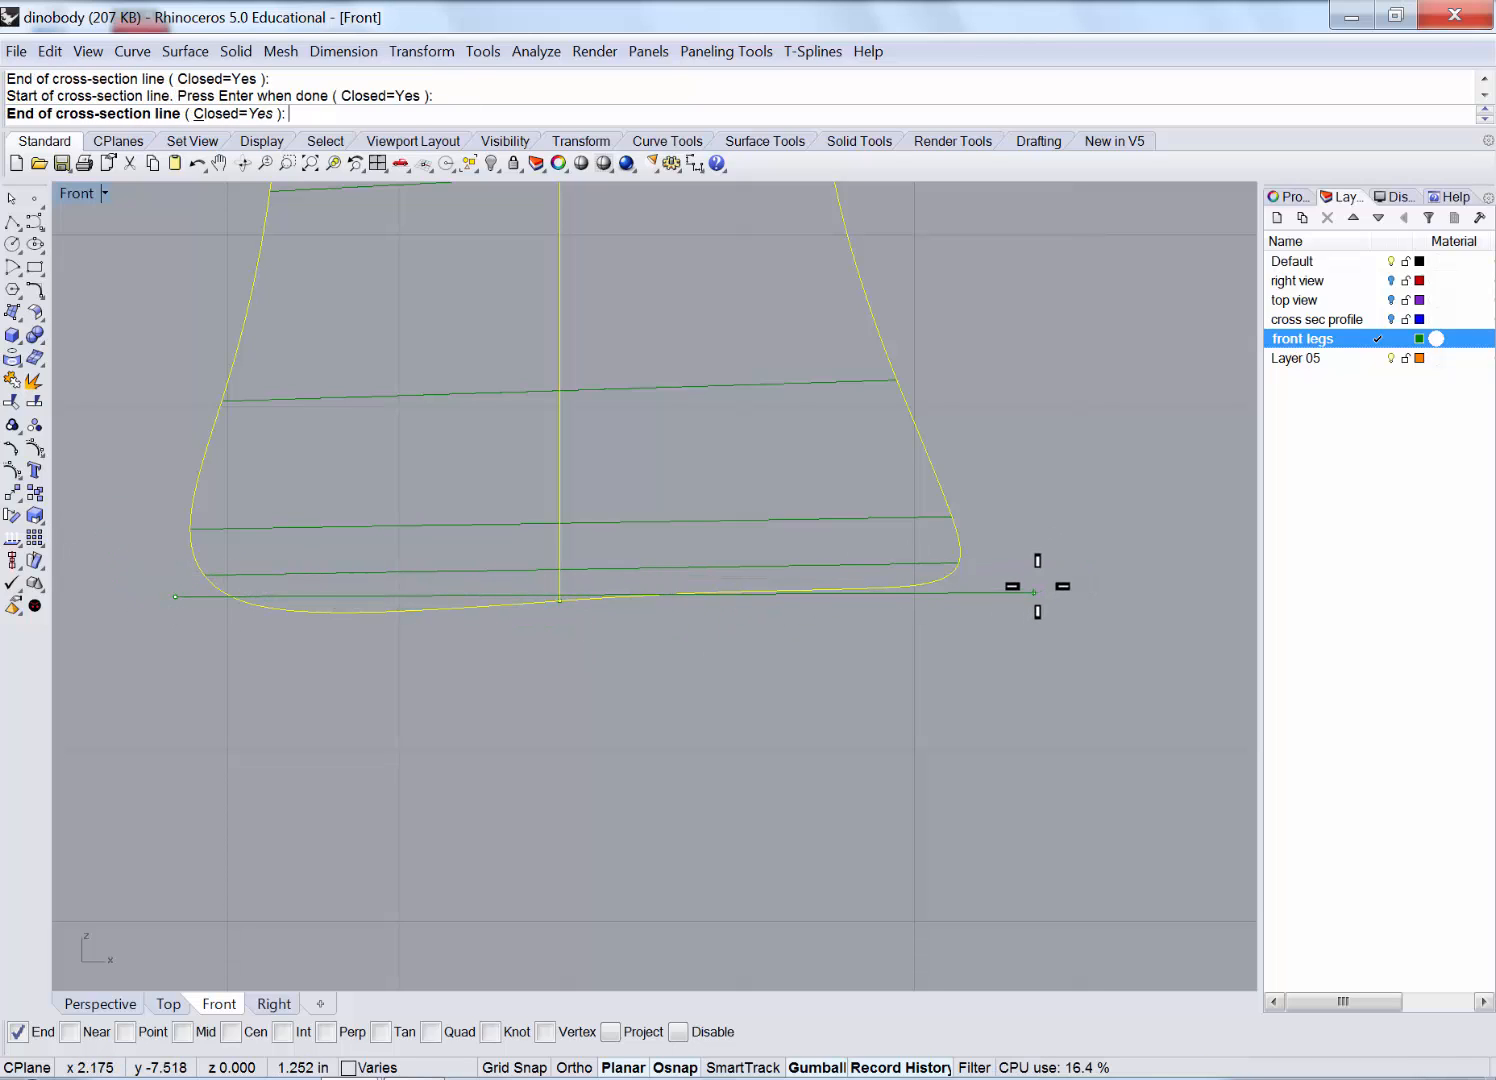
left_click(1038, 588)
key("Return")
scroll(784, 698, "down", 8)
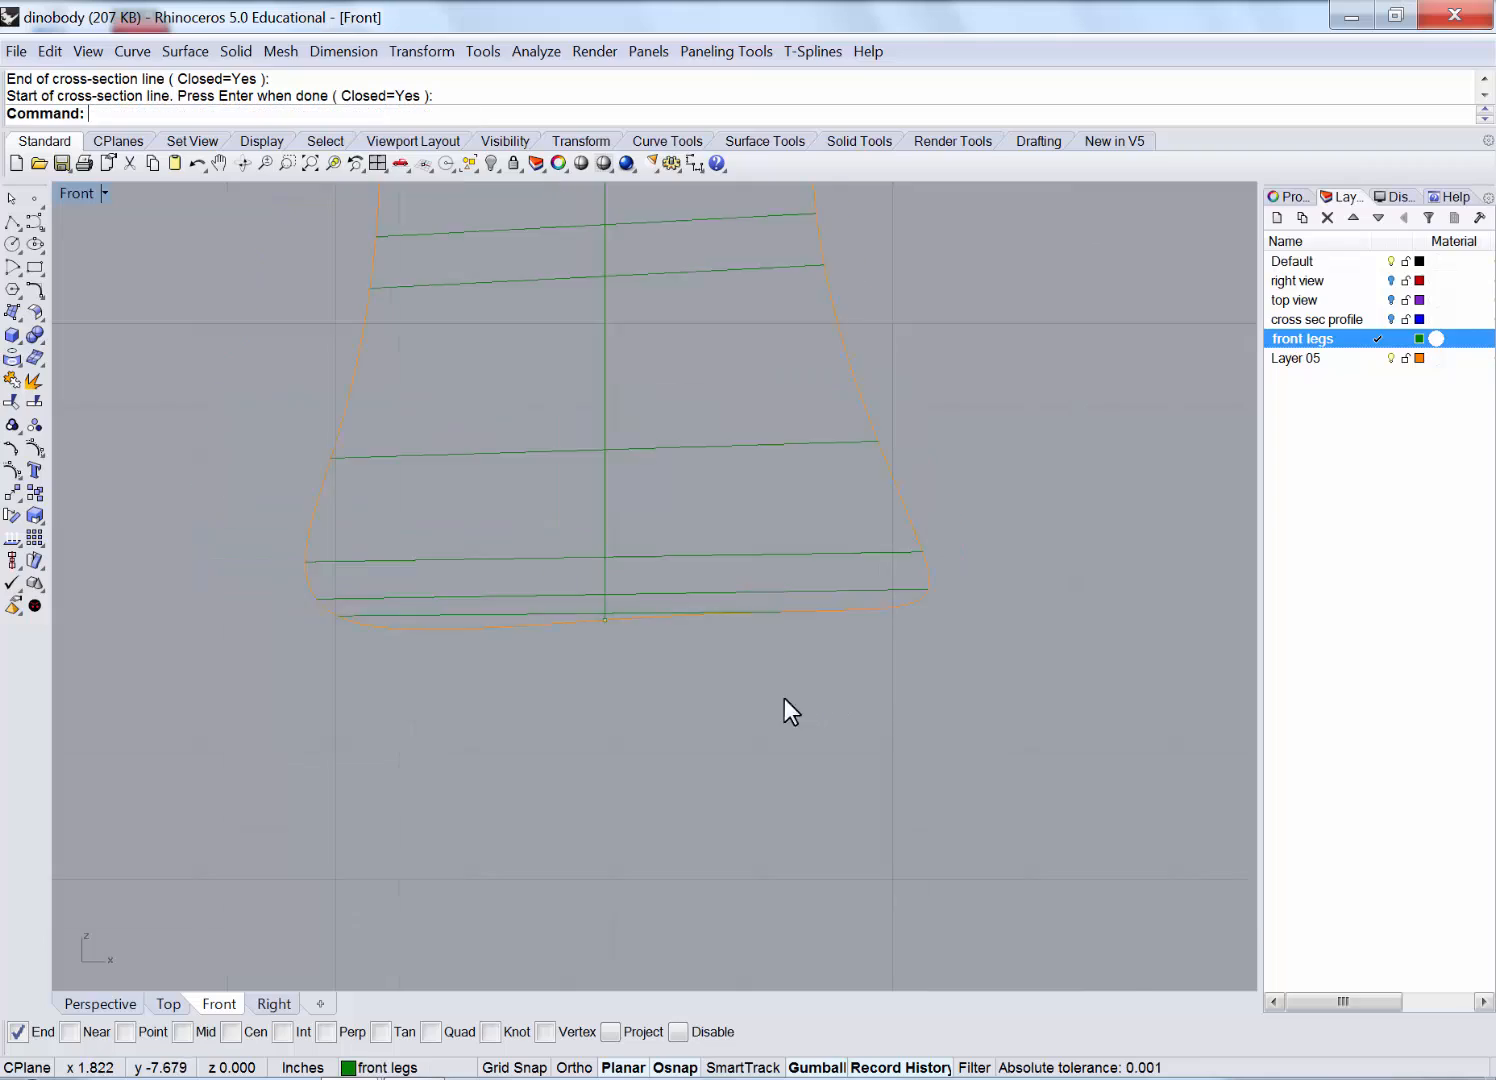
Maximize Perspective, orbit around the leg wireframe, and select its four outline profile curves.
double_click(76, 193)
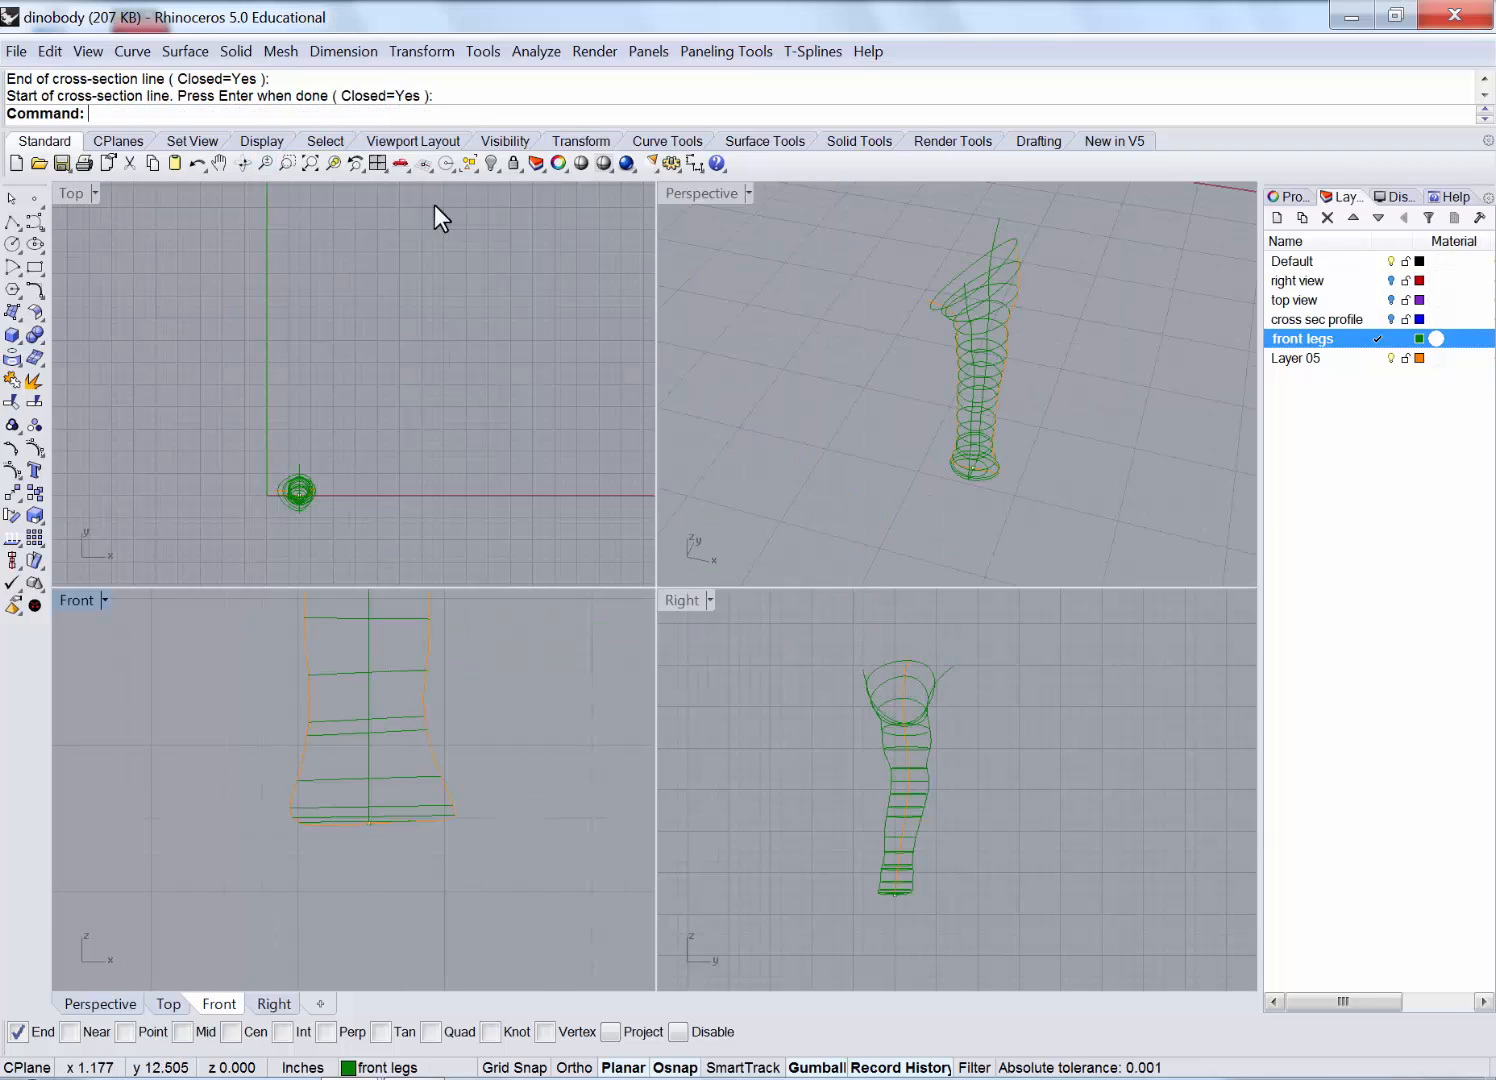
left_click(691, 192)
double_click(691, 192)
right_click_drag(933, 443, 938, 405)
right_click_drag(797, 351, 773, 323)
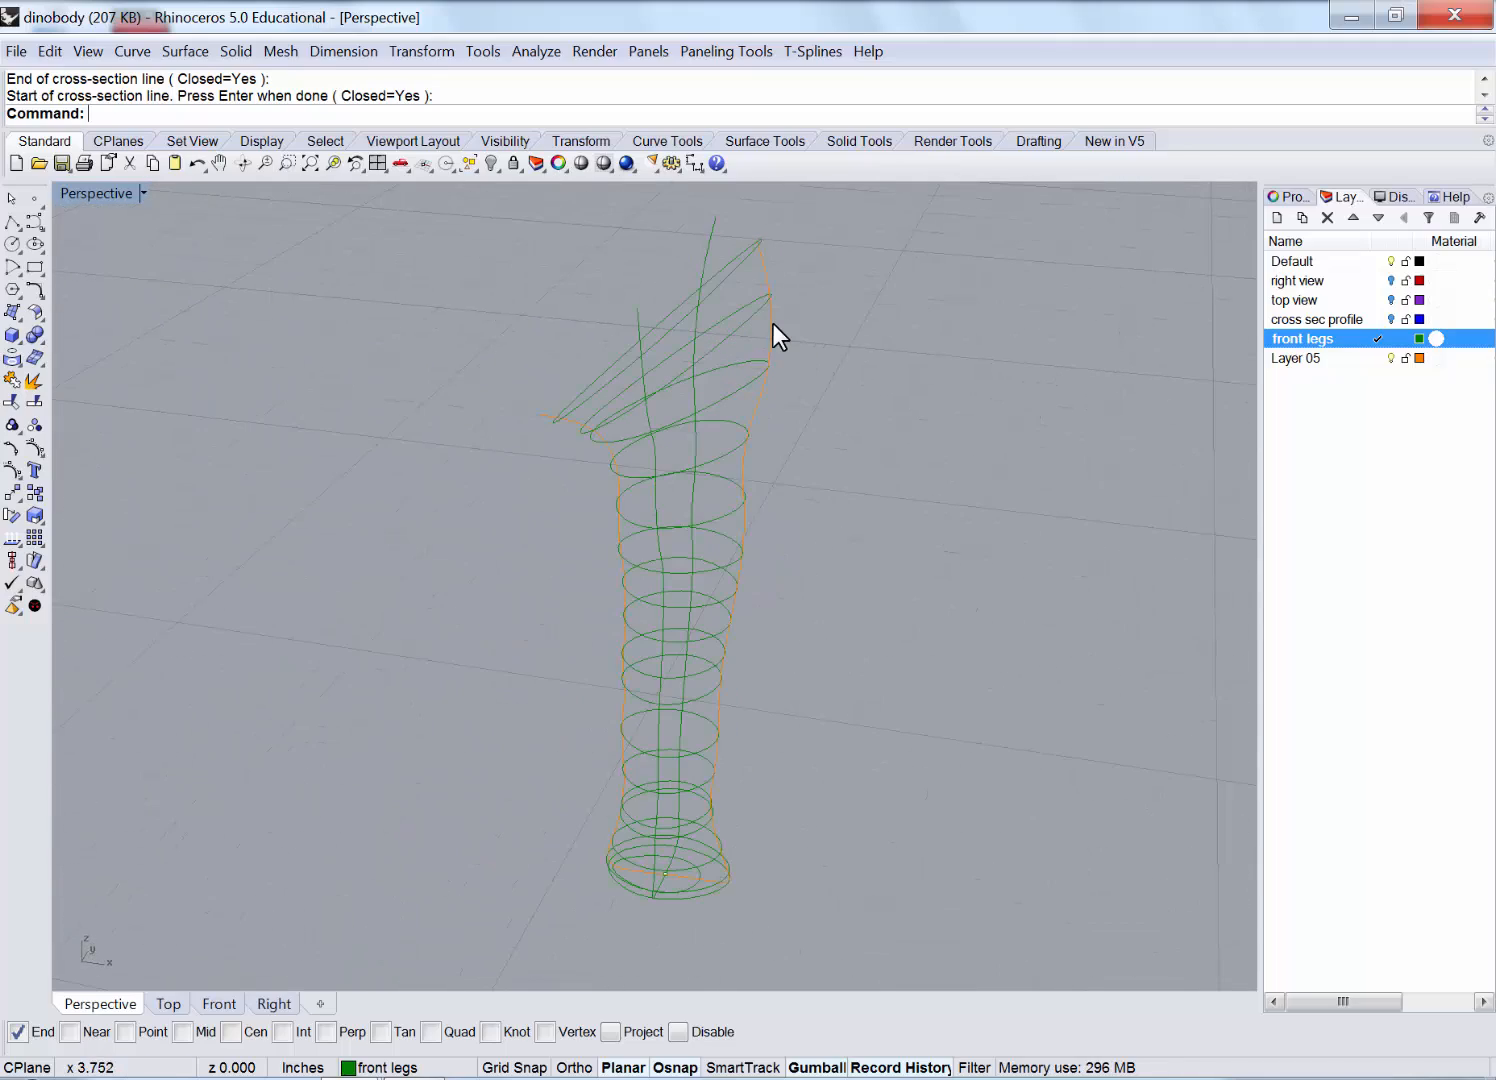
left_click(771, 323)
left_click(567, 425)
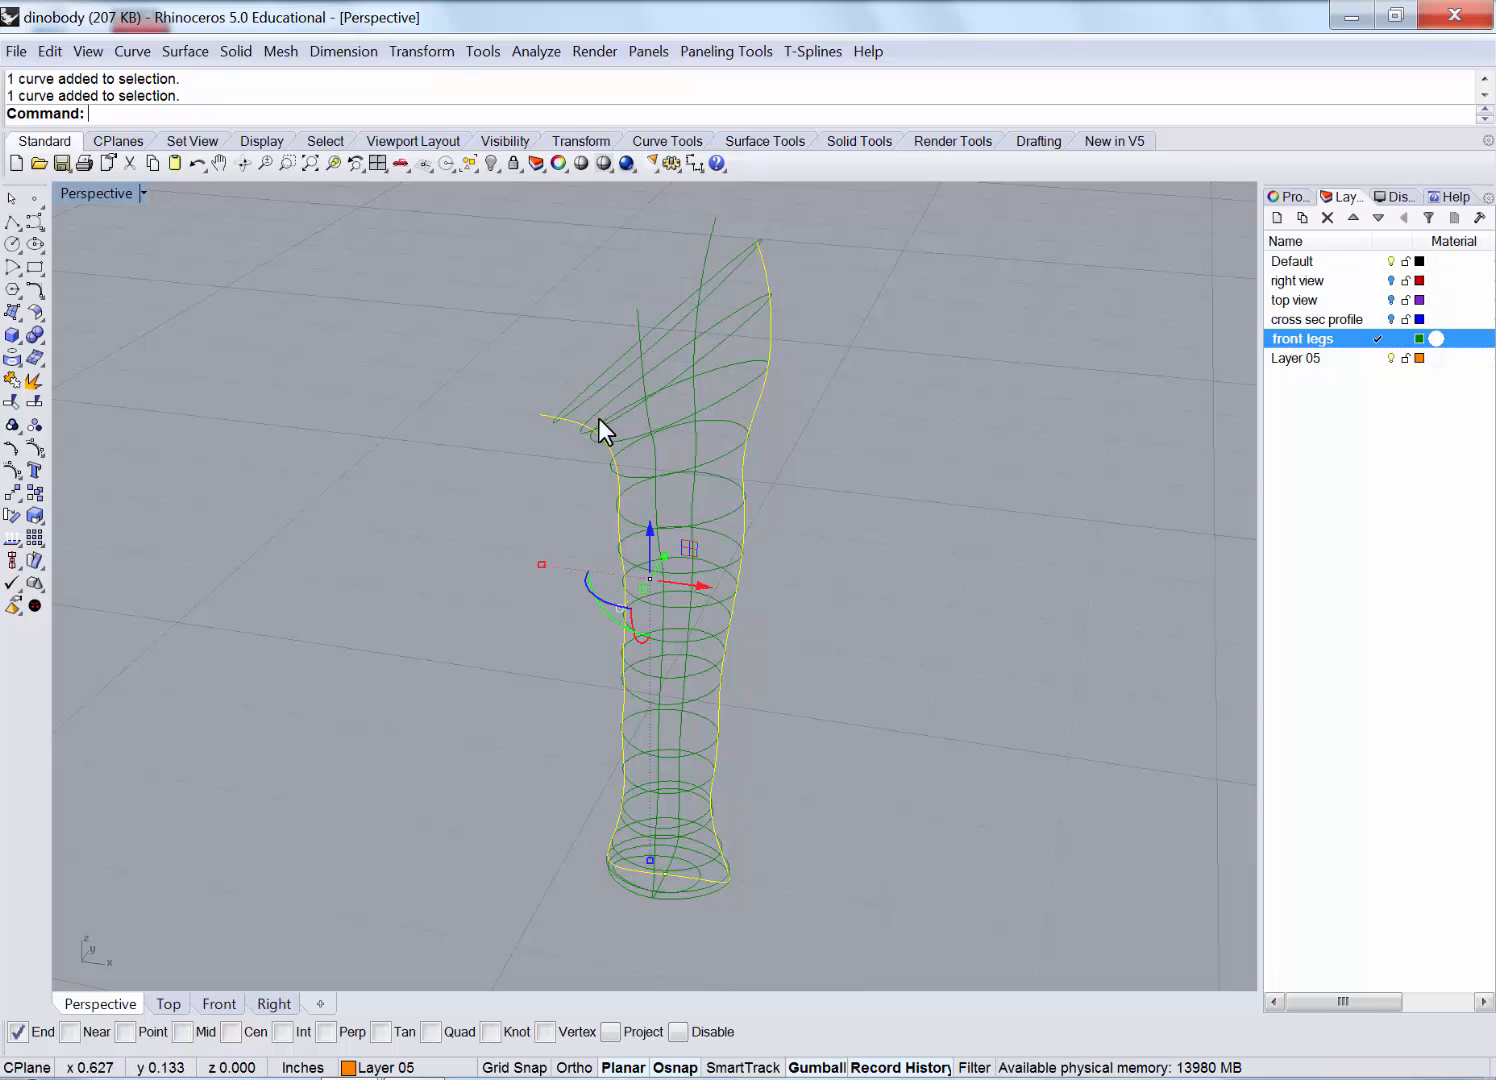
right_click_drag(600, 420, 663, 425)
left_click(586, 370, "shift")
left_click(743, 256, "shift")
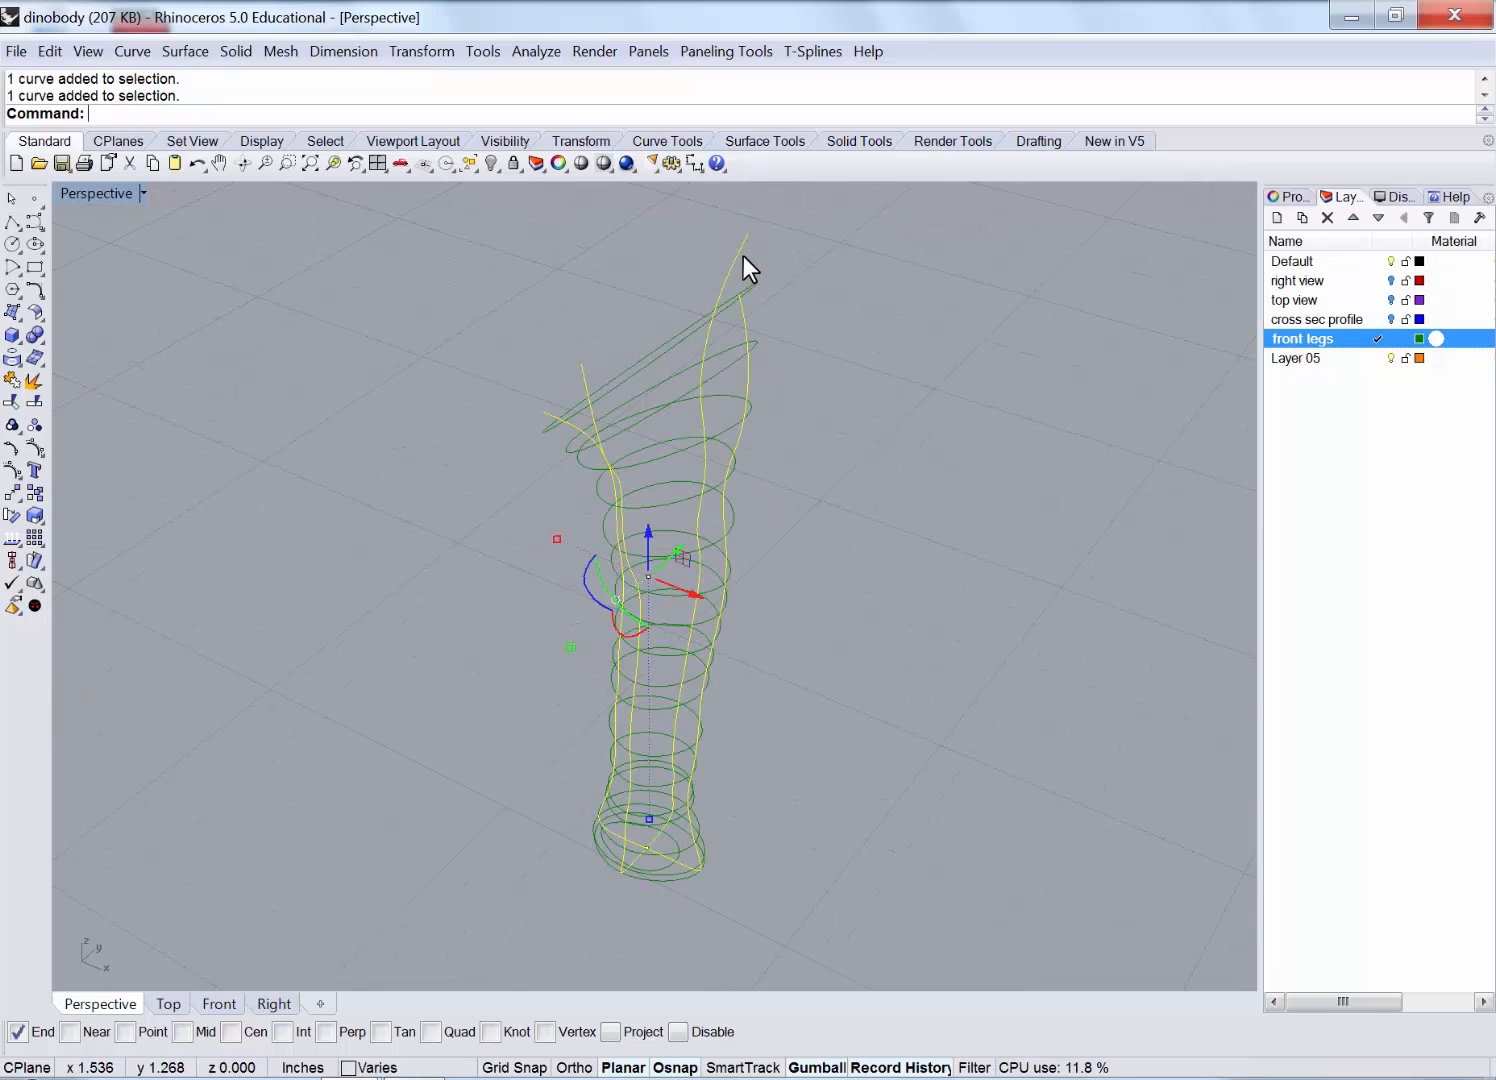
scroll(837, 489, "down", 4)
right_click_drag(808, 473, 781, 465)
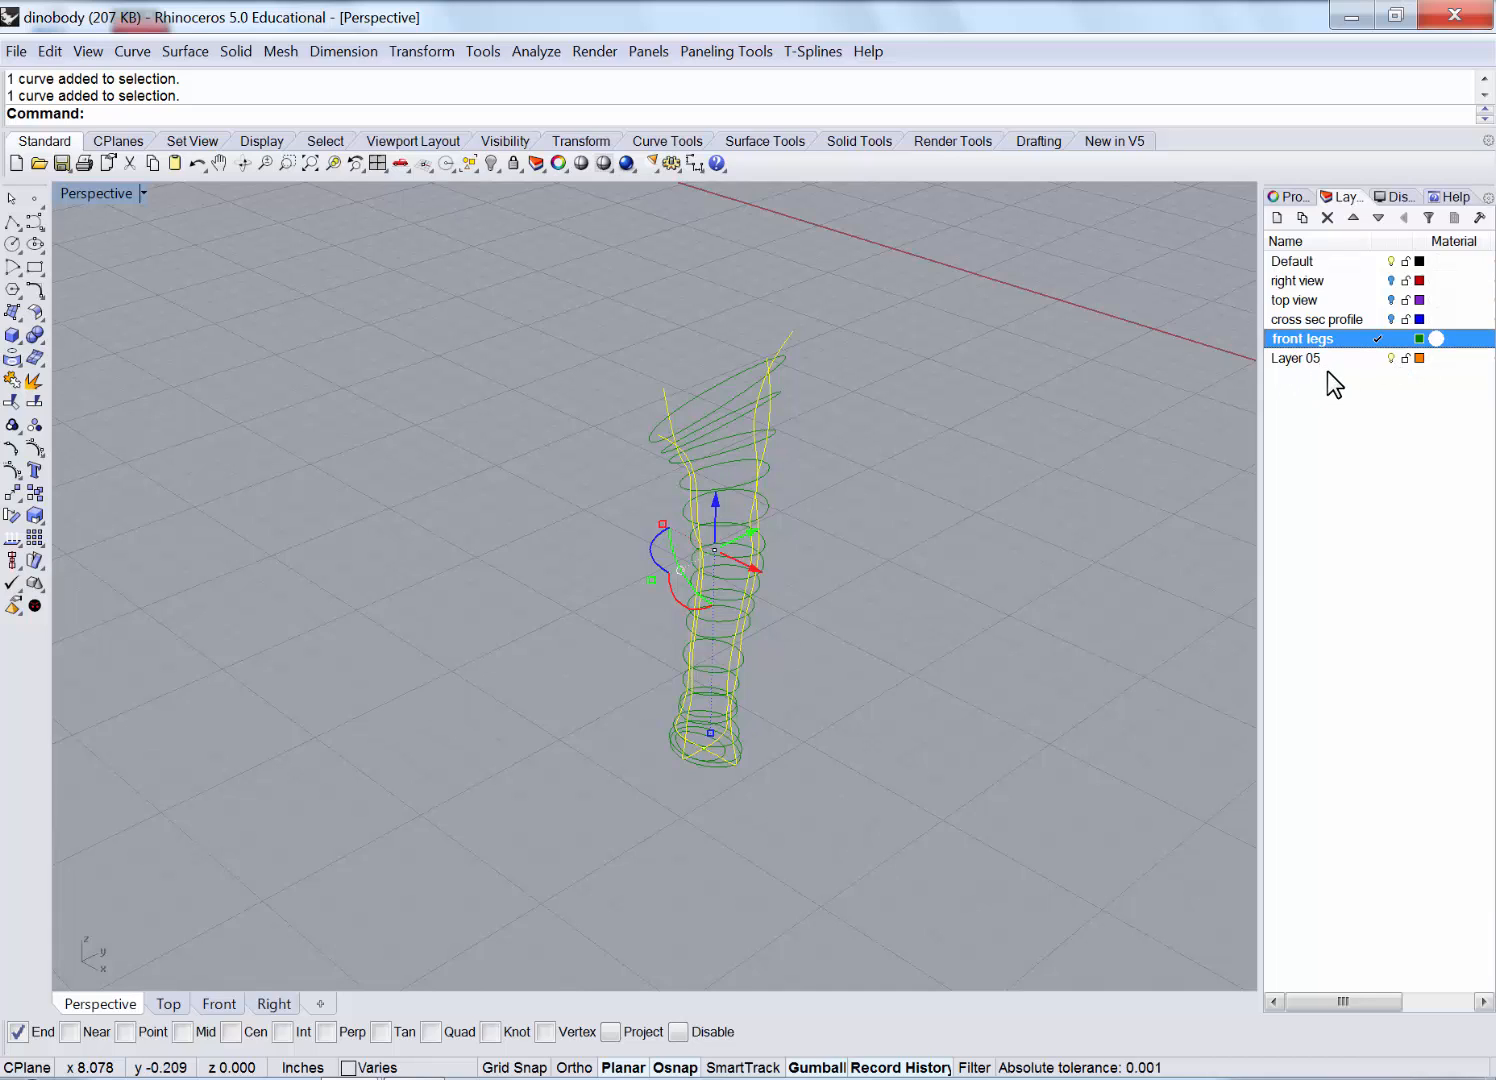
Rename Layer 05 to 'extra curves'.
left_click(1302, 358)
double_click(1300, 358)
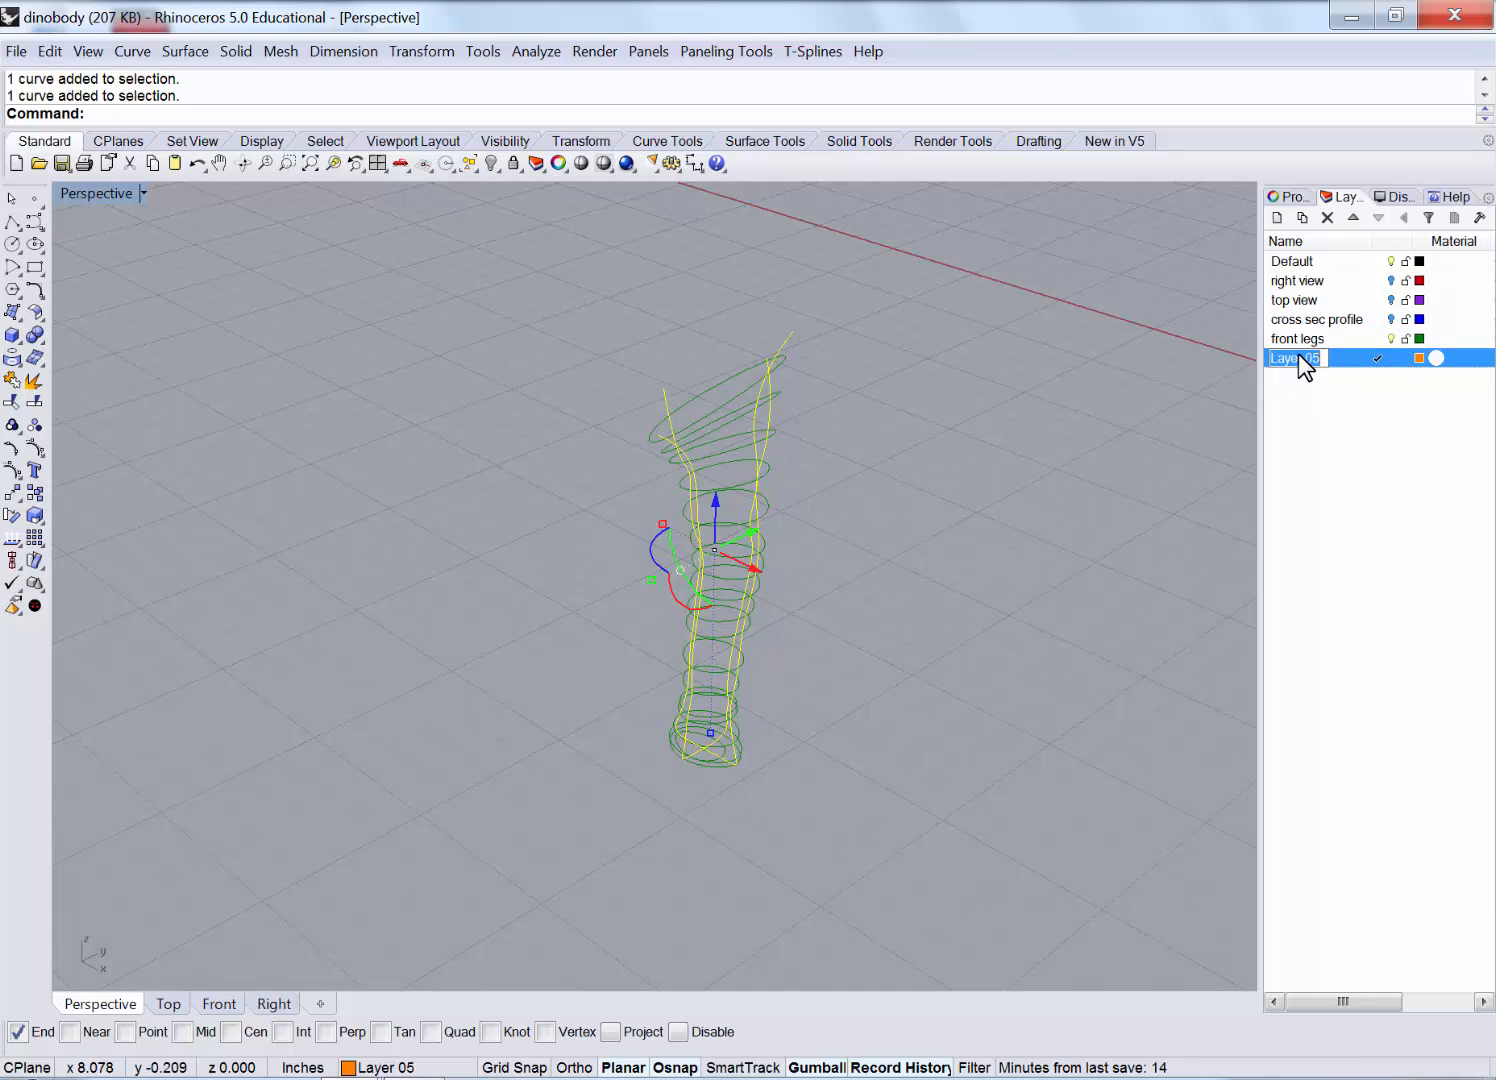
type("extra curves")
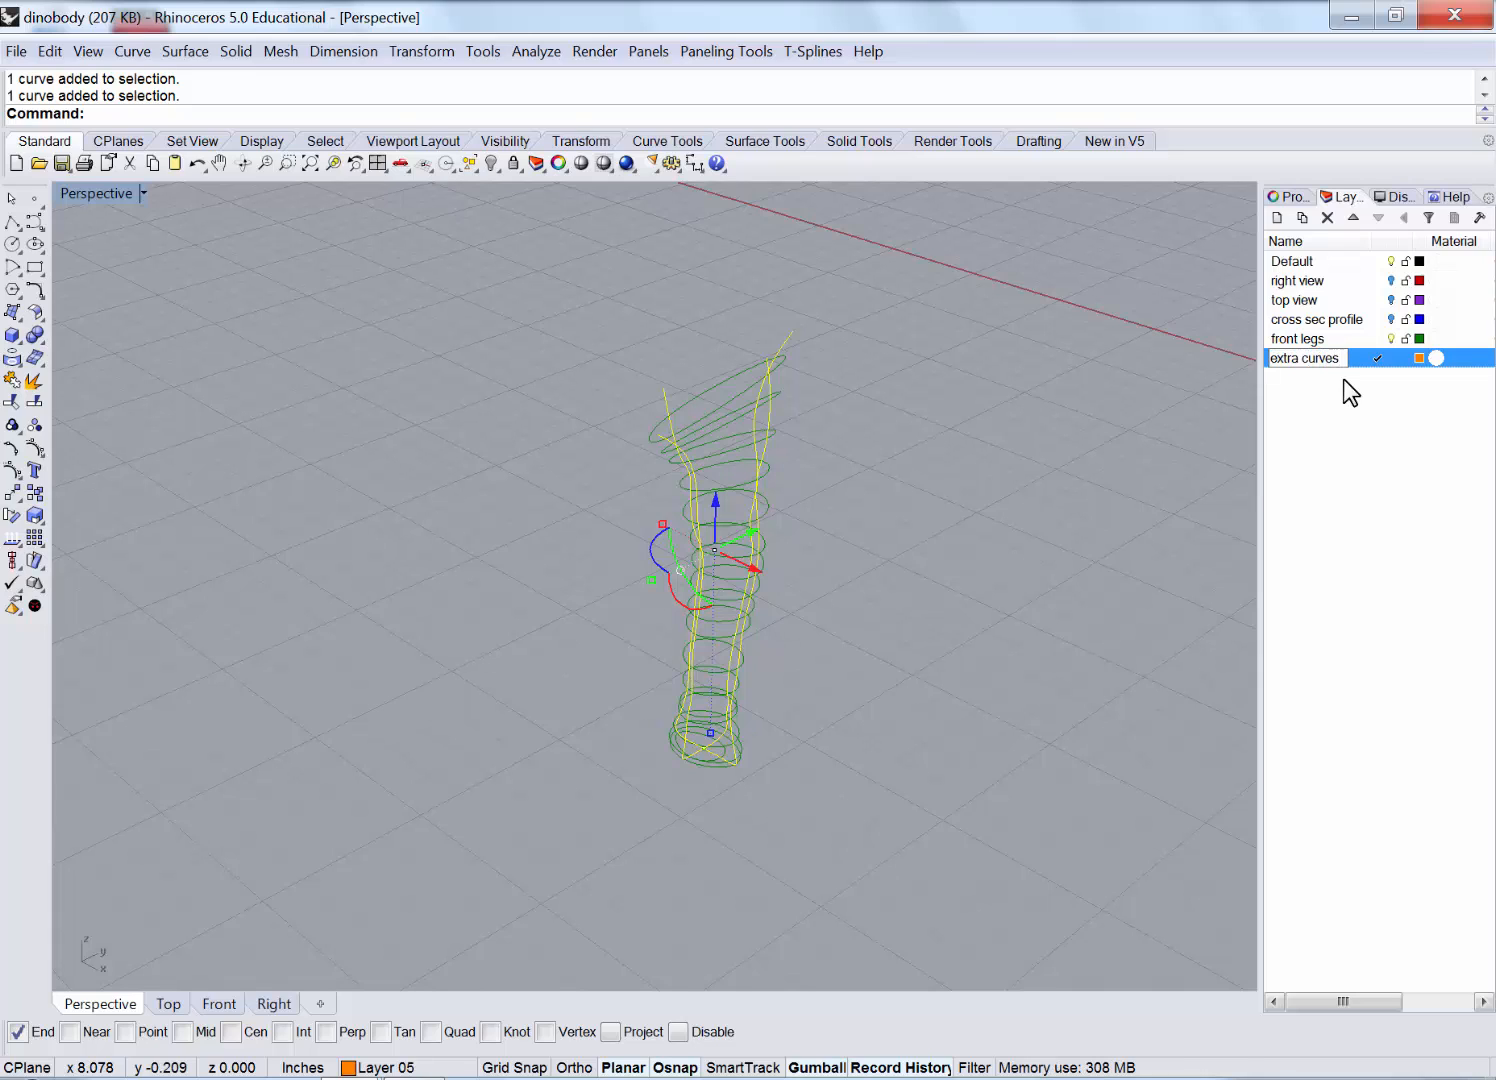
left_click(1346, 402)
Move the selected outline curves to extra curves, make front legs current, and hide extra curves.
right_click(1350, 358)
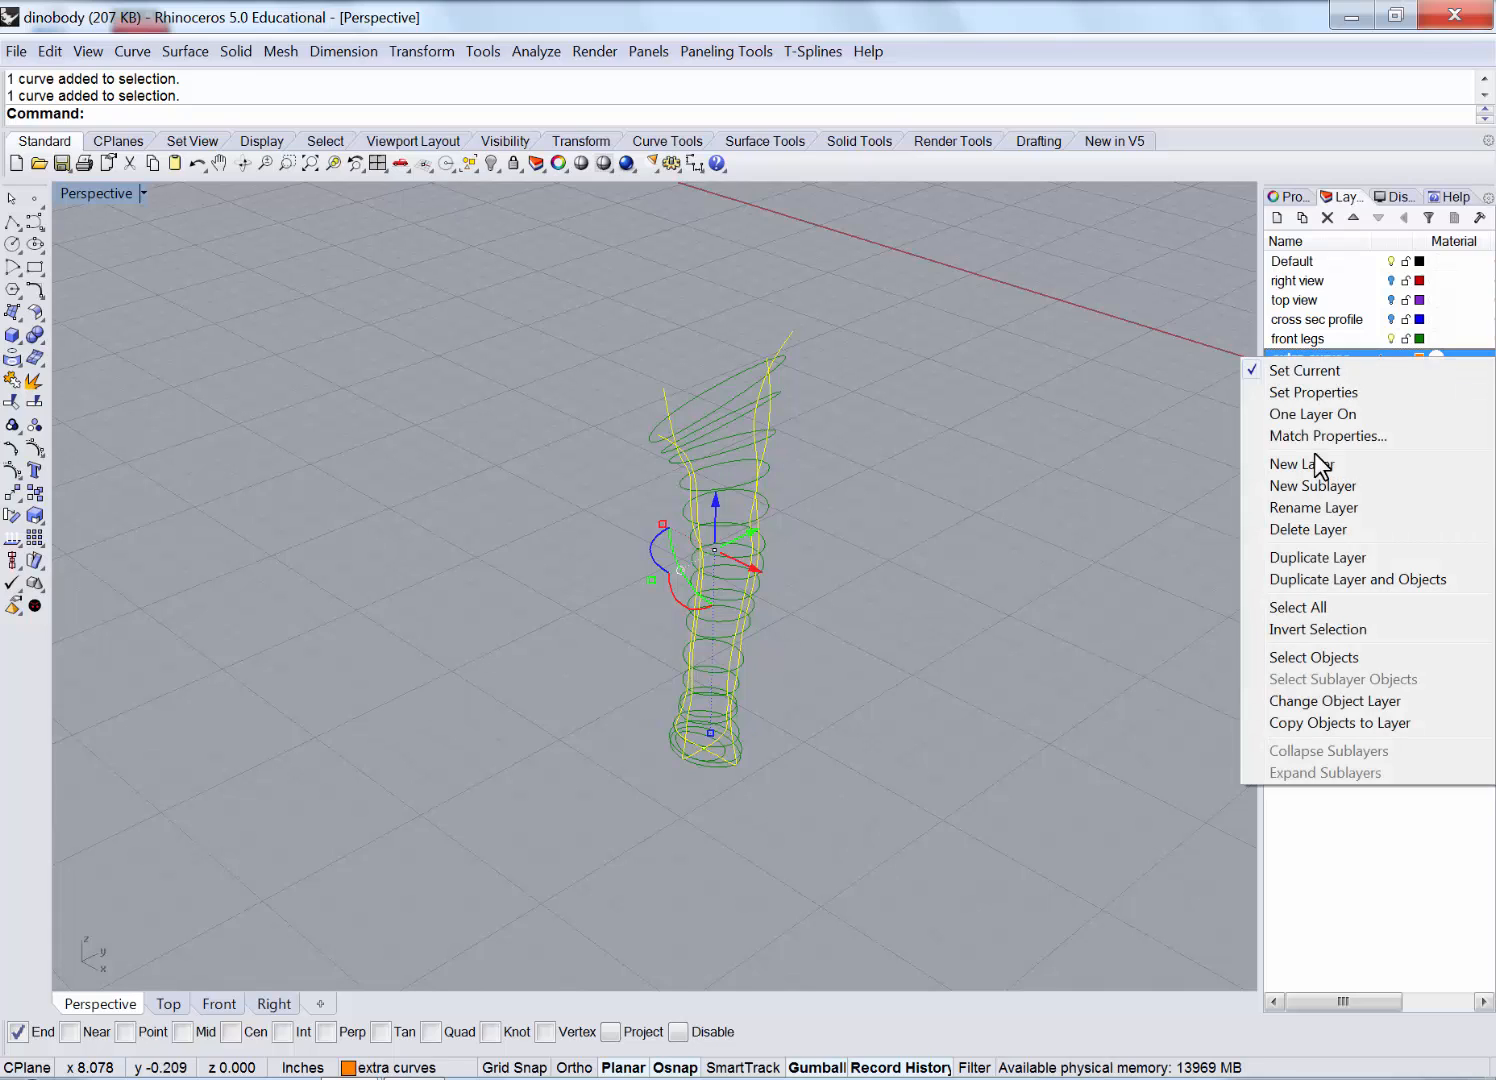
left_click(1311, 702)
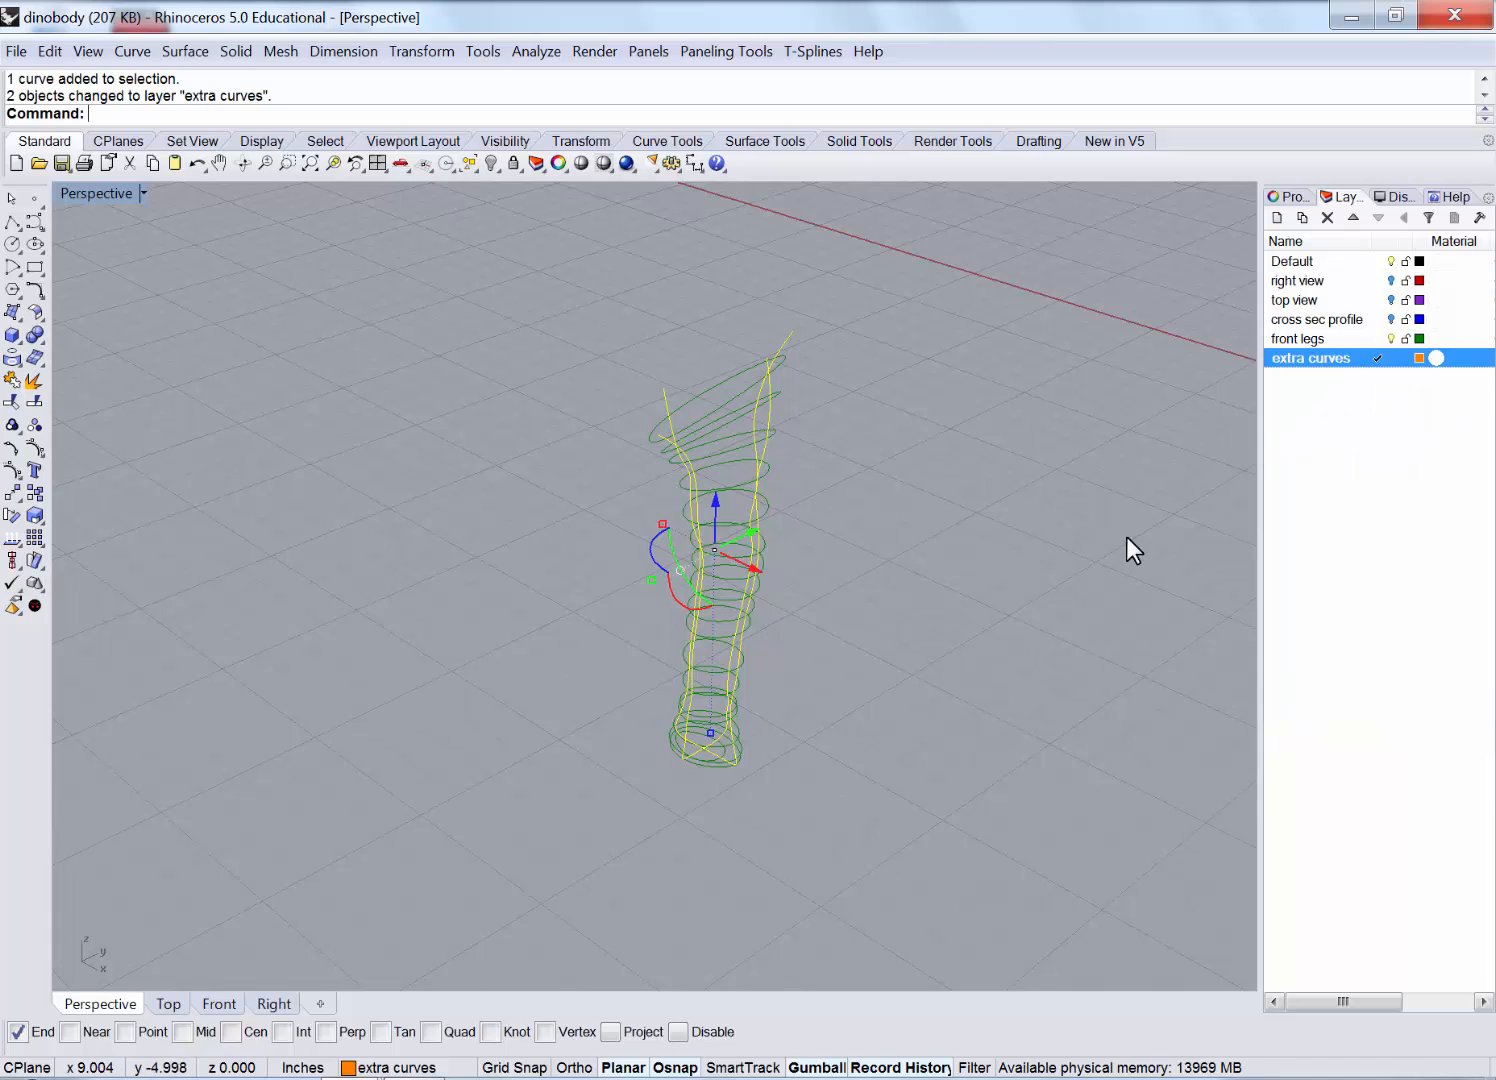
double_click(1350, 338)
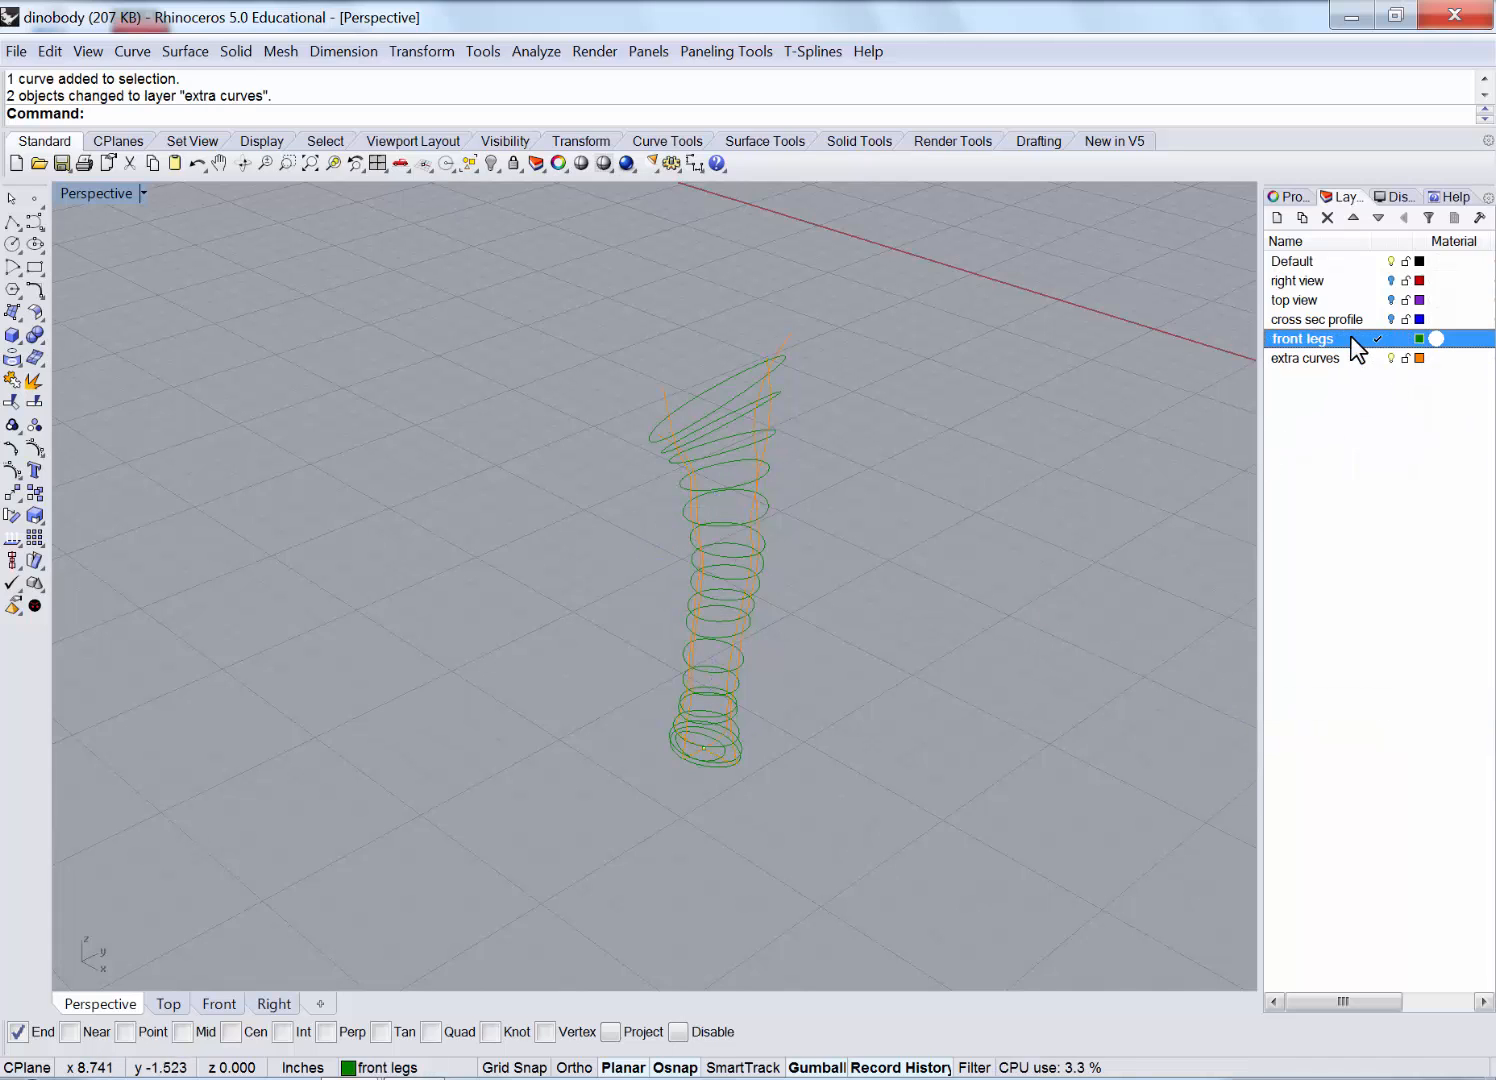
left_click(1391, 358)
right_click_drag(933, 540, 894, 512)
left_click(408, 52)
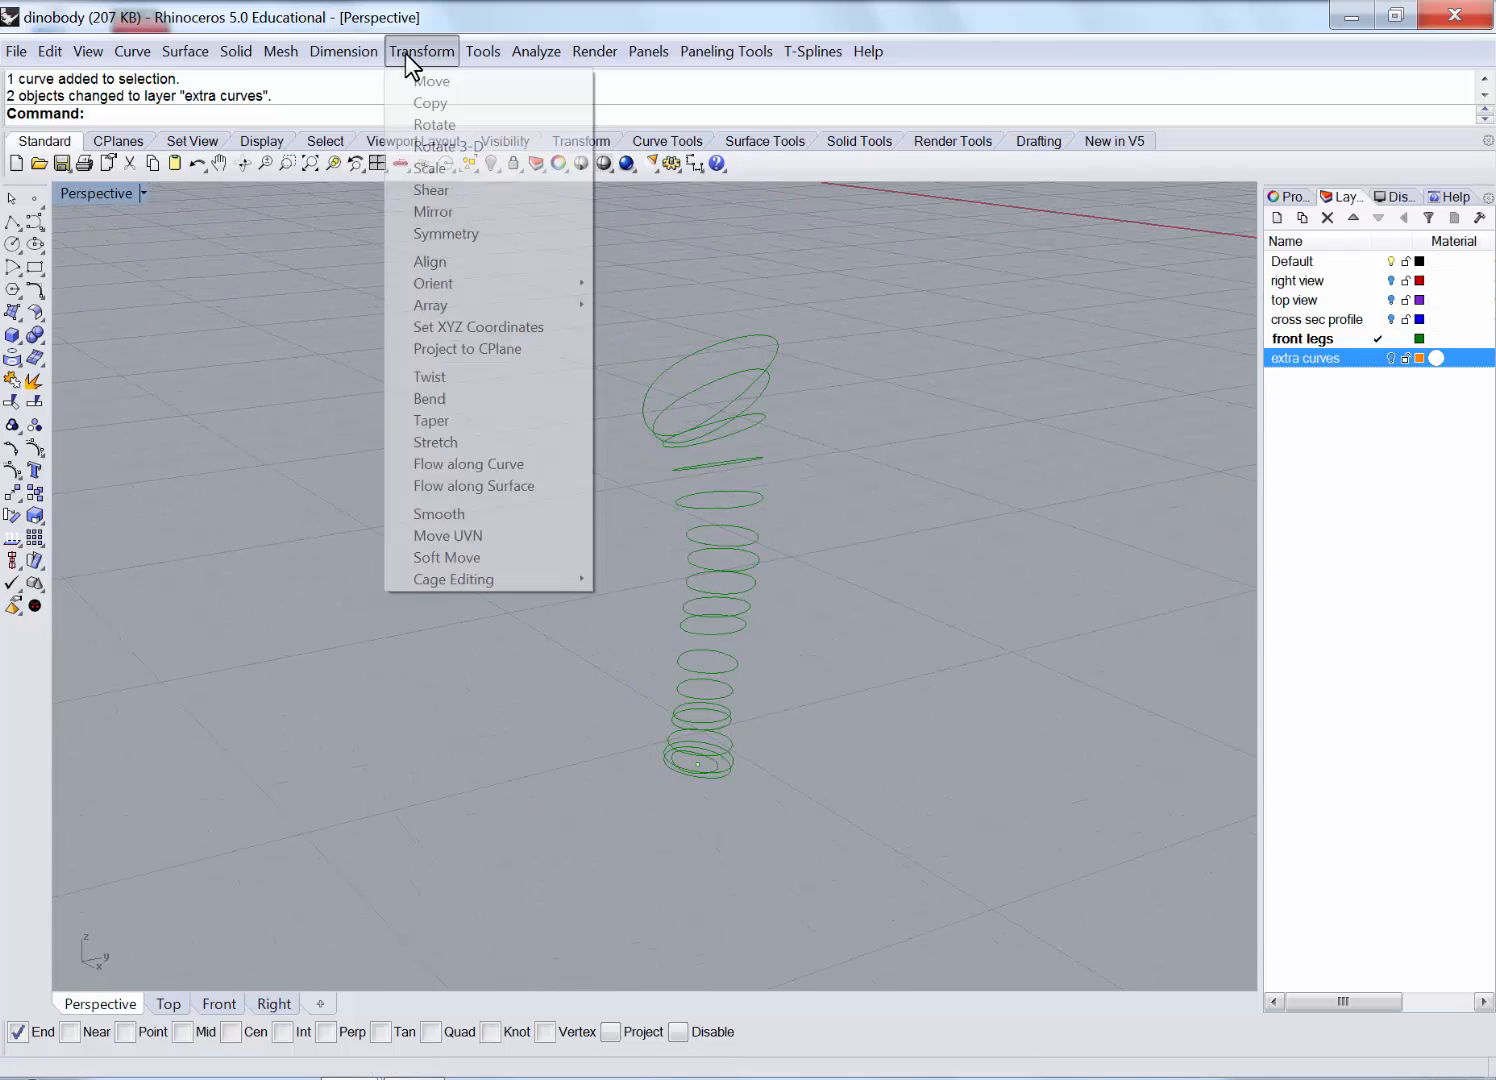
Start a loft and select all the front-leg cross-section curves, including the bottom one.
mouse_move(195, 52)
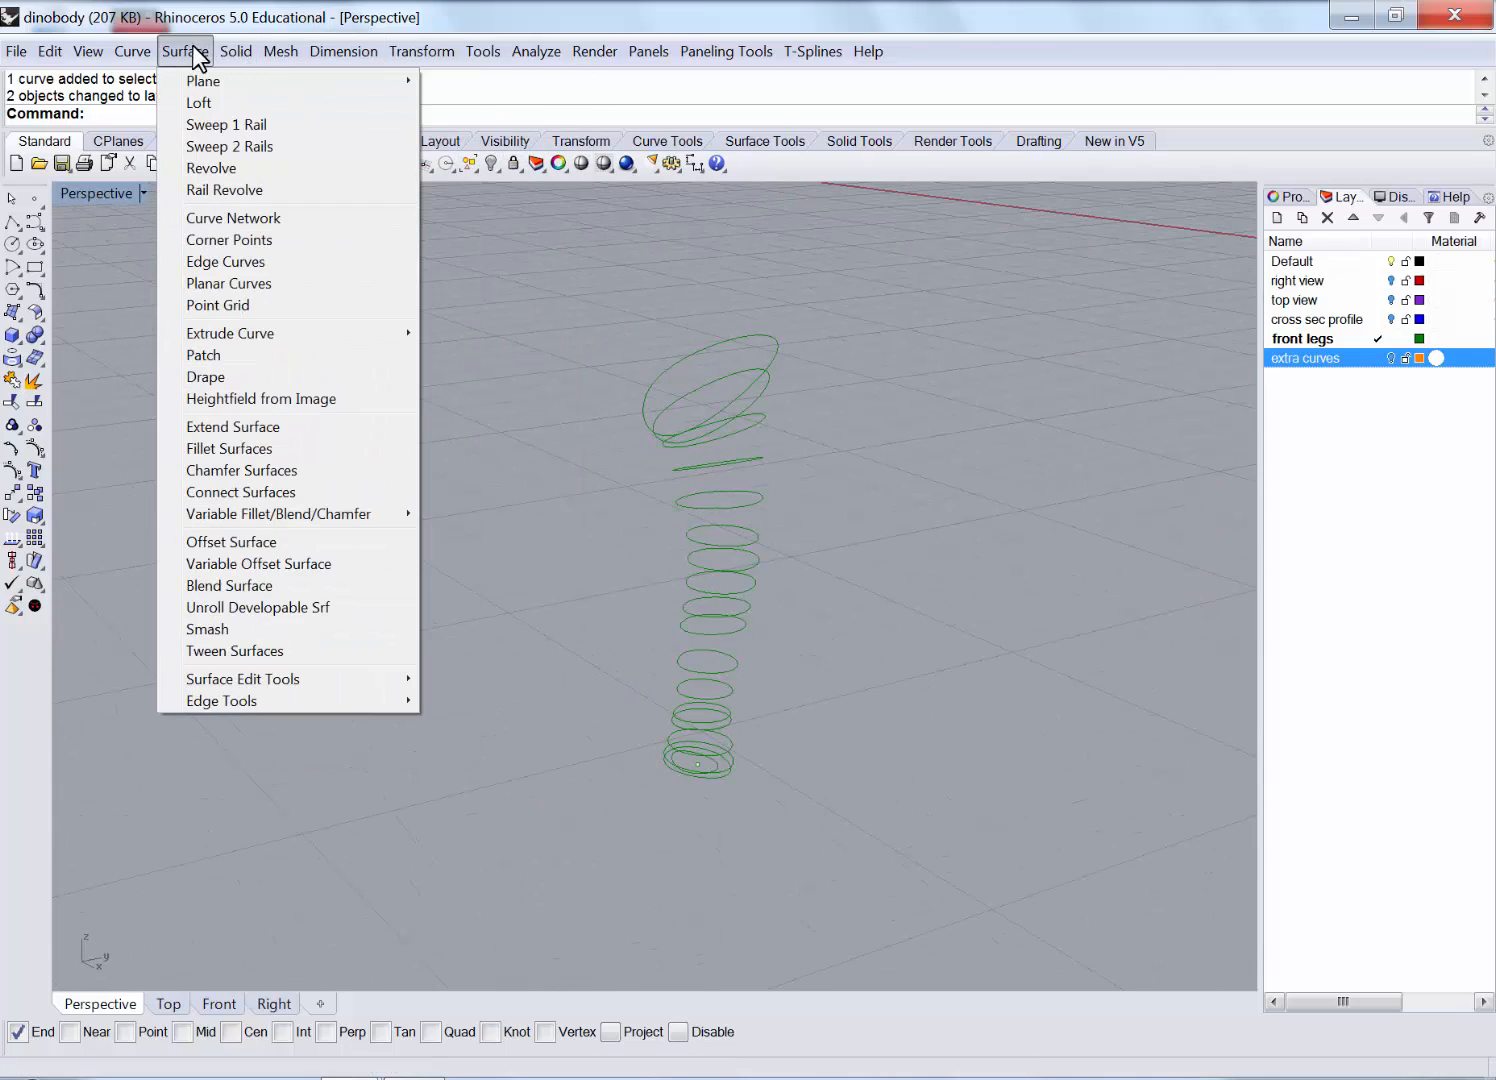
left_click(199, 102)
left_click_drag(651, 797, 660, 789)
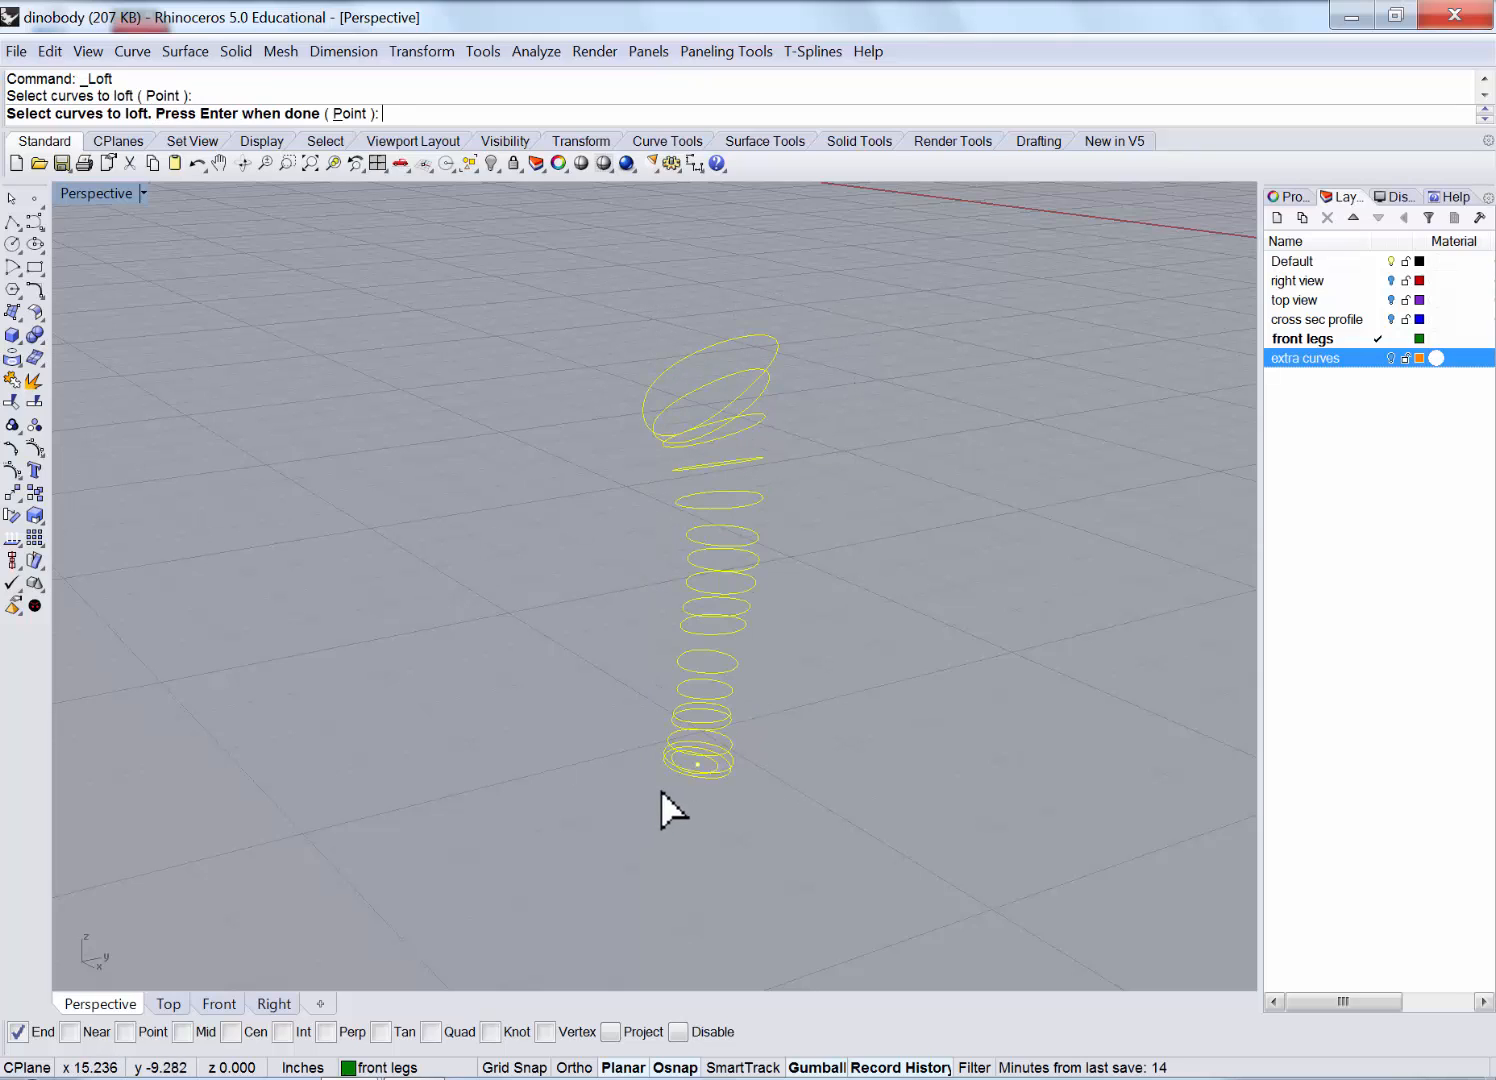
scroll(697, 763, "up", 5)
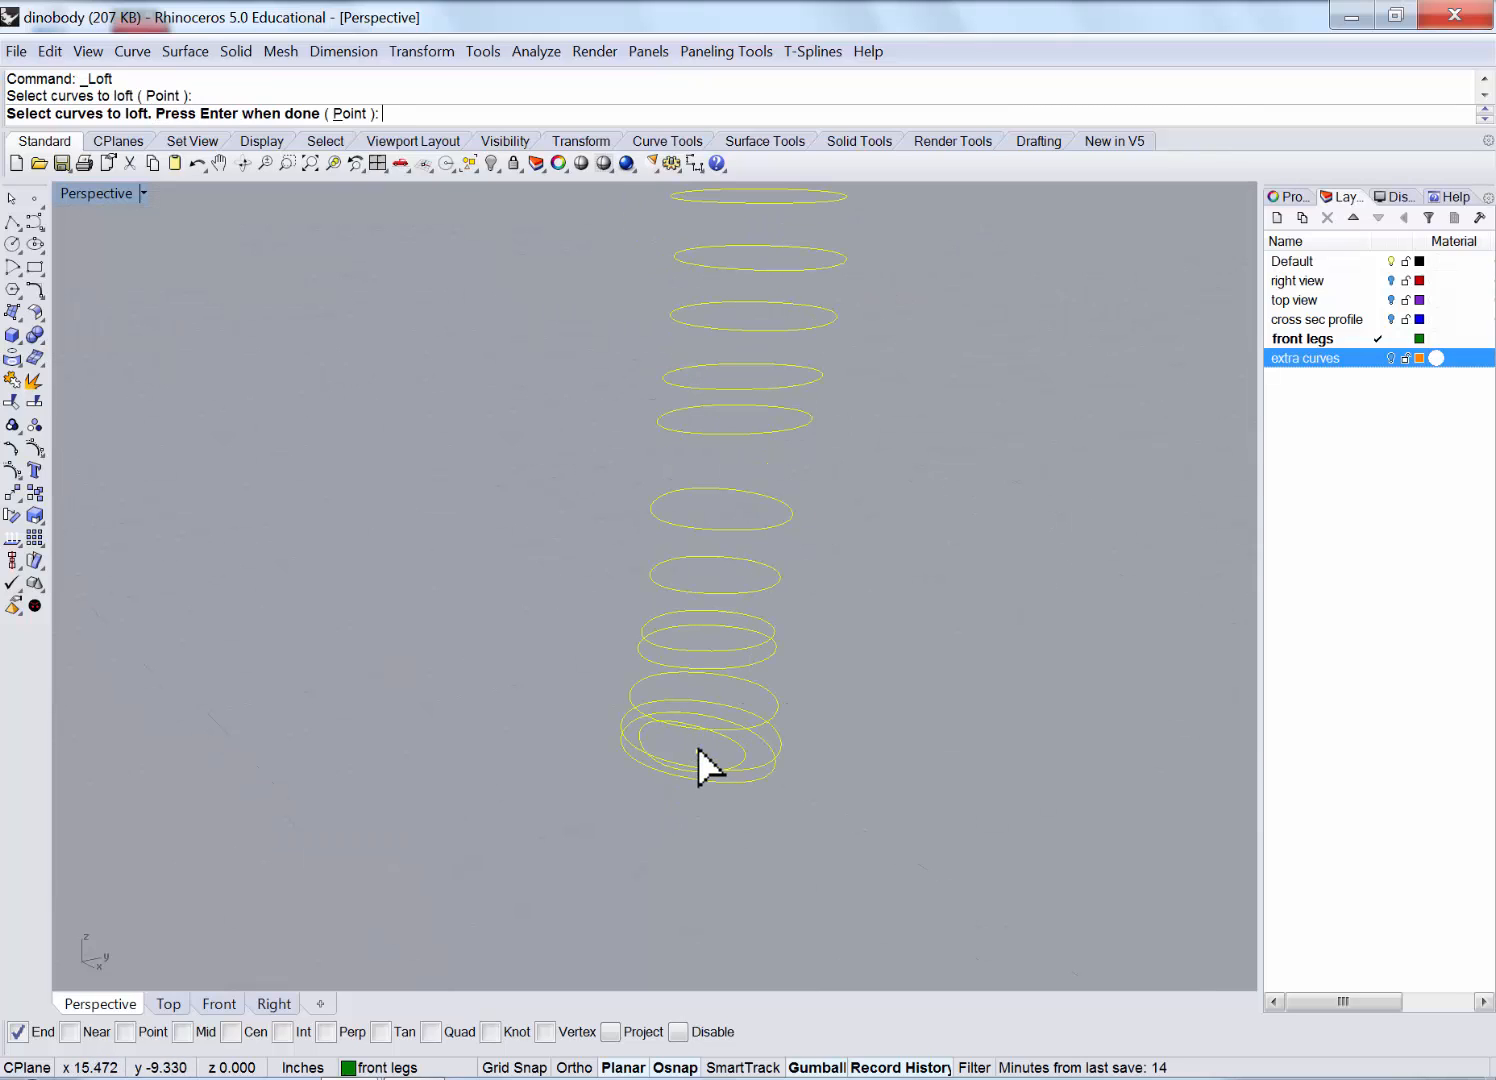
left_click(697, 753)
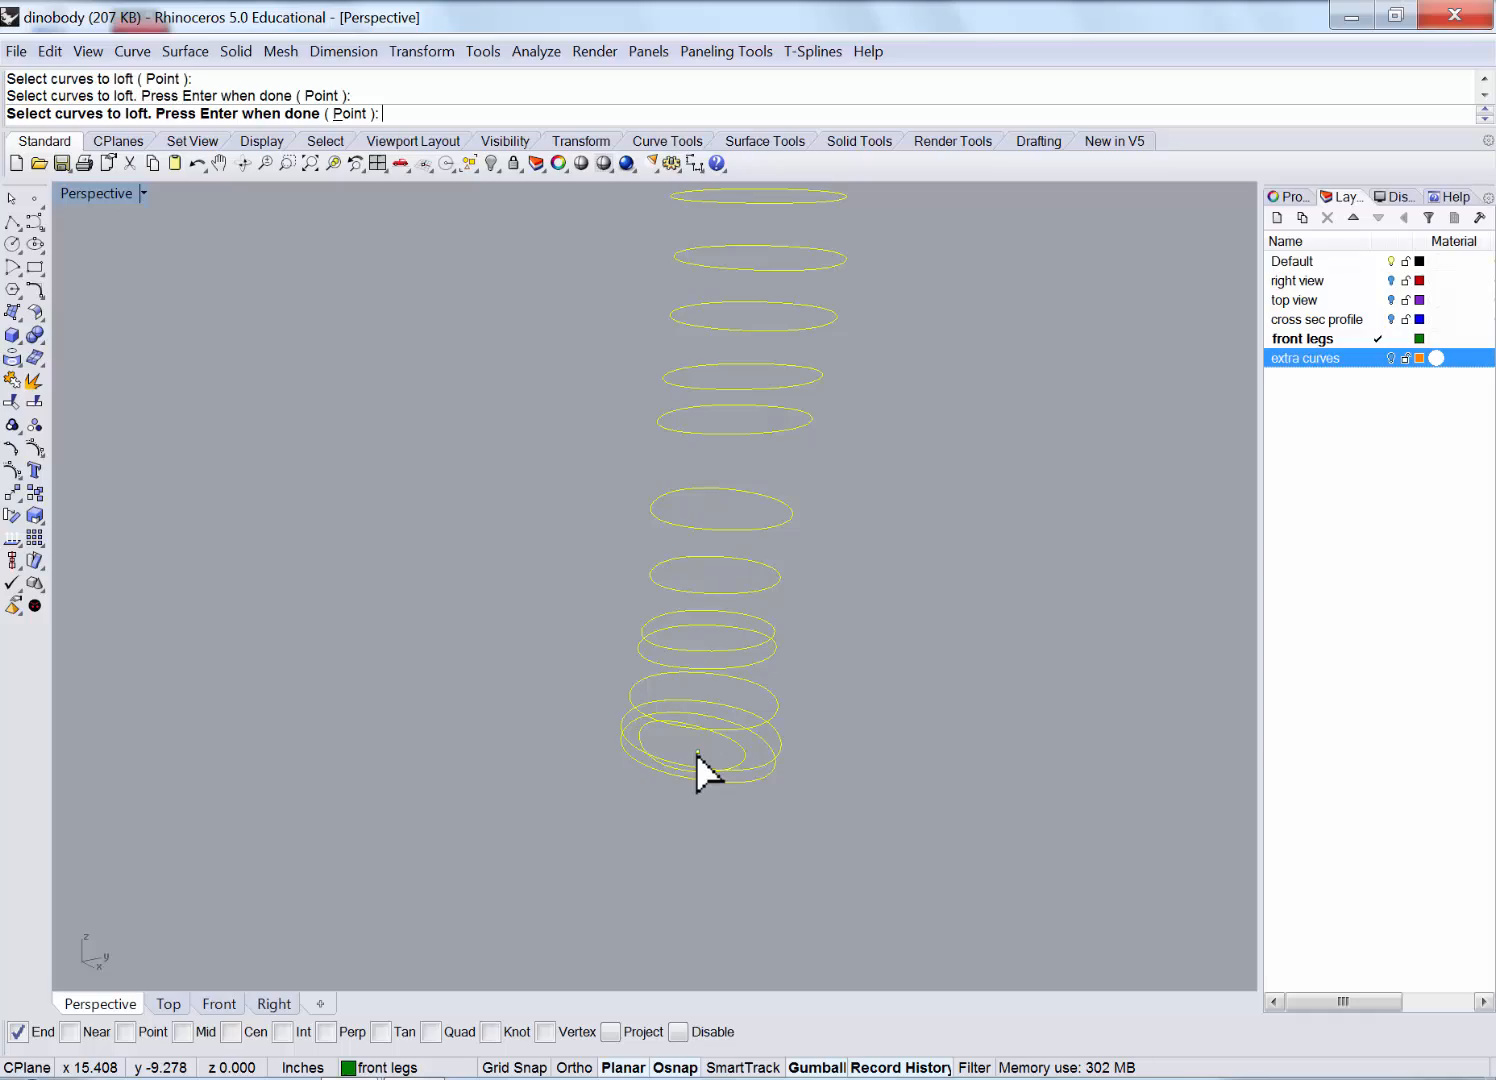
key("Return")
right_click_drag(973, 670, 711, 258)
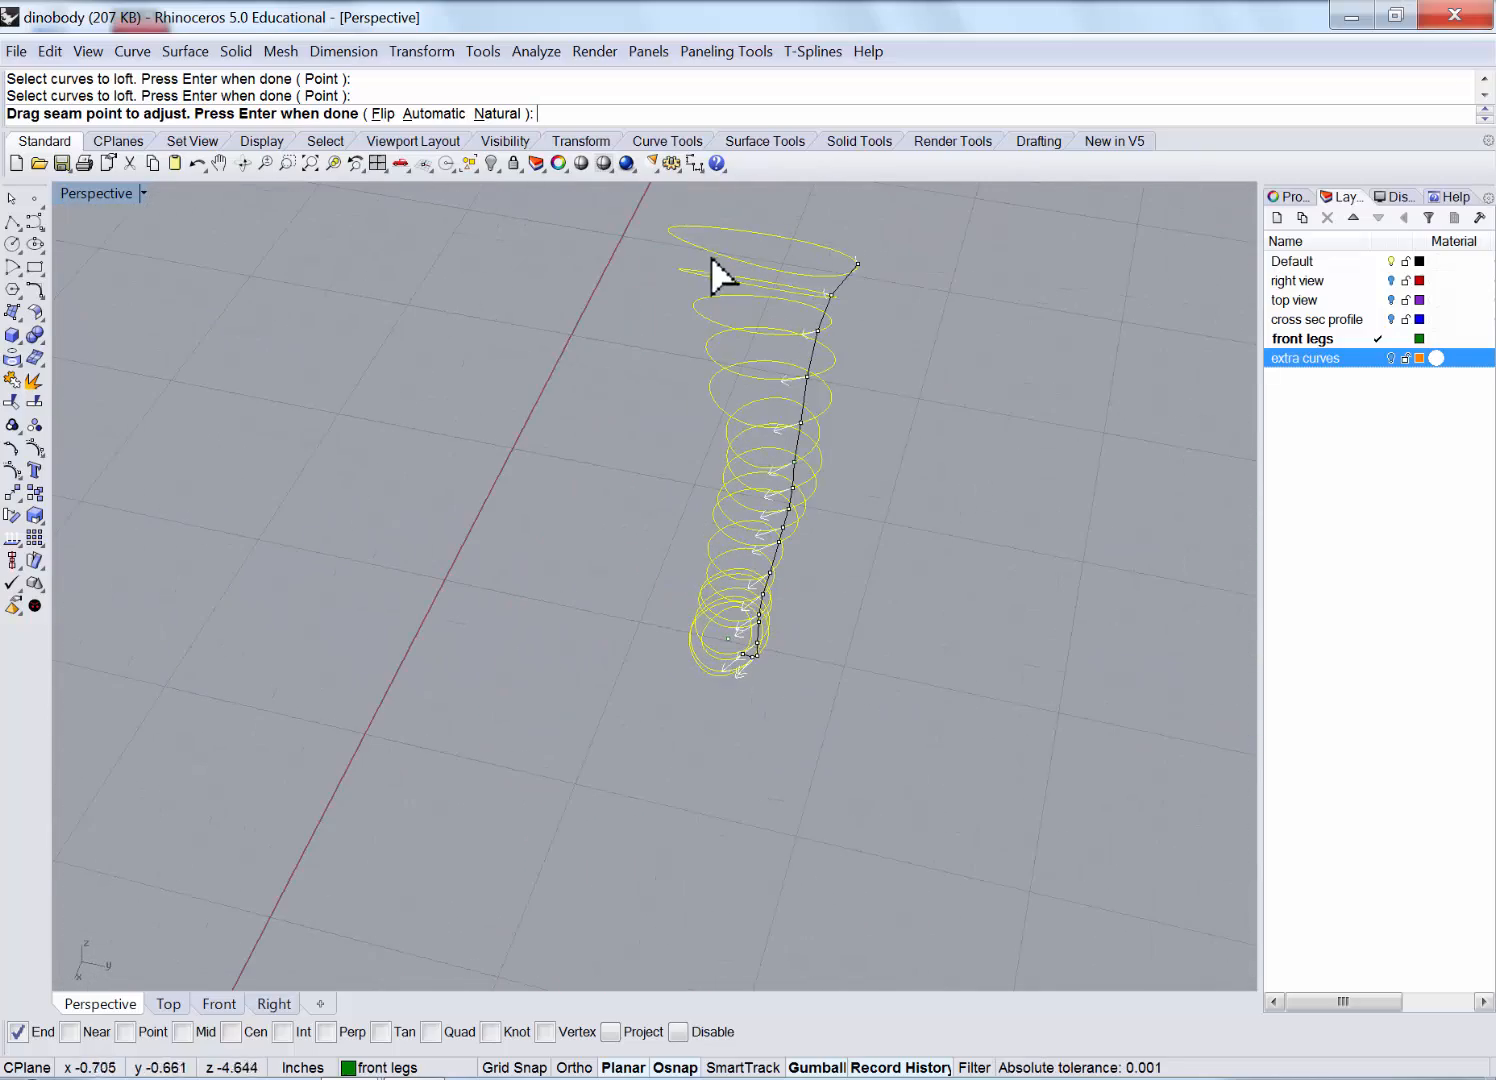
Use natural seam alignment and accept the loft options to create the front-leg surface.
left_click(522, 113)
right_click_drag(644, 211, 935, 458)
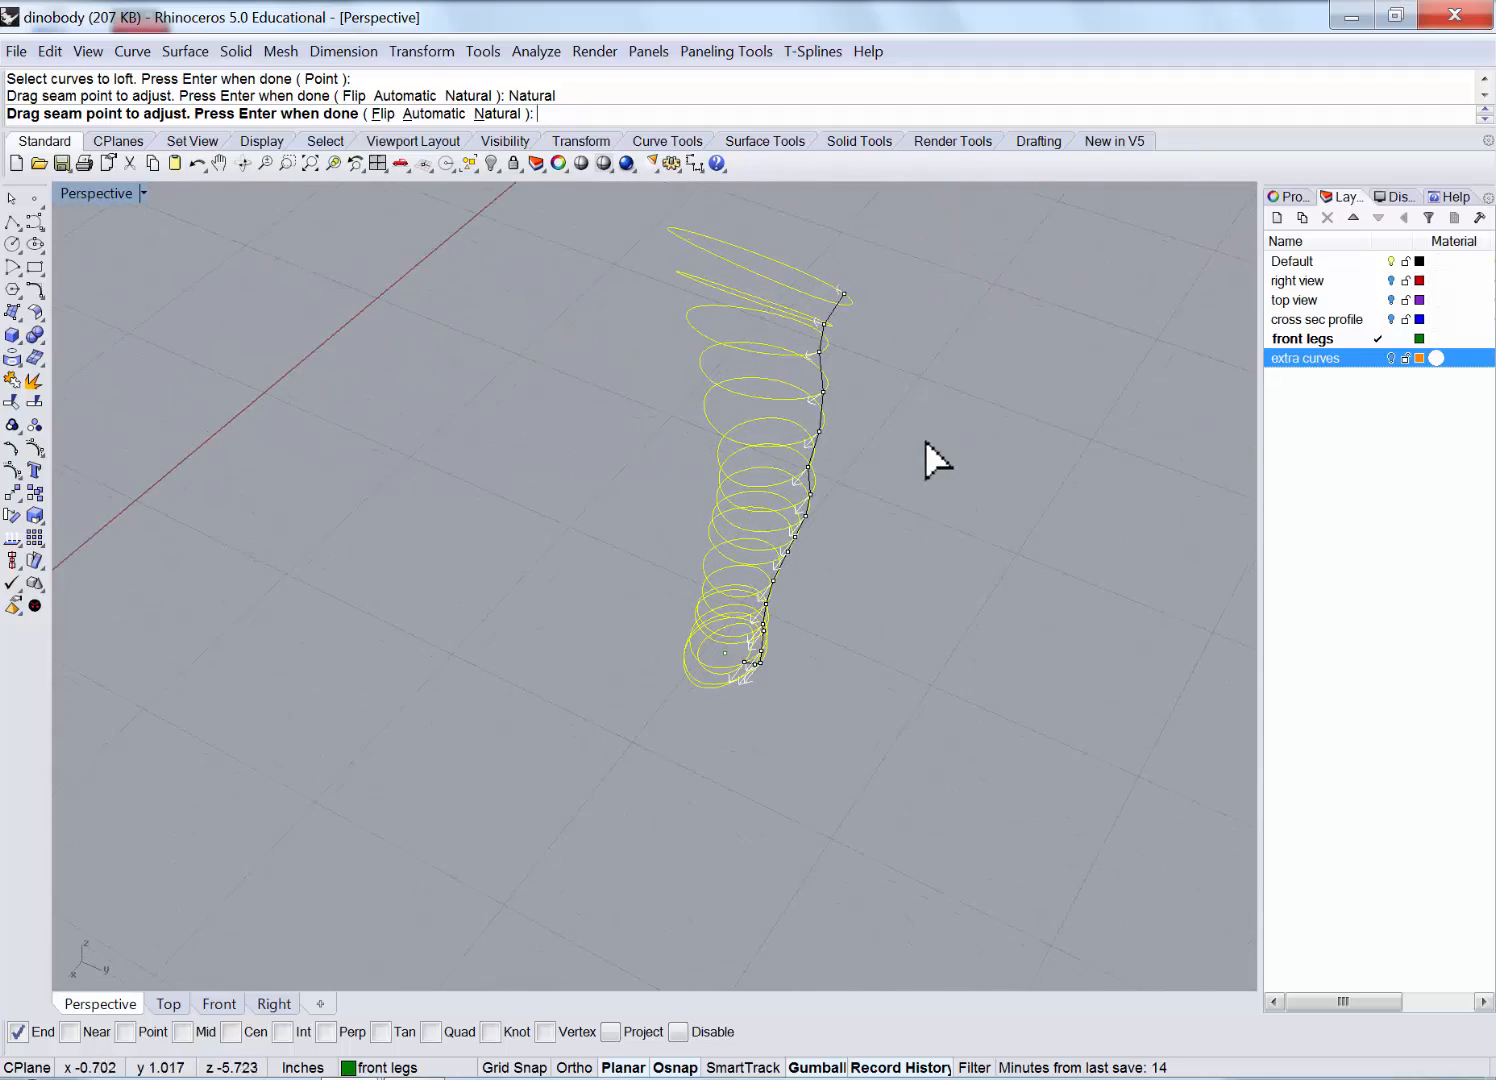
key("Return")
right_click_drag(711, 651, 480, 612)
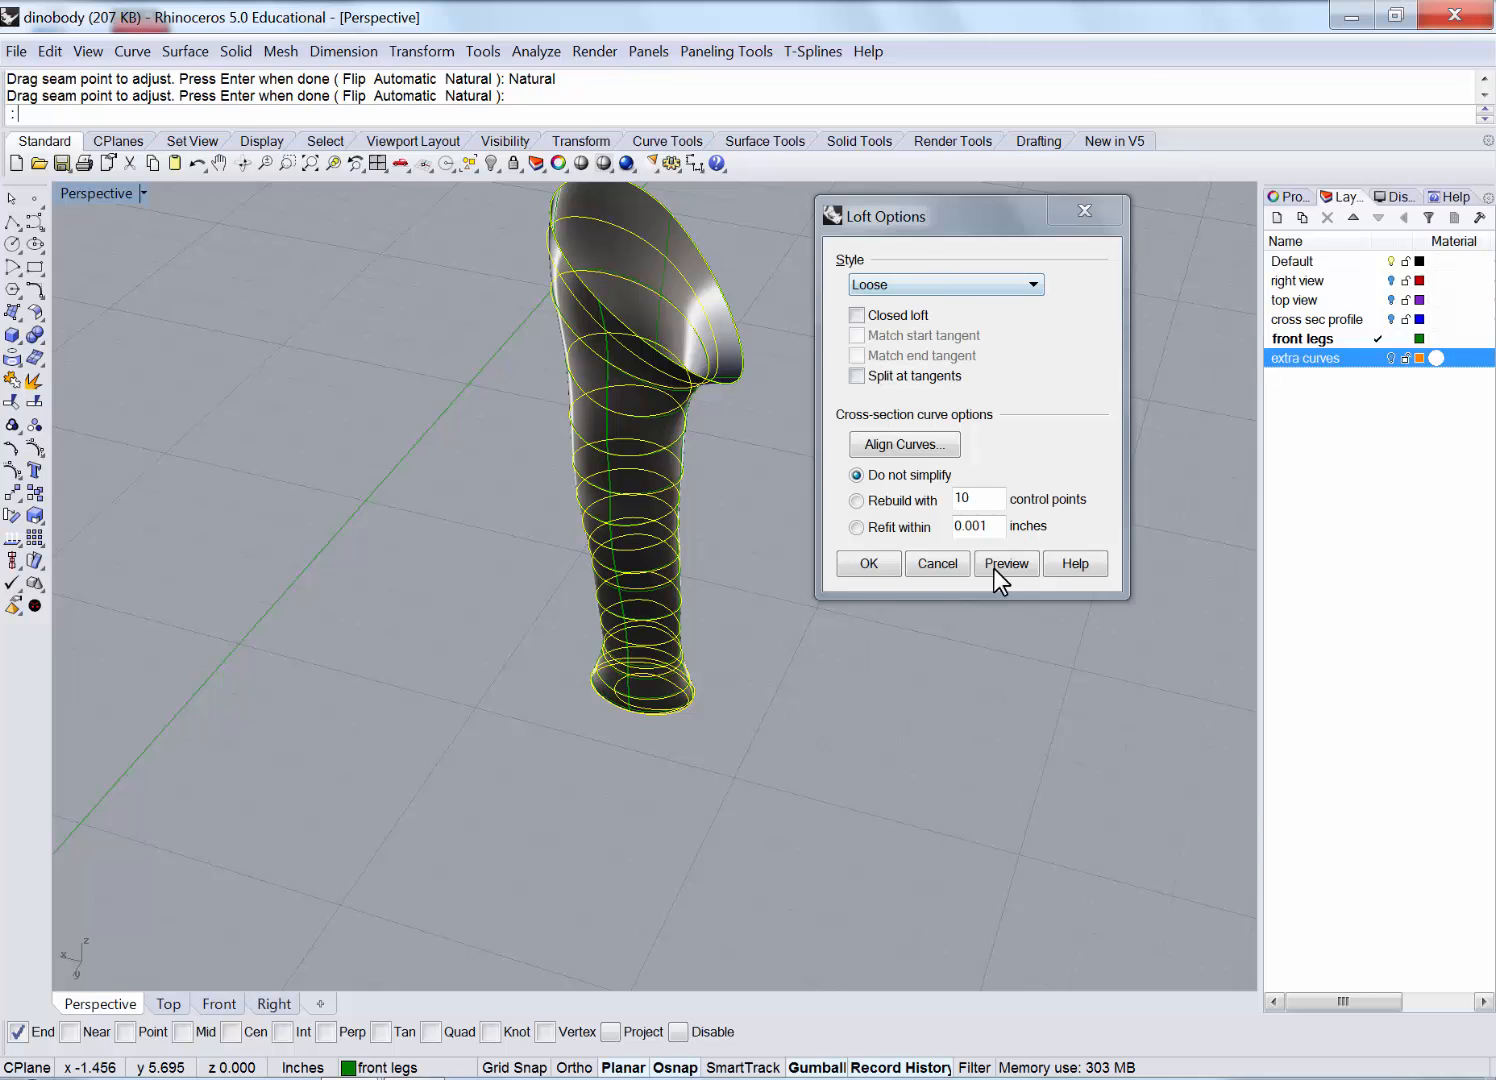
left_click(869, 564)
right_click_drag(752, 603, 580, 540)
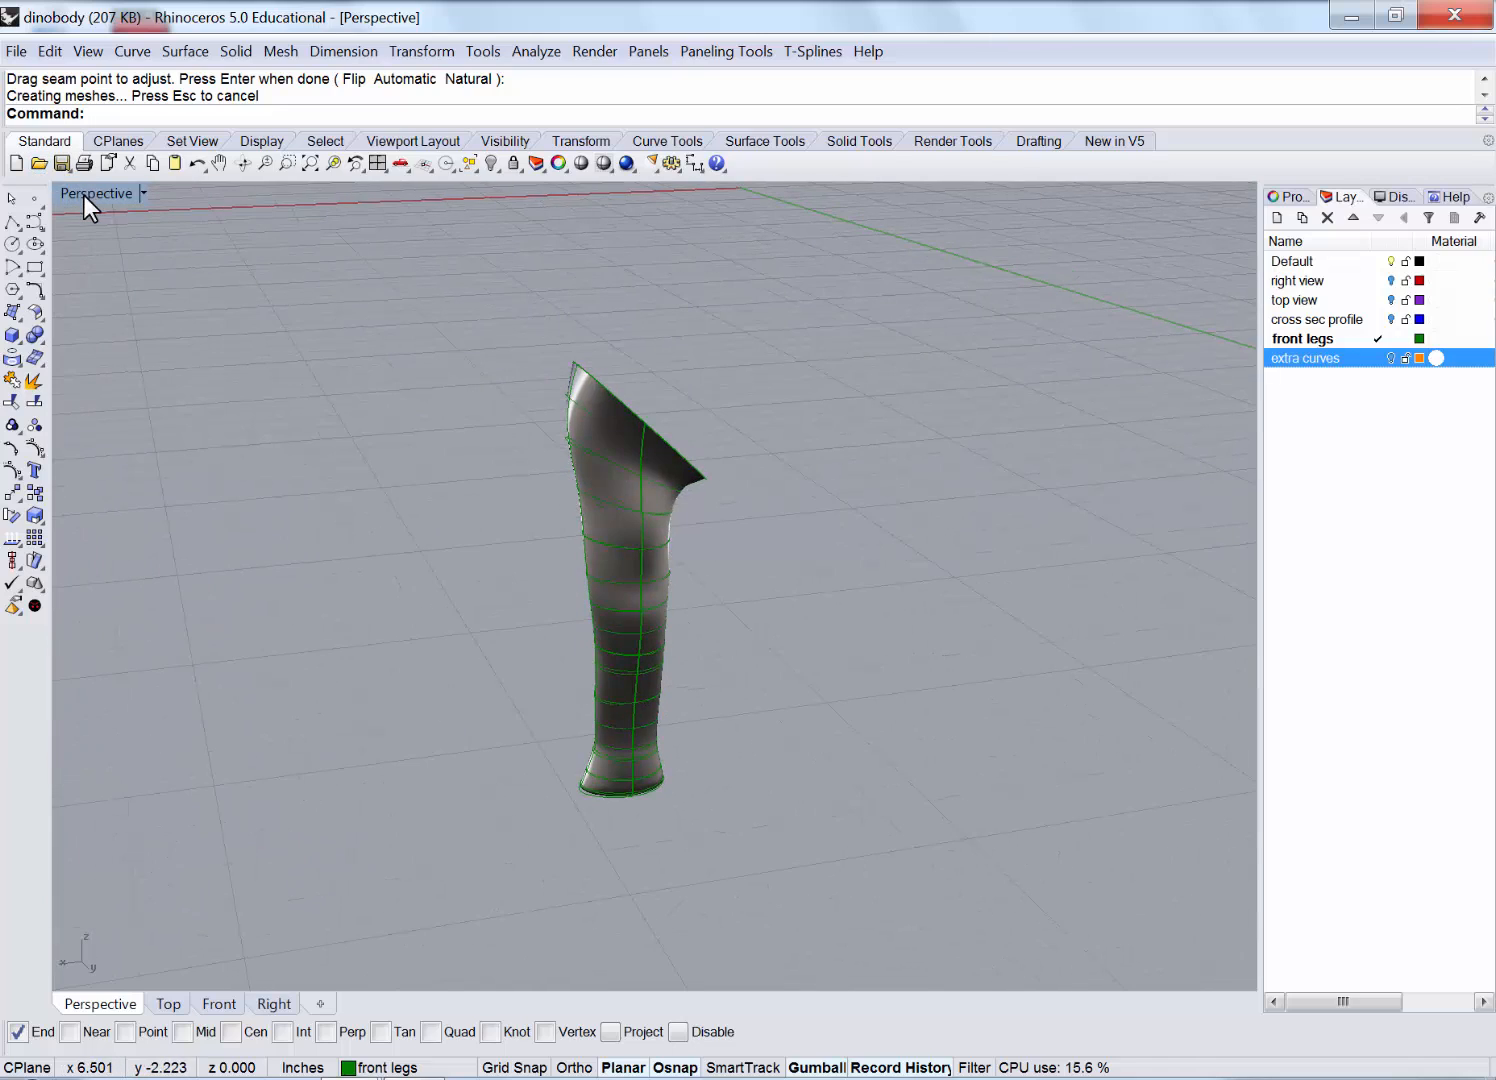
double_click(88, 194)
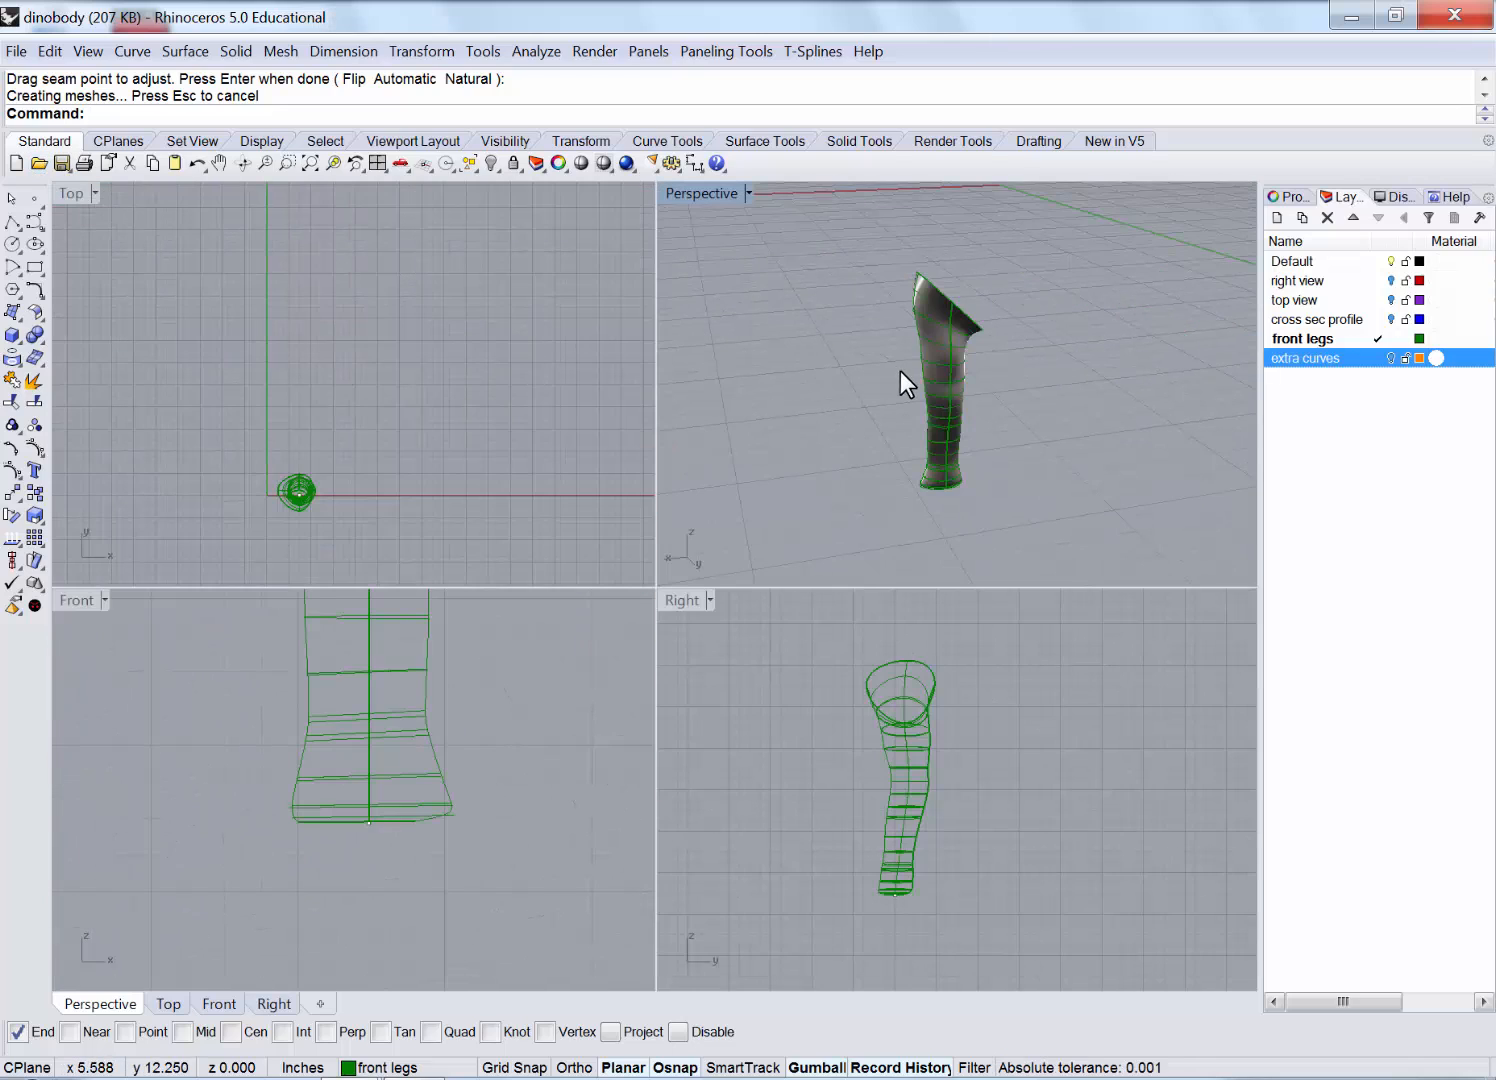
Orbit around the lofted leg in Perspective, then make Default the current layer.
right_click_drag(900, 371, 933, 380)
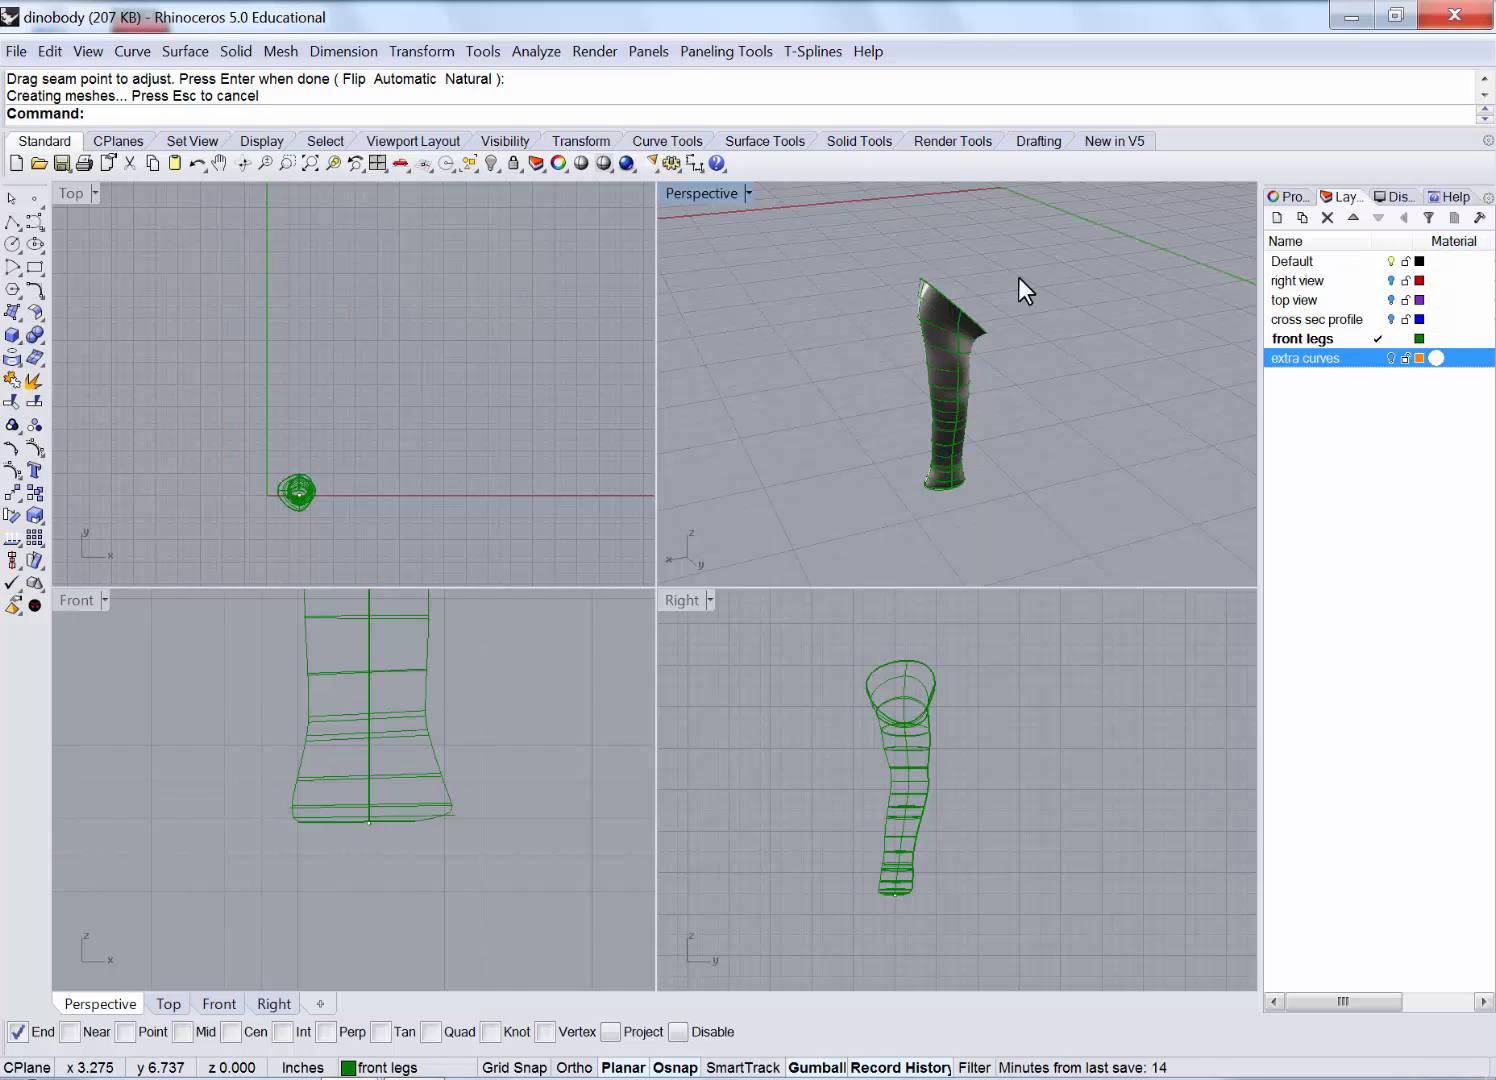
right_click_drag(1024, 323, 1050, 259)
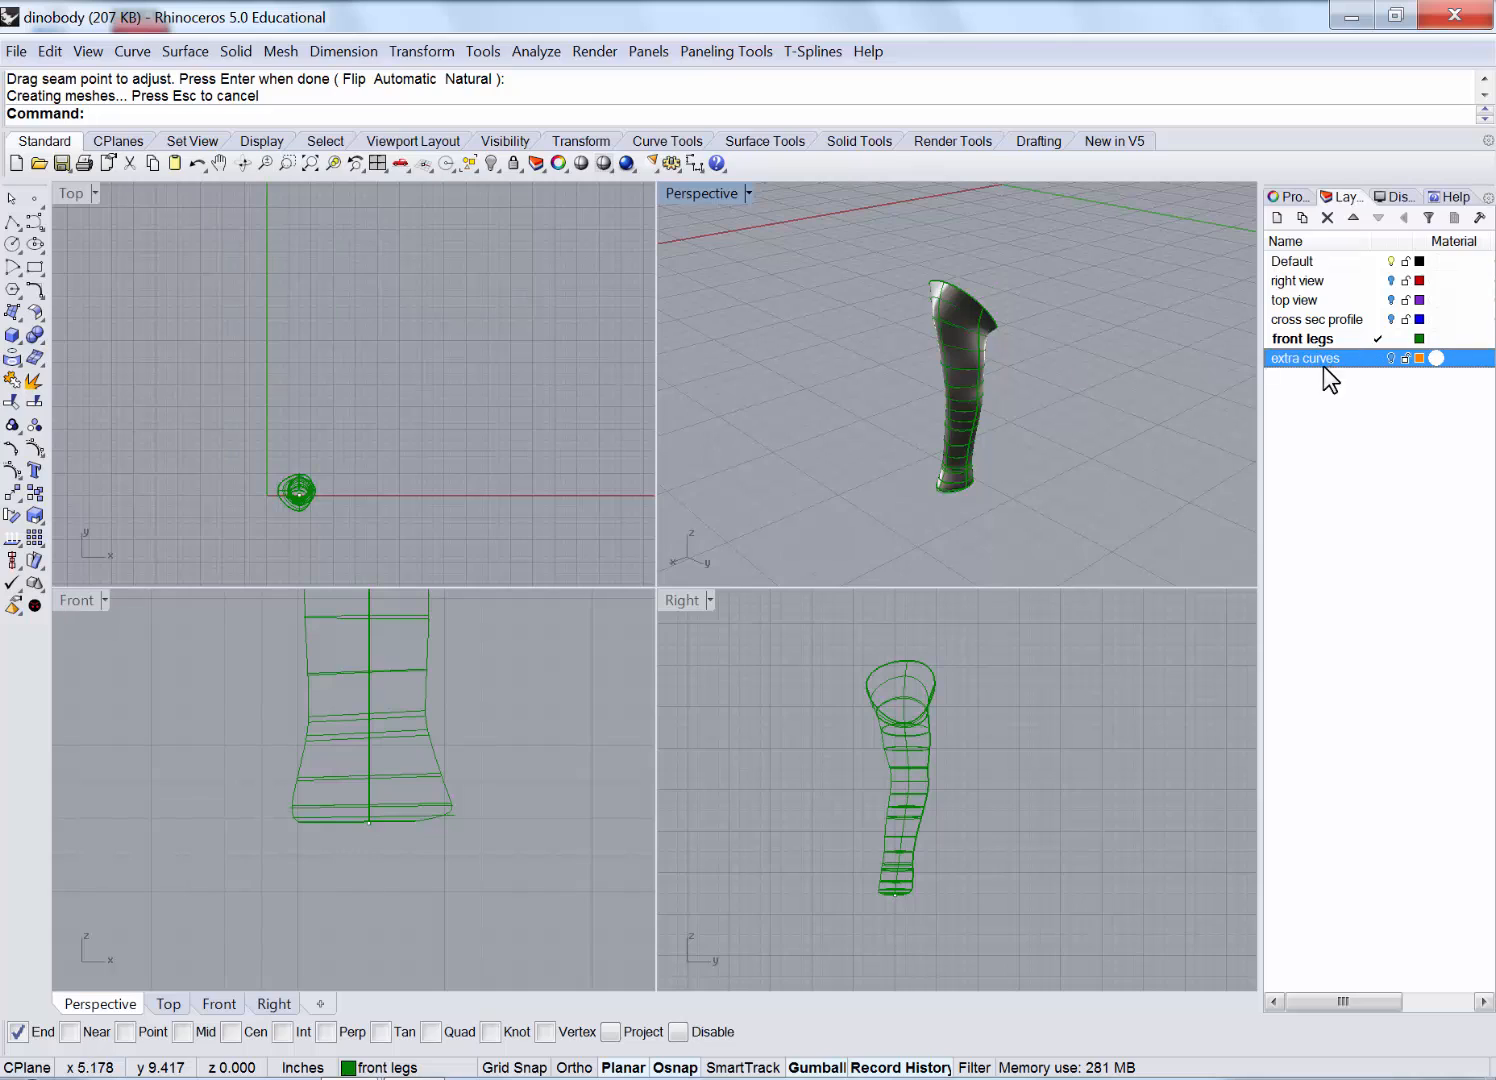
double_click(1320, 261)
Hide the front legs layer and zoom around the Perspective view.
left_click(1390, 339)
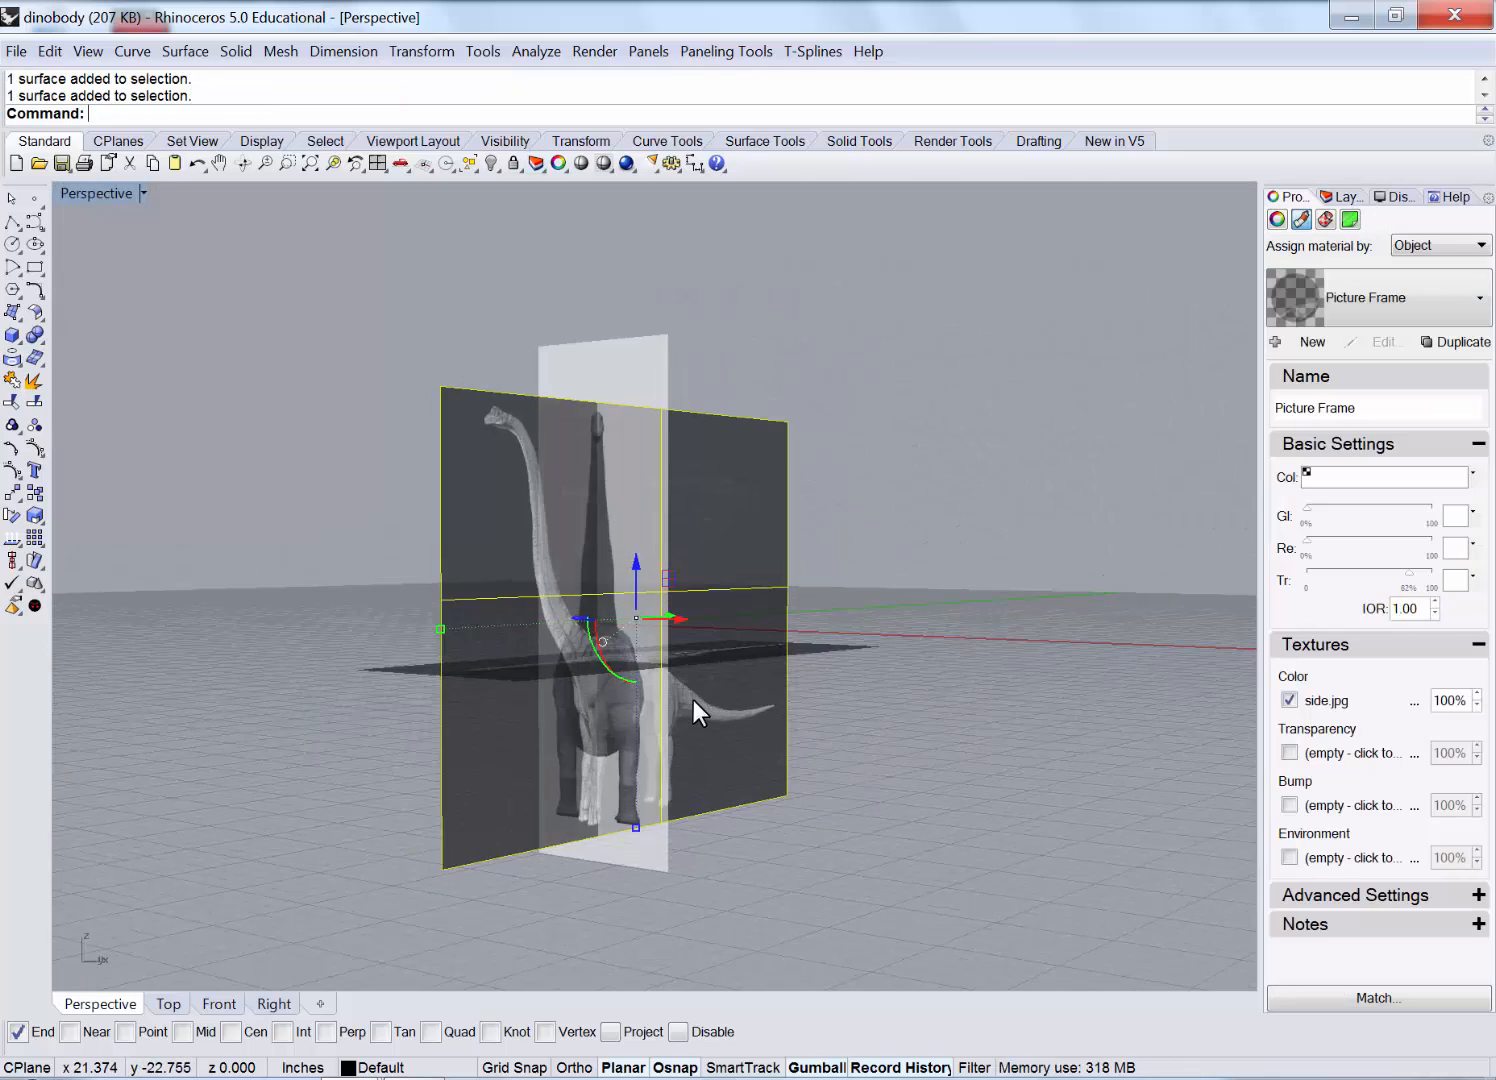
scroll(693, 700, "up", 6)
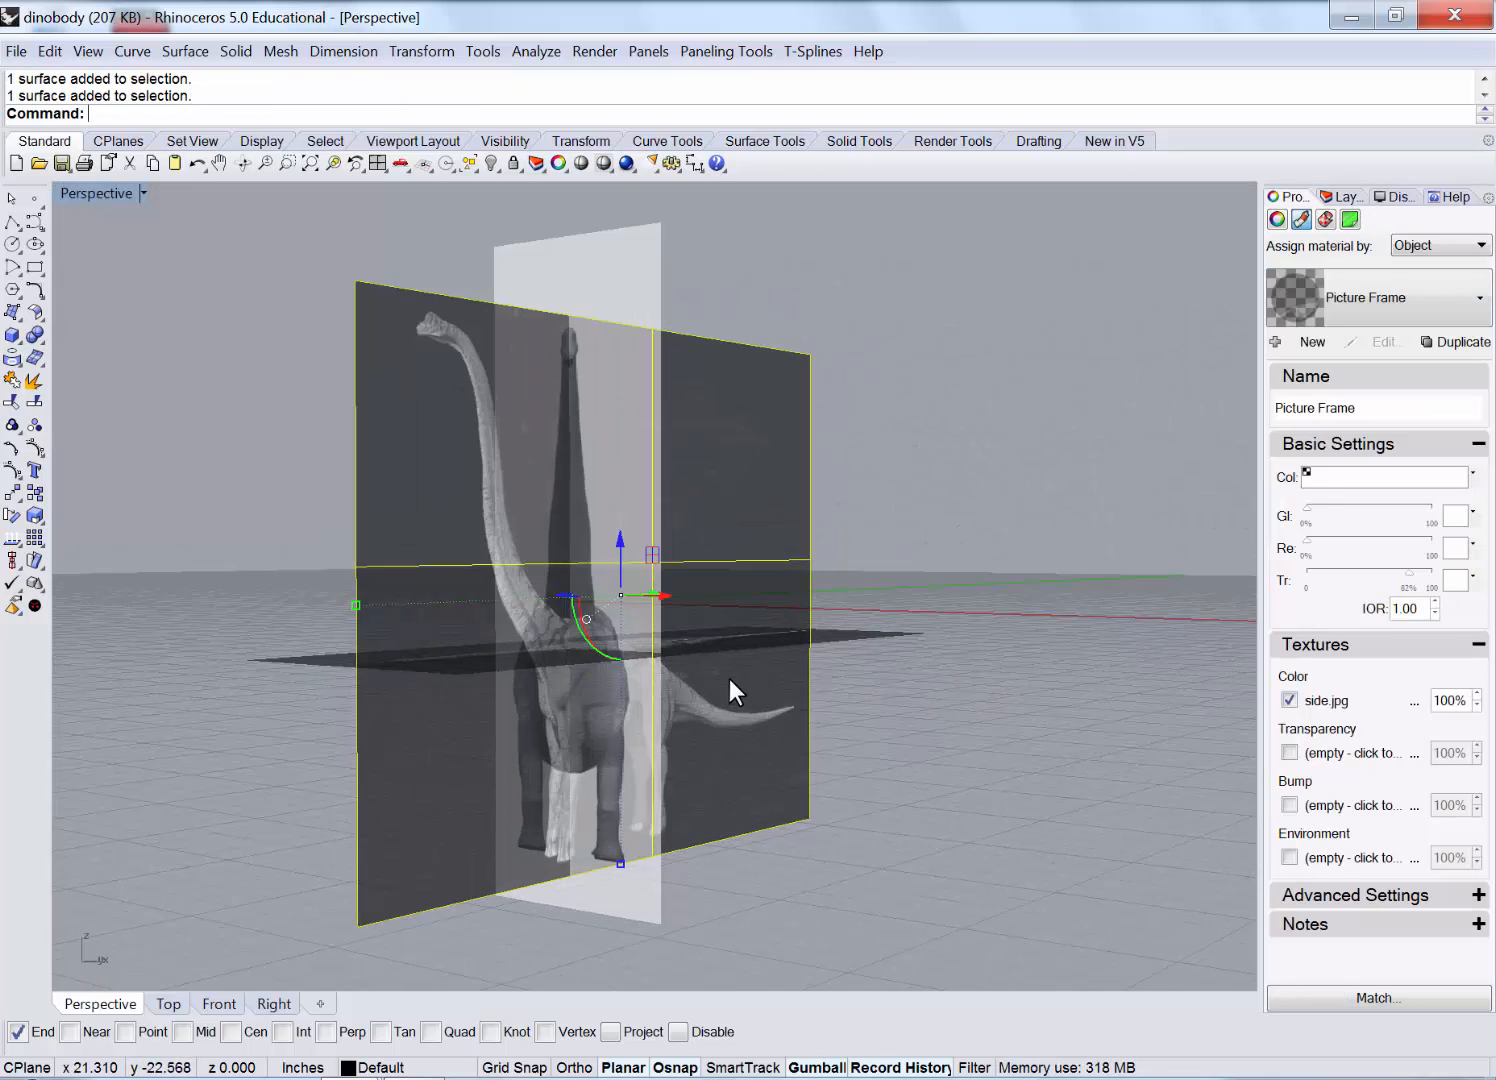
scroll(740, 628, "down", 5)
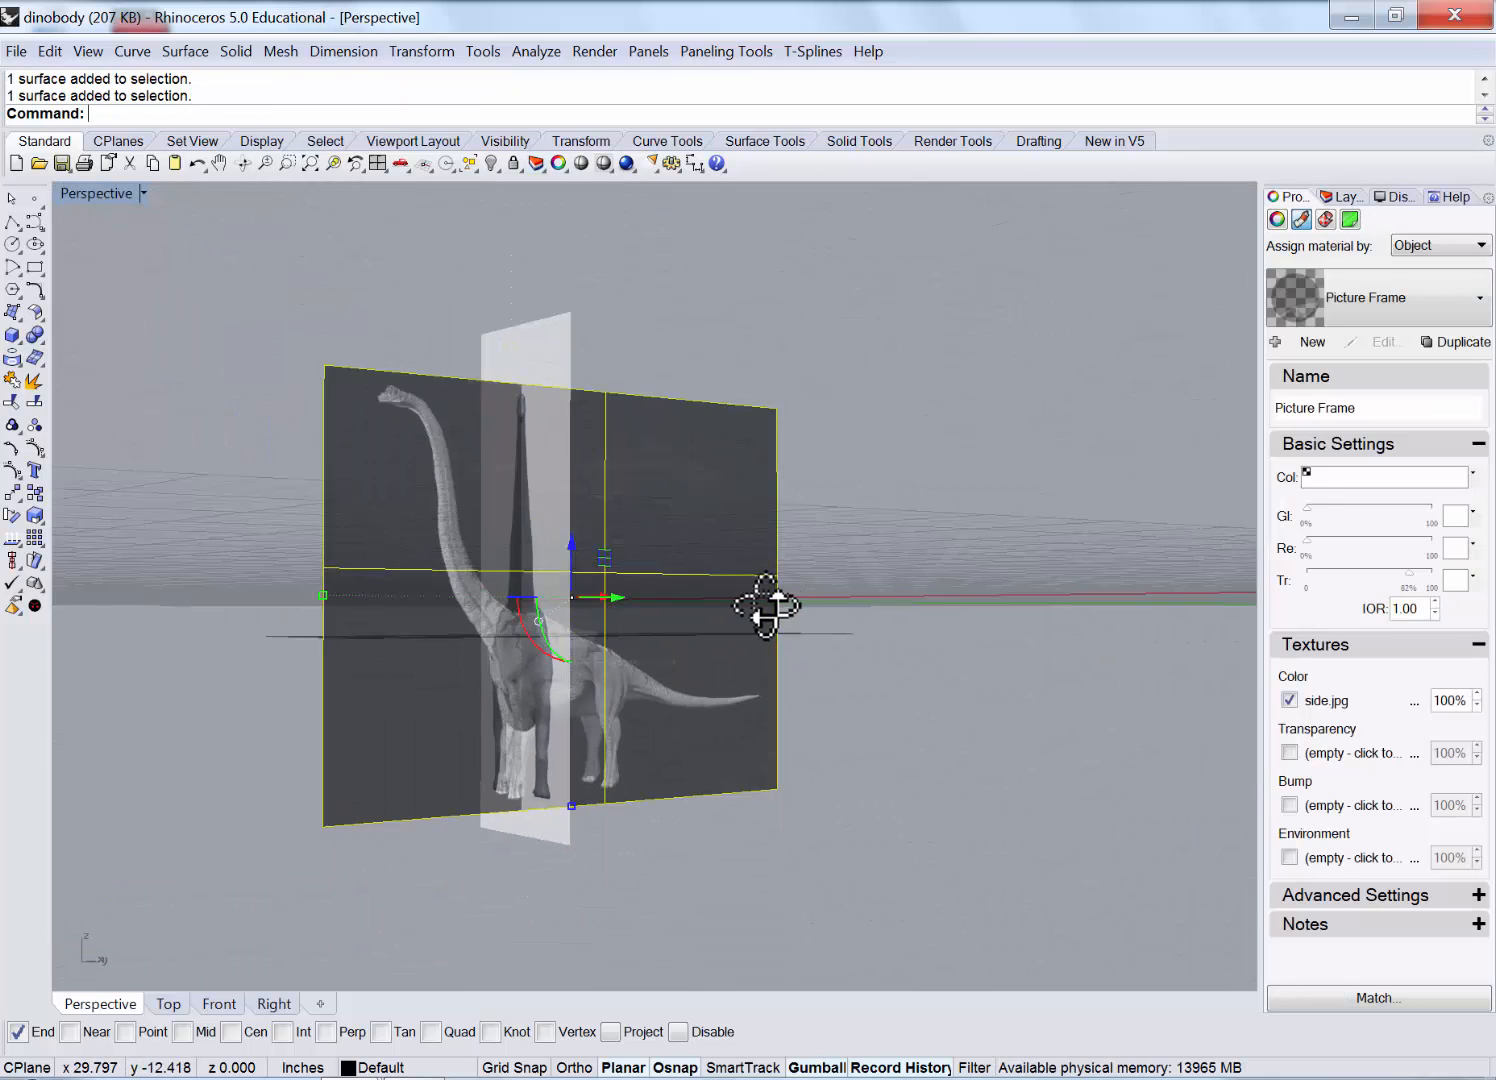
scroll(765, 605, "up", 3)
scroll(760, 742, "up", 8)
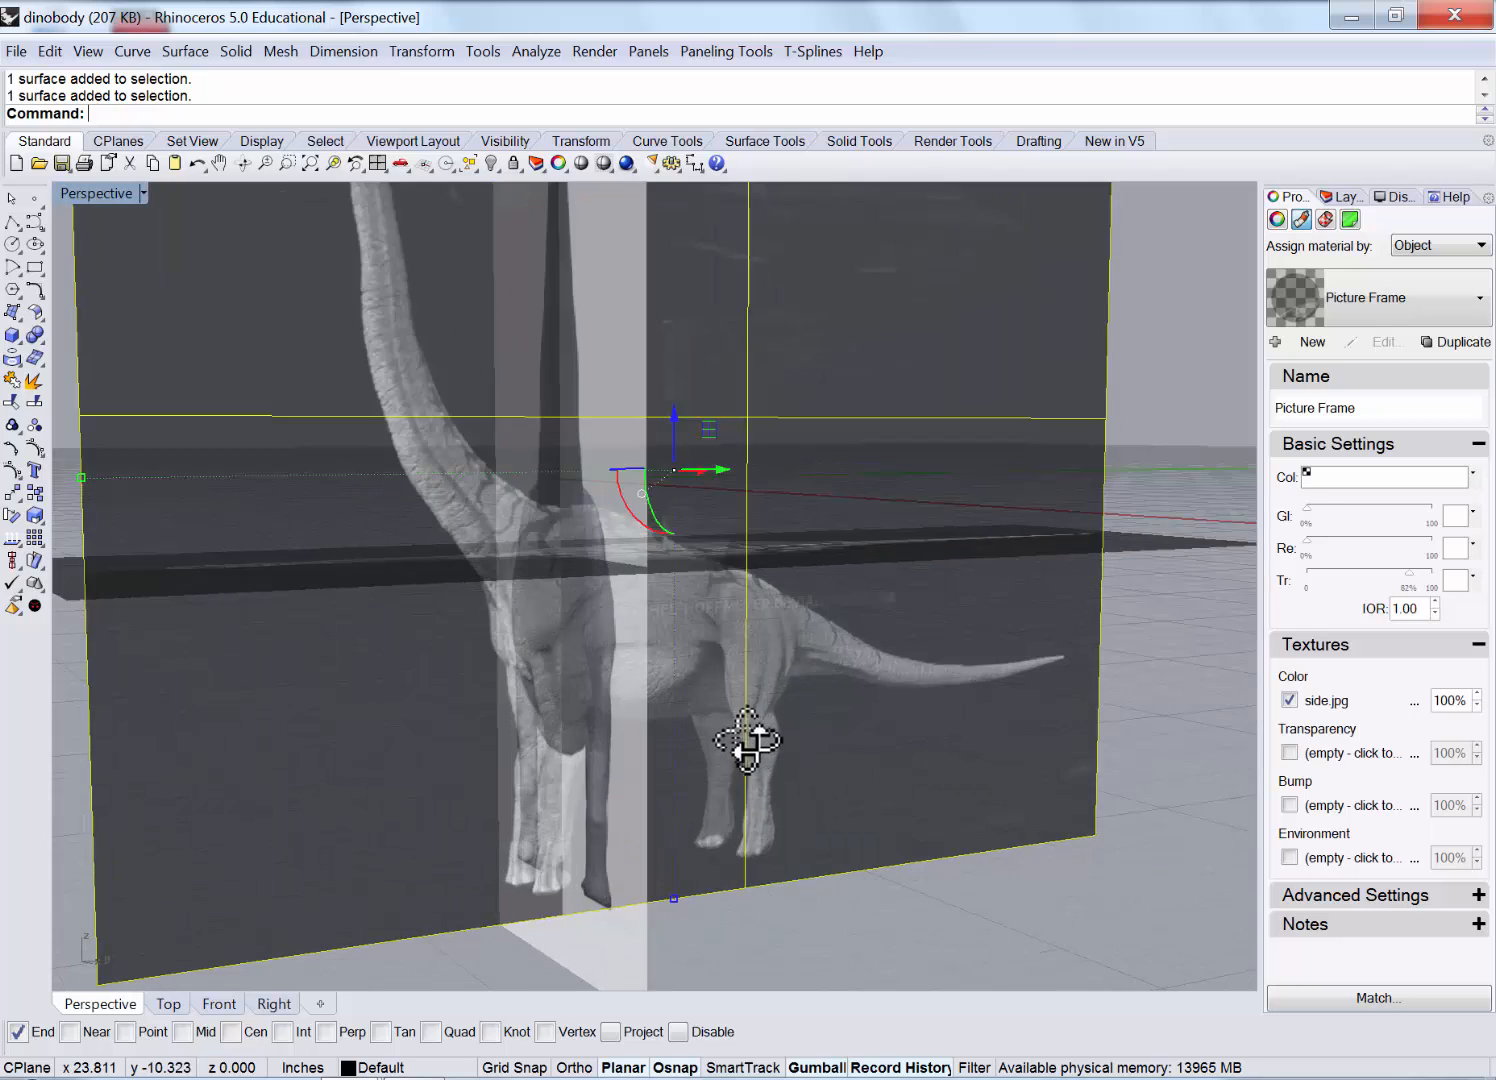
scroll(573, 731, "up", 4)
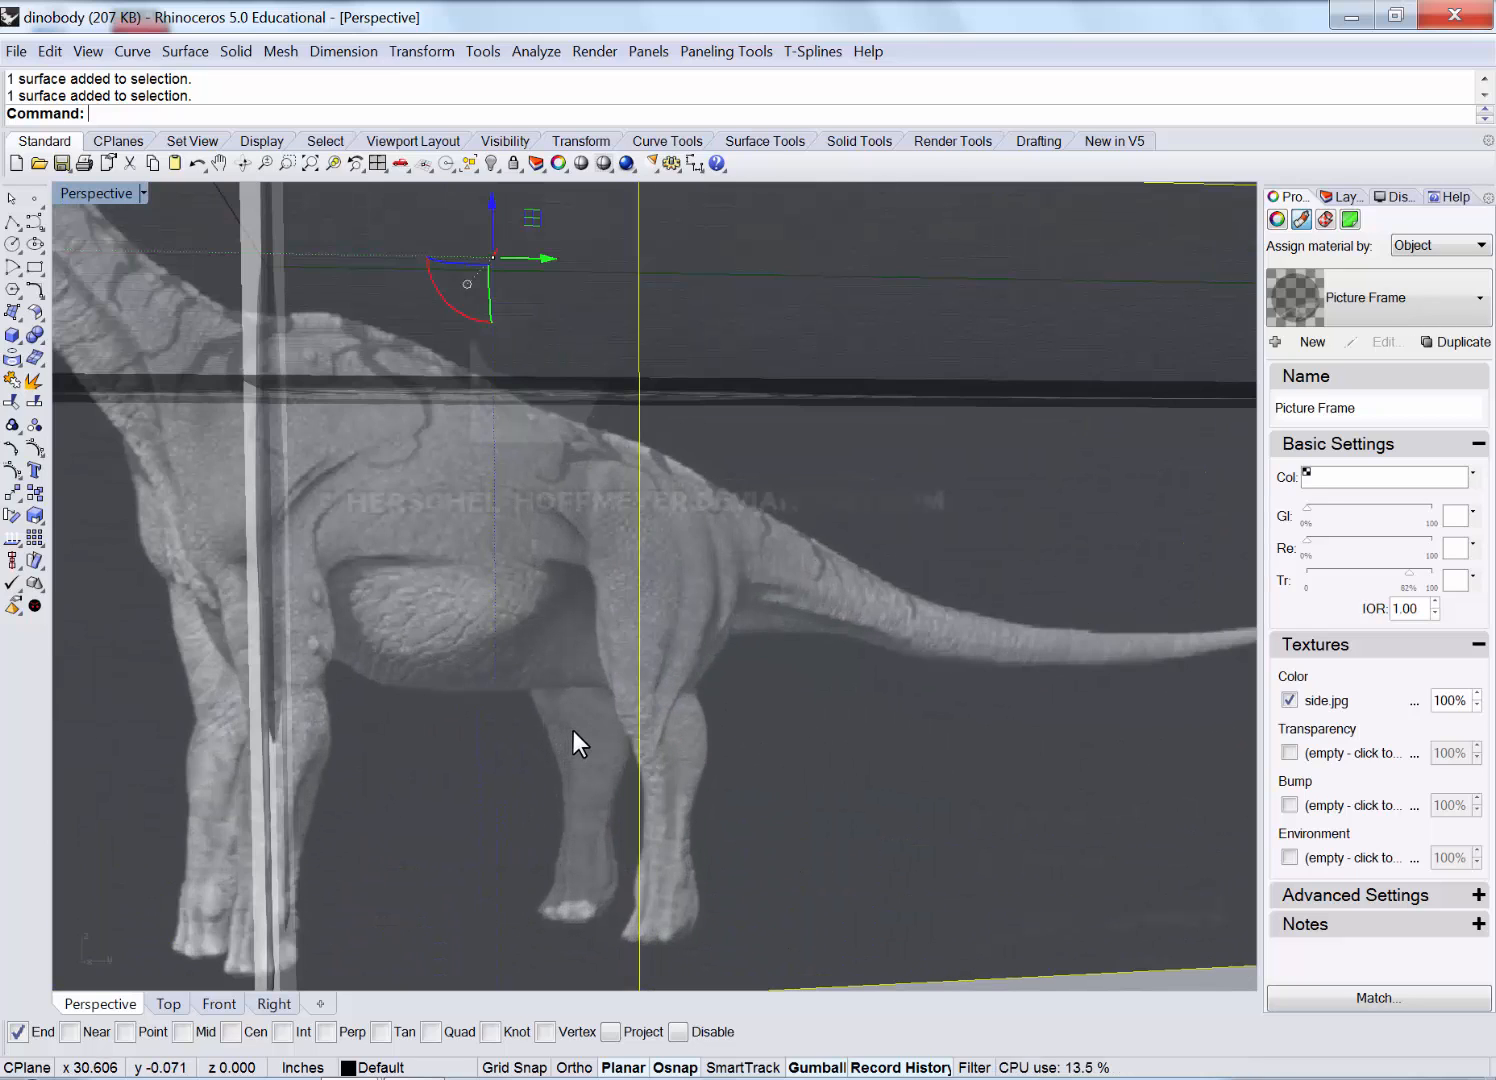
scroll(420, 545, "down", 2)
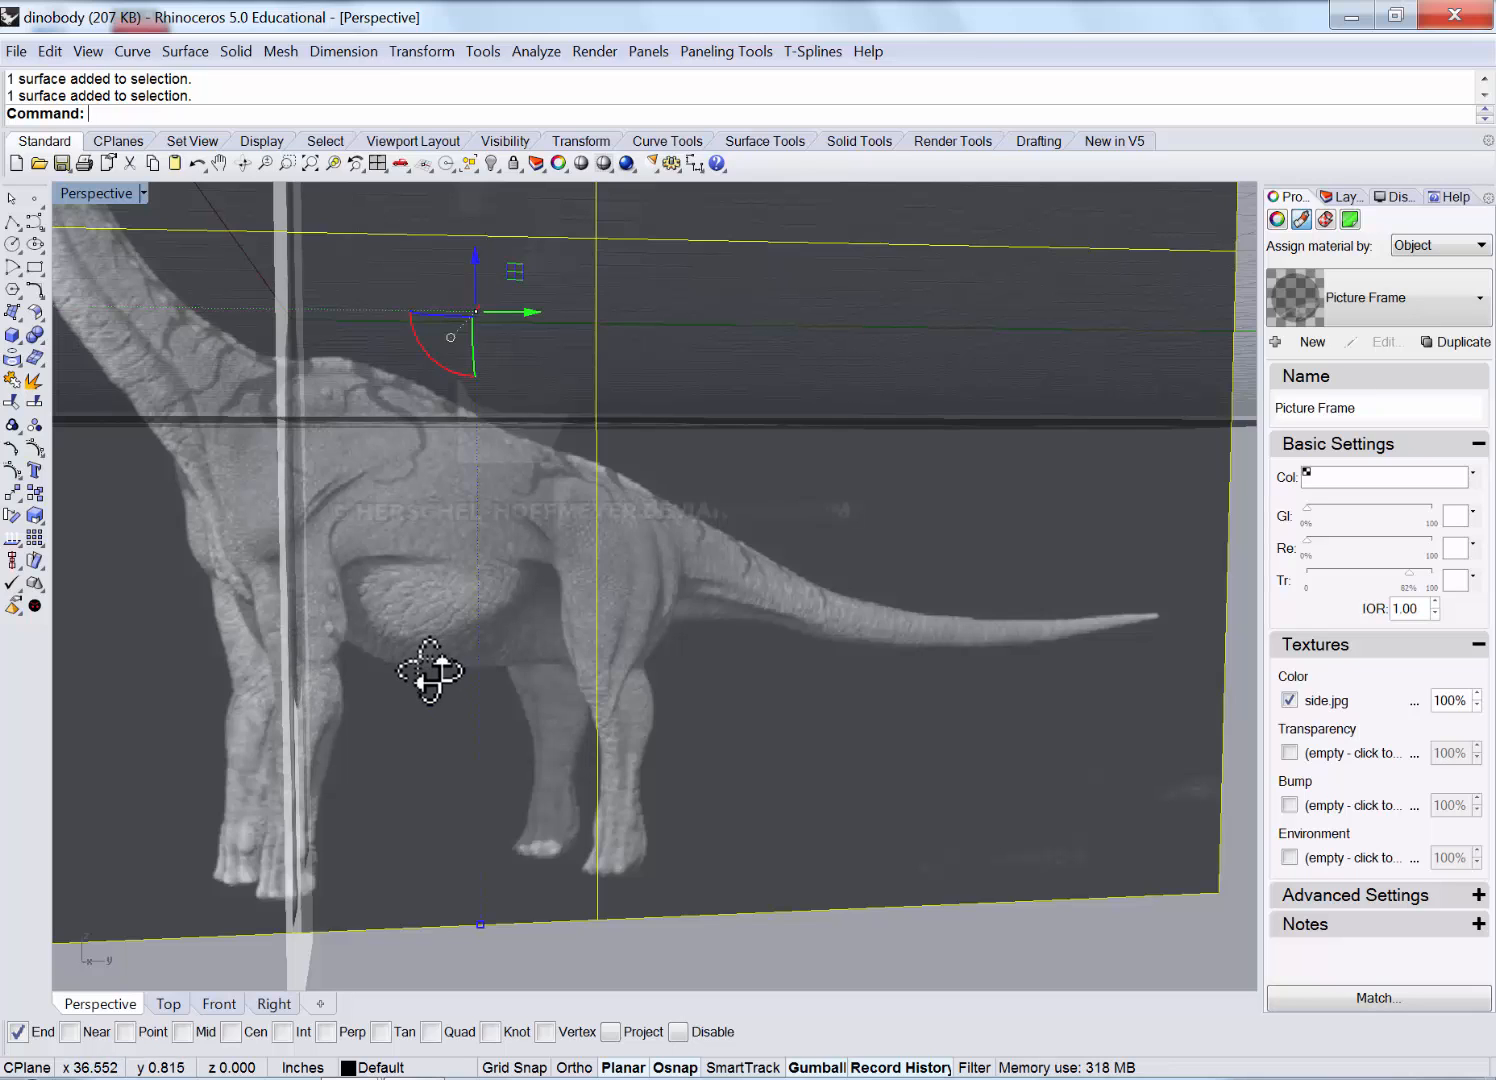
right_click_drag(427, 675, 432, 675)
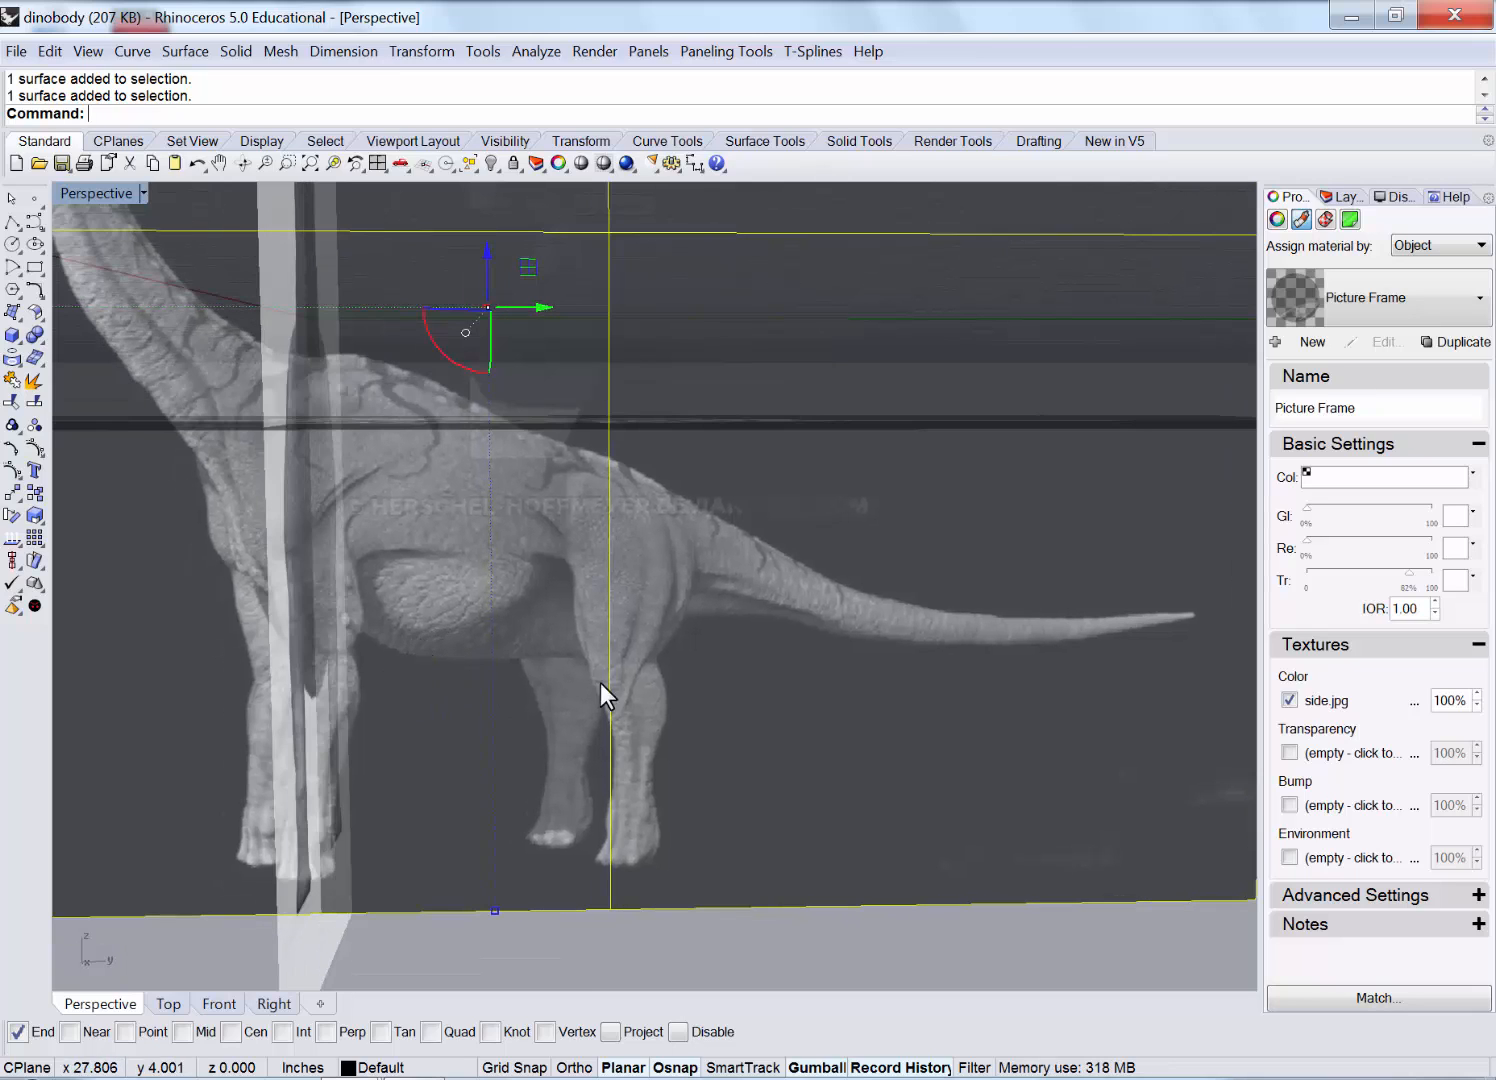
Pan the Front view to the dinosaur's legs and maximize it, centred on the dinosaur.
double_click(101, 190)
scroll(453, 813, "down", 10)
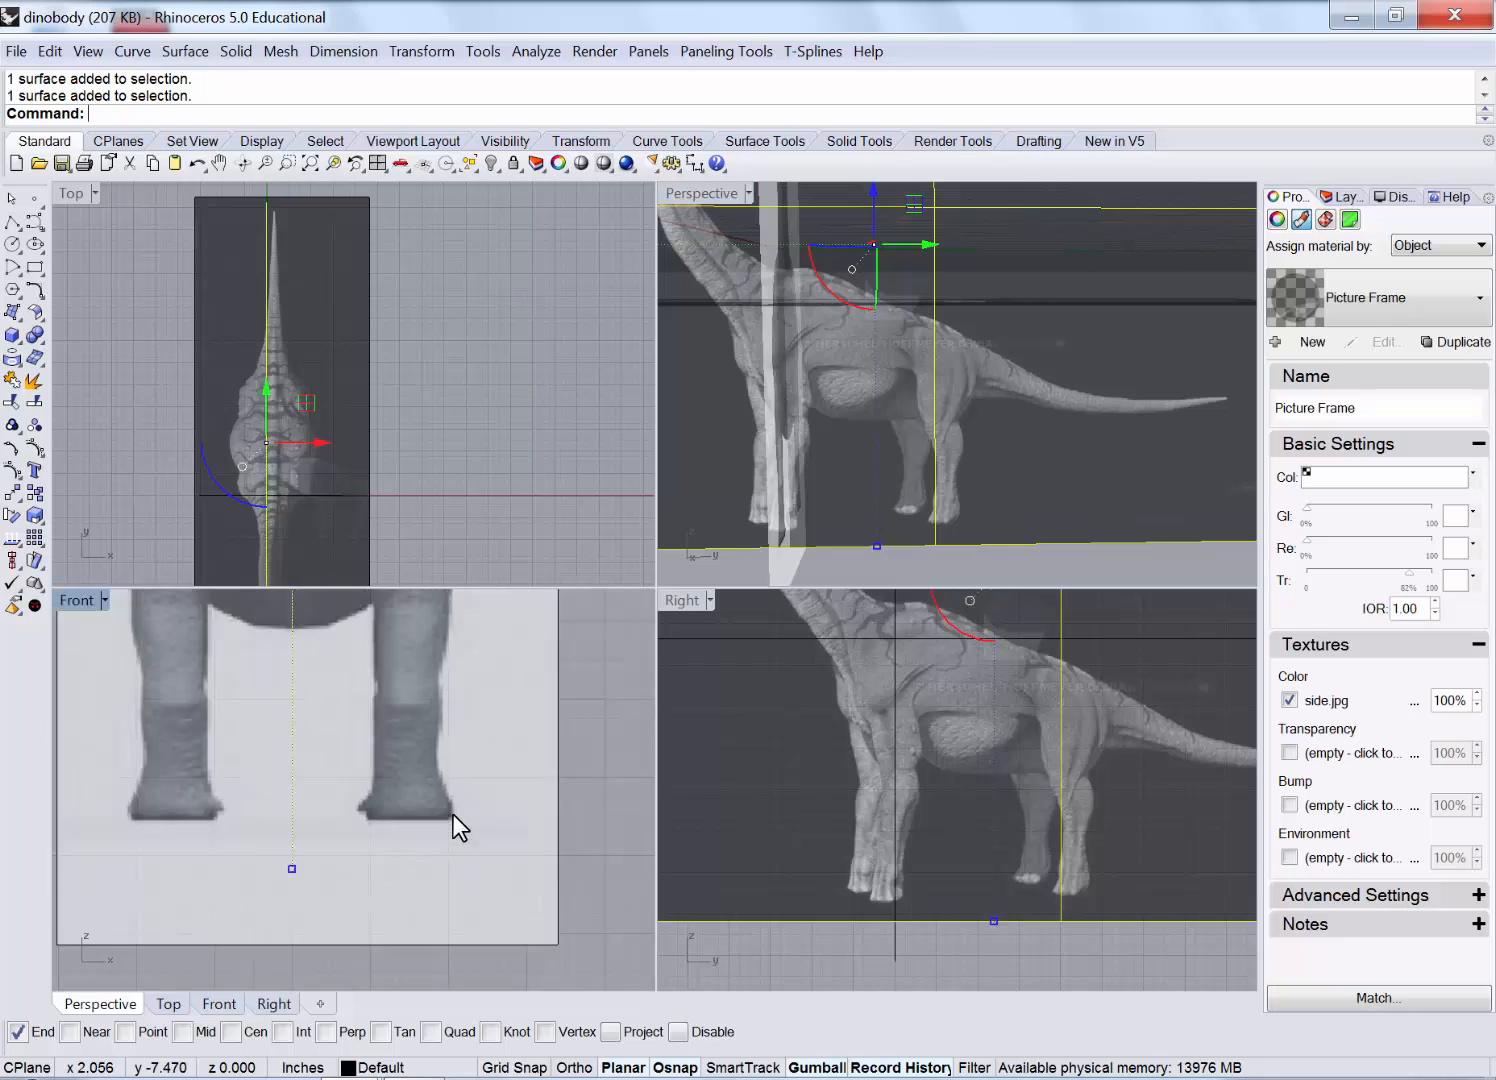
right_click_drag(434, 786, 406, 838)
right_click_drag(390, 737, 363, 789)
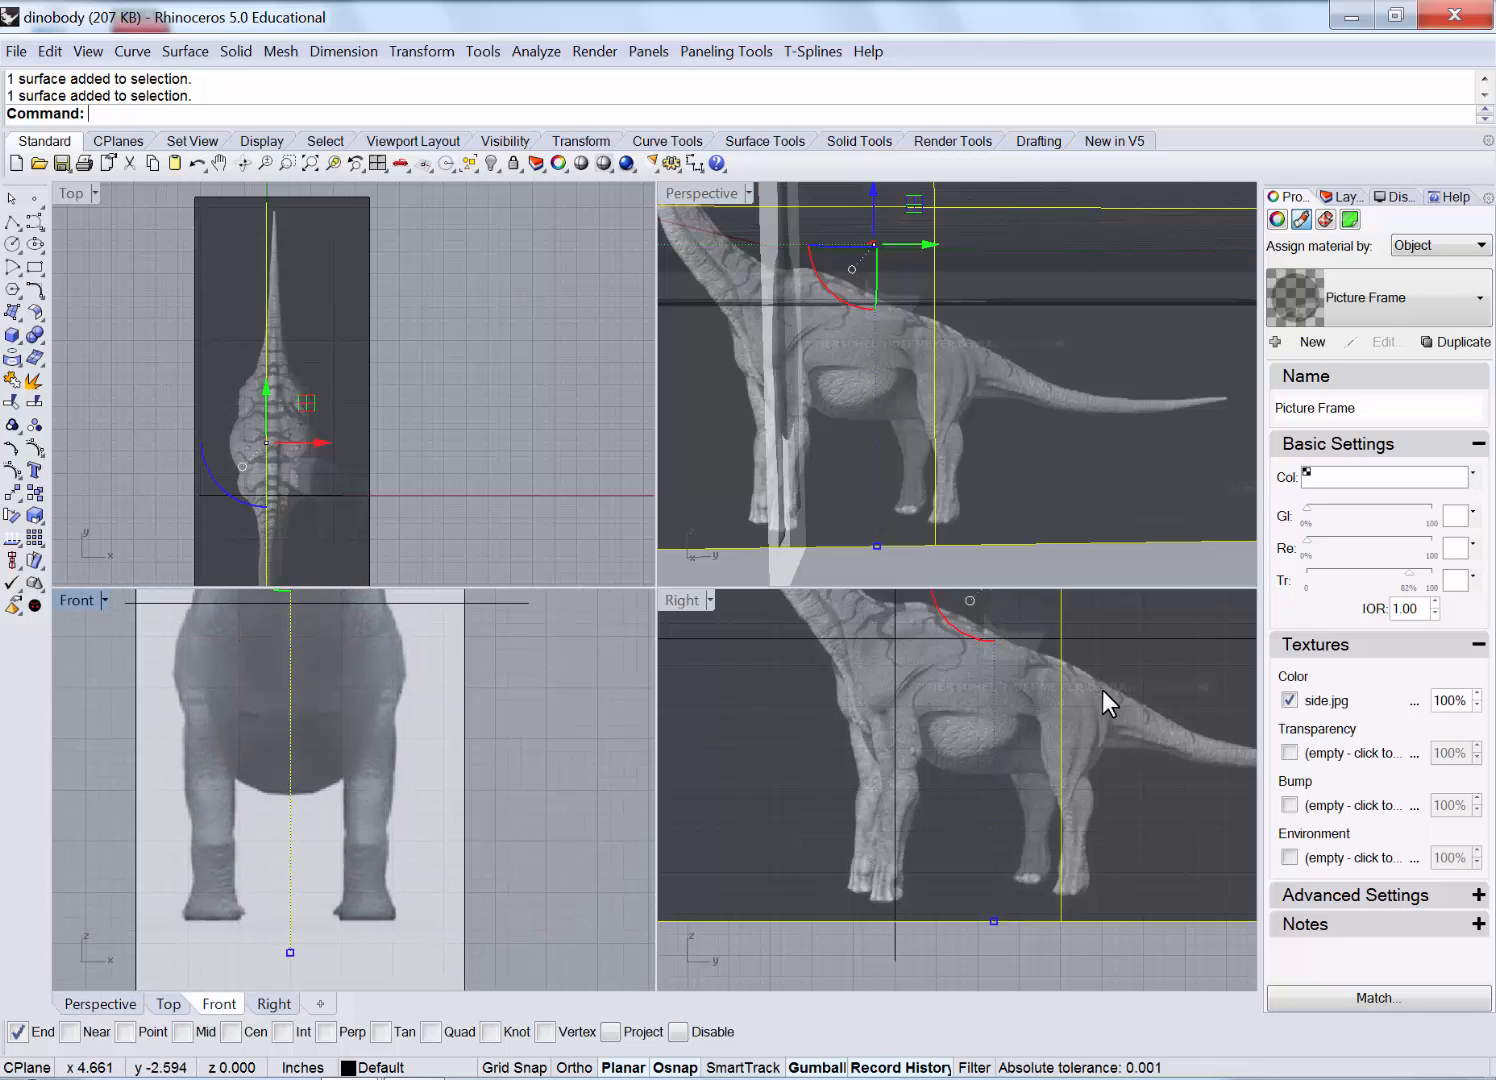
double_click(79, 597)
right_click_drag(634, 542, 604, 571)
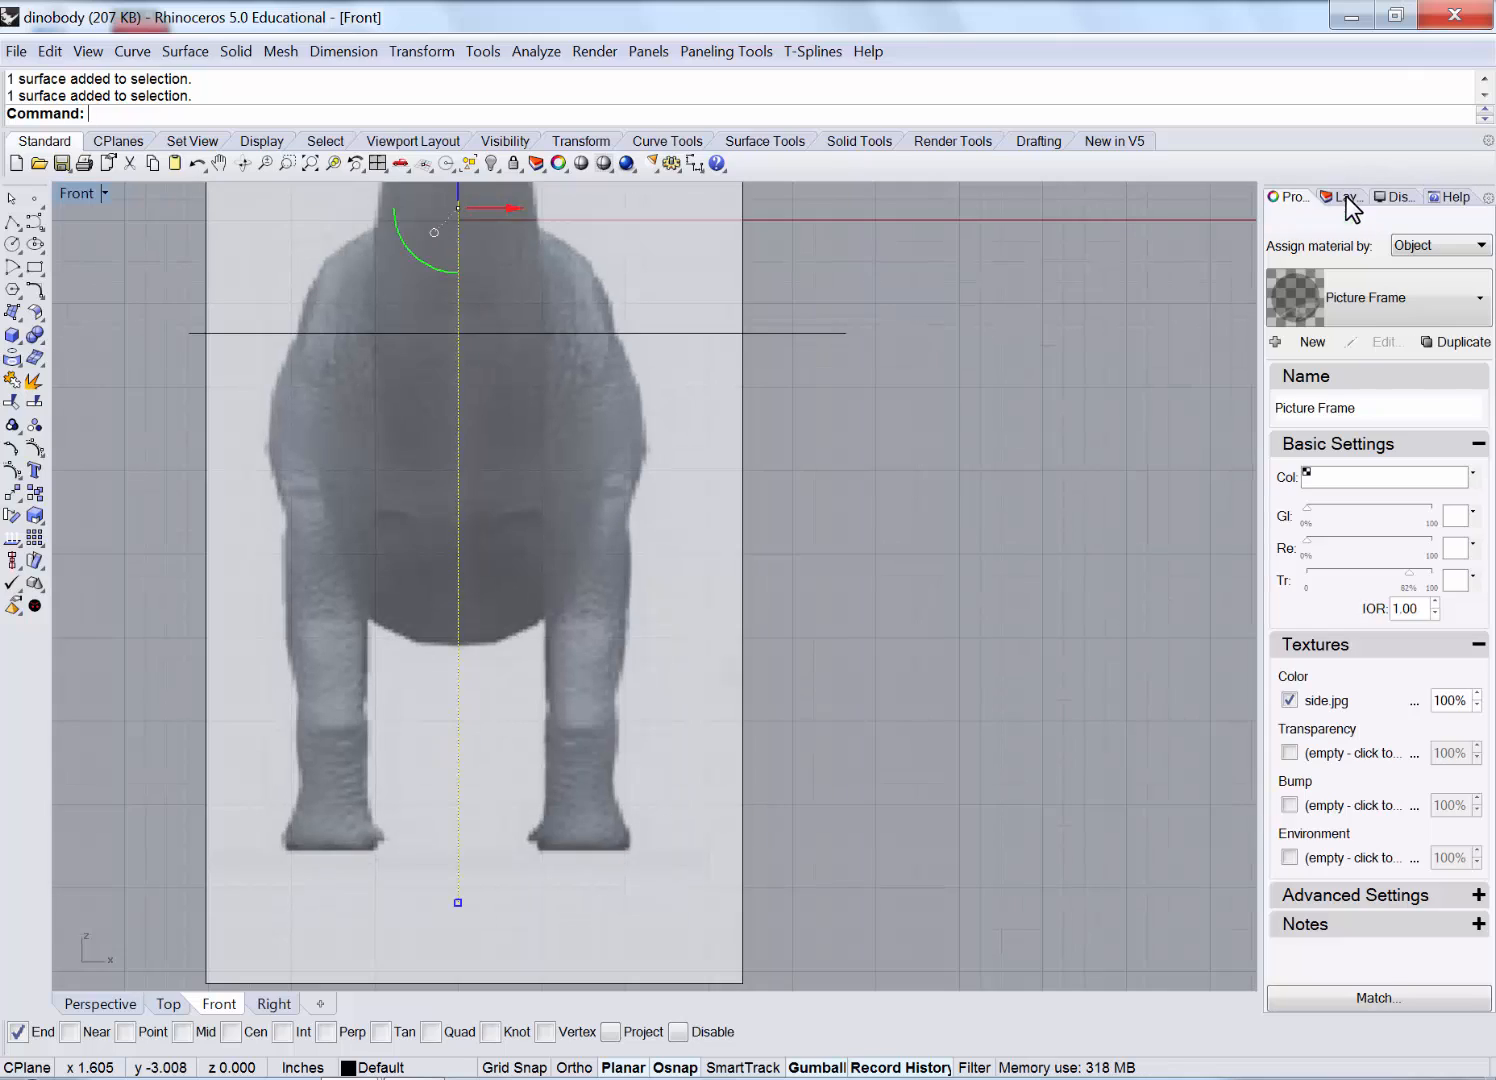
Create a new layer named 'back legs' and give it a cyan colour.
left_click(1343, 197)
left_click(1277, 217)
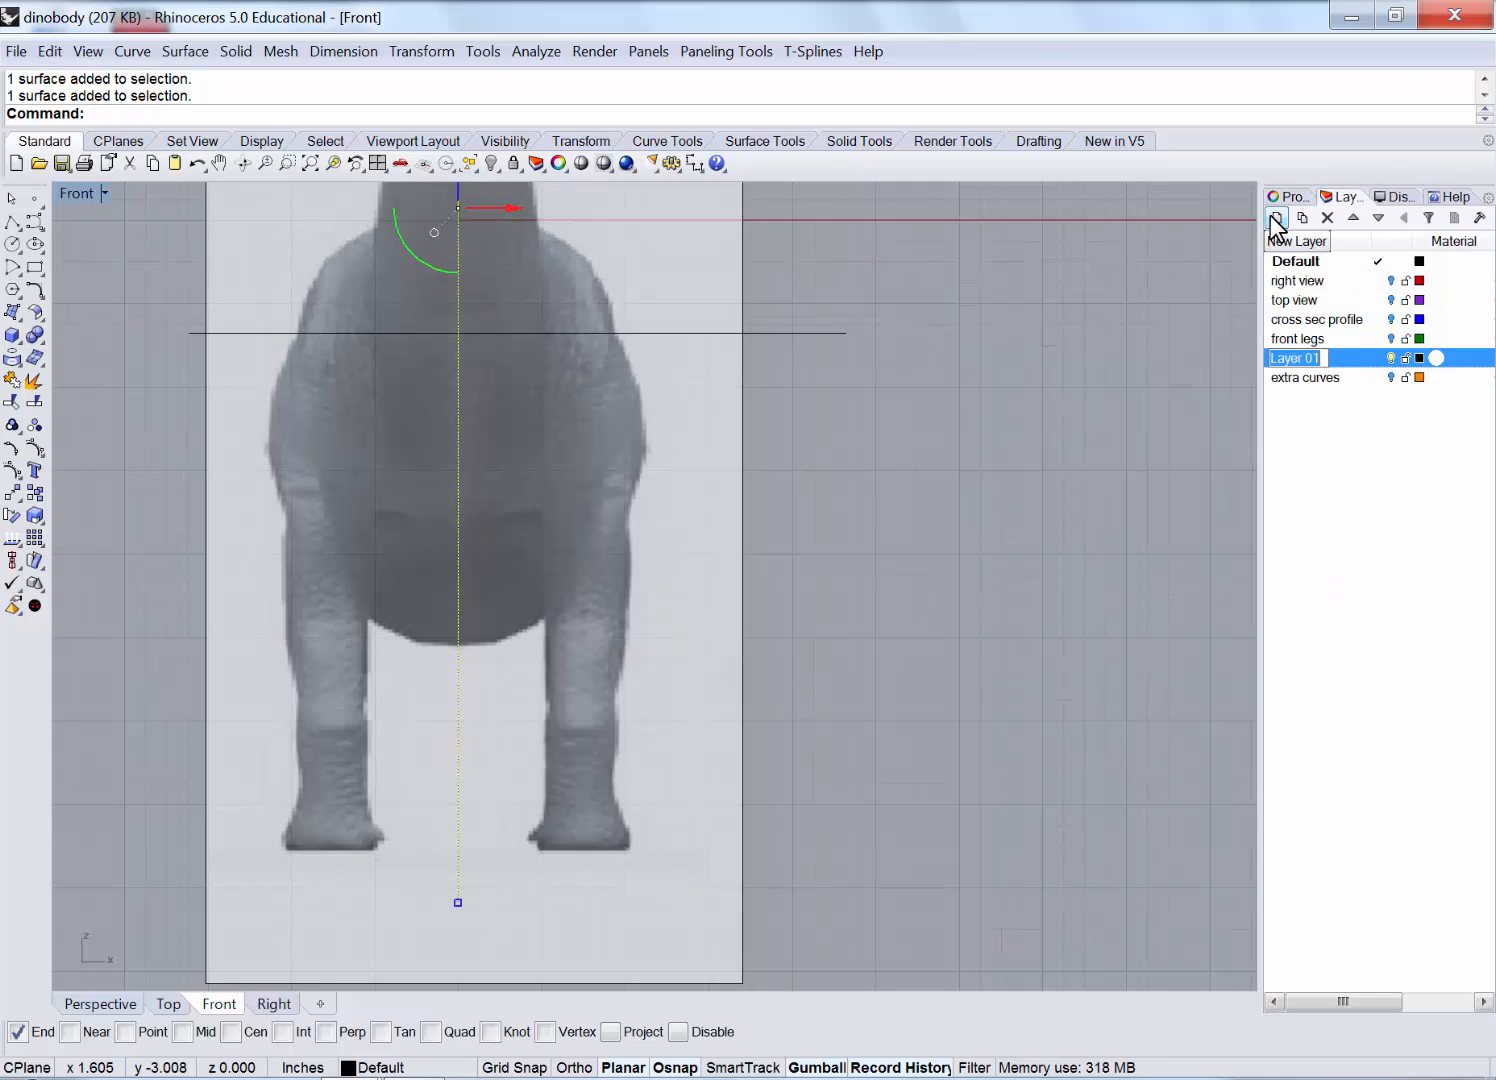
left_click(1307, 358)
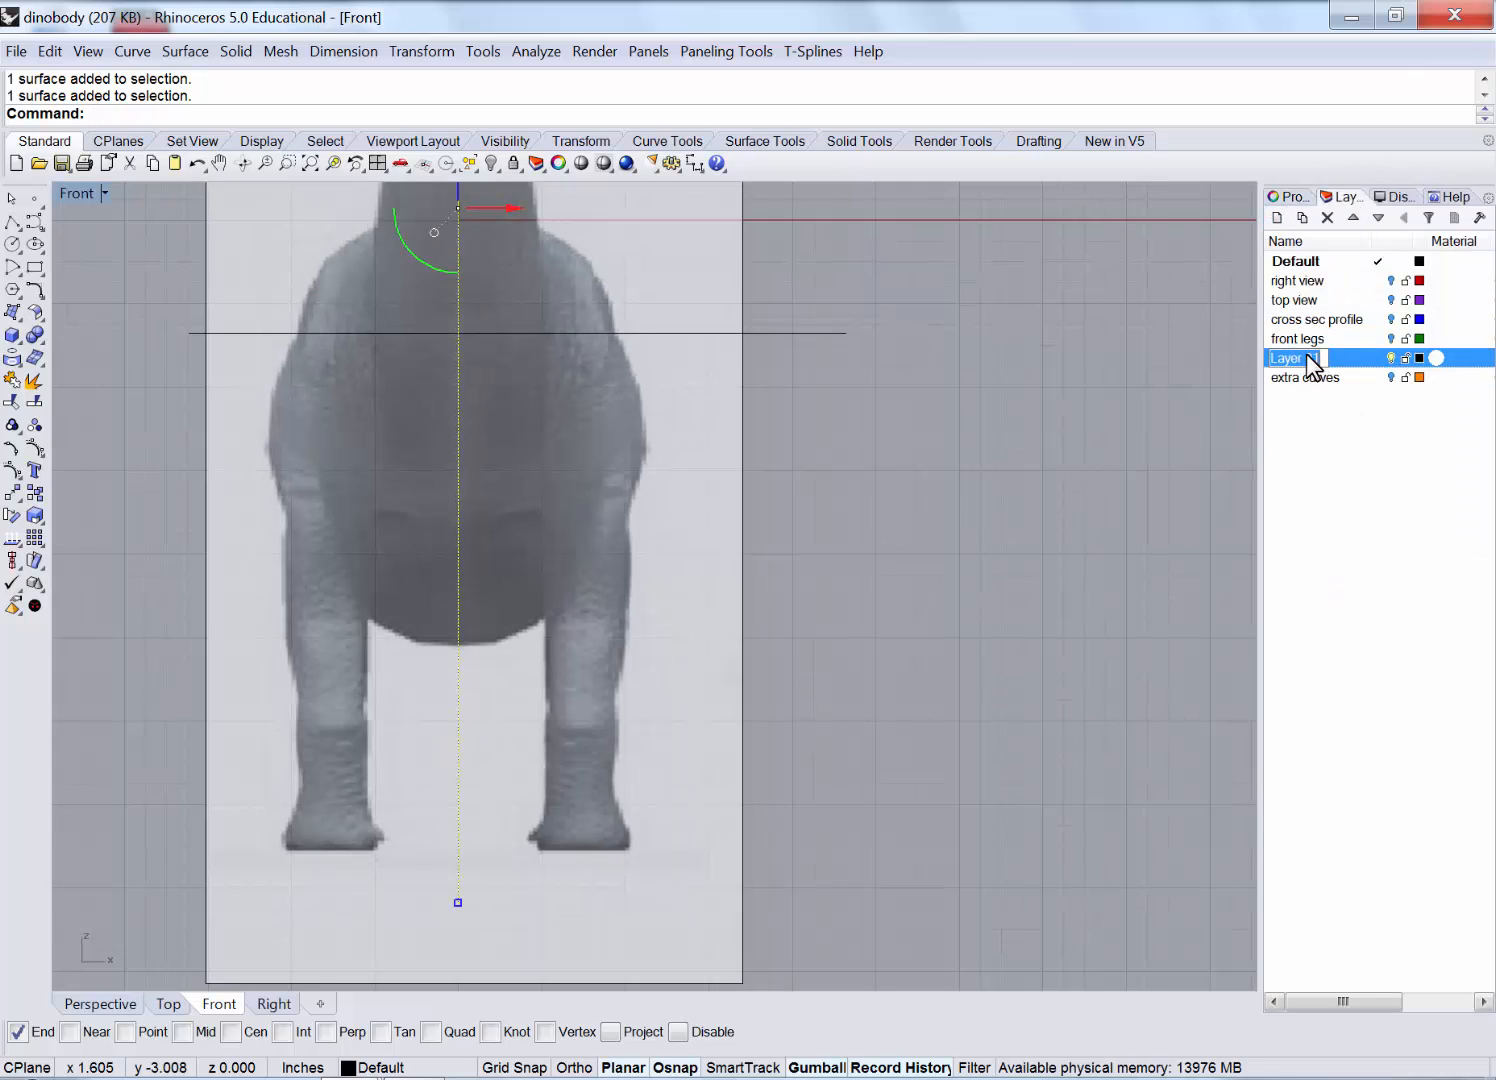
type("back ")
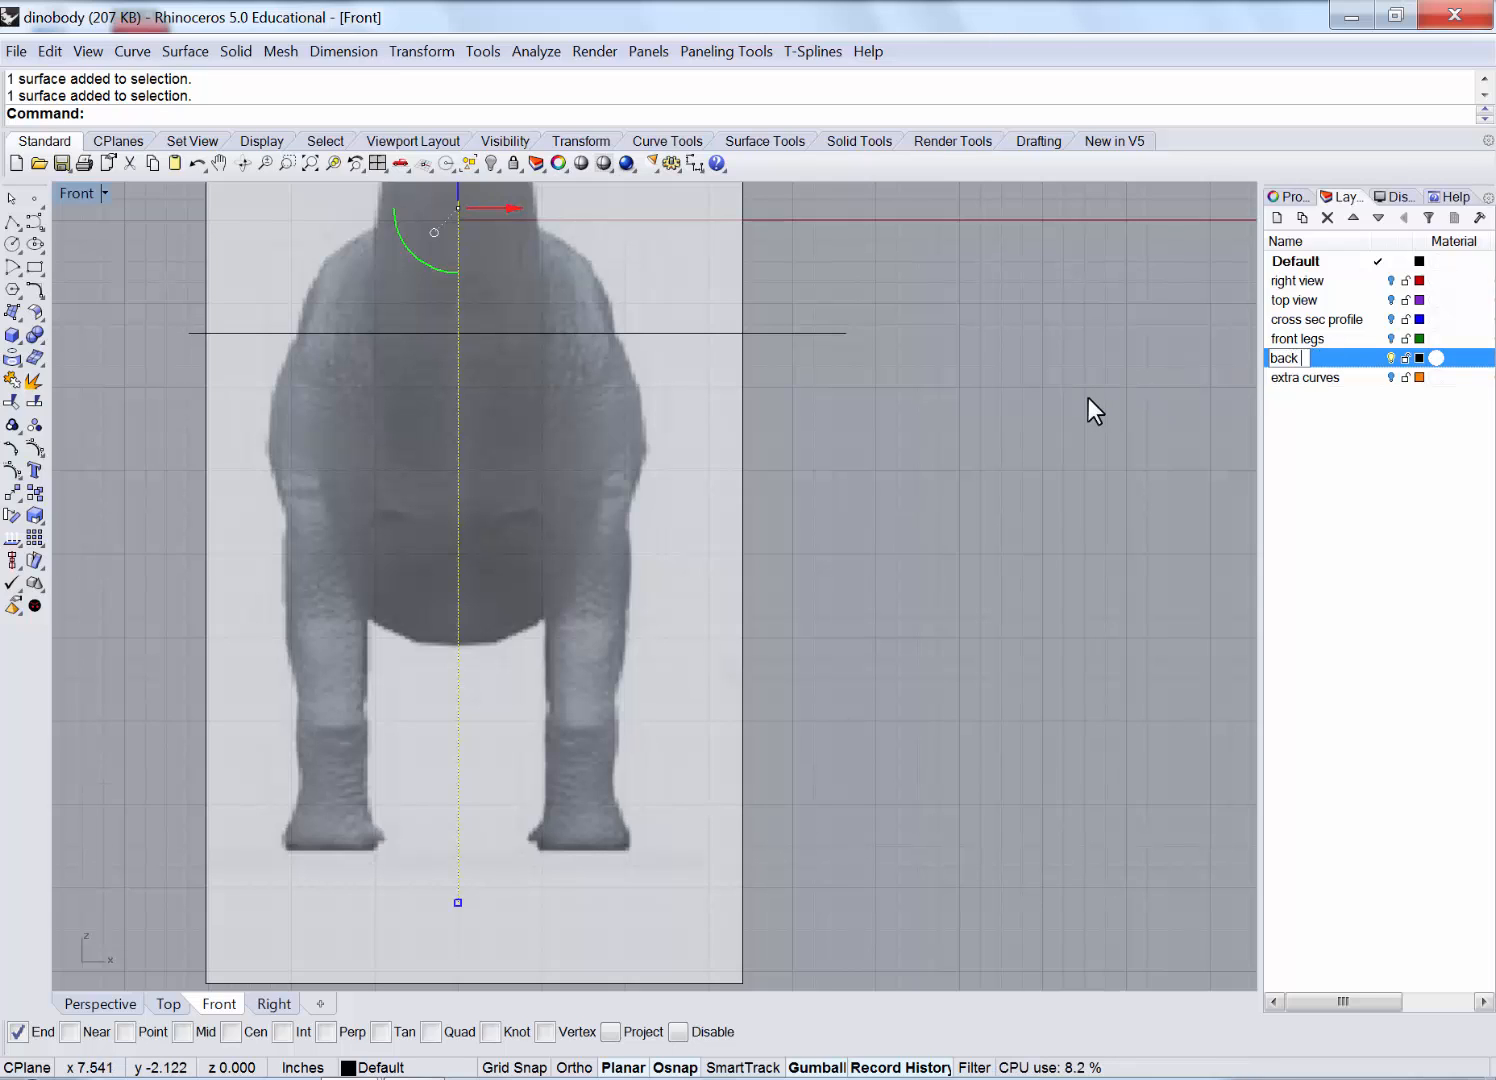
type("legs")
key("Return")
left_click(1419, 358)
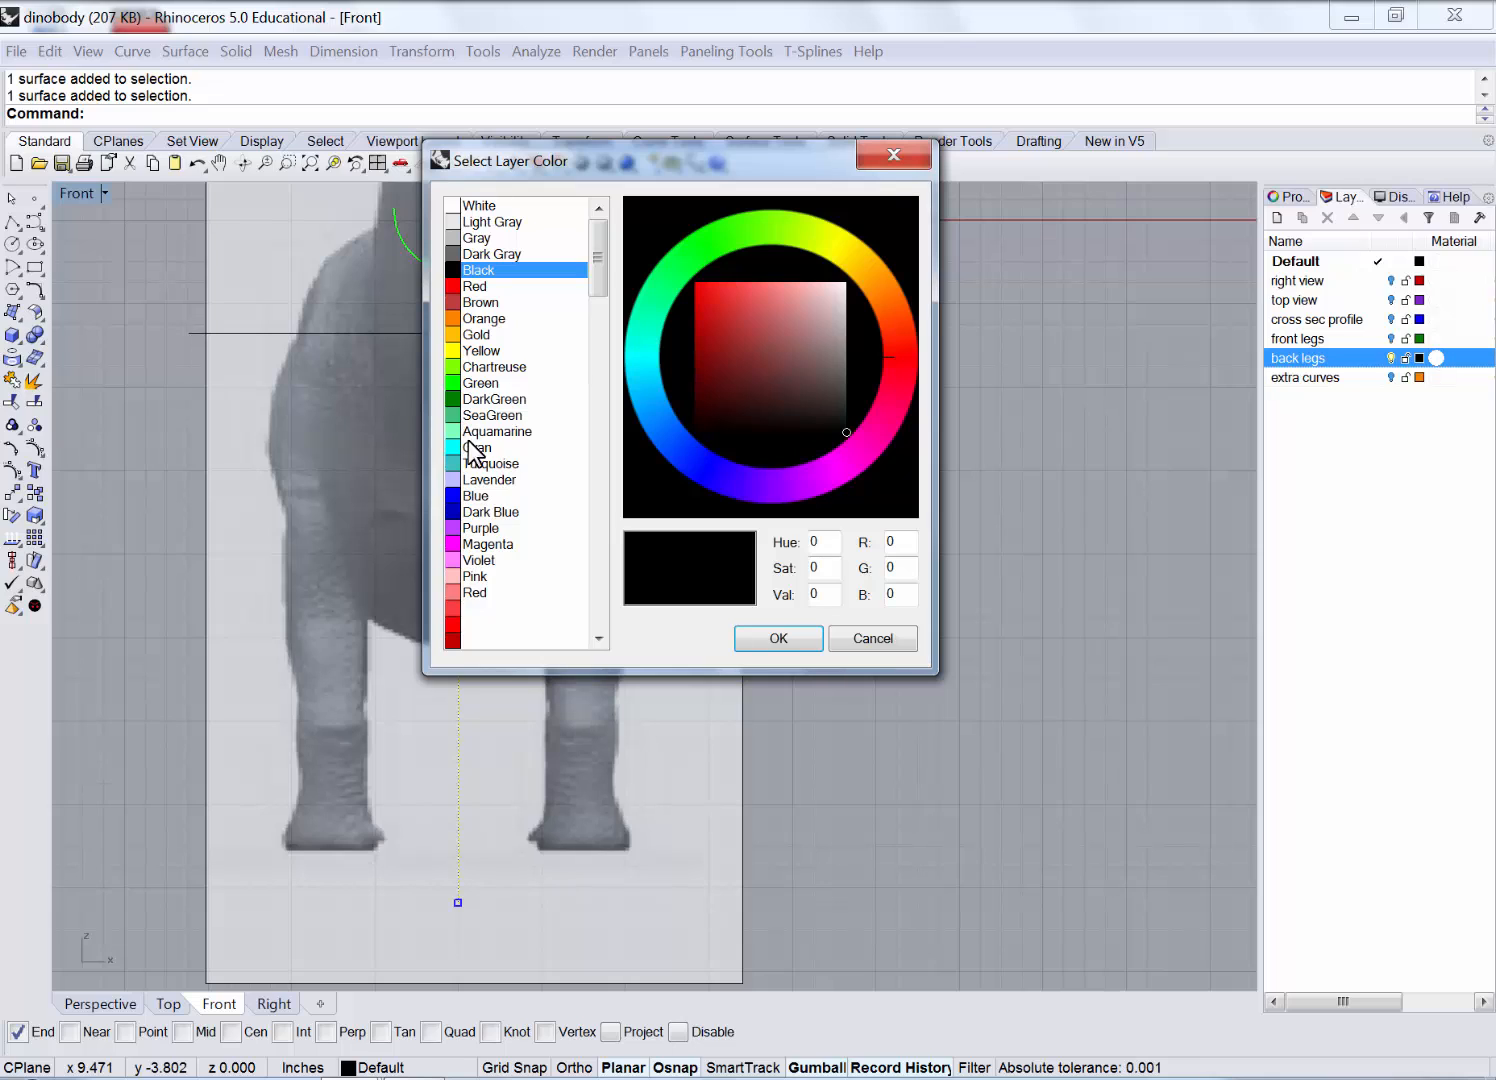
left_click(478, 448)
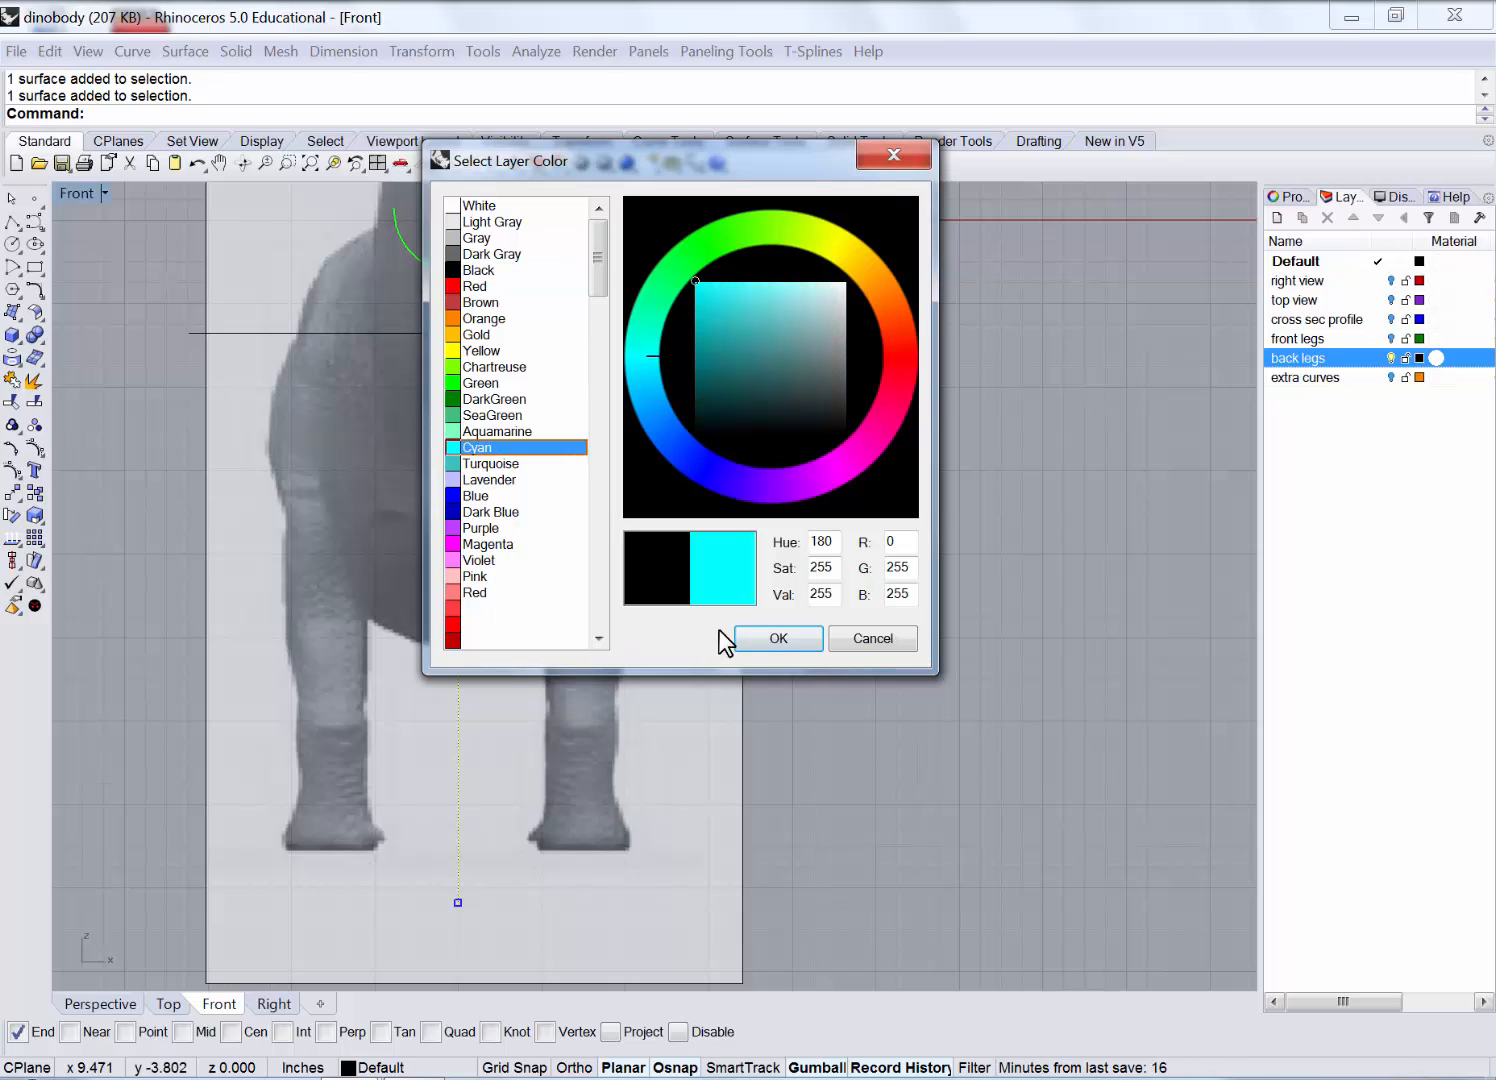
left_click(785, 650)
Place back legs below extra curves in the layer list and make it the current layer.
left_click_drag(1330, 368, 1279, 388)
left_click(1280, 384)
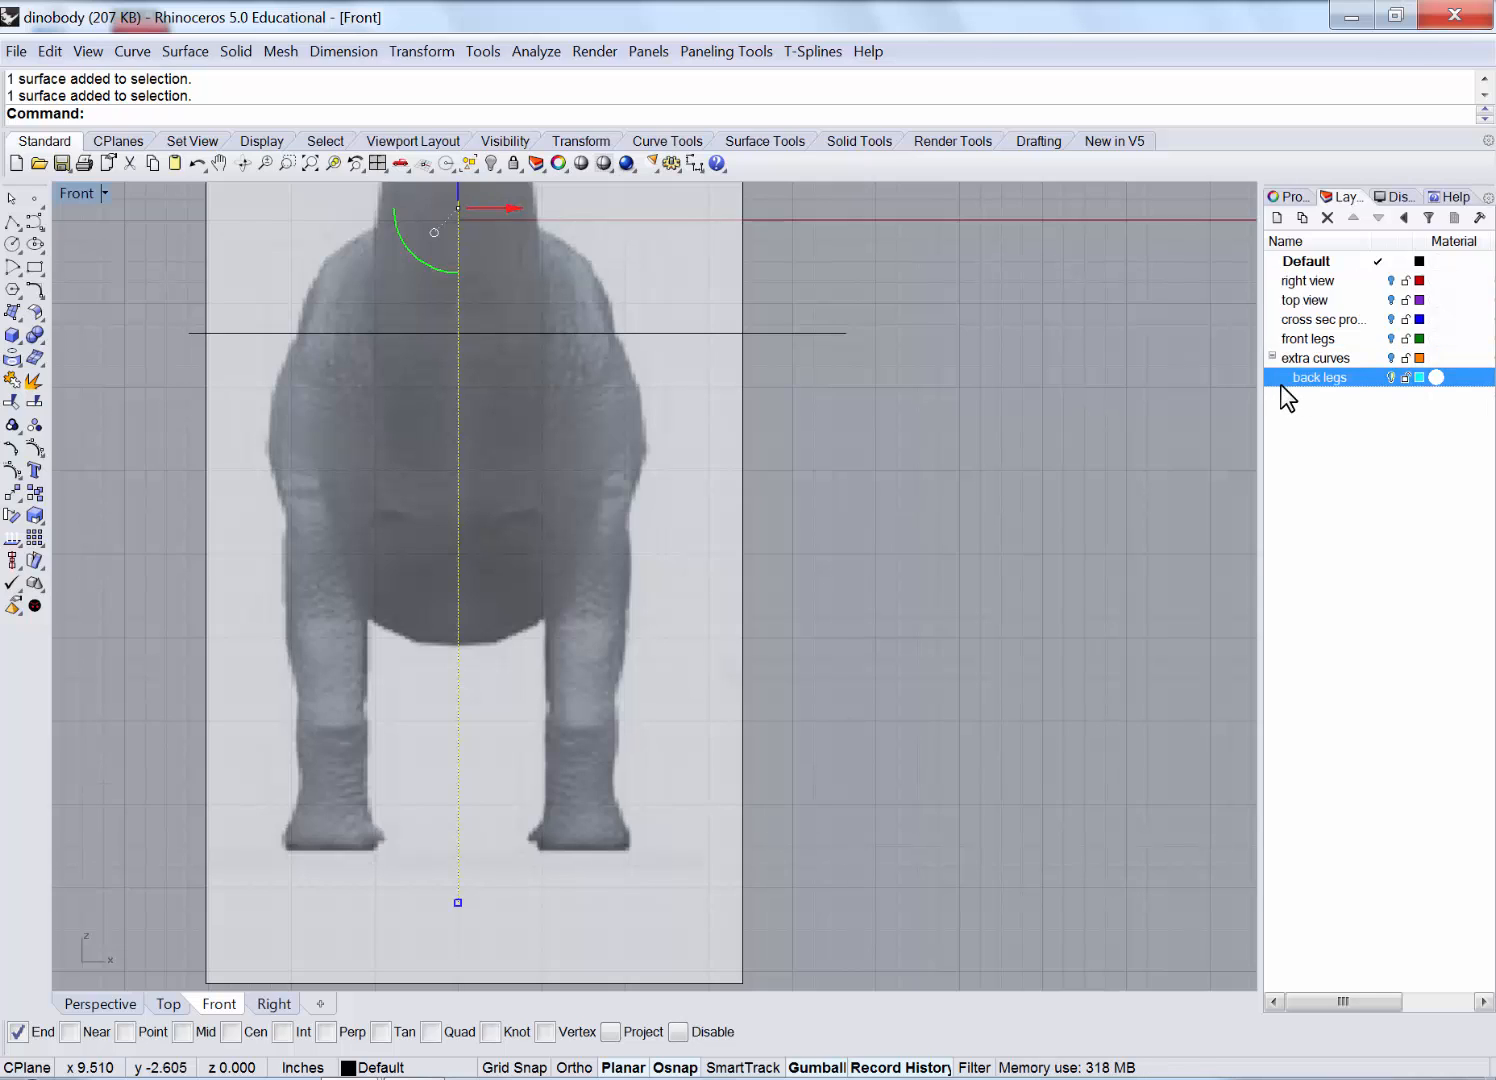
key("ctrl+z")
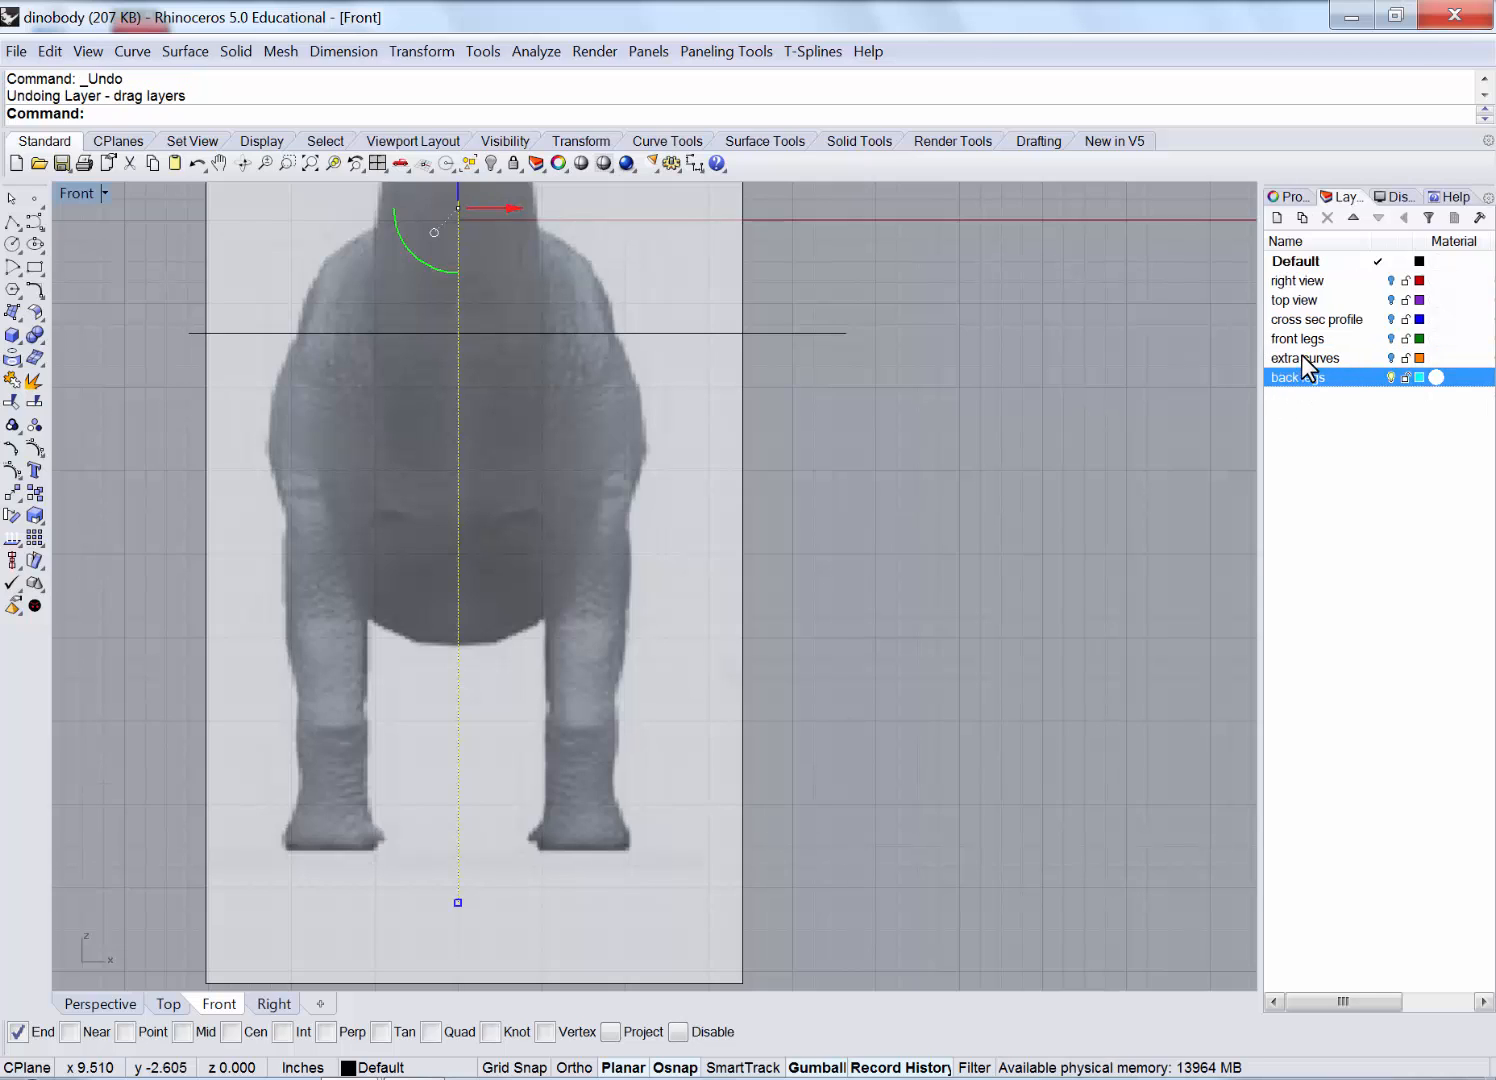
left_click_drag(1301, 357, 1284, 390)
left_click(1298, 378)
left_click(1271, 391)
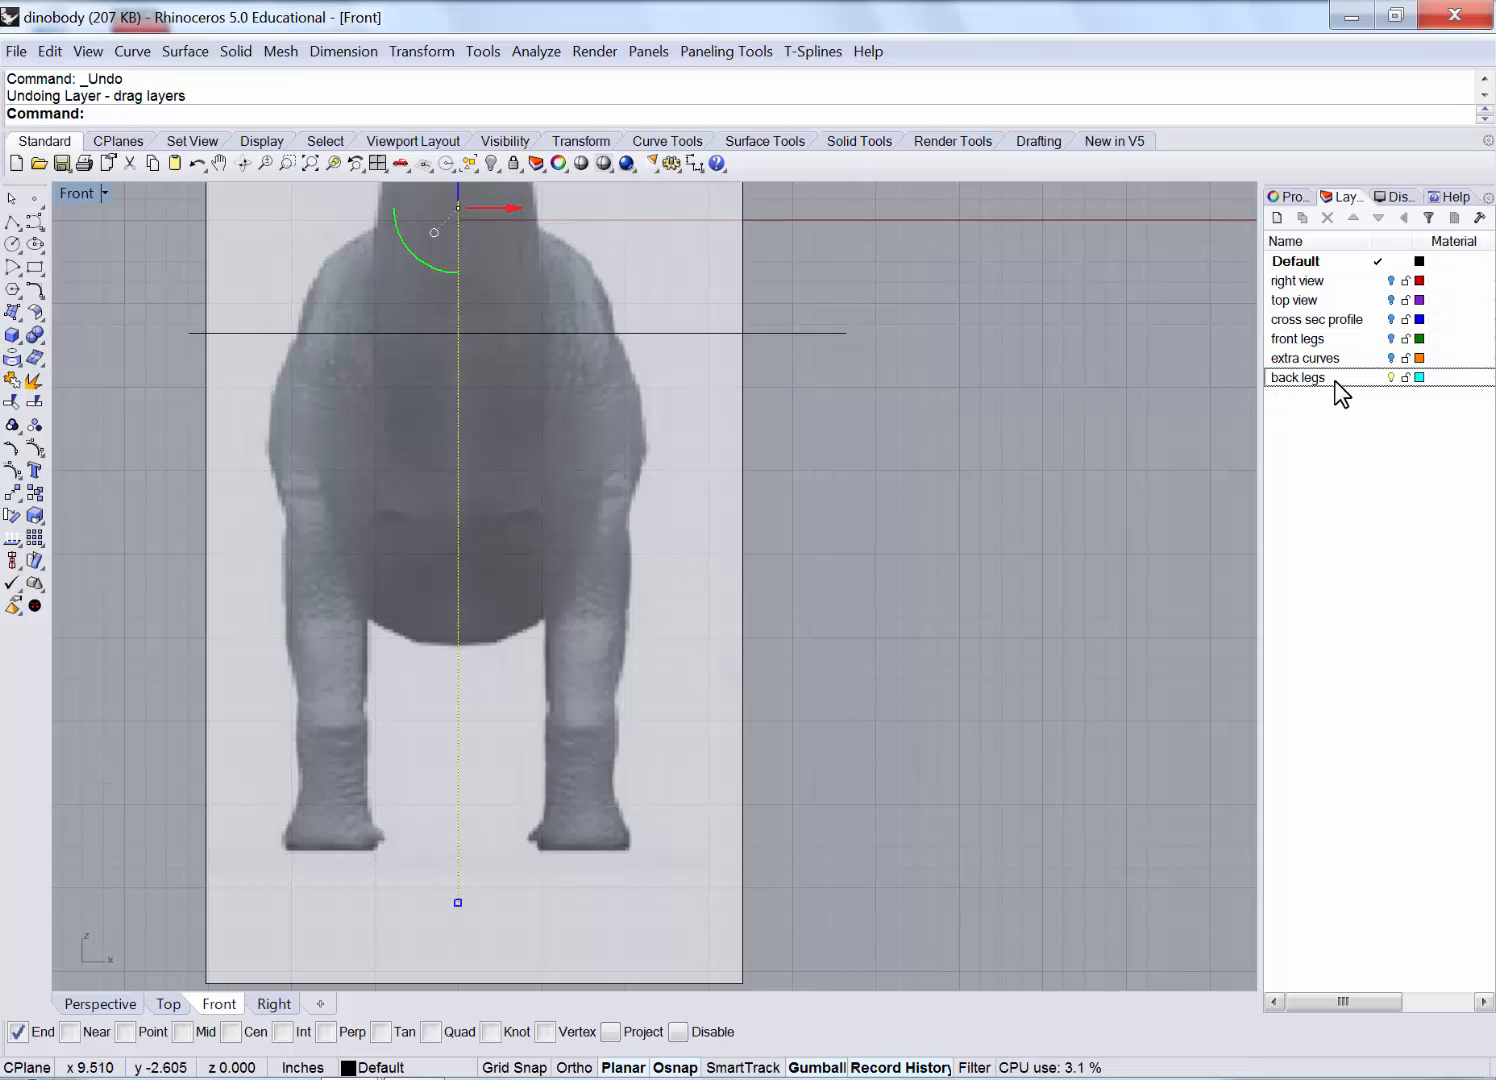
double_click(1305, 377)
Start a freeform curve at the top of the flank and trace it down the right flank.
left_click(35, 221)
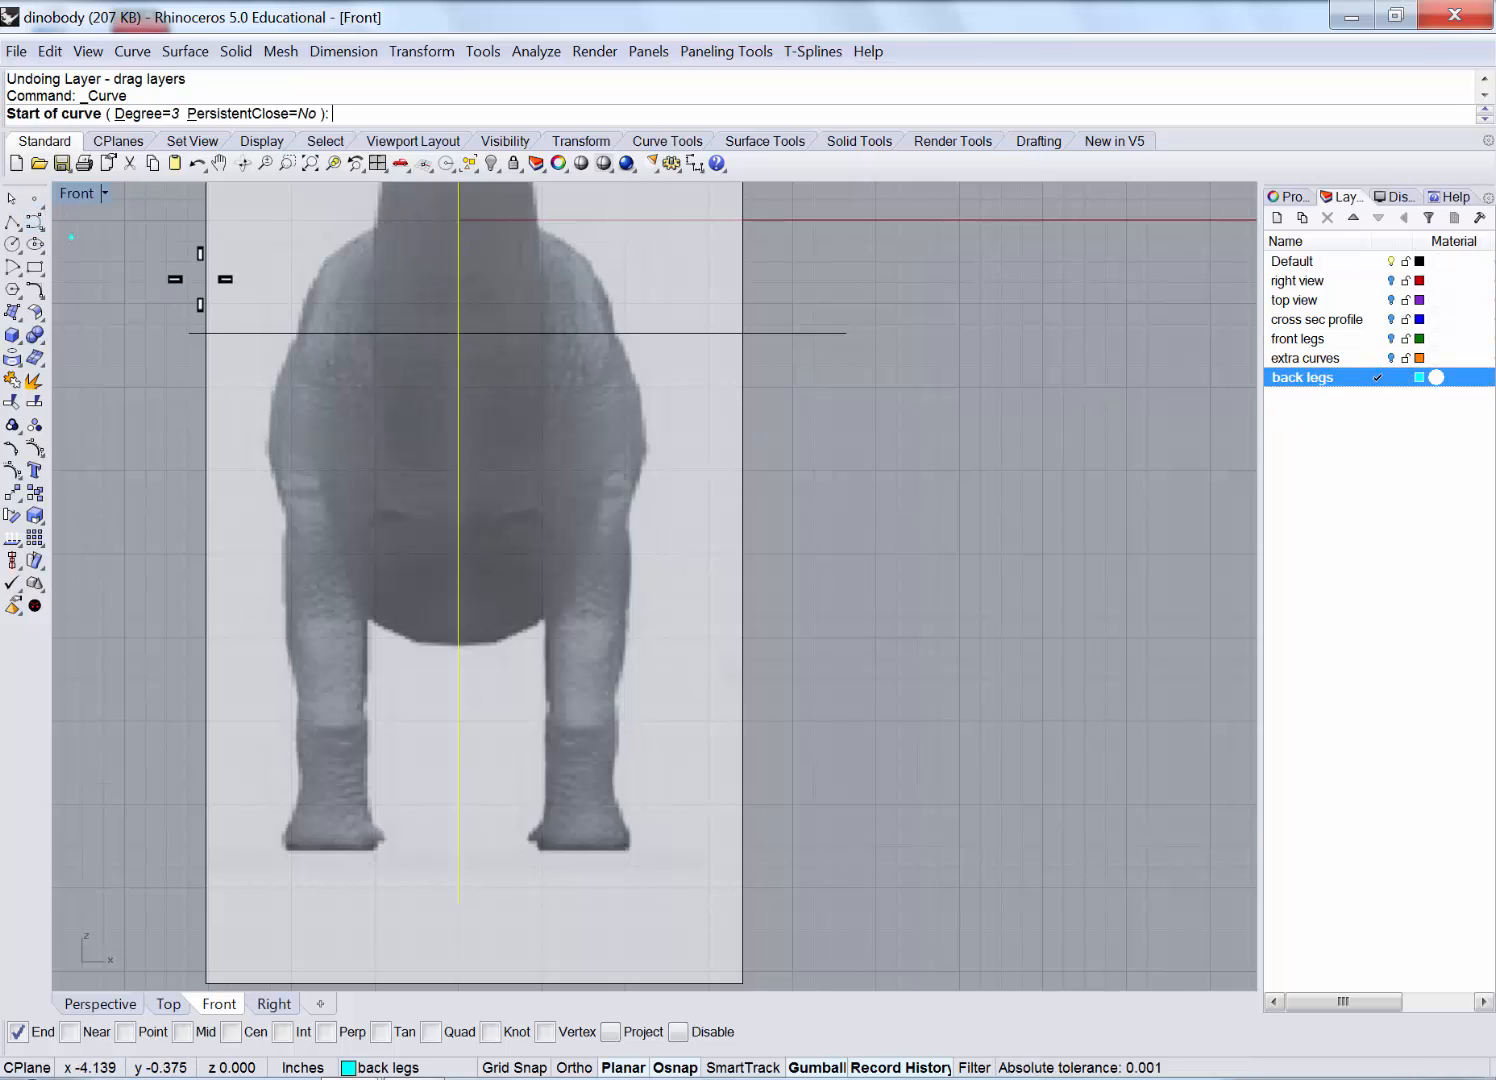
scroll(668, 391, "up", 3)
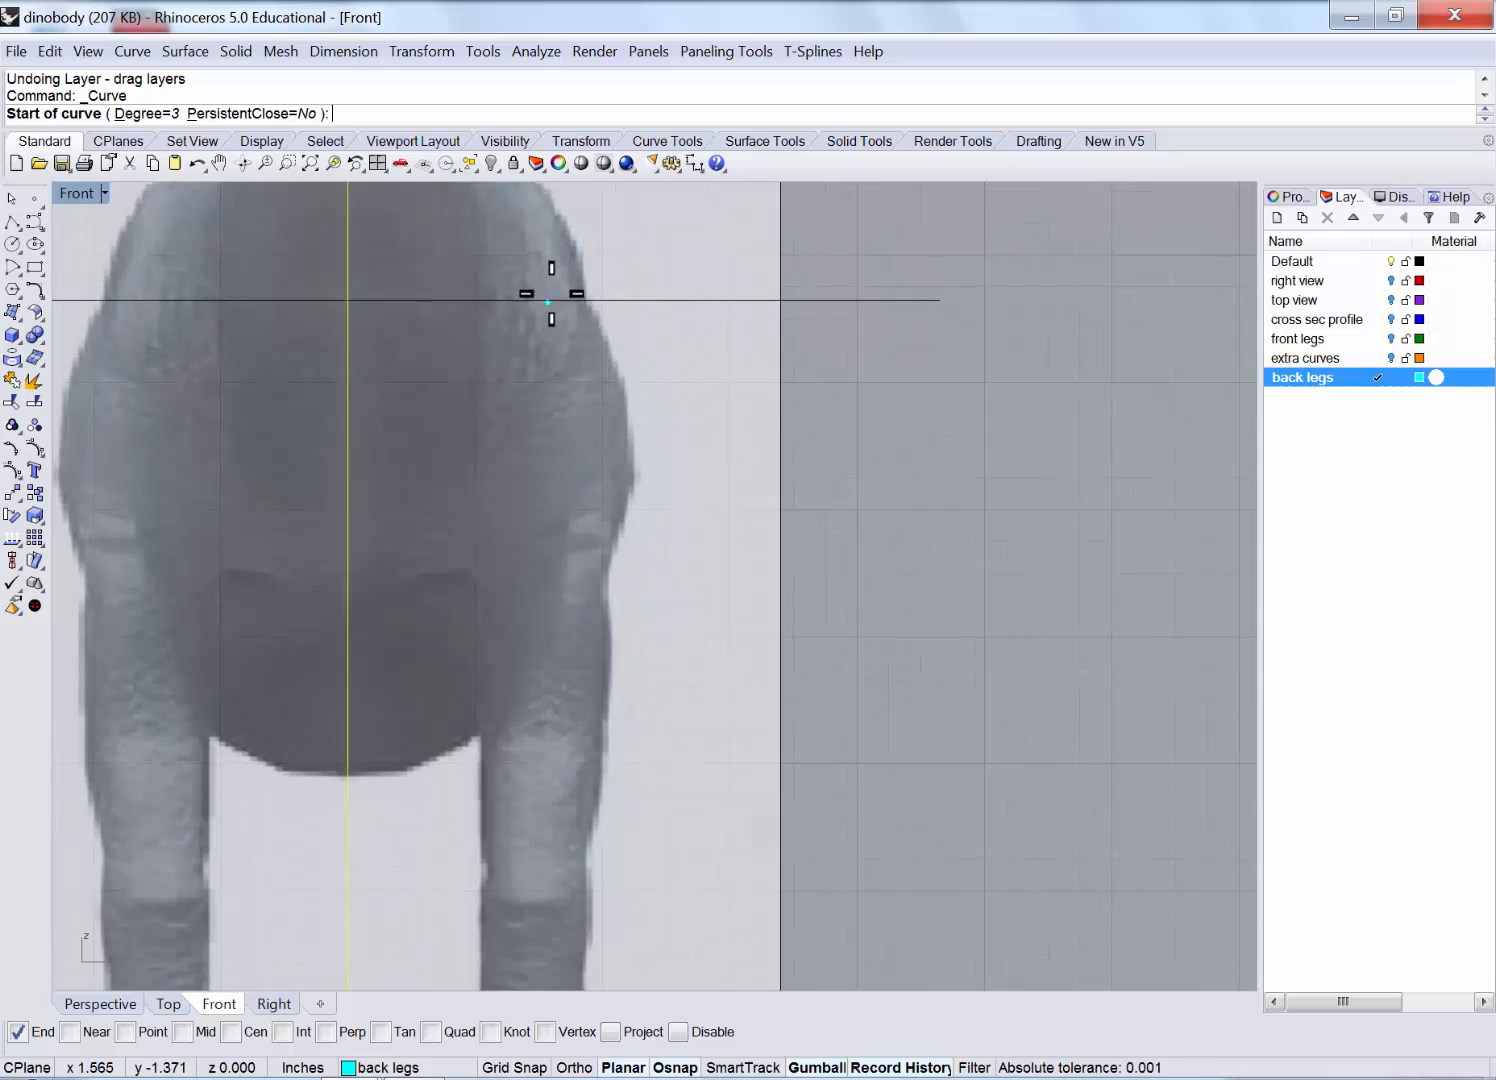
scroll(551, 293, "down", 3)
left_click(572, 249)
left_click(583, 302)
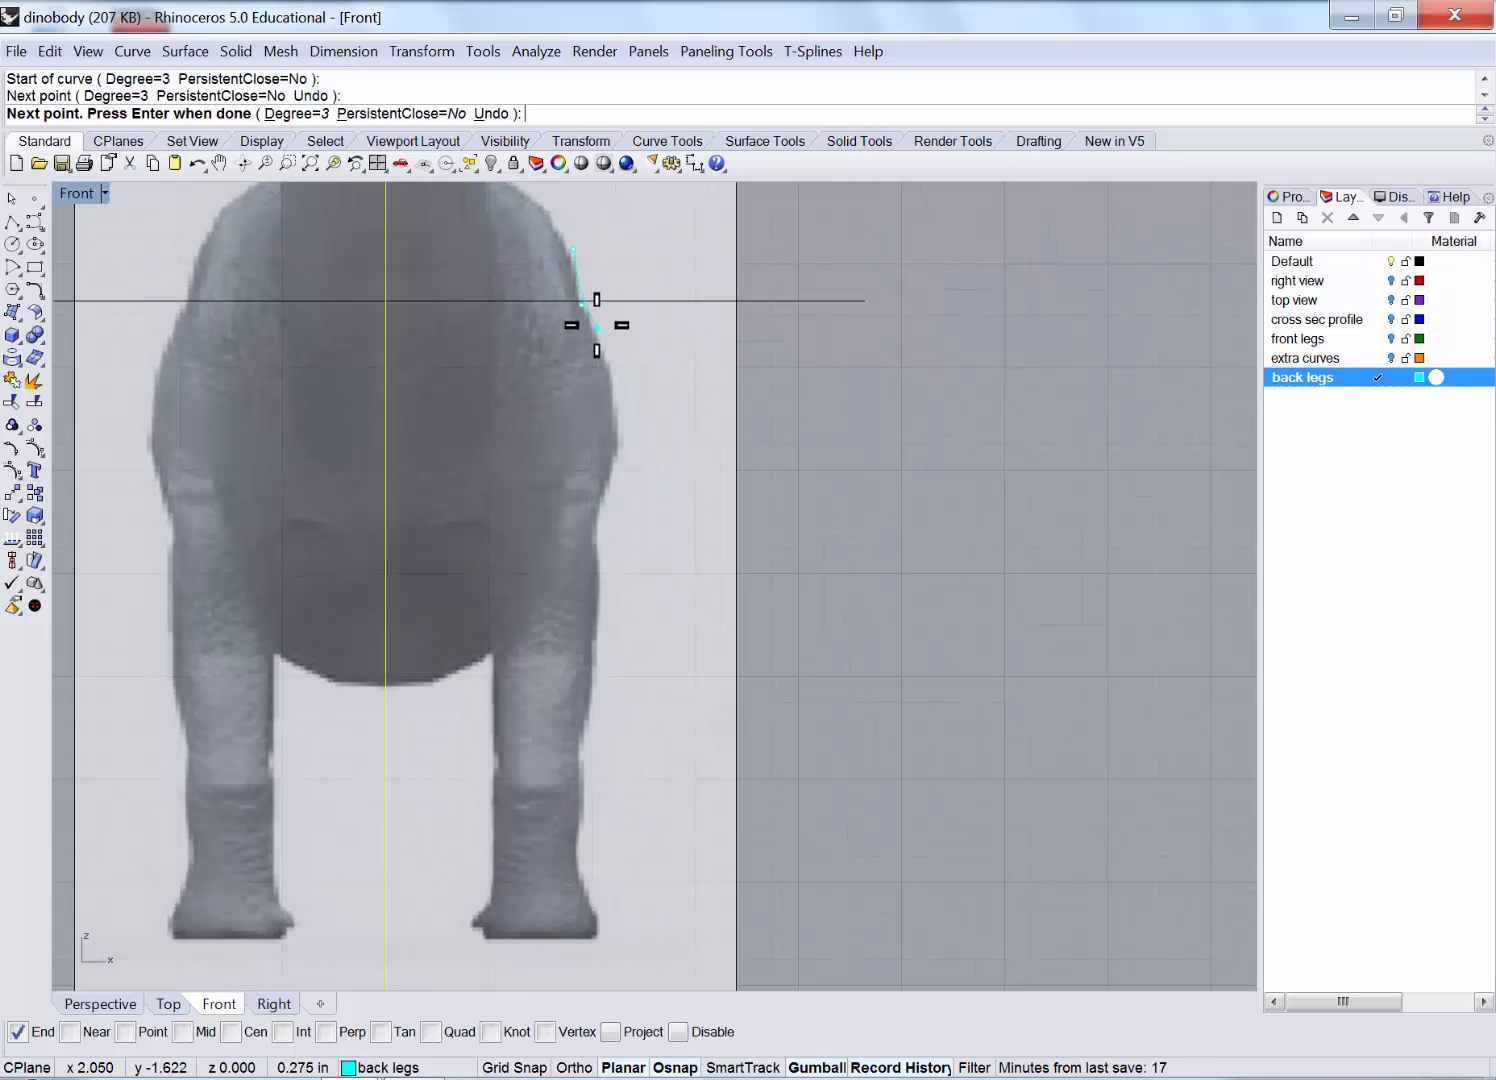
left_click(597, 326)
left_click(618, 401)
left_click(615, 449)
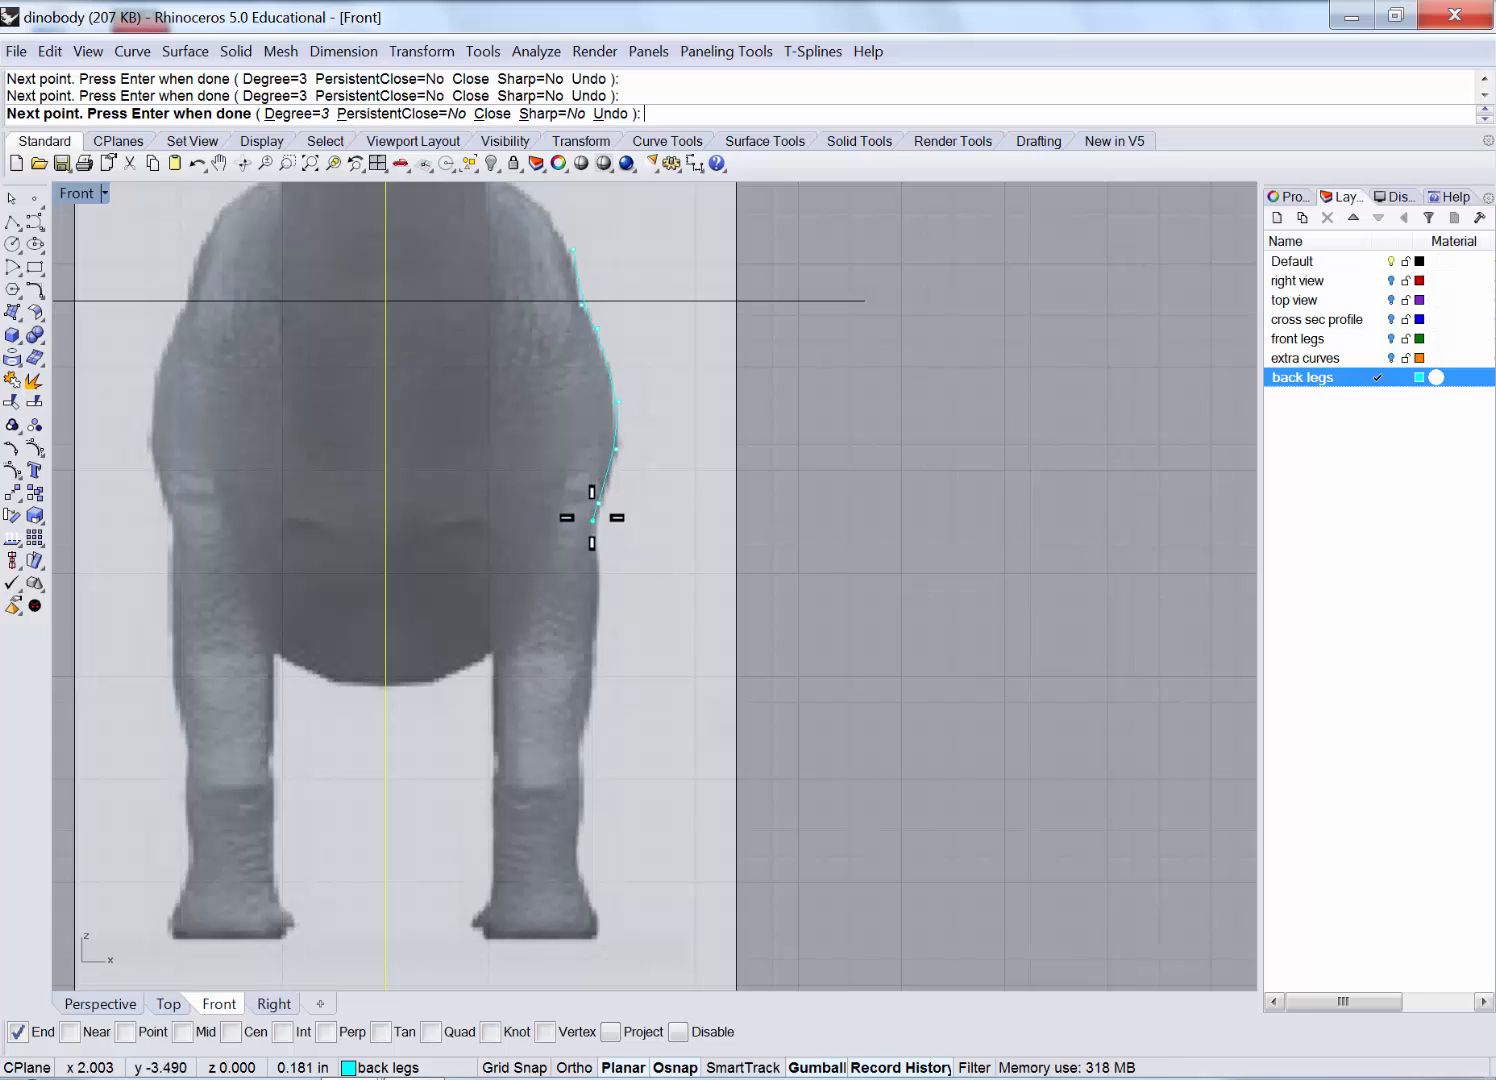
Continue the outer curve down the back leg to the heel and foot bottom, fixing a misplaced point.
left_click(598, 503)
left_click(603, 613)
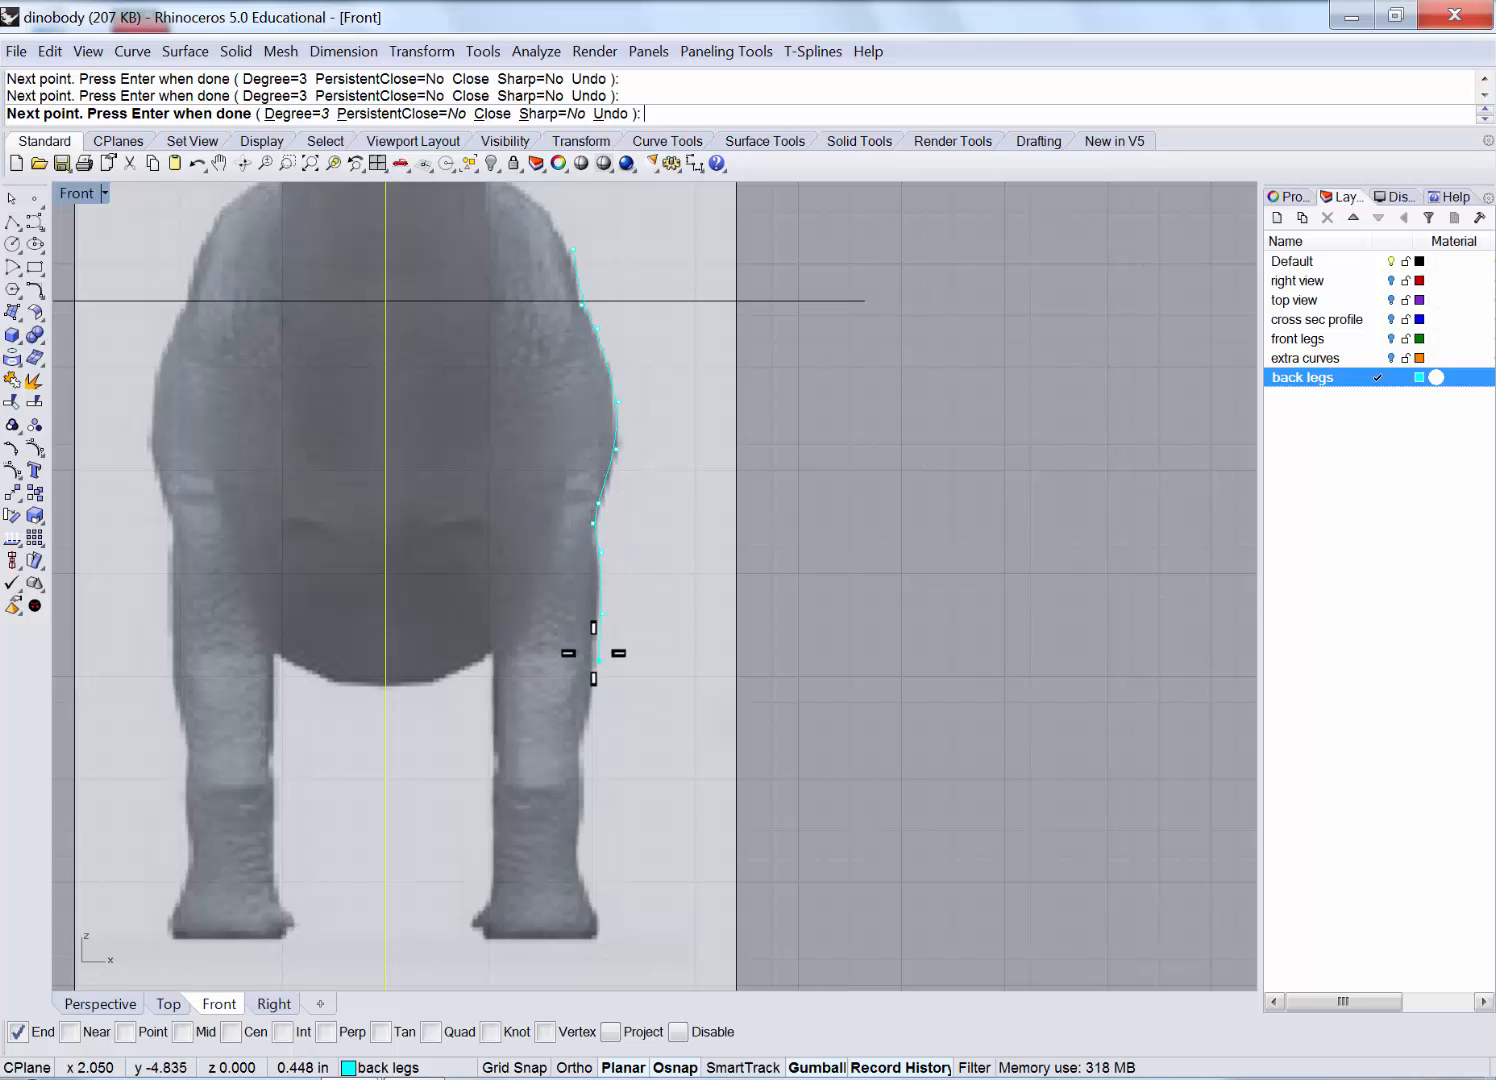
left_click(589, 652)
left_click(590, 681)
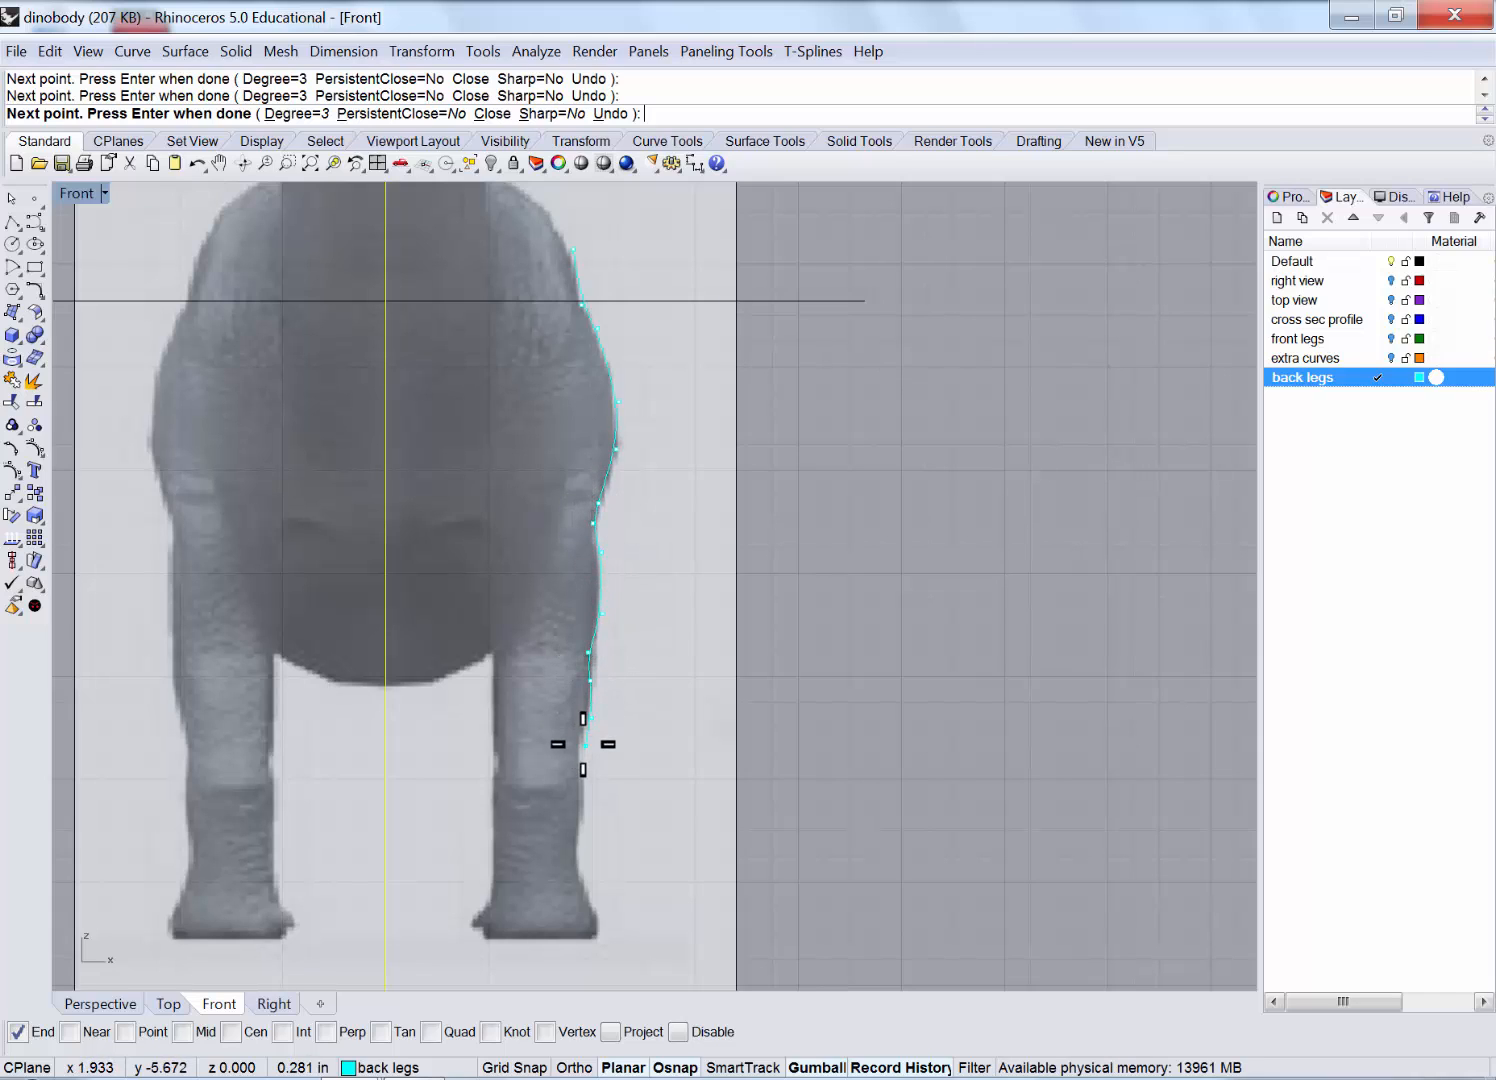
left_click(576, 747)
left_click(574, 771)
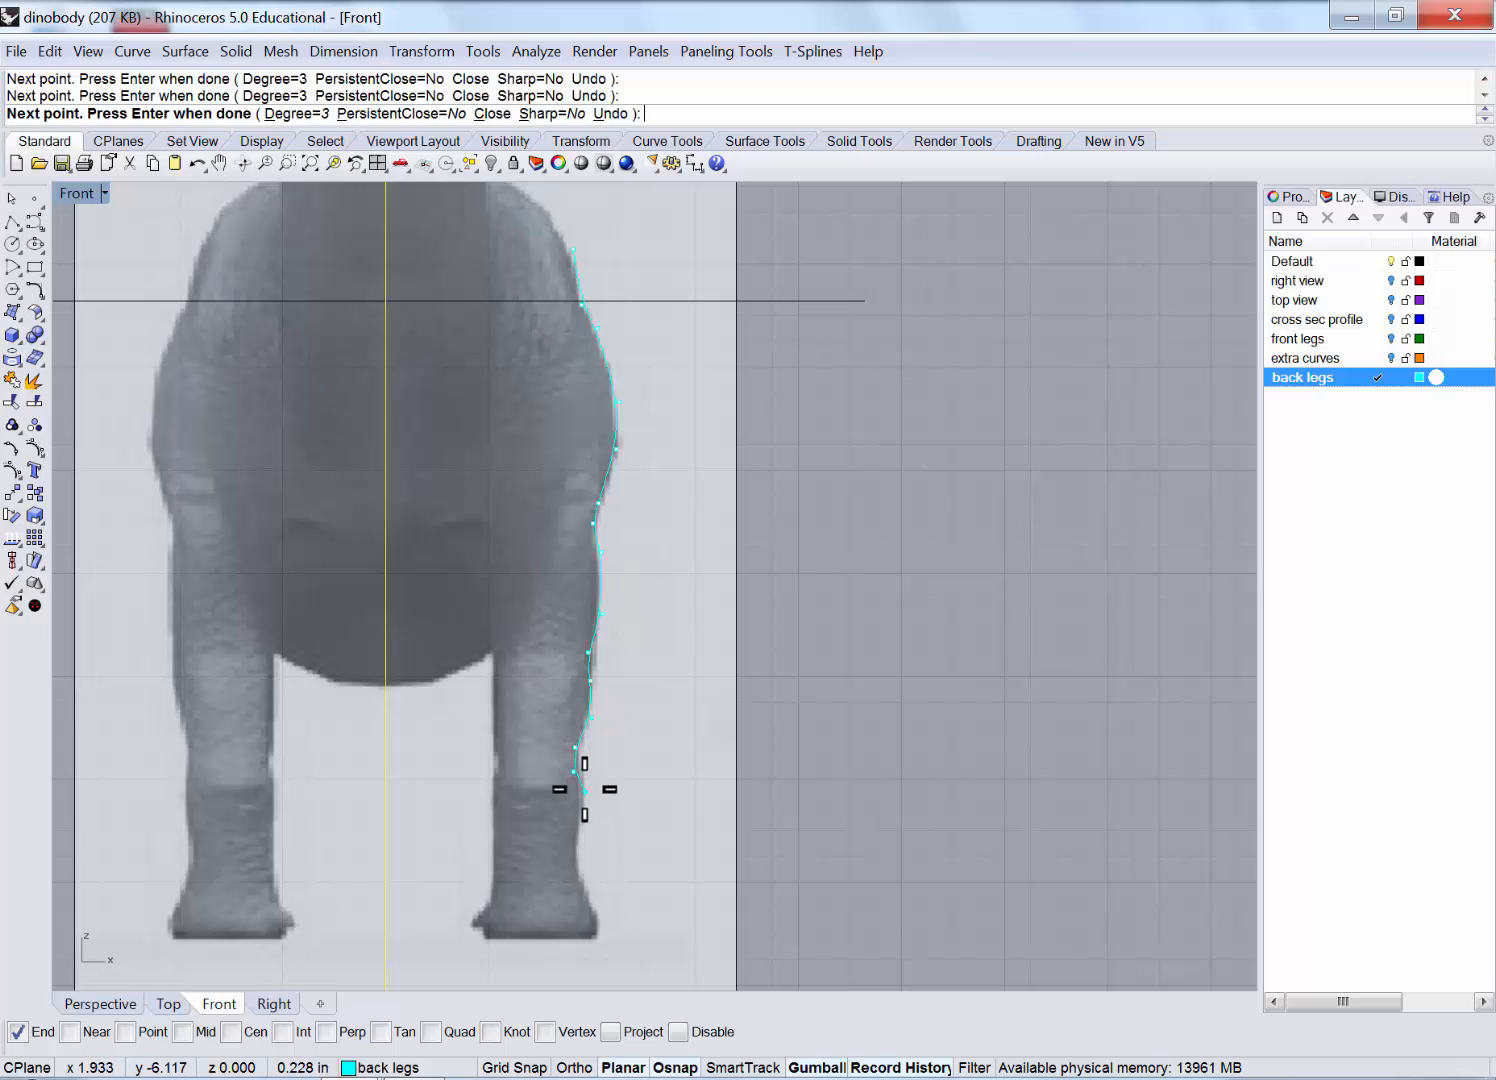
left_click(573, 850)
left_click(583, 884)
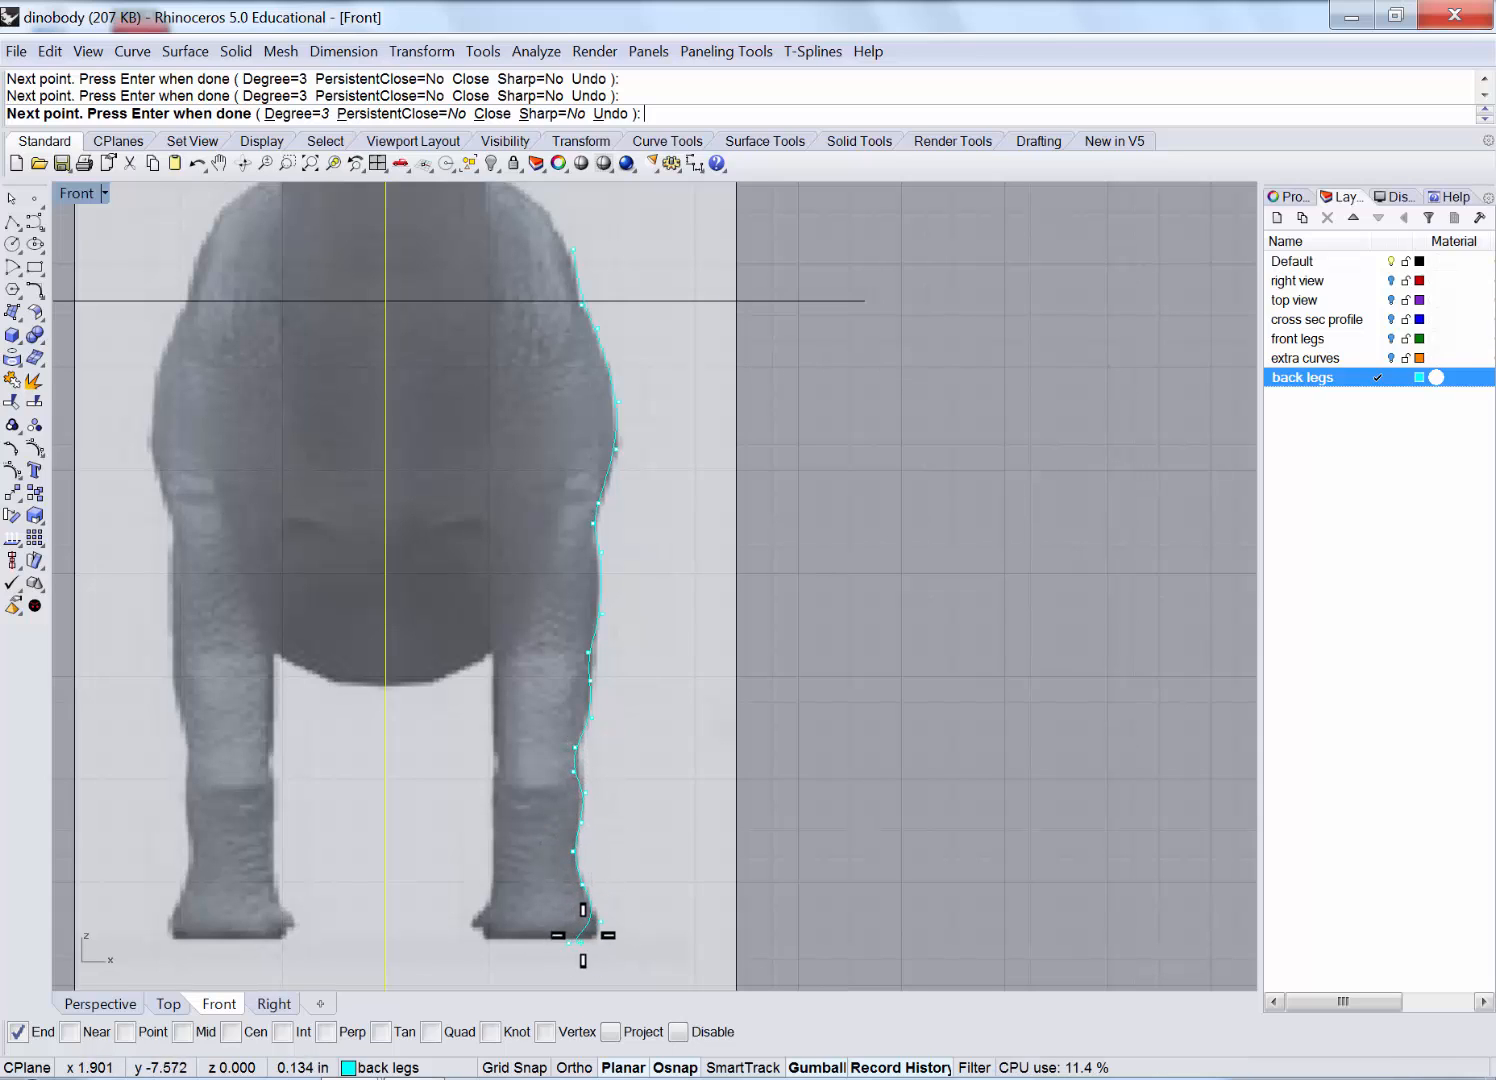
scroll(580, 935, "up", 8)
key("ctrl+z")
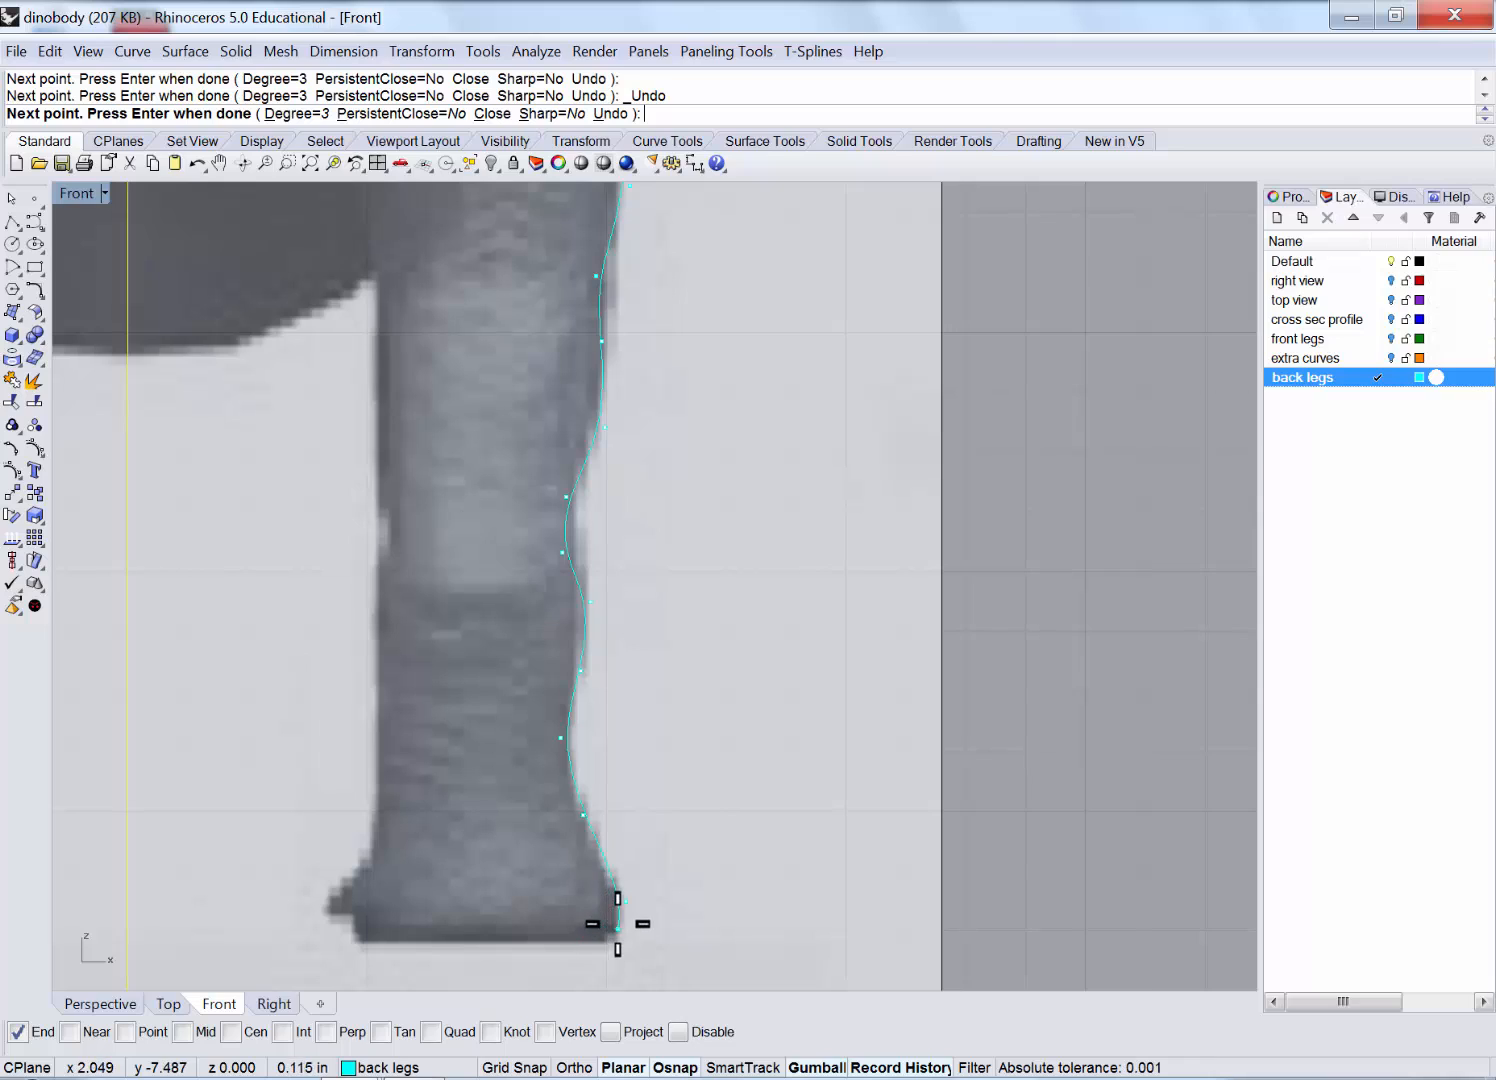
left_click(617, 916)
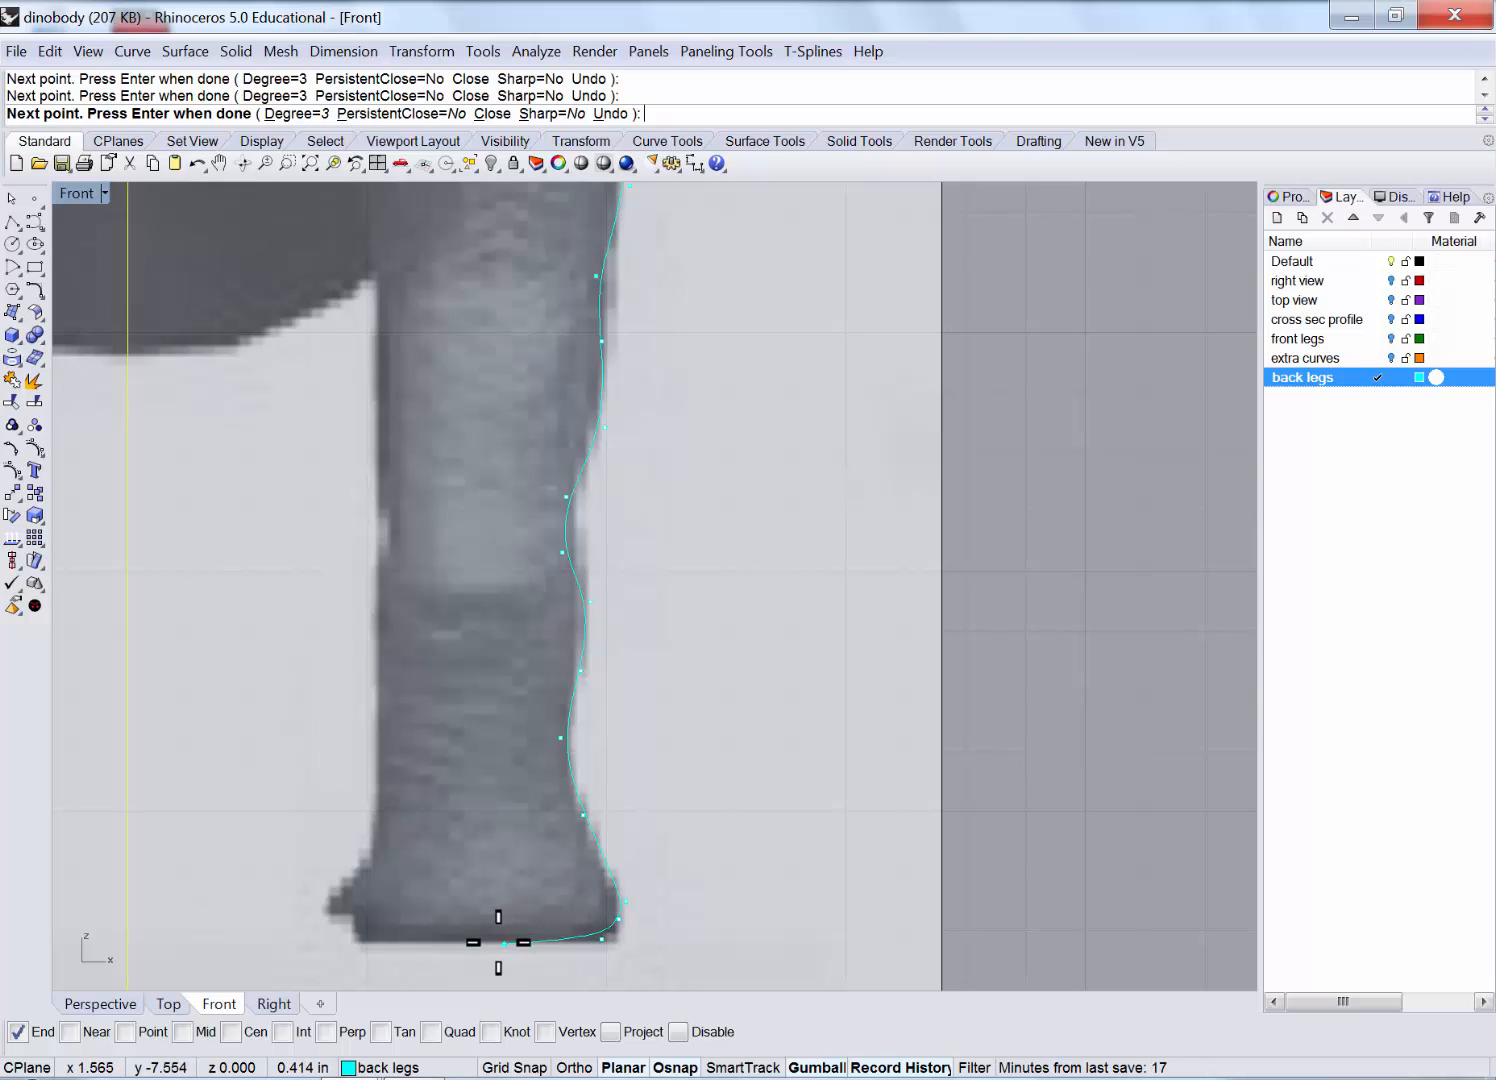
left_click(585, 942)
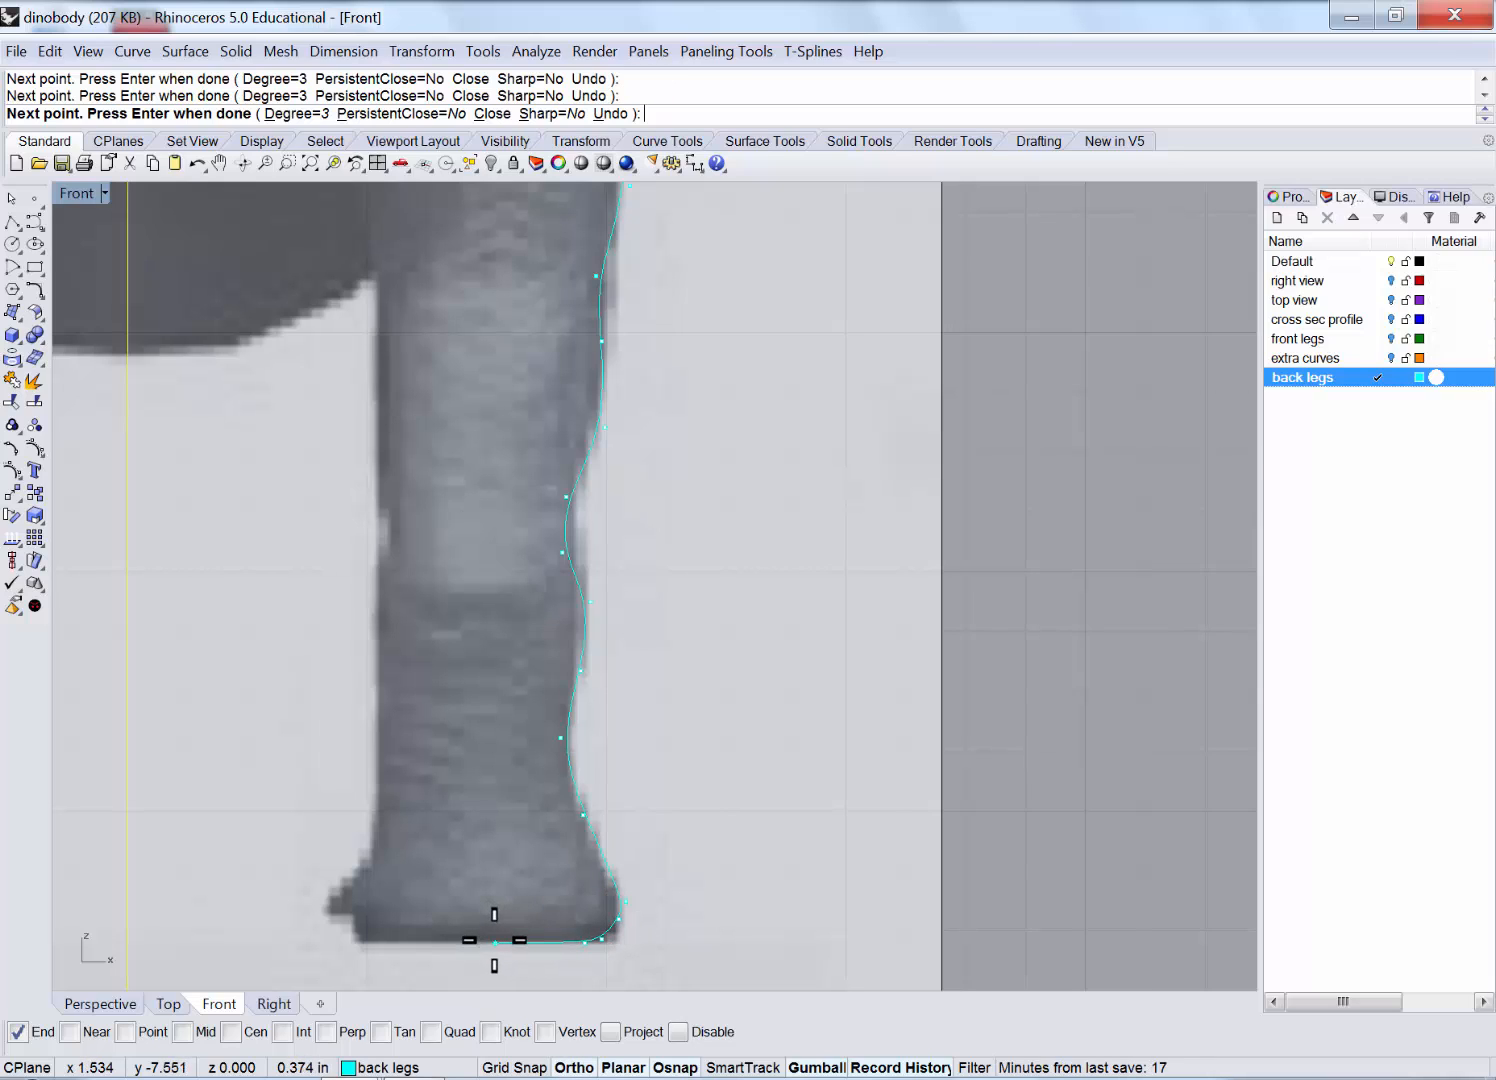
right_click(500, 945)
Start a second curve along the foot bottom, up the heel and the leg's inner edge.
right_click(499, 944)
left_click(492, 941)
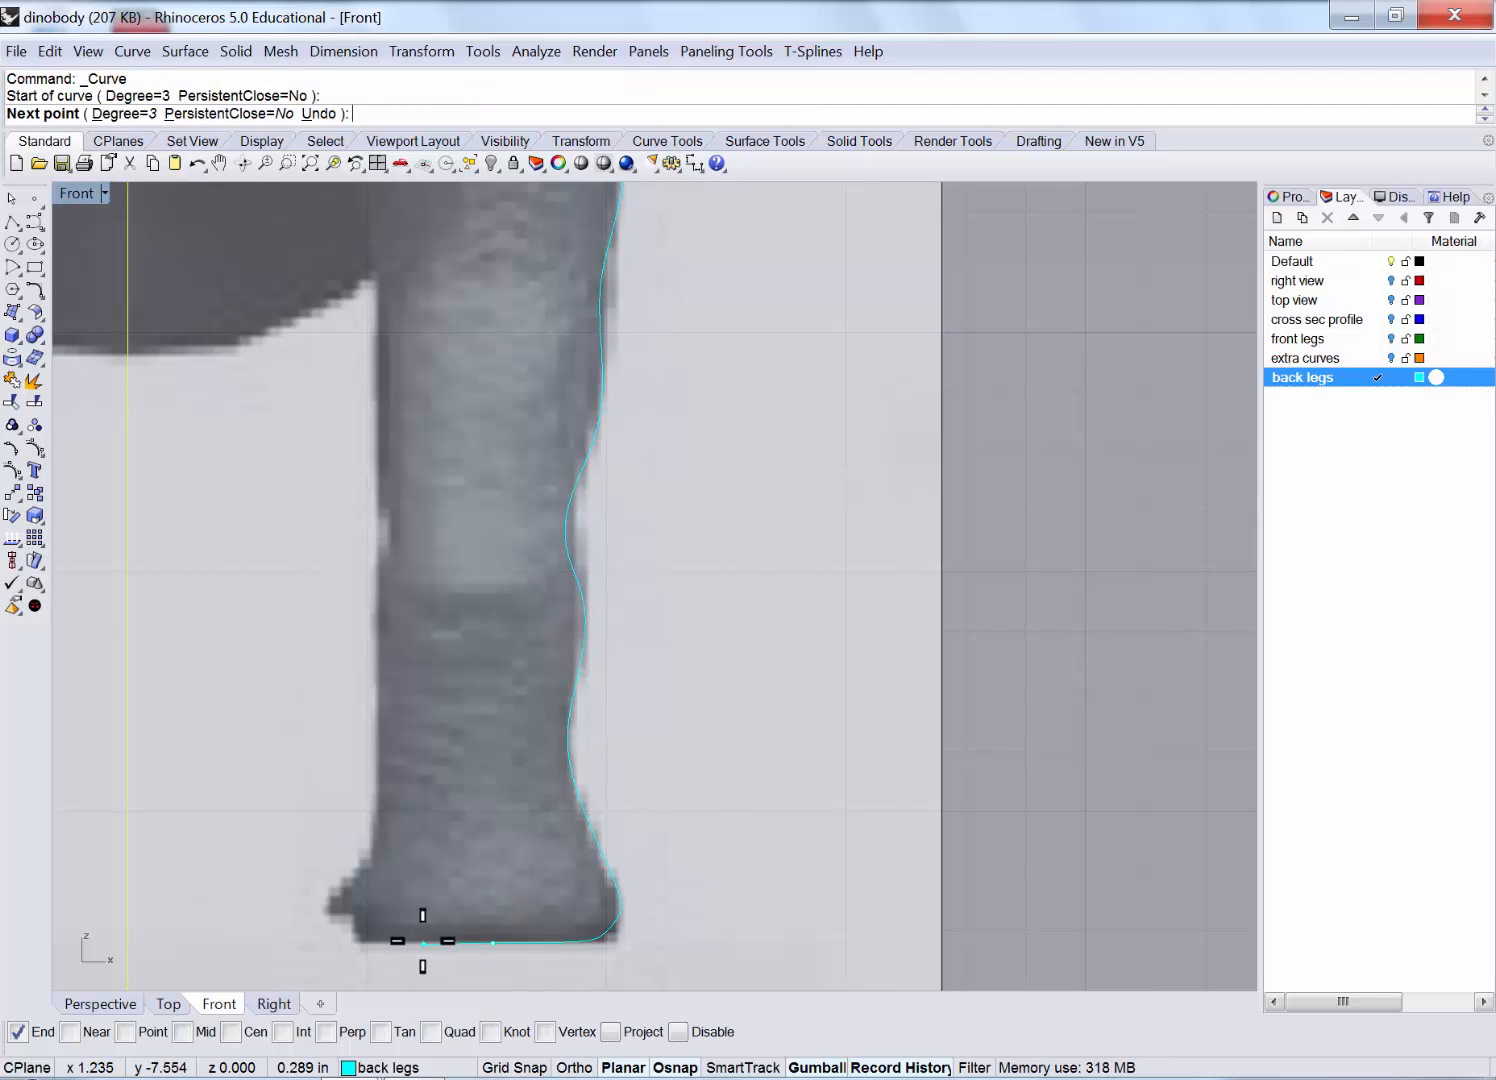
left_click(423, 941)
left_click(370, 940)
left_click(347, 933)
left_click(349, 906)
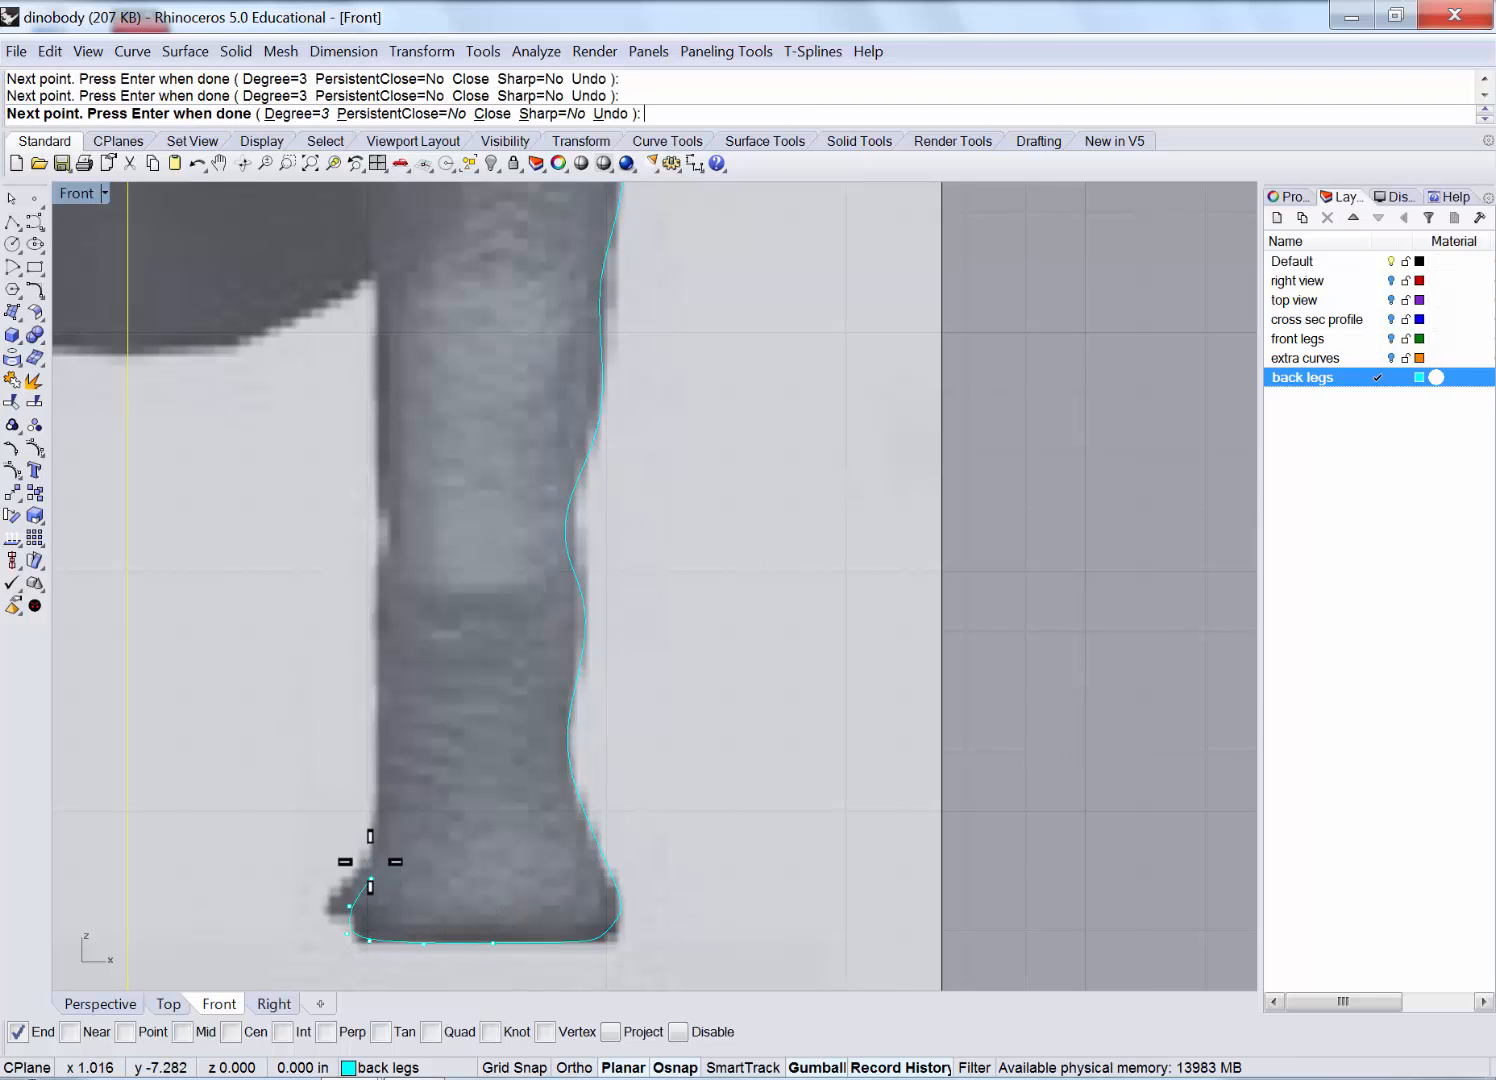
left_click(371, 879)
left_click(386, 707)
left_click(380, 603)
left_click(389, 539)
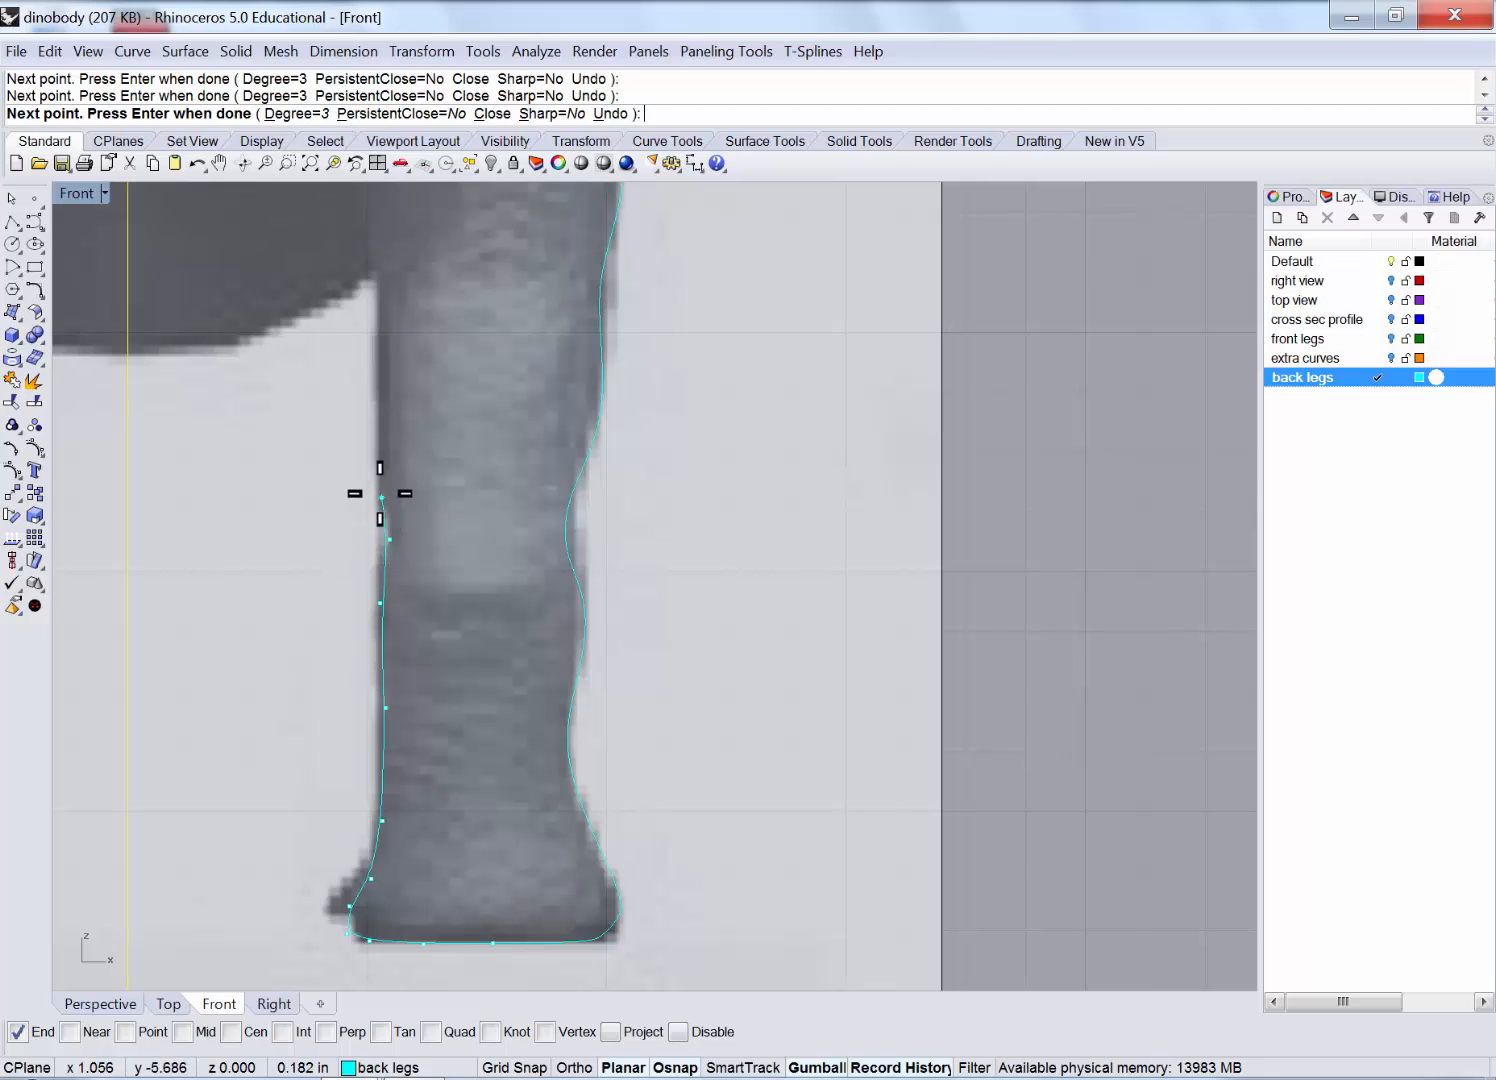
left_click(381, 494)
Extend the inner leg curve up toward the belly and finish it.
right_click_drag(408, 332, 450, 712)
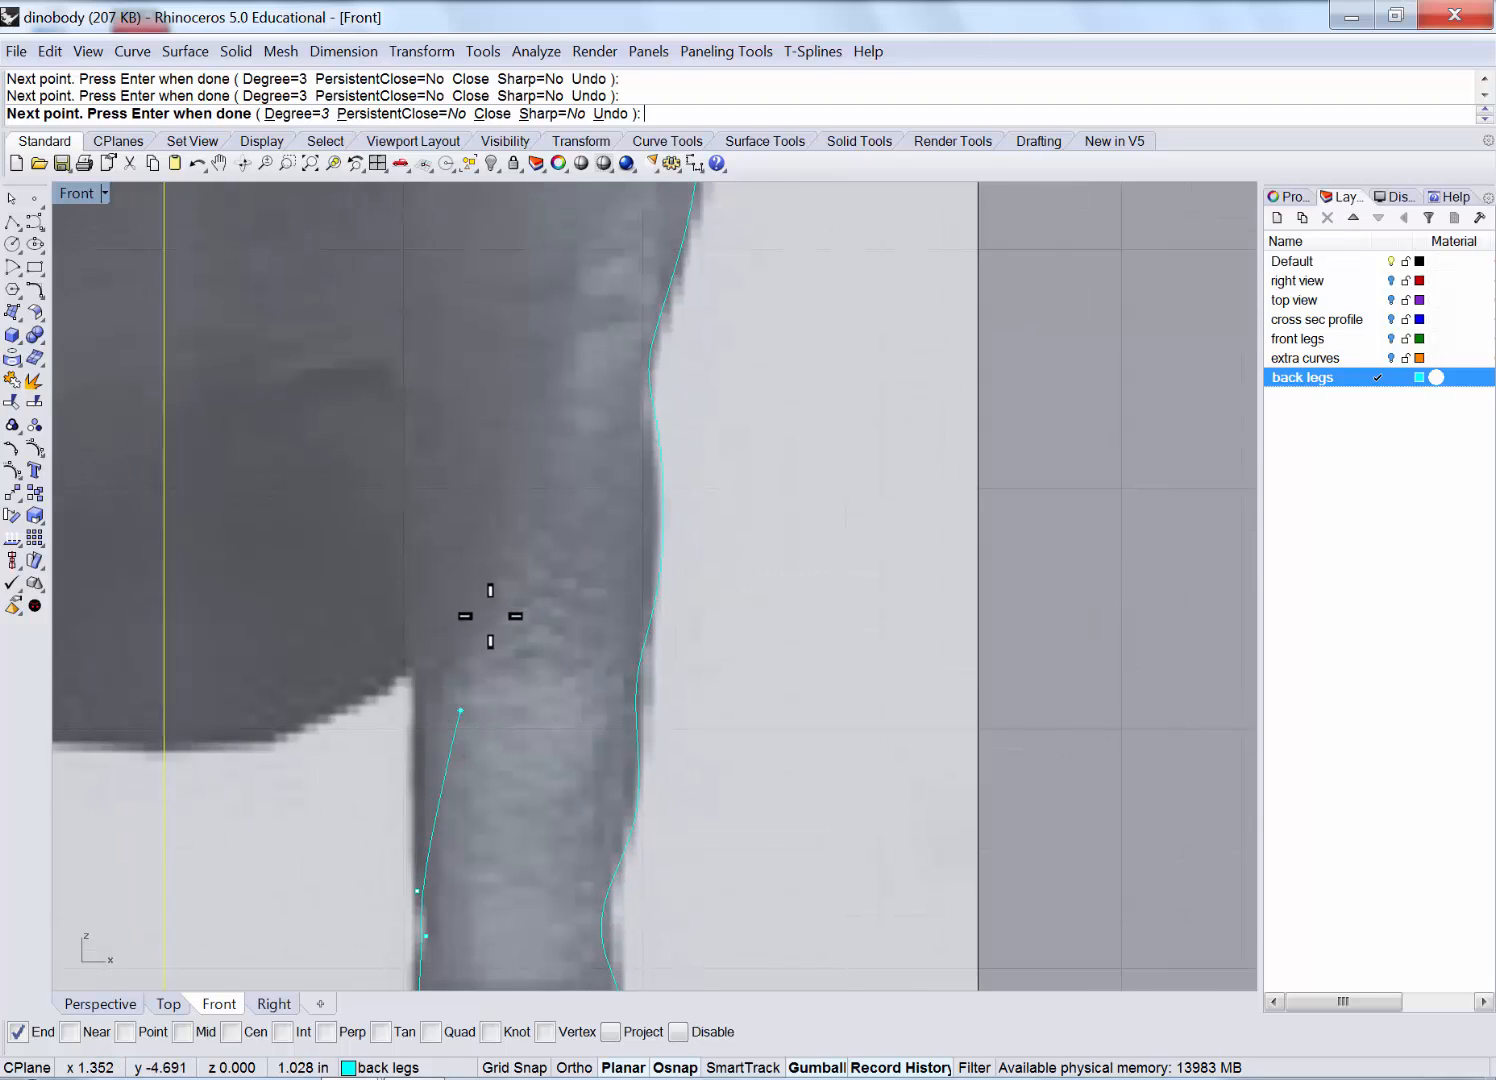
scroll(468, 716, "down", 2)
left_click(423, 712)
left_click(424, 606)
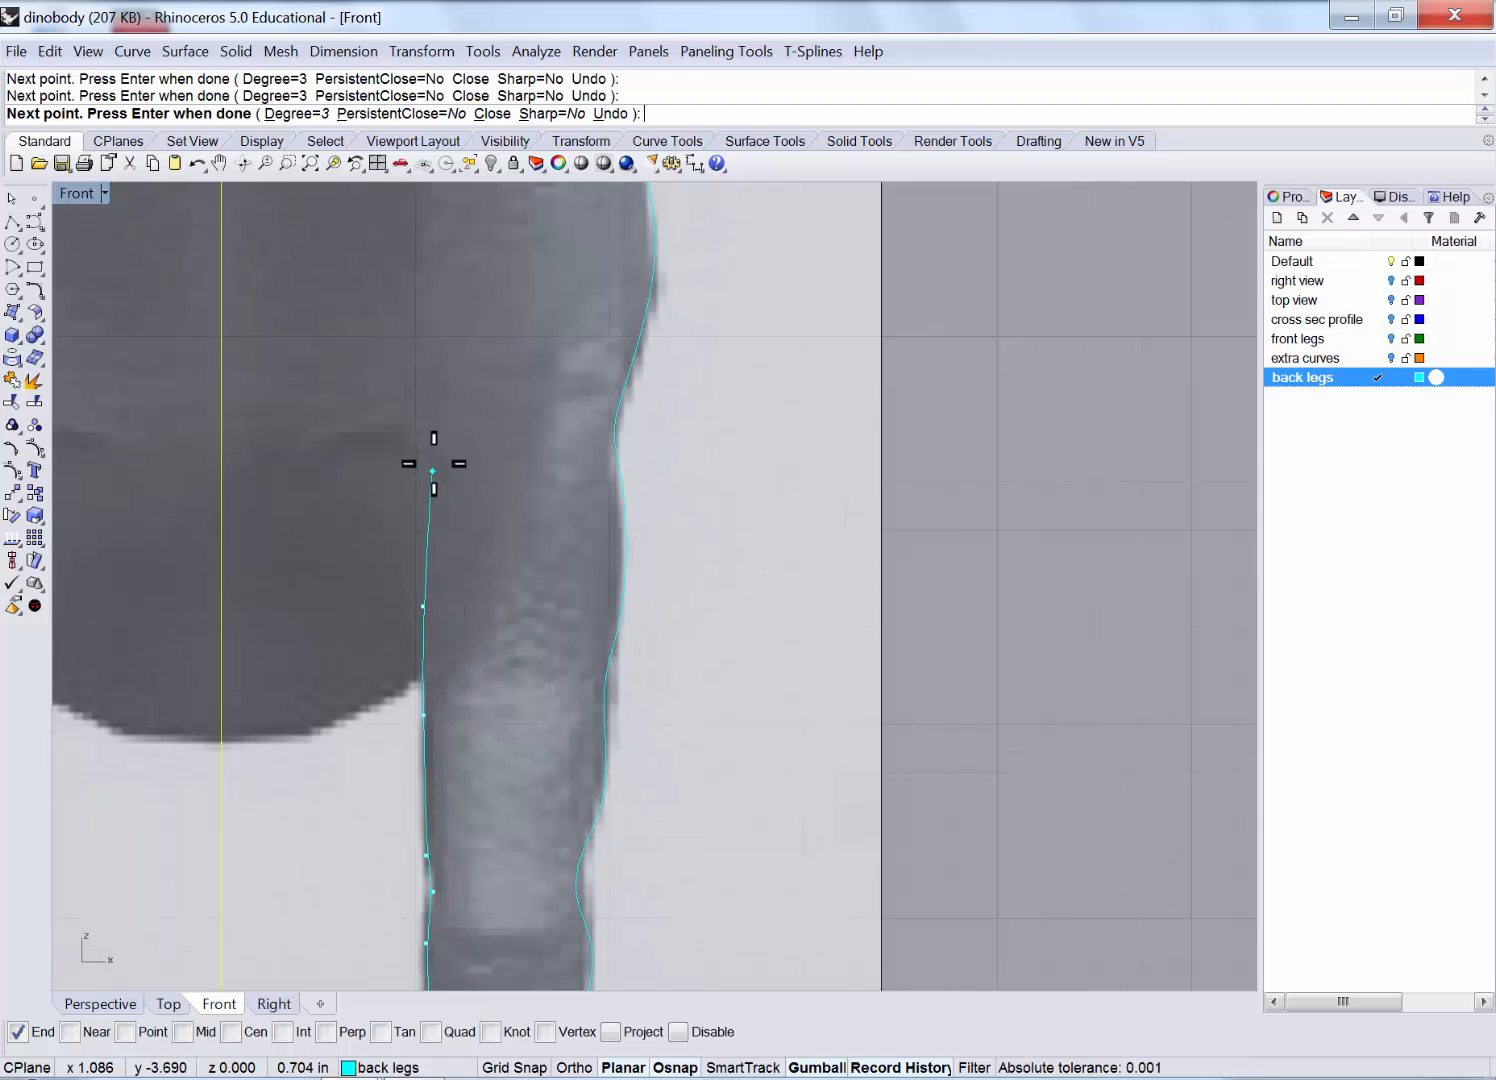
left_click(408, 468)
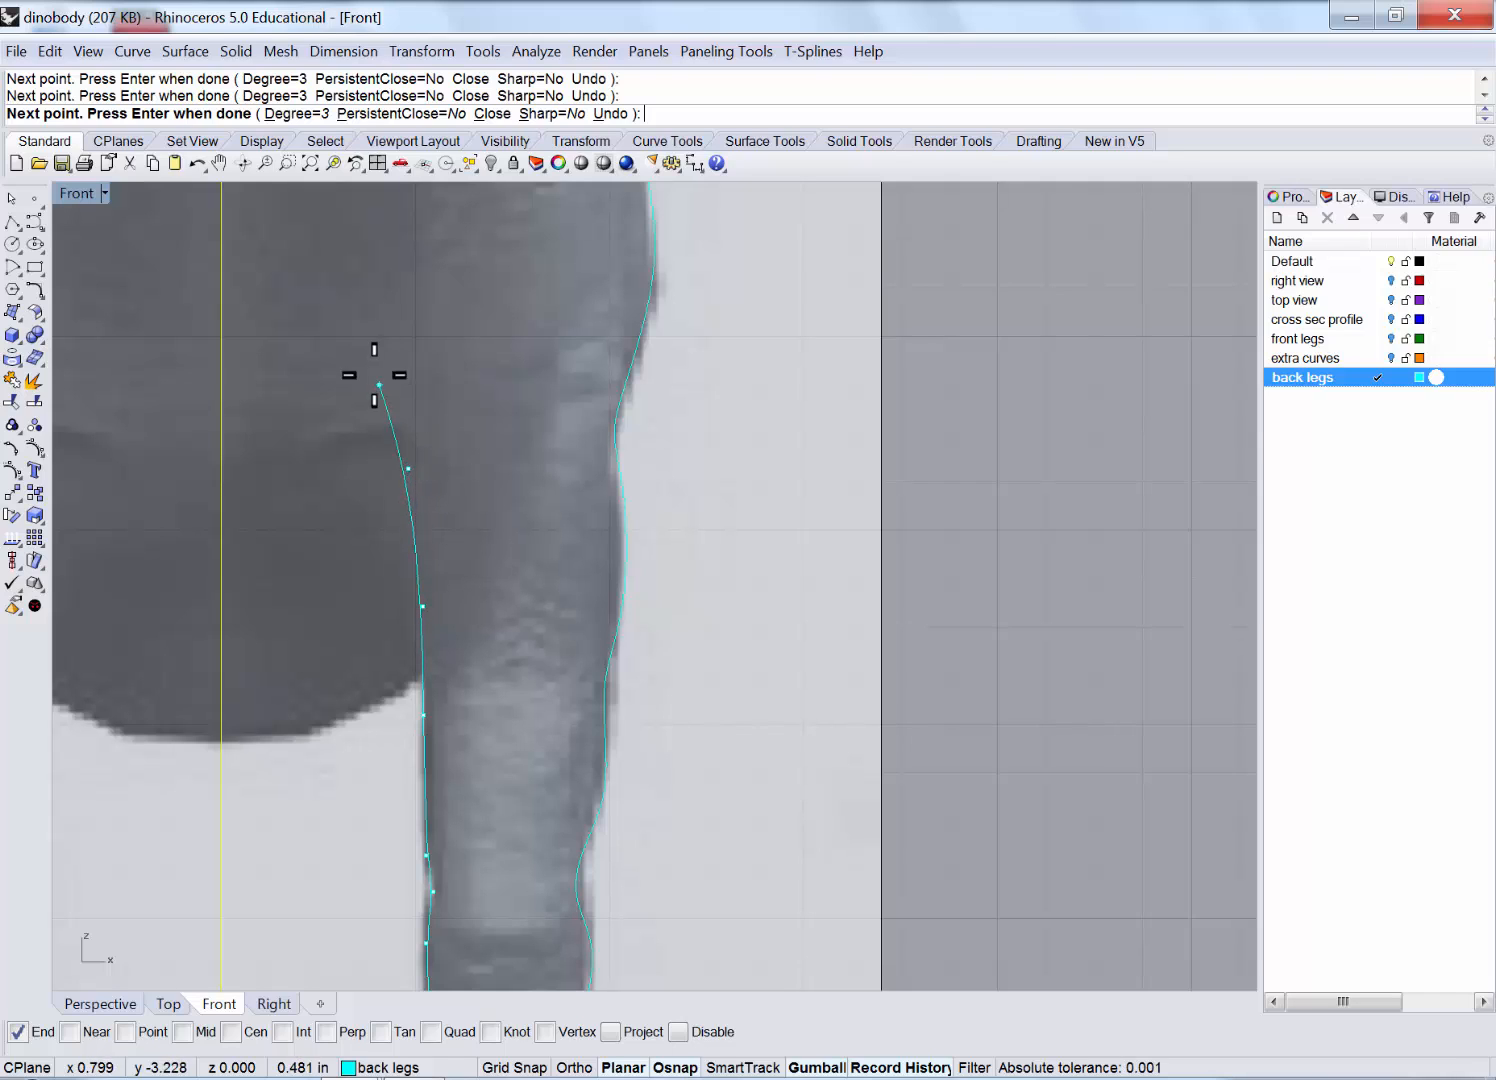
left_click(321, 302)
key("Return")
Restore the four views, then maximize the Right view framed on the hind legs.
scroll(450, 410, "down", 2)
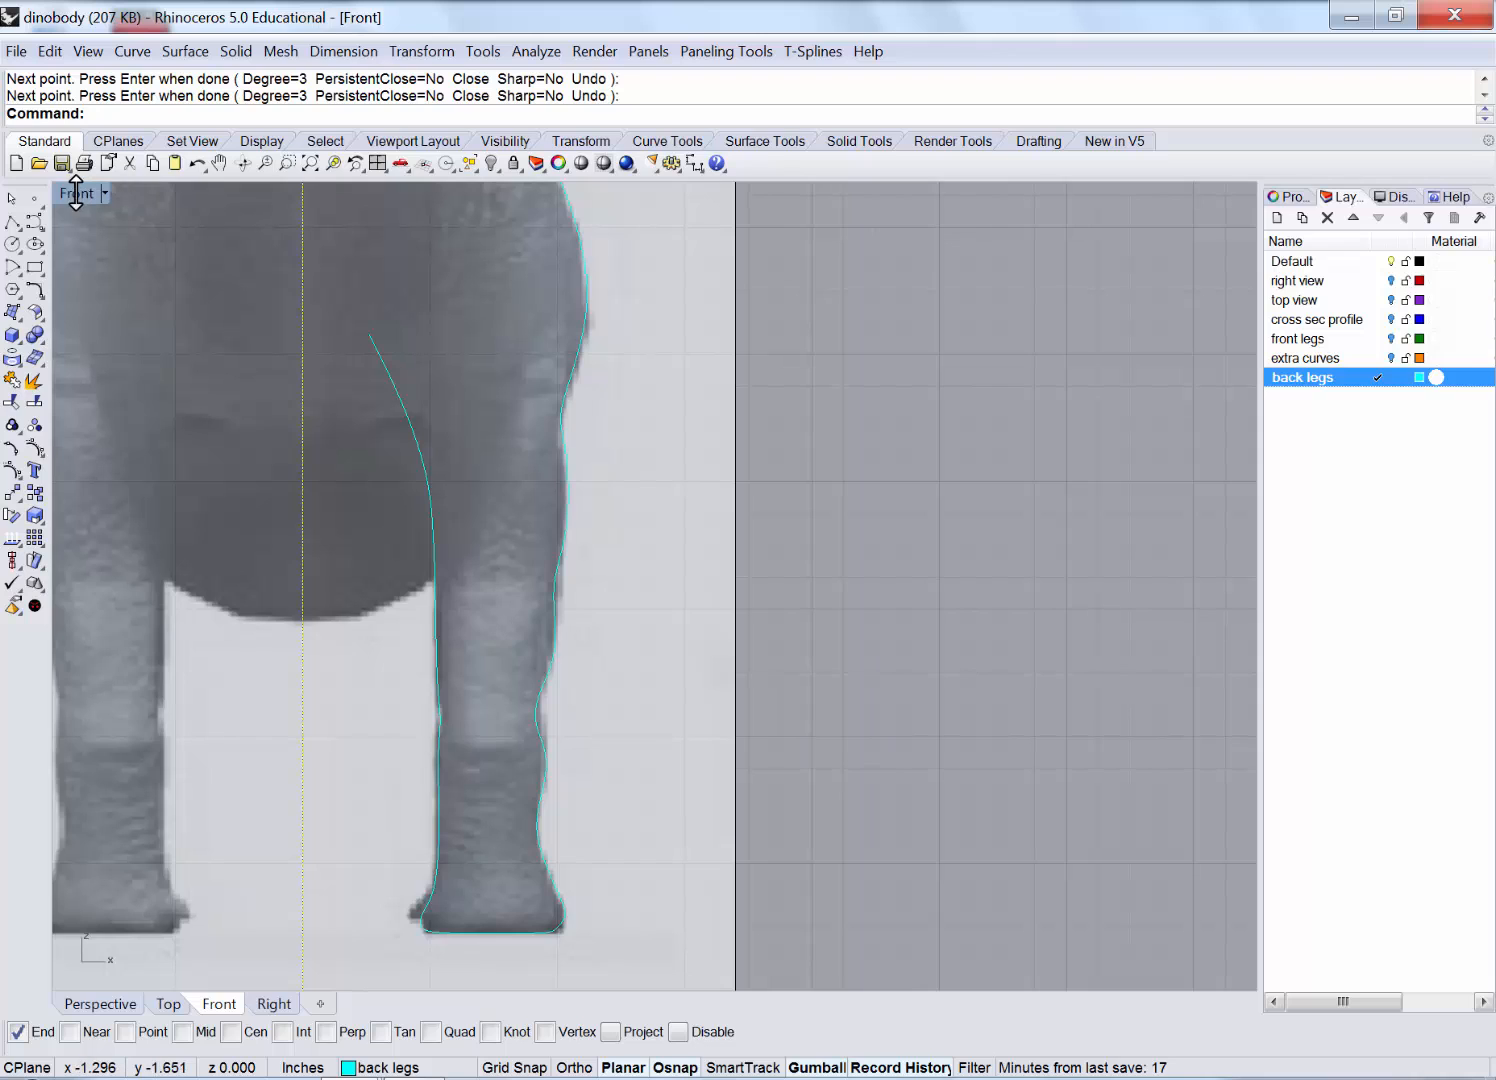
double_click(75, 194)
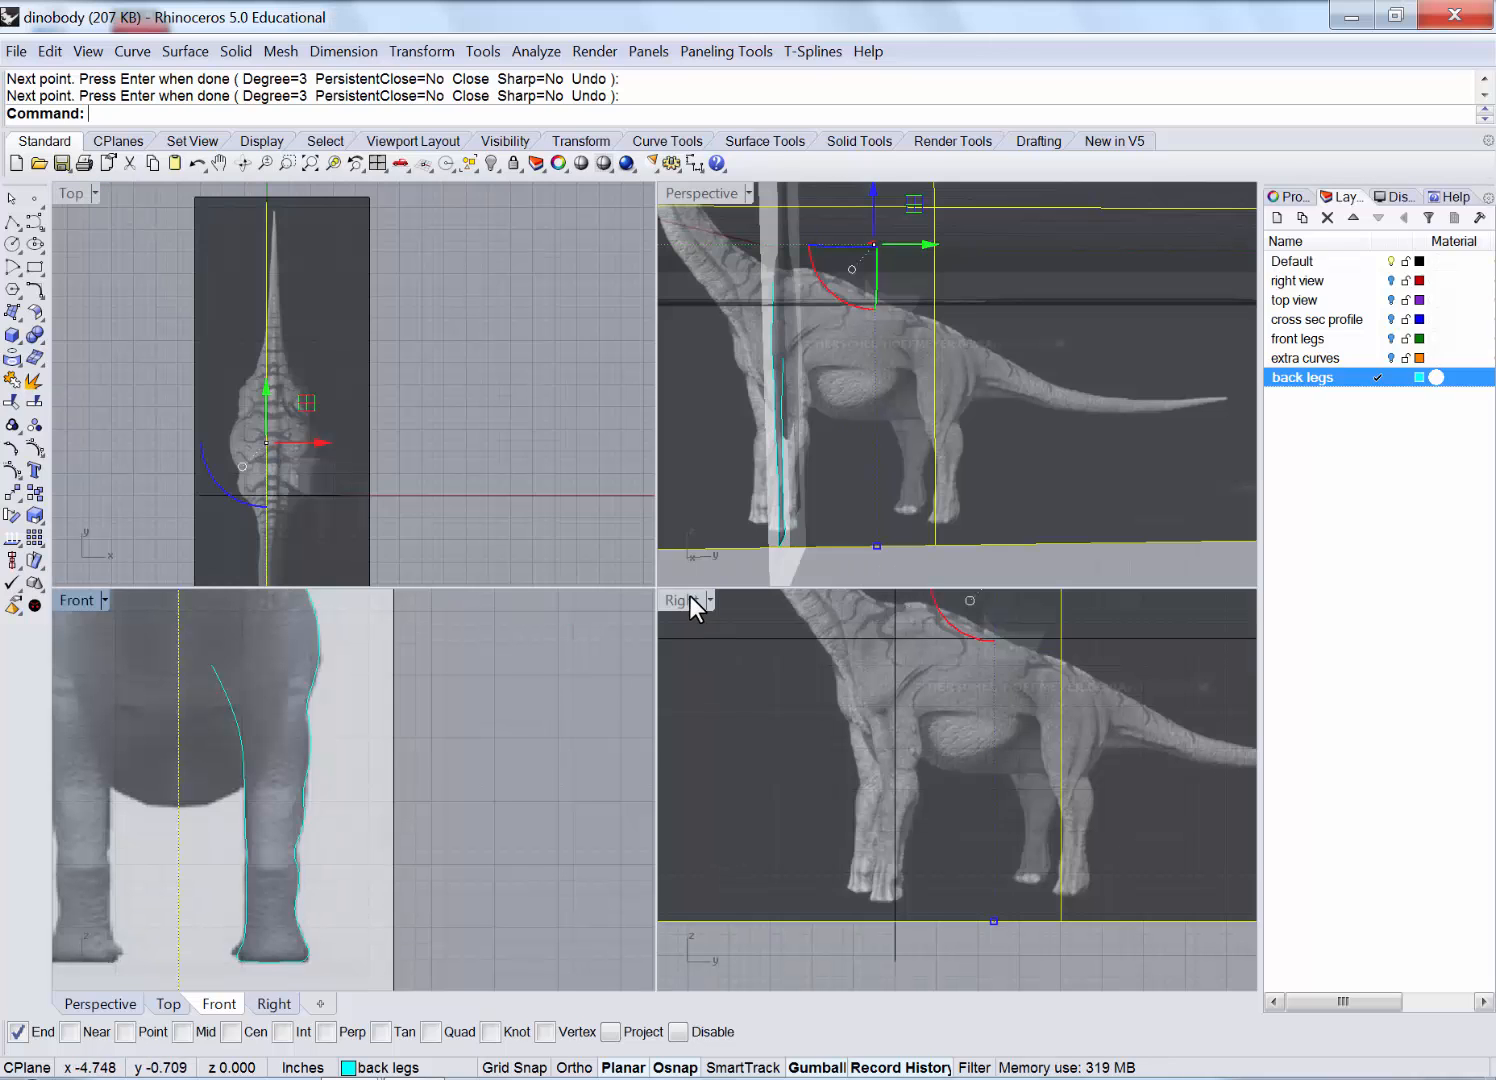
double_click(690, 598)
right_click_drag(970, 578, 641, 541)
scroll(975, 575, "up", 4)
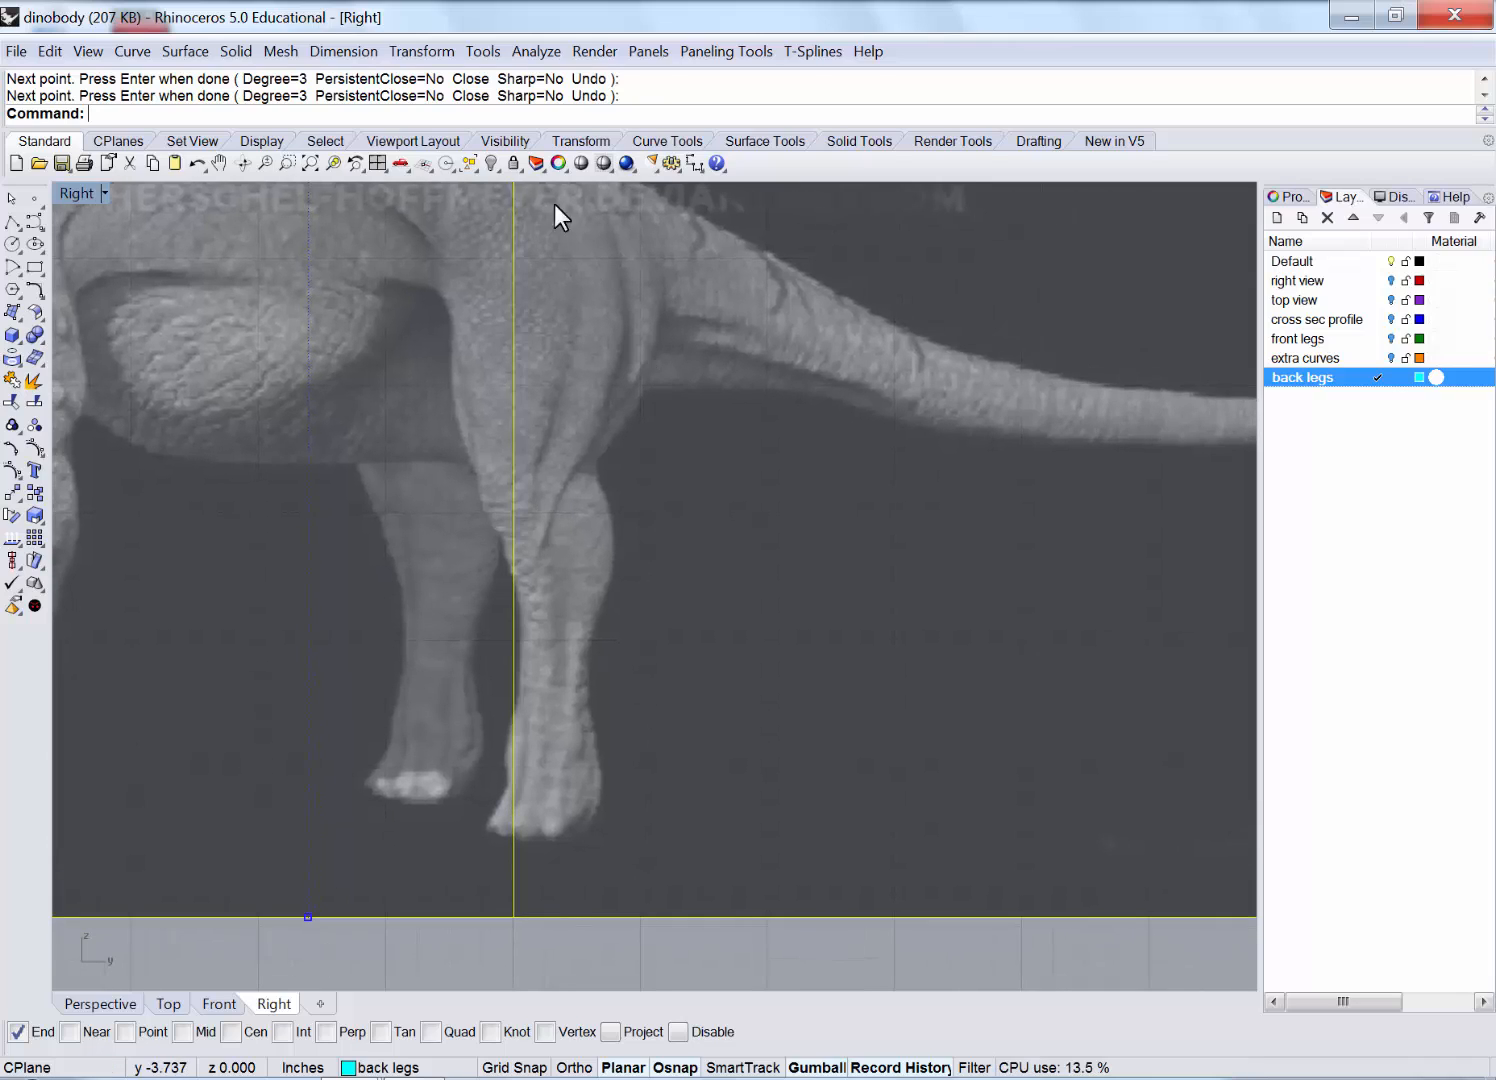
Lock the reference image plane and curve from the hip down the rear thigh to the knee.
left_click(510, 163)
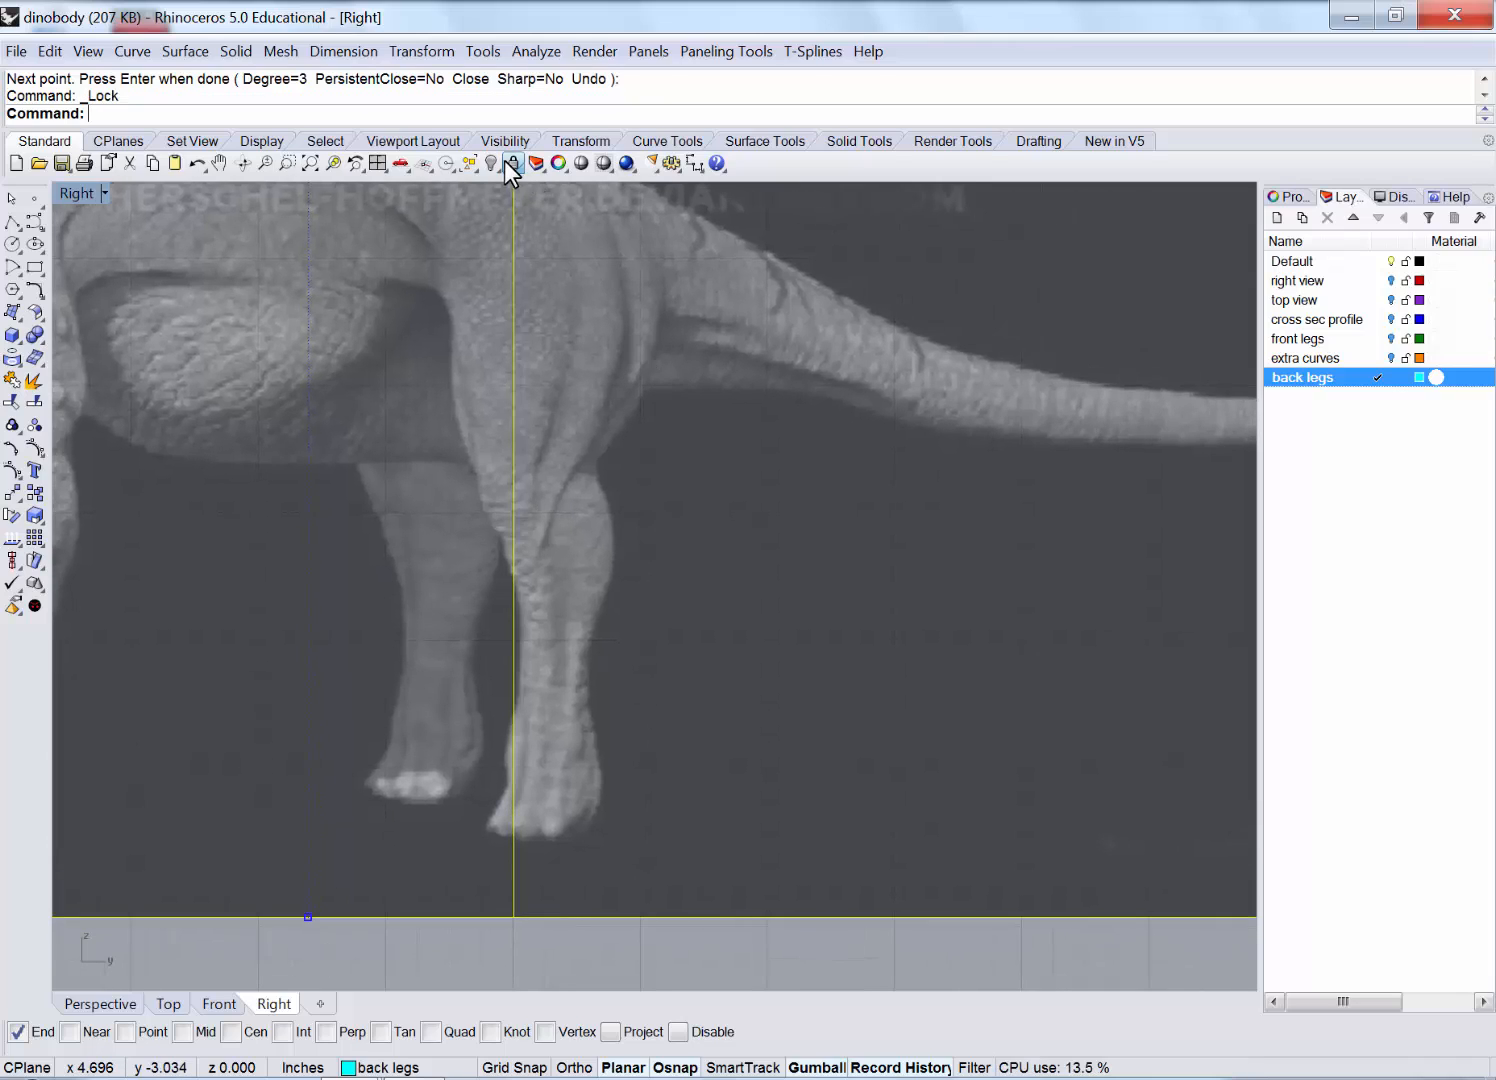
left_click(39, 217)
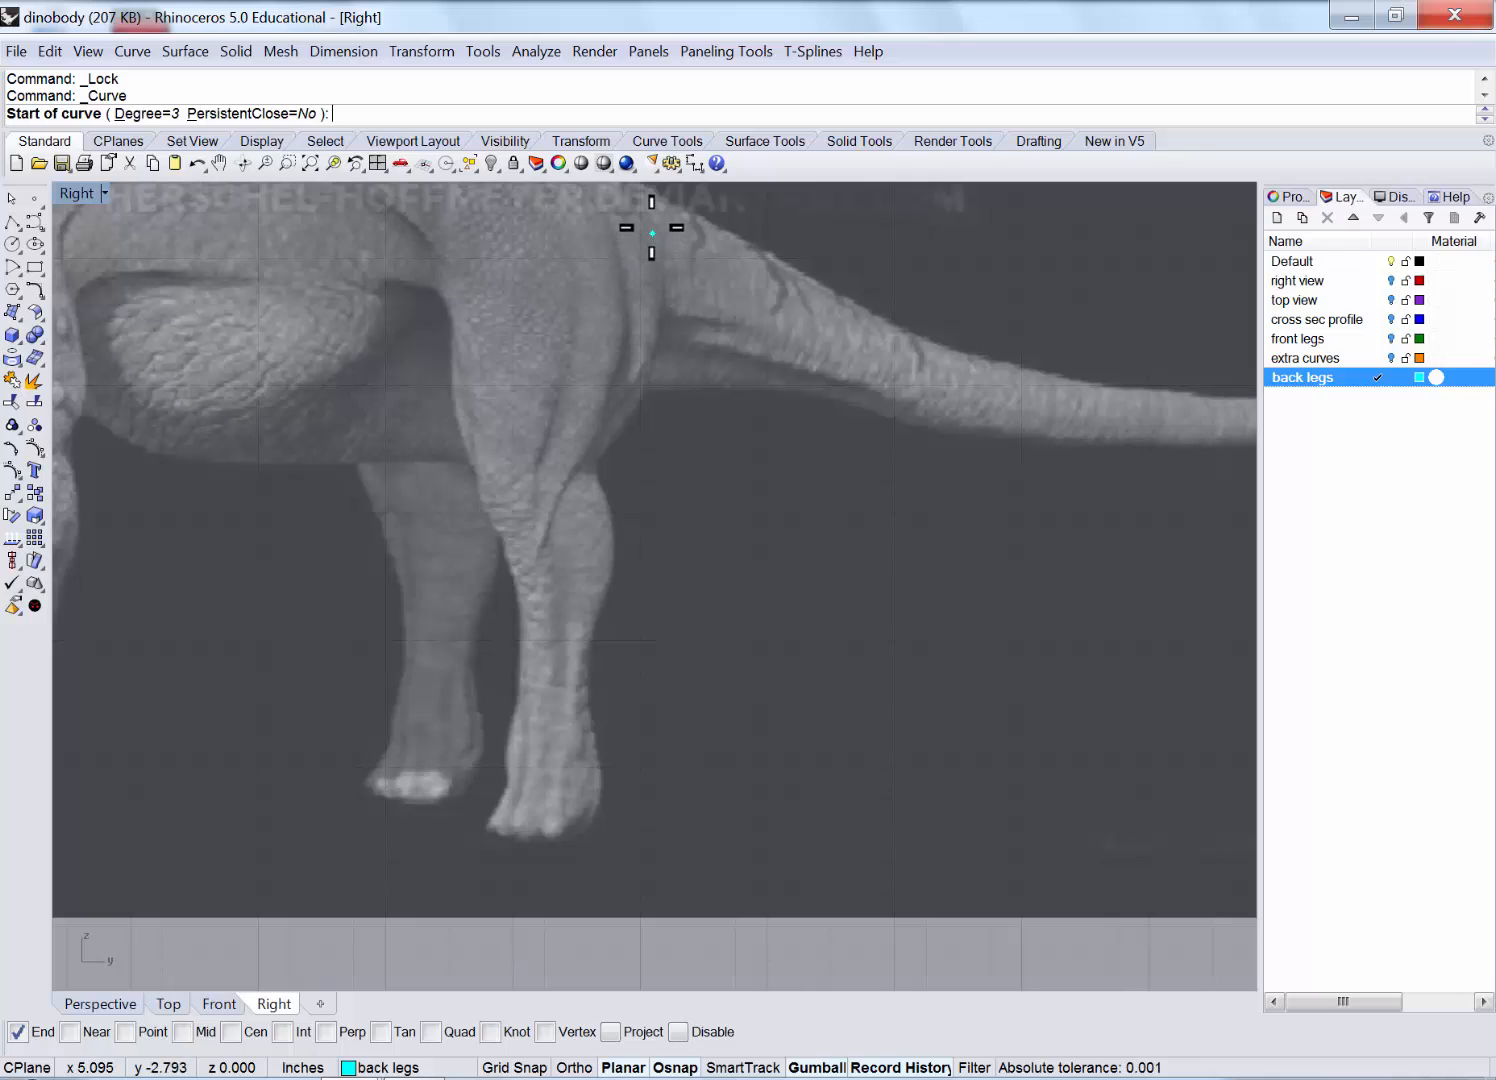
left_click(653, 229)
left_click(660, 298)
left_click(659, 358)
left_click(624, 437)
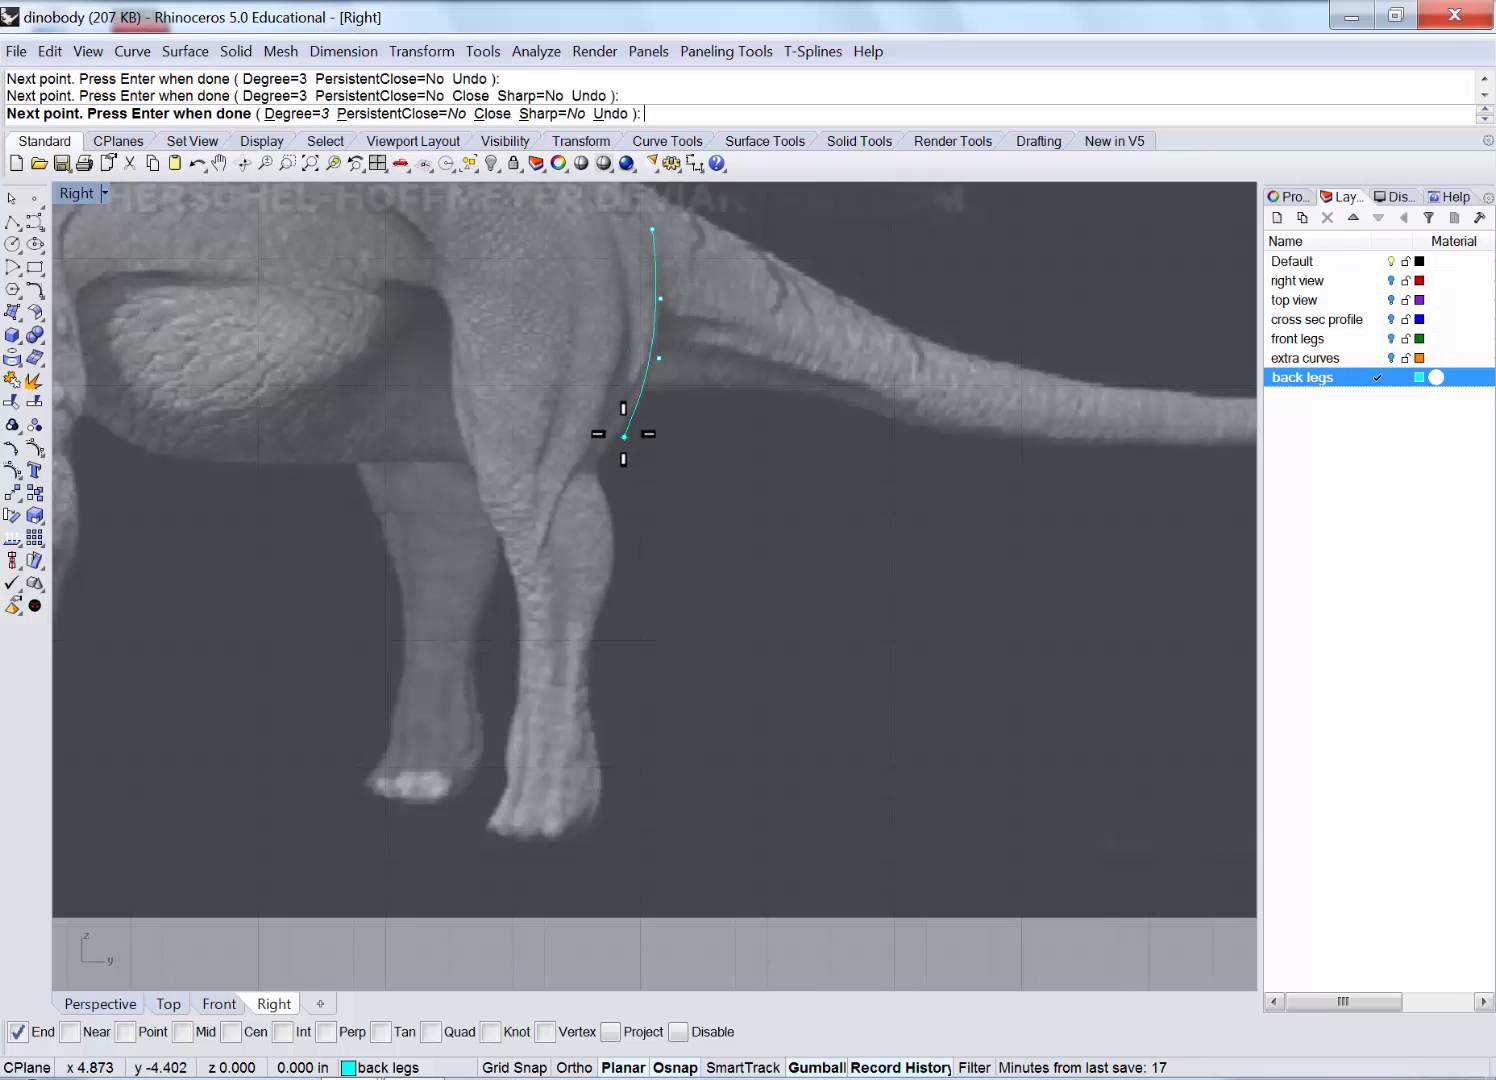
left_click(603, 453)
left_click(596, 469)
left_click(602, 488)
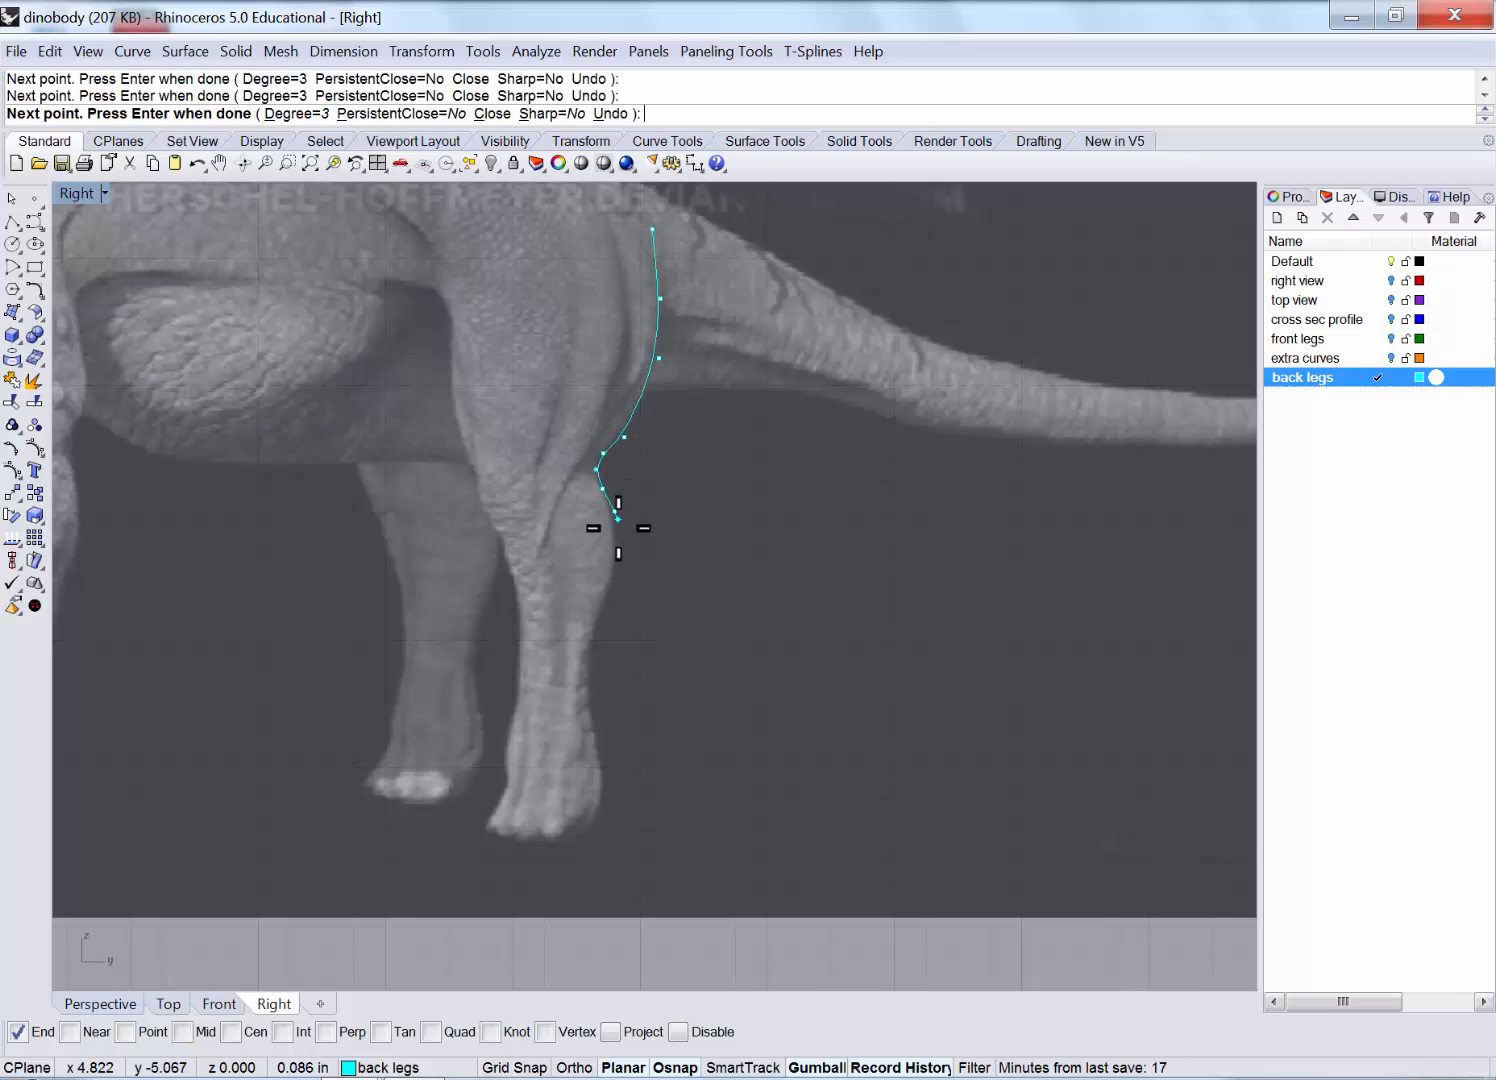
Continue the rear-edge curve down the lower leg to the heel and finish it.
left_click(618, 542)
left_click(608, 590)
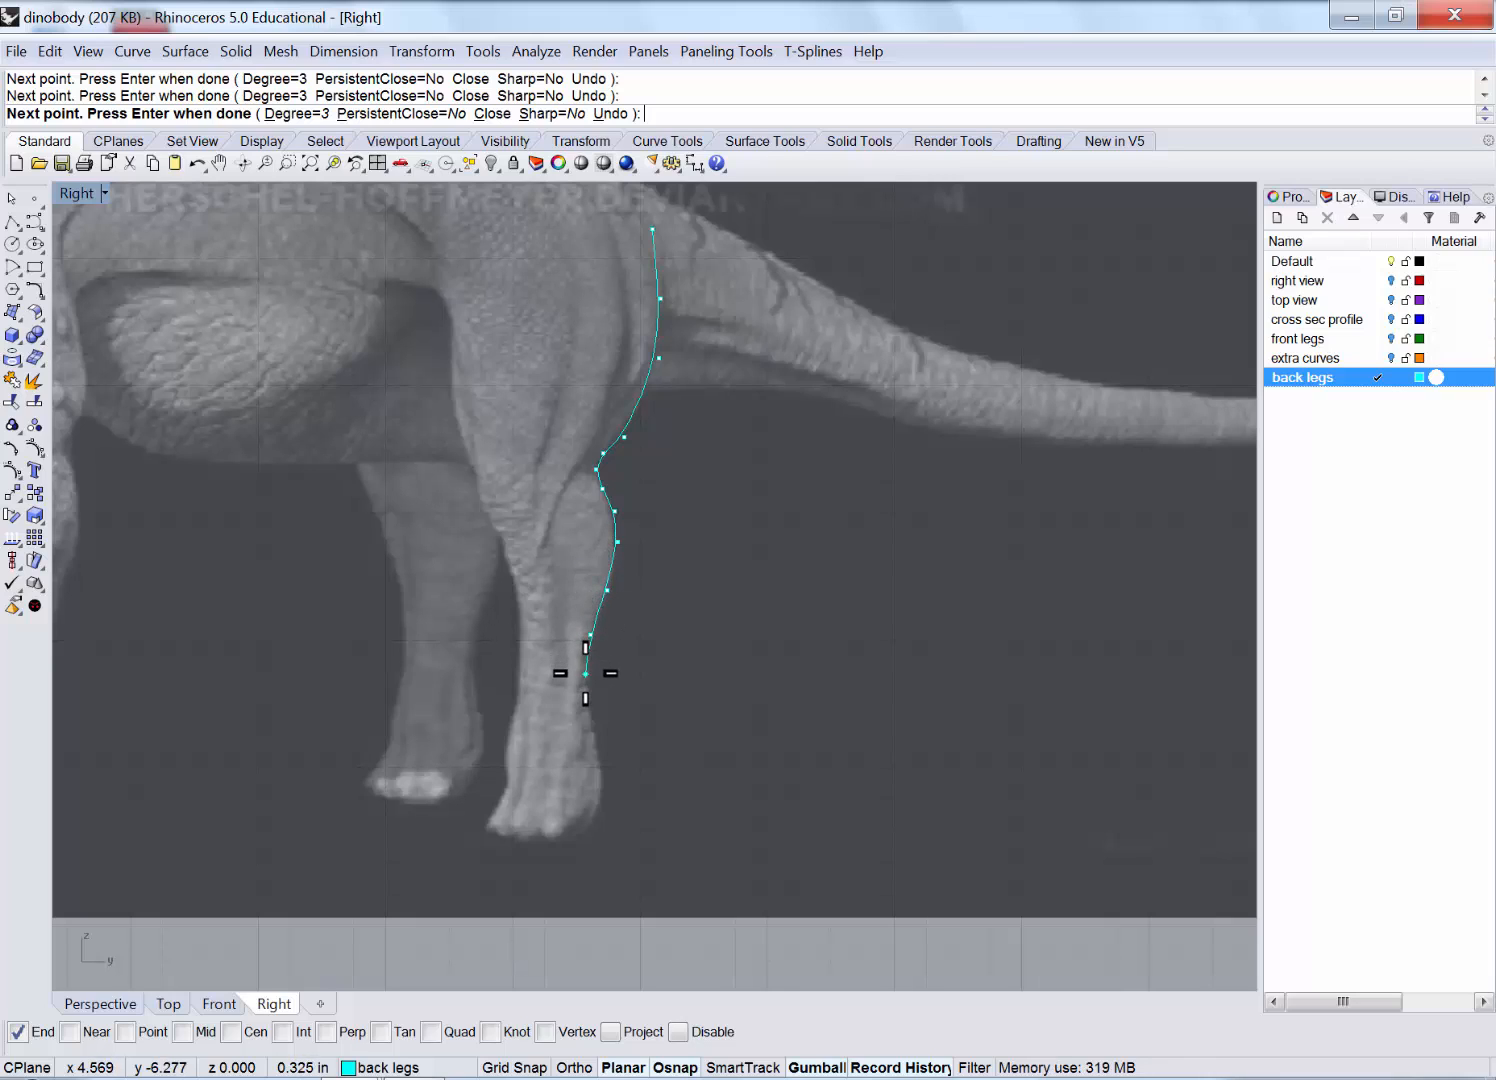
left_click(586, 676)
left_click(596, 742)
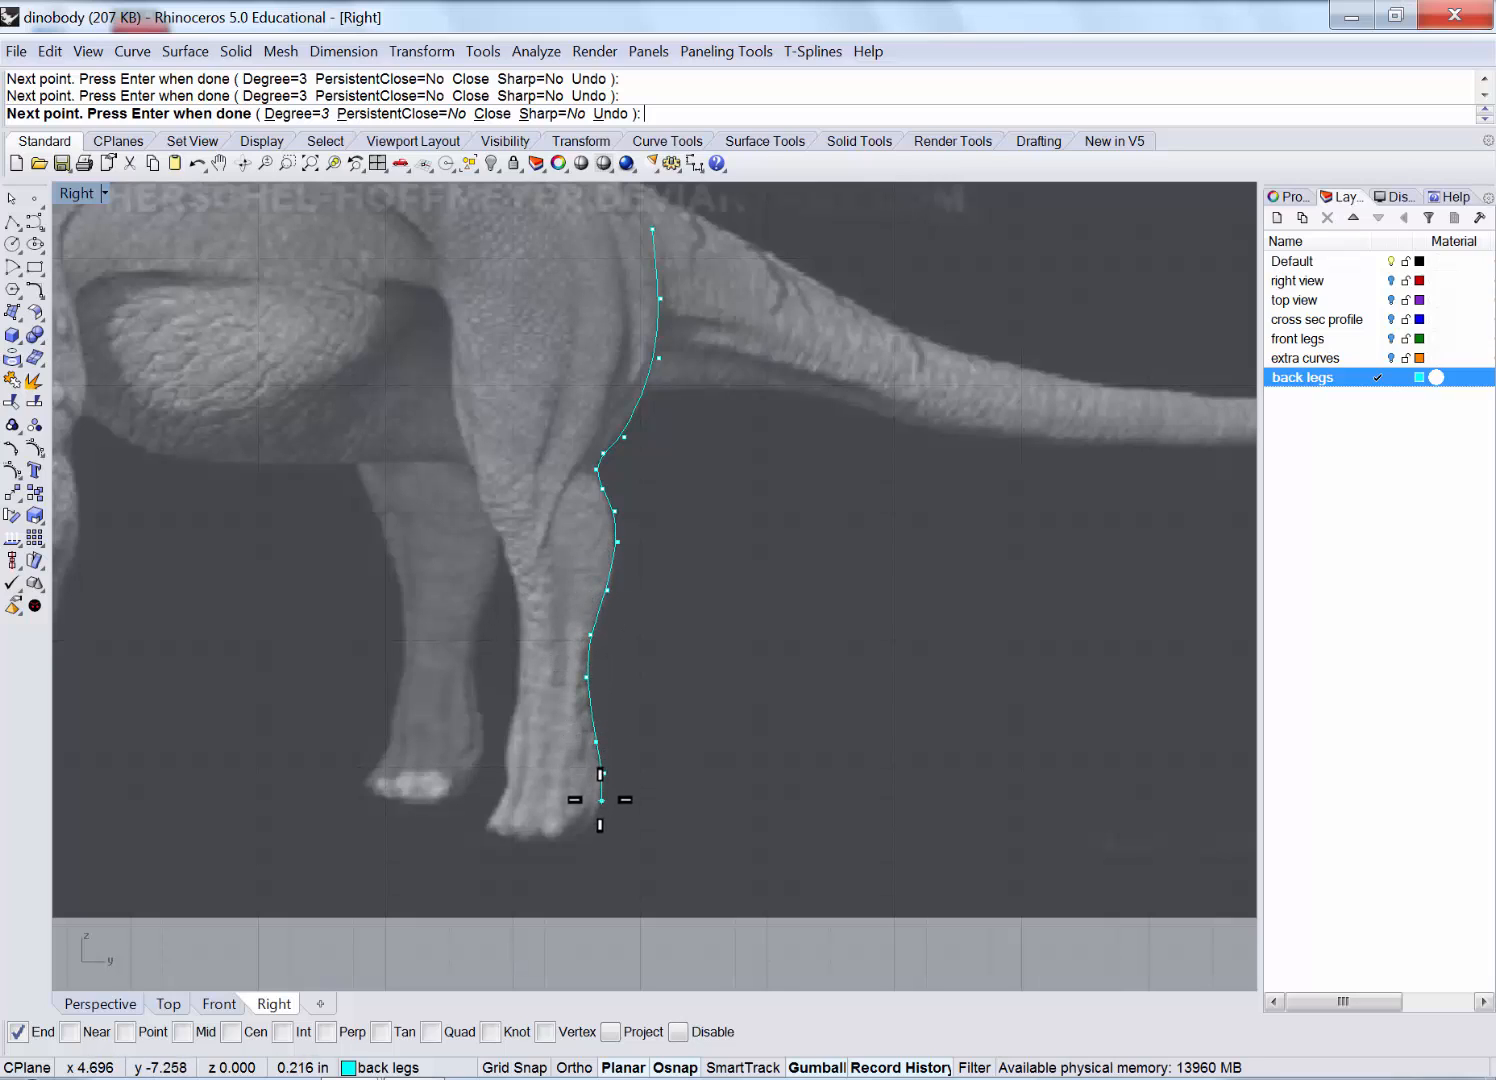
left_click(585, 841)
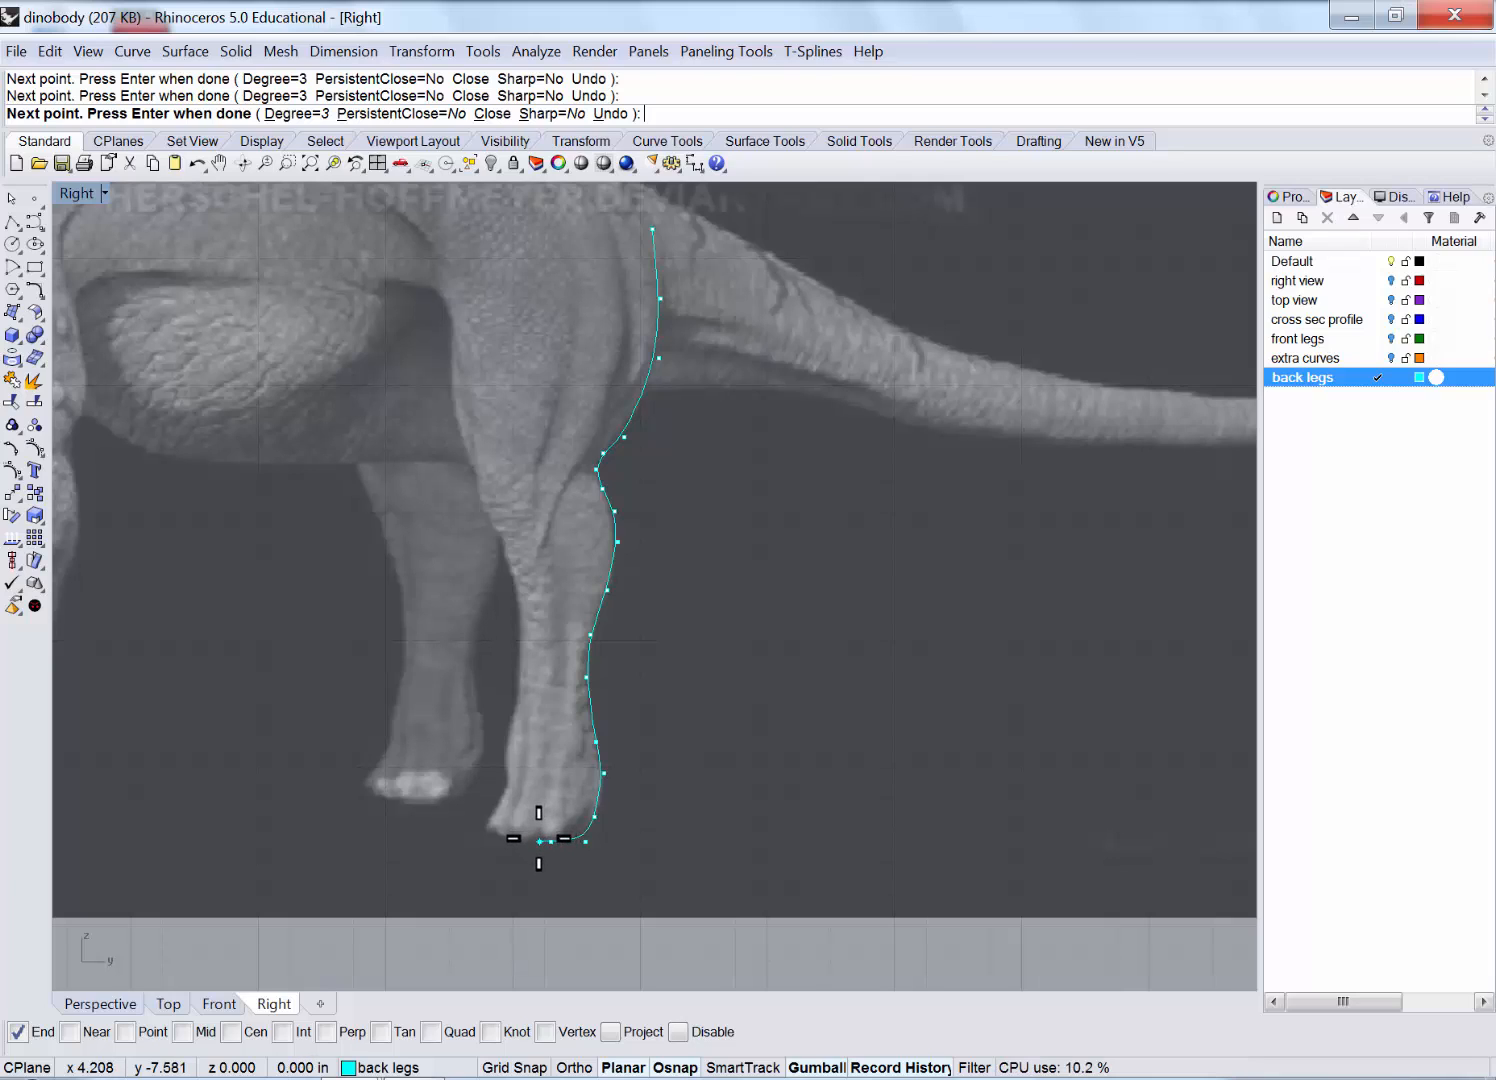
key("Return")
key("Return")
Draw a second curve along the foot underside, around the toe and up the shin.
left_click(540, 843)
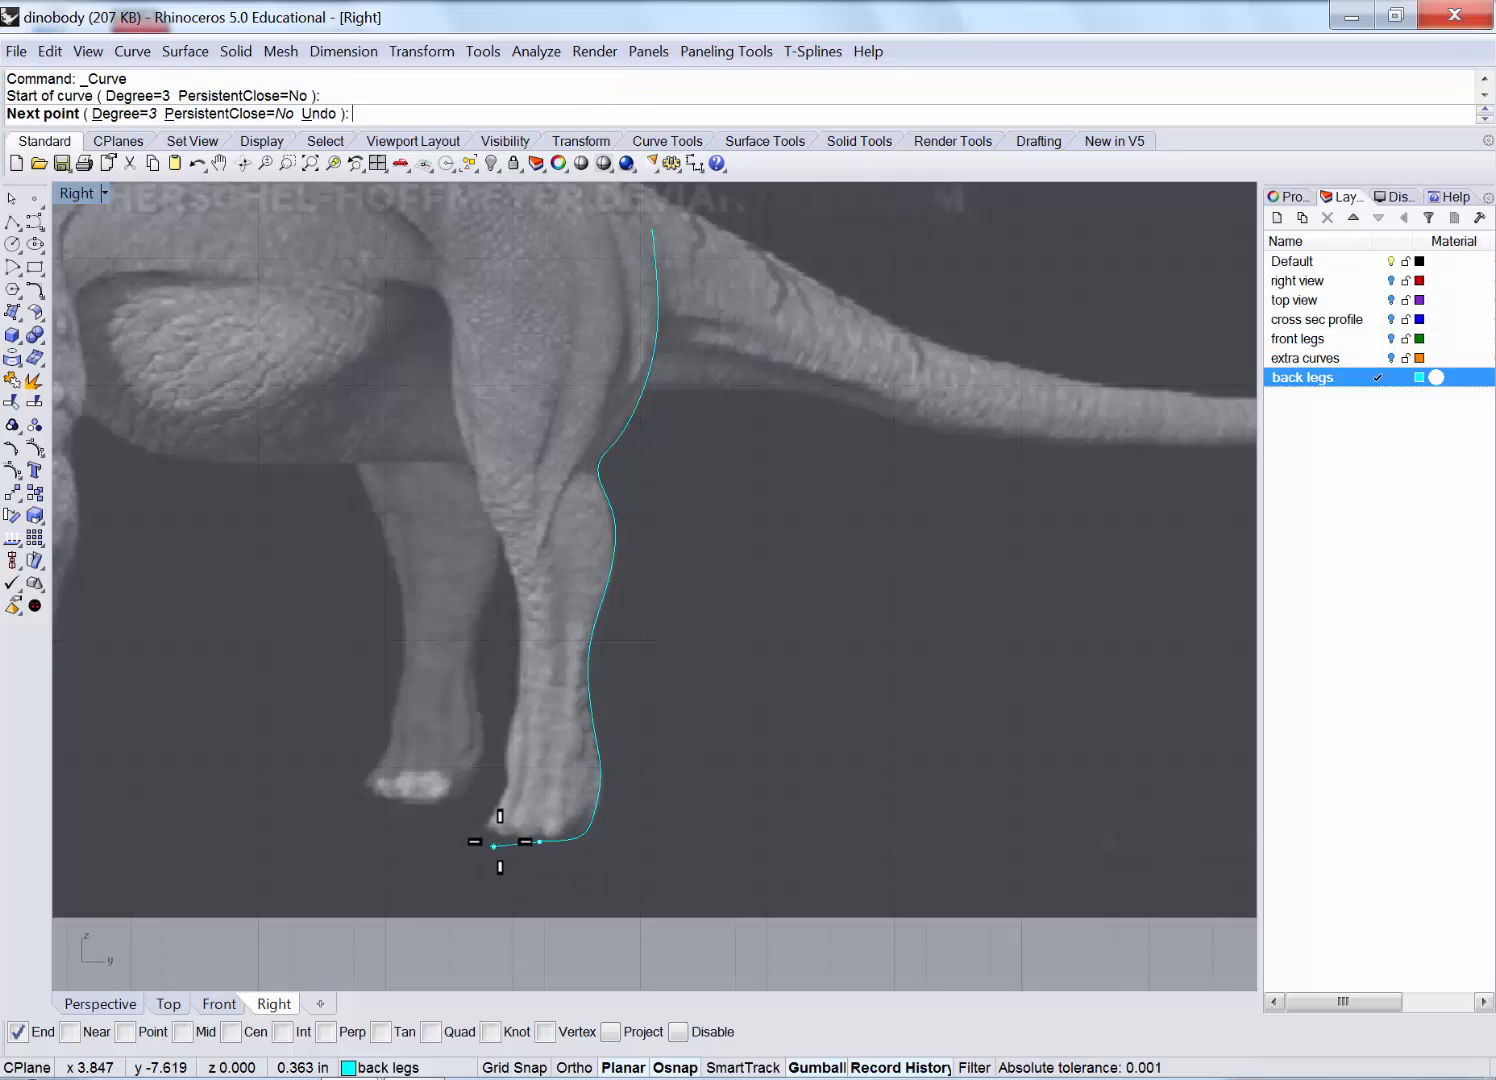
left_click(502, 841)
left_click(484, 832)
left_click(477, 823)
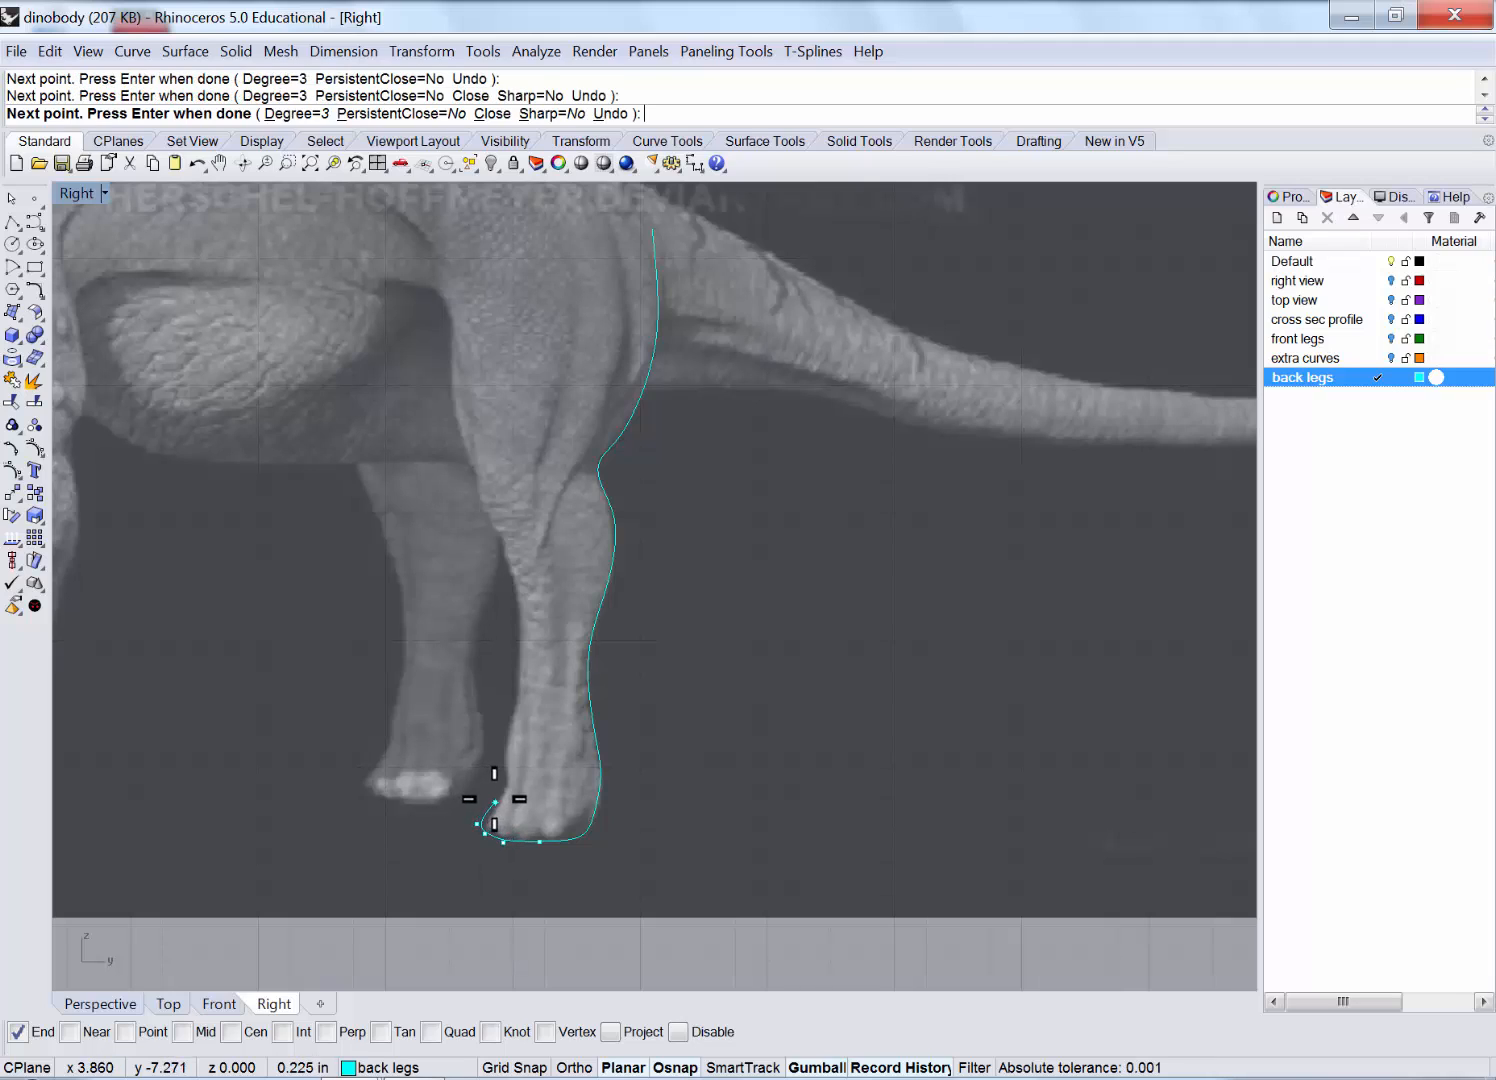
left_click(495, 802)
left_click(511, 783)
left_click(502, 756)
left_click(505, 712)
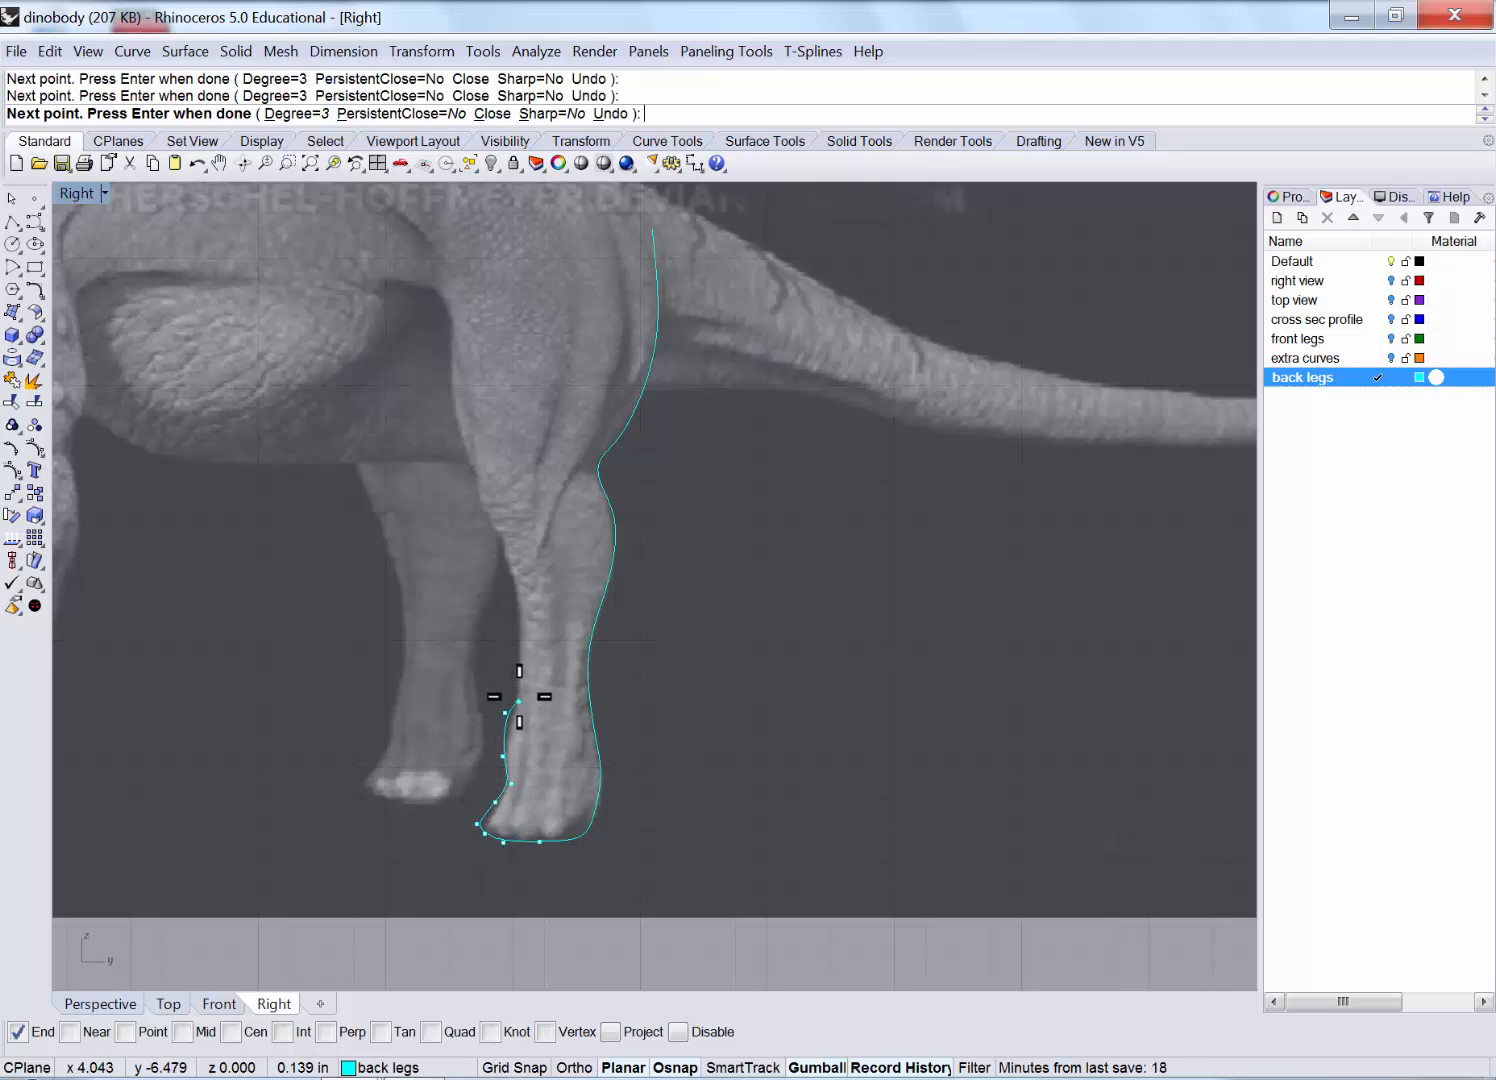
left_click(521, 612)
left_click(503, 563)
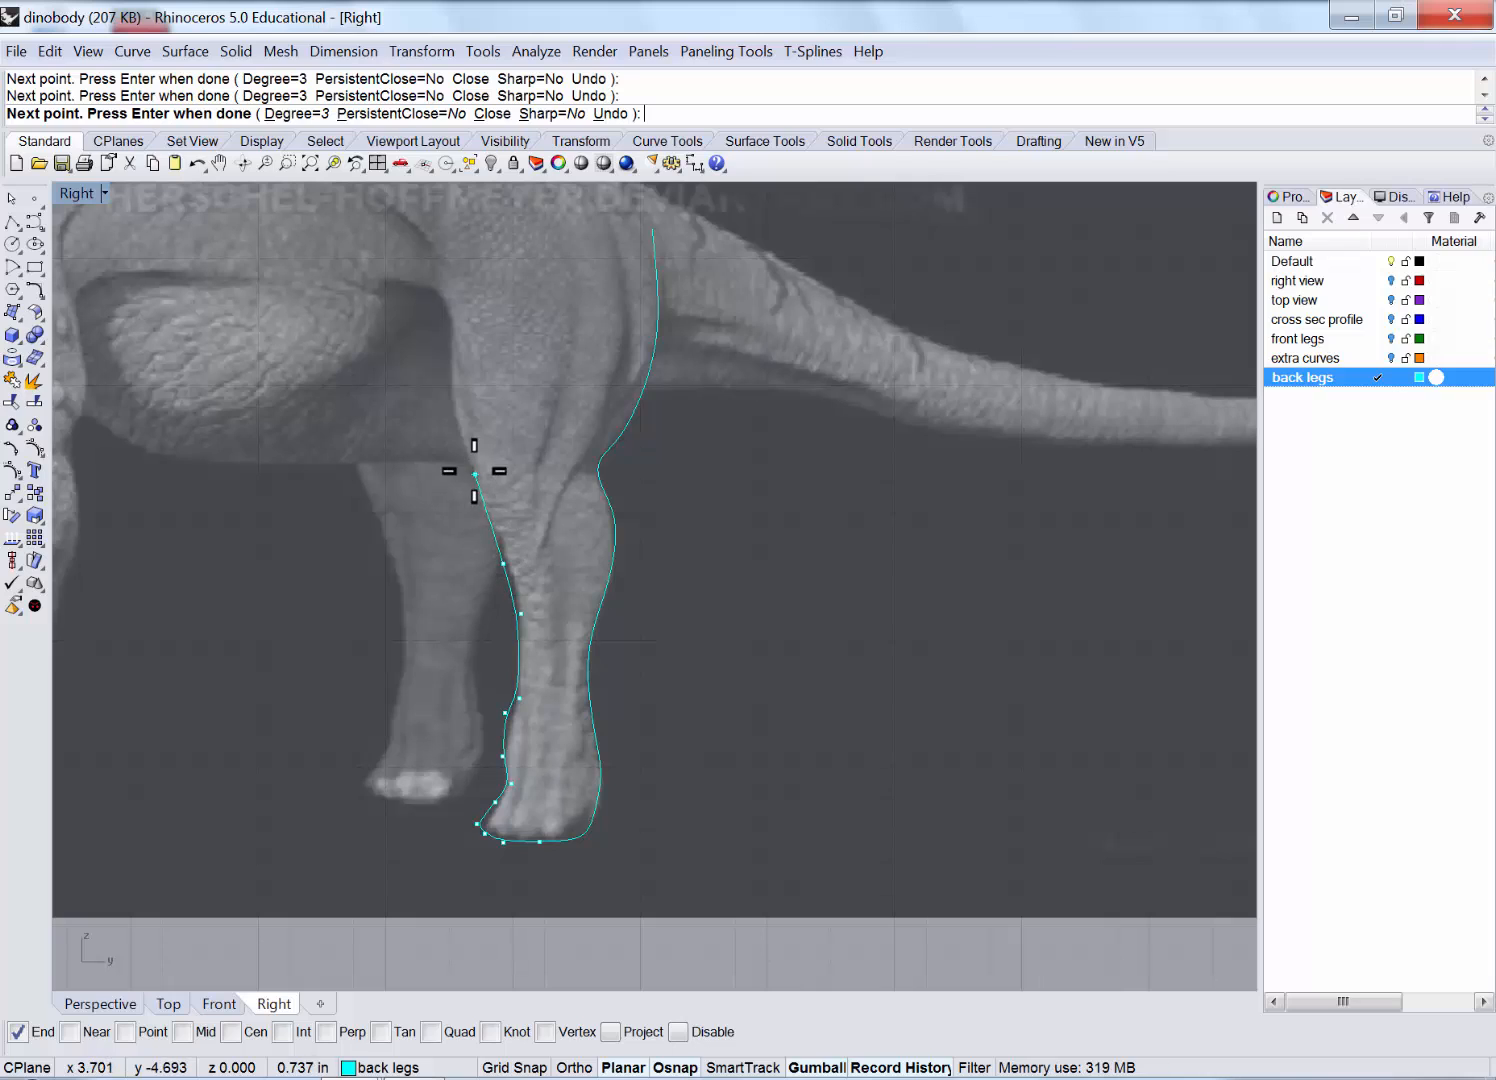
left_click(475, 473)
Extend the front-edge curve up the front of the thigh and finish it.
right_click_drag(468, 385, 530, 630)
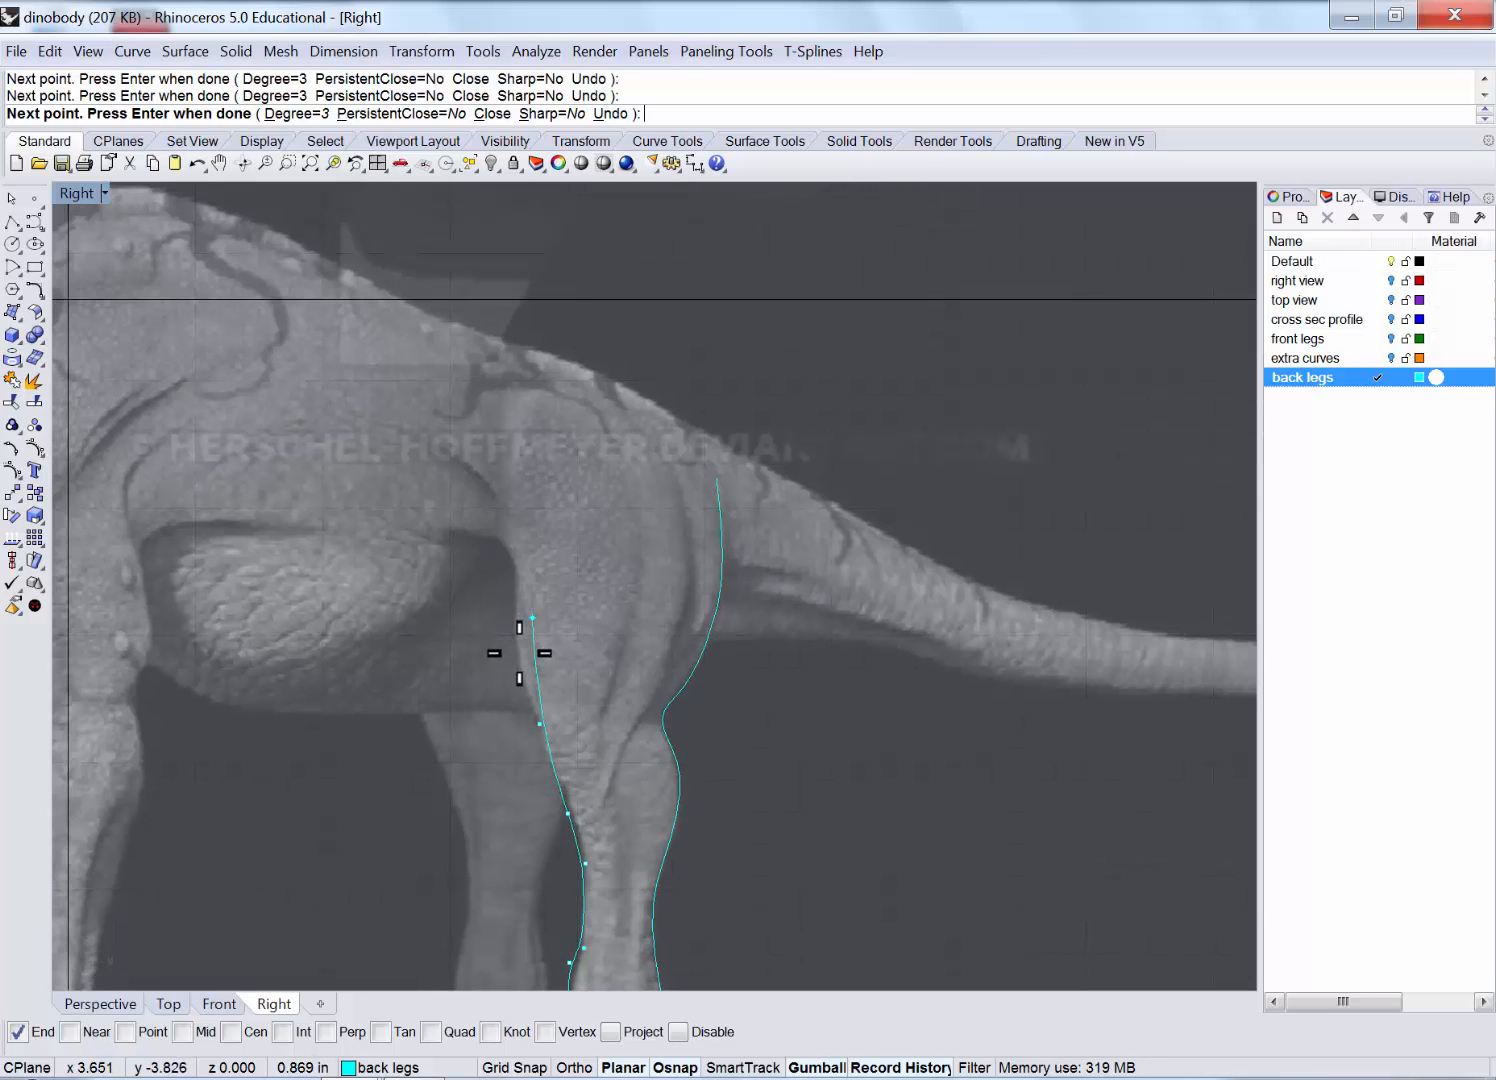
left_click(519, 660)
left_click(511, 592)
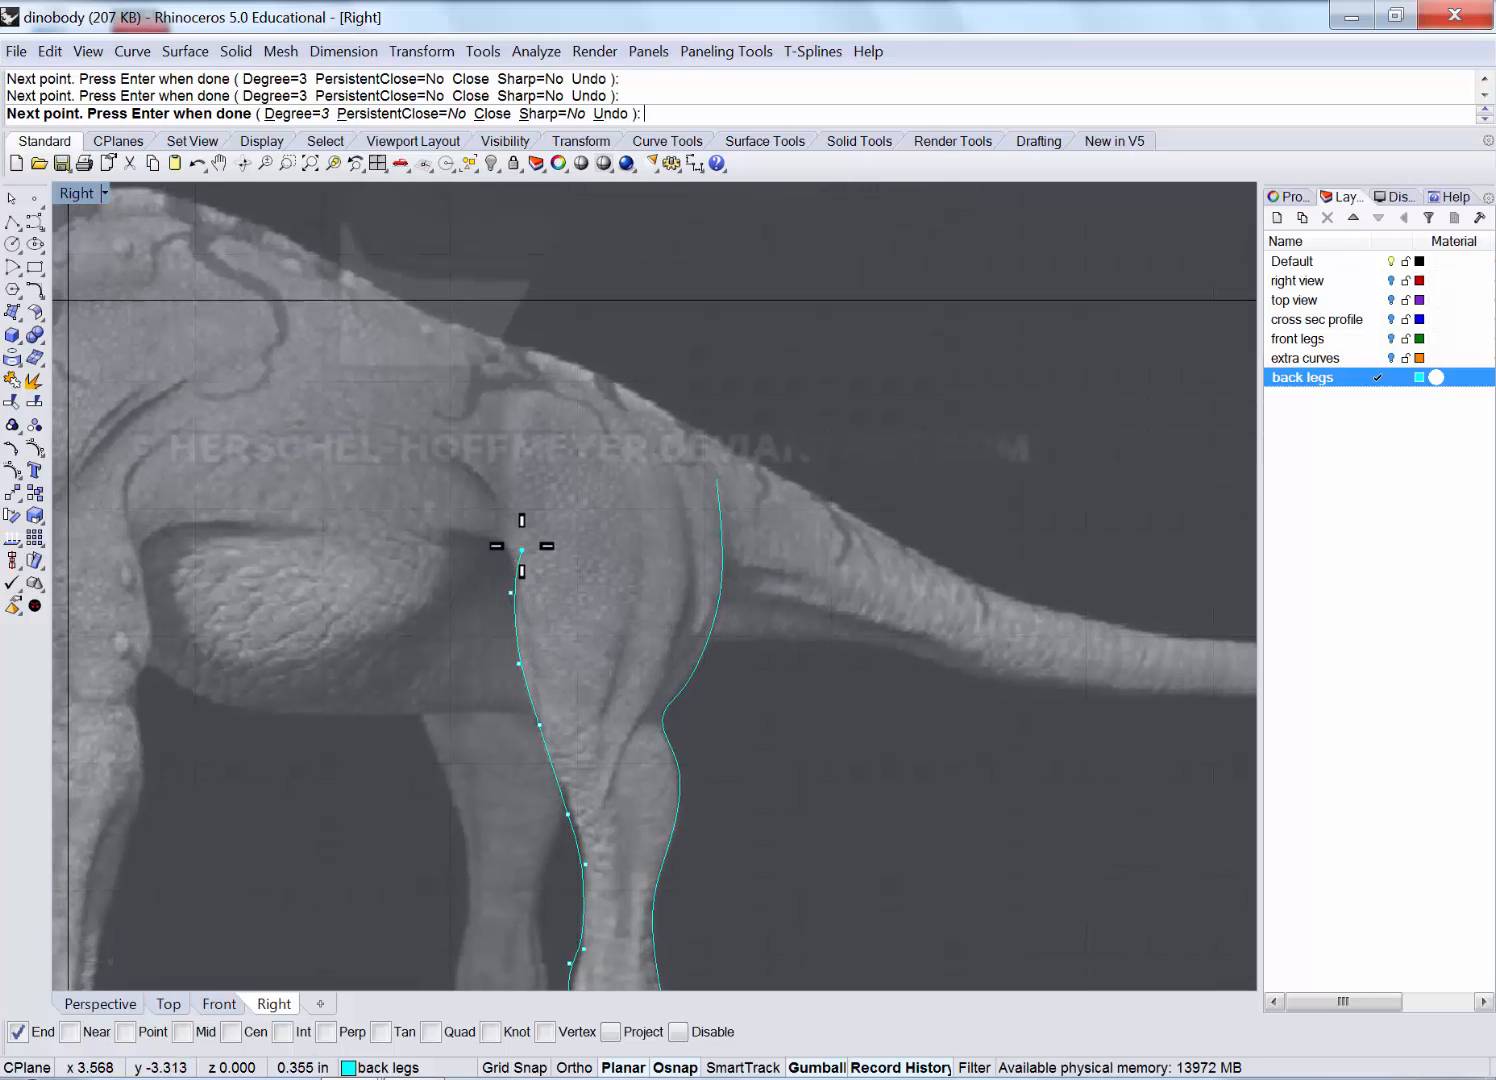
left_click(511, 547)
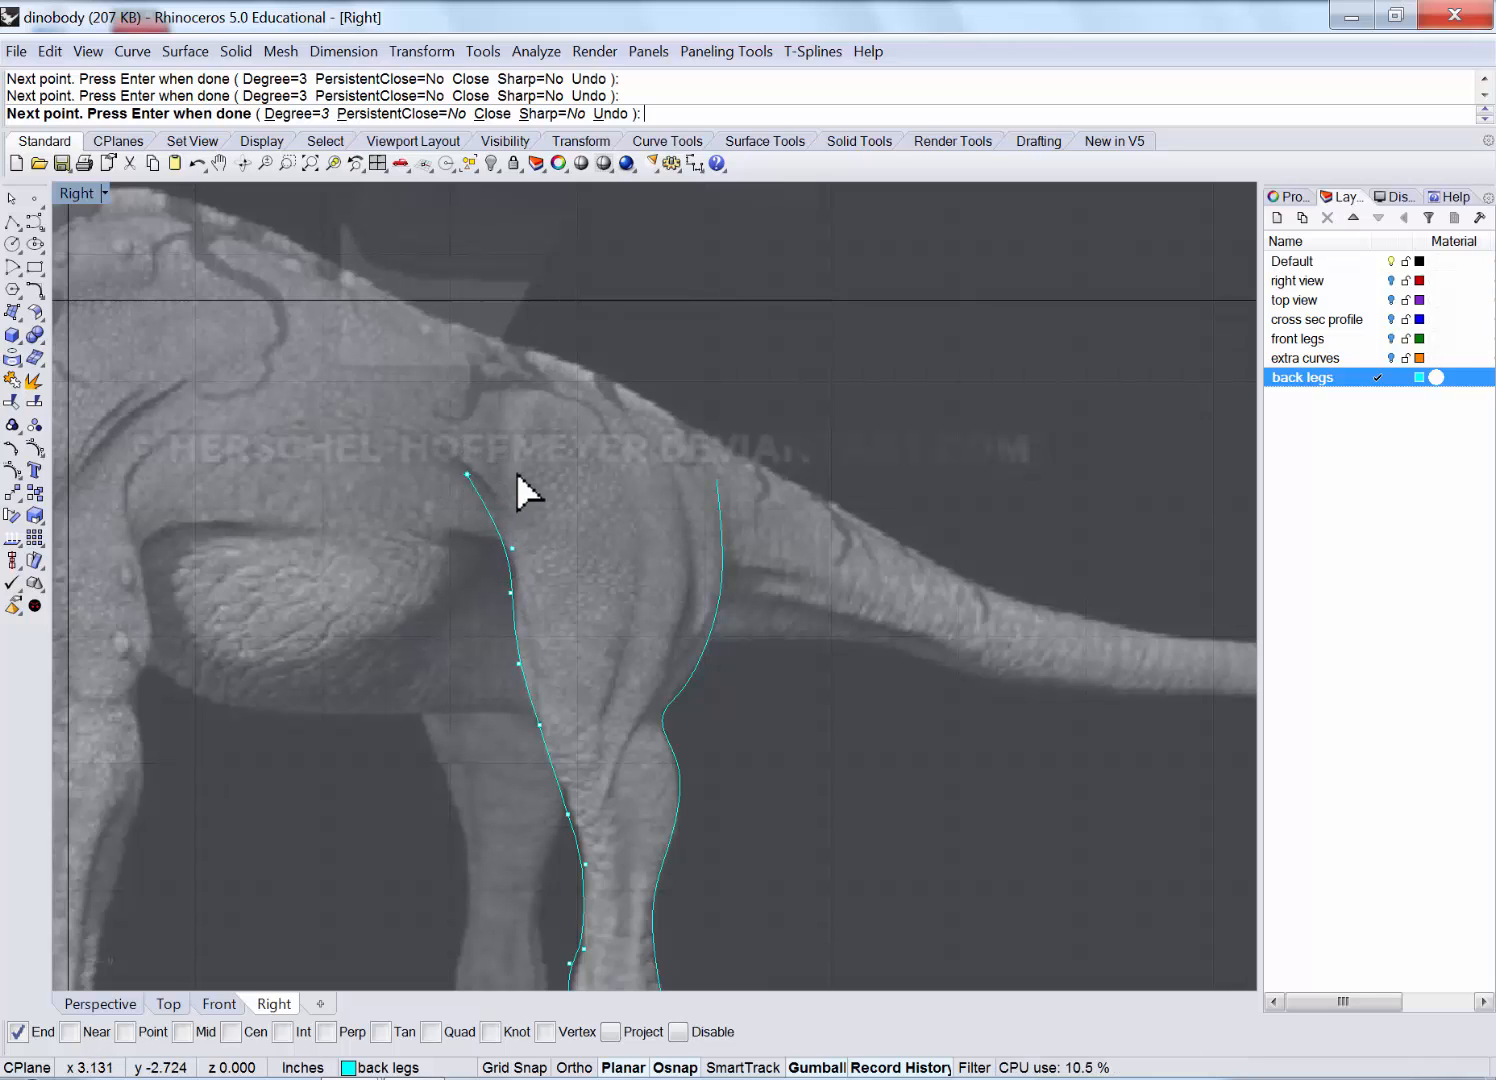
key("Return")
Zoom out and restore the four-view layout.
scroll(530, 460, "down", 4)
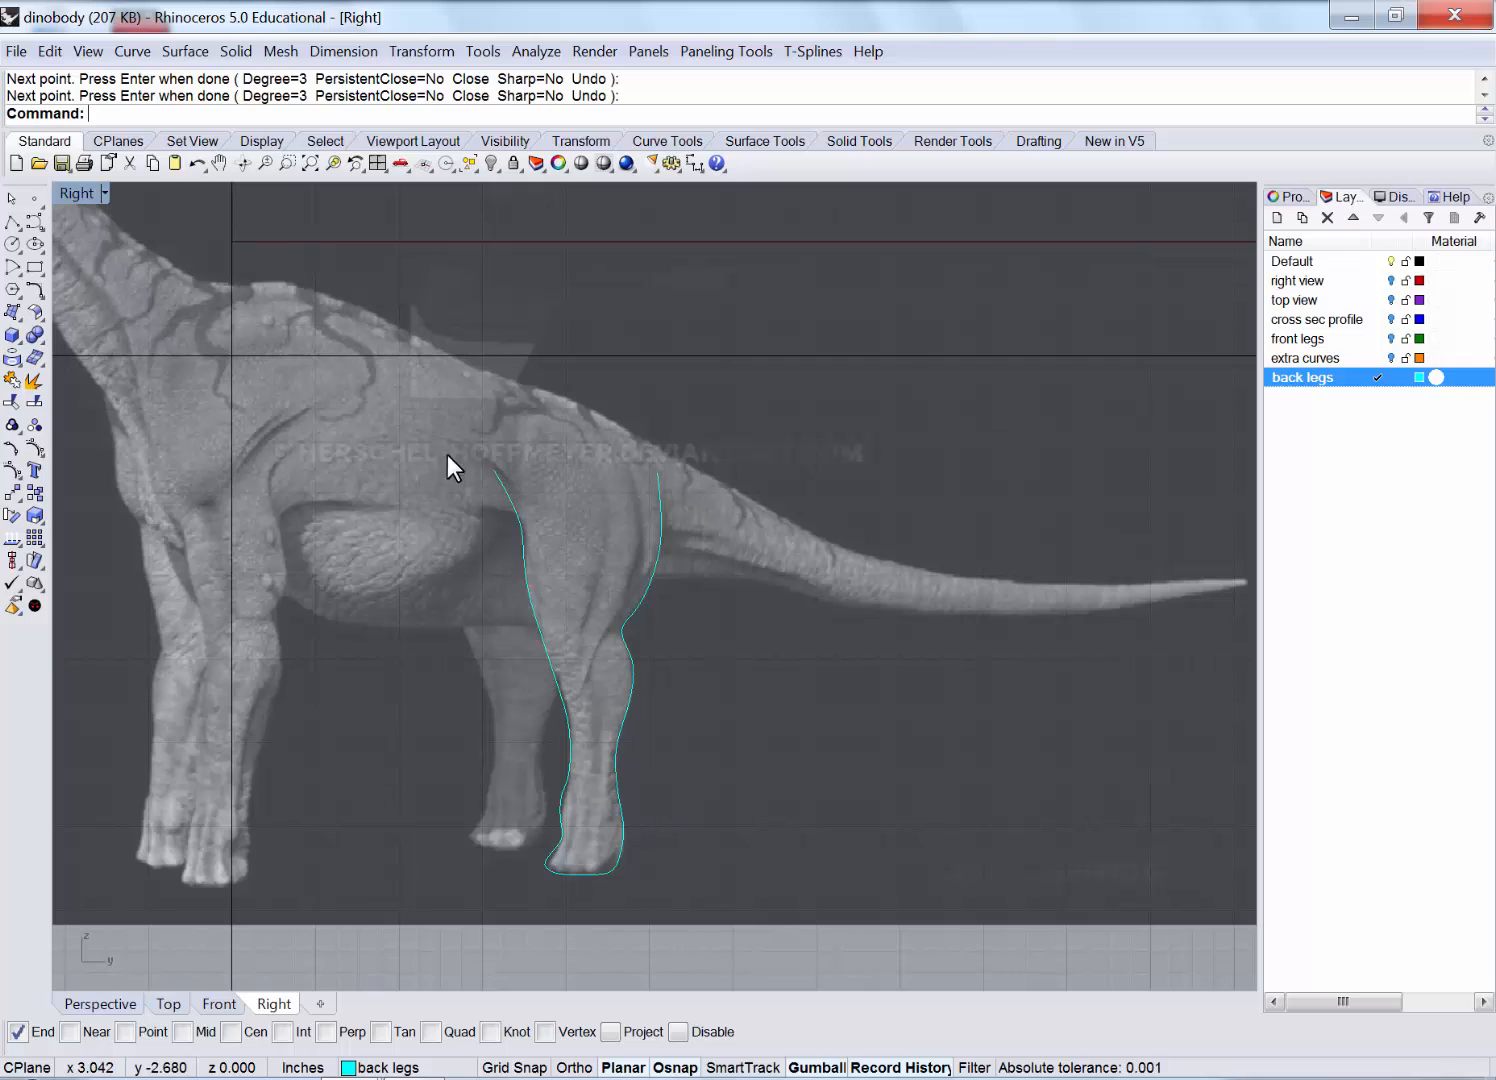
scroll(446, 453, "down", 3)
scroll(331, 437, "down", 2)
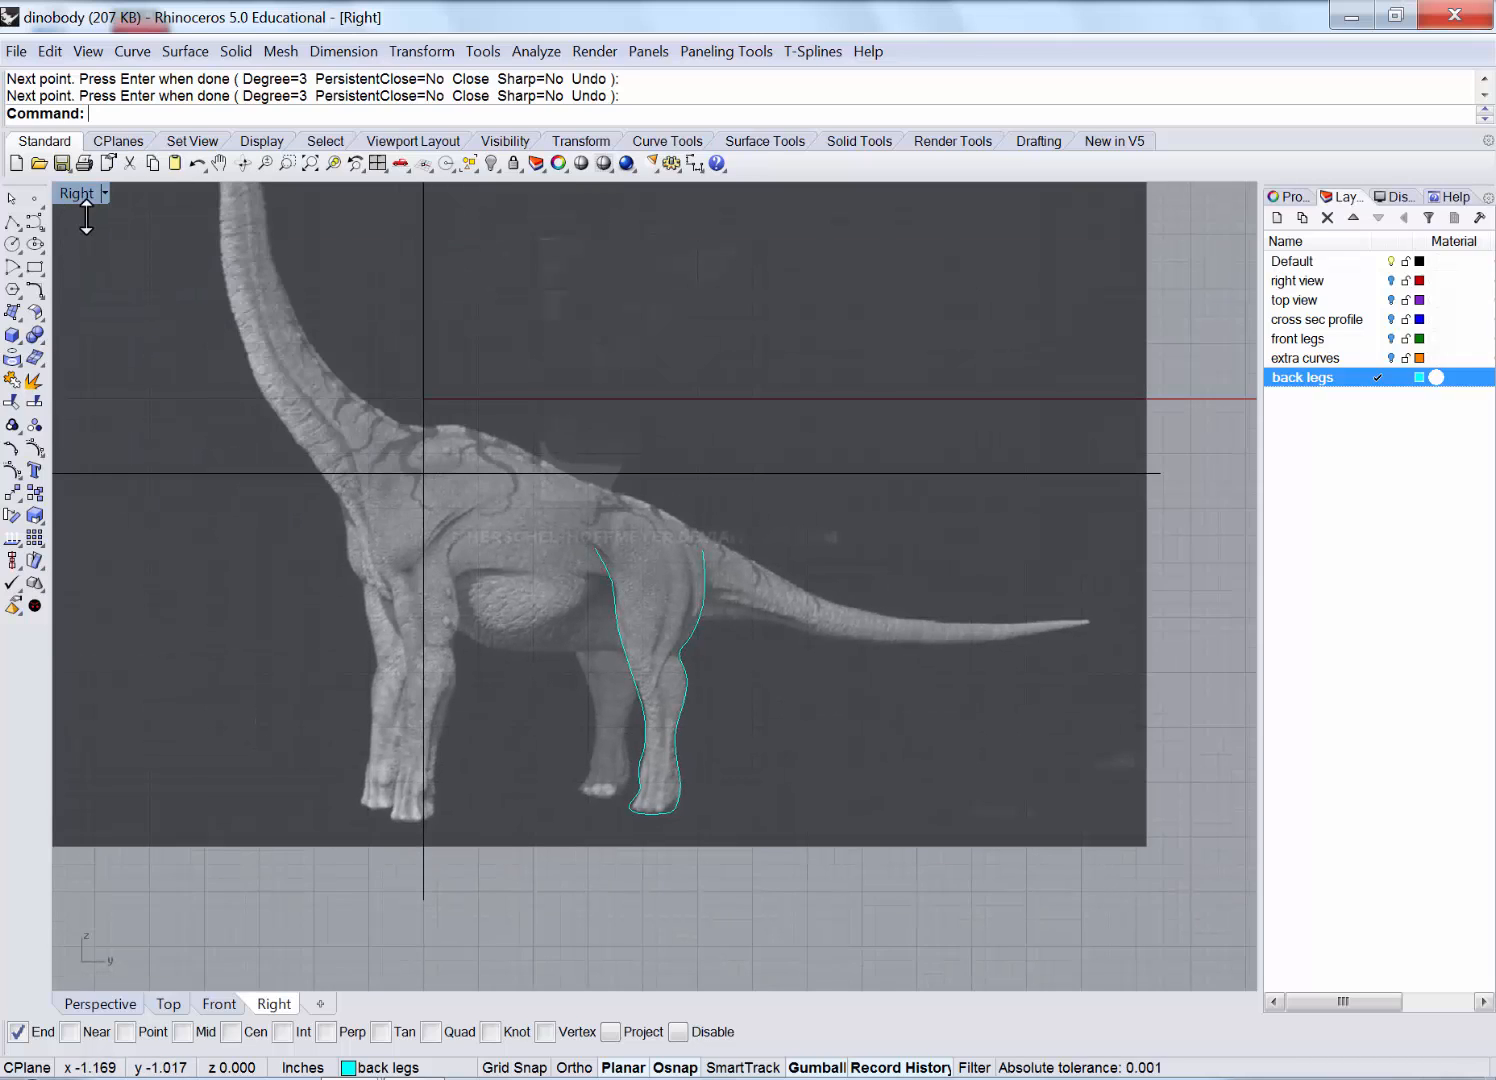
double_click(80, 194)
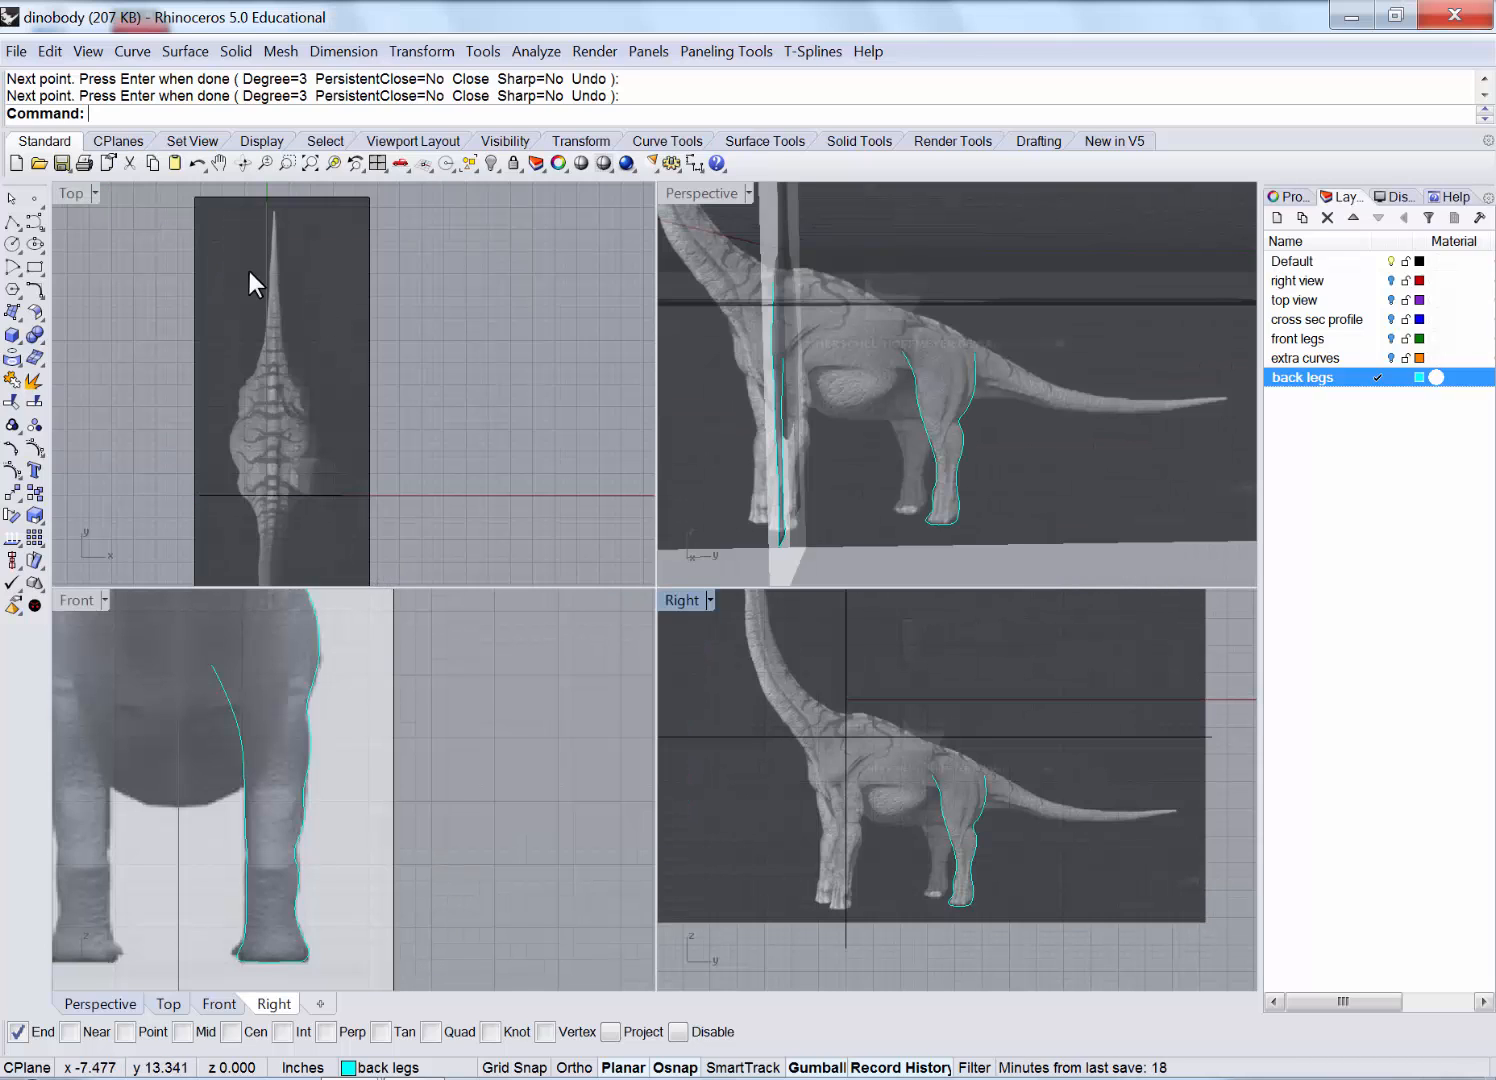
Maximize the Perspective view and hide the front and top reference planes.
double_click(694, 193)
scroll(685, 424, "down", 3)
right_click_drag(542, 503, 355, 332)
left_click(353, 330)
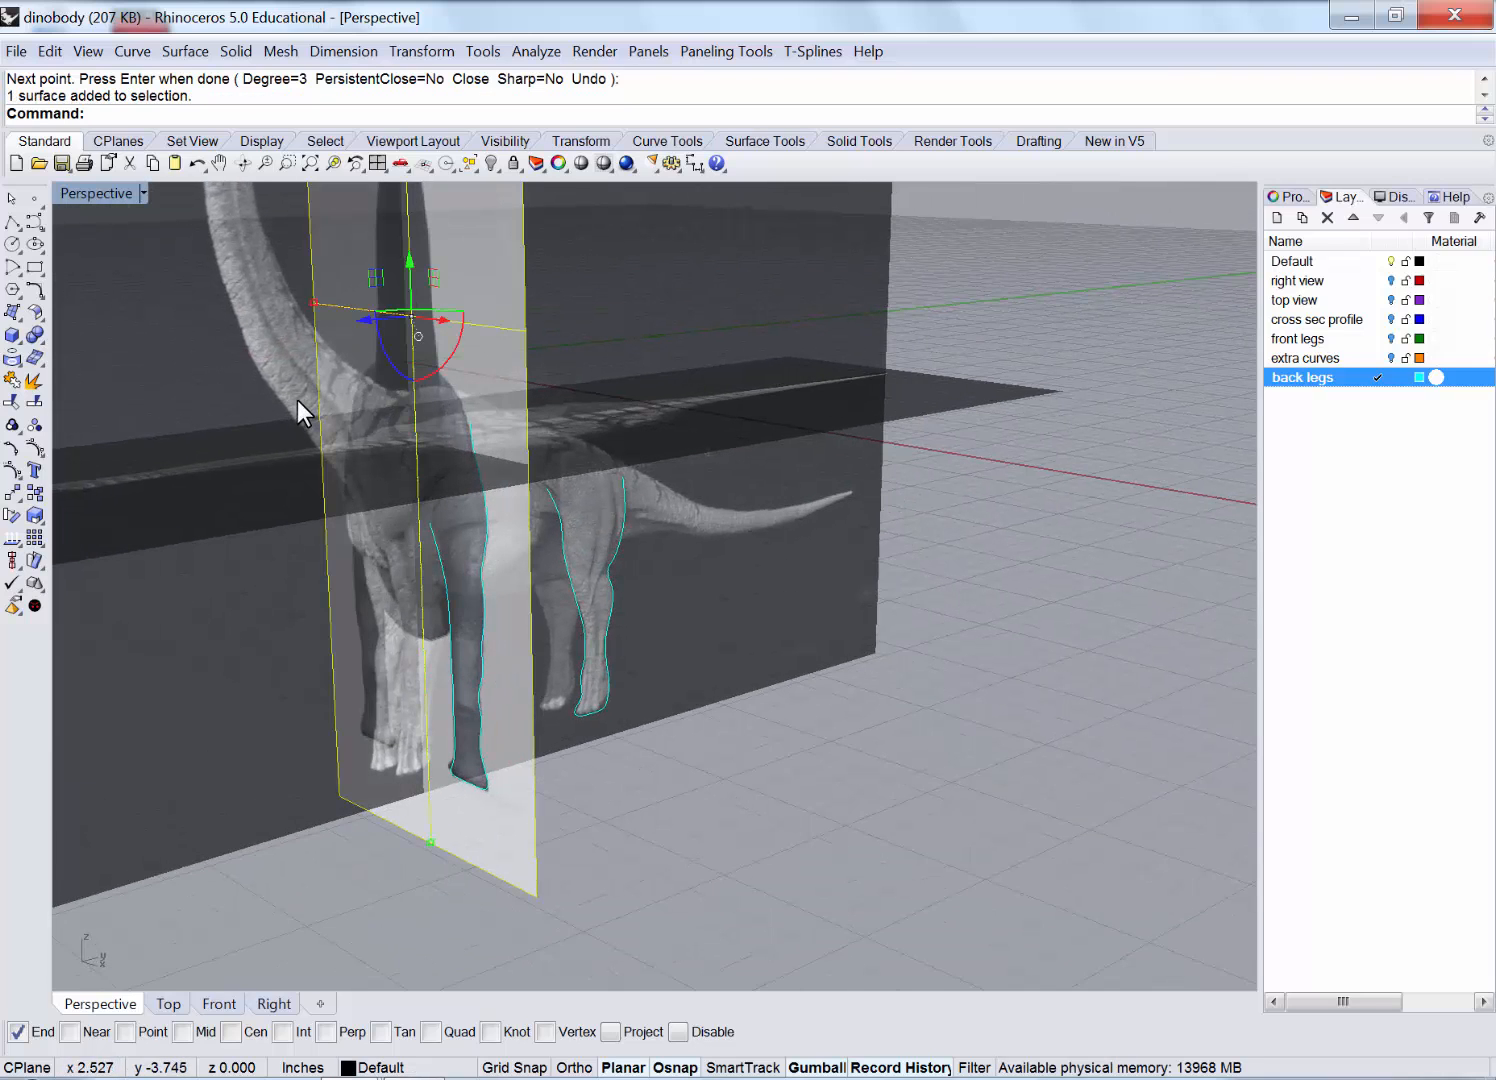
left_click(865, 389, "shift")
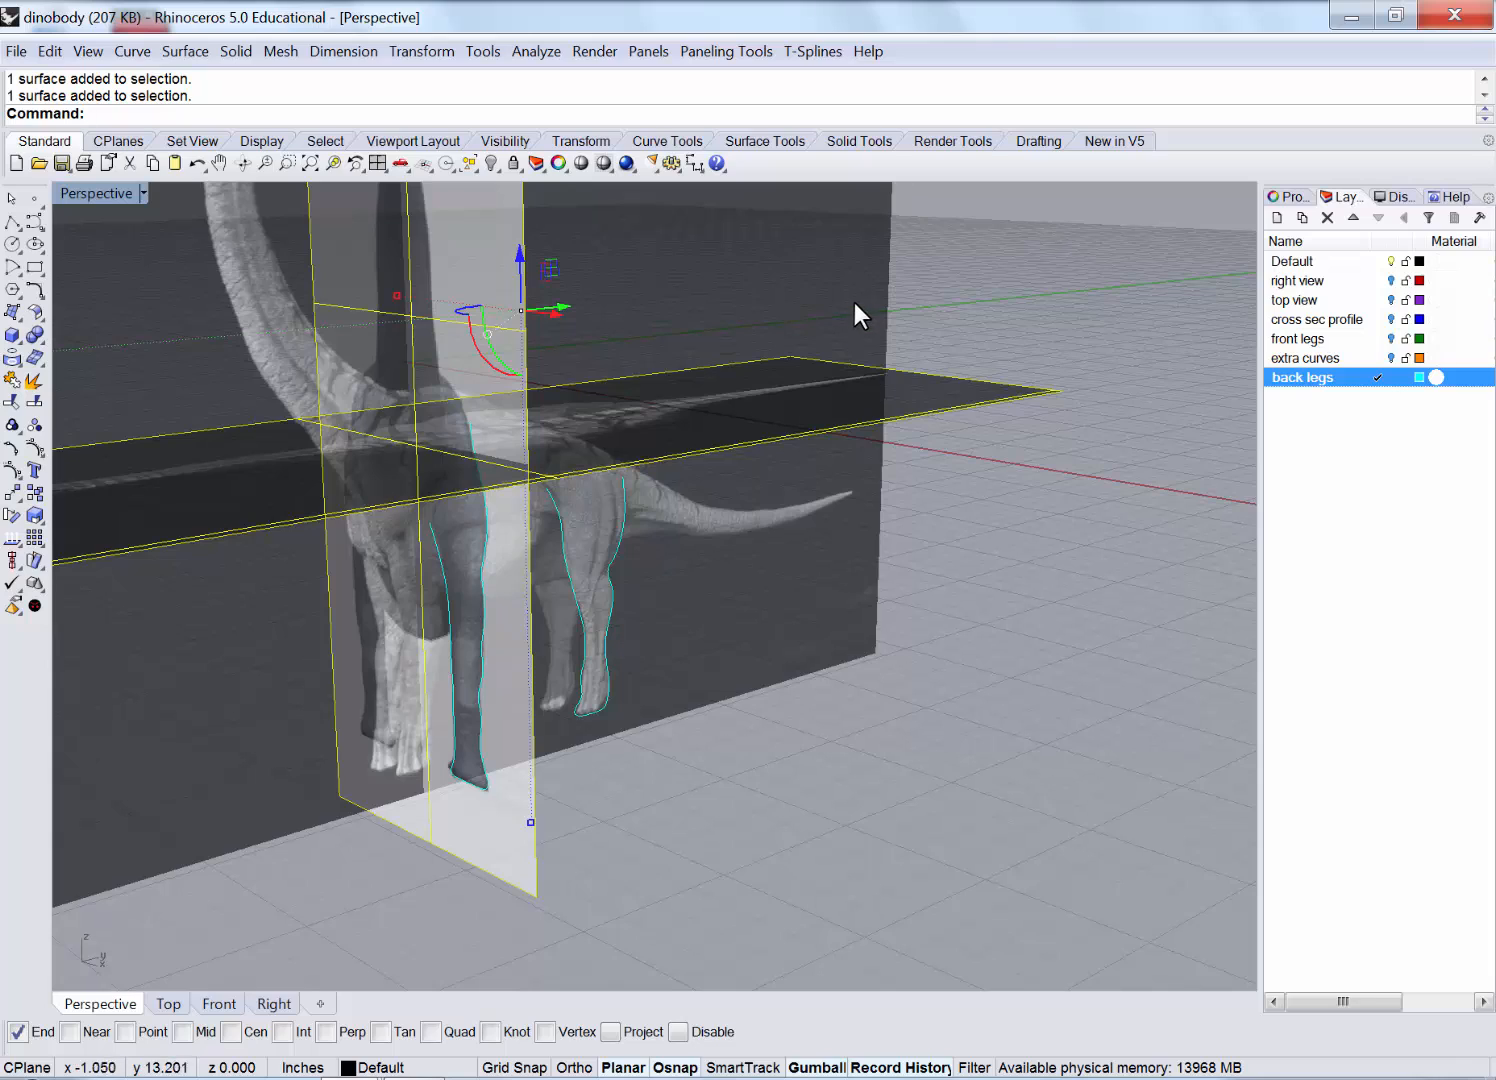
left_click(491, 163)
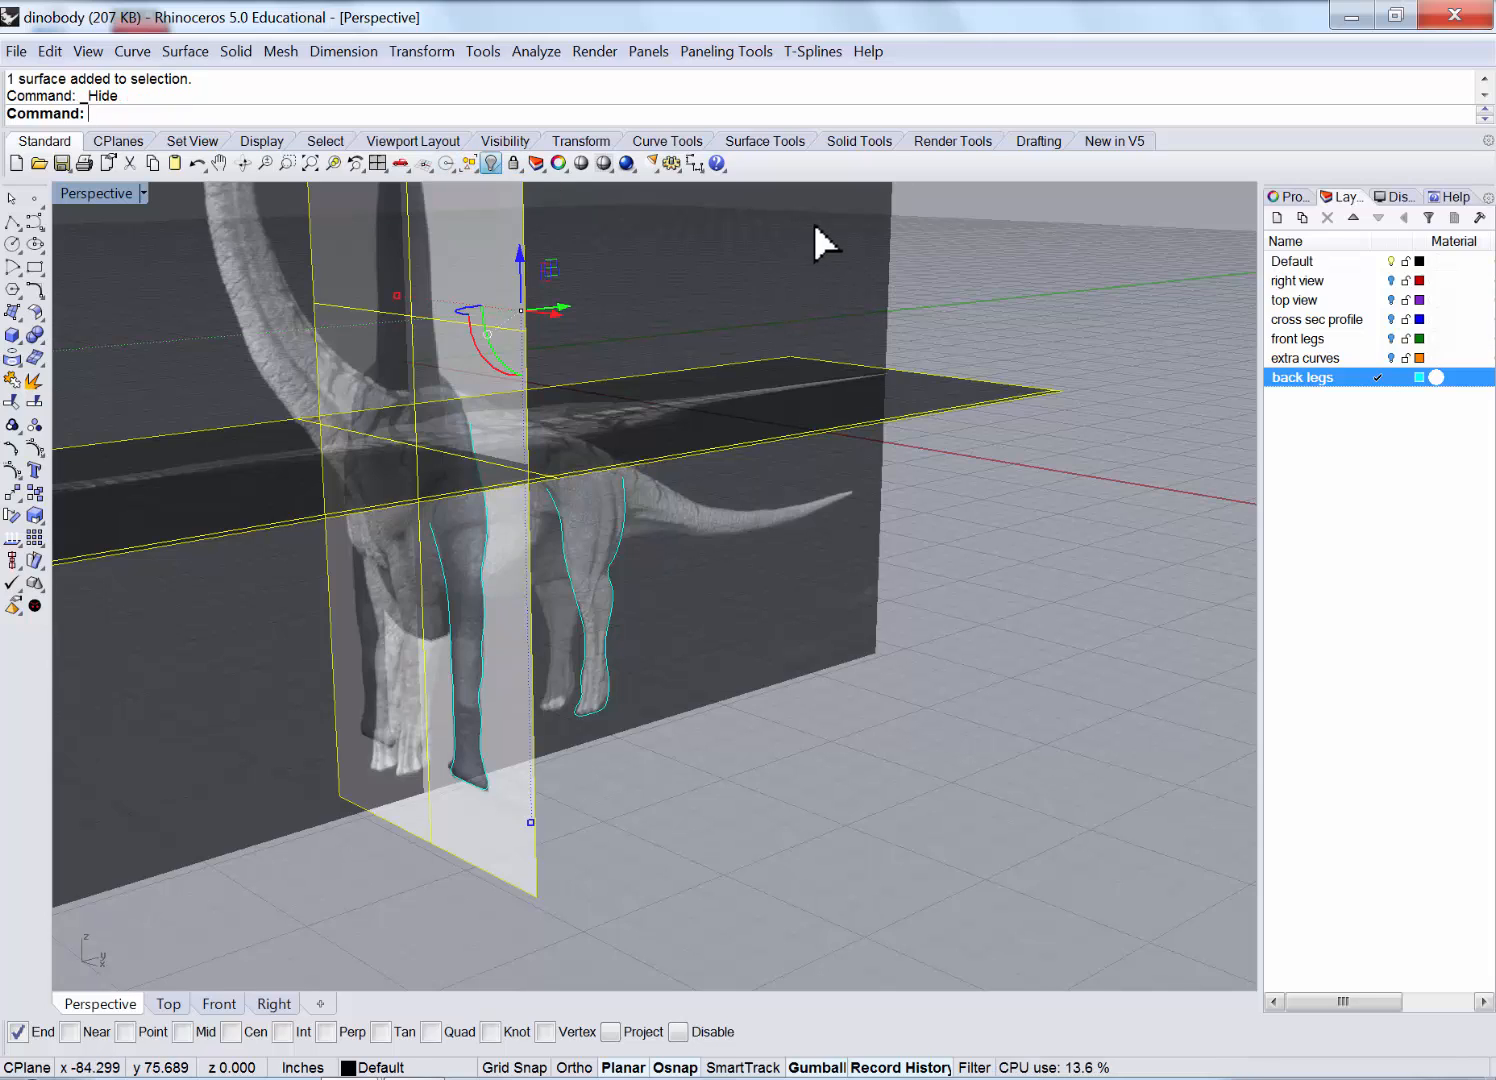
Unlock and hide the side reference plane, then select the two back leg curves.
right_click(513, 163)
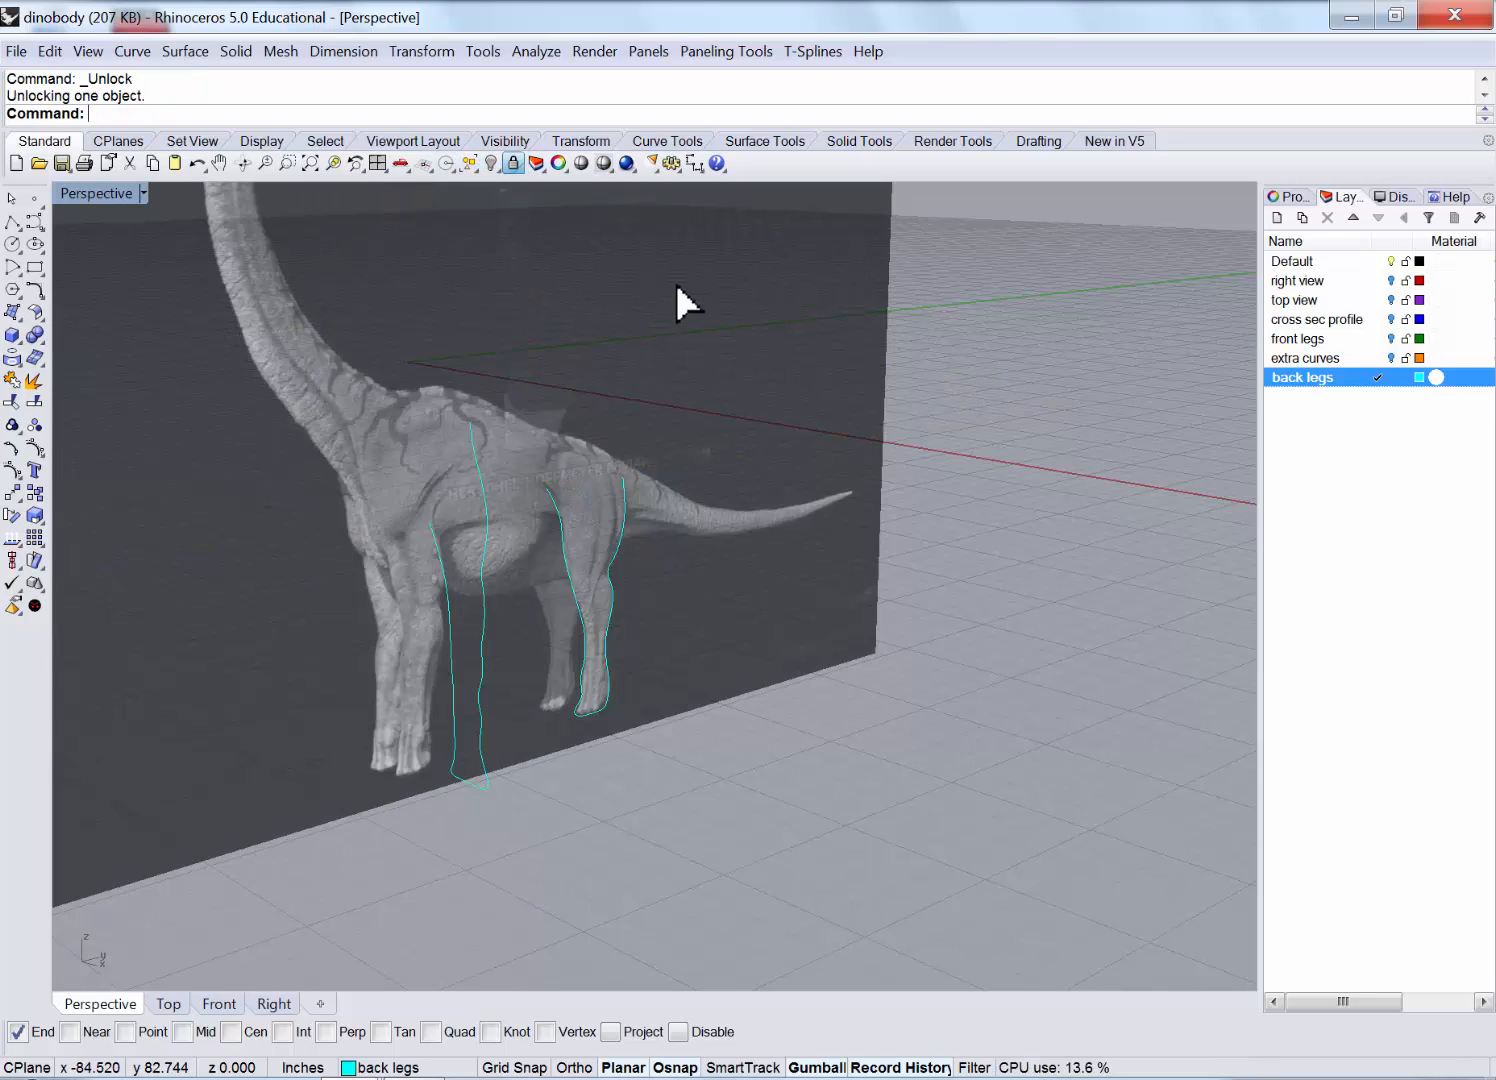
left_click(491, 163)
scroll(545, 777, "up", 5)
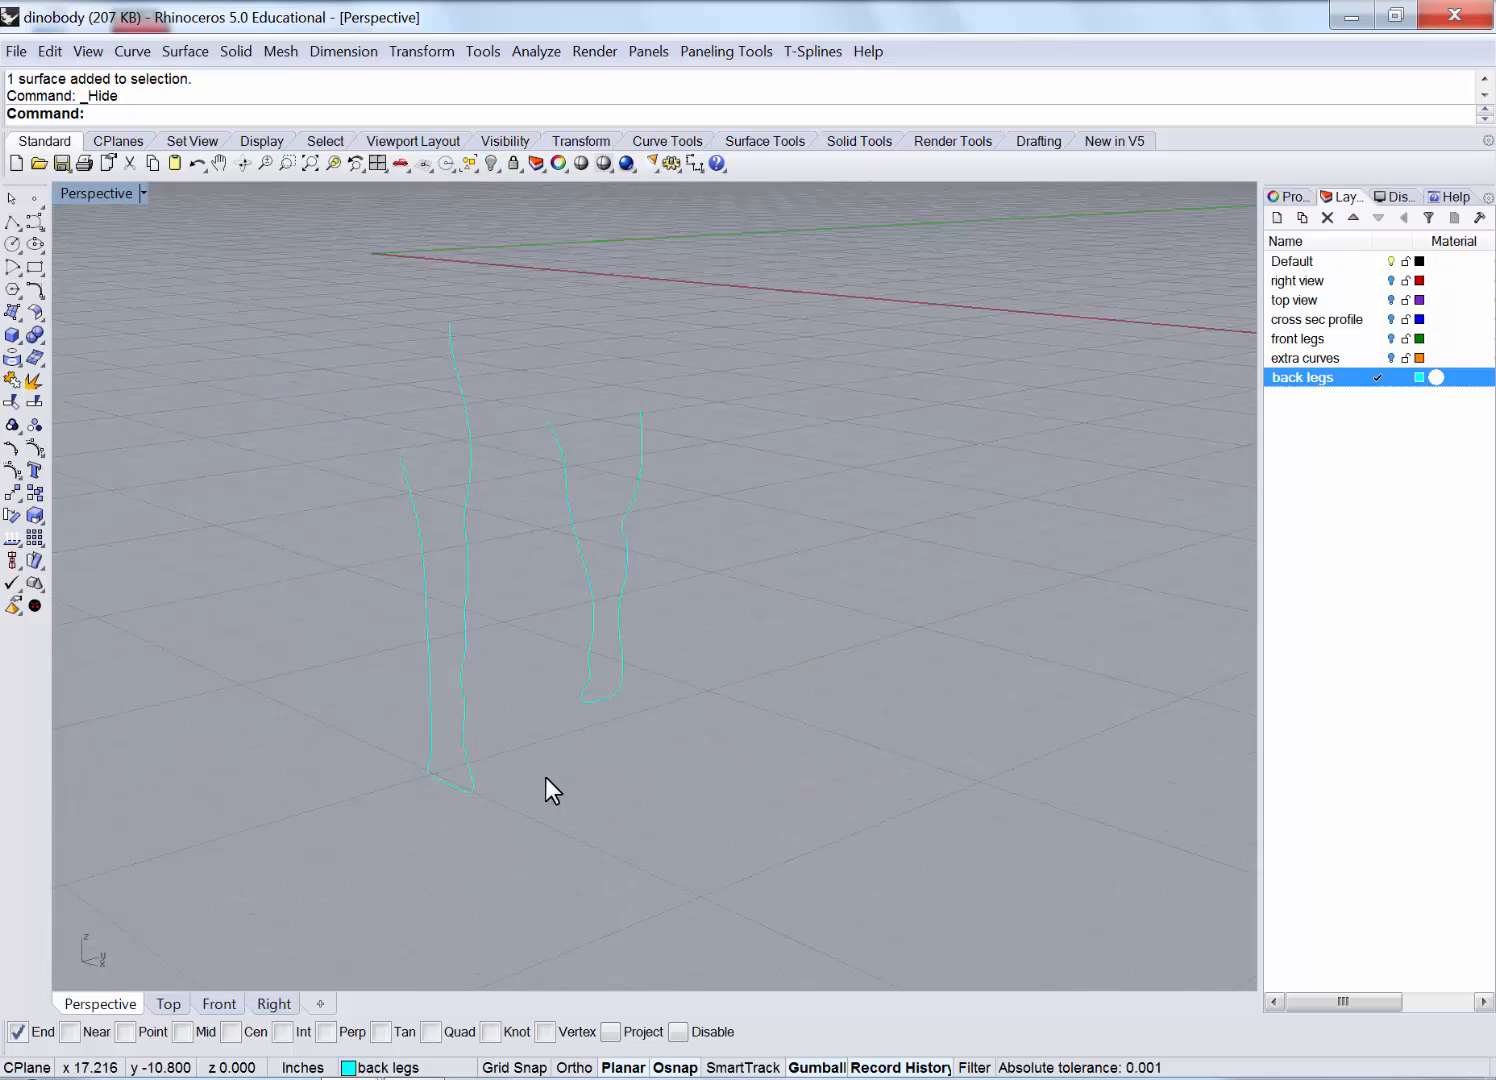
mouse_move(654, 735)
right_mouse_down()
mouse_move(534, 645)
mouse_move(401, 712)
mouse_move(554, 746)
mouse_move(652, 733)
mouse_move(676, 752)
right_mouse_up()
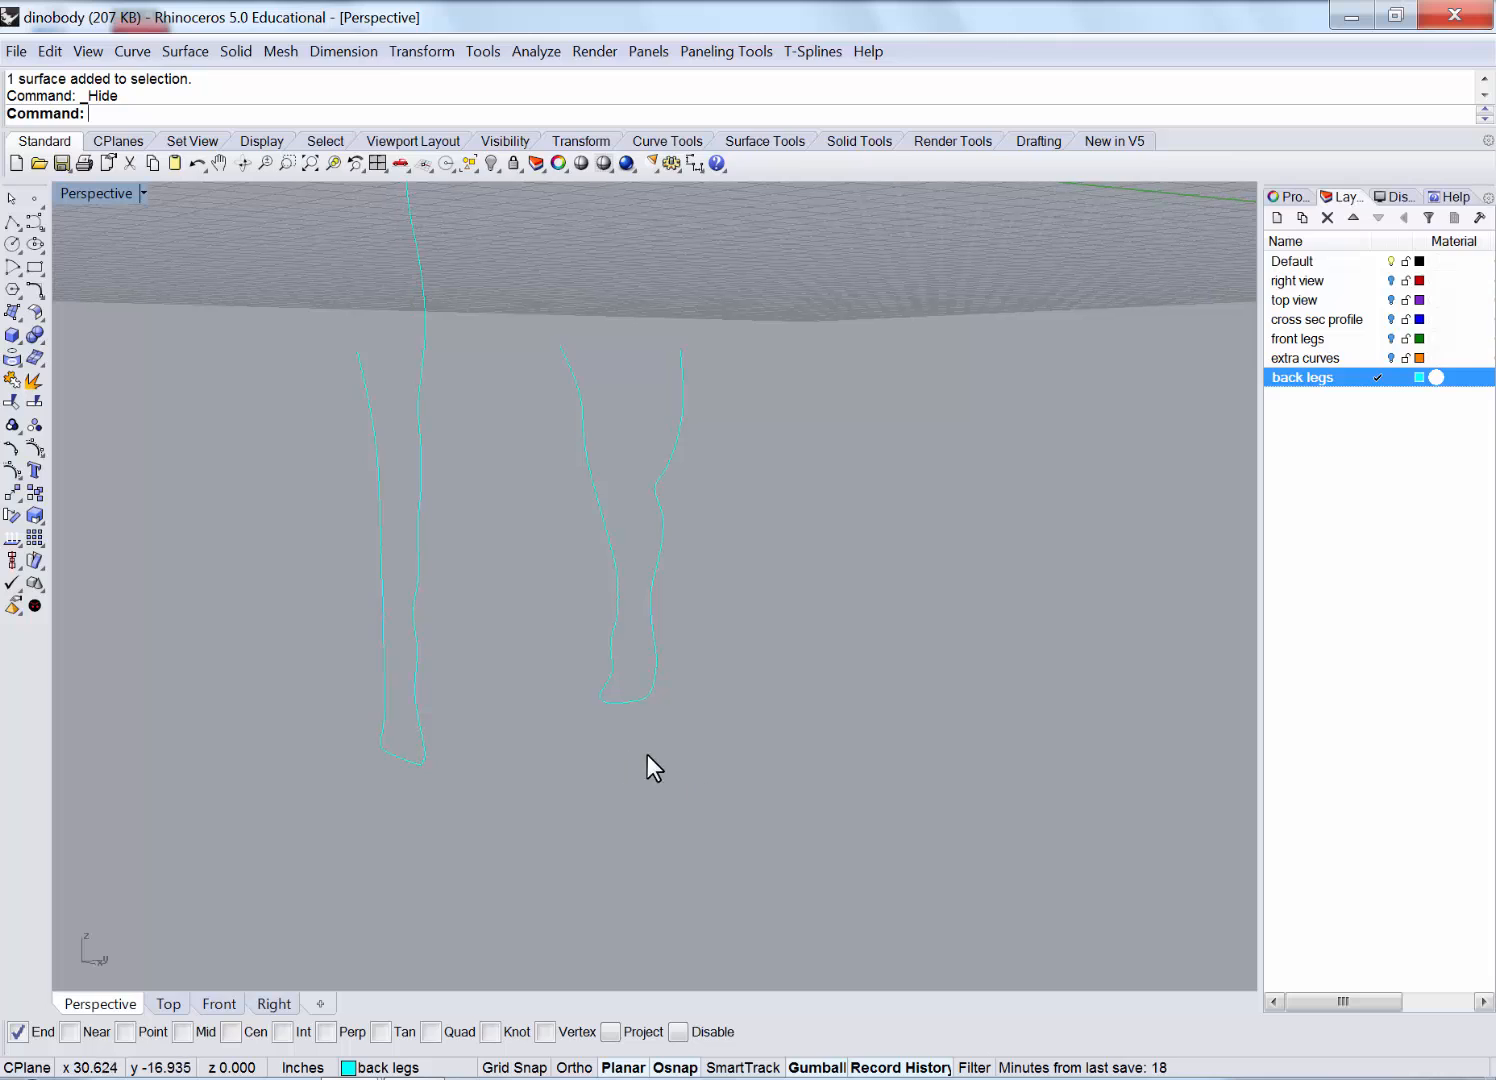
left_click_drag(647, 754, 586, 635)
right_click_drag(586, 635, 515, 718)
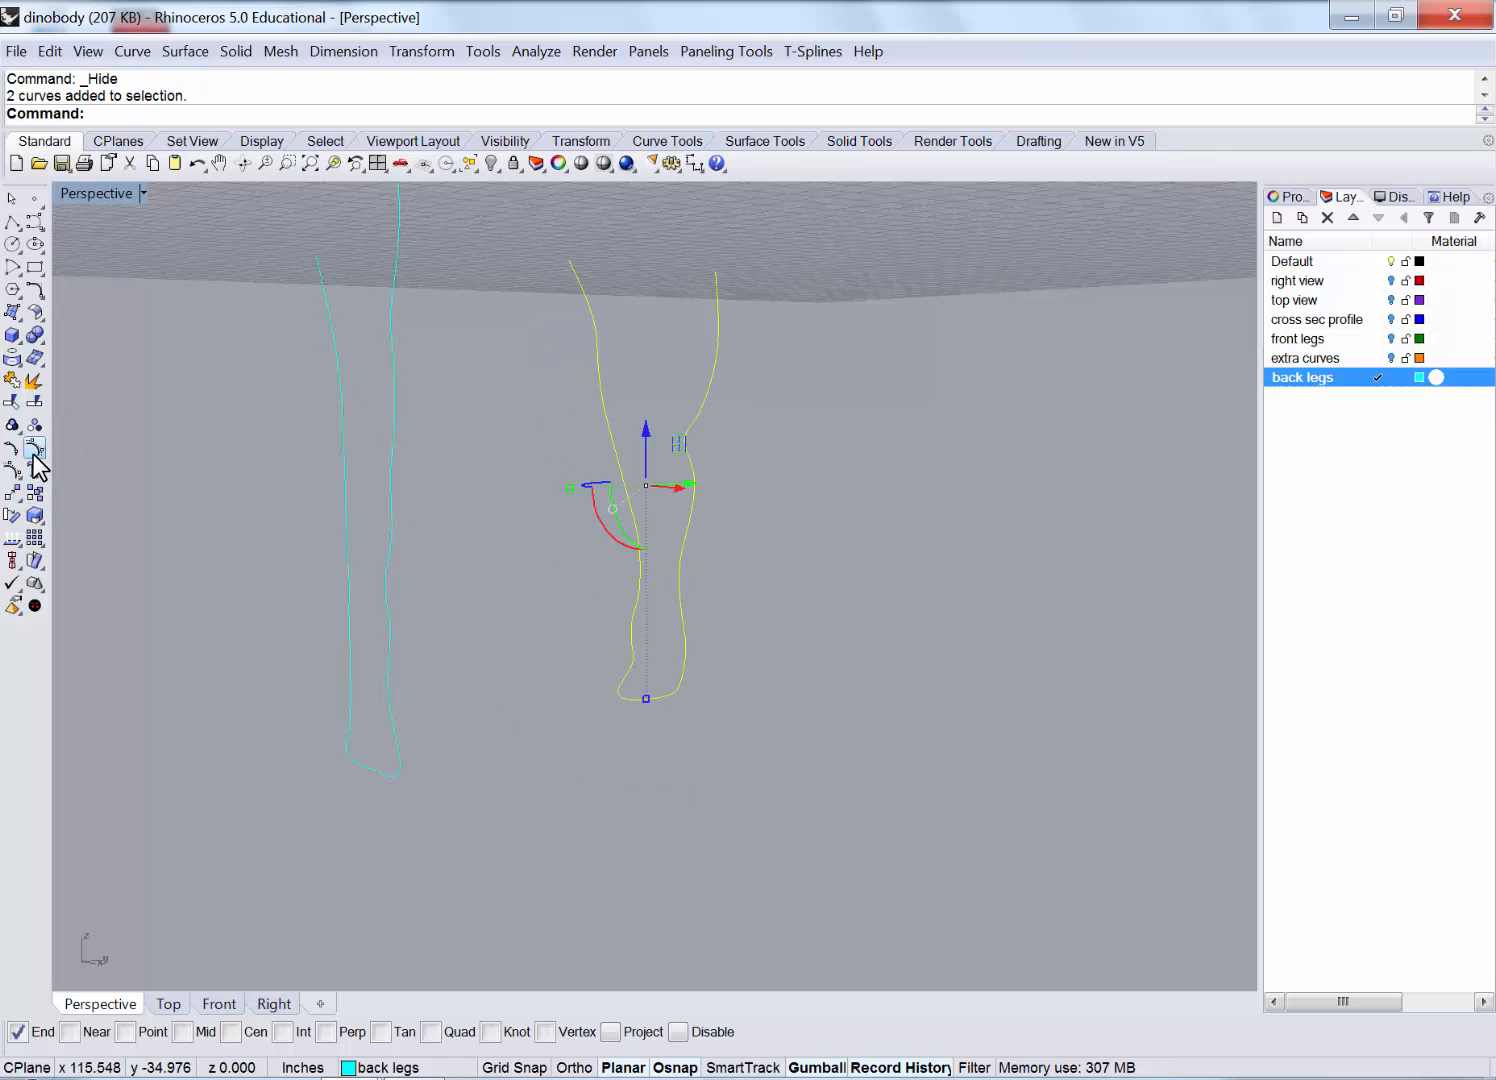
Move the leg curves from the yellow curve's end onto the vertical guide line's end.
left_click(421, 51)
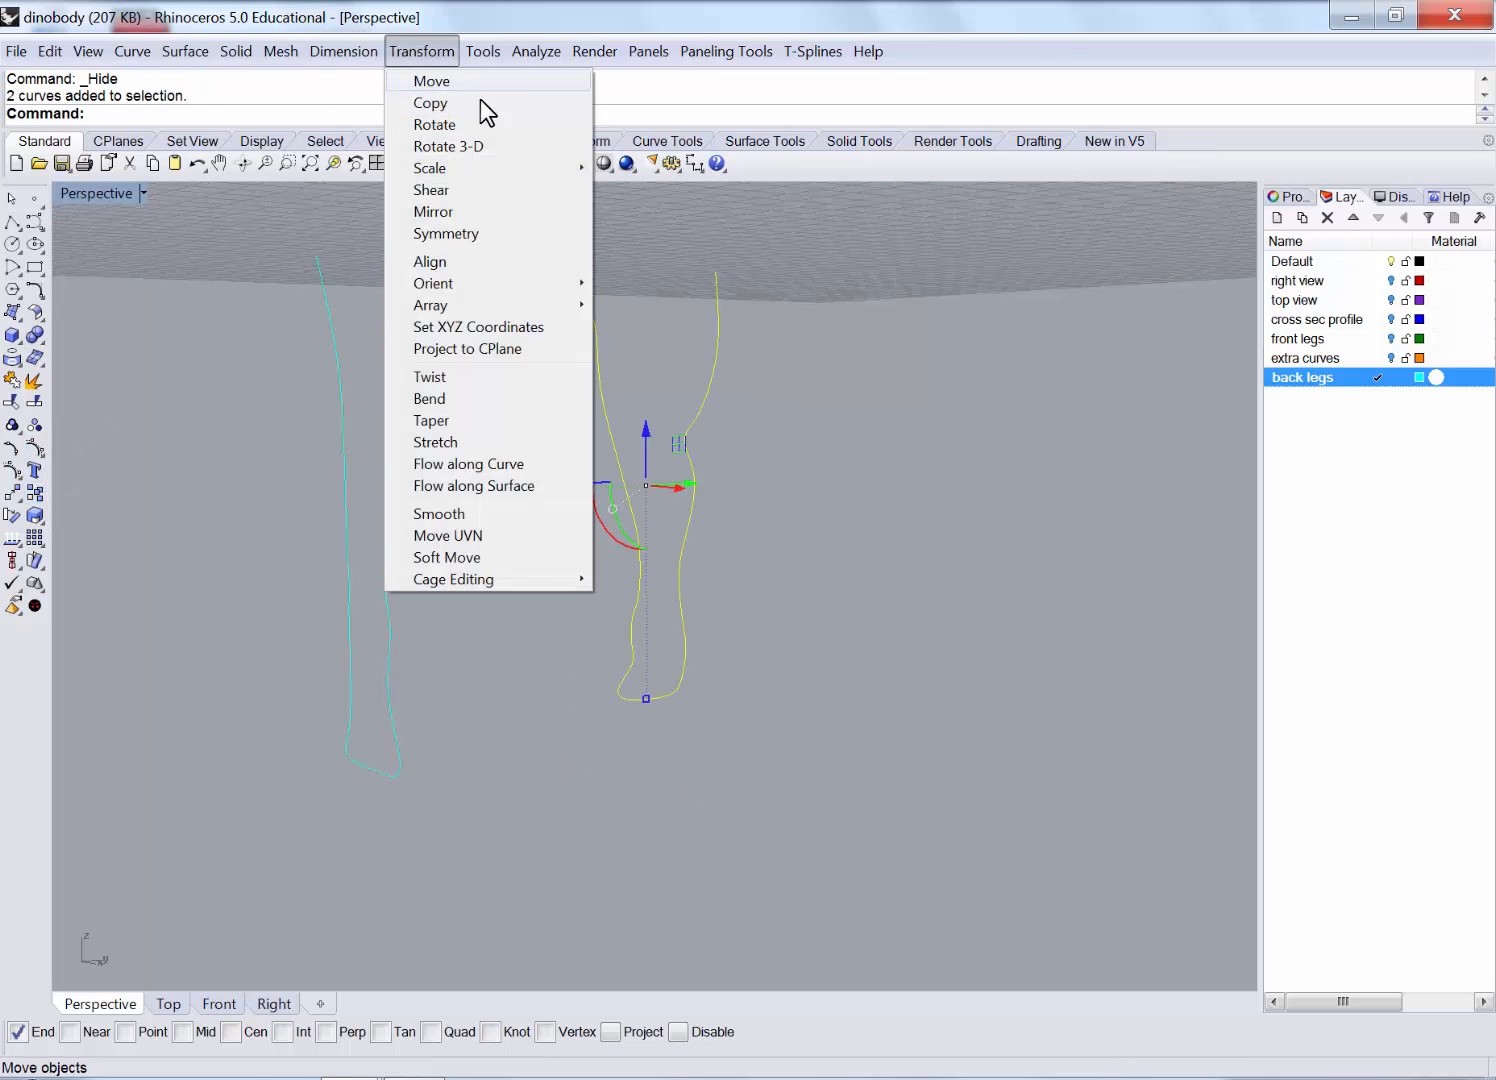
left_click(432, 84)
left_click(651, 698)
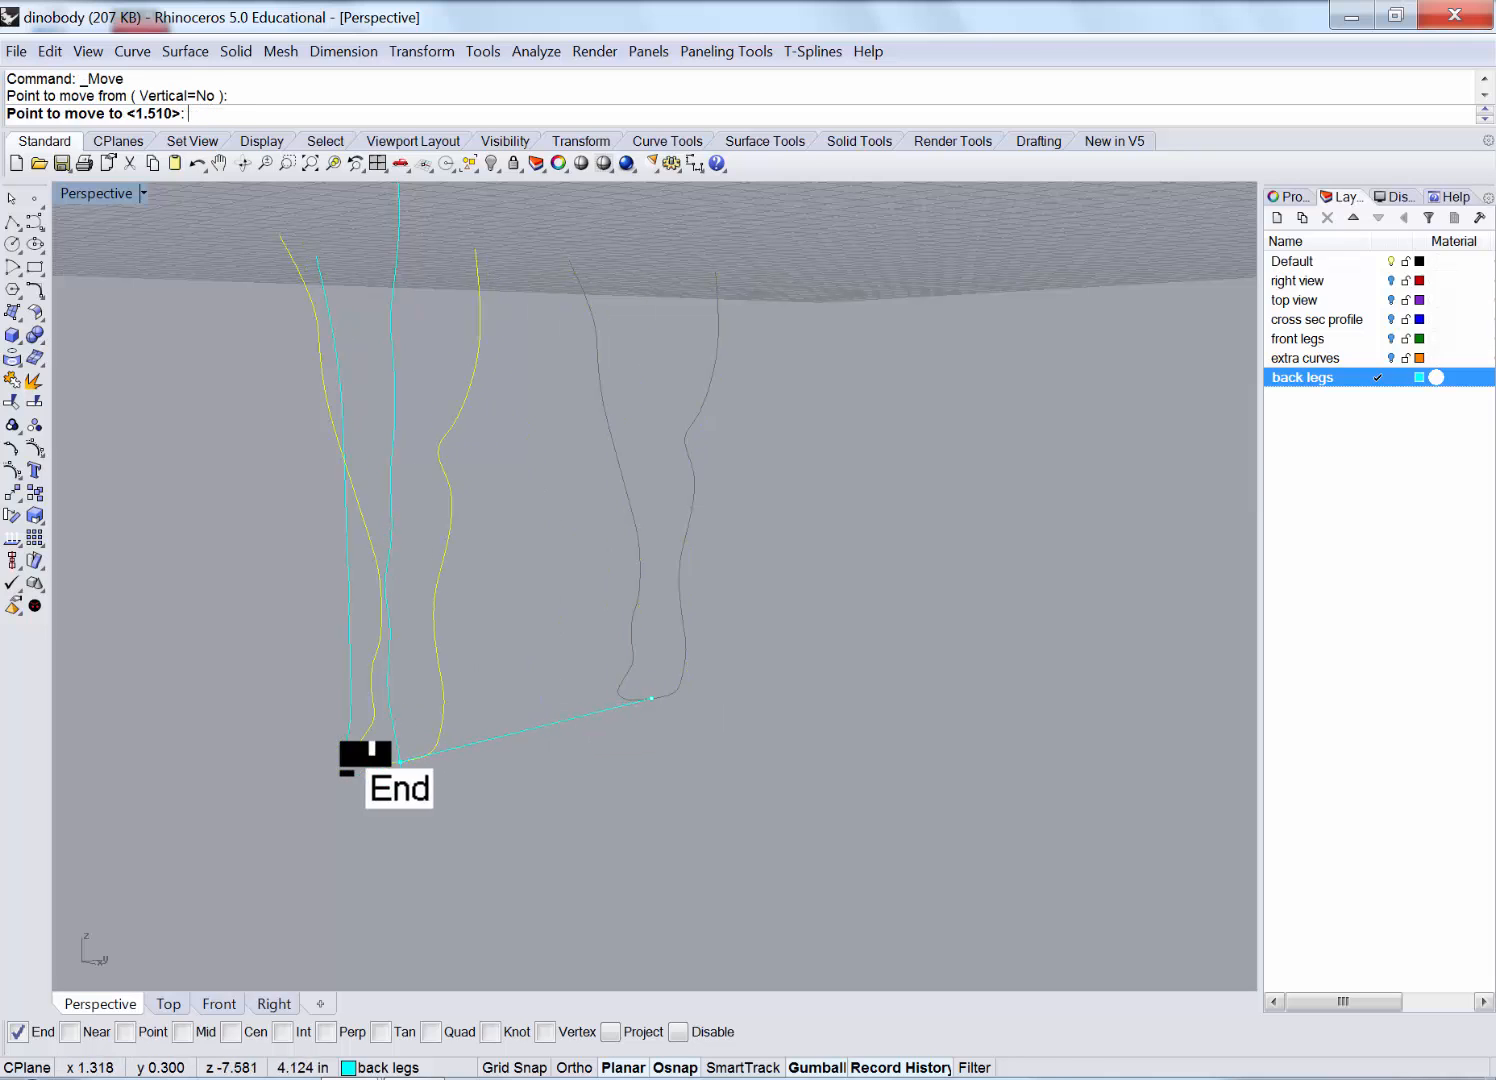
left_click(364, 757)
right_click_drag(718, 691, 668, 691)
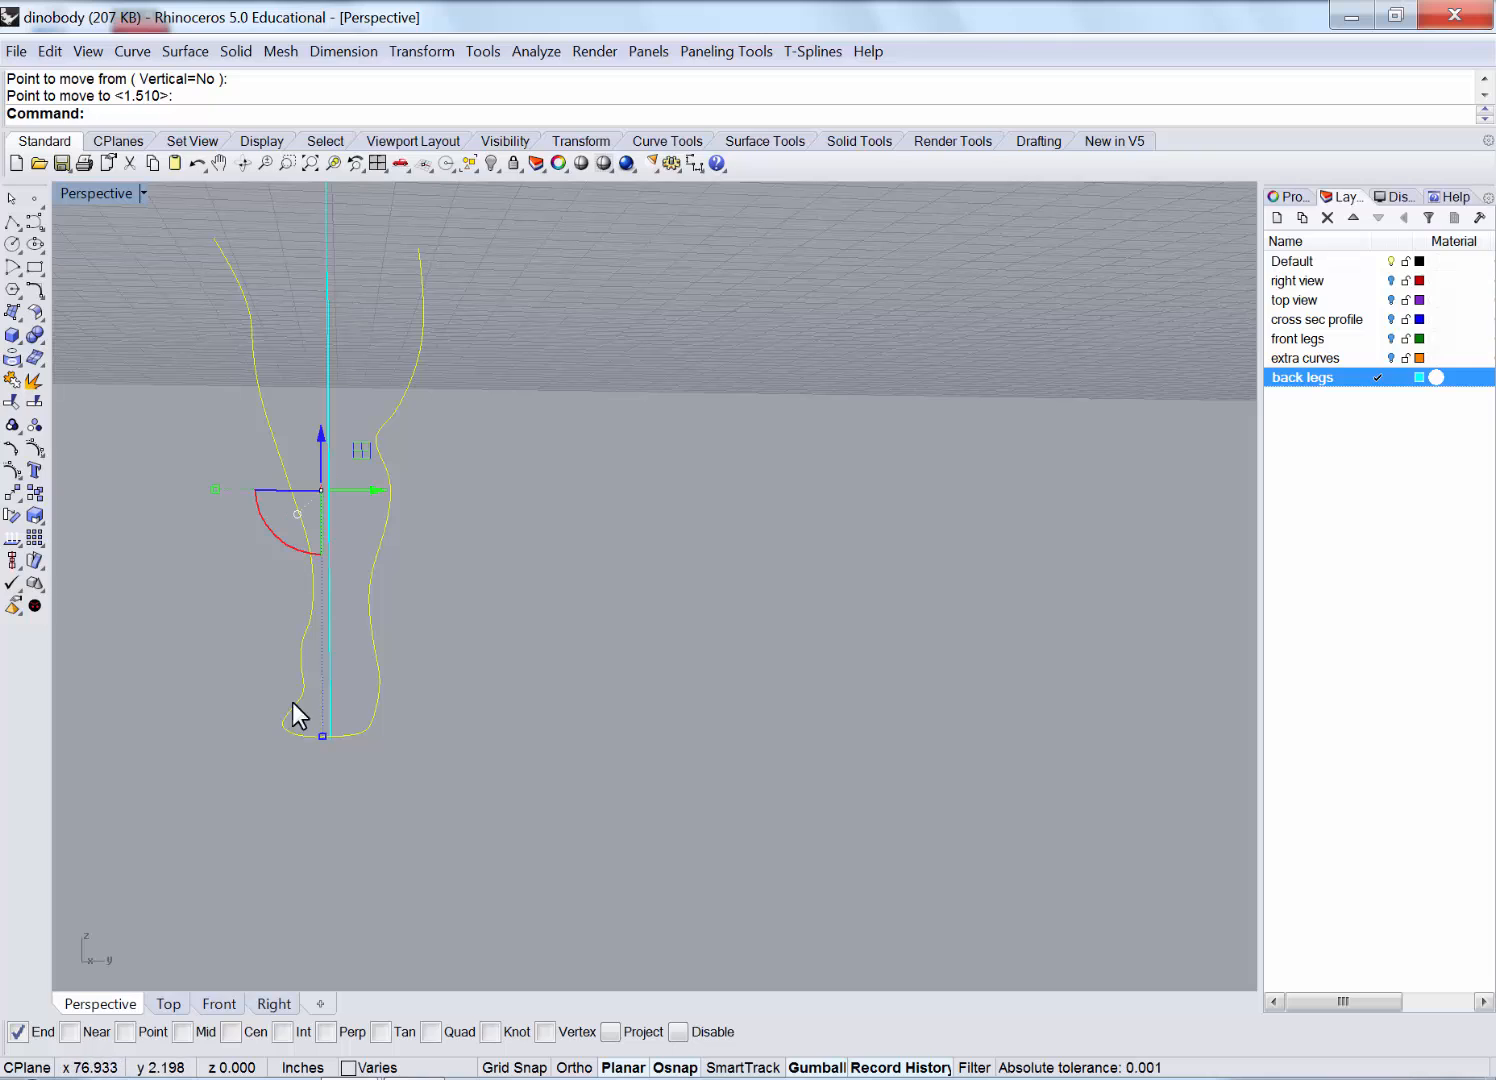
Maximize the Right view, deselect the curves, and centre the leg in view.
double_click(97, 191)
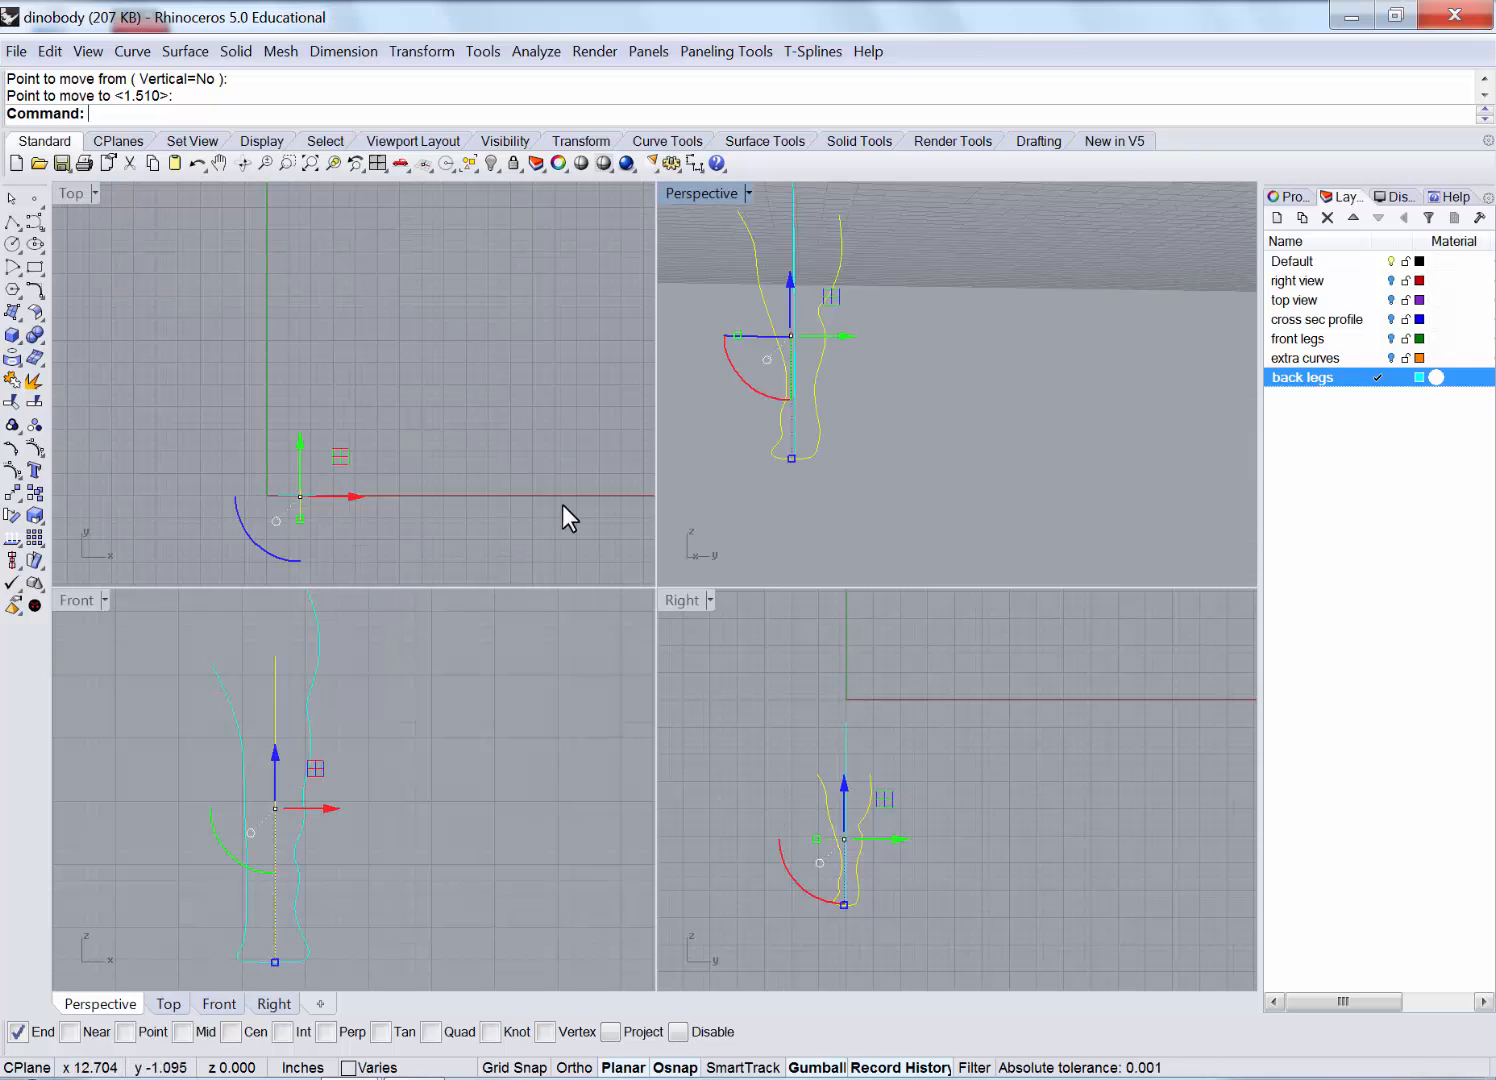
double_click(681, 599)
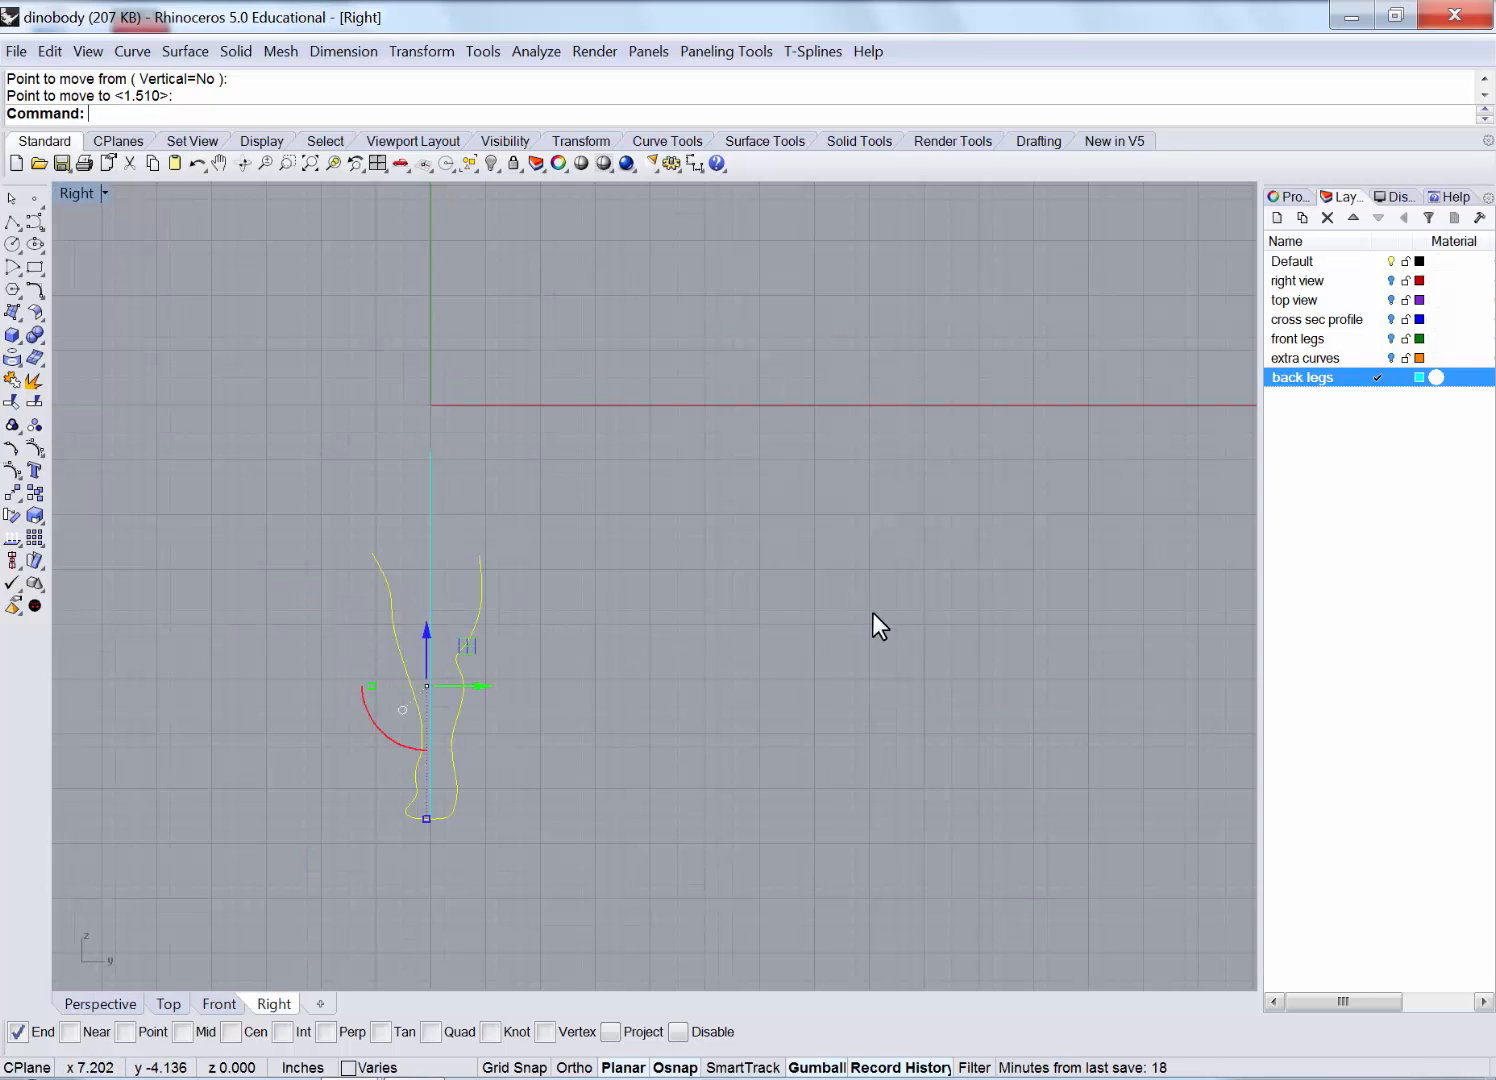
left_click(375, 733)
scroll(375, 733, "up", 6)
right_click_drag(584, 629, 661, 558)
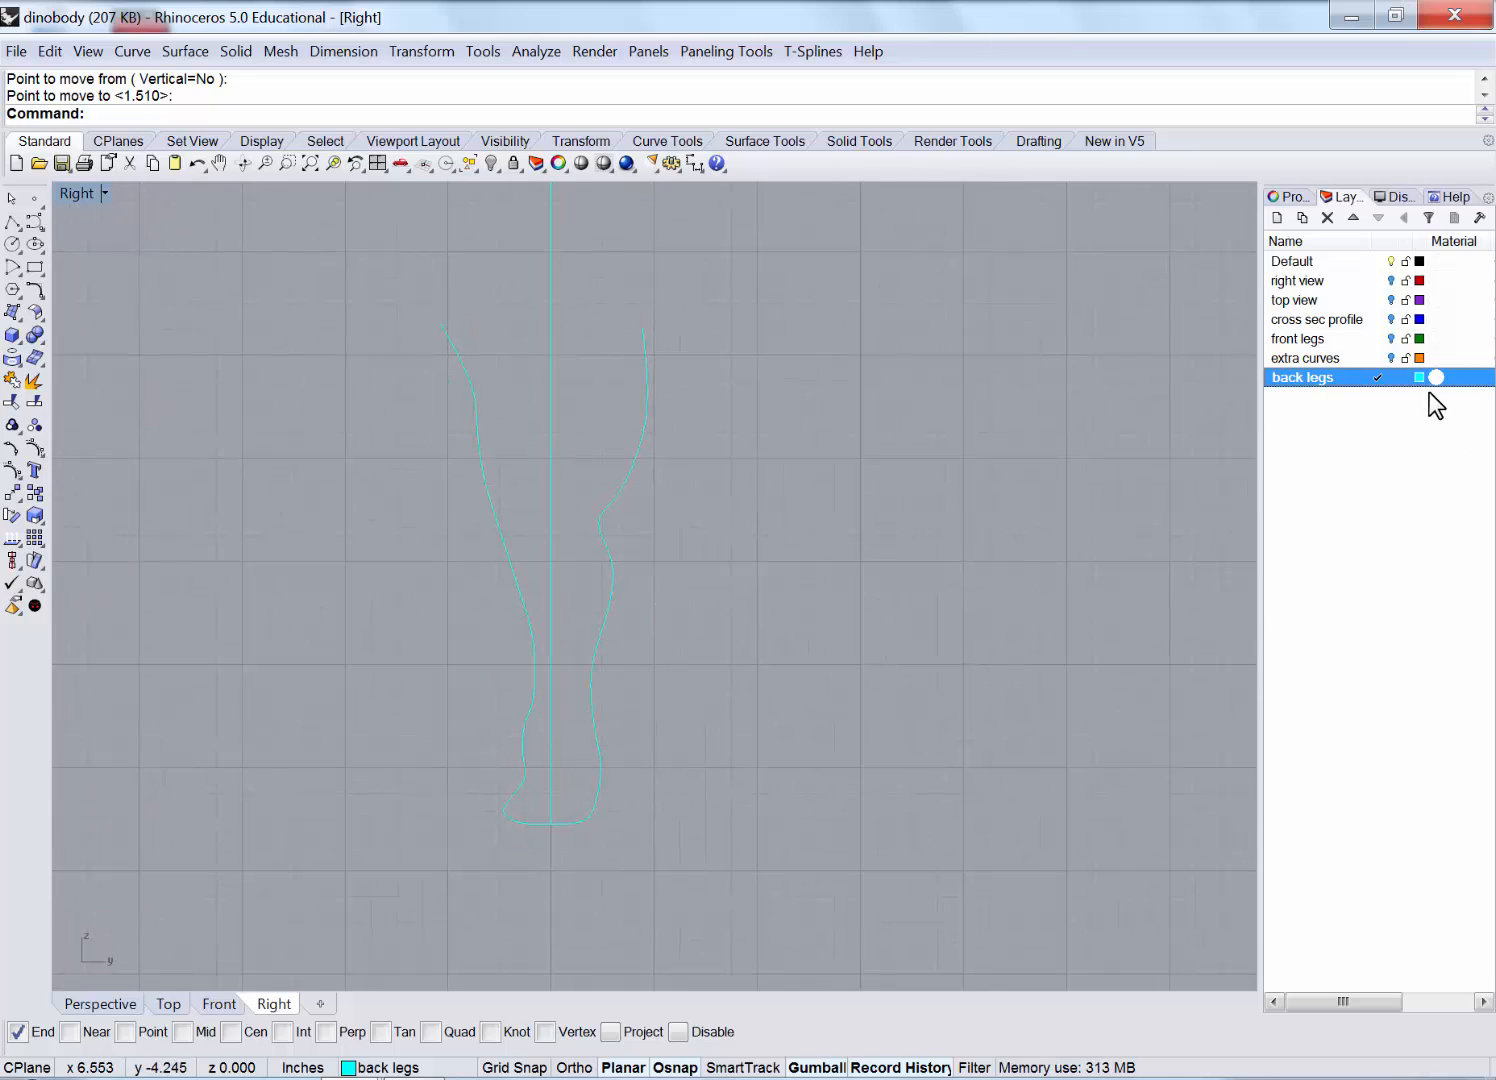
Create a new layer named 'extra 2' and set its colour to Chartreuse.
right_click(1338, 403)
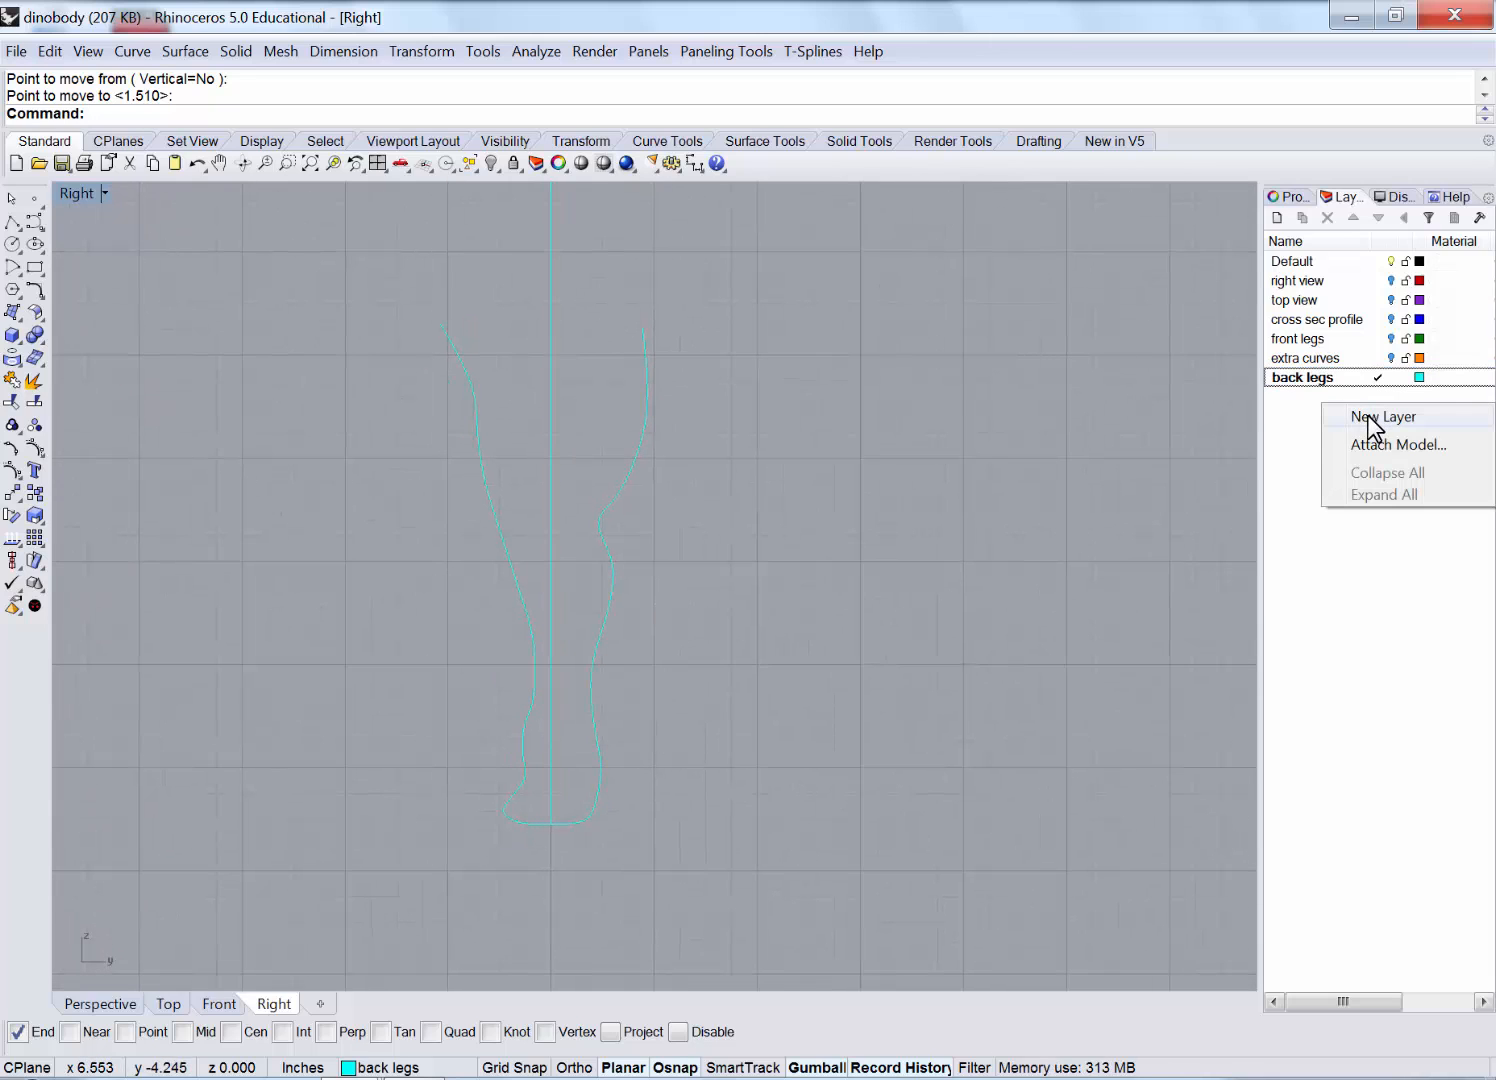
left_click(1372, 418)
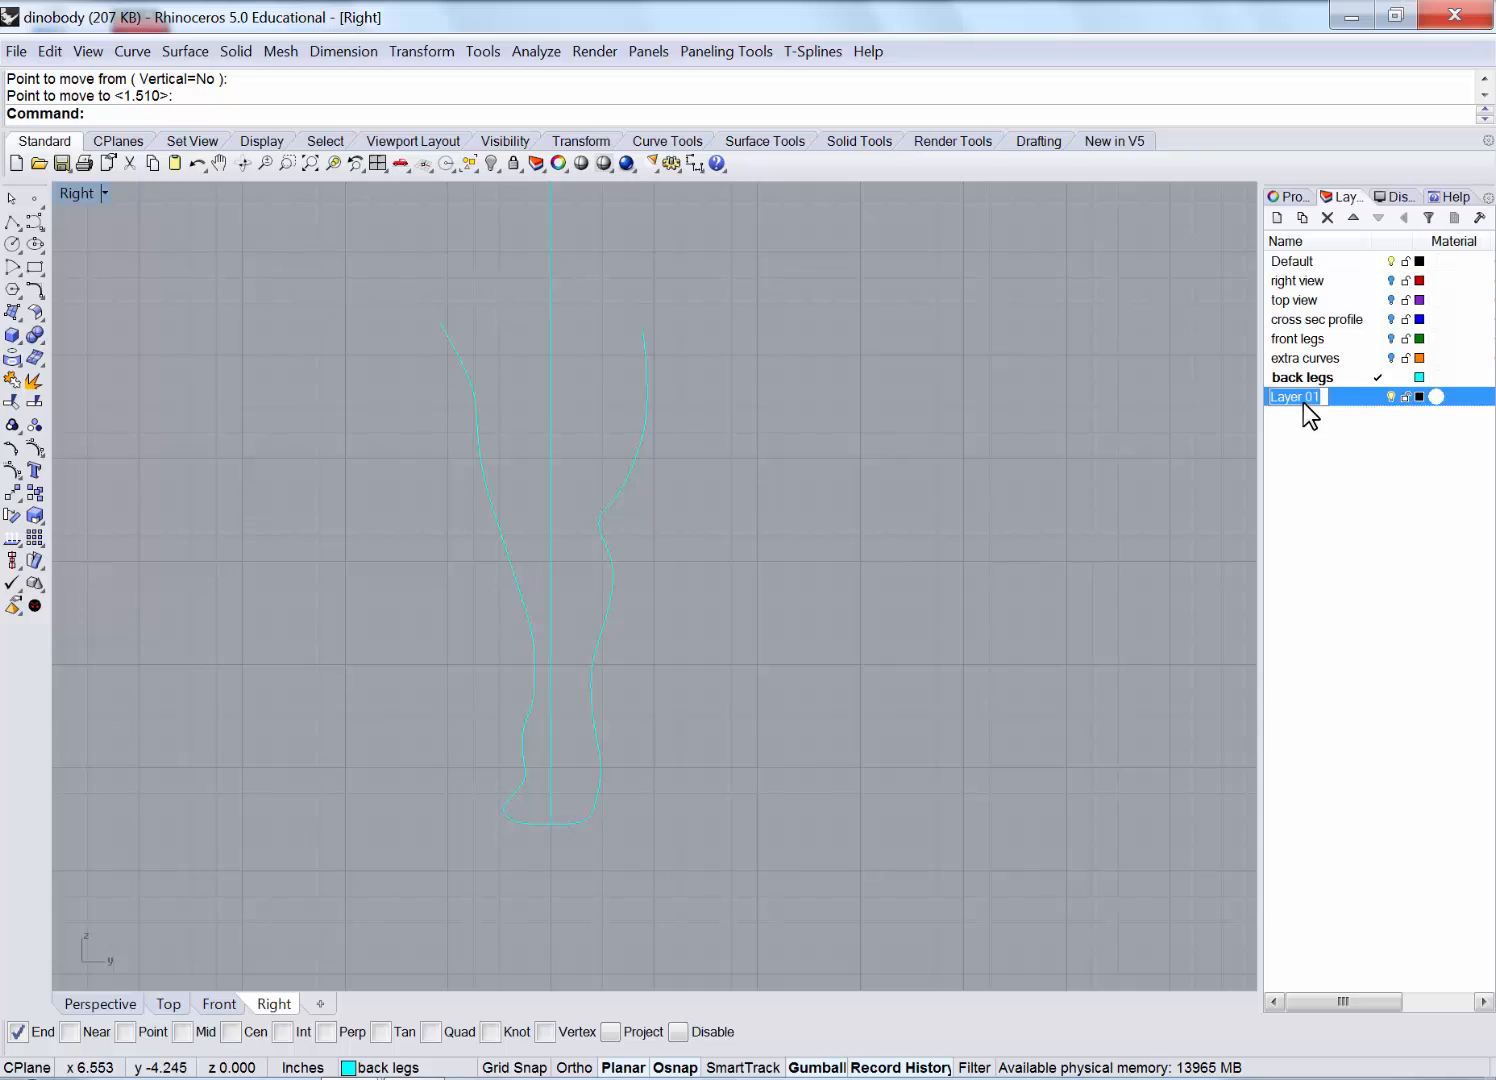
type("extra 2")
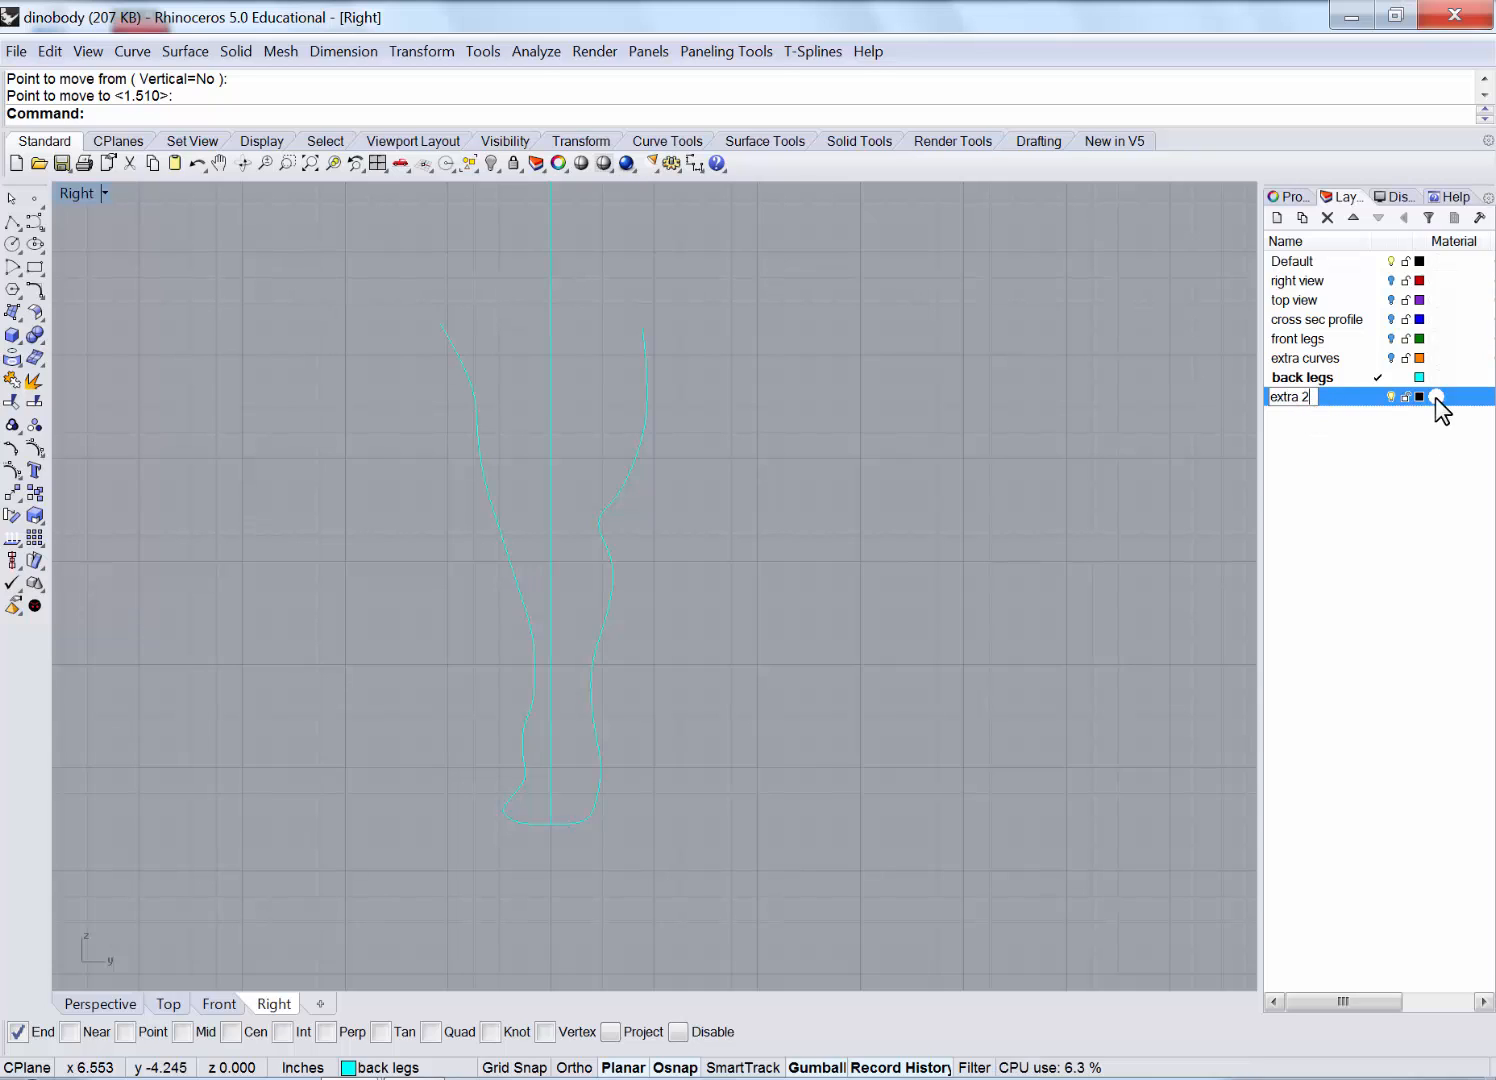
left_click(1419, 396)
left_click(505, 368)
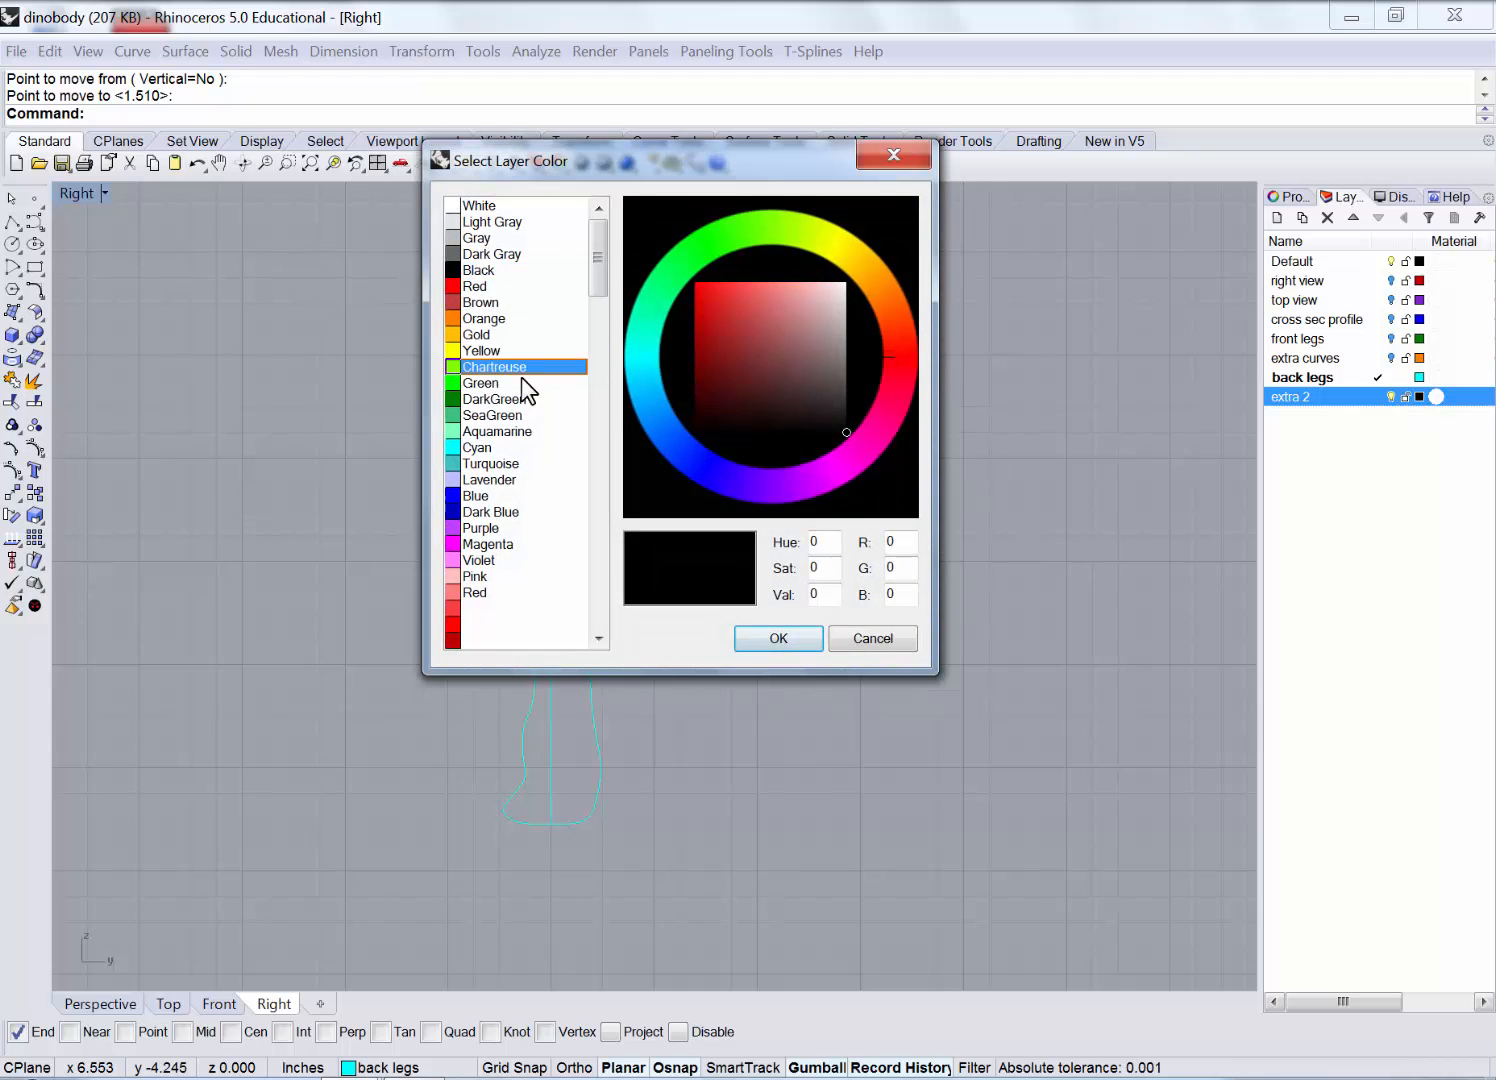
left_click(806, 635)
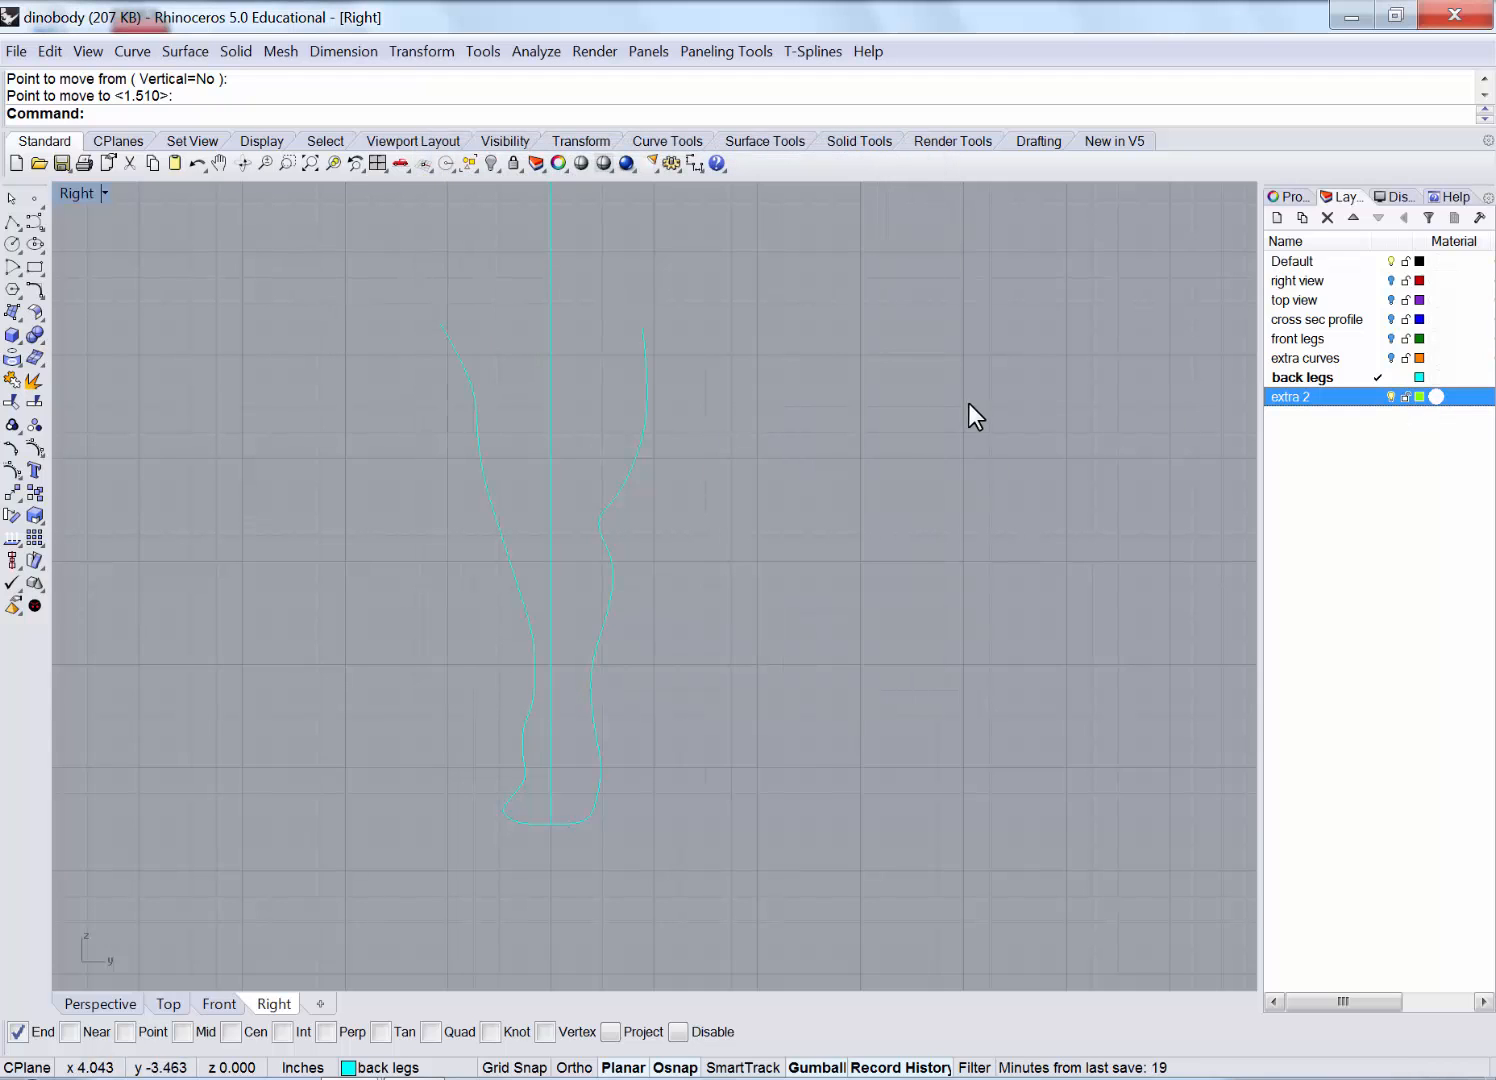
Make extra 2 current and start a control-point curve down the leg's centre.
left_click(1343, 400)
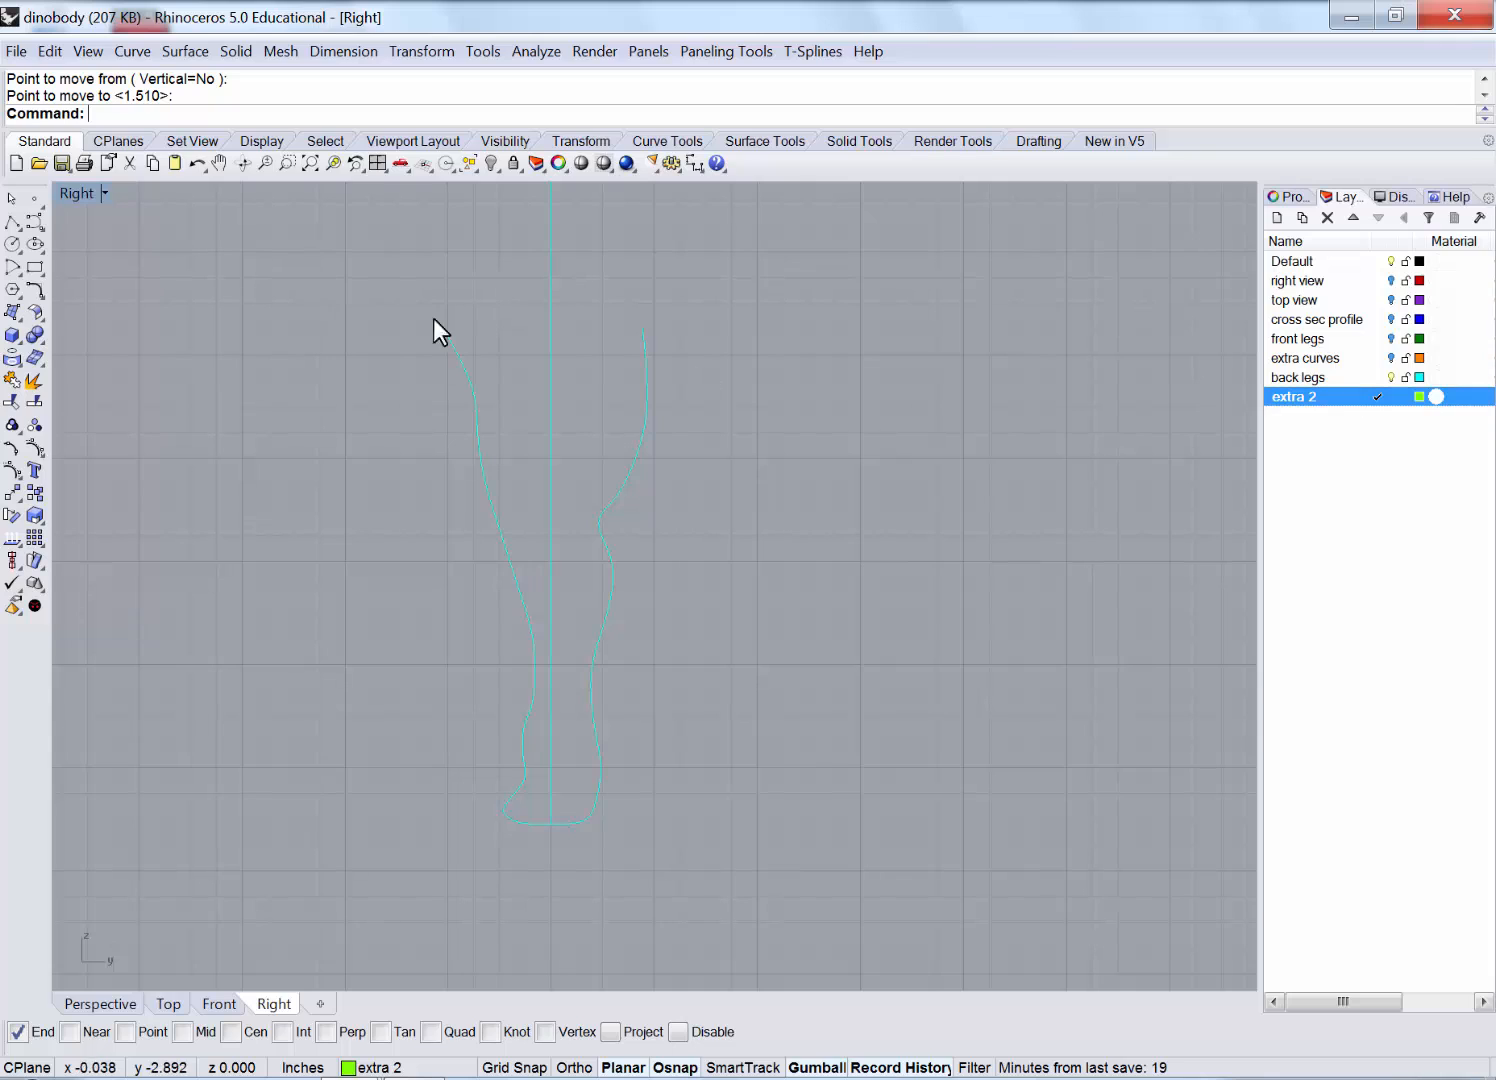
left_click(34, 221)
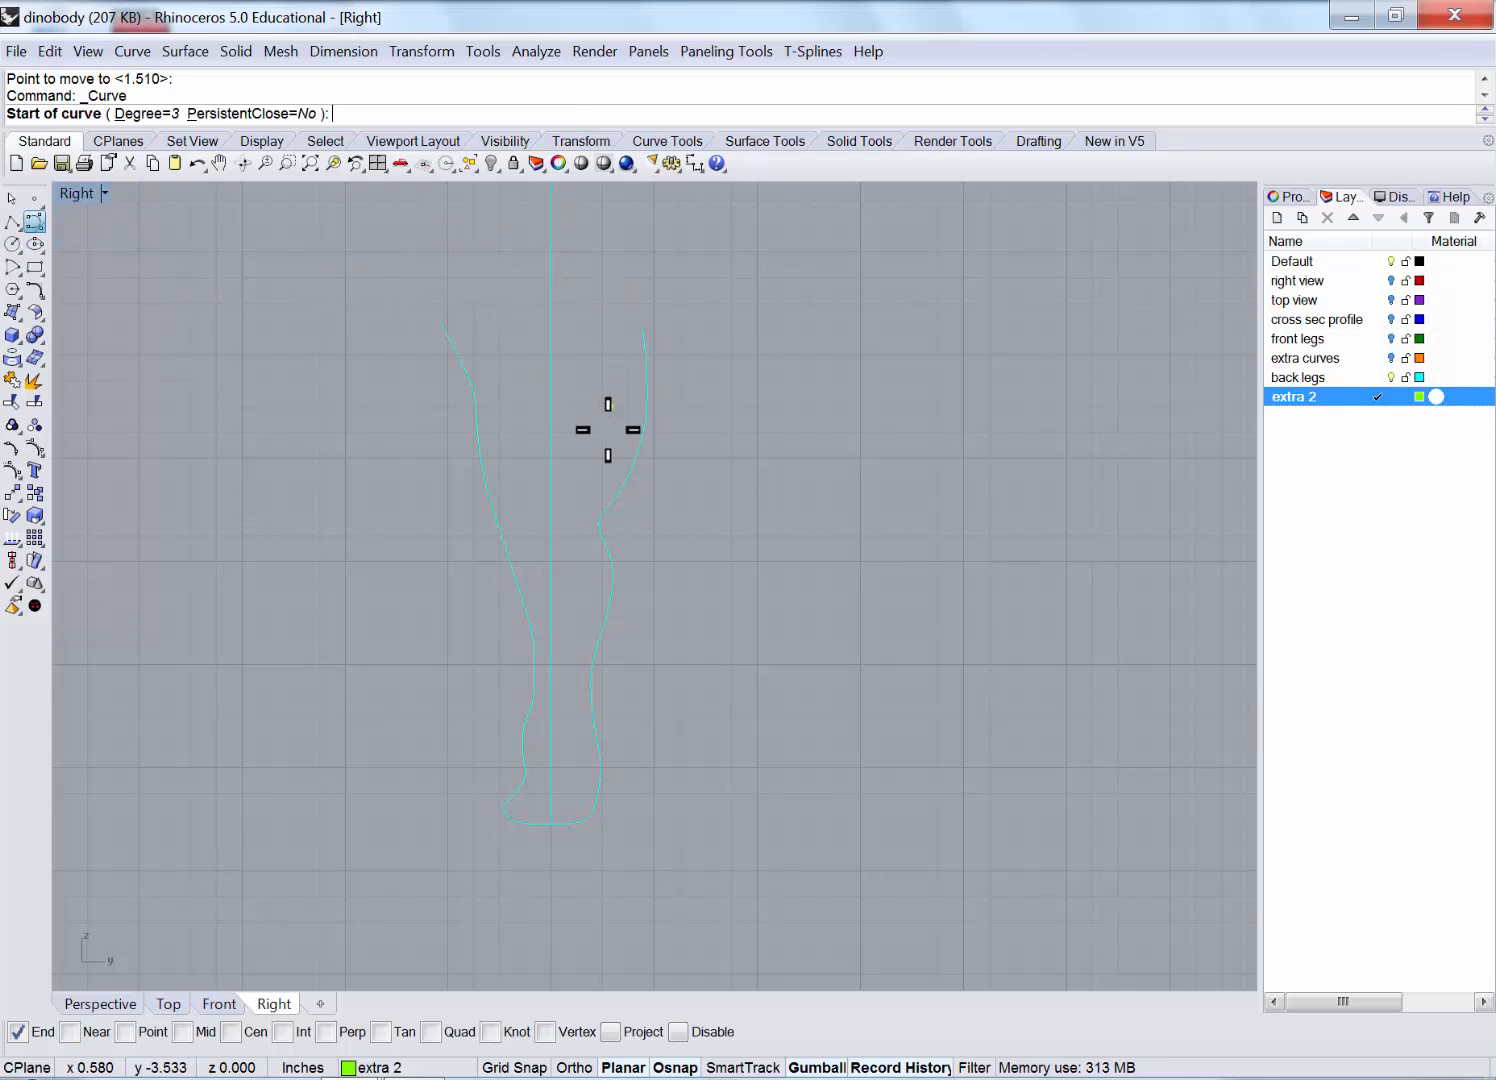
left_click(562, 245)
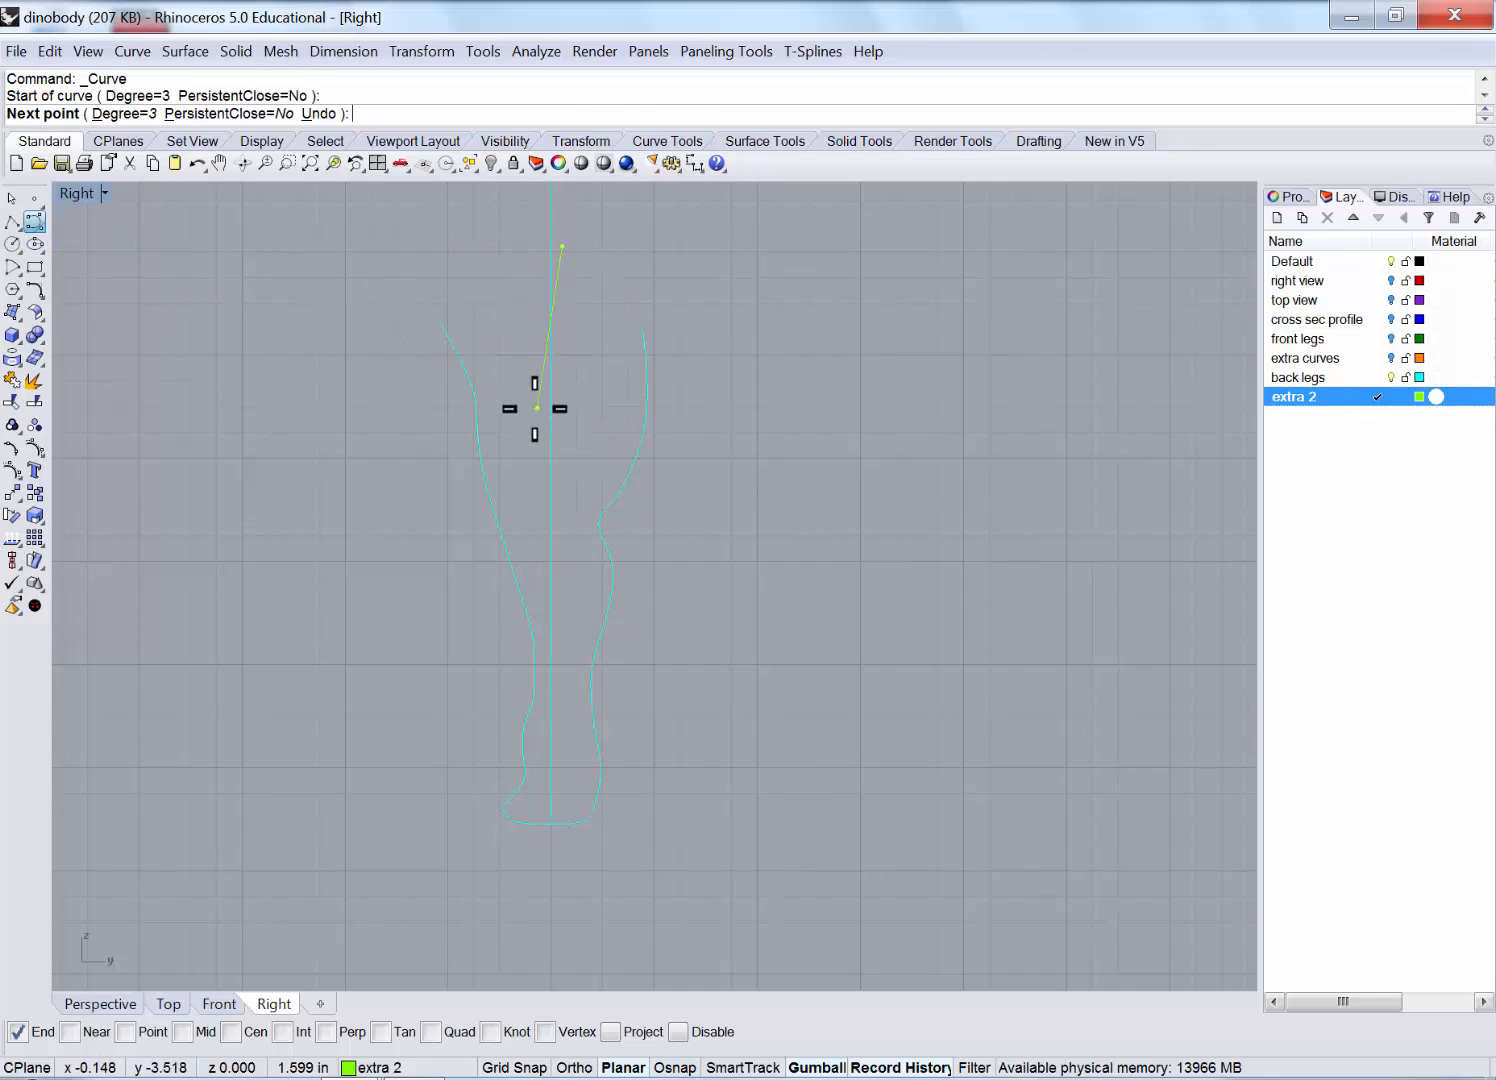
left_click(547, 430)
left_click(545, 520)
left_click(560, 563)
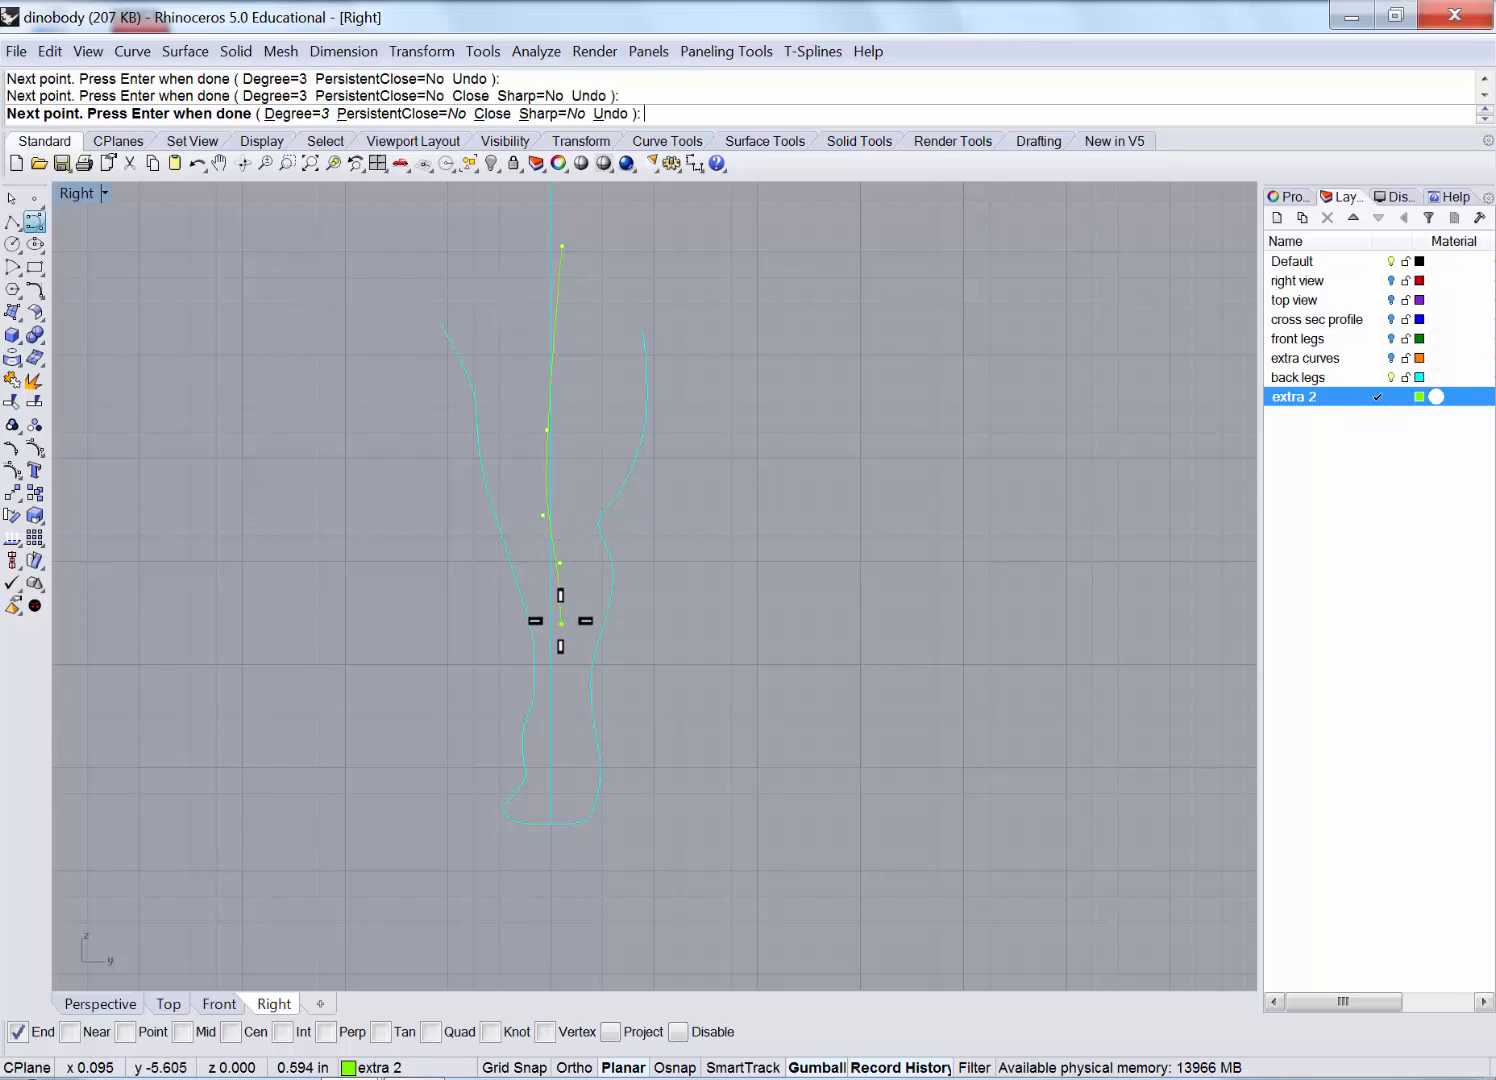
left_click(562, 624)
Extend the centreline below the foot, finish it, and select the new curve.
left_click(563, 674)
left_click(555, 716)
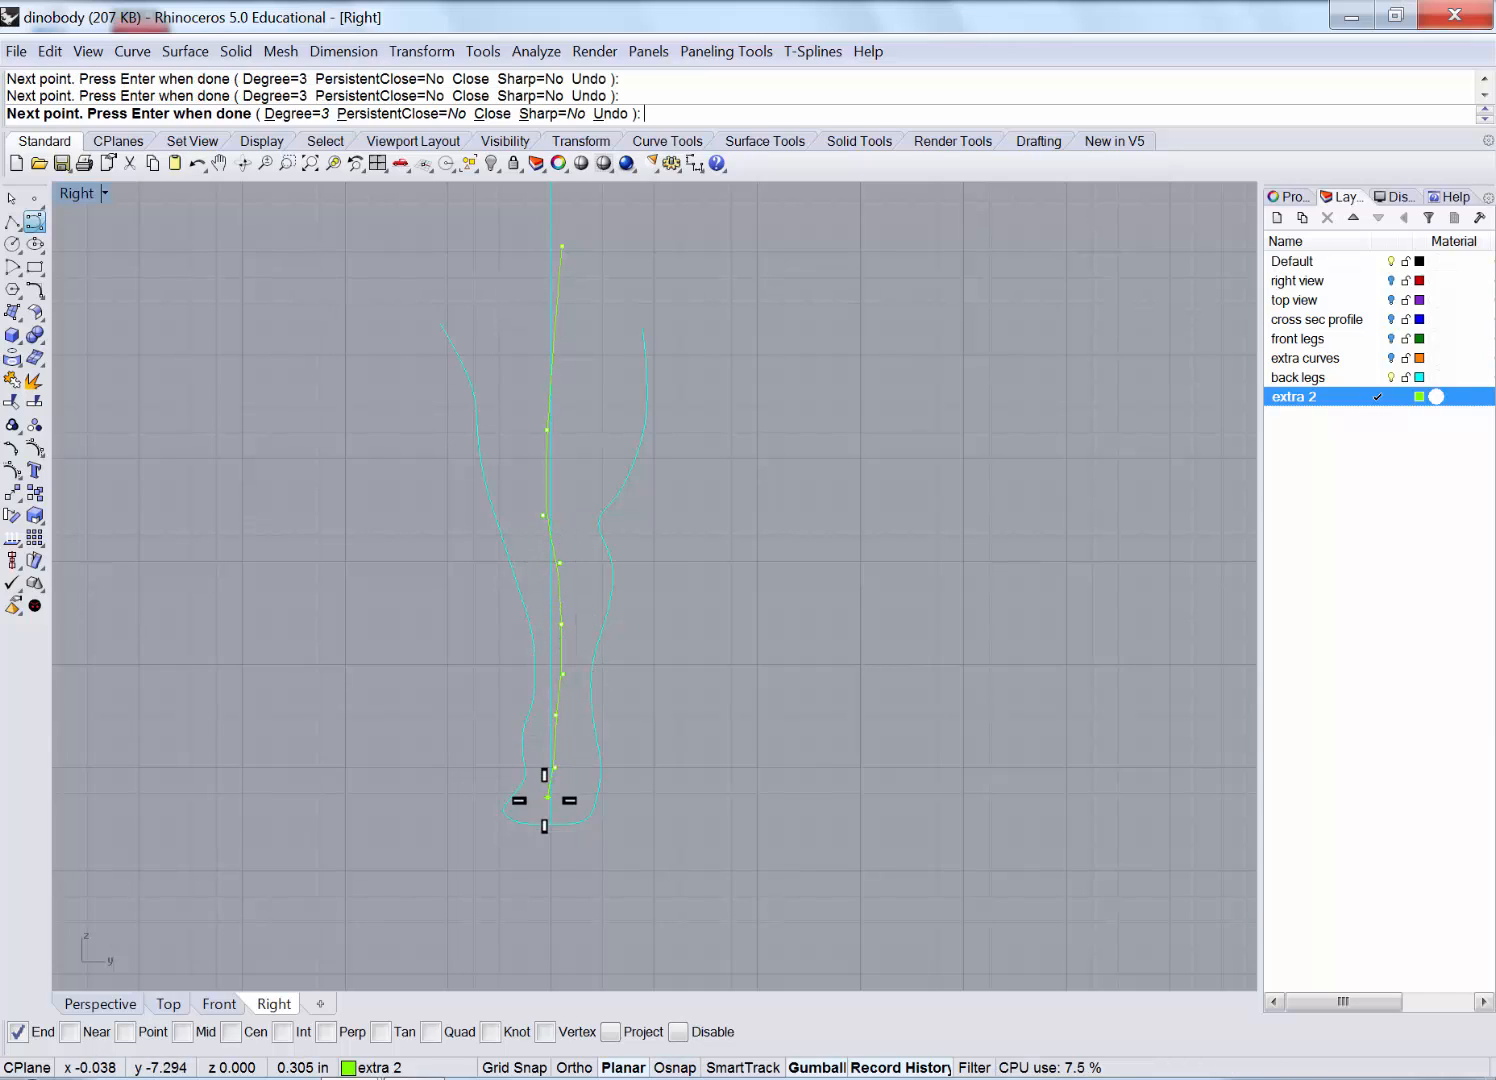
left_click(552, 880)
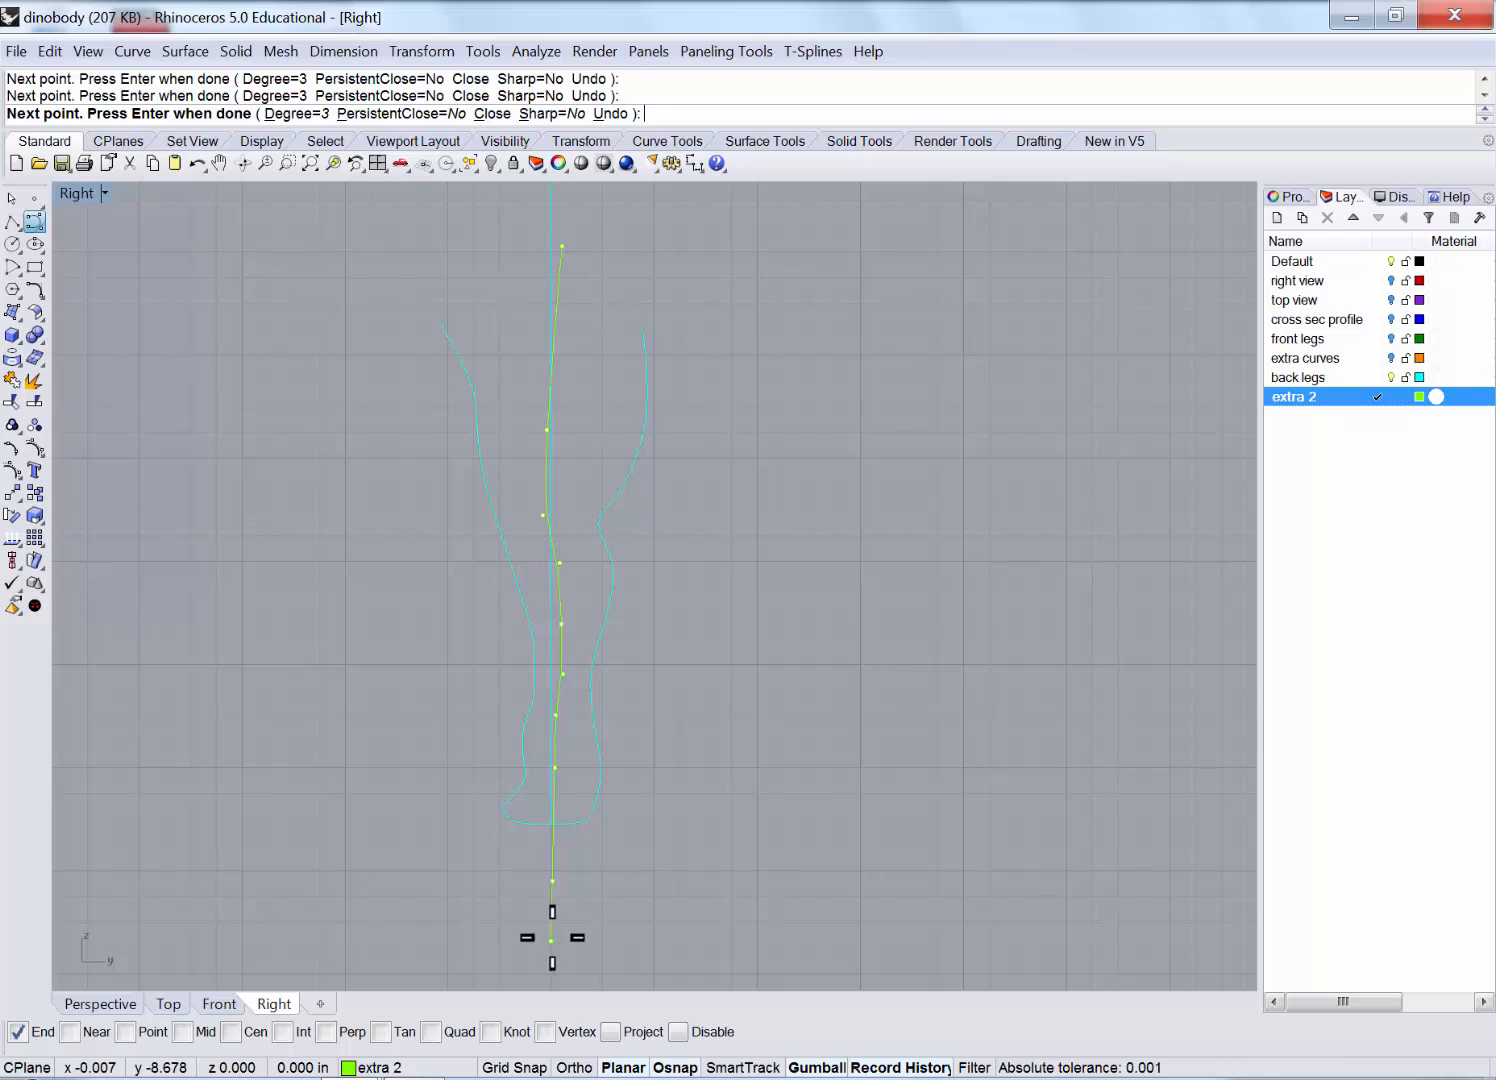
left_click(551, 938)
key("Return")
left_click(559, 278)
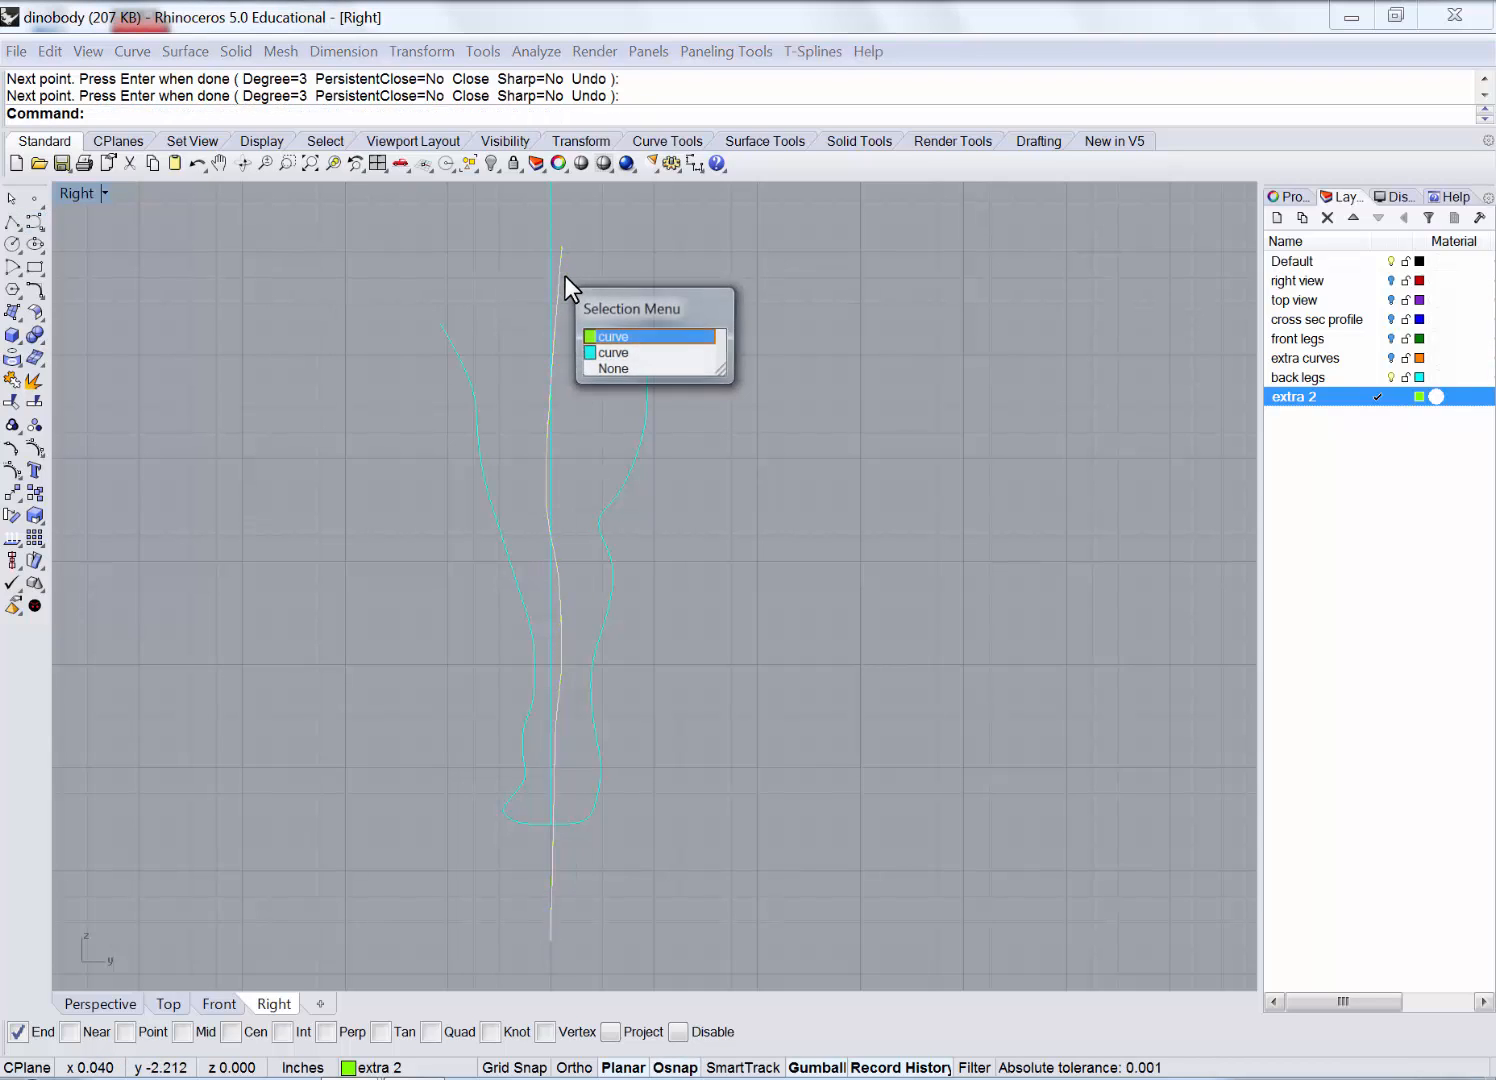
left_click(615, 336)
Zoom out and stretch the centre curve with the gumball so it extends further.
scroll(550, 375, "down", 3)
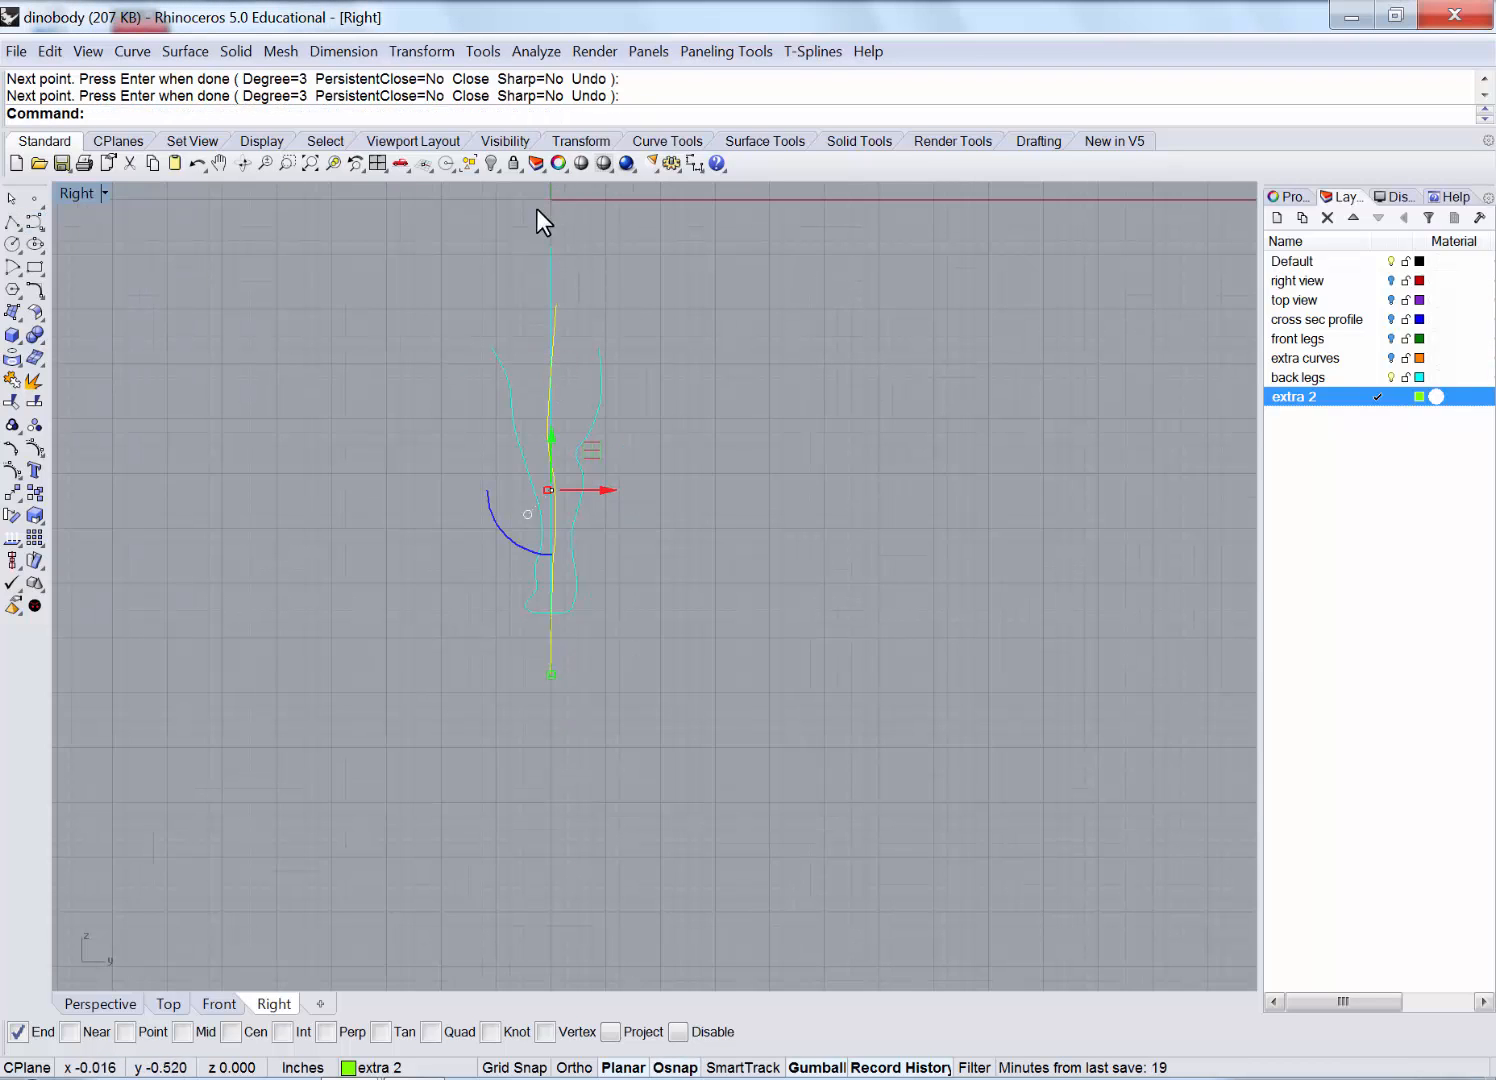
left_click_drag(552, 664, 541, 739)
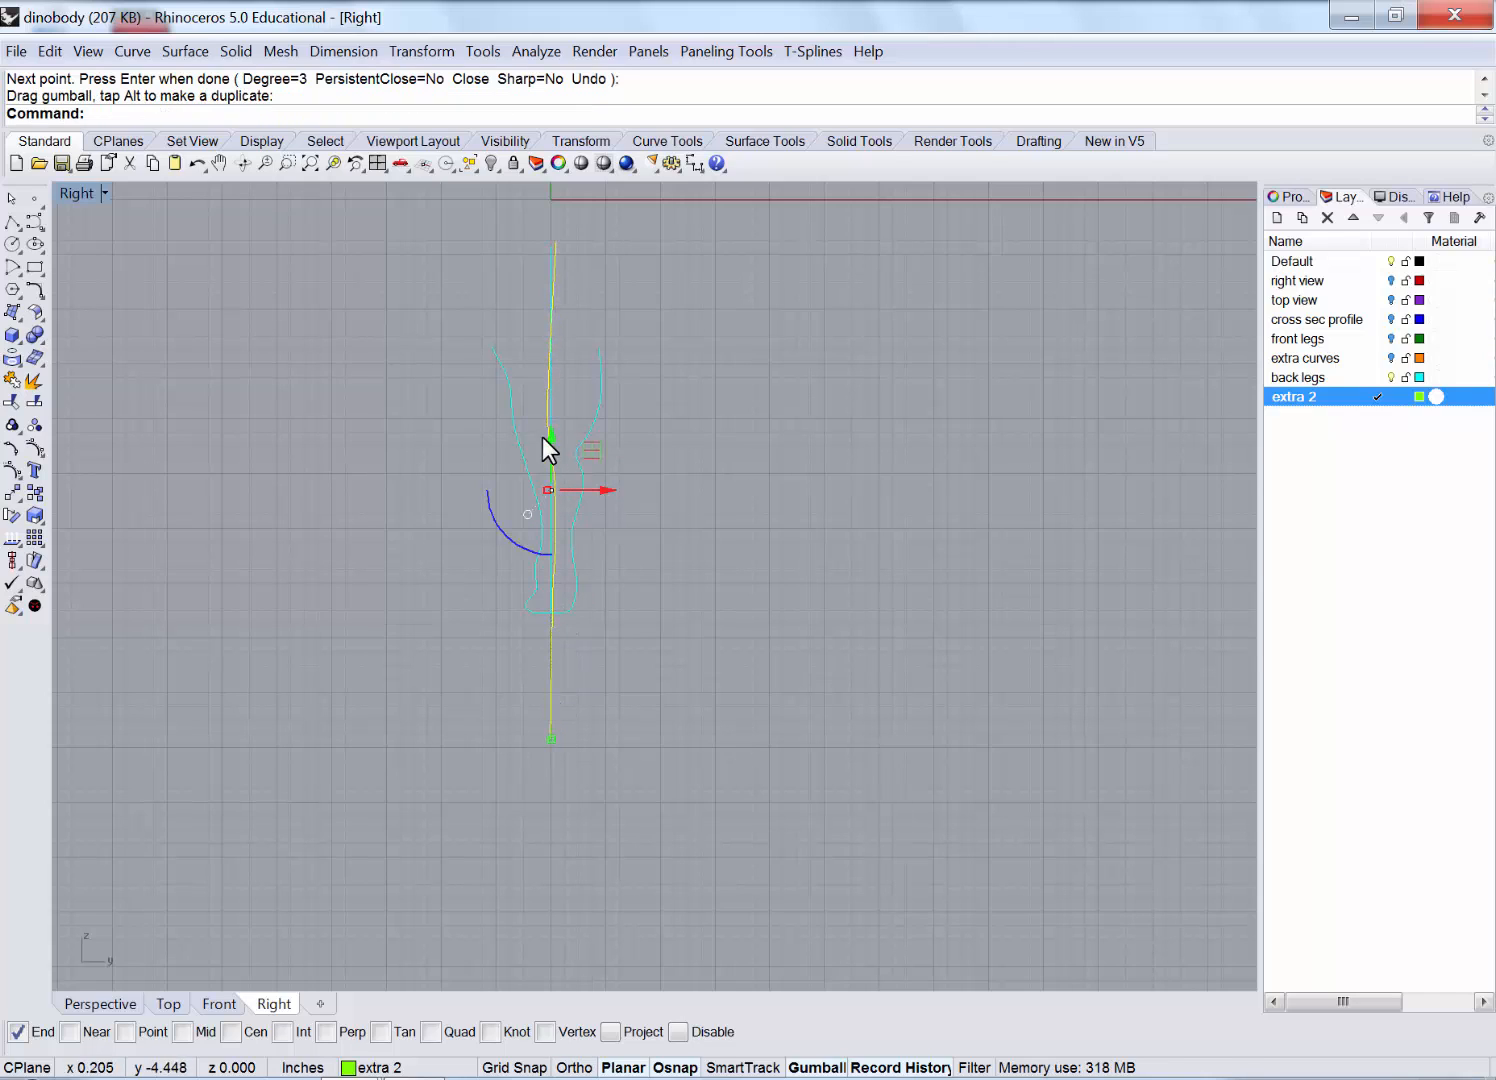
left_click_drag(557, 434, 558, 425)
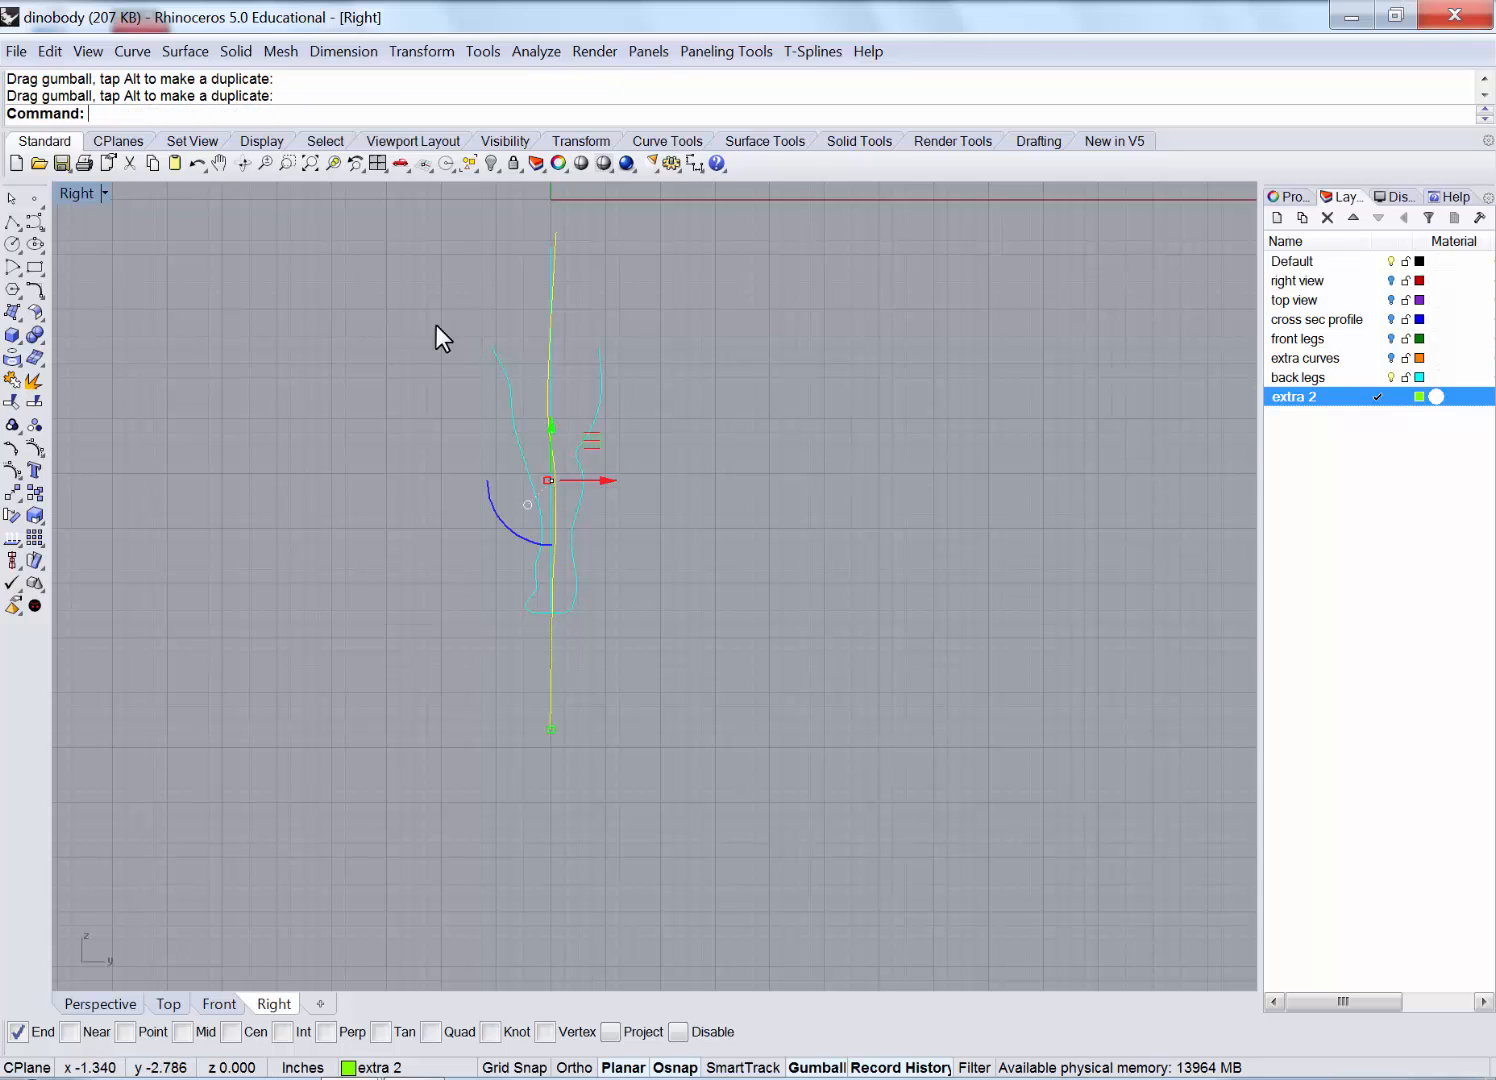
In a maximized Perspective view, extrude the curve sideways into a surface, then select a leg curve.
double_click(70, 193)
double_click(720, 193)
right_click_drag(604, 374, 548, 484)
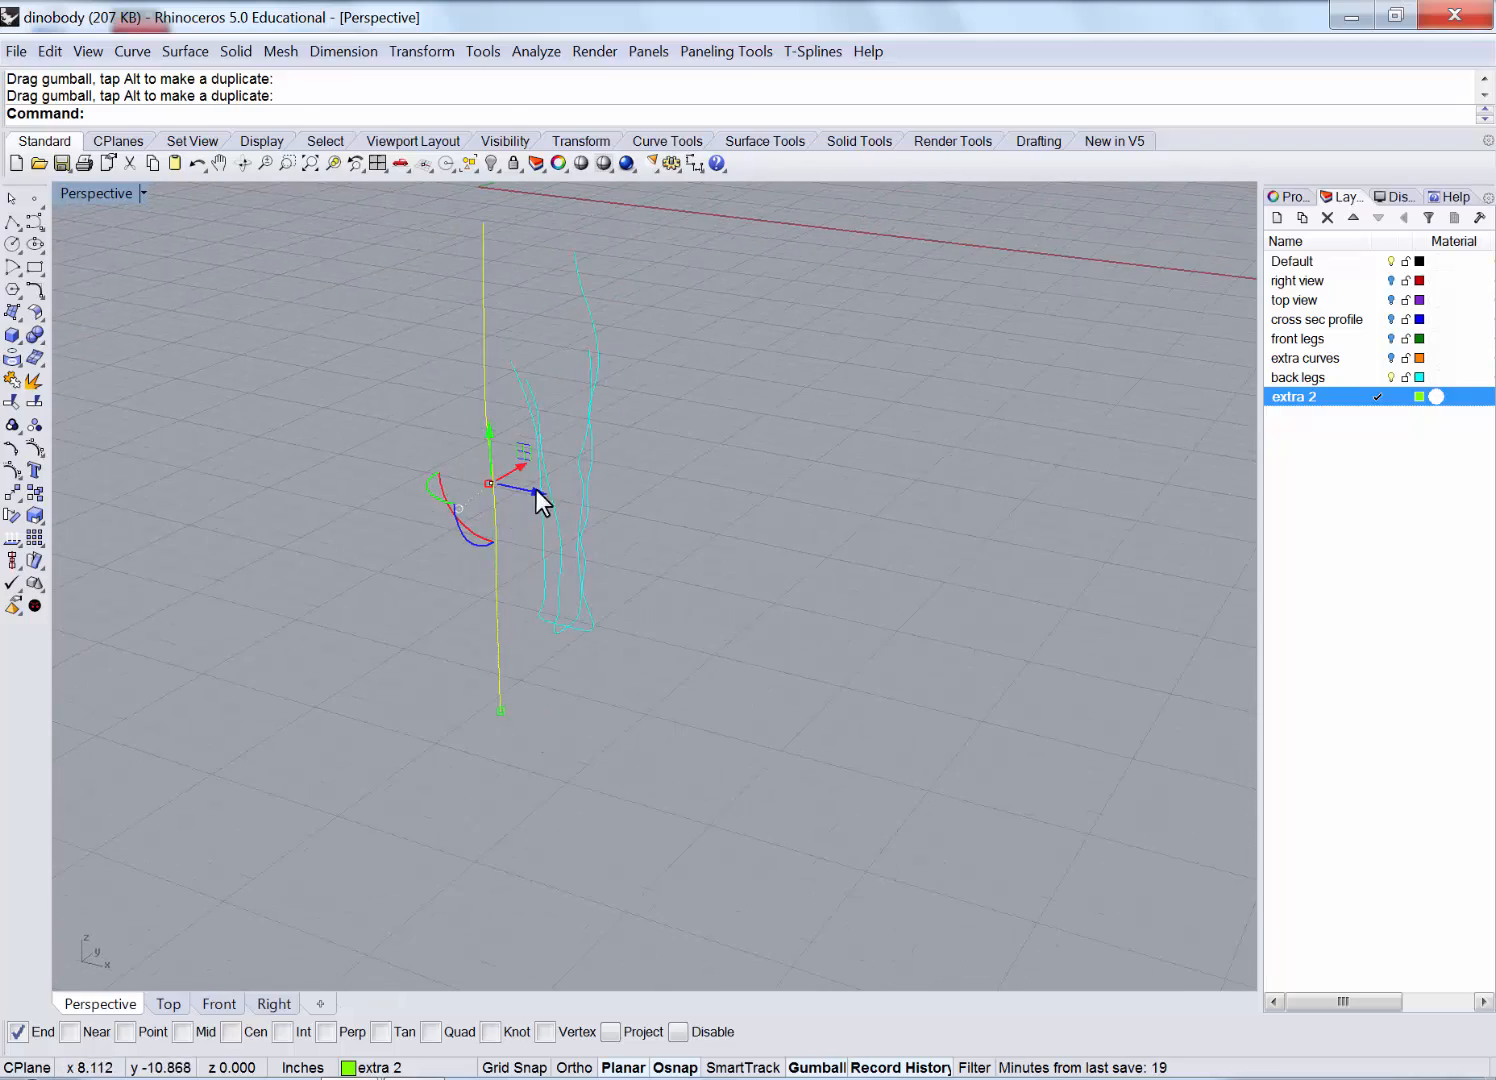
mouse_move(536, 489)
left_mouse_down()
mouse_move(666, 522)
mouse_move(695, 562)
mouse_move(685, 511)
left_mouse_up()
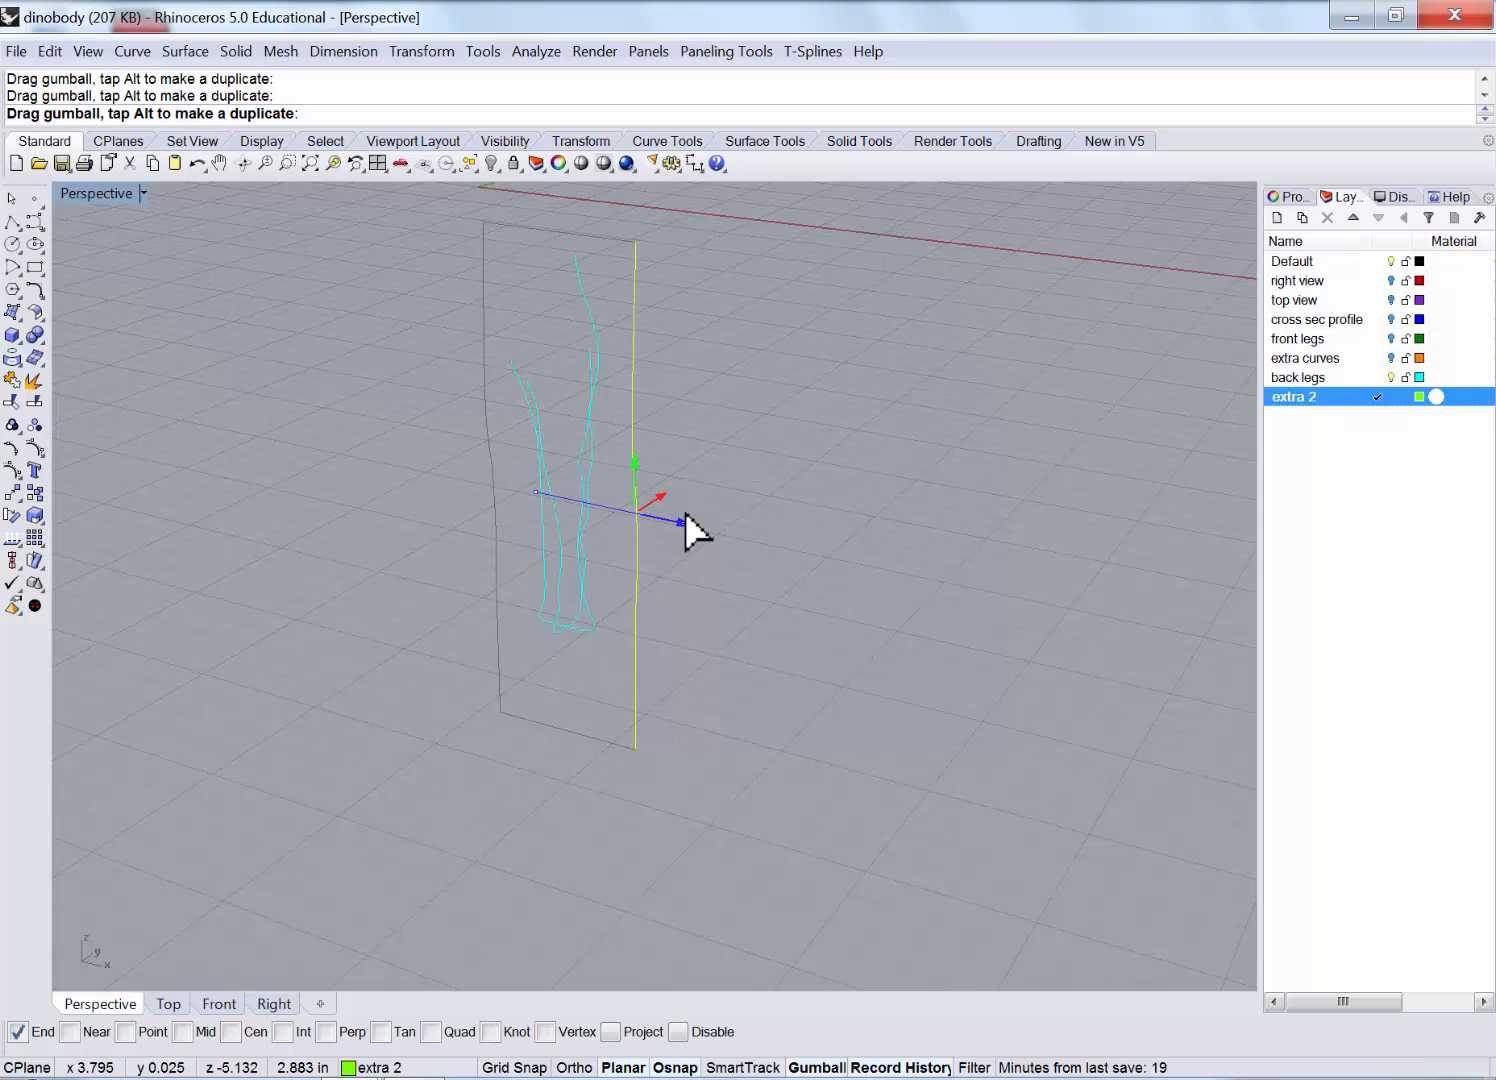
mouse_move(739, 423)
right_mouse_down()
mouse_move(608, 398)
mouse_move(668, 348)
mouse_move(680, 398)
mouse_move(655, 406)
right_mouse_up()
scroll(466, 295, "up", 5)
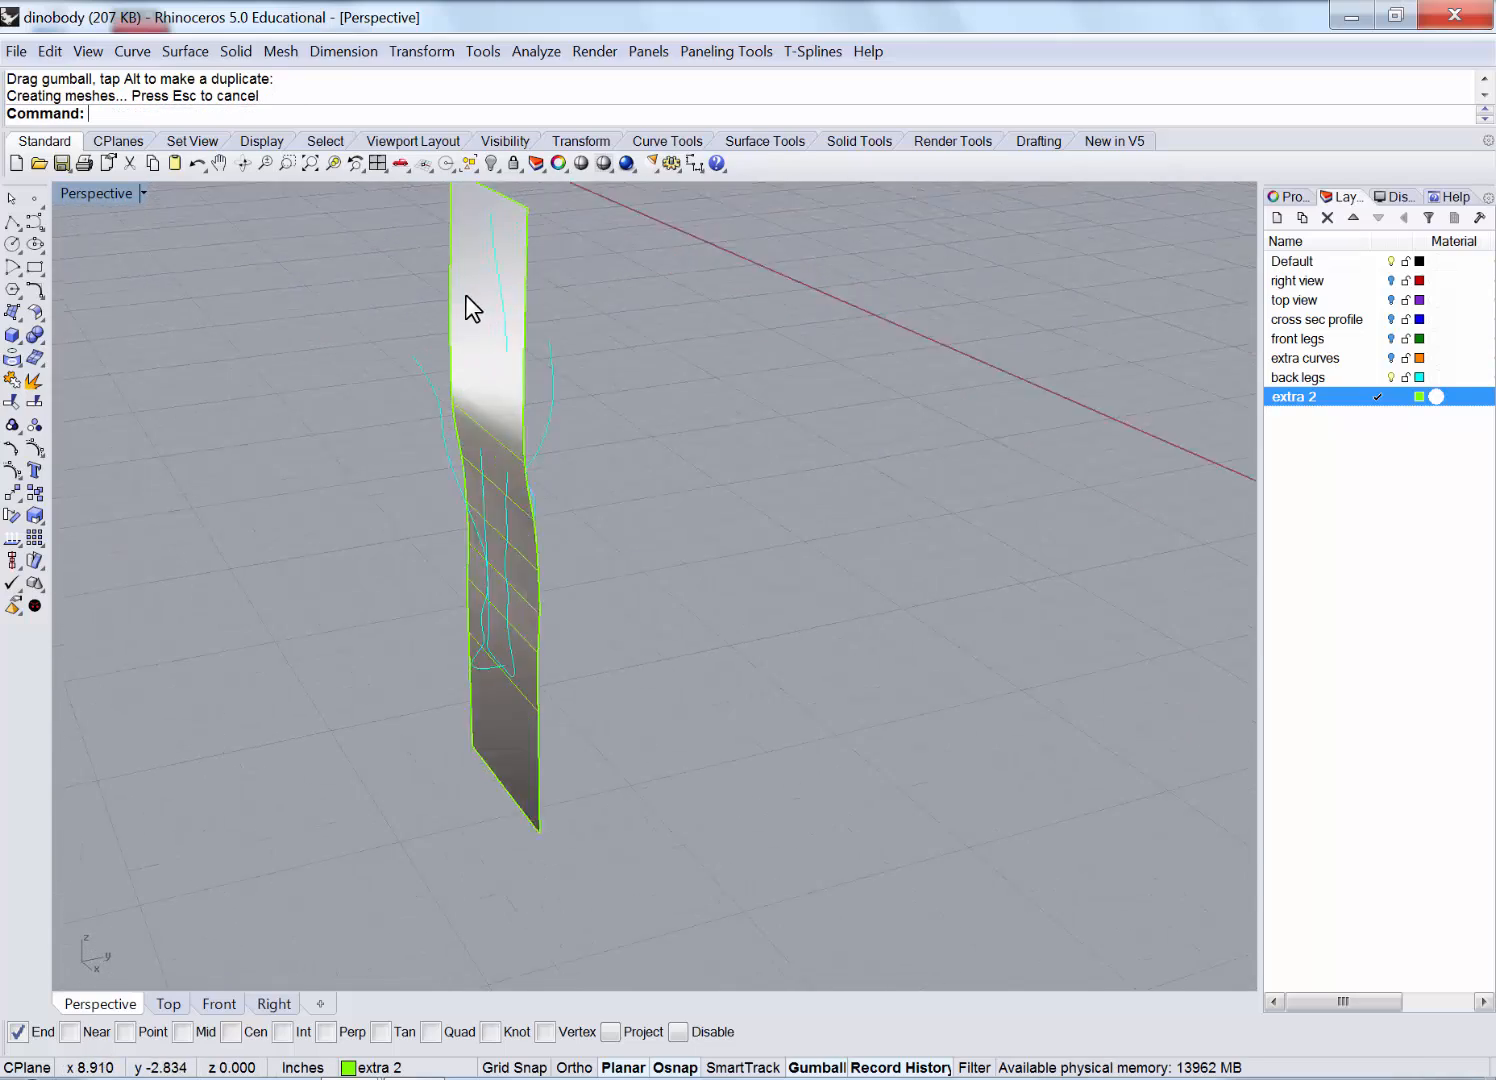
mouse_move(466, 295)
right_mouse_down()
mouse_move(612, 310)
mouse_move(735, 361)
mouse_move(761, 347)
mouse_move(745, 360)
right_mouse_up()
left_click(702, 312)
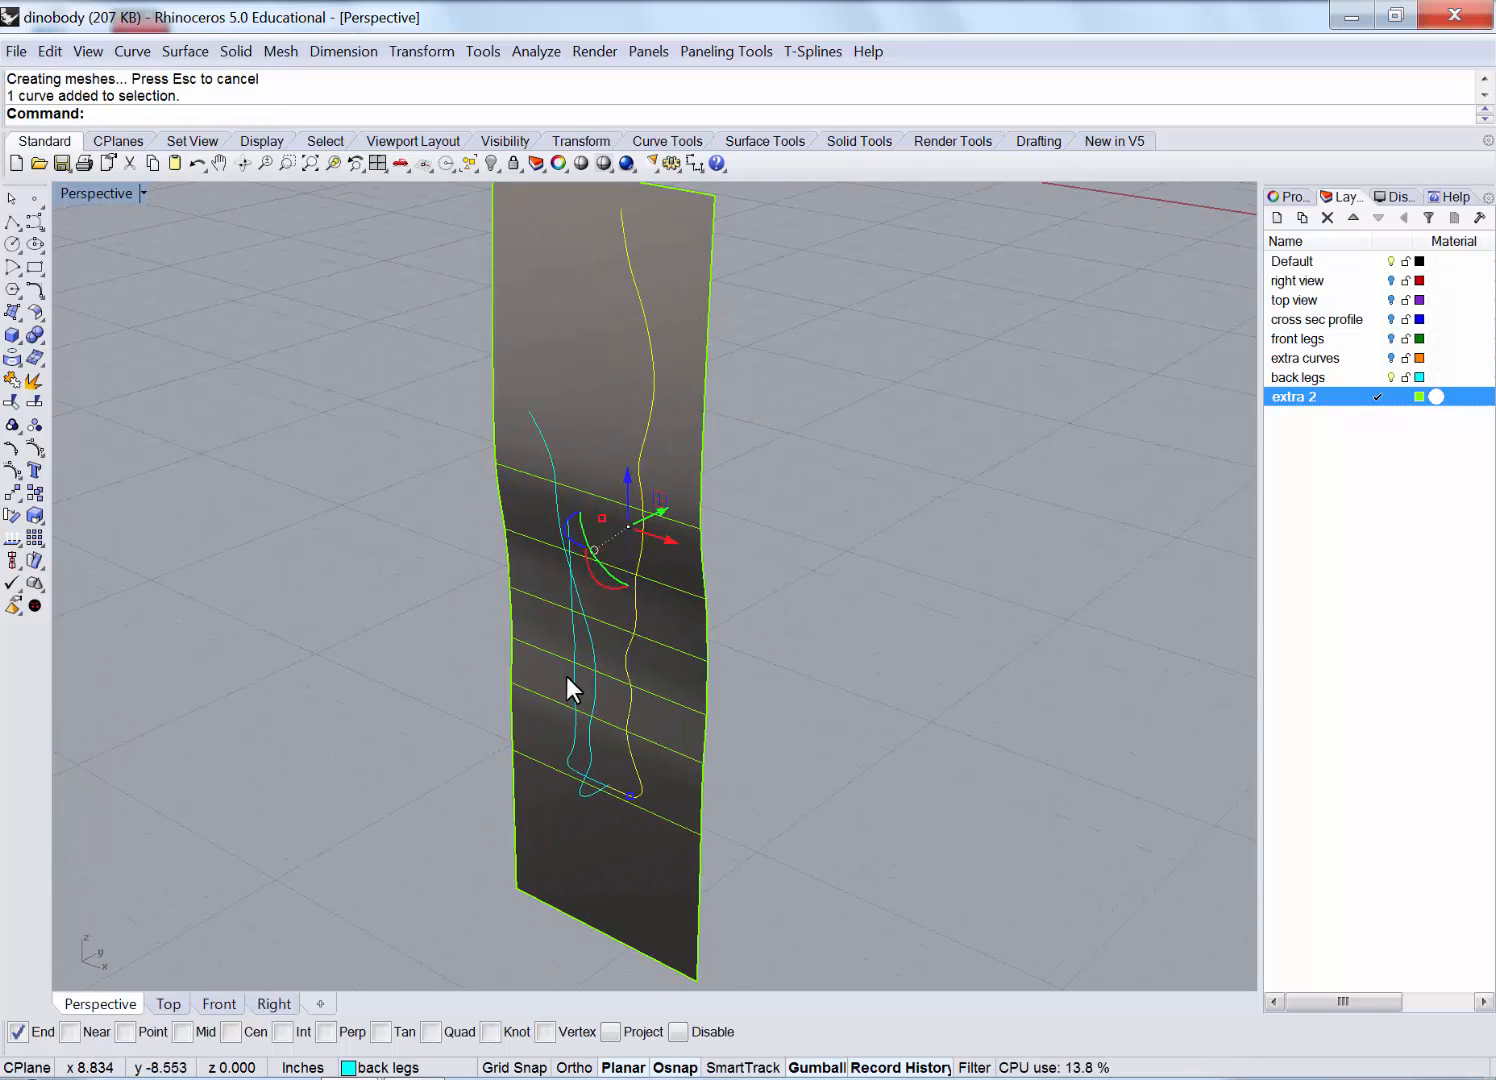
Project both hind-leg outline curves onto the extruded surface.
left_click(572, 670, "shift")
double_click(70, 190)
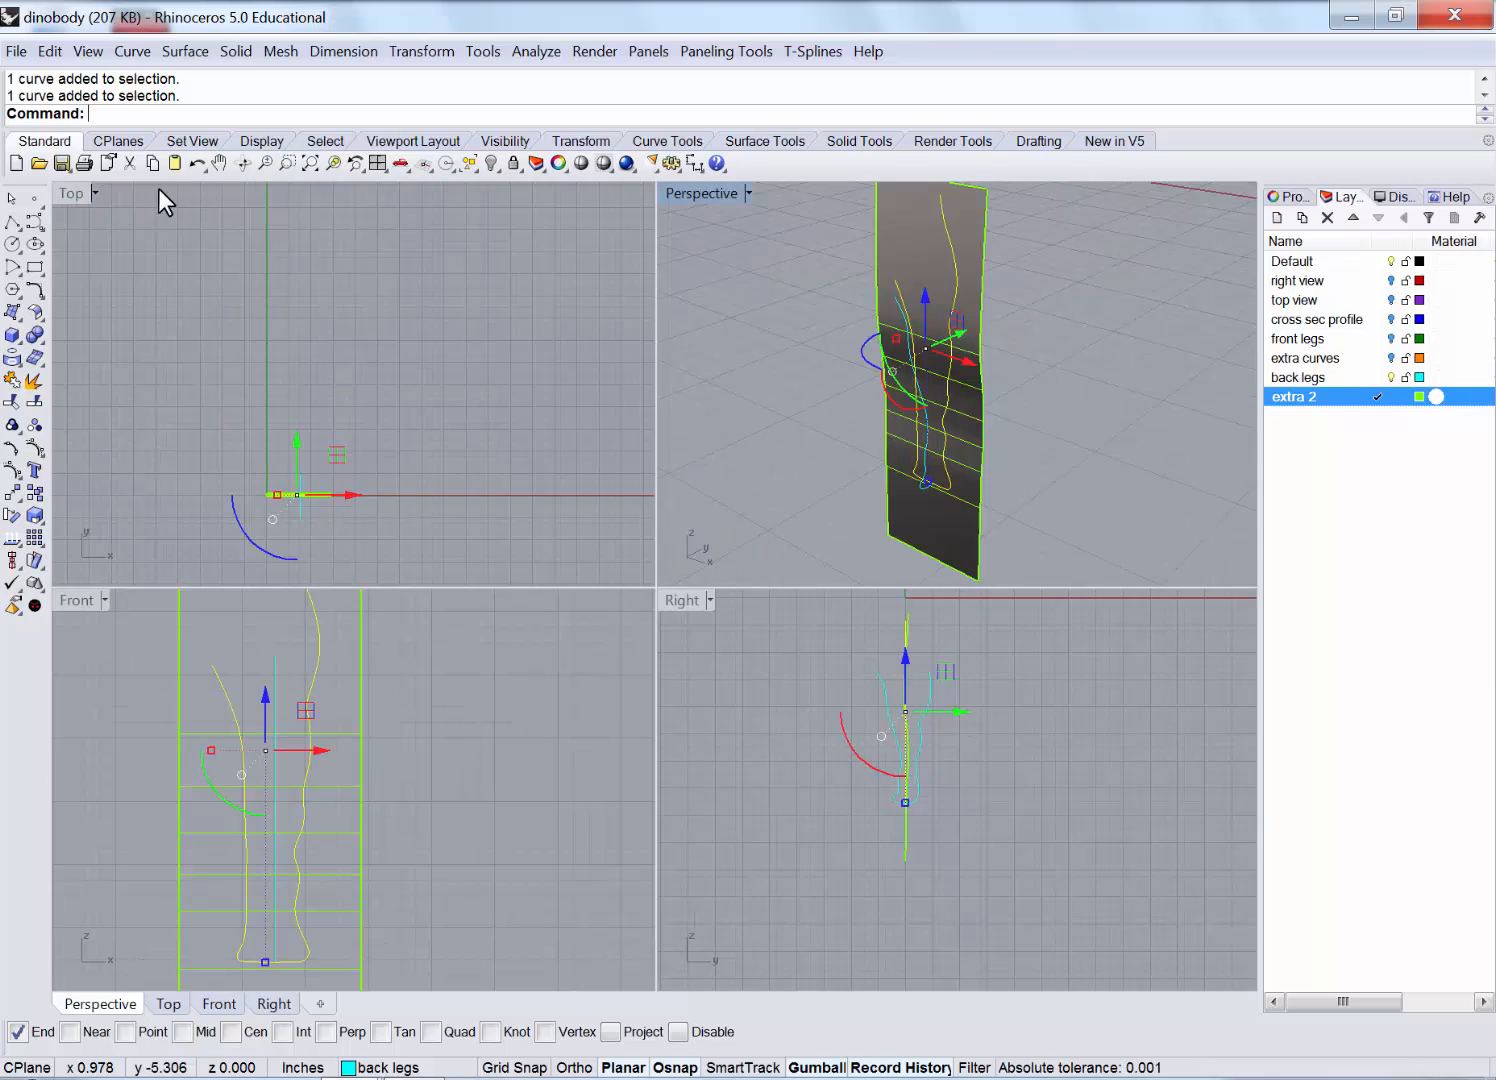
double_click(64, 602)
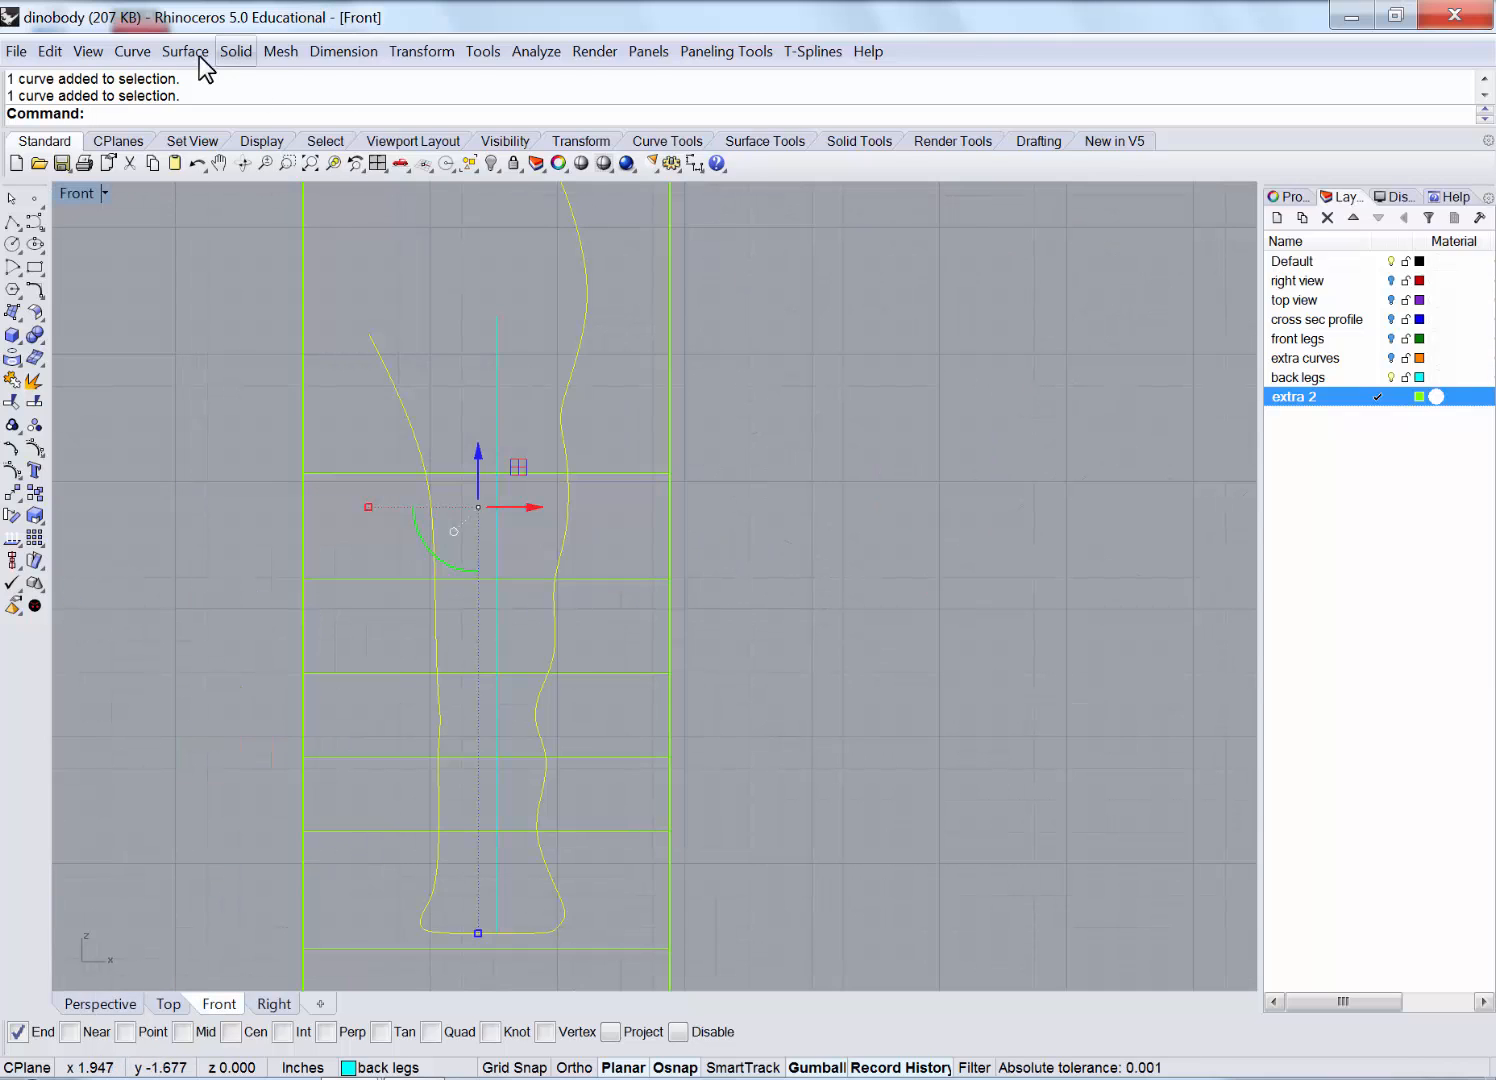
left_click(132, 51)
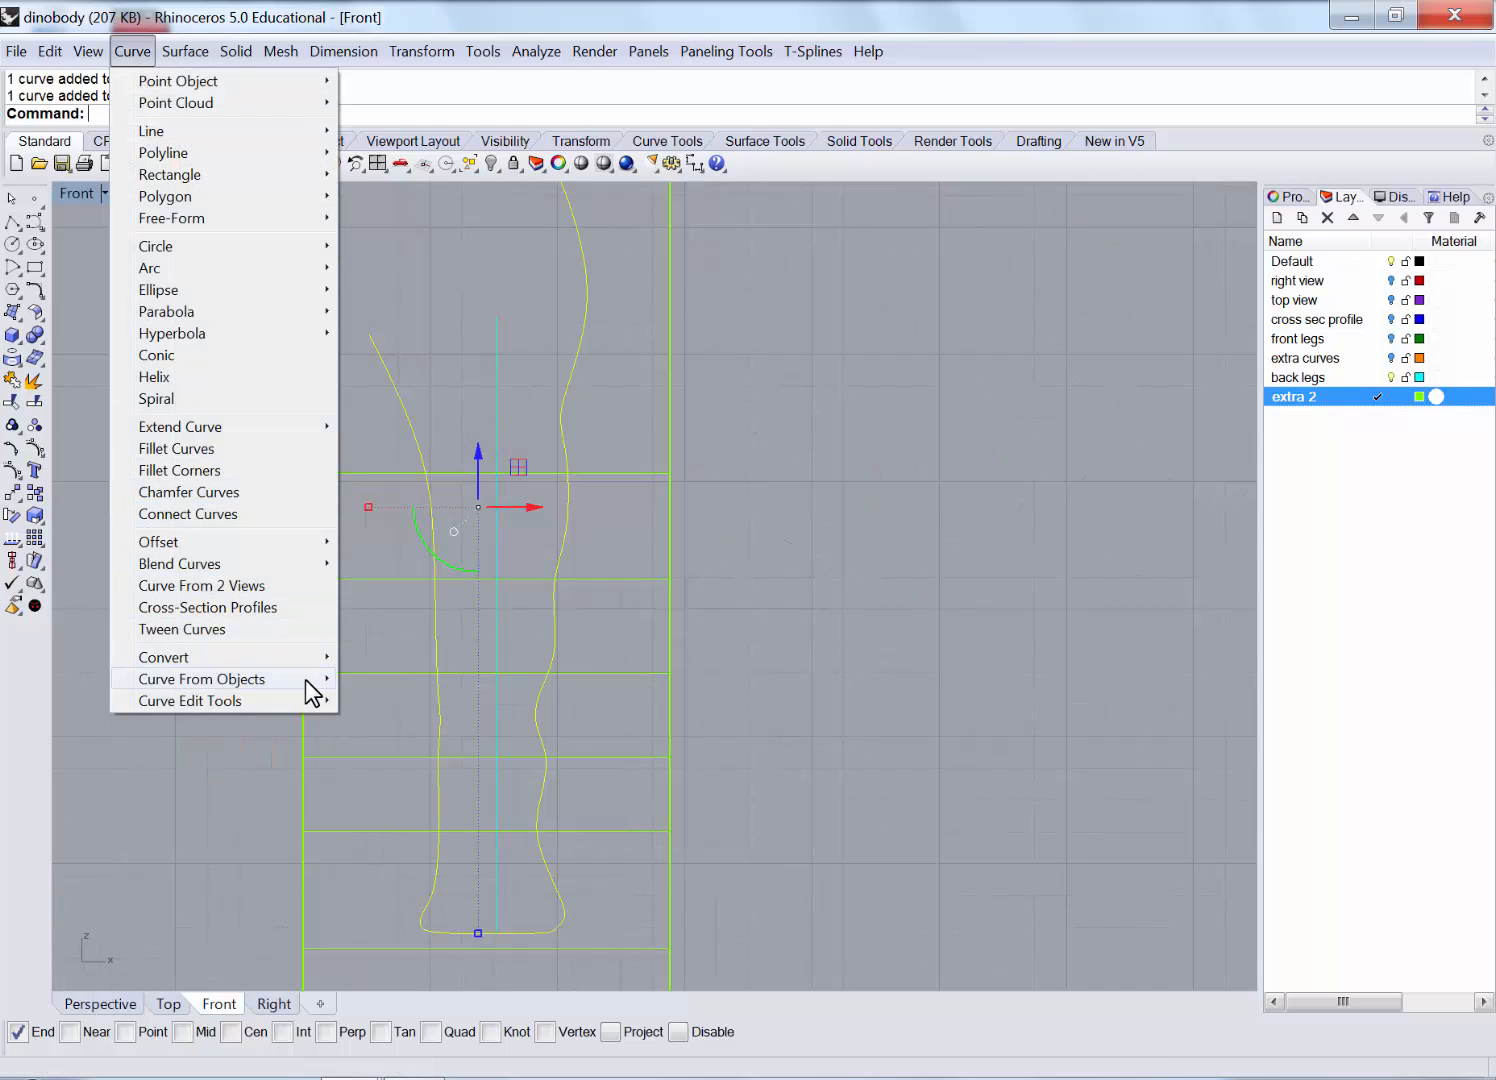
mouse_move(313, 693)
left_click(390, 684)
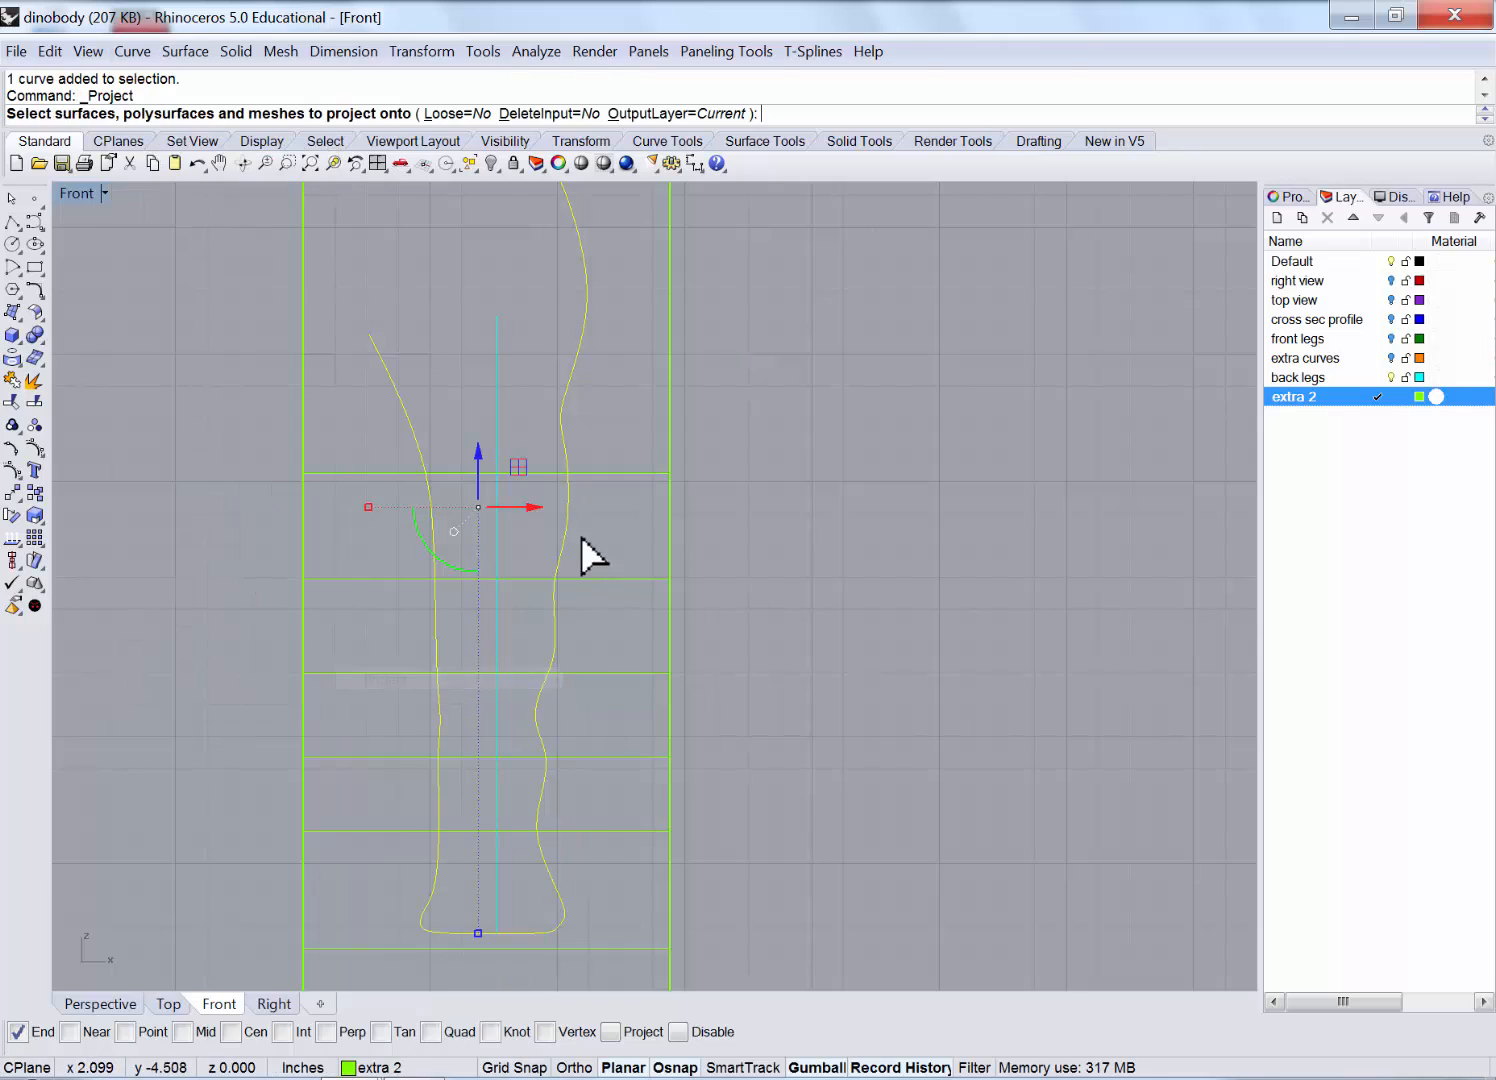
left_click(622, 469)
key("Return")
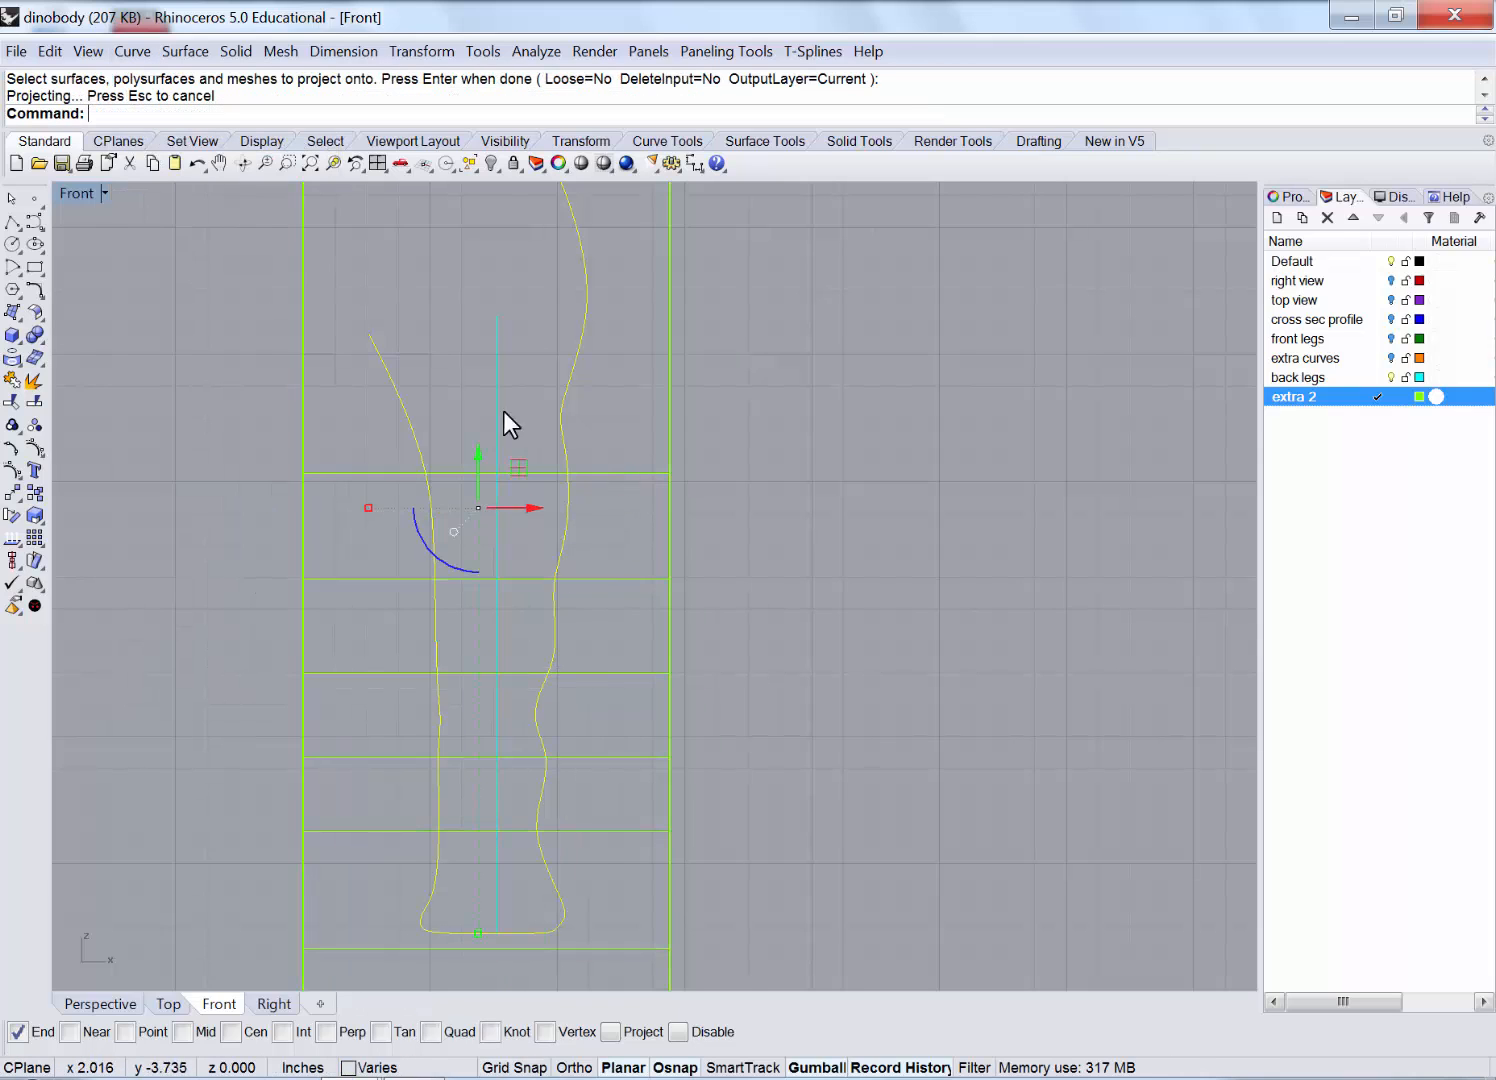
double_click(80, 193)
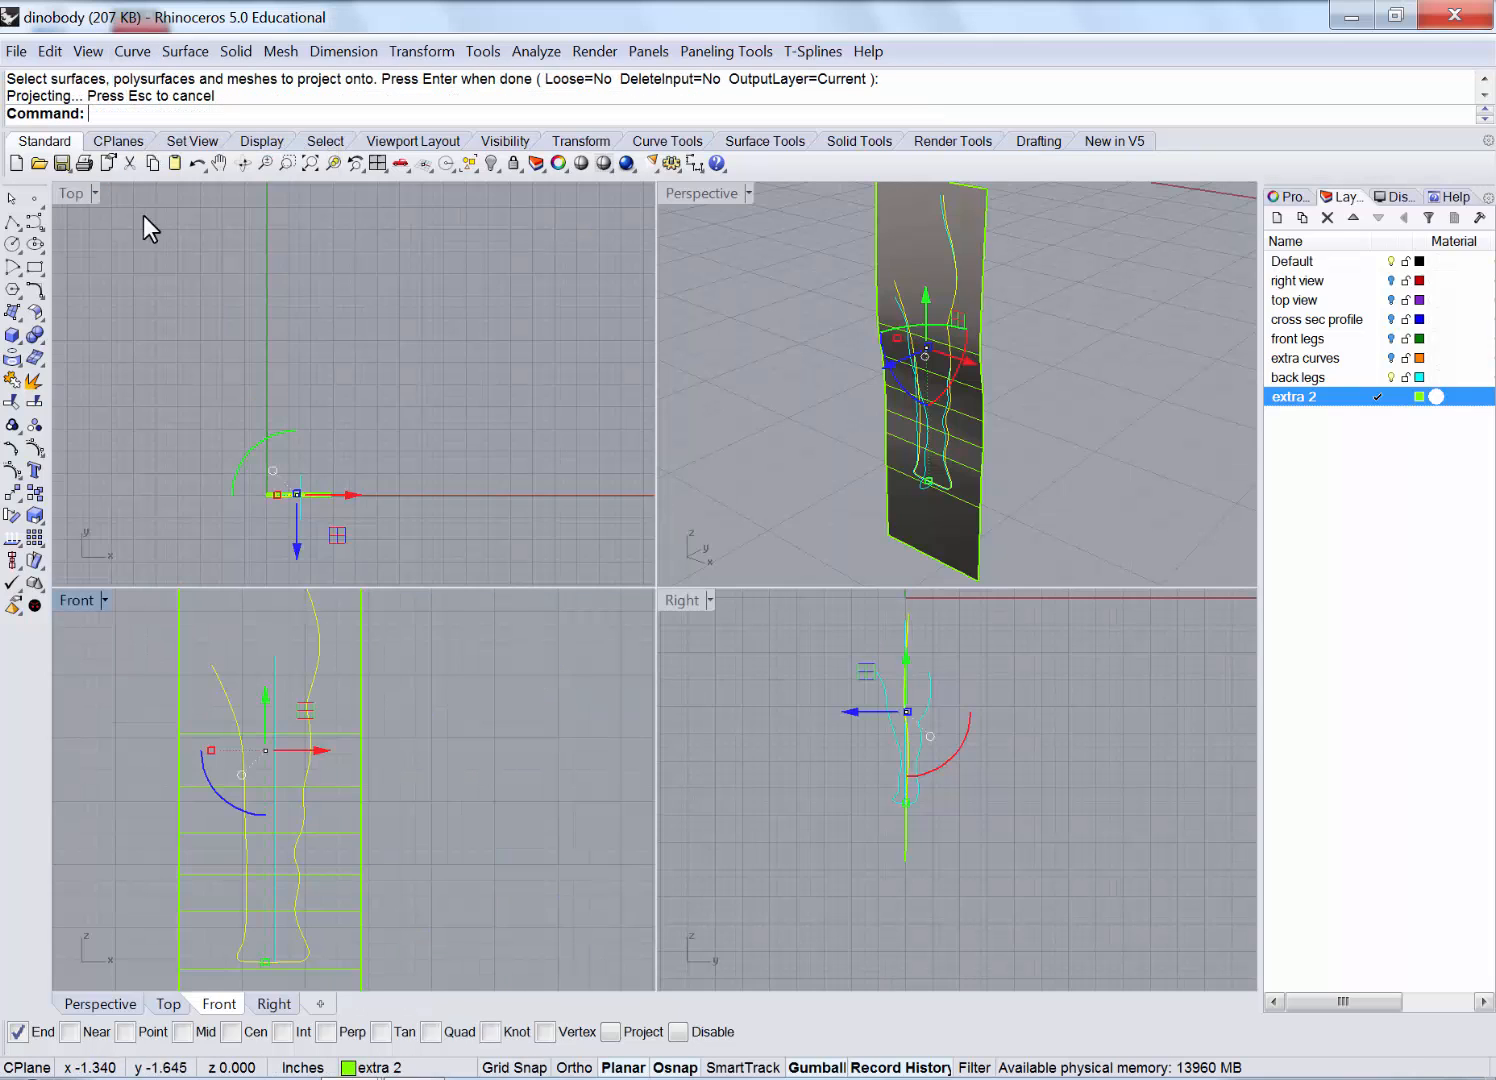
Delete the extruded projection surface, leaving only the leg curves.
double_click(677, 194)
right_click_drag(651, 361, 614, 361)
left_click(505, 275)
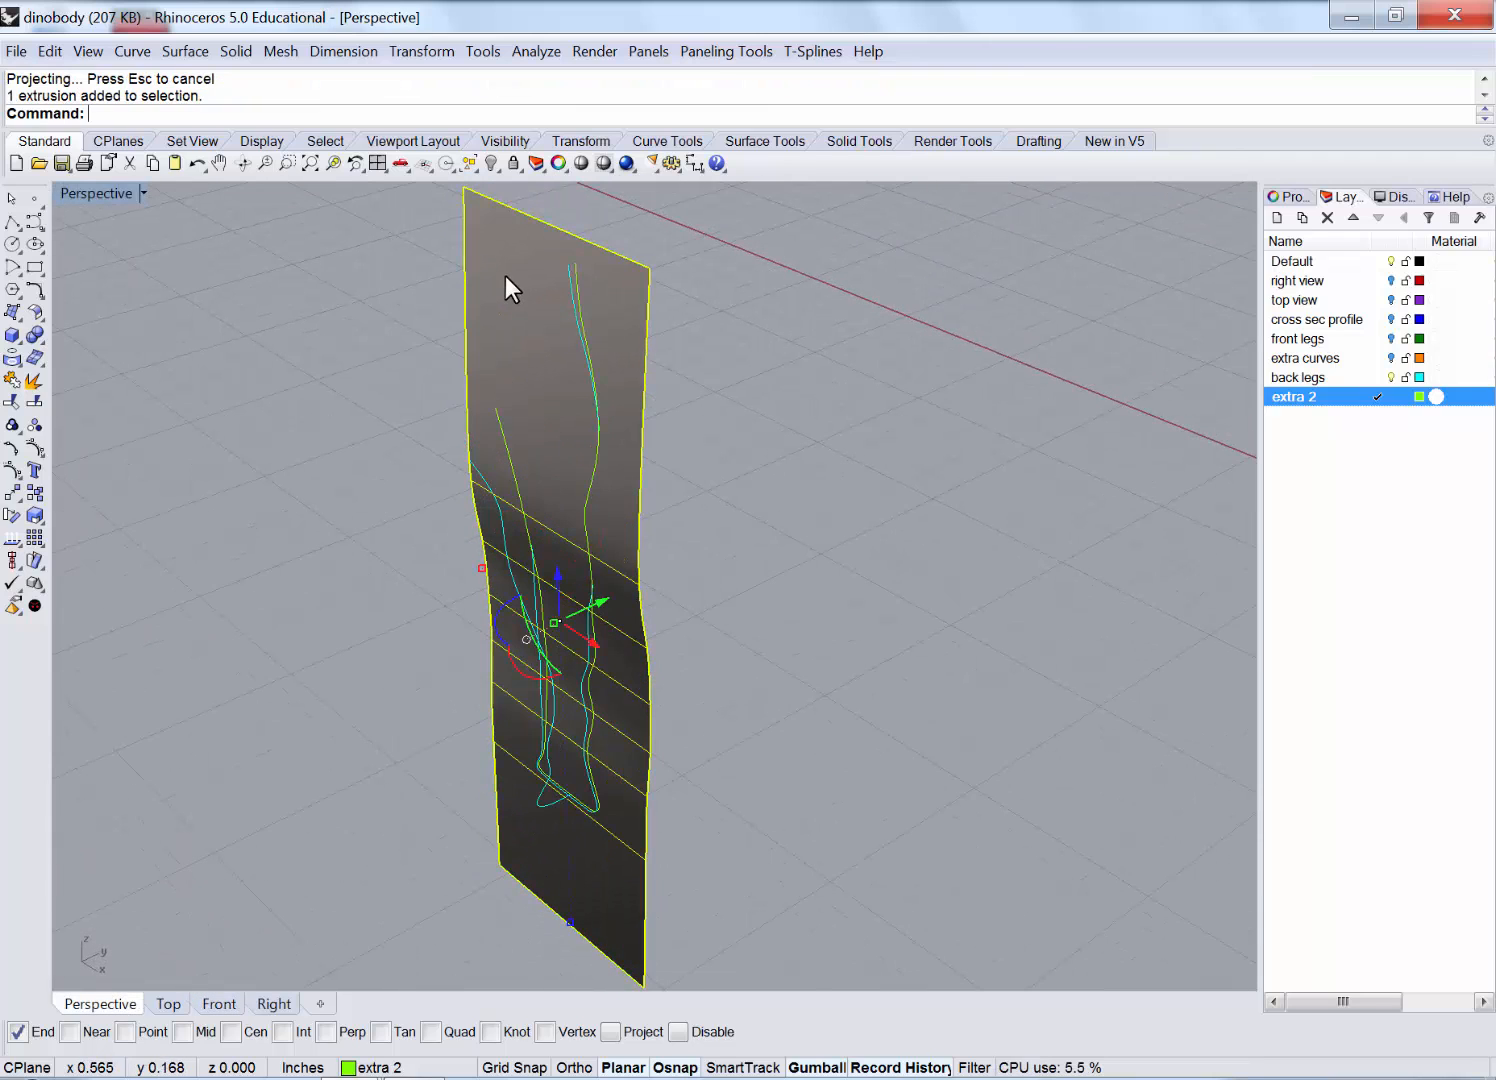
key("Delete")
Delete the extra leftover cyan leg curve.
left_click(561, 393)
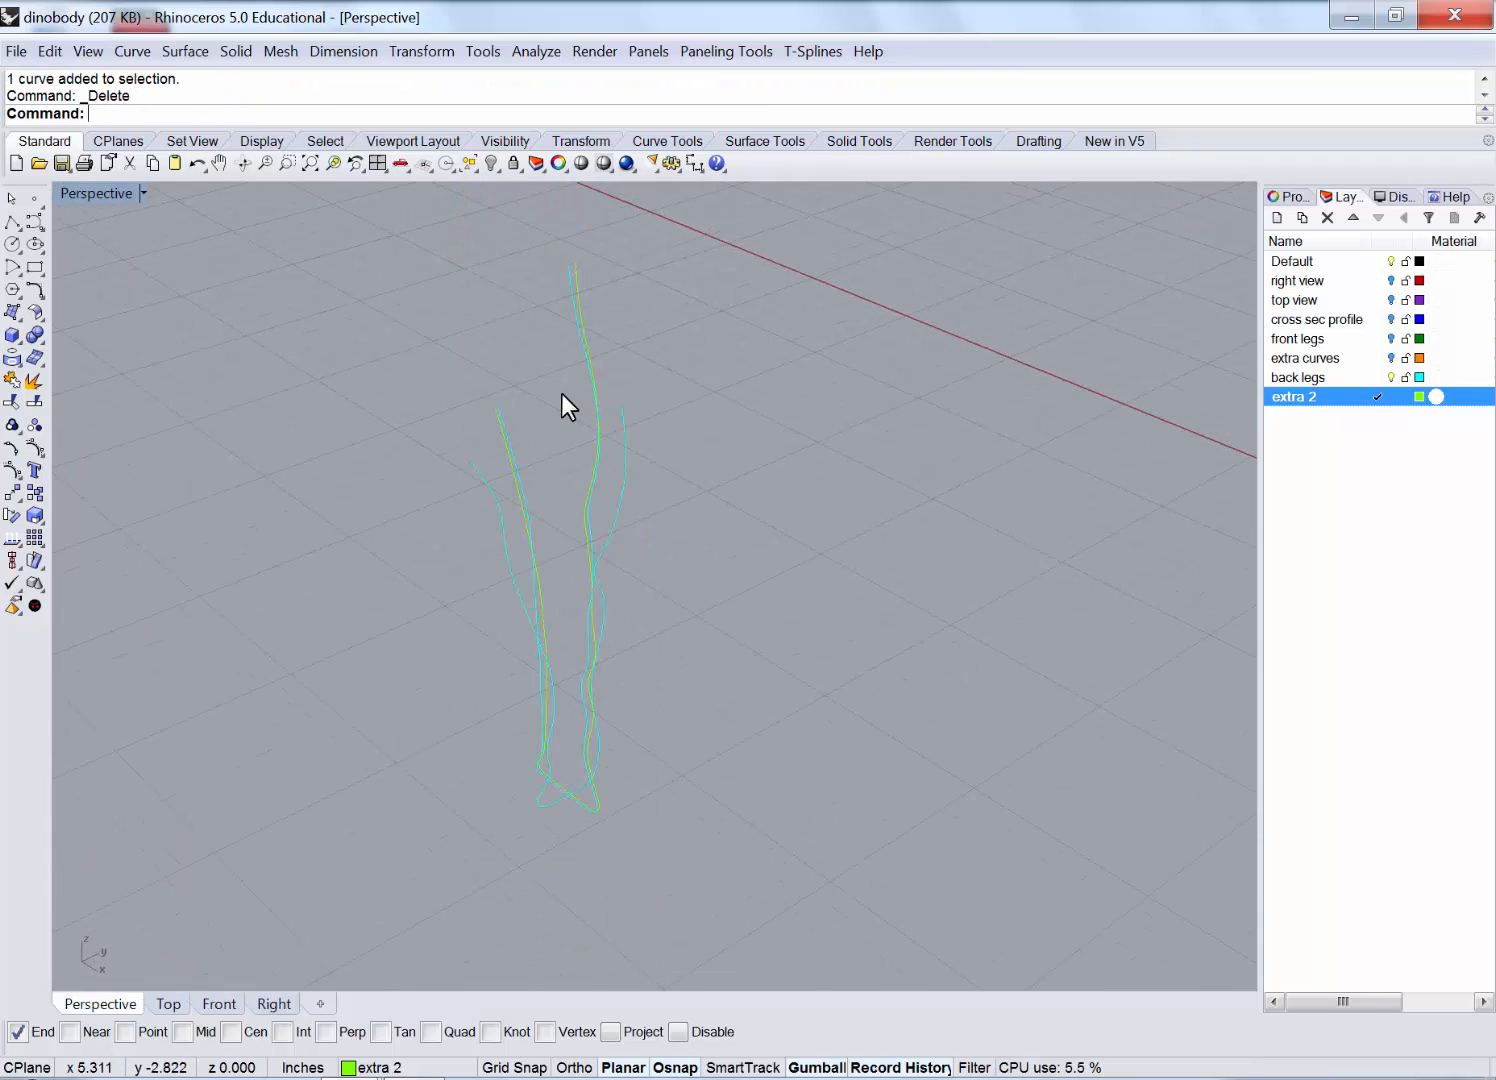
right_click_drag(562, 389, 479, 329, "shift")
left_click(382, 392)
key("Delete")
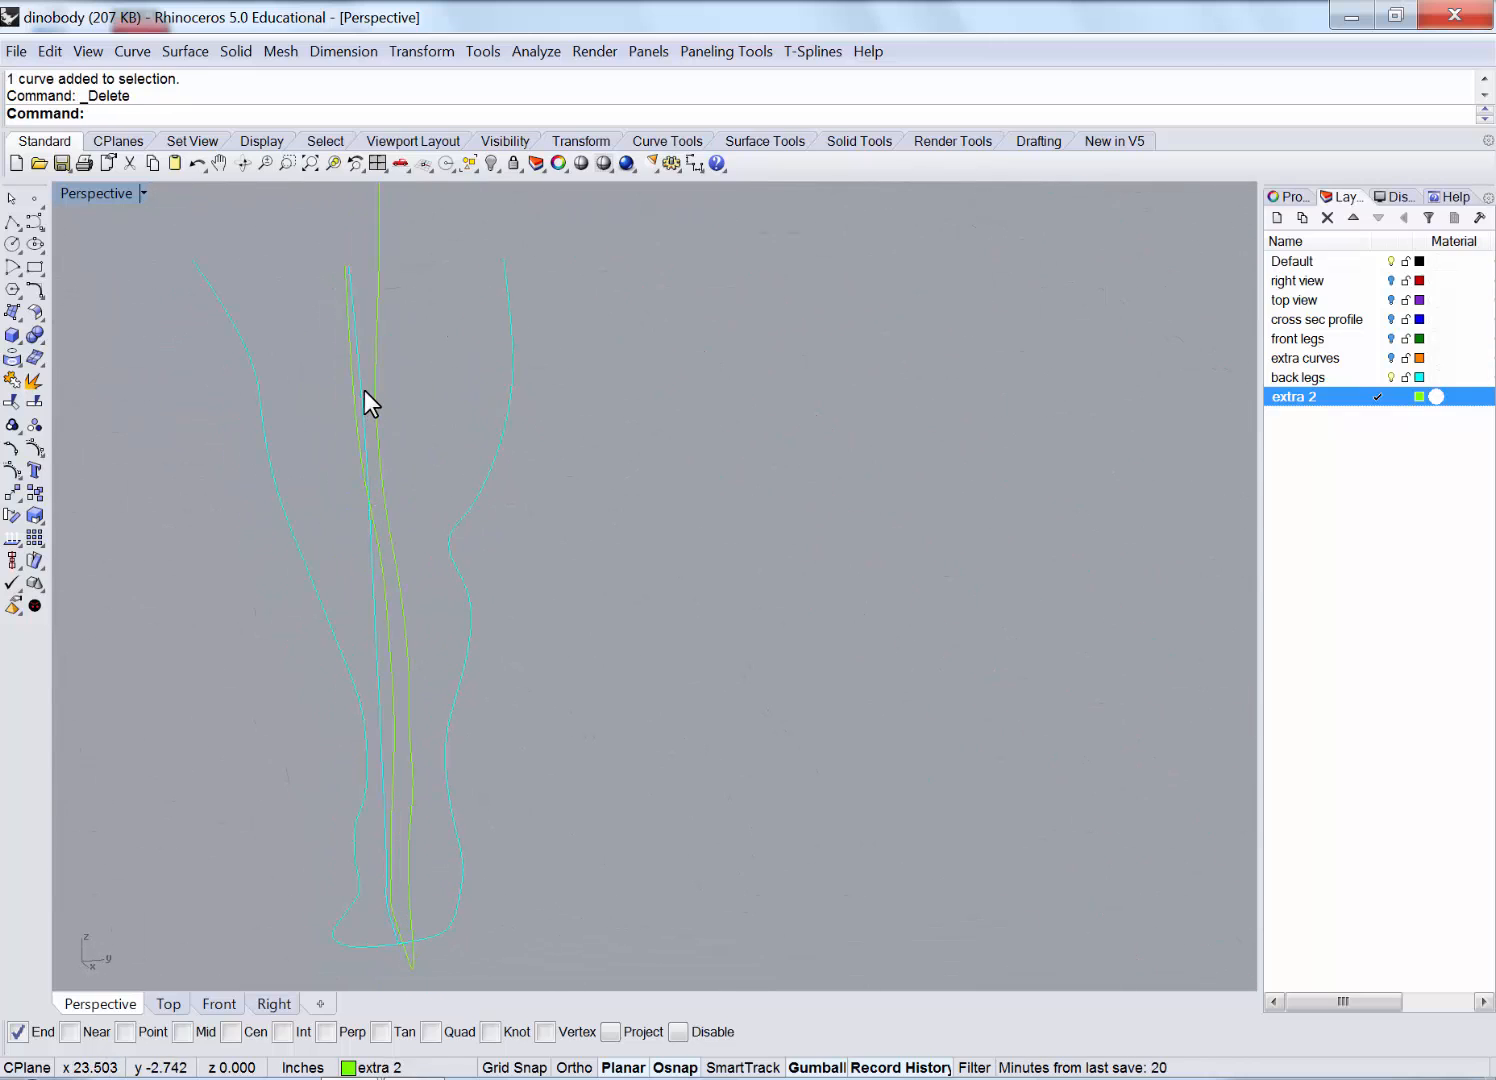
Maximize the Right view and frame the remaining hind-leg curves.
right_click_drag(364, 394, 637, 431)
right_click_drag(547, 421, 464, 355)
scroll(569, 484, "up", 4)
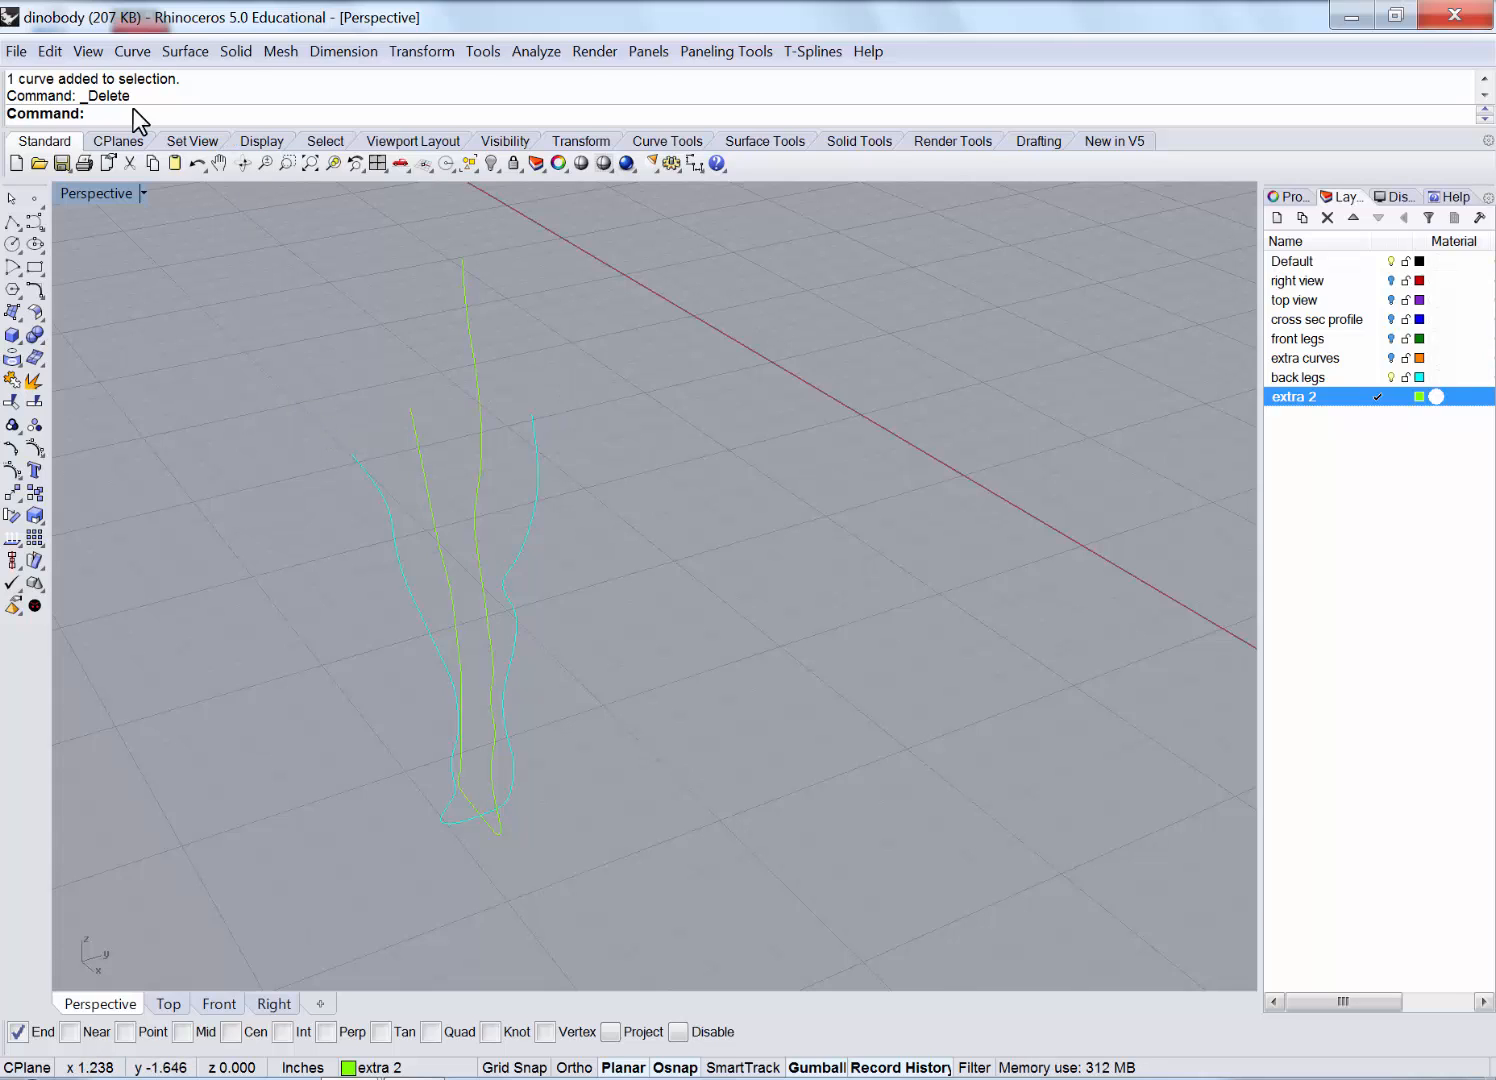
double_click(97, 193)
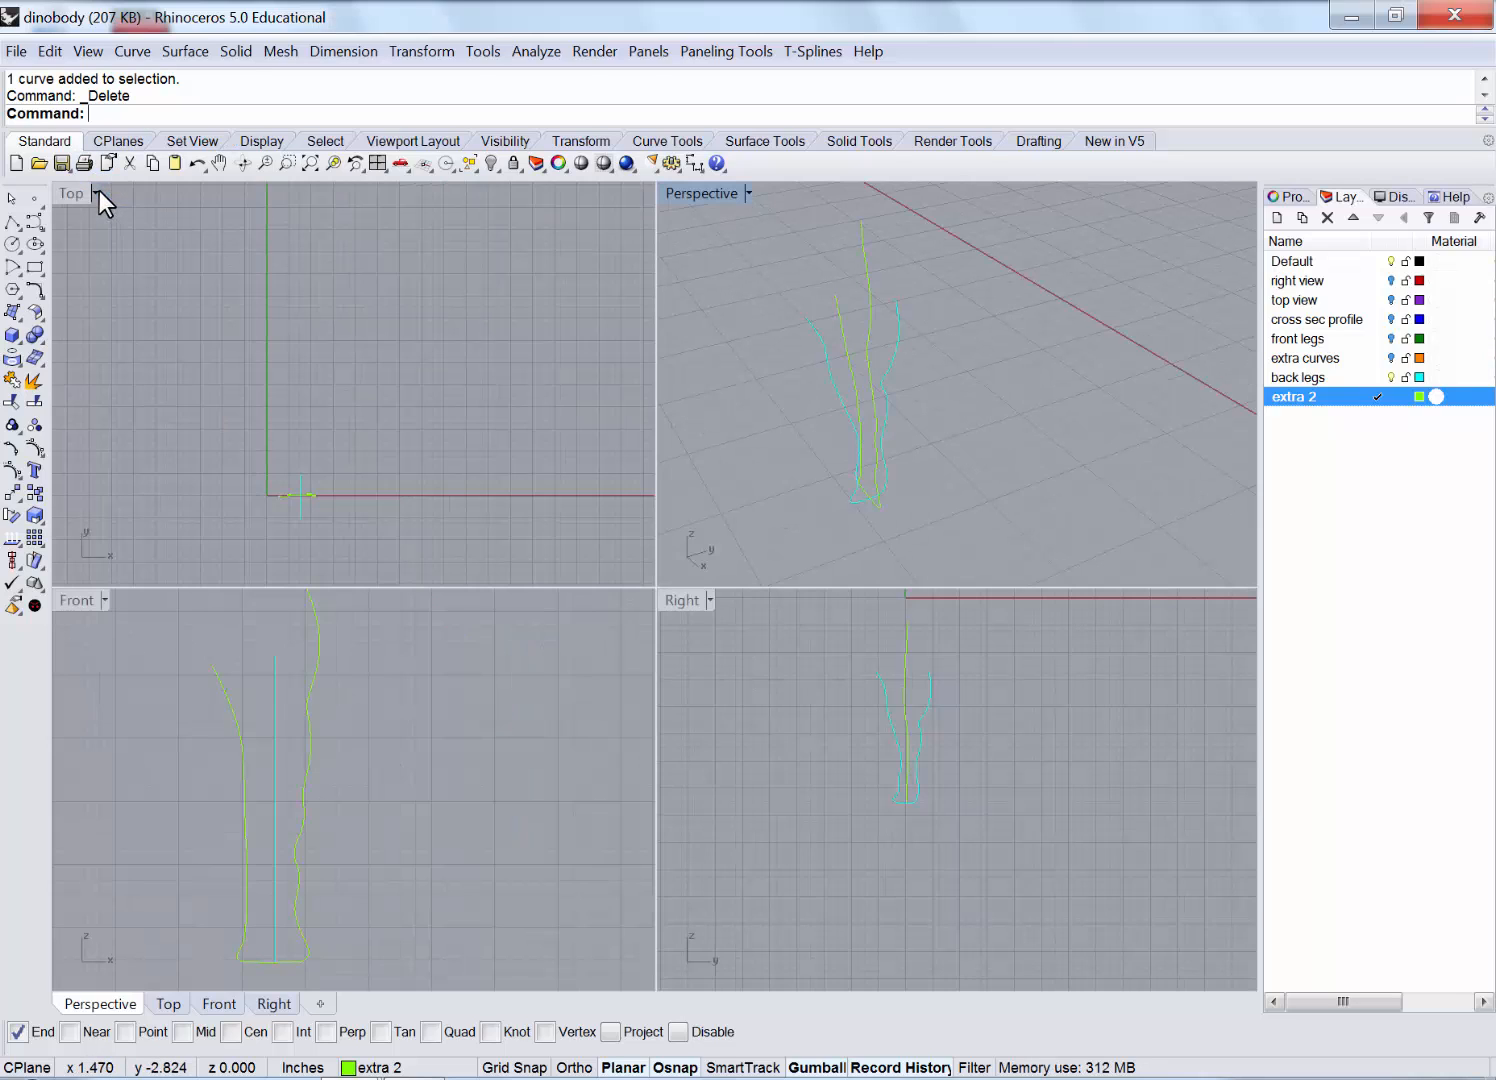
double_click(677, 594)
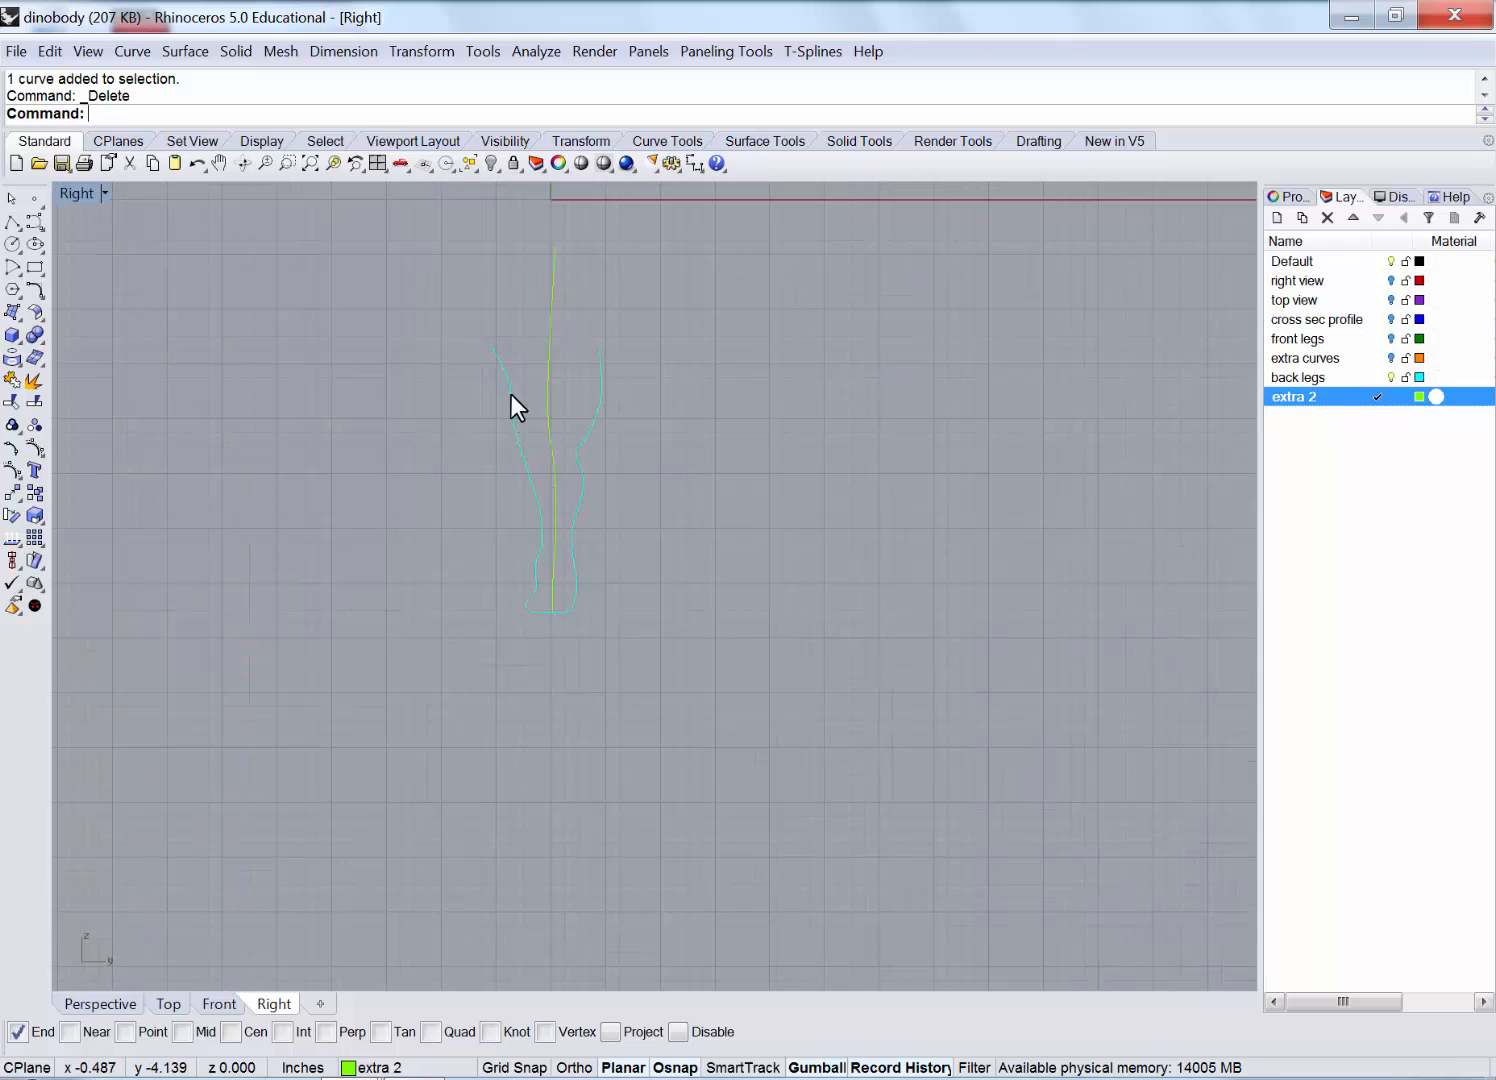
scroll(511, 396, "up", 4)
right_click_drag(509, 400, 480, 508)
Cancel a started arc extension on the cyan curve, then make 'back legs' the current layer.
left_click(131, 53)
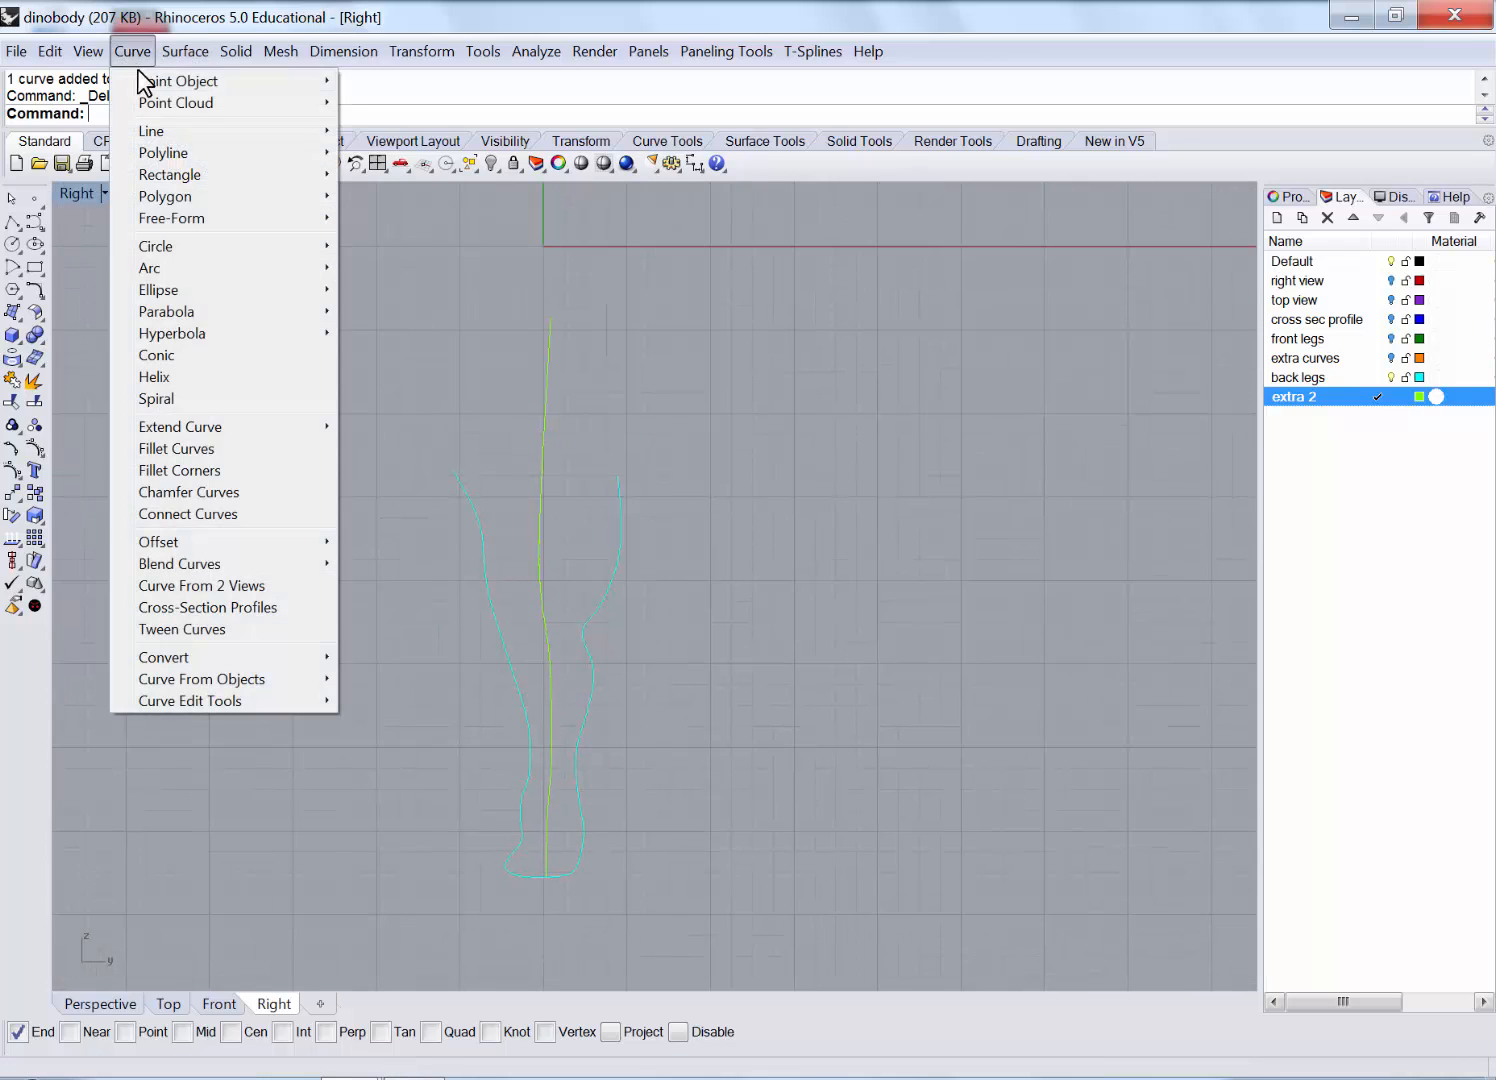
mouse_move(296, 425)
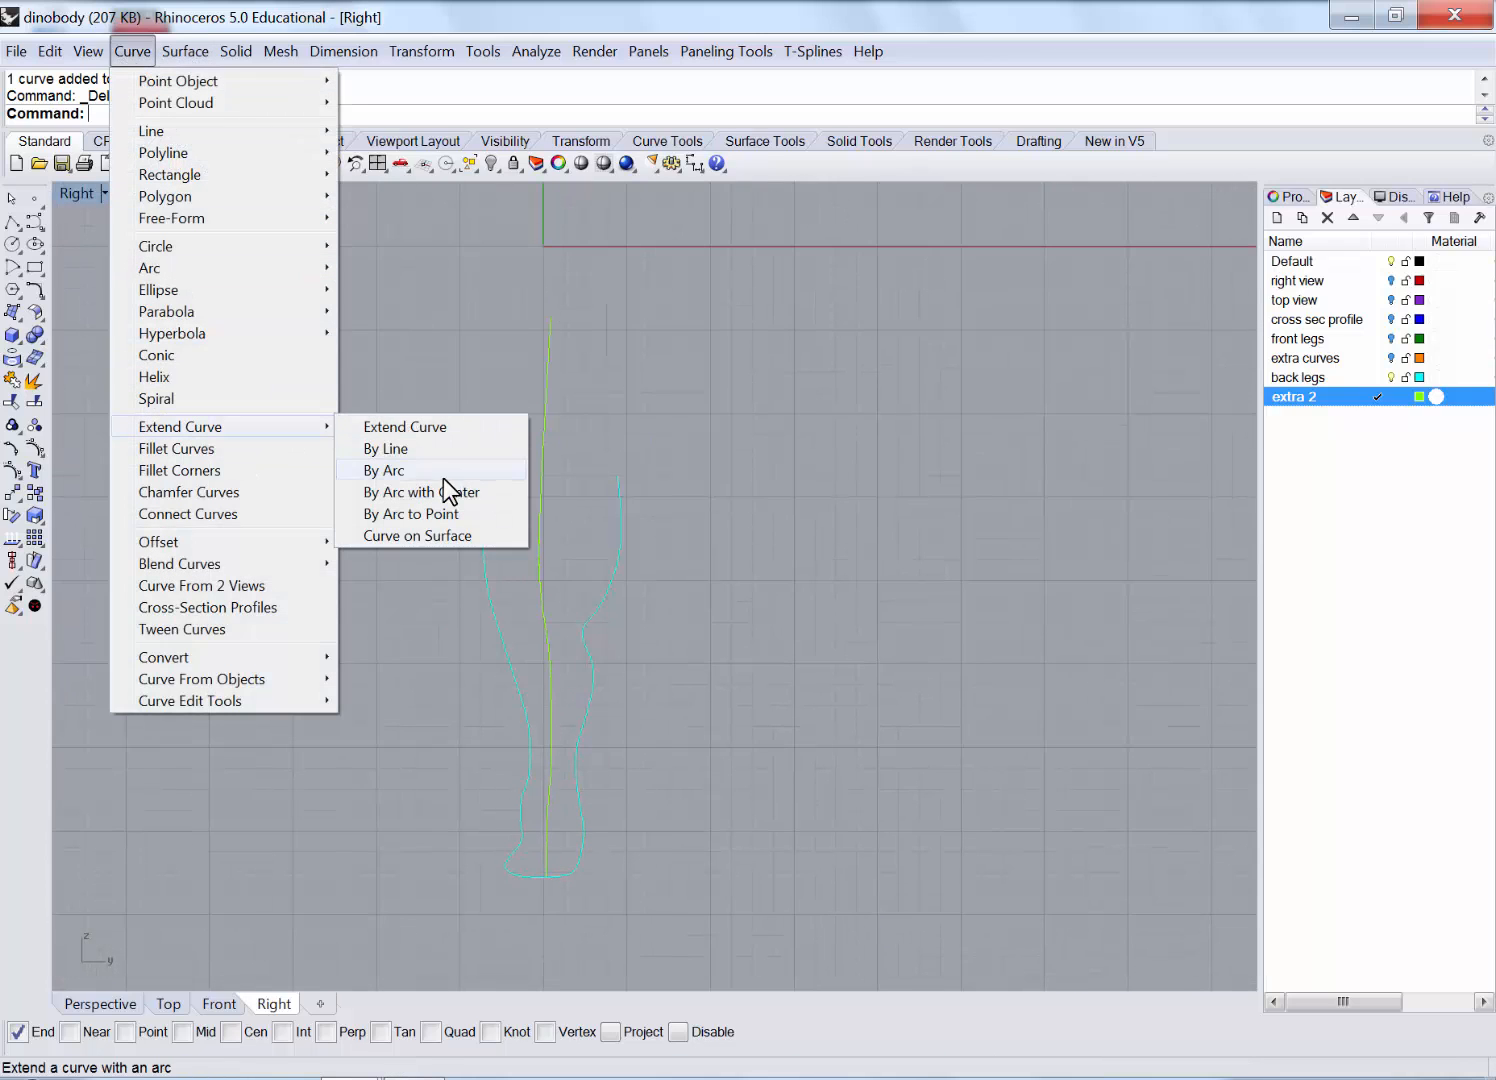
left_click(487, 513)
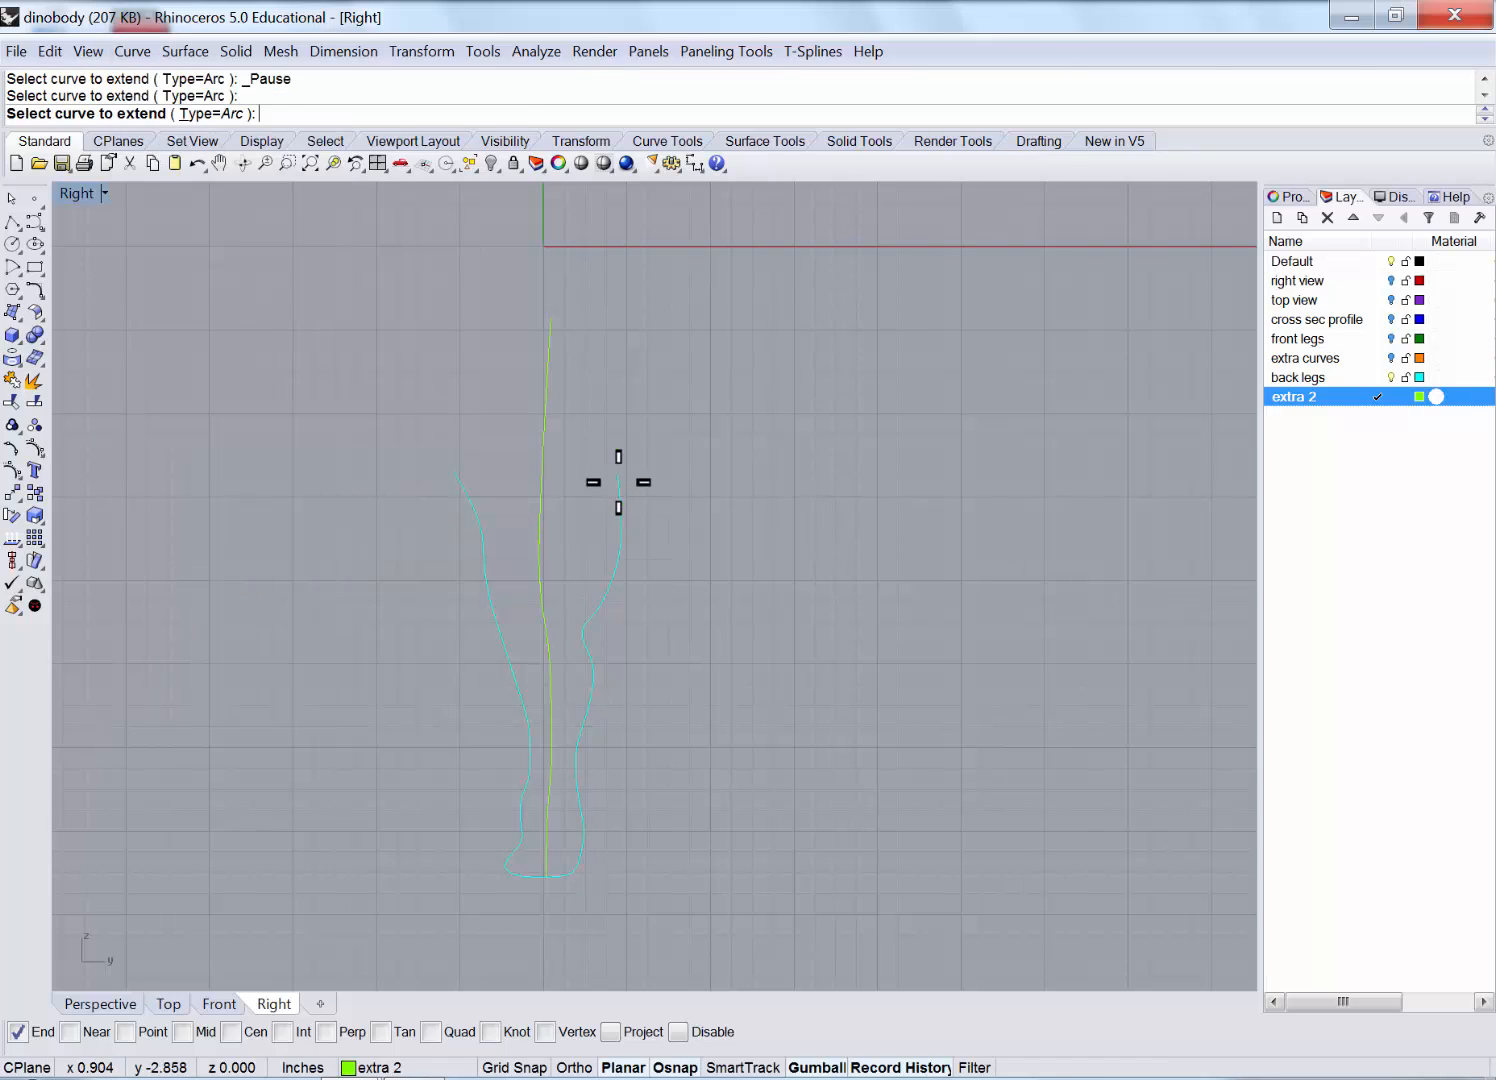
left_click(618, 484)
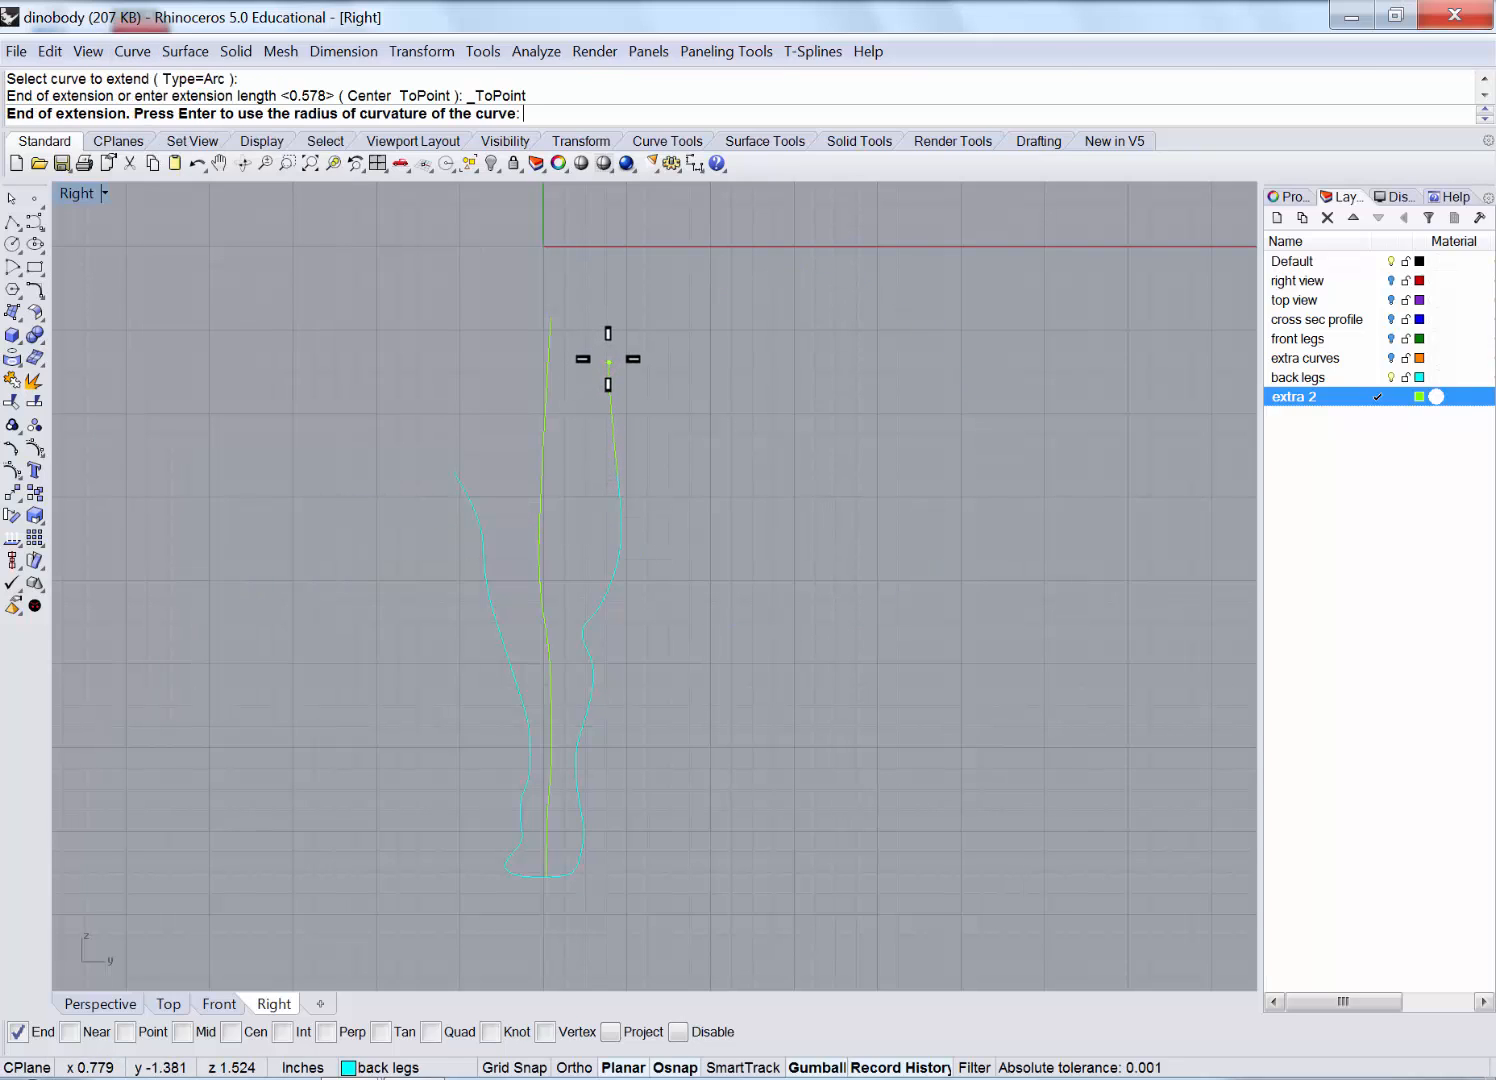
key("Escape")
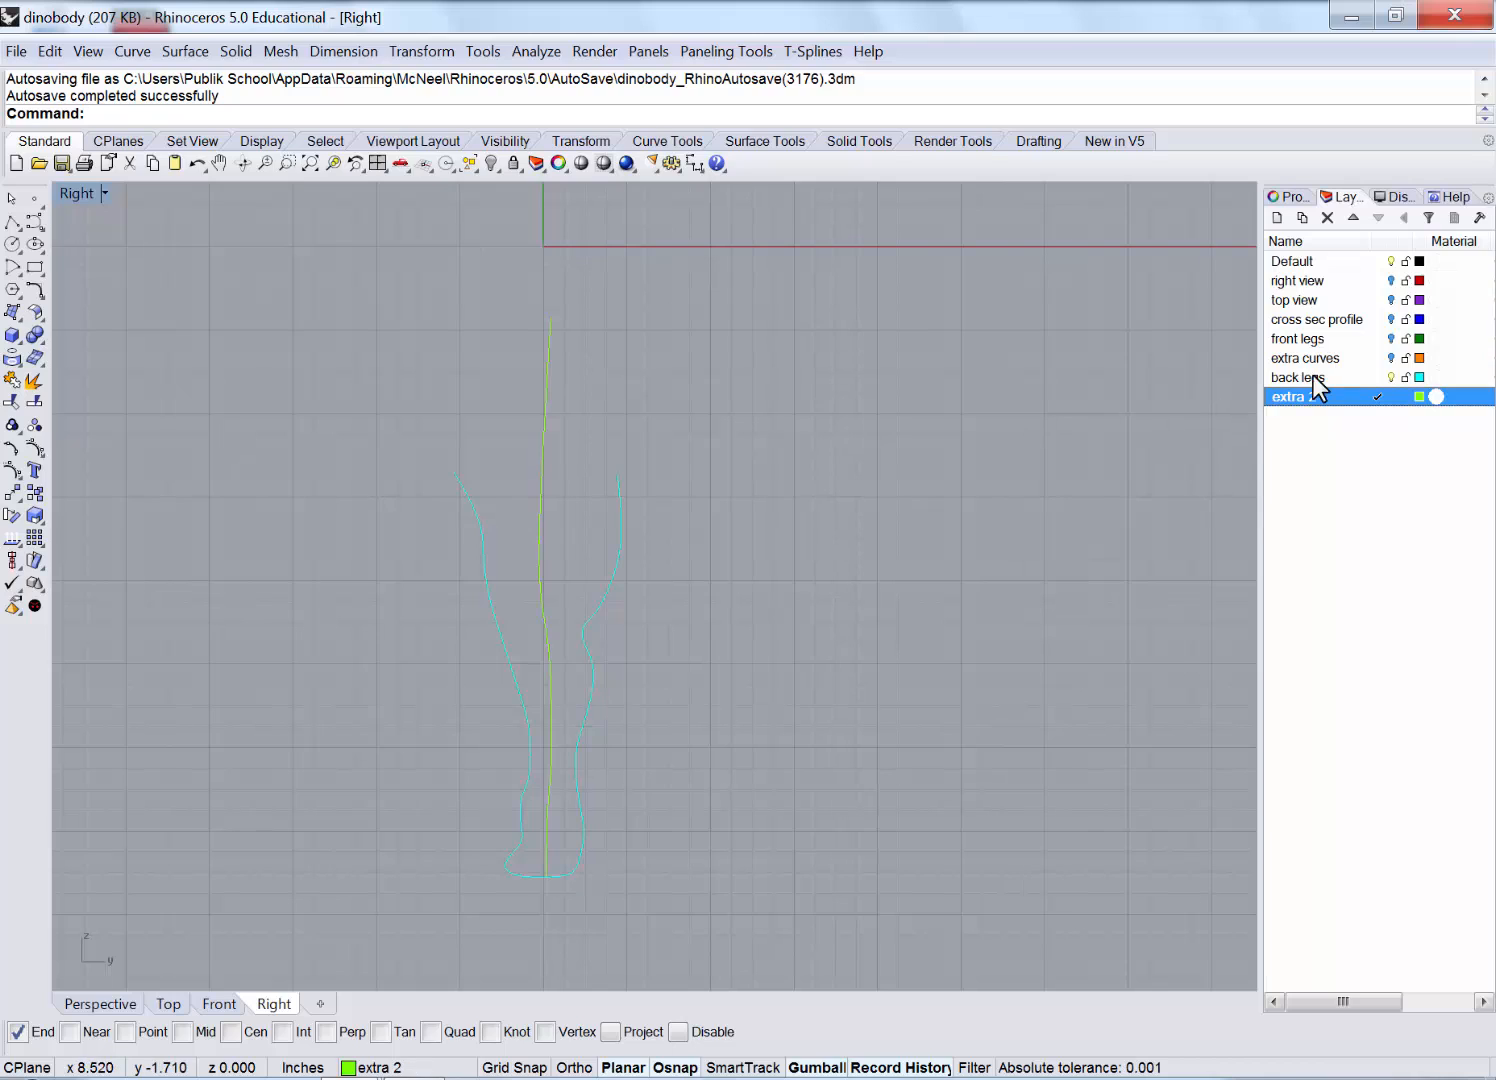
double_click(1318, 379)
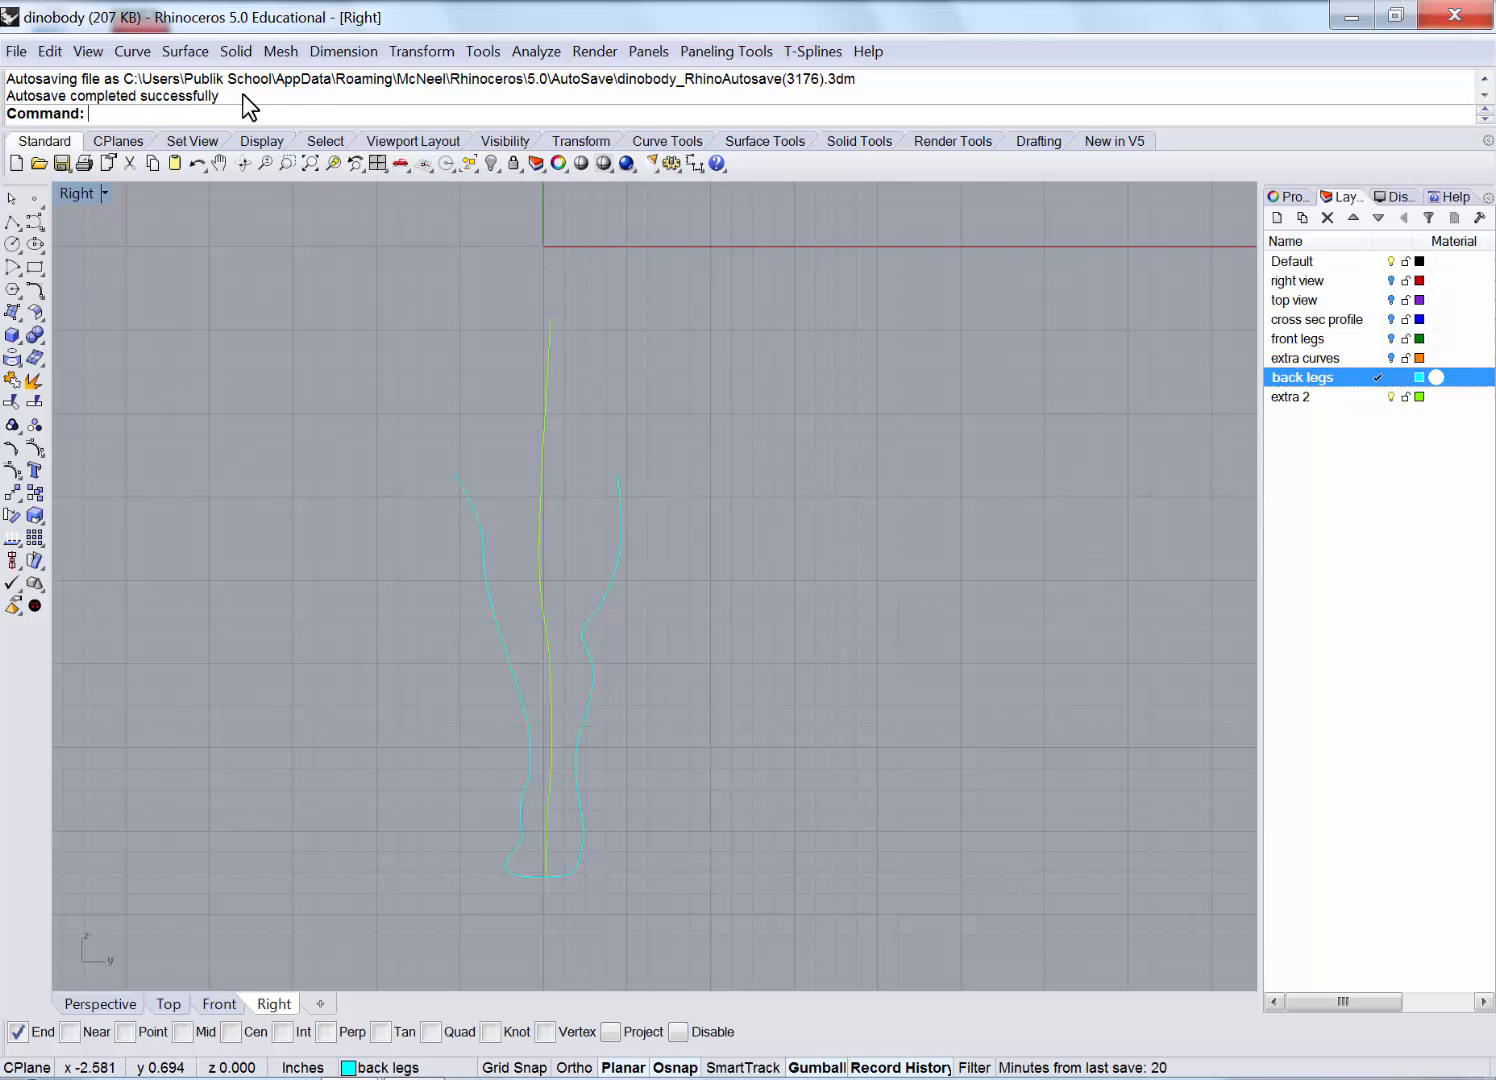
Extend the right and left cyan curve tops with Extend By Arc to Point.
left_click(136, 52)
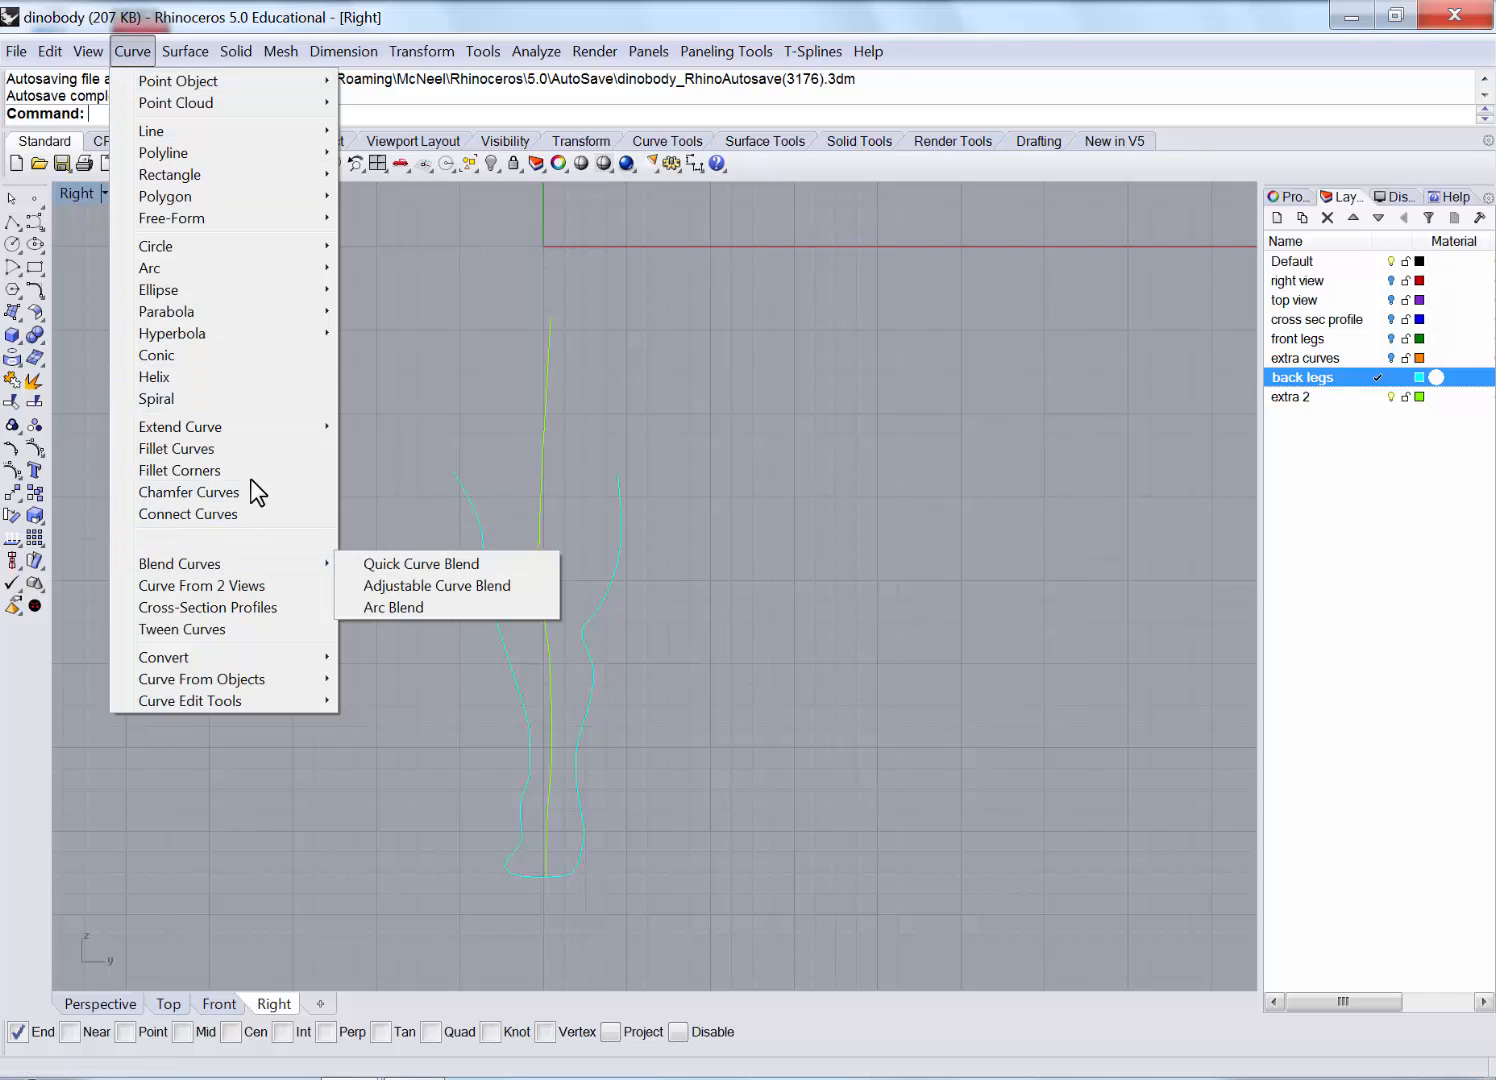
mouse_move(305, 427)
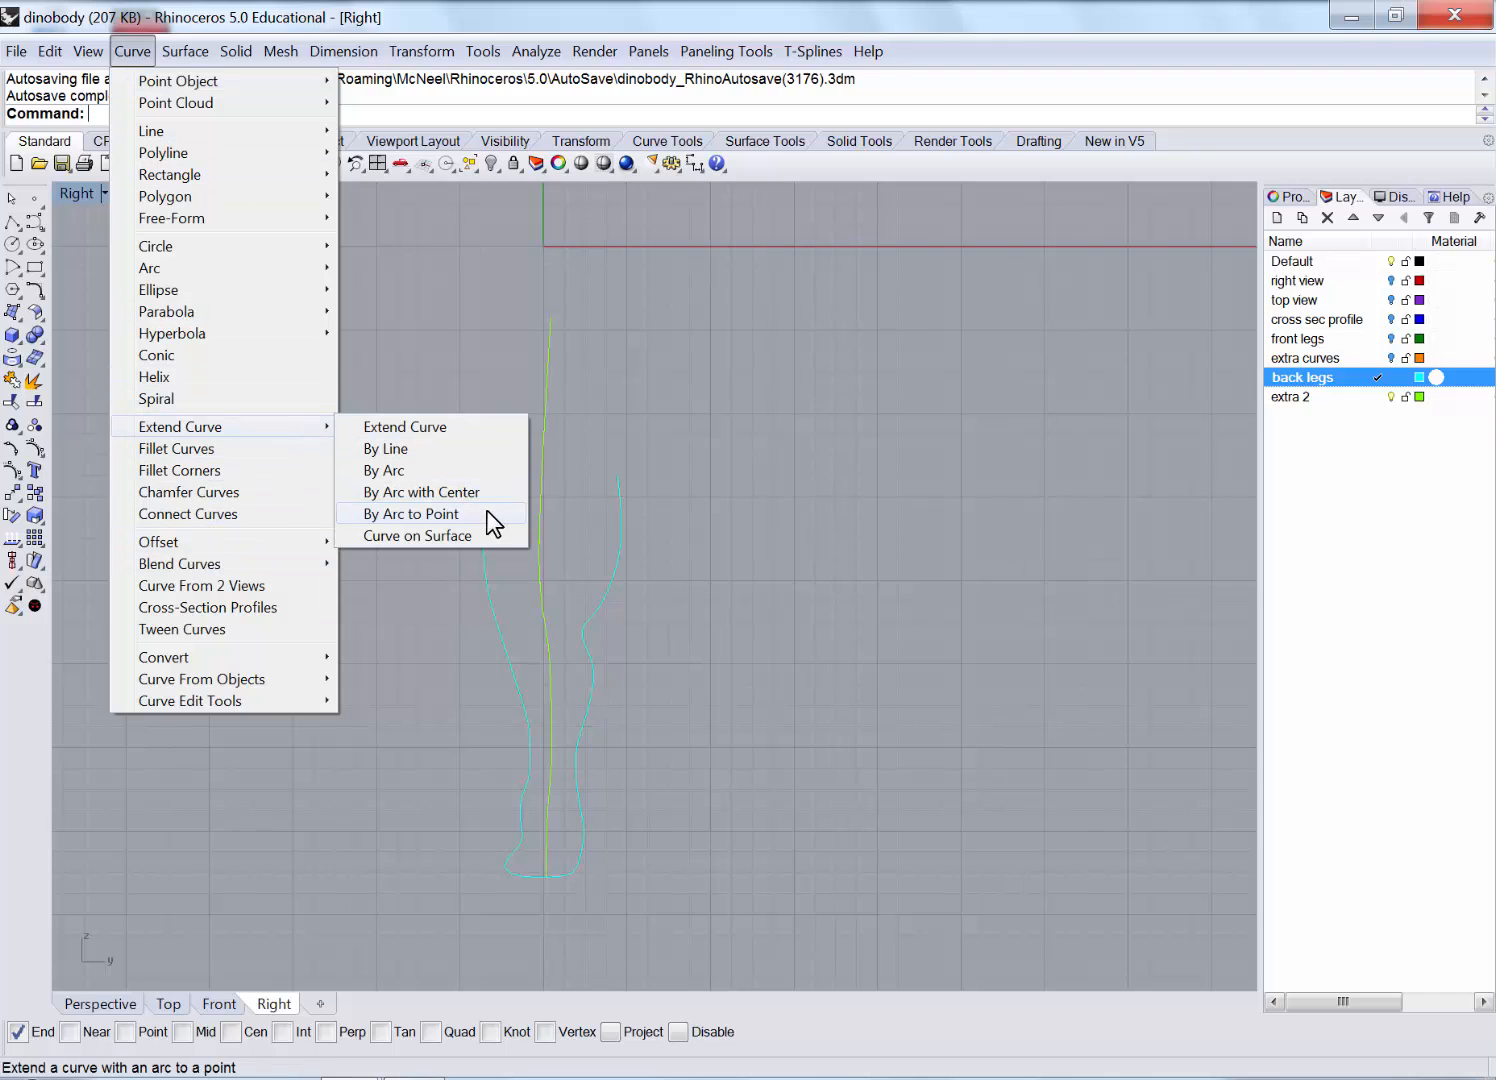
left_click(490, 513)
left_click(617, 490)
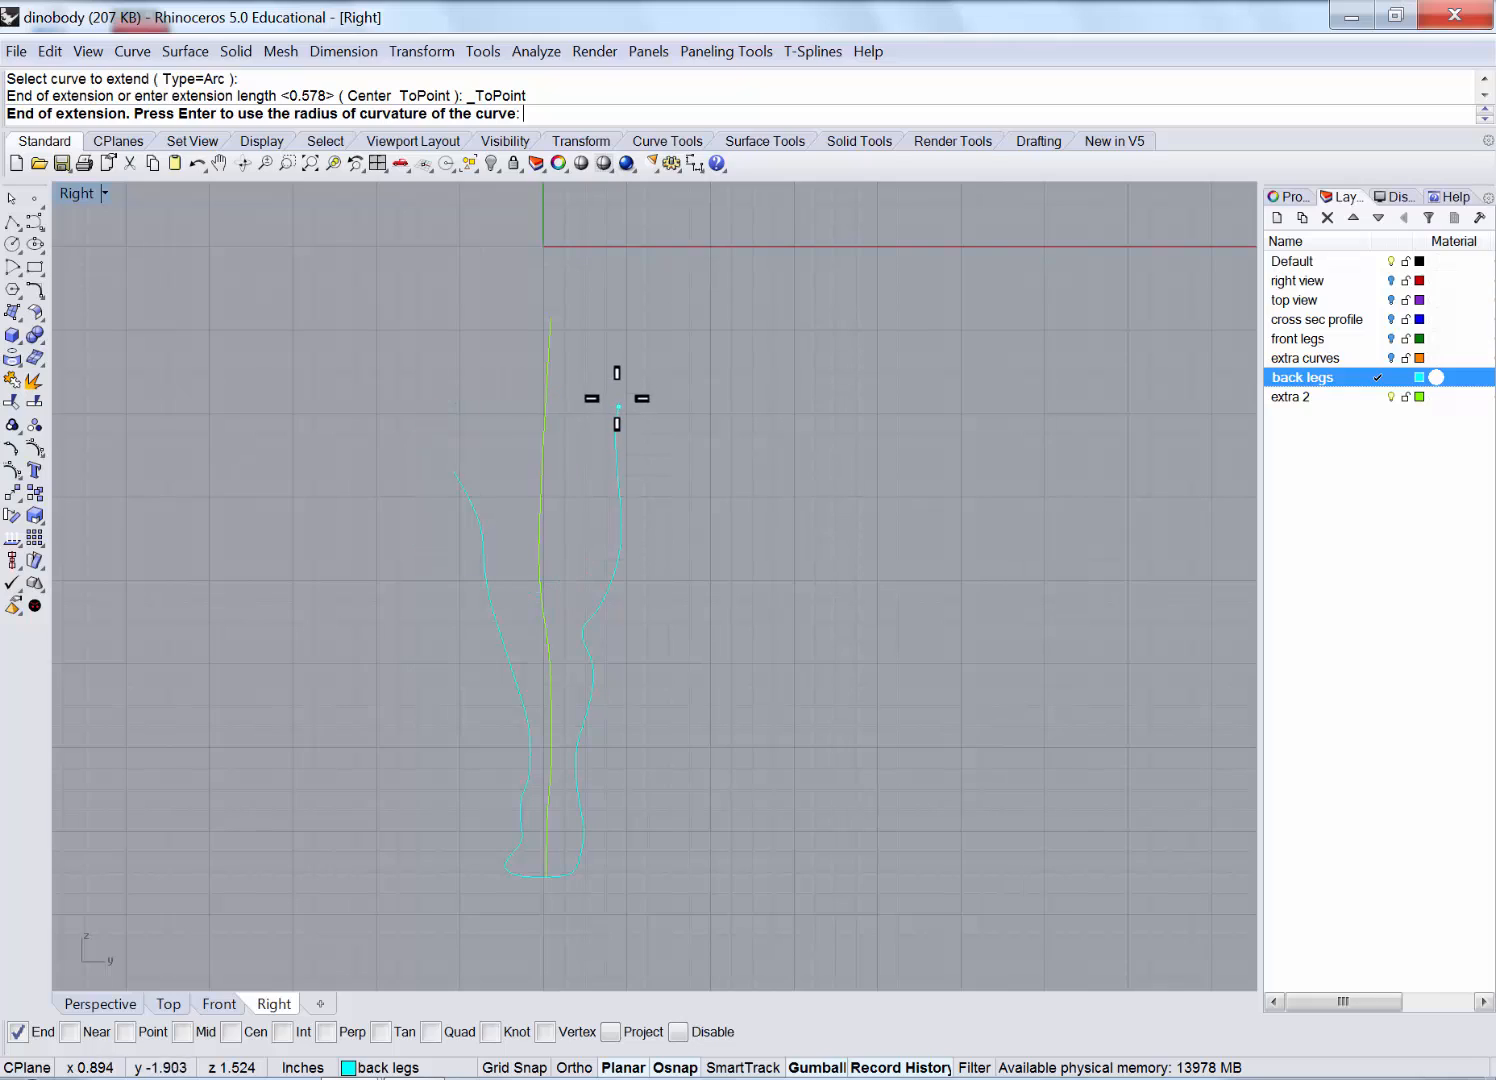
left_click(622, 361)
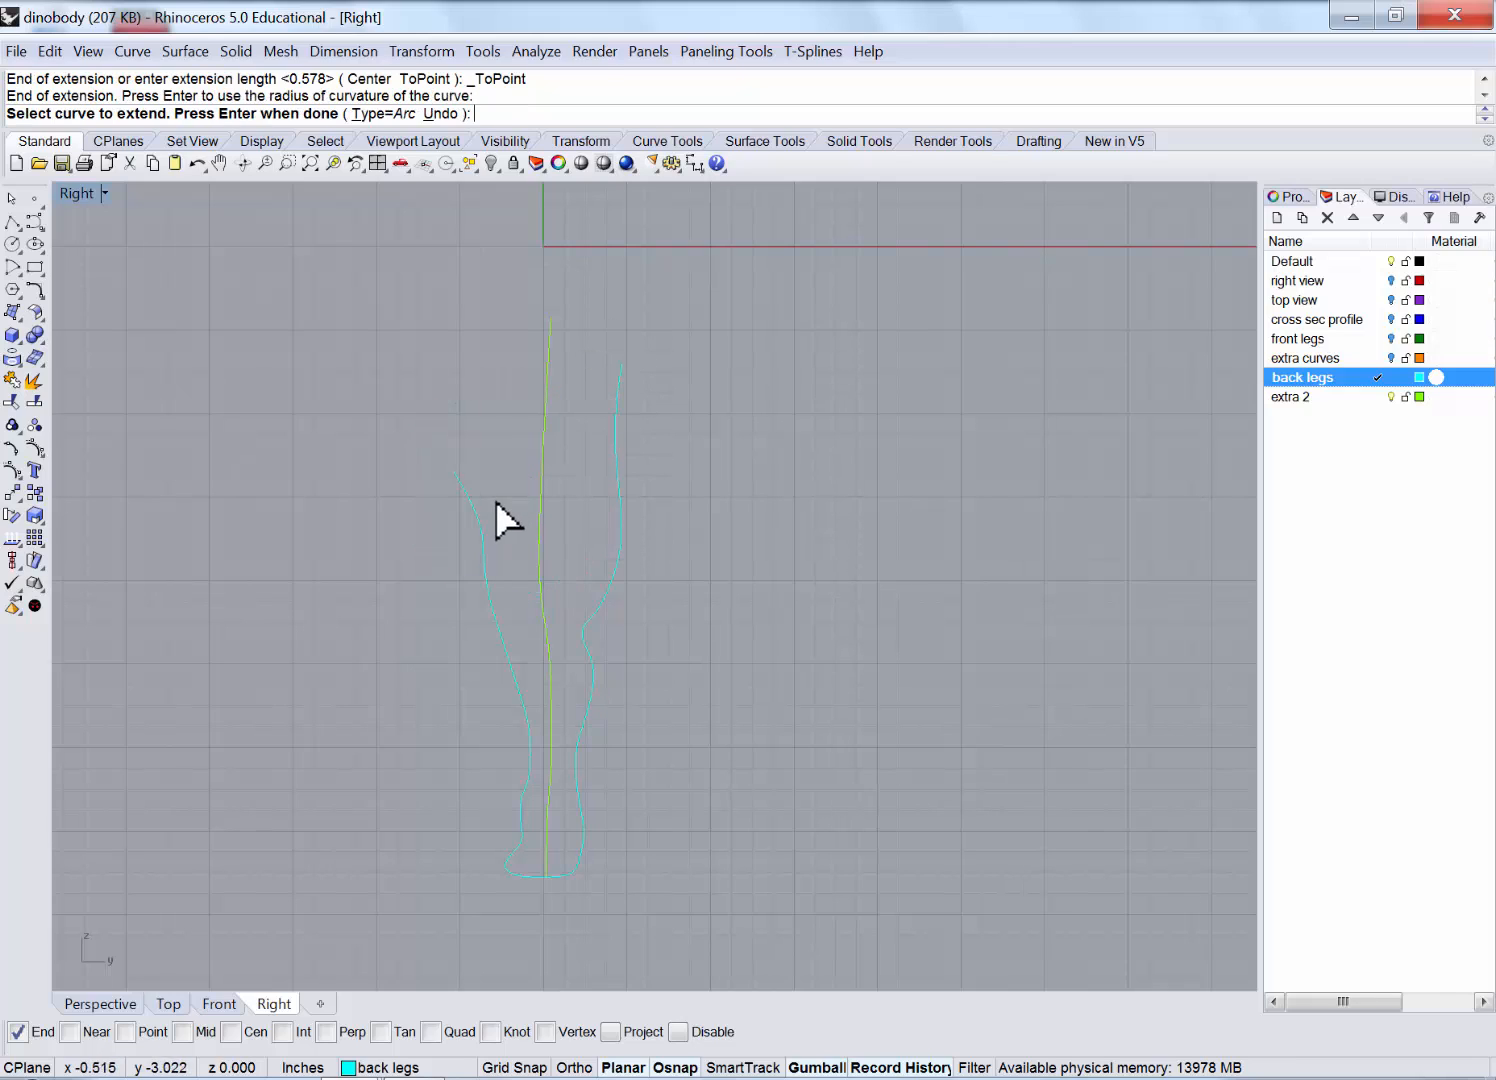
key("Return")
left_click(460, 486)
key("Return")
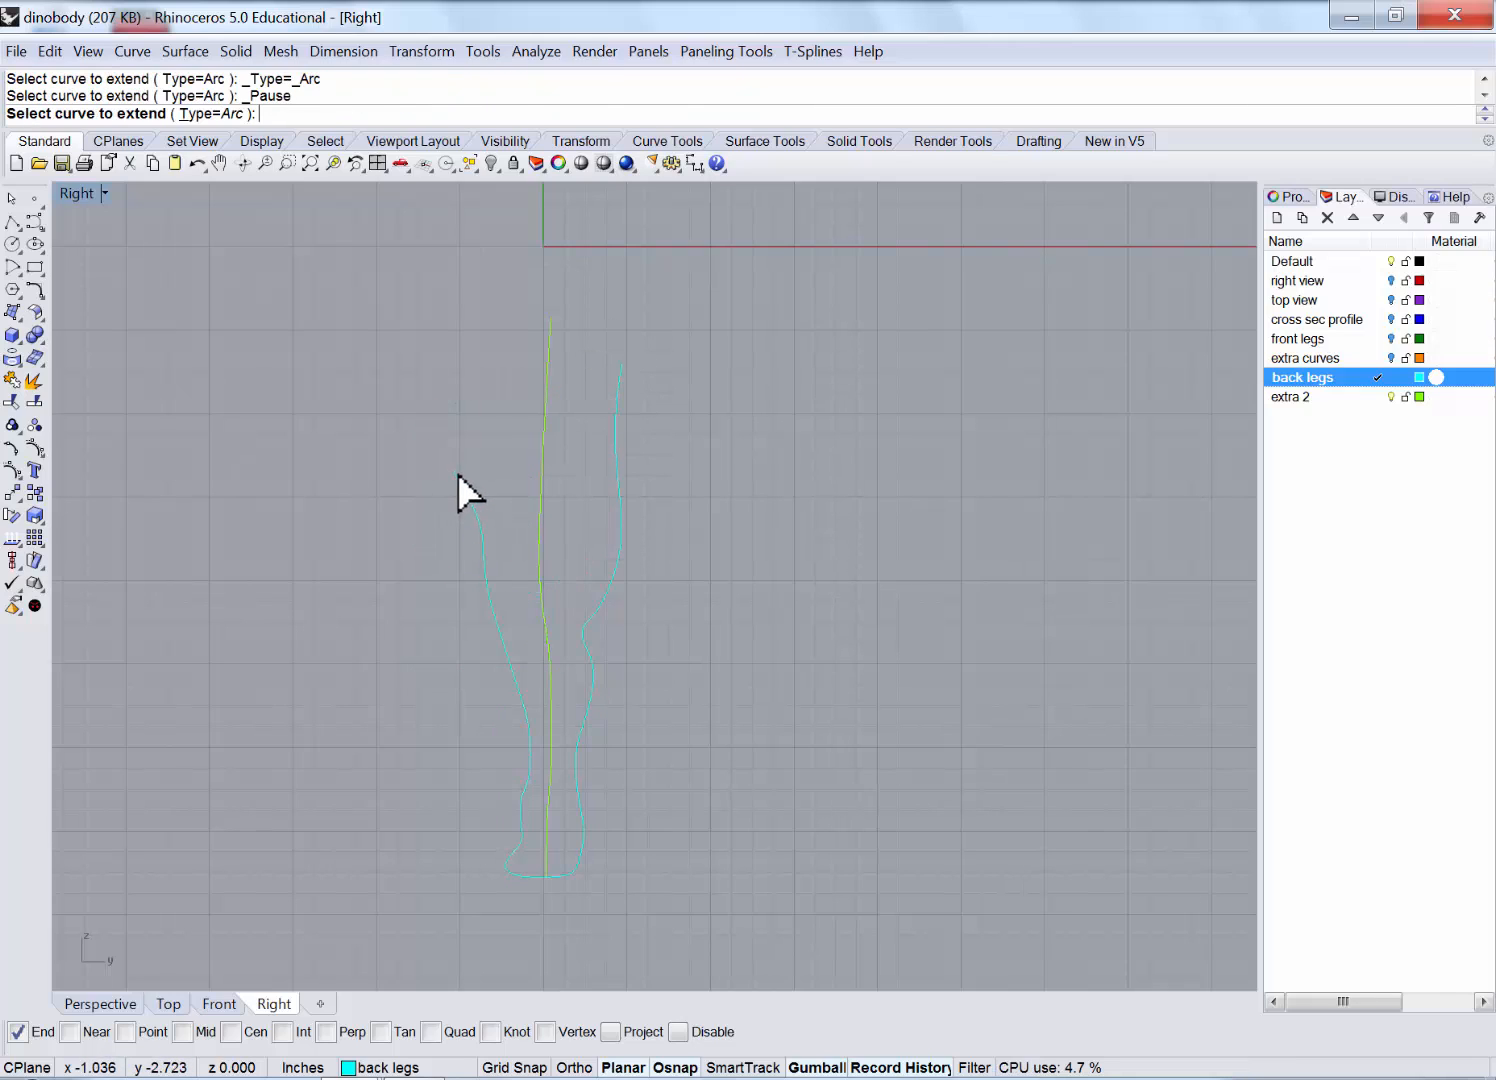
left_click(457, 472)
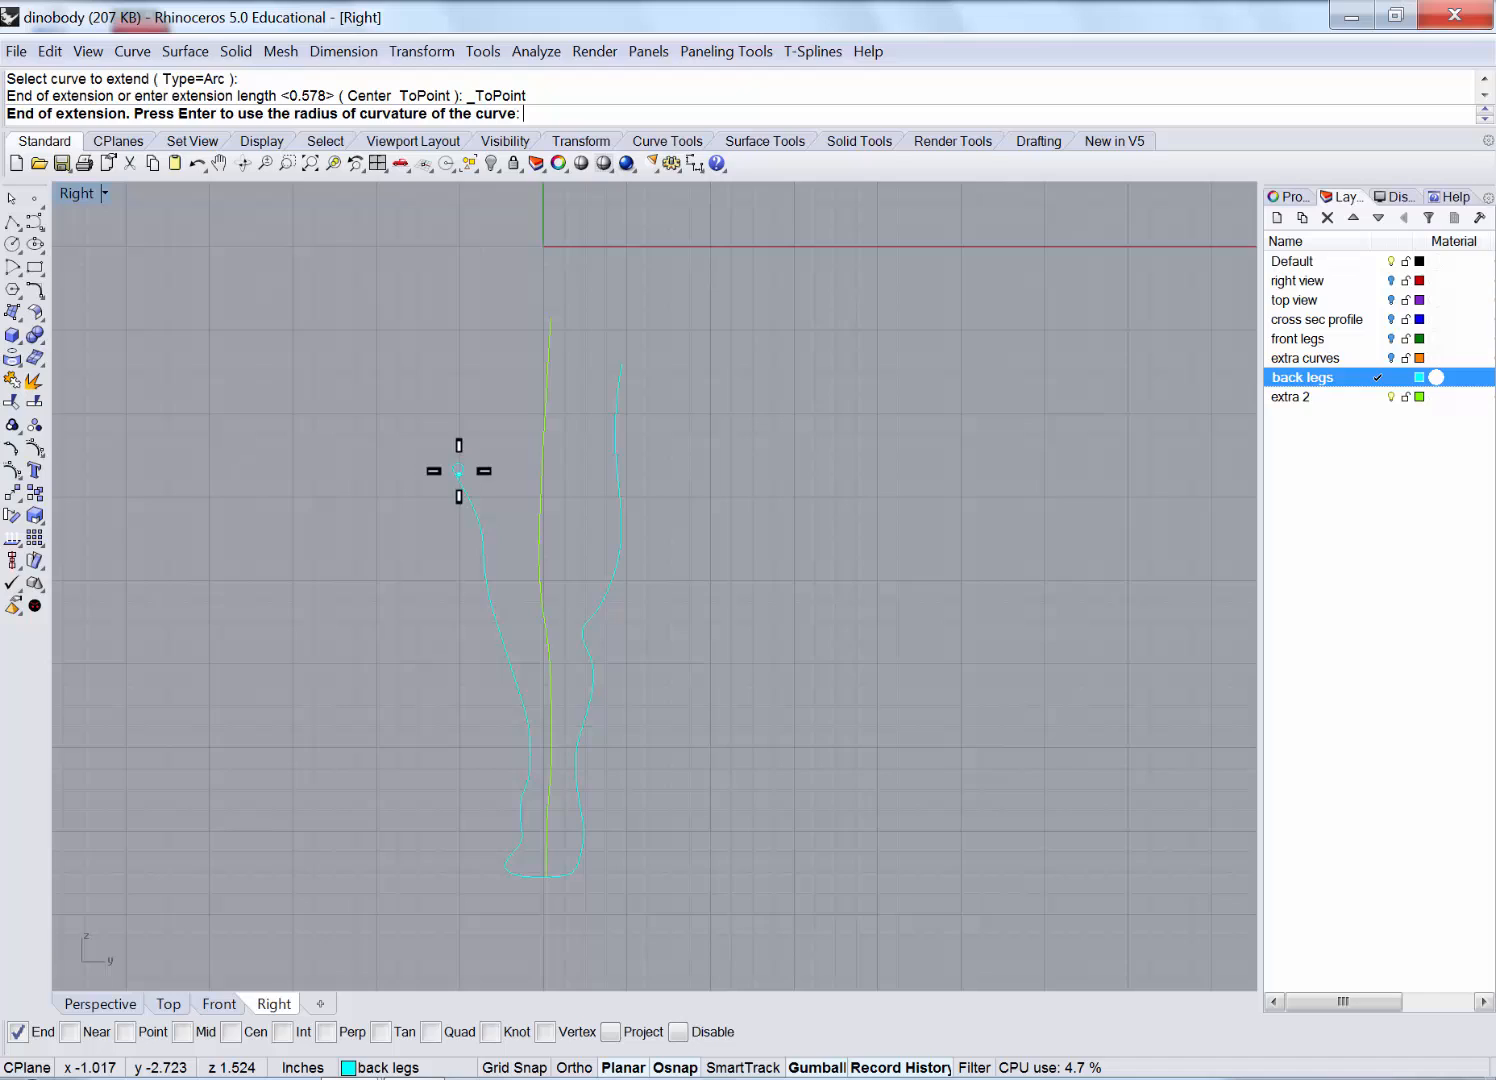
left_click(403, 405)
key("Return")
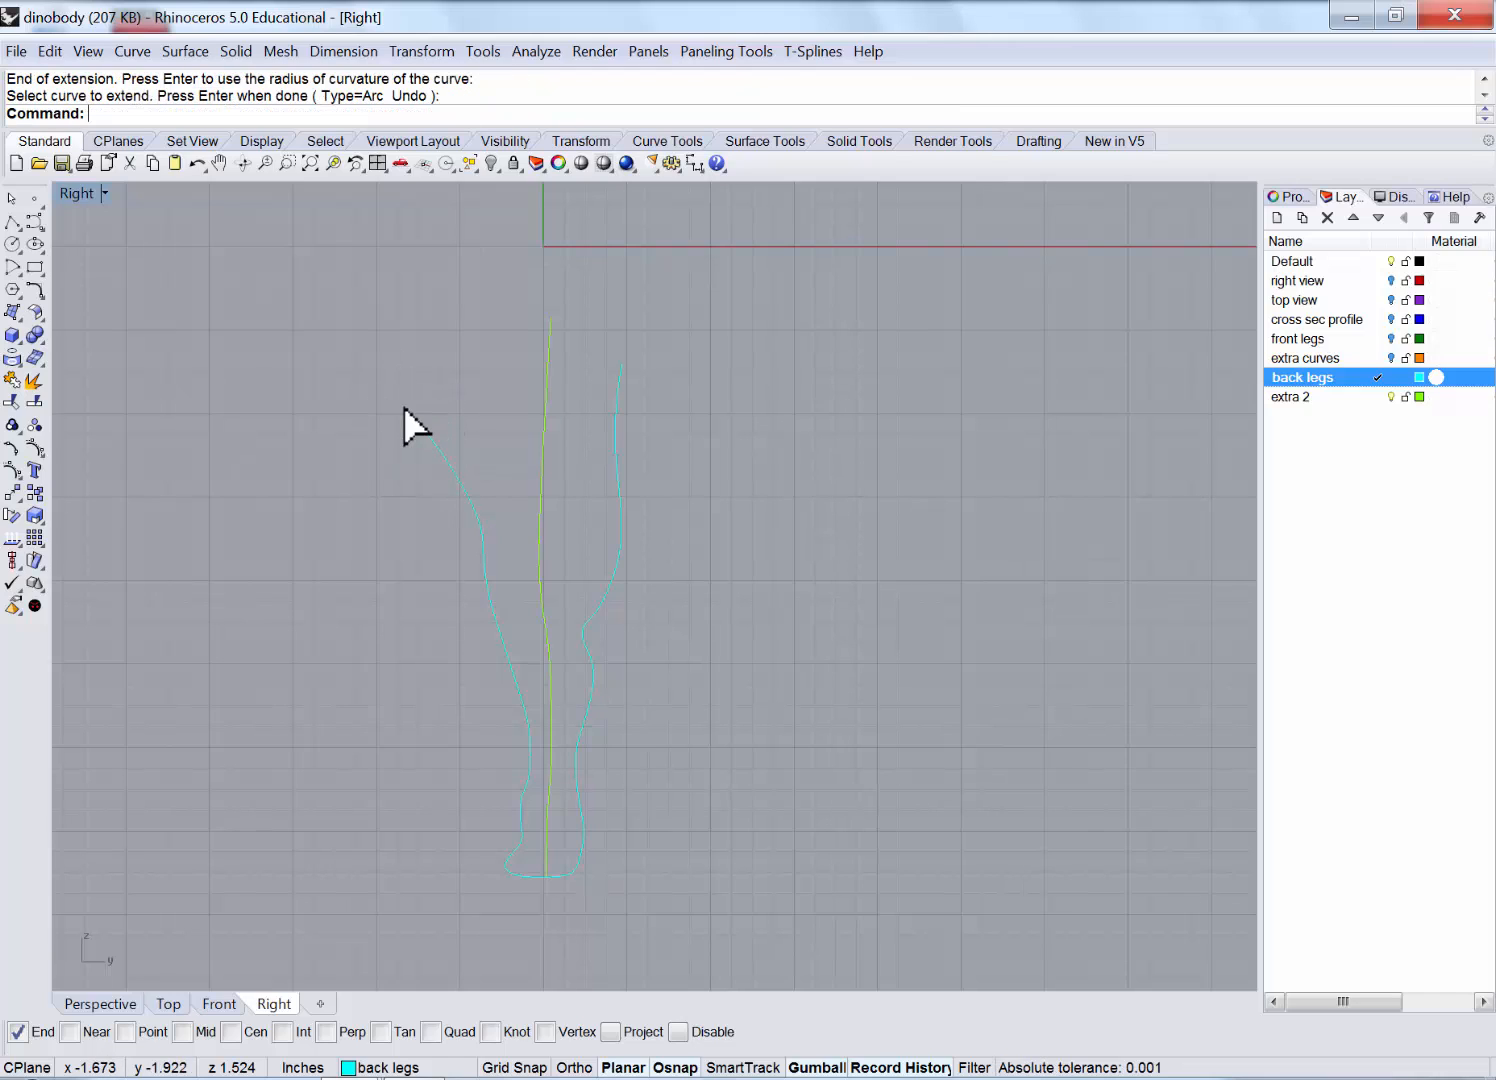
double_click(67, 192)
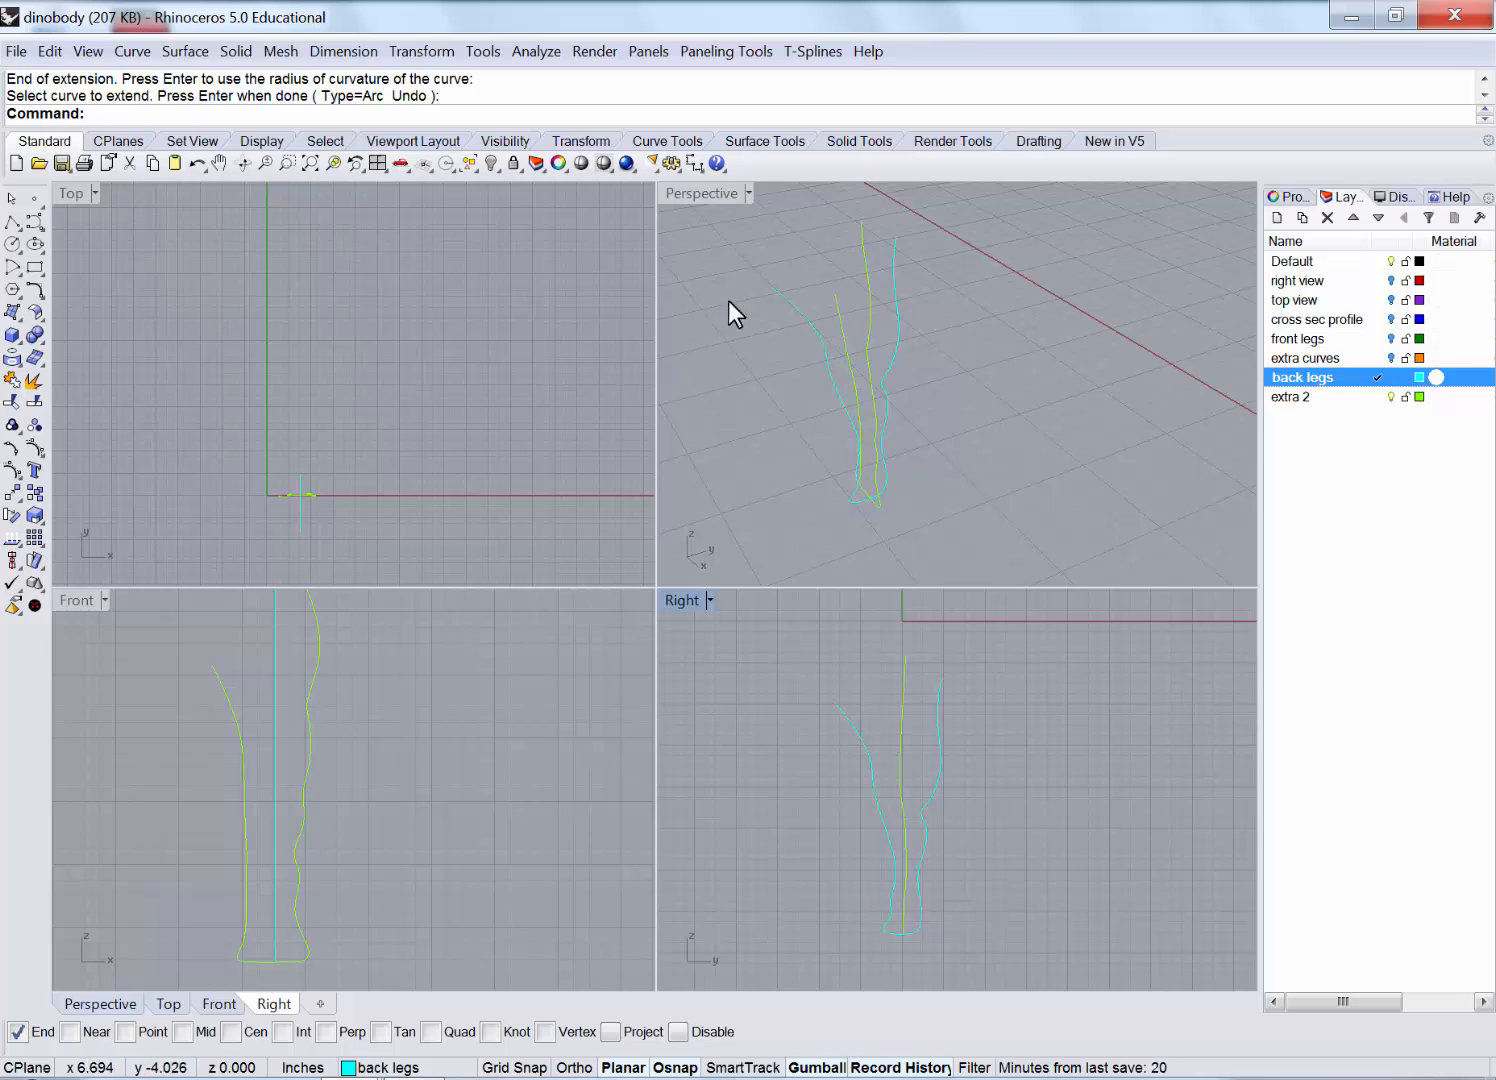
Orbit Perspective to a front-on view and window-select the two vertical leg curves.
double_click(705, 196)
right_click_drag(690, 440, 817, 341)
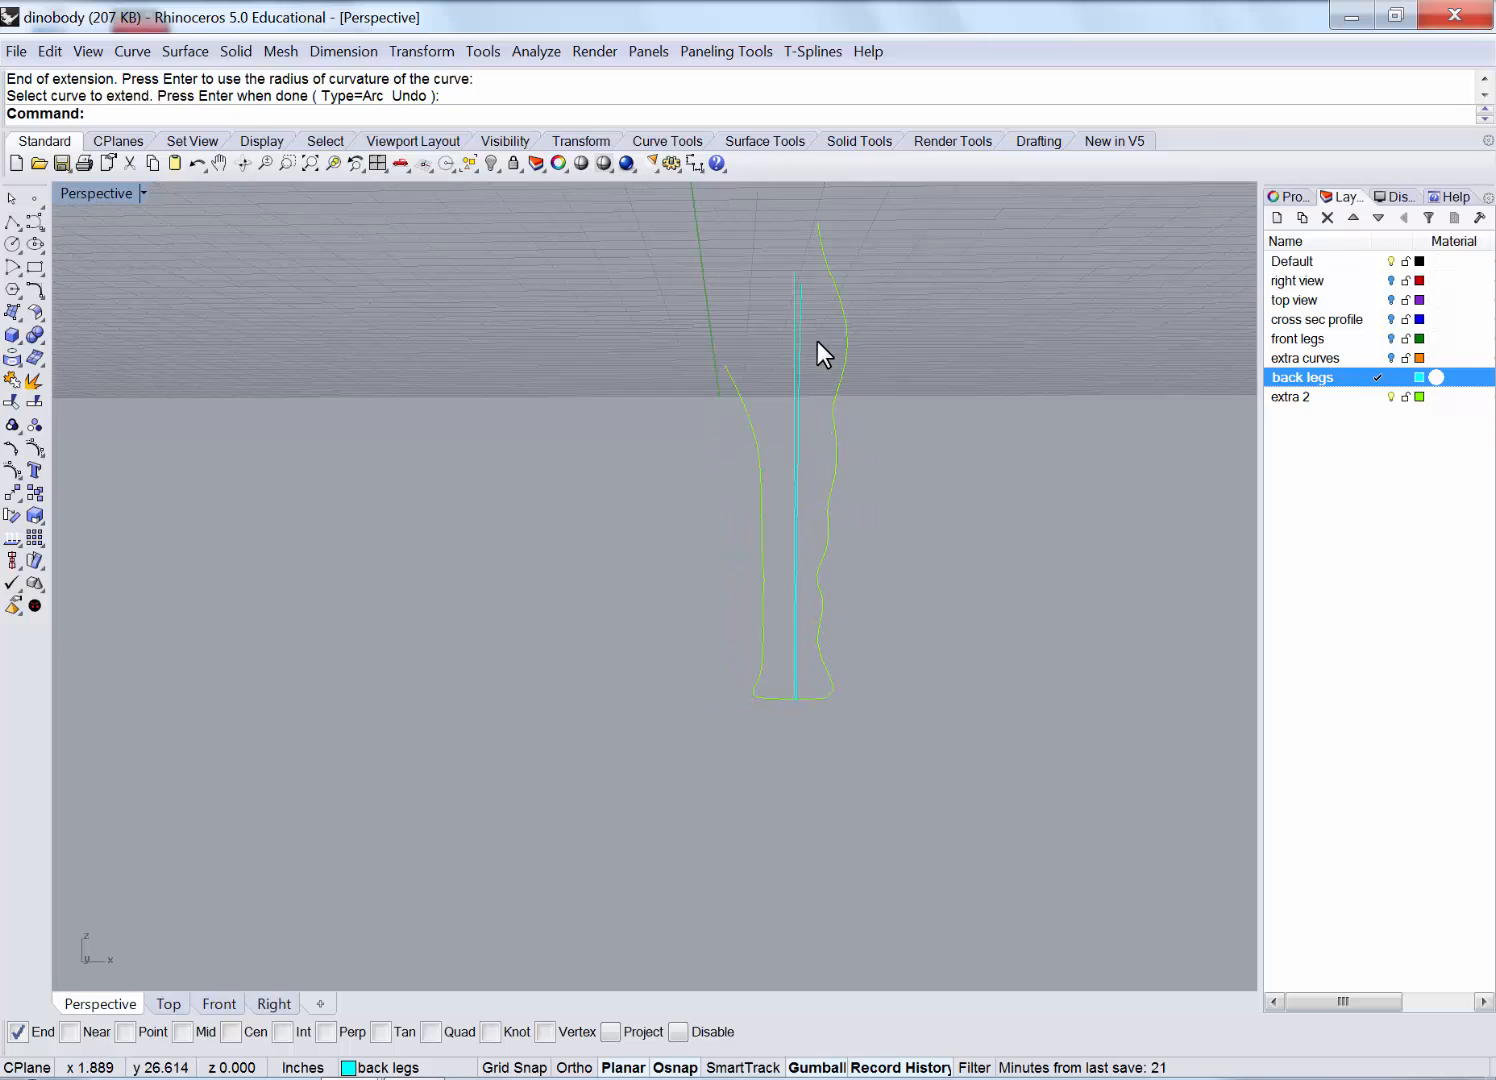
left_click_drag(818, 341, 762, 358)
double_click(85, 194)
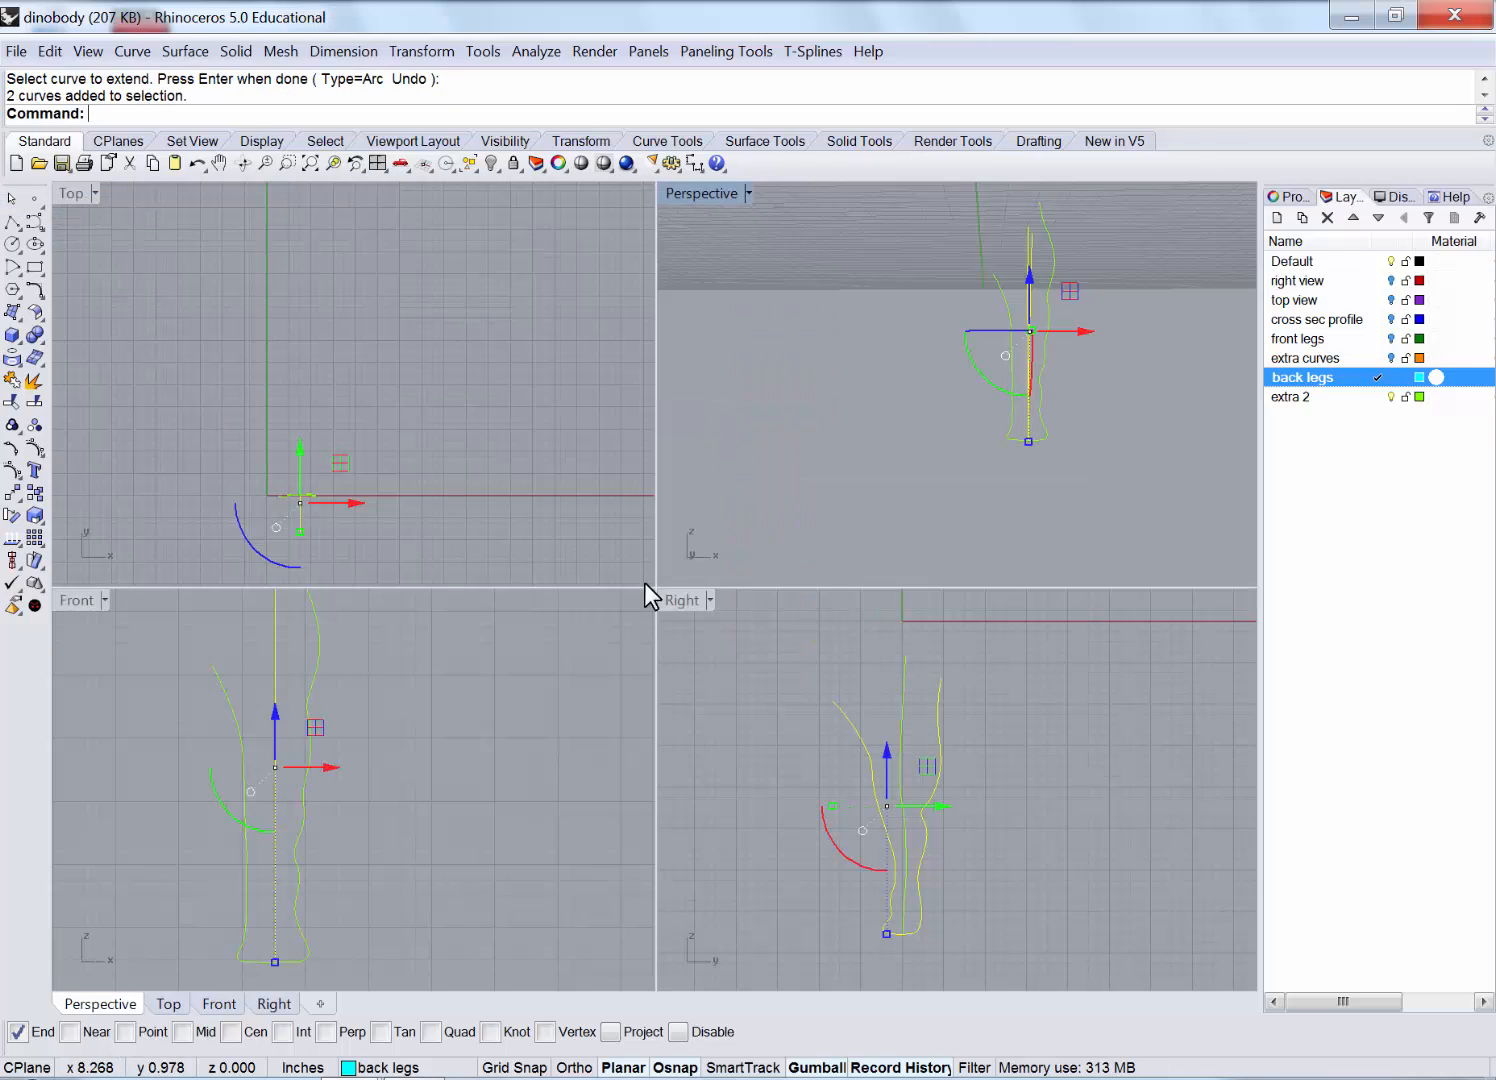
Bend the two selected curves along a foot-to-top spine so they lean left.
double_click(83, 600)
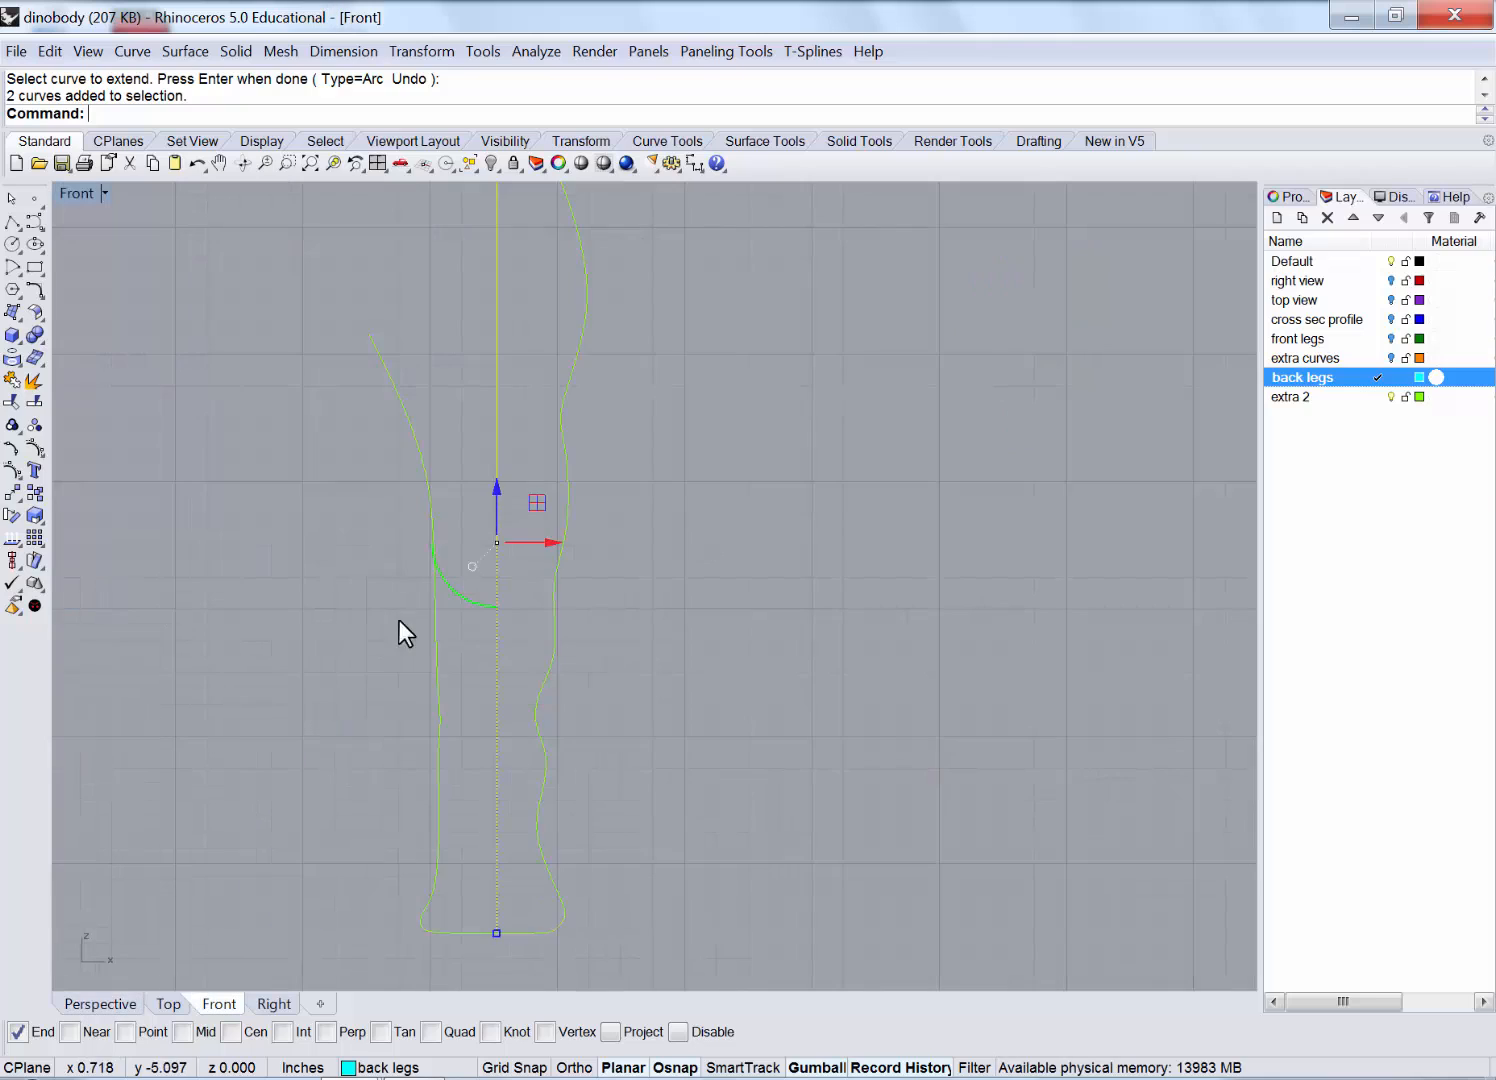
scroll(494, 622, "down", 2)
left_click(425, 52)
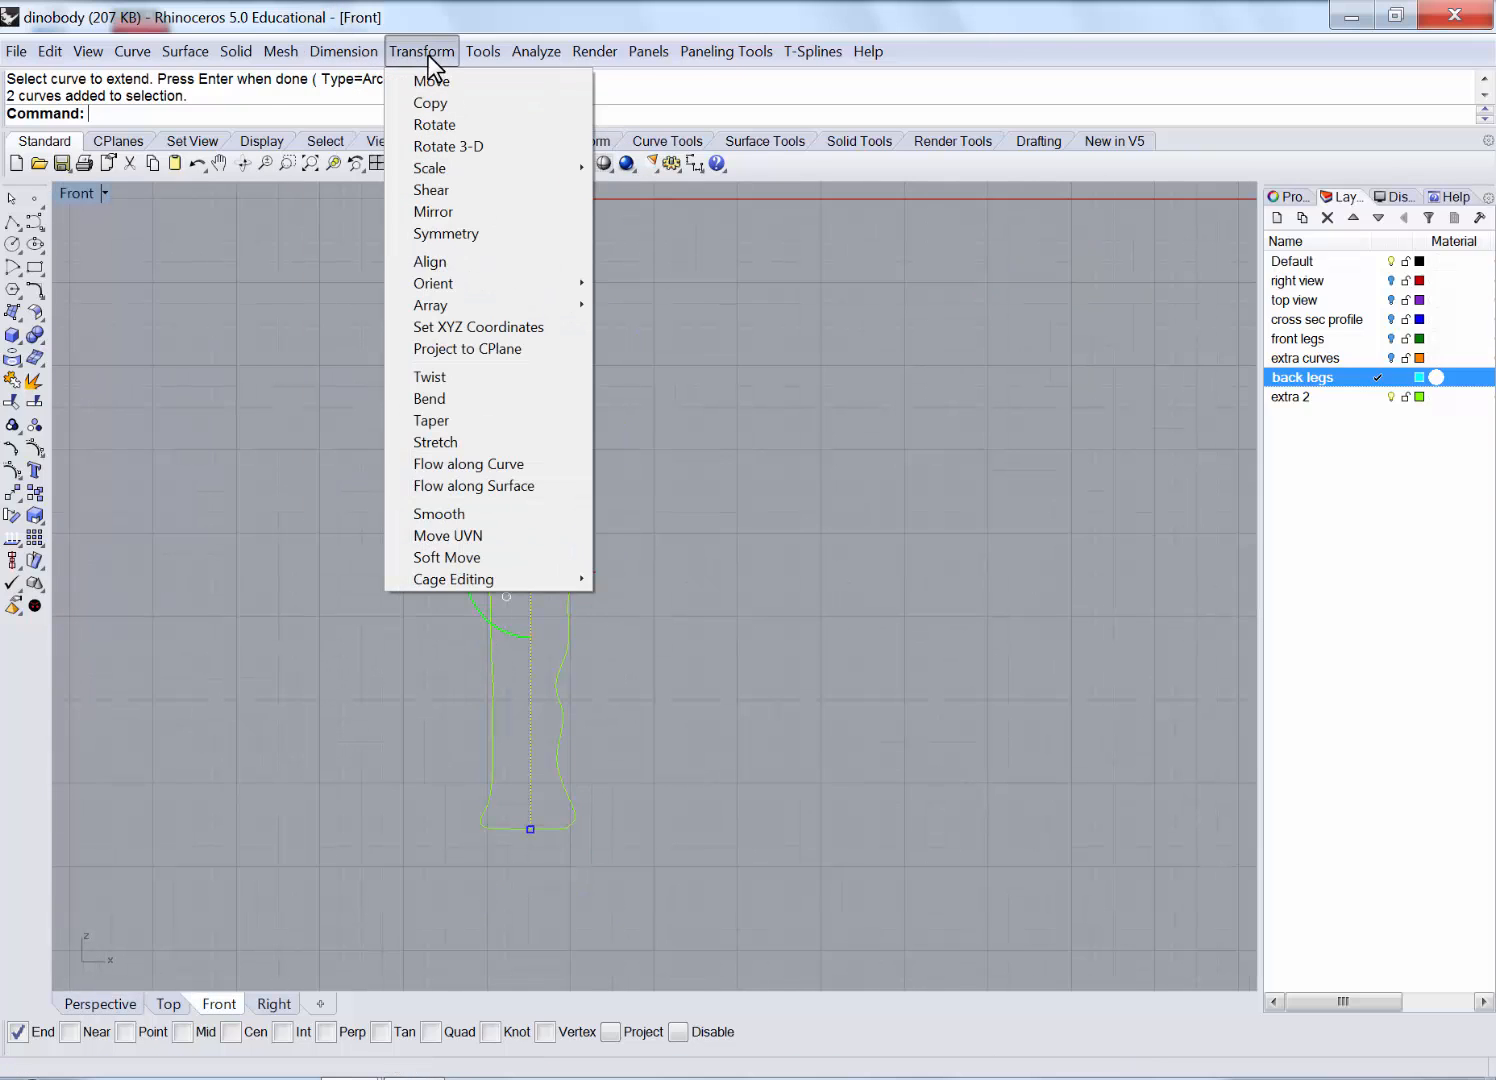
left_click(462, 394)
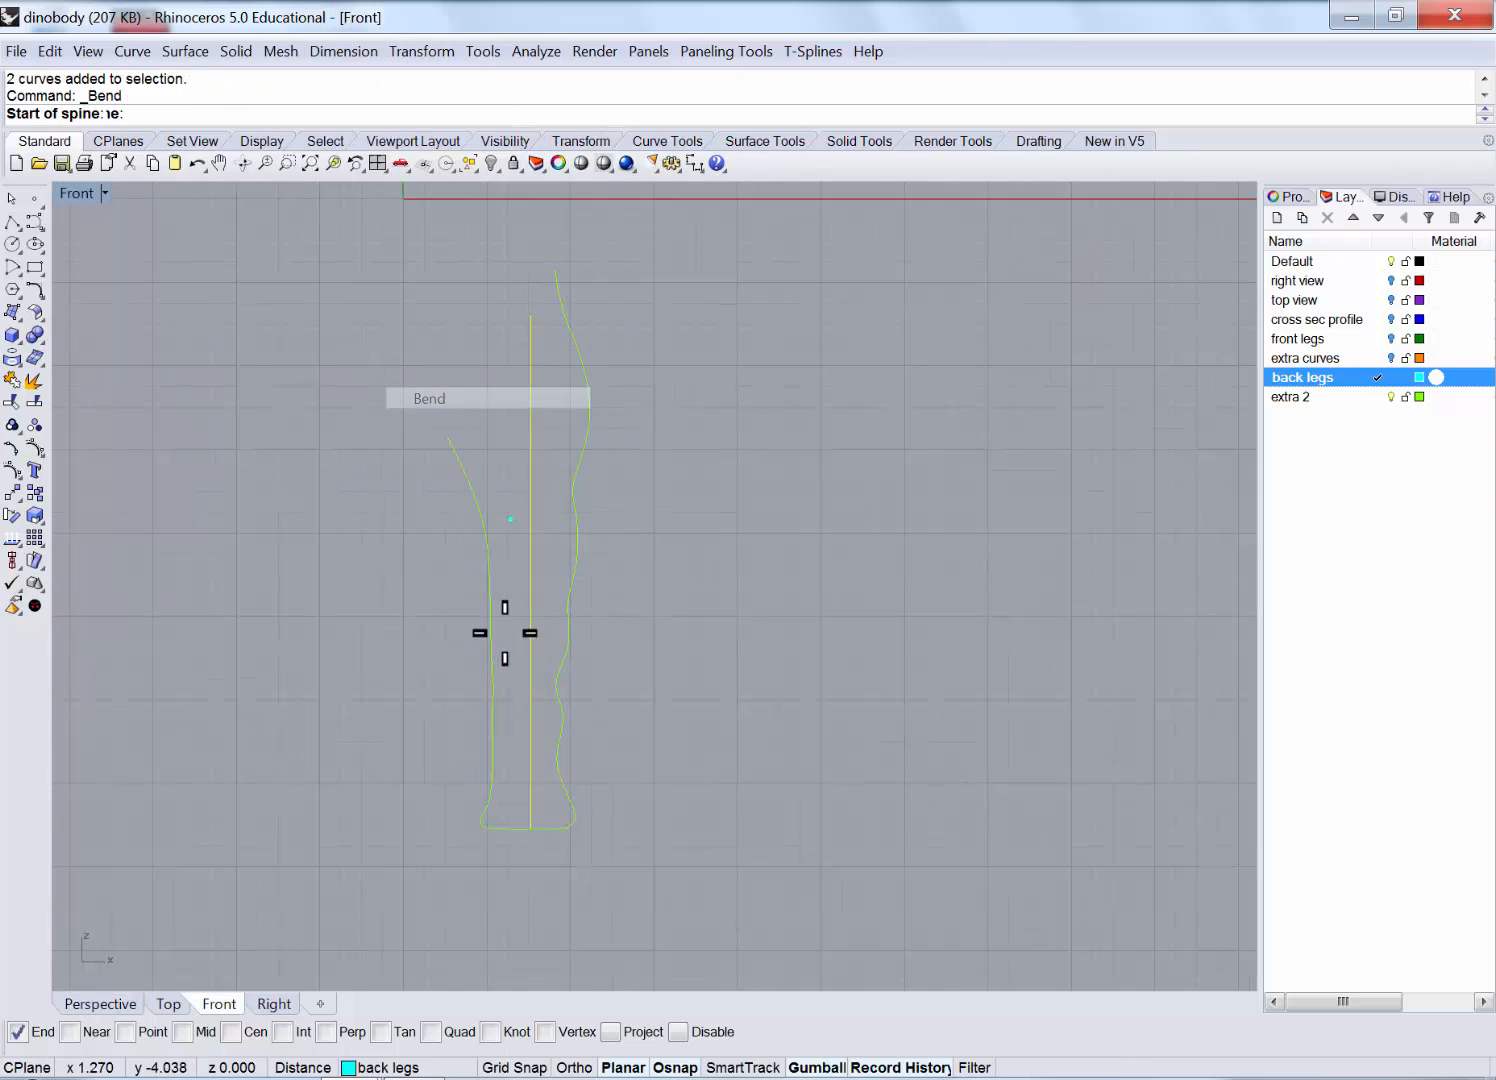
left_click(530, 828)
left_click(532, 274)
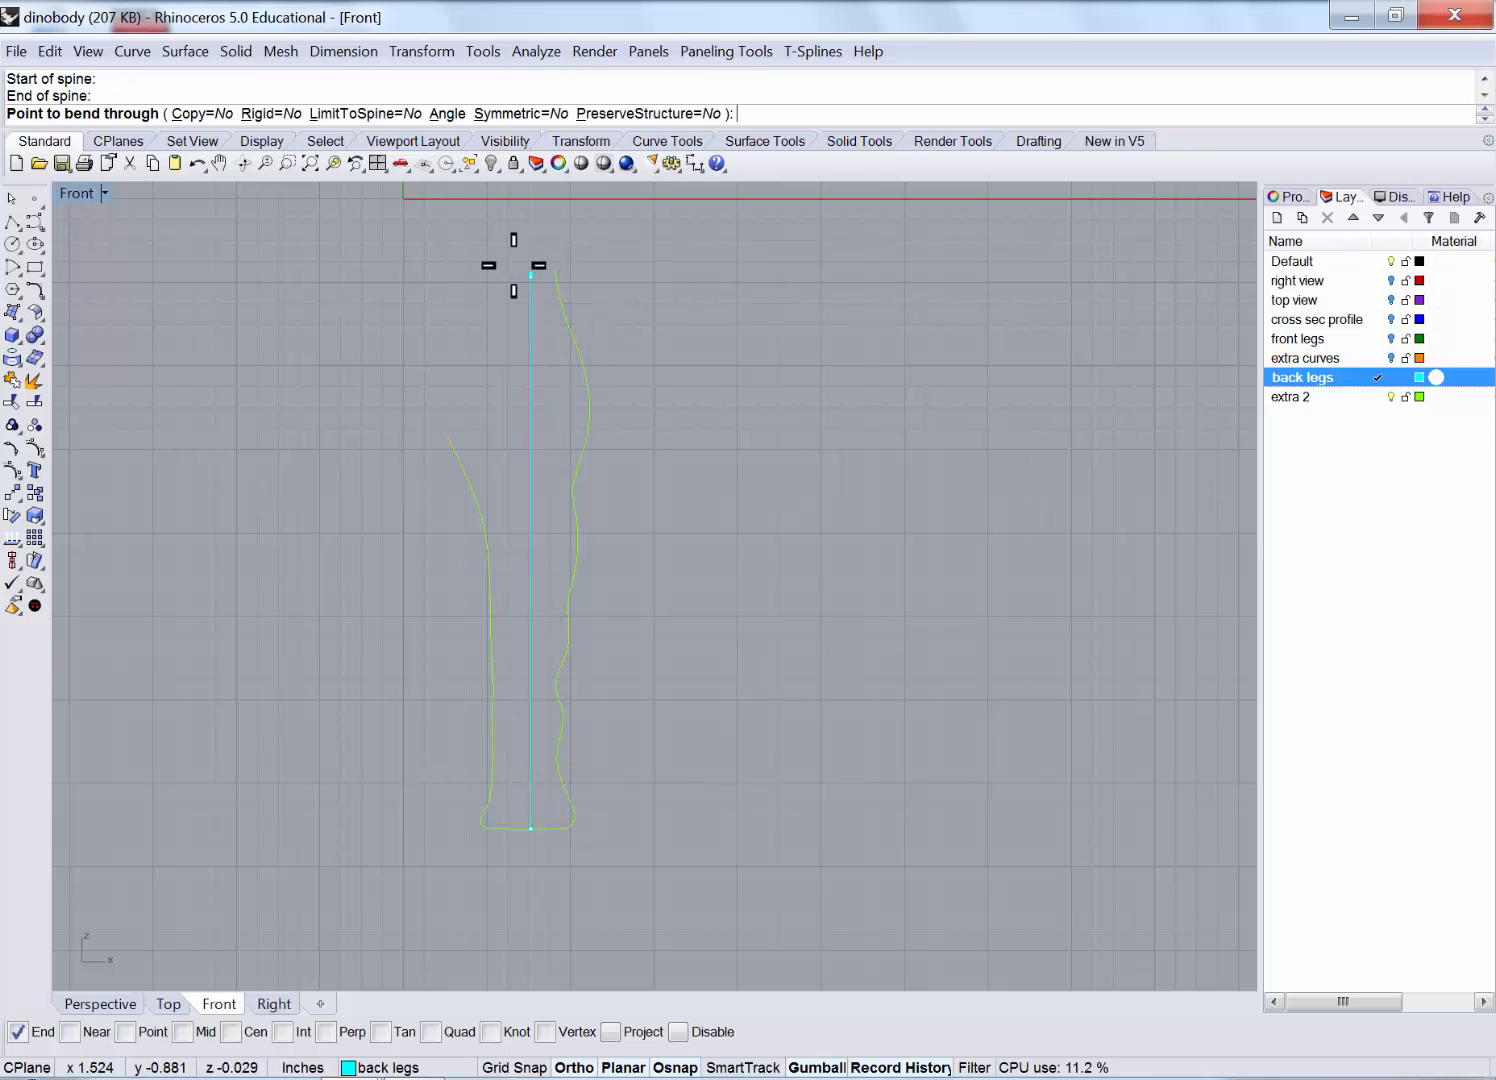
left_click(502, 266)
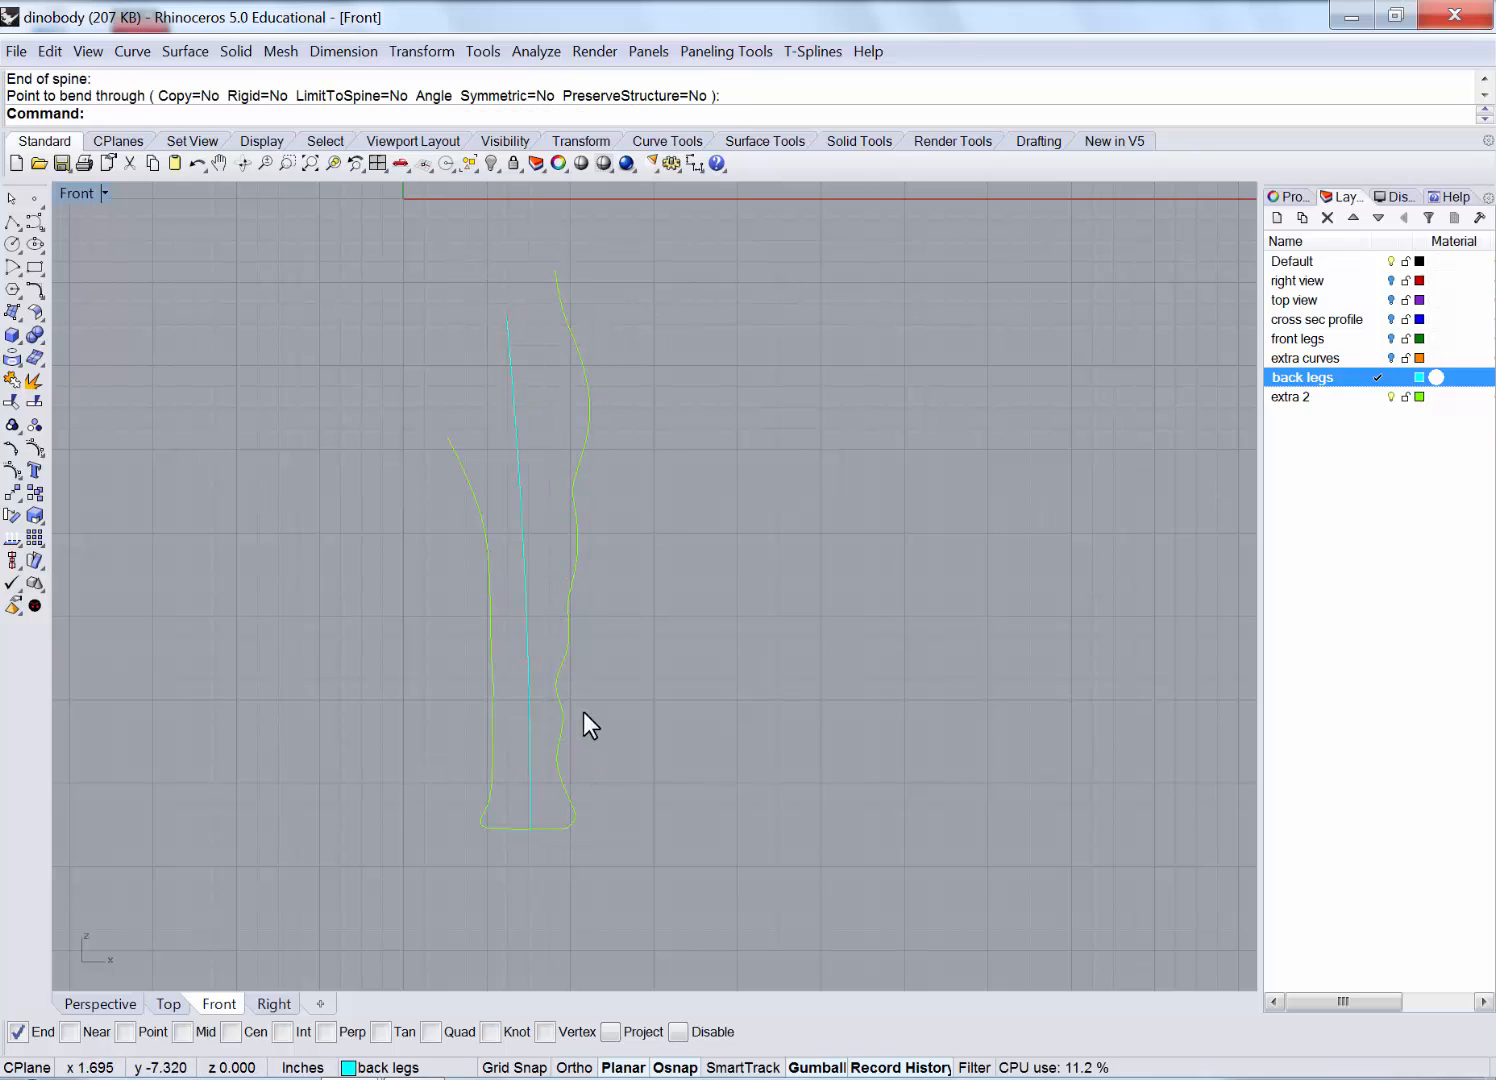
Return to four views and maximize the Perspective viewport.
double_click(86, 194)
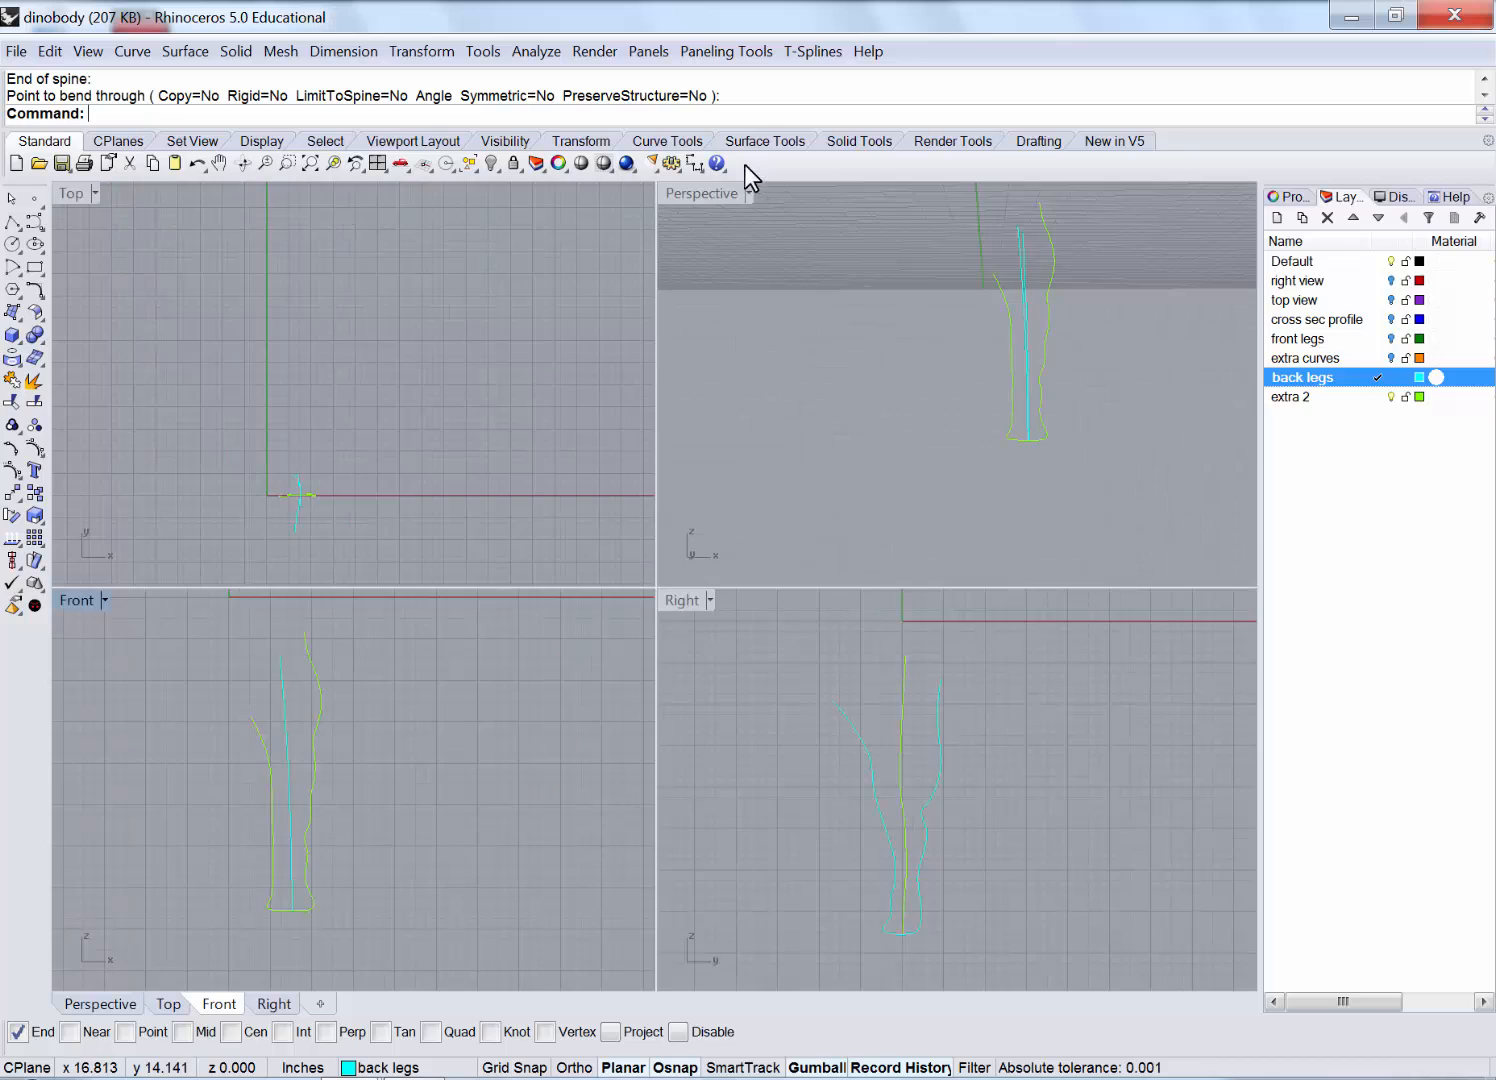
left_click(726, 192)
double_click(726, 192)
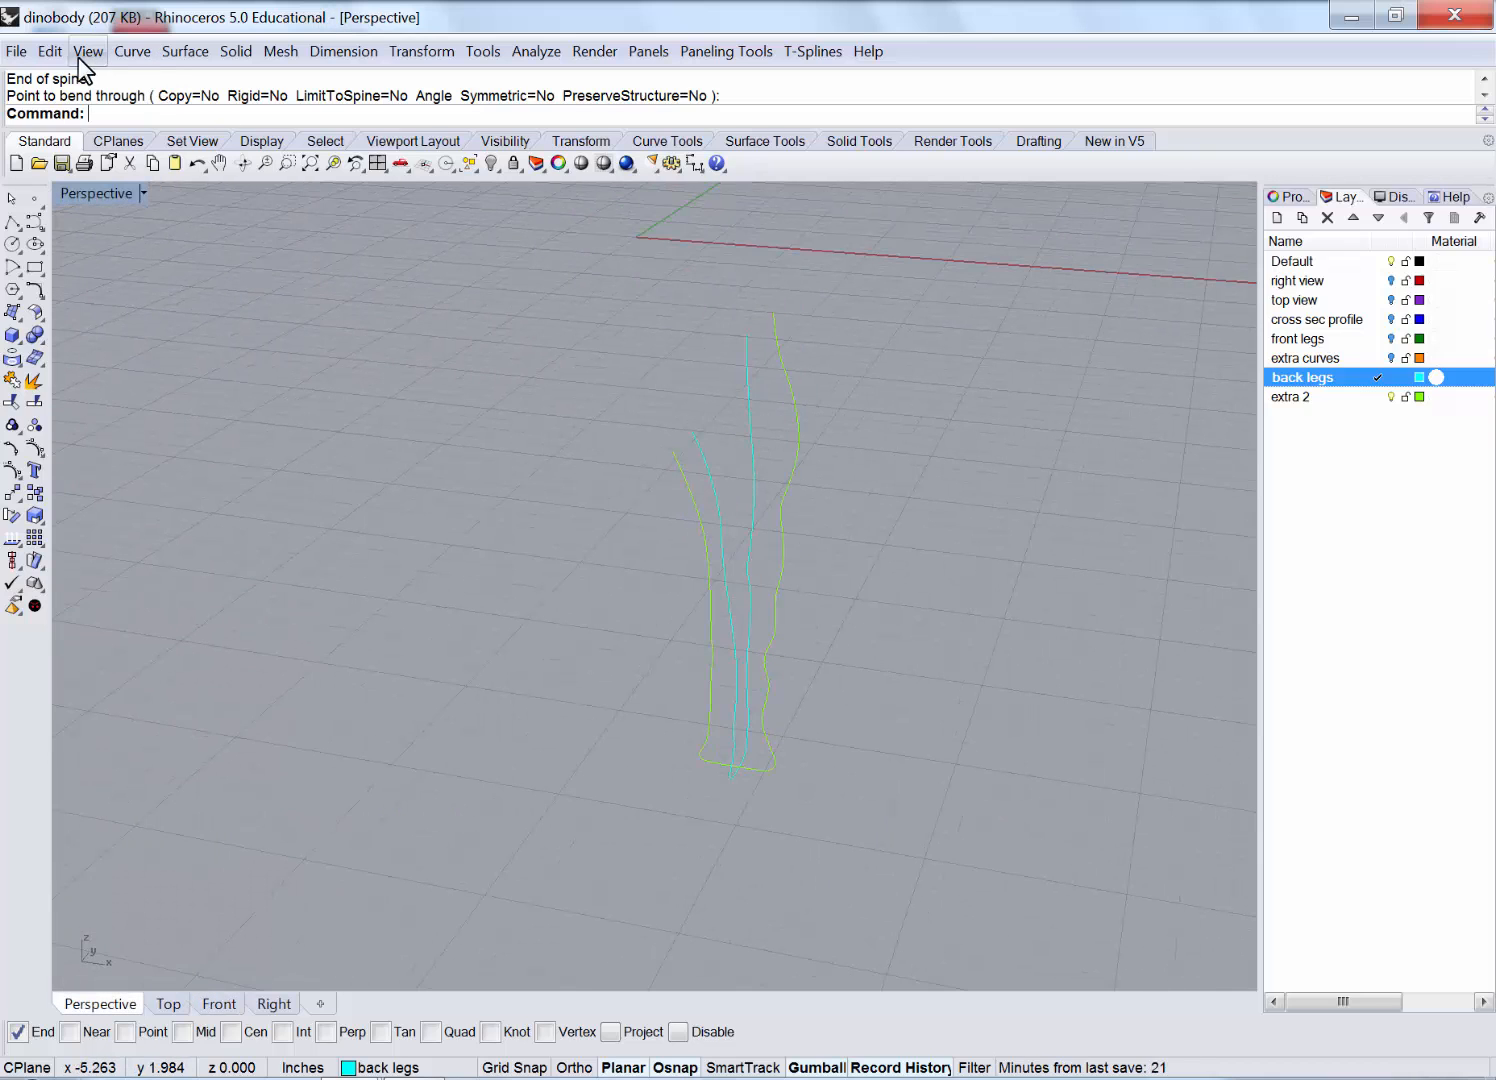
left_click(134, 53)
Start Cross-Section Profiles and pick the leg profile curves in order.
left_click(299, 607)
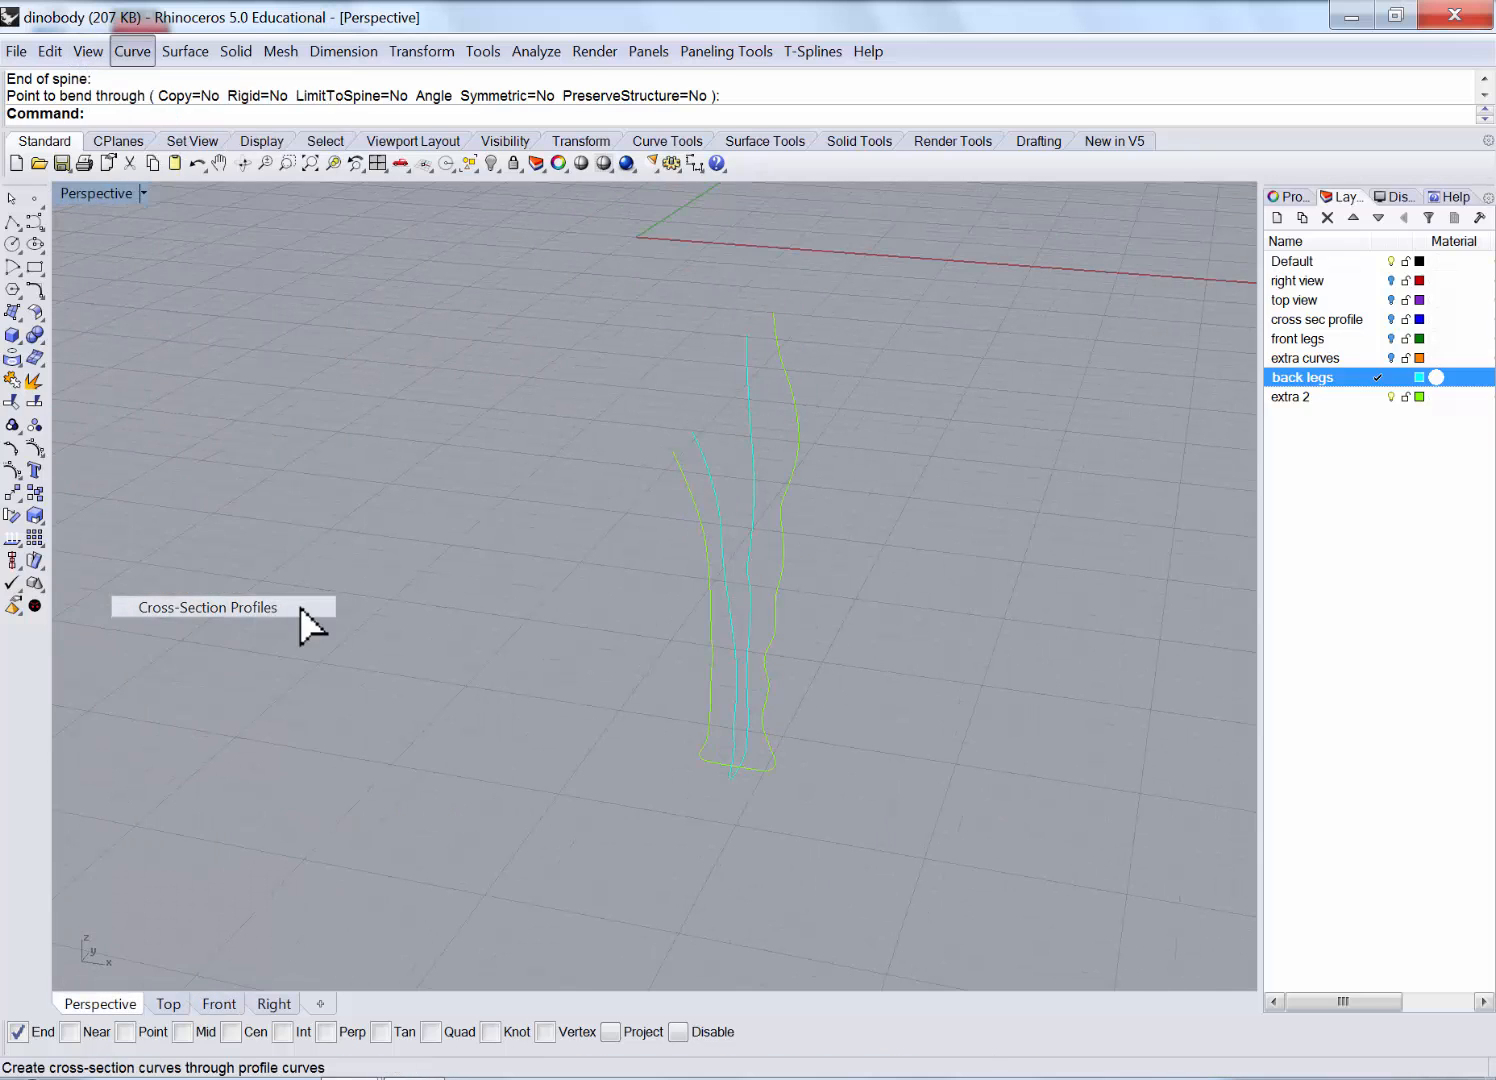
scroll(867, 402, "up", 3)
left_click(716, 341)
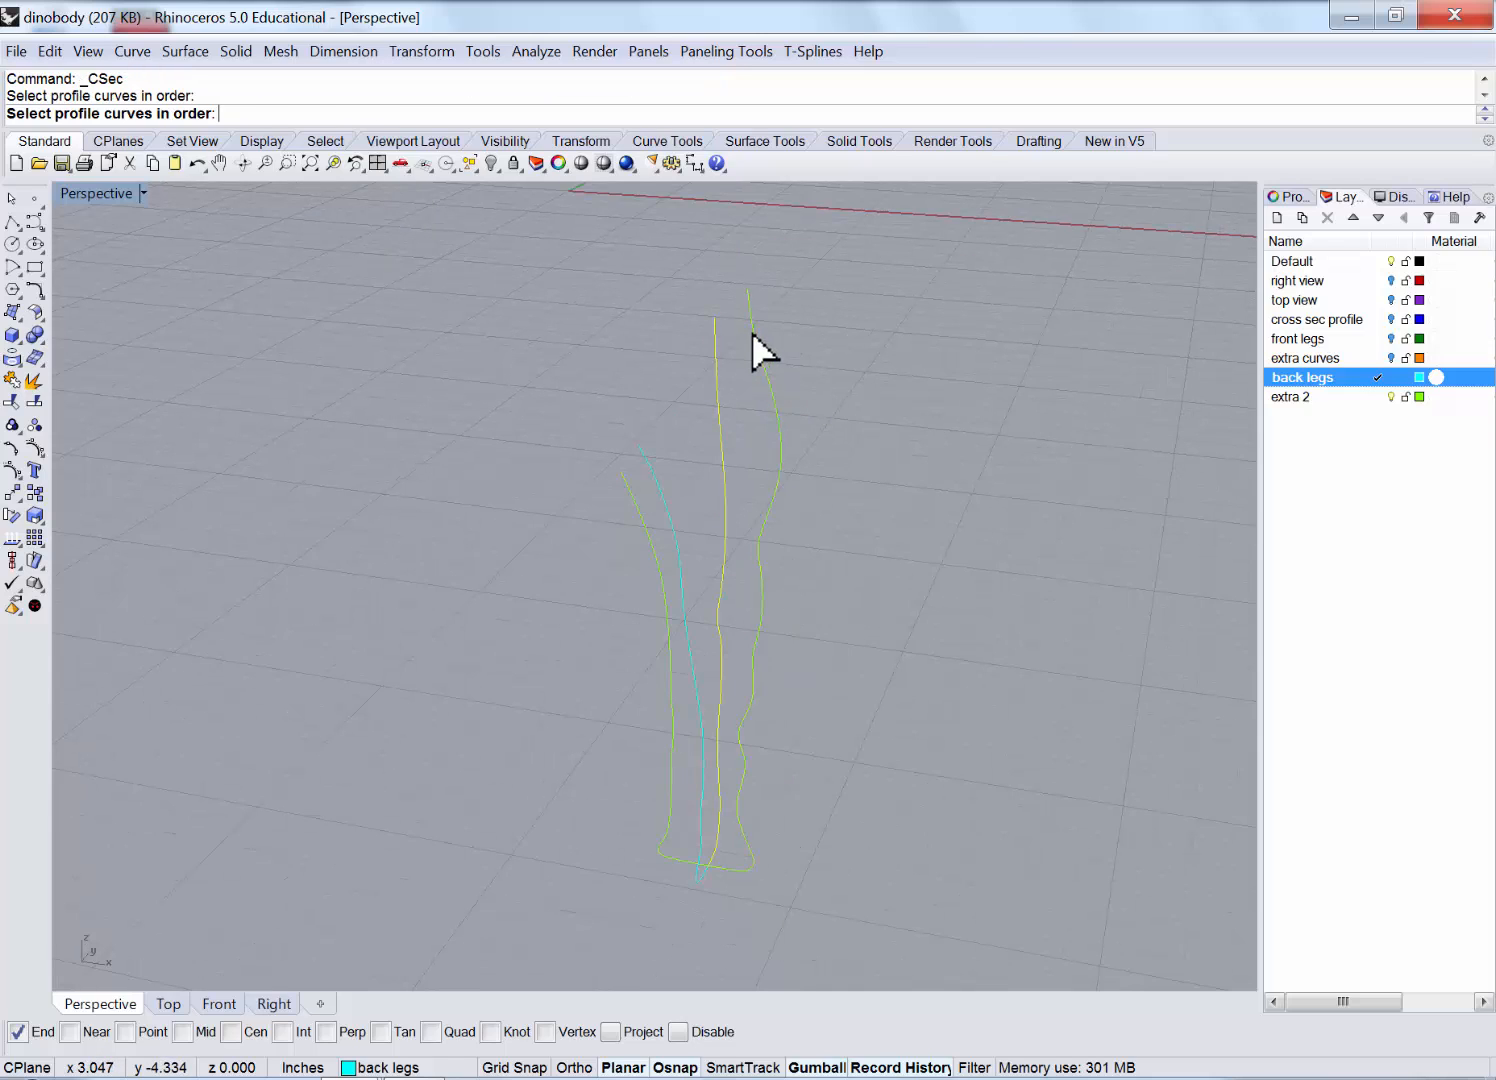
left_click(752, 331)
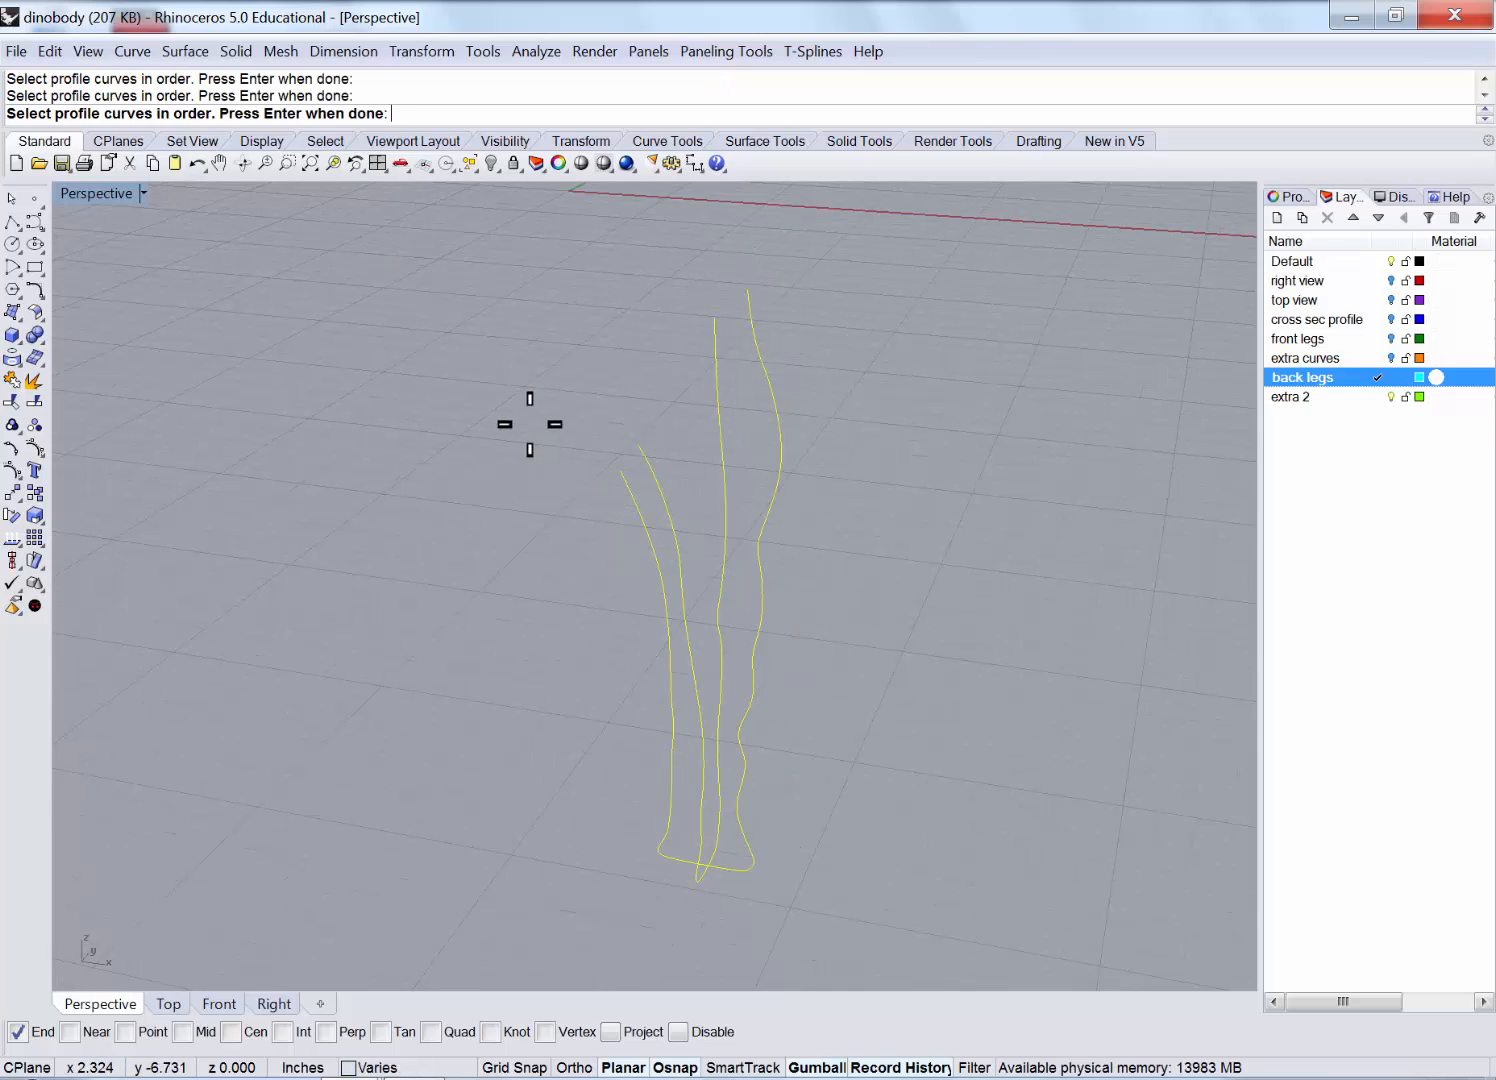
key("Return")
In the maximized Front view, draw seven section lines across the hip and thigh.
double_click(110, 194)
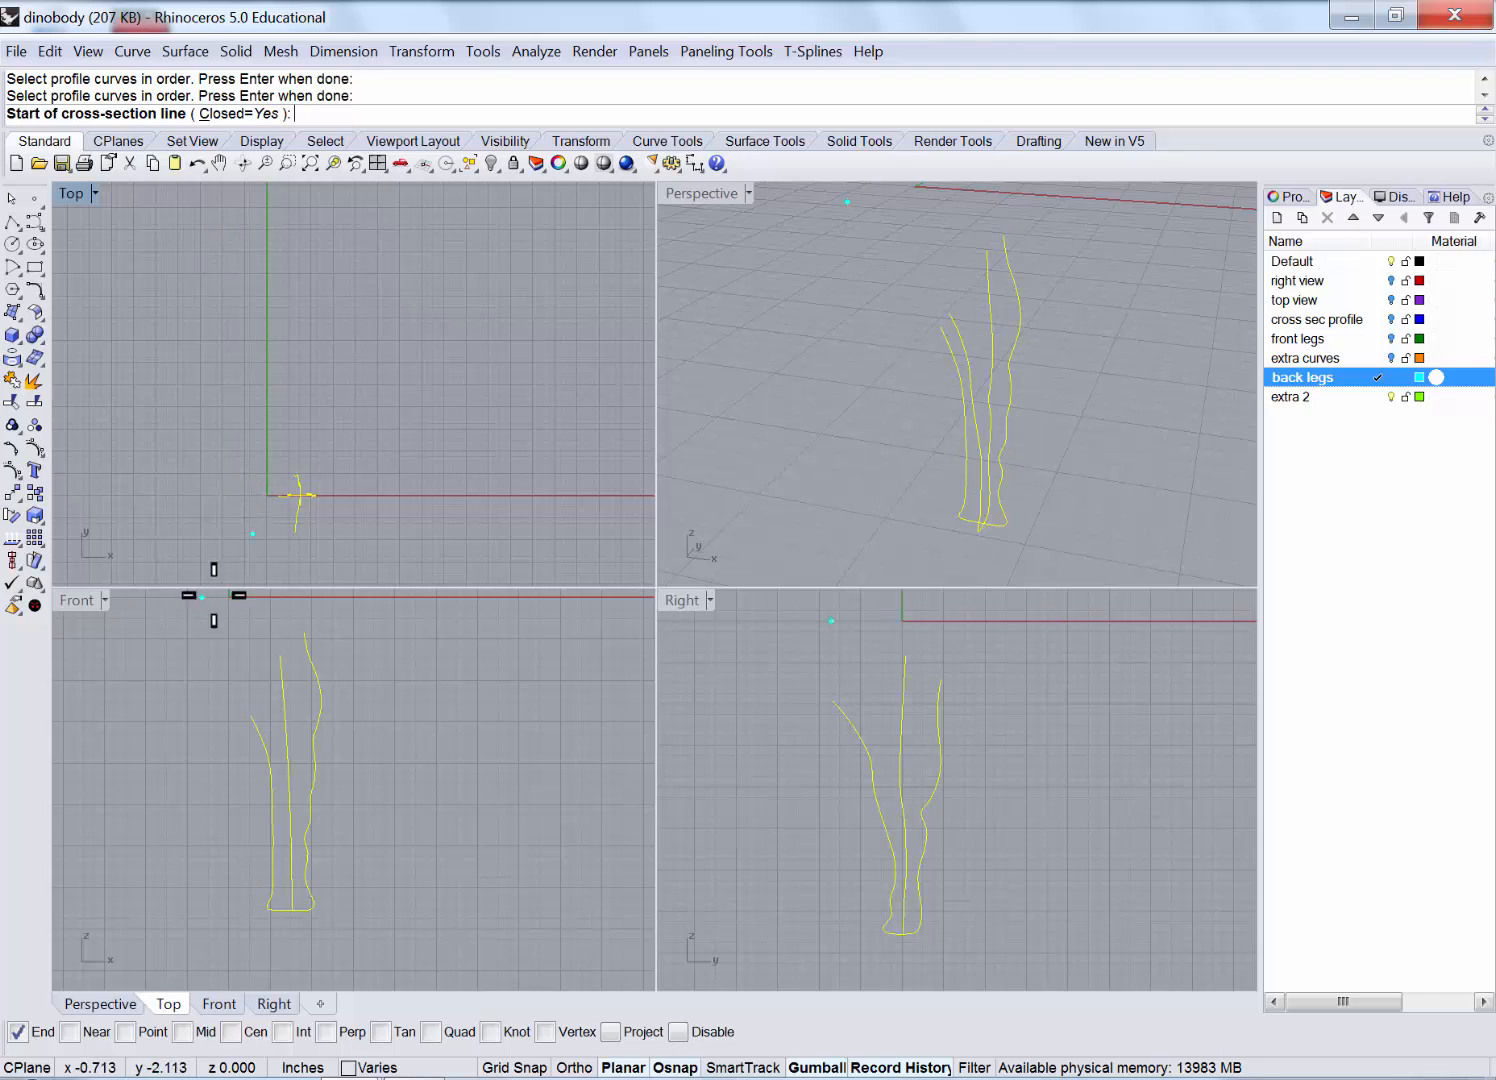
scroll(359, 575, "up", 1)
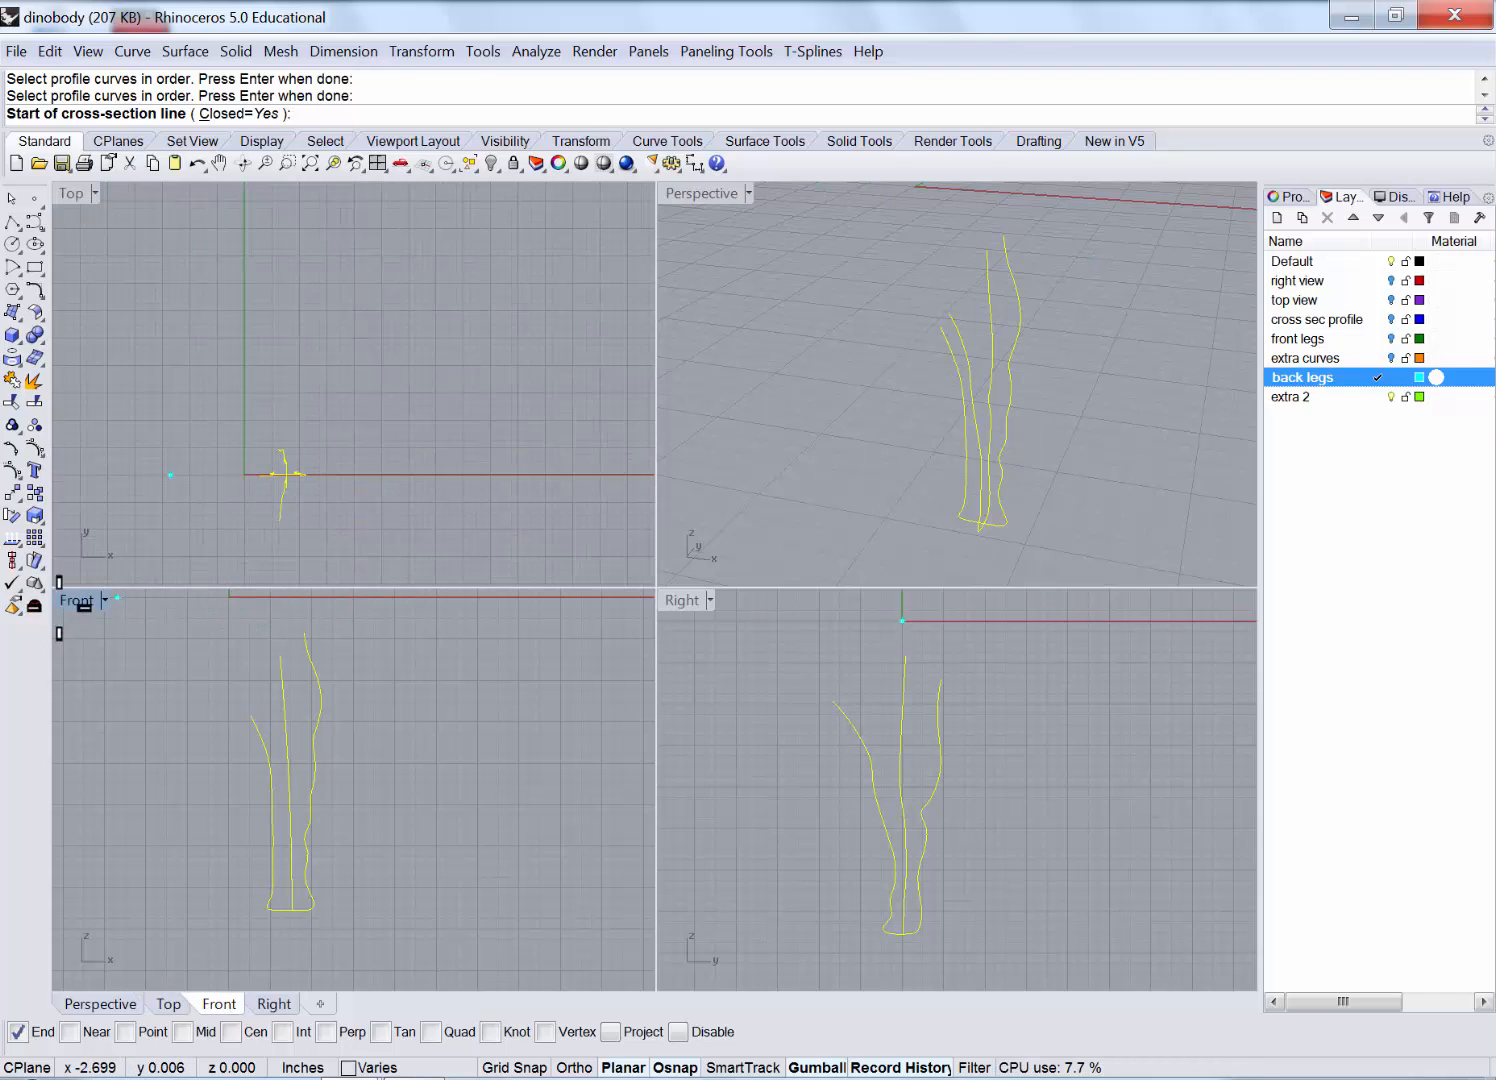
double_click(67, 597)
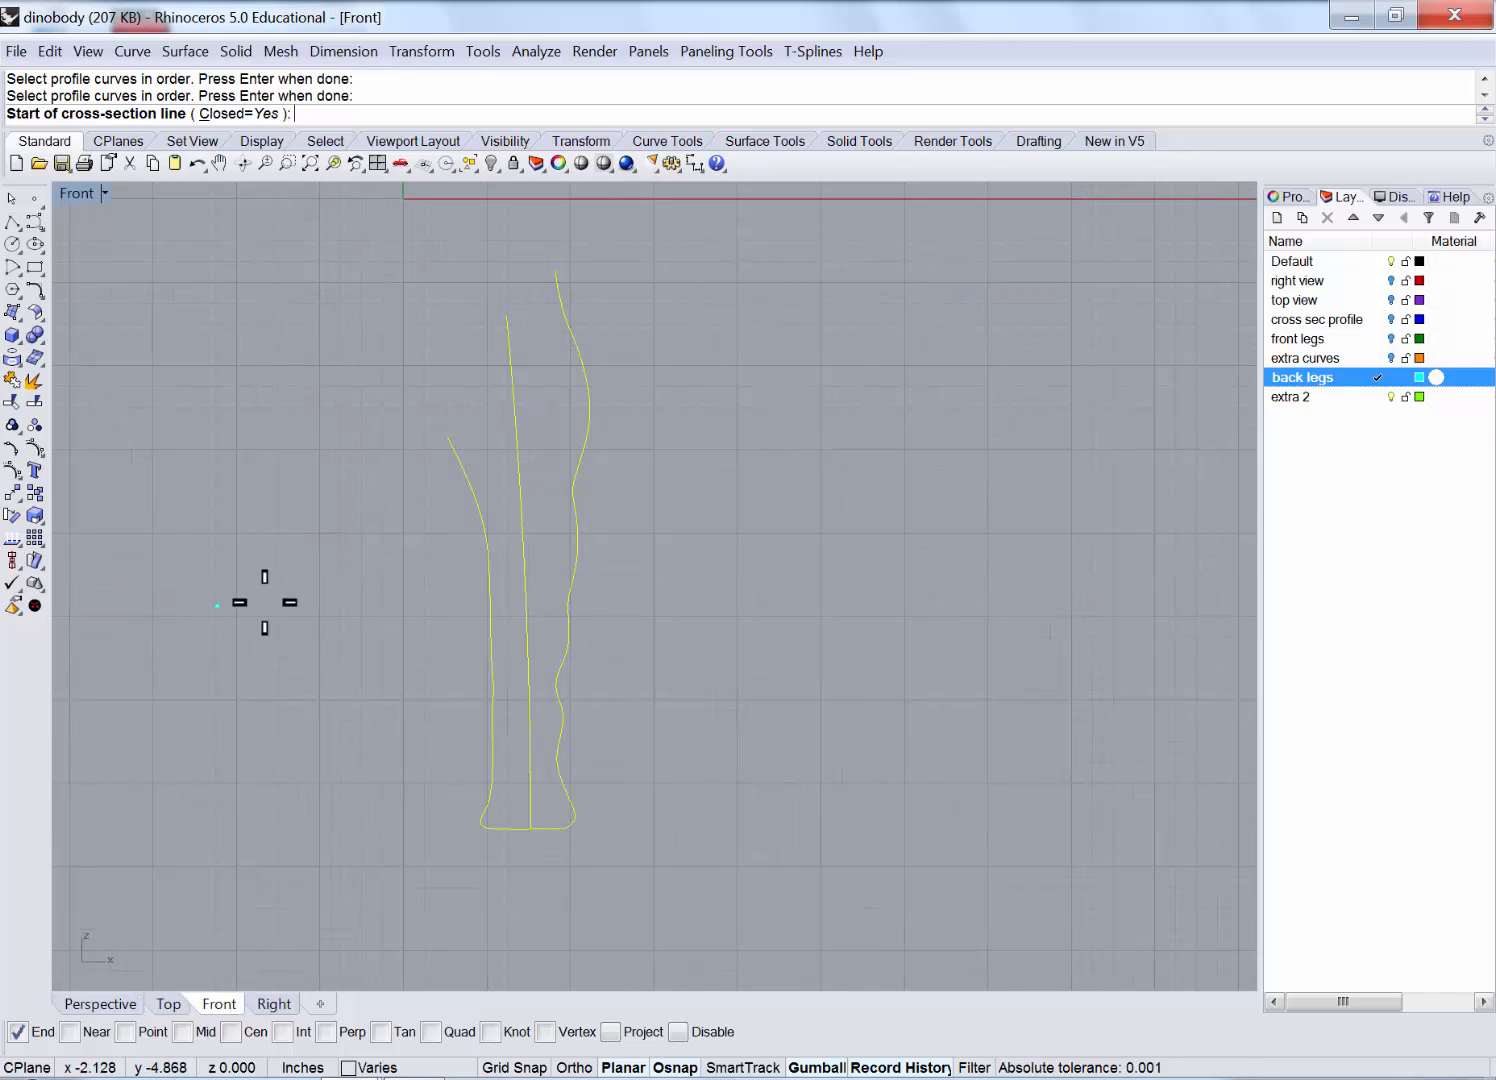
scroll(453, 475, "up", 1)
right_click_drag(453, 475, 474, 621)
left_click(475, 627)
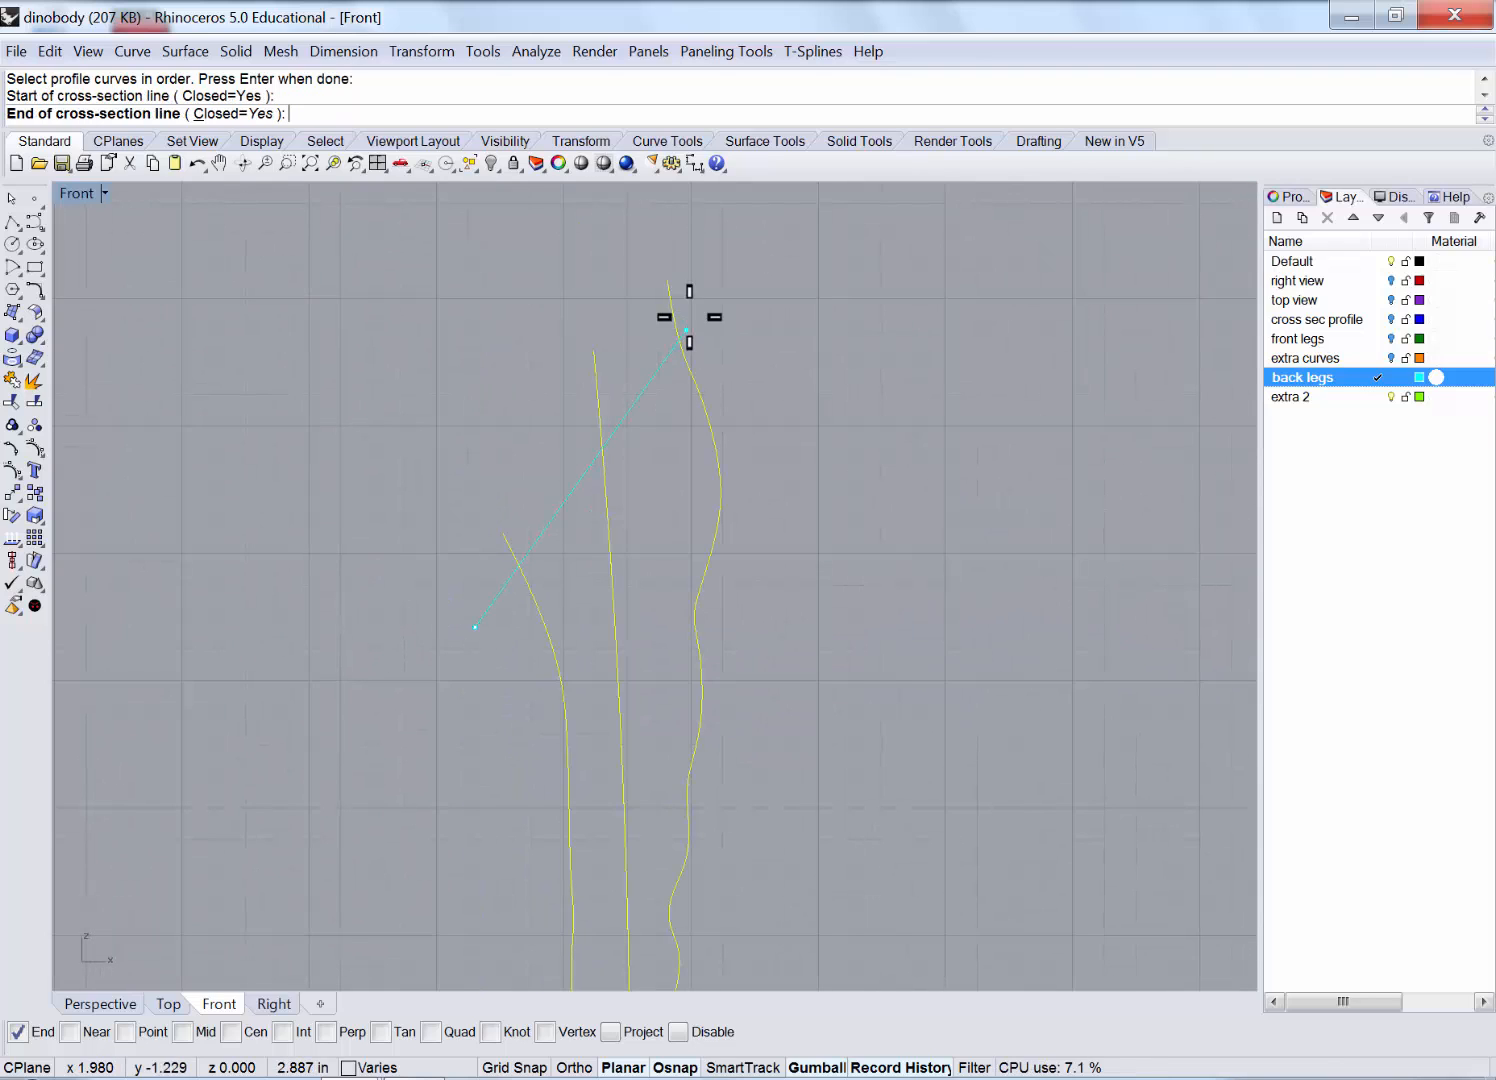
left_click(706, 264)
left_click(474, 632)
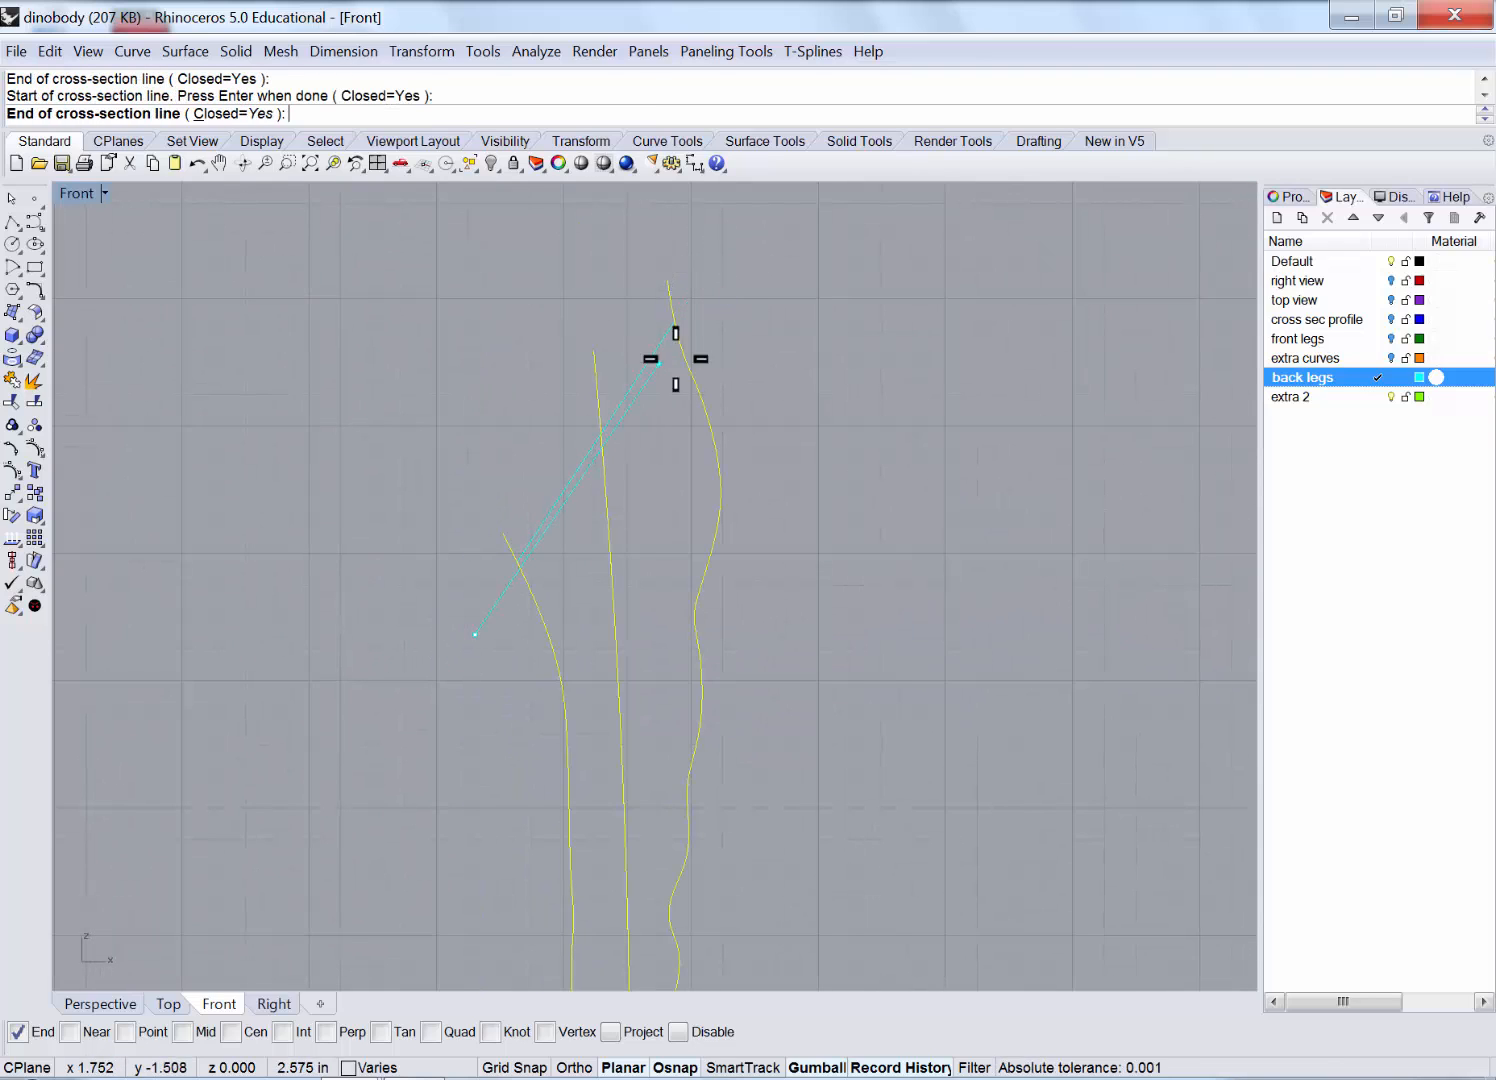
left_click(718, 311)
left_click(489, 610)
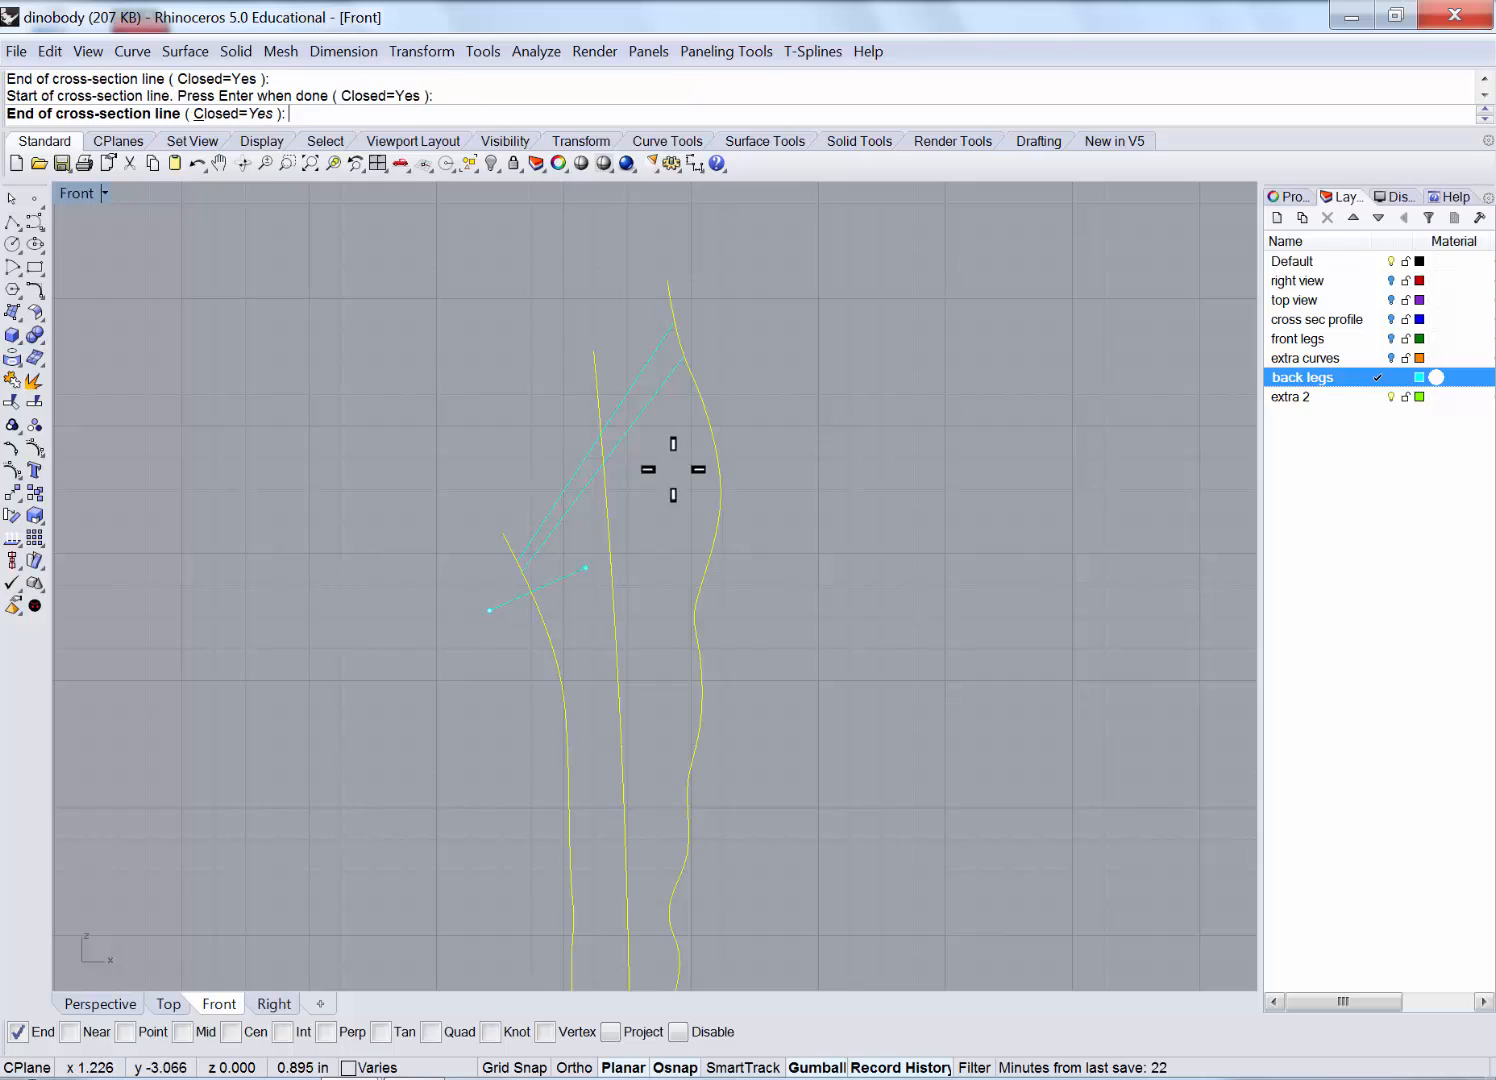
left_click(783, 347)
left_click(475, 634)
left_click(753, 431)
left_click(503, 628)
left_click(760, 492)
left_click(523, 657)
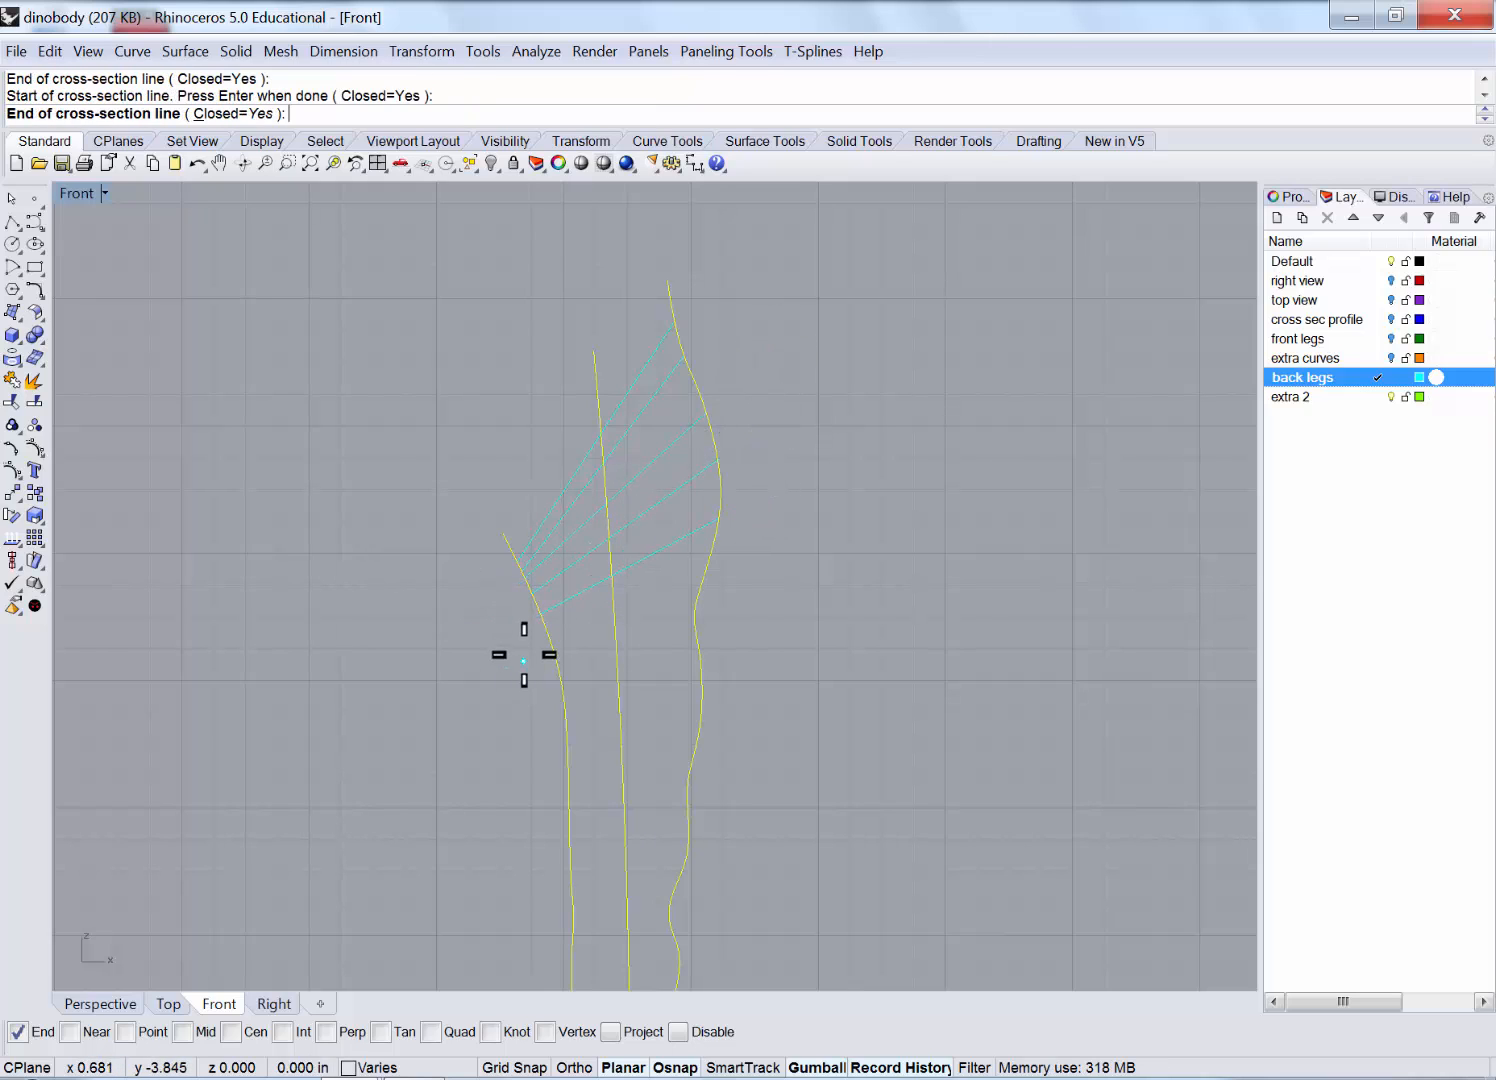
left_click(767, 592)
left_click(514, 681)
left_click(752, 659)
Draw seven more section lines across the mid and lower leg.
right_click_drag(778, 742, 780, 495)
left_click(553, 470)
left_click(753, 461)
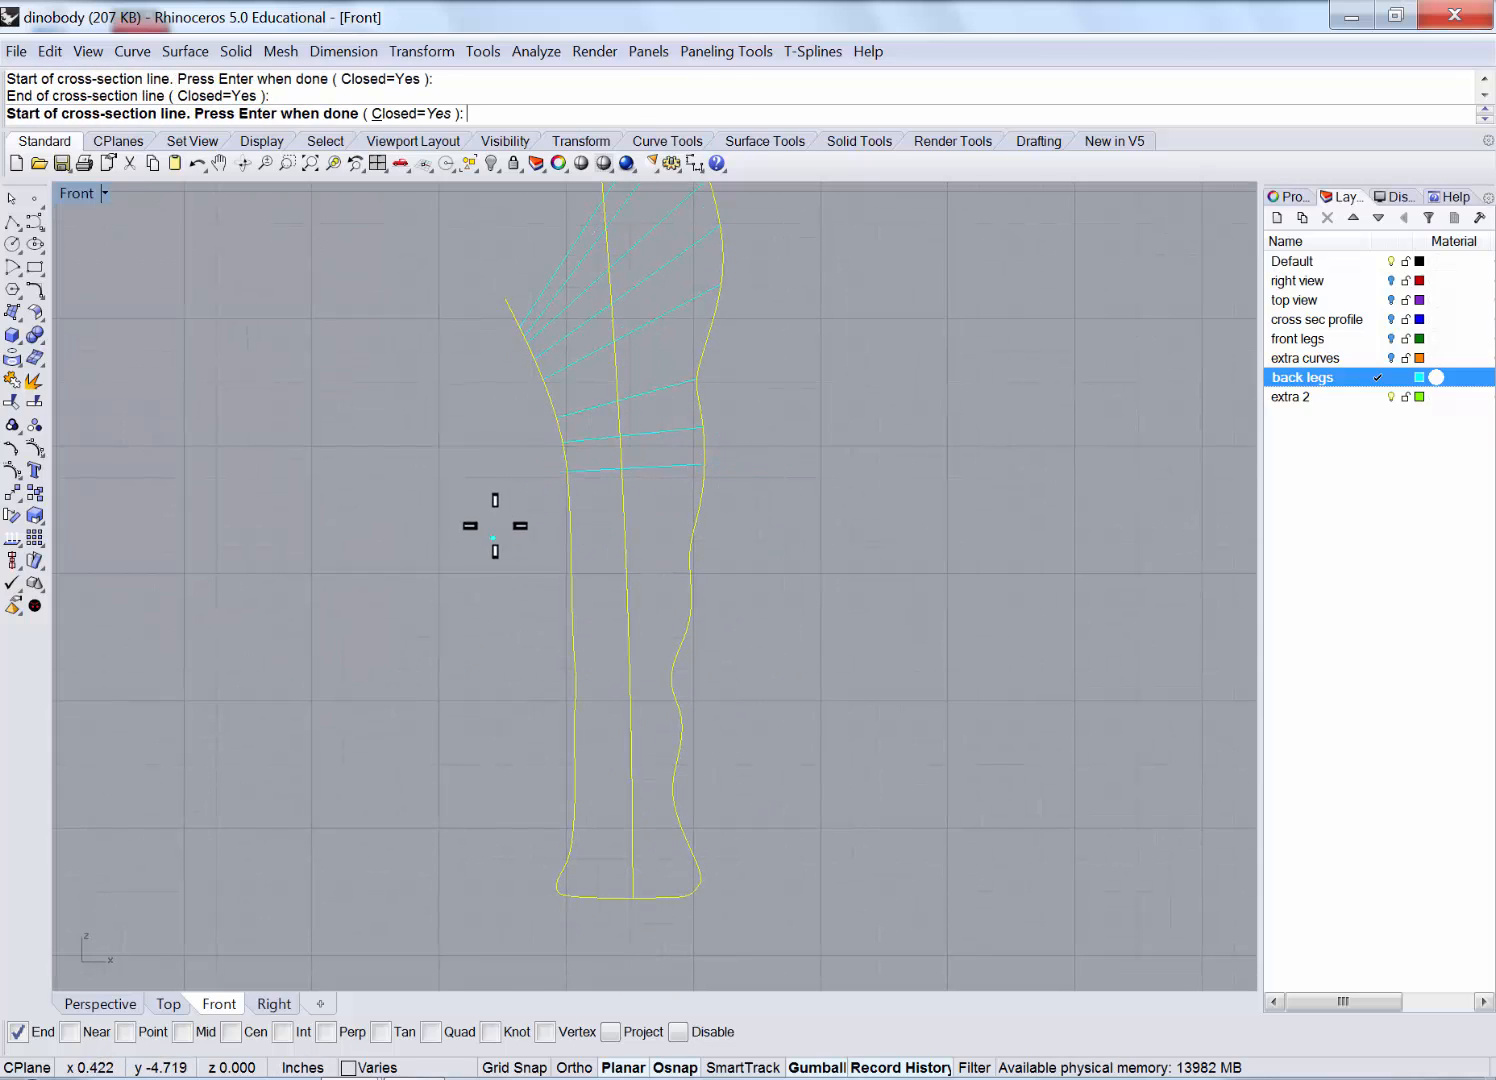
left_click(497, 514)
left_click(758, 501)
left_click(514, 538)
left_click(776, 528)
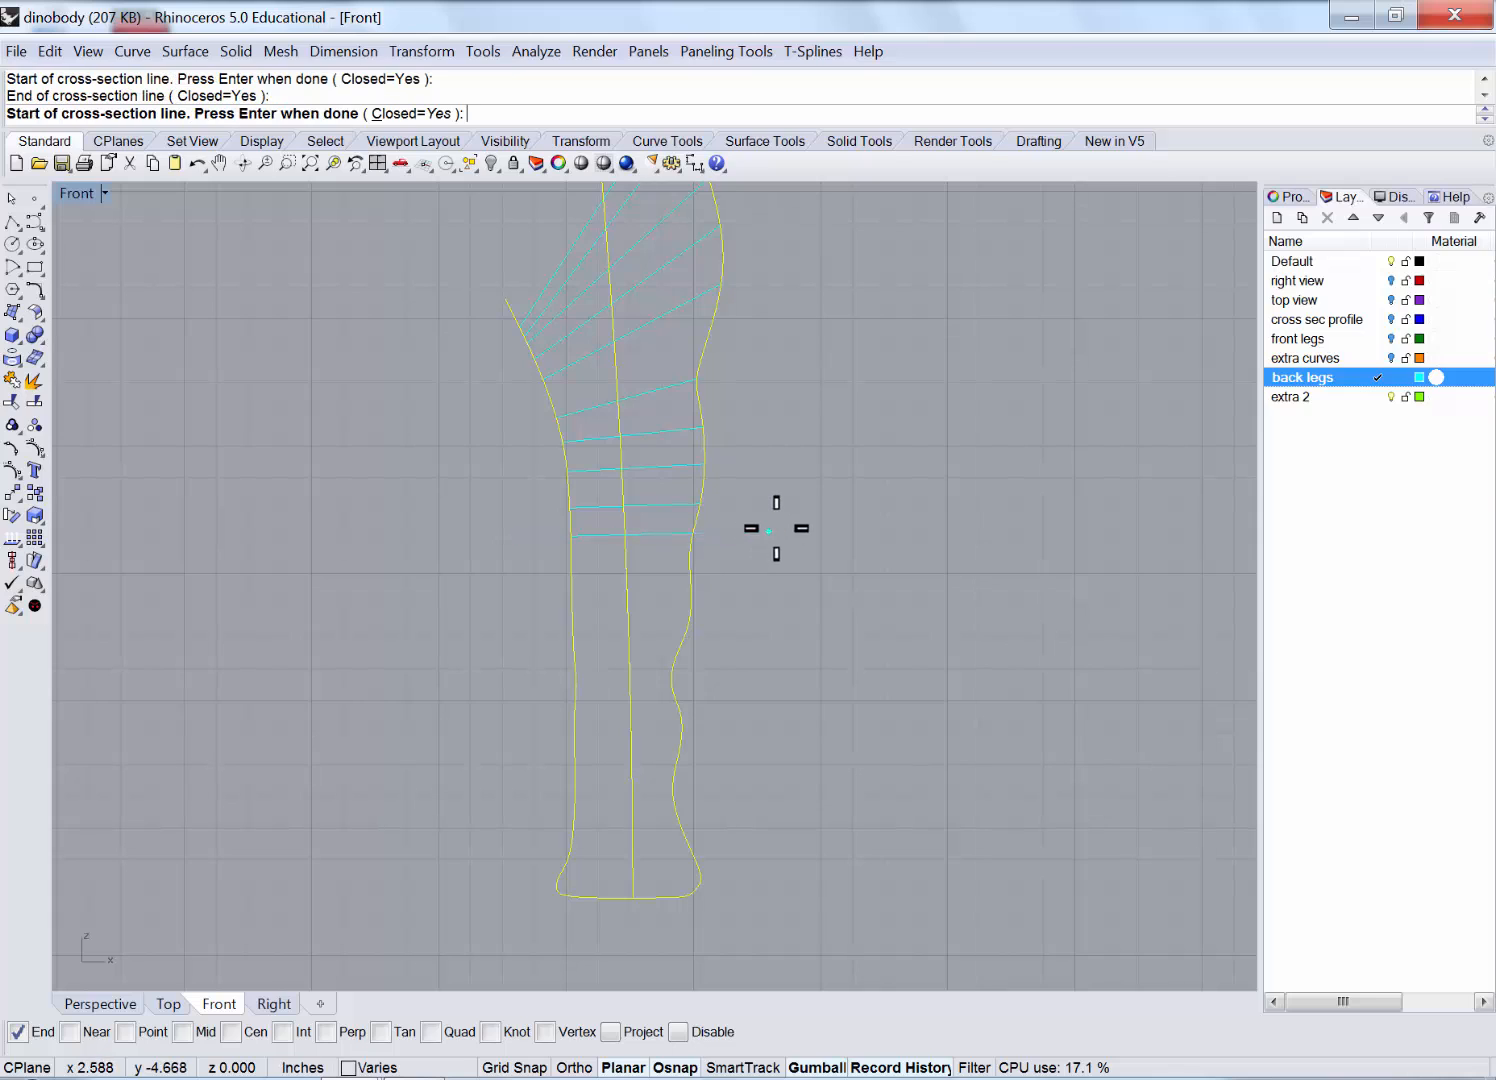
left_click(524, 575)
left_click(758, 566)
left_click(511, 597)
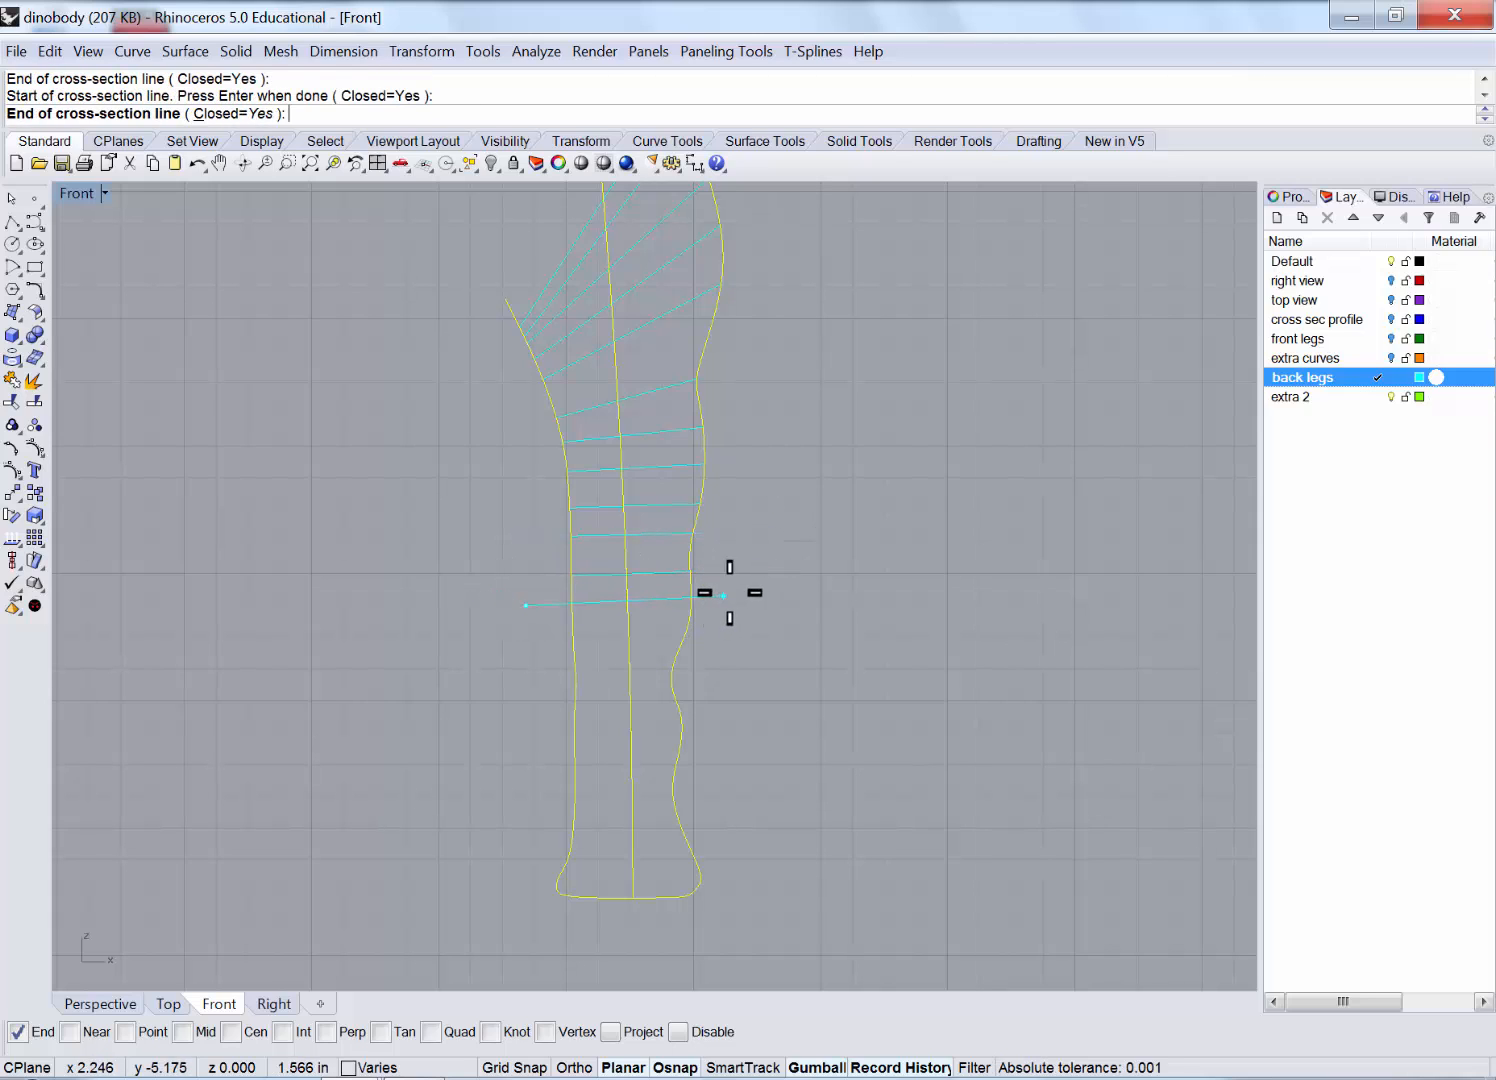
left_click(728, 594)
left_click(530, 624)
left_click(725, 621)
left_click(526, 662)
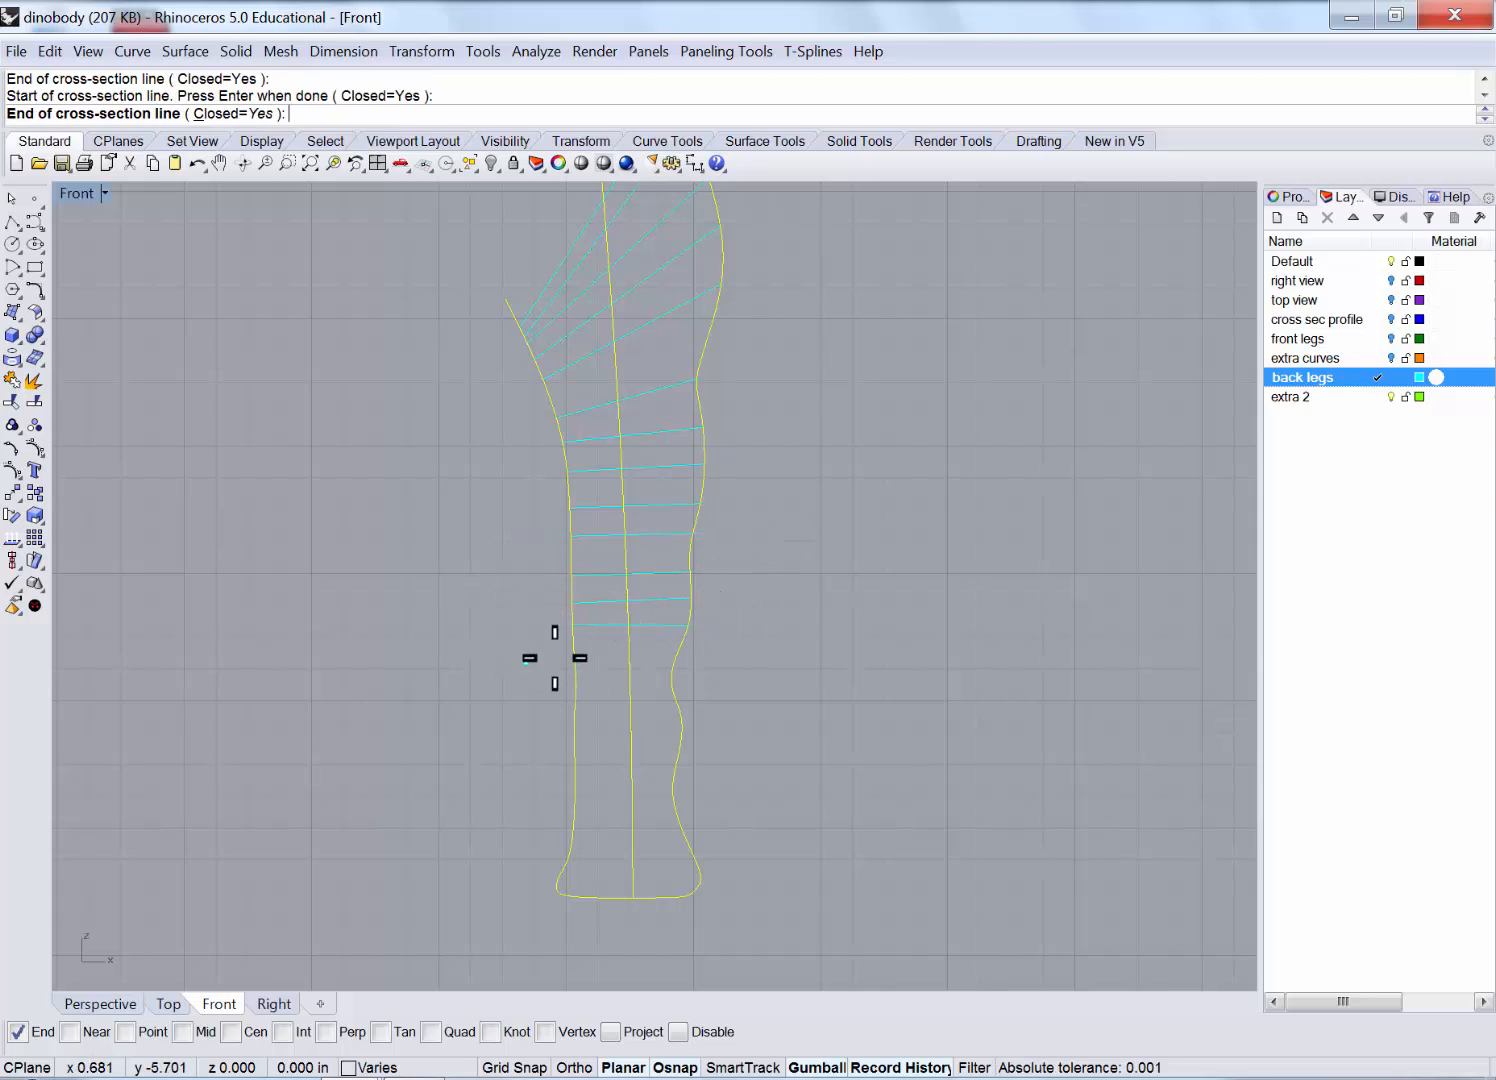
left_click(724, 647)
scroll(670, 707, "up", 2)
right_click_drag(704, 698, 713, 590)
Draw nine section lines down the lower leg, ankle and foot.
scroll(661, 591, "up", 6)
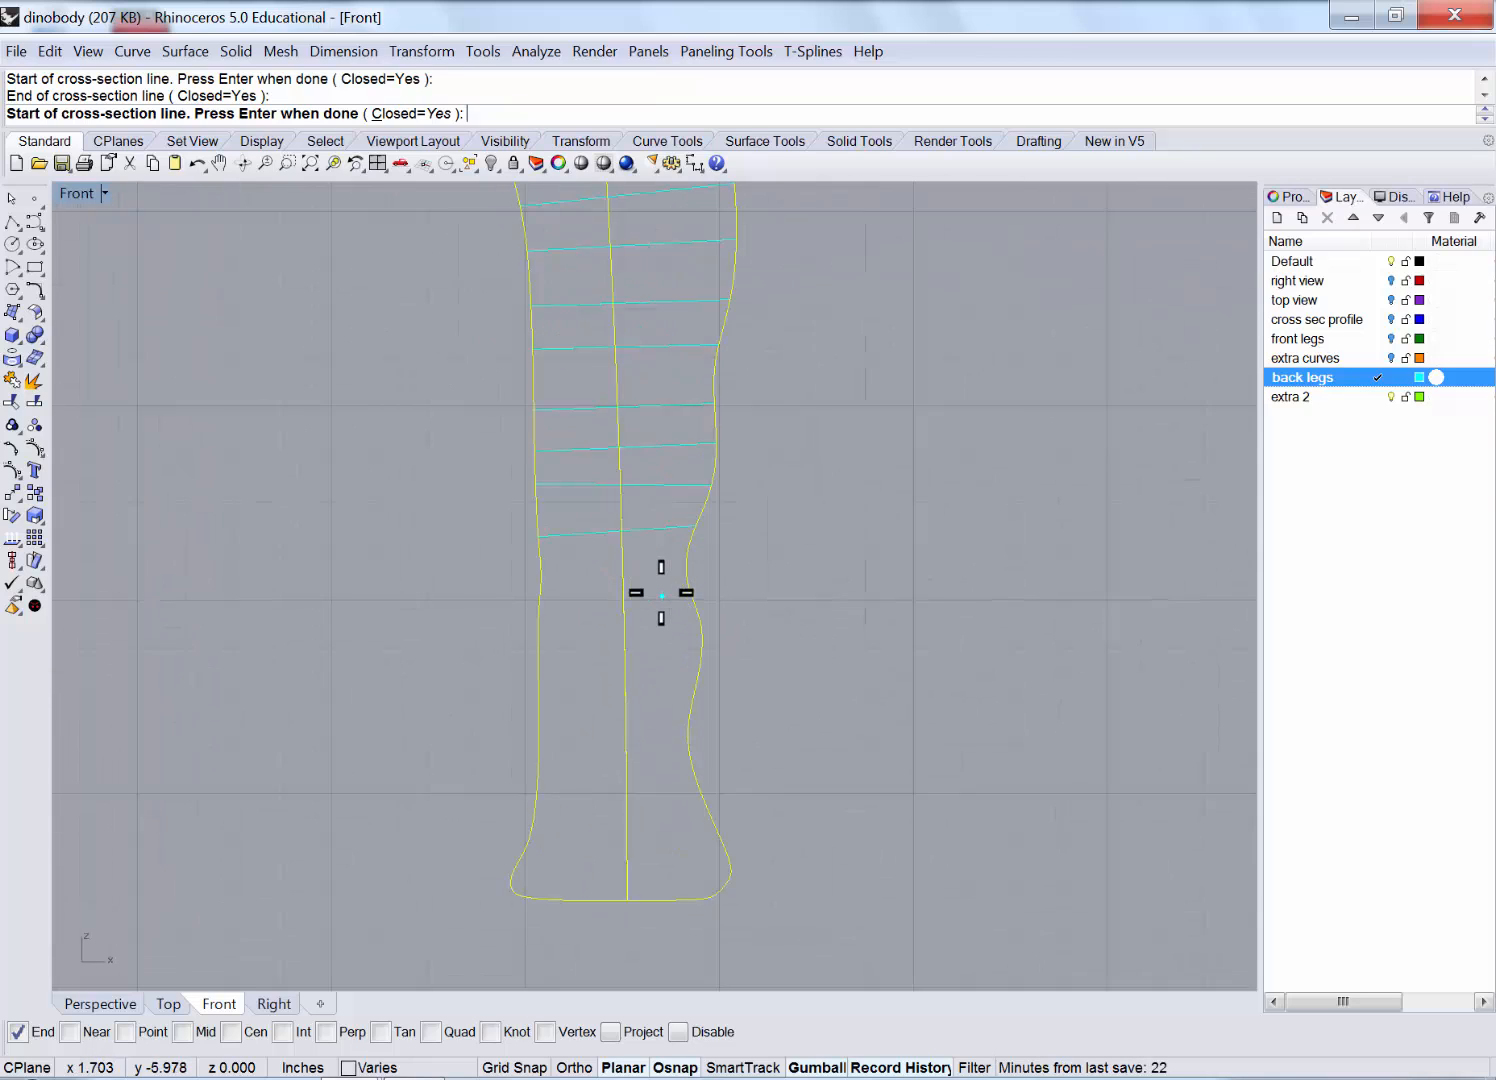
left_click(468, 566)
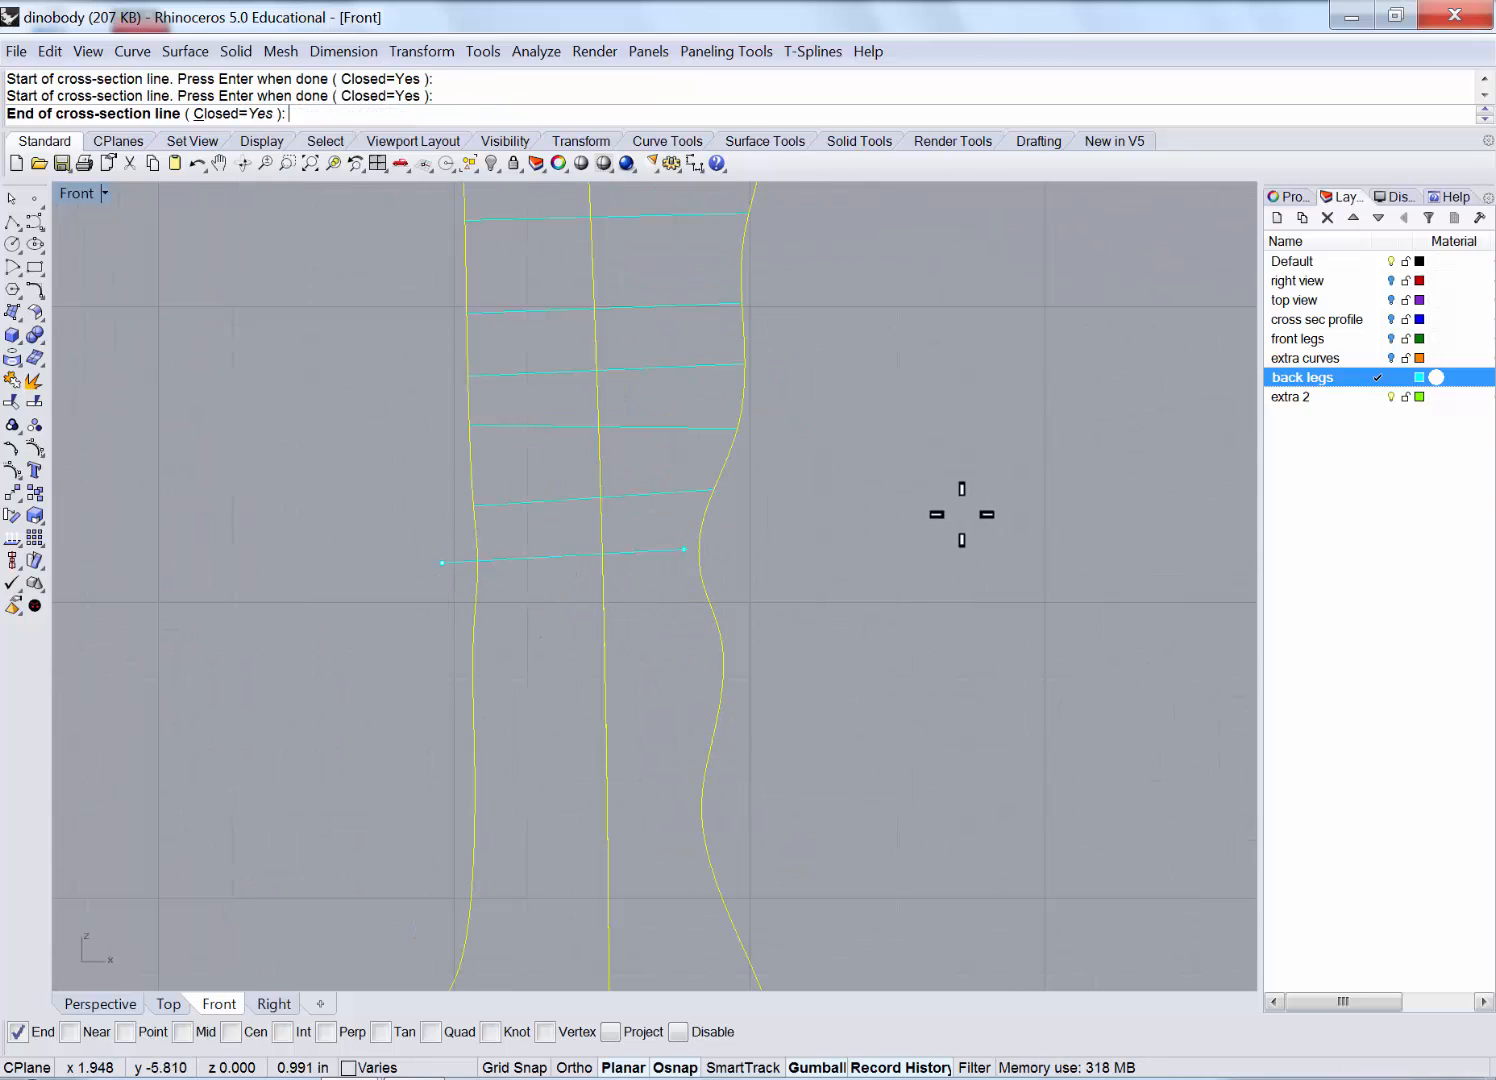
left_click(841, 552)
left_click(368, 604)
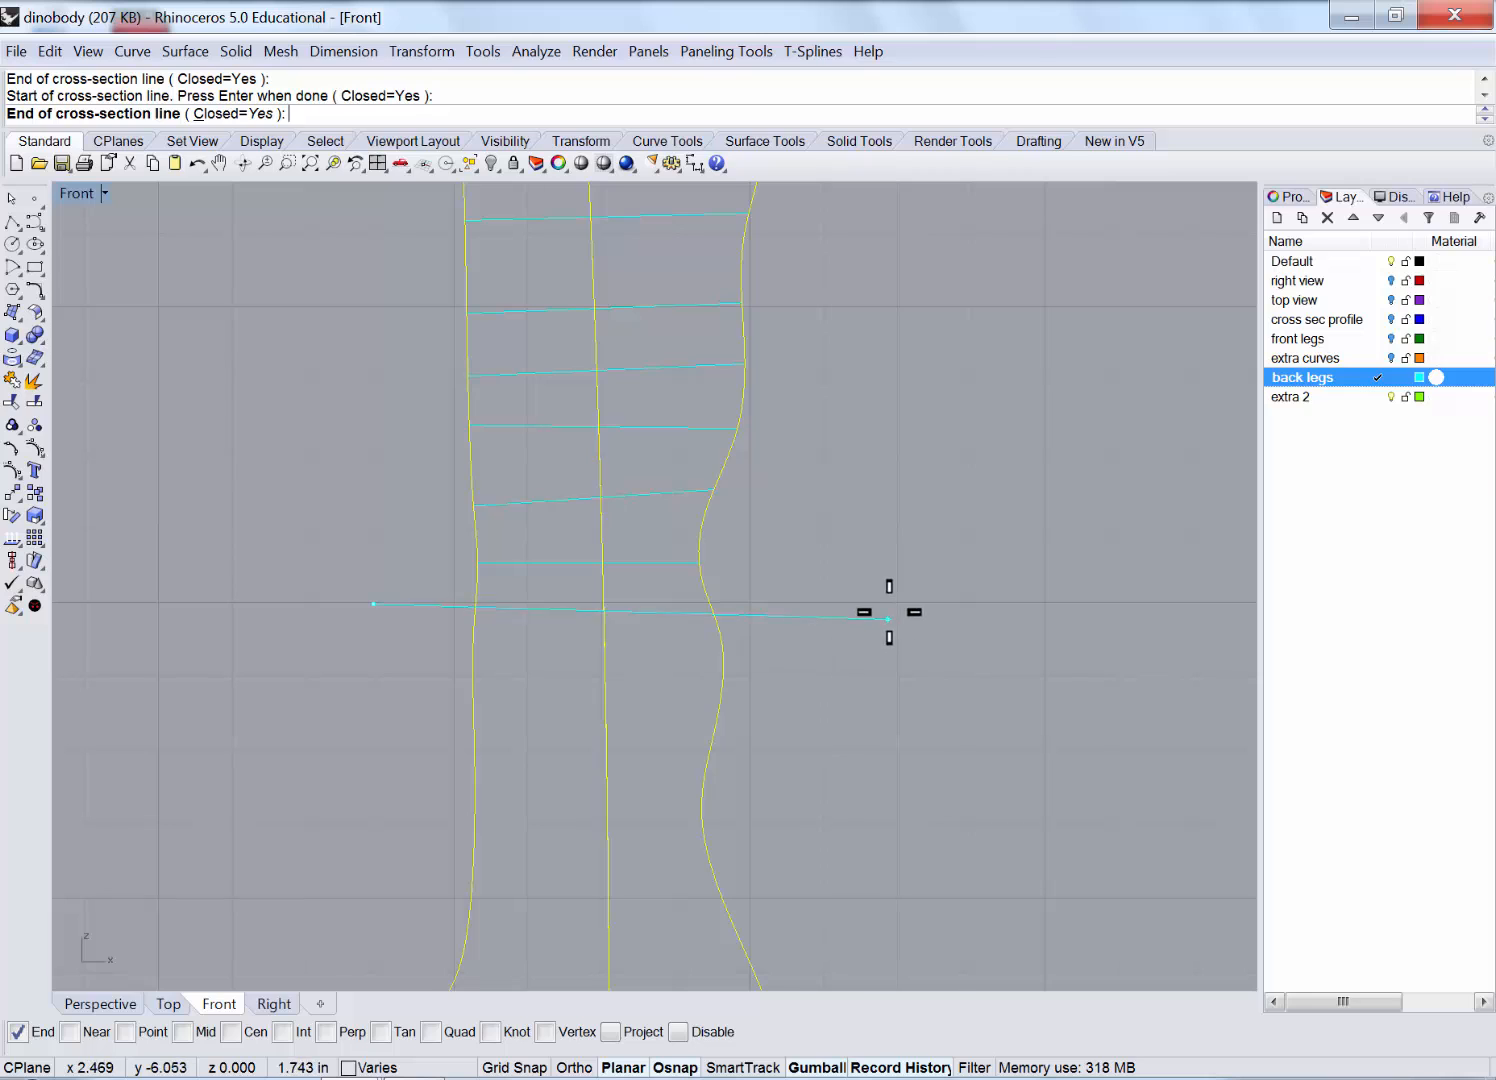
left_click(895, 608)
left_click(397, 667)
left_click(790, 659)
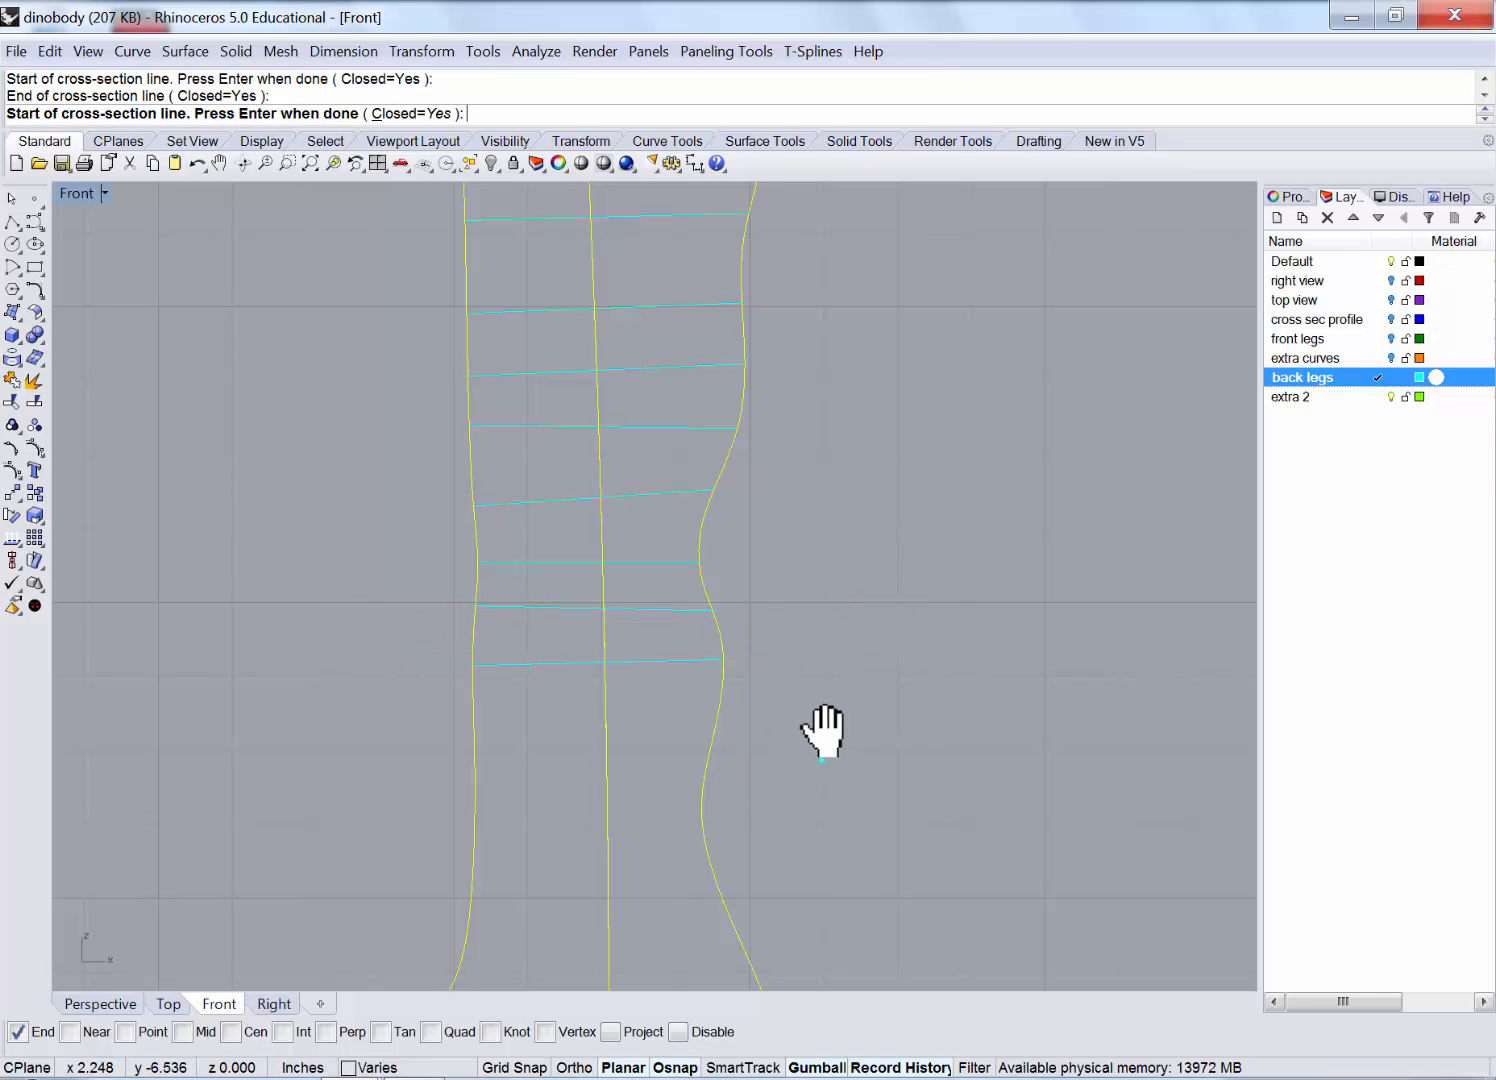
right_click_drag(820, 715, 826, 511)
left_click(430, 527)
left_click(811, 506)
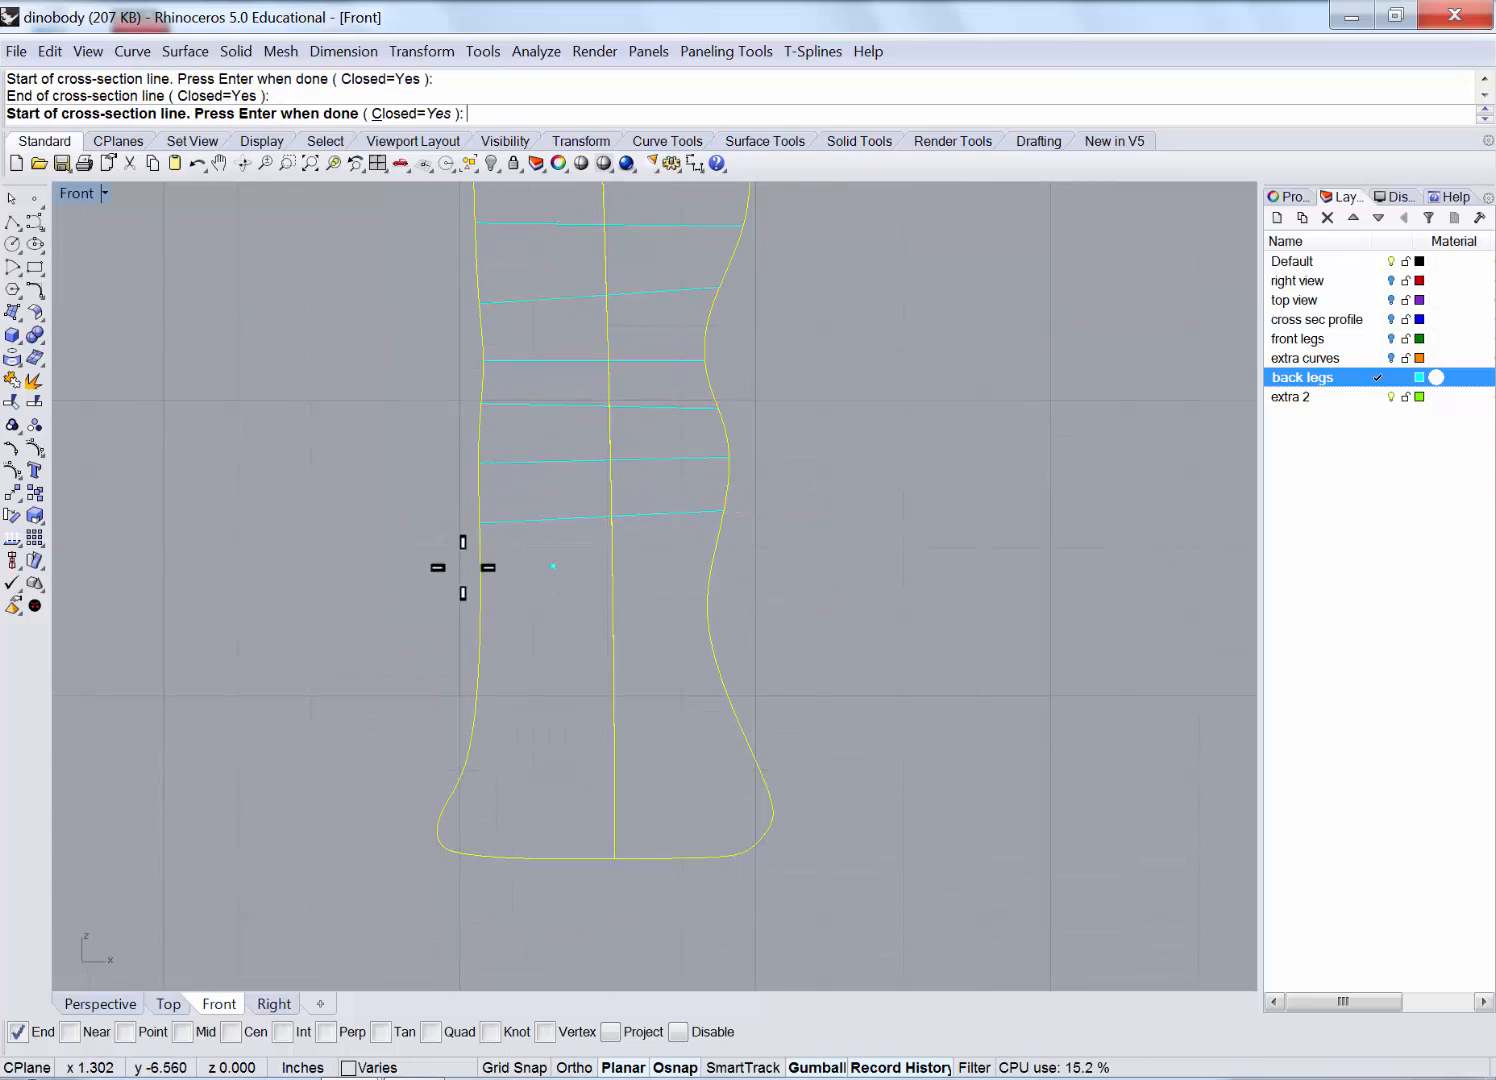
left_click(445, 582)
left_click(825, 588)
left_click(415, 659)
left_click(770, 655)
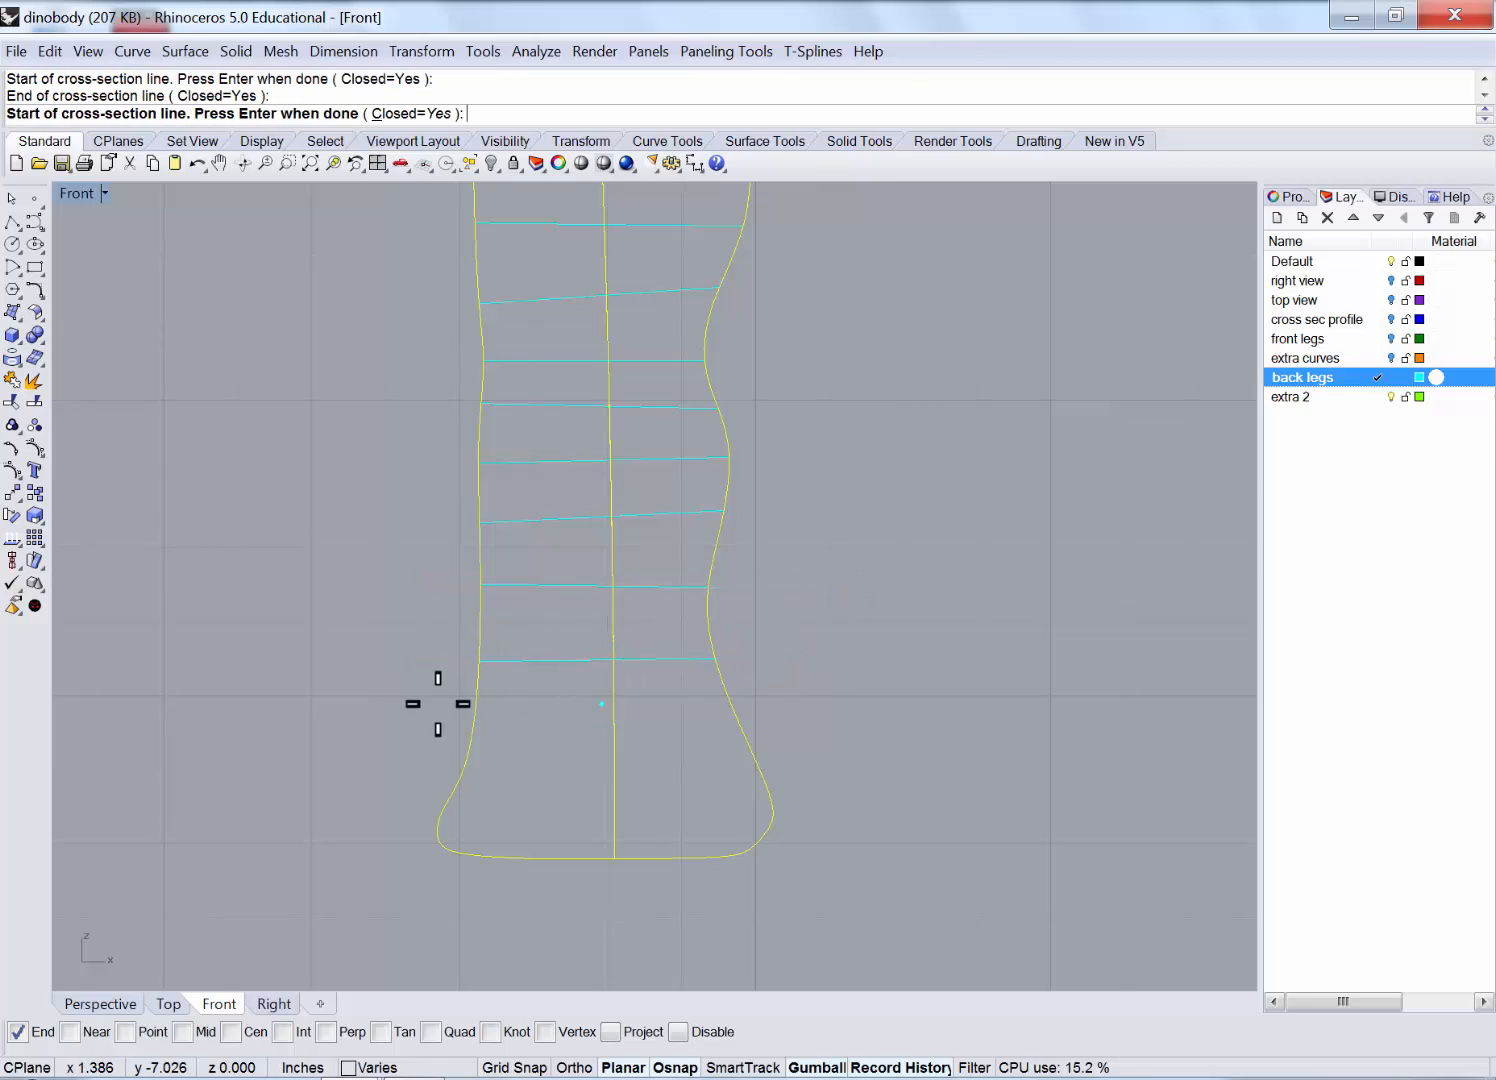
left_click(434, 705)
left_click(765, 704)
left_click(380, 745)
left_click(848, 751)
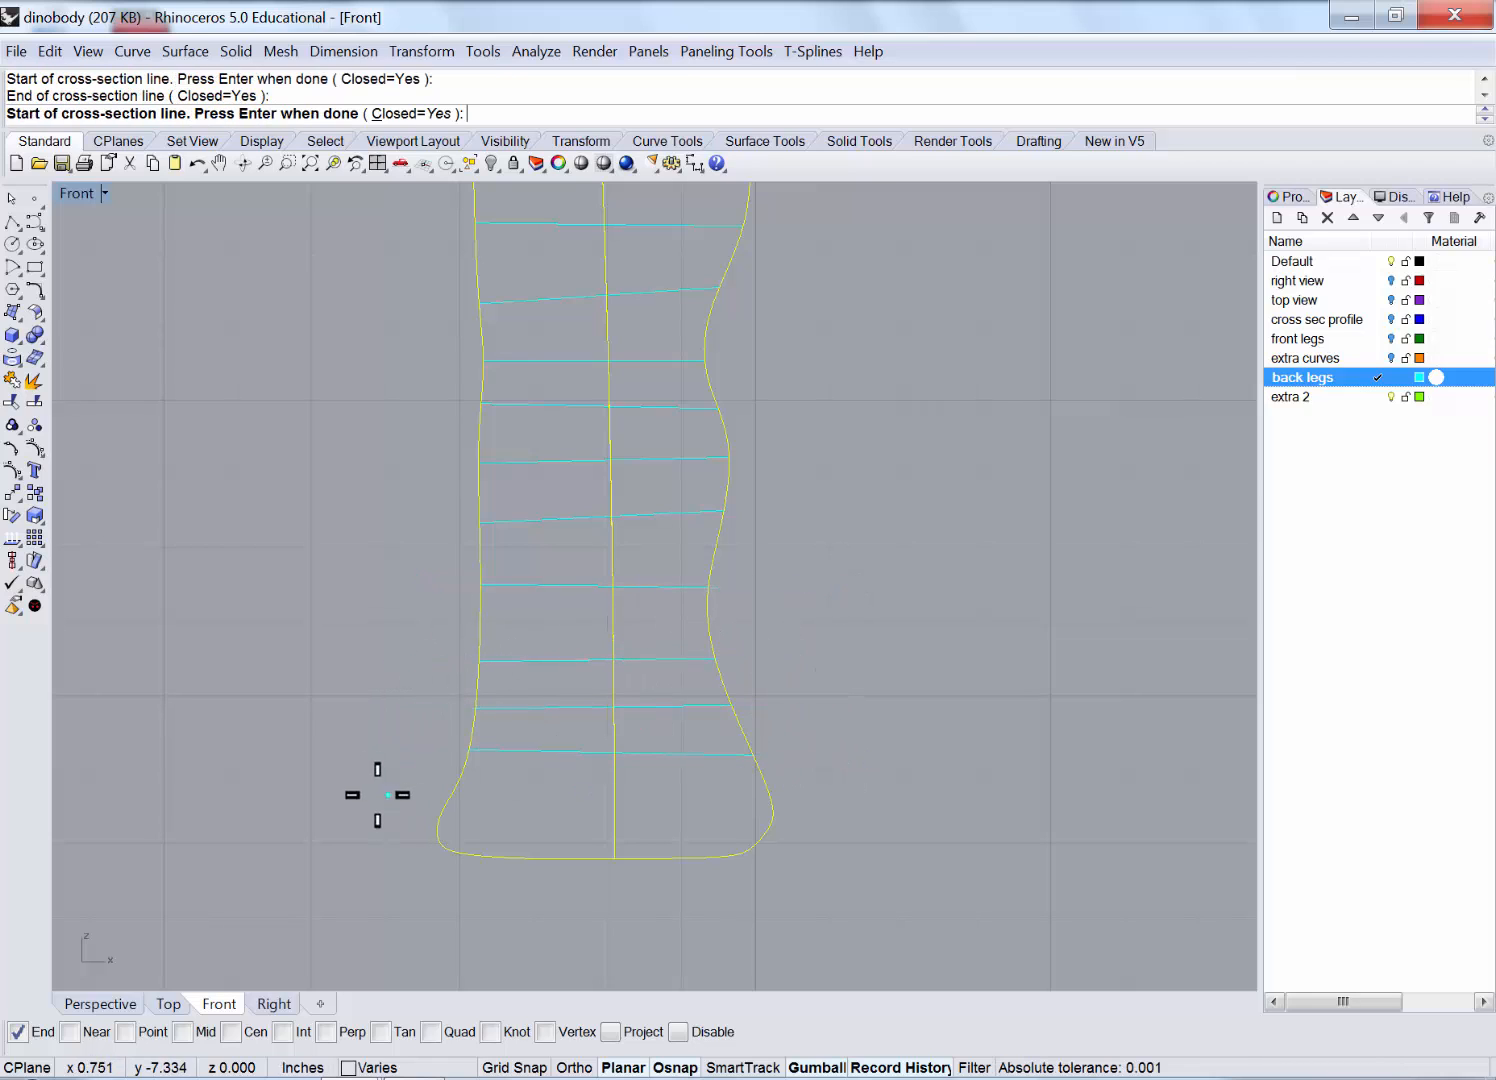
left_click(374, 797)
left_click(876, 792)
Add sole section lines, redrawing the slanted one horizontally with Ortho, and create the cross-sections.
scroll(757, 881, "up", 8)
right_click_drag(798, 810, 1031, 768)
left_click(202, 708)
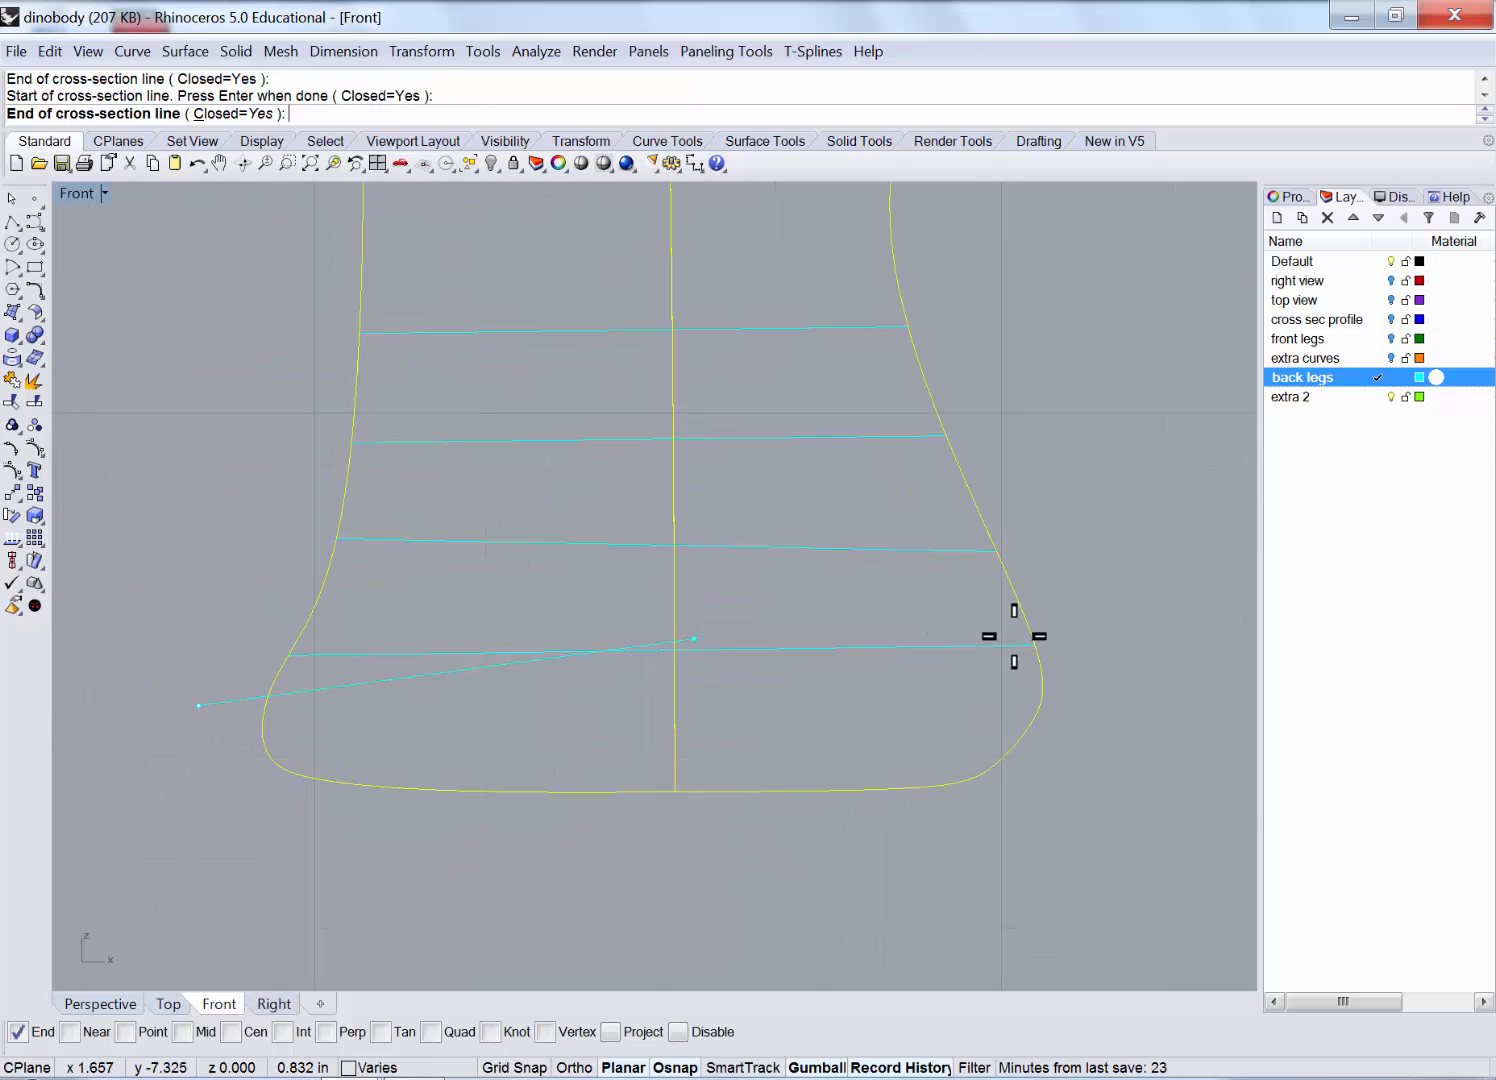
left_click(1100, 695)
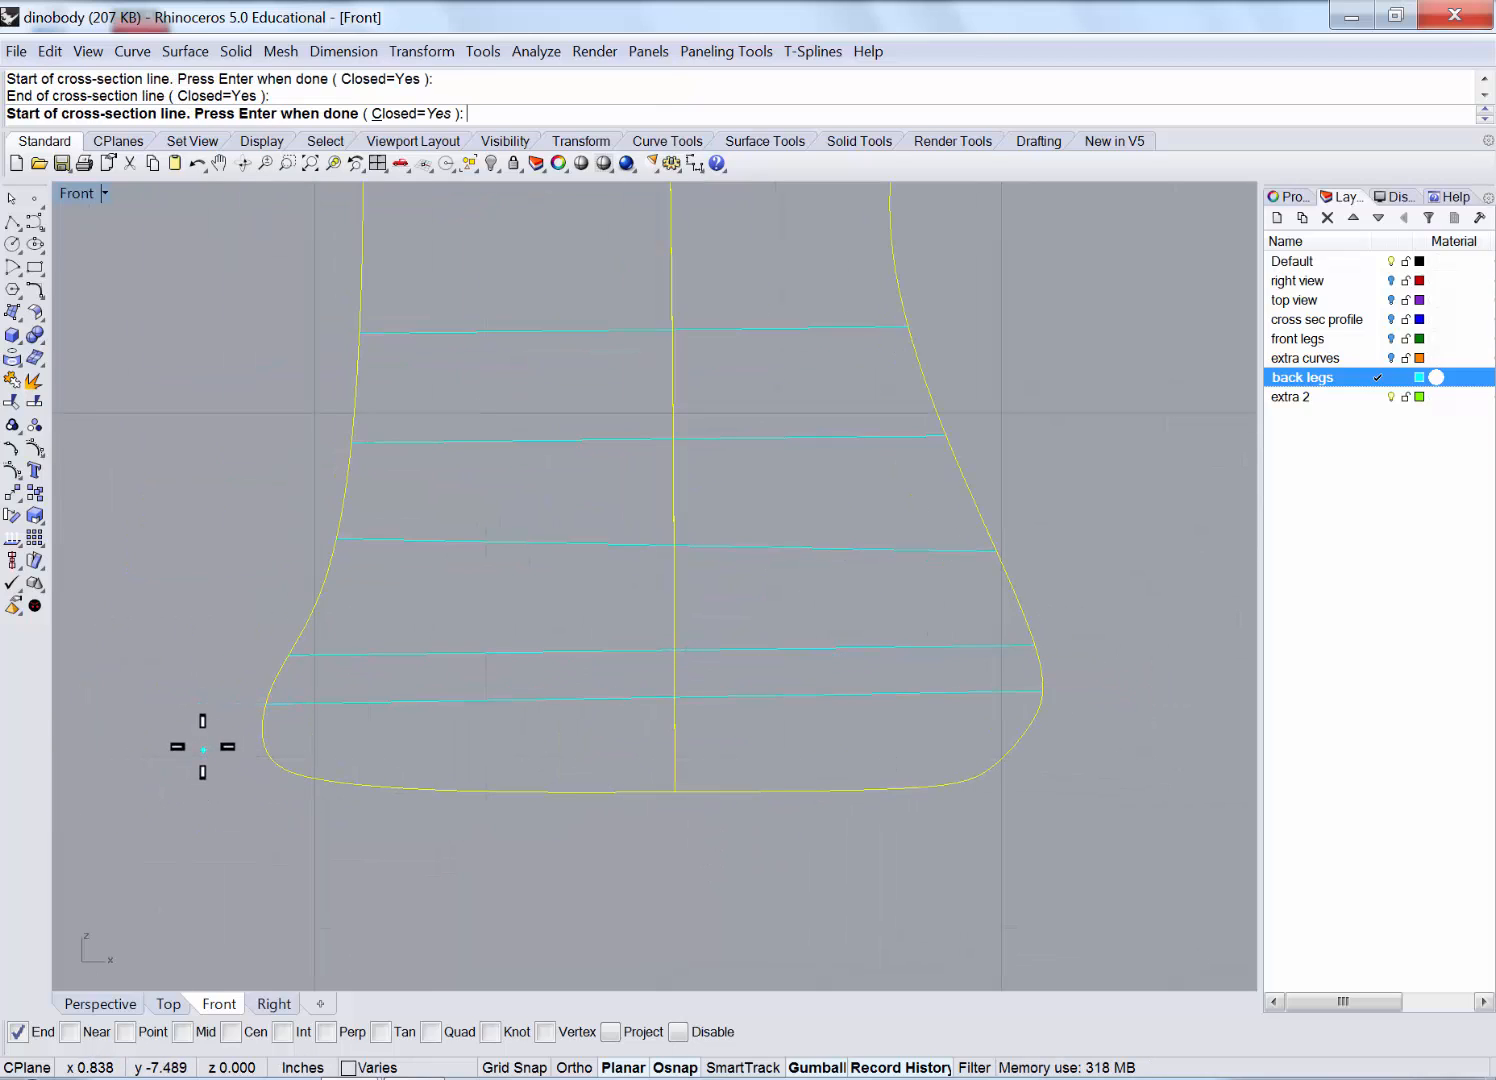
left_click(202, 746)
left_click(1122, 724)
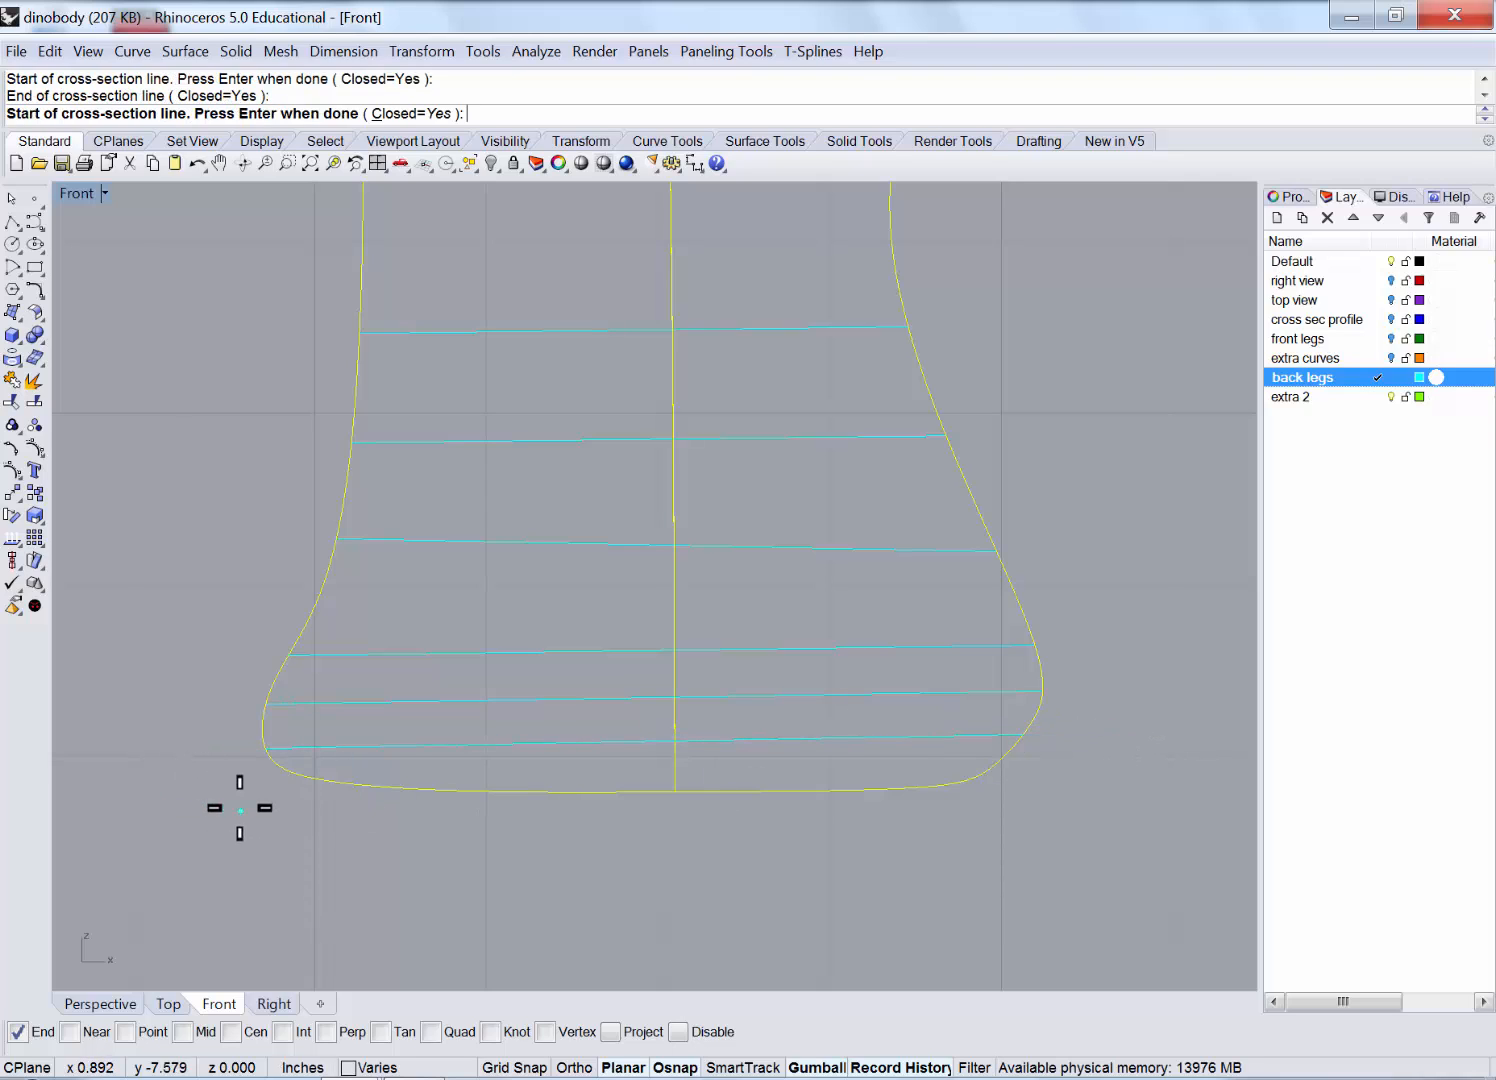
left_click(240, 808)
left_click(1079, 766)
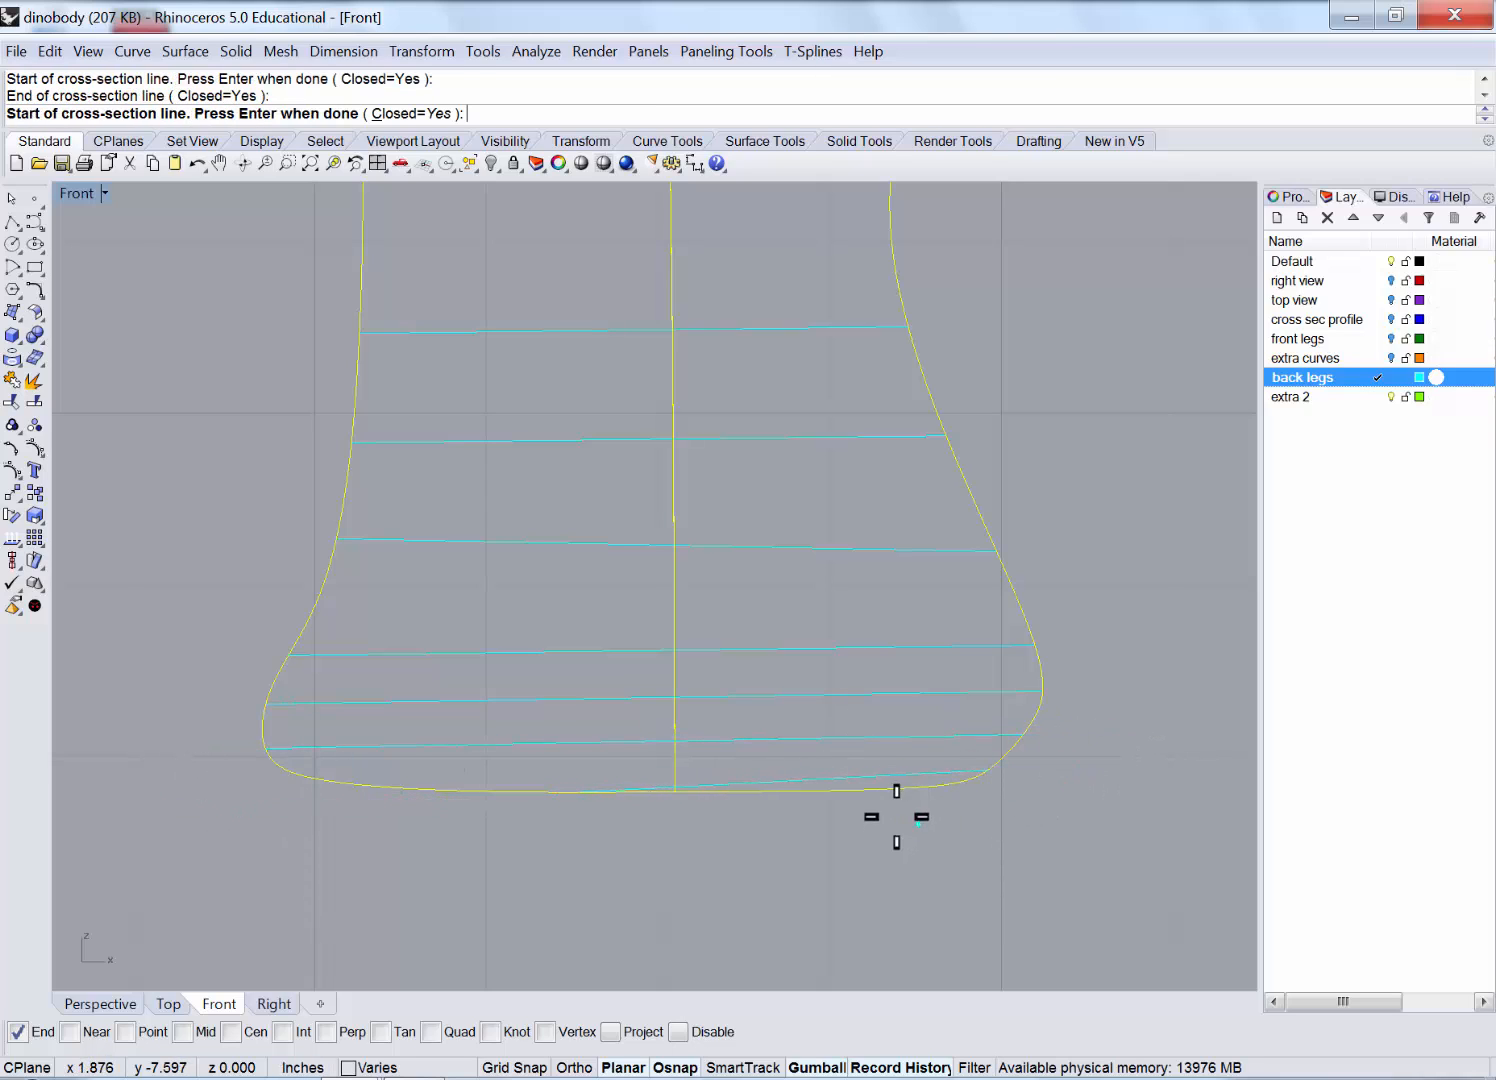
key("ctrl+z")
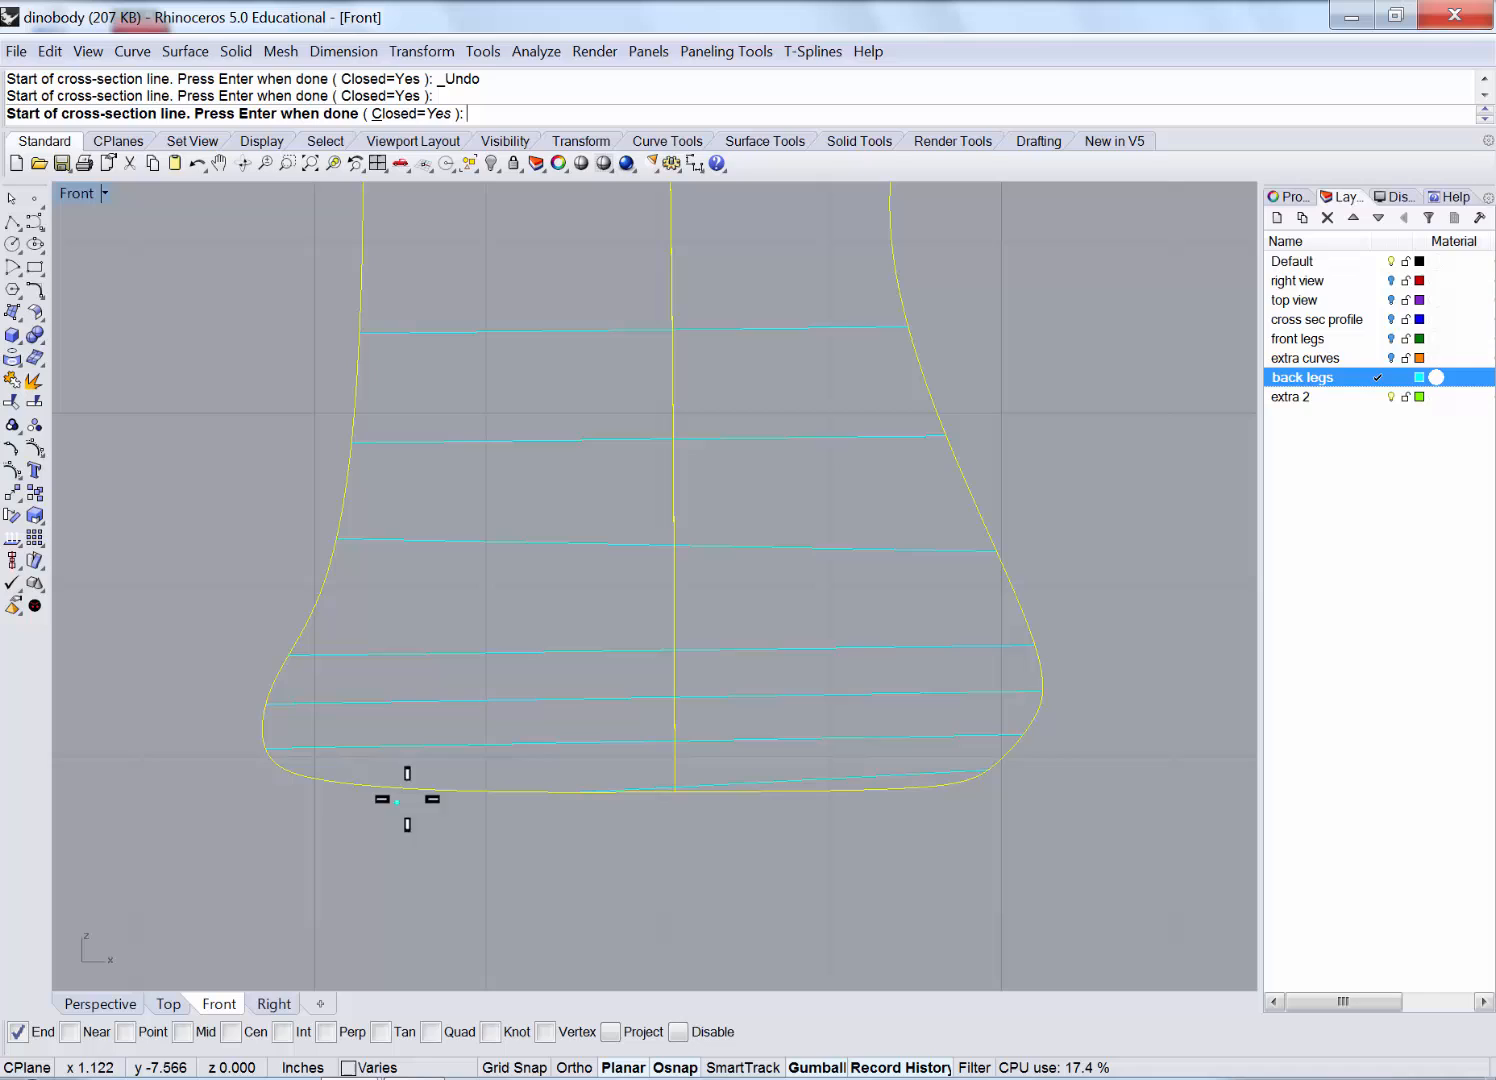
left_click(277, 778)
key("F8")
left_click(1127, 781)
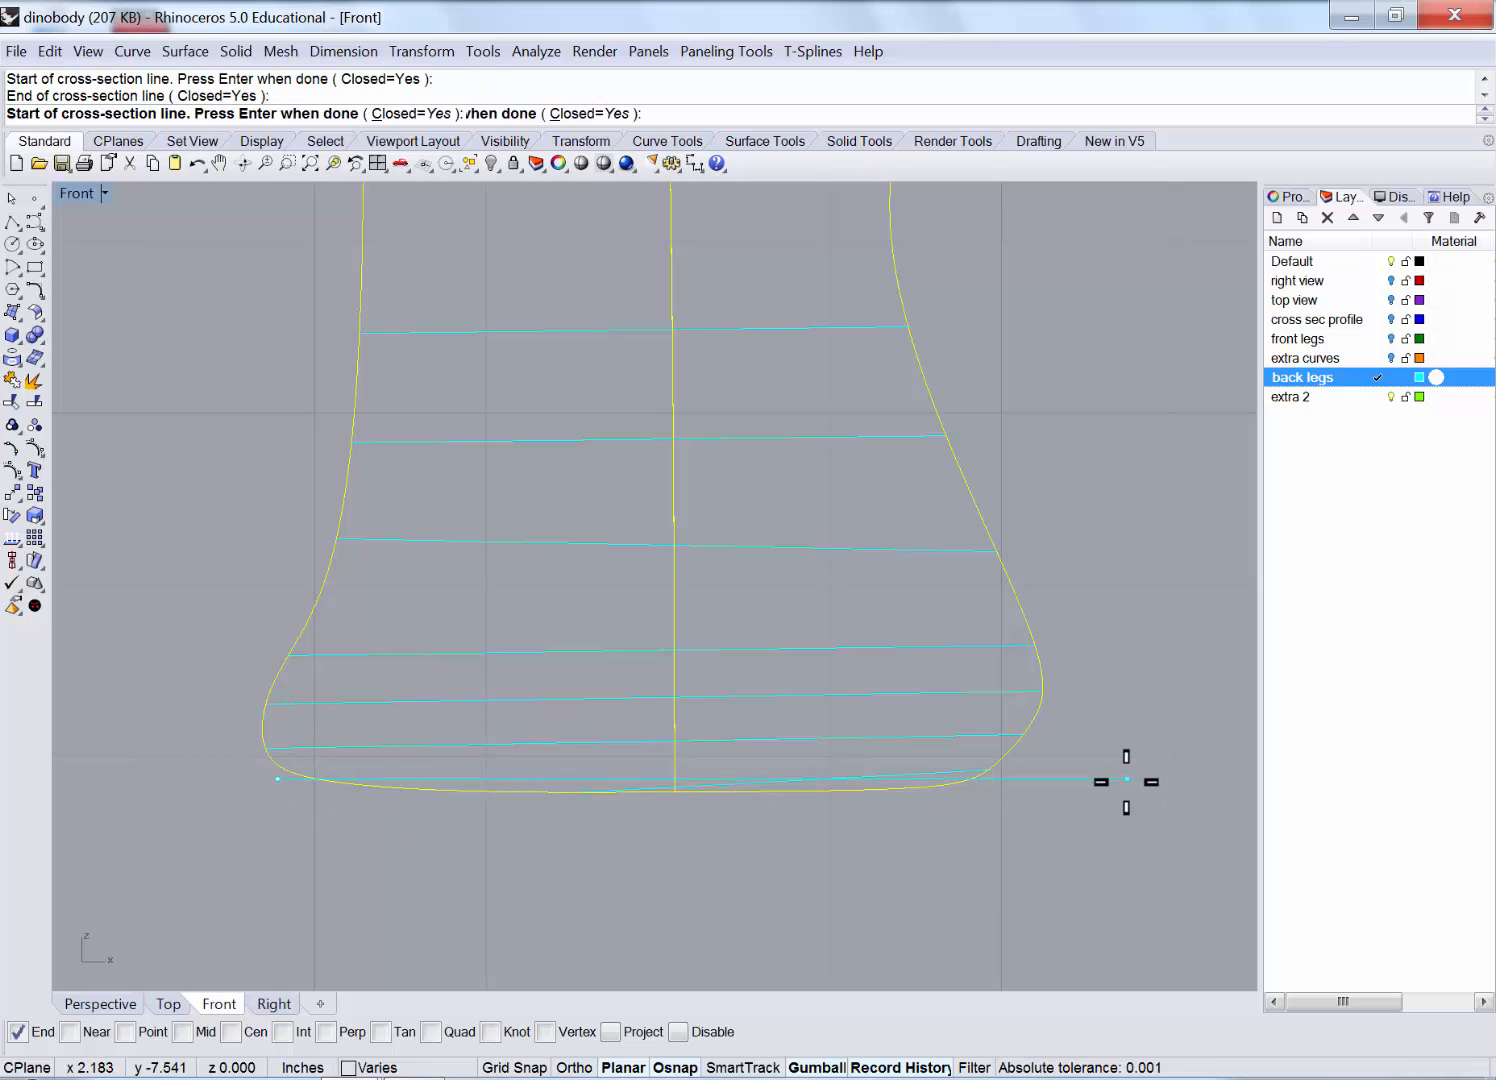
key("Return")
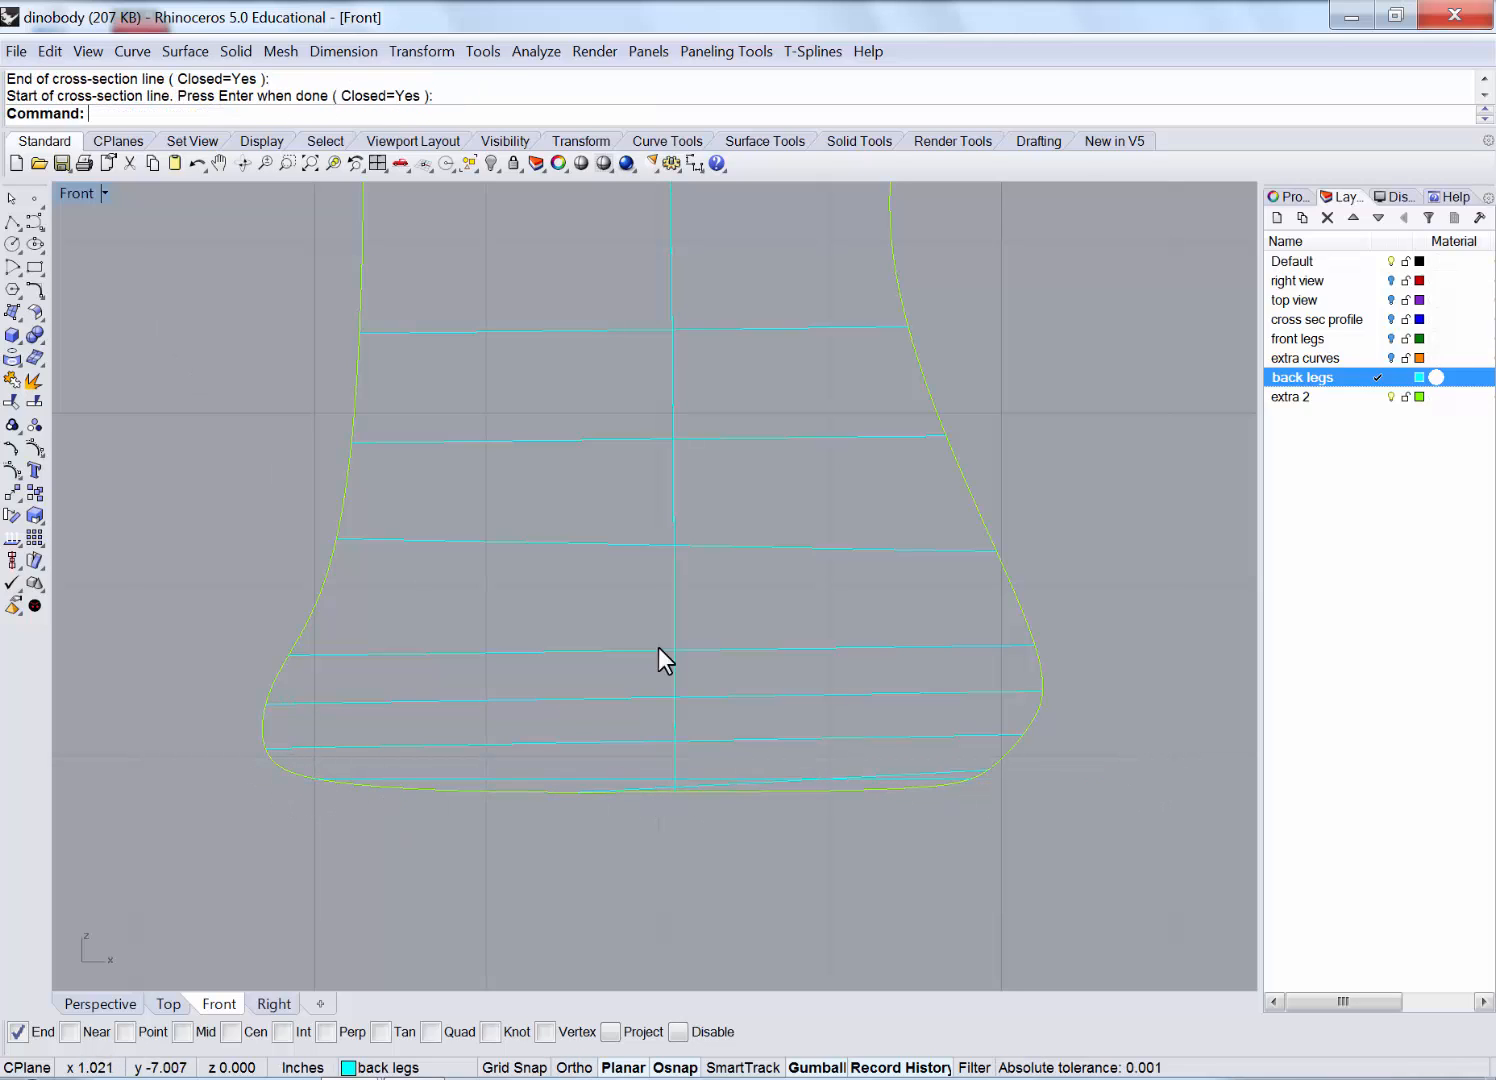
left_click(965, 770)
Delete the bottom cross-section curve and maximize the Perspective view around the leg.
key("Delete")
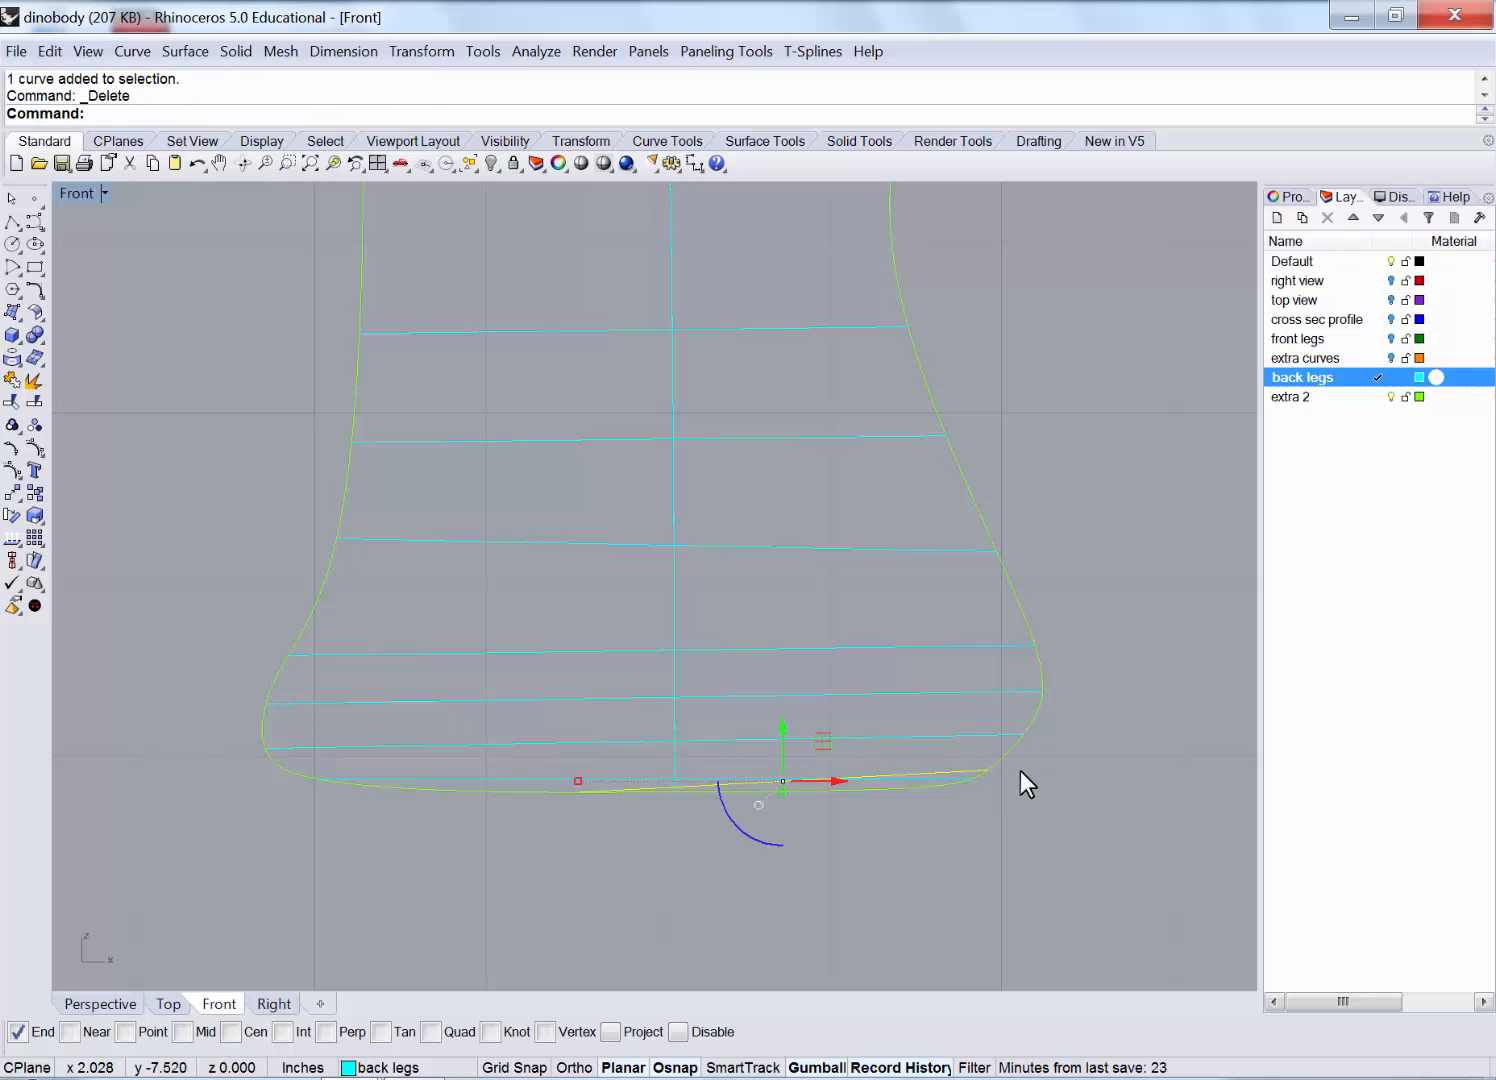
double_click(79, 193)
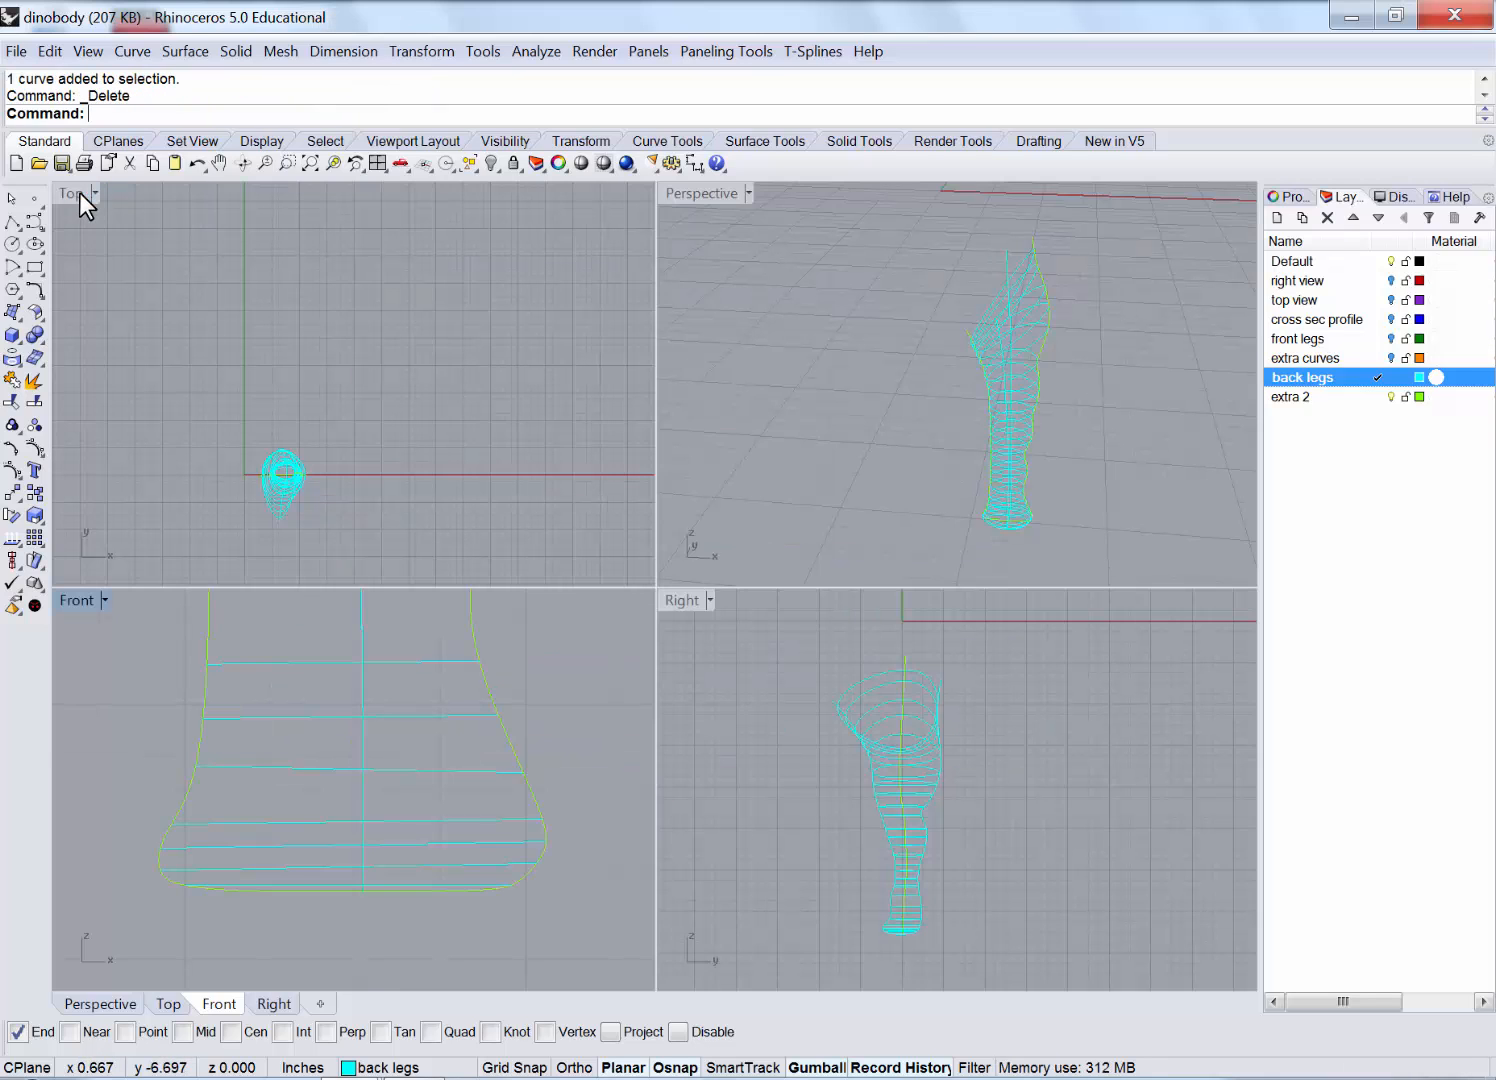
double_click(668, 195)
right_click_drag(730, 350, 805, 352)
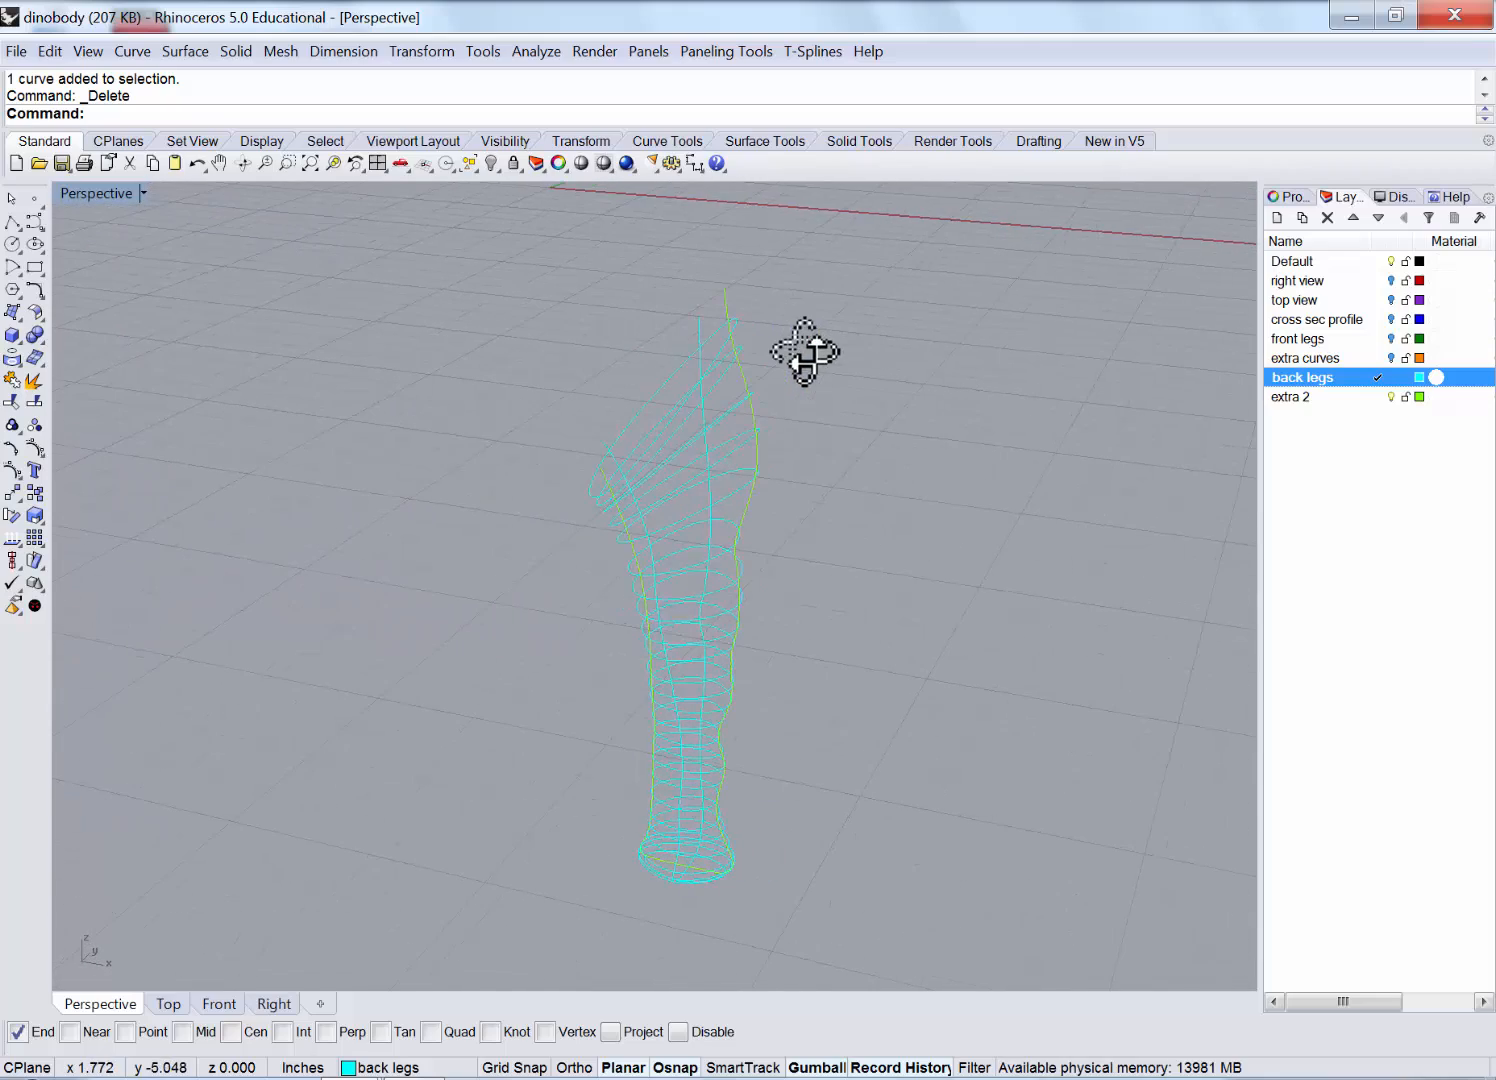
Move the yellow leg profile curves onto the extra 2 layer.
left_click(699, 326)
left_click(723, 297)
scroll(607, 446, "up", 3)
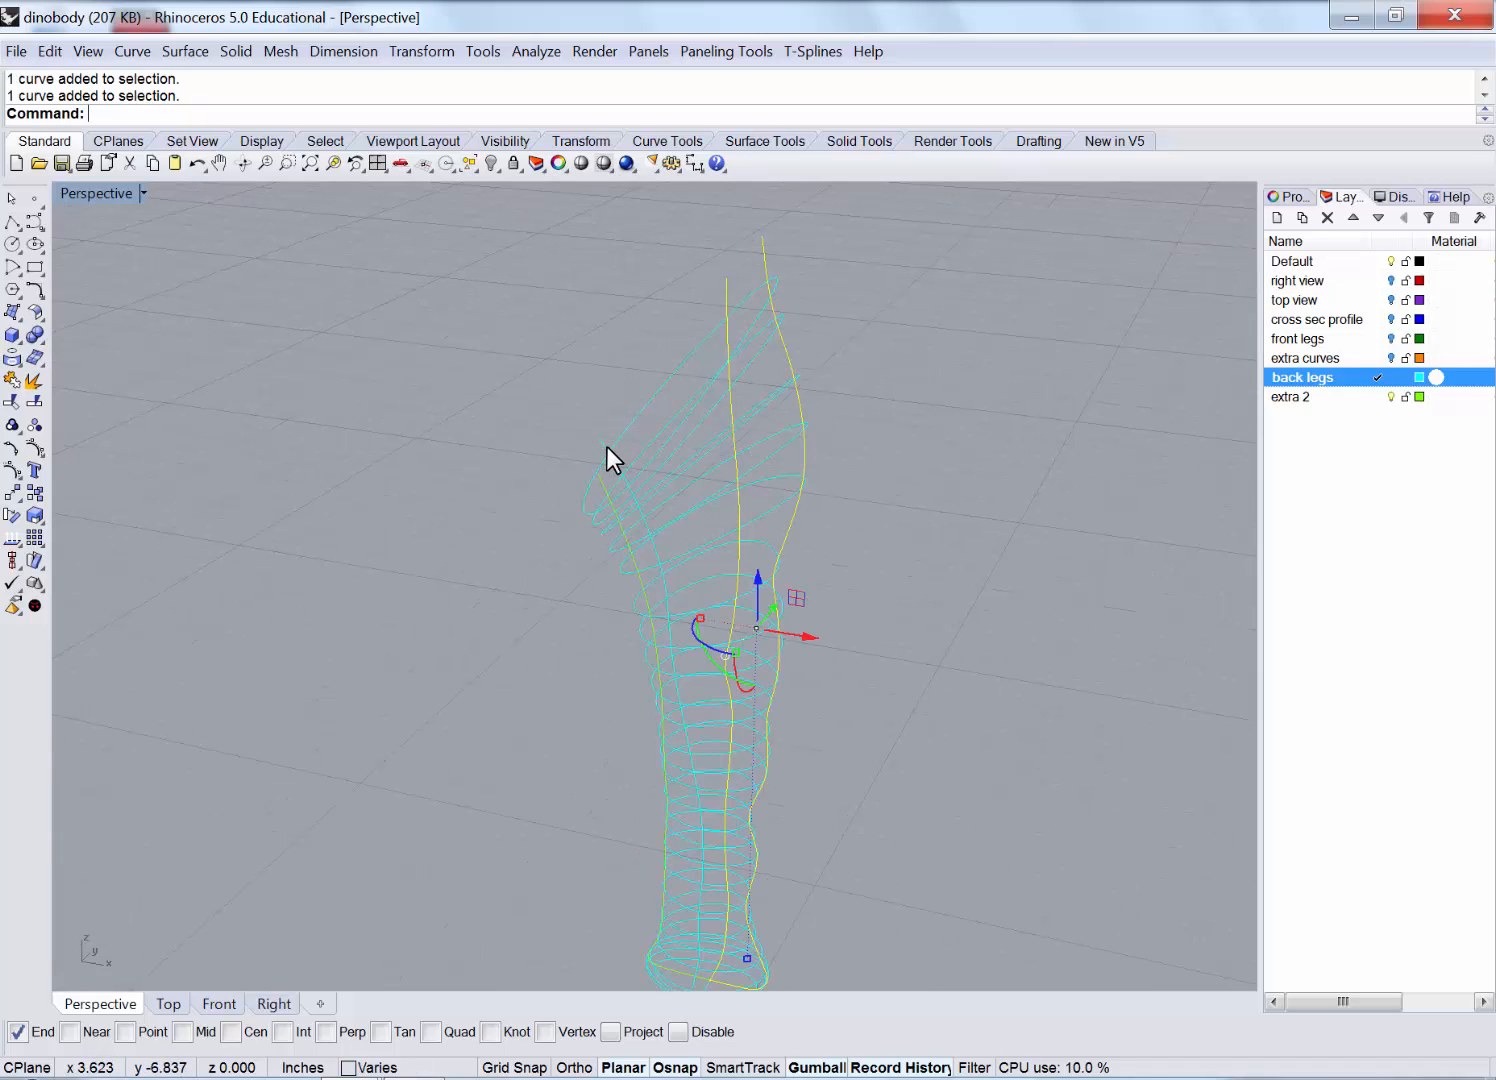
left_click(601, 484)
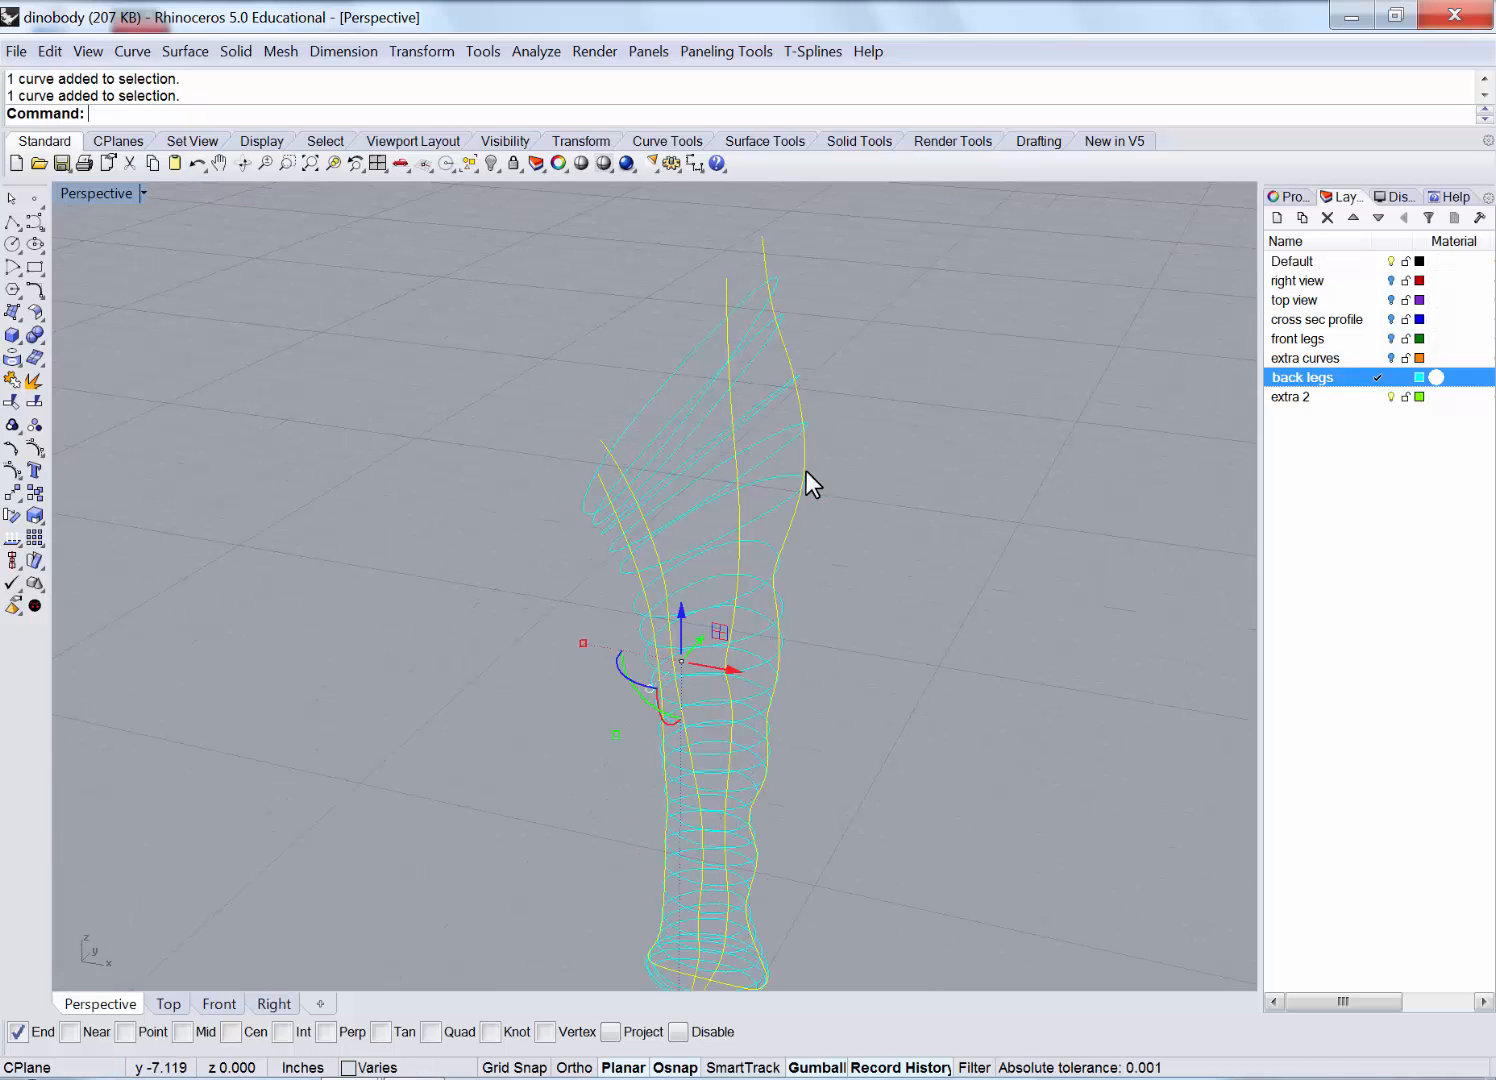
right_click(1313, 395)
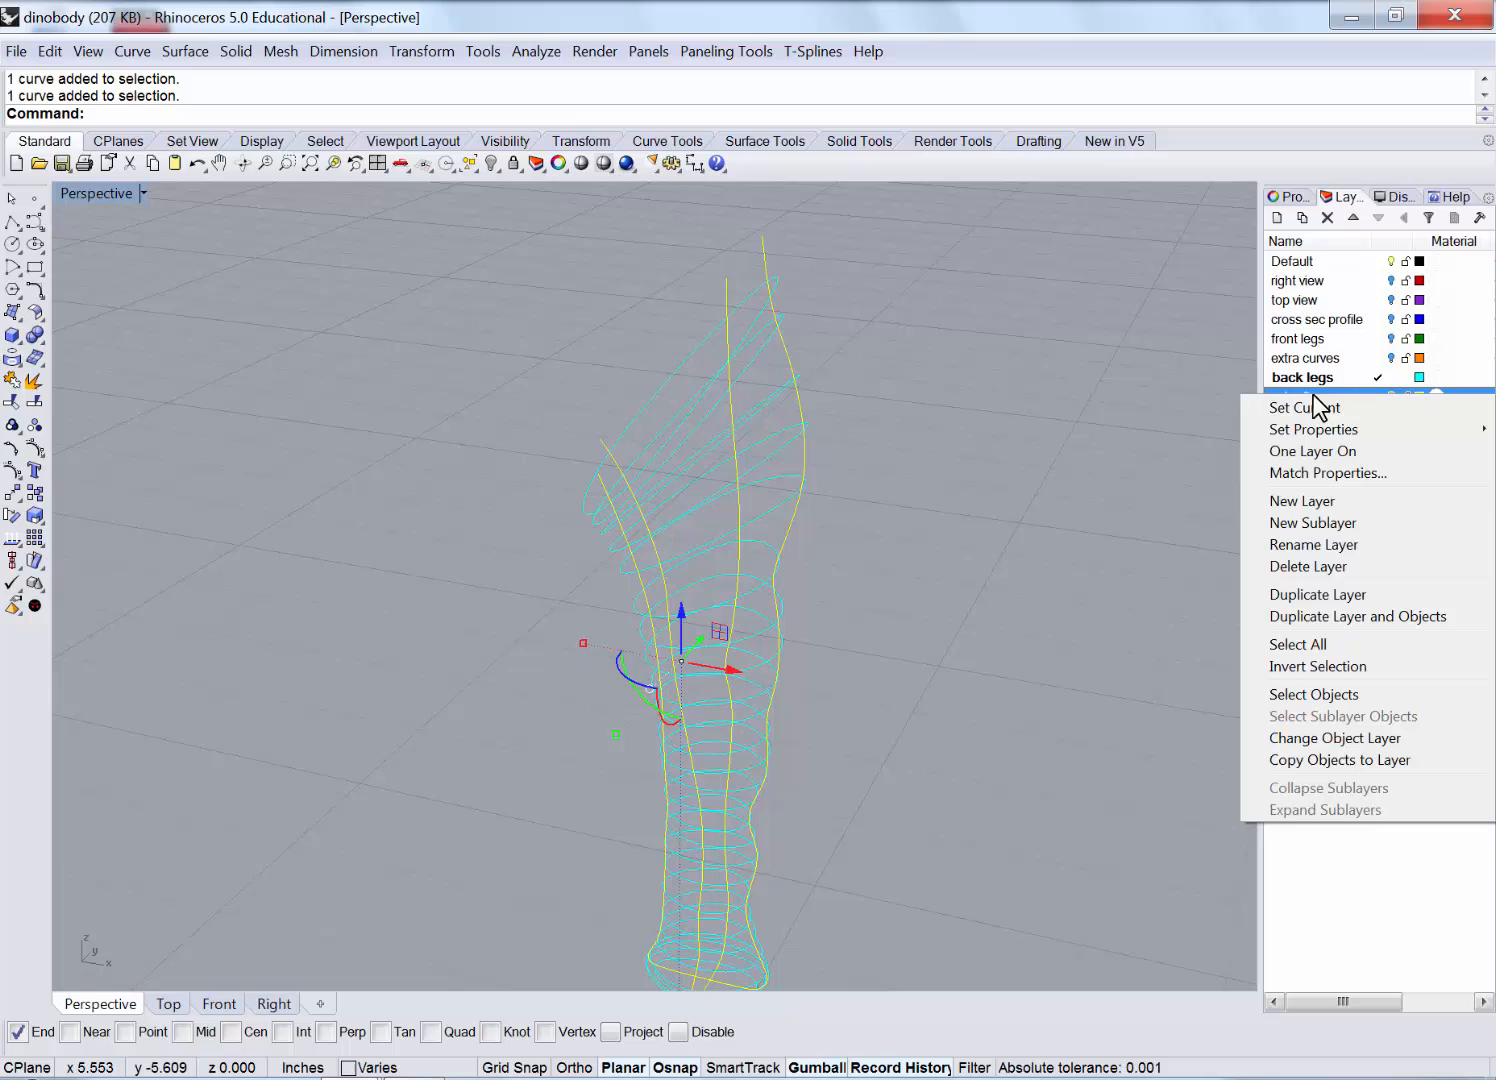
left_click(1337, 740)
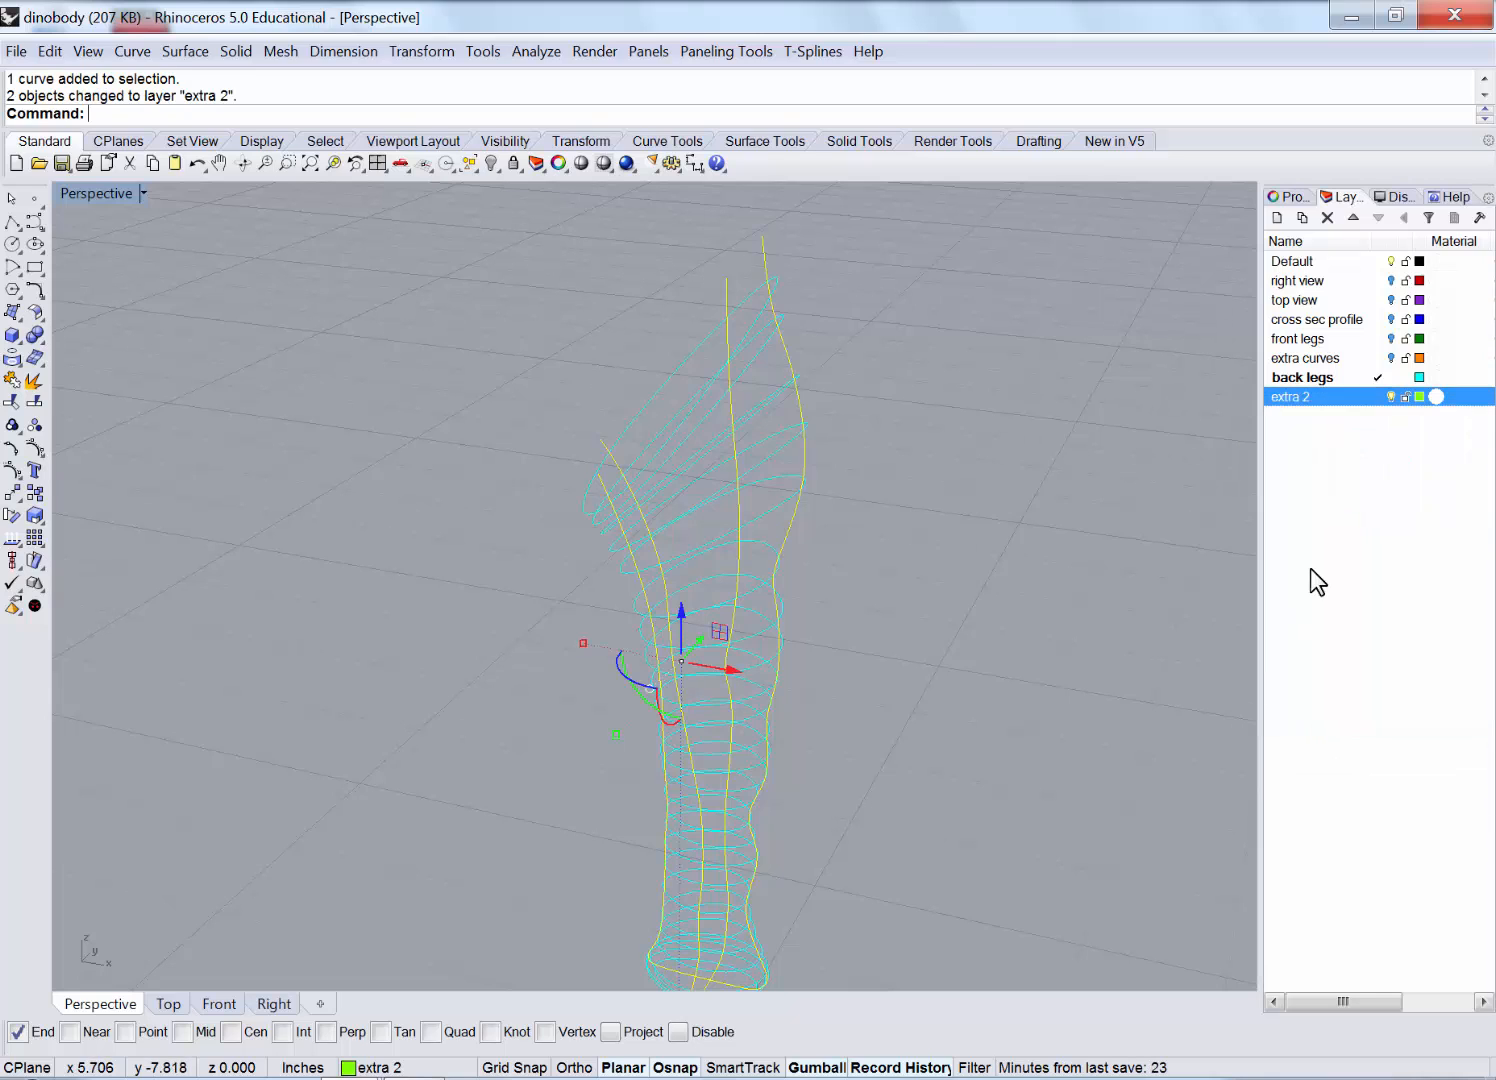
right_click(1329, 402)
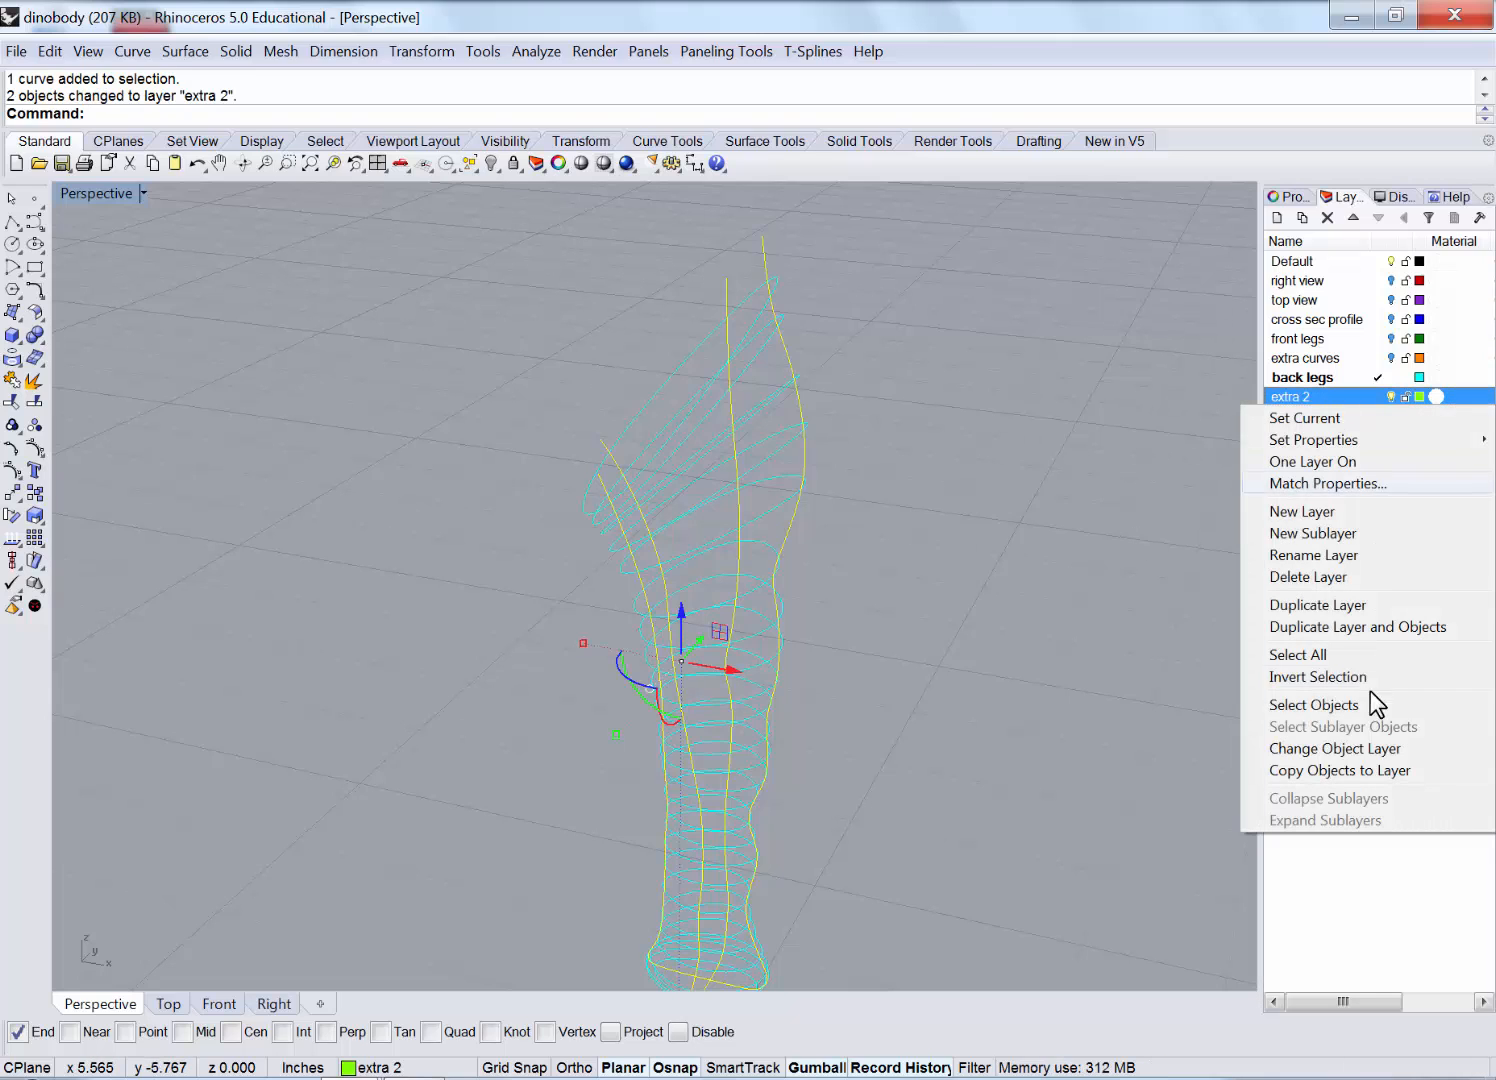
left_click(1346, 748)
Deselect the curves and hide the extra 2 layer, leaving only the cyan rings.
left_click(1044, 505)
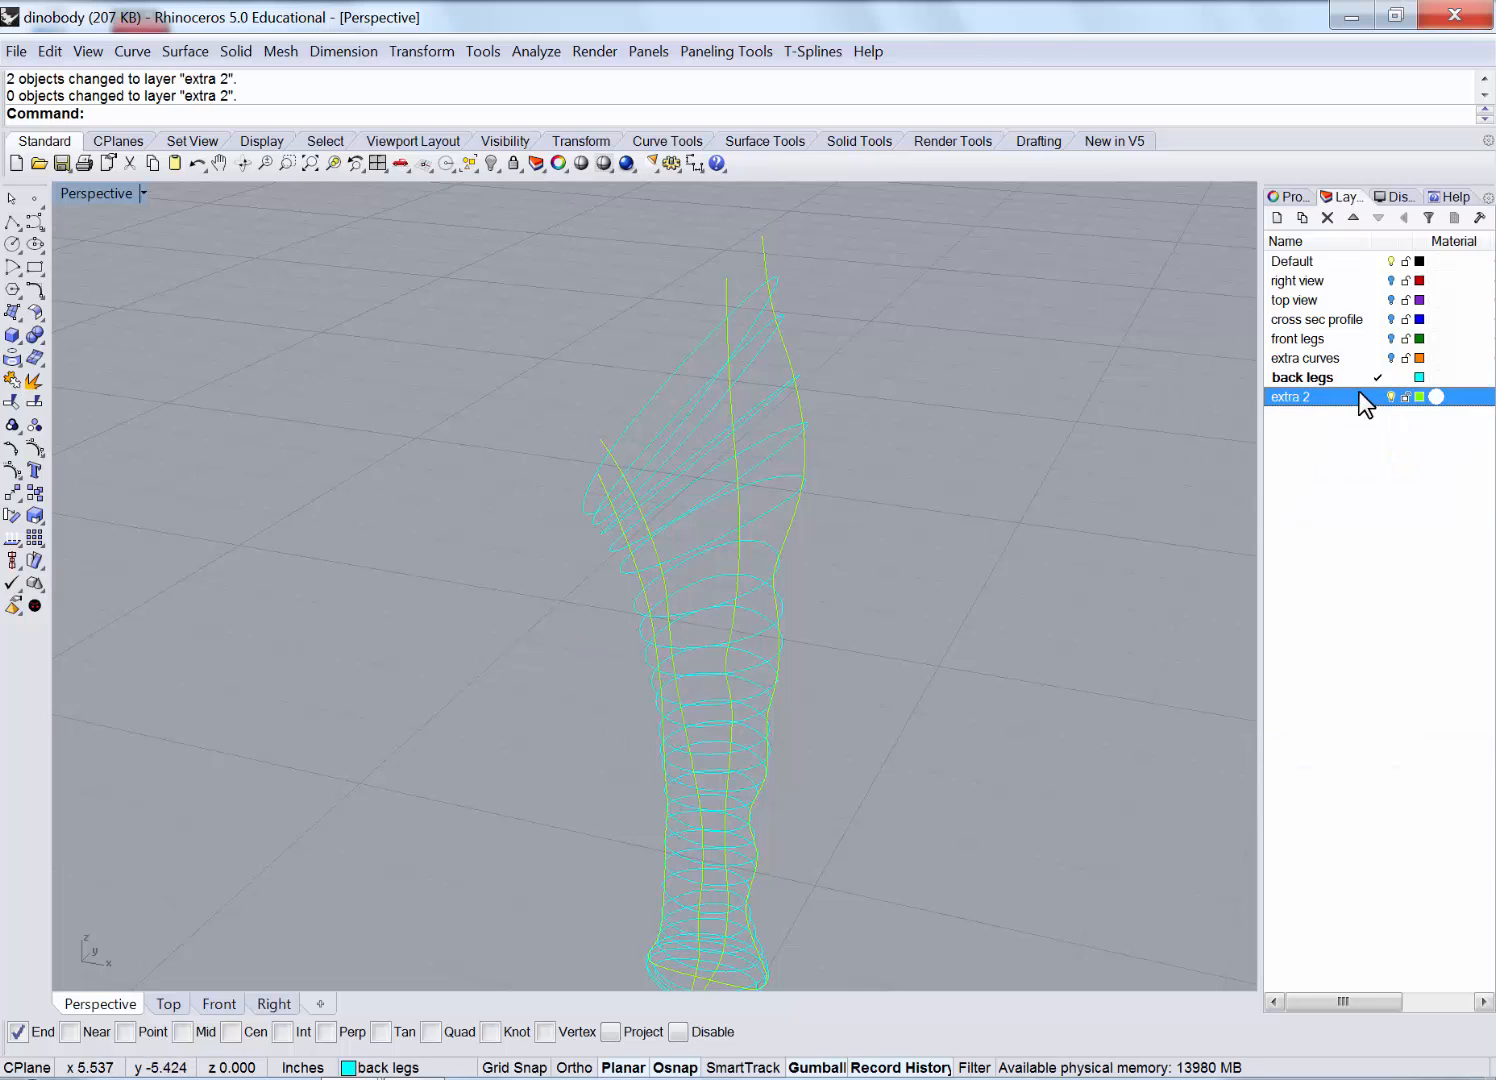
left_click(1390, 397)
scroll(866, 445, "down", 4)
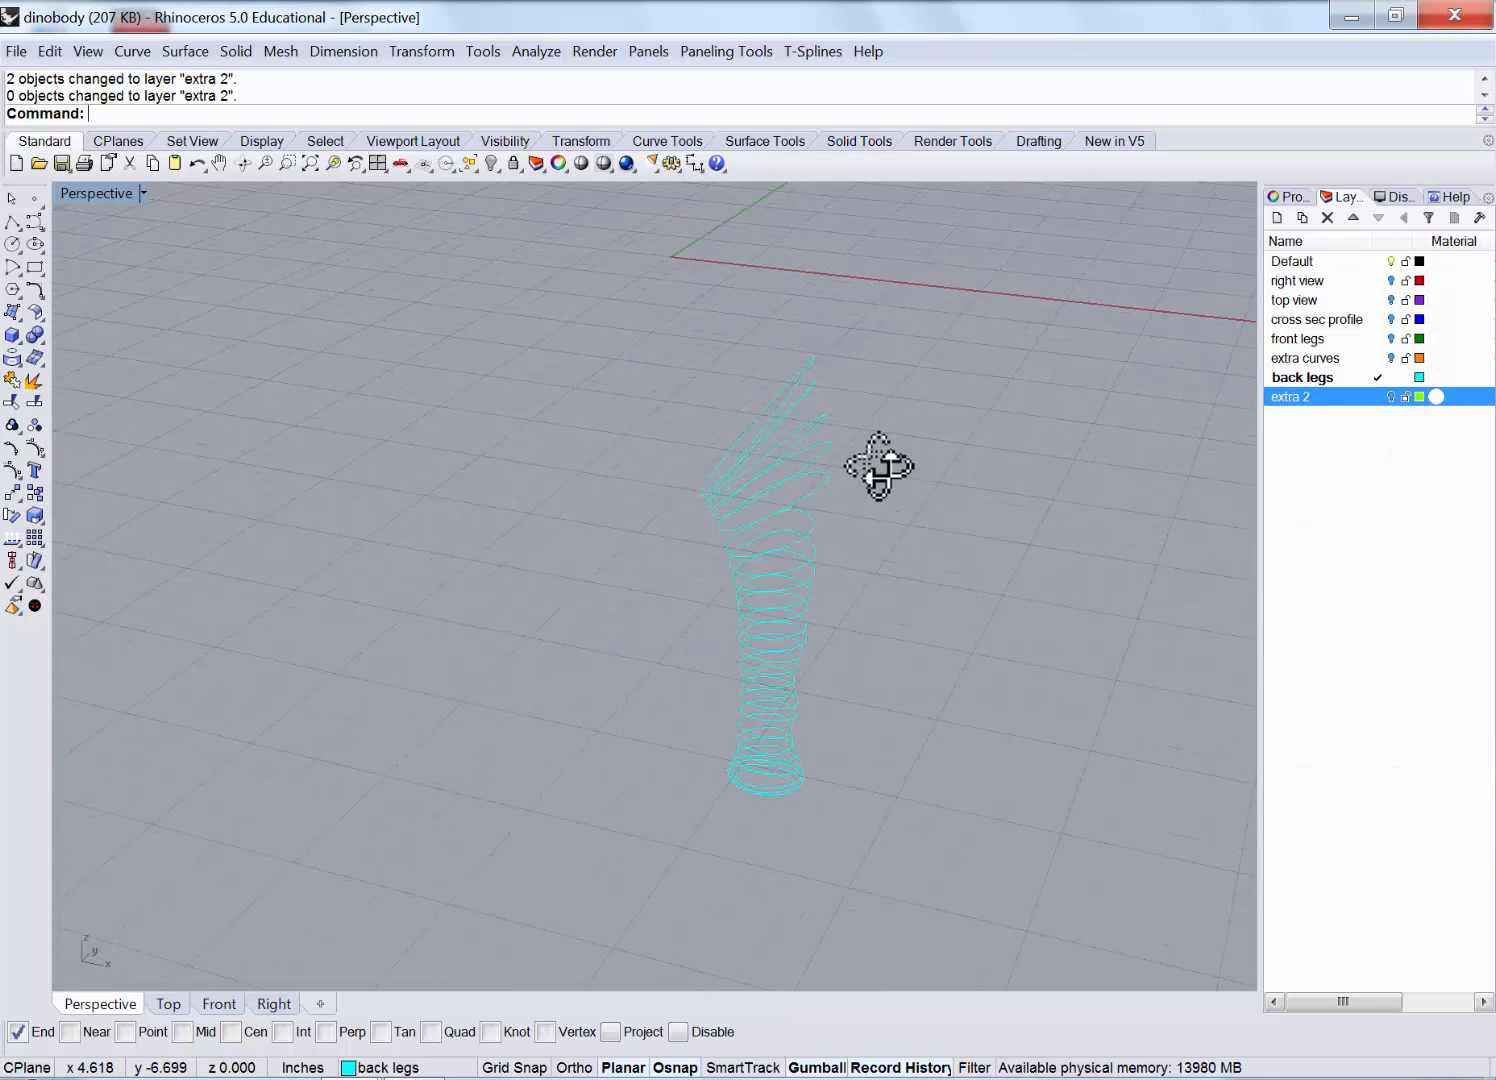
left_click(232, 52)
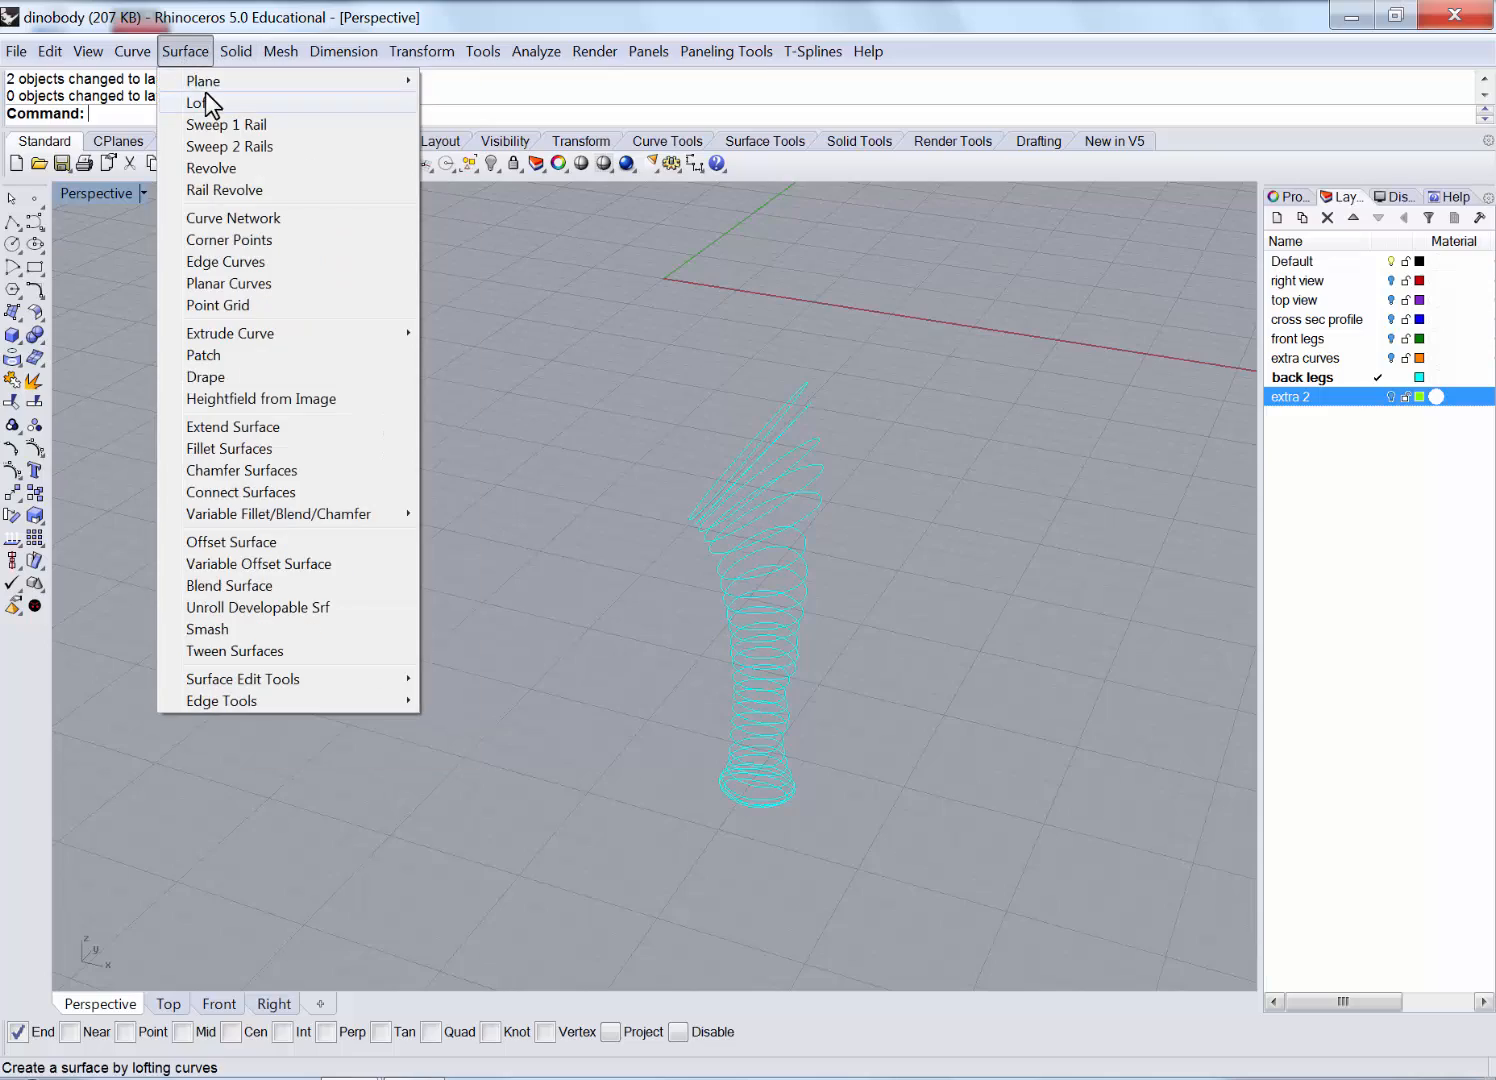
Loft the cyan cross-section rings with Natural seams and Loose style into the hind-leg surface.
left_click(205, 93)
left_click(745, 795)
key("Return")
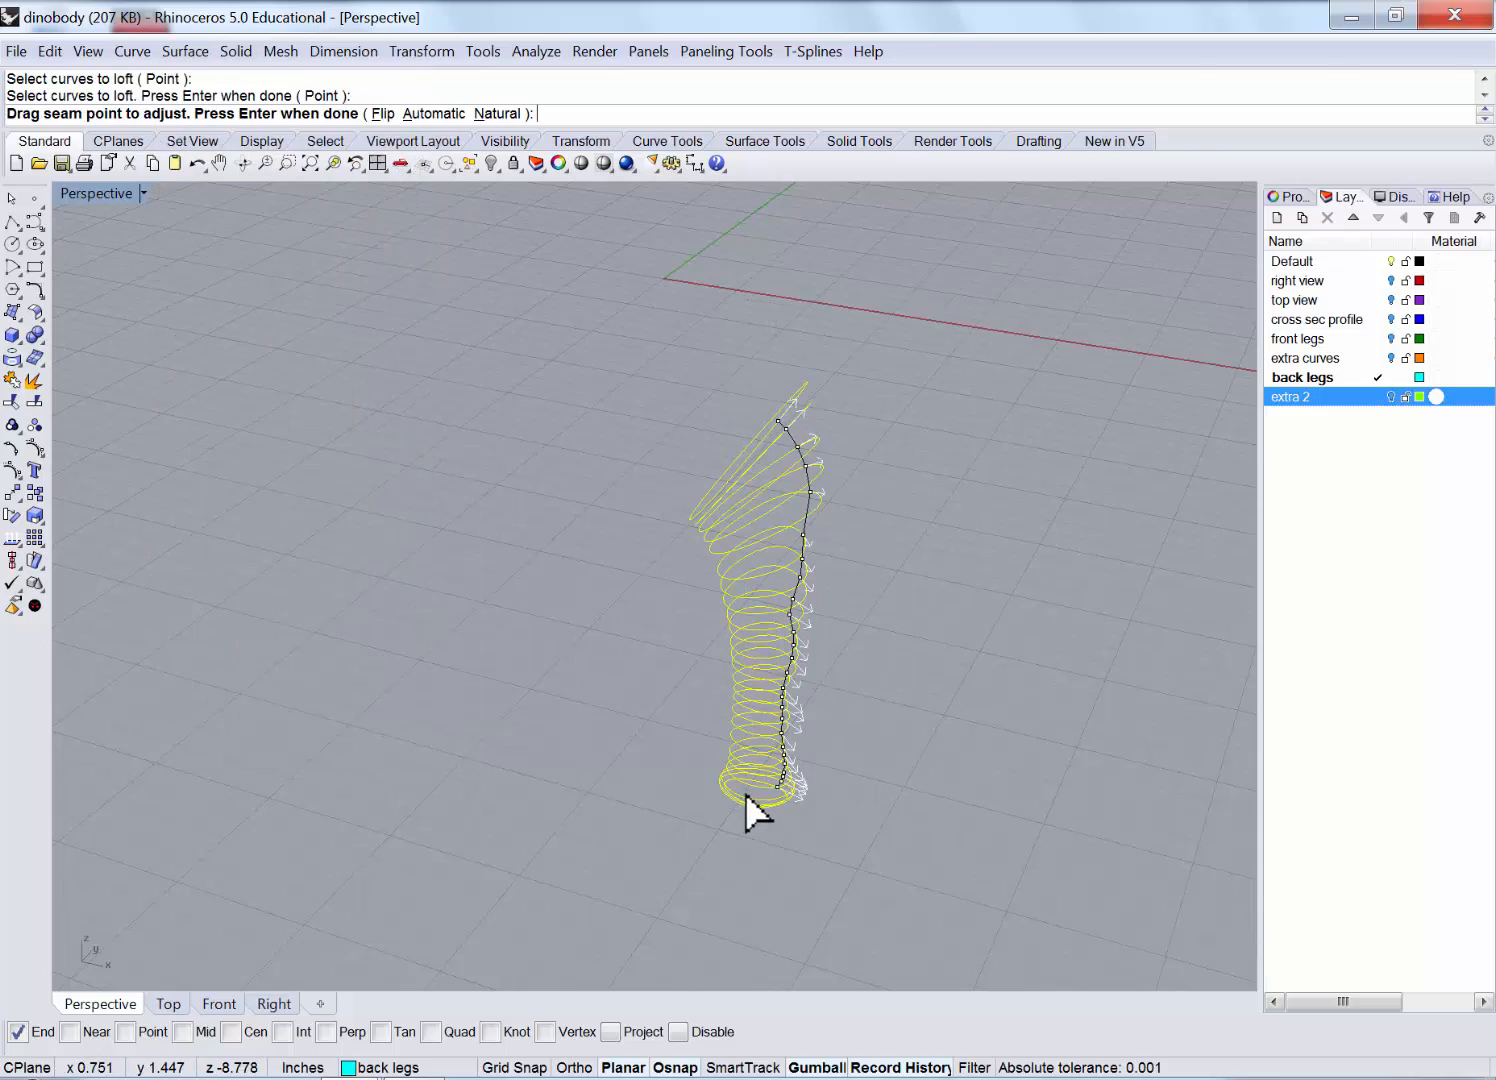
right_click_drag(748, 805, 760, 585)
left_click(497, 113)
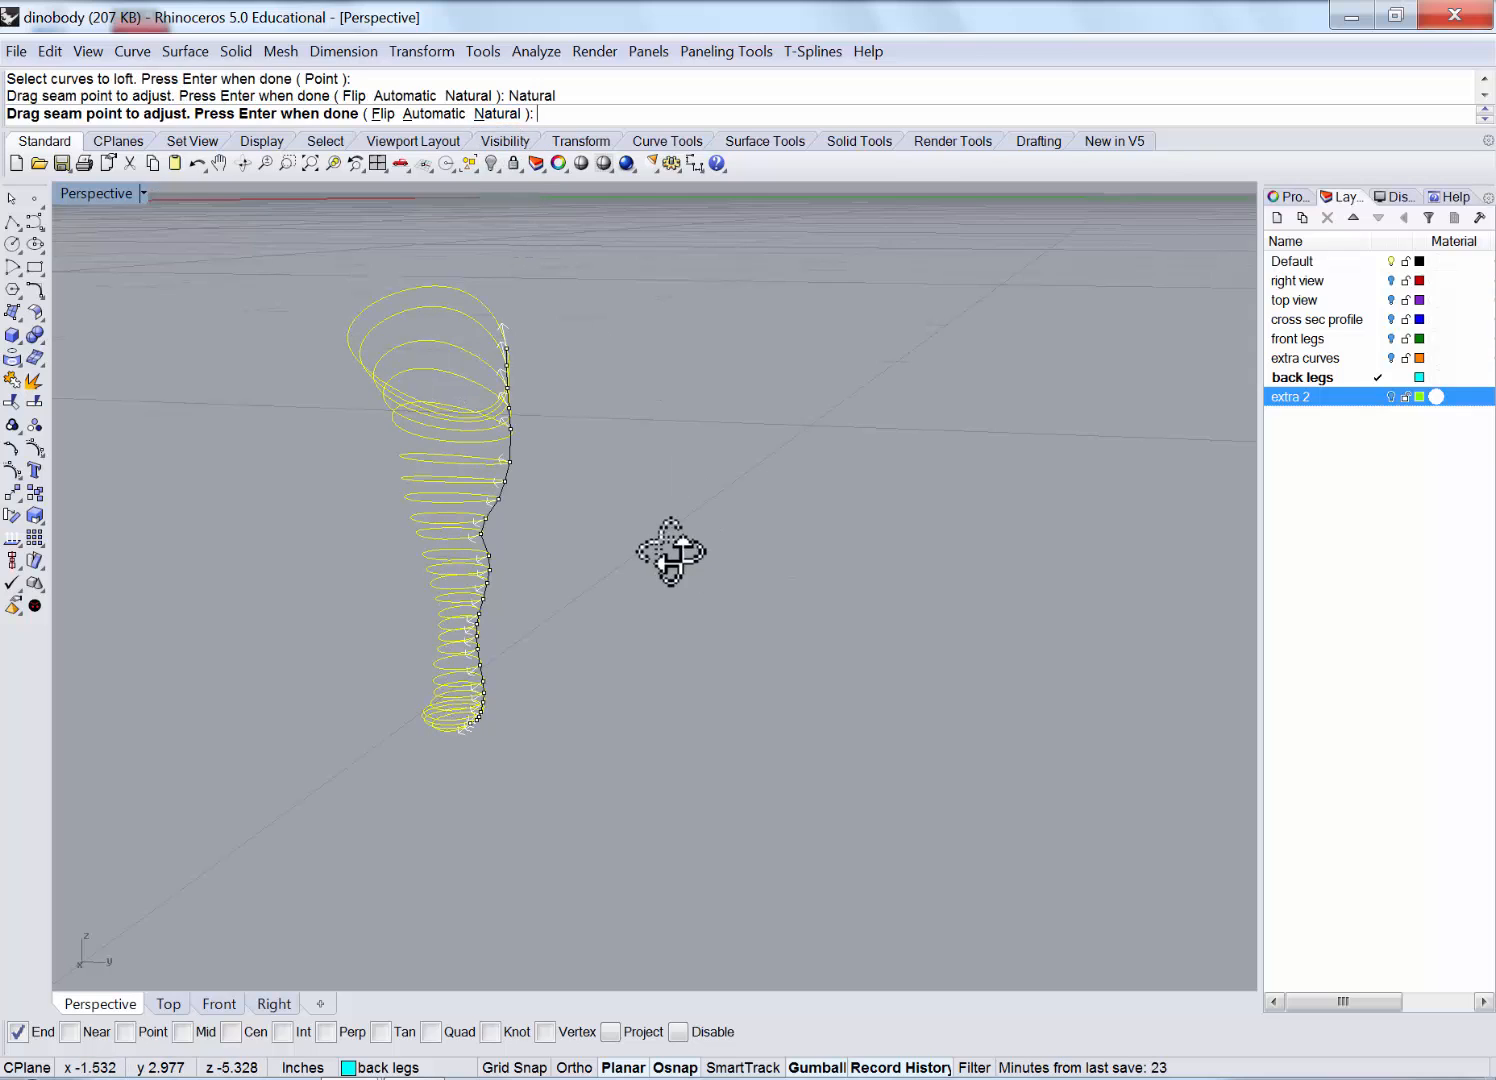
right_click_drag(668, 544, 765, 632)
key("Return")
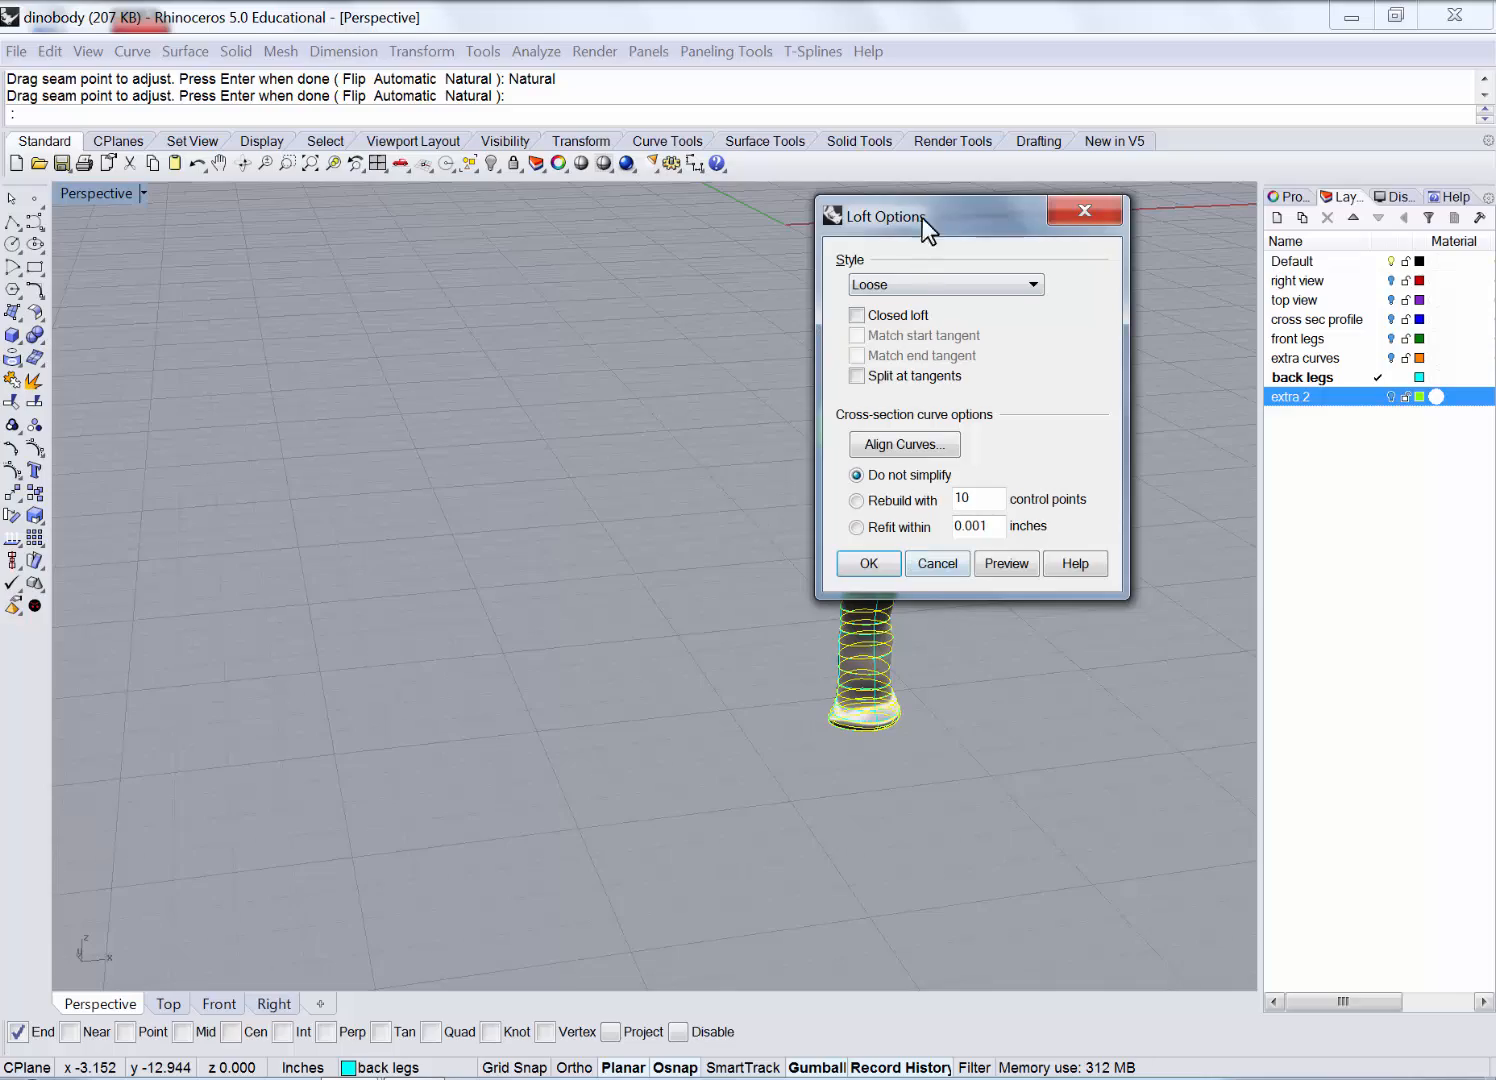
left_click_drag(922, 219, 828, 266)
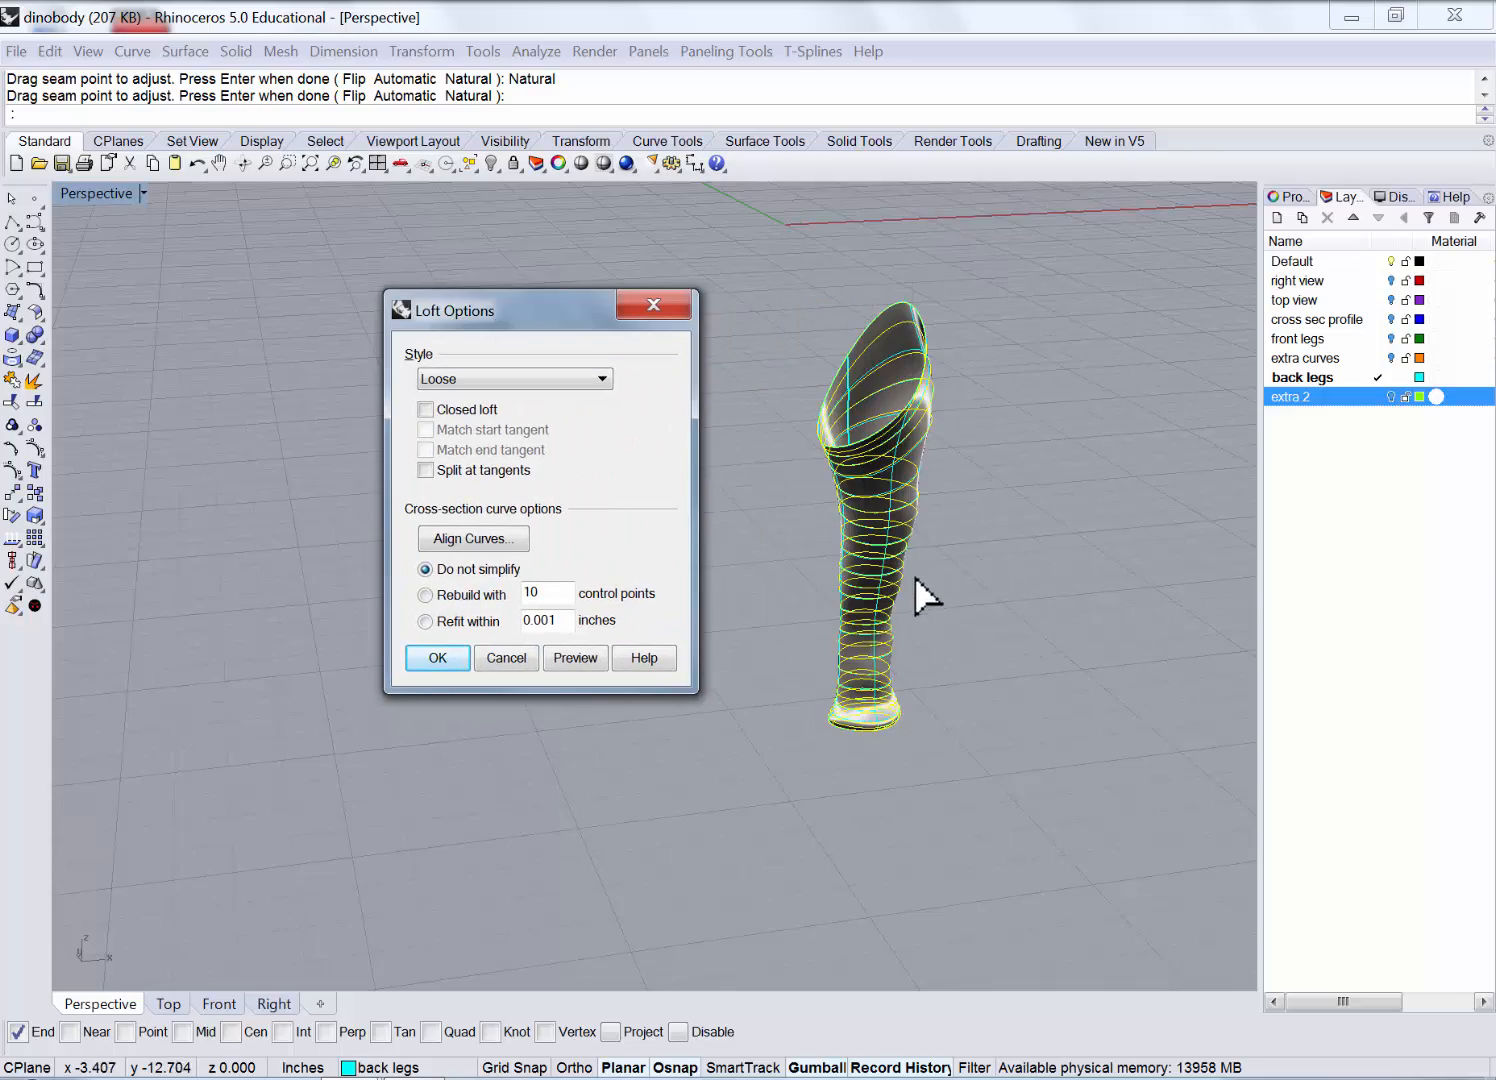
right_click_drag(918, 592, 720, 470)
left_click_drag(662, 325, 975, 332)
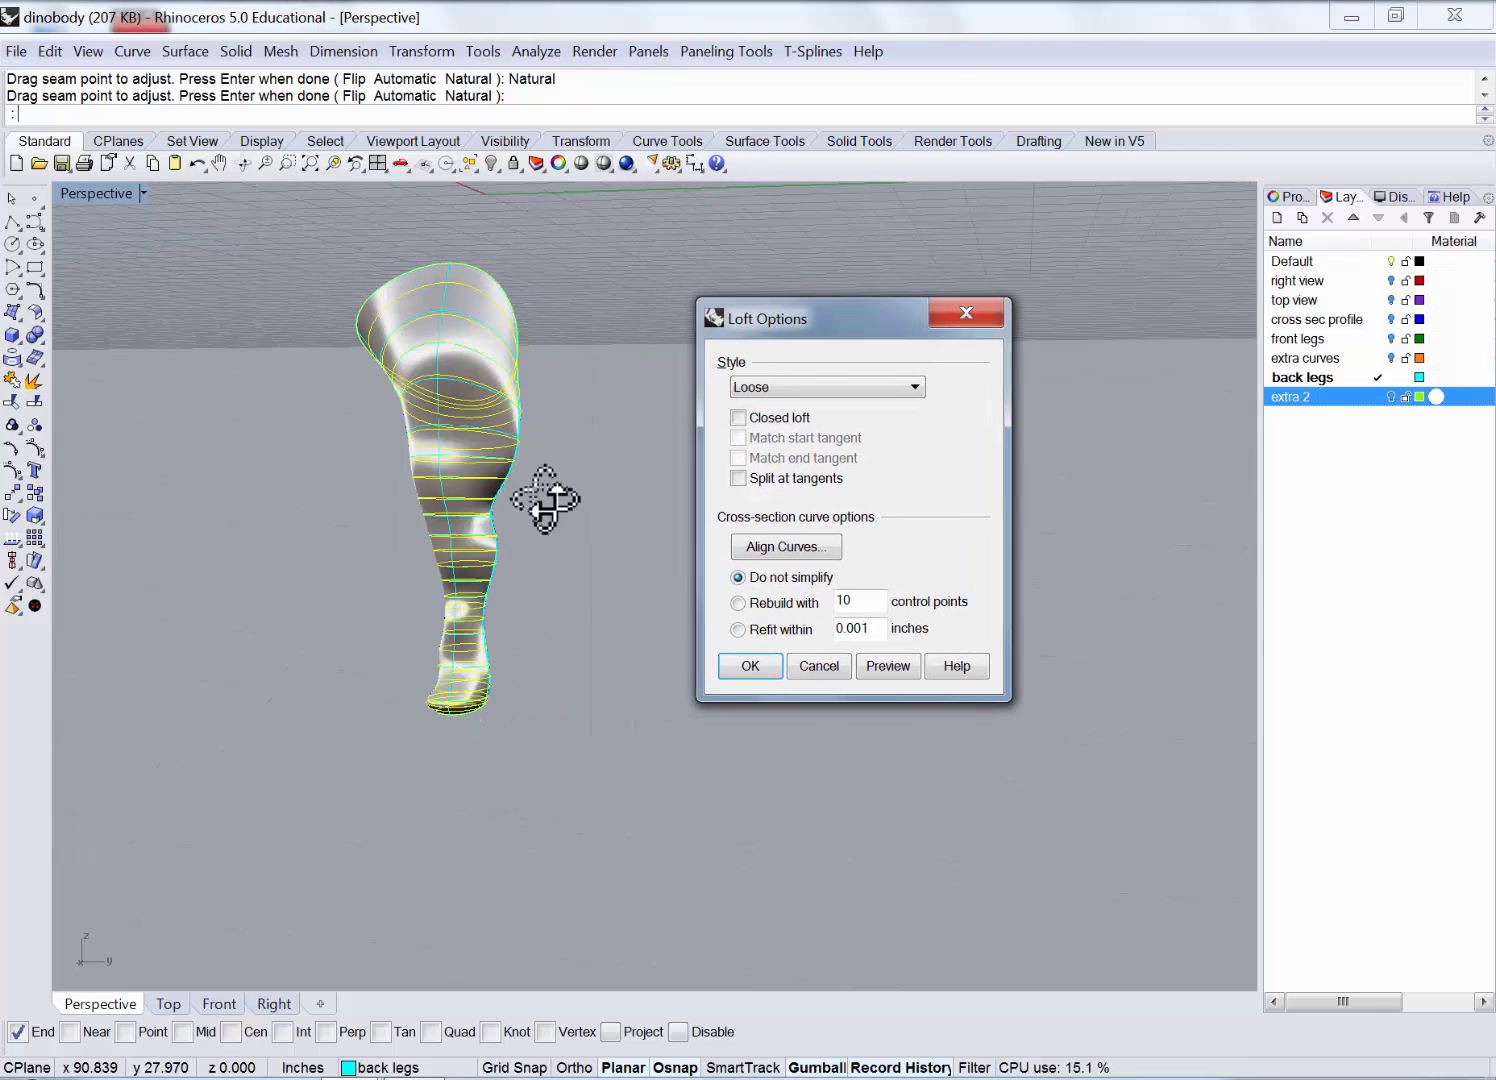
right_click_drag(544, 494, 605, 578)
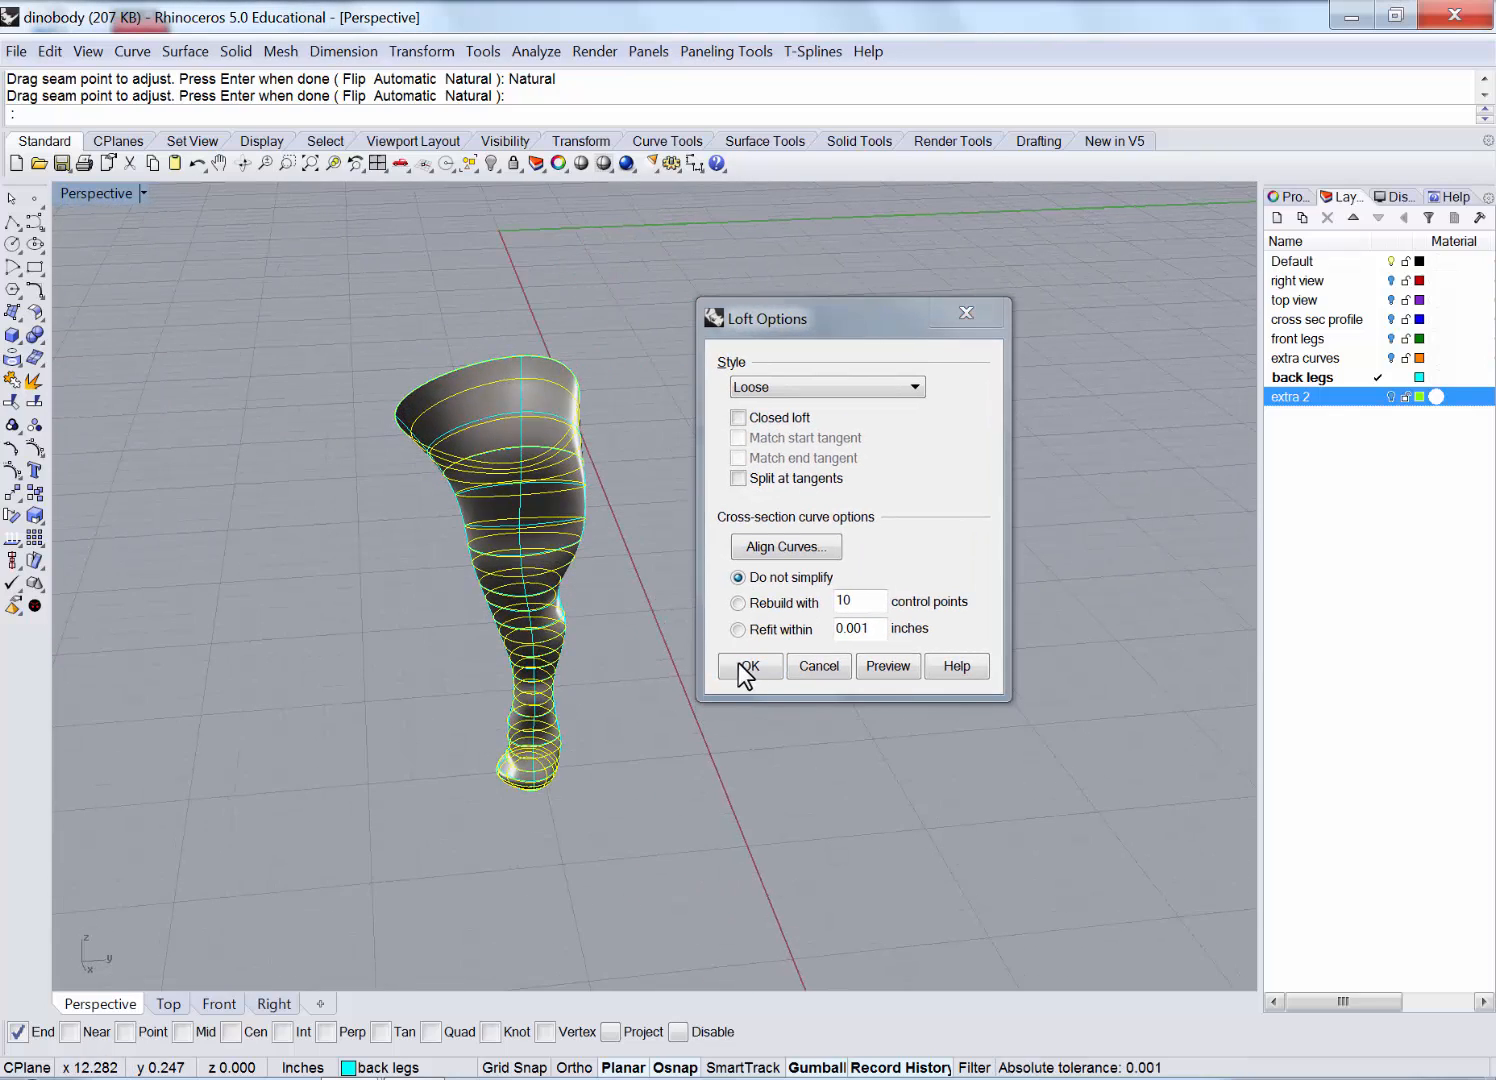
left_click(750, 666)
Turn the cross sec profile, top view, right view, extra curves and extra 2 layers back on.
right_click_drag(497, 412, 257, 293)
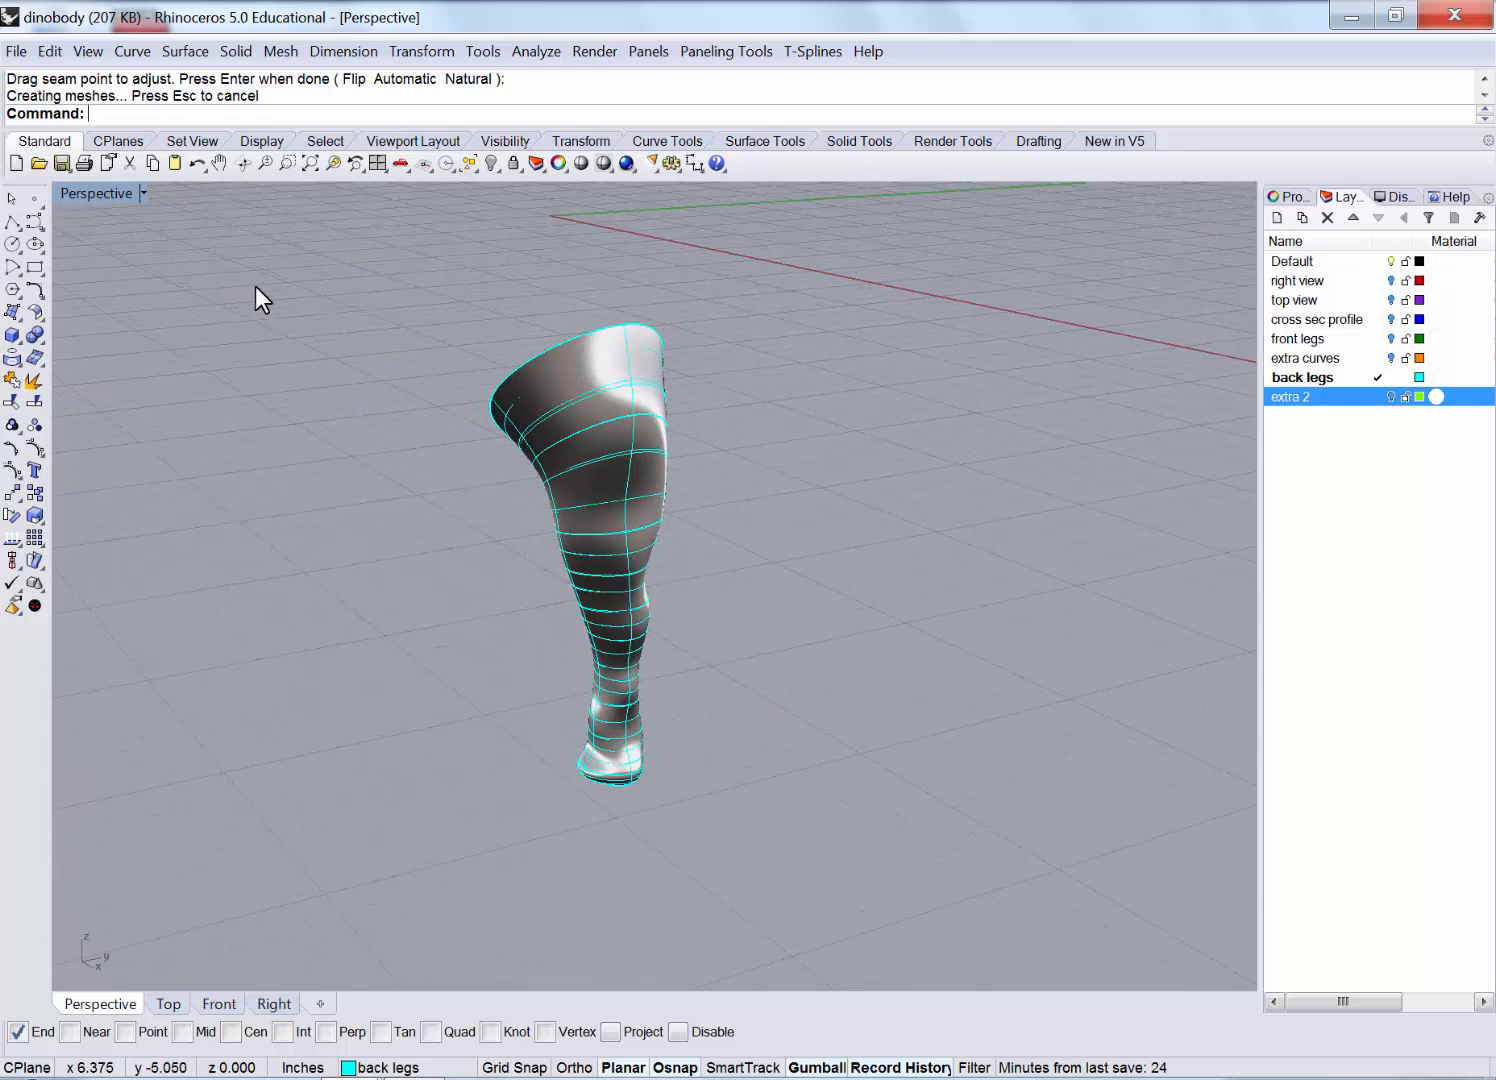
double_click(94, 191)
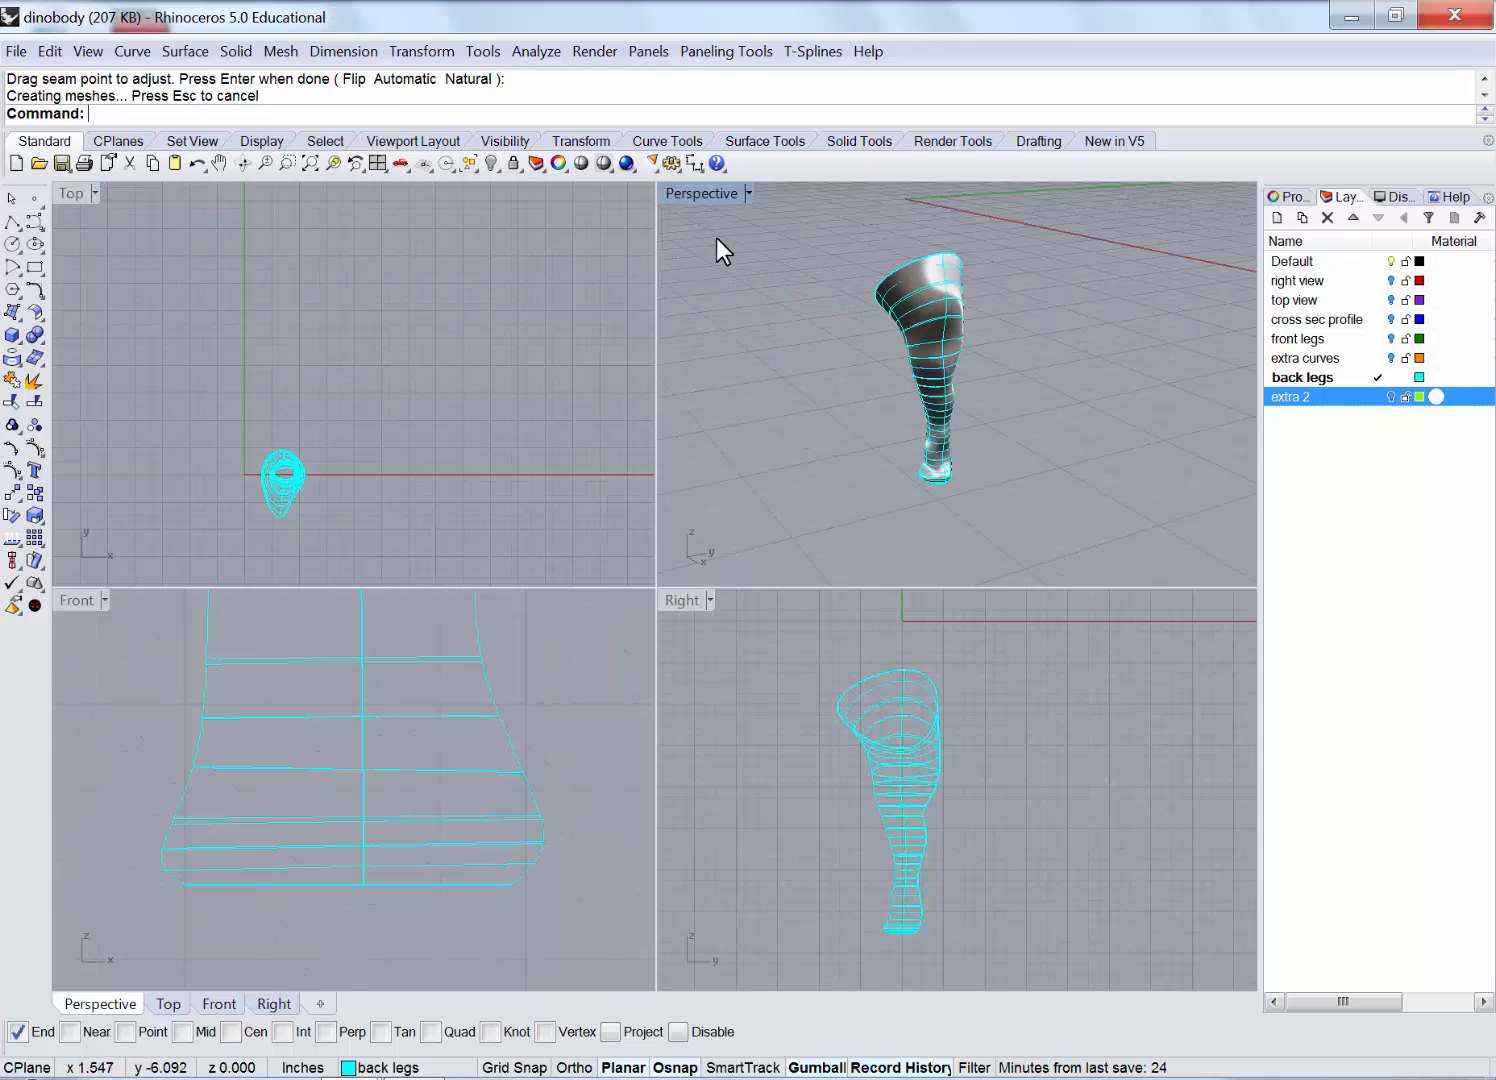
double_click(685, 192)
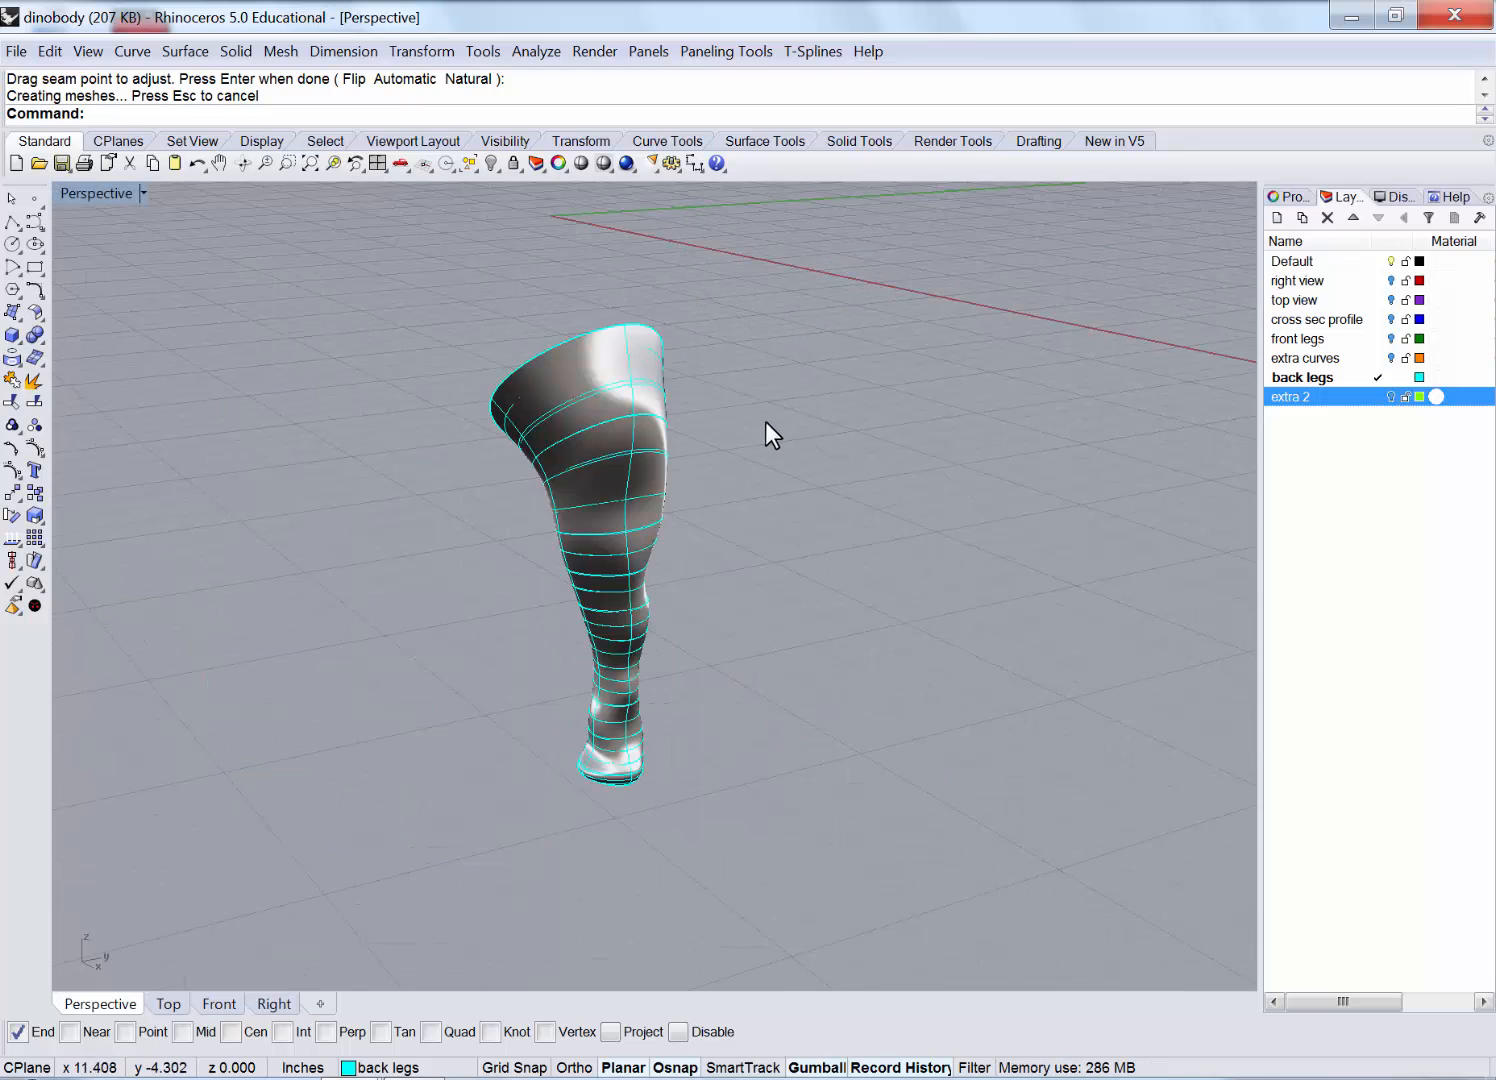
scroll(785, 470, "down", 3)
scroll(805, 513, "down", 2)
scroll(760, 394, "up", 2)
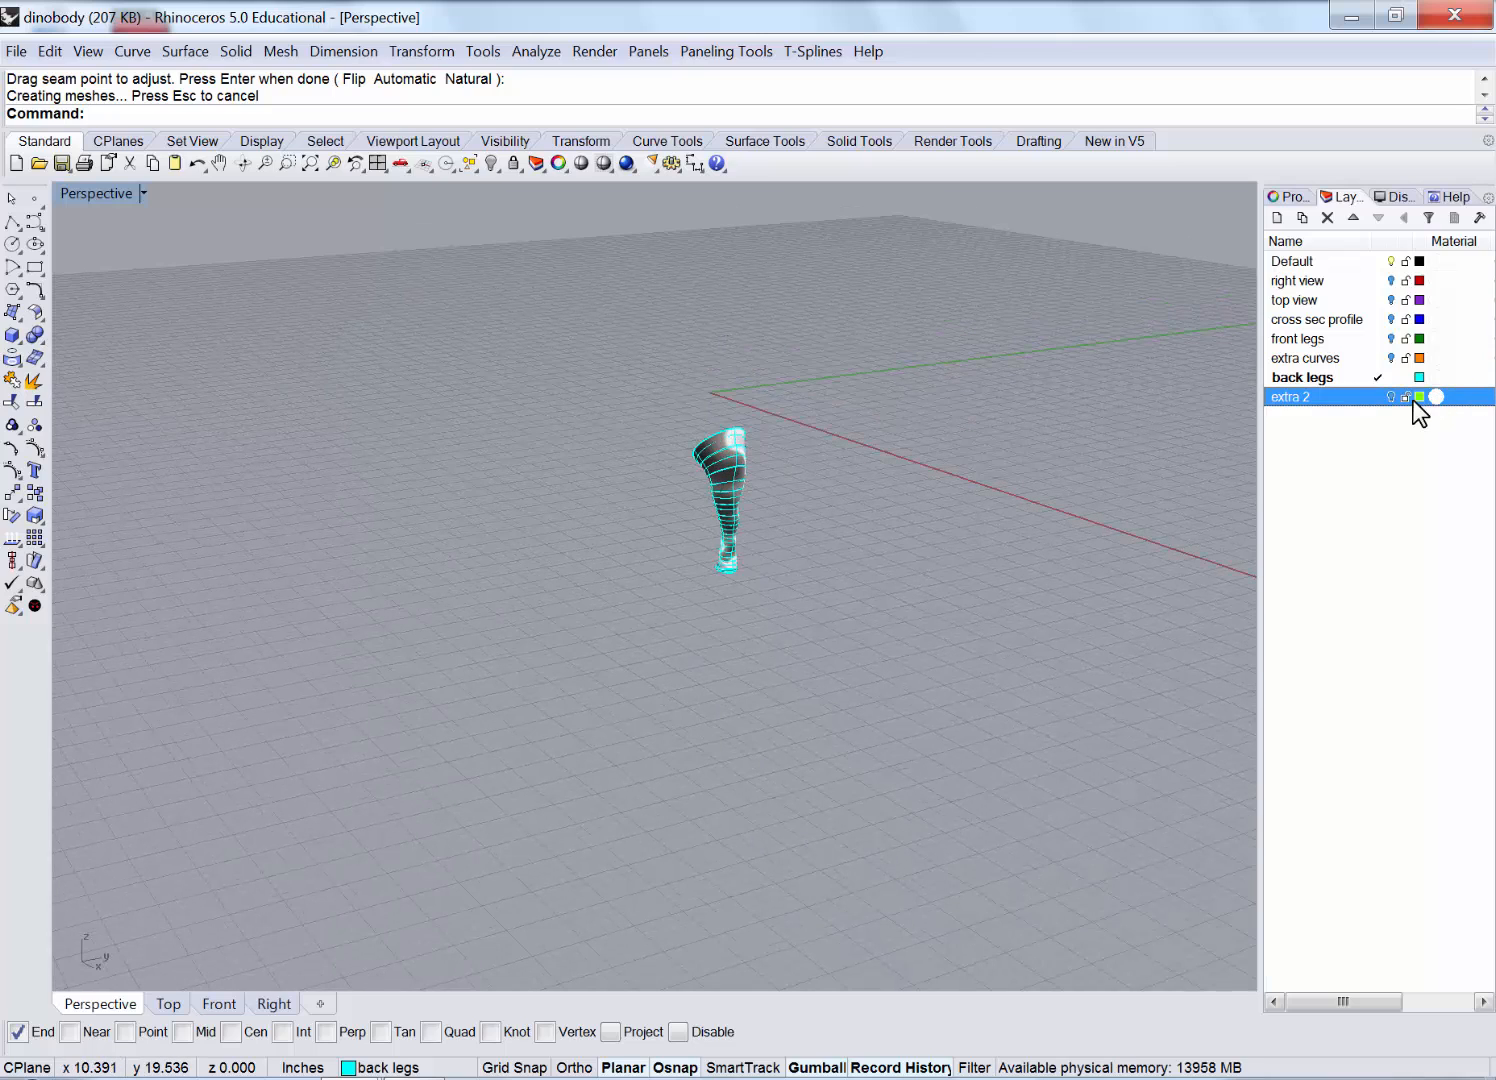
left_click(1390, 319)
left_click(1390, 300)
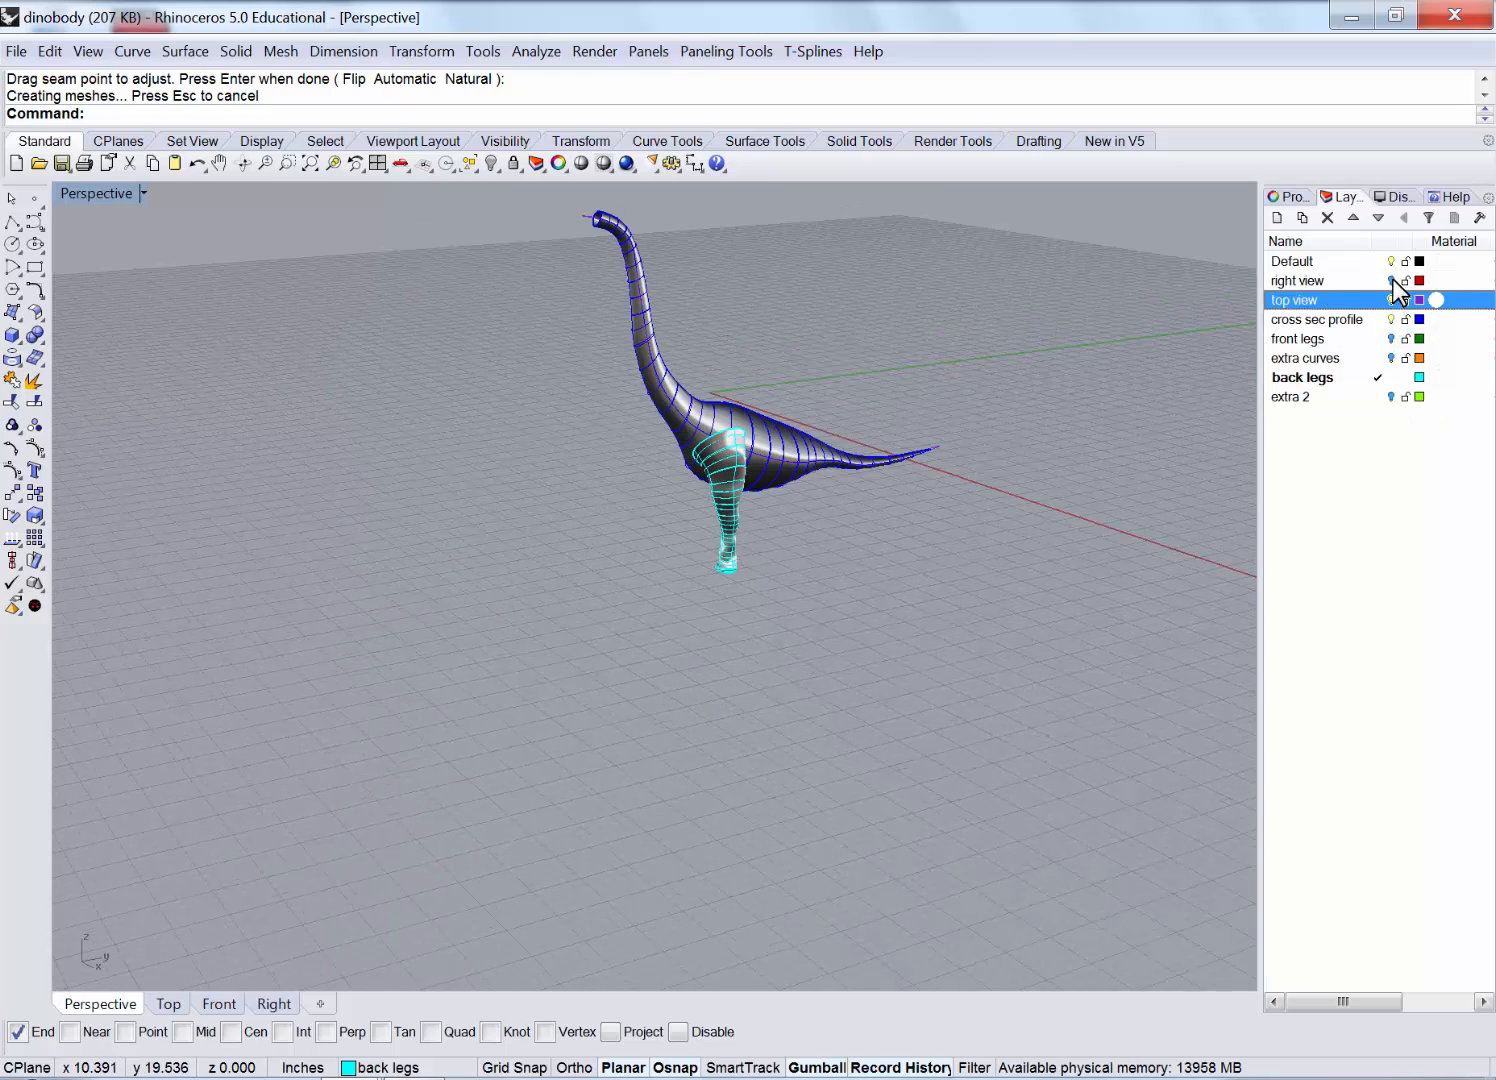
left_click(1390, 281)
left_click(1390, 338)
left_click(1390, 358)
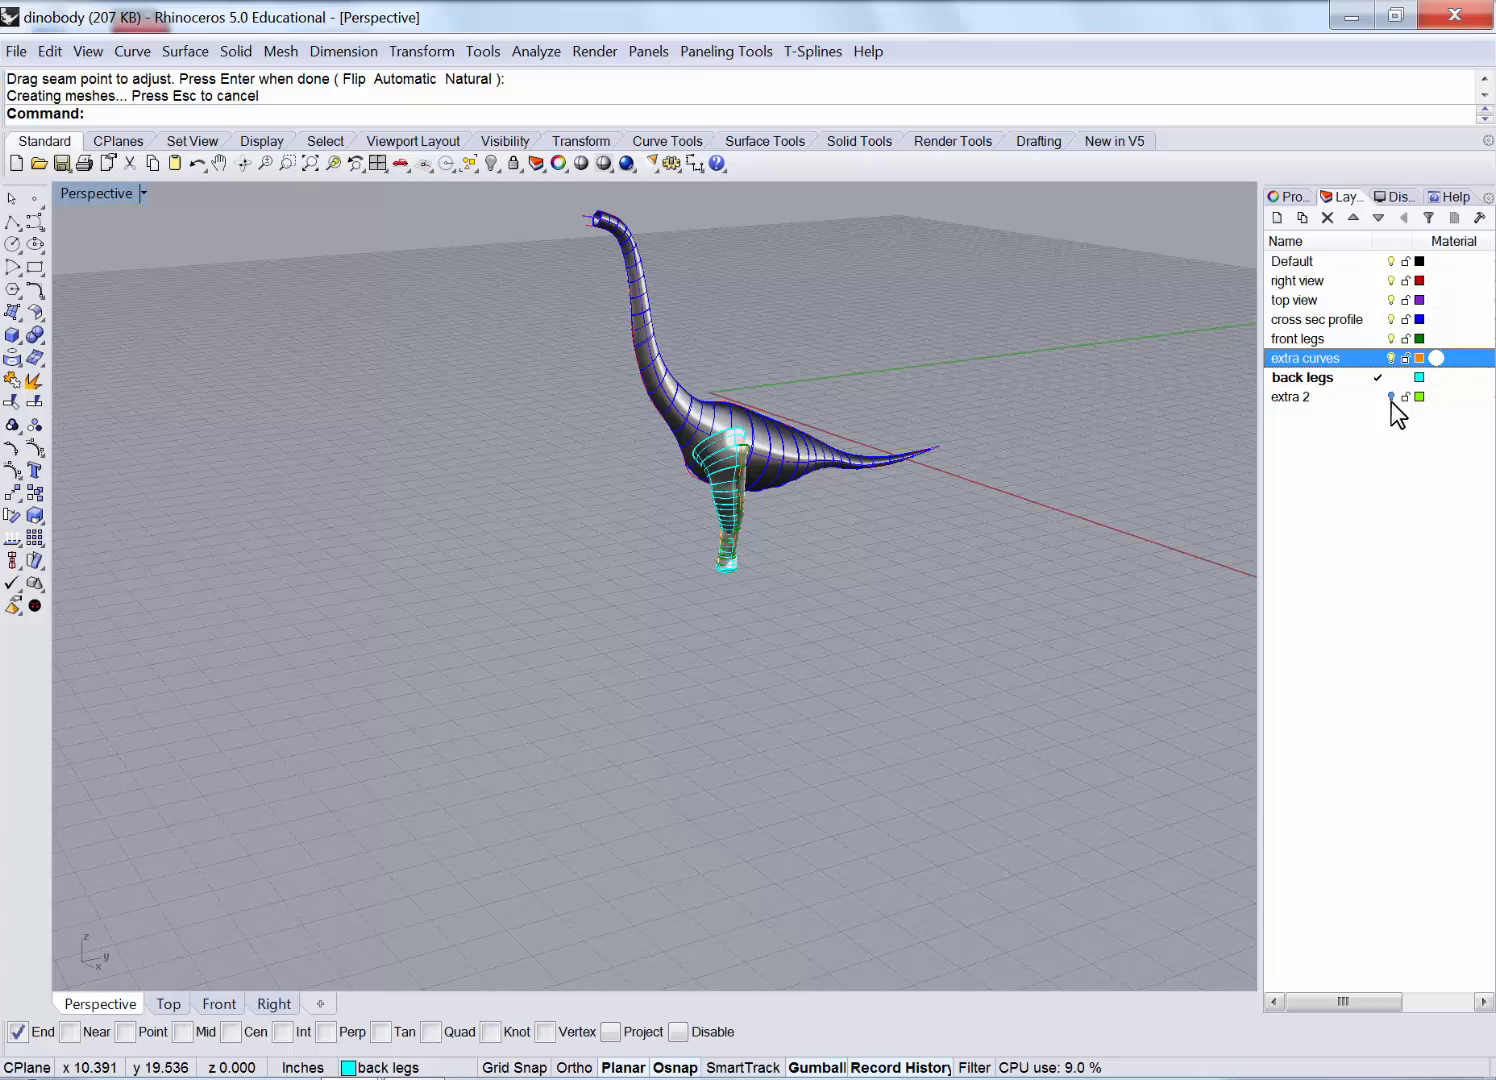
left_click(1391, 398)
Inspect where the leg meets the body, then undo the last two layer visibility changes.
scroll(763, 485, "up", 5)
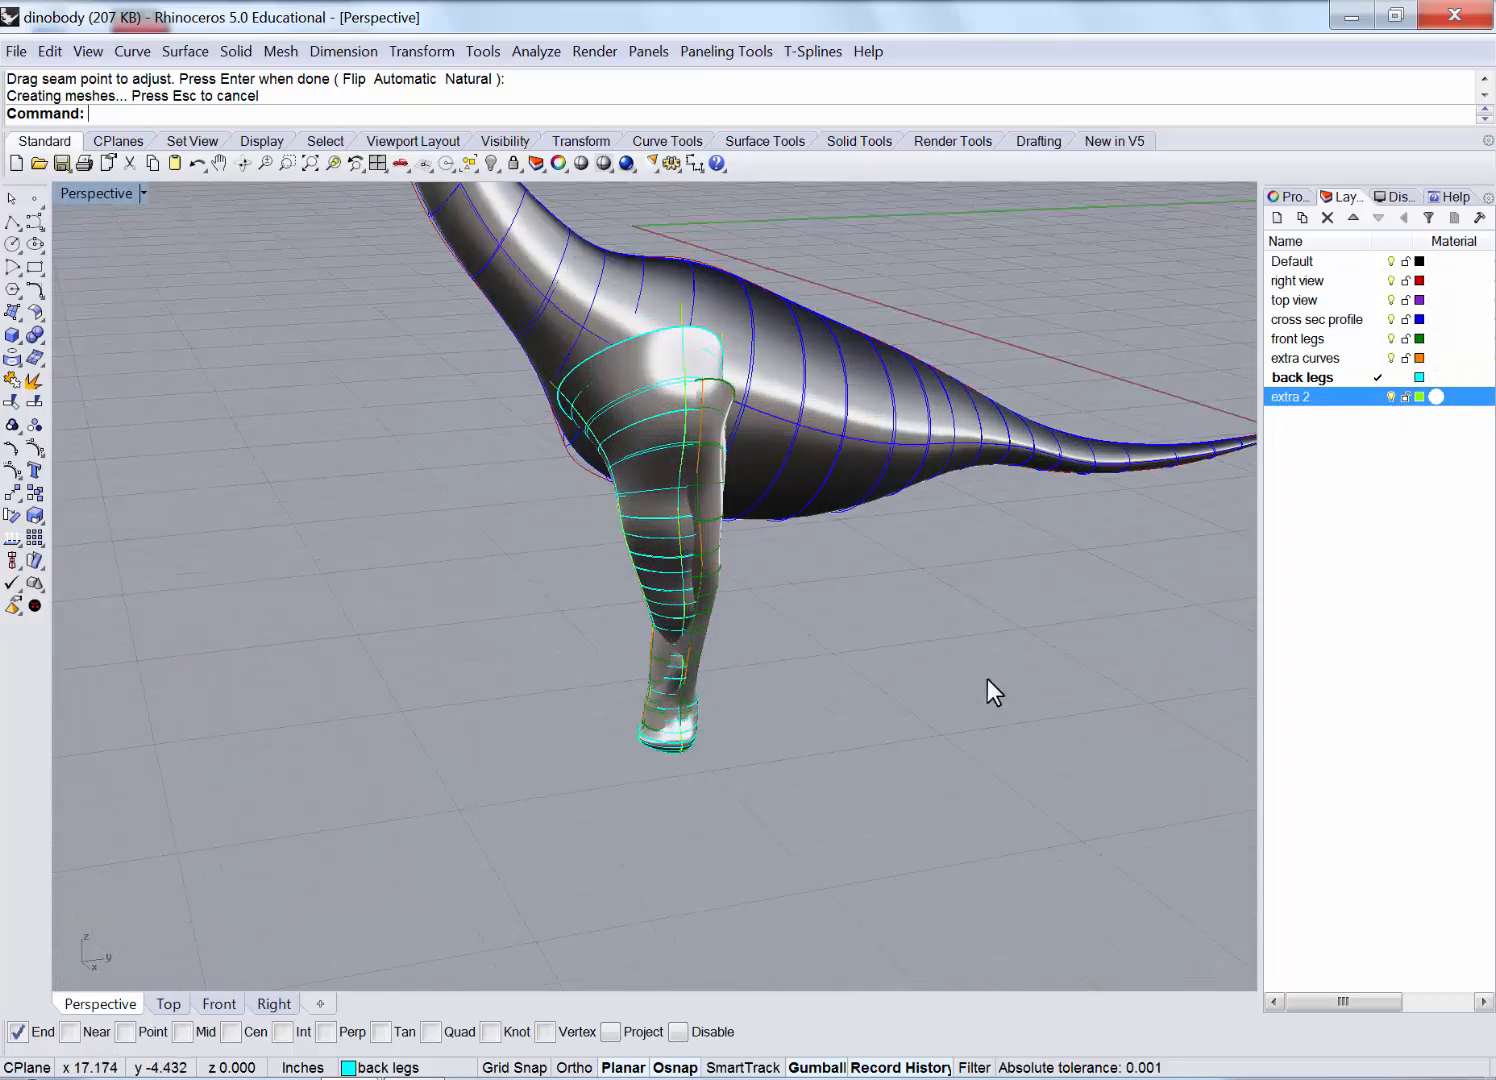
right_click_drag(986, 680, 947, 670)
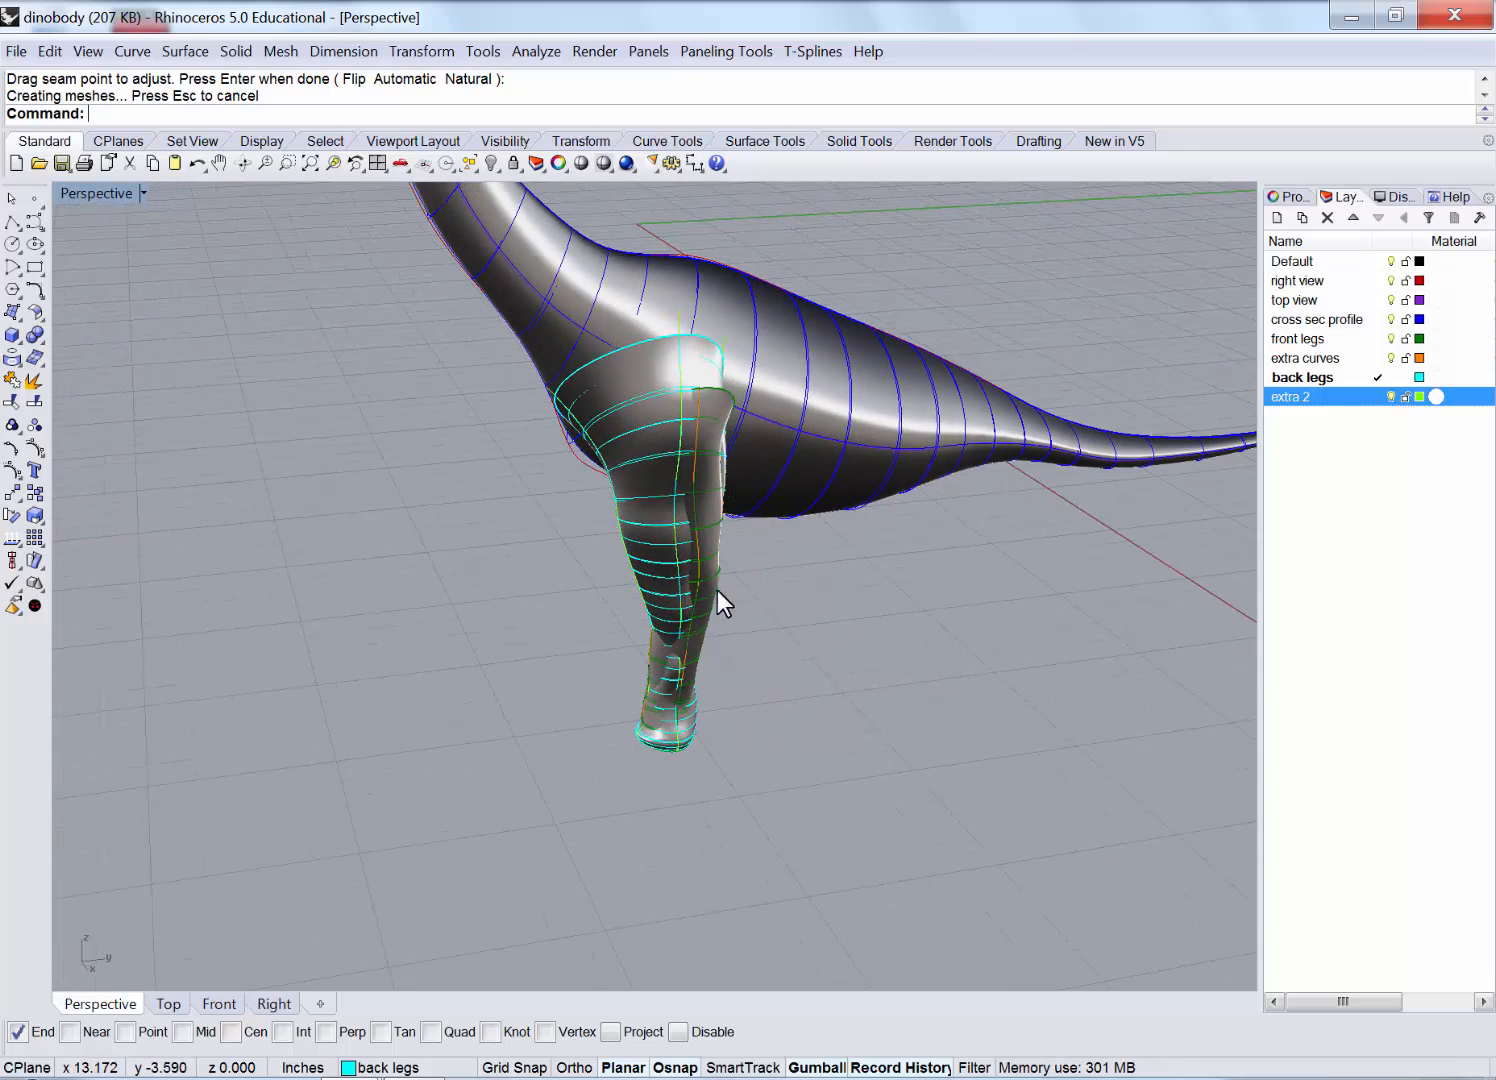
right_click_drag(716, 590, 811, 565)
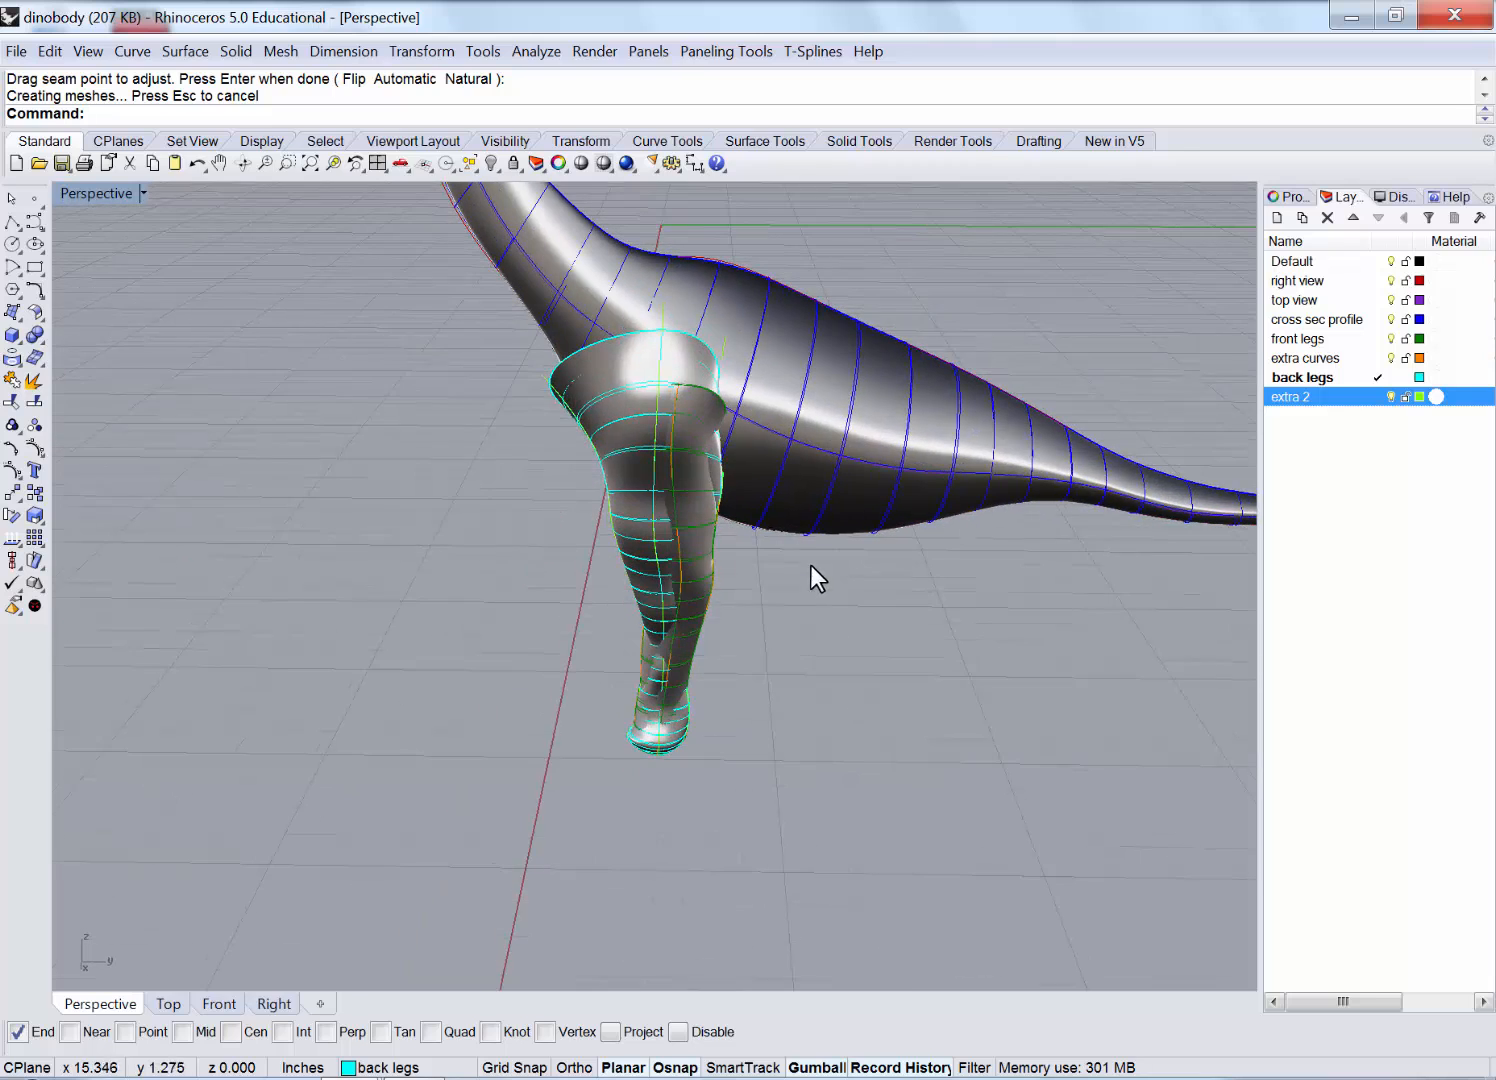
key("ctrl+z")
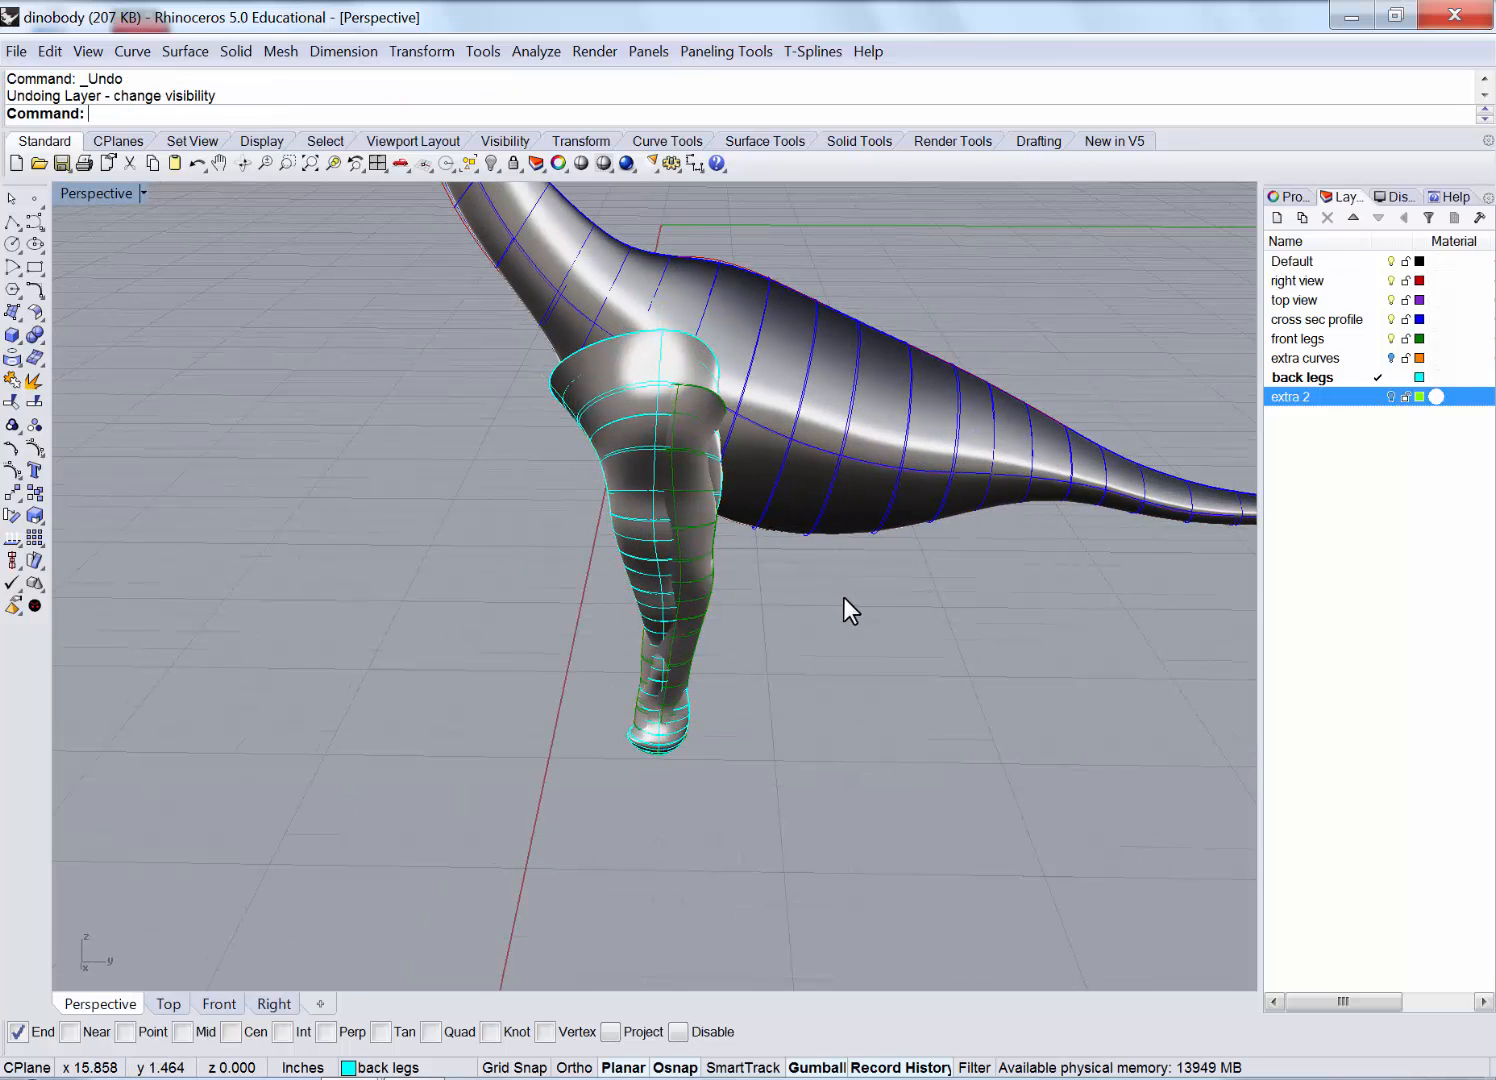
key("ctrl+z")
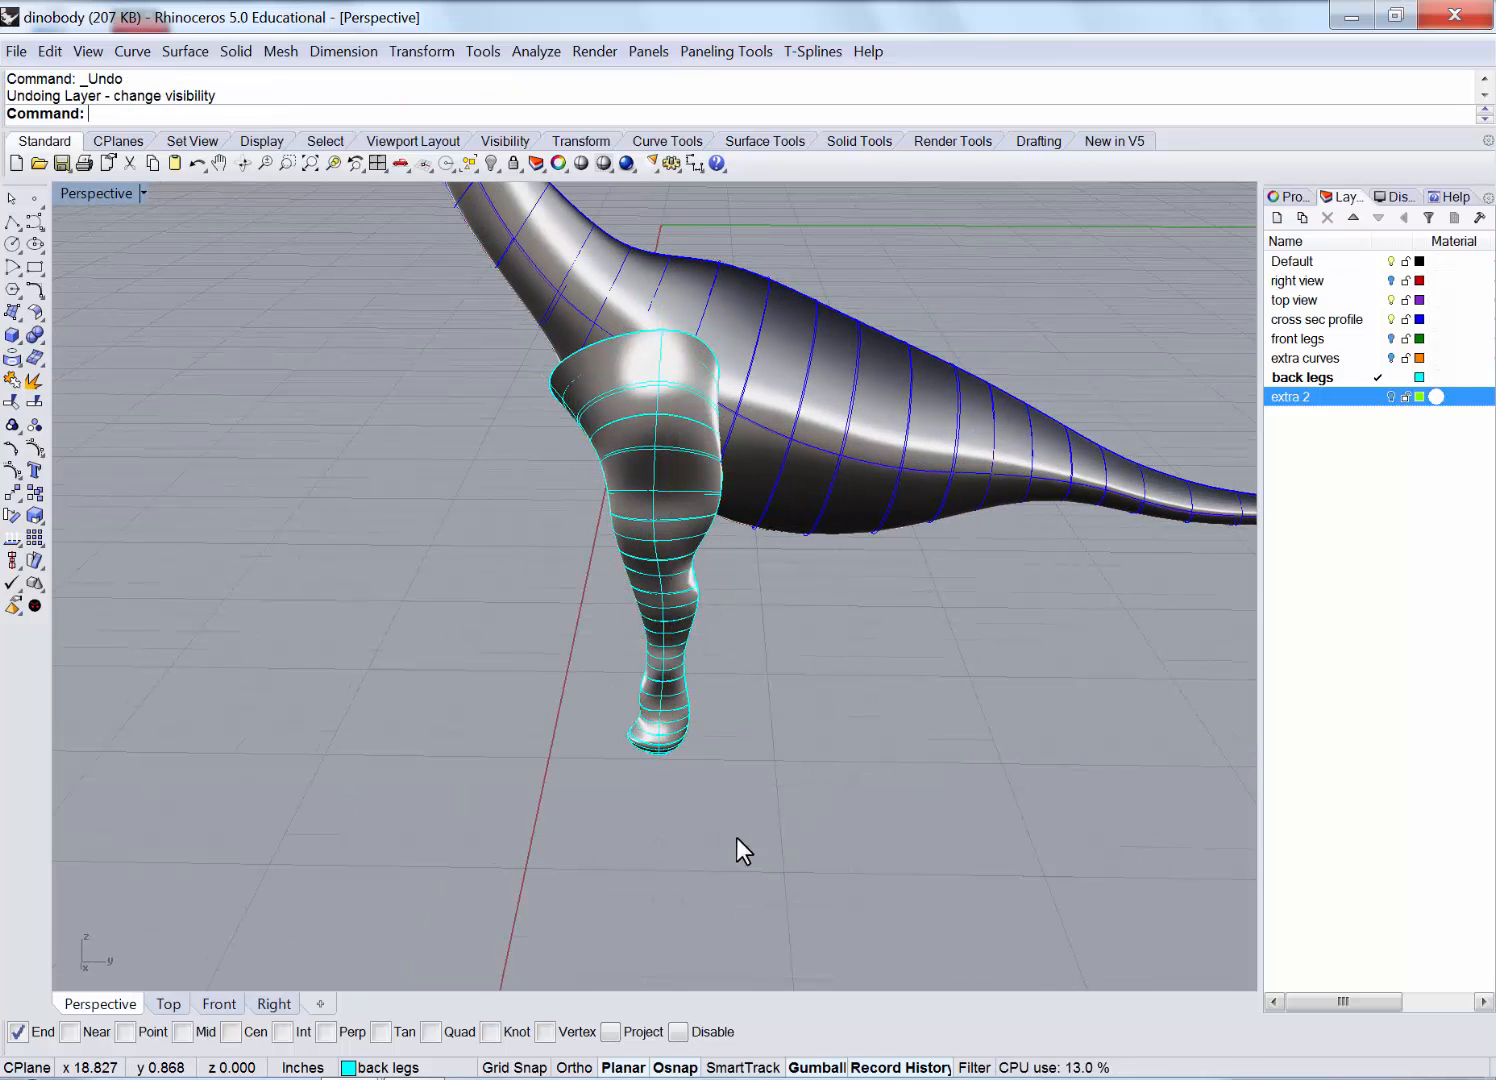
Window-select the back leg surface and its curves, excluding the body curves.
left_click_drag(736, 837, 641, 691)
right_click_drag(778, 642, 812, 743)
left_click_drag(760, 807, 496, 471)
left_click_drag(918, 615, 830, 412, "ctrl")
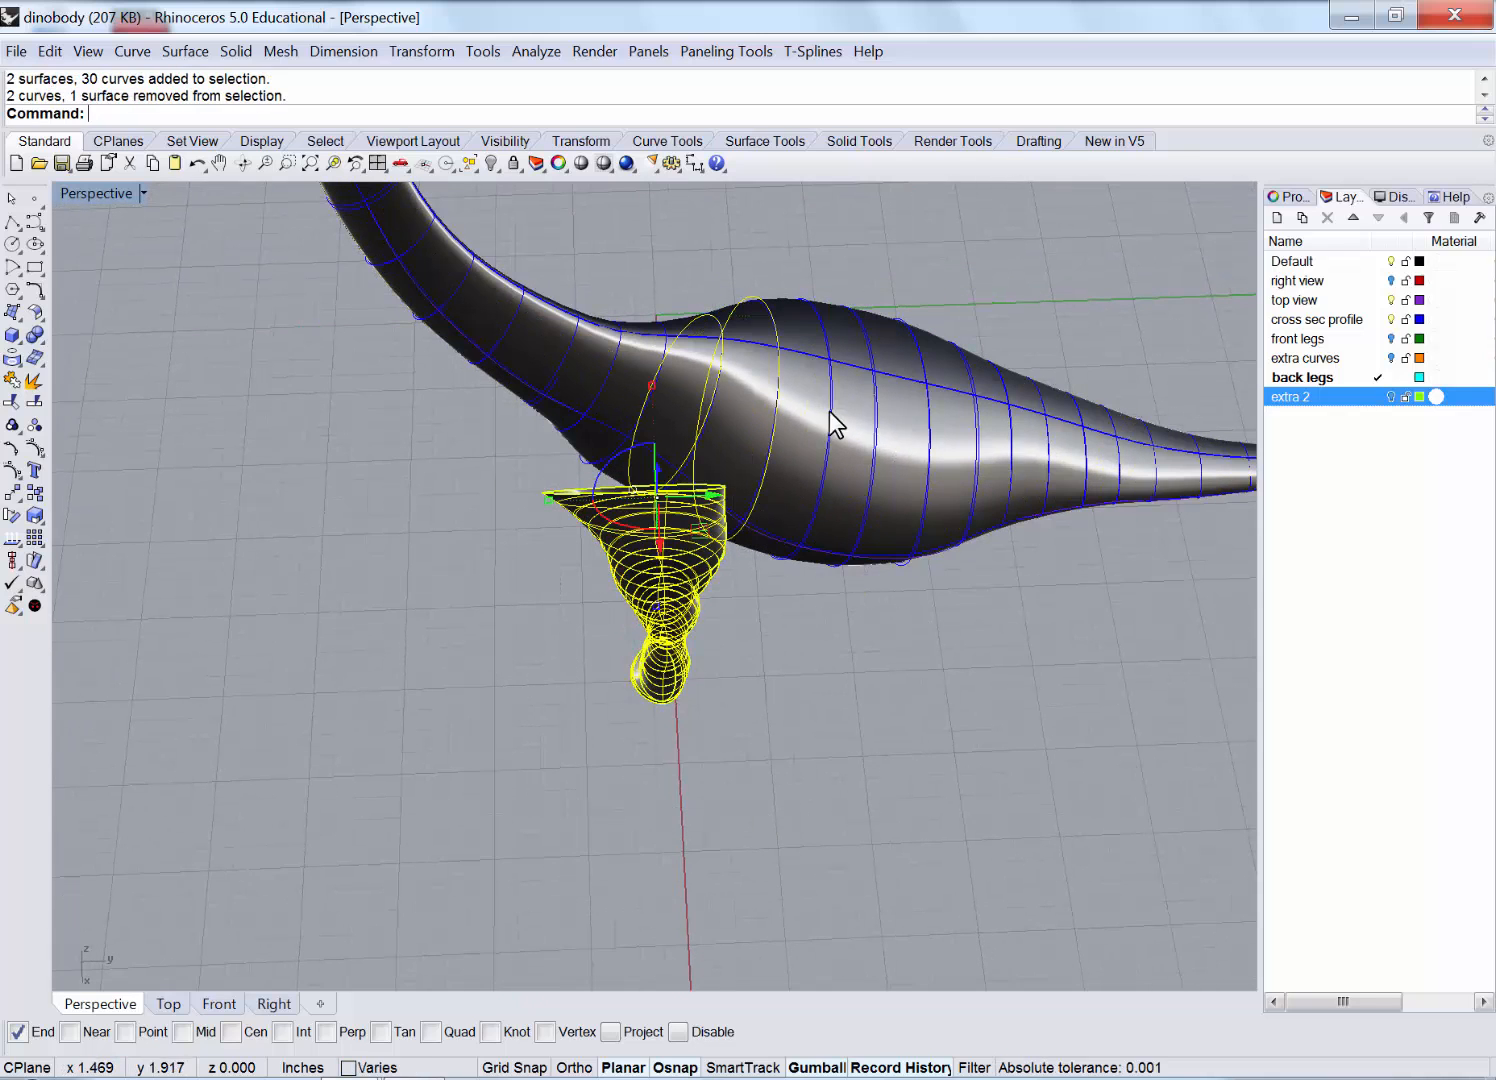
left_click_drag(799, 351, 662, 314, "ctrl")
right_click_drag(849, 620, 775, 537)
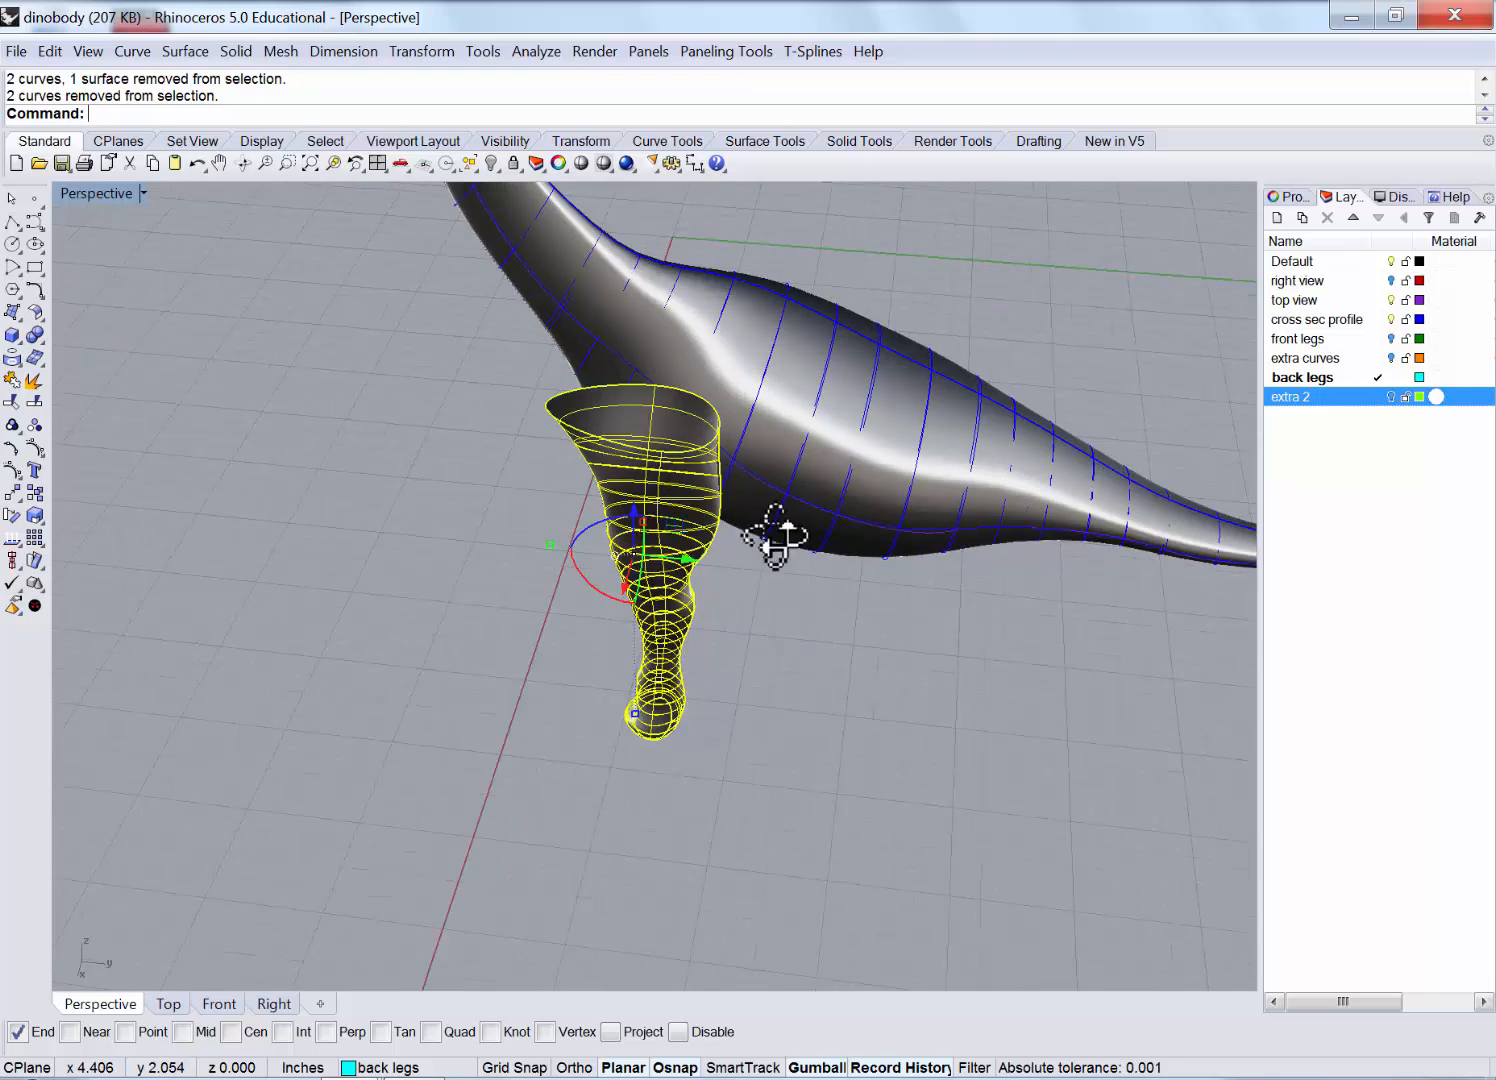
In the Right view, slide the hind leg left toward the body and accept the History Warning.
double_click(91, 190)
left_click(984, 779)
left_click_drag(968, 784, 1074, 830)
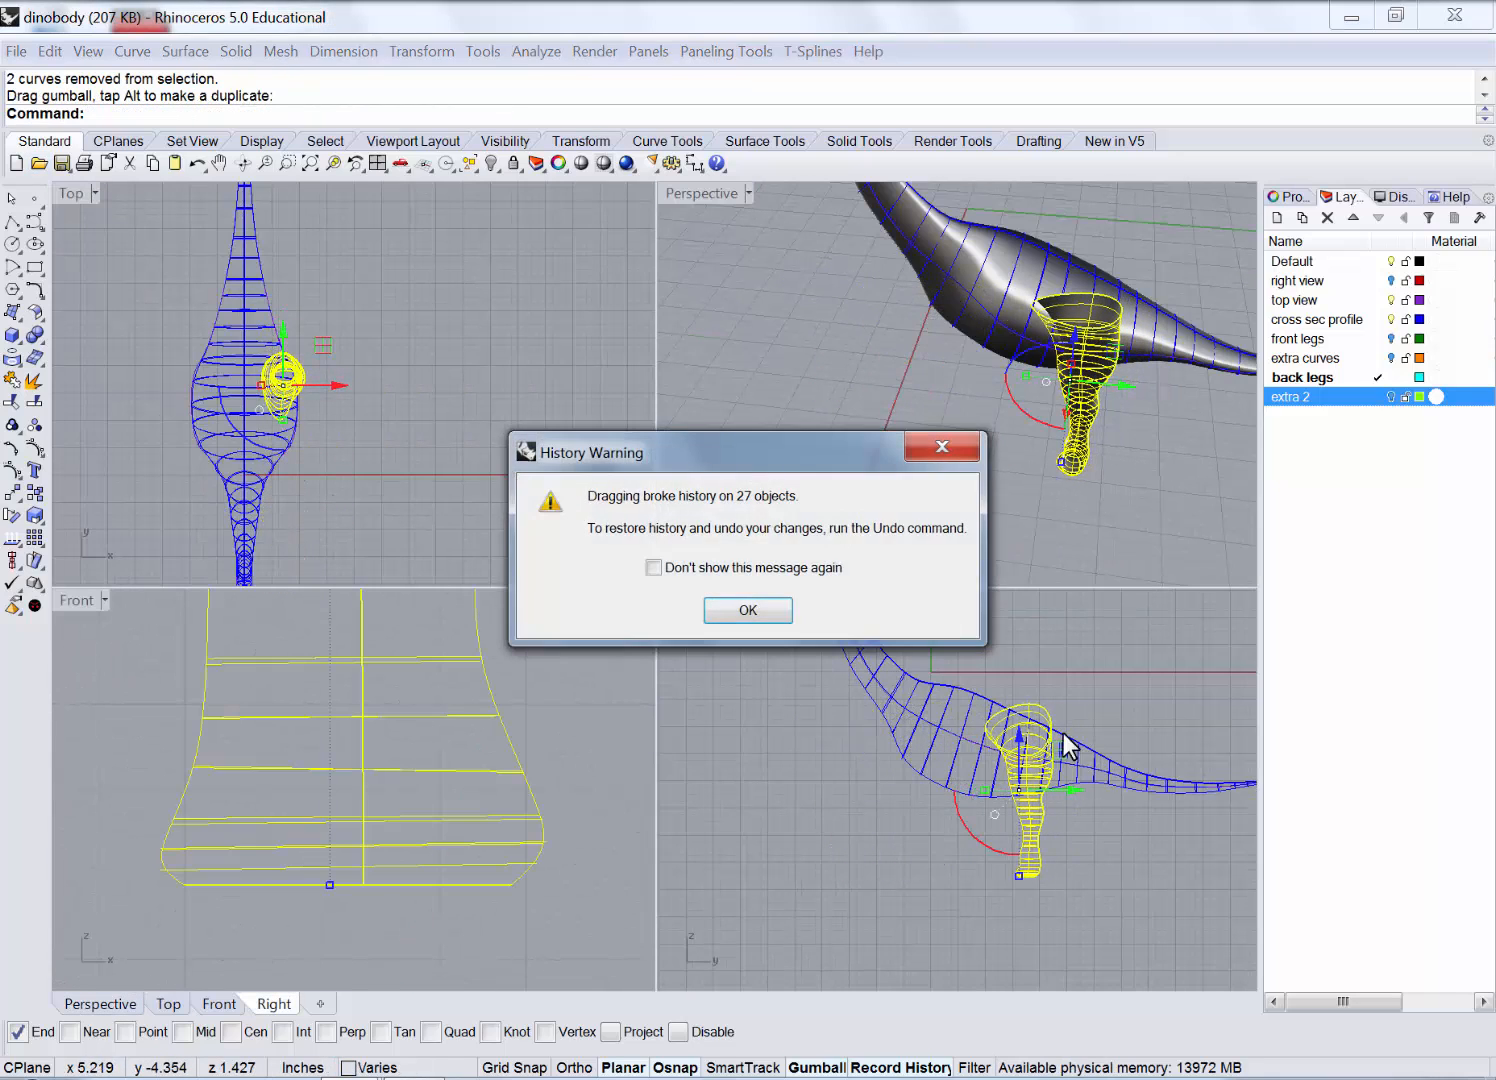
left_click(786, 605)
left_click(1075, 549)
Turn on the front legs, right view, extra curves and extra 2 layers; make Default current.
left_click(1391, 340)
left_click(1391, 282)
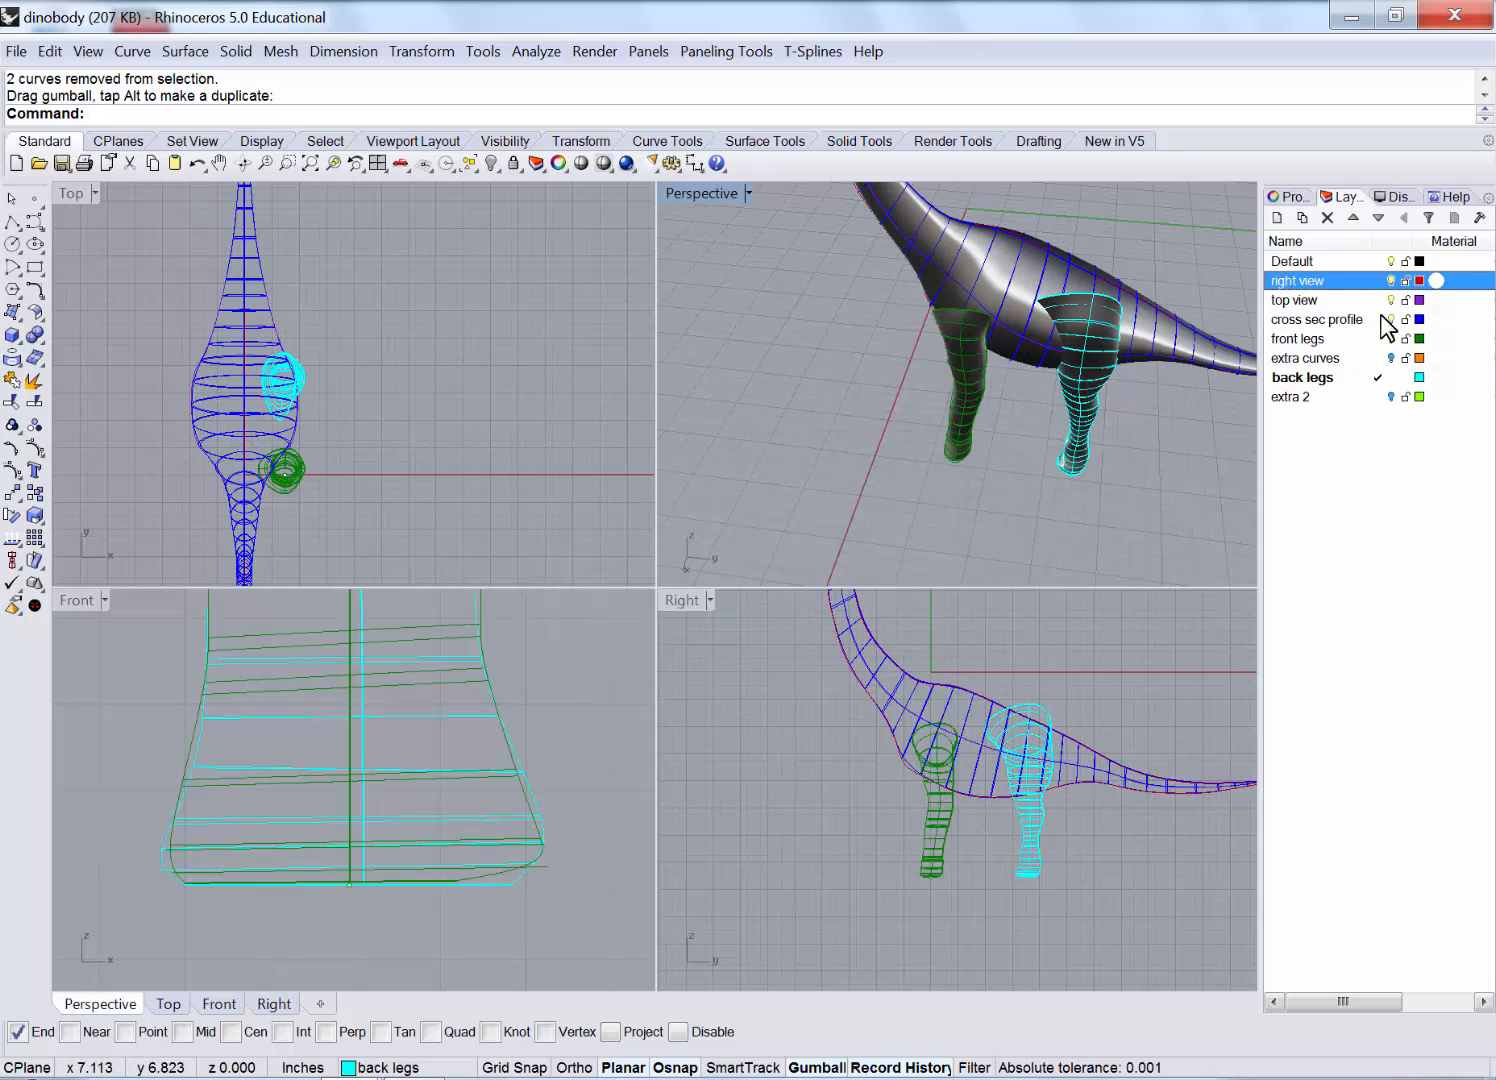
left_click(1390, 358)
left_click(1390, 397)
left_click(1376, 262)
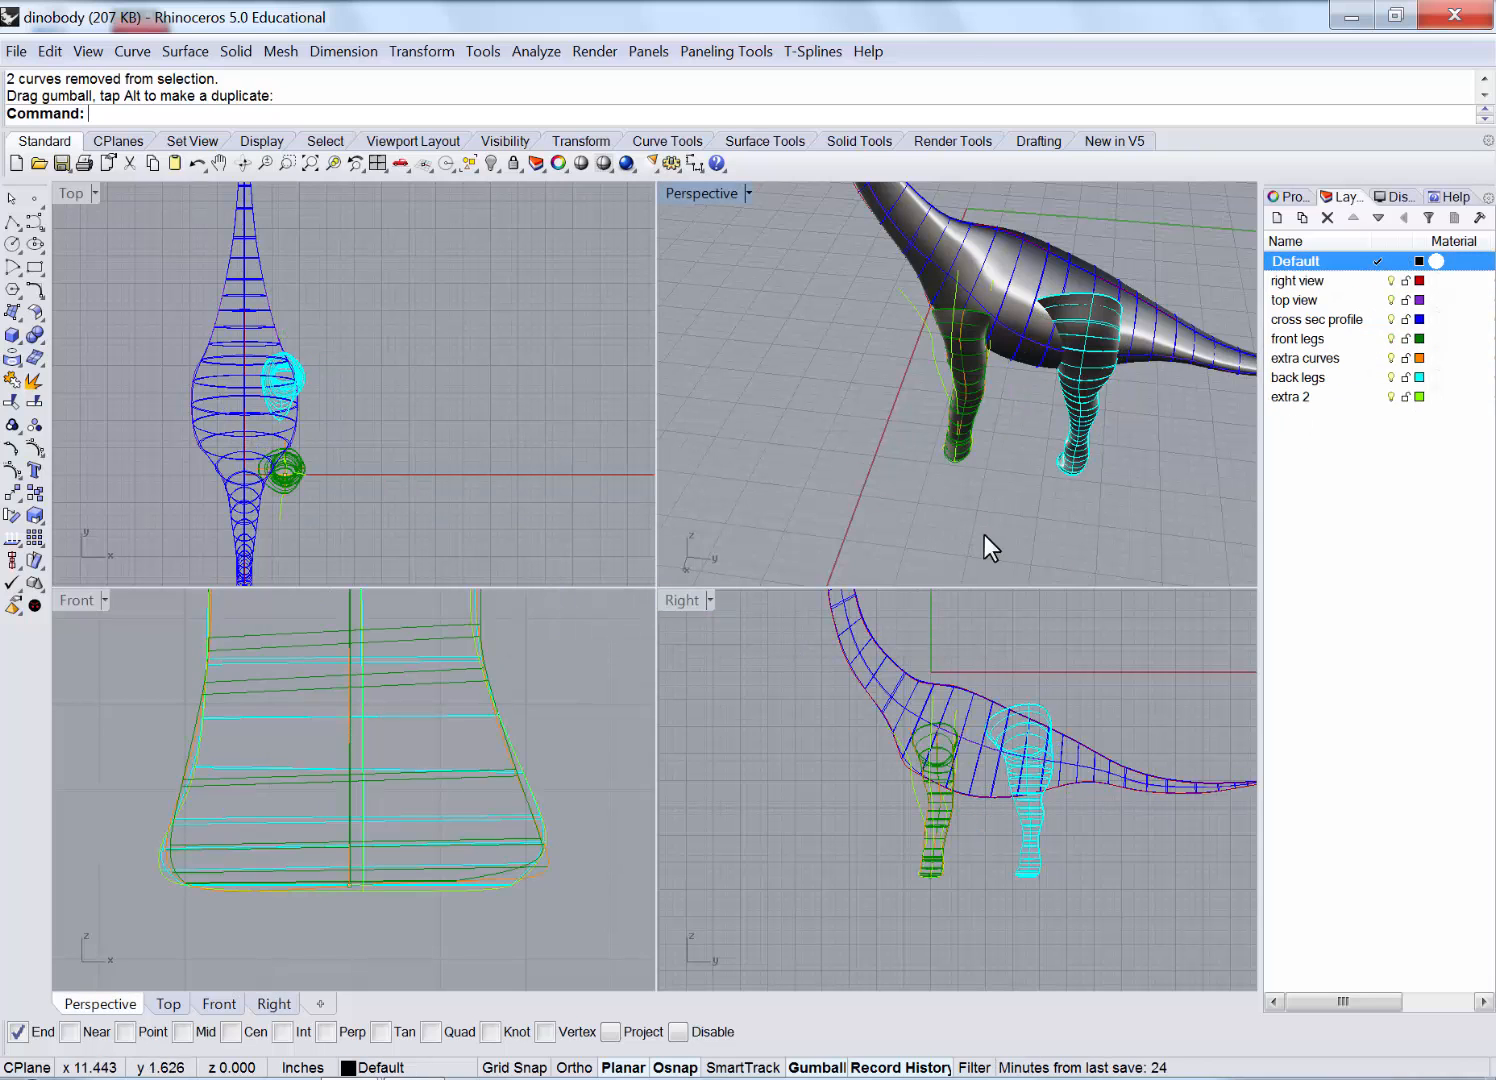
Maximize the Perspective view and orbit and zoom around the dinosaur from rear, side and above.
right_click_drag(984, 548, 1080, 360)
double_click(712, 194)
right_click_drag(950, 480, 880, 565)
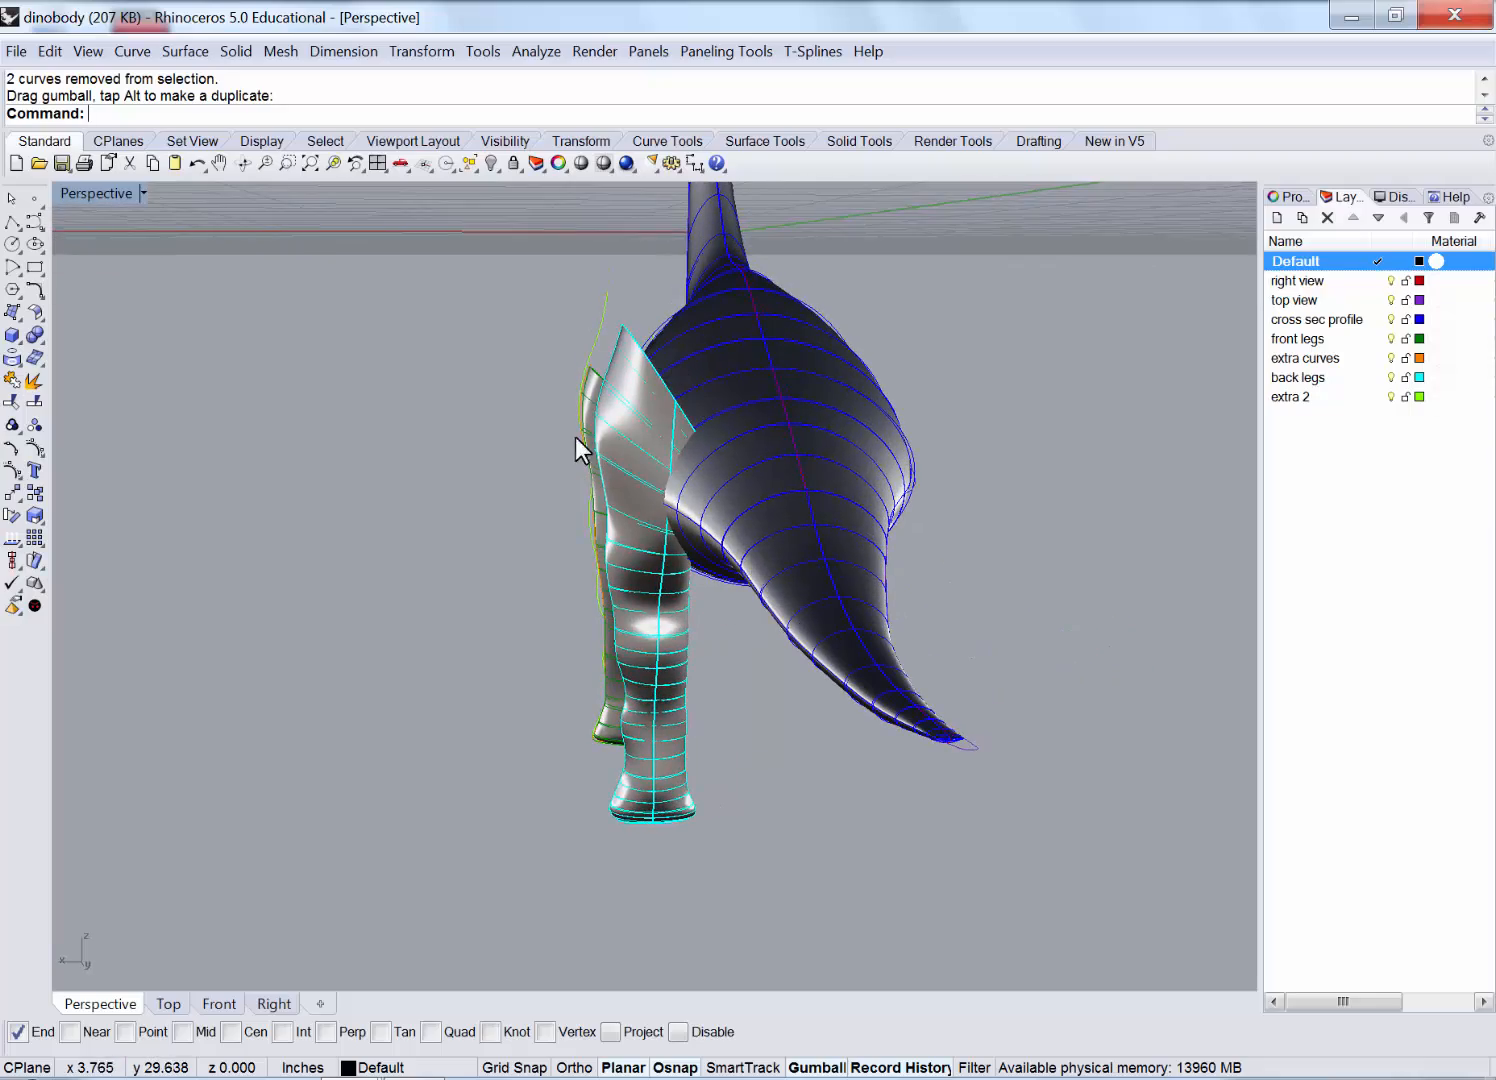
right_click_drag(575, 437, 766, 458)
right_click_drag(677, 413, 542, 428)
scroll(542, 428, "down", 5)
right_click_drag(899, 482, 784, 503)
scroll(784, 503, "down", 4)
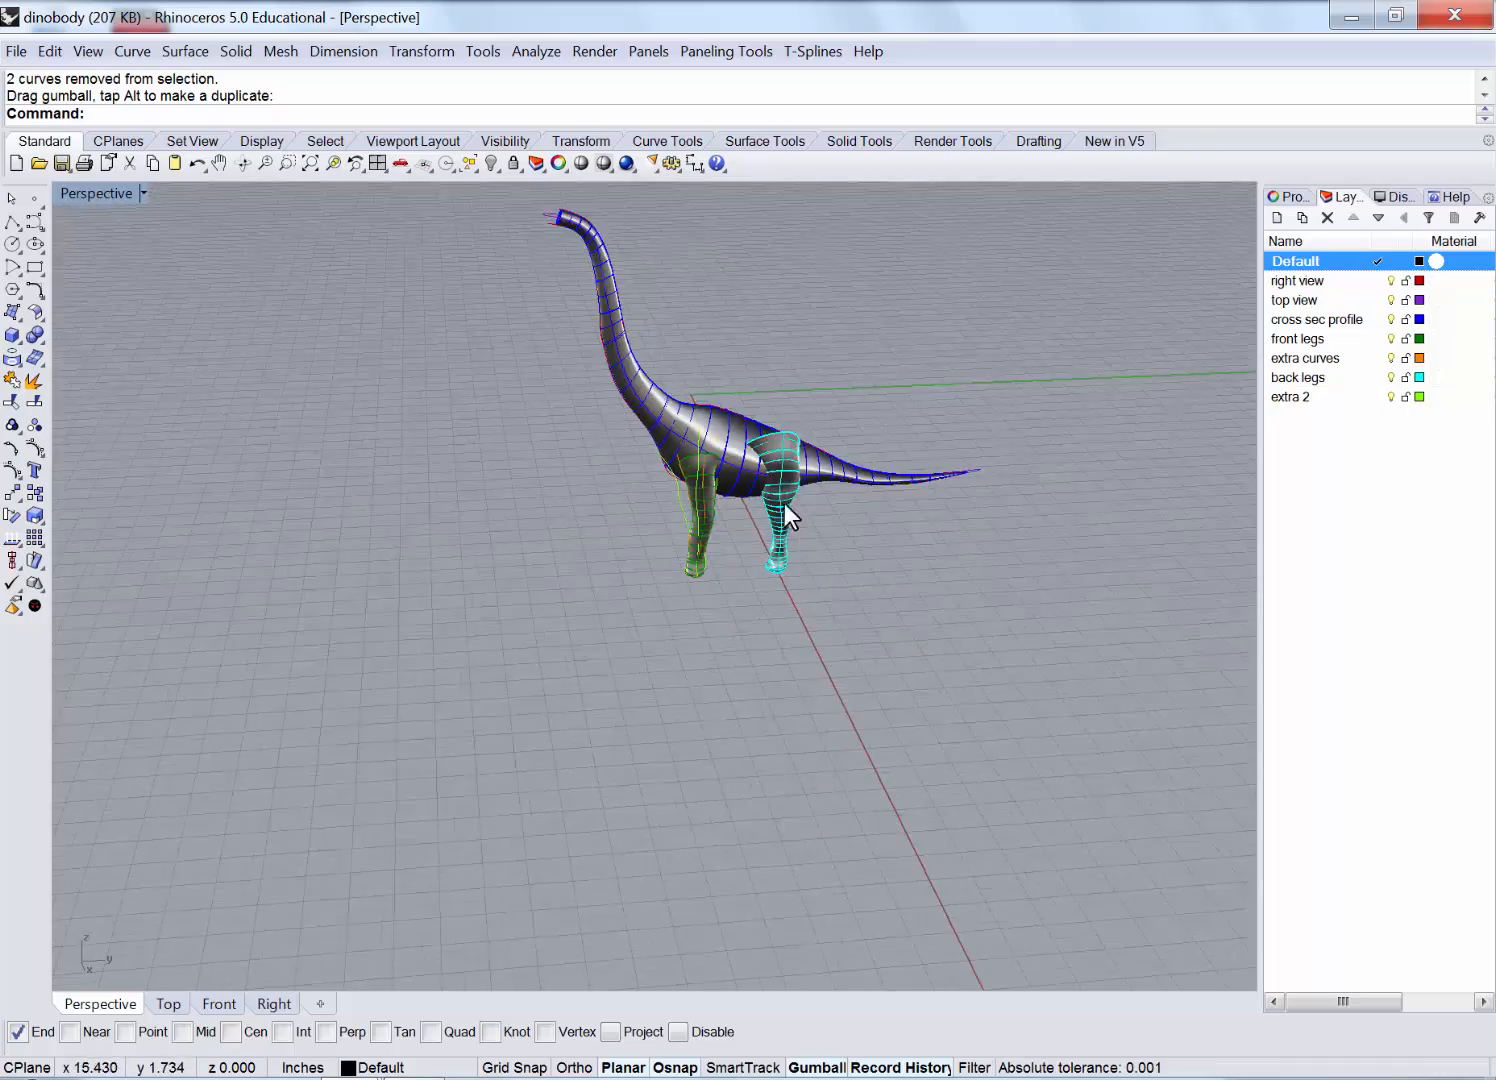
scroll(784, 503, "down", 2)
scroll(747, 328, "up", 11)
scroll(813, 621, "up", 8)
scroll(741, 463, "up", 2)
scroll(741, 463, "down", 7)
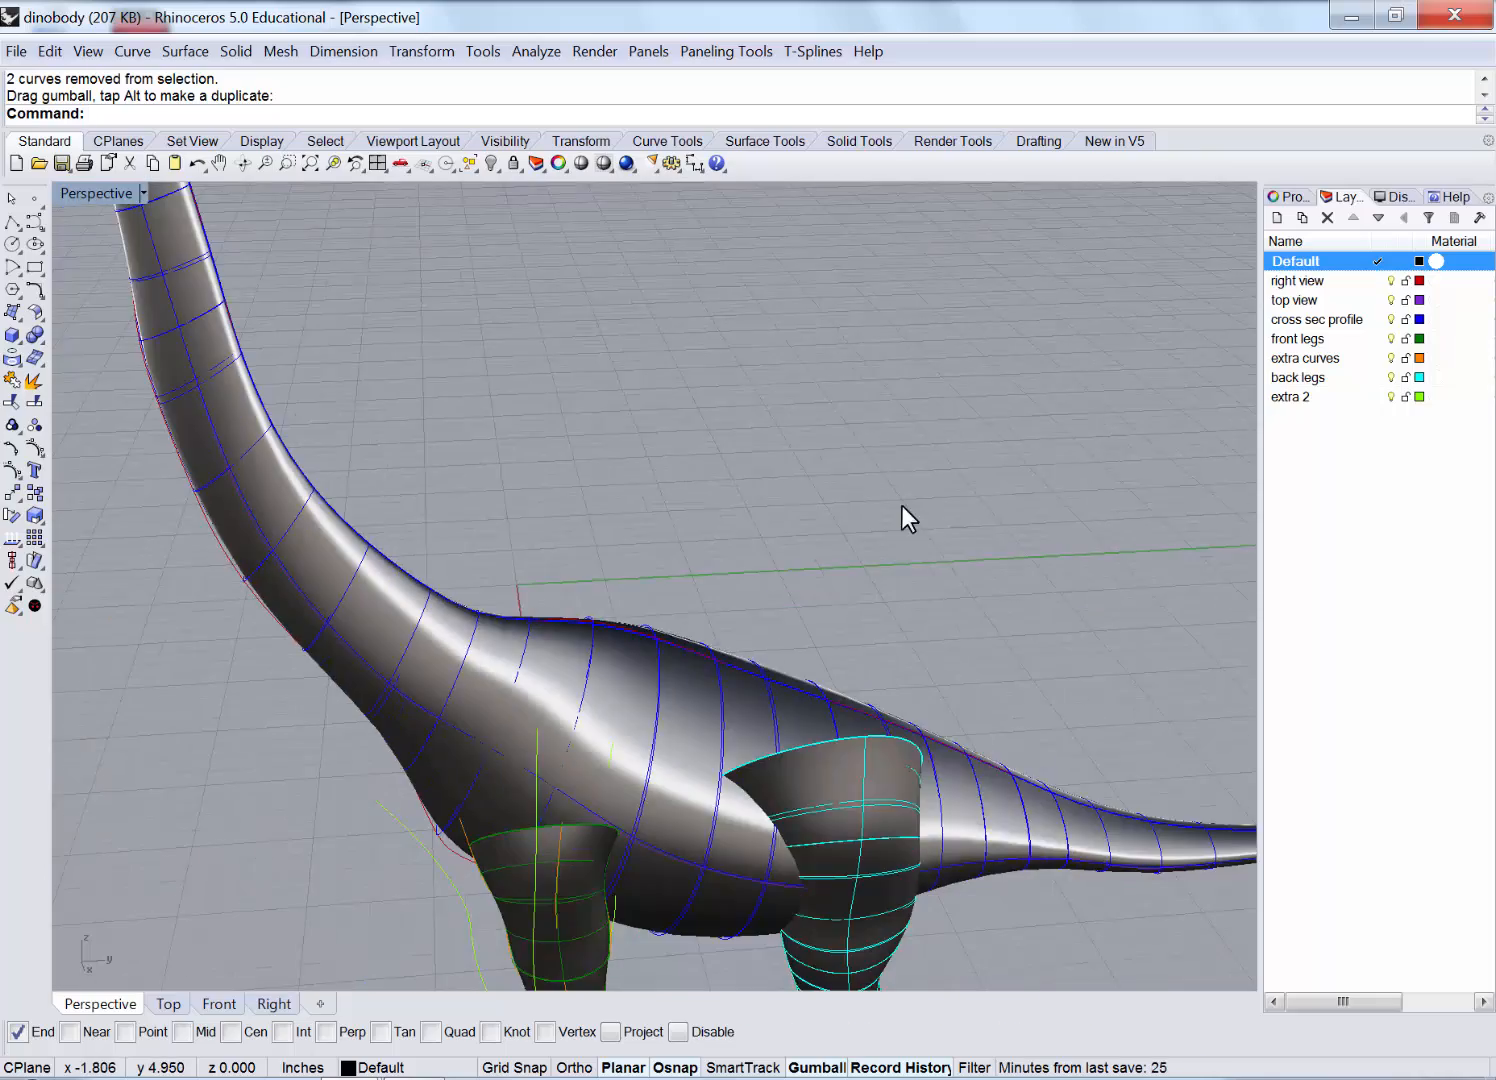
scroll(840, 550, "down", 4)
right_click_drag(781, 588, 792, 684)
scroll(856, 640, "up", 4)
scroll(856, 618, "down", 5)
scroll(768, 684, "up", 3)
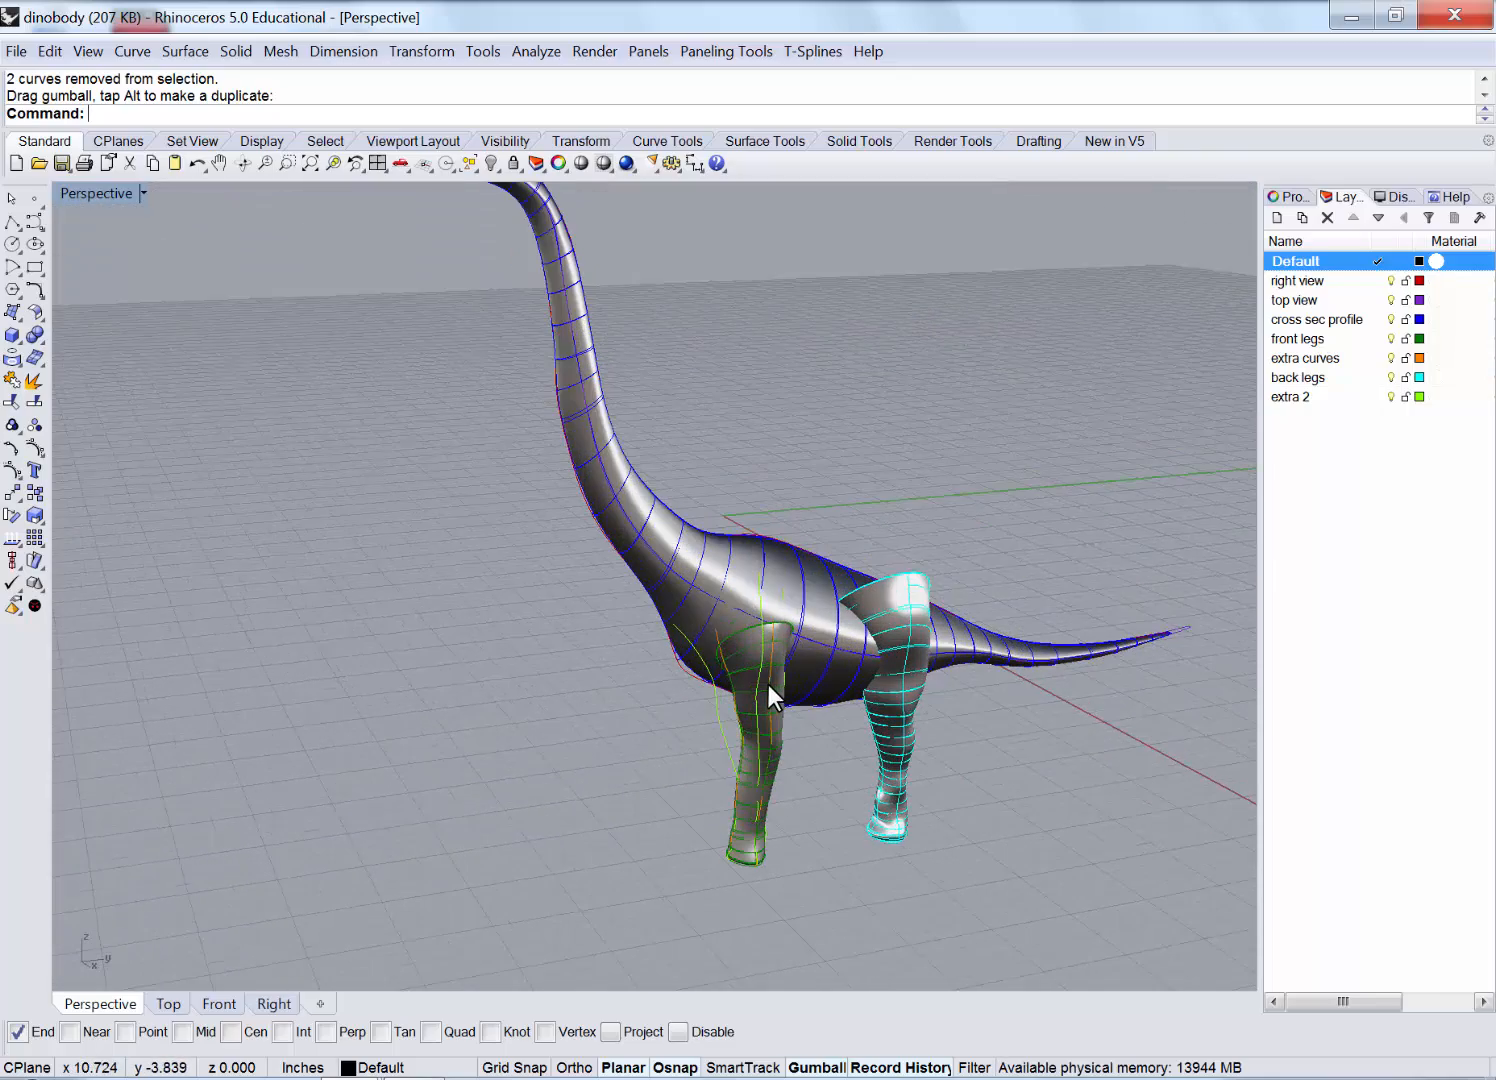
Select the body, back-leg and front-leg surfaces of the dinosaur.
left_click(777, 594)
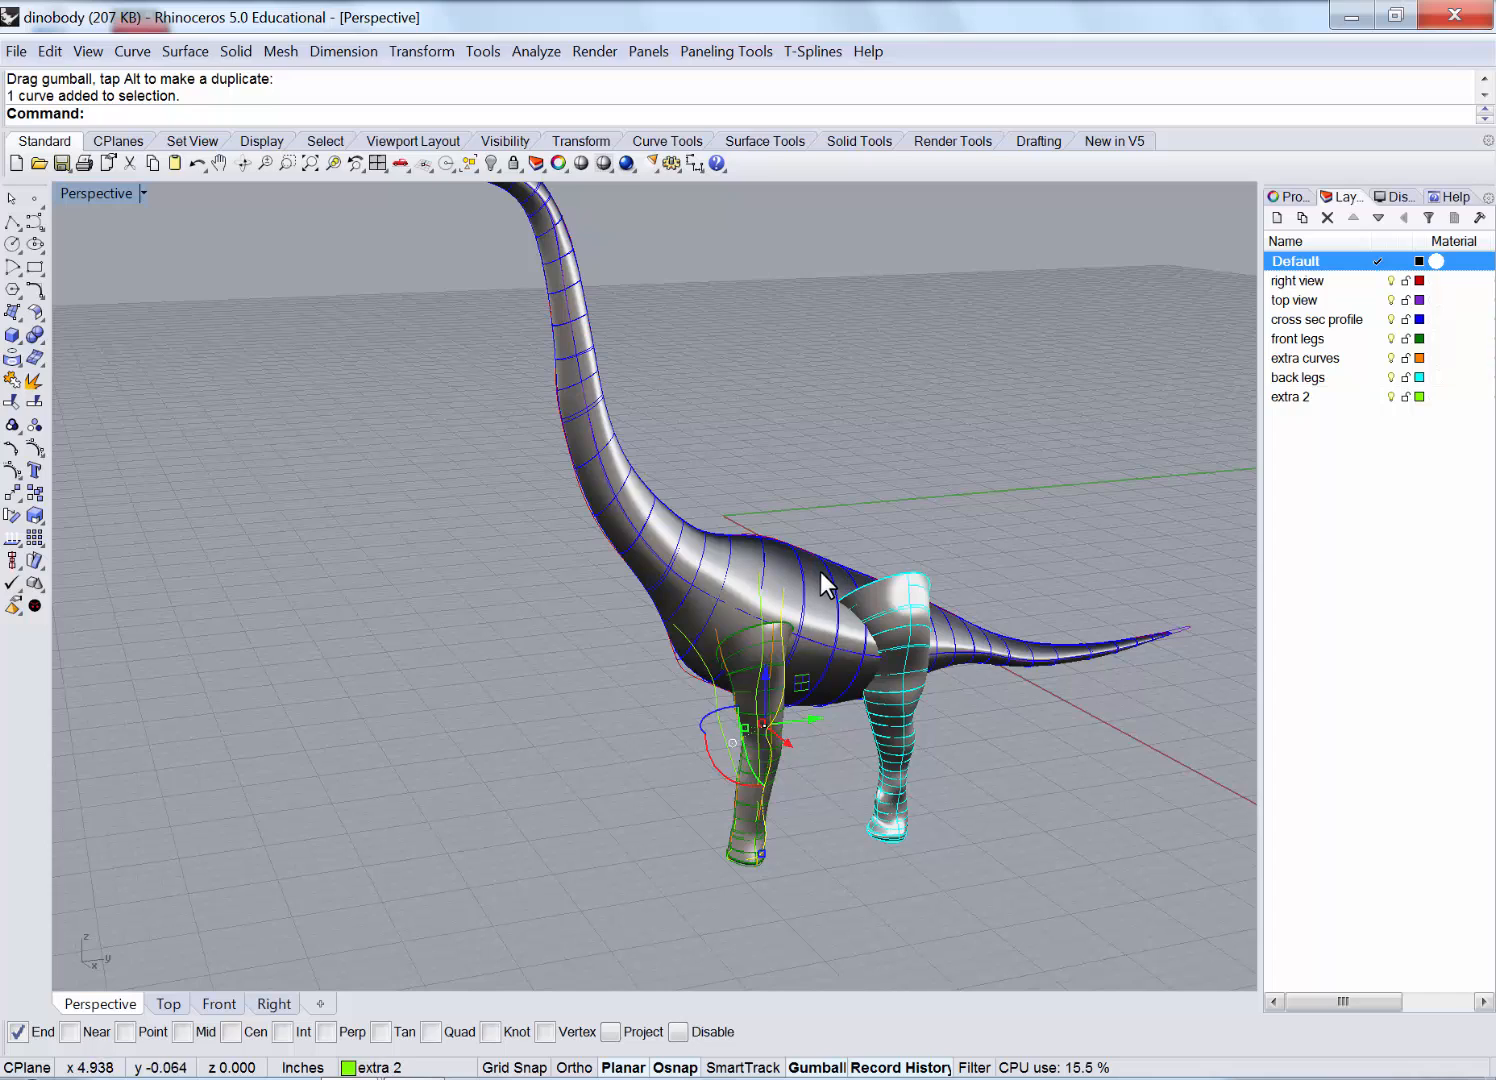
left_click(822, 585, "shift")
left_click(895, 583)
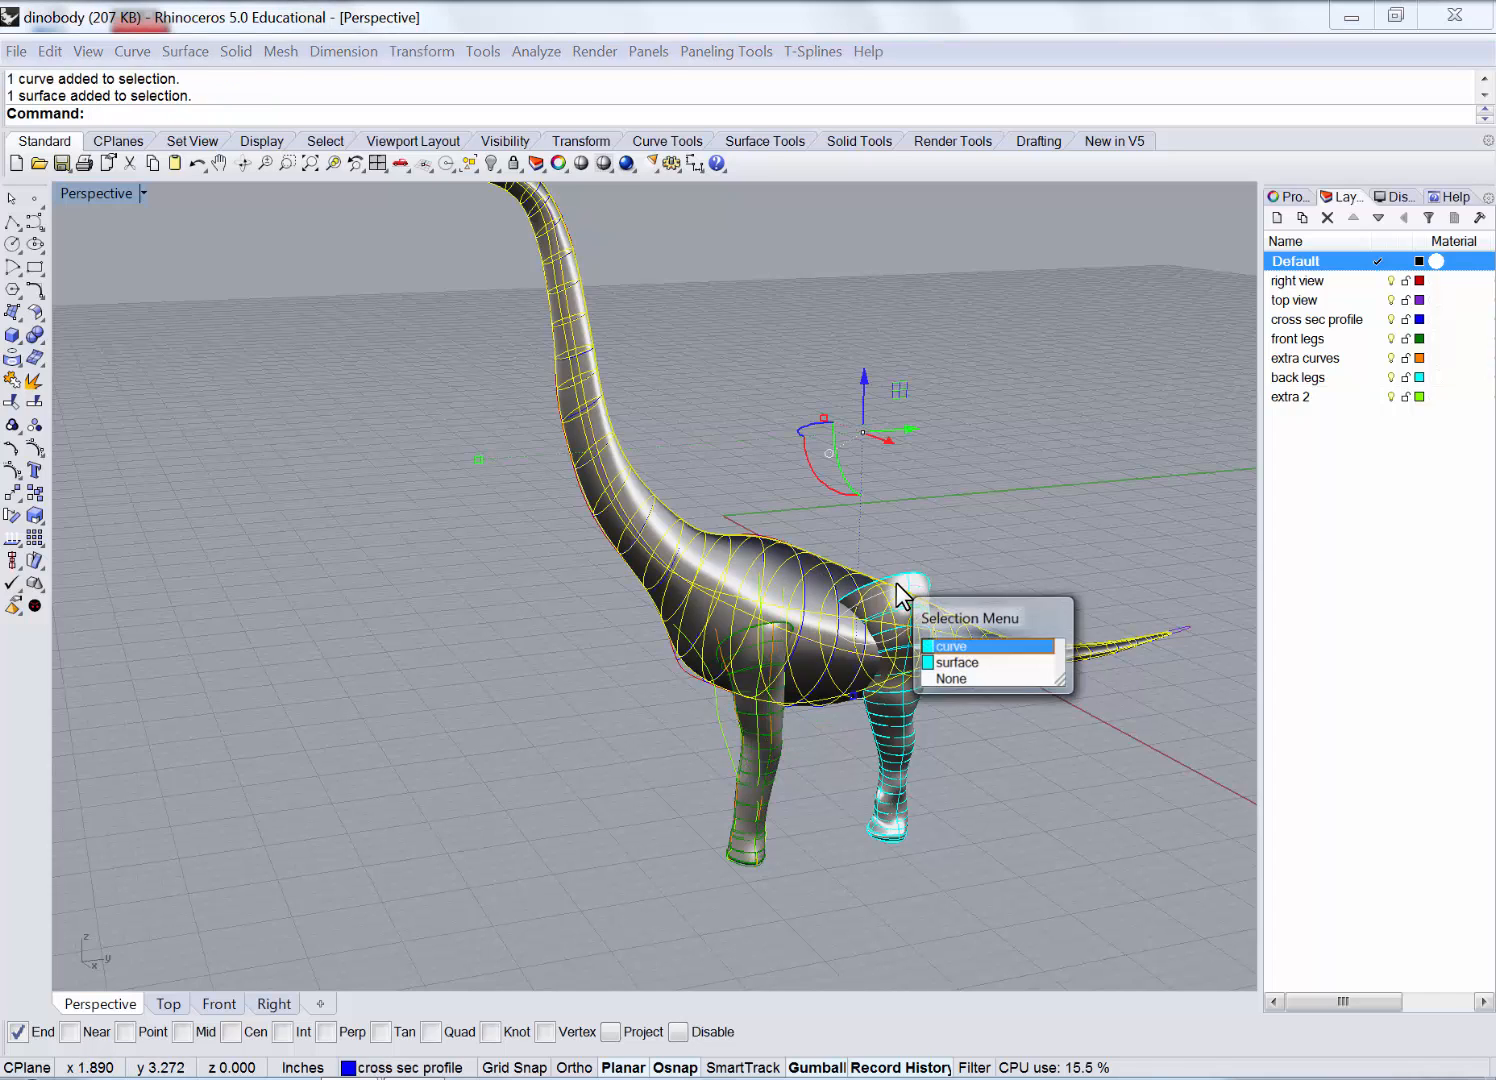
left_click(971, 663)
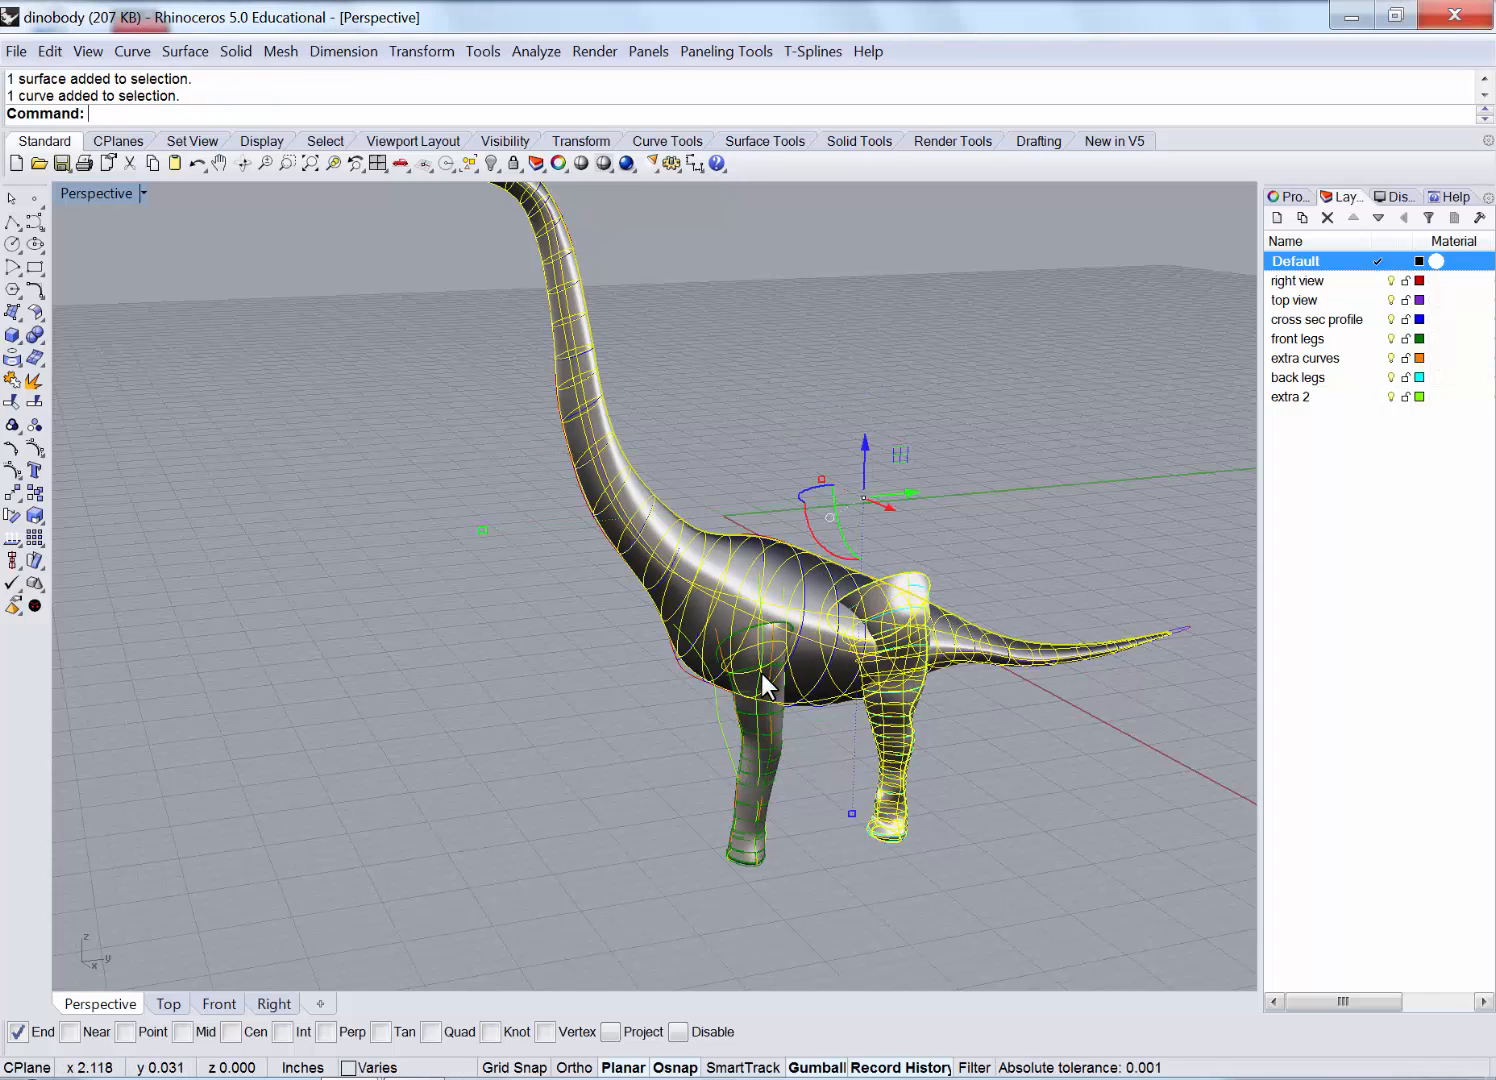
left_click(761, 673, "shift")
left_click(808, 751)
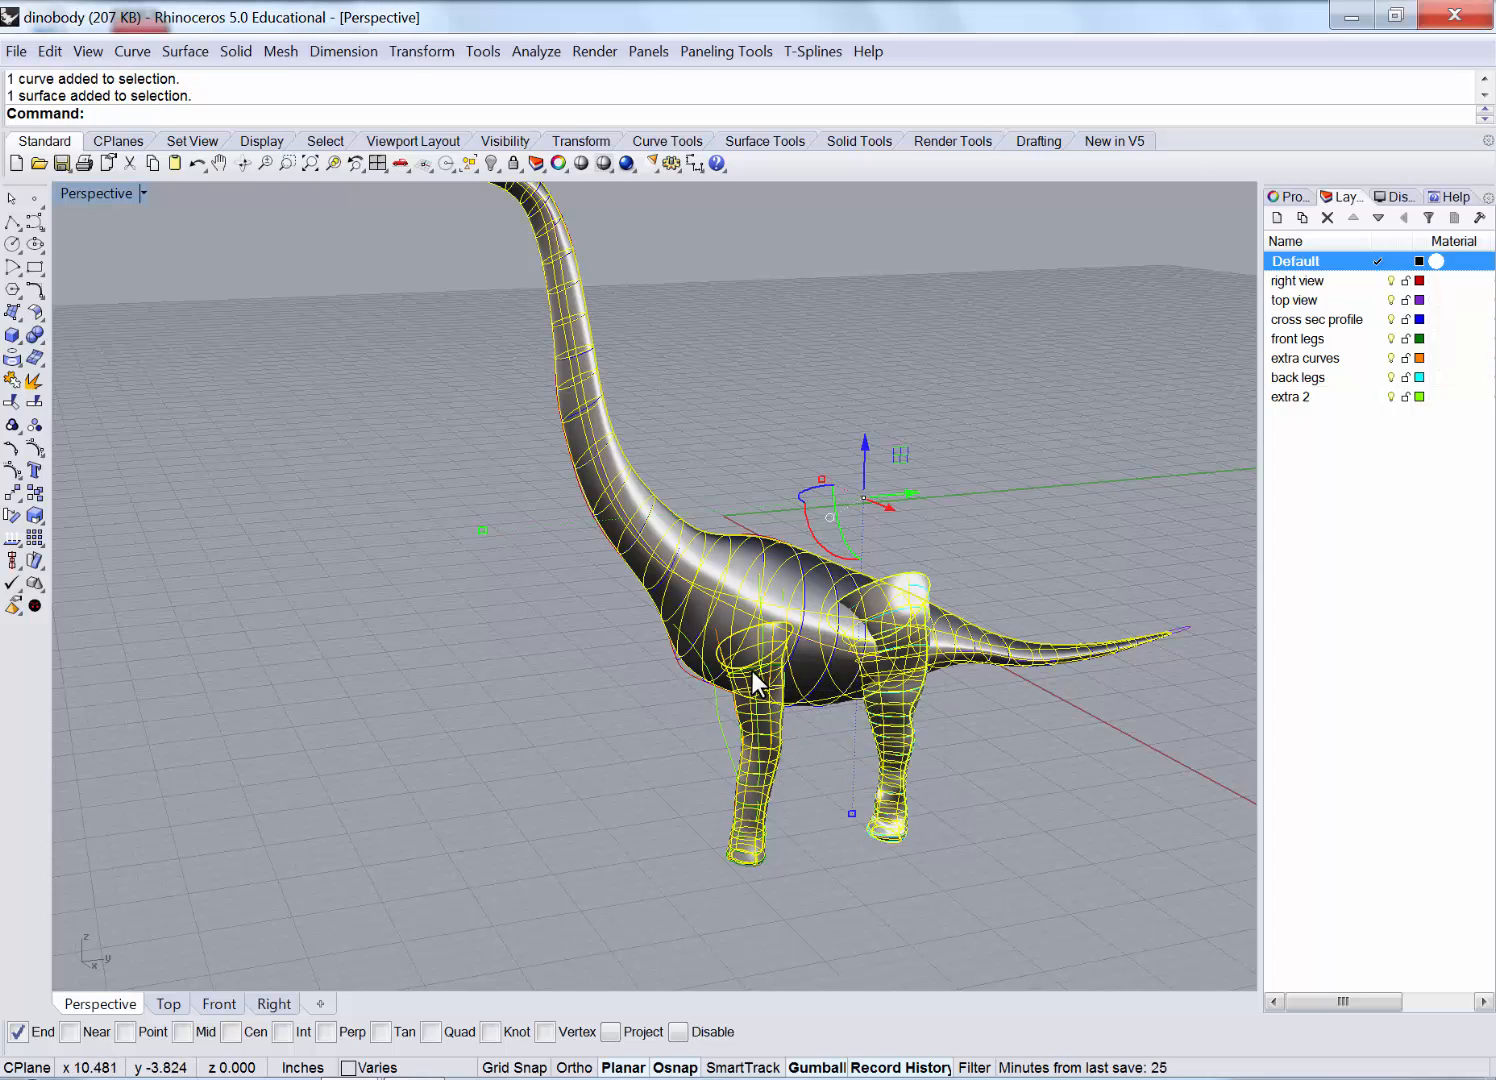
scroll(899, 633, "down", 5)
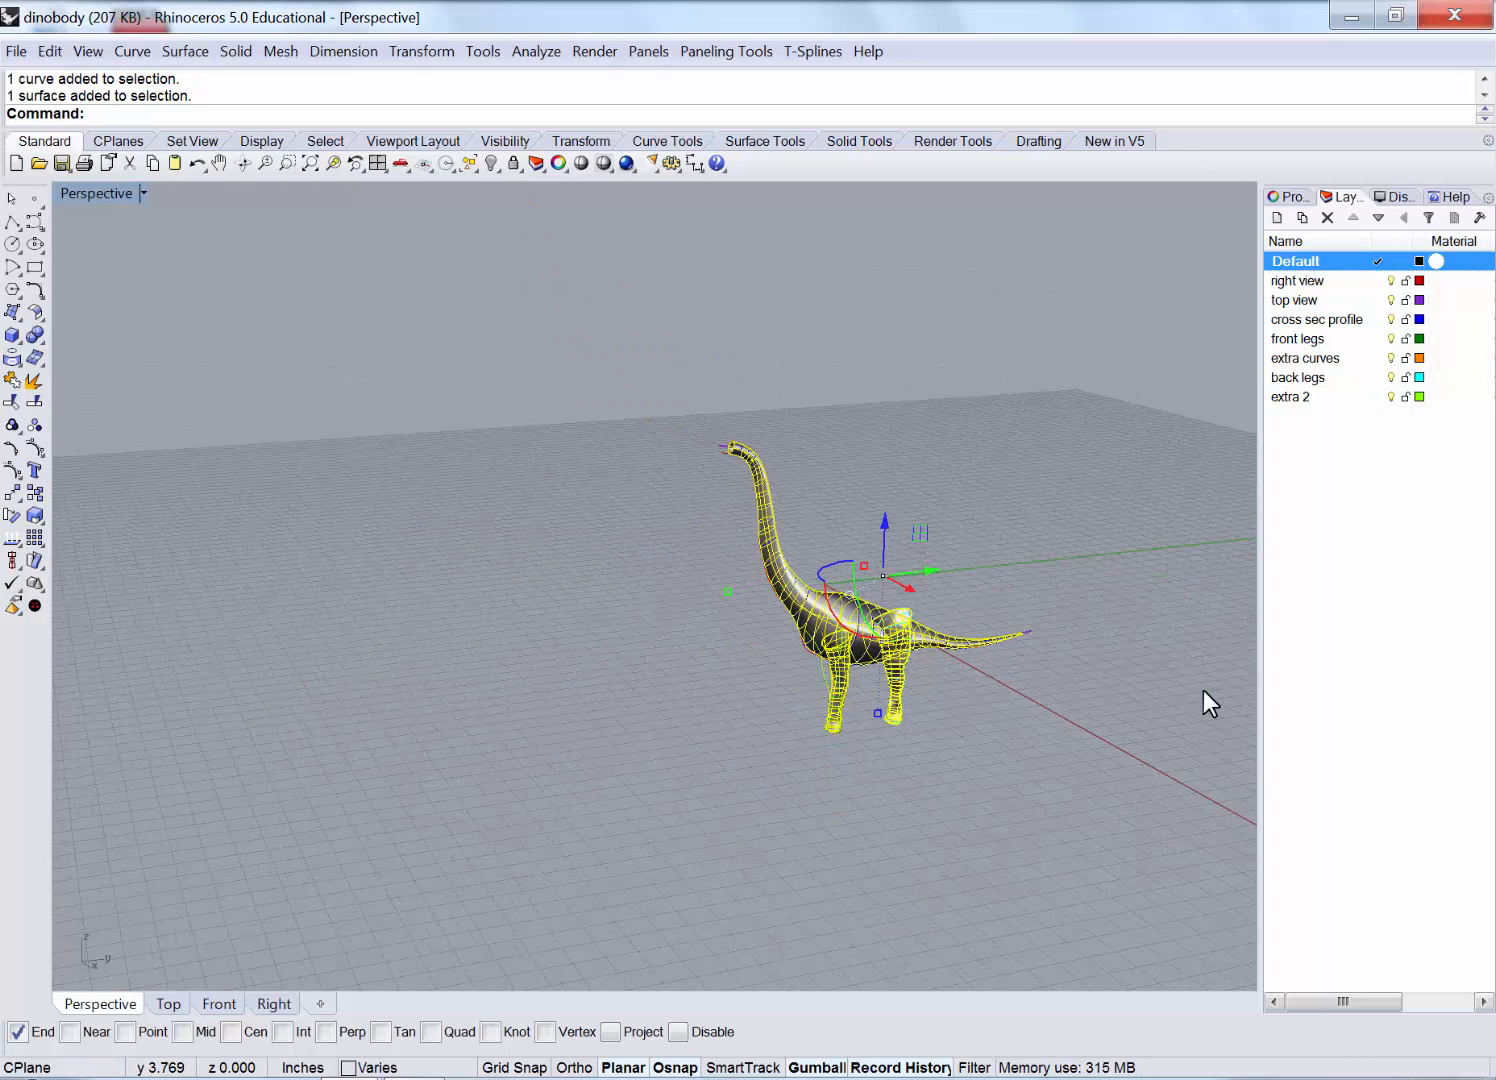
Copy and paste the dinosaur, then slide the copy to the left with the gumball.
key("ctrl+c")
key("ctrl+v")
left_click_drag(909, 567, 553, 580)
left_click(603, 700)
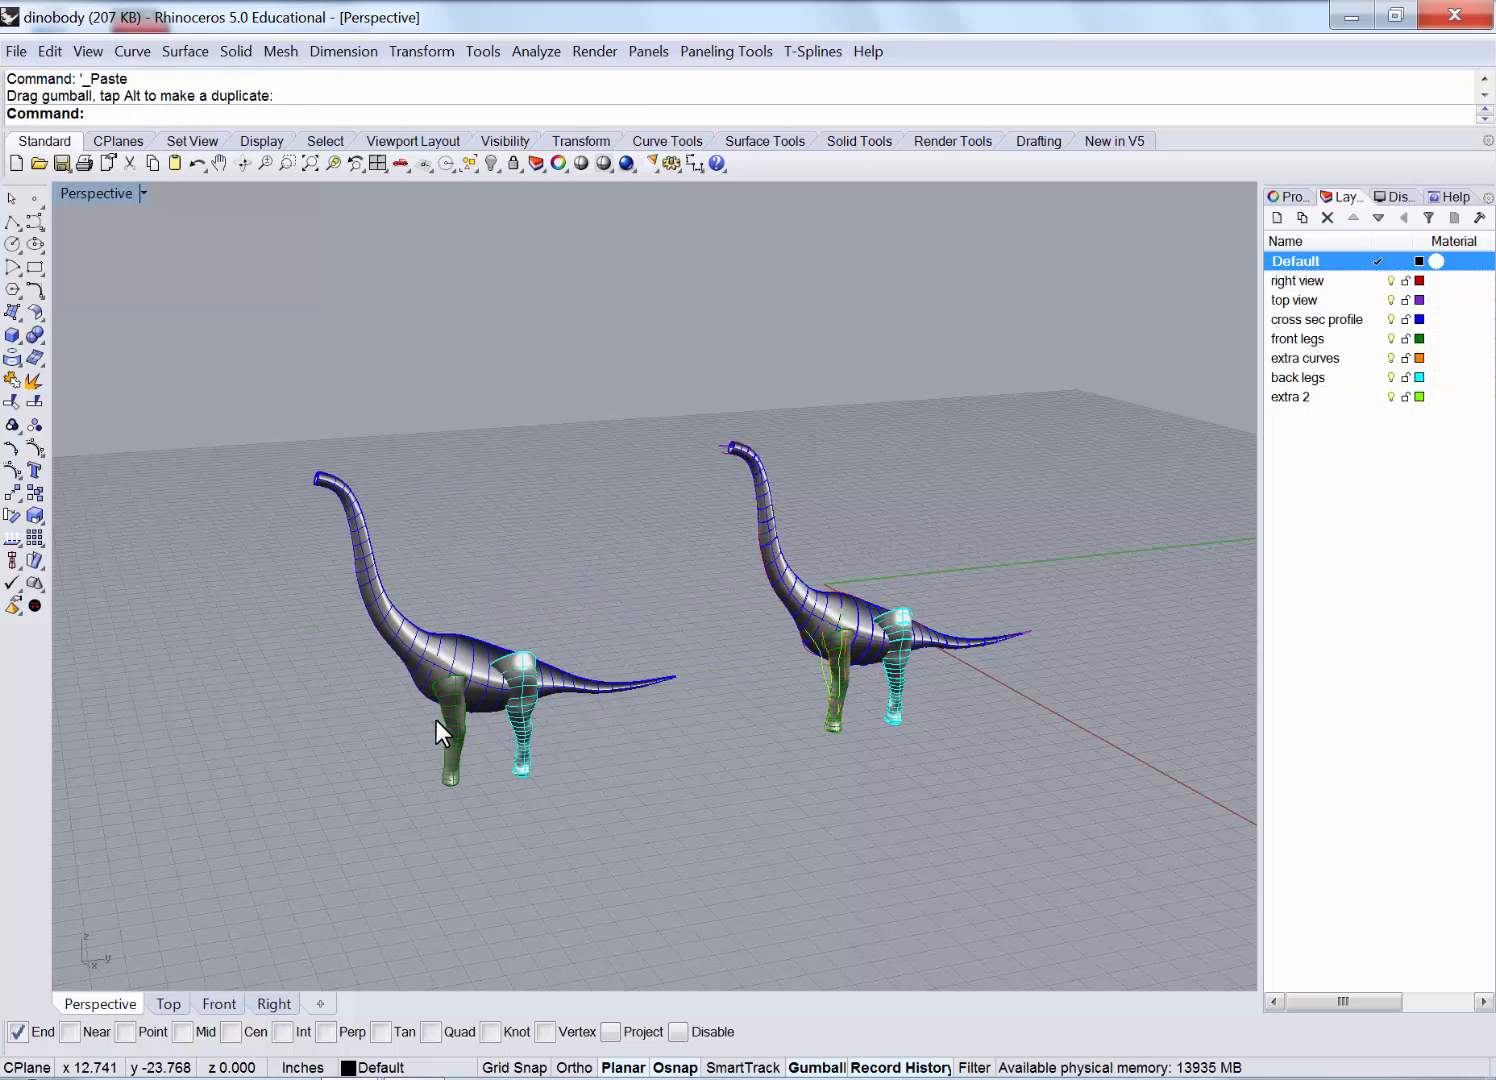
Move the left copy's body, front leg and back leg farther left.
scroll(444, 644, "up", 4)
left_click(404, 594)
left_click(469, 761, "shift")
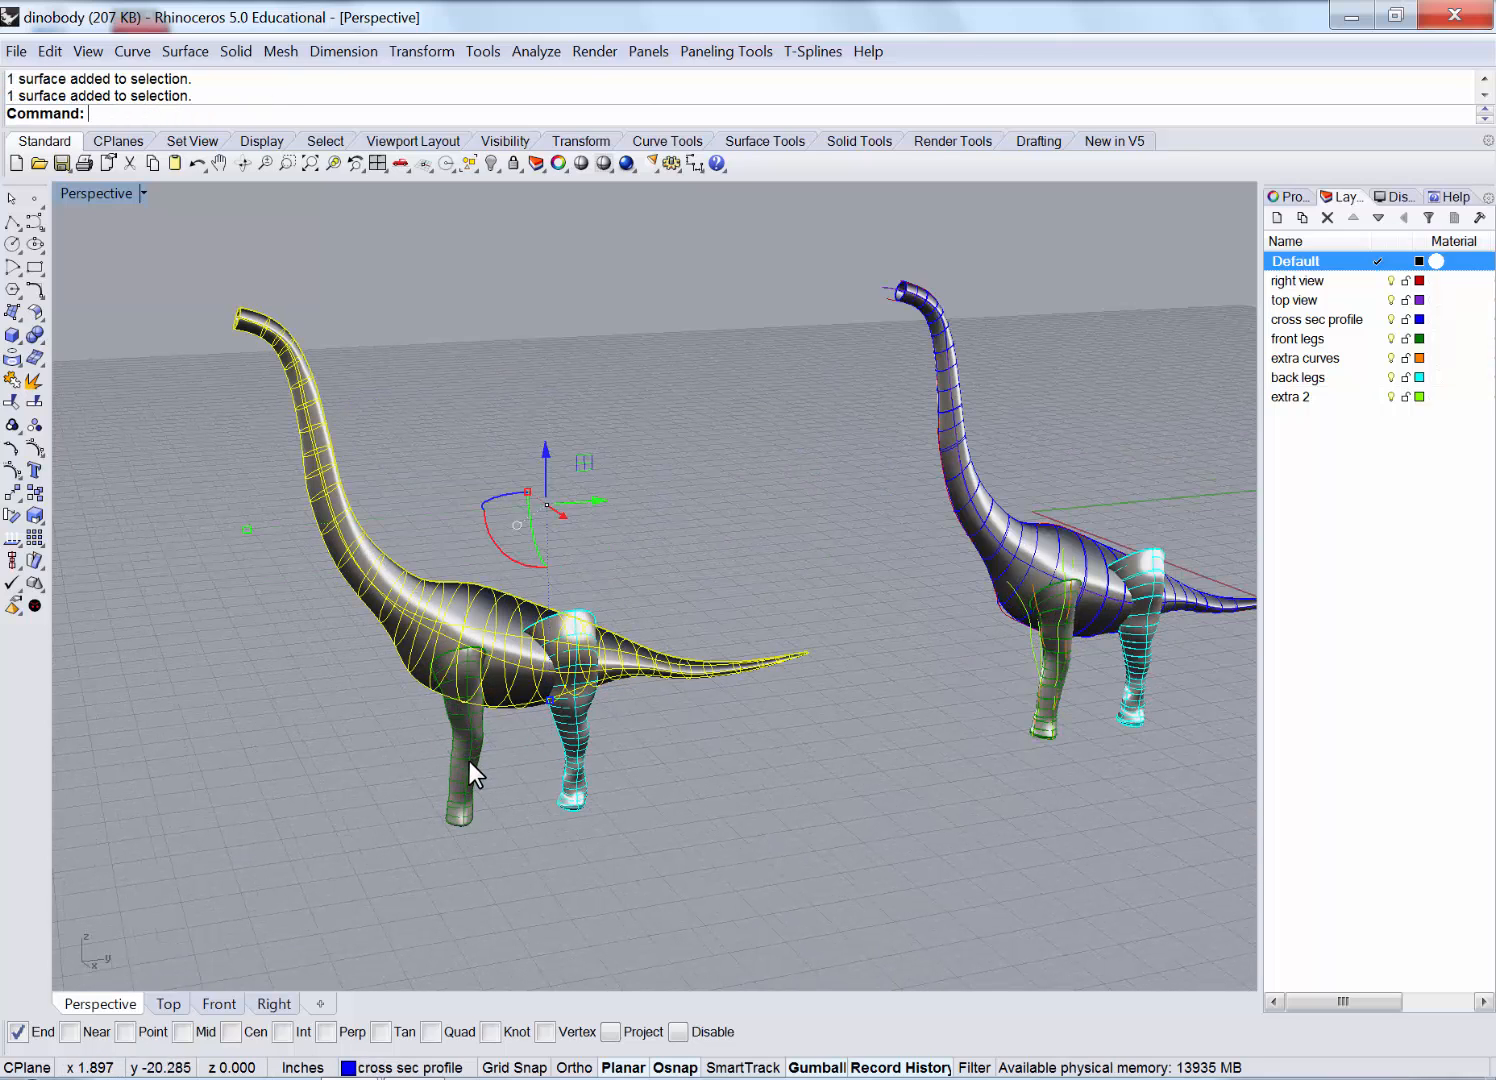
left_click(574, 734, "shift")
left_click_drag(607, 553, 316, 577)
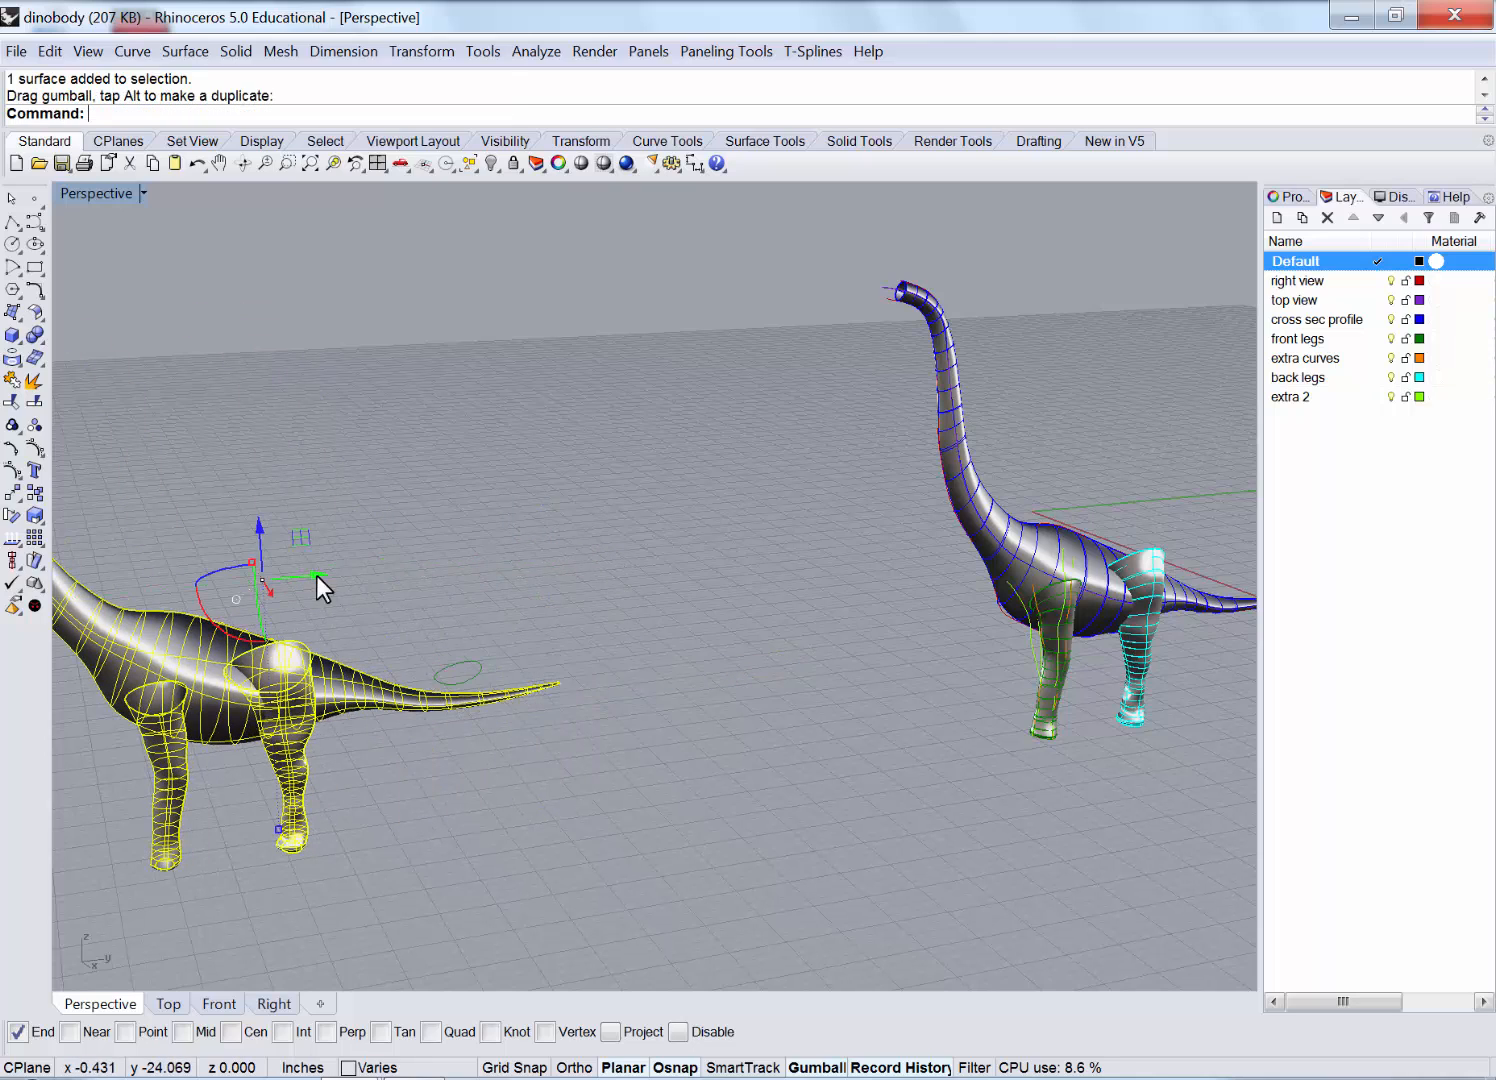
left_click(430, 718)
Delete the stray ellipse curve near the tail.
scroll(430, 715, "up", 3)
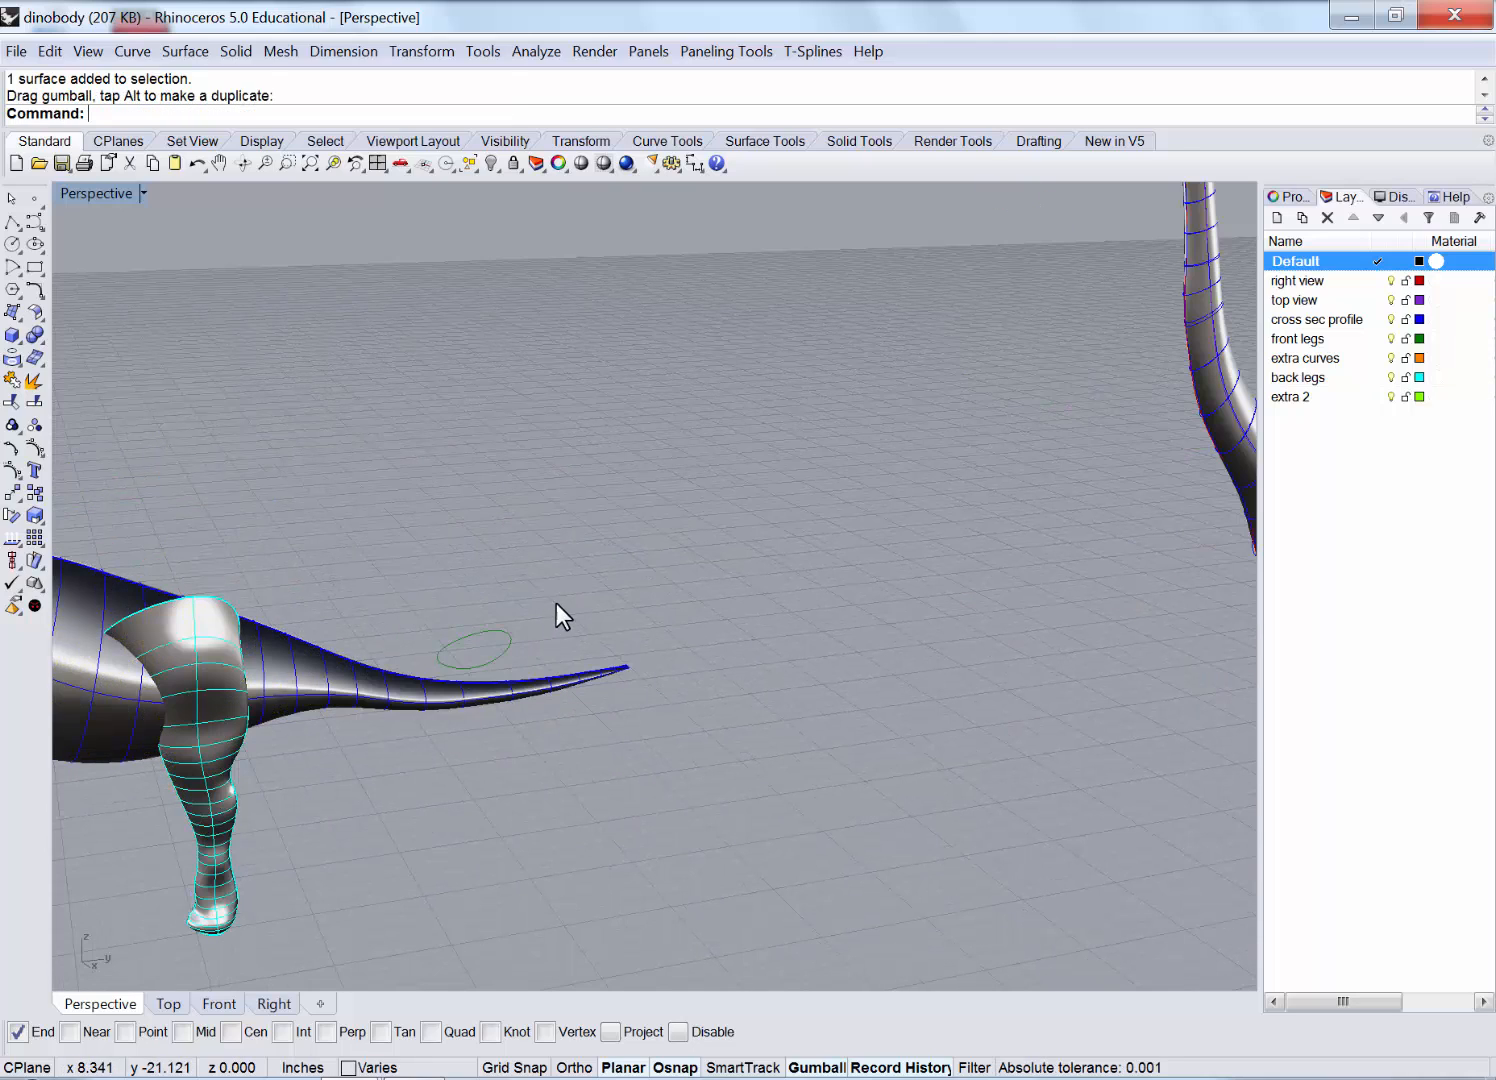
left_click(494, 648)
key("Delete")
Shift the left dinosaur sideways into its final position and orbit around it.
scroll(700, 622, "down", 5)
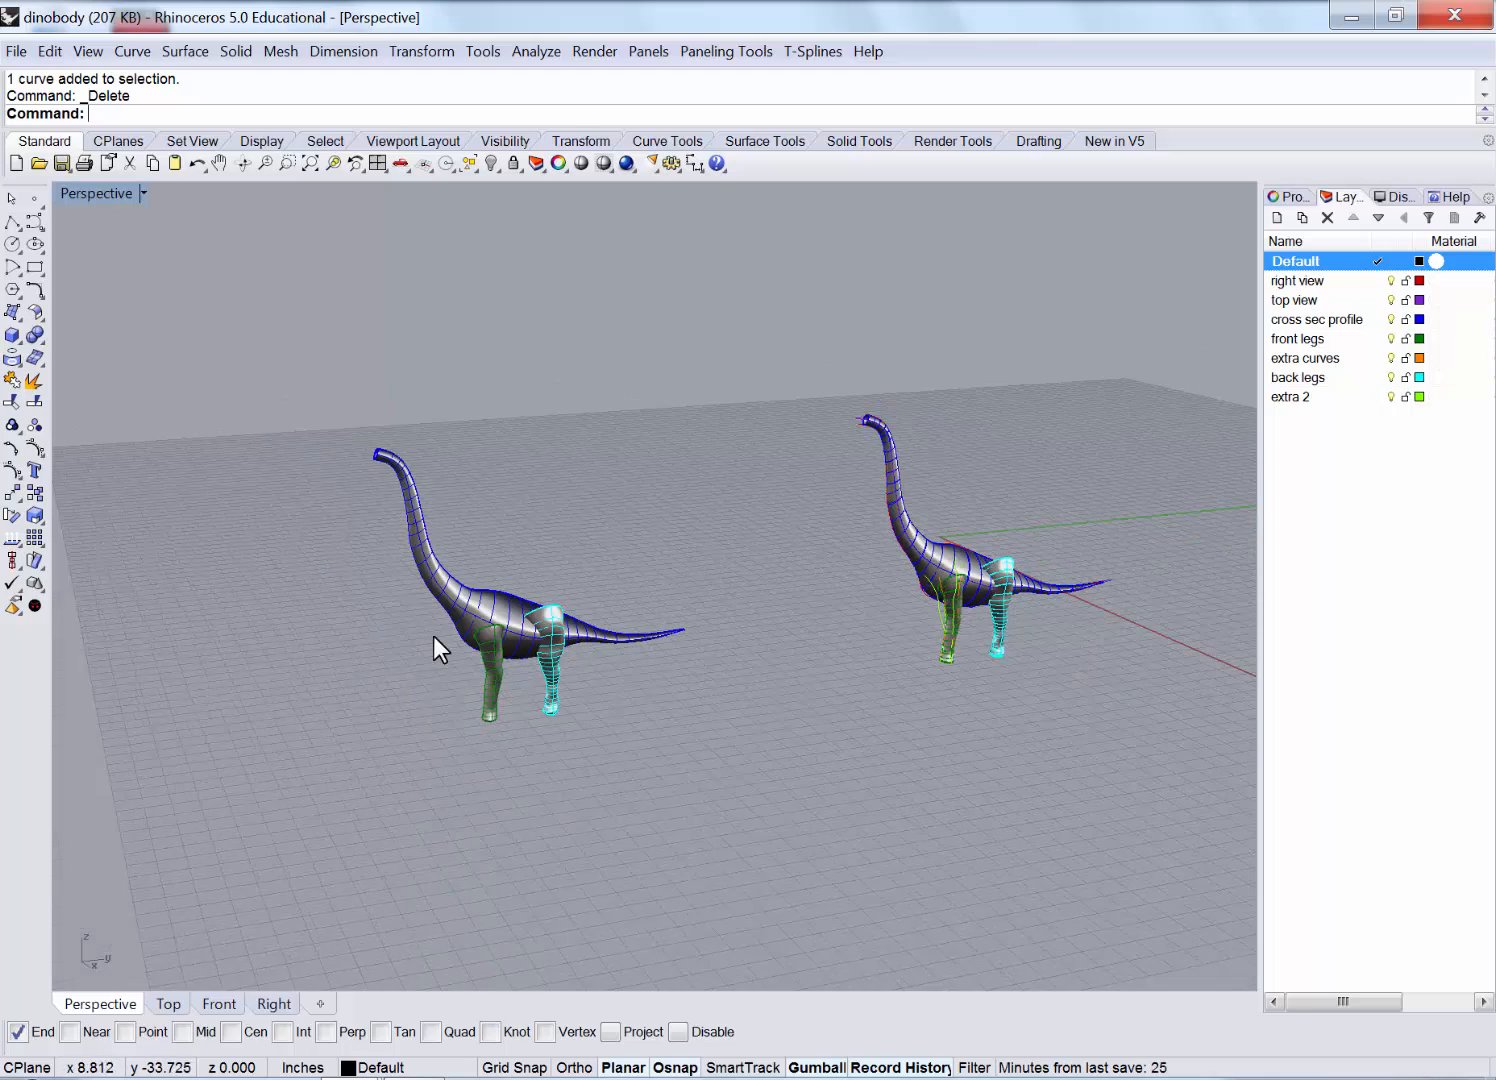
scroll(437, 645, "up", 3)
left_click(492, 700)
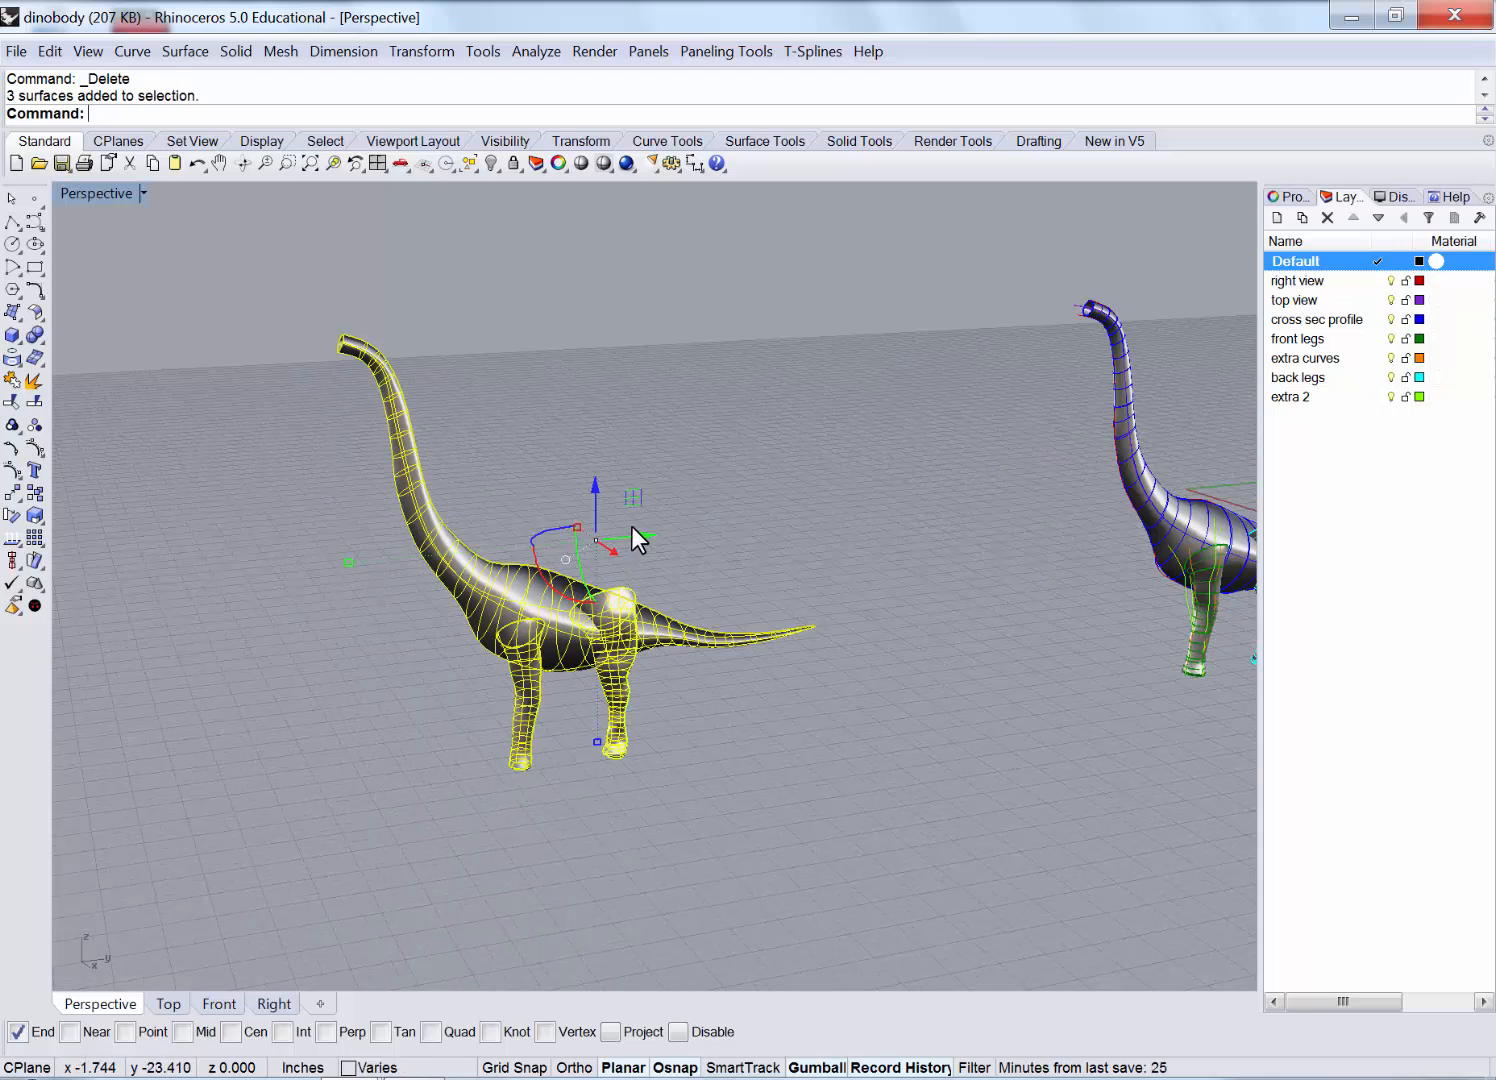
left_click_drag(632, 521, 777, 516)
left_click(632, 580)
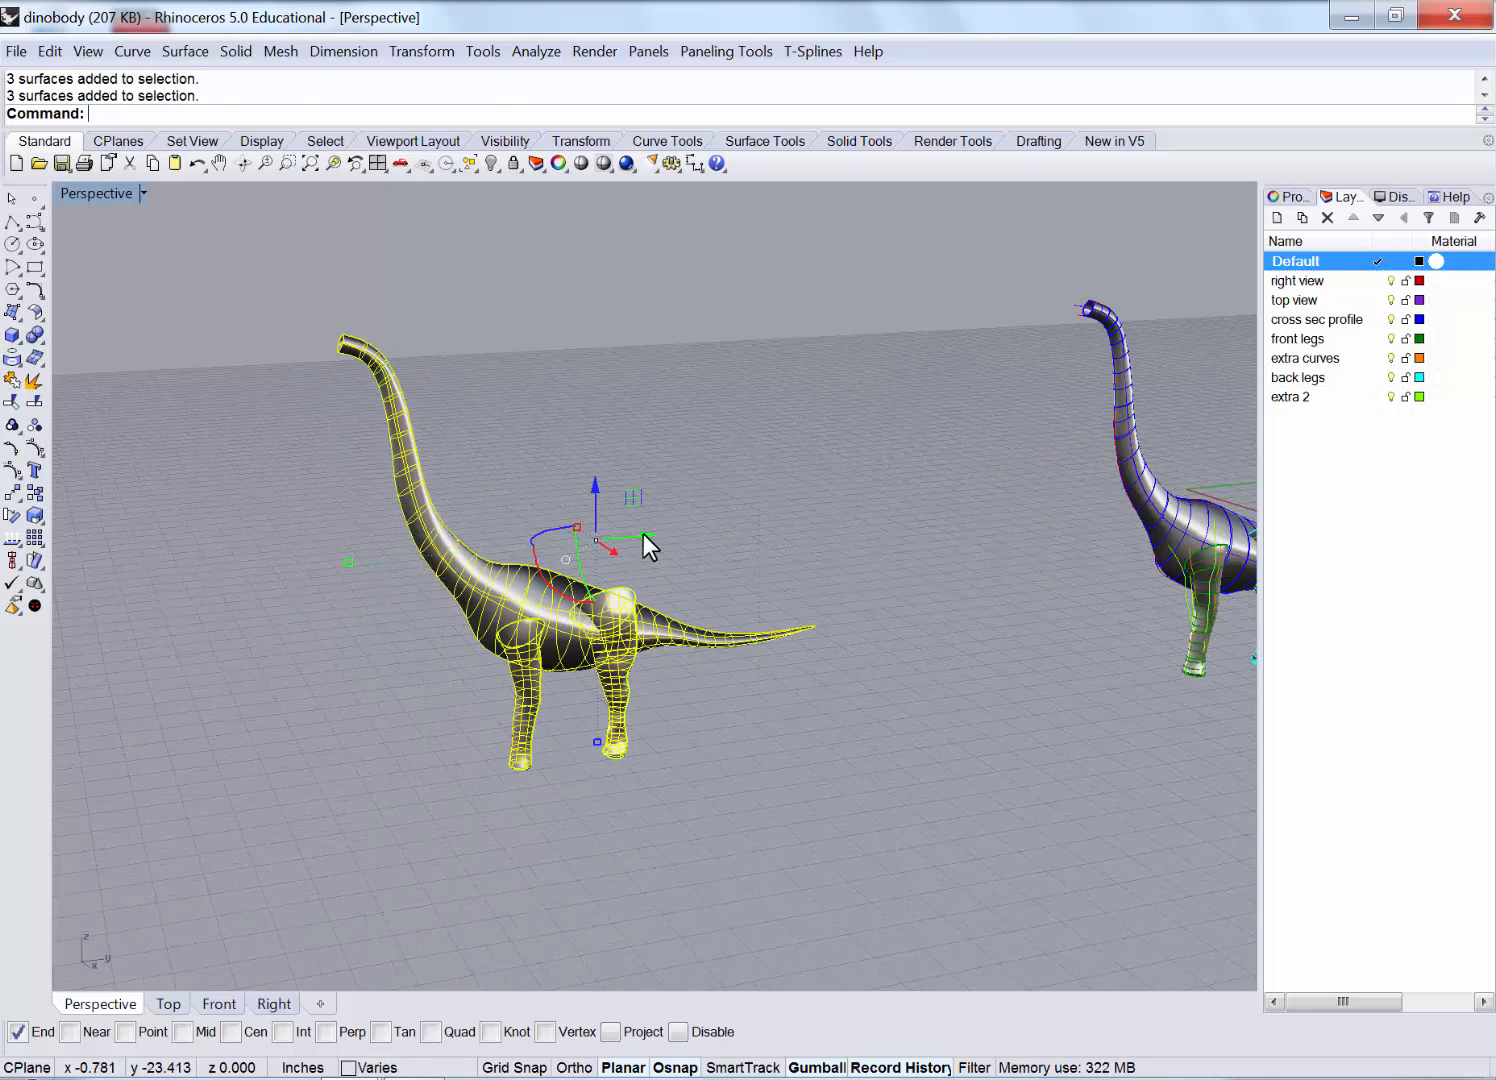
left_click_drag(643, 533, 826, 518)
left_click(877, 468)
scroll(660, 624, "up", 5)
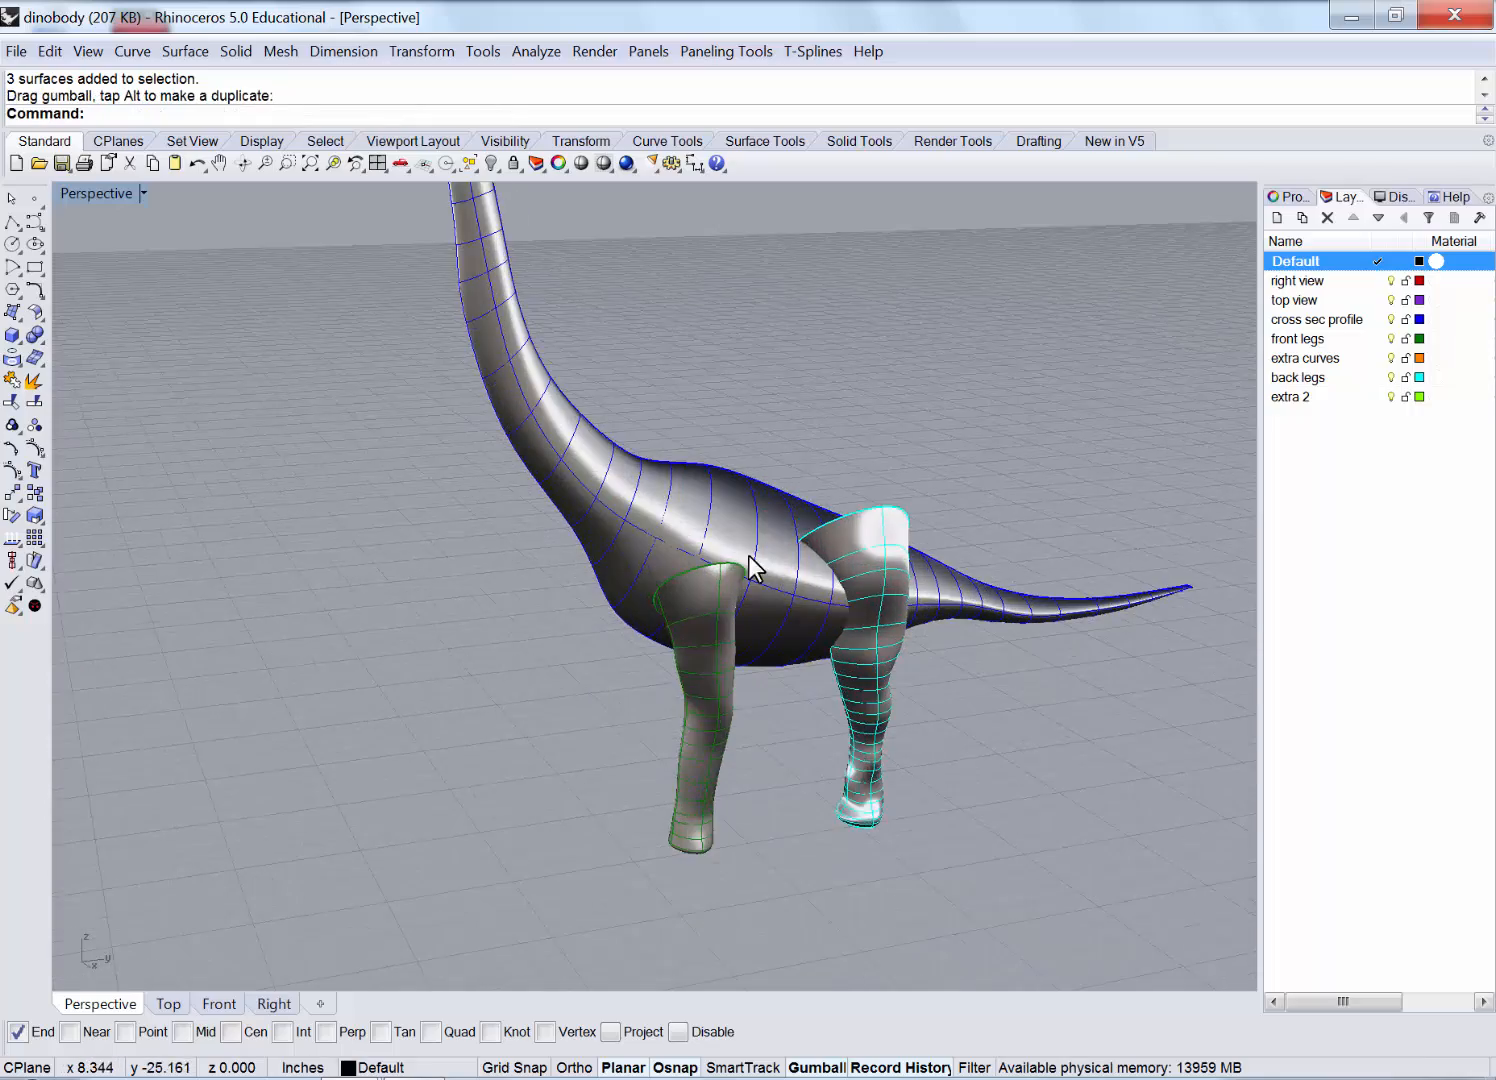
right_click_drag(751, 557, 494, 503)
Show hidden objects and shift the copy's back leg toward the tail in the Right view.
scroll(494, 503, "down", 5)
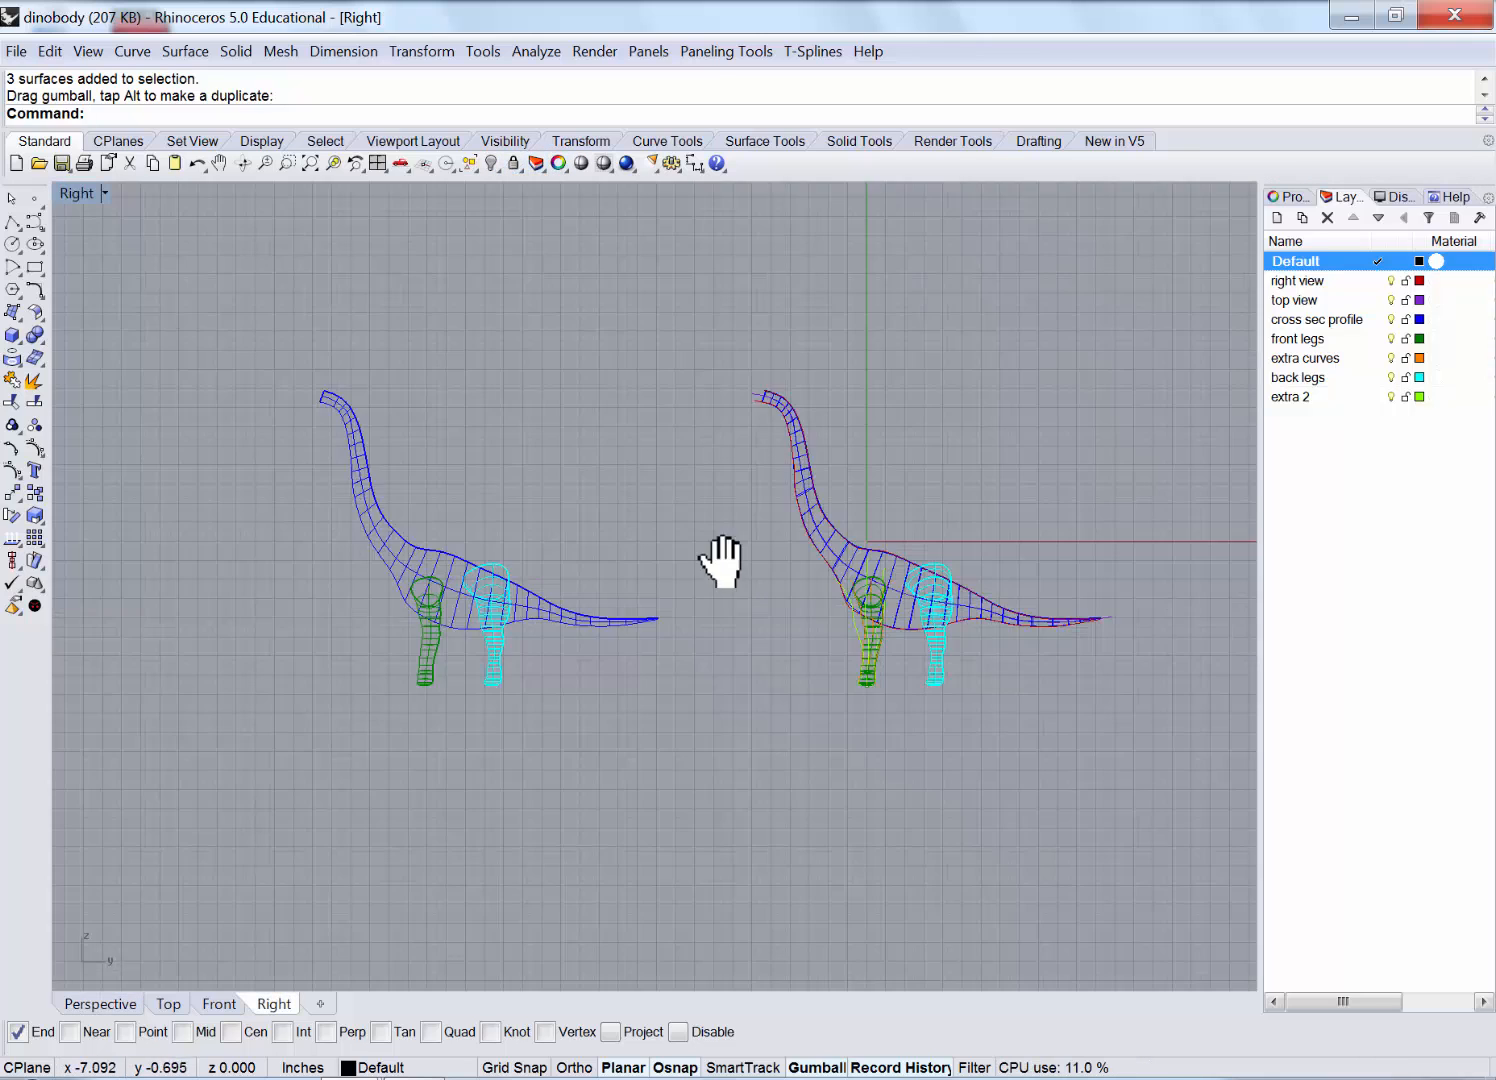
right_click_drag(725, 561, 696, 588)
right_click(499, 171)
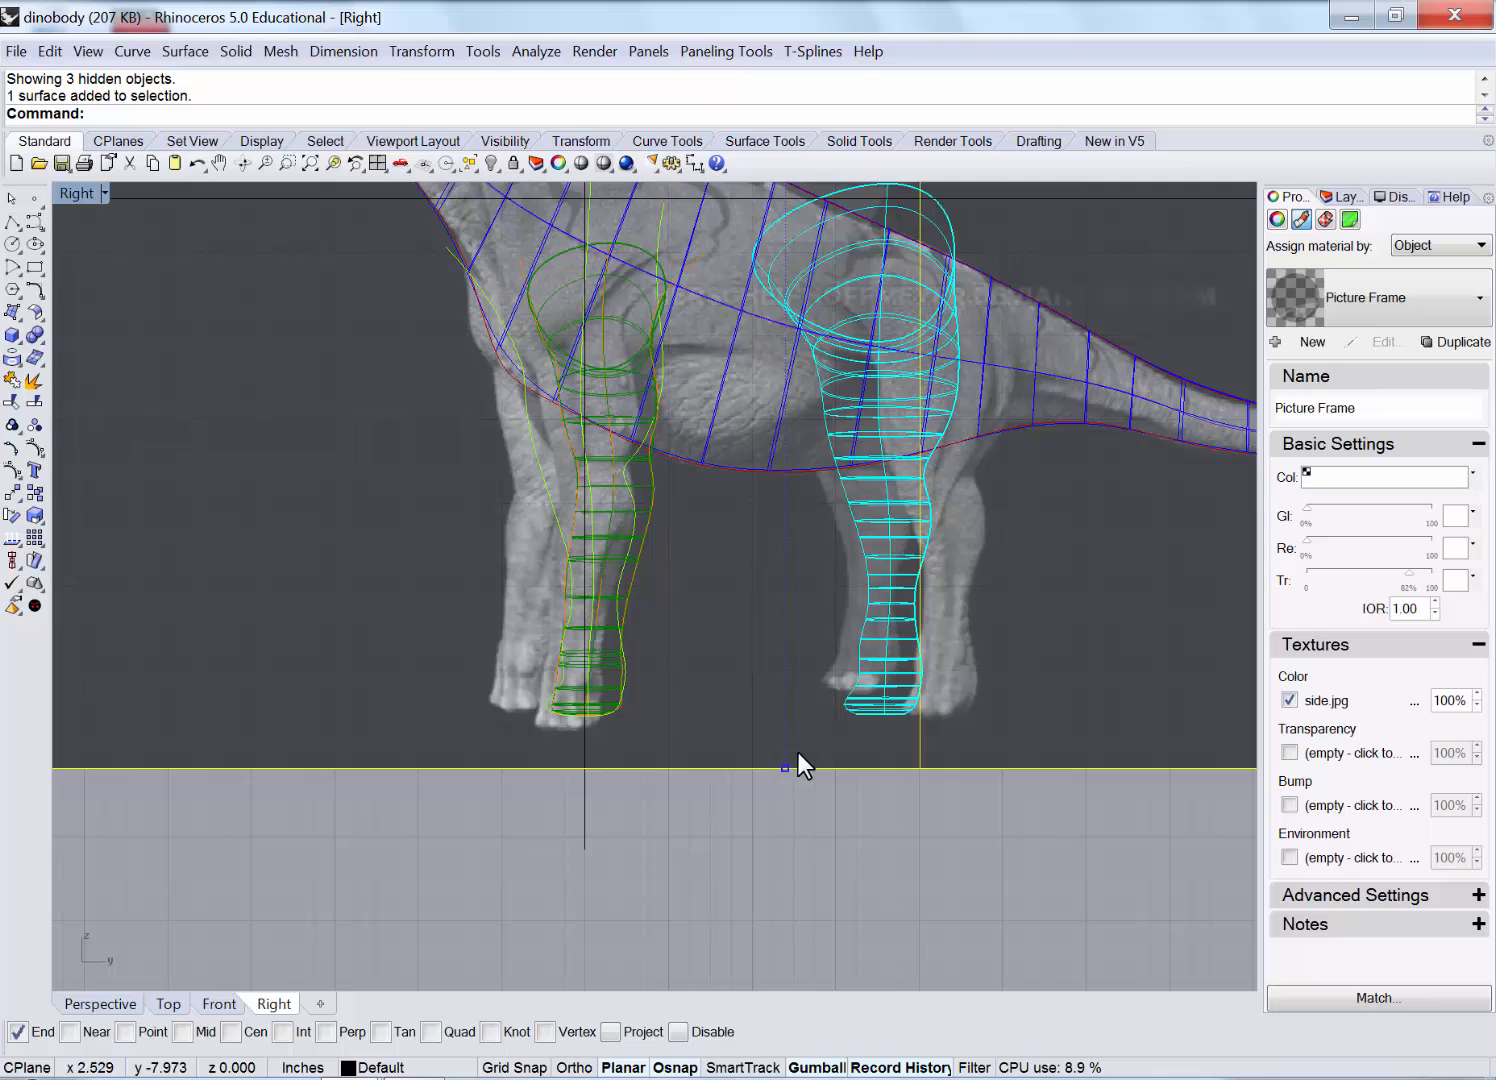
scroll(798, 752, "down", 6)
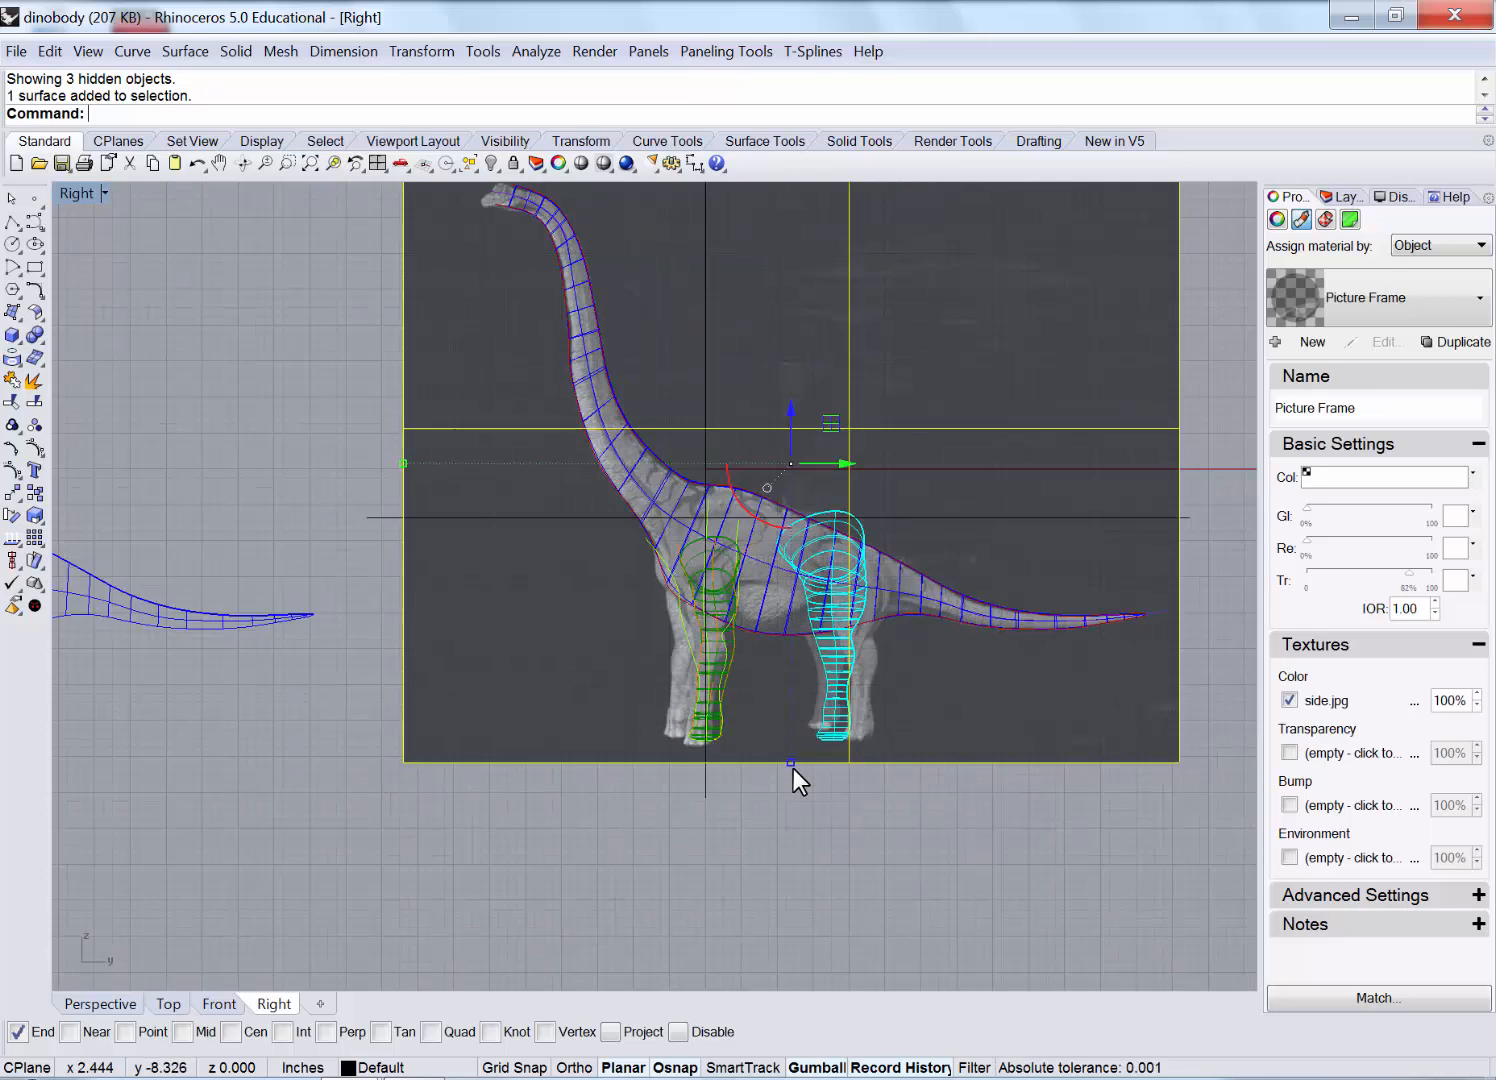
scroll(792, 770, "down", 3)
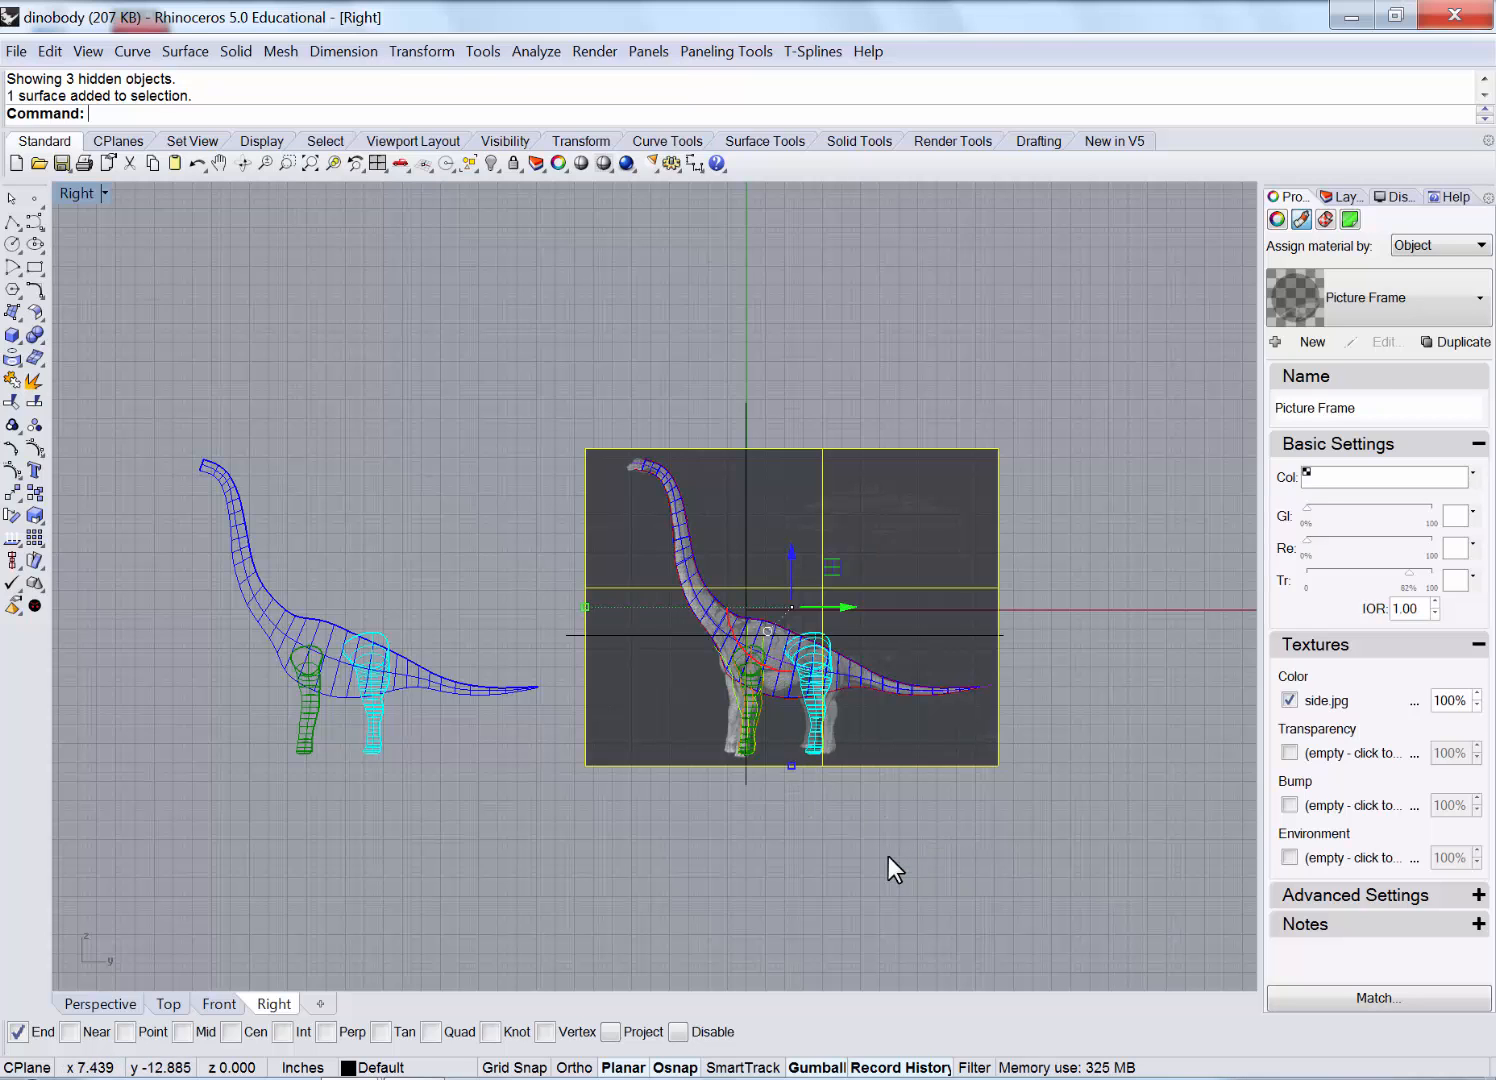
scroll(824, 763, "up", 4)
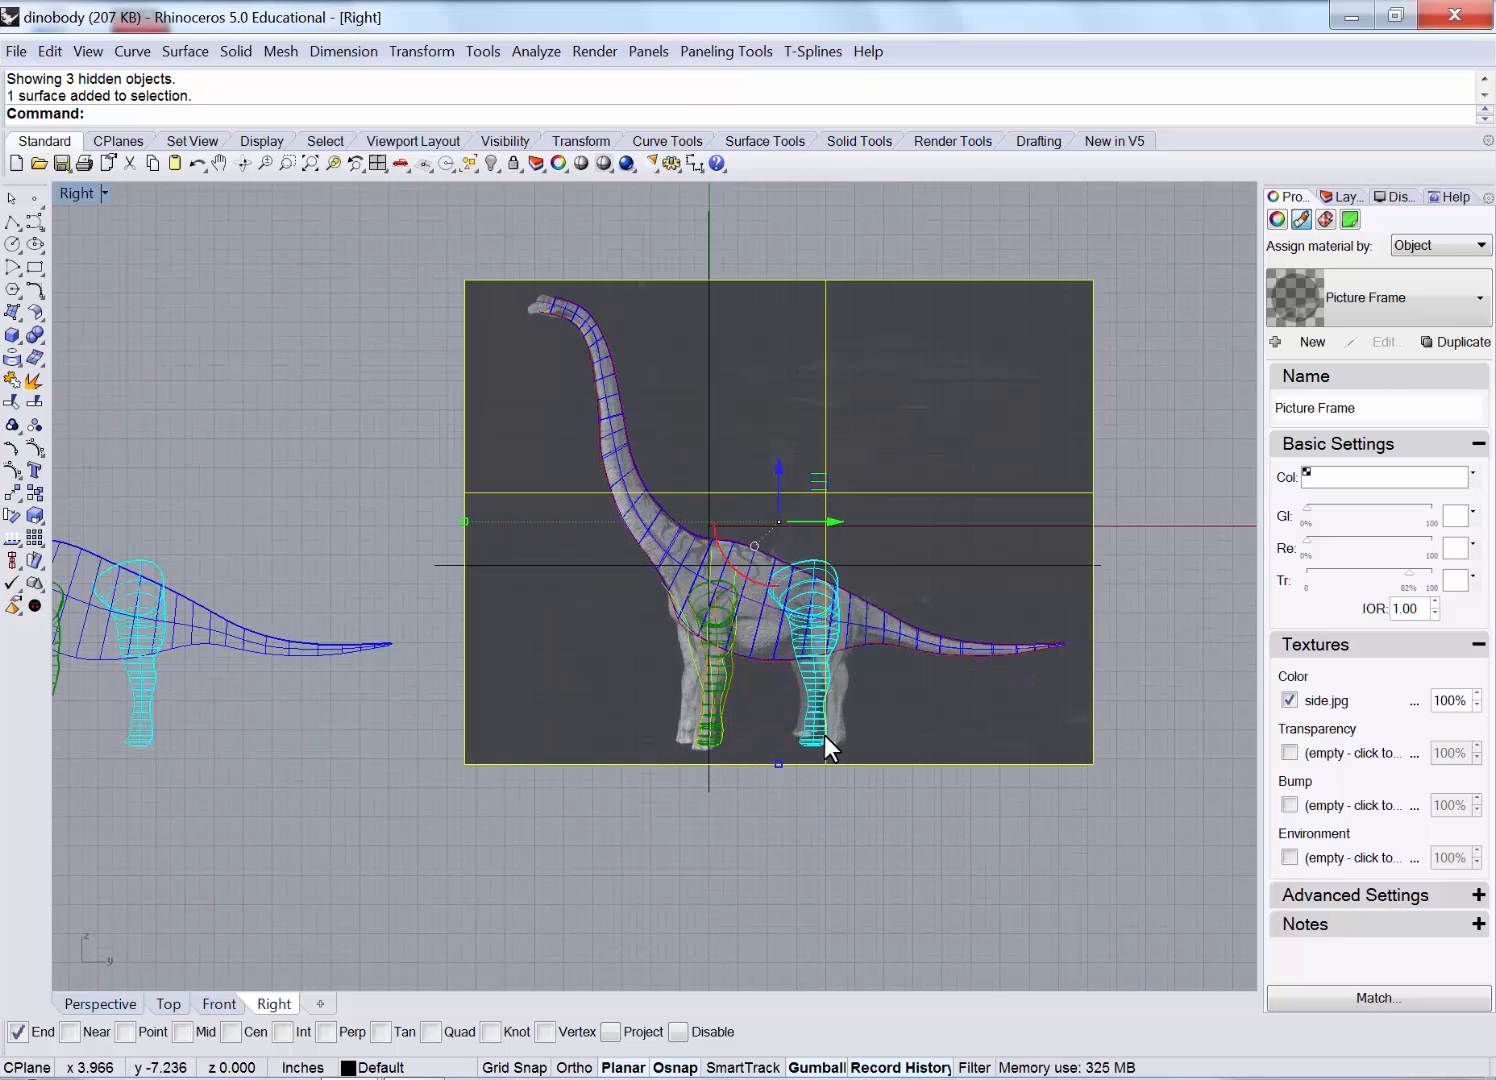
scroll(824, 740, "up", 2)
scroll(880, 750, "up", 2)
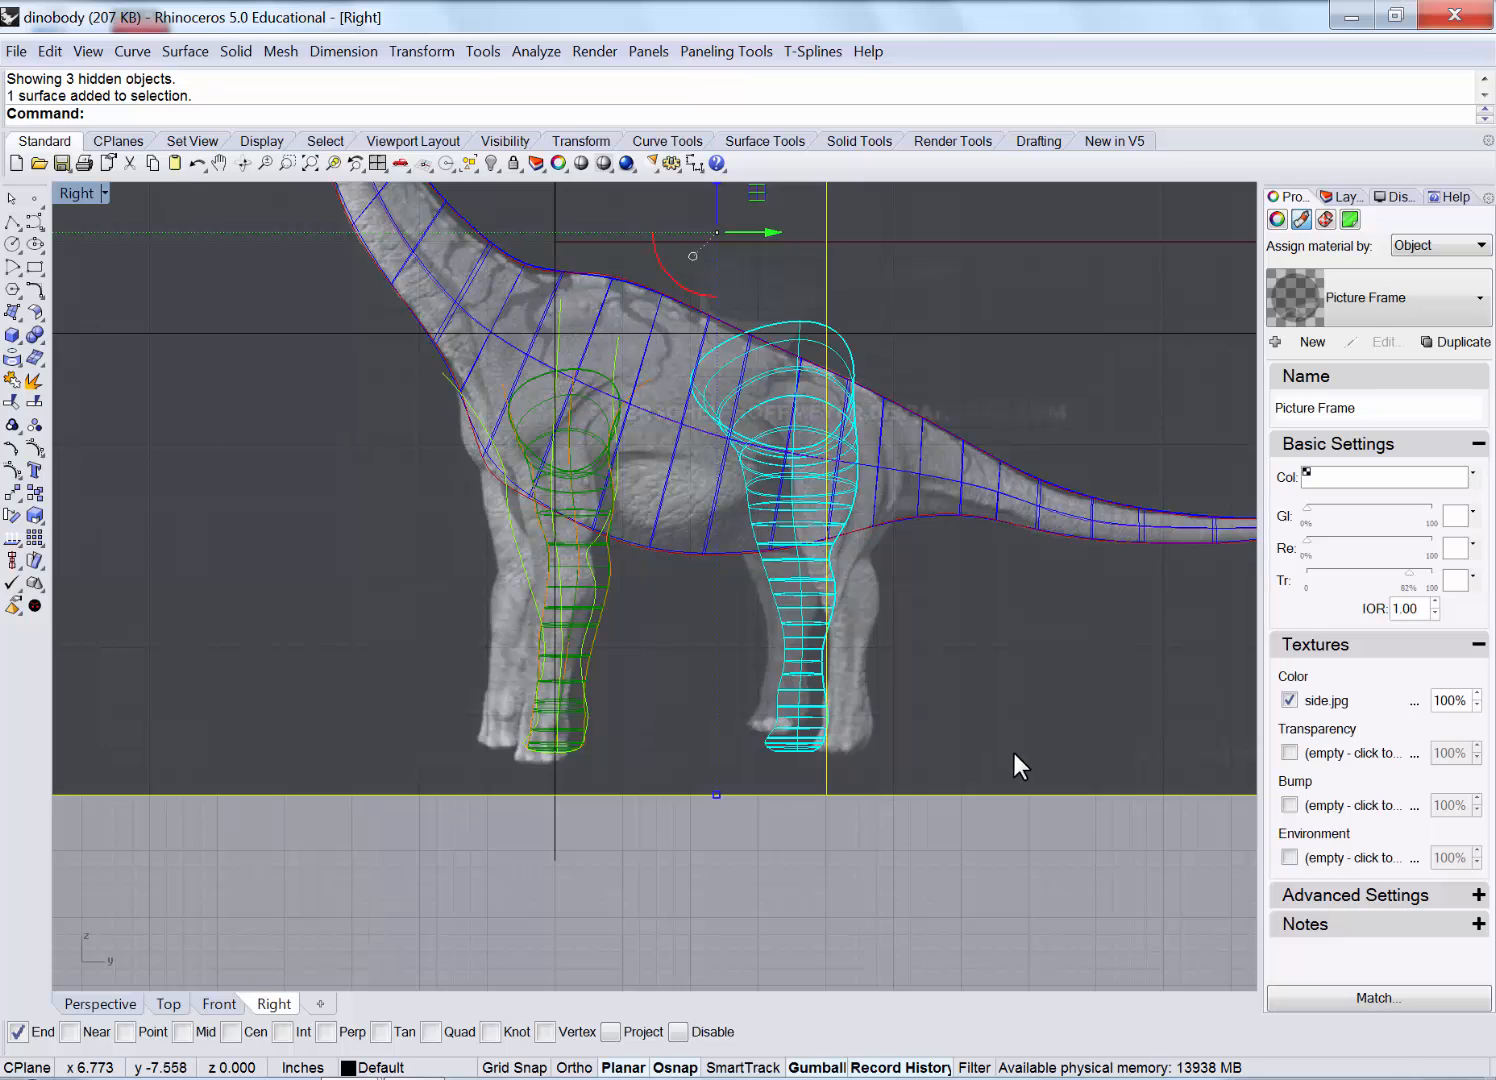
scroll(1014, 753, "down", 4)
right_click_drag(319, 819, 907, 811)
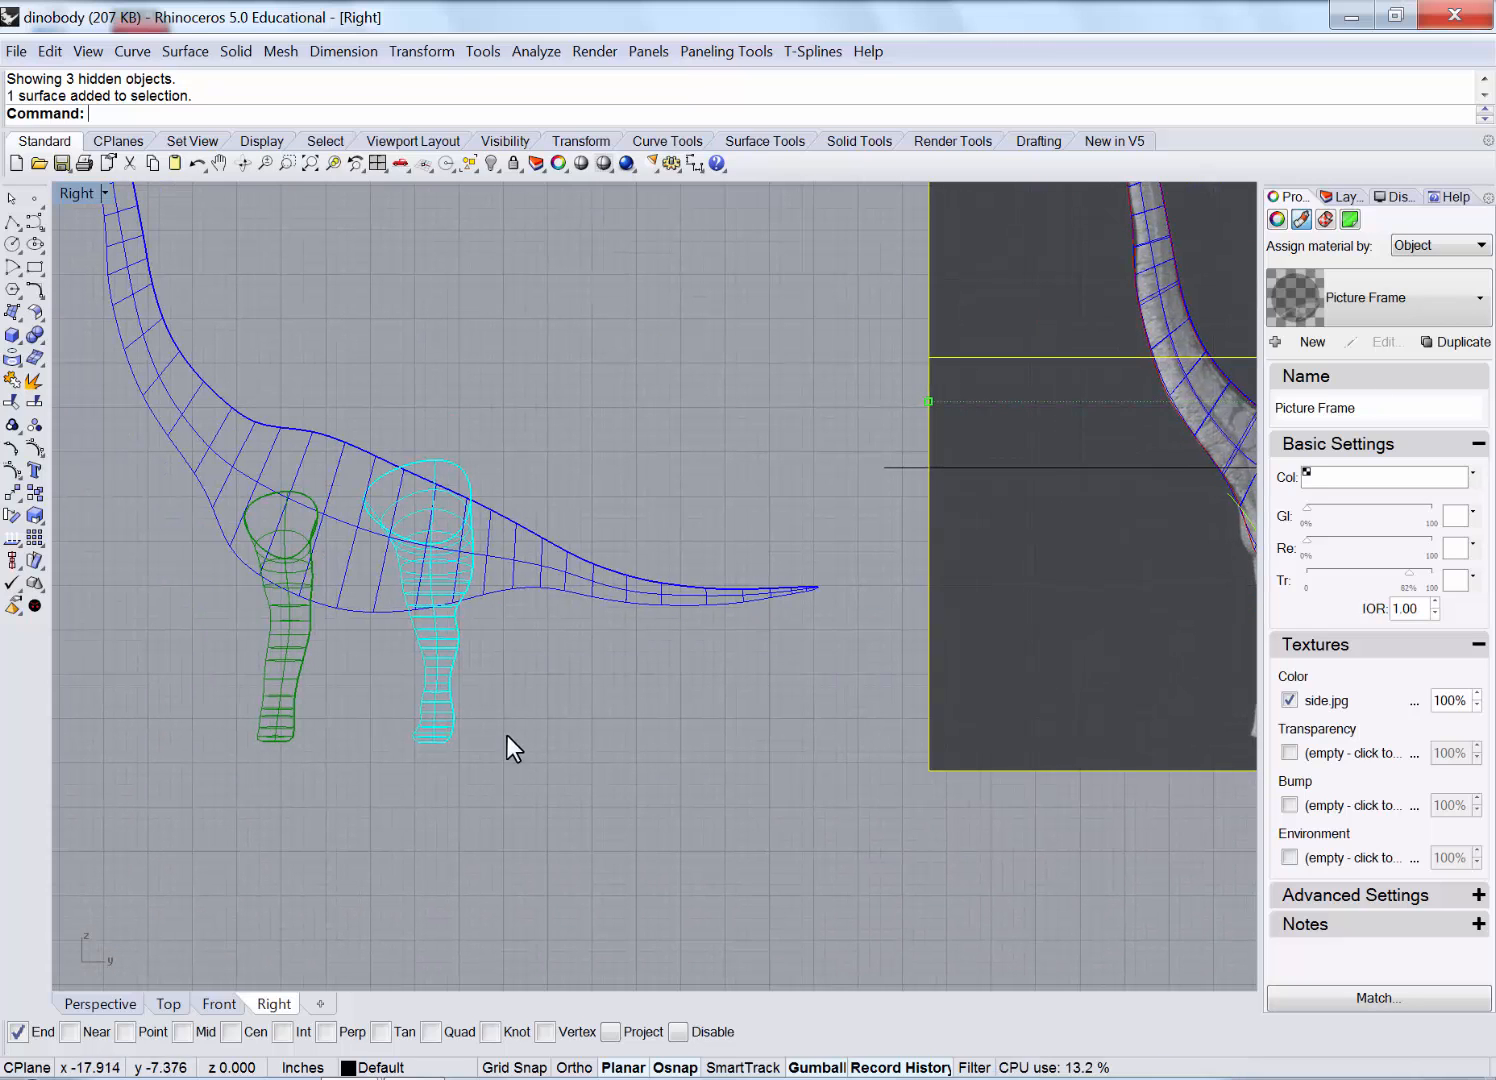
left_click_drag(507, 737, 378, 683)
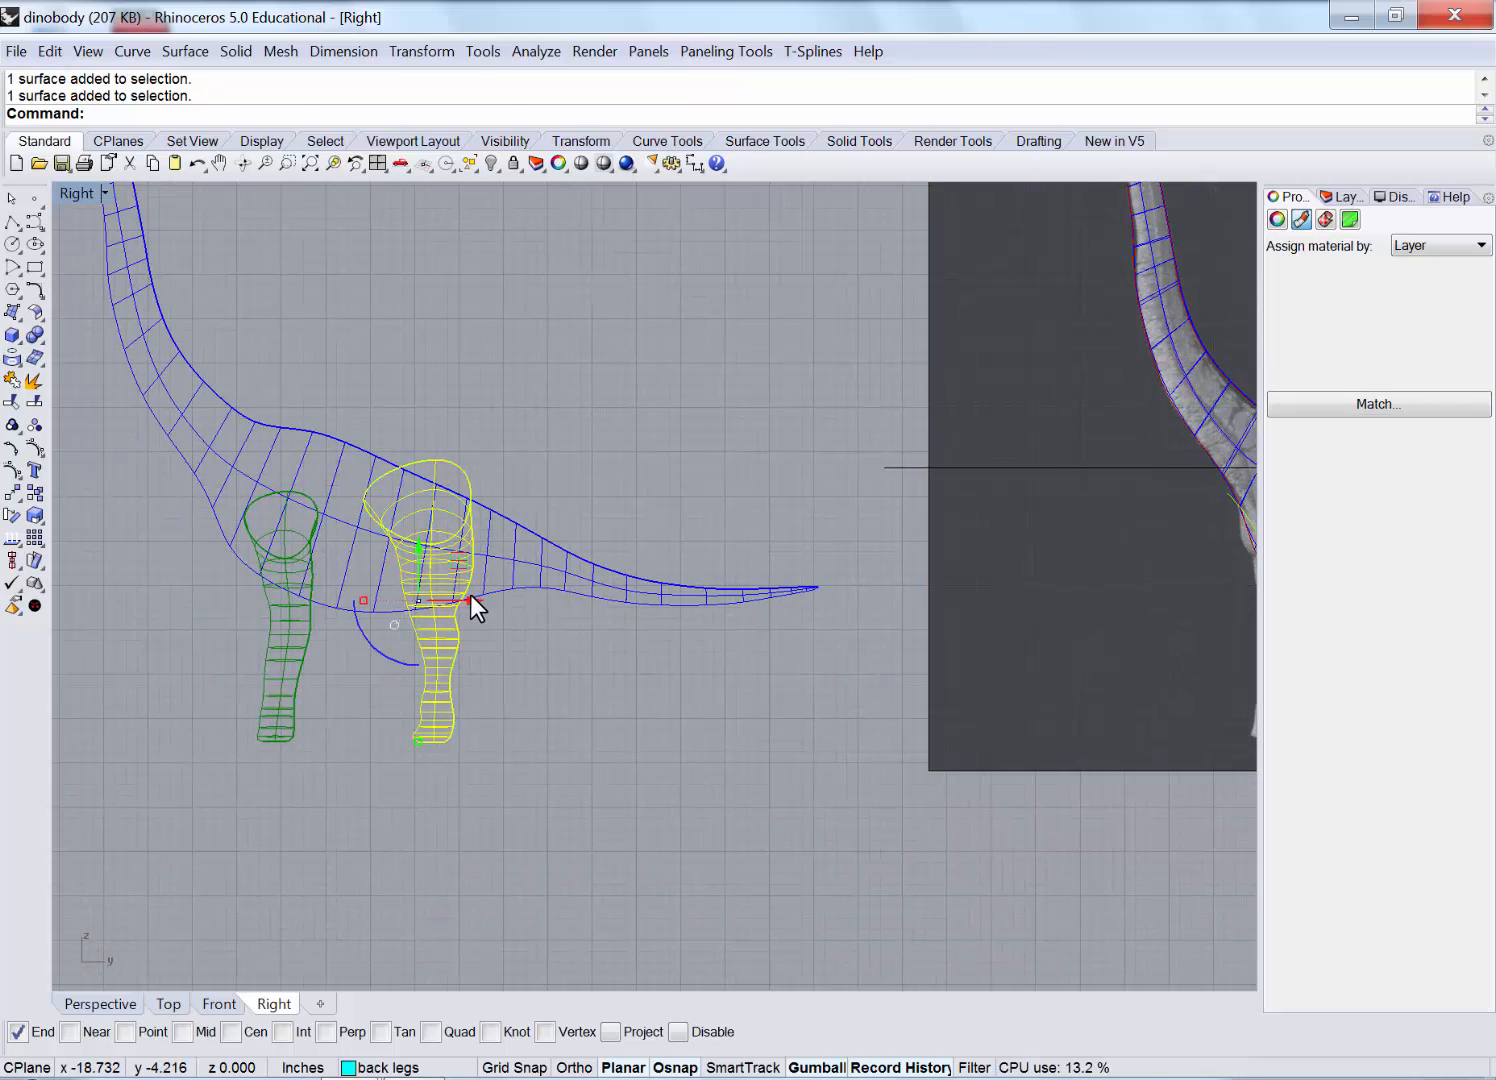
left_click_drag(470, 594, 519, 604)
Slide the front leg along the body toward the neck.
right_click_drag(701, 718, 180, 705)
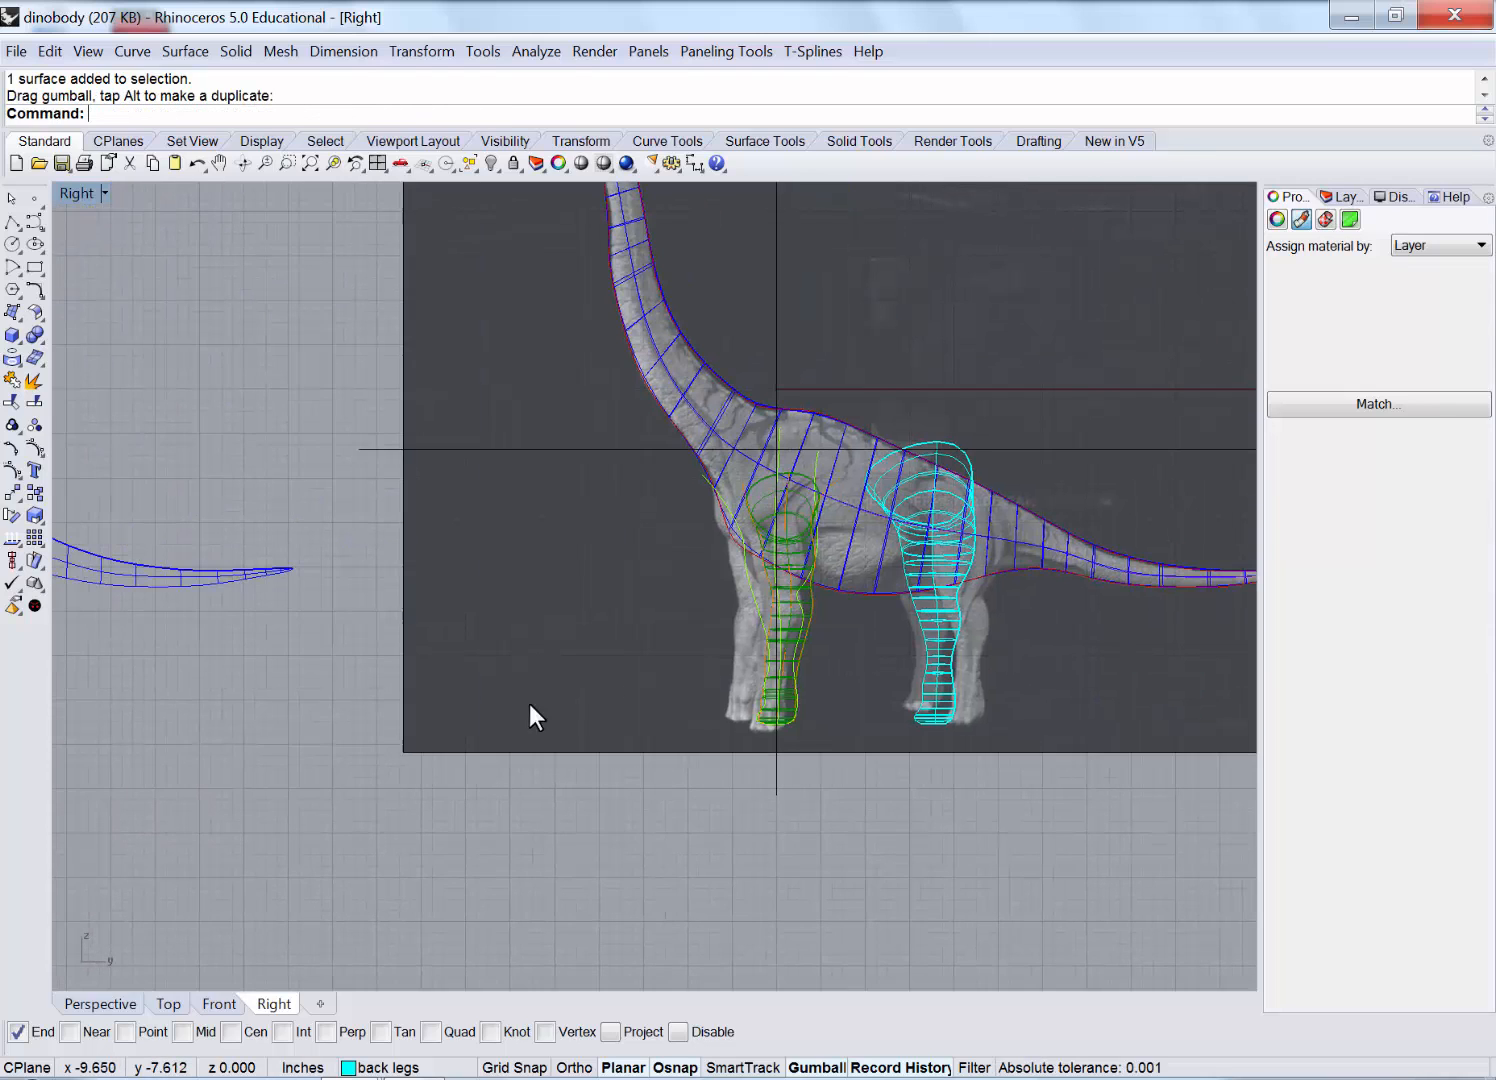
scroll(768, 579, "up", 6)
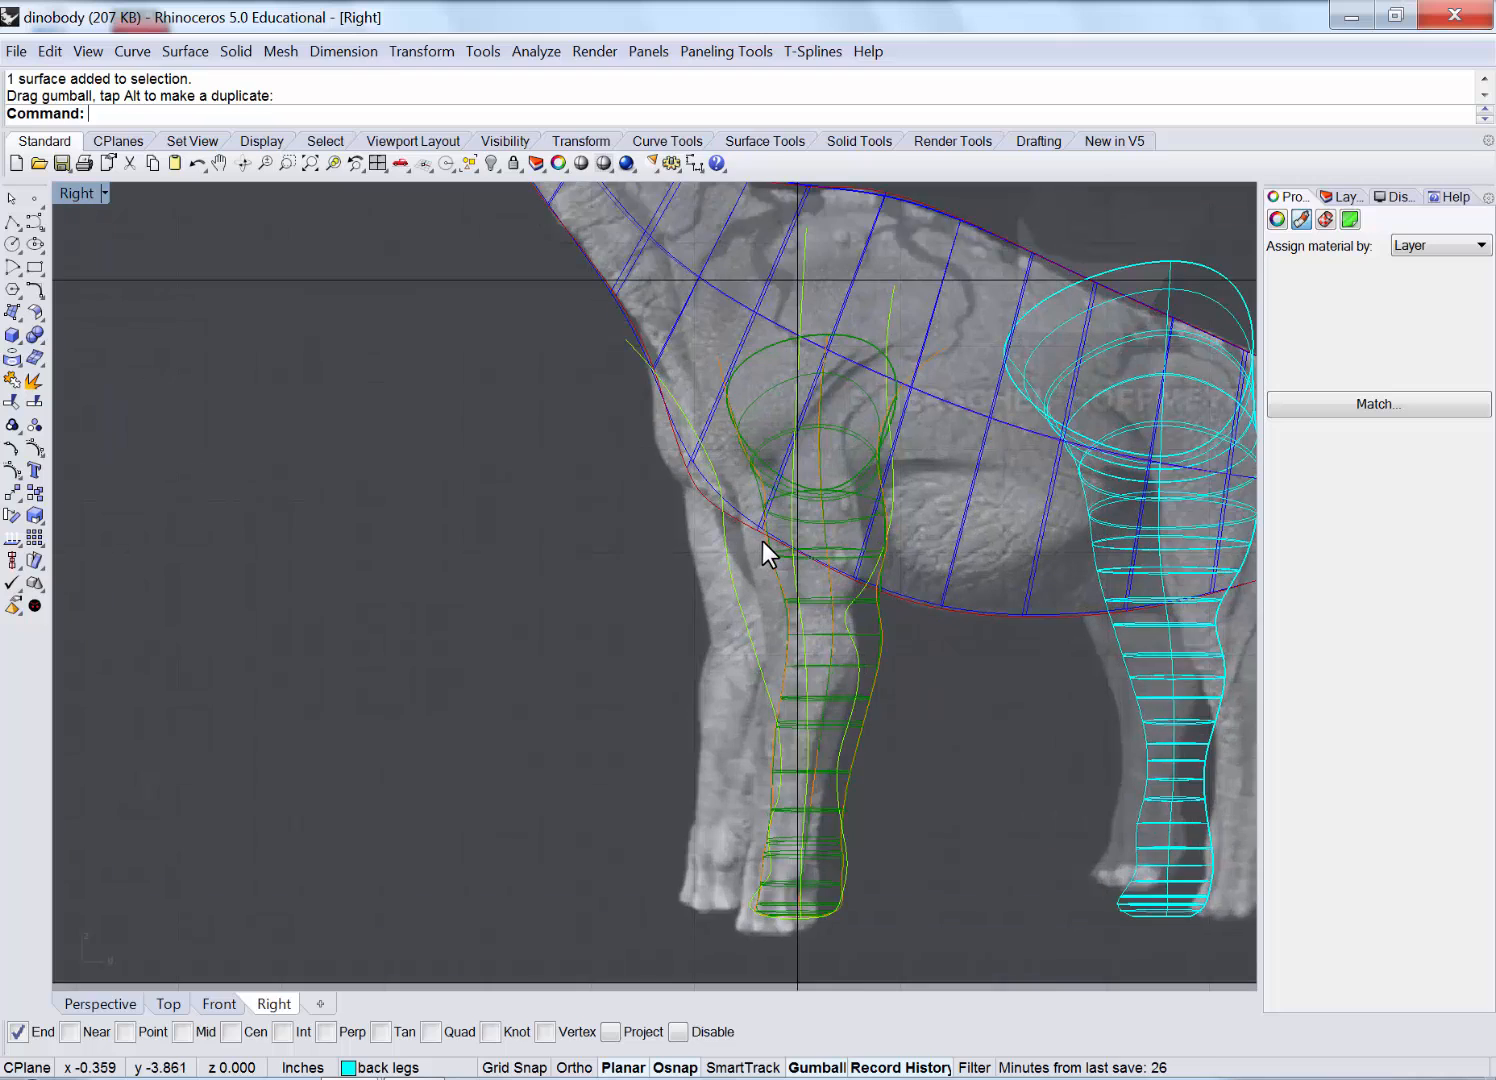
scroll(762, 541, "up", 2)
scroll(779, 750, "down", 2)
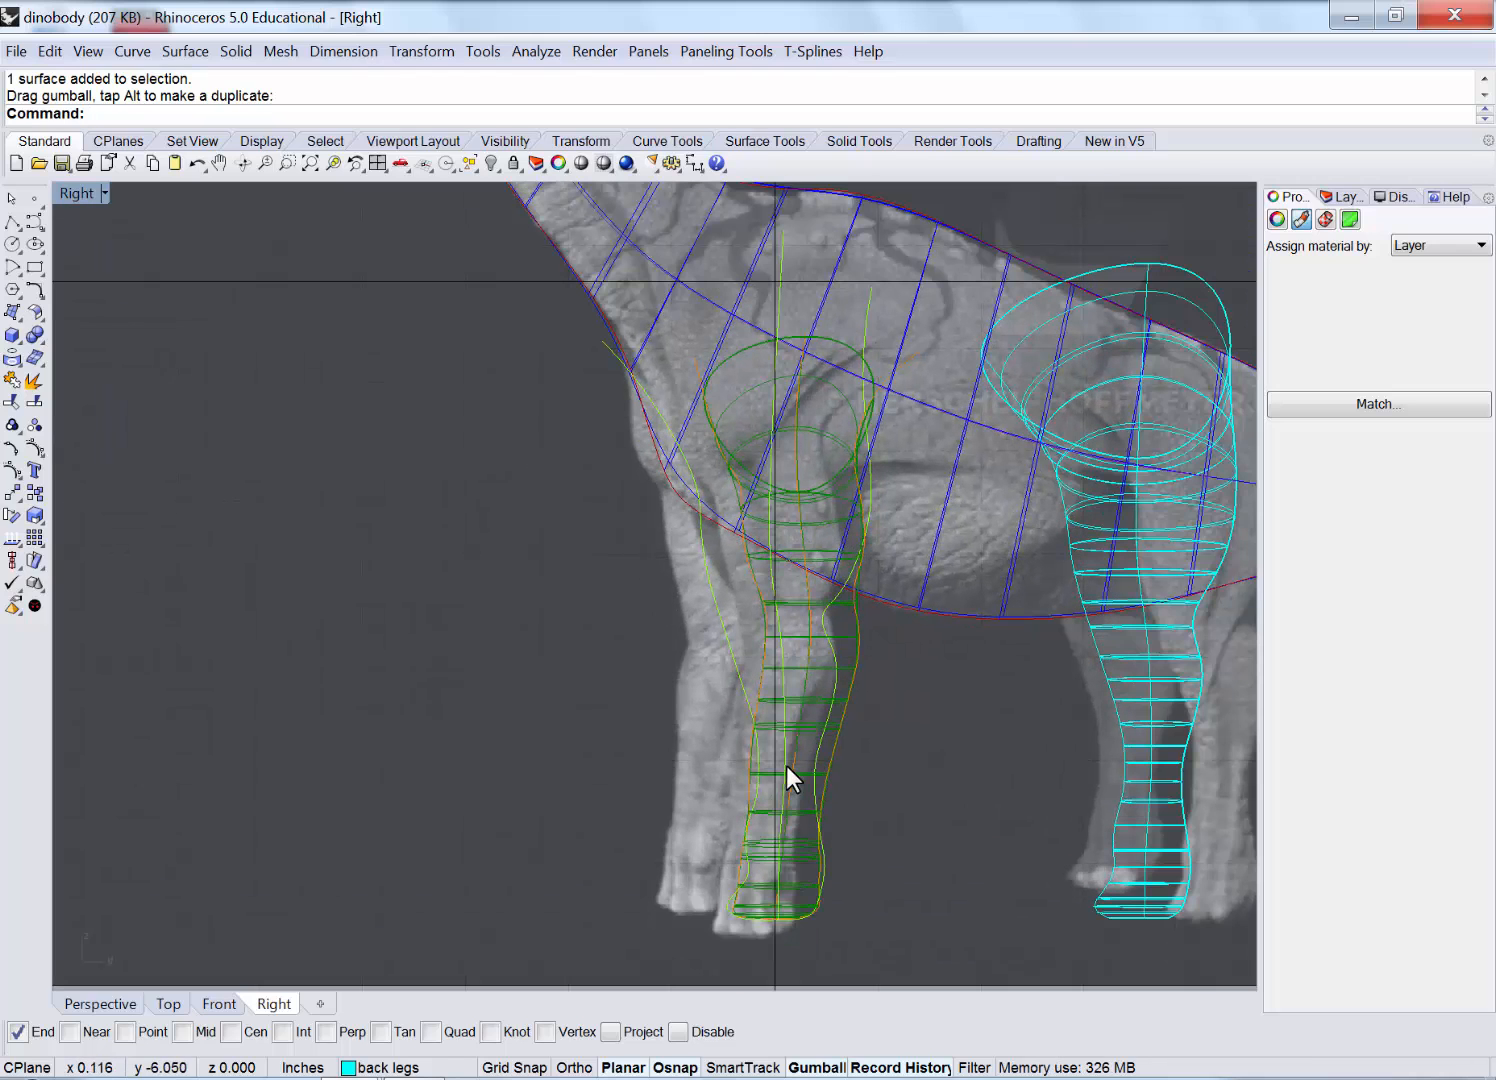
right_click_drag(507, 796, 974, 703)
right_click_drag(384, 743, 1017, 681)
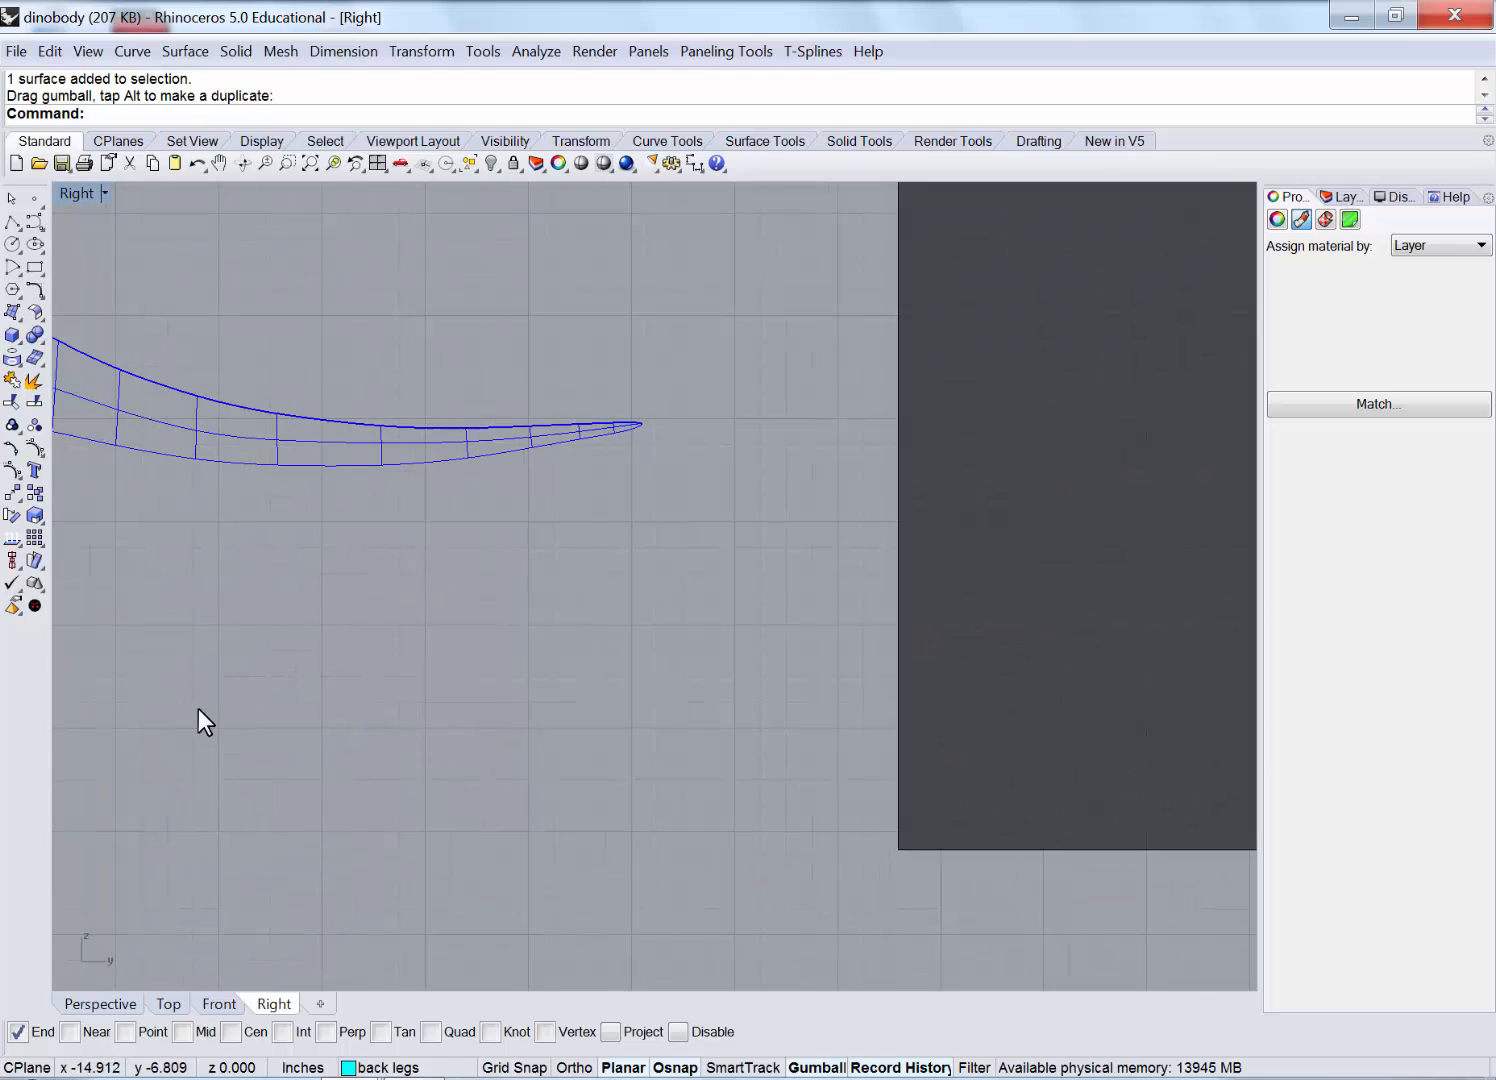
right_click_drag(250, 703, 851, 646)
scroll(876, 638, "down", 6)
right_click_drag(400, 613, 544, 636)
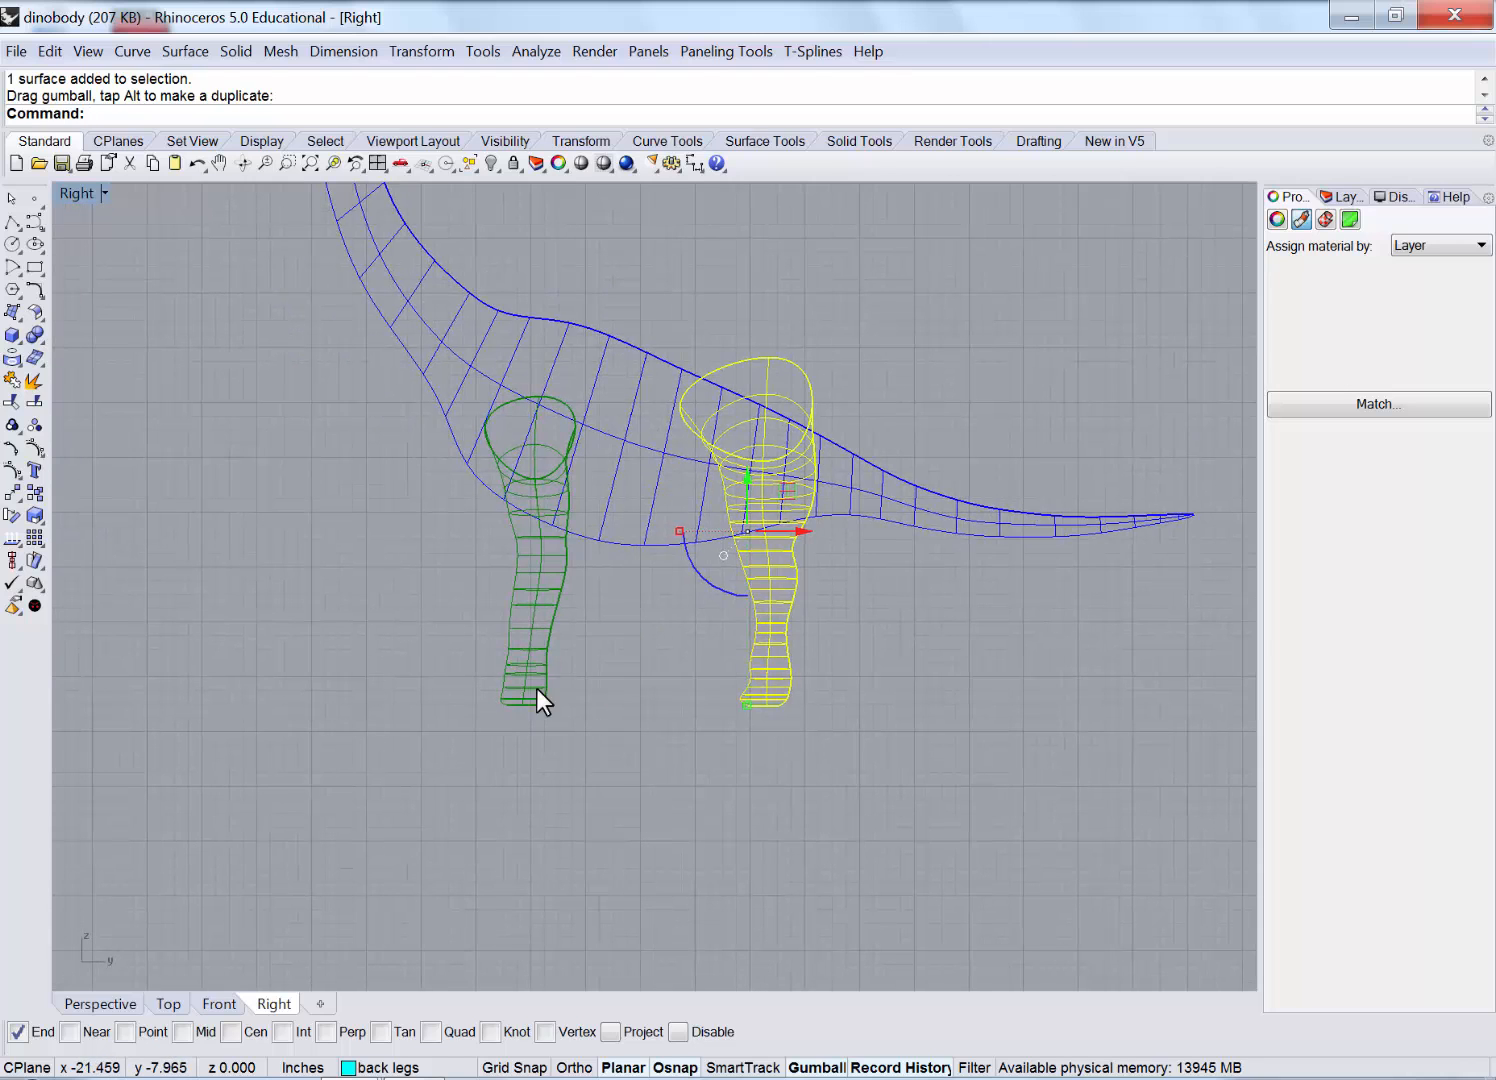
left_click(536, 688)
left_click_drag(577, 546, 566, 549)
key("Escape")
Save the dinosaur model under a new name, dinobody2, using Save As.
double_click(77, 196)
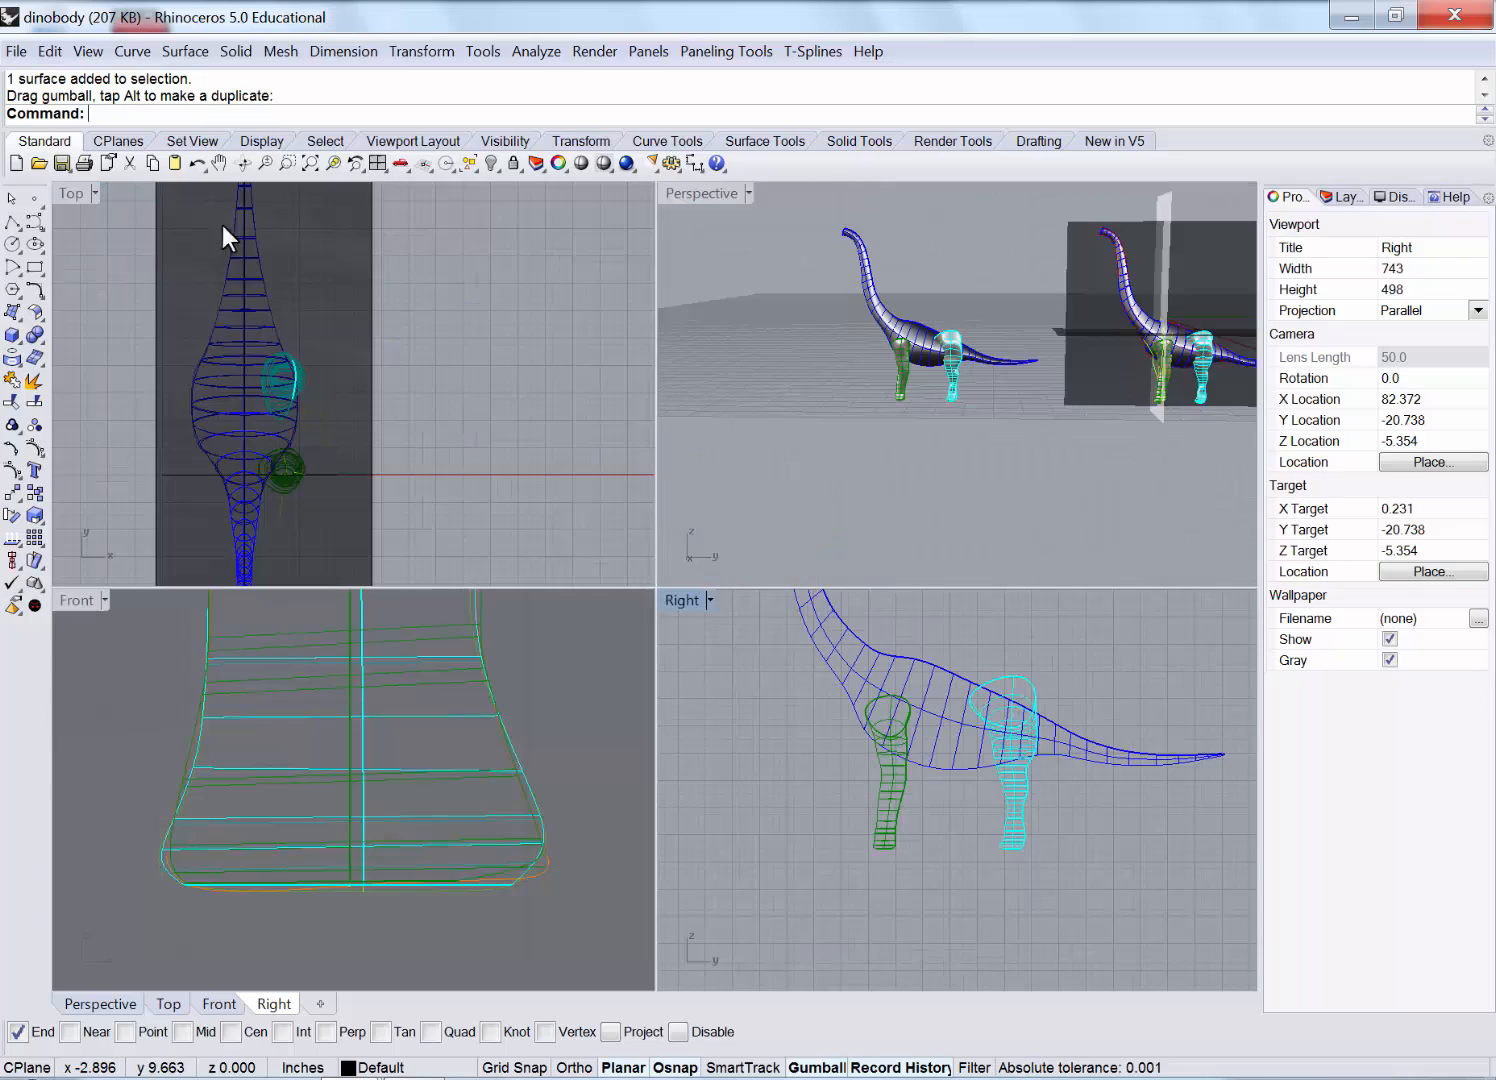
double_click(681, 191)
right_click_drag(585, 445, 601, 404)
scroll(601, 404, "up", 5)
scroll(403, 499, "up", 3)
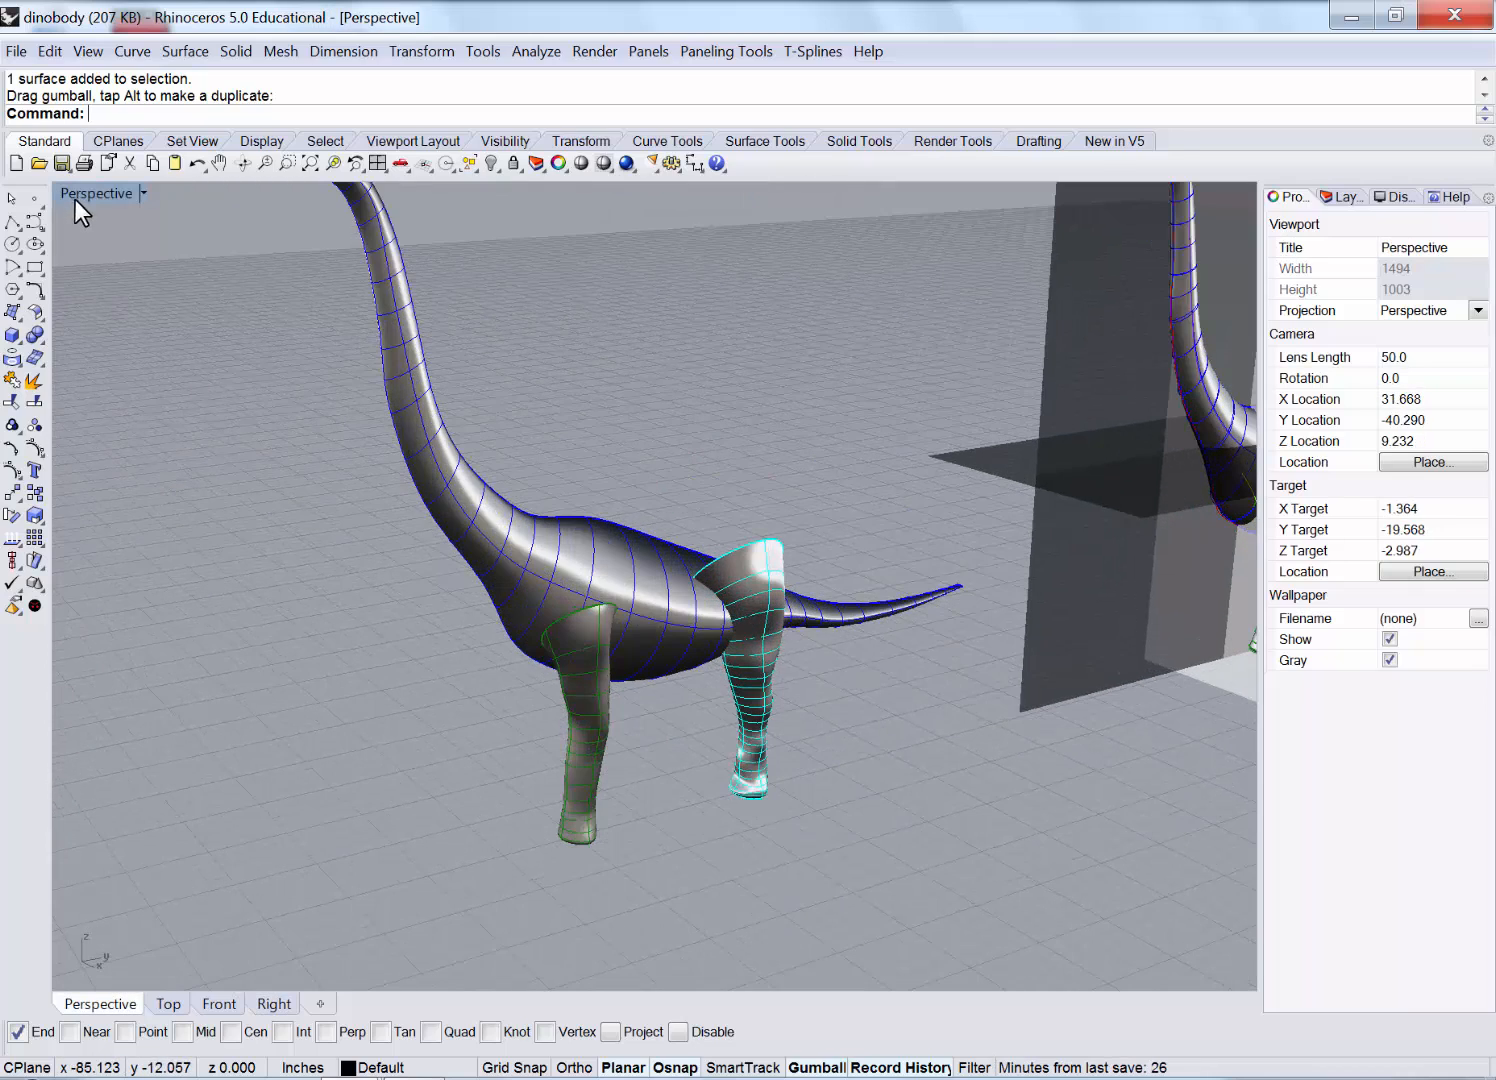
left_click(16, 51)
left_click(64, 222)
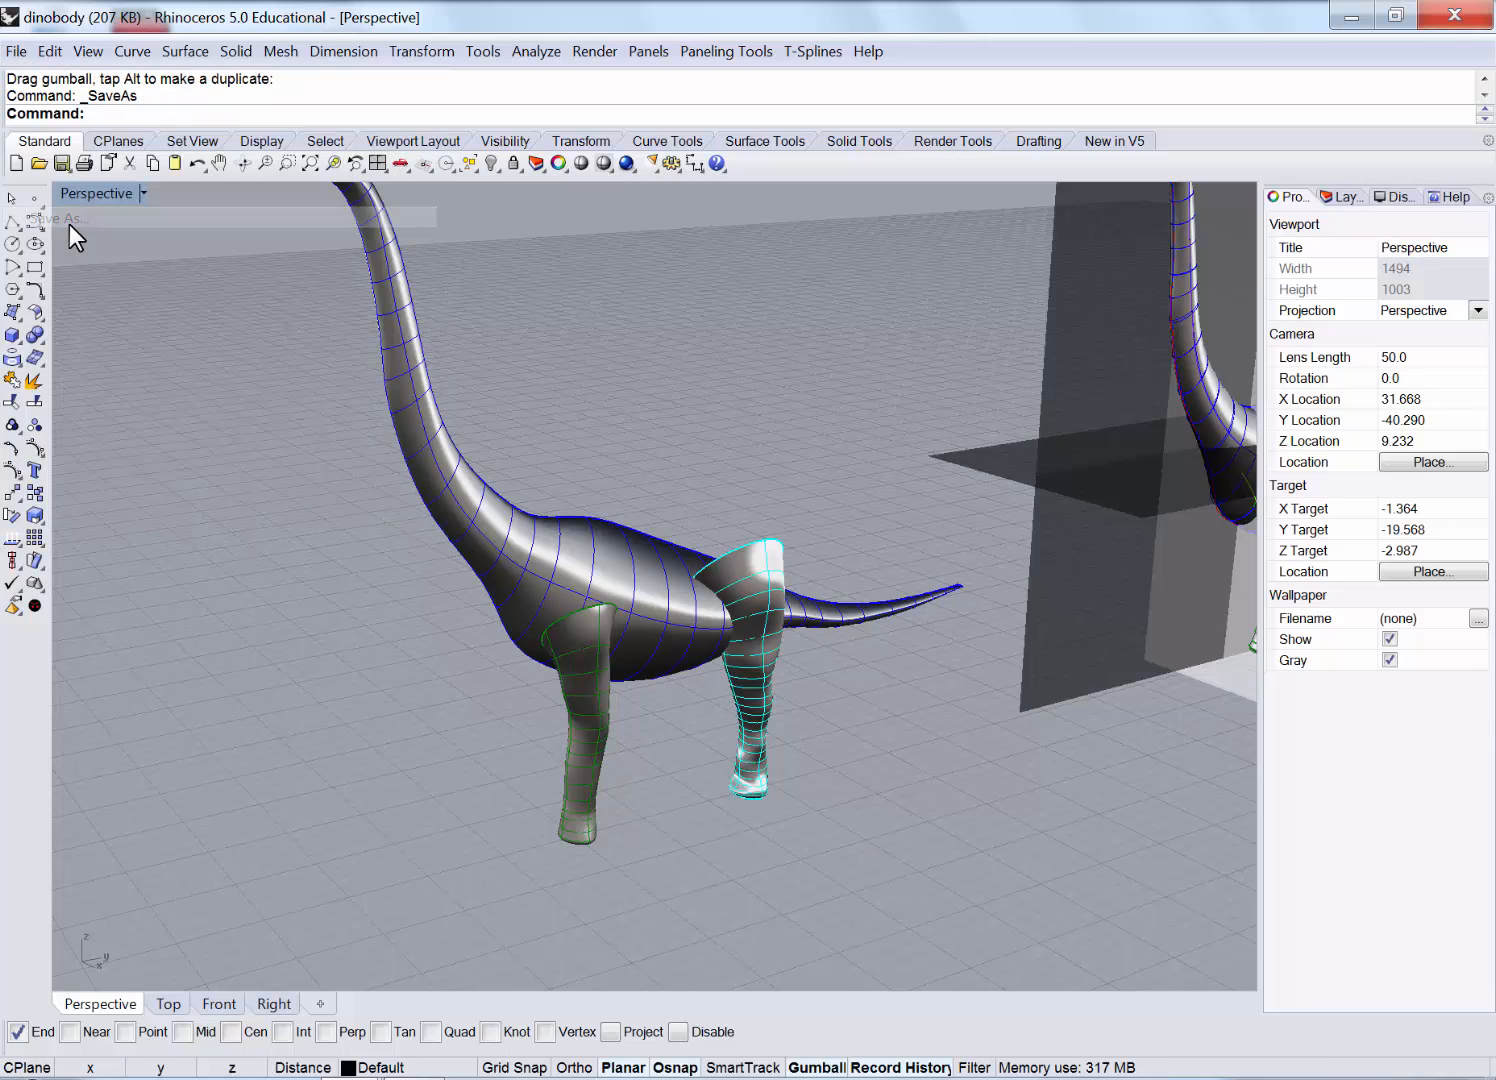
key("End")
type("2")
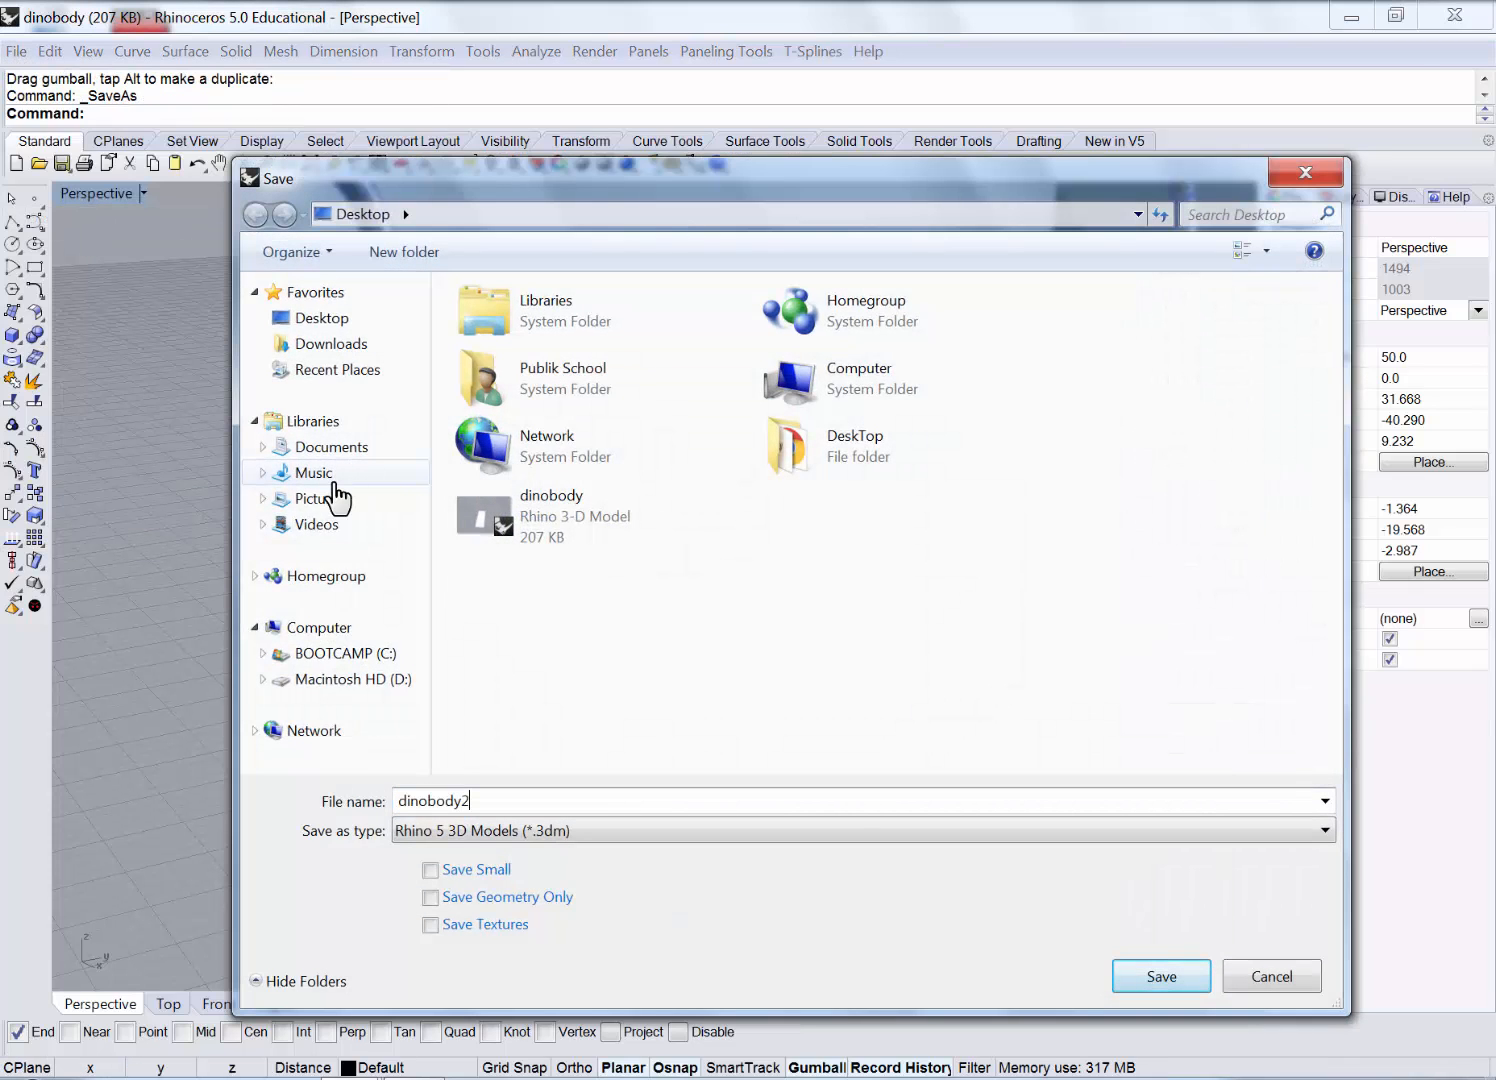
key("Return")
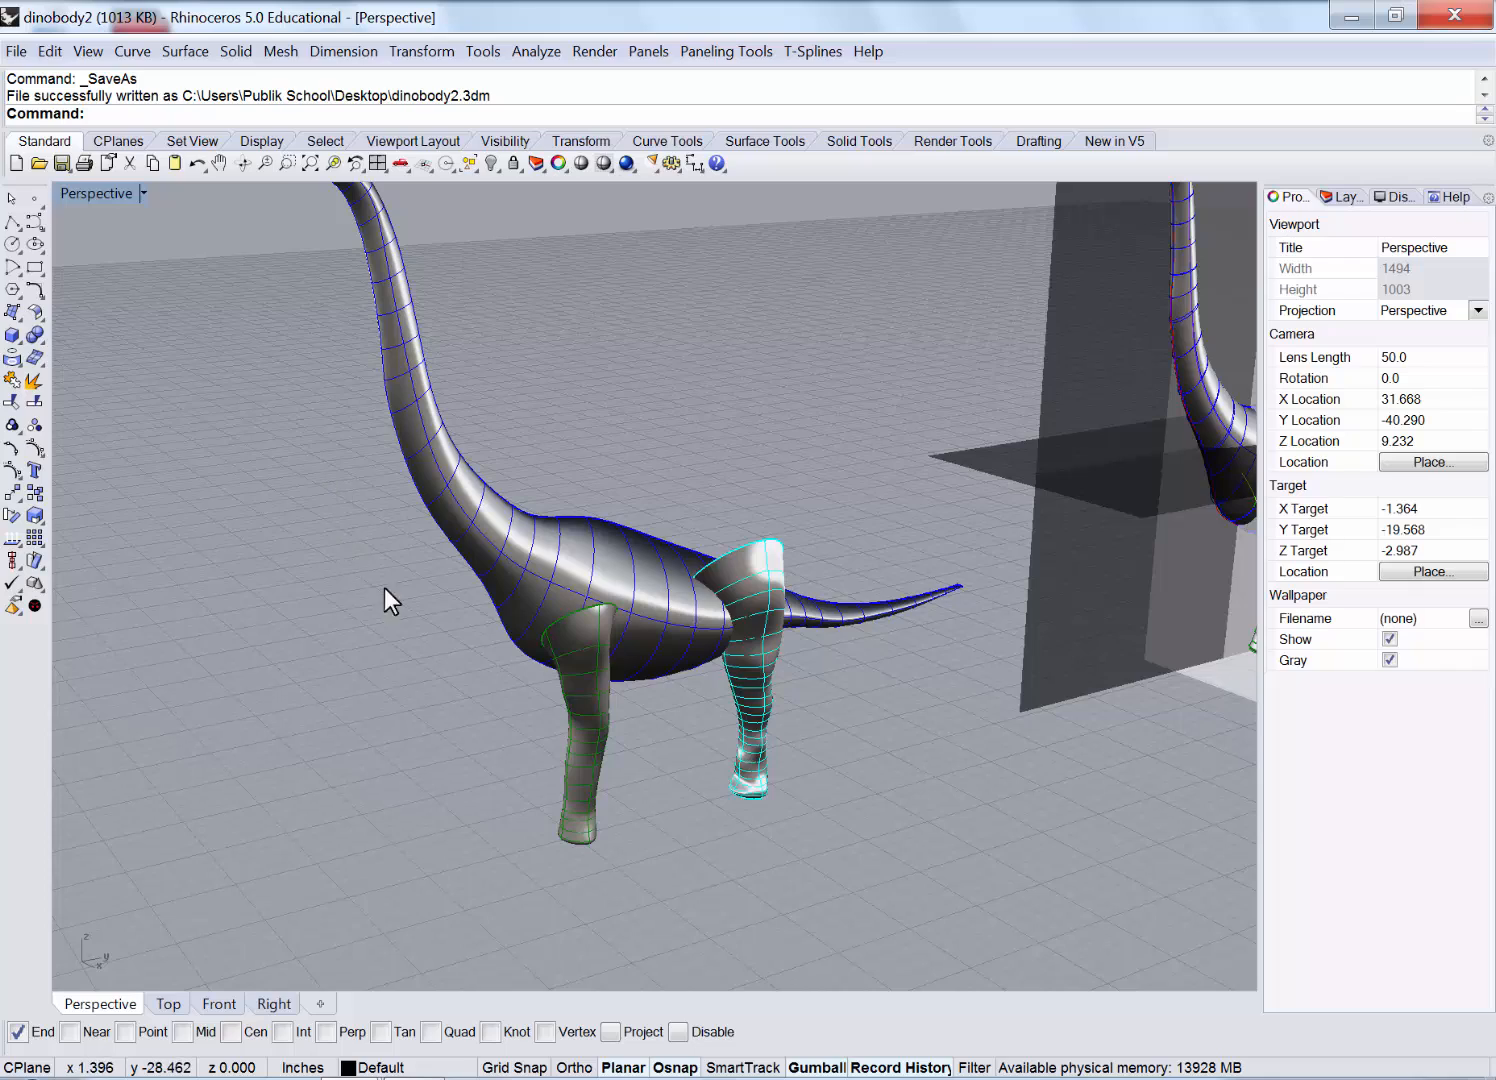
Orbit around the dinosaur in Perspective and select the front leg surface.
right_click_drag(603, 662, 504, 617)
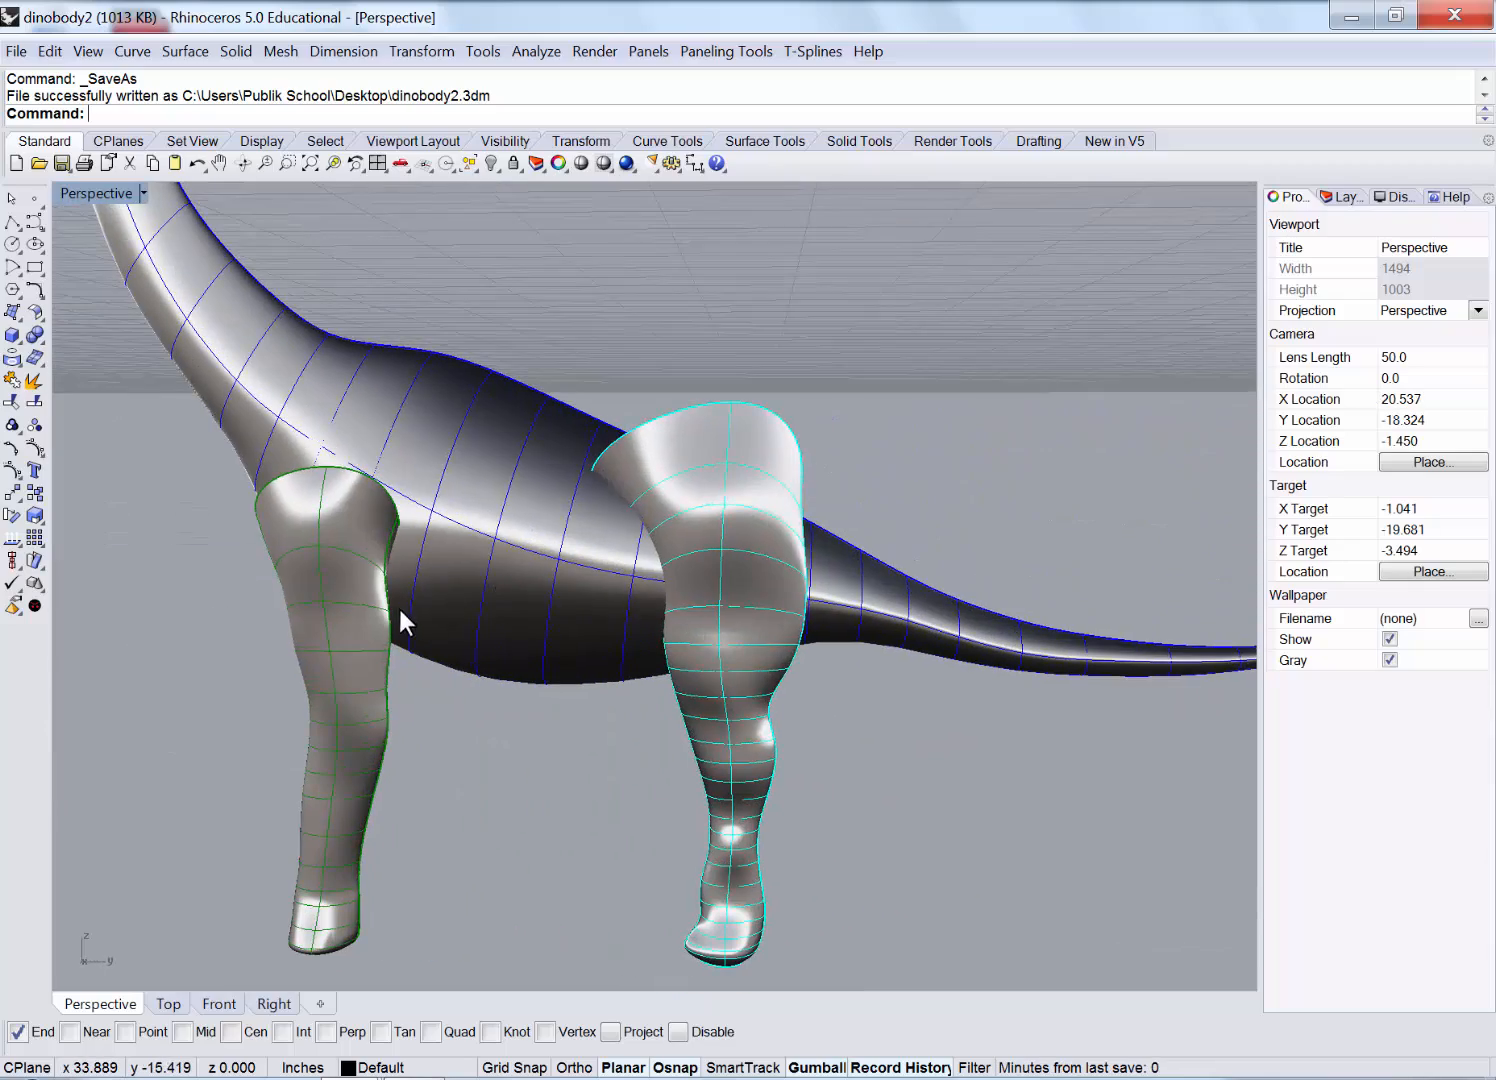
right_click_drag(401, 619, 582, 550)
right_click_drag(676, 527, 840, 568)
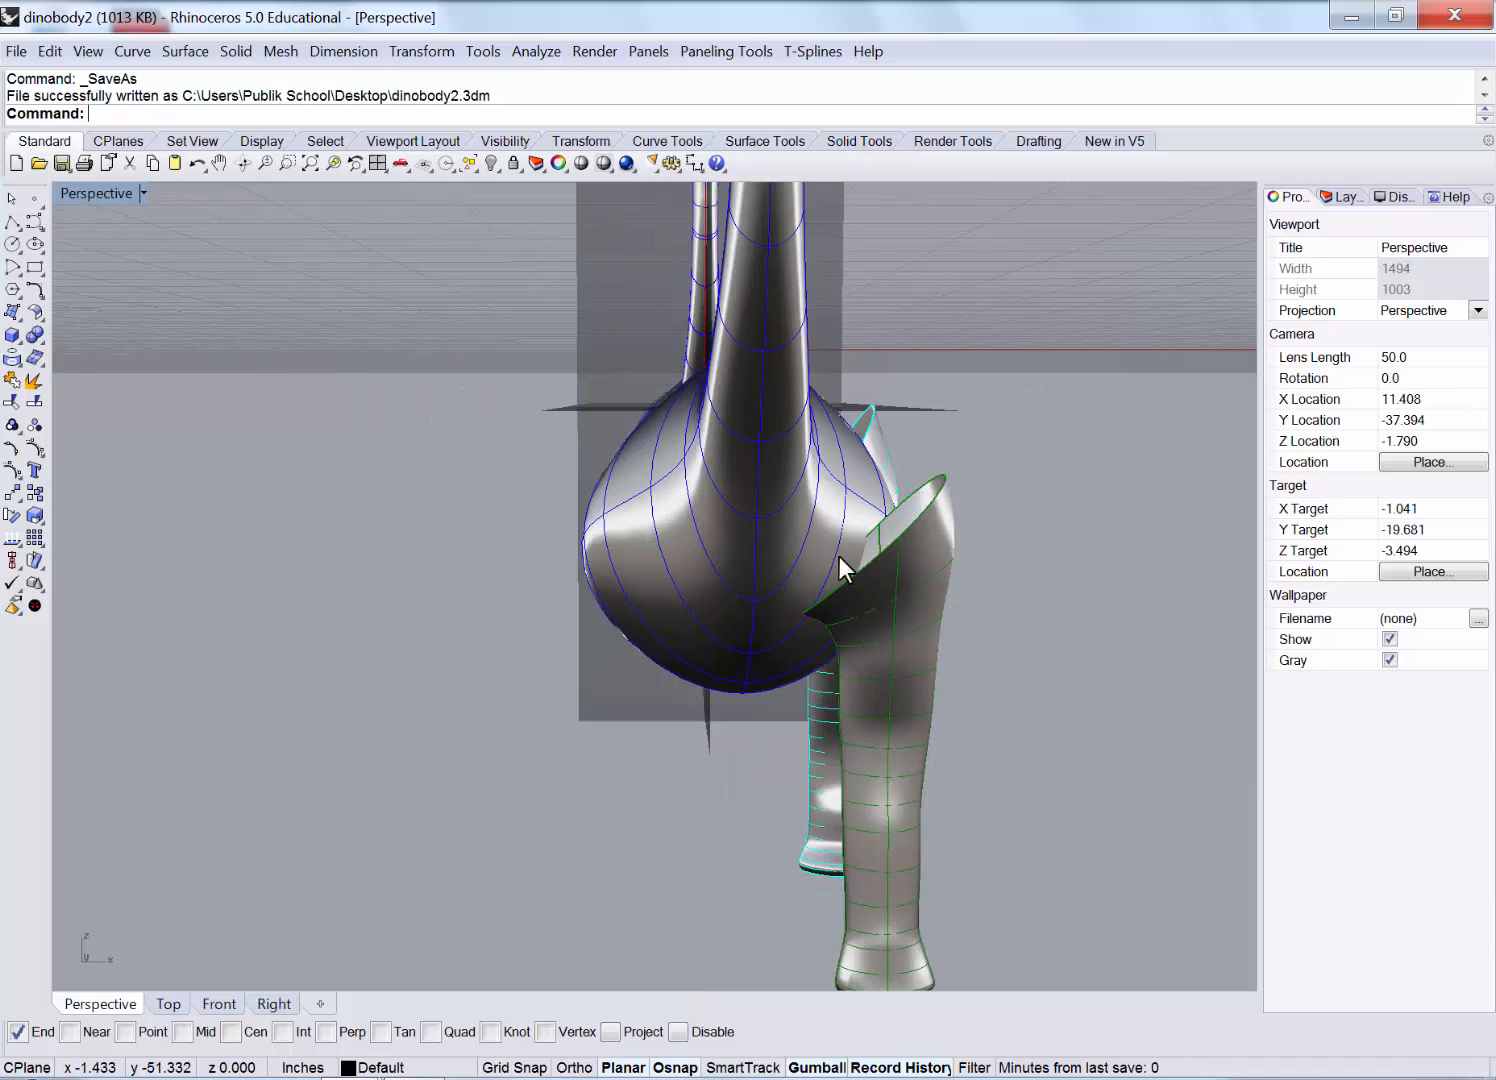
right_click_drag(795, 494, 655, 568)
left_click(691, 639)
Maximize the Front viewport and zoom out and pan to frame the front leg.
double_click(105, 191)
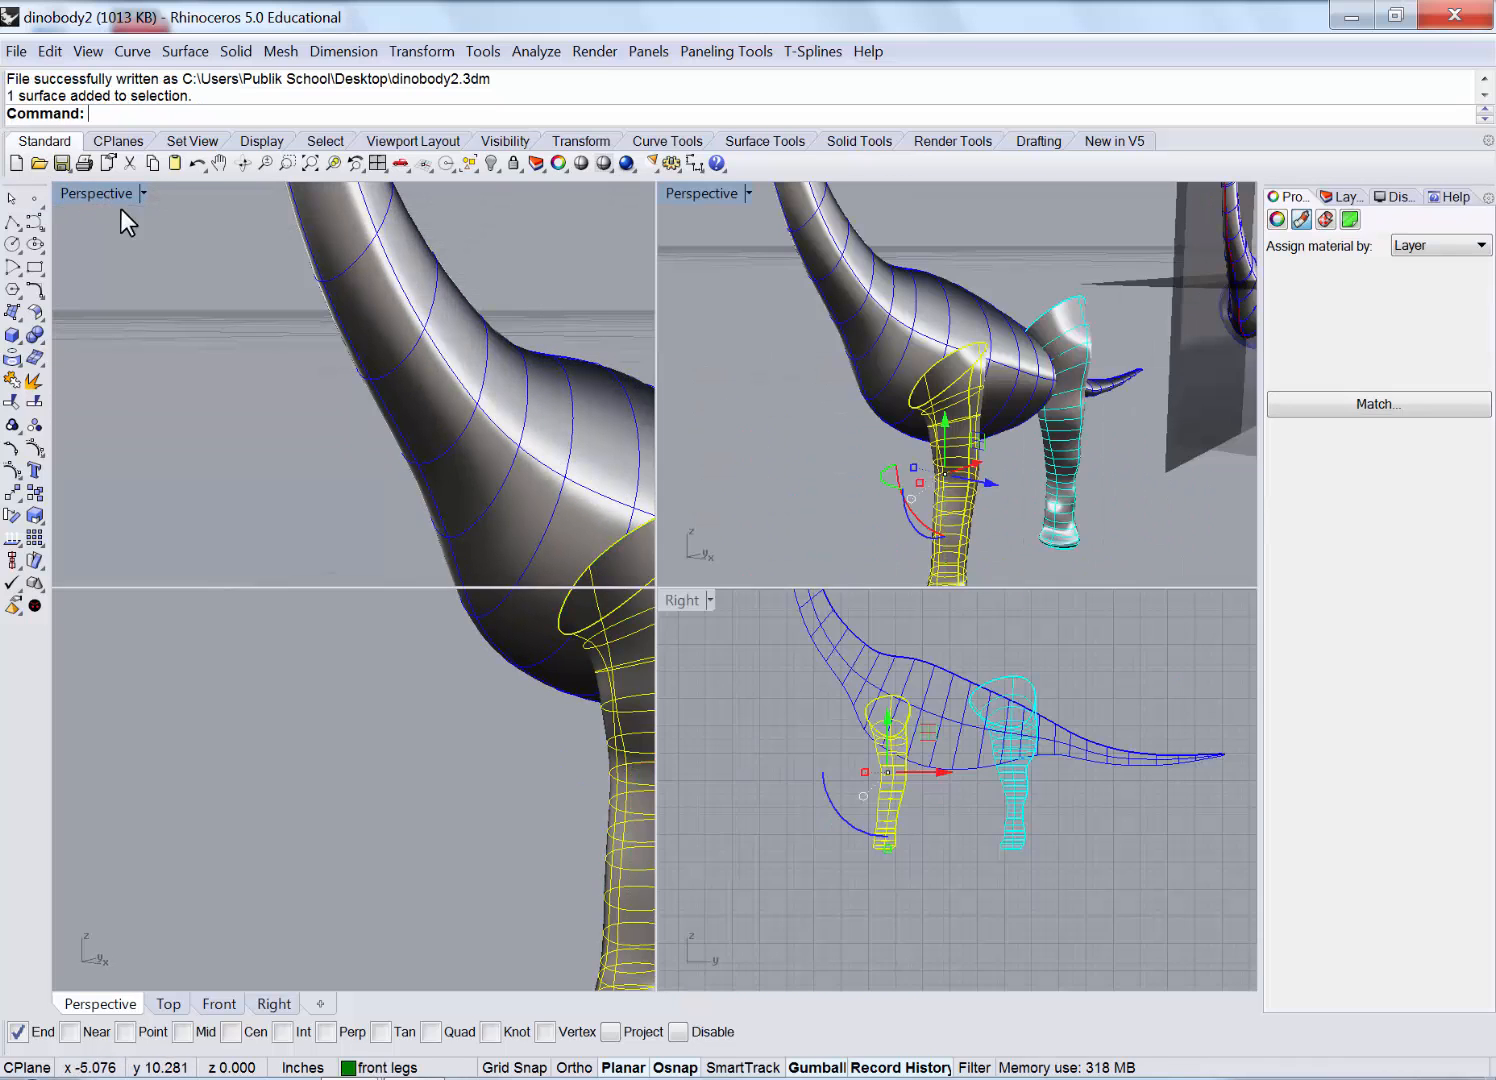
double_click(78, 601)
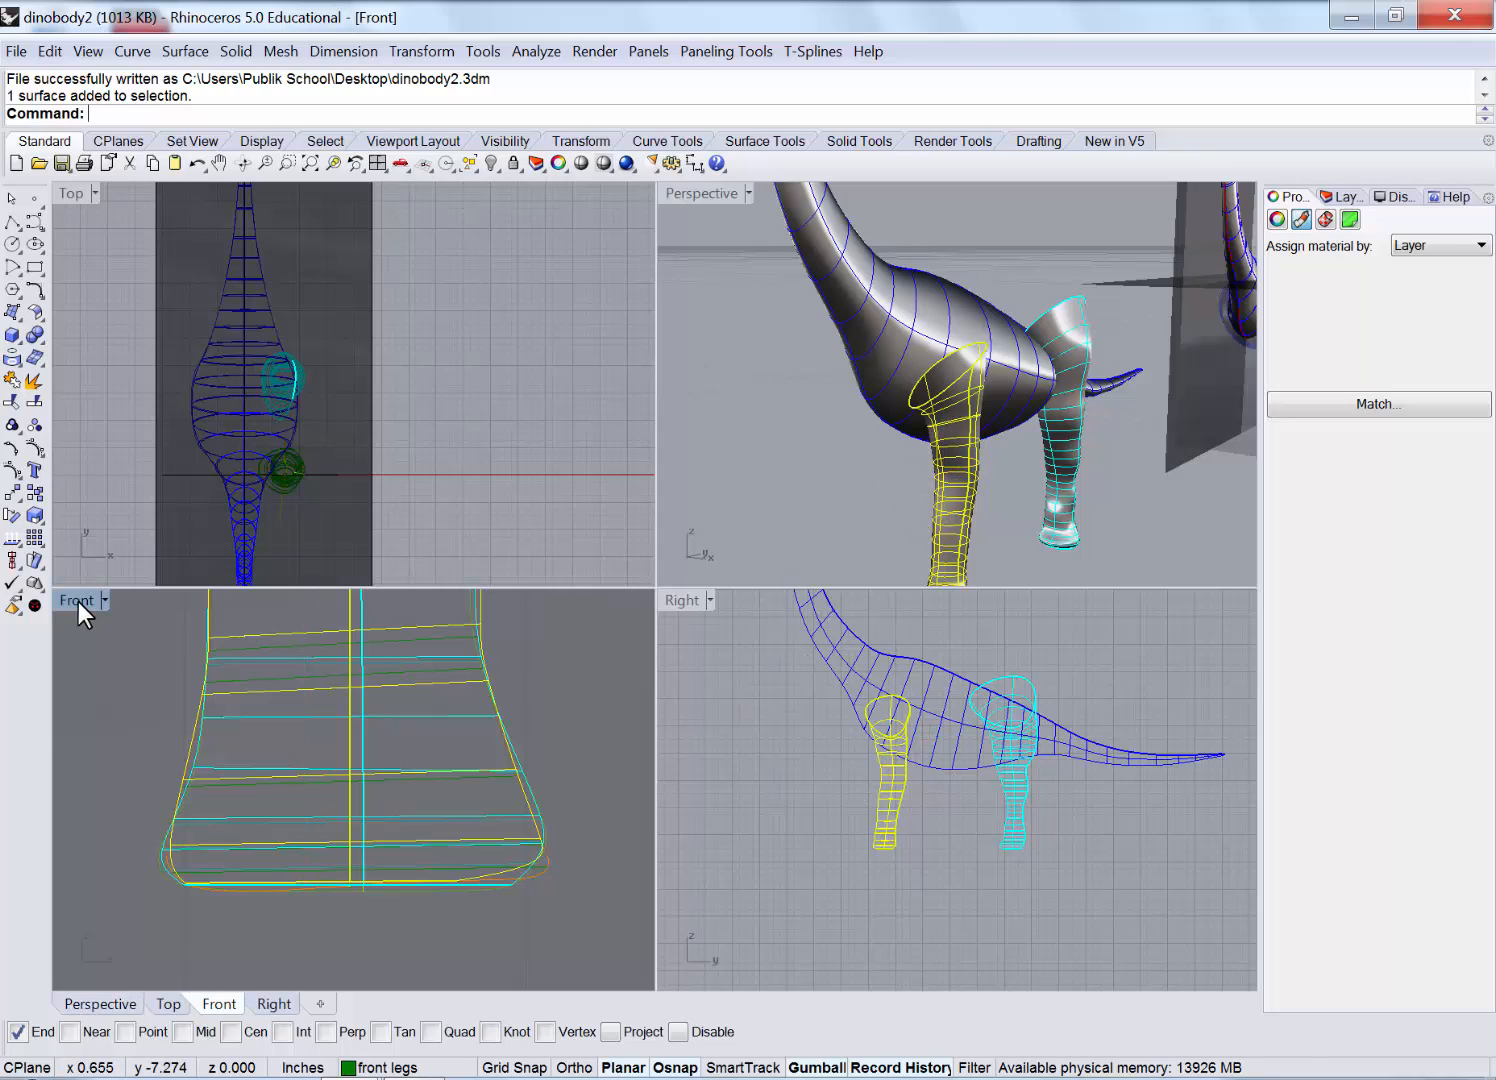
scroll(355, 705, "down", 3)
scroll(357, 705, "down", 2)
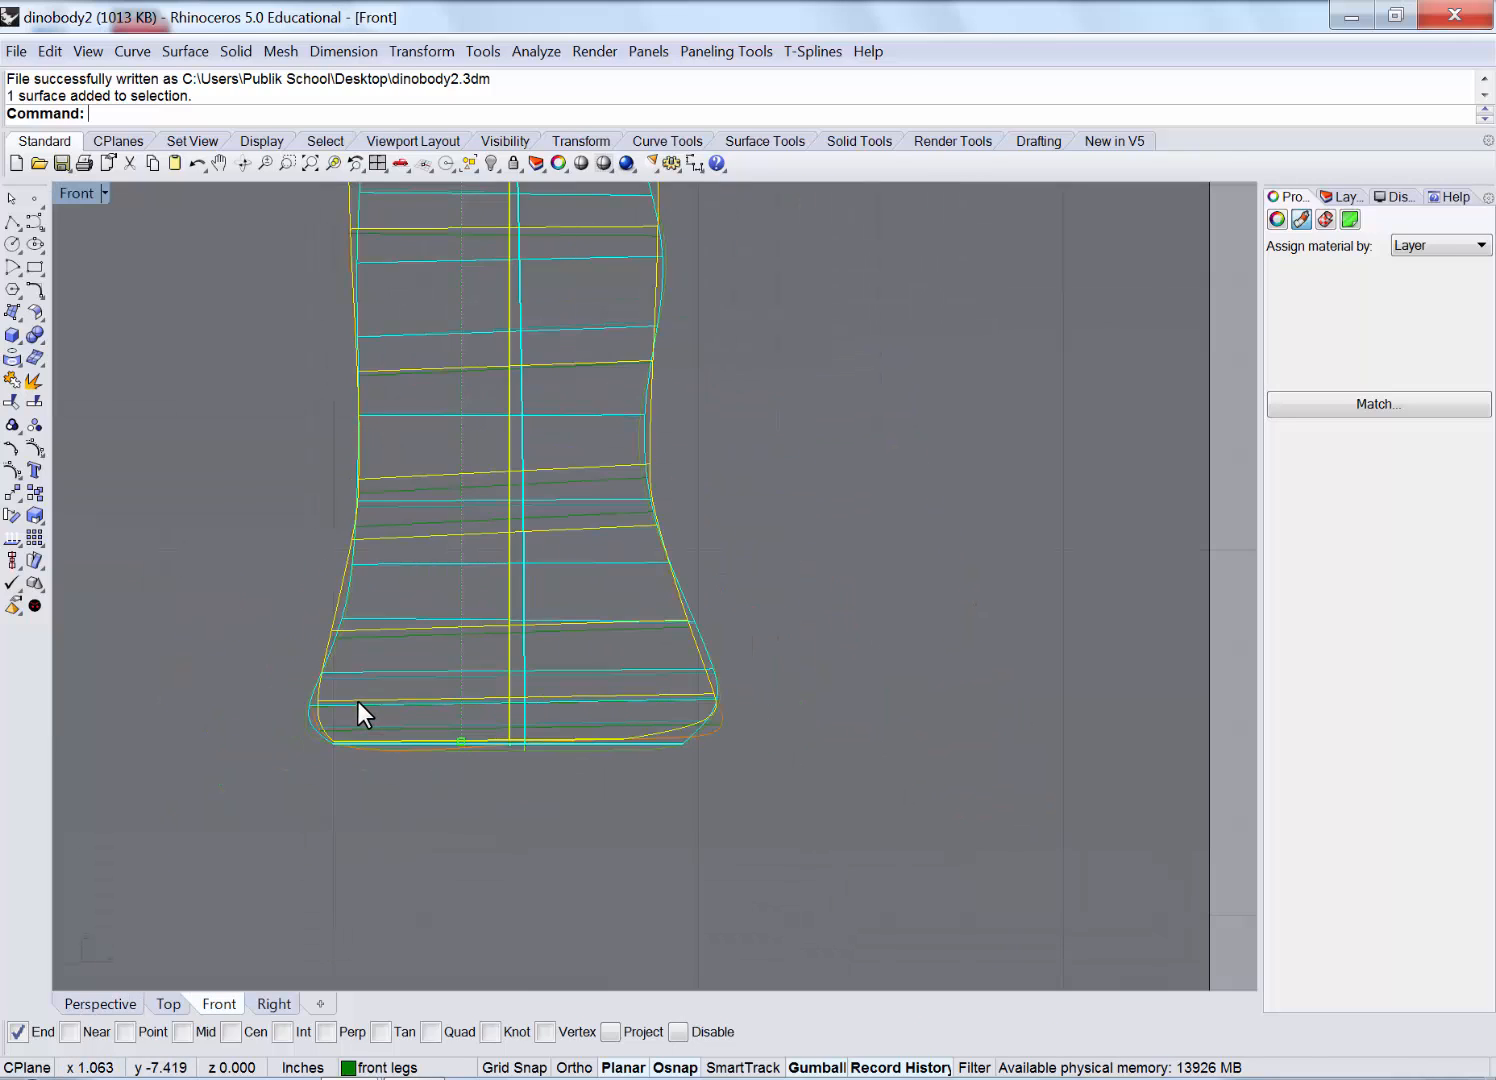
right_click_drag(528, 651, 523, 684)
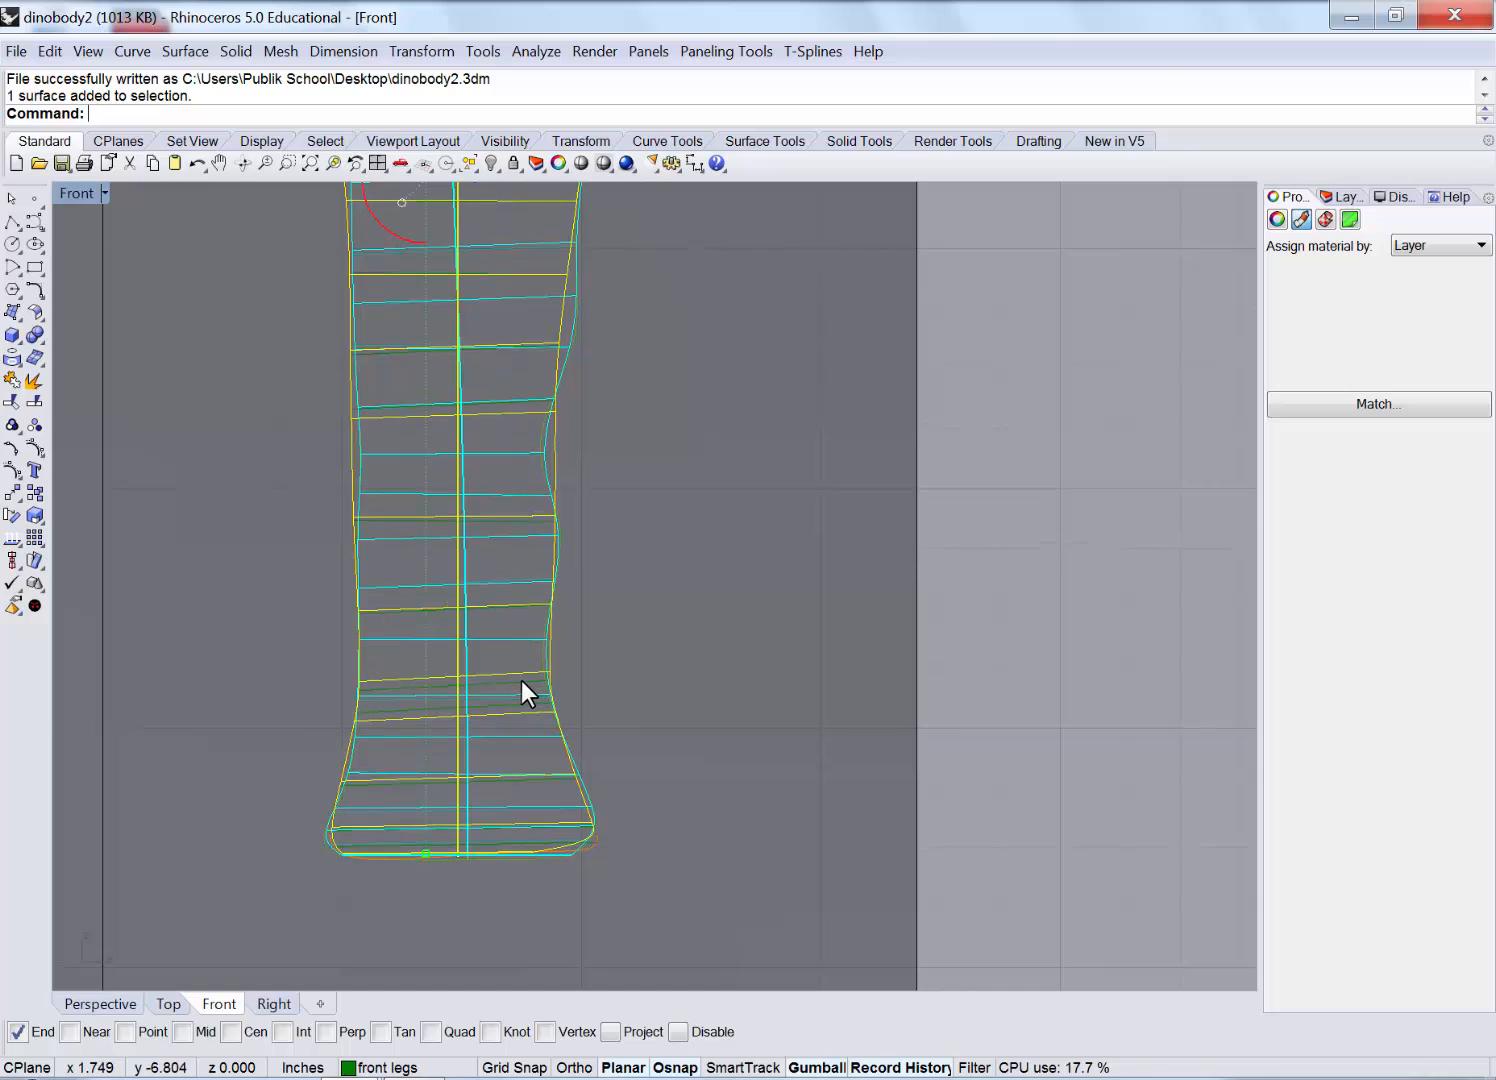
scroll(519, 679, "down", 2)
scroll(517, 678, "down", 1)
scroll(543, 650, "down", 4)
right_click_drag(662, 462, 630, 534)
Bend the front leg with Transform > Bend so its top angles toward the body.
left_click(434, 55)
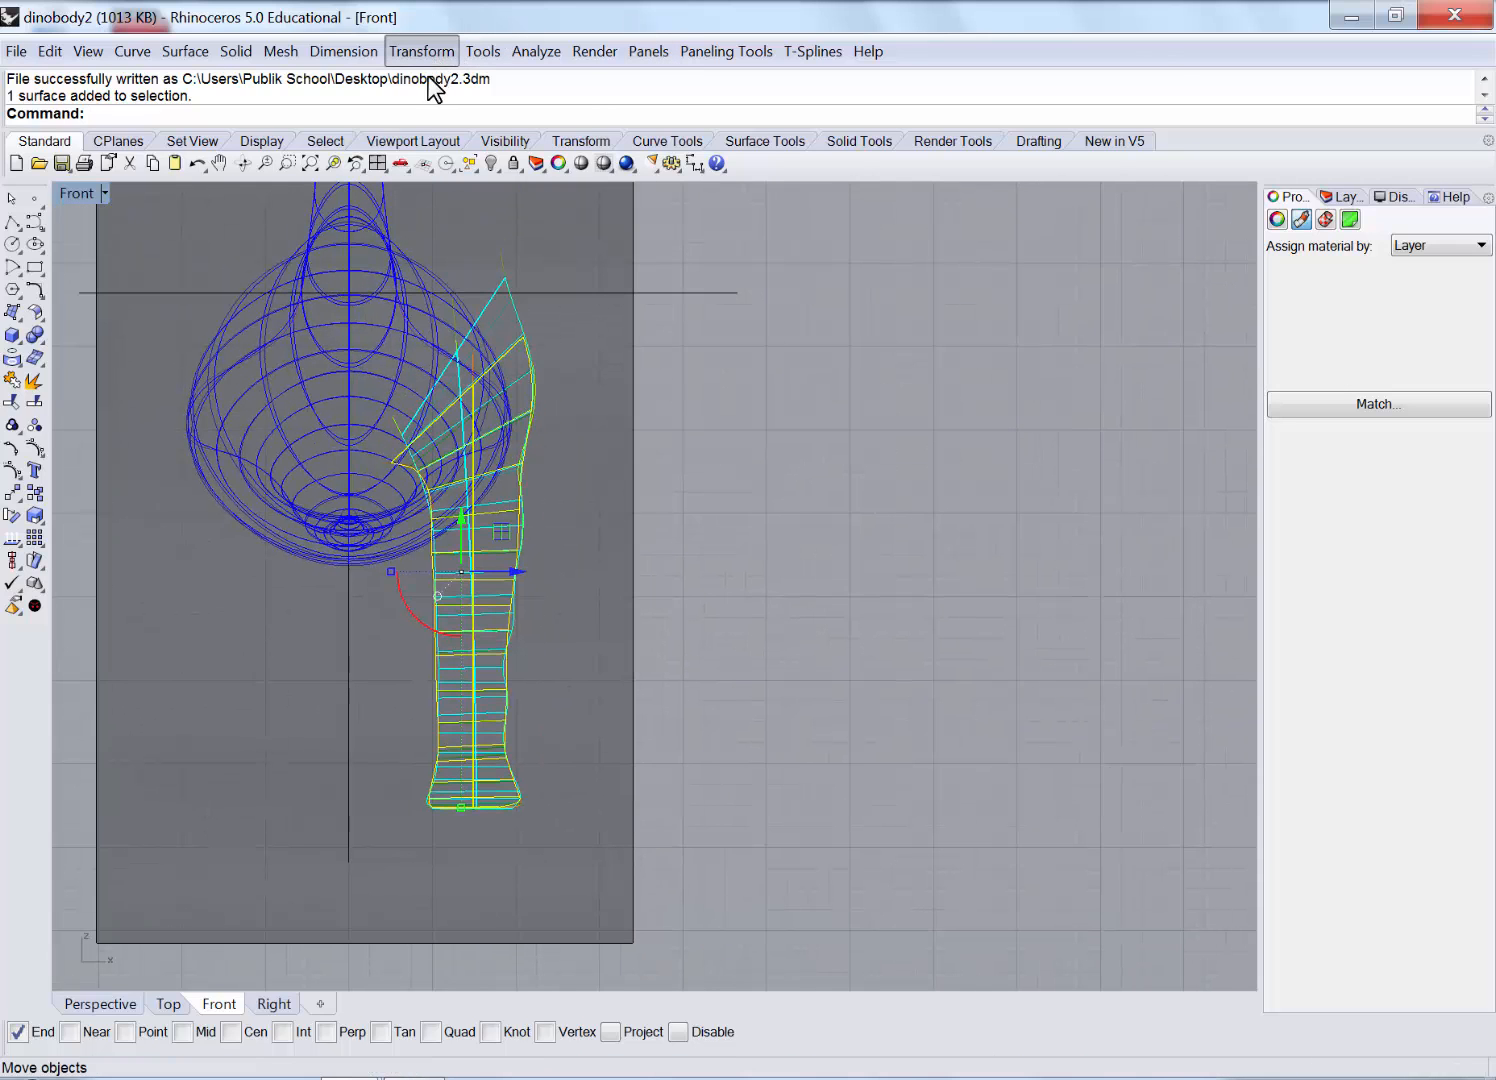
left_click(430, 398)
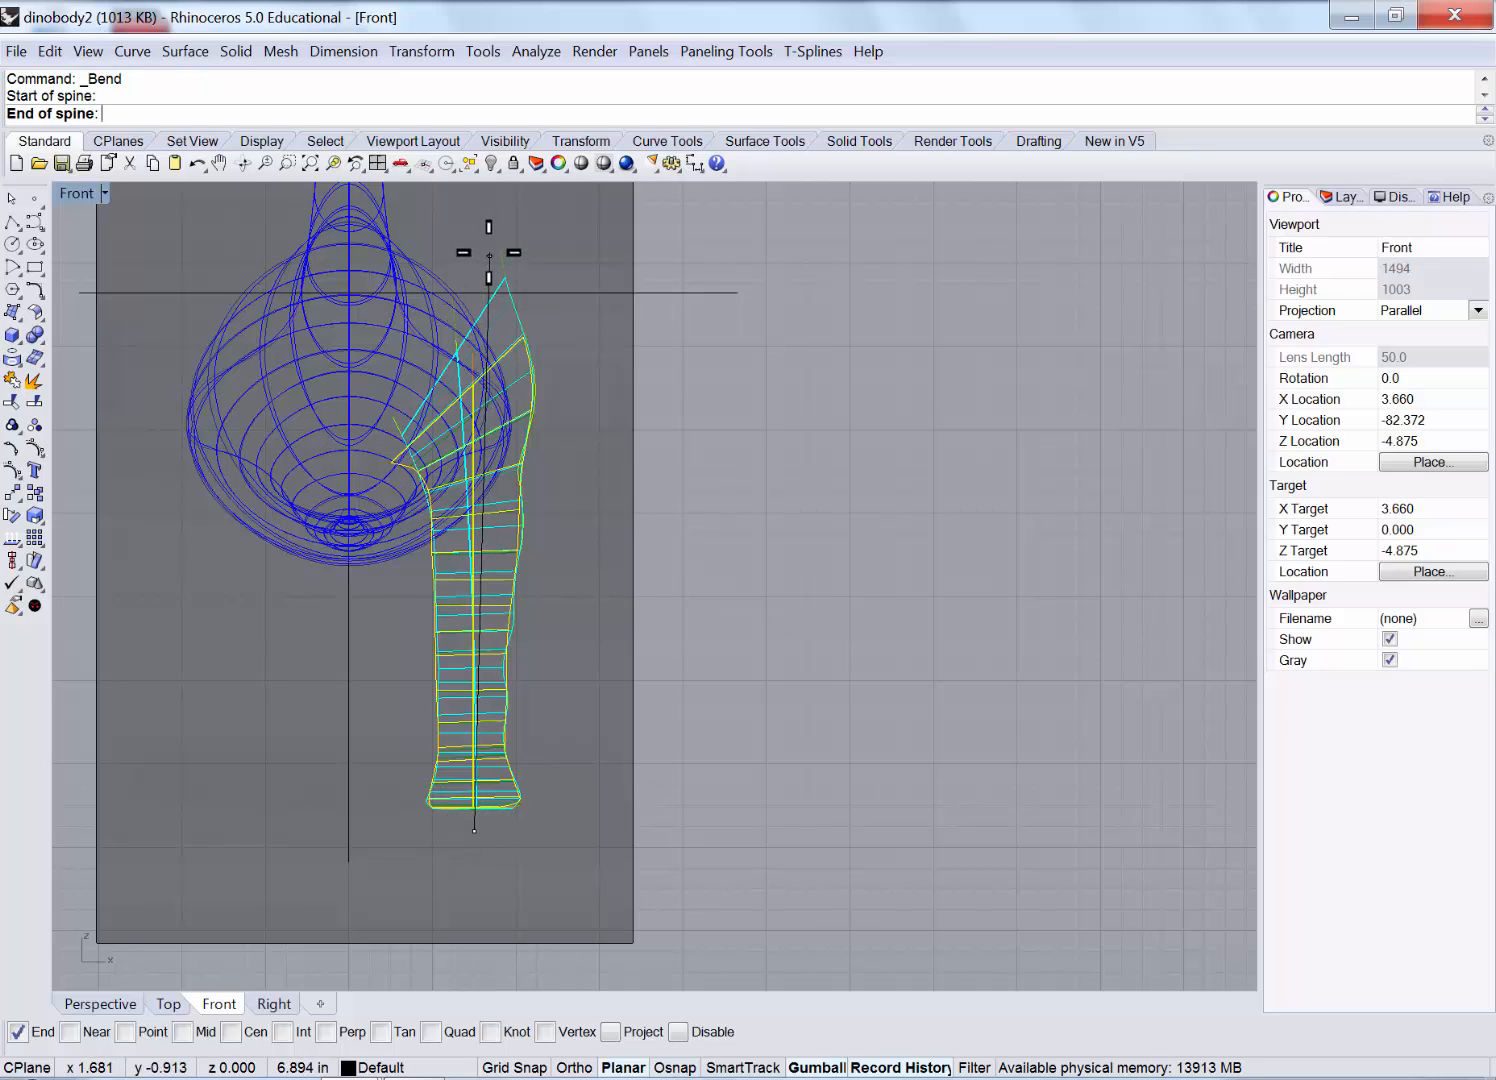
left_click(489, 253)
left_click(431, 245)
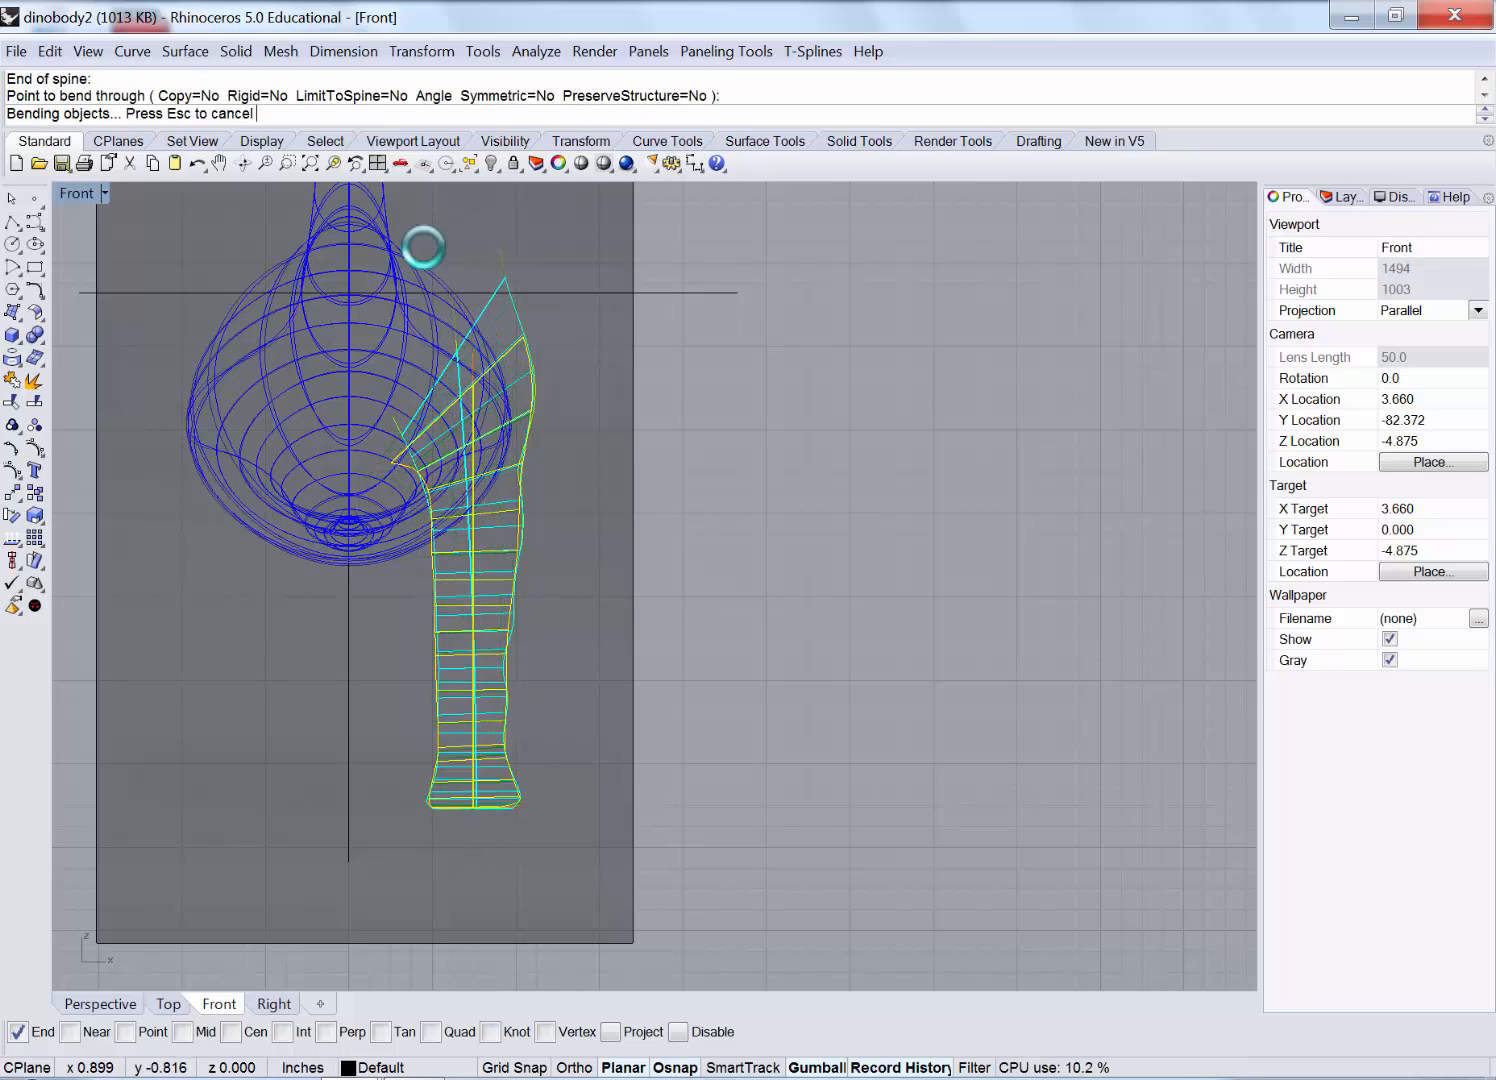
Inspect the bent leg in Perspective, then maximize Top view and pick among overlapping objects.
double_click(76, 193)
left_click(746, 432)
right_click_drag(746, 432, 940, 465)
key("Escape")
scroll(1066, 322, "up", 5)
right_click_drag(845, 475, 930, 462)
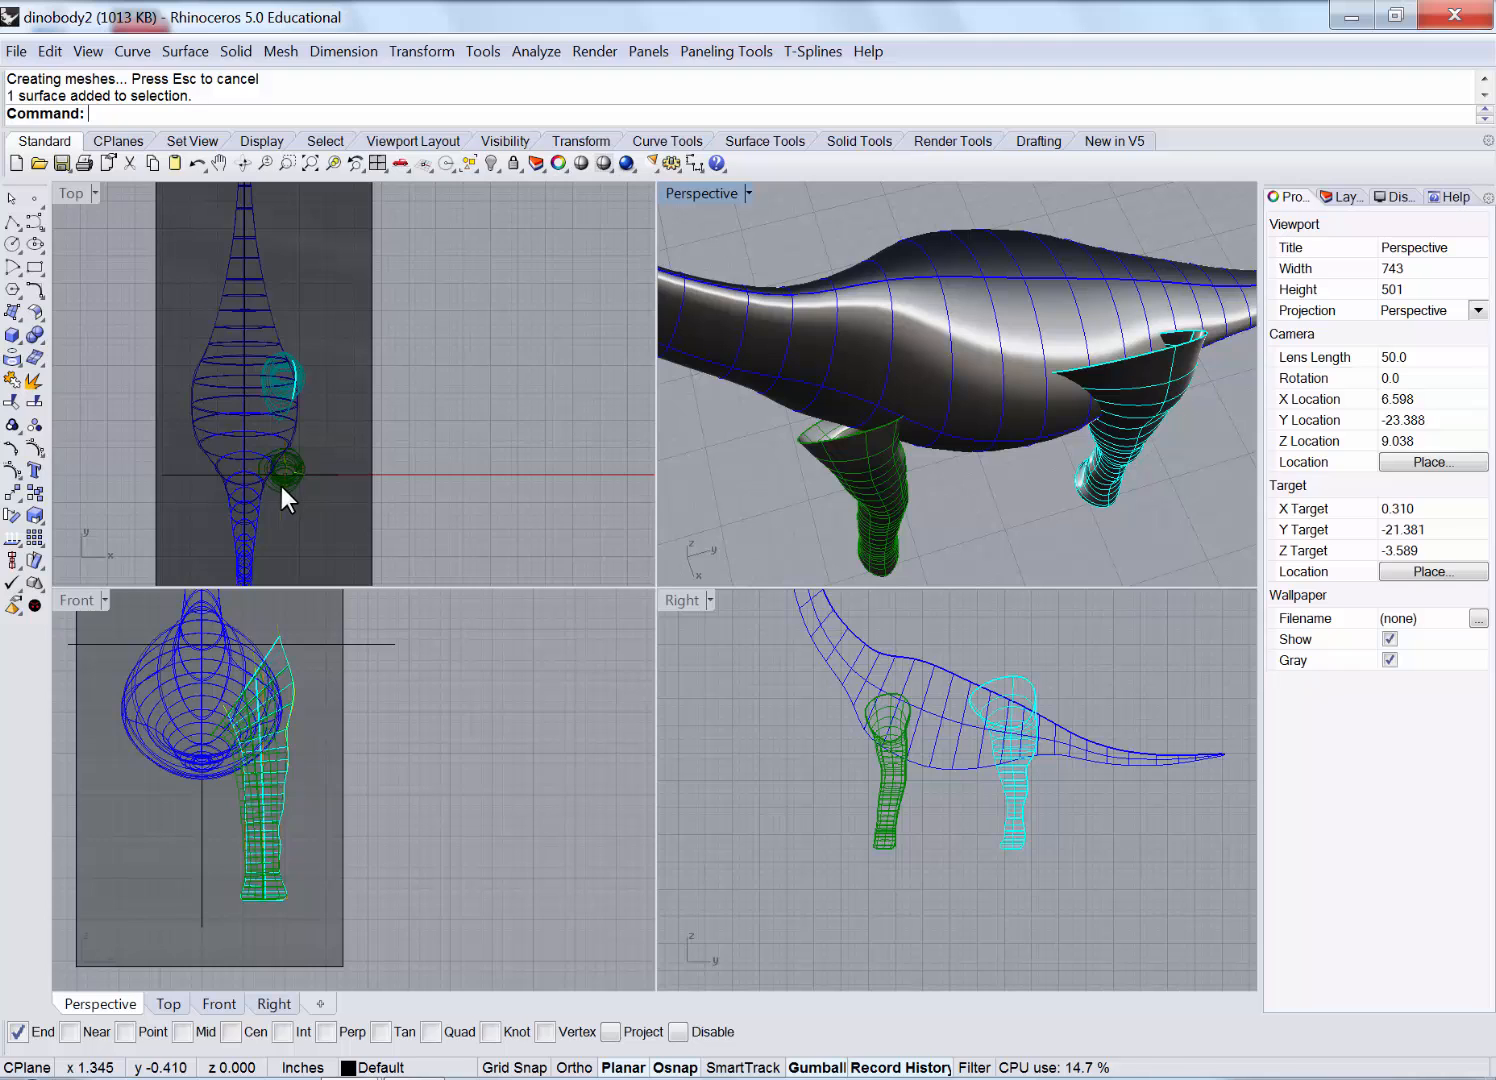
scroll(280, 486, "up", 4)
double_click(70, 192)
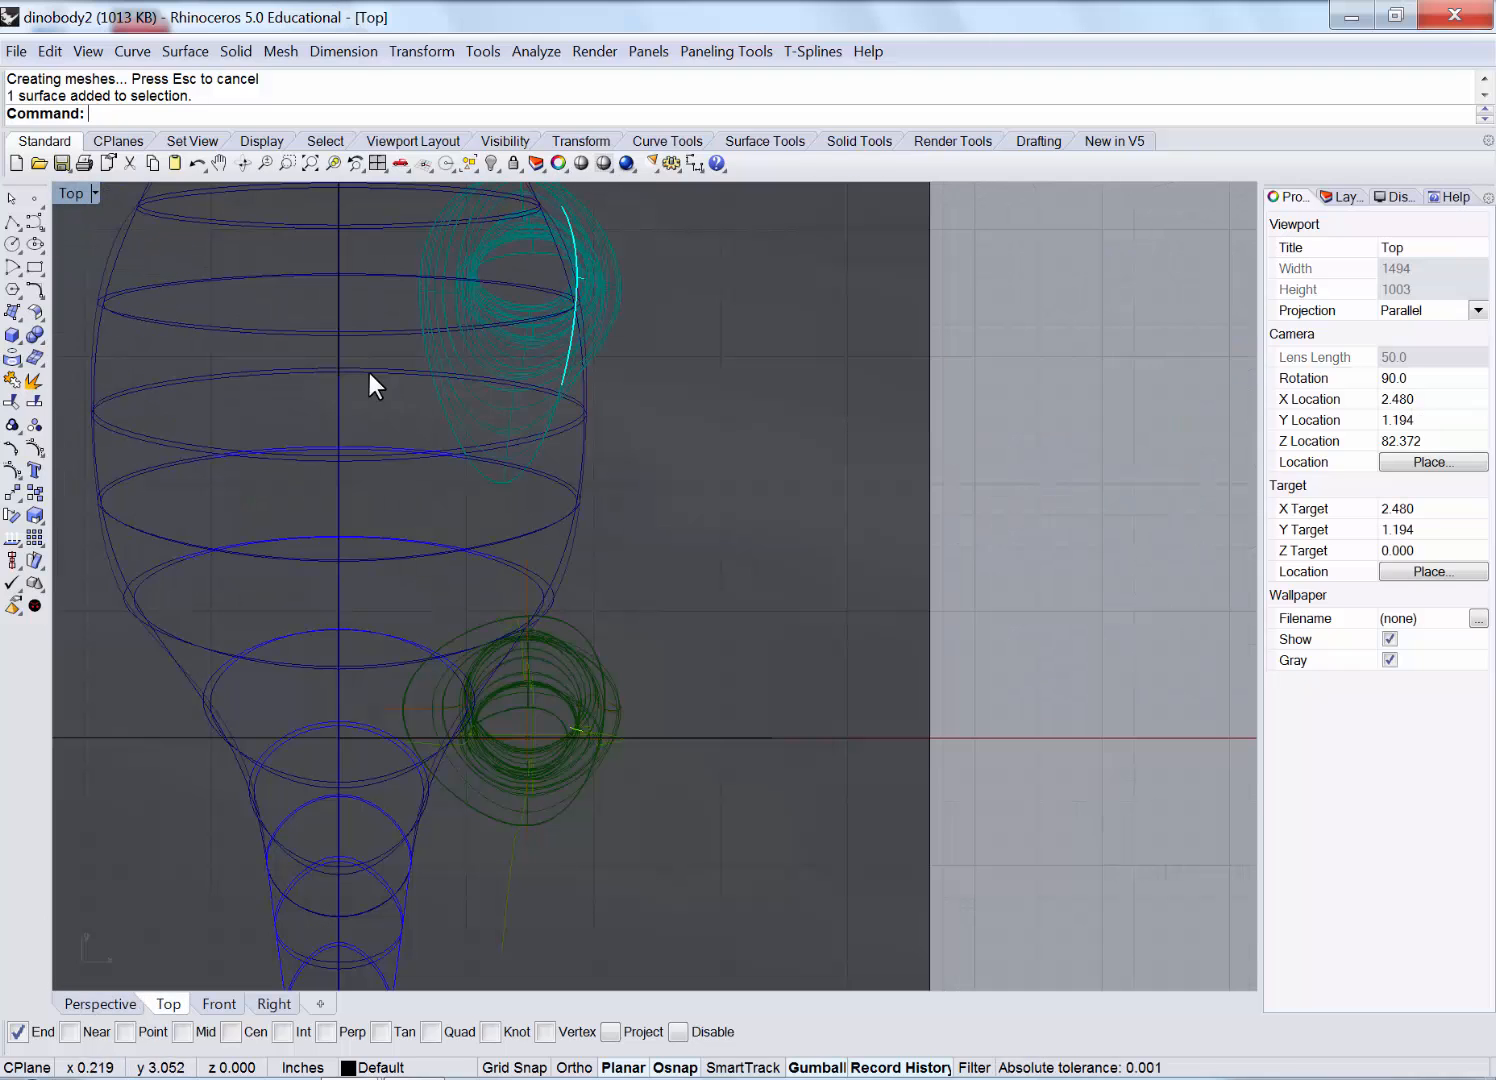
left_click(581, 700)
Choose the picture frame from the candidates and pan Top view to the lower body and front leg.
left_click(760, 586)
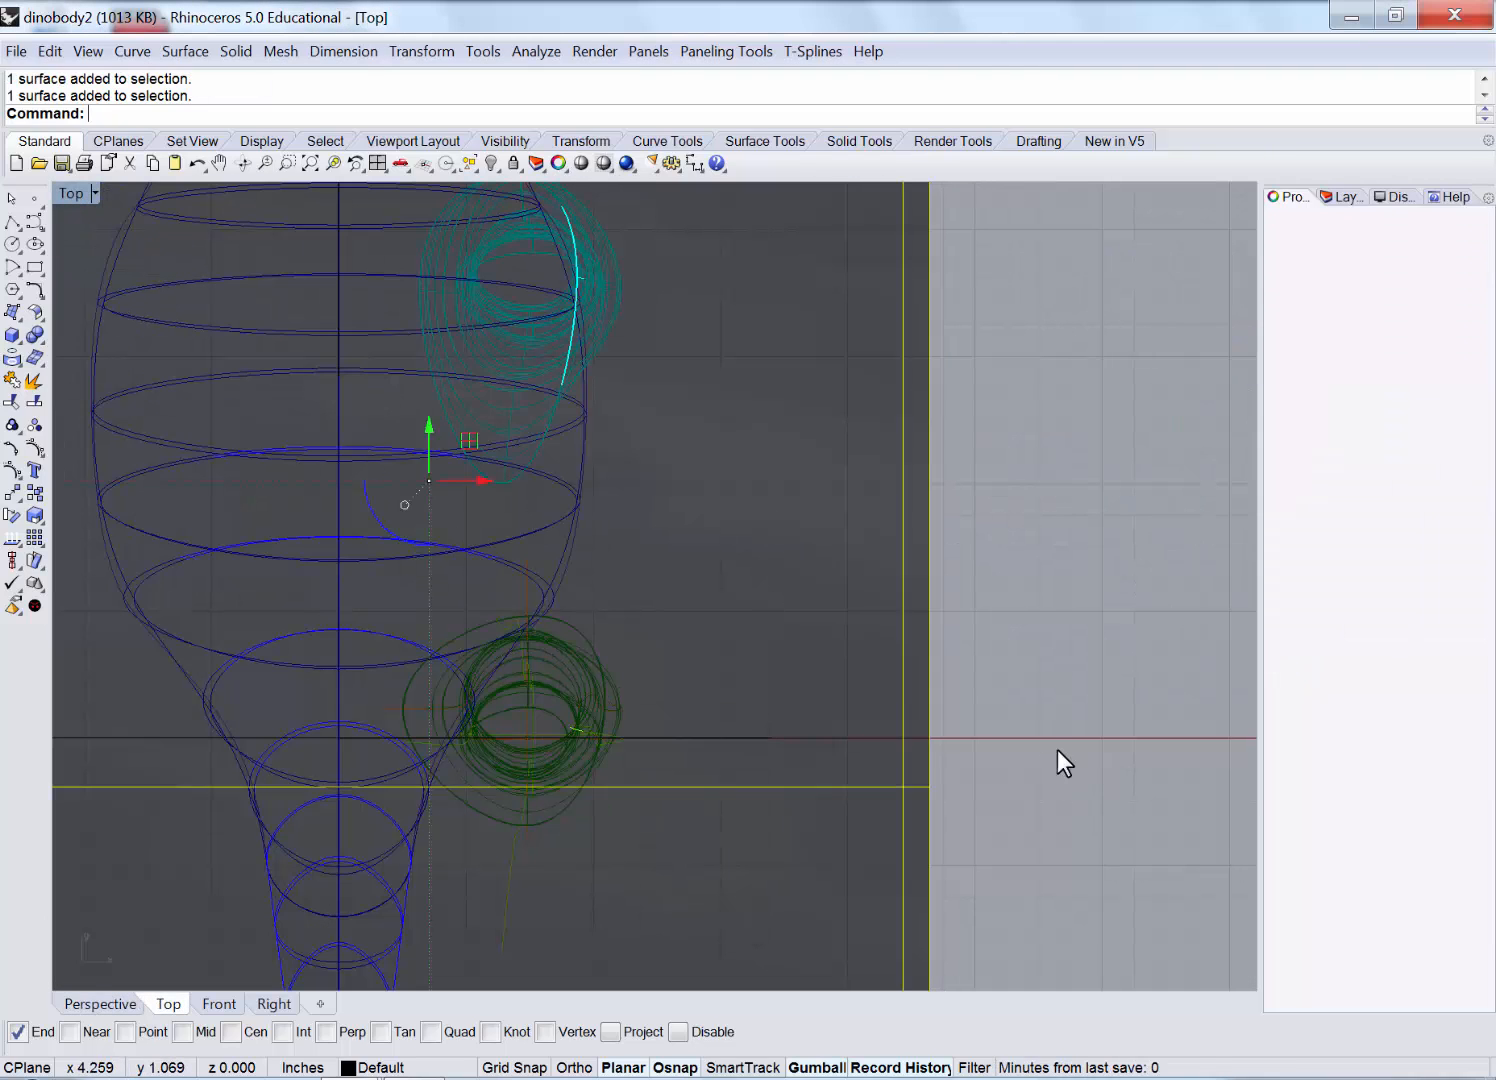
right_click_drag(1091, 854, 892, 413)
scroll(892, 413, "down", 2)
scroll(892, 413, "down", 4)
scroll(888, 619, "down", 6)
right_click_drag(973, 742, 871, 257)
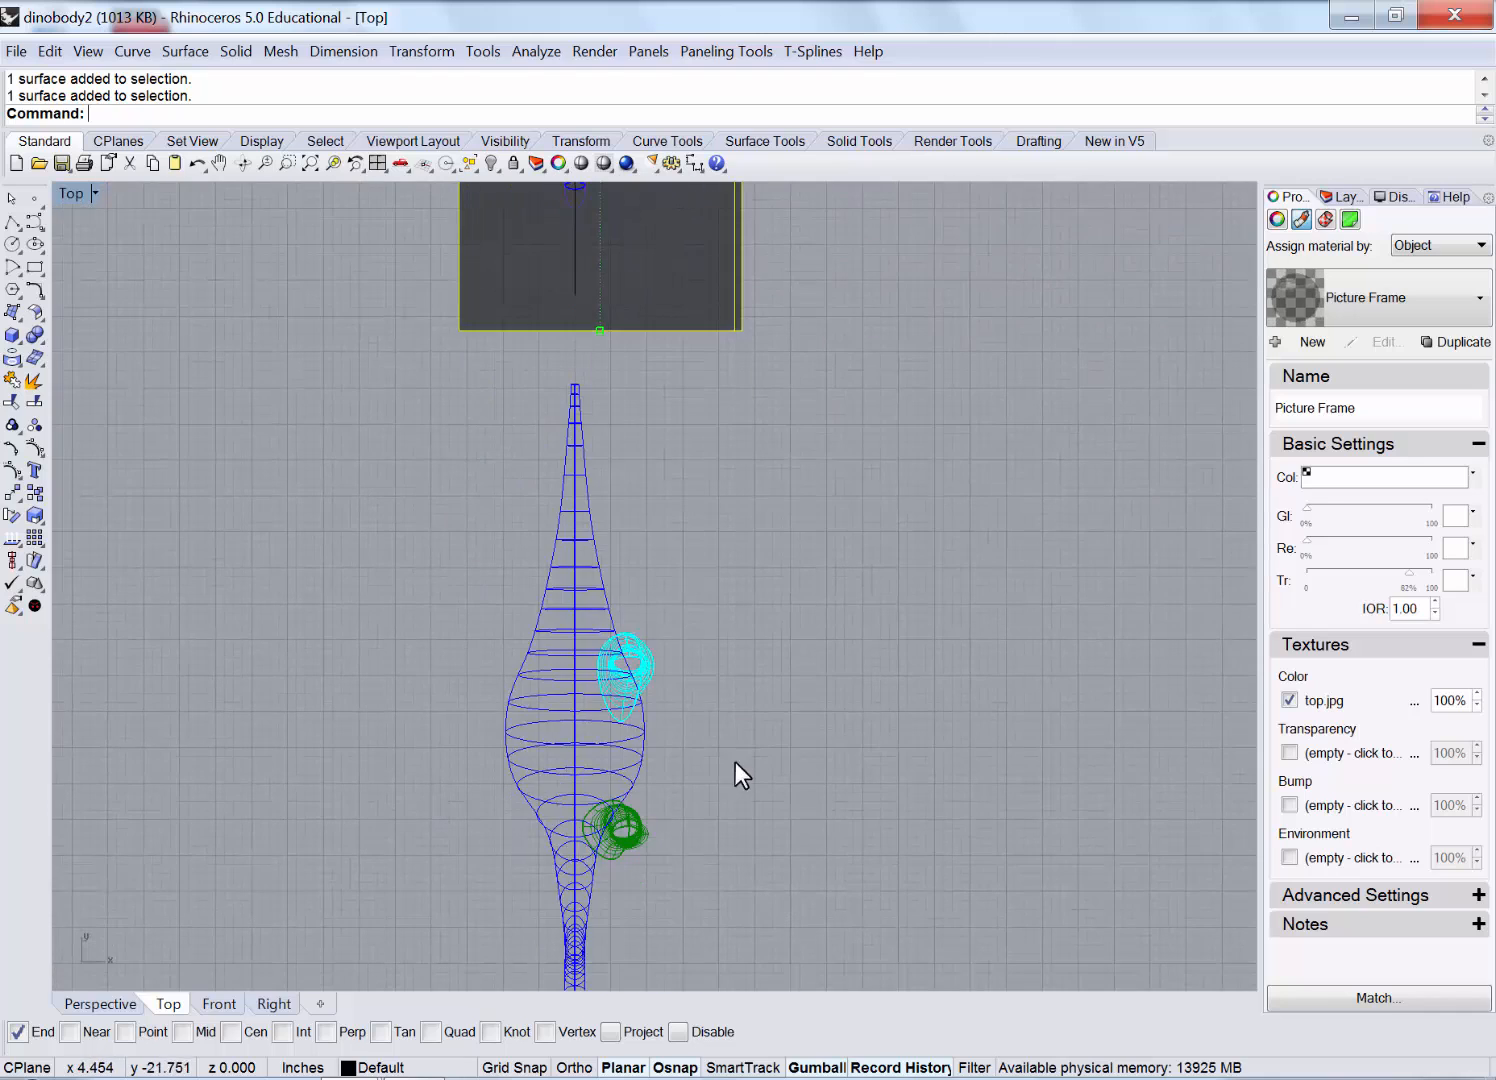
scroll(605, 838, "up", 8)
right_click_drag(605, 838, 633, 651)
scroll(633, 651, "up", 4)
Repeat Bend on the front leg in Top view, bending it inward toward the body's centre line.
left_click(670, 677)
right_click(674, 676)
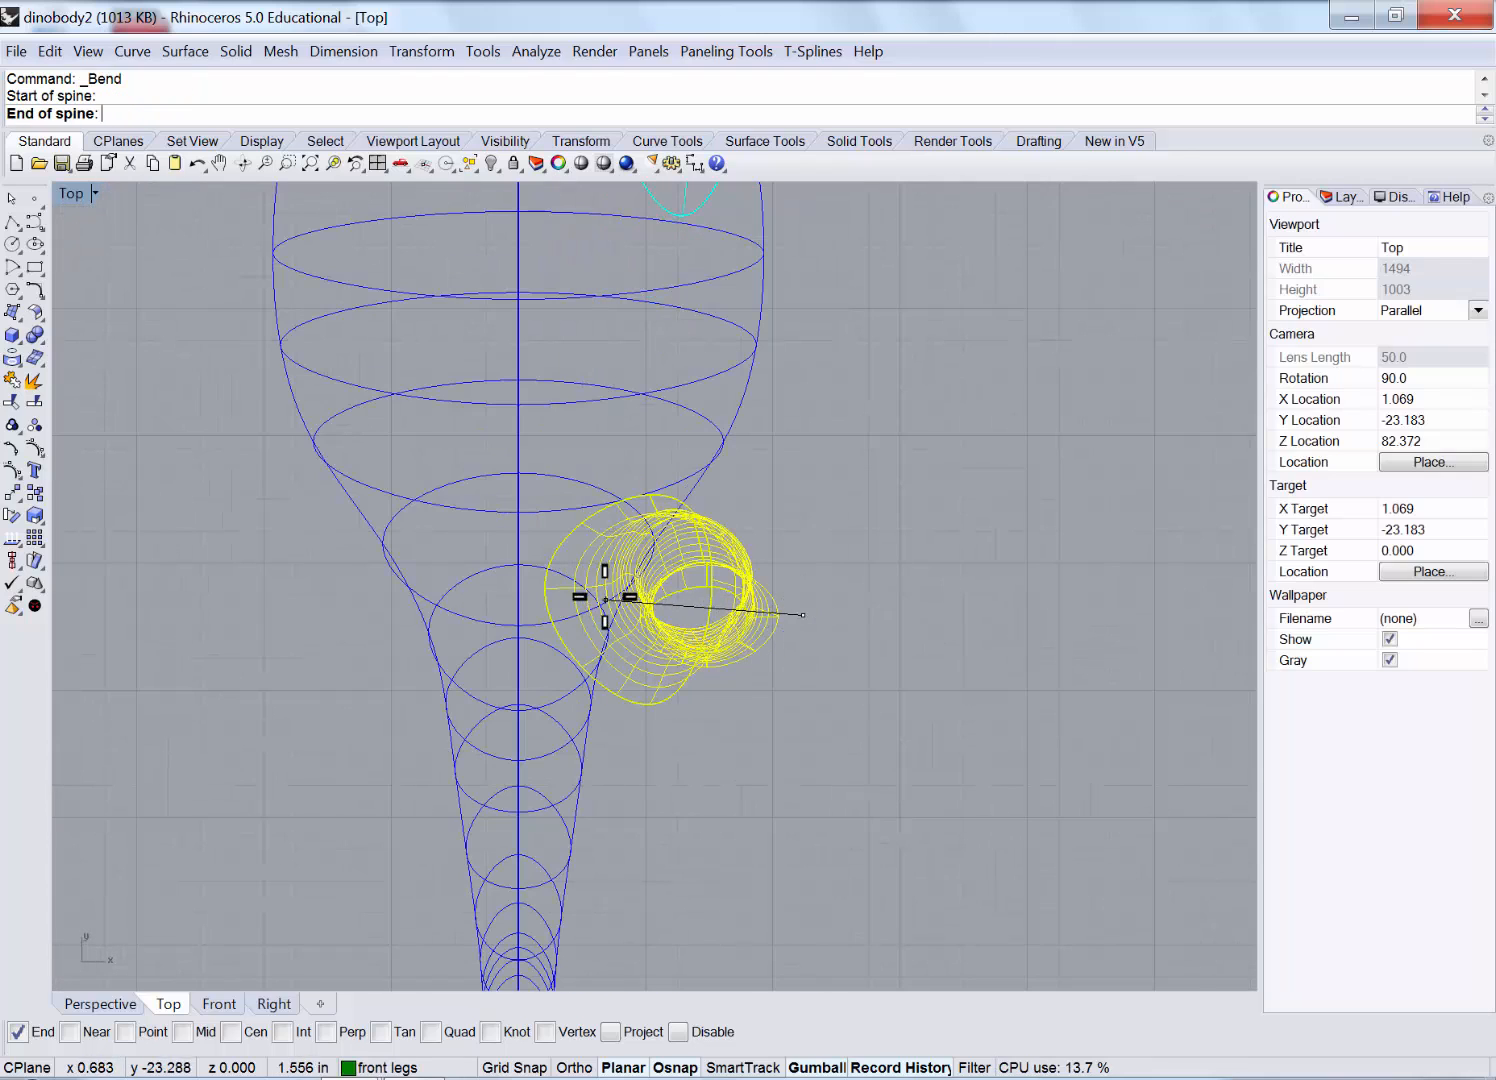
left_click(512, 602, "shift")
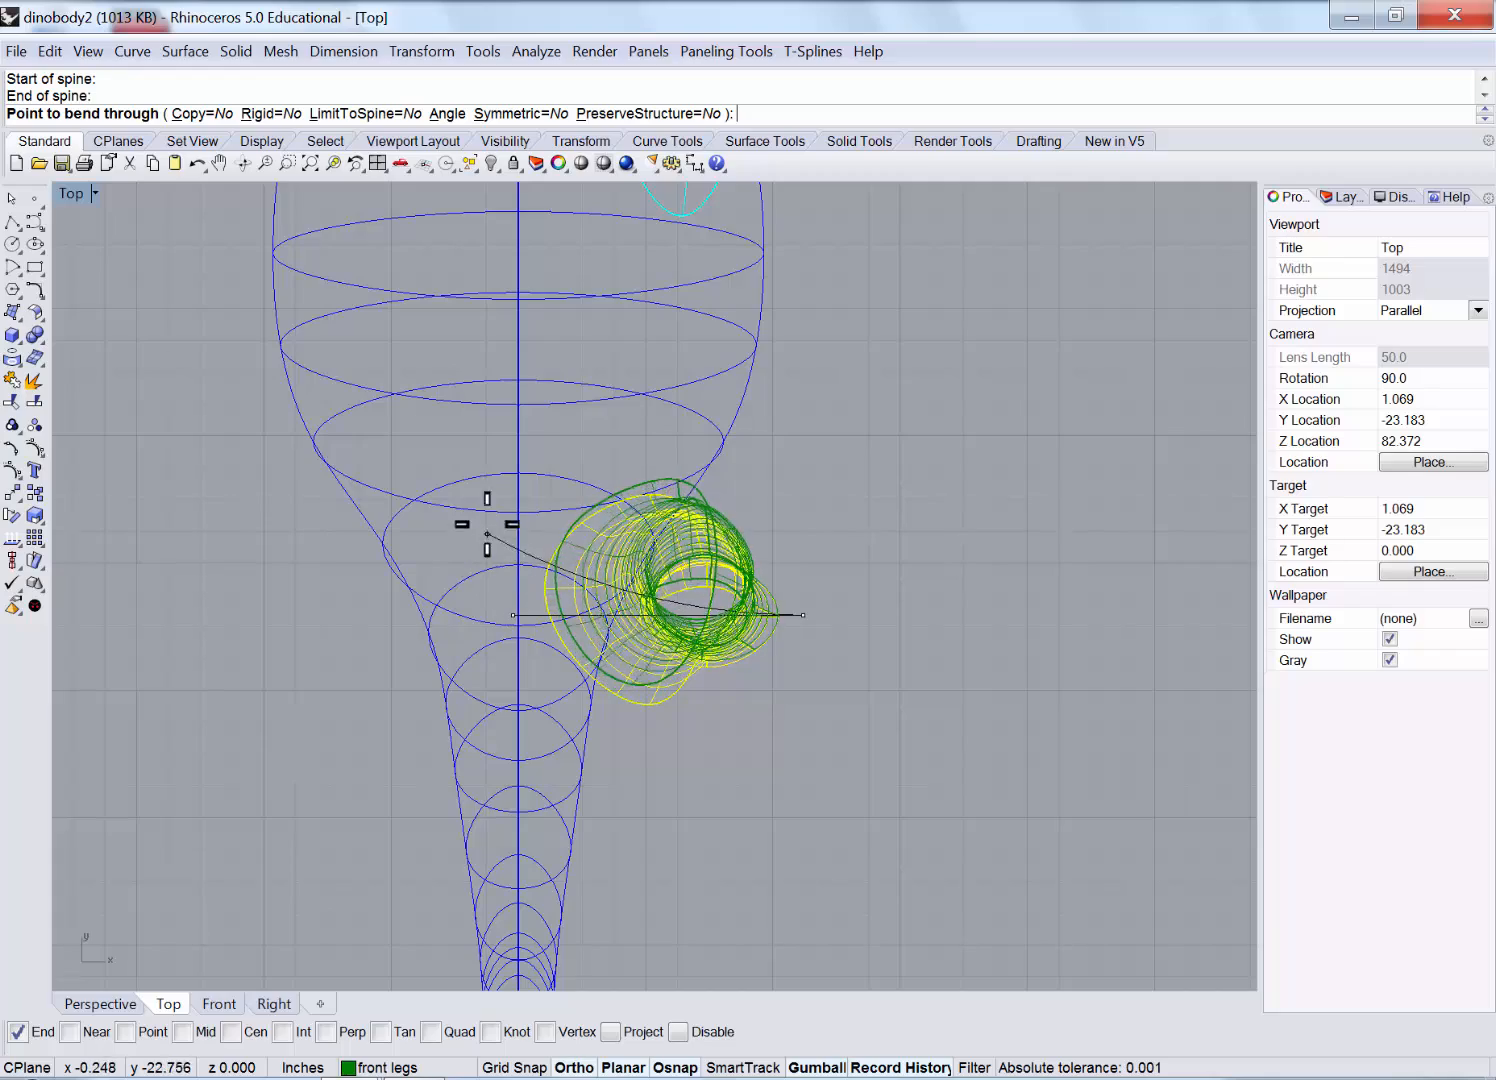
left_click(491, 463)
Select the dinosaur body and both legs in Top view and shift them left.
double_click(72, 194)
left_click(716, 672)
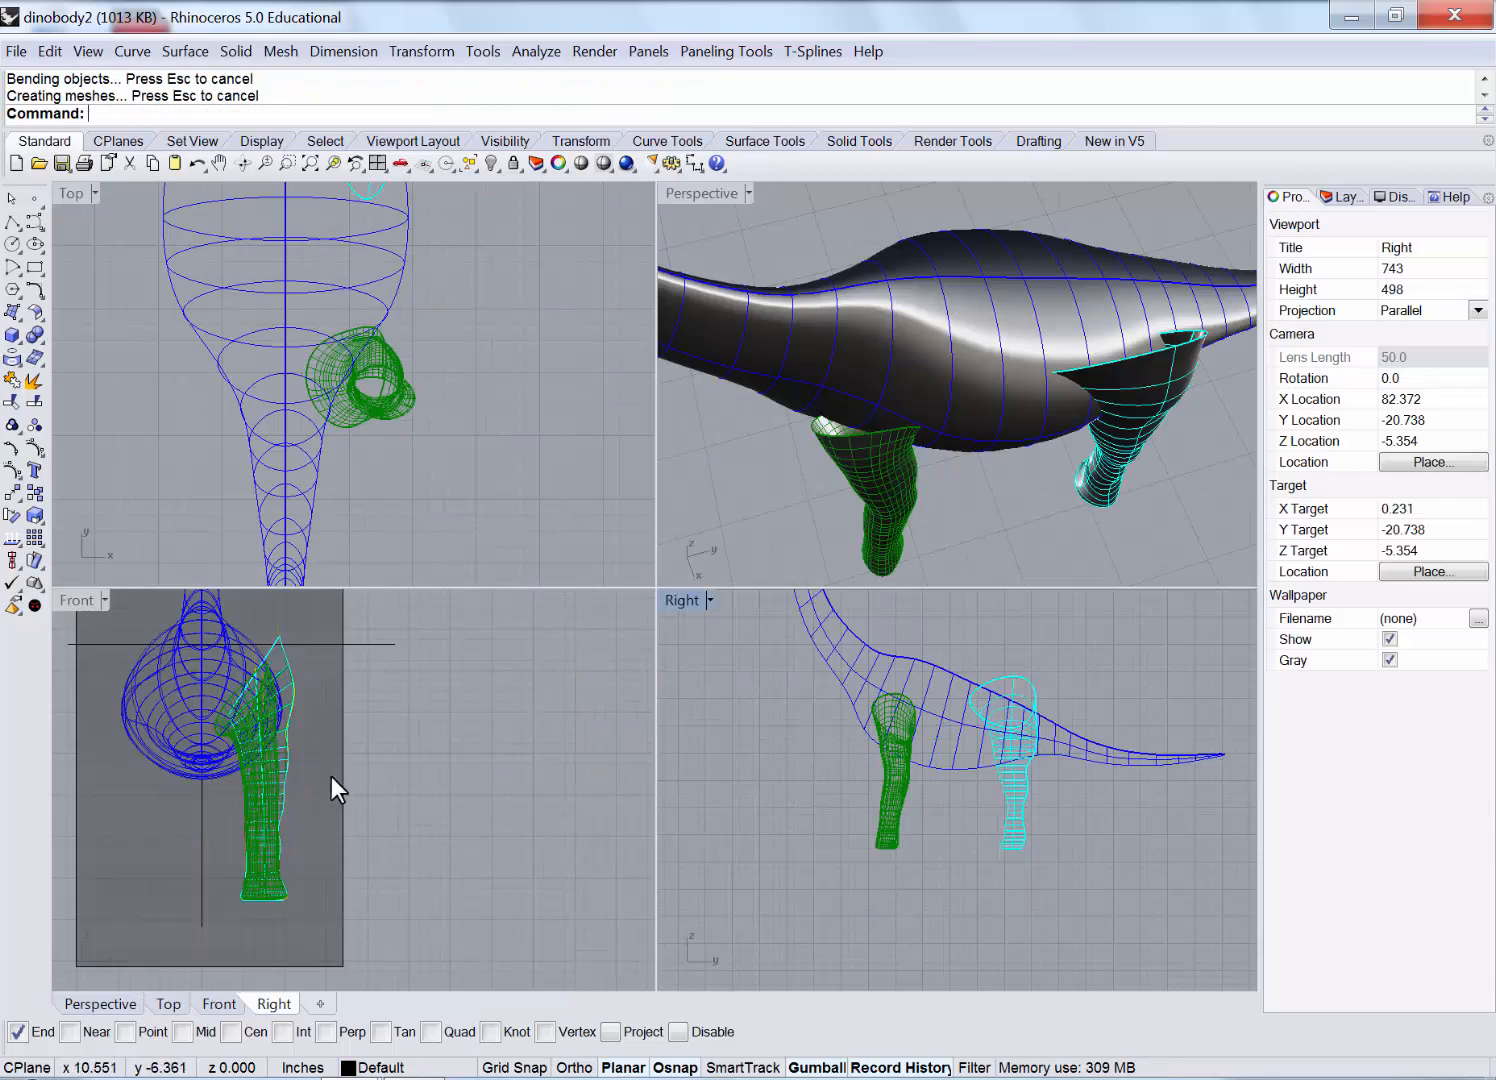
scroll(241, 693, "up", 4)
right_click_drag(776, 490, 942, 420)
left_click(77, 598)
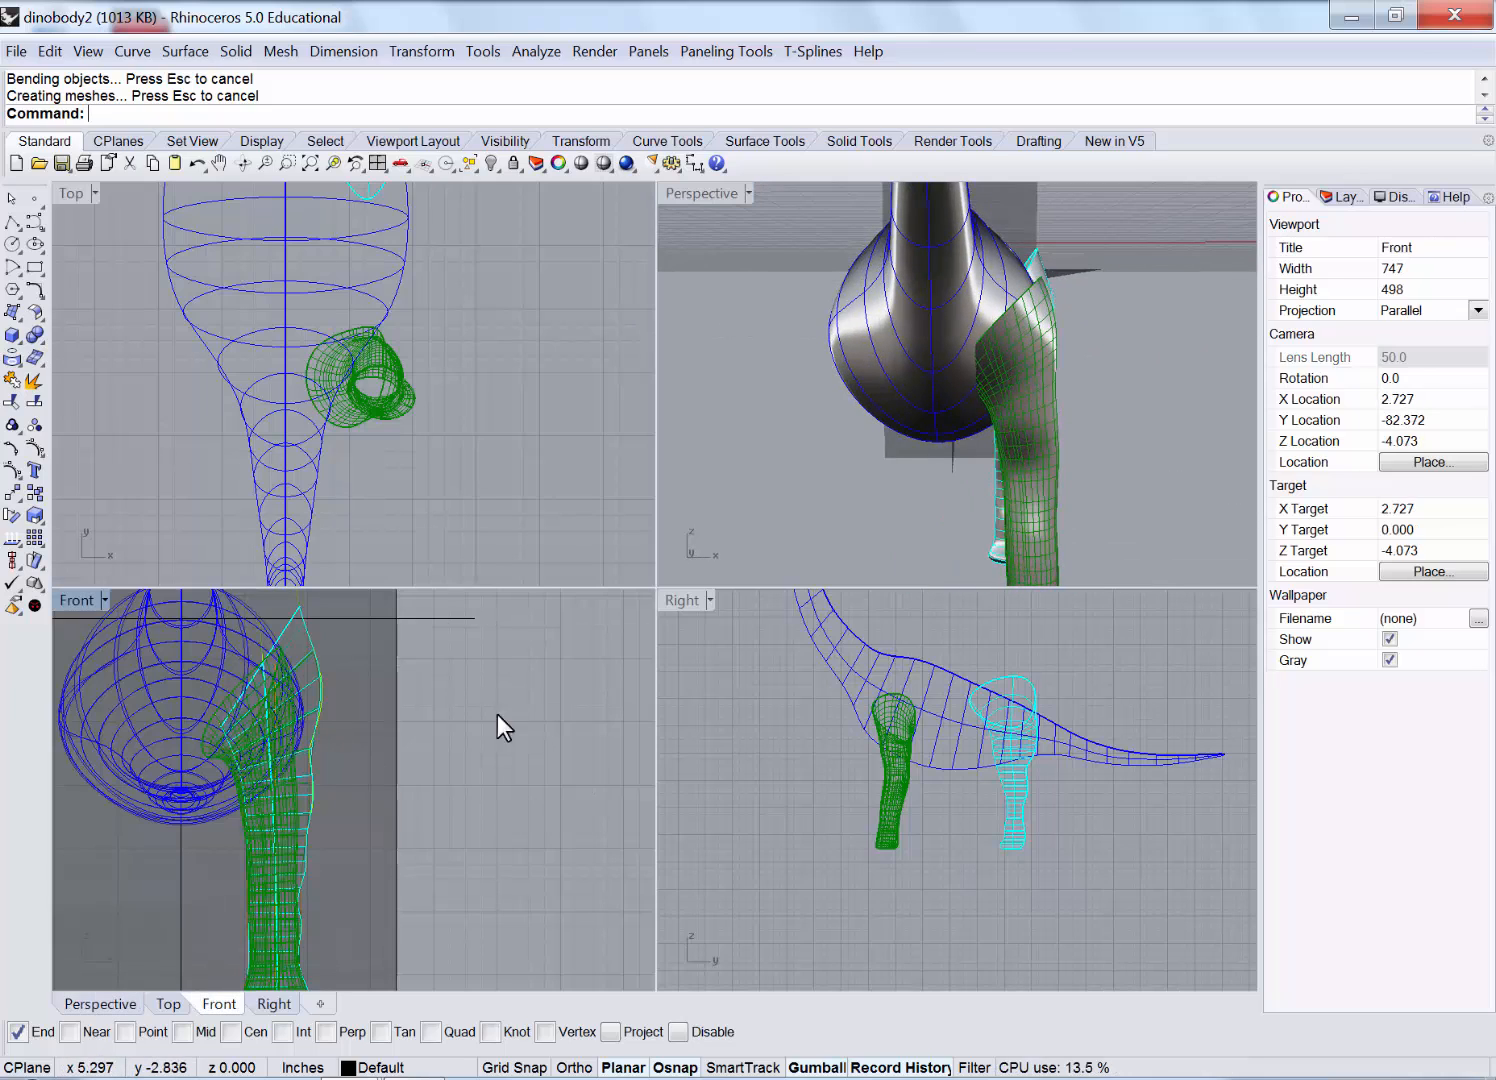
scroll(458, 394, "down", 12)
left_click_drag(480, 455, 385, 318)
left_click_drag(469, 345, 372, 440)
left_click(586, 608)
Hide the upper dinosaur copy and move the remaining dinosaur to the origin.
scroll(447, 488, "down", 2)
left_click(491, 165)
left_click_drag(422, 375, 456, 269)
left_click(499, 631)
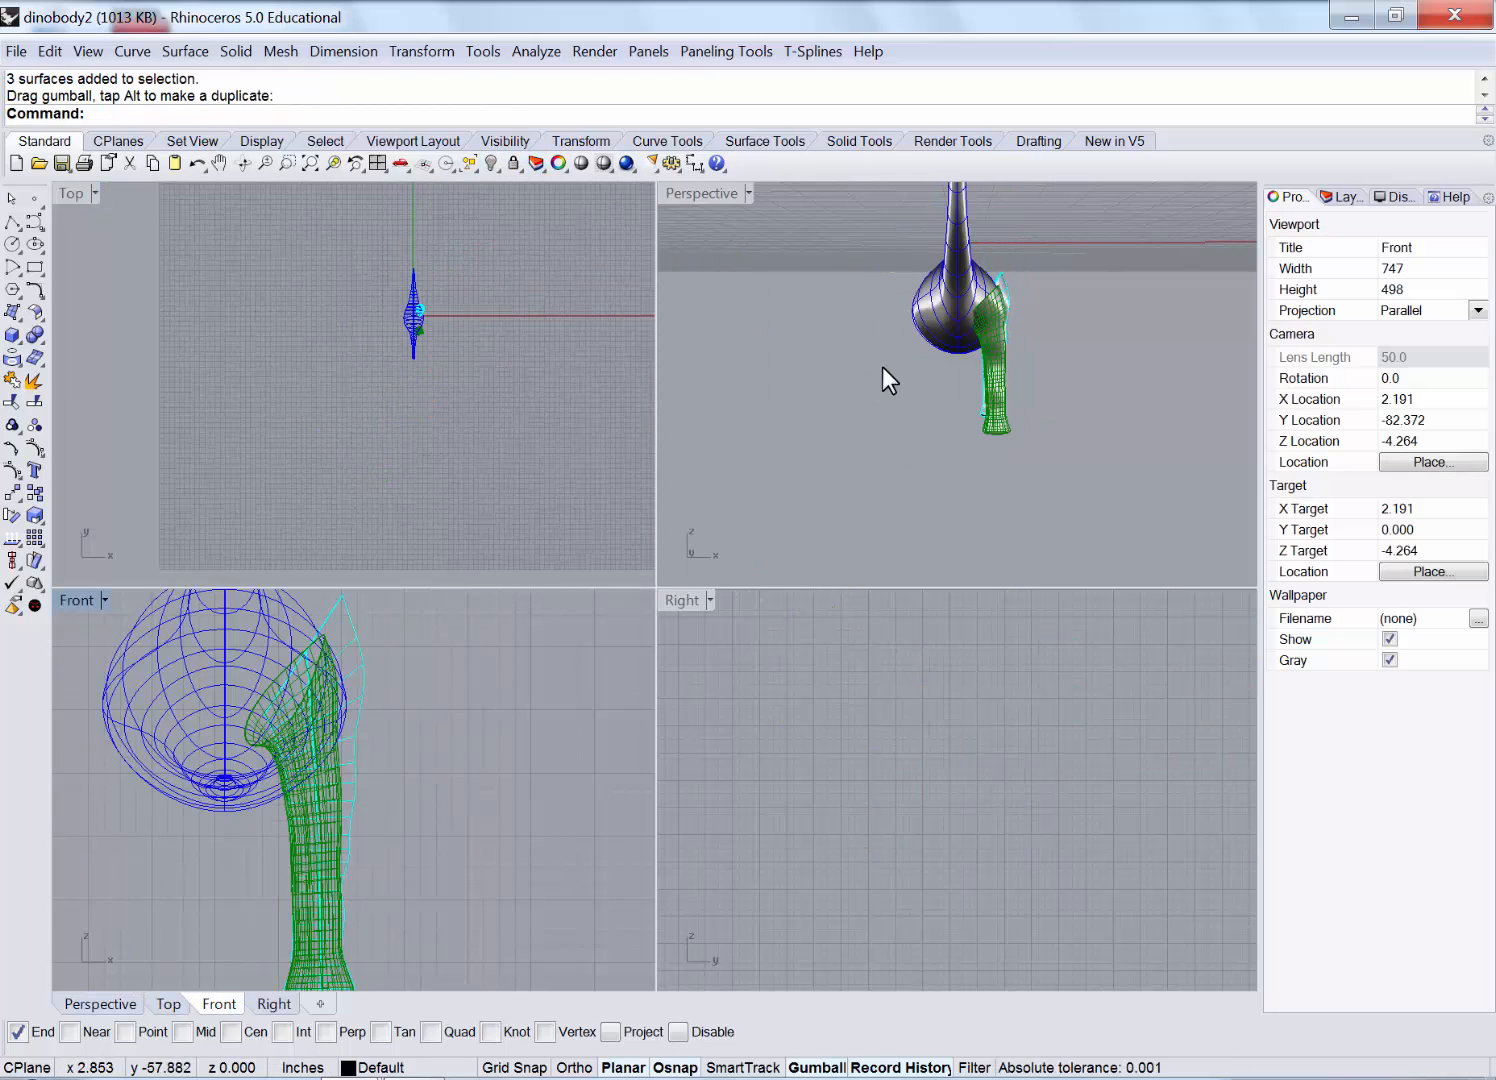
Select the front leg surface and centre its top in a maximized Front view.
scroll(402, 330, "up", 10)
scroll(483, 345, "up", 6)
right_click_drag(483, 345, 352, 313)
scroll(352, 313, "up", 5)
left_click(354, 315)
scroll(263, 673, "up", 2)
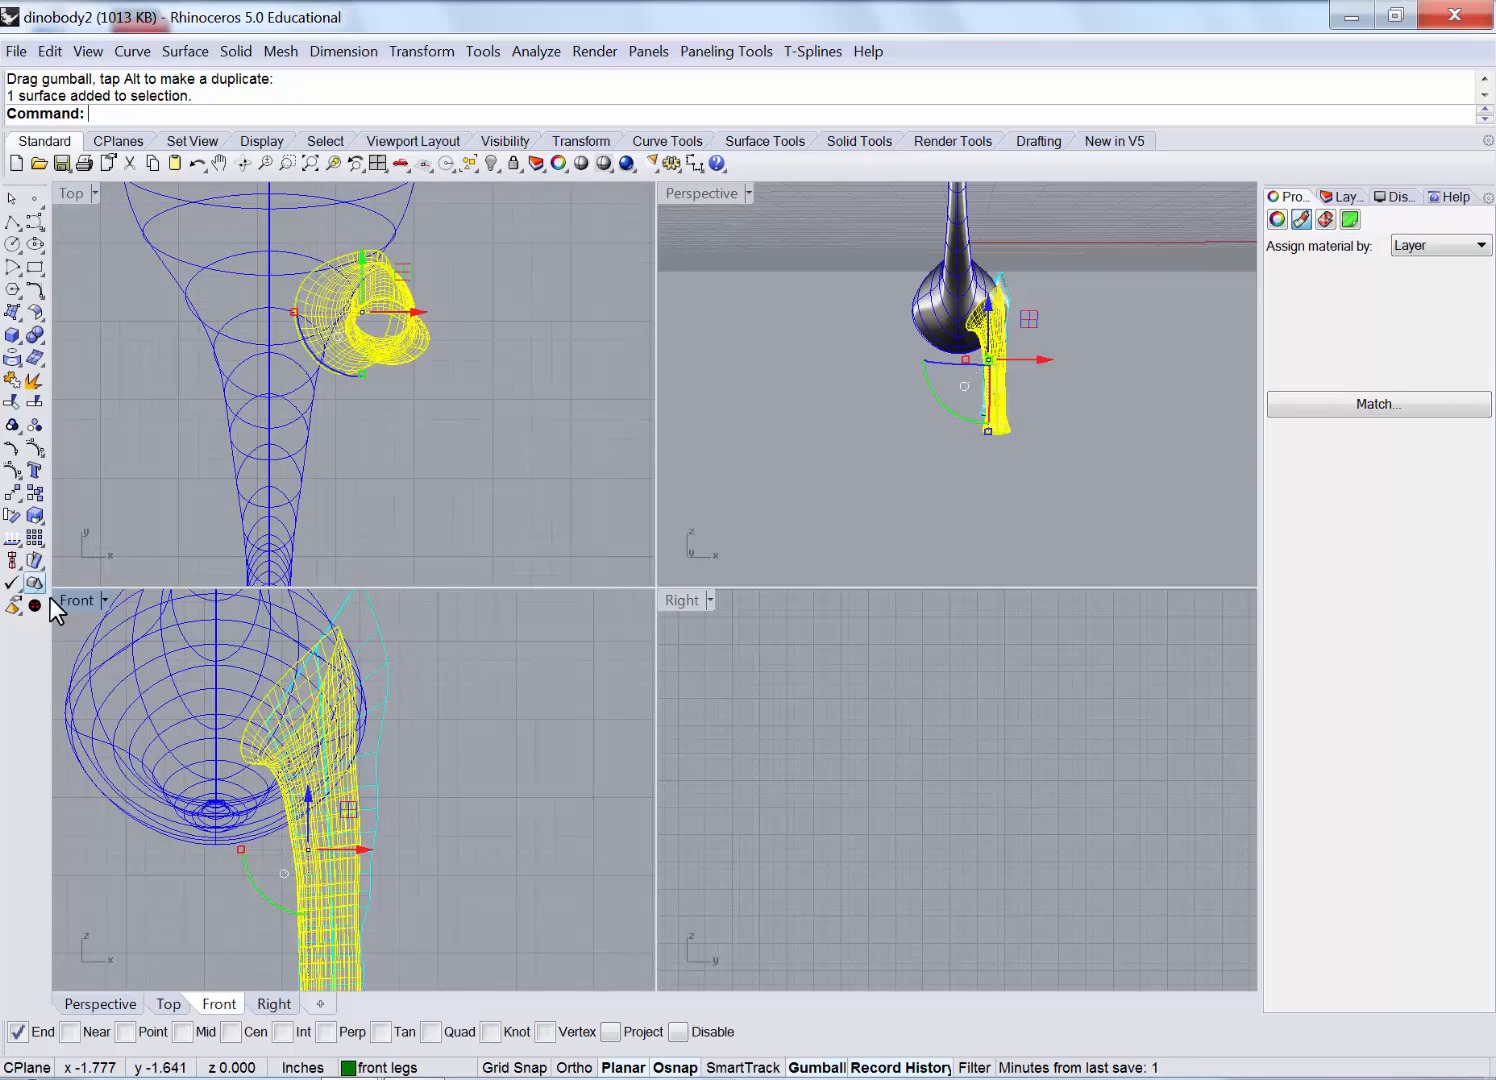
double_click(73, 600)
right_click_drag(516, 520, 506, 600)
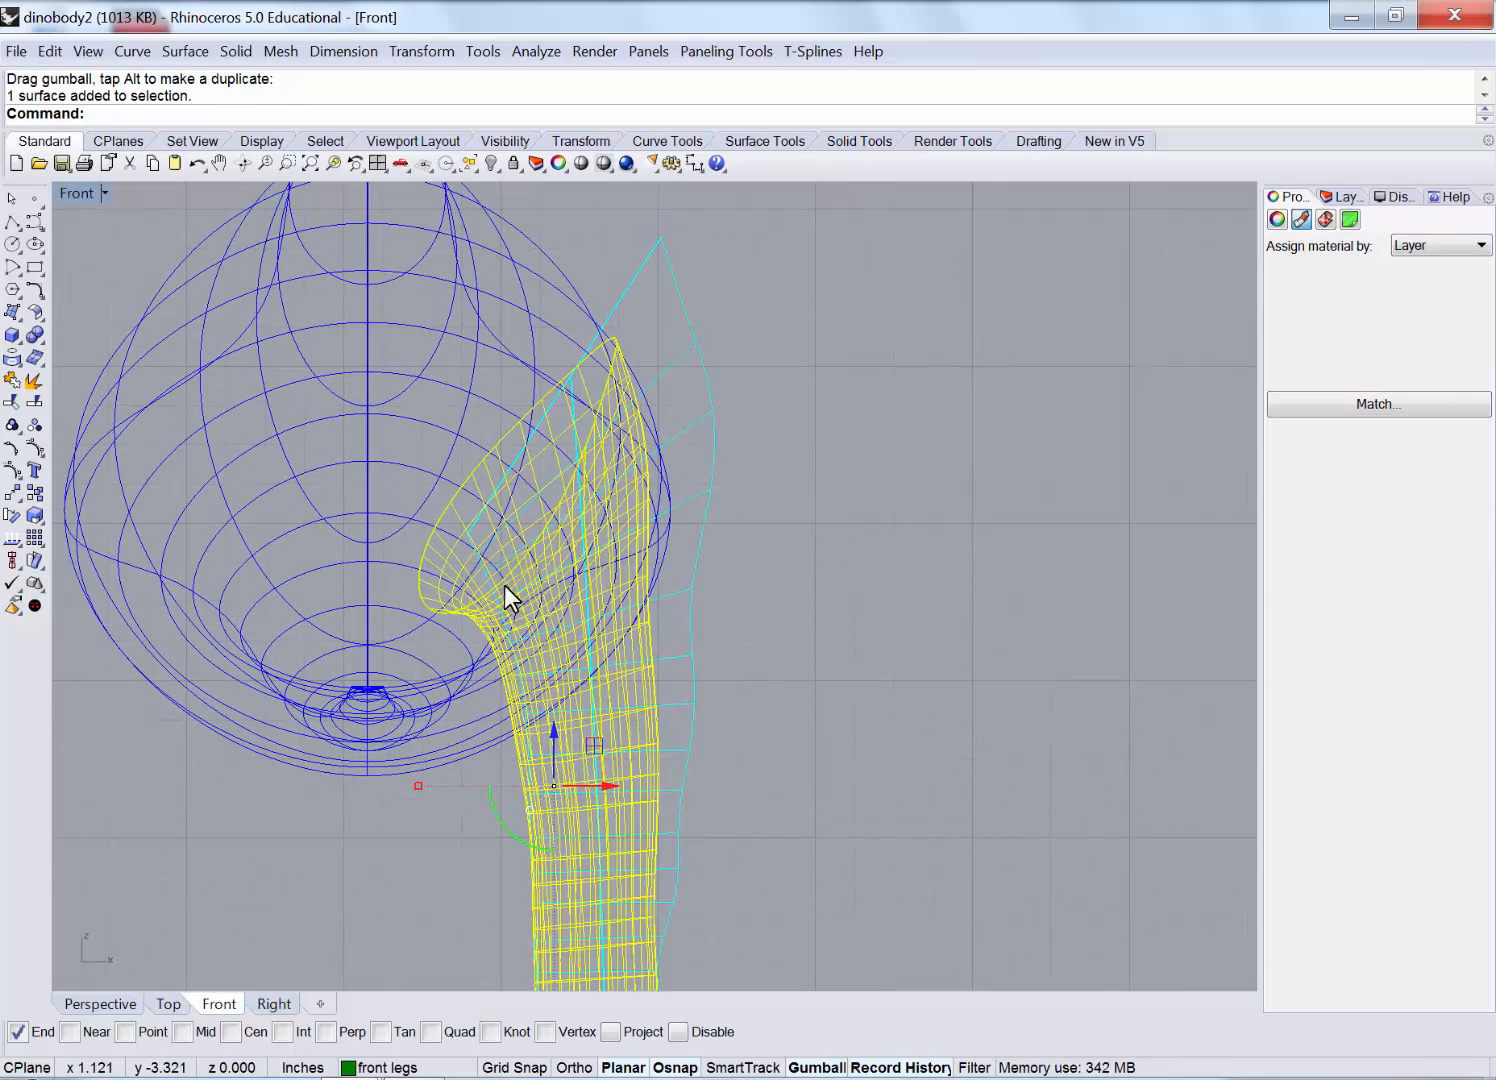
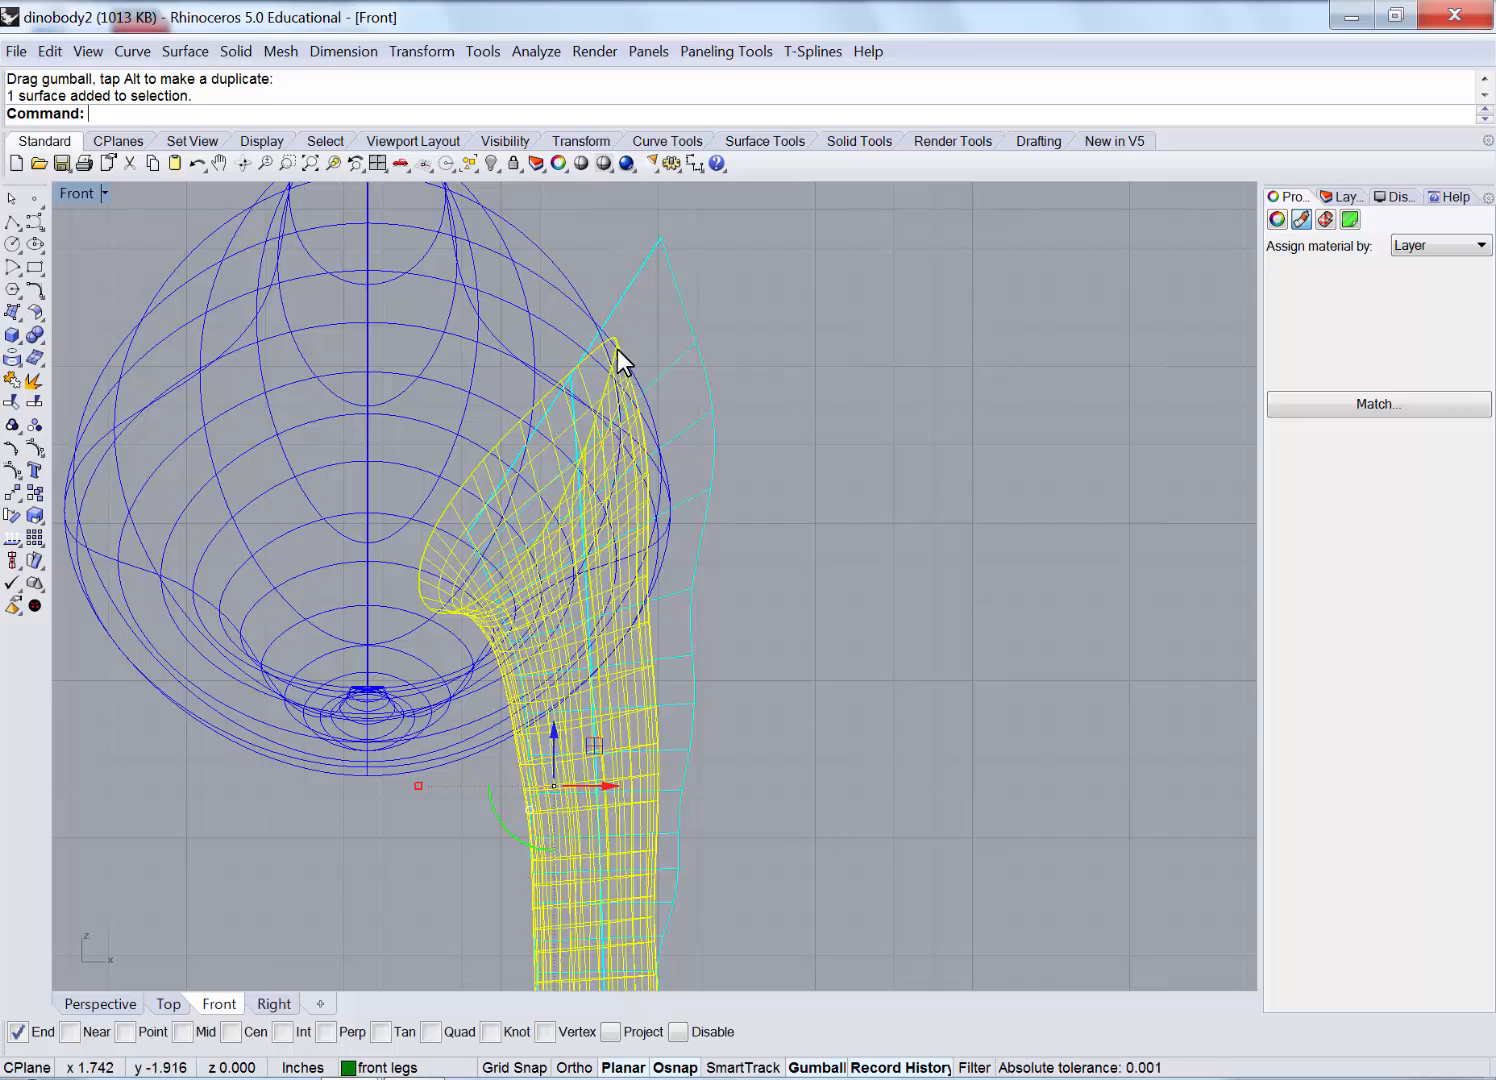
Bend the upper end of the selected front leg inward with Transform > Bend in Front view.
left_click(428, 52)
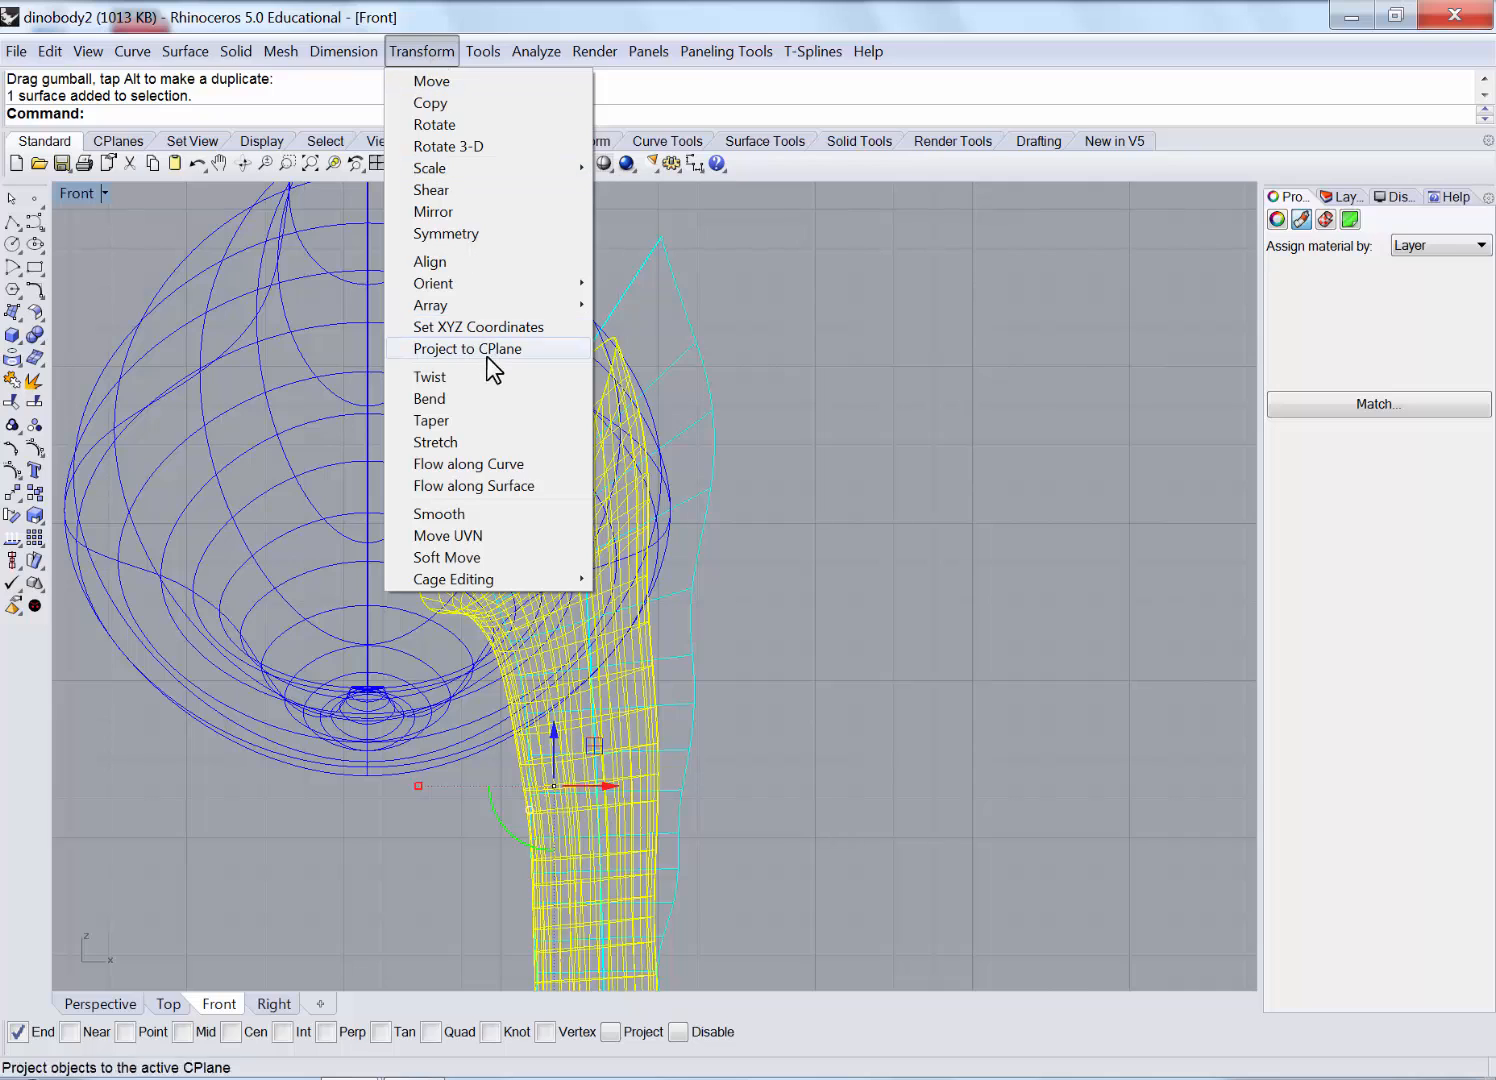
left_click(440, 398)
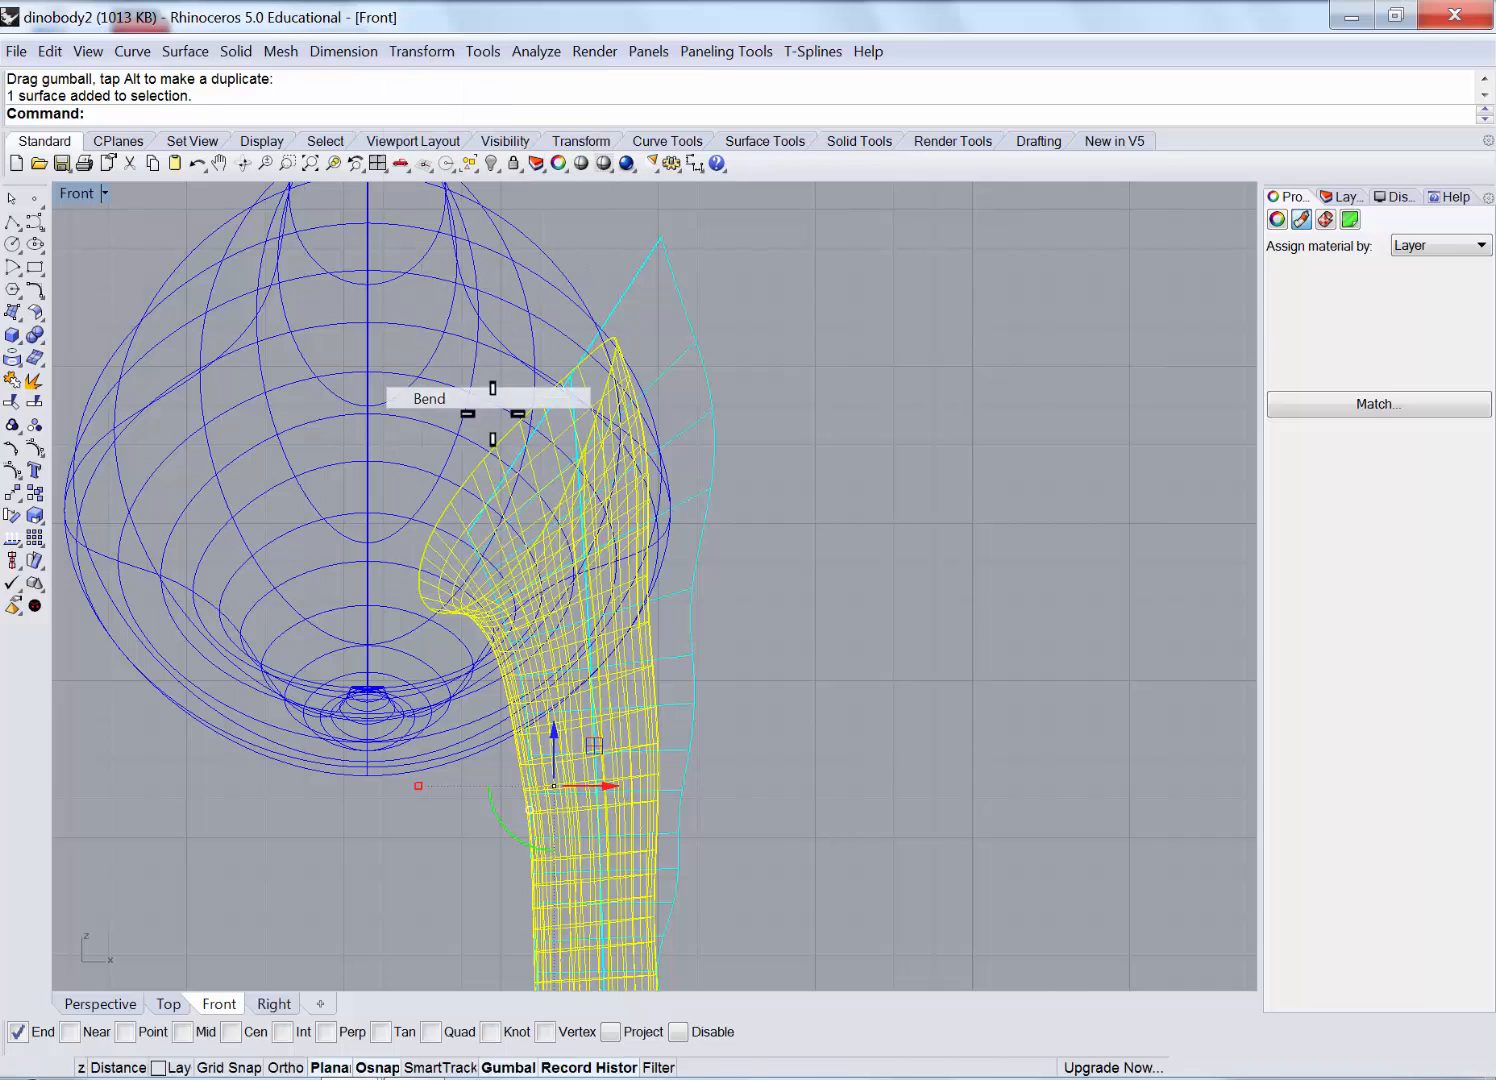
left_click(637, 333)
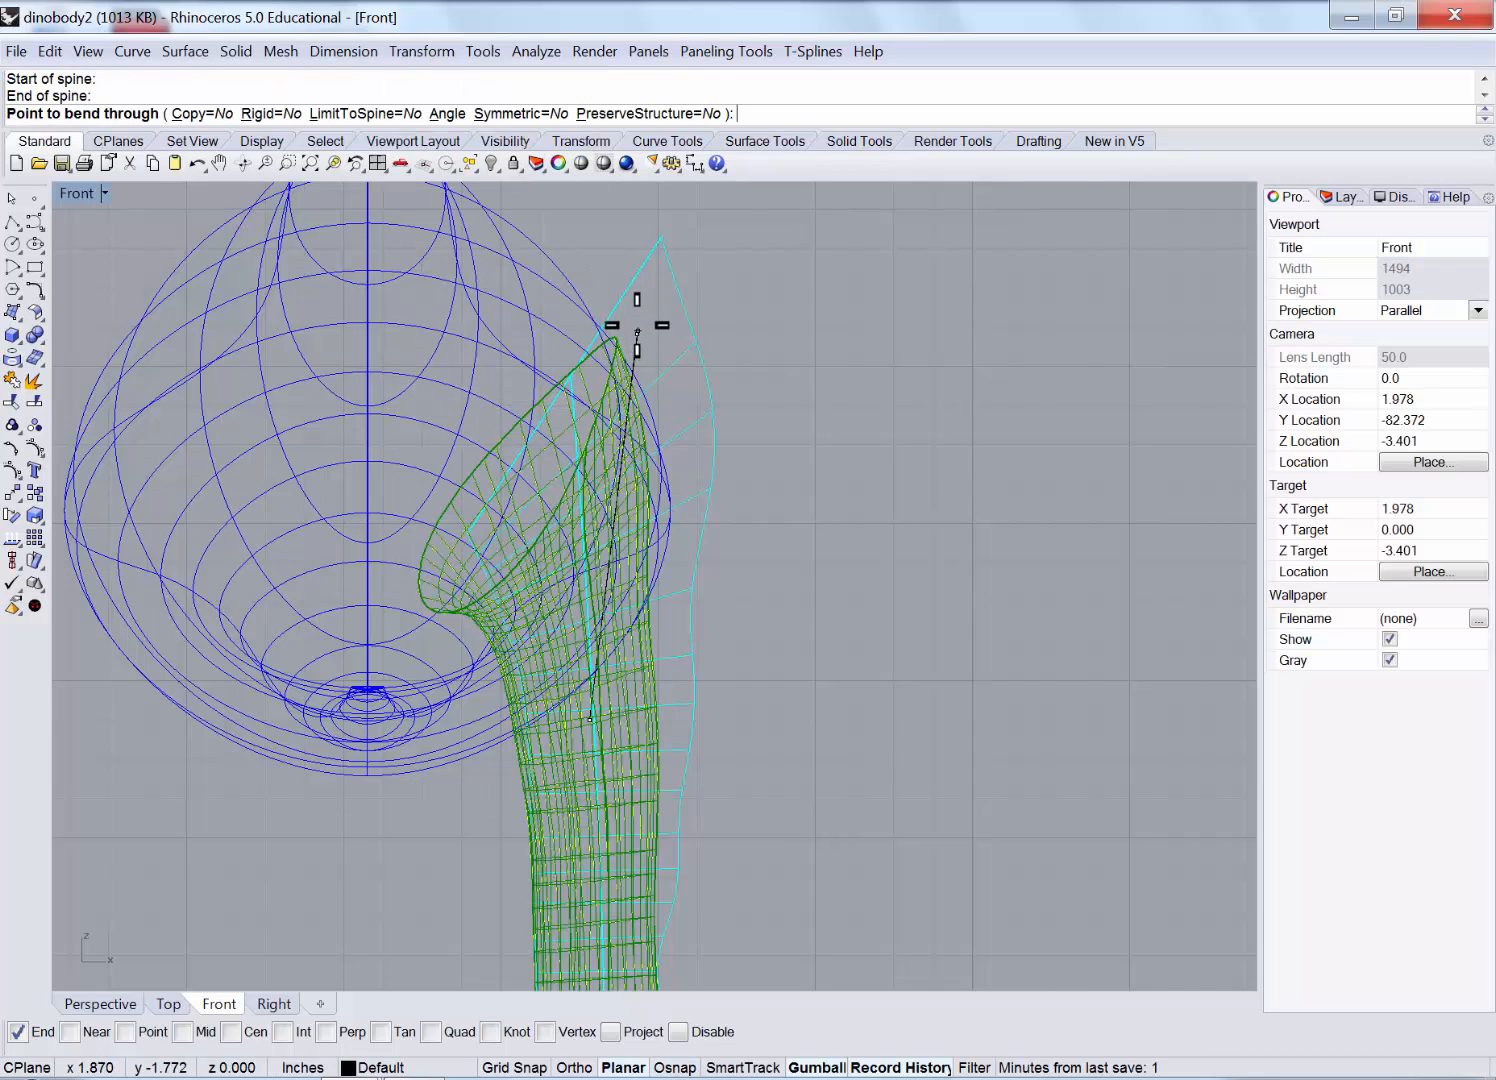
left_click(575, 295)
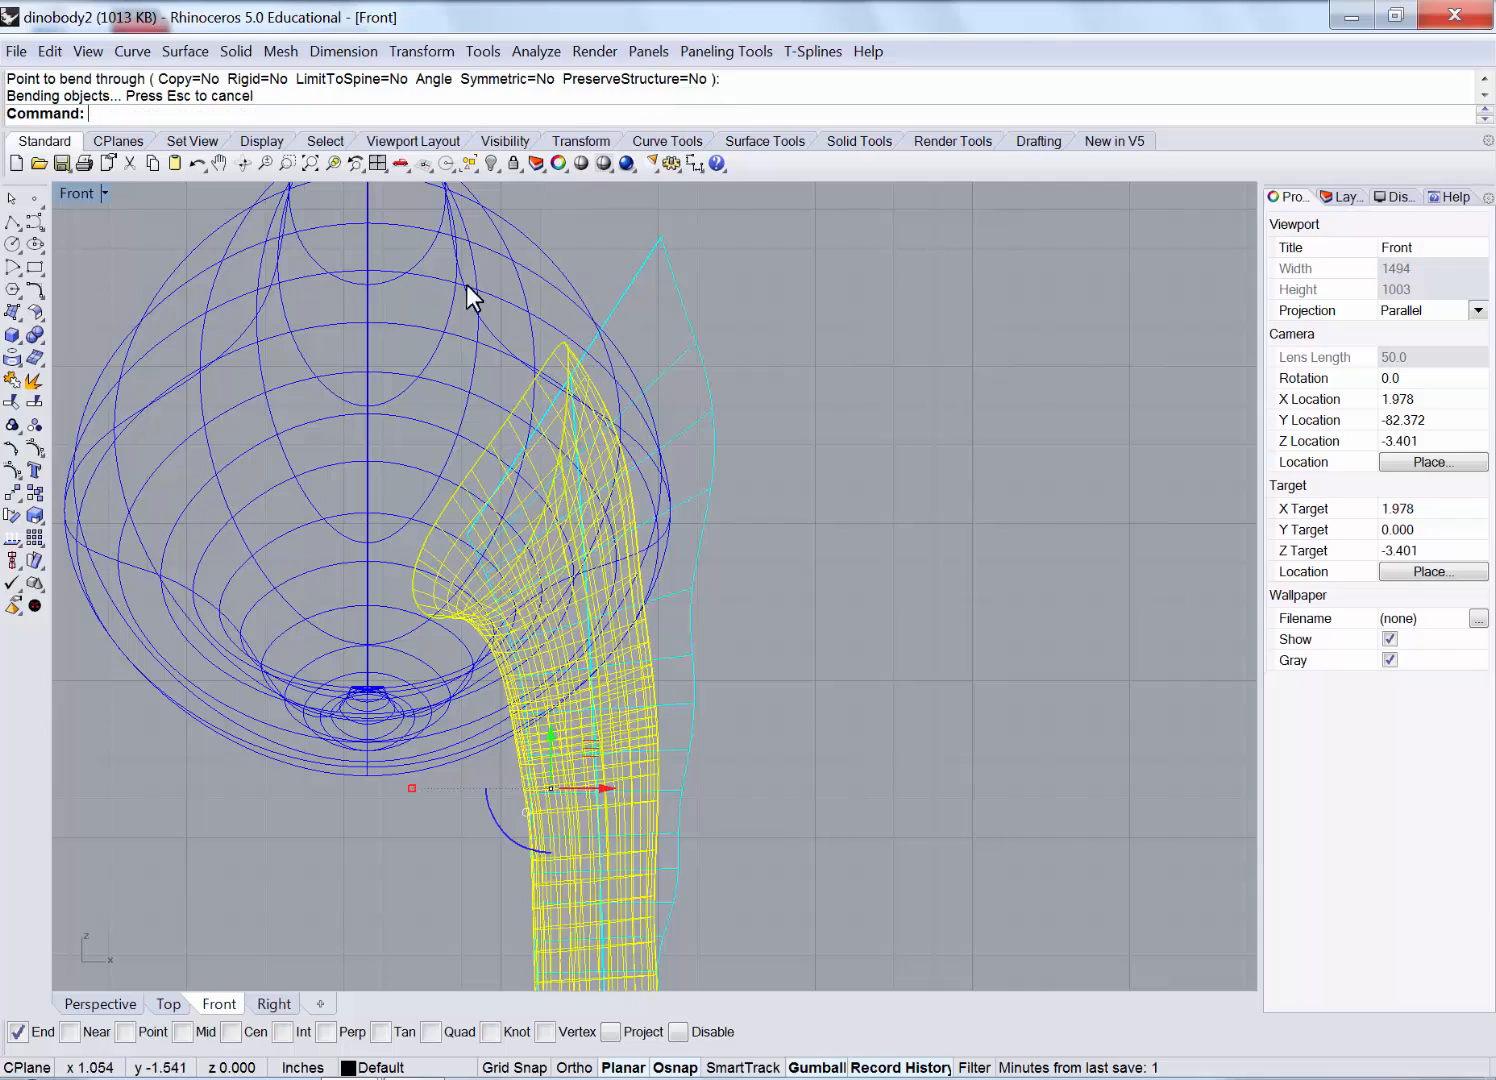
Restore the four-view layout and orbit Perspective to inspect the bent legs.
double_click(70, 187)
left_click(888, 325)
right_click_drag(888, 325, 958, 392)
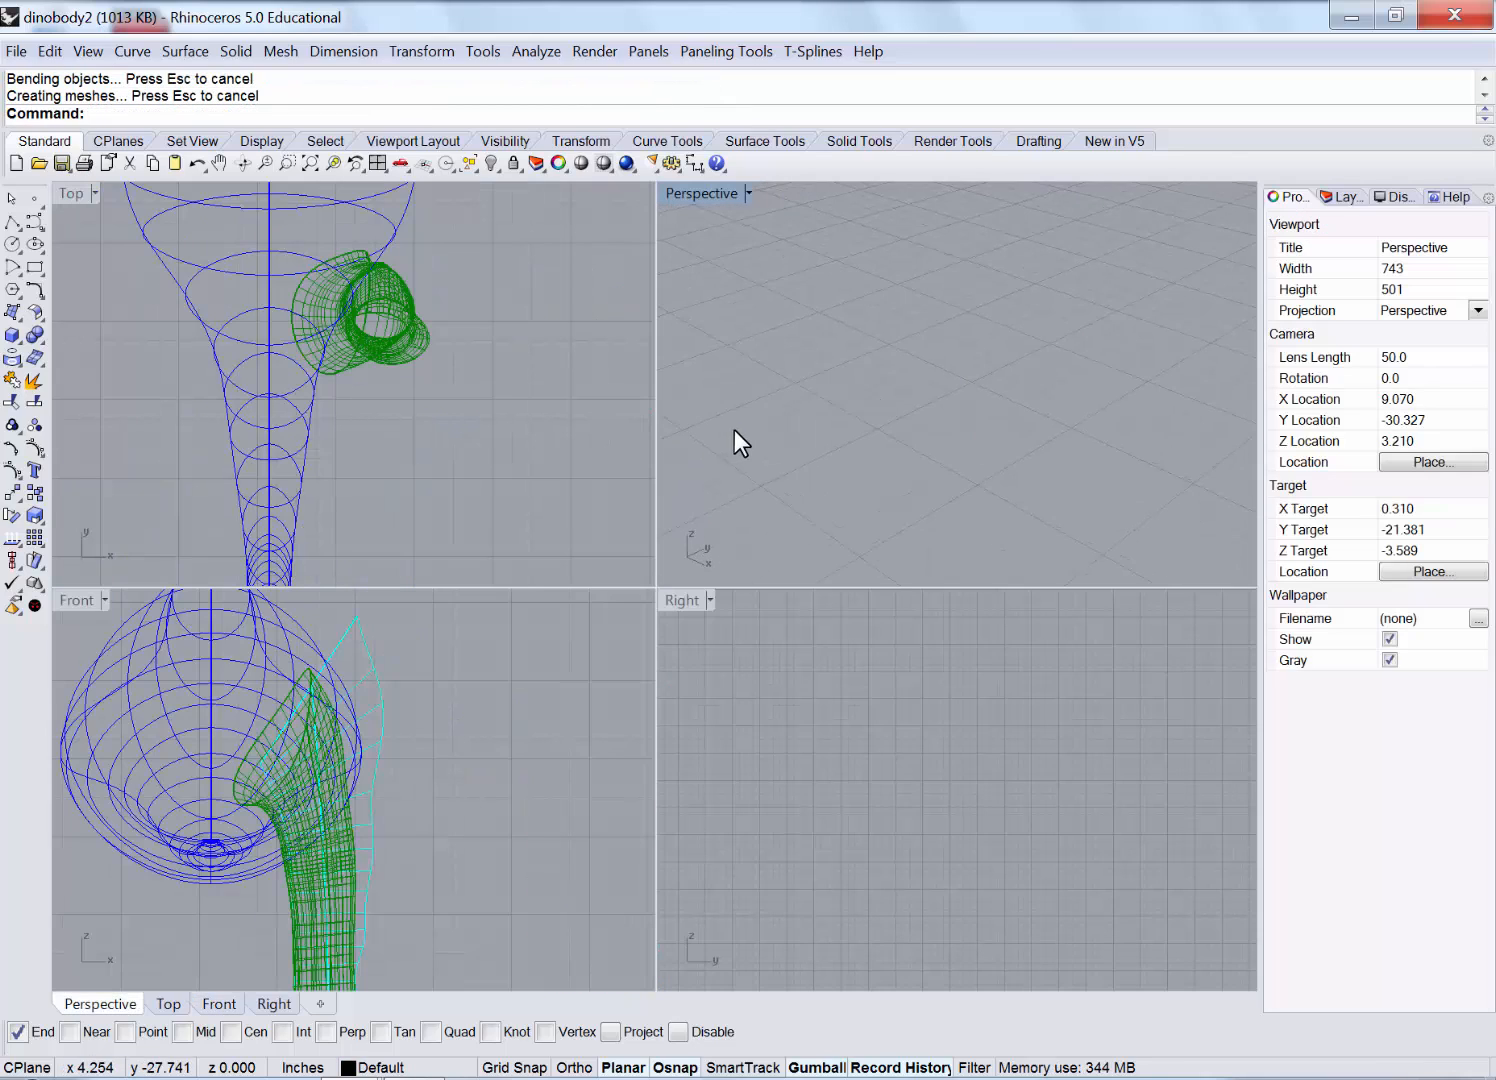
scroll(734, 429, "down", 20)
scroll(846, 379, "up", 18)
scroll(917, 373, "up", 13)
right_click_drag(817, 397, 805, 333)
Zoom to the selected body, maximize Perspective and orbit so the dinosaur faces the viewer.
left_click(737, 291)
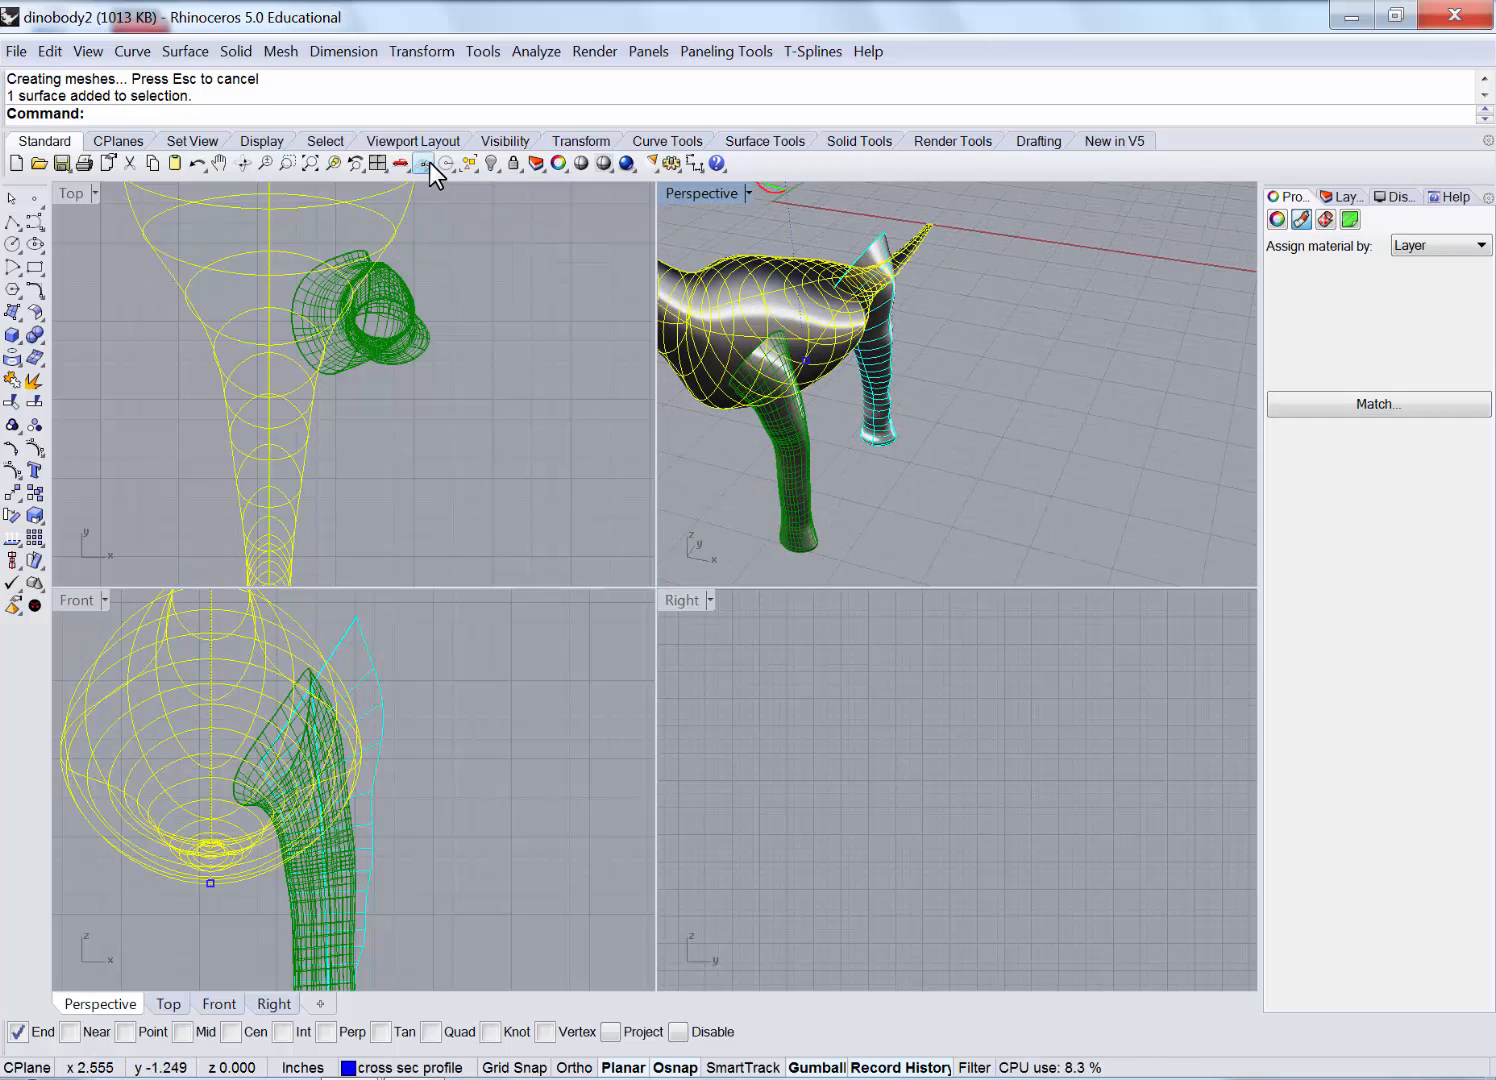
left_click(335, 162)
double_click(694, 193)
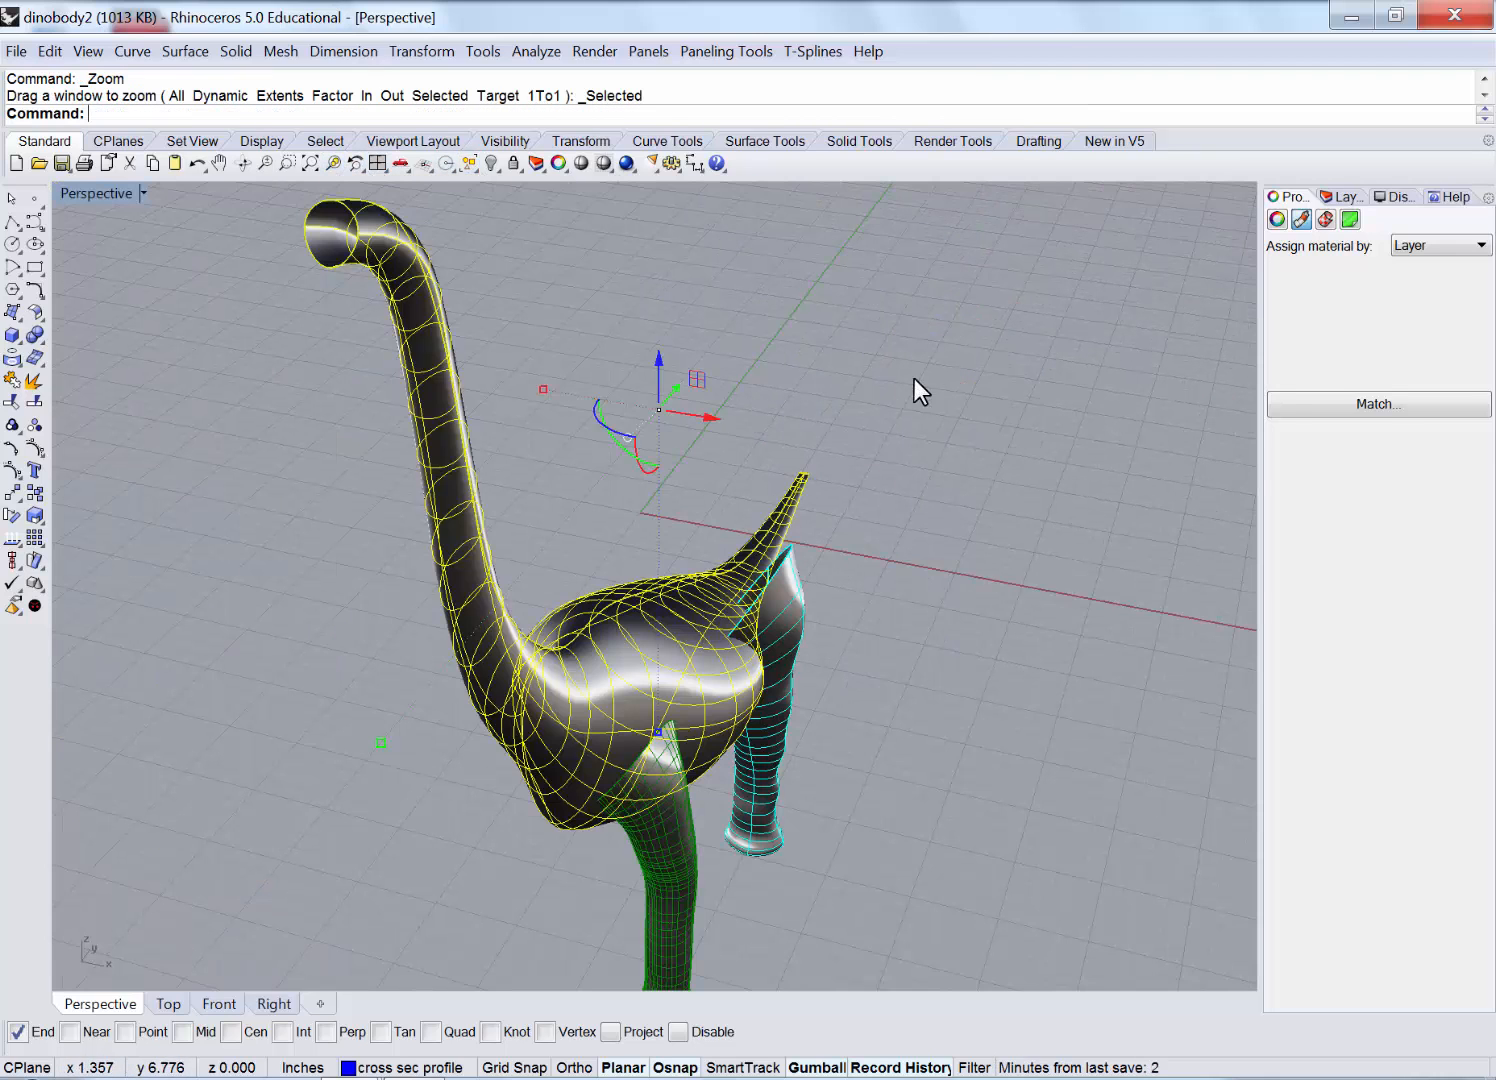
key("Escape")
scroll(643, 816, "up", 8)
right_click_drag(729, 777, 515, 546)
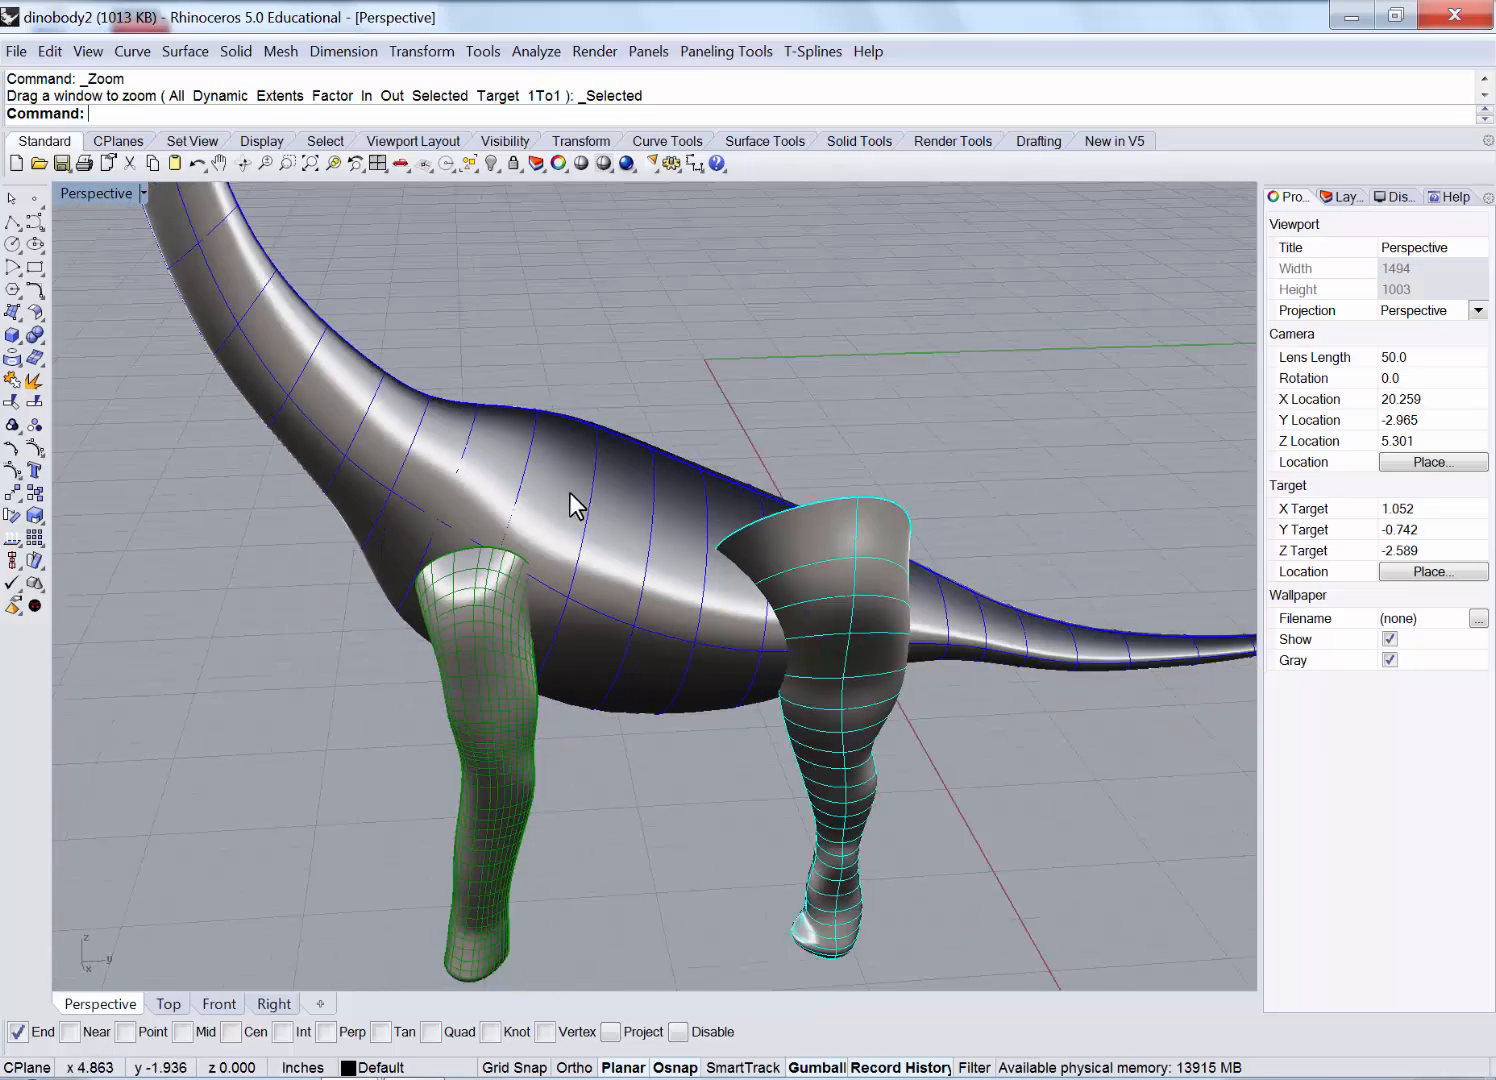
right_click_drag(569, 492, 541, 525)
scroll(710, 565, "up", 5)
scroll(621, 507, "up", 5)
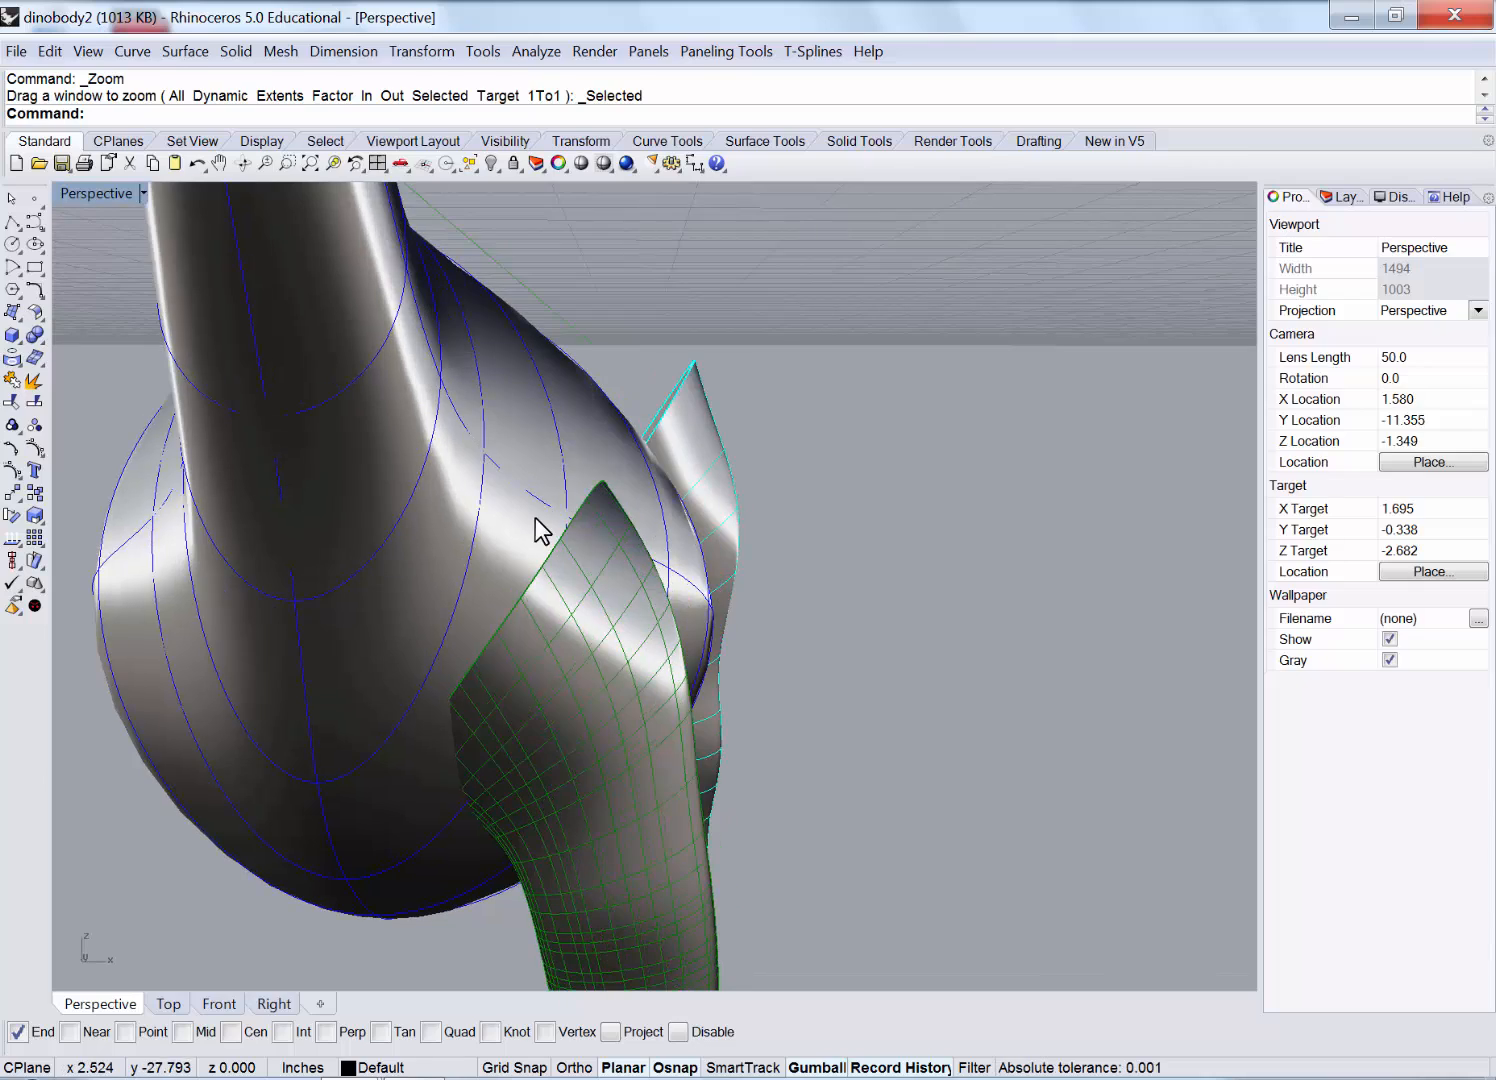
Turn on the body surface's control points and orbit to inspect them near the front leg.
left_click(529, 516)
left_click(33, 457)
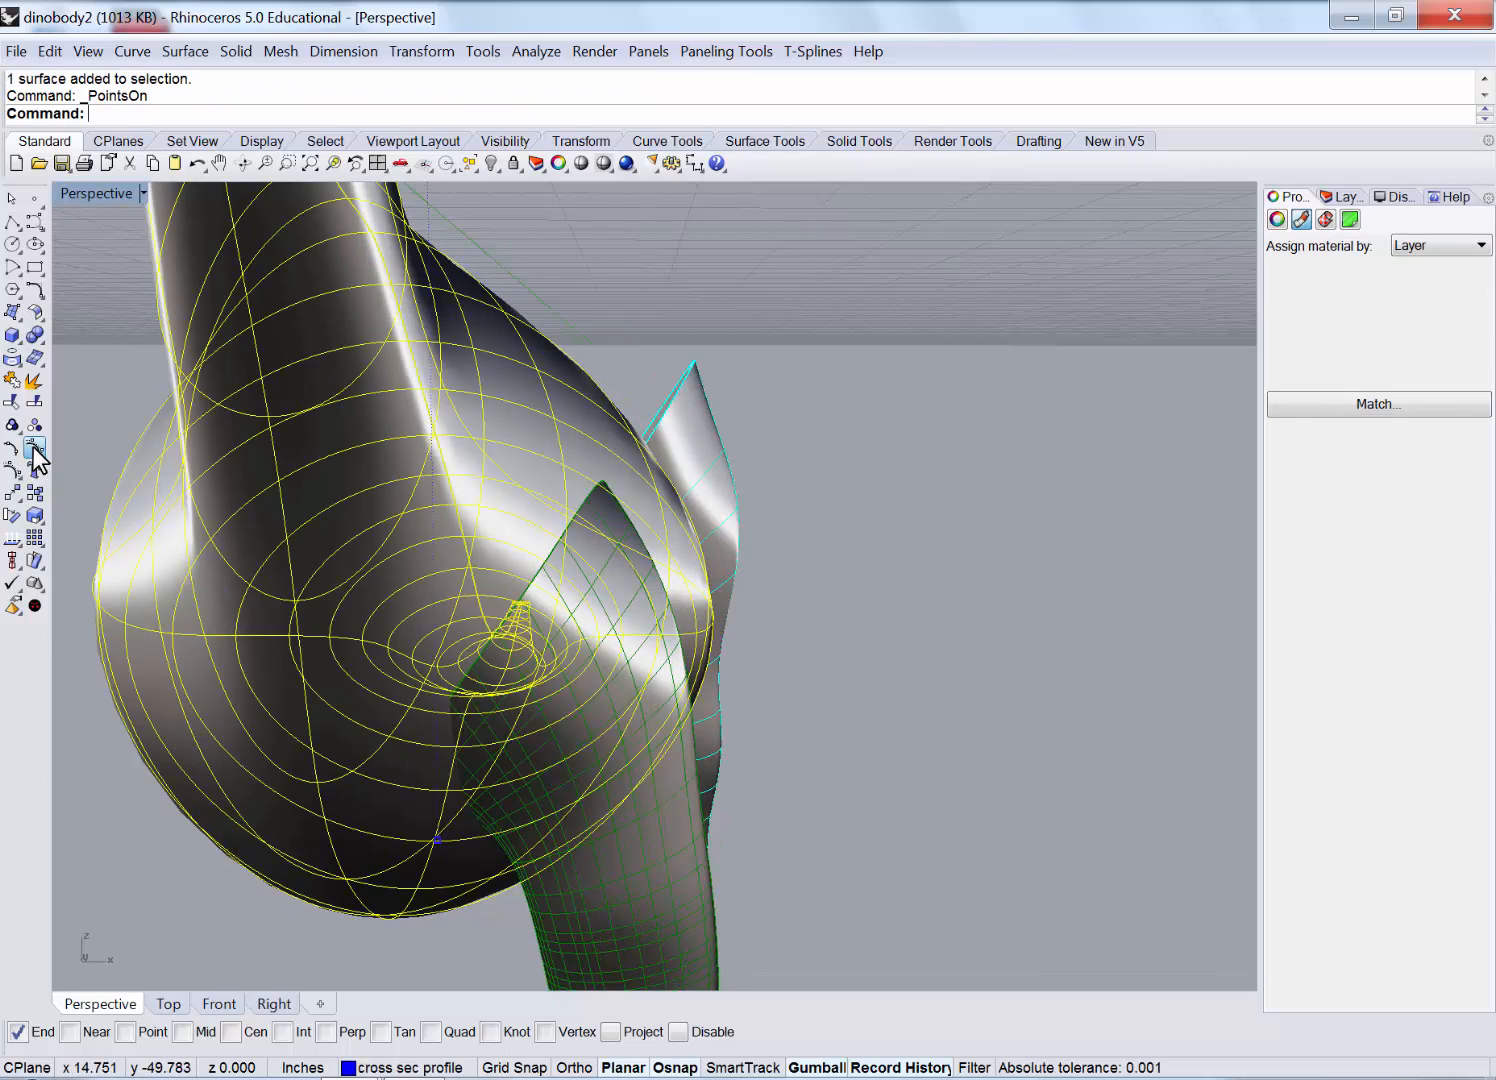
right_click_drag(650, 500, 417, 671)
left_click(443, 683)
scroll(401, 699, "down", 2)
scroll(520, 640, "down", 2)
right_click_drag(527, 630, 324, 745)
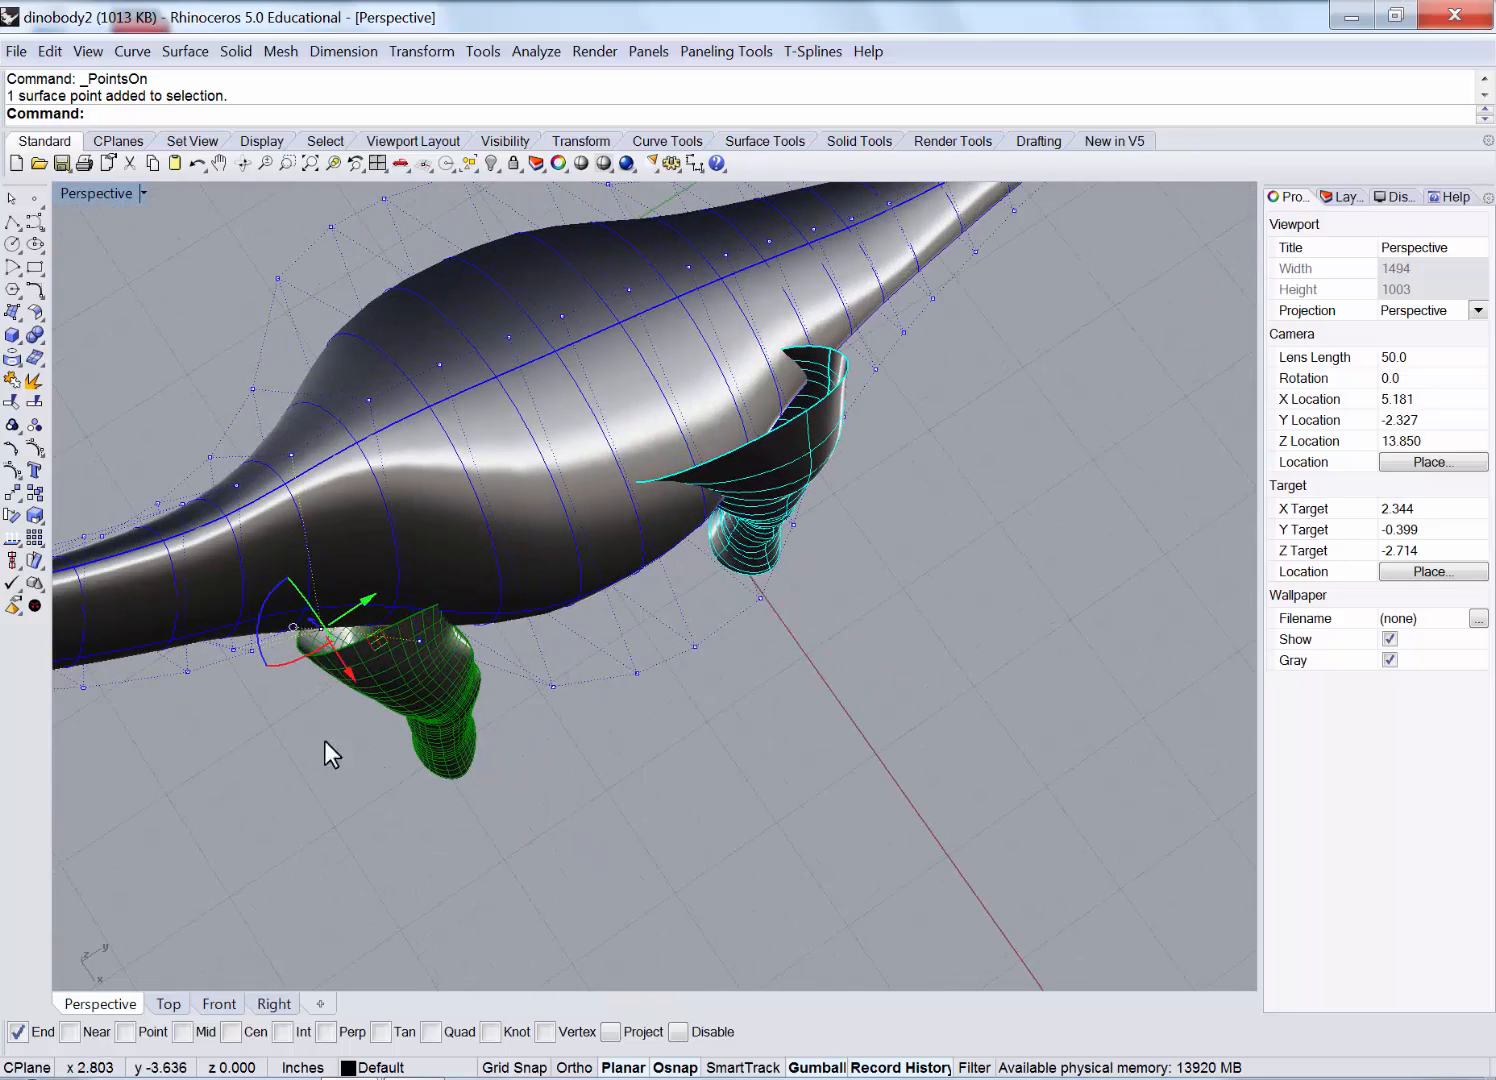
double_click(88, 194)
Drag a body control point left in Top view toward the front leg.
left_click(190, 346)
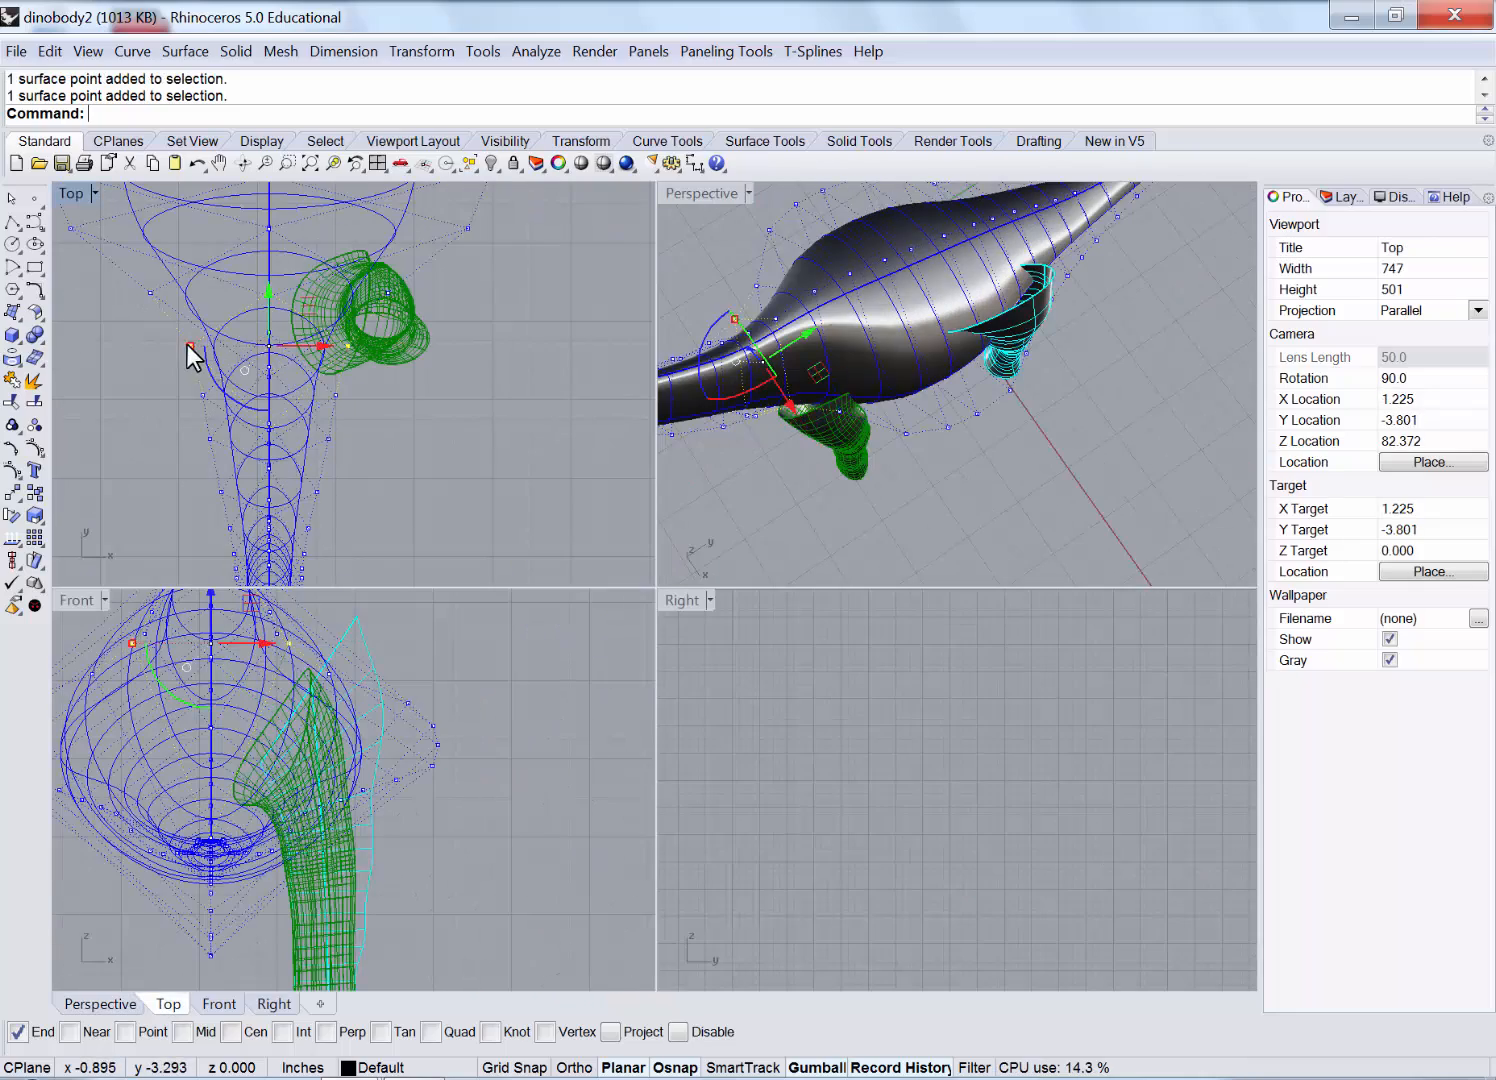
left_click_drag(189, 342, 147, 292)
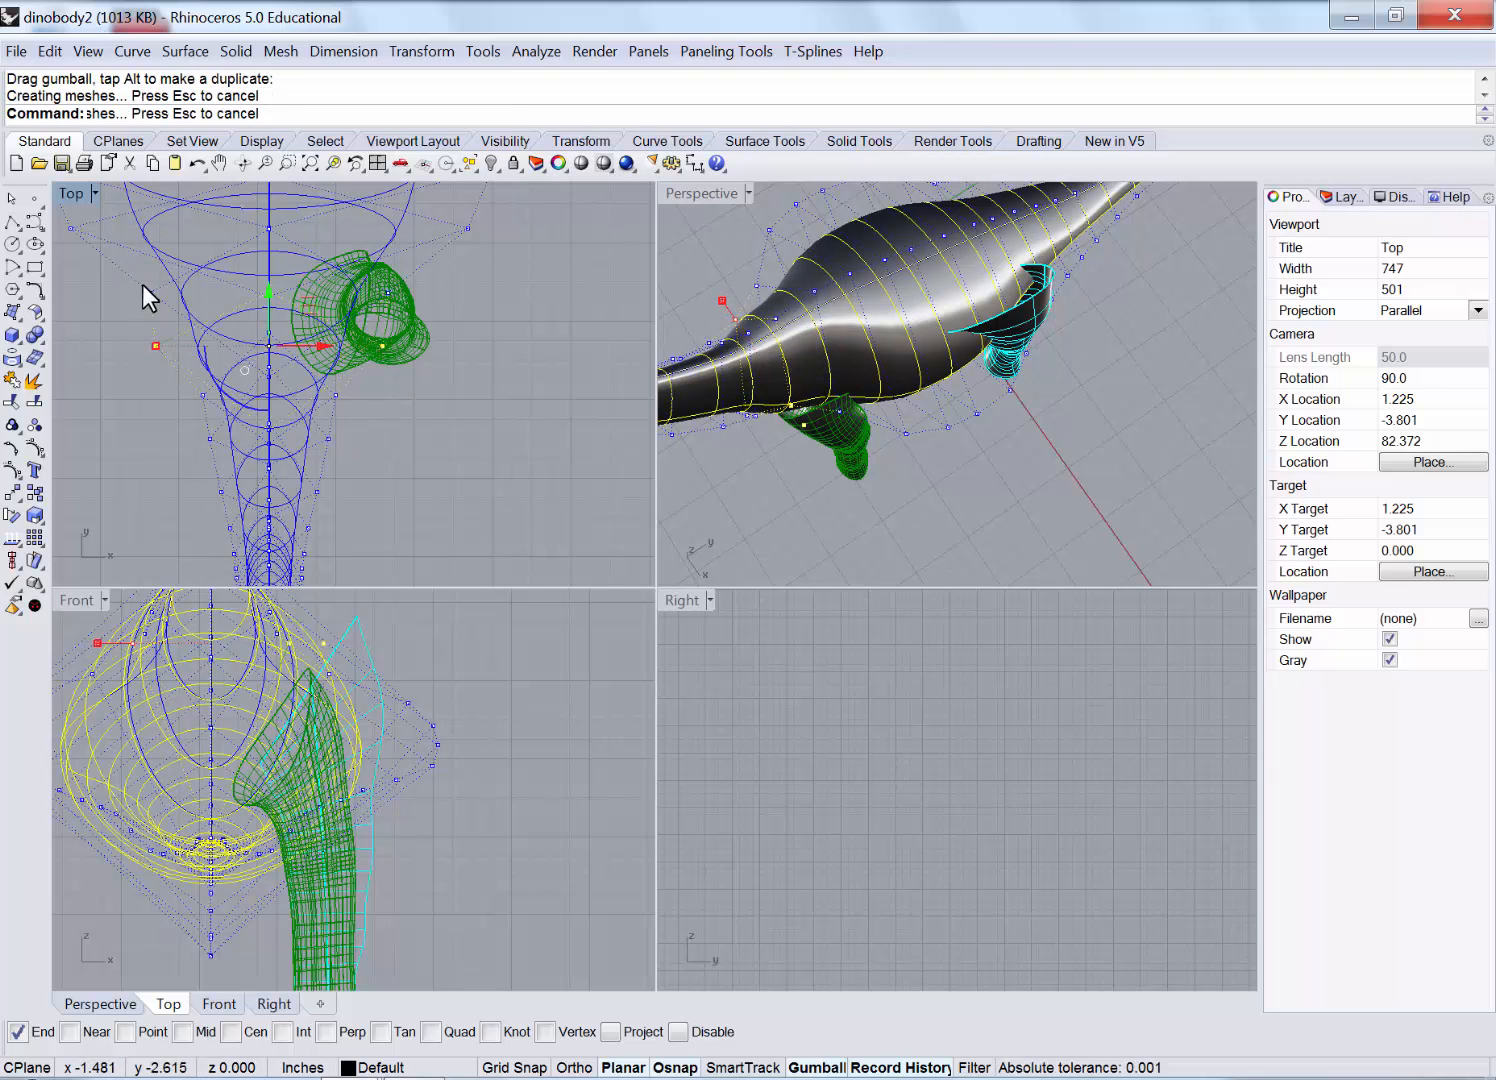
left_click(382, 295)
left_click(416, 321, "ctrl")
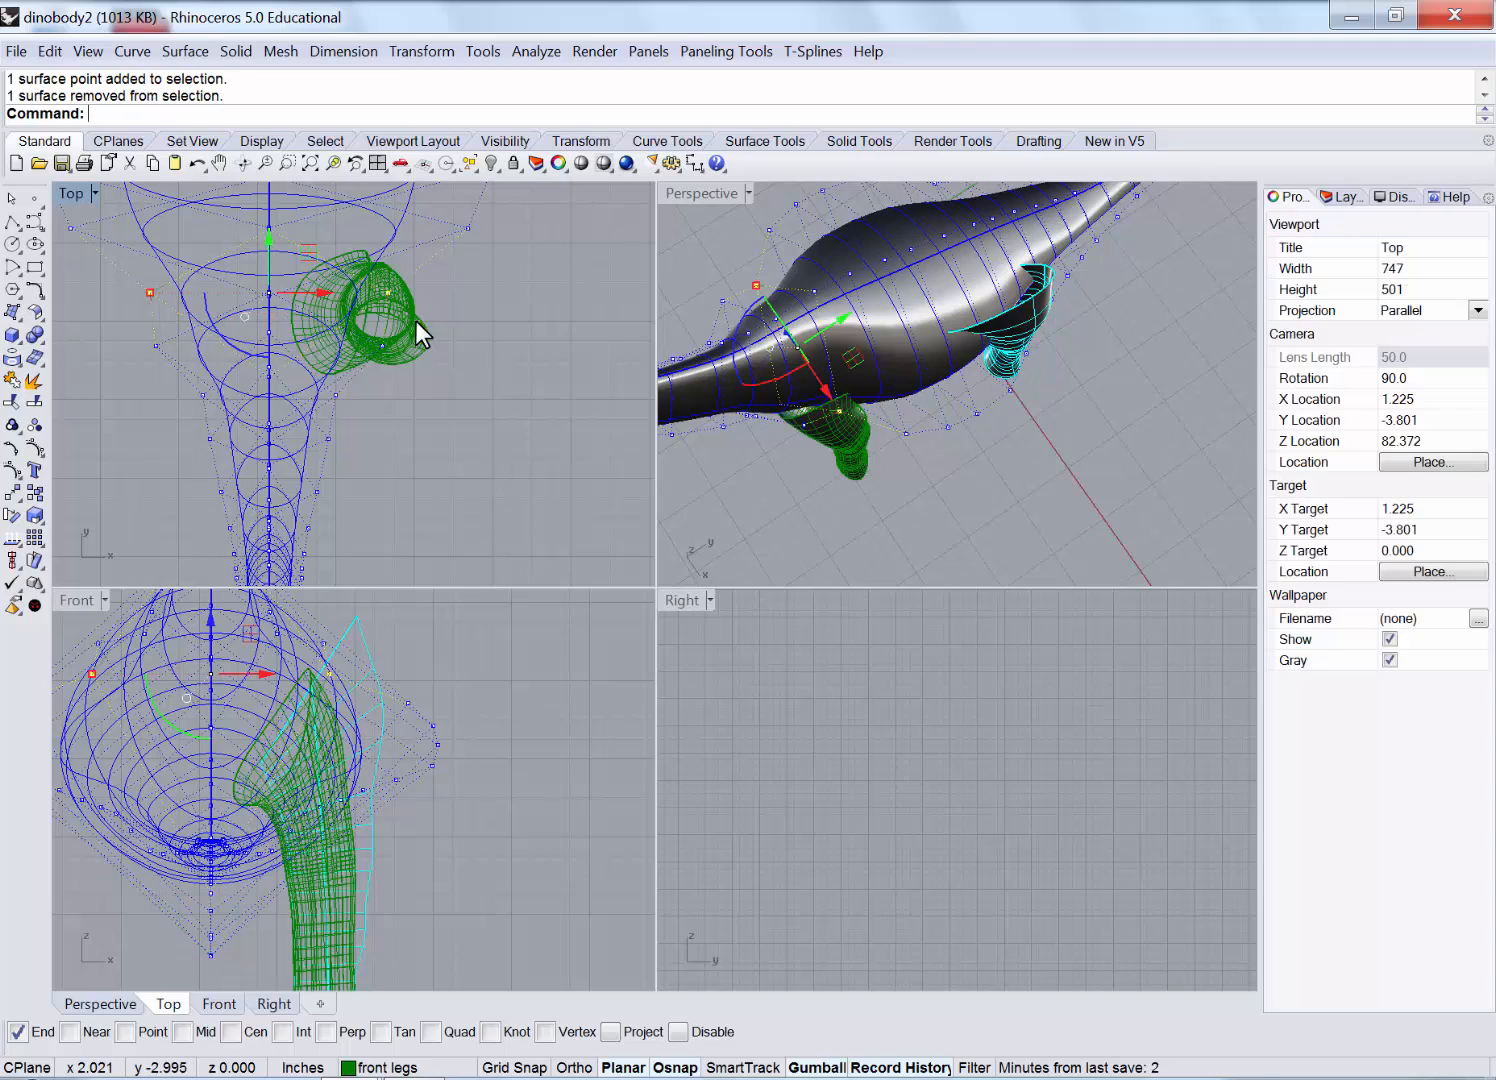
left_click_drag(146, 291, 122, 295)
Select two body control points, move them up-left and gumball-scale them farther apart.
left_click(880, 493)
right_click_drag(880, 493, 1010, 265)
scroll(801, 406, "up", 5)
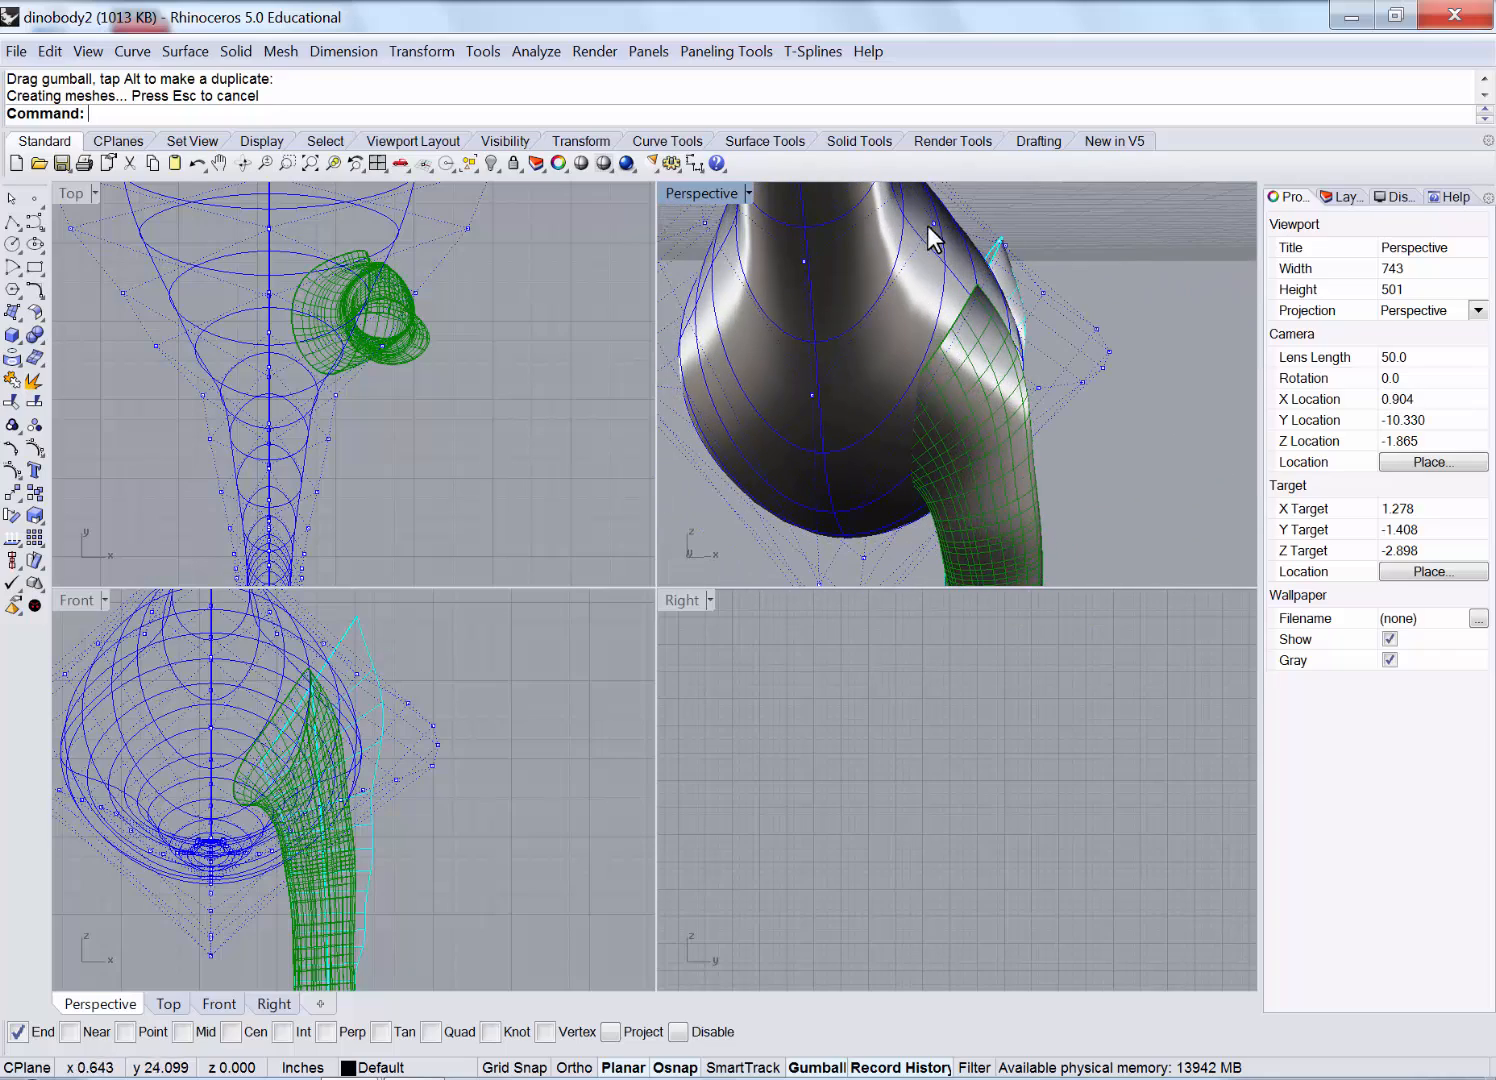
left_click(934, 226)
left_click(203, 396, "shift")
left_click_drag(203, 396, 146, 343)
left_click(155, 346)
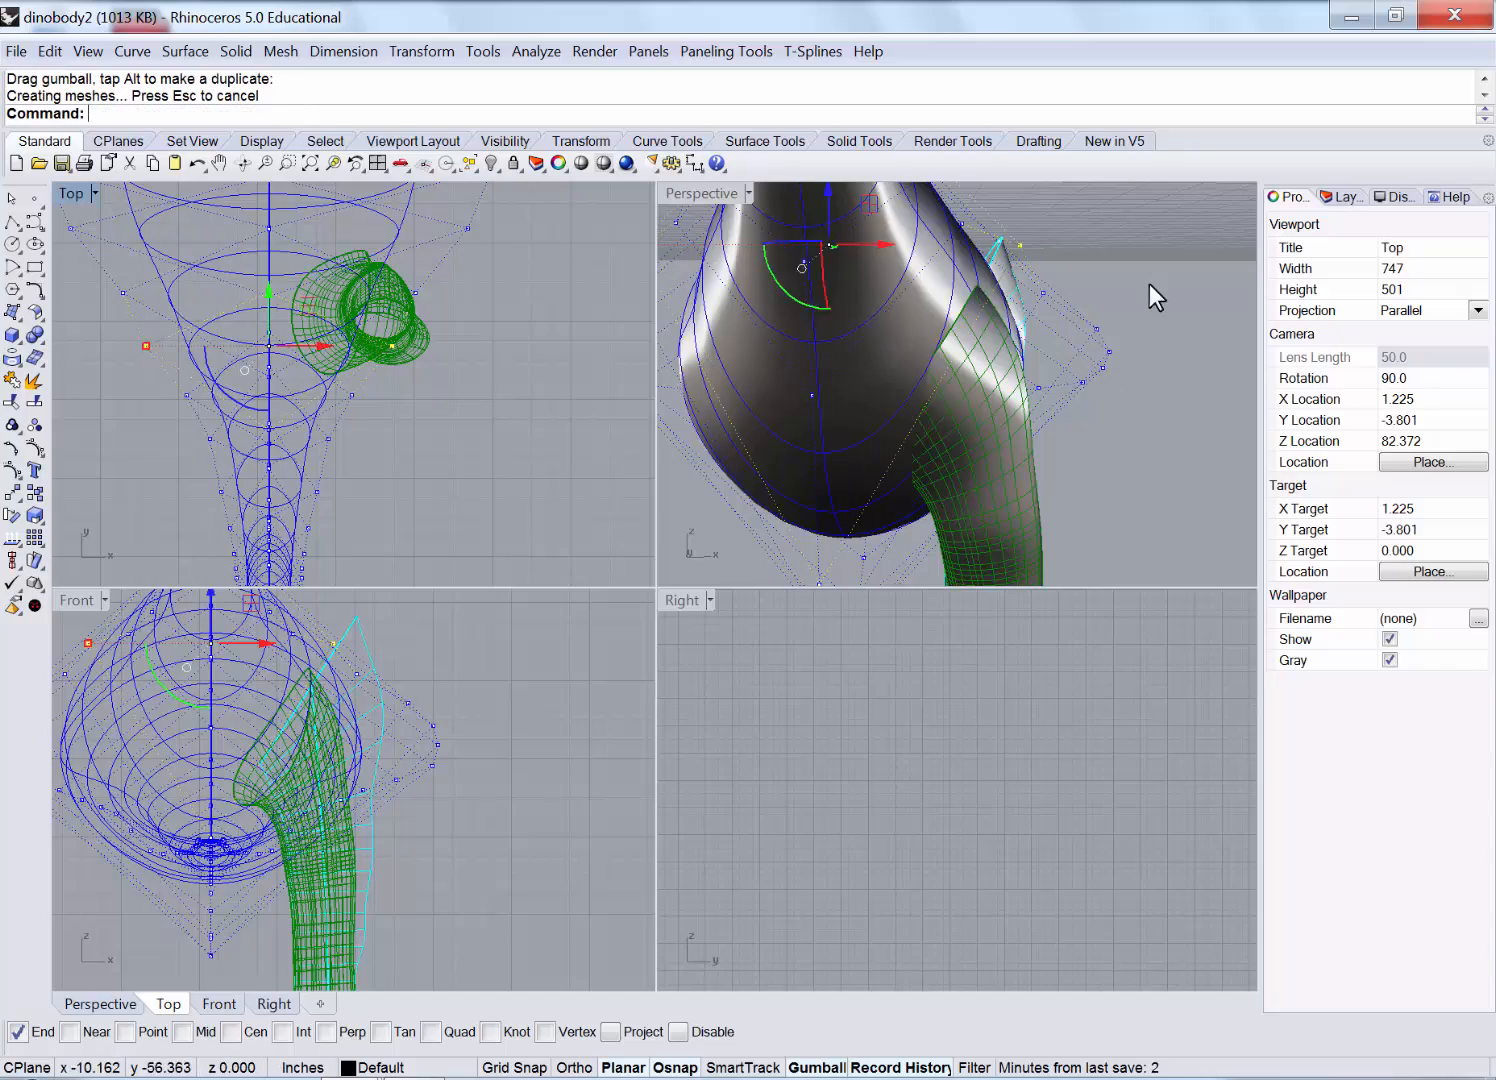
left_click(1146, 284)
right_click_drag(1146, 286, 1080, 304)
scroll(899, 292, "down", 8)
scroll(374, 328, "up", 4)
scroll(967, 321, "up", 6)
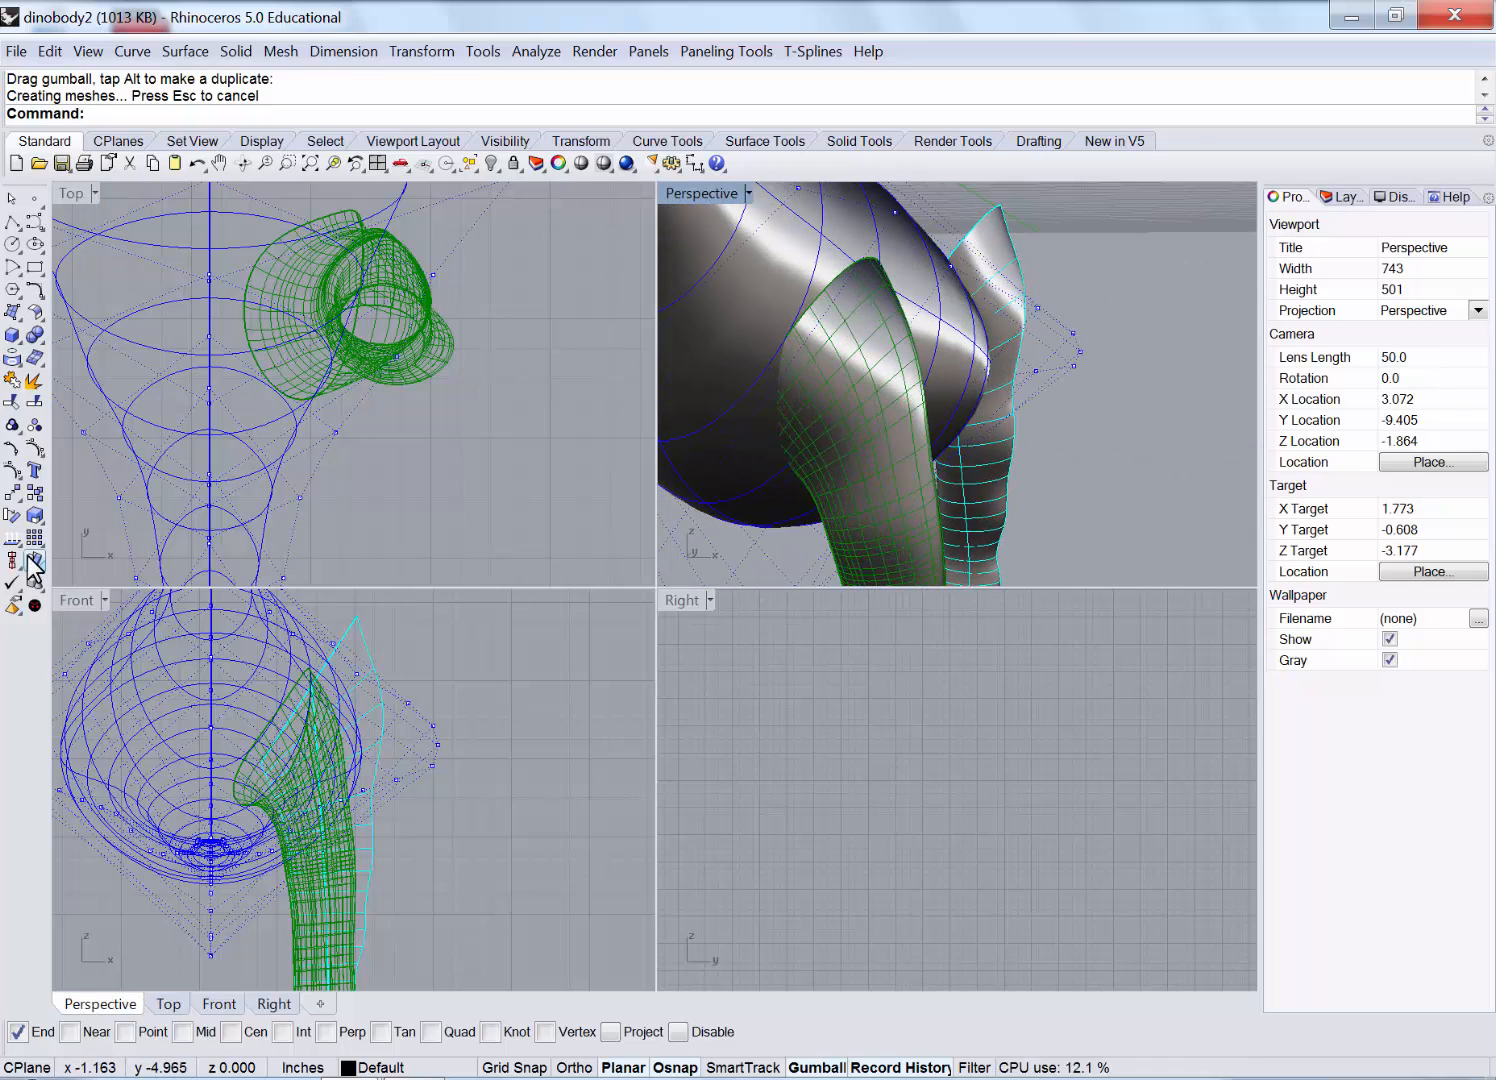
Turn off control points and nudge the front leg slightly left toward the body.
right_click(29, 457)
left_click(366, 846)
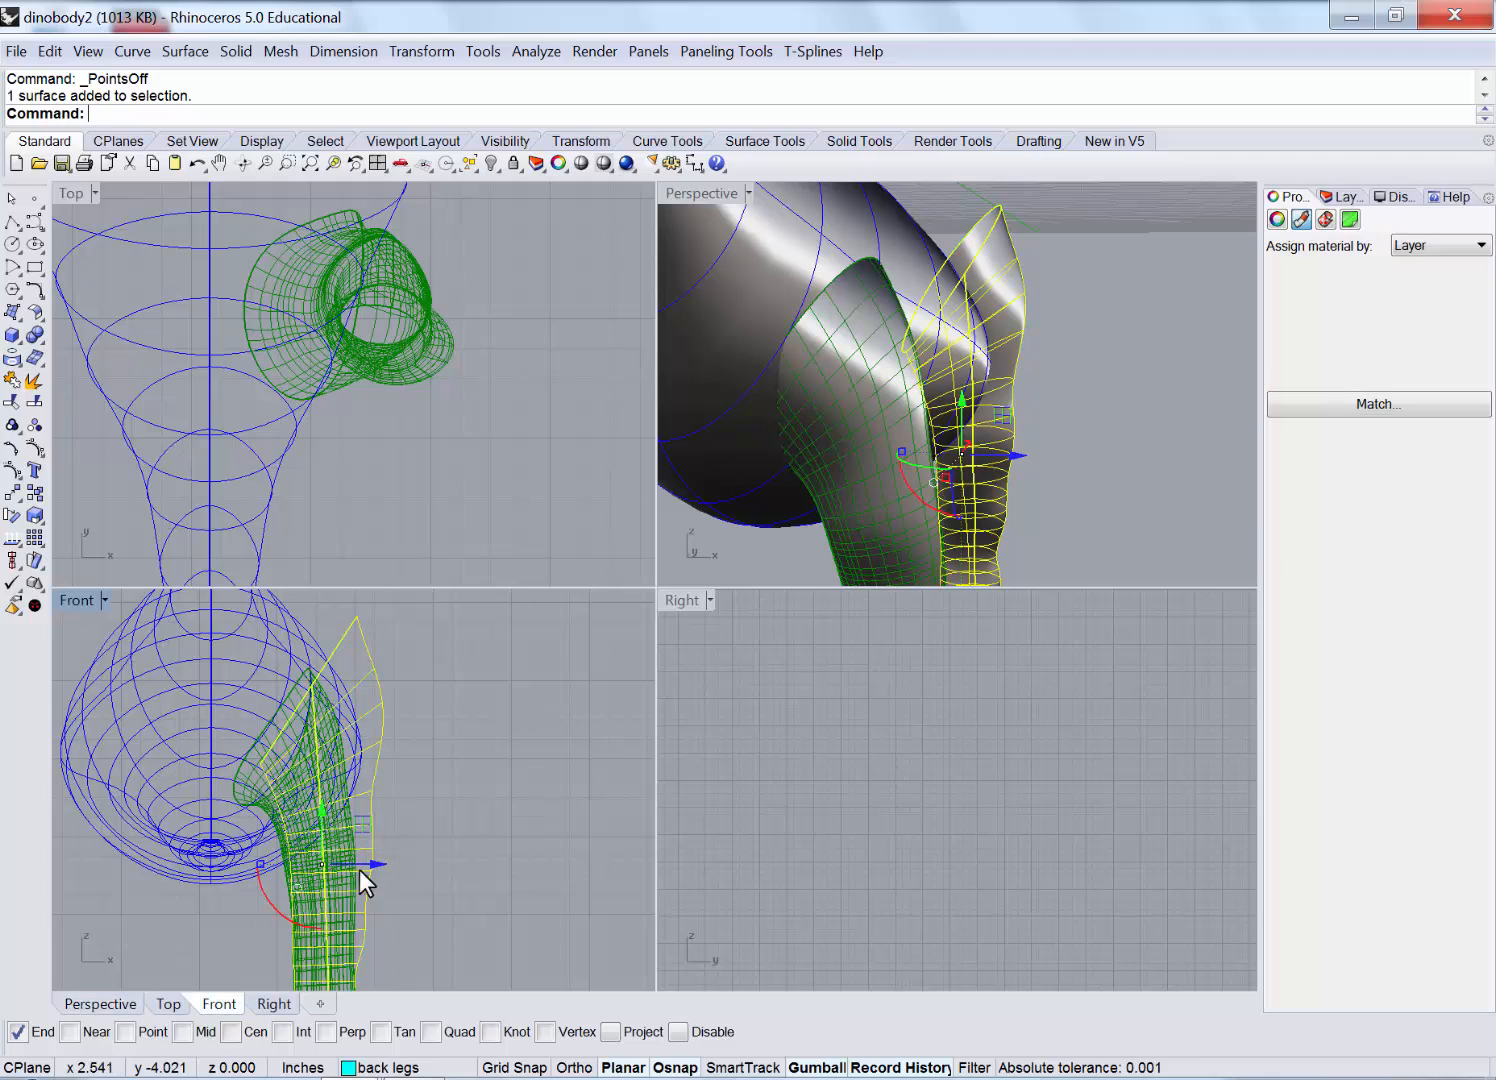
left_click(301, 869)
left_click_drag(349, 887, 343, 895)
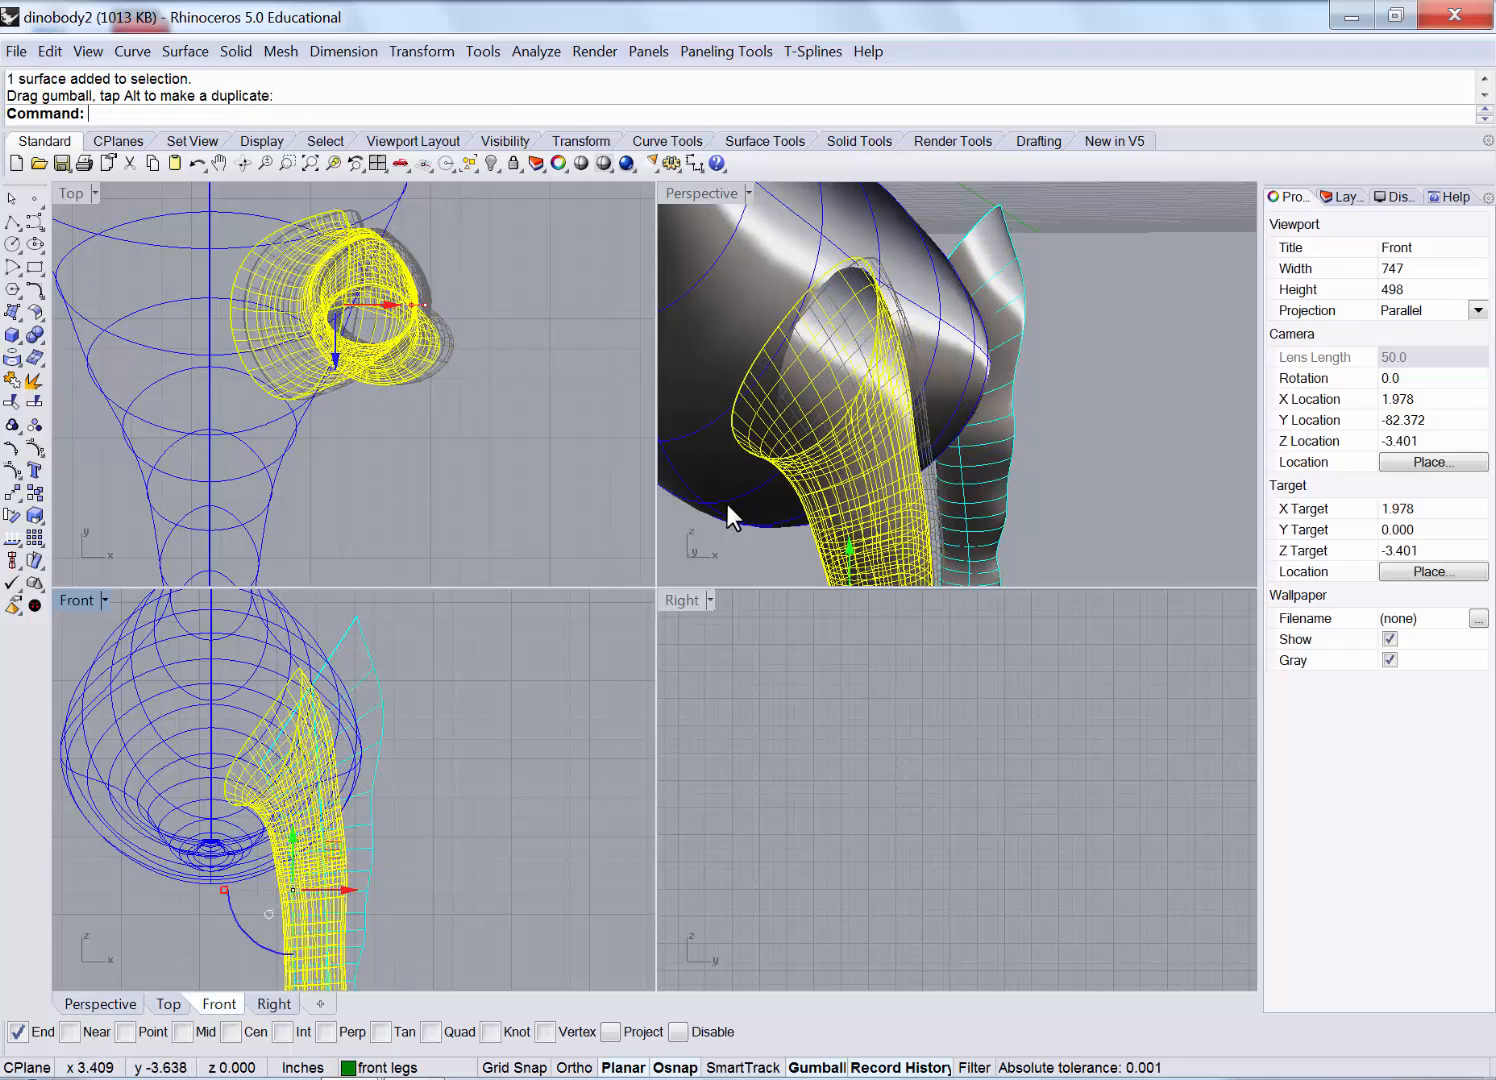
left_click(1111, 330)
right_click_drag(996, 394, 896, 372)
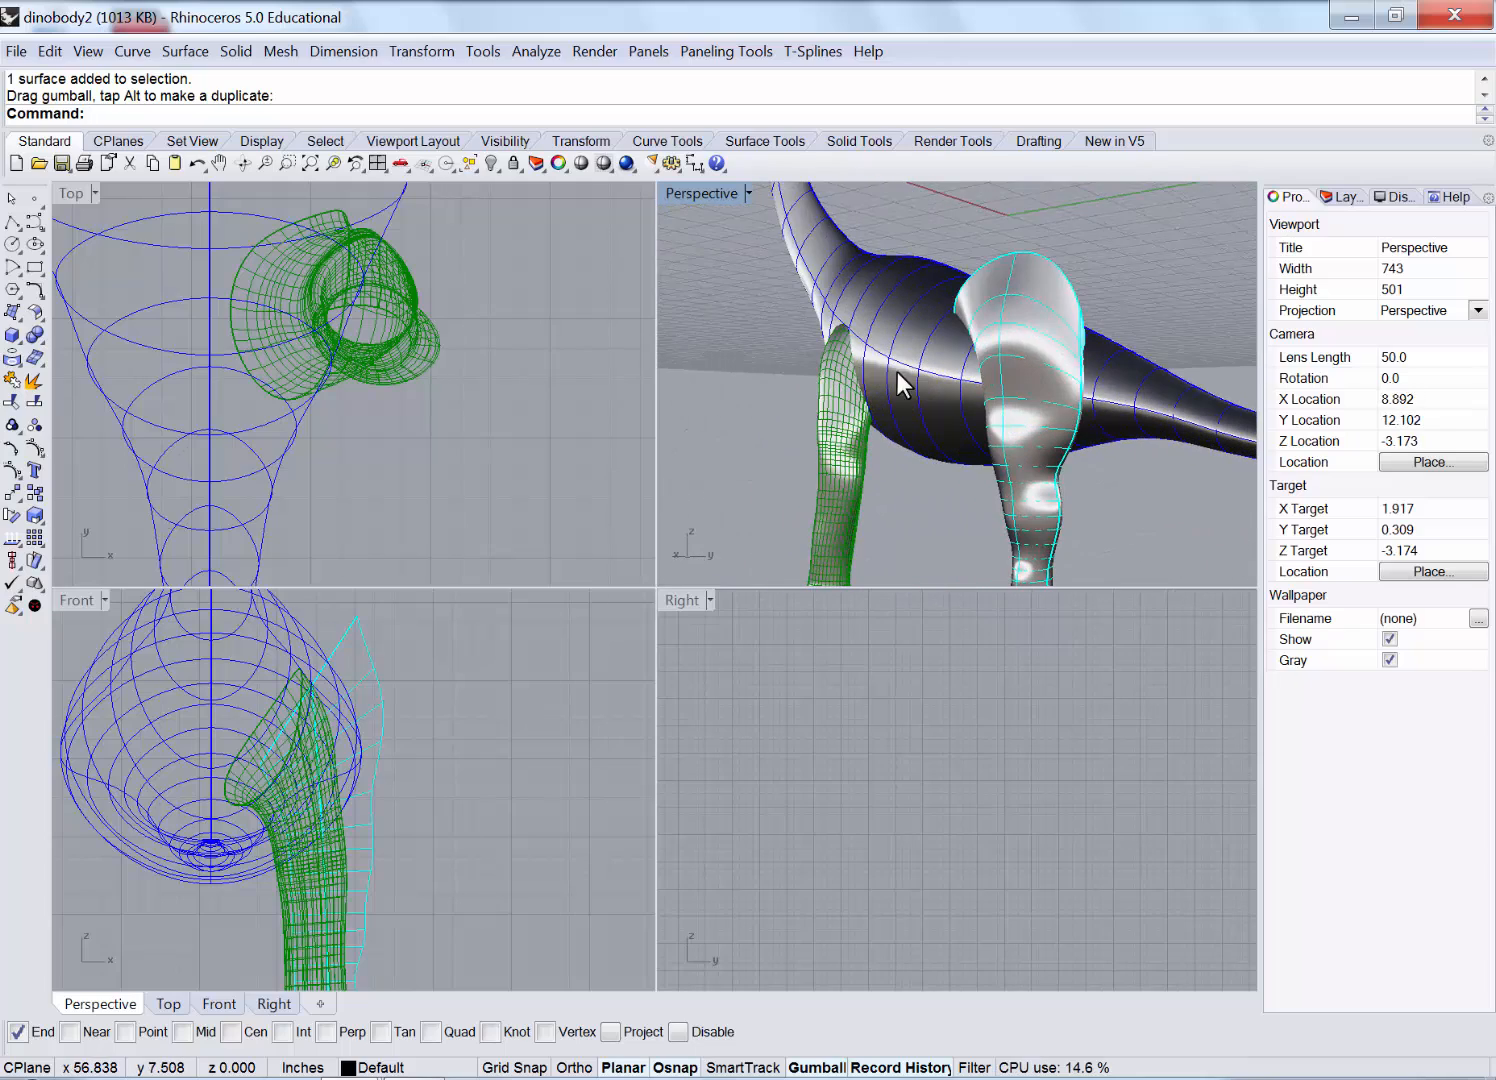
Hide both front leg surfaces and select the back leg in Front view.
left_click(490, 708)
scroll(363, 711, "down", 3)
scroll(364, 715, "up", 2)
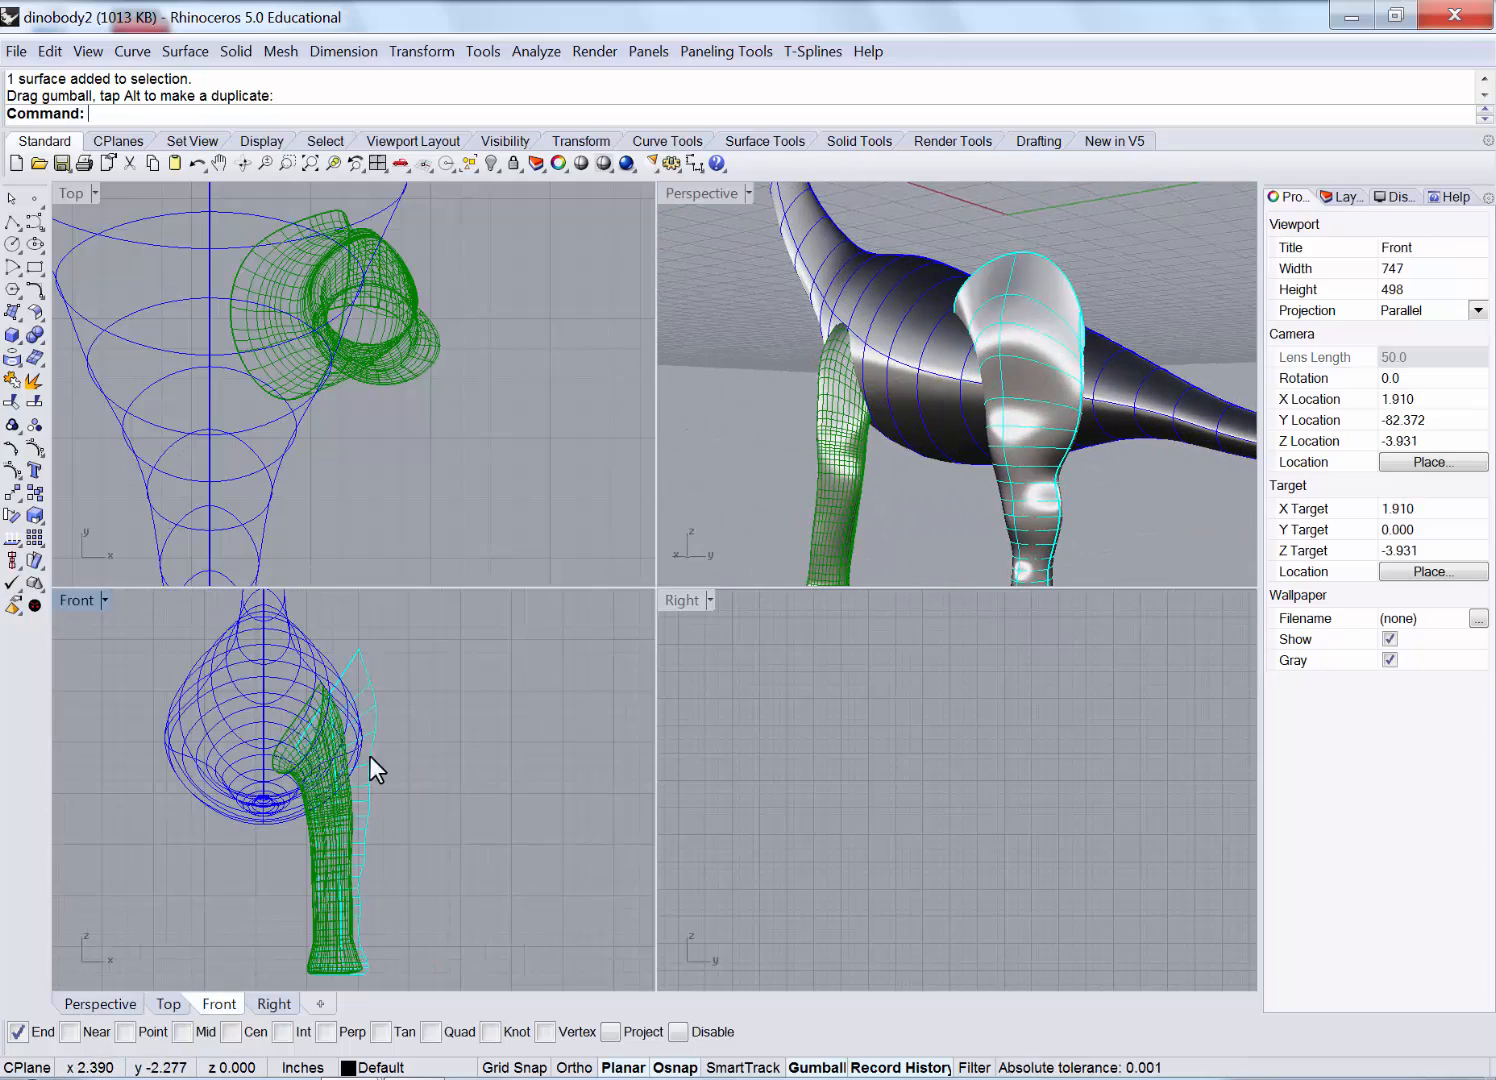
left_click(323, 831)
left_click(300, 814)
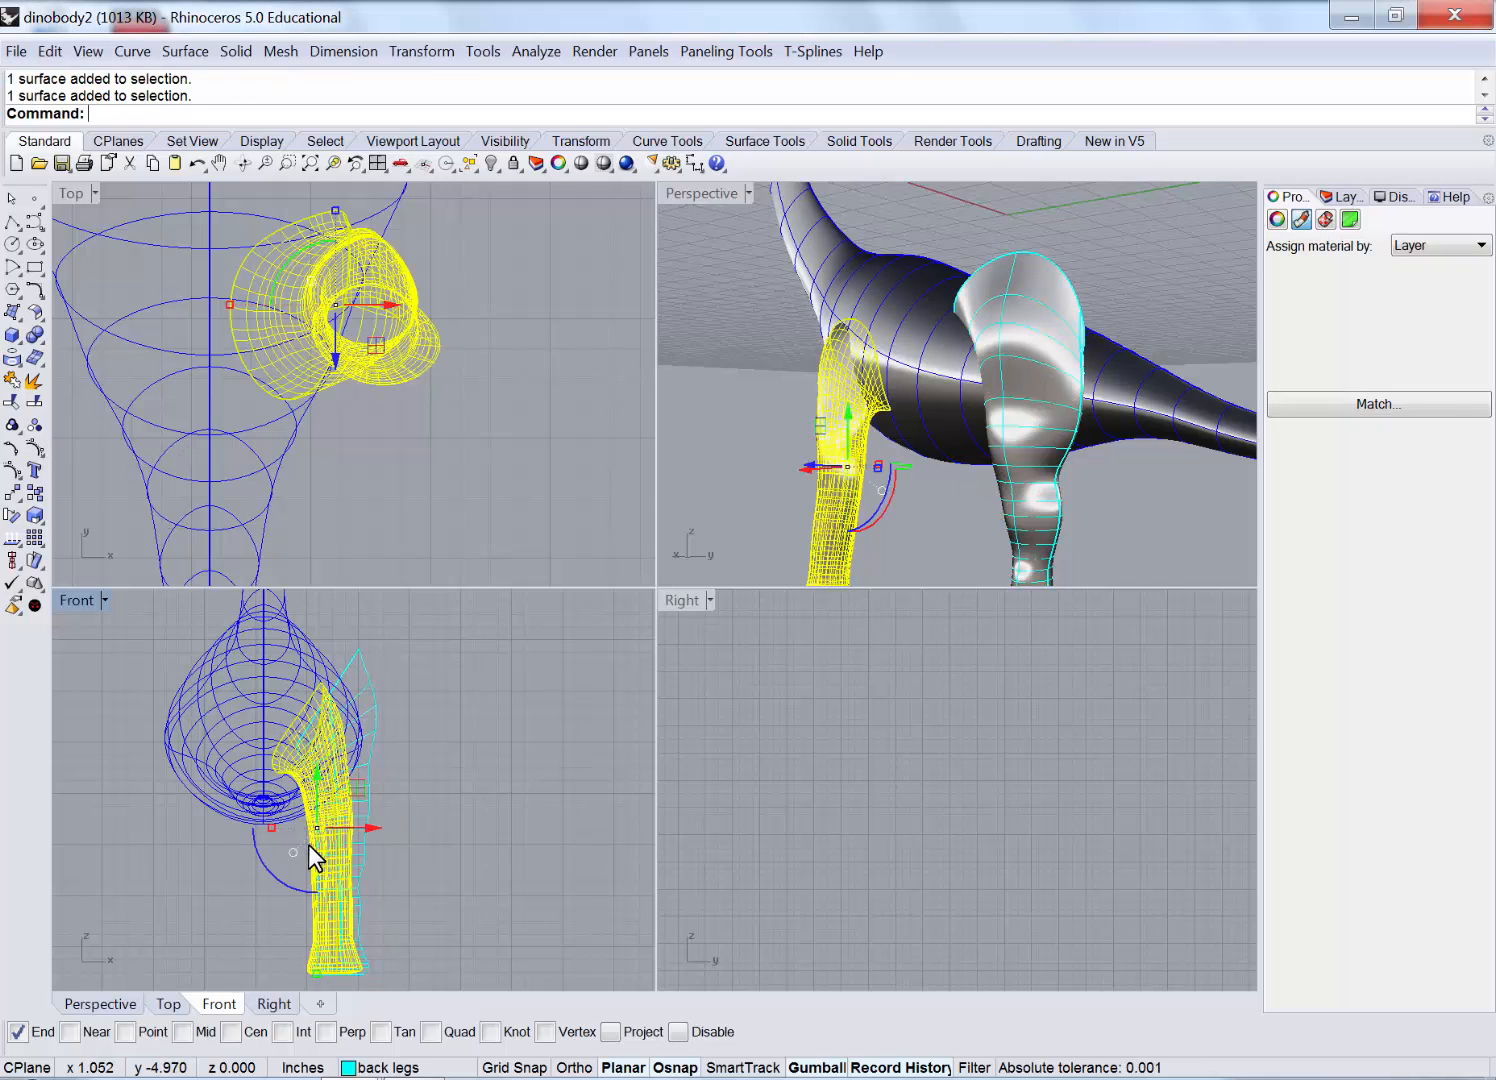
left_click(491, 163)
left_click(350, 835)
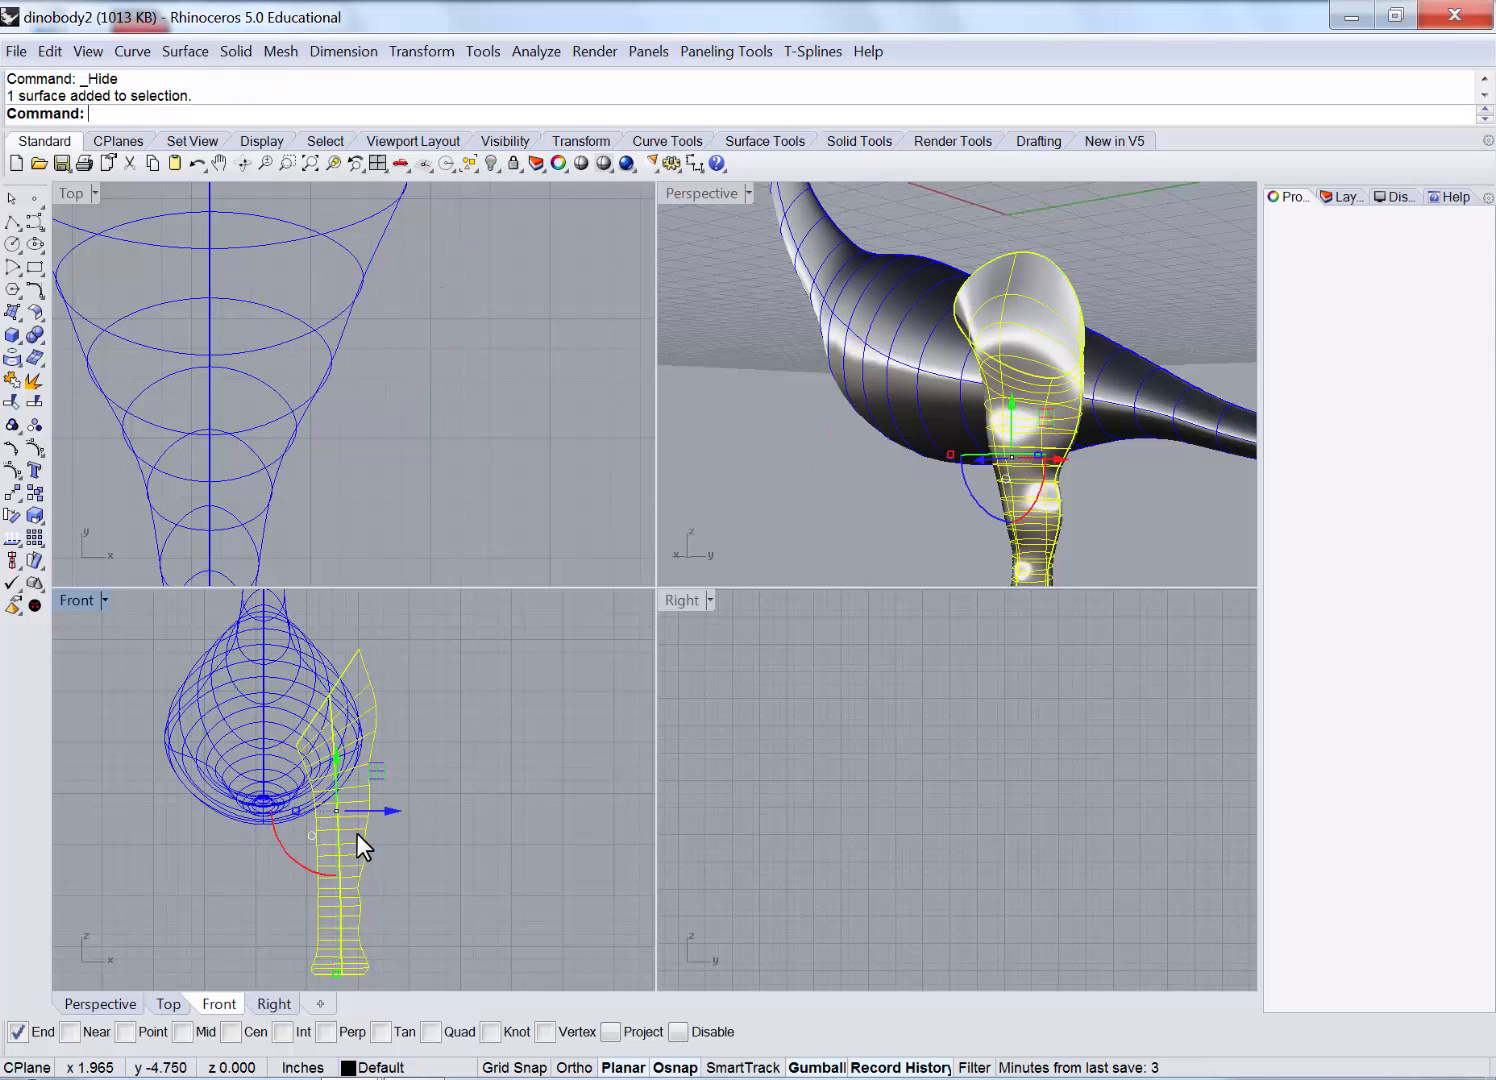
right_click_drag(356, 833, 341, 764)
In a maximized Front view, bend the upper part of the back leg with Bend.
double_click(82, 600)
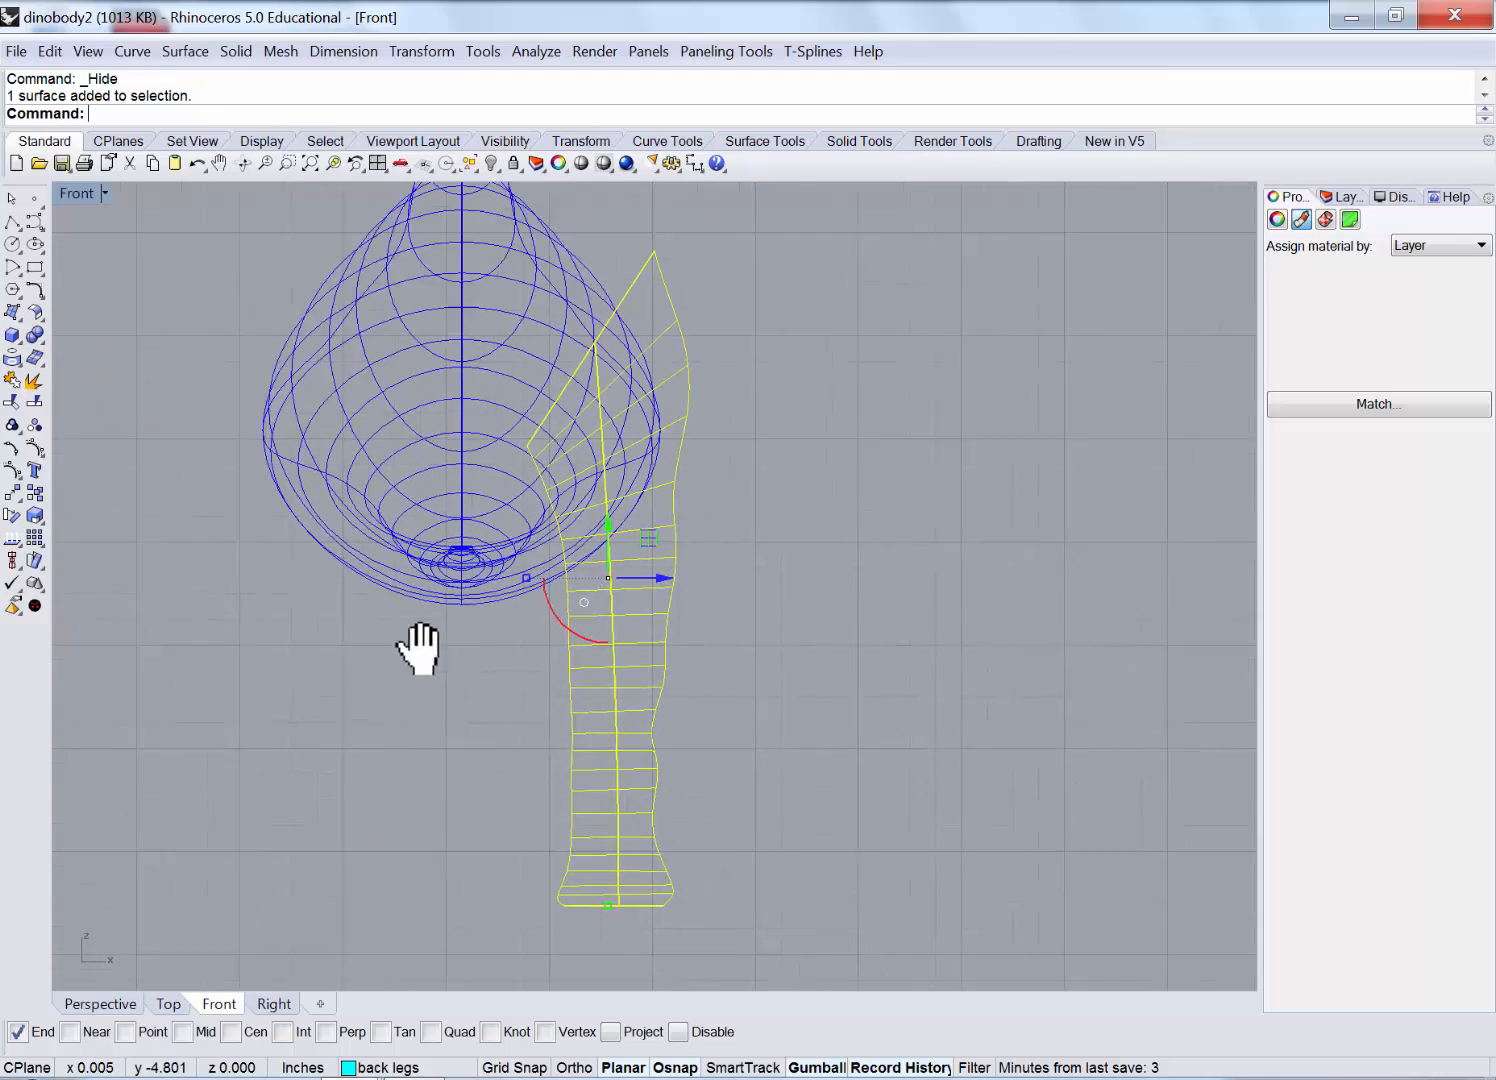
right_click_drag(417, 645, 420, 672)
left_click(431, 51)
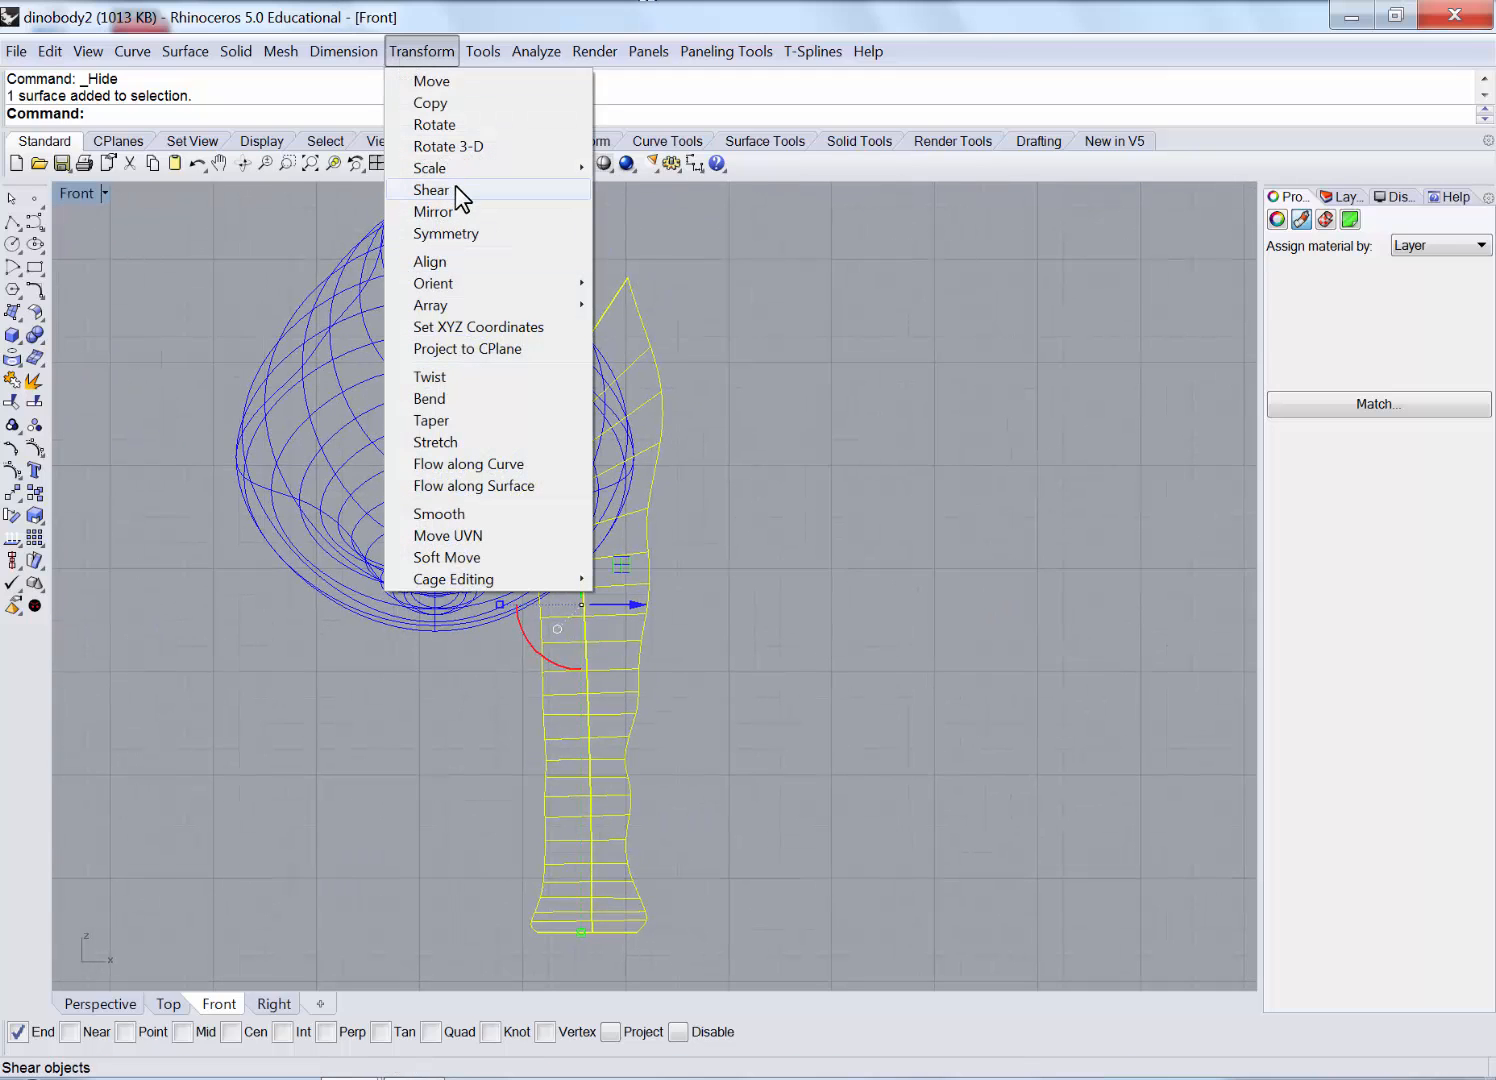
left_click(463, 401)
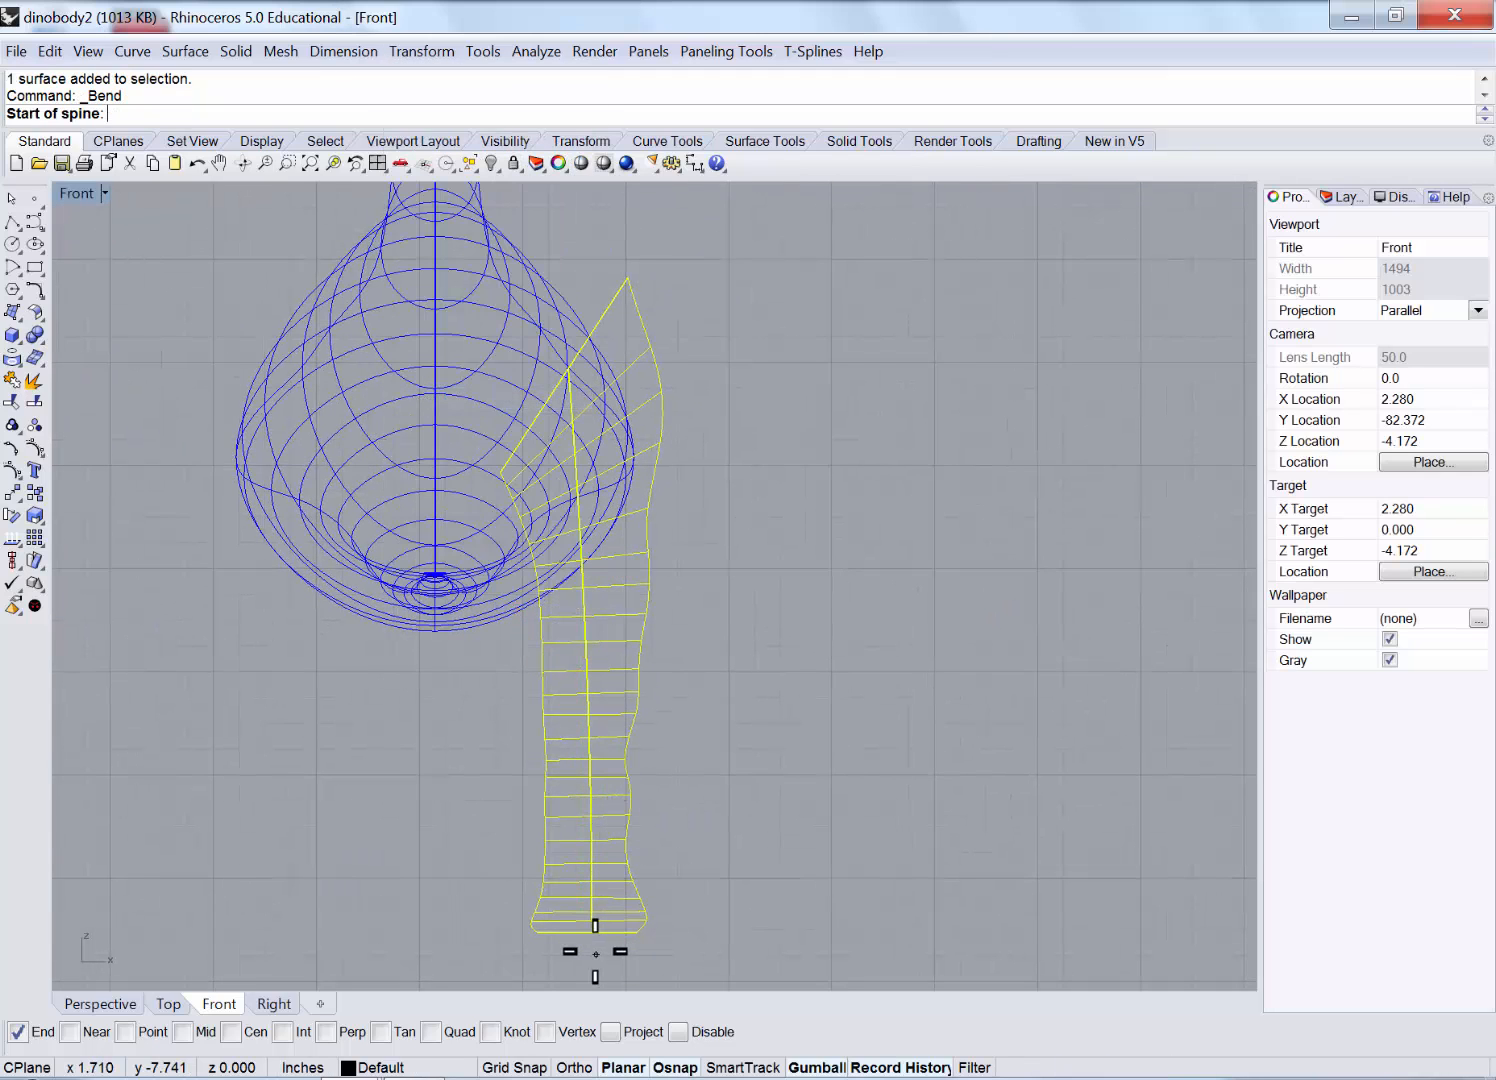
left_click(614, 238)
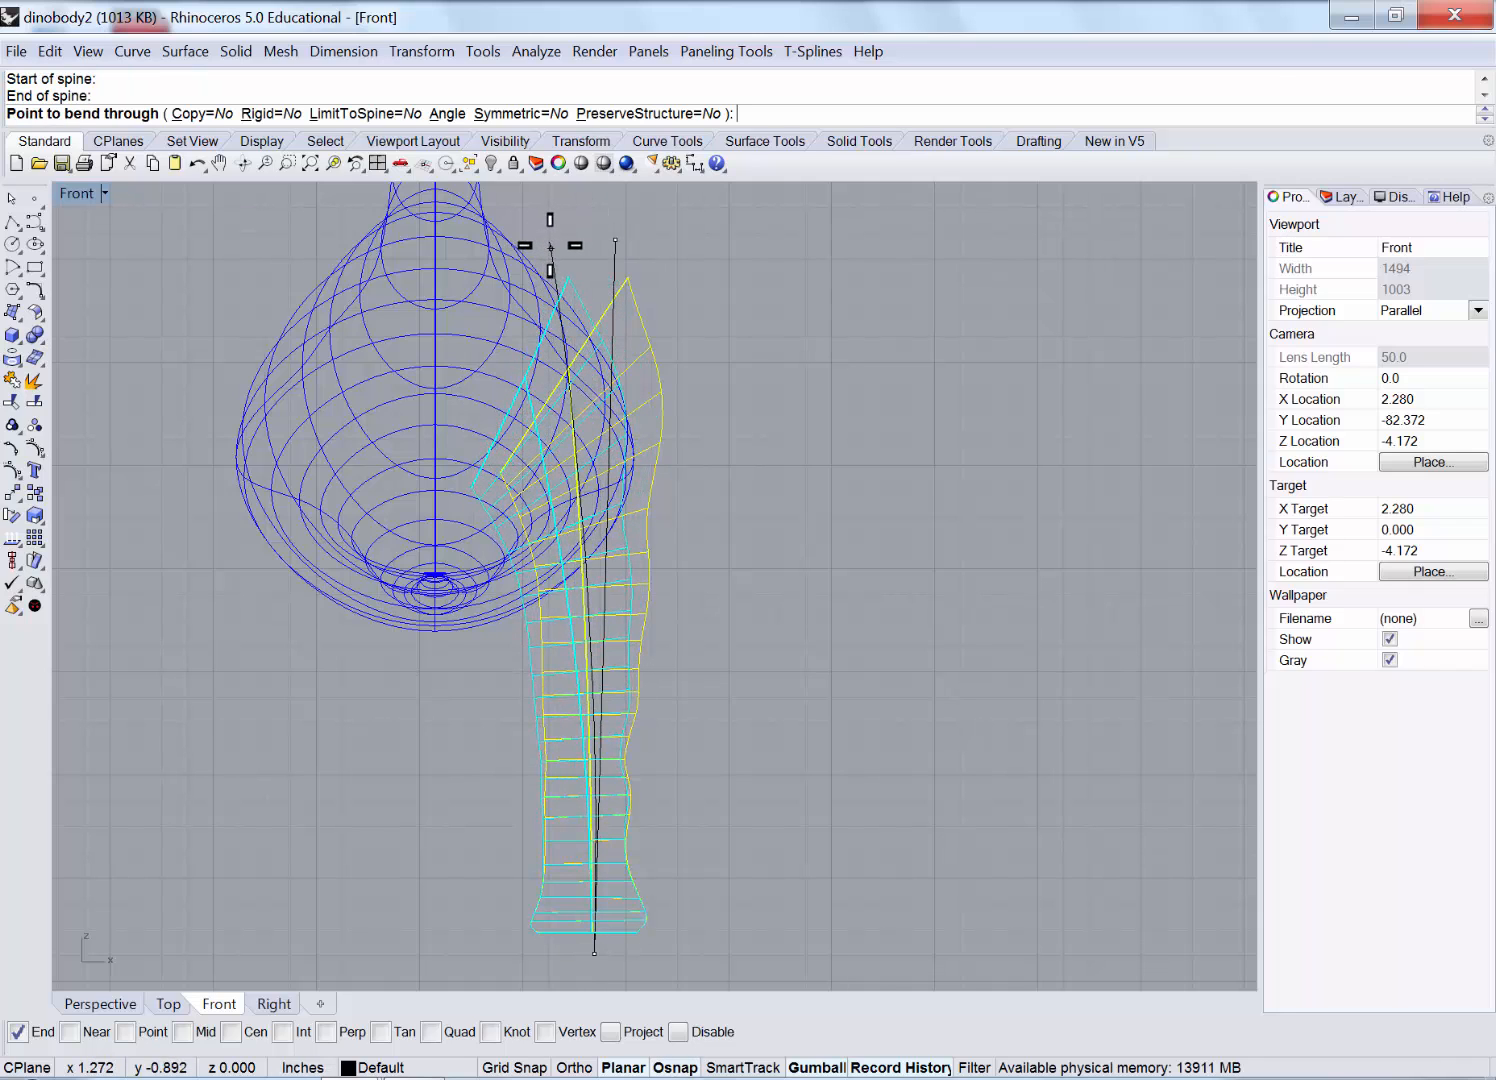
left_click(571, 253)
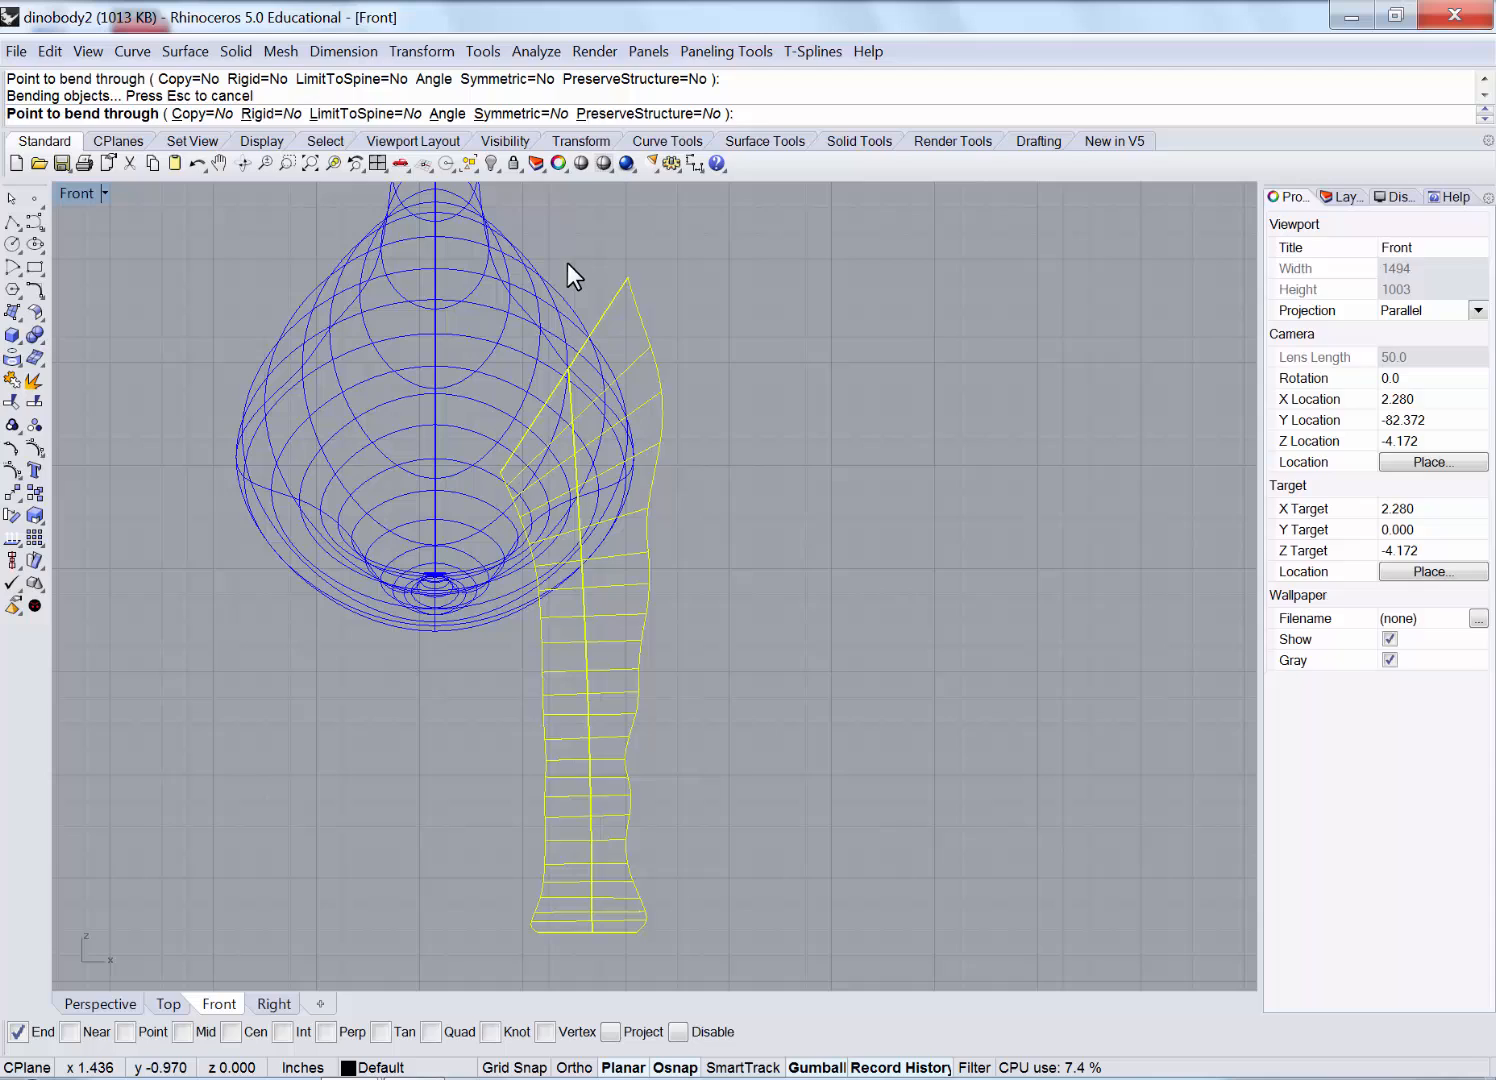
Repeat Bend twice more to curve the back leg's top into the body's side.
right_click(600, 740)
left_click(588, 718)
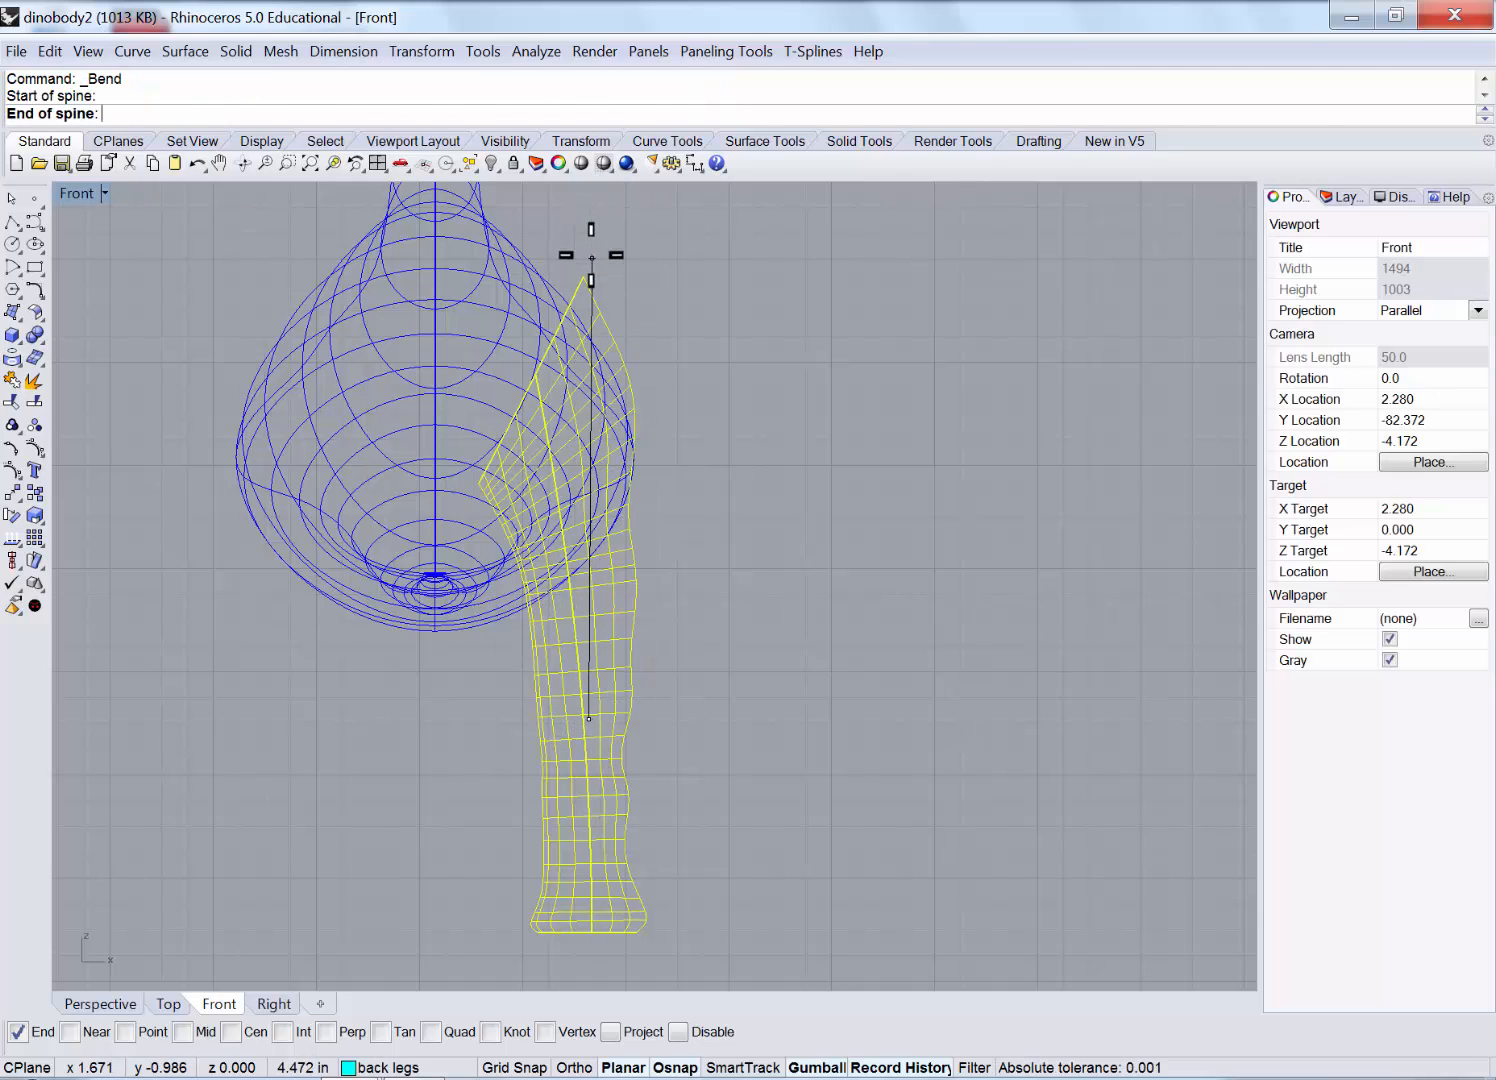
left_click(591, 257)
left_click(562, 256)
right_click(558, 479)
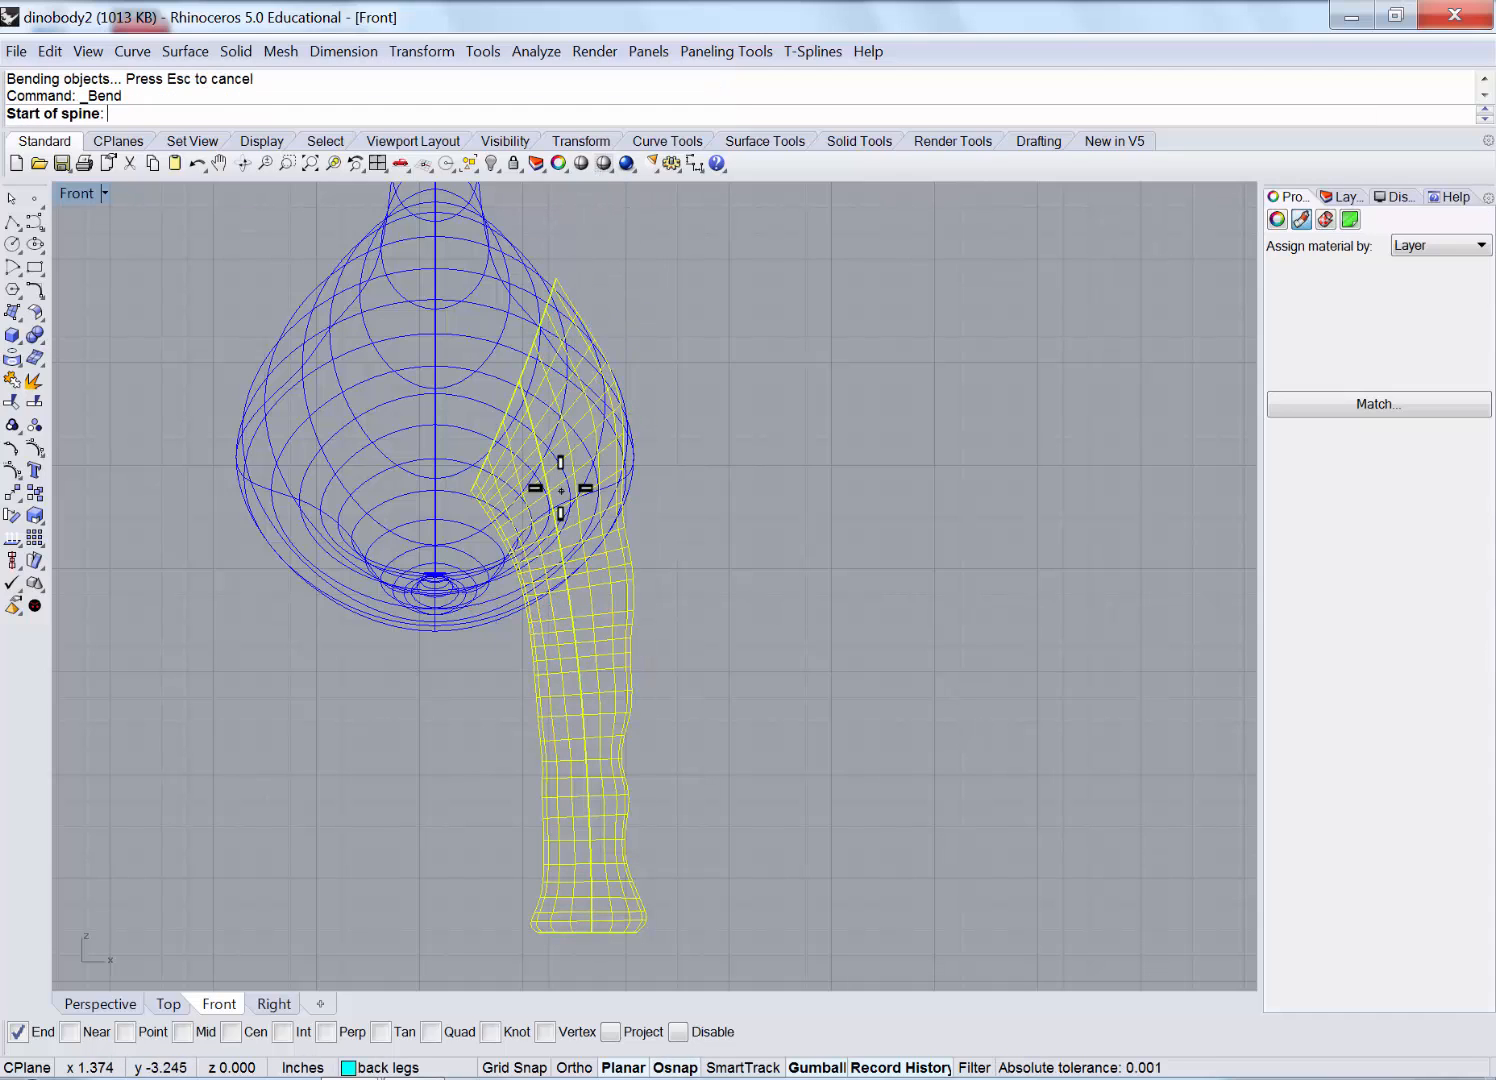
left_click(572, 248)
left_click(556, 243)
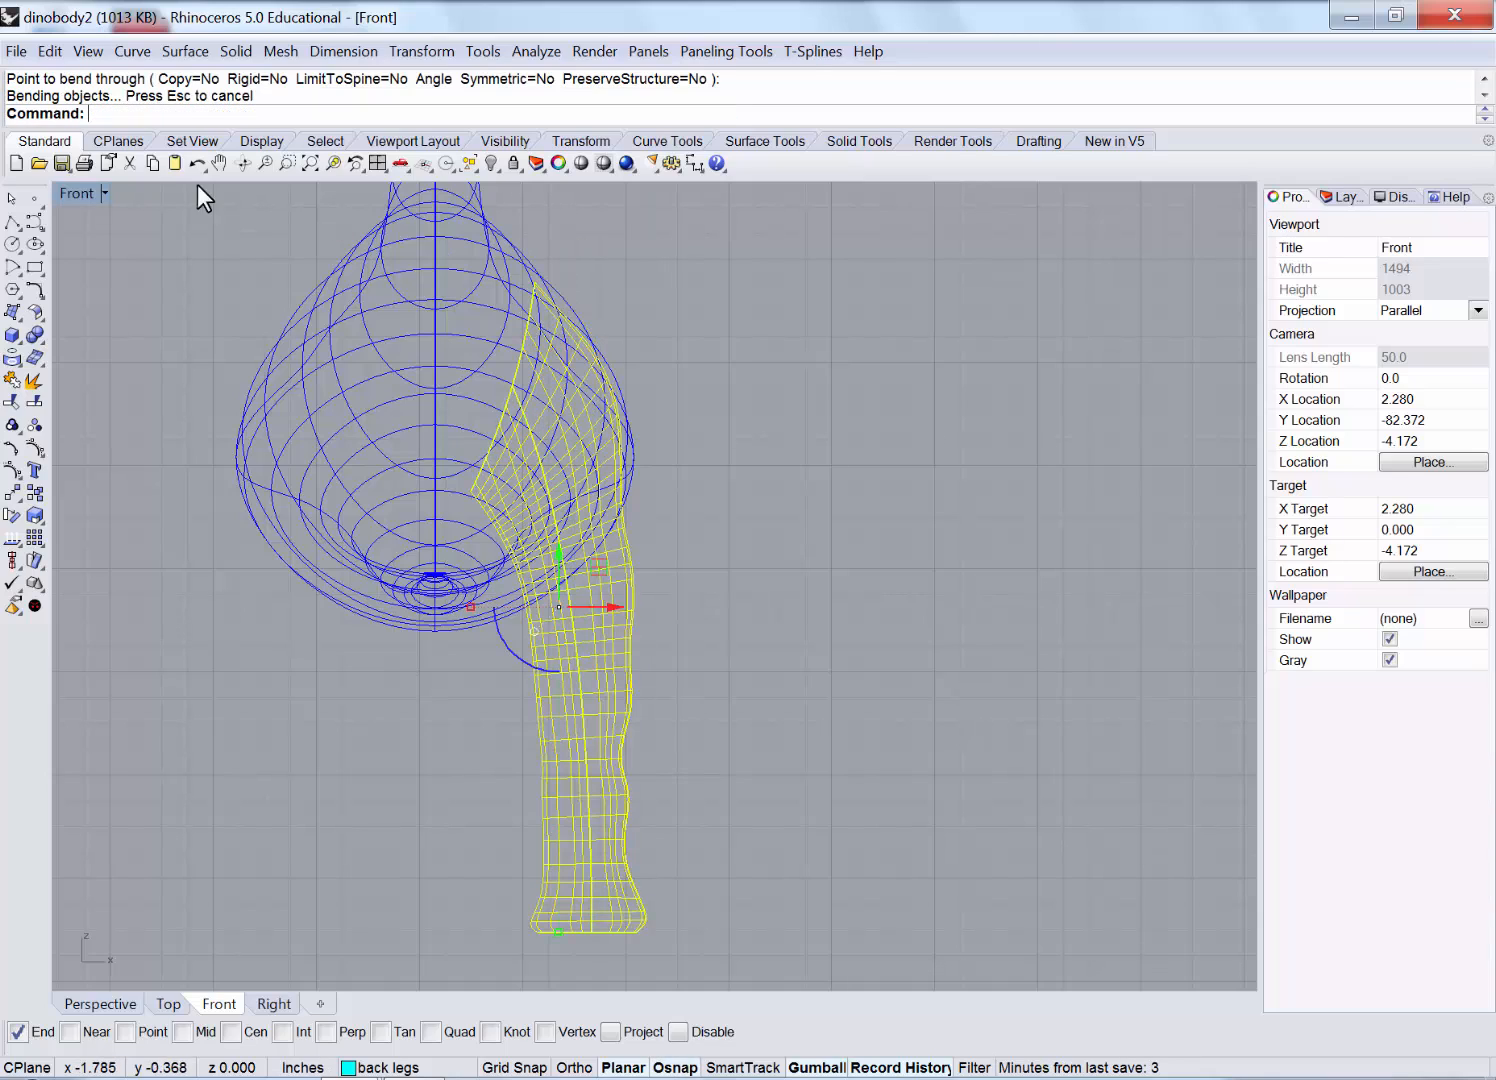
Orbit Perspective to check the leg against the body, then reselect it in maximized Front.
double_click(80, 191)
left_click(754, 393)
right_click_drag(754, 393, 1240, 355)
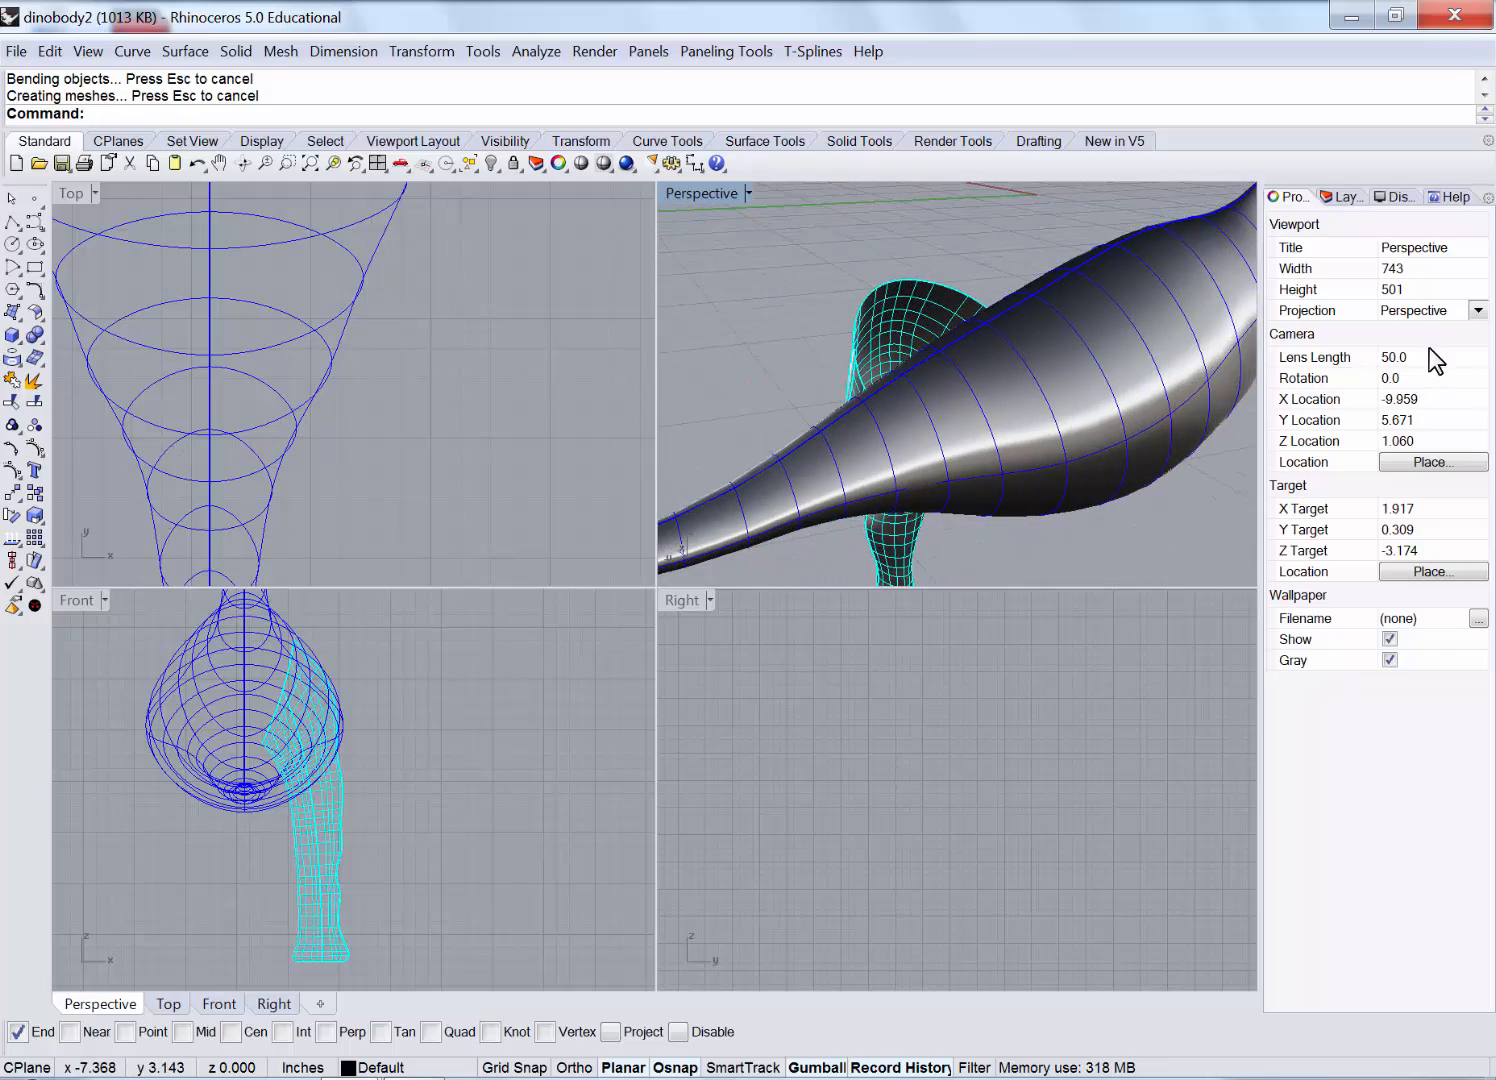
right_click_drag(1034, 337, 1000, 370)
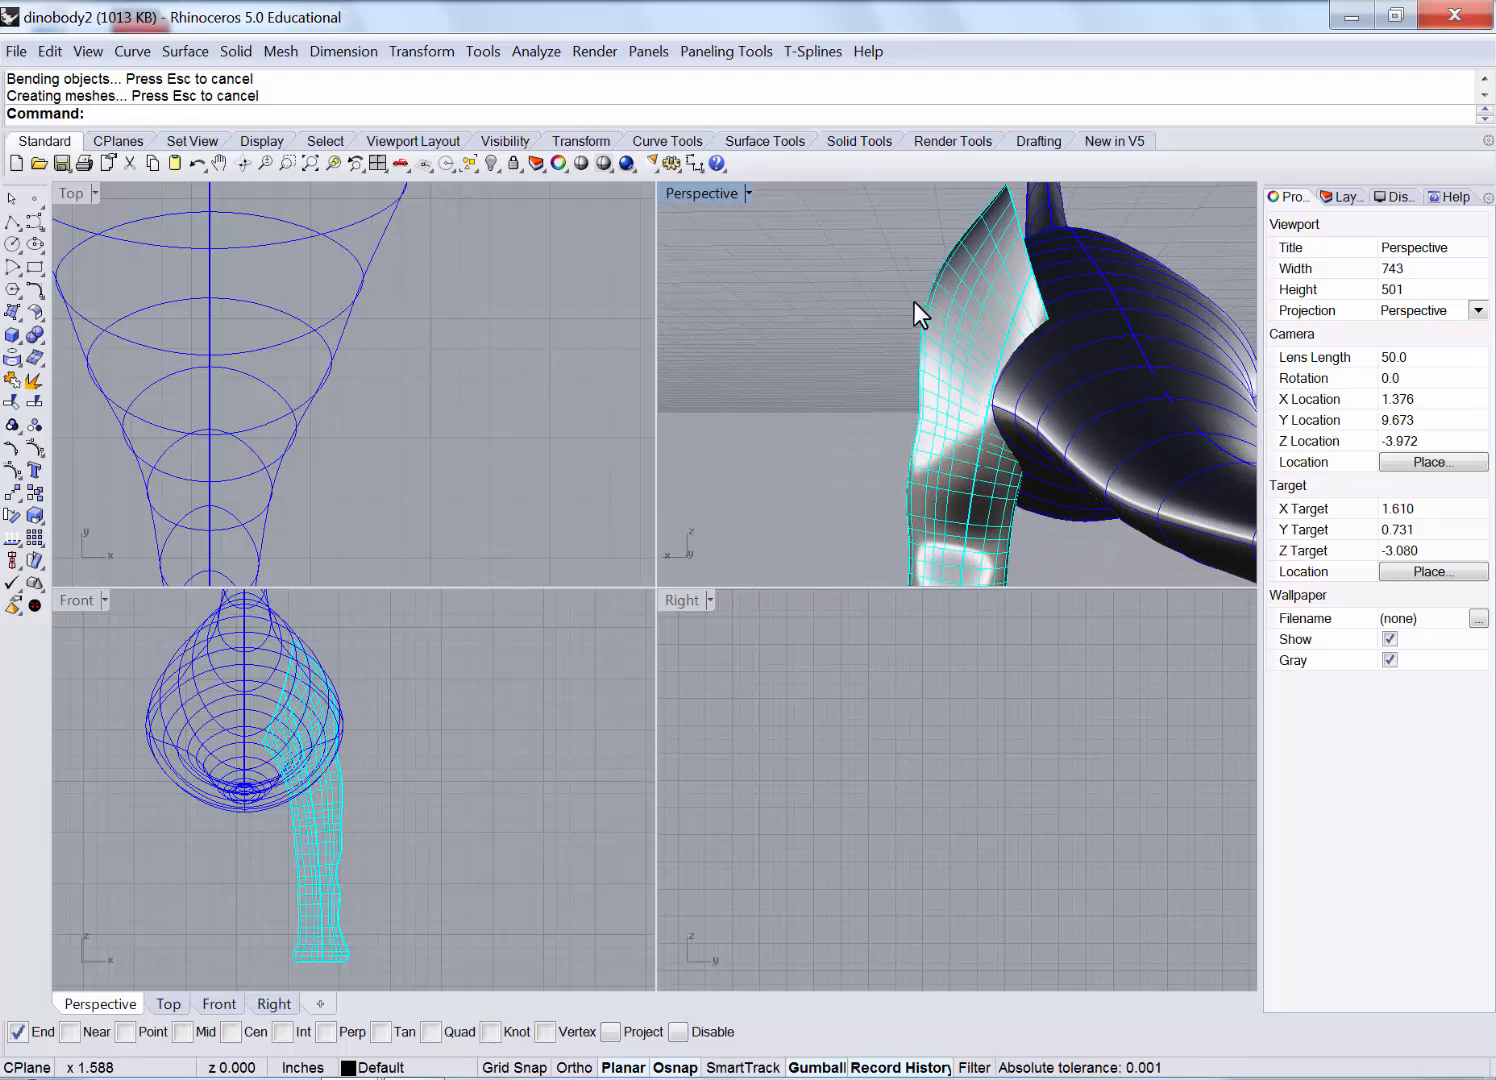
right_click_drag(1023, 495, 960, 350)
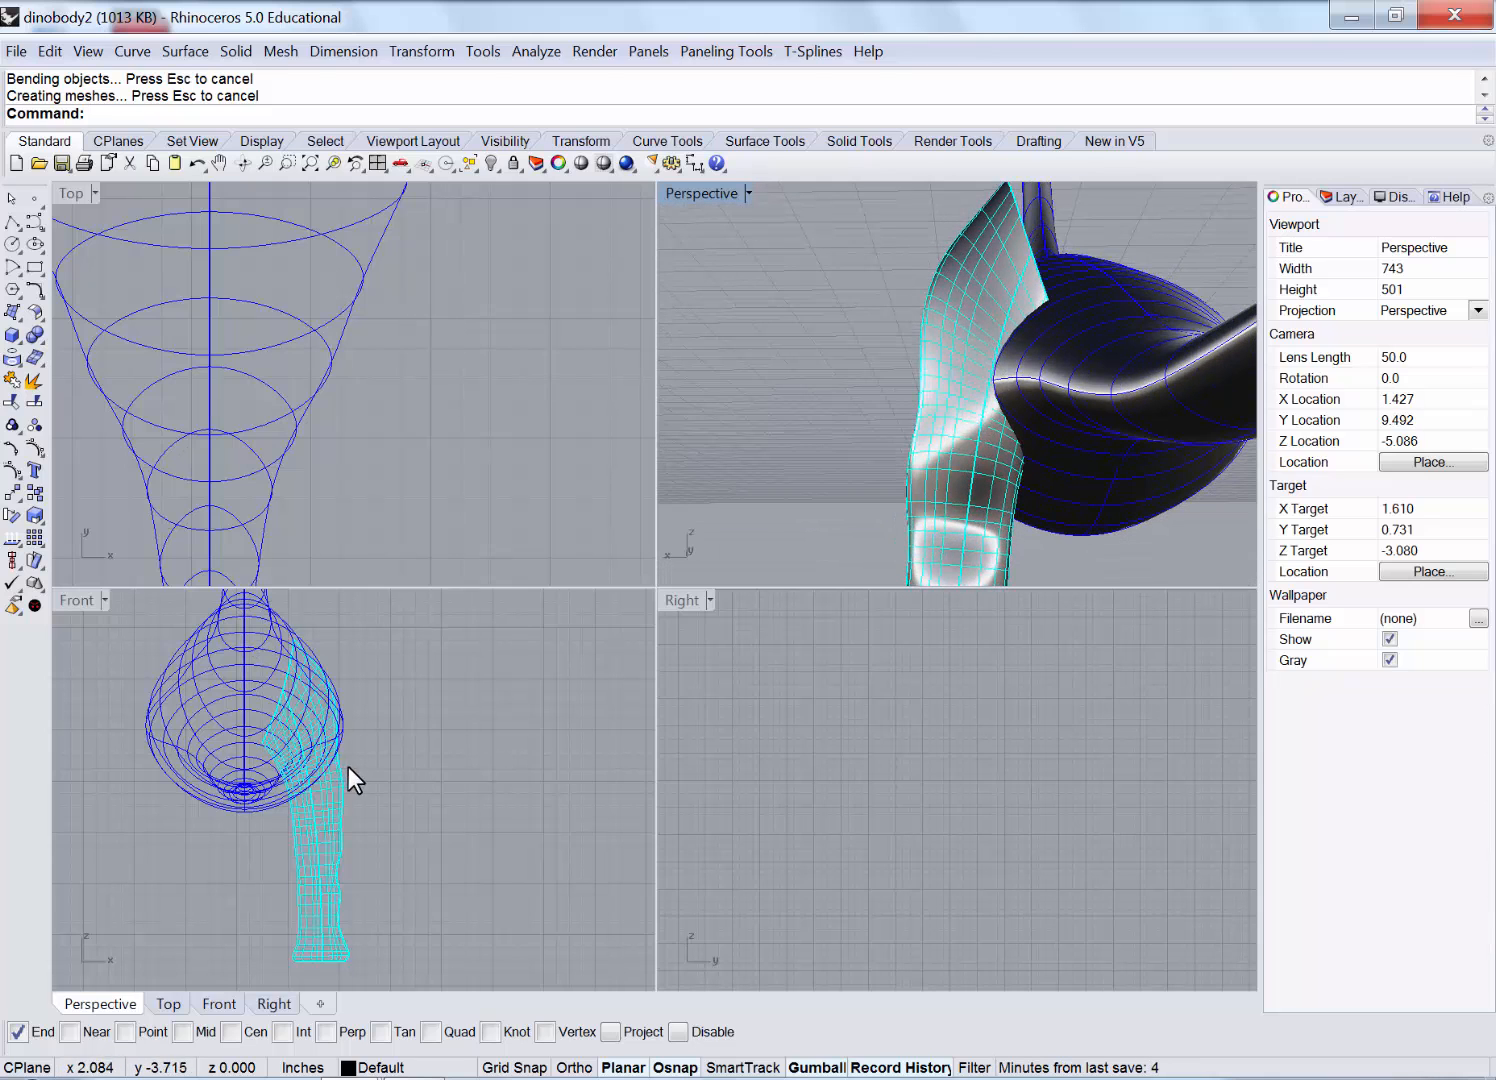
left_click(335, 806)
double_click(84, 600)
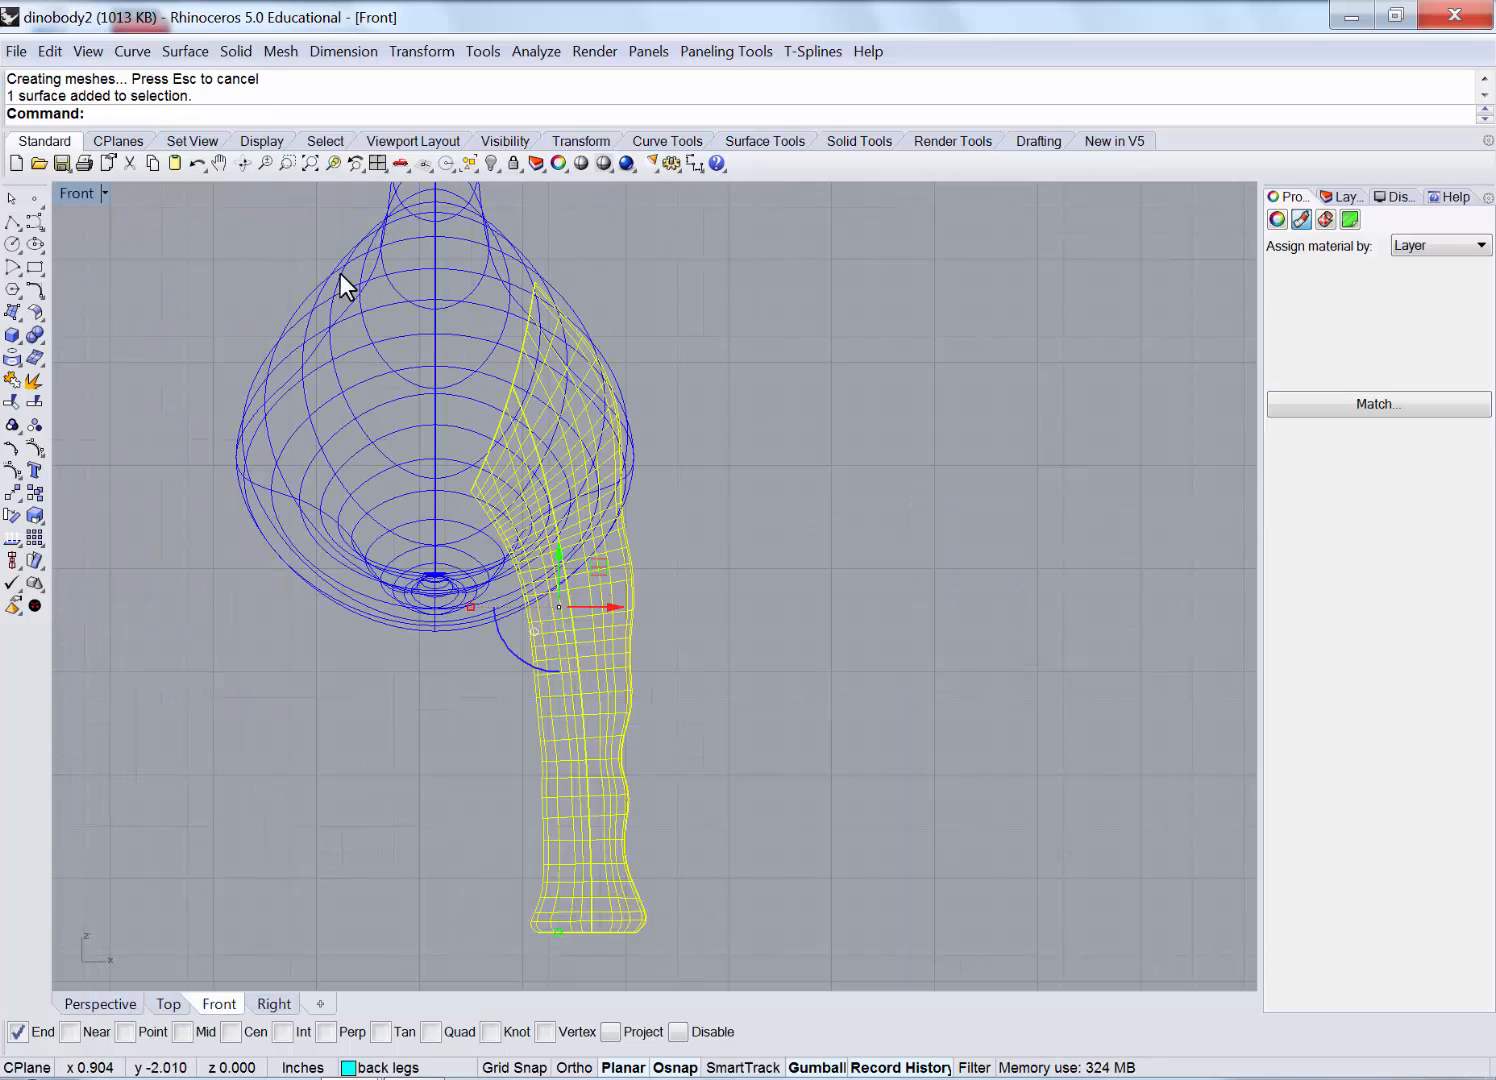
Draw a control-point cutting curve along the body edge across the back leg in Front view.
left_click(35, 221)
scroll(491, 321, "up", 1)
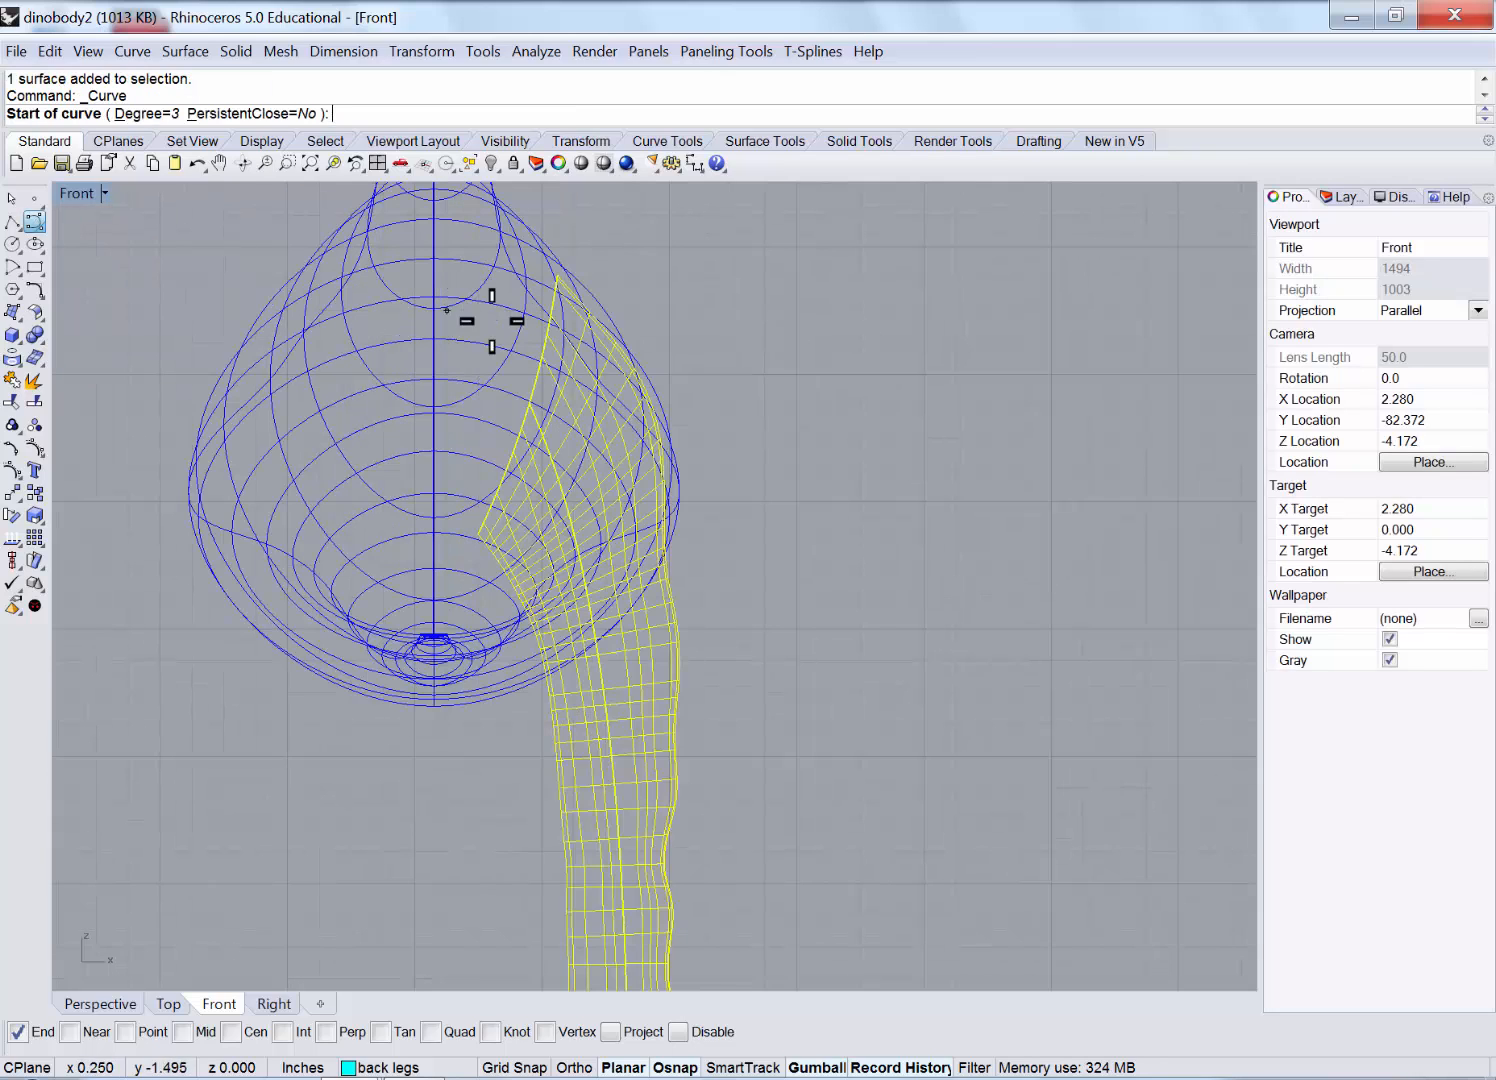
left_click(626, 288)
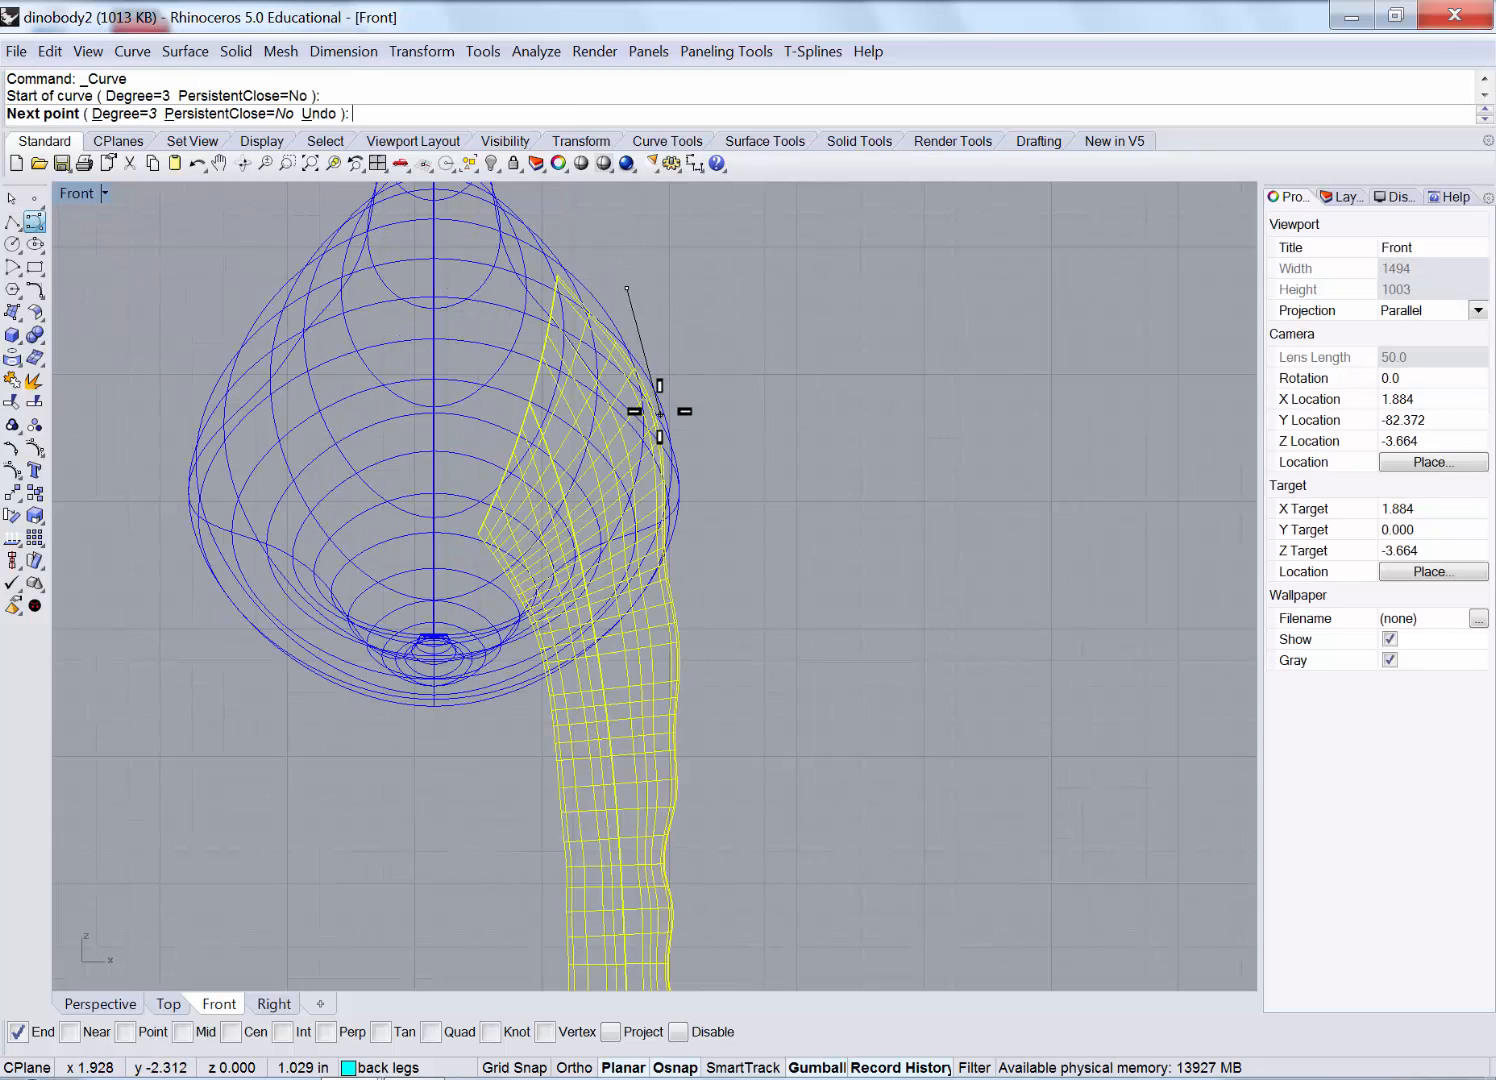
left_click(645, 431)
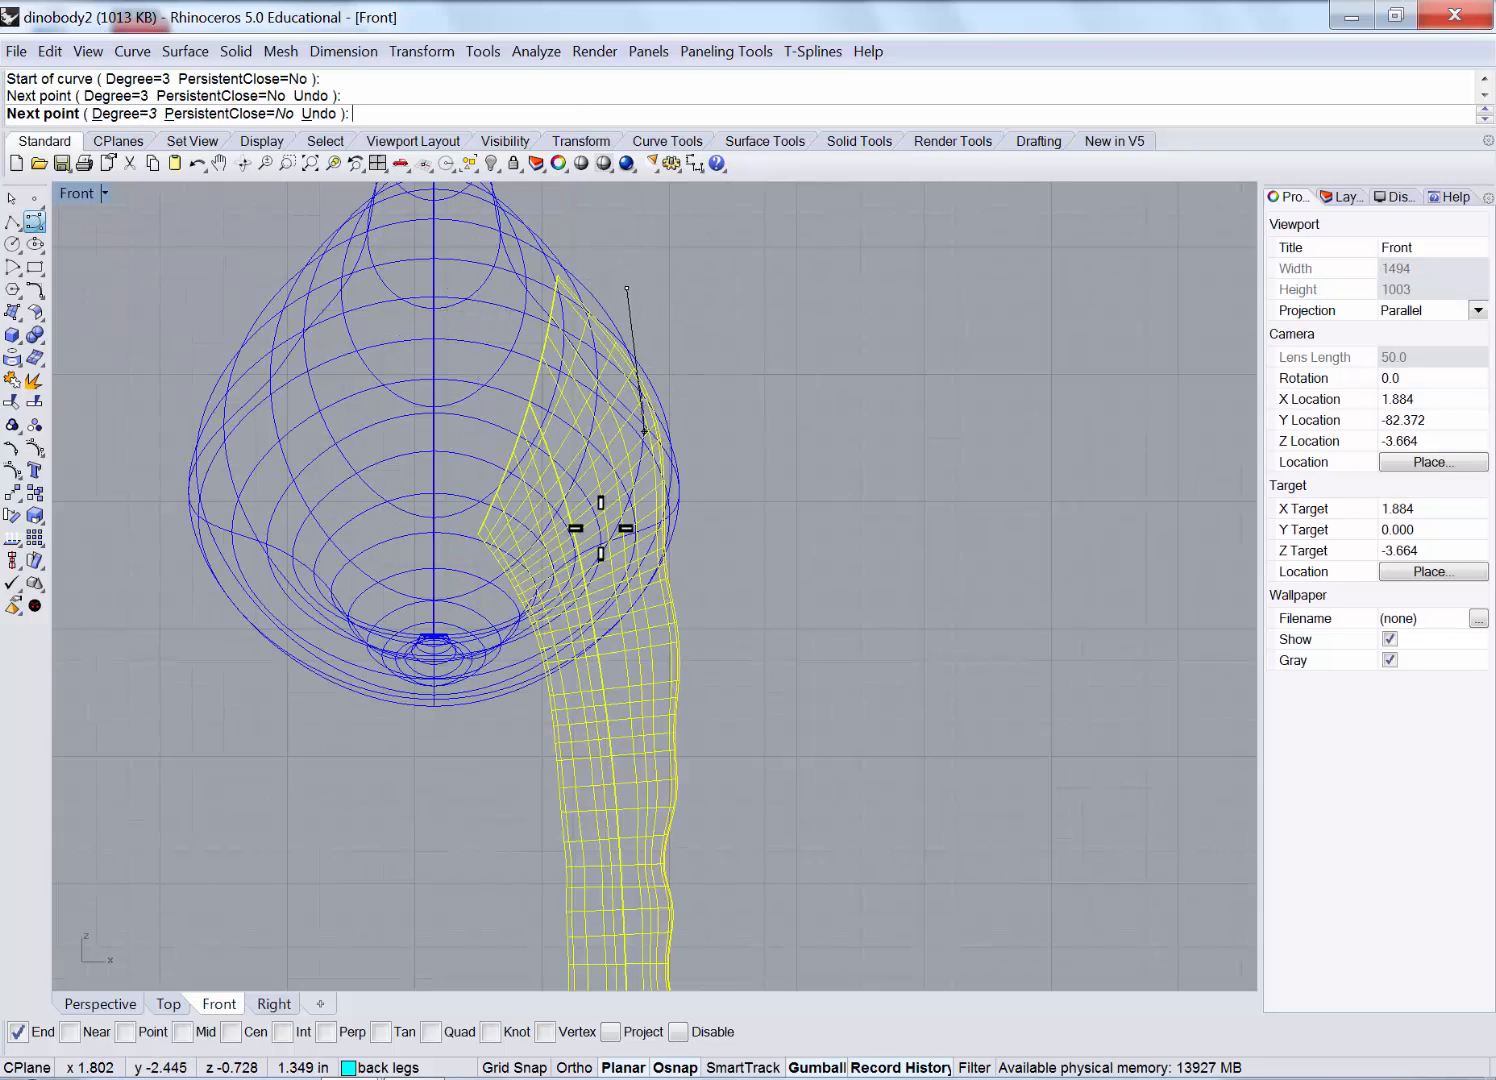
left_click(604, 579)
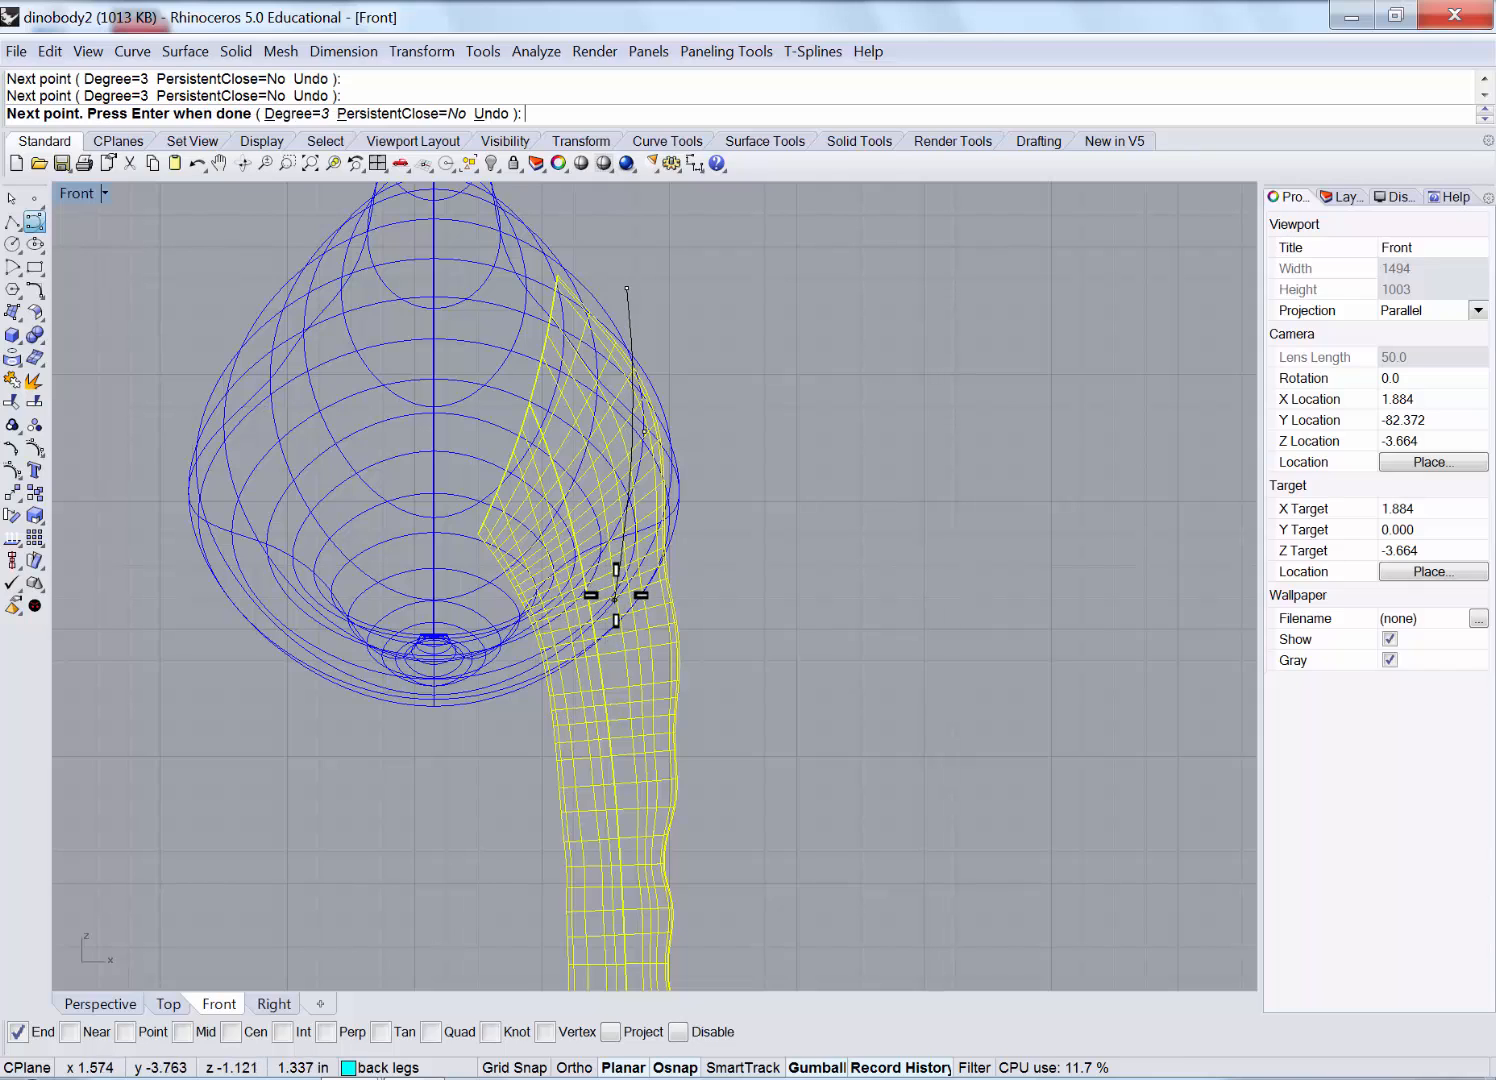
left_click(621, 598)
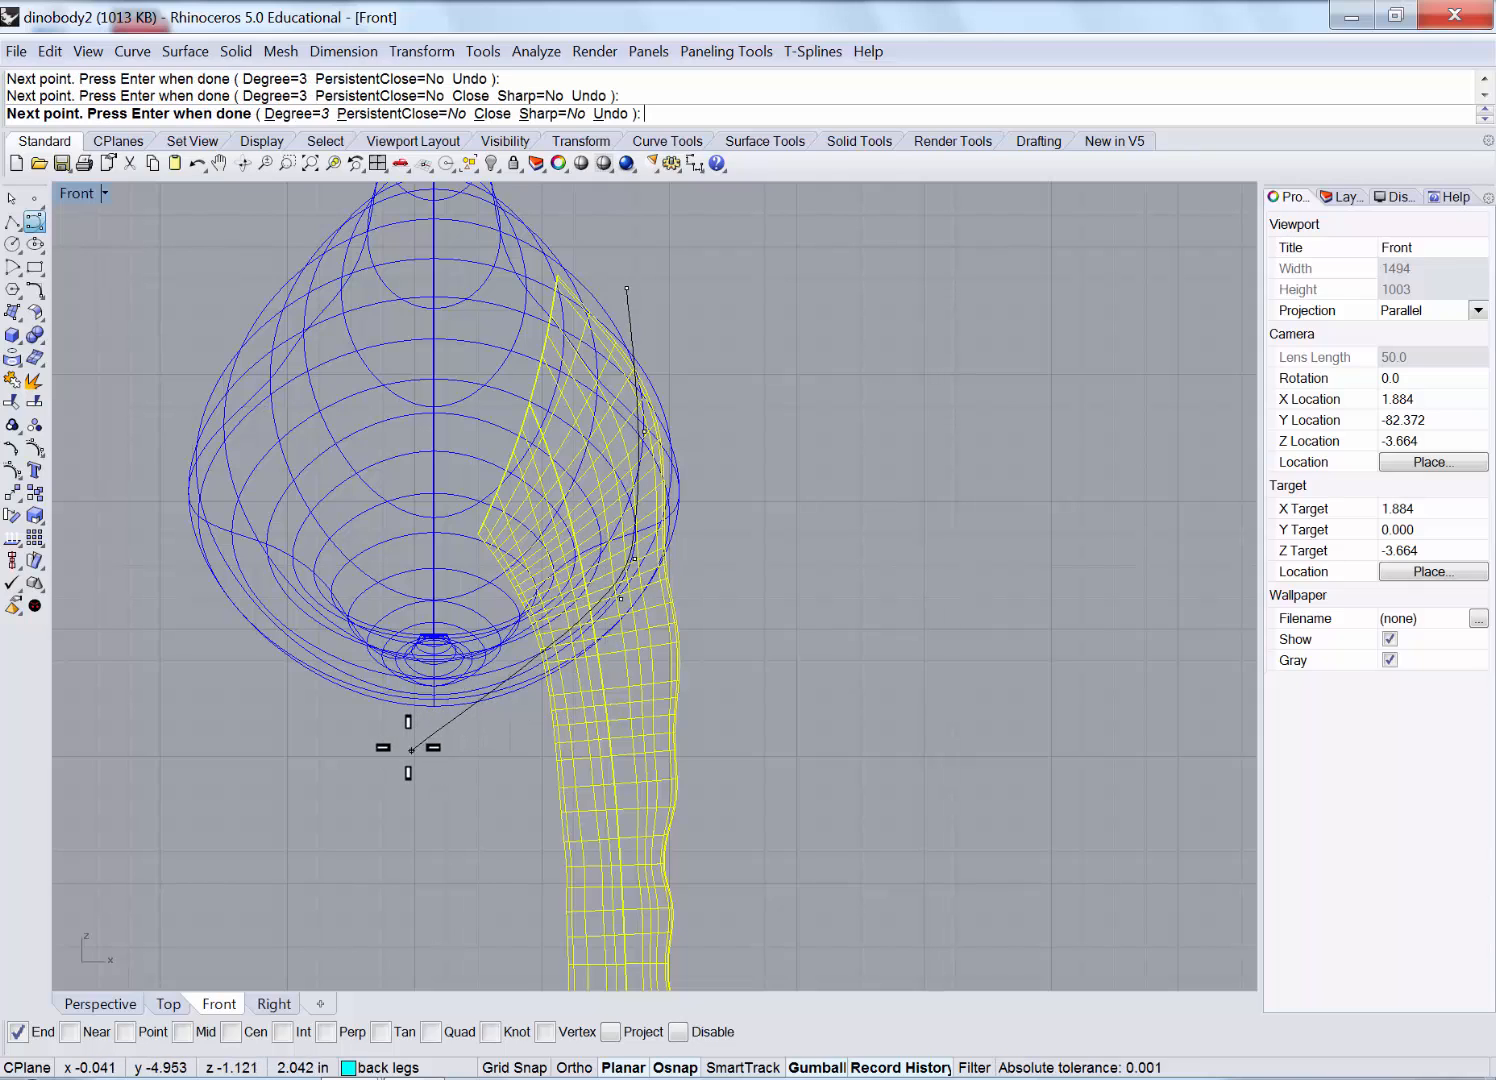
key("Return")
key("Escape")
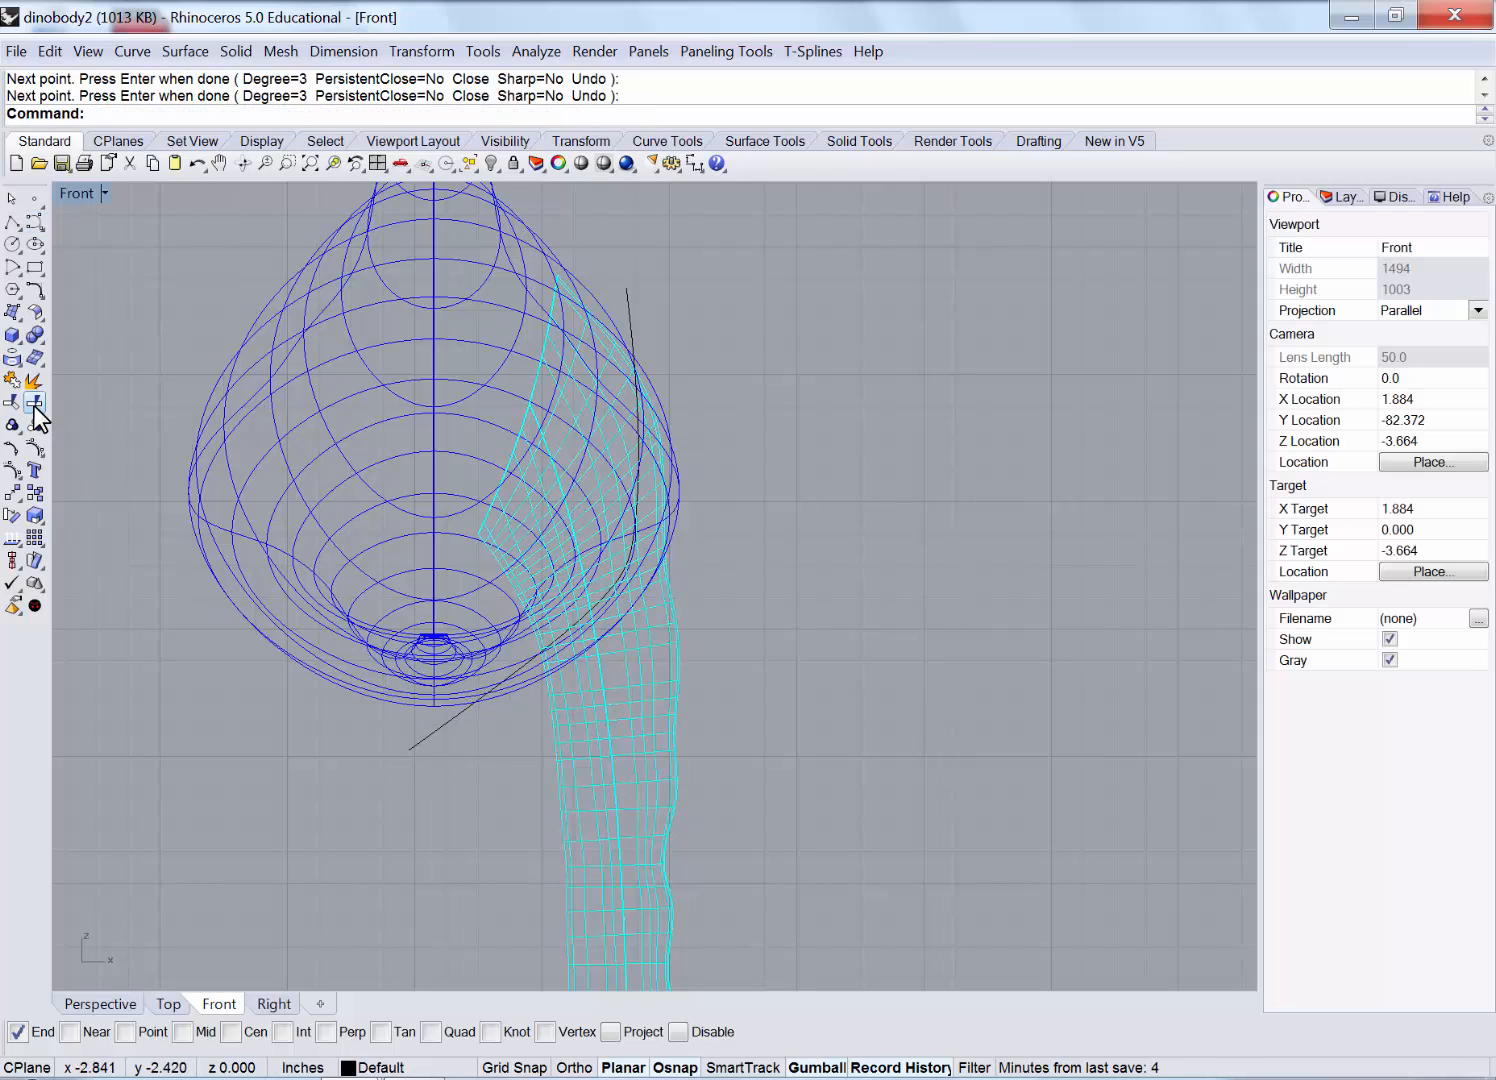
Split the leg with the curve, delete the upper piece and the curve, and check in Perspective.
left_click(35, 400)
left_click(645, 637)
key("Return")
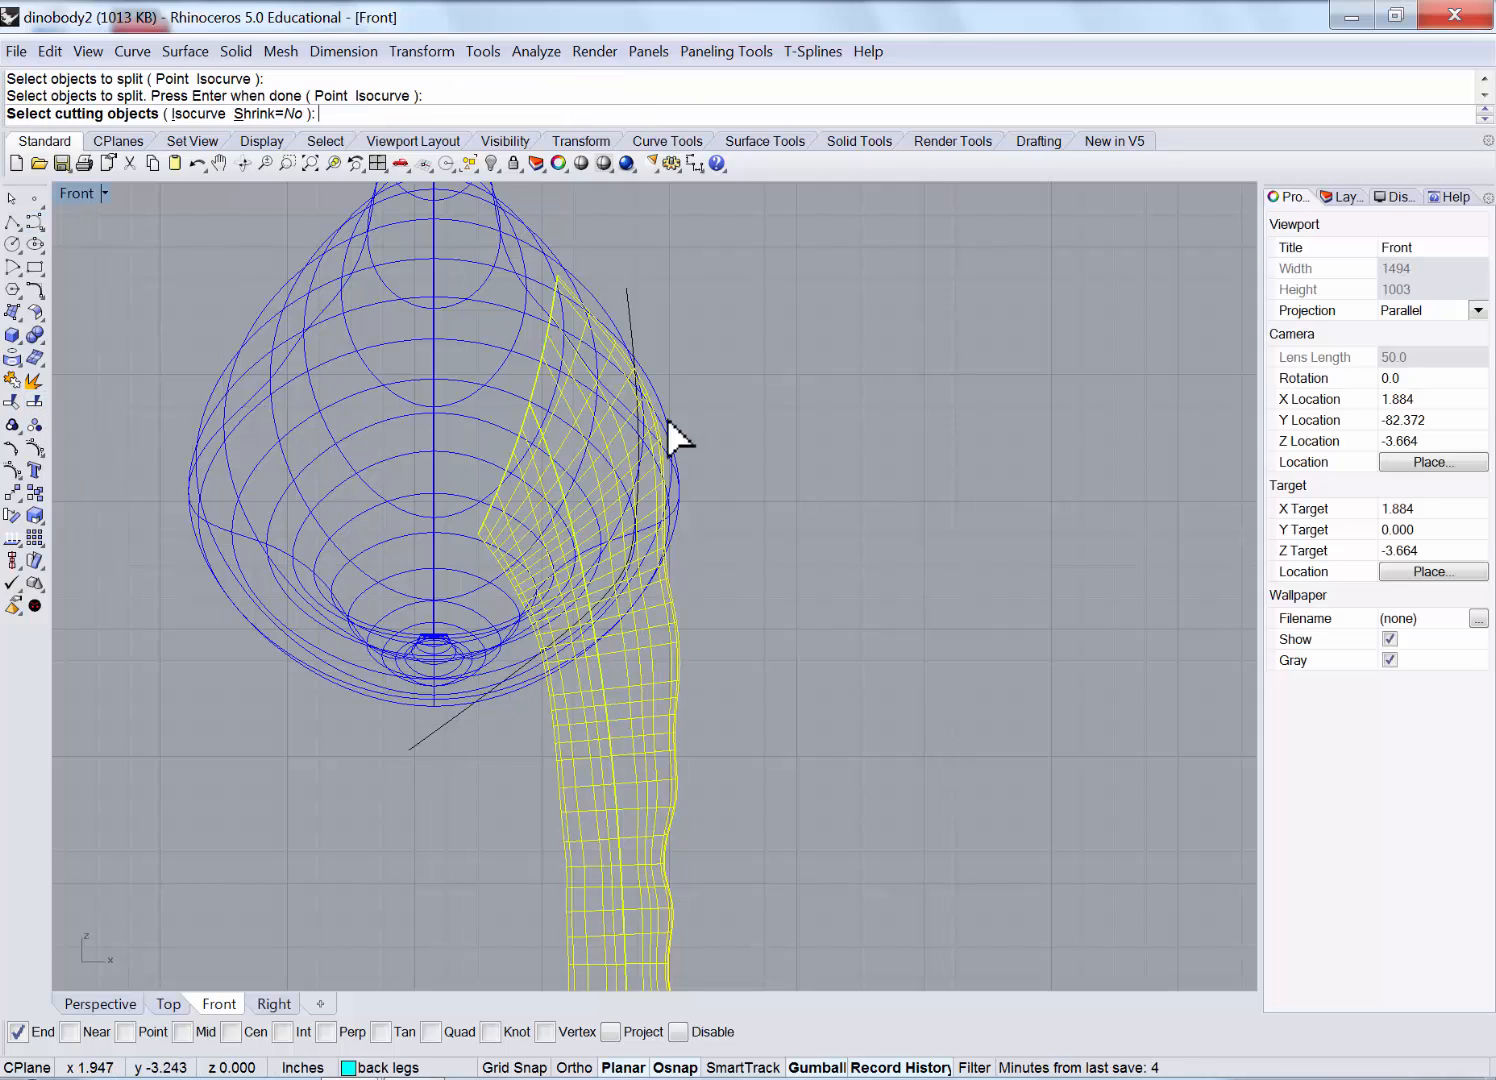
left_click(628, 309)
key("Return")
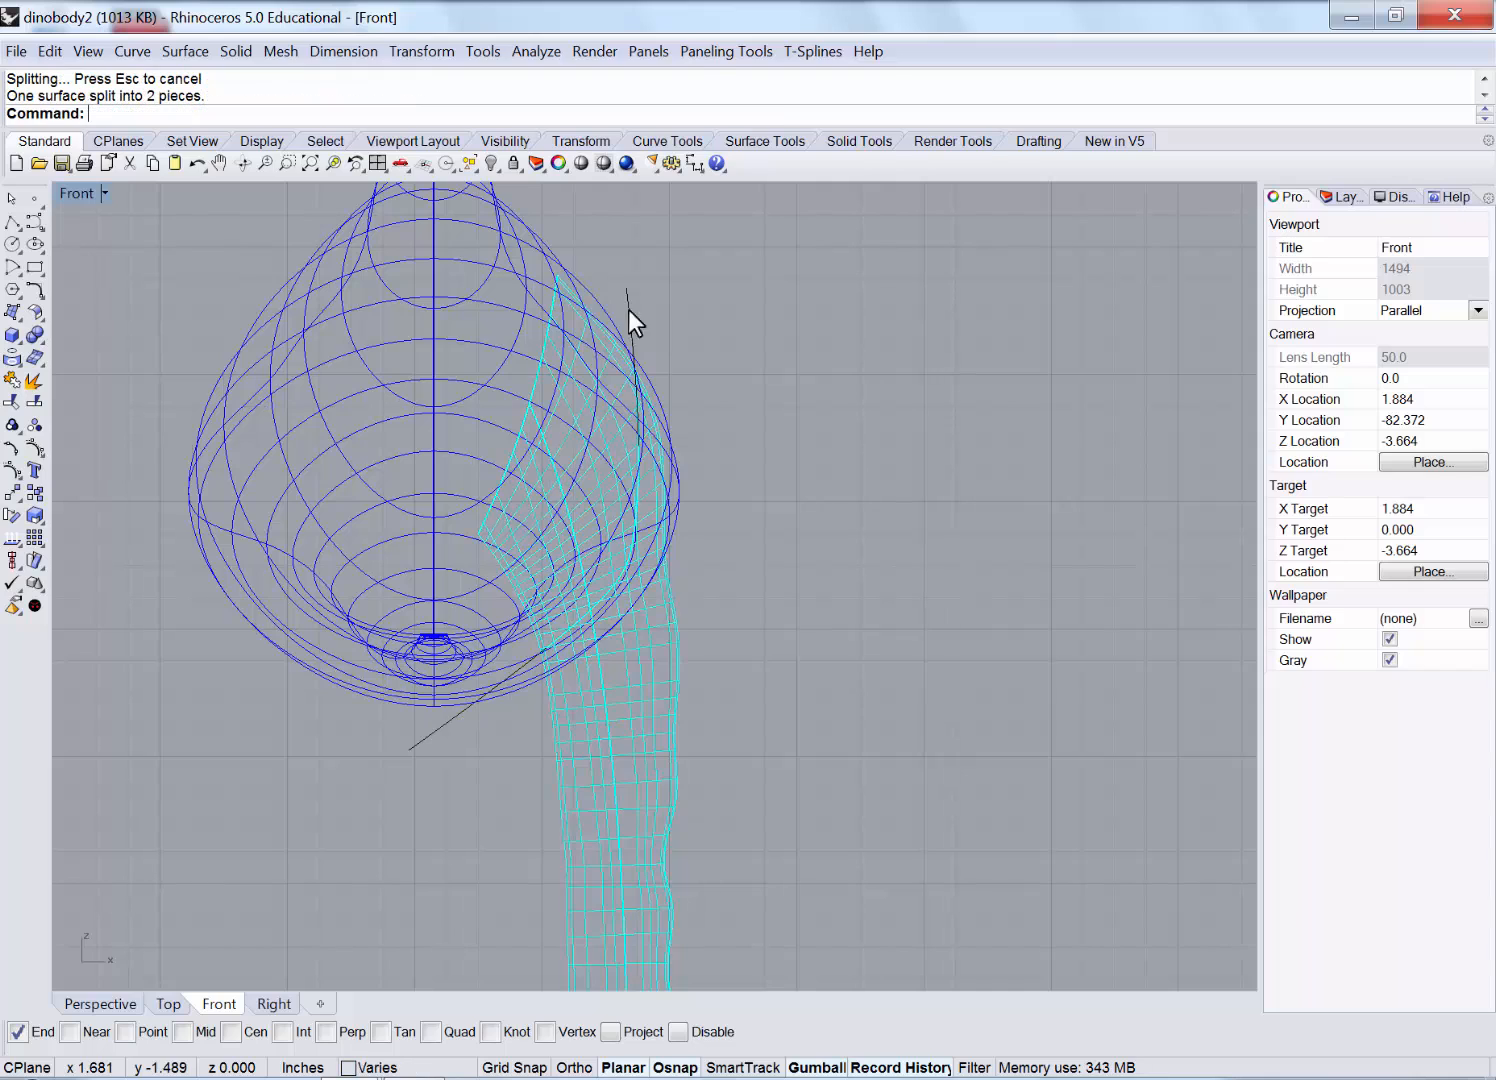
left_click(594, 332)
left_click(668, 407)
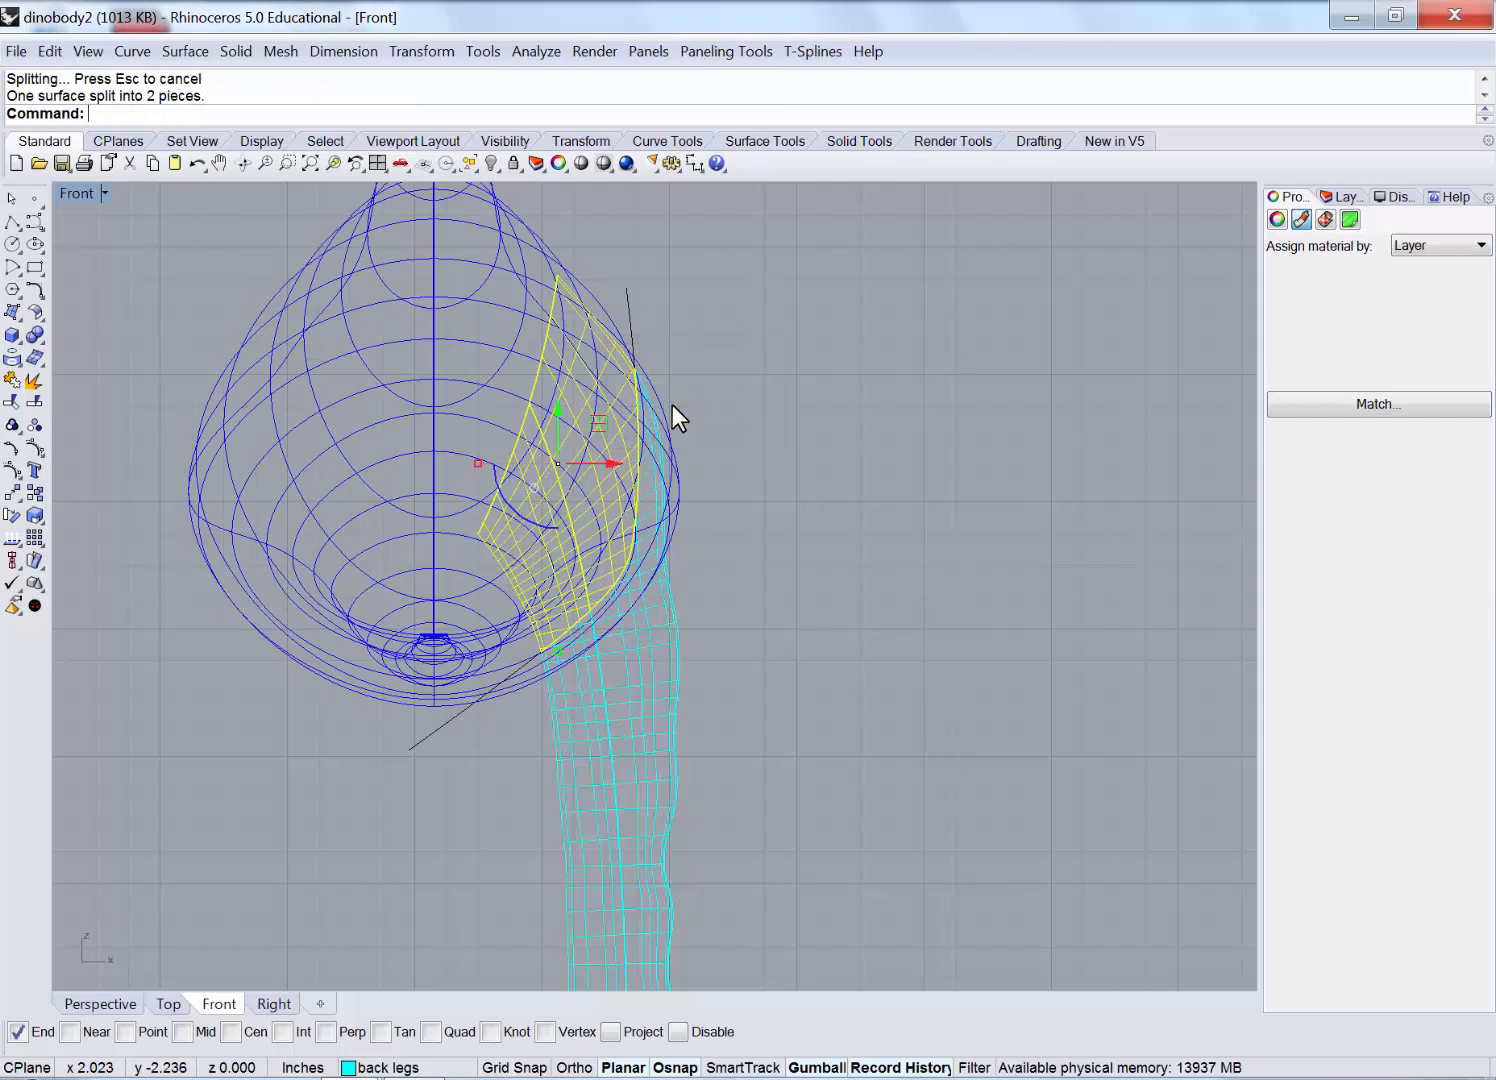
key("Delete")
left_click(627, 309)
key("Delete")
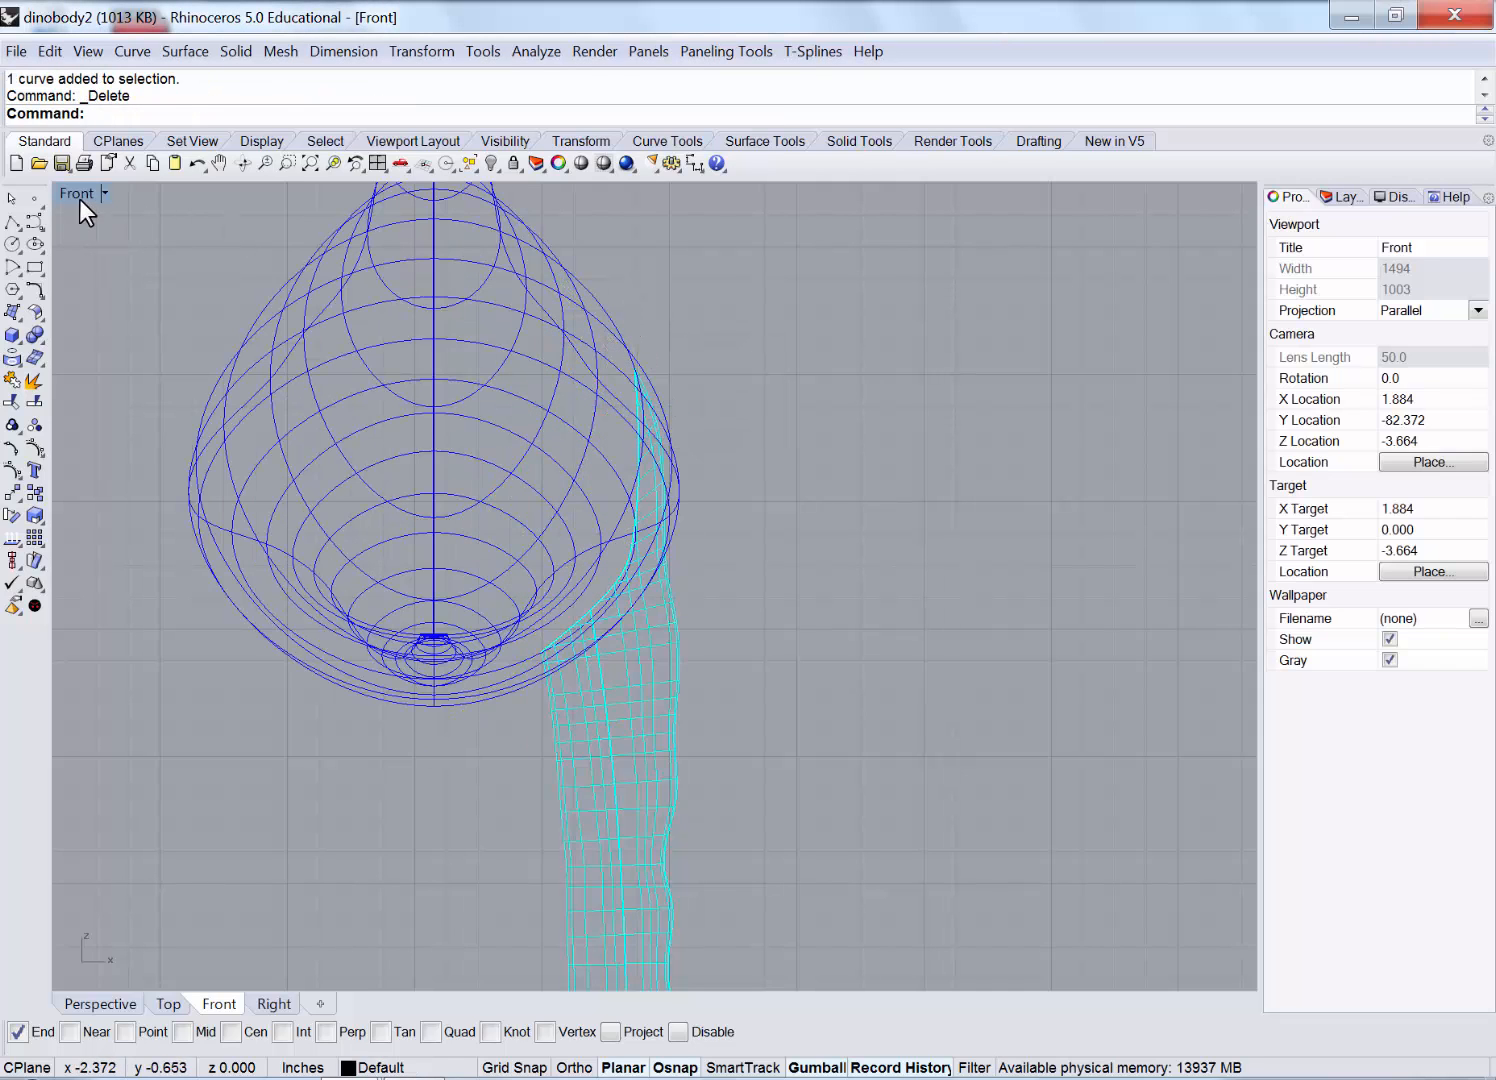
double_click(79, 197)
right_click_drag(893, 387, 1040, 420)
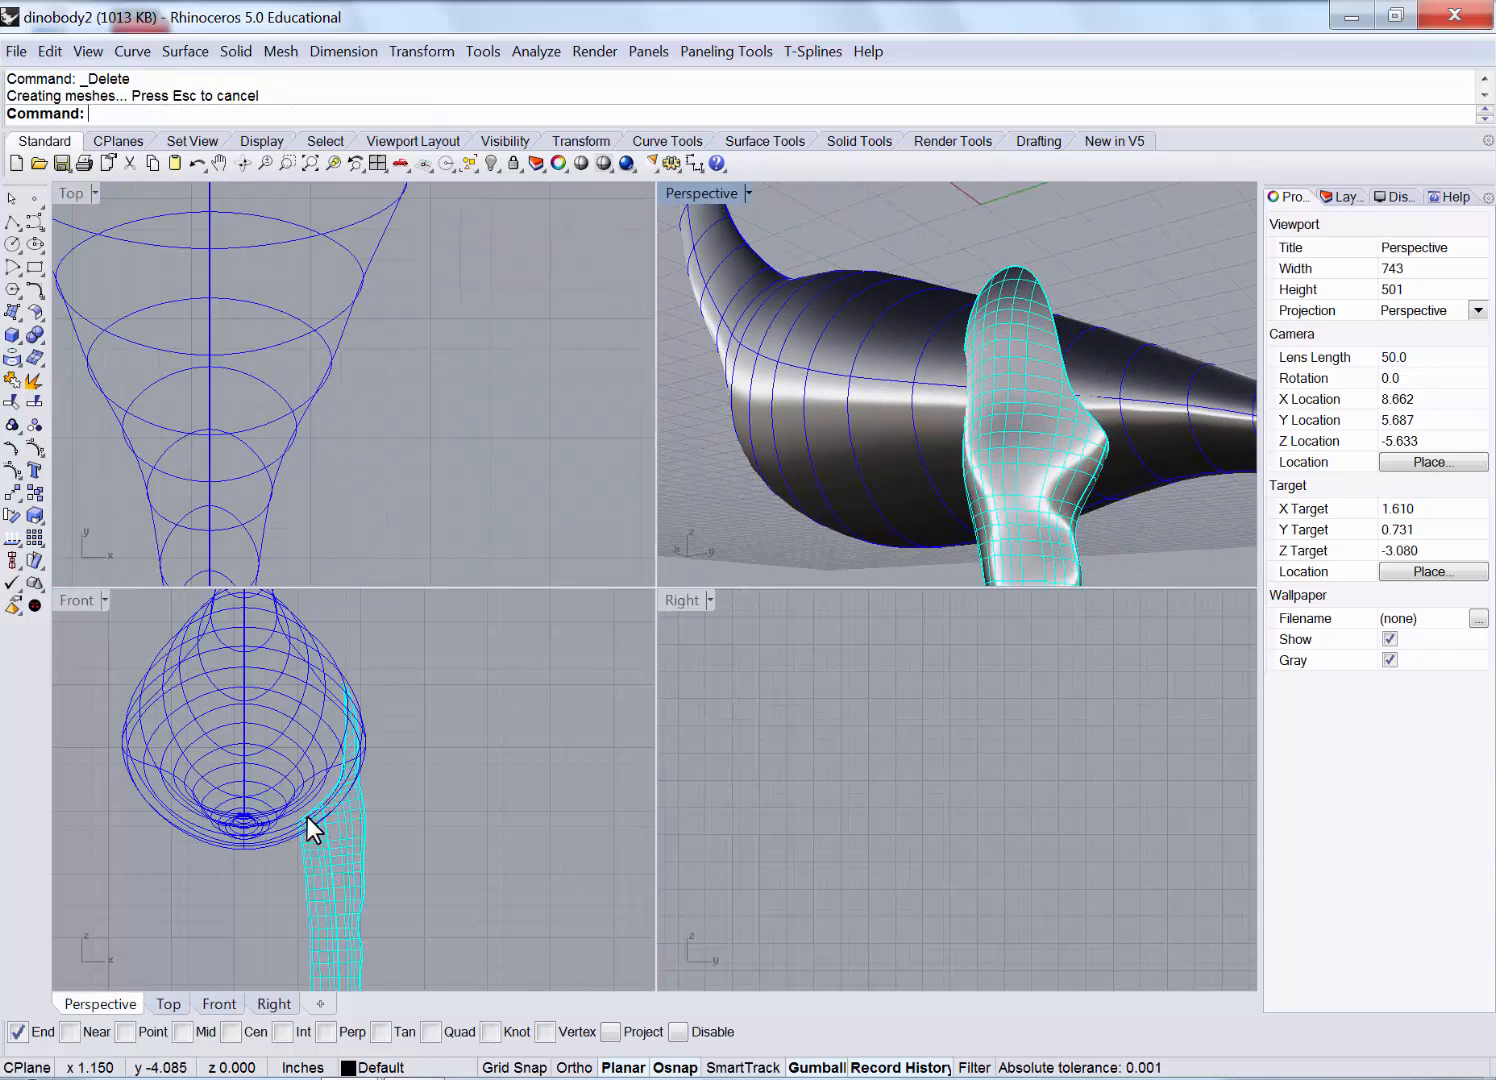
scroll(307, 816, "up", 4)
right_click_drag(502, 763, 582, 776)
Draw a trial cutting curve around the body's underside, then delete it.
key("ctrl+shift+s")
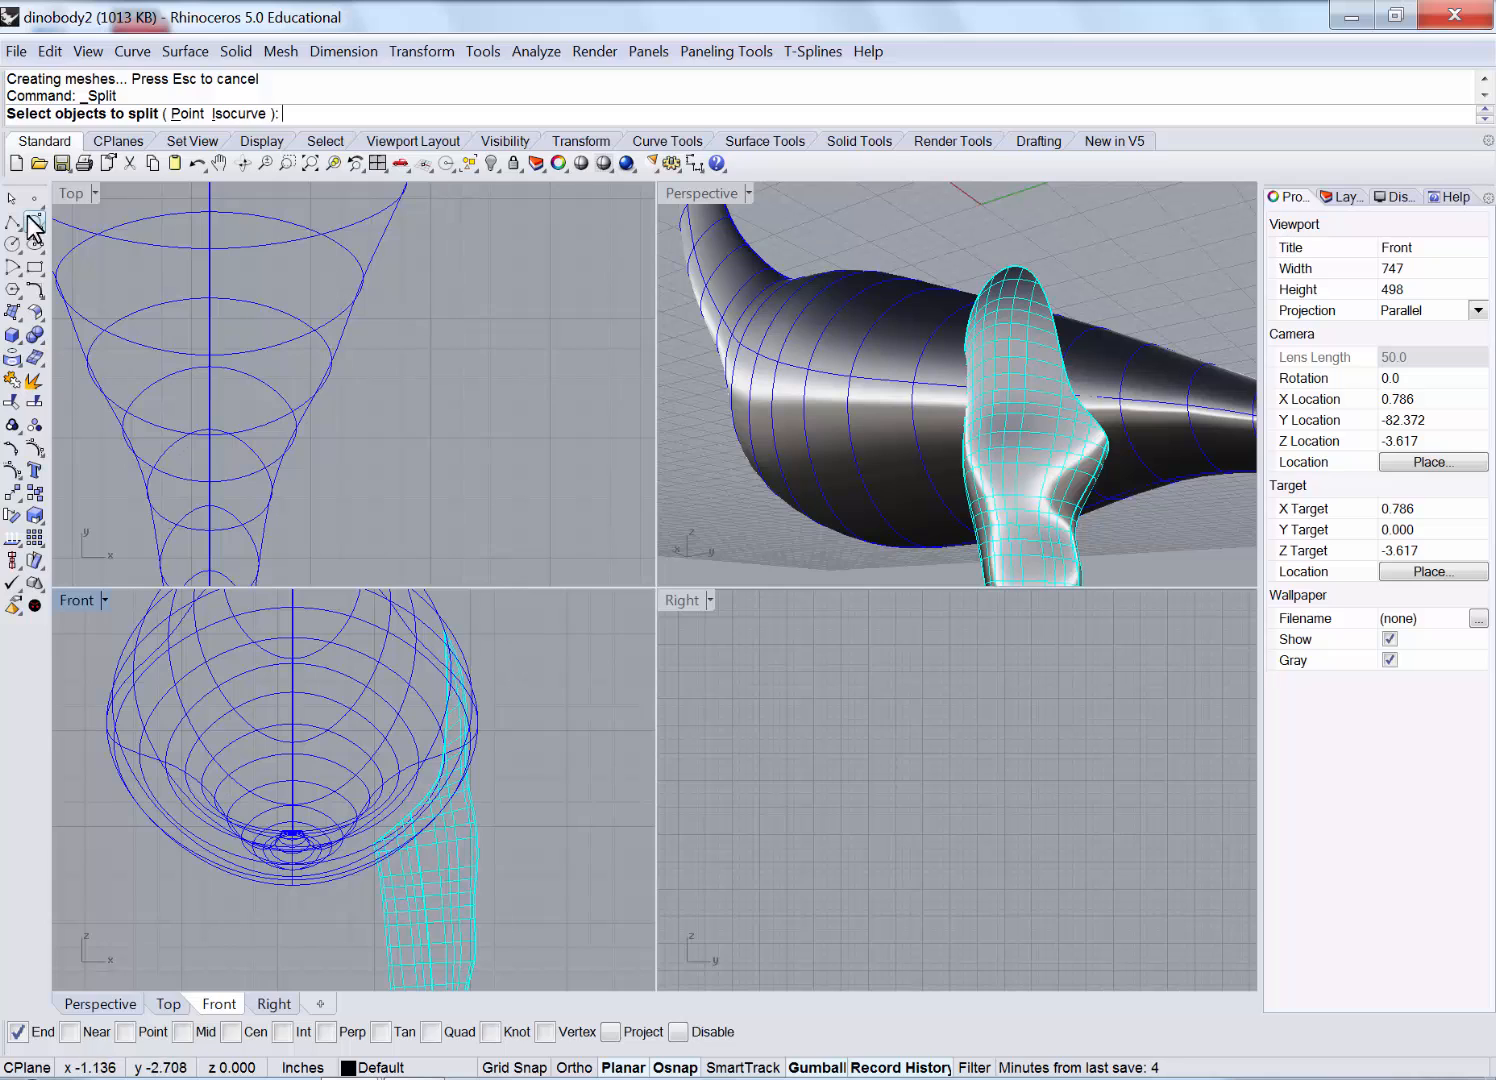
left_click(35, 221)
left_click(499, 631)
left_click(516, 710)
left_click(488, 764)
left_click(369, 838)
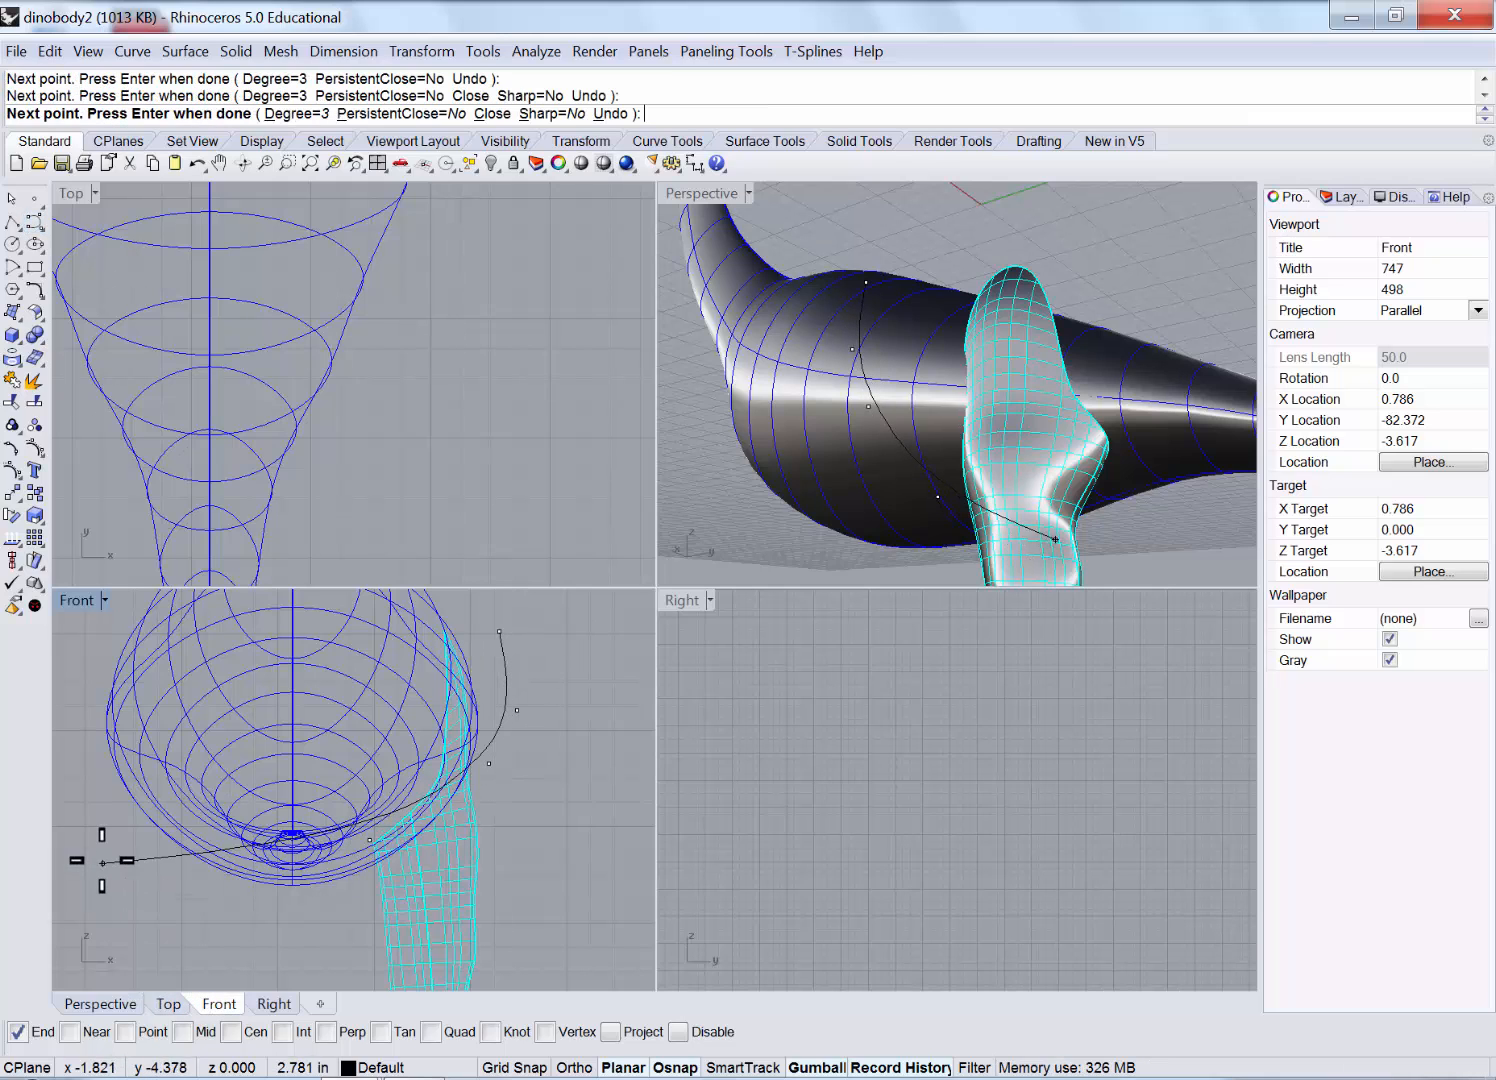
left_click(109, 873)
key("Return")
left_click(506, 702)
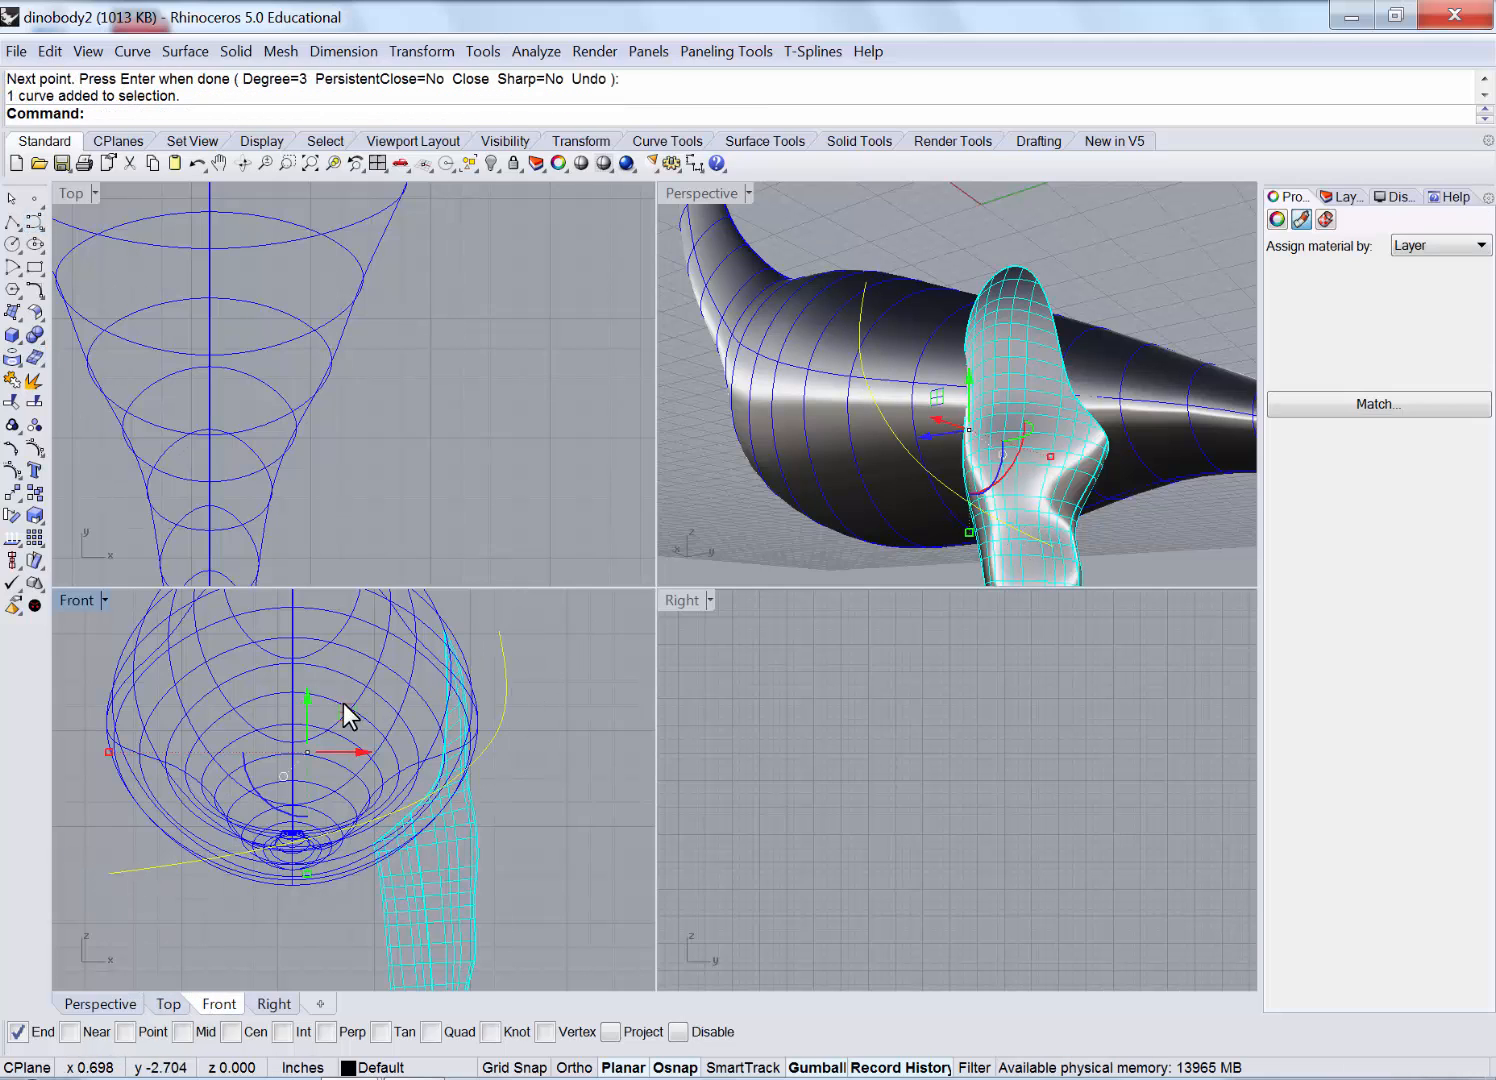
left_click_drag(343, 704, 313, 715)
right_click_drag(279, 913, 310, 860)
right_click_drag(1012, 445, 870, 540)
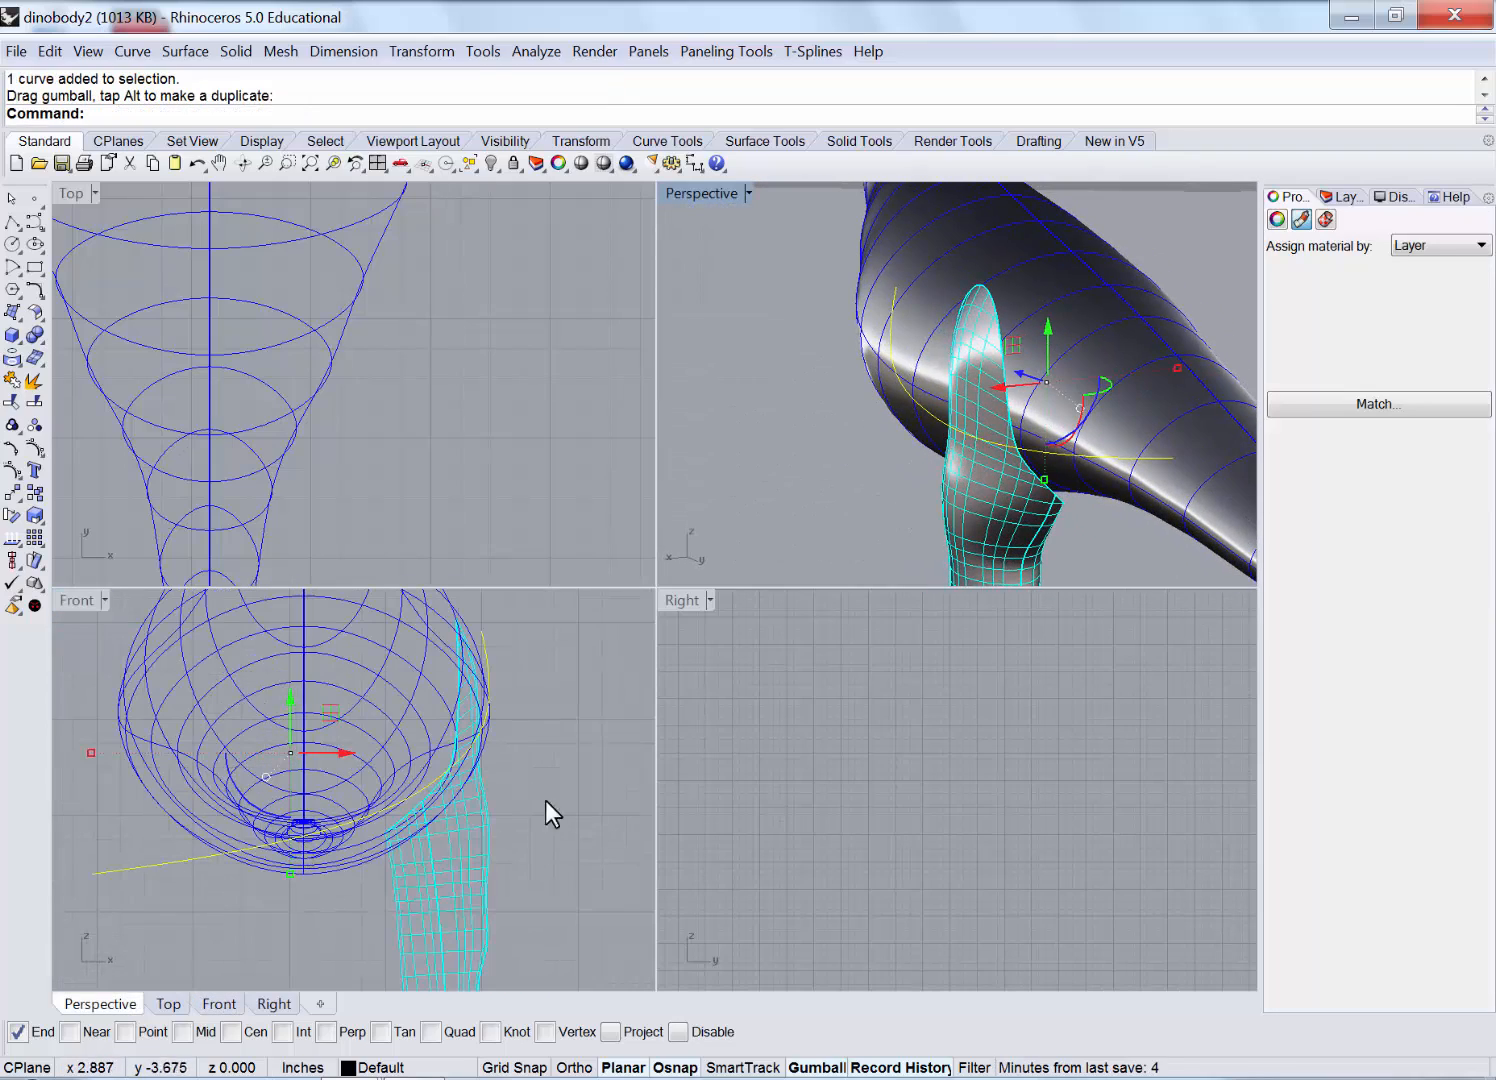
scroll(348, 834, "down", 4)
key("Delete")
scroll(259, 825, "up", 3)
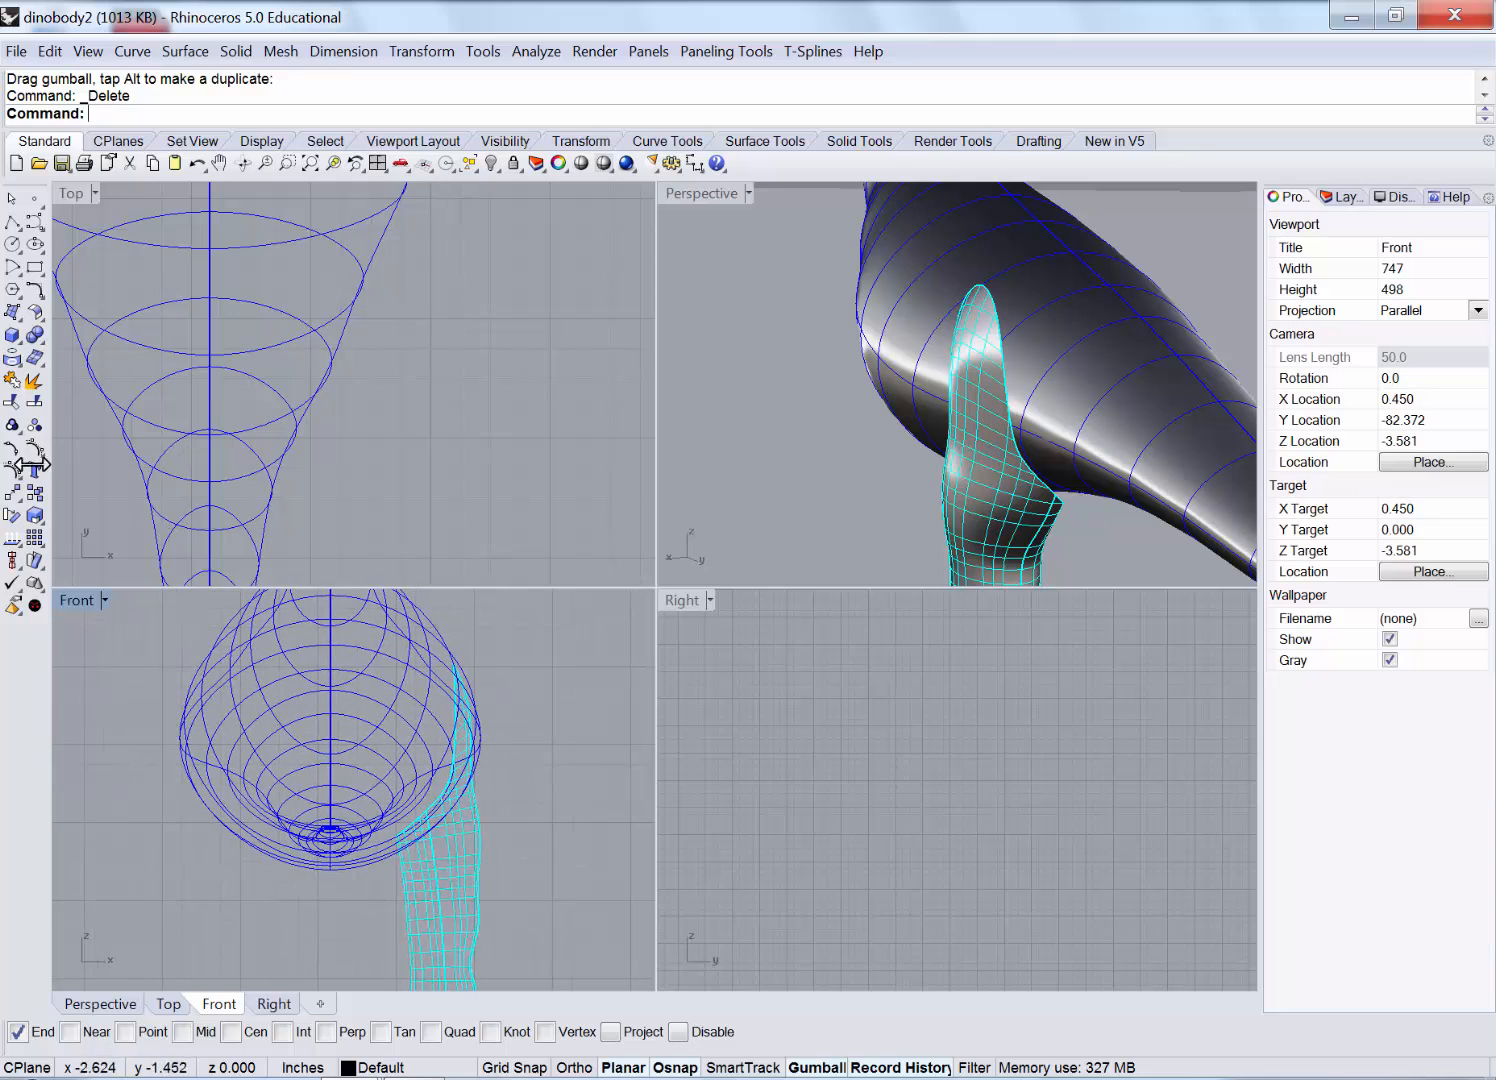
Draw a new control-point curve following the body's underside and shift it slightly left.
left_click(13, 221)
left_click(36, 221)
left_click(497, 655)
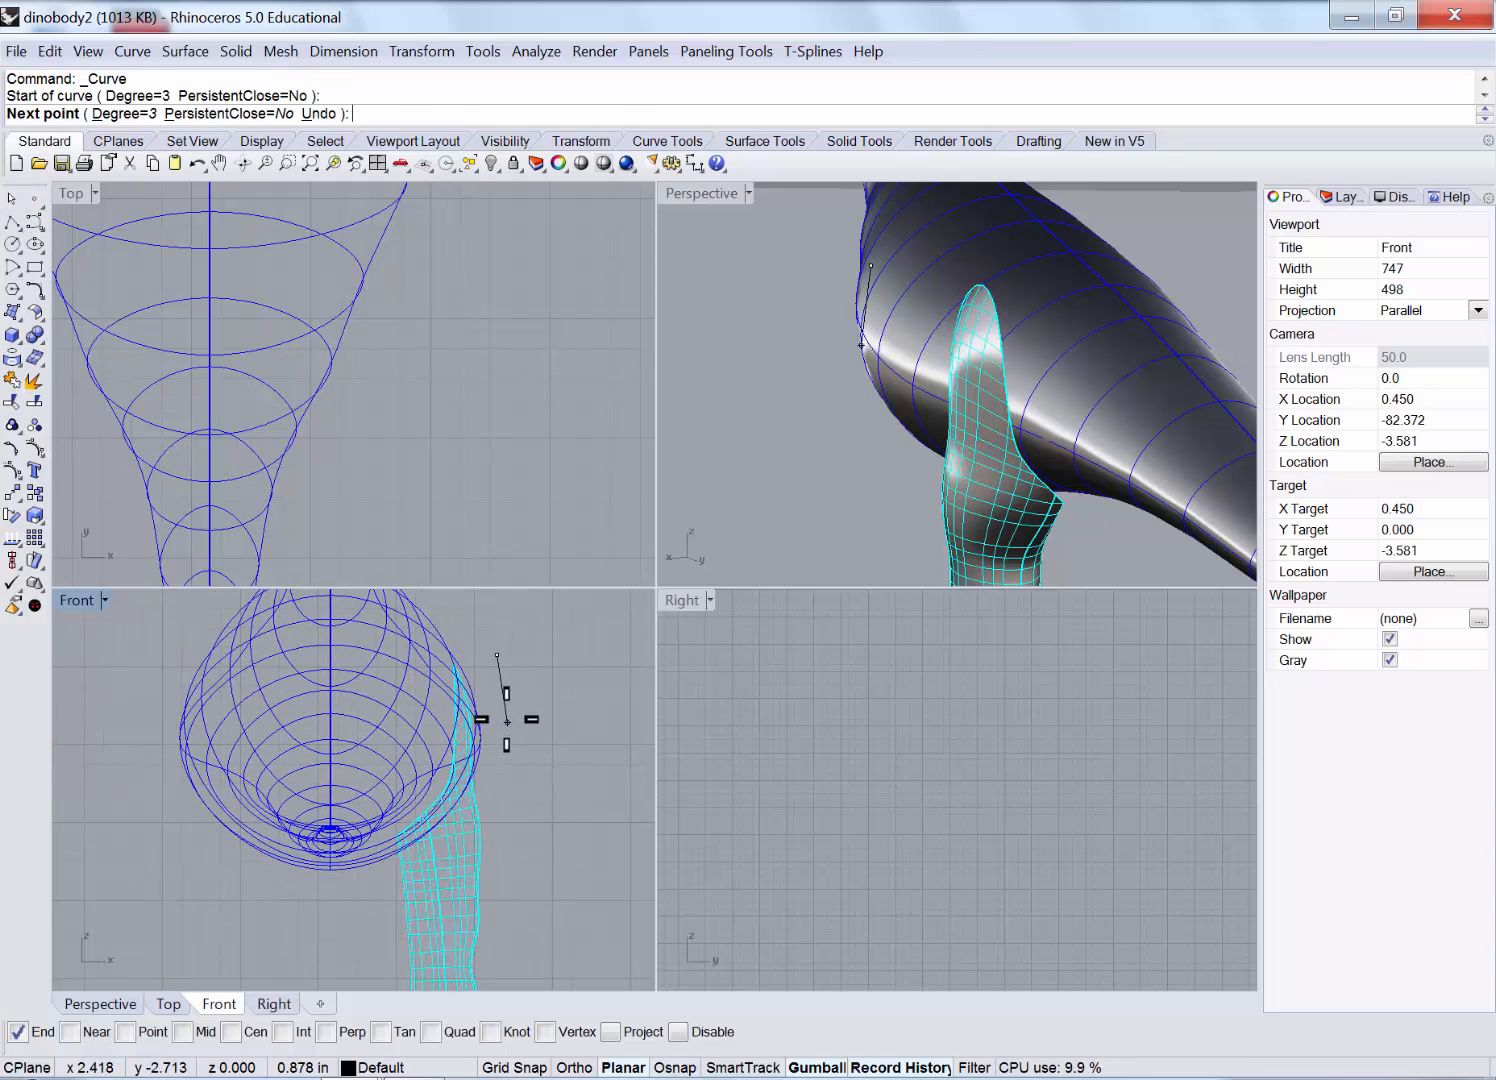
left_click(507, 720)
left_click(472, 785)
left_click(387, 856)
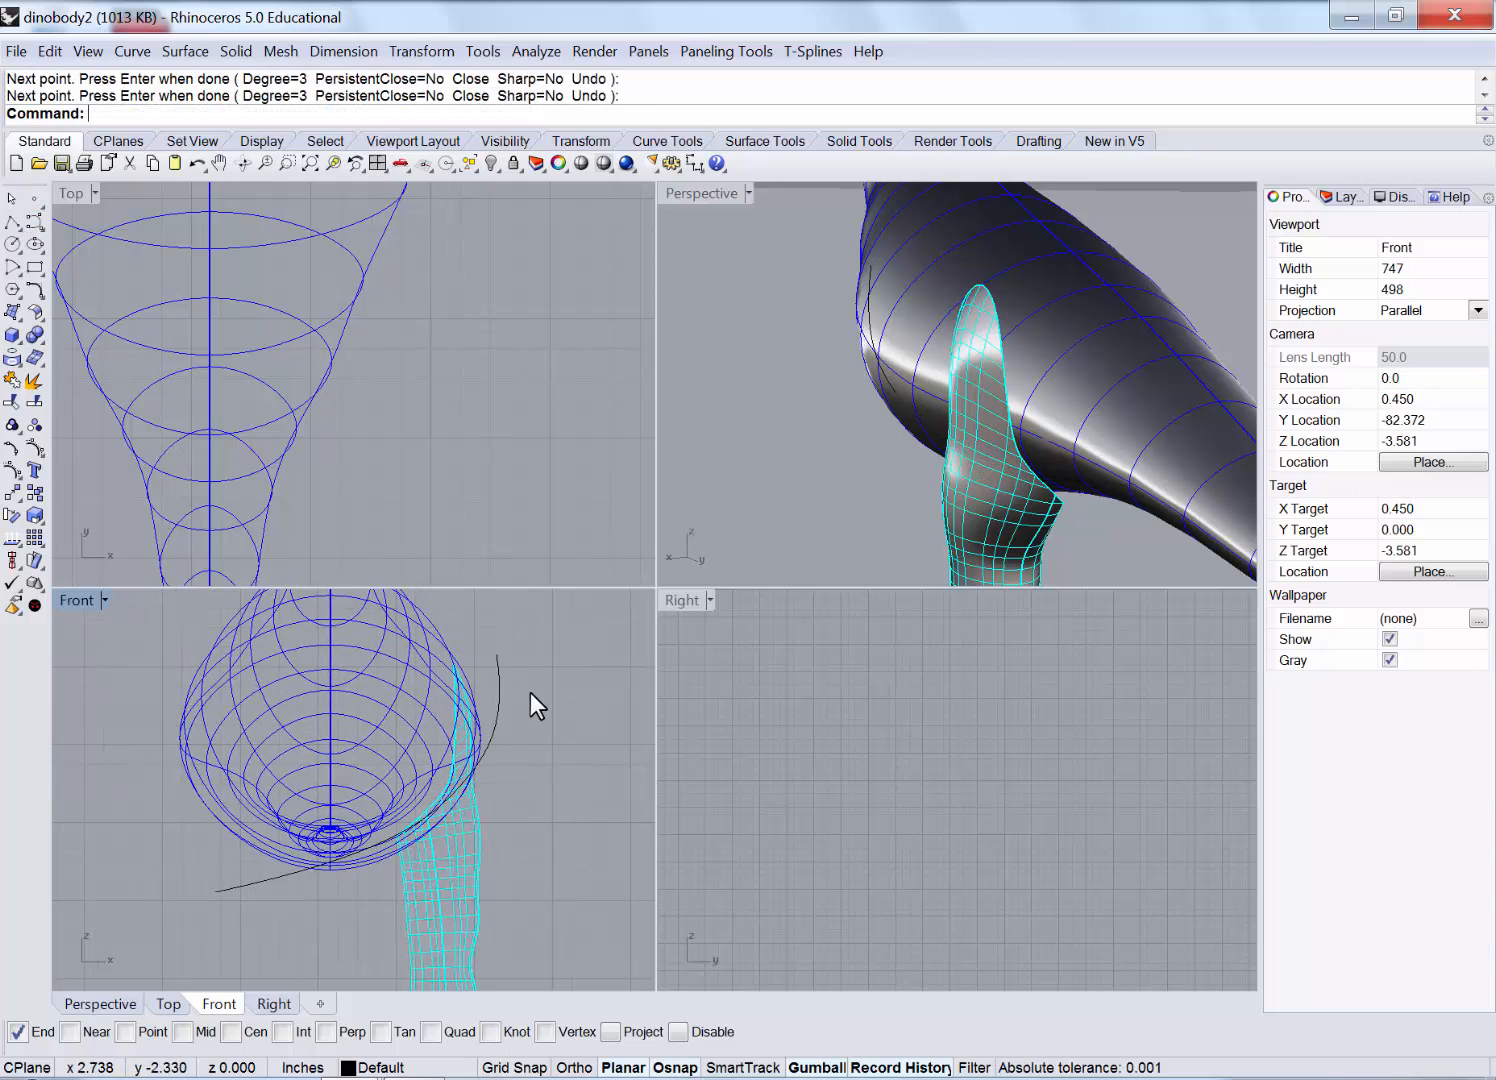
left_click(498, 705)
left_click_drag(398, 729, 376, 758)
key("Escape")
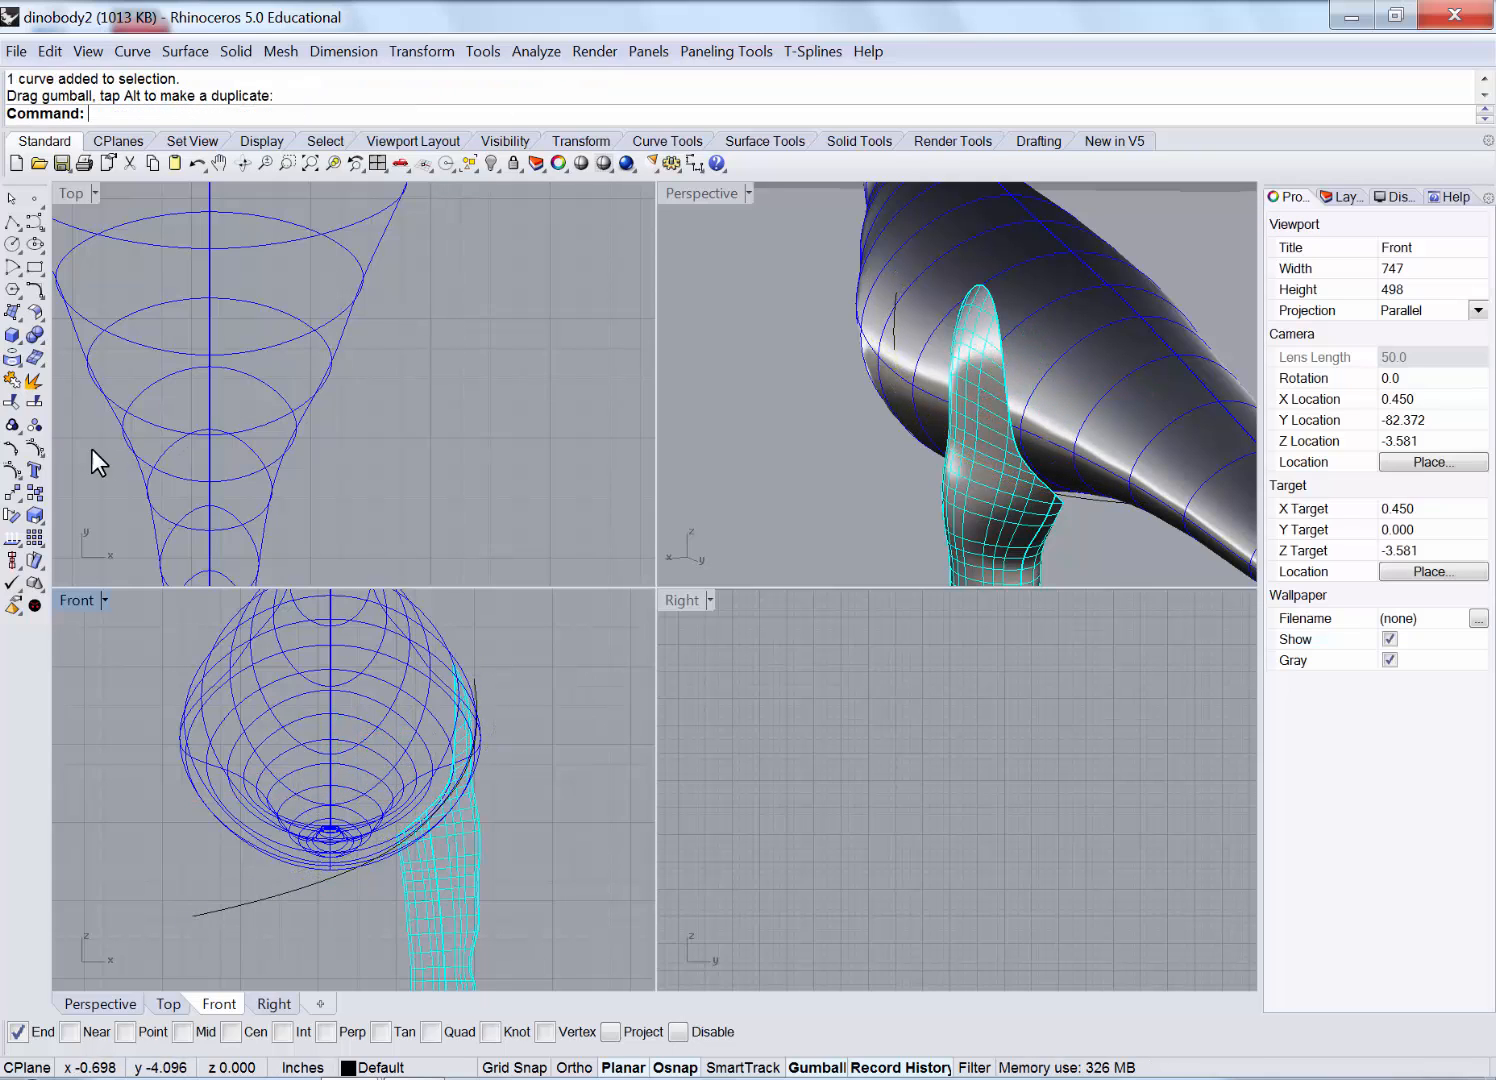
Split the leg with this curve, delete the curve and the upper piece inside the body.
left_click(33, 402)
left_click(444, 920)
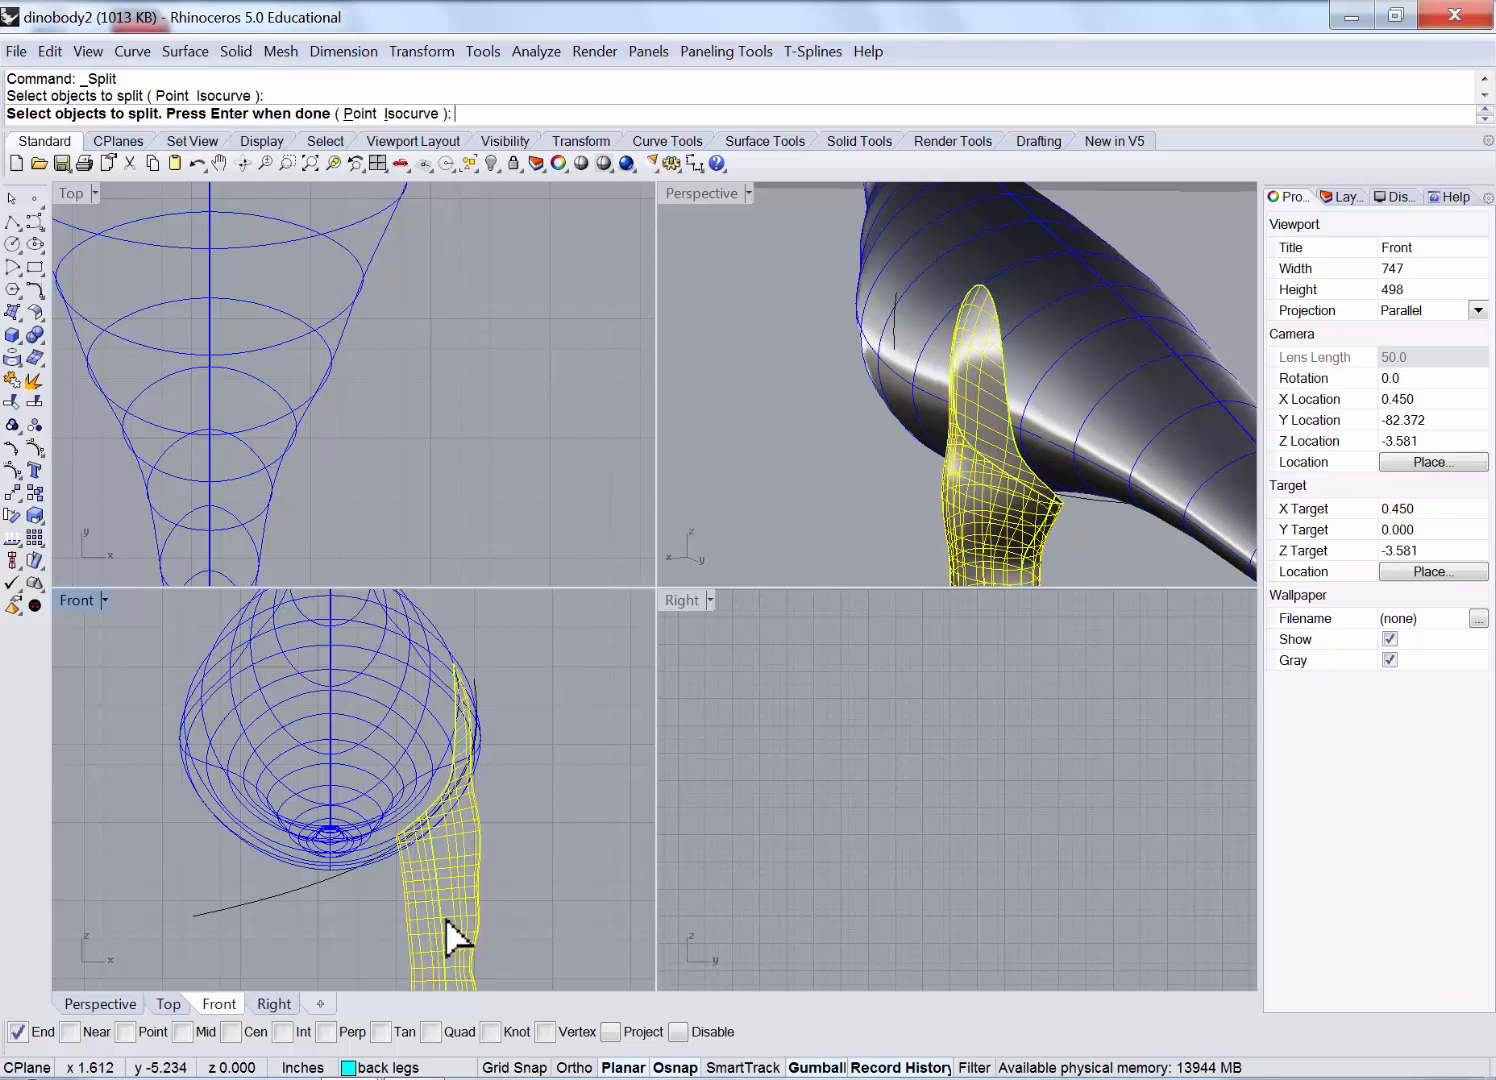
key("Return")
left_click(300, 887)
key("Return")
left_click(300, 887)
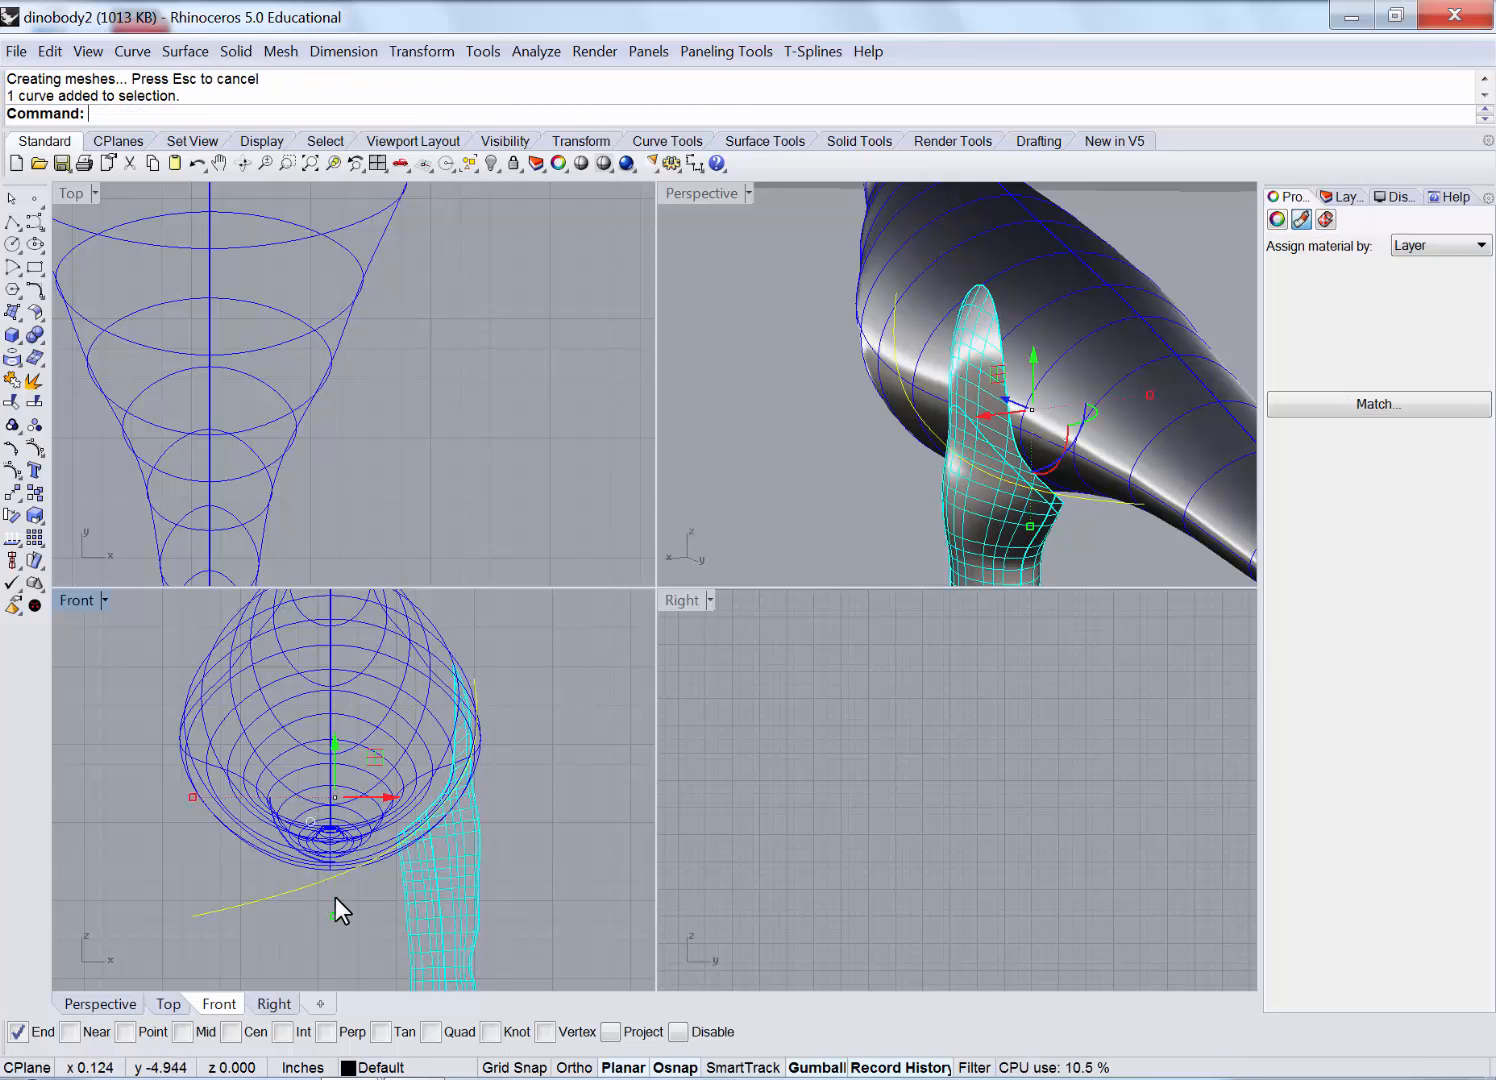
key("Delete")
left_click(968, 378)
key("Delete")
right_click_drag(968, 378, 1148, 442)
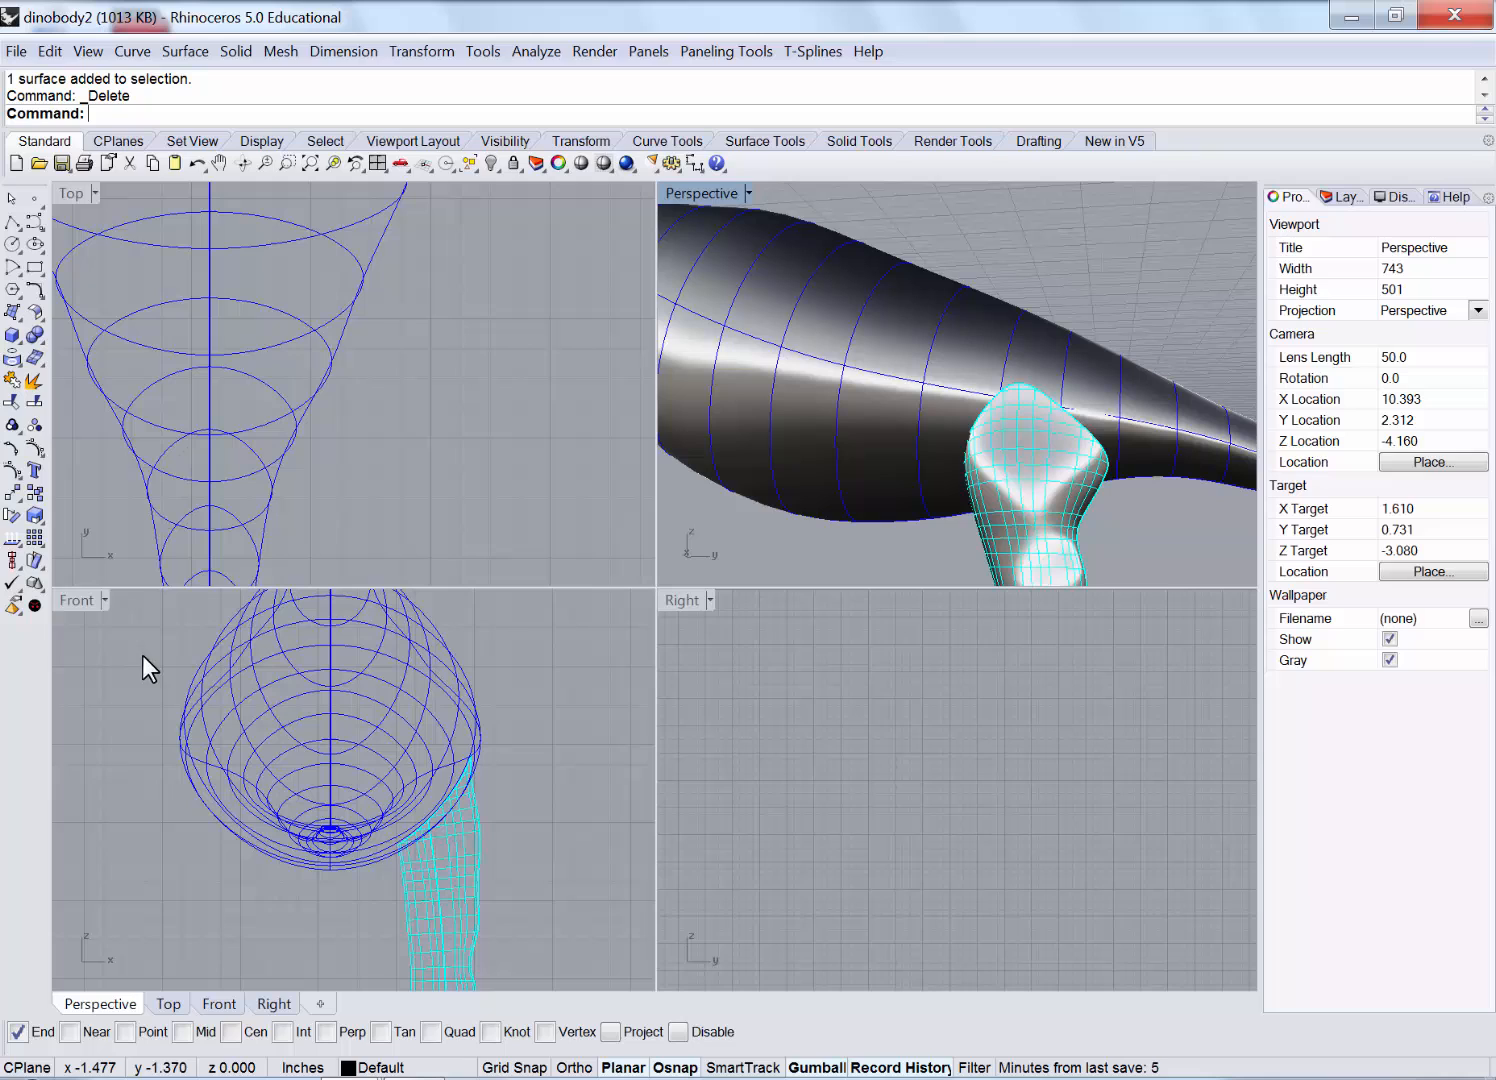
left_click(435, 851)
In the maximized Front view, bend the back leg so its top leans toward the body.
double_click(60, 594)
right_click_drag(471, 686, 400, 506)
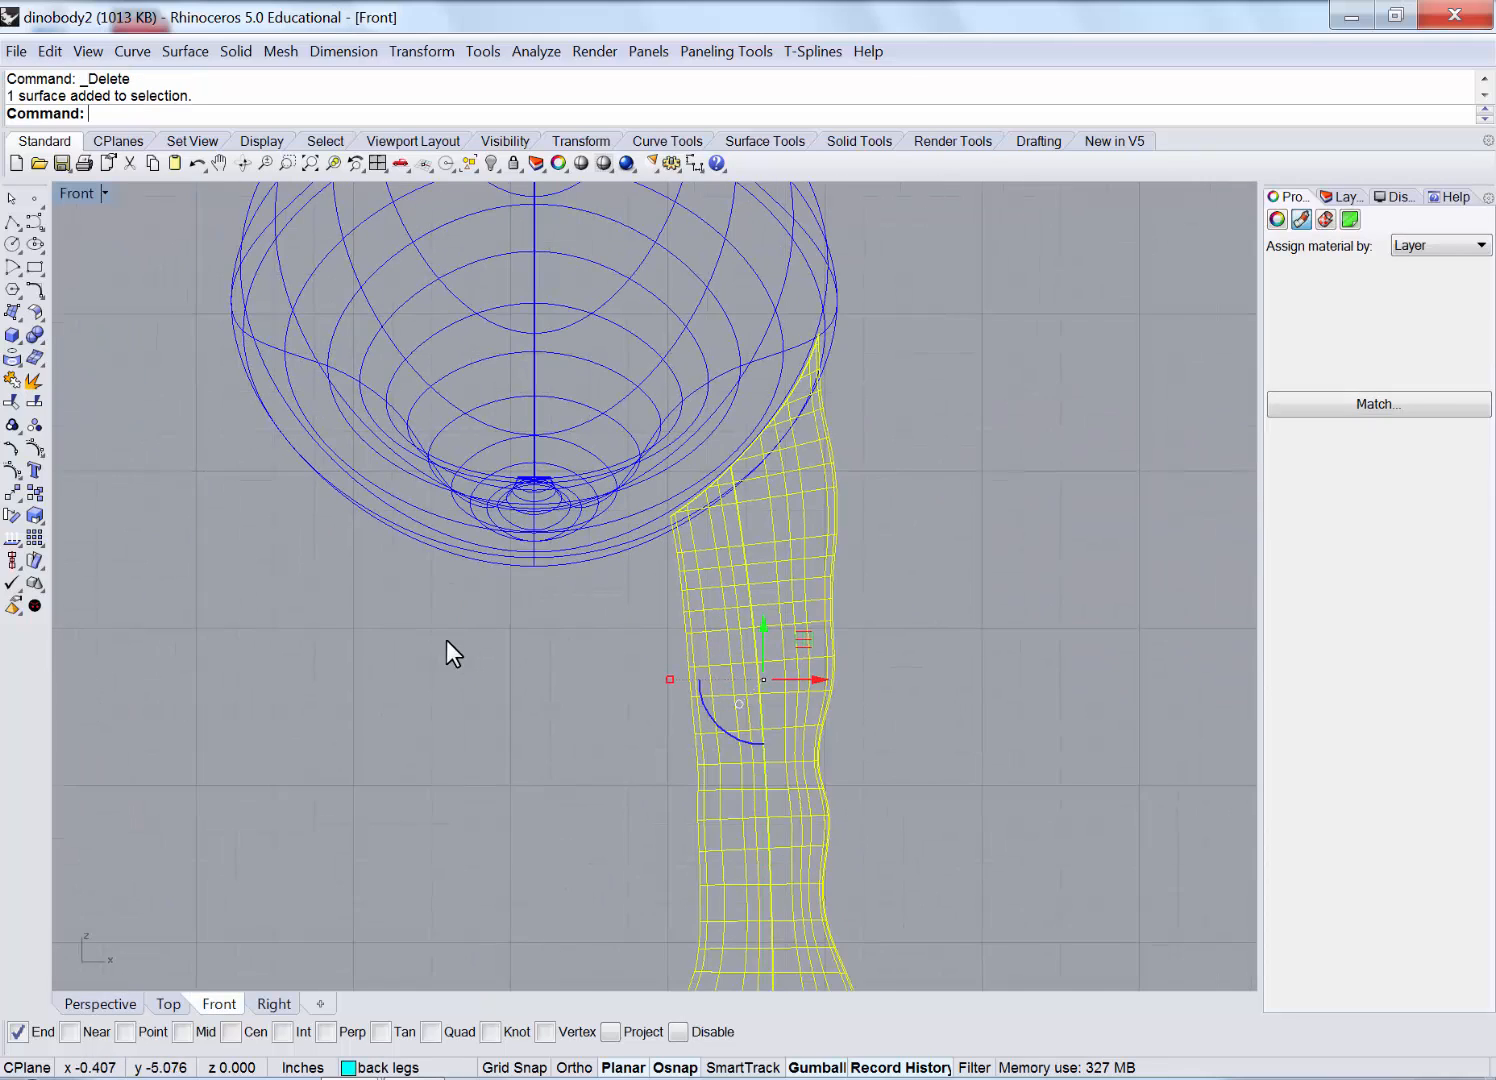
scroll(446, 640, "down", 4)
left_click(421, 51)
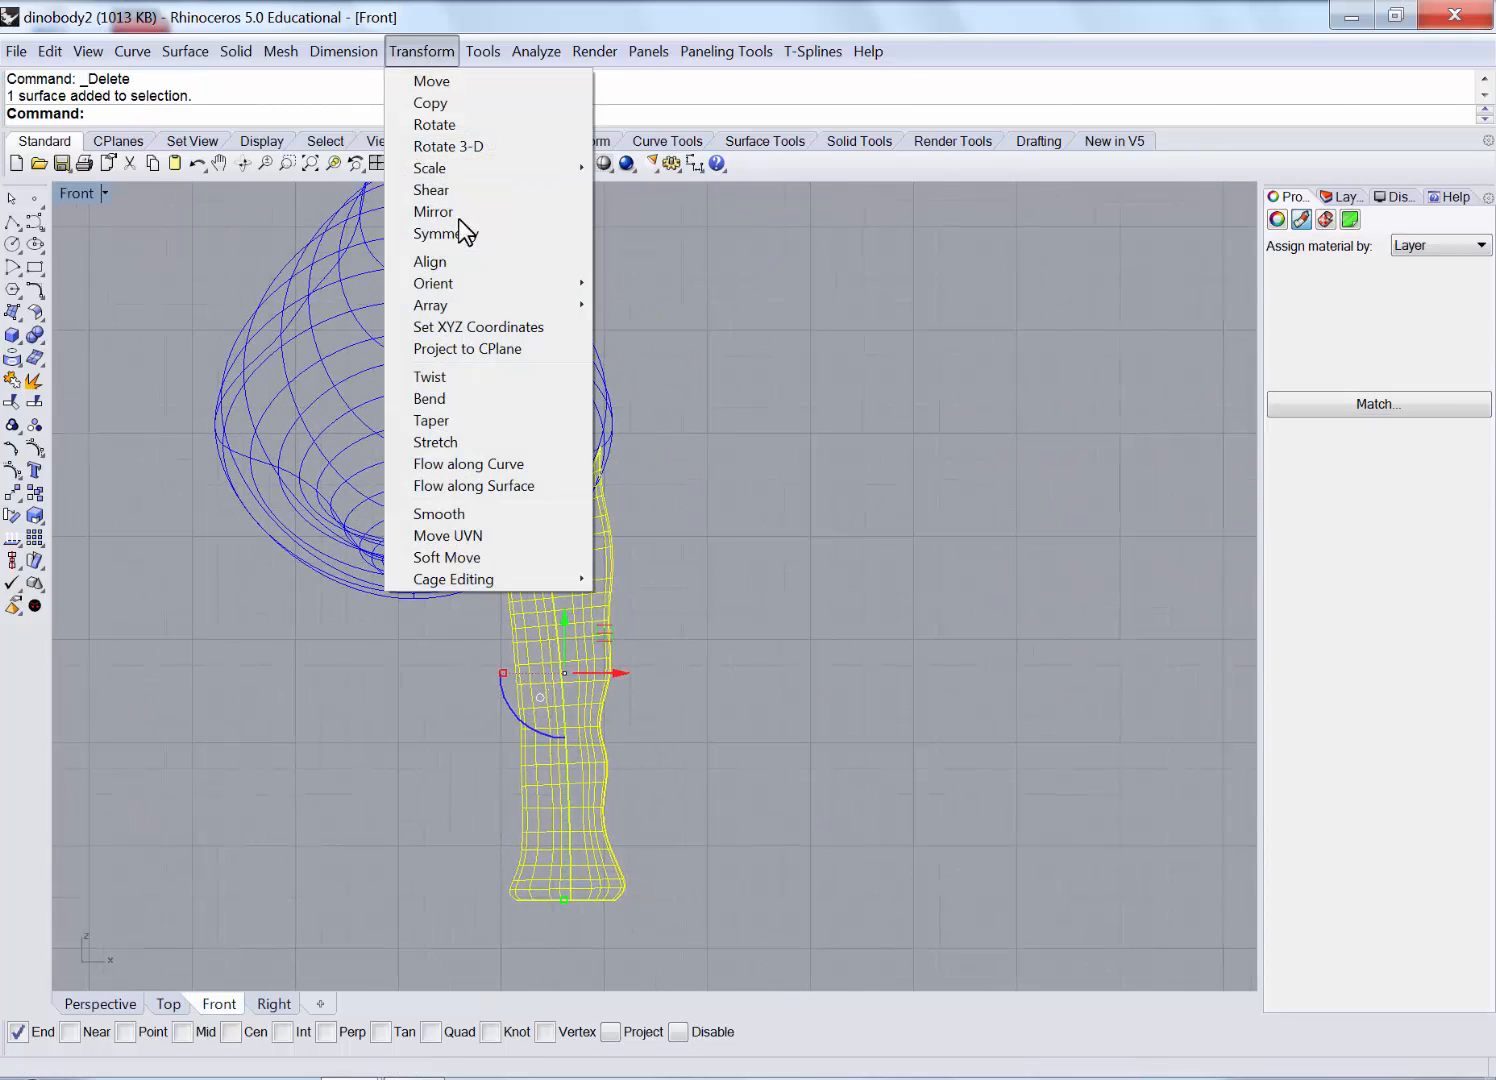
left_click(430, 398)
left_click(598, 384)
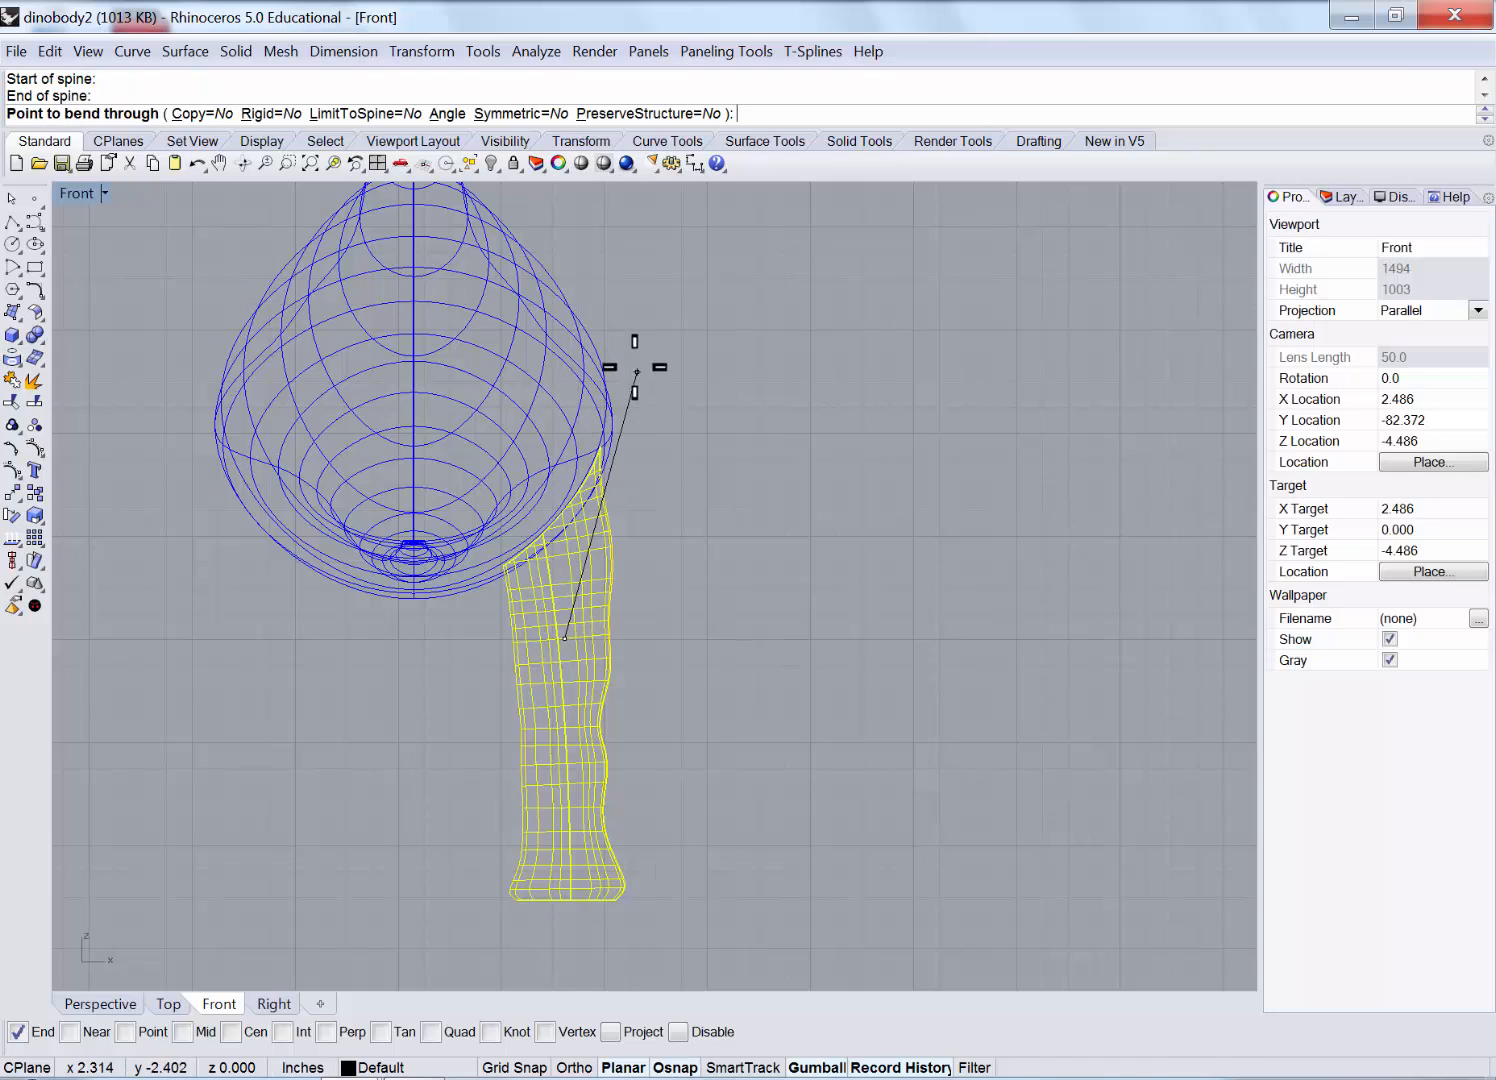
left_click(611, 358)
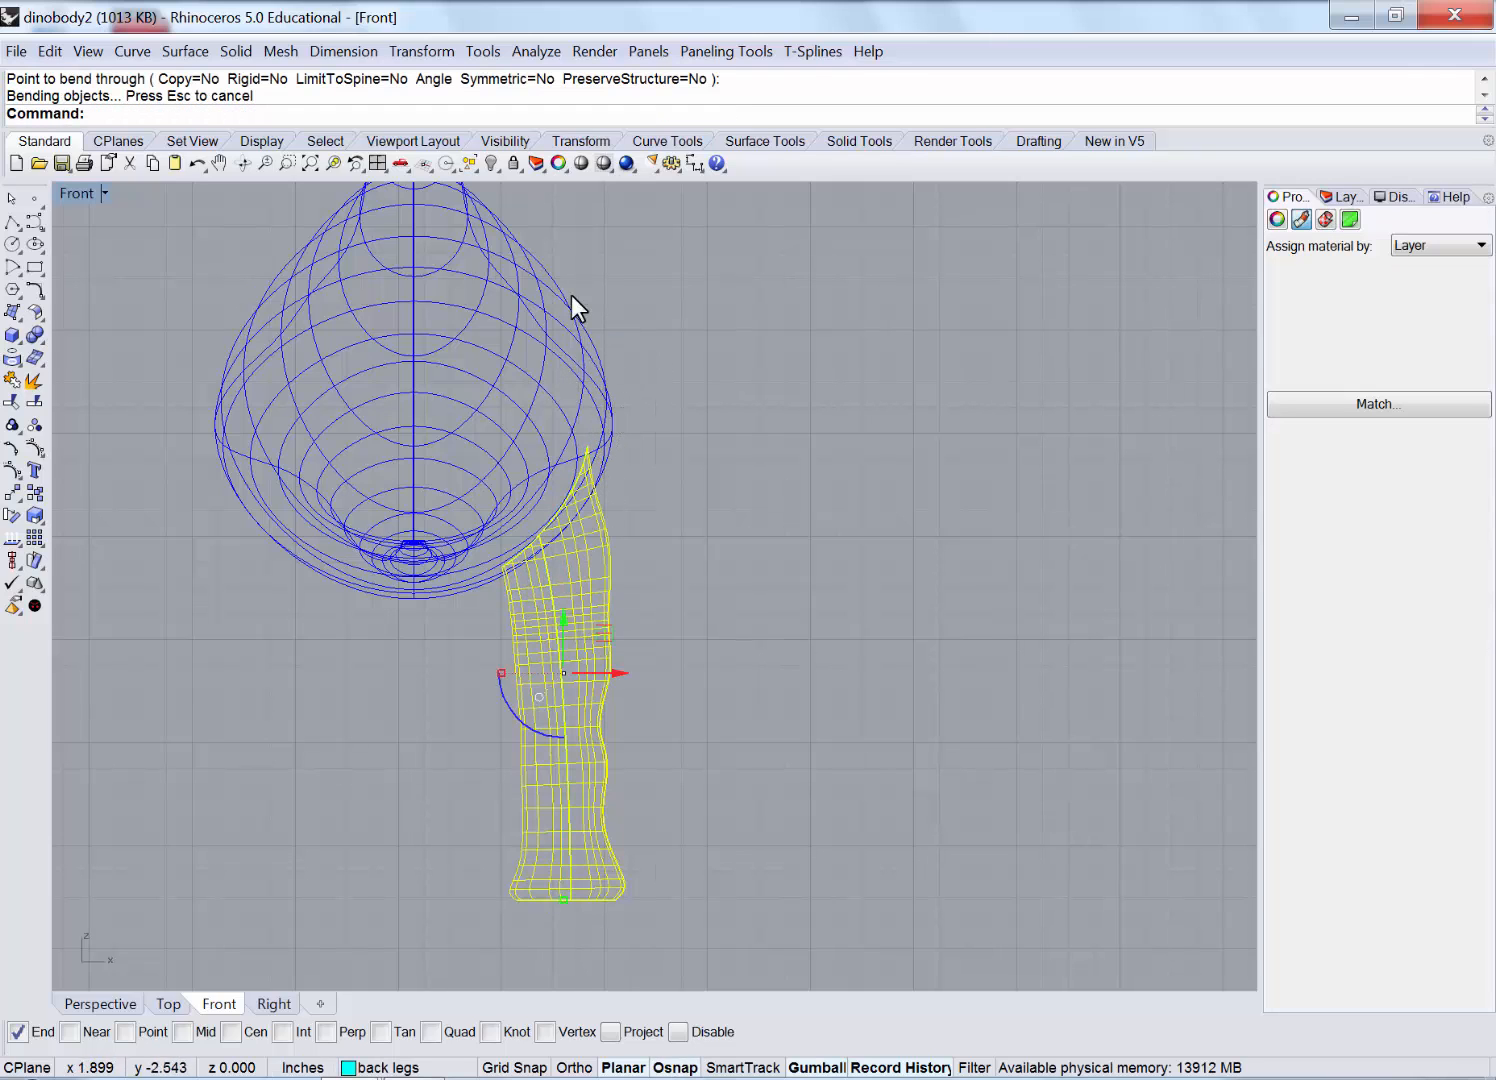
Repeat the bend on the leg in the Right view, pulling its top in toward the body.
double_click(70, 188)
mouse_move(1016, 432)
right_mouse_down()
mouse_move(842, 394)
mouse_move(785, 433)
mouse_move(781, 471)
mouse_move(1016, 461)
mouse_move(1002, 420)
right_mouse_up()
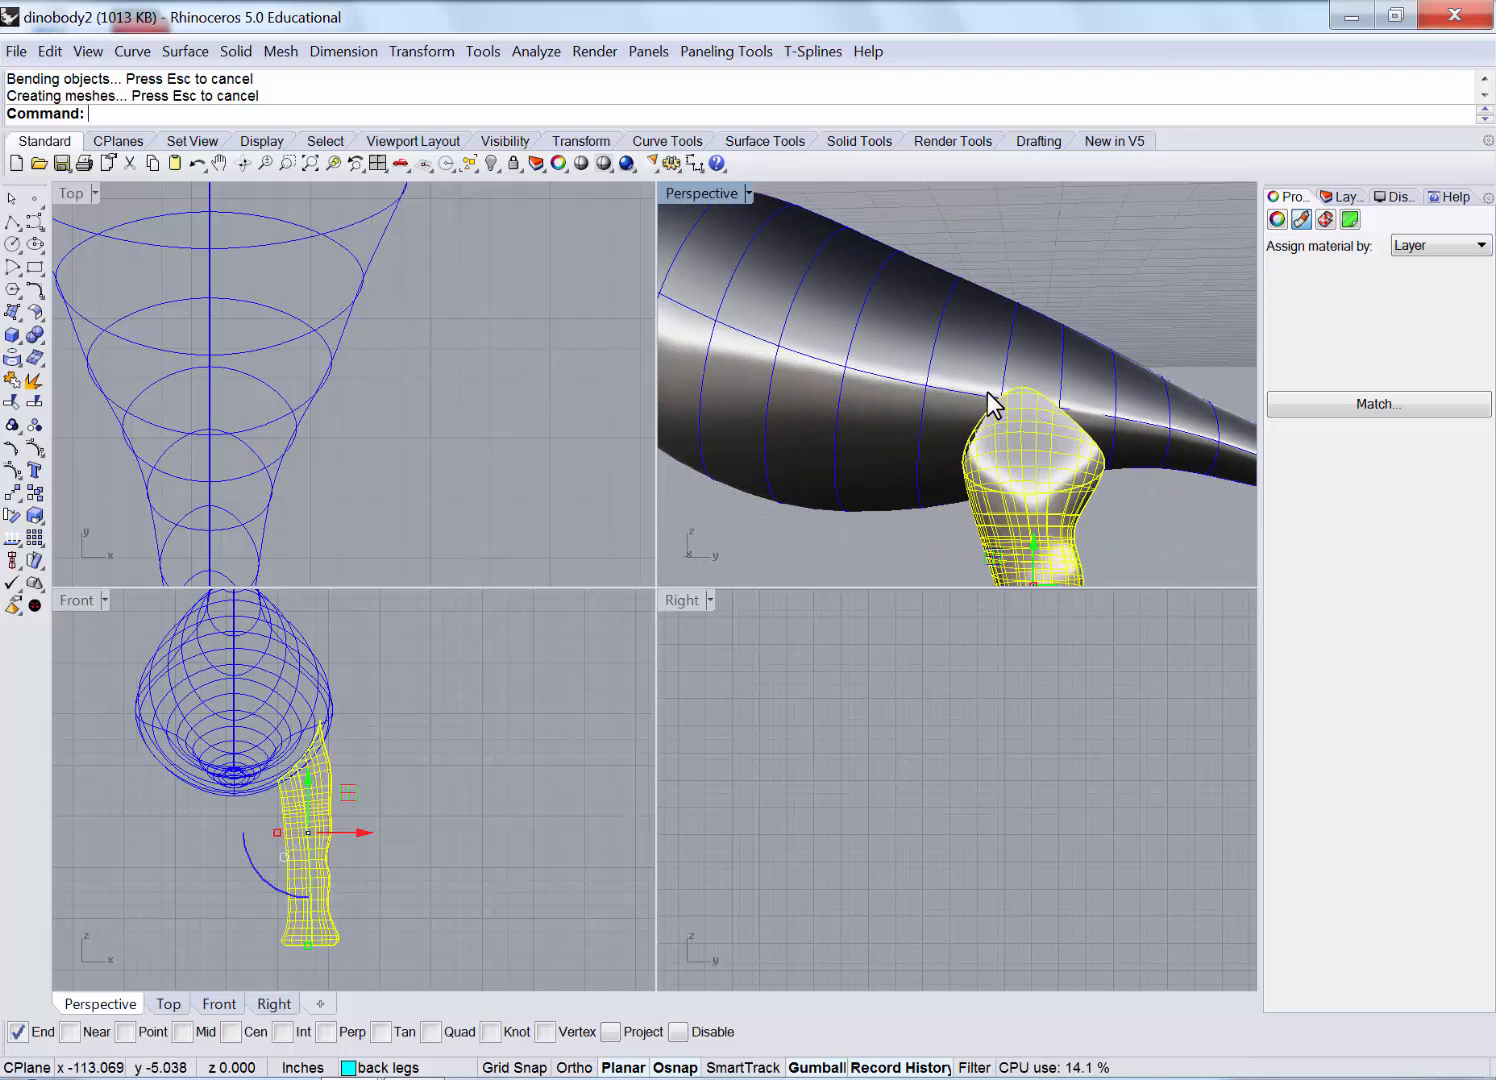
scroll(989, 400, "down", 8)
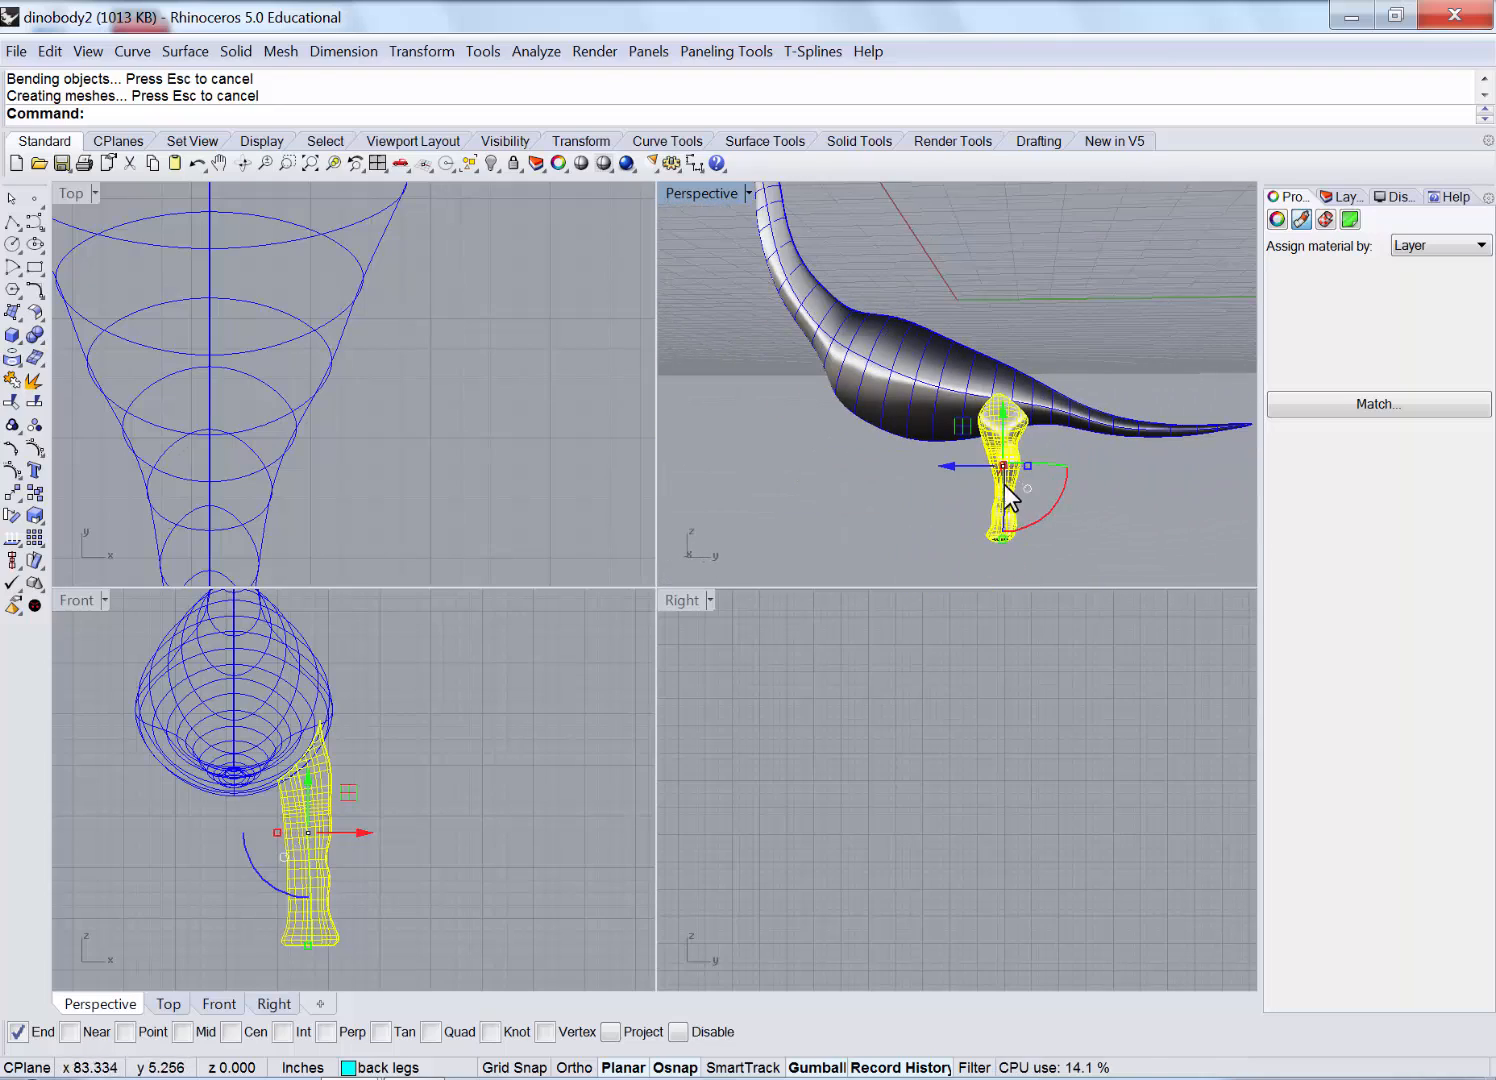
double_click(684, 599)
right_click_drag(838, 628, 808, 631)
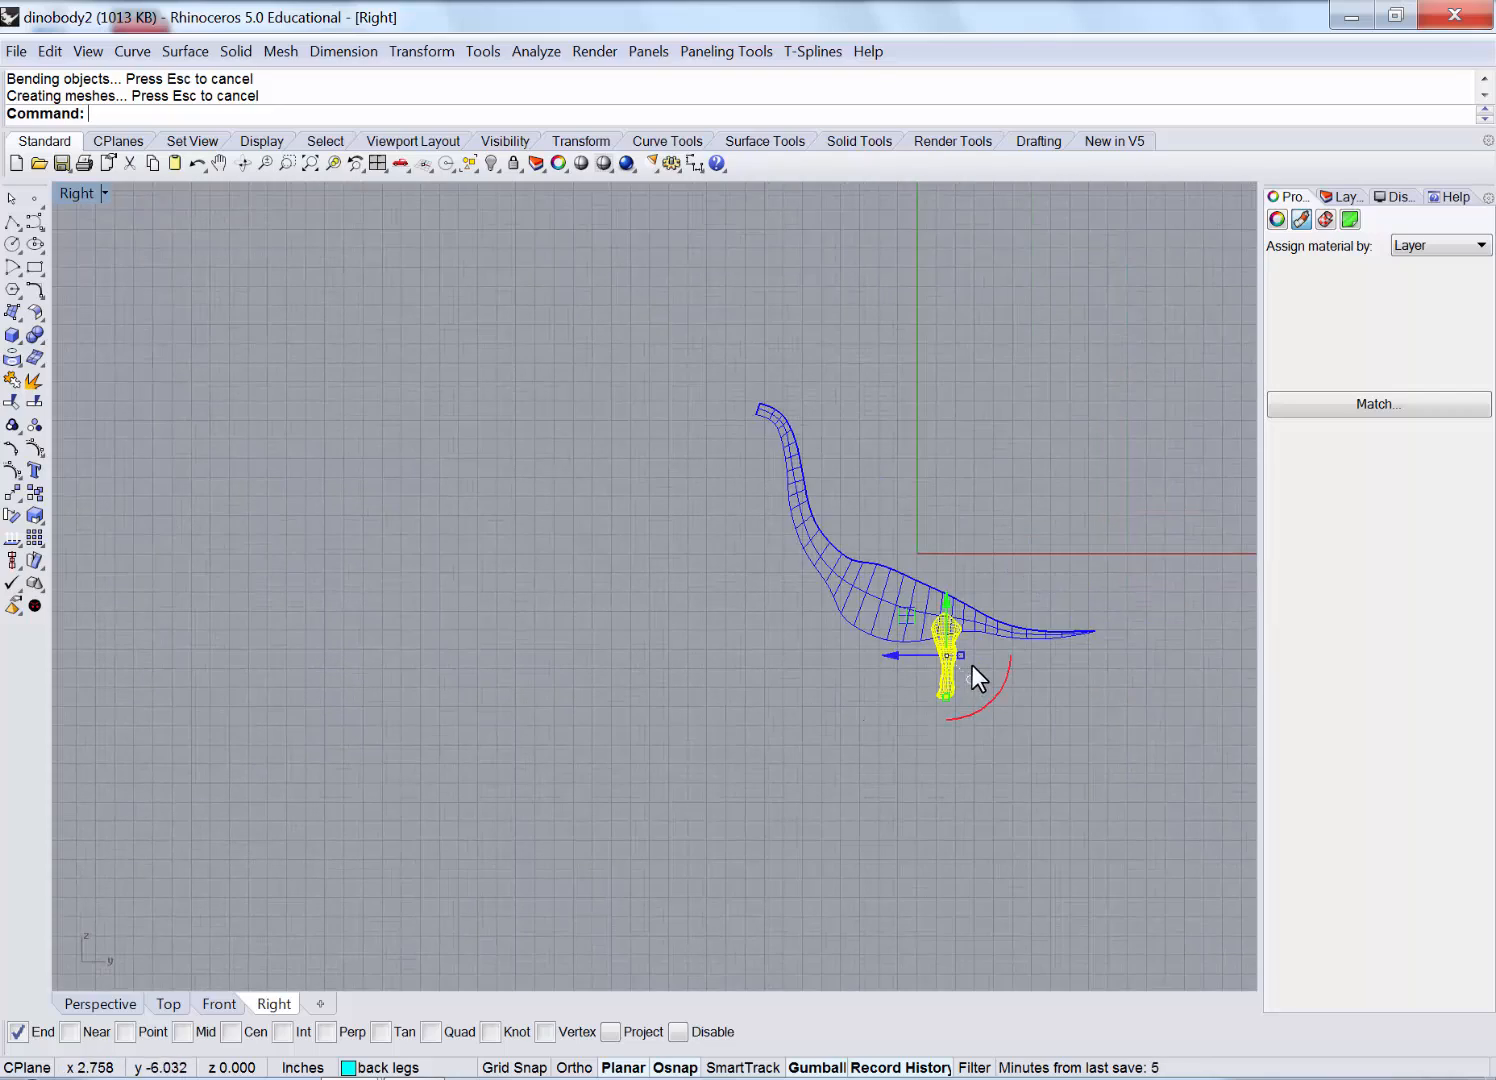
scroll(971, 665, "up", 20)
right_click_drag(862, 485, 835, 606)
scroll(747, 487, "down", 4)
right_click(708, 546)
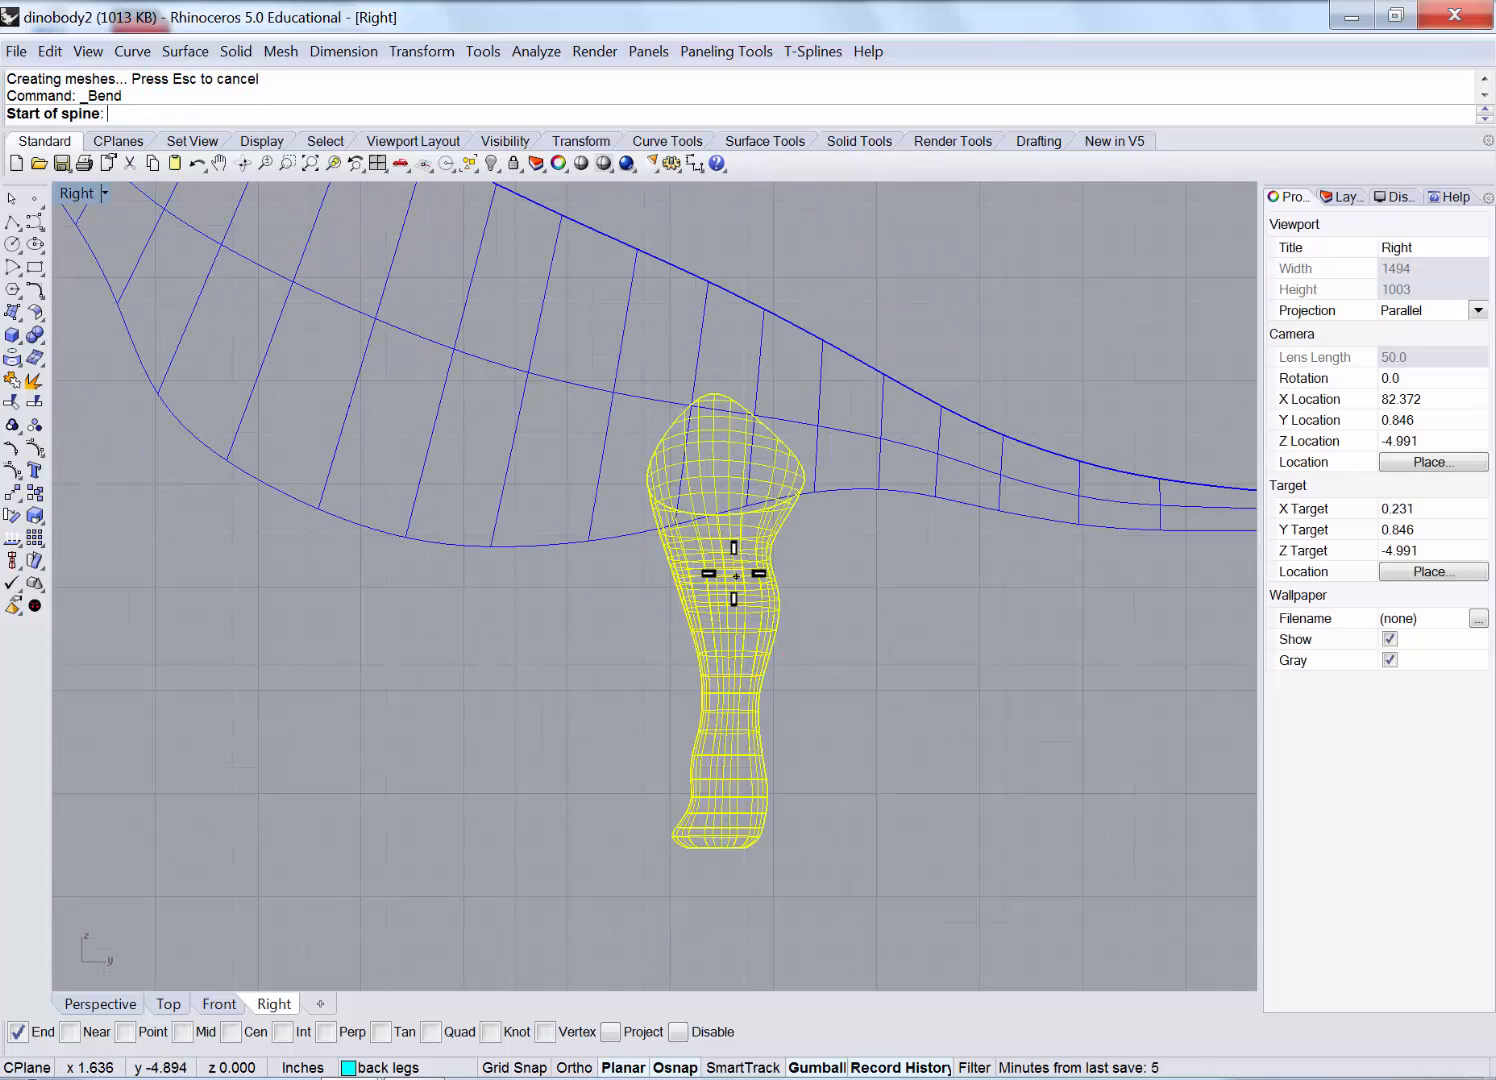
left_click(834, 298)
left_click(797, 278)
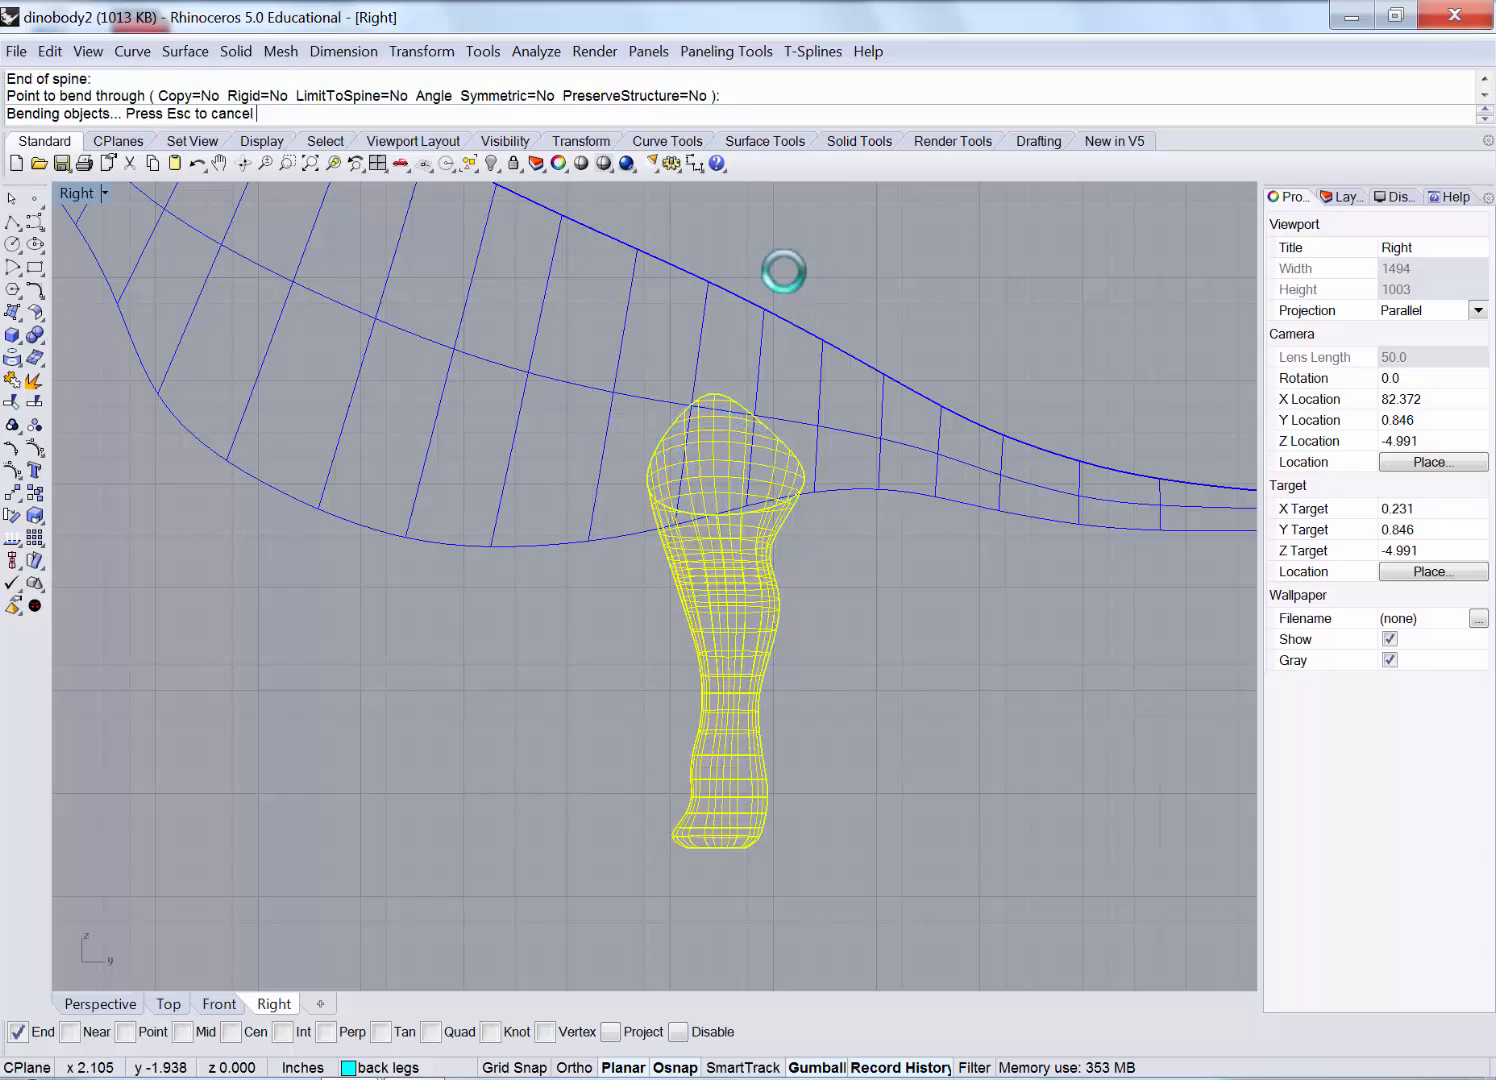
Restore the four-viewport layout, inspect the bent leg, and select its surface.
double_click(68, 190)
left_click(1066, 345)
right_click_drag(1068, 395, 729, 293)
scroll(1000, 445, "up", 6)
scroll(888, 342, "down", 6)
scroll(942, 458, "up", 3)
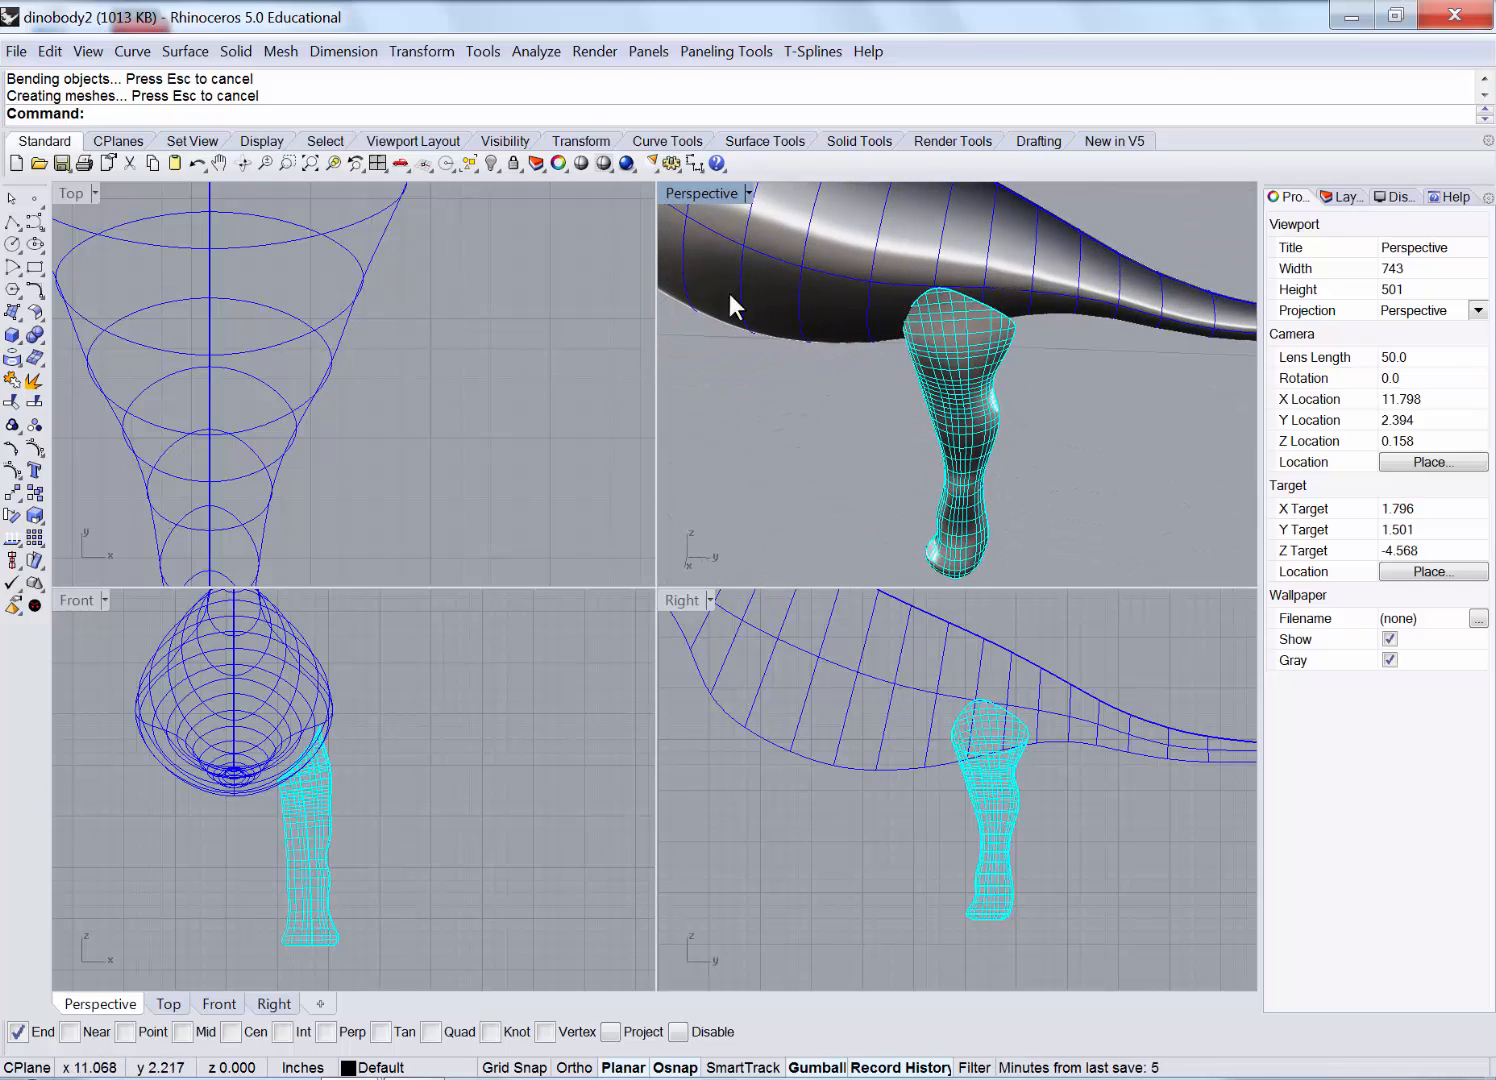
left_click(956, 396)
Cage-edit the leg with a BoundingBox cage: World coordinates, default 4x4x4 points, Global region.
left_click(432, 56)
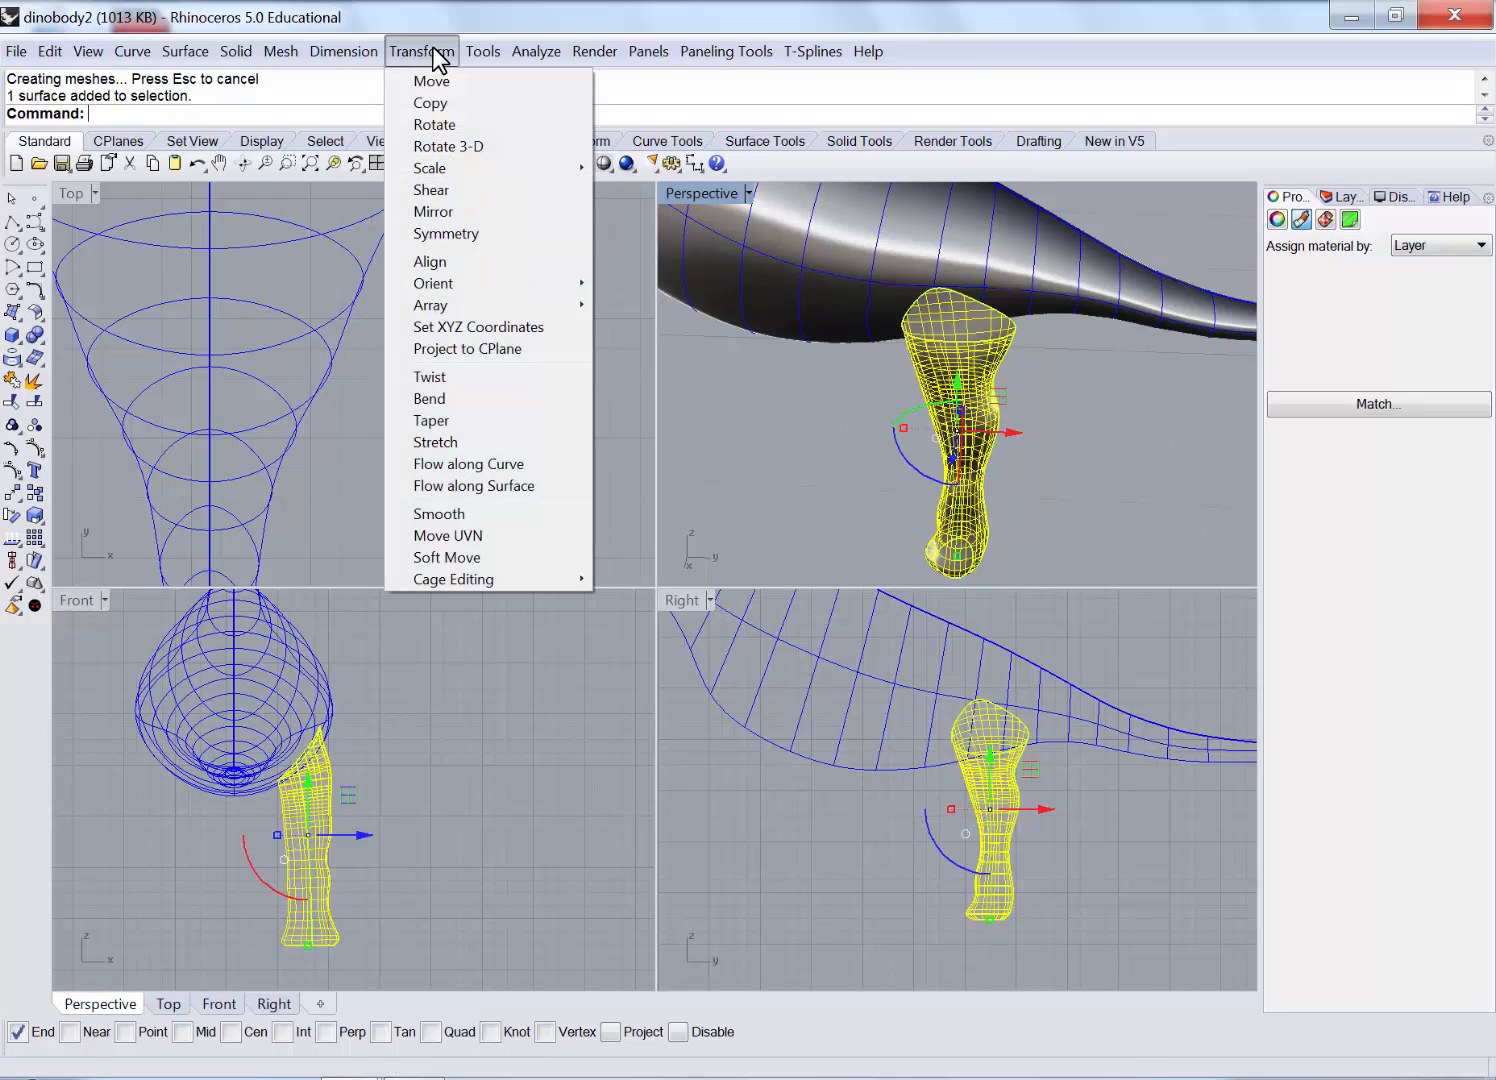
mouse_move(557, 582)
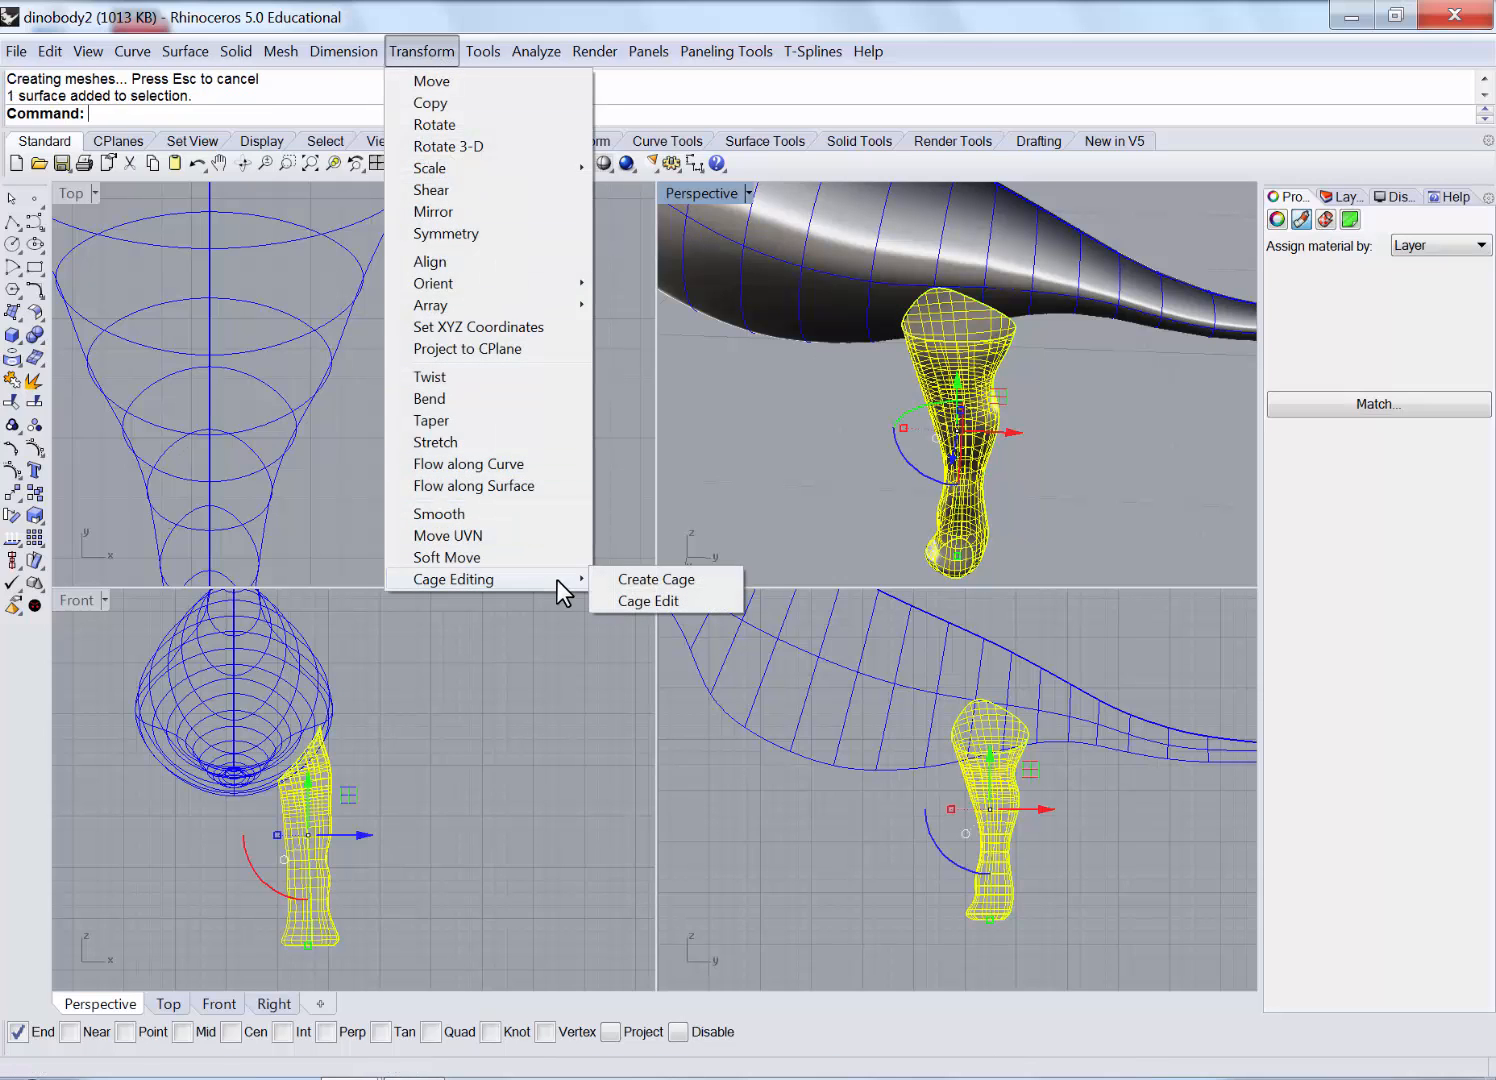
left_click(650, 601)
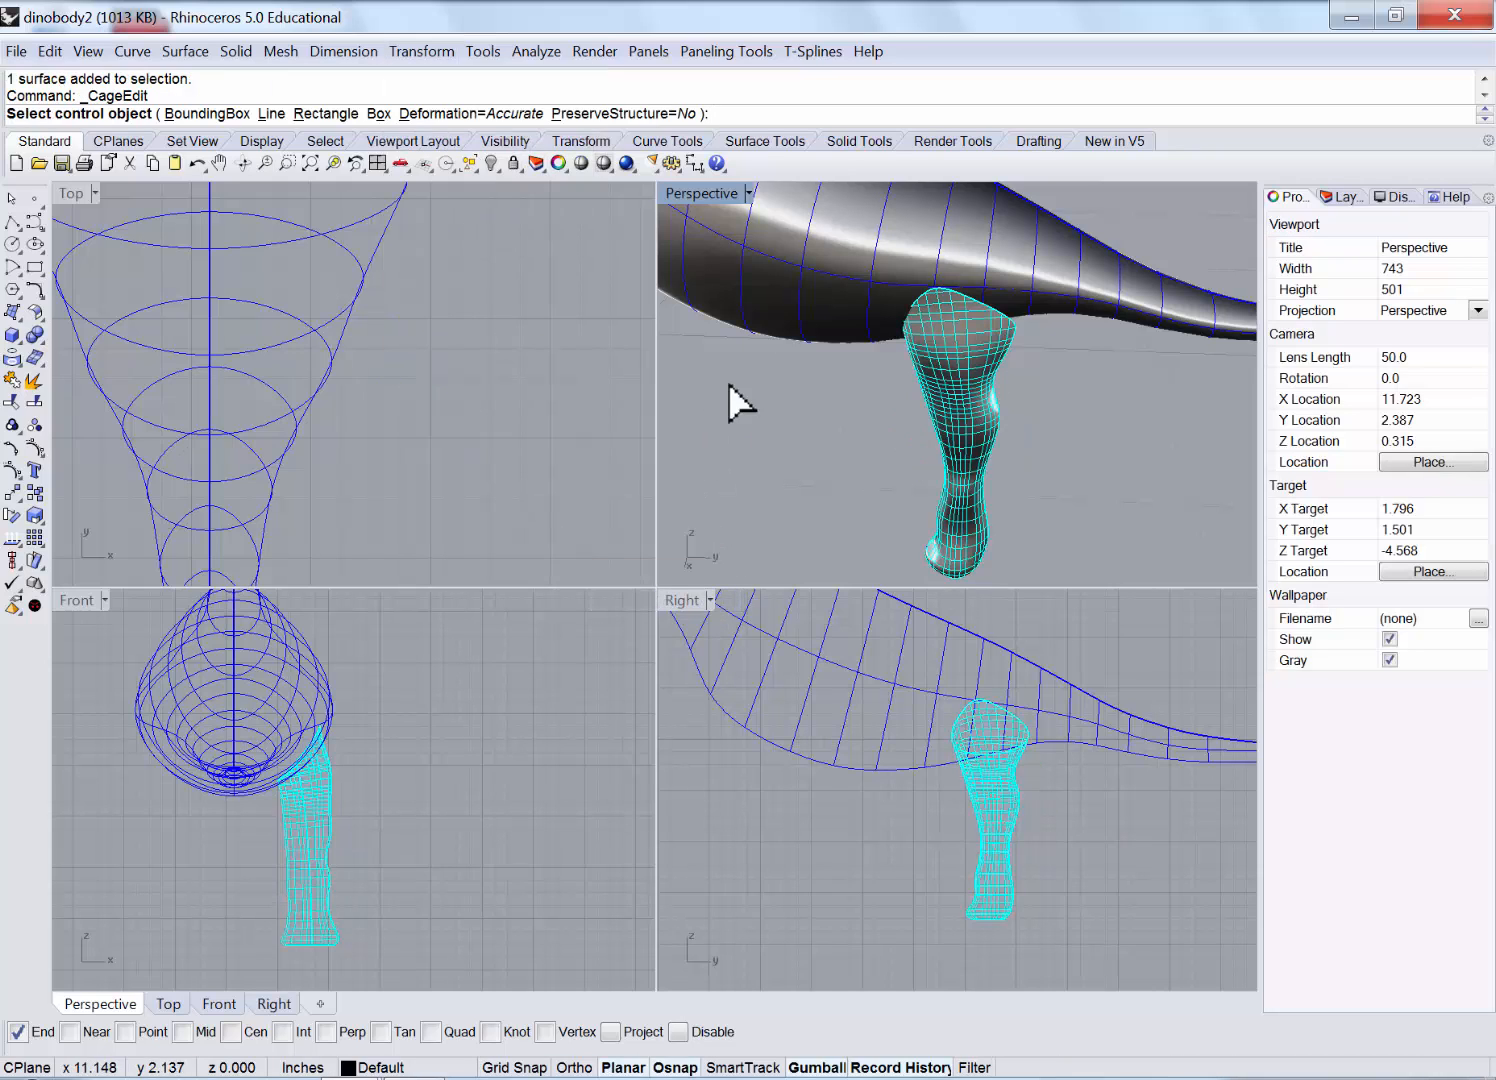
left_click(205, 114)
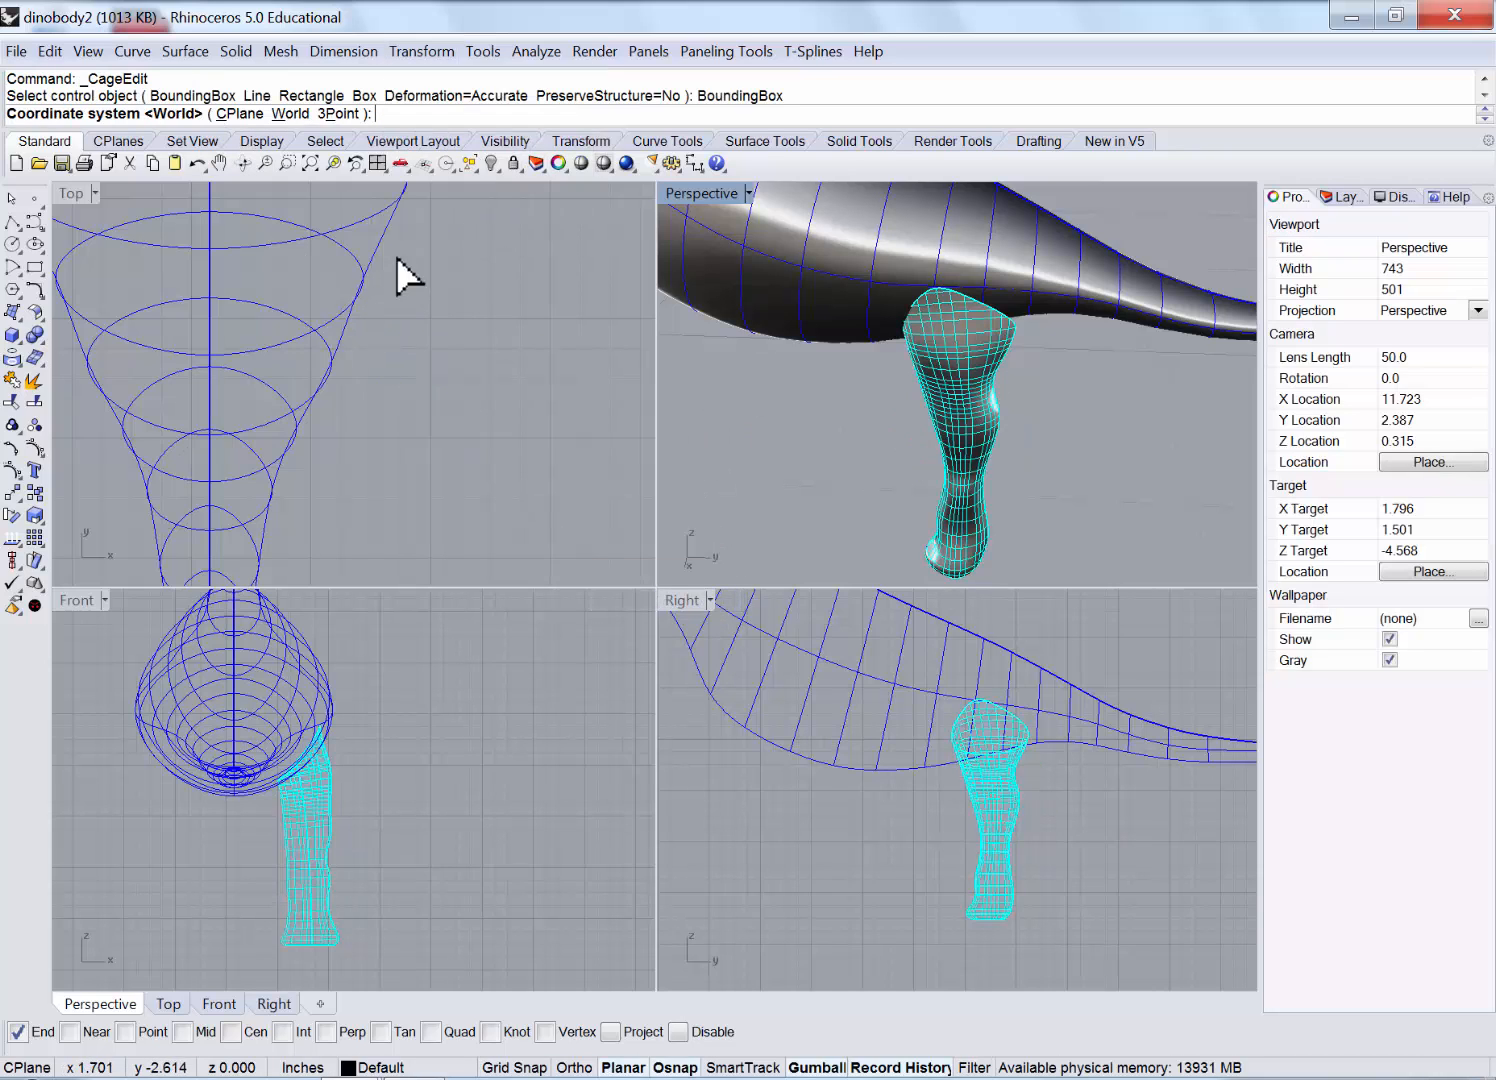
right_click(397, 298)
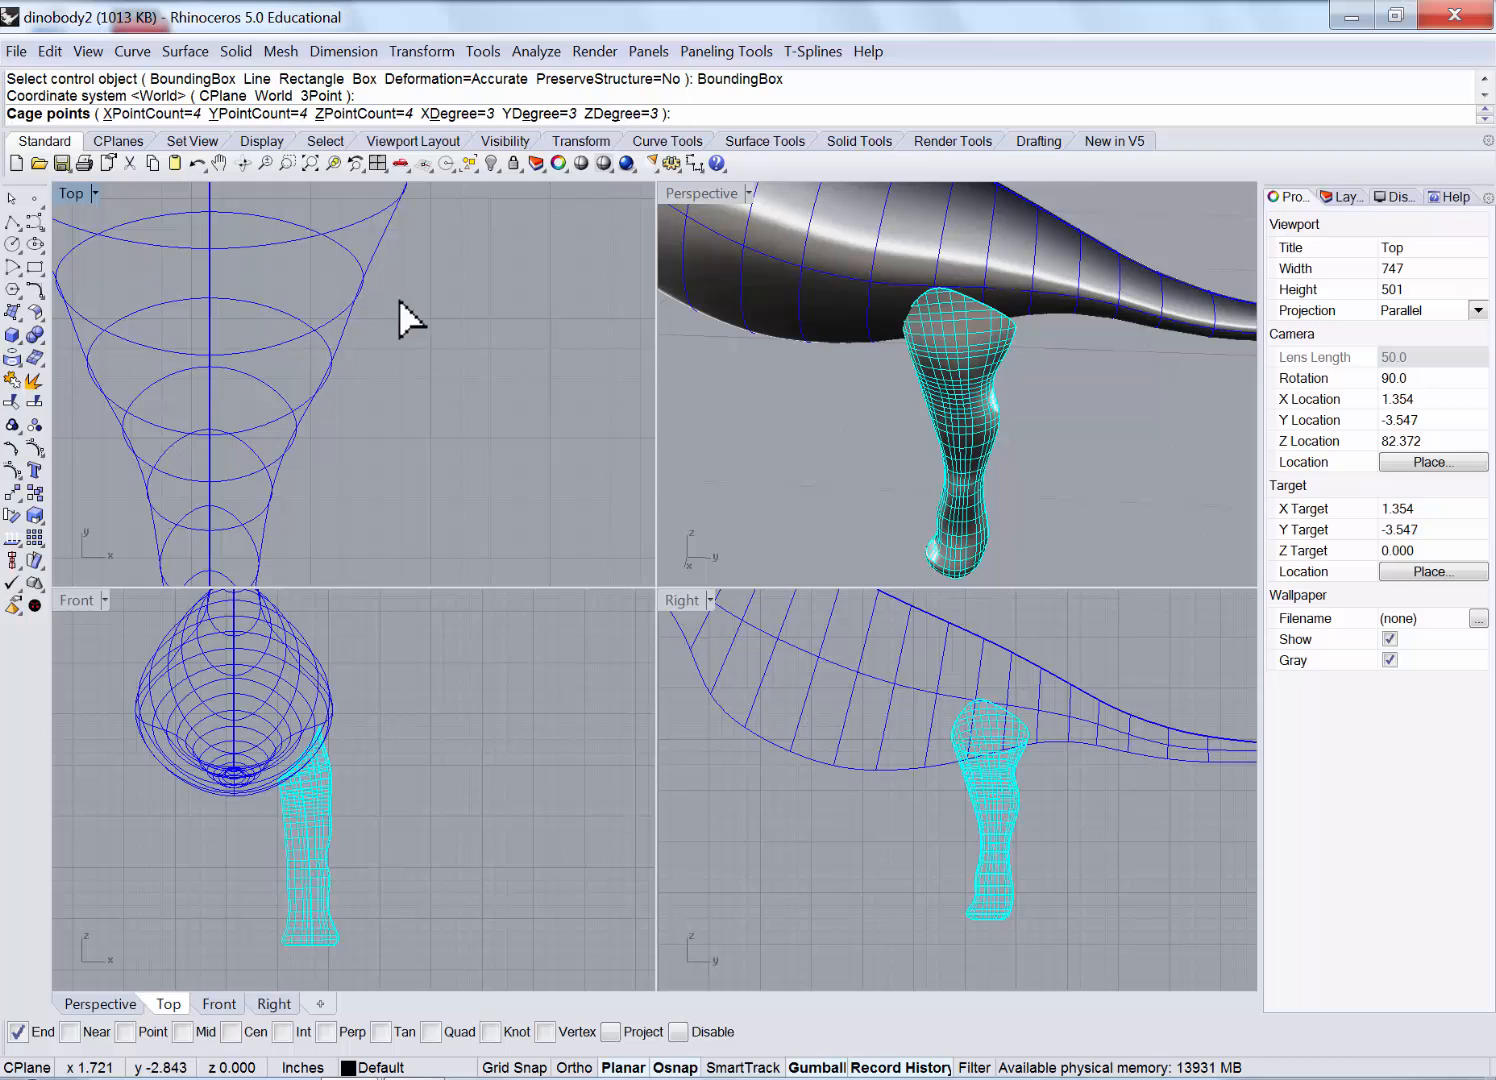
right_click(561, 398)
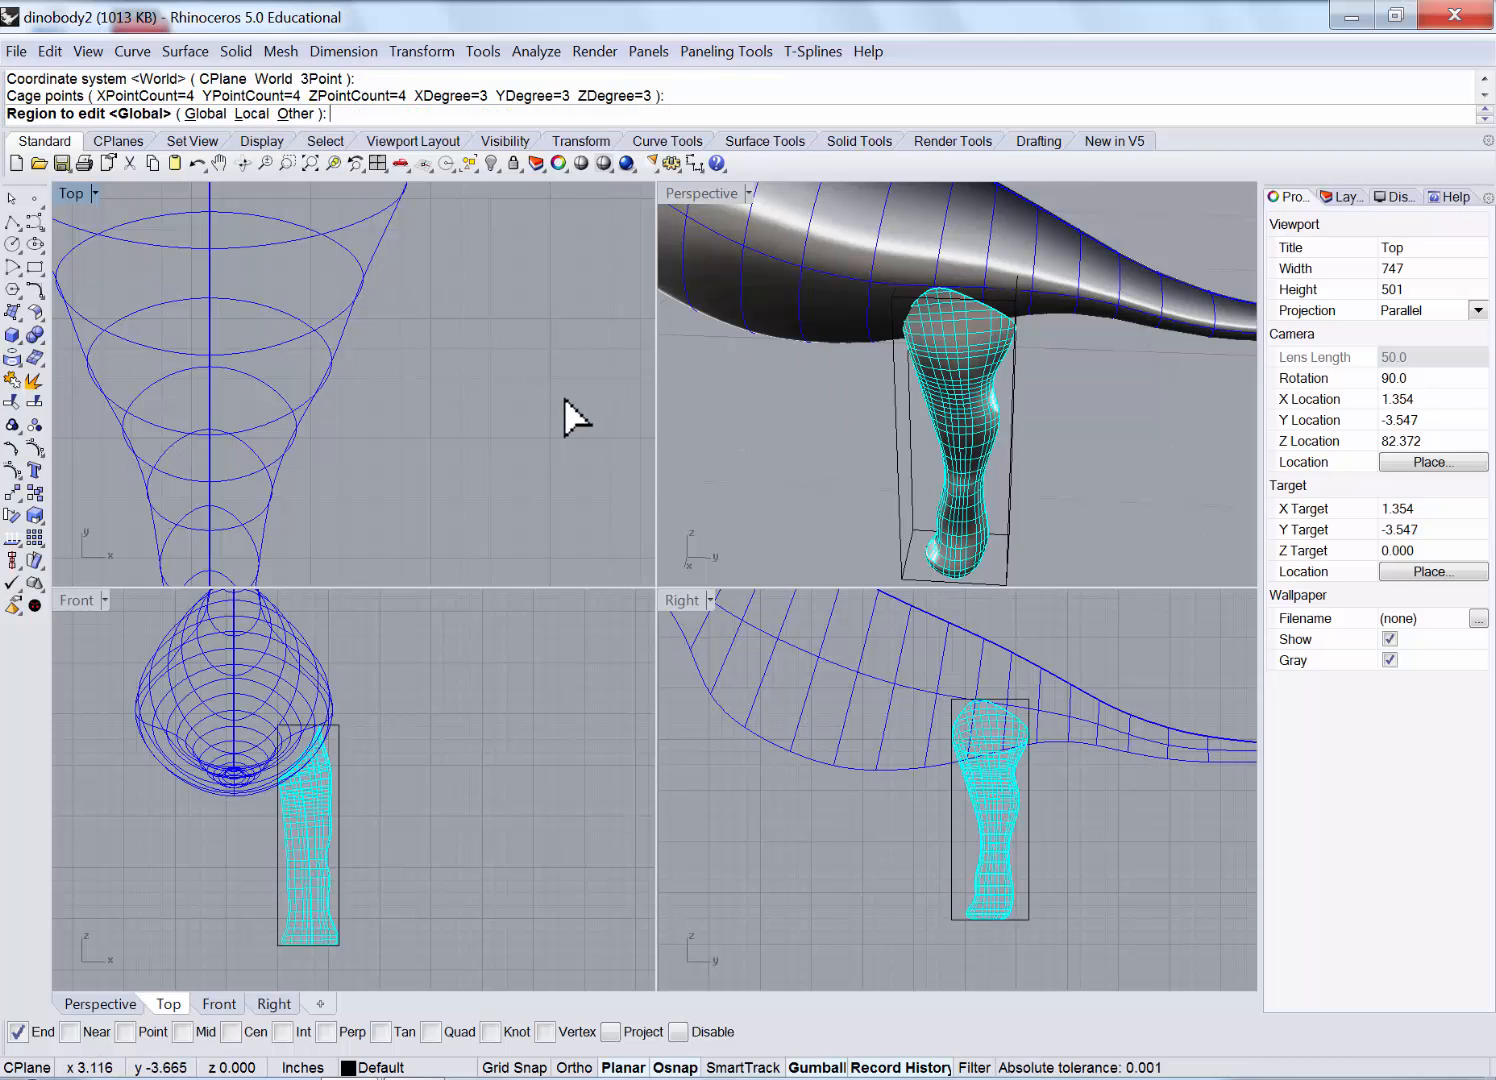
right_click(565, 397)
right_click_drag(872, 338, 743, 299)
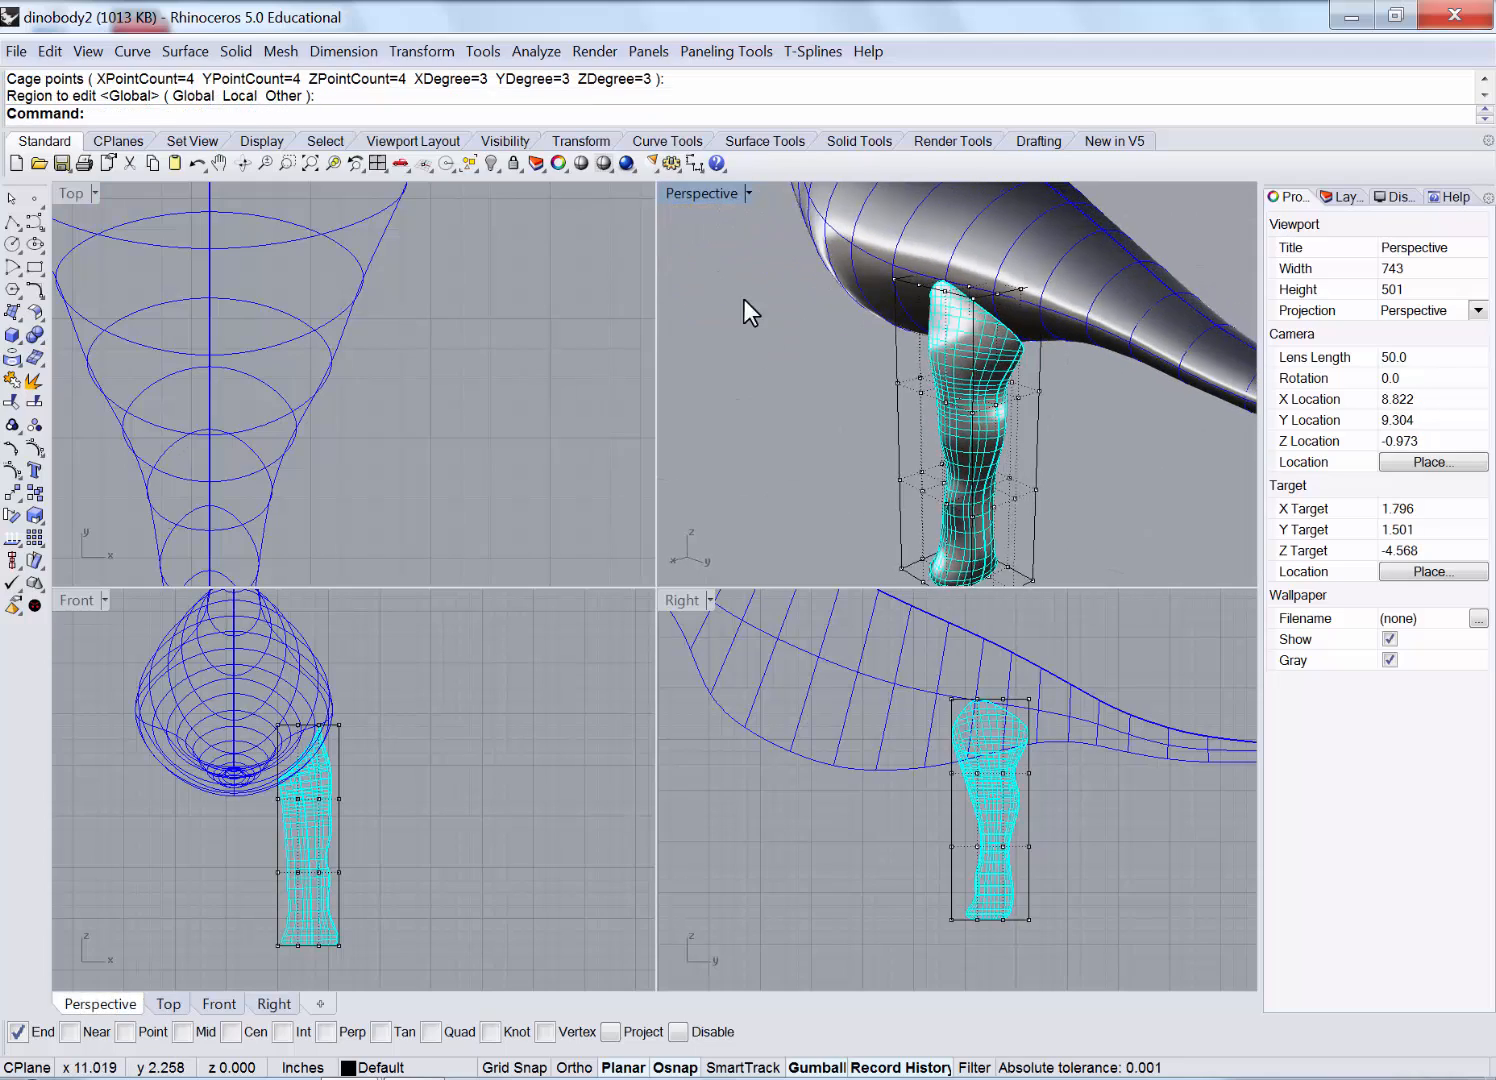
Maximize Perspective and drag the leg-top cage points up and outward.
double_click(697, 193)
scroll(805, 360, "up", 3)
scroll(427, 457, "up", 3)
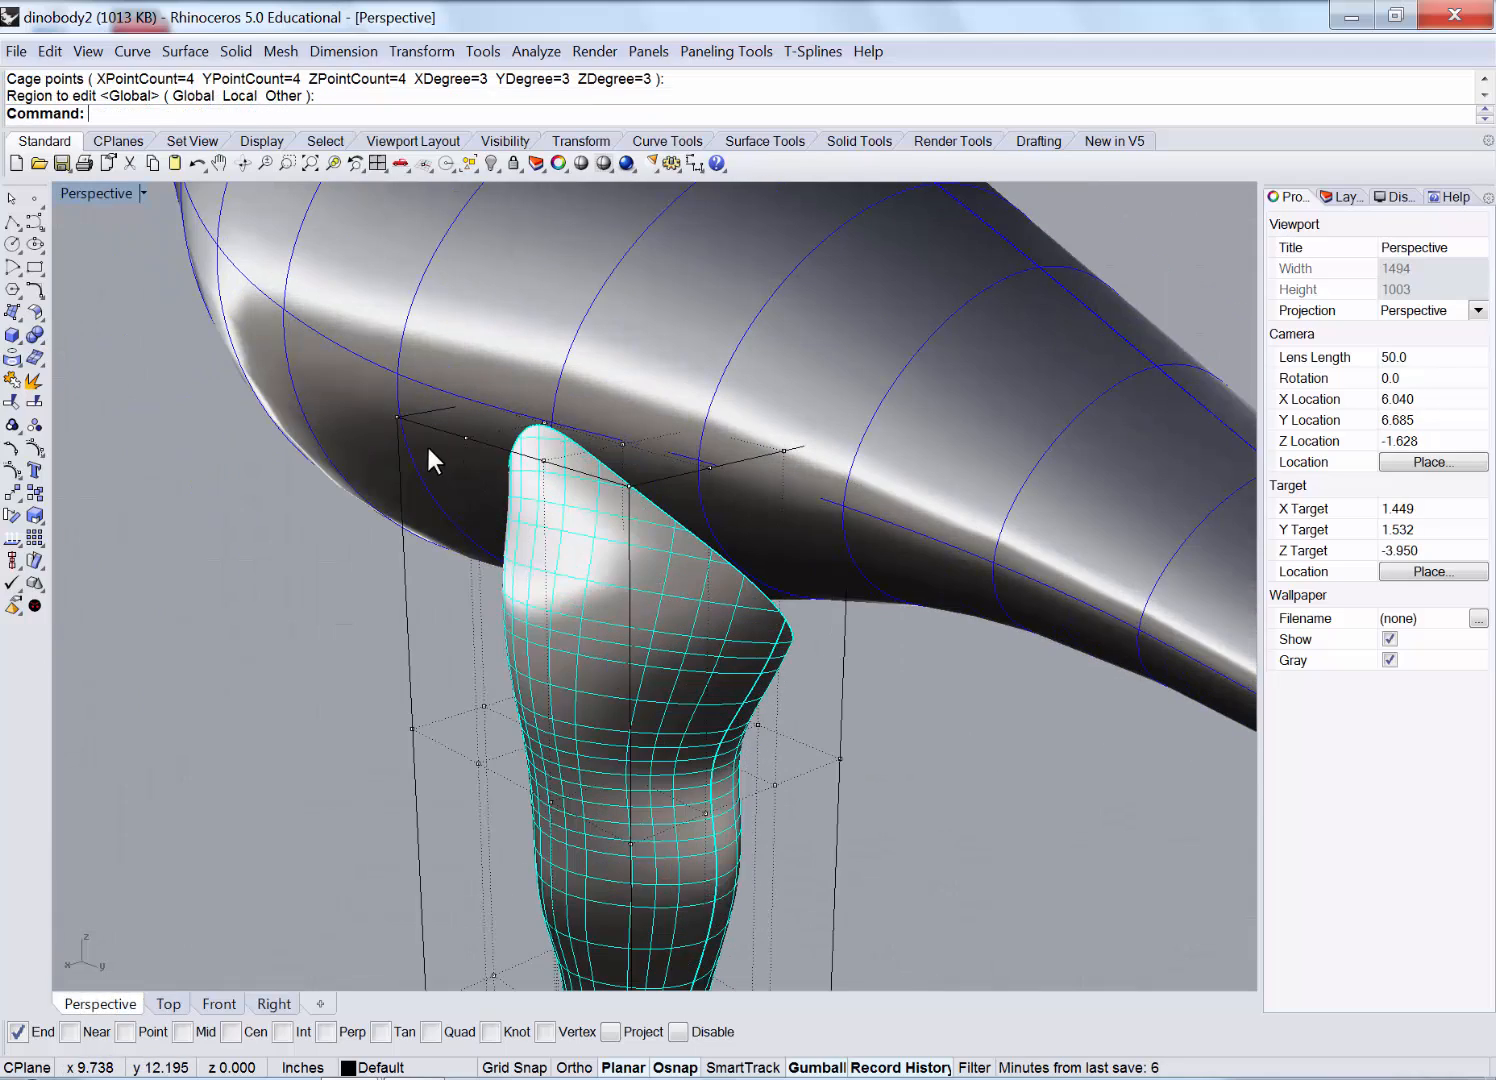
scroll(372, 455, "up", 2)
right_click_drag(372, 455, 361, 326)
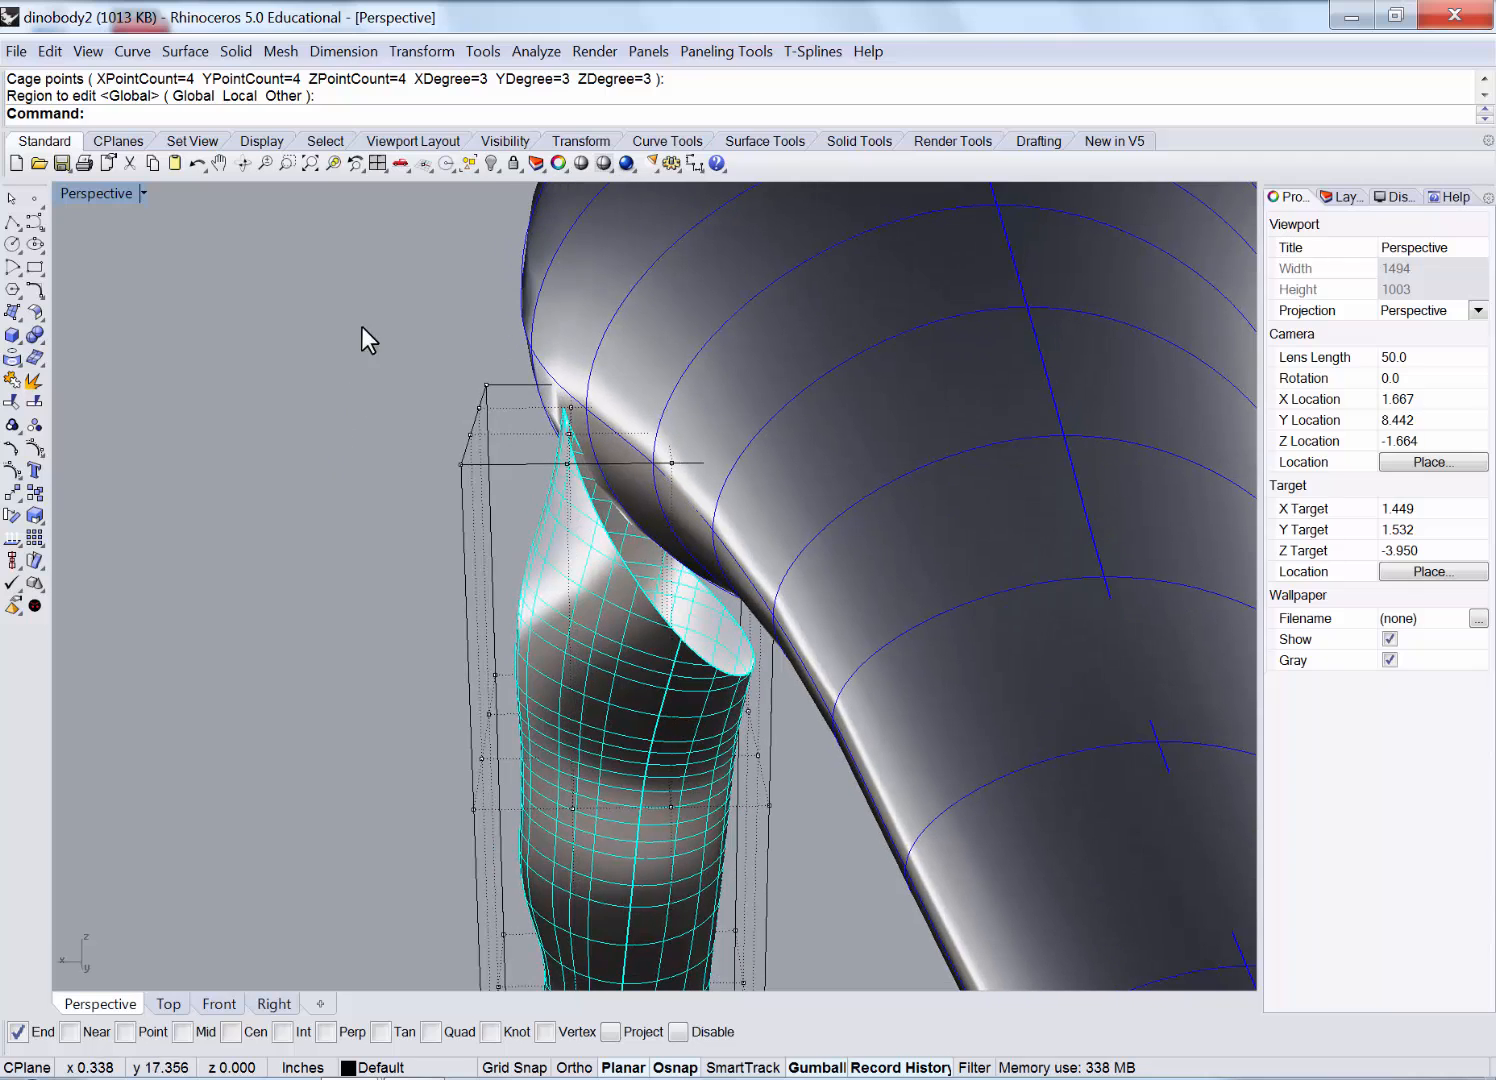
left_click_drag(607, 513, 610, 508)
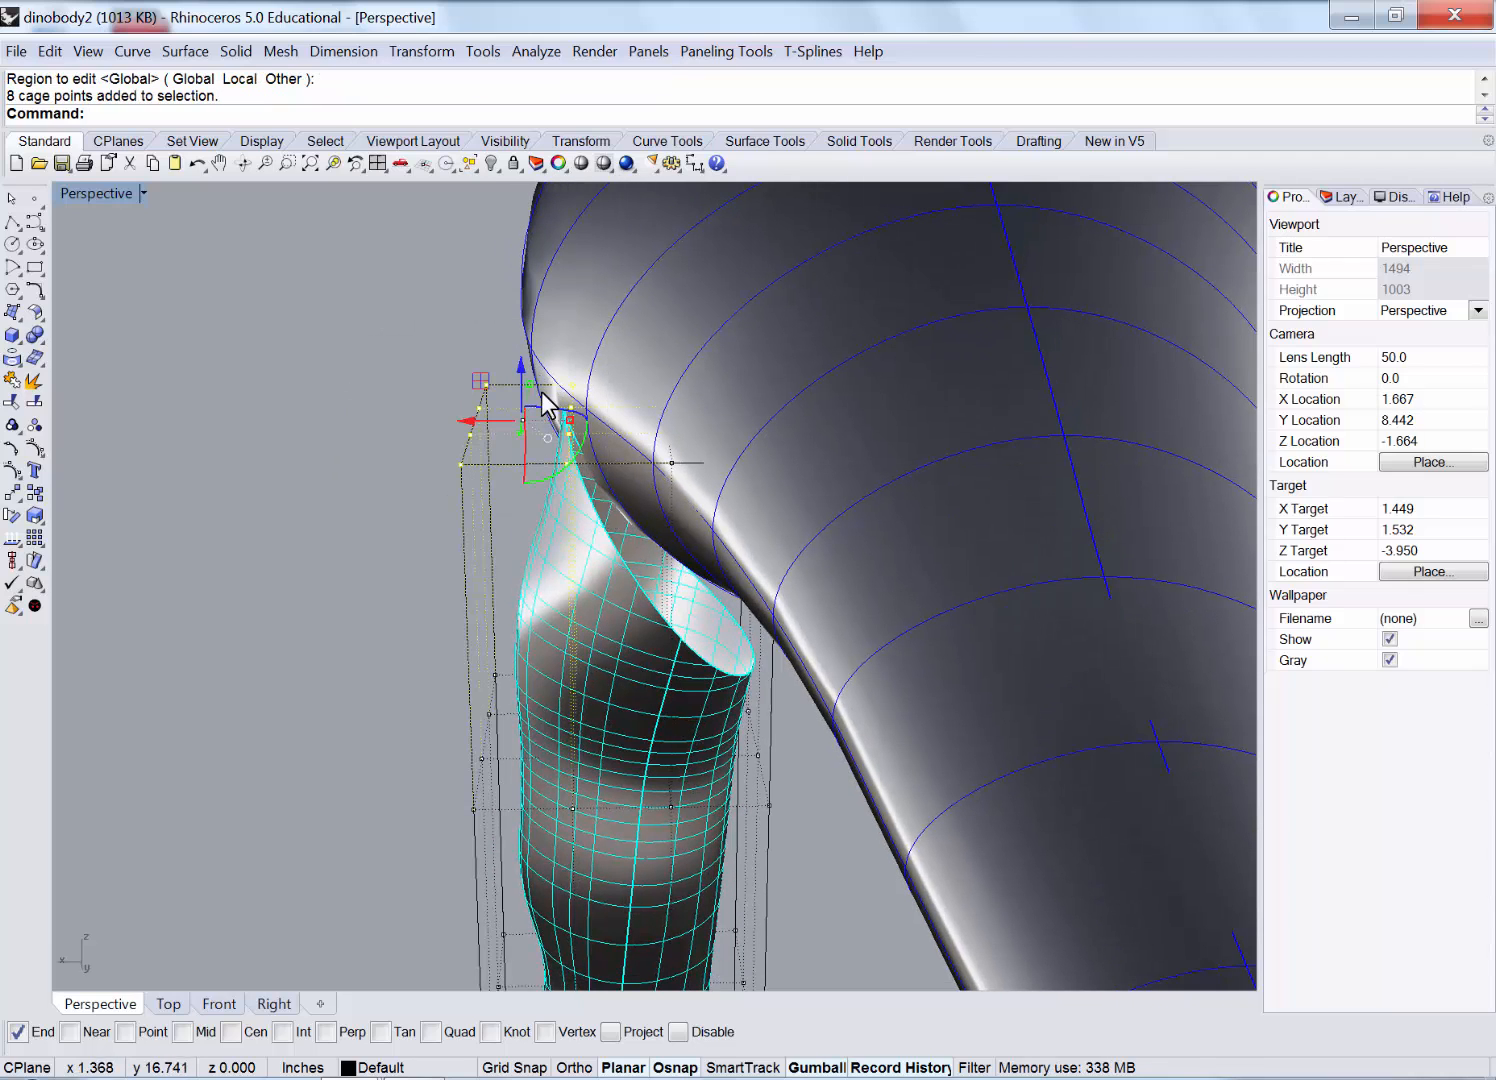
left_click_drag(480, 385, 528, 330)
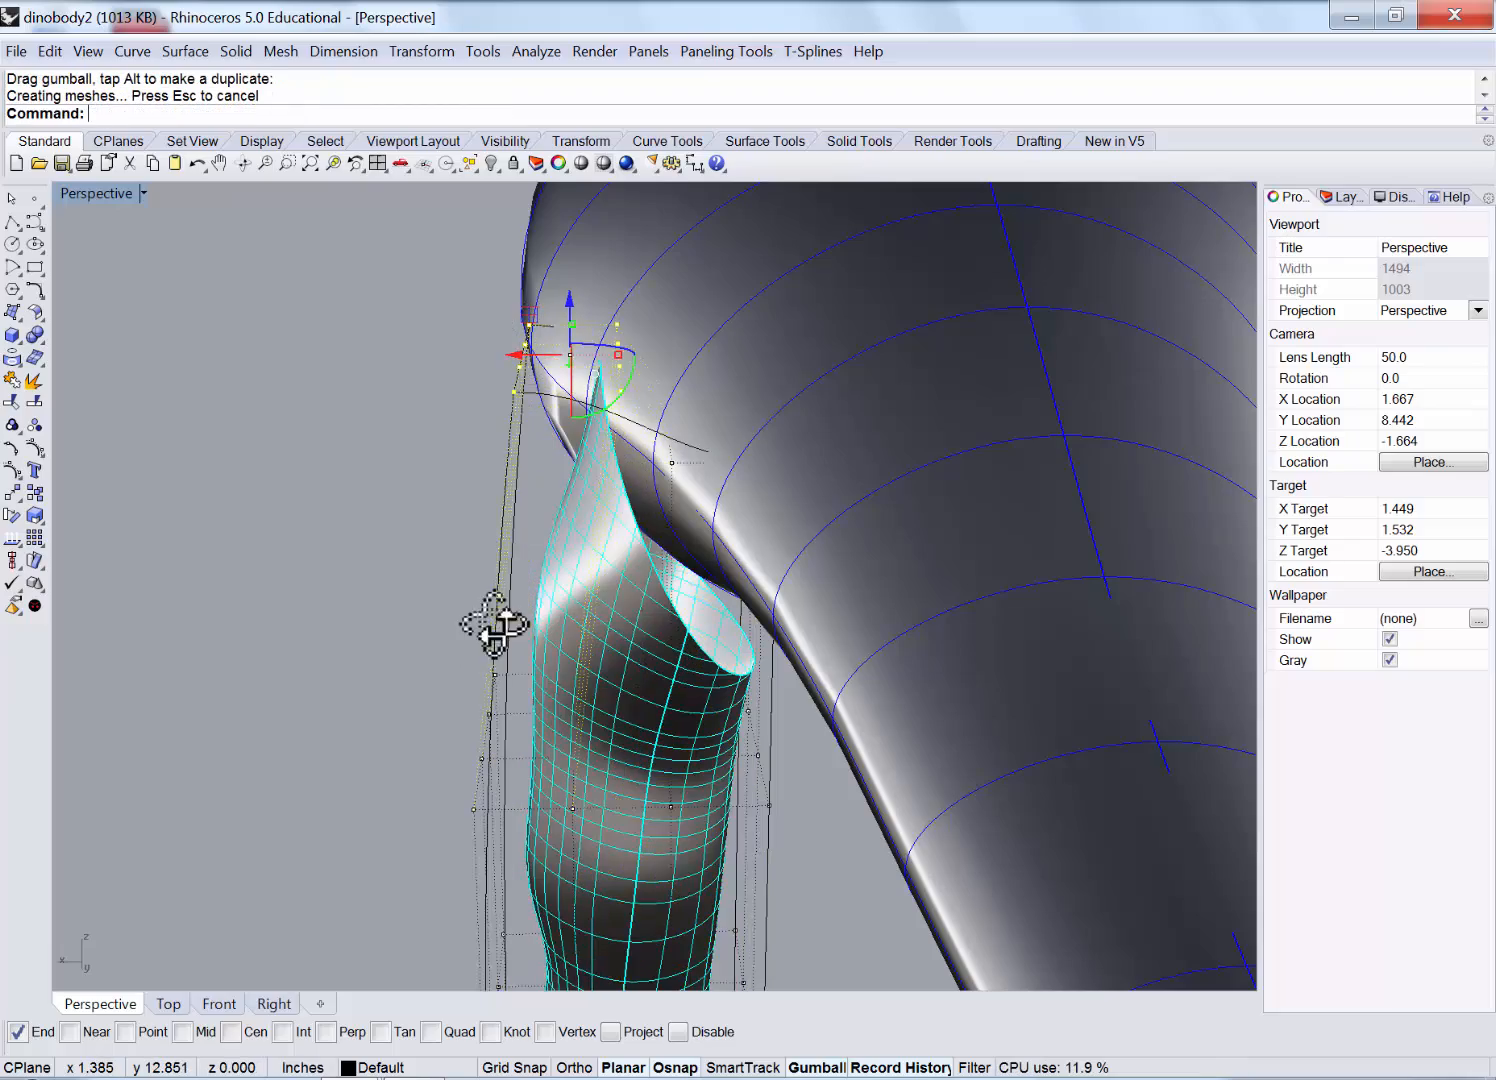
right_click_drag(494, 624, 430, 650)
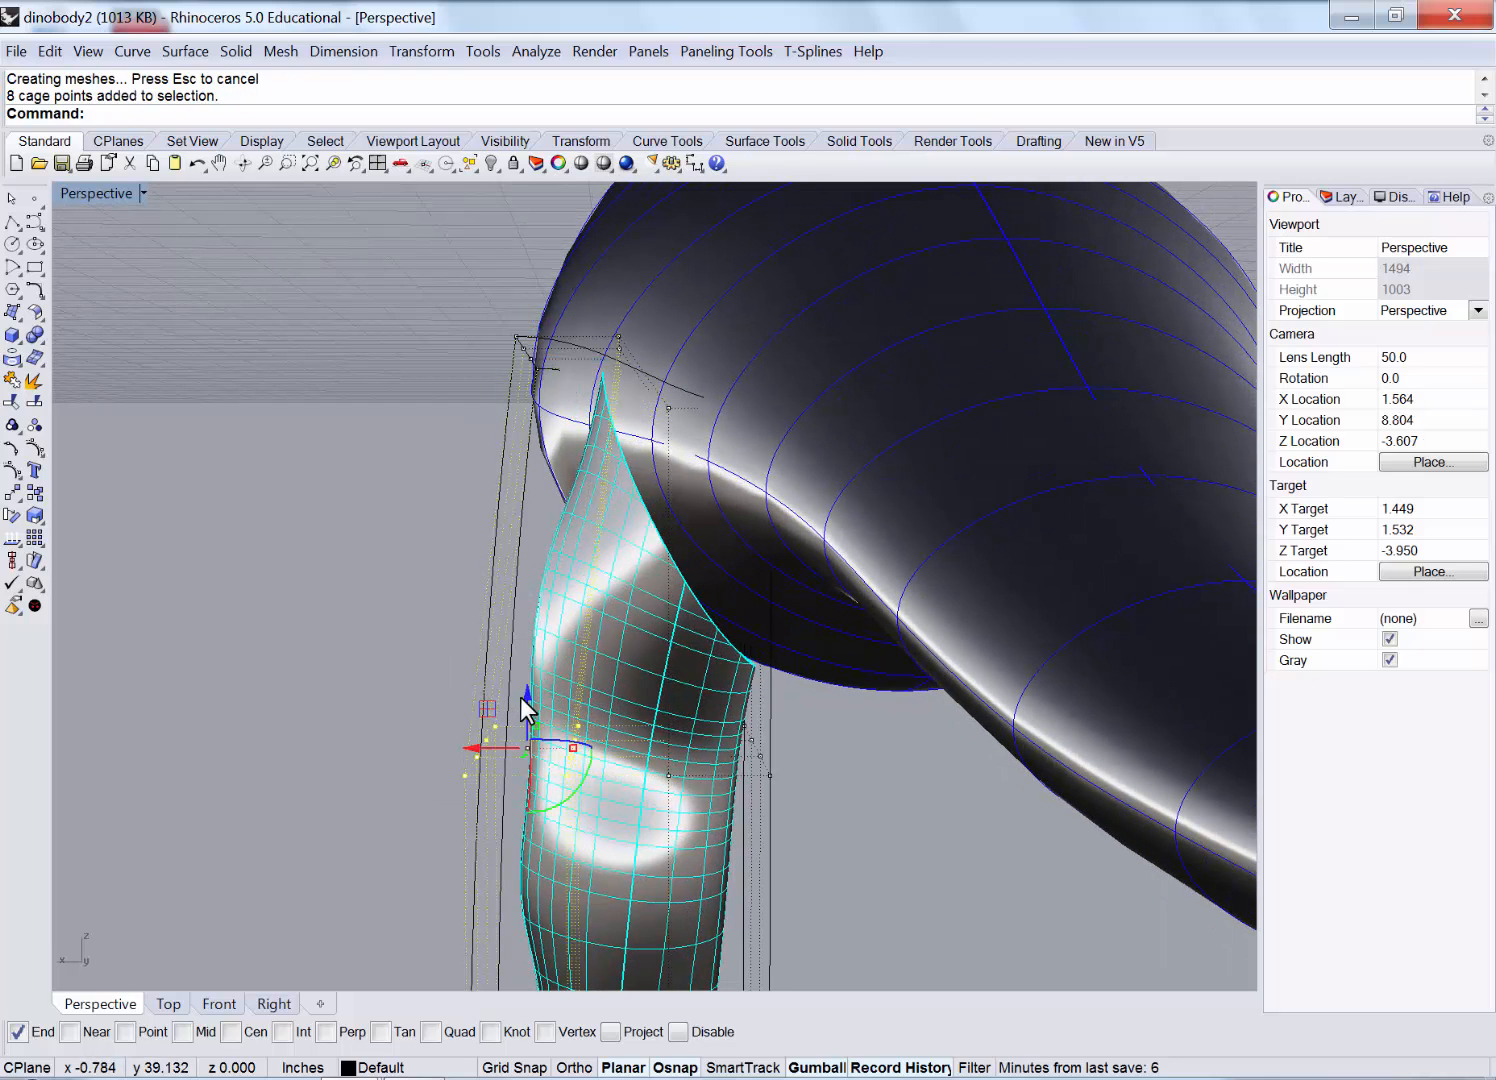
left_click_drag(482, 707, 444, 639)
Push the leg-top corner cage points into the body, then shift three nearby points left and up.
right_click_drag(331, 574, 566, 607)
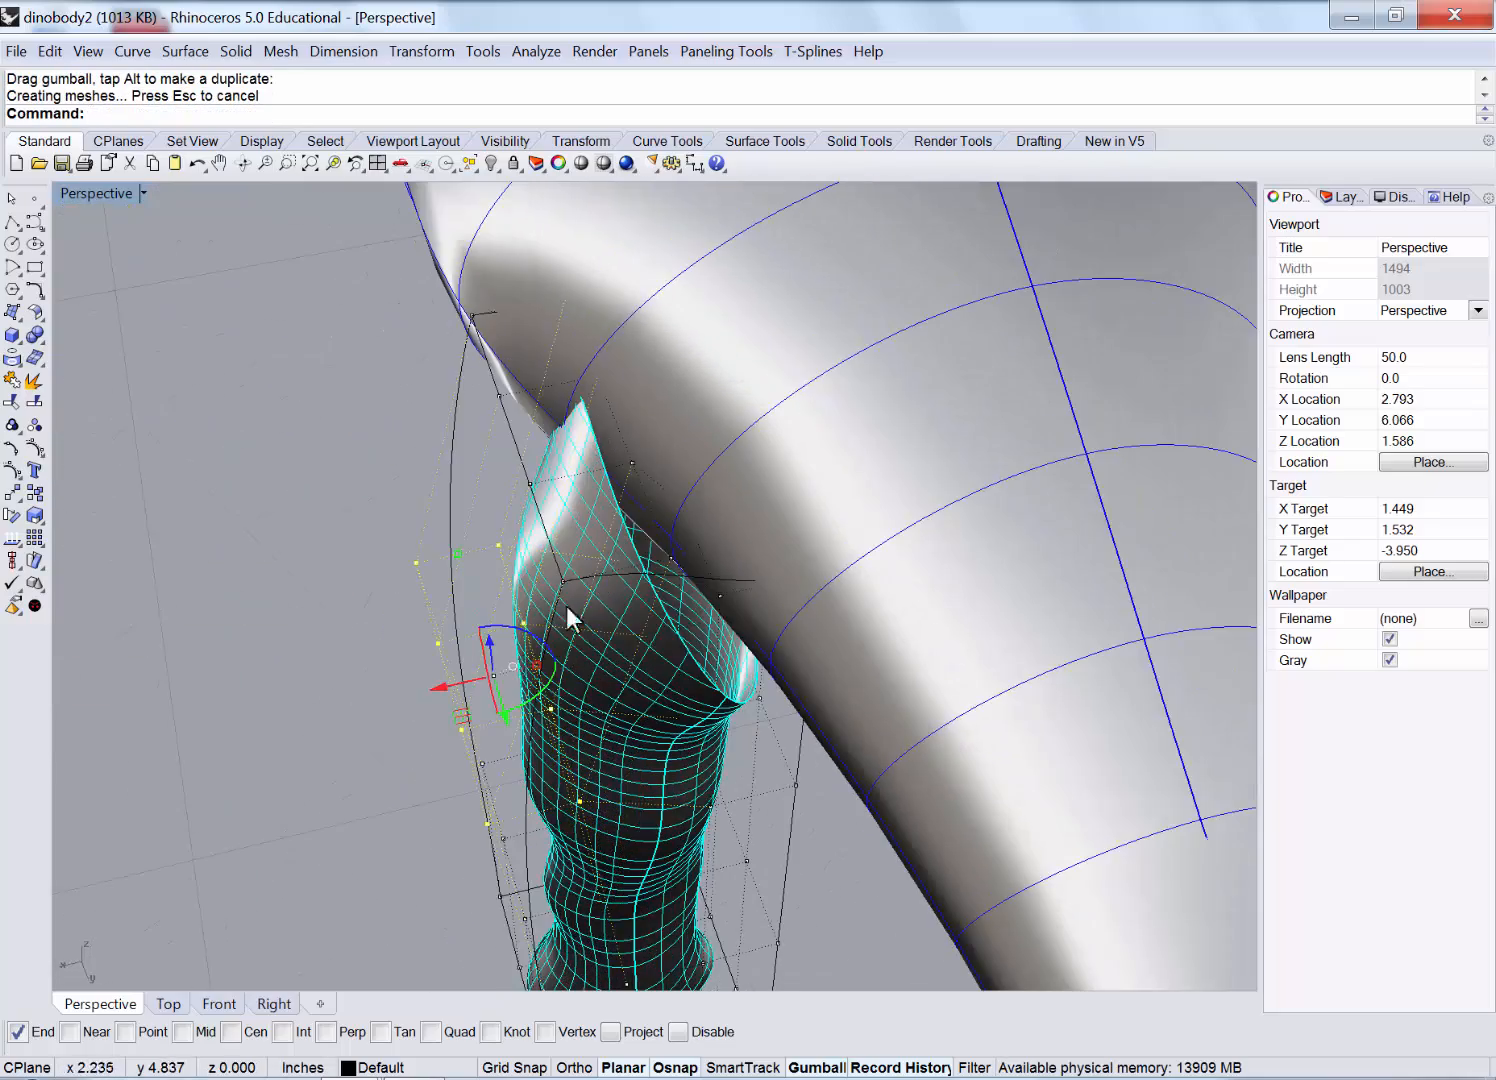
right_click_drag(632, 676, 926, 300)
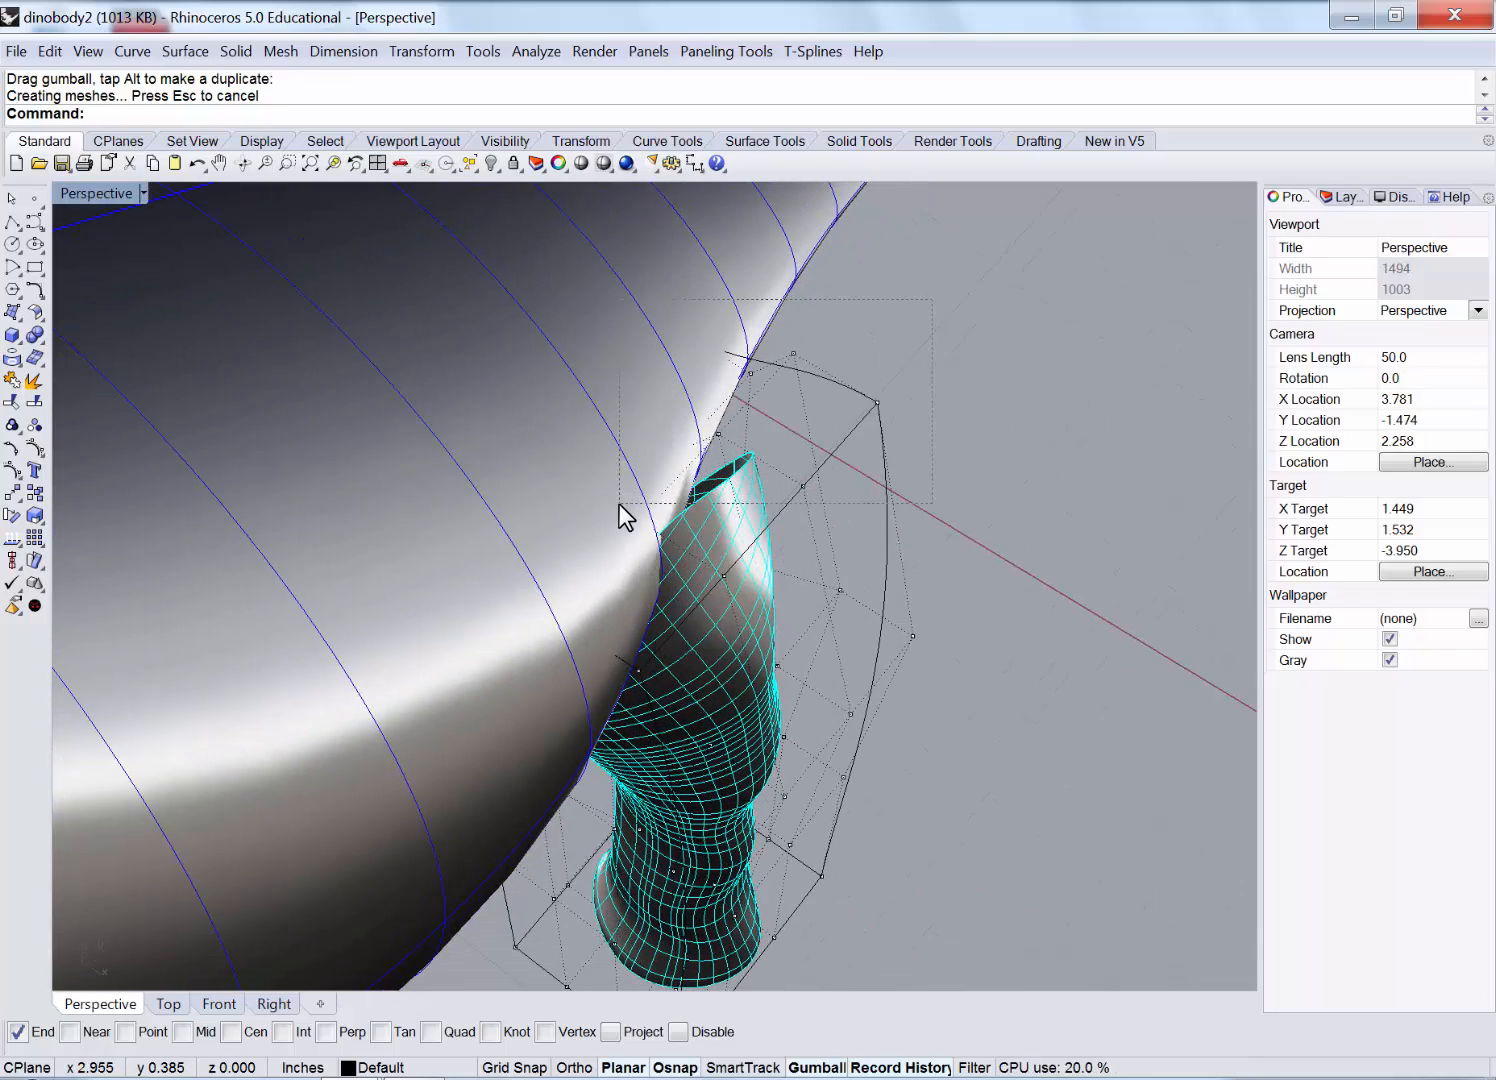
left_click_drag(619, 504, 618, 505)
right_click_drag(928, 388, 846, 345)
left_click(943, 296, "ctrl")
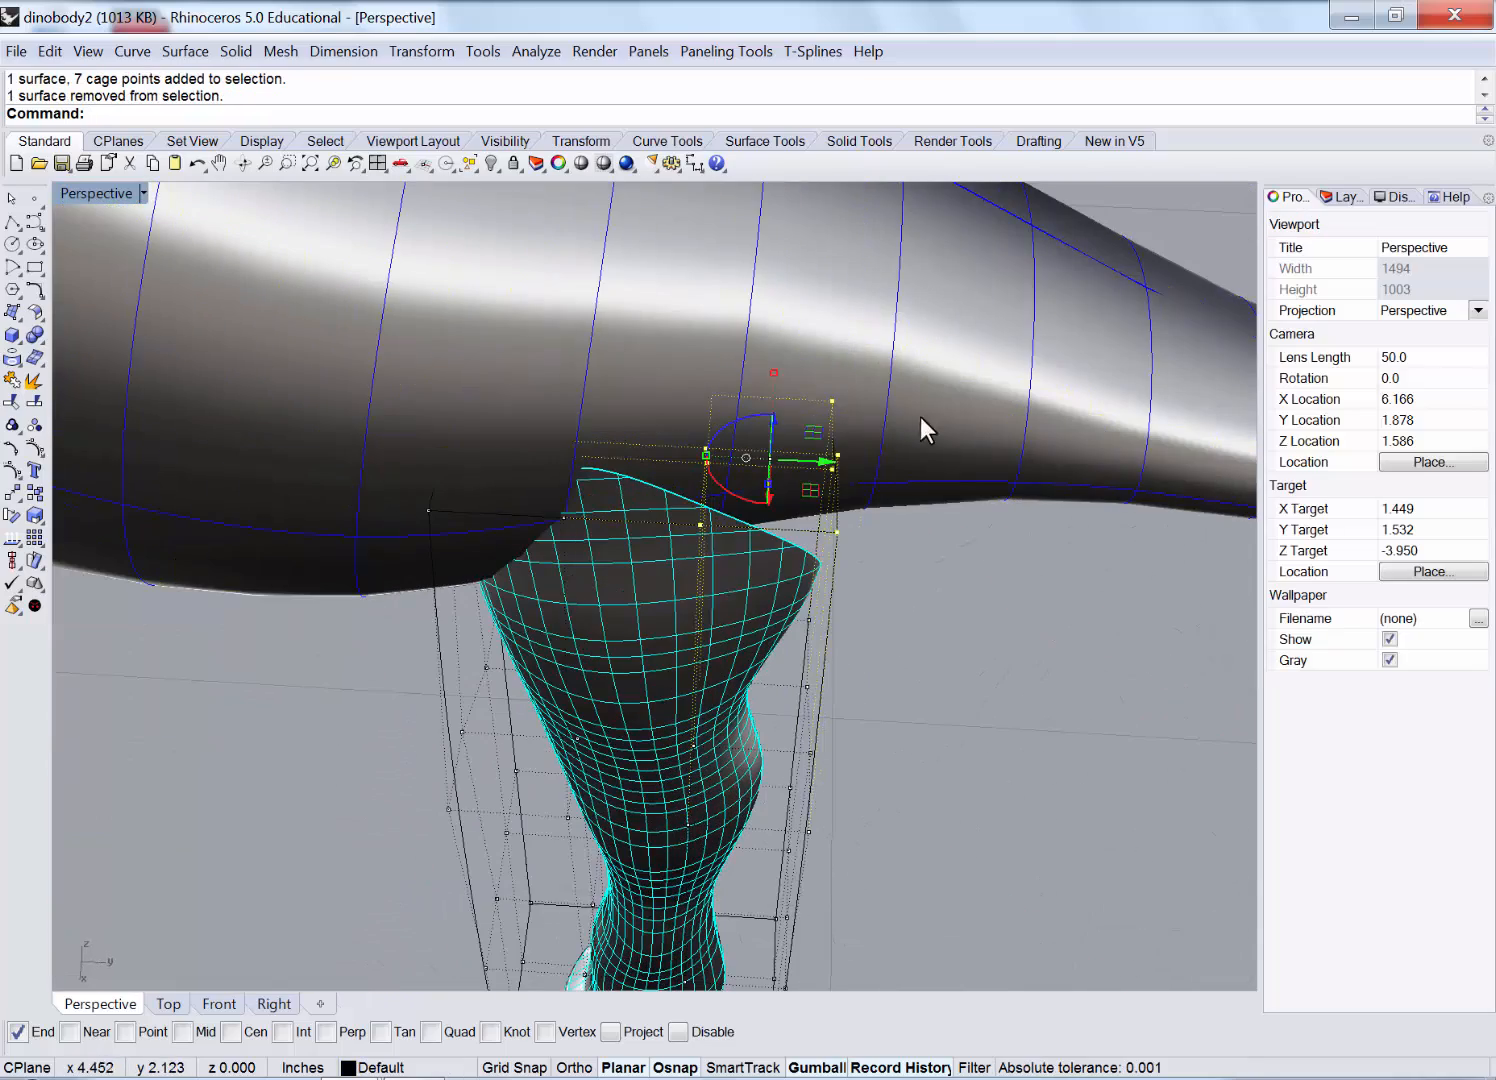
right_click_drag(920, 418, 760, 555)
left_click_drag(775, 528, 906, 528)
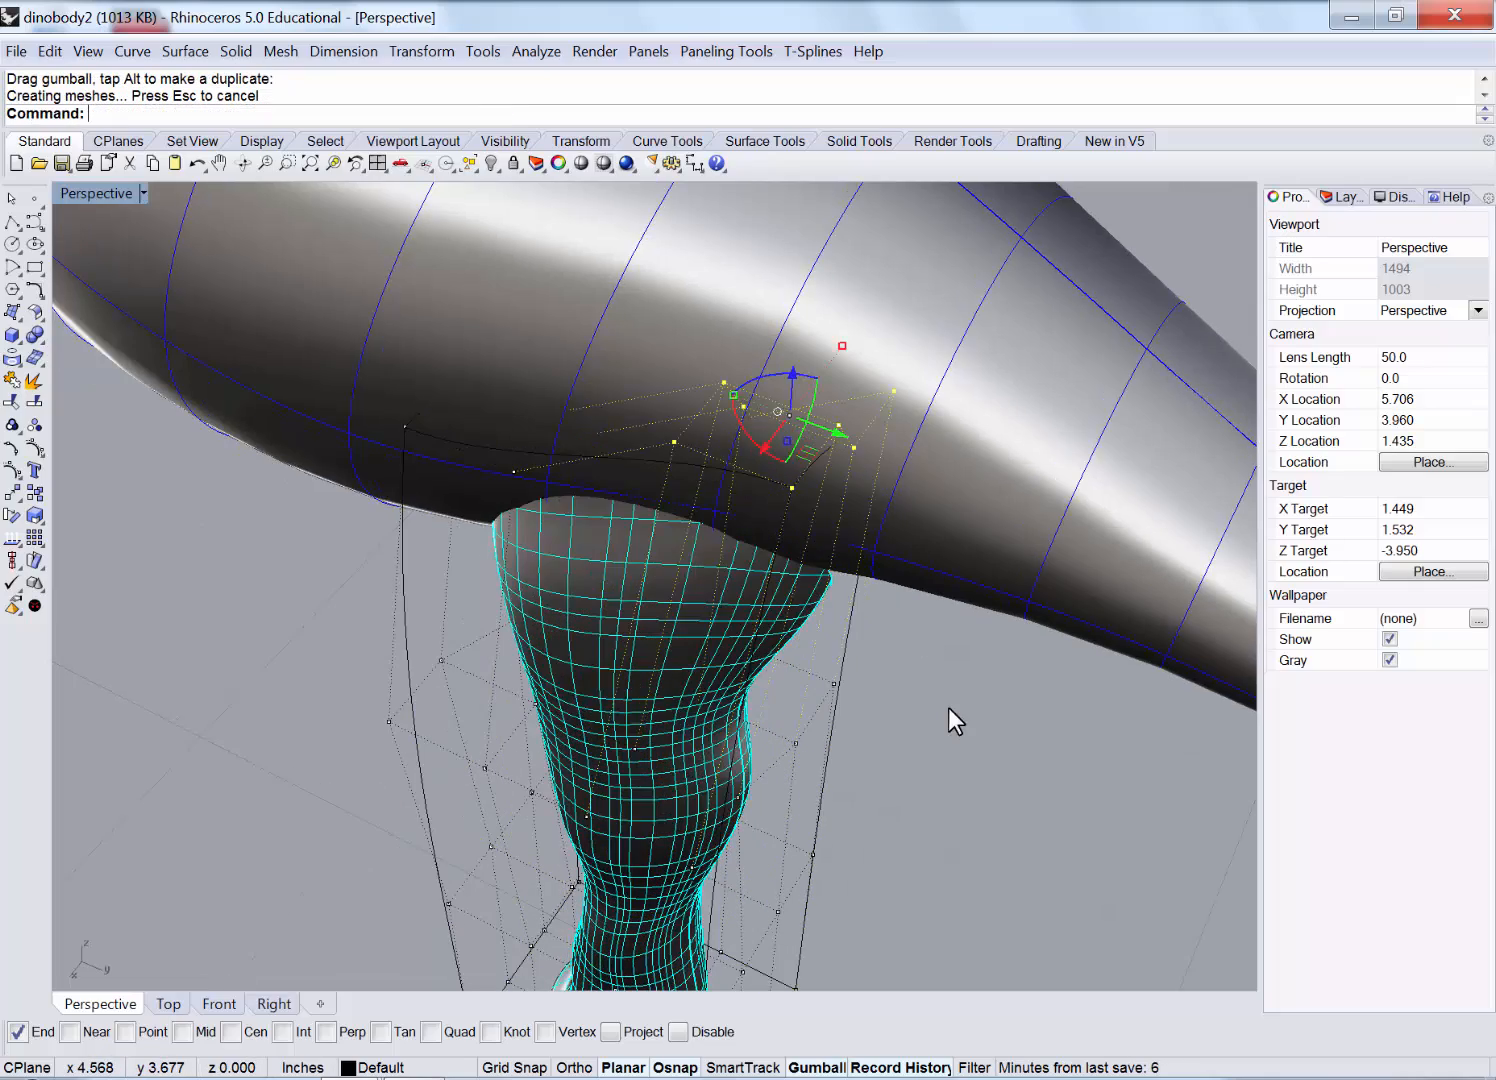
right_click_drag(900, 640, 425, 392)
left_click_drag(630, 493, 628, 492)
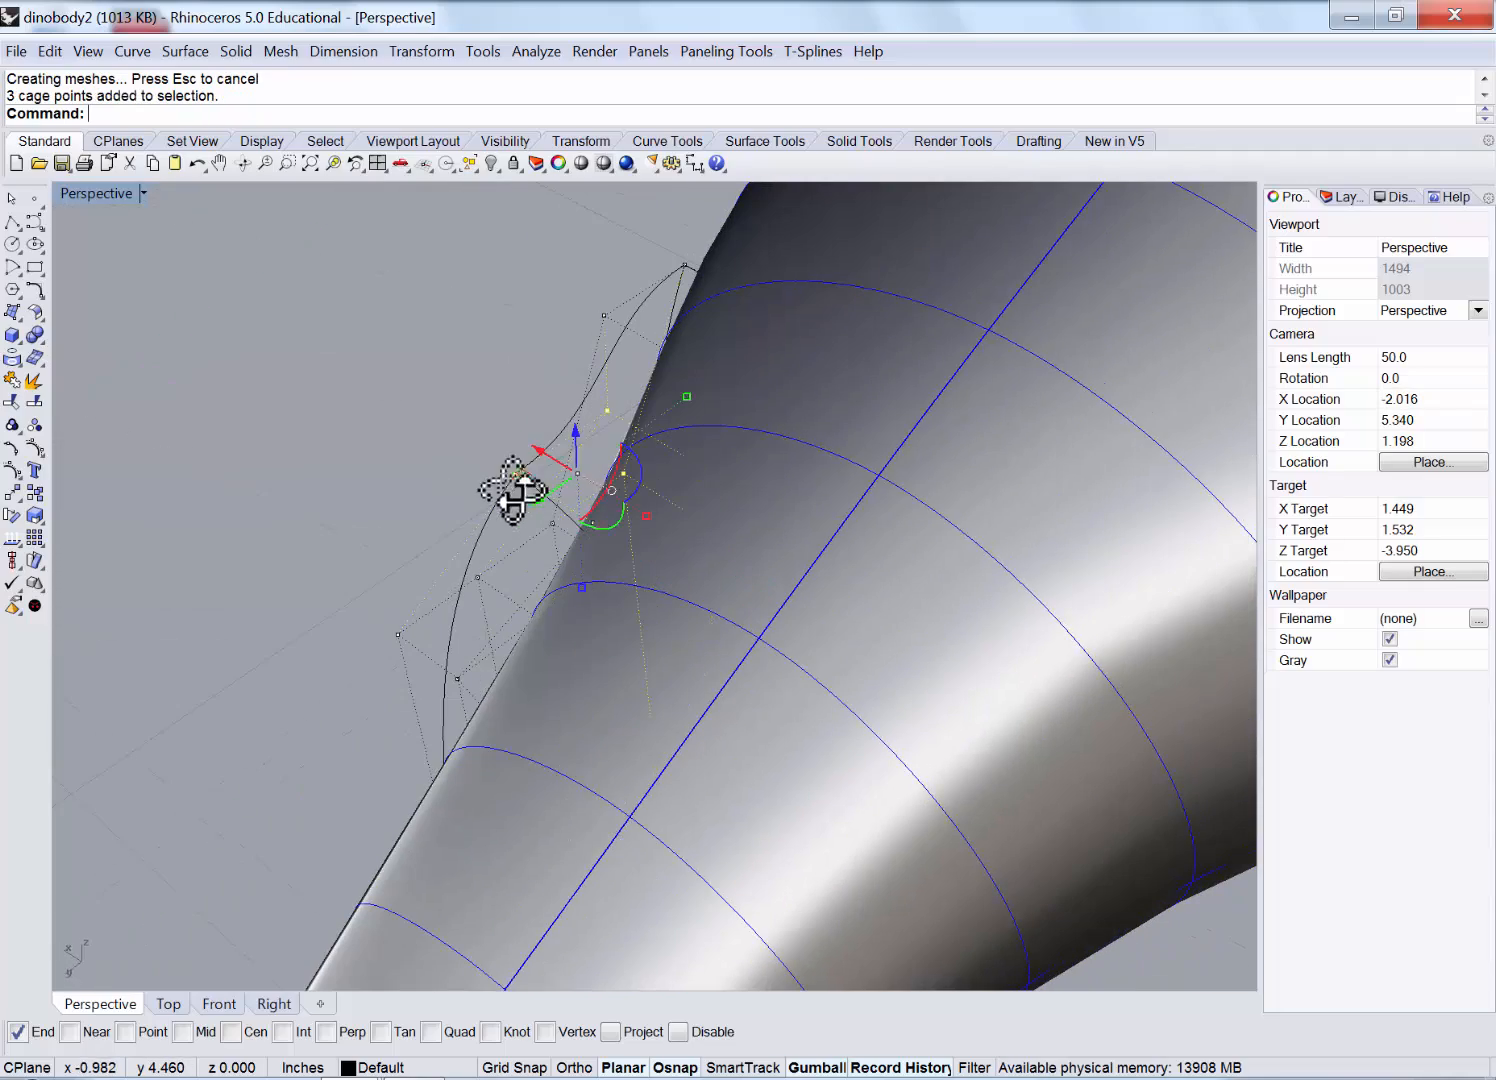
right_click_drag(628, 492, 545, 505)
left_click_drag(478, 524, 468, 423)
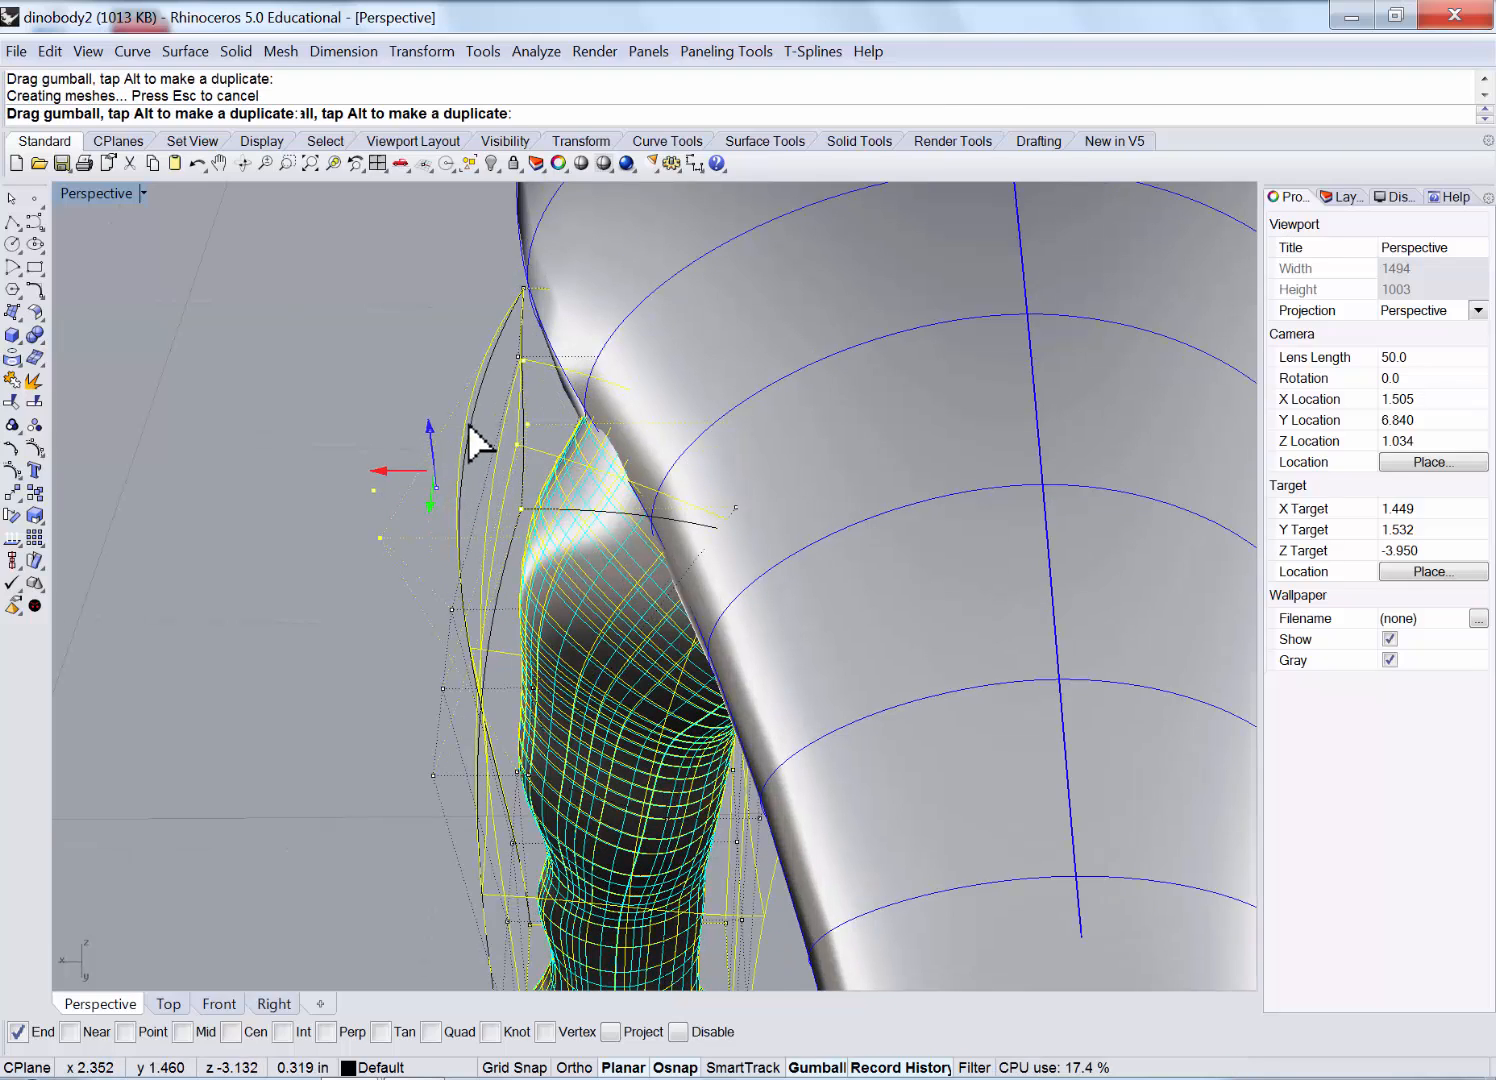
right_click_drag(448, 596, 578, 543)
mouse_move(598, 660)
right_mouse_down()
mouse_move(681, 668)
mouse_move(708, 708)
mouse_move(828, 738)
mouse_move(685, 685)
mouse_move(618, 711)
mouse_move(600, 660)
right_mouse_up()
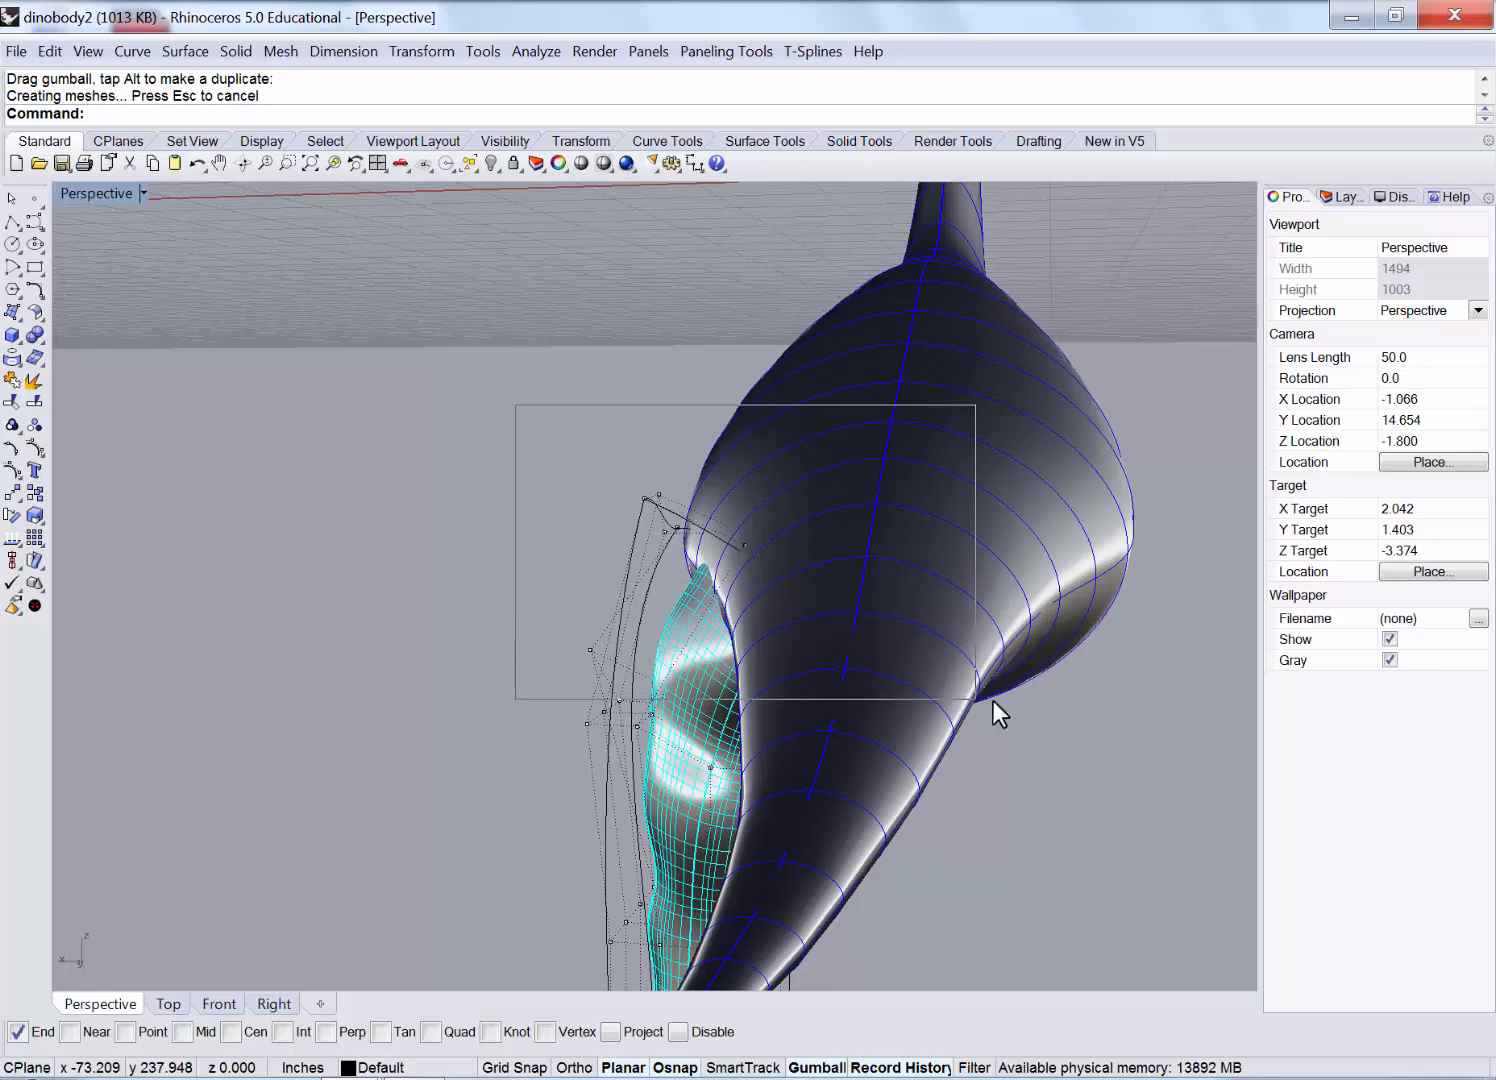
Window-select the leg's top cage points except one stray point, raise them, and shift them slightly sideways.
left_click_drag(993, 700, 1012, 700)
right_click_drag(1012, 700, 556, 690)
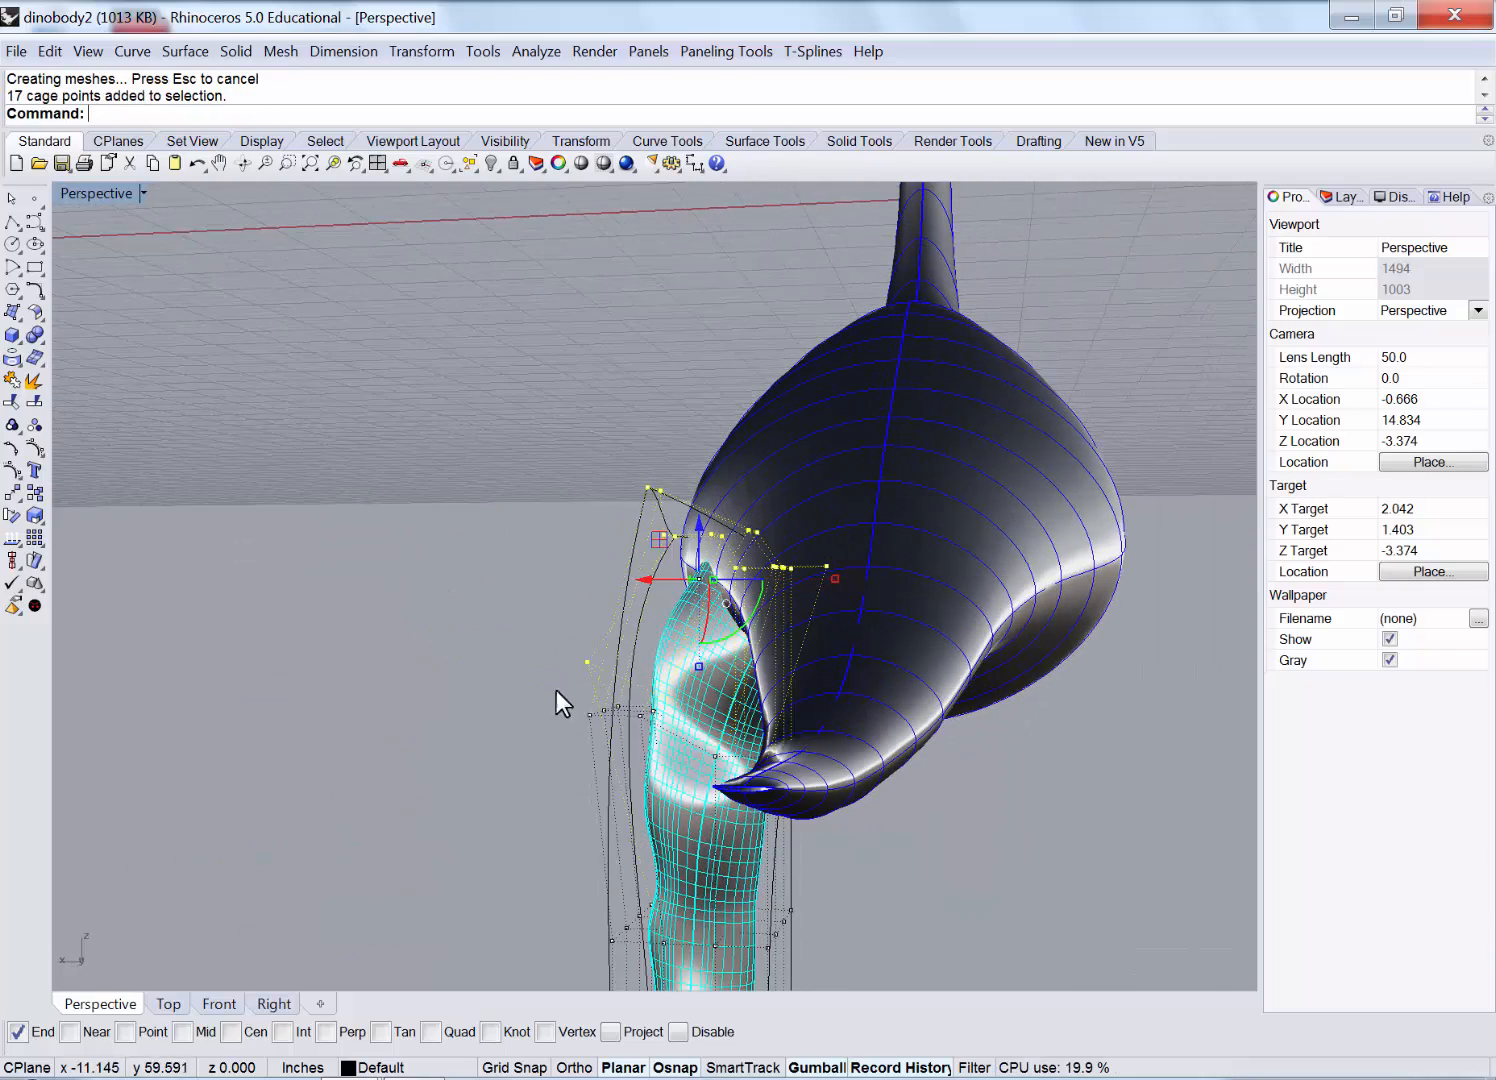
left_click_drag(674, 749, 675, 750, "ctrl")
right_click_drag(958, 880, 918, 843)
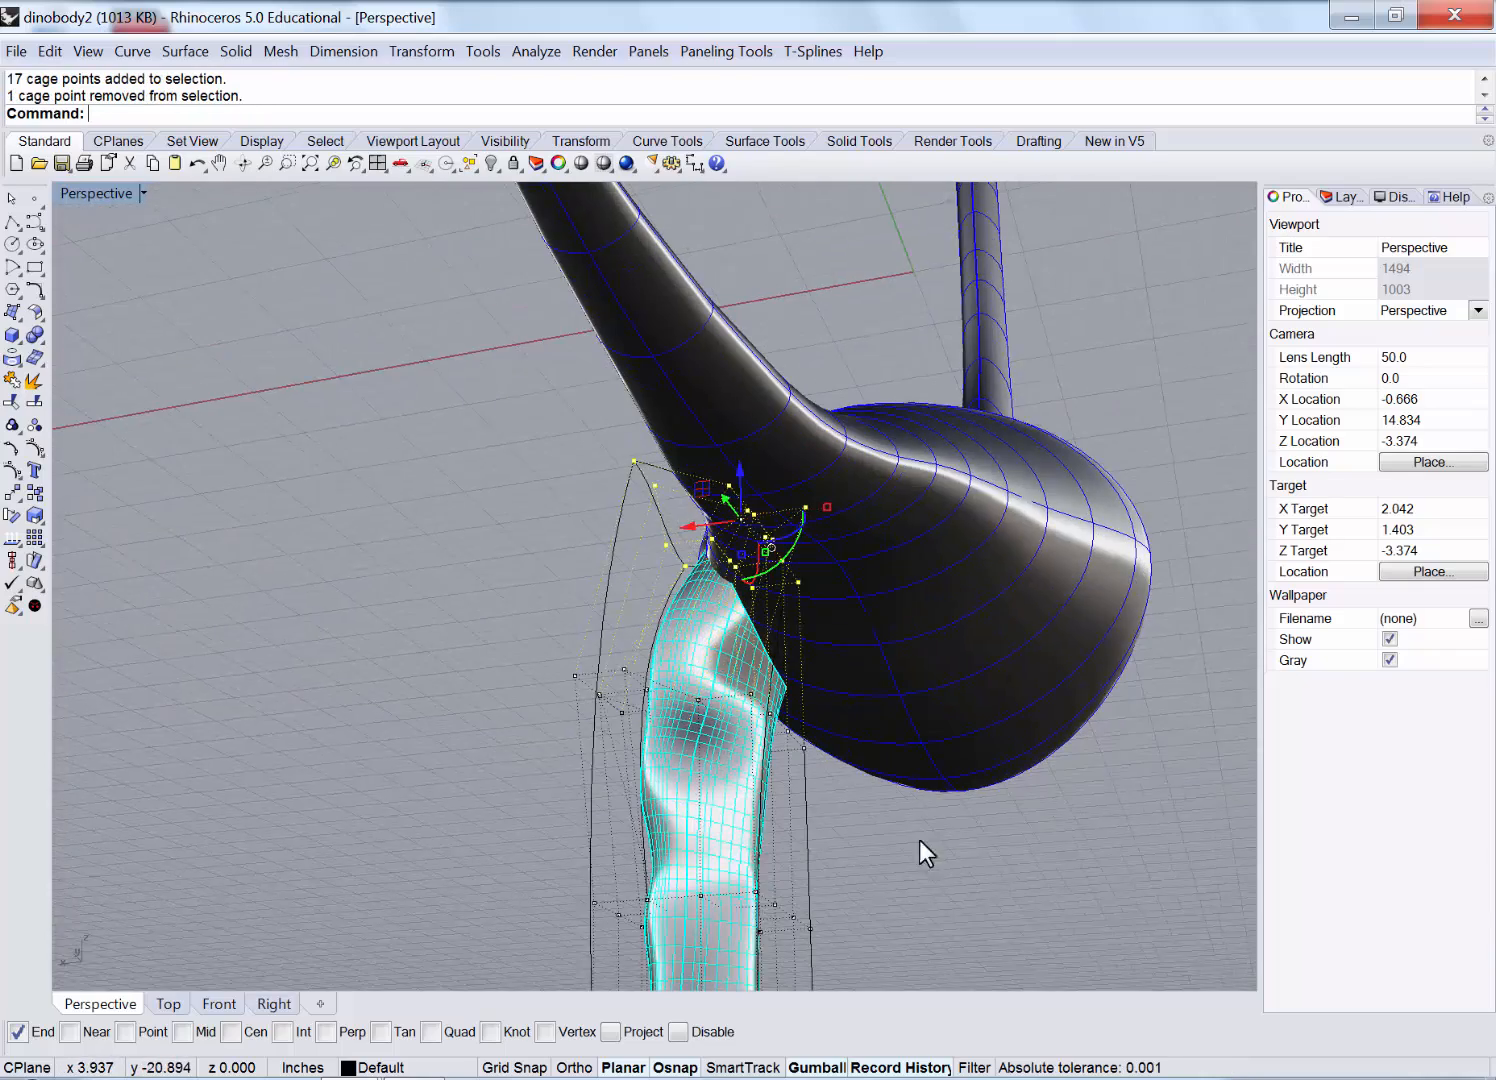
left_click_drag(922, 877, 734, 650)
mouse_move(846, 576)
right_mouse_down()
mouse_move(848, 624)
mouse_move(872, 611)
mouse_move(860, 600)
right_mouse_up()
left_click_drag(601, 463, 684, 561)
left_click_drag(773, 513, 734, 526)
right_click_drag(900, 680, 790, 527)
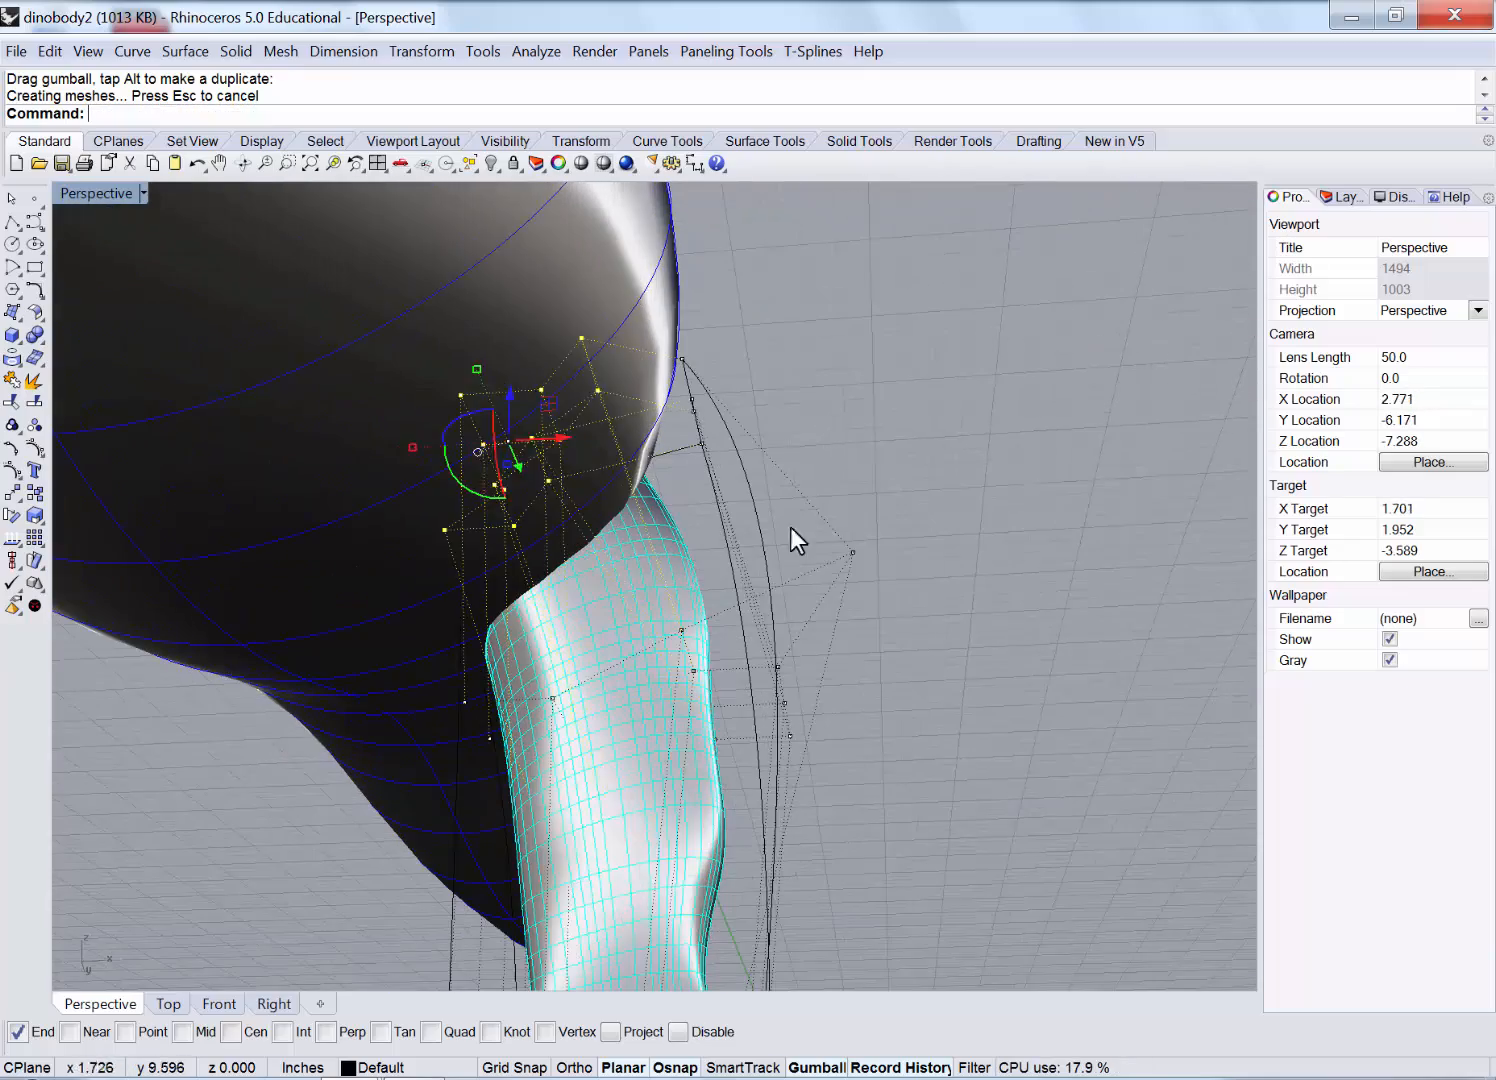
left_click(499, 569)
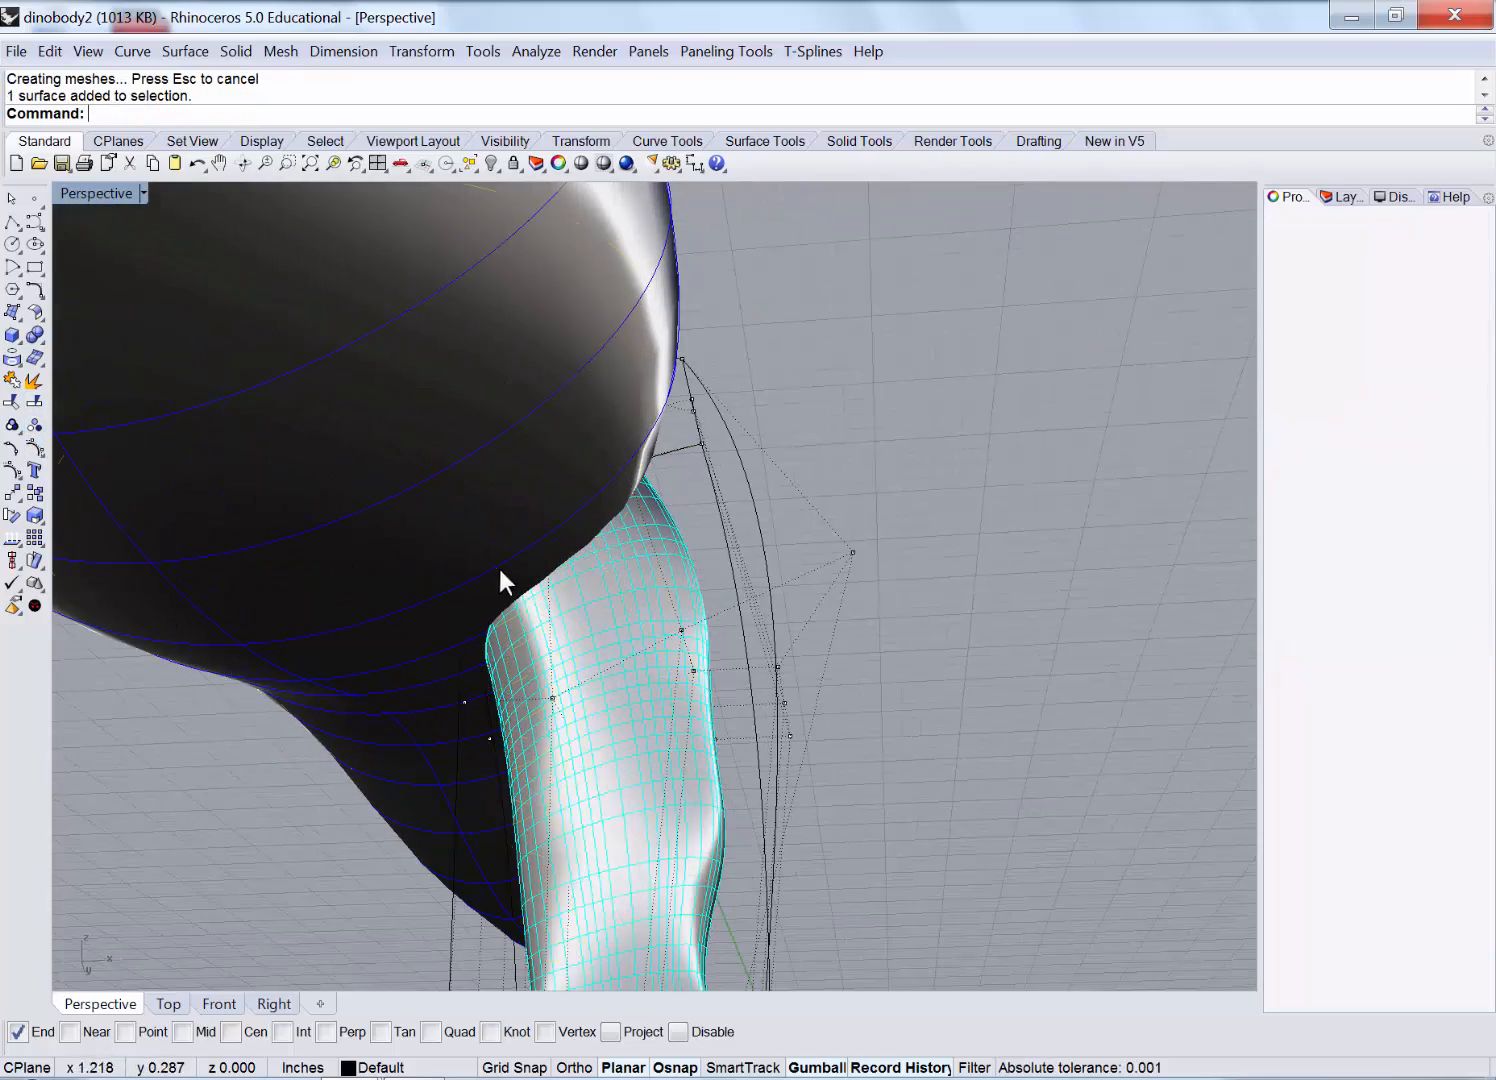
Turn on the body's control points and lower the belly points where the leg joins.
left_click(33, 450)
right_click_drag(247, 561, 358, 722)
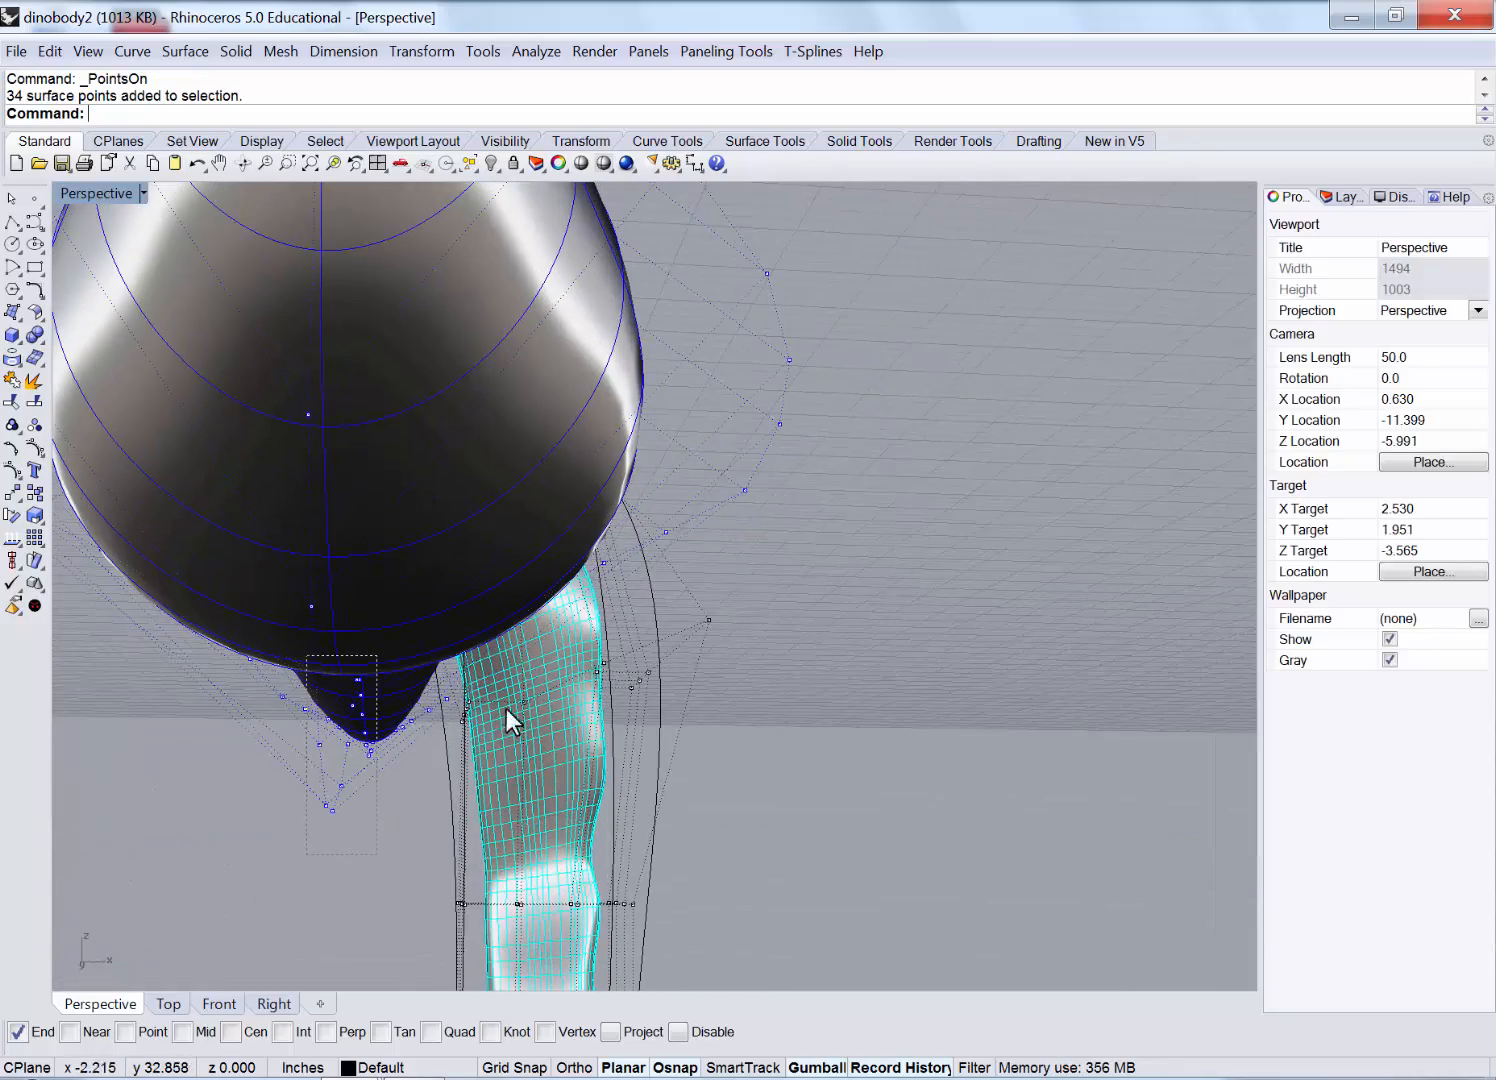
right_click_drag(506, 708, 1189, 542)
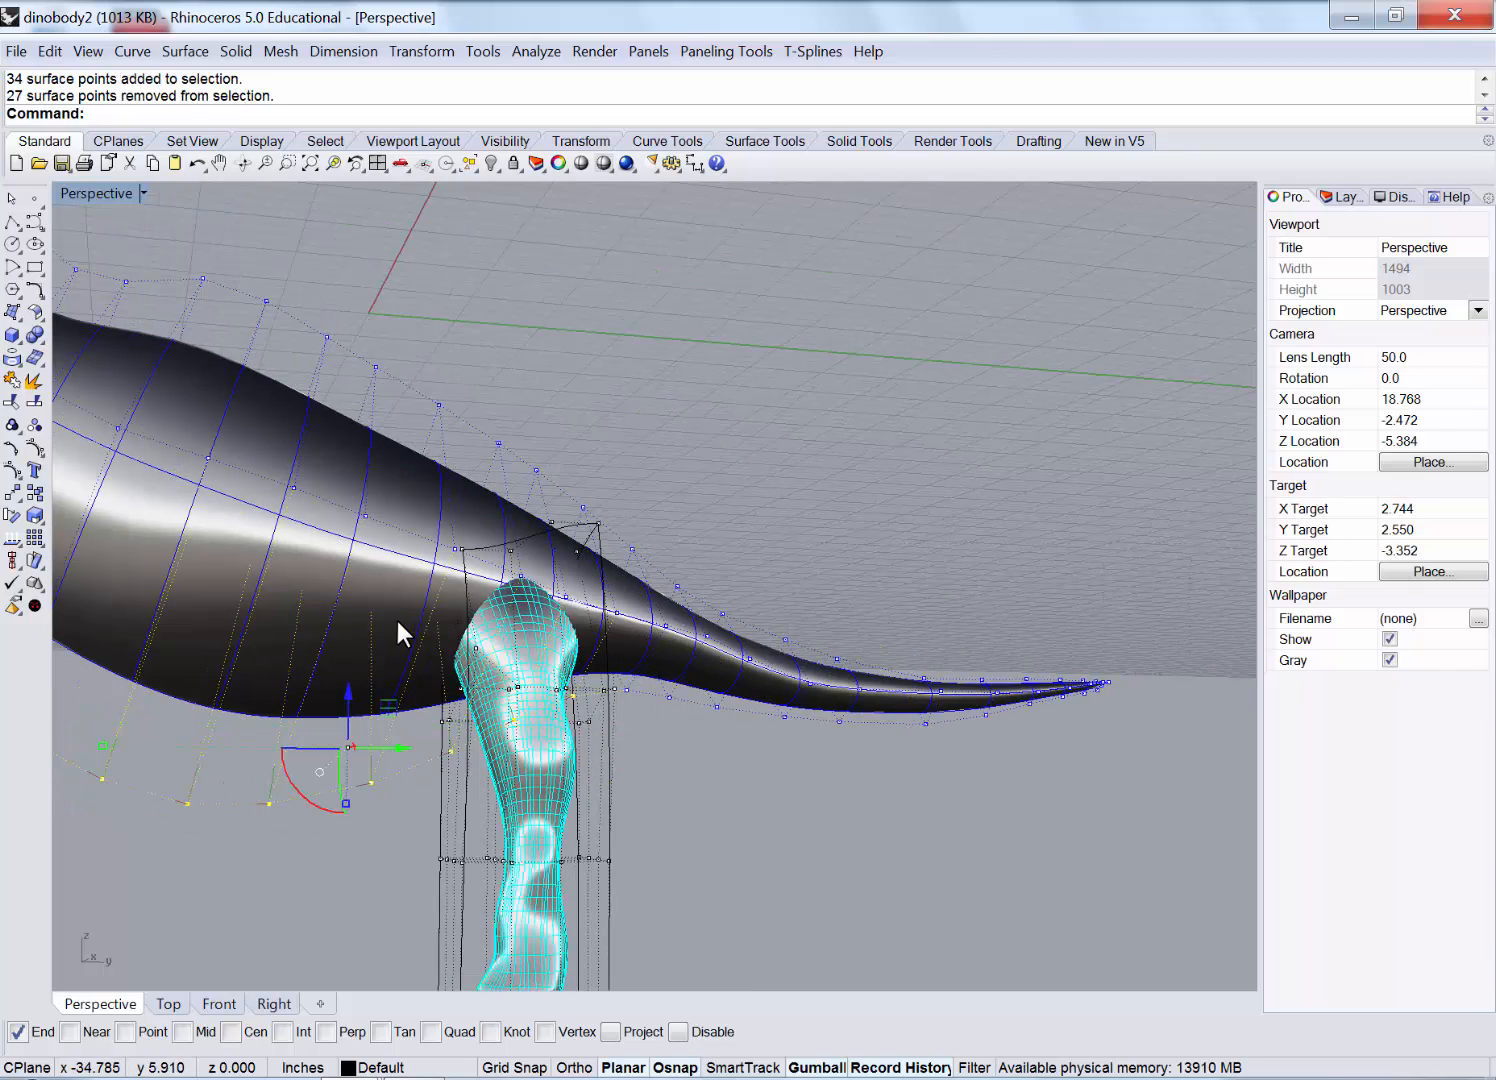
right_click_drag(398, 632, 392, 413)
scroll(484, 690, "up", 3)
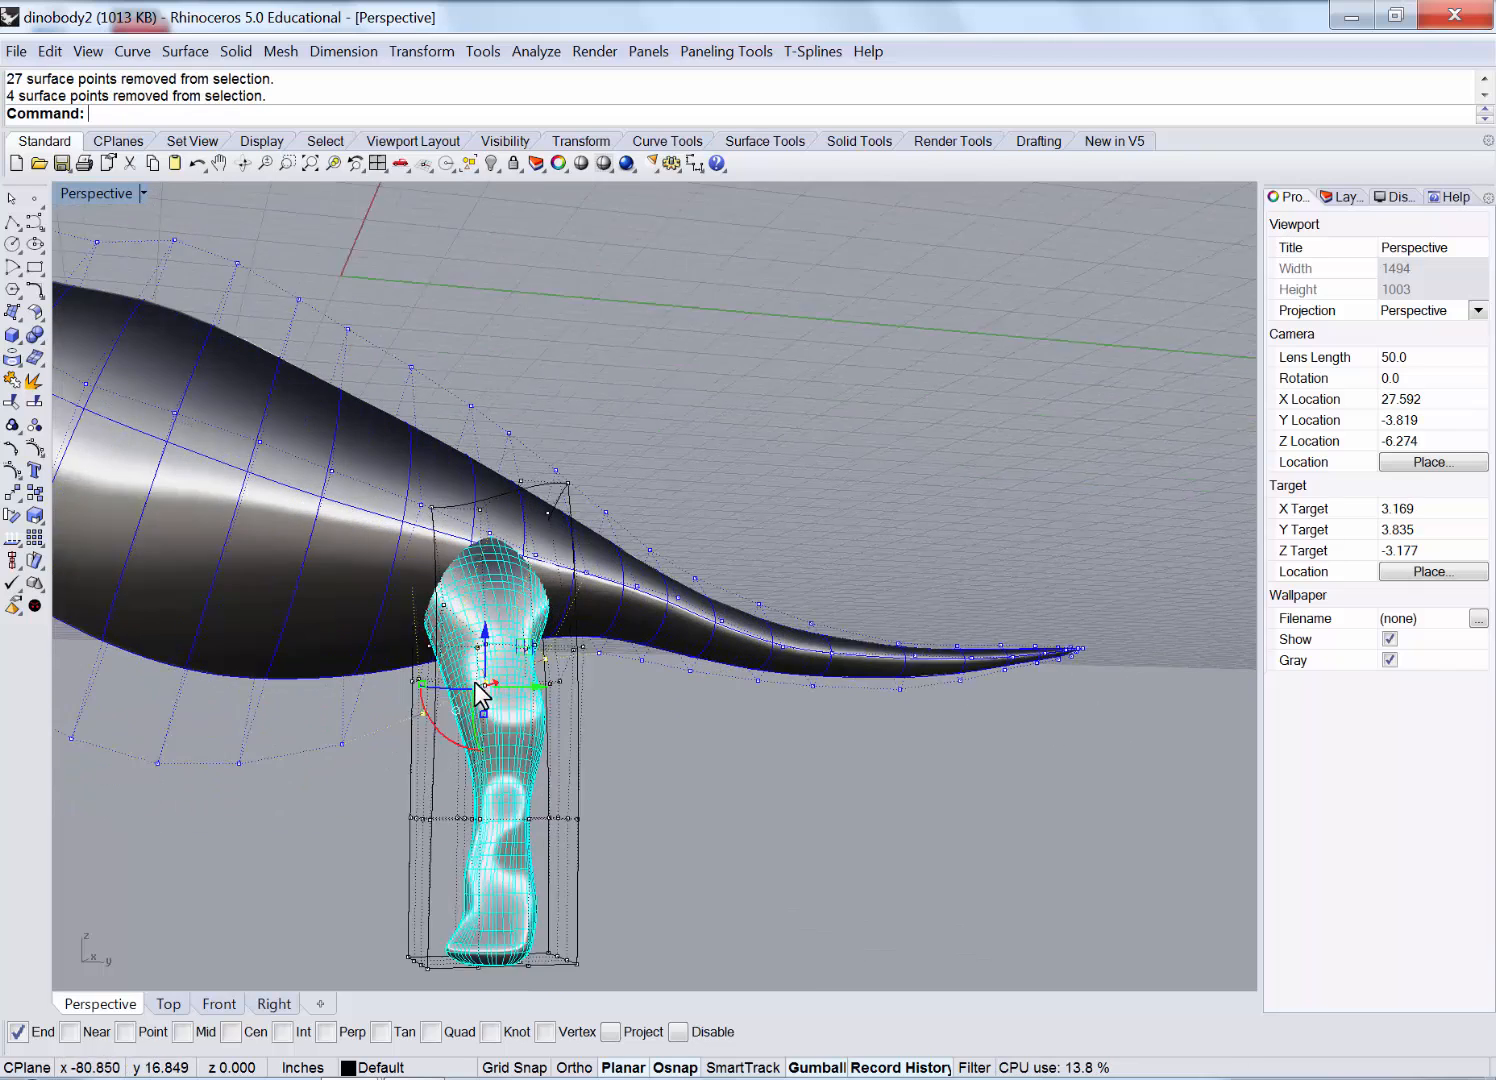
left_click_drag(487, 667, 488, 674)
mouse_move(700, 688)
right_mouse_down()
mouse_move(668, 685)
mouse_move(694, 671)
right_mouse_up()
scroll(694, 671, "up", 4)
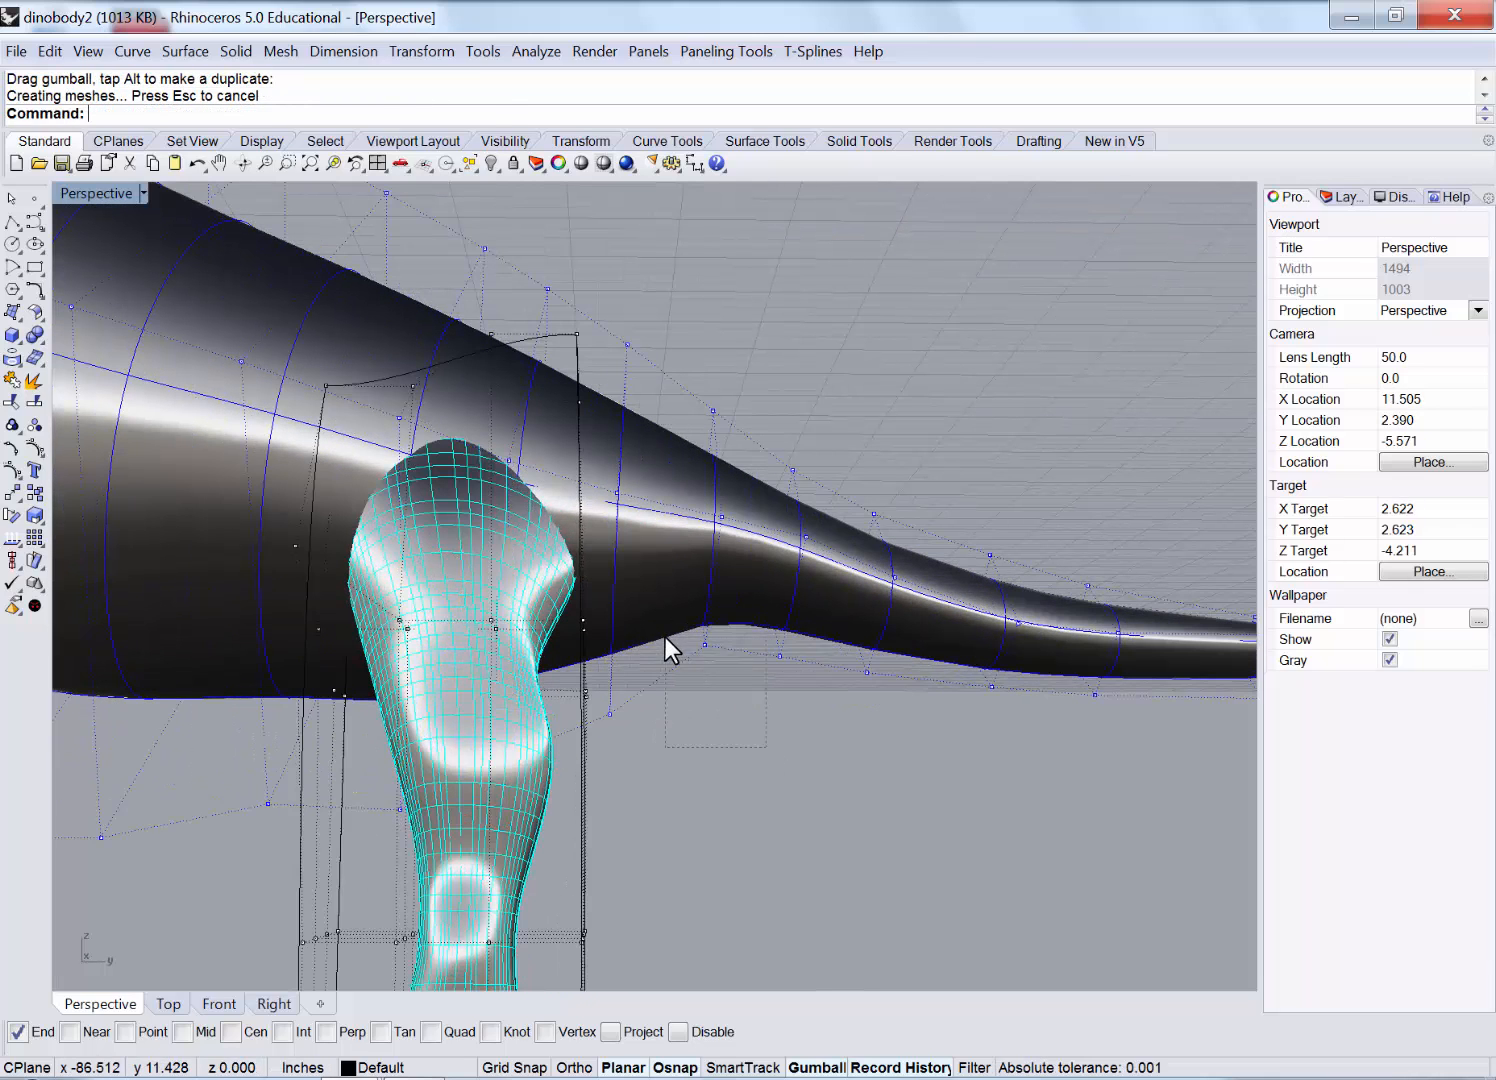
left_click(705, 645)
left_click_drag(701, 592, 756, 619)
right_click_drag(778, 484, 452, 527)
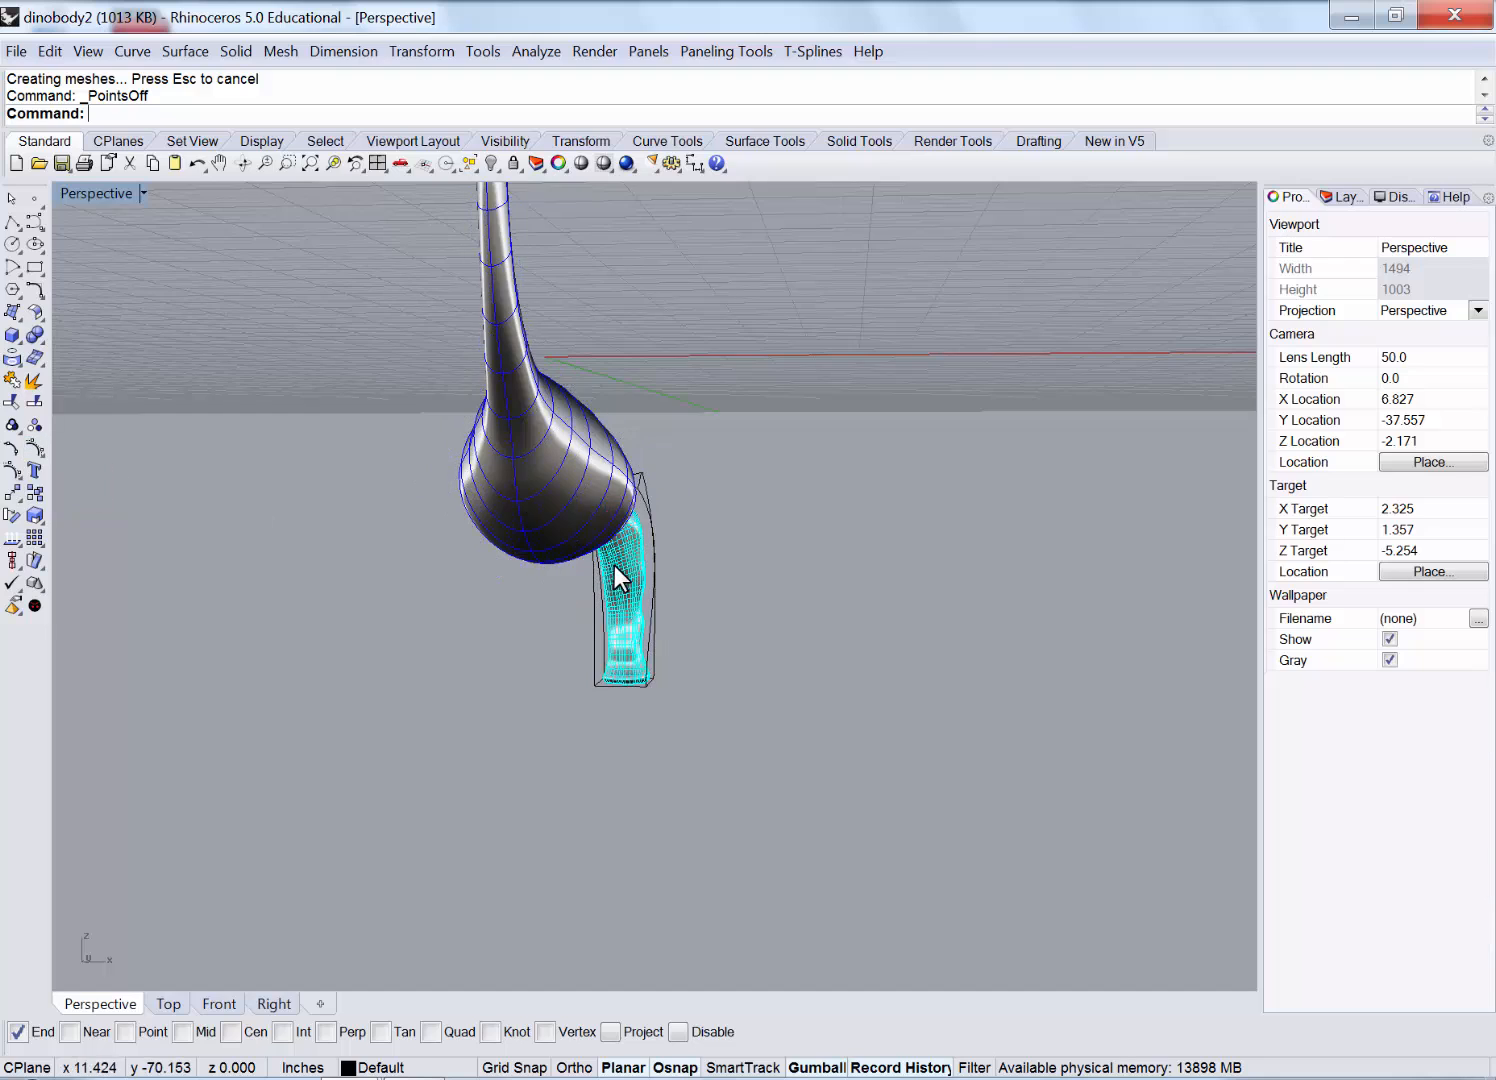
Select the leg's deformation cage and delete it.
scroll(672, 463, "up", 5)
right_click_drag(731, 442, 645, 500)
left_click_drag(765, 623, 730, 688)
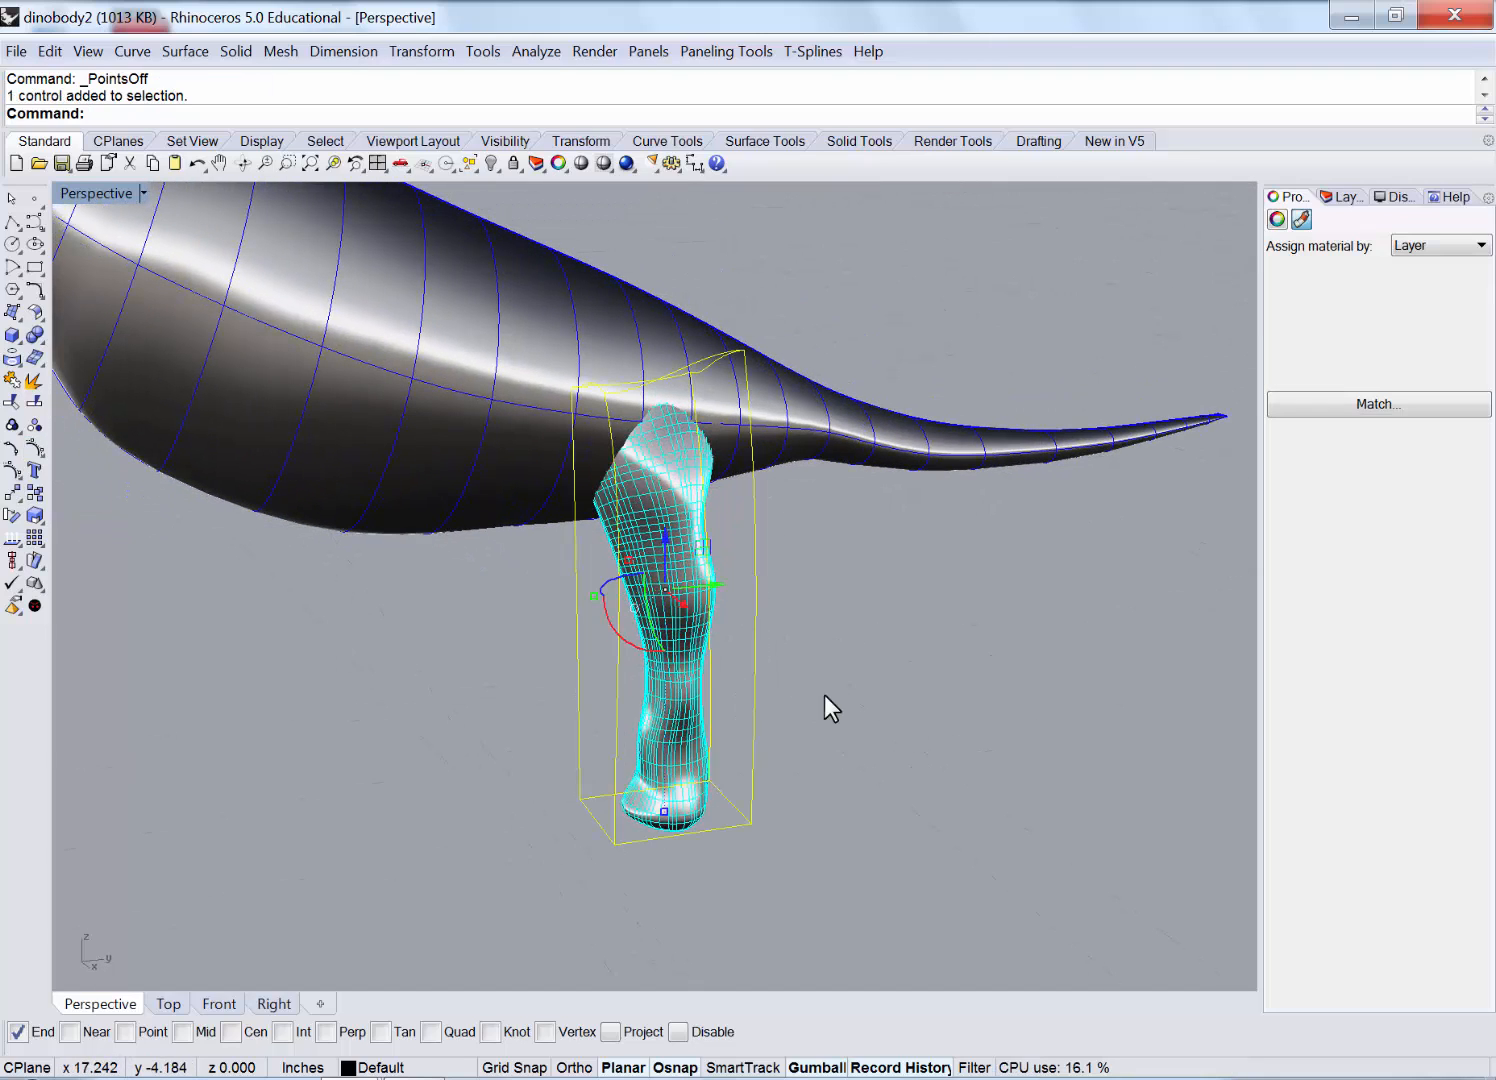
key("Delete")
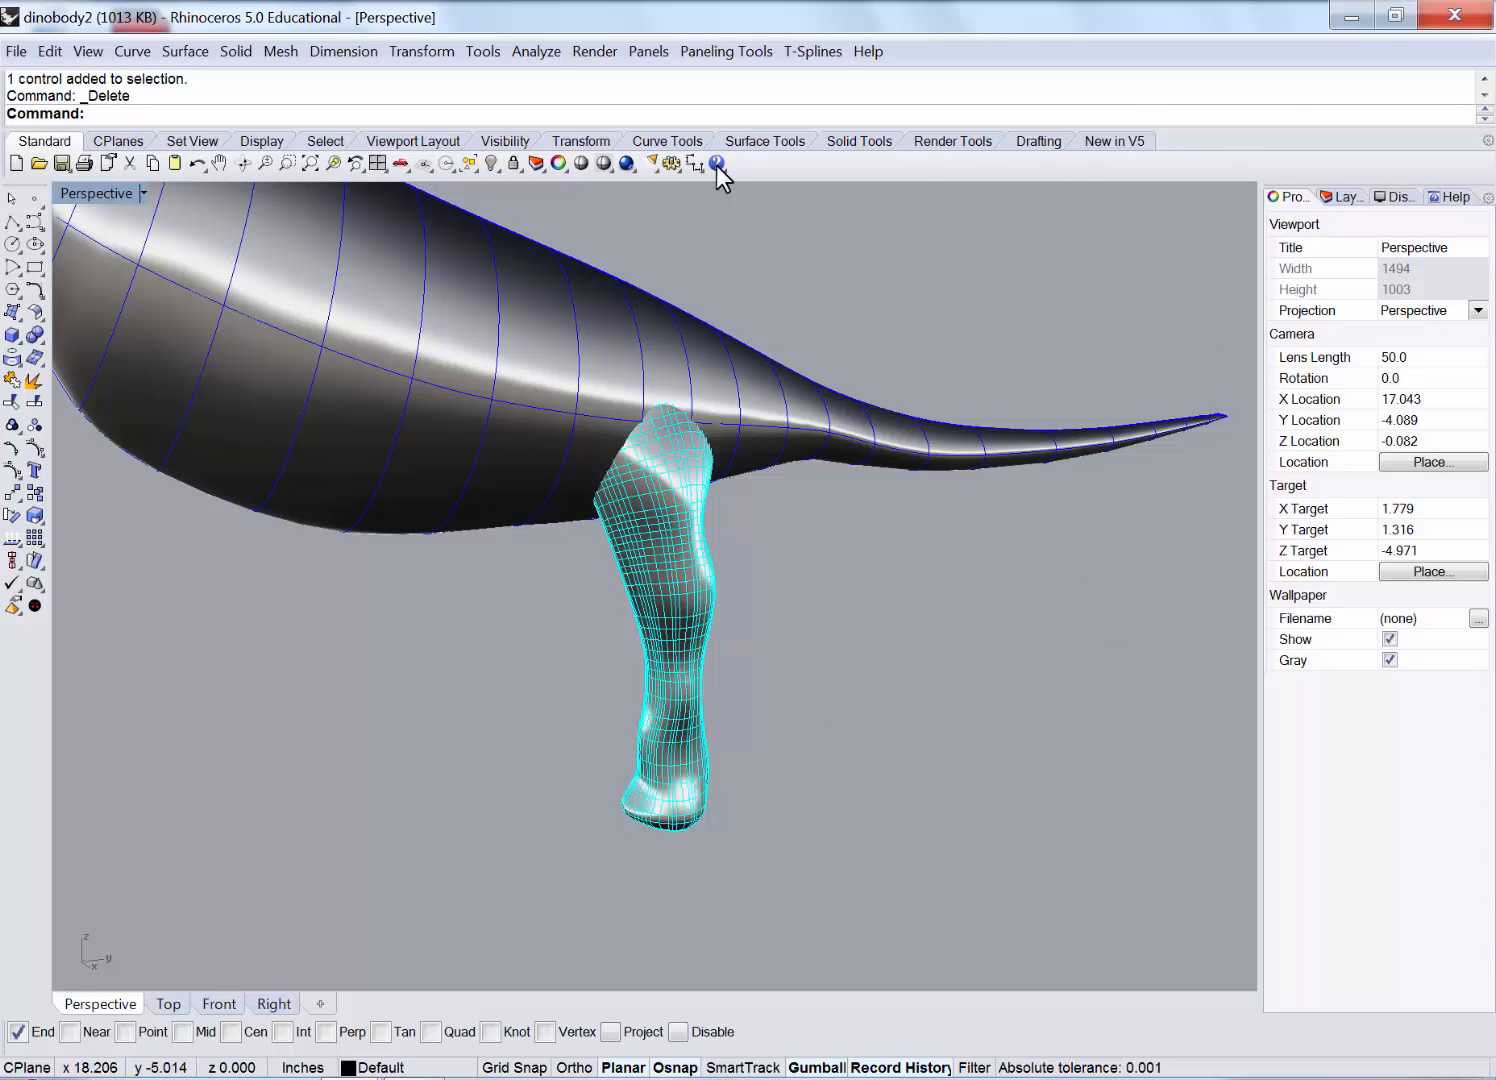
Show hidden objects and move the spare body and reference image planes up out of the way.
left_click(491, 164)
scroll(676, 439, "down", 5)
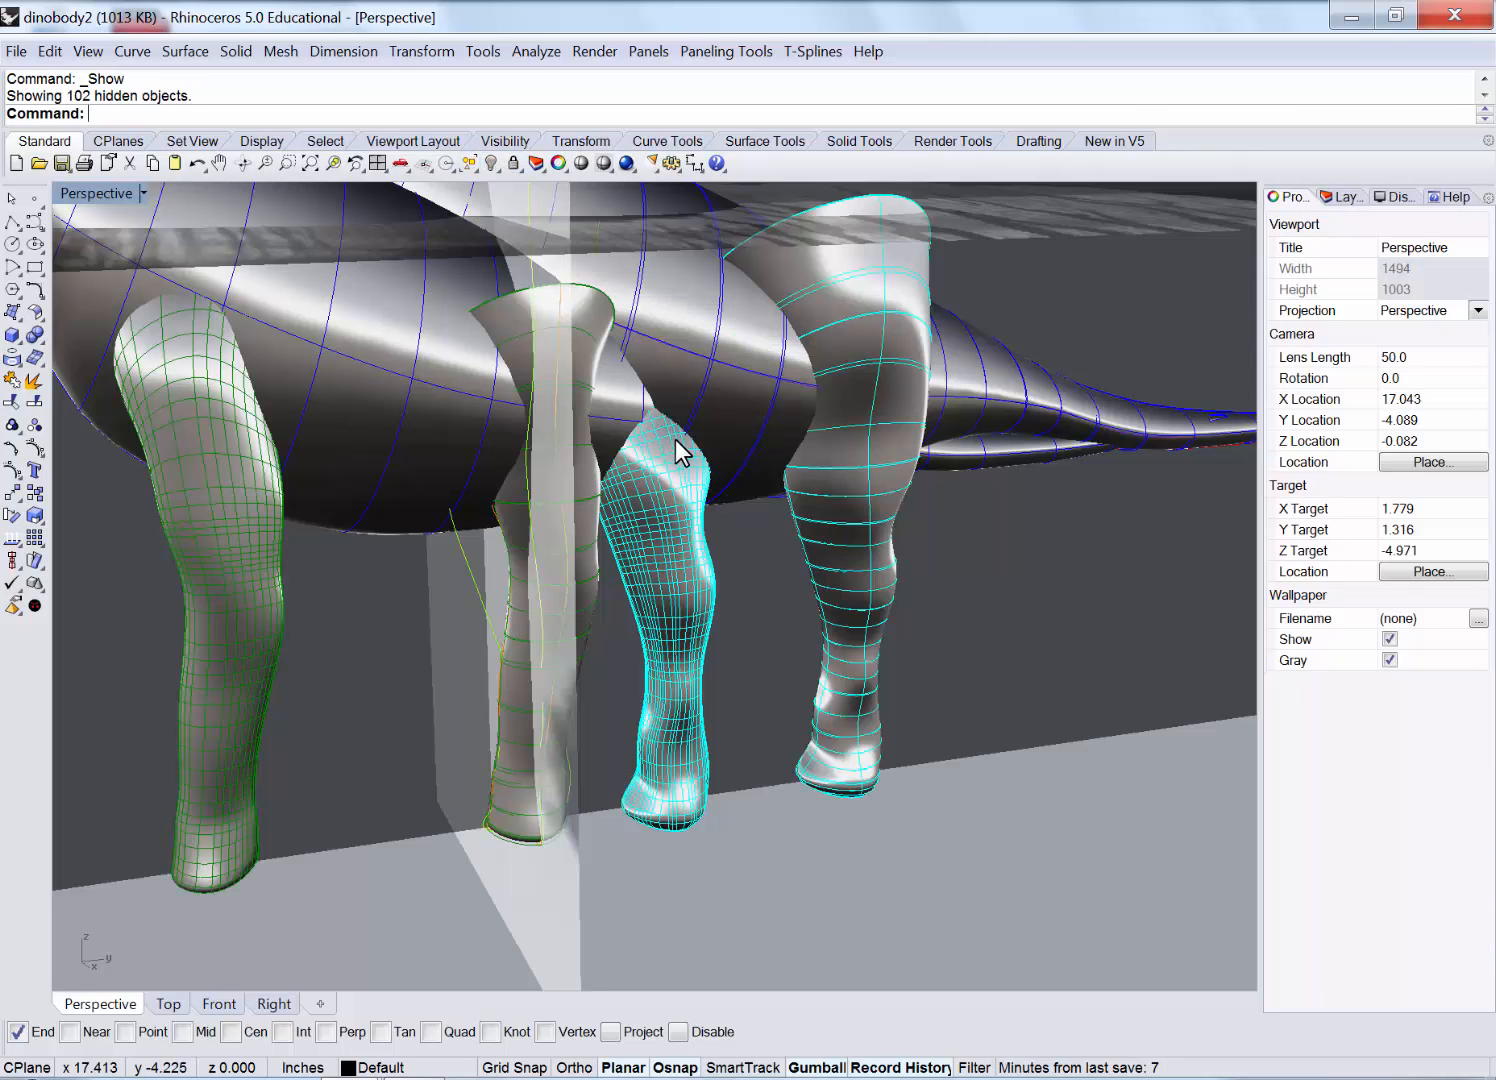
scroll(674, 474, "down", 2)
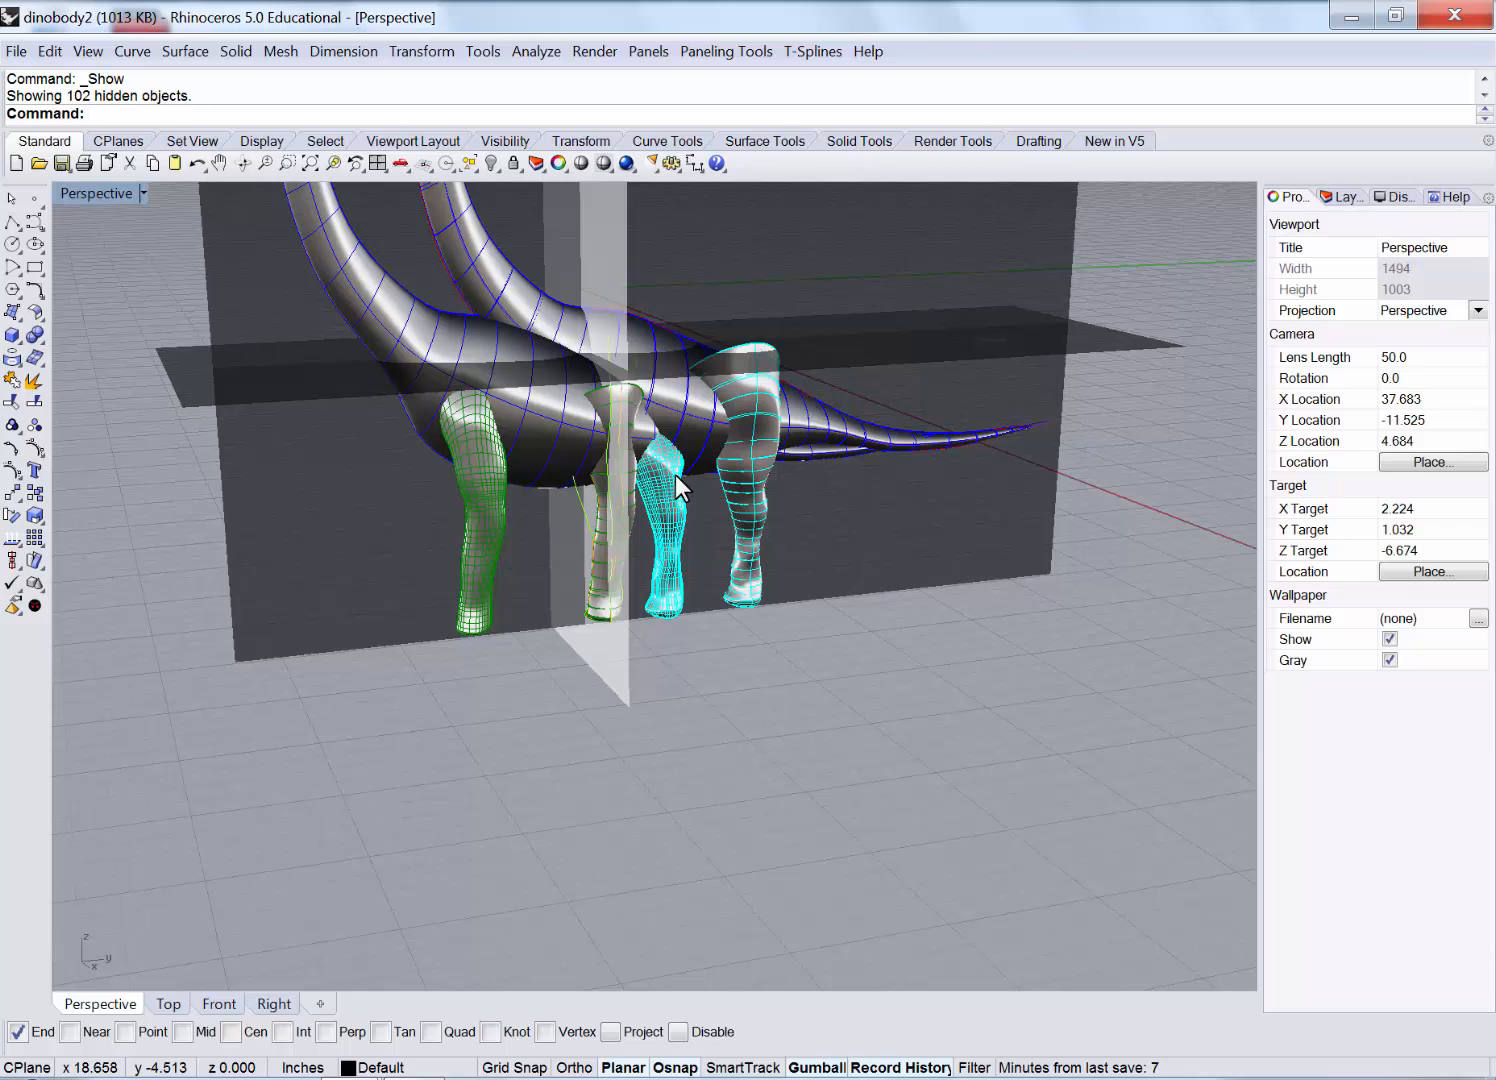
scroll(616, 464, "down", 2)
scroll(575, 459, "down", 2)
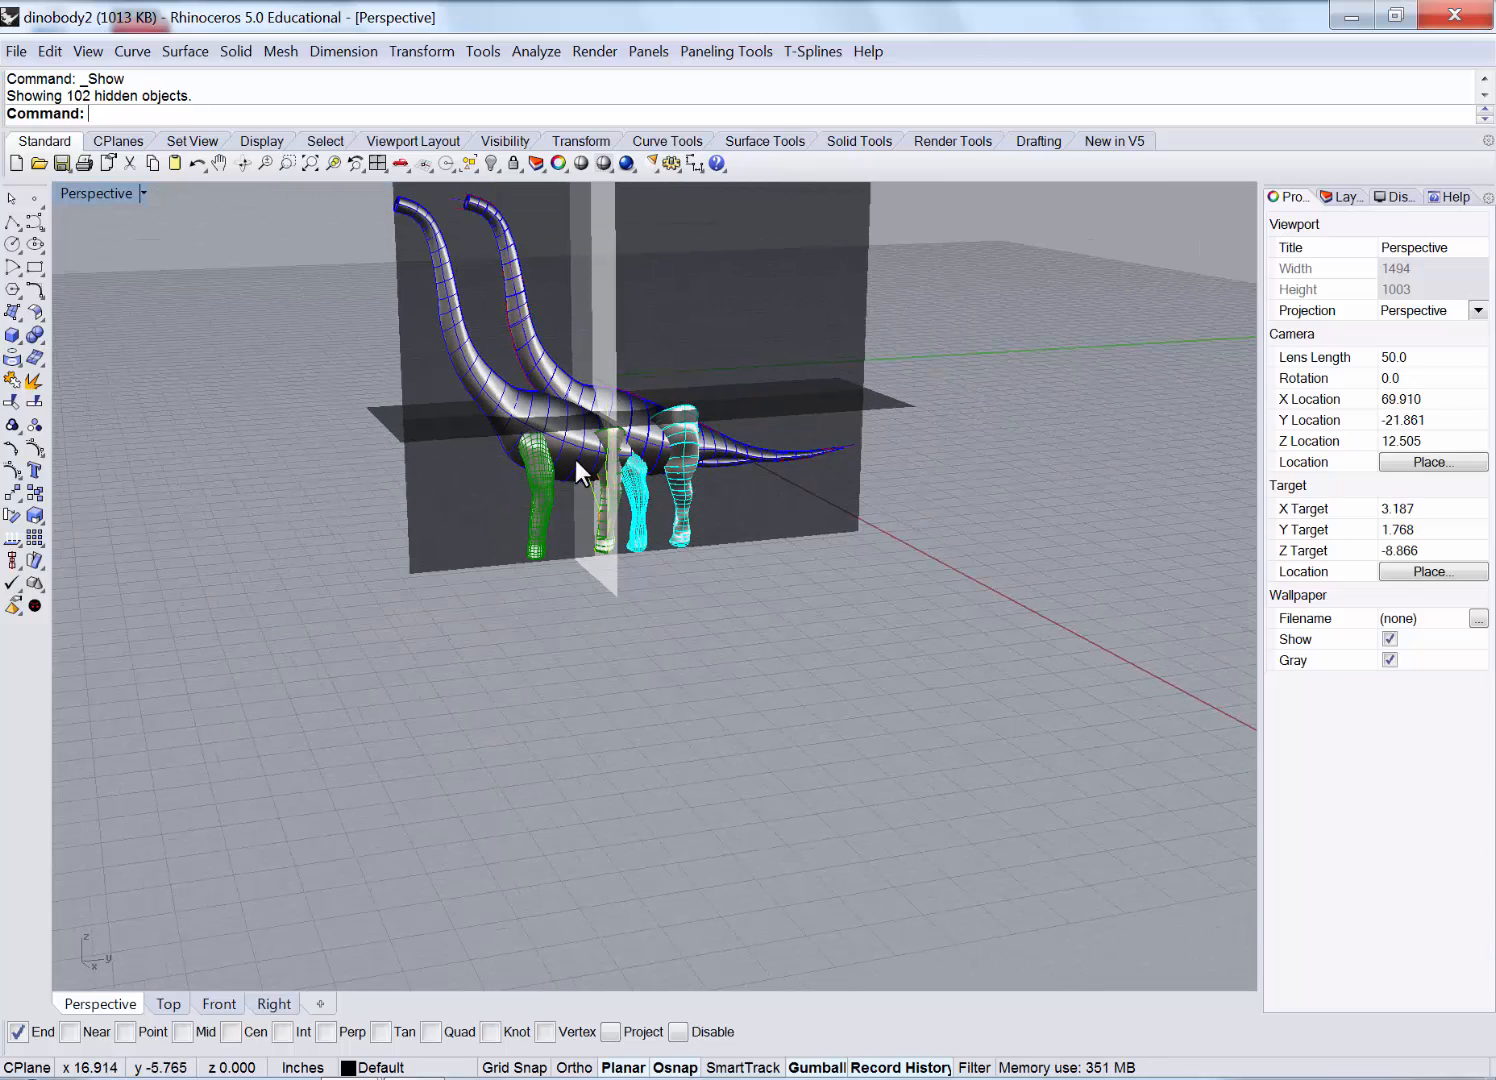
scroll(603, 364, "up", 1)
left_click_drag(928, 253, 550, 350)
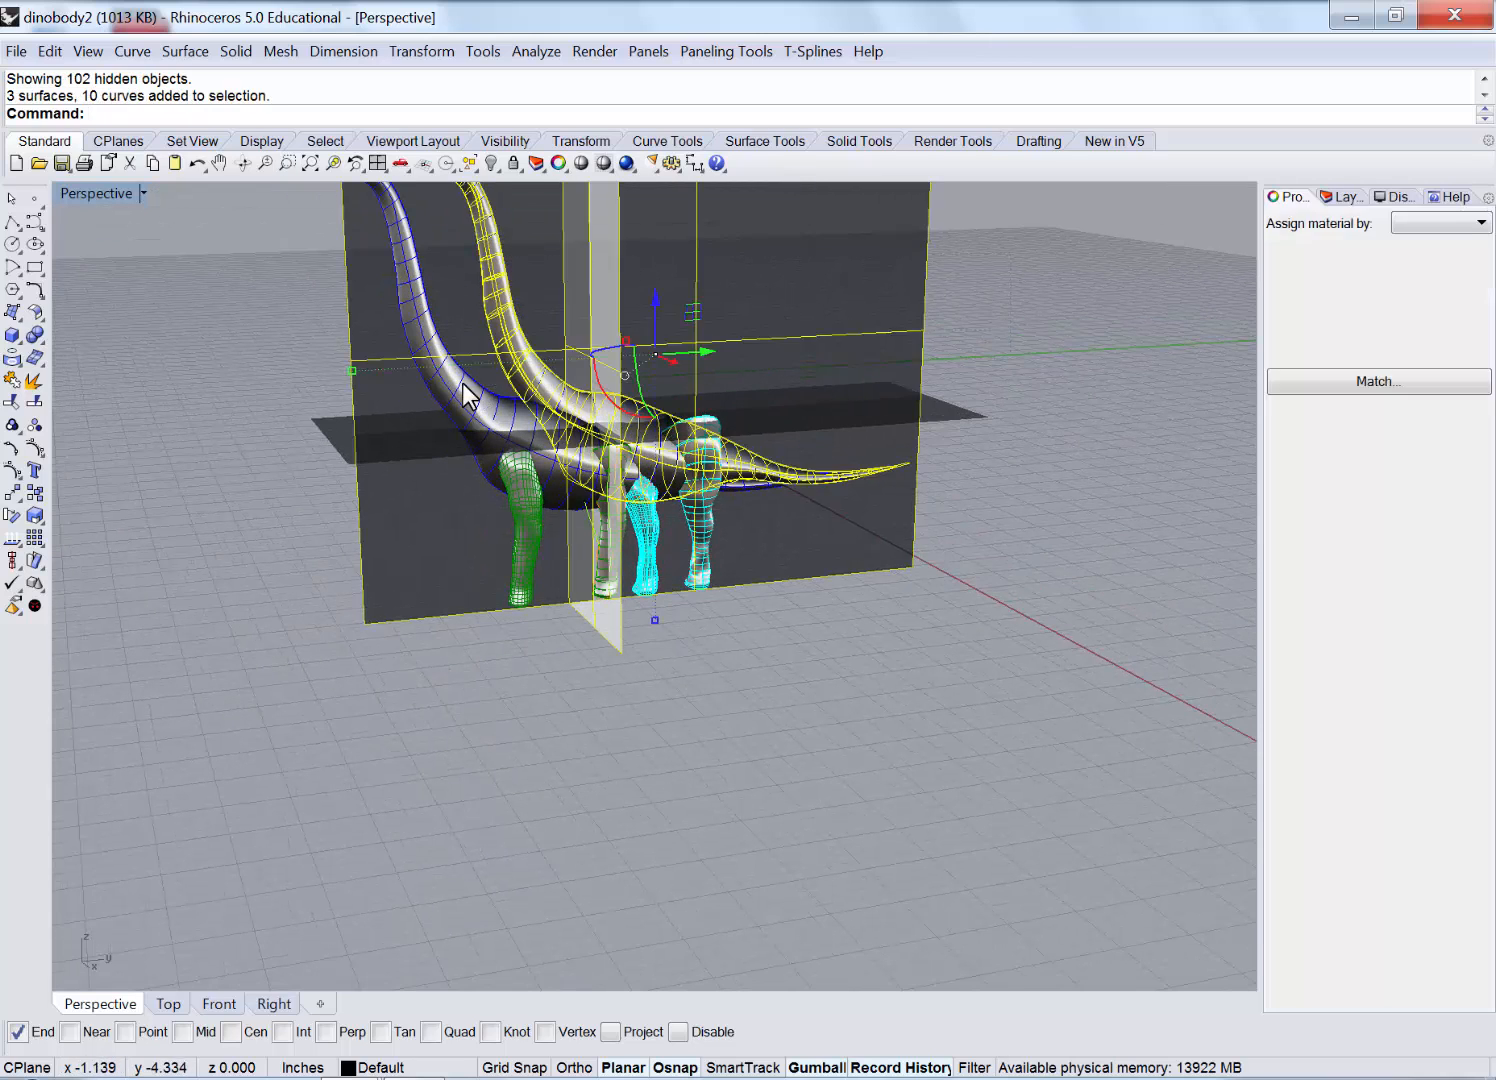
scroll(461, 388, "down", 3)
right_click_drag(503, 354, 575, 483)
left_click_drag(575, 483, 584, 288)
left_click(745, 606)
left_click(669, 411)
left_click_drag(565, 405, 585, 300)
scroll(565, 492, "up", 6)
right_click_drag(565, 492, 593, 432)
scroll(562, 352, "up", 4)
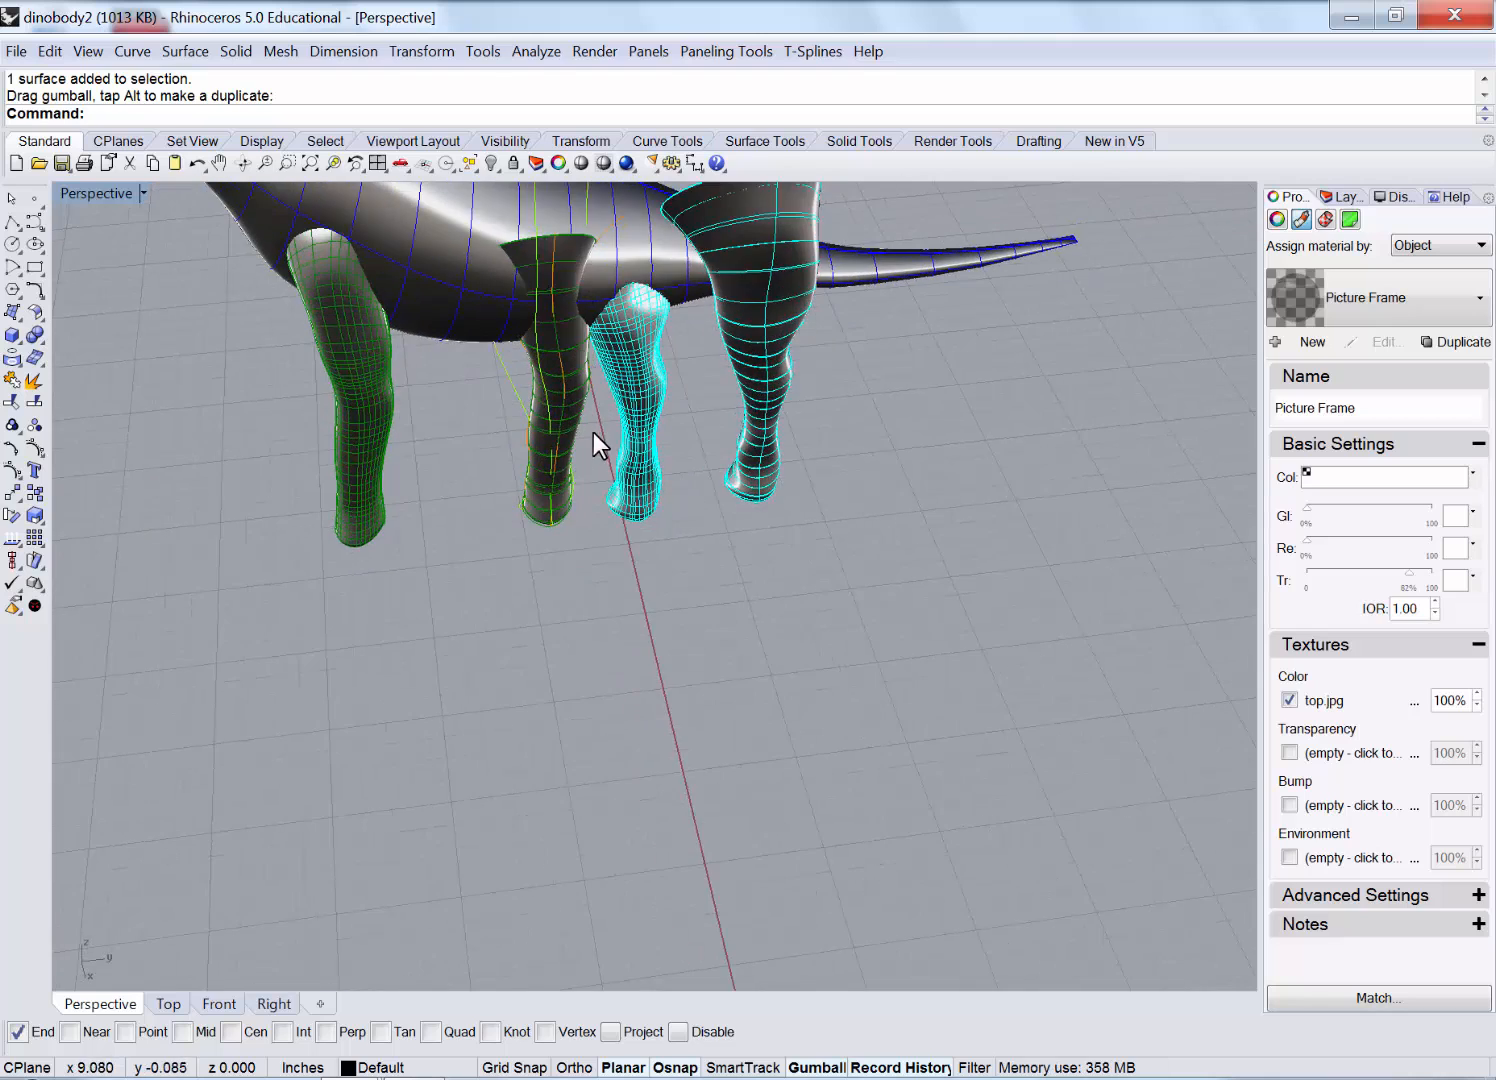
scroll(593, 432, "down", 4)
Move the two extra legs away, leaving only the green and cyan legs under the body.
left_click(859, 628)
left_click(508, 321)
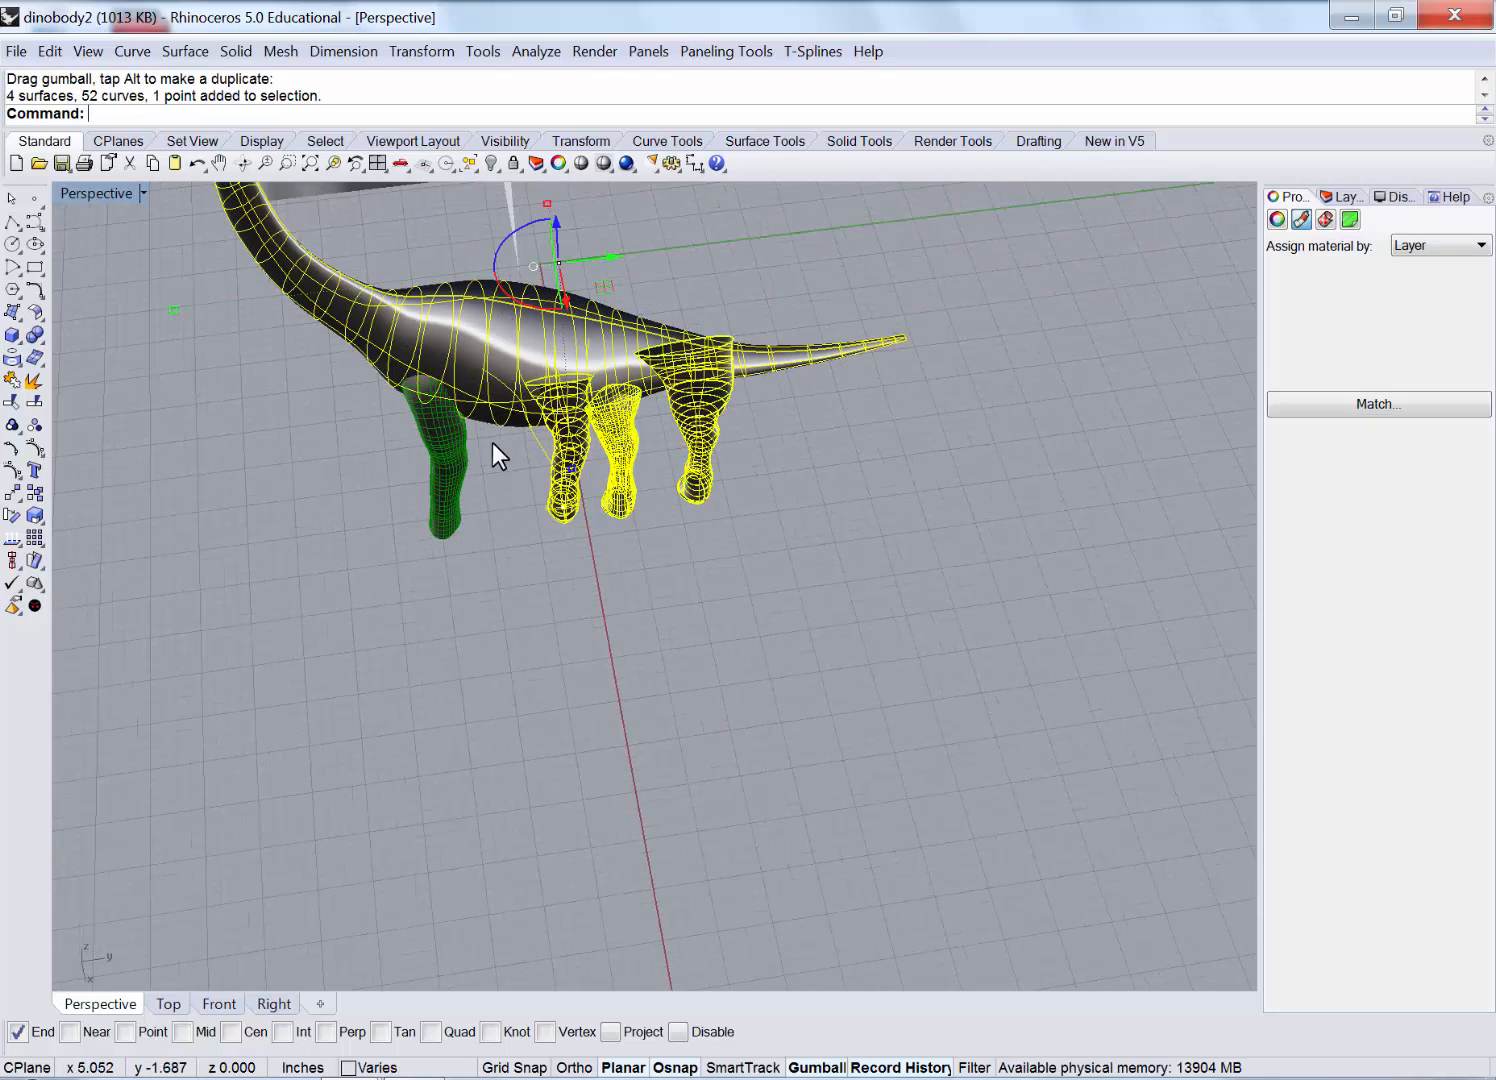
left_click(511, 358, "ctrl")
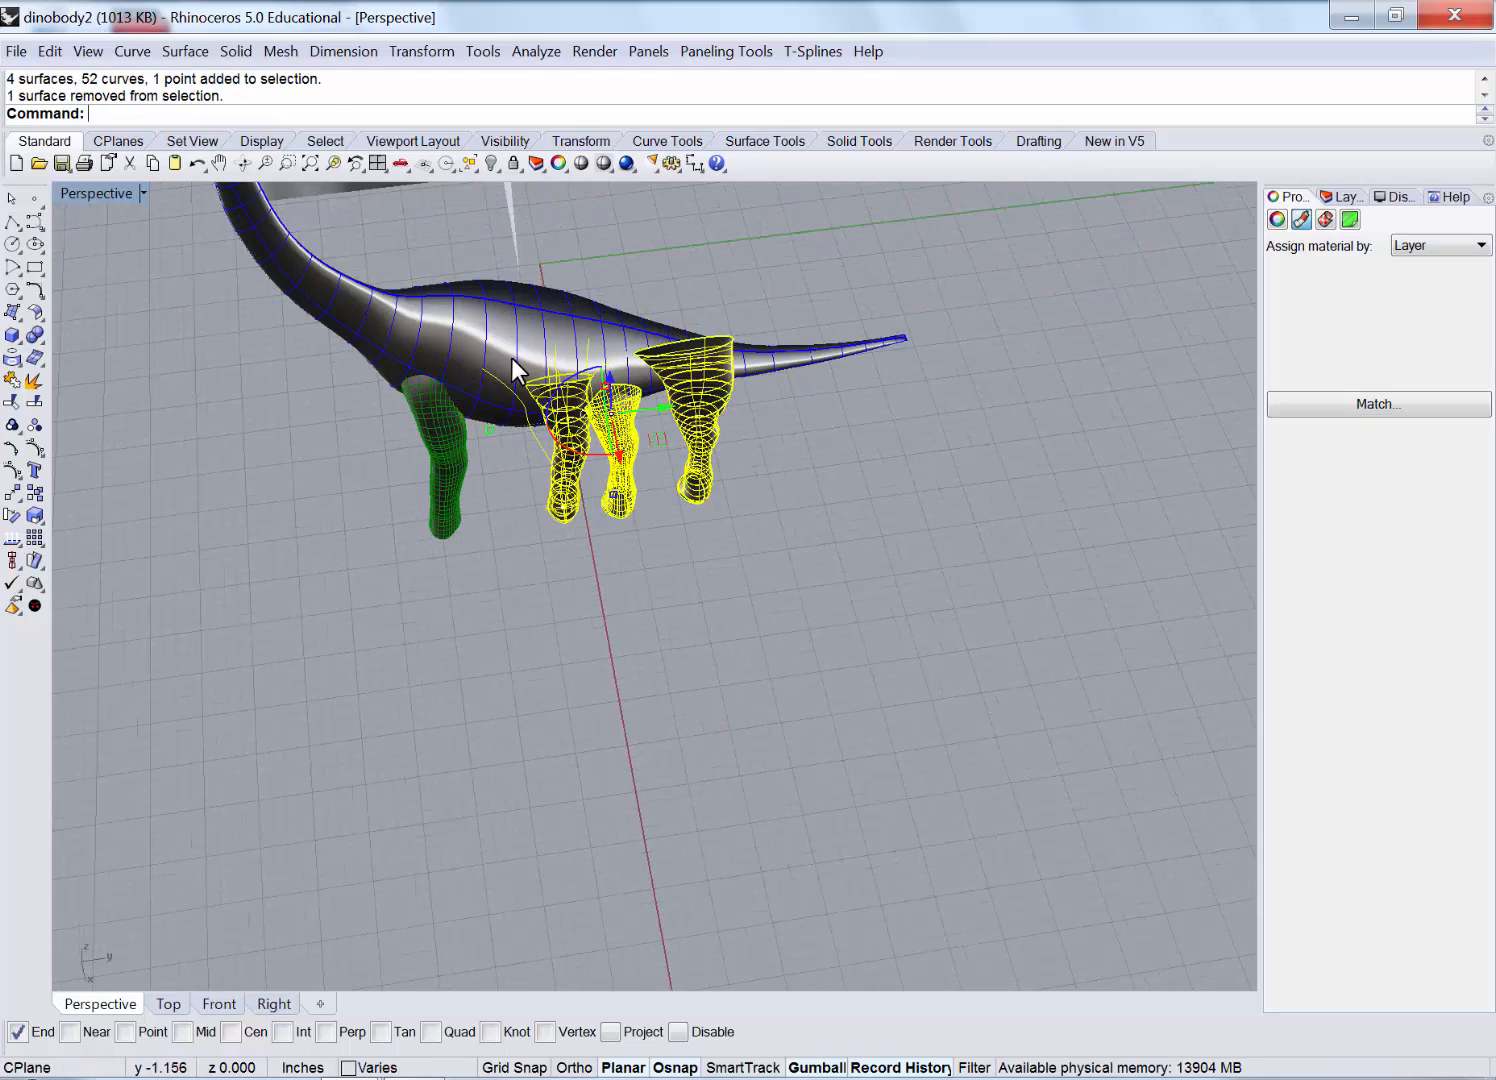
left_click(631, 503, "ctrl")
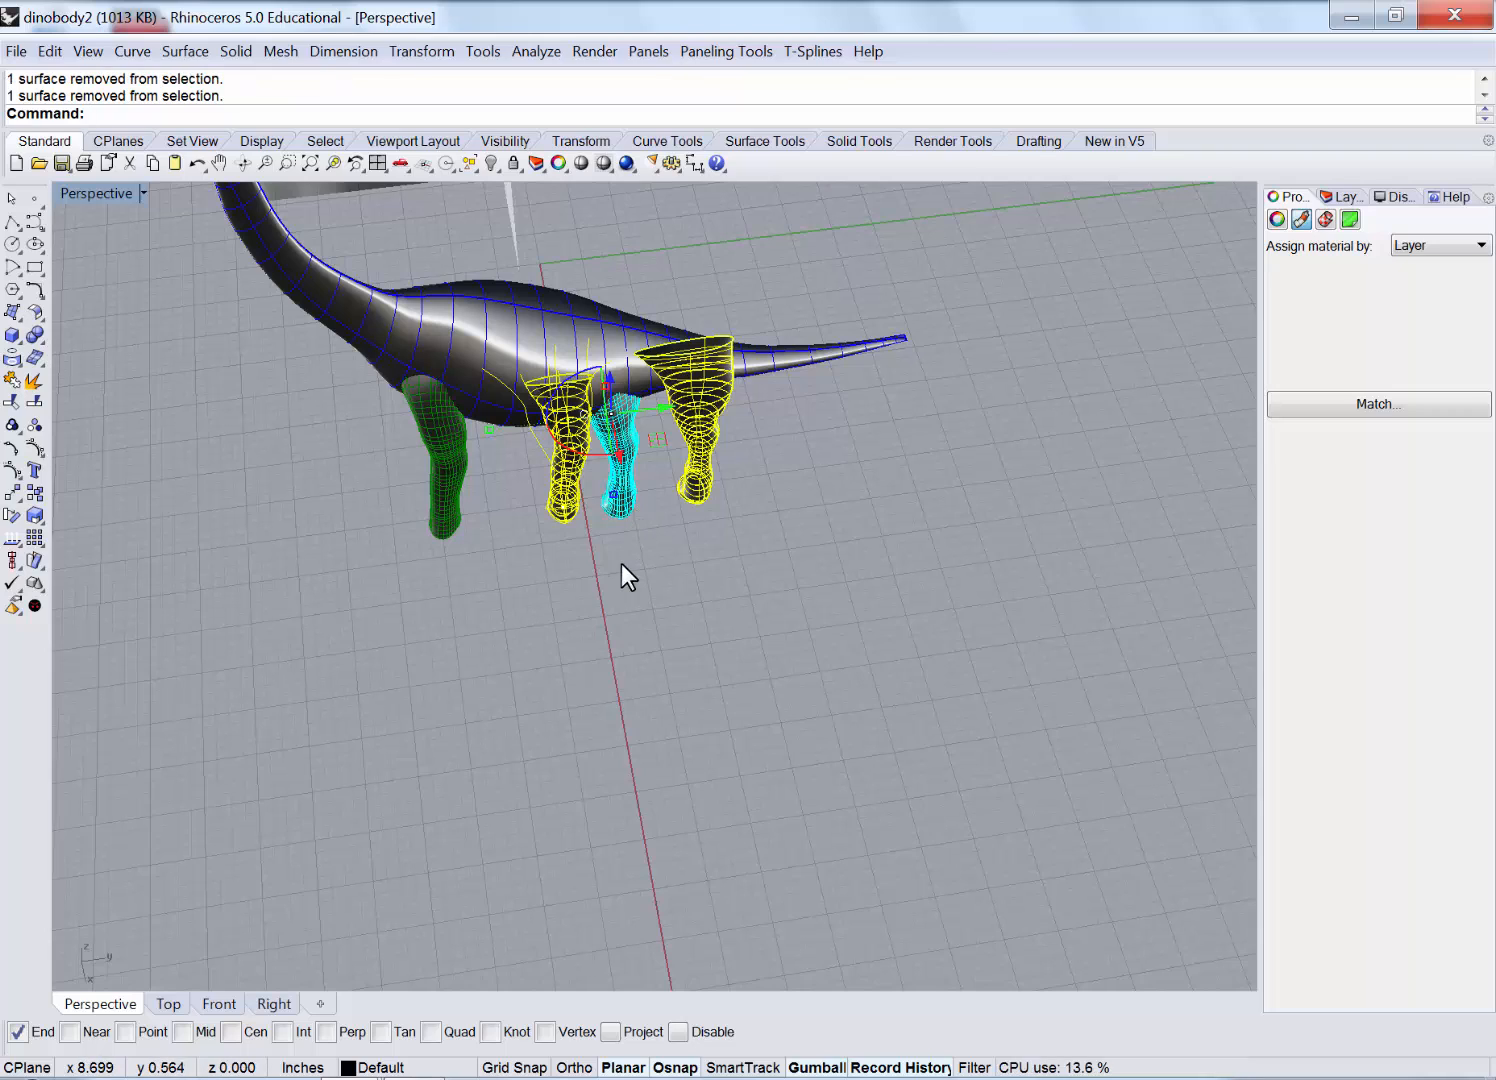
mouse_move(621, 563)
right_mouse_down()
mouse_move(628, 529)
mouse_move(619, 584)
right_mouse_up()
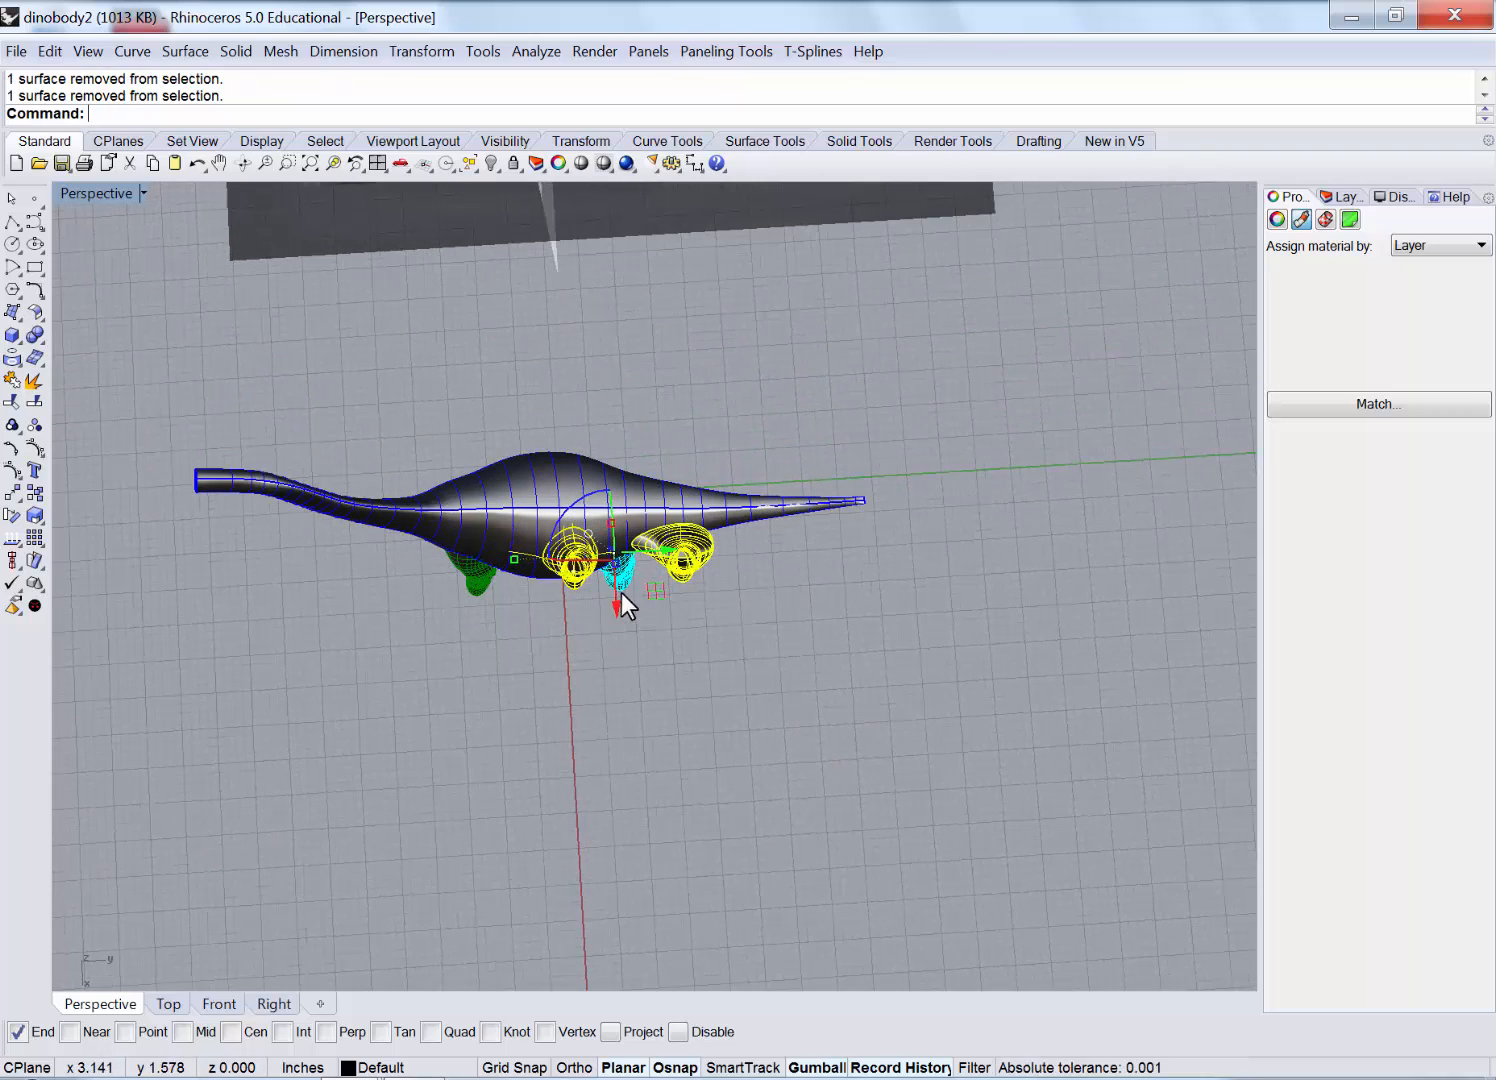
left_click_drag(621, 593, 556, 245)
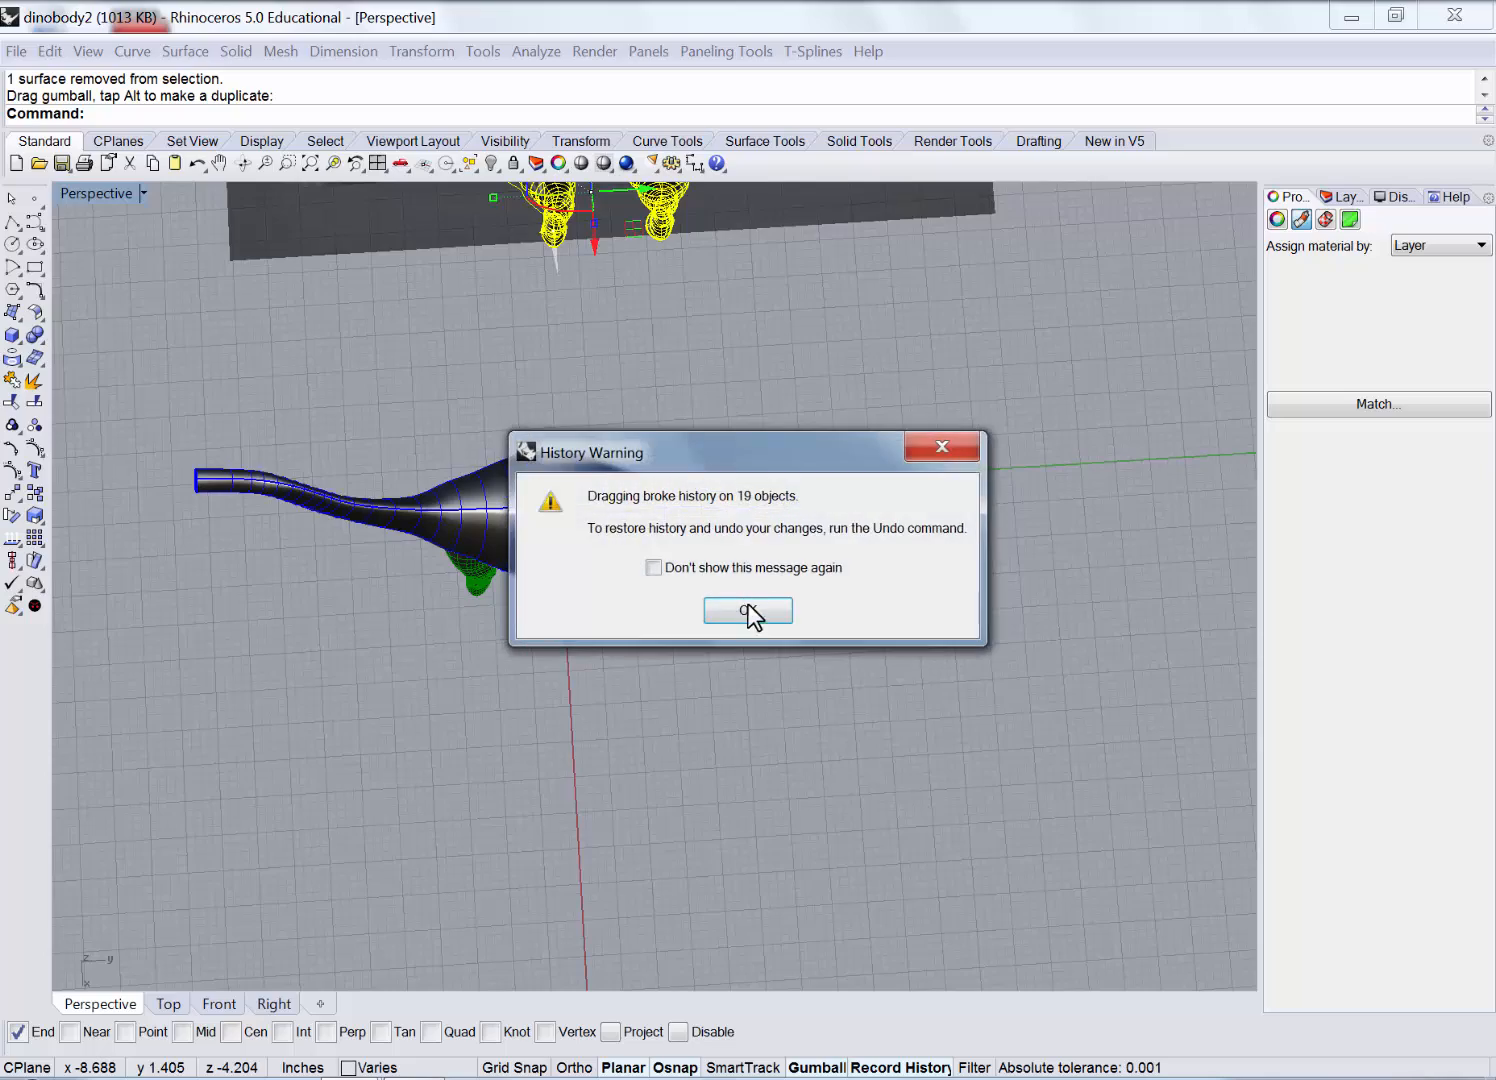
left_click(748, 608)
right_click_drag(612, 773, 632, 688)
left_click(630, 682)
scroll(482, 412, "up", 6)
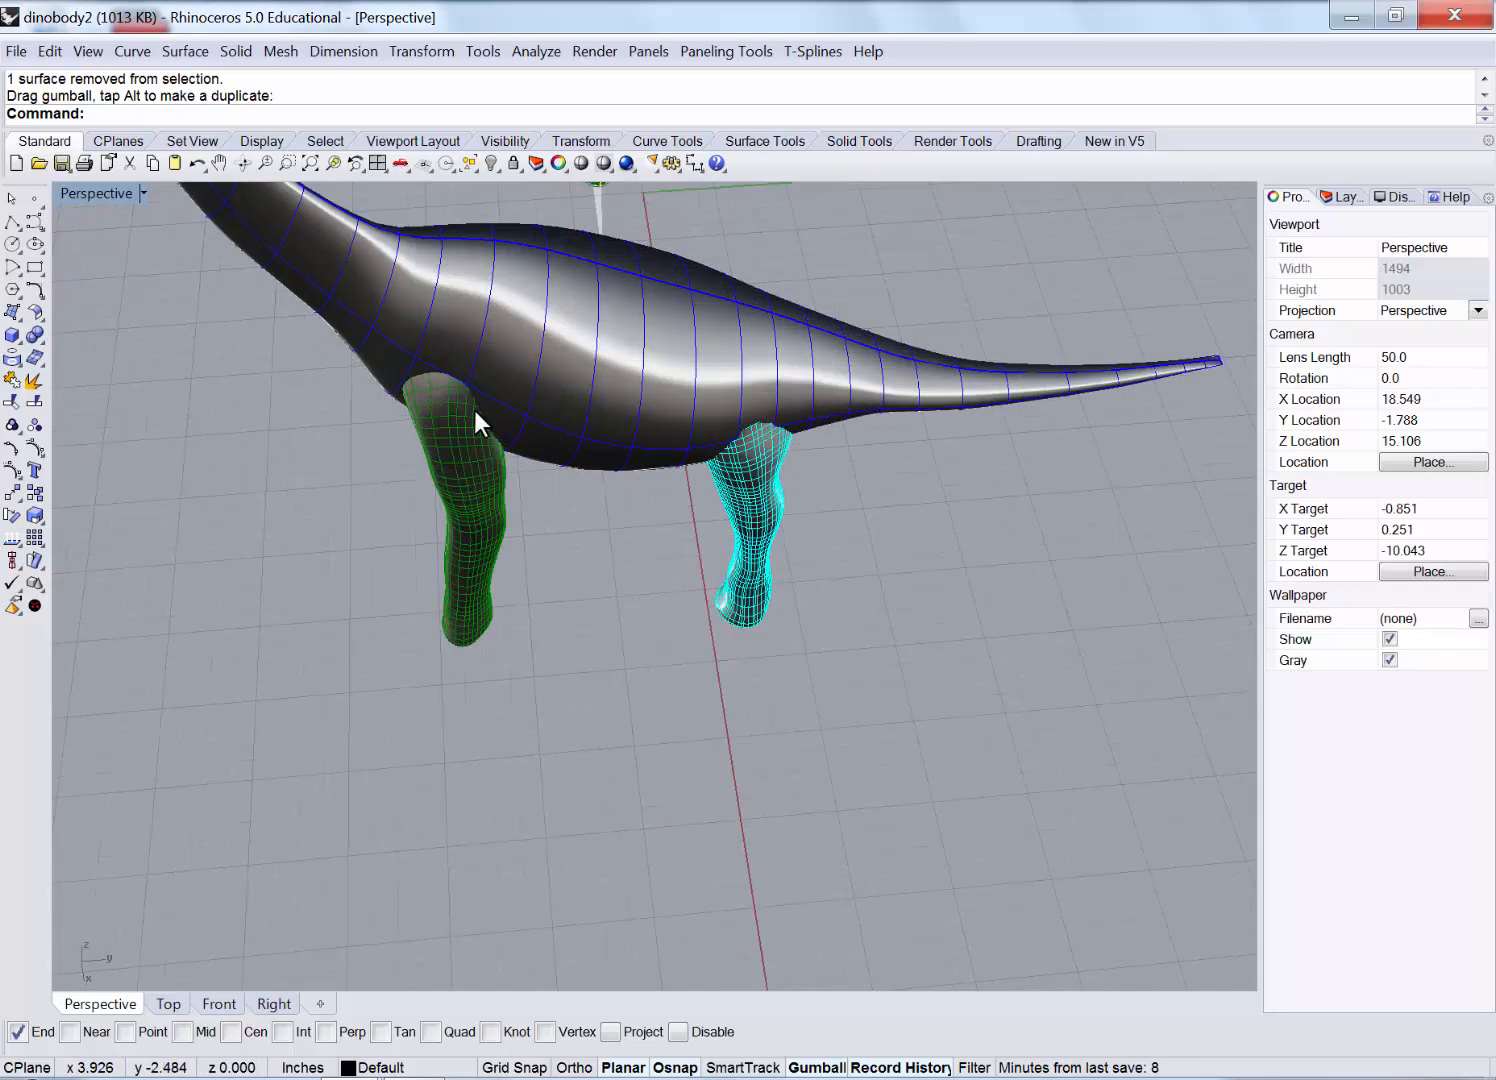
right_click_drag(475, 410, 720, 400)
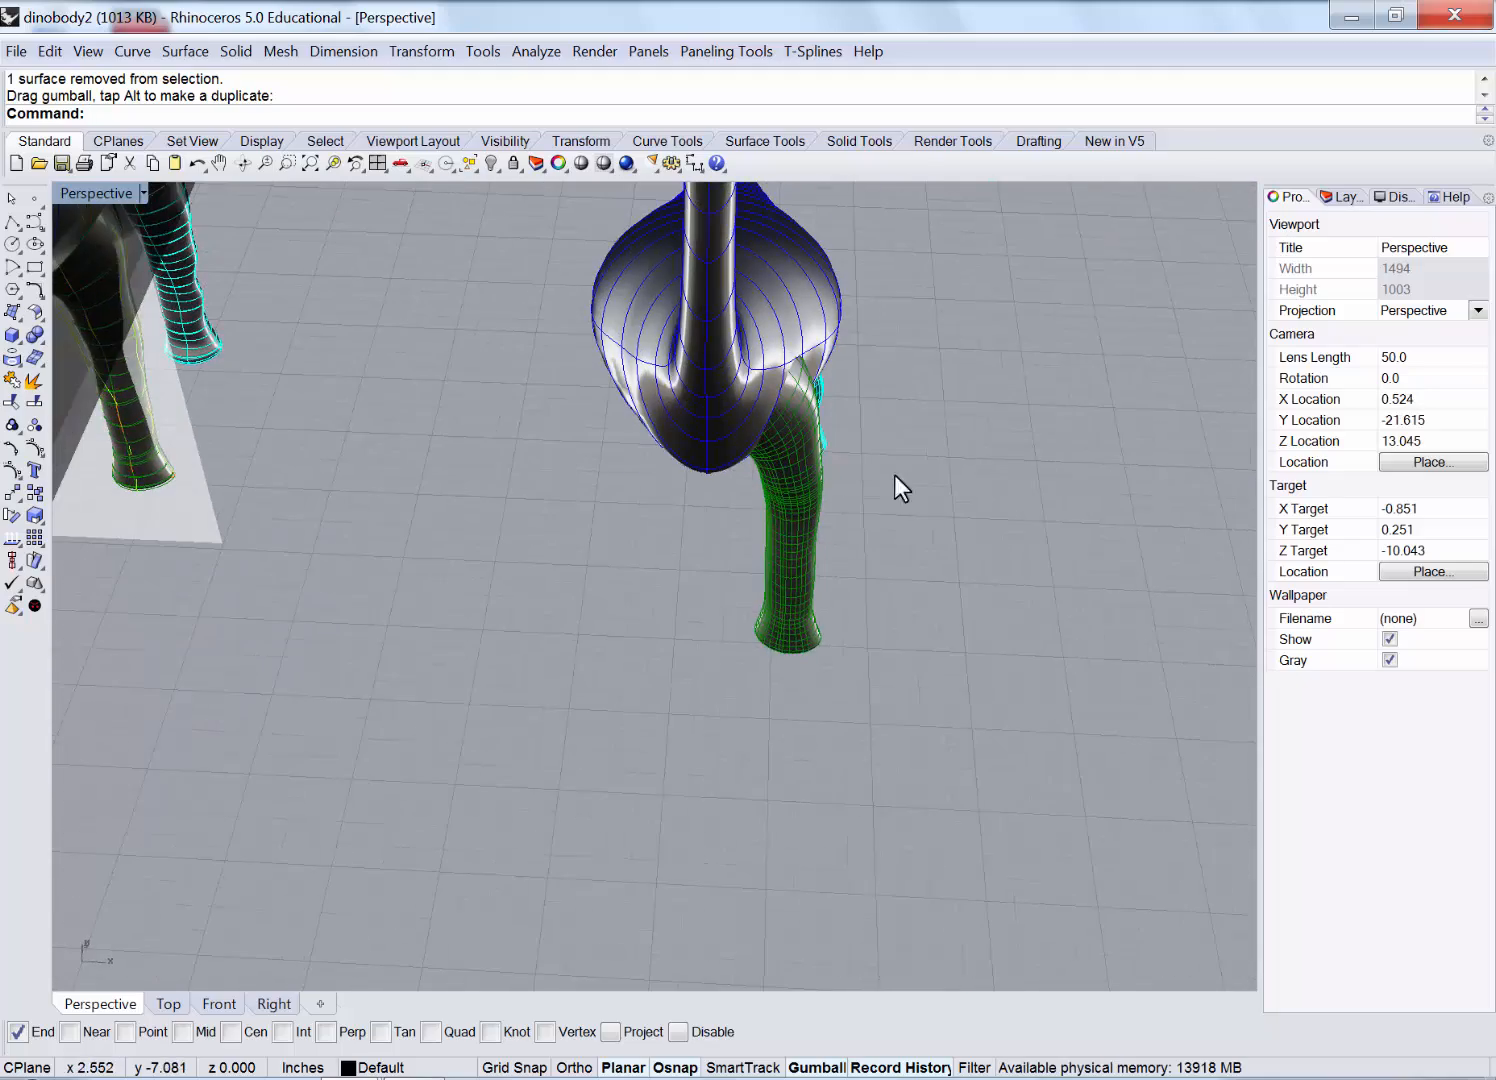
Mirror the two legs across the body's centreline so the dinosaur stands on four legs.
right_click_drag(894, 475, 920, 416)
left_click_drag(746, 510, 748, 512)
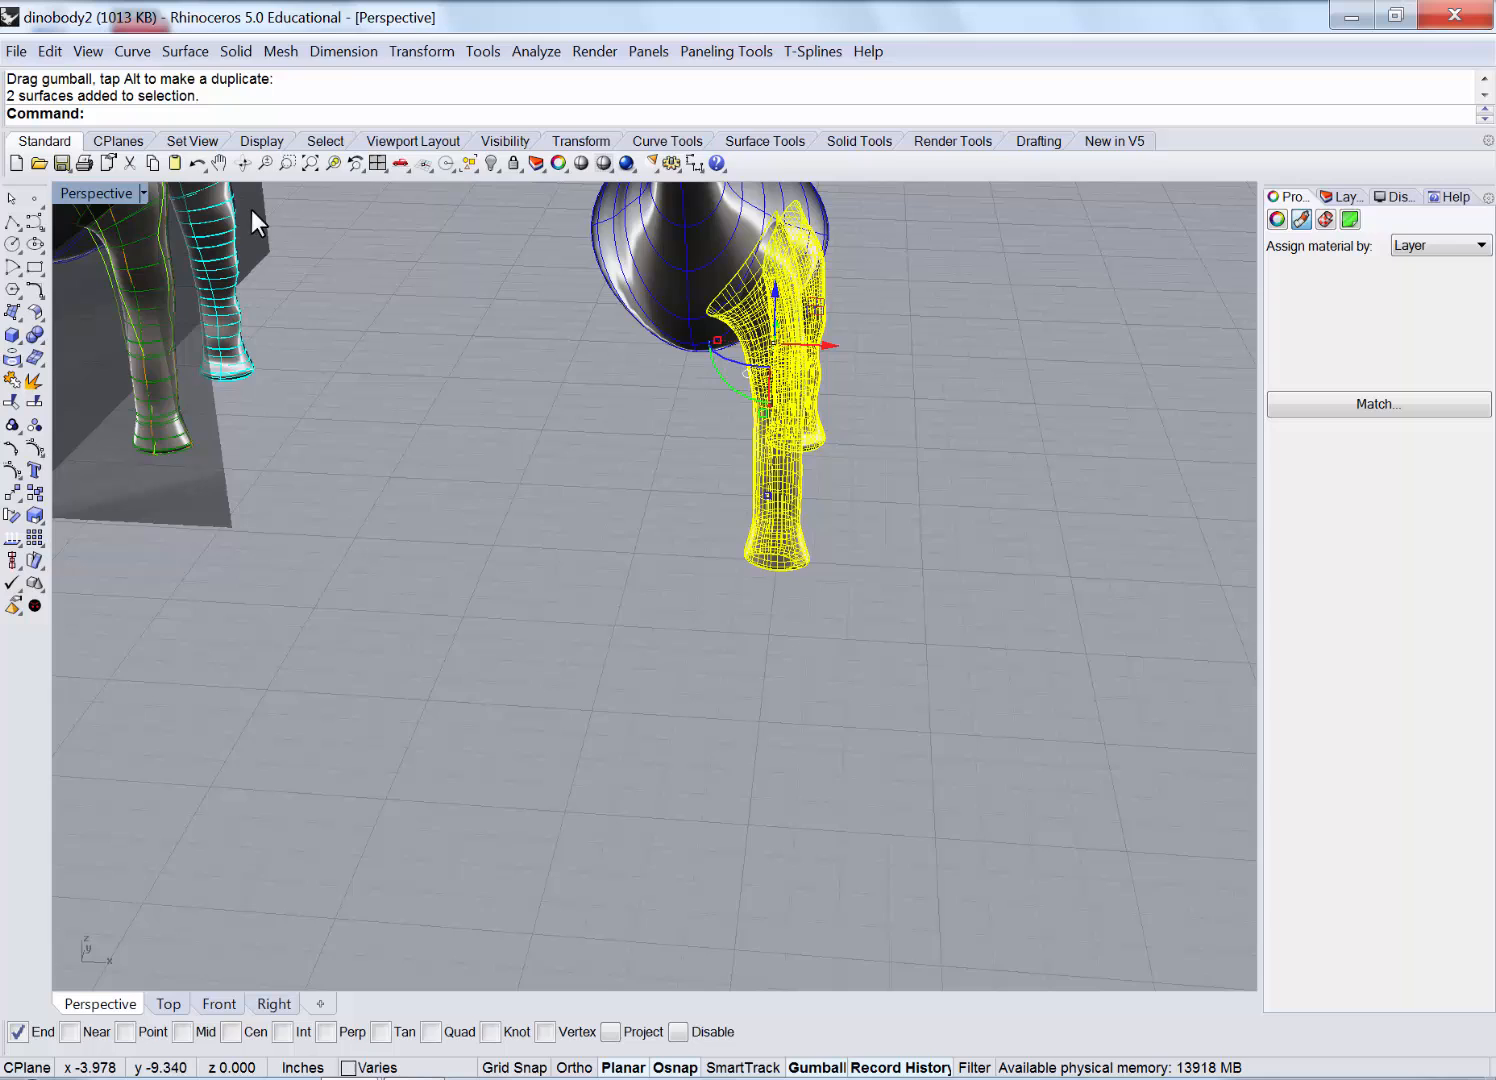
double_click(78, 193)
scroll(318, 461, "down", 10)
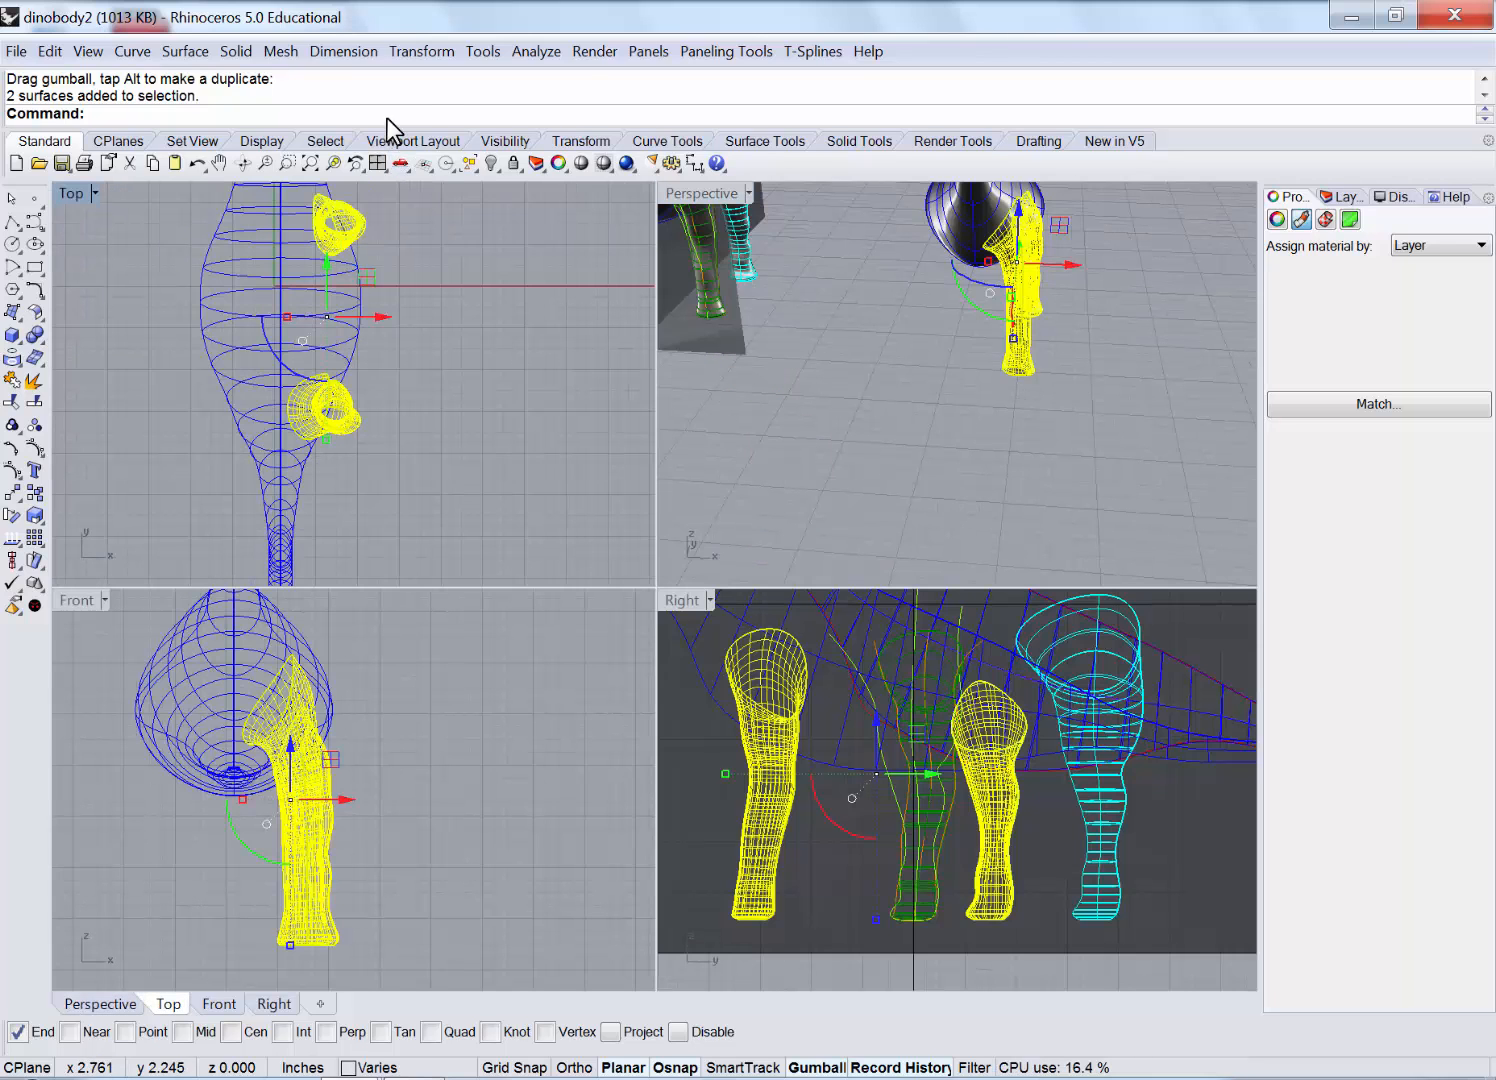
left_click(423, 52)
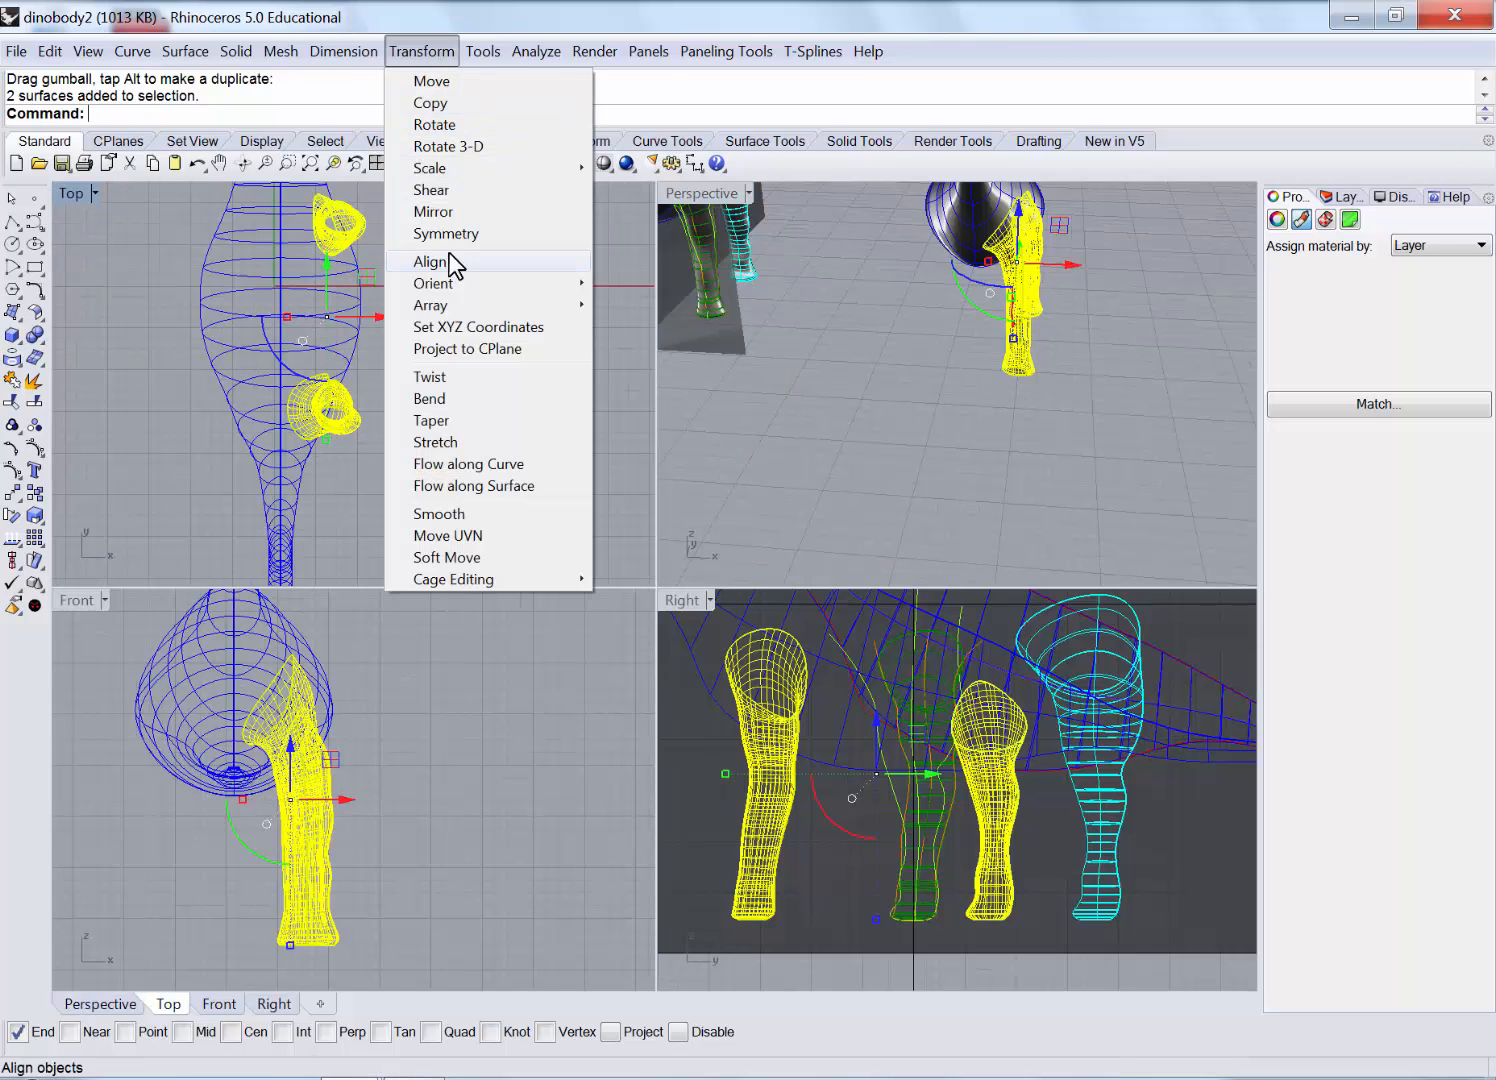
left_click(471, 211)
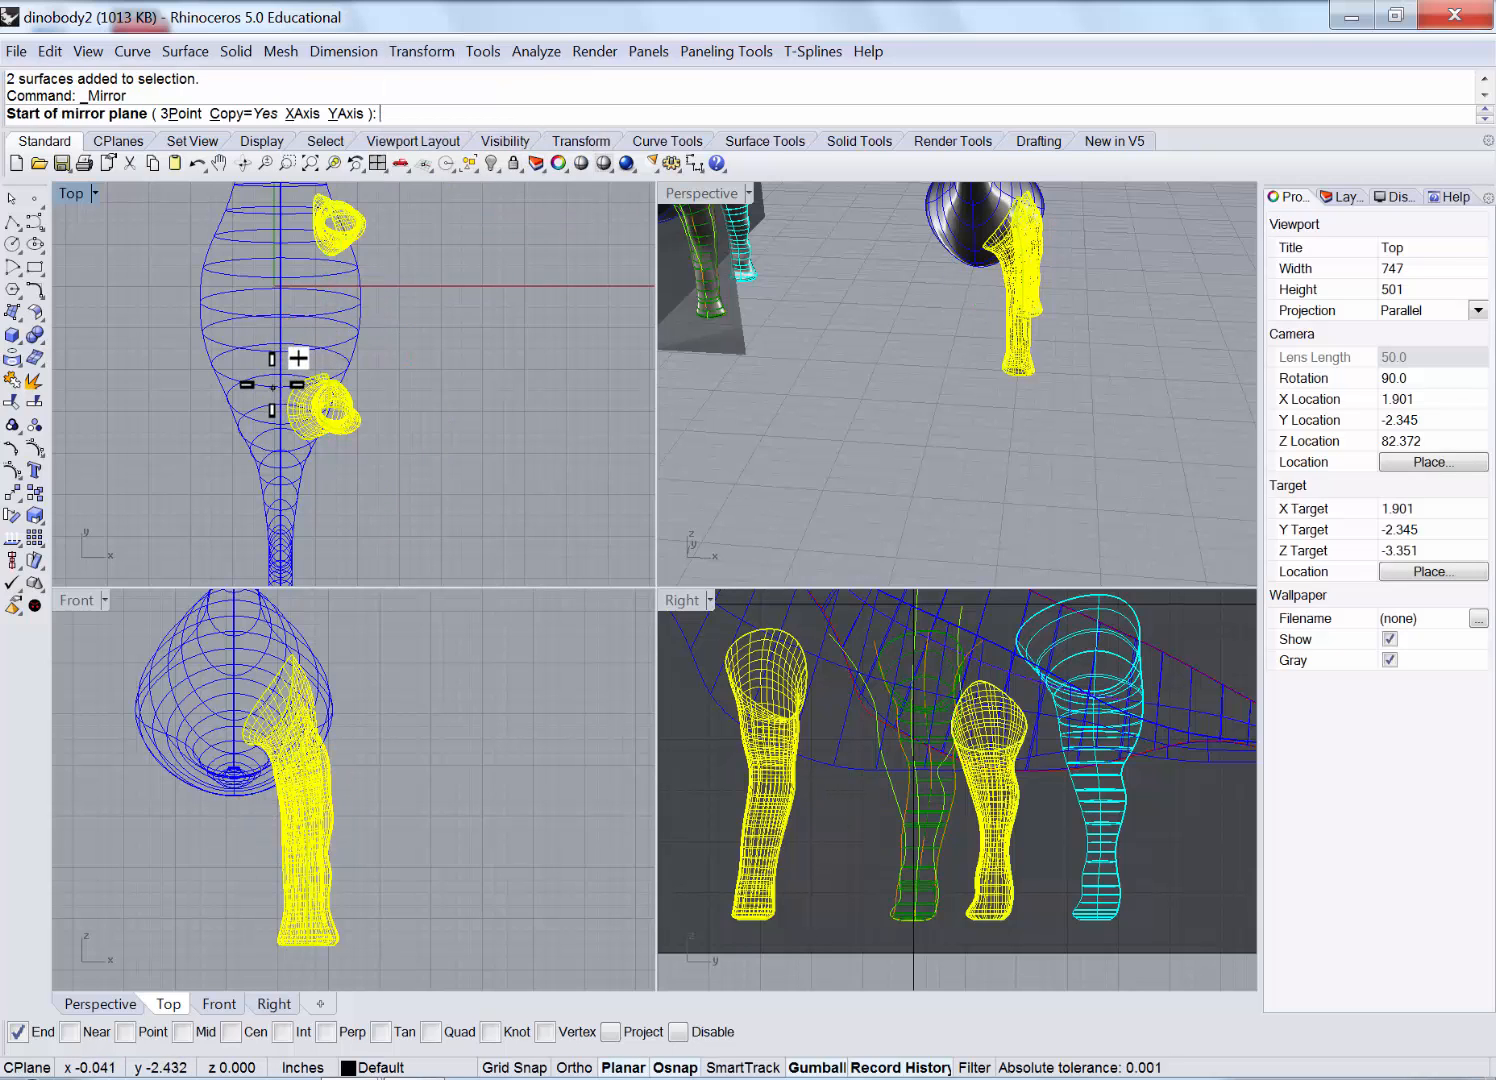
right_click_drag(308, 455, 288, 240)
left_click(252, 385)
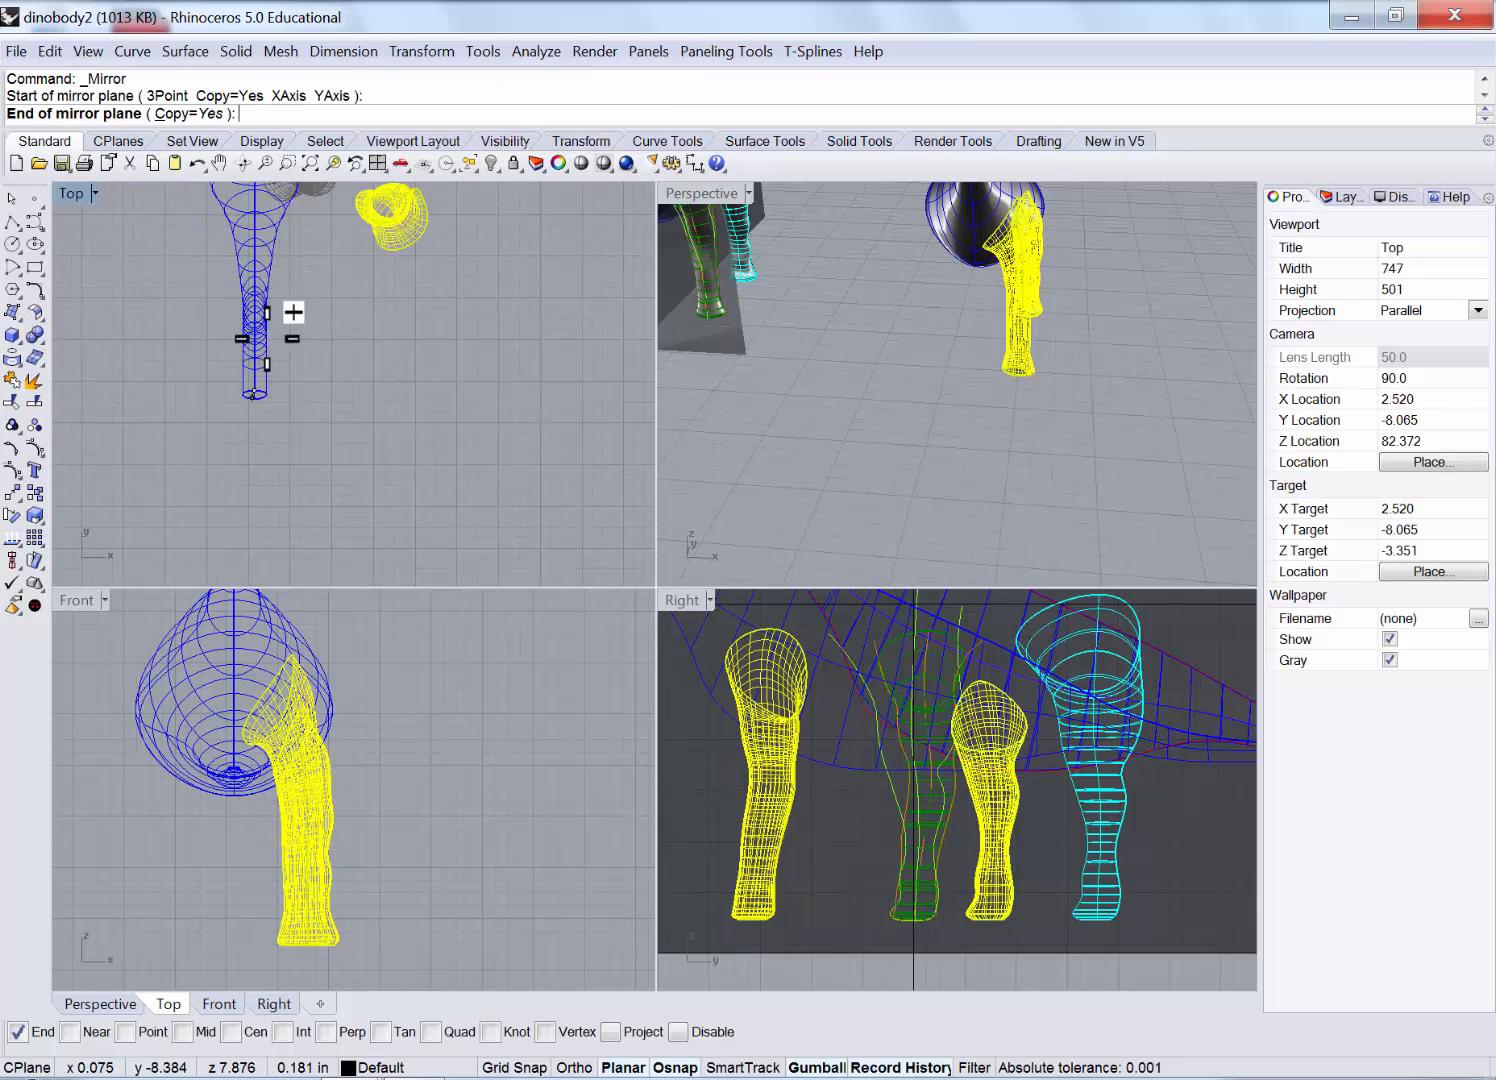
left_click(255, 260, "shift")
Inspect the four-legged dinosaur in full-size Perspective, then restore the four-viewport layout.
left_click(1118, 452)
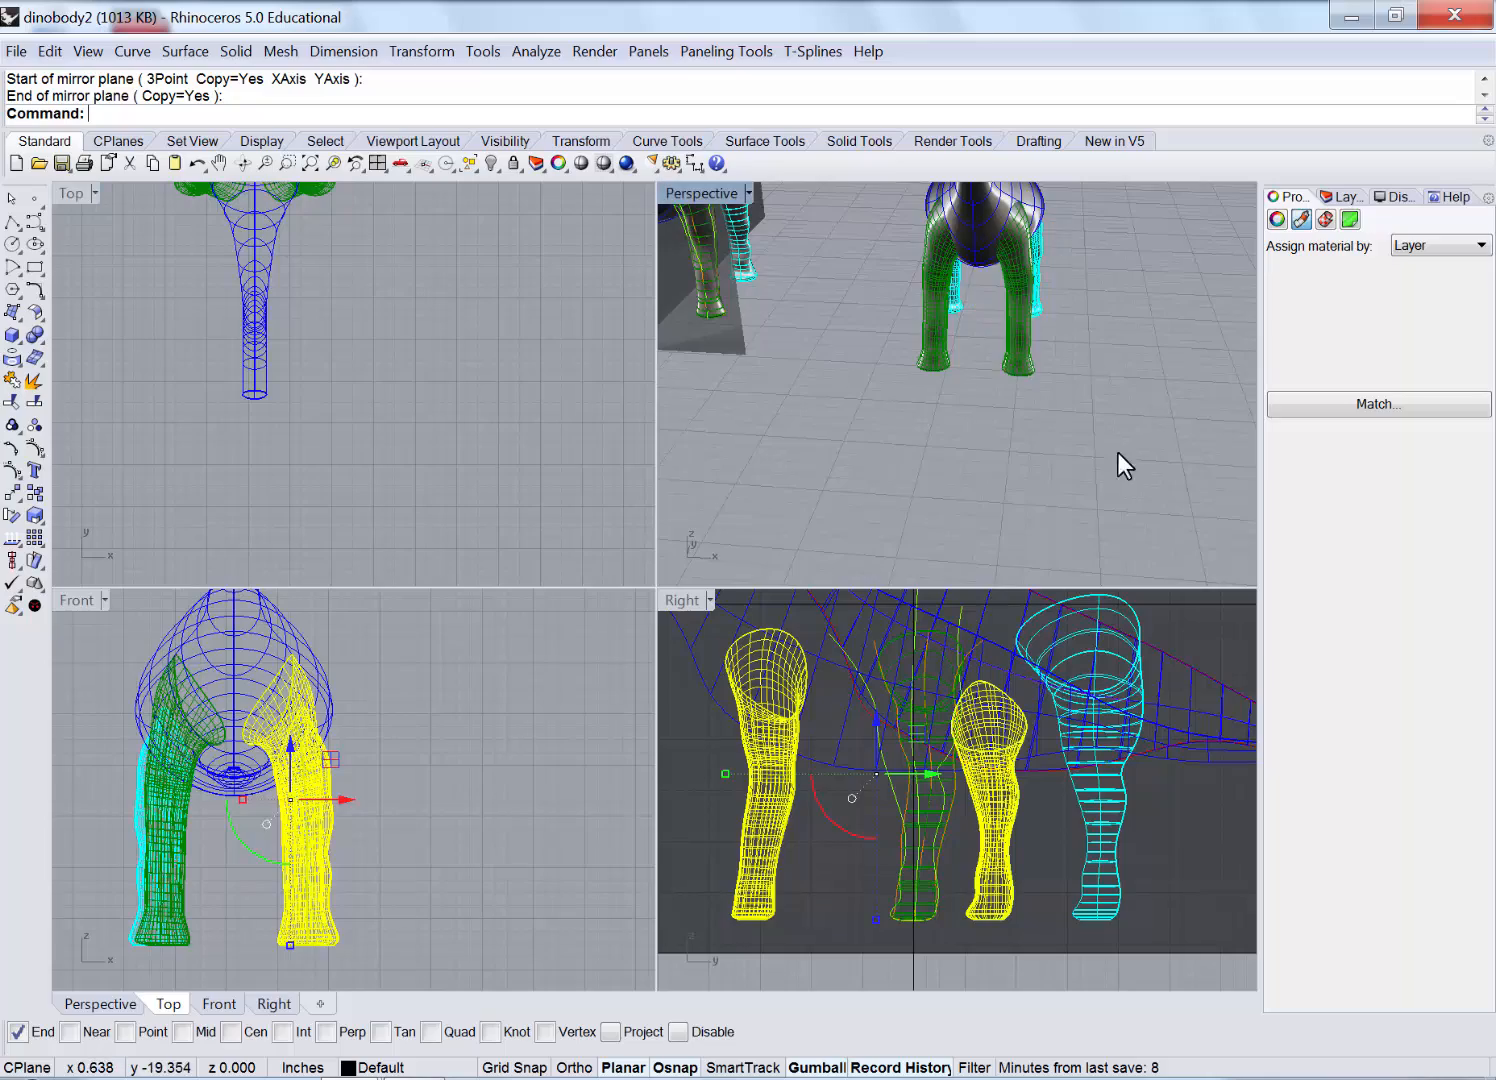
right_click_drag(1118, 452, 1010, 345)
double_click(736, 196)
right_click_drag(1172, 438, 910, 607)
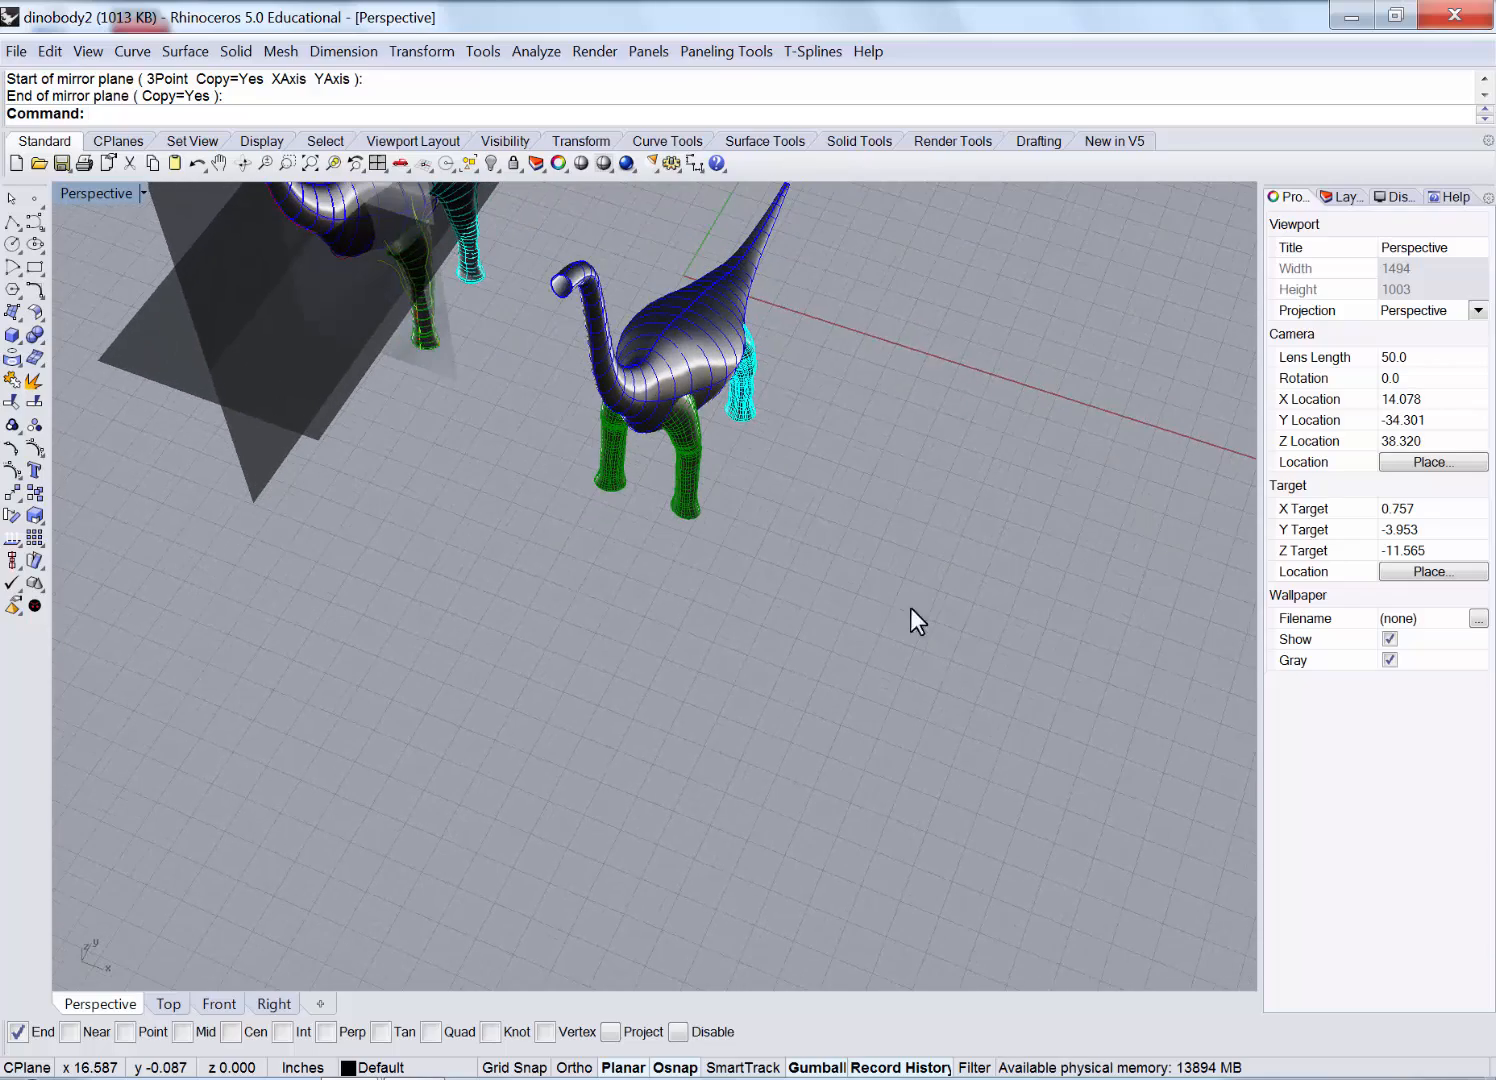
scroll(561, 191, "up", 4)
scroll(590, 349, "up", 4)
right_click_drag(590, 350, 587, 336)
double_click(109, 194)
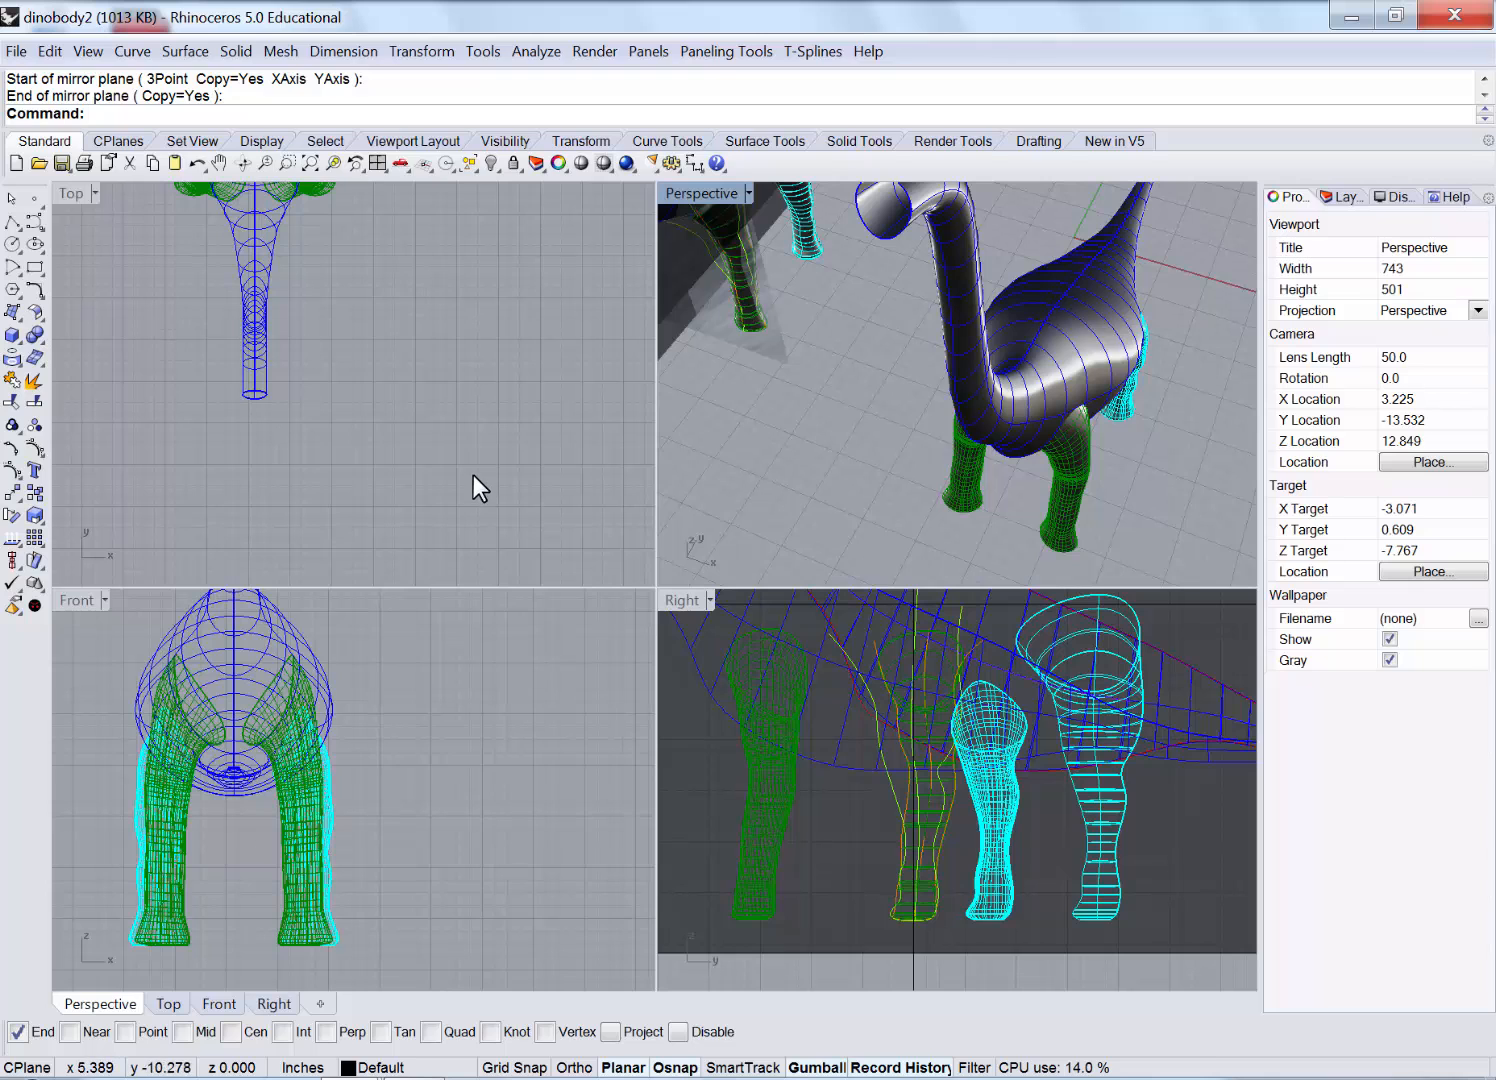
left_click(16, 51)
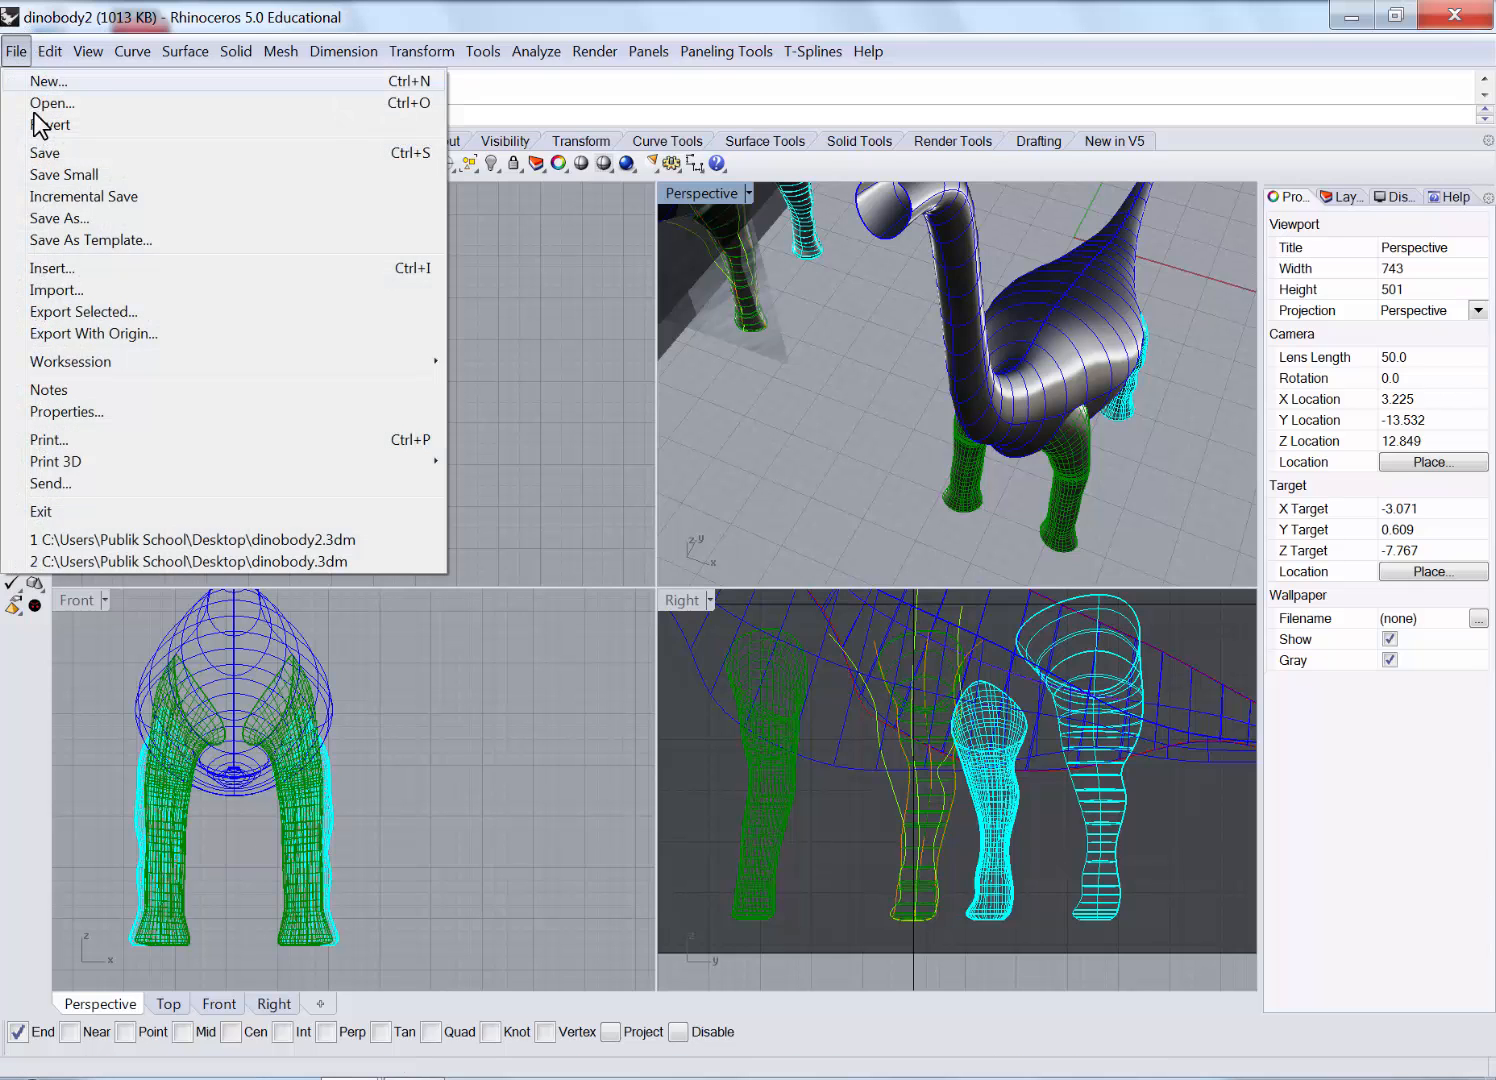
Save the model as dinobody3 and center and zoom the view on the dinosaur head image.
left_click(136, 218)
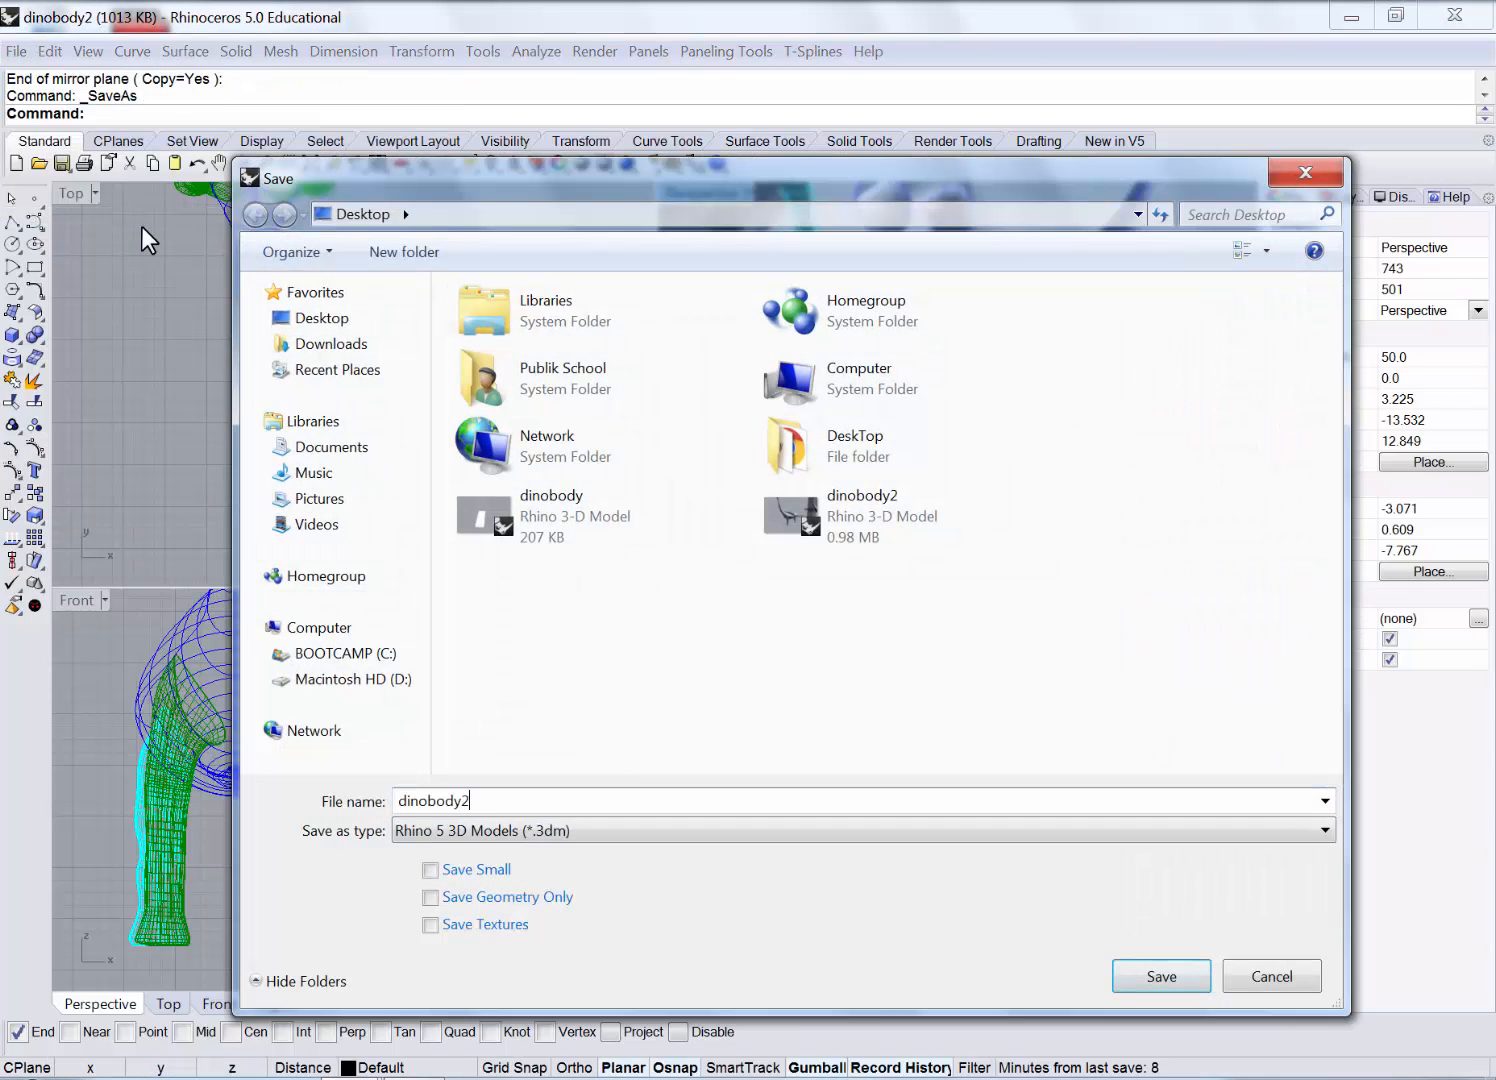
key("Return")
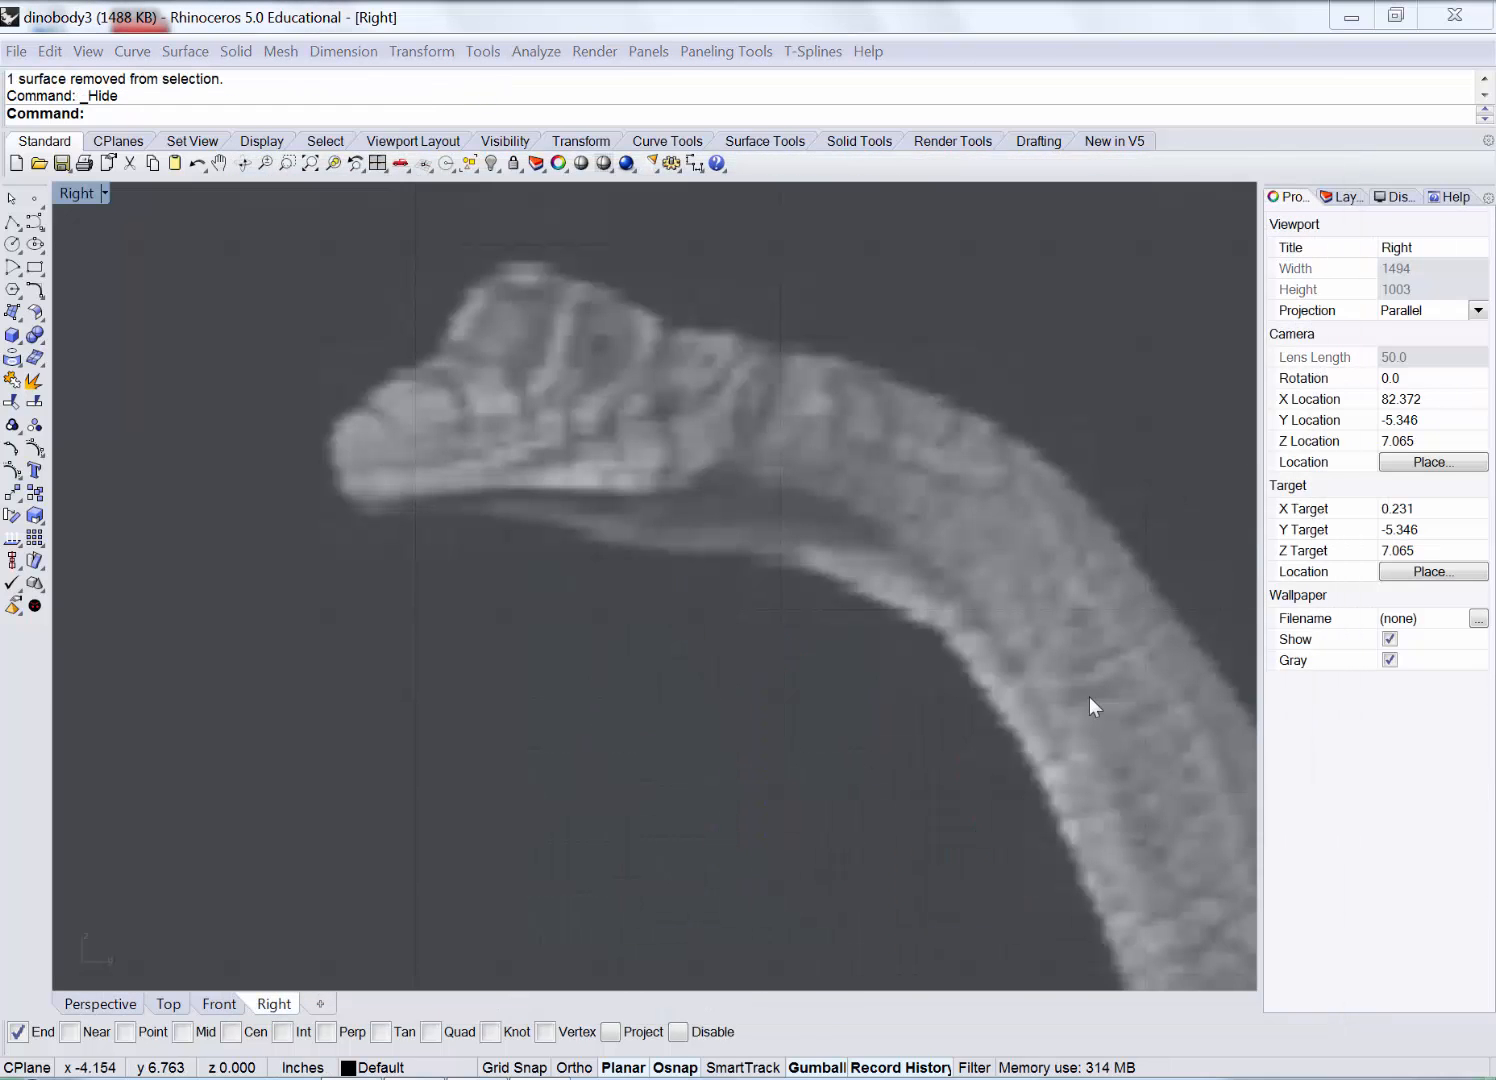
right_click_drag(605, 418, 633, 535)
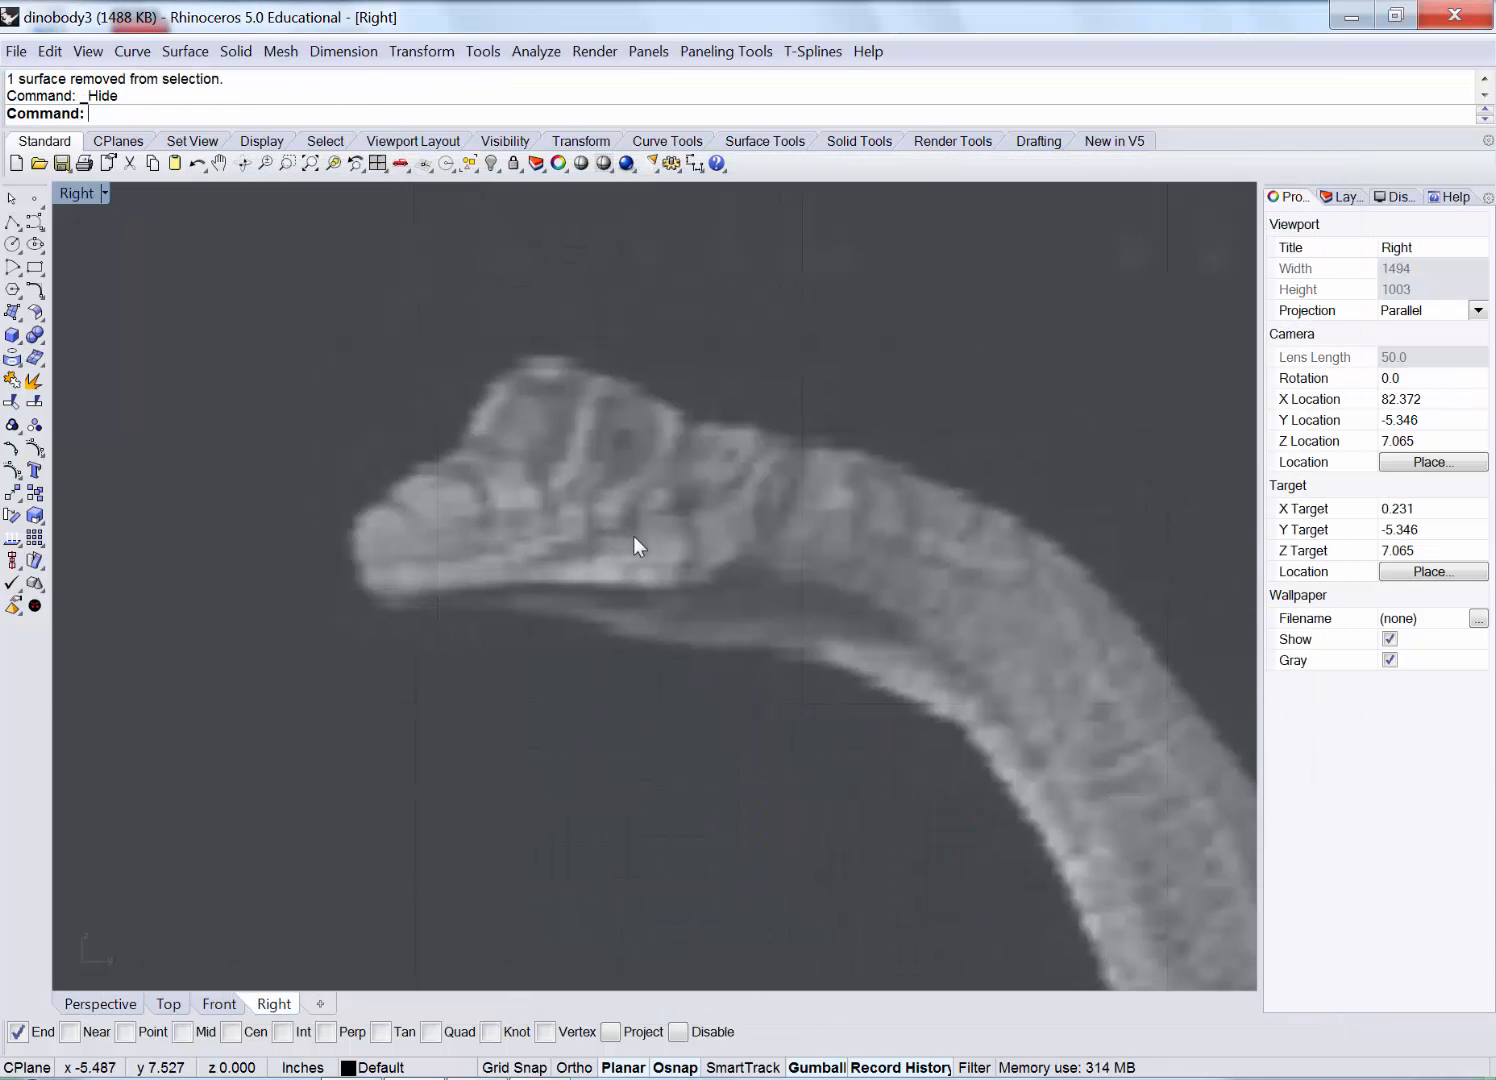
scroll(489, 515, "up", 2)
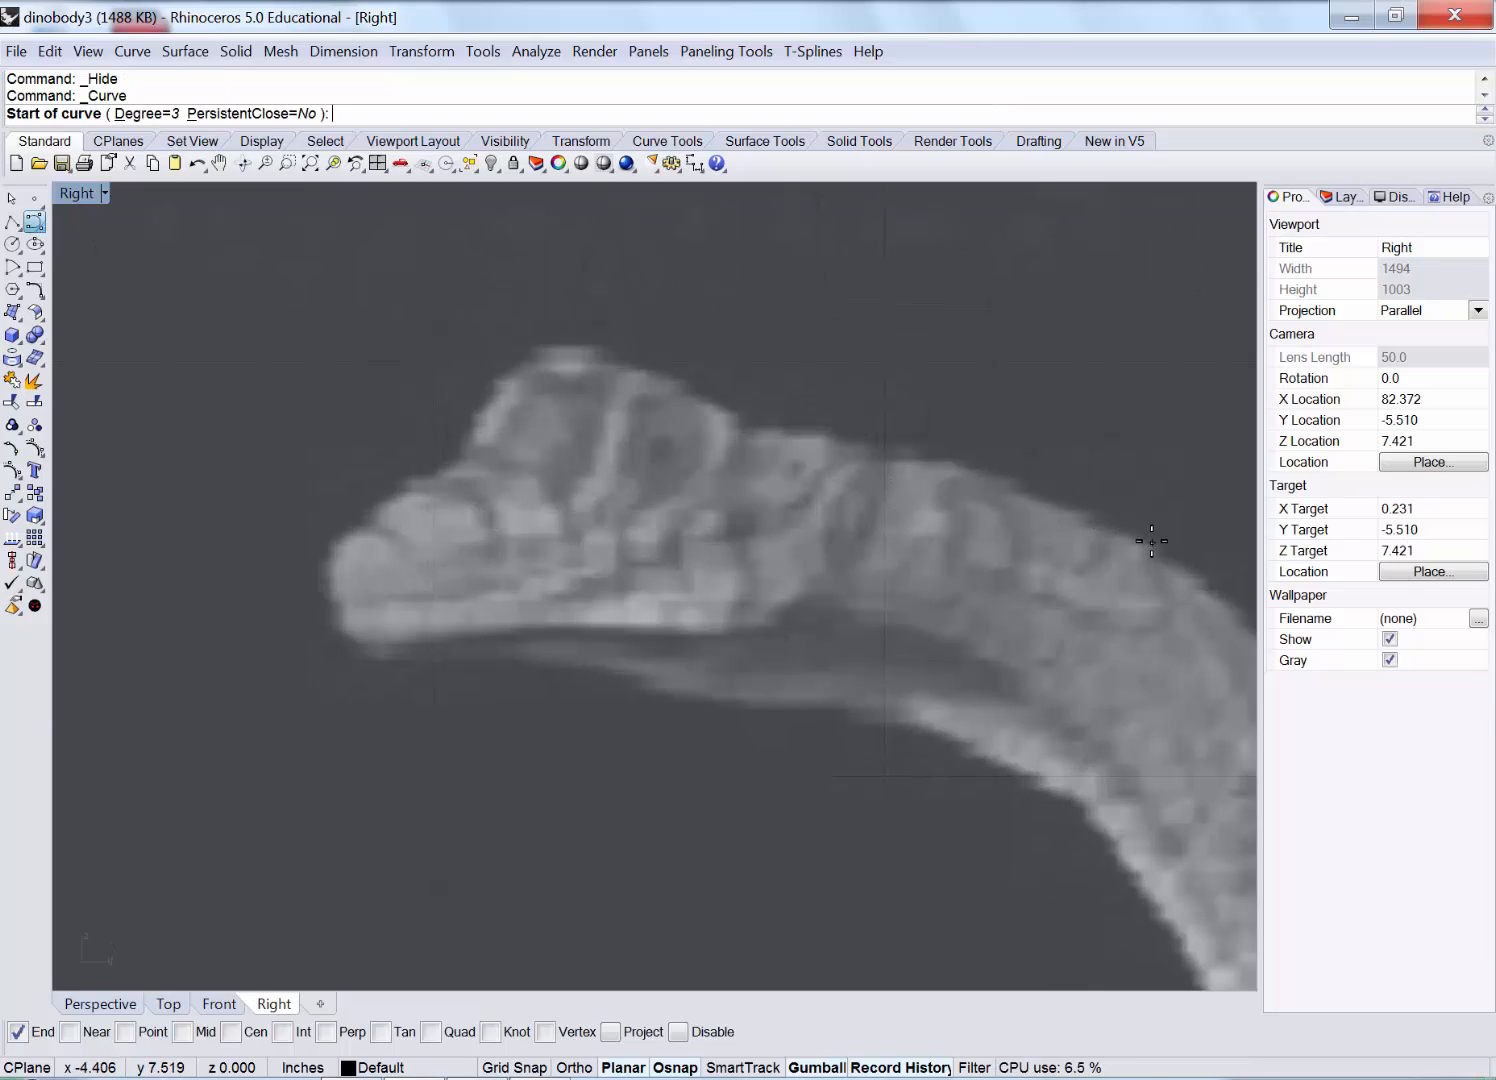
Start the head outline curve at the neck top, tracing over the head to under the snout.
left_click(1186, 564)
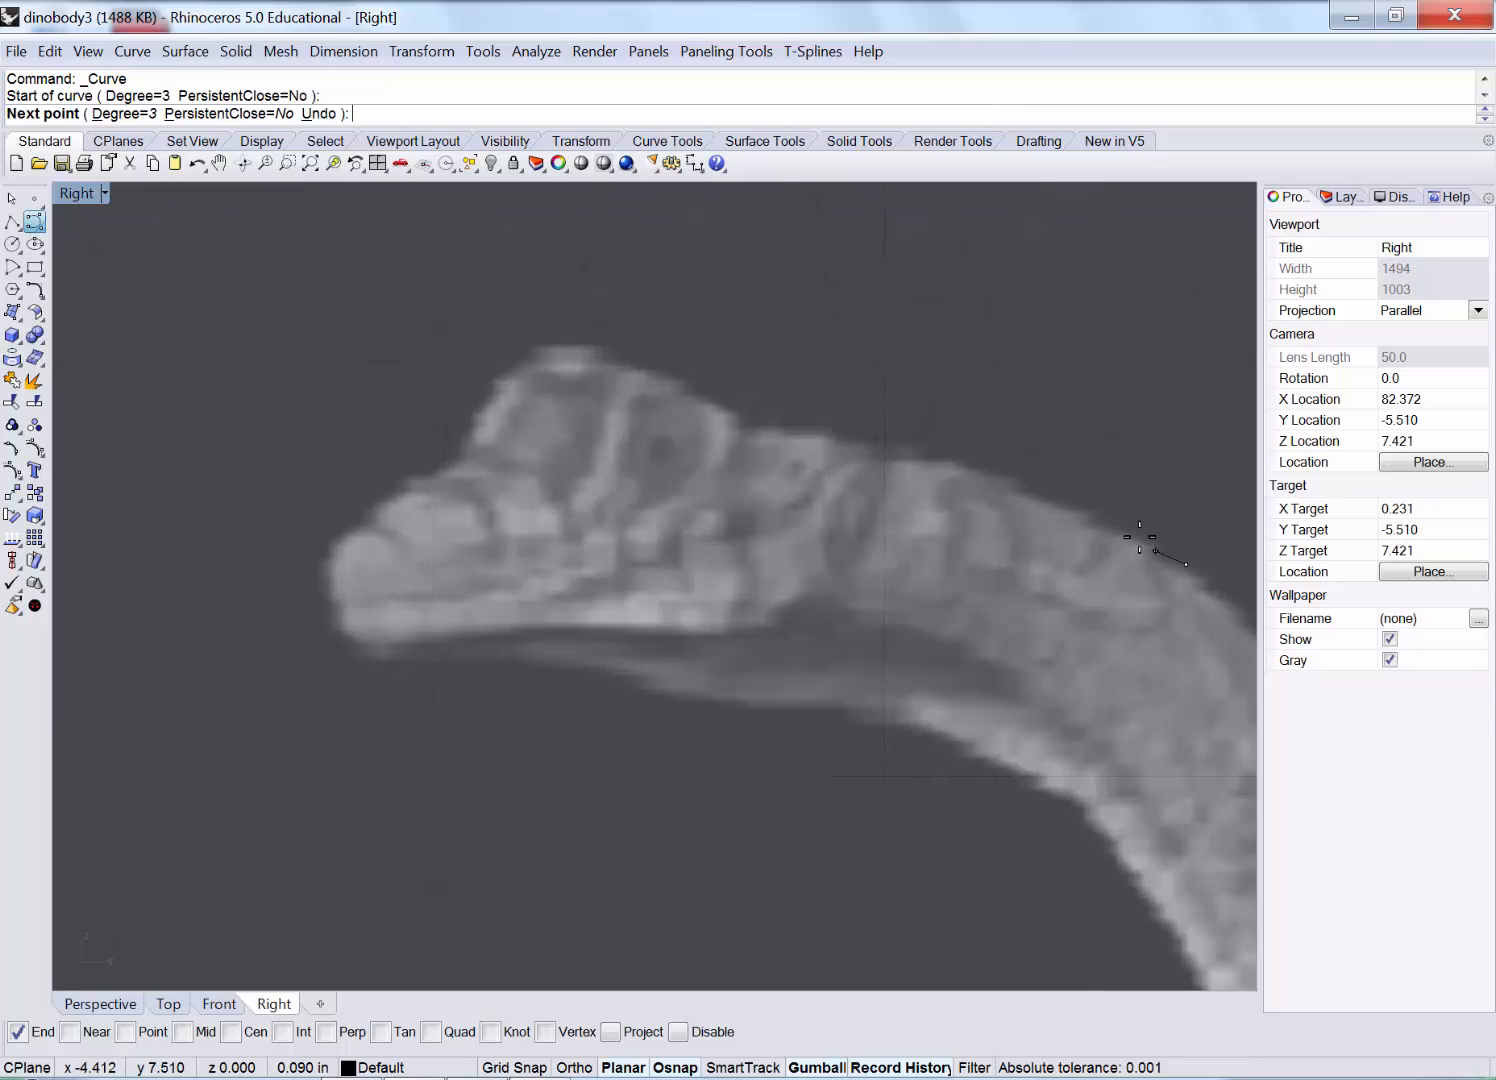
left_click(1122, 528)
left_click(1076, 494)
left_click(1005, 482)
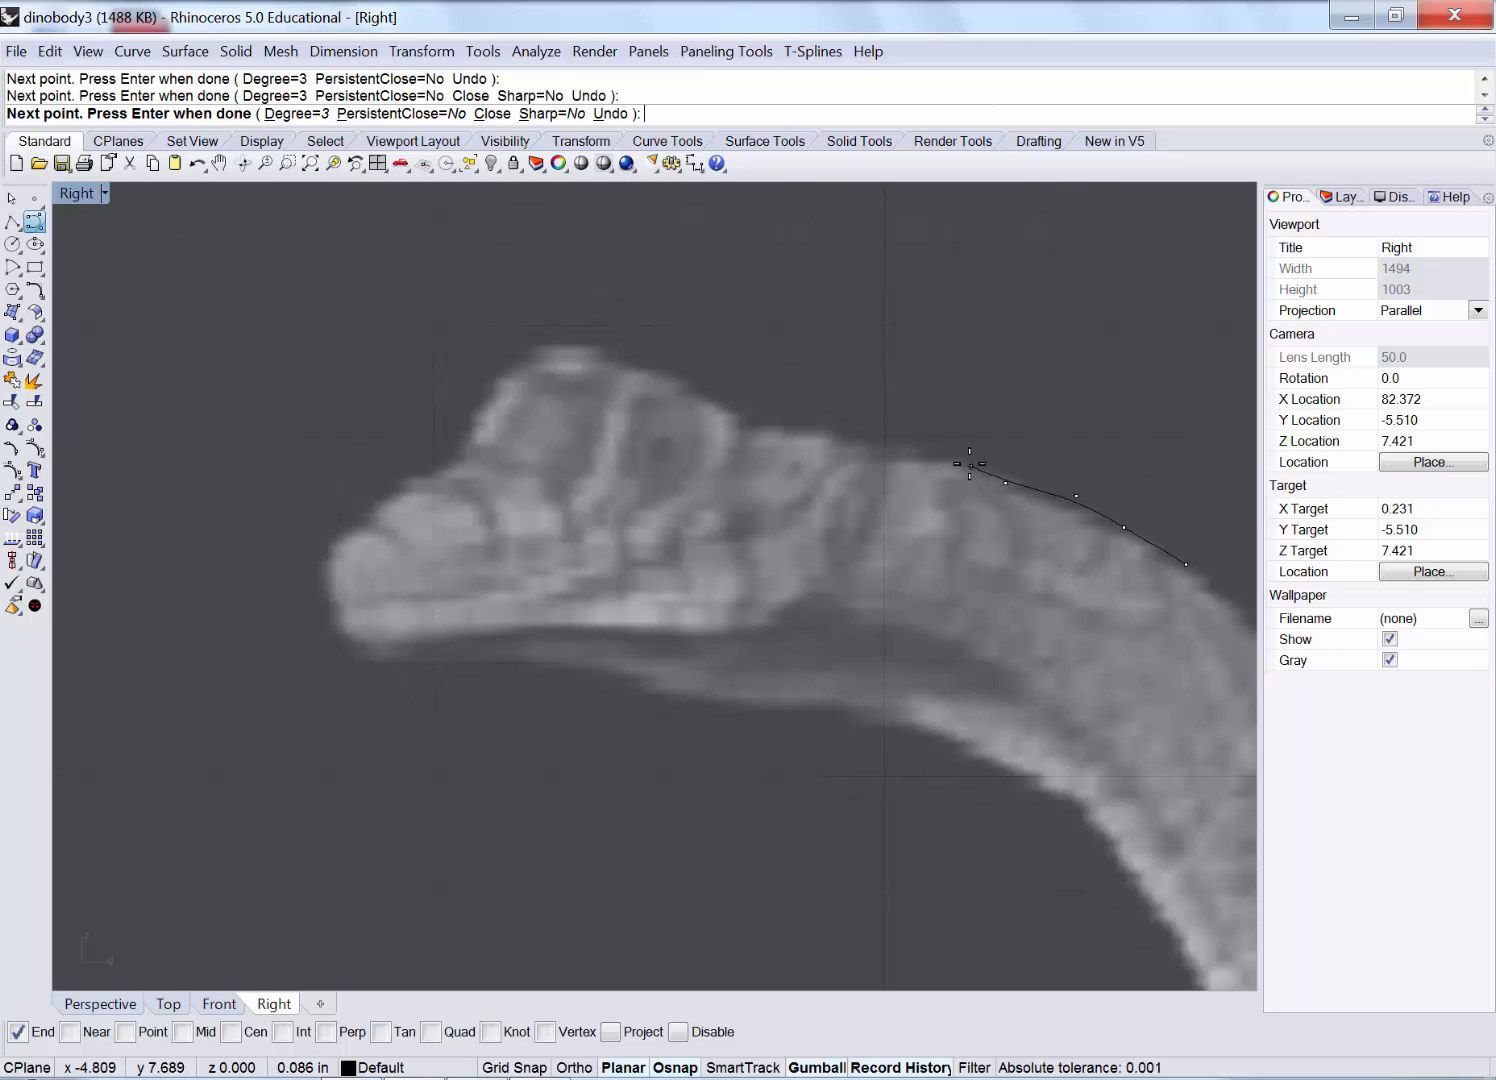
left_click(966, 461)
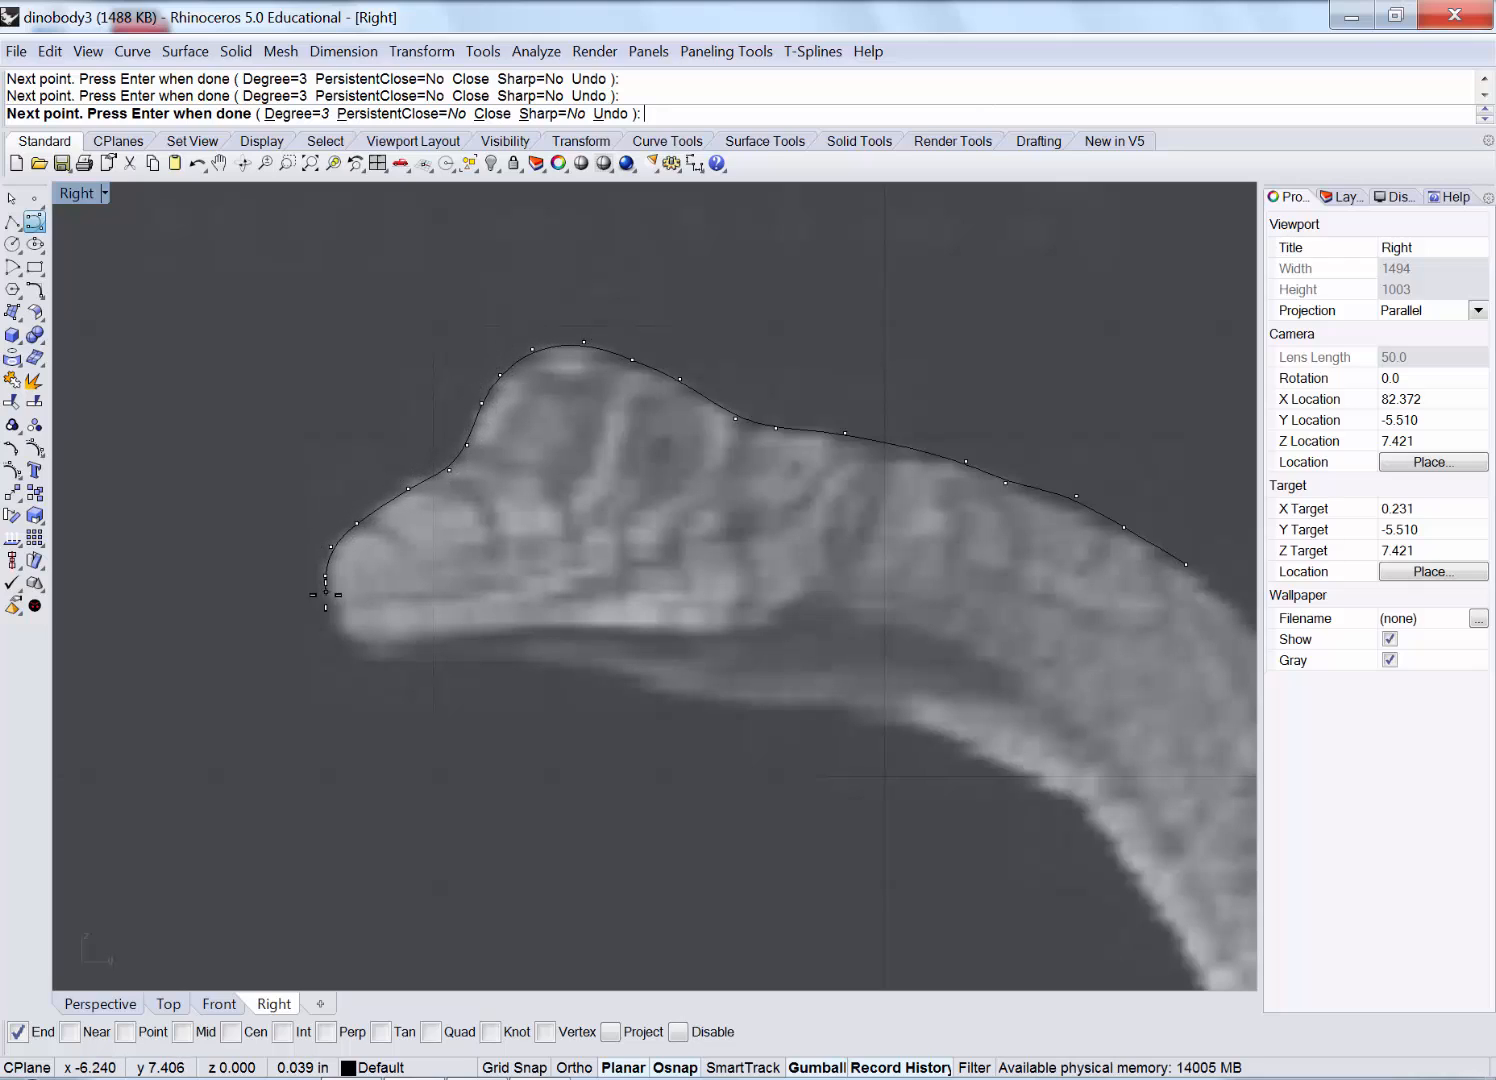
scroll(327, 602, "up", 5)
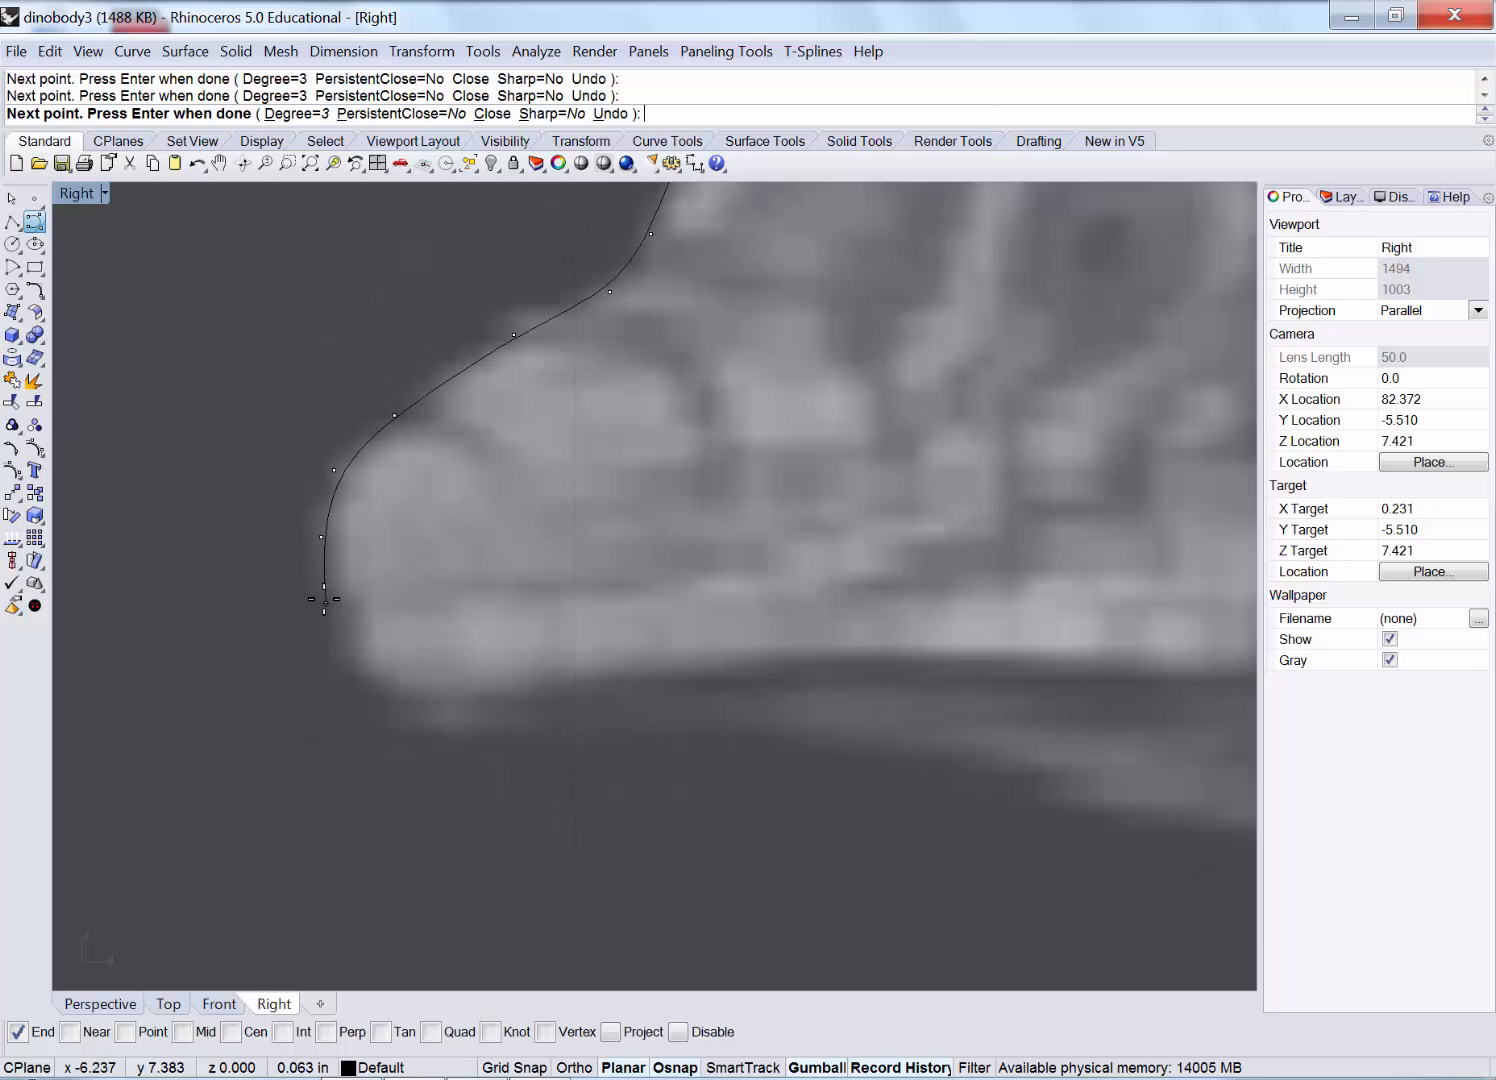
left_click(369, 702)
scroll(437, 730, "down", 3)
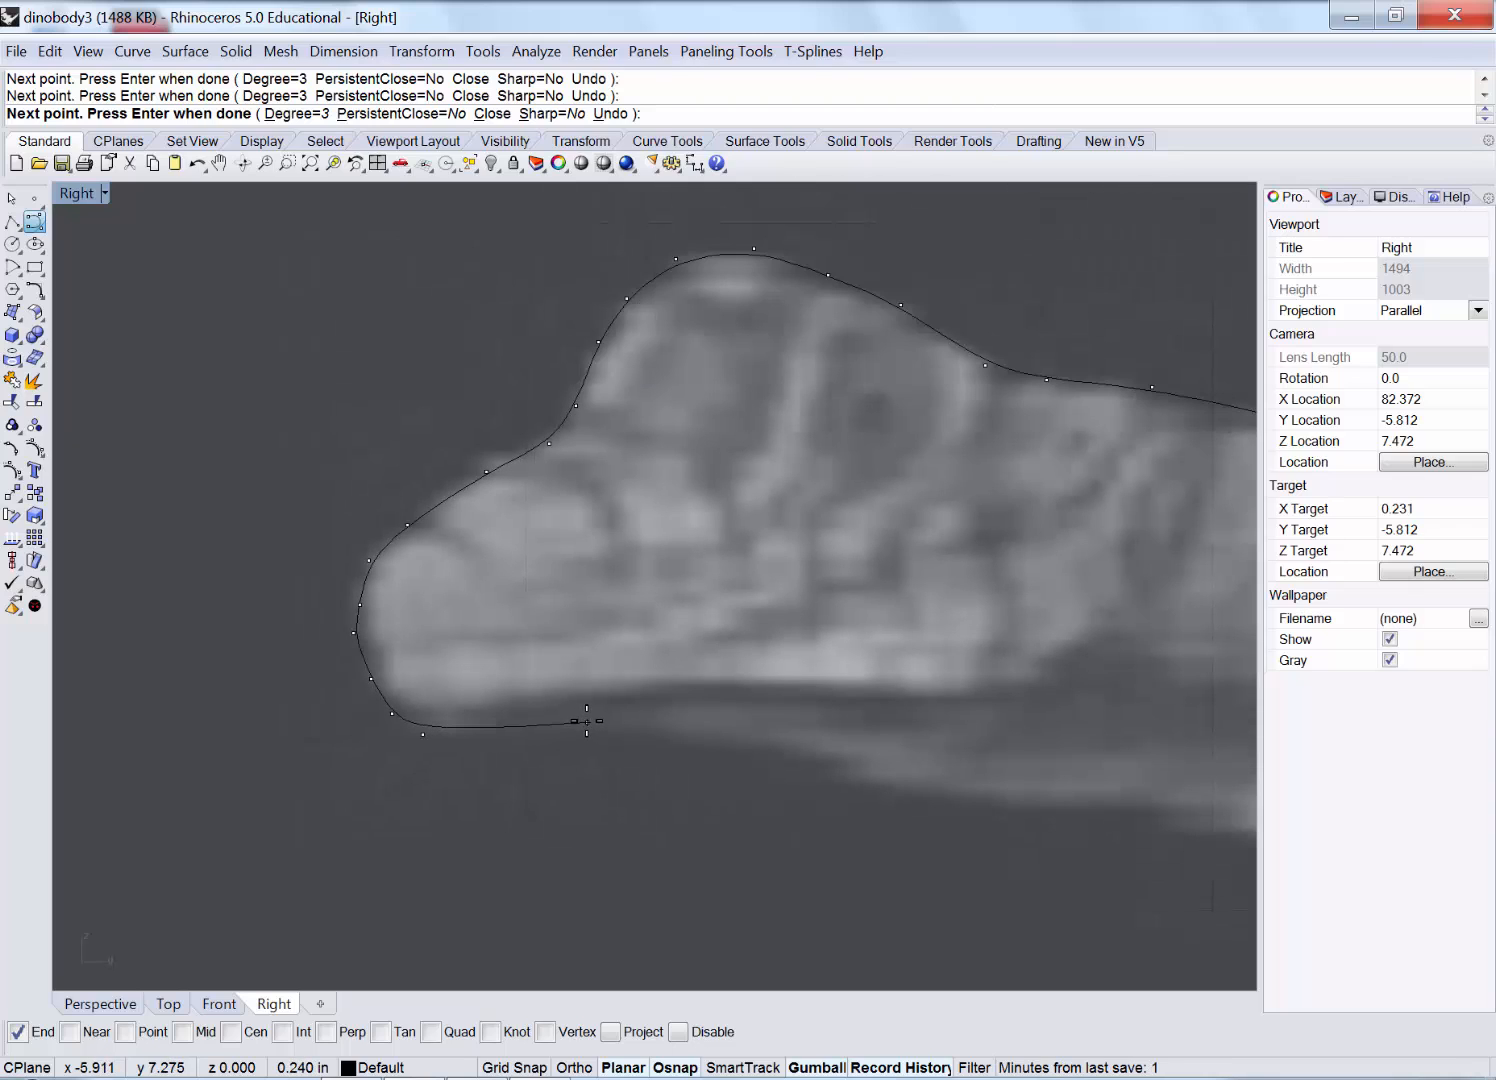
Continue the outline along the jaw and down the throat to the neck base, and finish it.
right_click_drag(591, 703, 454, 559)
scroll(352, 549, "down", 2)
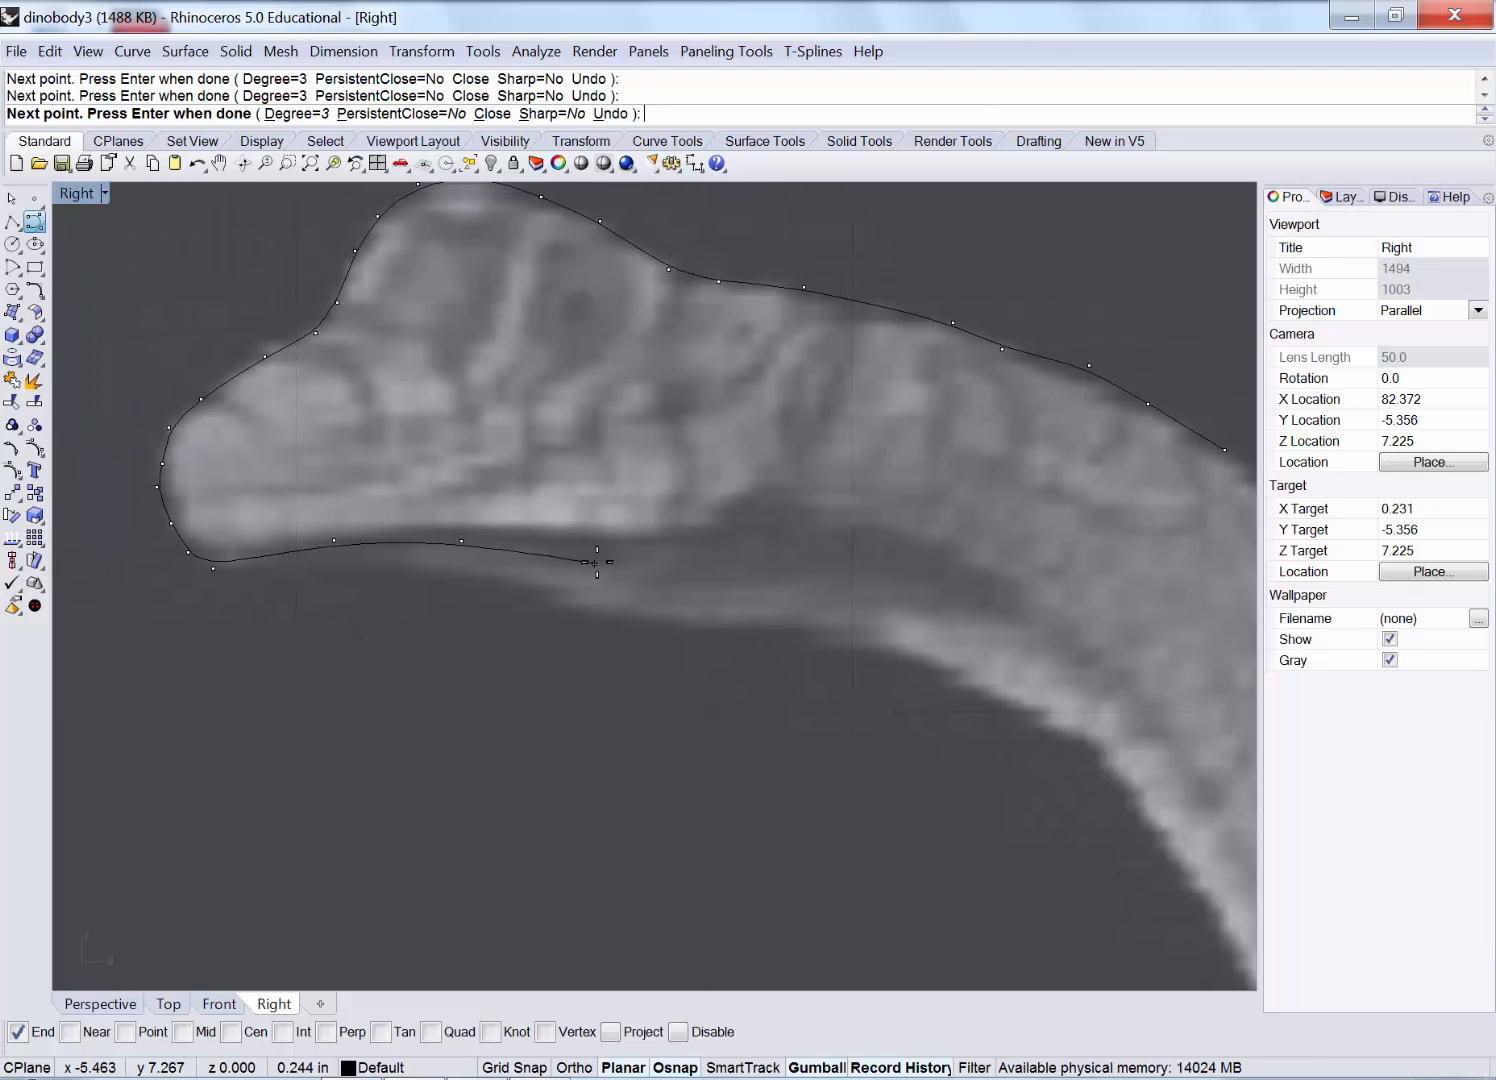
left_click(928, 587)
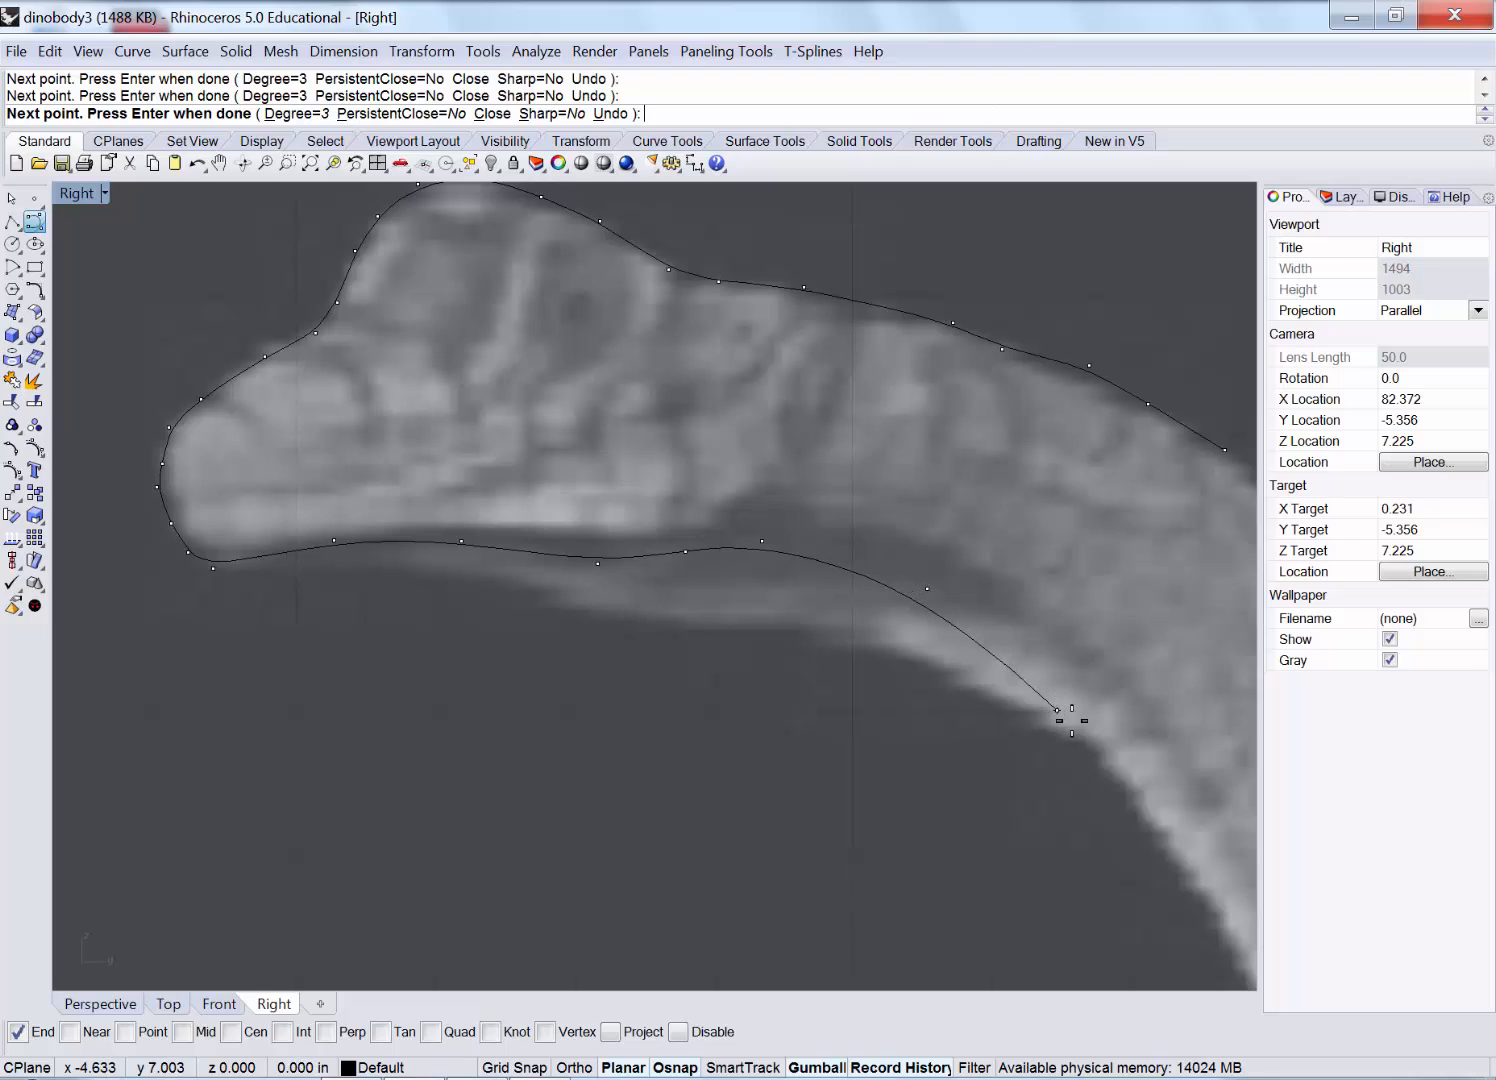
left_click(1057, 710)
left_click(1134, 820)
right_click_drag(1082, 786, 910, 638)
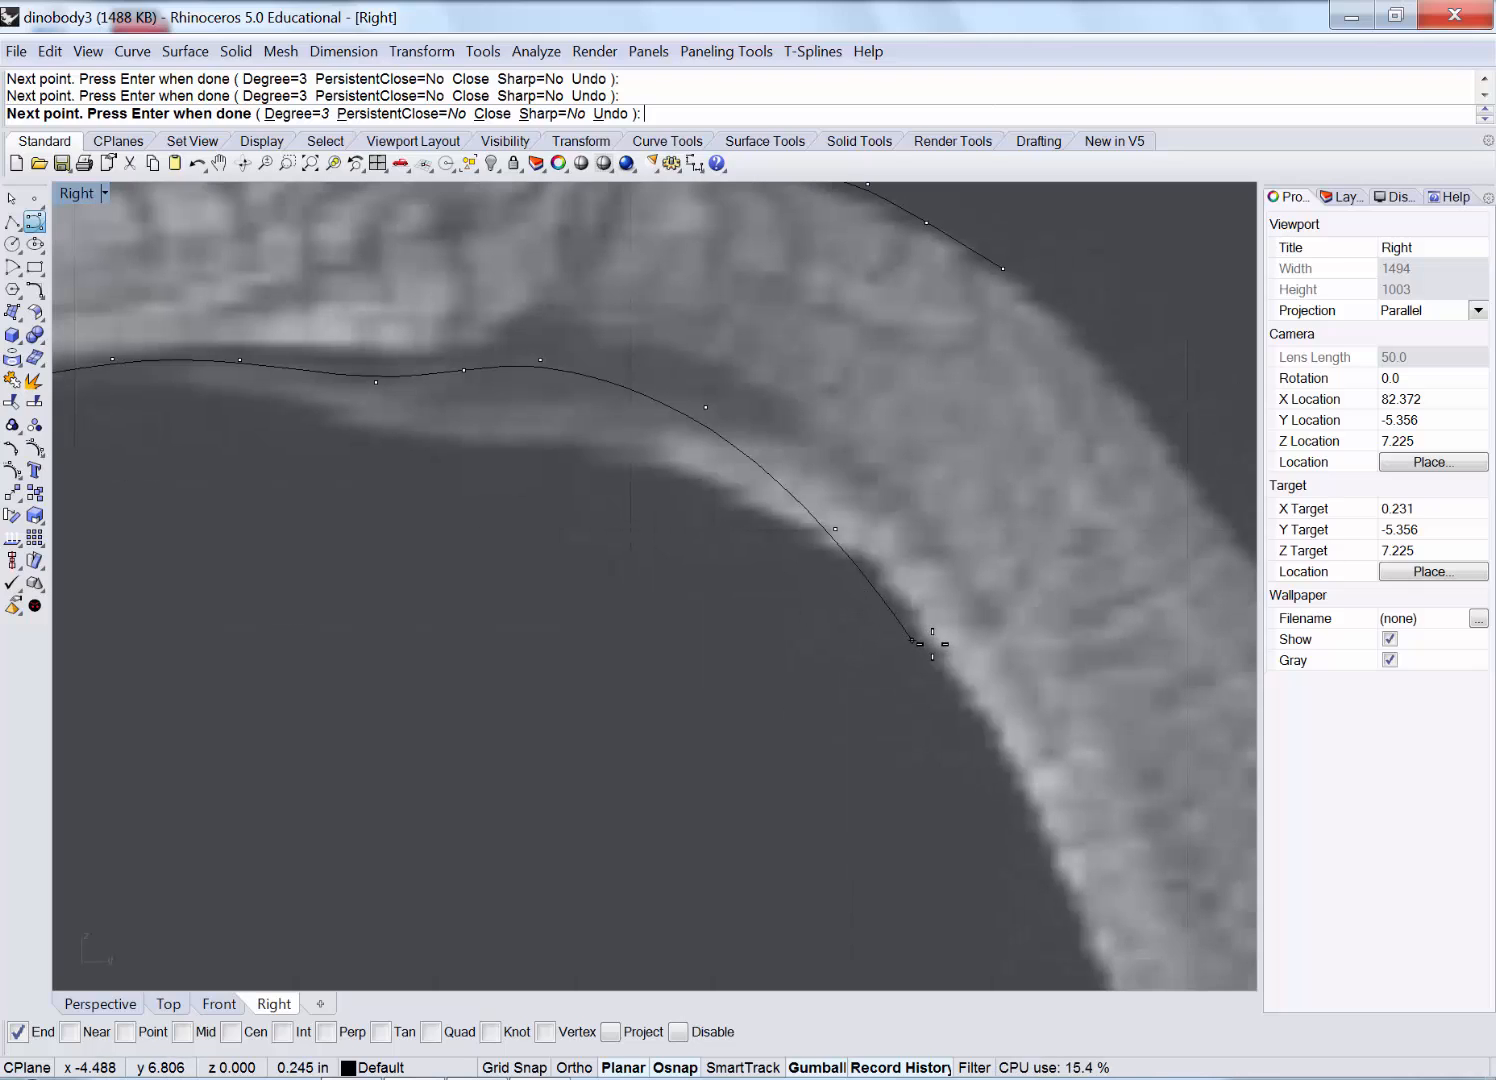
left_click(934, 648)
left_click(988, 727)
left_click(1022, 830)
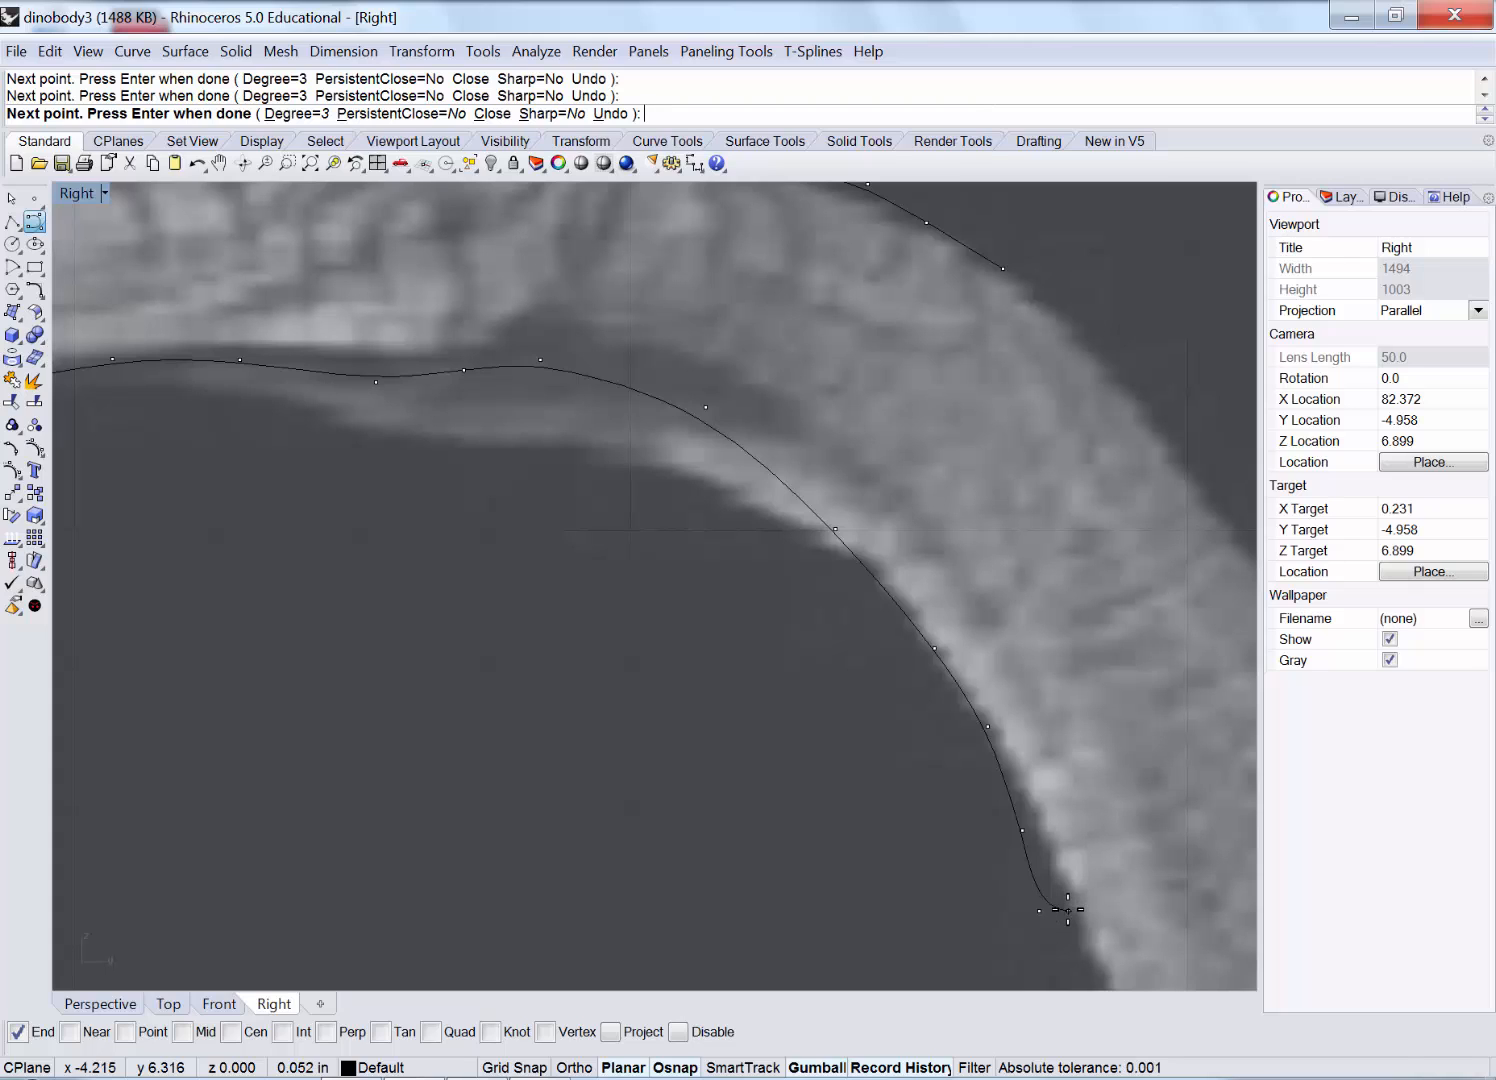
right_click(1068, 910)
scroll(999, 848, "down", 4)
right_click_drag(546, 476, 593, 532)
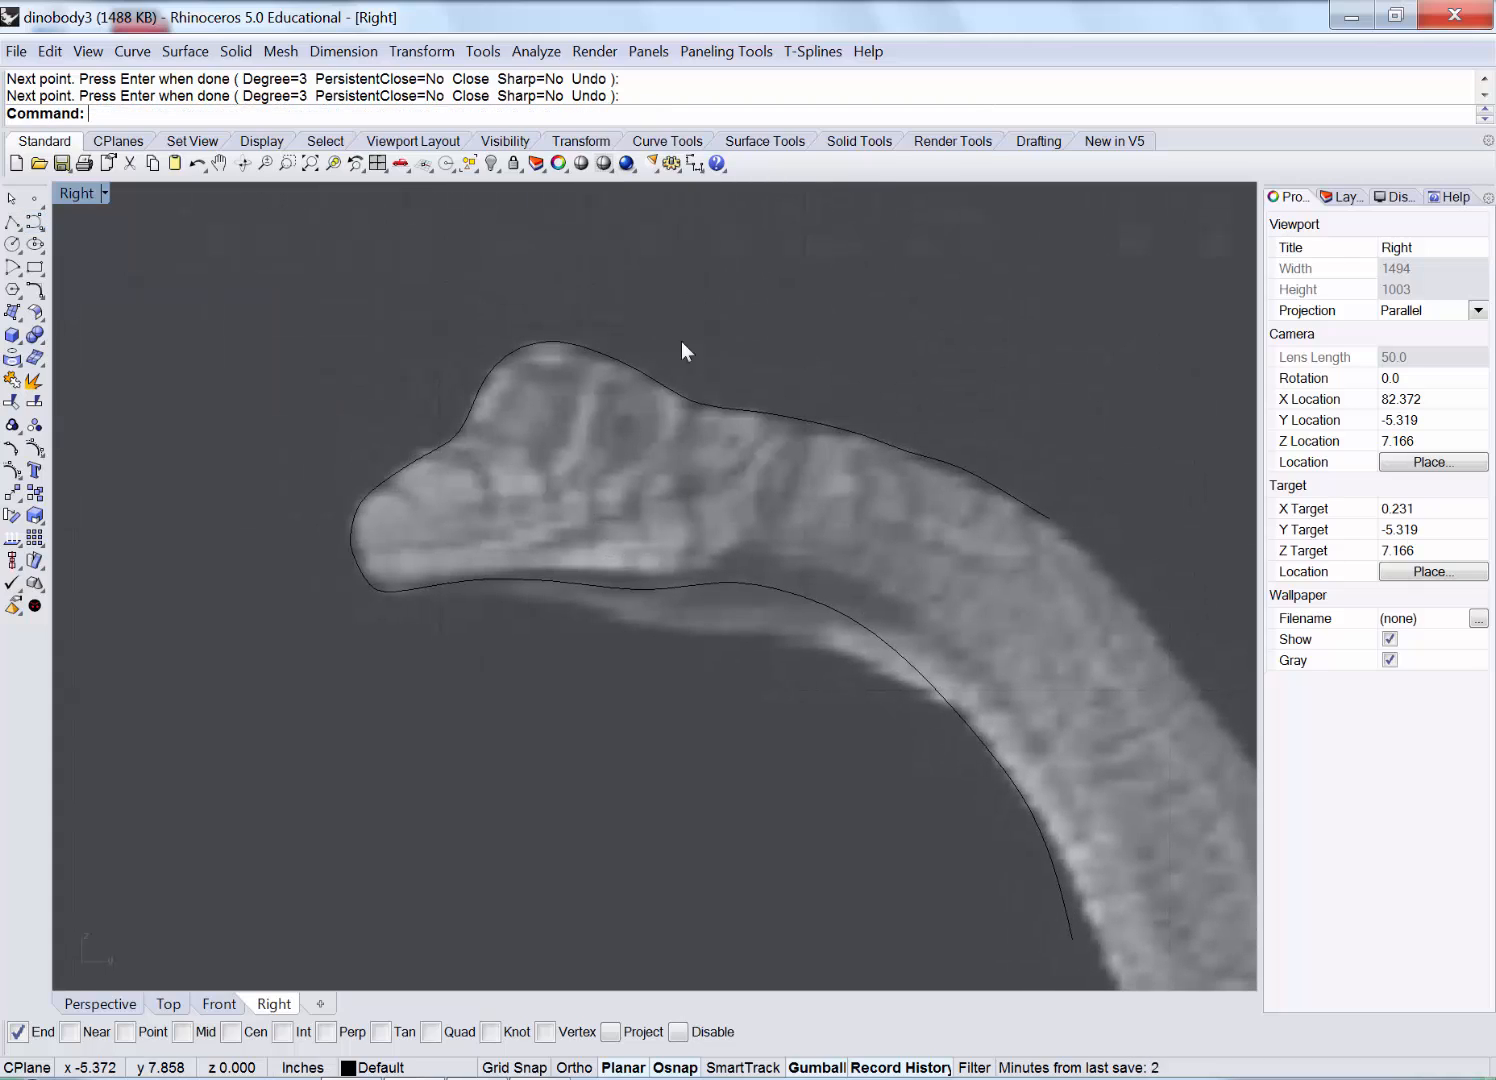
Create a new layer named 'head' with the colour Violet.
left_click(1342, 198)
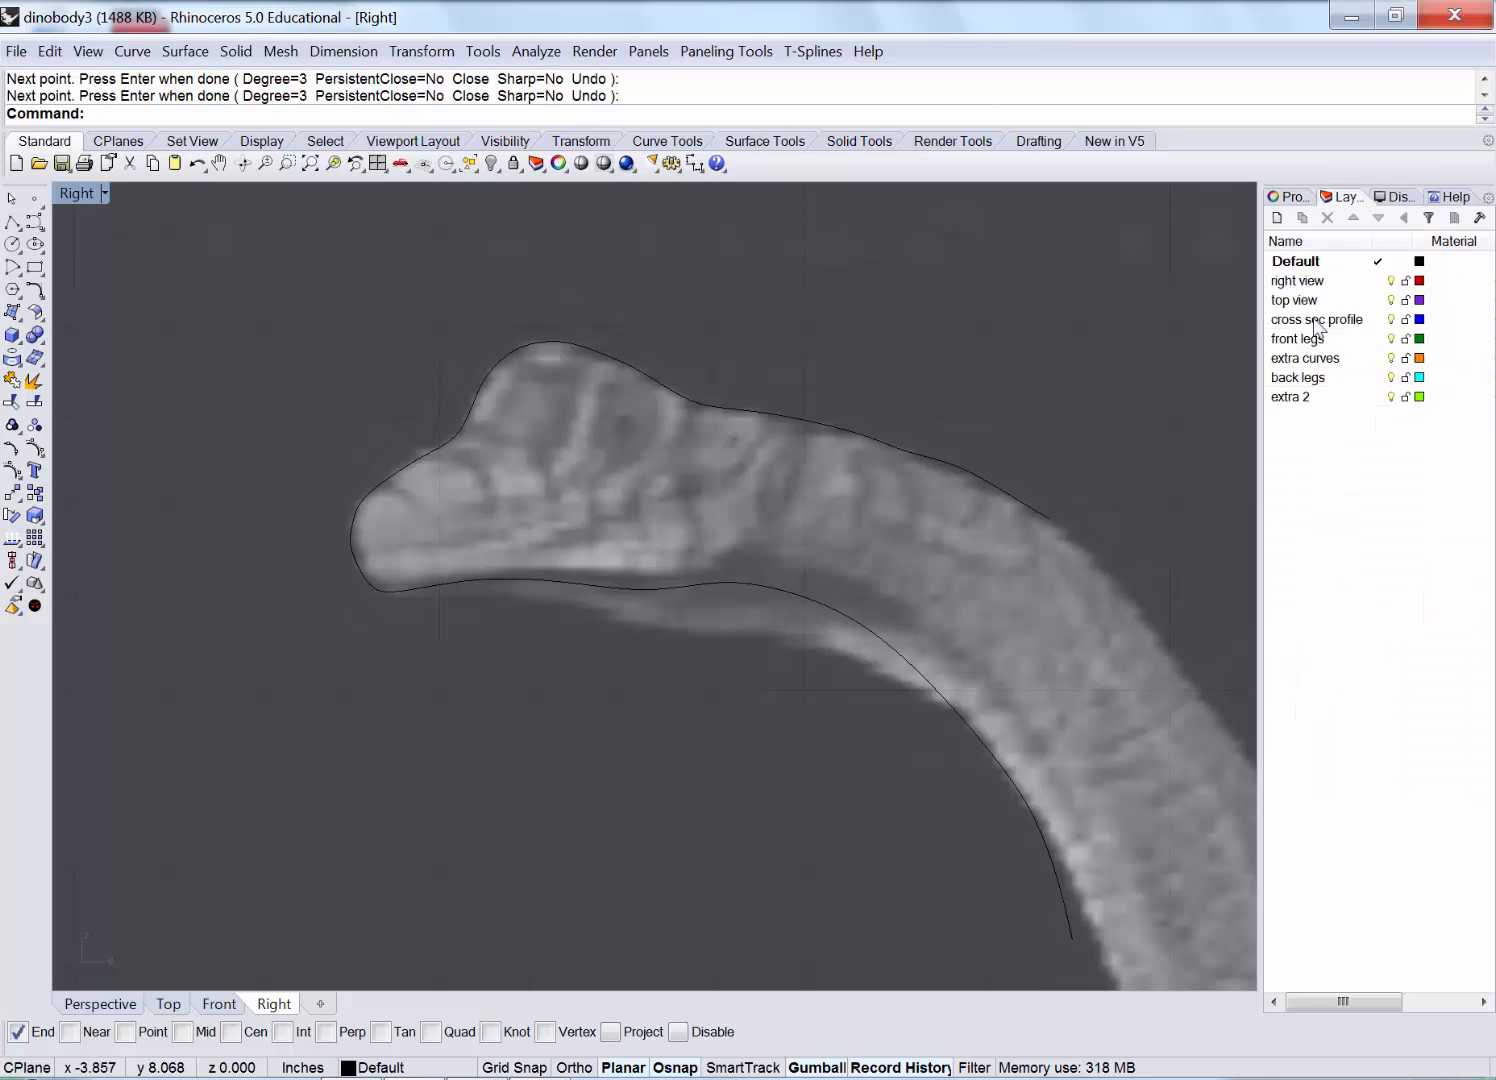
left_click(1274, 218)
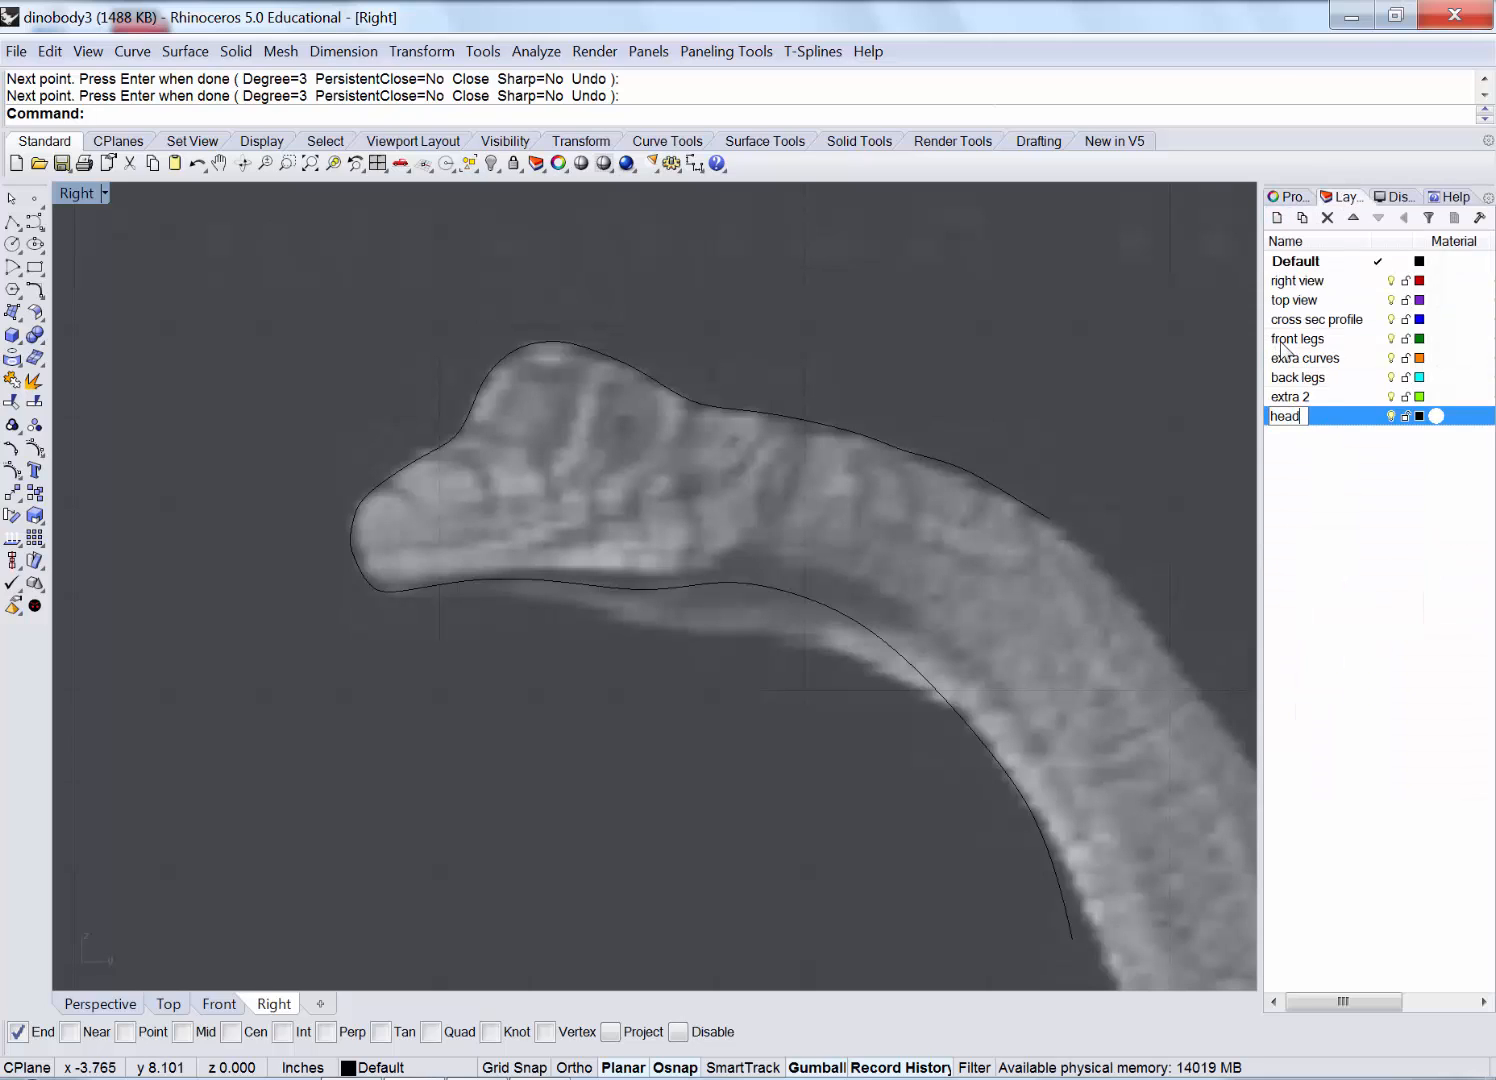
left_click(1310, 474)
left_click(1419, 416)
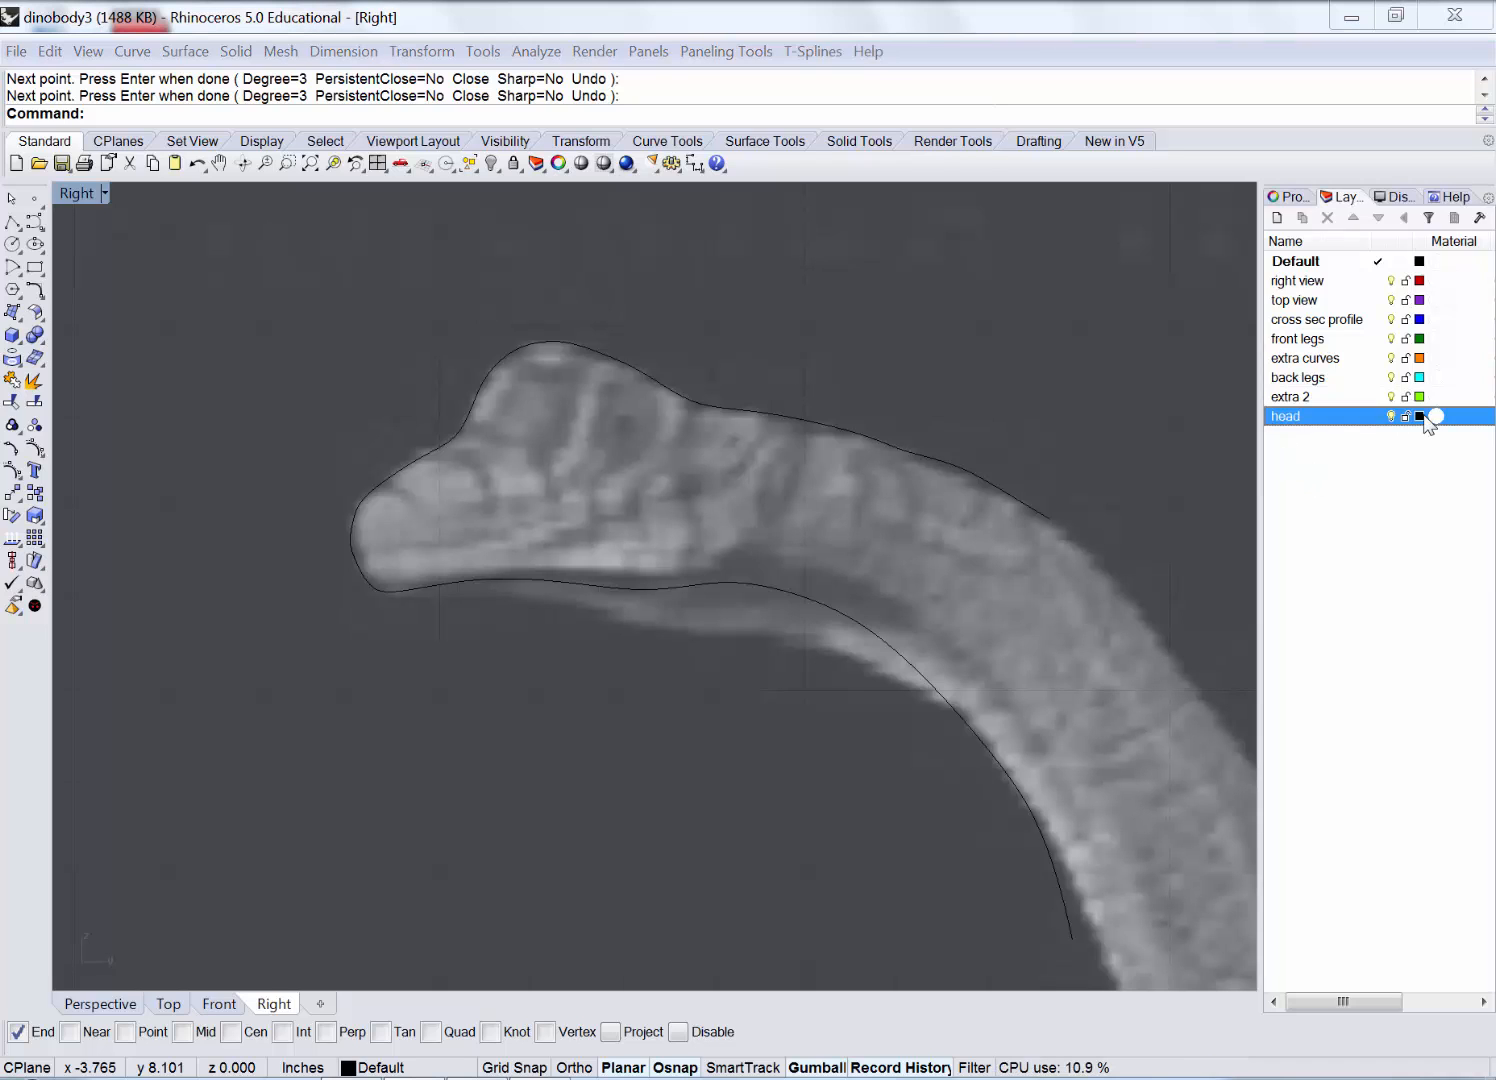
left_click(474, 576)
left_click(479, 560)
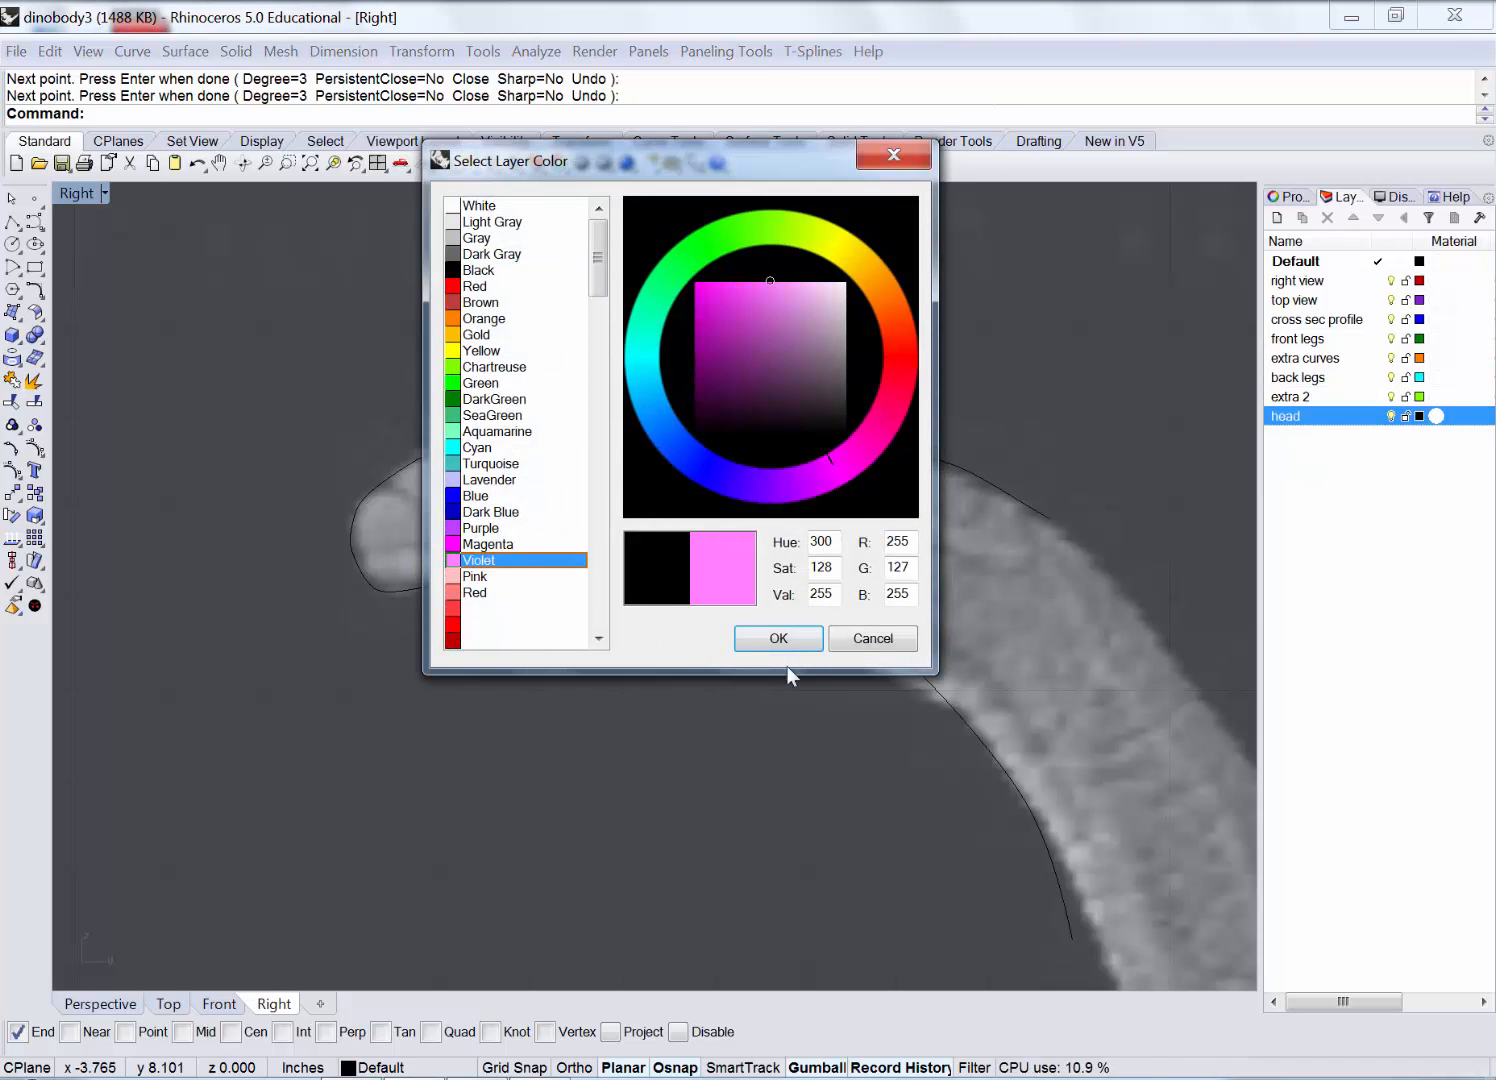
left_click(781, 637)
Move the traced head outline curve onto the head layer.
left_click(741, 415)
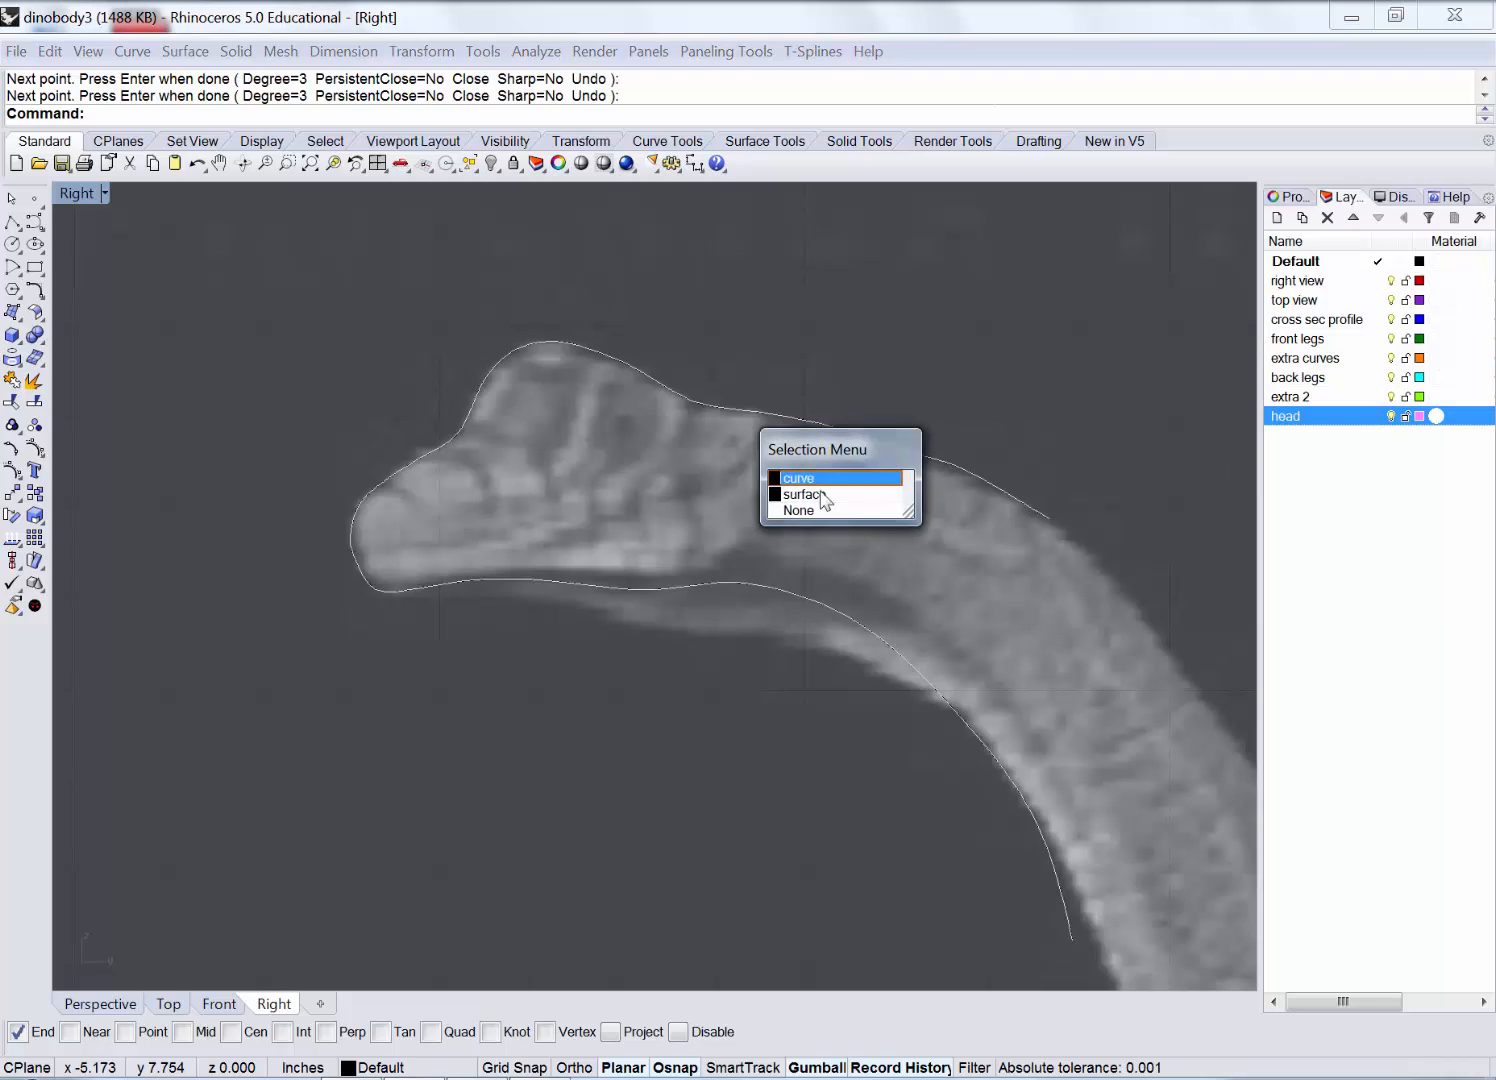
left_click(796, 478)
right_click(1341, 425)
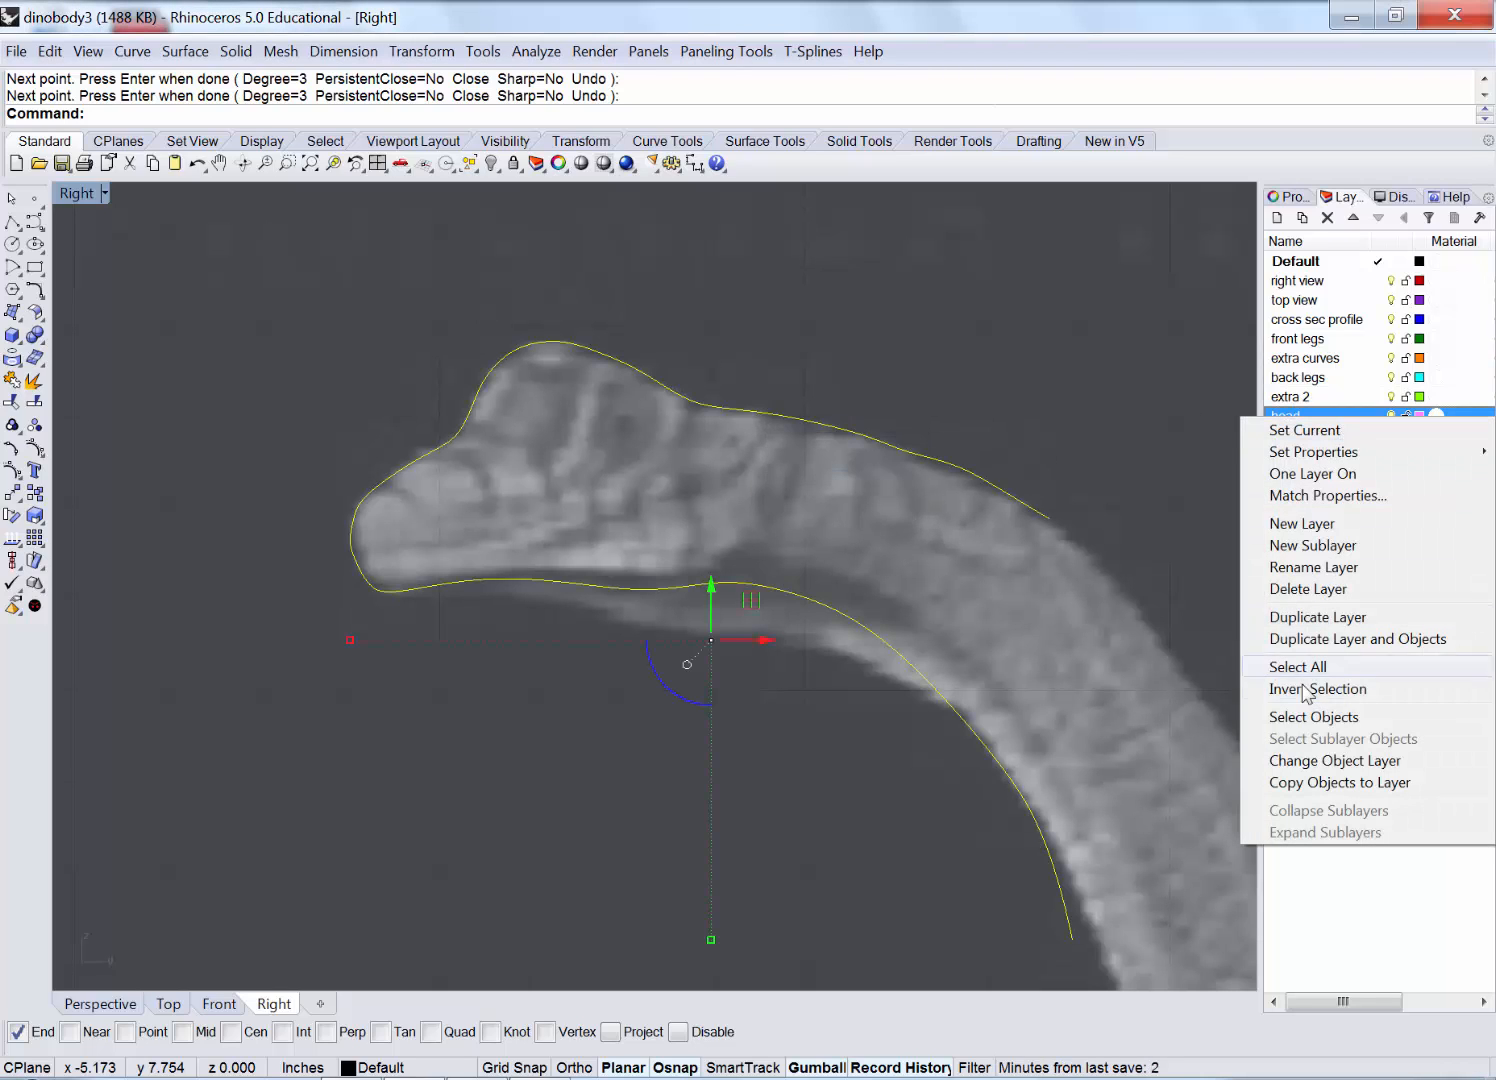
left_click(1300, 761)
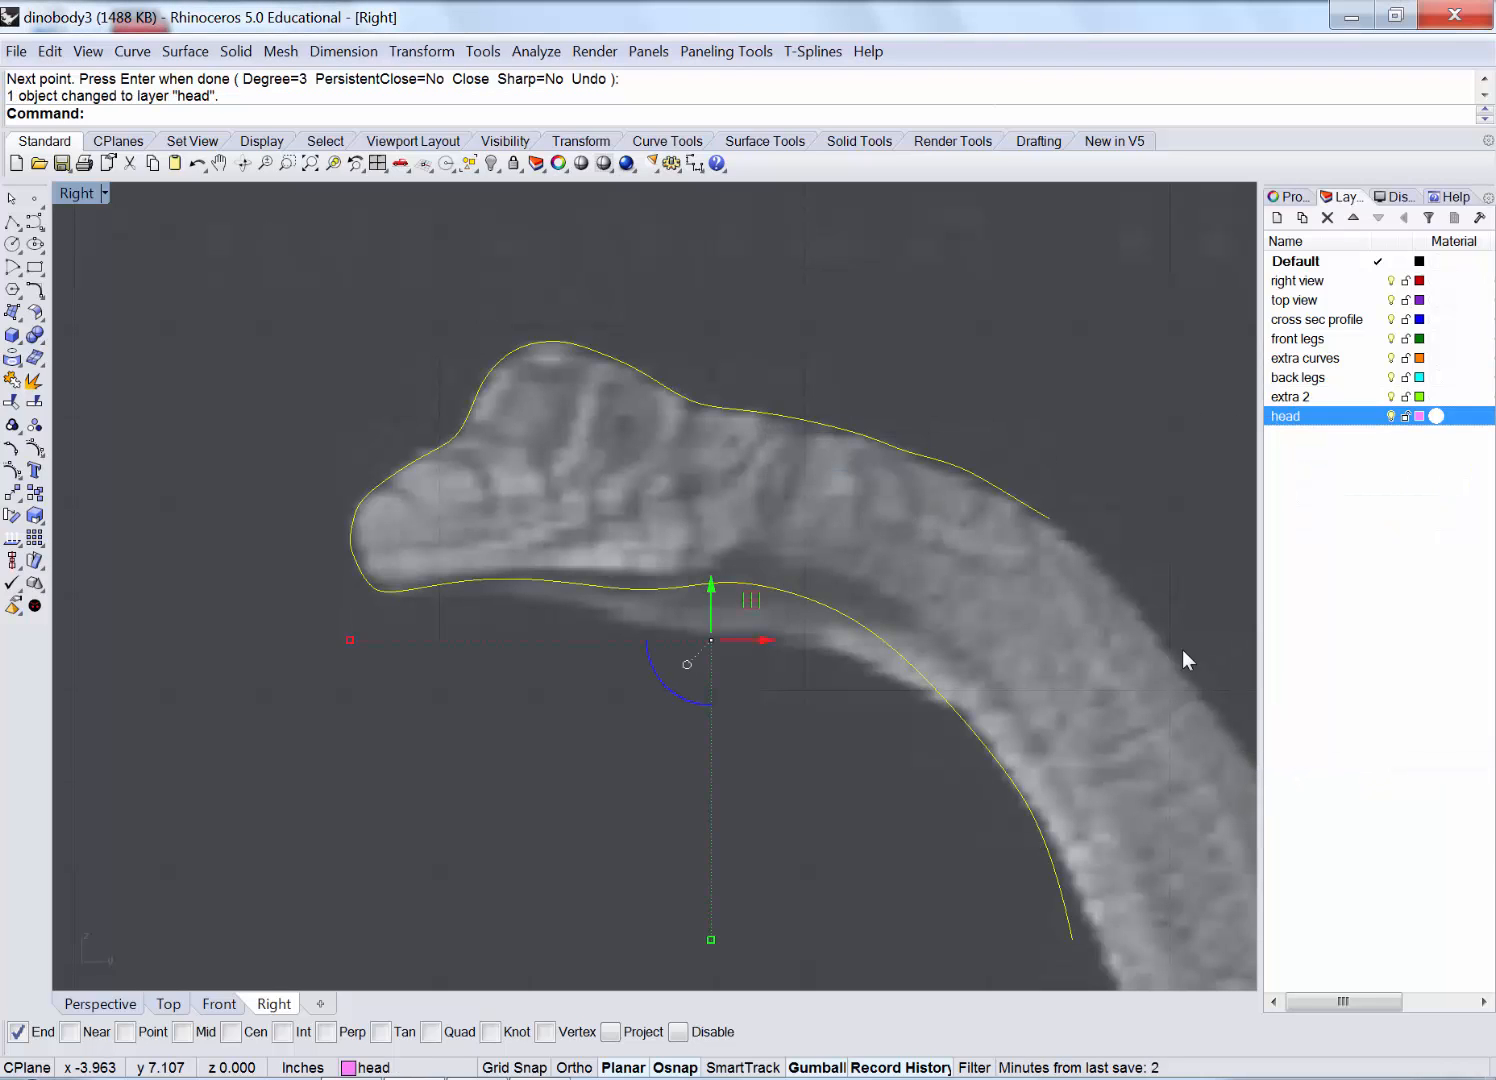
left_click(85, 255)
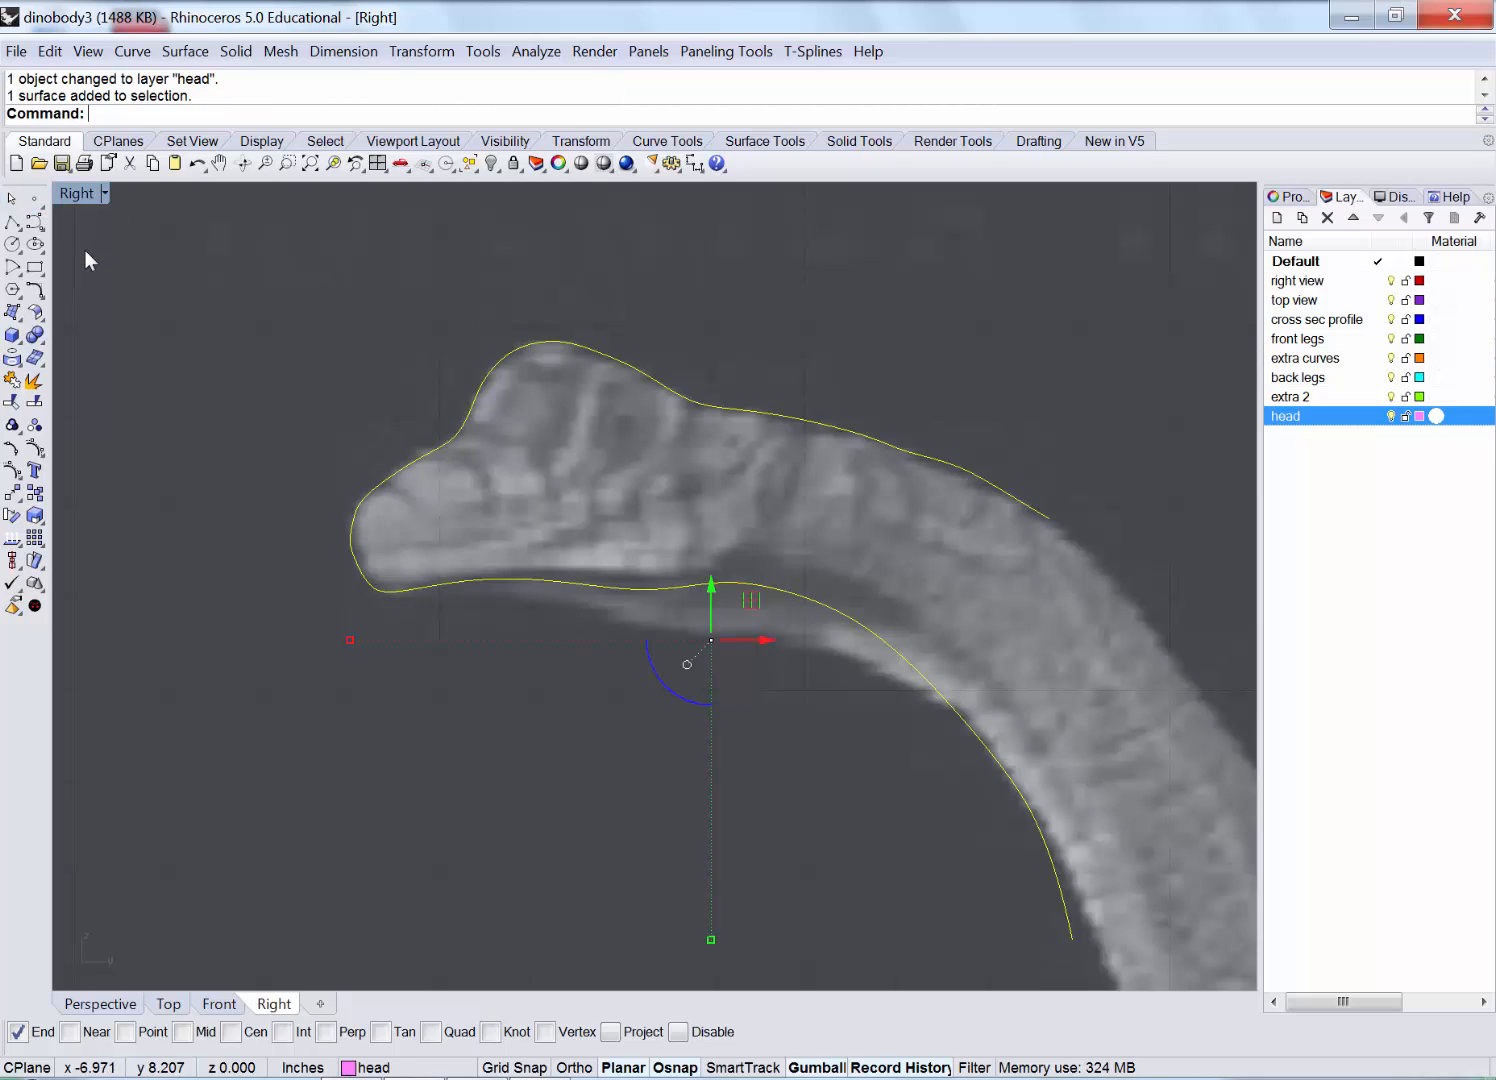
In the maximized Top view, show all objects, then hide the body curves but keep the reference picture.
double_click(68, 195)
double_click(70, 195)
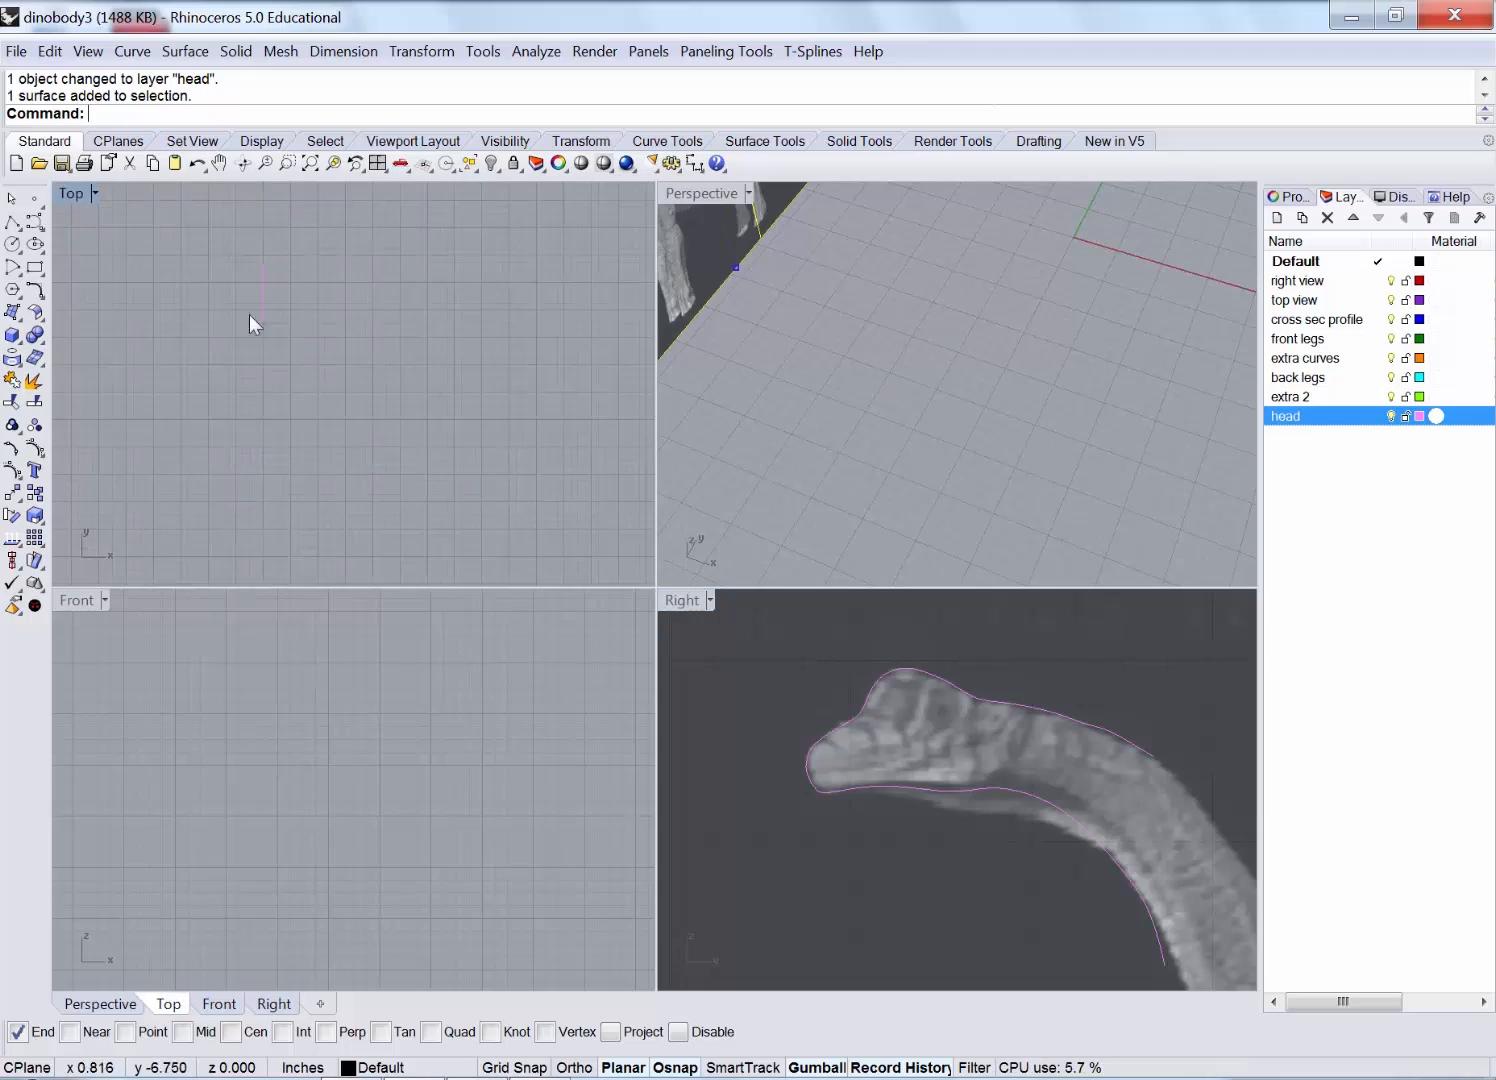
scroll(555, 548, "down", 18)
scroll(560, 545, "up", 11)
right_click(555, 678)
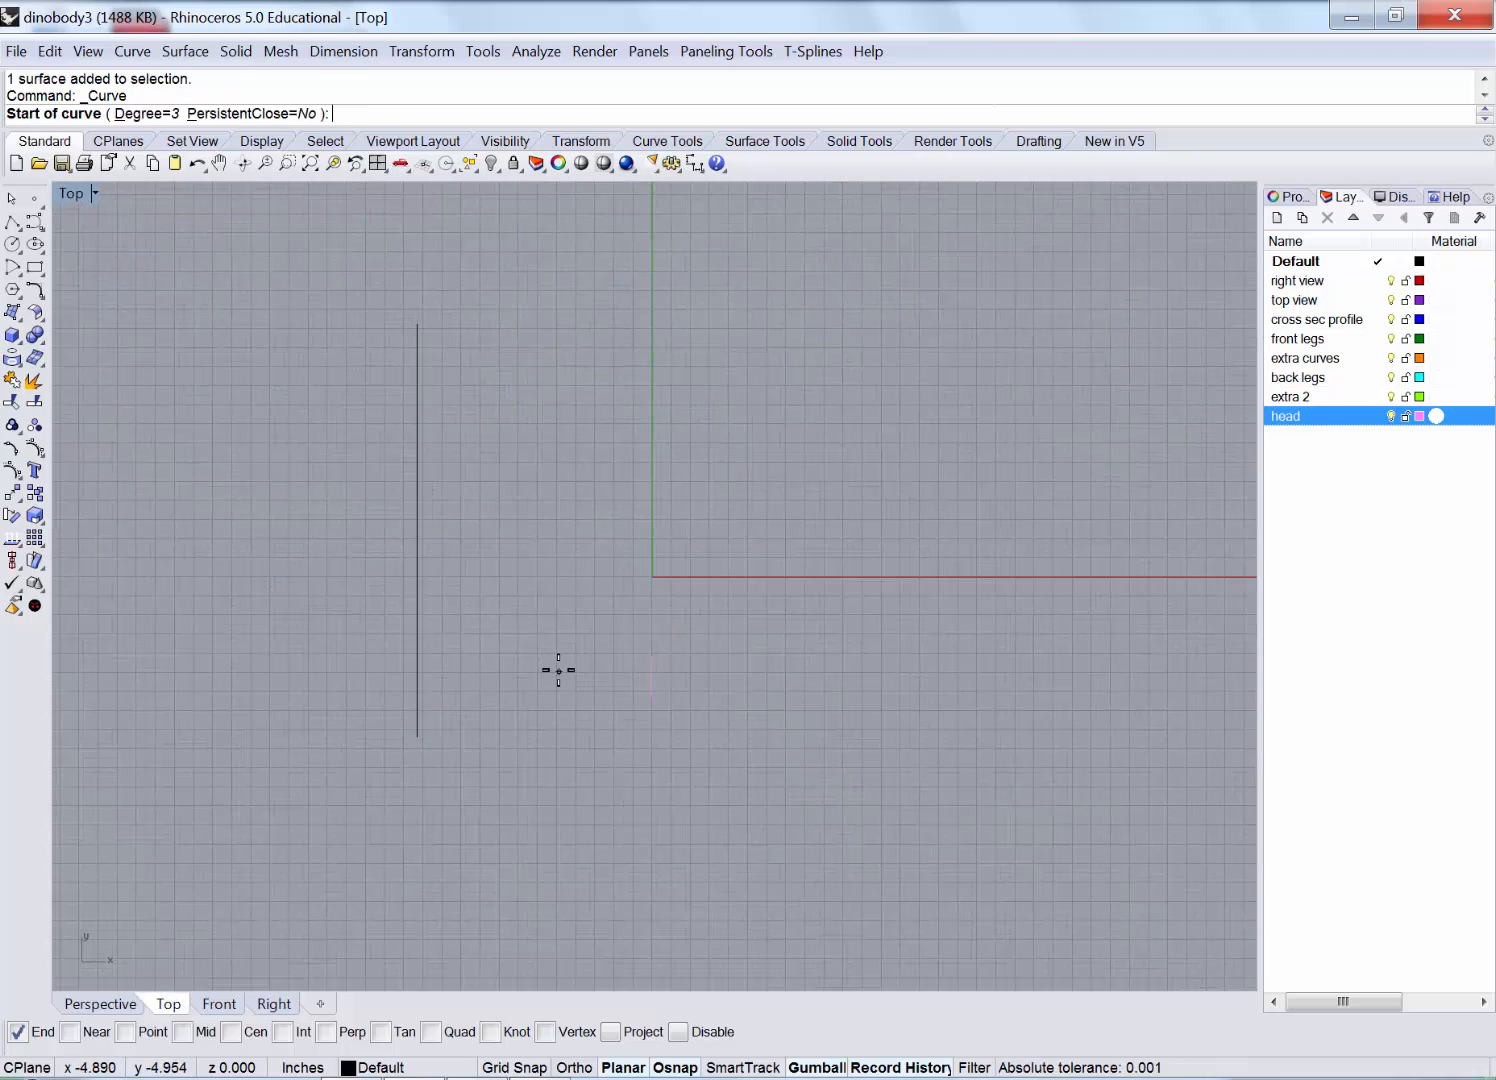
left_click(491, 164)
scroll(577, 588, "up", 10)
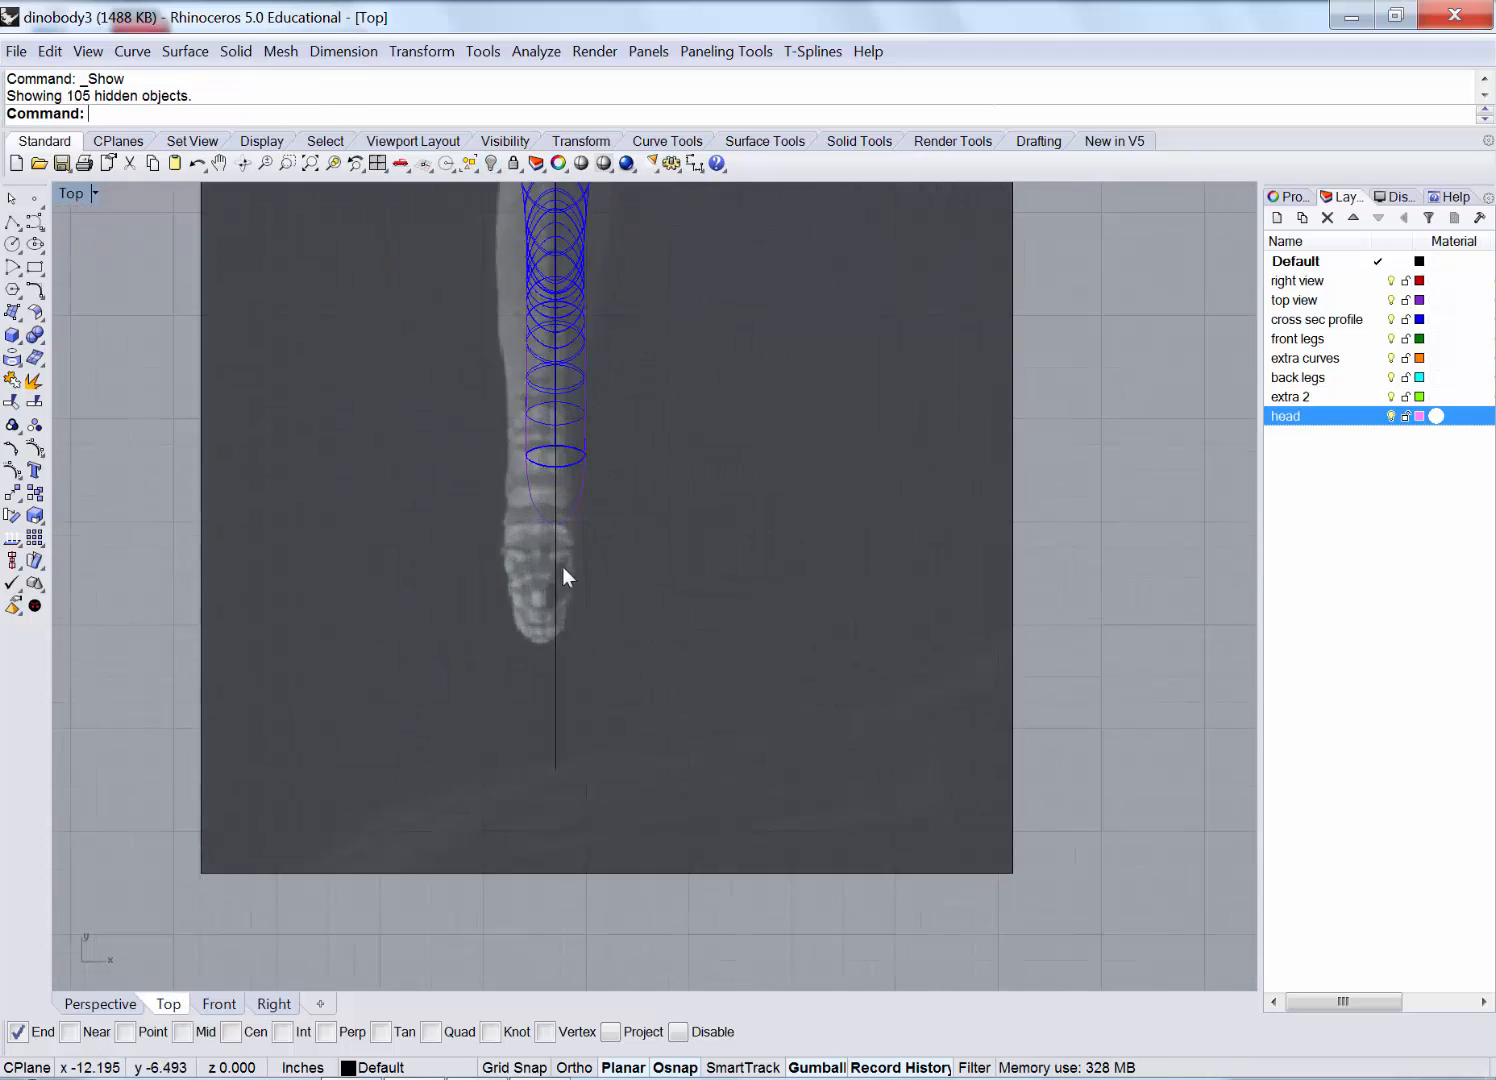
scroll(600, 551, "down", 6)
right_click_drag(634, 608, 655, 745)
scroll(660, 700, "down", 4)
mouse_move(660, 696)
right_mouse_down()
mouse_move(644, 641)
mouse_move(661, 668)
right_mouse_up()
left_click_drag(939, 781, 686, 809)
left_click(749, 690, "ctrl")
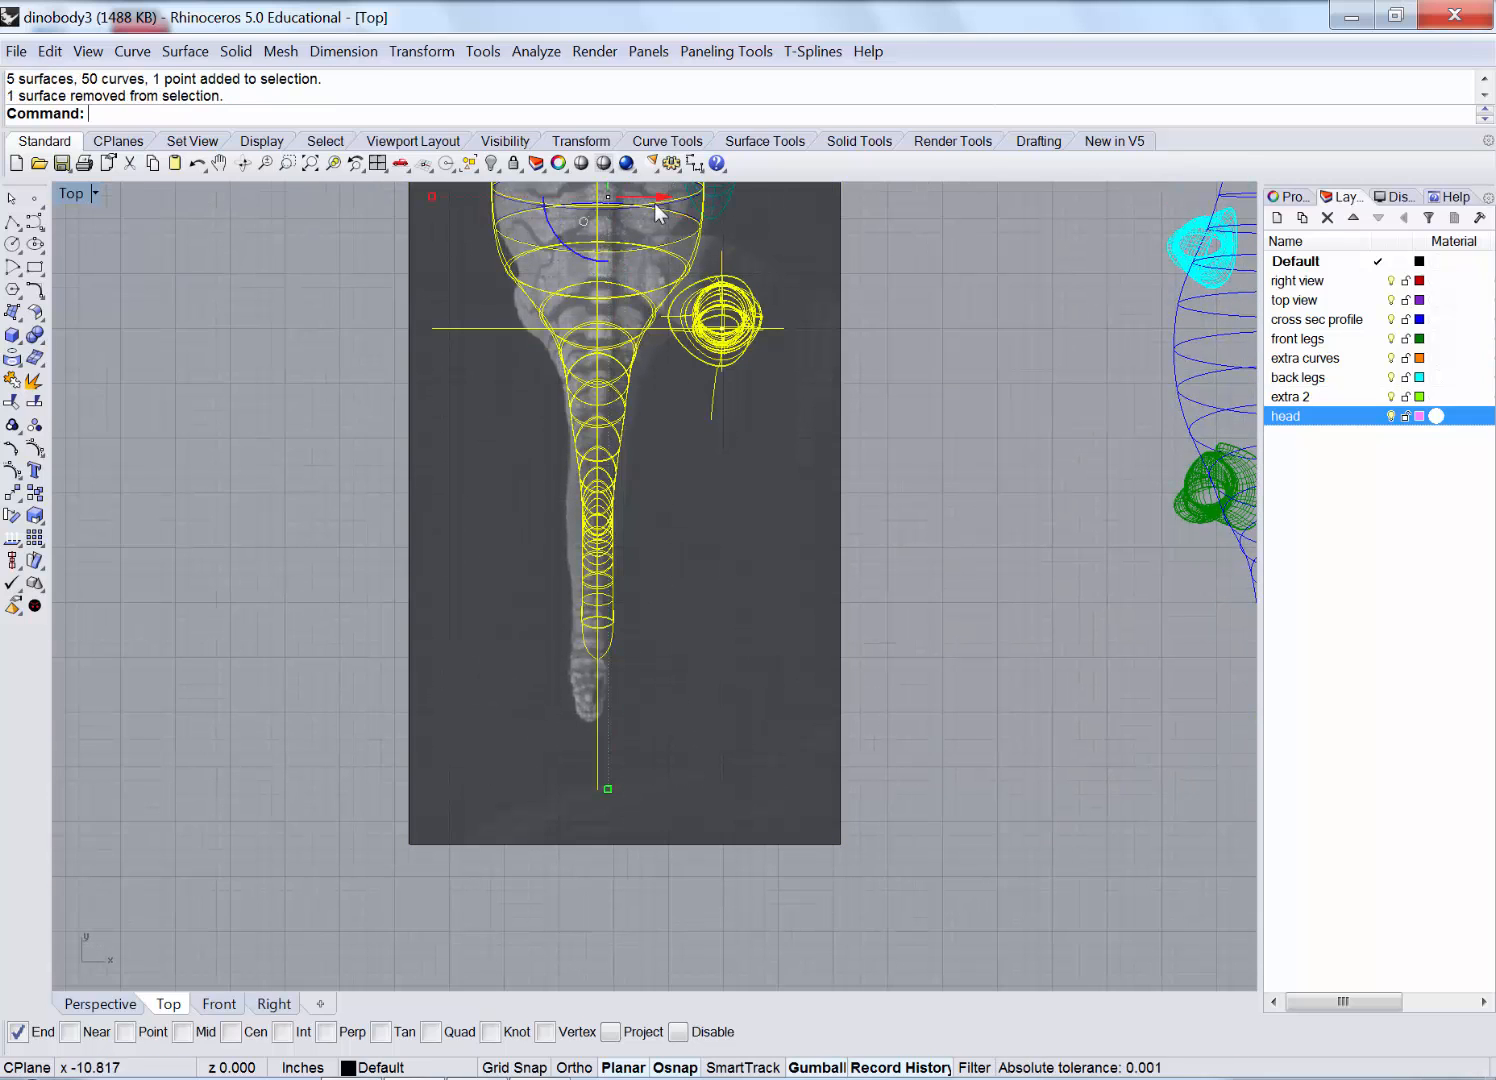
left_click(489, 163)
Trace a control-point curve down the skull's right edge, ending at the snout tip.
scroll(590, 694, "up", 12)
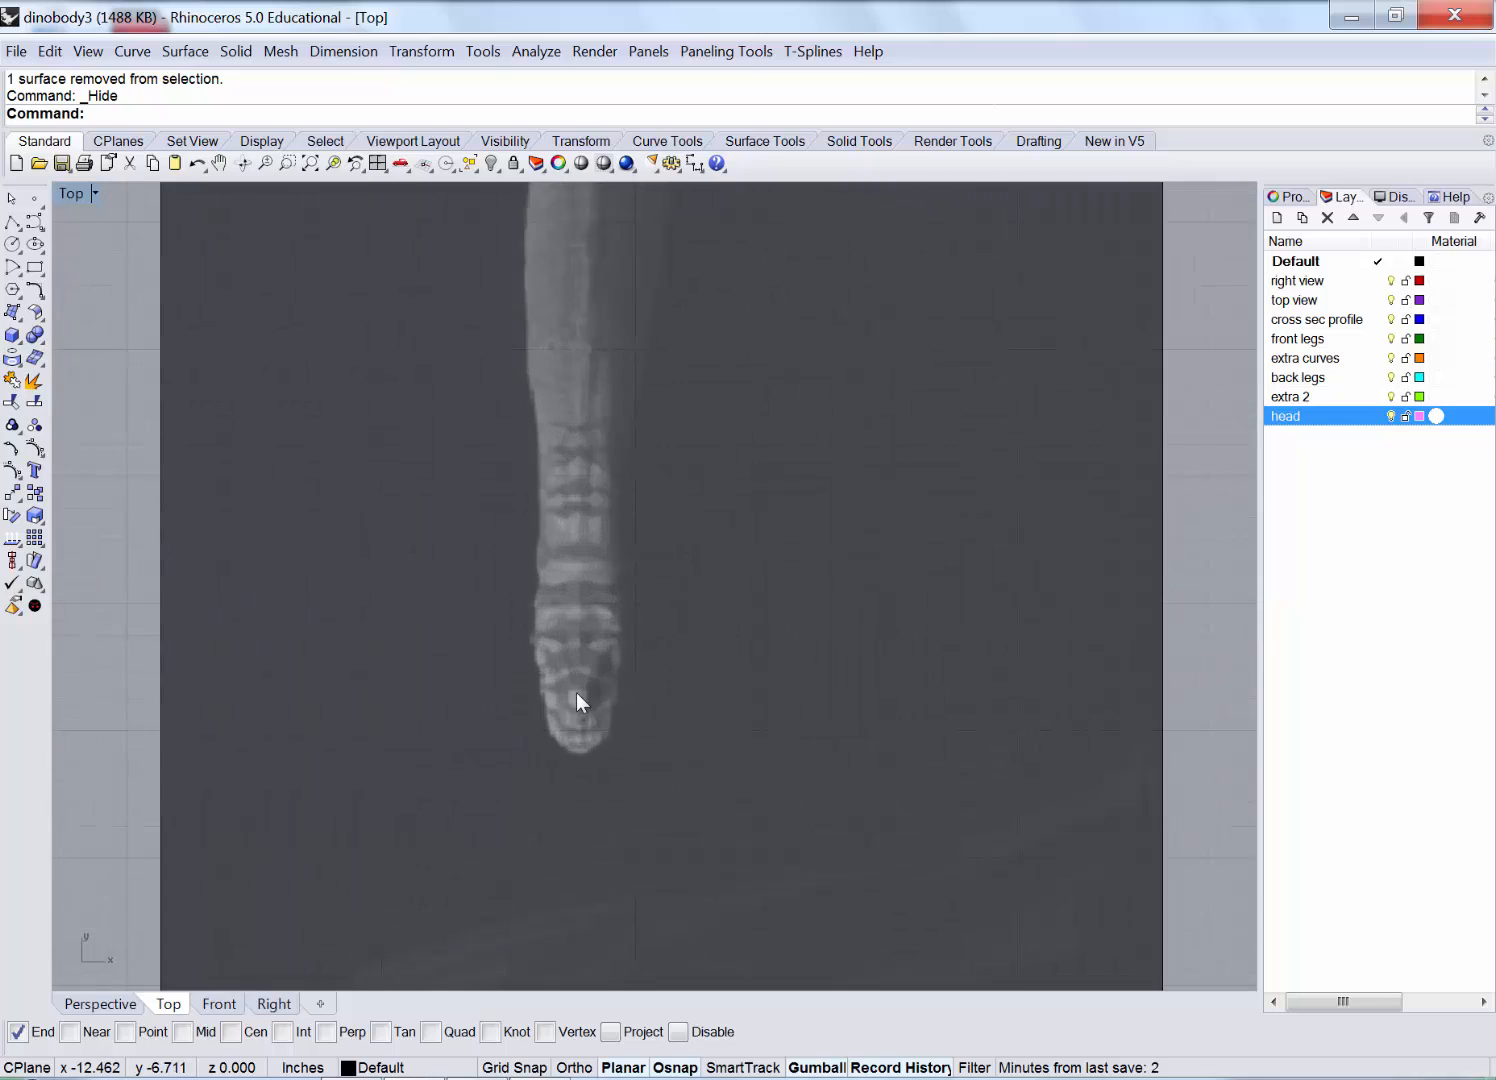
right_click_drag(540, 654, 486, 631)
scroll(468, 622, "down", 2)
left_click(35, 223)
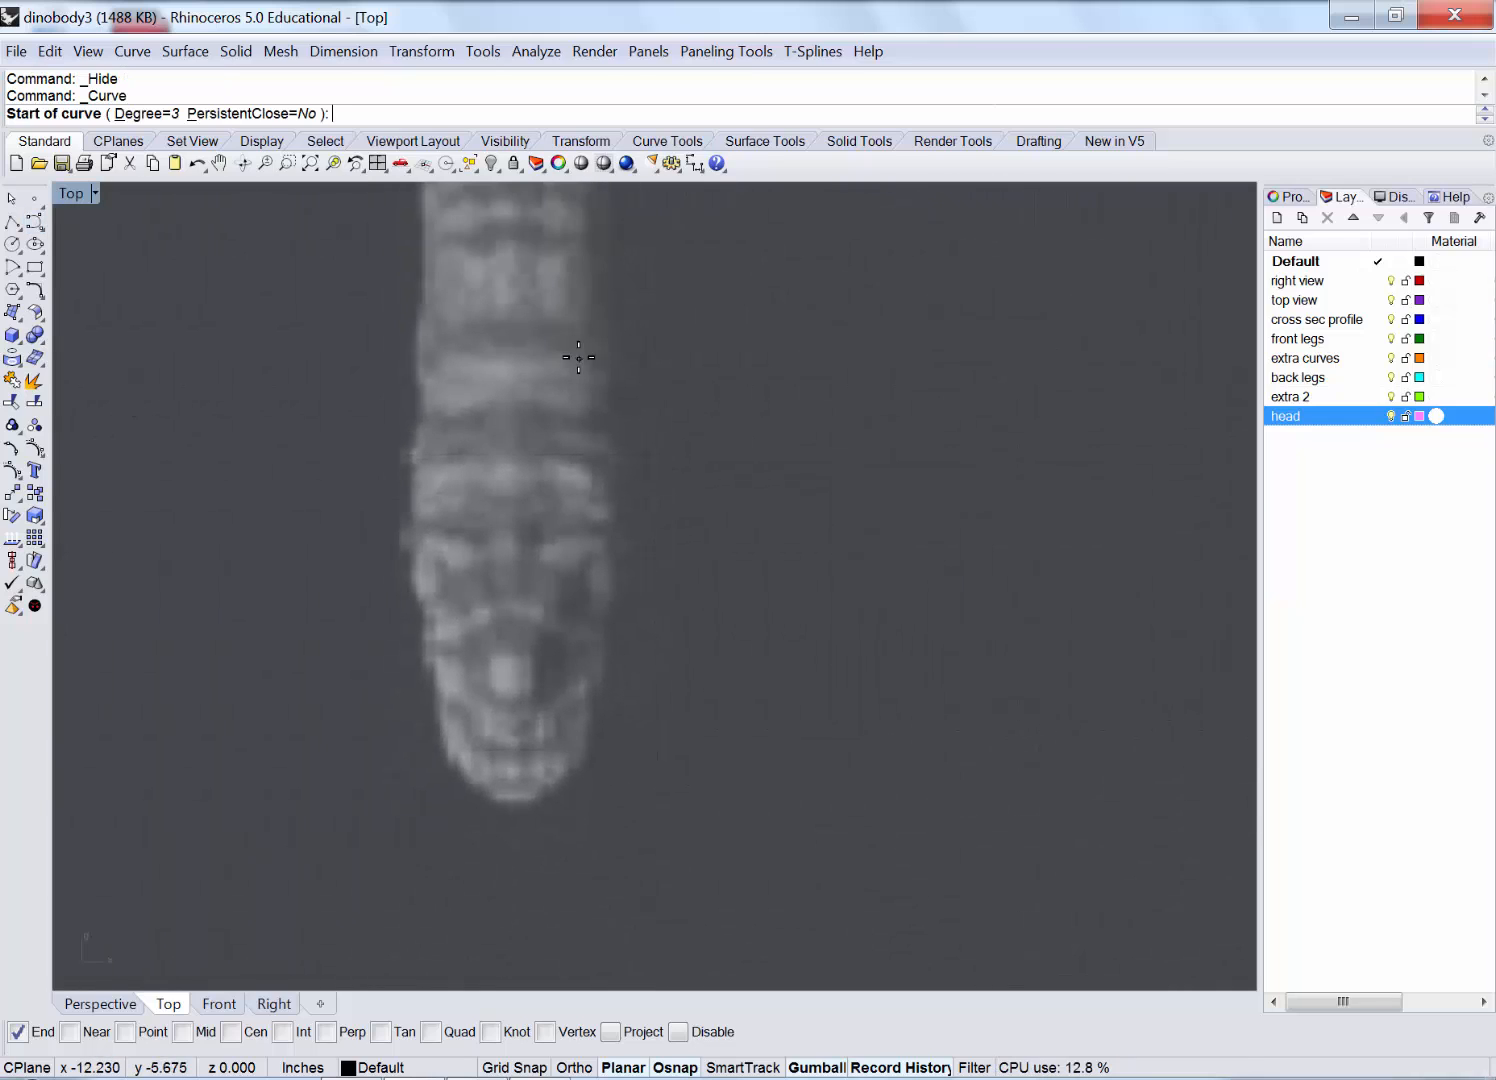
scroll(598, 385, "down", 2)
right_click_drag(617, 390, 630, 468)
left_click(604, 228)
left_click(601, 331)
left_click(616, 439)
left_click(614, 521)
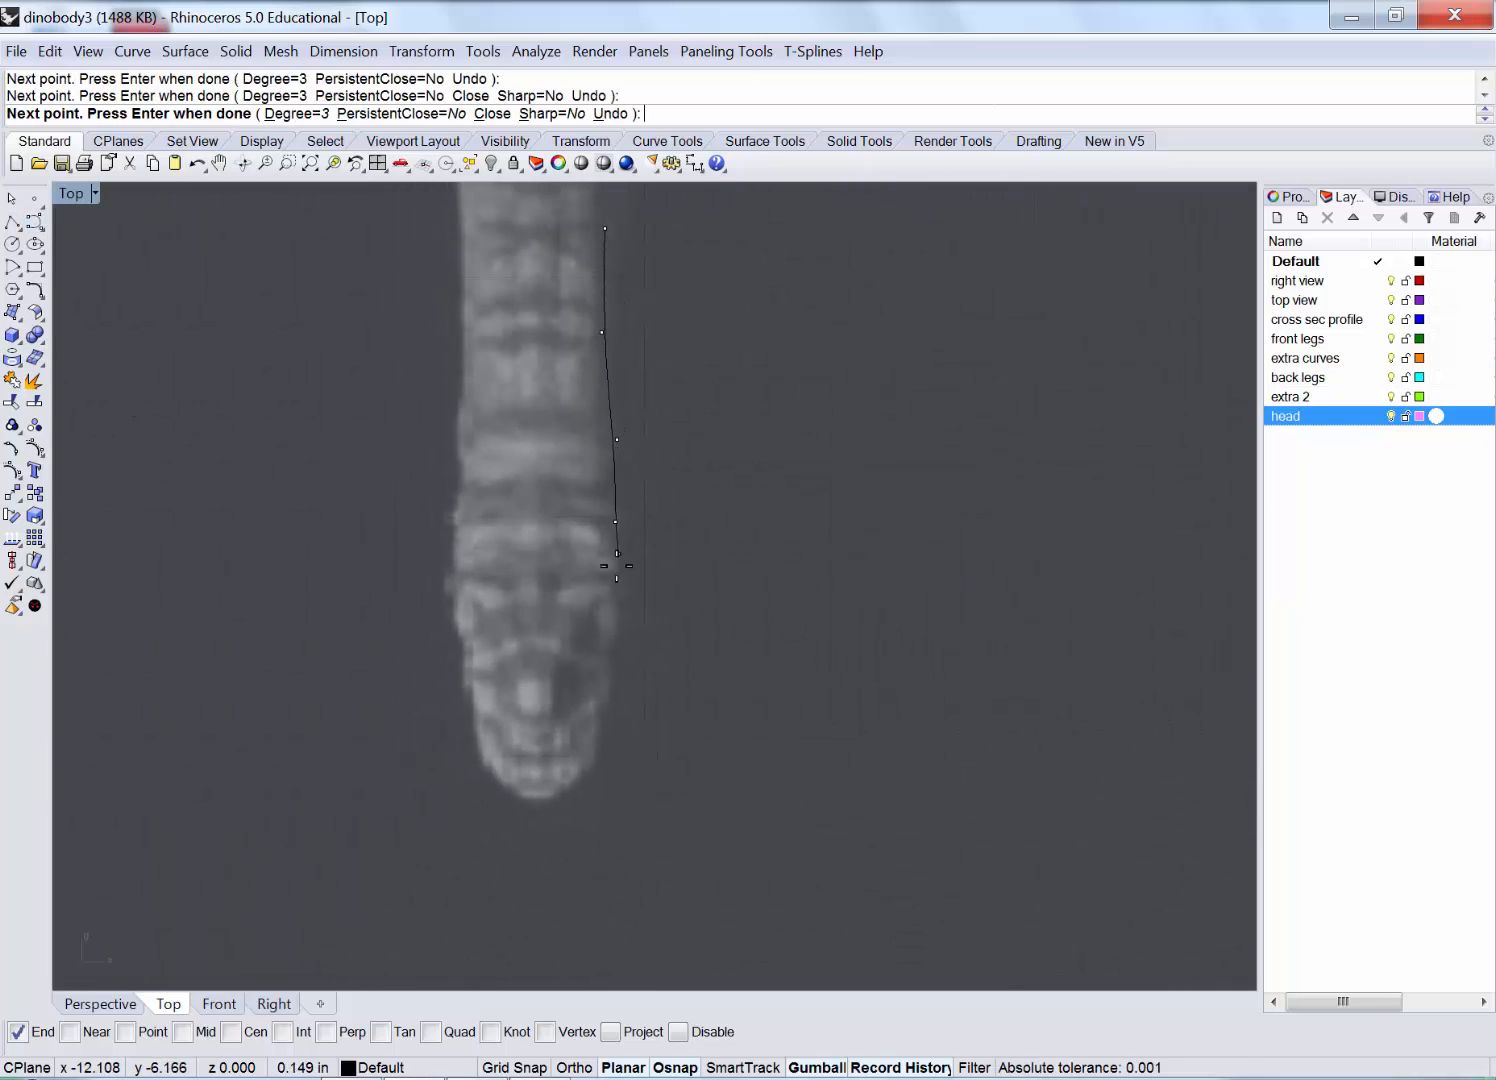
left_click(613, 585)
left_click(605, 694)
left_click(601, 725)
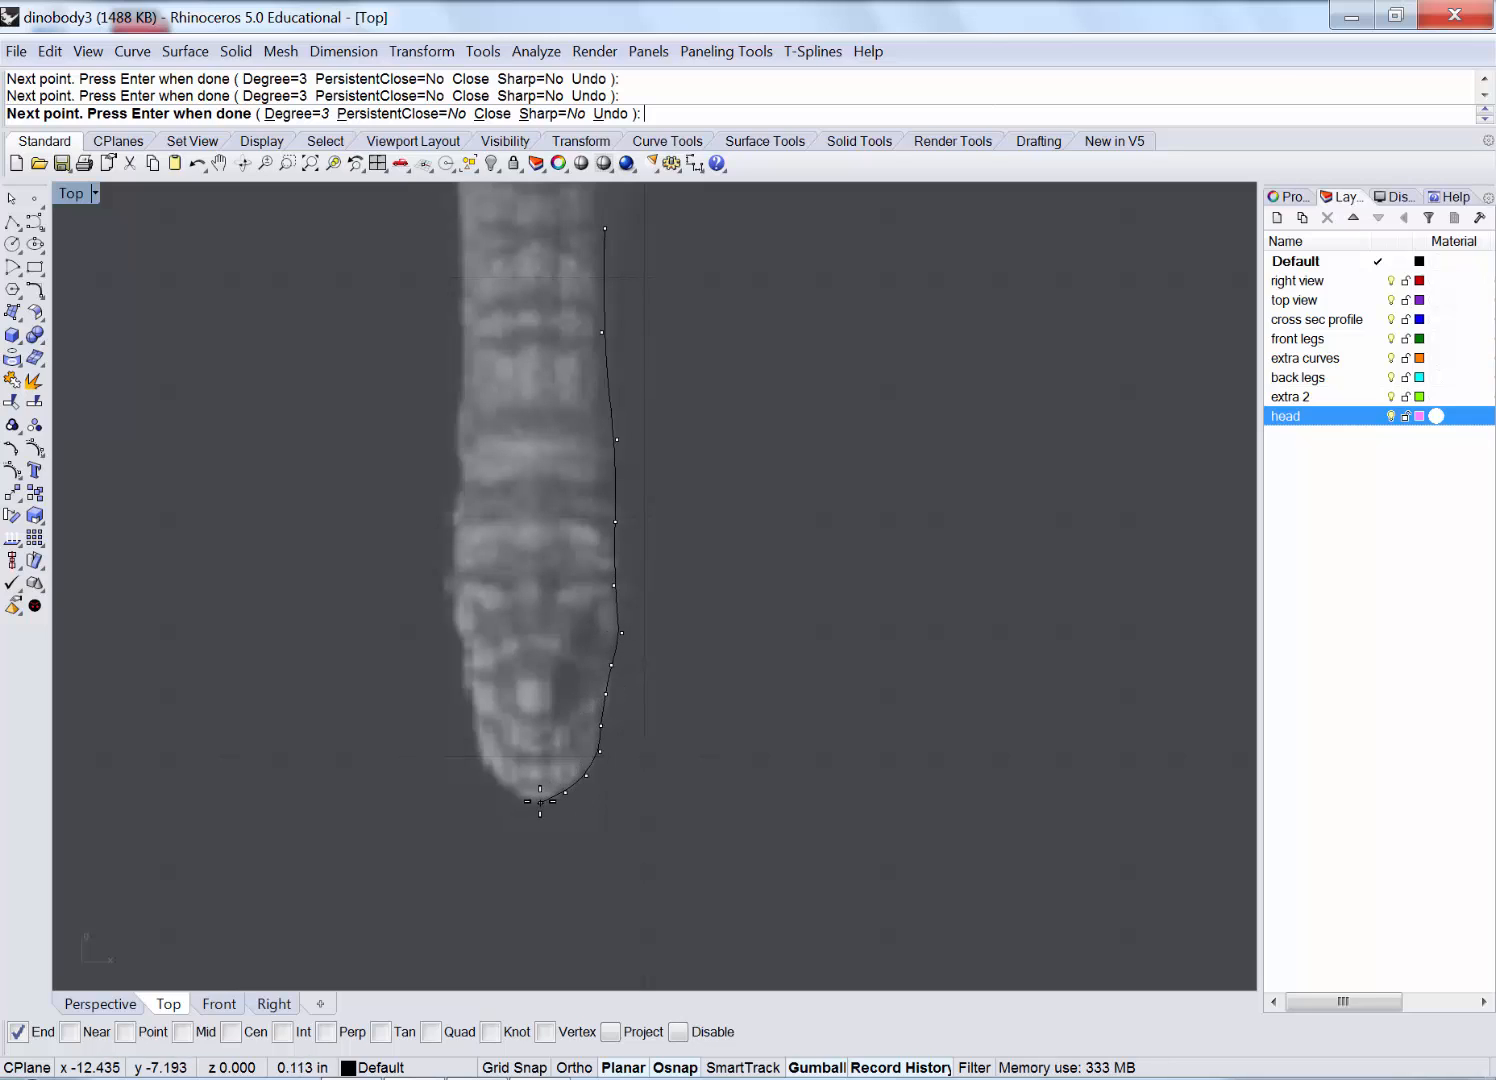
left_click(540, 798)
right_click(540, 798)
Mirror the skull curve about a vertical centre line through the snout tip.
left_click(598, 756)
left_click(671, 814)
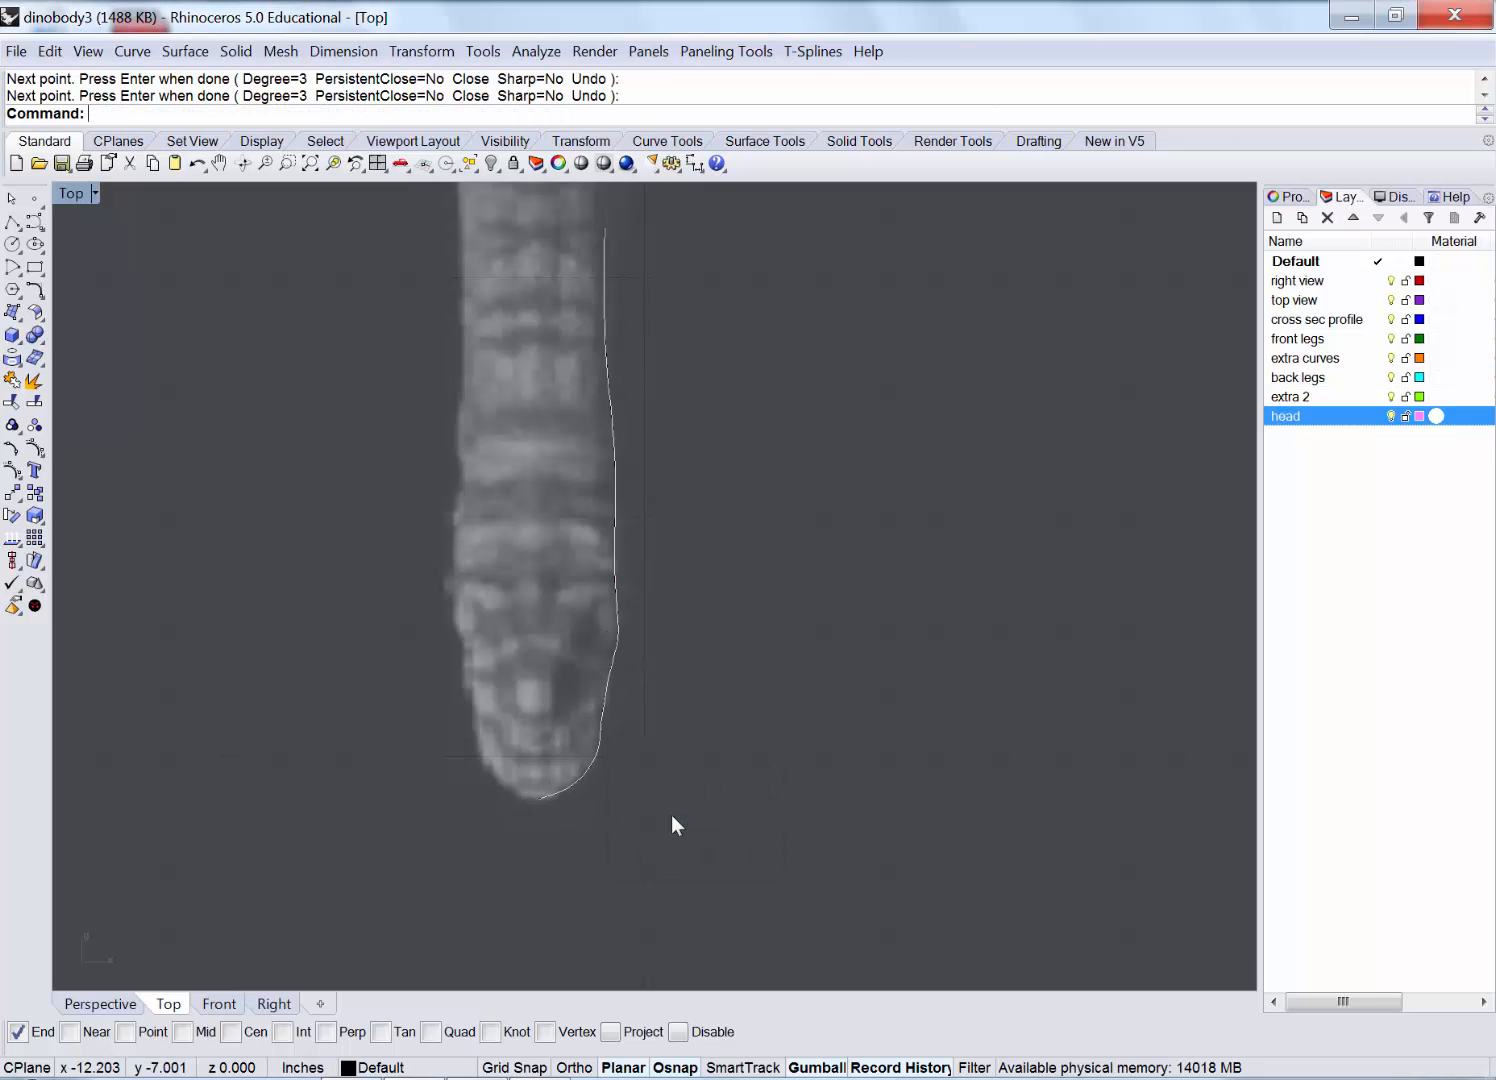
left_click(671, 813)
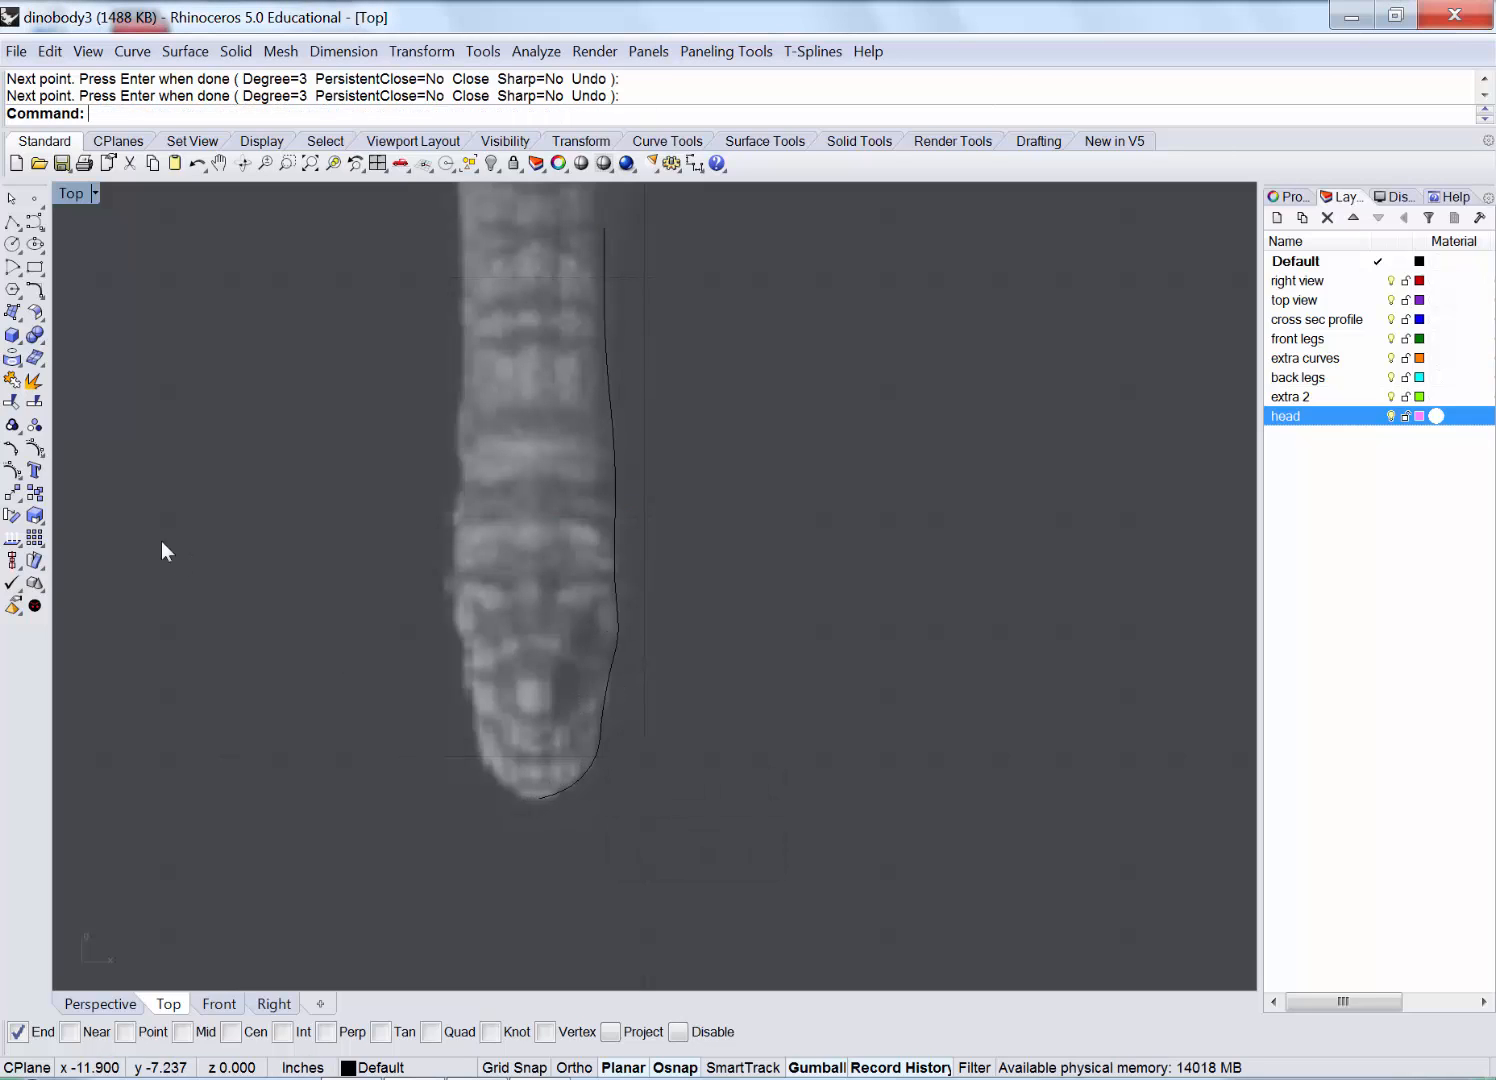
left_click(12, 494)
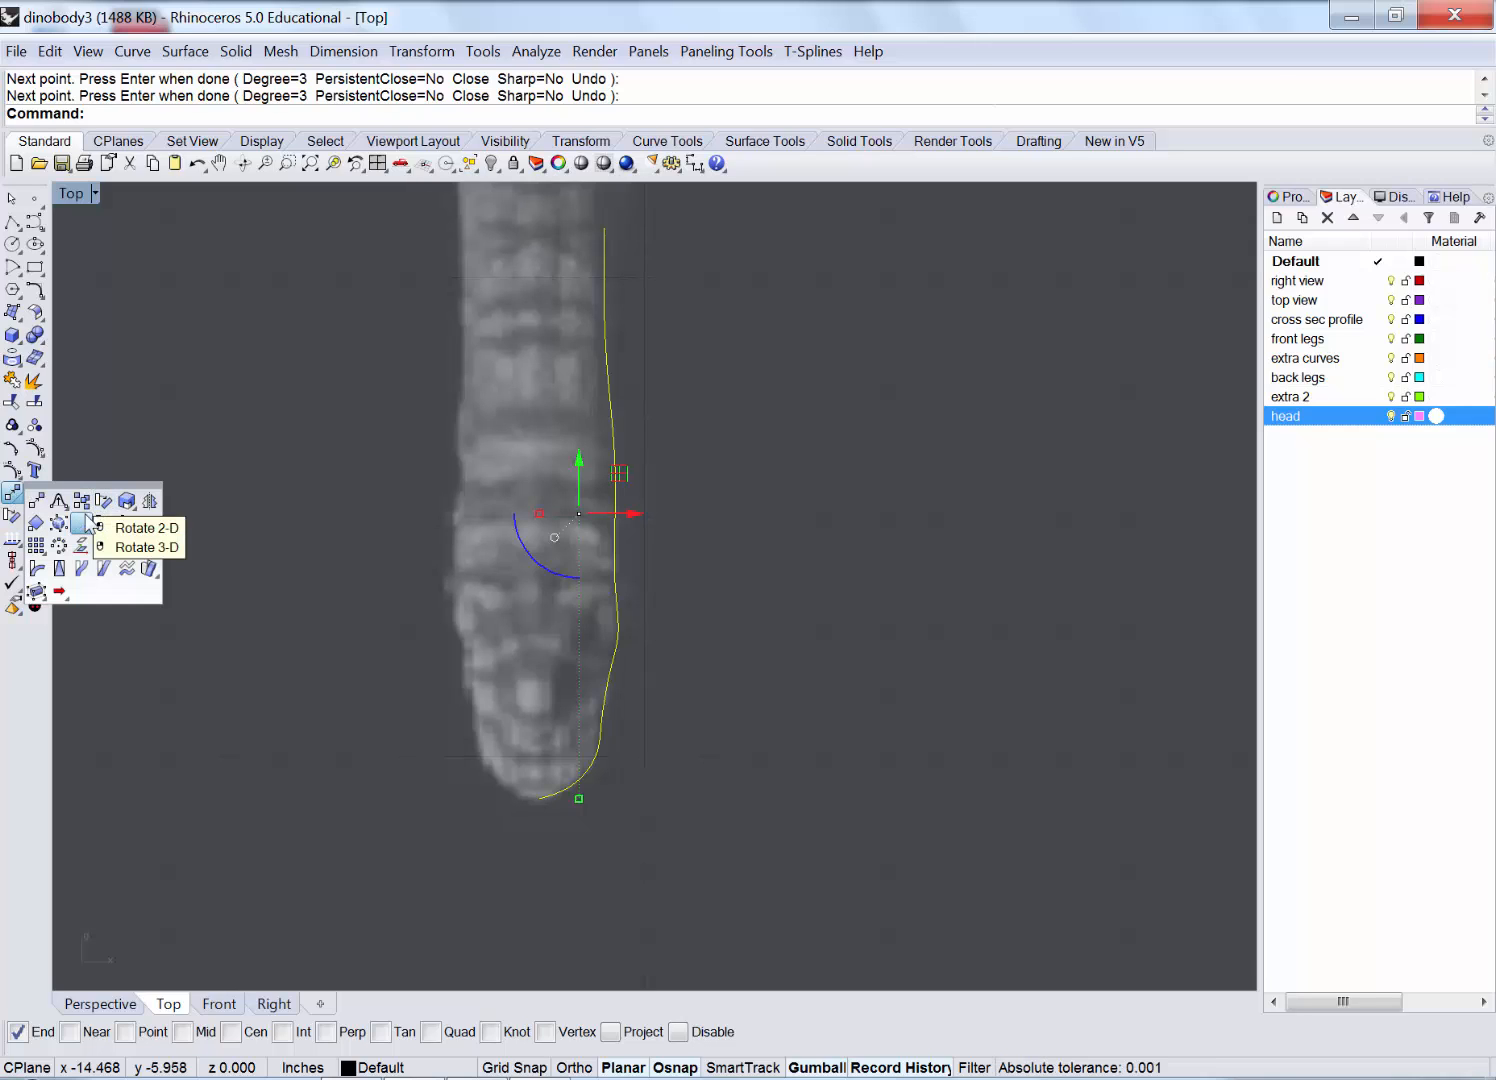
left_click(149, 500)
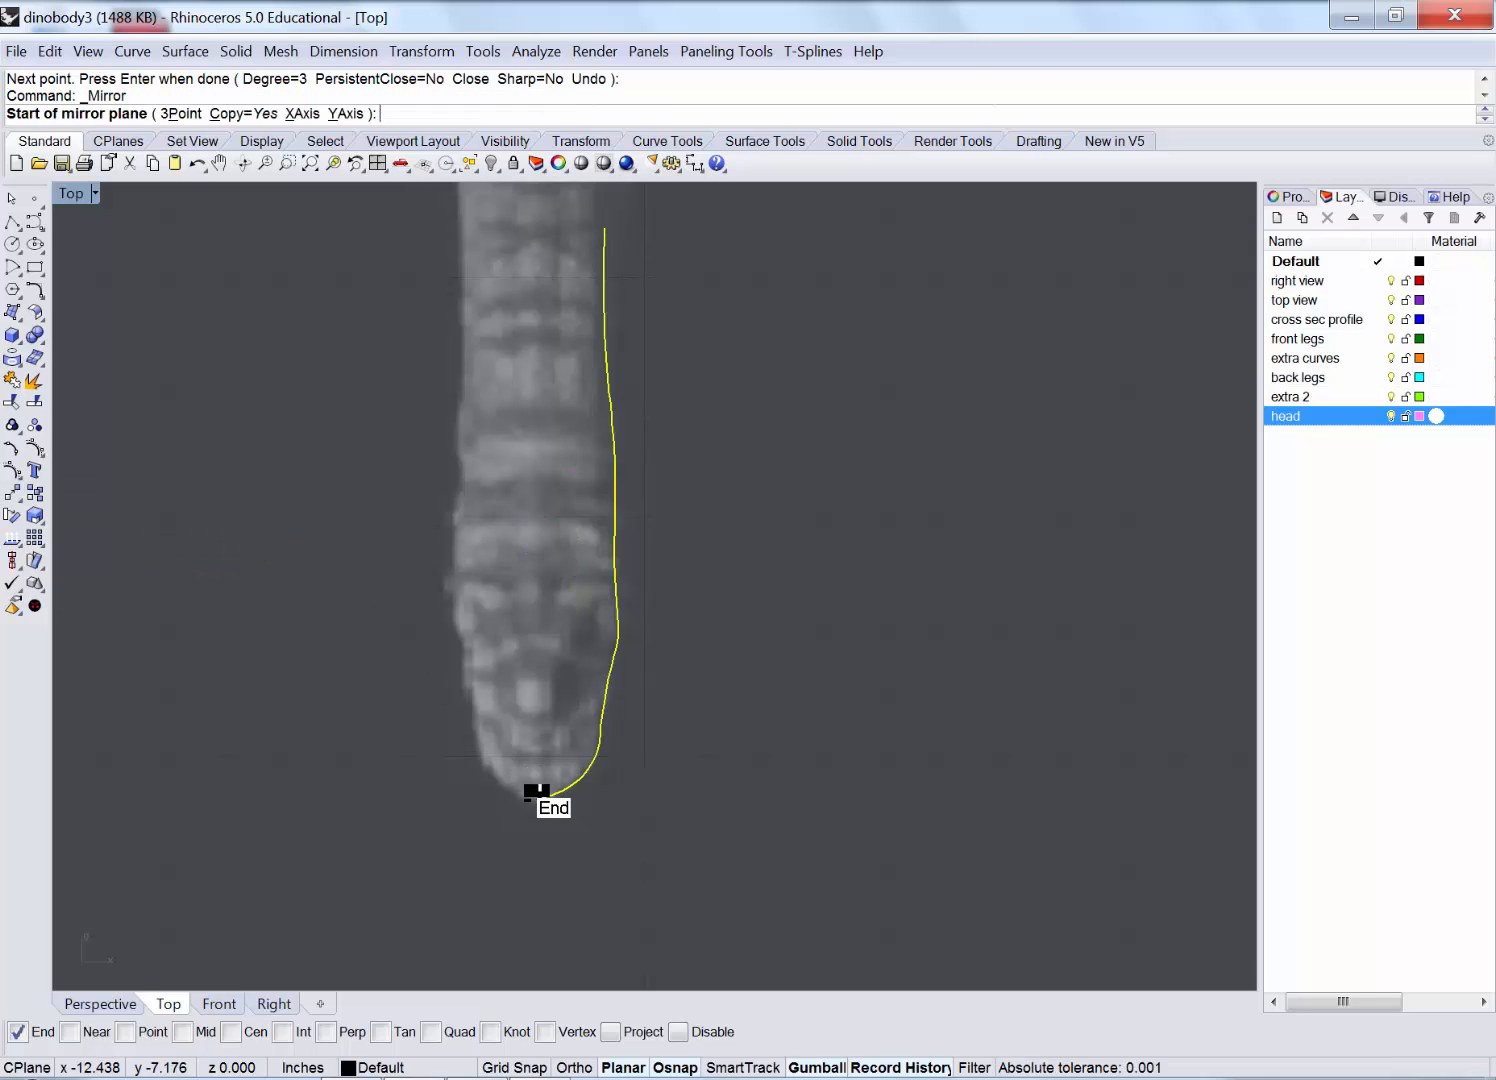
left_click(540, 690)
left_click(540, 590)
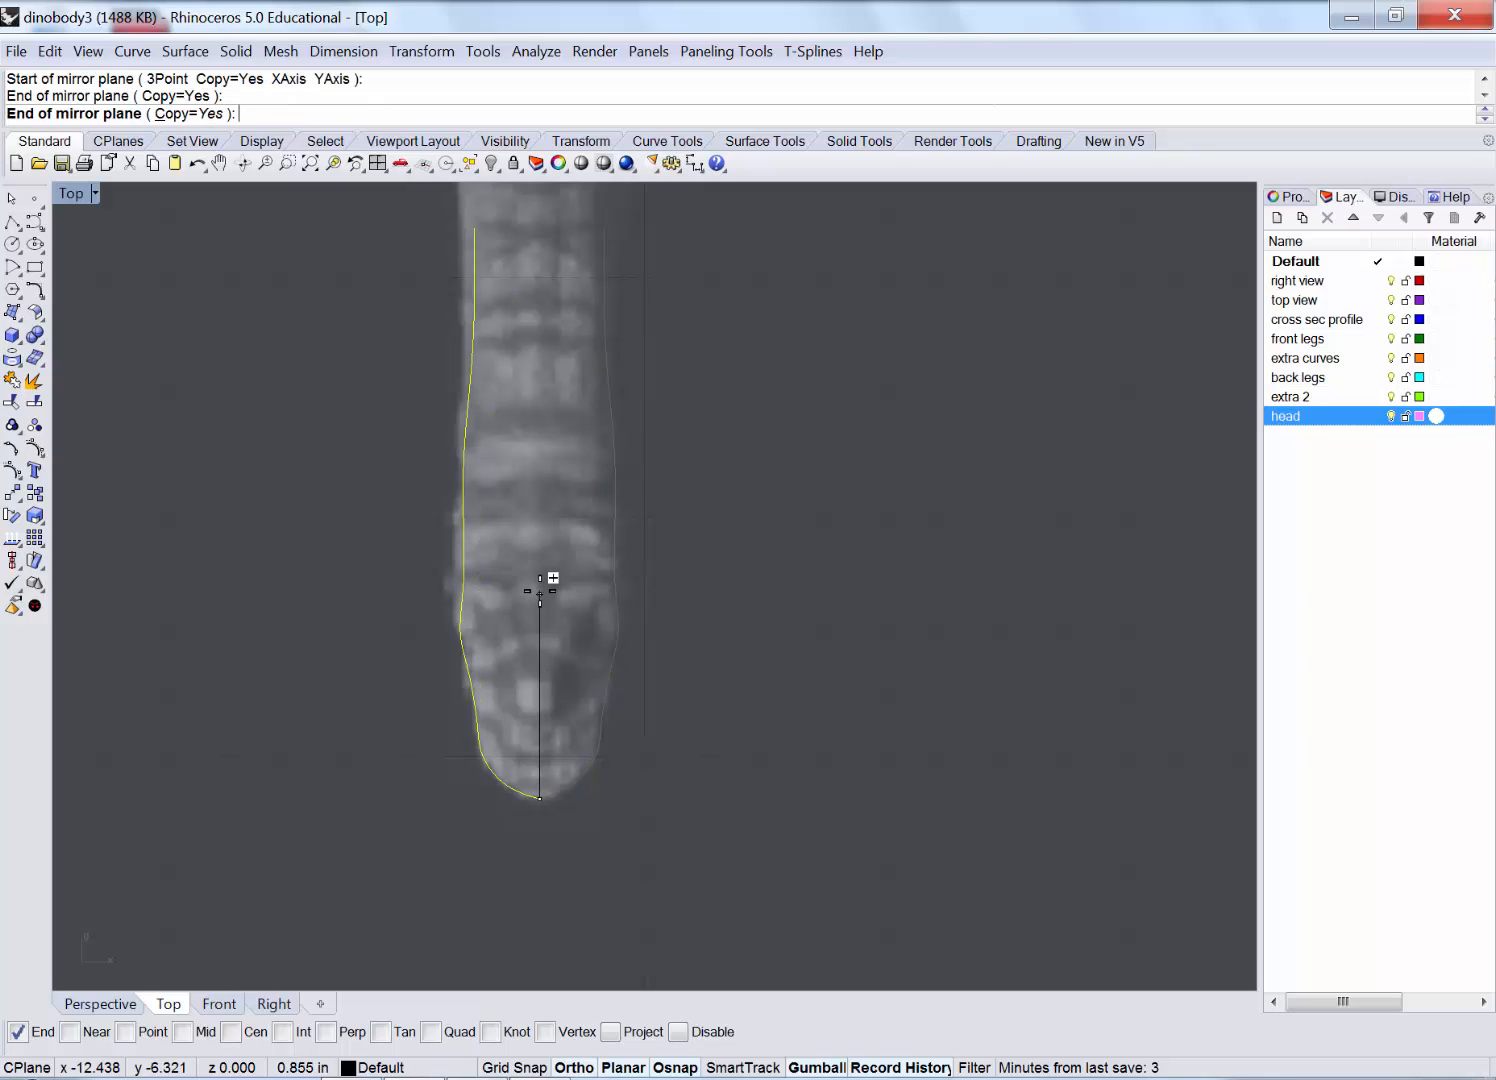
left_click(469, 397)
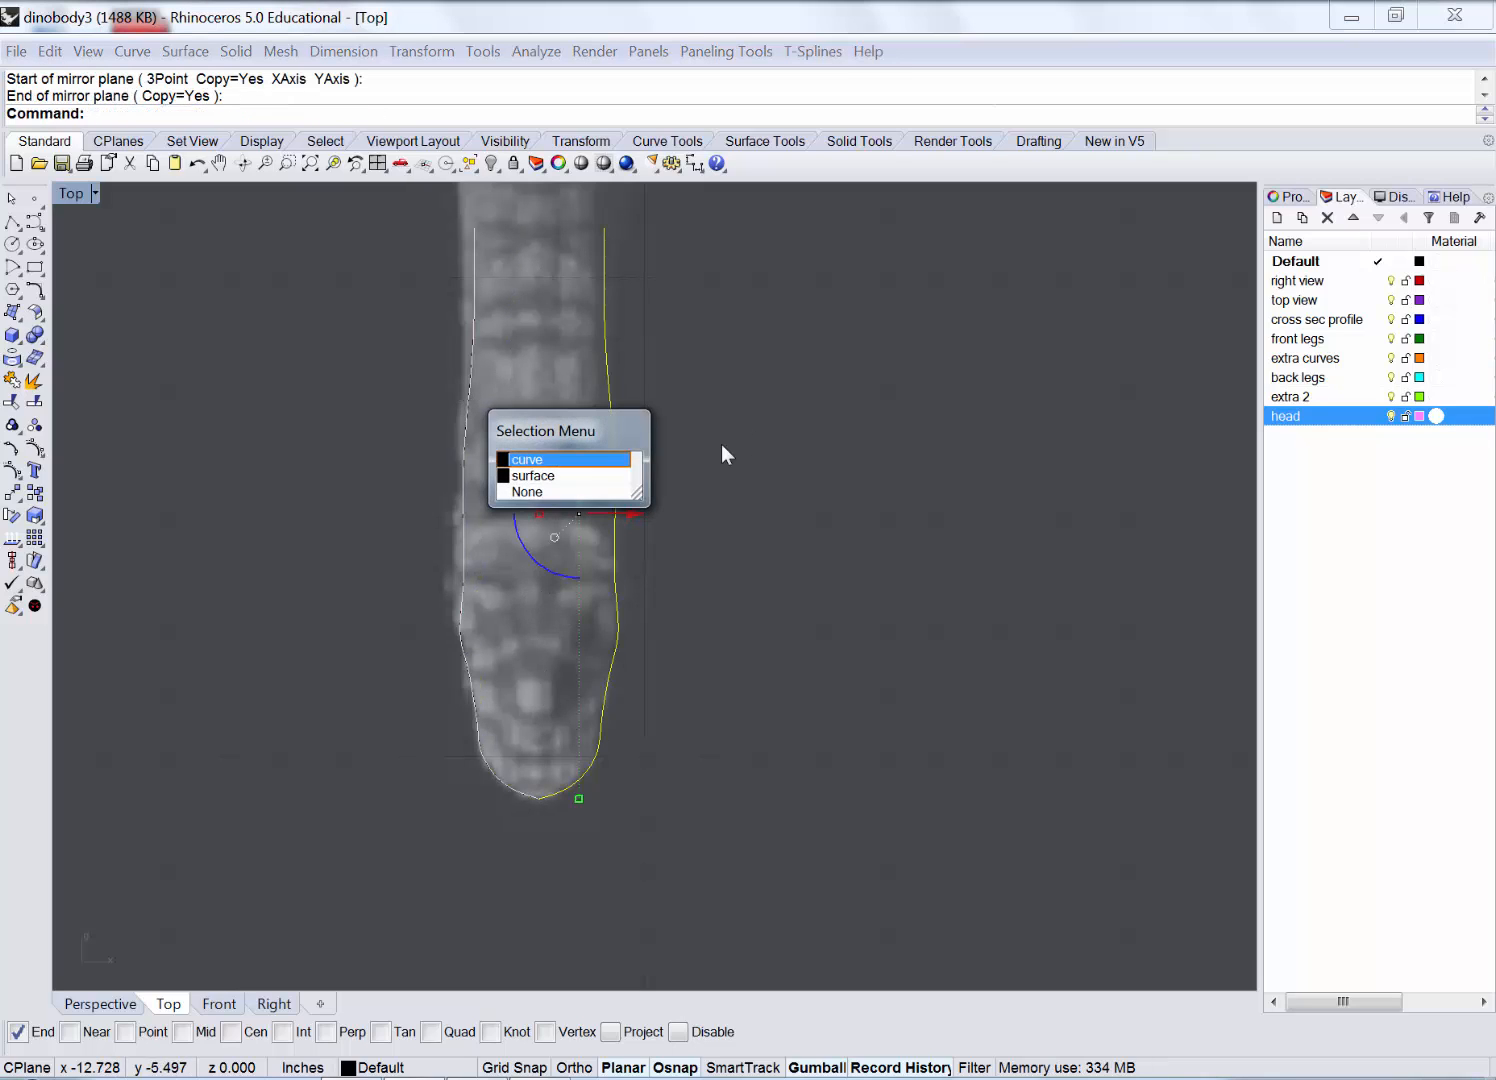
left_click(560, 475)
Move the right and left skull outline curves onto the head layer.
right_click(1300, 418)
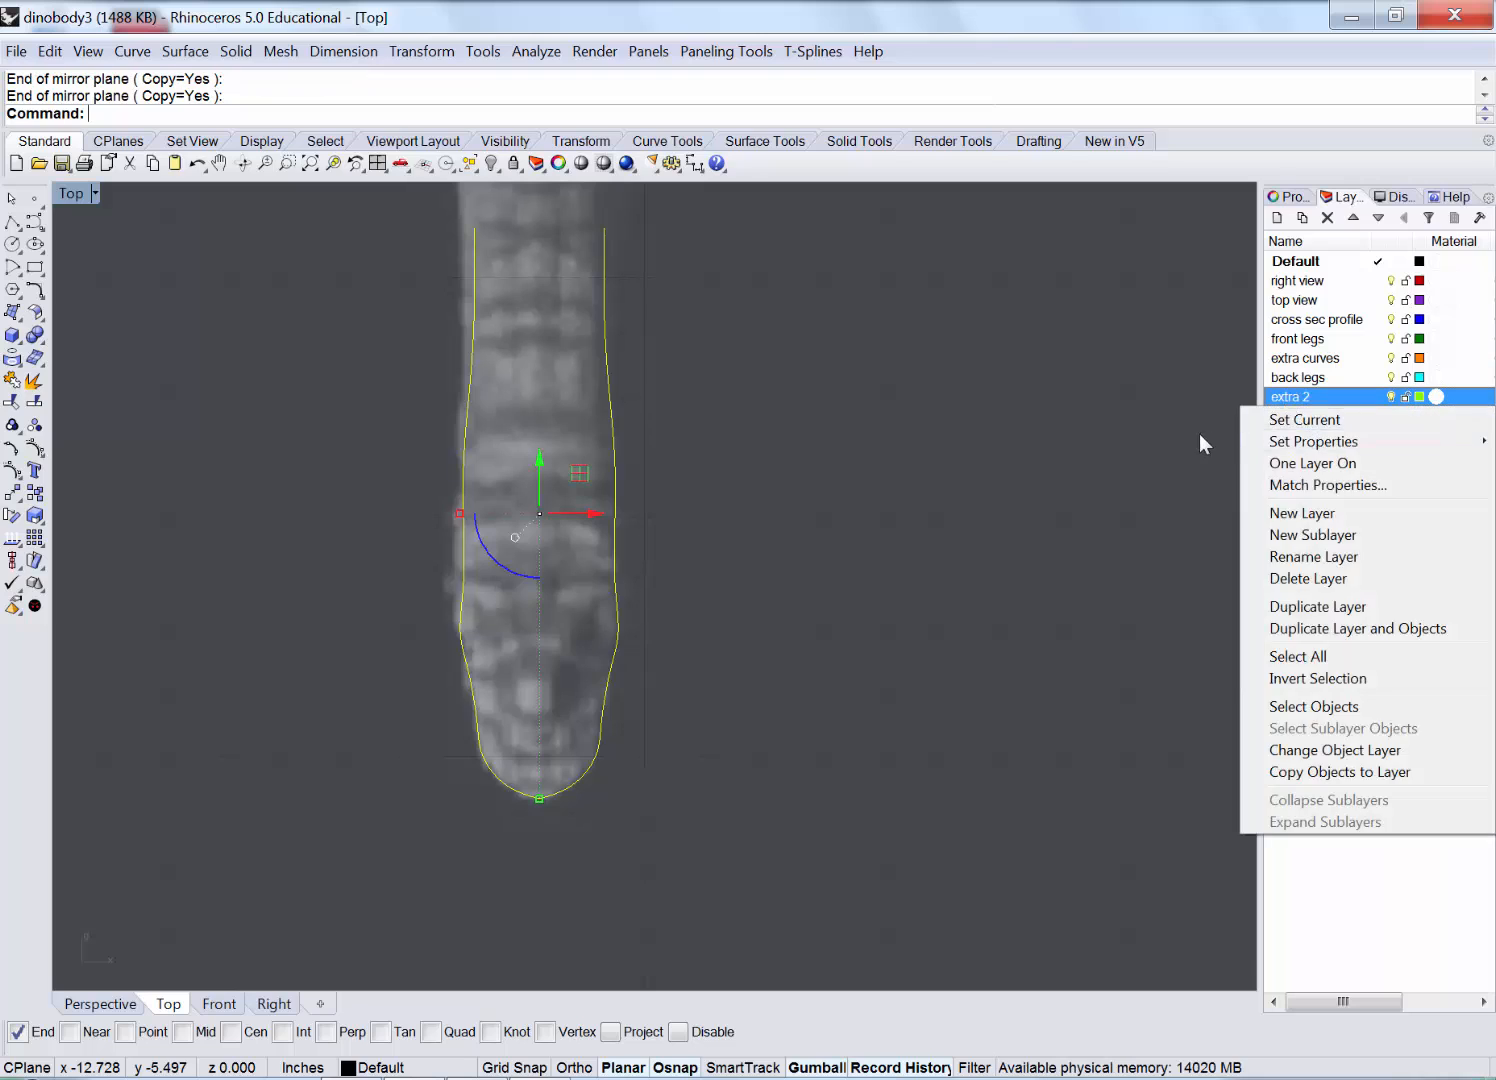
left_click(584, 468)
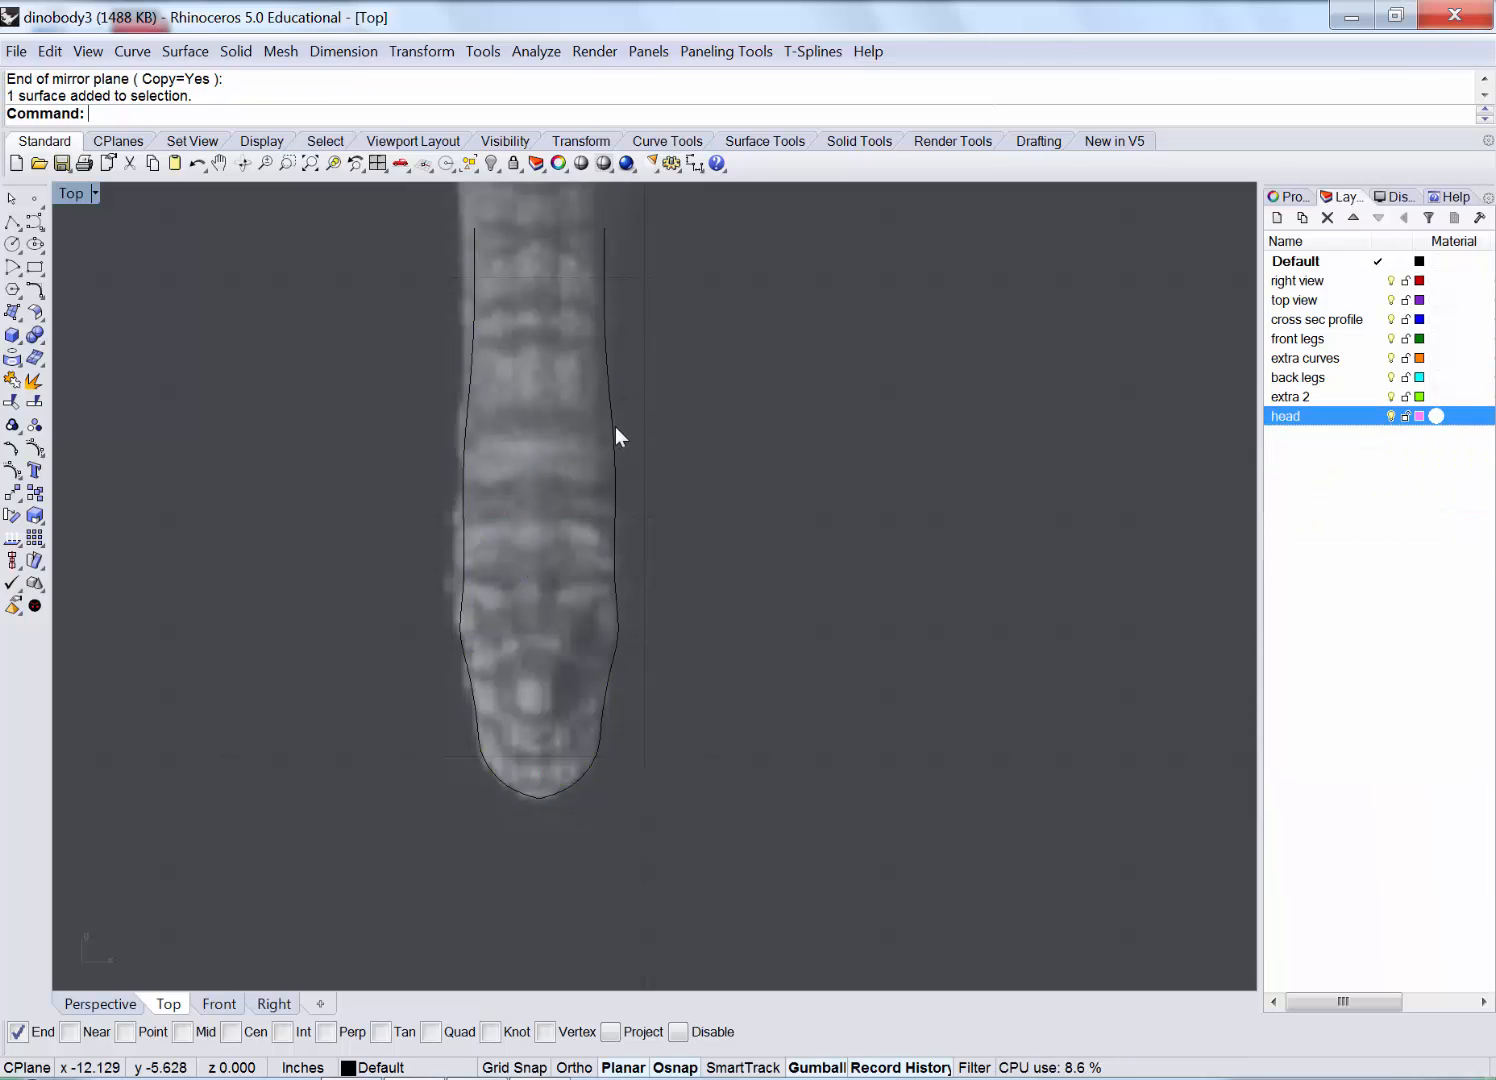
left_click(615, 425)
left_click(672, 491)
left_click(467, 388)
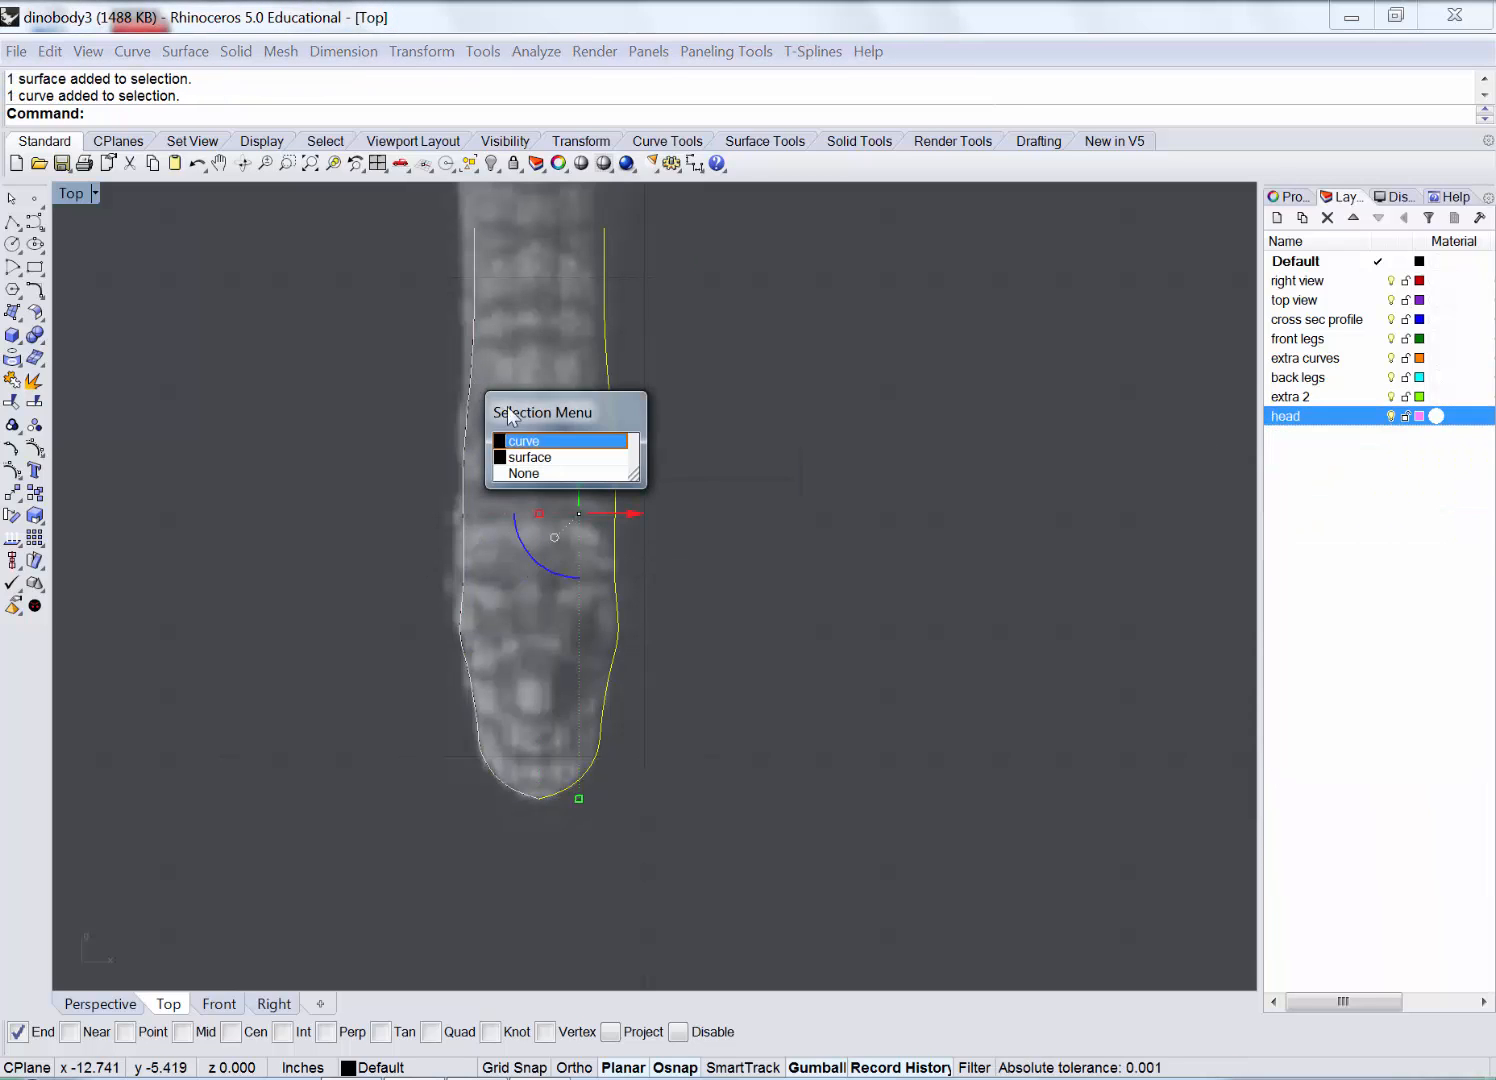
left_click(537, 443)
right_click(1290, 416)
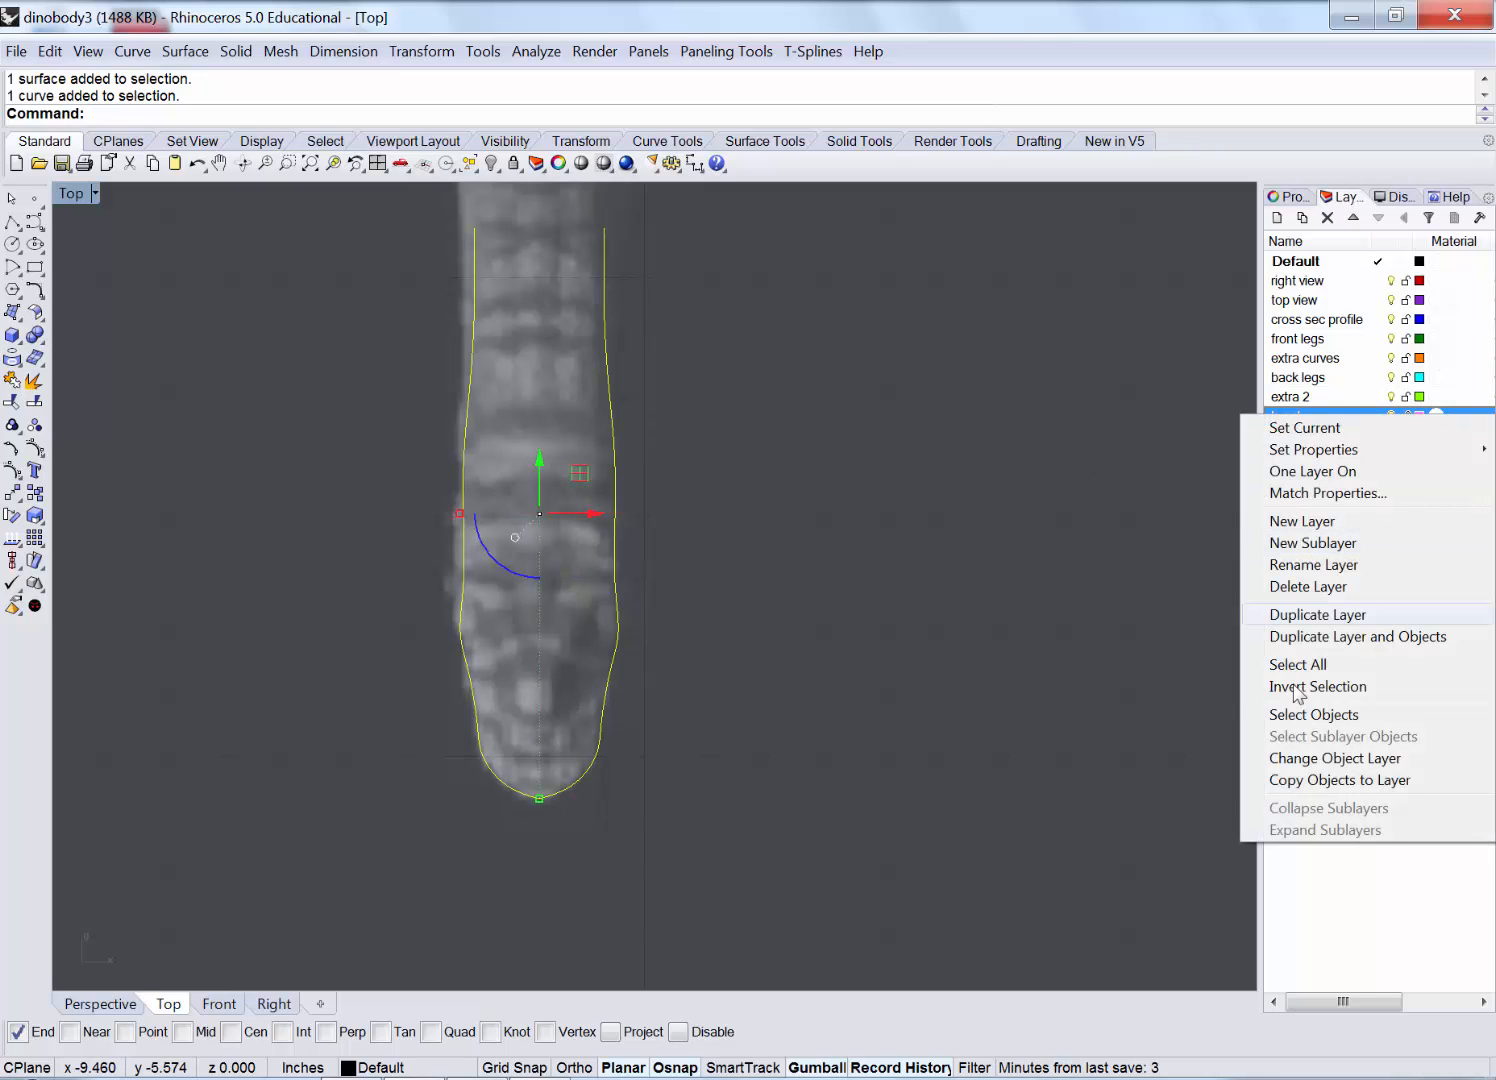
left_click(1319, 762)
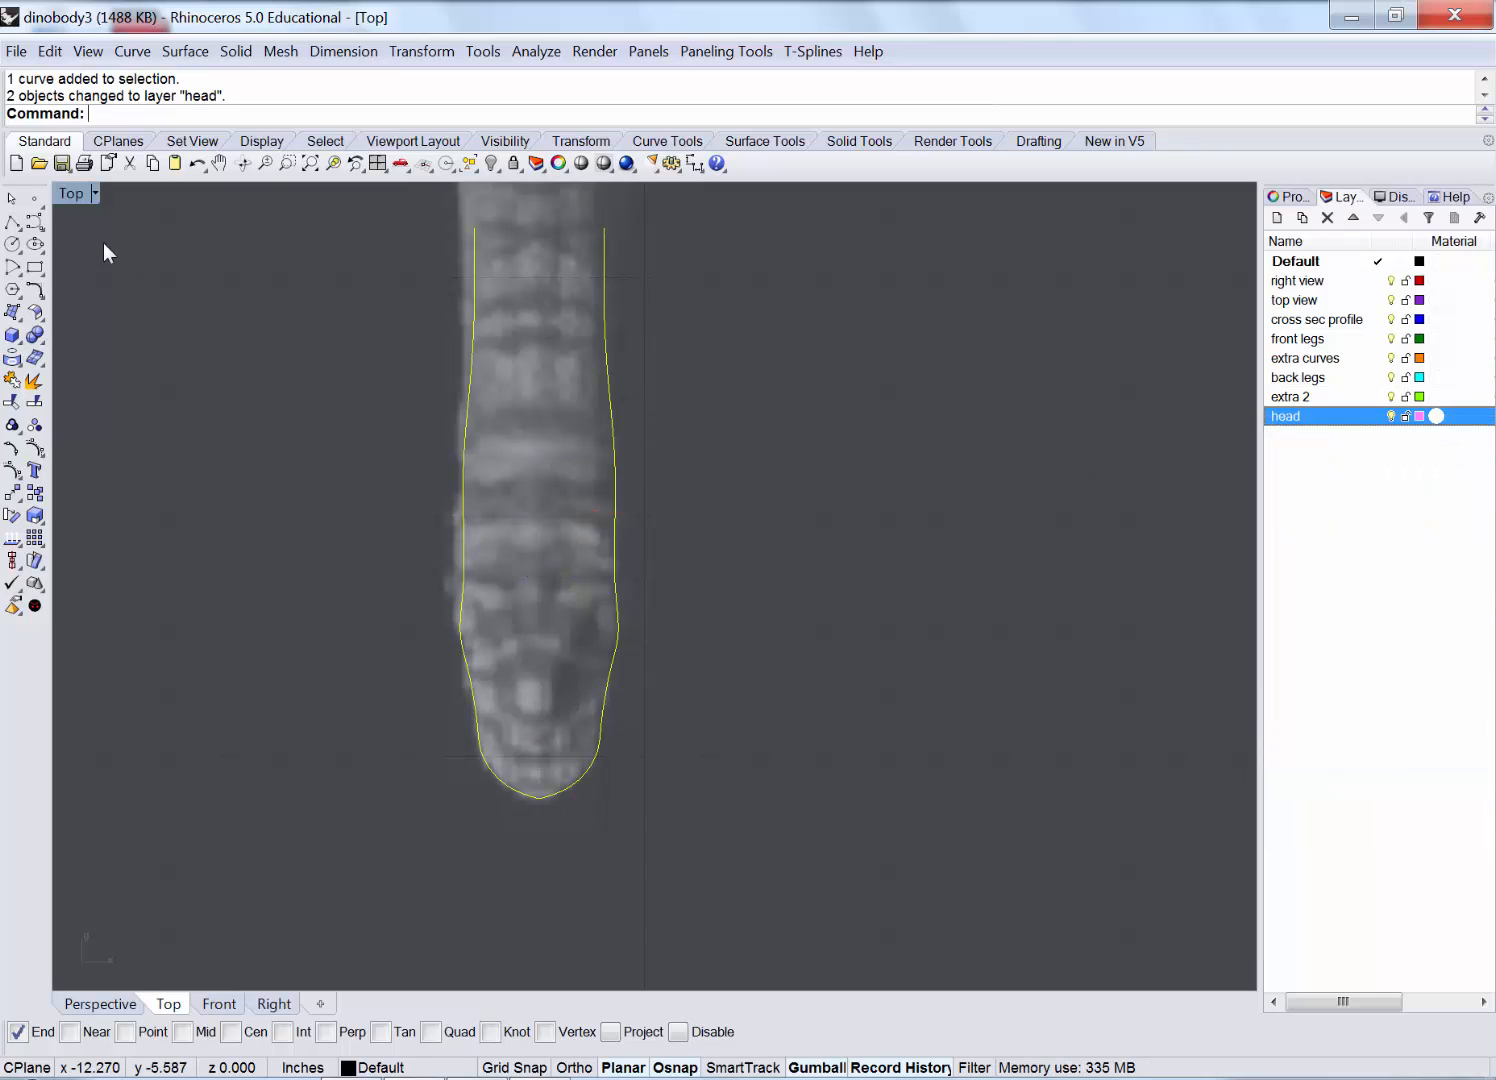
Maximize the Perspective view and orbit around the dinosaur model.
double_click(69, 193)
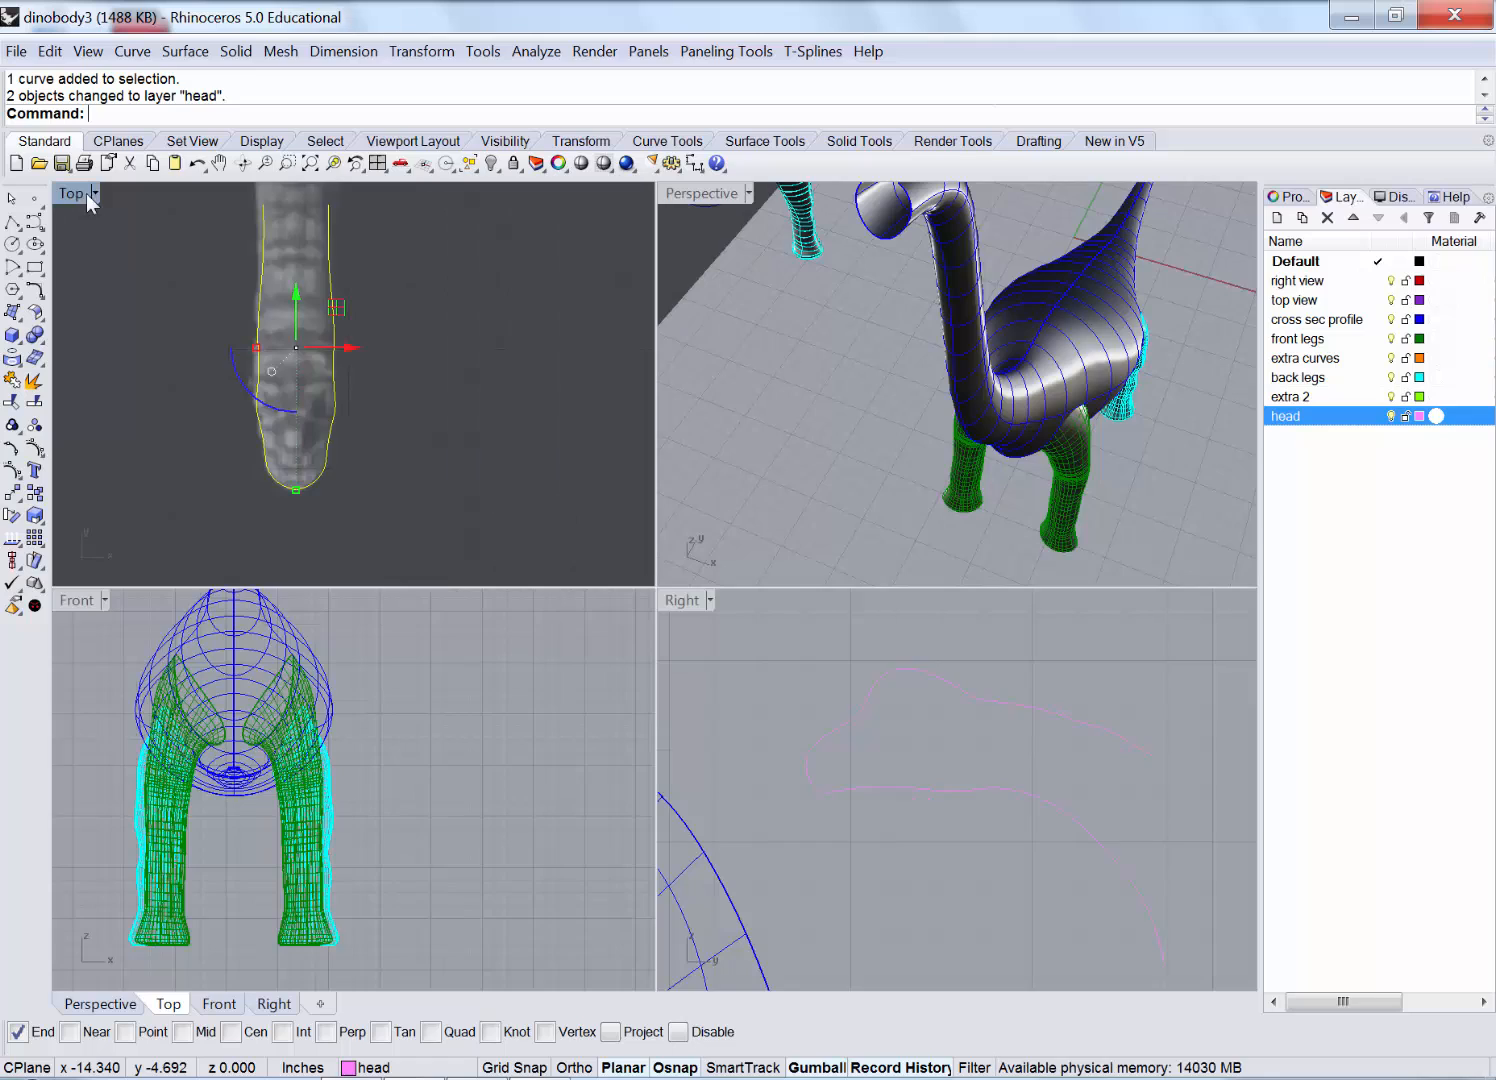
left_click(827, 390)
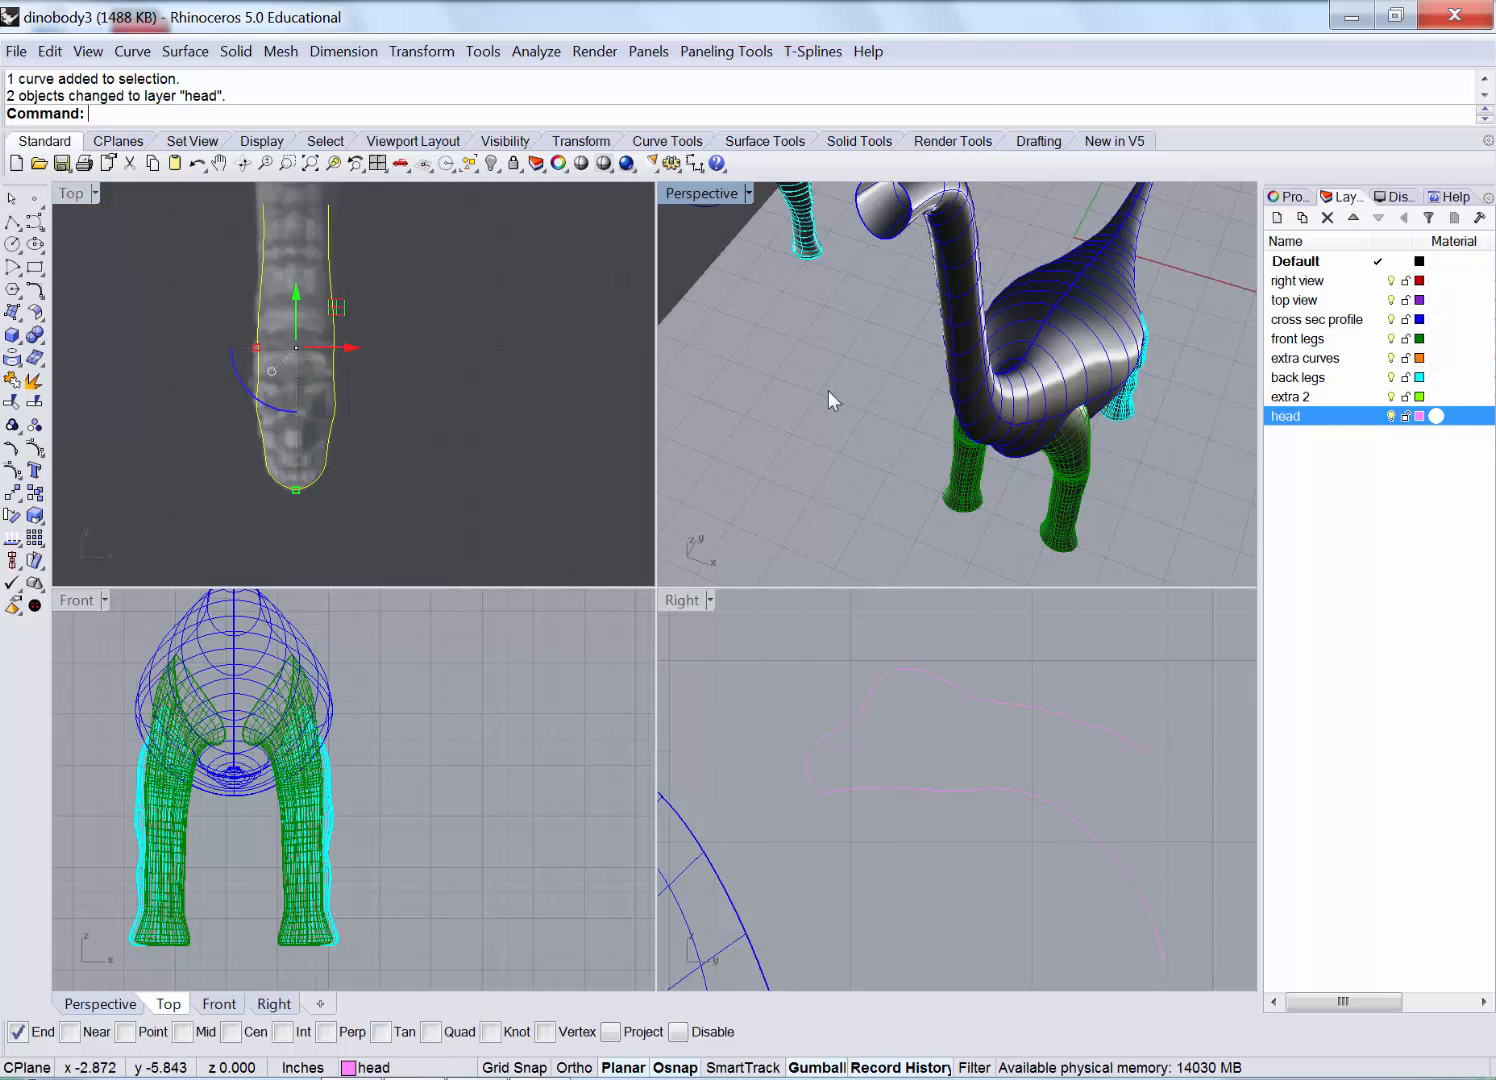
double_click(691, 193)
scroll(818, 615, "down", 5)
right_click_drag(818, 622, 588, 557)
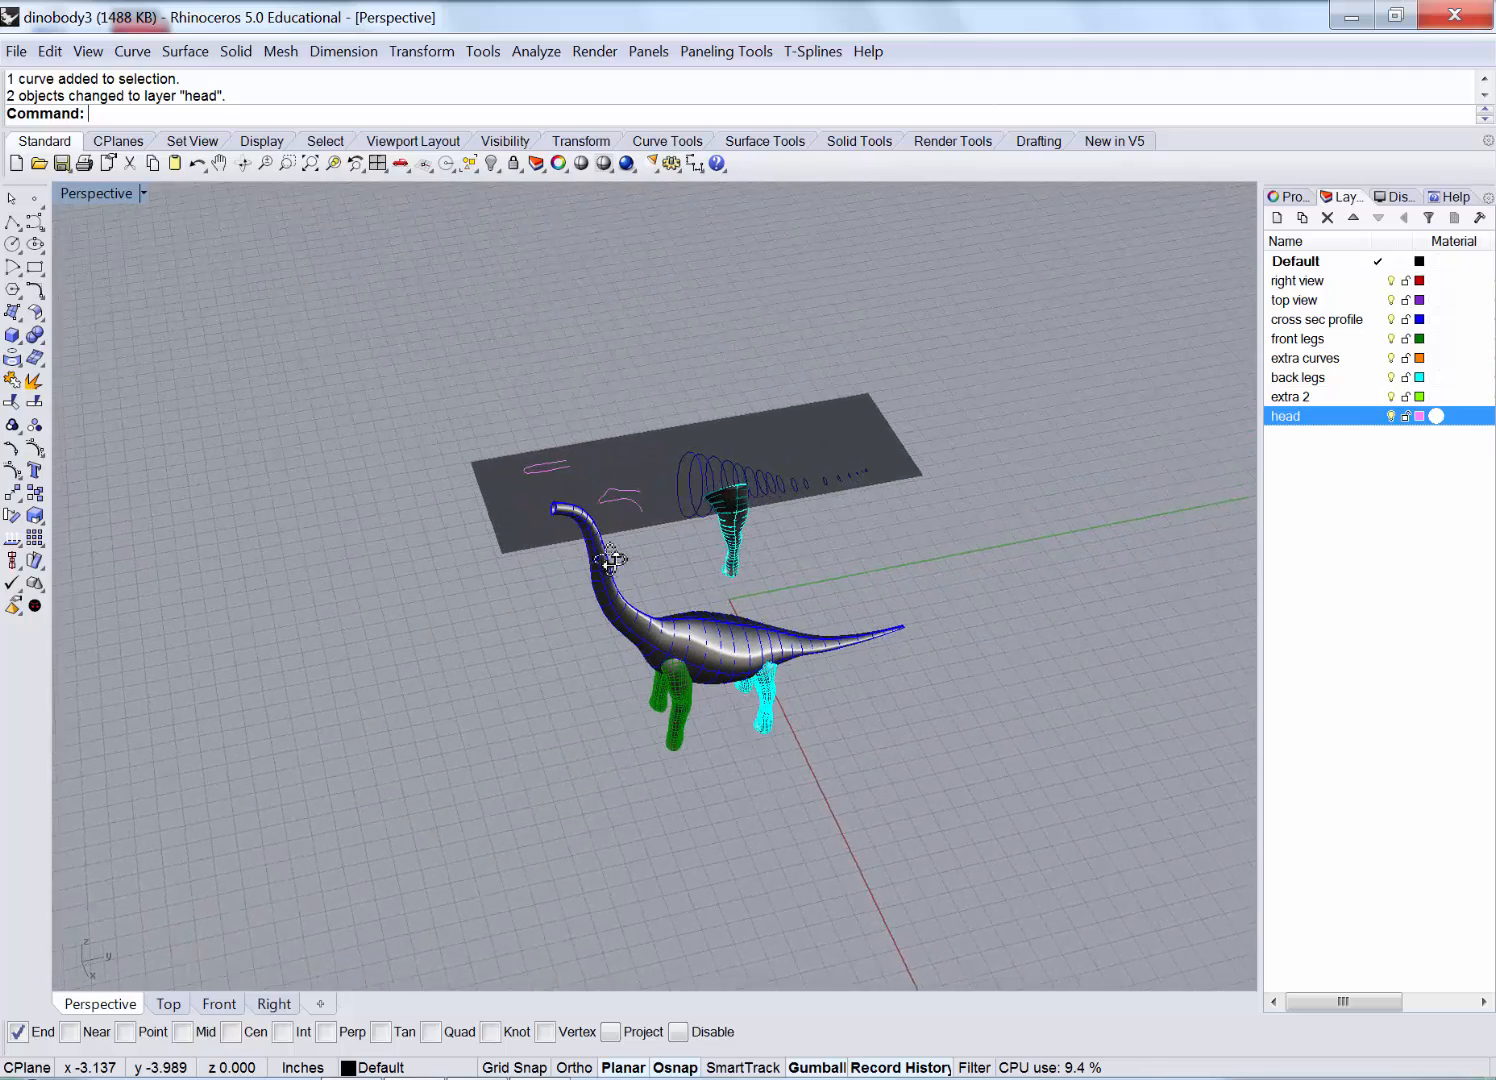
scroll(586, 560, "up", 5)
Hide the dark reference image plane.
left_click(683, 365)
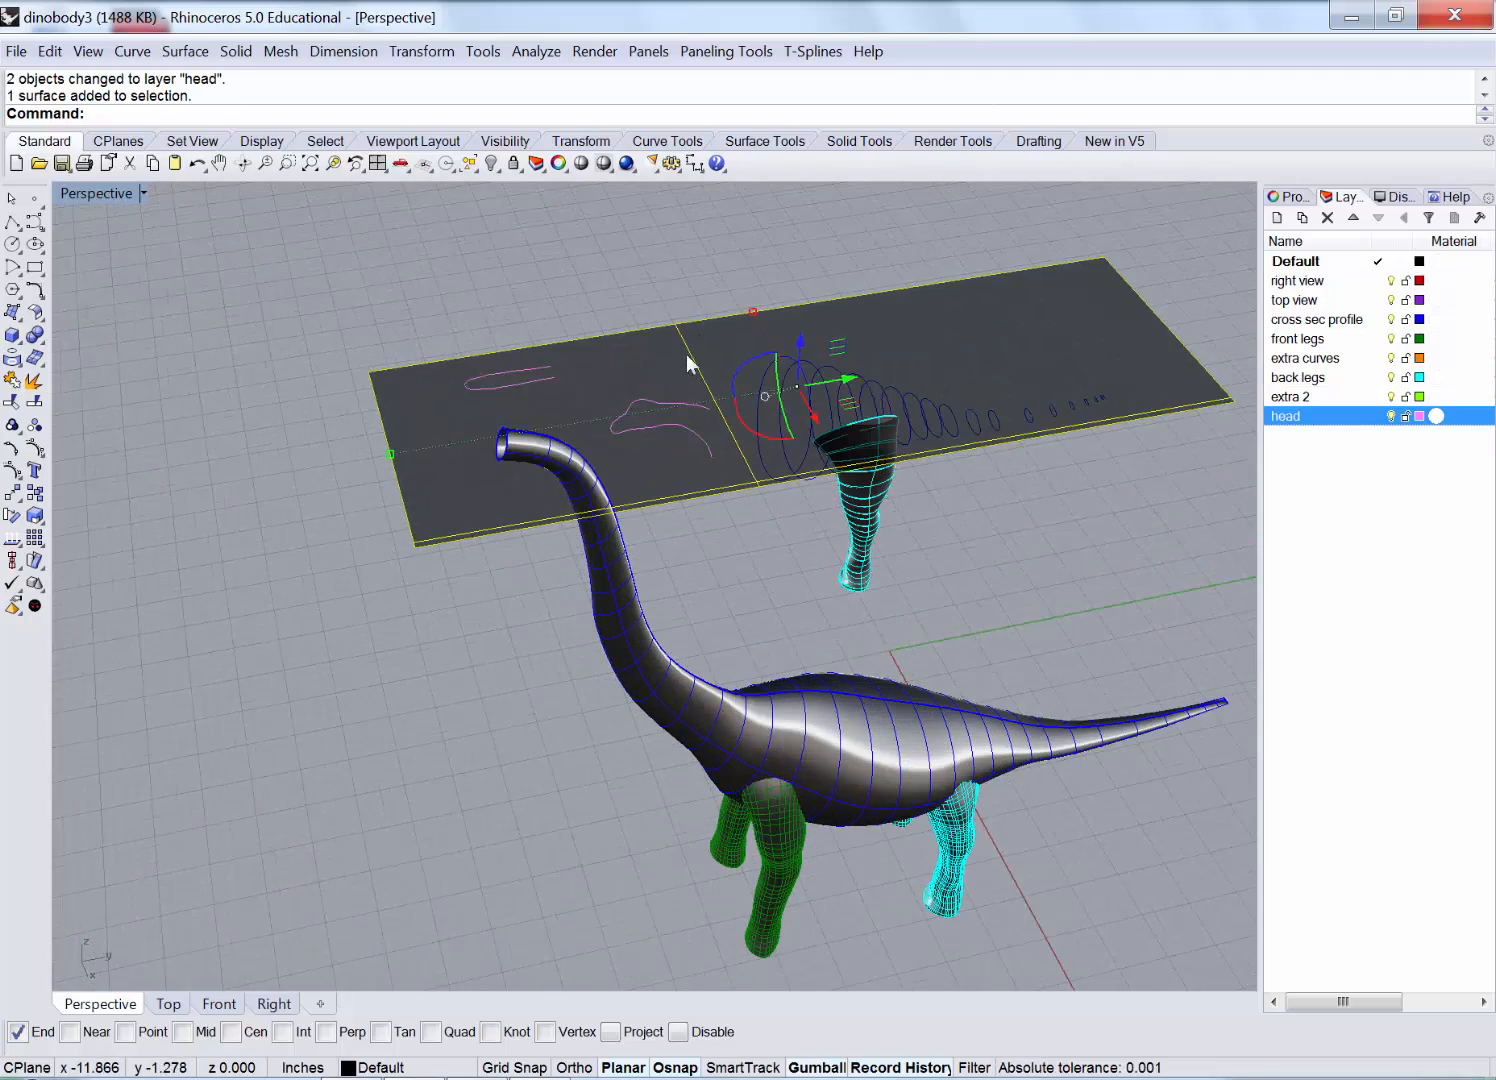
left_click(490, 163)
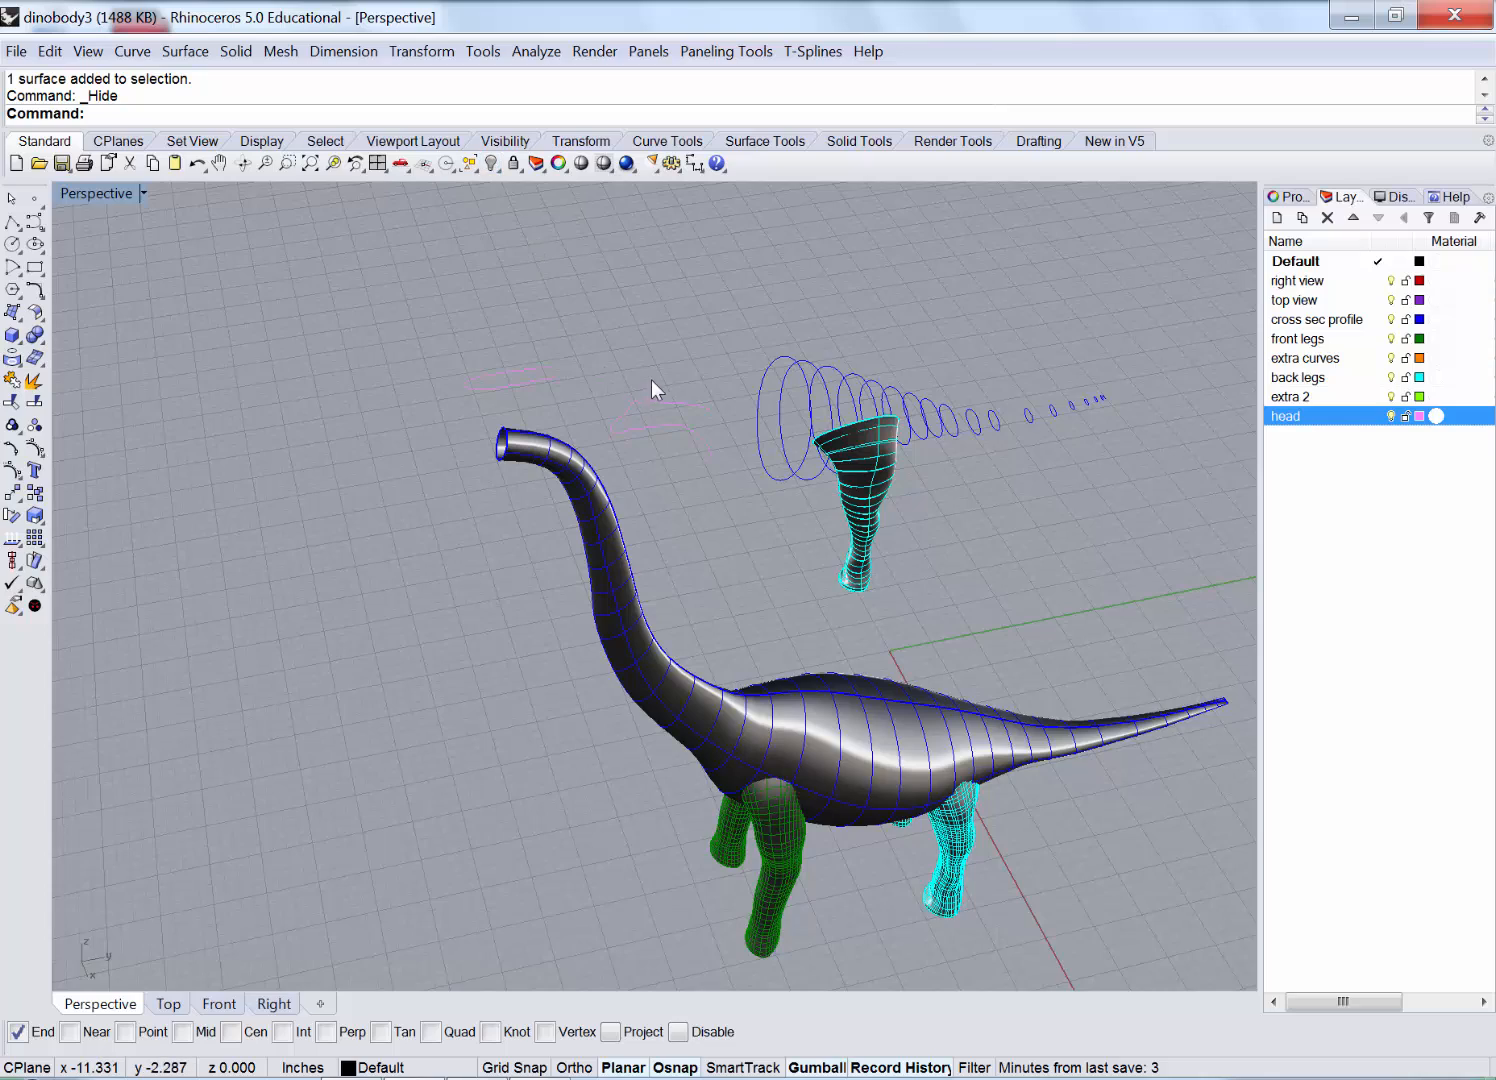
right_click_drag(651, 379, 600, 440)
scroll(556, 508, "up", 3)
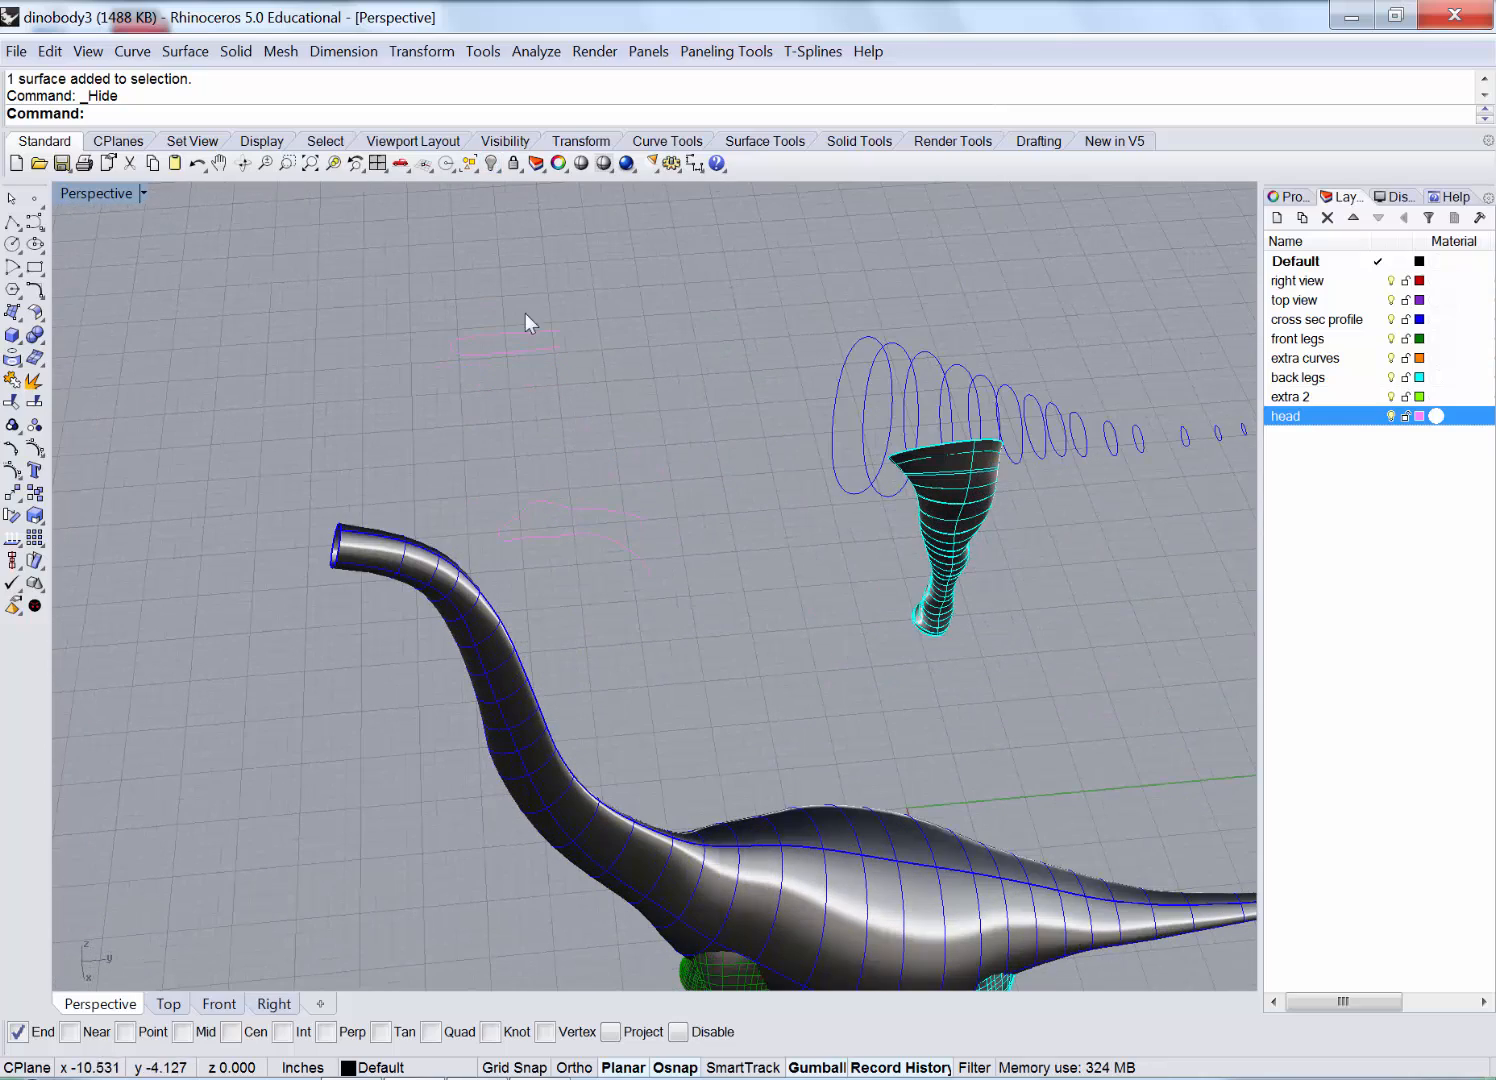
Change the head layer colour to Dark Blue after briefly trying Turquoise.
left_click(1419, 416)
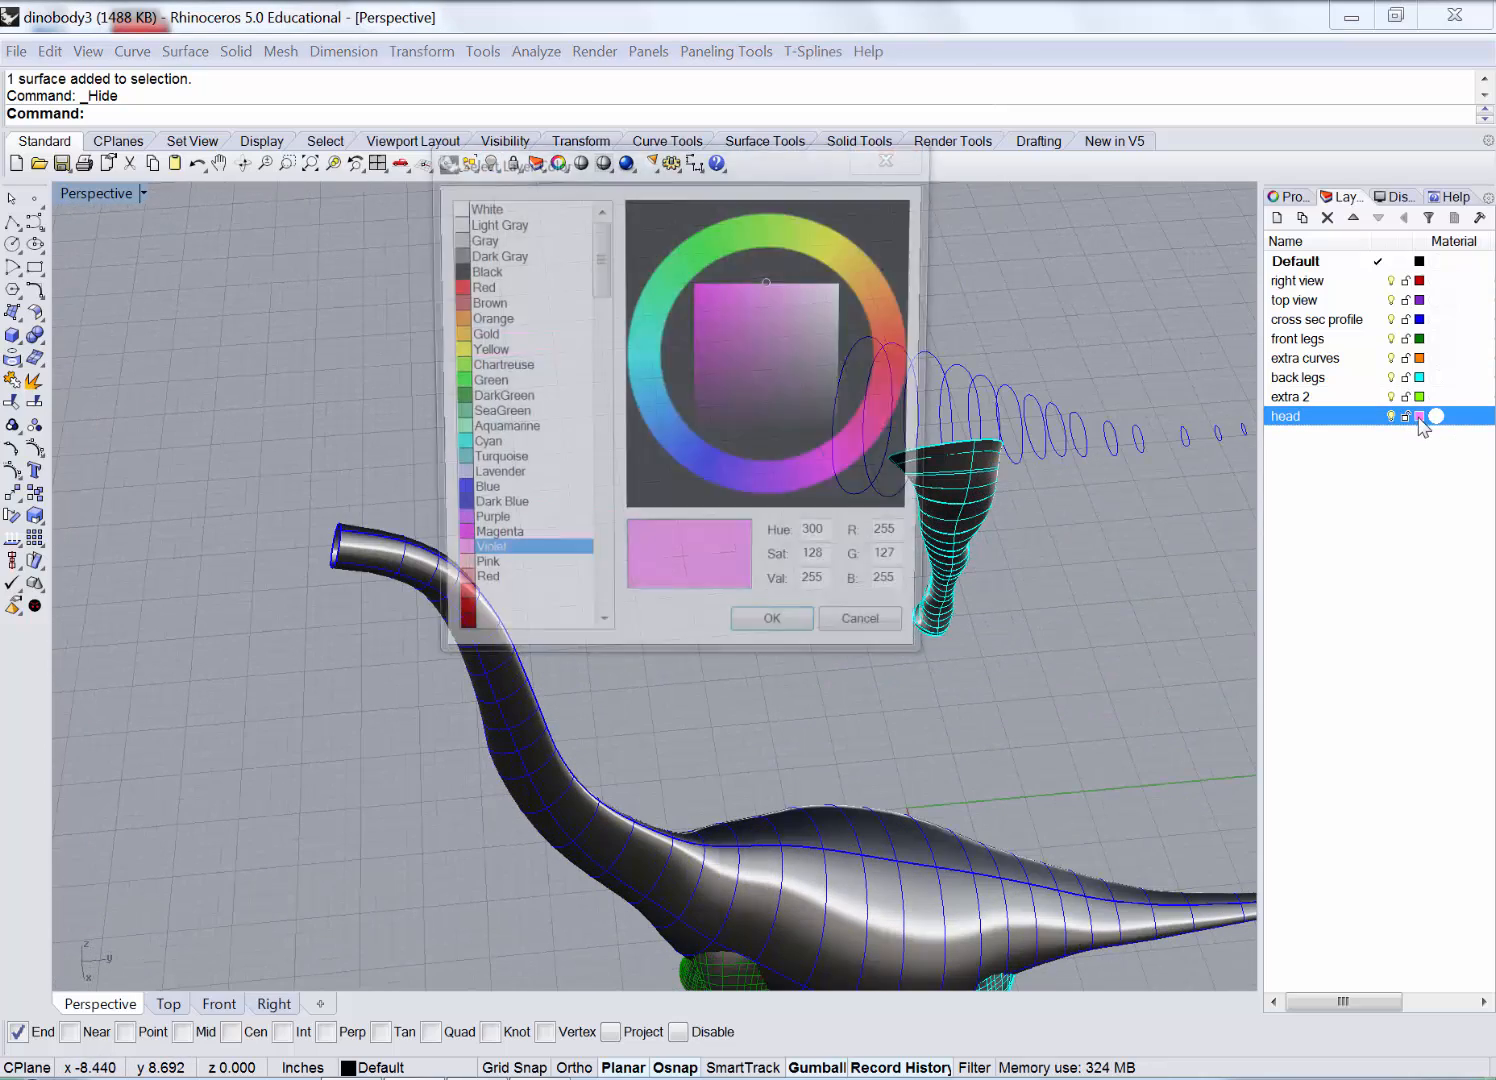
left_click(495, 464)
left_click(779, 640)
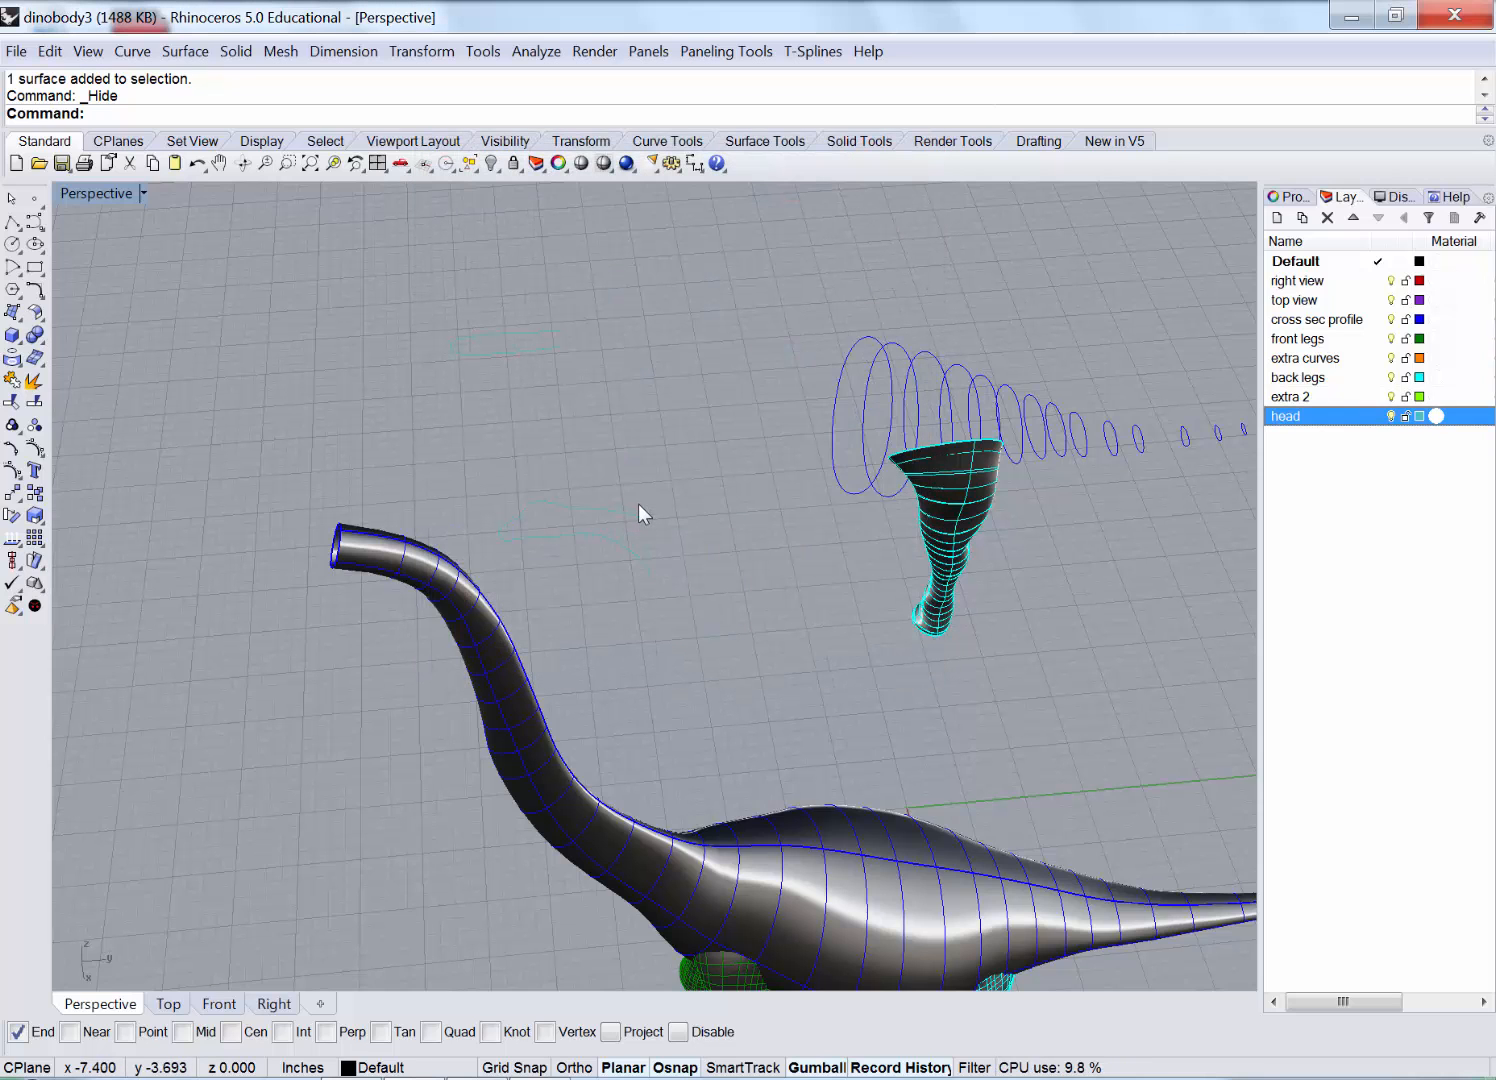
mouse_move(667, 424)
right_mouse_down()
mouse_move(702, 418)
mouse_move(685, 430)
right_mouse_up()
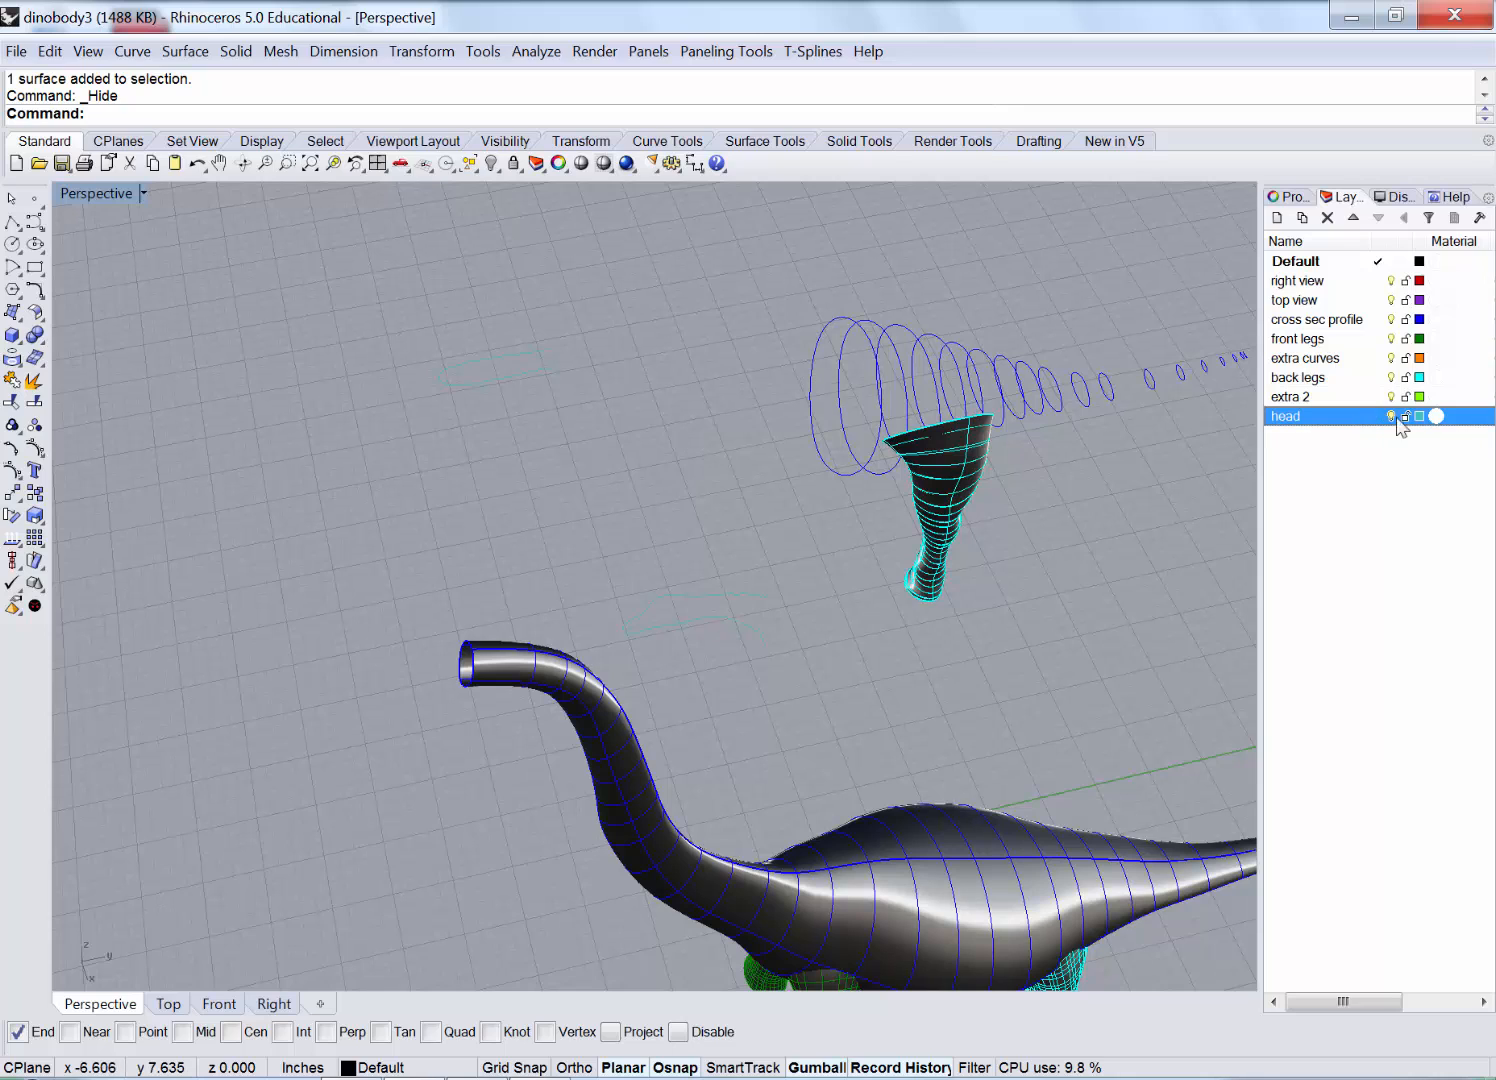
left_click(1417, 417)
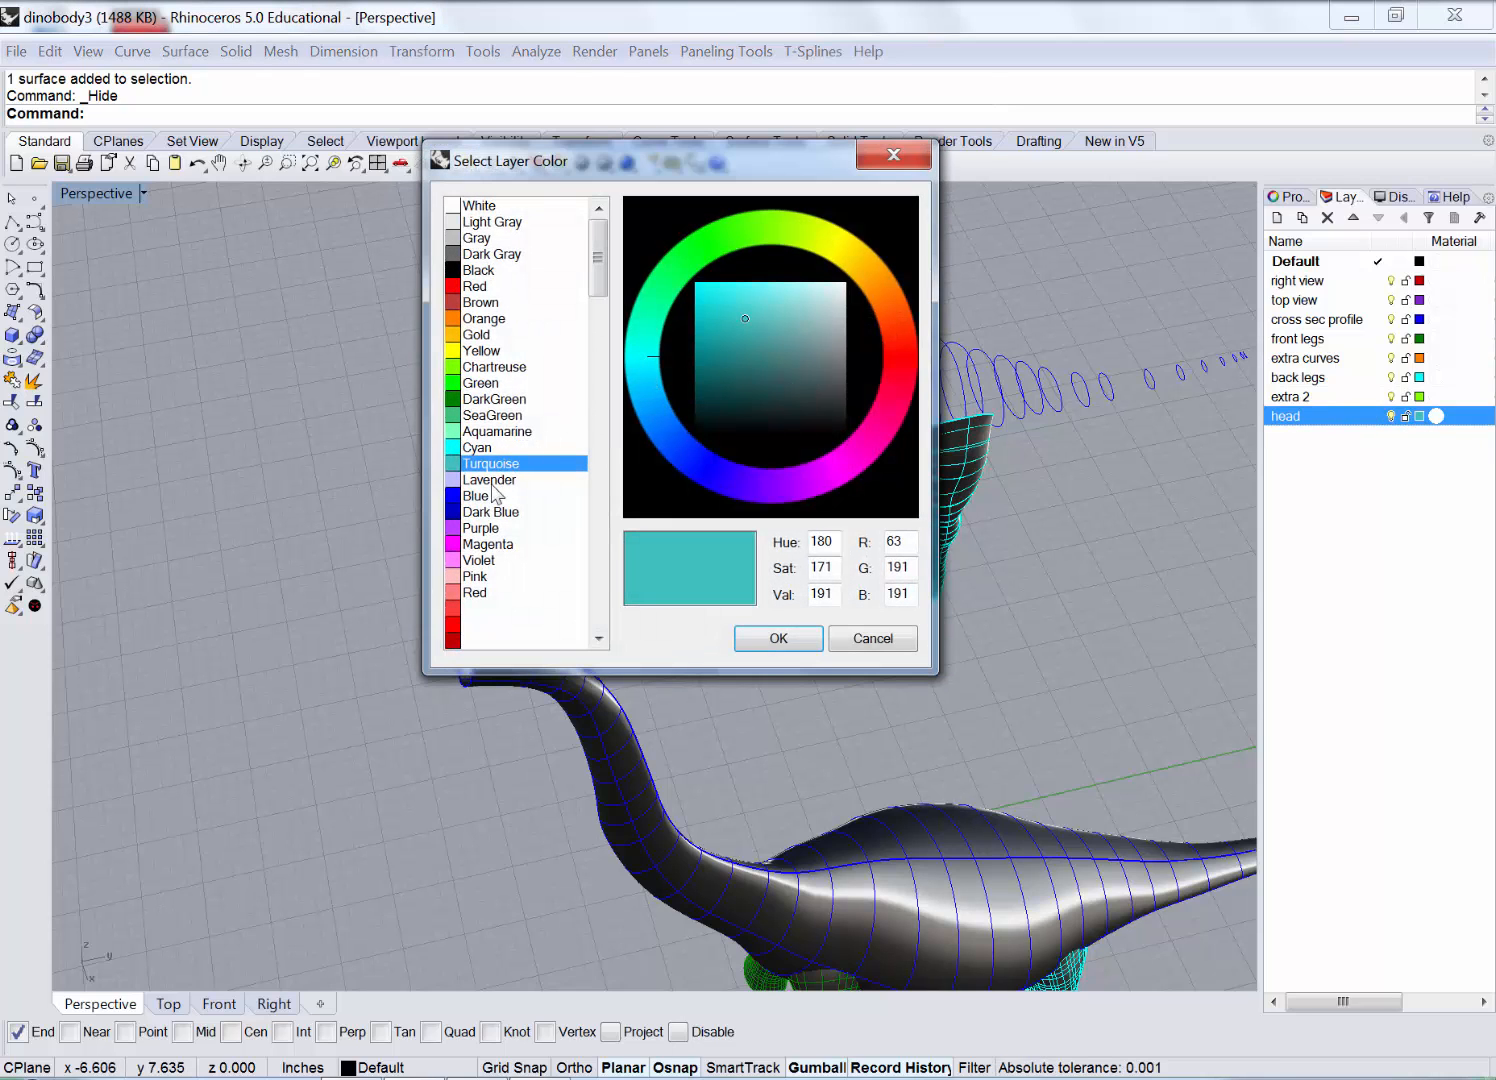
left_click(510, 510)
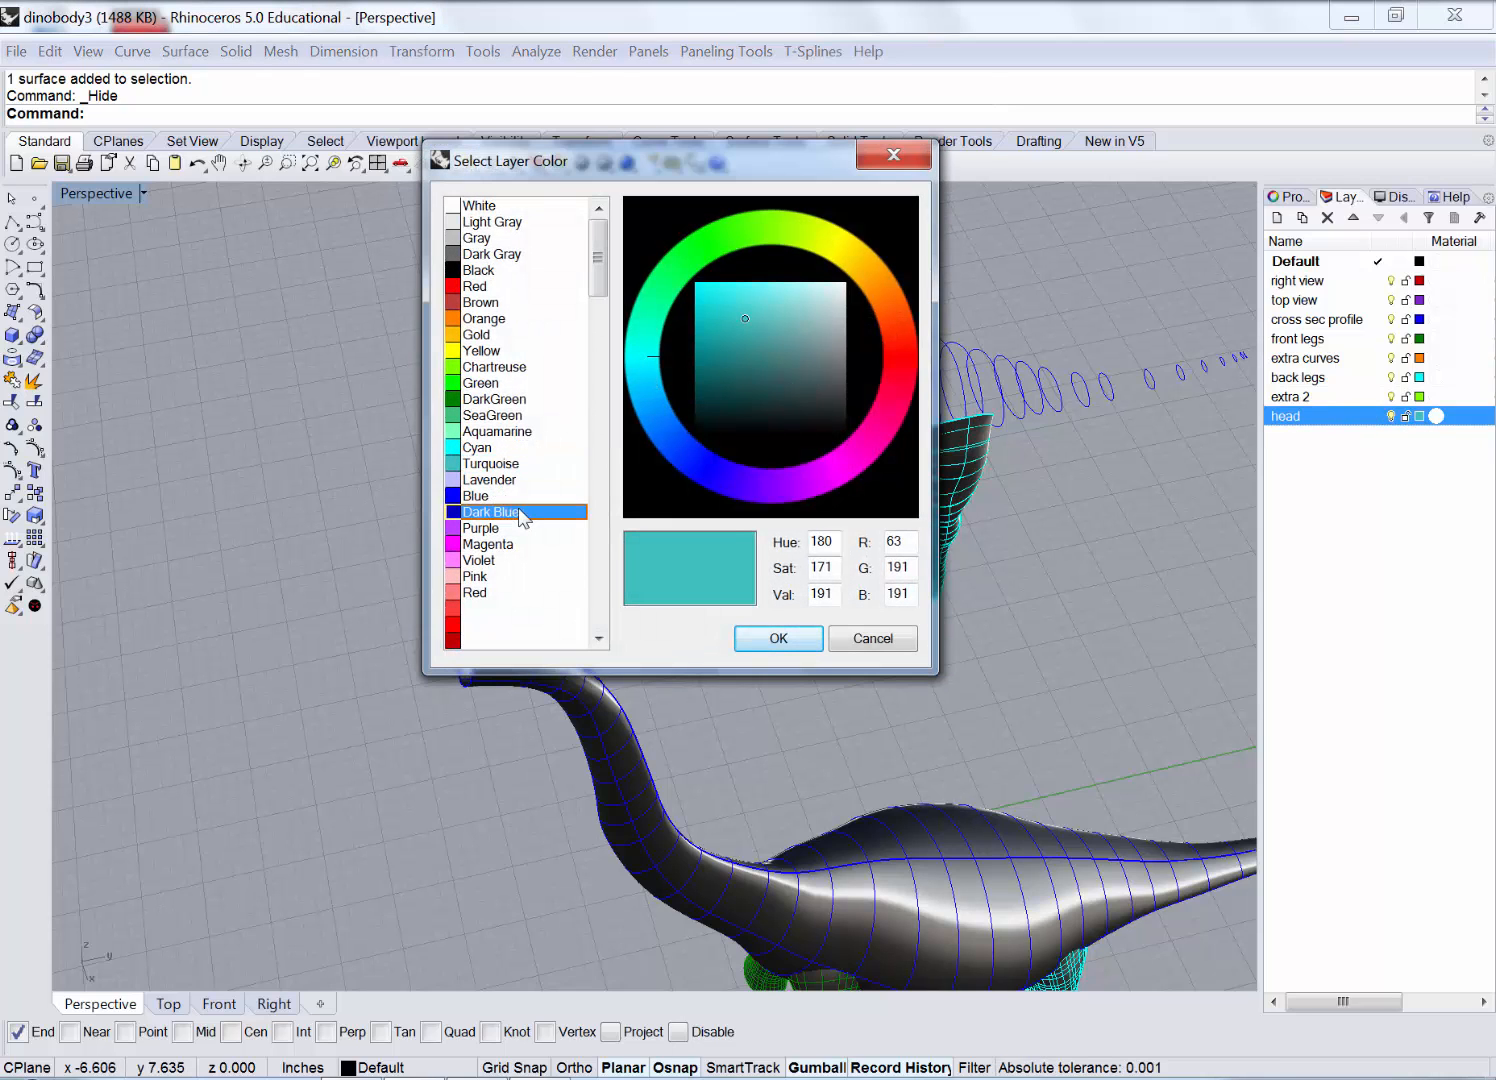
left_click(778, 639)
right_click_drag(718, 448, 682, 462)
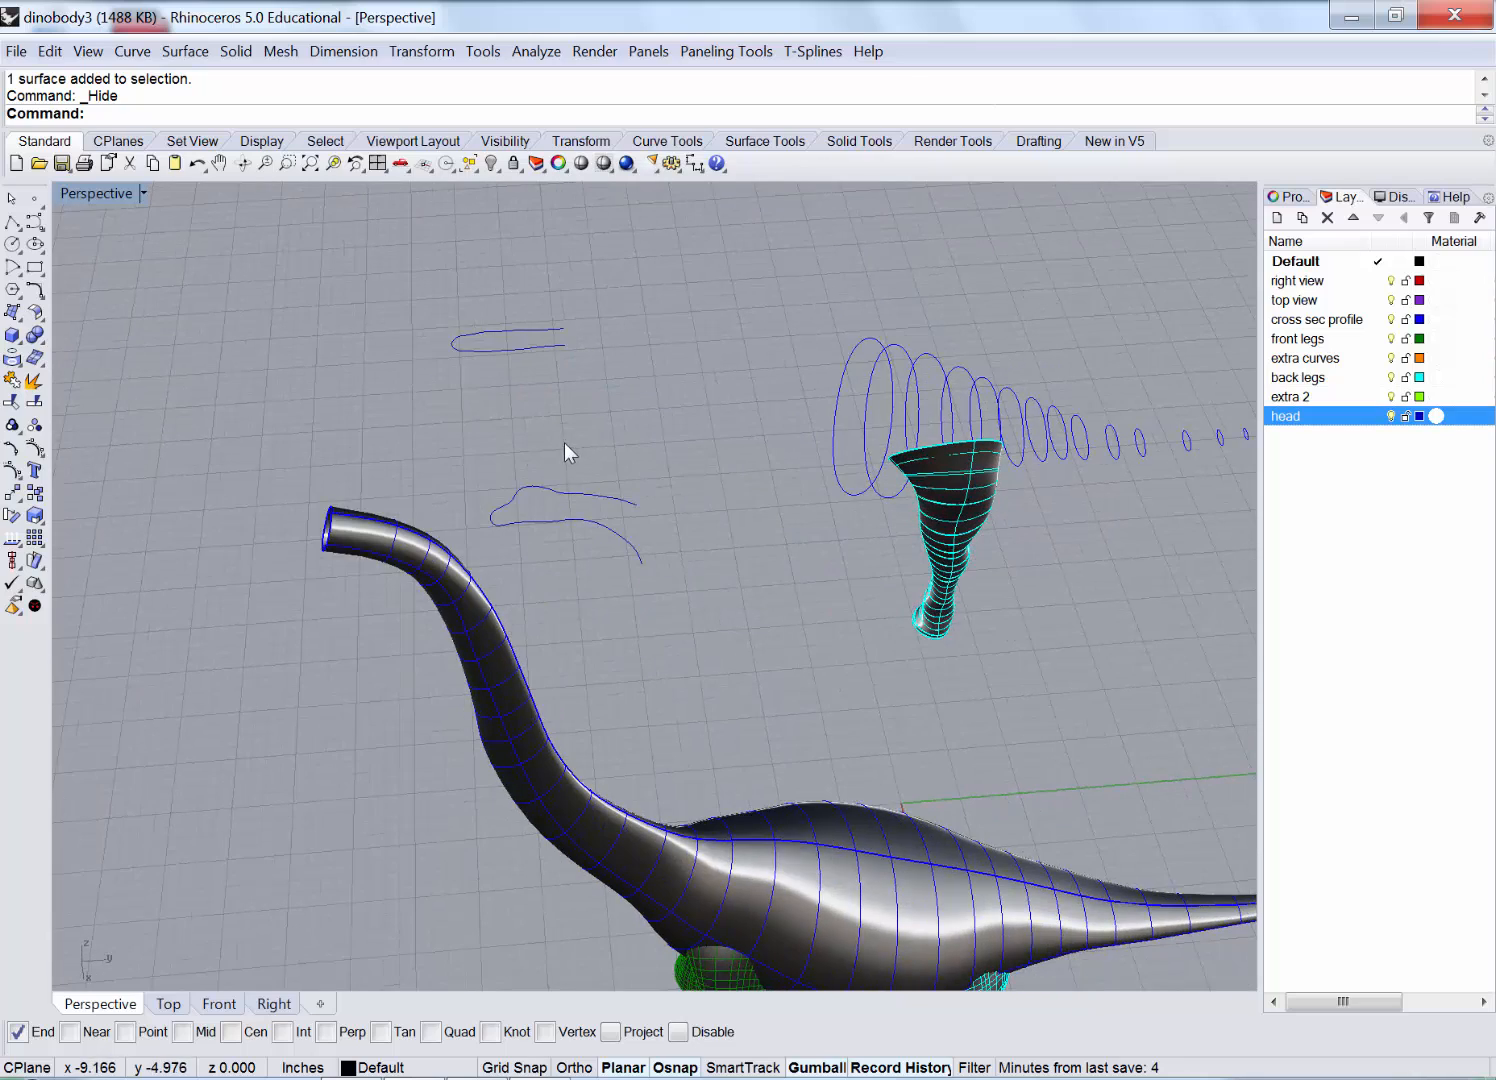
scroll(565, 442, "up", 2)
right_click_drag(366, 414, 339, 387)
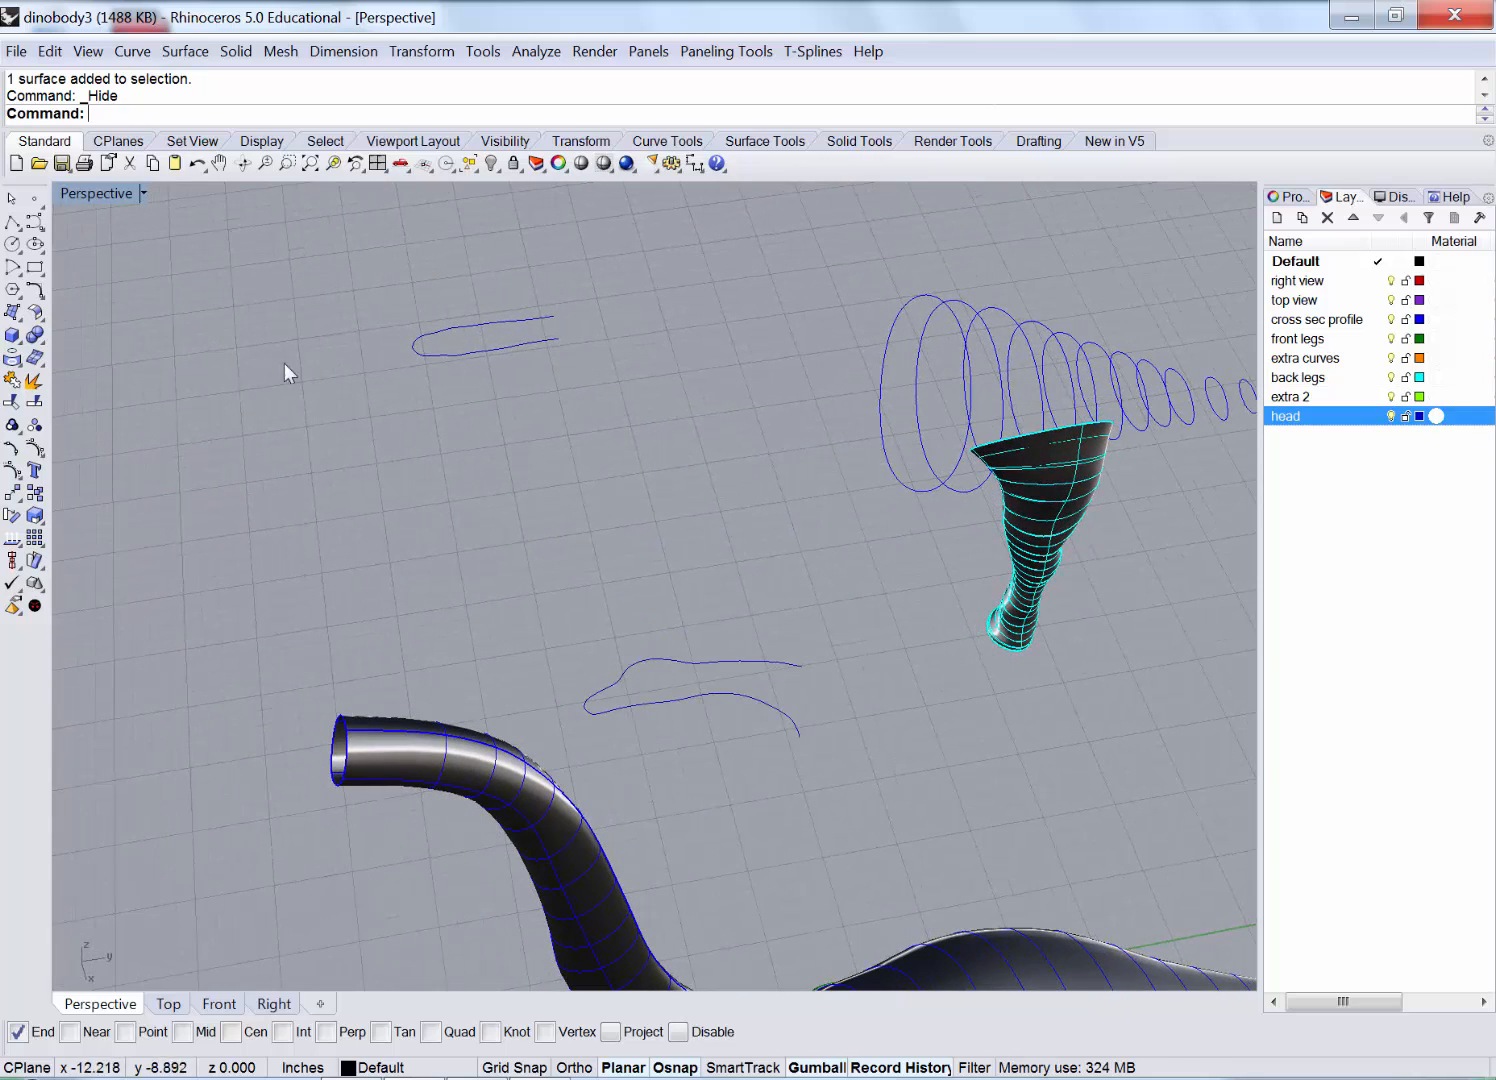
Move the head outline curves so they snap onto the curve endpoint.
left_click(653, 711)
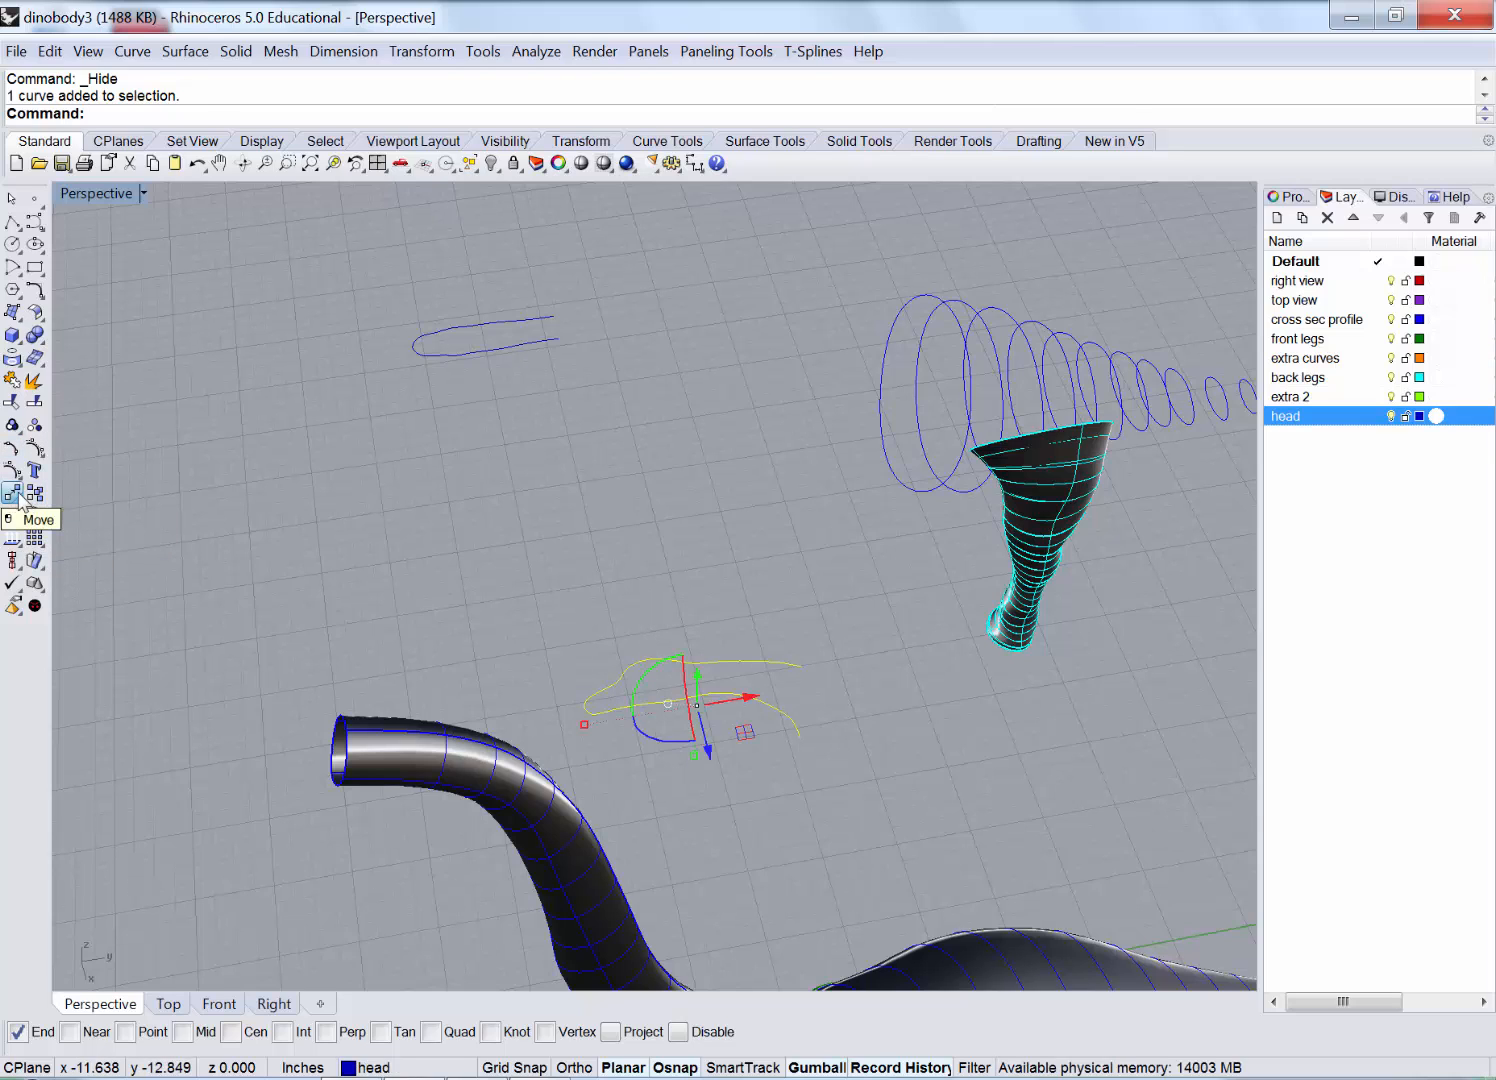
left_click(14, 494)
scroll(584, 712, "up", 2)
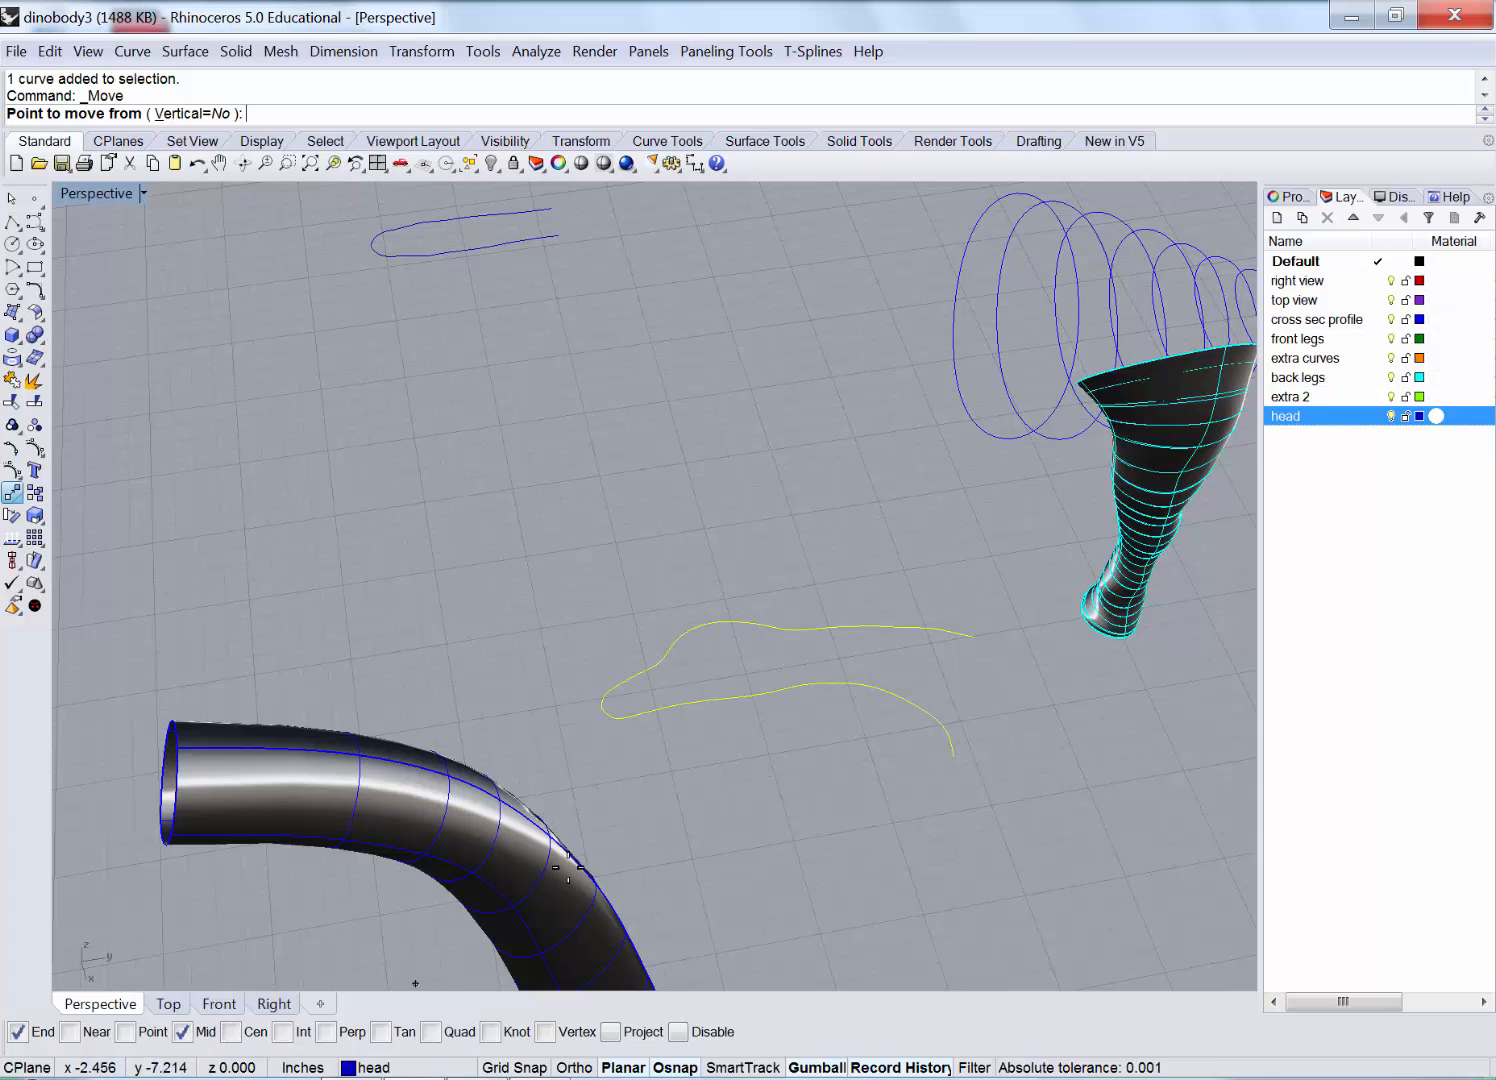
left_click(600, 698)
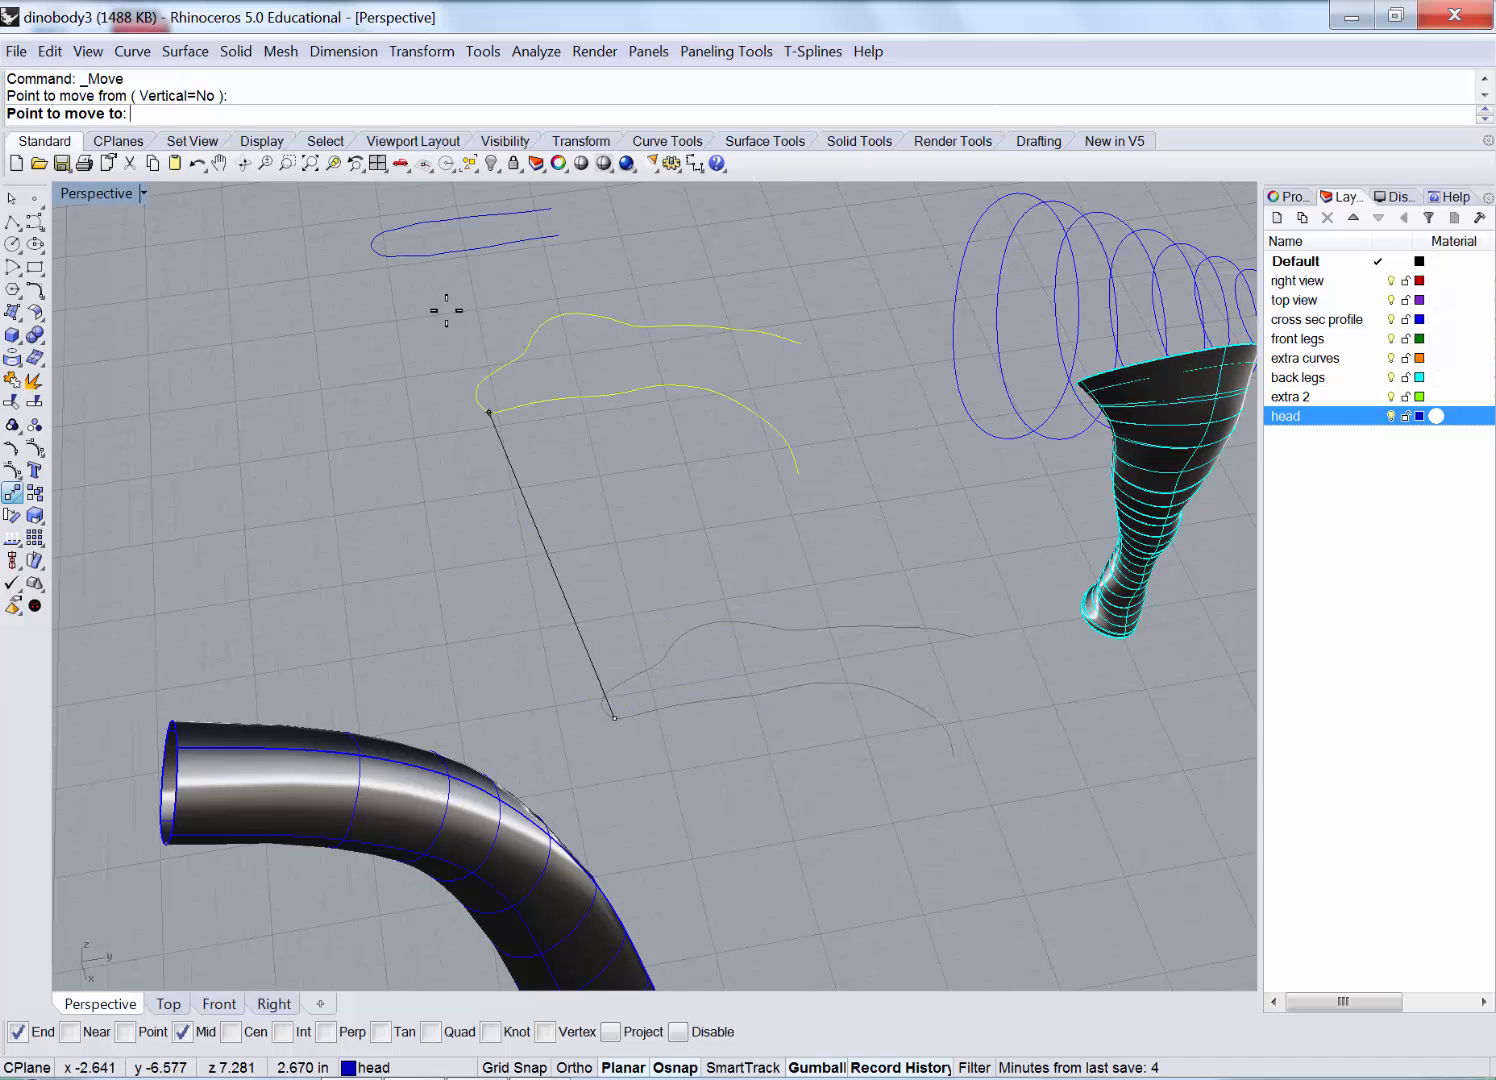
left_click(372, 252)
right_click_drag(360, 288, 733, 372)
left_click(462, 516)
Hide the spiral curves, the head surface and the five dinosaur body surfaces.
scroll(438, 541, "down", 10)
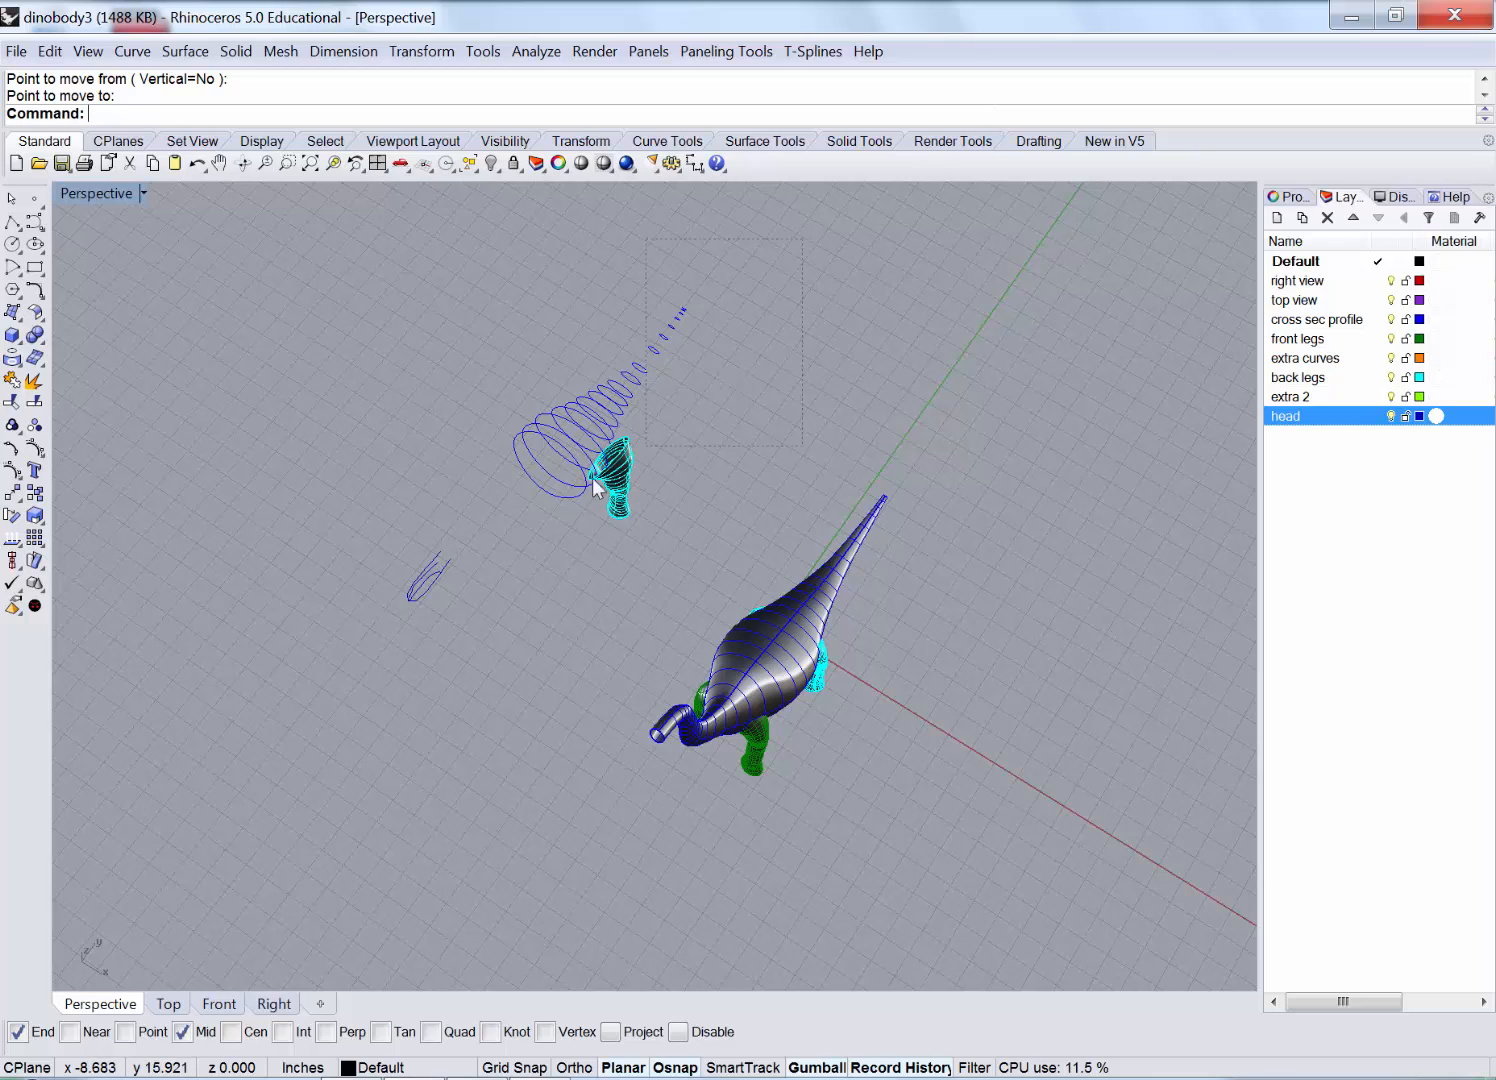
left_click_drag(533, 543, 536, 540)
left_click(489, 164)
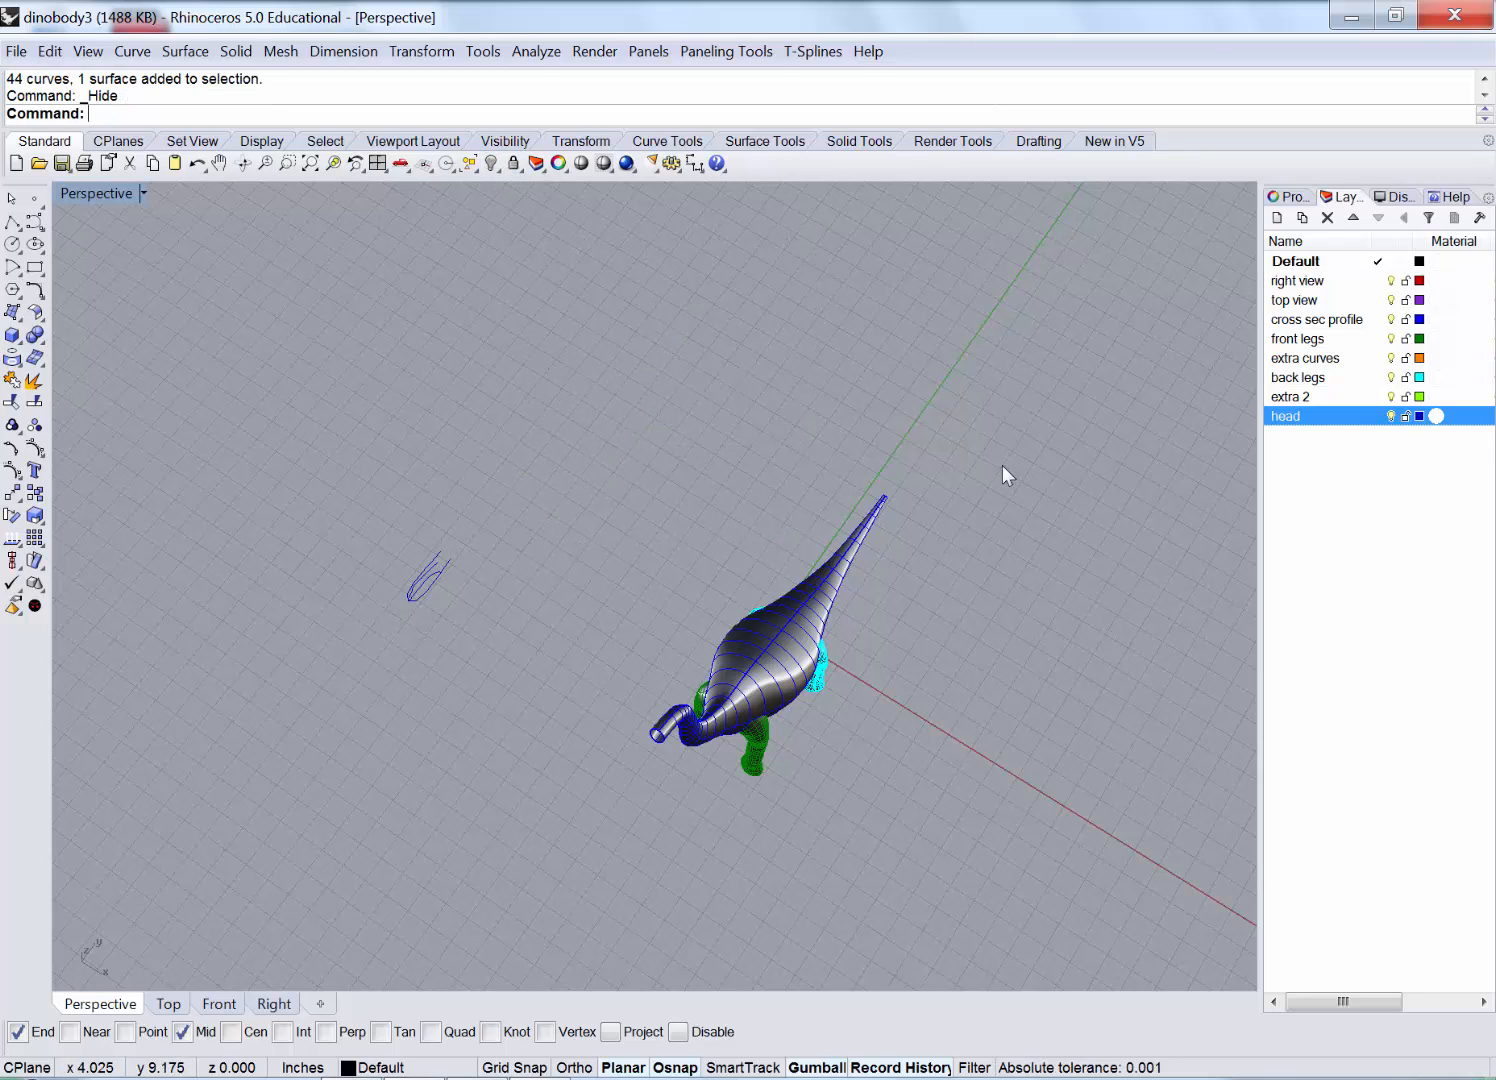
left_click_drag(625, 787, 627, 785)
left_click(491, 164)
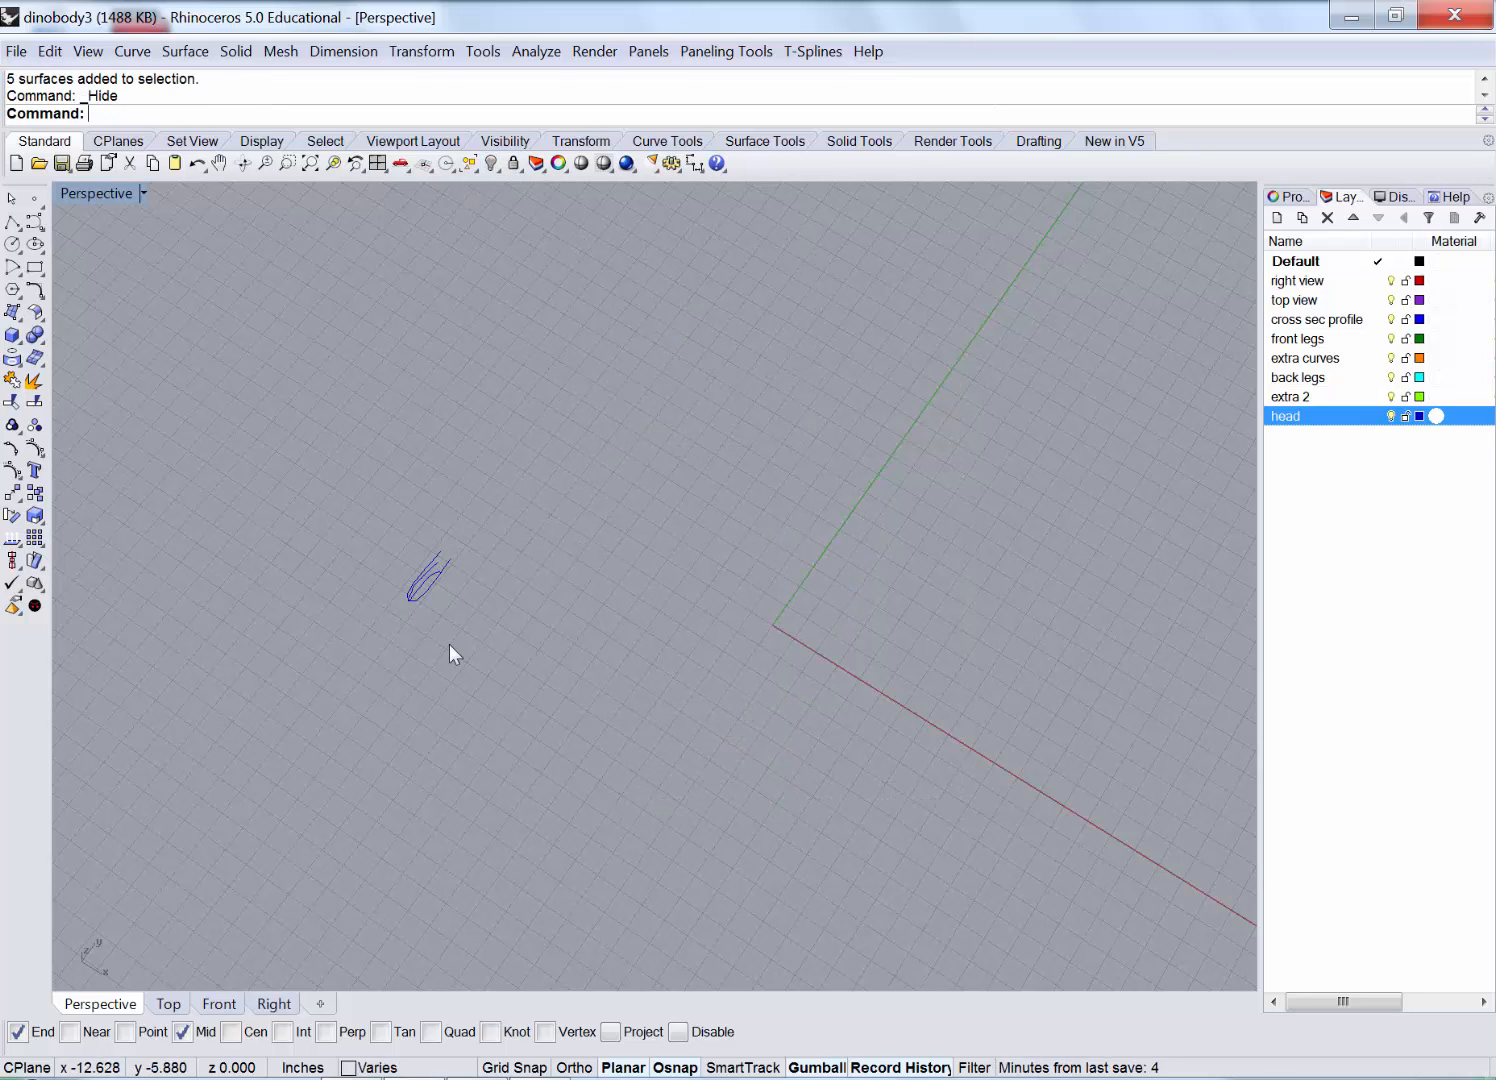
Inspect the three isolated head curves from several angles.
left_click_drag(452, 582, 828, 604)
left_click(741, 610)
right_click_drag(838, 604, 679, 562)
scroll(565, 540, "up", 12)
scroll(519, 590, "down", 10)
left_click(679, 561)
scroll(745, 504, "down", 3)
scroll(864, 291, "up", 11)
right_click_drag(852, 350, 752, 403)
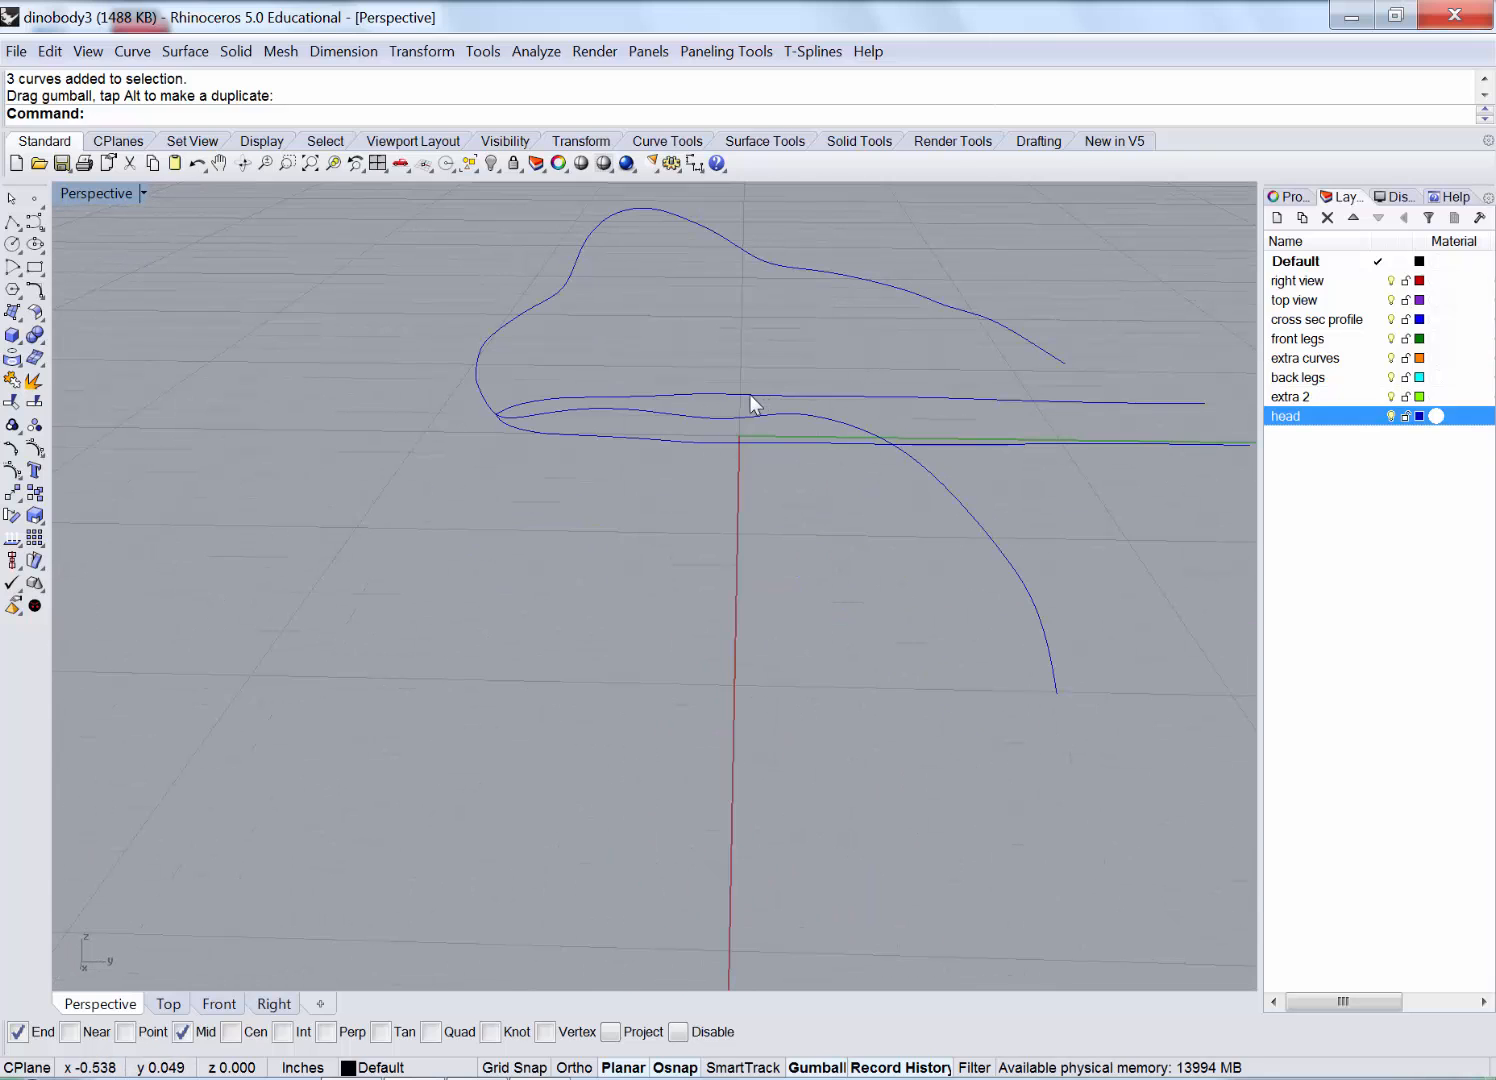
Create a new layer named temp, colour it Gold, and make it current.
double_click(90, 199)
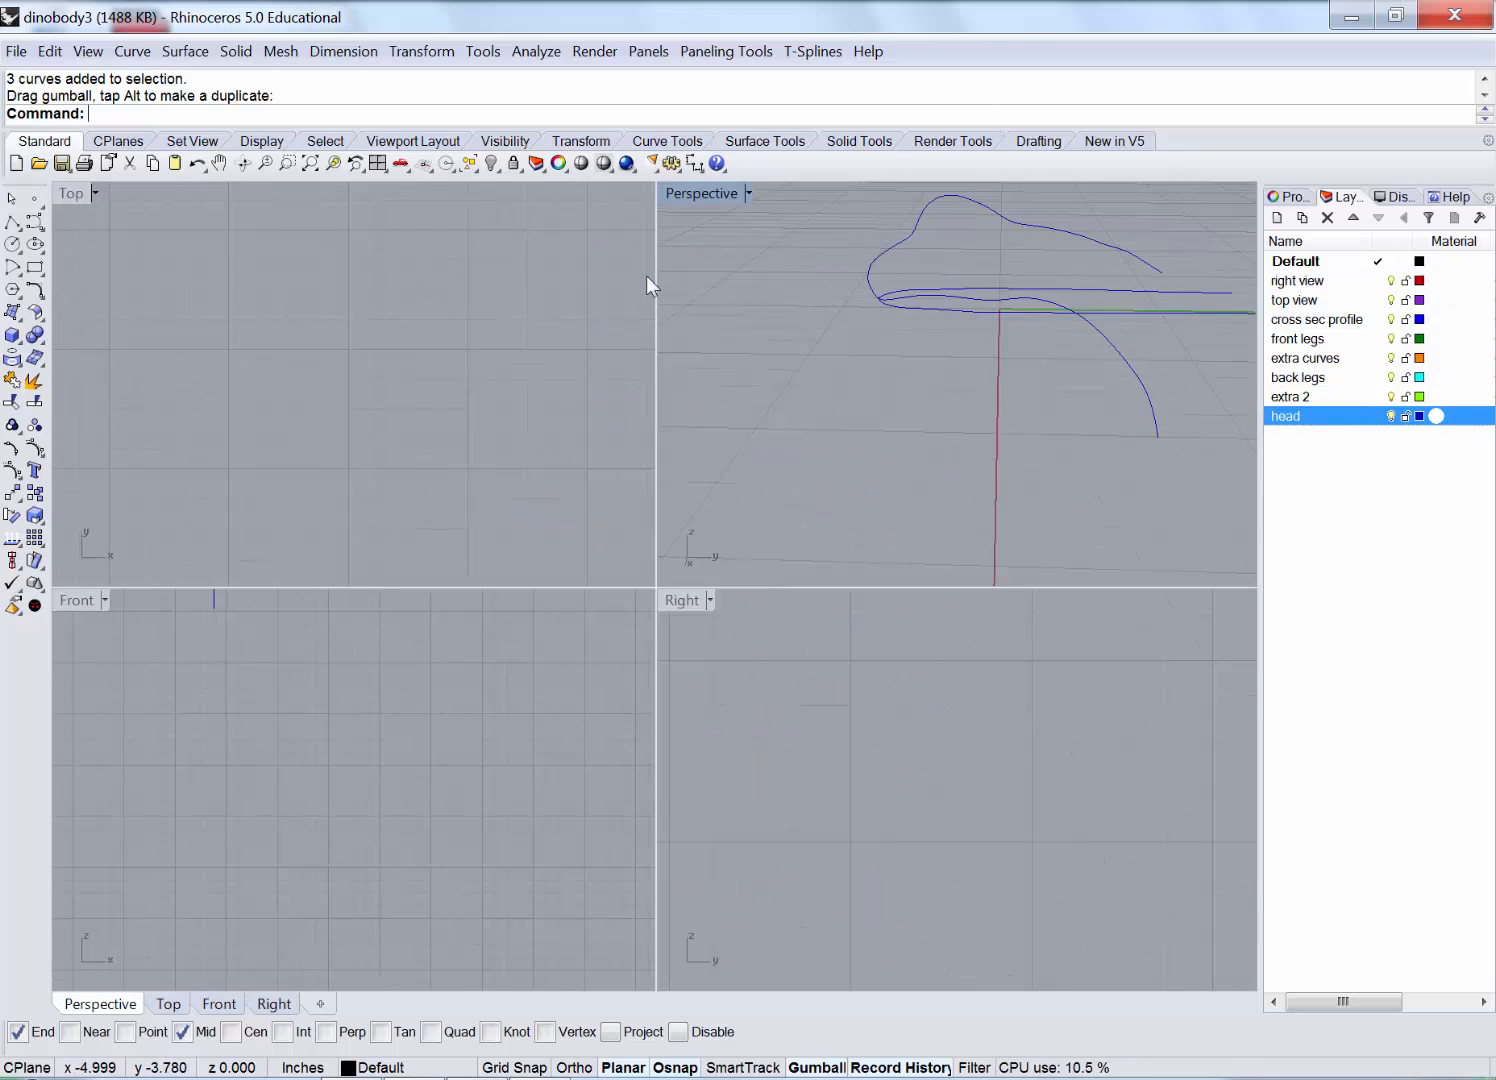
left_click(1277, 217)
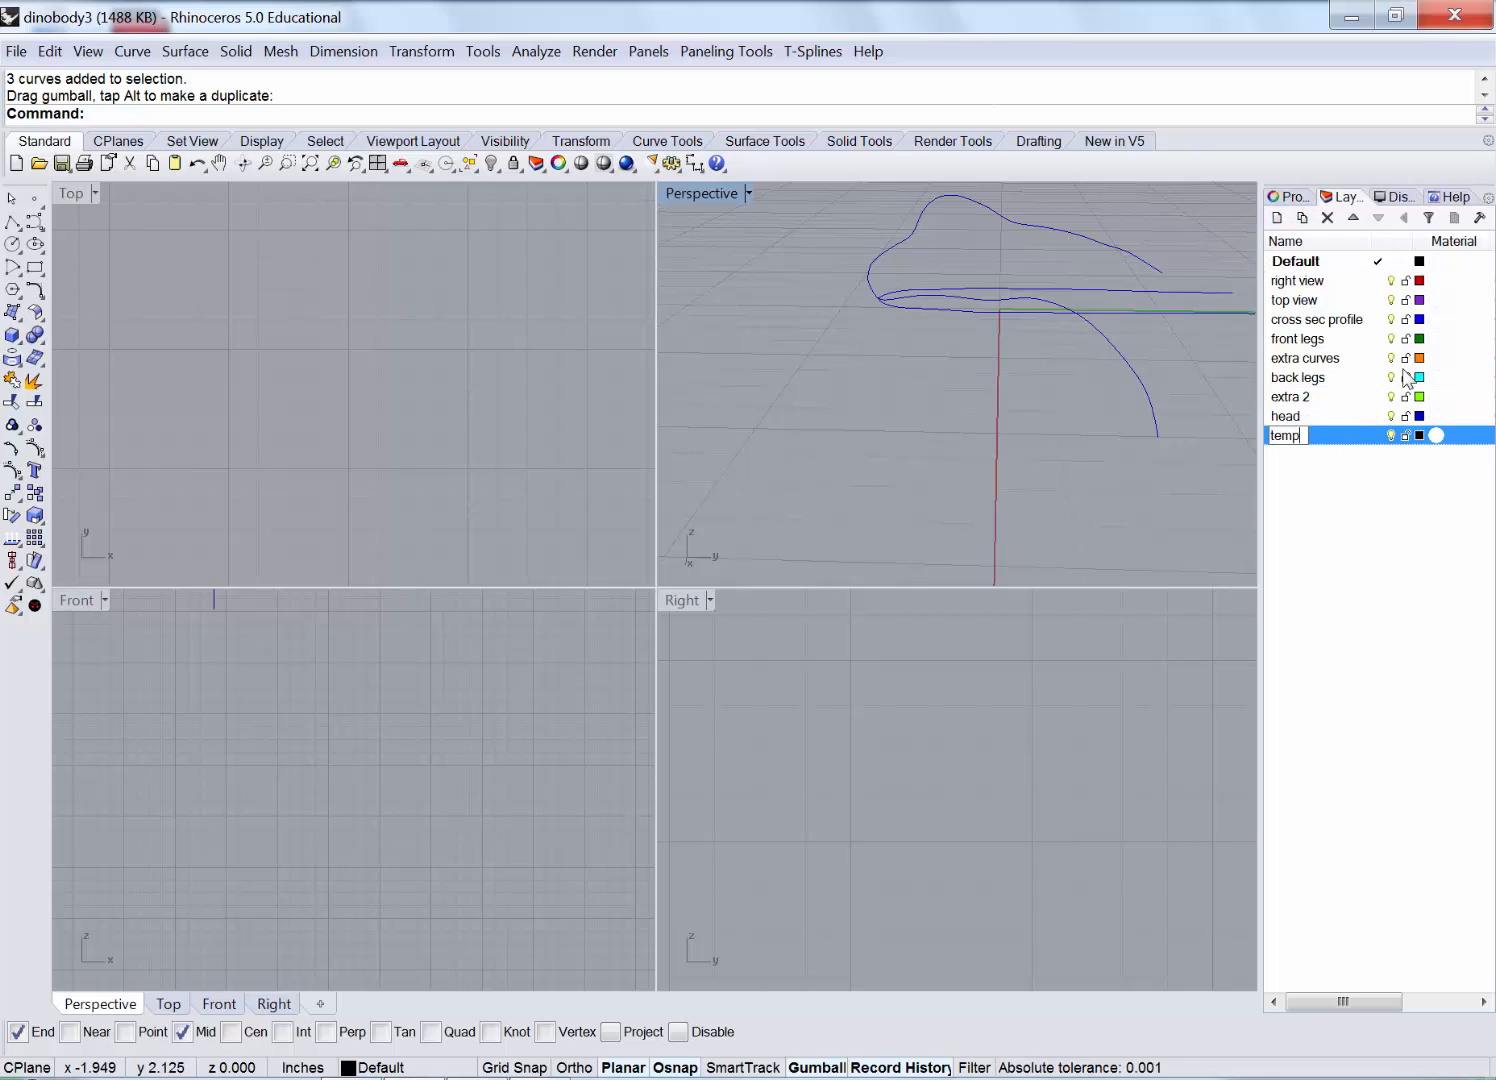
type("temp")
key("Return")
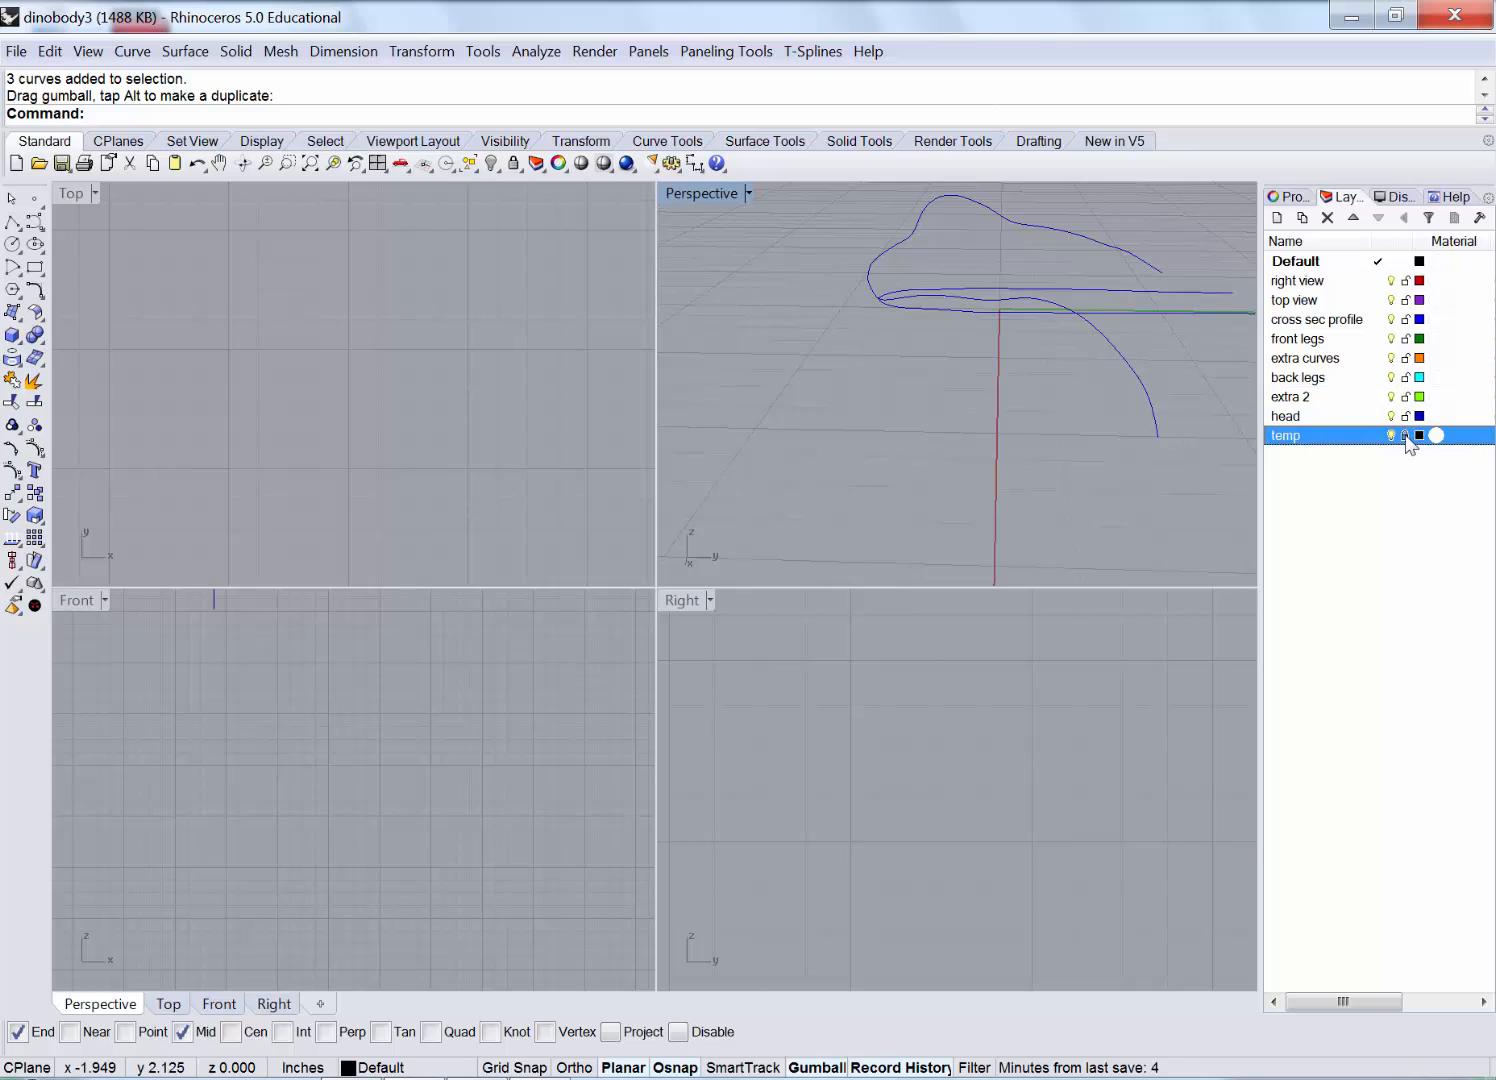
left_click(1419, 436)
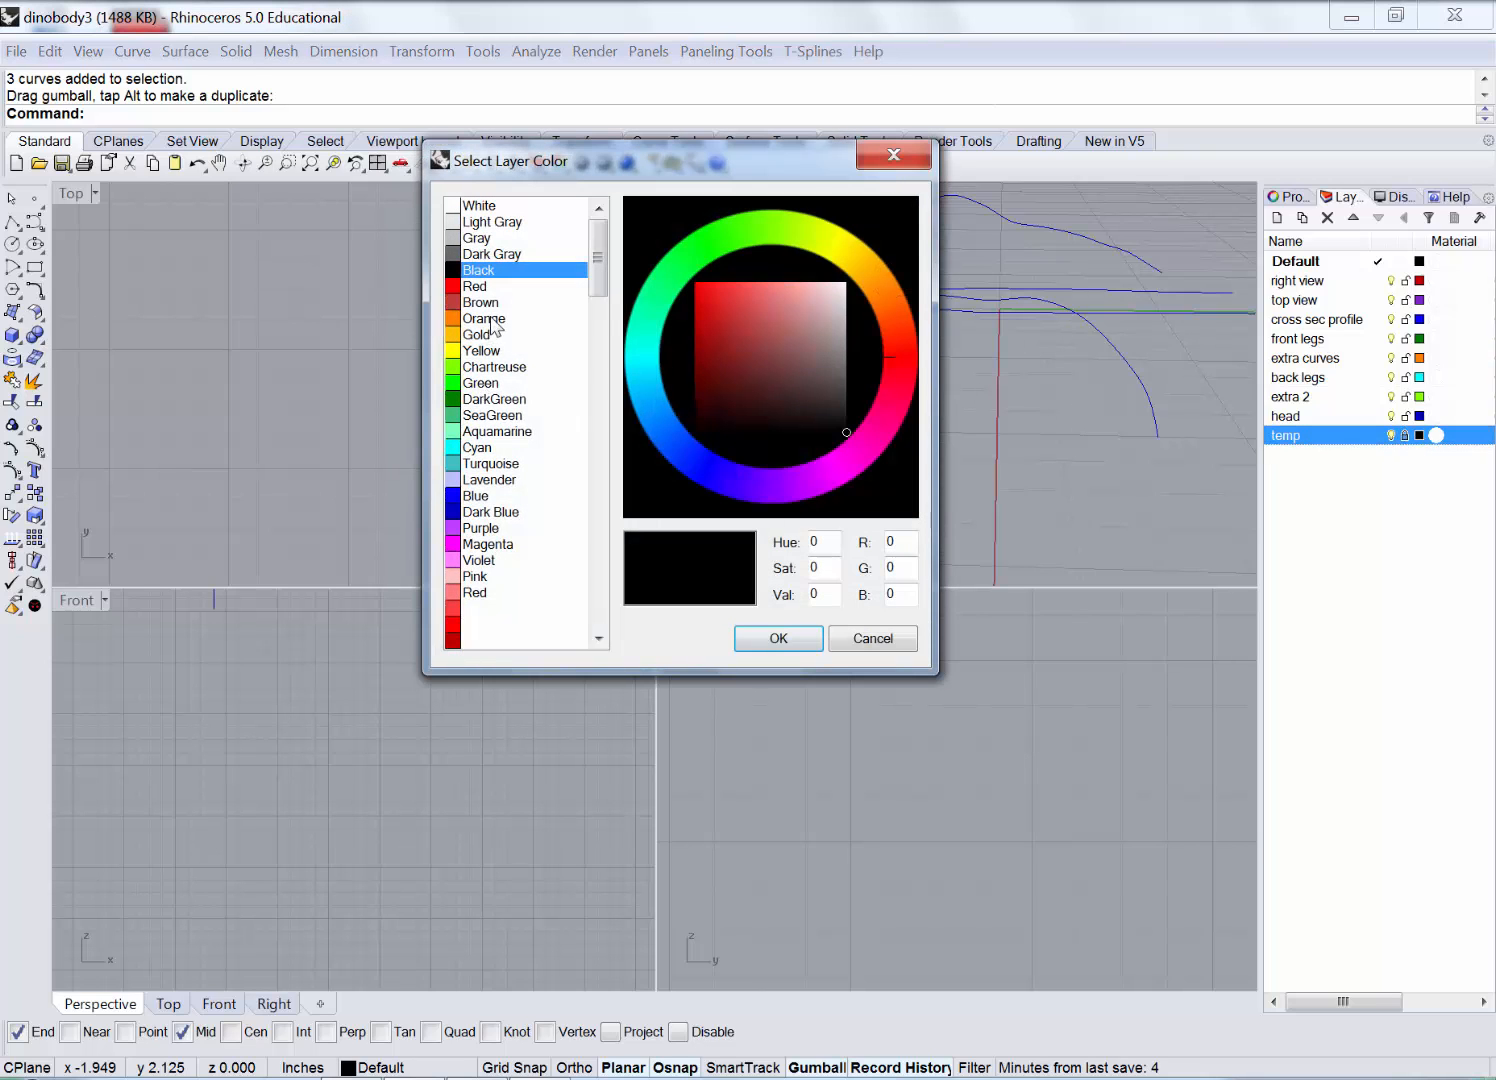
left_click(498, 335)
left_click(798, 645)
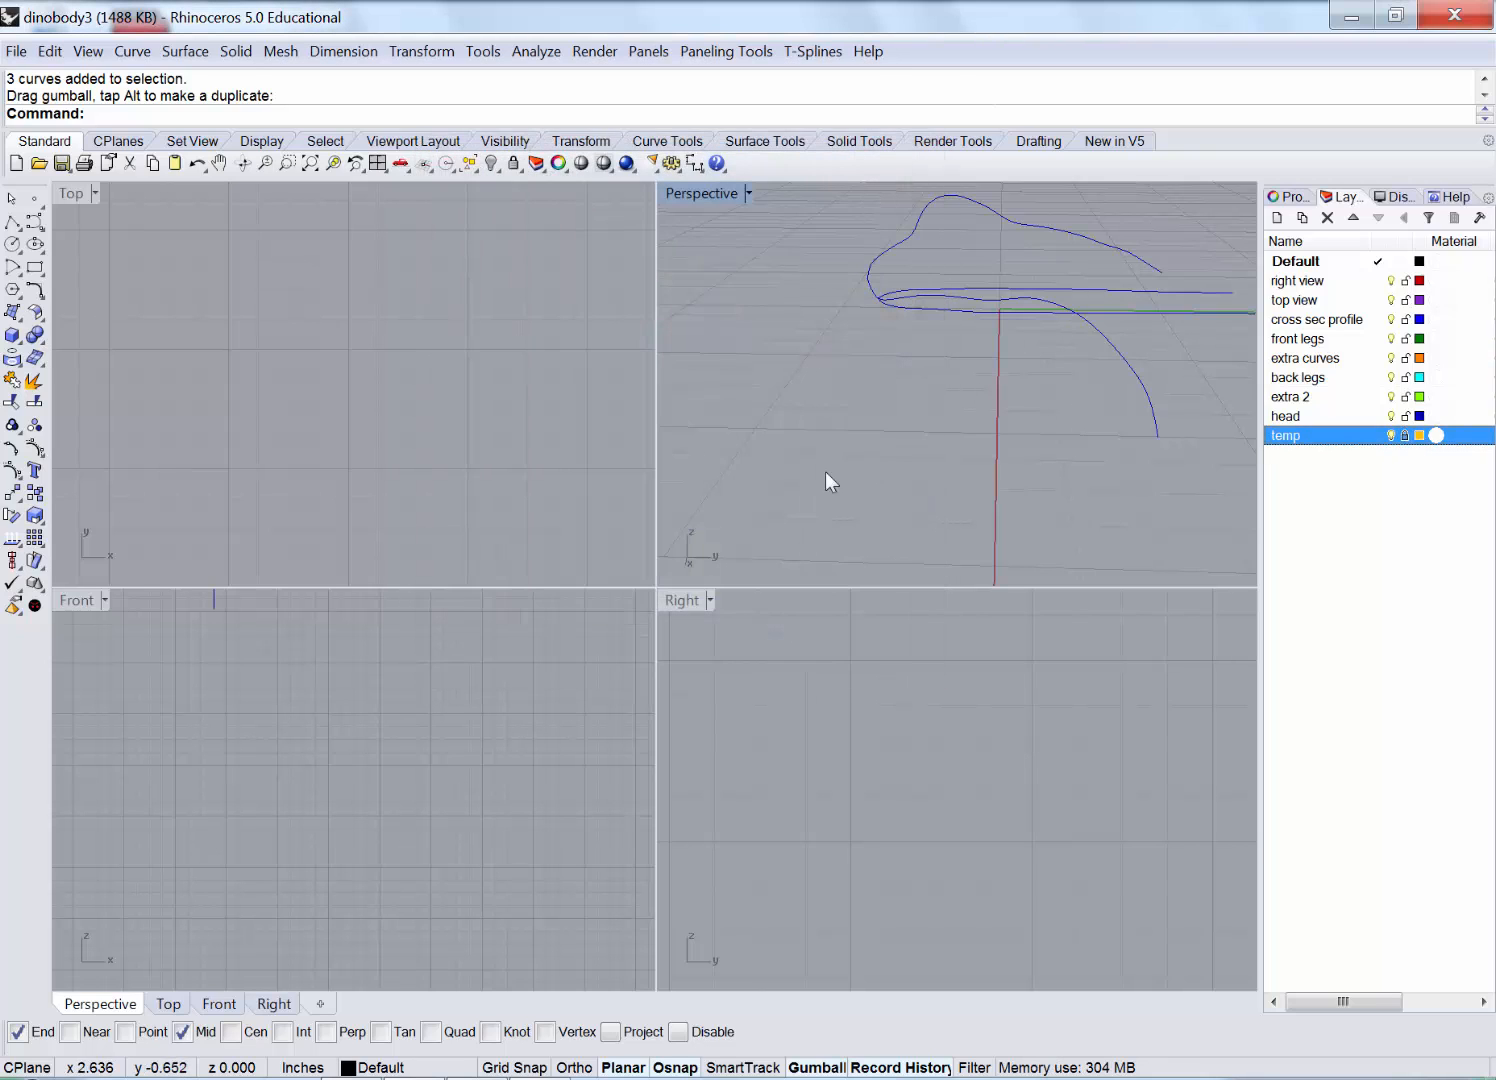
left_click(1378, 436)
In the maximized Right view, draw a five-point control-point curve arching over the head.
left_click(712, 640)
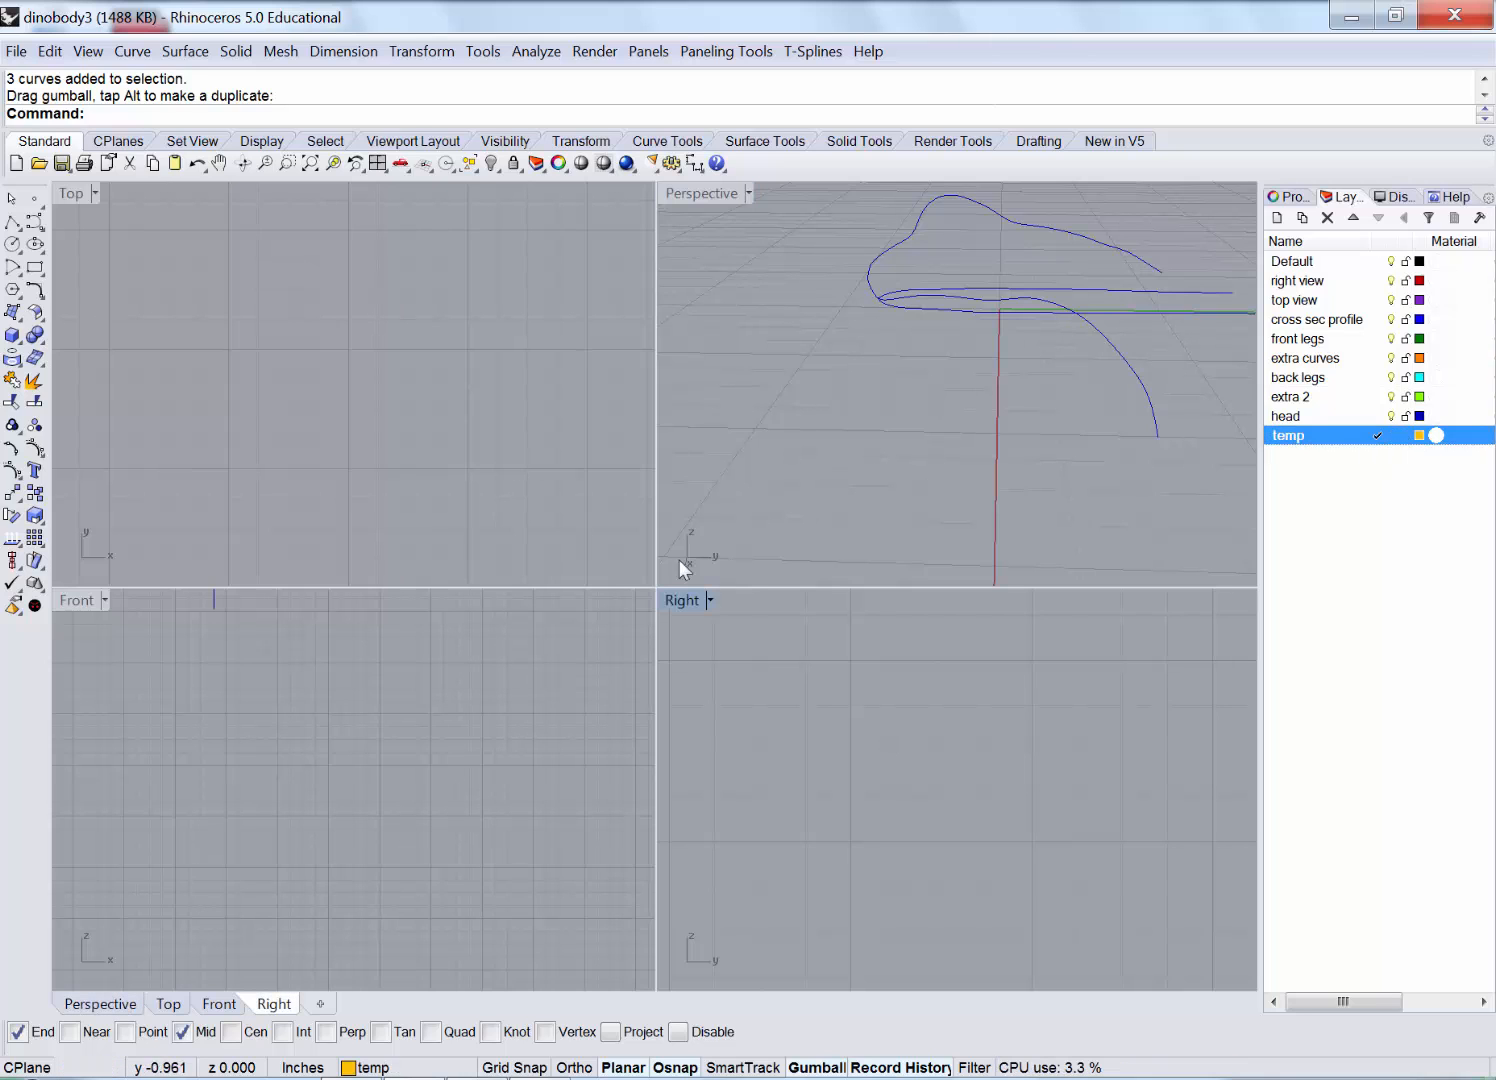
scroll(425, 748, "down", 10)
scroll(785, 744, "down", 18)
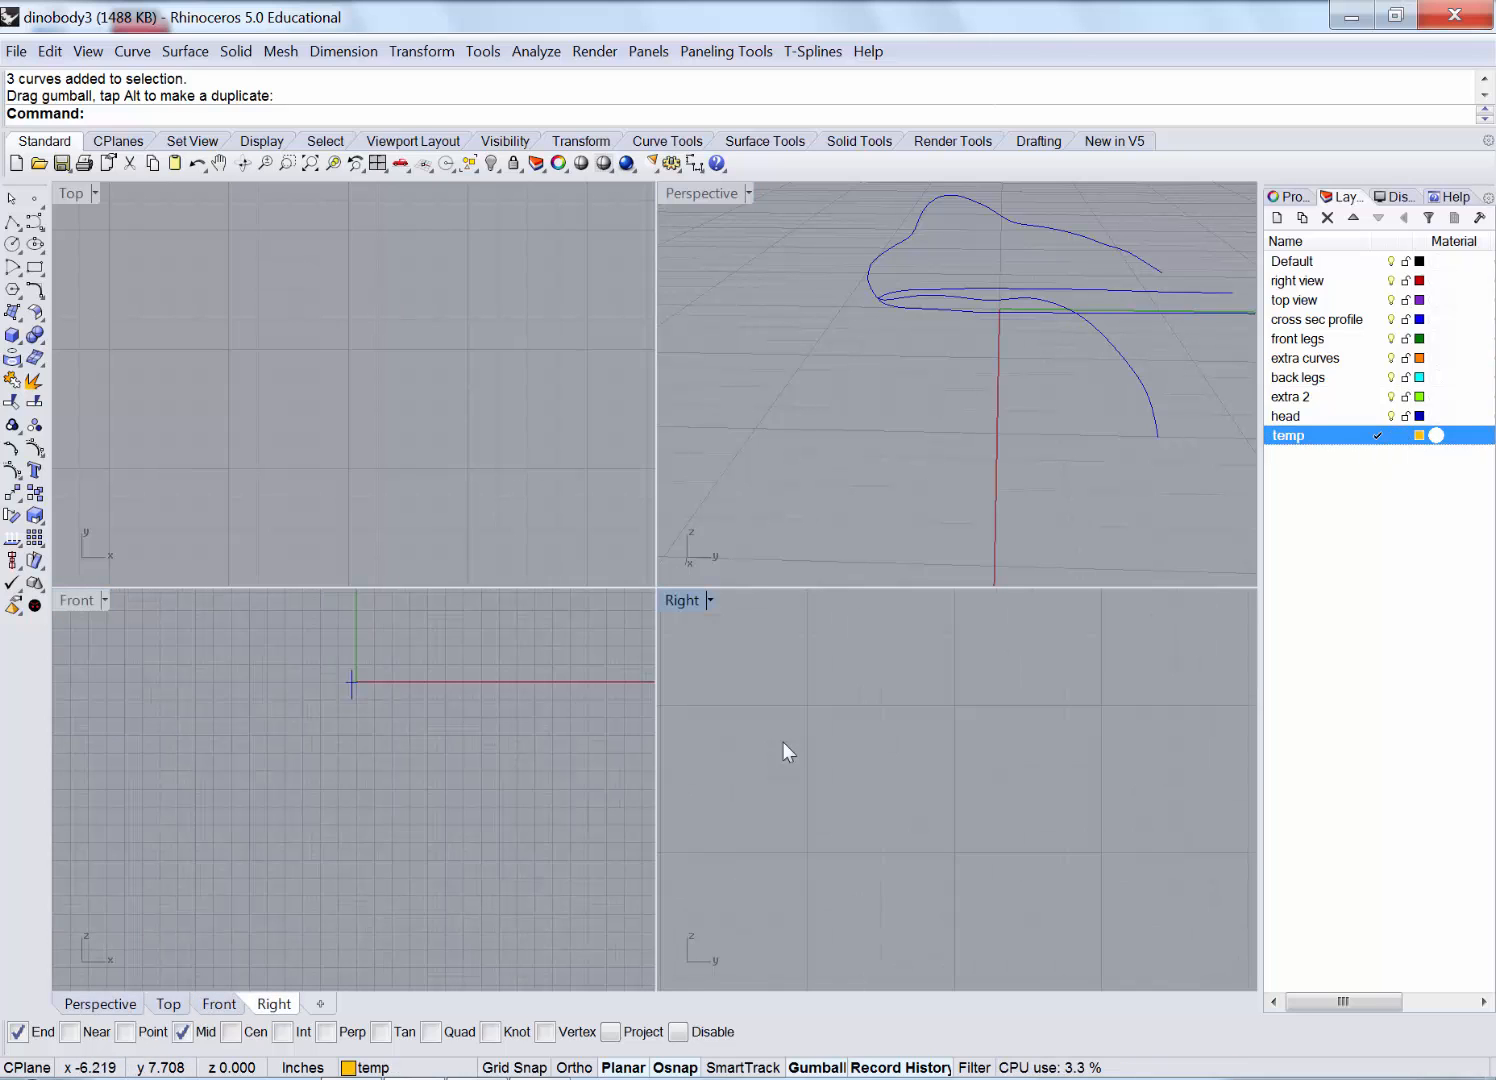
double_click(680, 600)
scroll(340, 490, "up", 5)
left_click(35, 221)
left_click(121, 597)
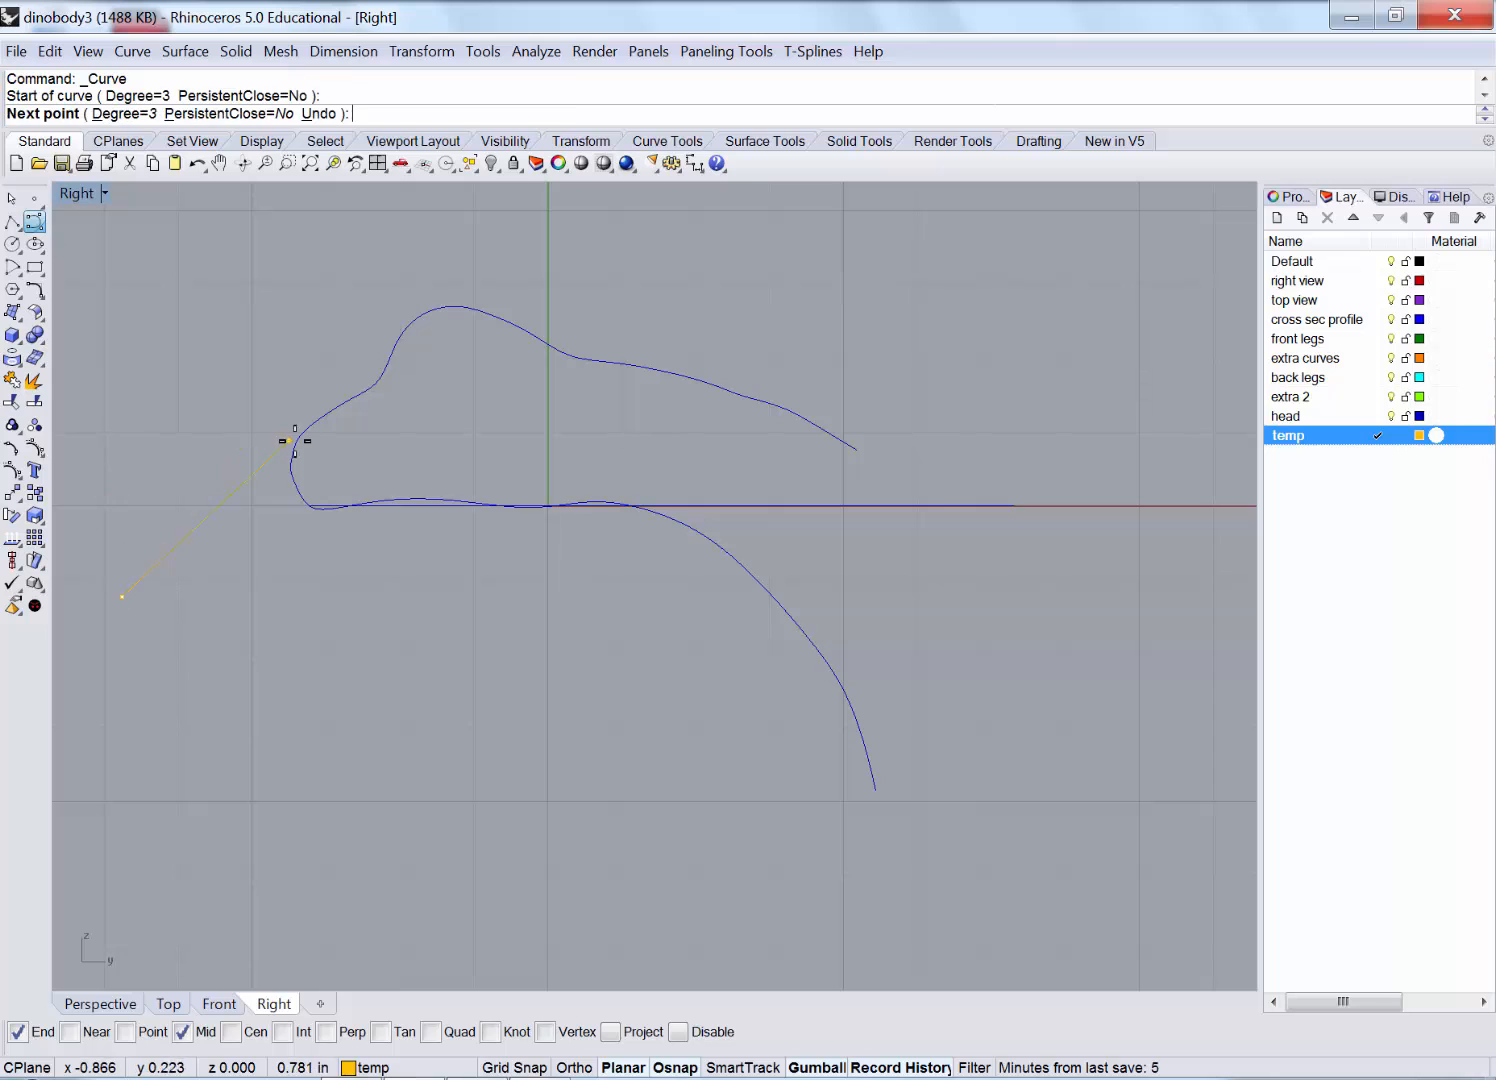
left_click(290, 486)
left_click(410, 428)
left_click(547, 401)
left_click(1066, 757)
right_click(1066, 757)
right_click_drag(888, 683, 942, 633)
left_click(650, 368)
Extrude the arching curve into a surface with the Gumball.
double_click(78, 195)
right_click_drag(755, 368, 925, 403)
scroll(1152, 446, "up", 3)
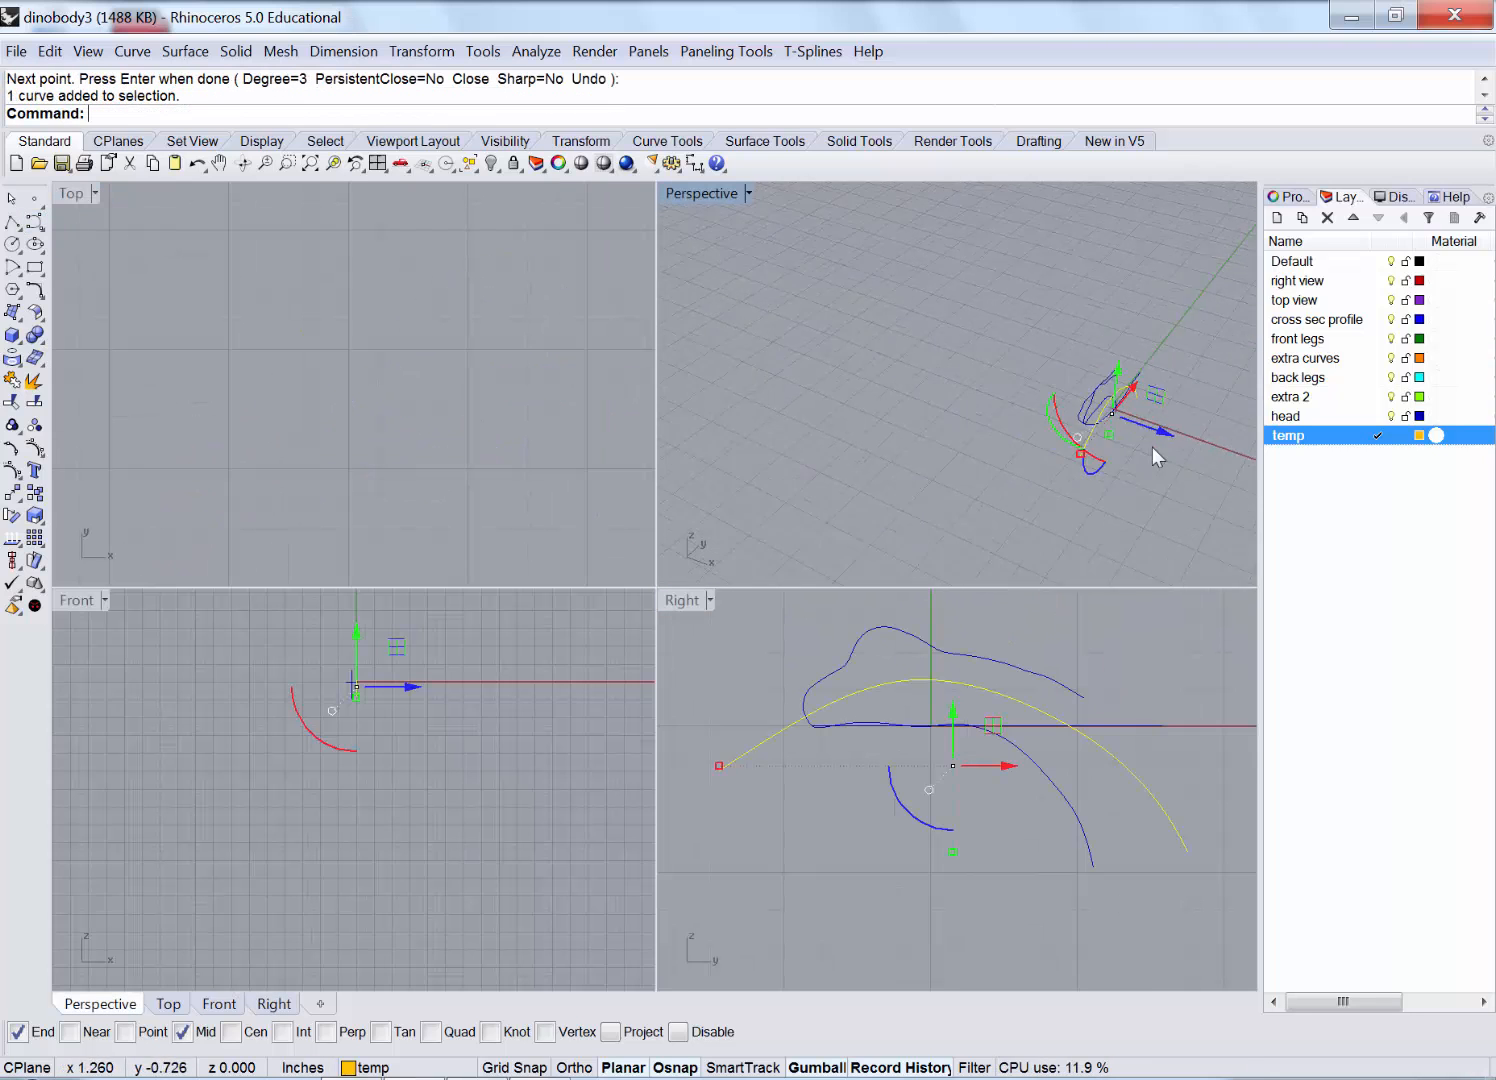
left_click_drag(1157, 428, 1207, 466)
left_click(1200, 468)
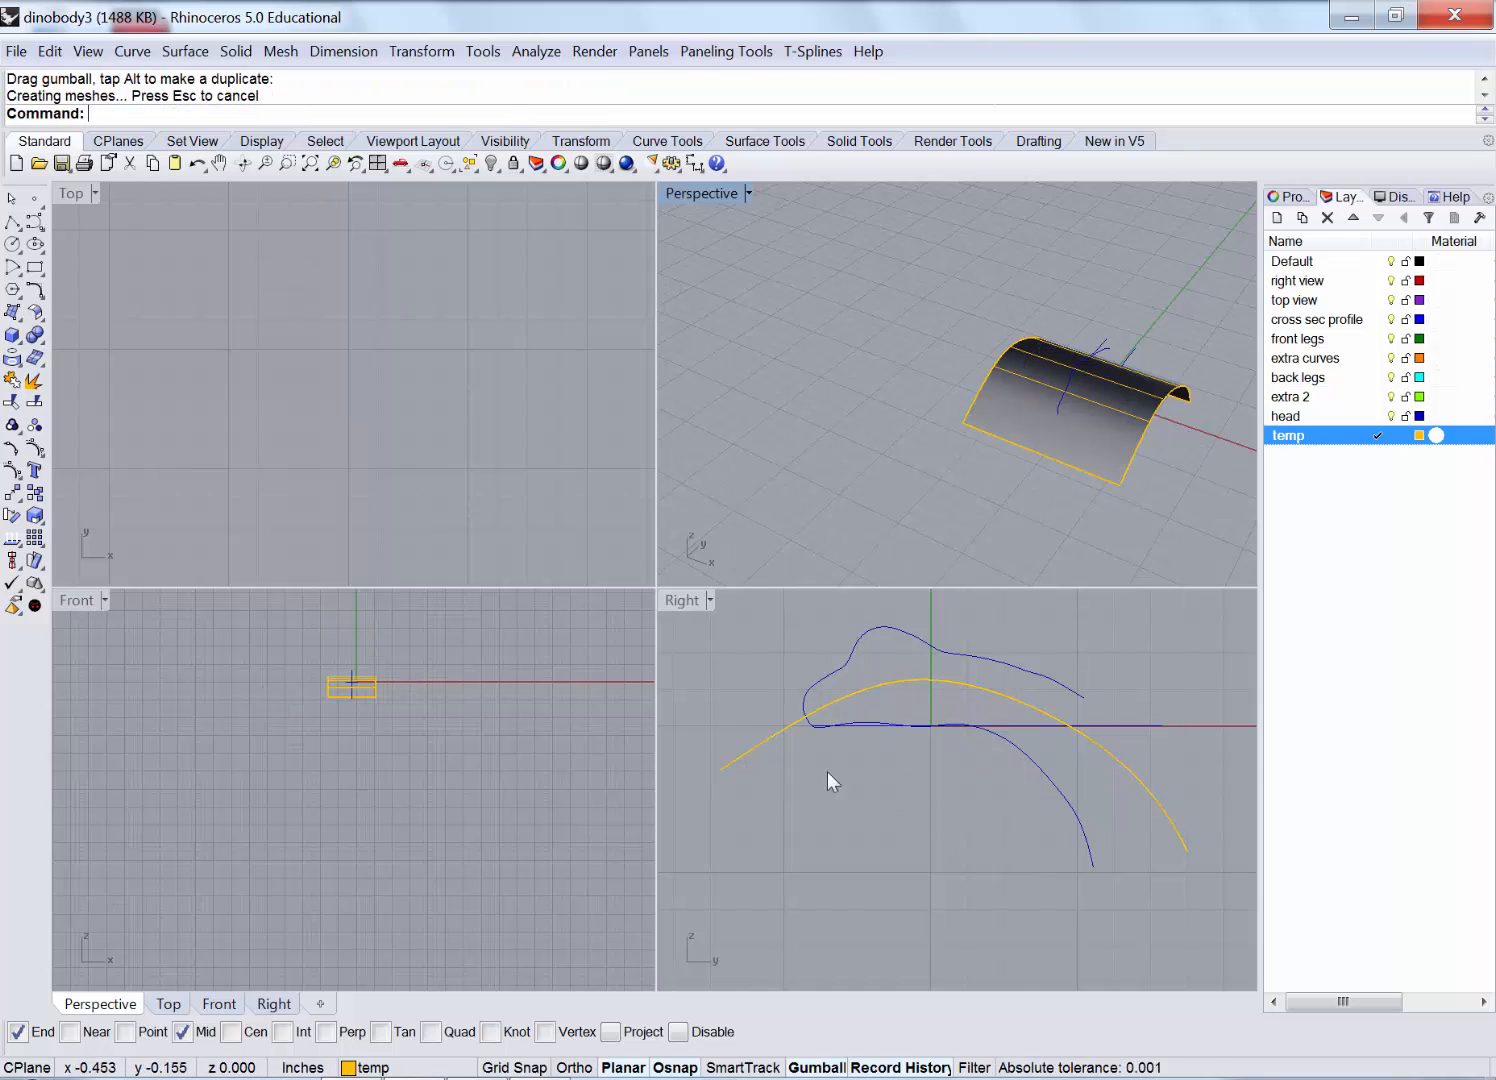
scroll(359, 368, "down", 10)
scroll(479, 381, "up", 8)
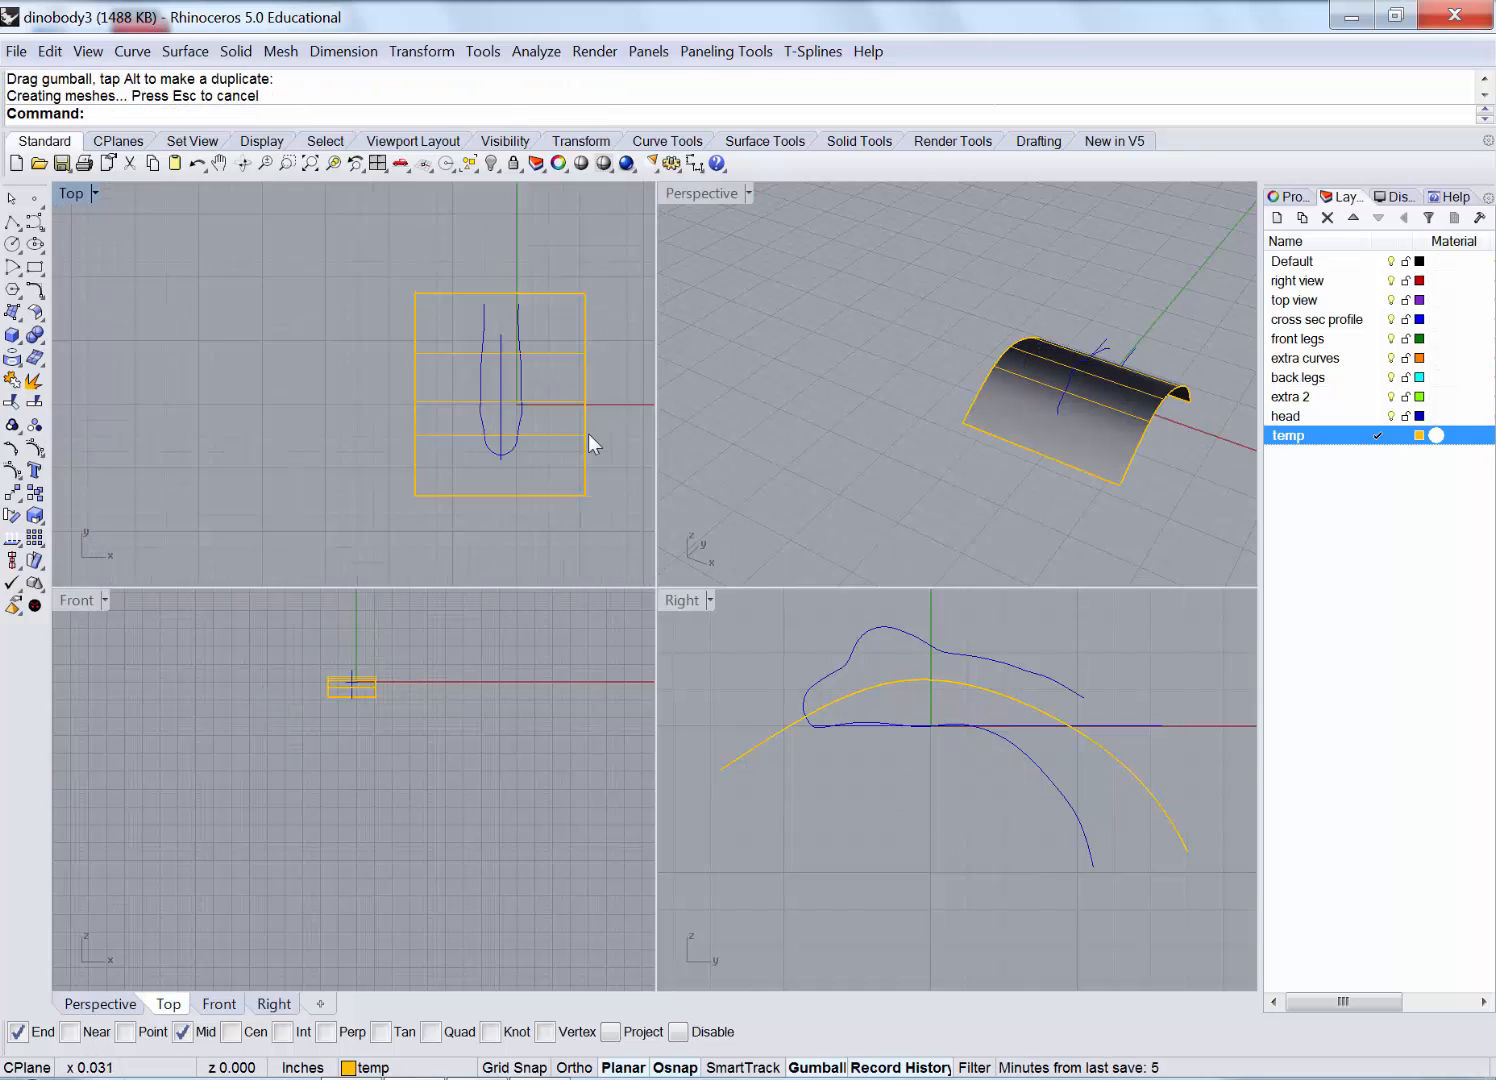
right_click_drag(588, 432, 453, 390)
Project the left and right top-view head outlines onto the arched surface.
left_click(835, 673)
left_click(1039, 728)
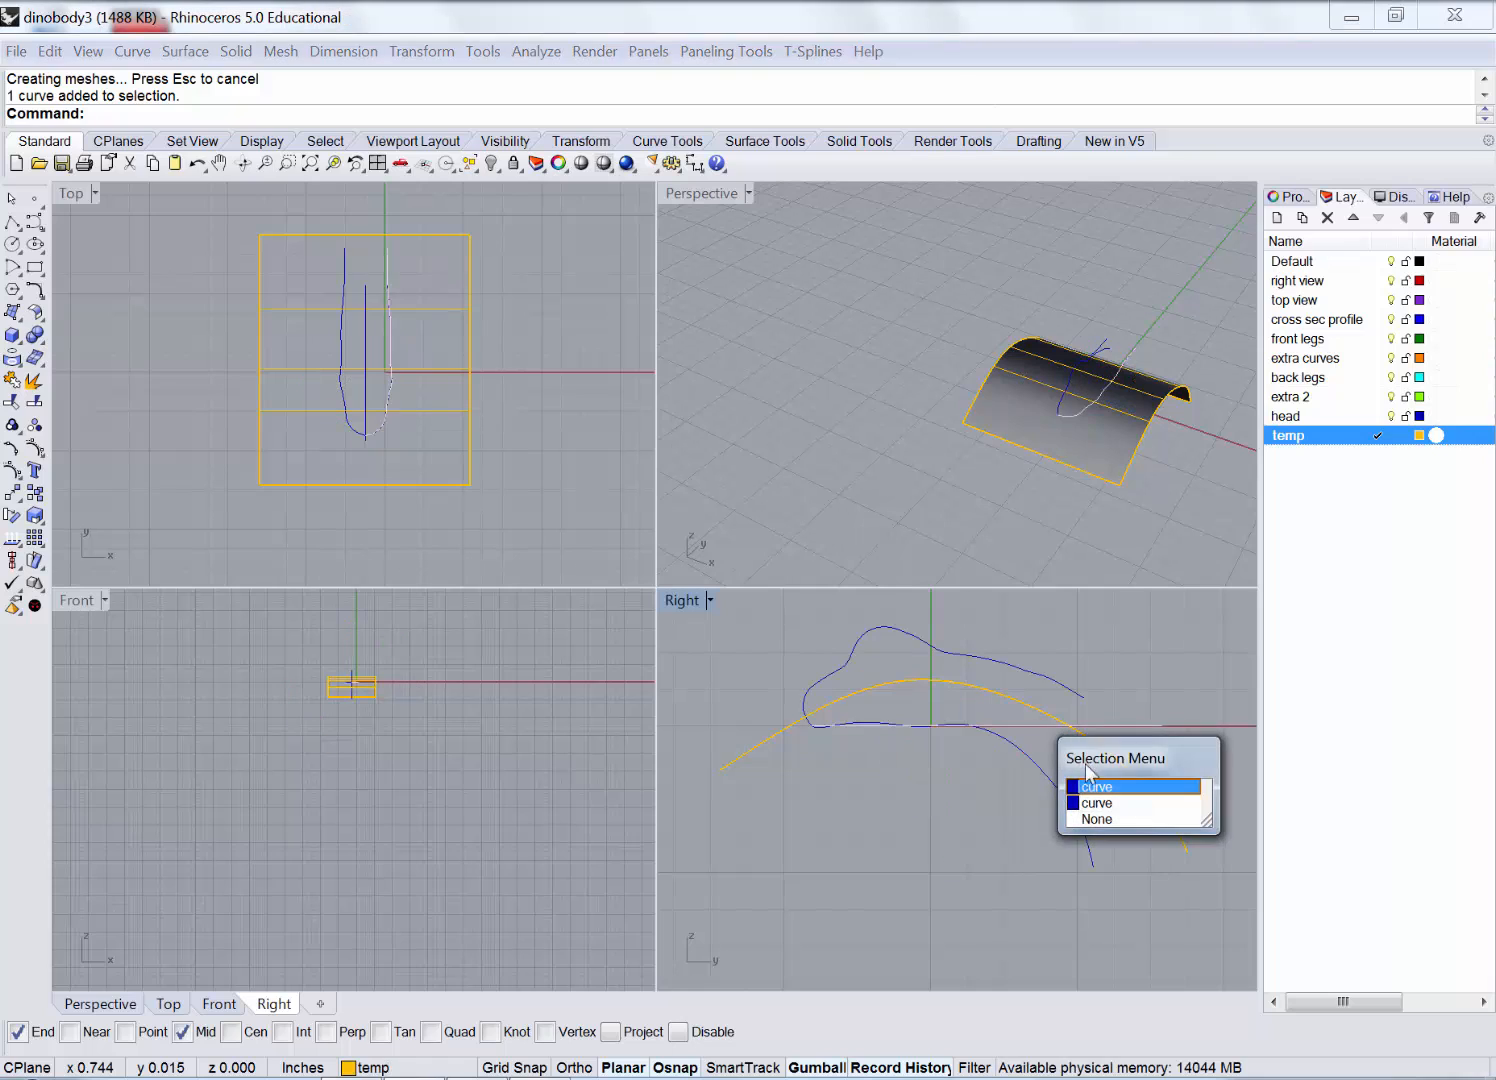
left_click(524, 491)
double_click(70, 195)
left_click(132, 51)
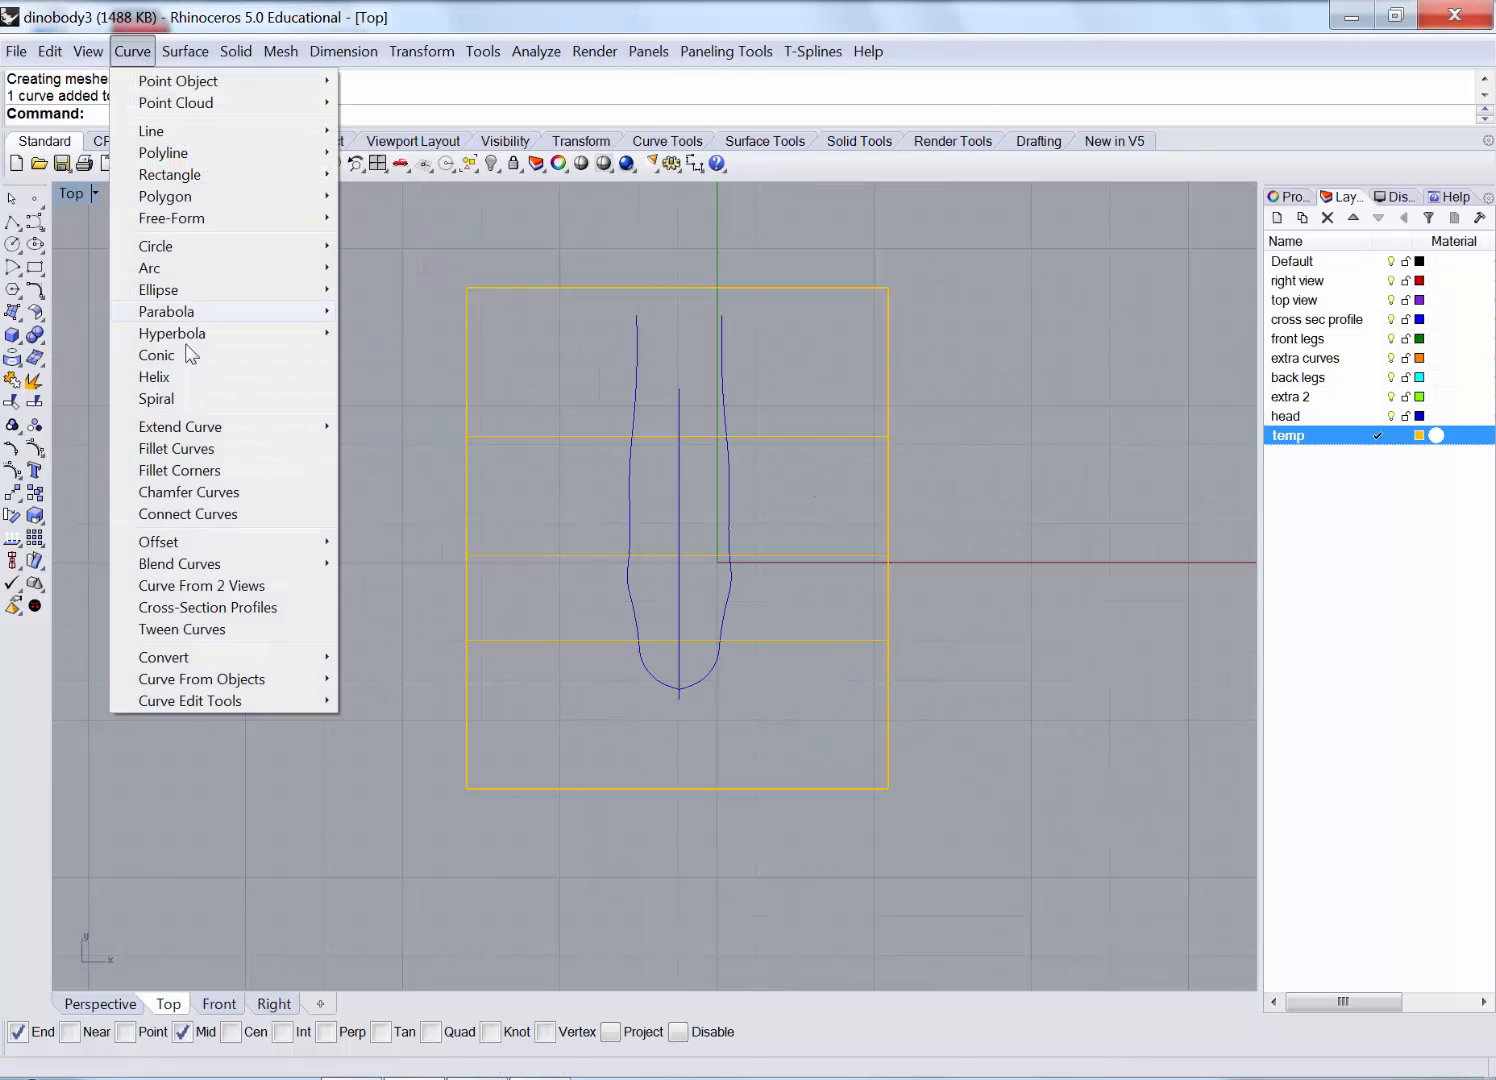
mouse_move(266, 682)
left_click(463, 681)
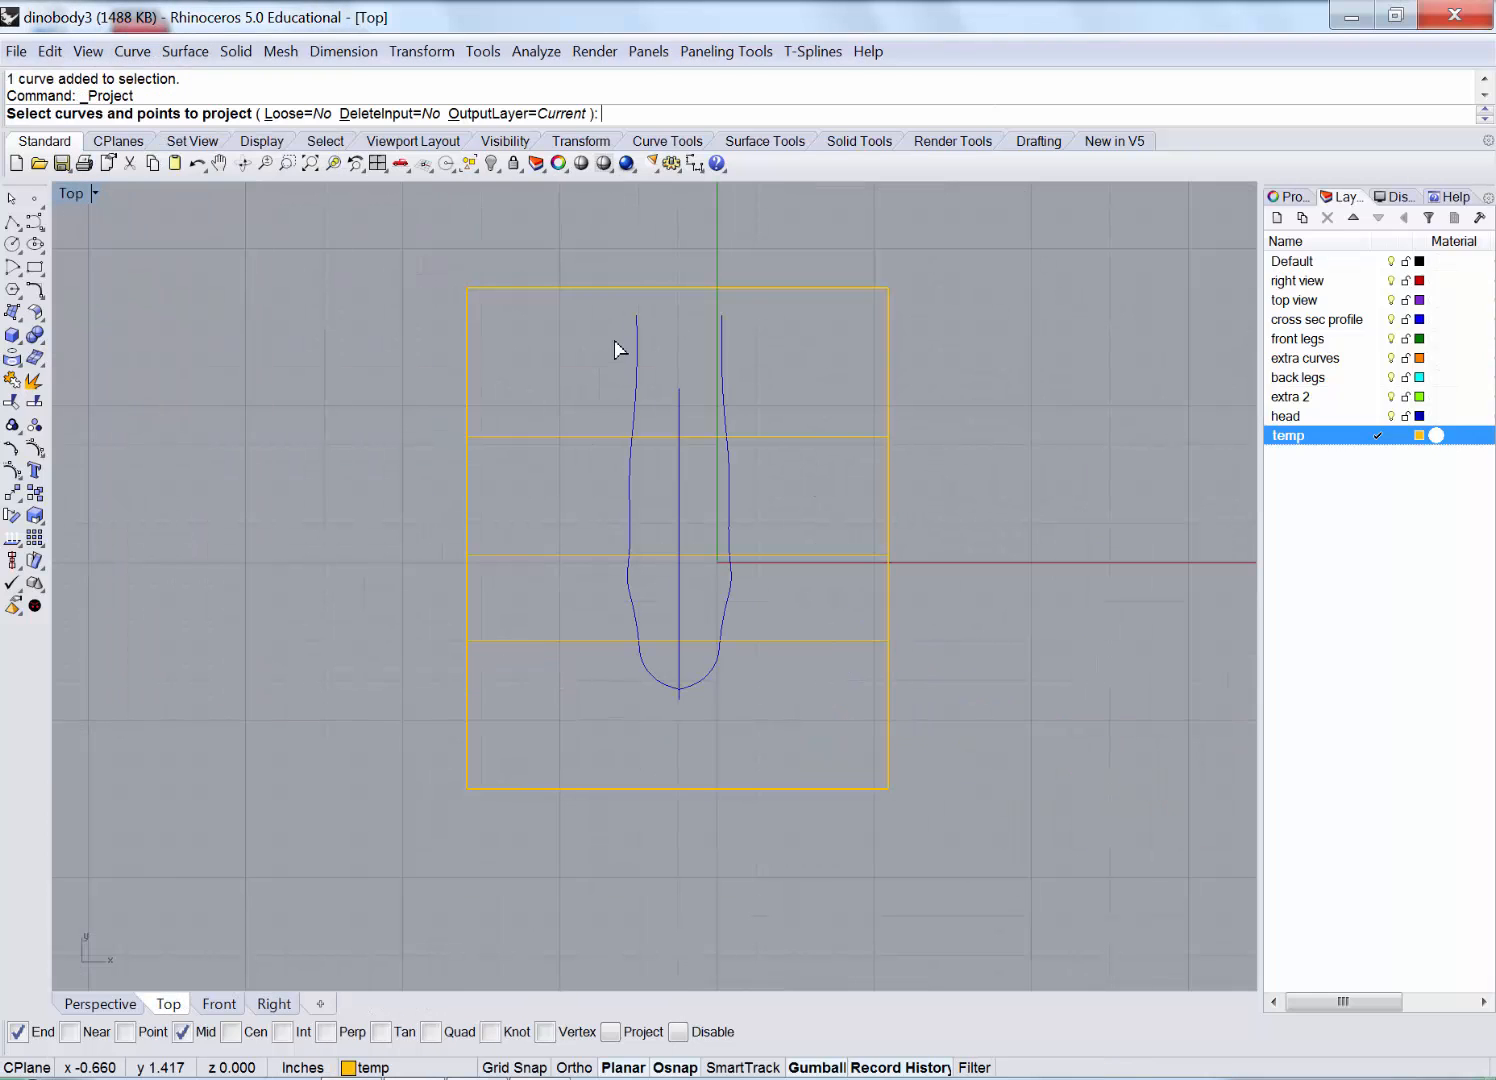
left_click(636, 347)
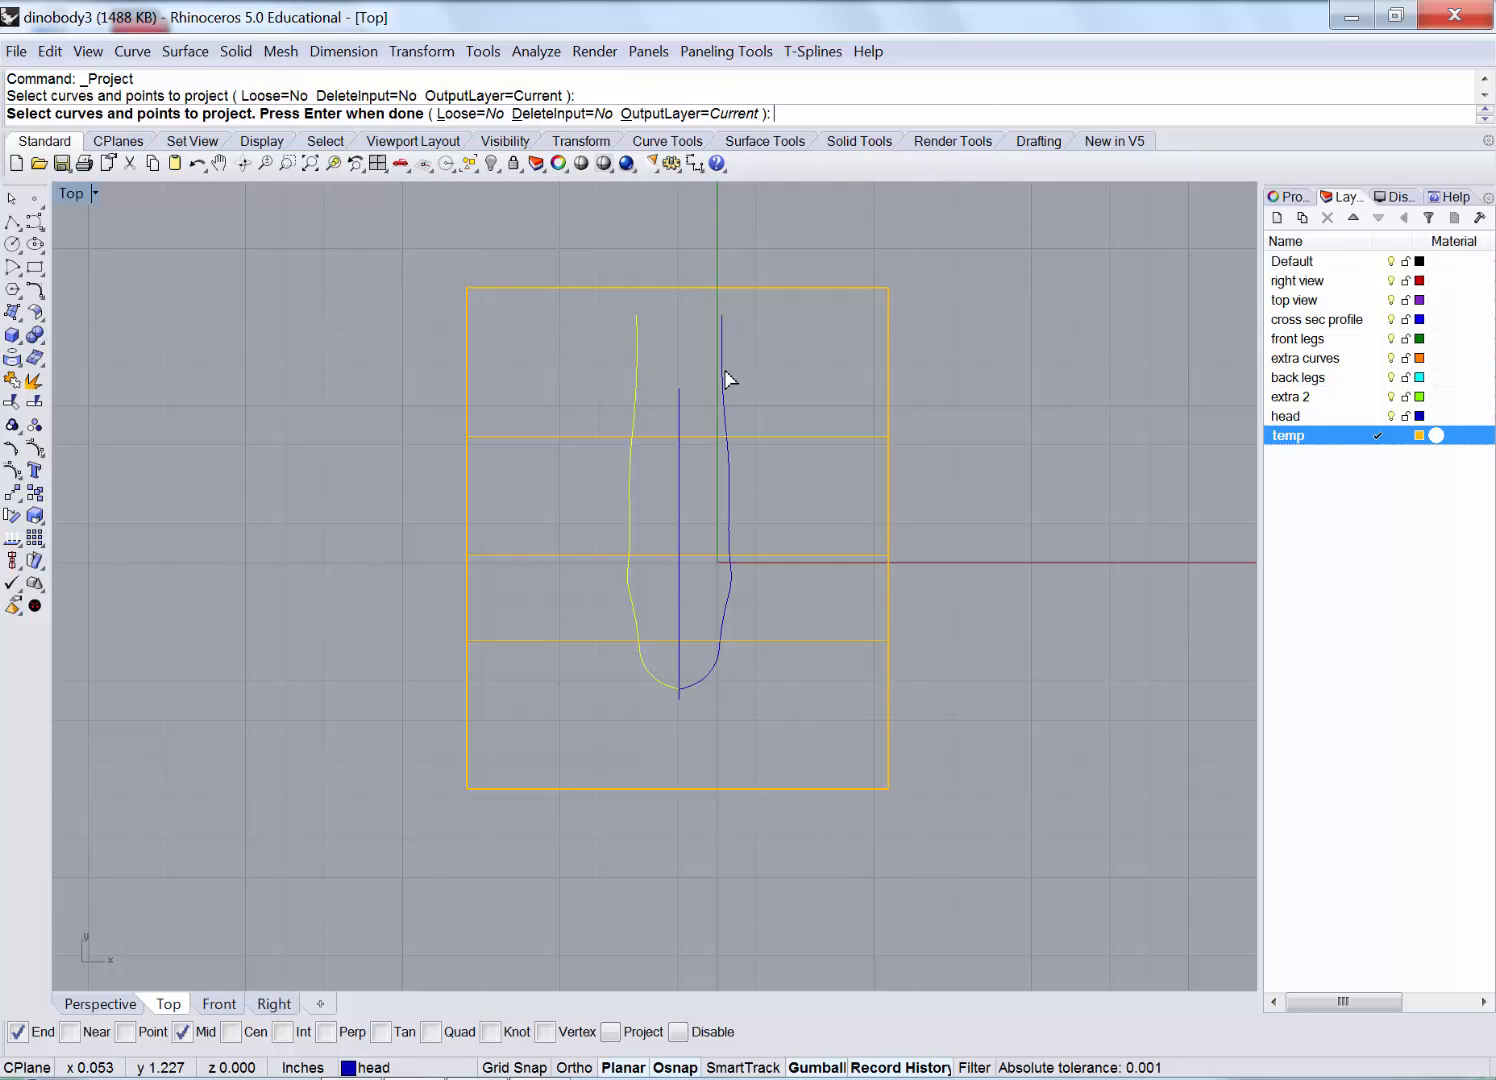
left_click(723, 381)
key("Return")
left_click(758, 438)
key("Return")
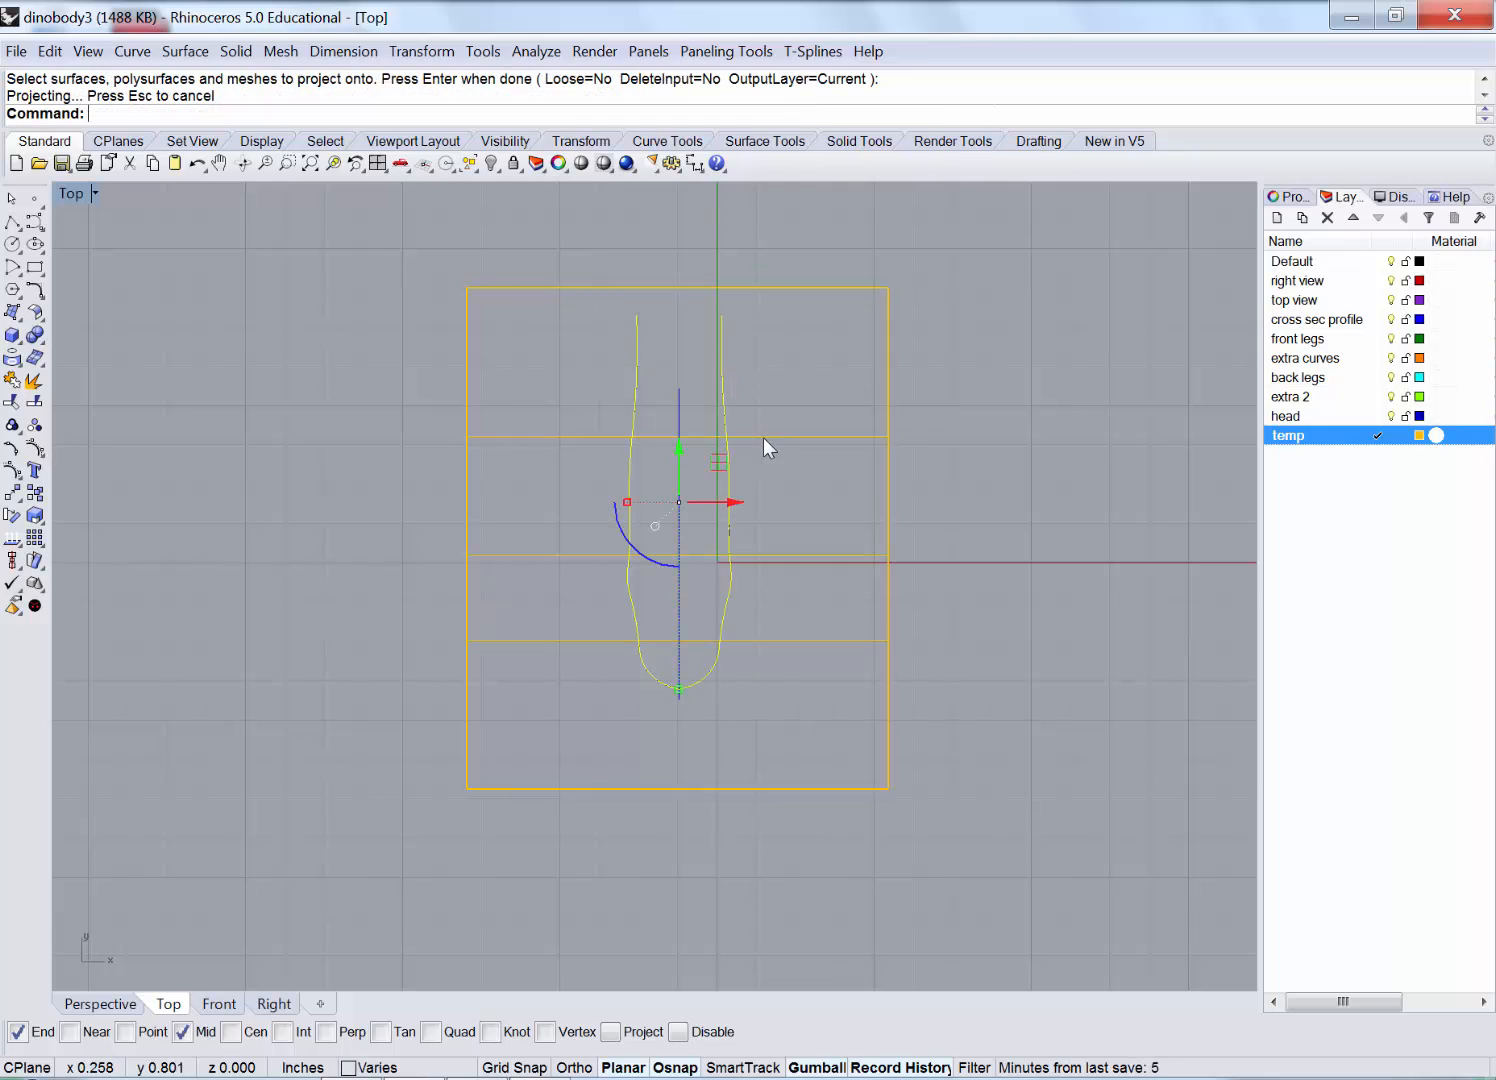
Delete the arched extruded surface.
left_click(884, 566)
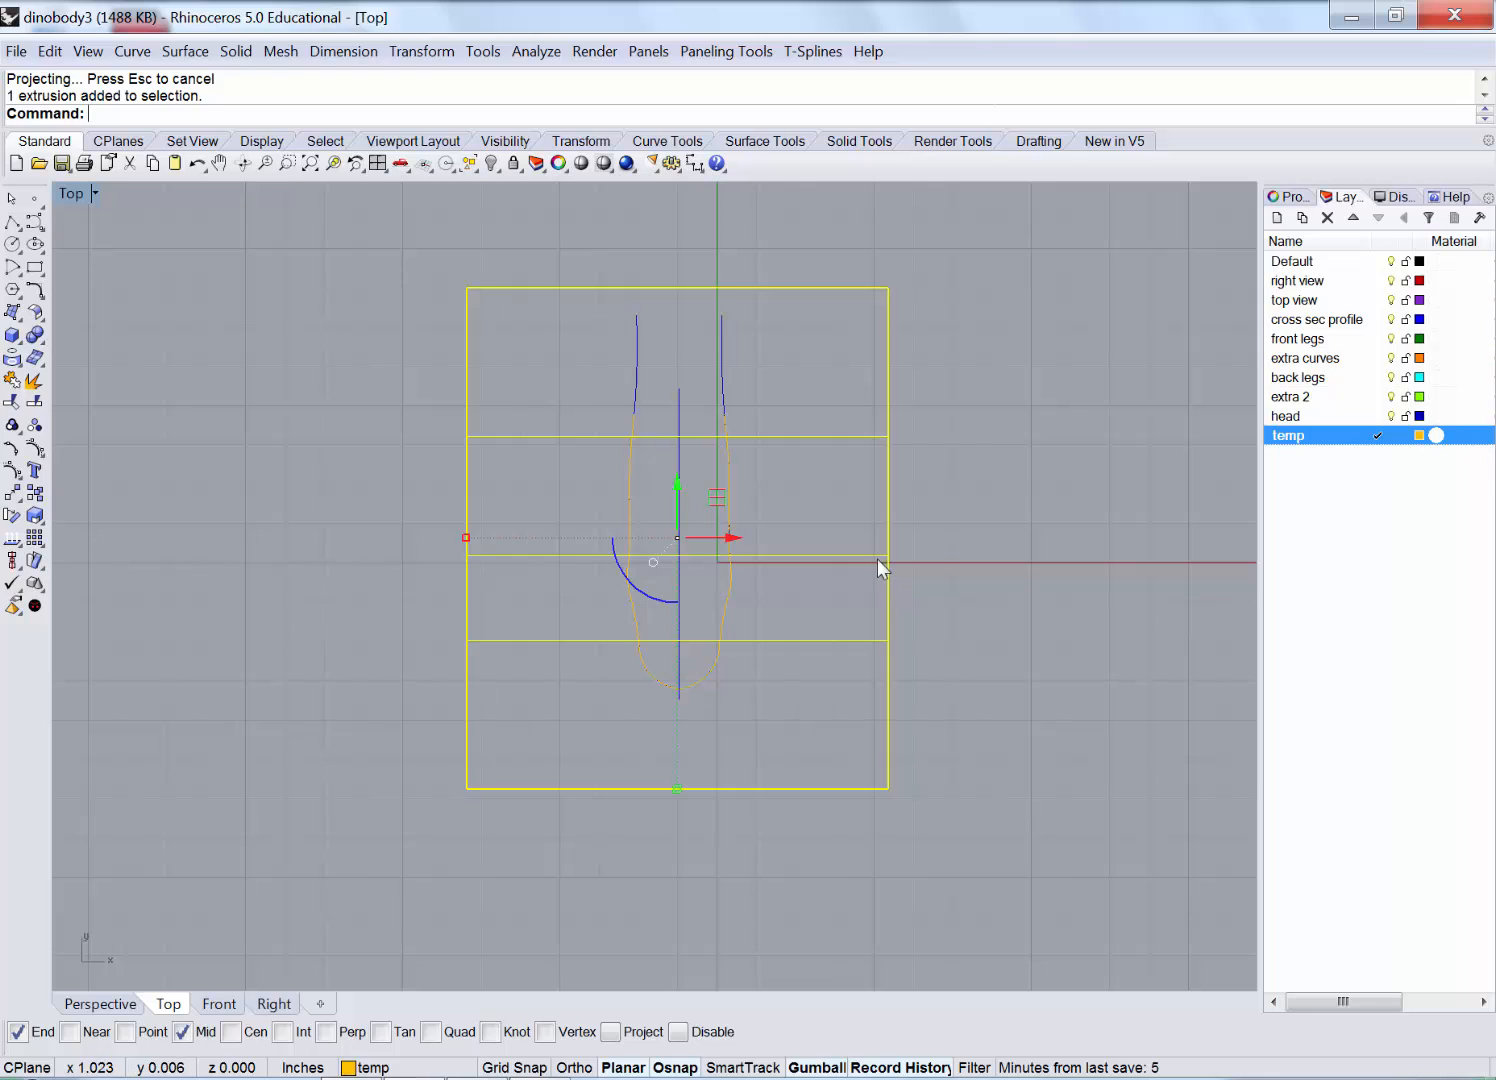
key("Delete")
double_click(71, 195)
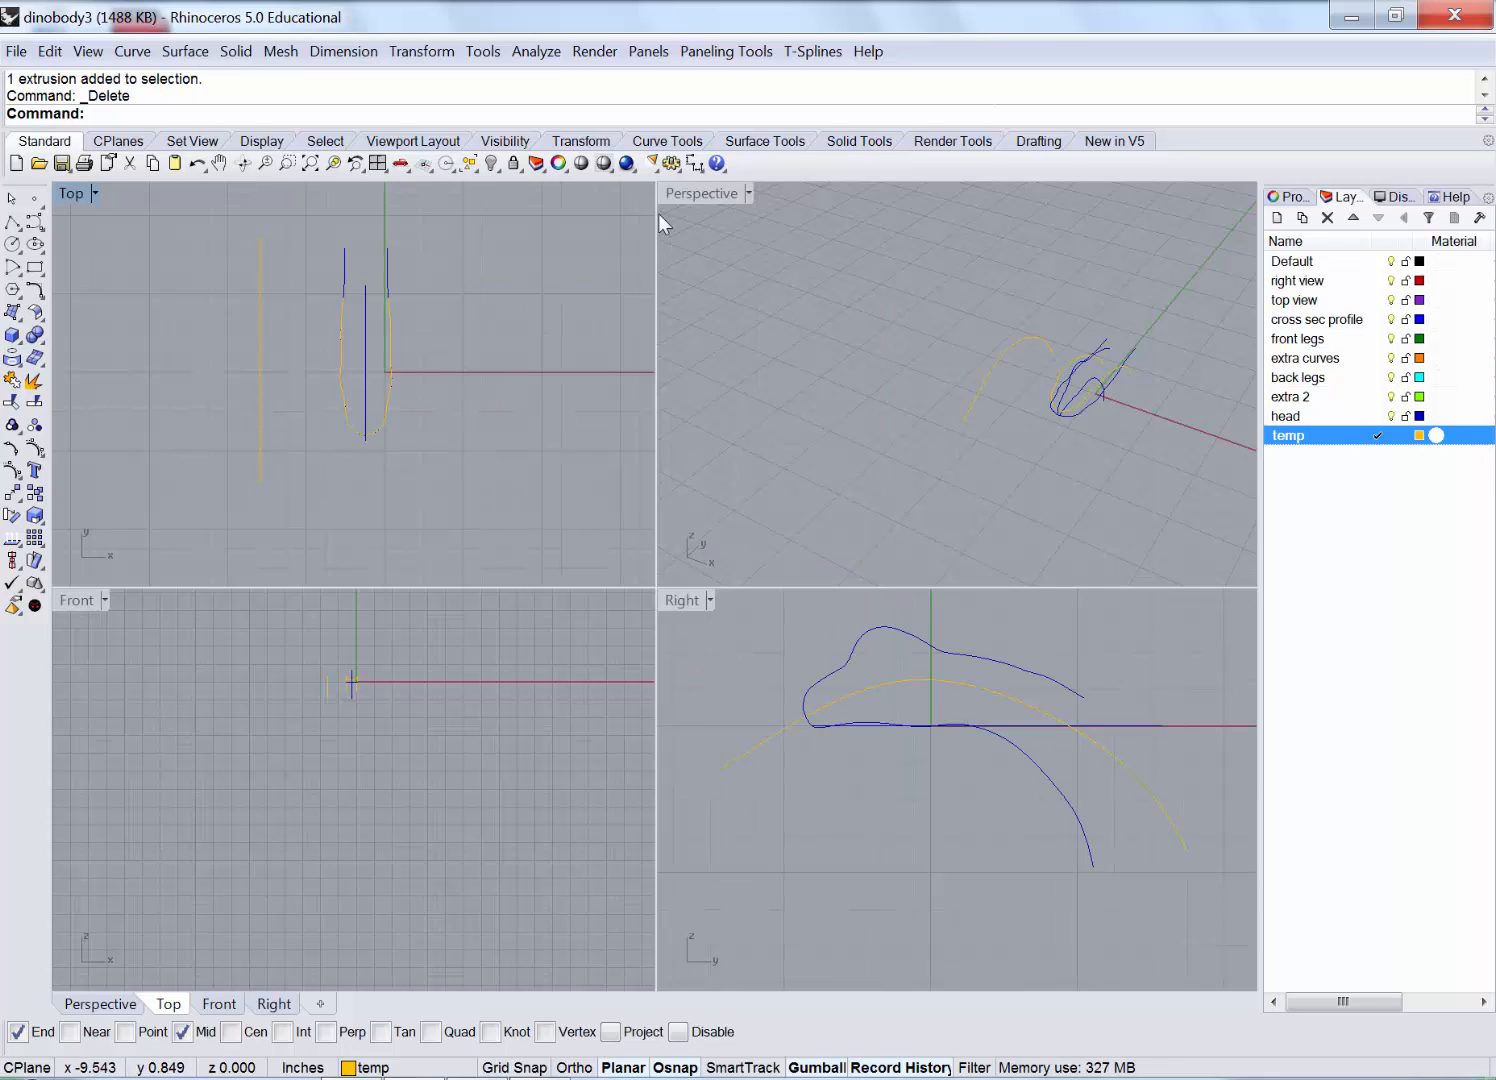
Delete the arching construction curve and the two leftover outline curves.
scroll(1085, 413, "up", 2)
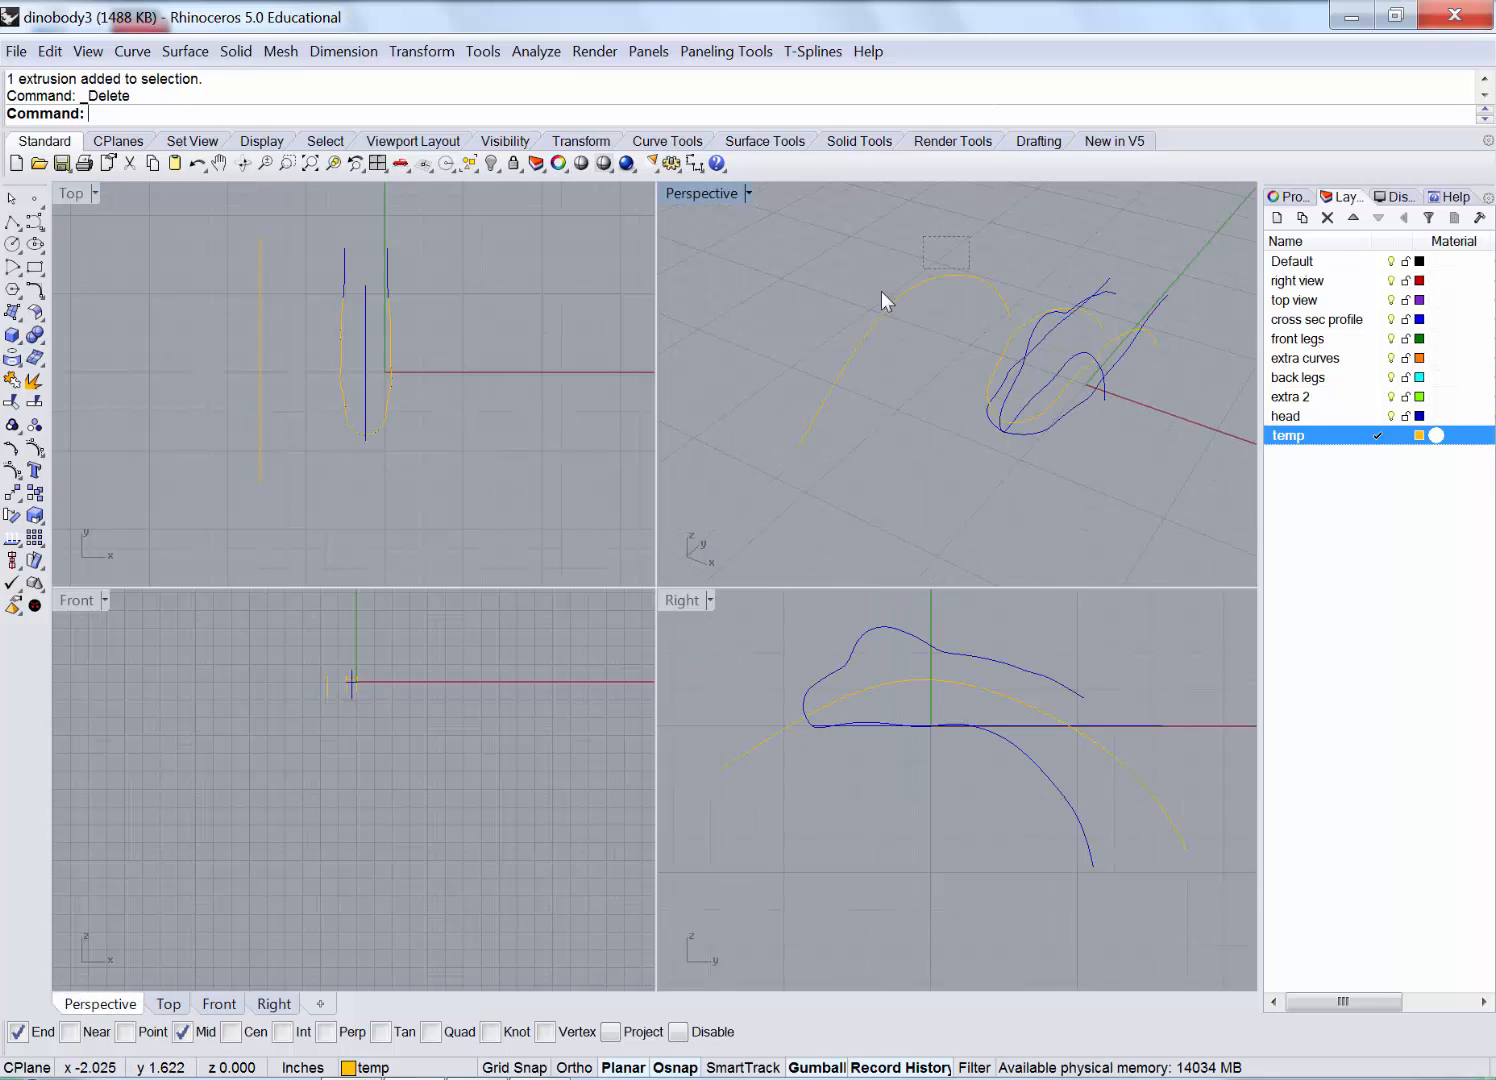
left_click(925, 325)
key("Delete")
scroll(1033, 437, "up", 4)
left_click(1014, 422)
key("Delete")
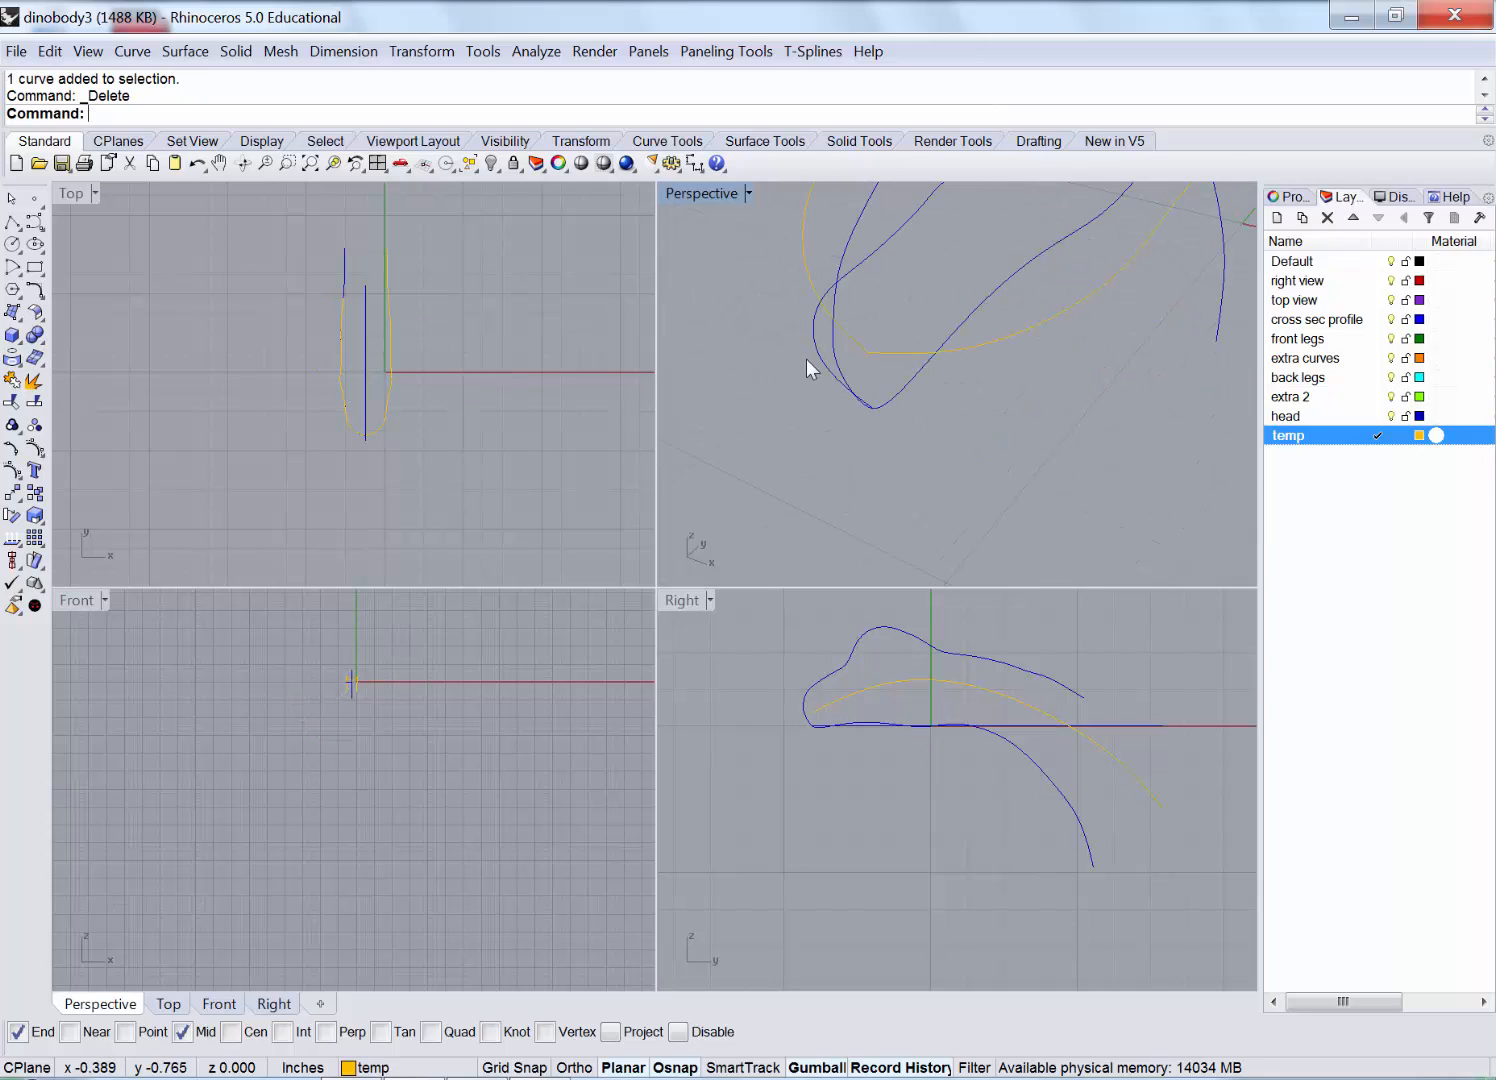
key("Delete")
left_click(823, 364)
key("Delete")
Select the head guide curves in the enlarged Perspective view, leaving out the outer outline.
right_click_drag(865, 453, 698, 331)
double_click(678, 193)
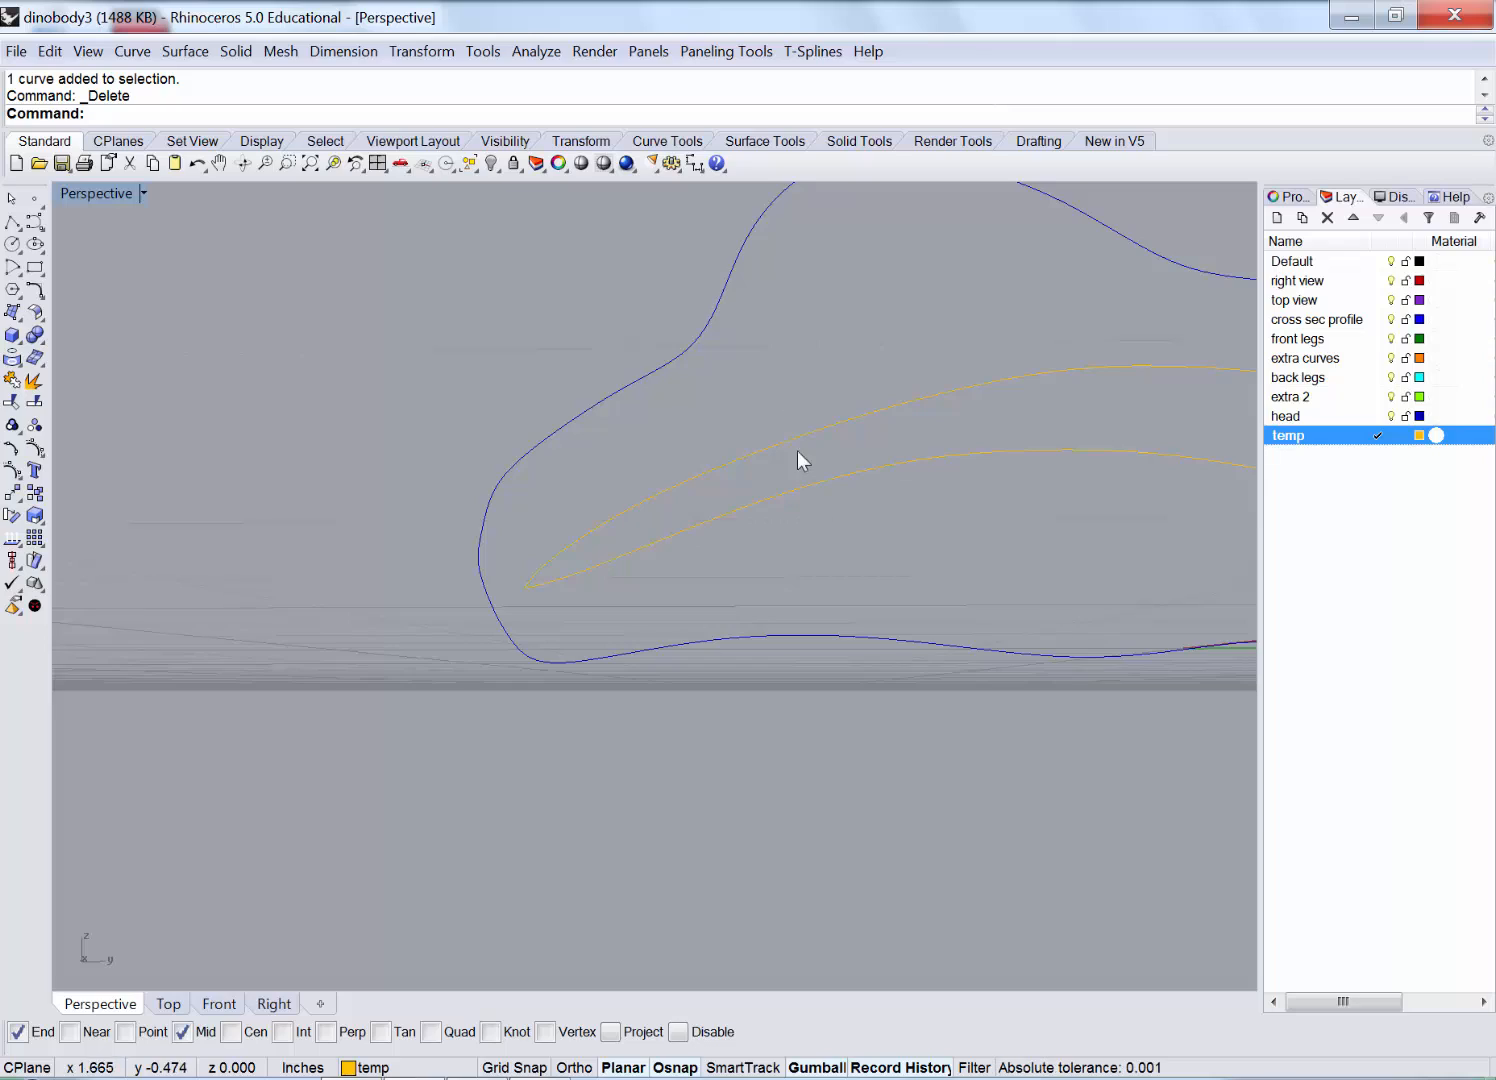
right_click_drag(797, 455, 648, 530)
scroll(660, 495, "up", 3)
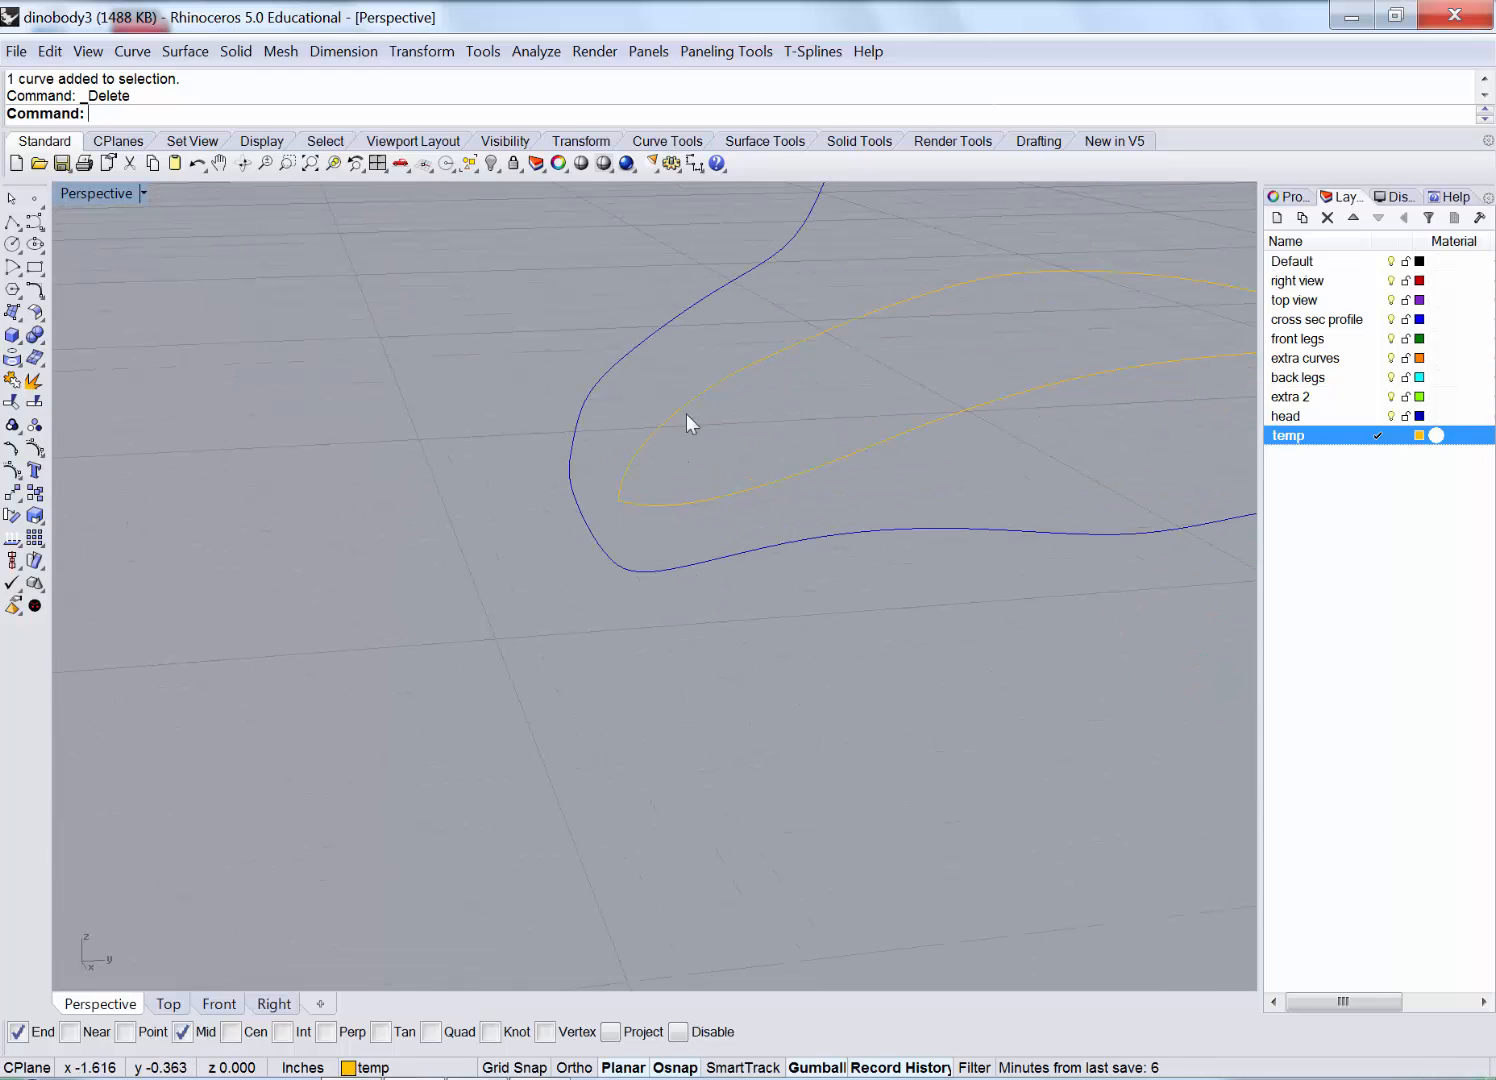
left_click_drag(611, 540, 578, 492)
left_click(570, 455, "ctrl")
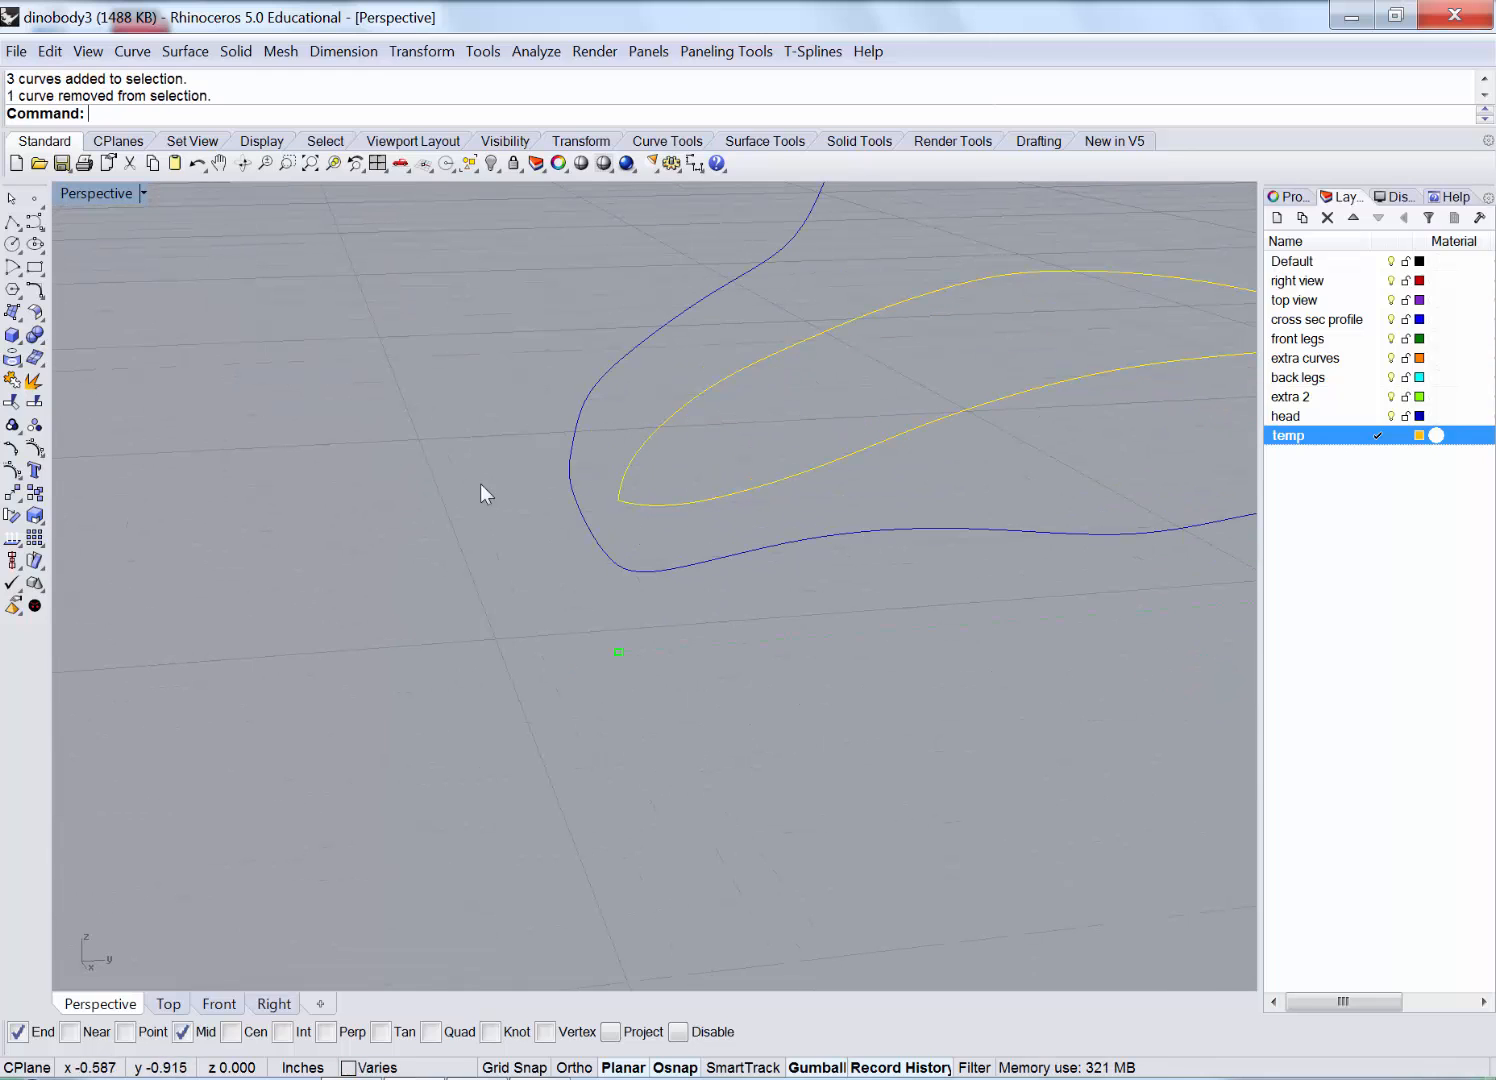
double_click(94, 193)
Rebuild the selected gold guide curve with far fewer control points.
left_click(35, 447)
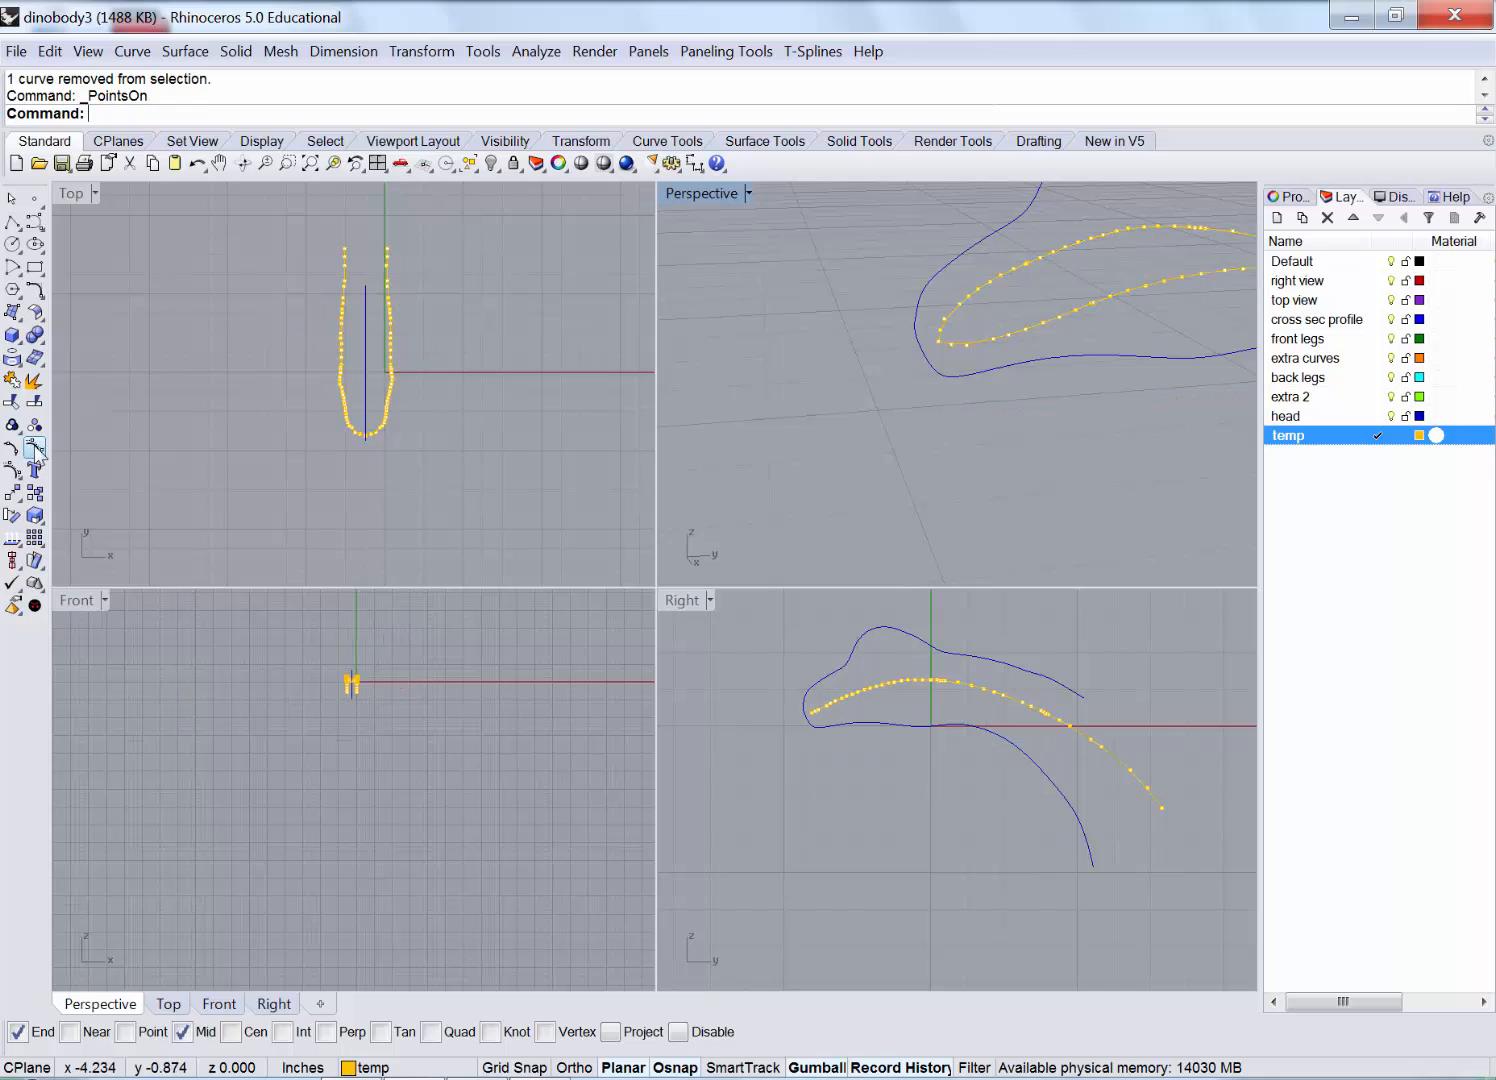
scroll(855, 716, "up", 6)
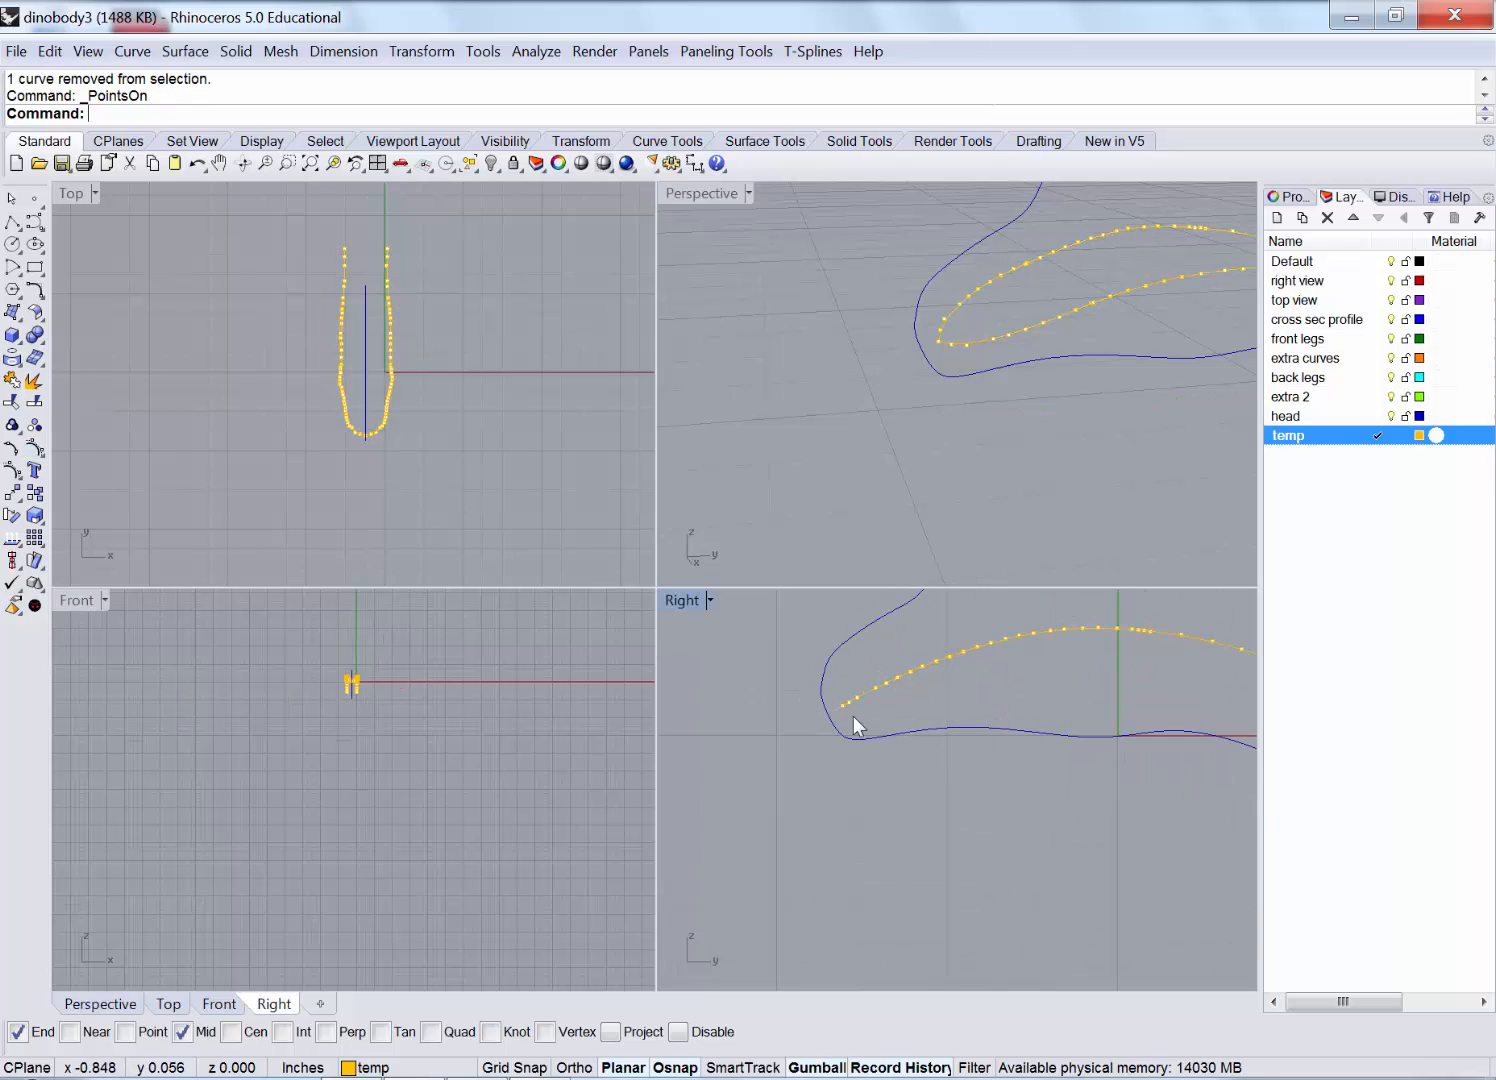
double_click(680, 600)
scroll(590, 670, "up", 5)
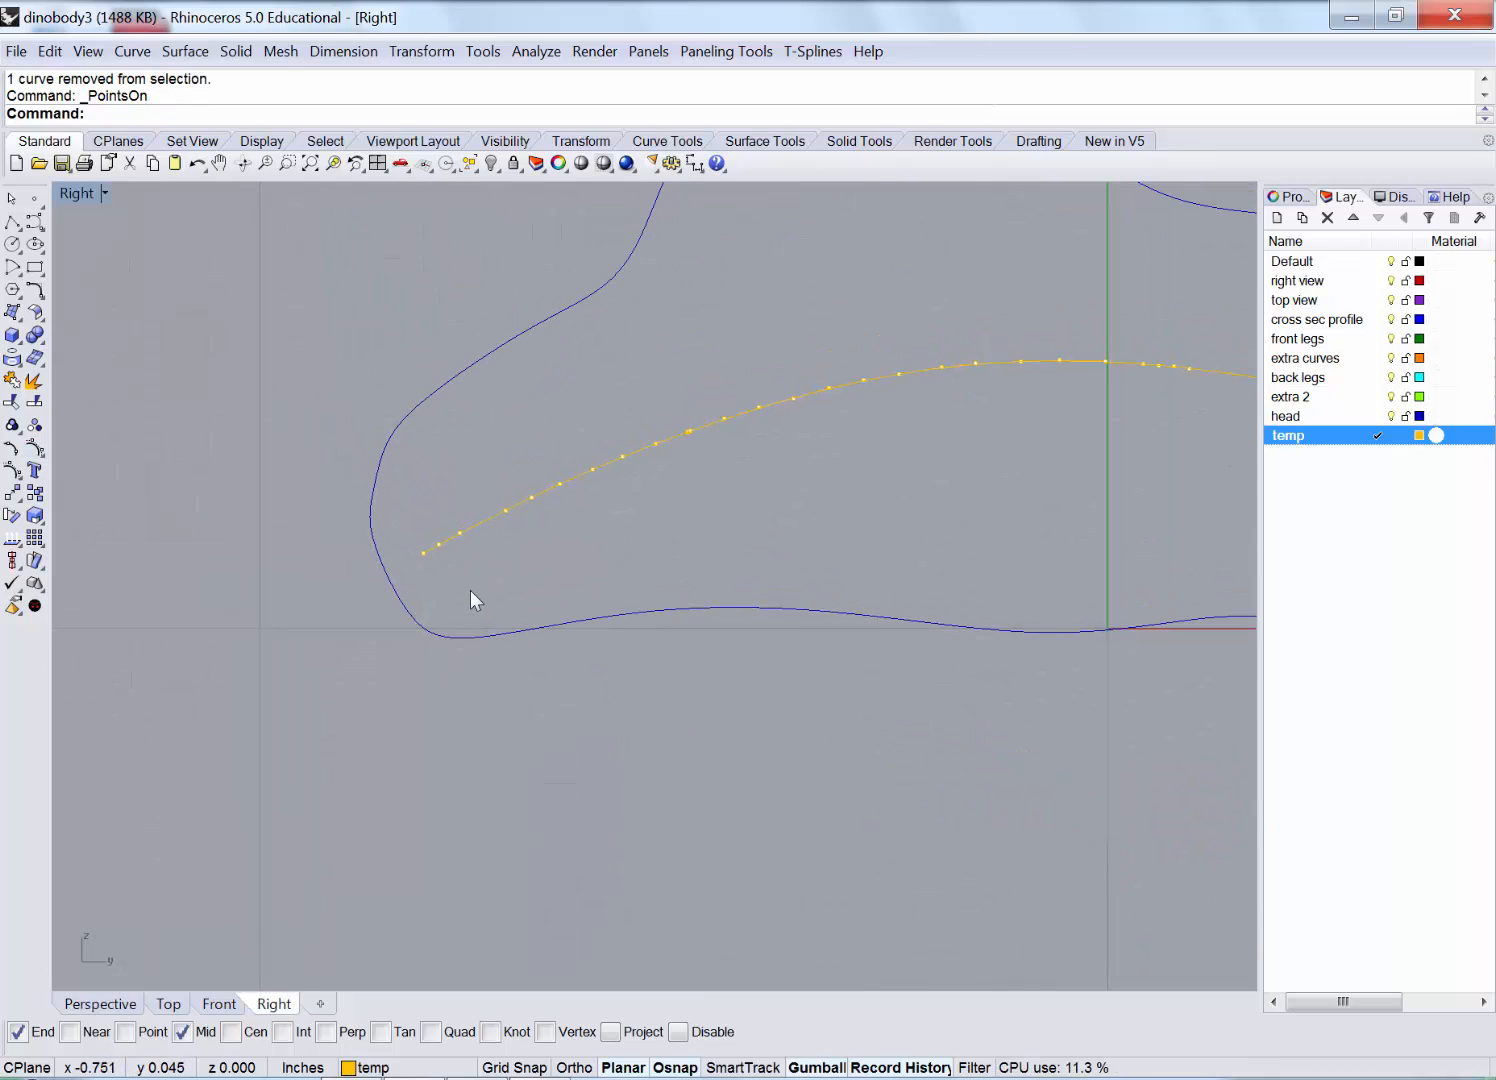
scroll(470, 592, "down", 1)
right_click(33, 450)
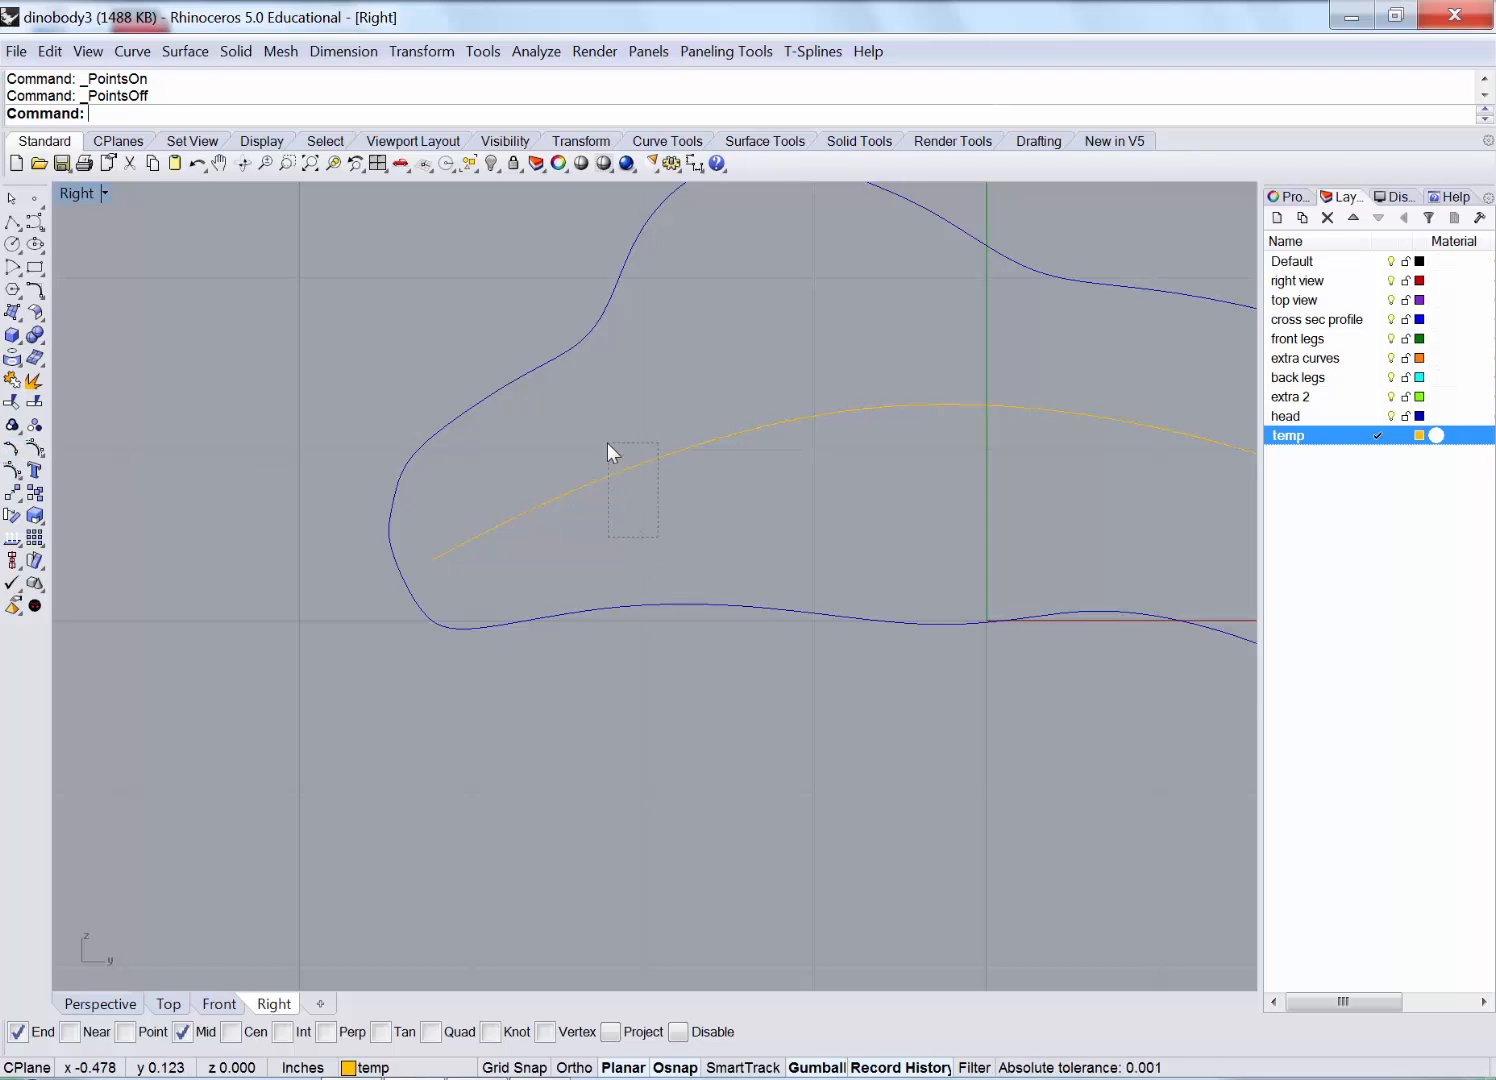
left_click_drag(607, 443, 607, 443)
left_click(50, 51)
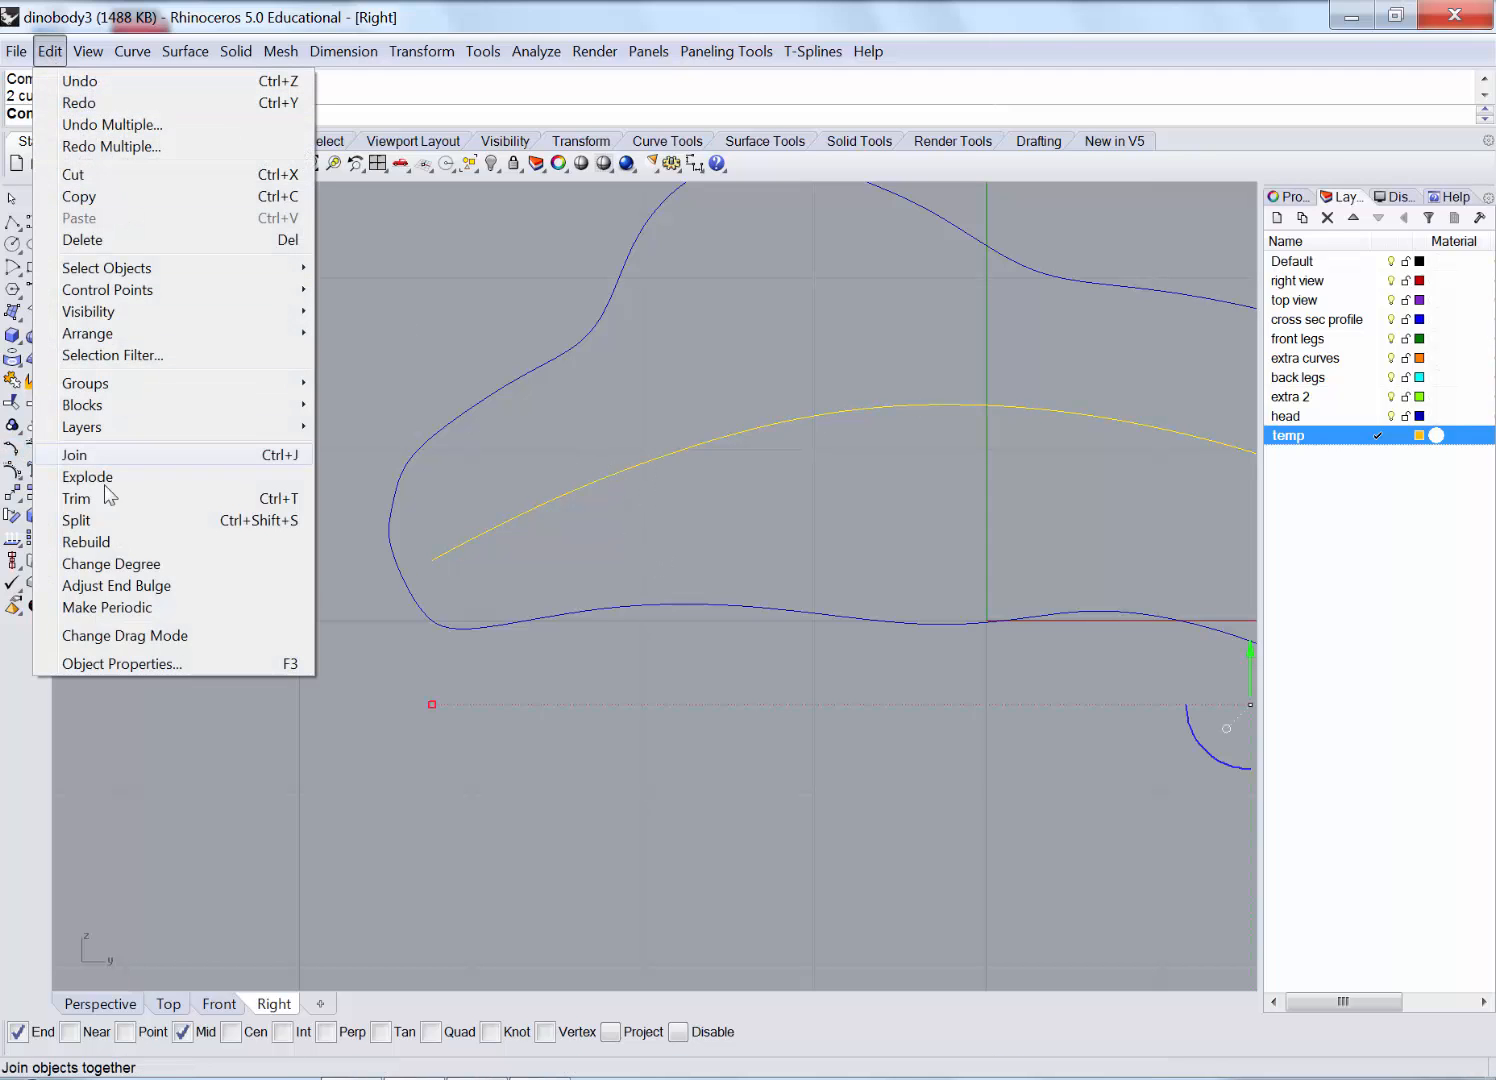
left_click(104, 544)
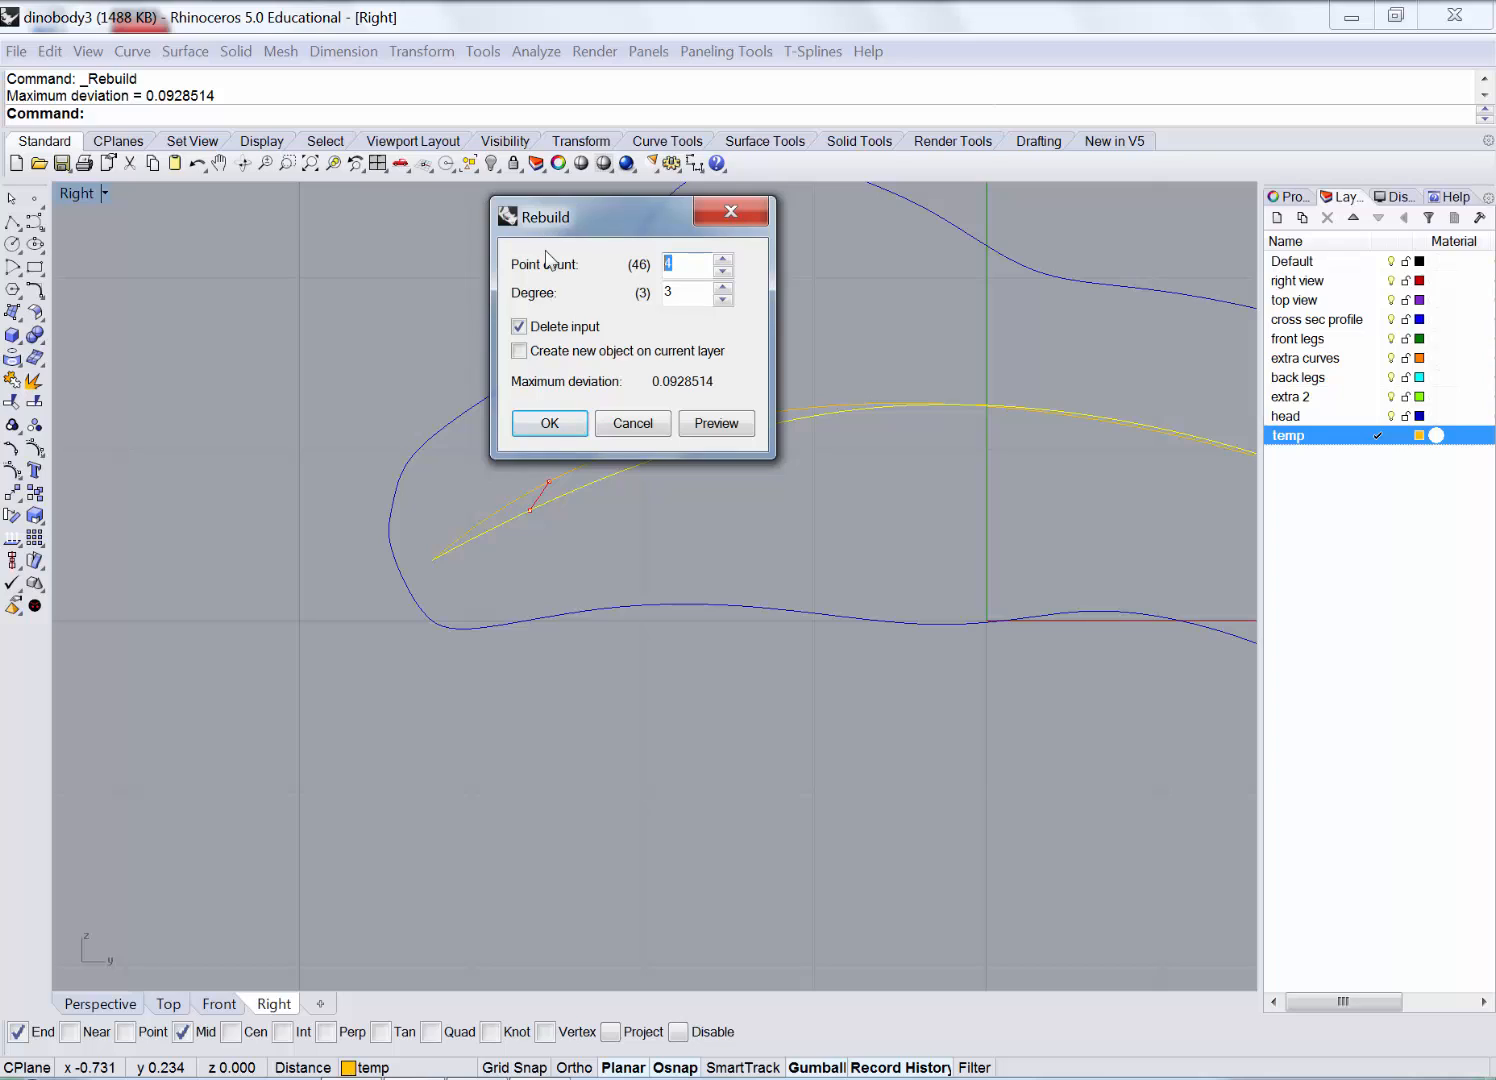
key("Return")
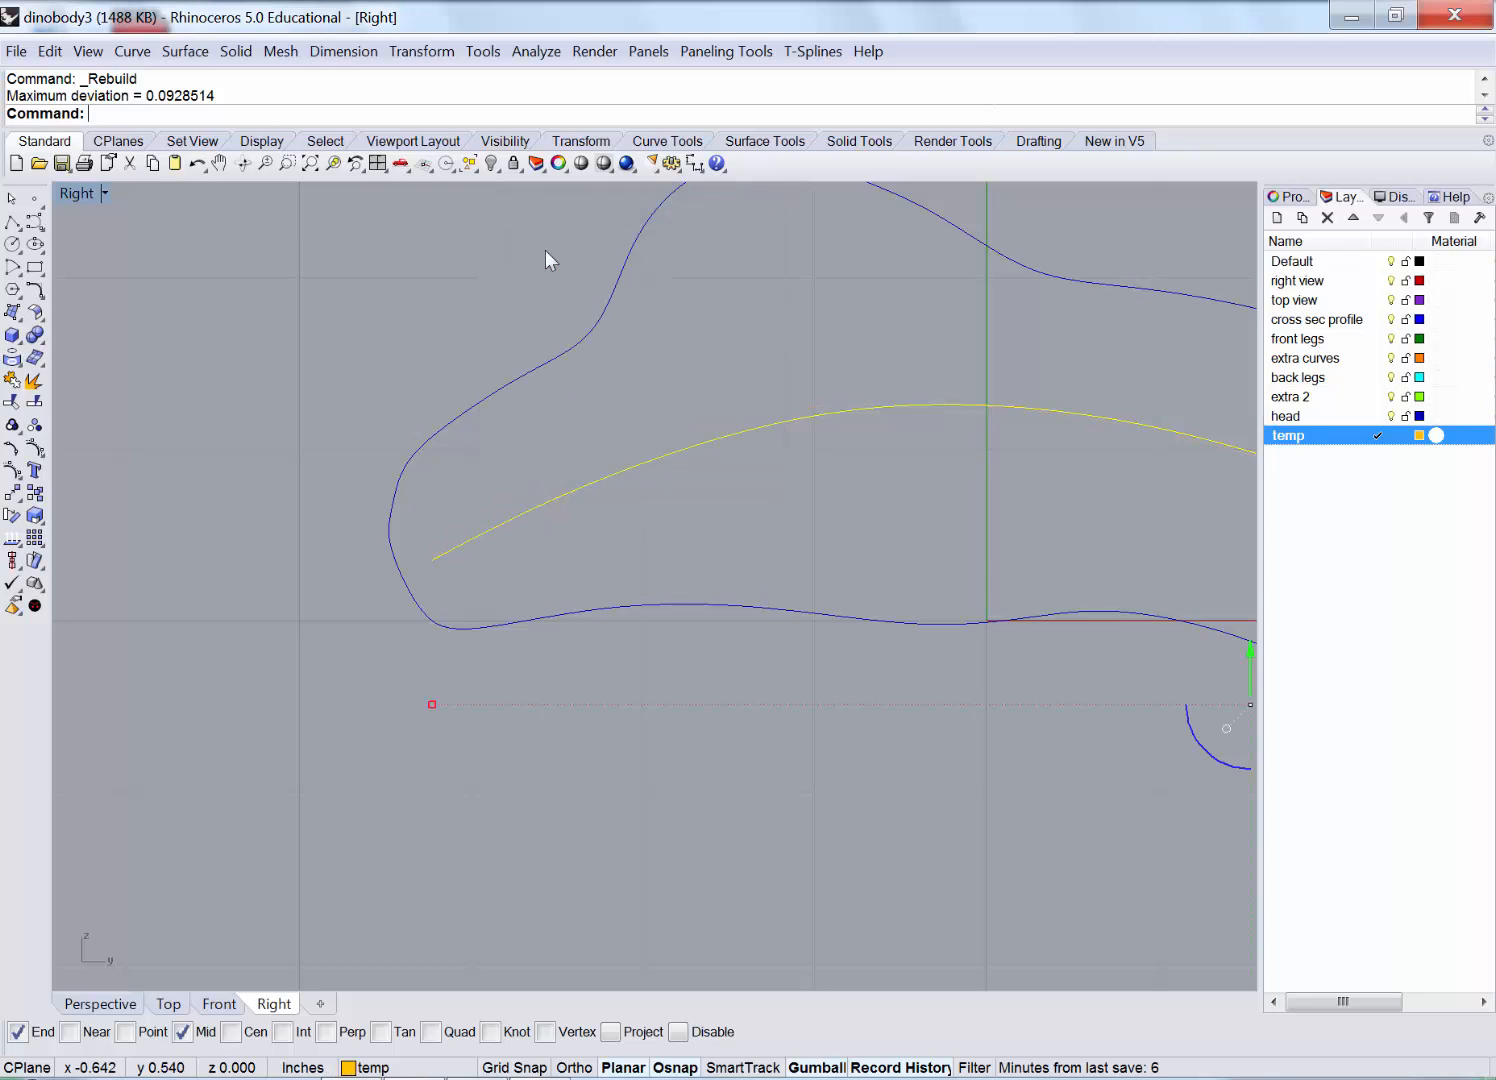
Drag the rebuilt curve's front-end control points onto the dark blue head outline.
left_click(38, 445)
scroll(425, 511, "up", 4)
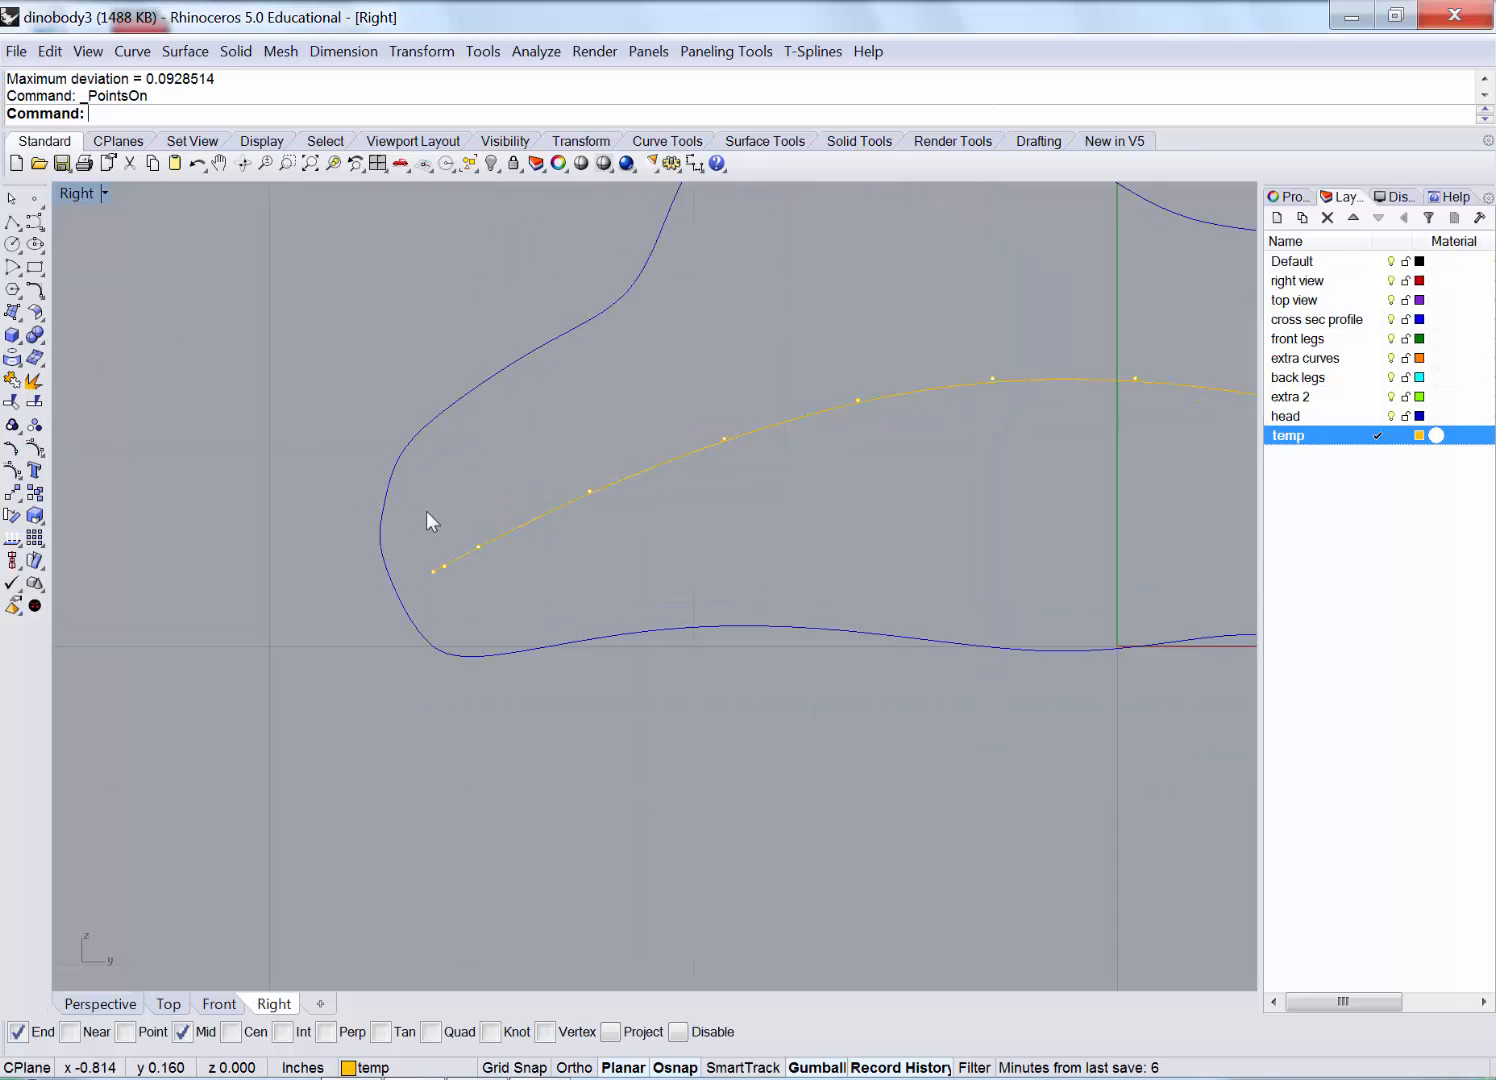
left_click_drag(424, 600, 426, 596)
scroll(484, 541, "up", 1)
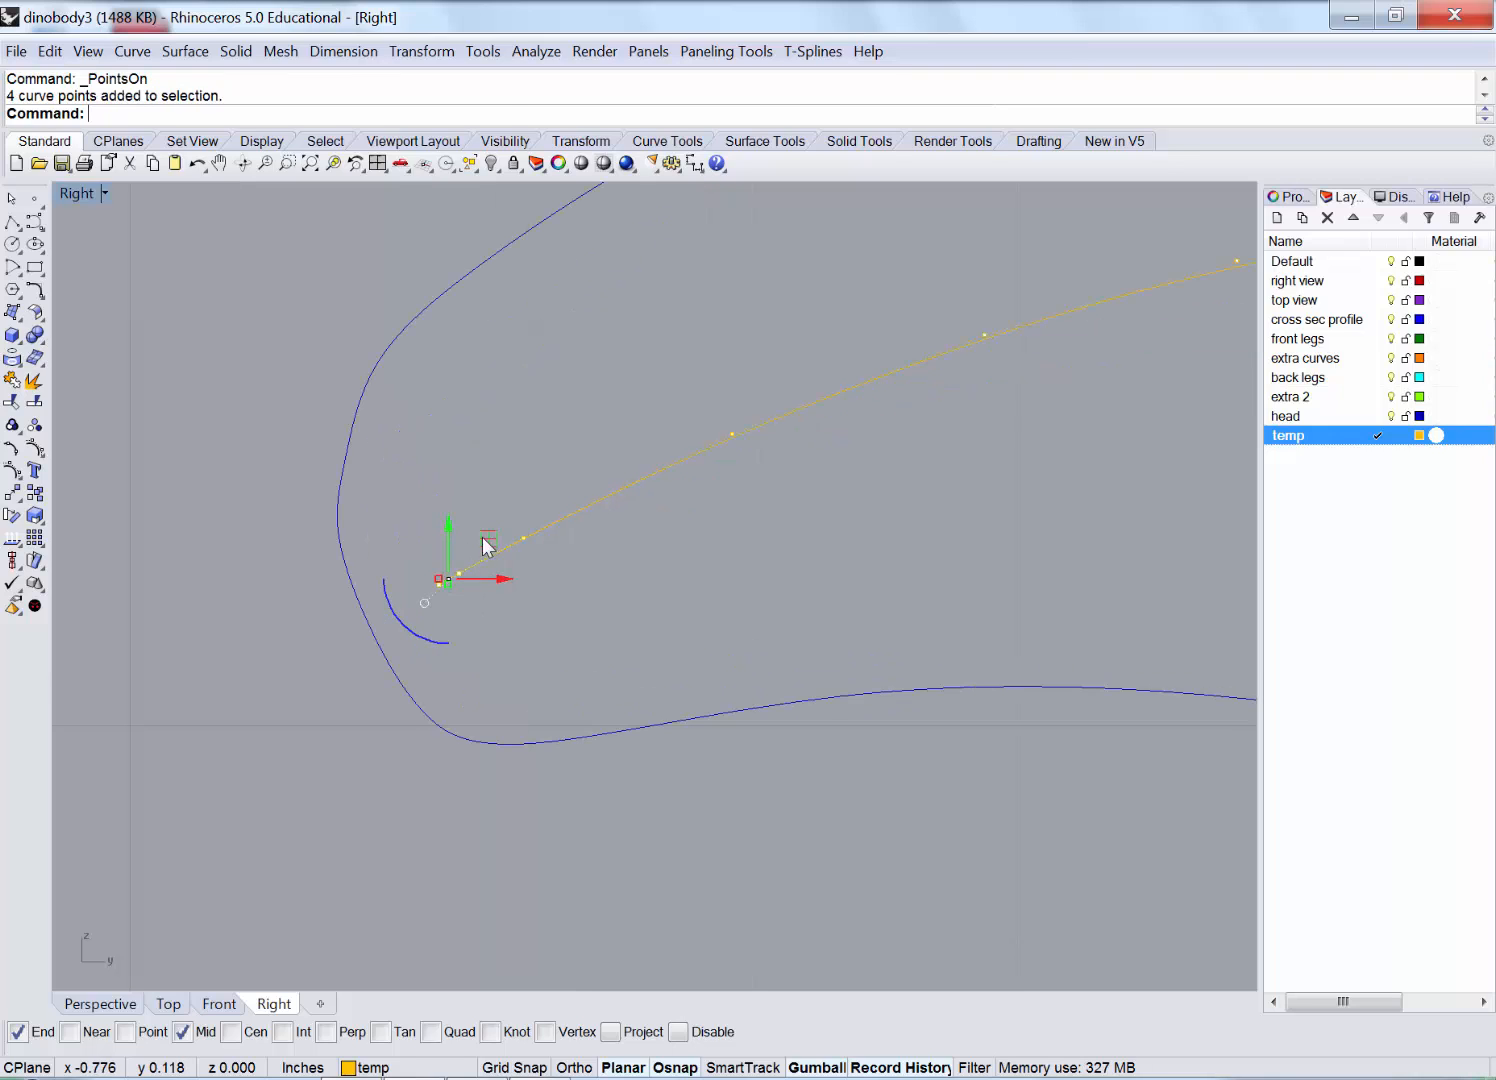
left_click_drag(484, 538, 420, 588)
scroll(385, 626, "up", 2)
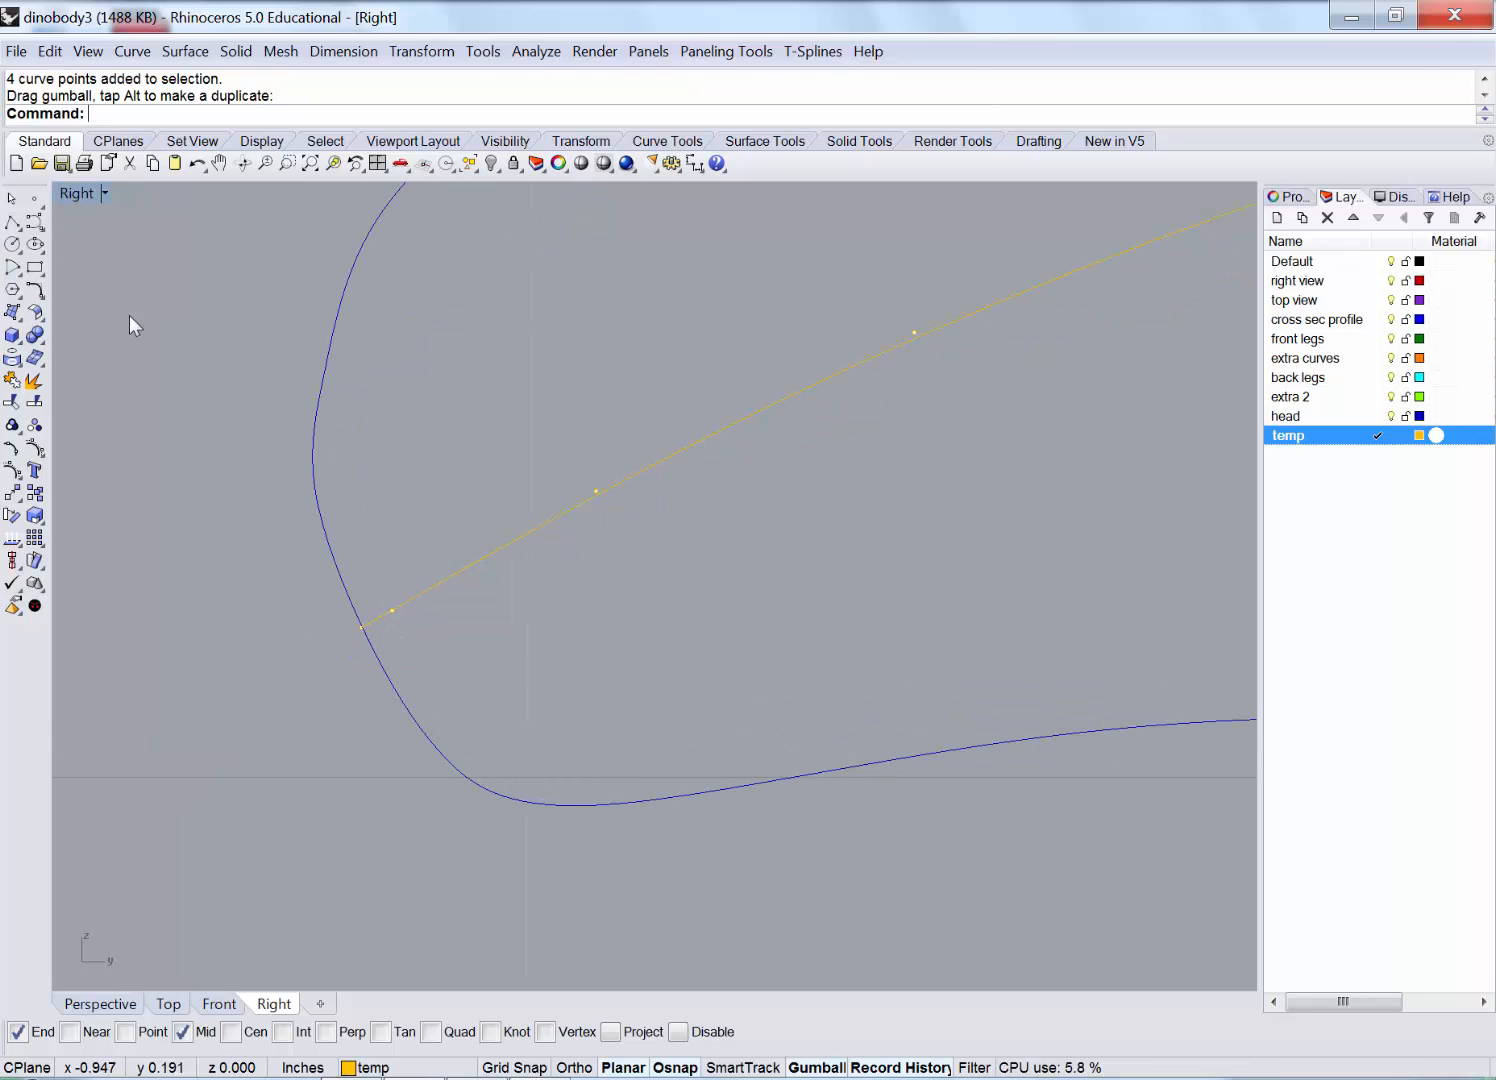
scroll(413, 469, "down", 2)
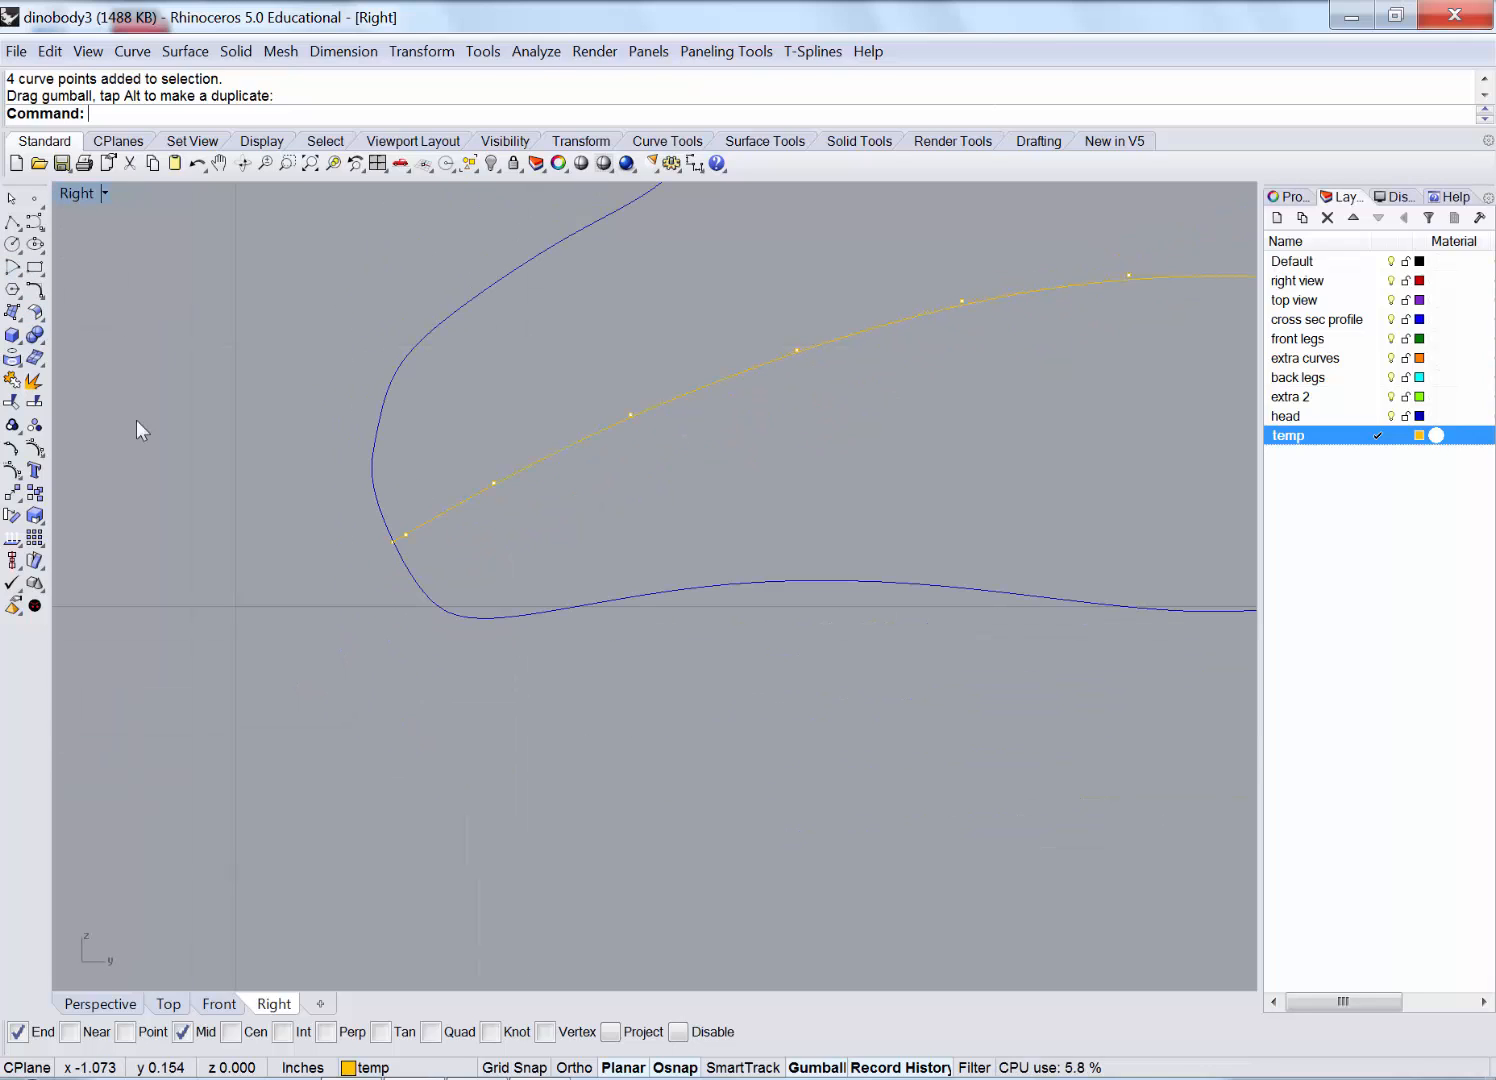
right_click(36, 450)
scroll(272, 520, "down", 3)
double_click(72, 195)
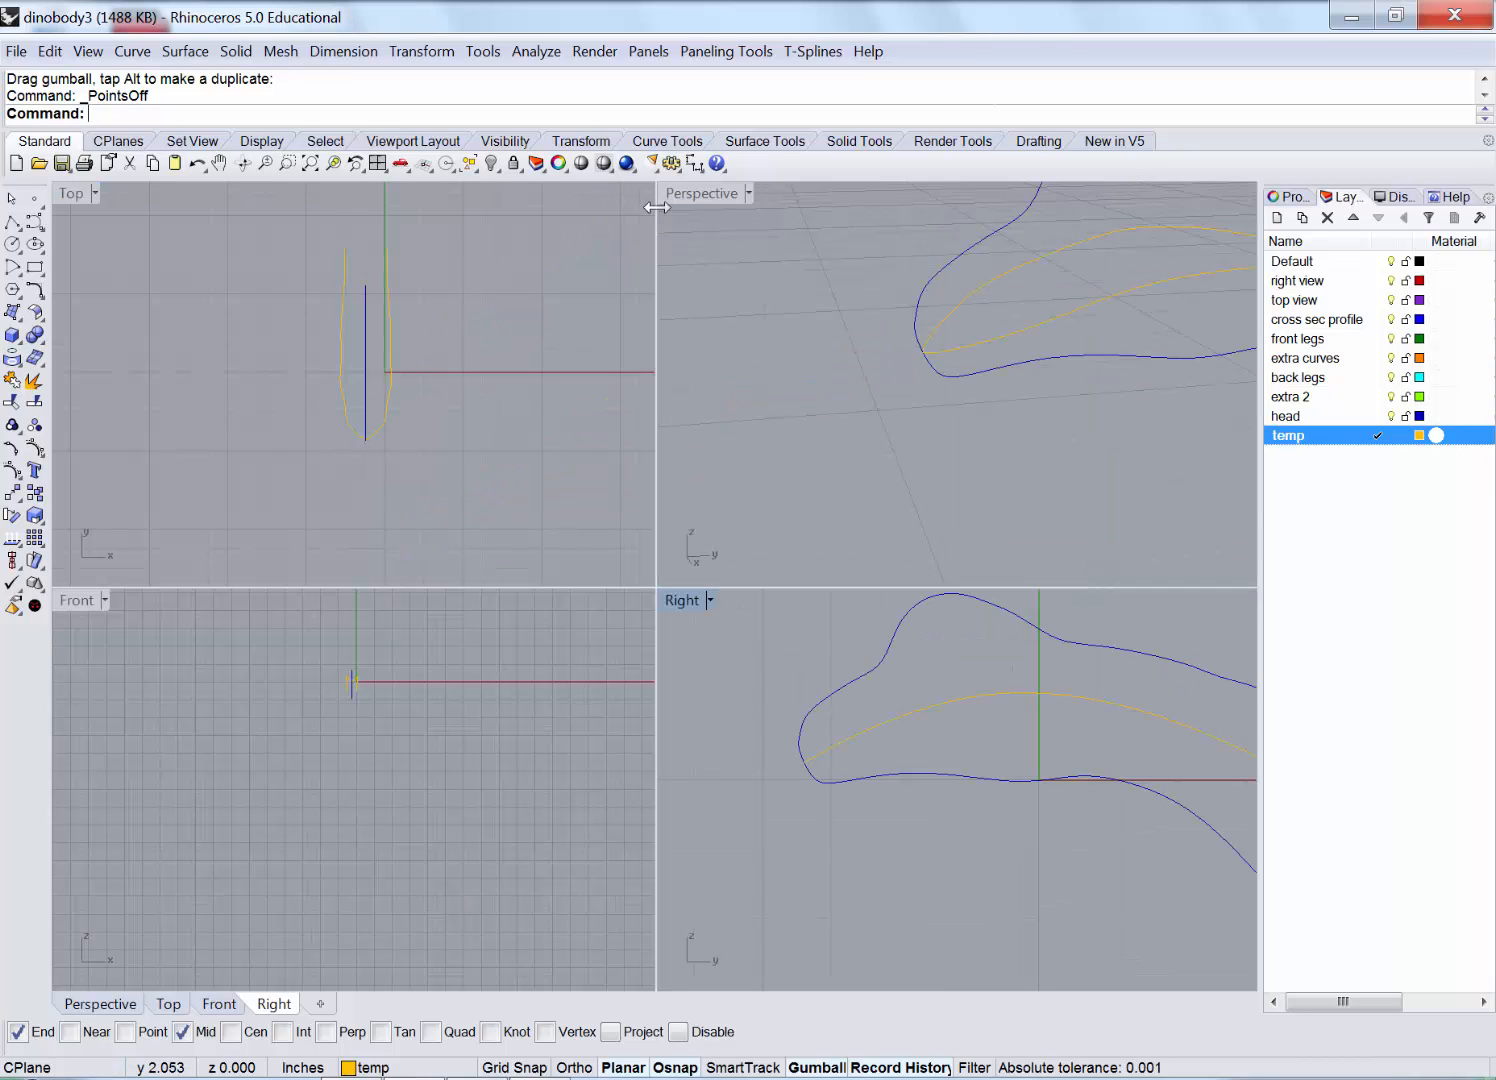
Orbit the Perspective view to inspect where the gold guide crosses the blue outline.
double_click(701, 193)
right_click_drag(675, 444, 775, 444)
scroll(551, 511, "up", 4)
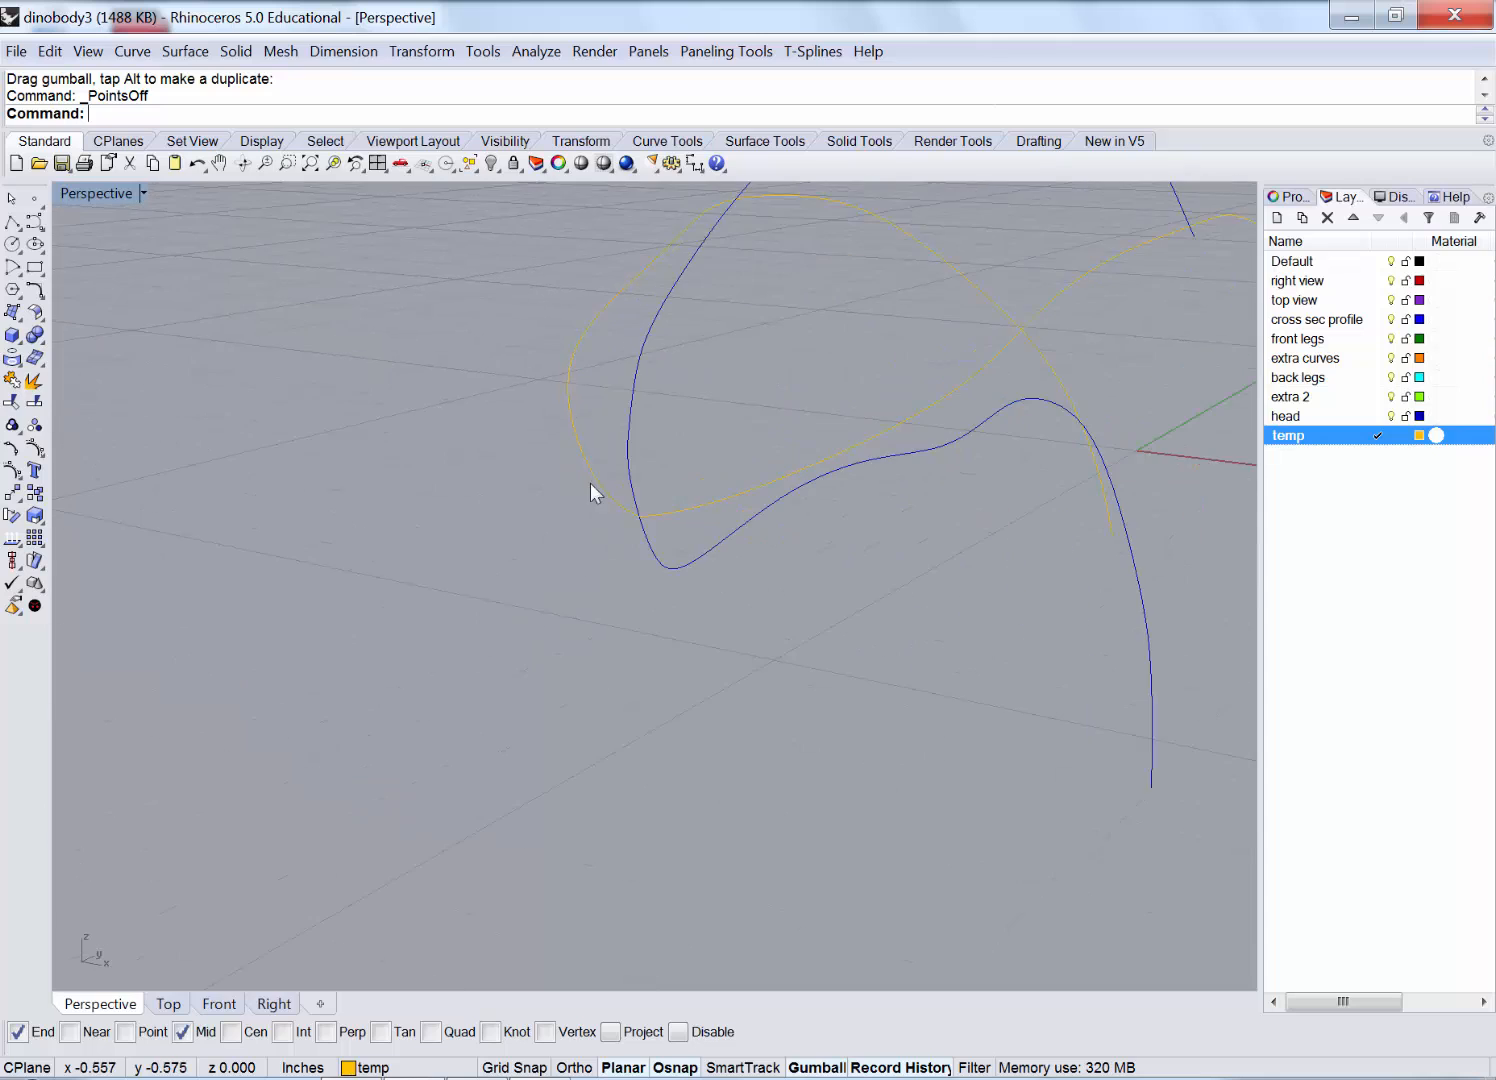
right_click_drag(590, 483, 629, 505)
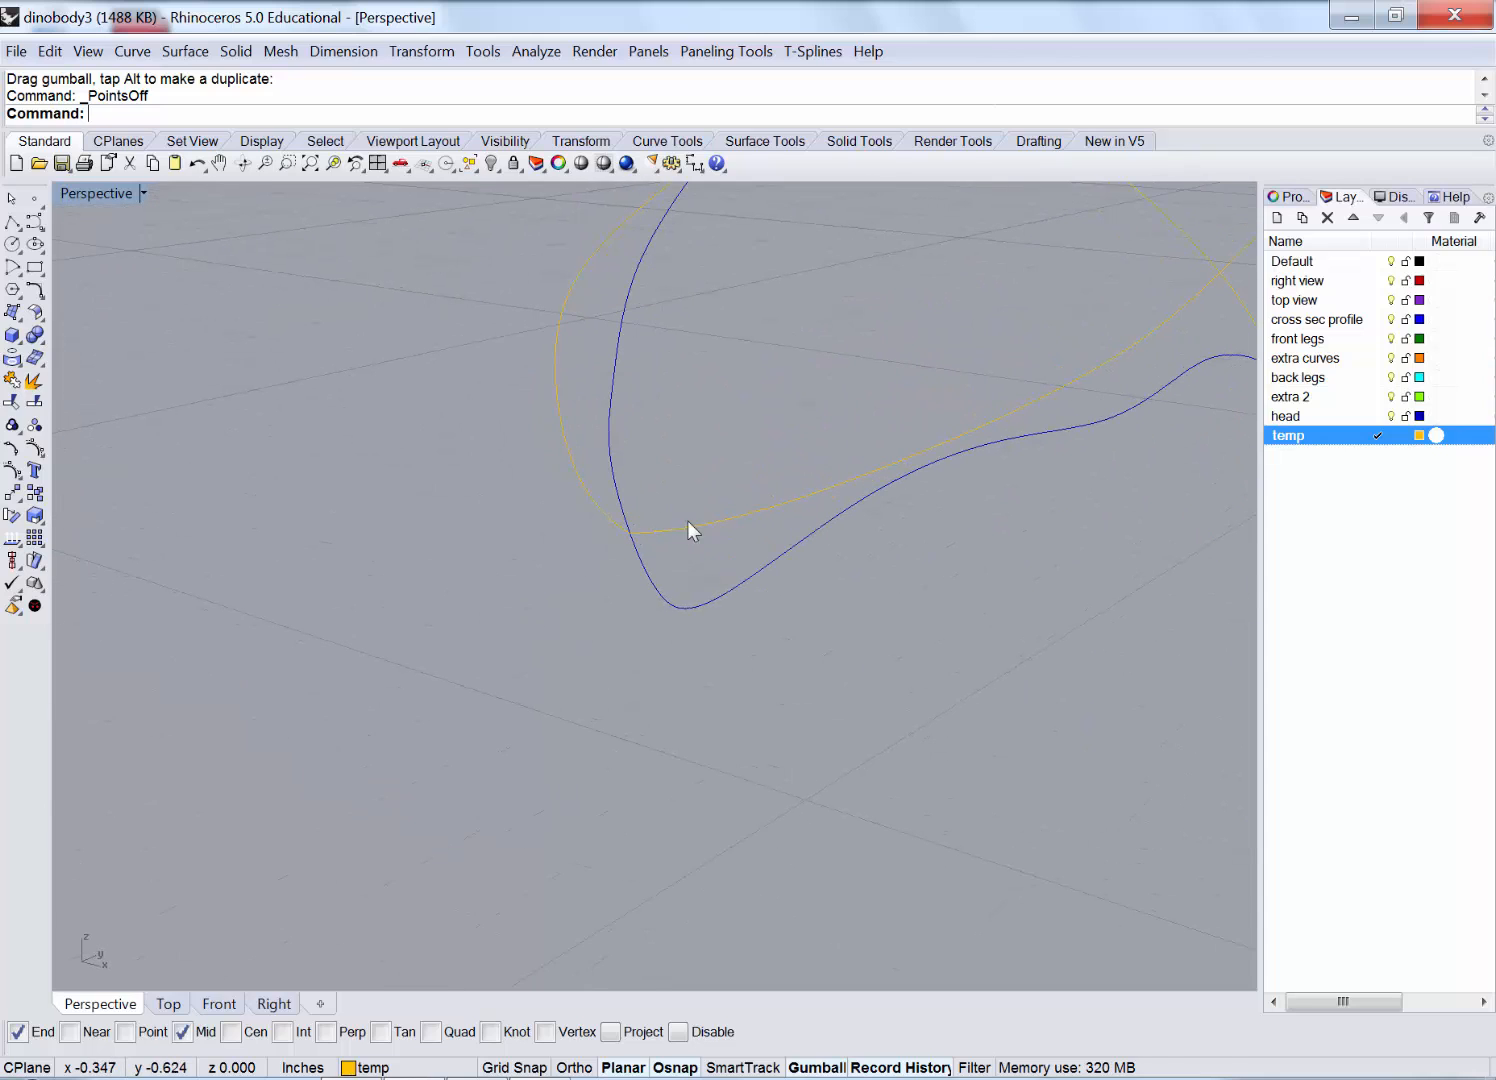
left_click(645, 531)
left_click(608, 518)
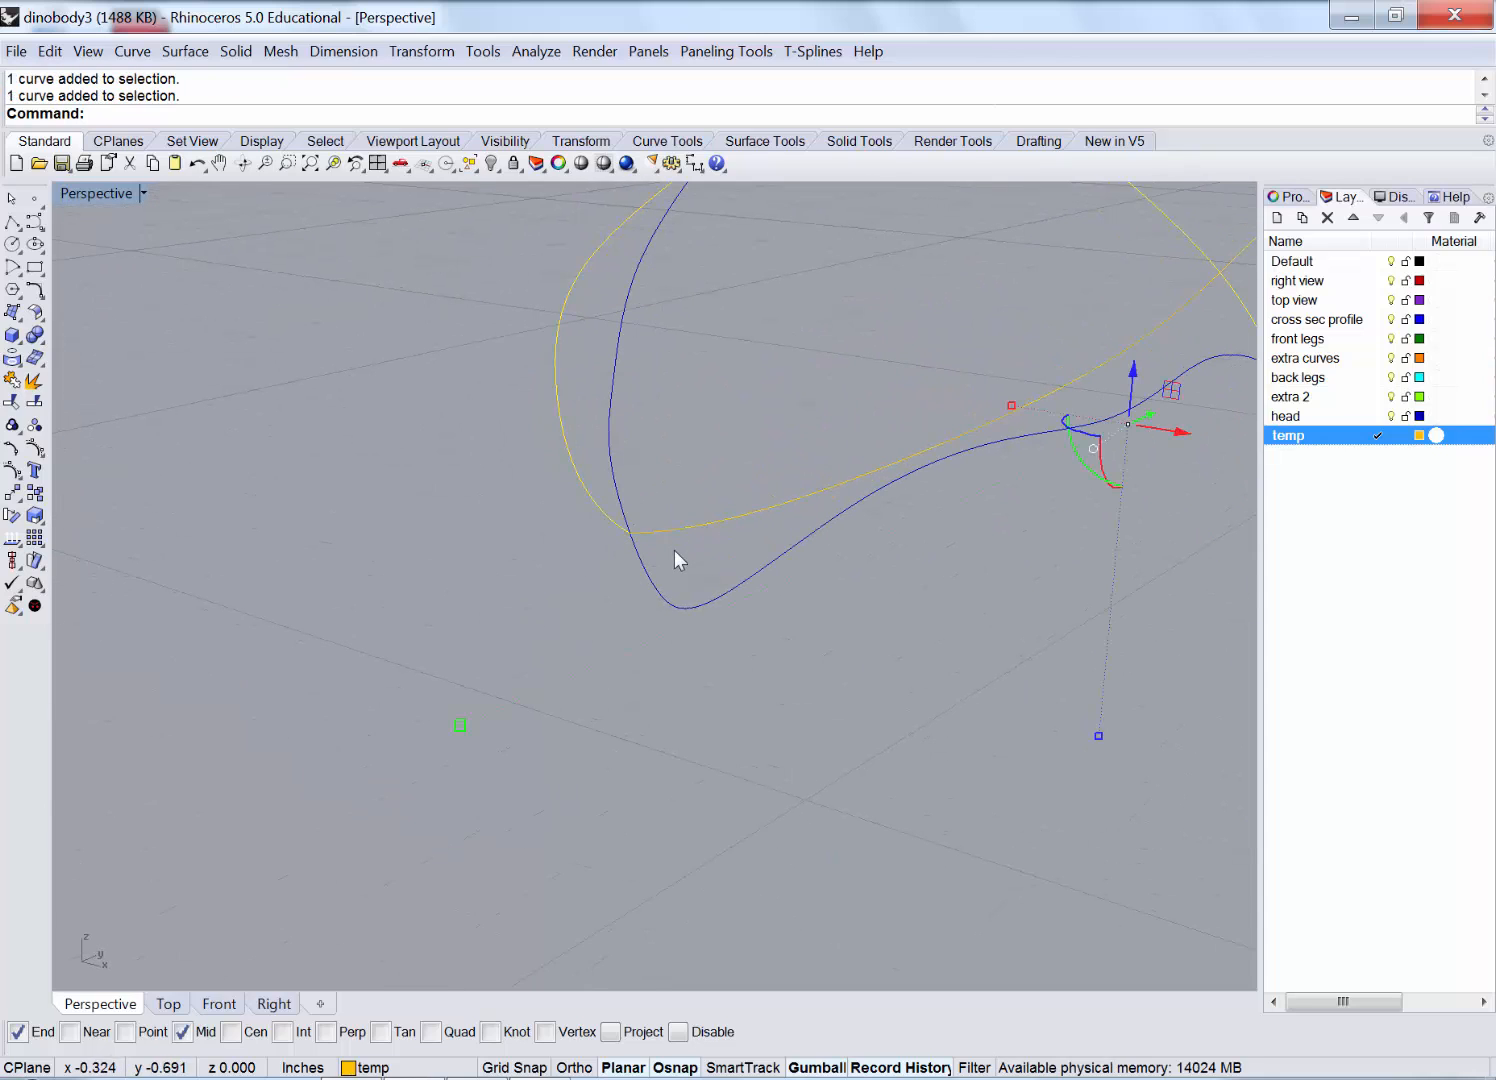
key("Escape")
scroll(630, 540, "up", 5)
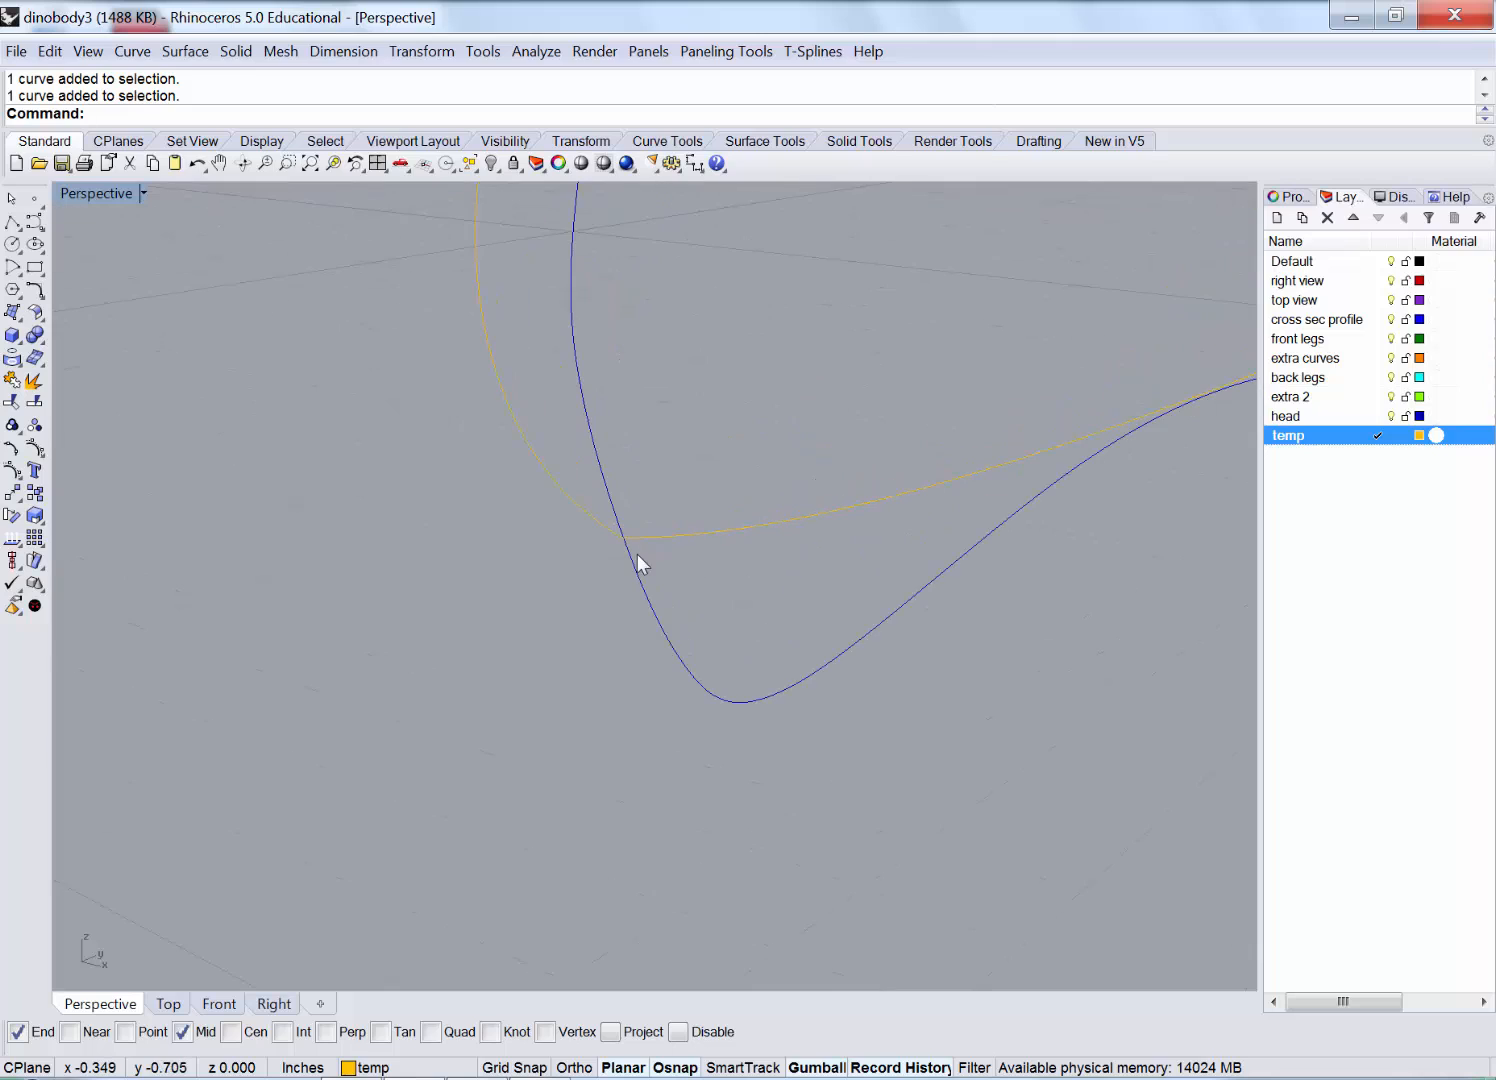
Place a point with Near osnap where the gold curve meets the blue outline.
left_click(35, 198)
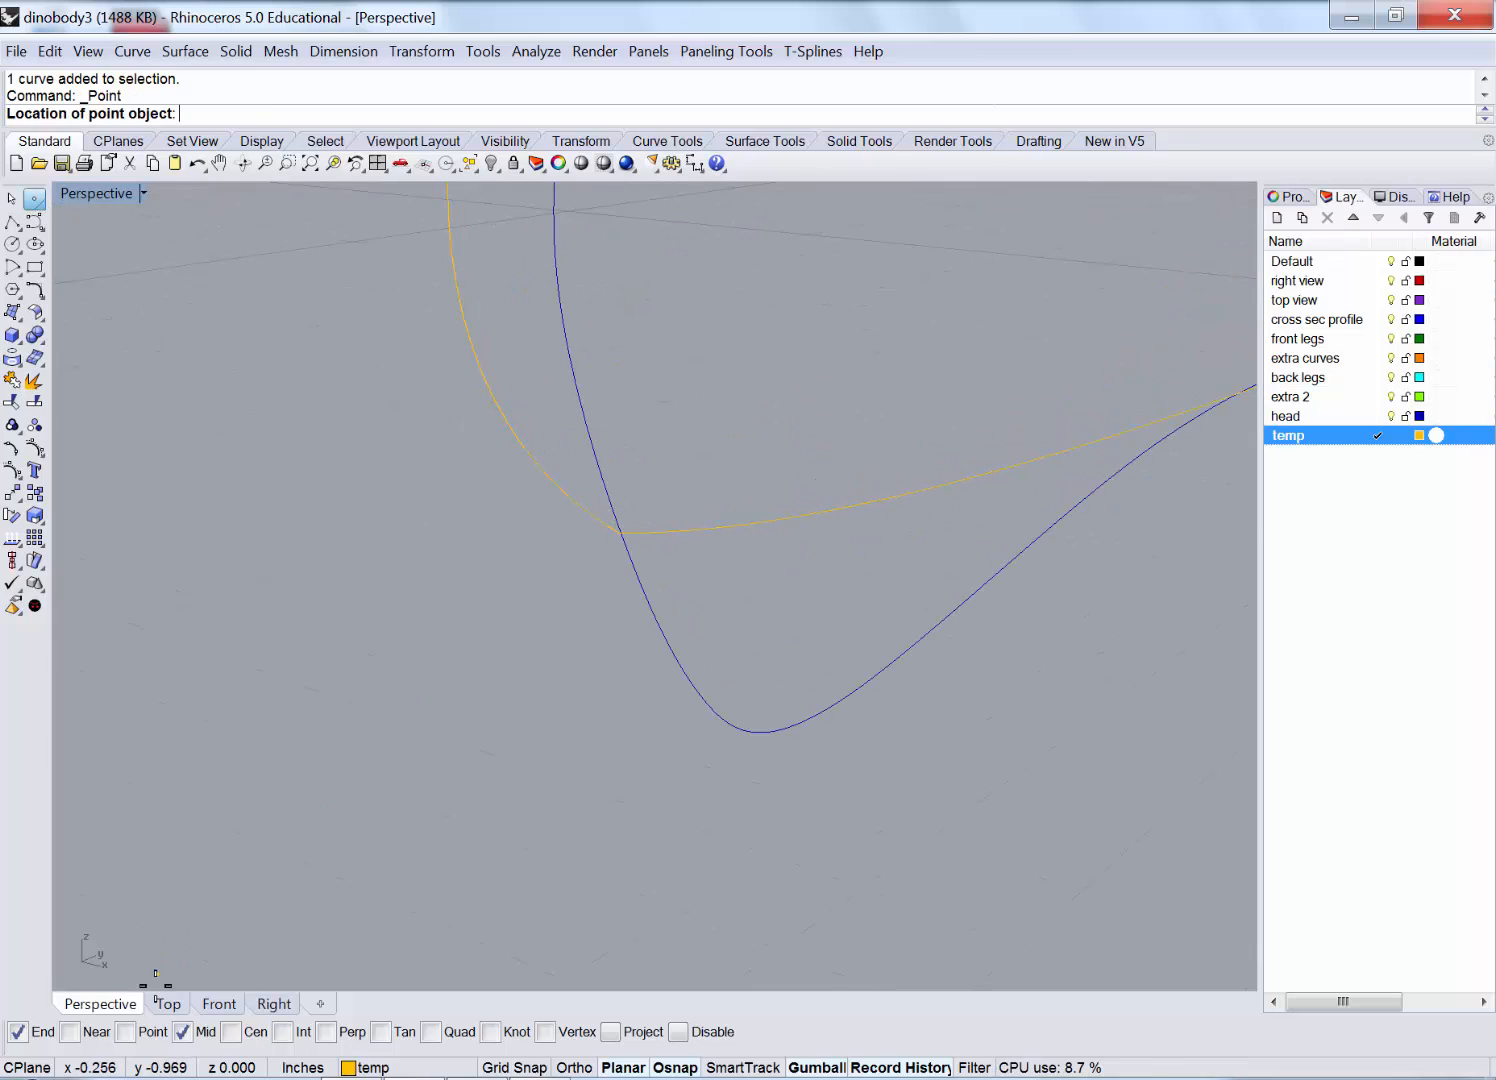
left_click(95, 1036)
scroll(594, 494, "up", 1)
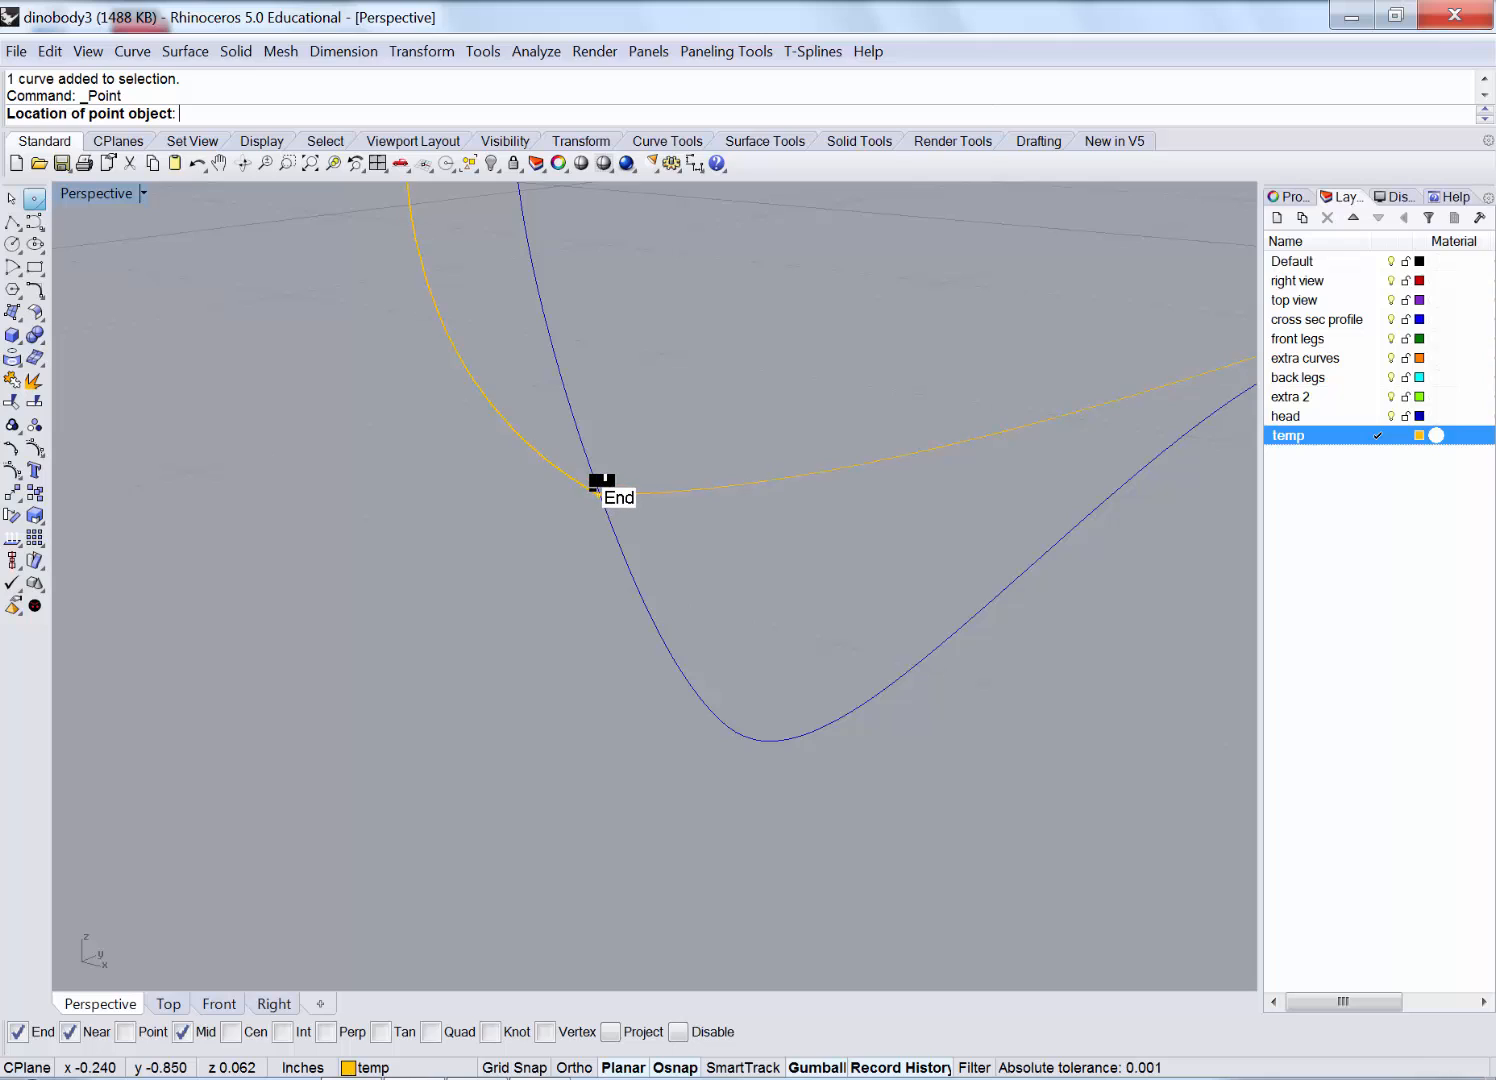
scroll(593, 490, "up", 2)
scroll(597, 484, "up", 3)
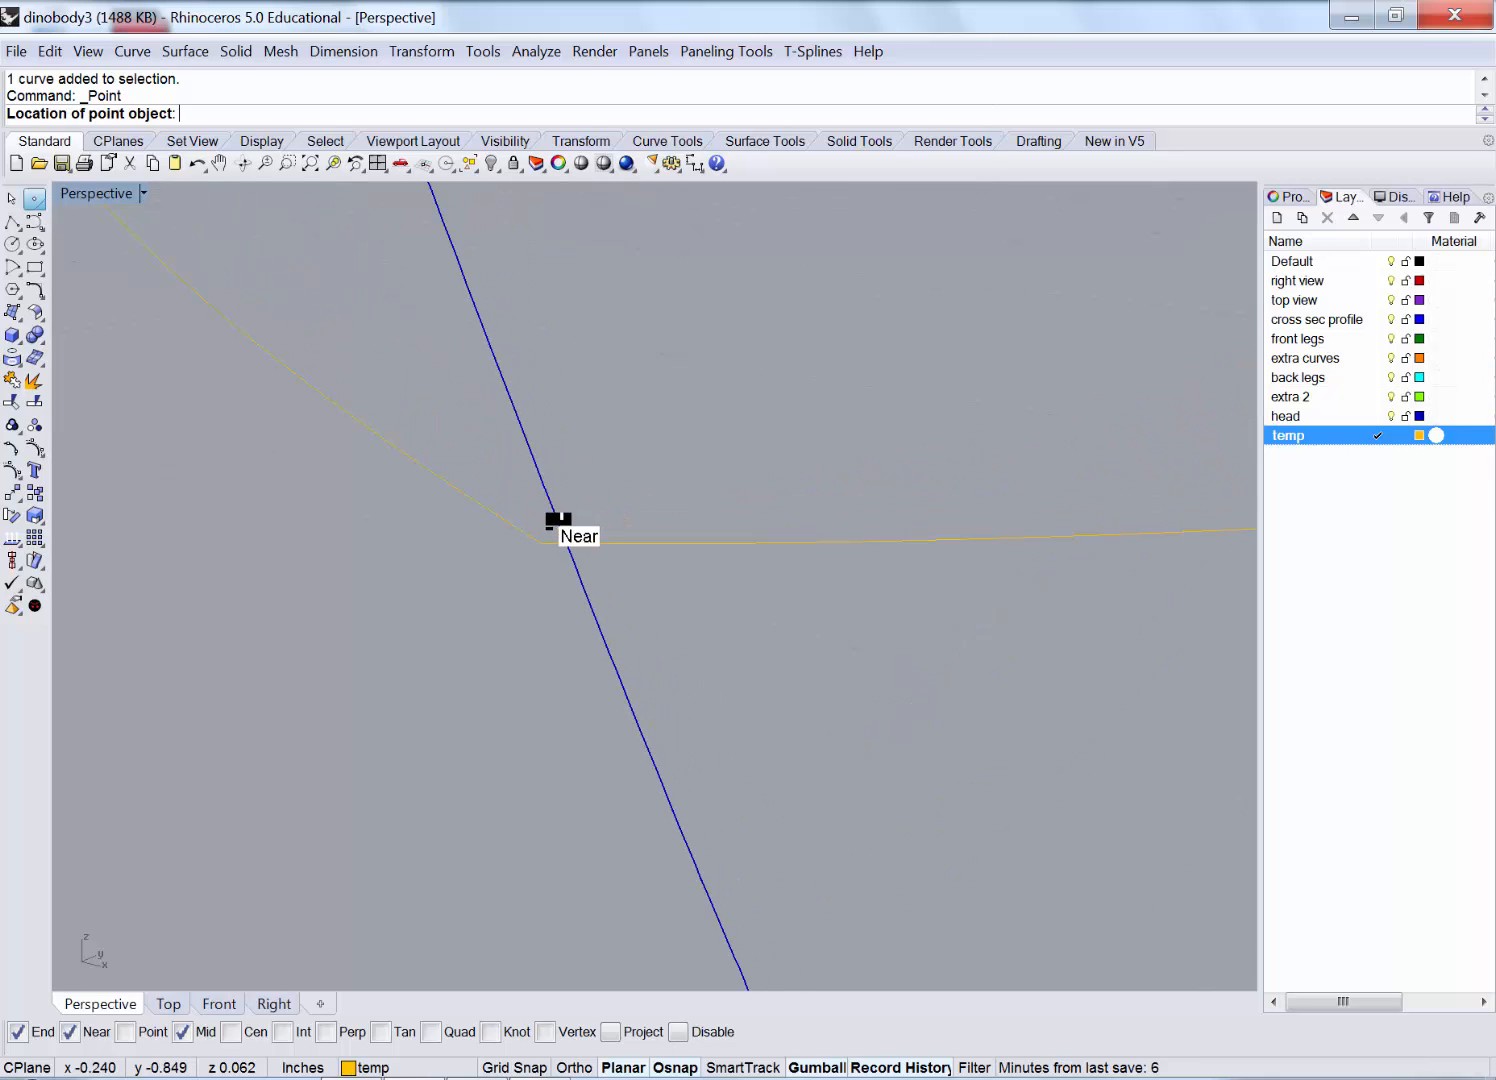
left_click(559, 527)
scroll(543, 574, "down", 1)
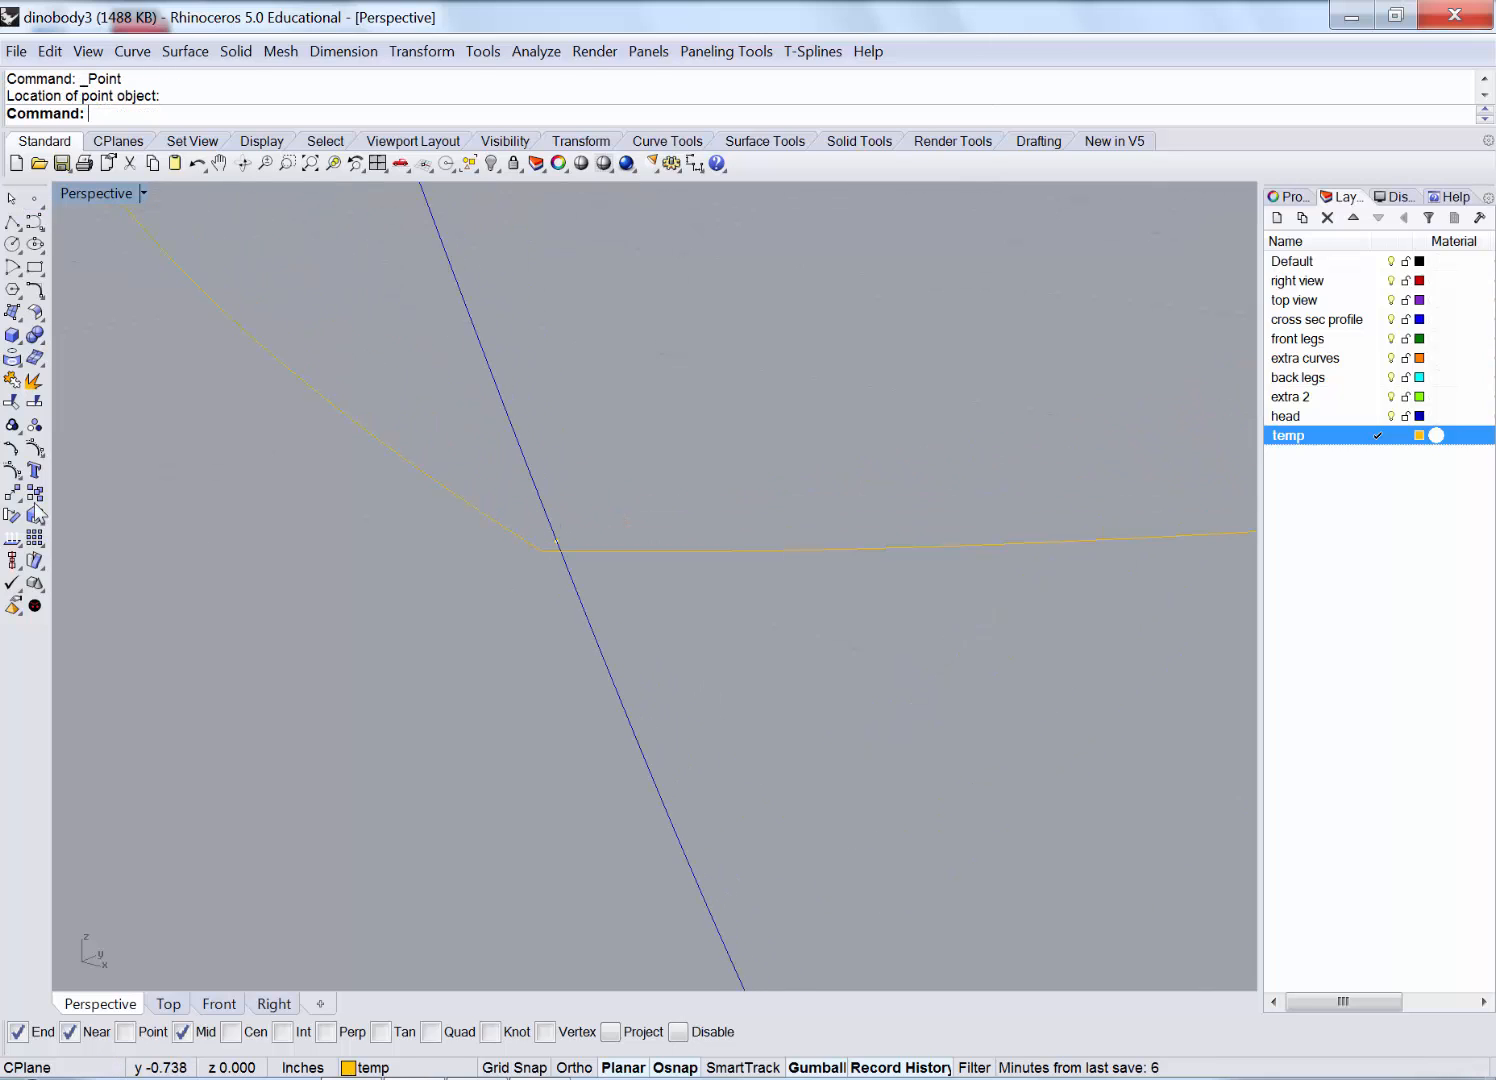
Split the blue head outline at the new point into two pieces.
left_click(36, 400)
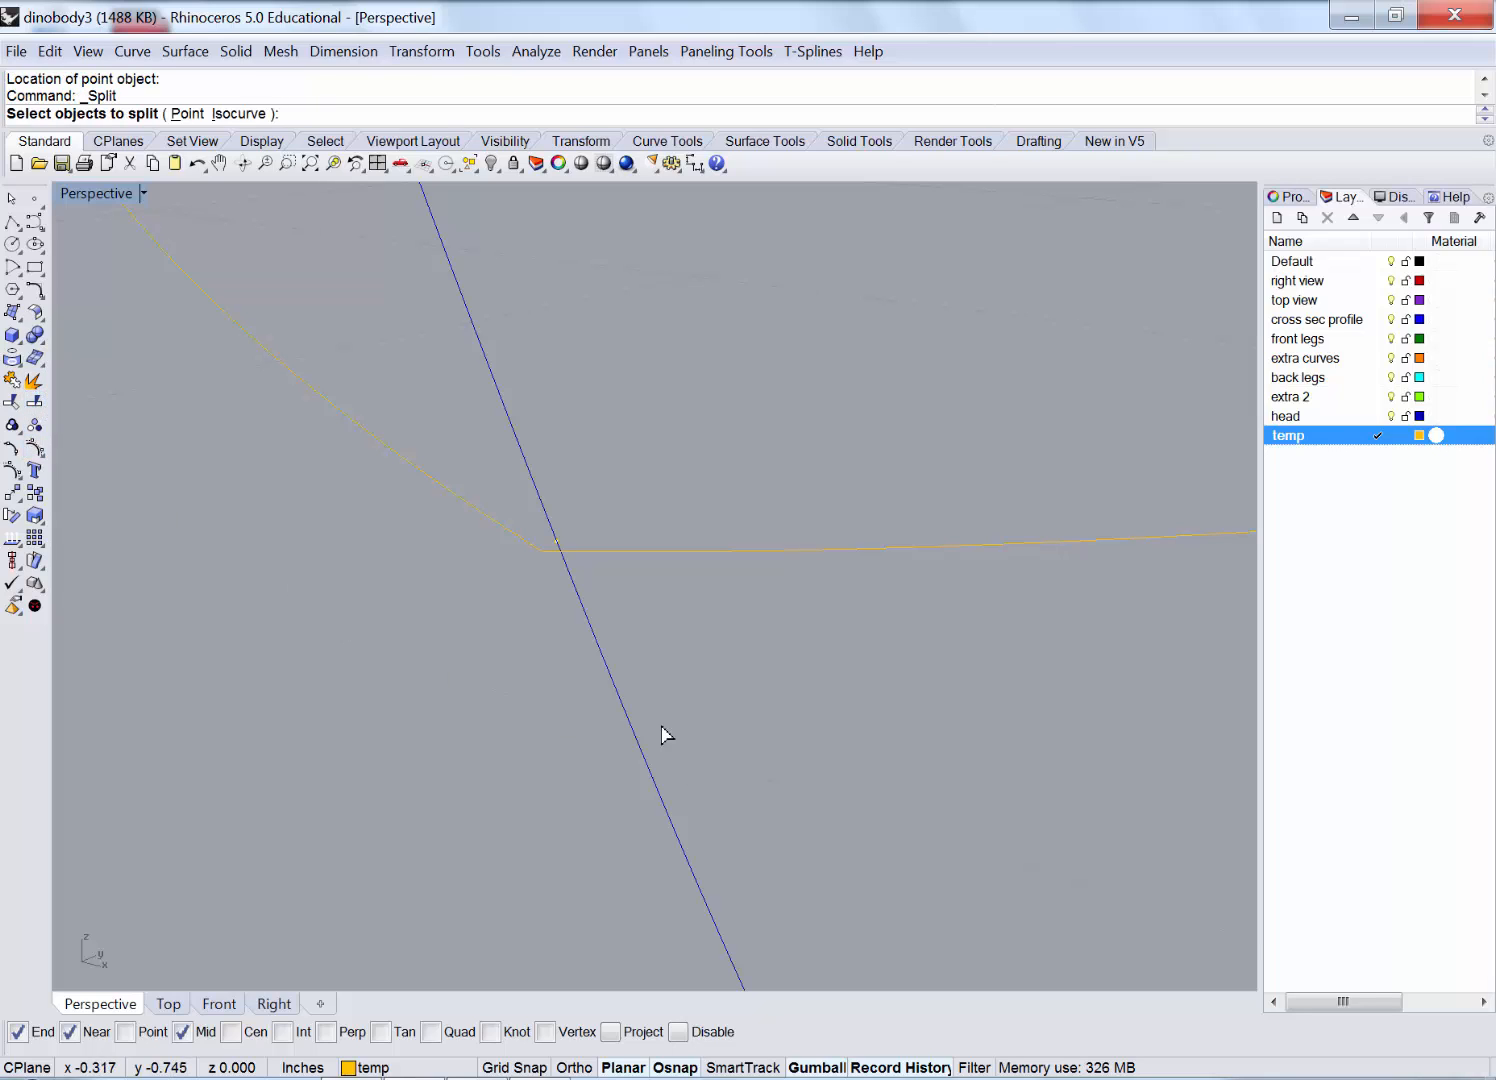
left_click_drag(575, 711, 569, 713)
key("Return")
left_click(557, 541)
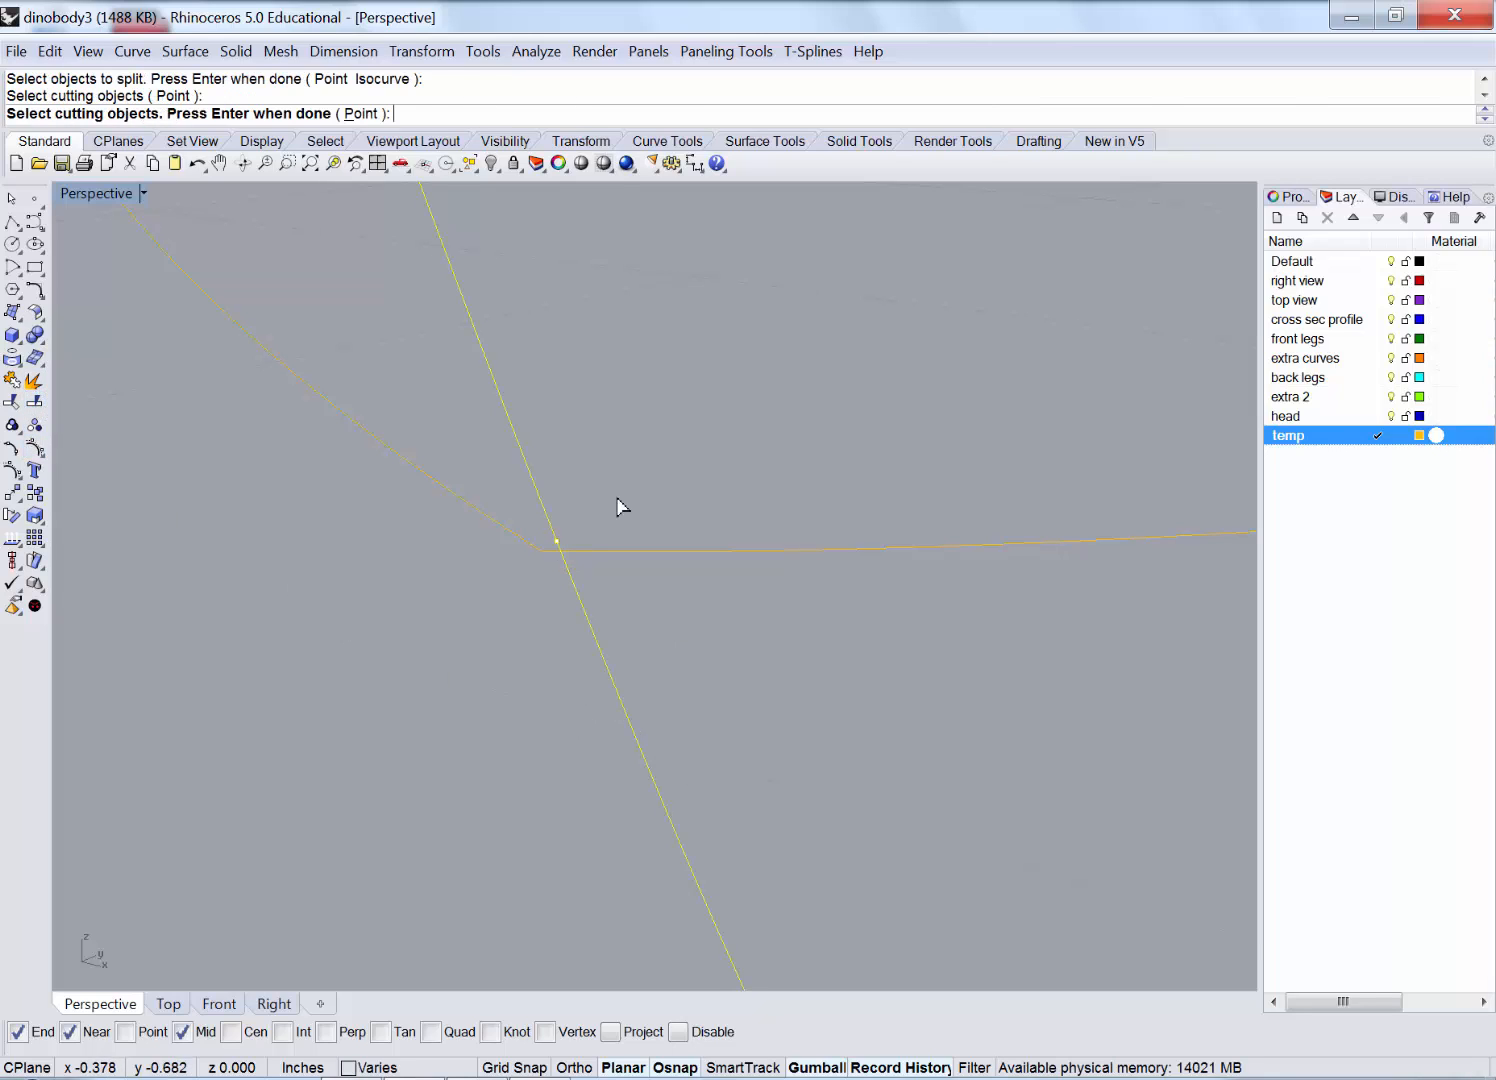
key("Return")
left_click(535, 496)
left_click(615, 684)
left_click(410, 744)
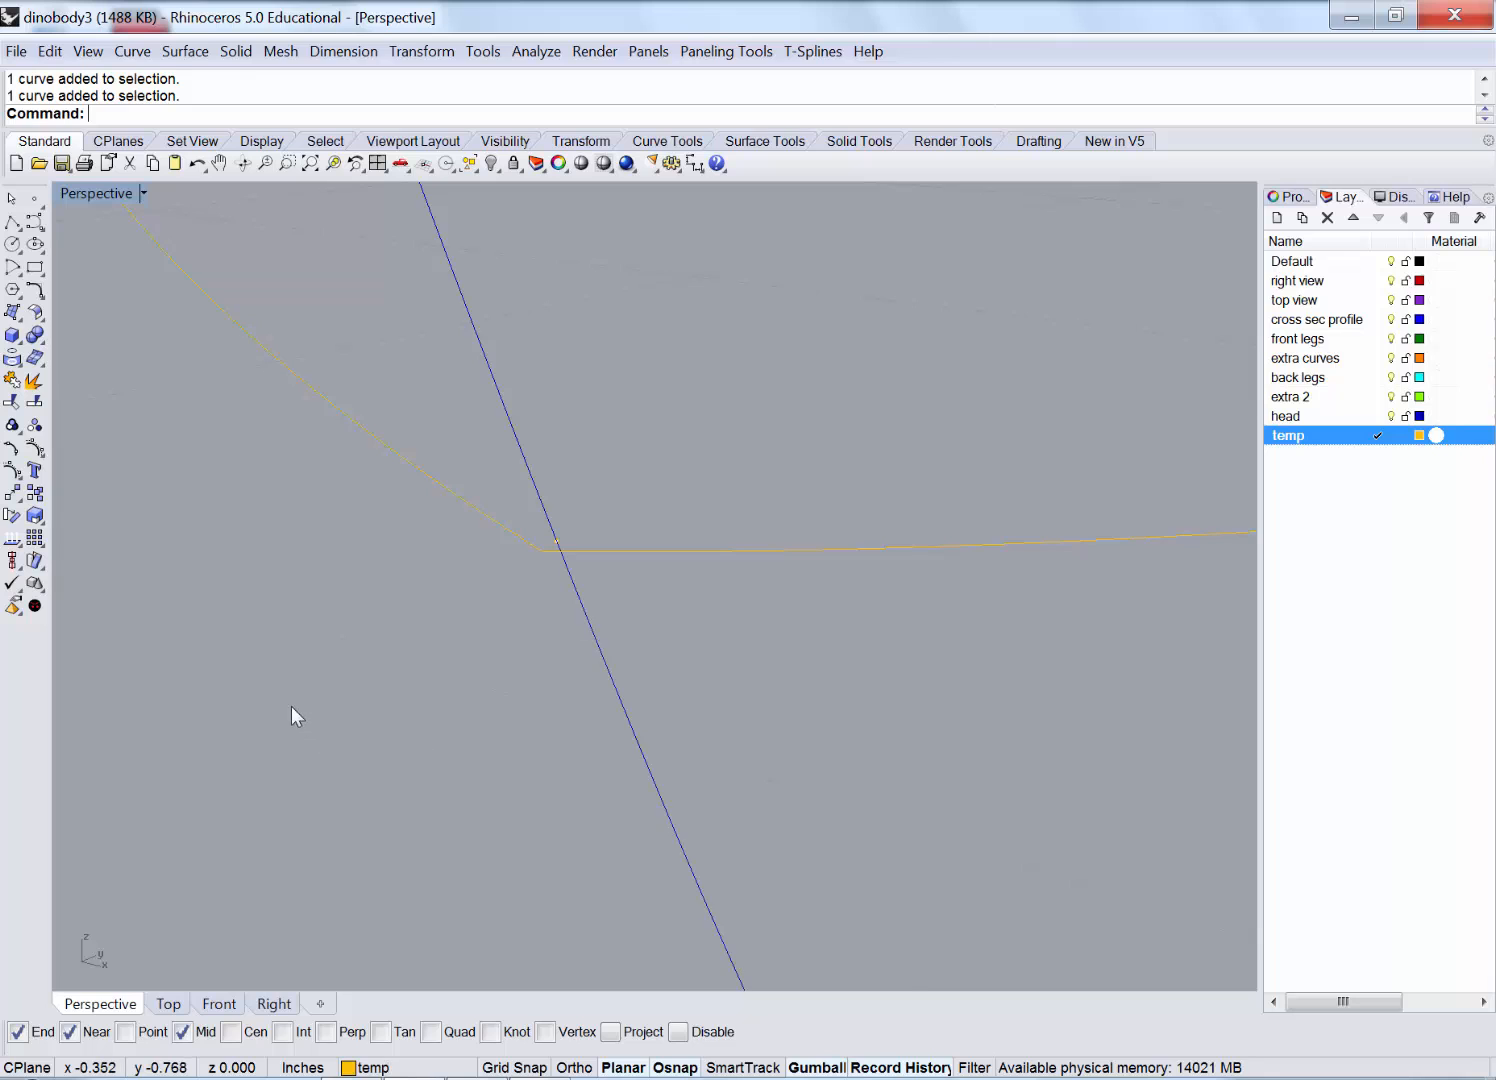
scroll(273, 681, "down", 8)
scroll(266, 669, "down", 8)
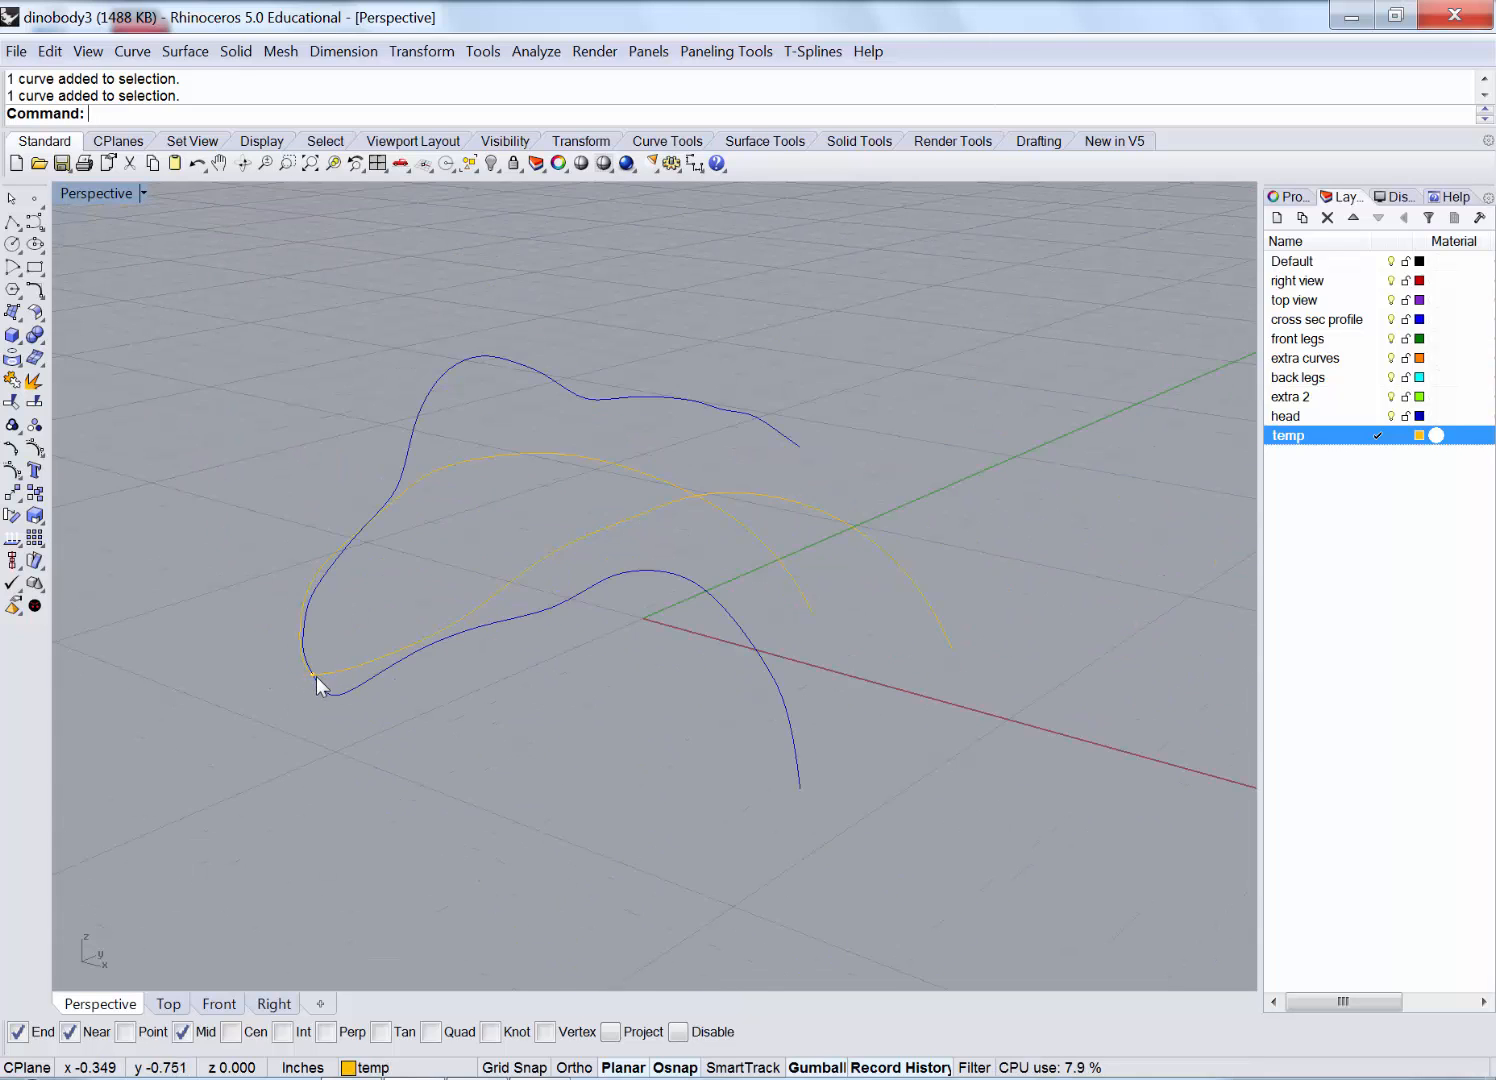
right_click_drag(317, 682, 360, 514)
Review the split head curves in the Right and Perspective views, then look for Cross-Section Profiles.
double_click(90, 194)
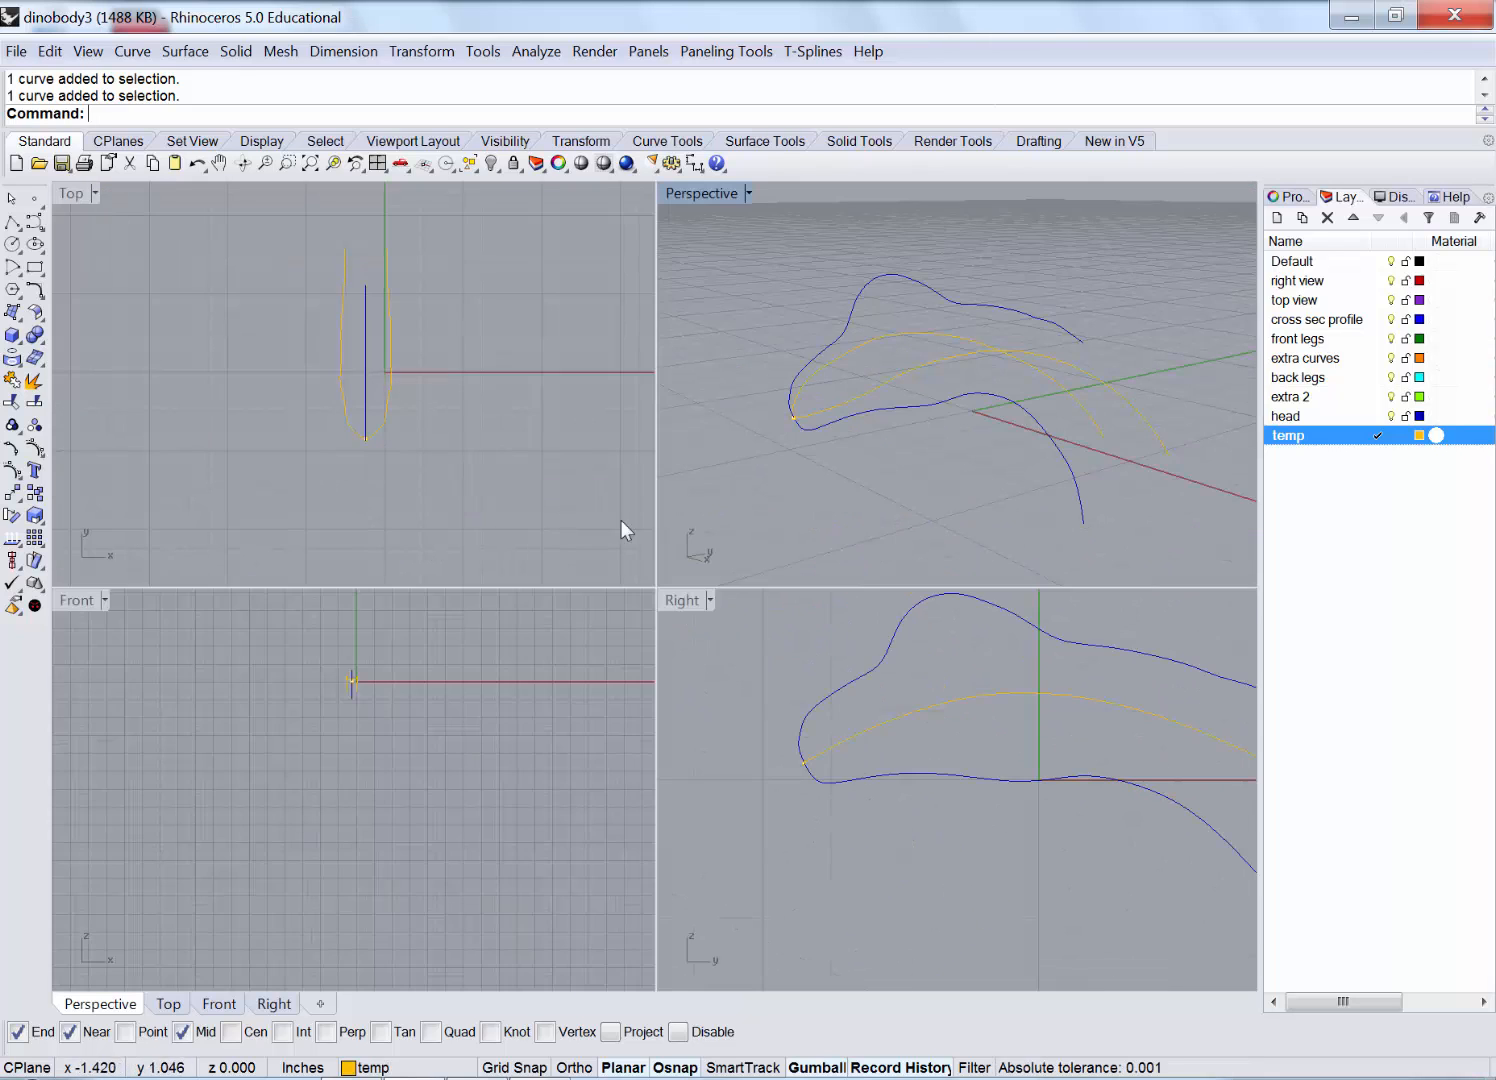
double_click(683, 600)
scroll(705, 622, "up", 6)
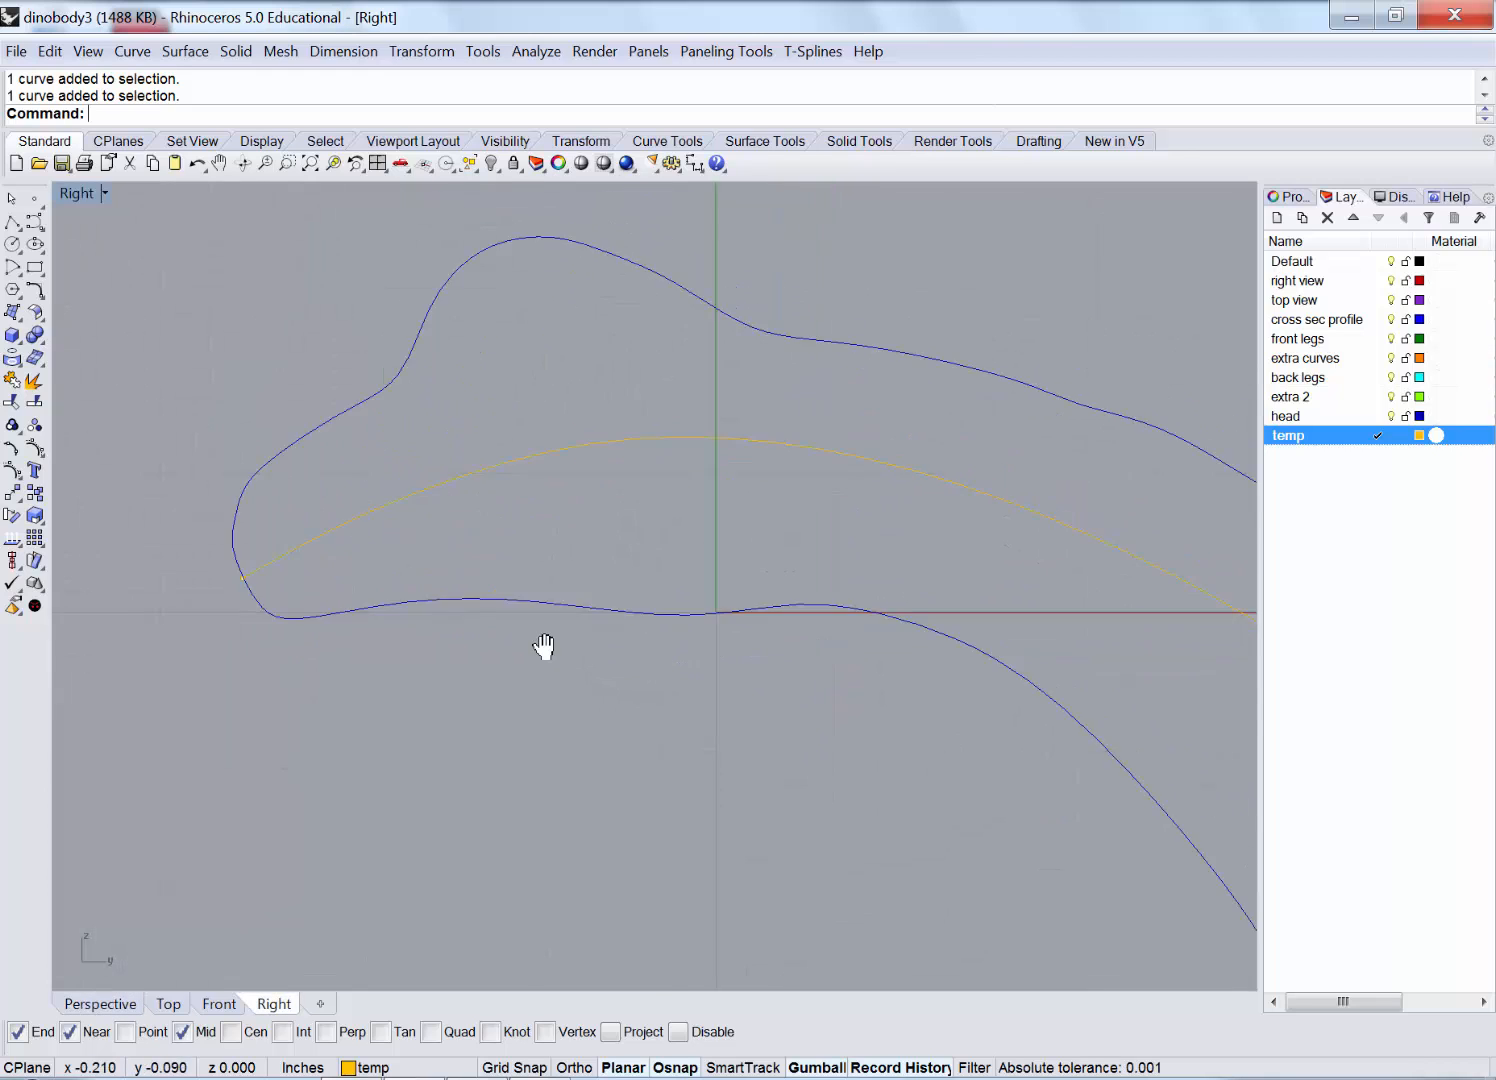
double_click(90, 192)
right_click_drag(794, 358, 861, 357)
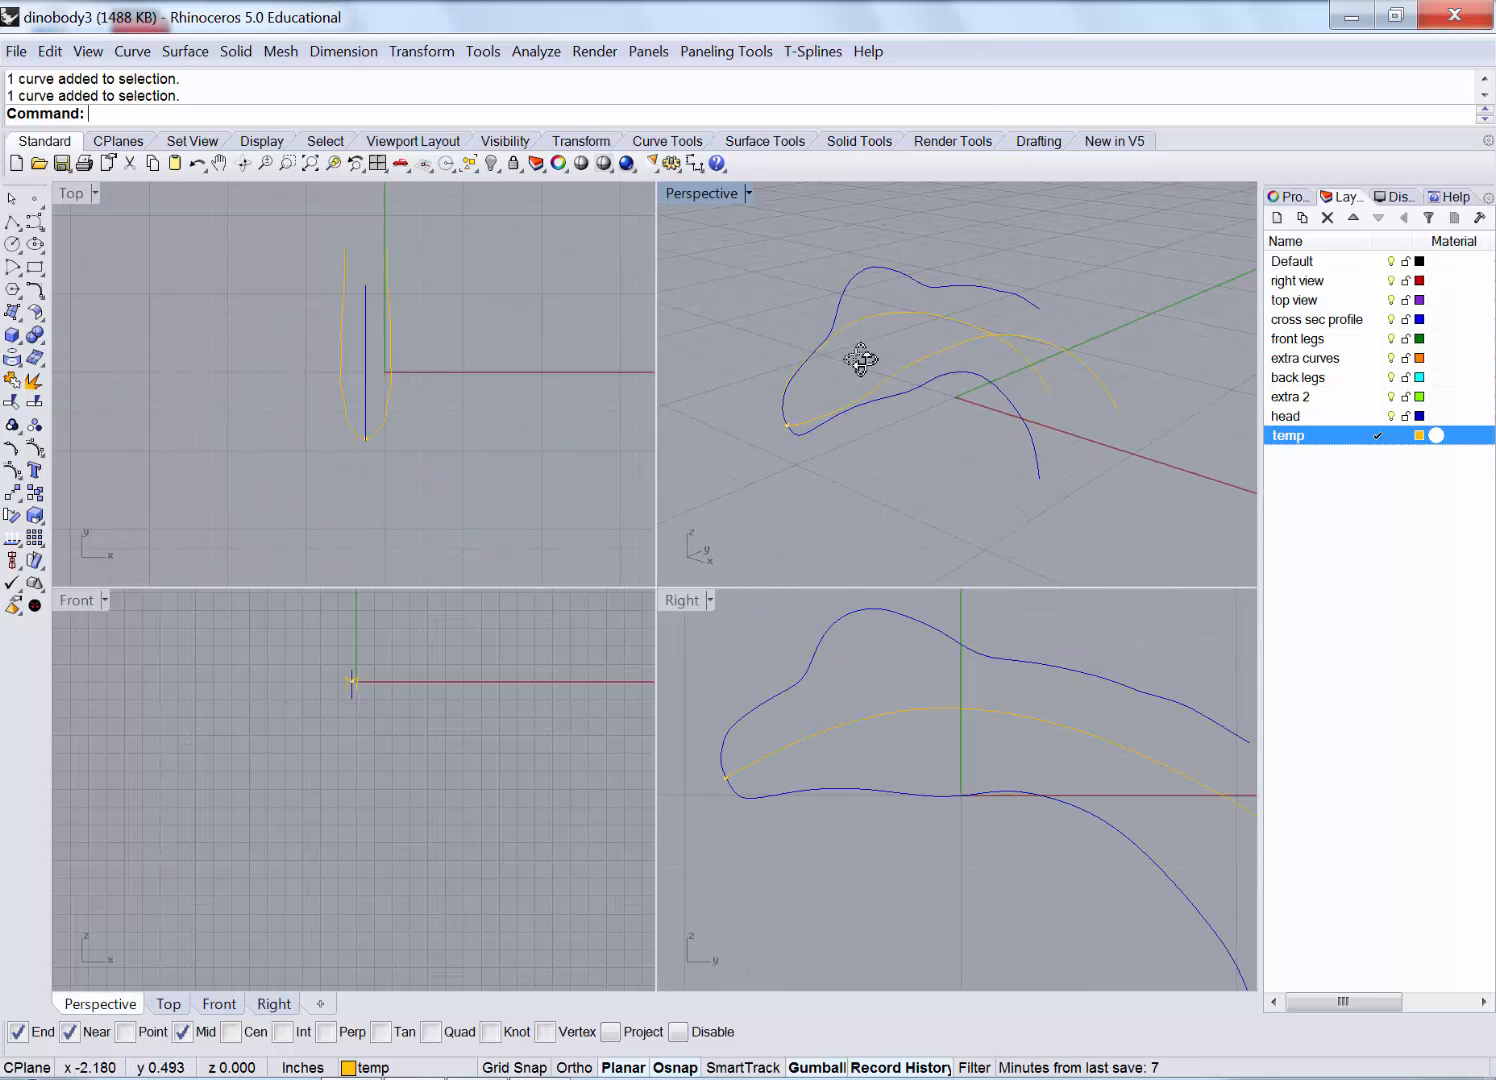
left_click(188, 55)
mouse_move(150, 55)
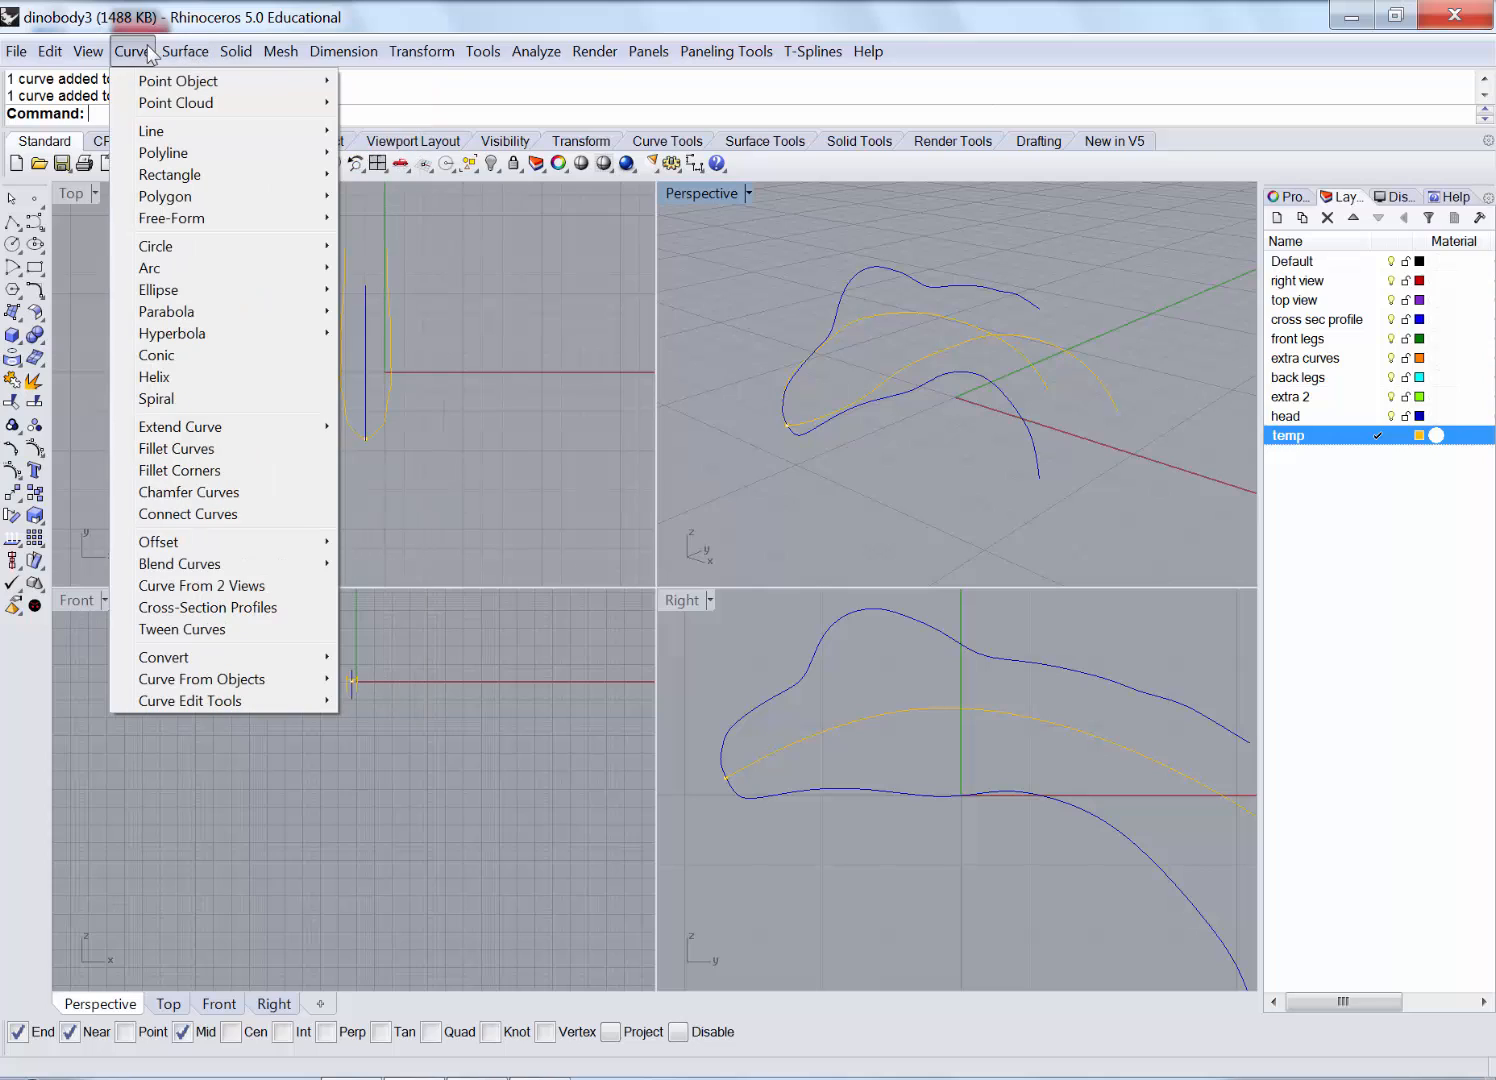
mouse_move(190, 679)
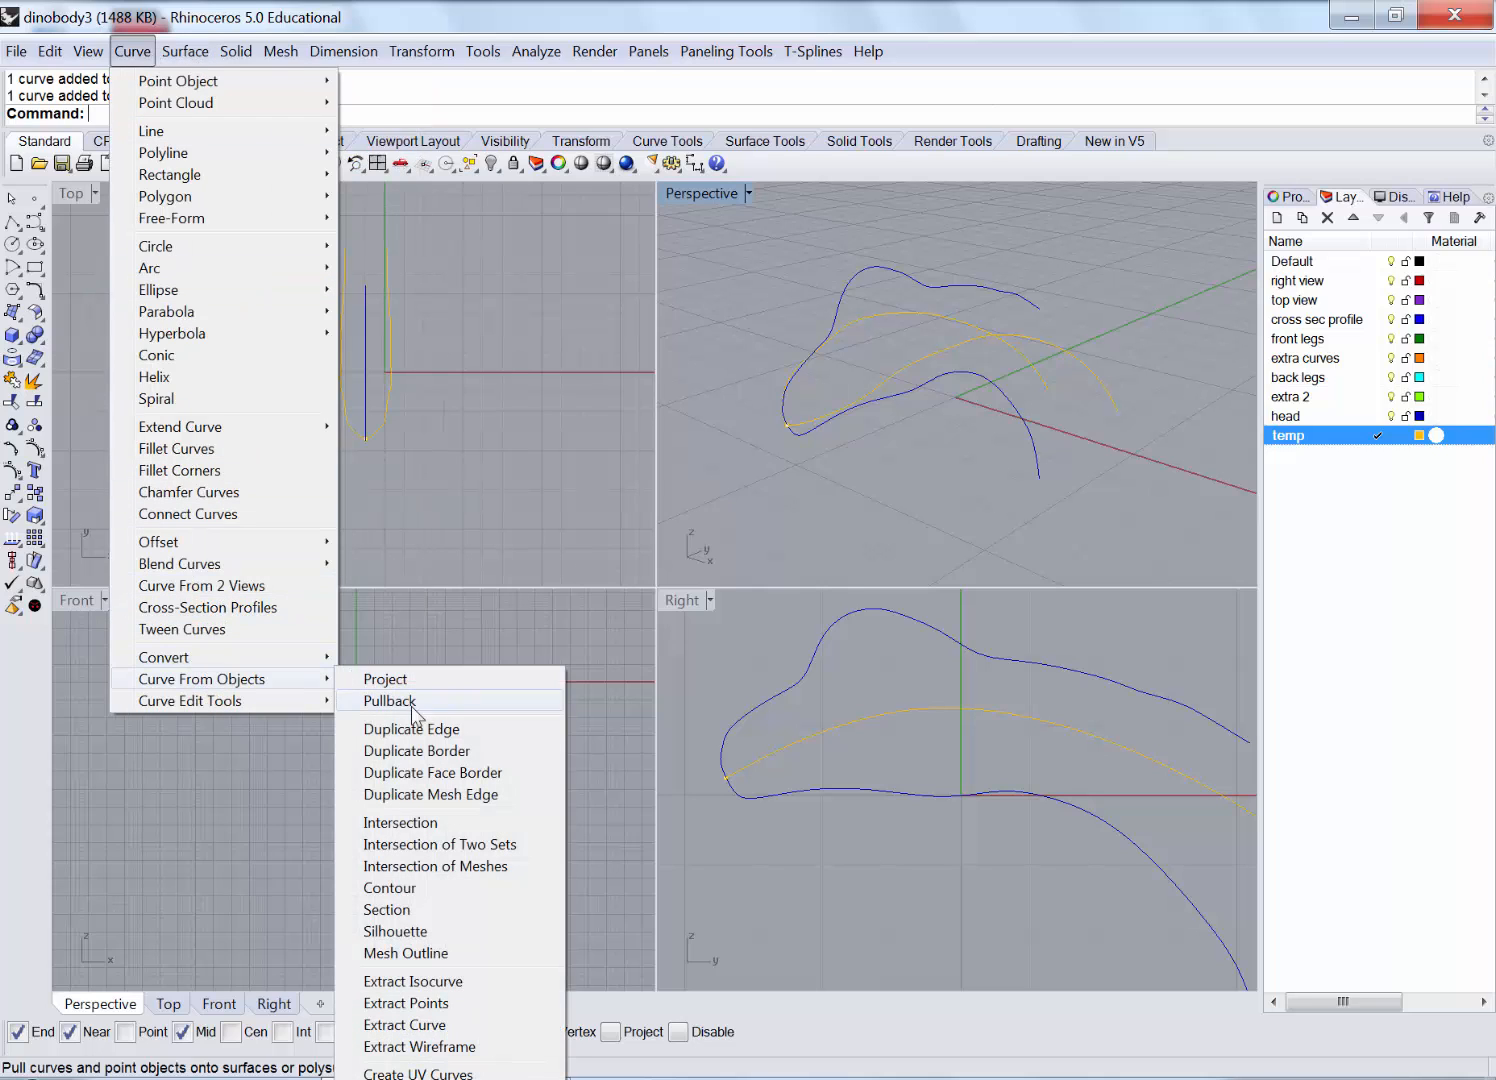
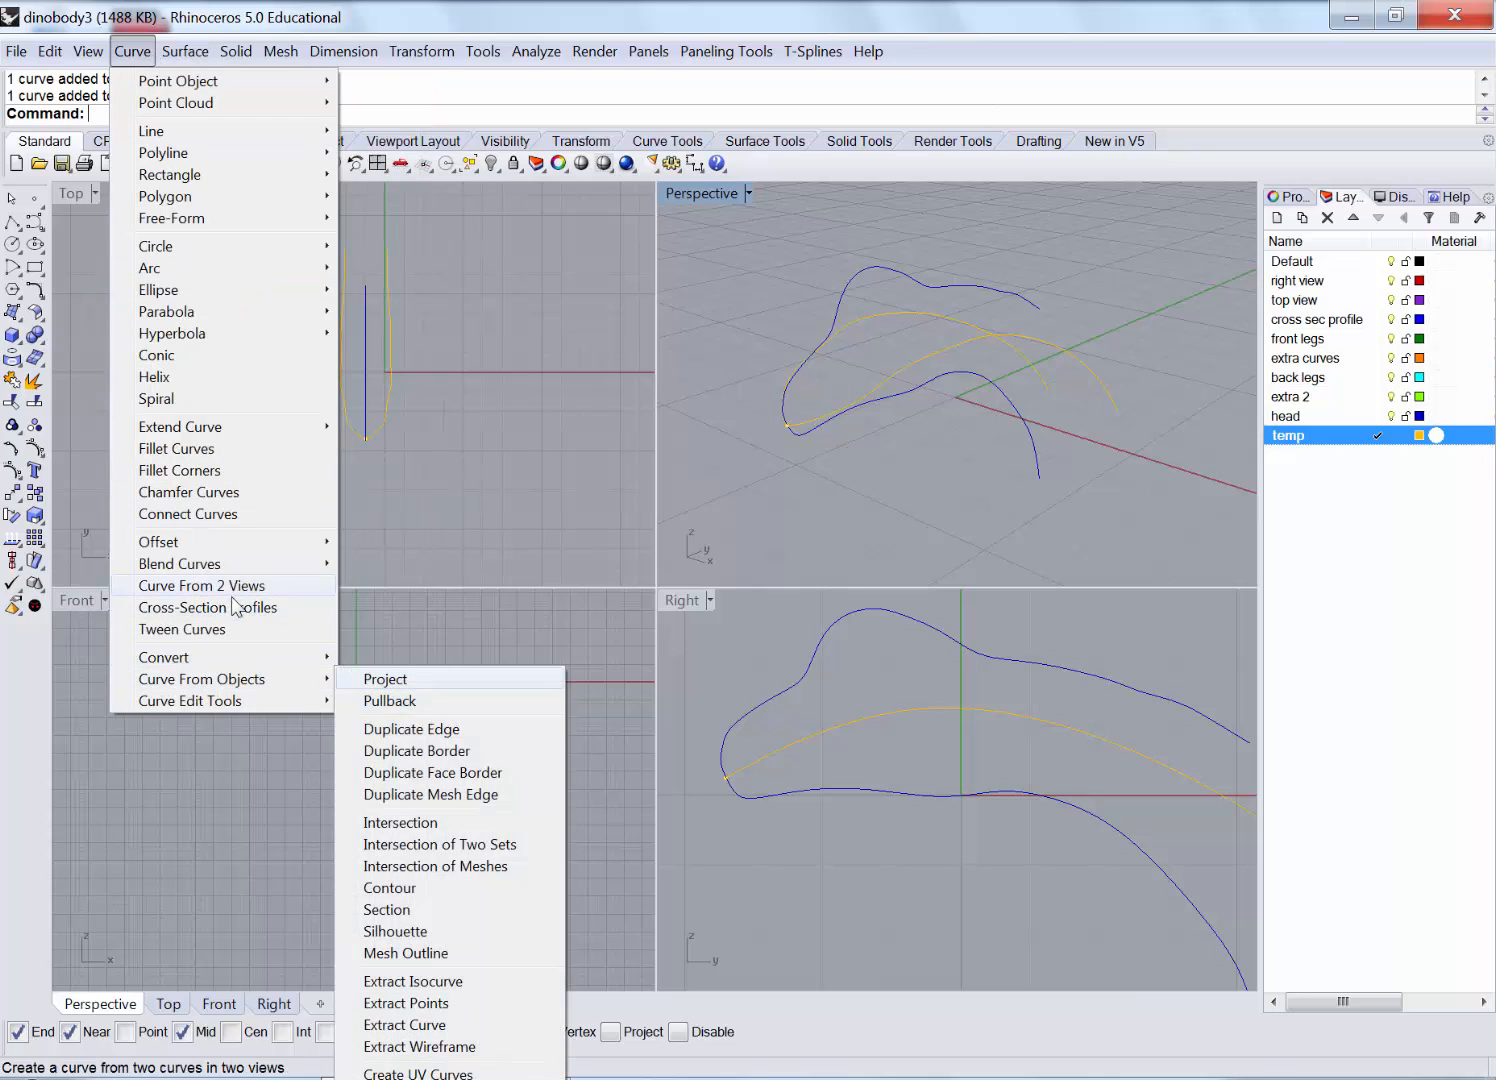
Start Cross-Section Profiles and pick the four body outline curves in order.
left_click(284, 606)
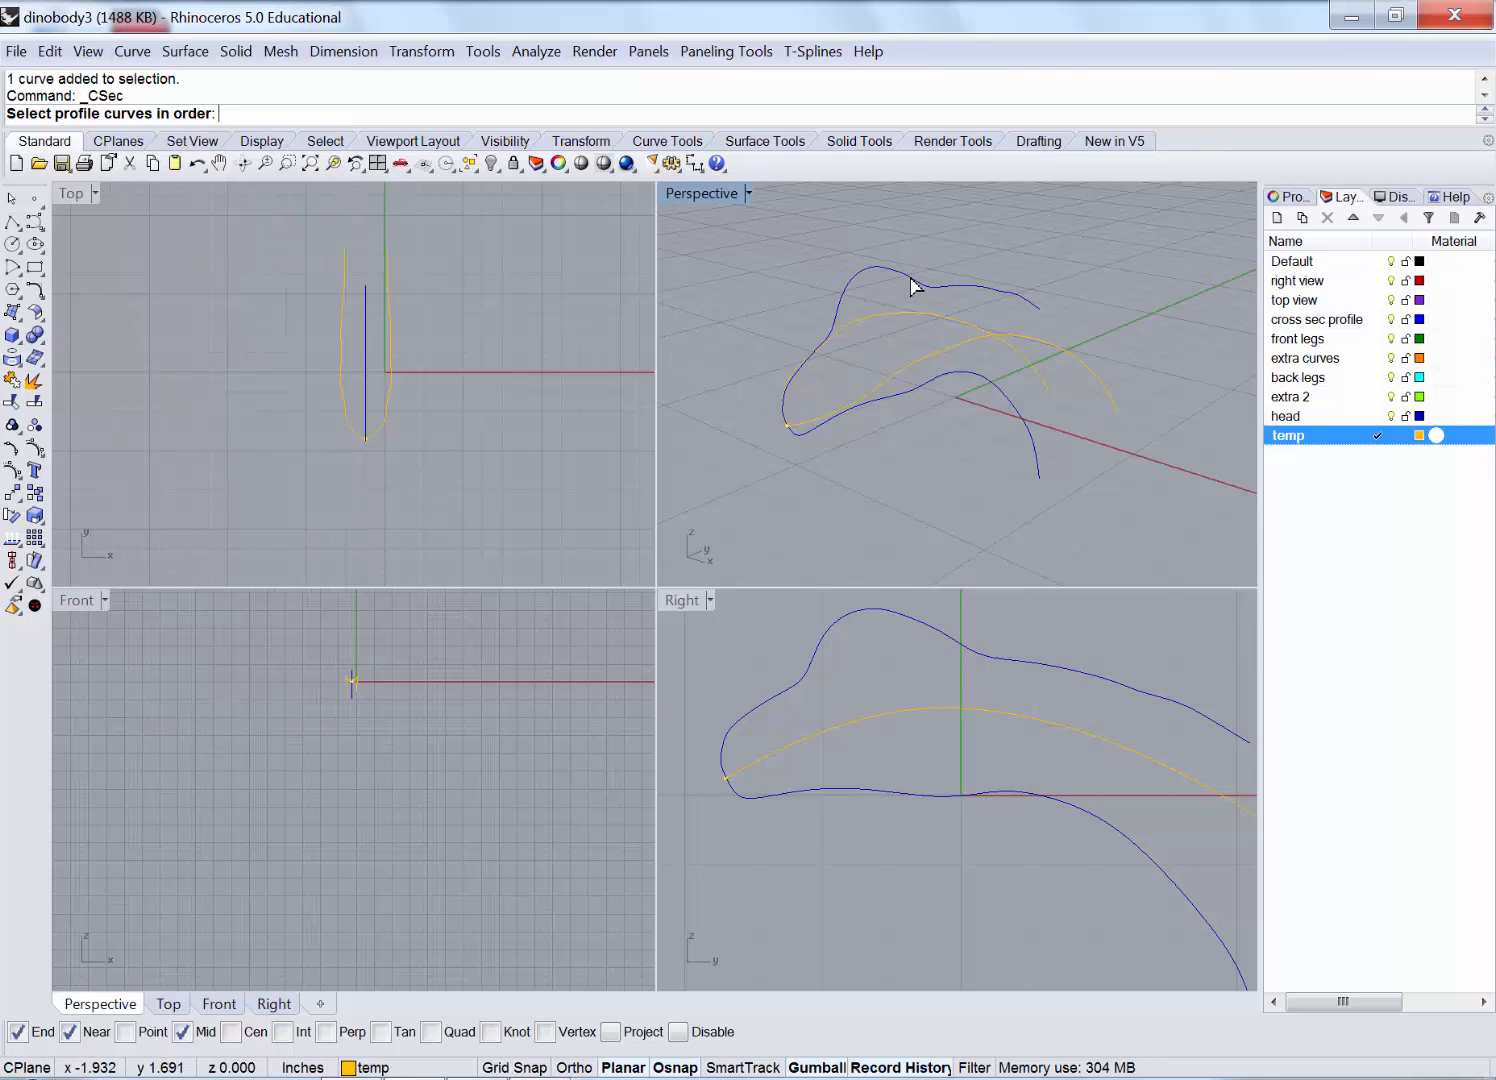
left_click(911, 281)
left_click(1100, 388)
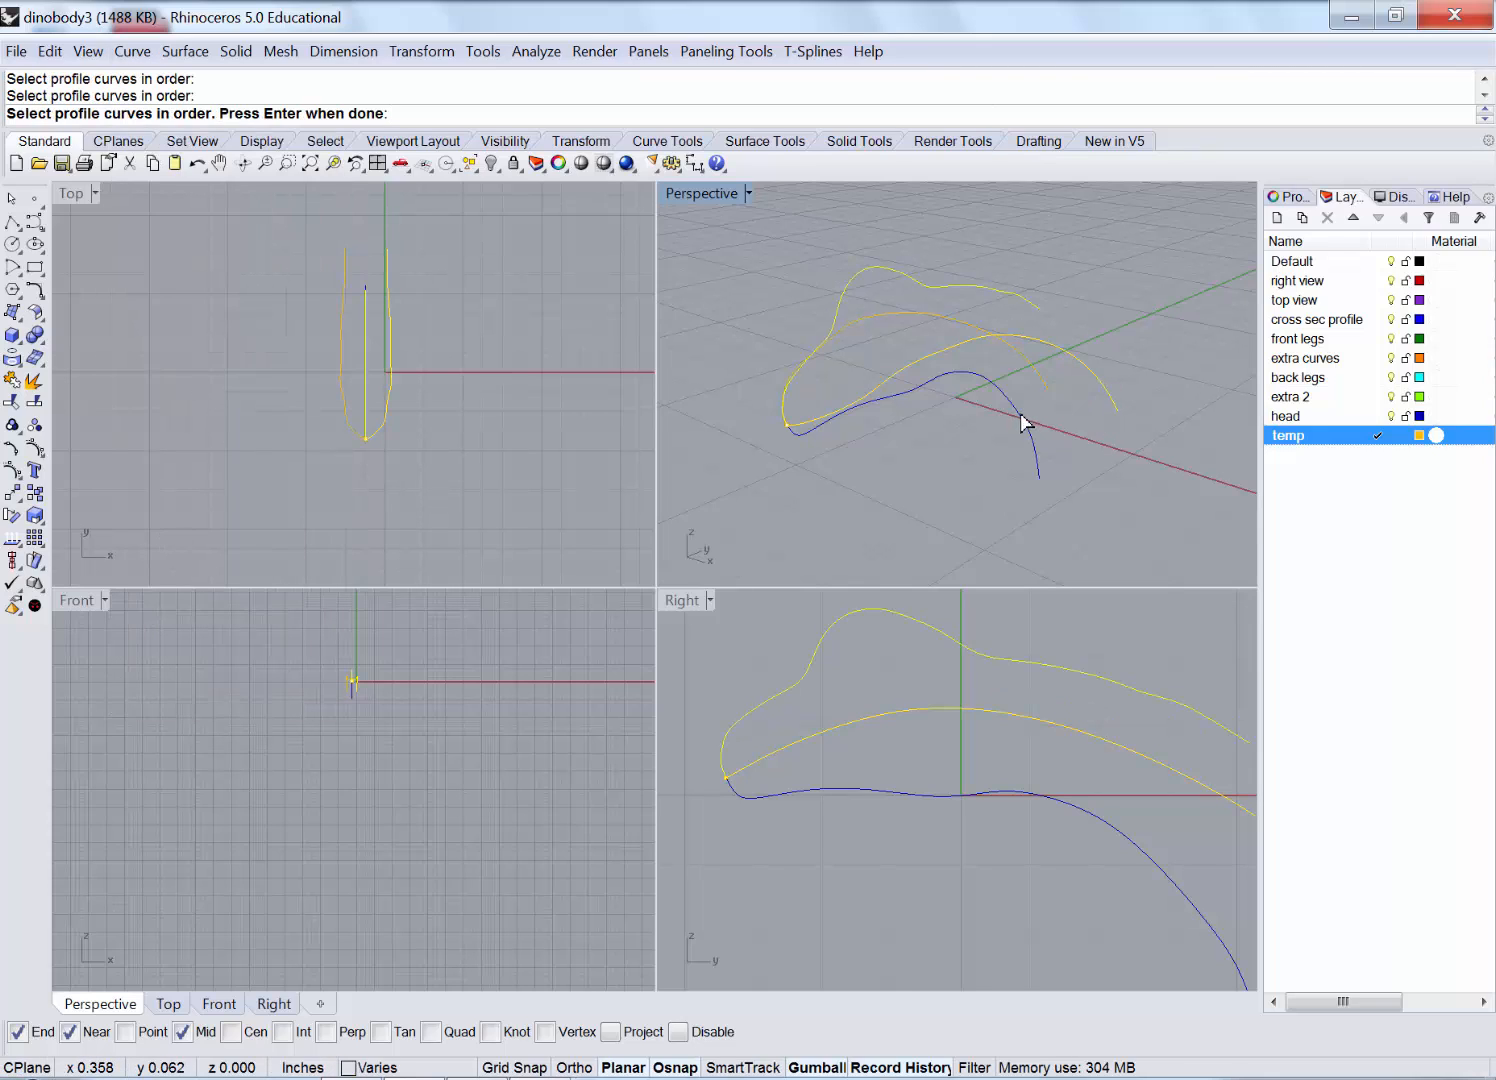
left_click(1018, 415)
left_click(894, 316)
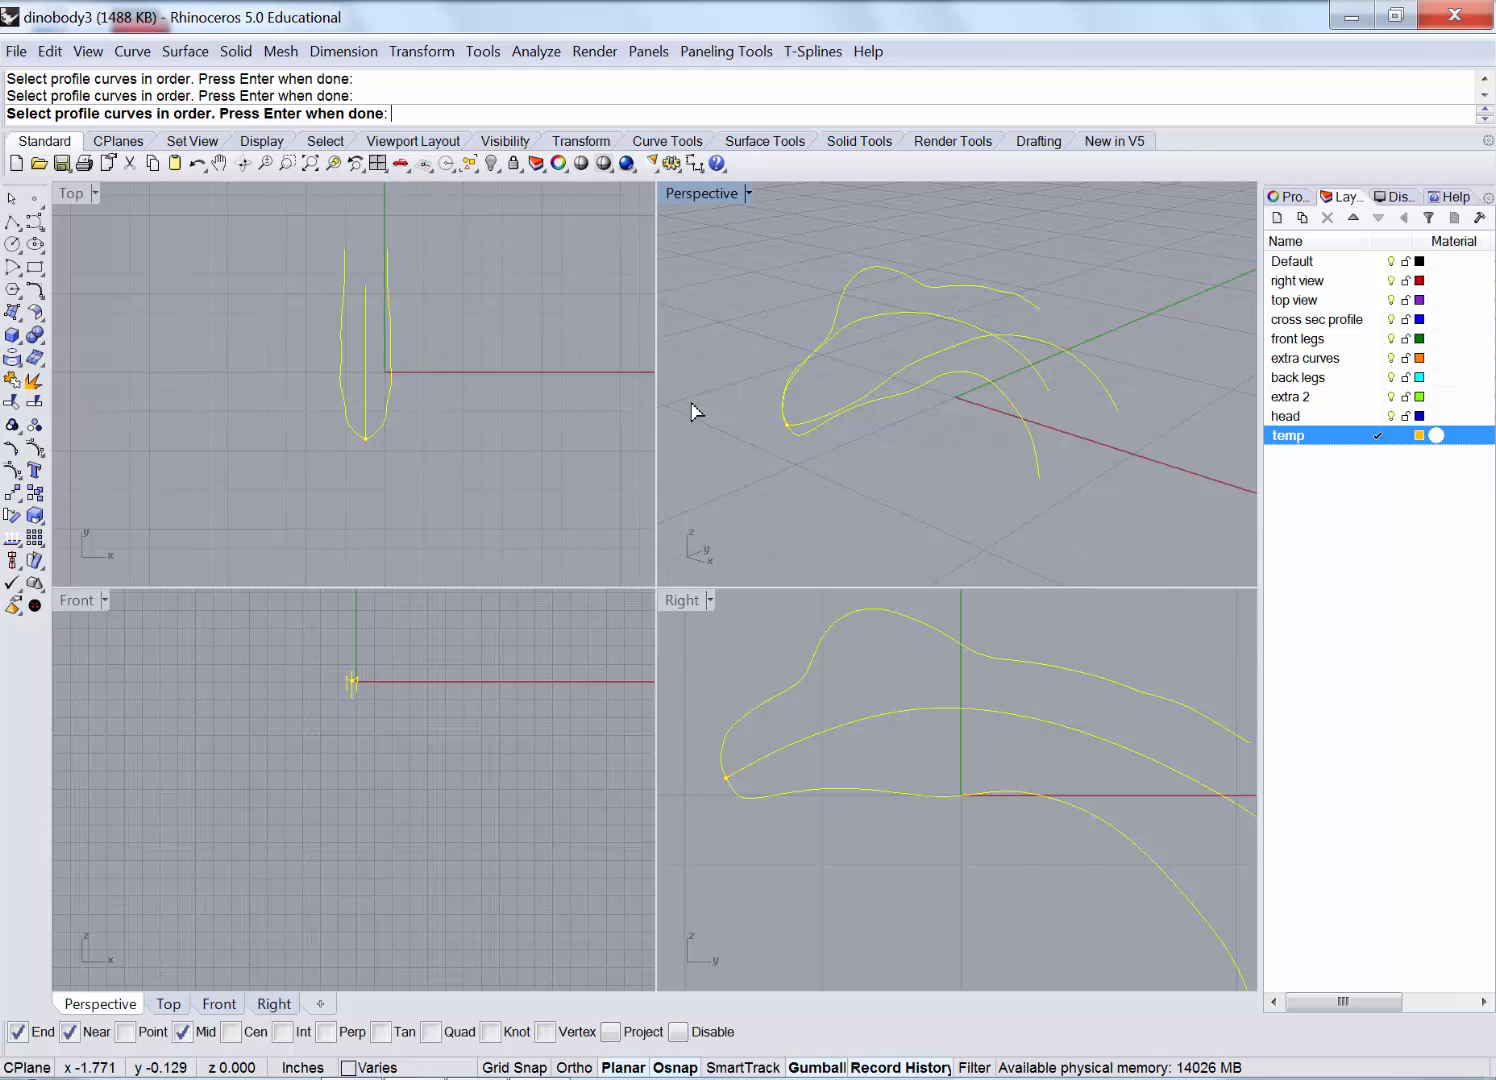
Accept the four profiles and maximize the Right viewport, zoomed in on the body.
key("Return")
double_click(682, 600)
scroll(700, 620, "down", 3)
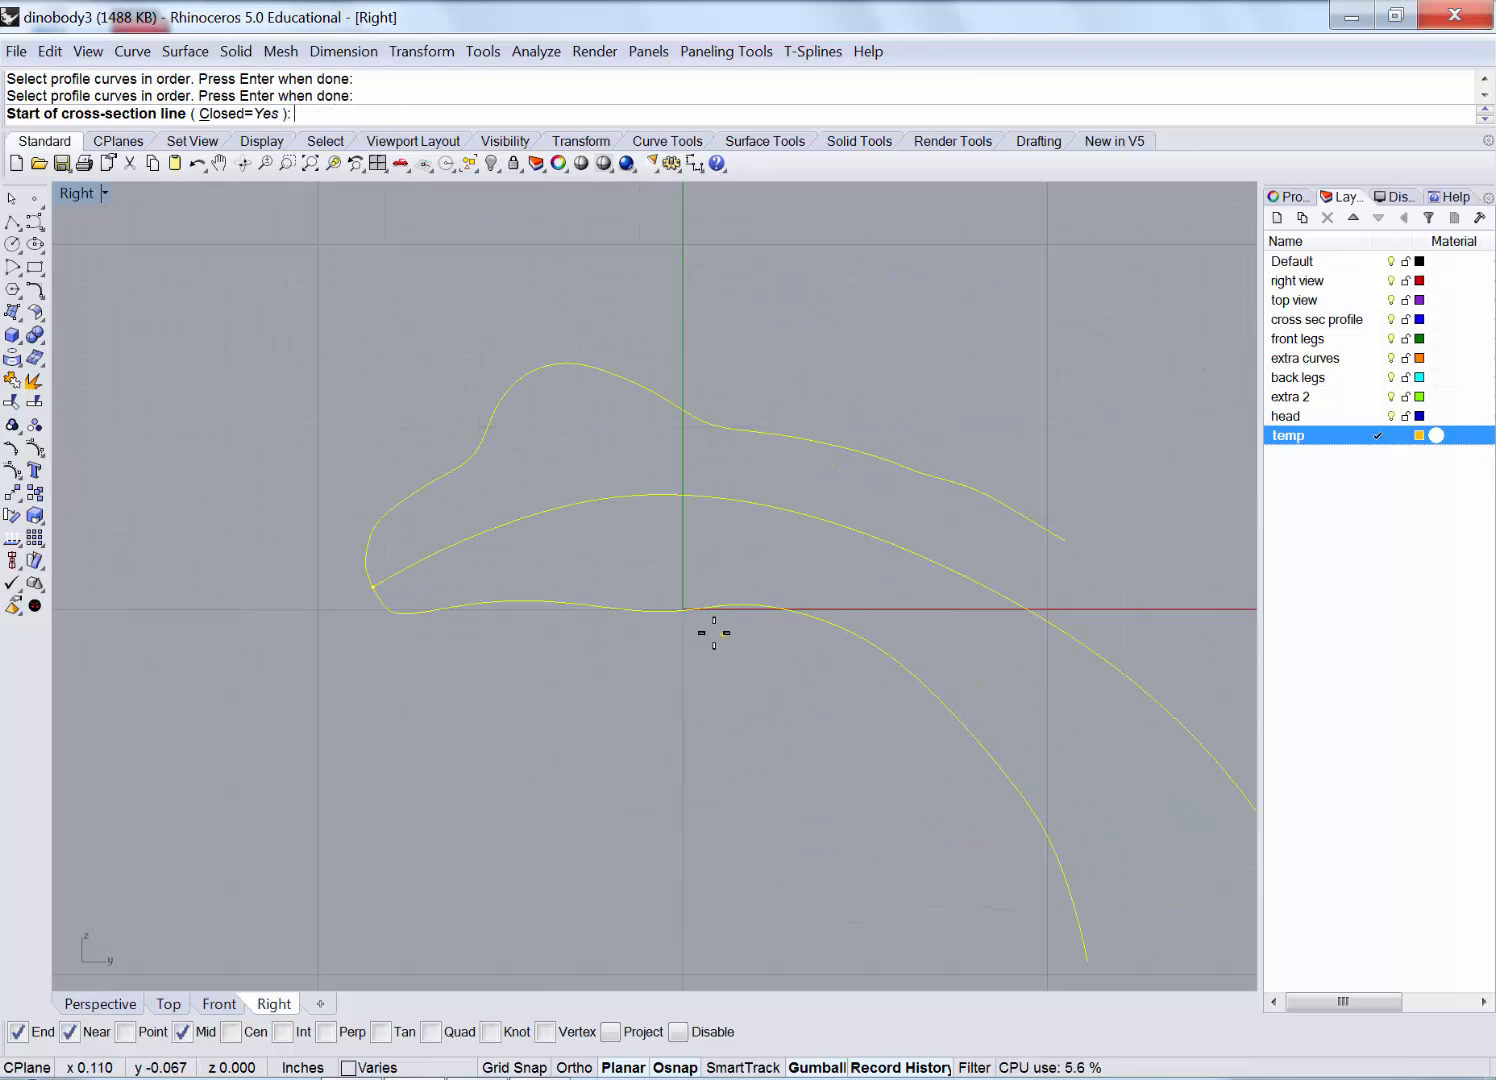
scroll(365, 570, "up", 3)
scroll(362, 572, "up", 2)
scroll(361, 591, "up", 4)
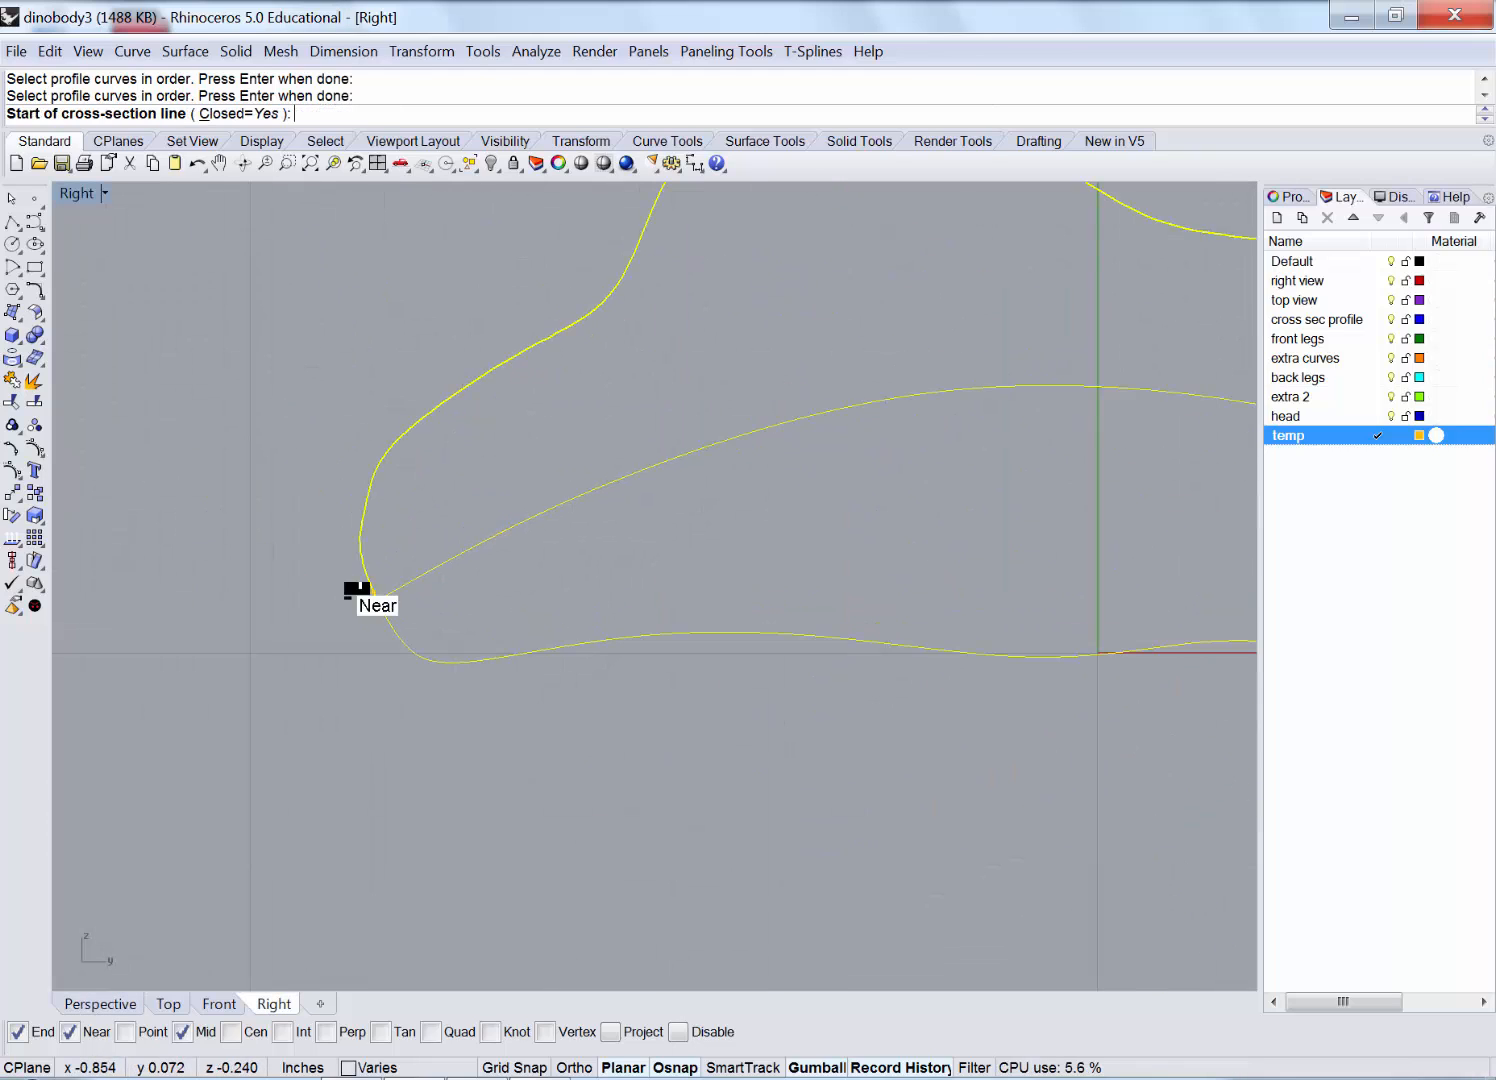
Draw the first five cross-section lines across the rear of the body.
left_click(313, 346)
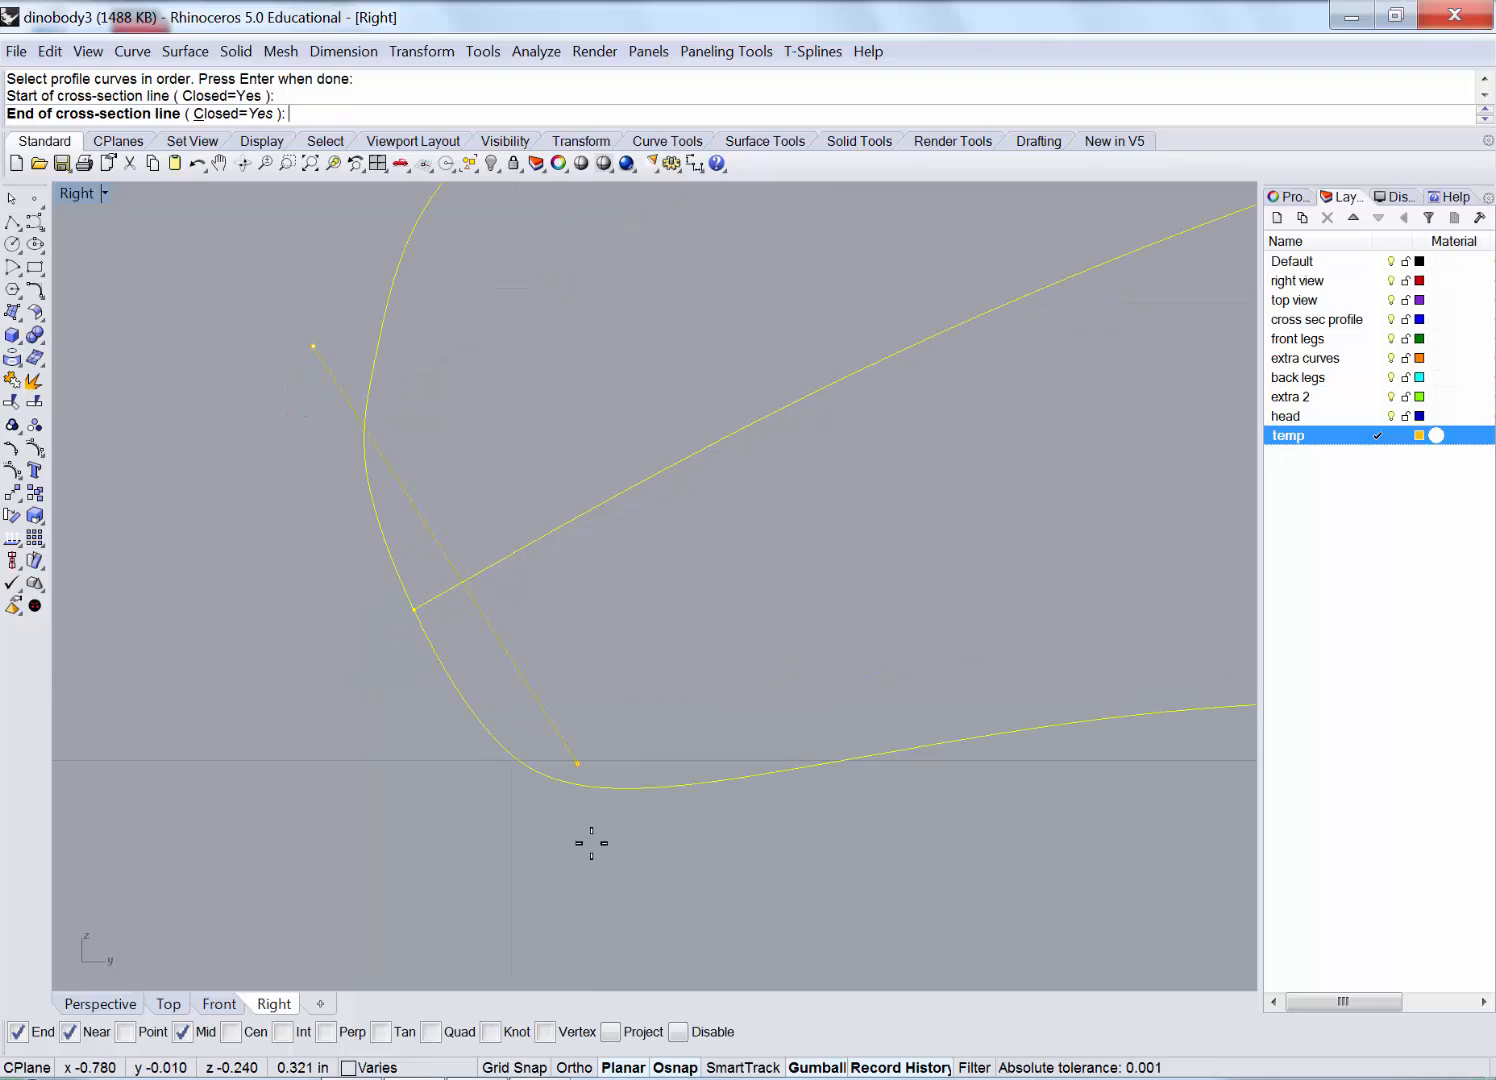
left_click(572, 972)
scroll(471, 838, "down", 4)
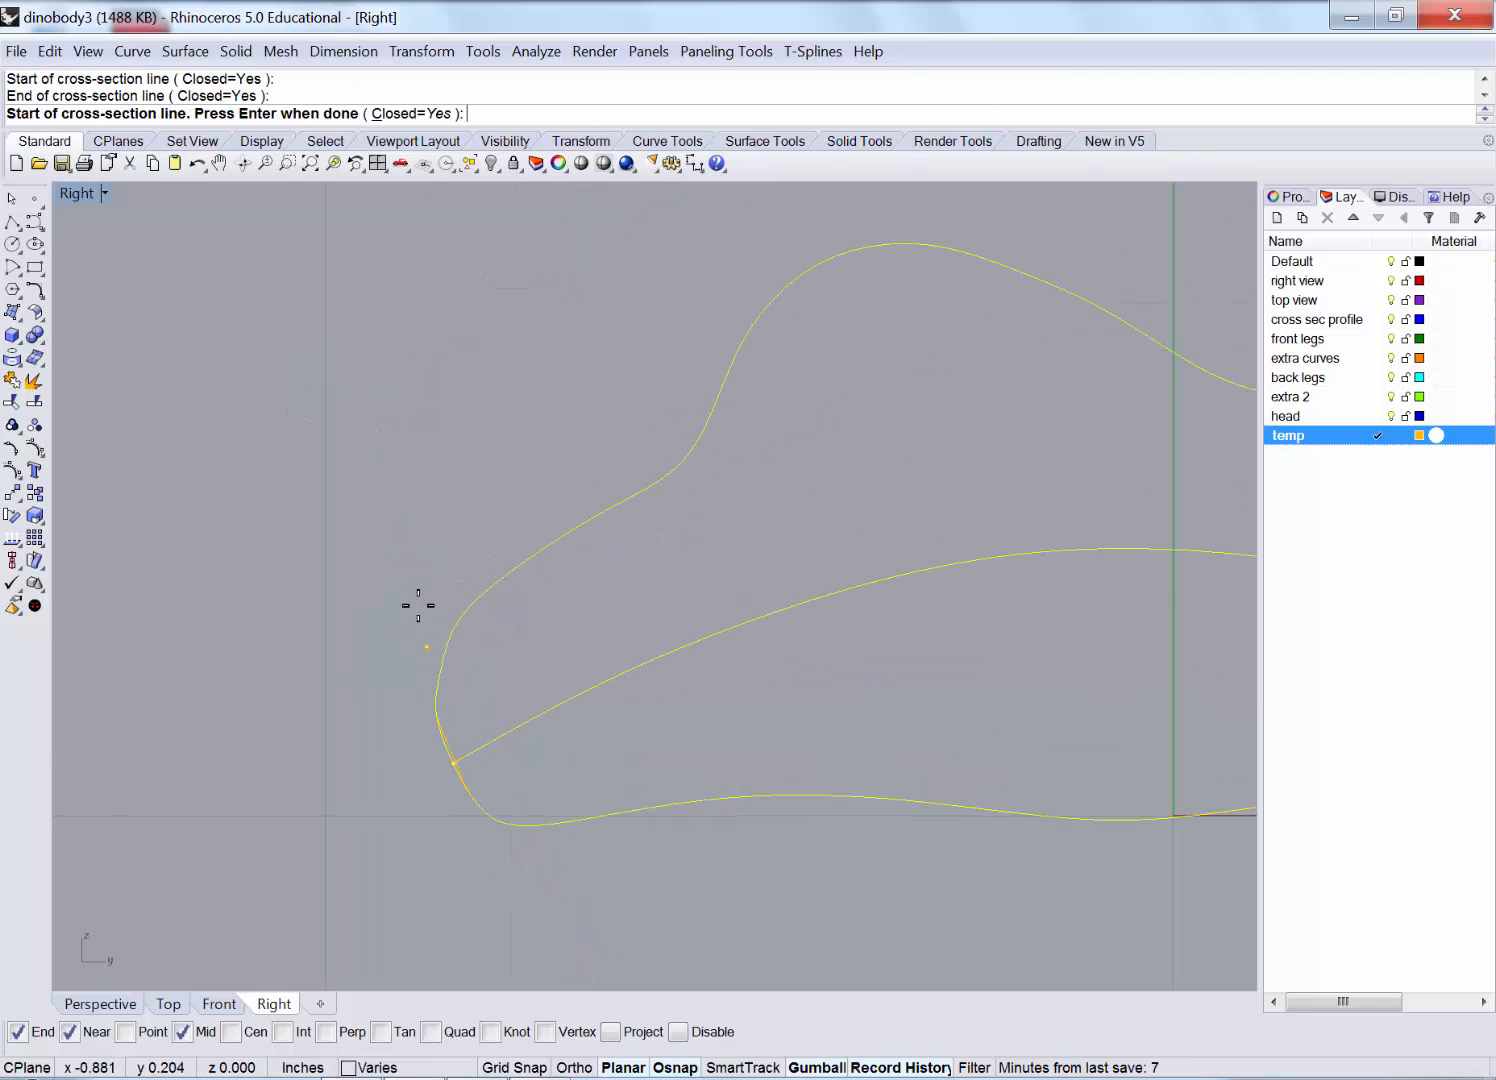
left_click(432, 539)
left_click(580, 930)
left_click(504, 499)
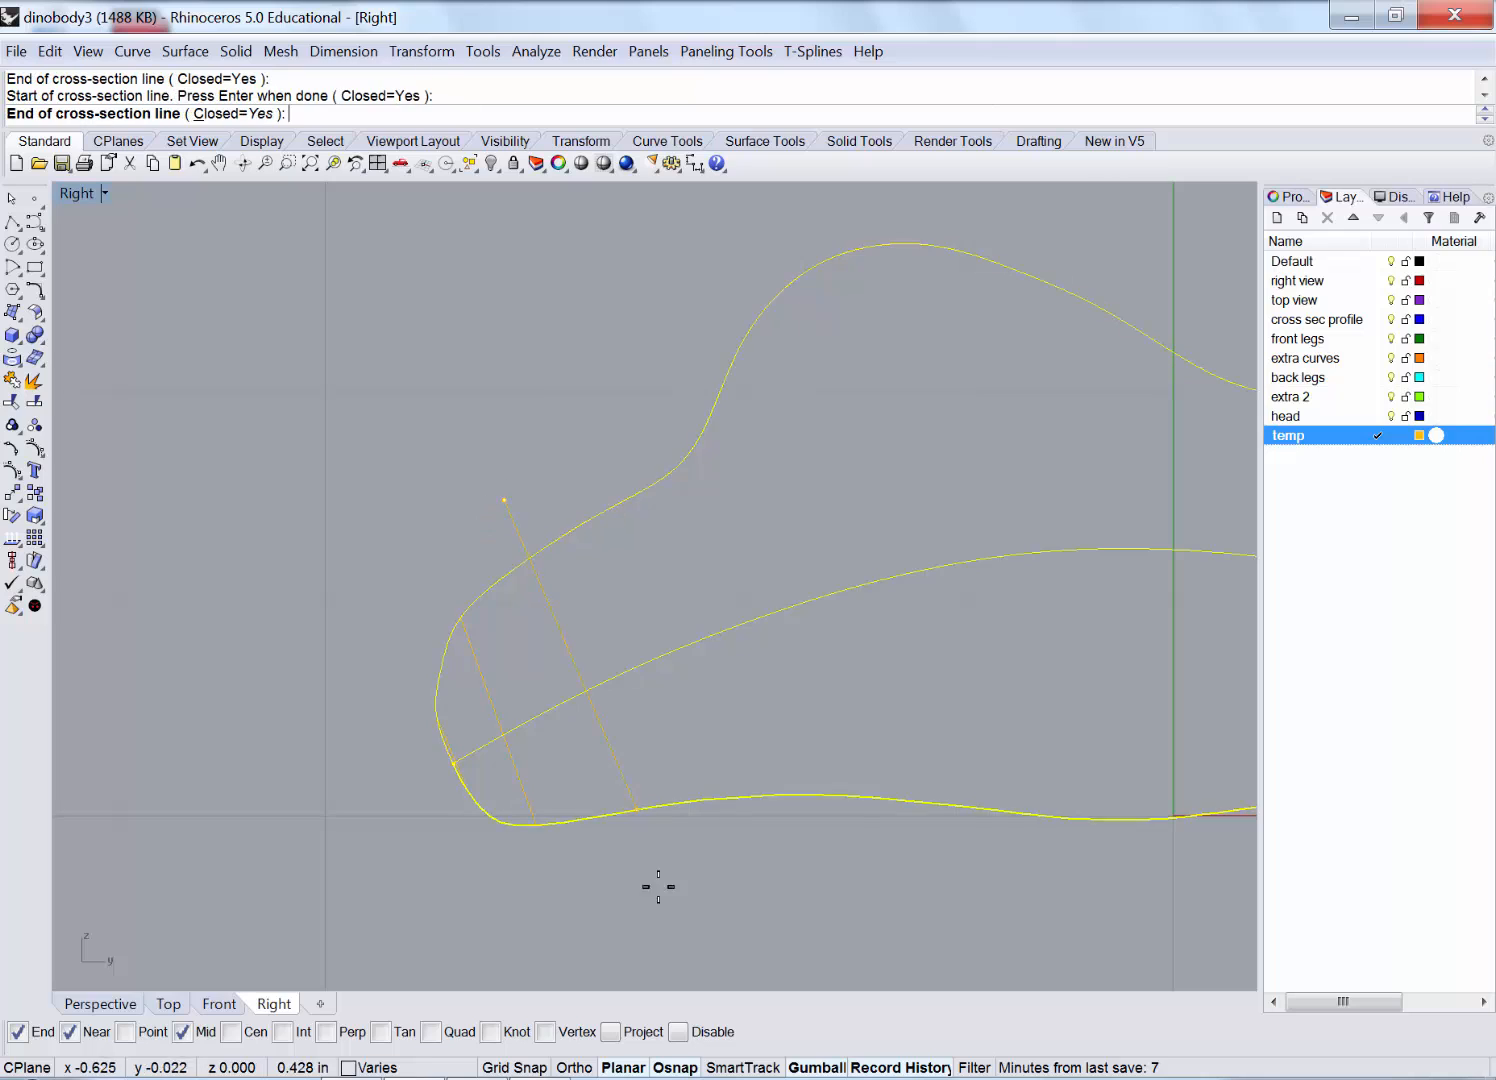
left_click(597, 877)
scroll(620, 780, "down", 4)
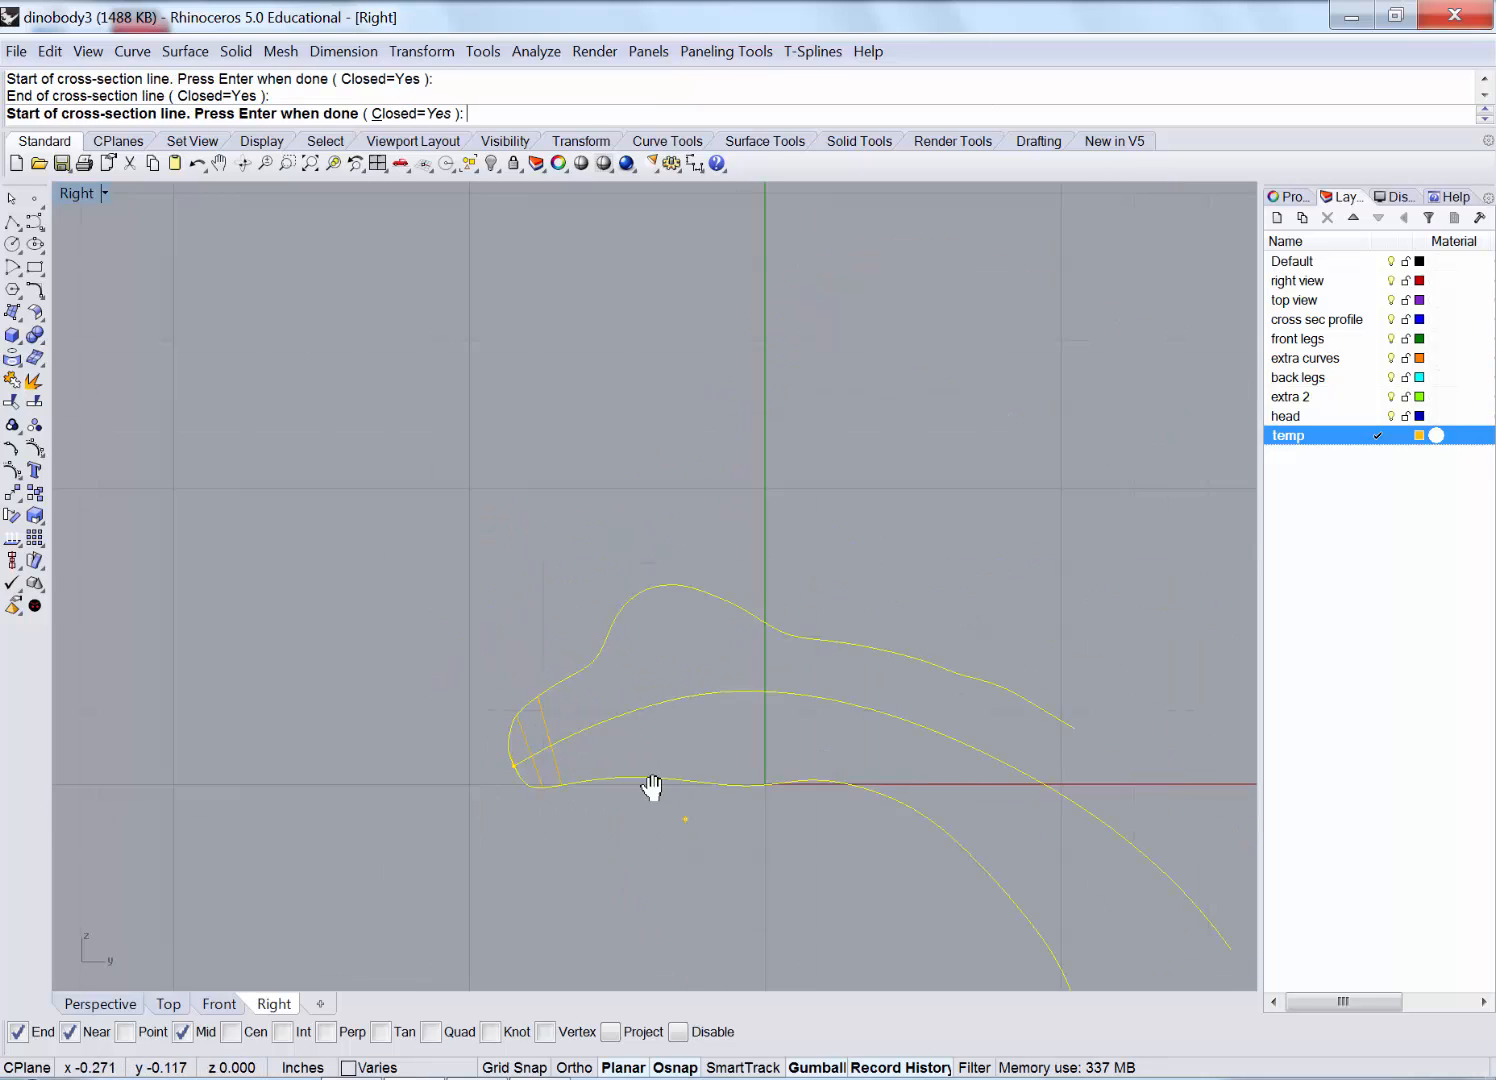
left_click(452, 490)
left_click(525, 788)
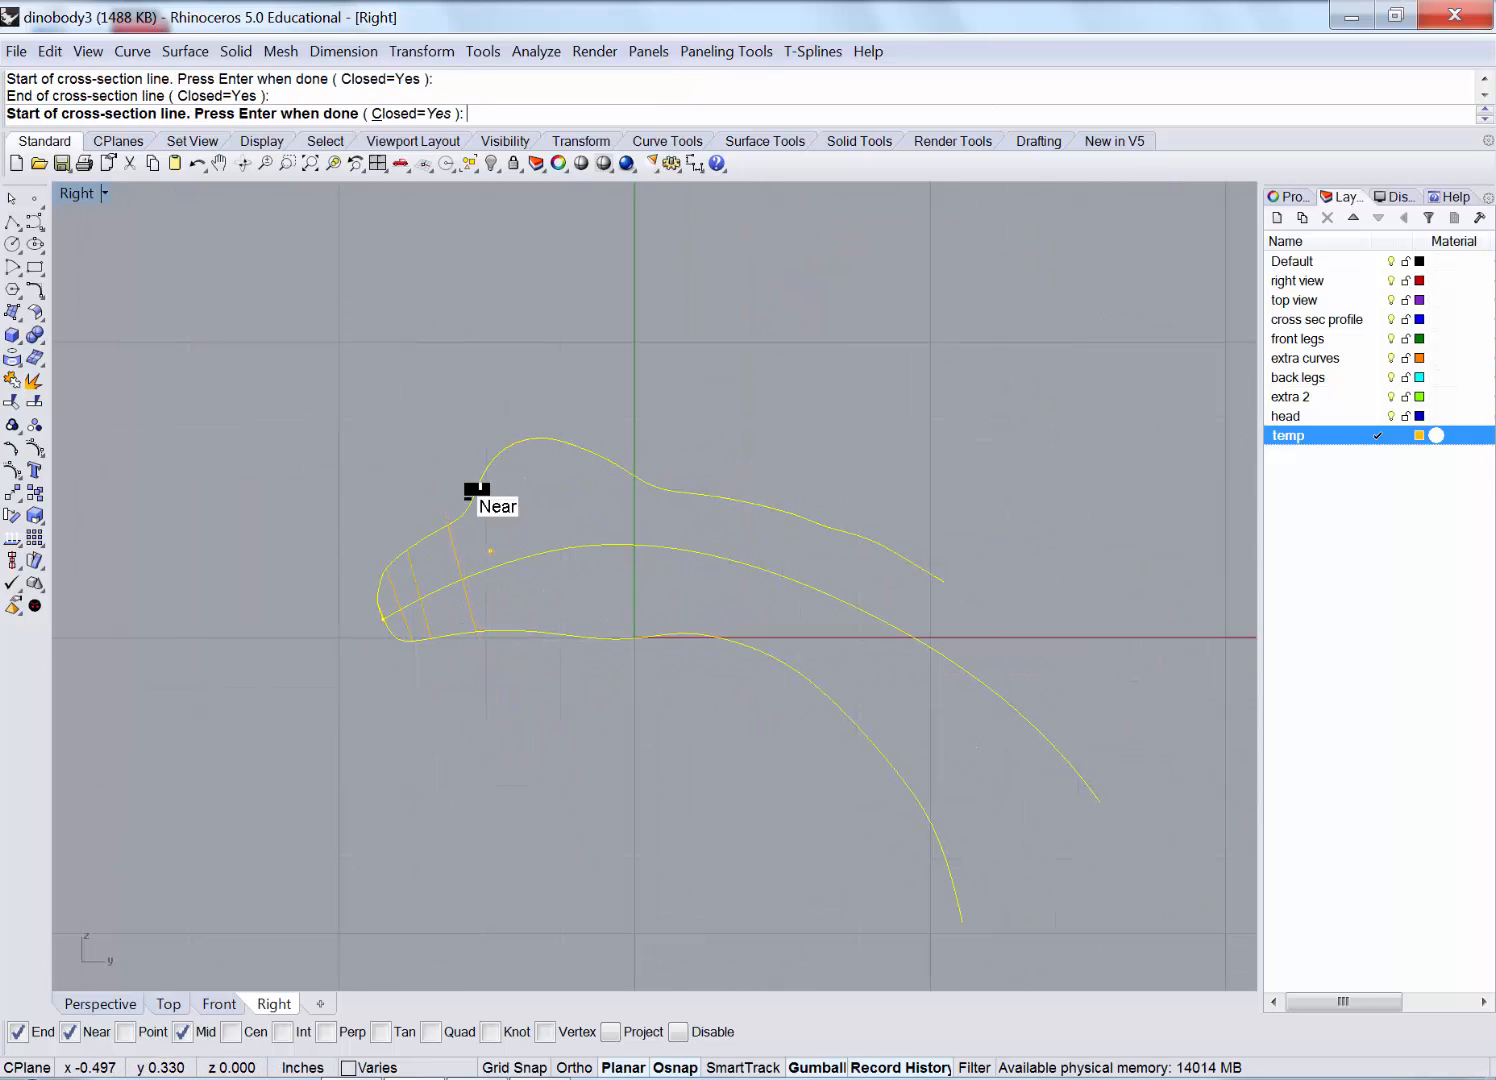
left_click(470, 488)
left_click(518, 727)
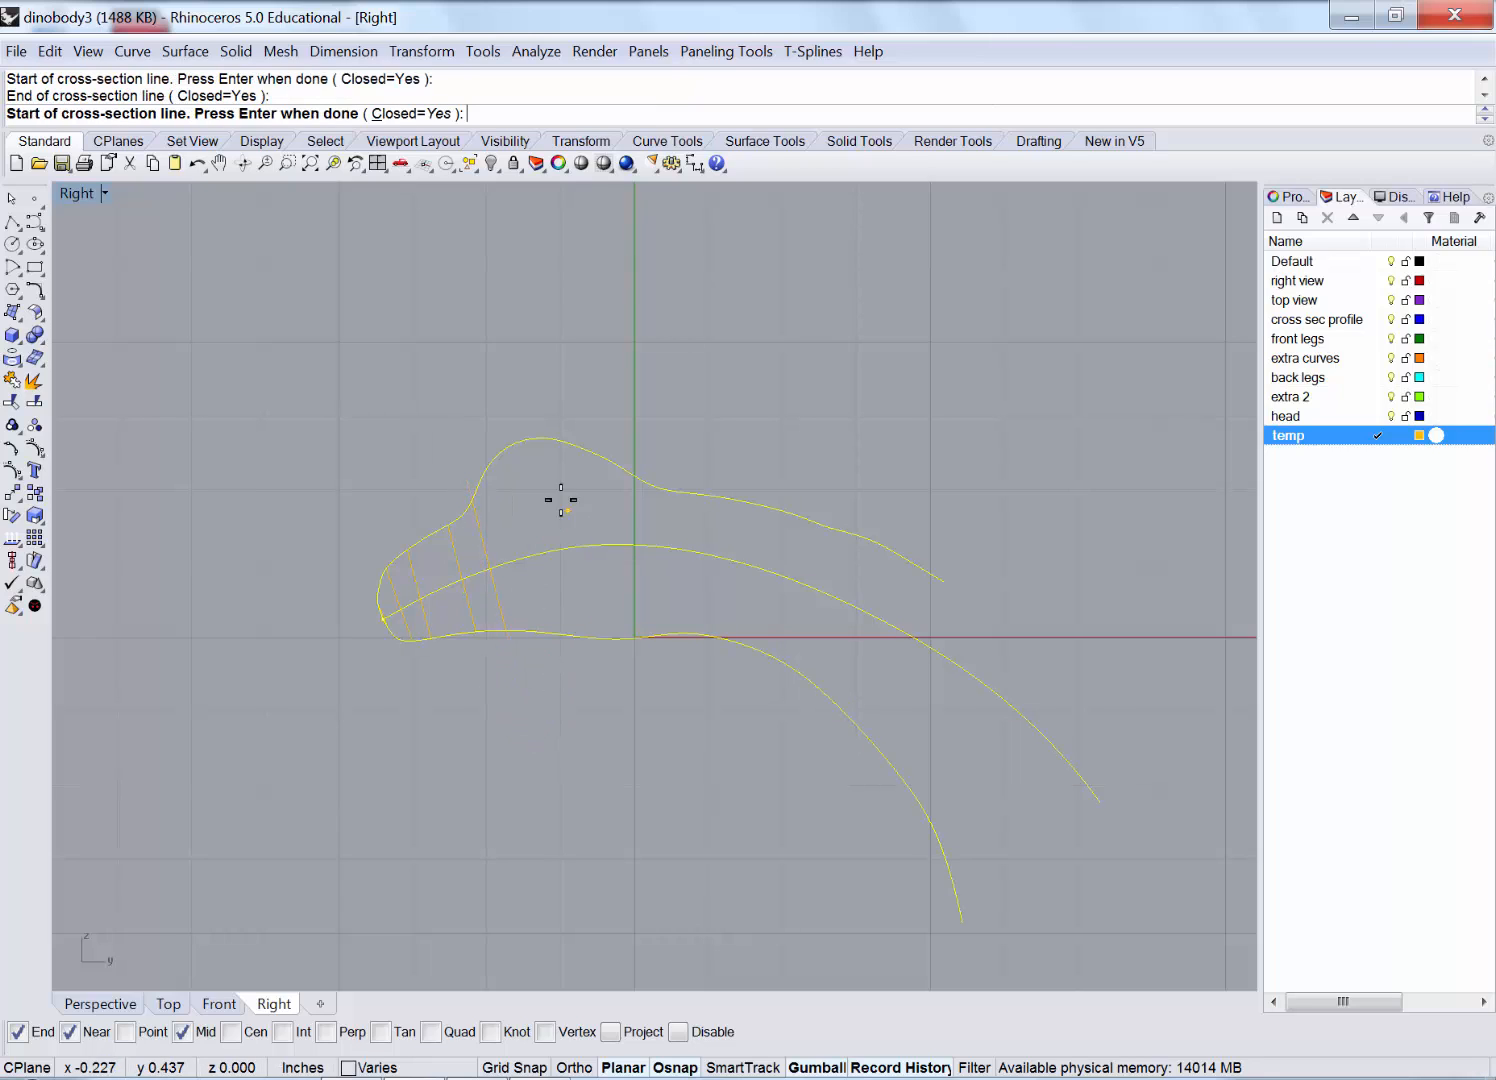
Add seven more cross-section lines across the body toward its middle.
scroll(561, 499, "up", 4)
left_click(418, 426)
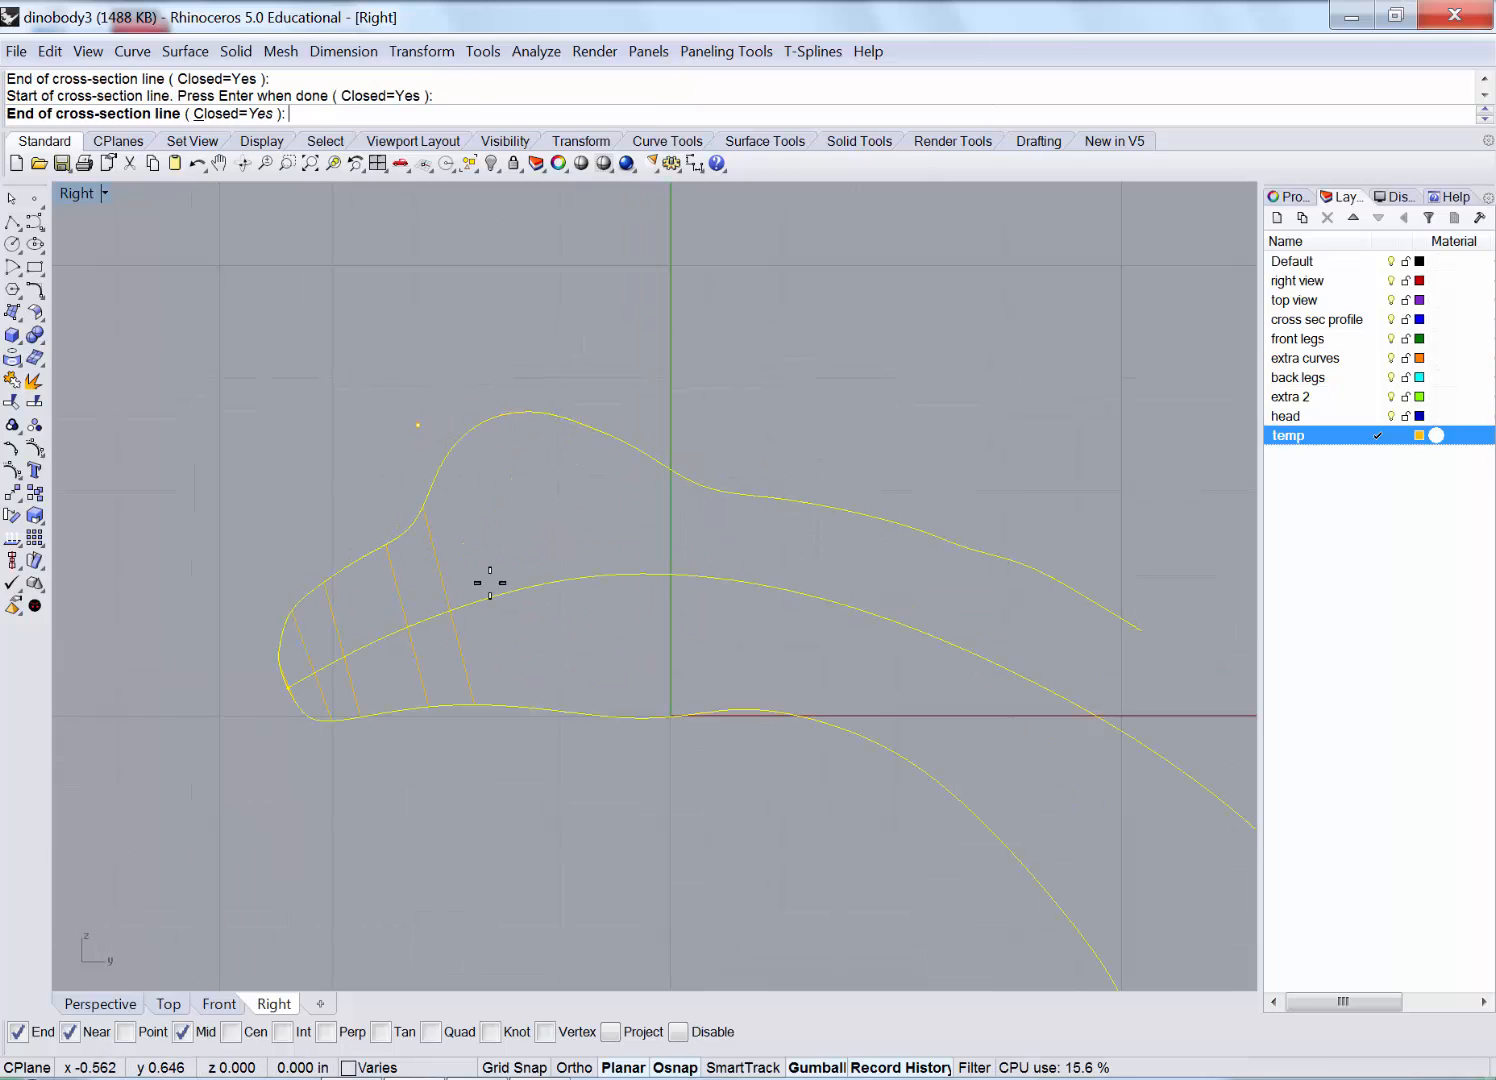
left_click(513, 820)
left_click(429, 394)
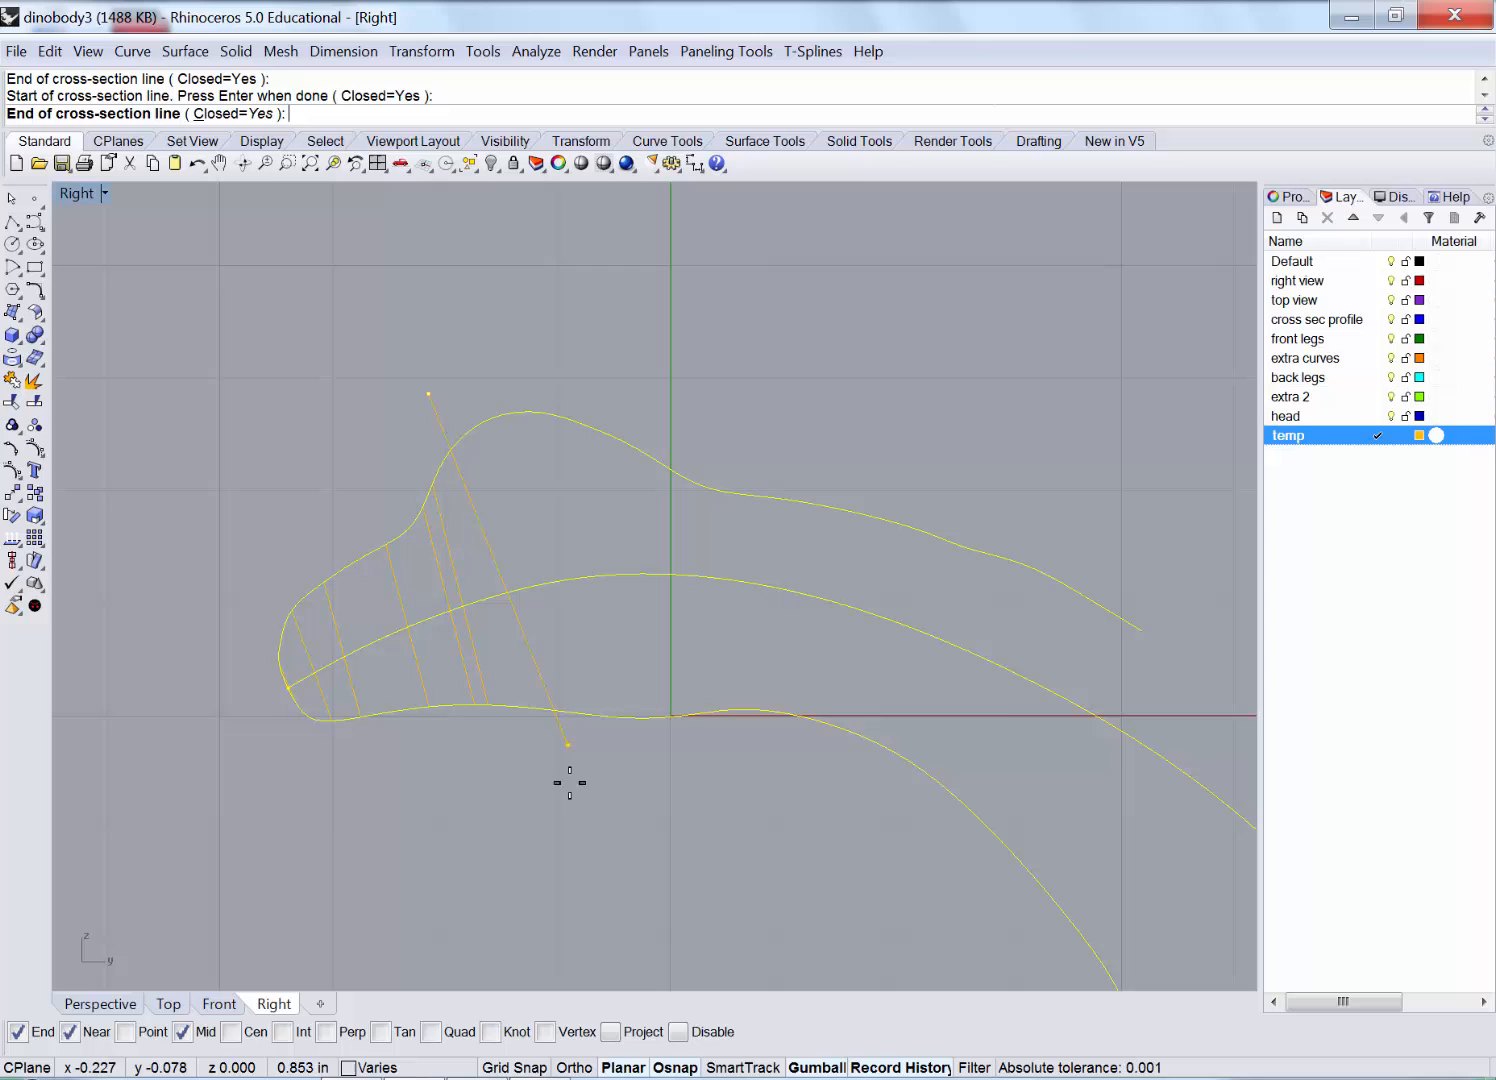
left_click(548, 868)
left_click(467, 388)
left_click(549, 832)
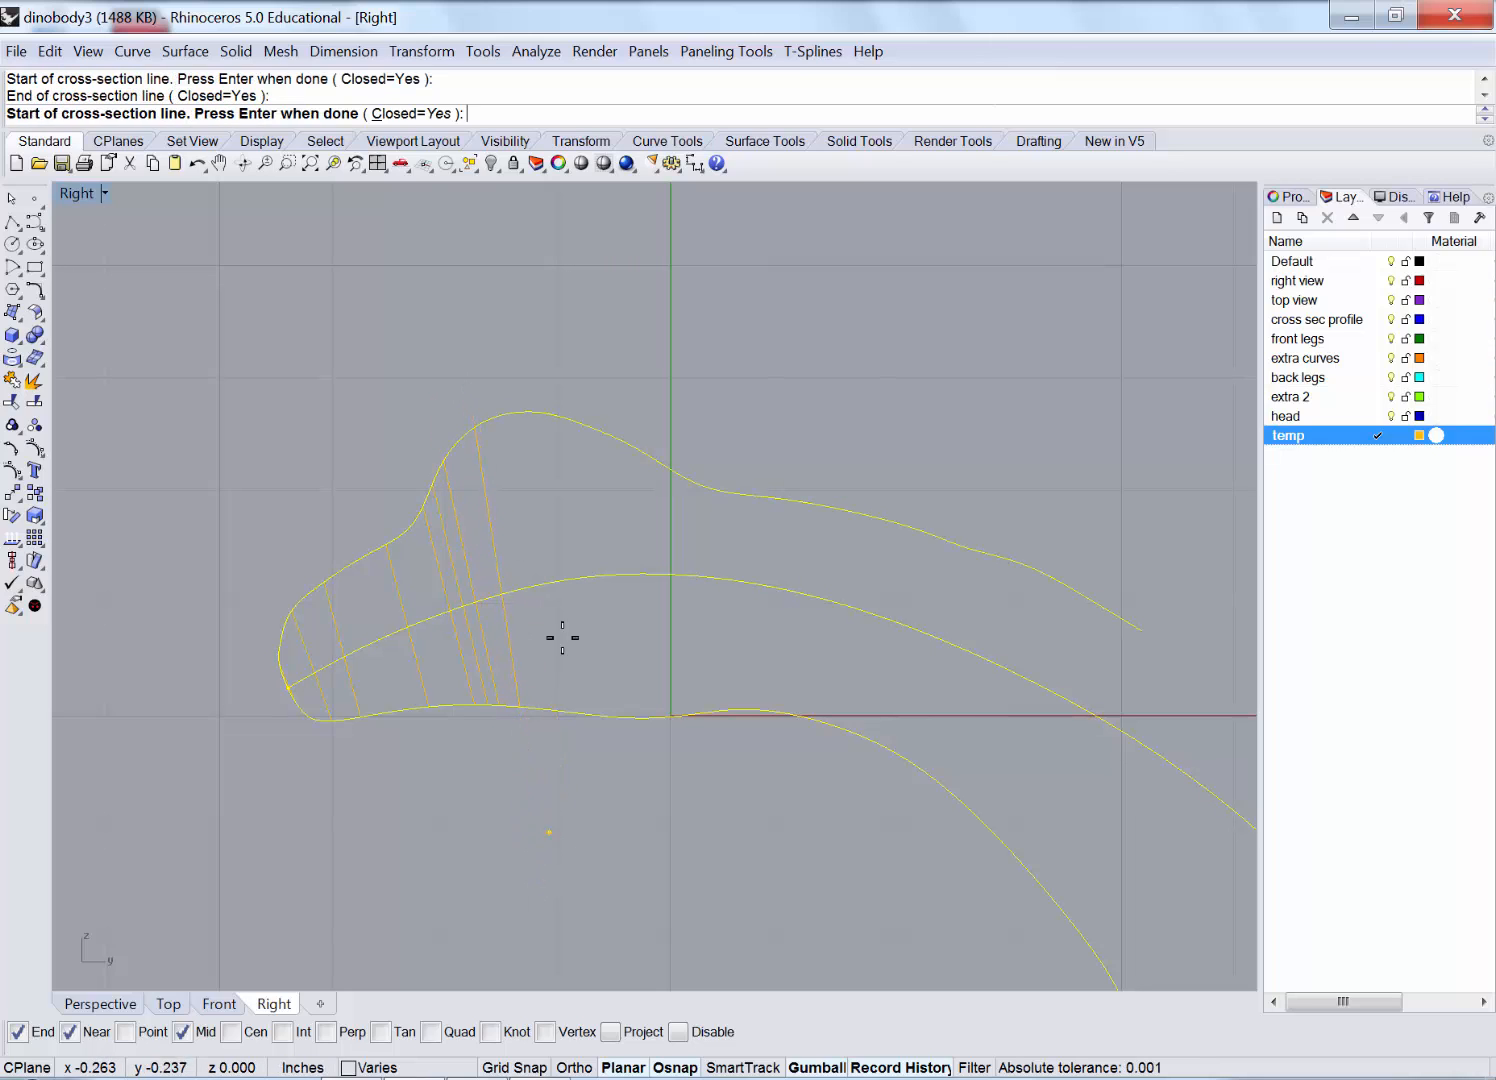
left_click(512, 345)
left_click(574, 776)
left_click(582, 357)
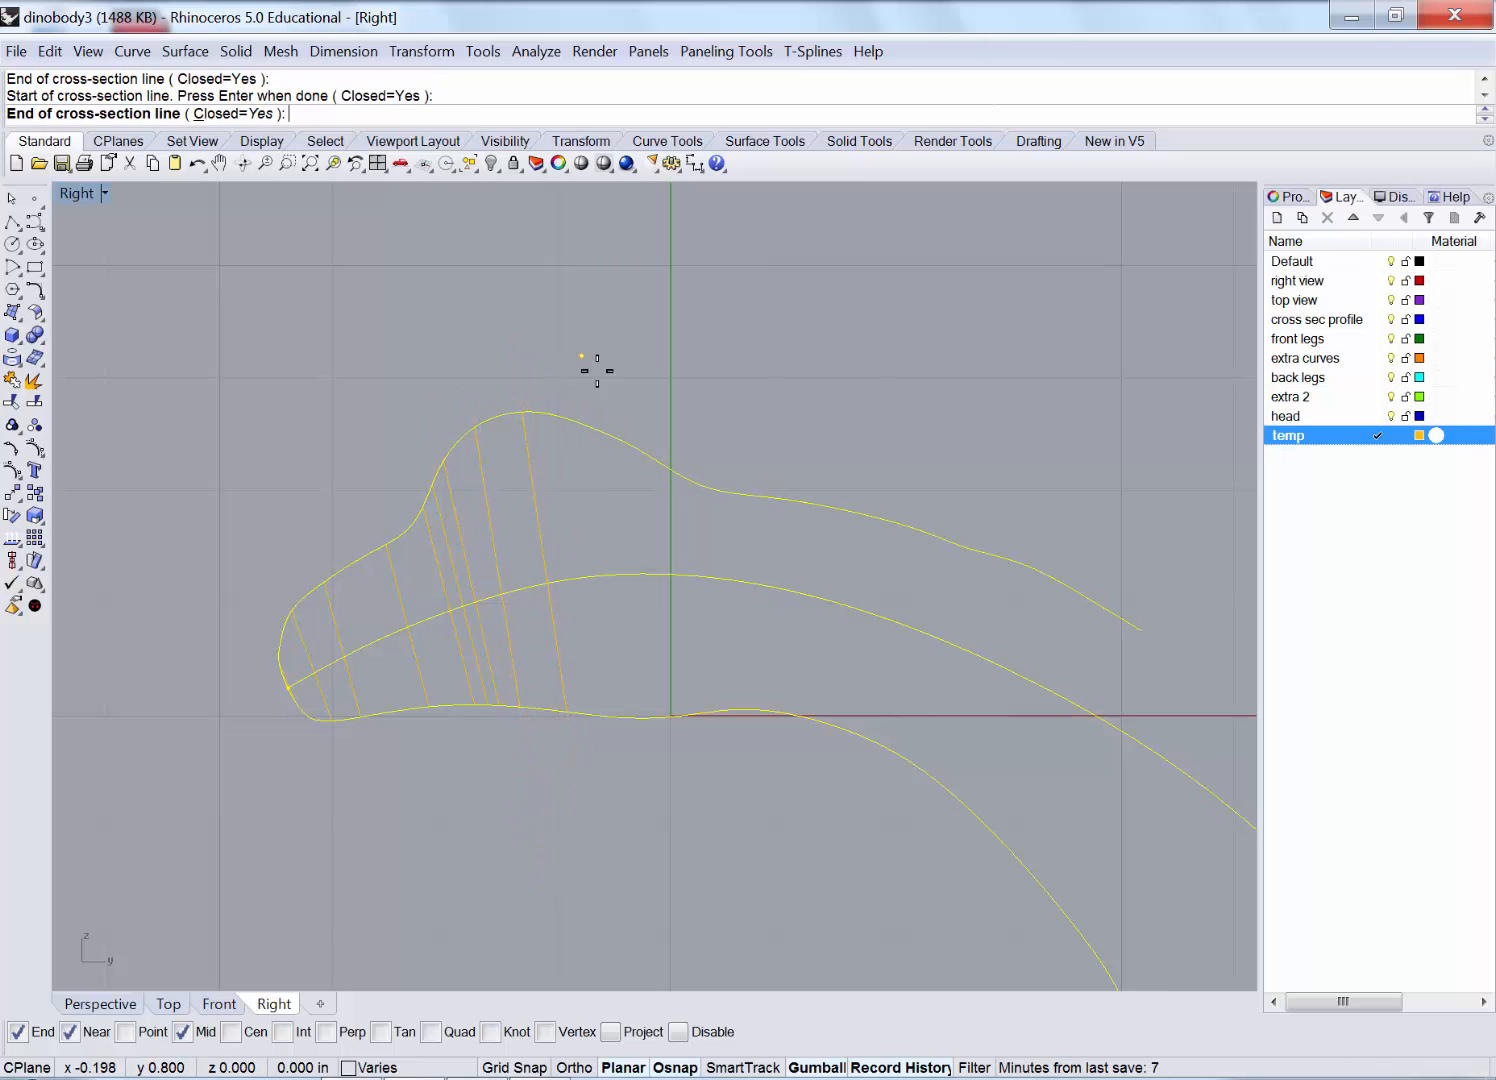
left_click(621, 810)
left_click(650, 419)
left_click(661, 790)
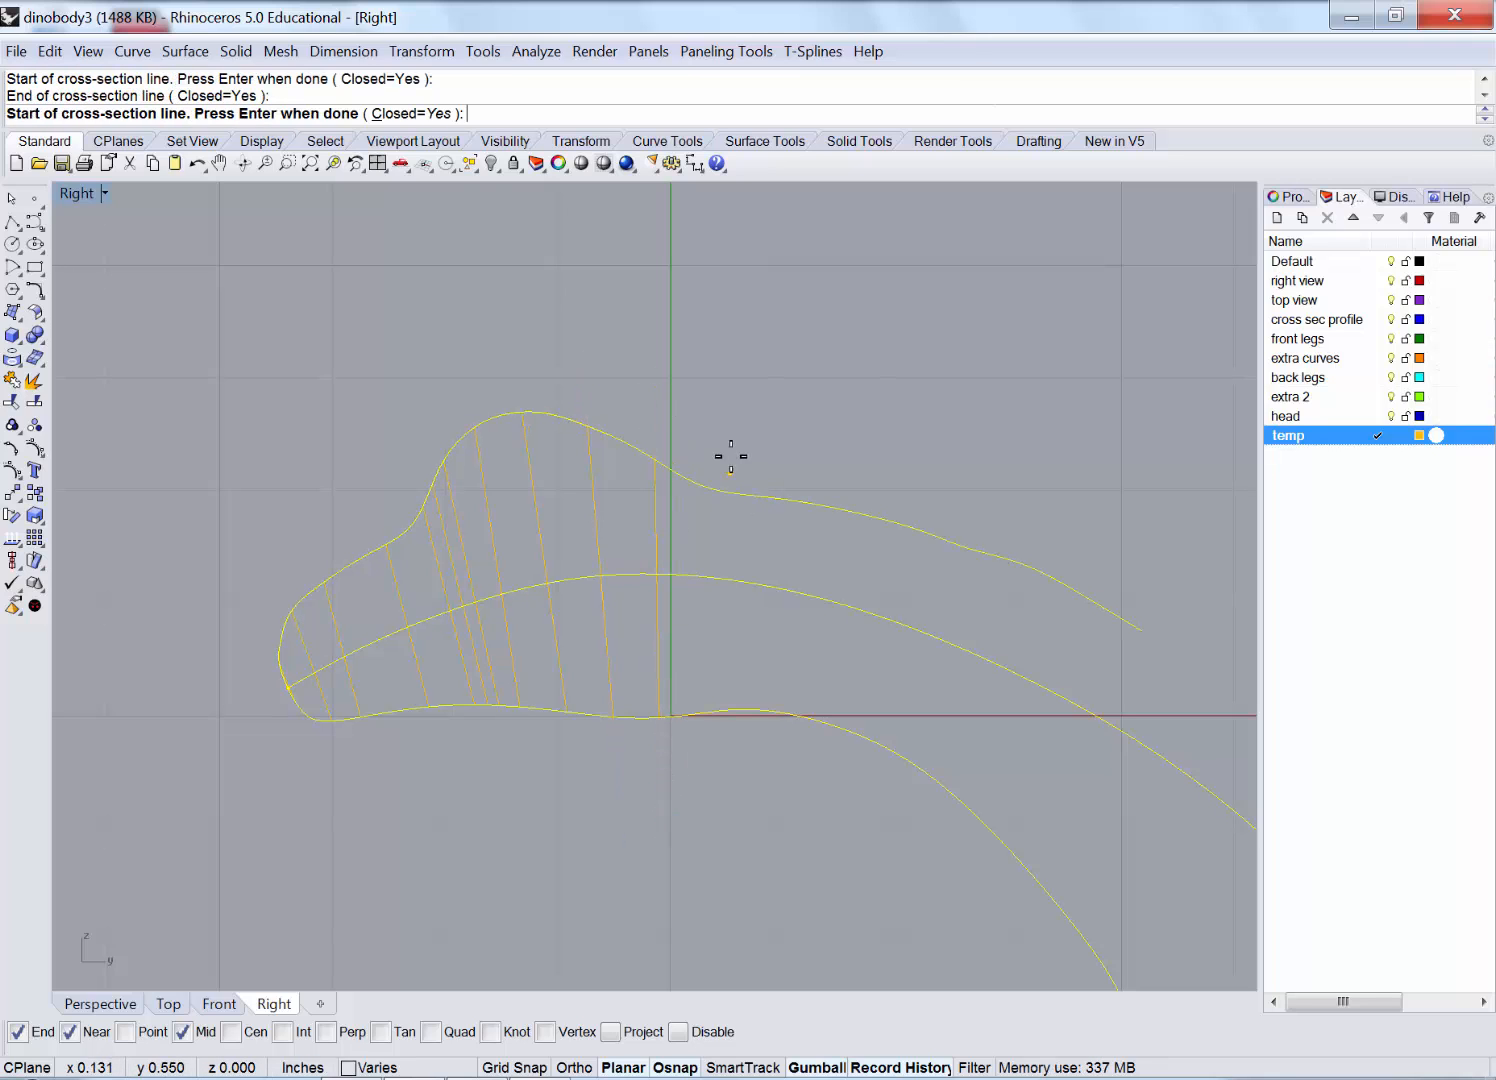
left_click(717, 422)
left_click(697, 793)
Add five cross-section lines along the neck and finish creating the sections.
right_click_drag(828, 822, 683, 595)
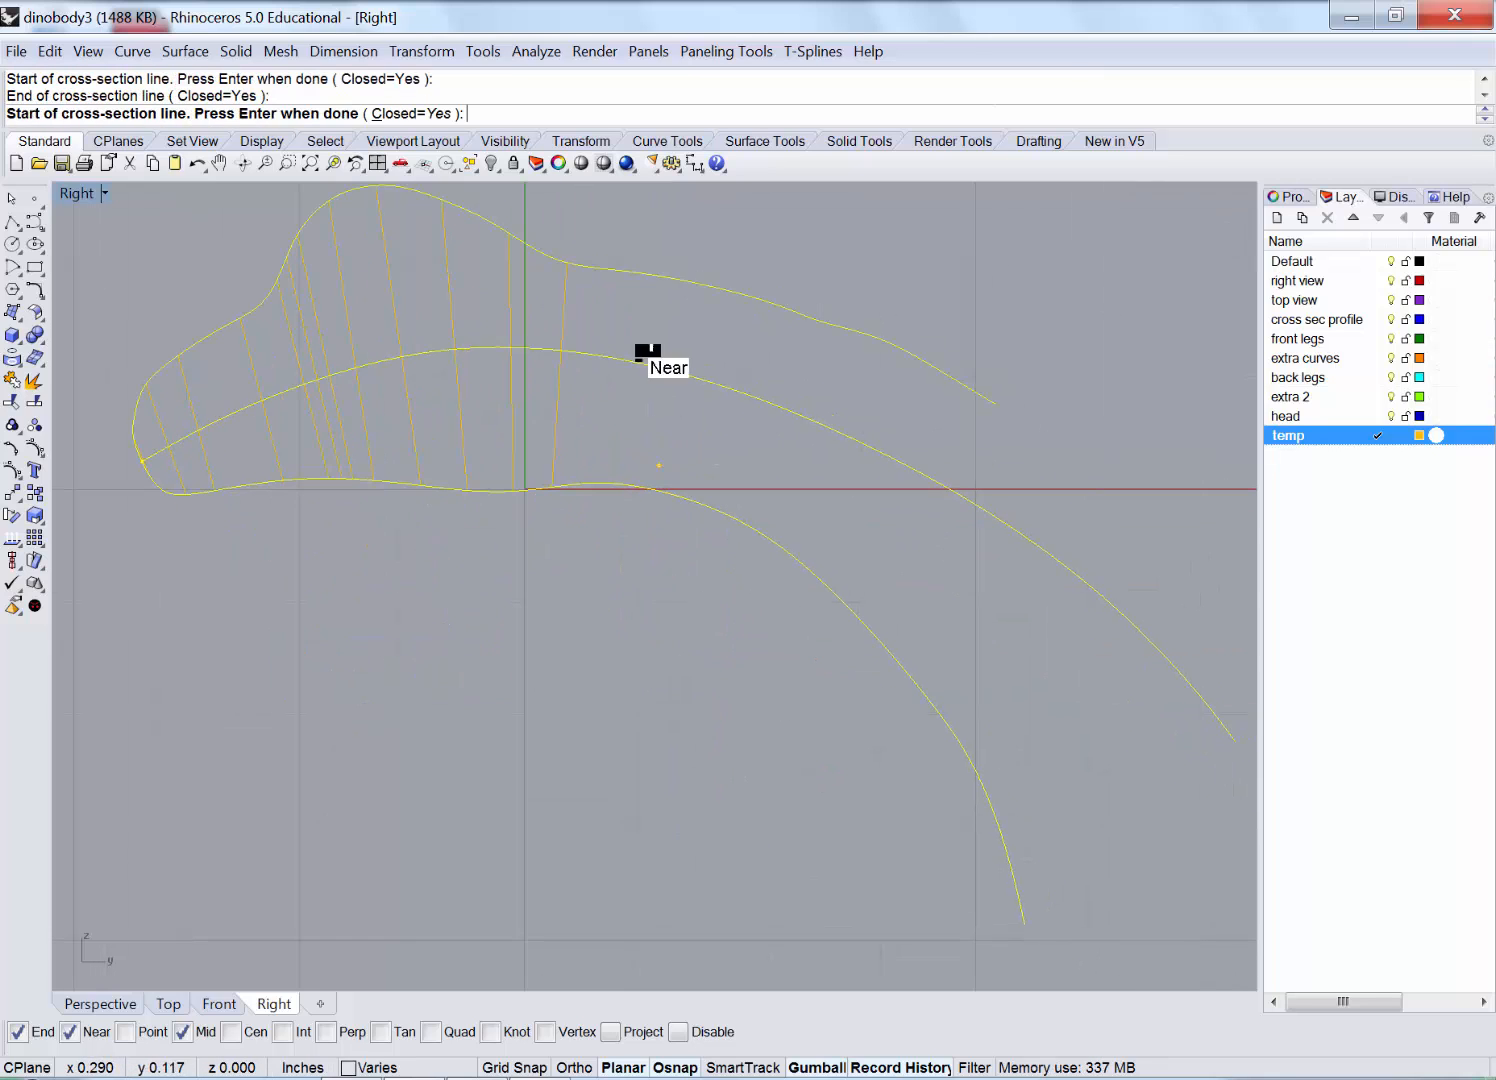
left_click(664, 225)
left_click(604, 650)
left_click(788, 240)
left_click(679, 622)
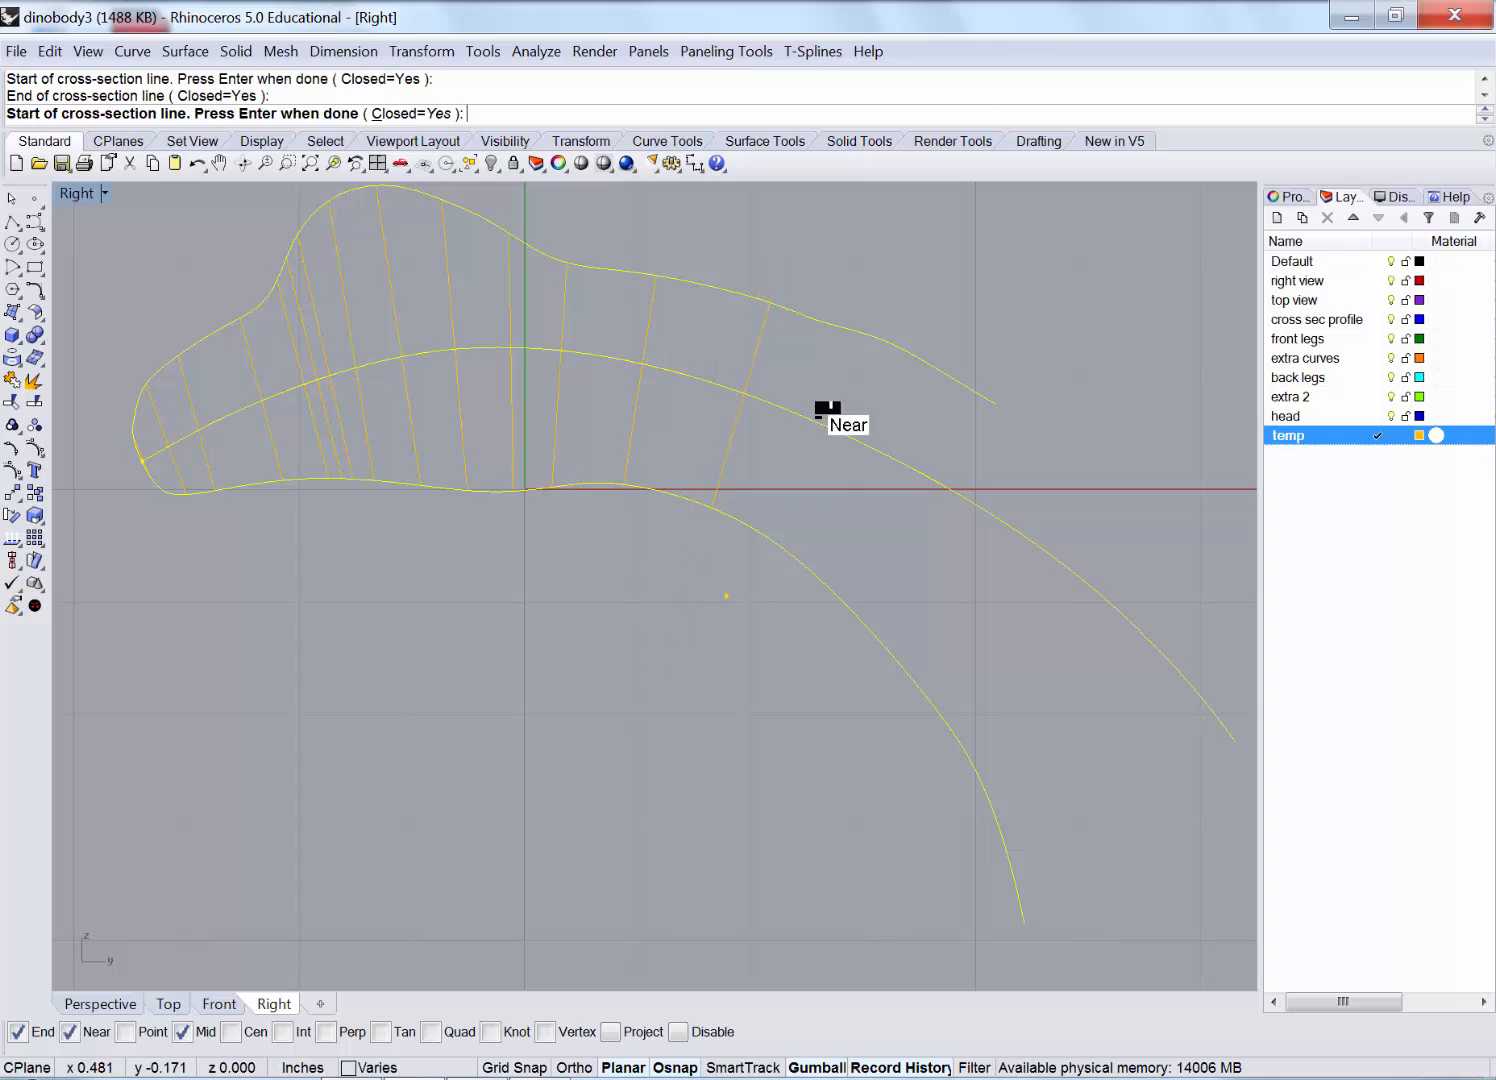
left_click(847, 270)
left_click(706, 698)
left_click(938, 304)
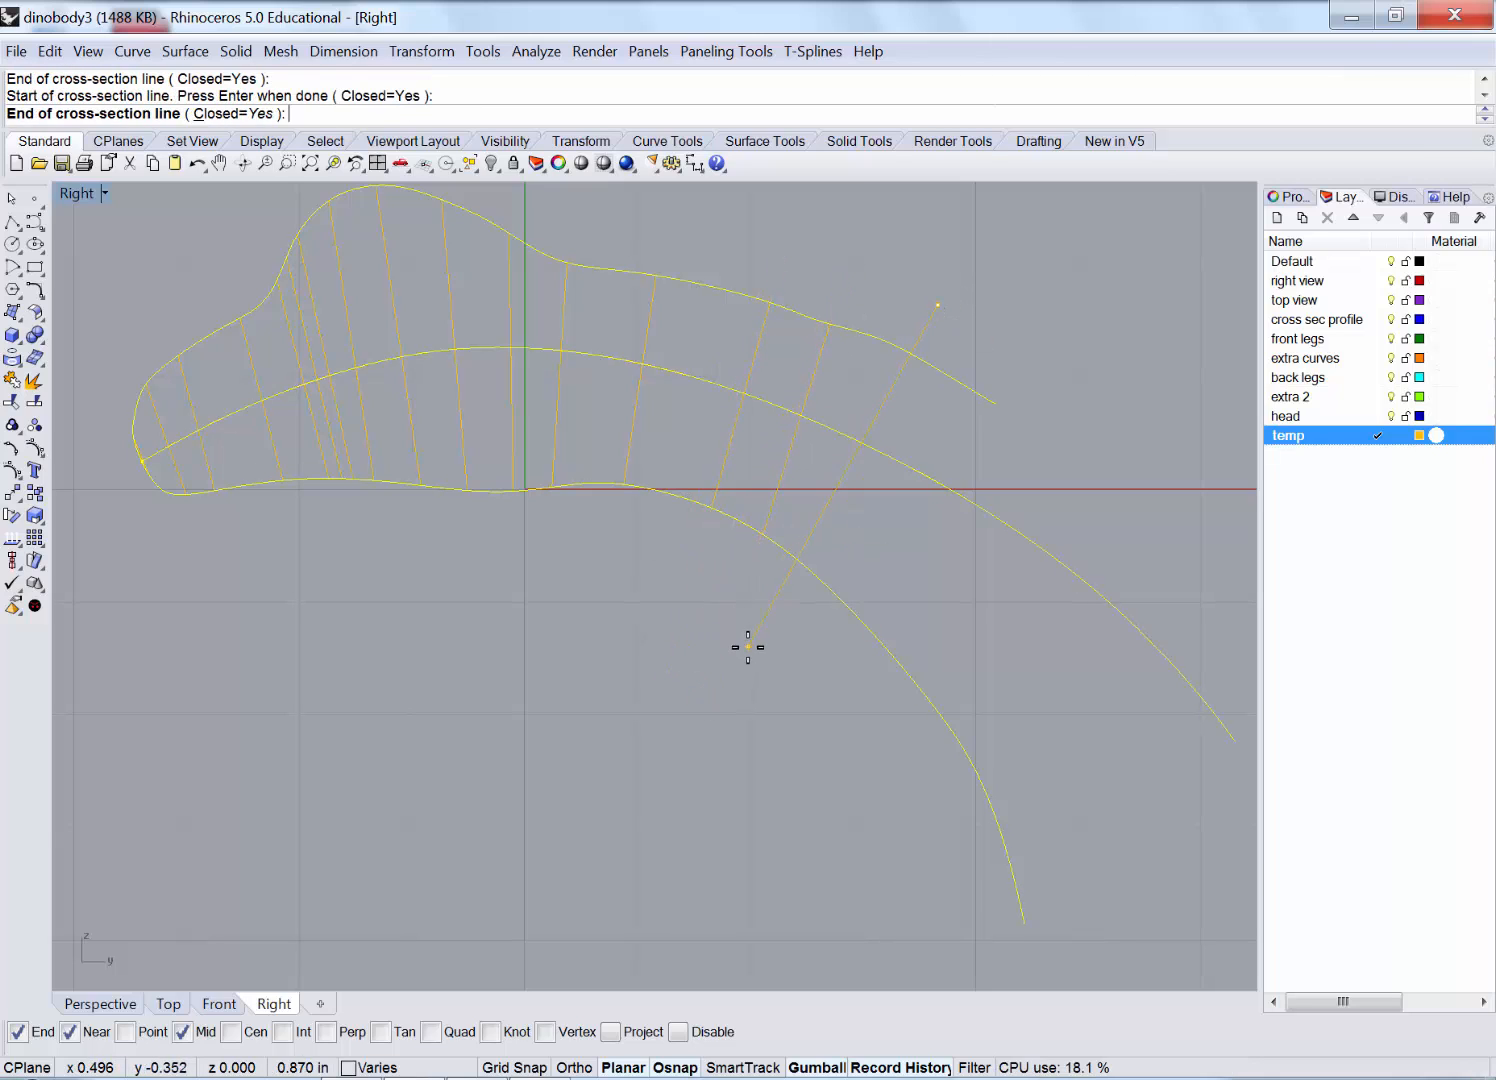
left_click(768, 645)
left_click(1027, 336)
left_click(739, 792)
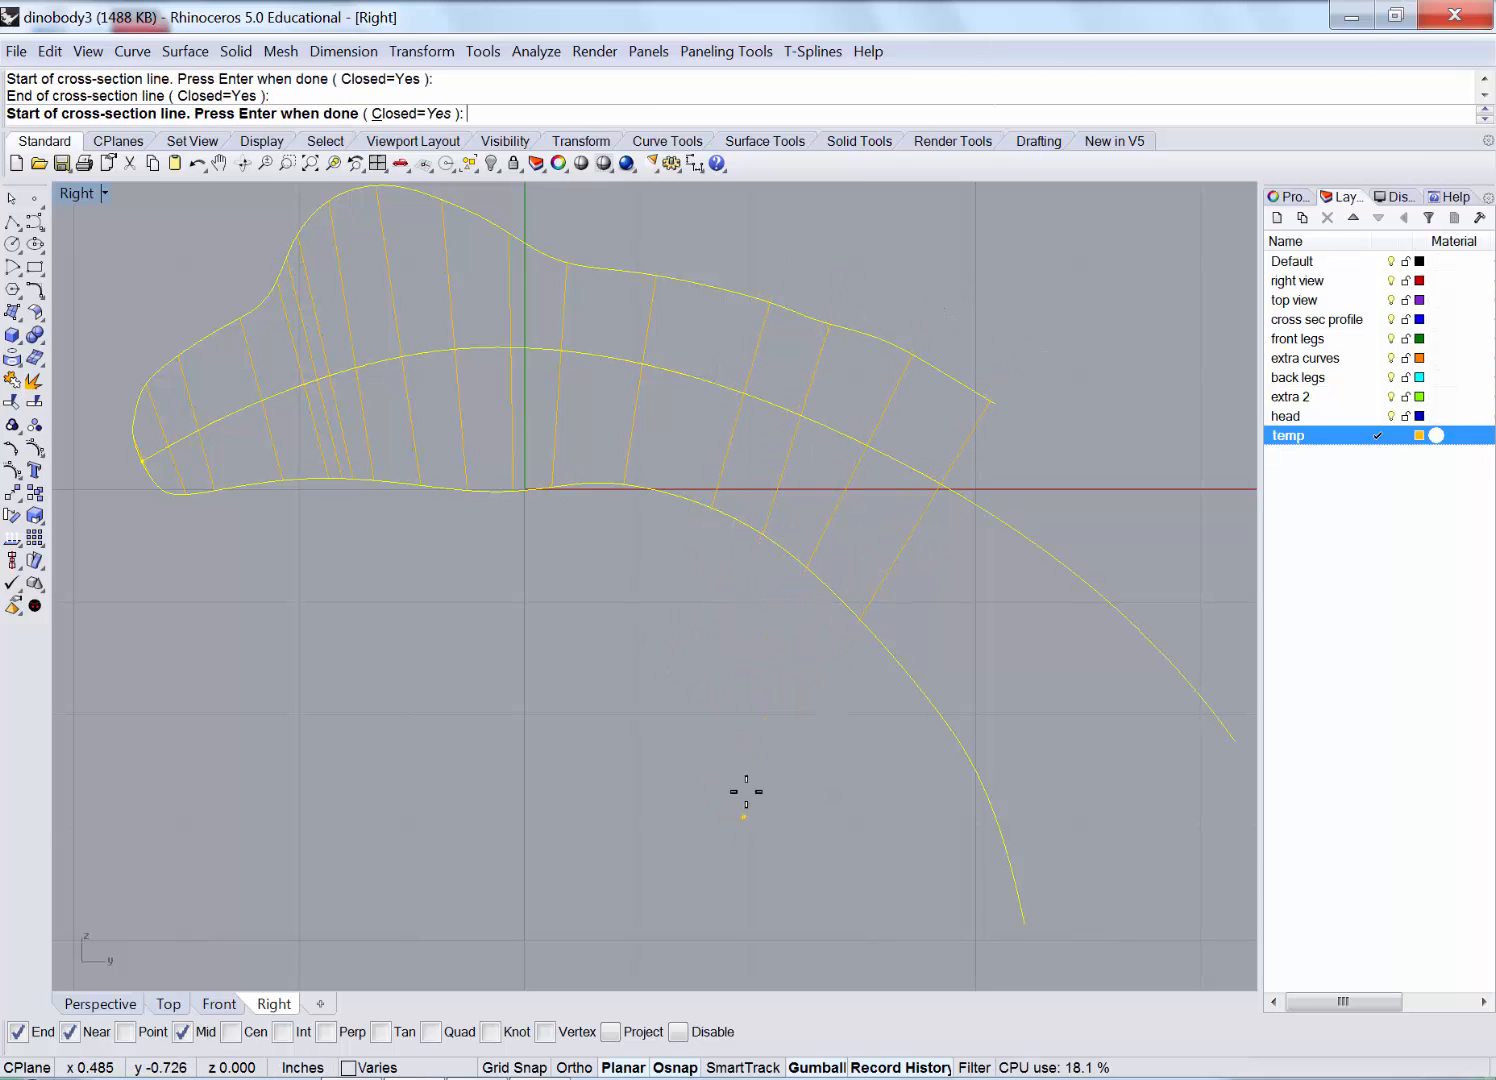
key("Return")
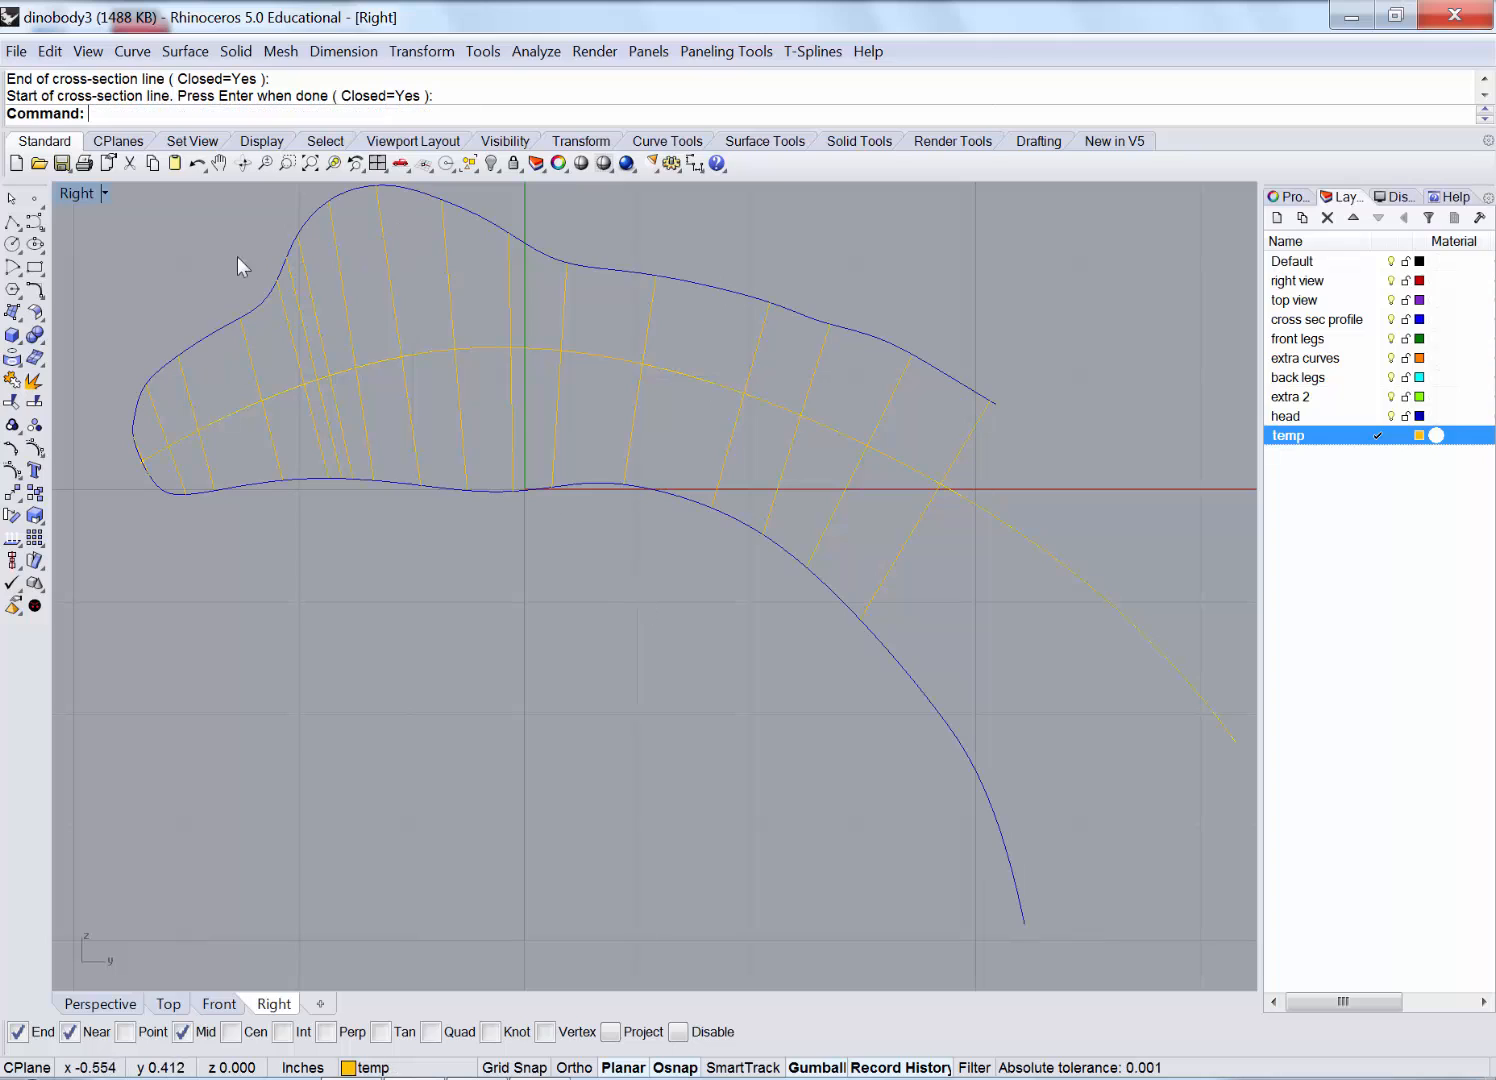
Restore four viewports, then maximize Perspective and orbit to inspect the new sections.
double_click(85, 194)
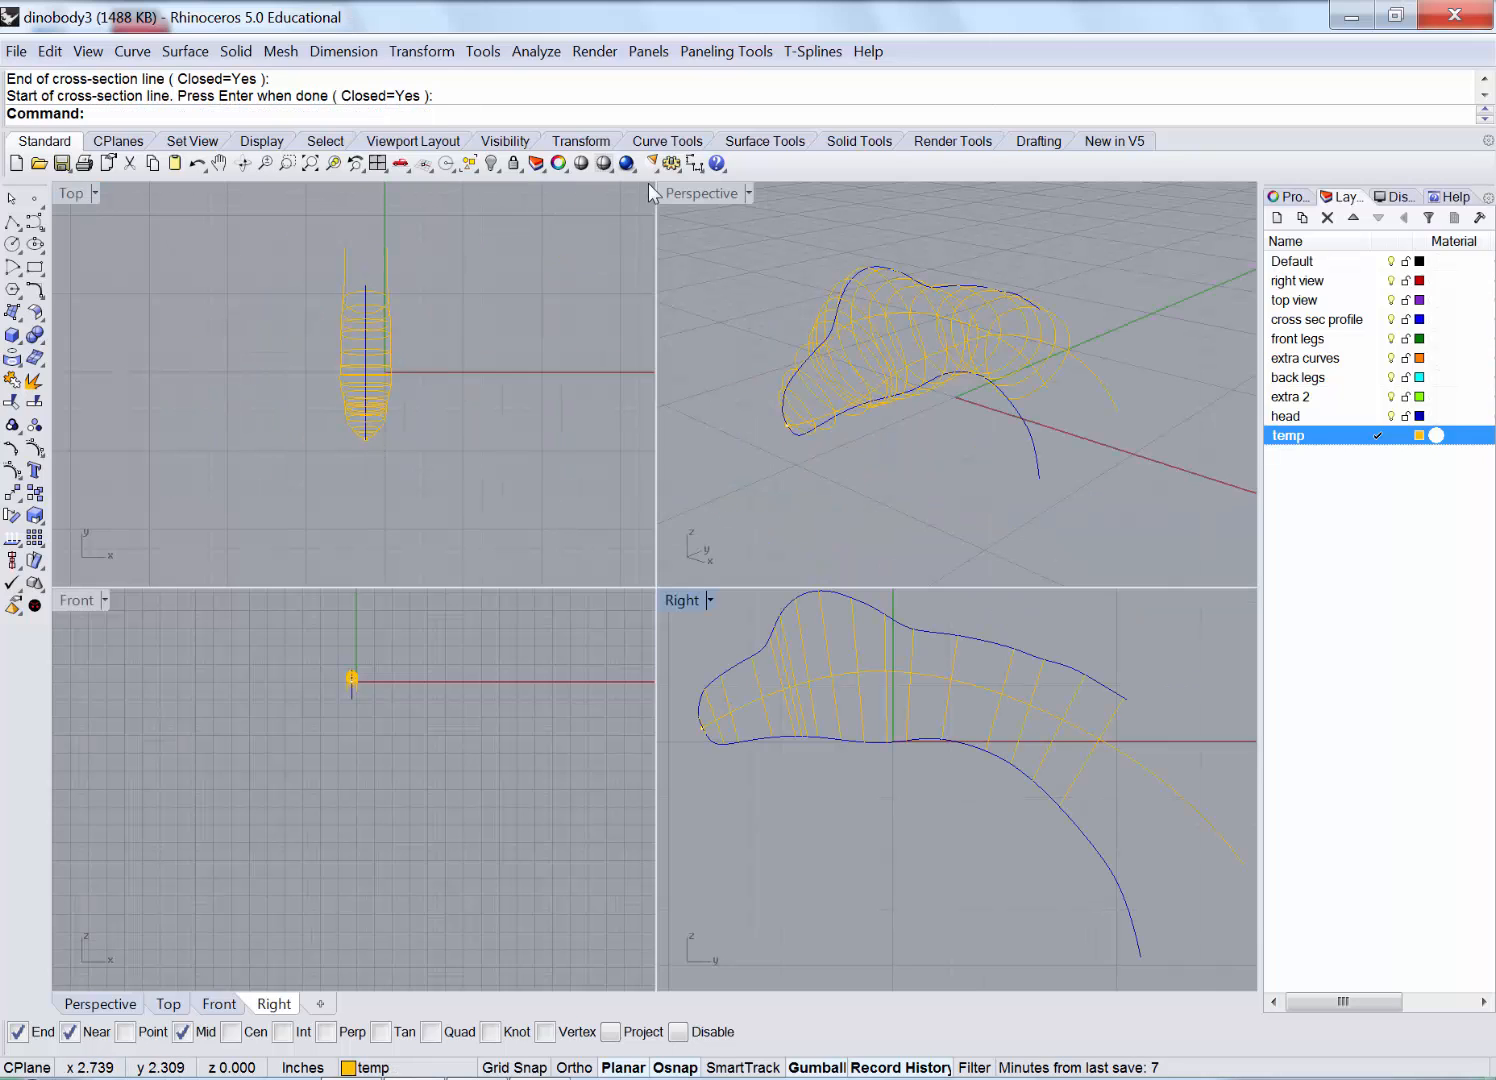
left_click(770, 367)
right_click_drag(879, 383, 681, 195)
double_click(685, 192)
right_click_drag(808, 300, 255, 663)
scroll(255, 665, "up", 3)
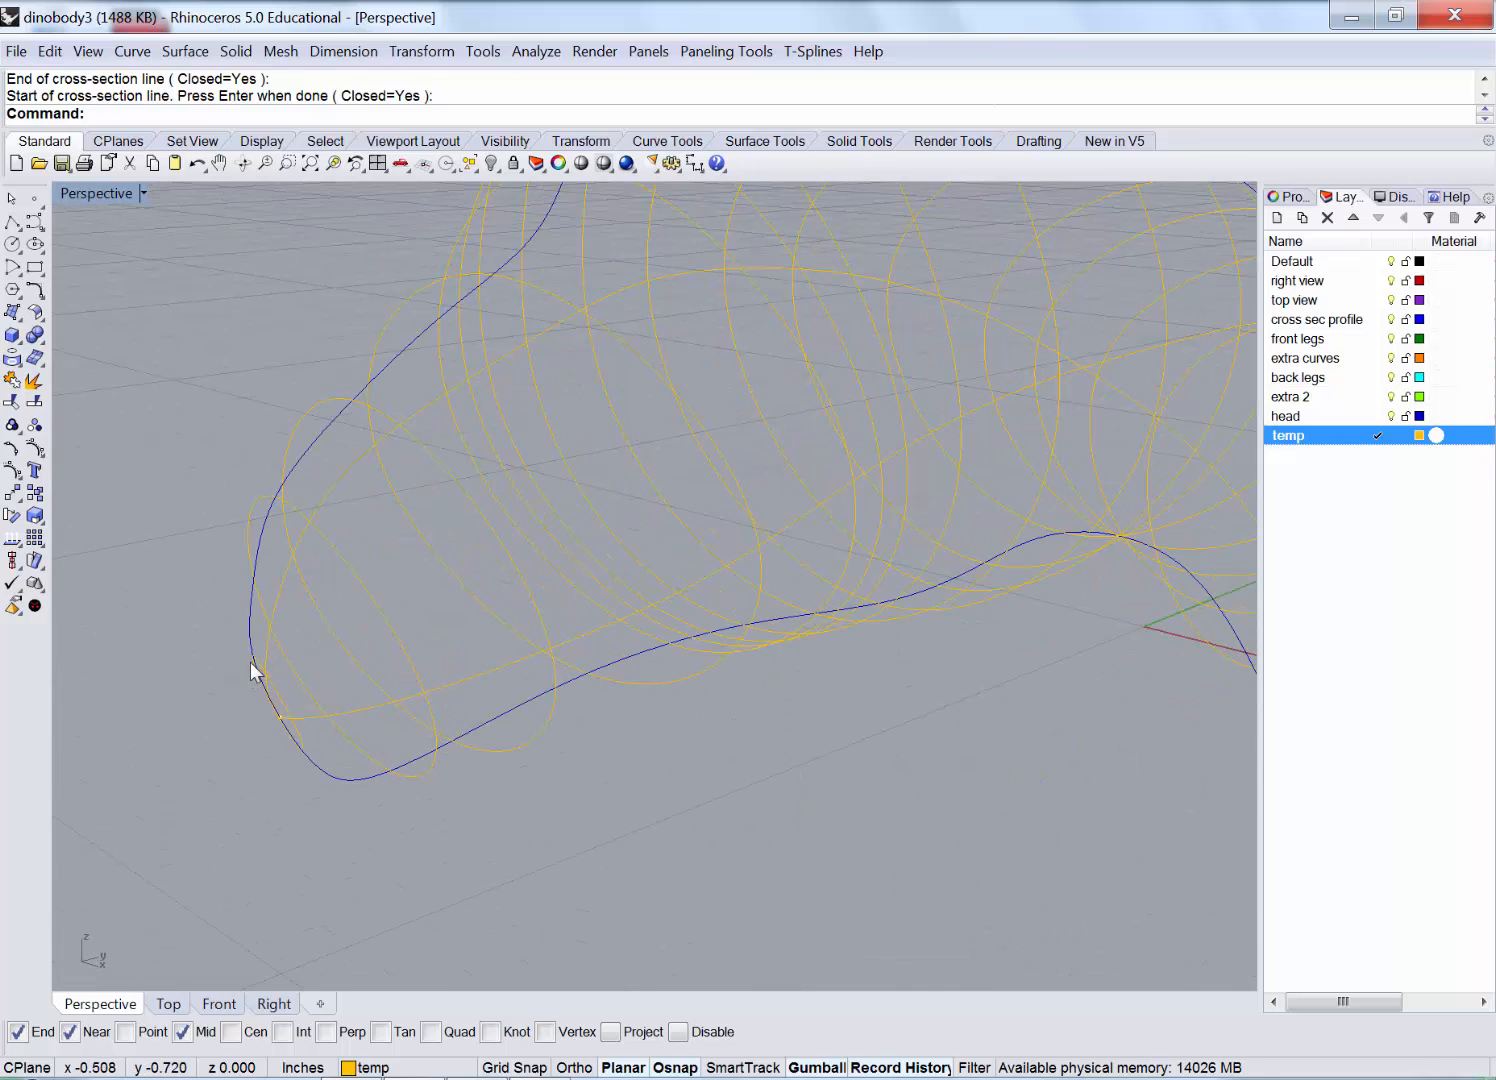
Move the selected blue body outline curves onto the temp layer.
left_click(251, 623)
left_click(323, 782)
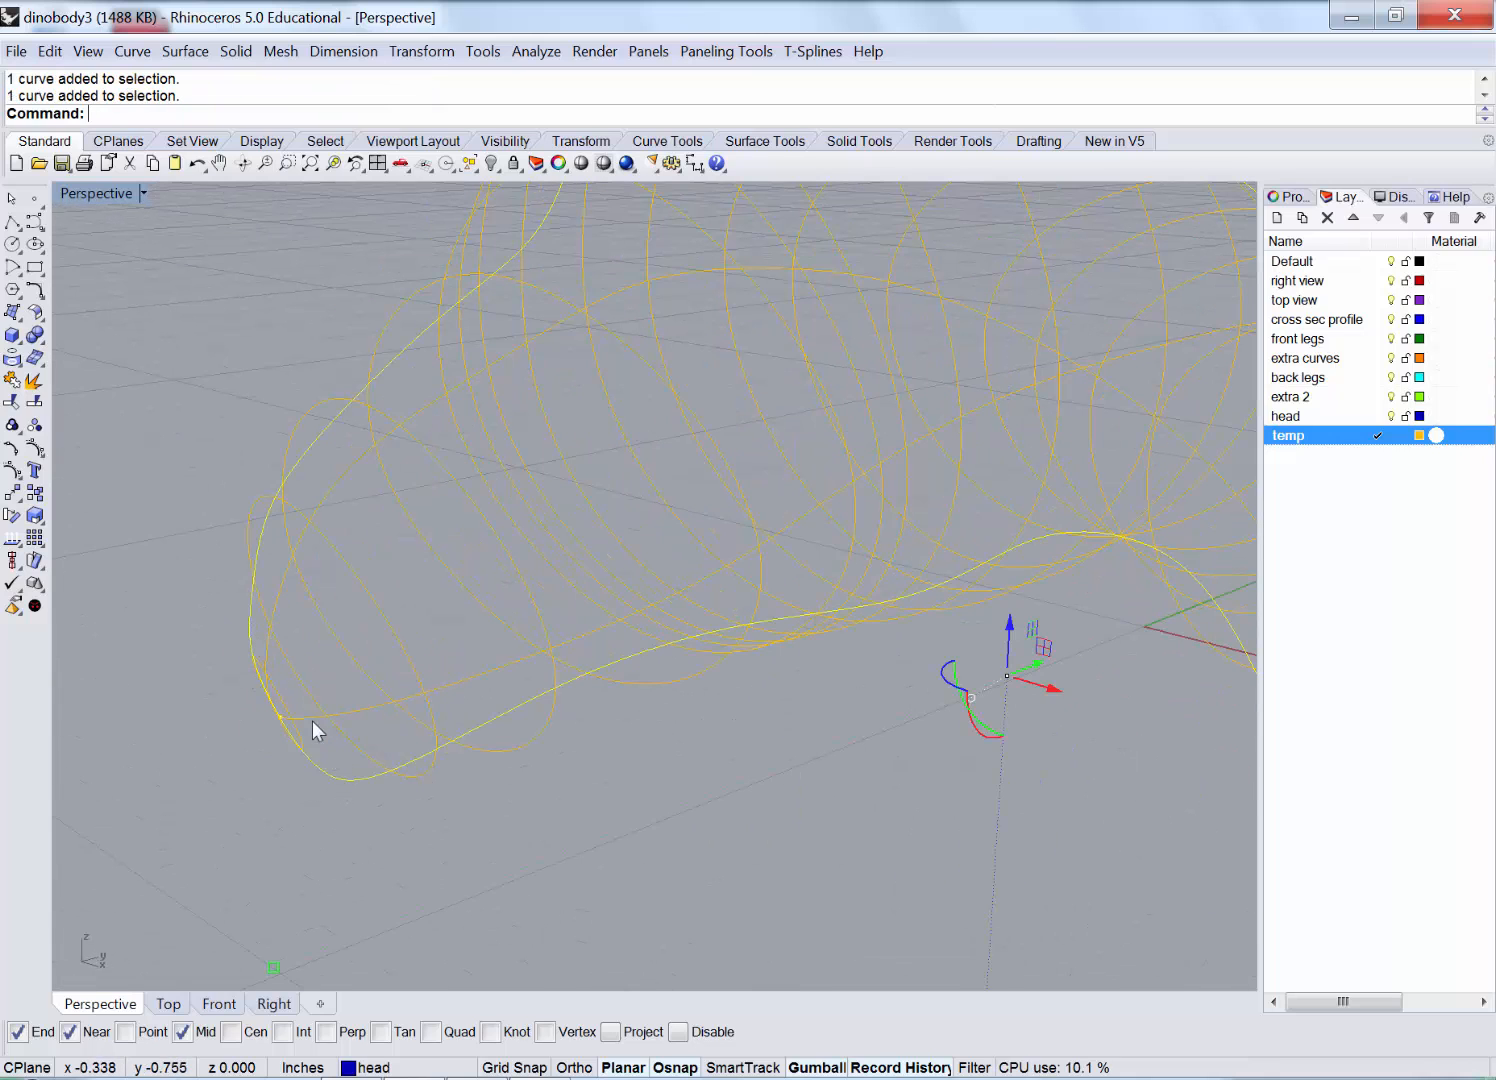
left_click(310, 719)
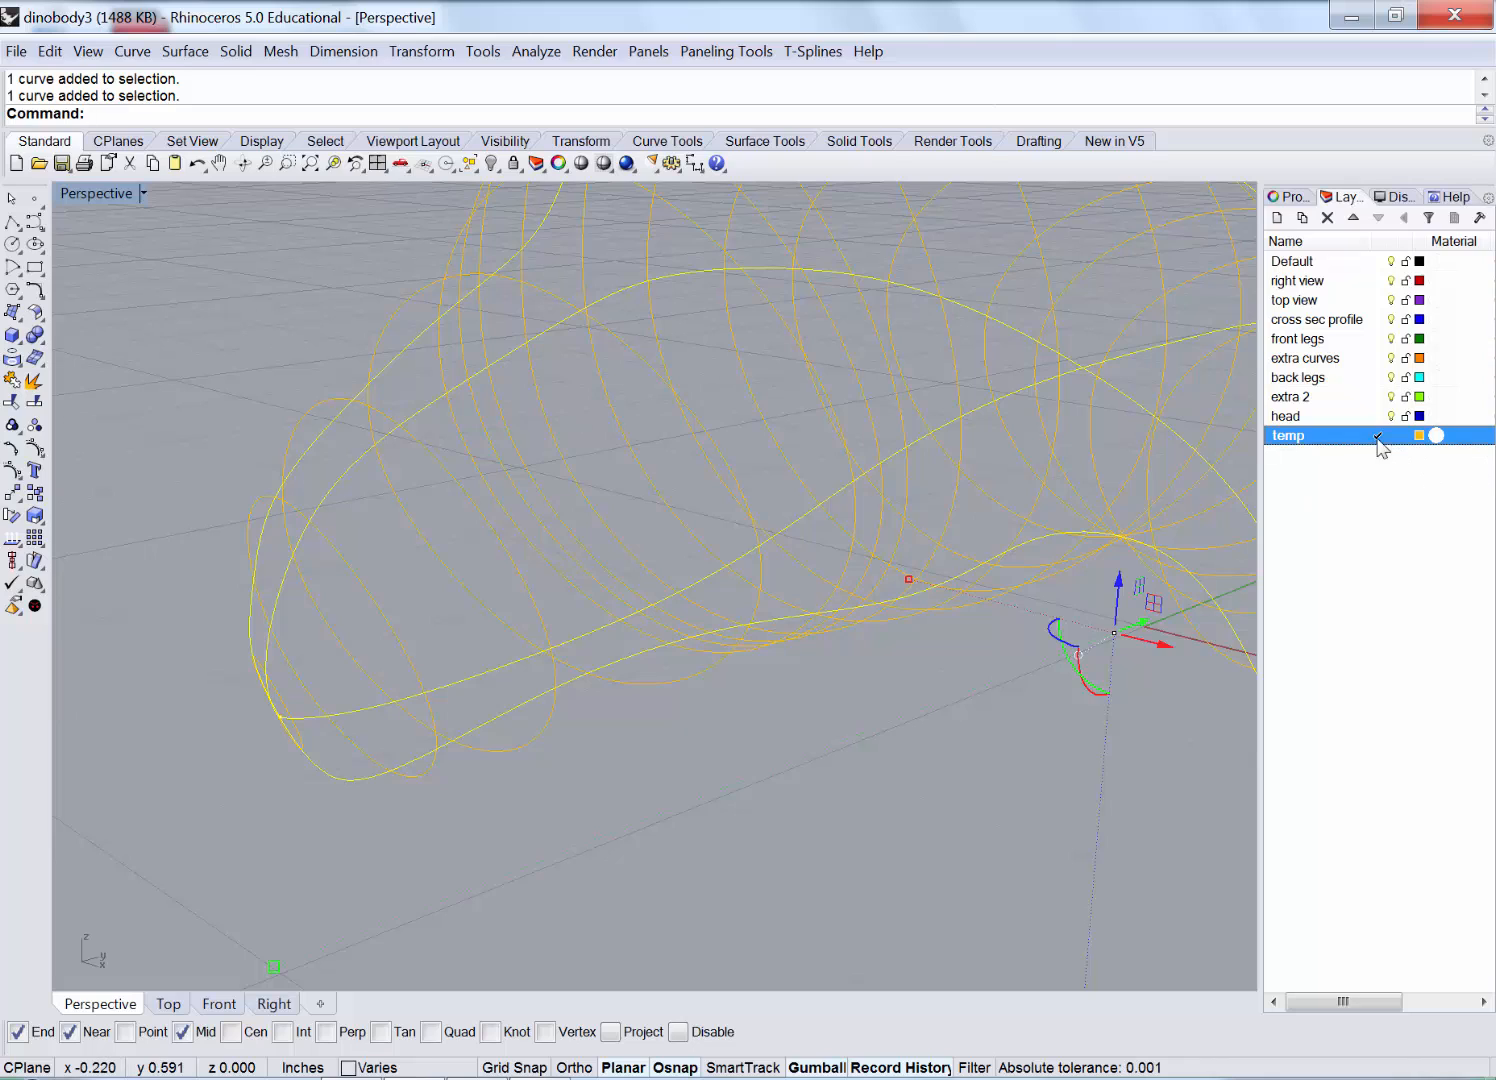
right_click(1302, 446)
left_click(1296, 781)
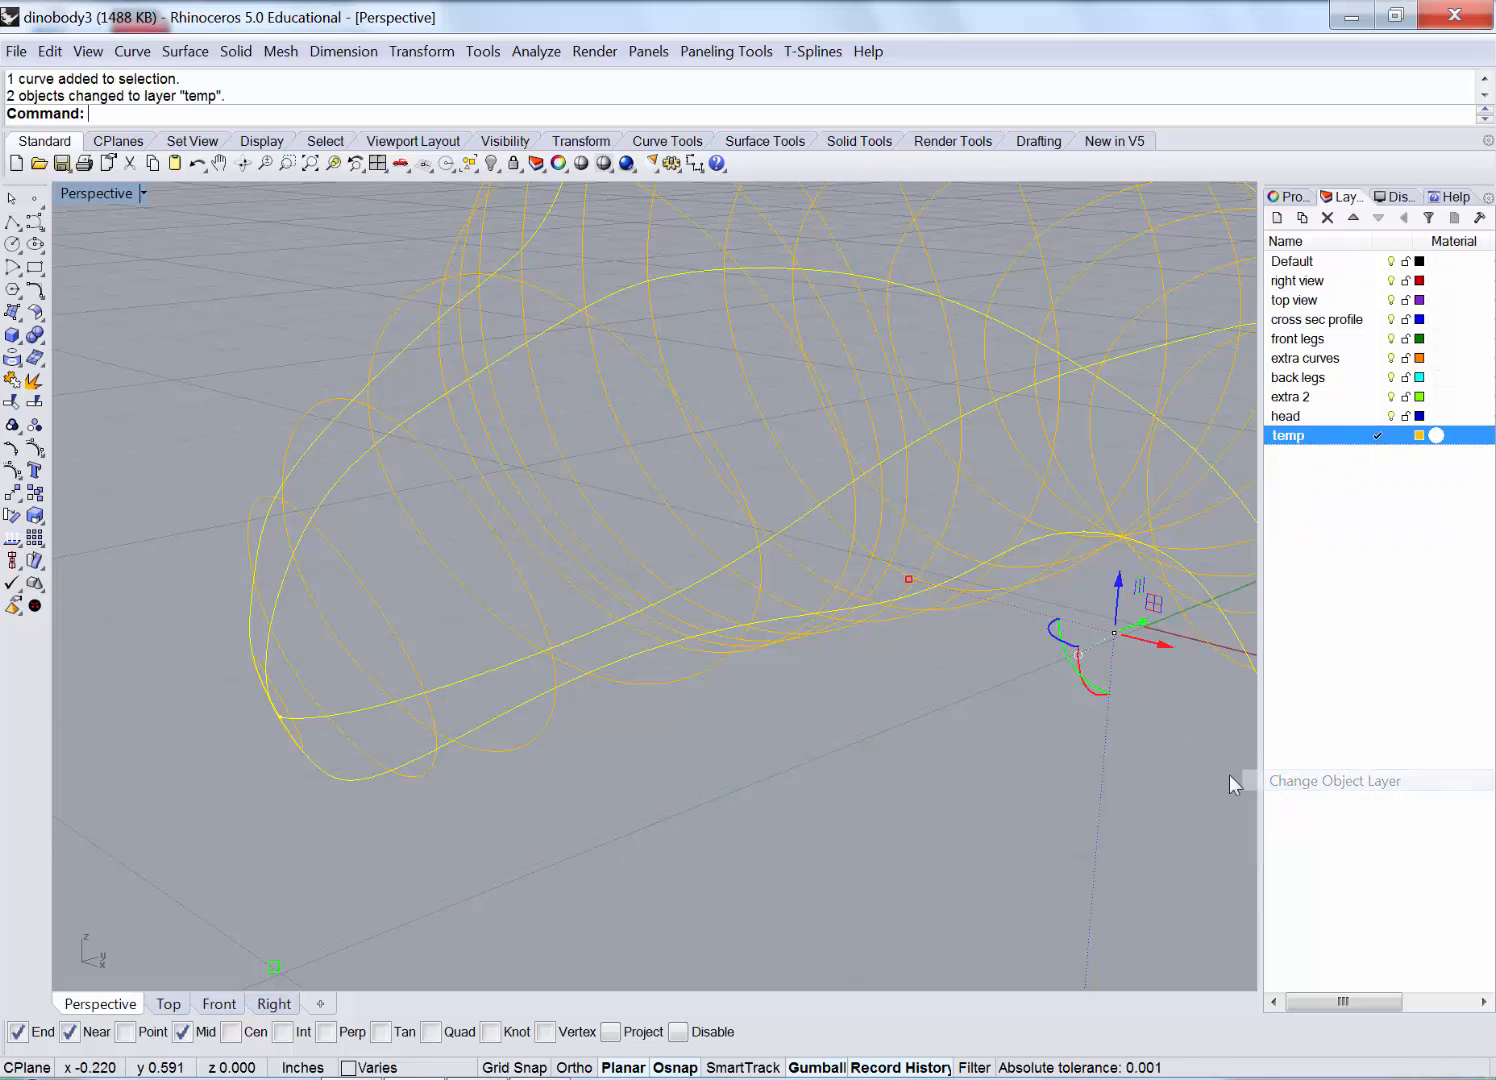
left_click(829, 771)
Select the 17 head cross-section curves, excluding one stray curve.
left_click(363, 602)
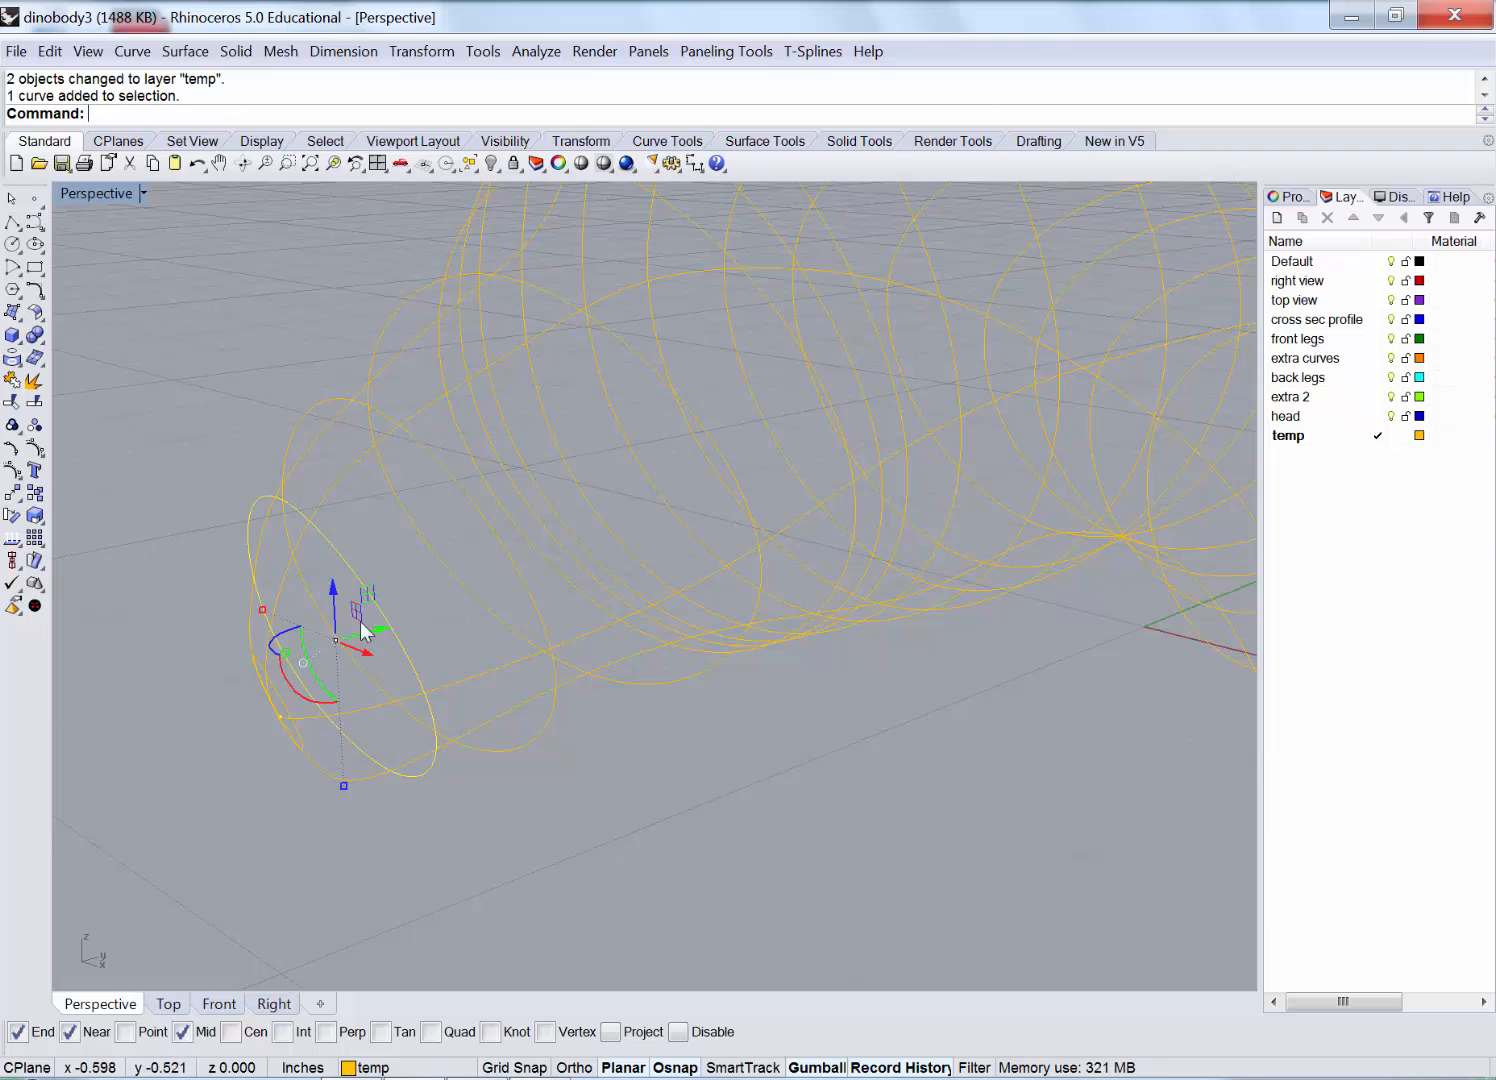
right_click_drag(434, 598, 600, 552)
left_click_drag(596, 435, 594, 436)
right_click_drag(526, 545, 579, 503)
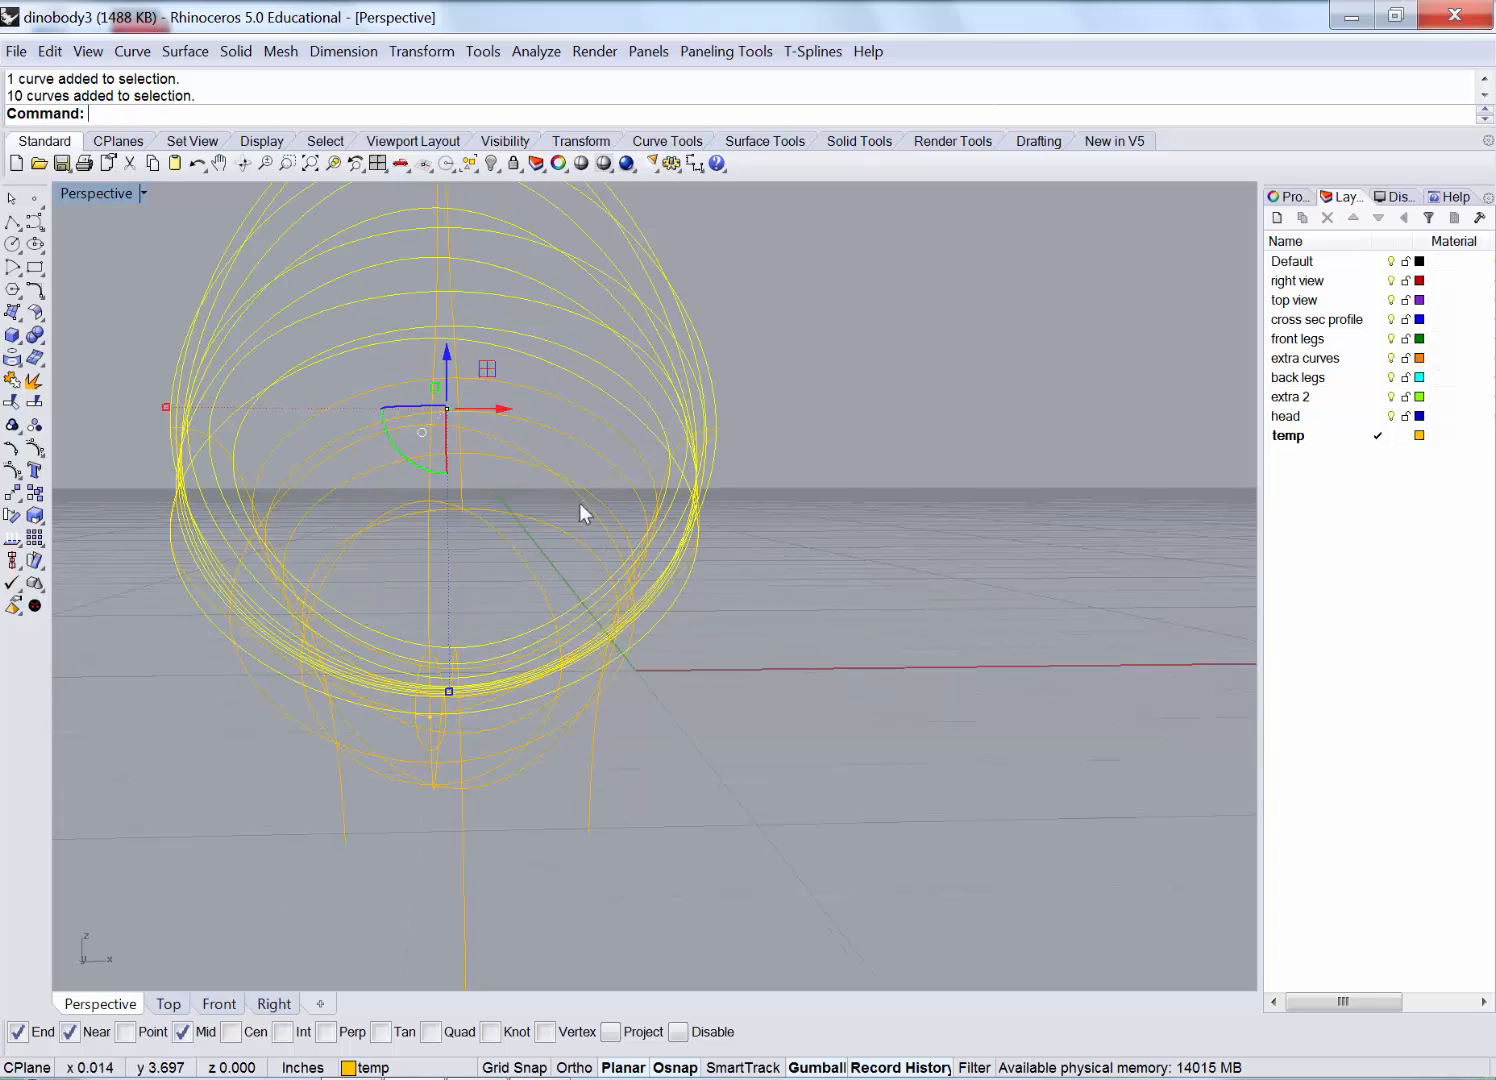
left_click_drag(504, 562, 504, 563)
right_click_drag(684, 558, 626, 460)
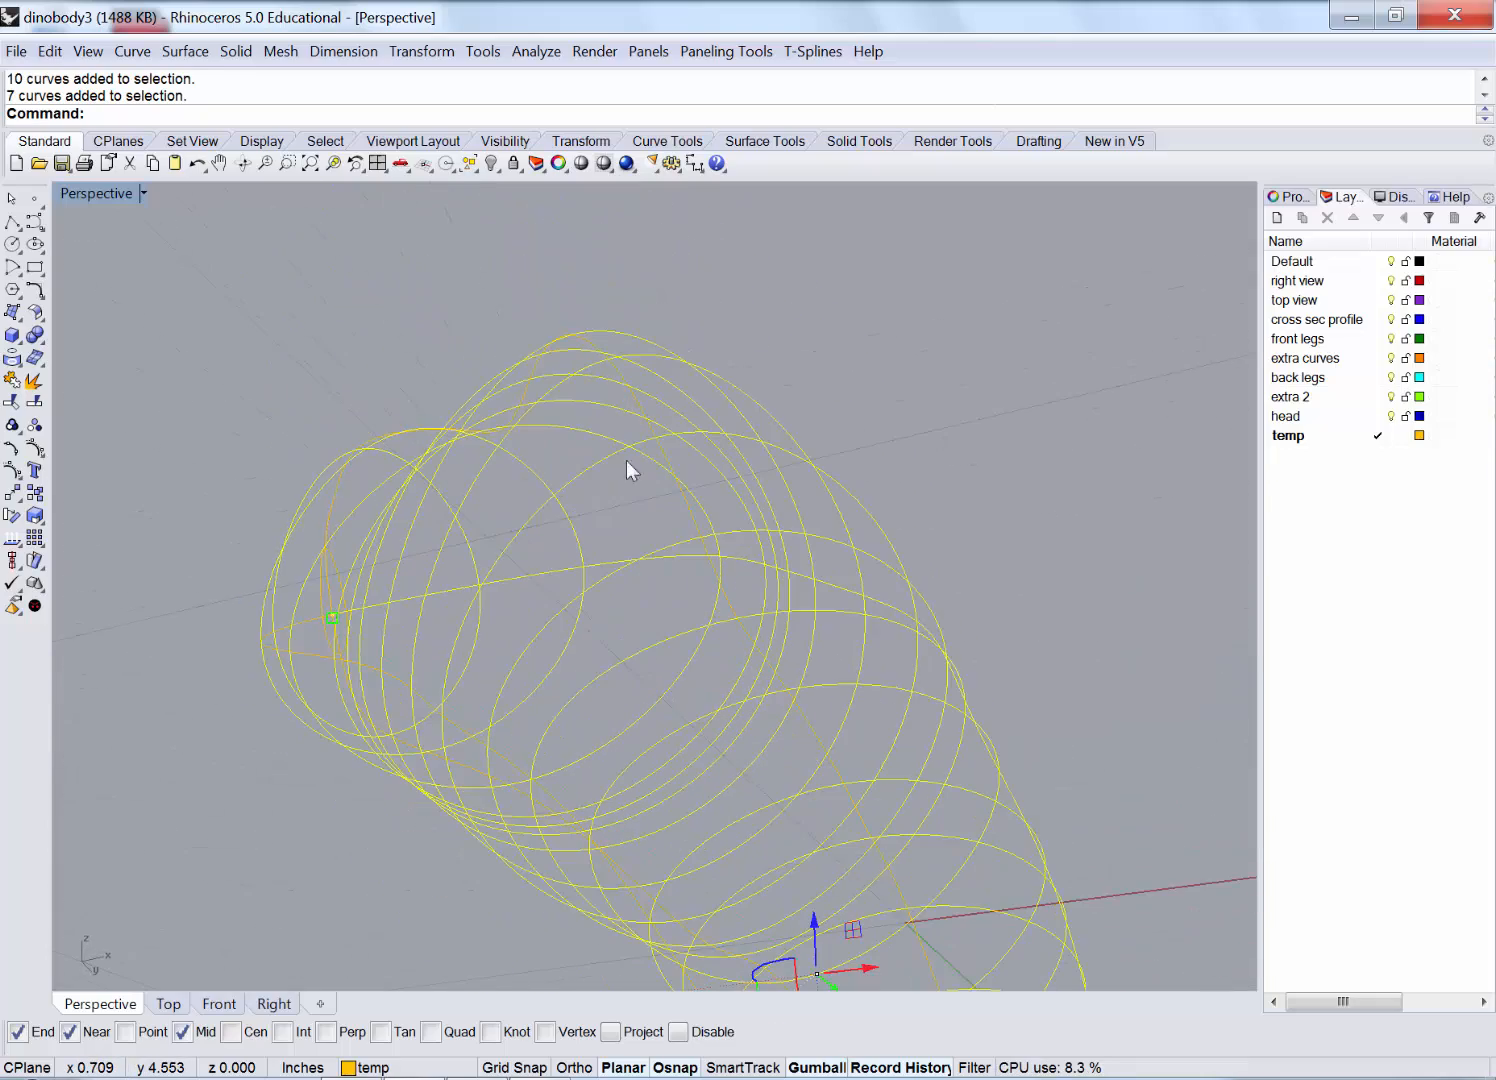
left_click(535, 573, "ctrl")
right_click_drag(533, 573, 514, 420)
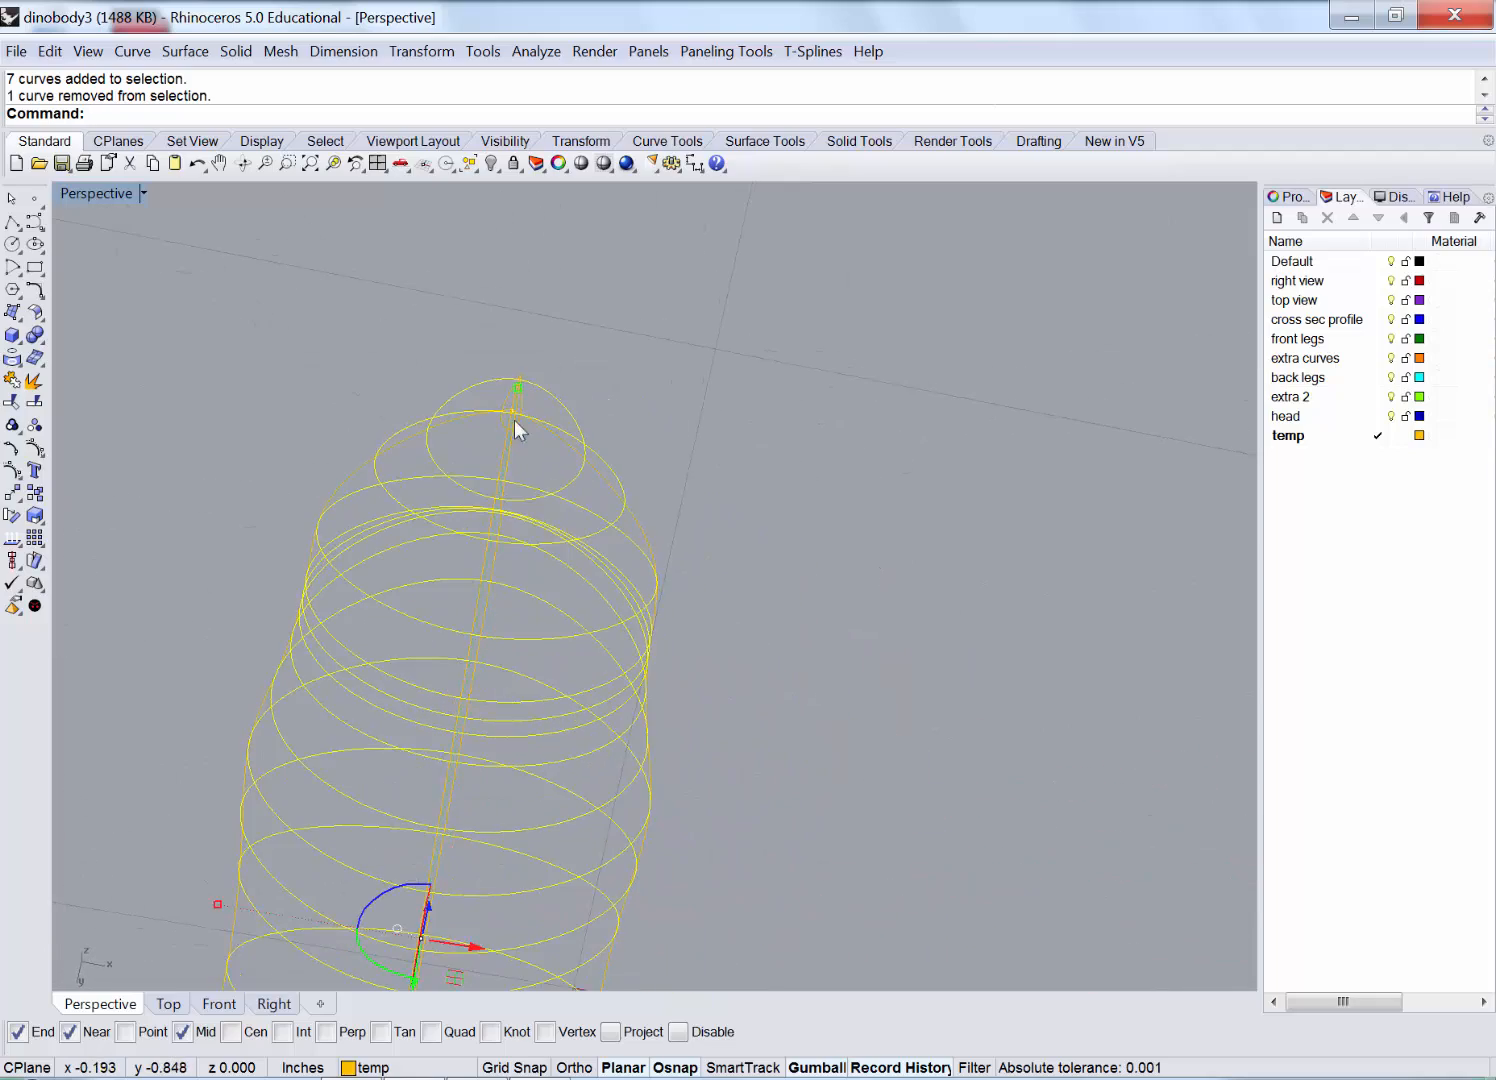
scroll(498, 410, "up", 5)
scroll(504, 406, "down", 5)
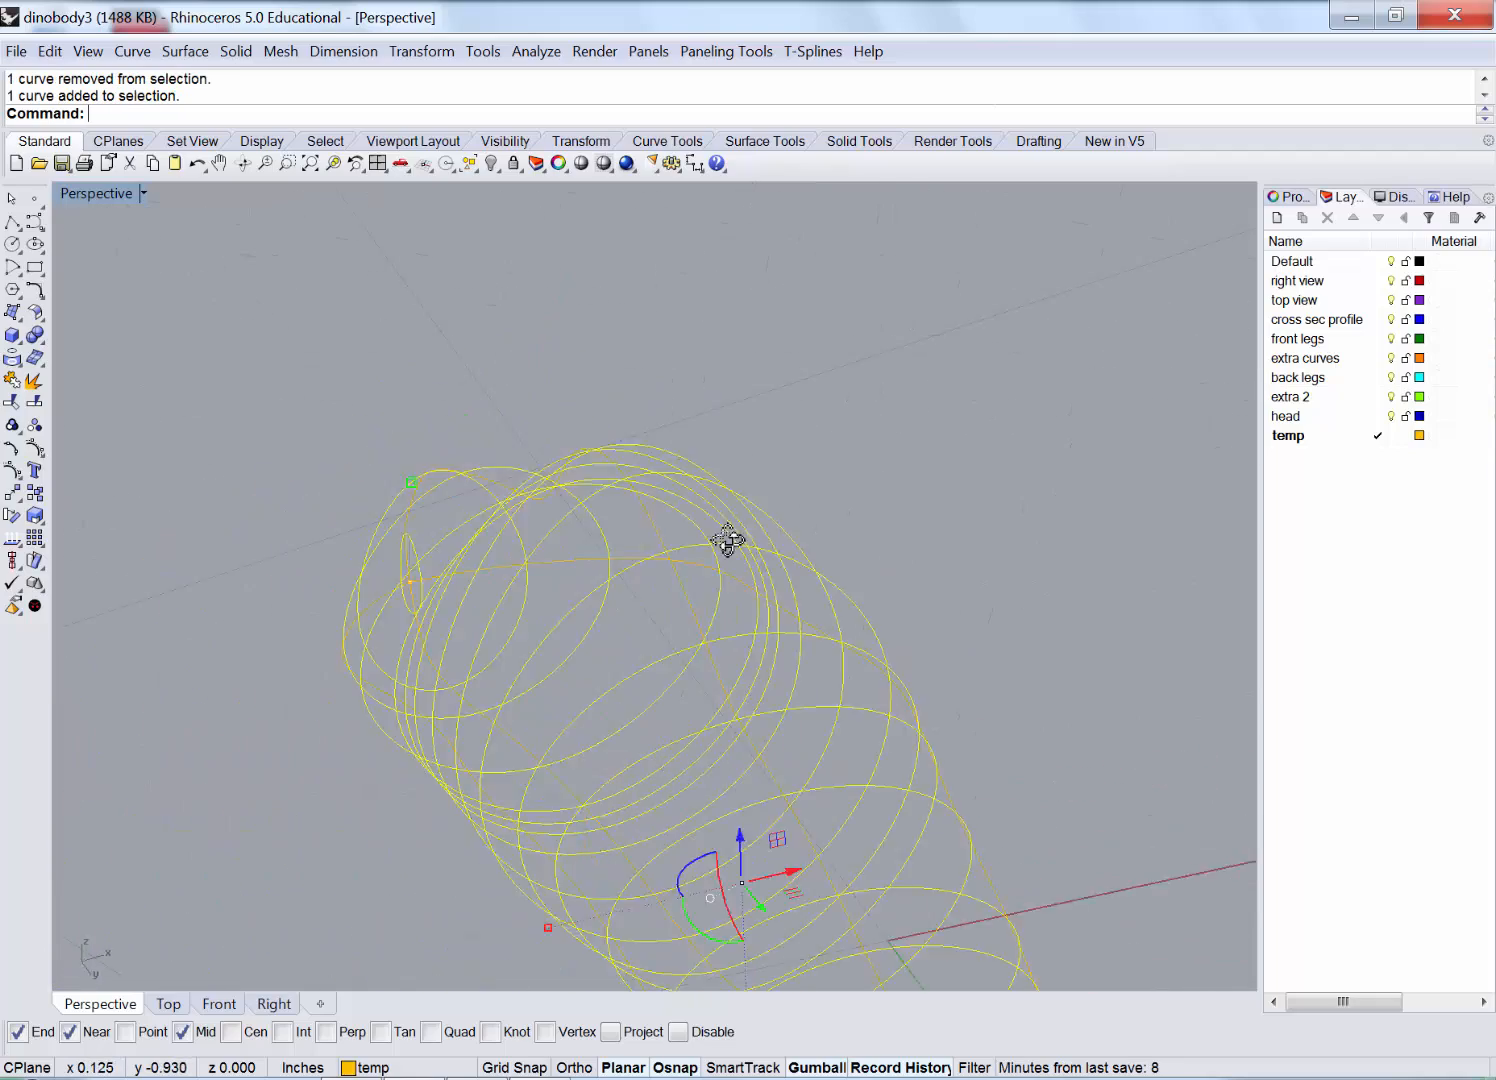
right_click_drag(728, 541, 1181, 410)
Move the selected curves to the head layer, make it current, and hide temp.
left_click(1321, 419)
right_click(1321, 419)
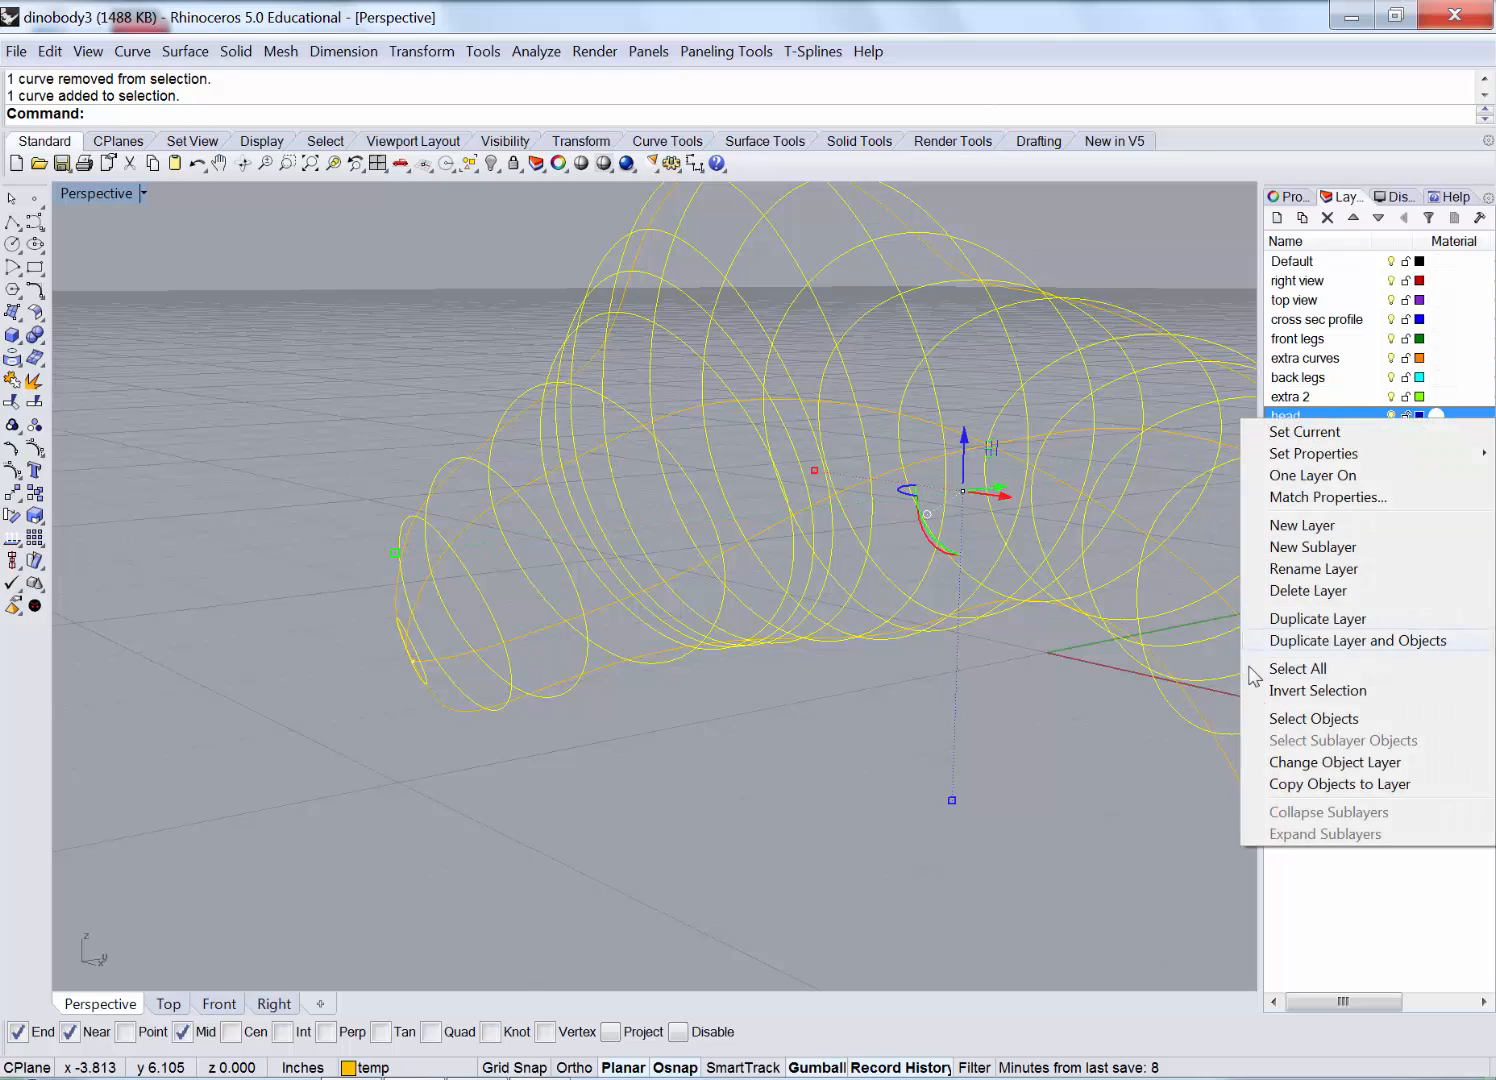
left_click(1286, 764)
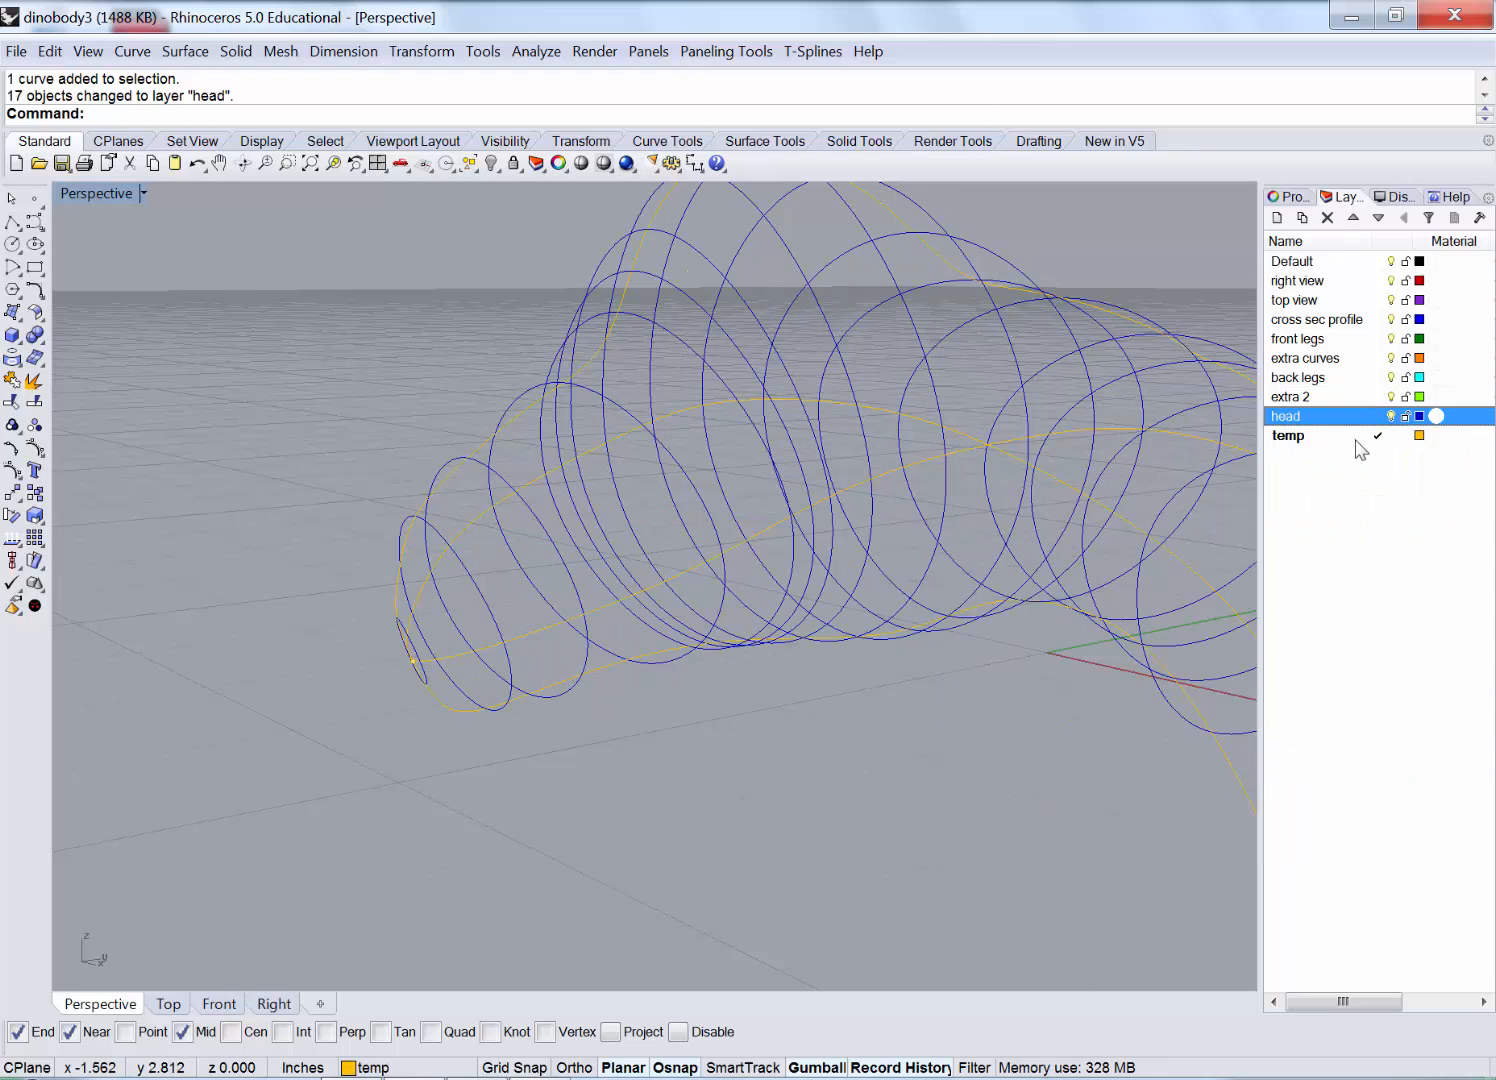
left_click(1391, 436)
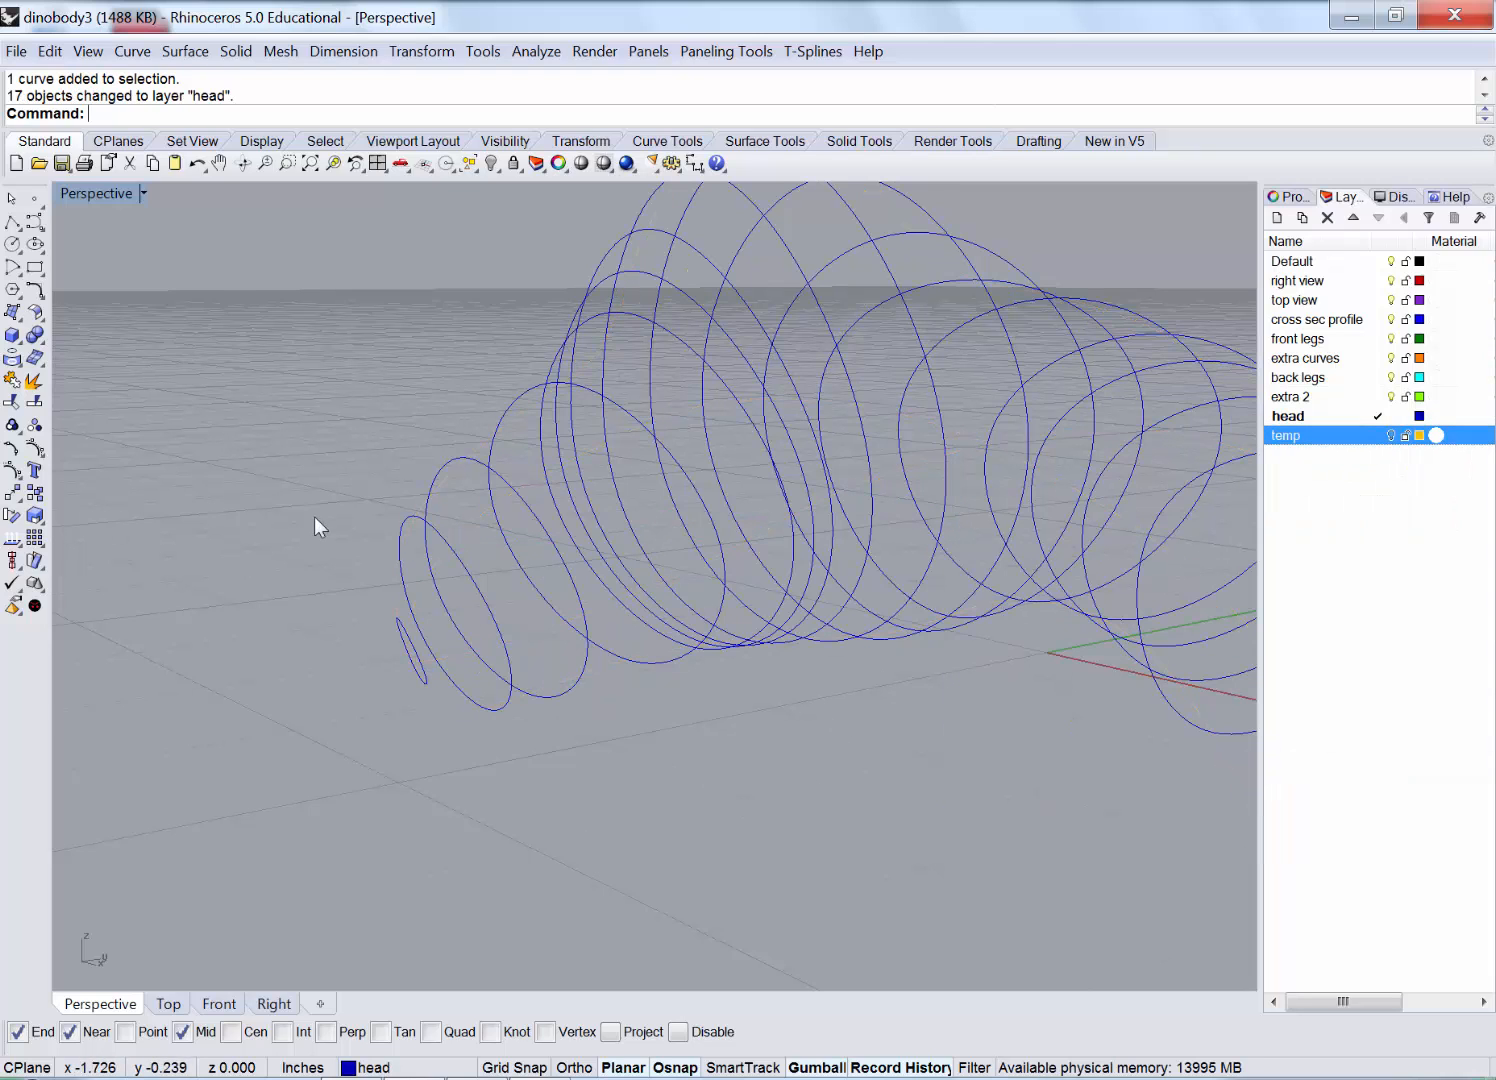
scroll(300, 505, "down", 4)
right_click_drag(290, 501, 413, 472)
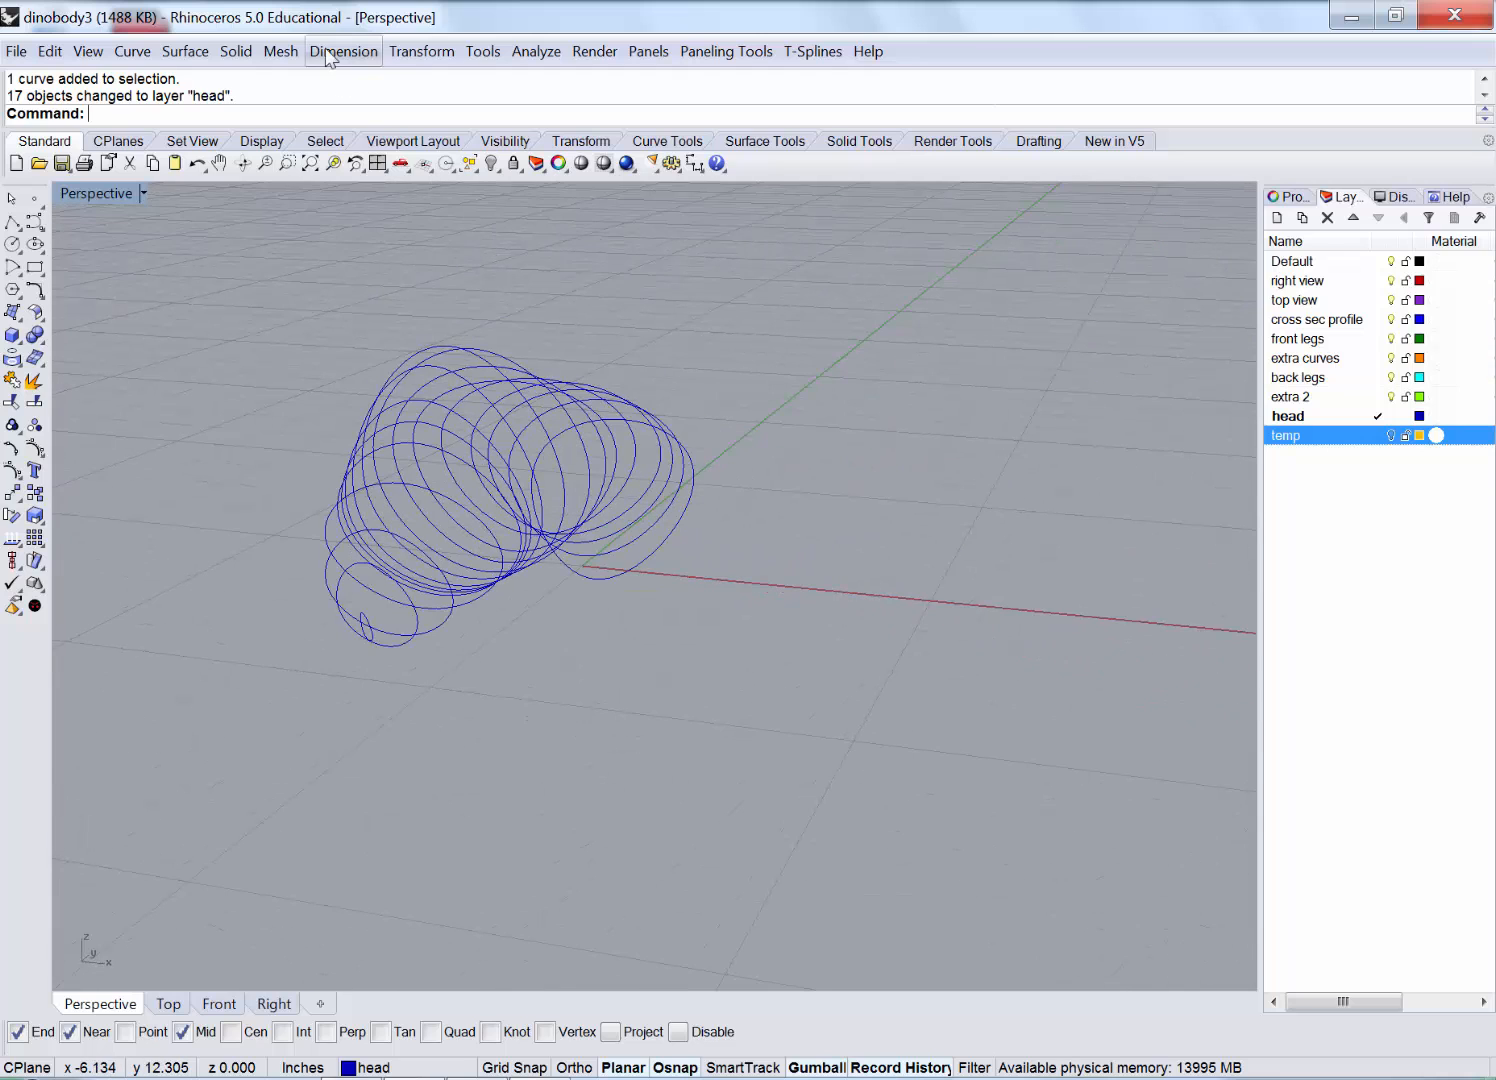
Loft the head section curves into a surface with a Natural seam.
left_click(245, 50)
left_click(195, 103)
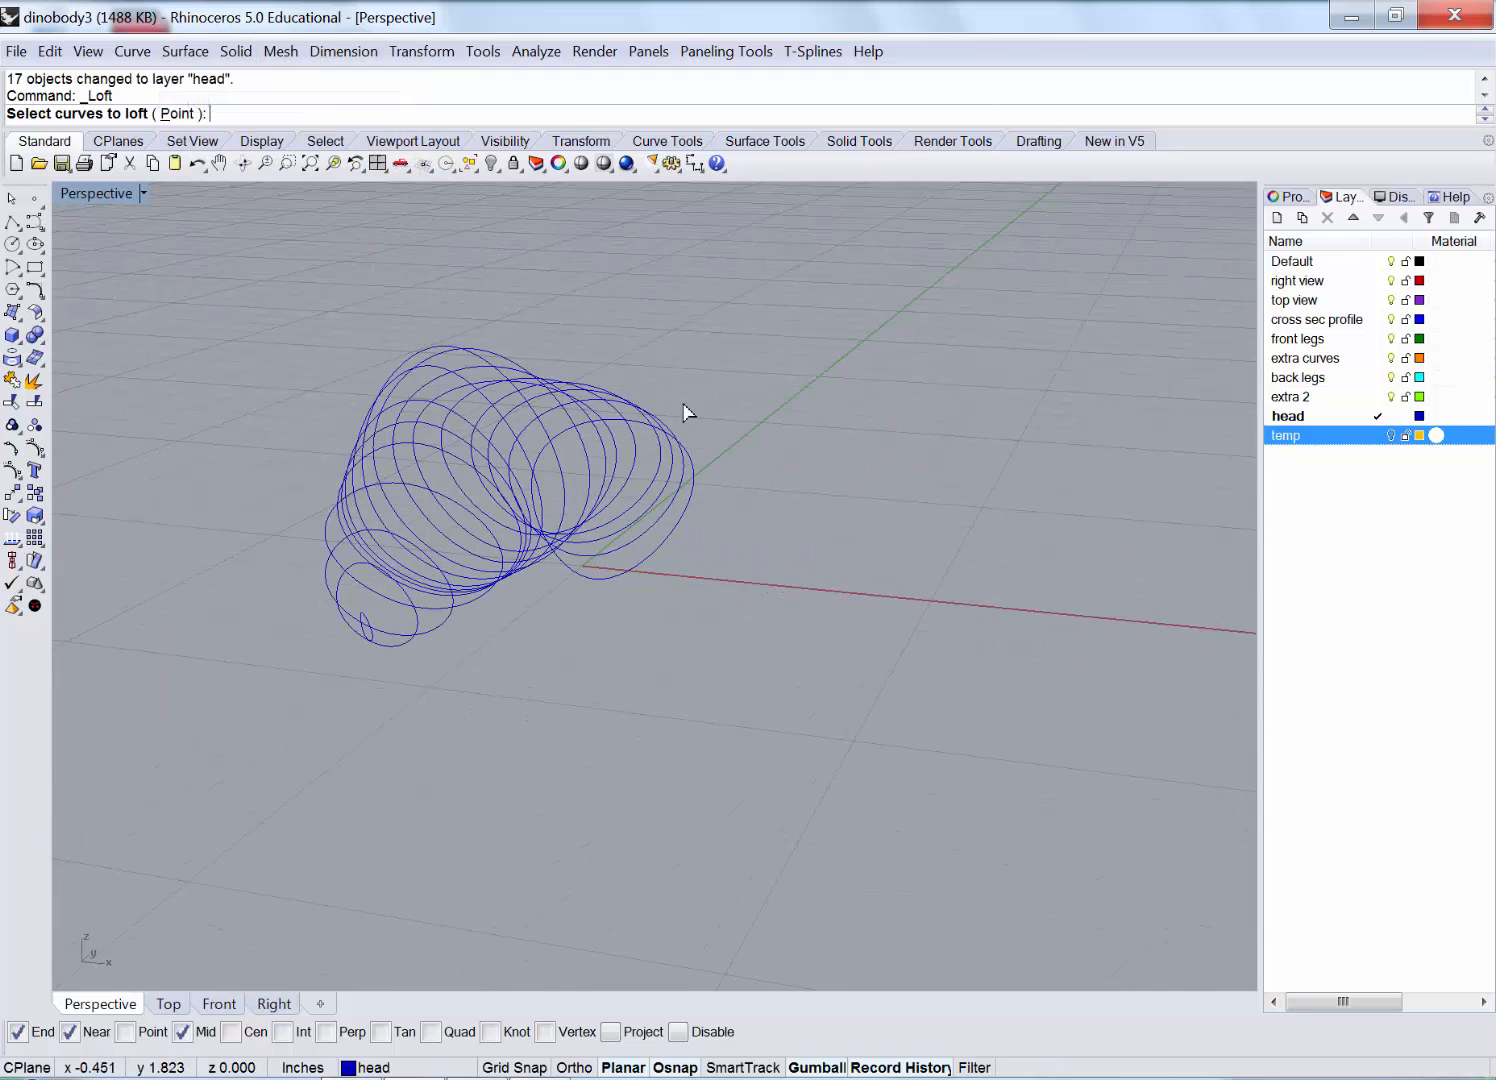
left_click_drag(326, 698, 326, 698)
key("Return")
right_click_drag(800, 664, 686, 243)
left_click(496, 115)
right_click_drag(775, 382, 725, 403)
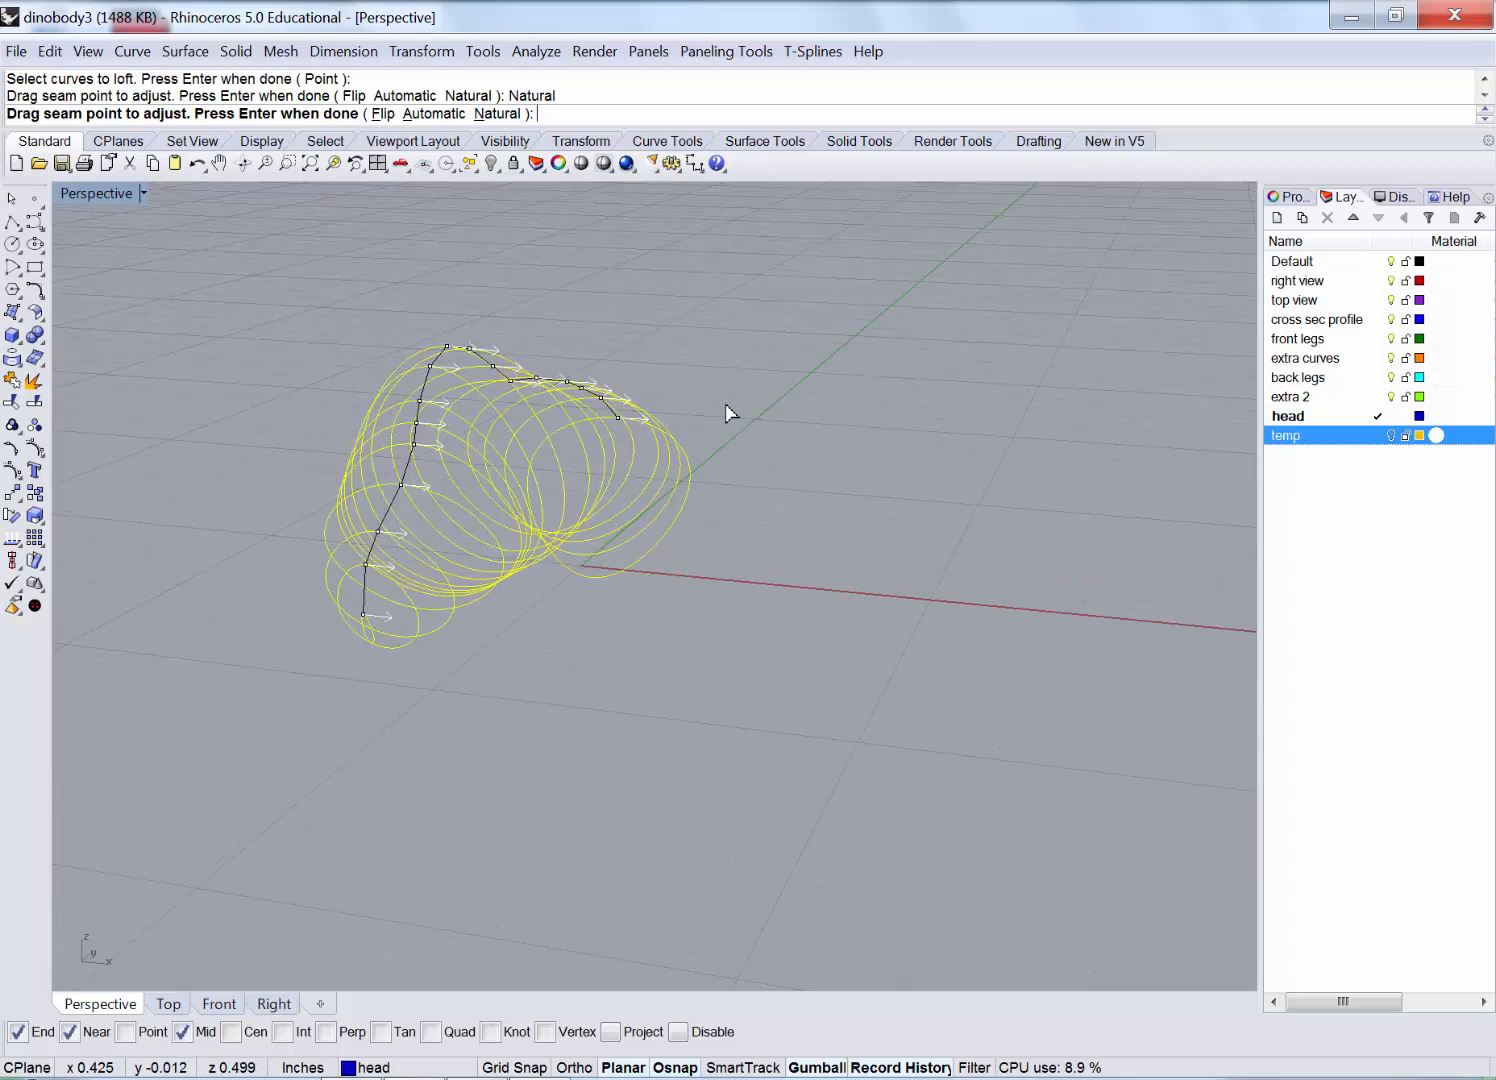
key("Return")
left_click(754, 666)
Orbit around the new lofted head surface to inspect it, then select it.
right_click_drag(601, 528, 466, 468)
scroll(460, 462, "down", 4)
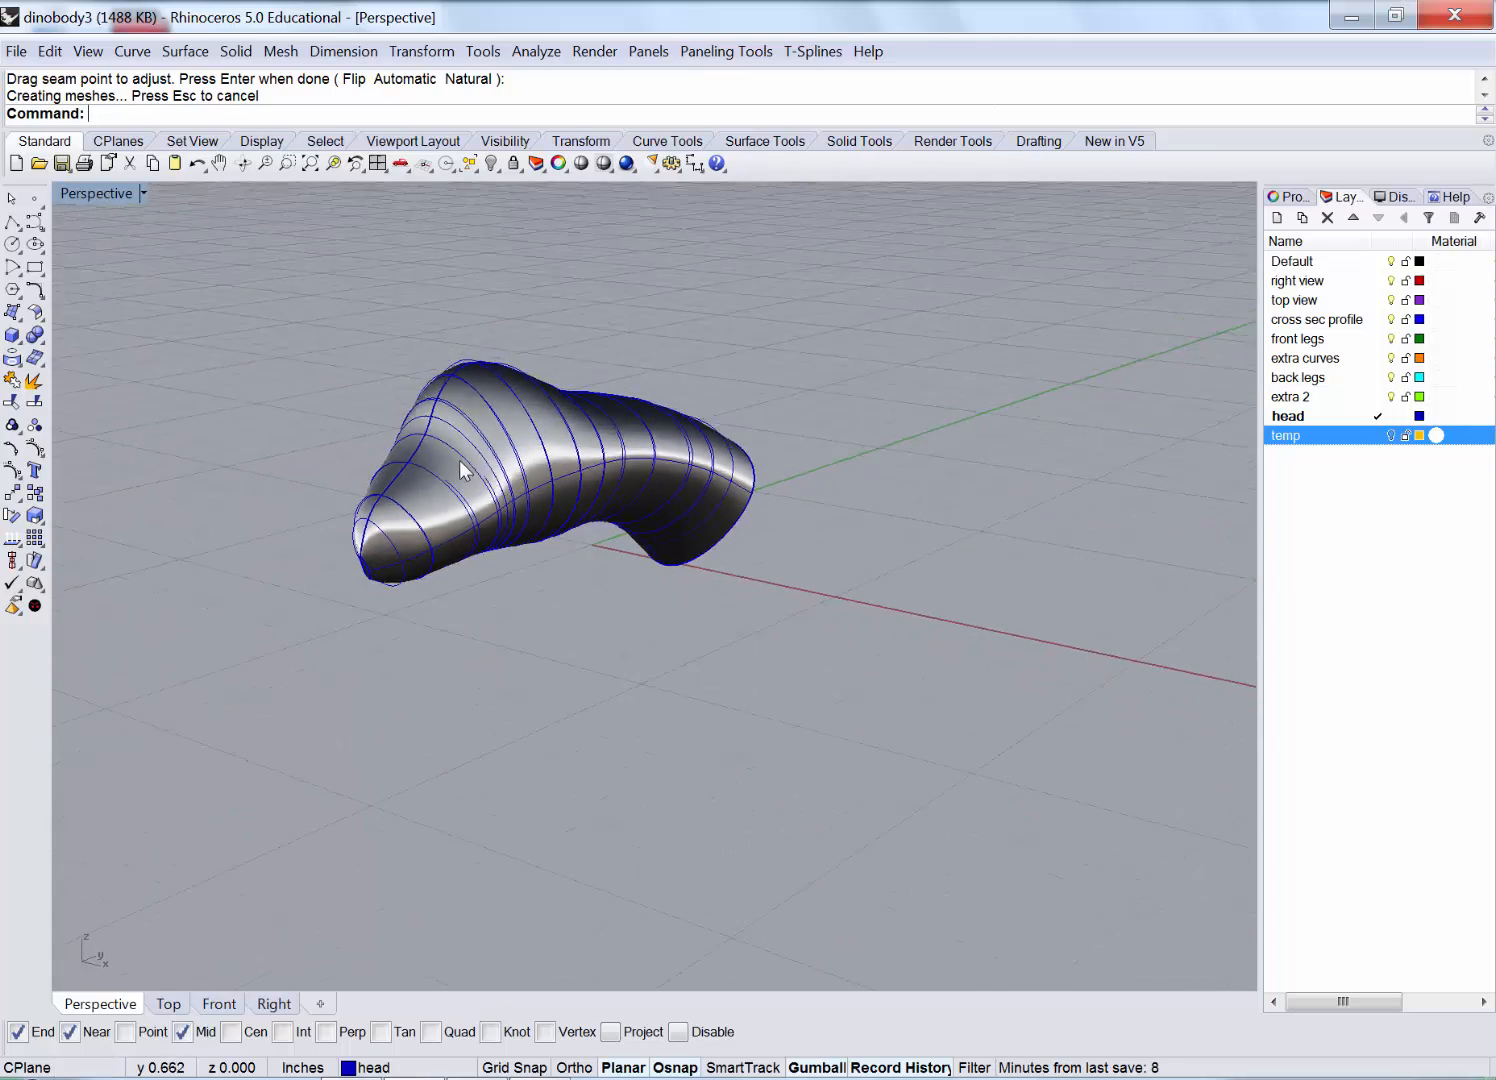
right_click_drag(562, 458, 508, 455)
scroll(541, 395, "up", 3)
right_click_drag(634, 461, 606, 437)
left_click(606, 437)
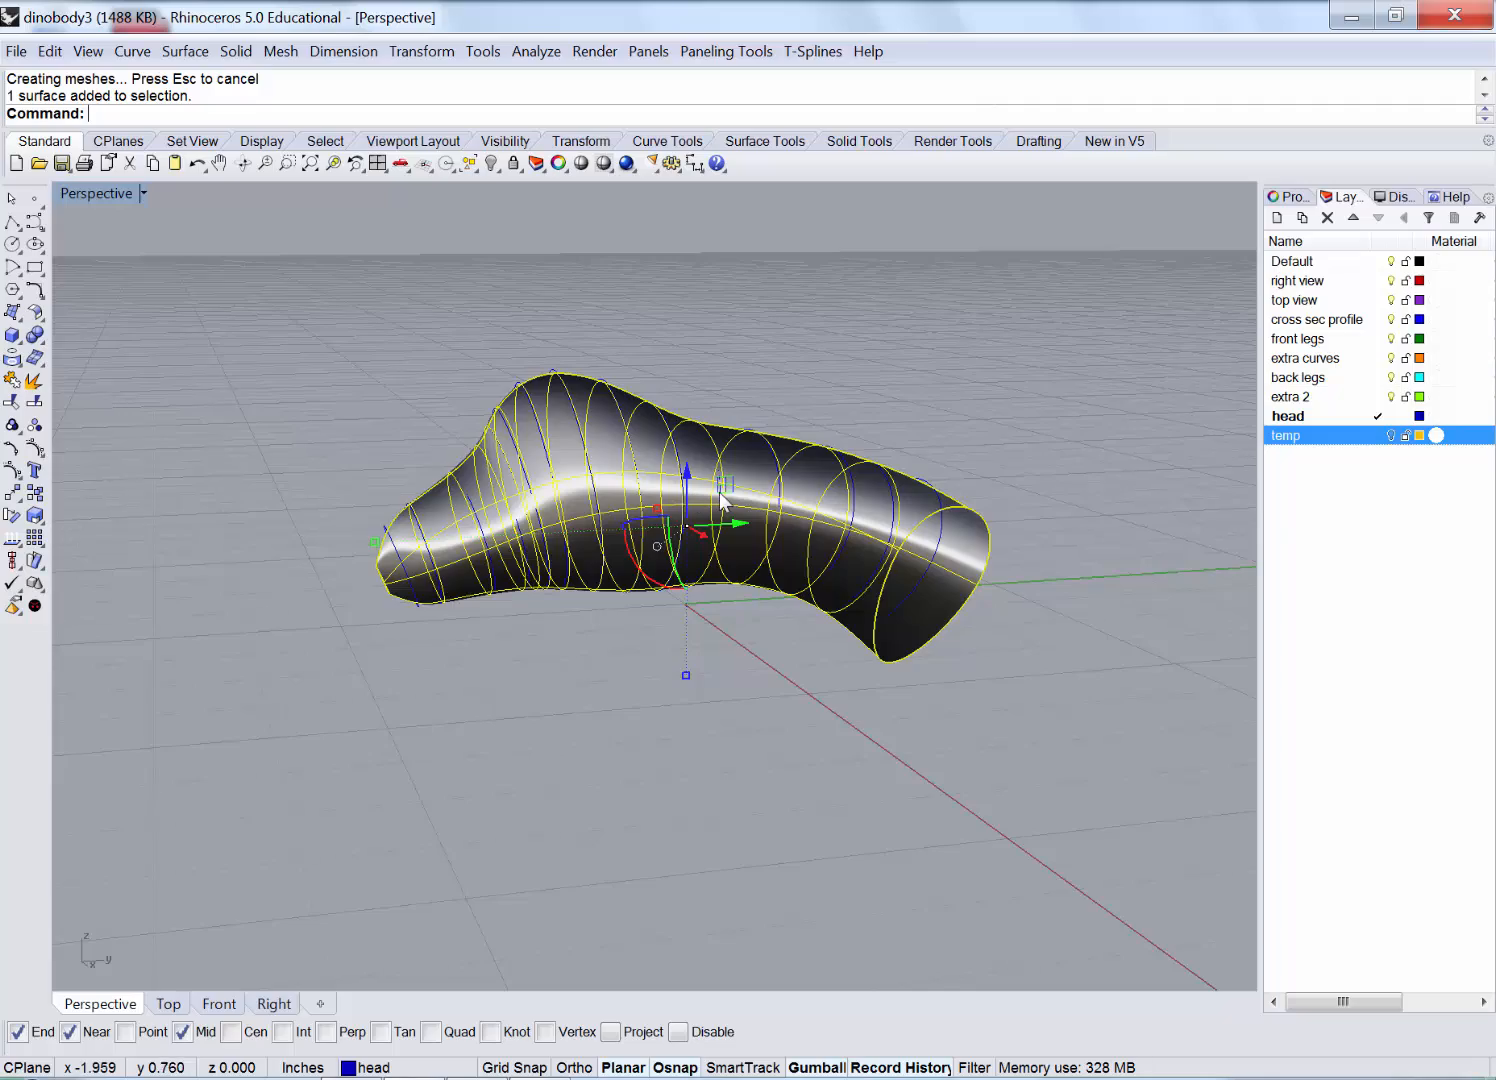
Drag the head surface clear of its curves, accept the history warning, and restore four viewports.
scroll(437, 471, "up", 2)
right_click_drag(437, 471, 577, 515)
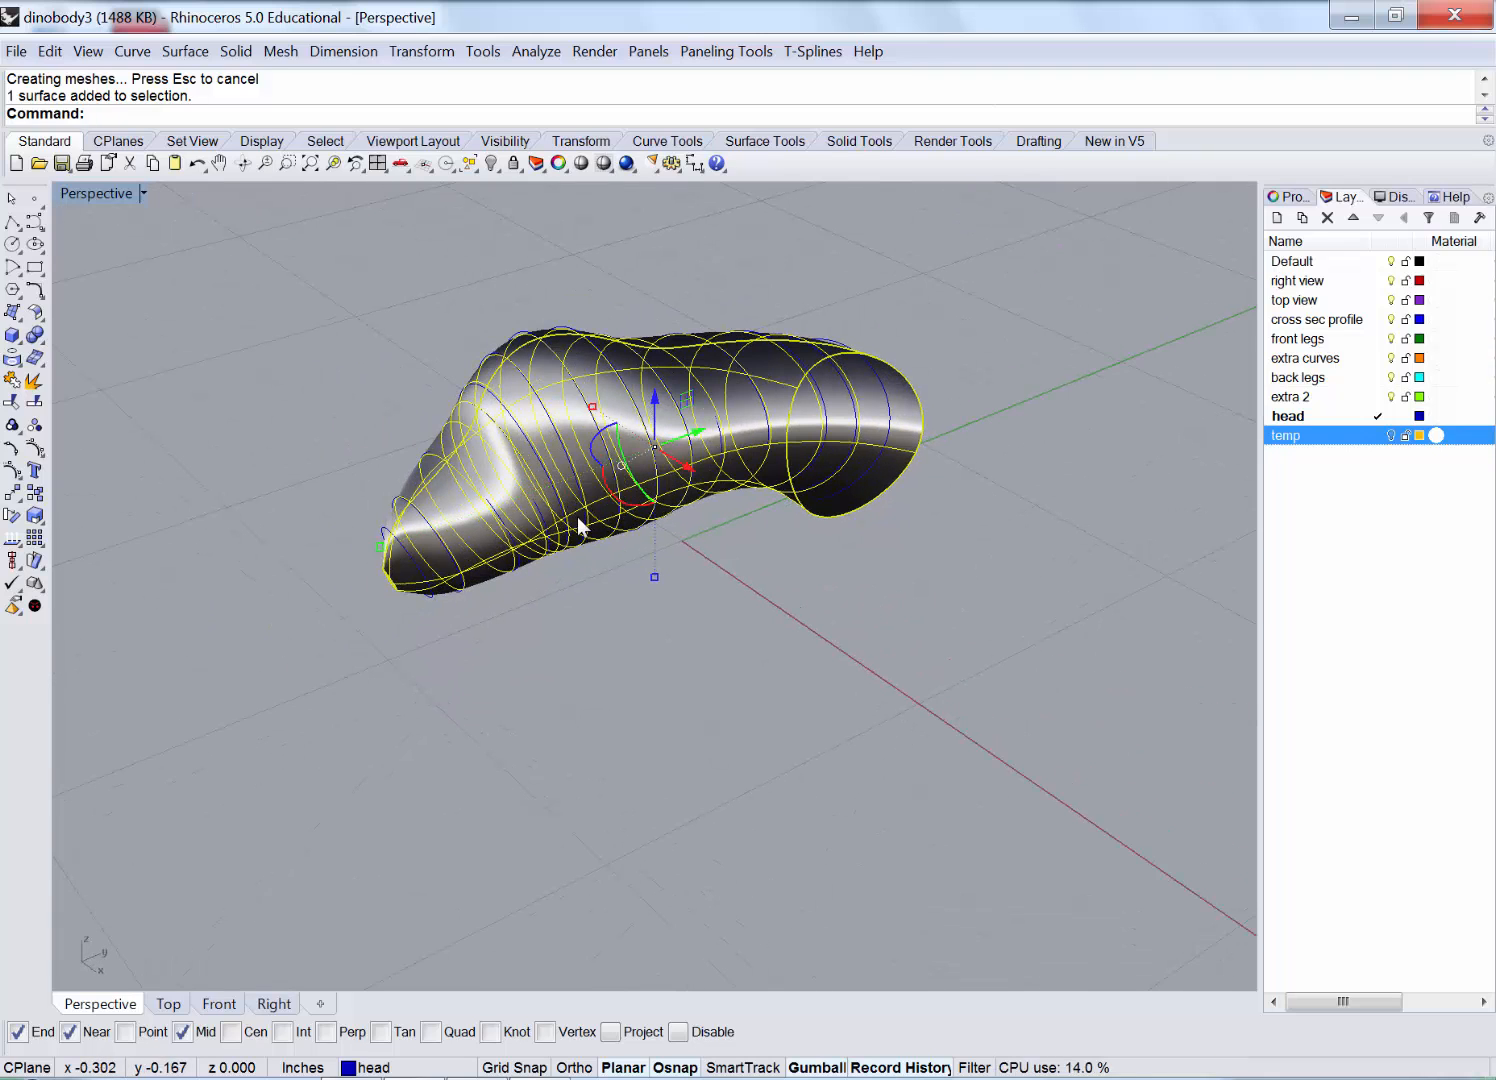
left_click(743, 597)
scroll(745, 595, "down", 4)
left_click(661, 498)
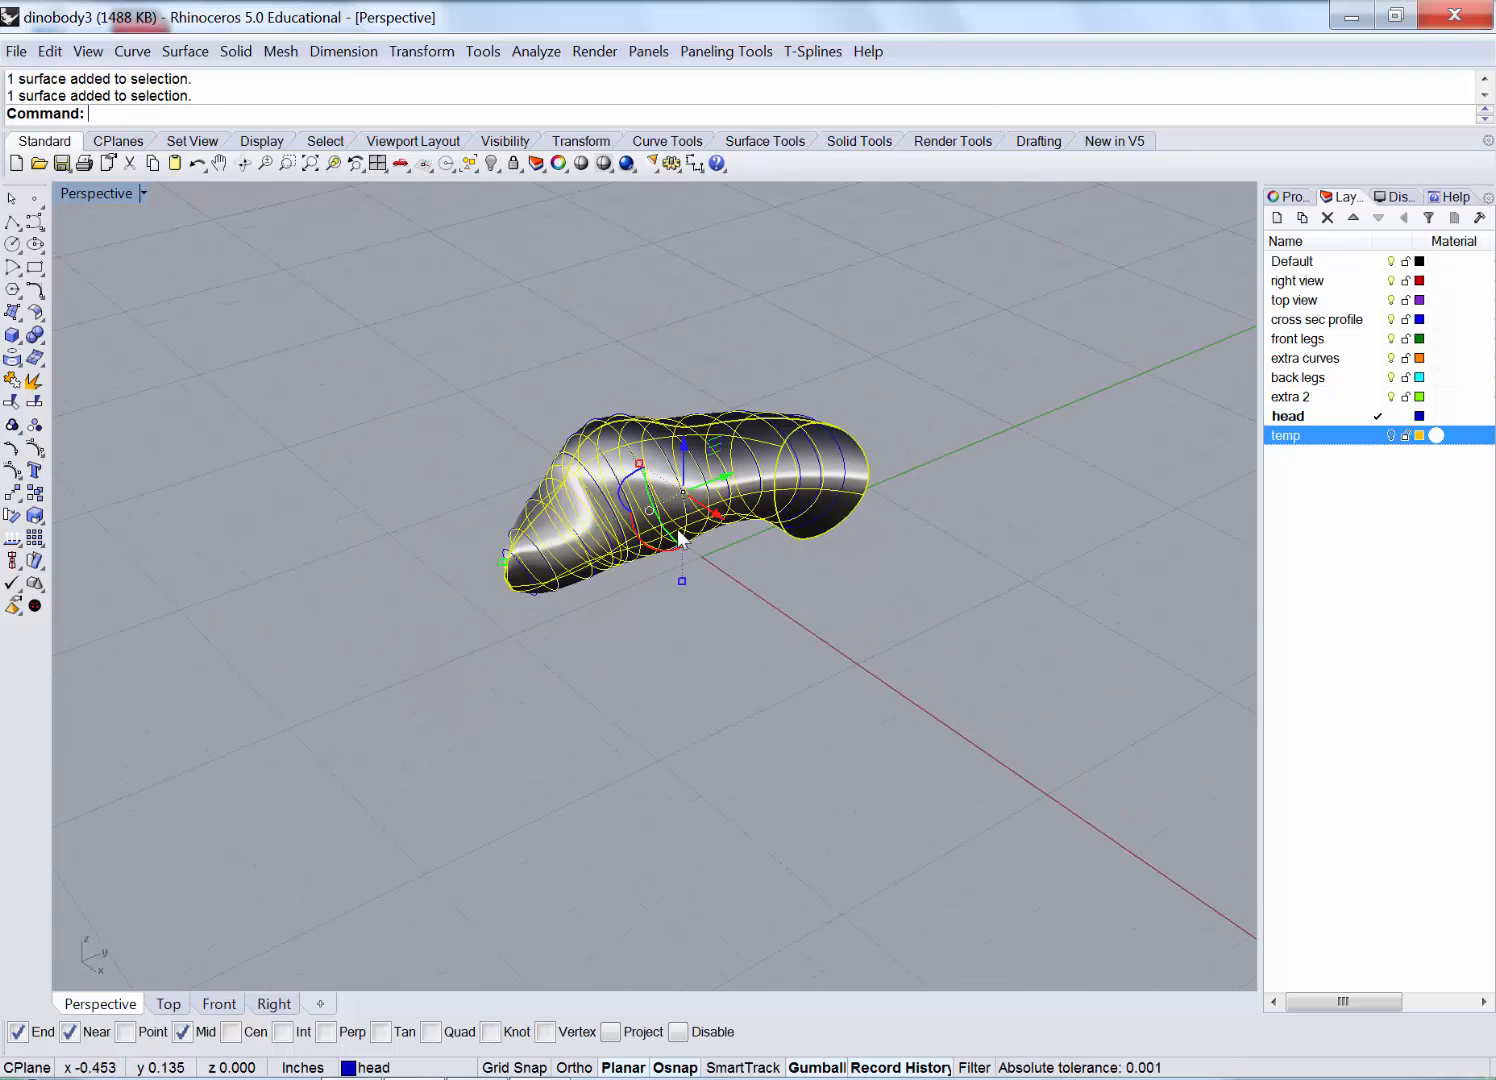
left_click_drag(754, 545, 1019, 772)
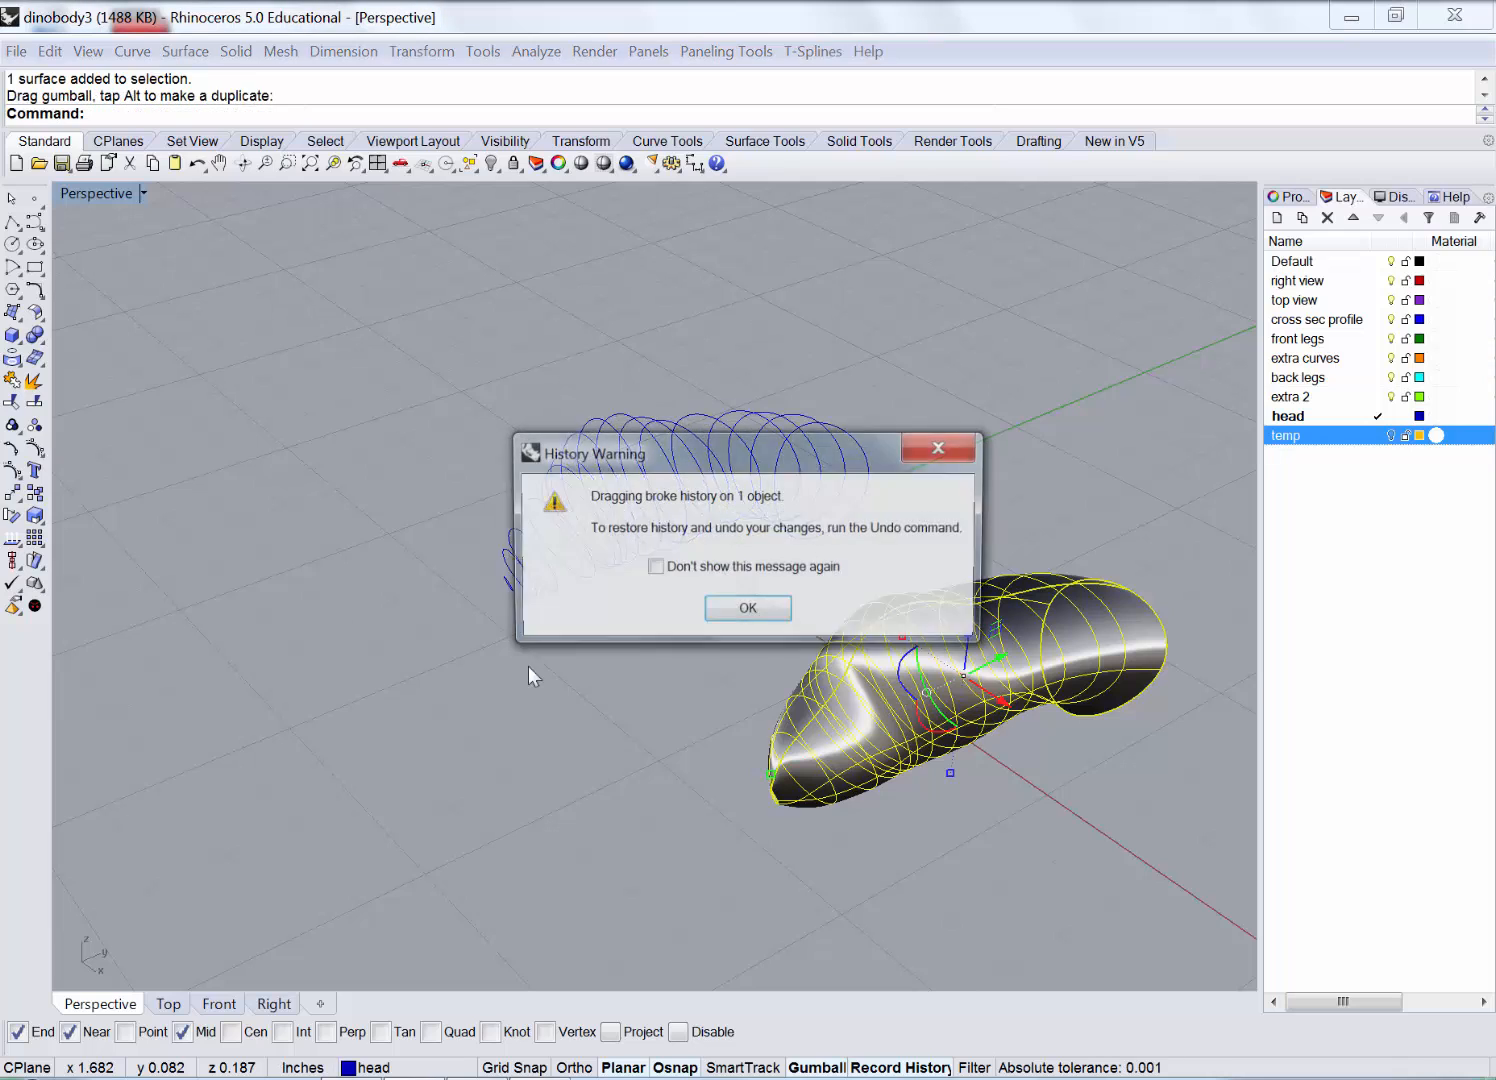
left_click(720, 608)
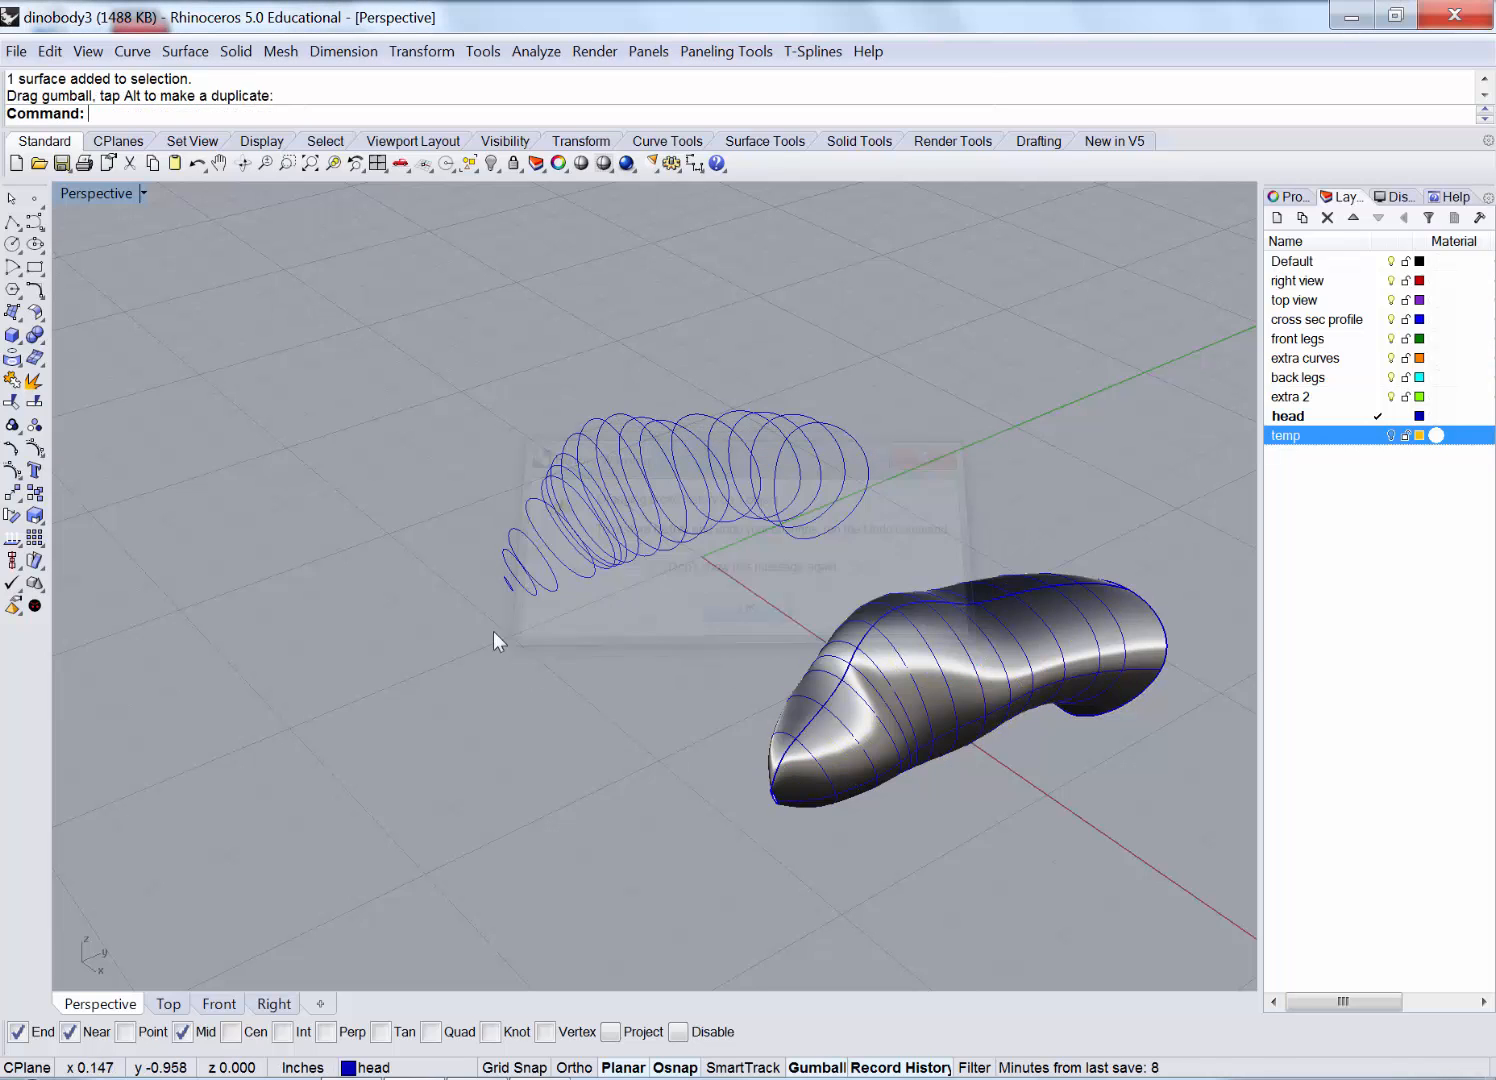
double_click(100, 193)
scroll(469, 265, "down", 5)
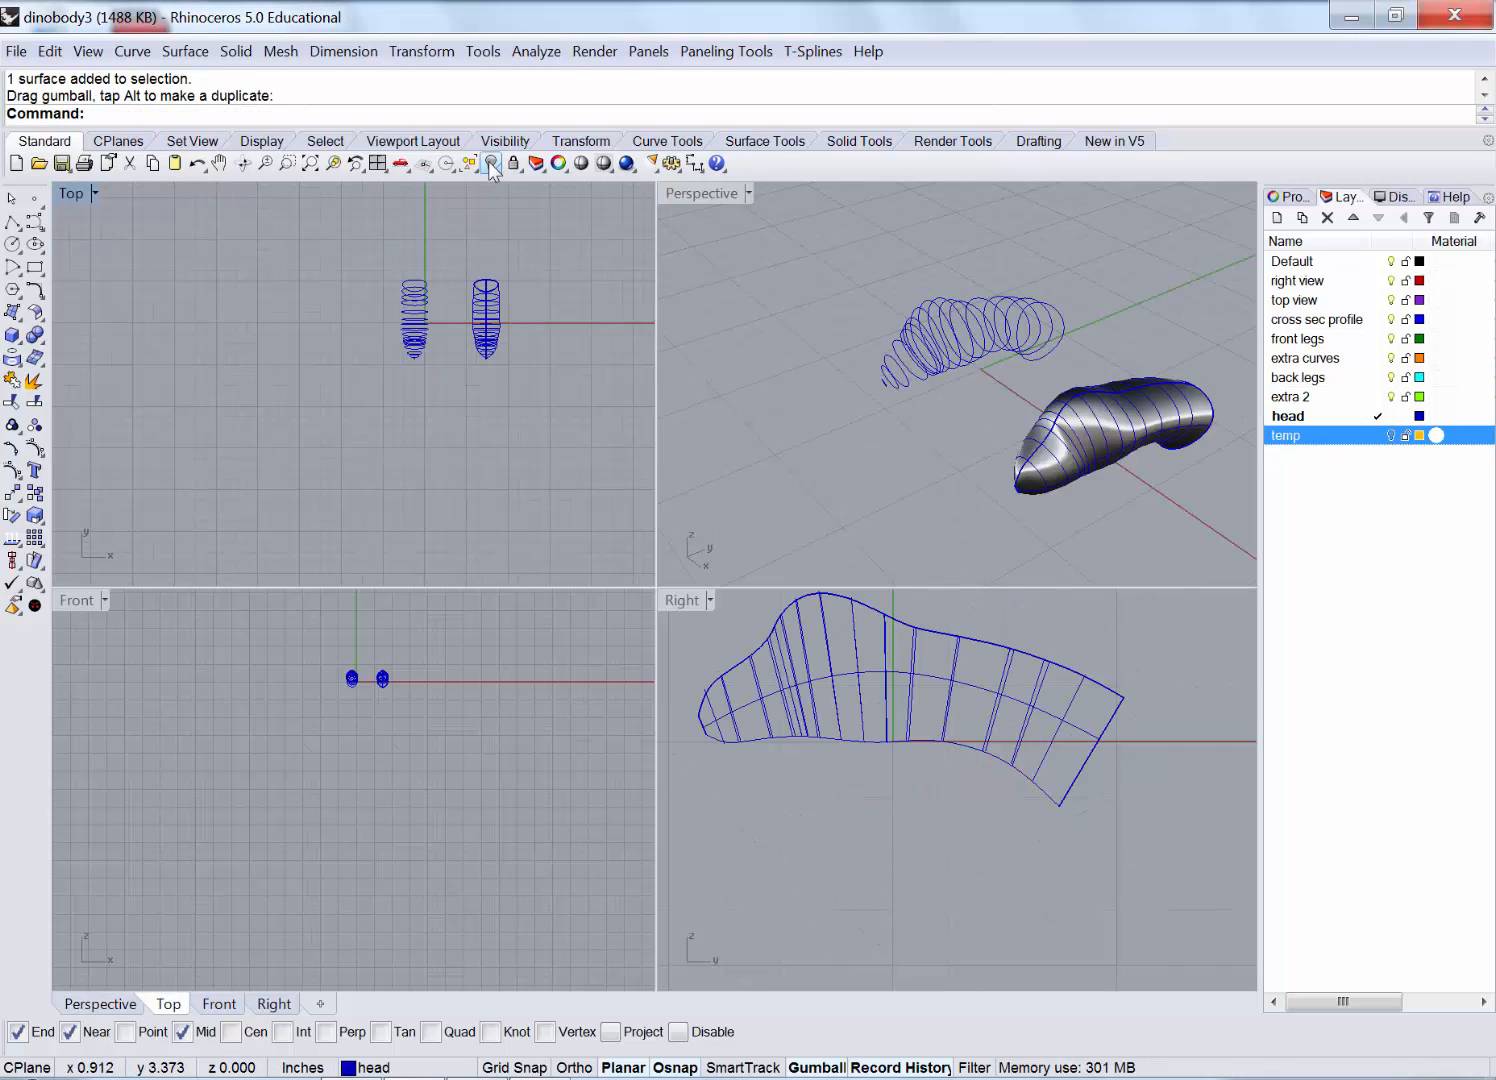
Show the hidden dinosaur parts and move the head surface up toward the neck.
left_click(491, 163)
left_click(768, 417)
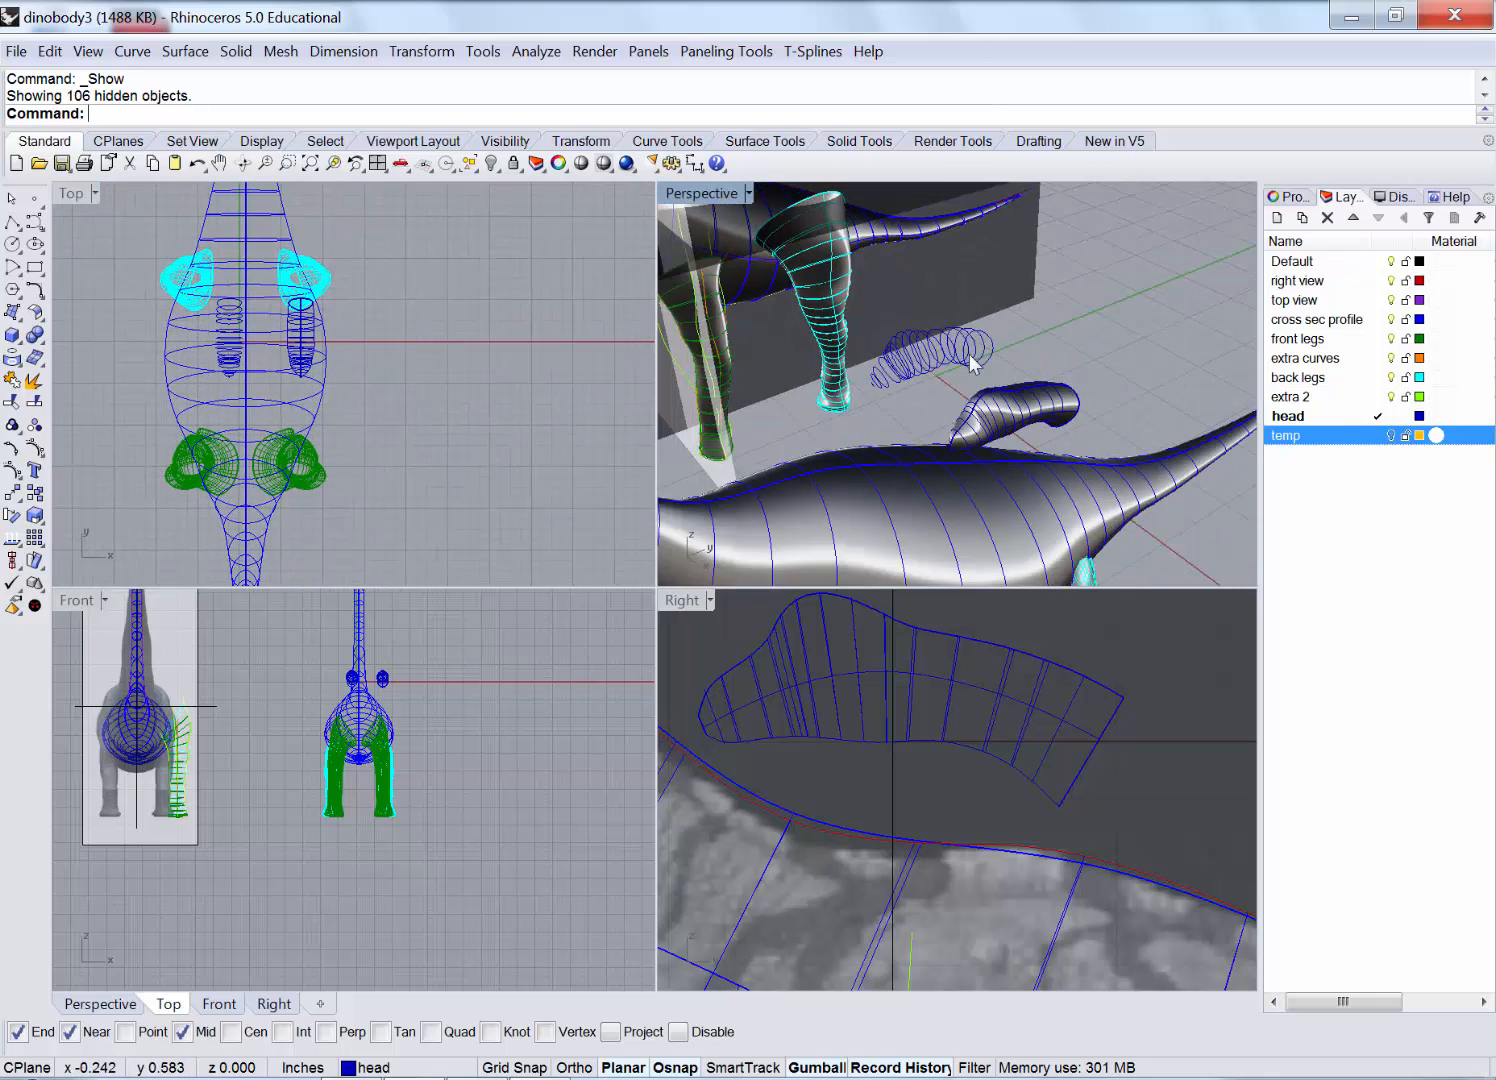
right_click_drag(970, 363, 998, 390)
scroll(944, 787, "down", 7)
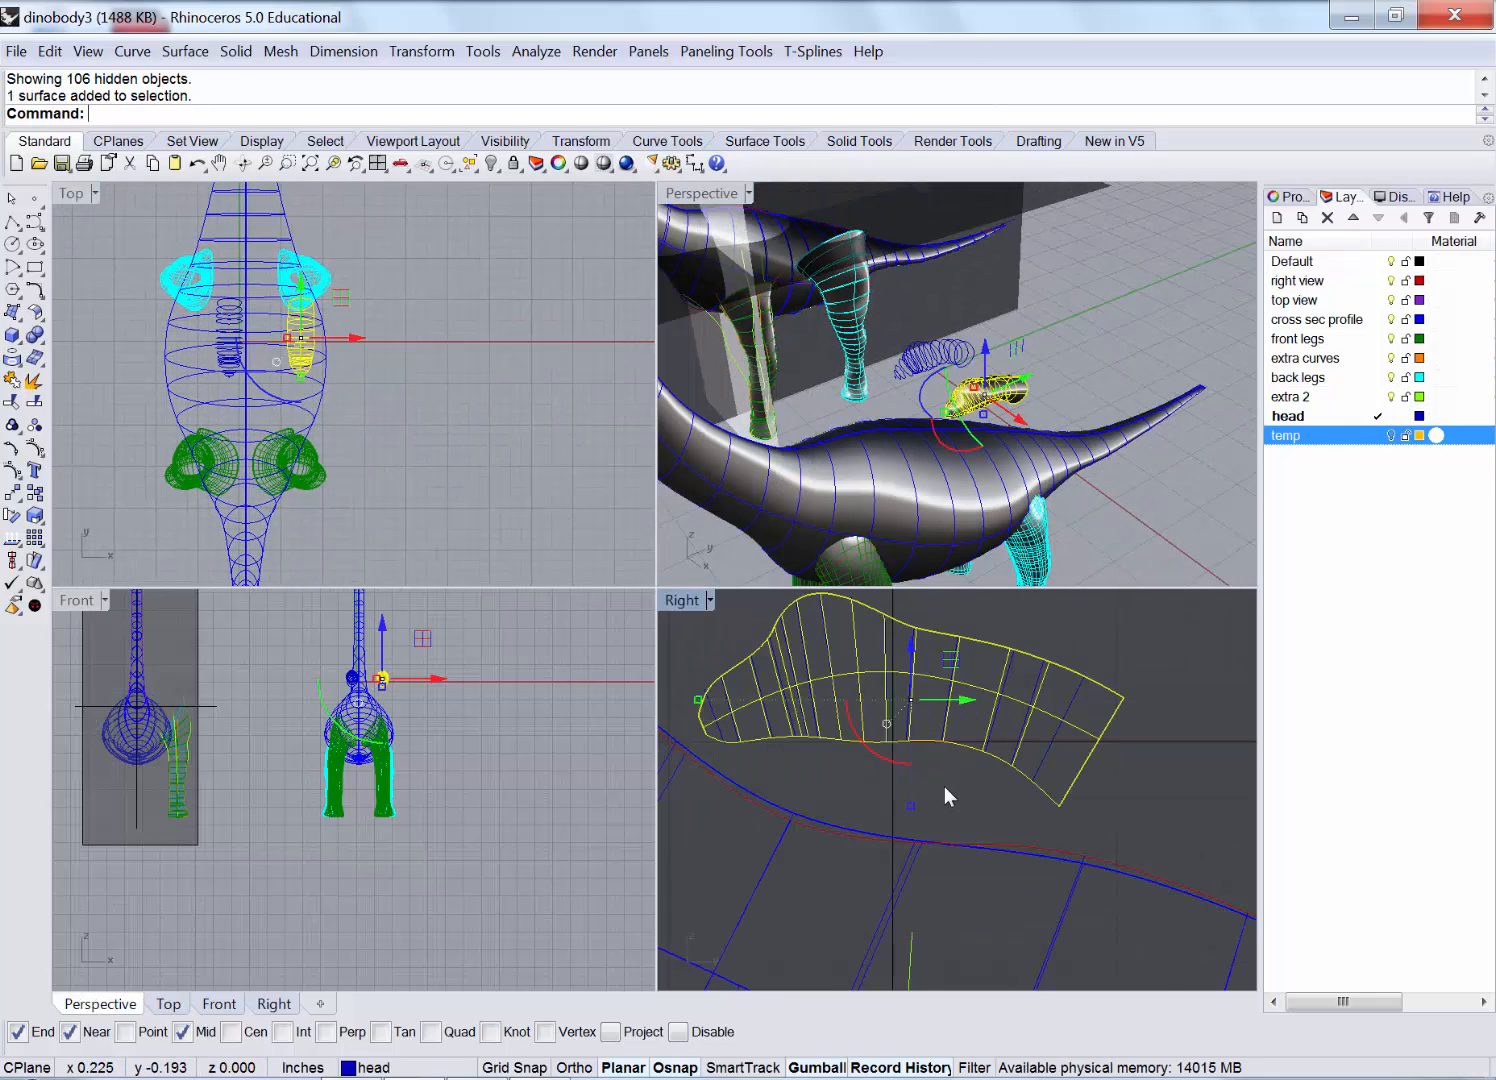
scroll(809, 766, "down", 4)
right_click_drag(809, 766, 1033, 758)
scroll(1012, 778, "down", 8)
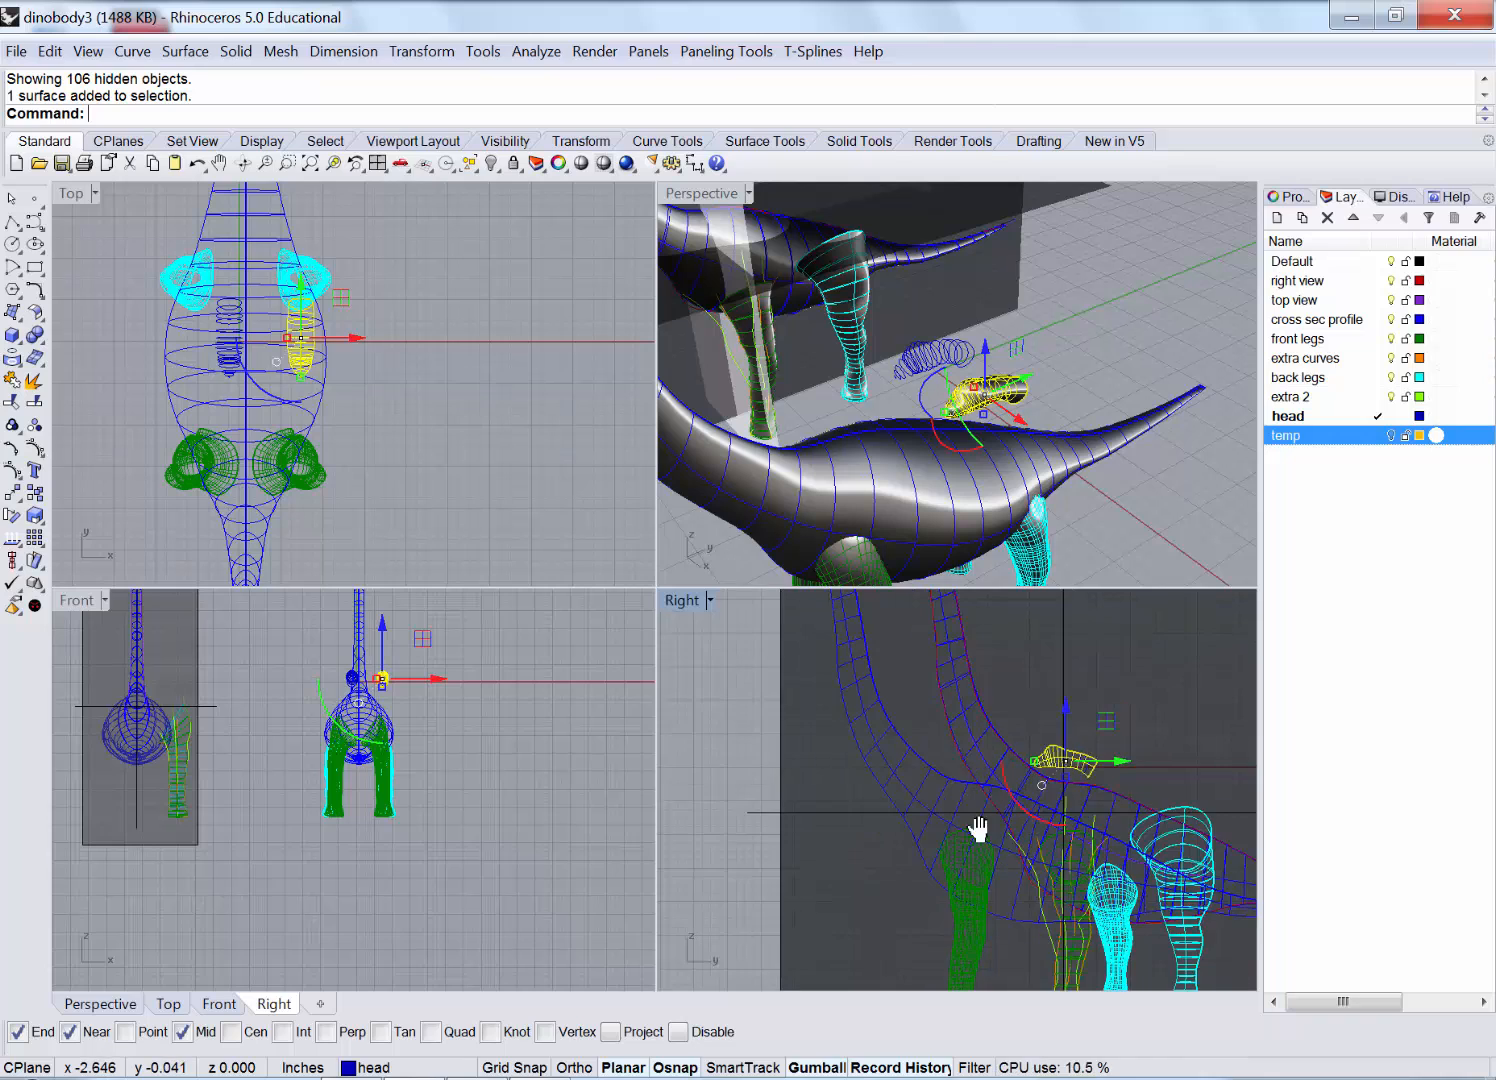
left_click_drag(1079, 835, 878, 636)
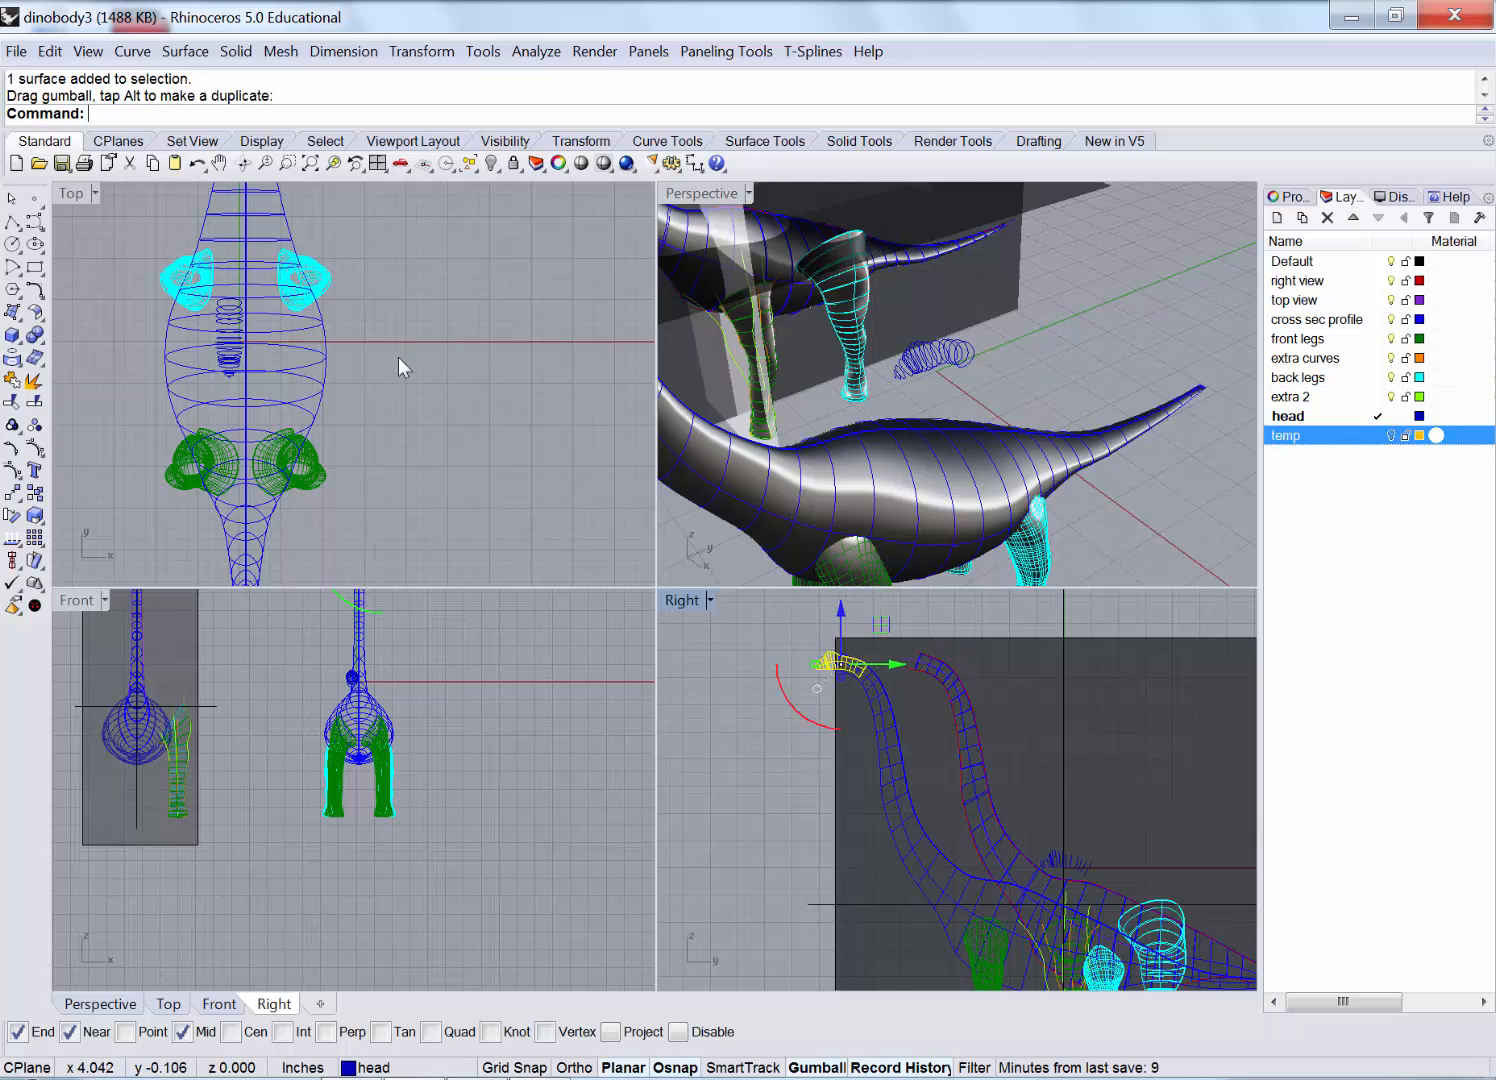
left_click(378, 408)
scroll(378, 408, "down", 6)
scroll(370, 420, "up", 4)
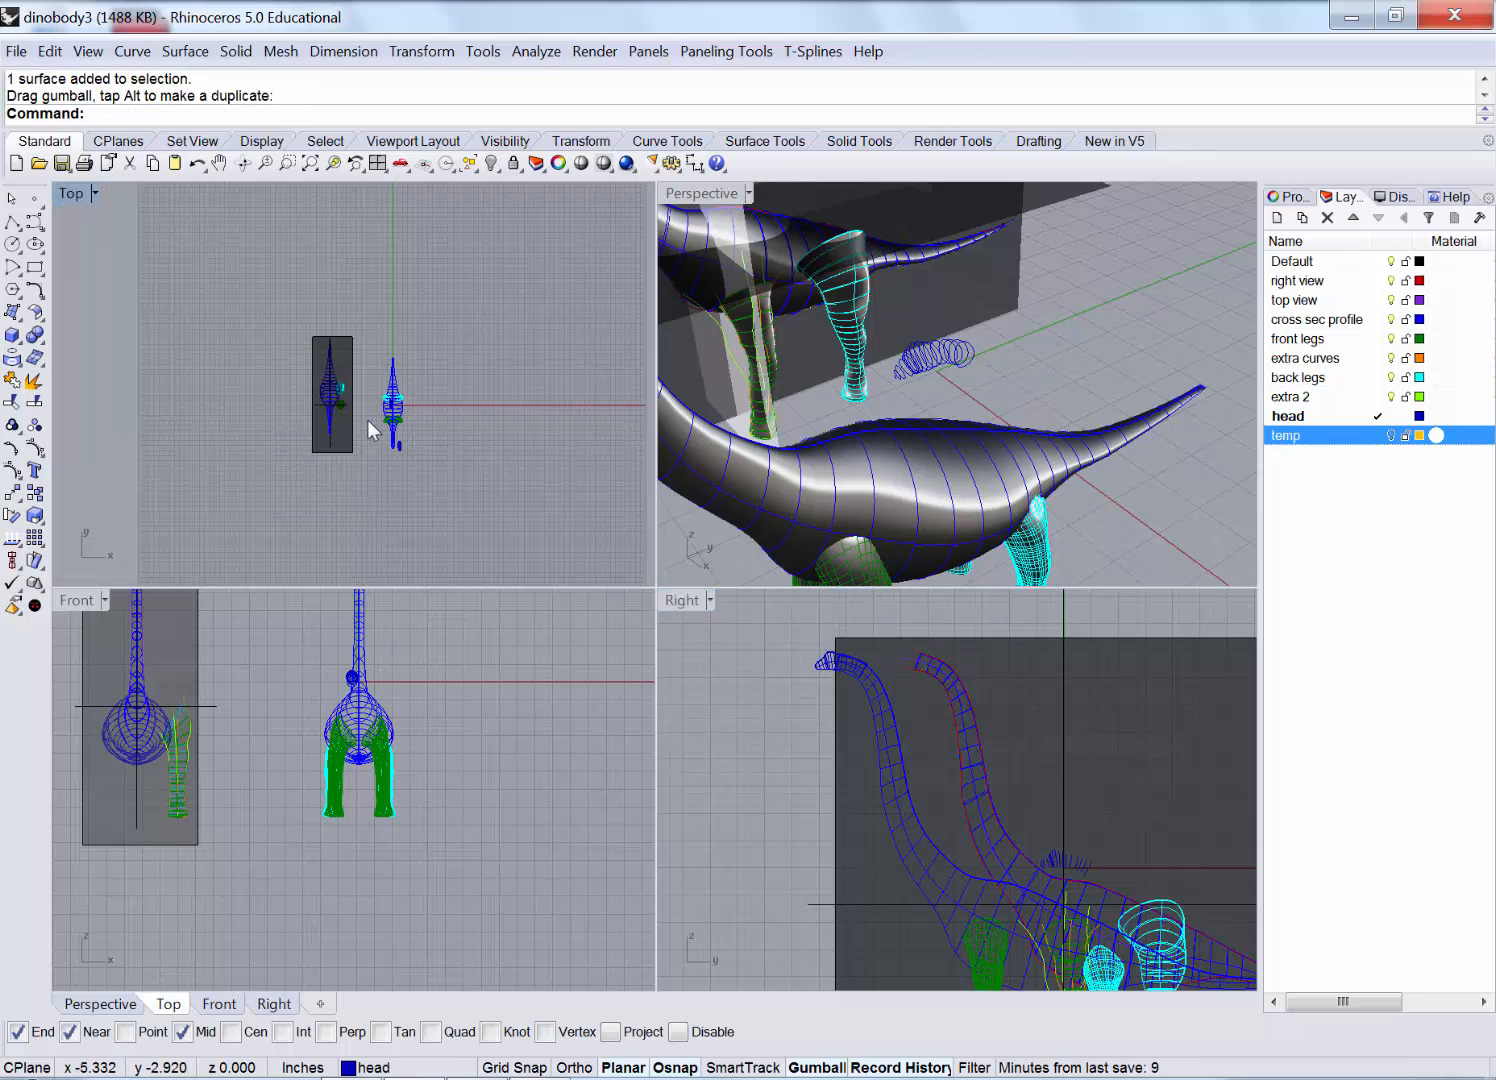
Hide the reference box and the head section curves.
left_click_drag(190, 547, 192, 545)
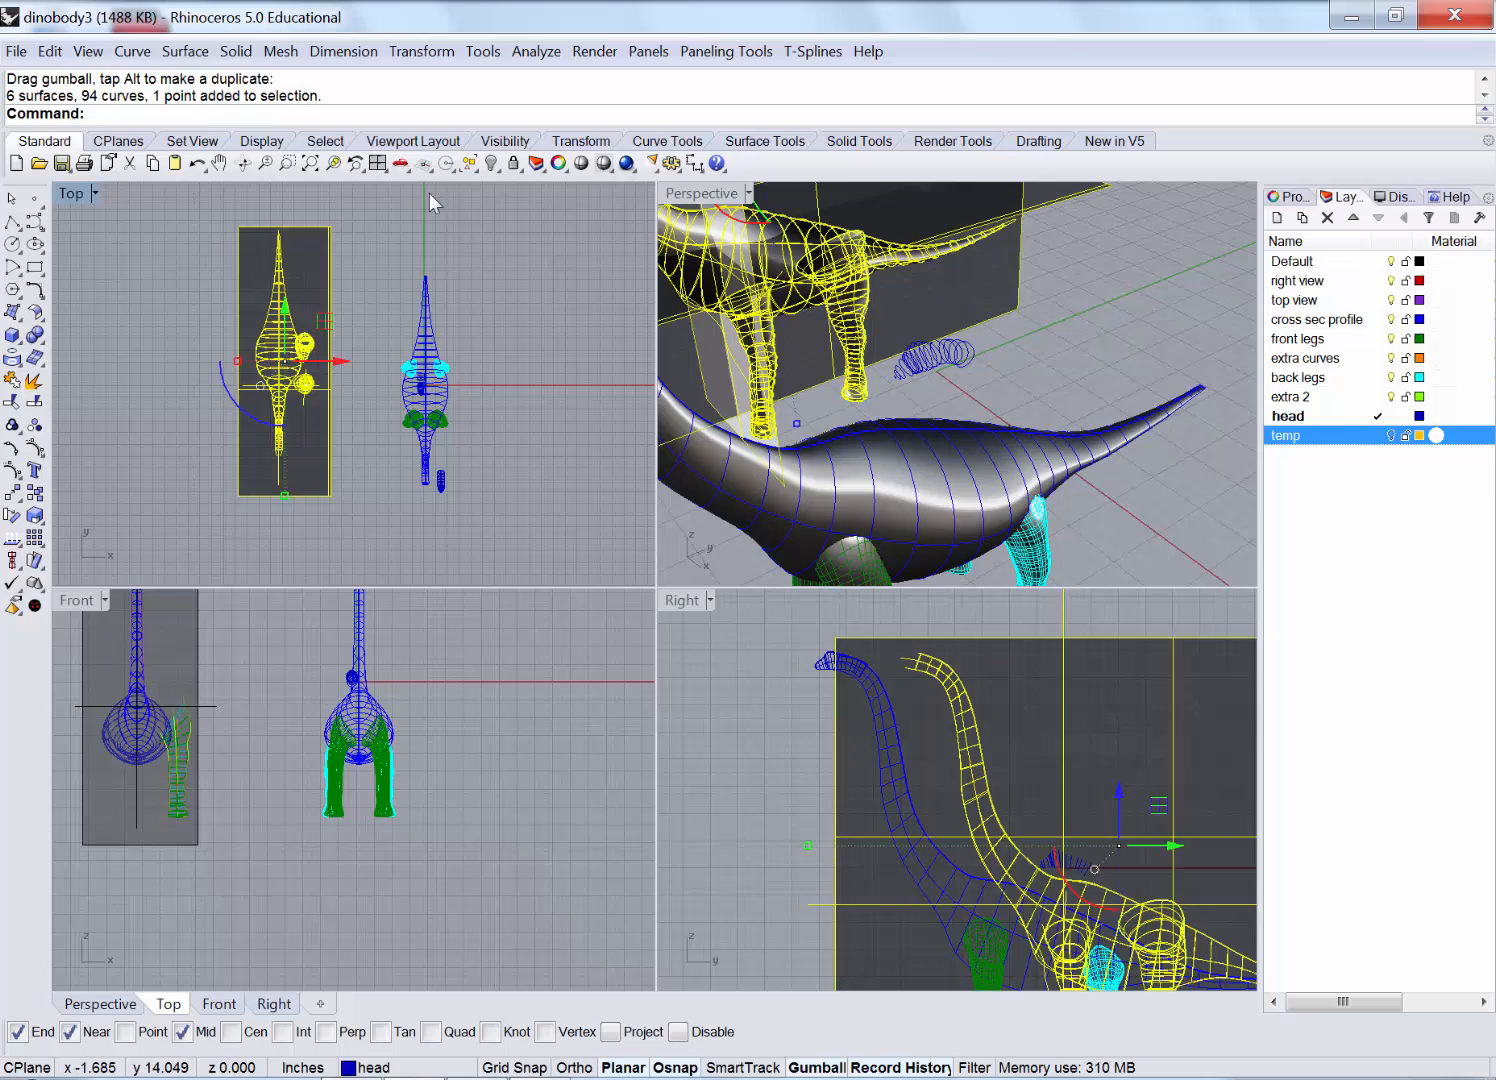
left_click(491, 163)
left_click(978, 358)
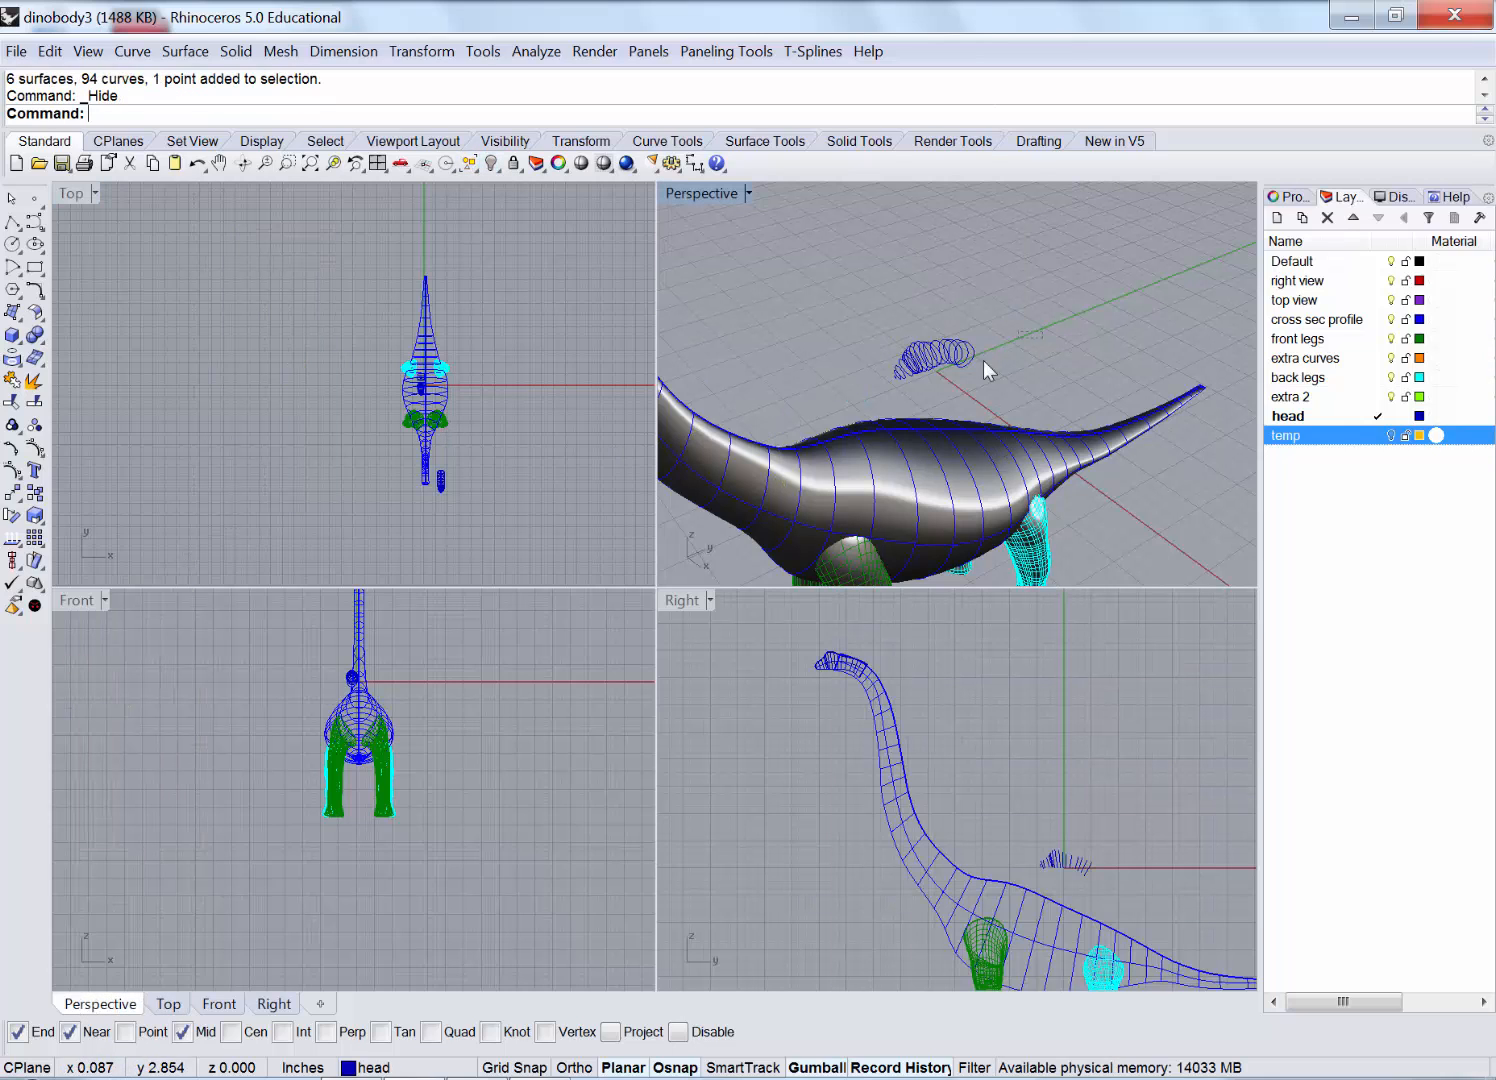
left_click(491, 163)
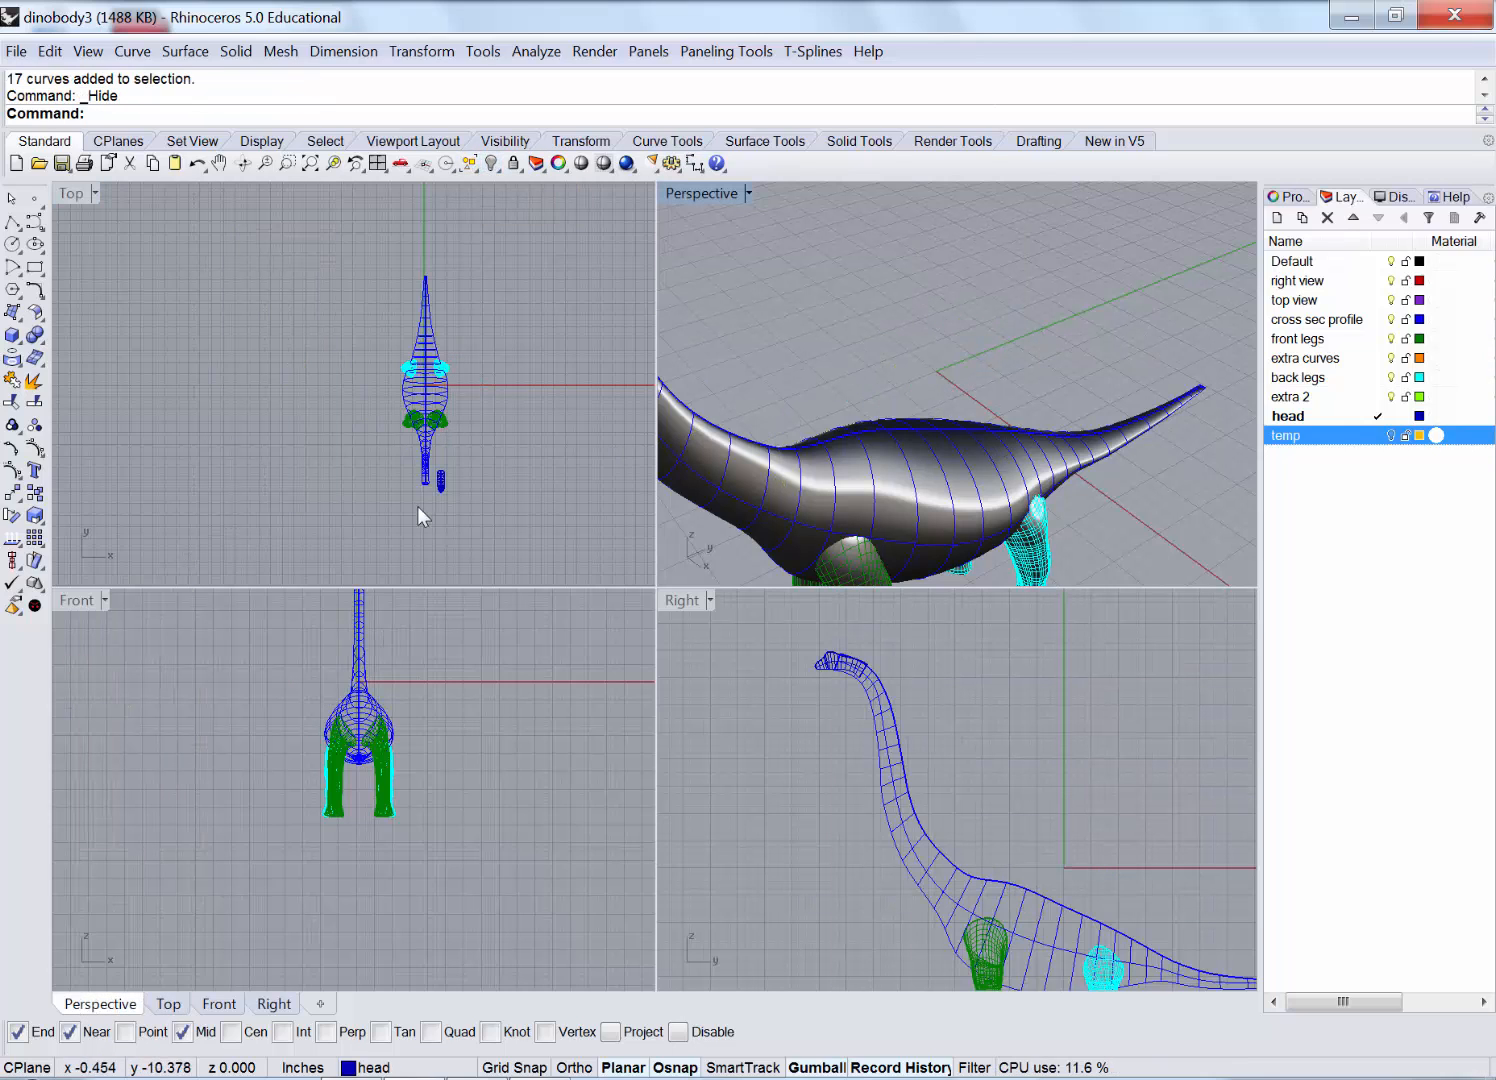
Slide the head surface left onto the neck tip.
scroll(417, 506, "up", 5)
left_click(513, 428)
left_click_drag(563, 416, 479, 421)
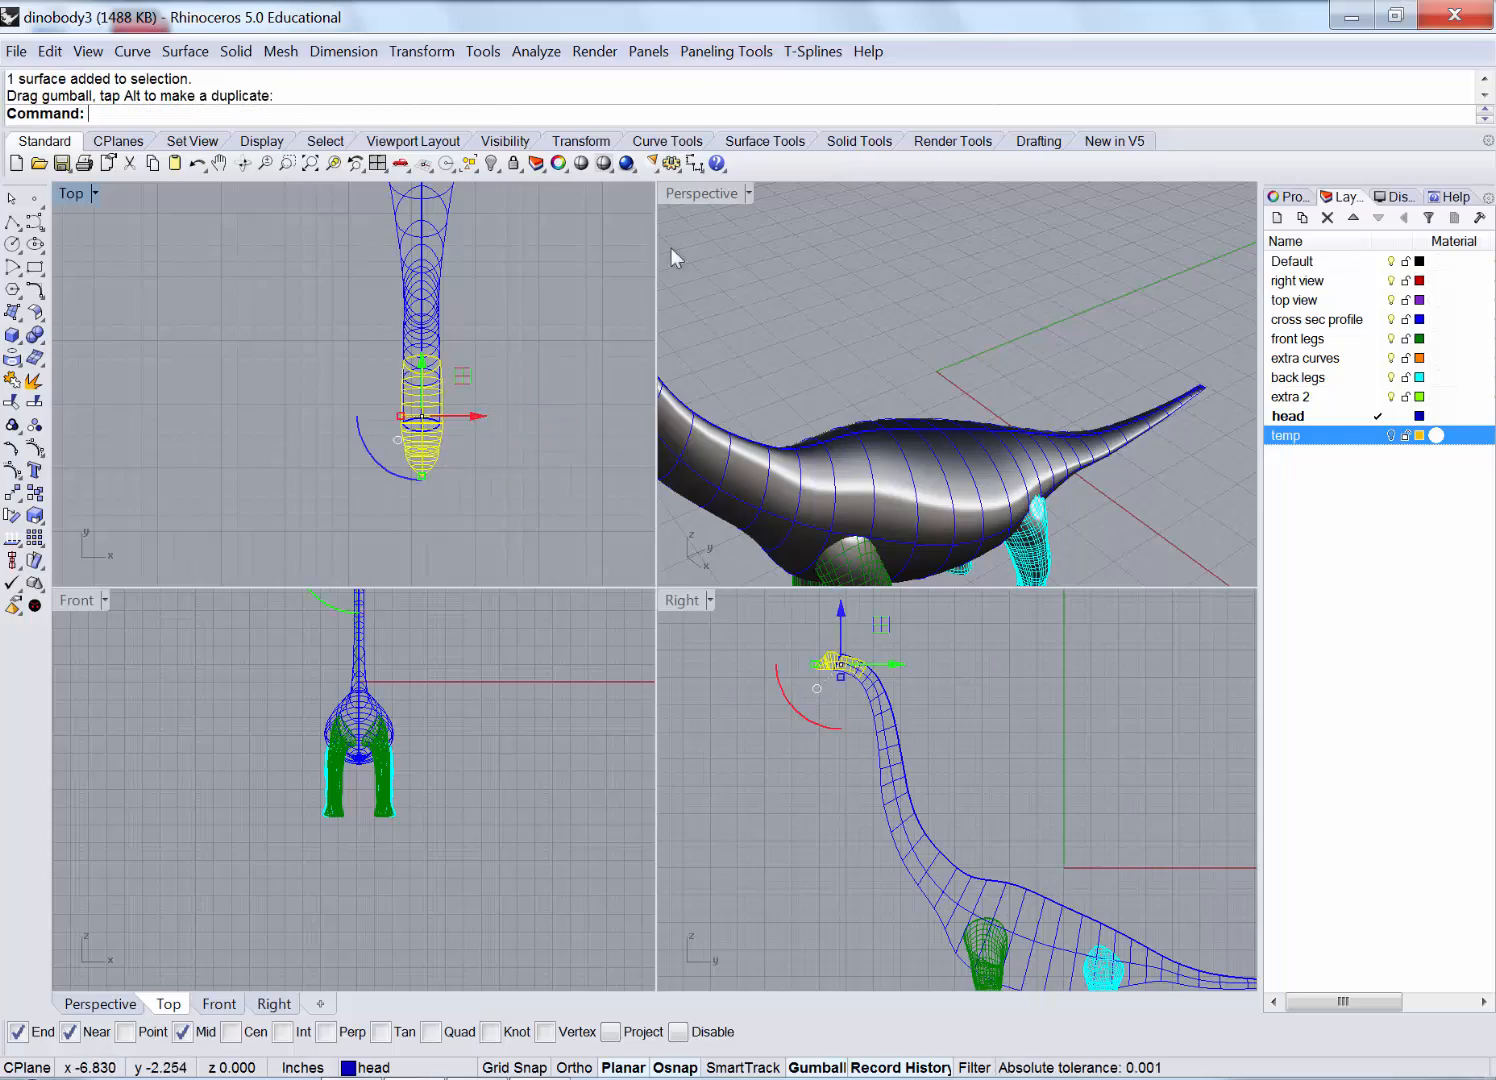
Inspect the head and neck joint from several angles in the maximized Perspective view.
double_click(700, 194)
scroll(1085, 485, "down", 7)
left_click(615, 233)
scroll(630, 285, "up", 8)
mouse_move(716, 344)
right_mouse_down()
mouse_move(643, 360)
mouse_move(717, 367)
right_mouse_up()
scroll(572, 416, "up", 3)
right_click_drag(572, 416, 545, 437)
left_click(518, 415)
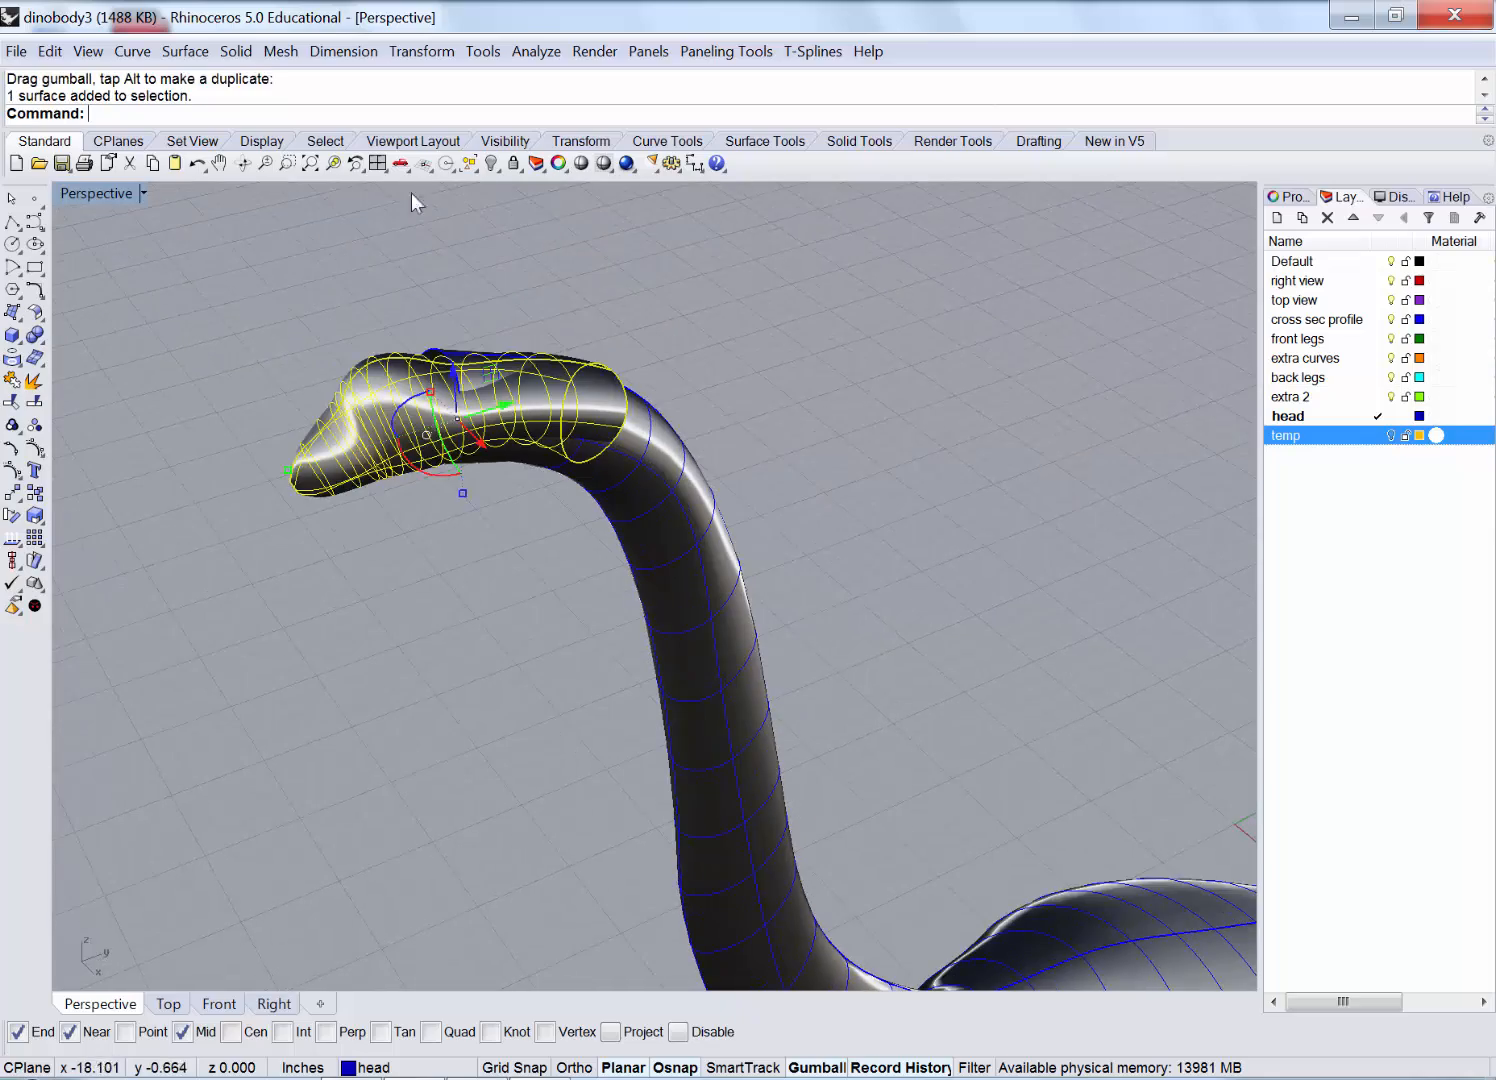
left_click(333, 163)
left_click(577, 254)
right_click_drag(612, 520, 700, 540)
scroll(583, 460, "down", 4)
Slide the head surface slightly left along the neck in the maximized Right view.
double_click(88, 195)
double_click(688, 665)
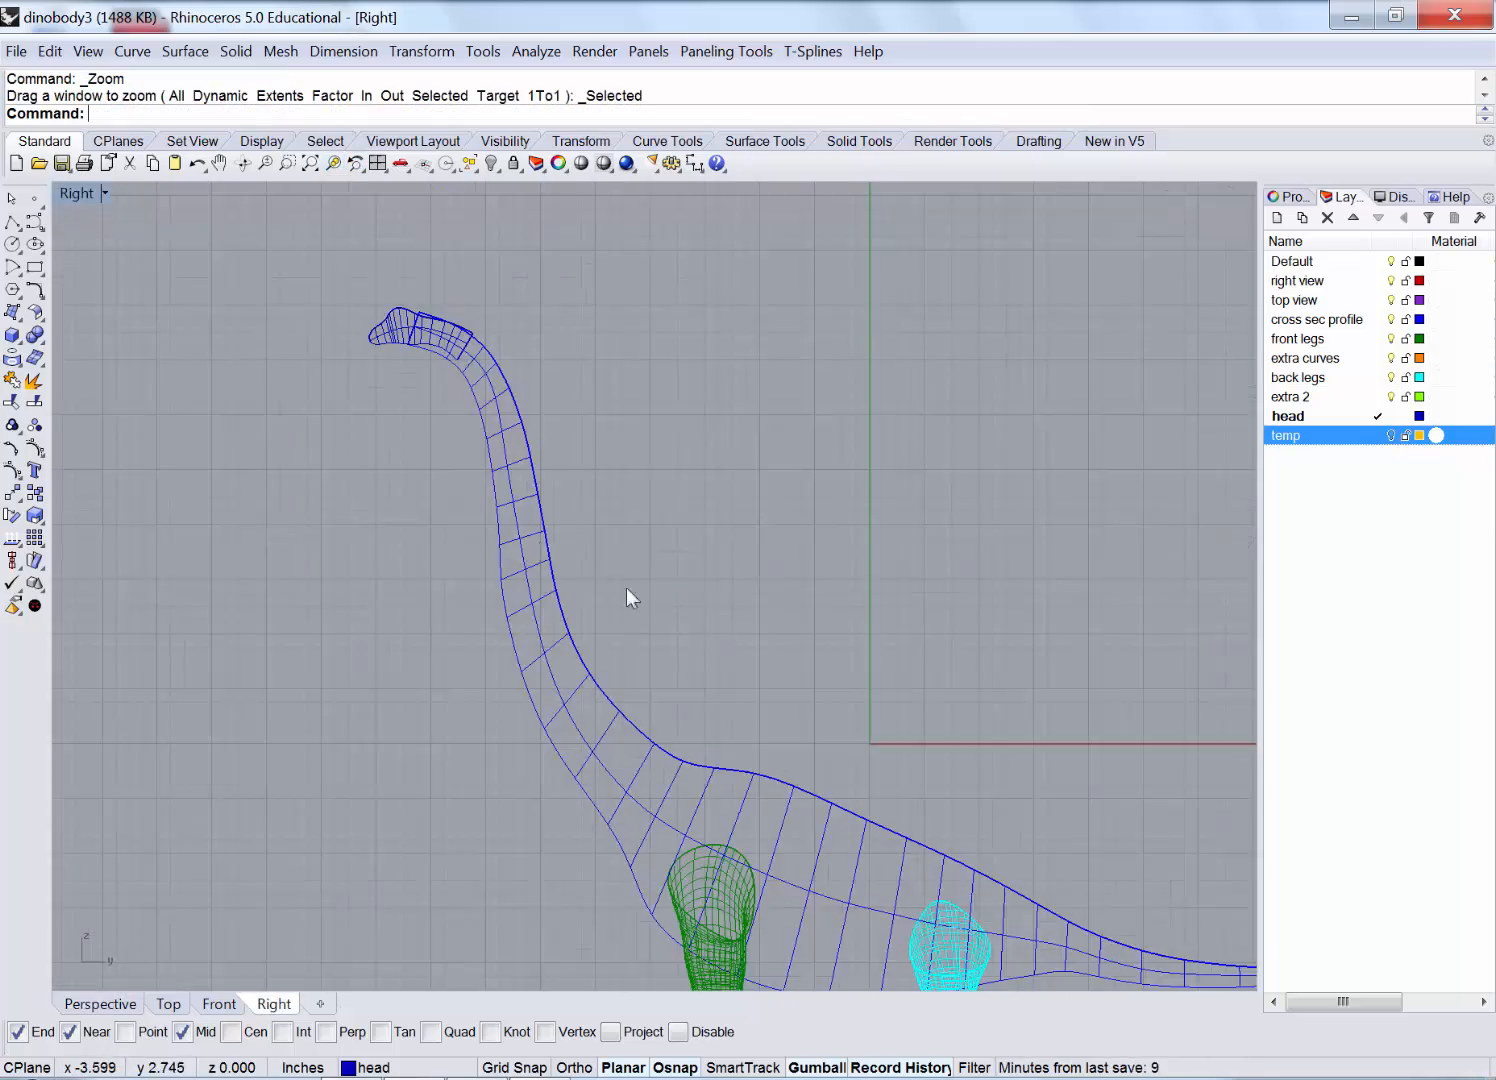
scroll(418, 341, "up", 8)
right_click_drag(418, 341, 505, 401)
left_click(378, 396)
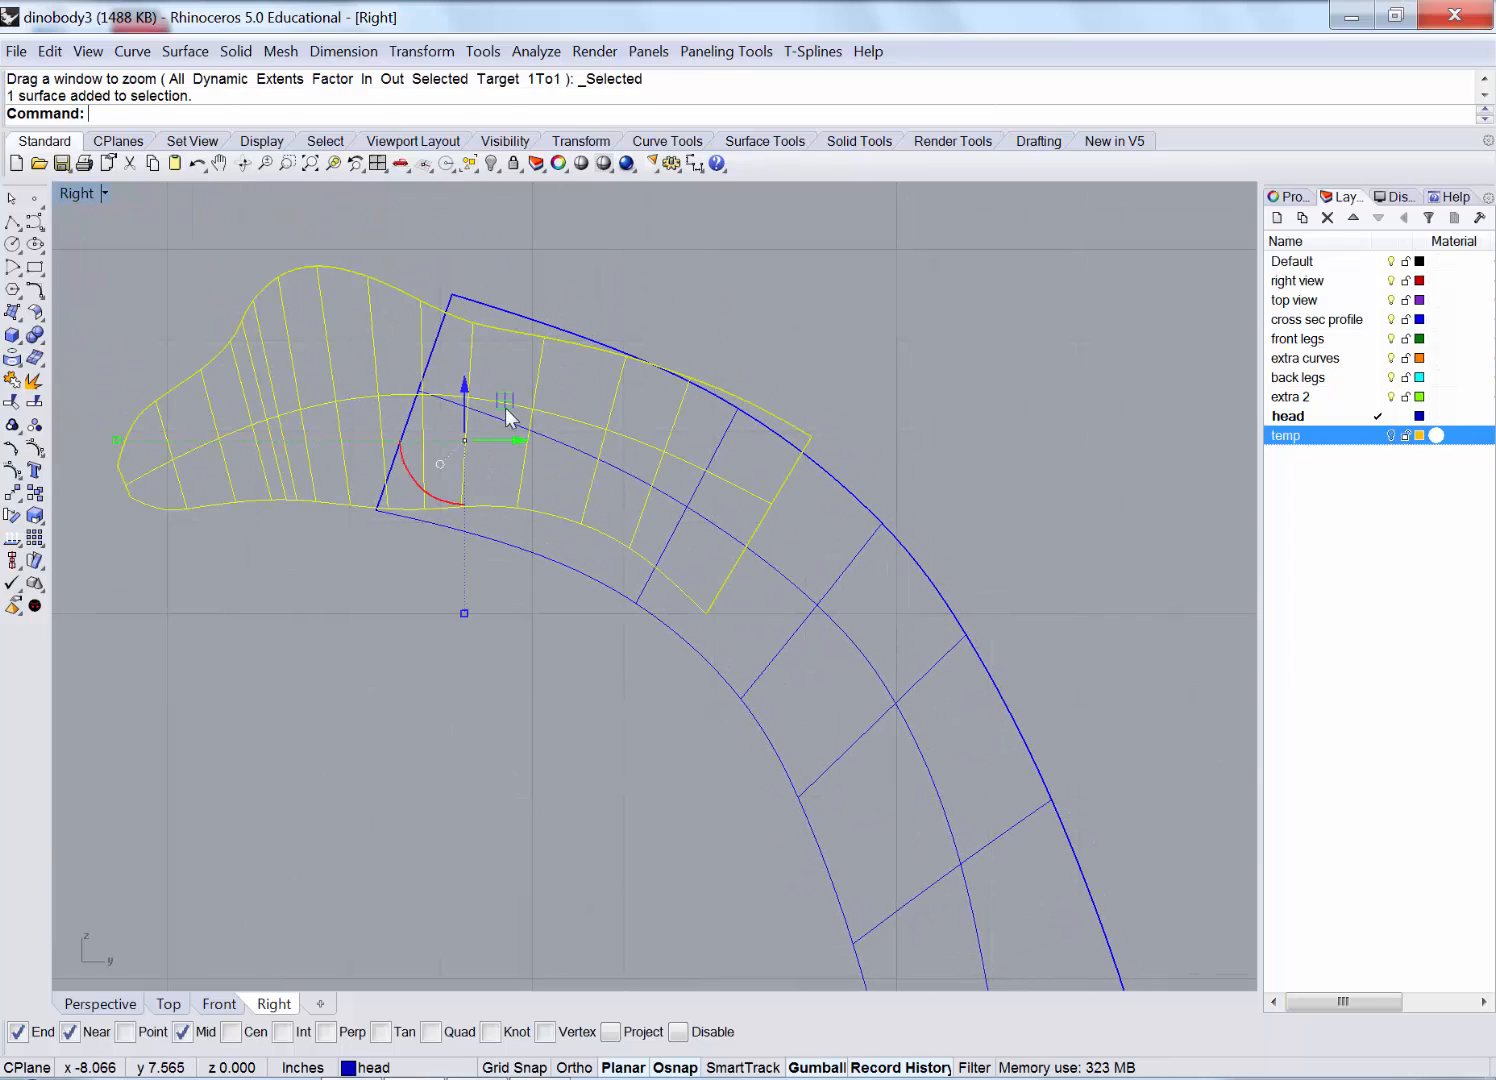
left_click_drag(510, 417, 467, 404)
Check the head-neck overlap in the Right view, then maximize the Perspective view.
scroll(513, 419, "down", 8)
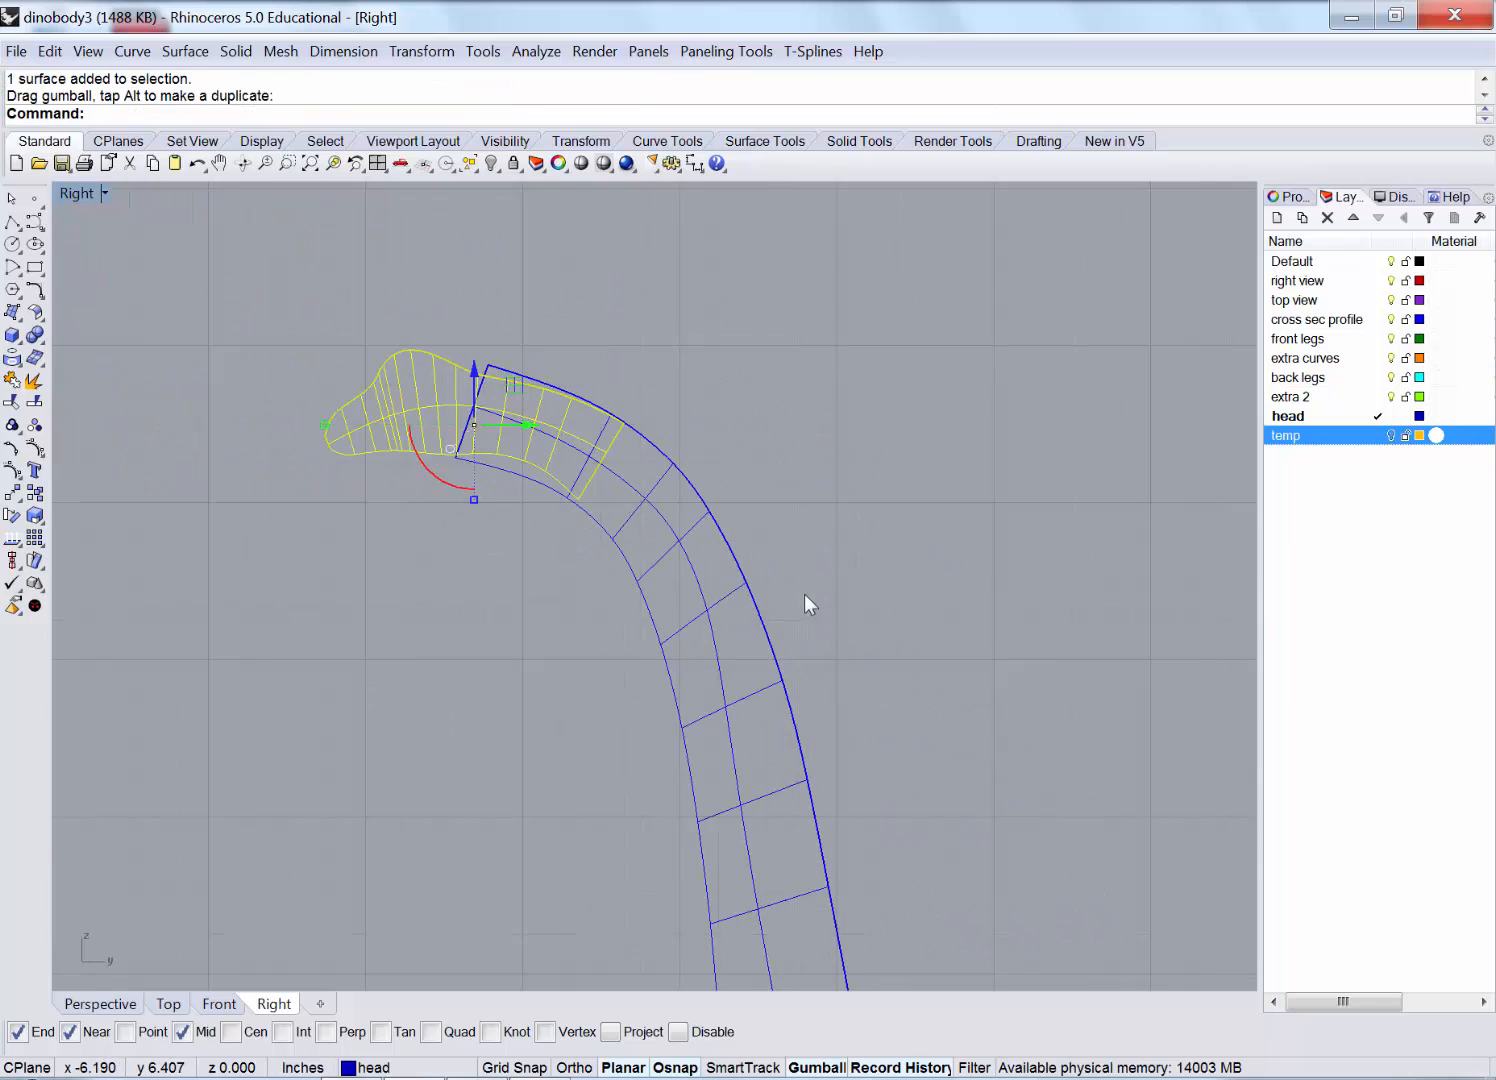
scroll(625, 445, "up", 6)
left_click(634, 417)
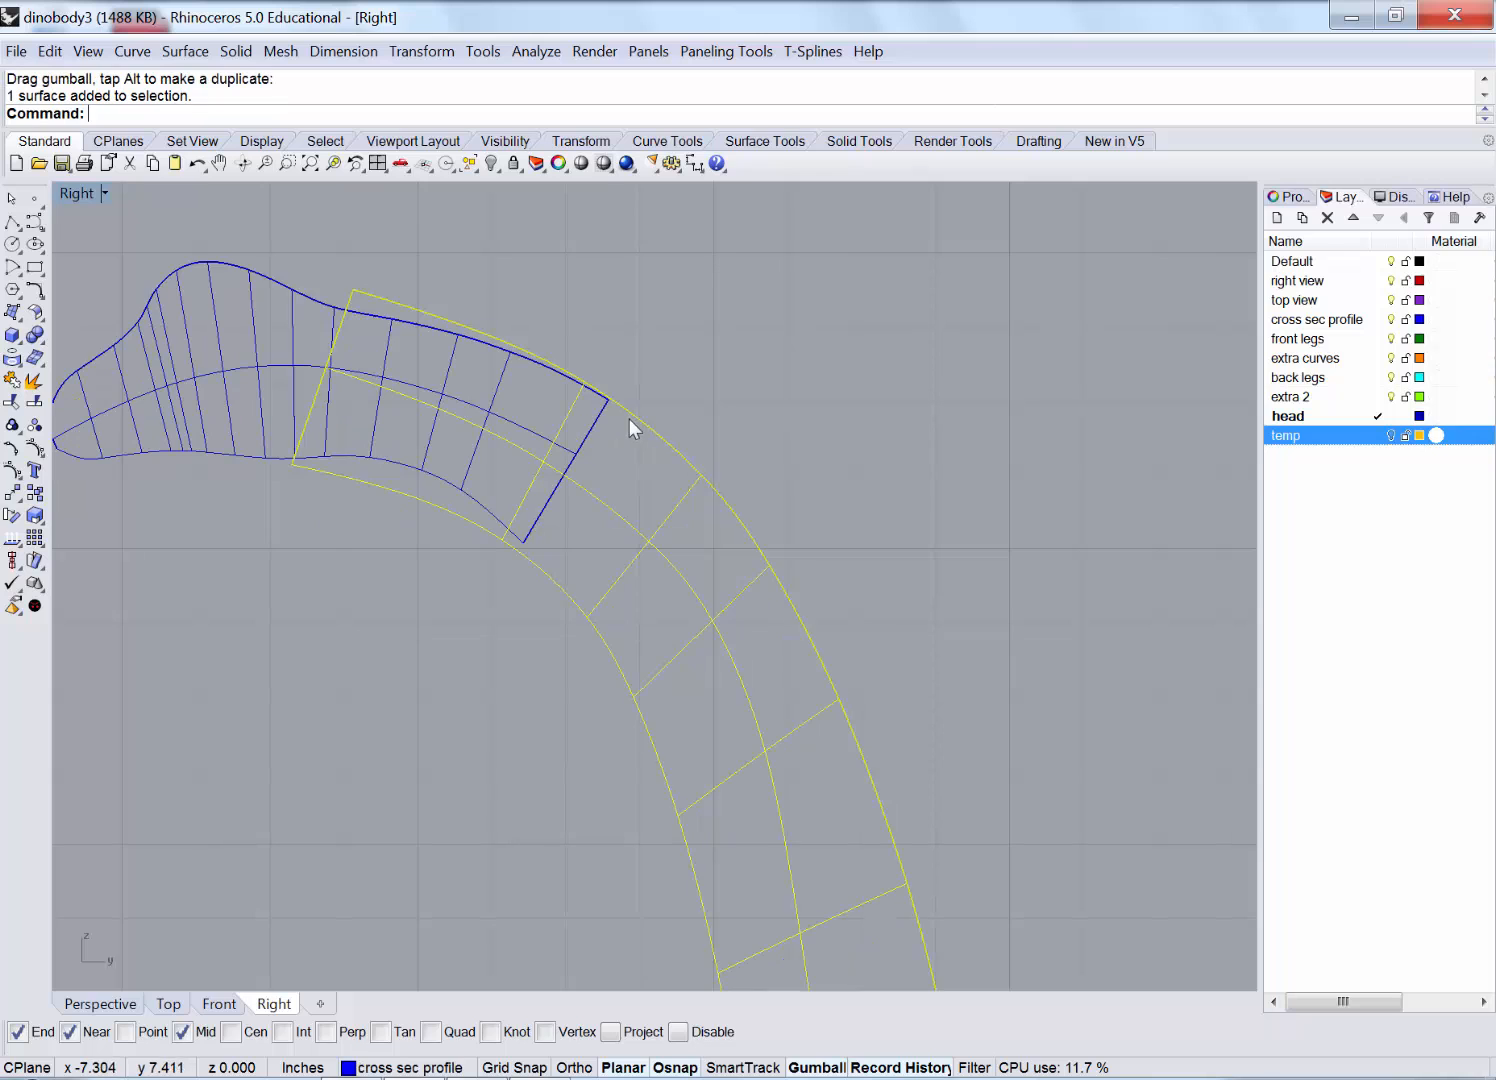
left_click(647, 351)
right_click_drag(495, 355, 610, 437)
scroll(282, 425, "up", 4)
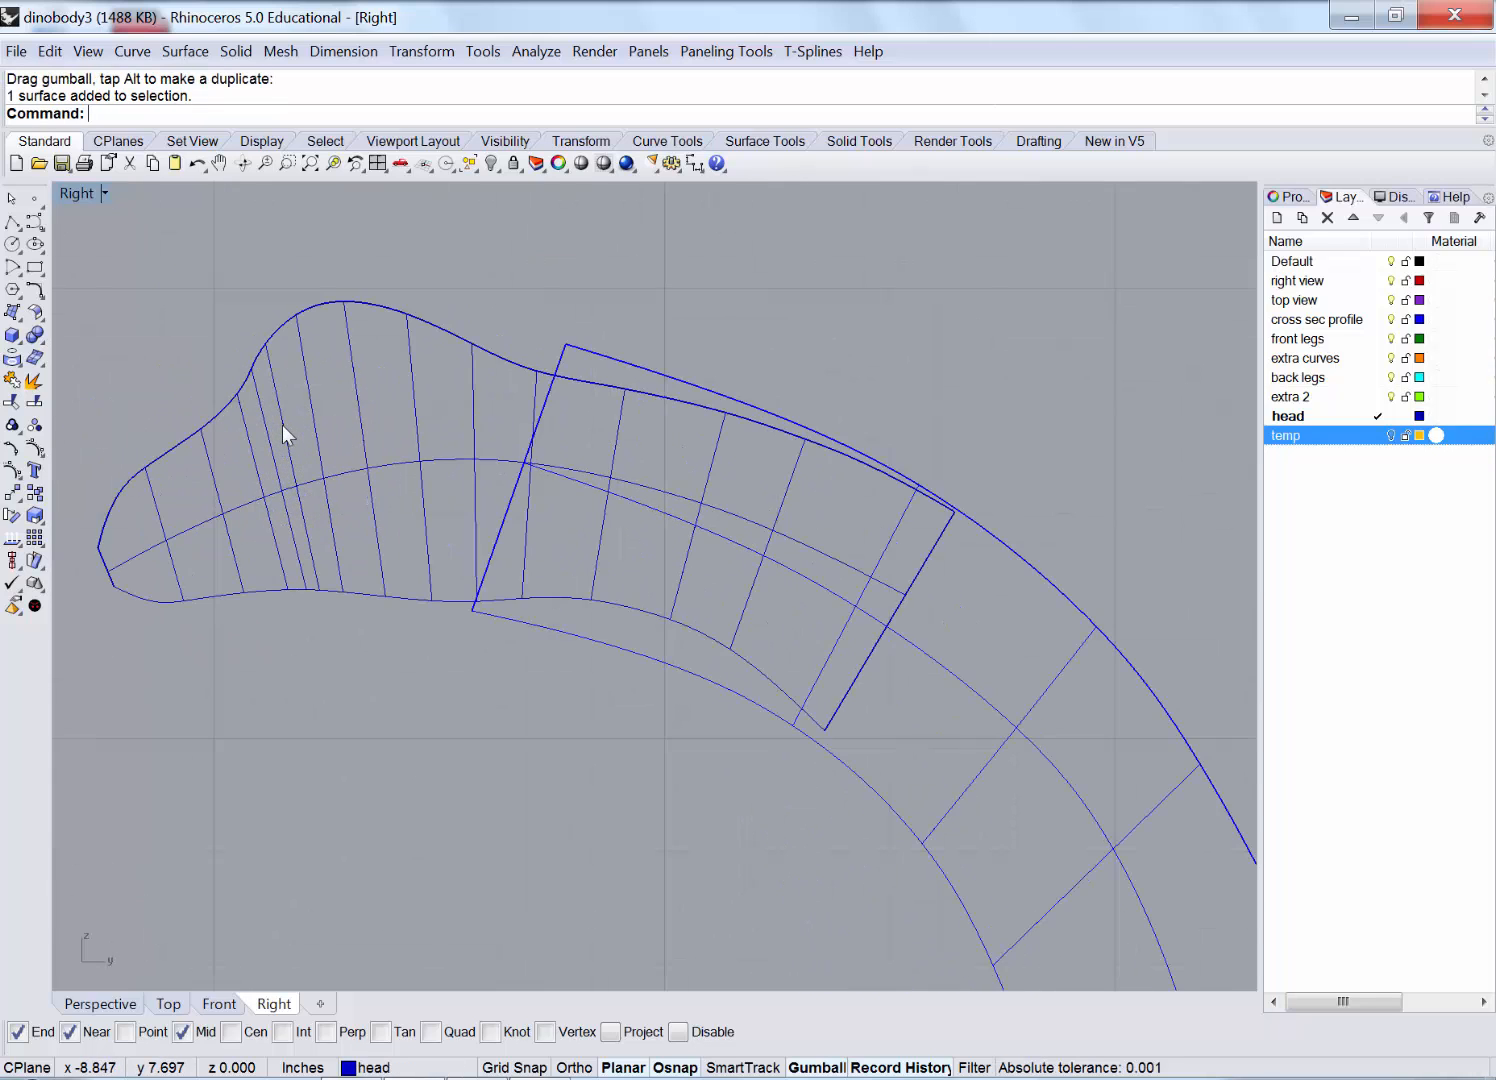
right_click_drag(236, 374, 305, 385)
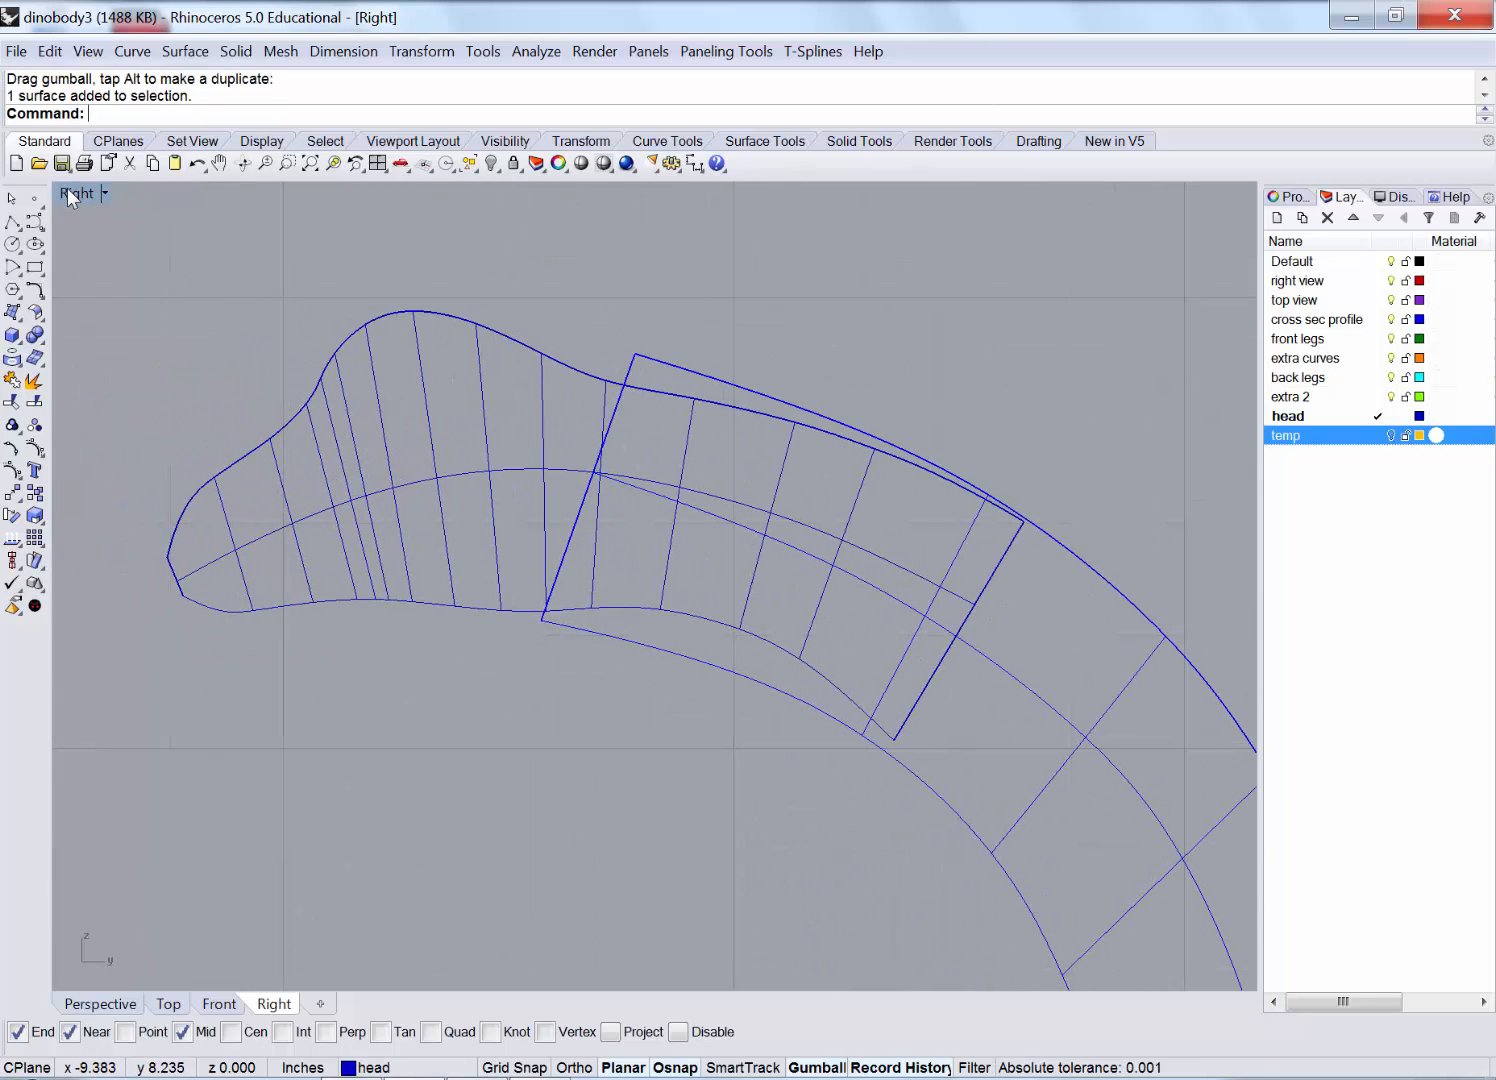
double_click(70, 193)
double_click(700, 193)
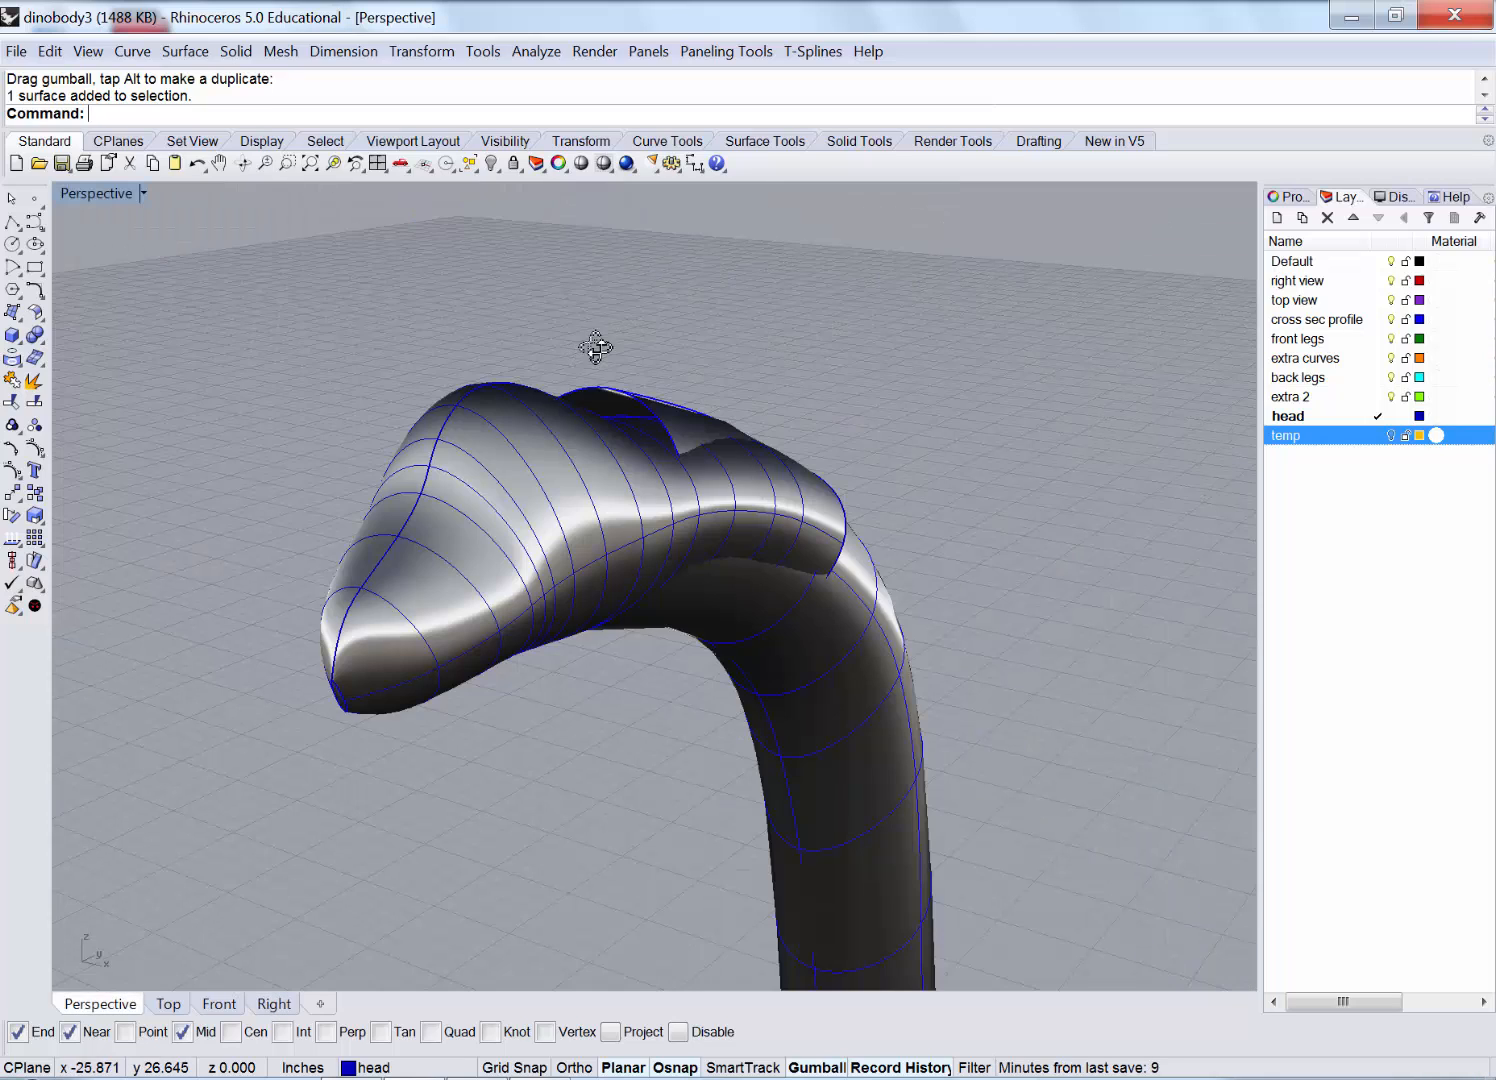
Orbit and zoom around the shaded dinosaur to inspect the head and neck joint.
right_click_drag(594, 347, 469, 533)
scroll(545, 480, "up", 2)
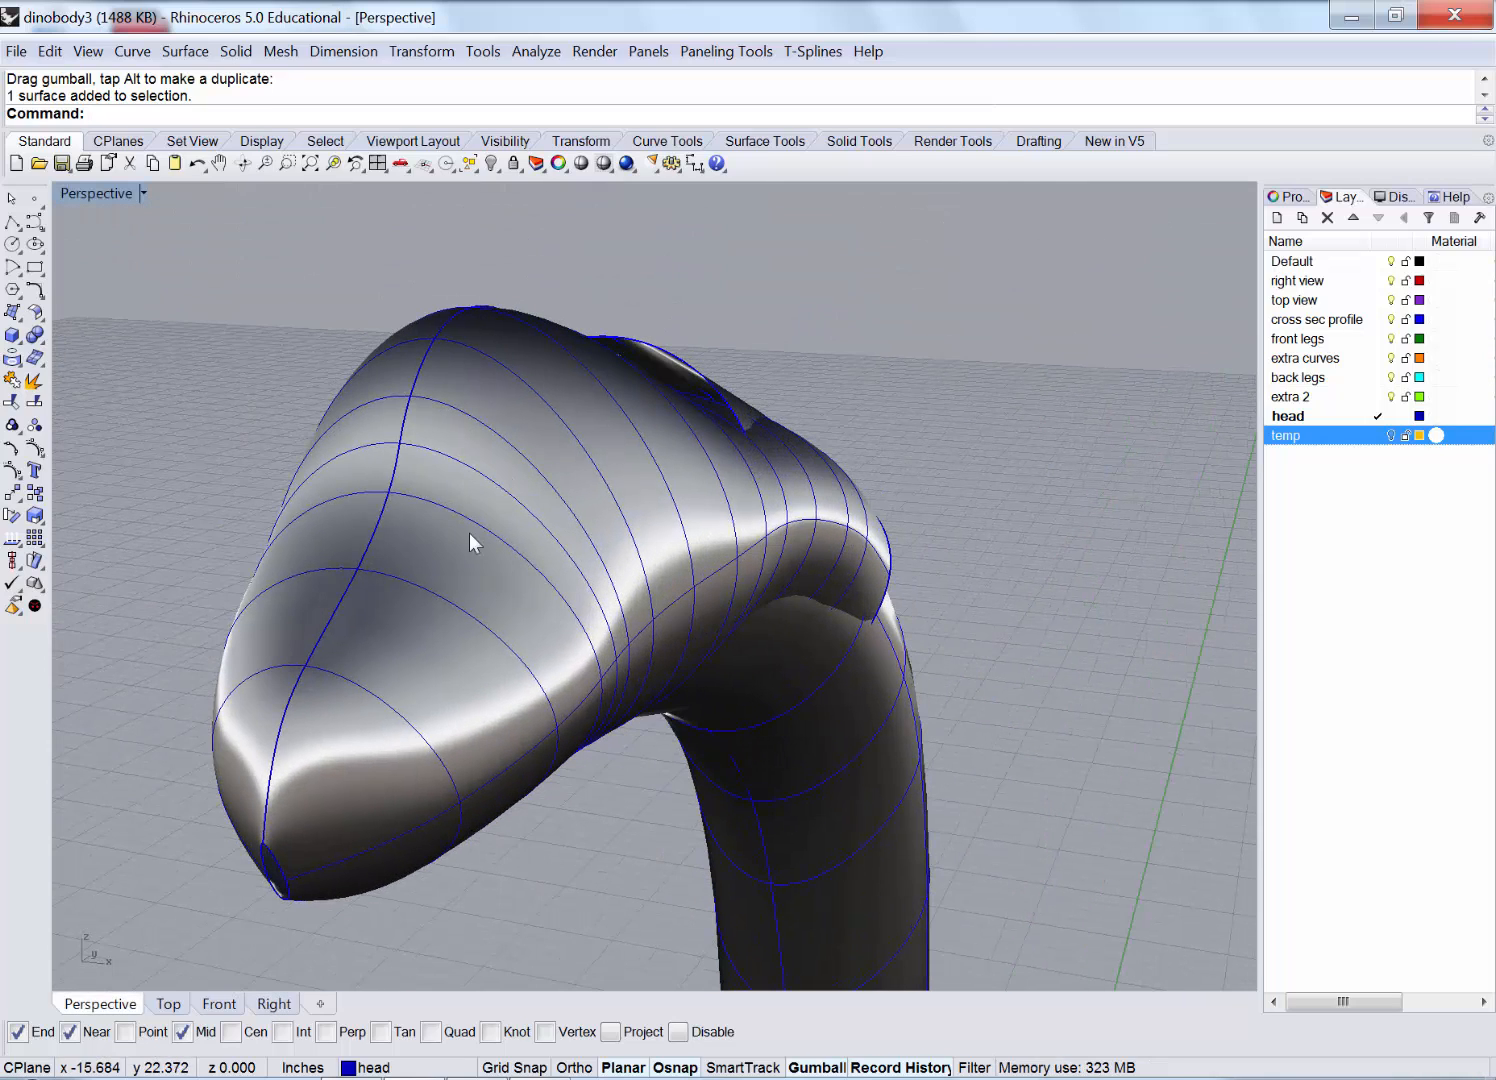
right_click_drag(392, 491, 241, 481)
scroll(241, 472, "down", 8)
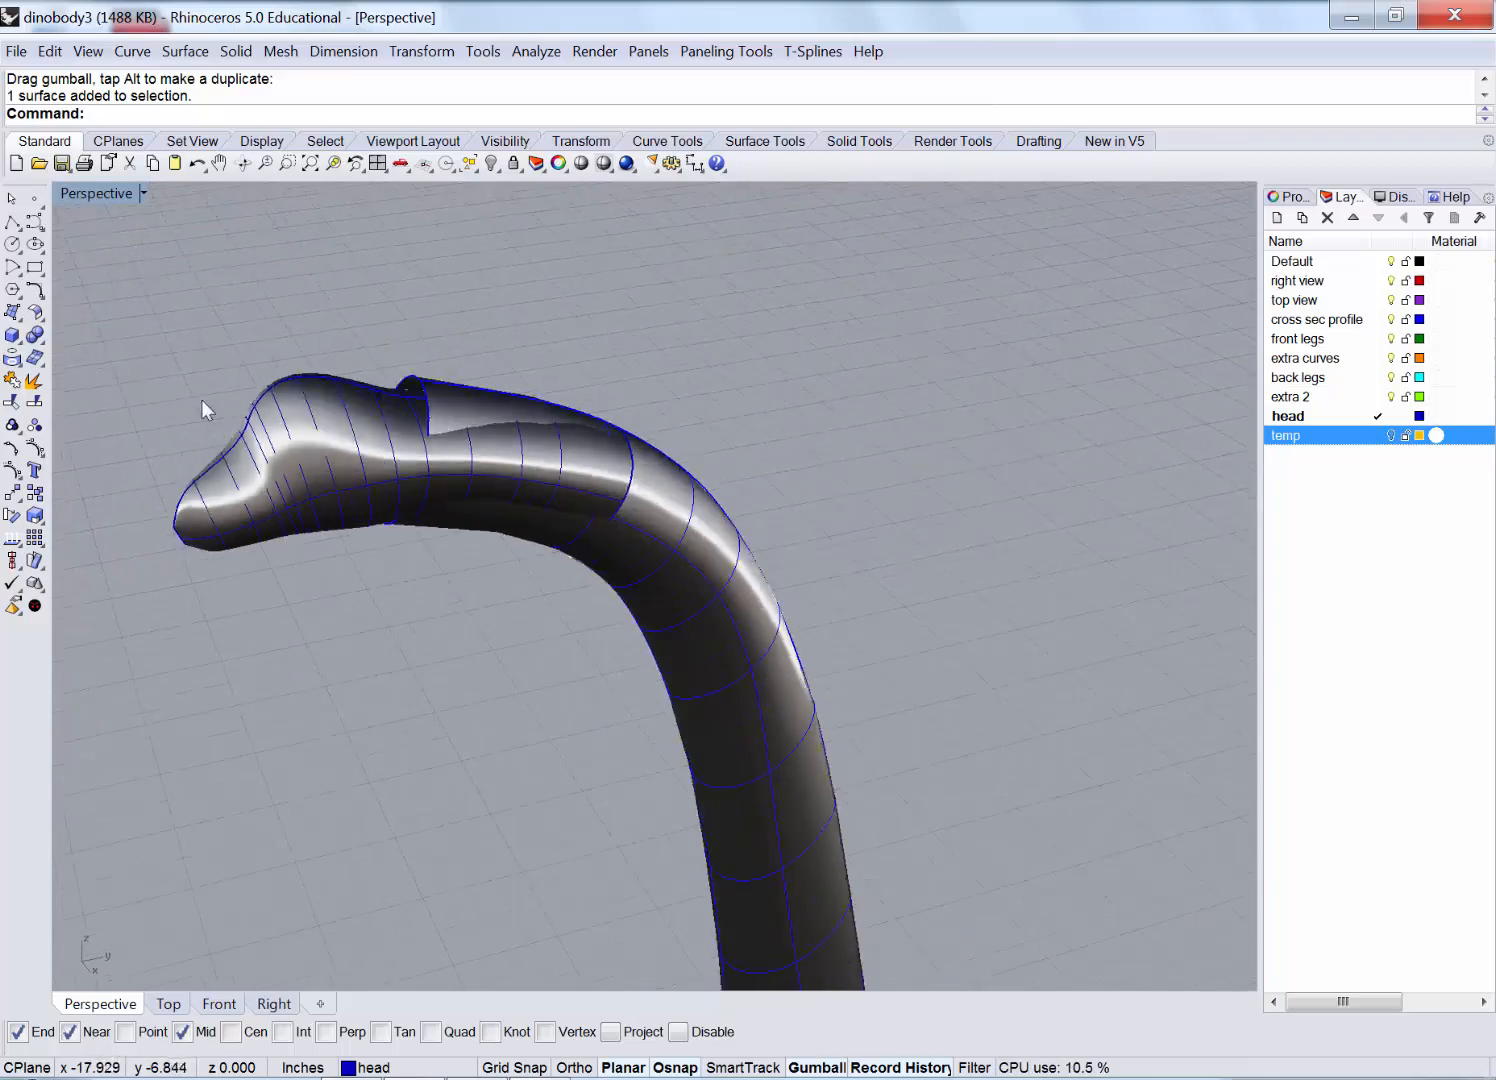
scroll(320, 441, "up", 2)
right_click_drag(320, 441, 245, 357)
scroll(250, 355, "down", 10)
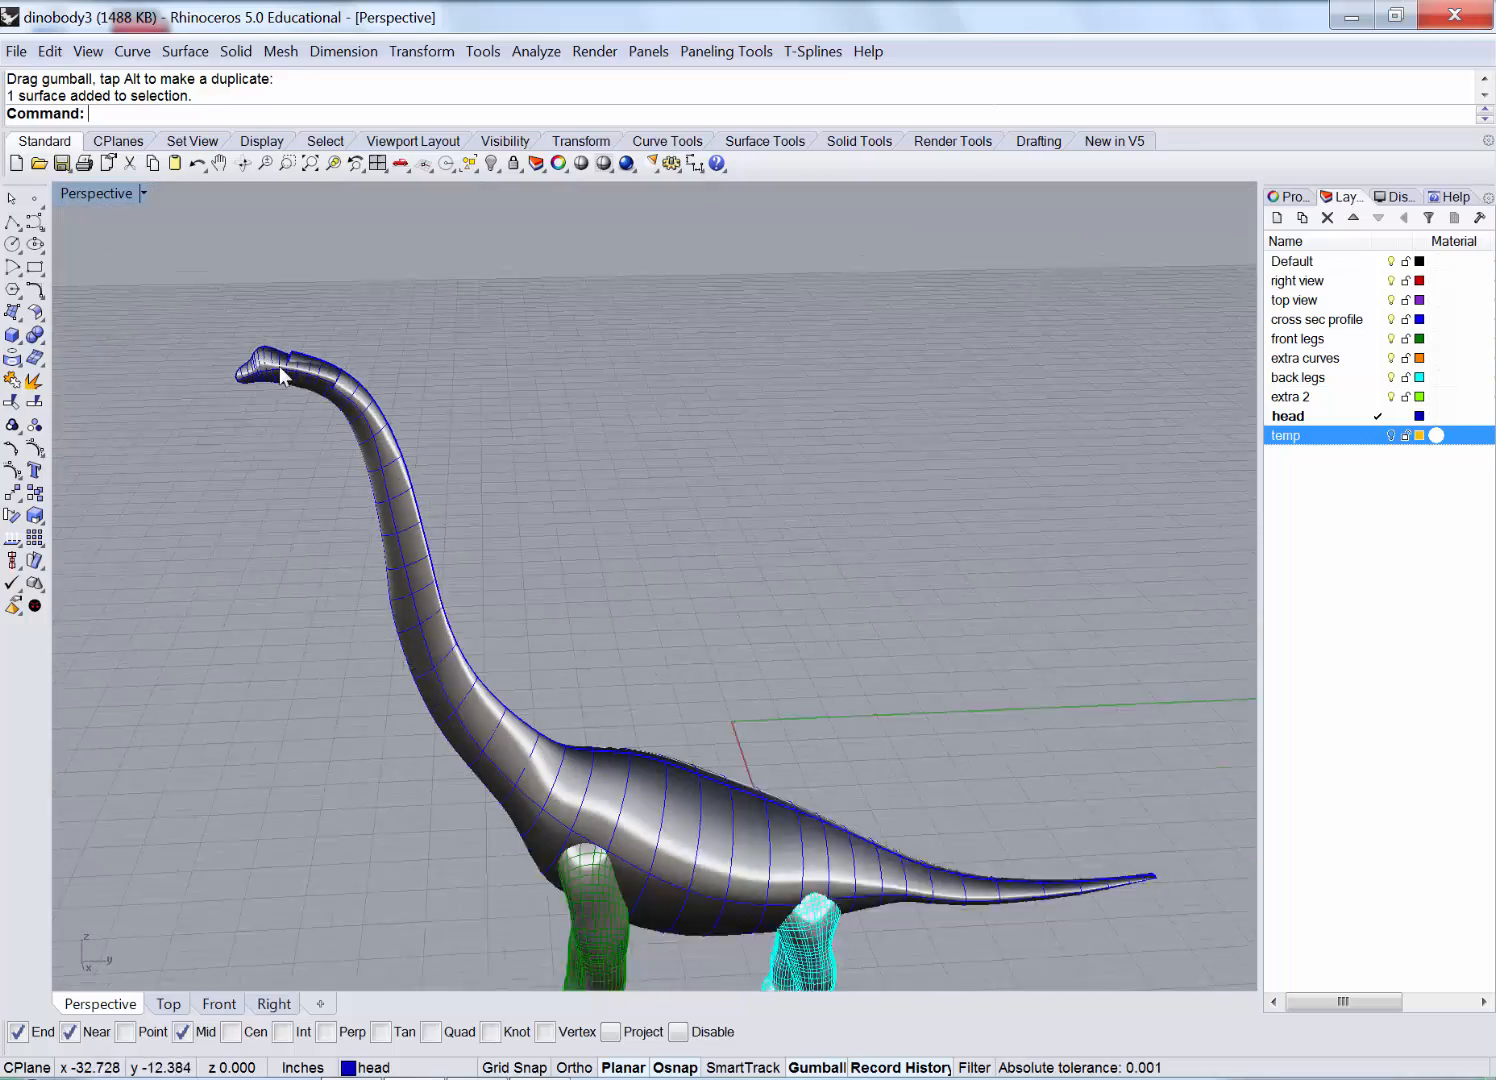
scroll(517, 736, "up", 5)
scroll(517, 736, "up", 2)
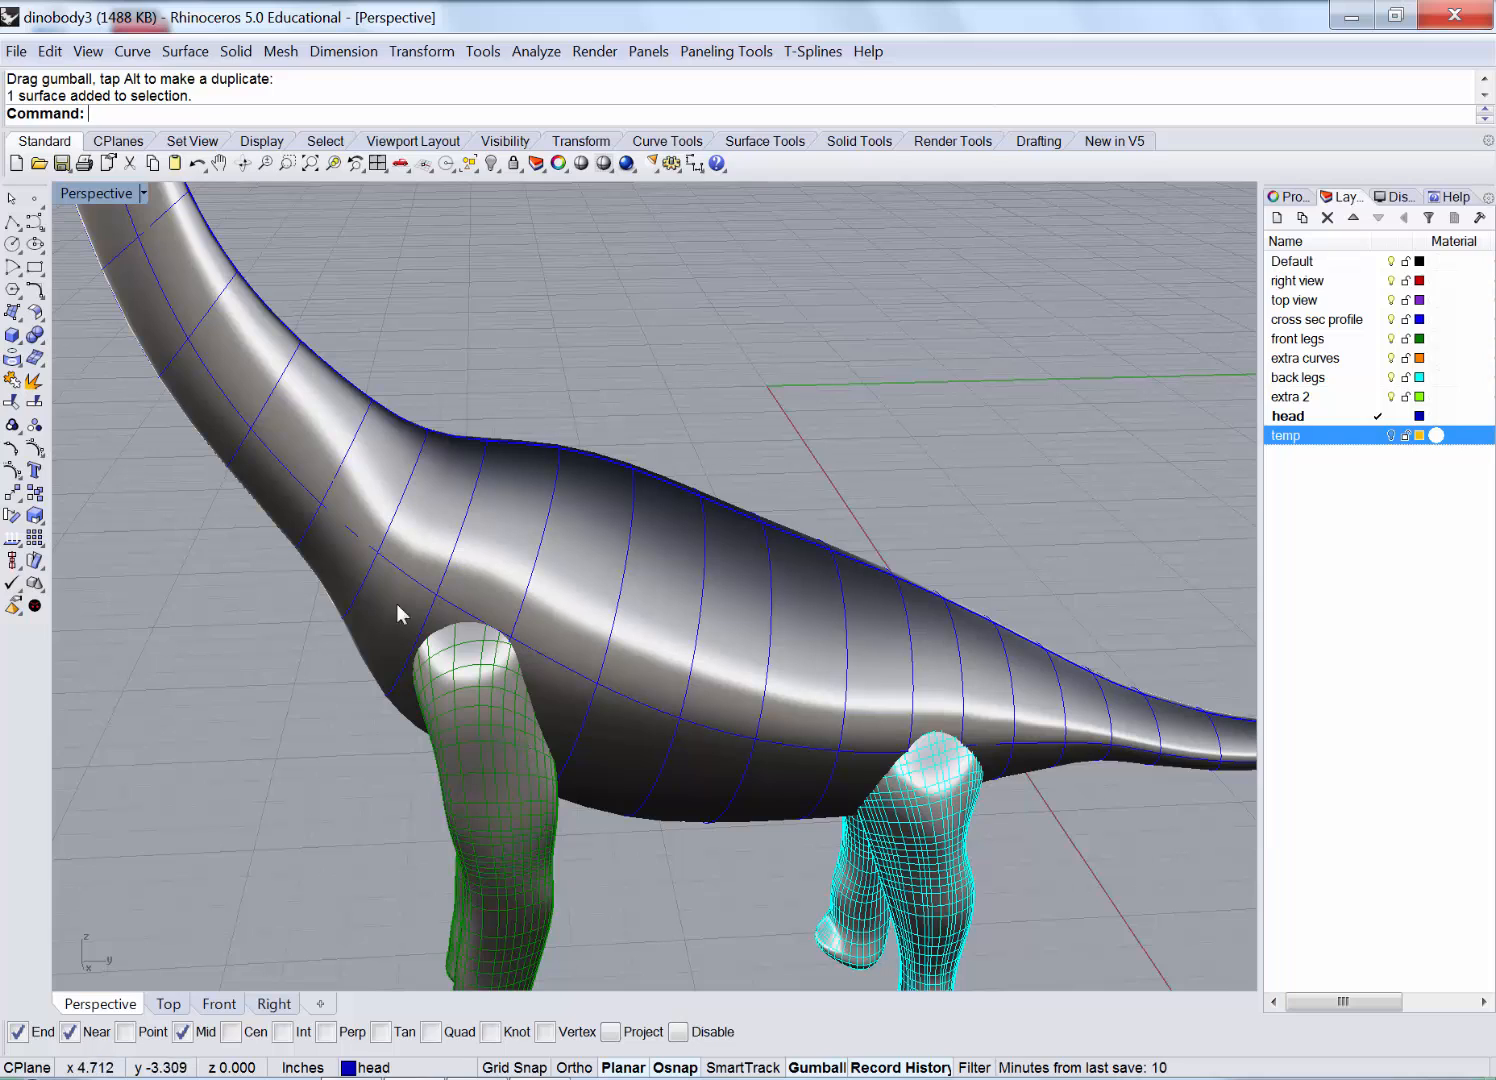
scroll(955, 775, "down", 6)
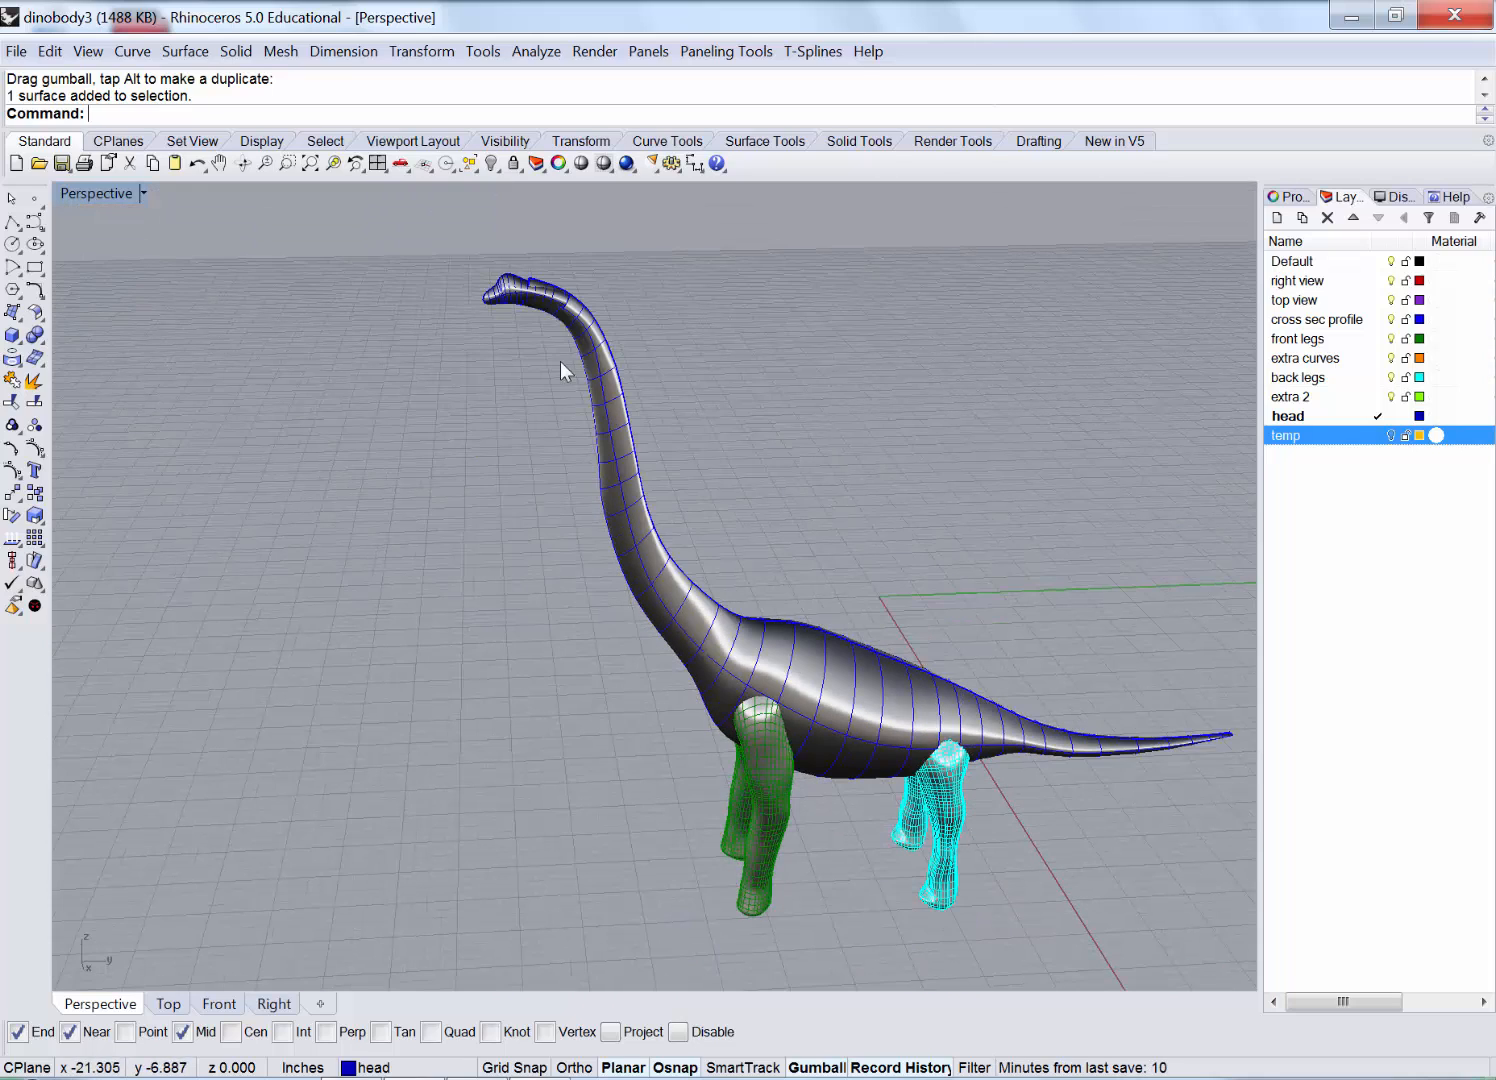
scroll(505, 255, "up", 7)
scroll(506, 255, "up", 3)
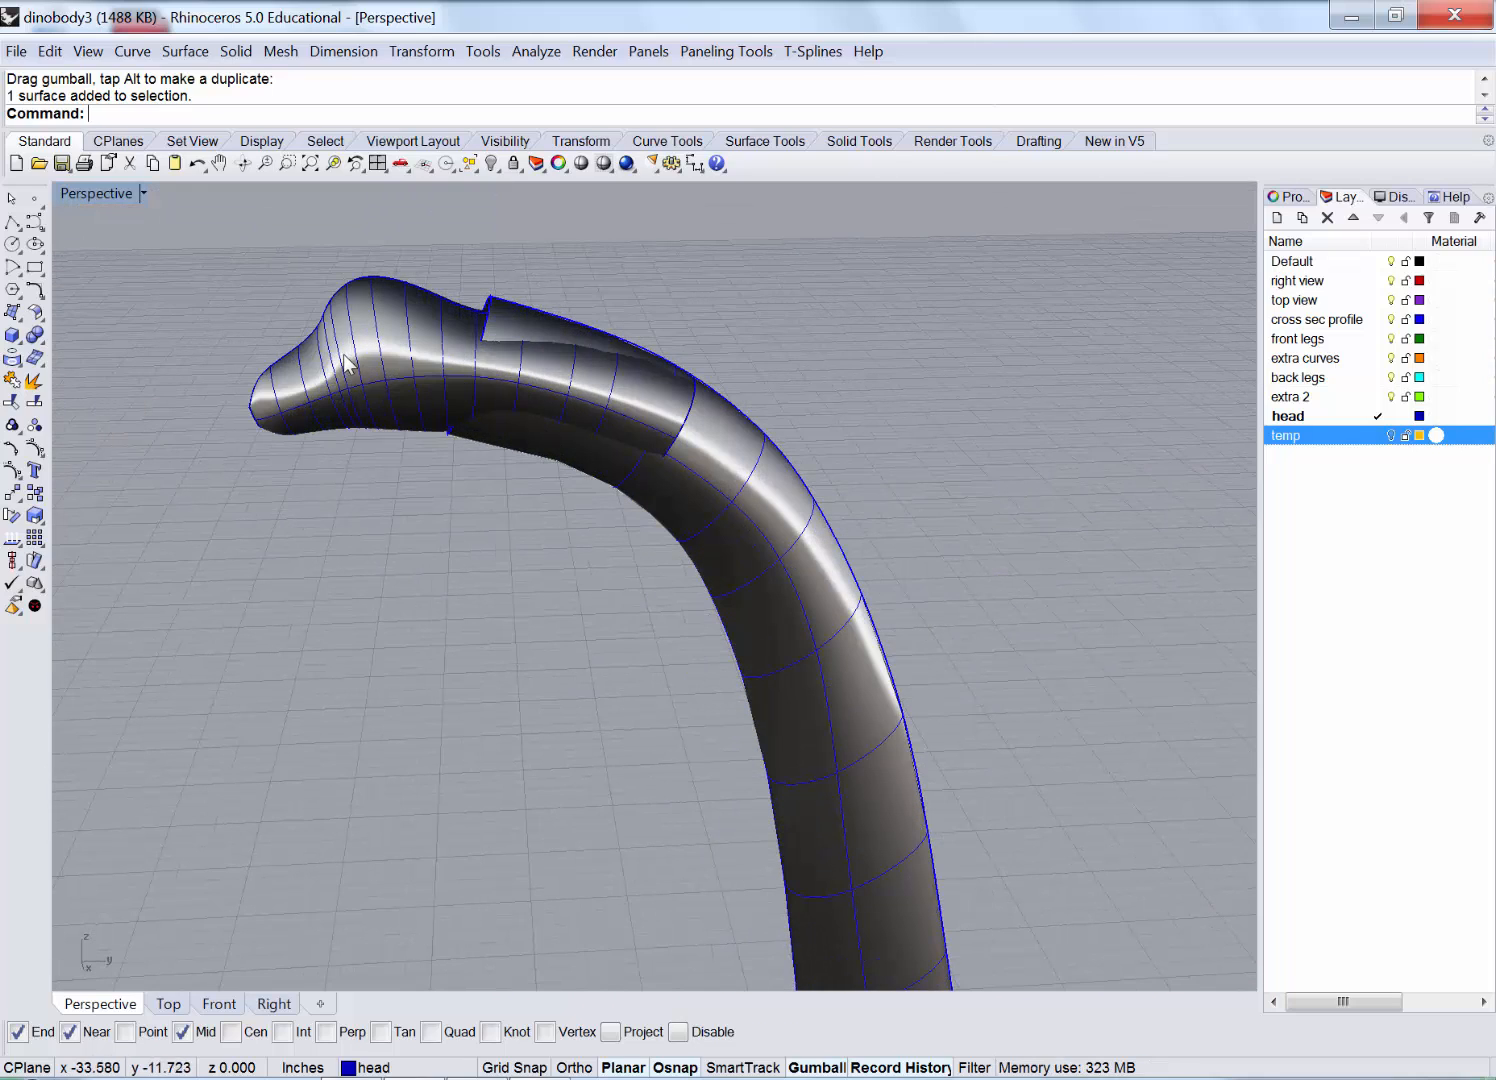
scroll(462, 379, "up", 1)
Restore the four viewports and maximize the Right side view.
double_click(92, 194)
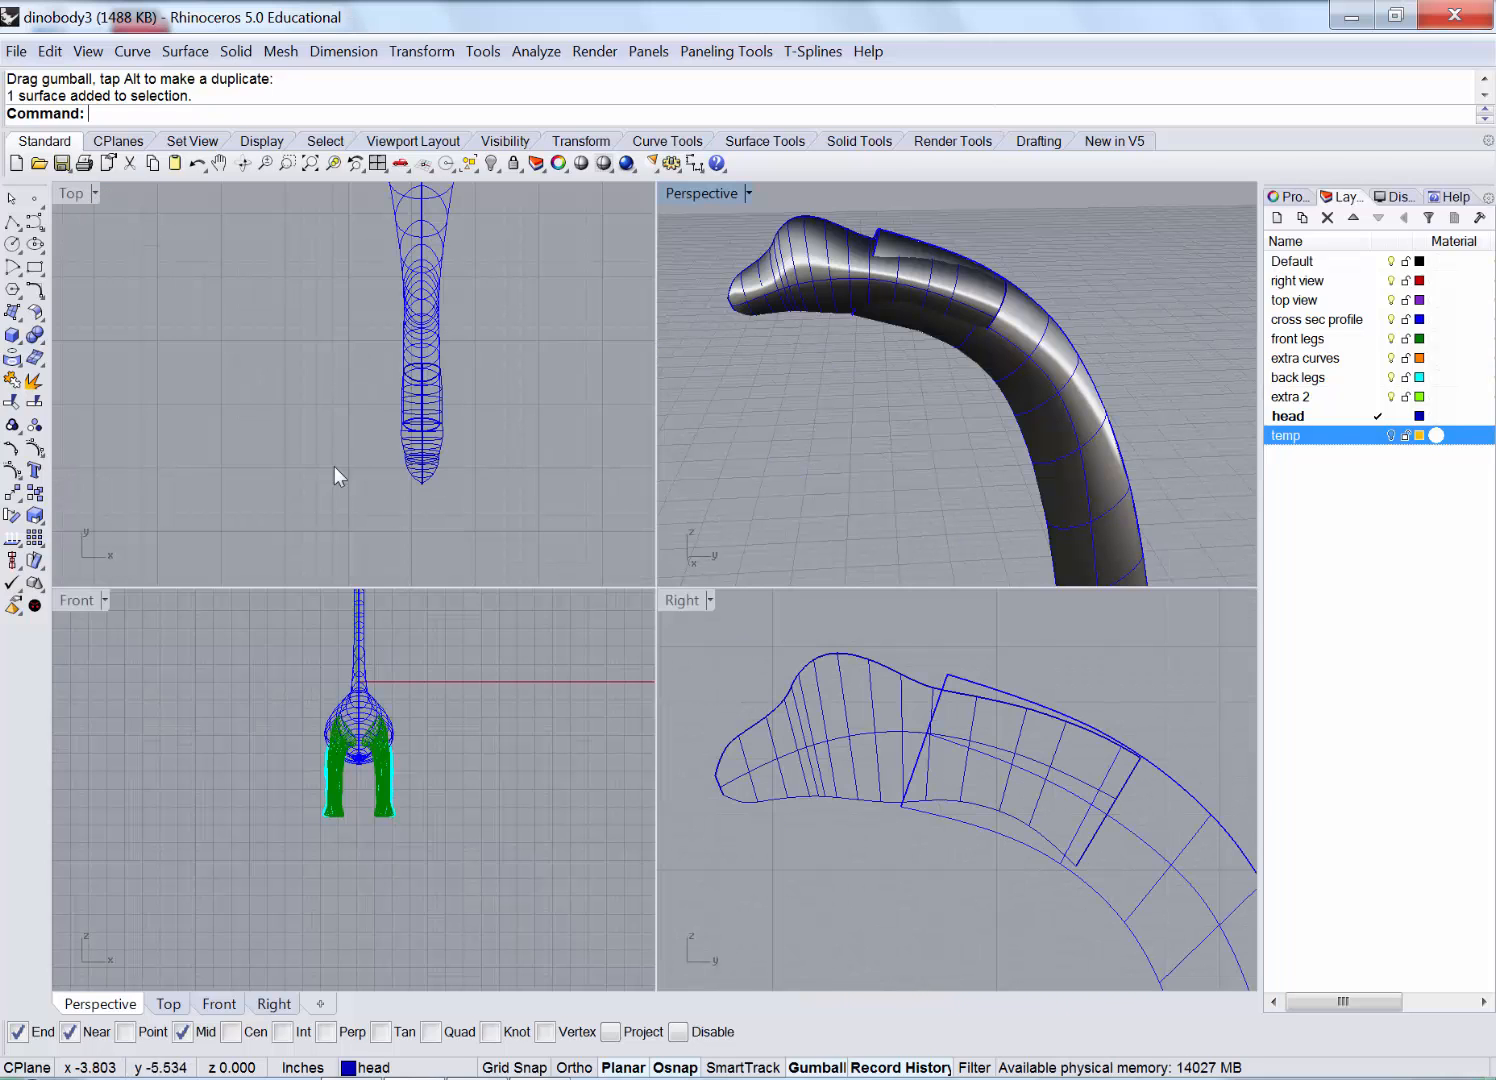
double_click(685, 601)
scroll(675, 620, "down", 3)
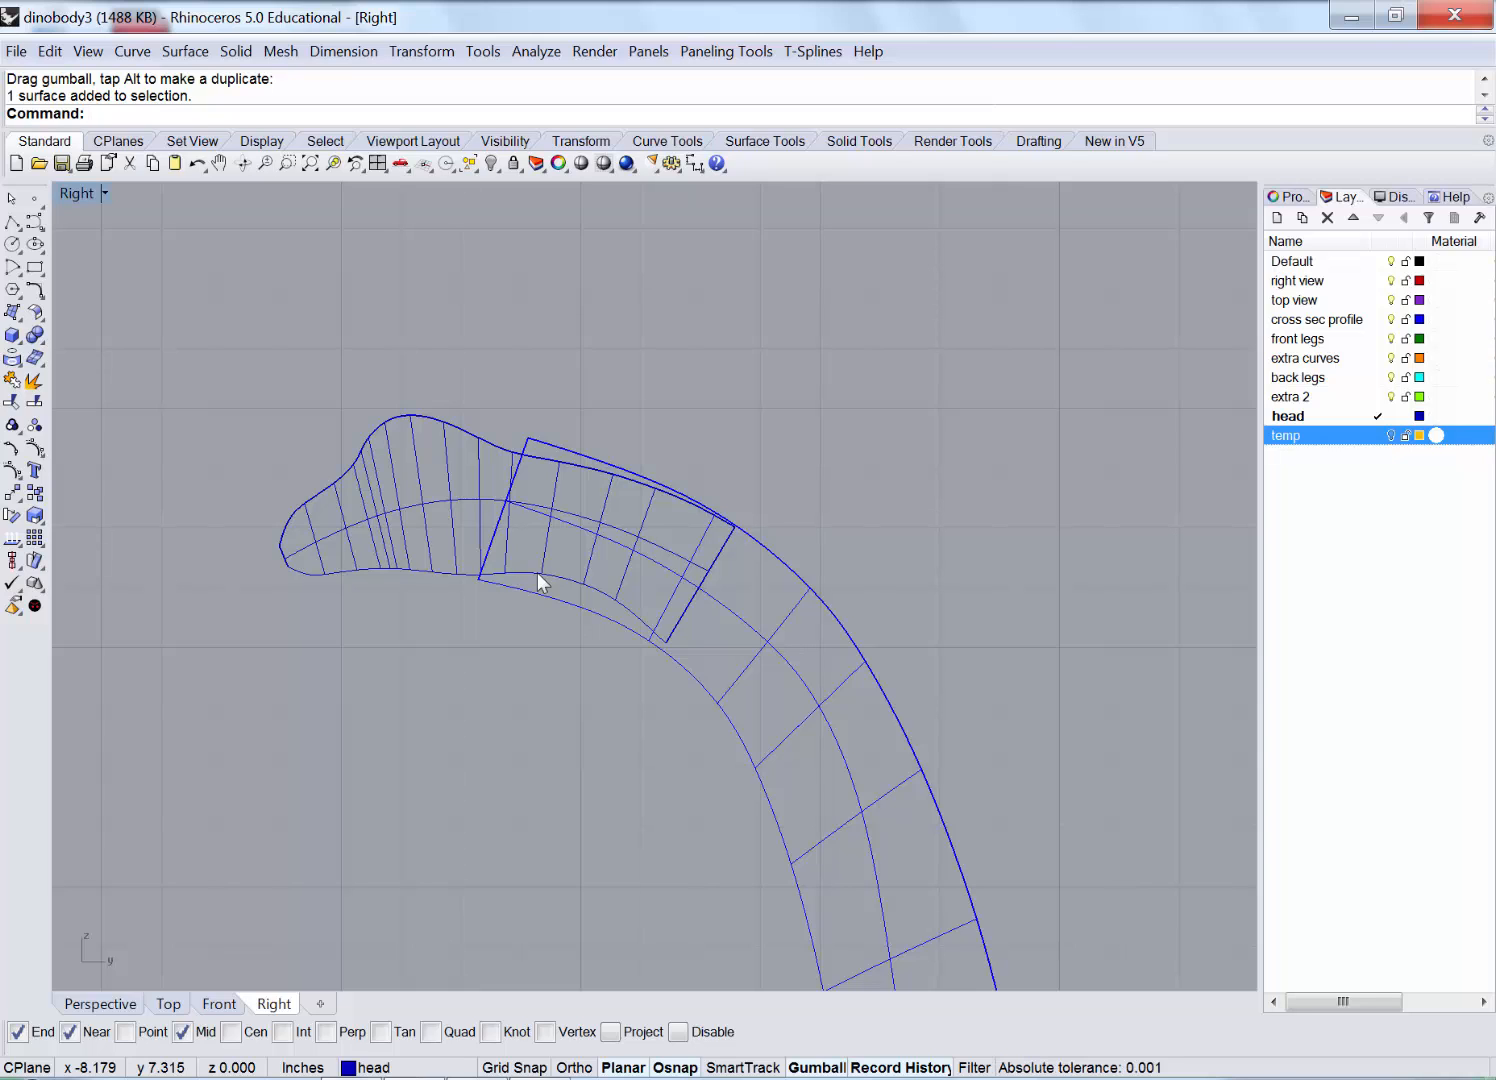
Delete the earlier guide line crossing the neck.
scroll(582, 560, "up", 2)
right_click_drag(552, 545, 432, 482)
left_click(13, 222)
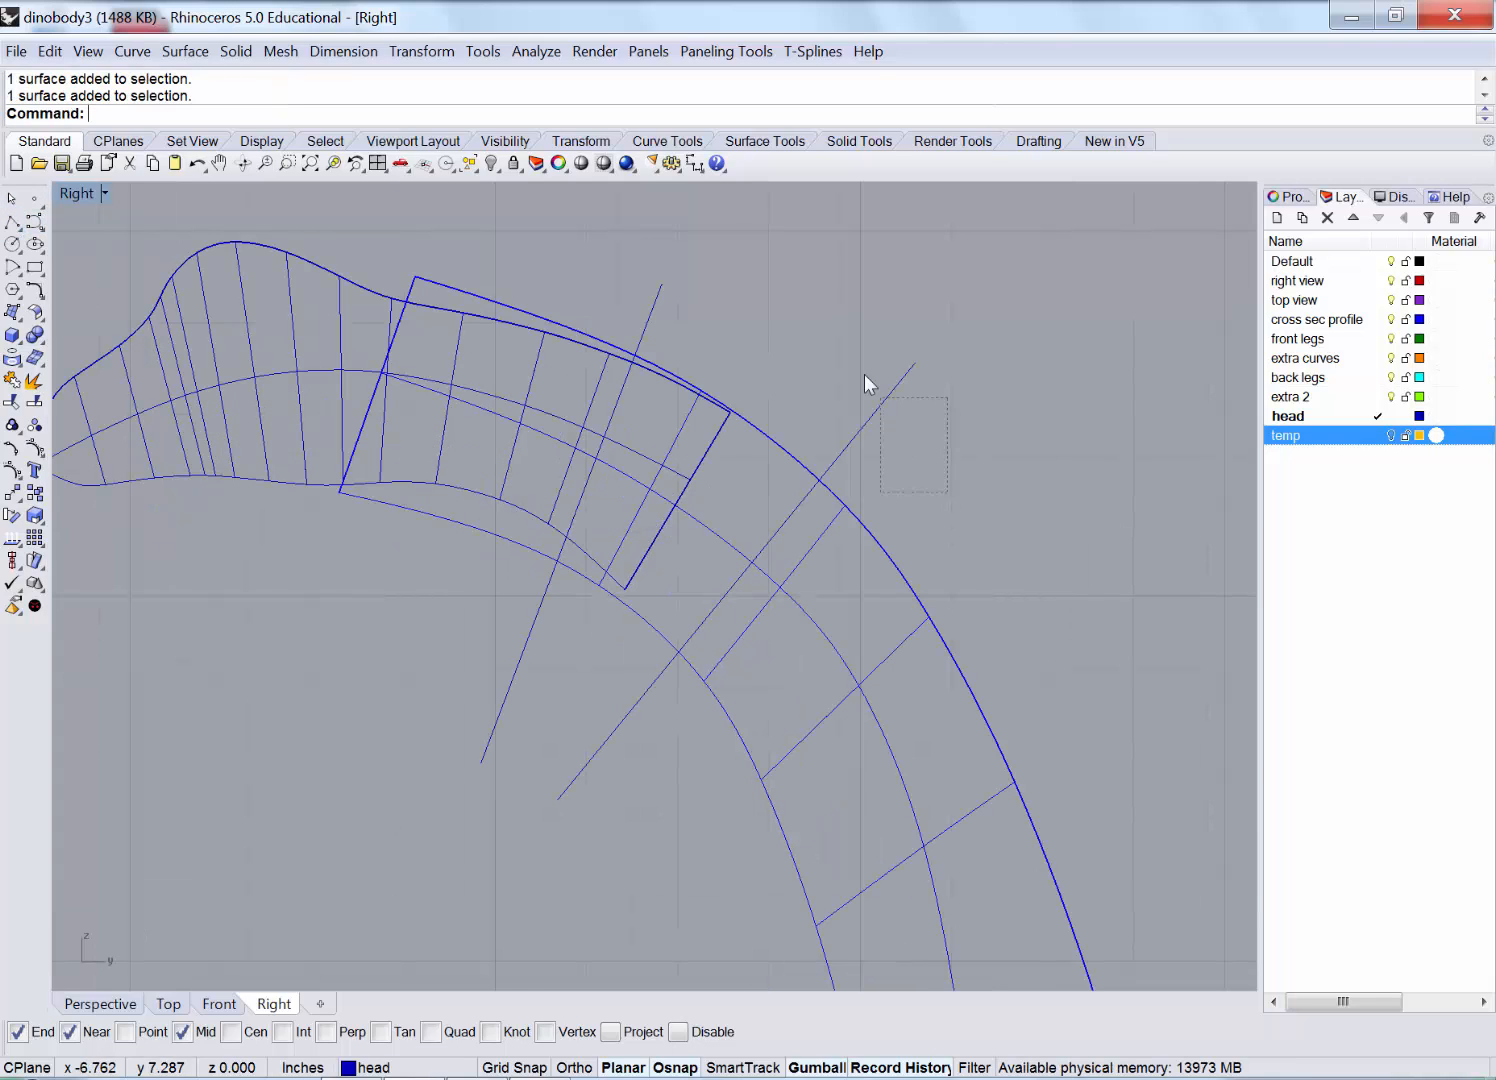
left_click(888, 393)
left_click_drag(785, 556, 811, 584)
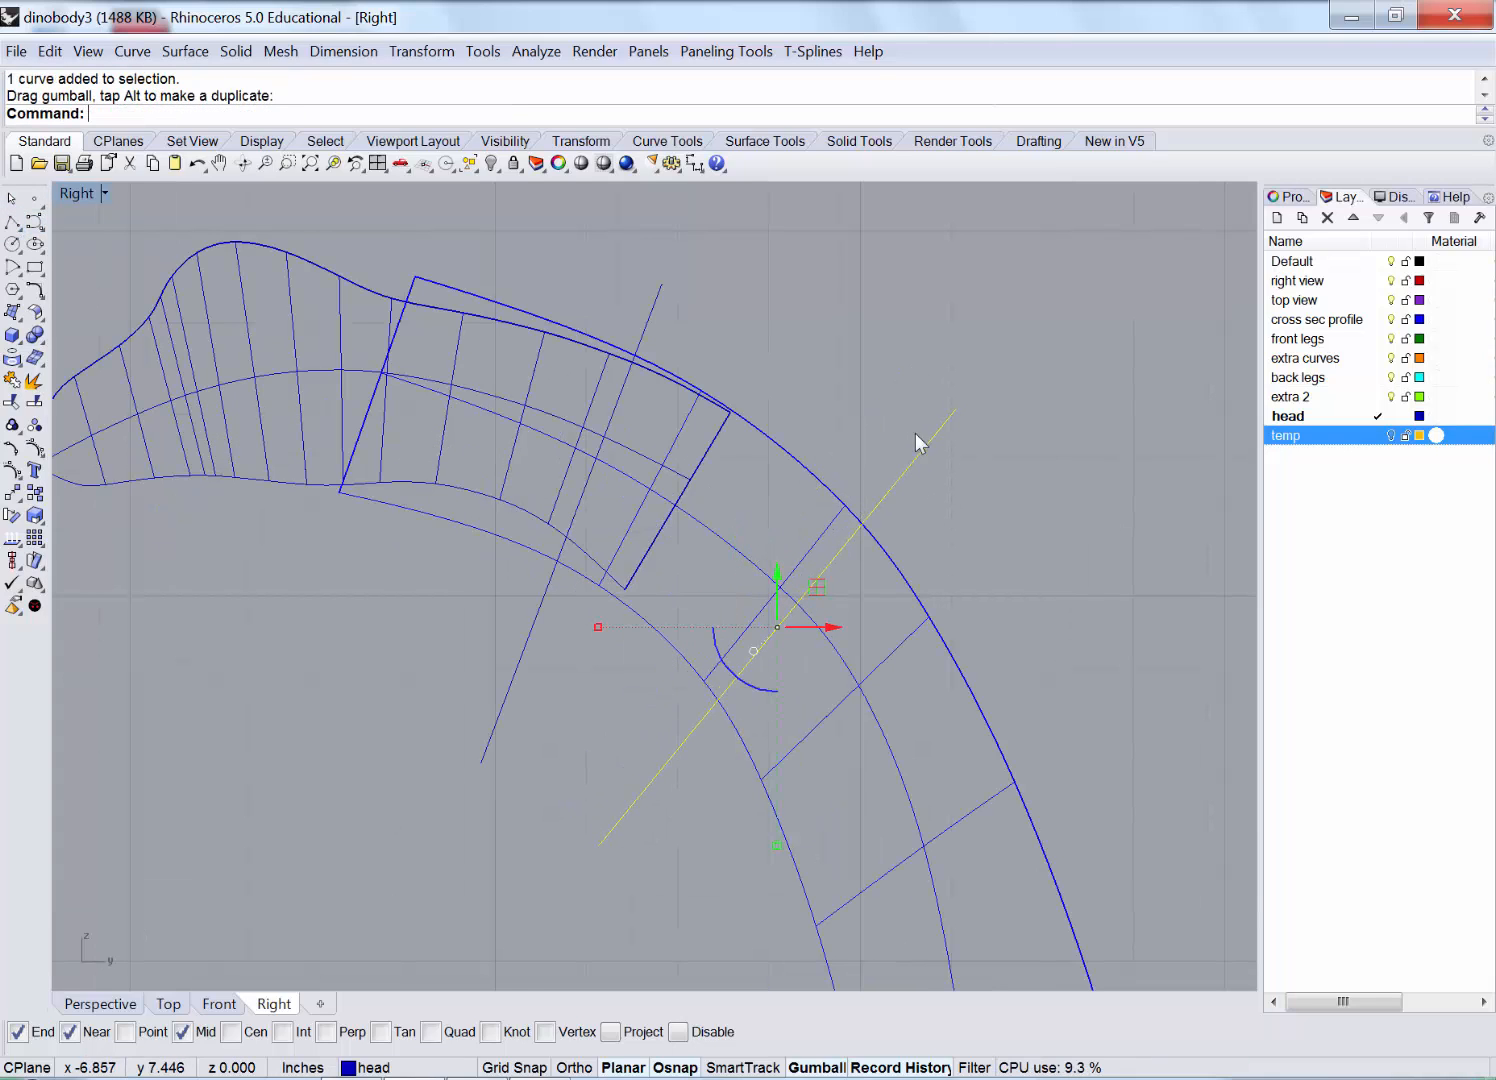
key("Delete")
Draw a diagonal line across the neck below the head, removing the extra line near the head.
left_click(13, 222)
right_click_drag(750, 626, 658, 510)
left_click(460, 560)
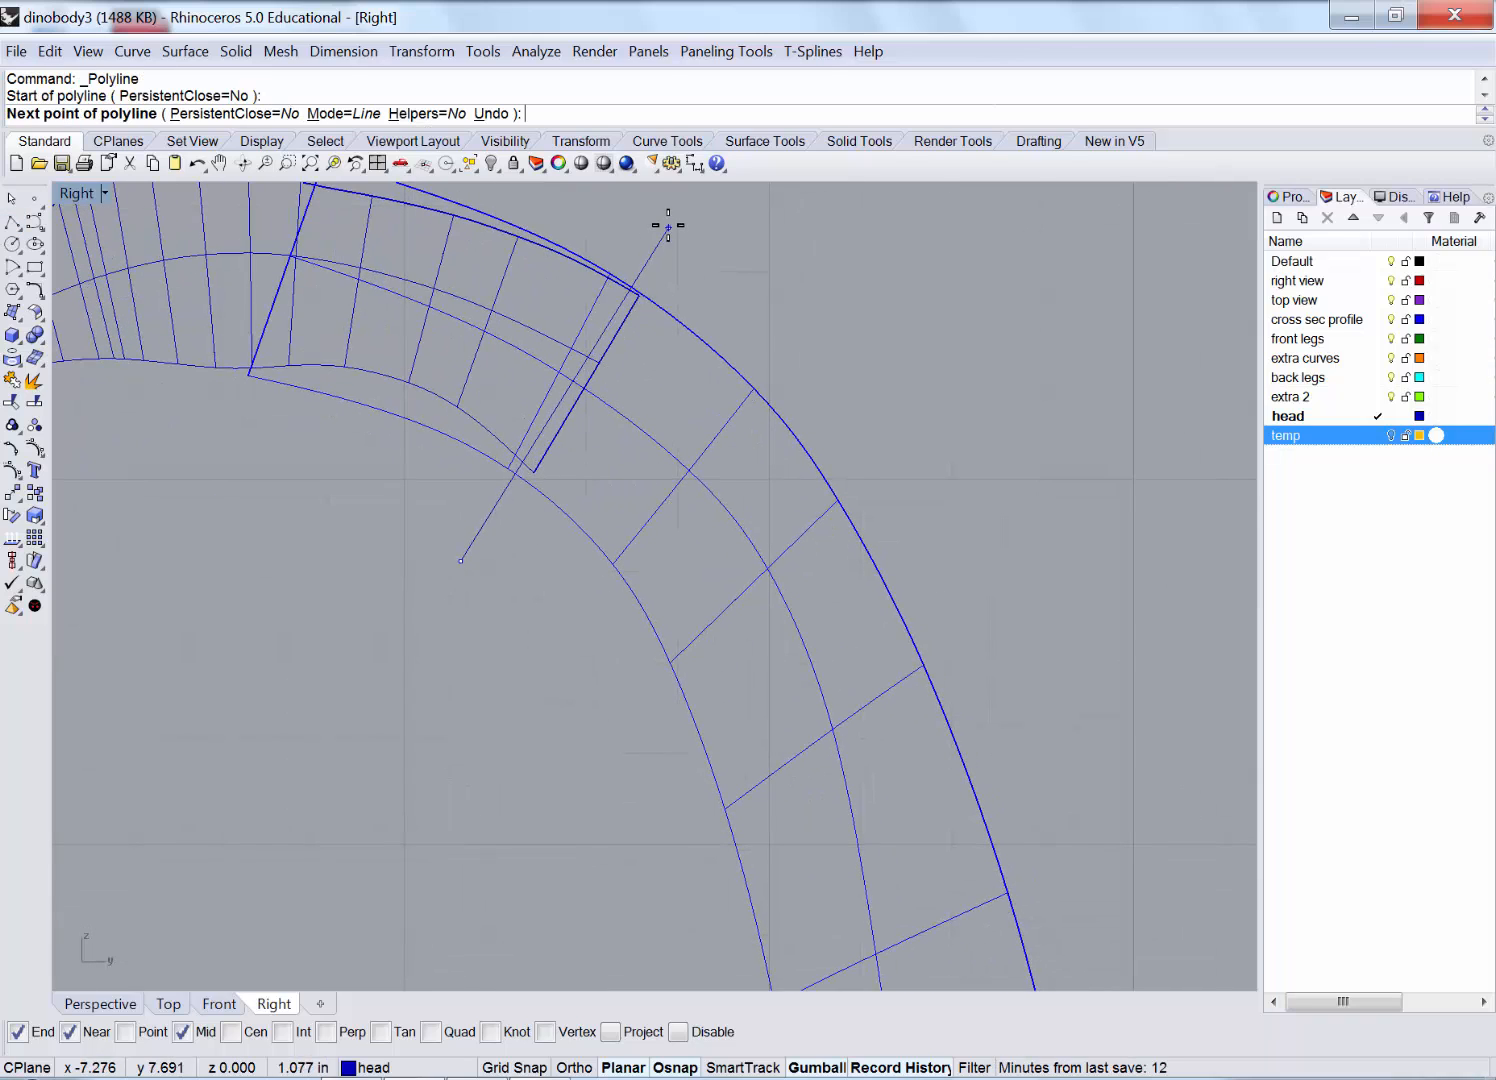
left_click(668, 216)
key("Return")
key("Return")
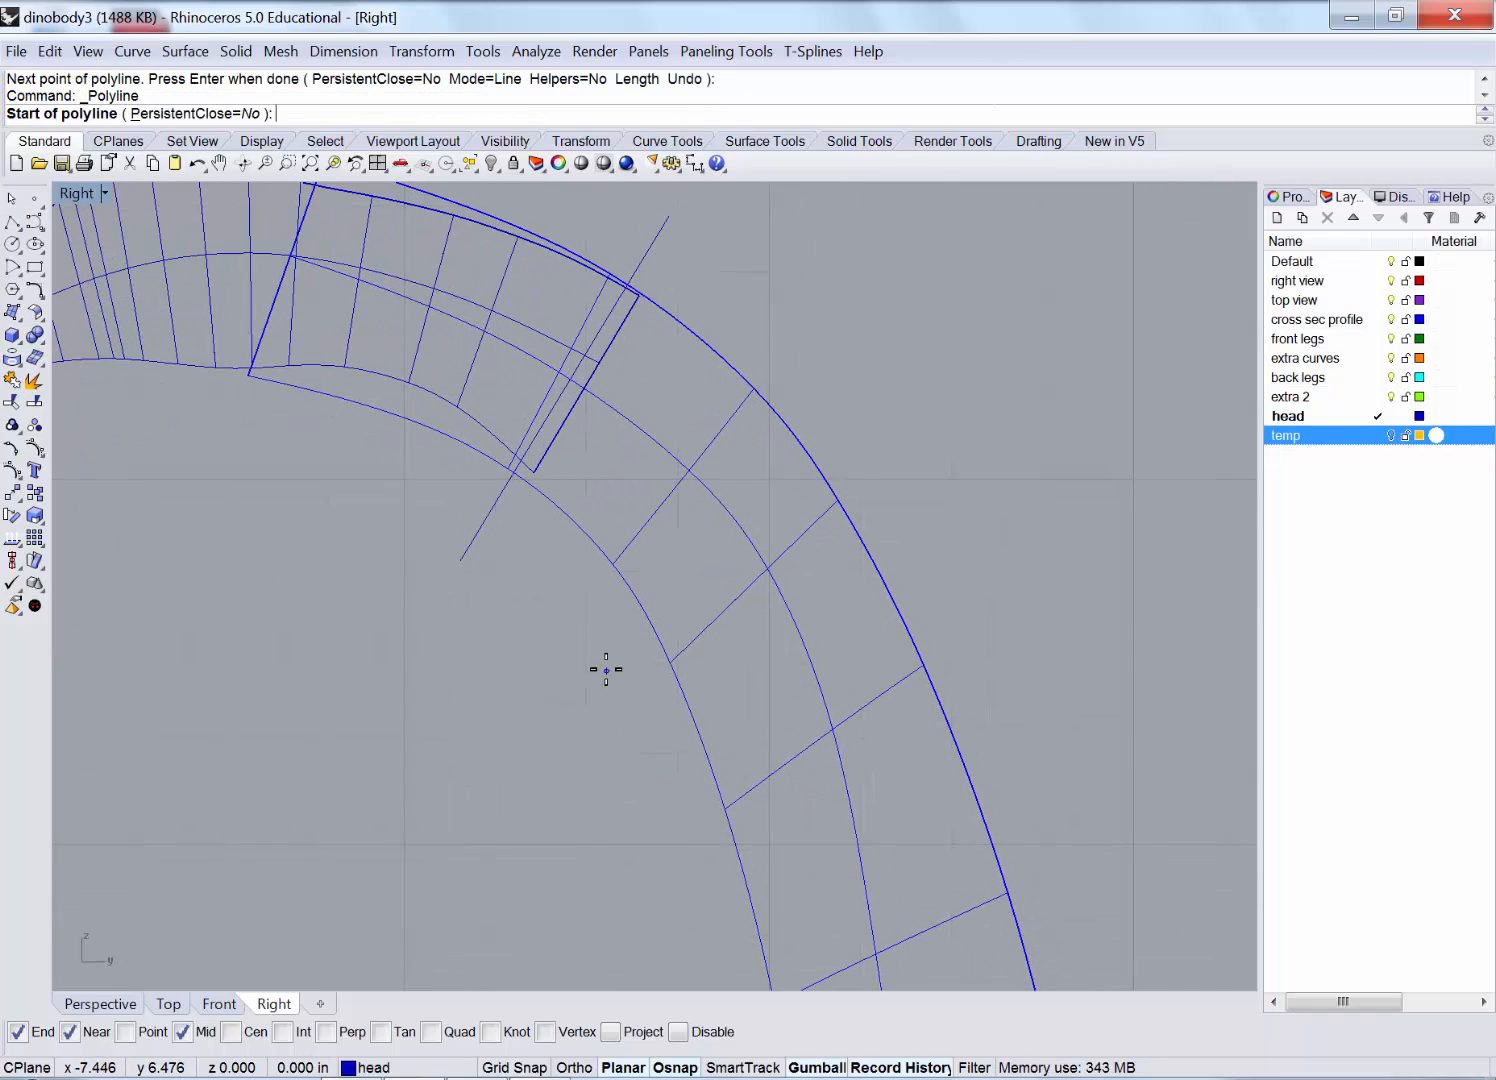
left_click(606, 669)
left_click(902, 388)
key("Return")
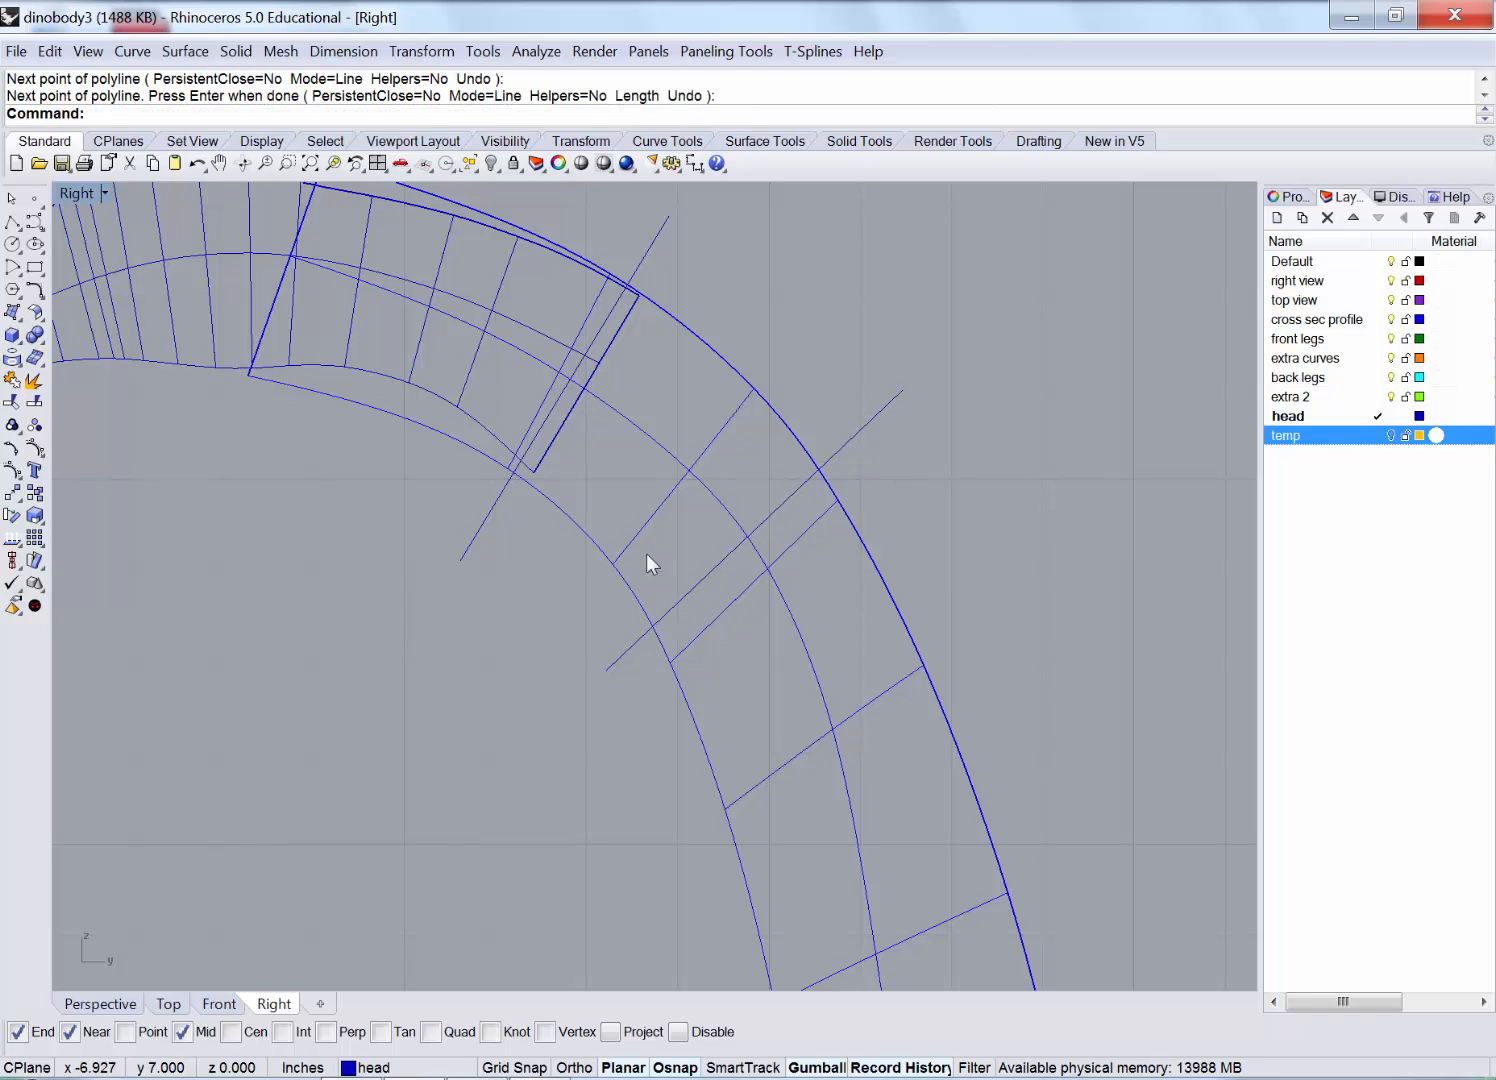
left_click_drag(653, 244, 667, 258)
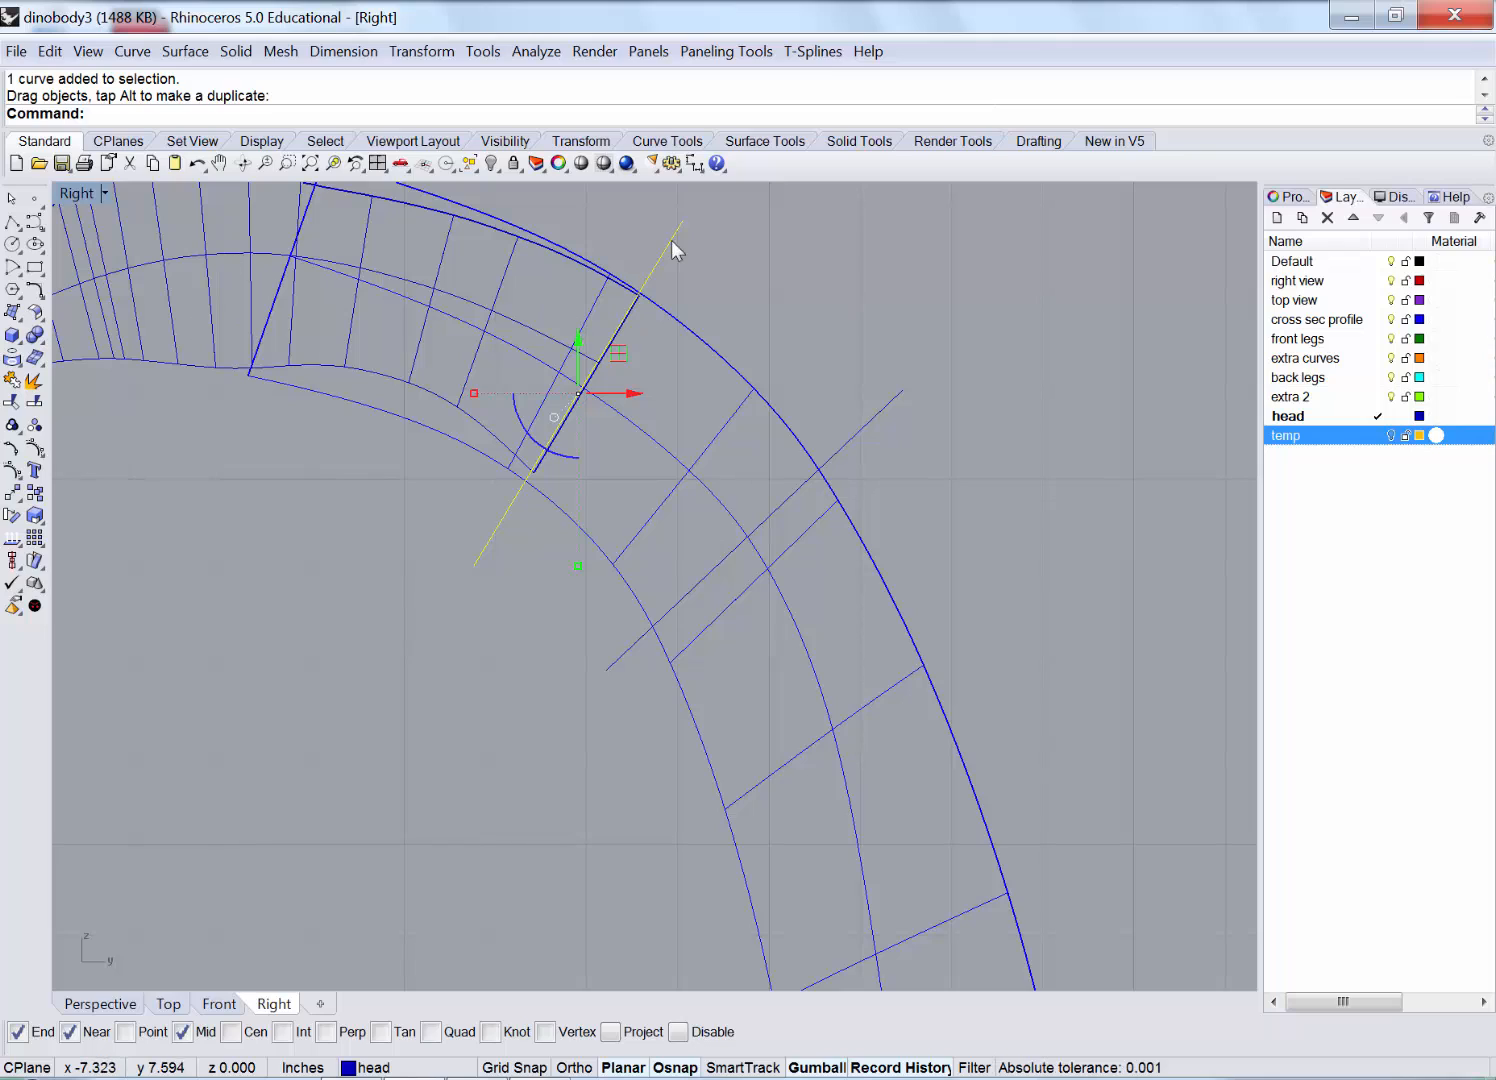
key("Delete")
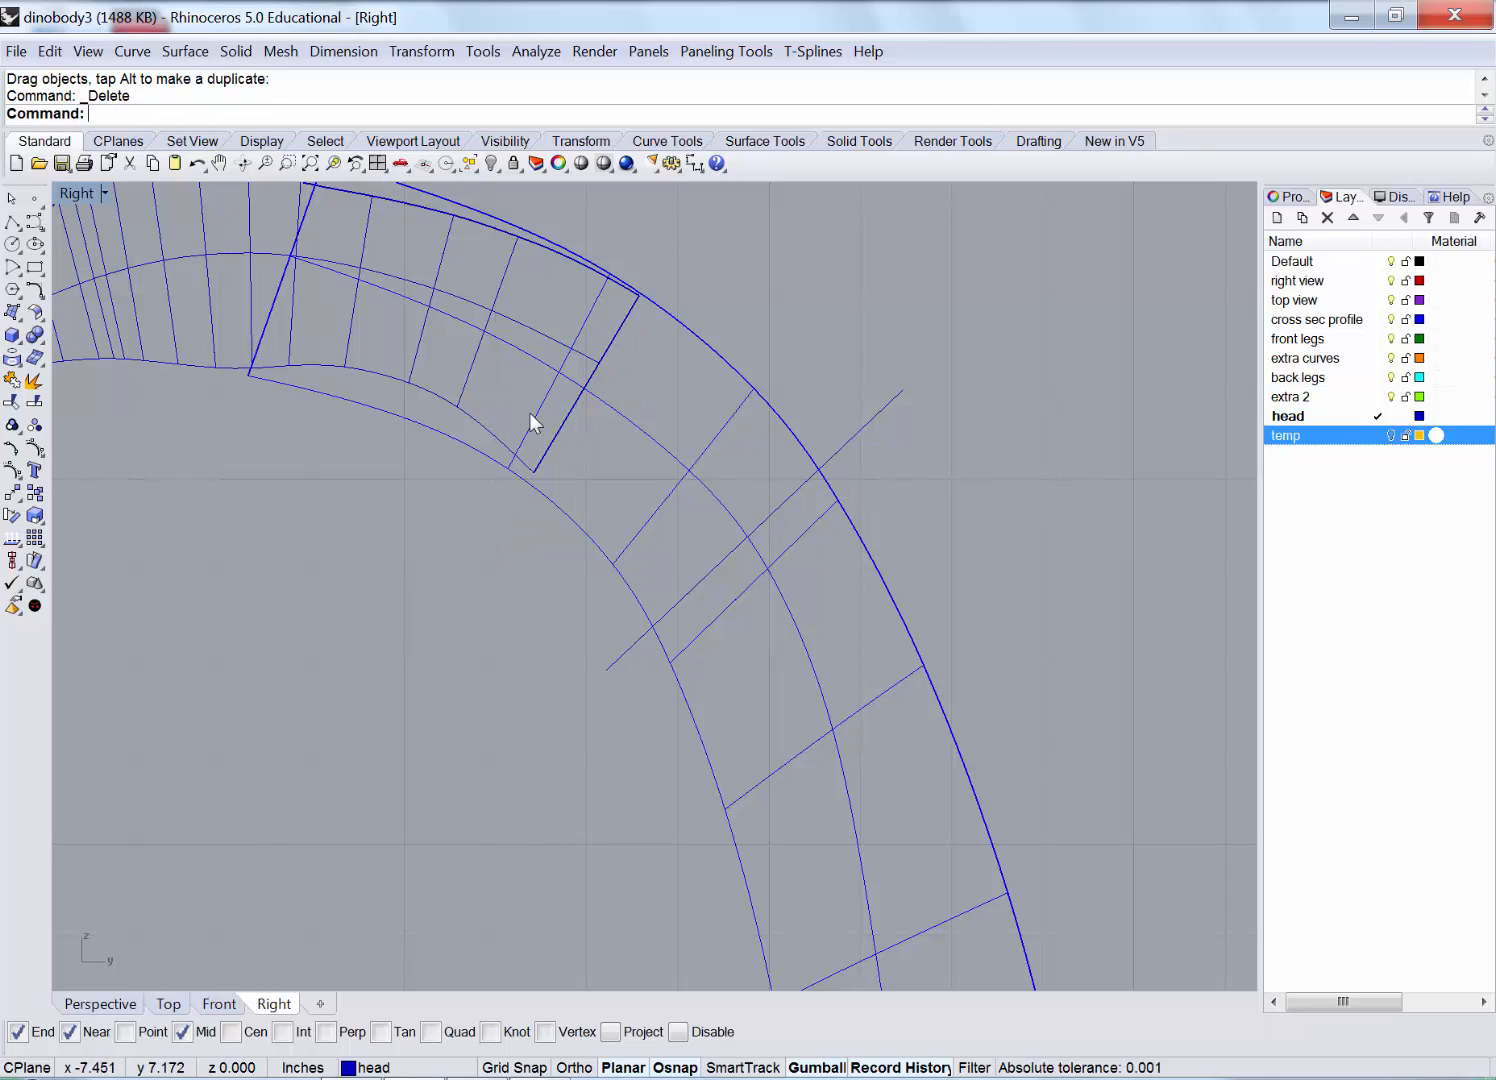
Split the neck surface with the diagonal line.
left_click(35, 402)
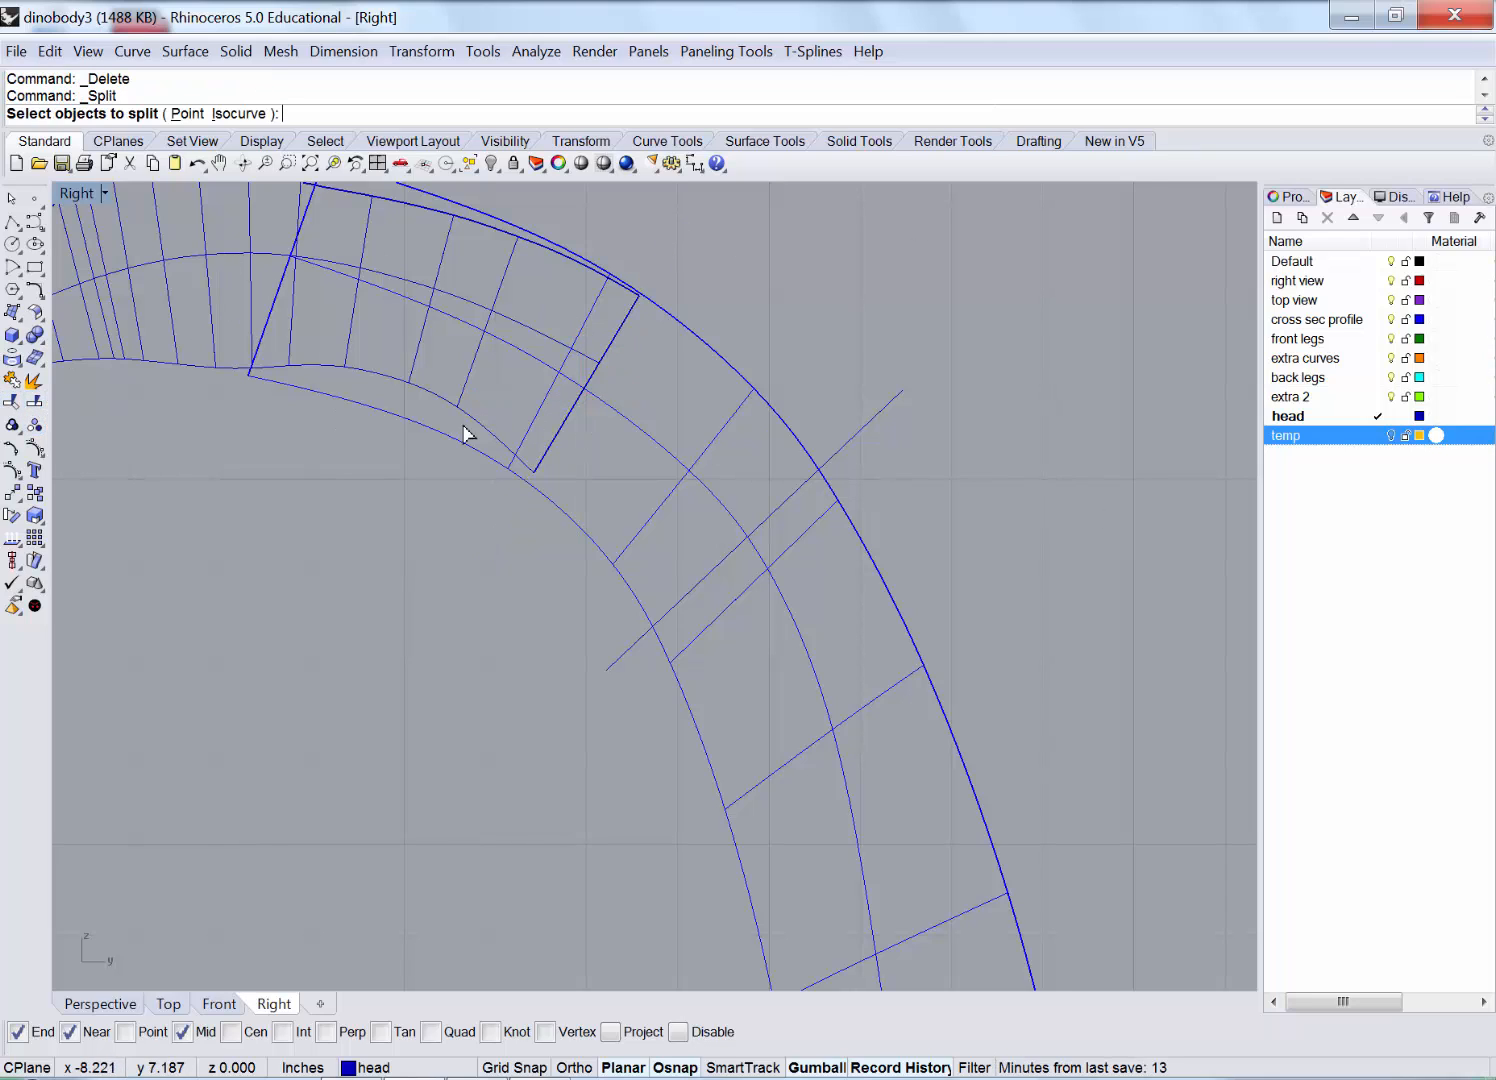
left_click(701, 399)
key("Return")
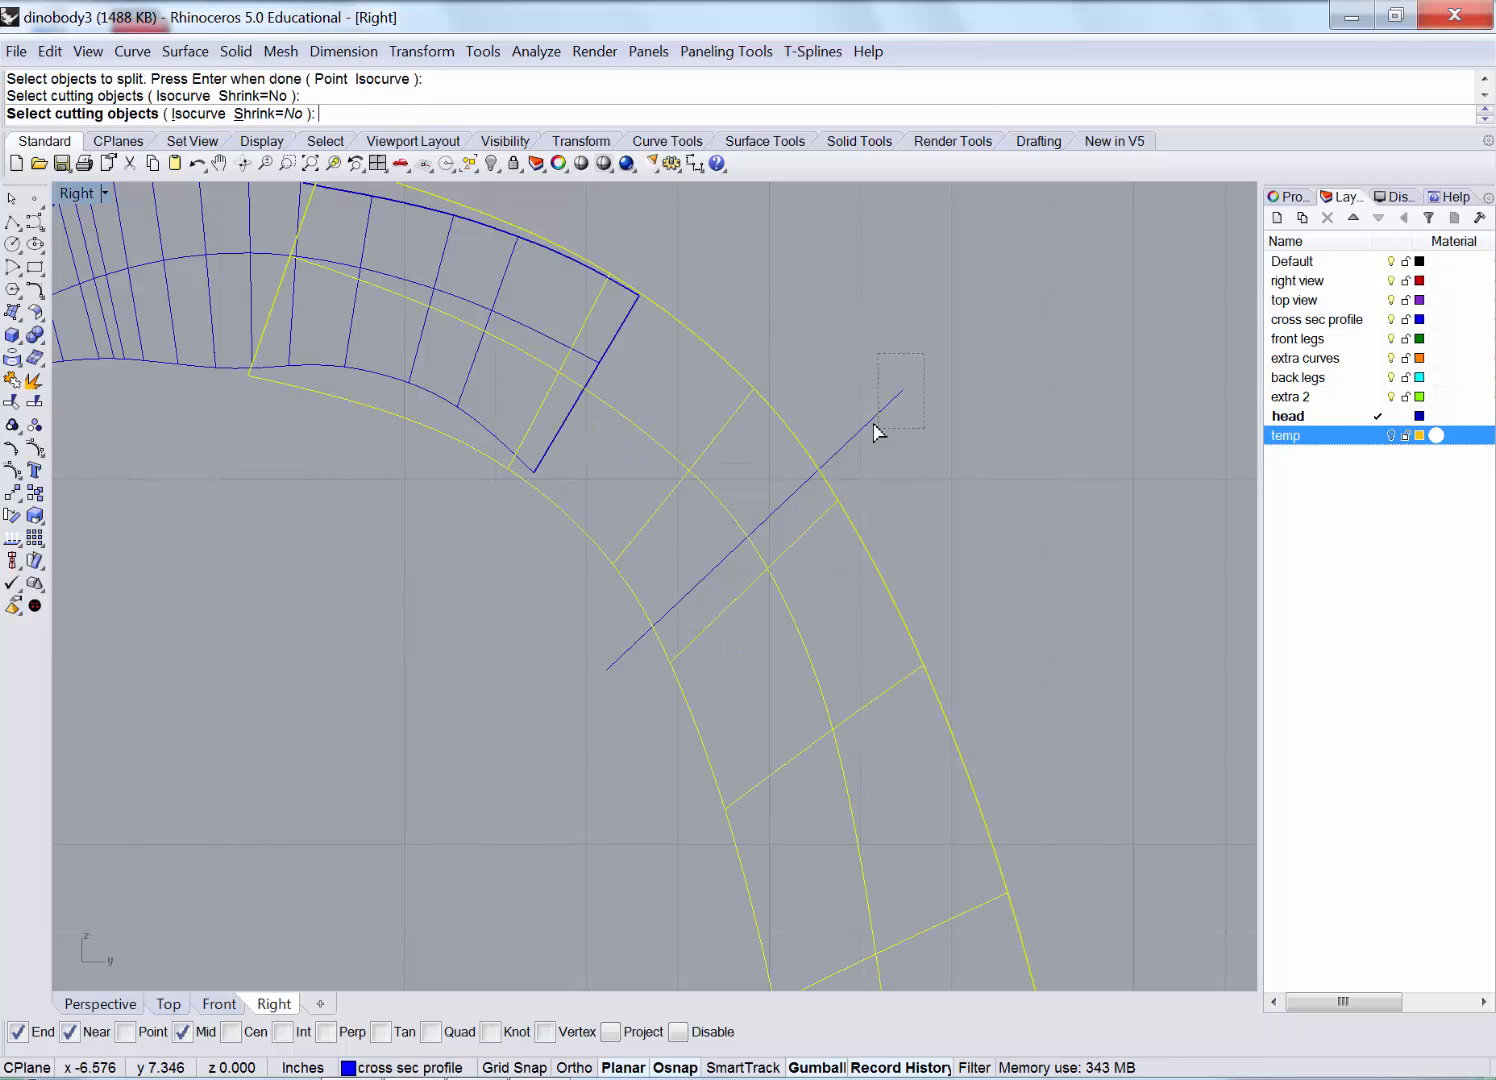
left_click(872, 420)
key("Return")
Delete the neck piece above the cut and the cutting line.
left_click(766, 411)
key("Delete")
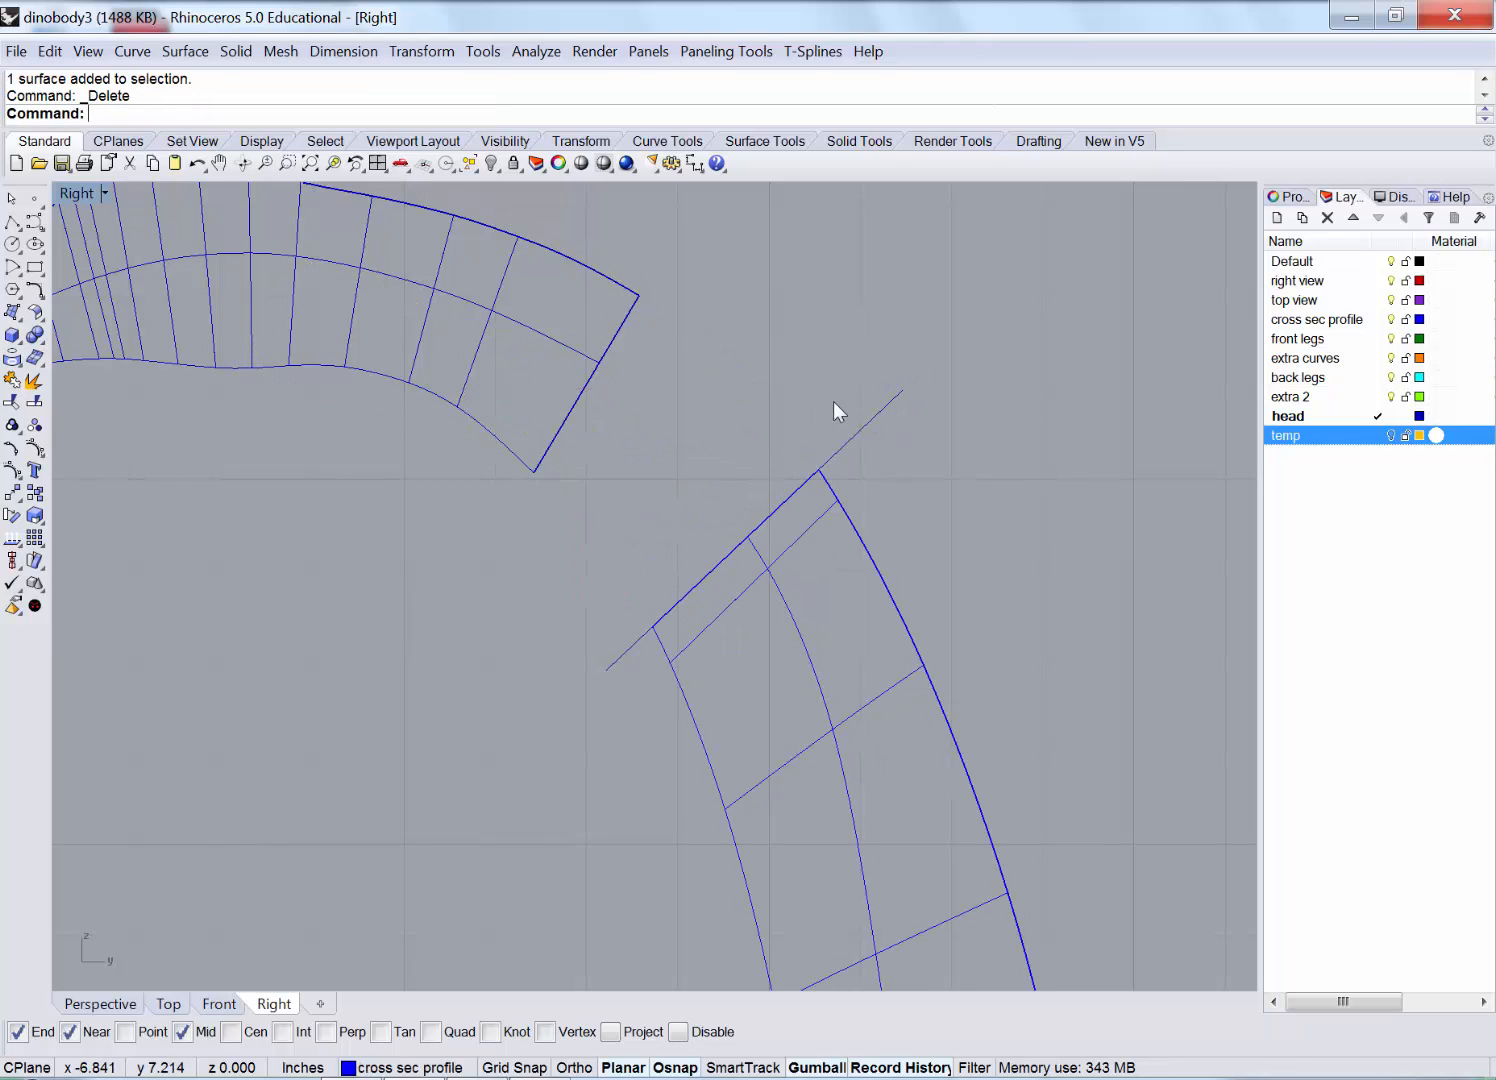
left_click(868, 422)
key("Delete")
Orbit the Perspective view around the gap to see the cut neck end.
double_click(76, 193)
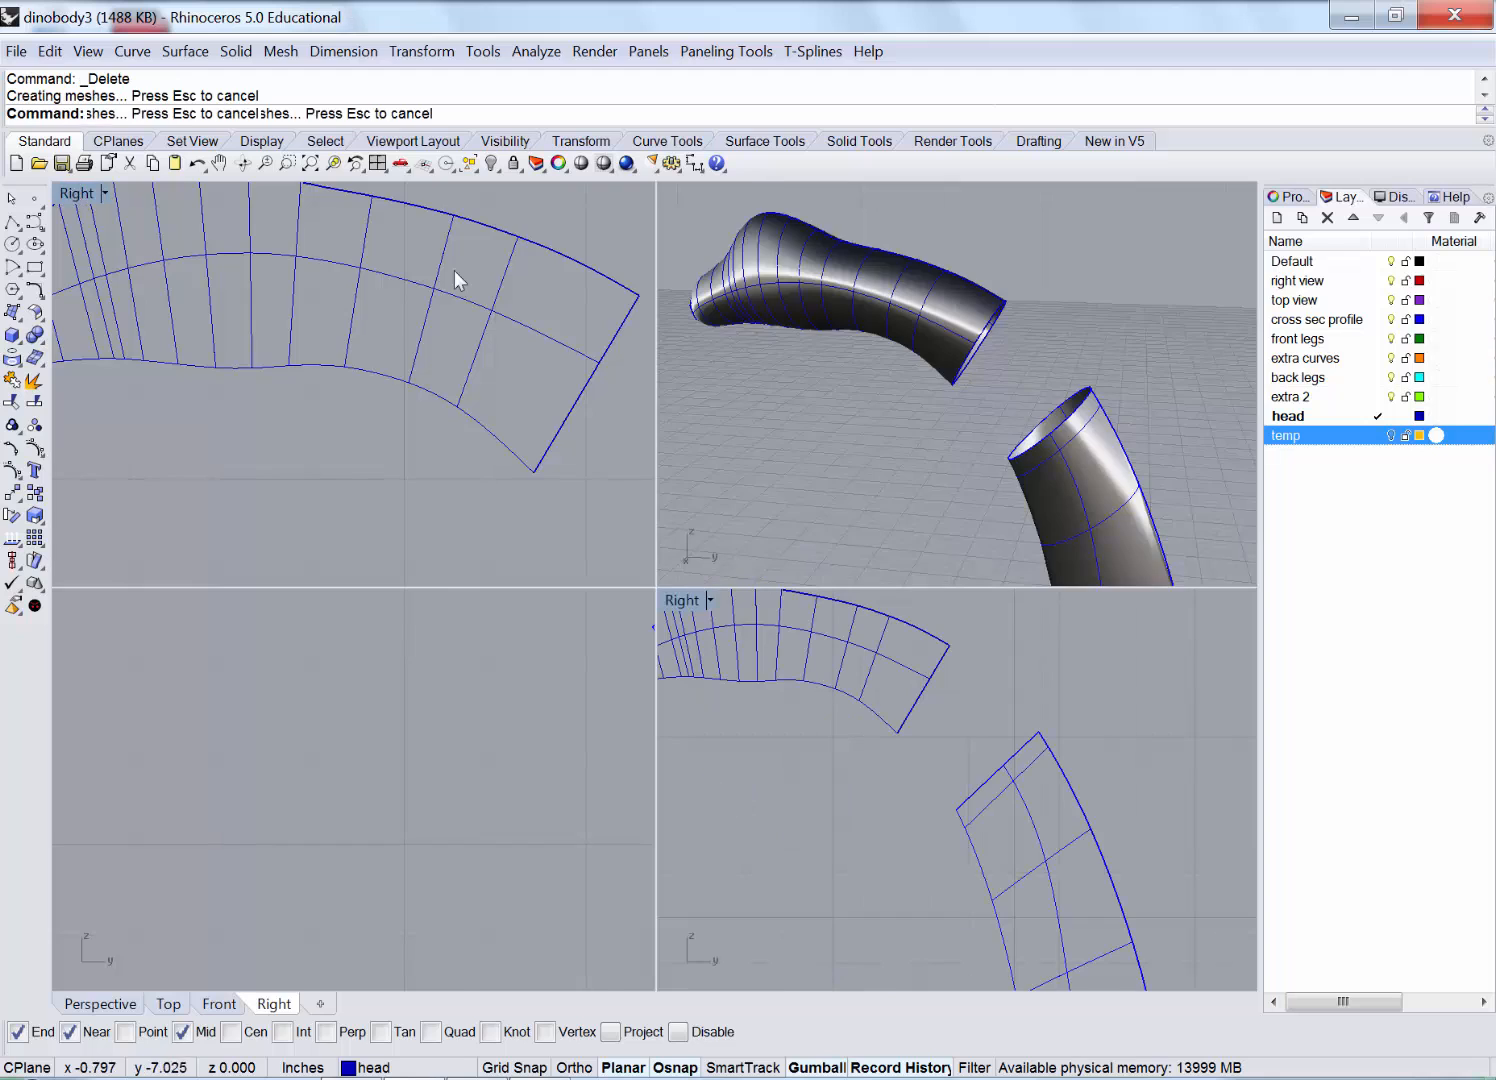
right_click_drag(885, 298, 900, 345)
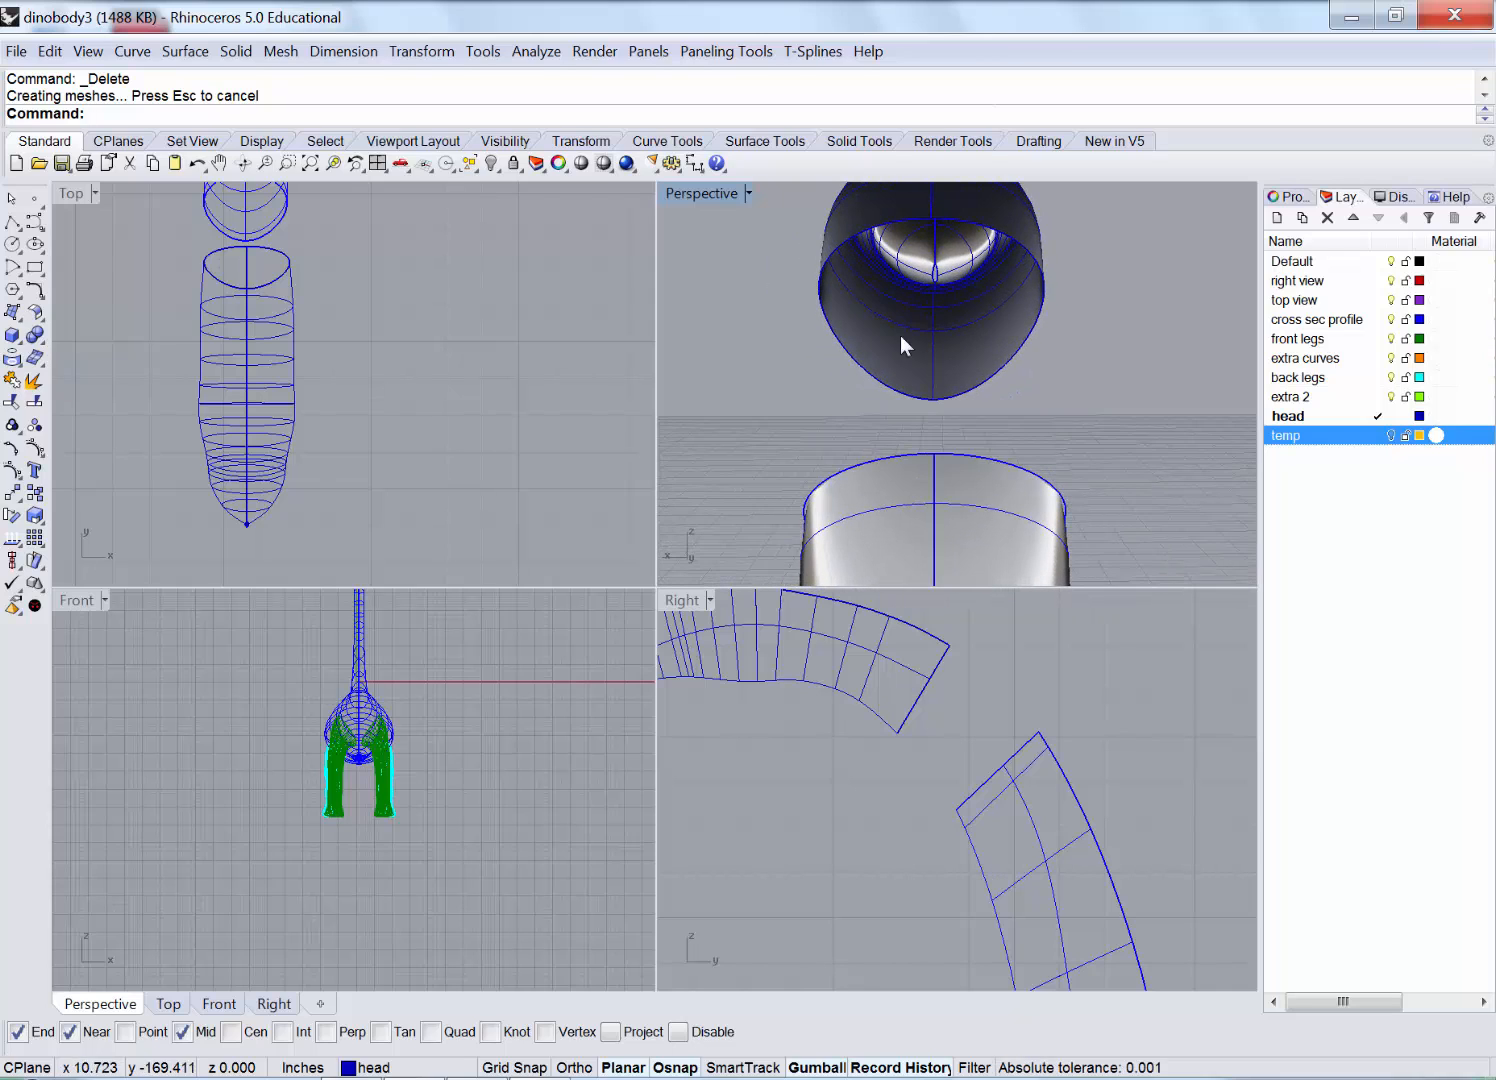
right_click_drag(726, 360, 977, 324)
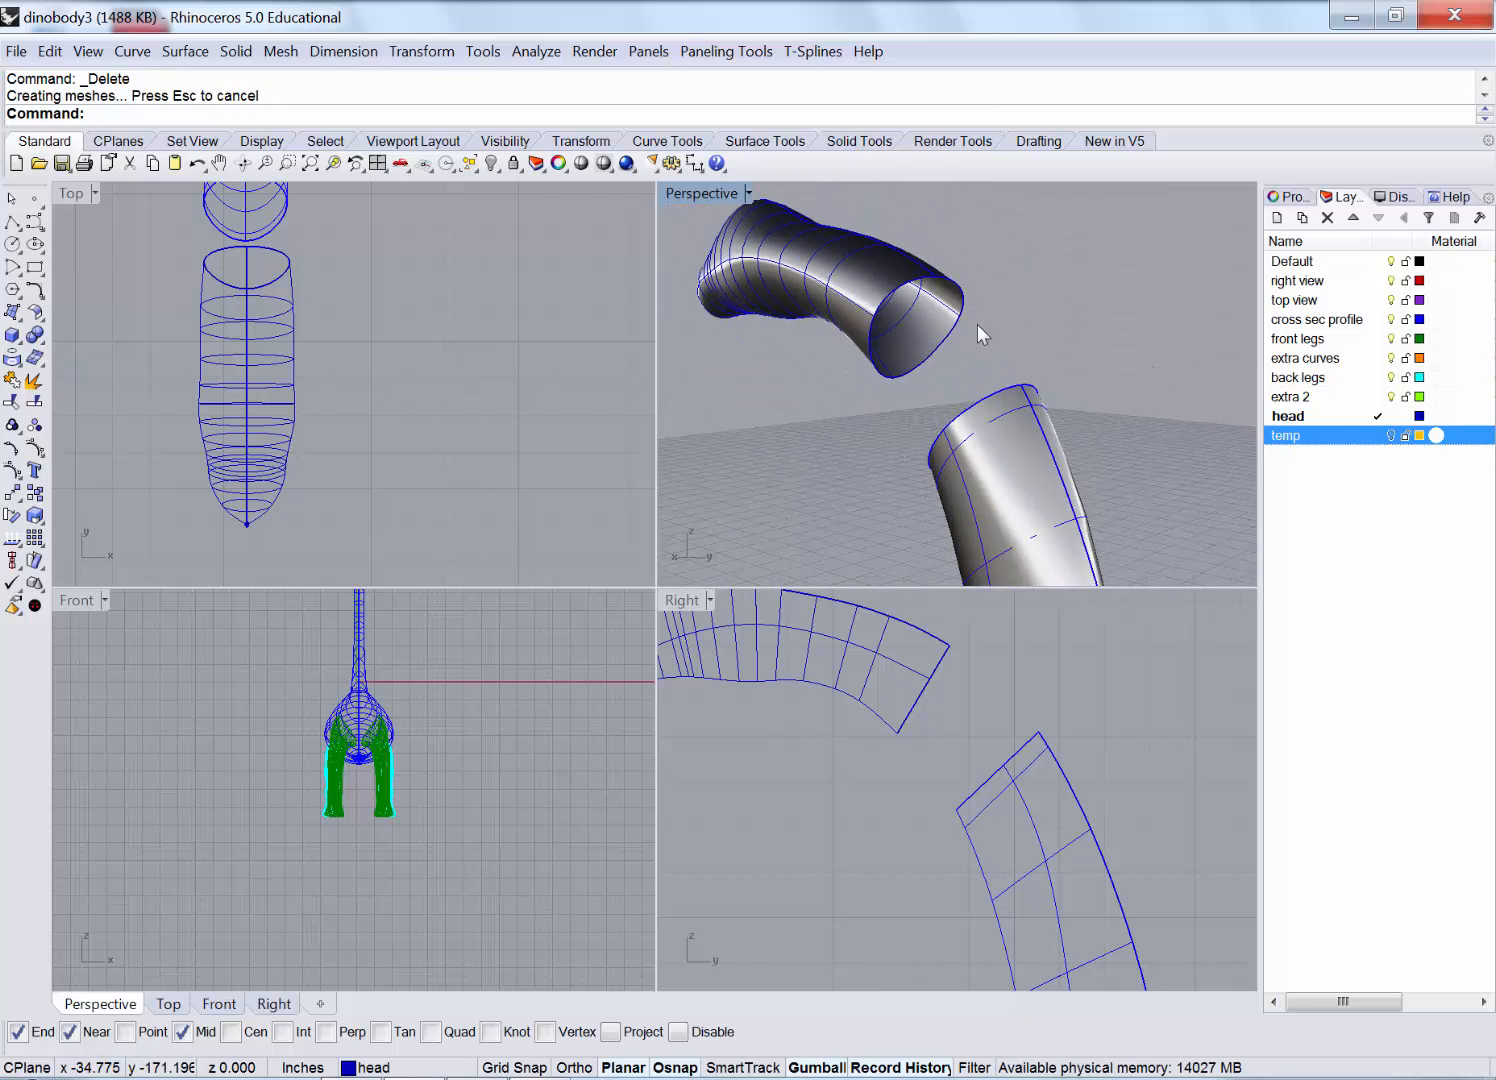
double_click(685, 193)
Turn on the head surface's control points and raise four points at the tube's open end.
left_click(450, 350)
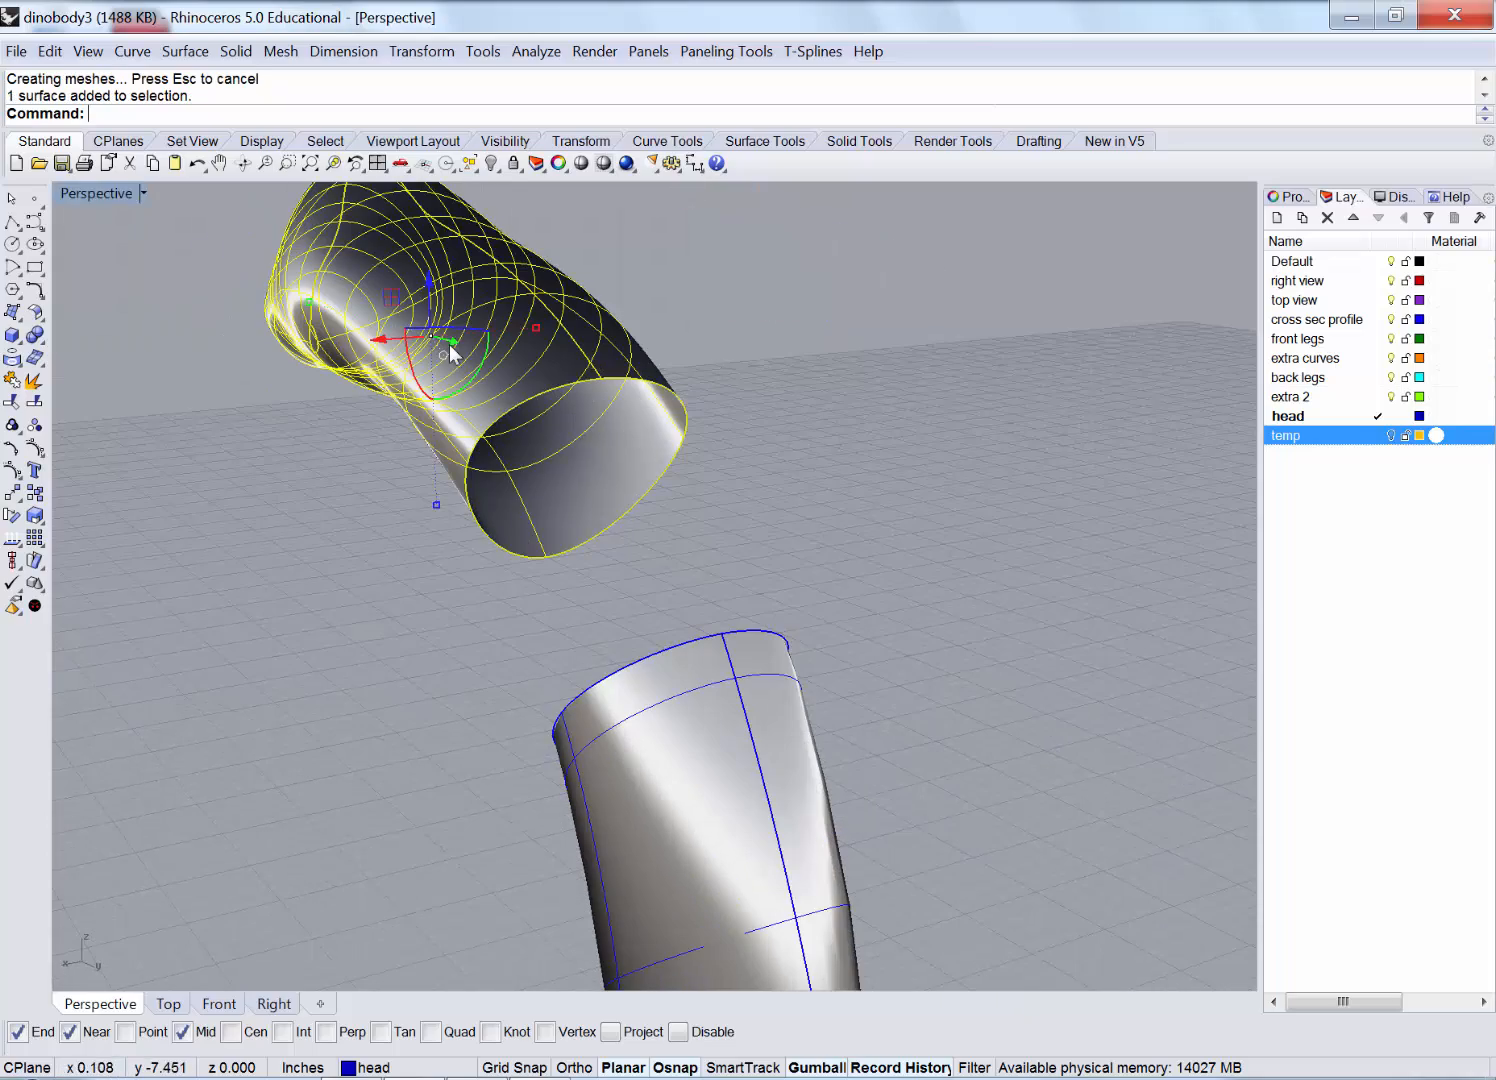
left_click(34, 450)
right_click_drag(508, 338, 684, 406)
left_click_drag(684, 406, 684, 408)
right_click_drag(930, 405, 688, 345)
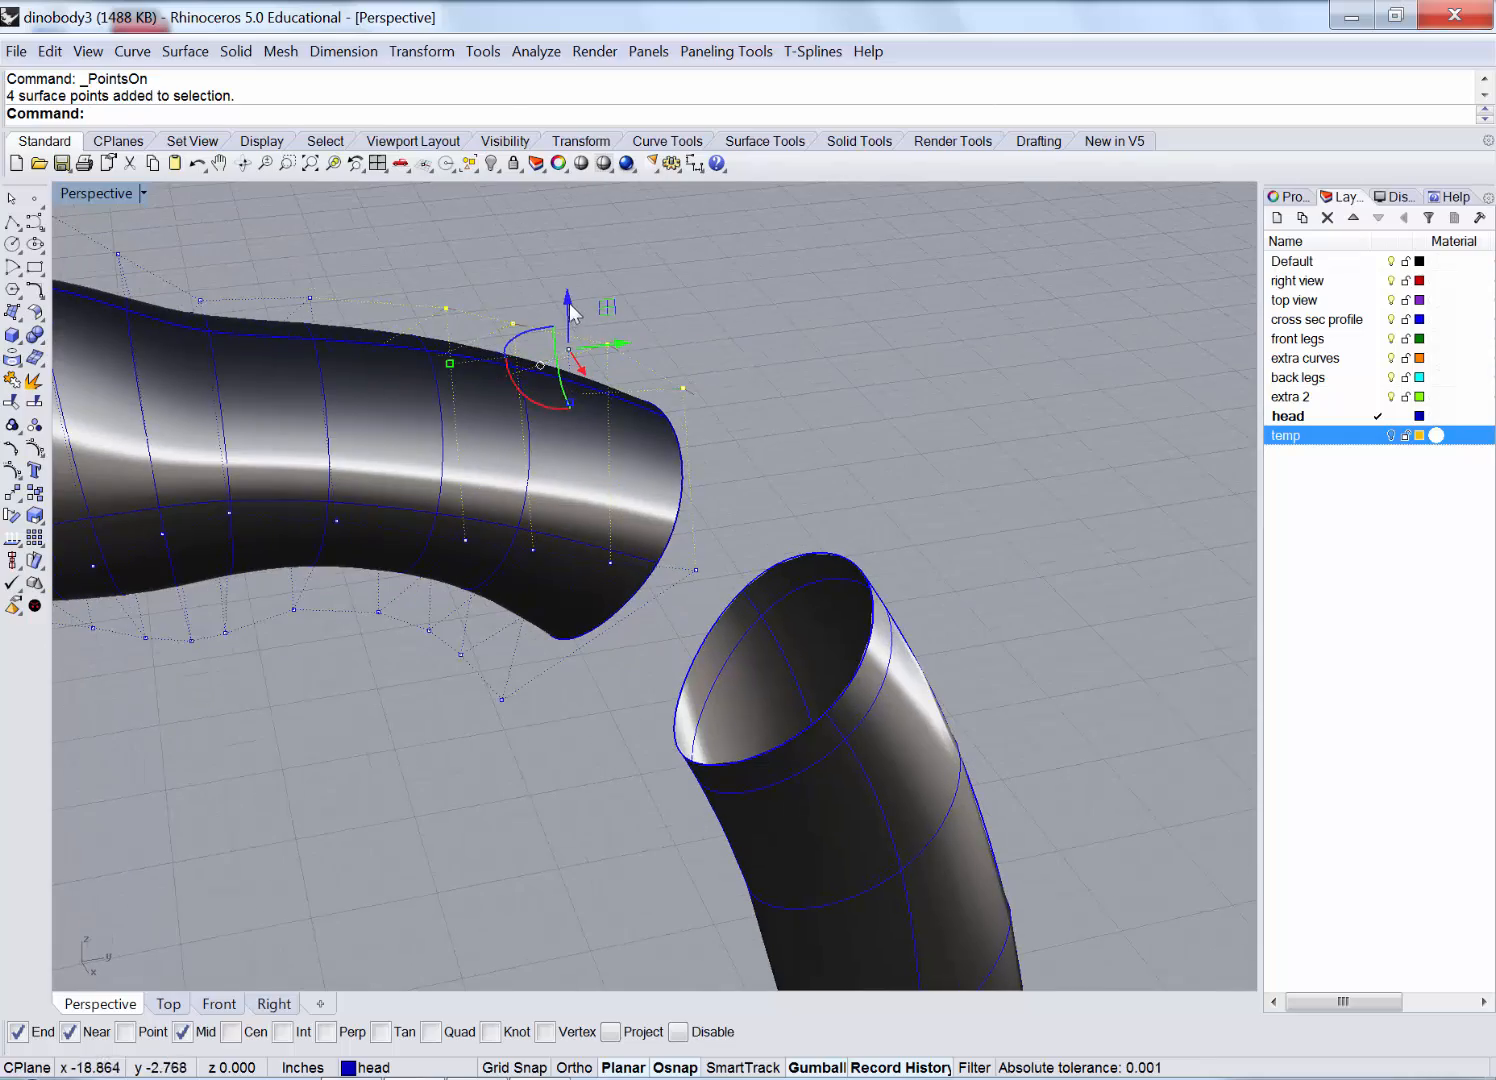
left_click_drag(569, 306, 572, 277)
right_click_drag(800, 340, 626, 243)
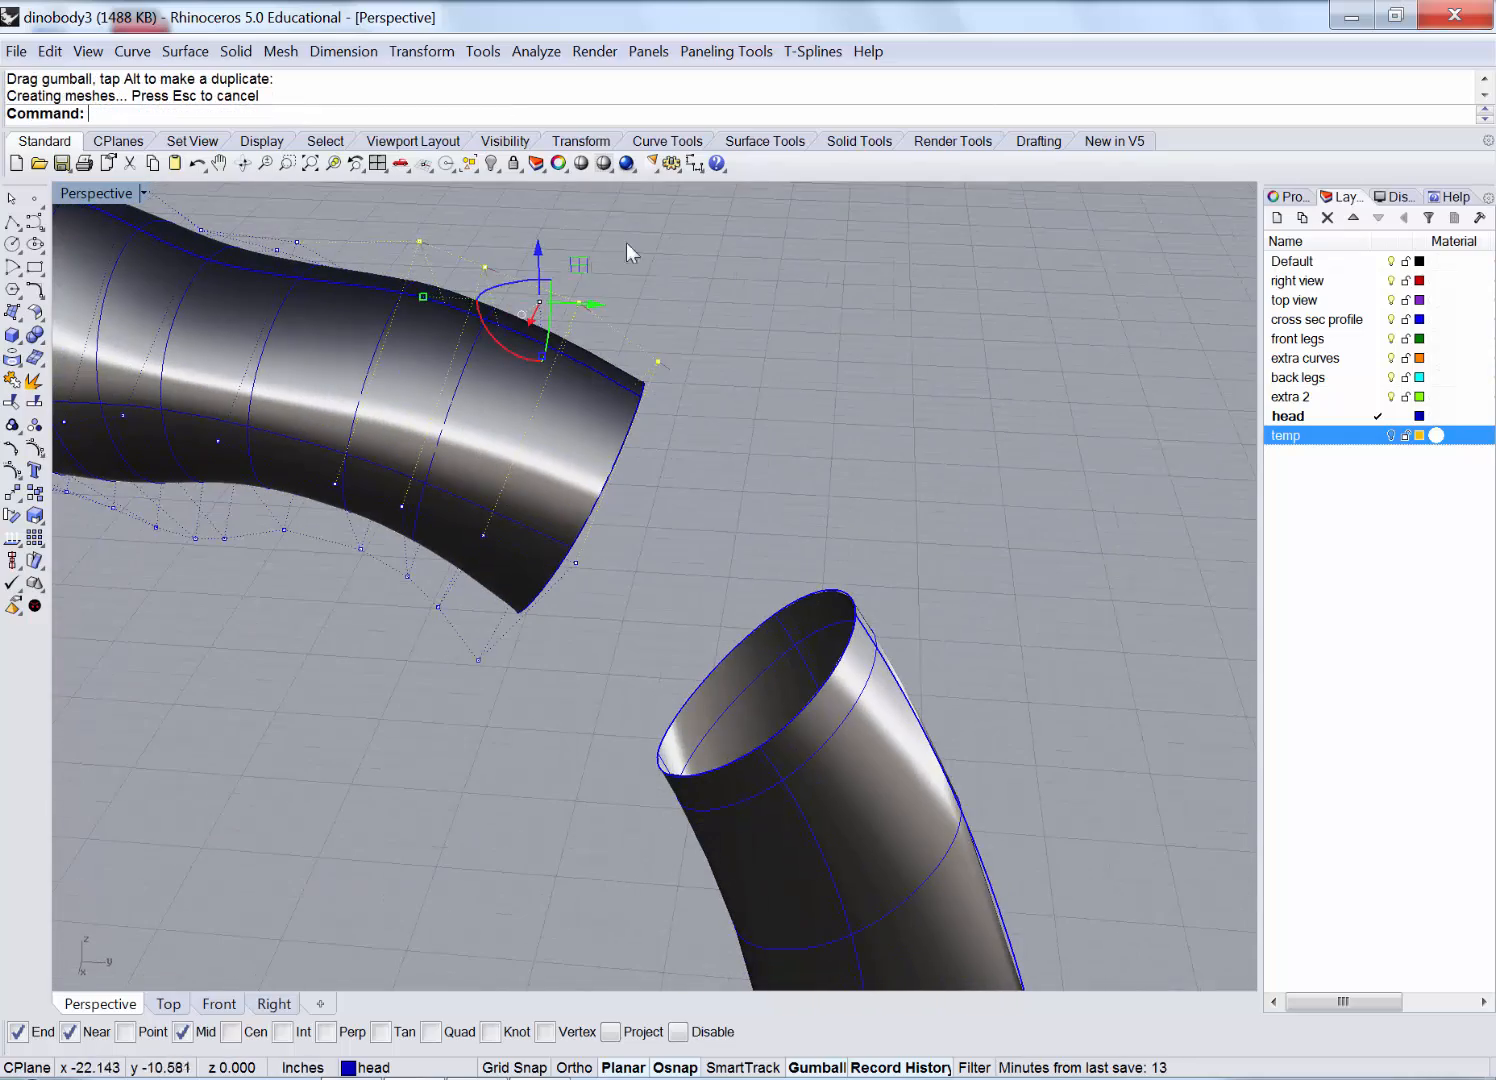
Raise and shift two more end points, lift a single point, then turn points off.
left_click_drag(541, 337, 541, 338)
left_click_drag(702, 325, 633, 379, "shift")
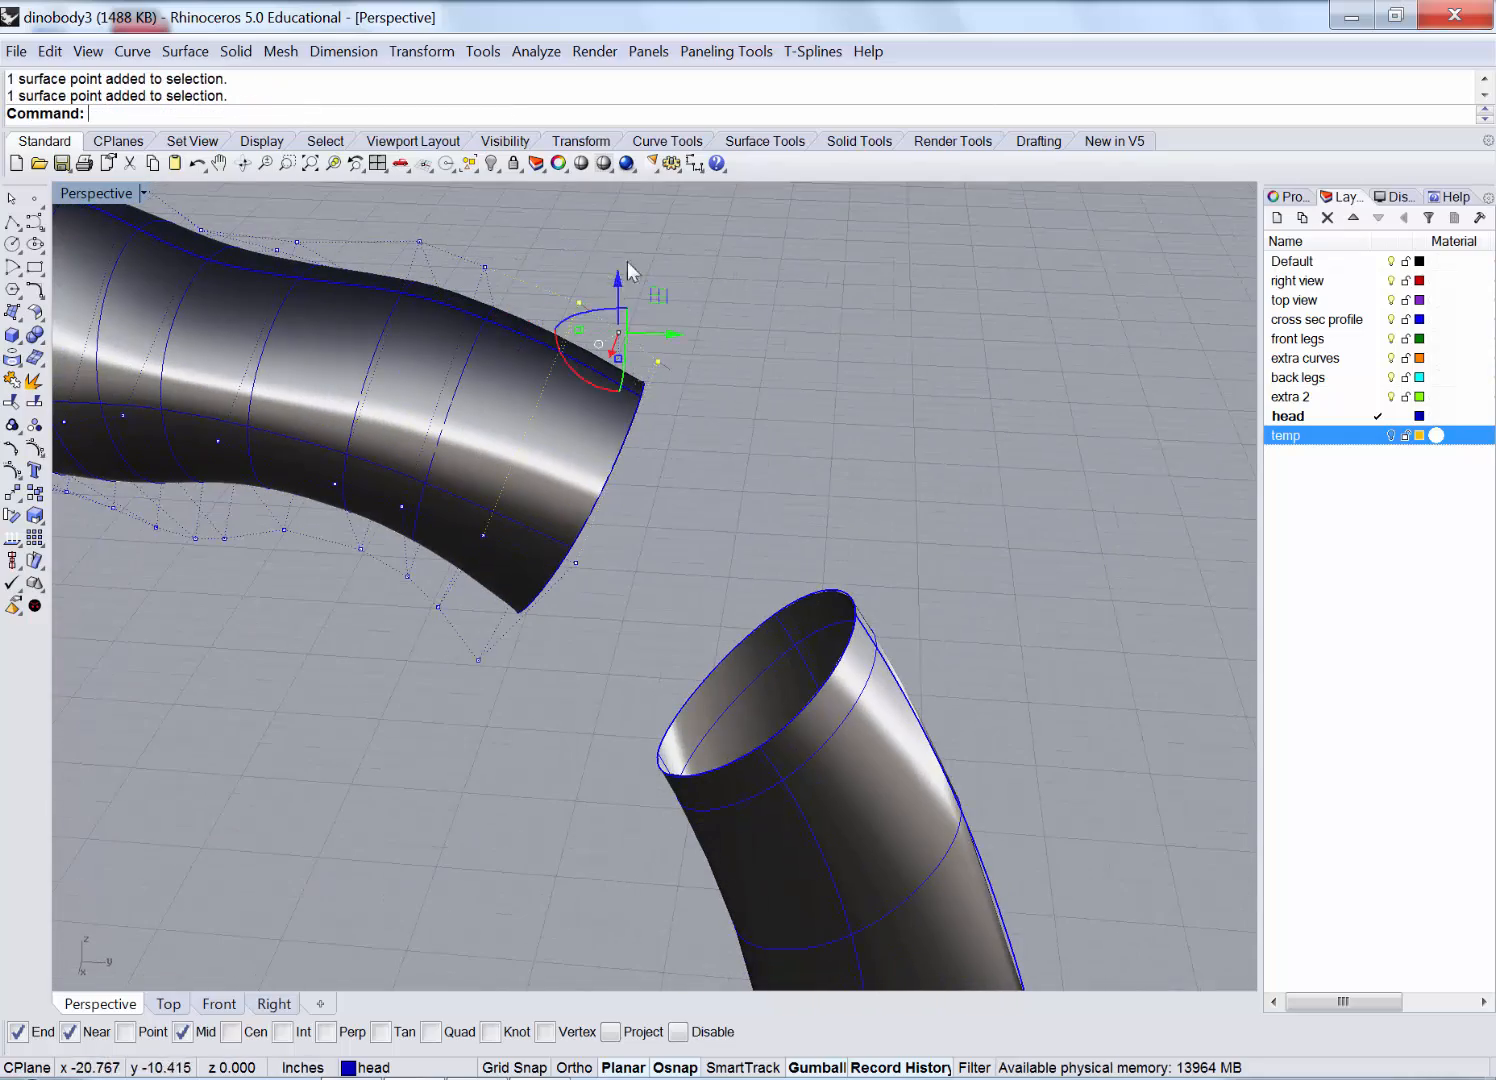
left_click_drag(619, 277, 619, 223)
left_click_drag(671, 280, 701, 281)
left_click(485, 267)
left_click_drag(485, 234, 495, 198)
right_click_drag(985, 440, 948, 408)
right_click(35, 403)
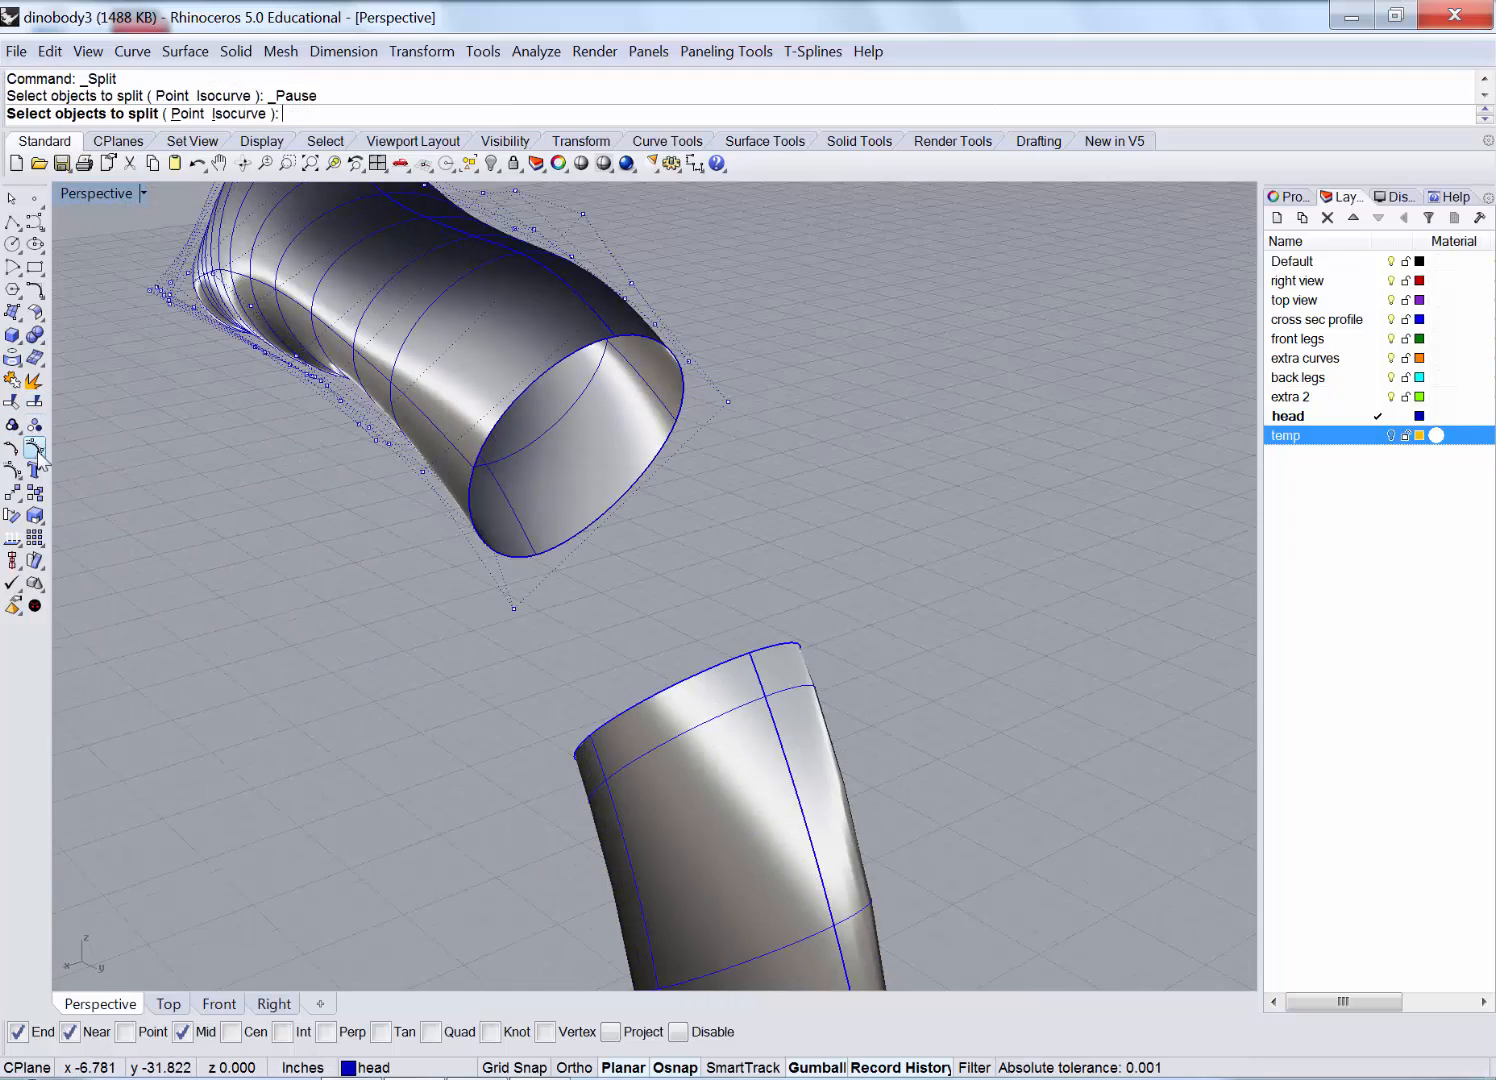
right_click(36, 449)
left_click(187, 52)
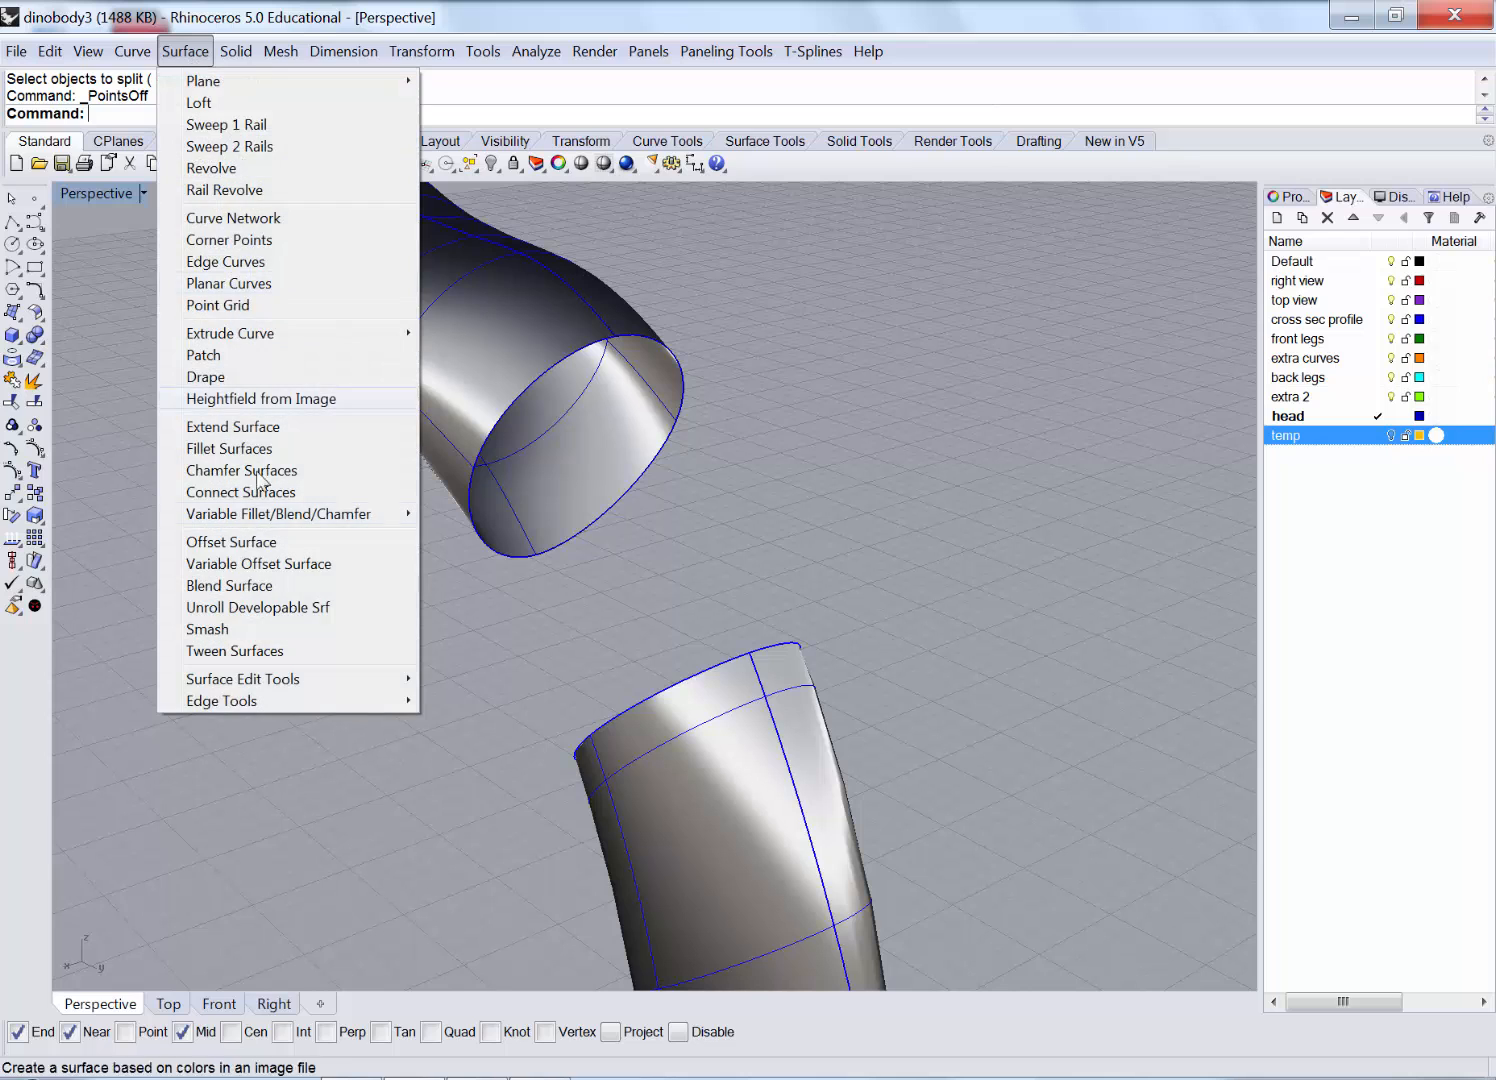
left_click(229, 585)
left_click(655, 383)
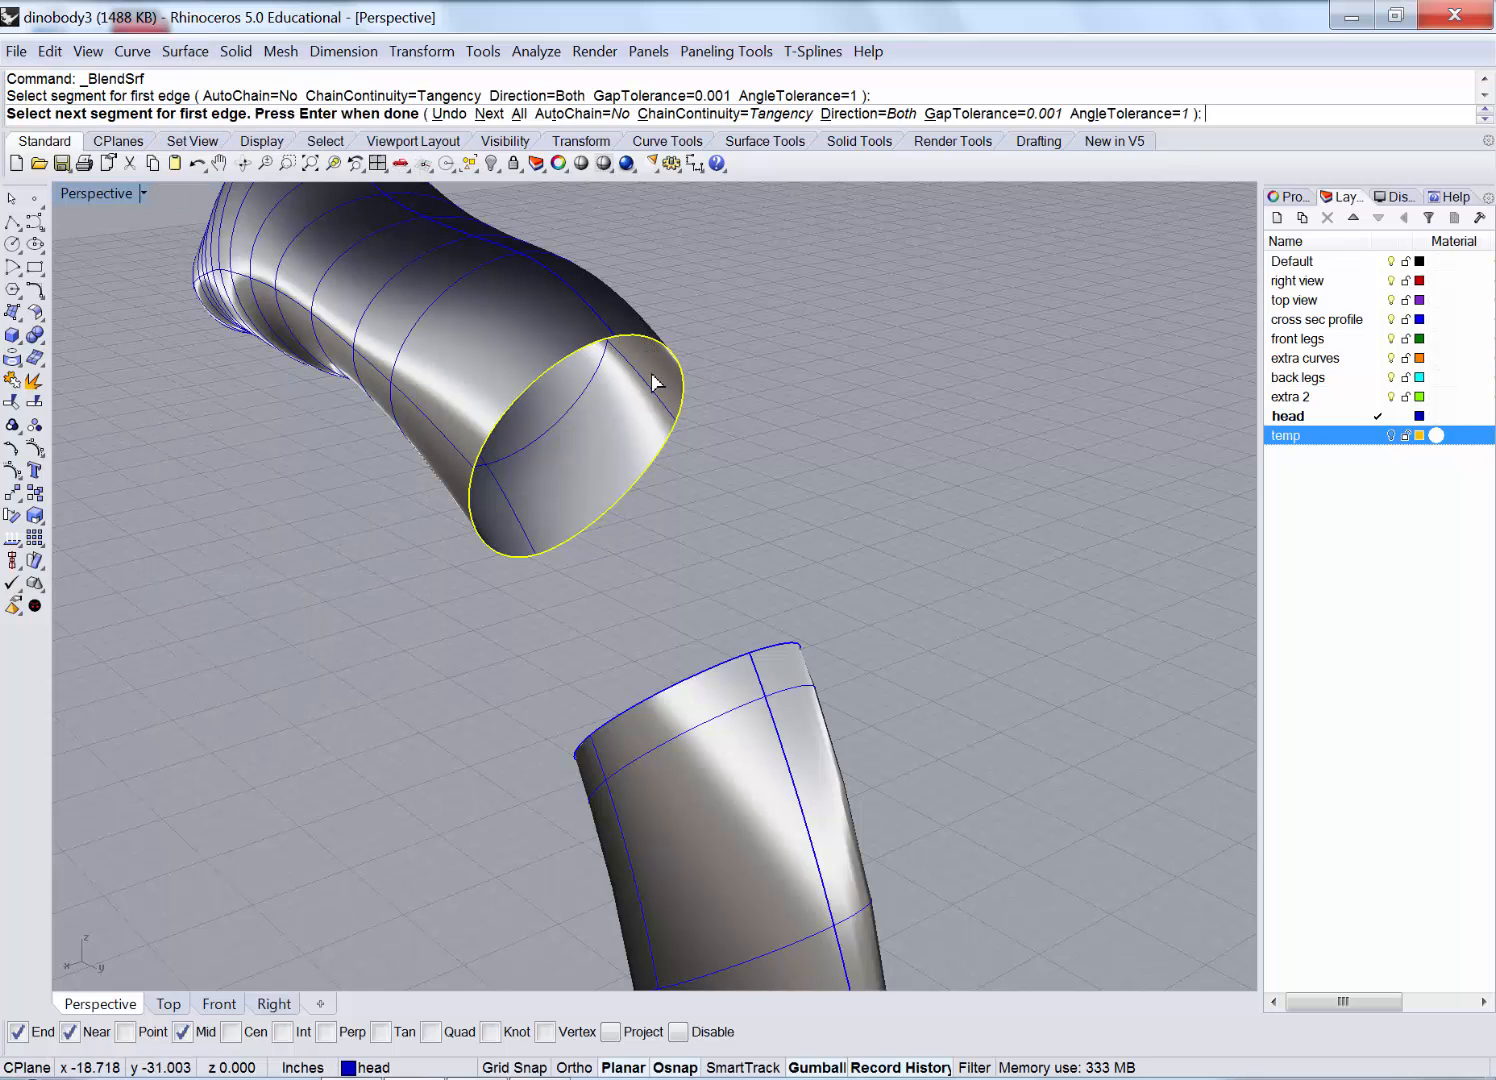
left_click(724, 657)
right_click(806, 570)
right_click_drag(839, 519, 925, 452)
scroll(896, 461, "down", 6)
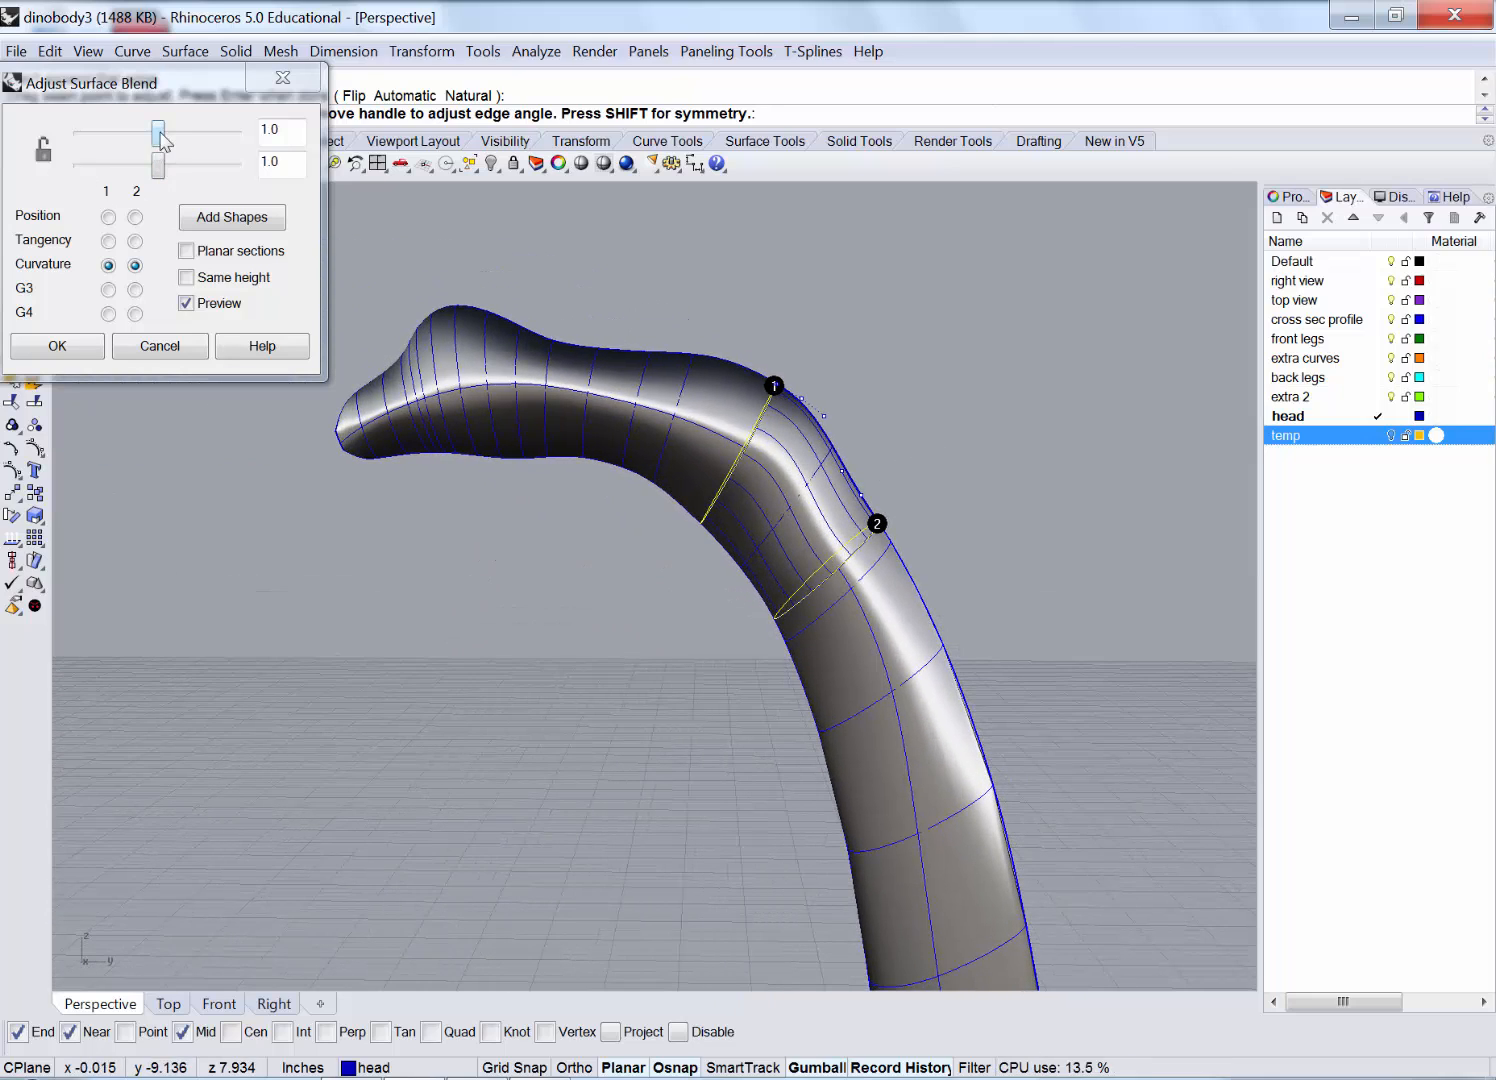
left_click_drag(160, 132, 145, 134)
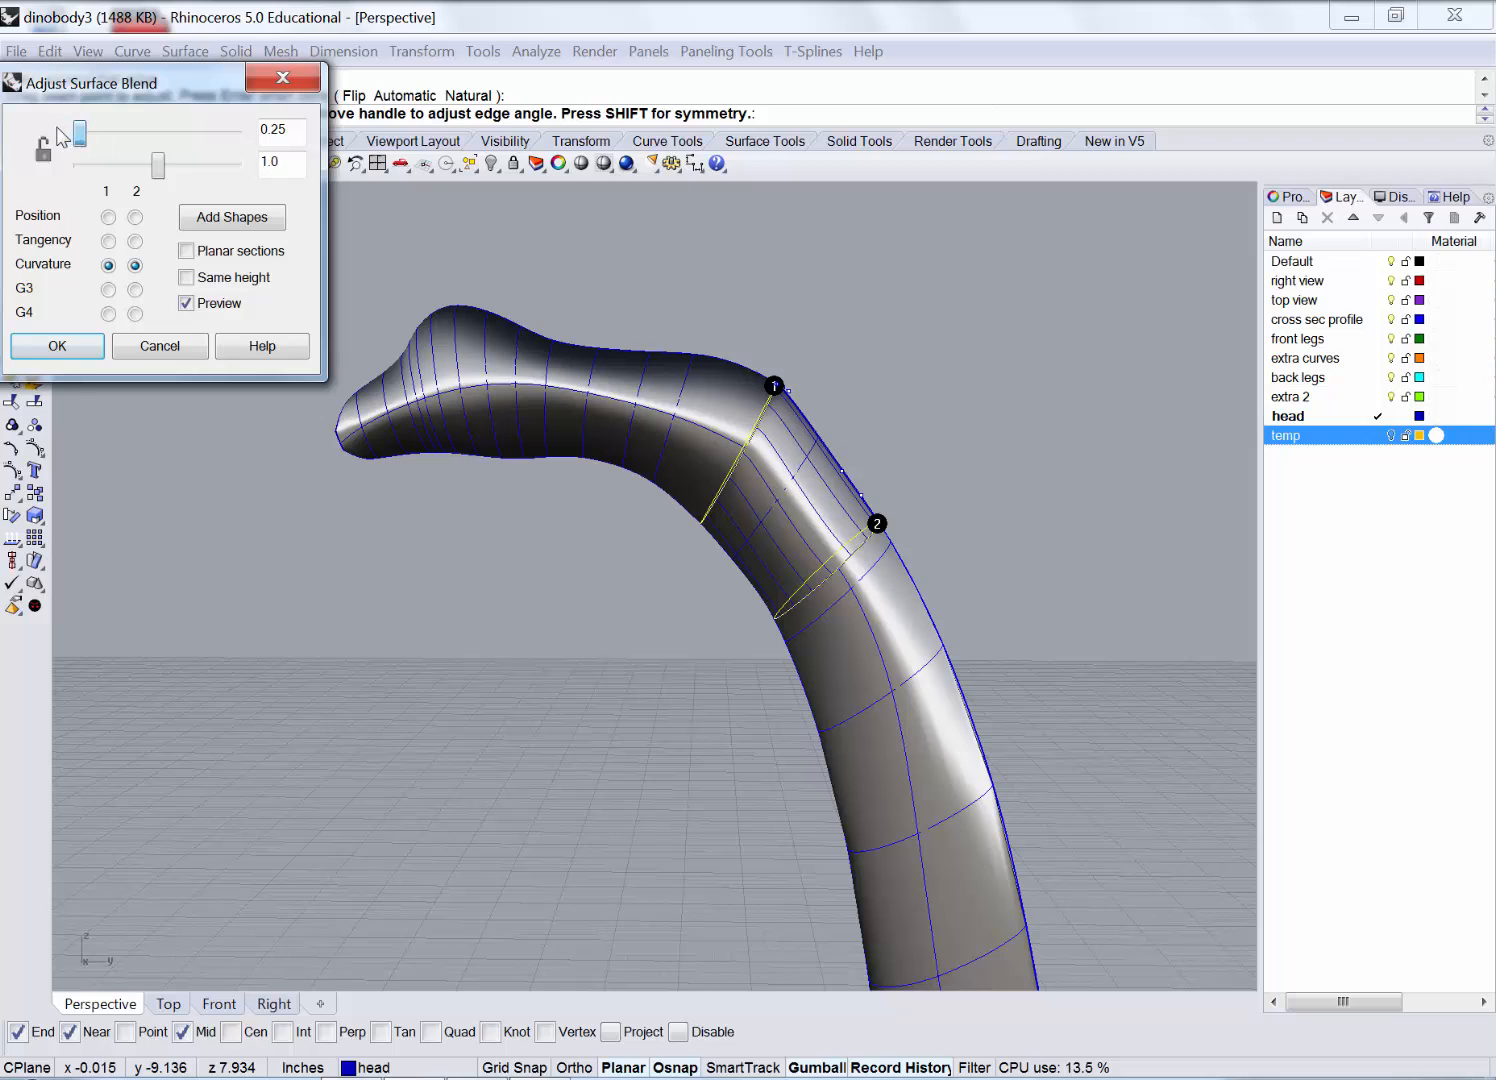
mouse_move(109, 140)
left_mouse_down()
mouse_move(146, 138)
mouse_move(127, 170)
left_mouse_up()
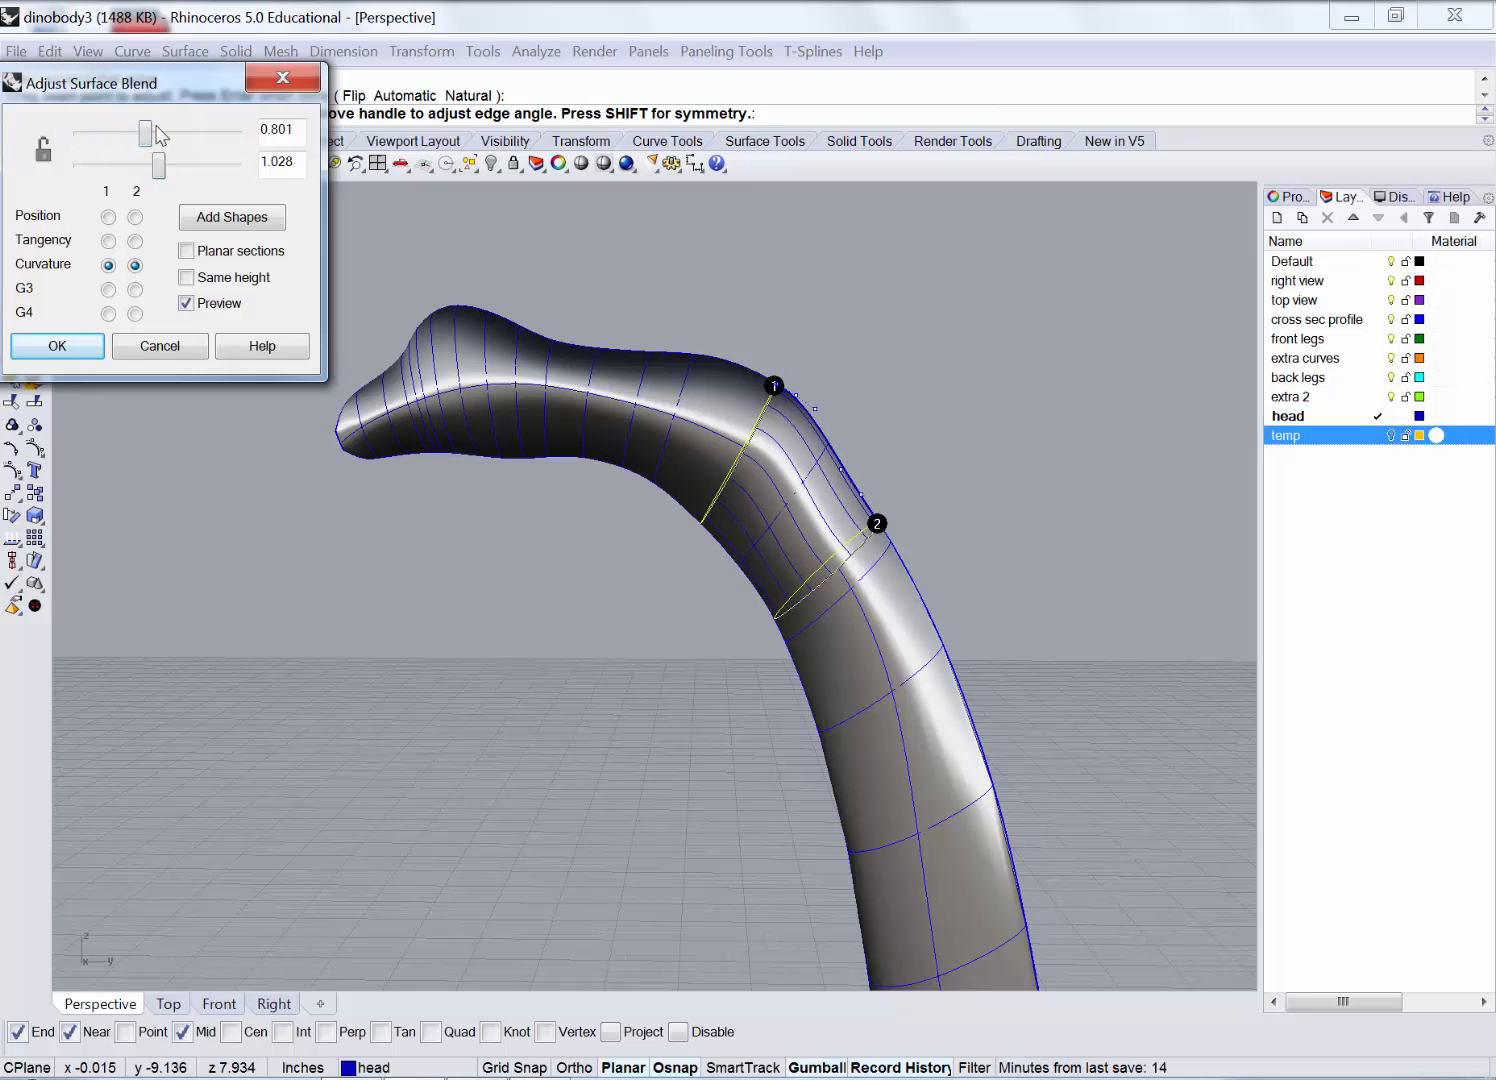
left_click_drag(148, 140, 170, 143)
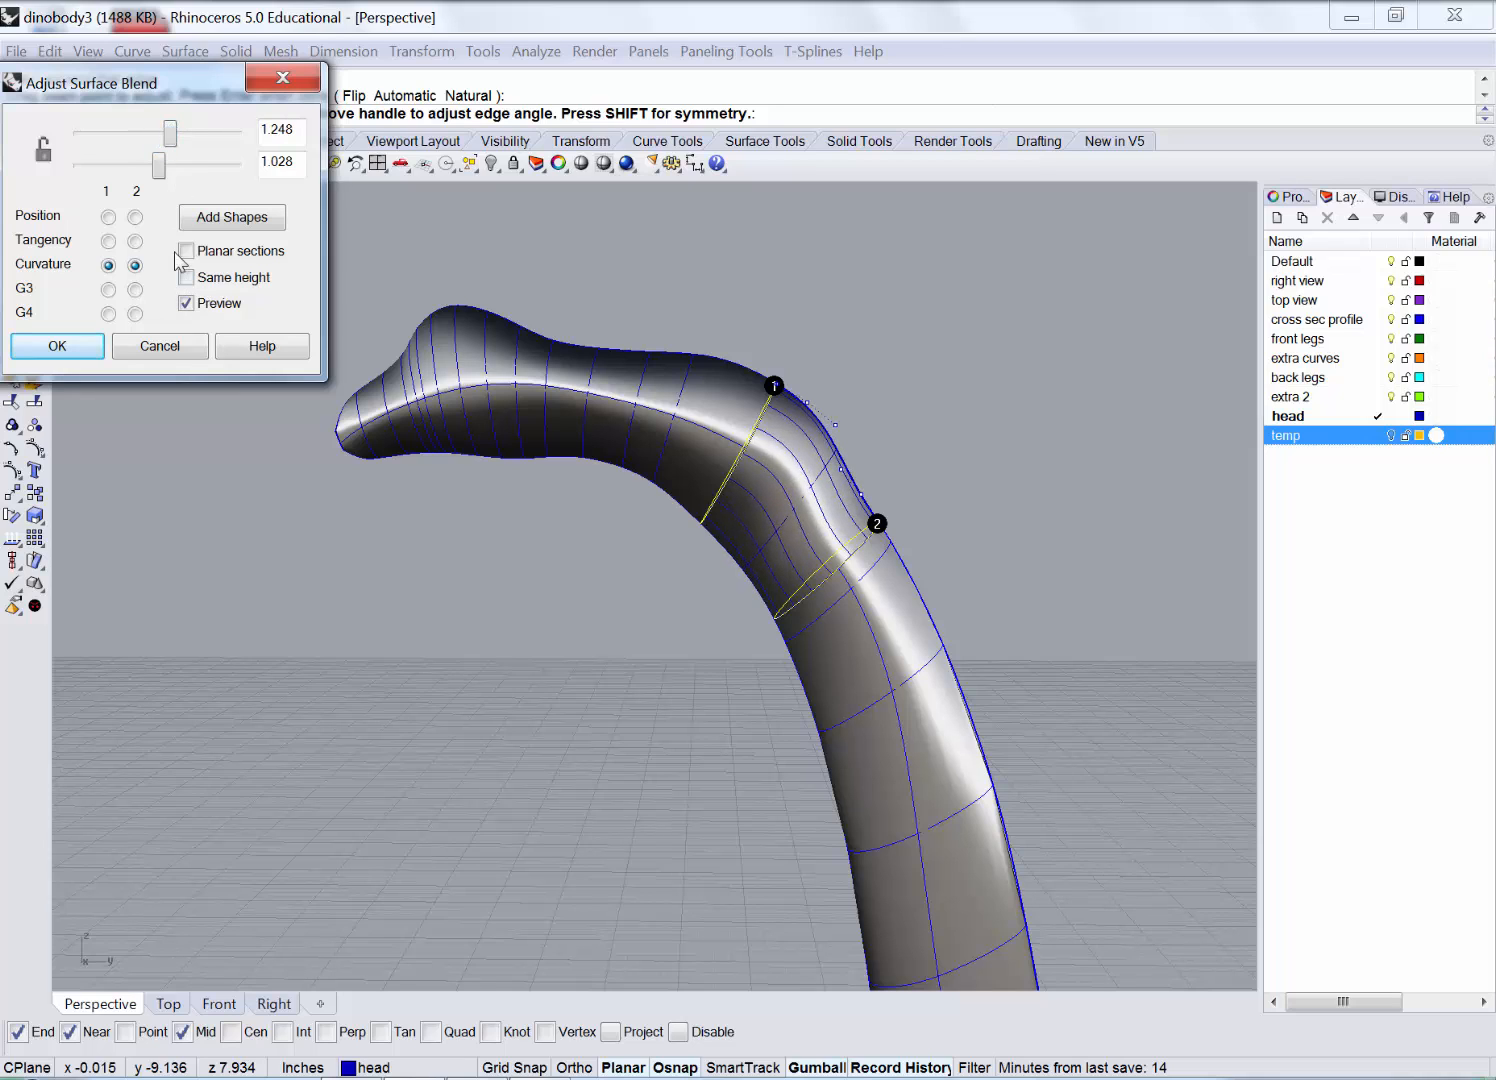
left_click(160, 347)
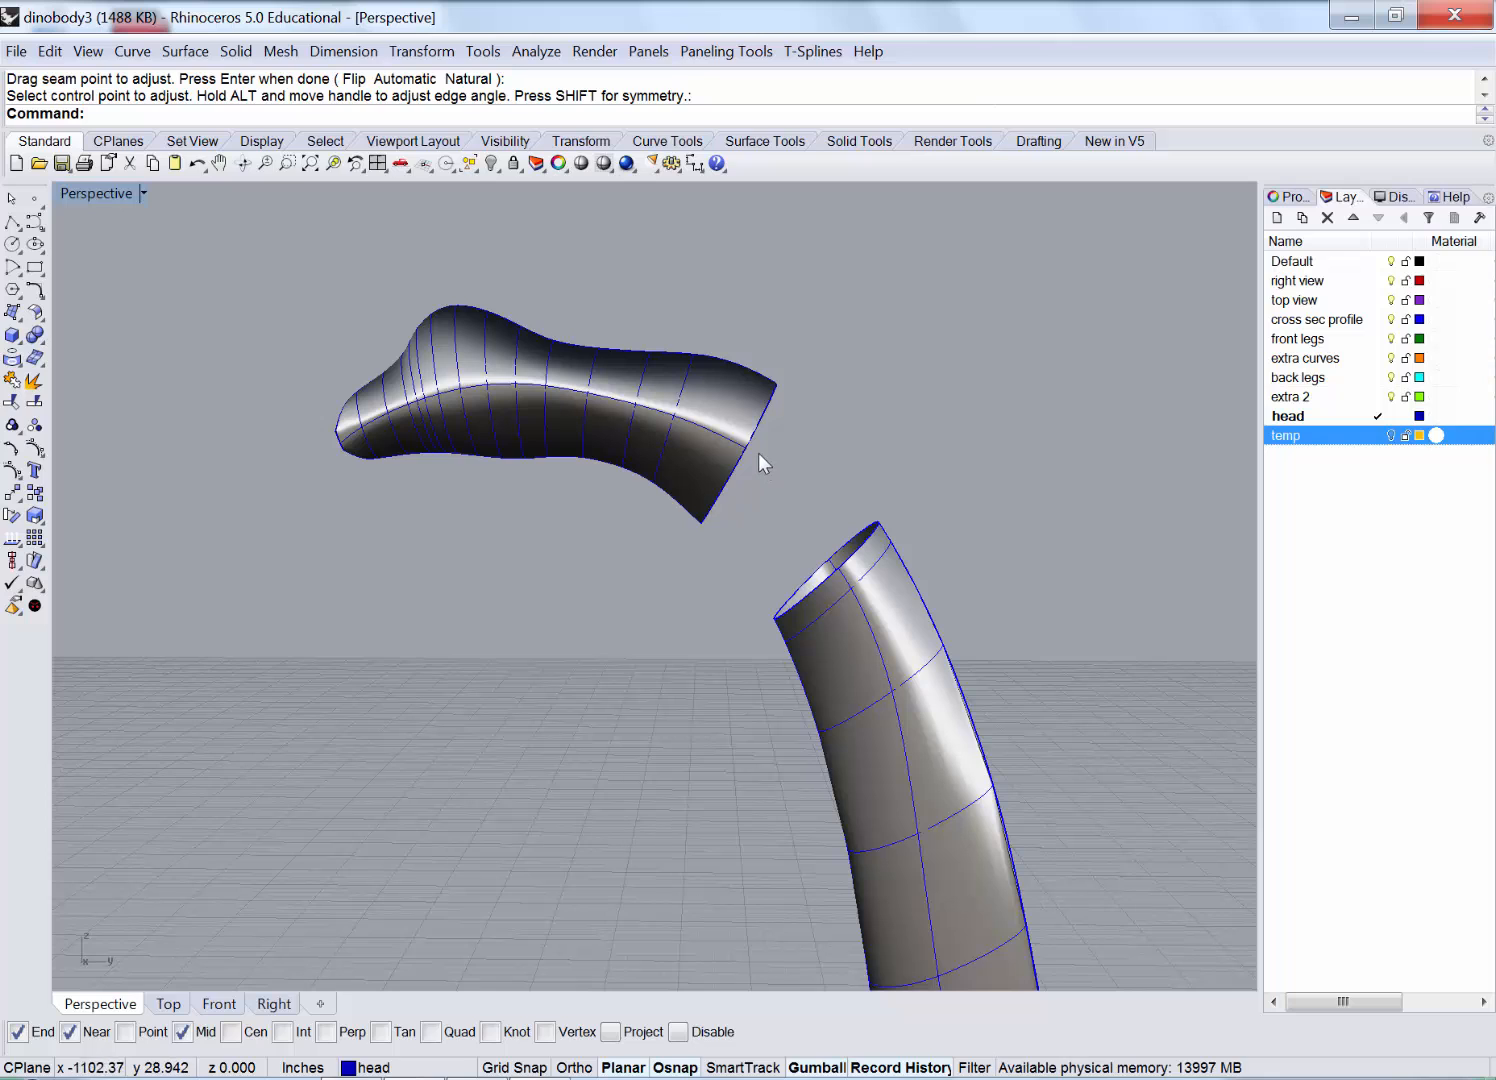
Rotate the head surface slightly with the gumball arc to tilt it.
left_click(728, 434)
right_click_drag(728, 434, 787, 425)
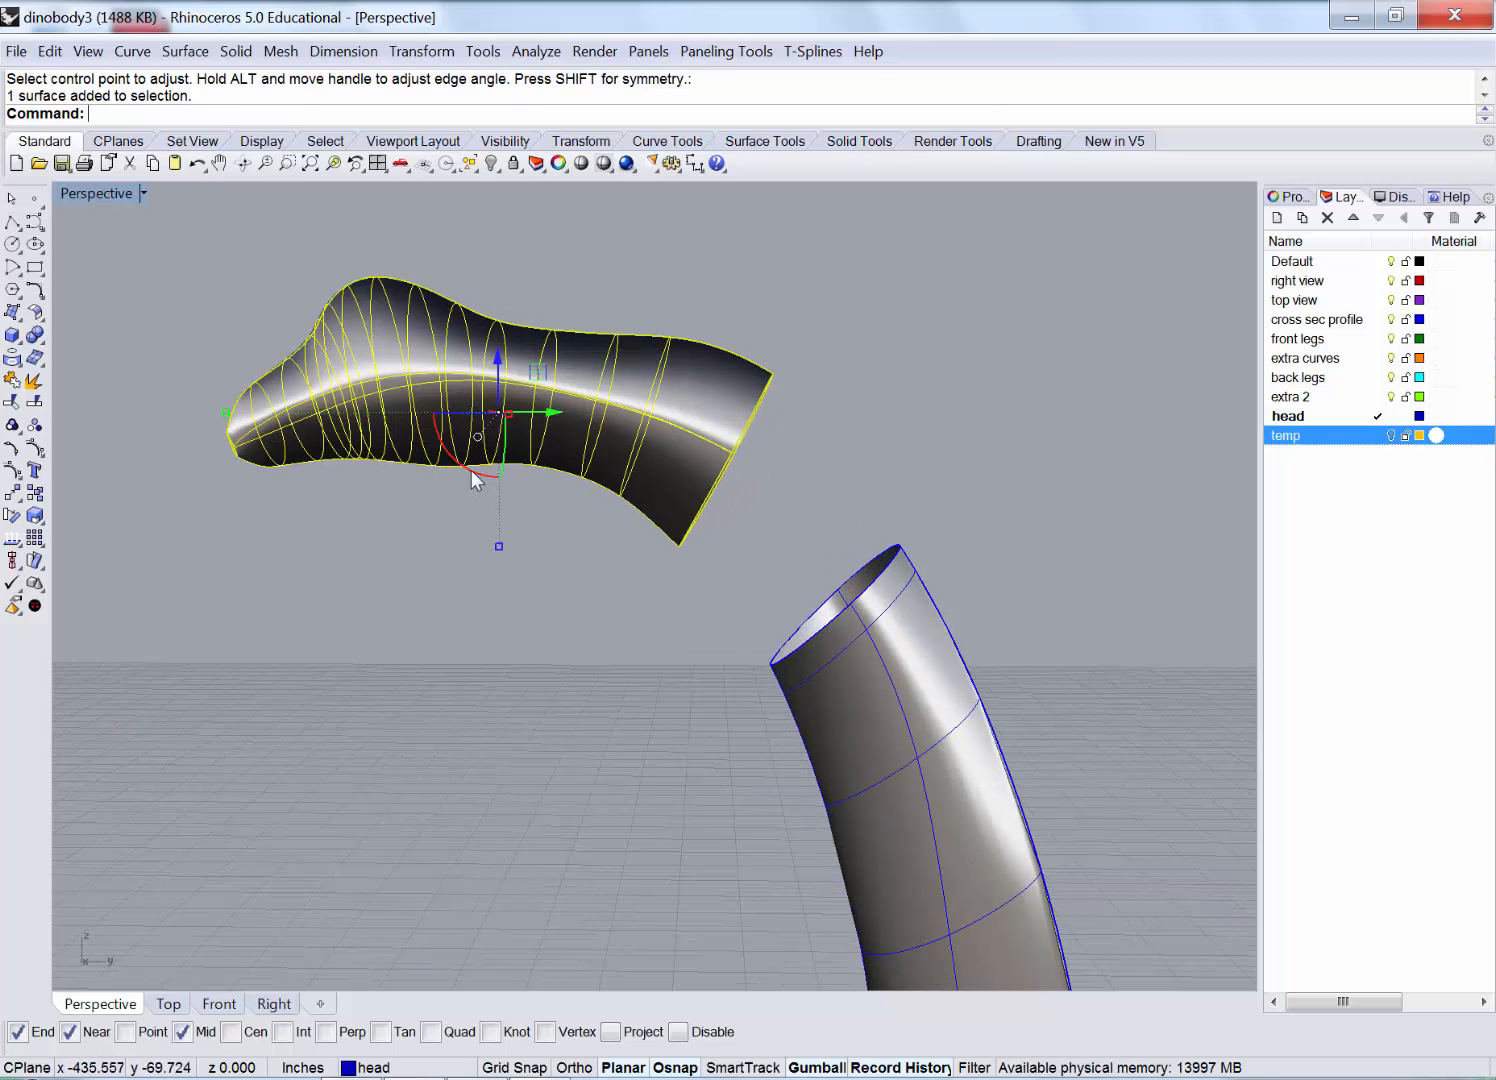
left_click_drag(474, 481, 474, 479)
Lower two control points near the head's open end slightly, then turn points off.
left_click(36, 452)
right_click_drag(840, 300, 770, 322)
left_click_drag(878, 261, 712, 376)
left_click_drag(763, 287, 765, 296)
left_click(863, 363)
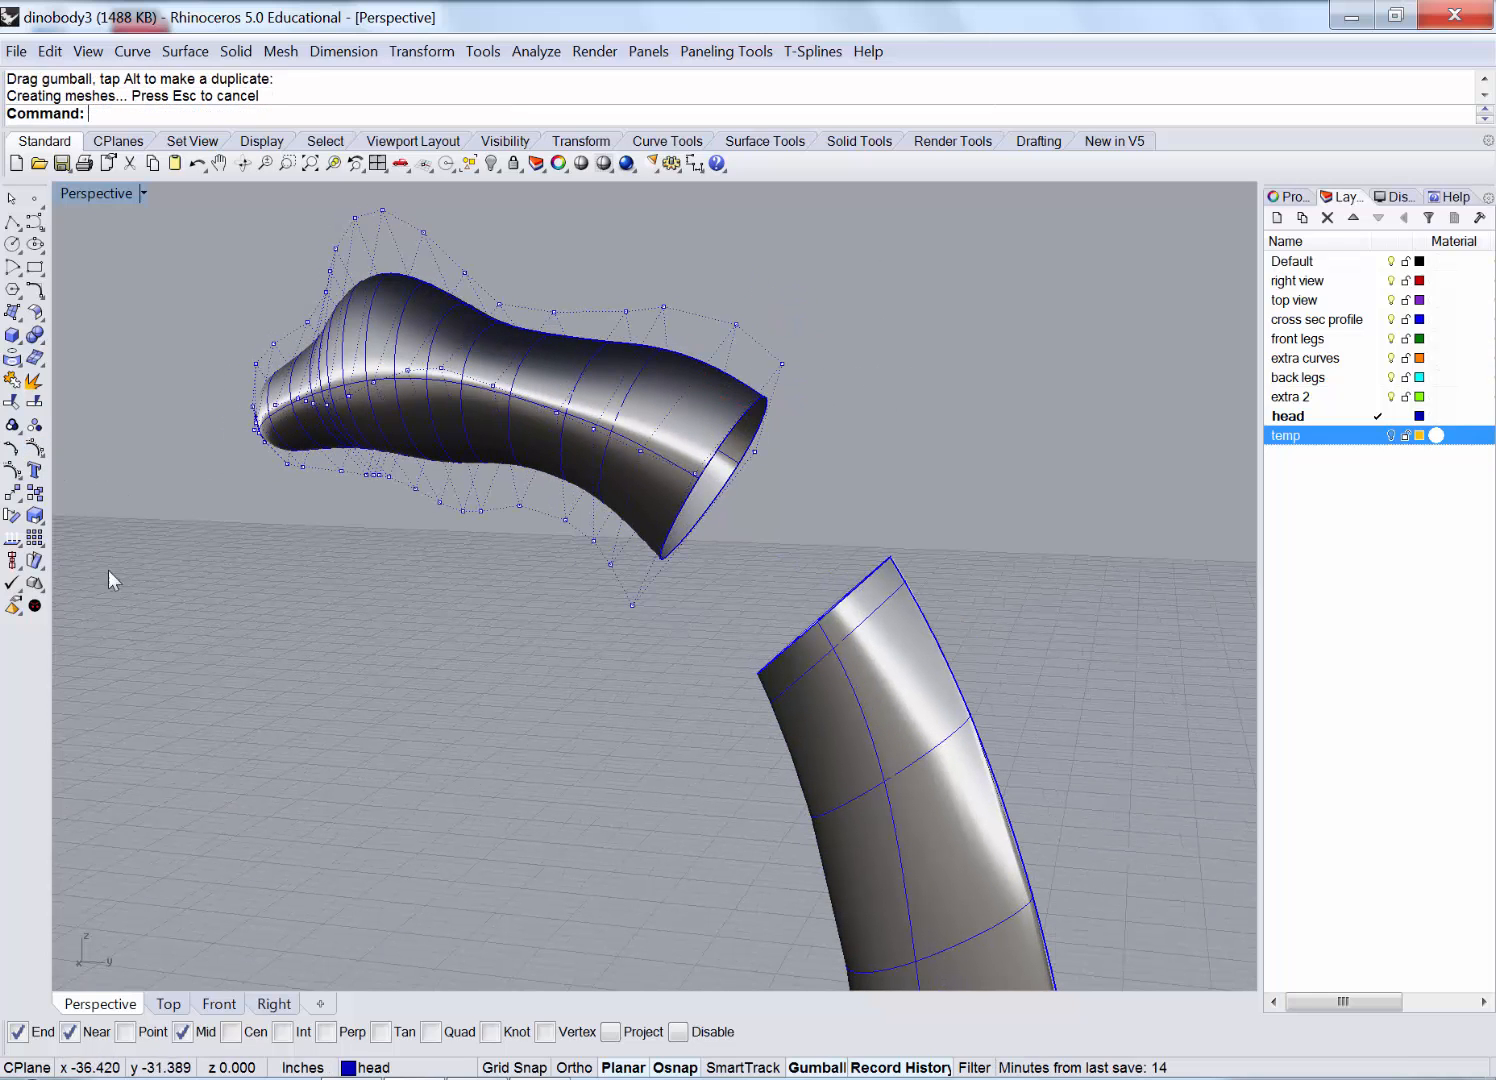
right_click(38, 450)
left_click(183, 52)
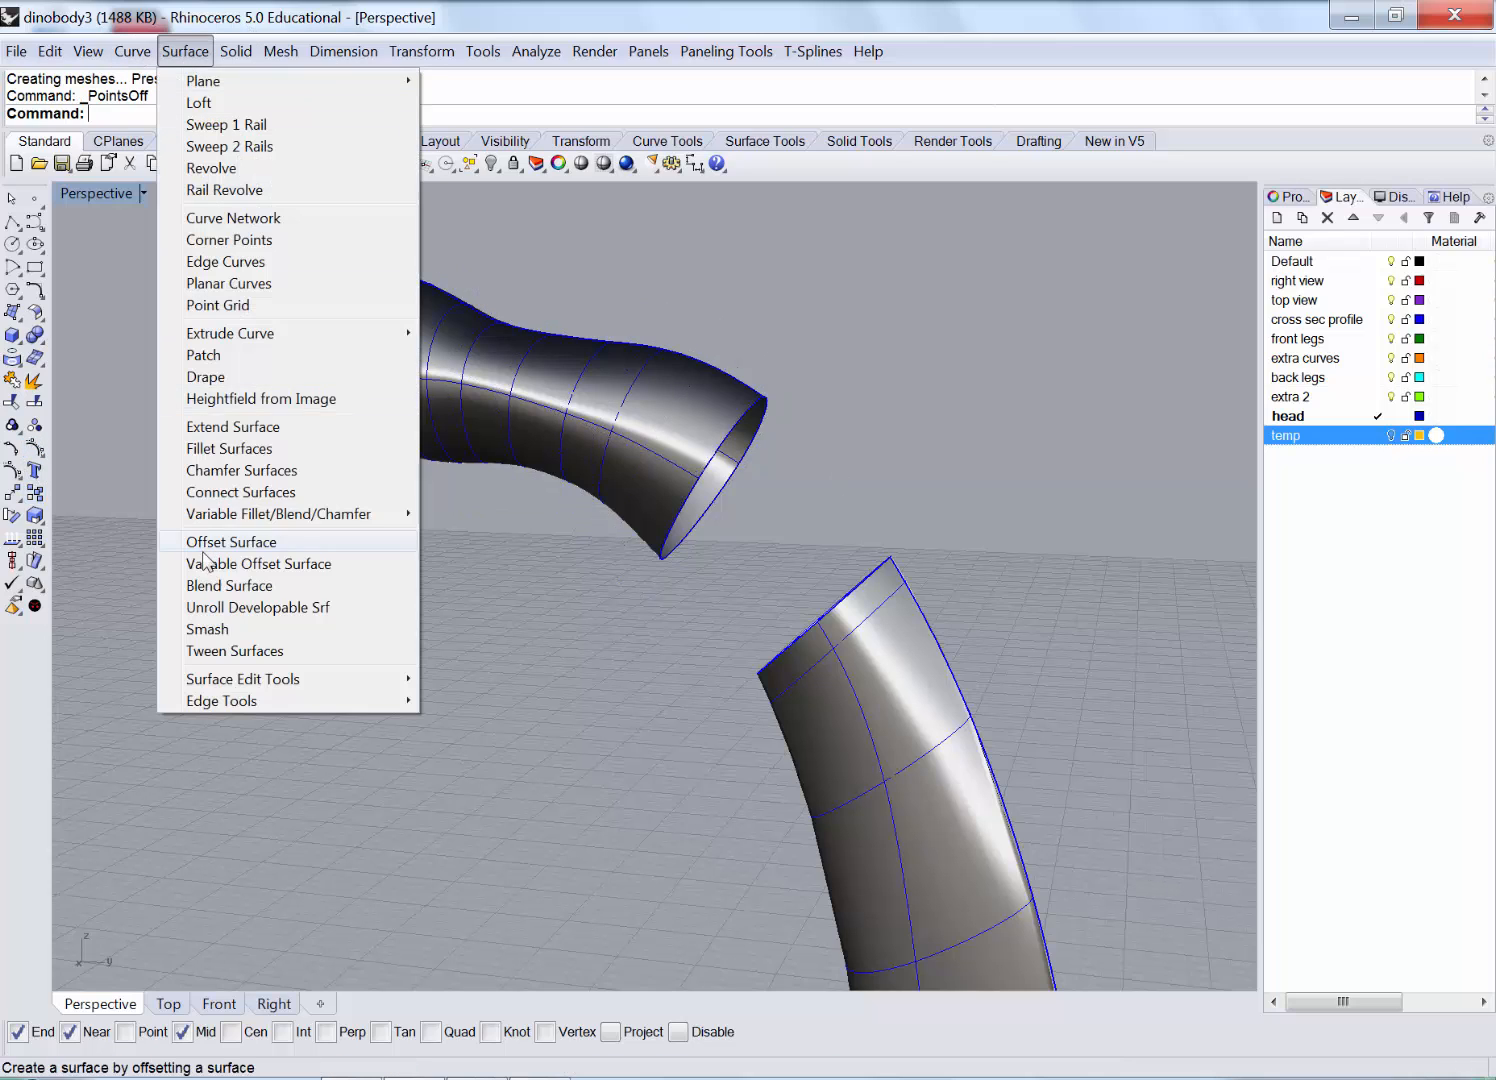
left_click(226, 588)
left_click(745, 422)
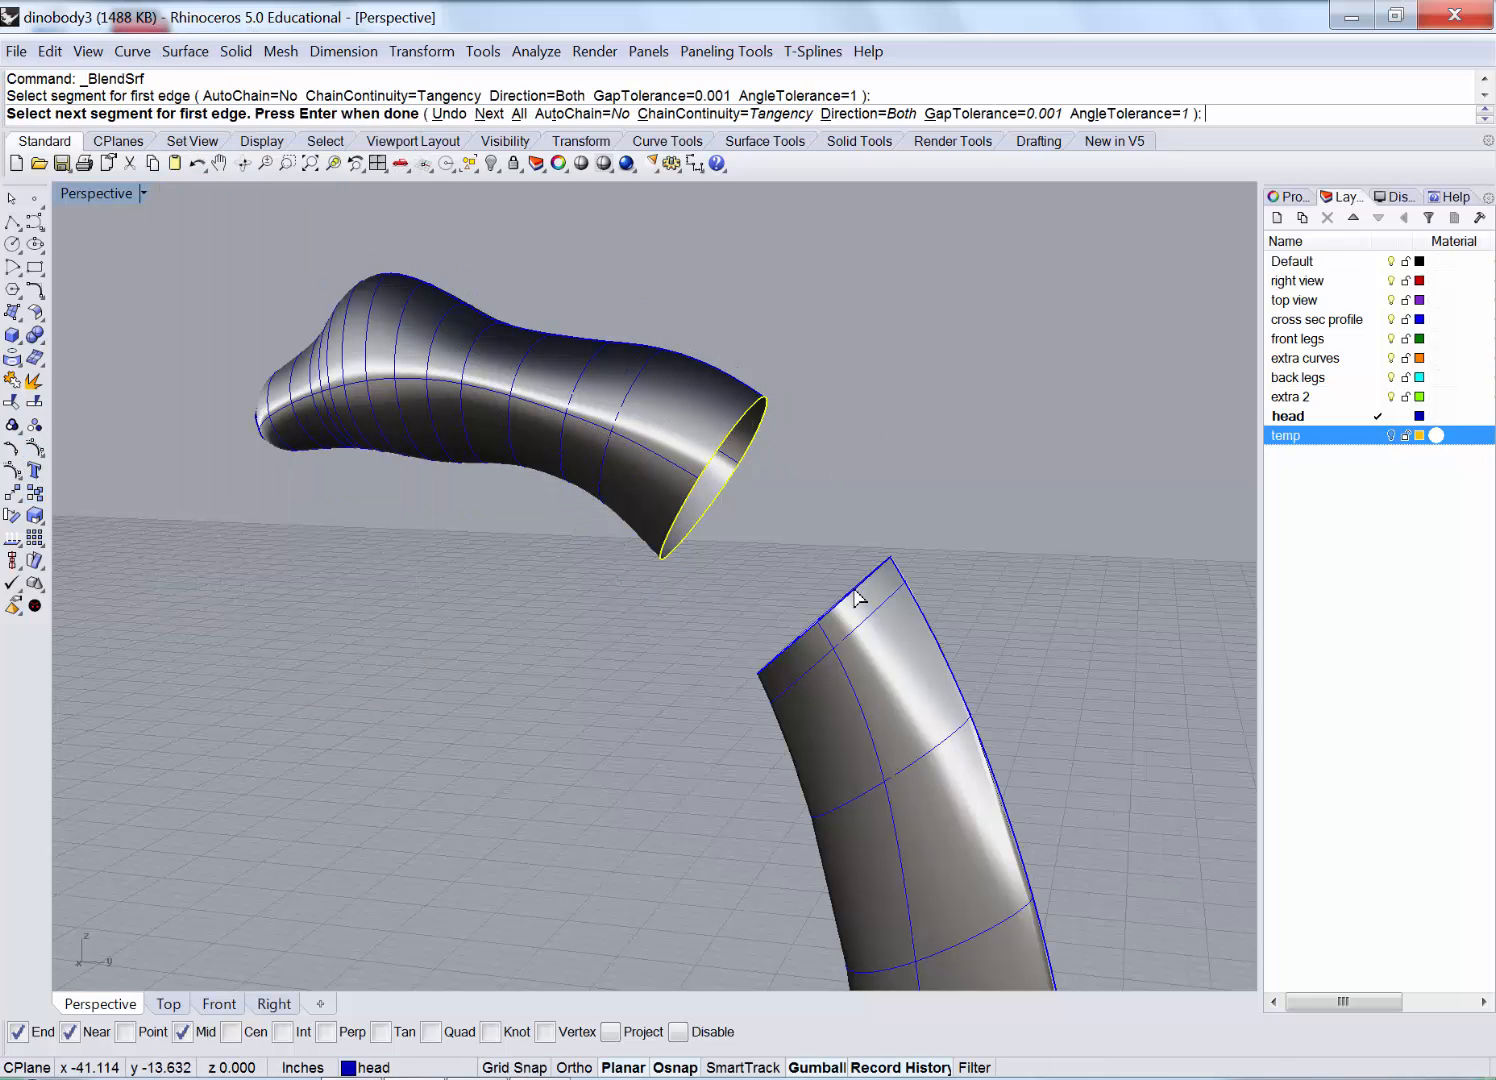
left_click(853, 592)
key("Return")
scroll(930, 505, "up", 3)
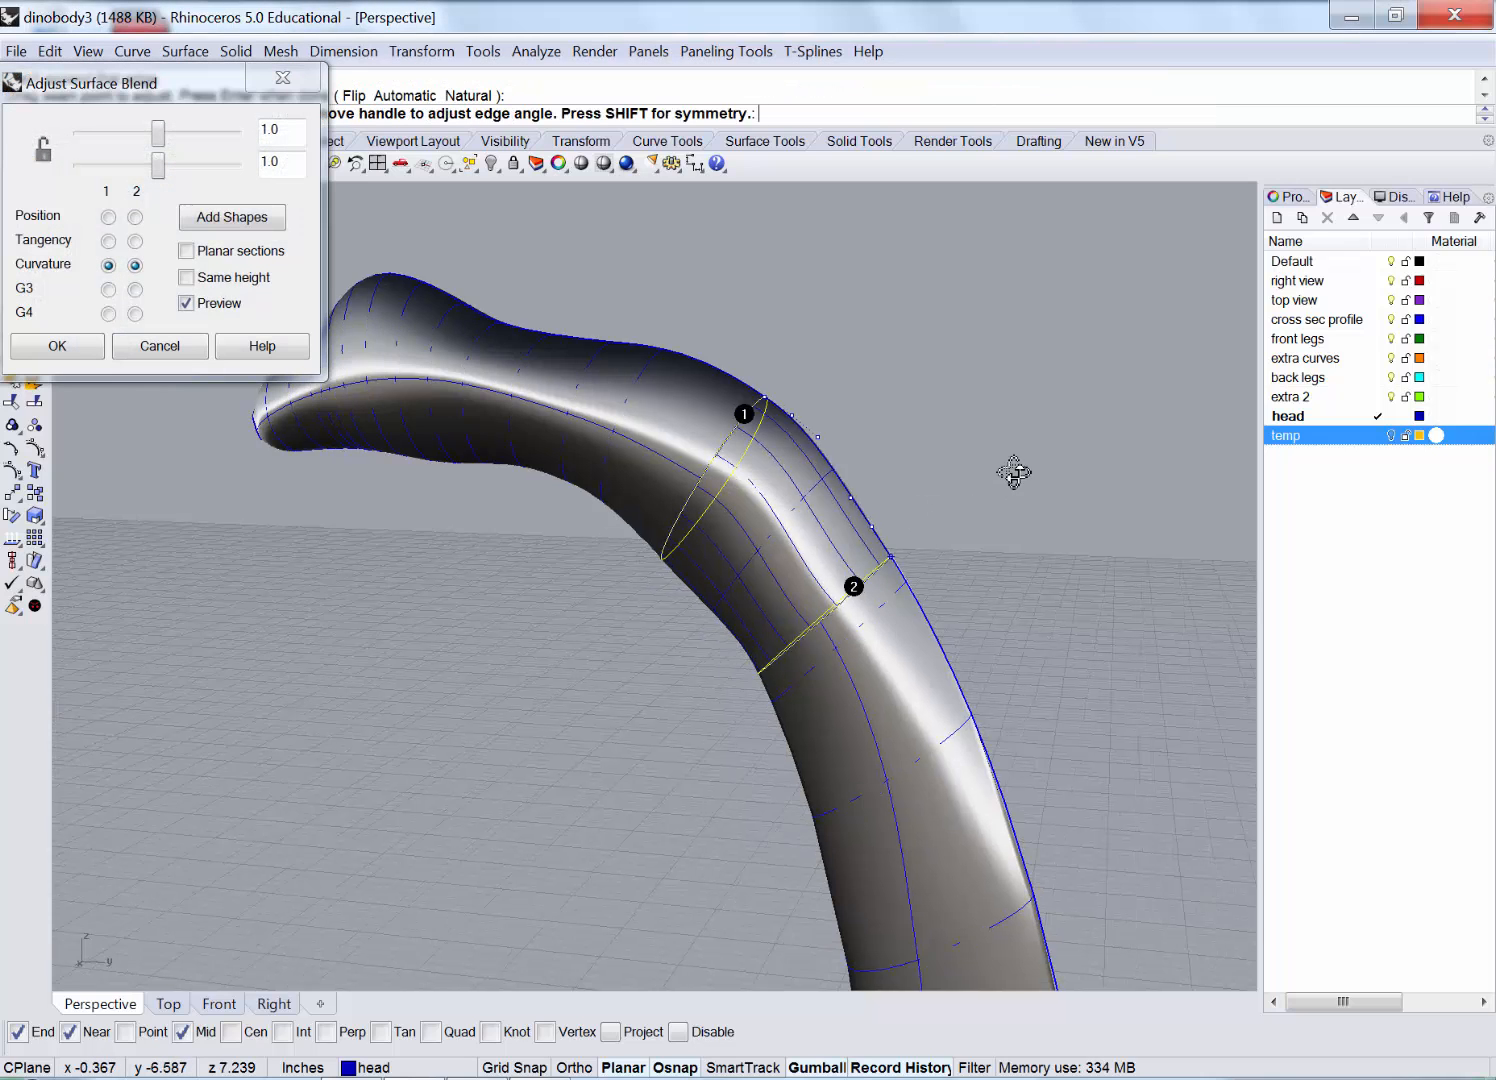
right_click_drag(1045, 443, 852, 385)
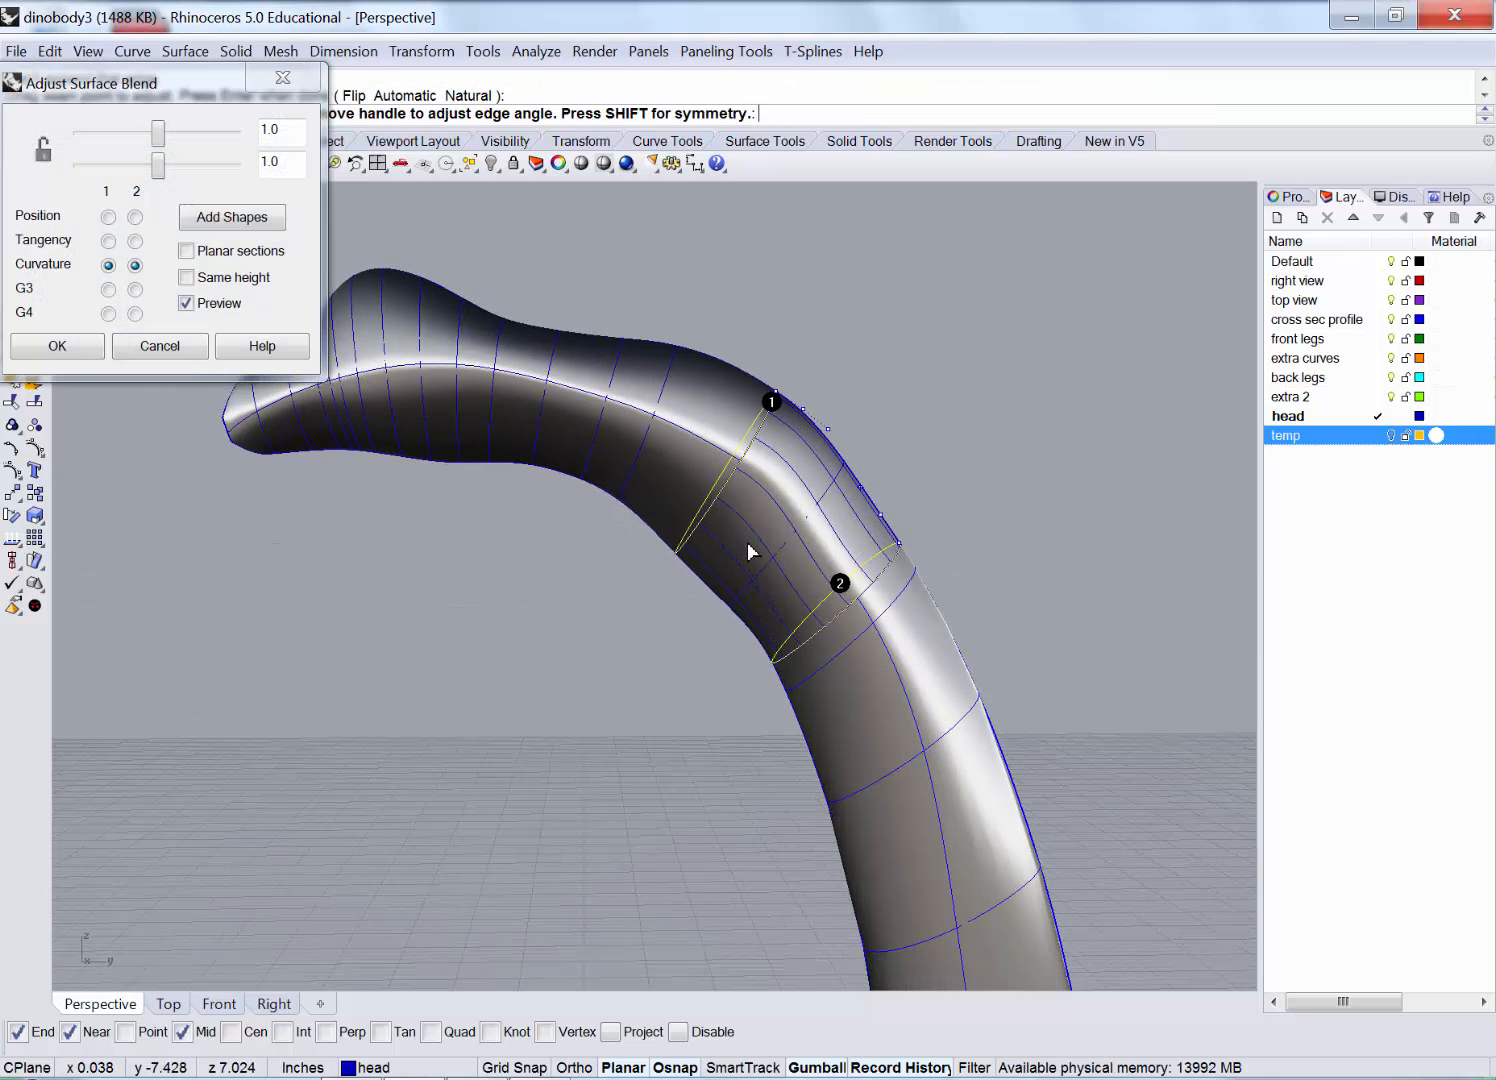
right_click_drag(751, 551, 561, 515)
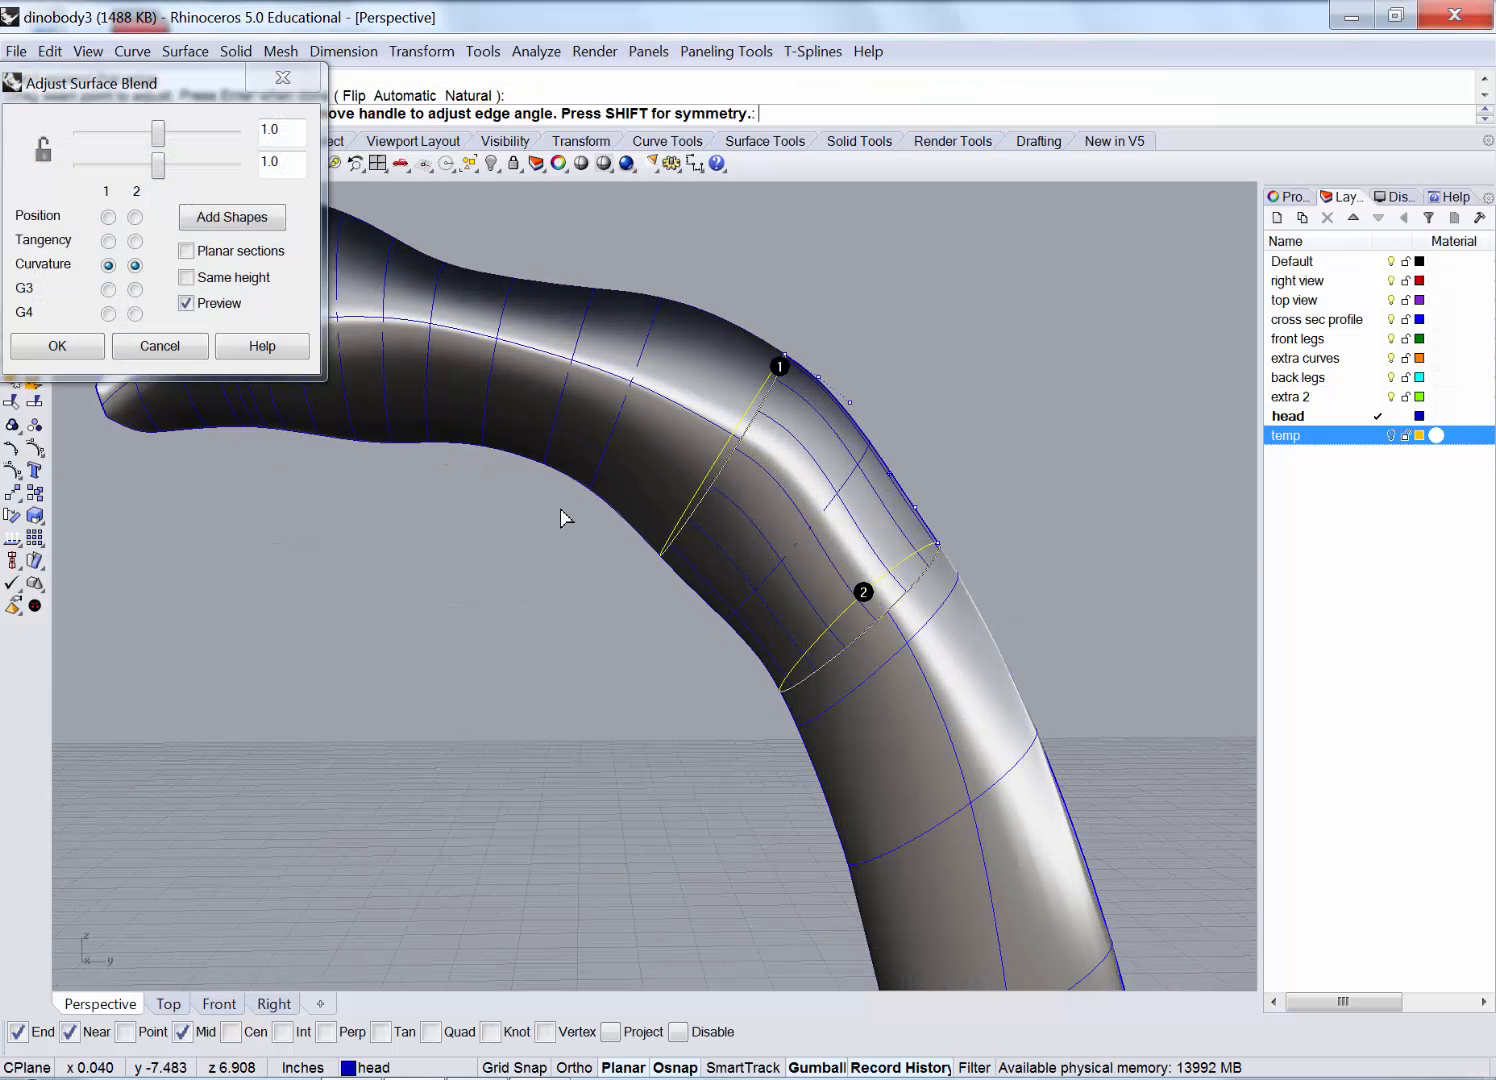
Discard the blend preview and scale the control points at the head's open end.
left_click(175, 355)
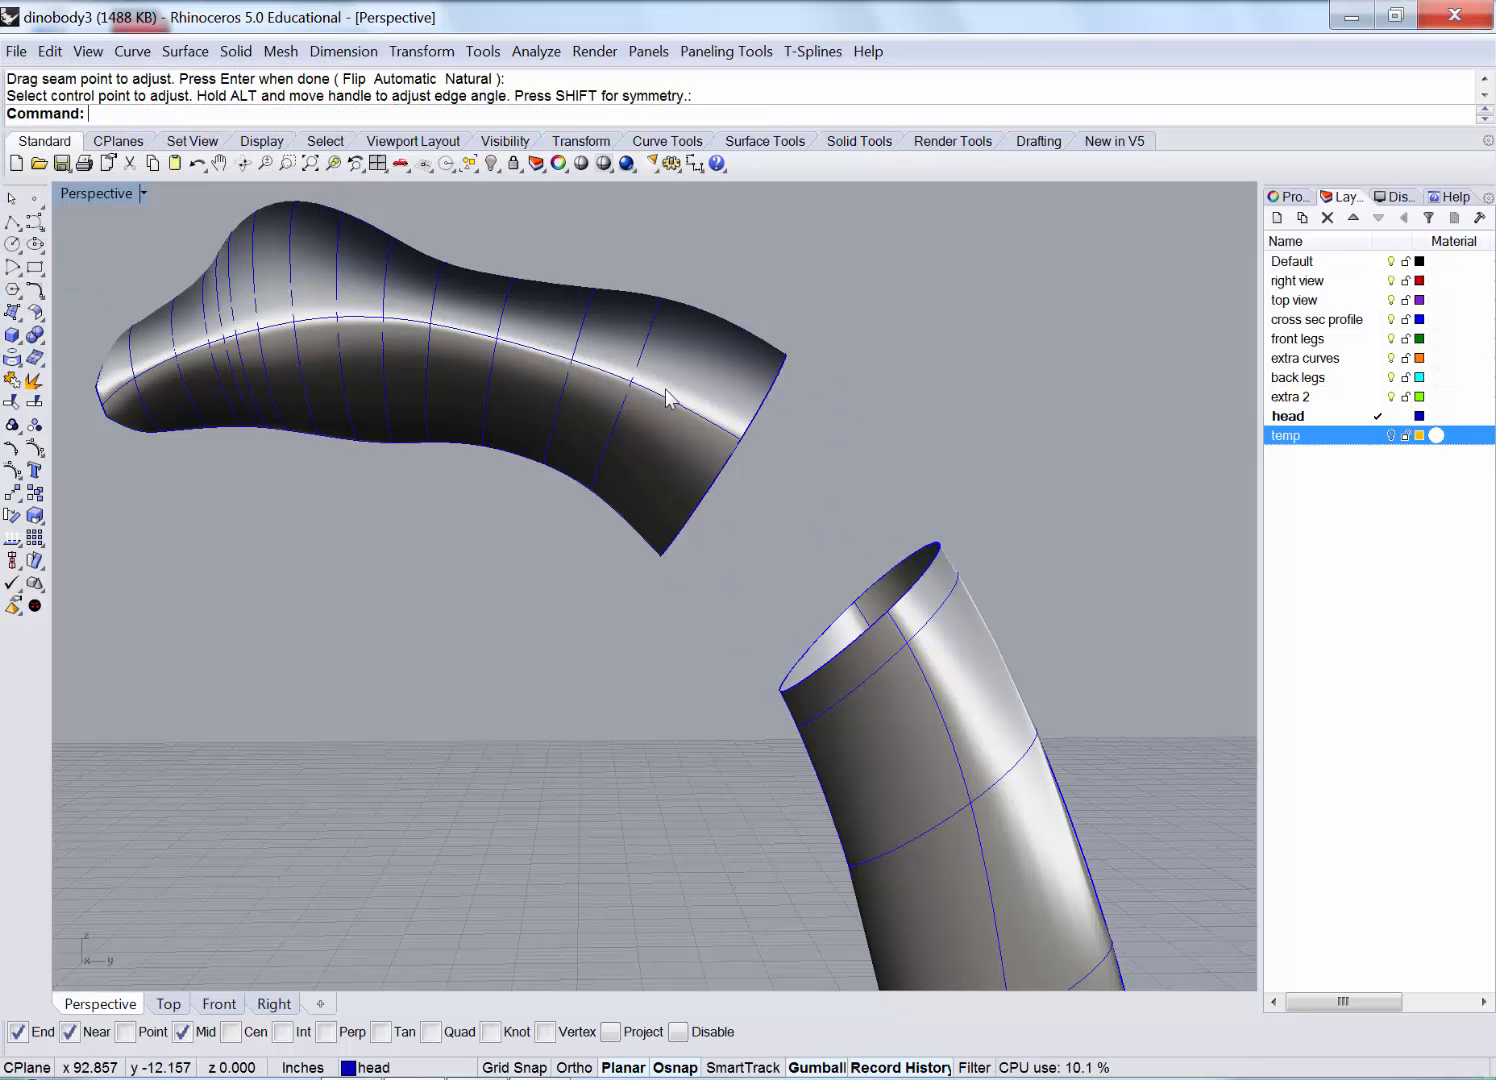
left_click(435, 401)
left_click(35, 450)
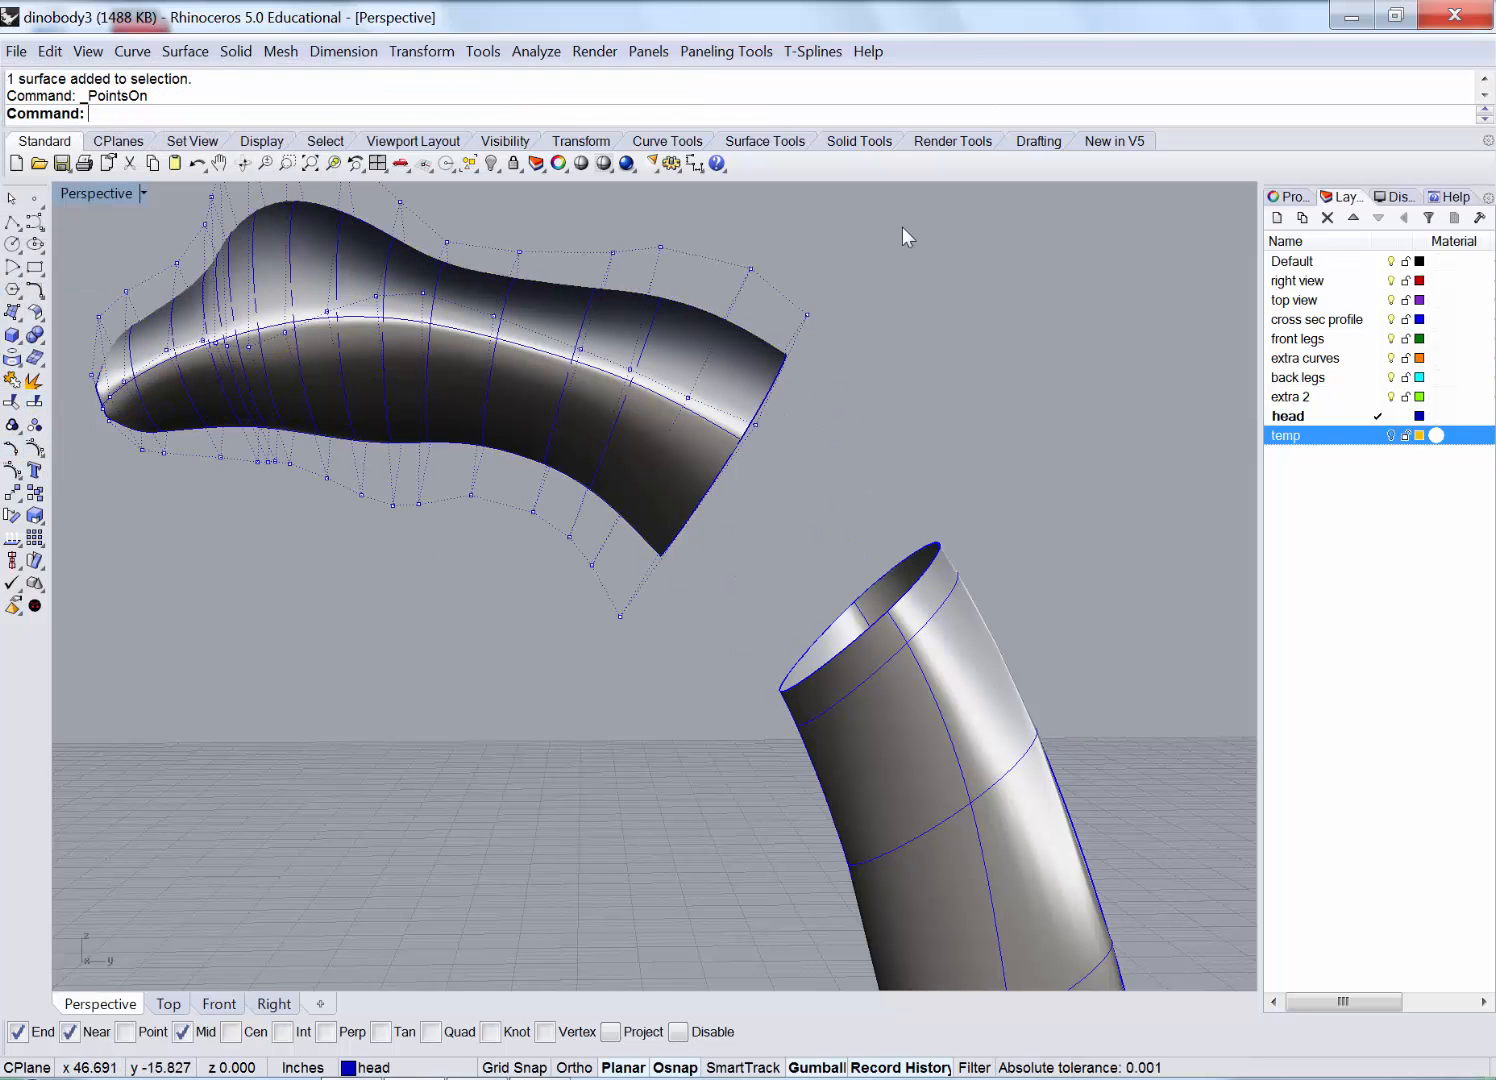
left_click_drag(593, 608, 575, 653)
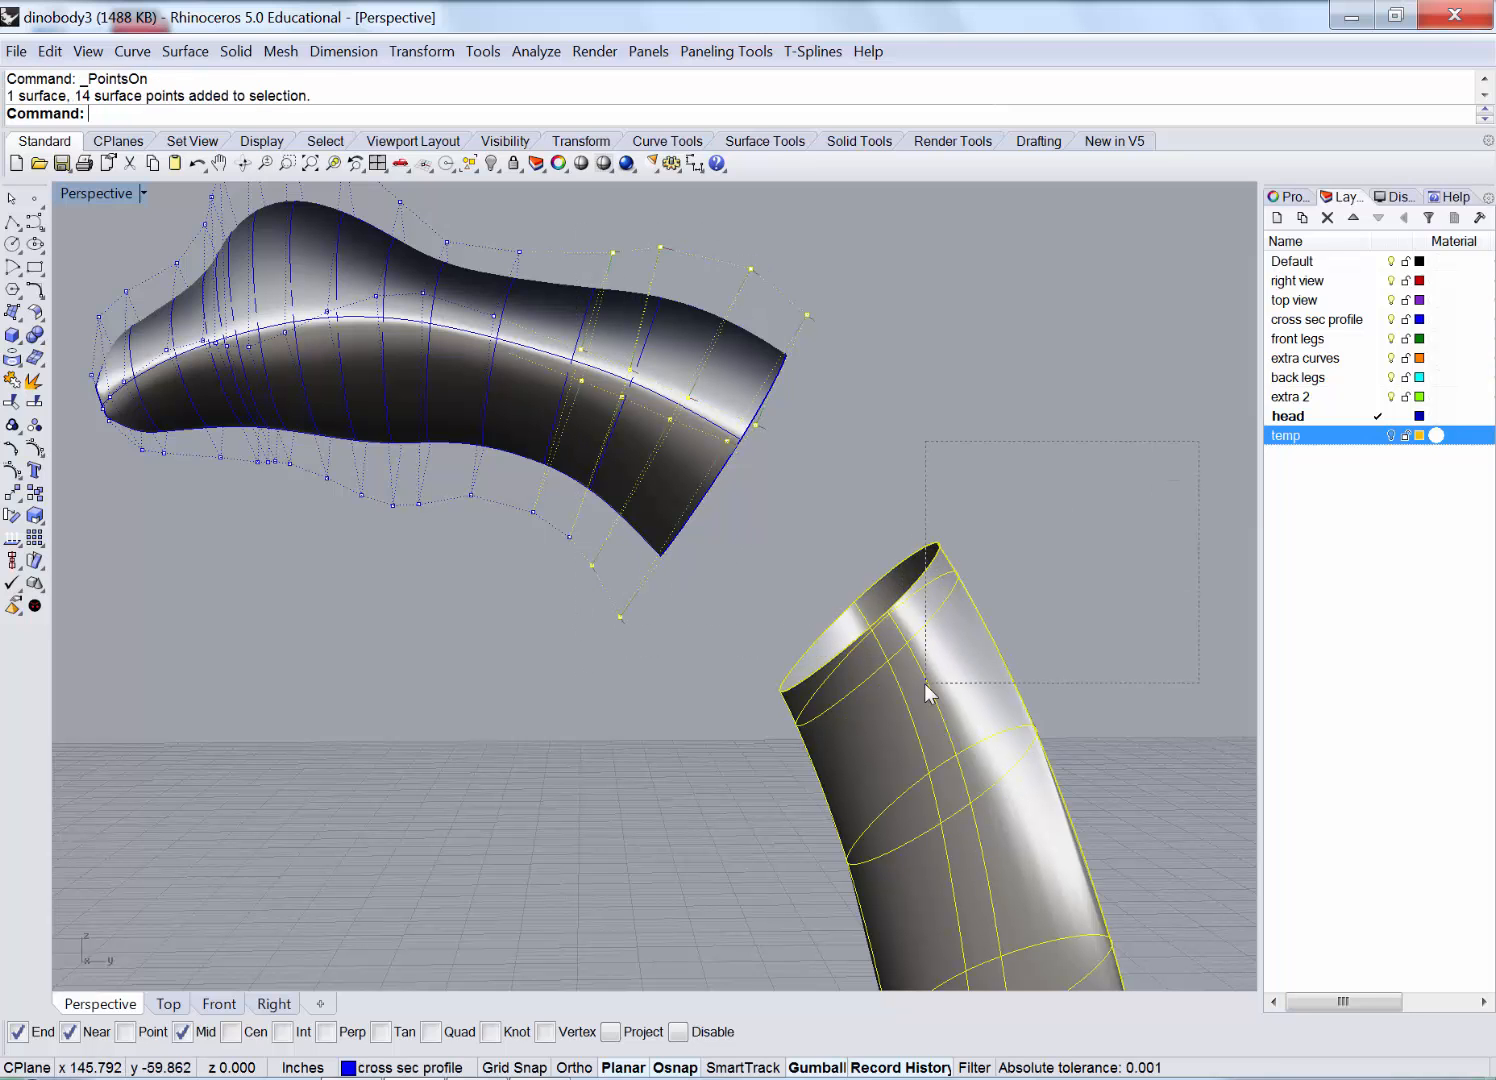
left_click_drag(924, 683, 924, 683, "ctrl")
right_click_drag(798, 410, 645, 228)
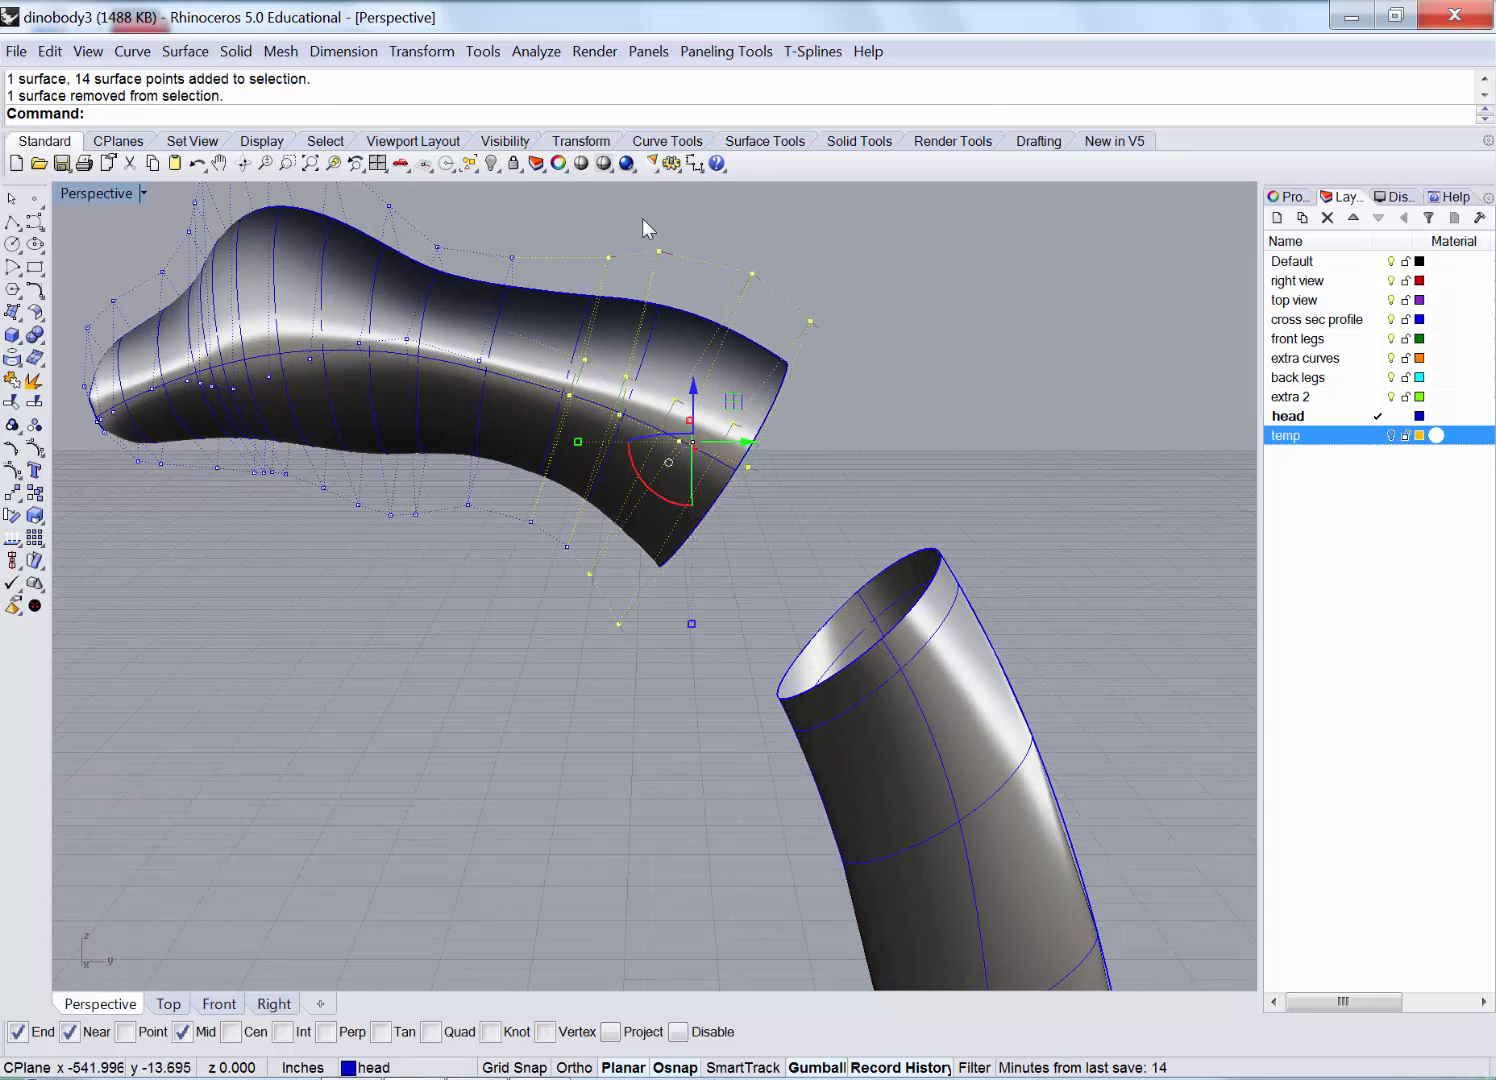
left_click_drag(548, 385, 544, 391, "ctrl")
right_click_drag(544, 391, 826, 361)
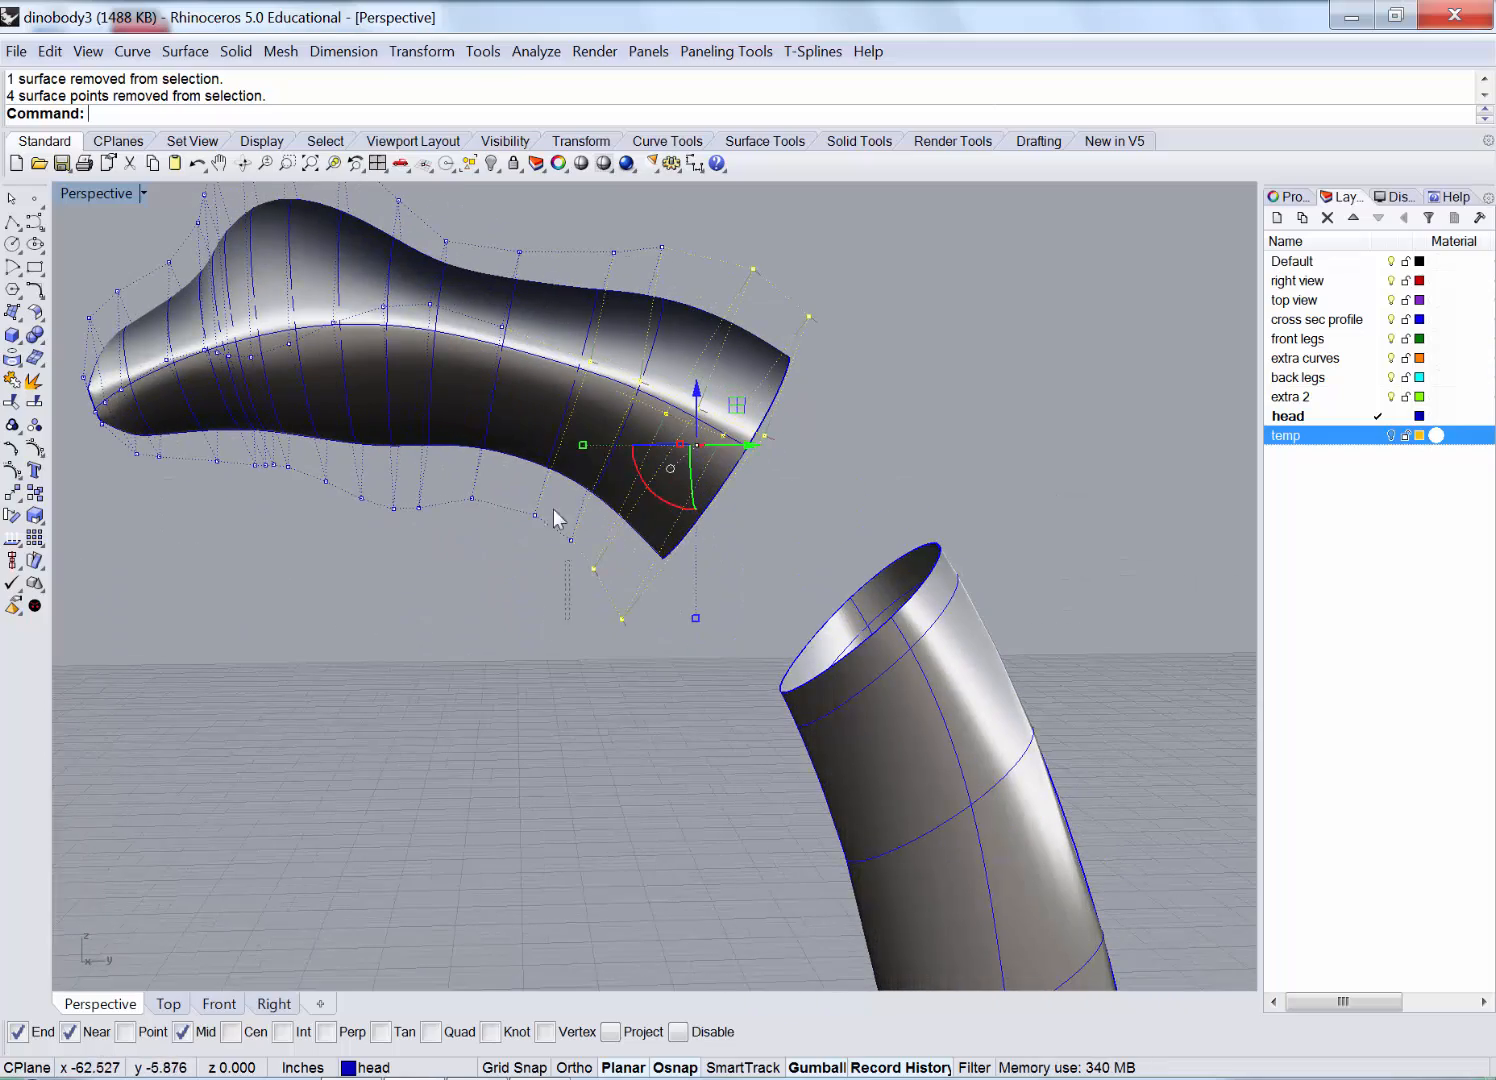
mouse_move(775, 435)
right_mouse_down()
mouse_move(668, 444)
mouse_move(782, 458)
right_mouse_up()
left_click_drag(771, 443, 765, 452)
Shift 15 body control points sideways in the Top view.
right_click_drag(945, 491, 138, 545)
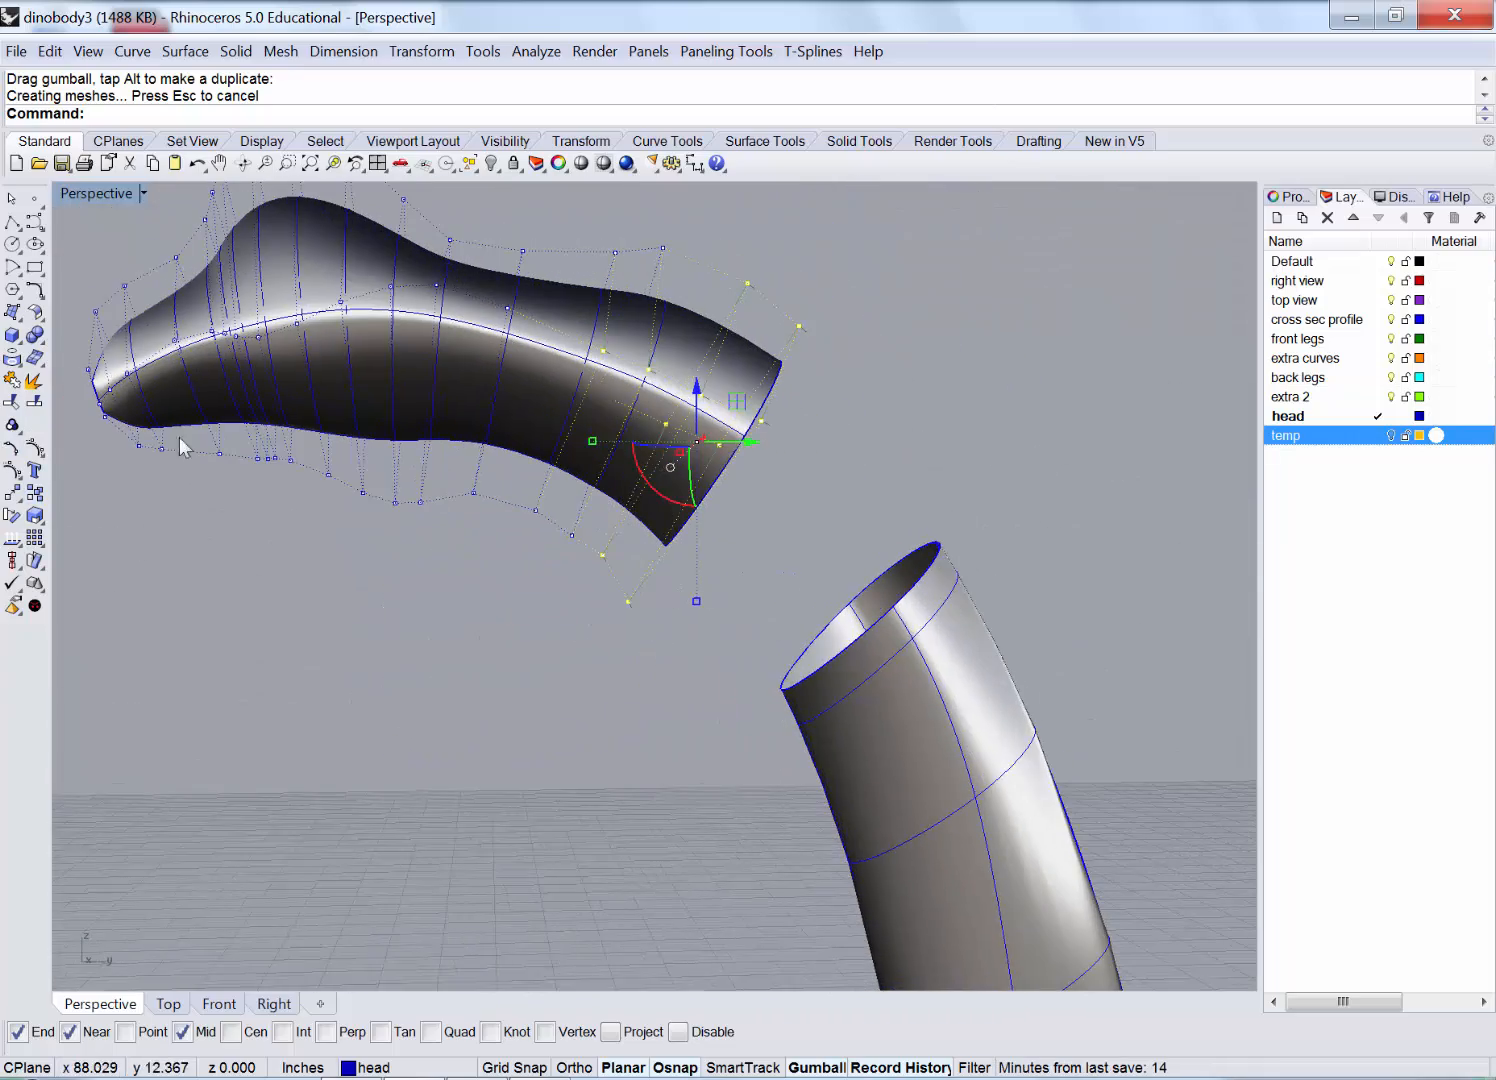
right_click_drag(179, 437, 86, 193)
double_click(88, 192)
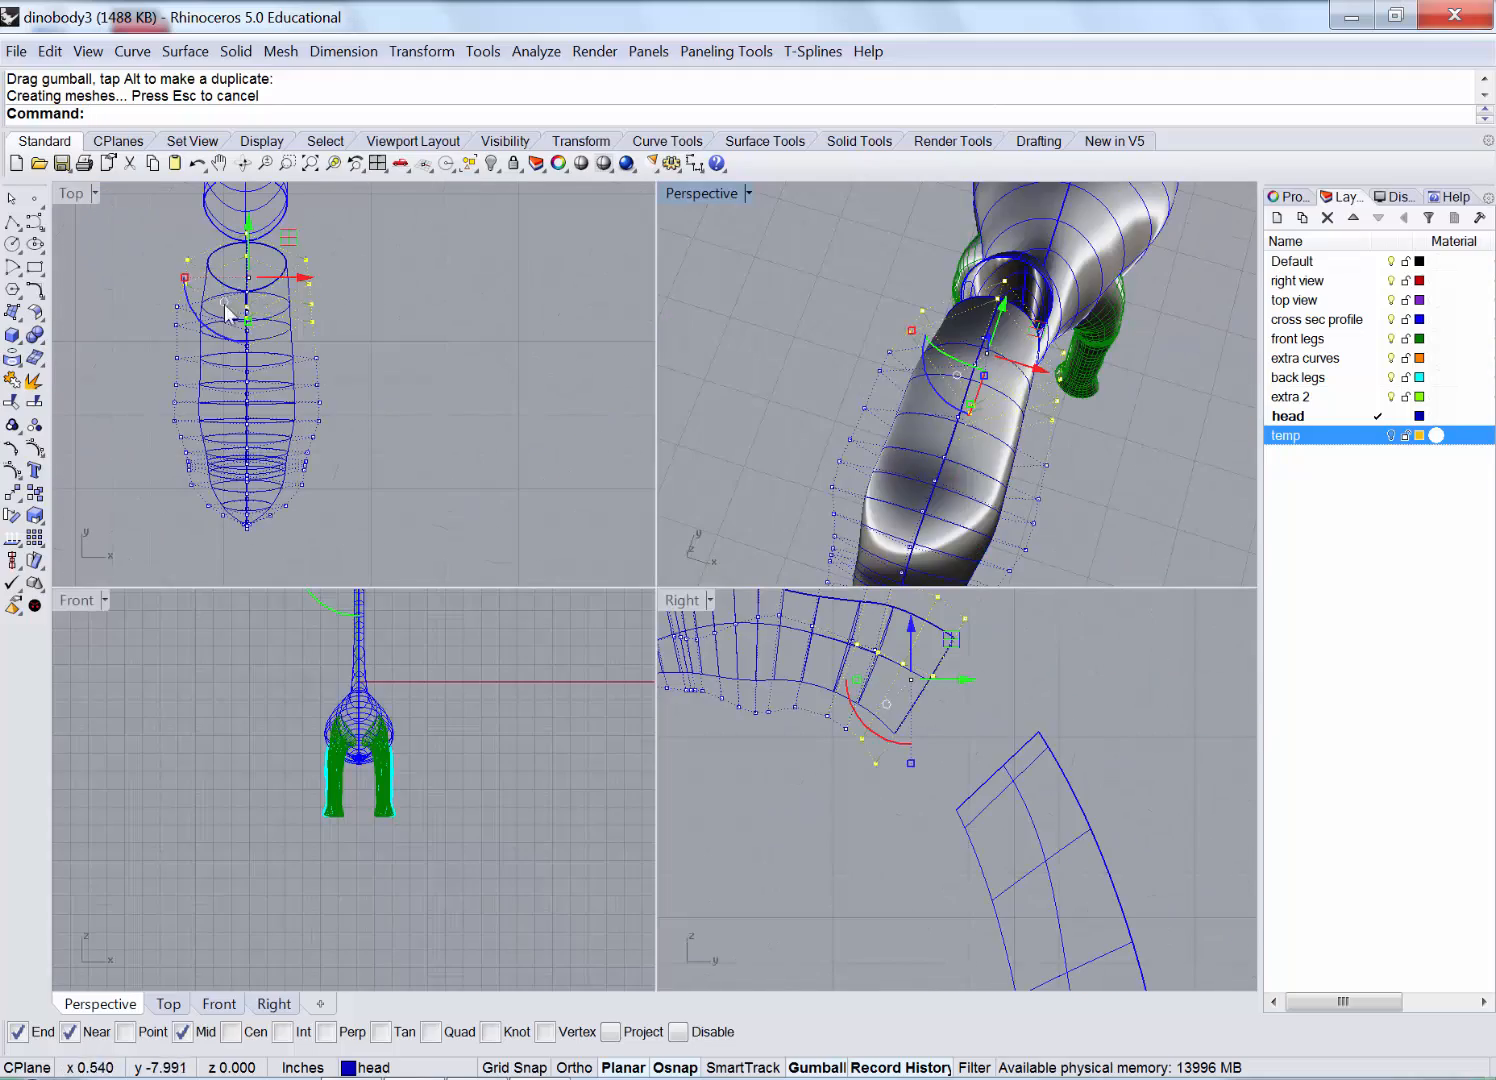
left_click(110, 318)
left_click_drag(373, 365, 374, 365)
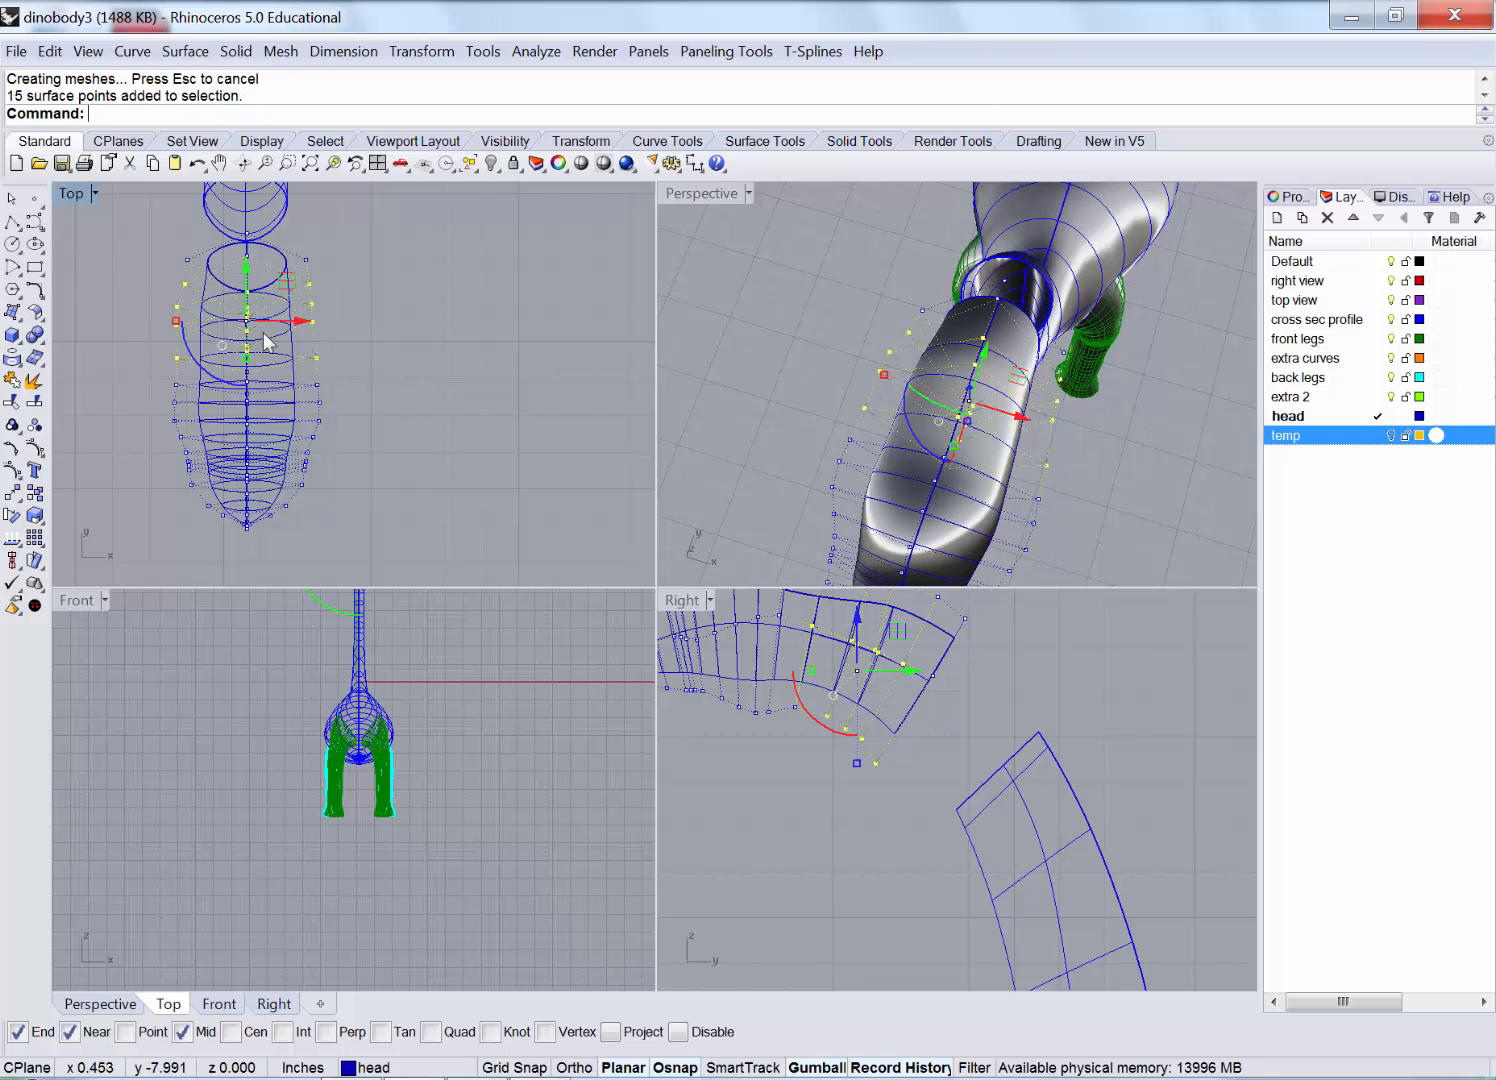
left_click_drag(177, 323, 189, 325)
left_click(363, 289)
Narrow the neck section near the gap by scaling six points and pulling four inward.
right_click_drag(391, 299, 406, 408)
scroll(189, 374, "up", 4)
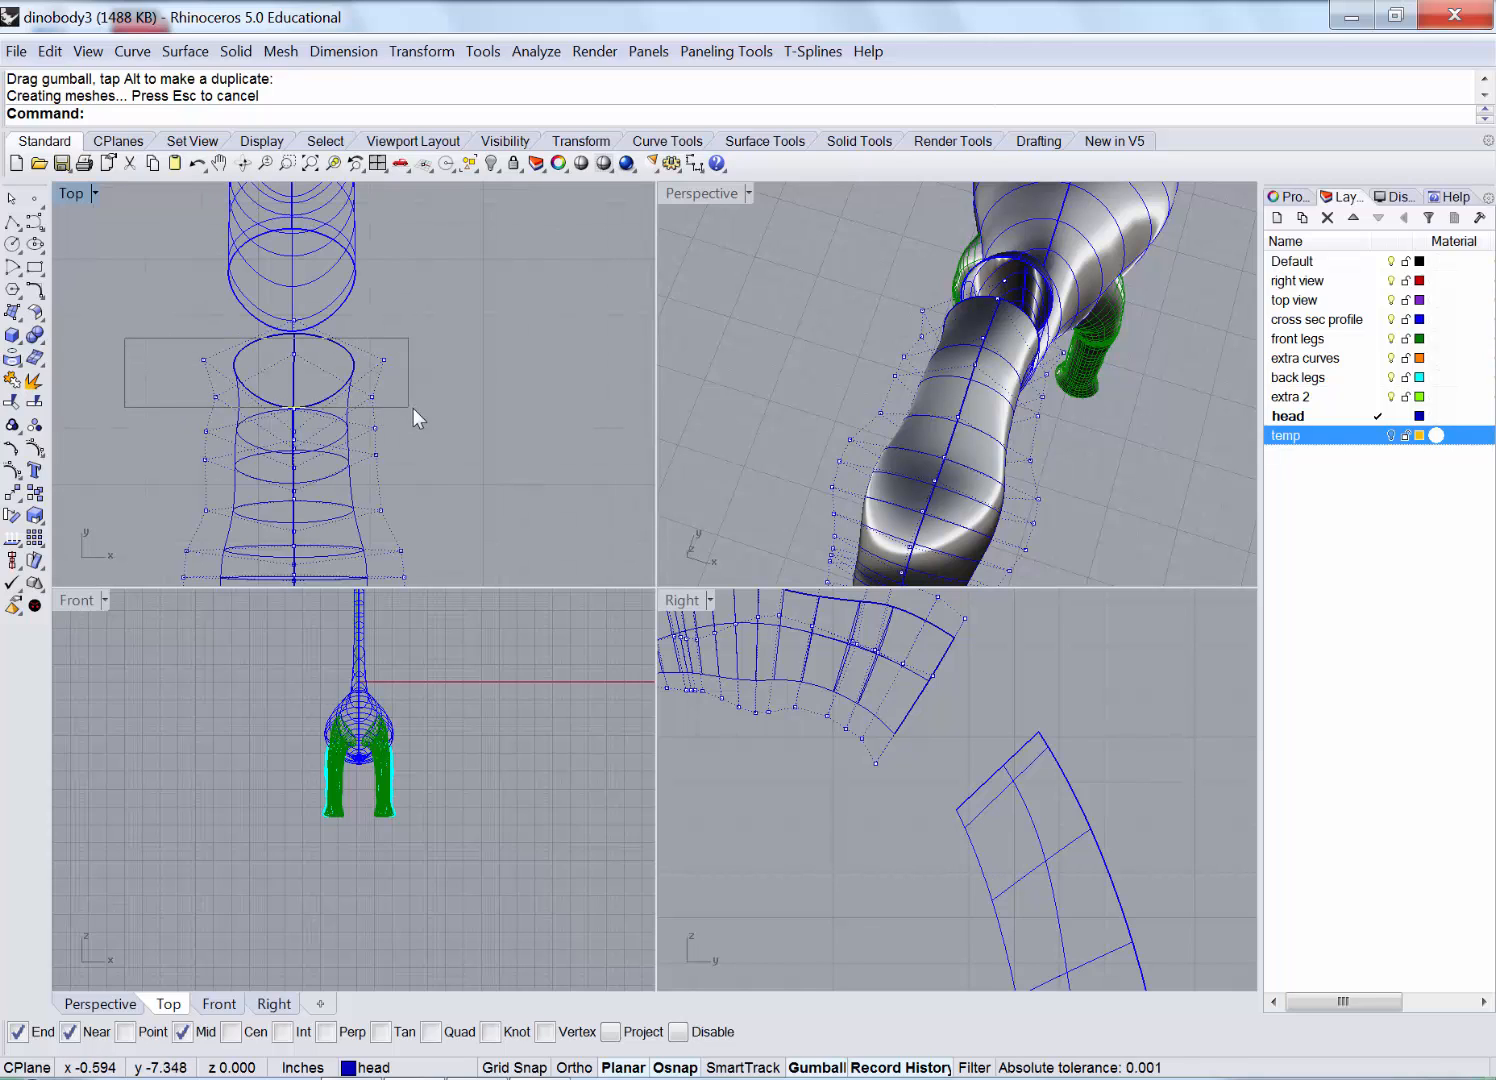
left_click_drag(413, 408, 410, 407)
left_click_drag(203, 386, 193, 380)
left_click(468, 306)
left_click_drag(406, 371, 406, 371)
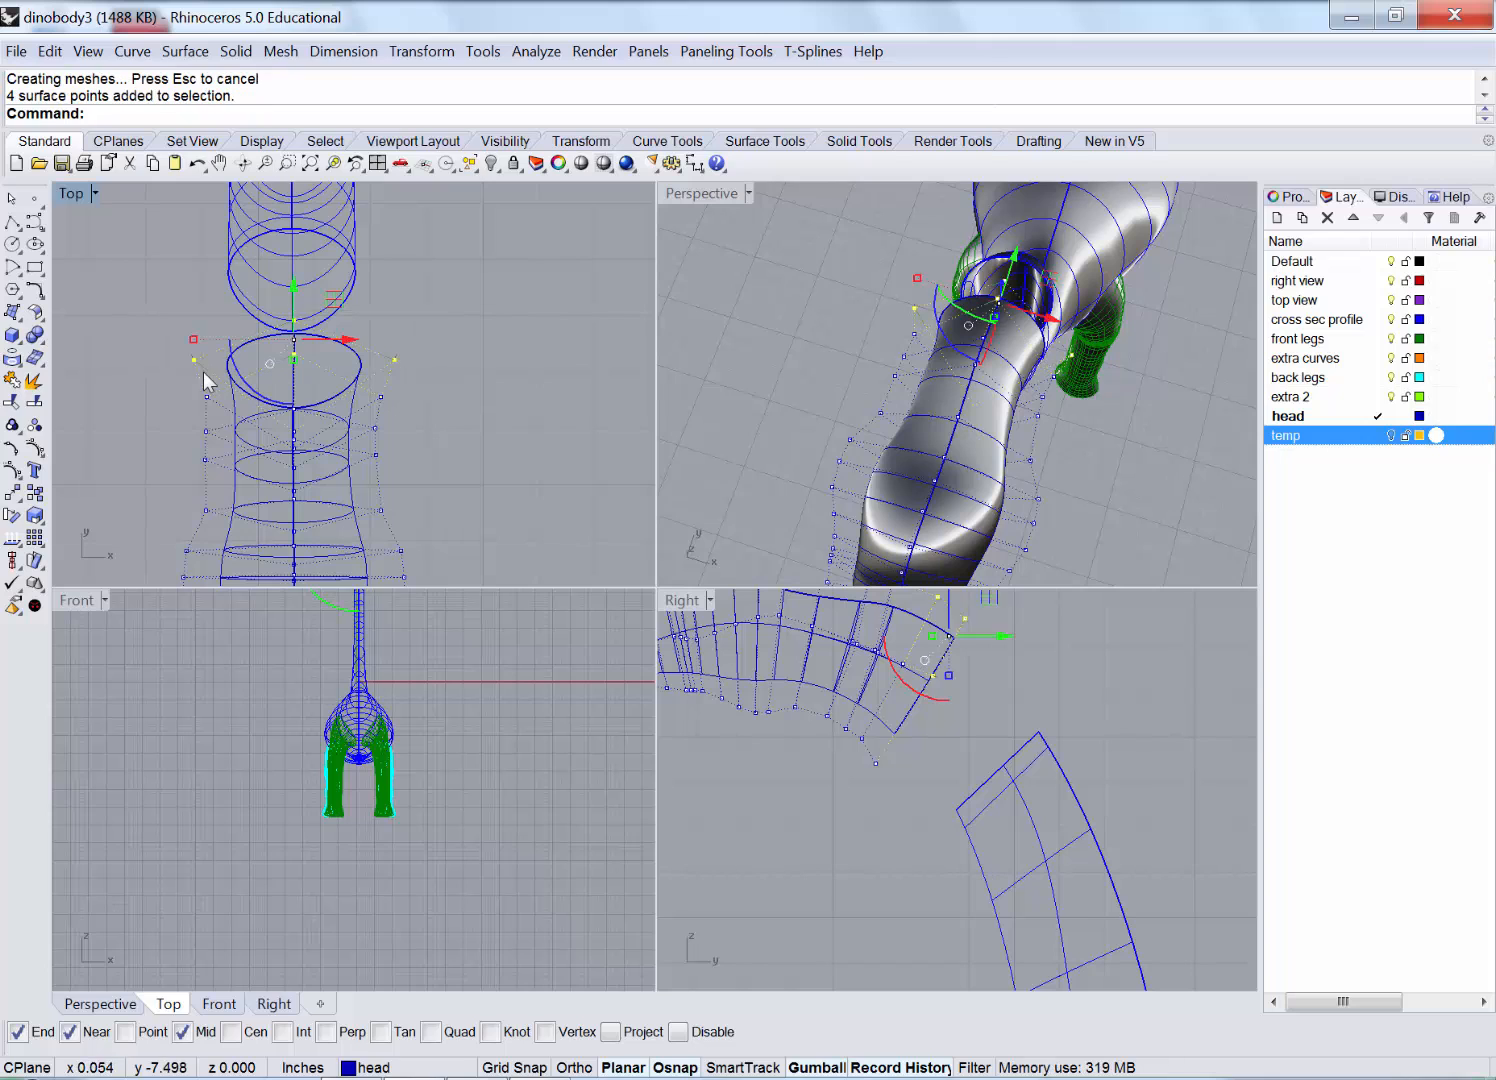
left_click_drag(193, 340, 205, 348)
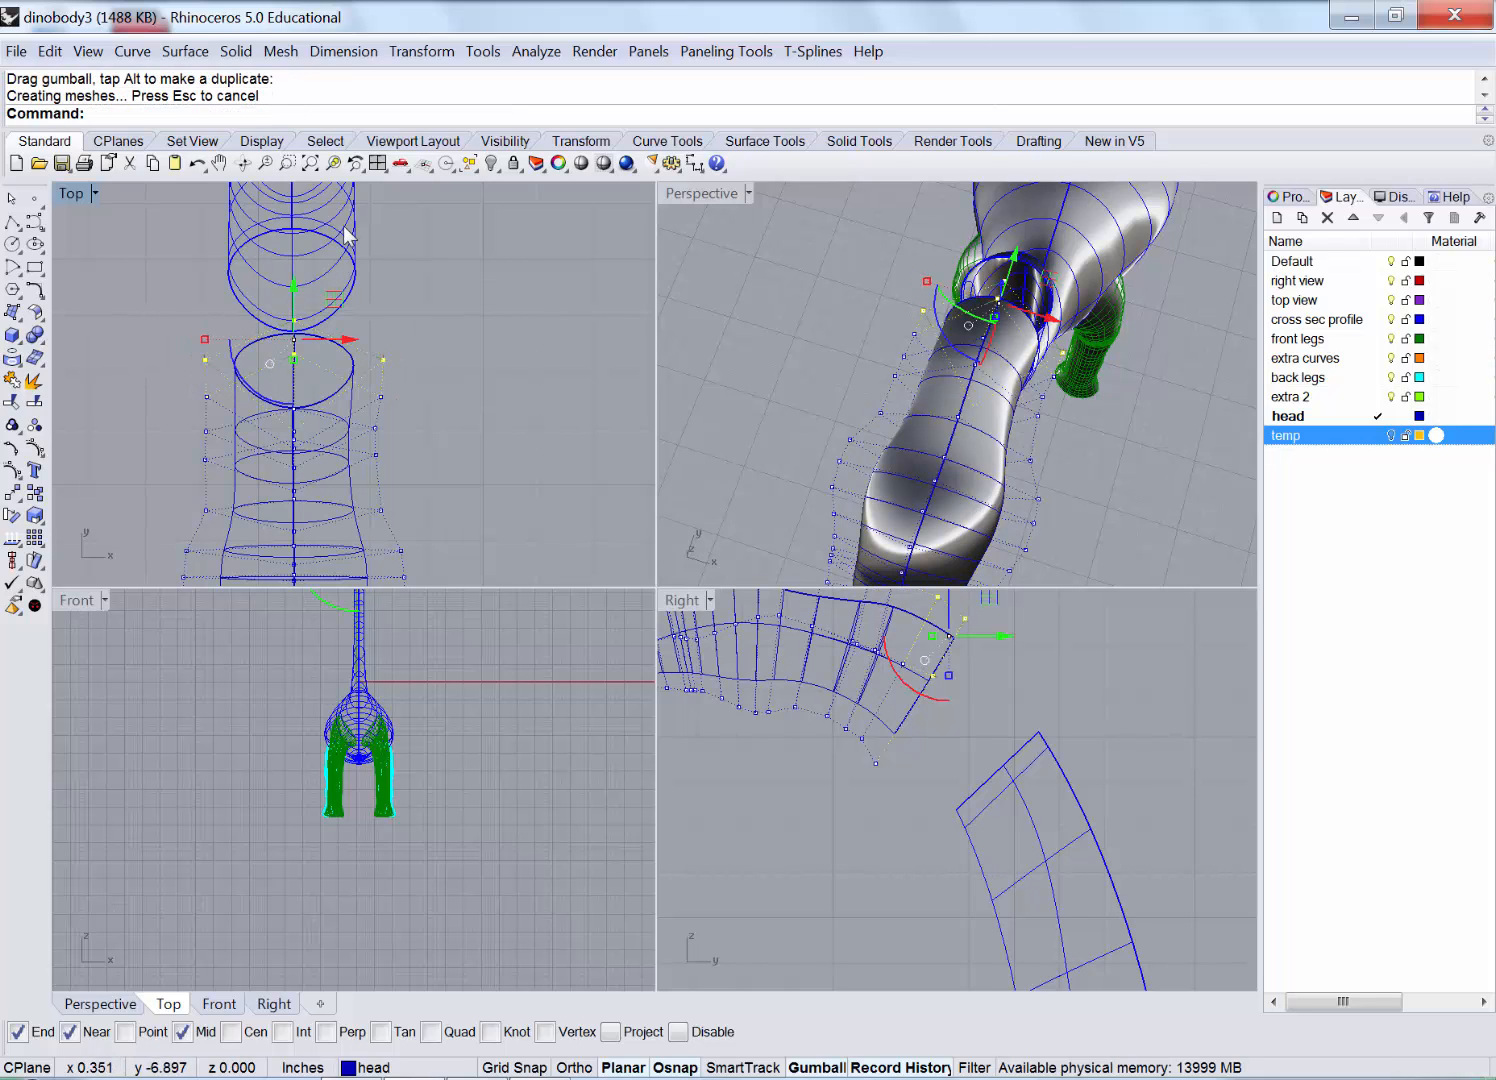
left_click(738, 372)
Maximize the Perspective view on the neck gap and hide the control points.
double_click(703, 194)
right_click_drag(721, 222, 610, 396)
right_click(35, 450)
left_click(236, 51)
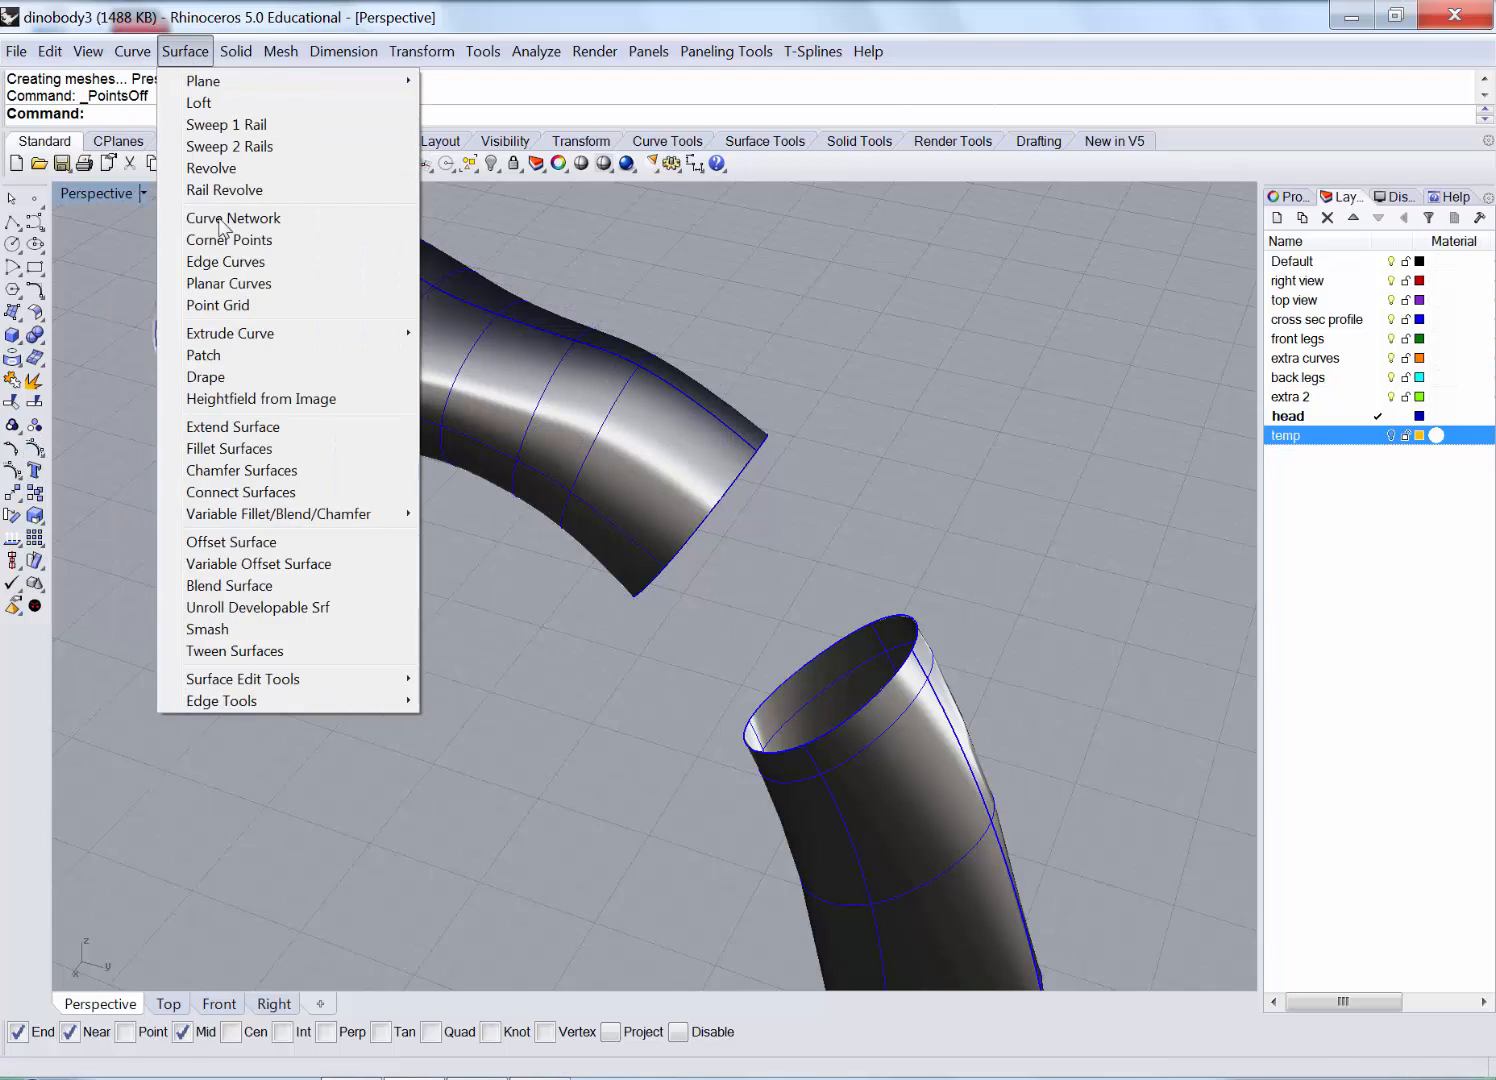
Blend the end edges of the two neck pieces into one continuous neck surface.
left_click(195, 580)
left_click(700, 516)
left_click(915, 656)
right_click(956, 611)
right_click(958, 610)
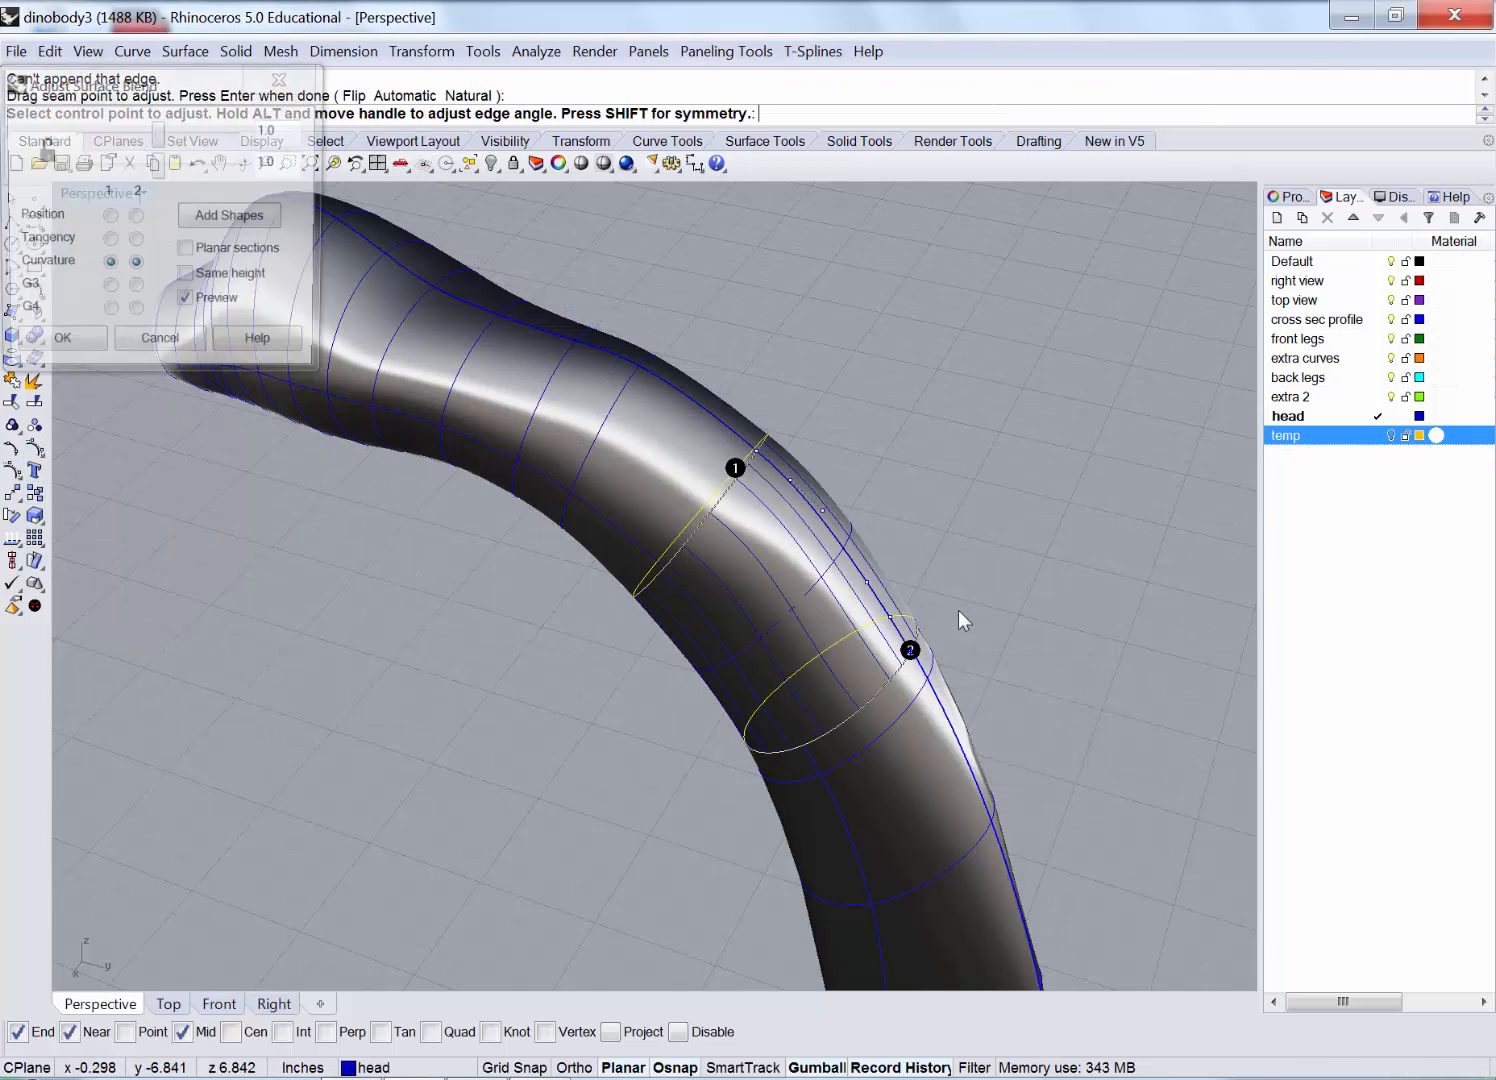
right_click_drag(958, 610, 650, 540)
left_click(57, 345)
Orbit and zoom to view the whole dinosaur, then a low side view of body and legs.
scroll(240, 360, "down", 10)
right_click_drag(340, 550, 376, 494)
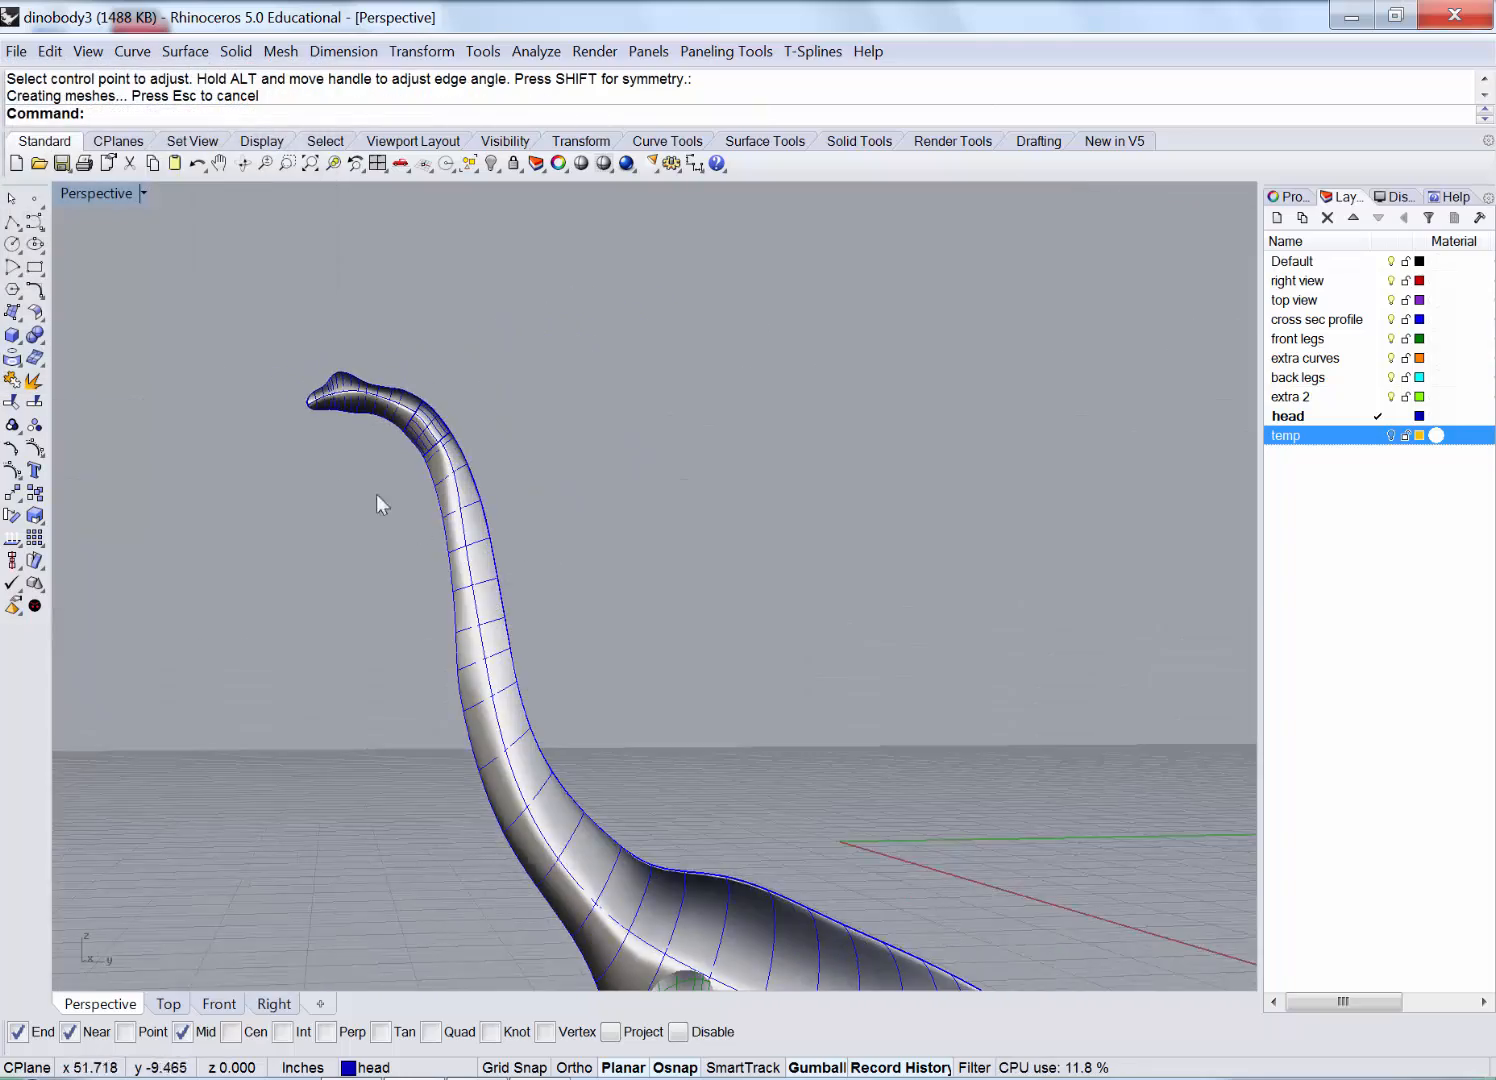
scroll(376, 494, "down", 4)
right_click_drag(385, 580, 541, 692)
scroll(490, 675, "up", 2)
scroll(545, 752, "up", 5)
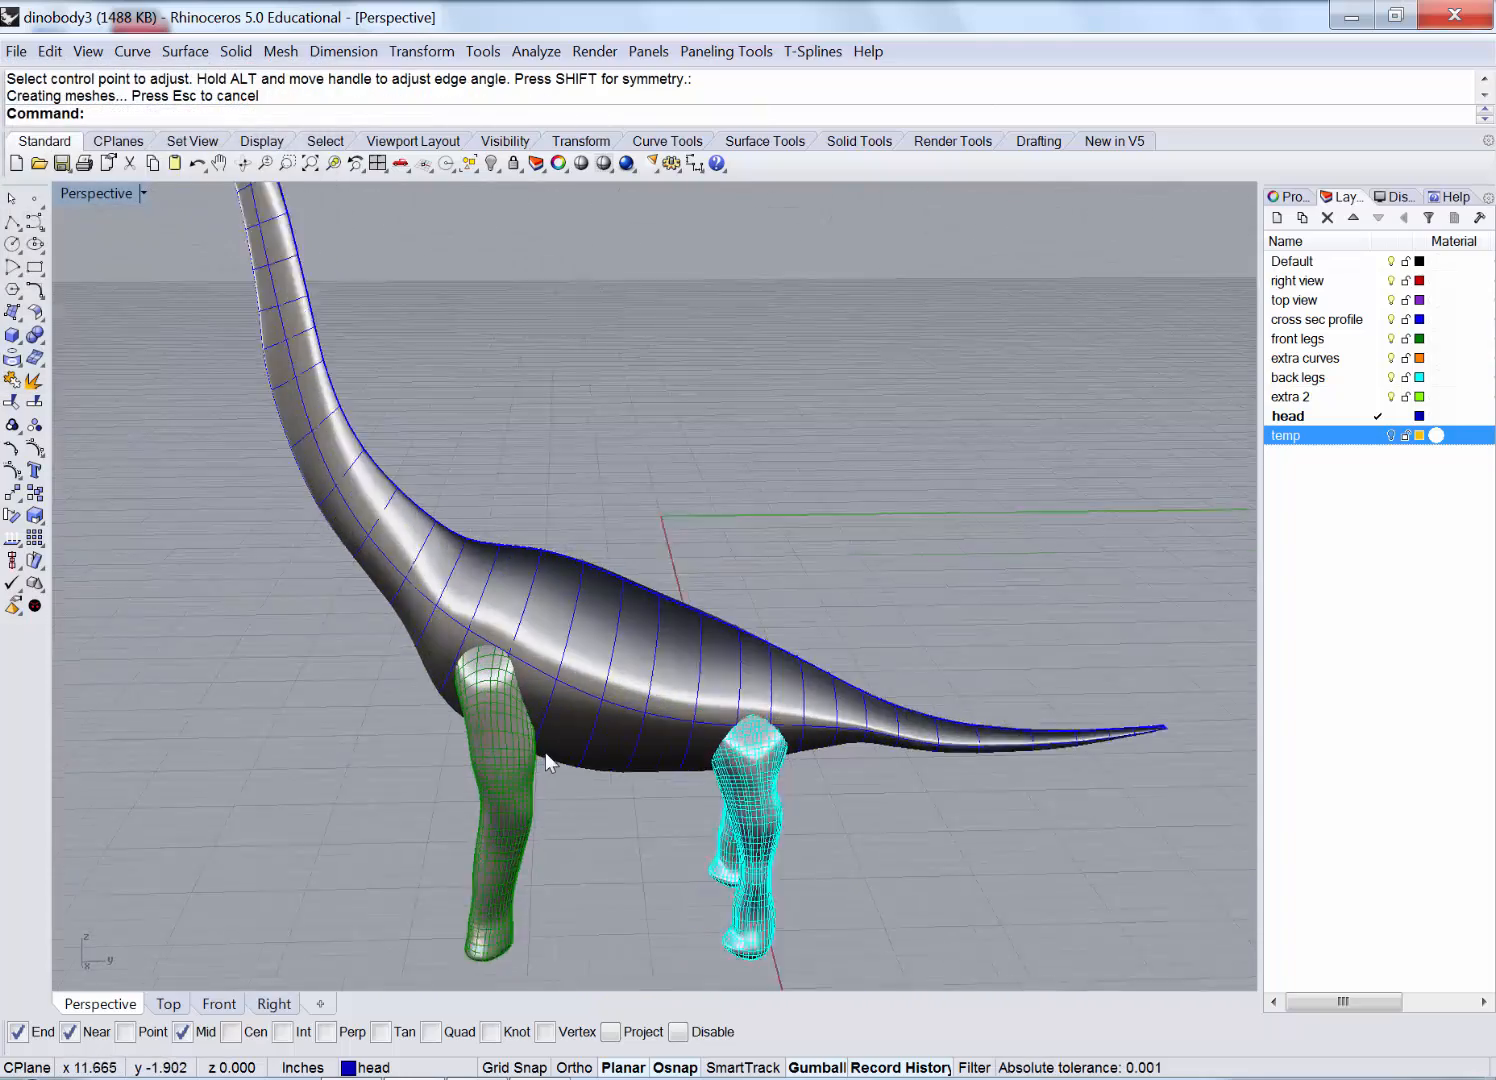
scroll(385, 645, "up", 4)
scroll(424, 640, "up", 2)
right_click_drag(427, 635, 203, 230)
Switch the Perspective viewport to Rendered display mode.
left_click(143, 193)
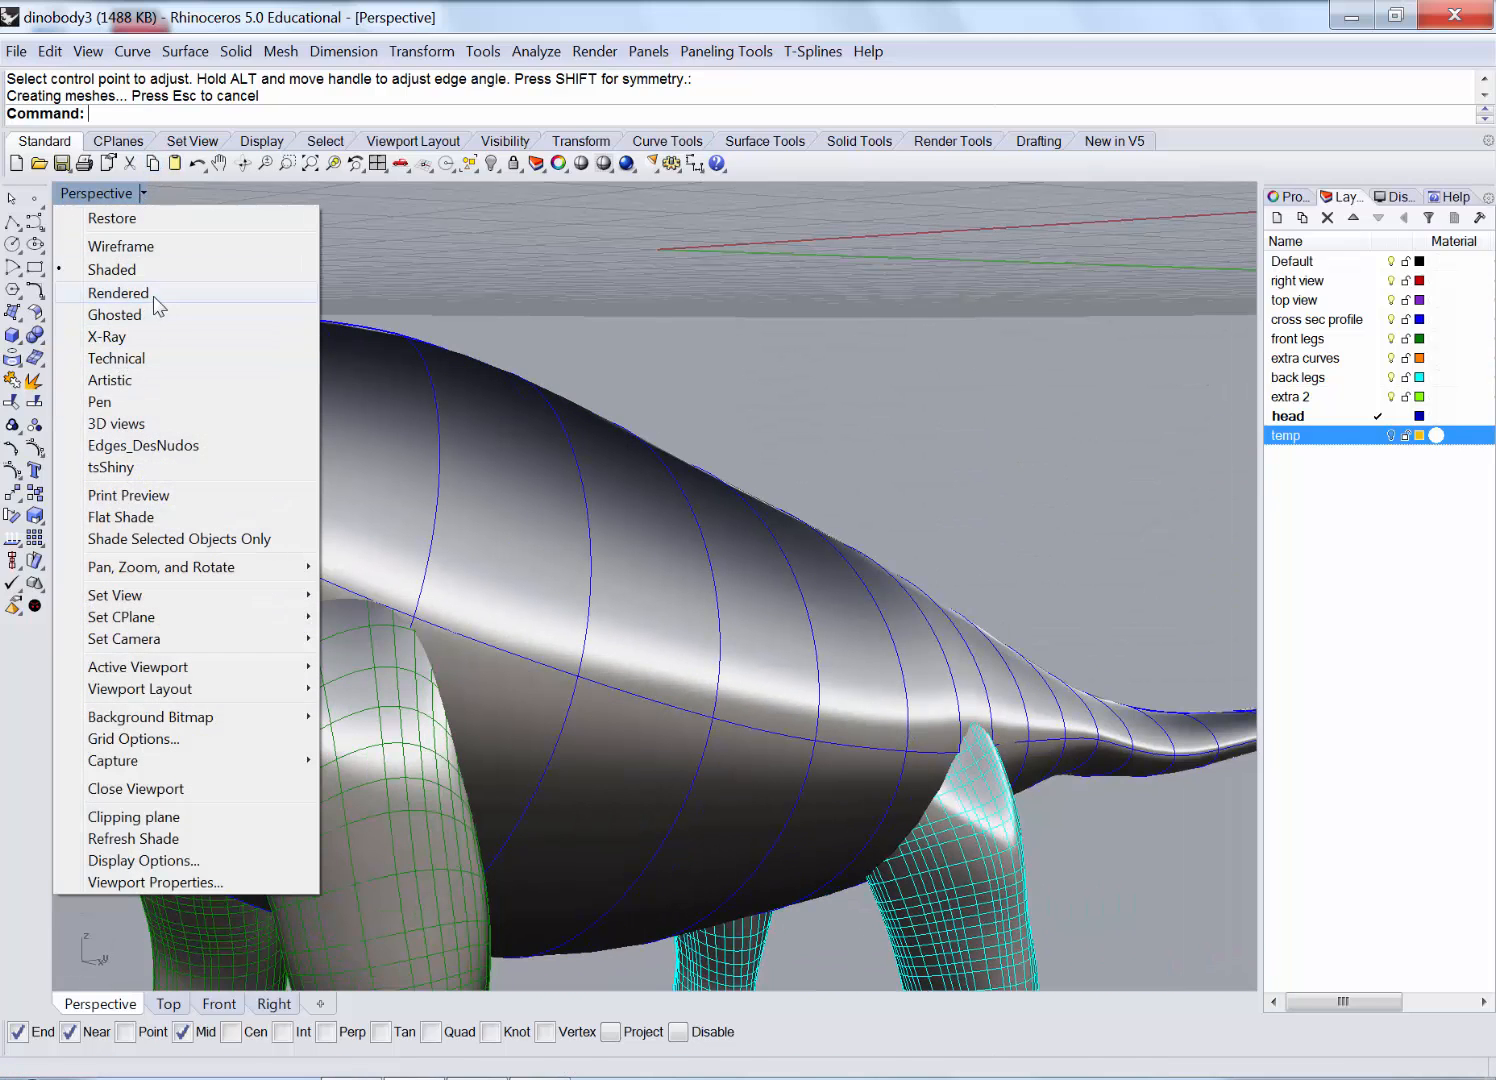
left_click(118, 293)
scroll(234, 565, "up", 6)
scroll(470, 550, "down", 8)
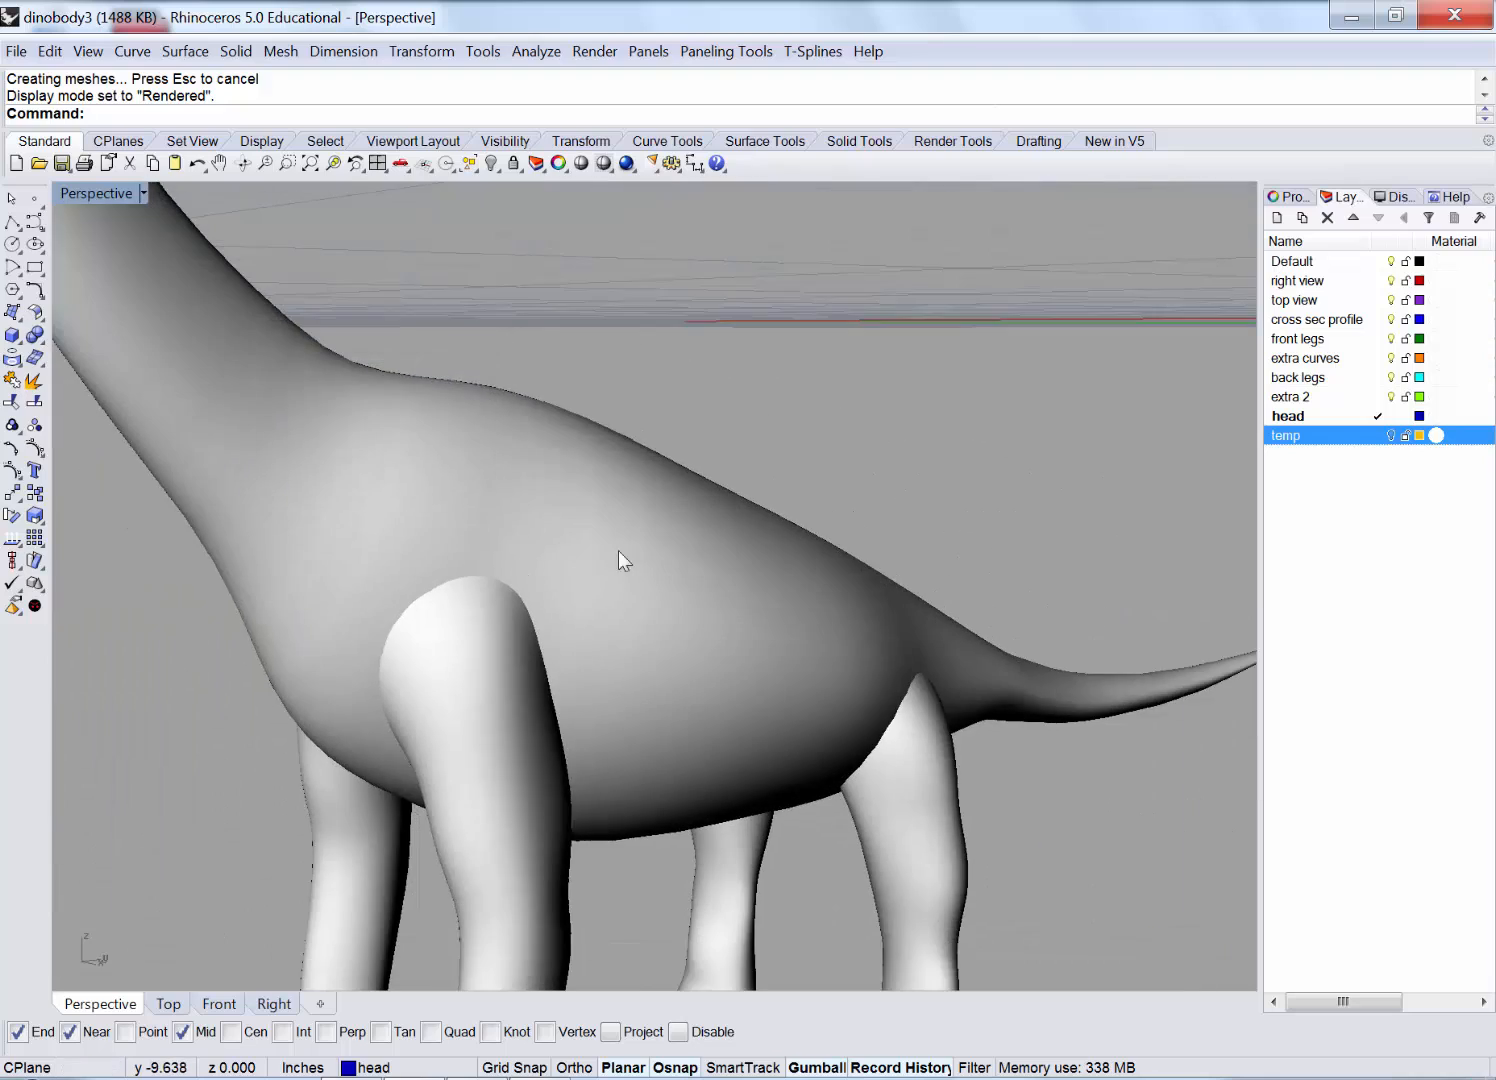
scroll(618, 550, "down", 4)
scroll(431, 614, "up", 5)
Orbit around the front leg, chest and side to inspect where the legs meet the body.
right_click_drag(512, 603, 658, 603)
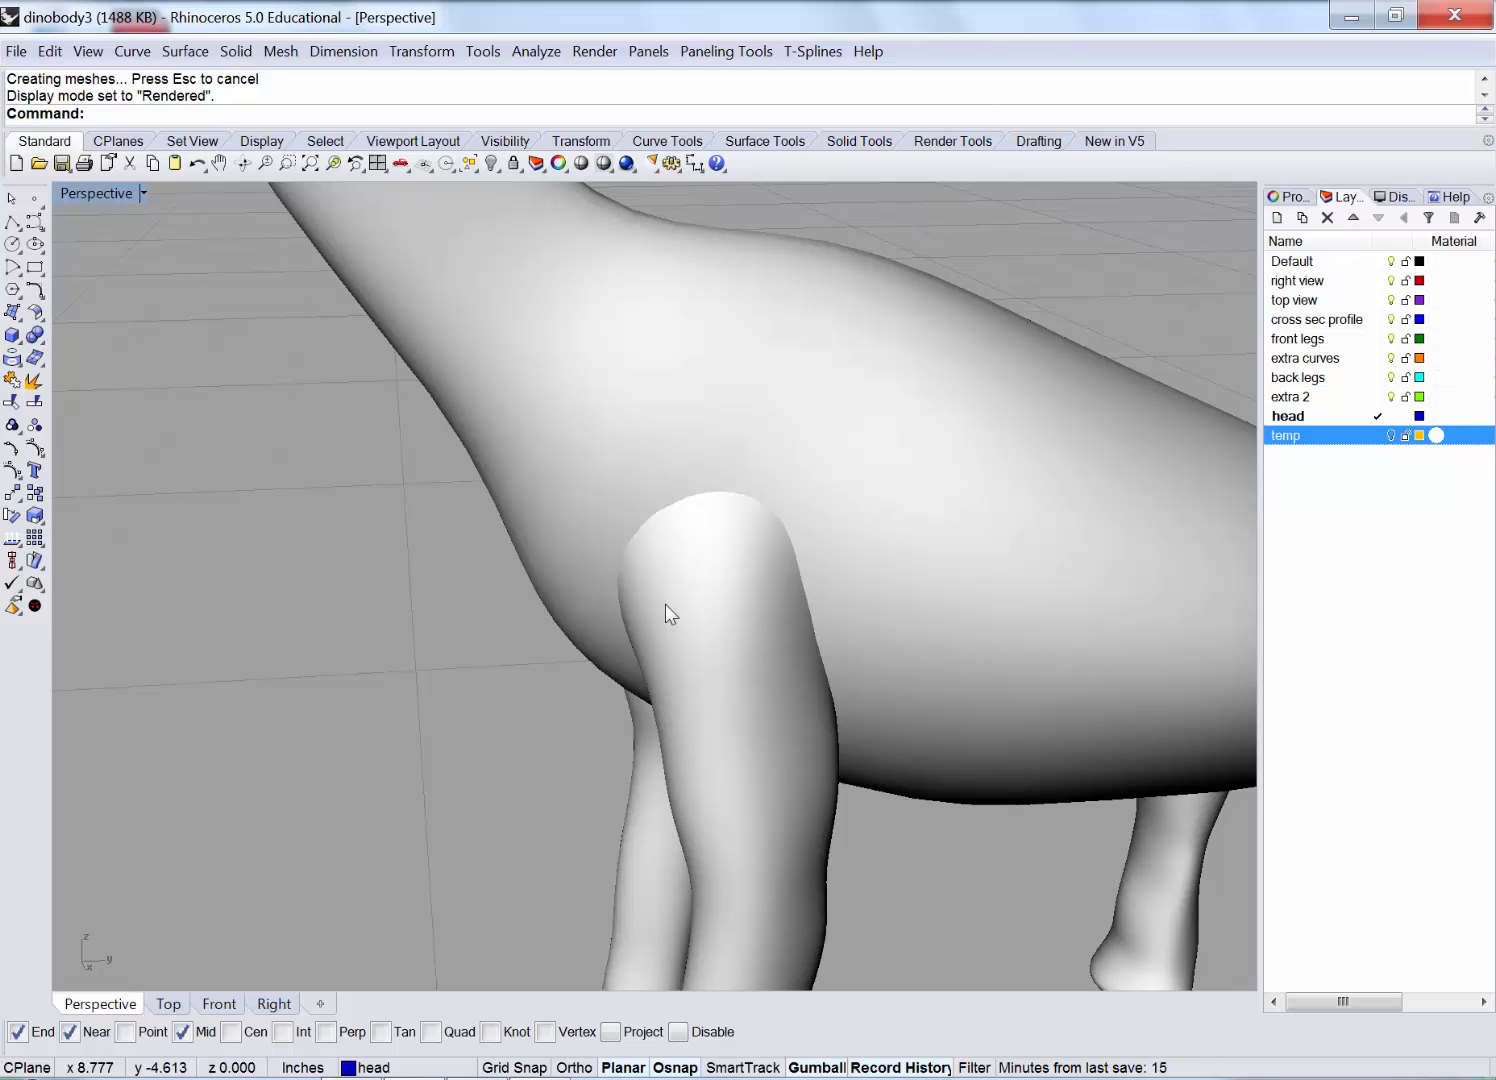
right_click_drag(626, 583, 532, 600)
scroll(674, 621, "up", 5)
scroll(533, 601, "down", 6)
scroll(806, 590, "up", 6)
right_click_drag(806, 590, 551, 563)
scroll(663, 582, "up", 5)
right_click_drag(663, 582, 761, 545)
scroll(690, 490, "down", 5)
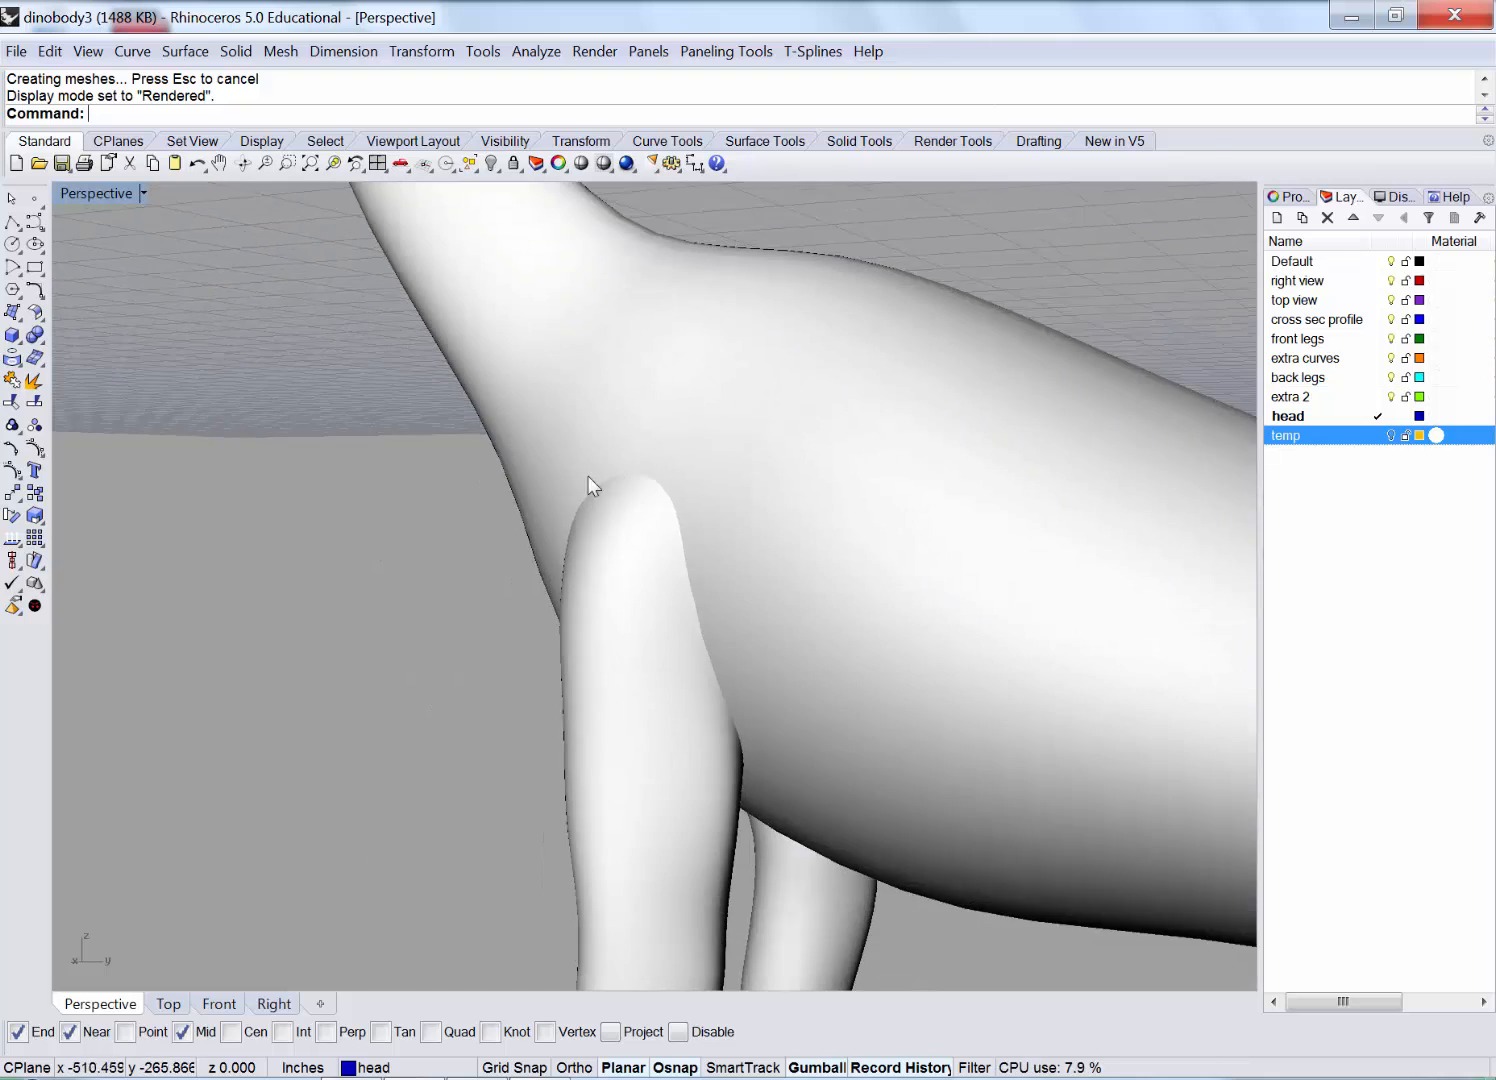
scroll(588, 476, "down", 3)
right_click_drag(584, 518, 640, 525)
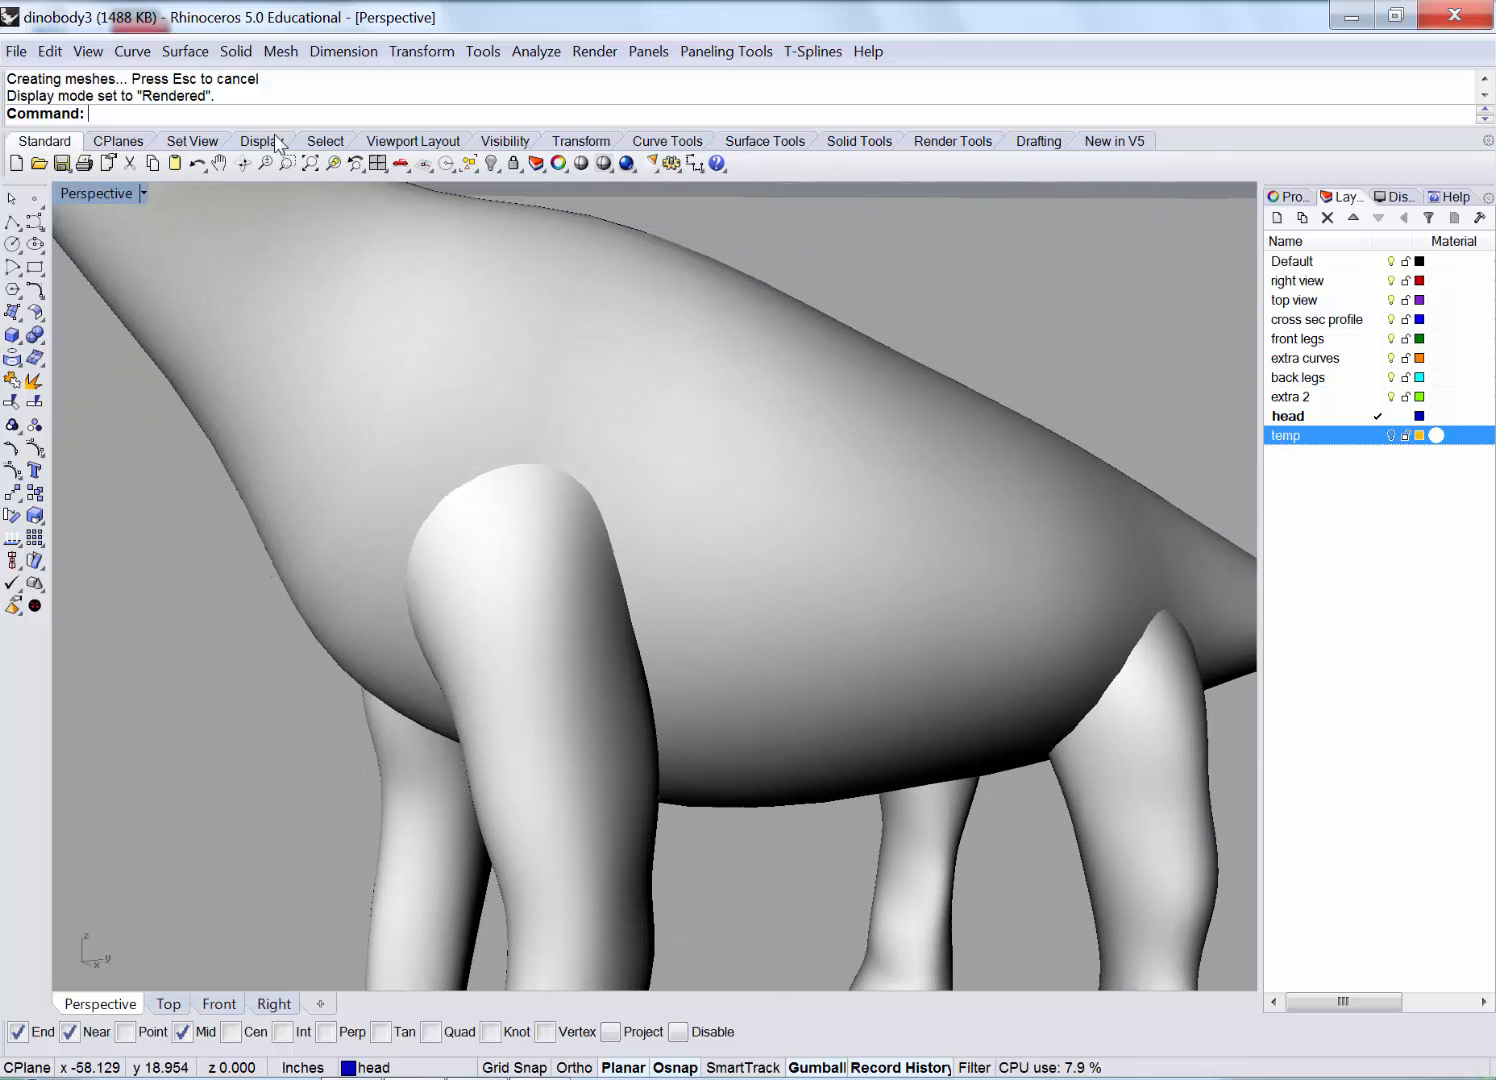
Intersect the body with the front leg to create their seam curve.
left_click(130, 52)
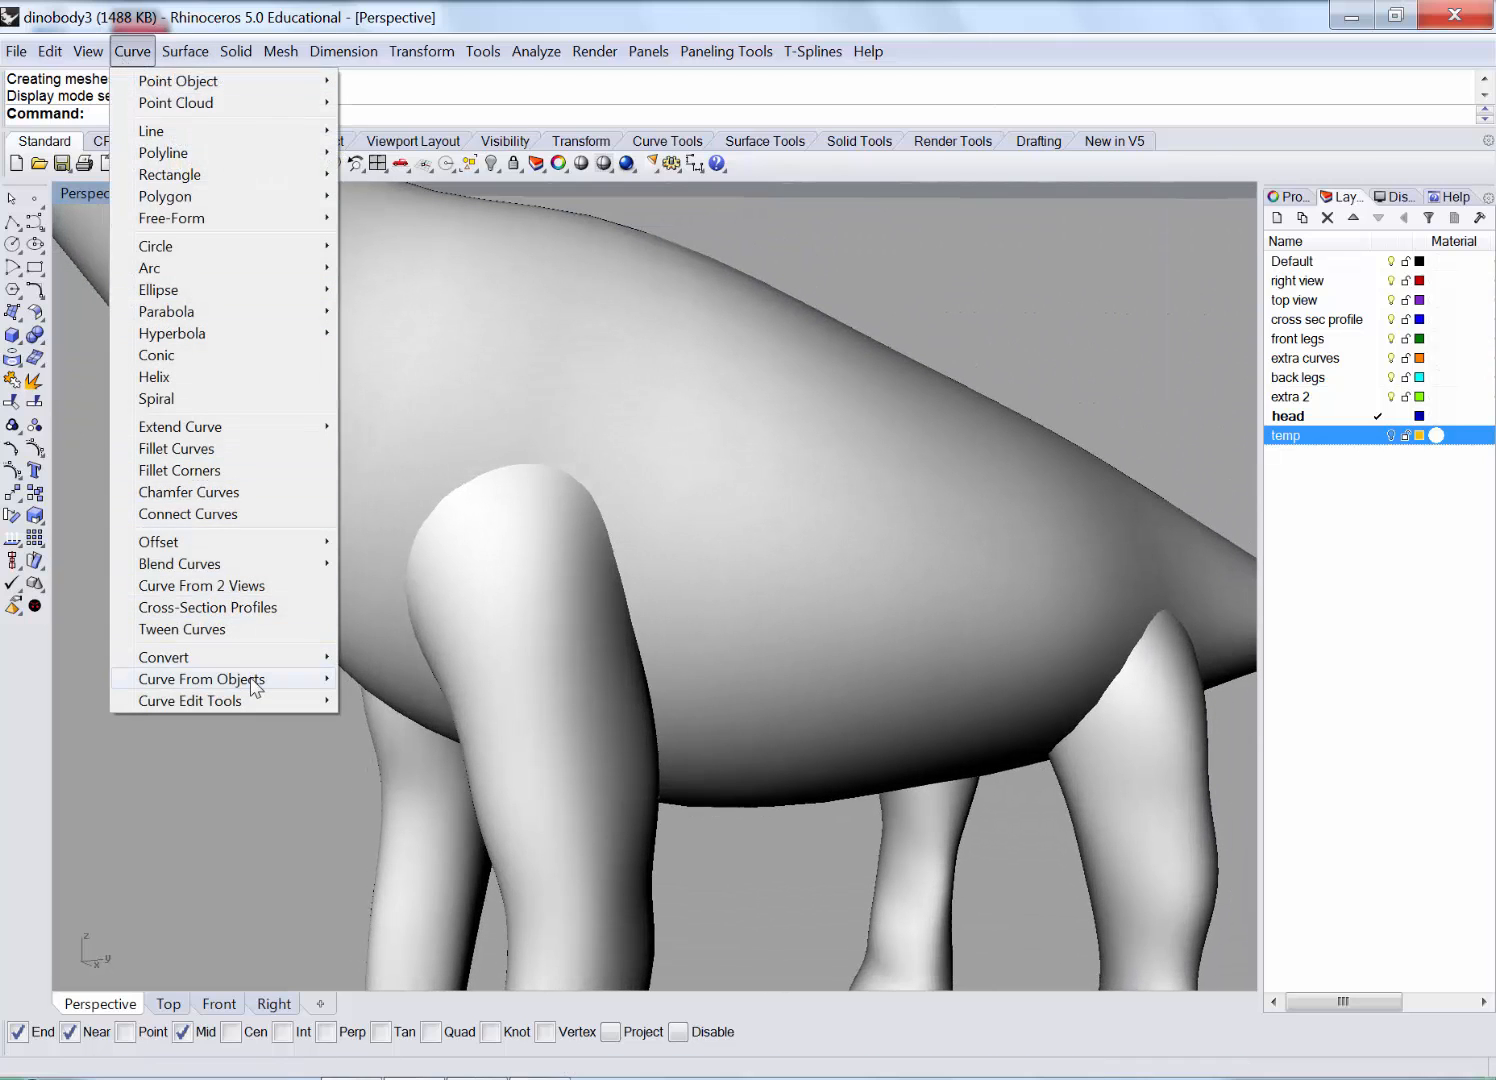
mouse_move(254, 686)
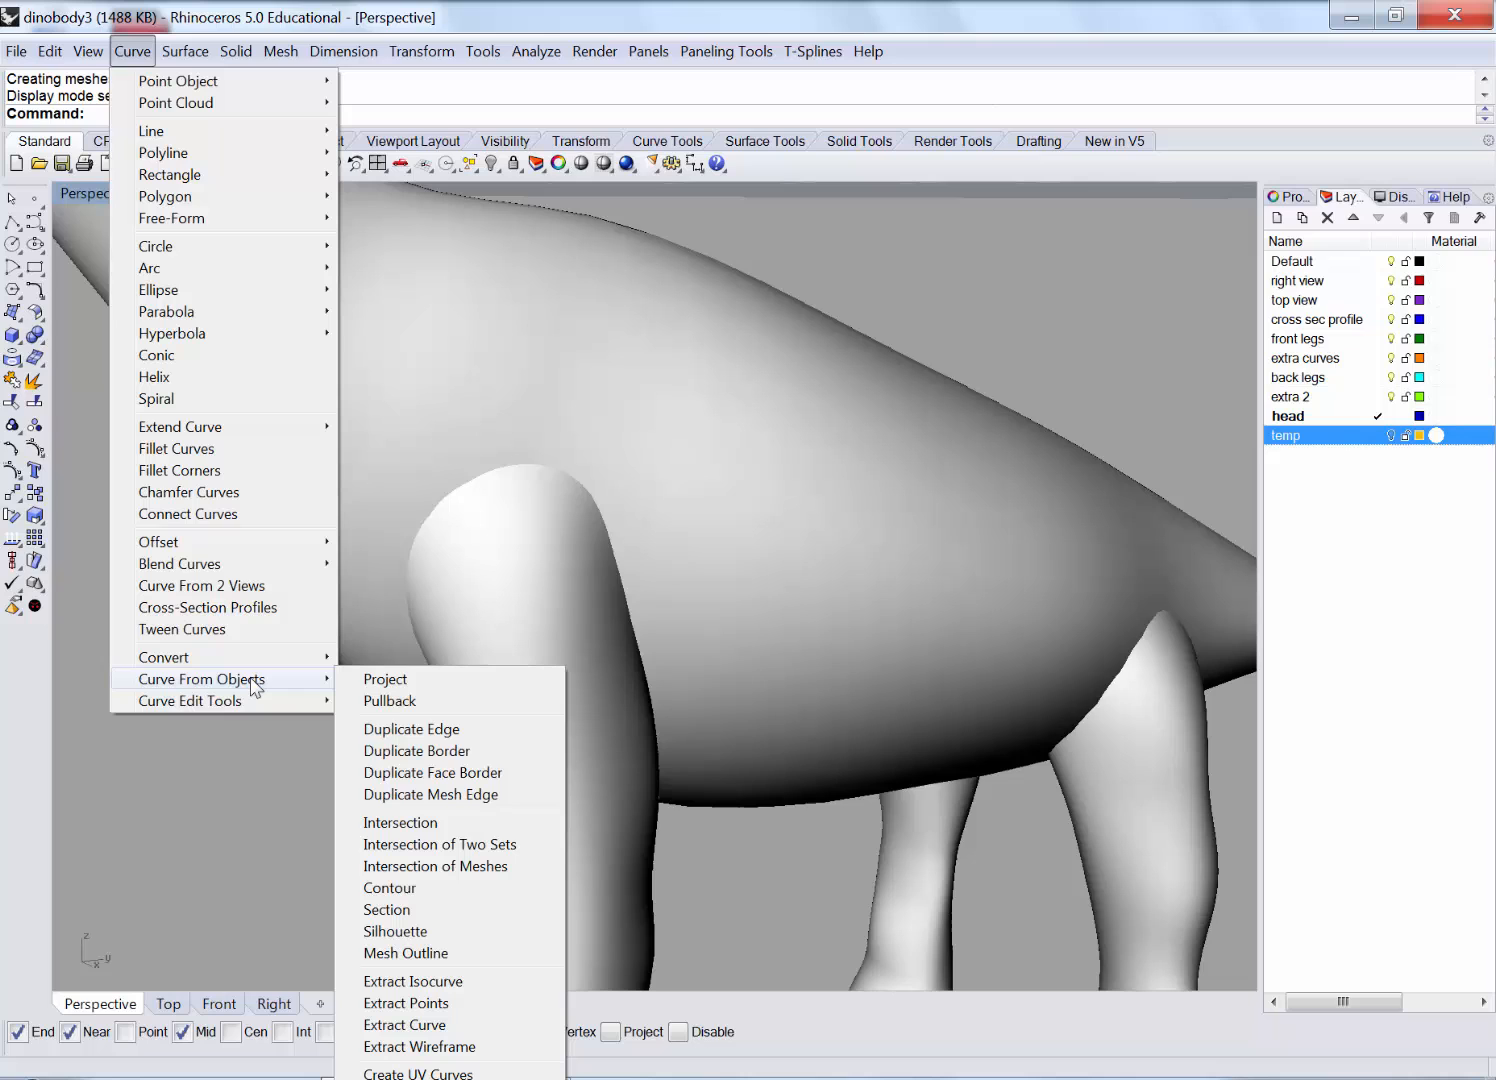
left_click(515, 849)
left_click(411, 437)
key("Return")
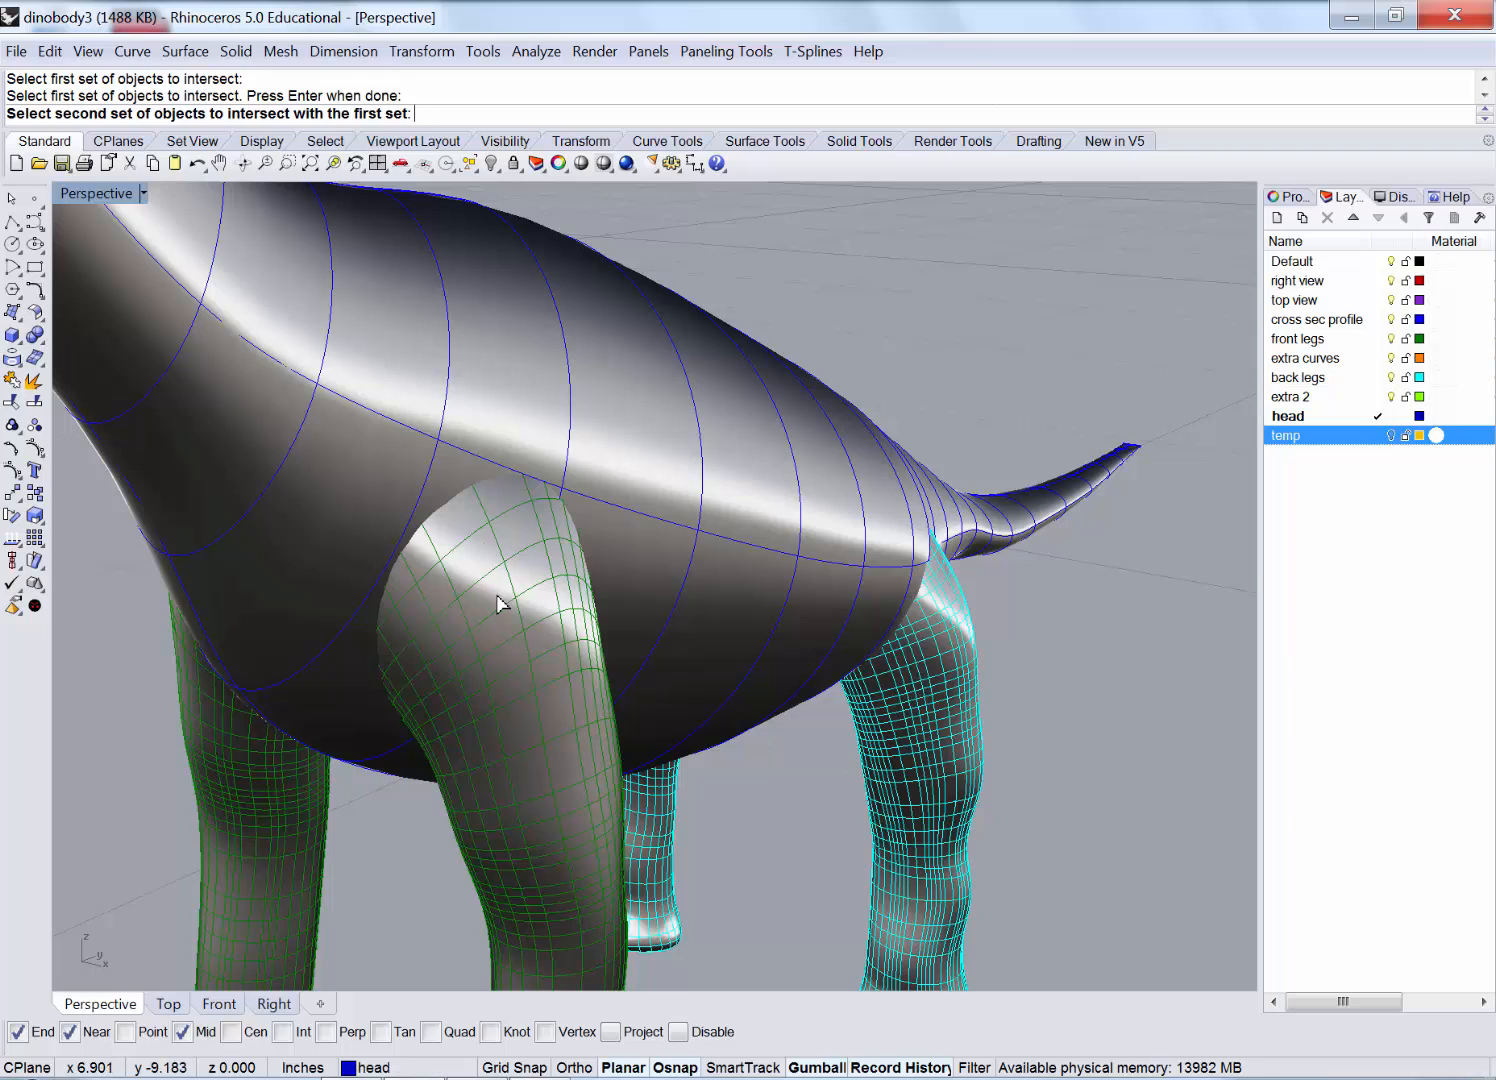
left_click(497, 603)
key("Return")
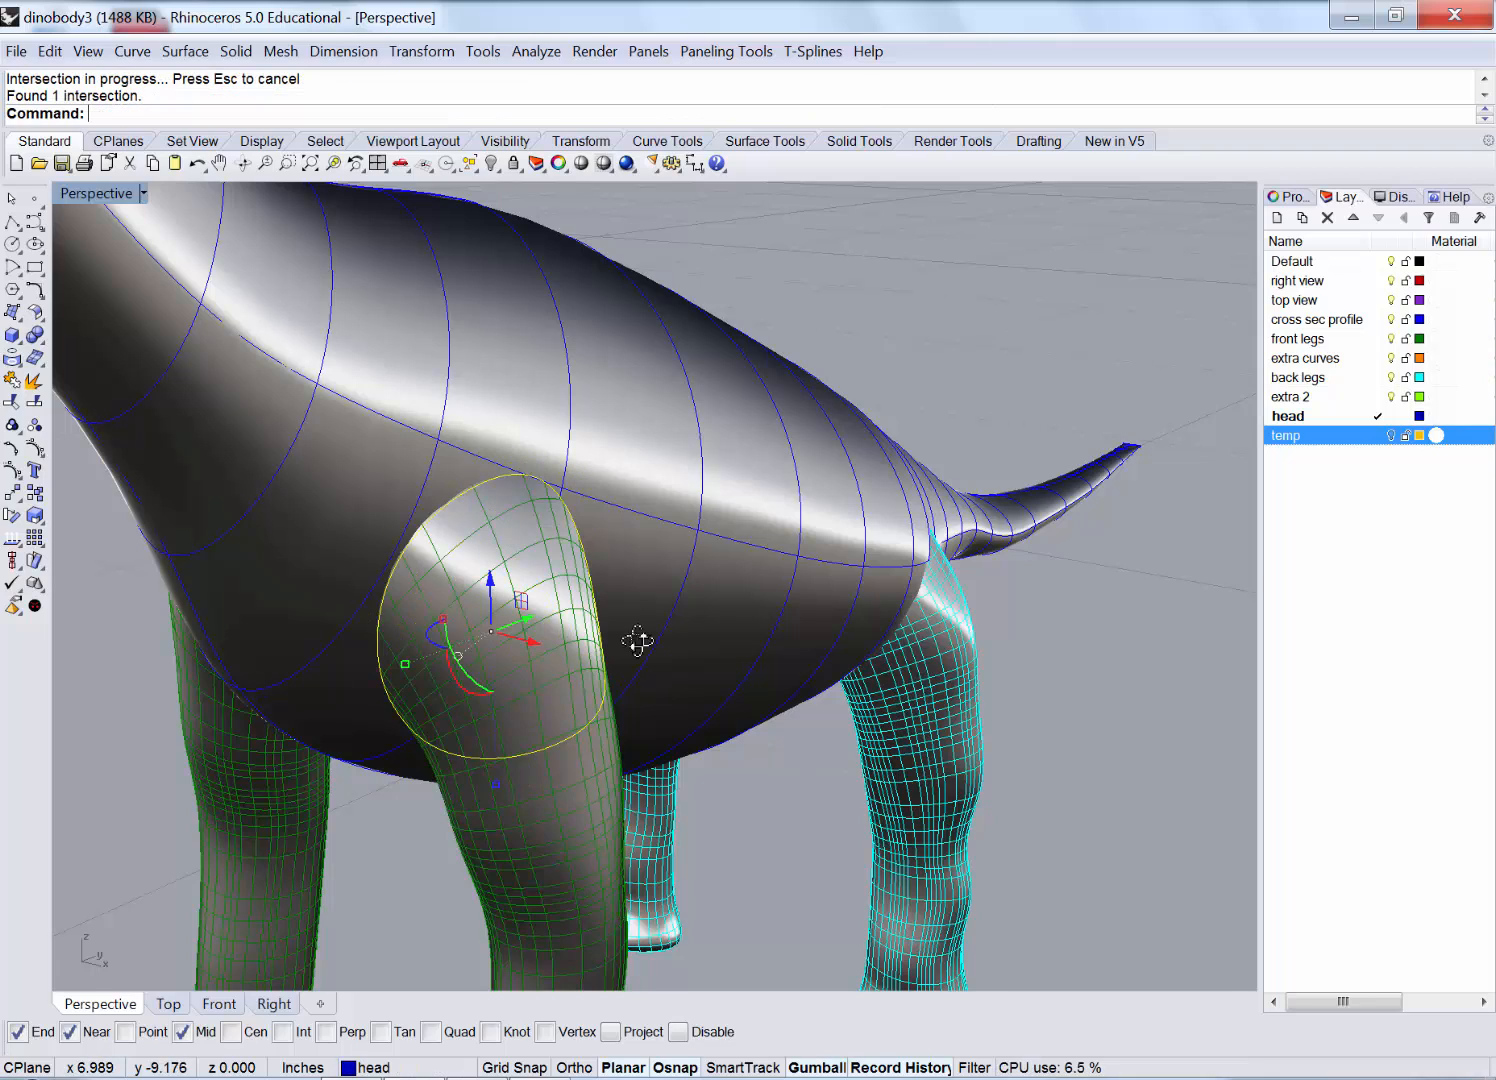
Orbit in close around the front leg to inspect the new intersection curve.
right_click_drag(637, 641, 489, 453)
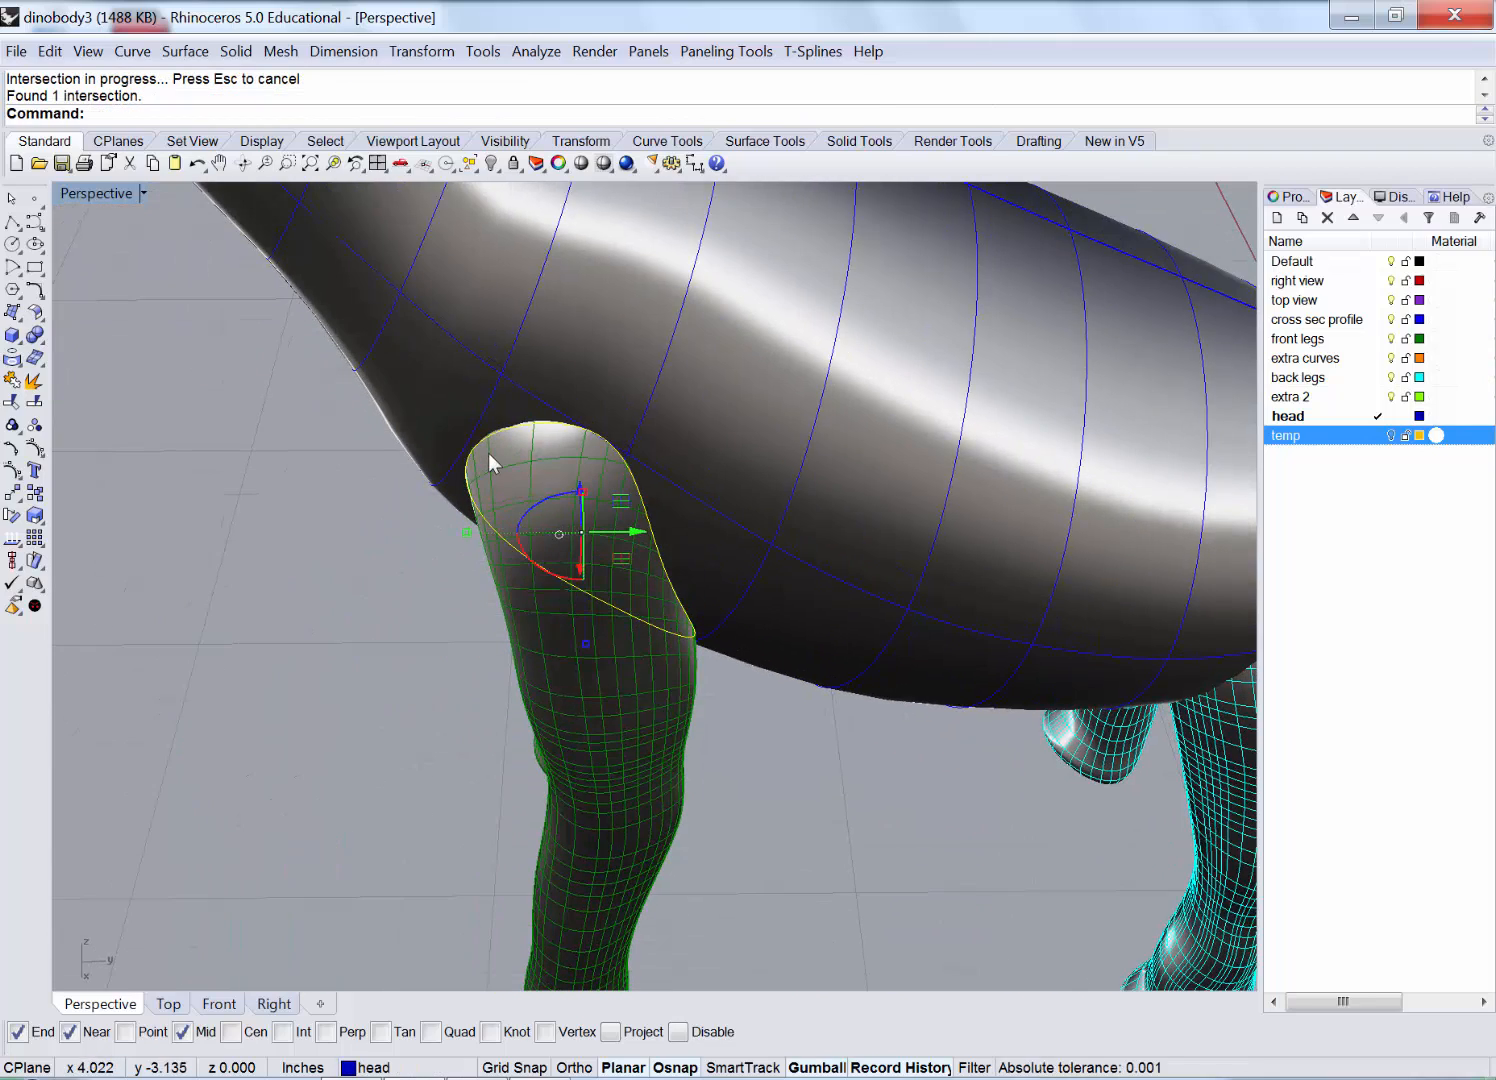
scroll(489, 455, "up", 3)
right_click_drag(508, 576, 547, 377)
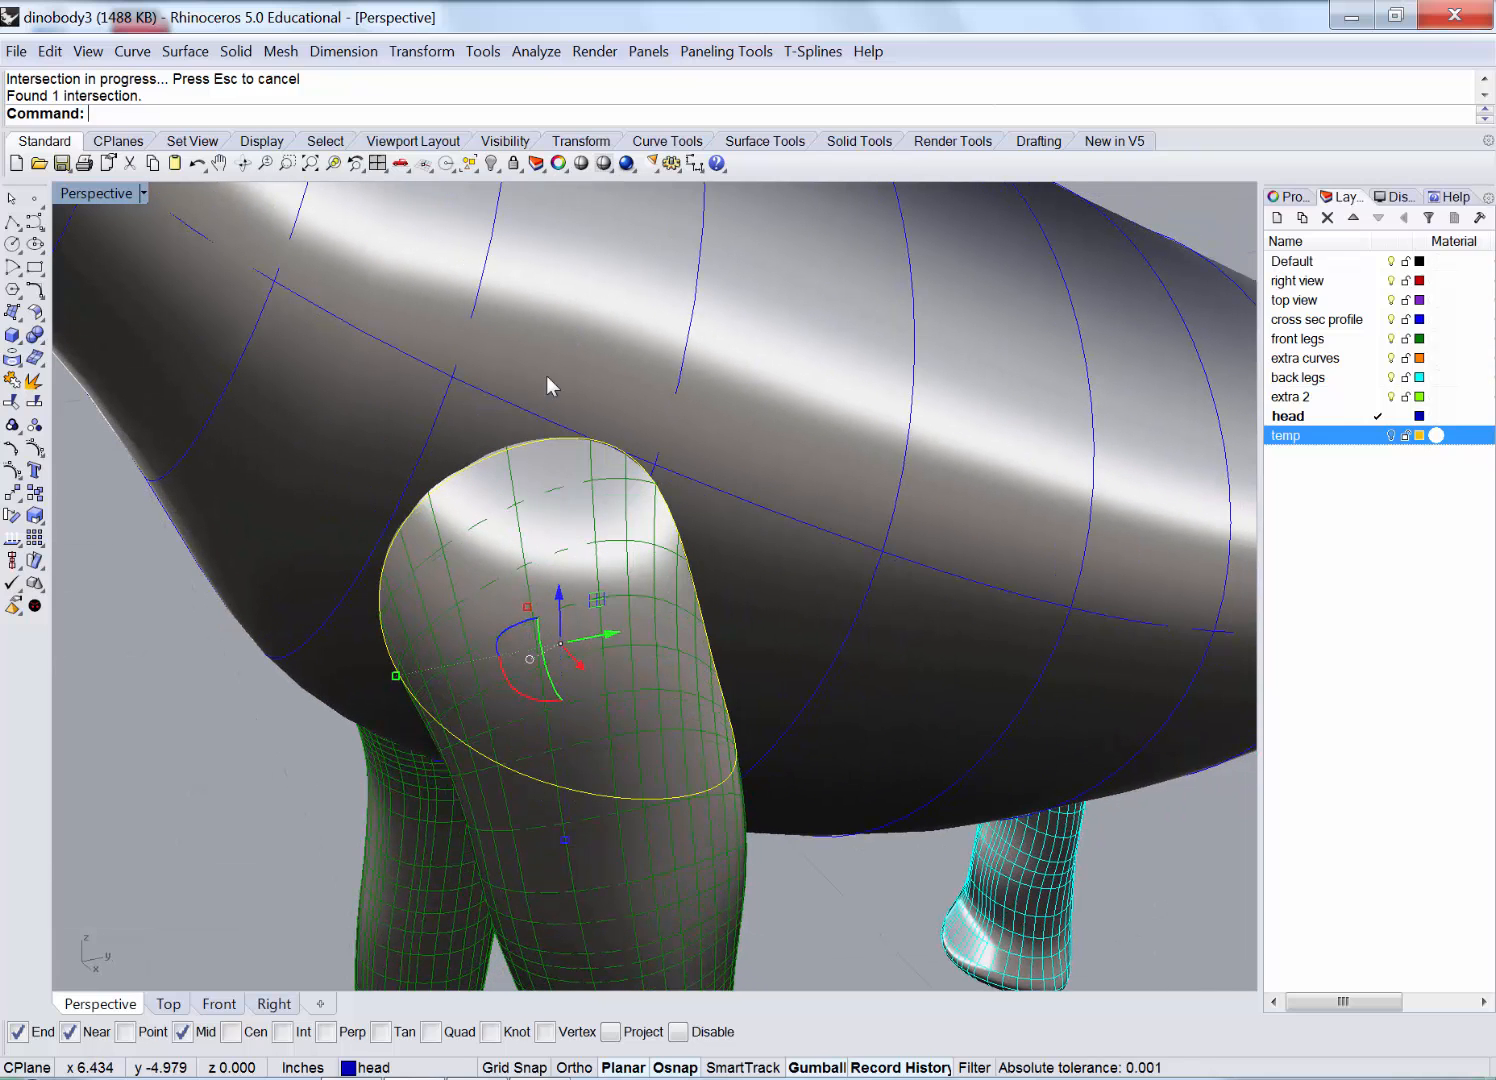
left_click(235, 52)
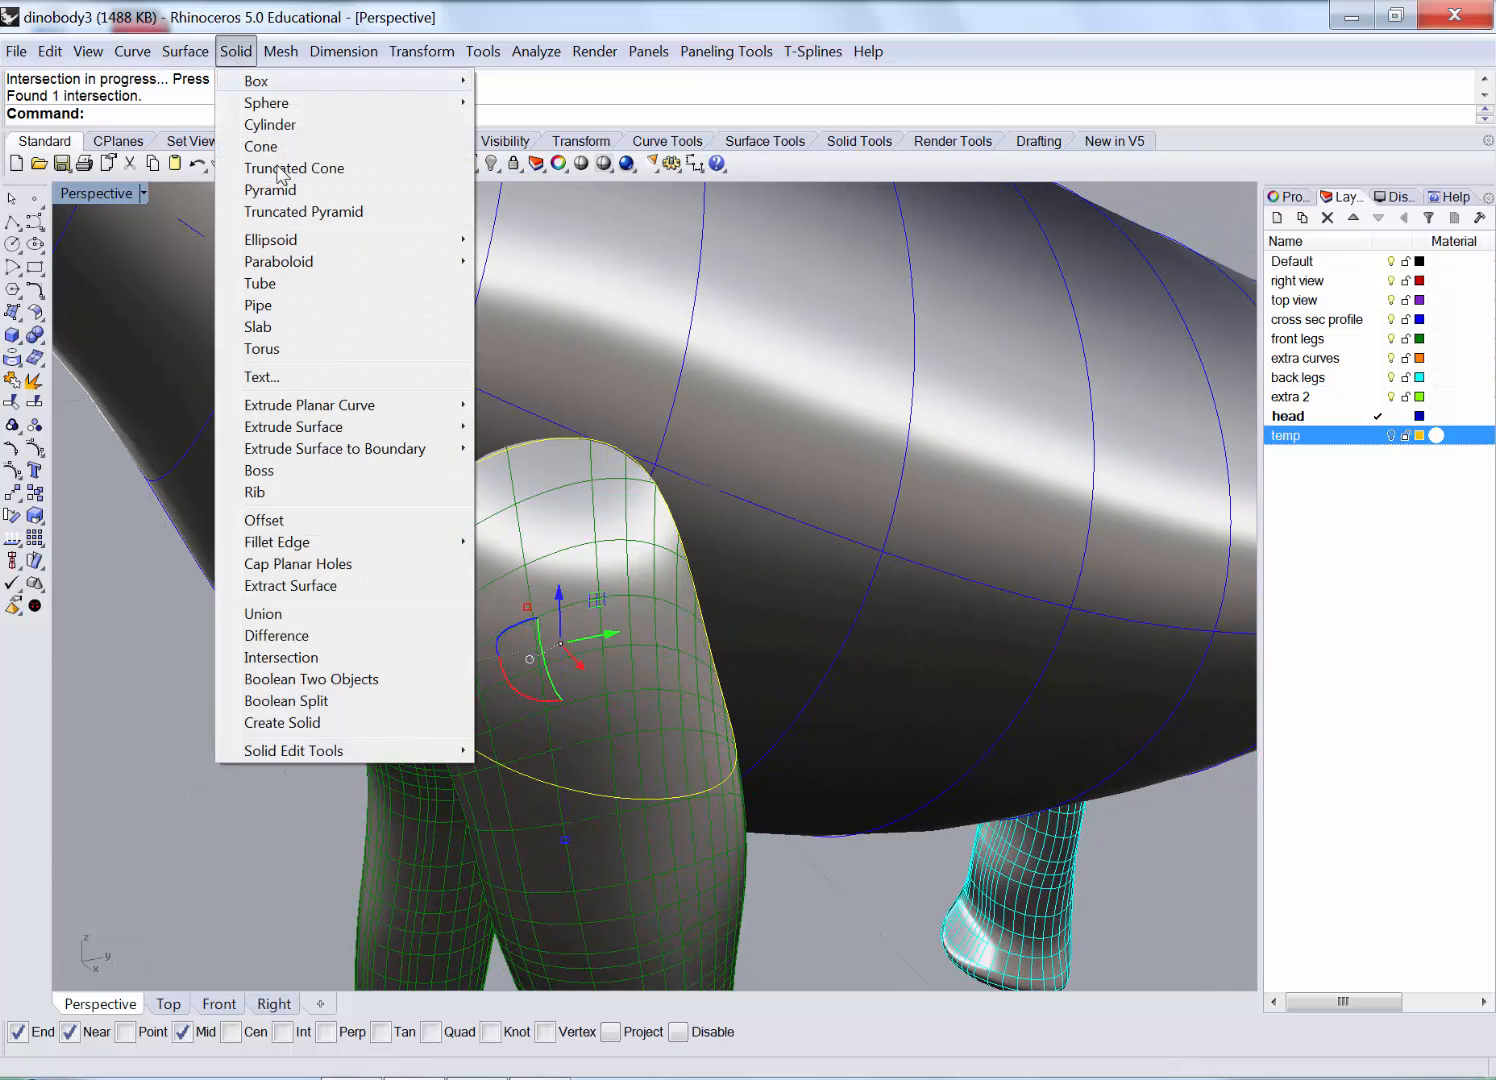
Pipe the front leg's intersection curve with a single small radius.
left_click(316, 306)
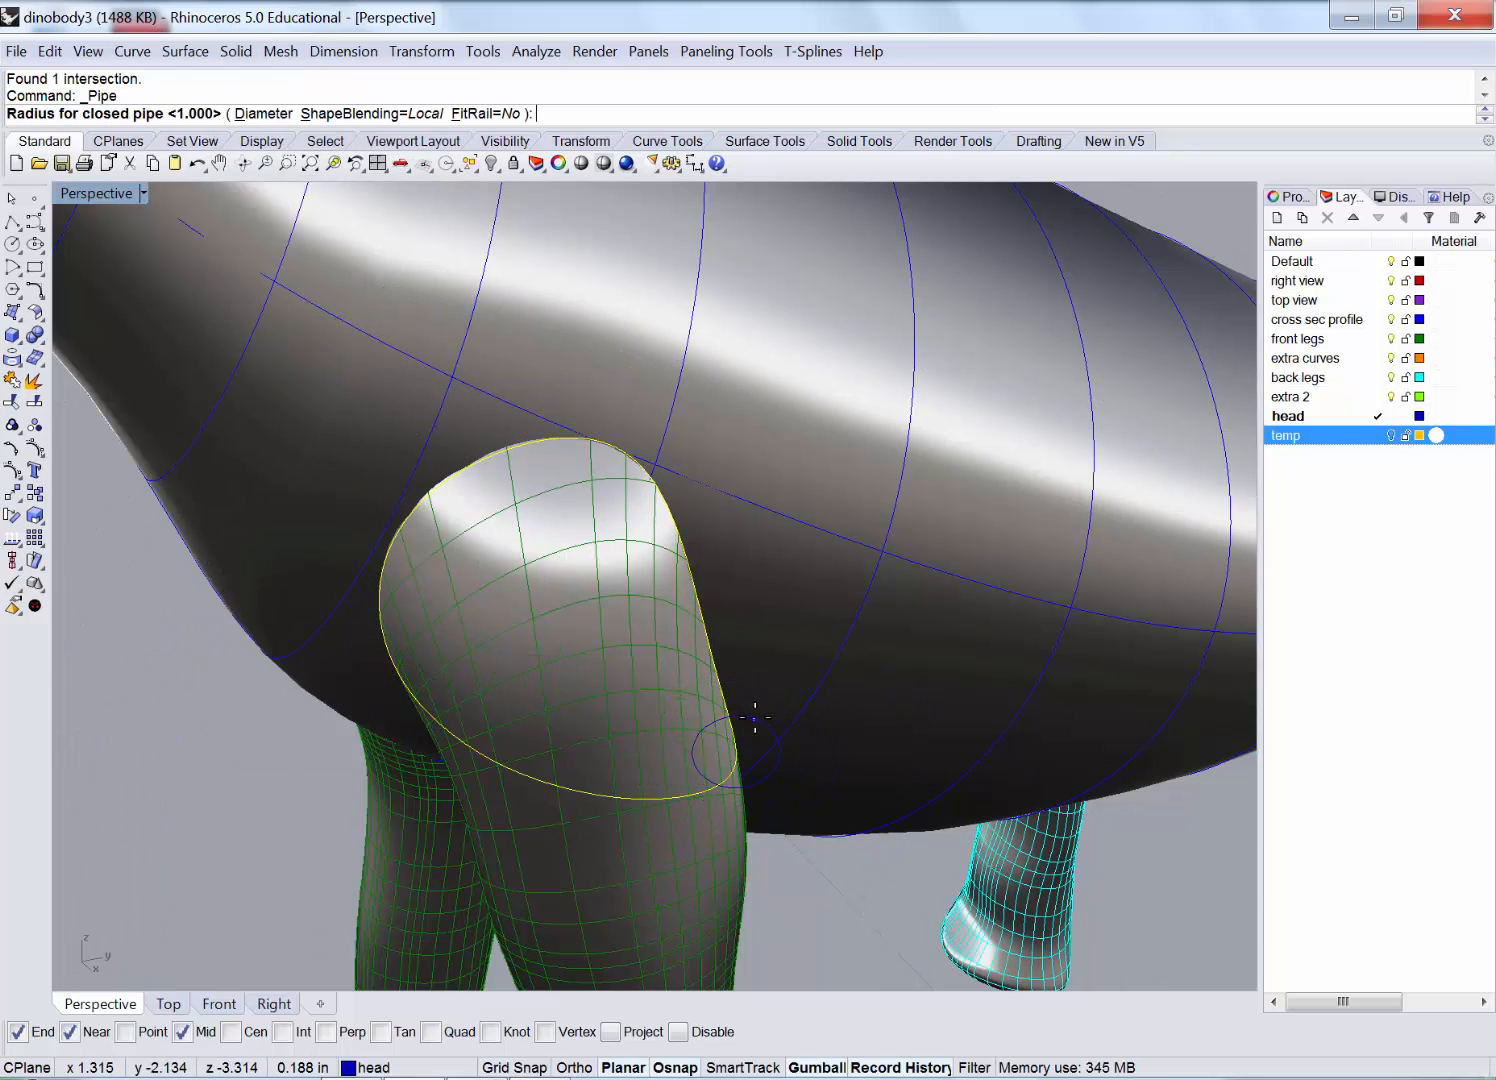
scroll(750, 722, "up", 3)
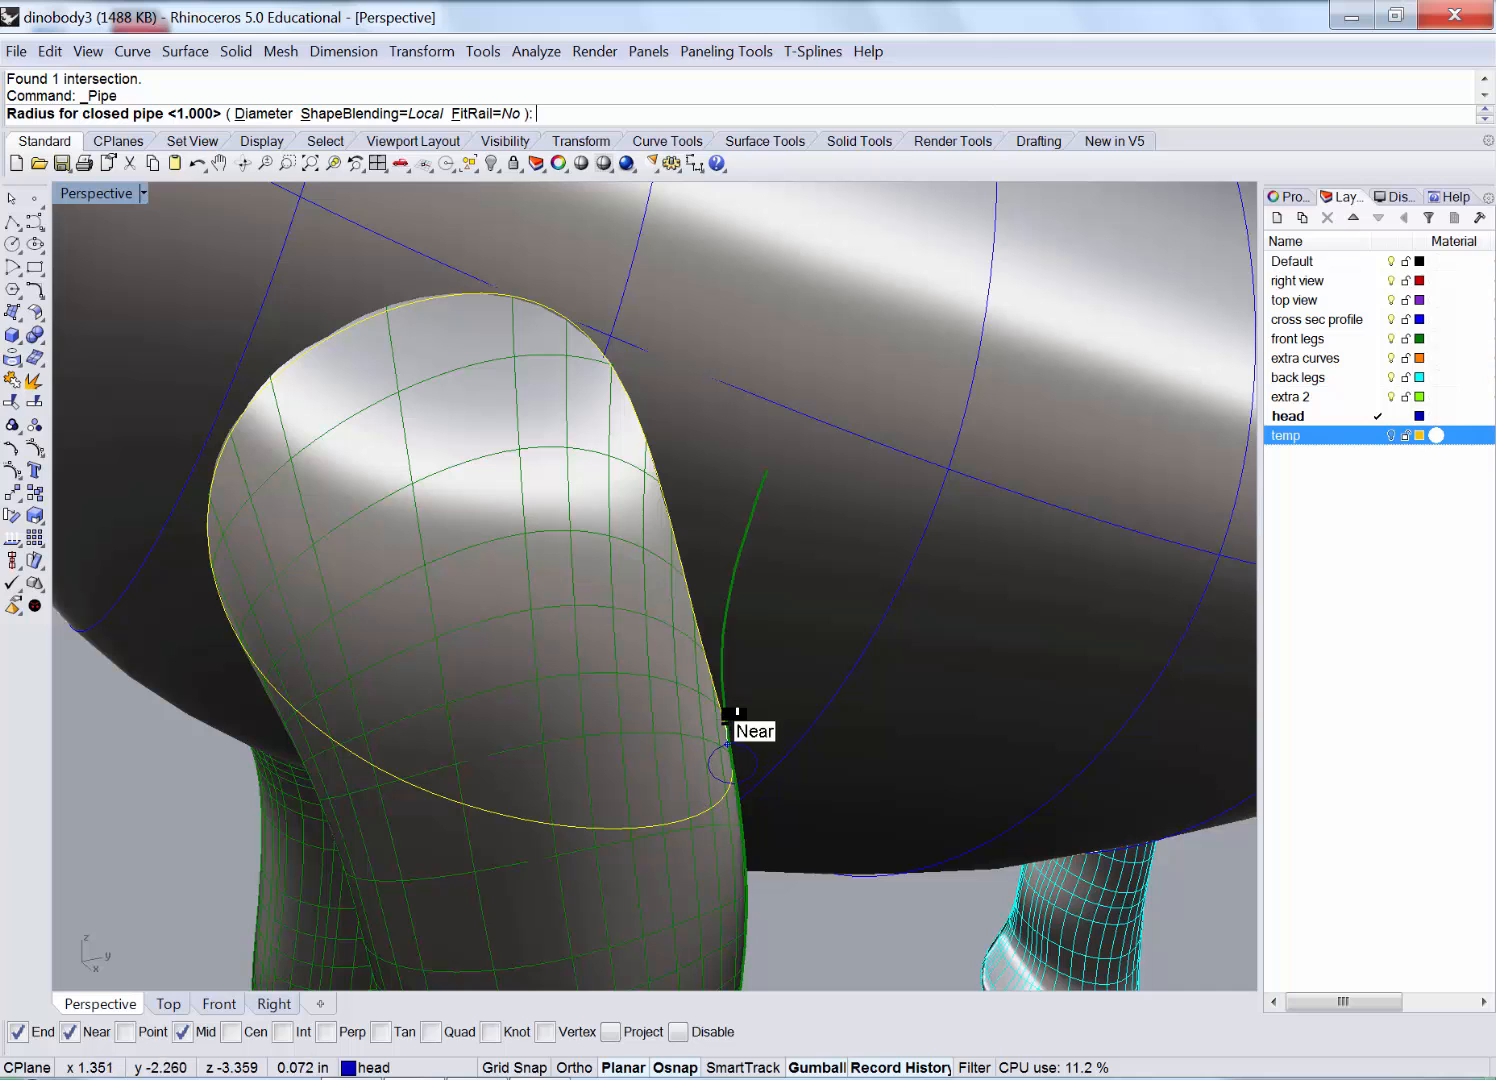
left_click(755, 720)
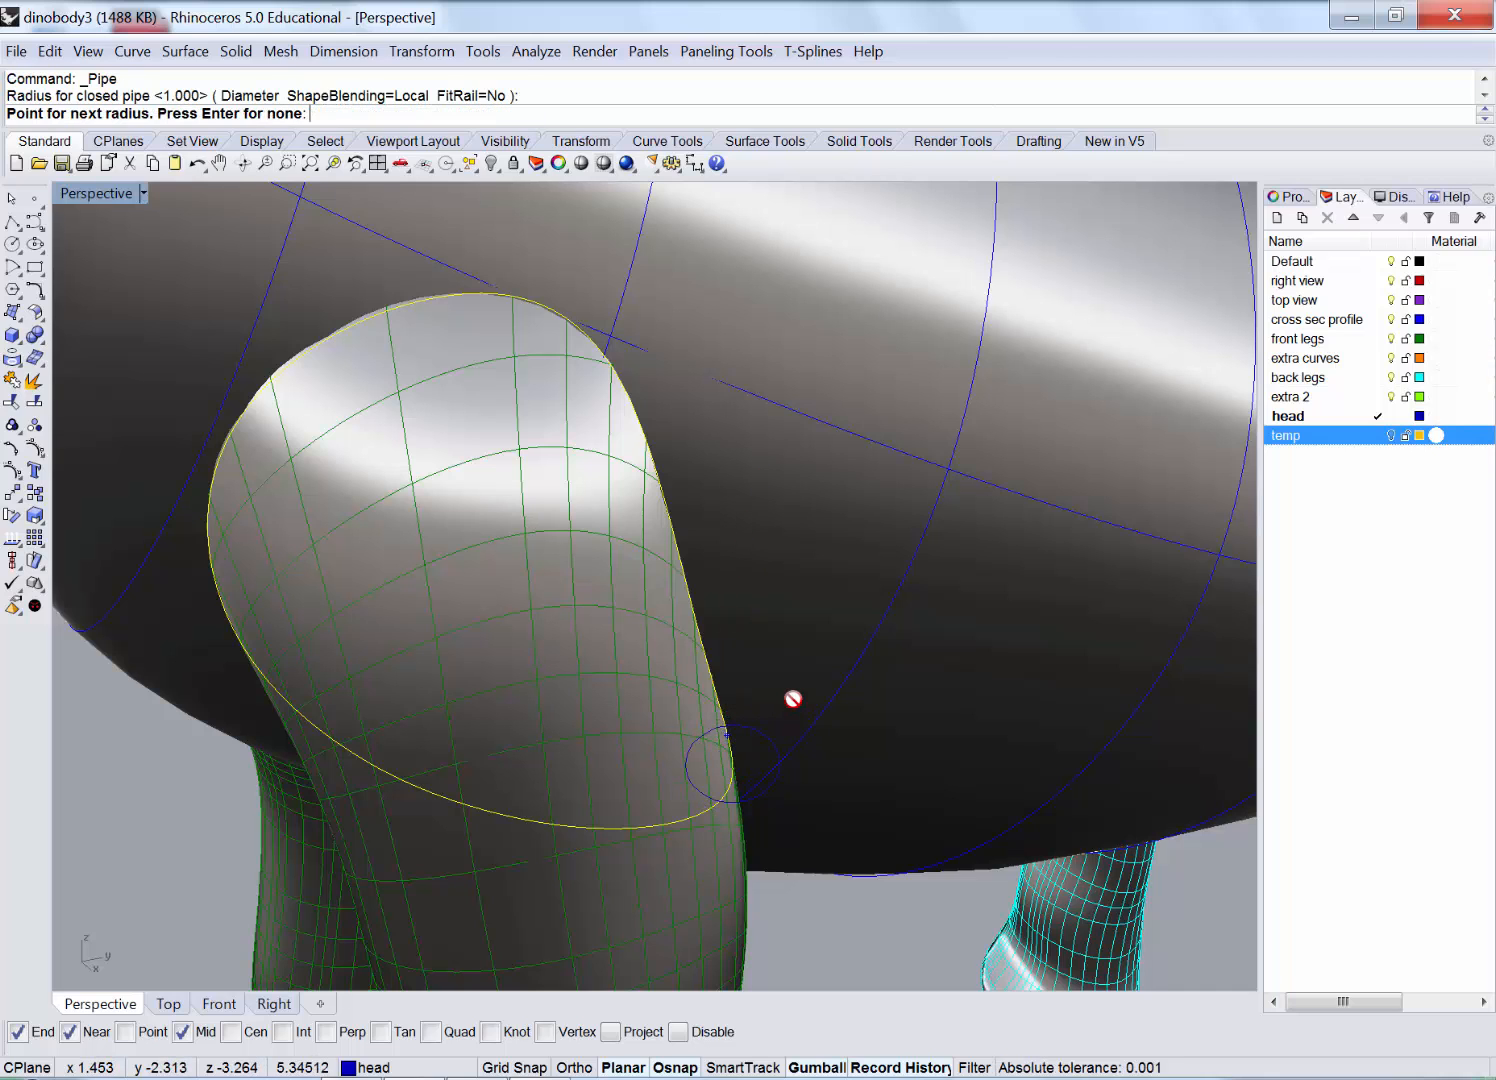
key("Return")
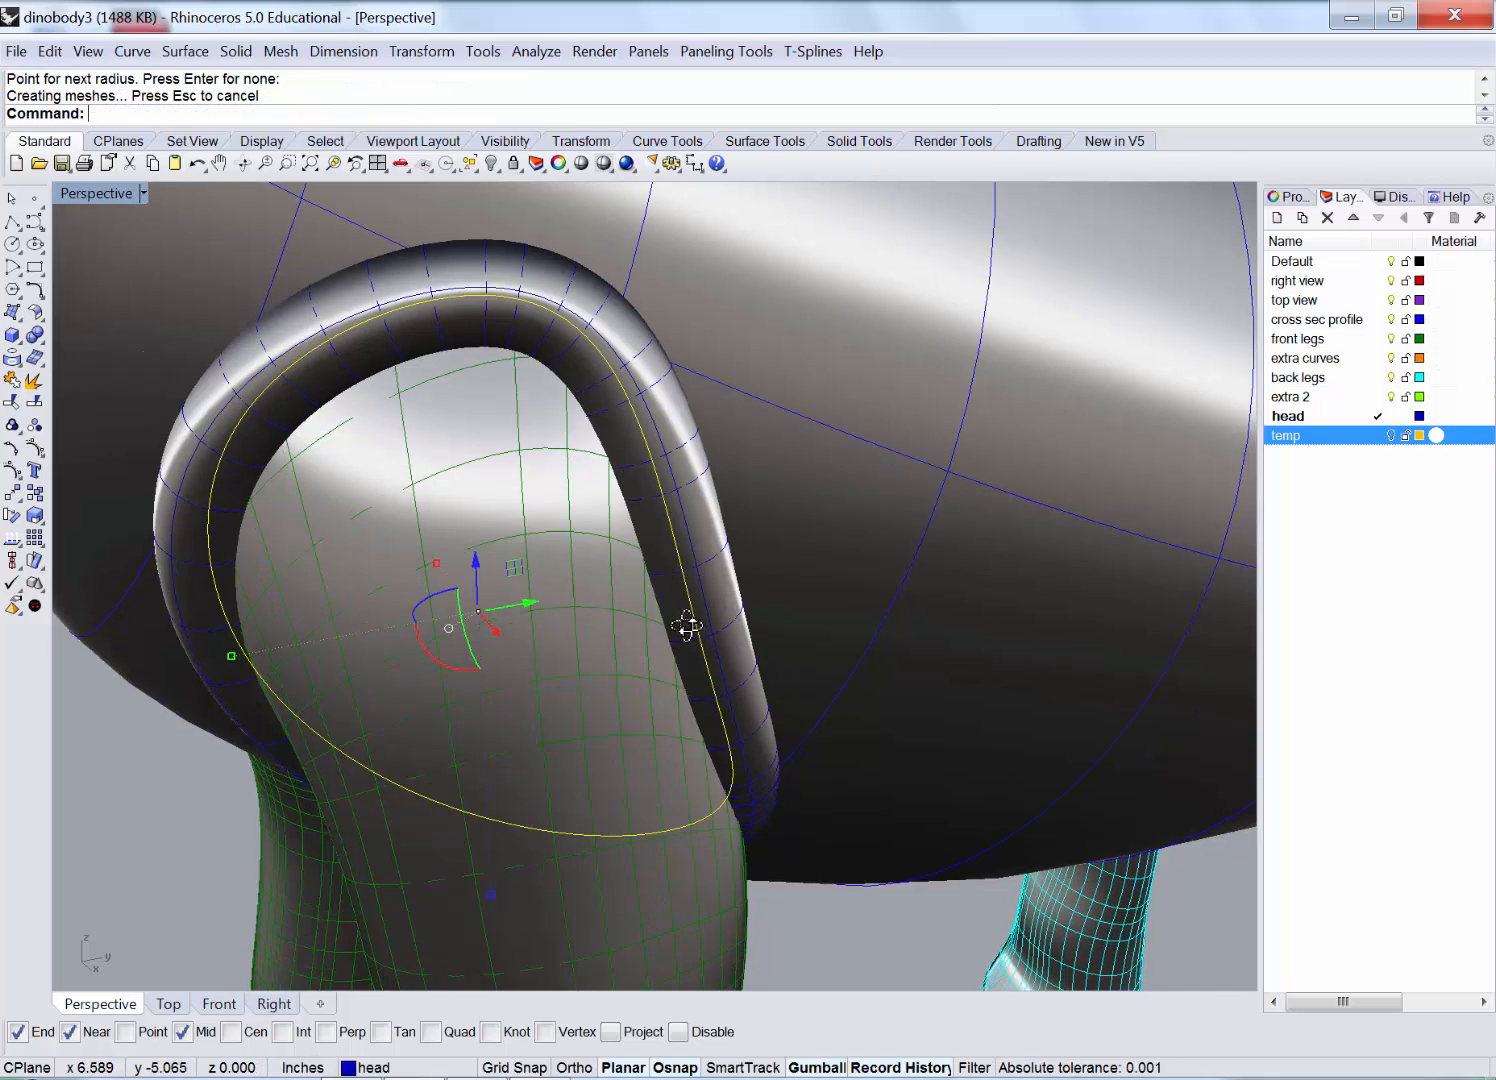
right_click_drag(687, 625, 530, 545)
scroll(491, 480, "down", 4)
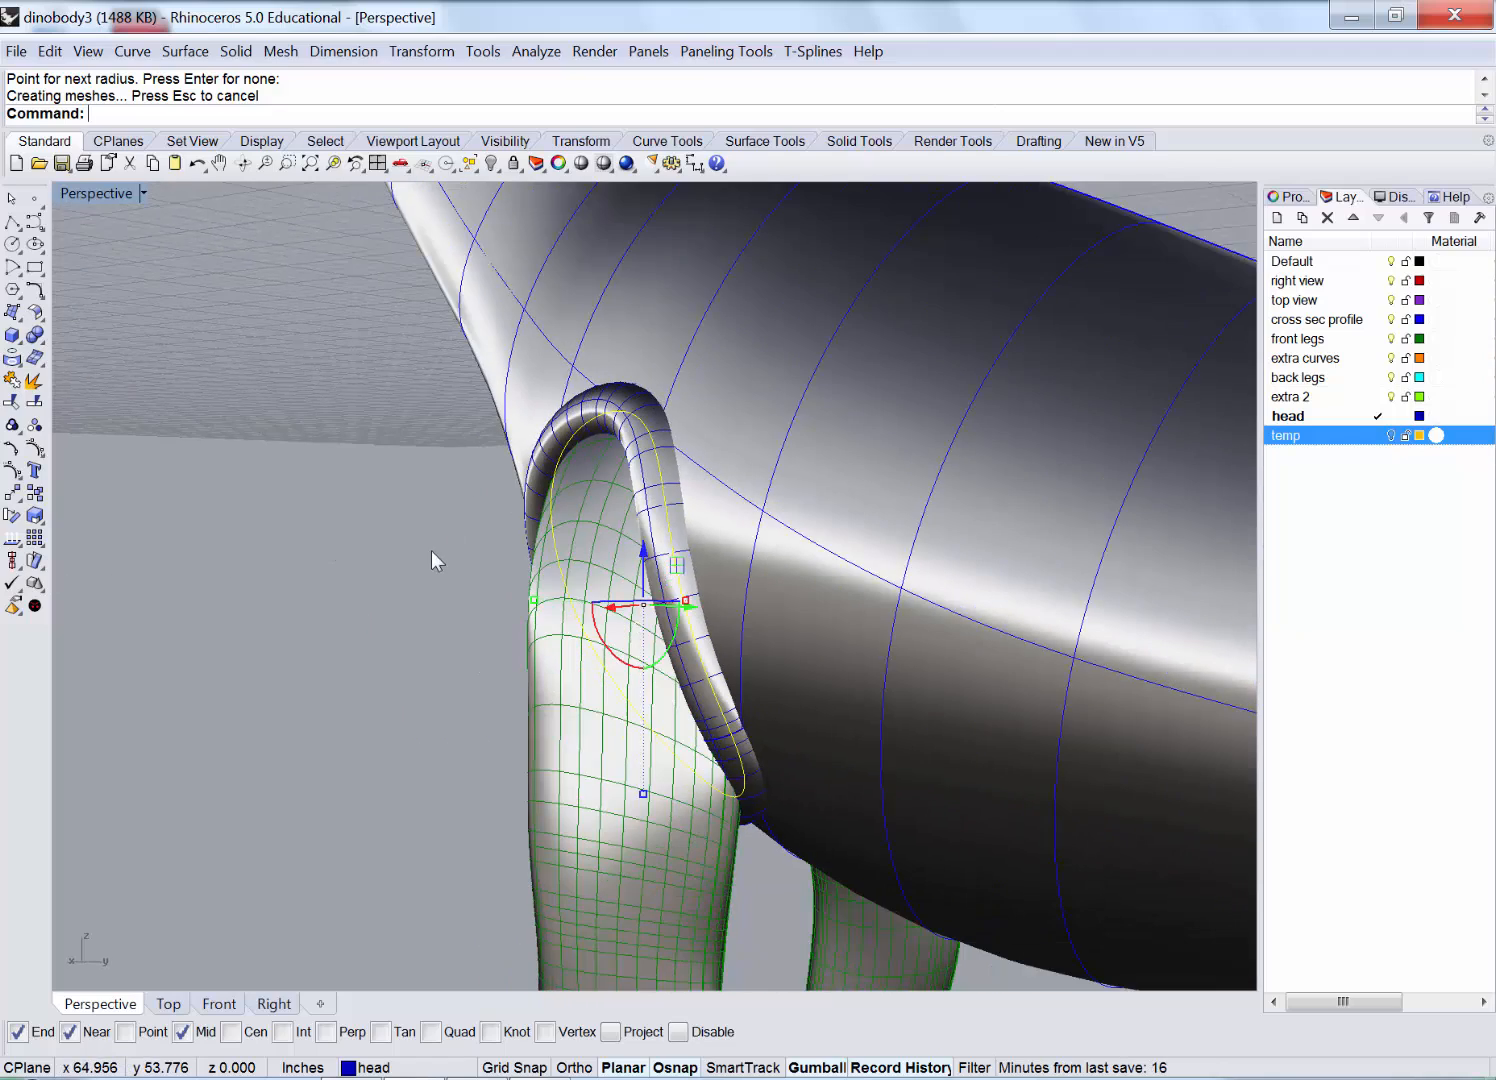
right_click_drag(432, 553, 596, 600)
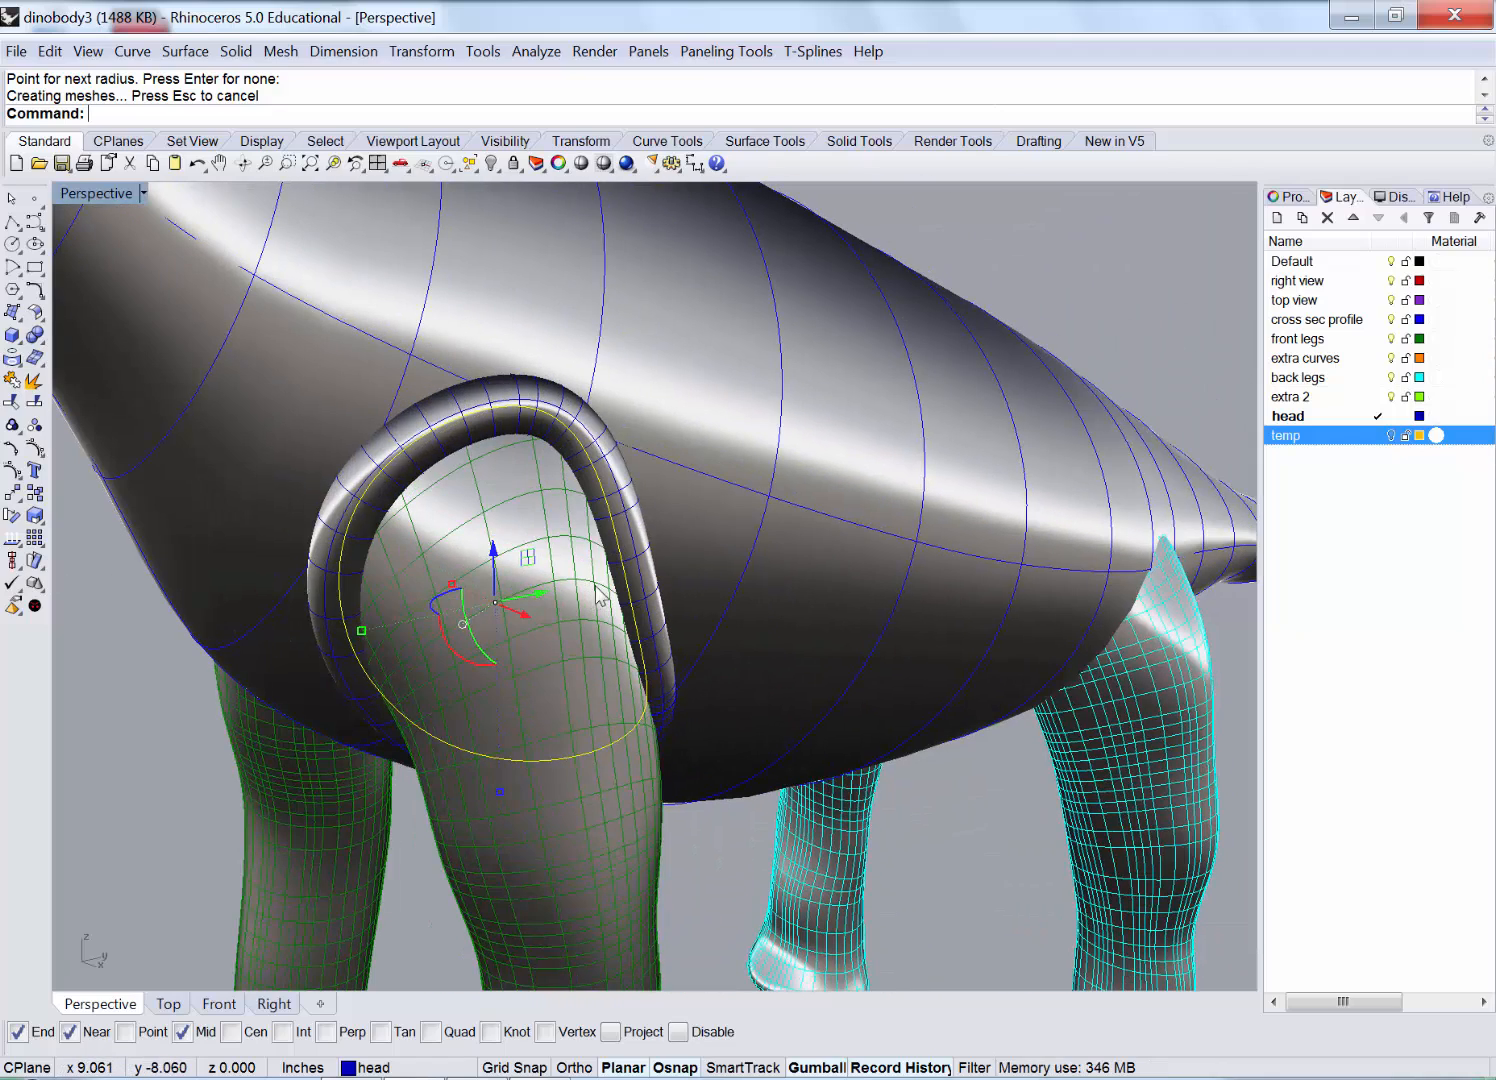
Deselect the pipe and curve and start the Split command.
key("Escape")
scroll(338, 670, "up", 2)
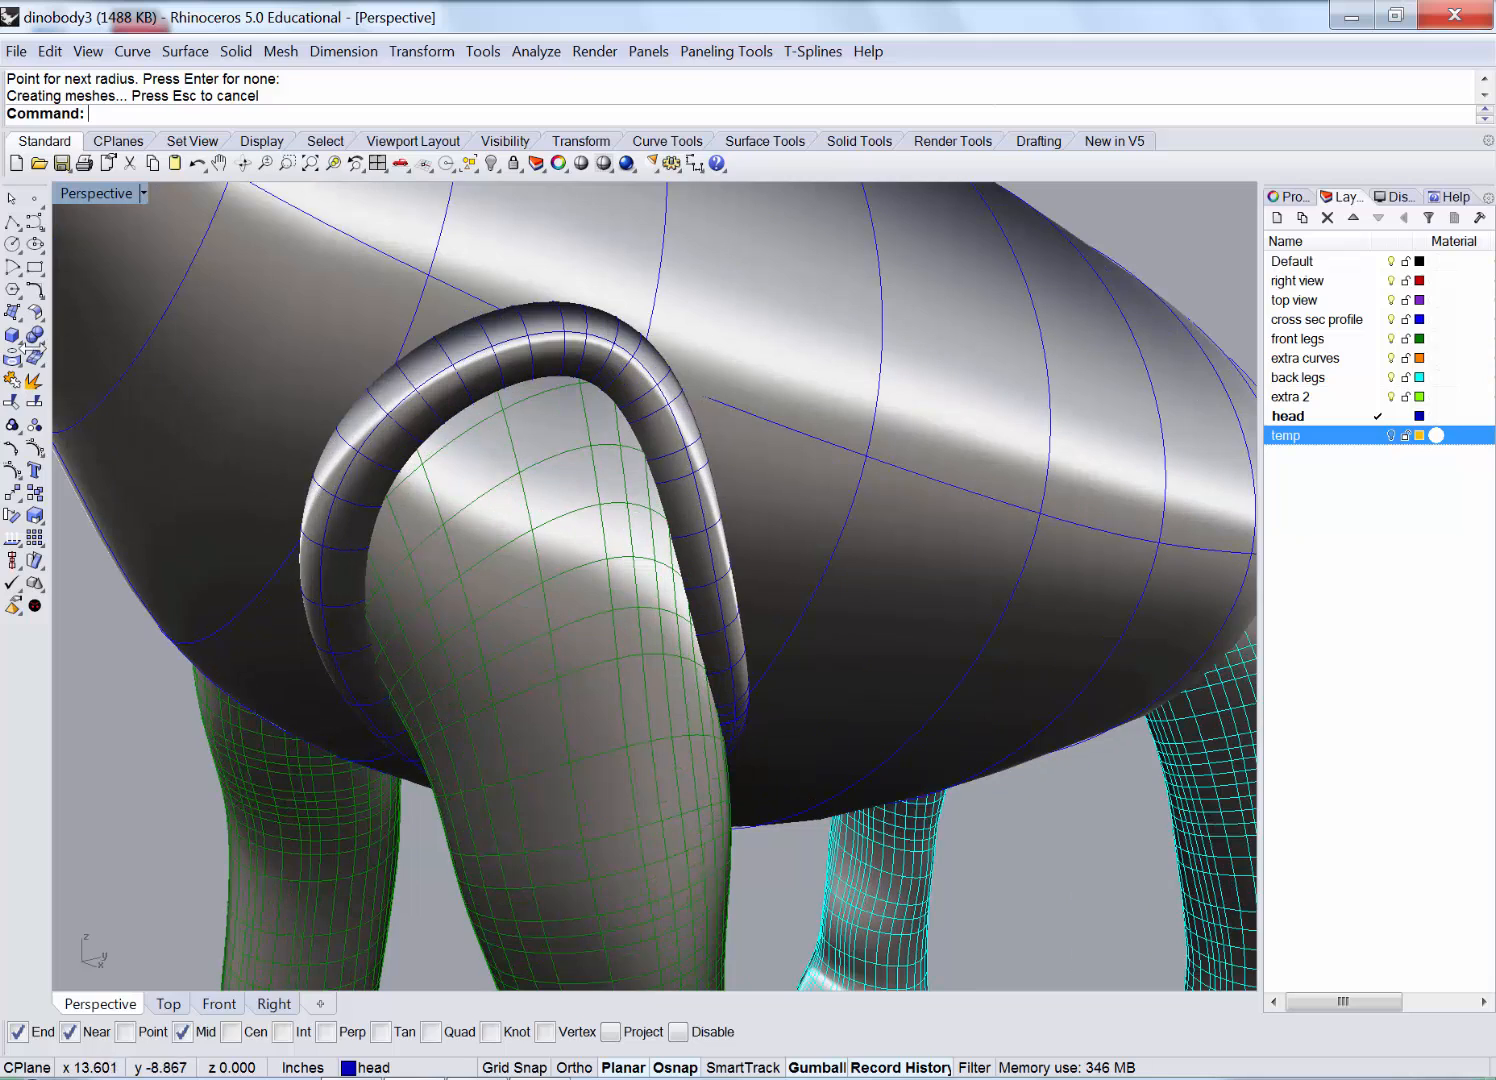
left_click(37, 404)
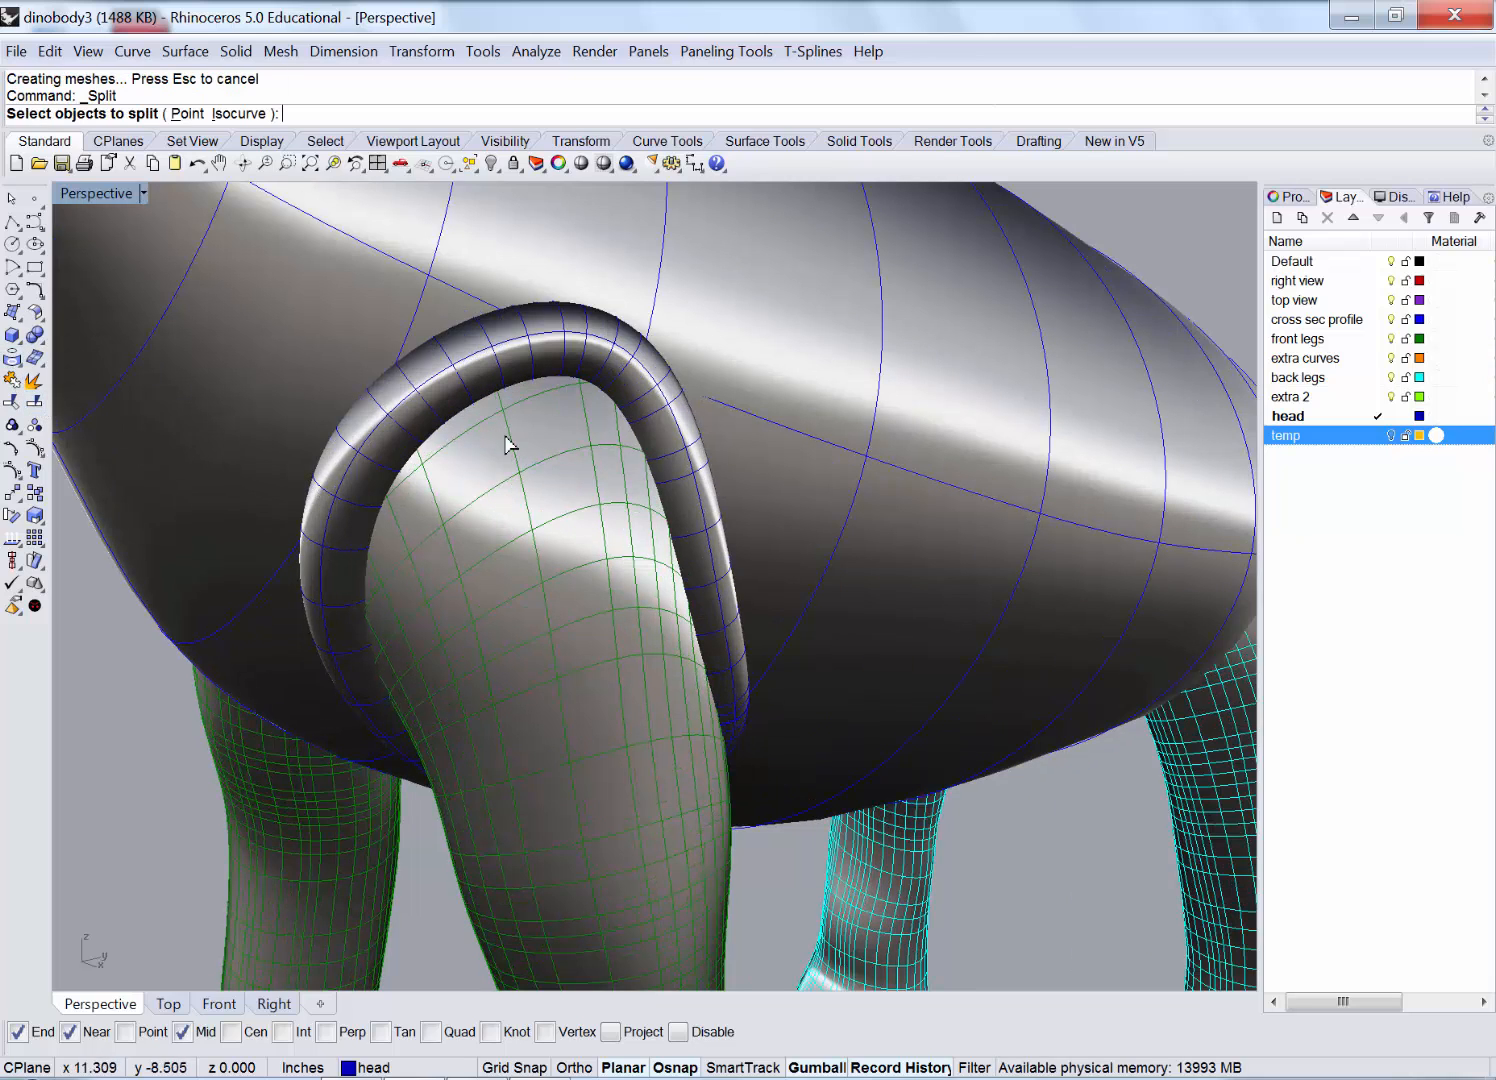
Split the body and the front leg using the pipe as the cutter.
left_click(810, 376)
left_click(658, 728)
key("Return")
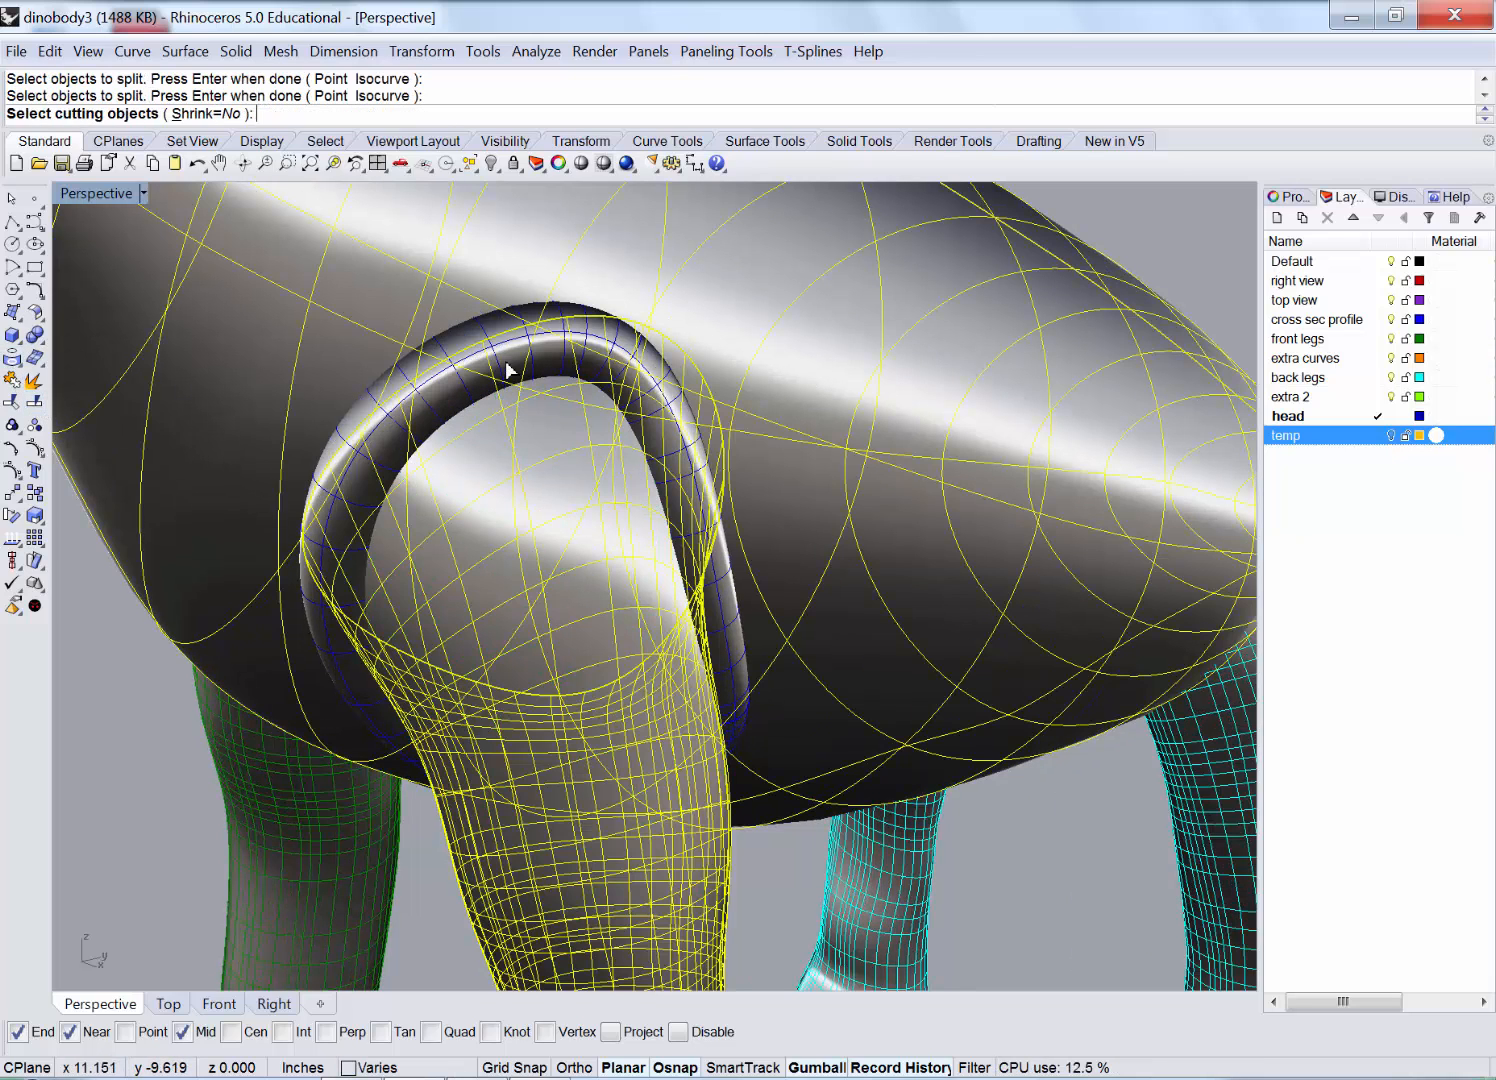
left_click(467, 345)
key("Return")
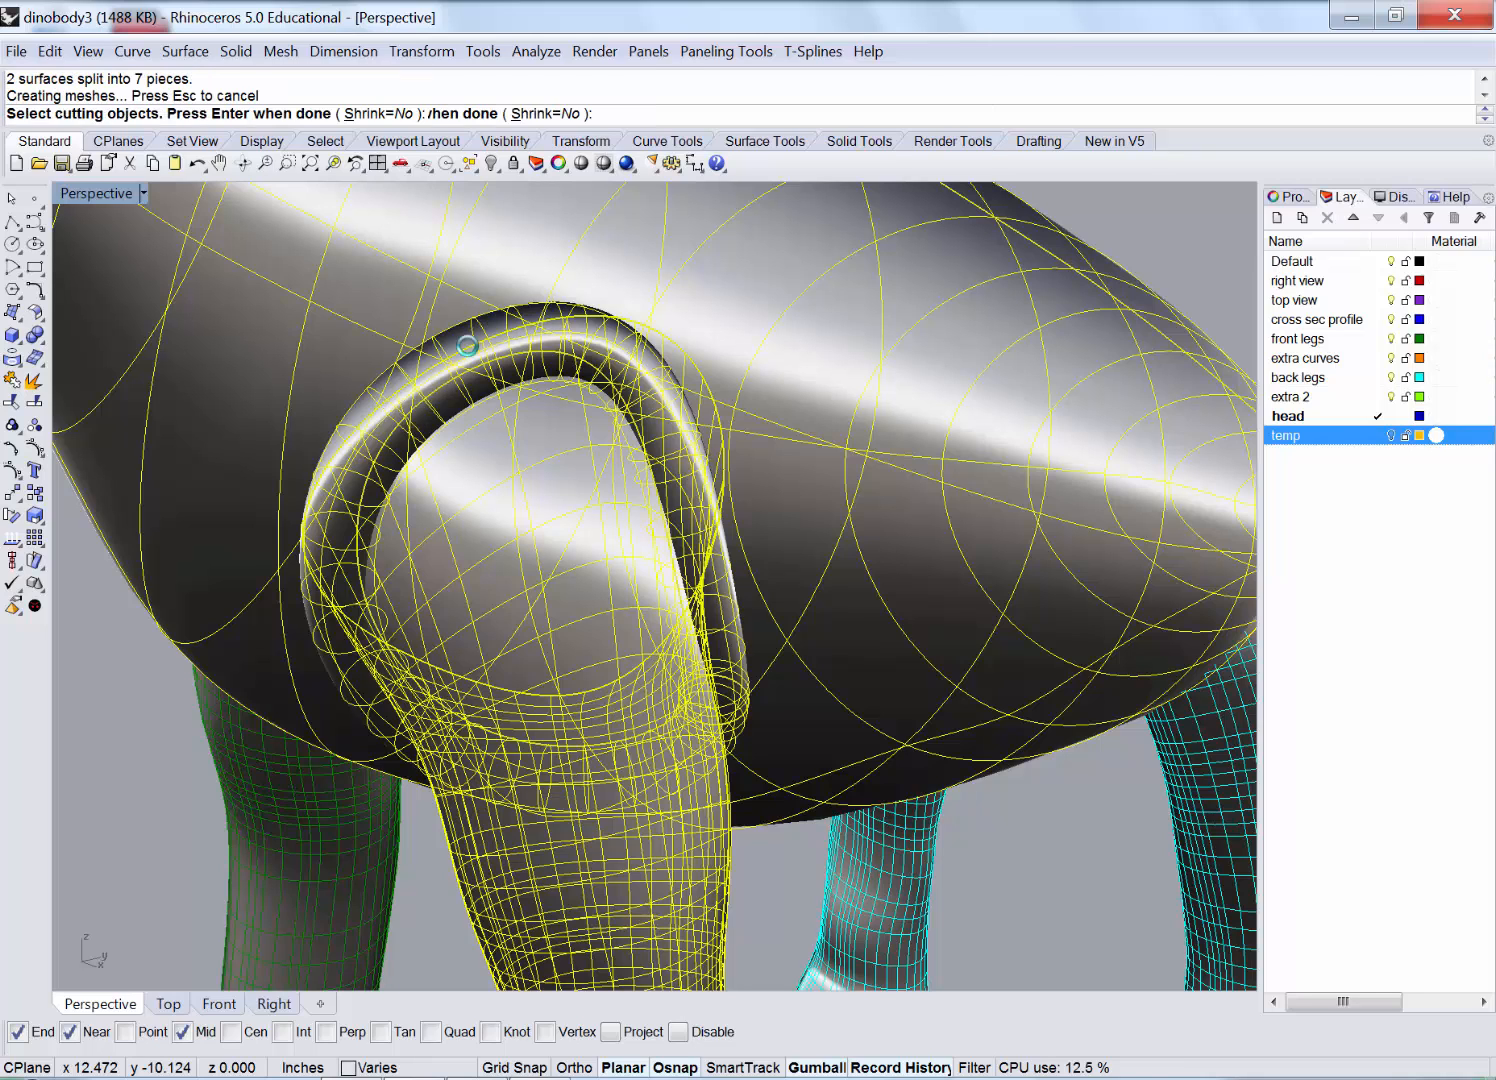
Delete the piece inside the pipe loop, the trimmed loop piece and the yellow leftover surface.
left_click(470, 347)
key("Delete")
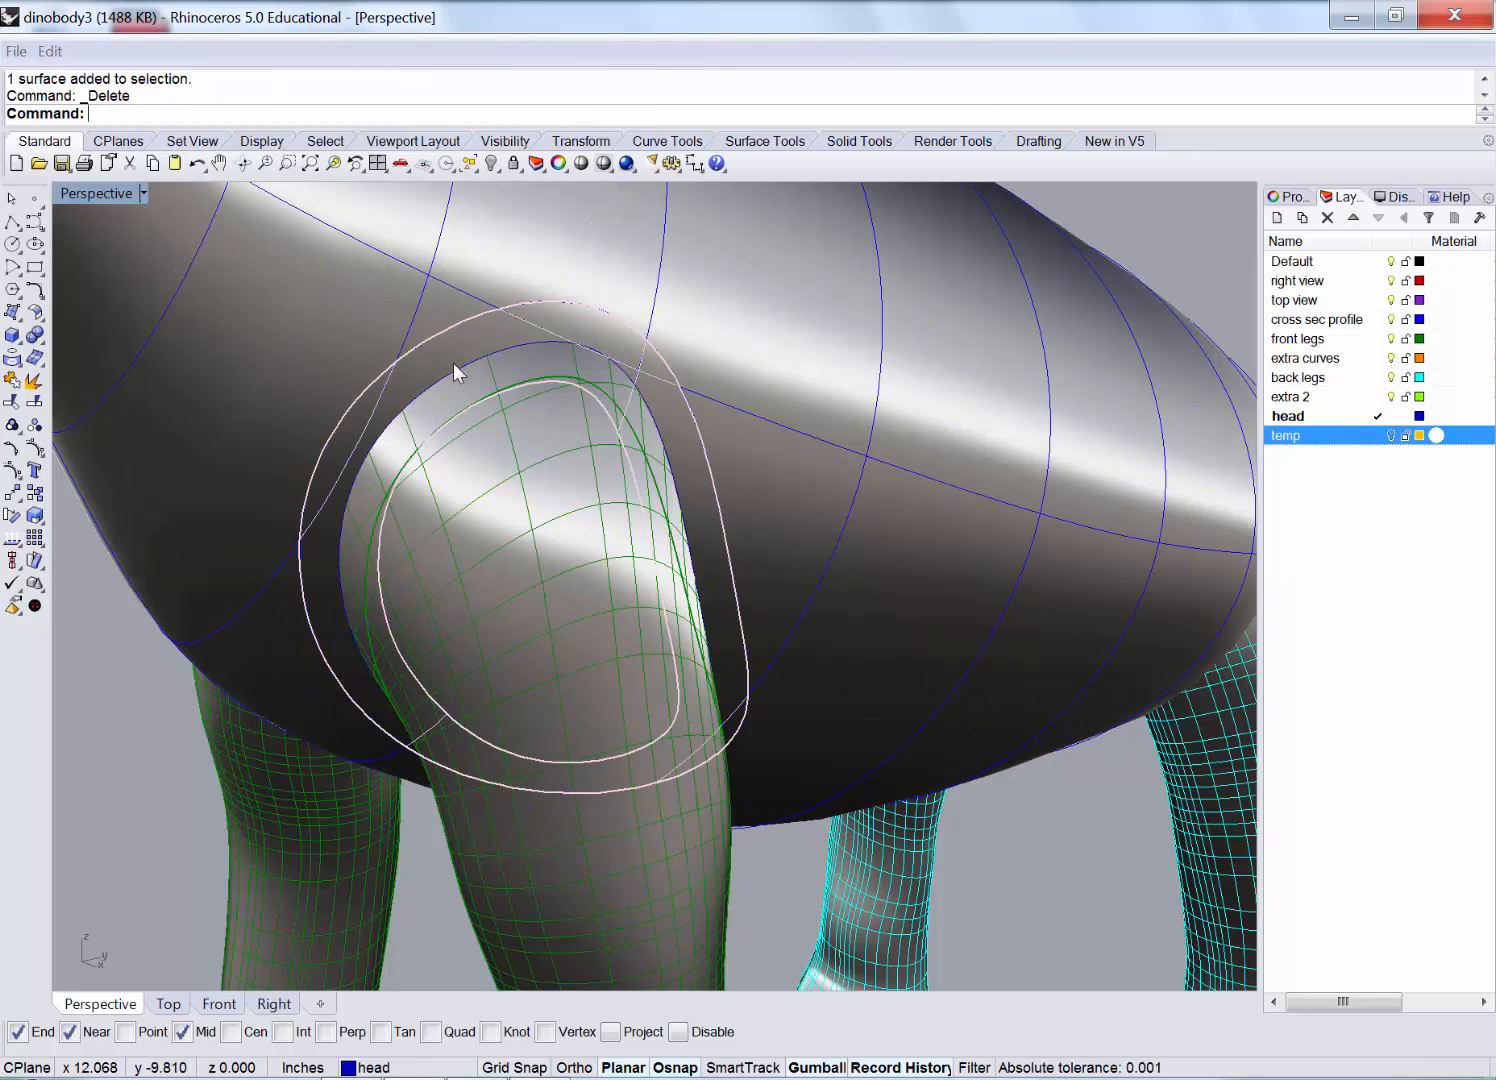
left_click(460, 376)
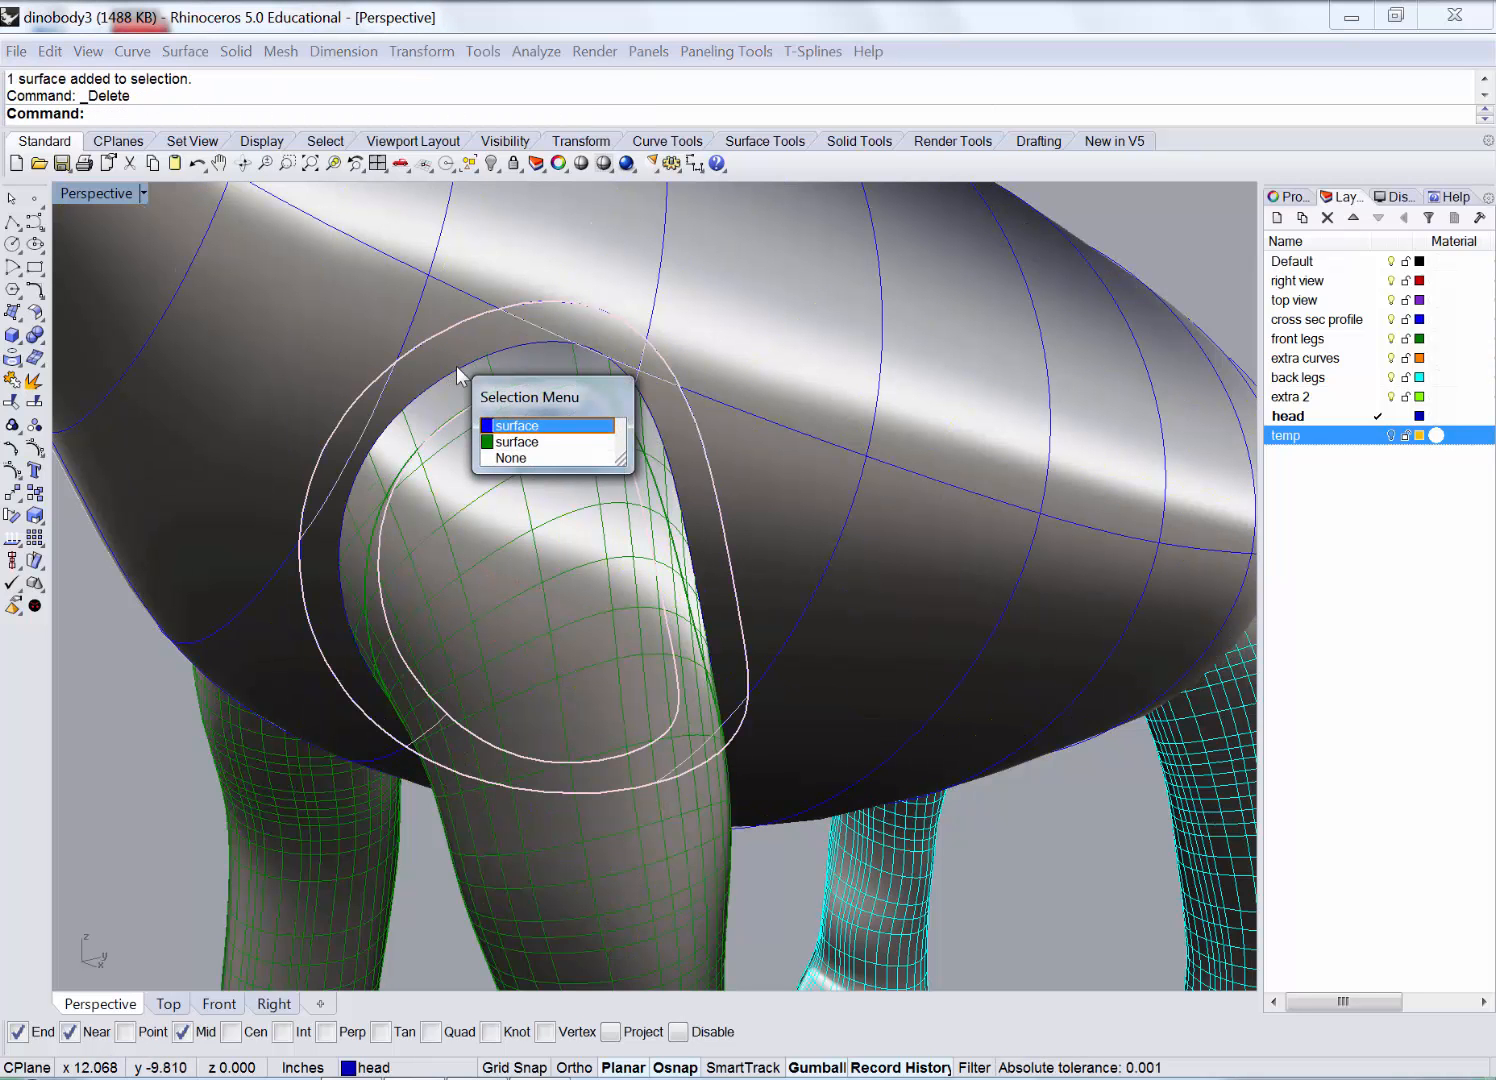
left_click(502, 426)
key("Delete")
left_click(508, 353)
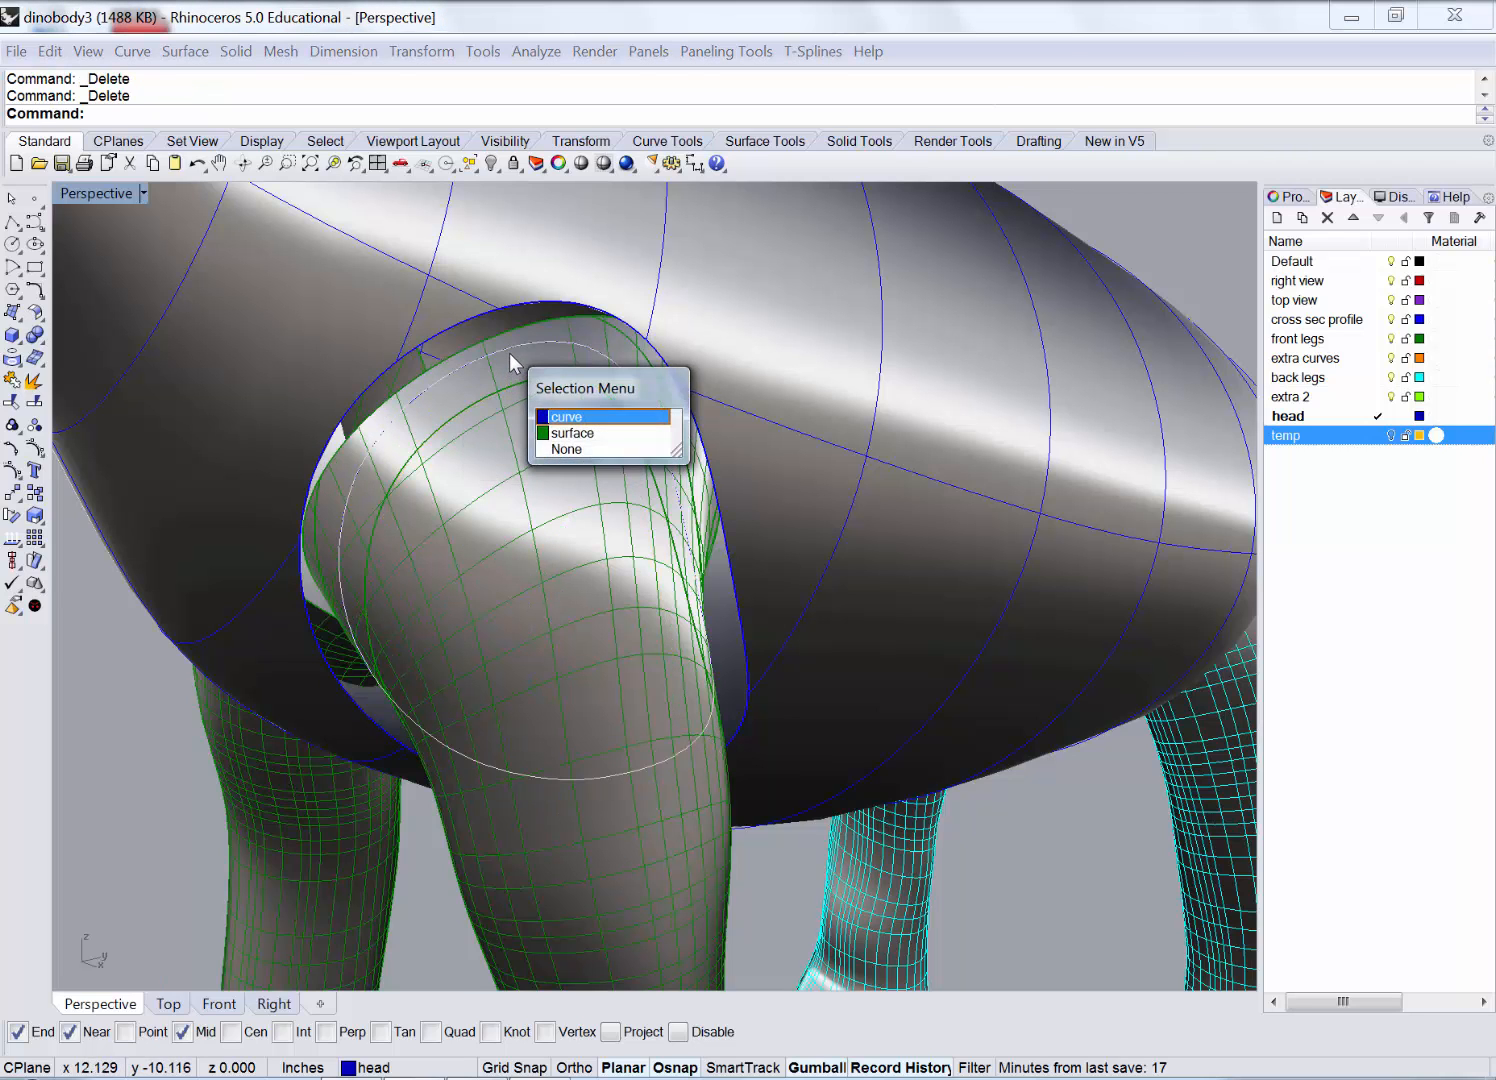
left_click(618, 434)
right_click_drag(497, 428, 668, 552)
scroll(668, 555, "up", 4)
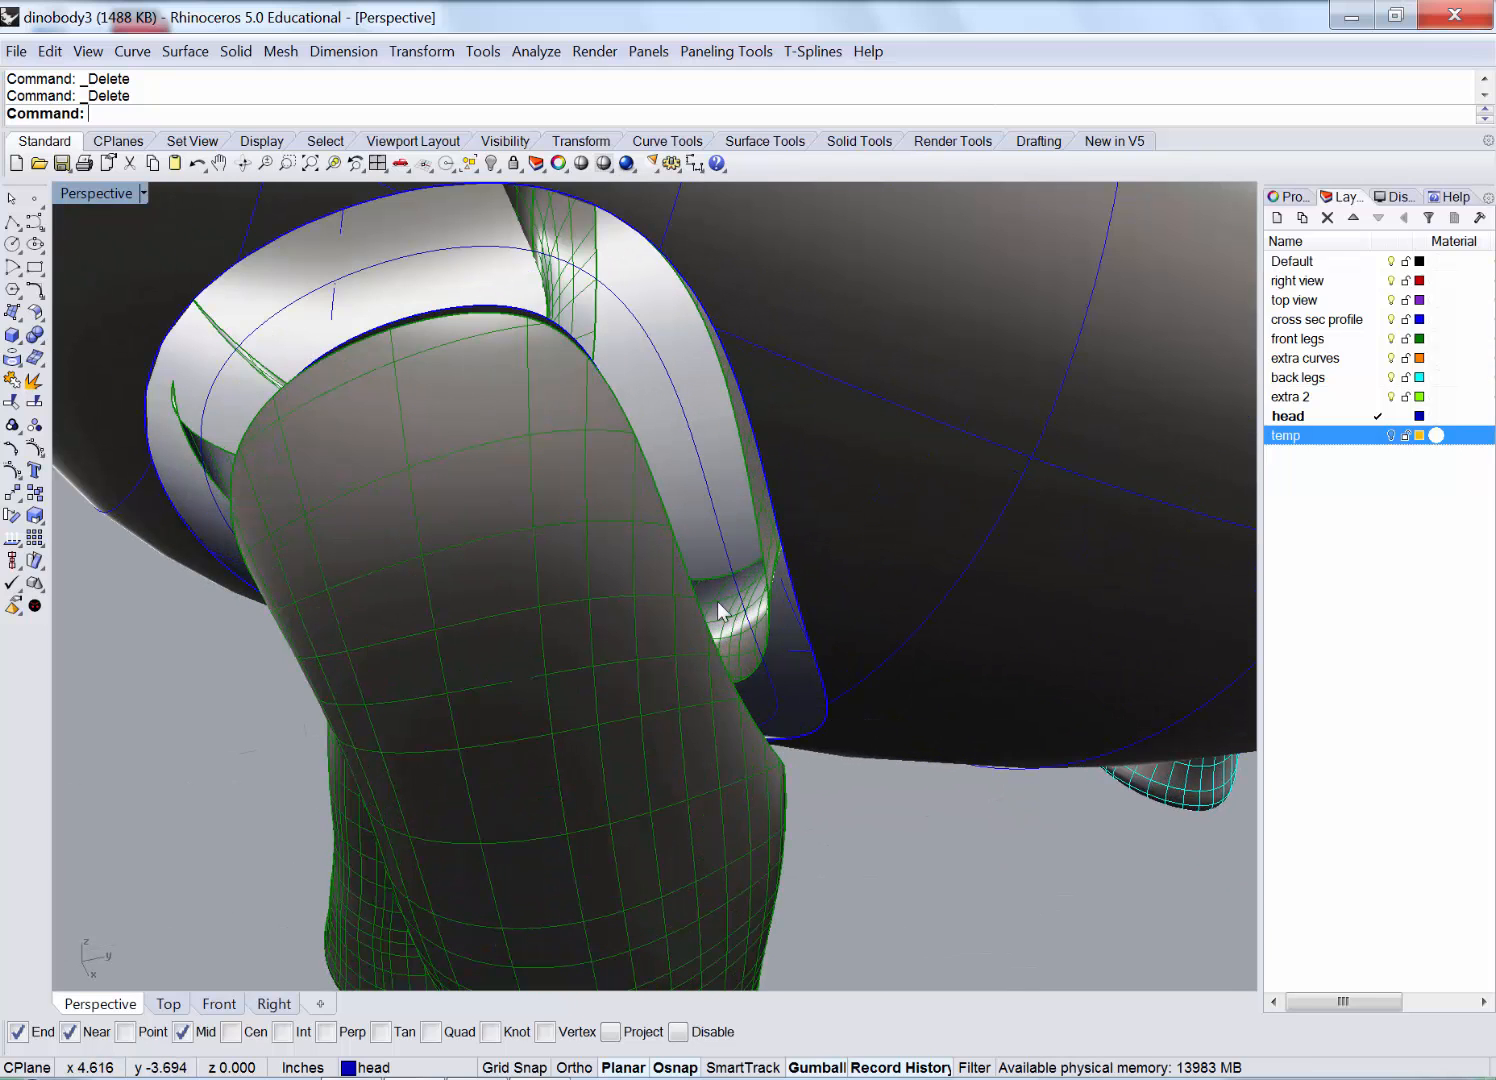
left_click(741, 605)
left_click(755, 562)
key("Delete")
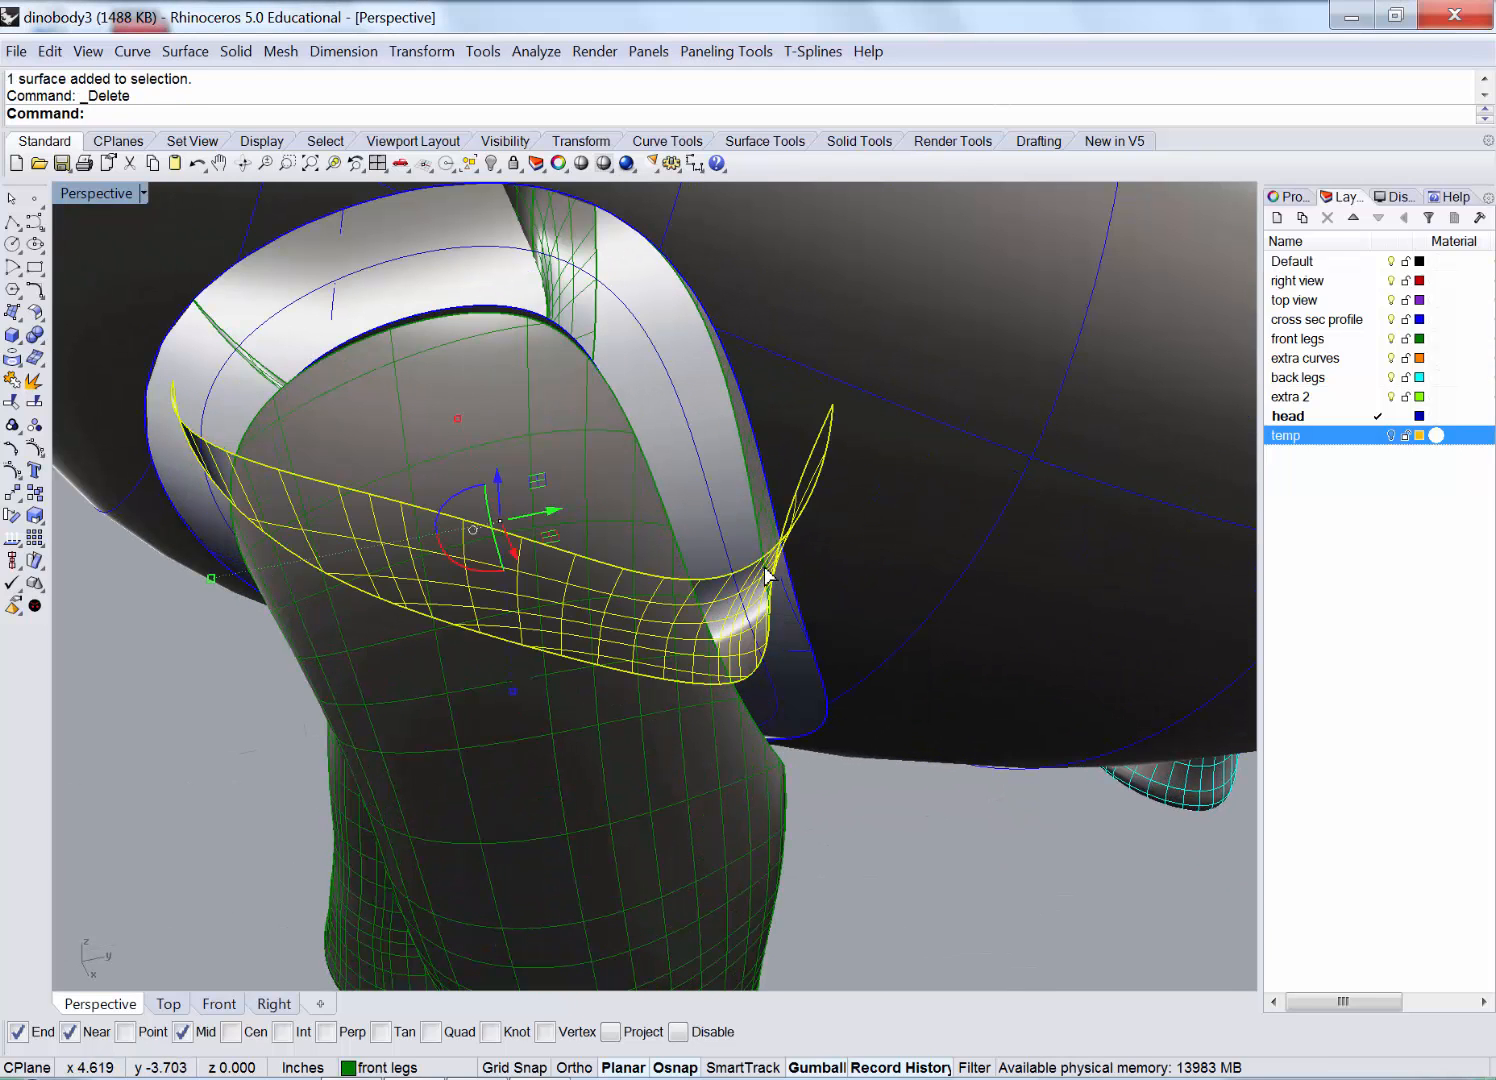
Delete the thin sliver surface and the front leg's top cap.
right_click_drag(738, 571, 510, 418)
left_click(549, 420)
left_click(10, 198)
left_click(701, 383)
key("Delete")
left_click(508, 416)
key("Delete")
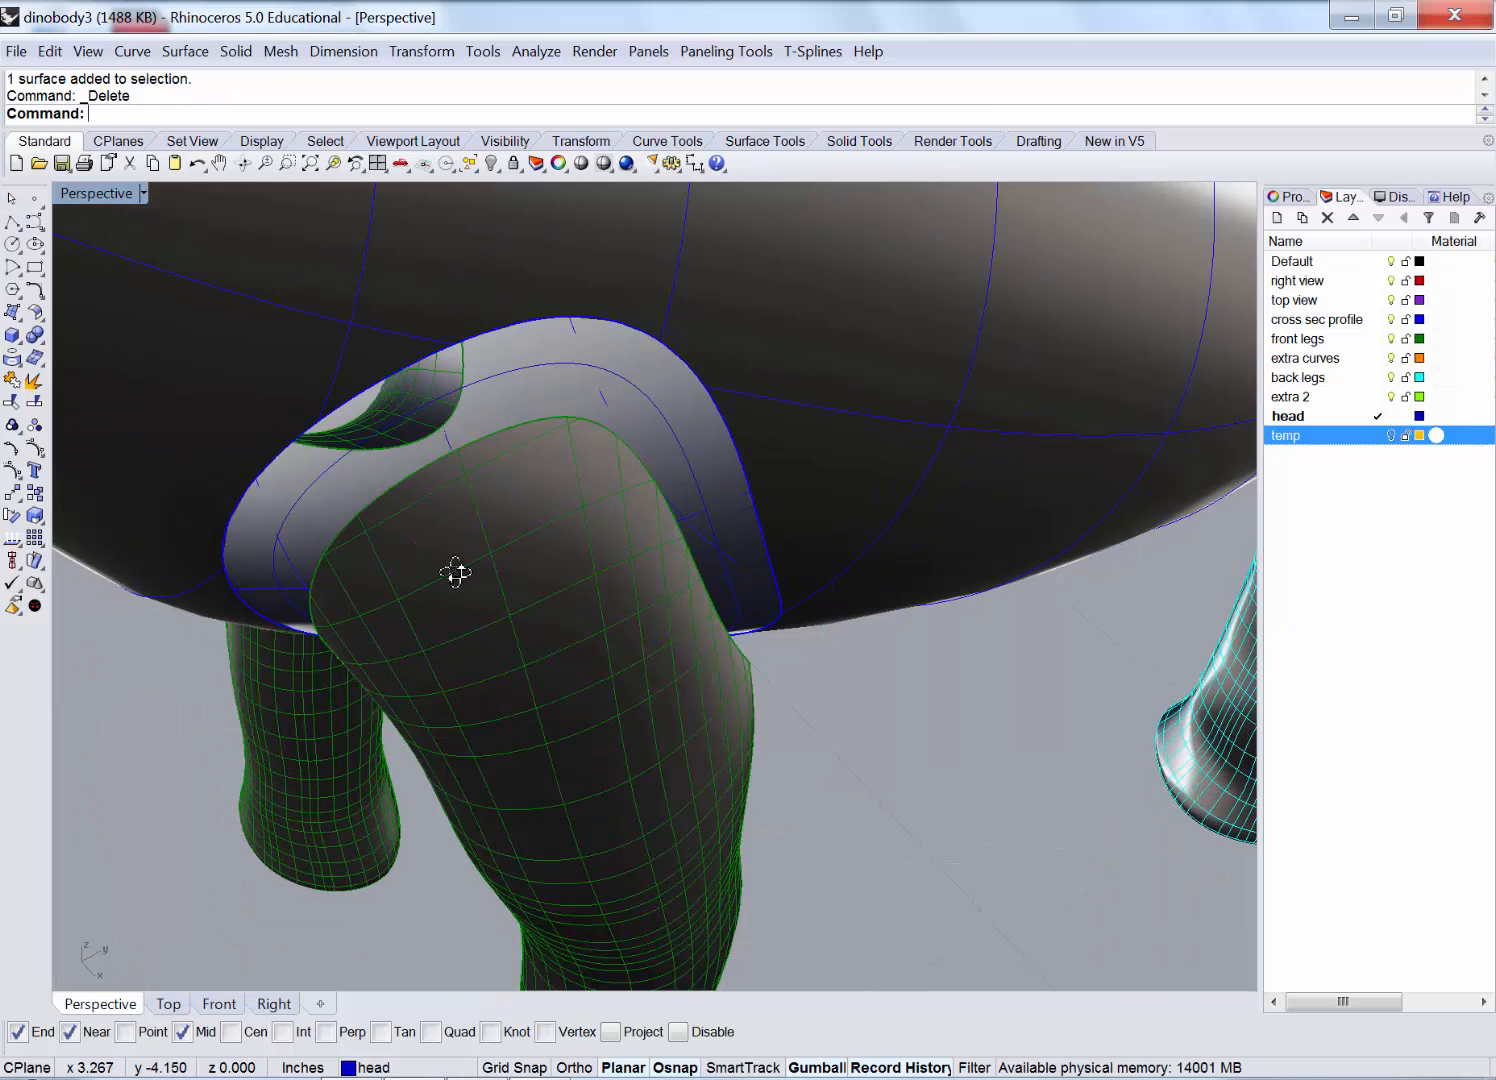
right_click_drag(454, 571, 543, 470)
left_click(185, 51)
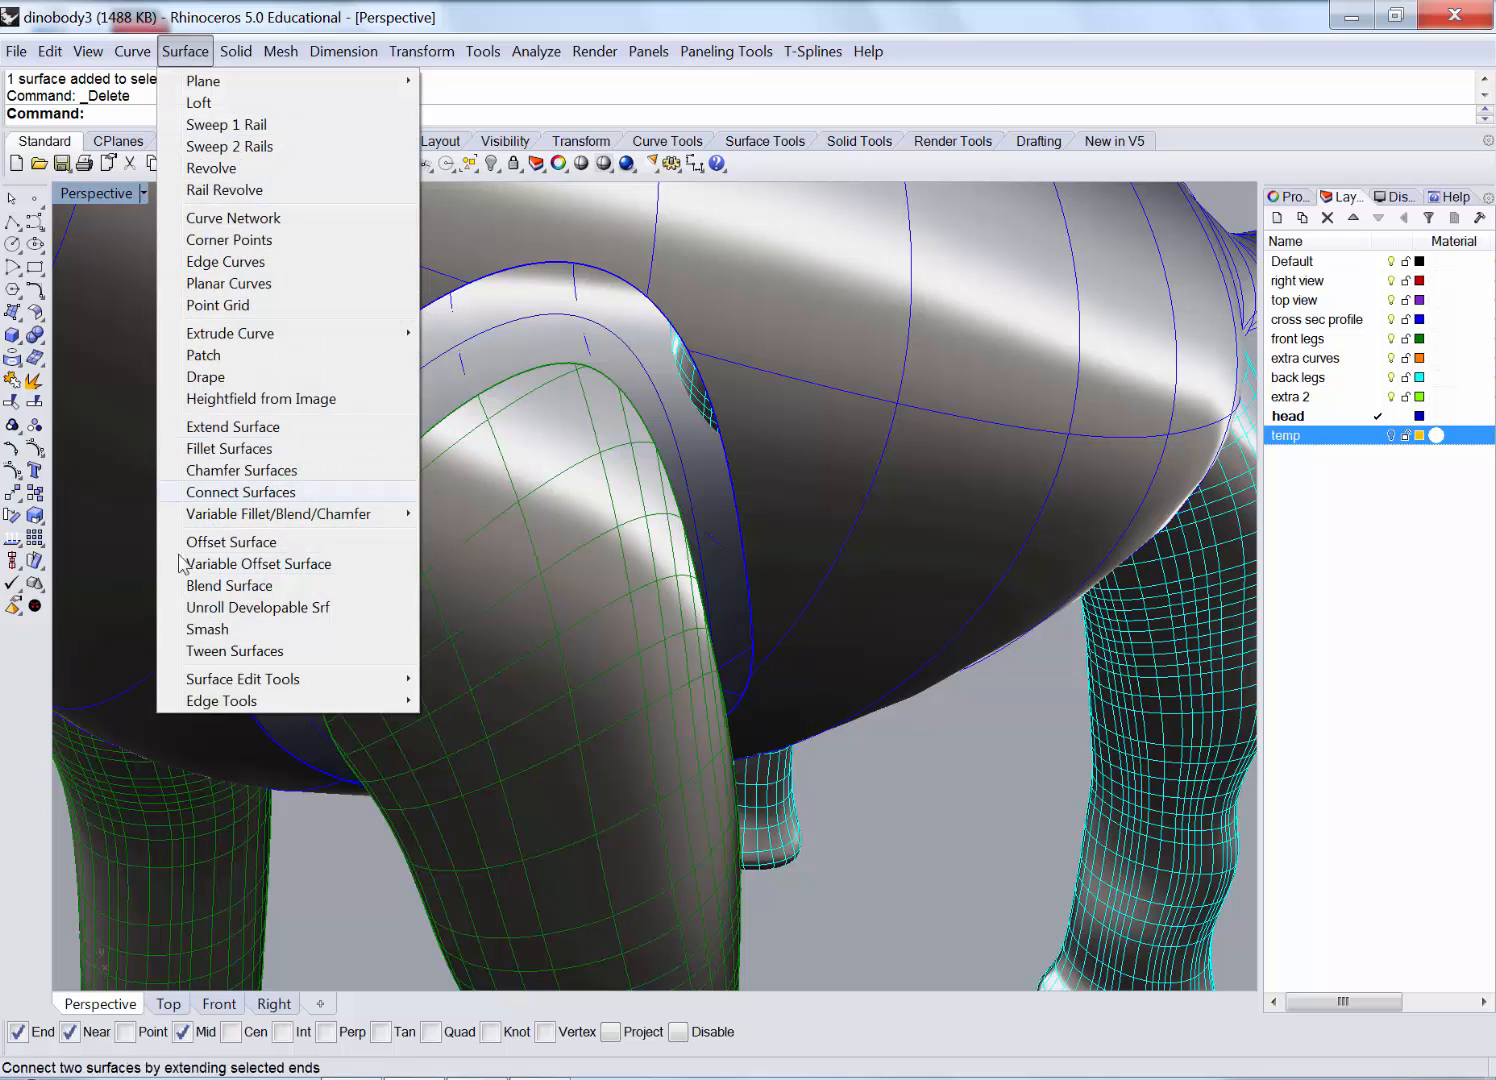
Blend the front leg's top edge to the body opening with curvature continuity, bulge 0.543 and 0.624.
left_click(229, 585)
left_click(453, 416)
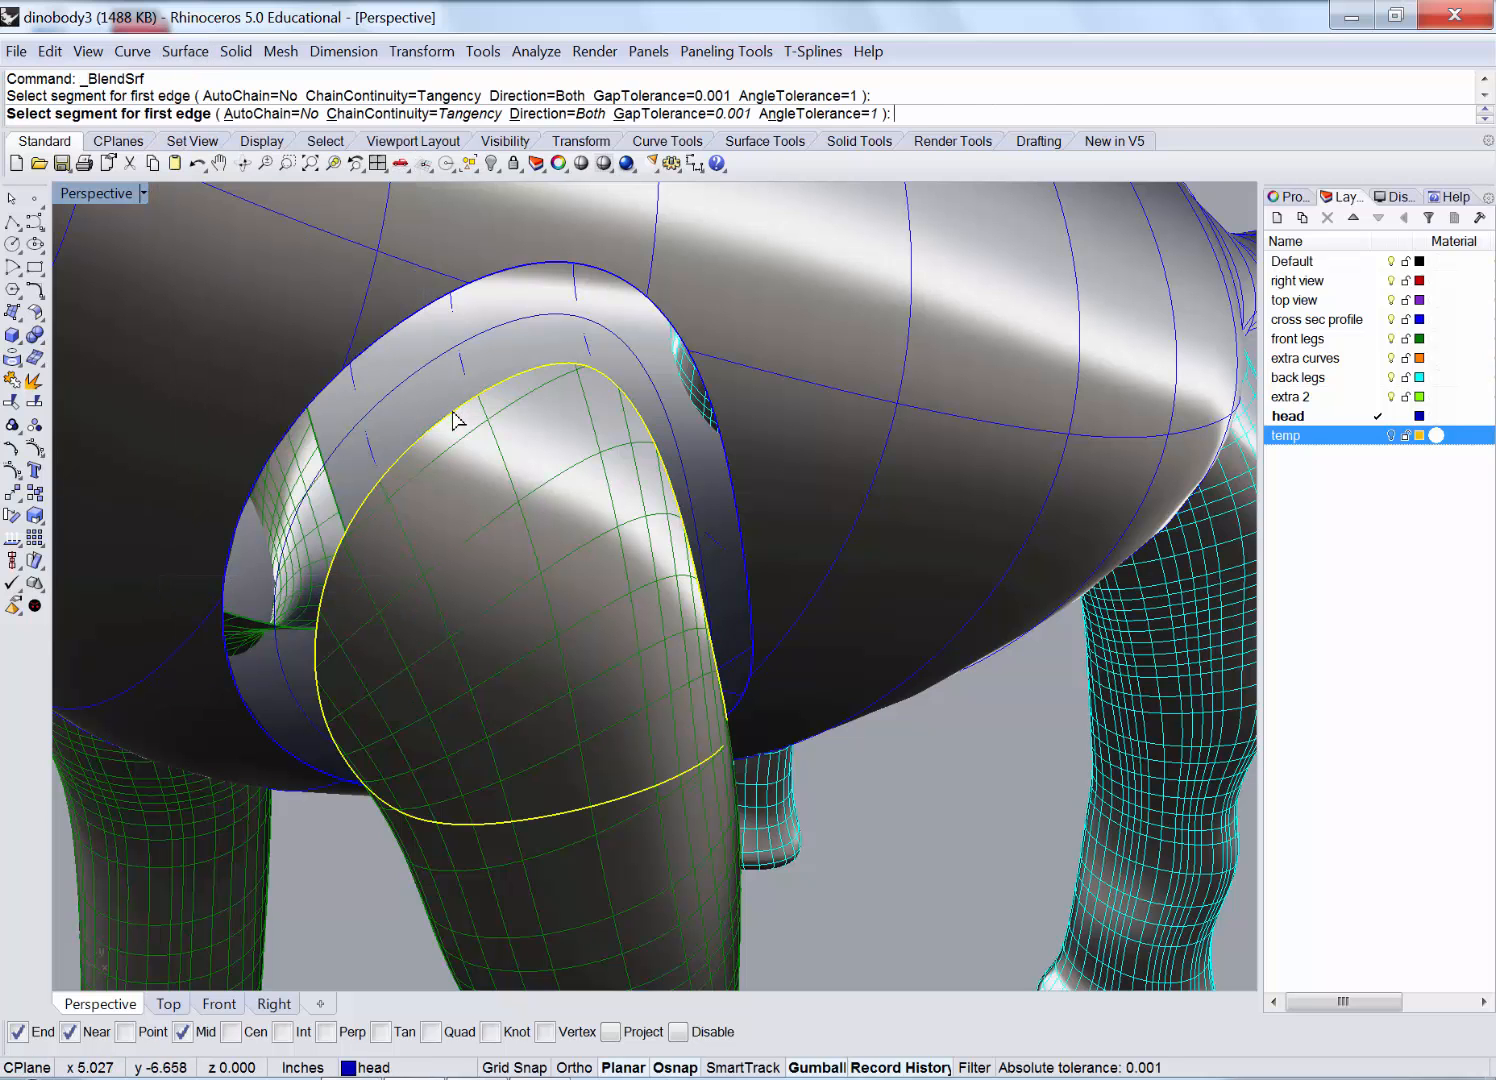
right_click_drag(668, 592, 578, 566)
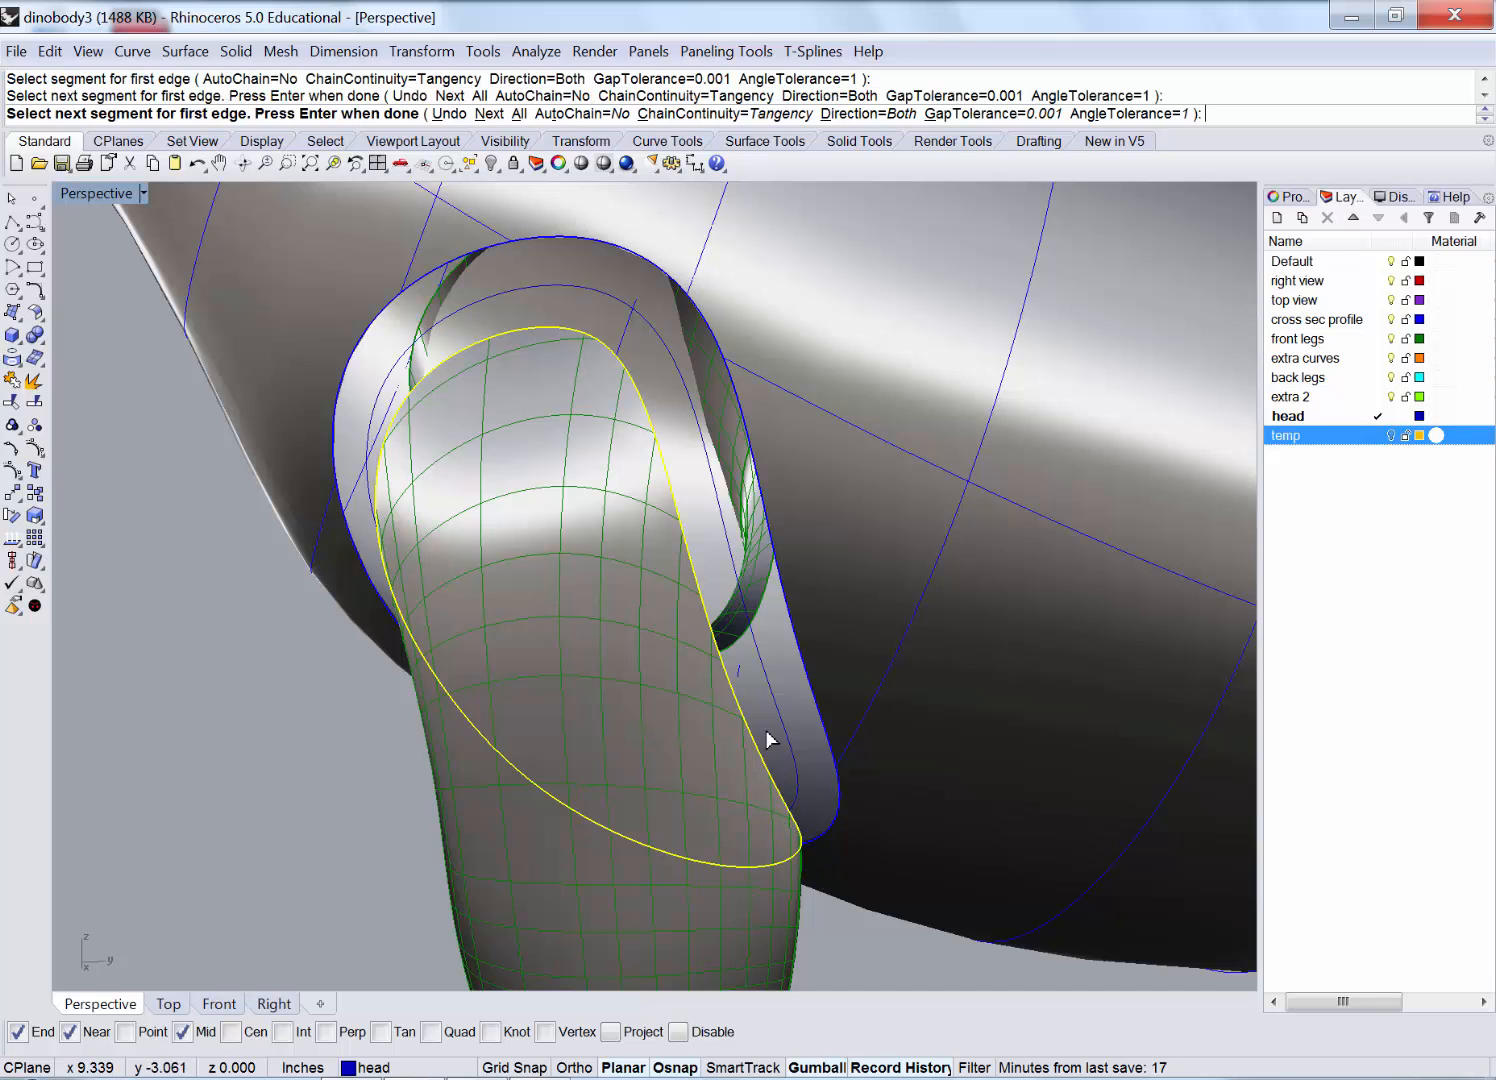
key("Return")
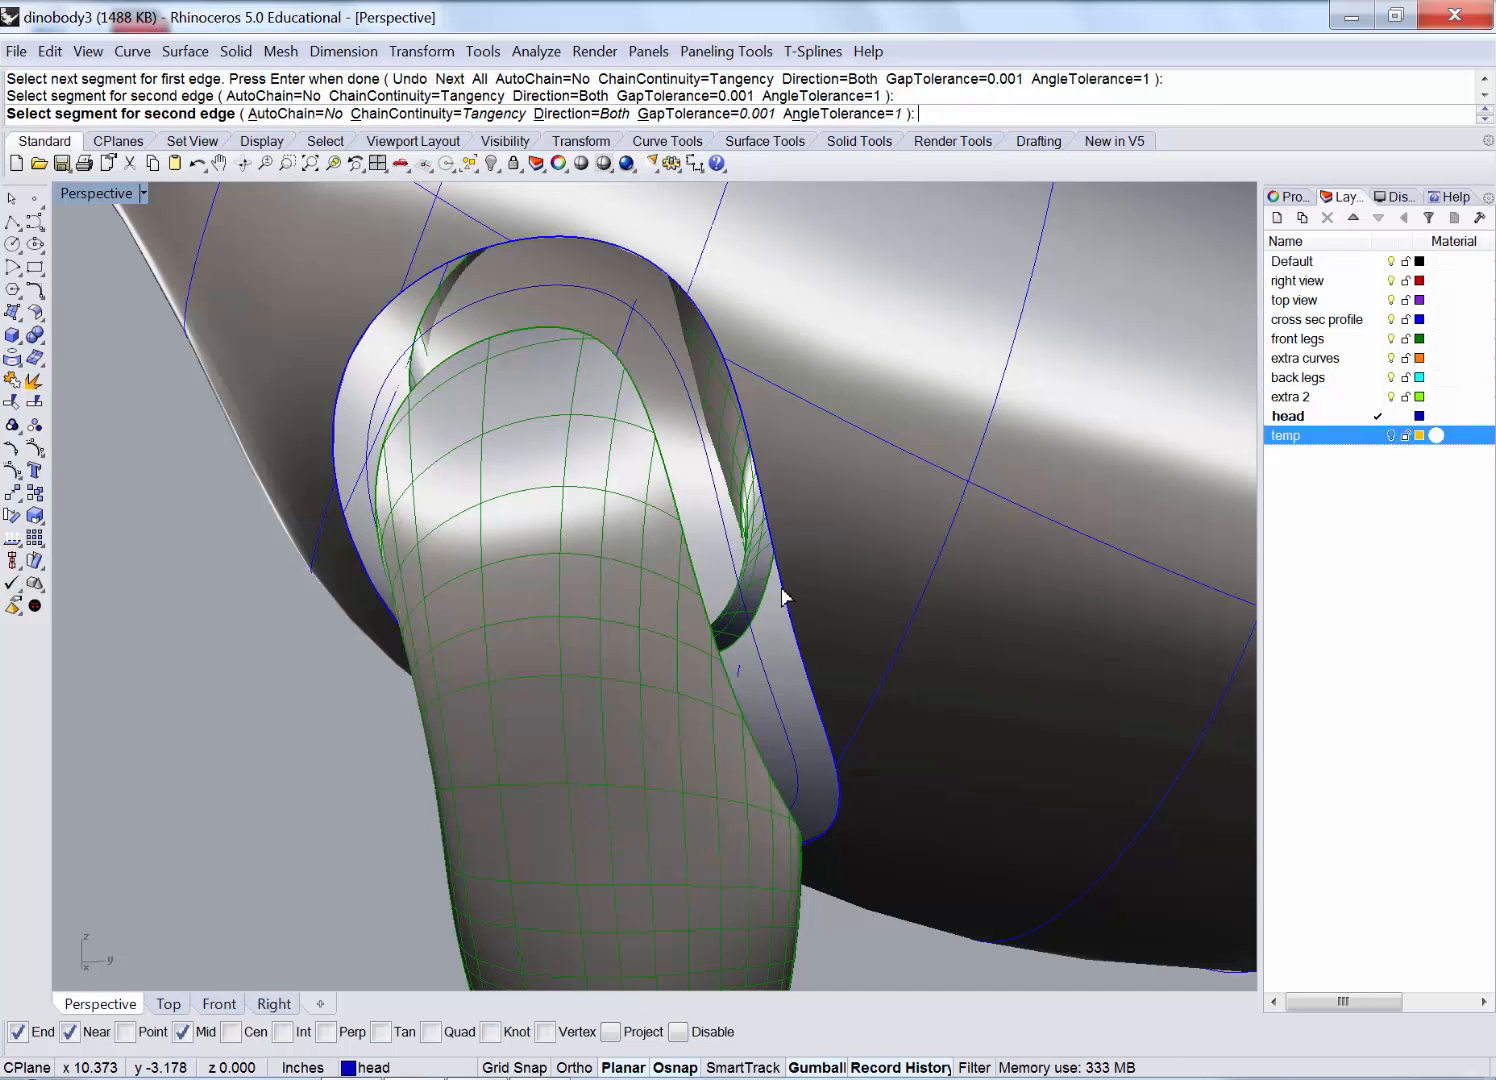
left_click(777, 580)
key("Return")
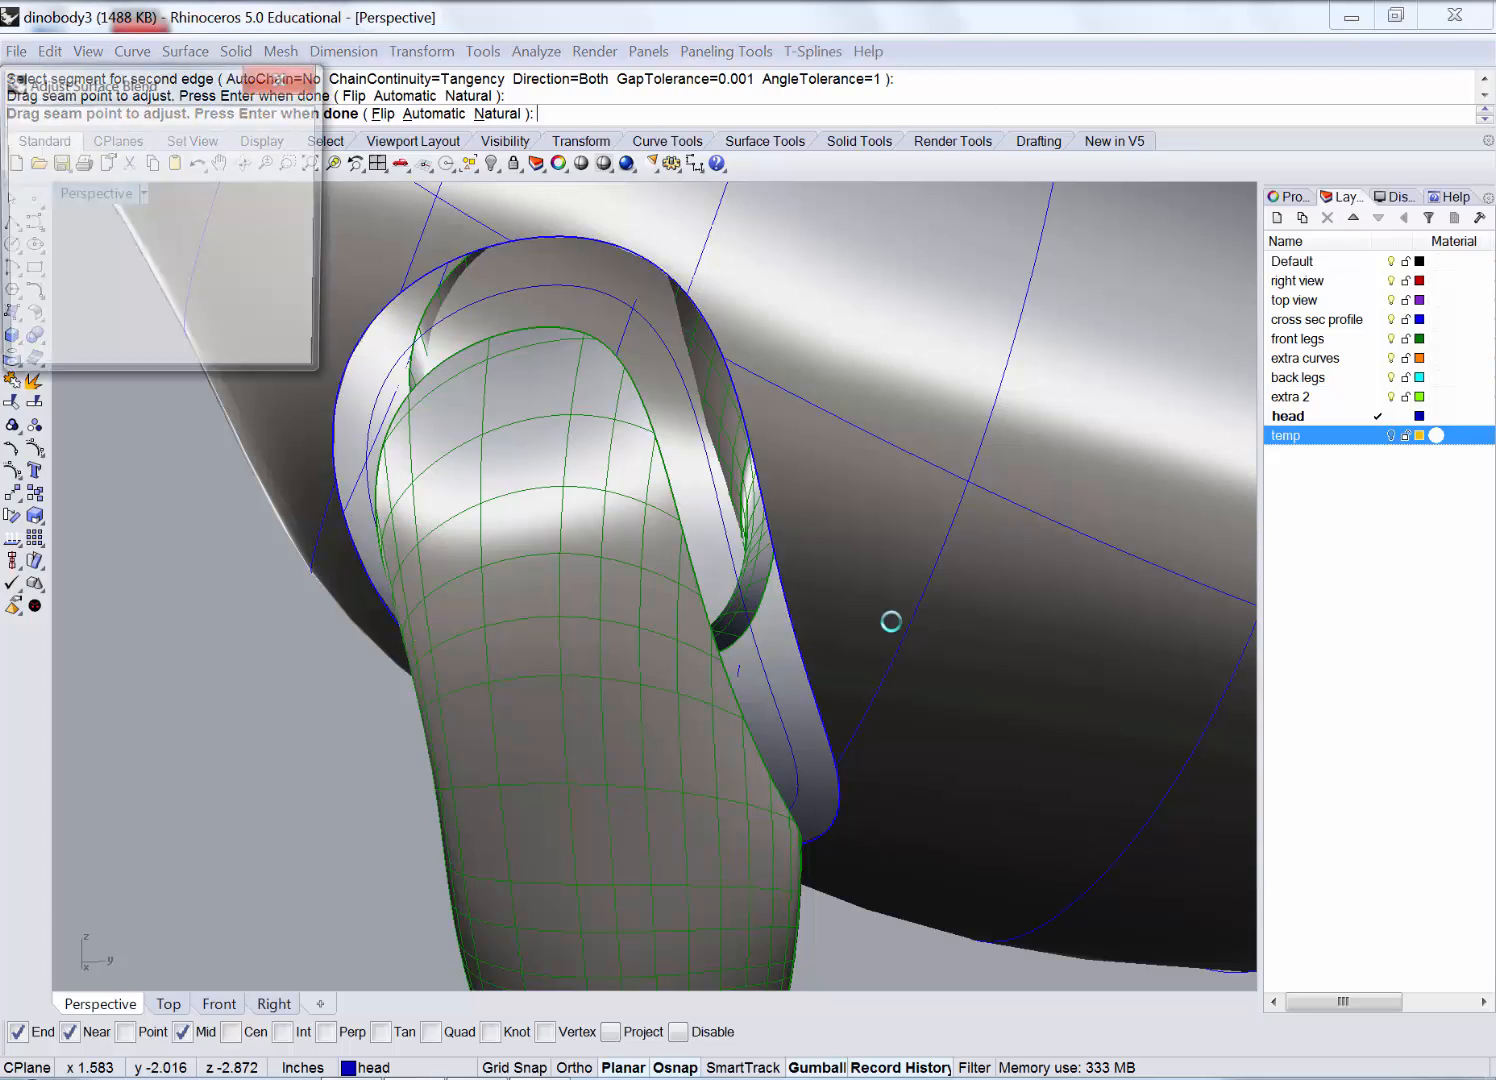
right_click_drag(645, 578, 393, 248)
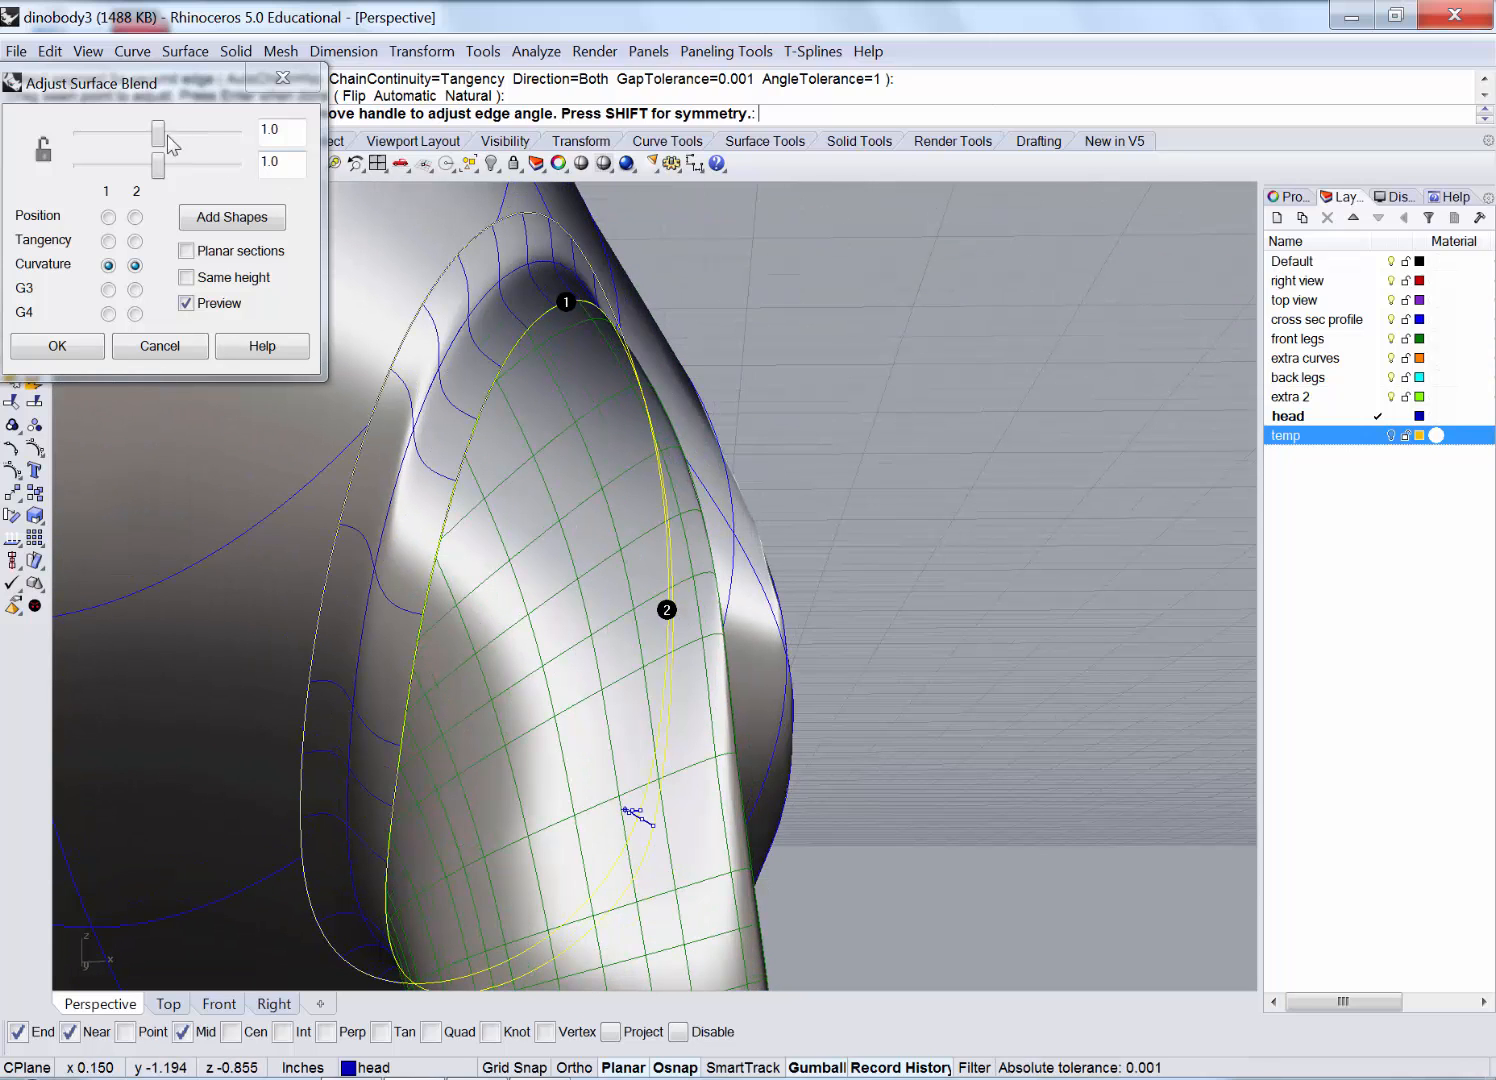
left_click_drag(158, 135, 124, 147)
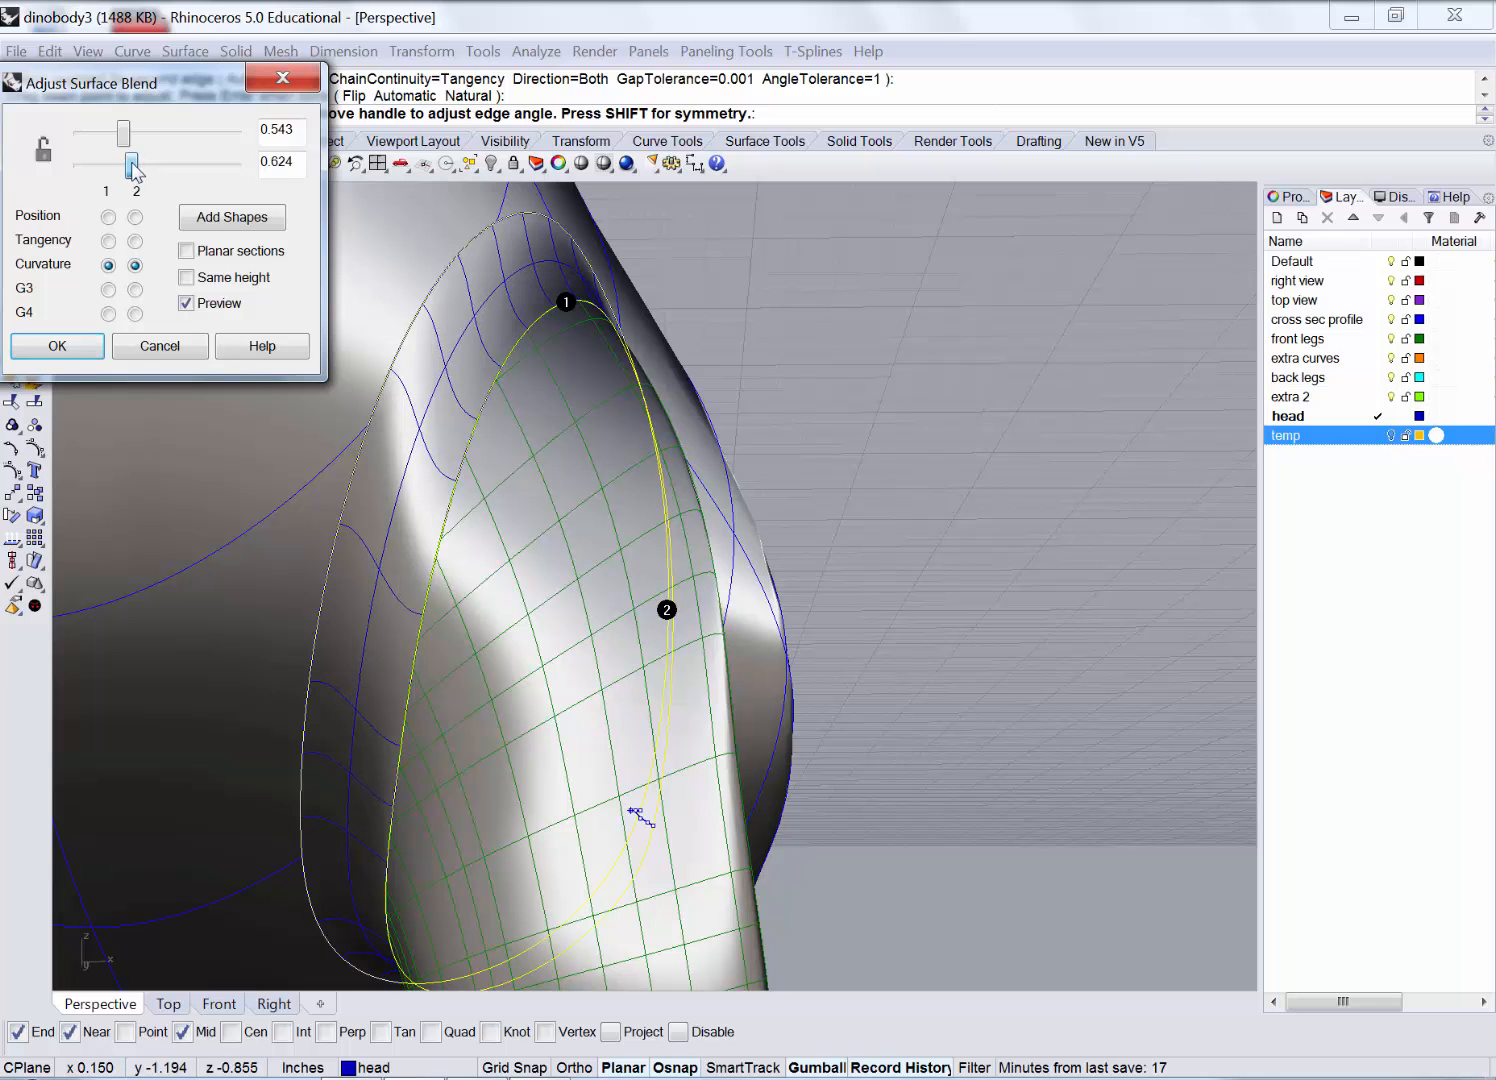
left_click(55, 347)
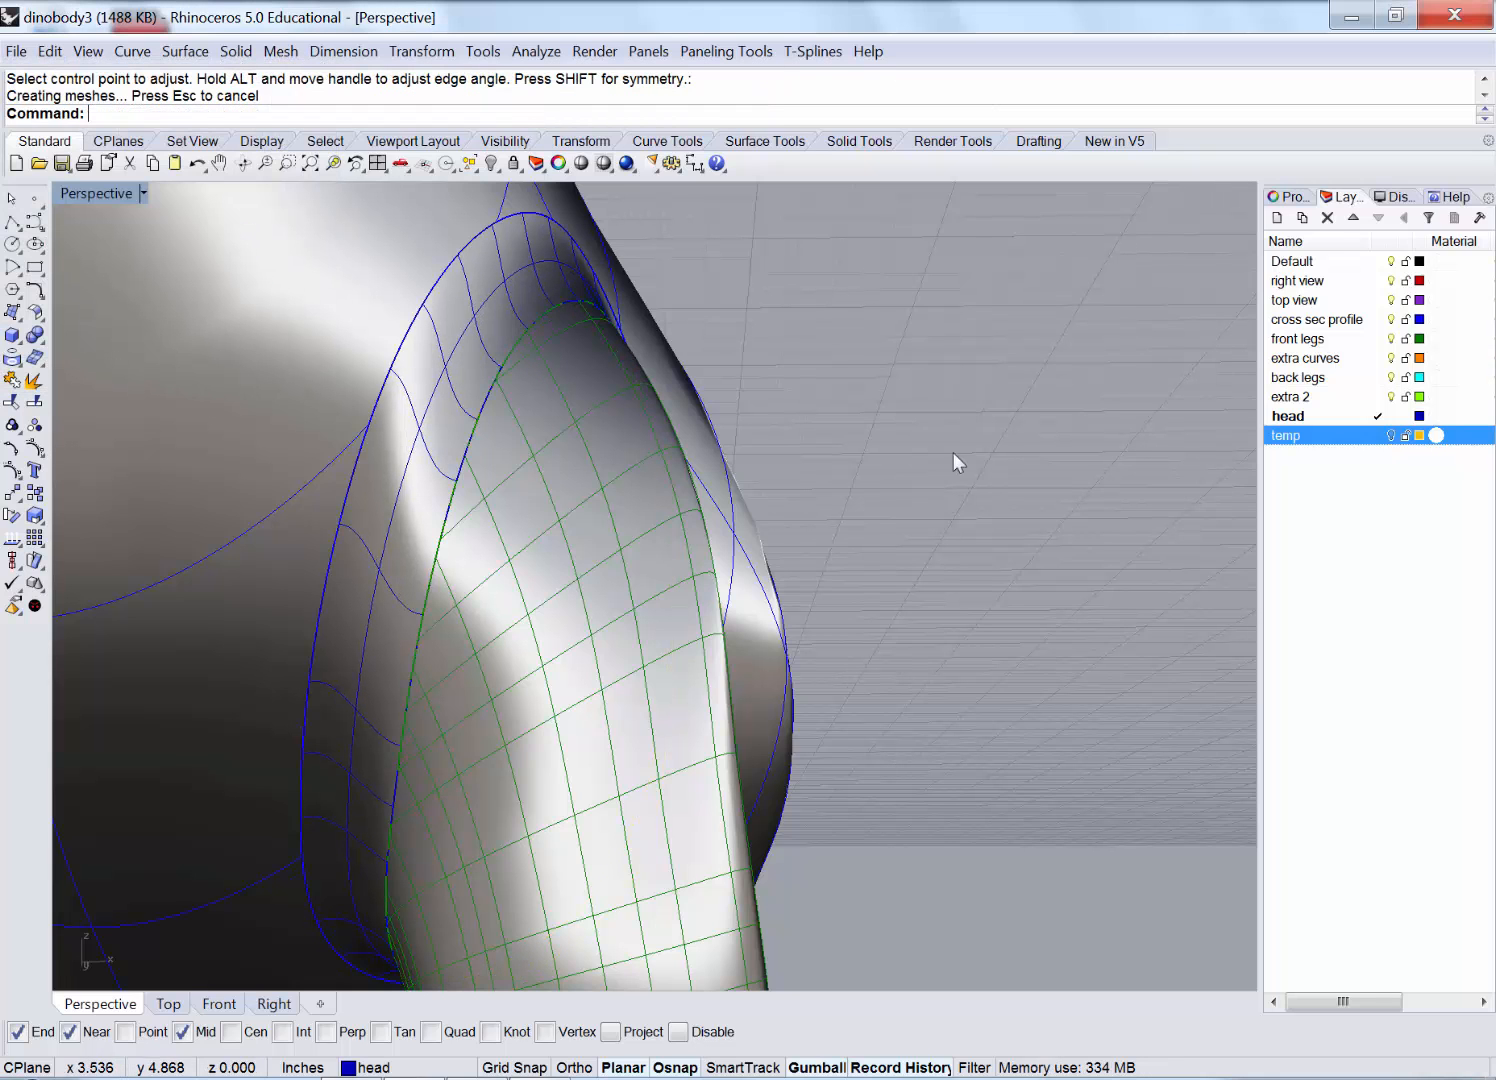
Orbit and zoom to inspect the new leg-to-body blend.
right_click_drag(958, 457, 310, 395)
scroll(320, 410, "down", 3)
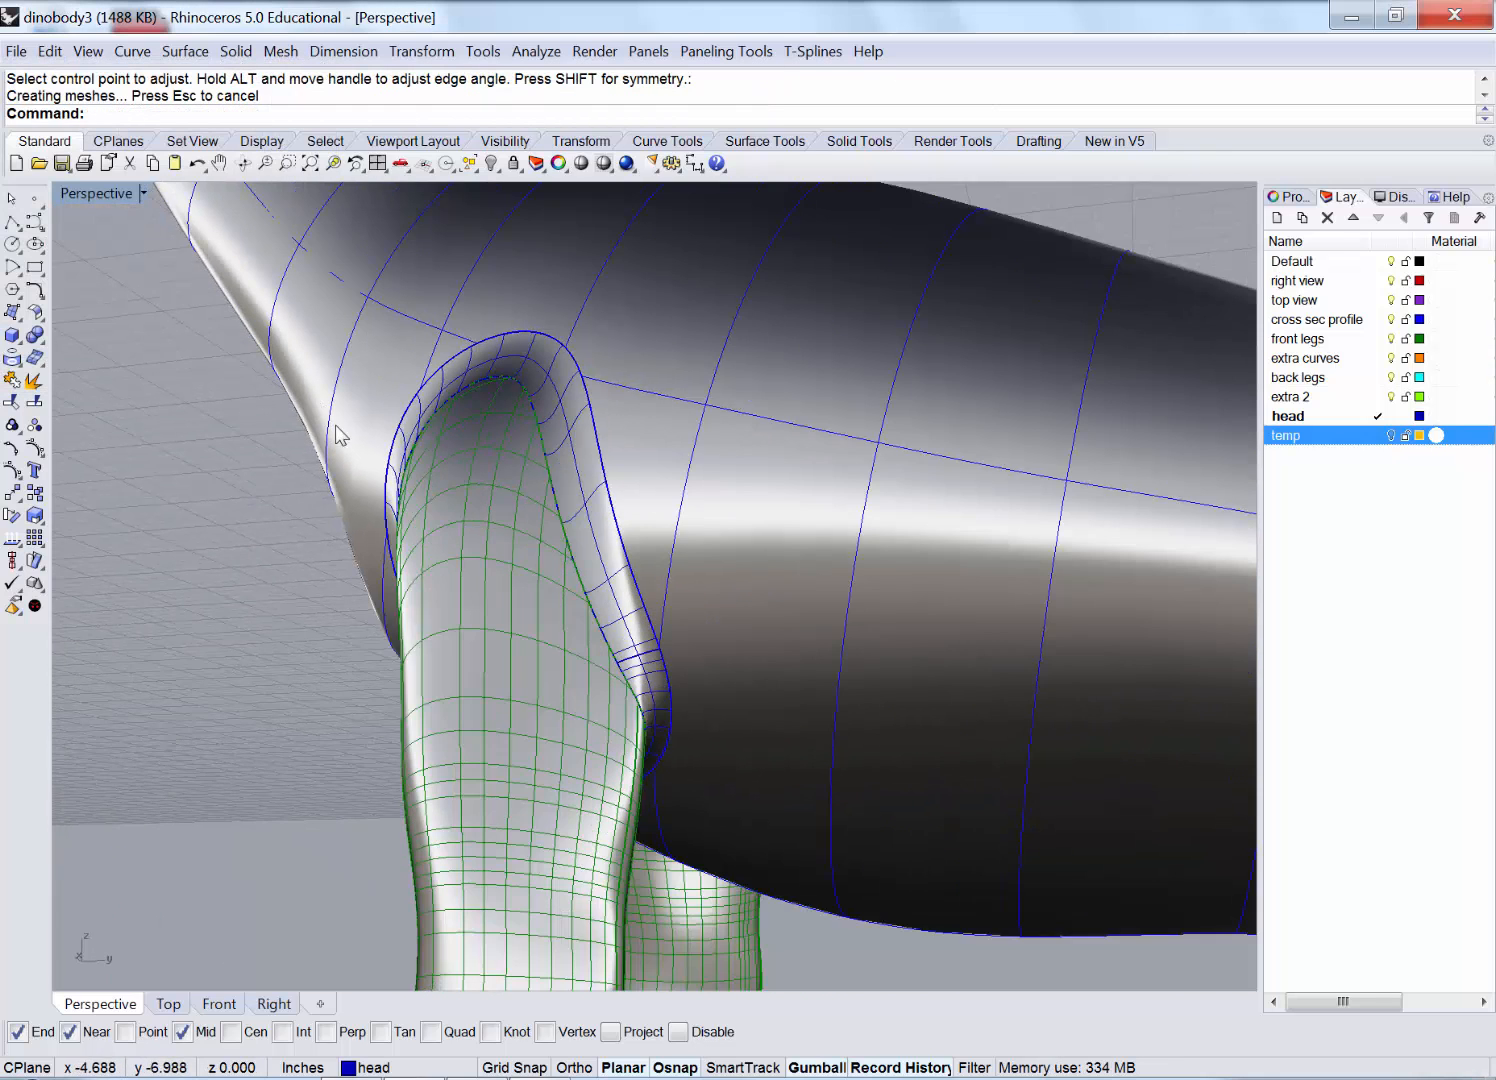
scroll(372, 450, "down", 4)
right_click_drag(482, 525, 506, 572)
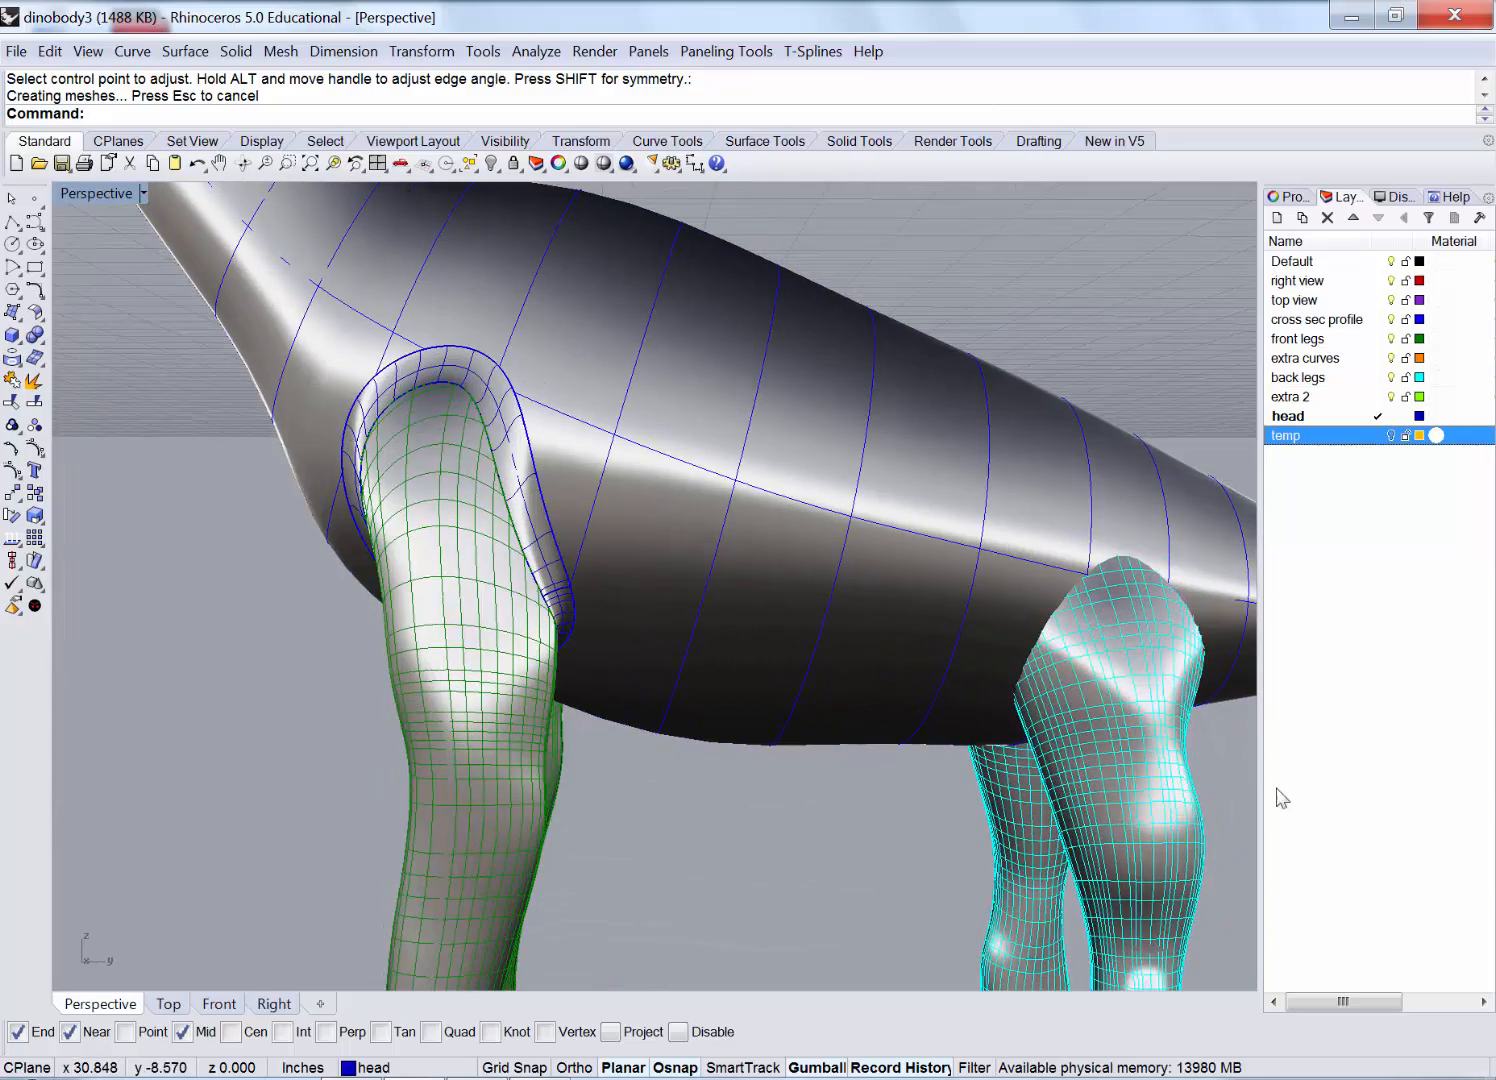
scroll(1169, 730, "down", 3)
scroll(1062, 651, "up", 10)
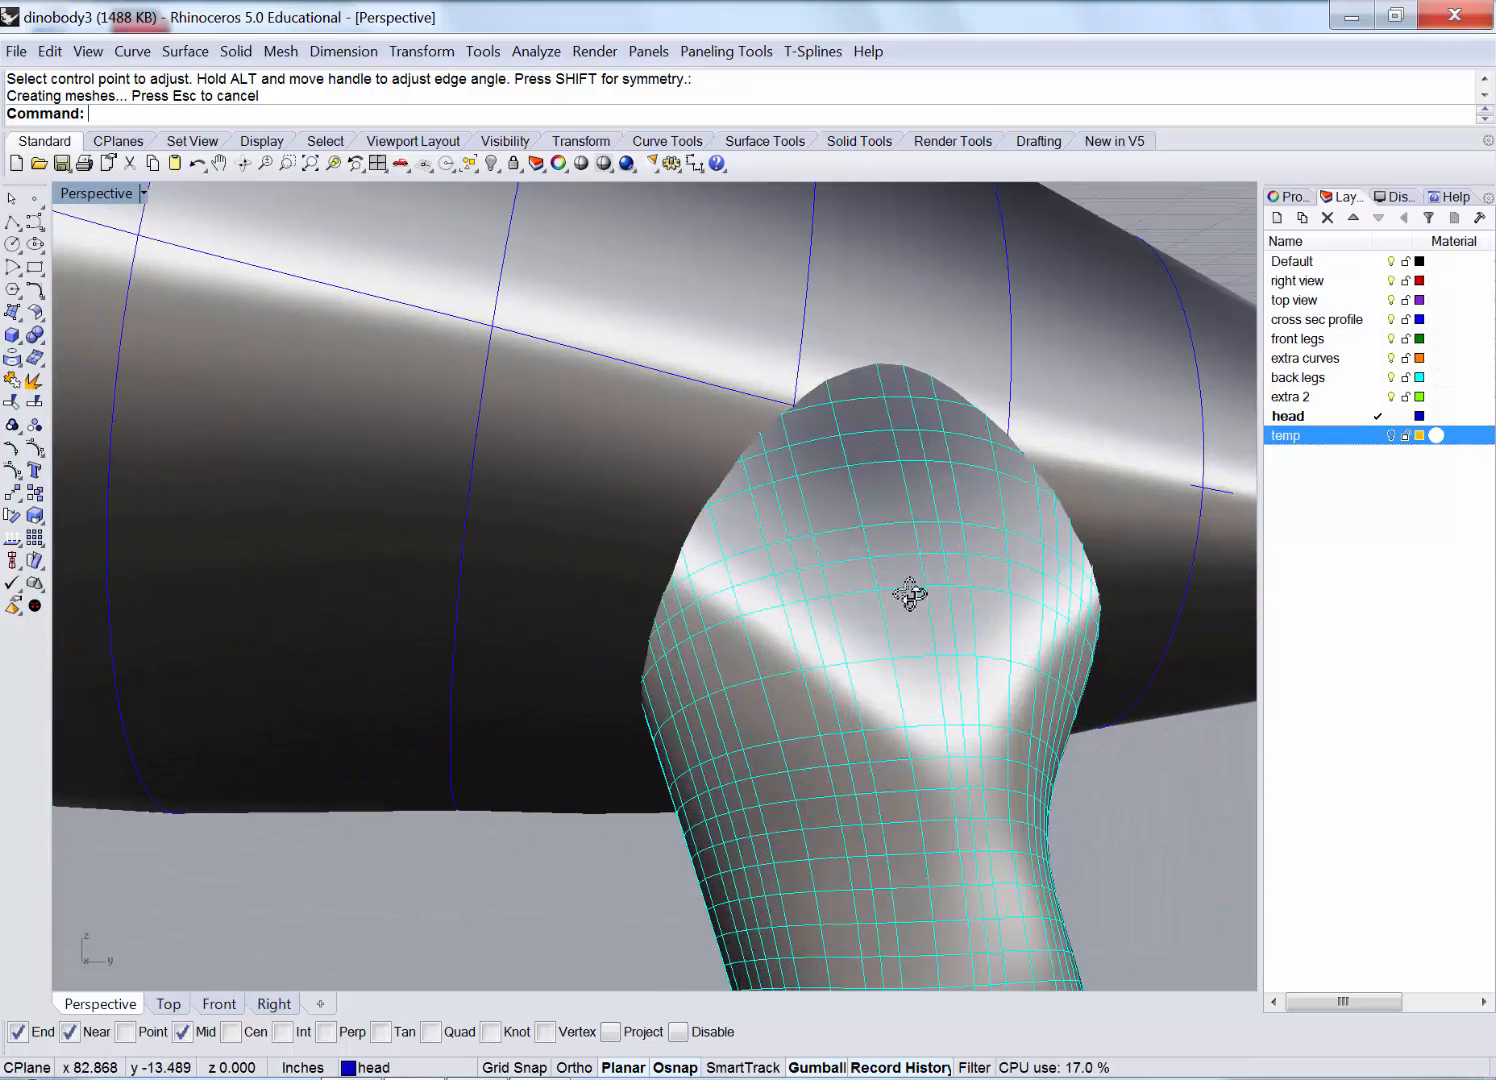
Intersect the body with the back leg to create their seam curve.
right_click_drag(909, 594, 672, 387)
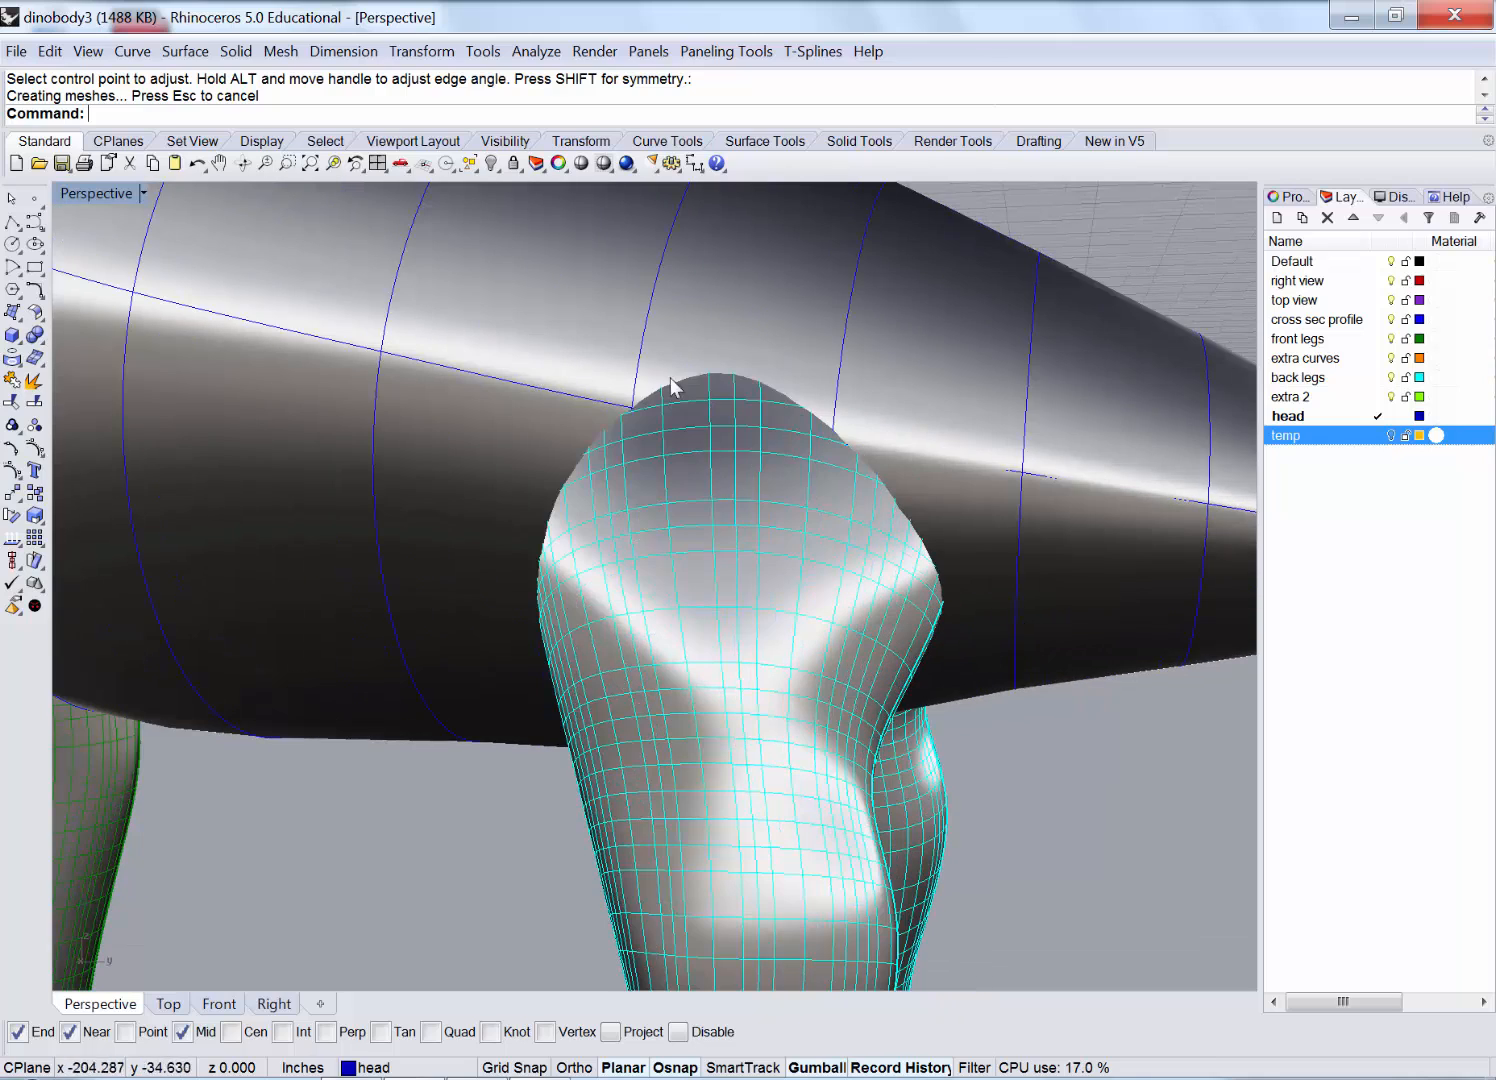
left_click(130, 51)
mouse_move(316, 683)
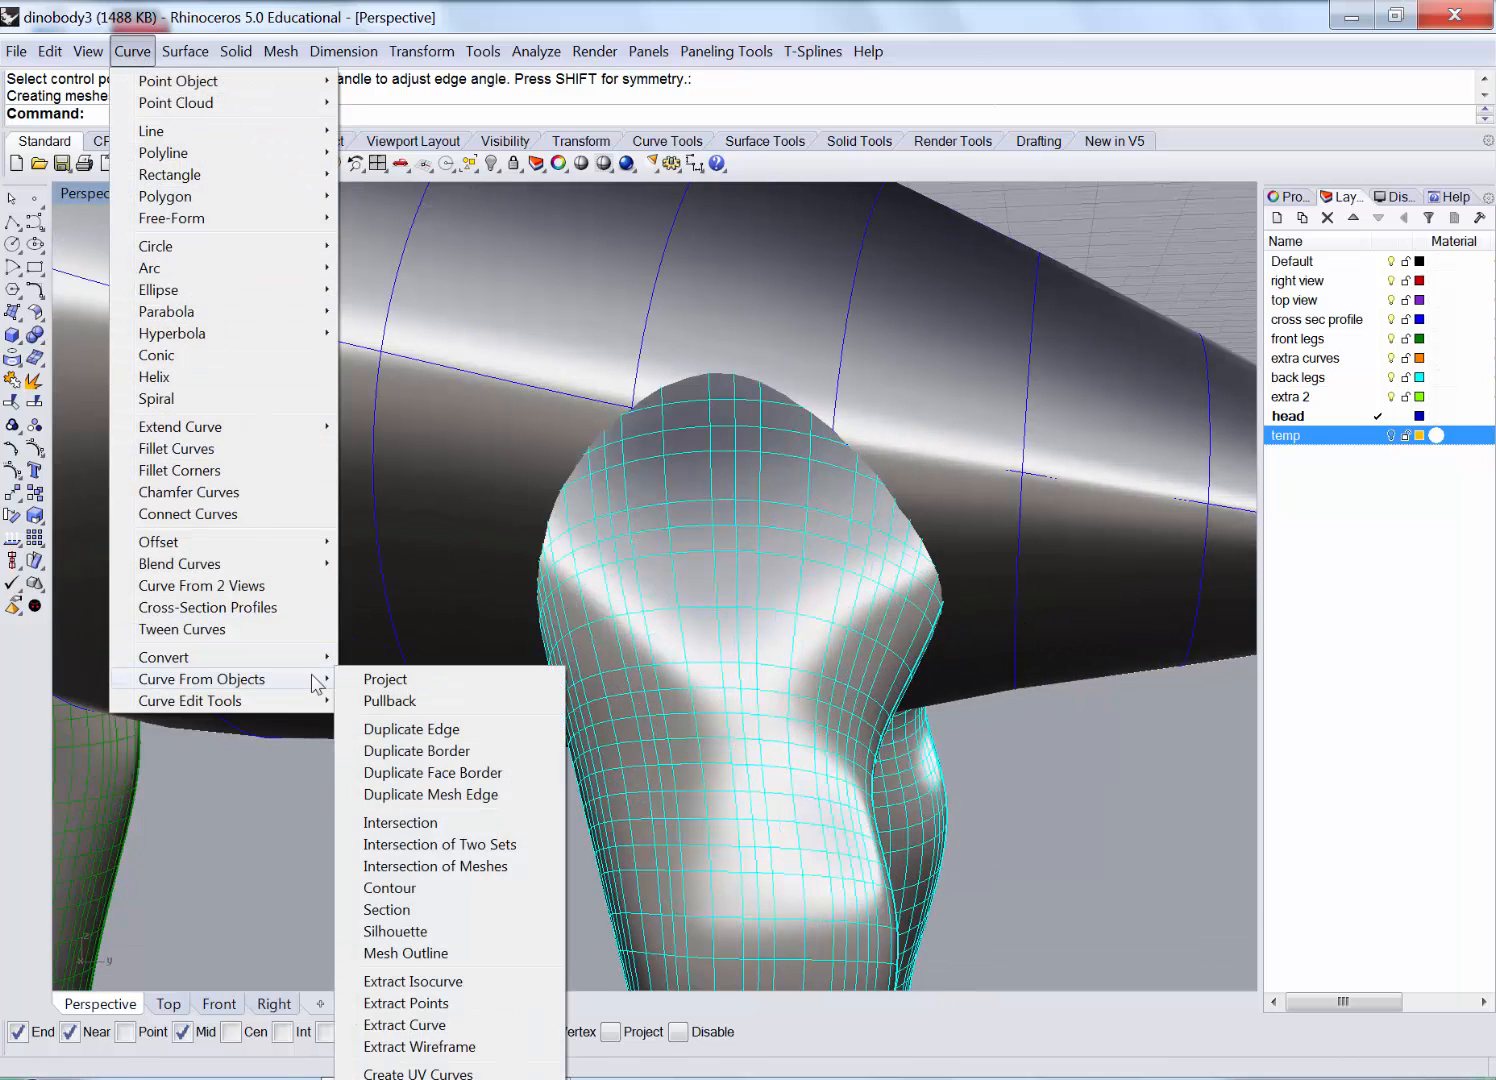
left_click(502, 850)
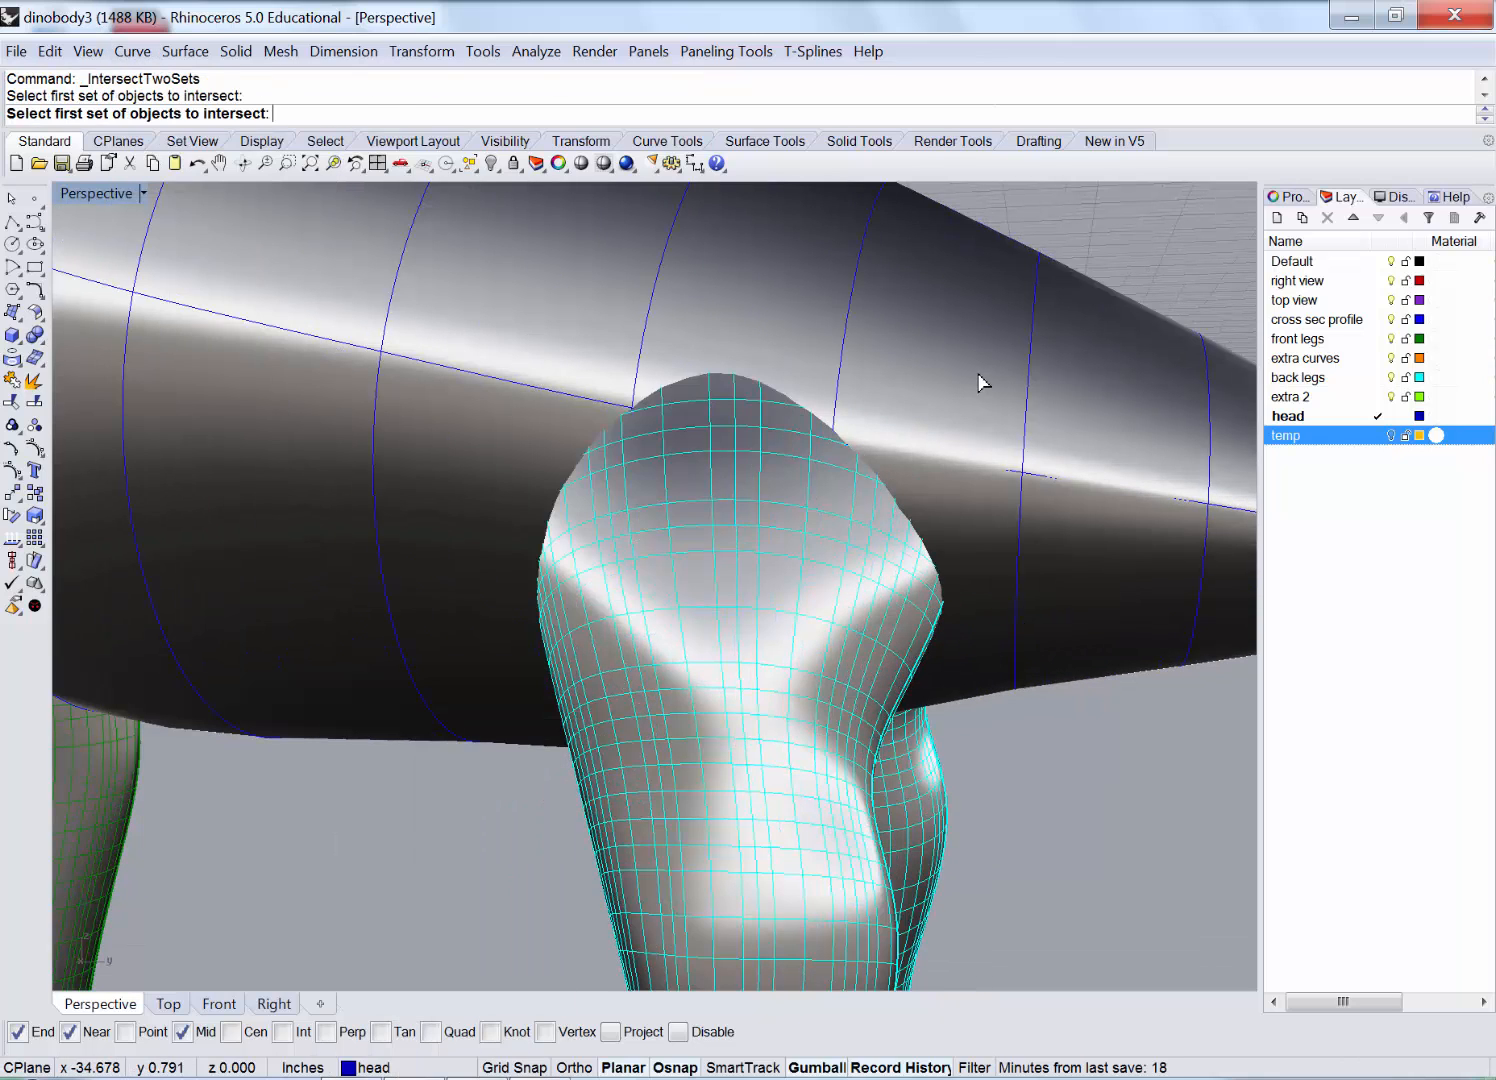
left_click(982, 381)
key("Return")
left_click(761, 545)
key("Return")
Wrap a pipe around the back leg's intersection curve.
right_click_drag(800, 524, 682, 512)
left_click(240, 55)
left_click(258, 305)
scroll(1029, 601, "up", 5)
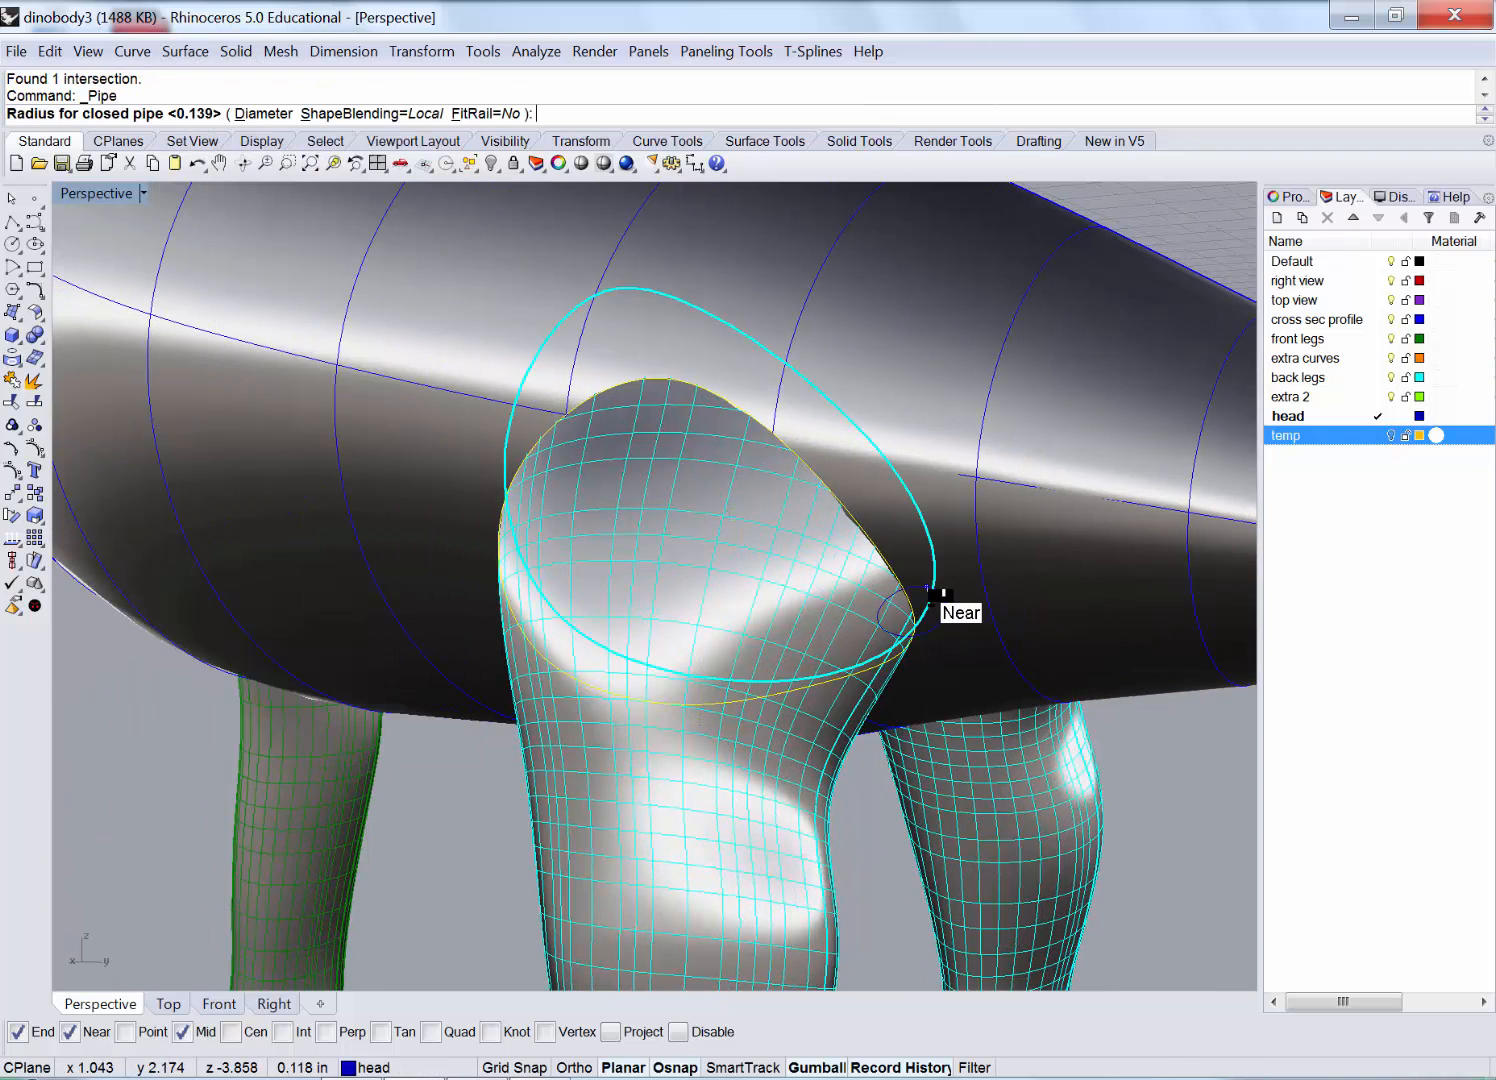
key("Return")
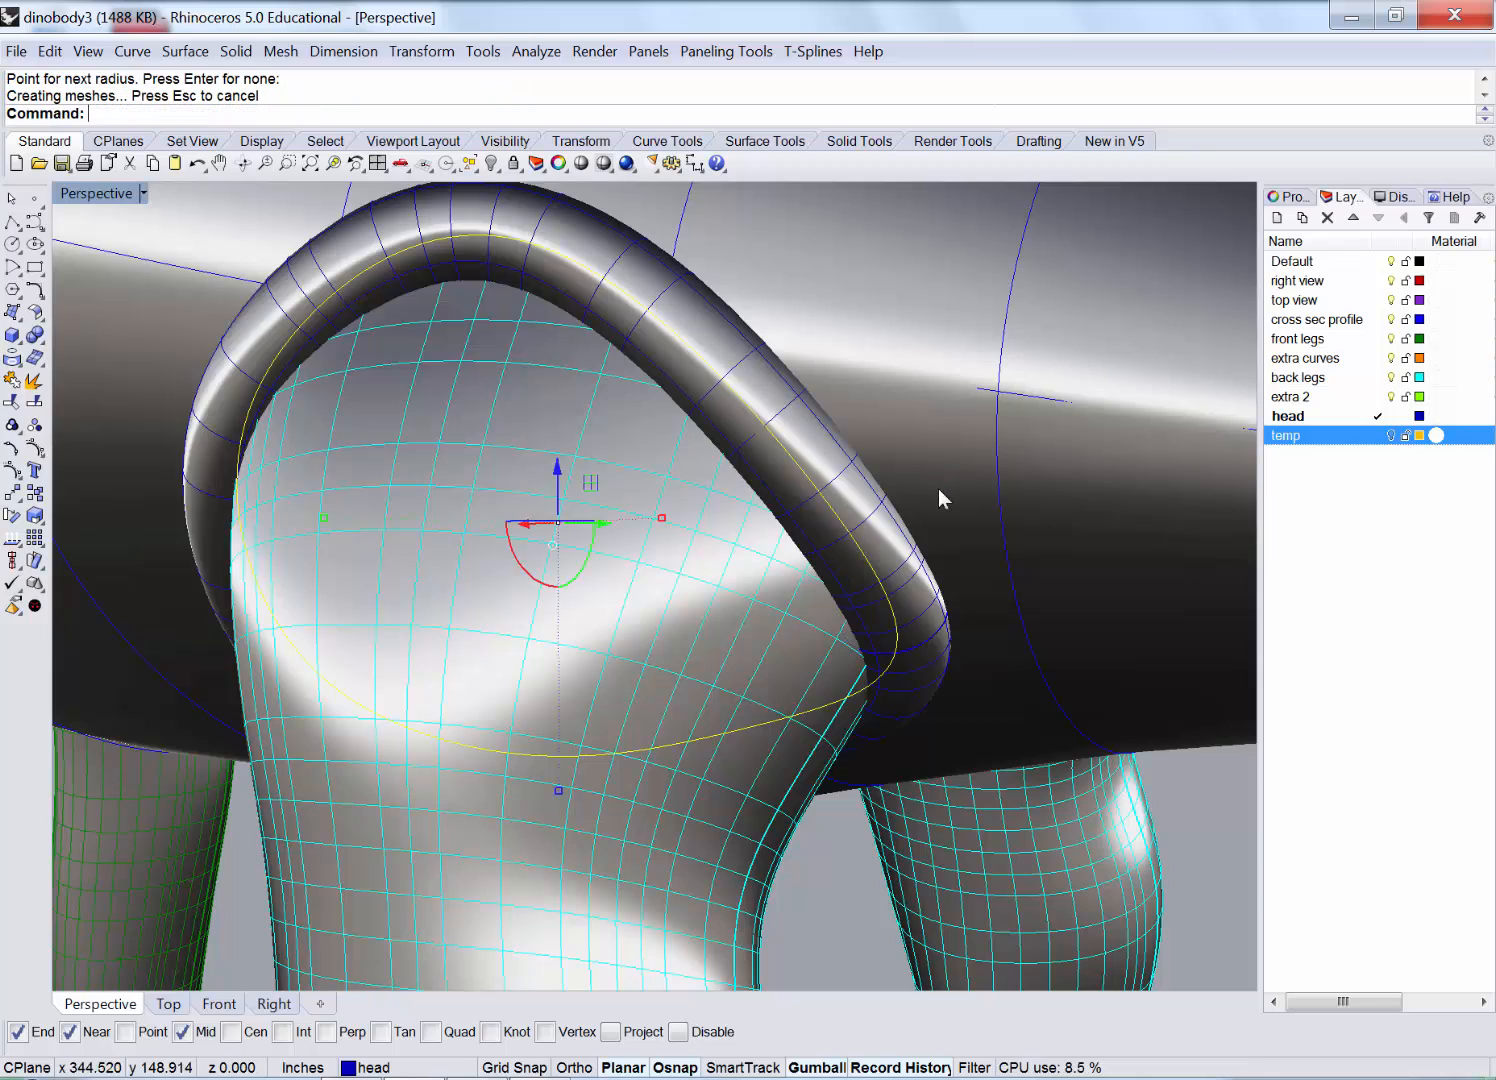
mouse_move(727, 515)
right_mouse_down()
mouse_move(778, 534)
mouse_move(740, 540)
right_mouse_up()
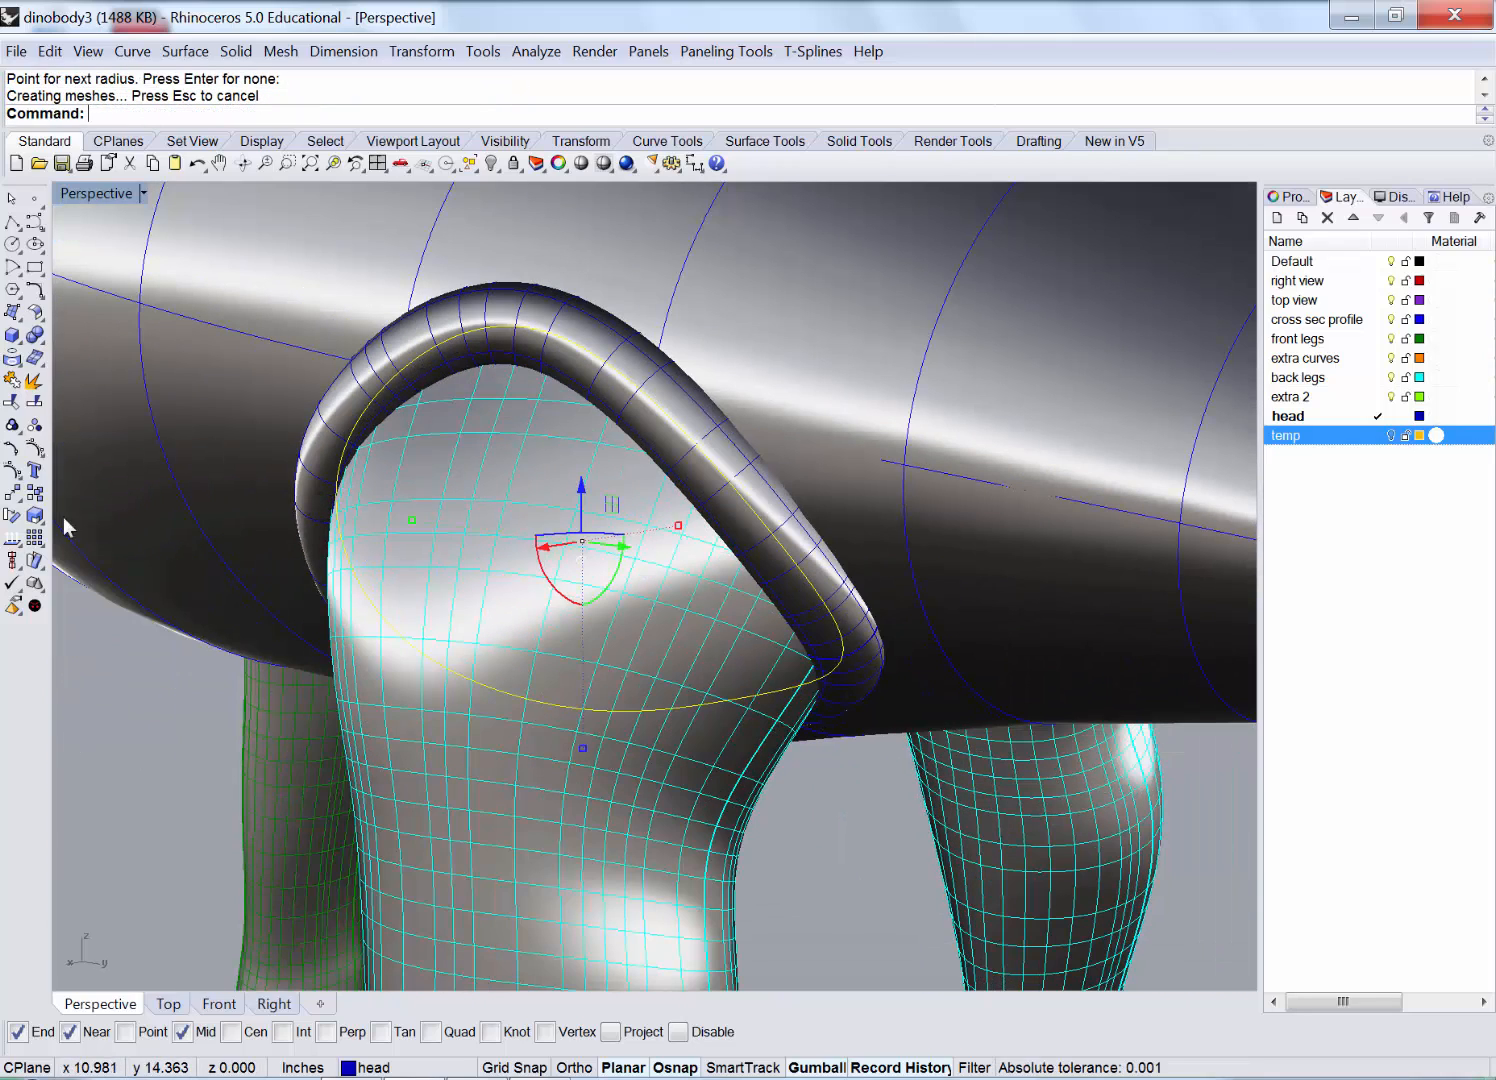
Split the back leg and body surfaces using the pipe as the cutter.
left_click(38, 468)
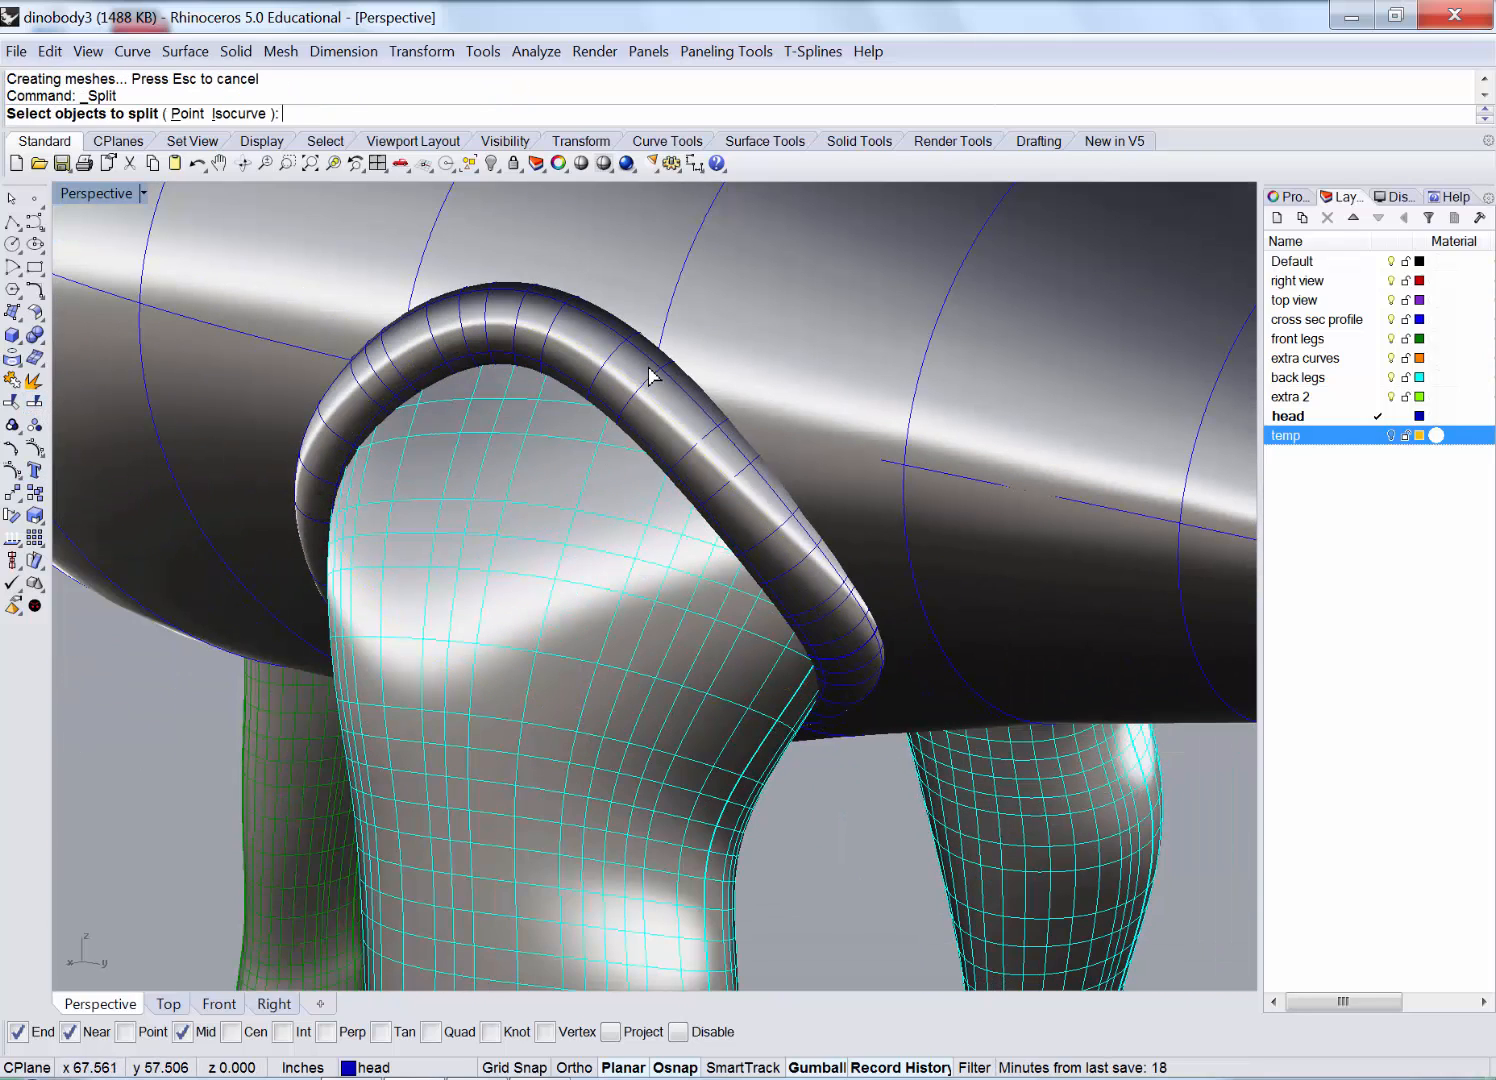
left_click(574, 568)
key("Return")
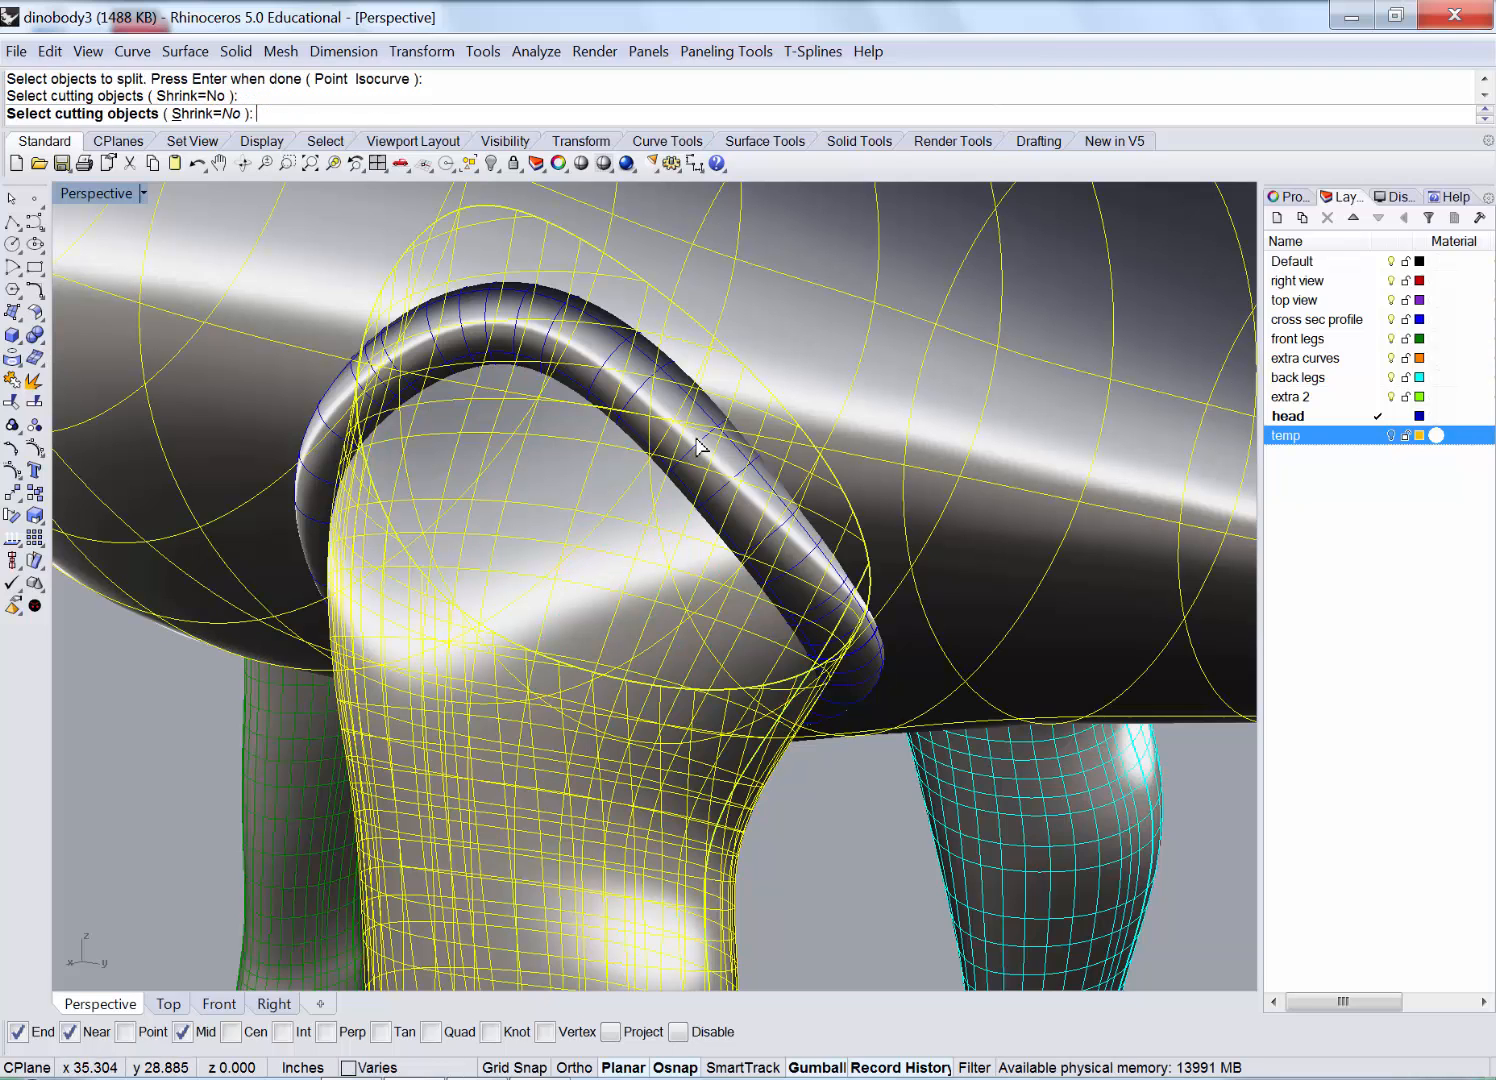
left_click(695, 437)
key("Return")
Delete the pipe, the trimmed leg piece and the cut-out body piece.
left_click(695, 437)
key("Delete")
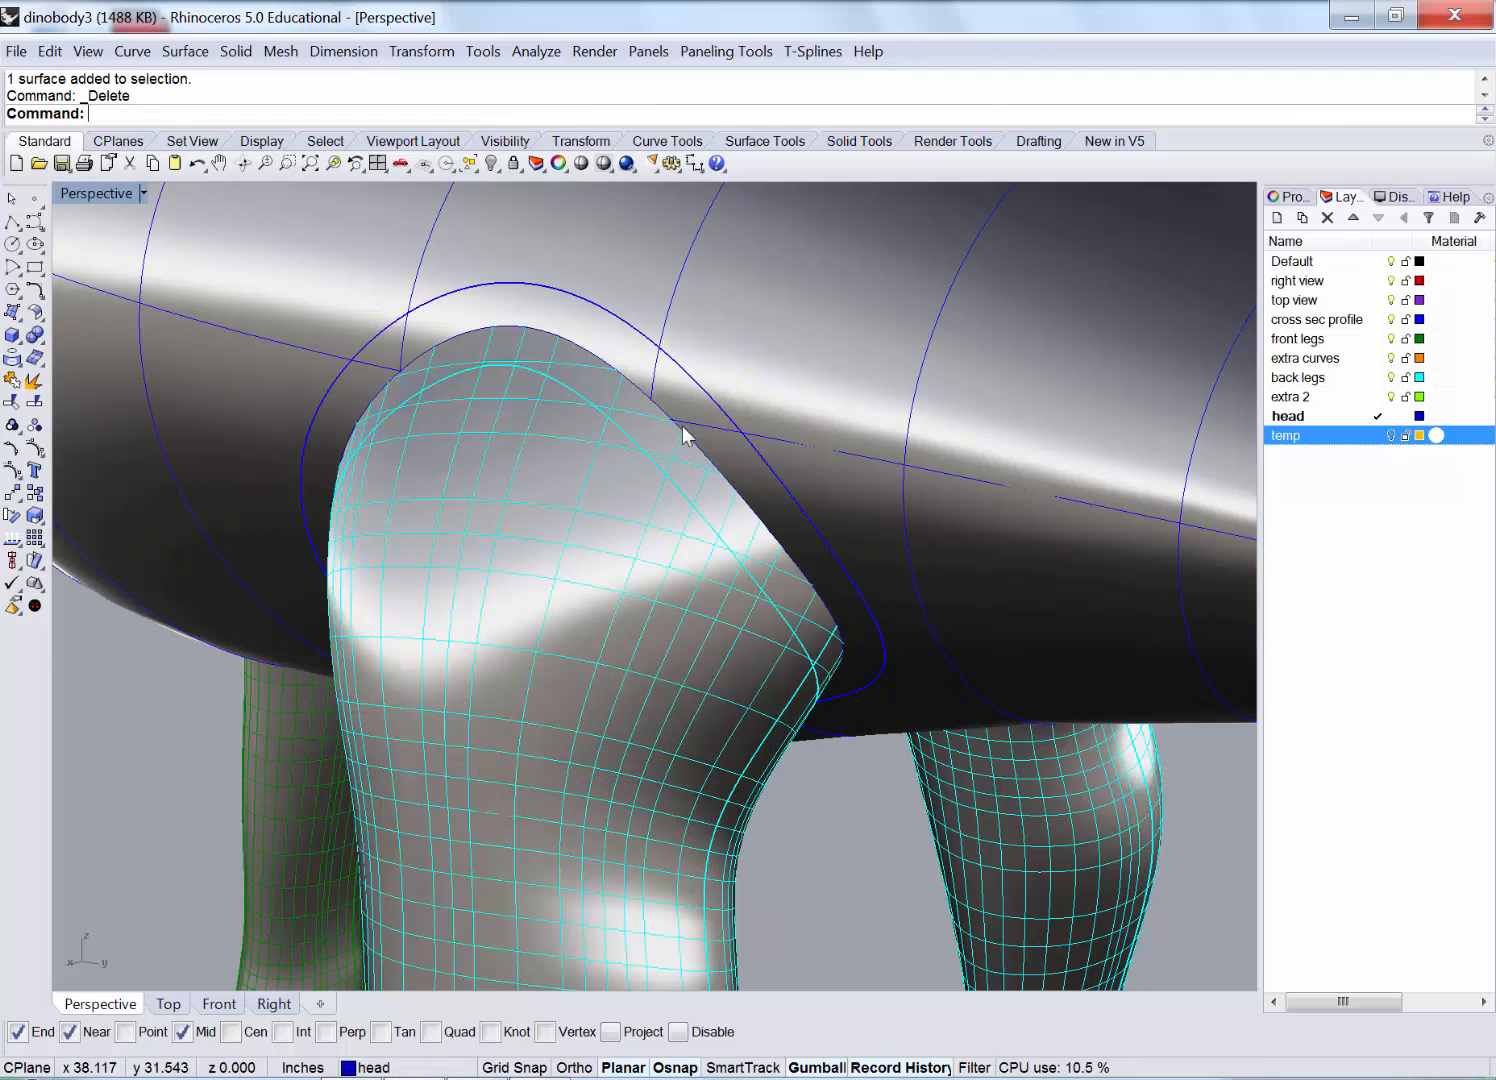
scroll(640, 405, "up", 2)
left_click(613, 388)
left_click(648, 449)
key("Delete")
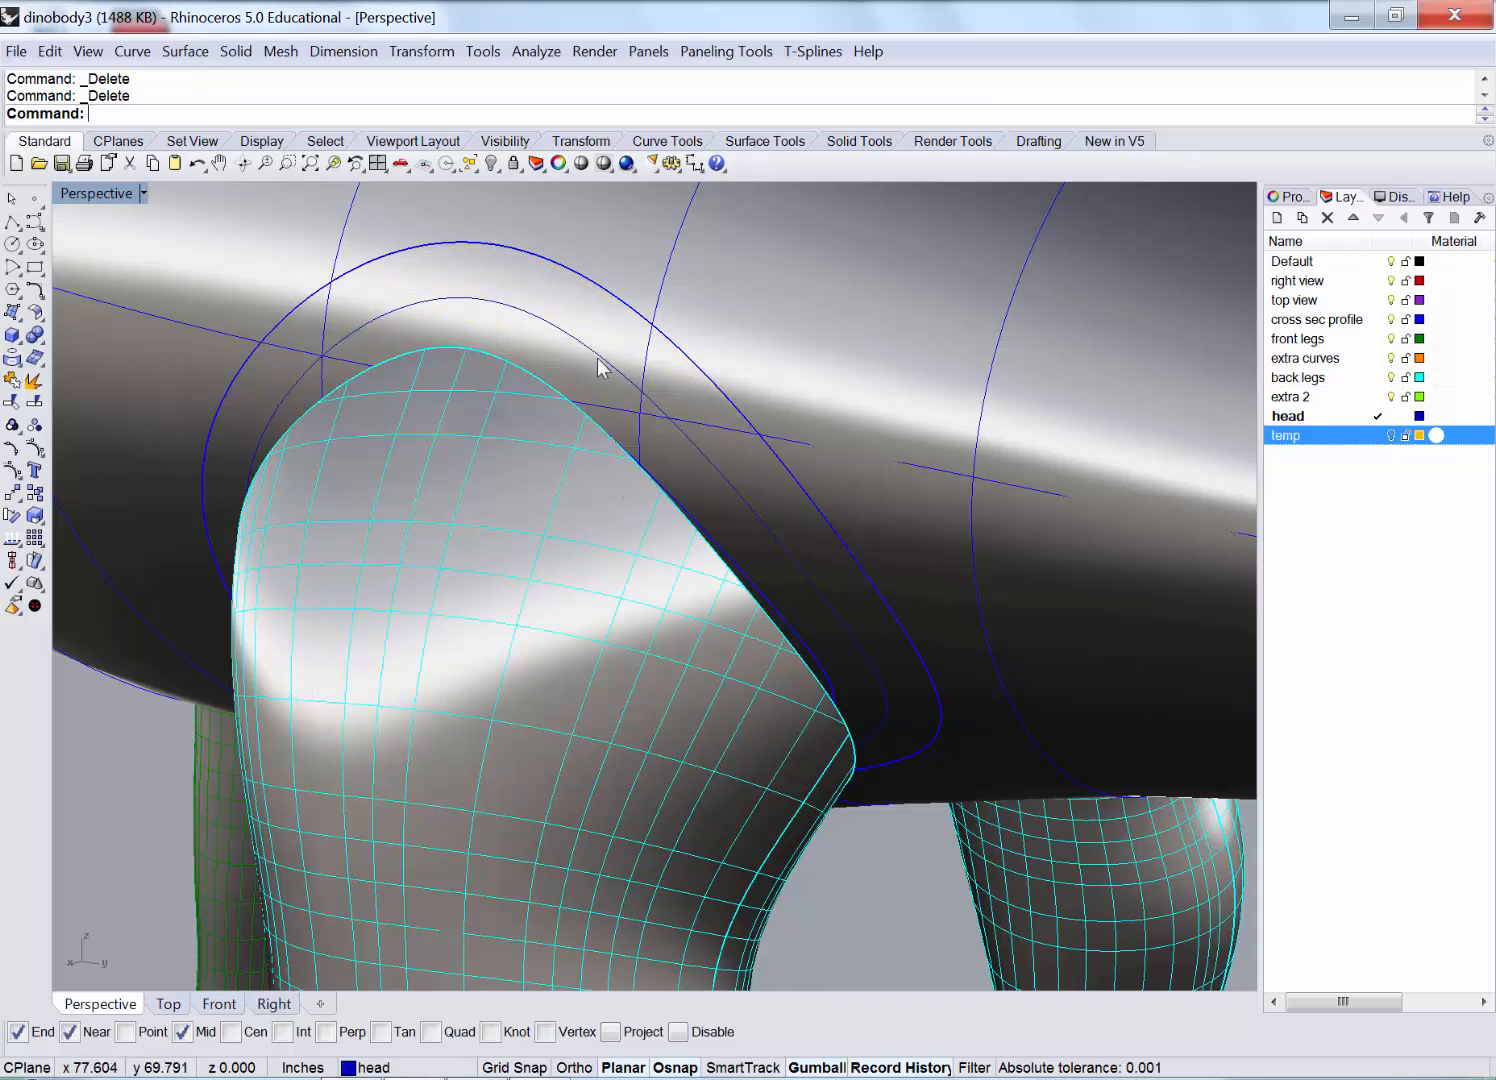
left_click(599, 360)
left_click(675, 436)
key("Delete")
Delete the leftover cross-section curve and view the body and legs.
left_click(671, 436)
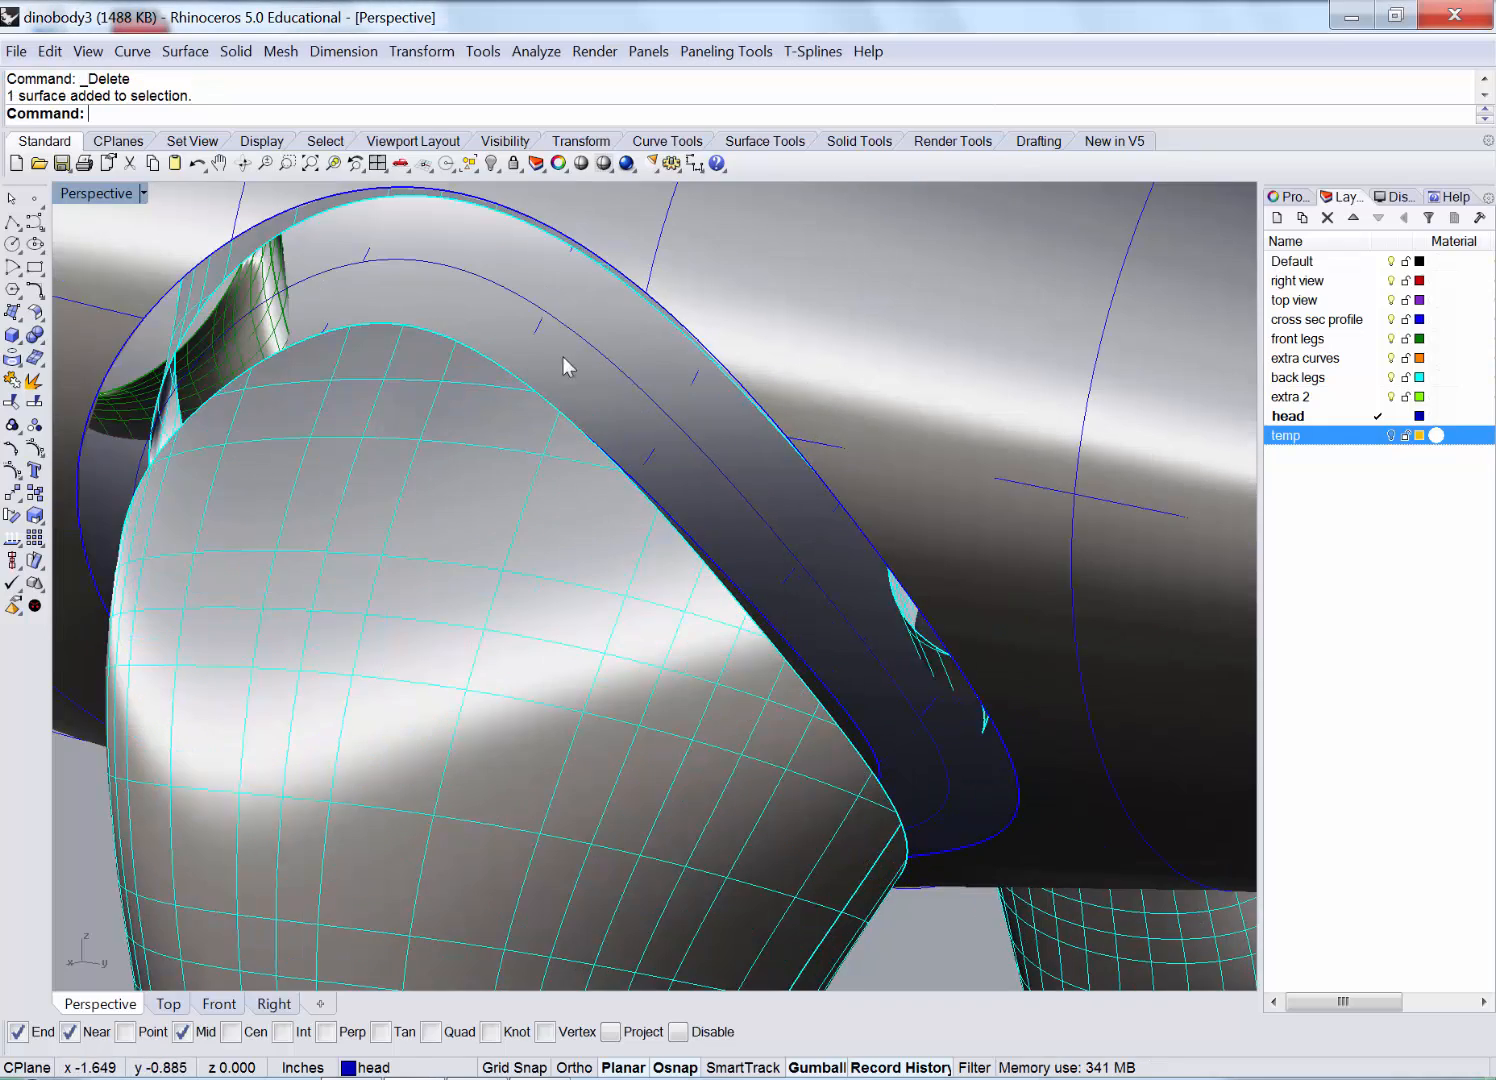
right_click_drag(562, 356, 378, 676)
left_click(378, 672)
key("Delete")
right_click_drag(451, 591, 836, 583)
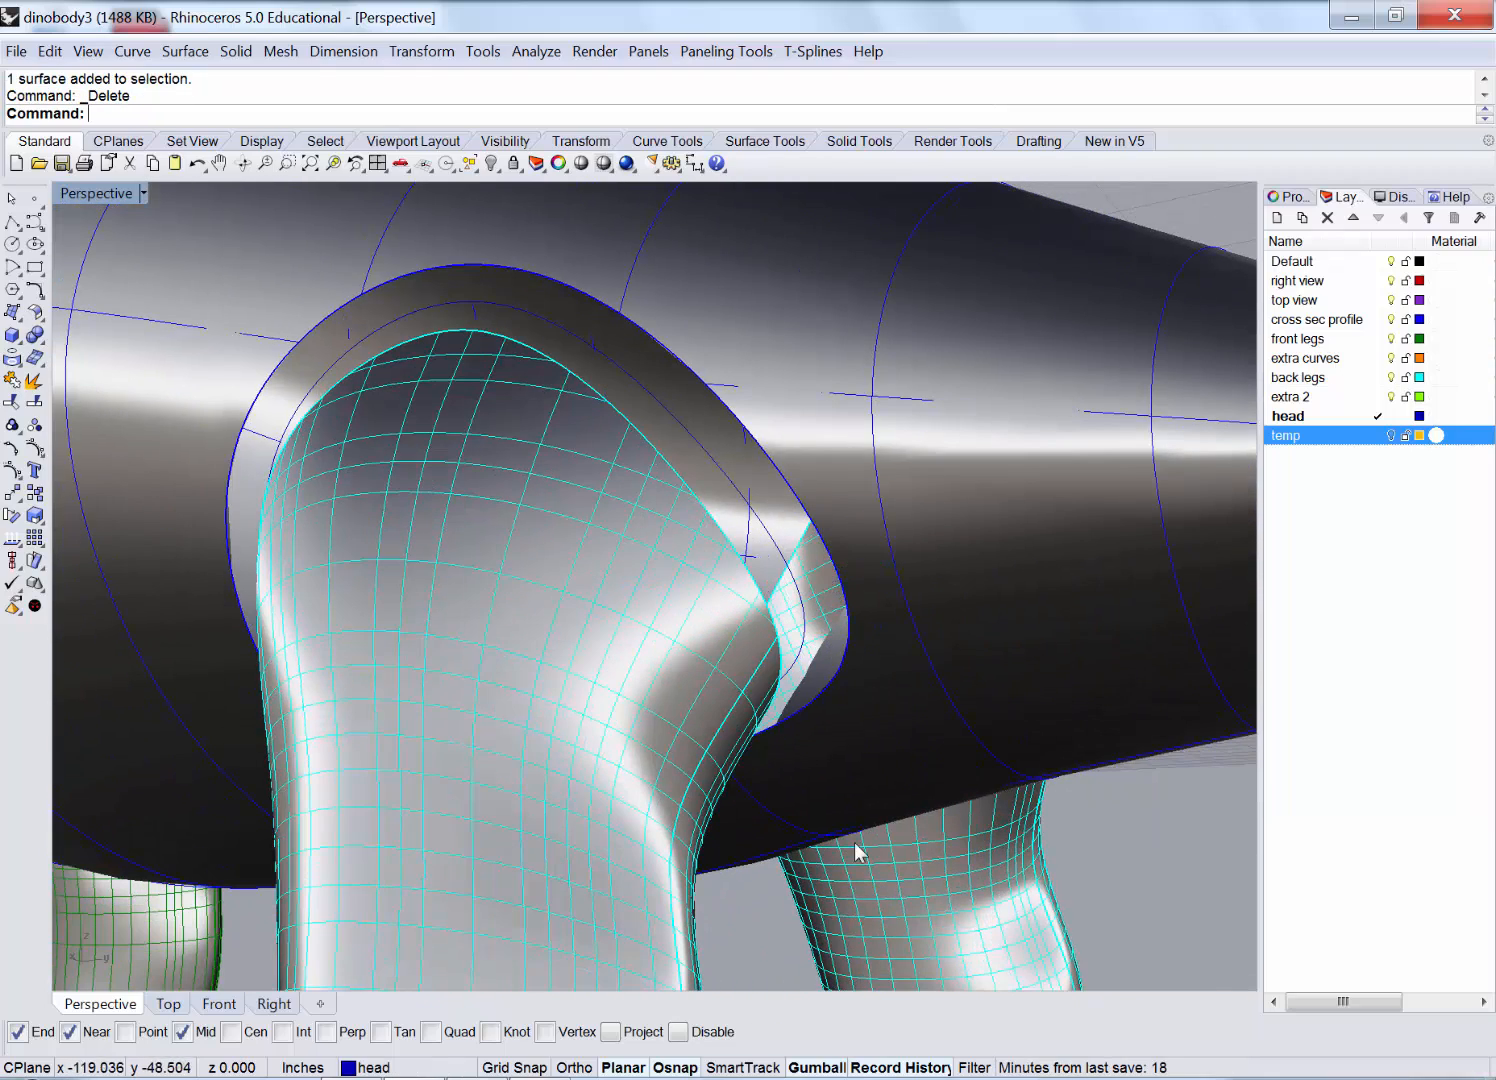
Try a Blend Surface between the hind leg's top edge and the body opening, then cancel it.
left_click(185, 51)
left_click(250, 488)
left_click(578, 371)
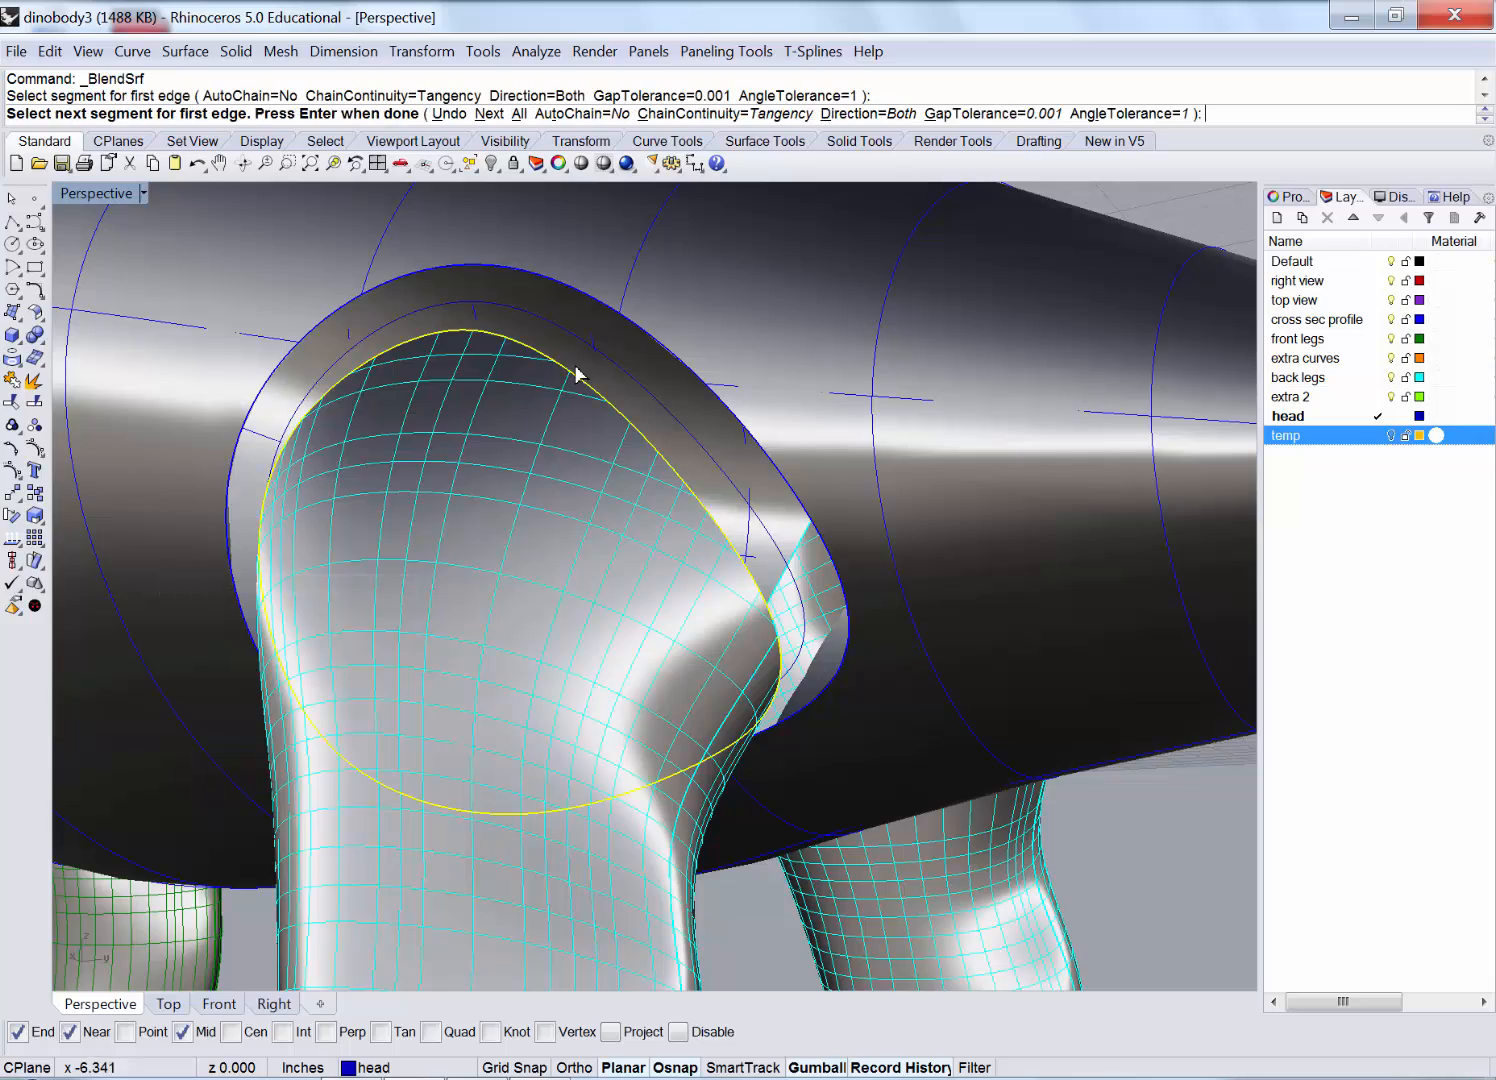
right_click_drag(578, 371, 748, 622)
left_click(665, 317)
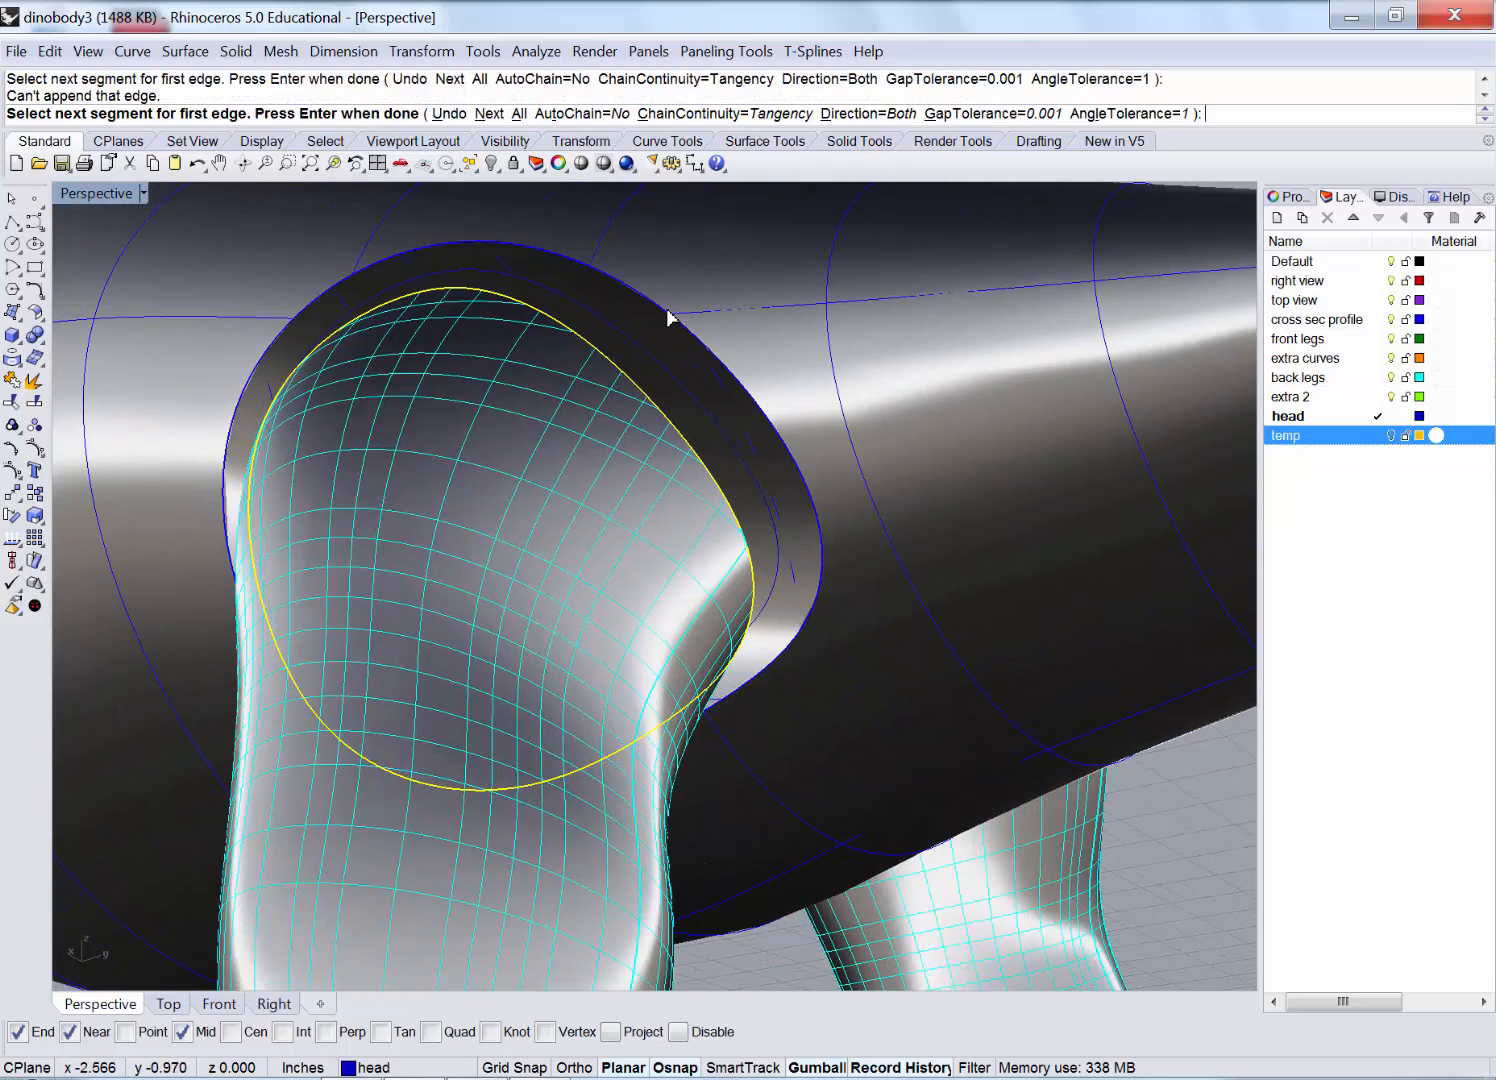
key("Return")
left_click(668, 318)
left_click(808, 500)
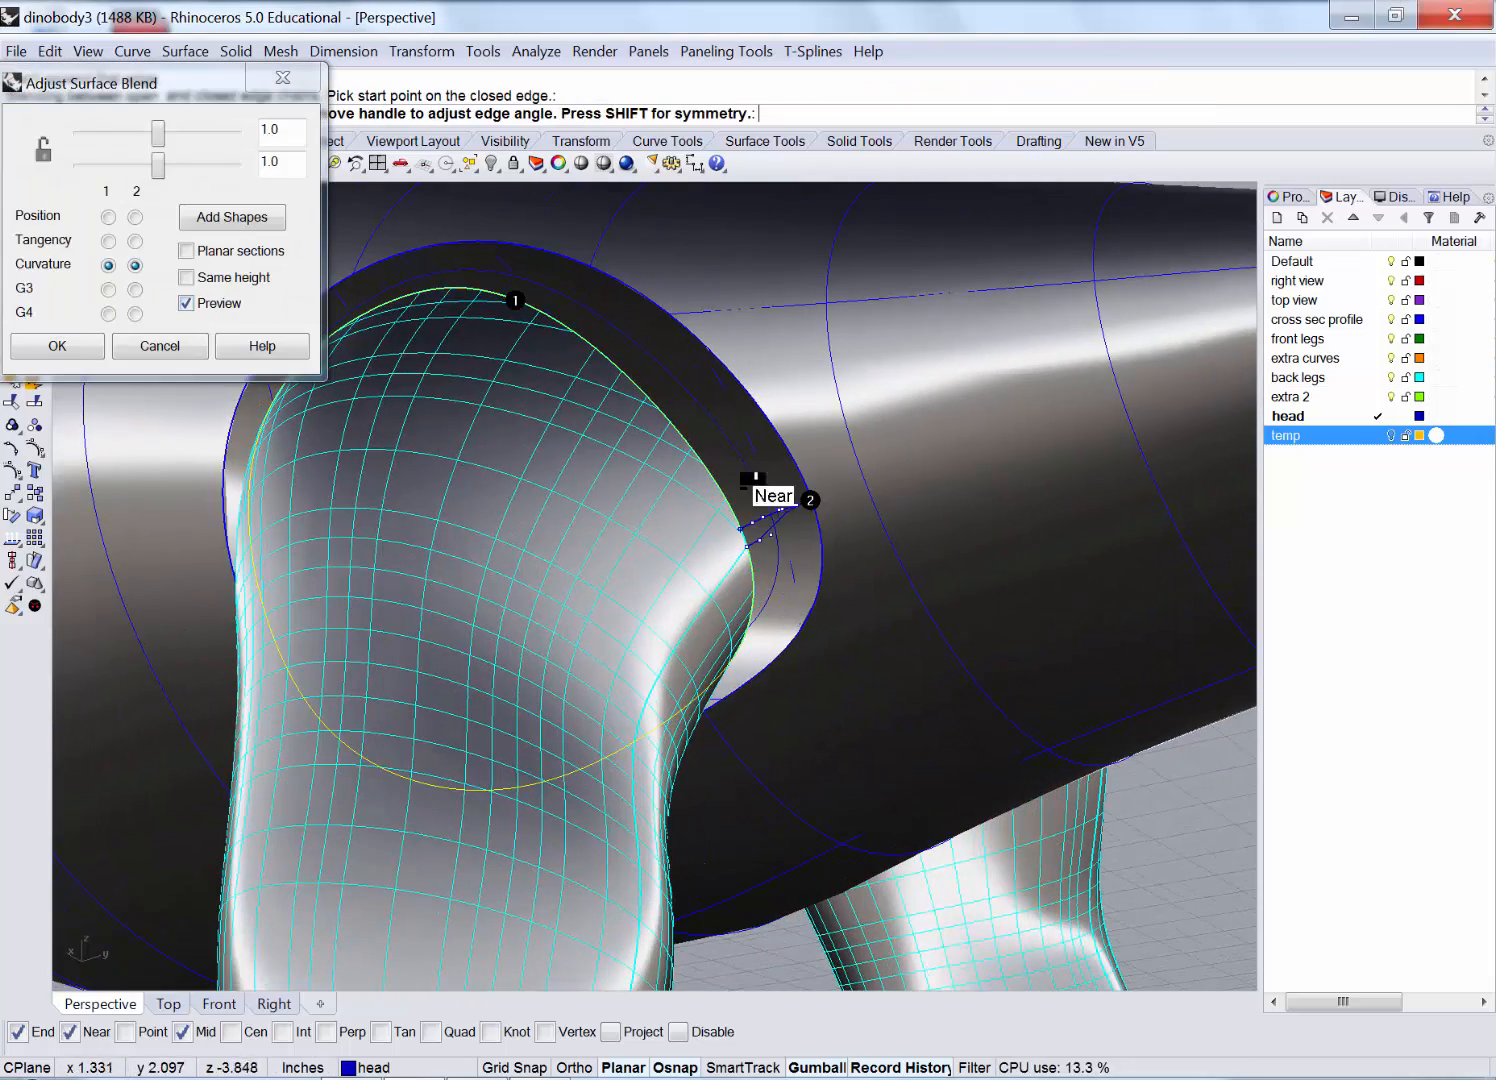
right_click_drag(748, 478, 725, 541)
scroll(685, 566, "up", 2)
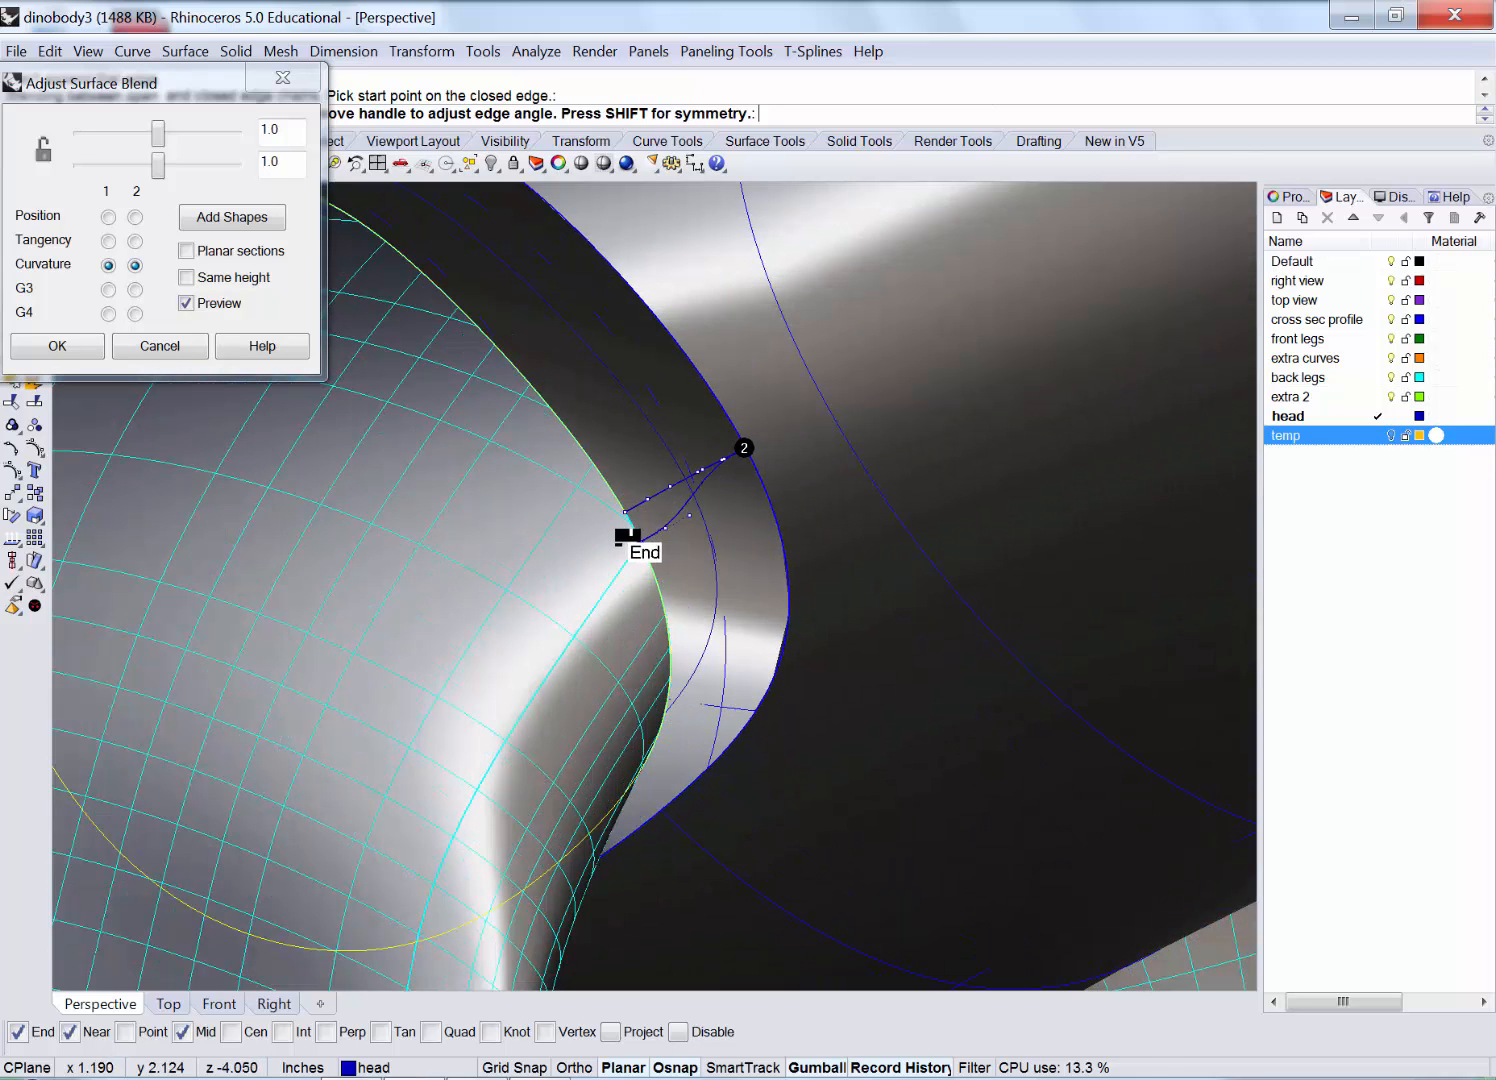
left_click(160, 346)
Rerun Blend Surface from the leg's top edge to the body opening and accept the smooth blend.
right_click(655, 502)
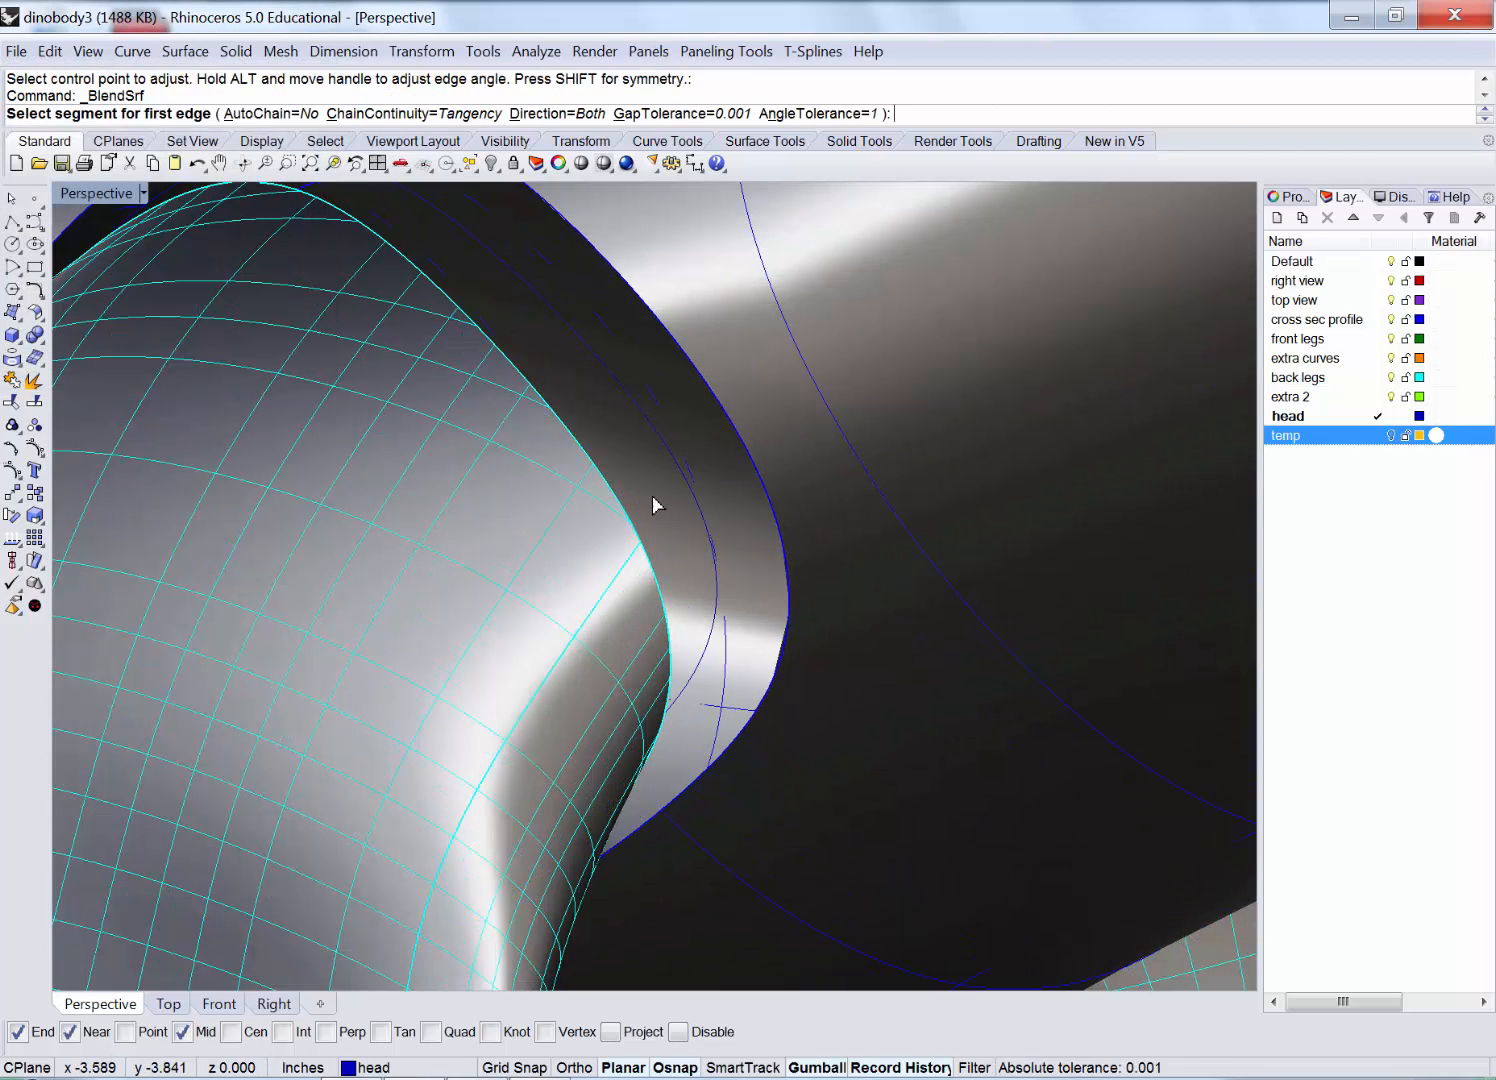
left_click(573, 437)
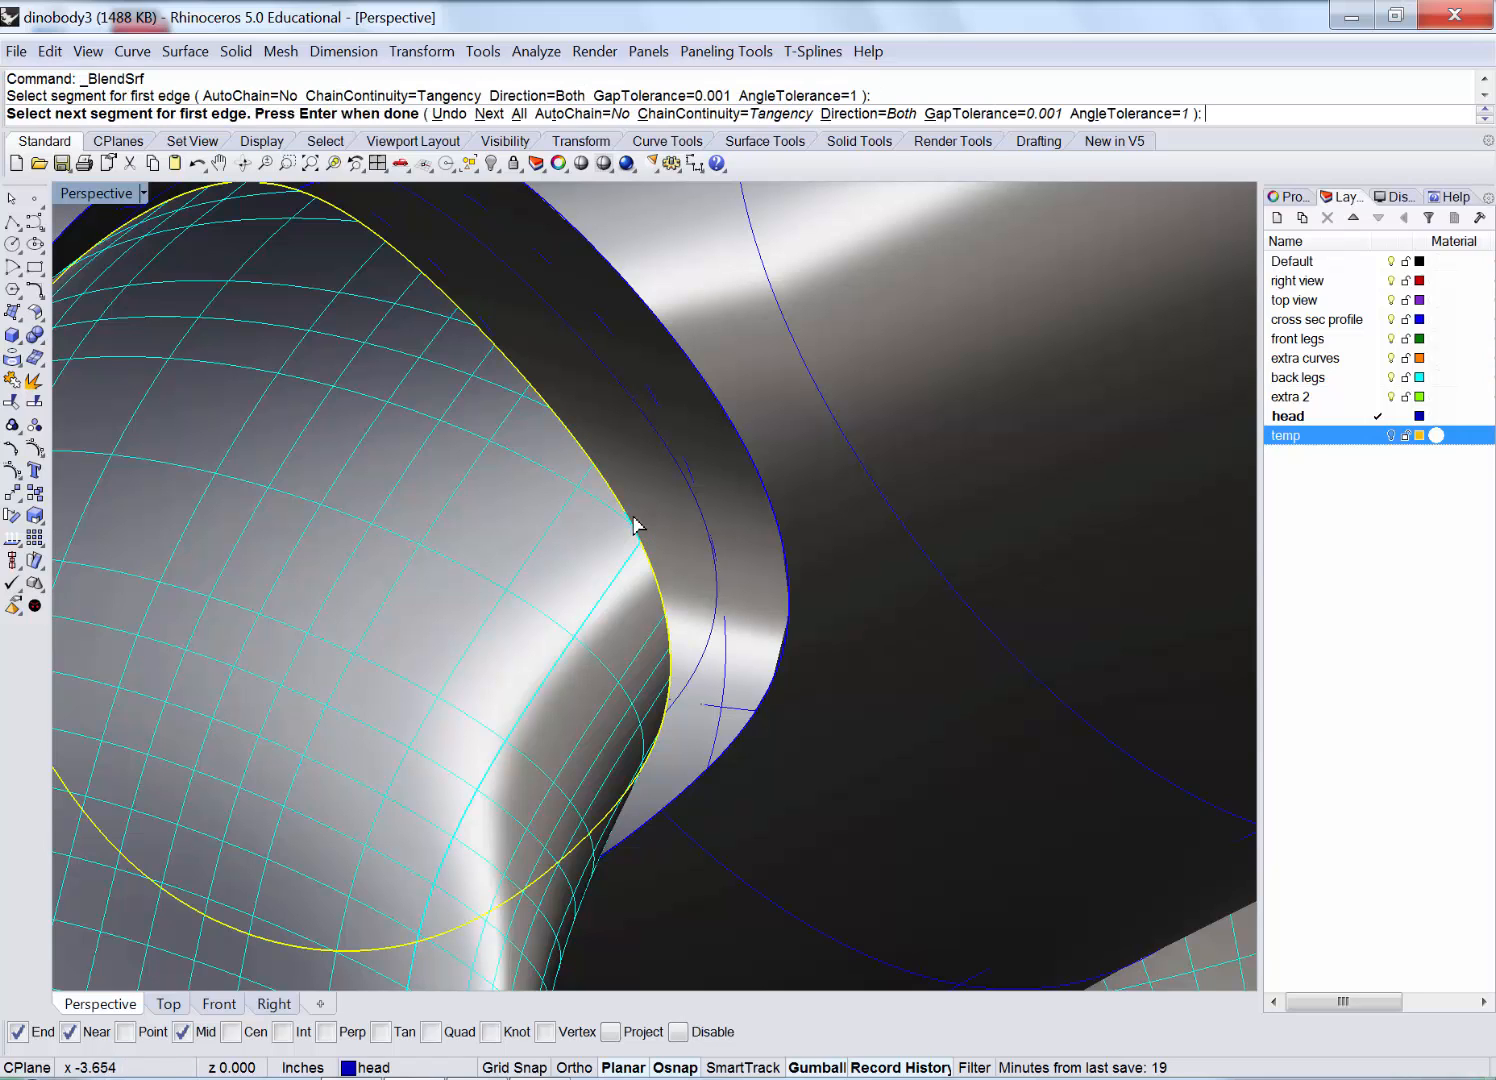
left_click(684, 530)
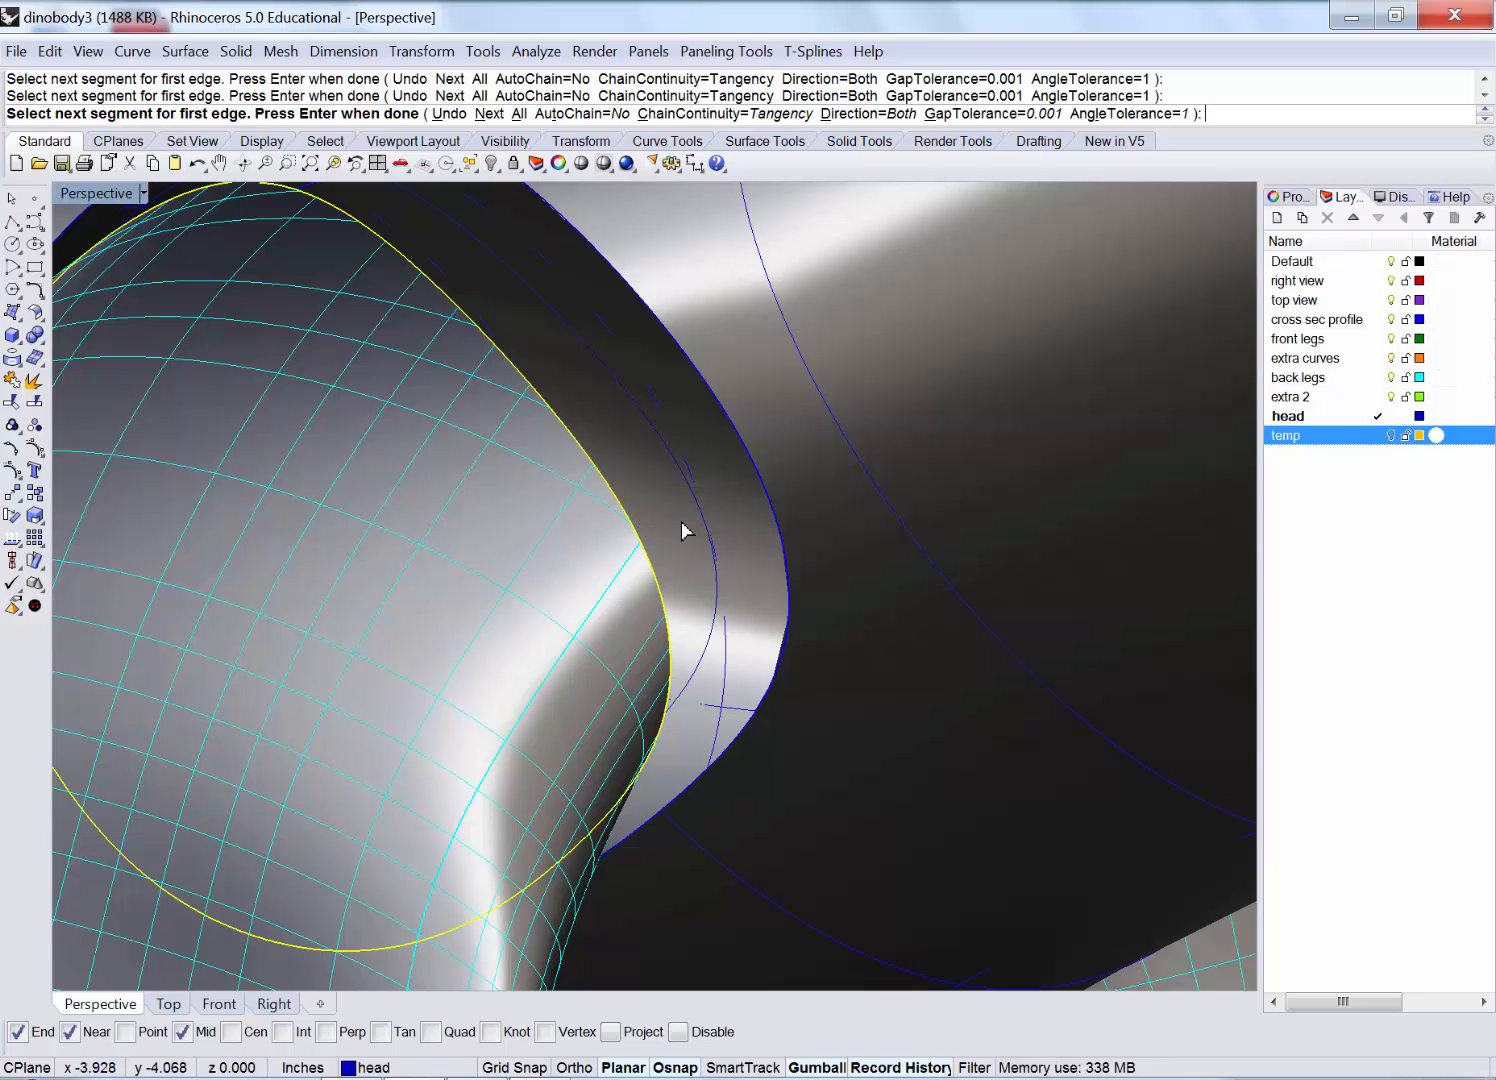
right_click(742, 432)
left_click(736, 438)
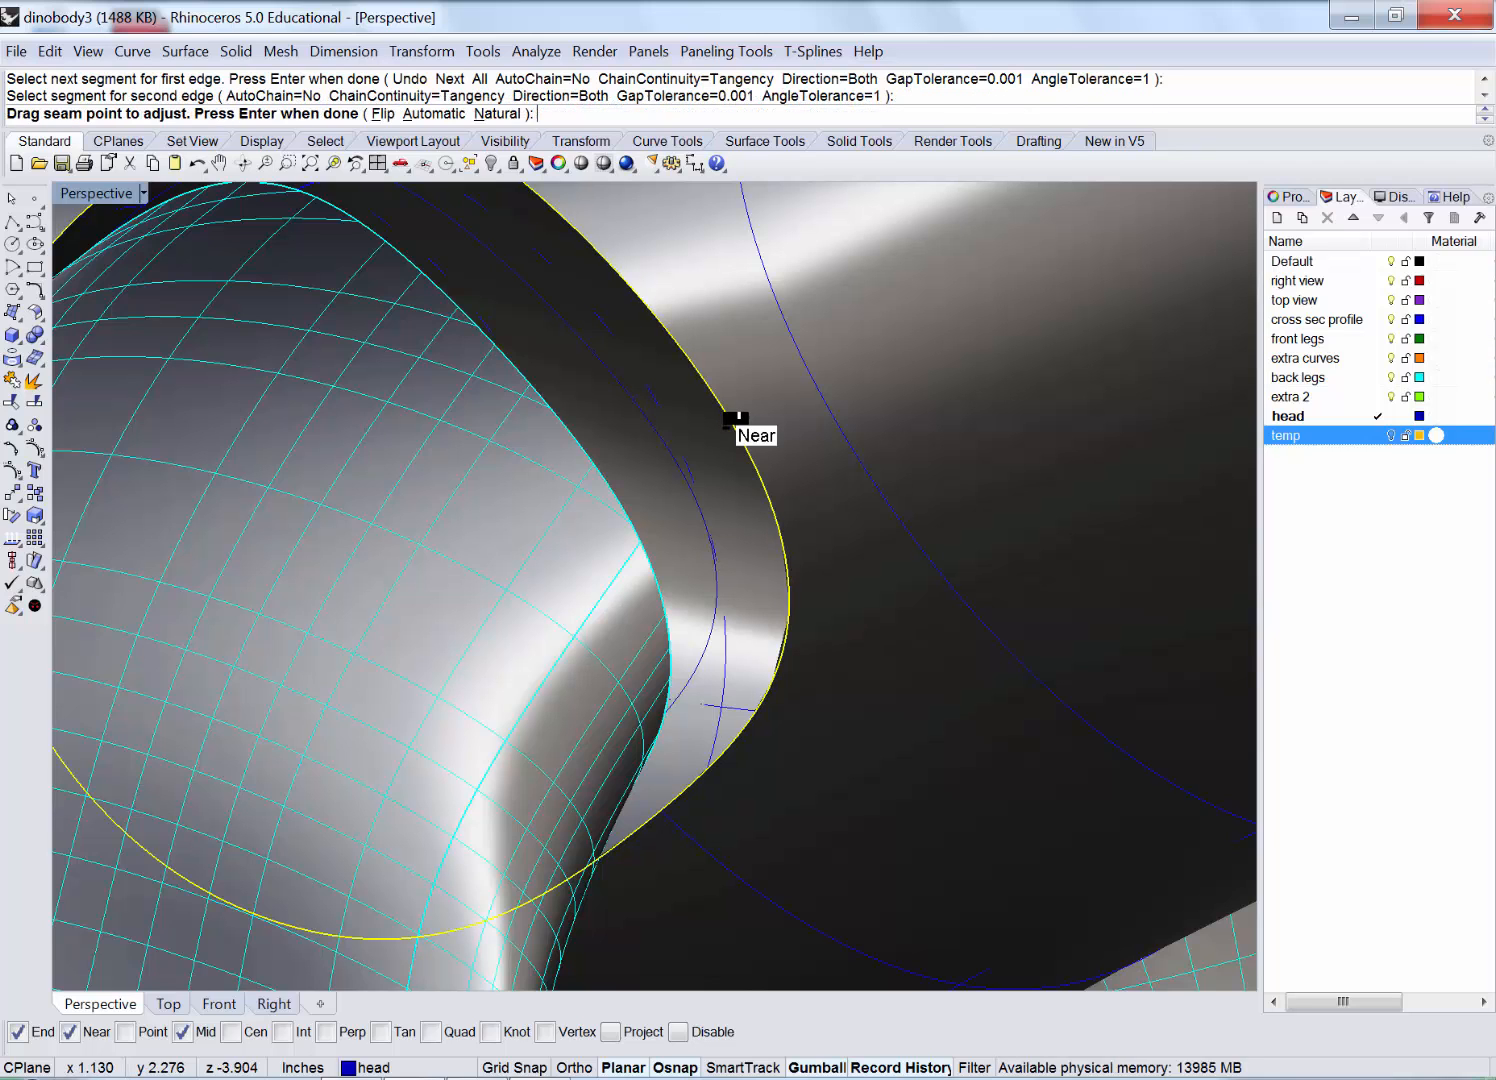
scroll(695, 490, "down", 5)
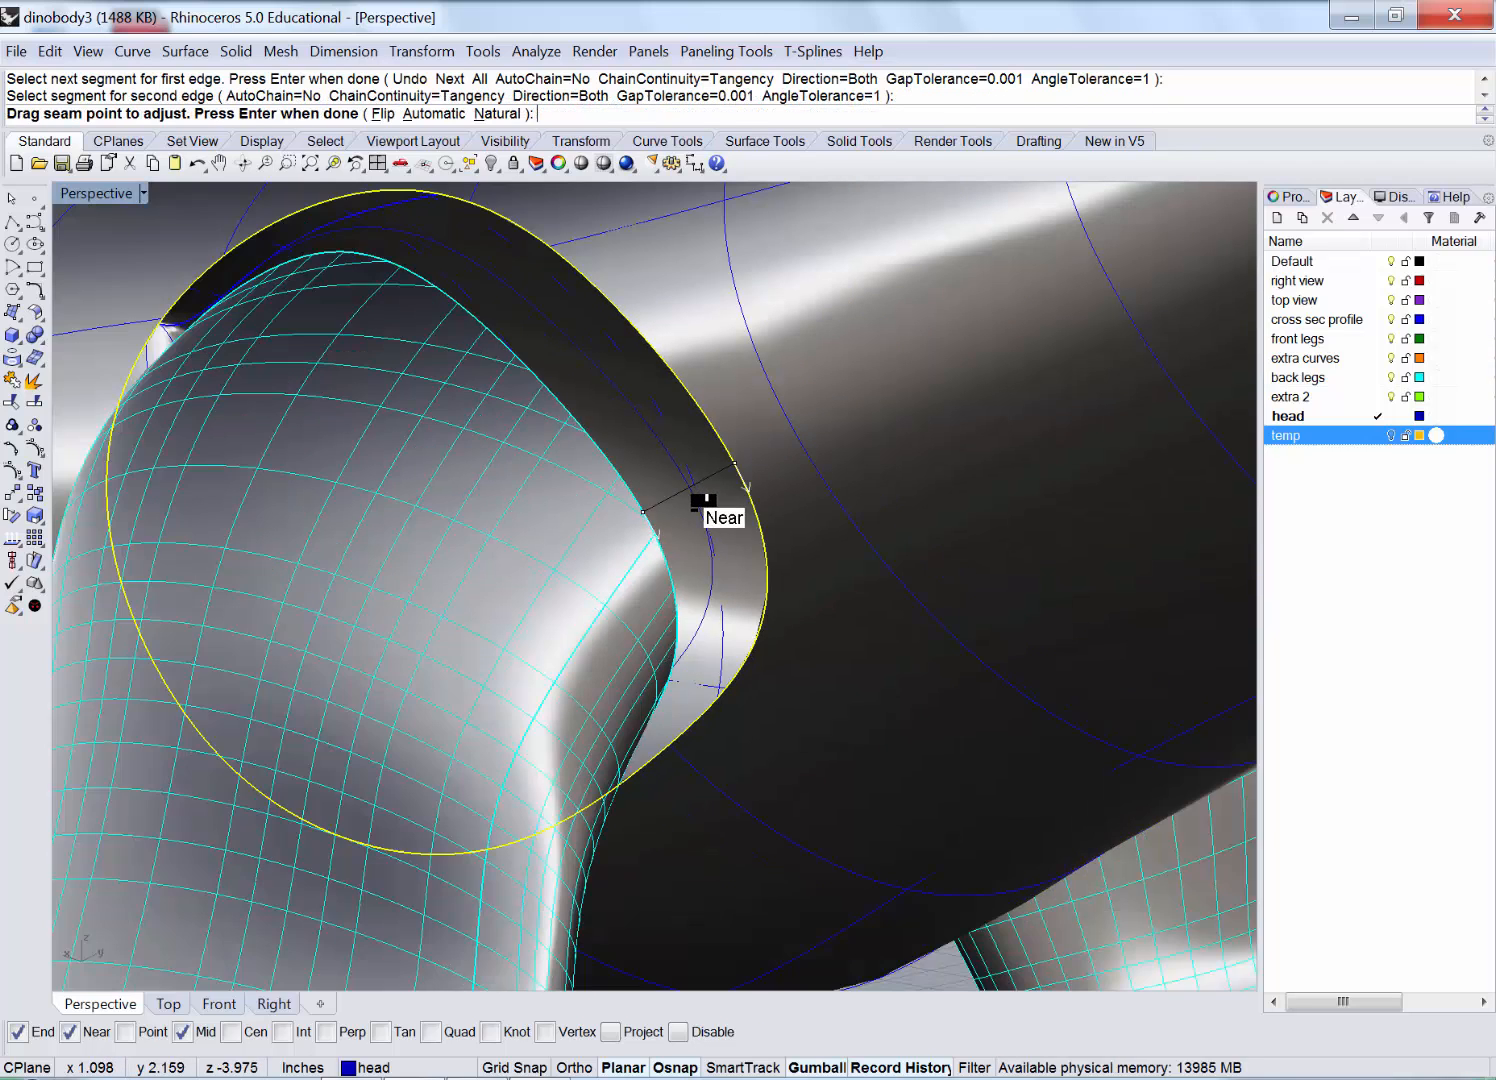
right_click(738, 495)
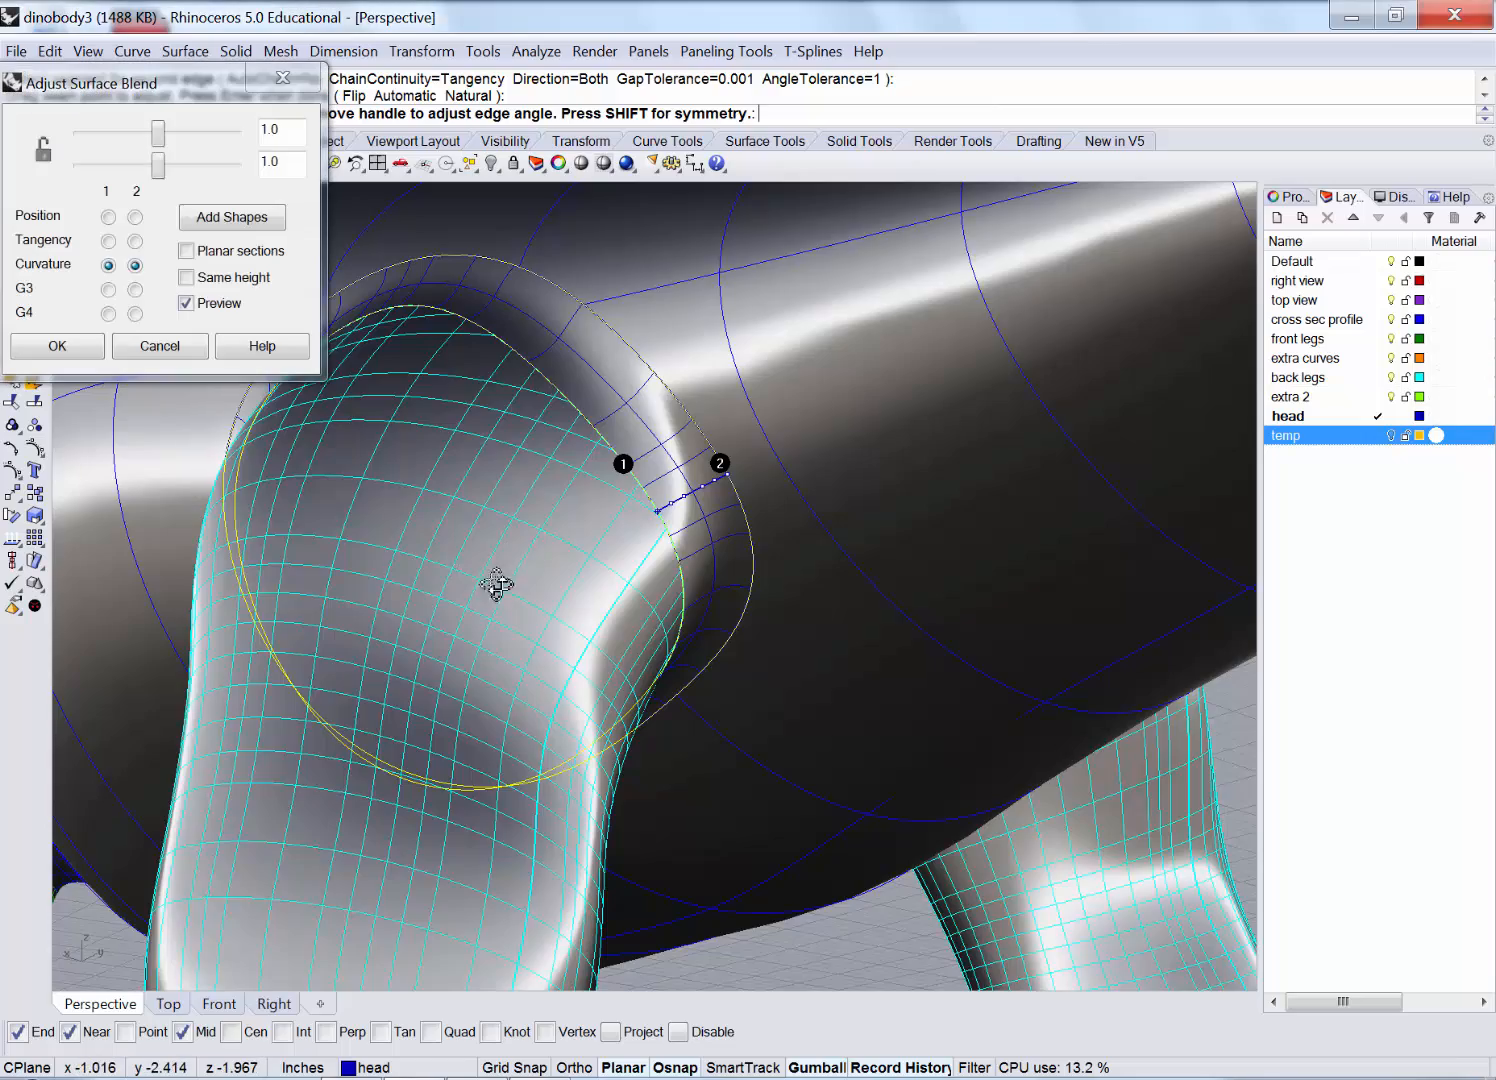
mouse_move(494, 584)
right_mouse_down()
mouse_move(665, 621)
mouse_move(798, 598)
mouse_move(751, 636)
mouse_move(645, 634)
right_mouse_up()
right_click(1048, 286)
scroll(983, 266, "down", 4)
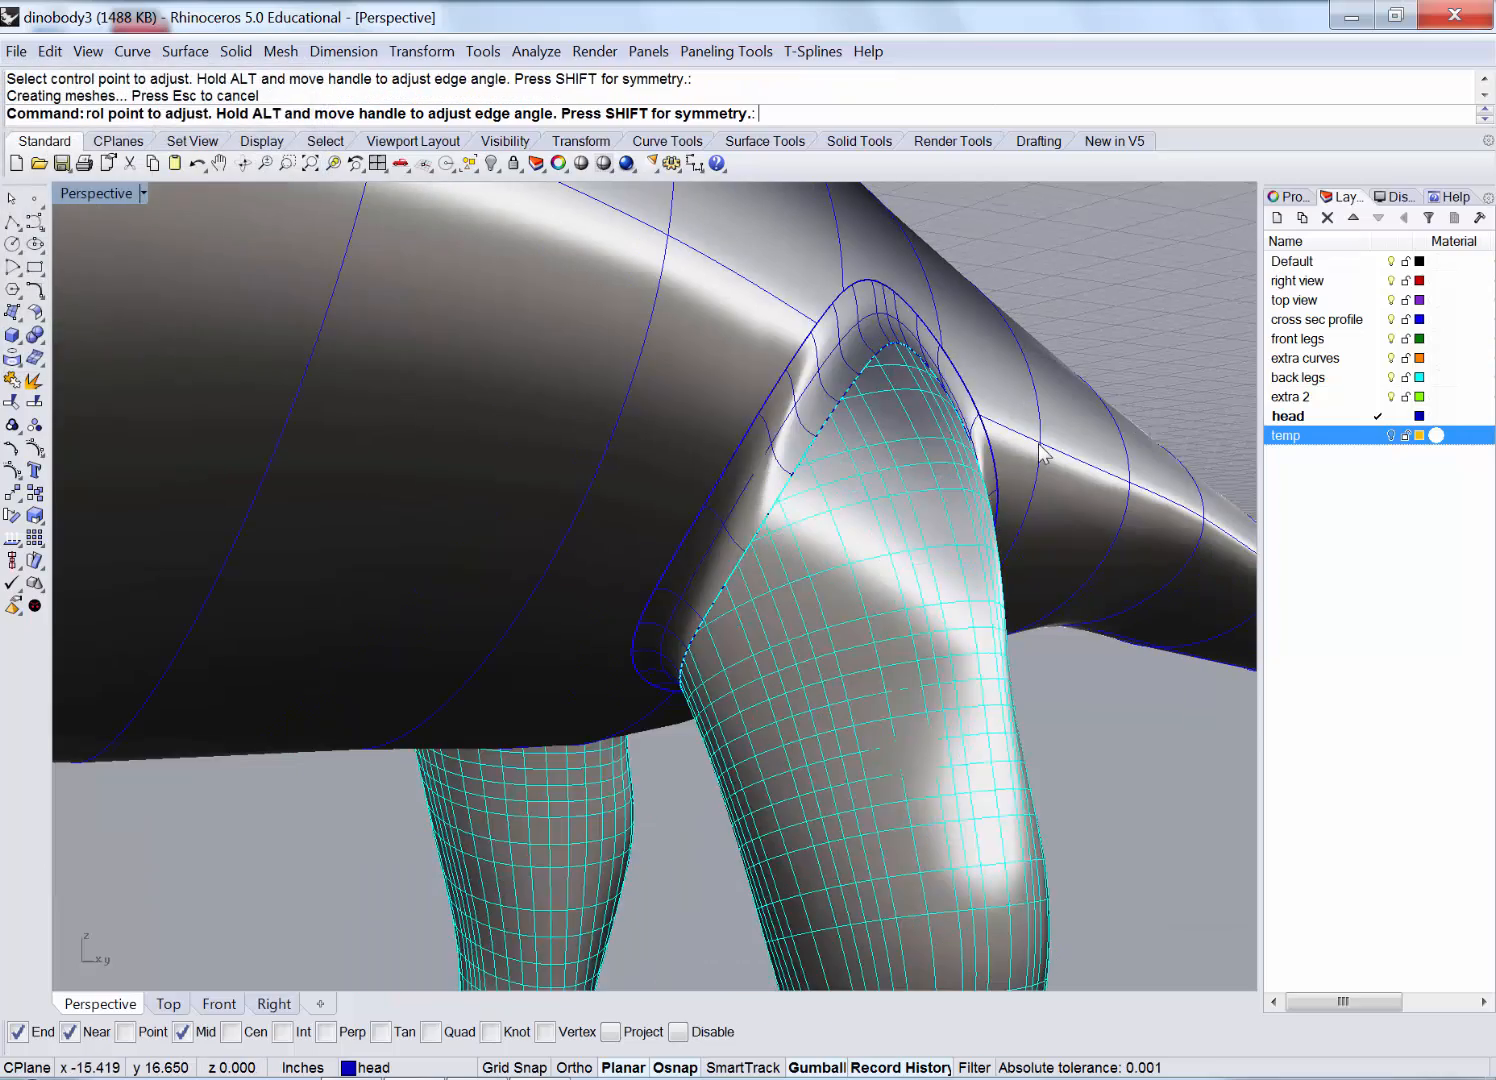
scroll(1031, 455, "down", 7)
scroll(760, 510, "down", 10)
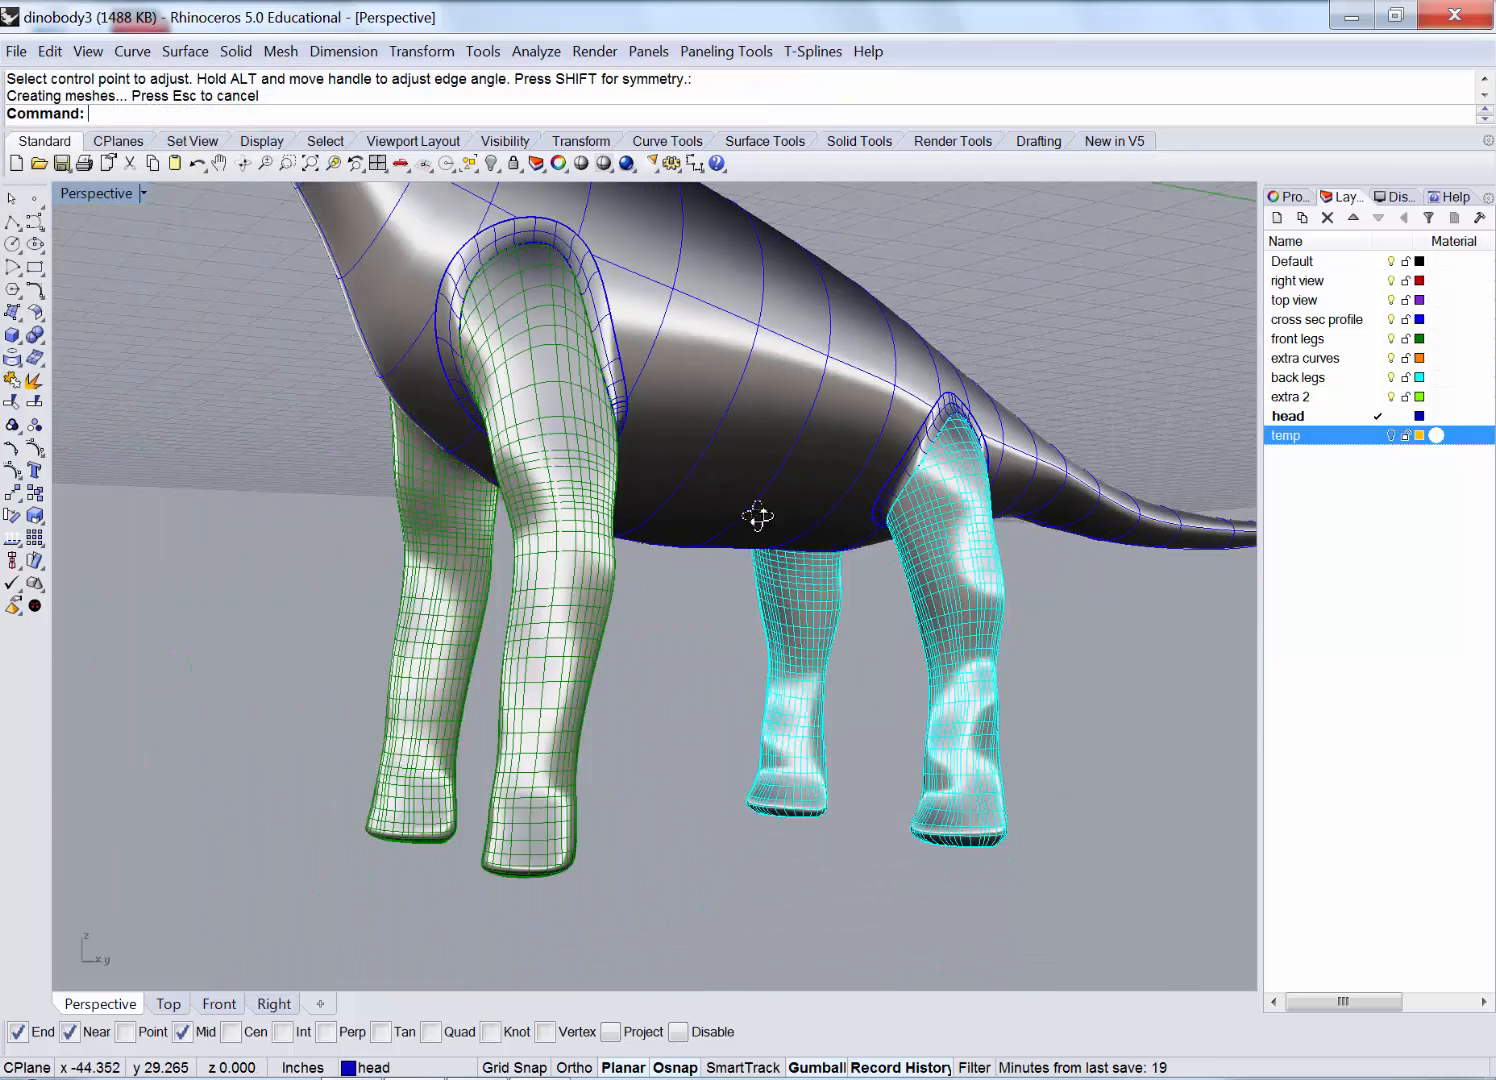
right_click_drag(720, 529, 770, 428)
scroll(774, 422, "up", 4)
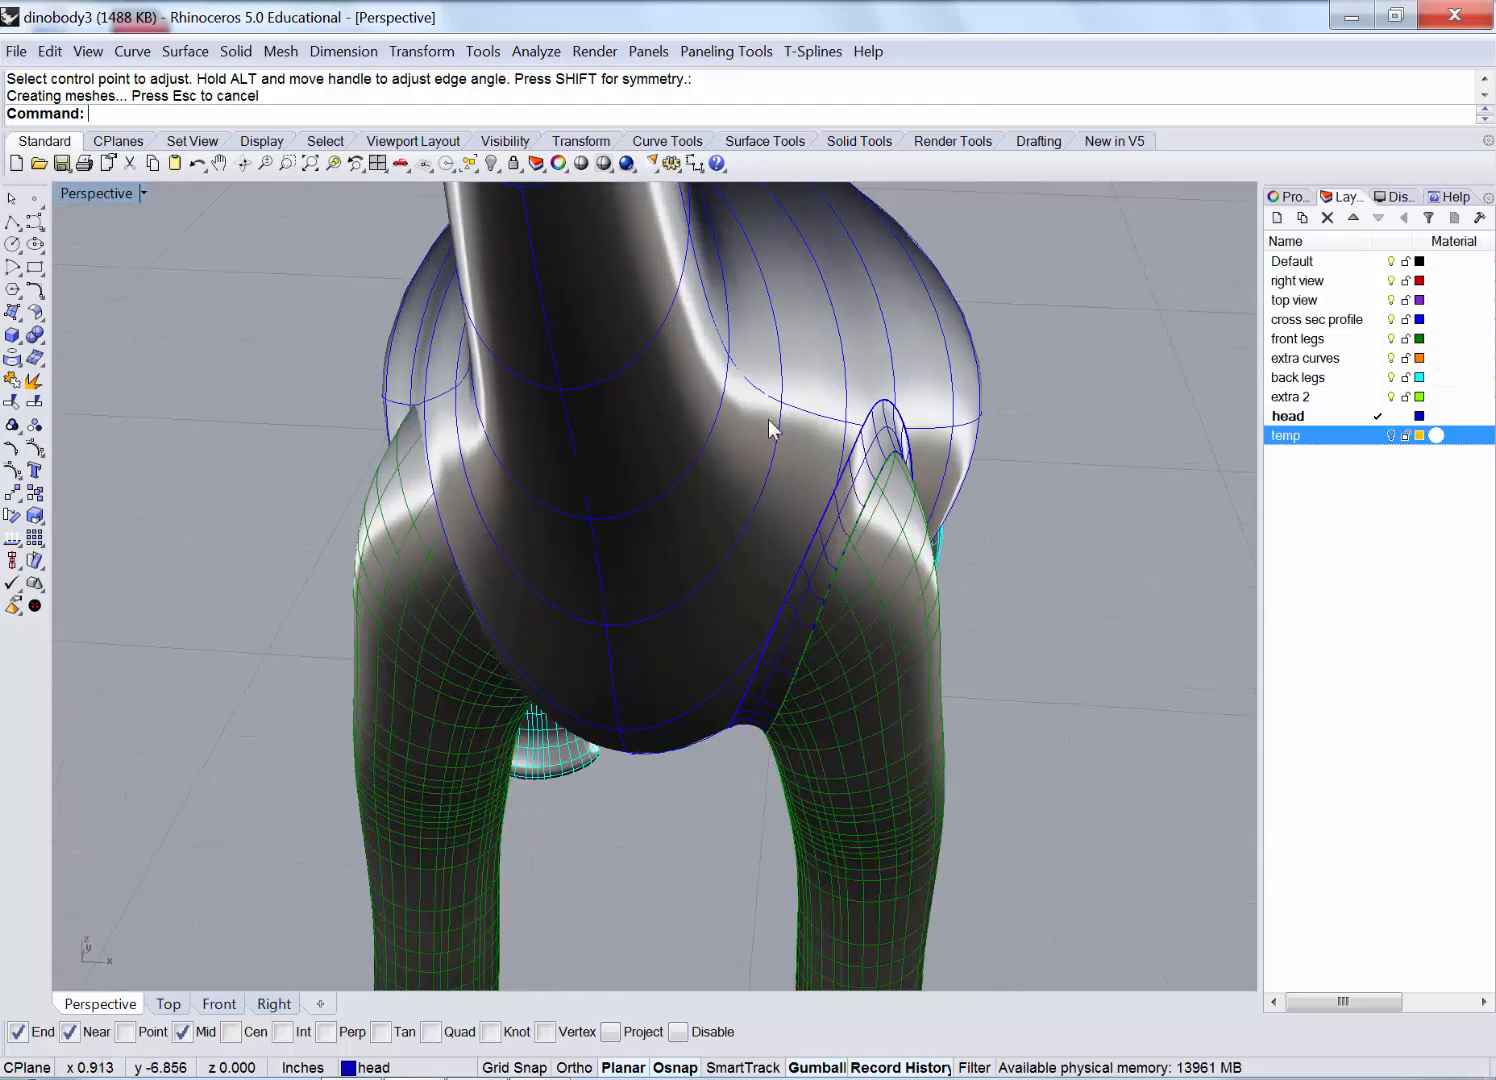
right_click_drag(398, 500, 437, 481)
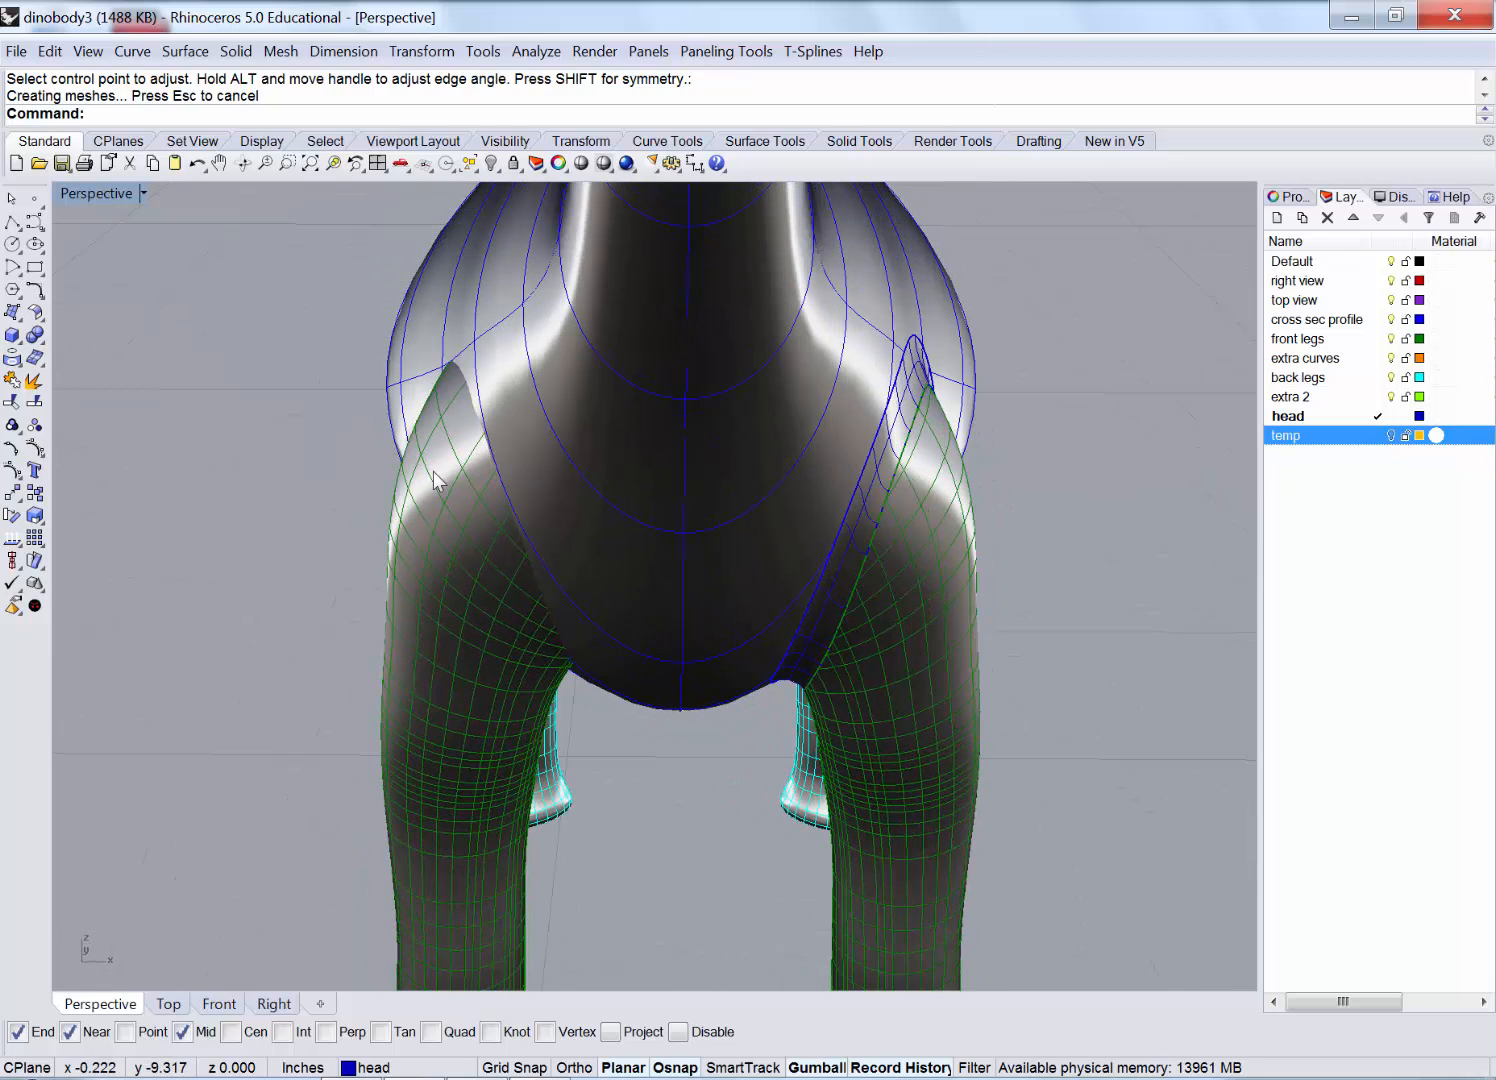
scroll(759, 458, "down", 2)
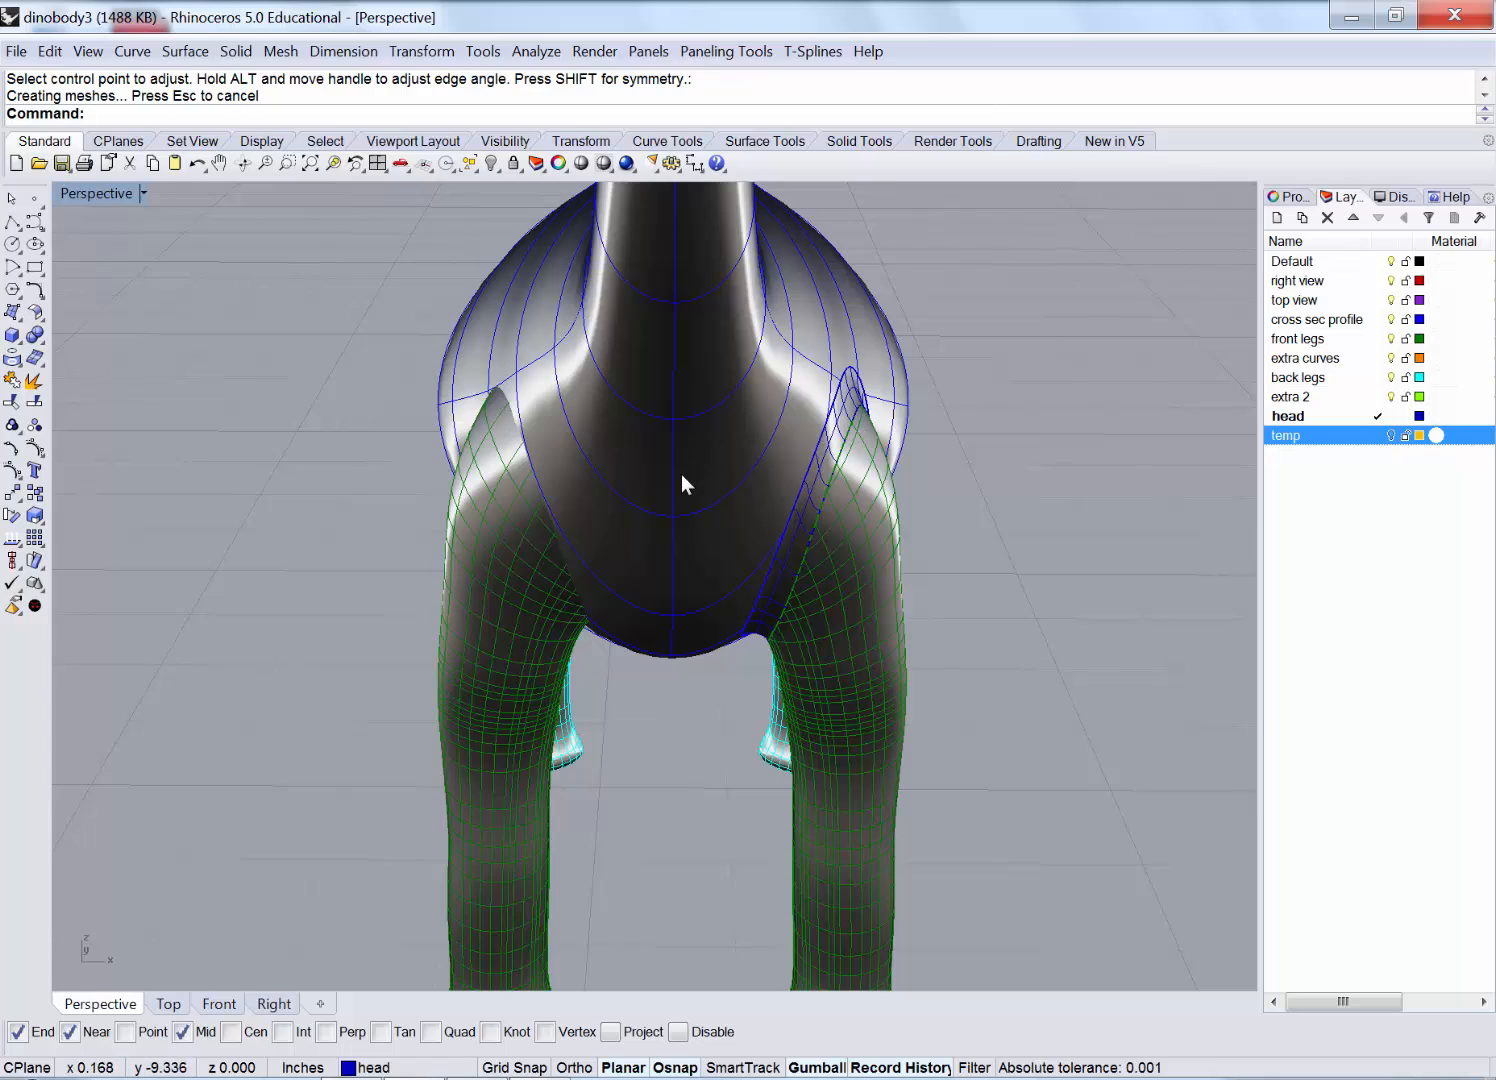
scroll(681, 480, "down", 2)
right_click_drag(716, 438, 668, 565)
scroll(691, 452, "down", 5)
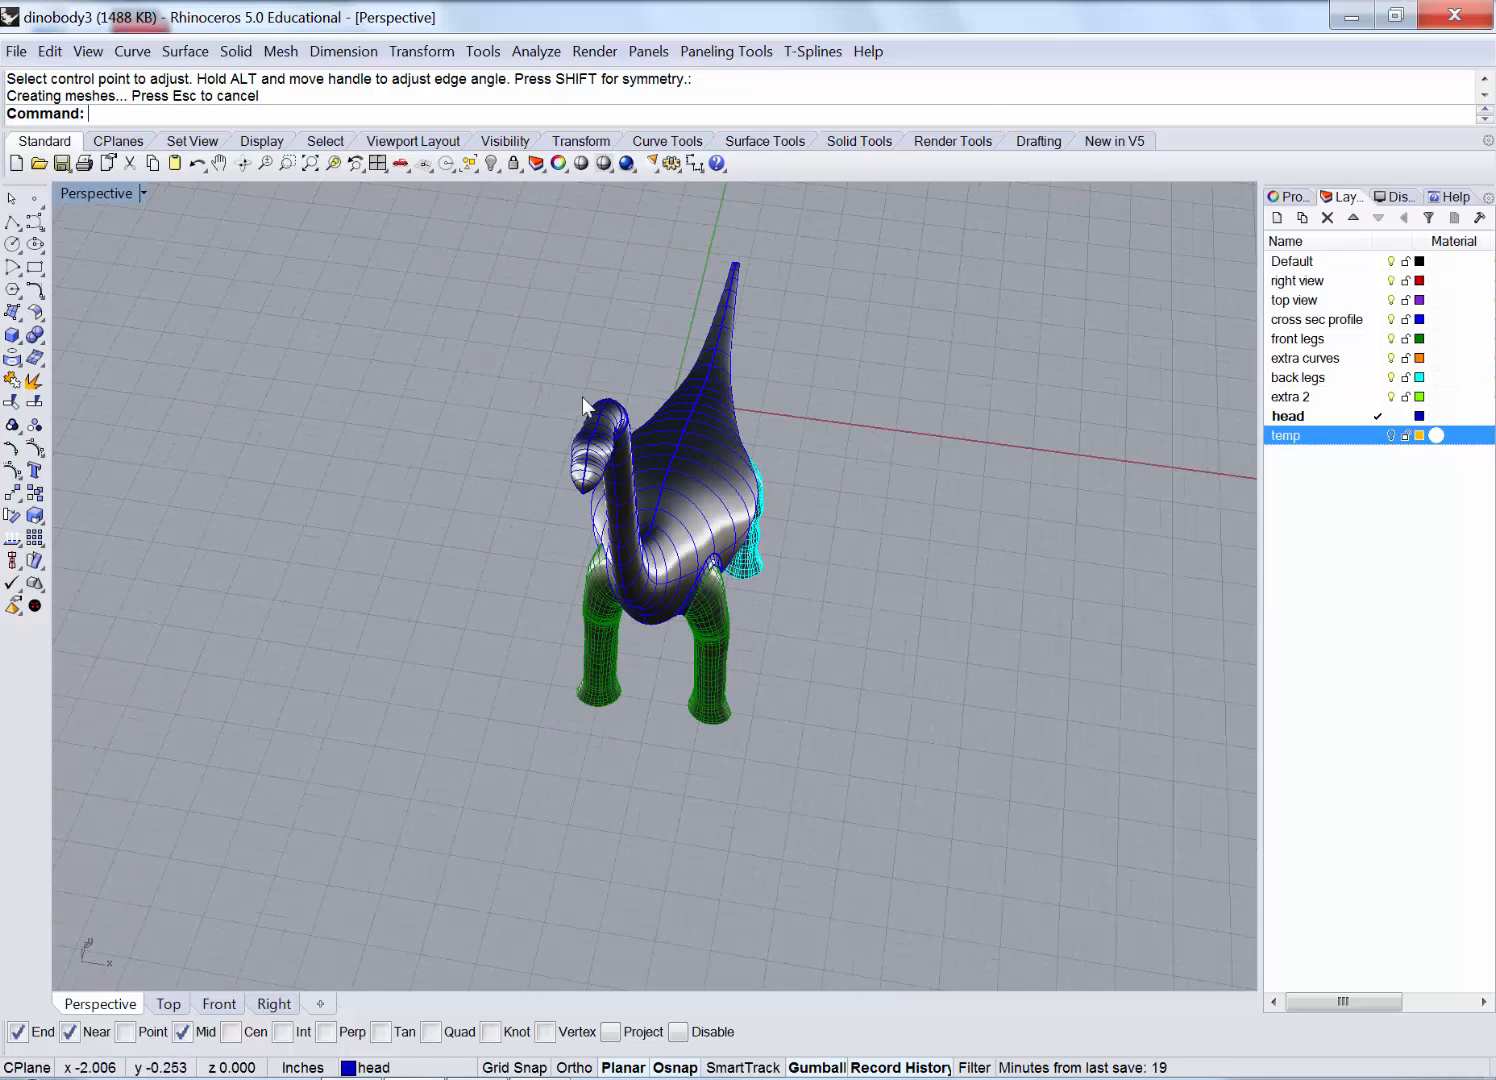
scroll(757, 472, "up", 4)
right_click_drag(795, 501, 716, 560)
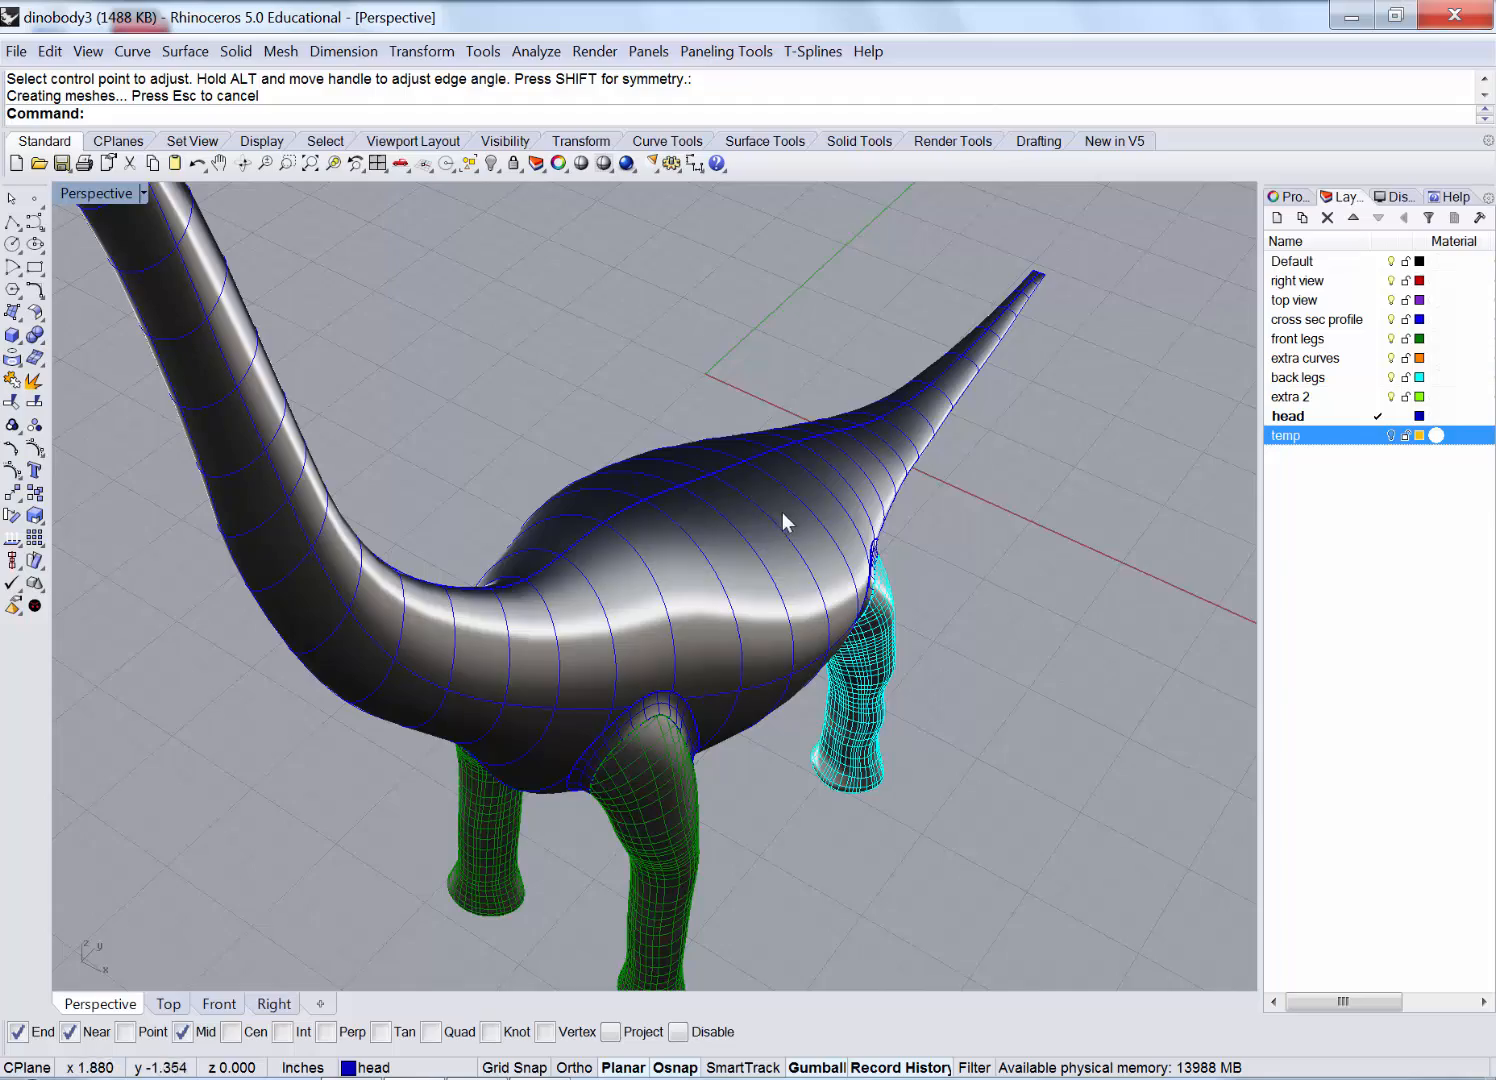
right_click_drag(785, 522, 605, 673)
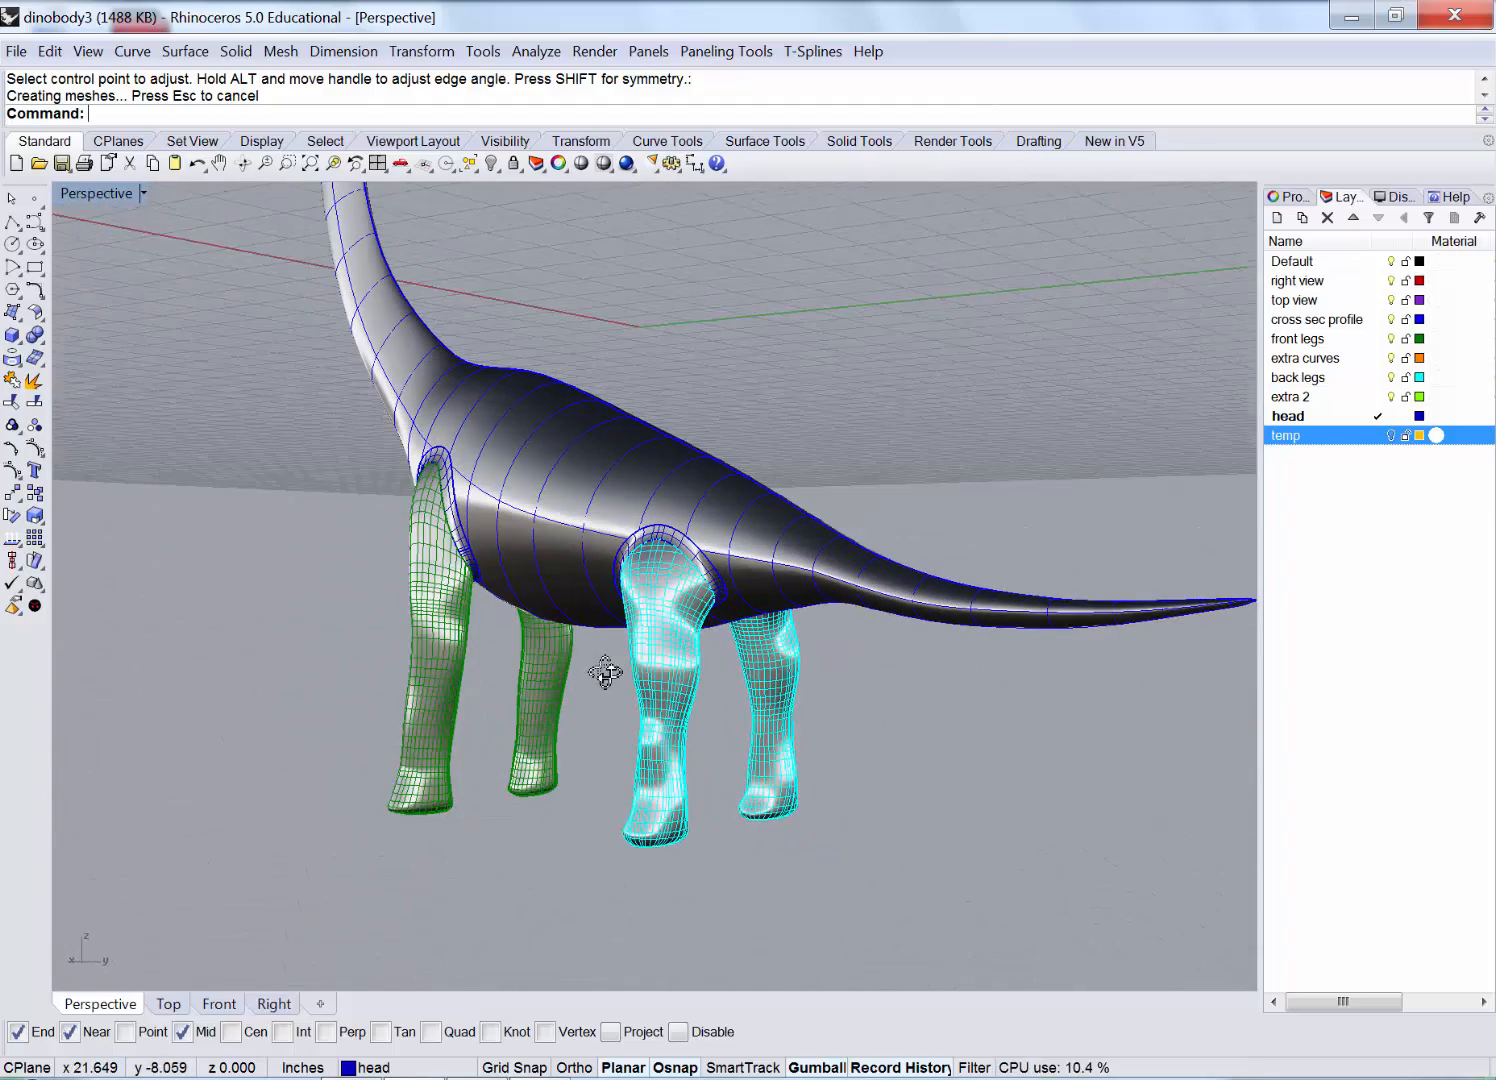
left_click(146, 194)
Switch the Perspective viewport to Rendered mode and view the dinosaur from higher up.
left_click(153, 291)
mouse_move(240, 420)
right_mouse_down()
mouse_move(282, 479)
mouse_move(414, 505)
mouse_move(392, 497)
right_mouse_up()
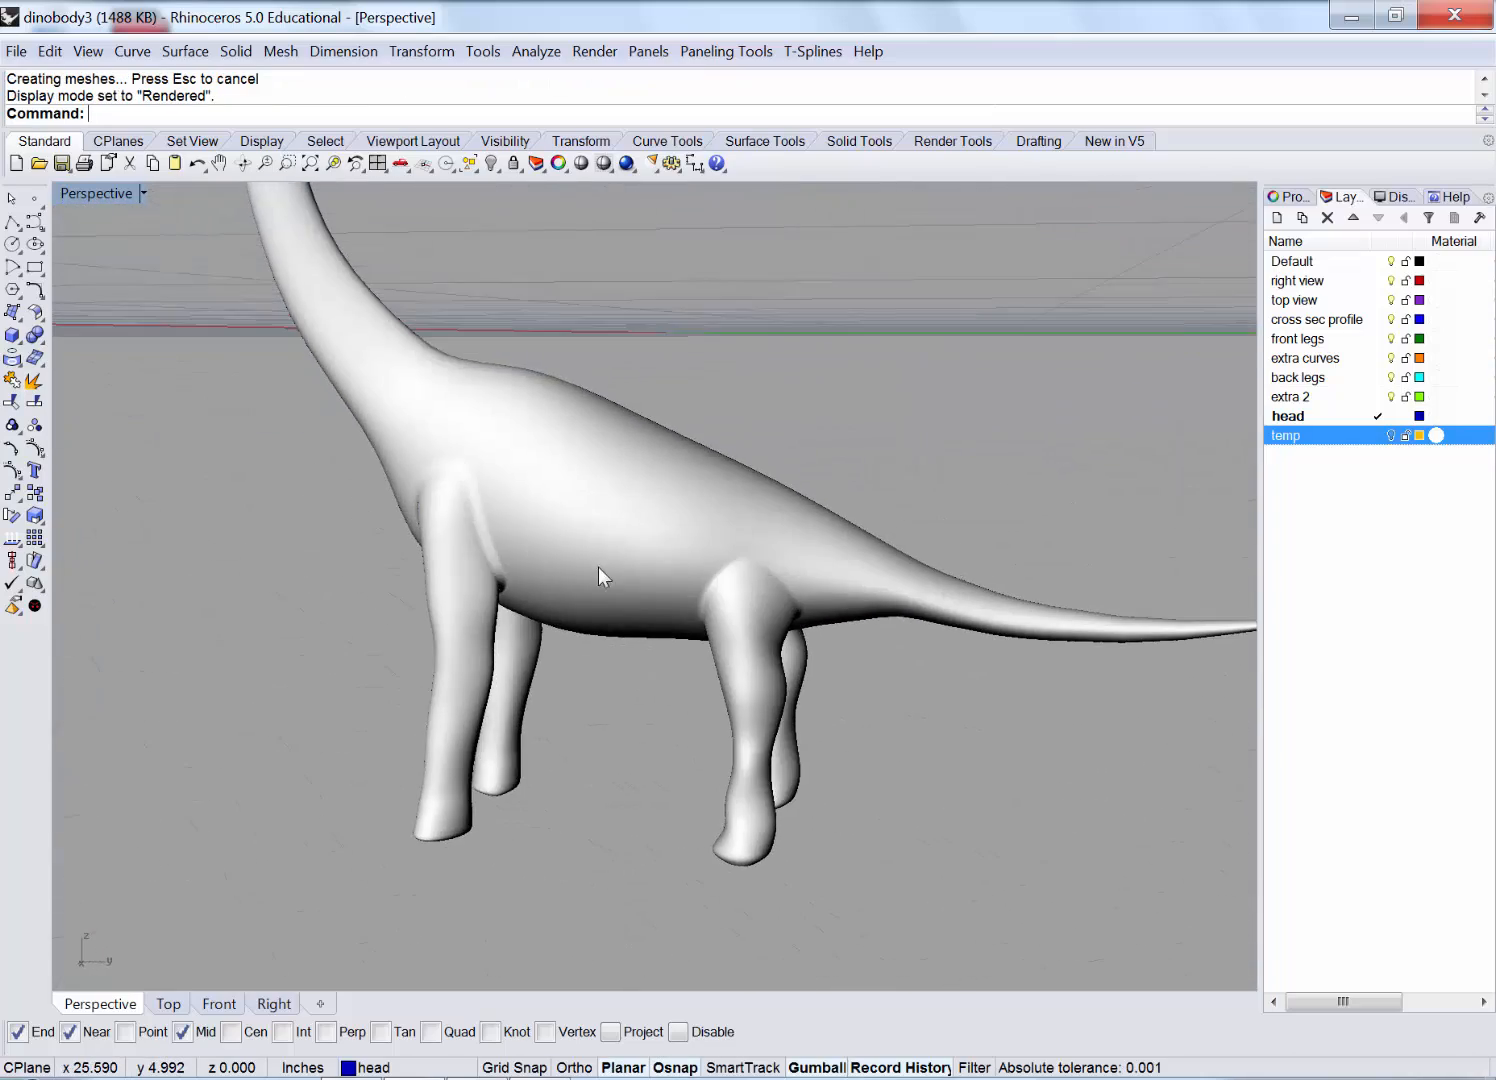
right_click_drag(598, 576, 590, 620)
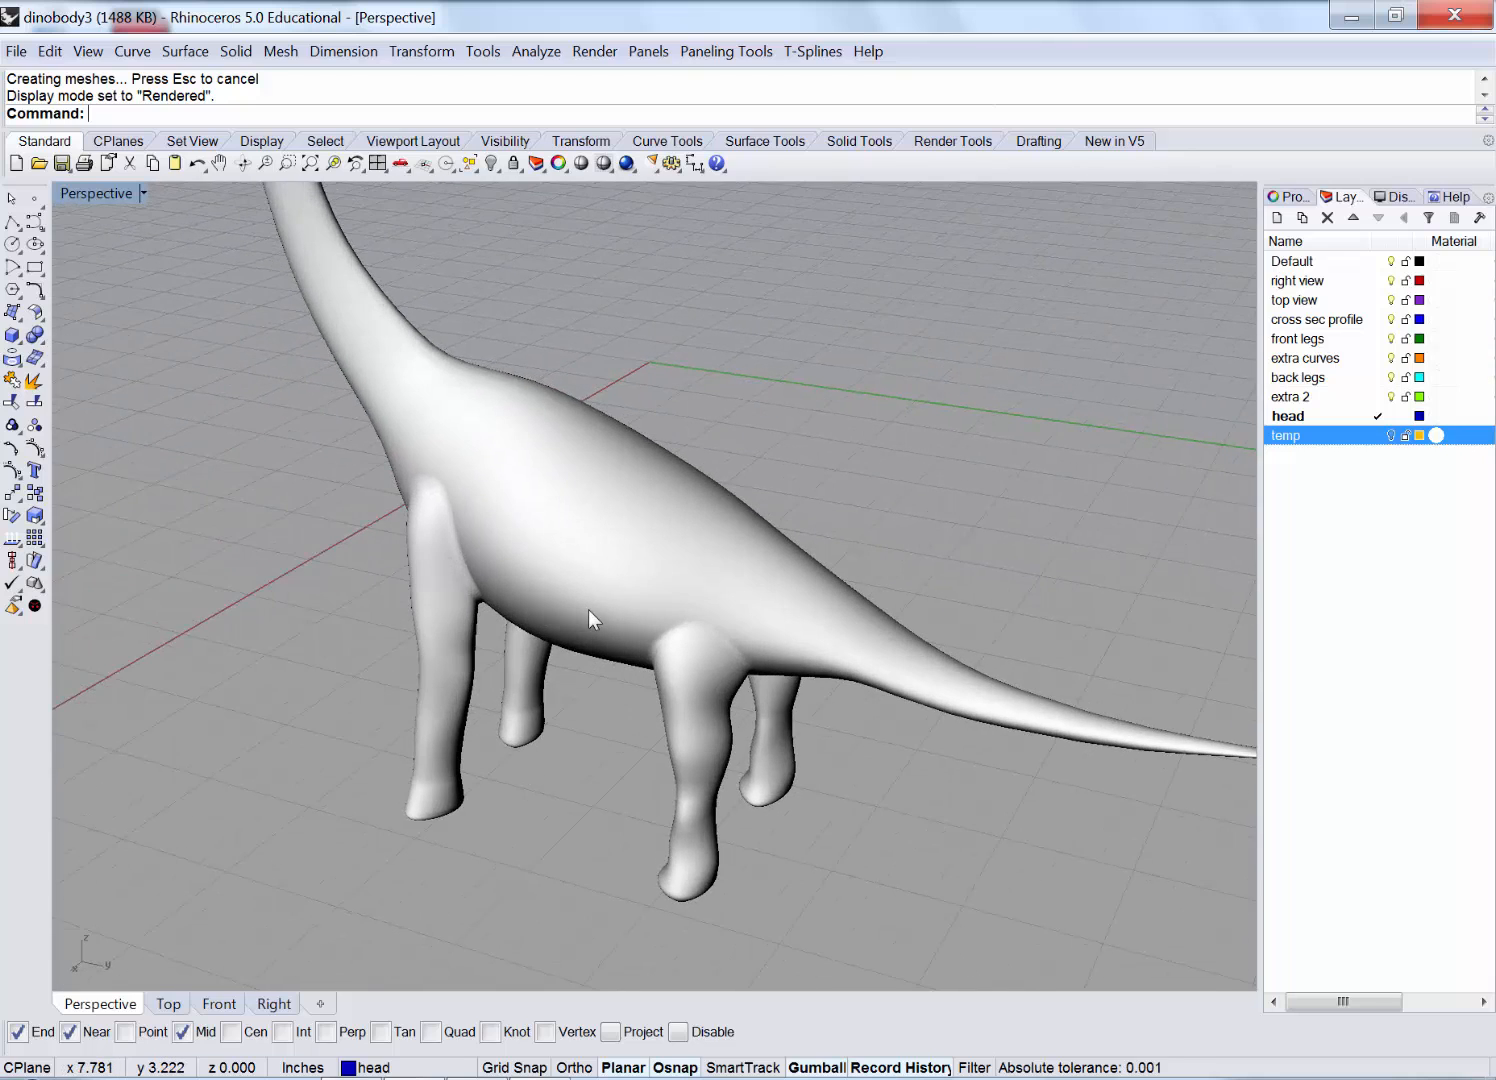
scroll(588, 609, "down", 2)
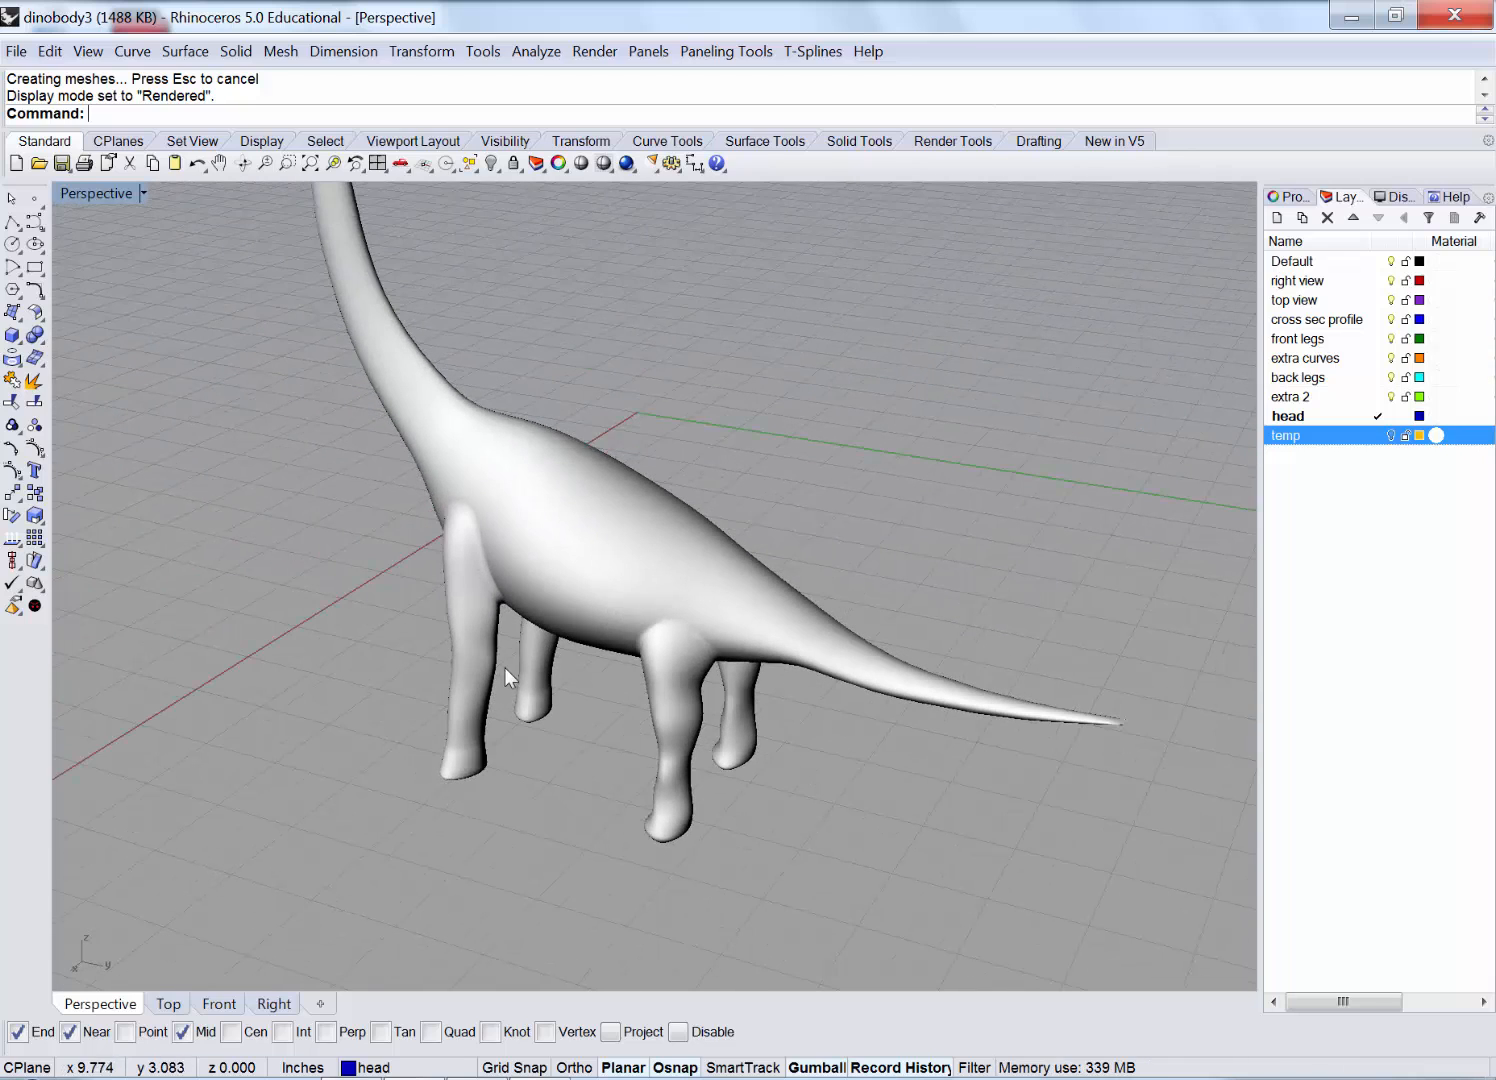
Orbit and zoom to review the rendered dinosaur's head and long side profile.
right_click_drag(504, 667, 754, 712)
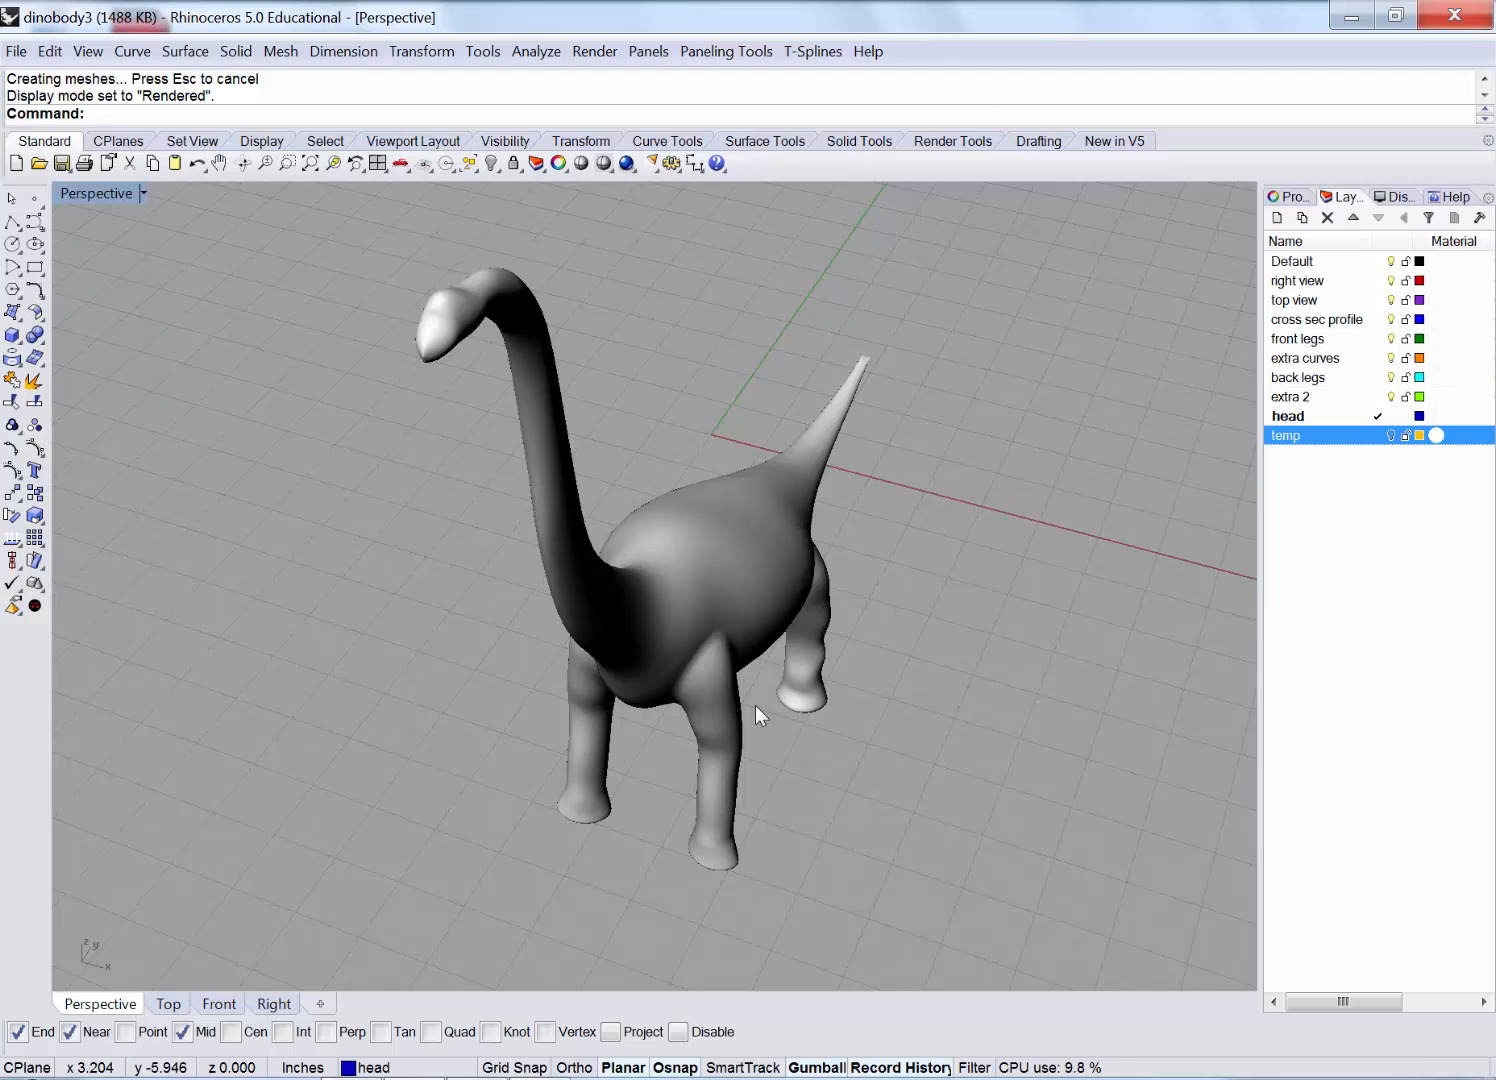
right_click_drag(741, 477, 605, 423)
scroll(219, 295, "up", 4)
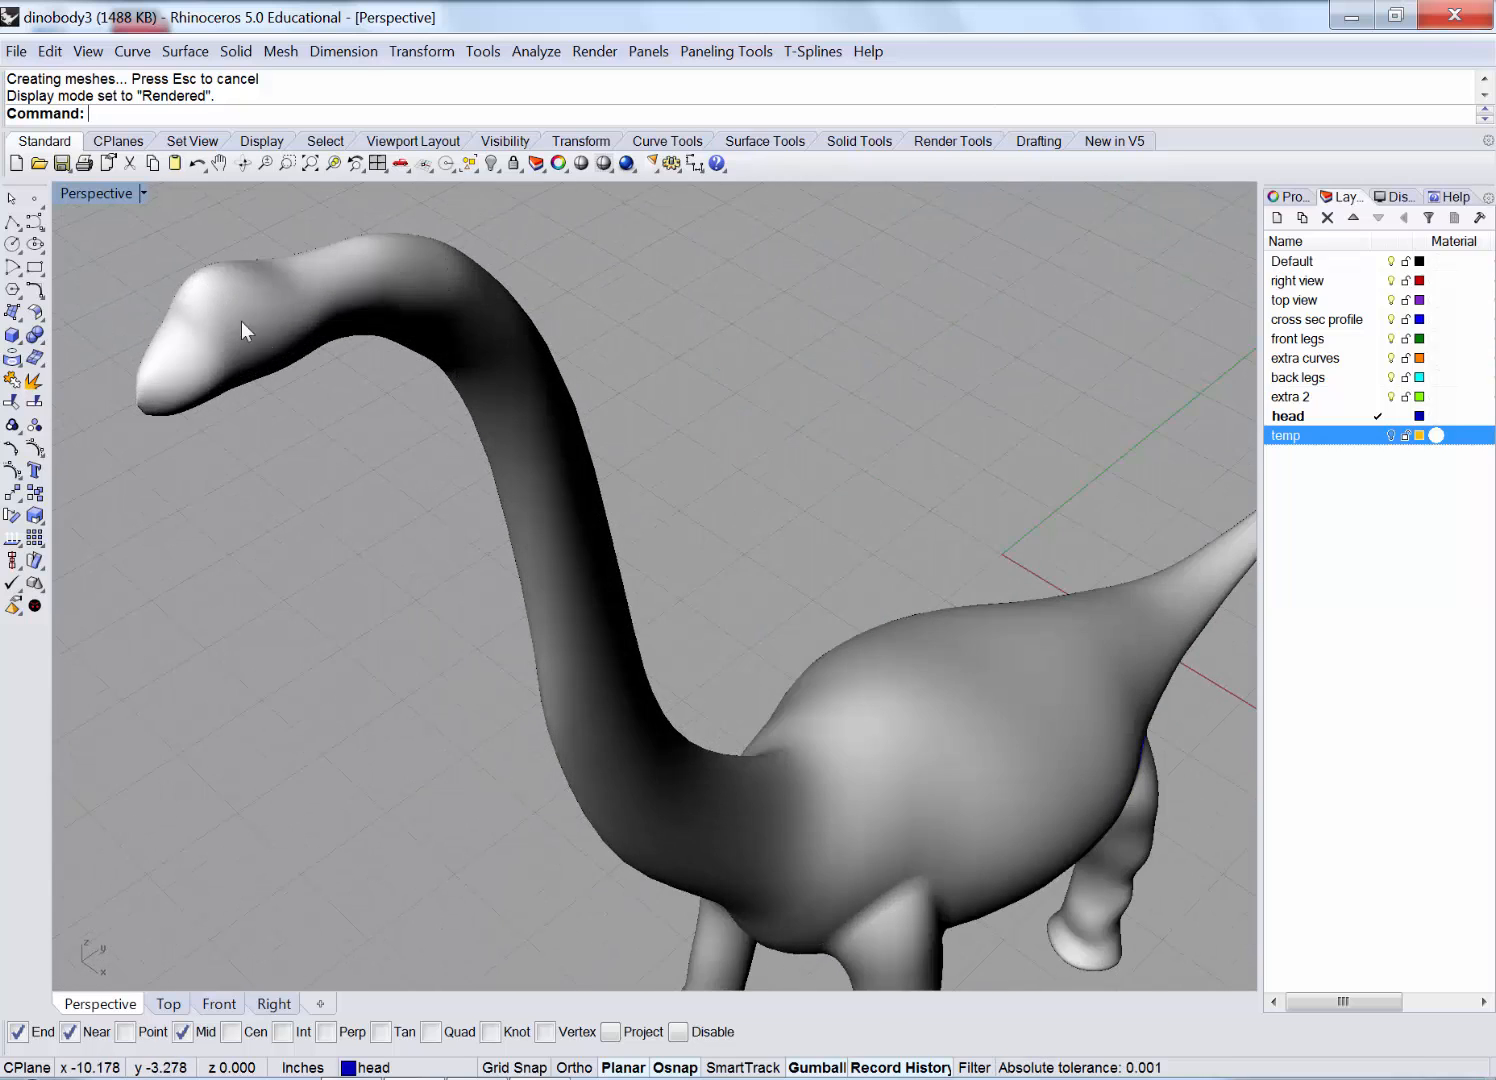
scroll(238, 342, "down", 6)
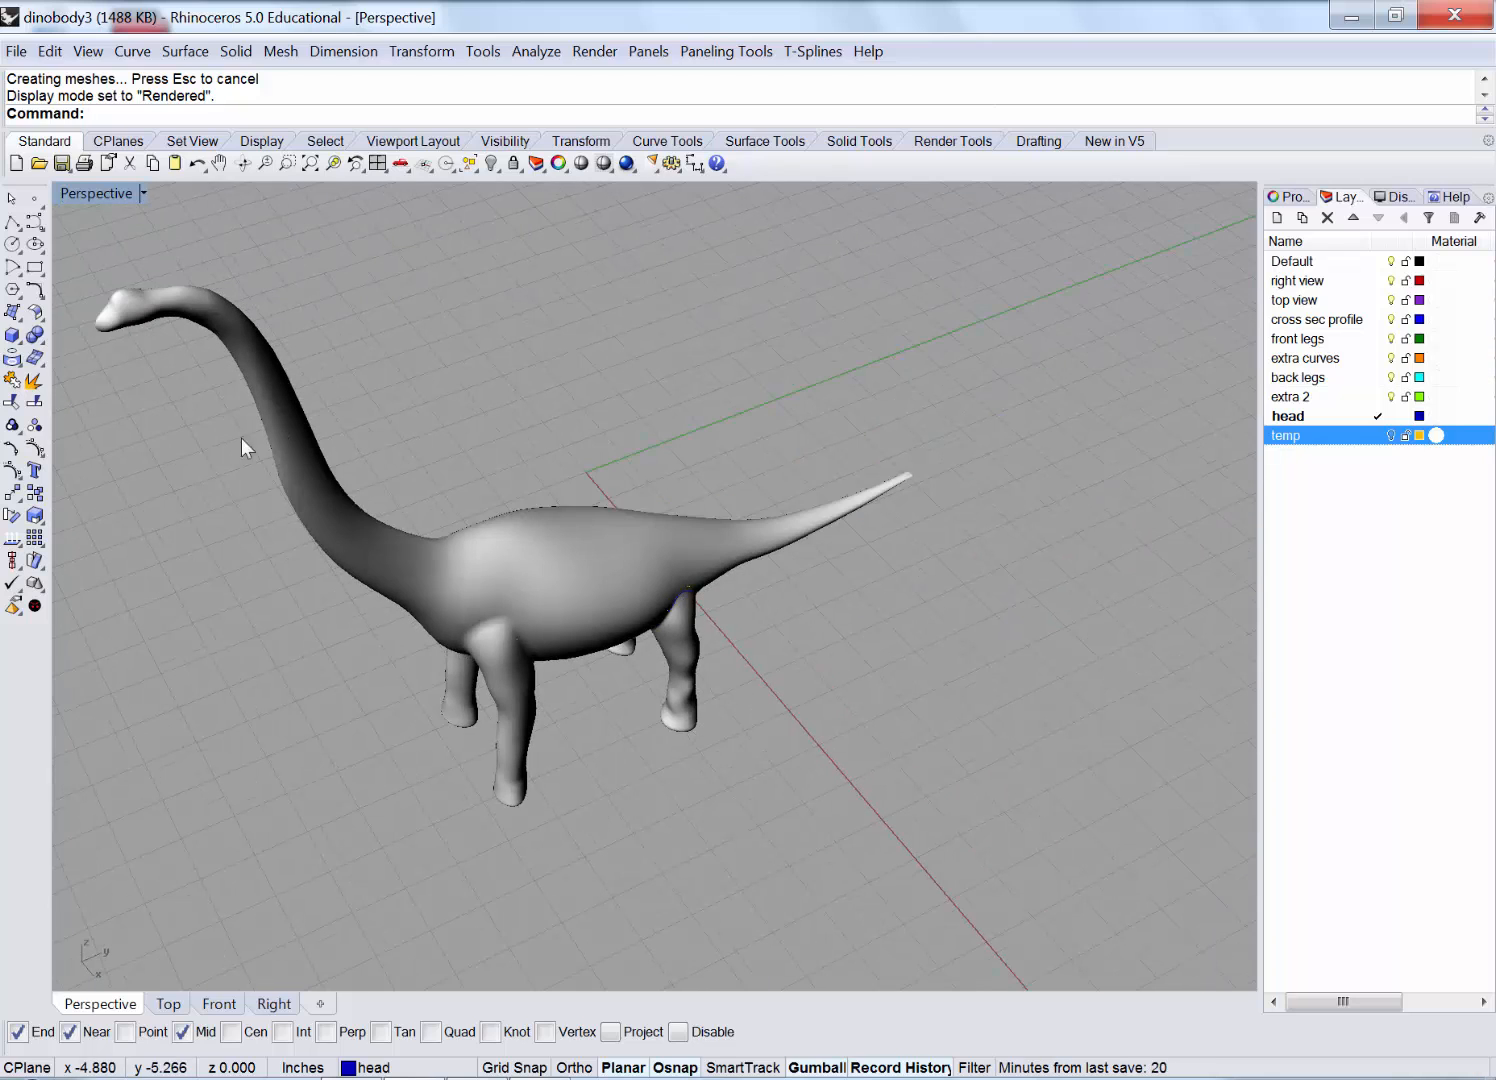
scroll(213, 441, "up", 2)
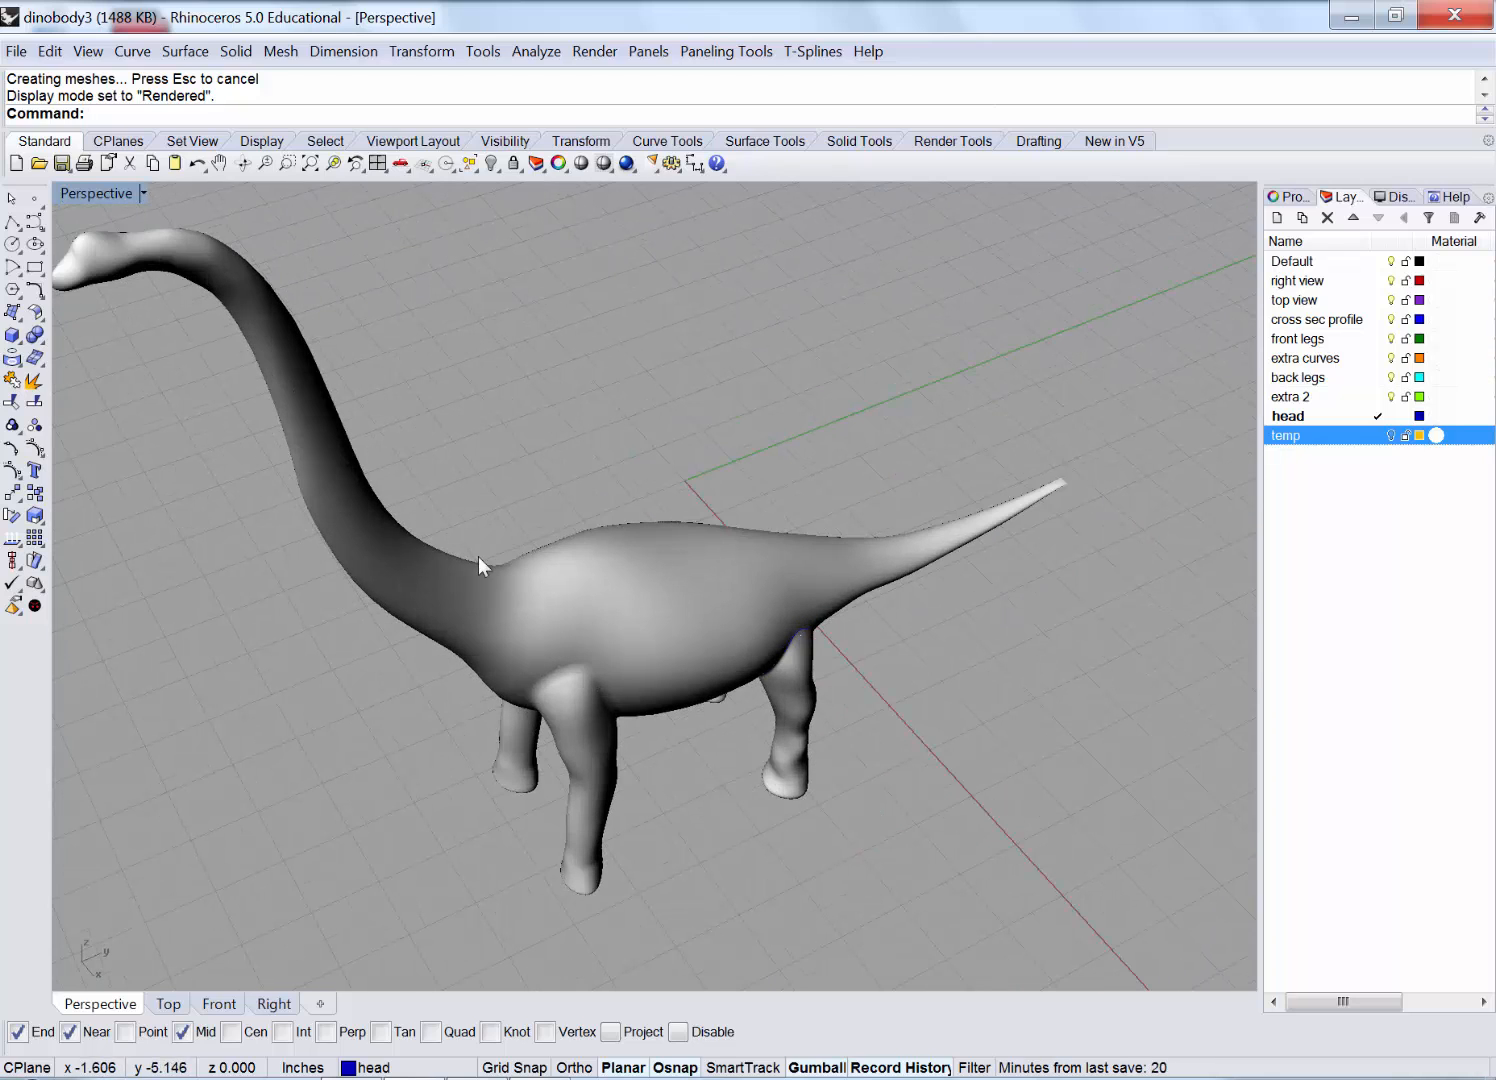
scroll(535, 436, "down", 4)
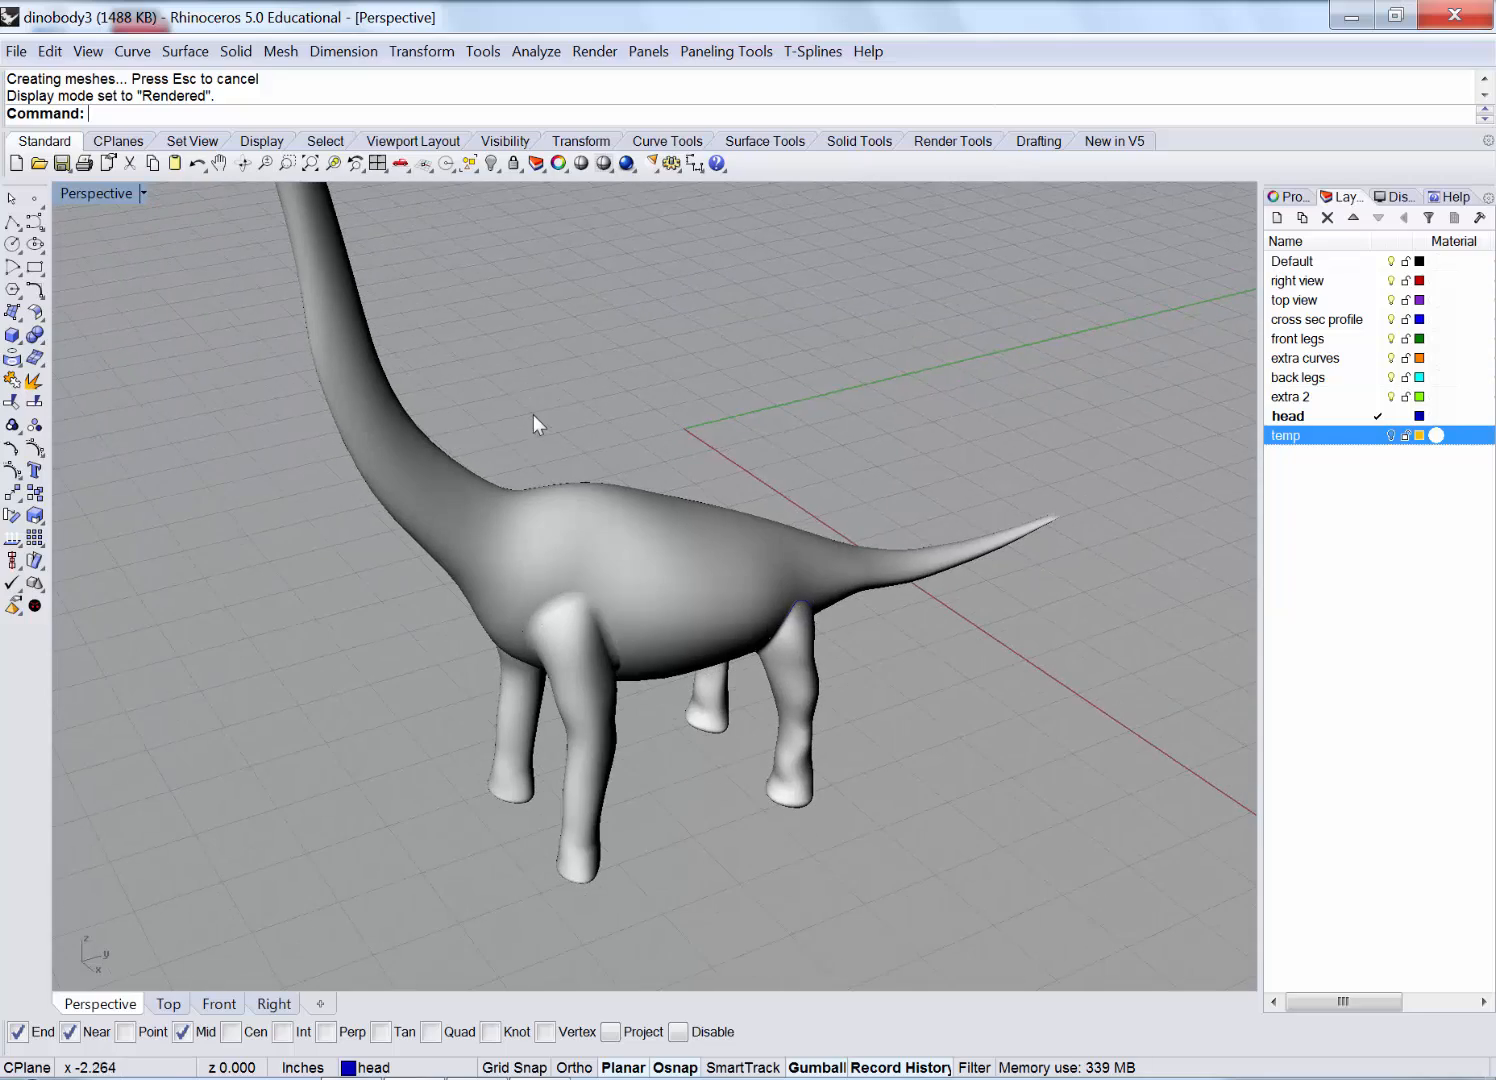